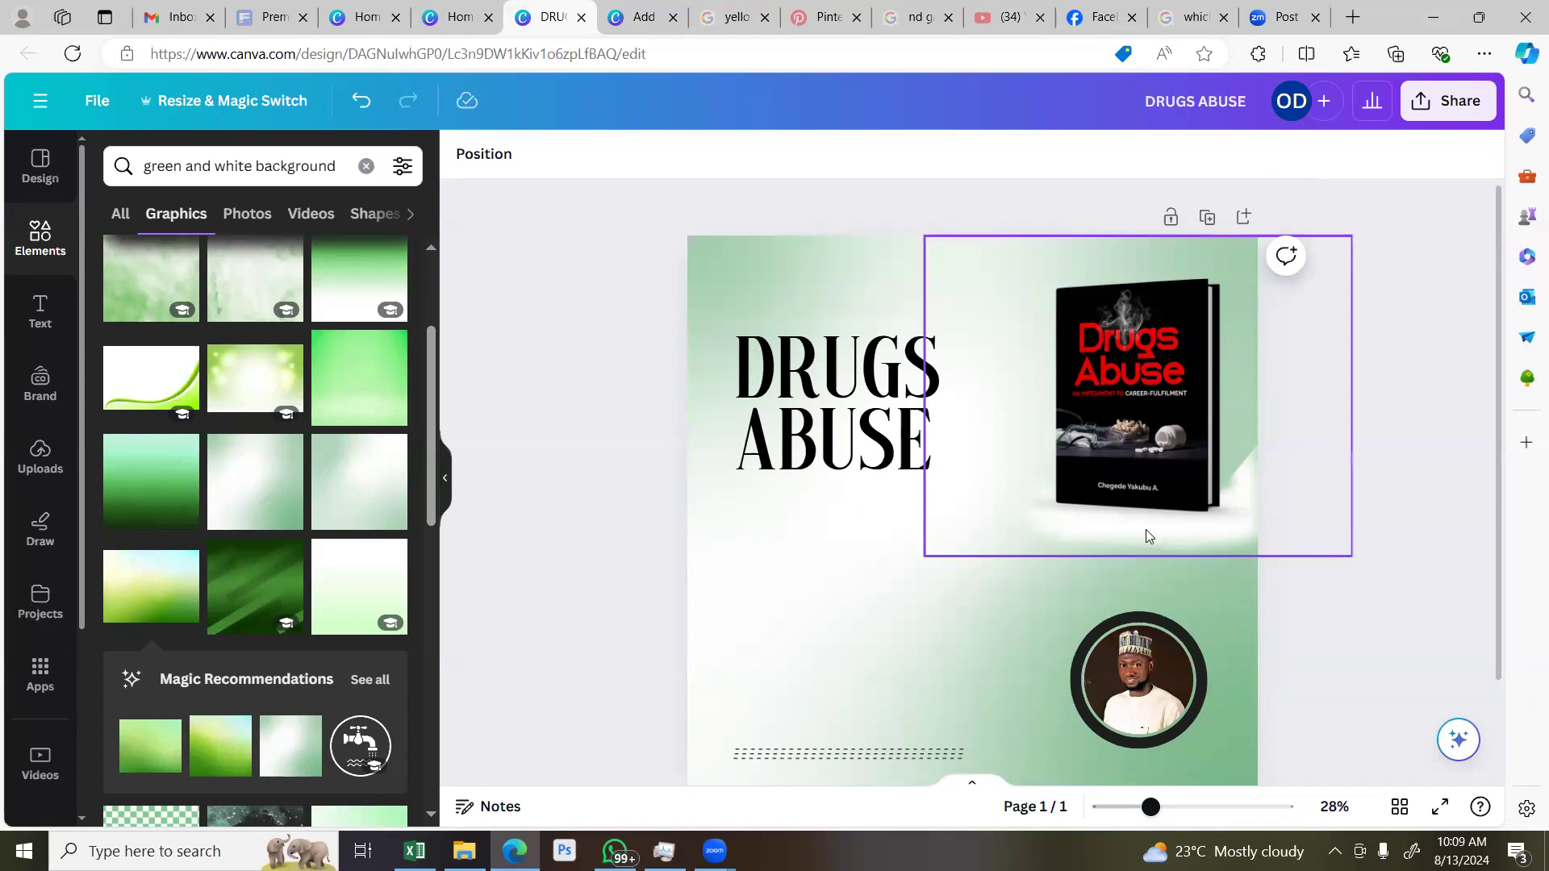
pyautogui.scroll(-2, 1146, 540)
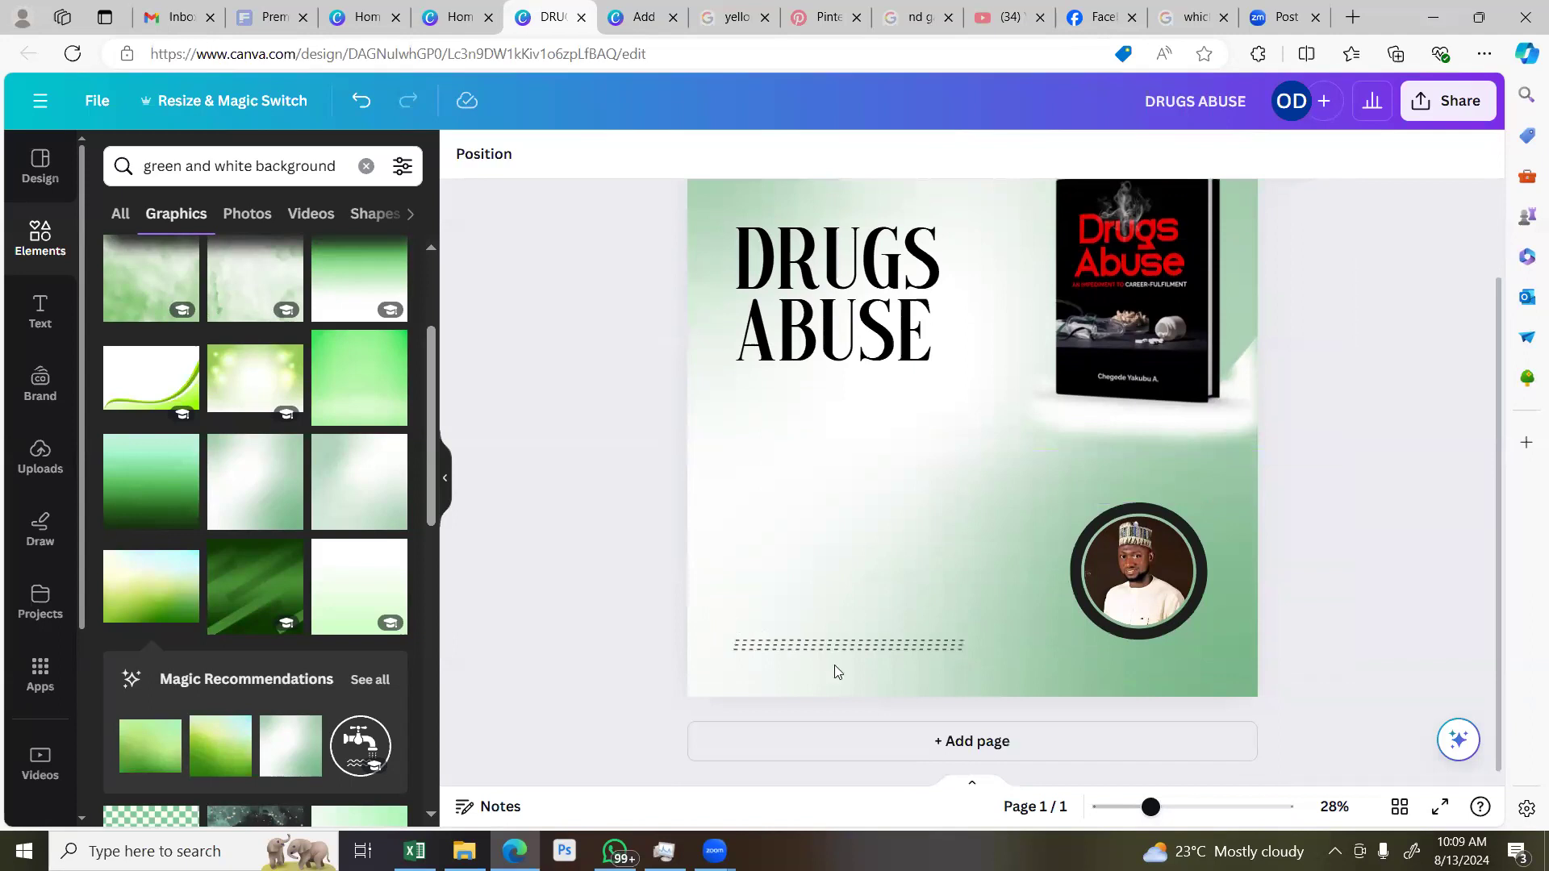
pyautogui.moveTo(722, 615); pyautogui.dragTo(861, 681)
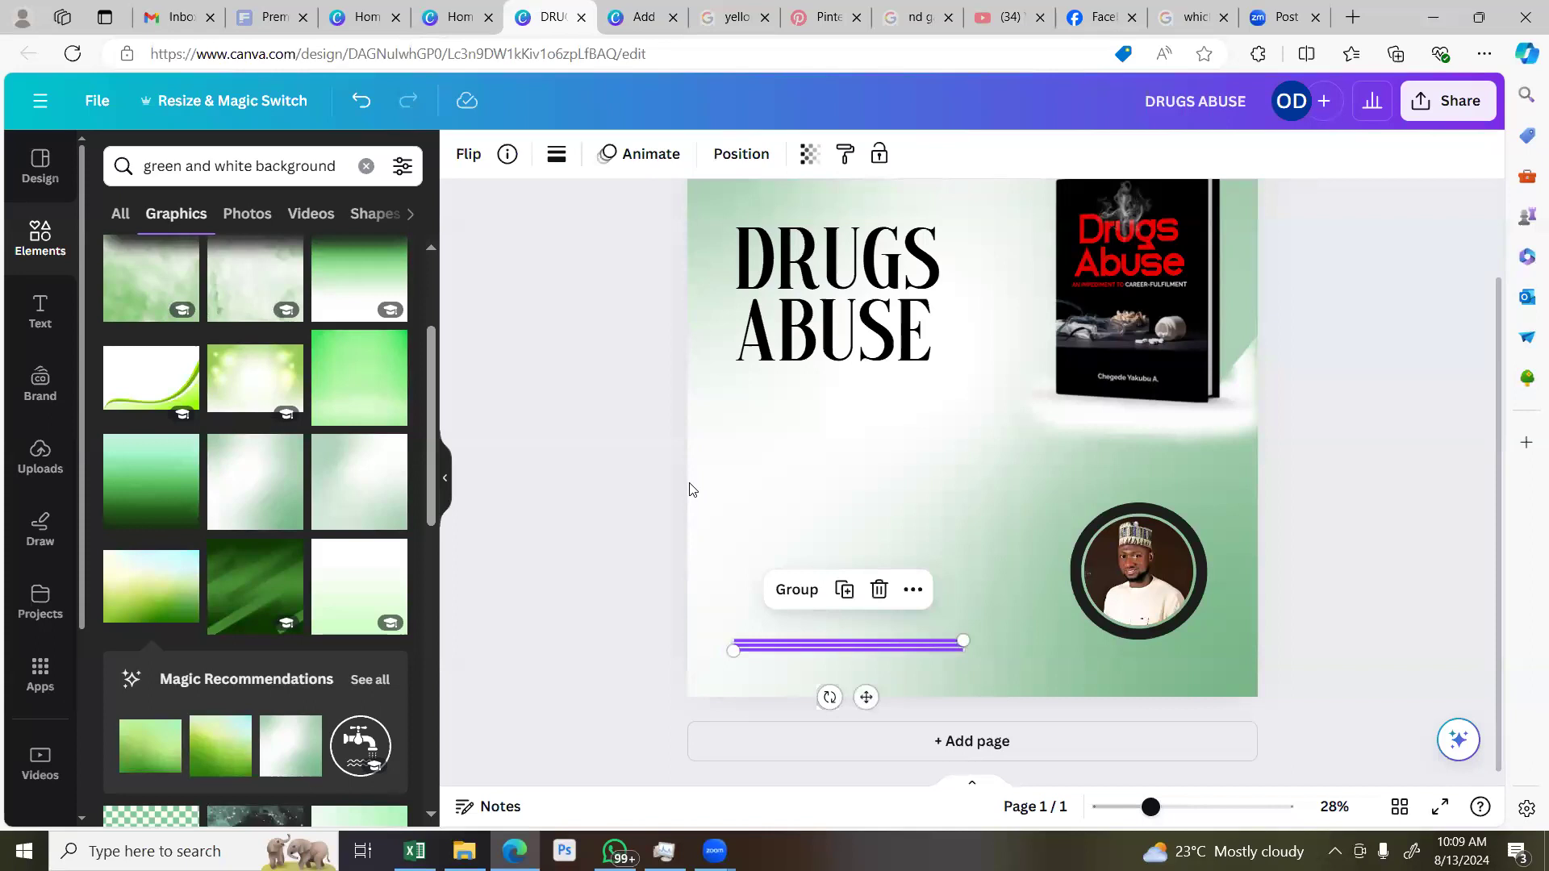
pyautogui.click(658, 485)
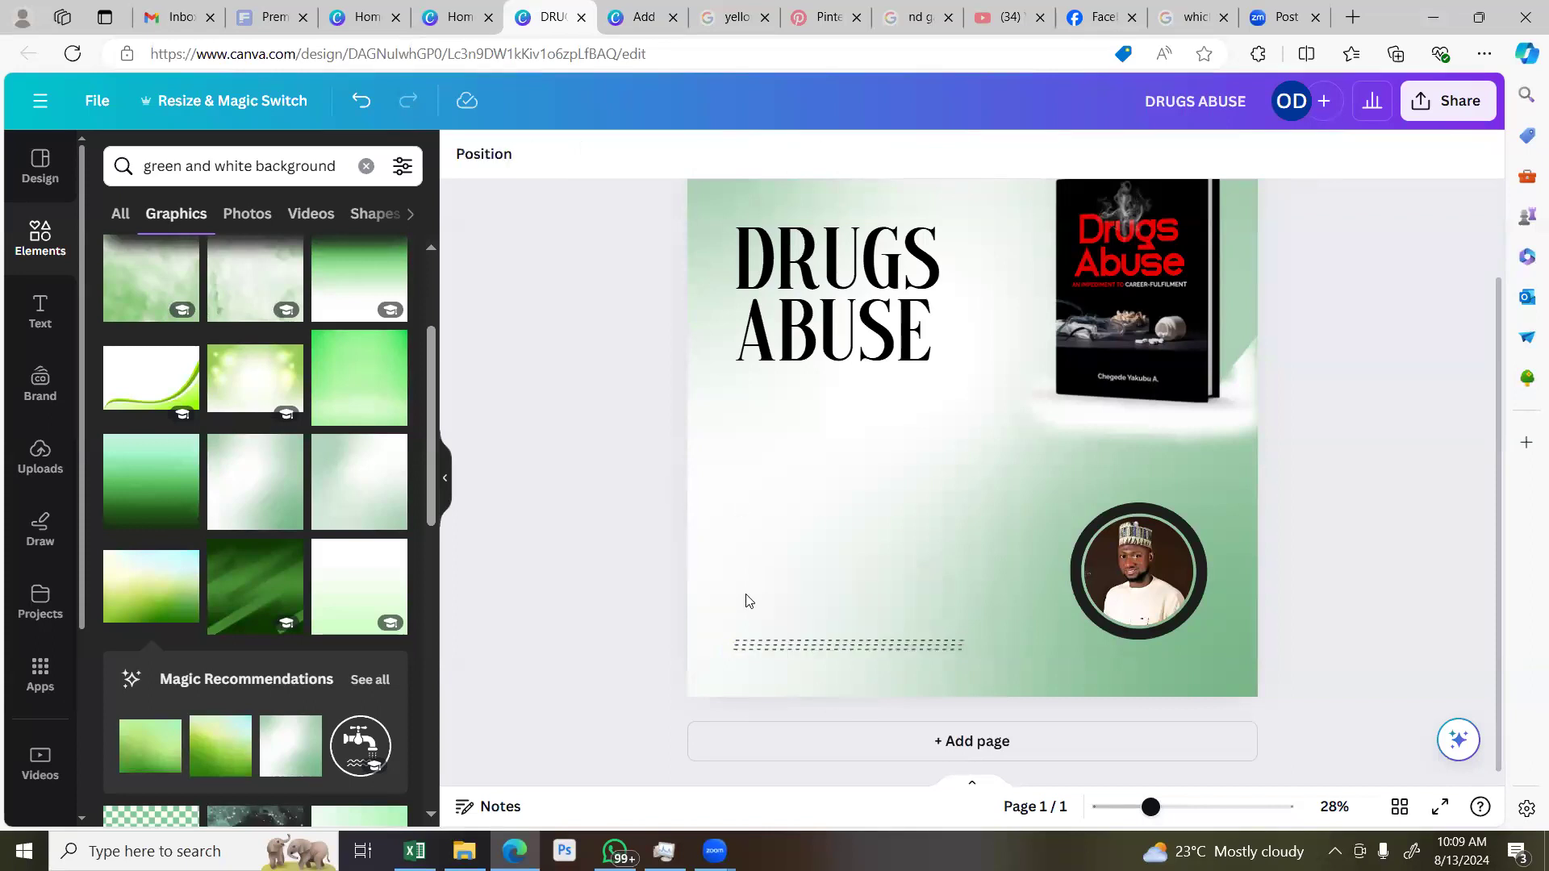
pyautogui.moveTo(747, 600); pyautogui.dragTo(826, 650)
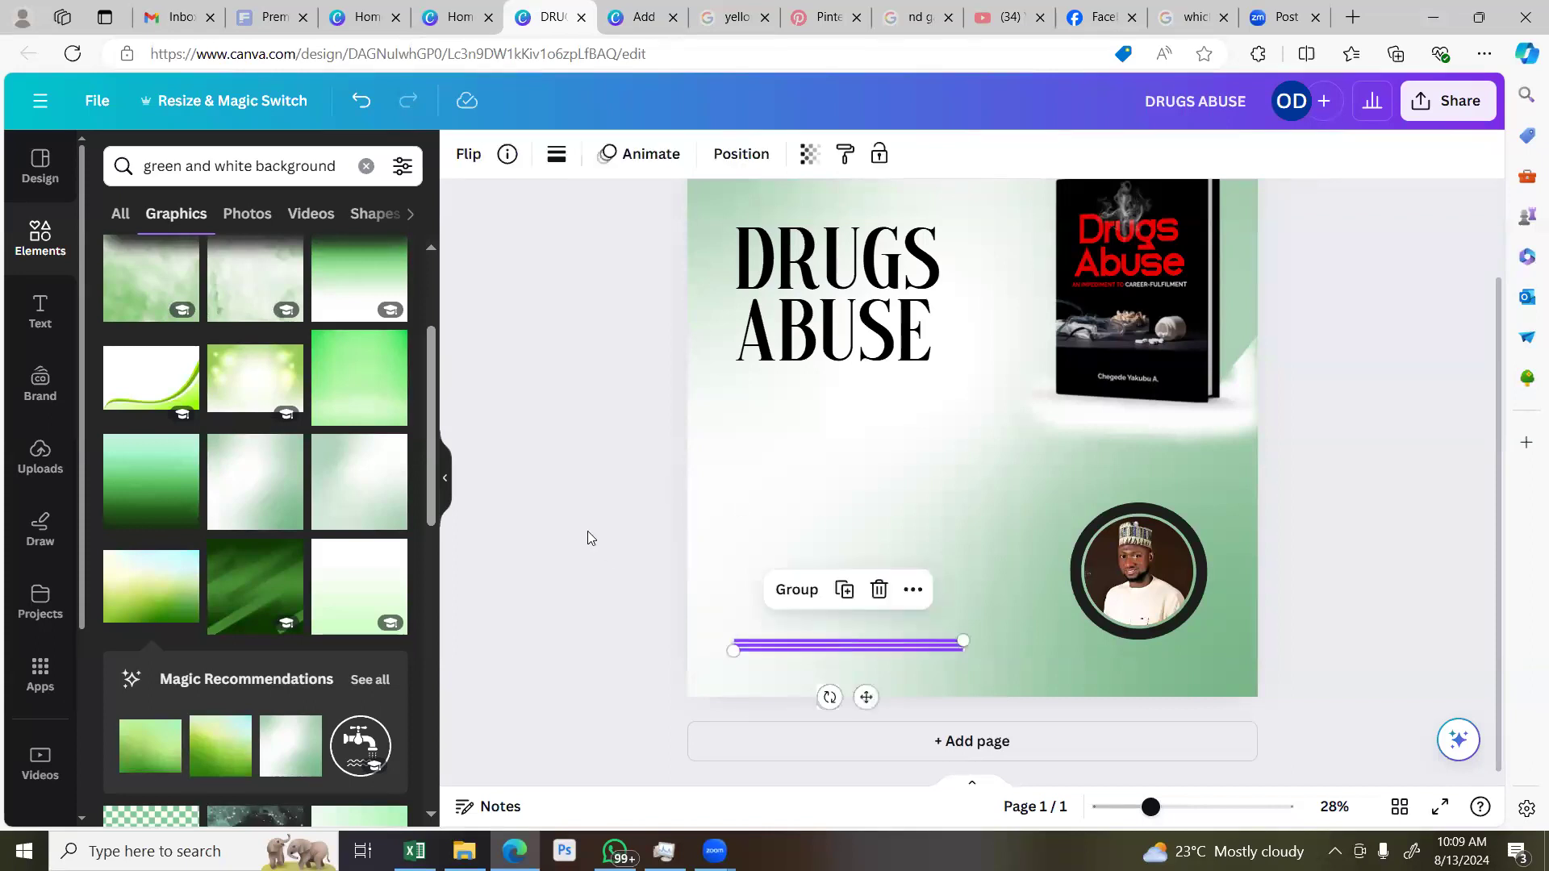
pyautogui.click(655, 542)
# Move the DRUGS ABUSE title slightly higher on the page, keeping it left-aligned with the dashed lines below
pyautogui.scroll(3, 879, 452)
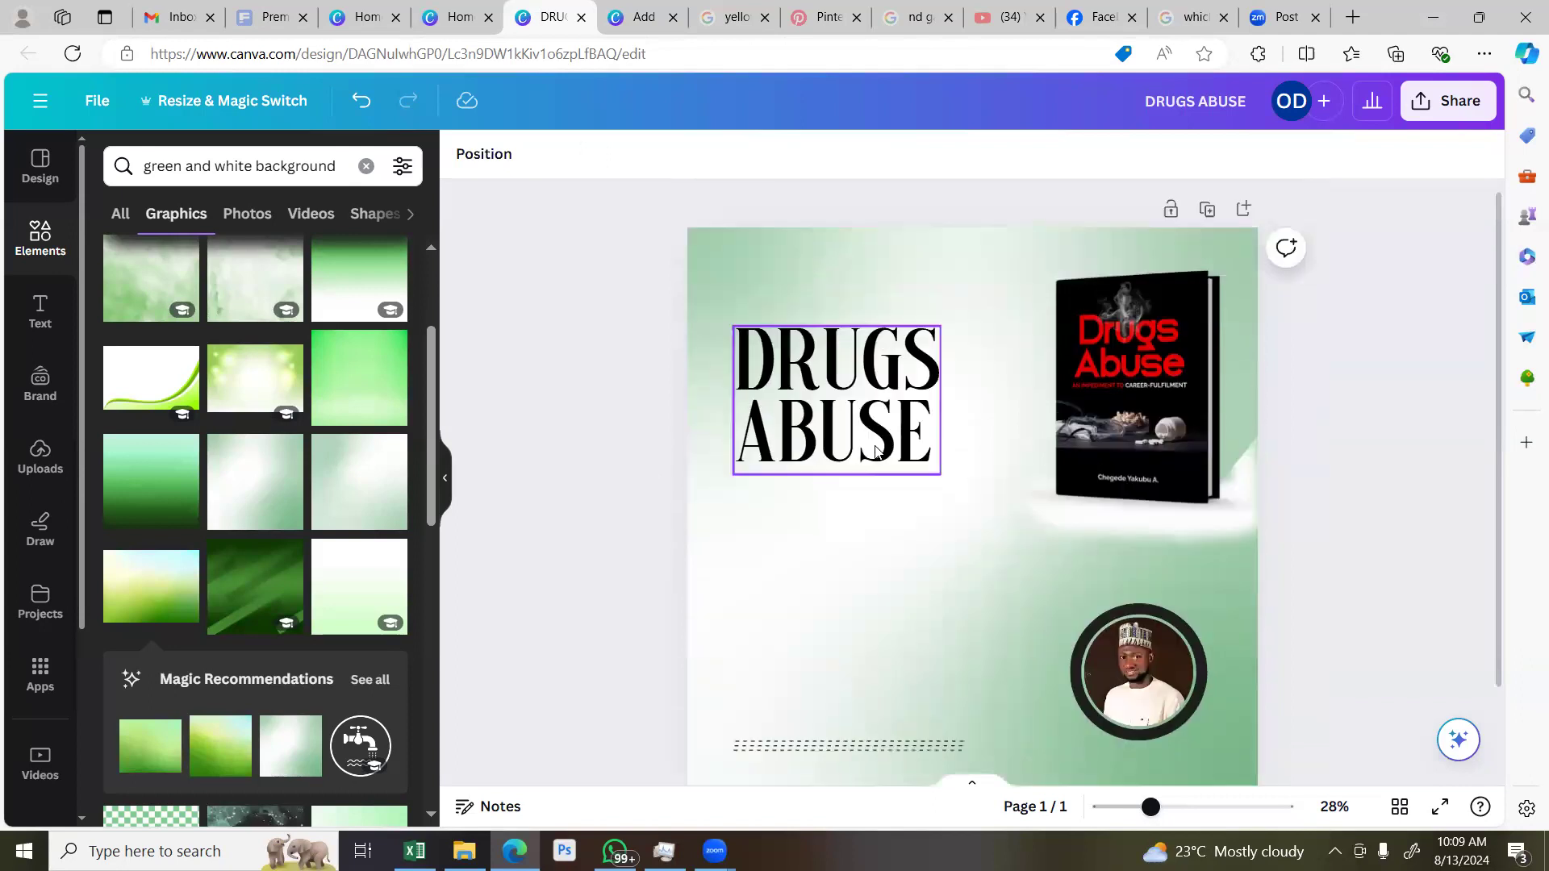
pyautogui.moveTo(874, 445); pyautogui.dragTo(875, 425)
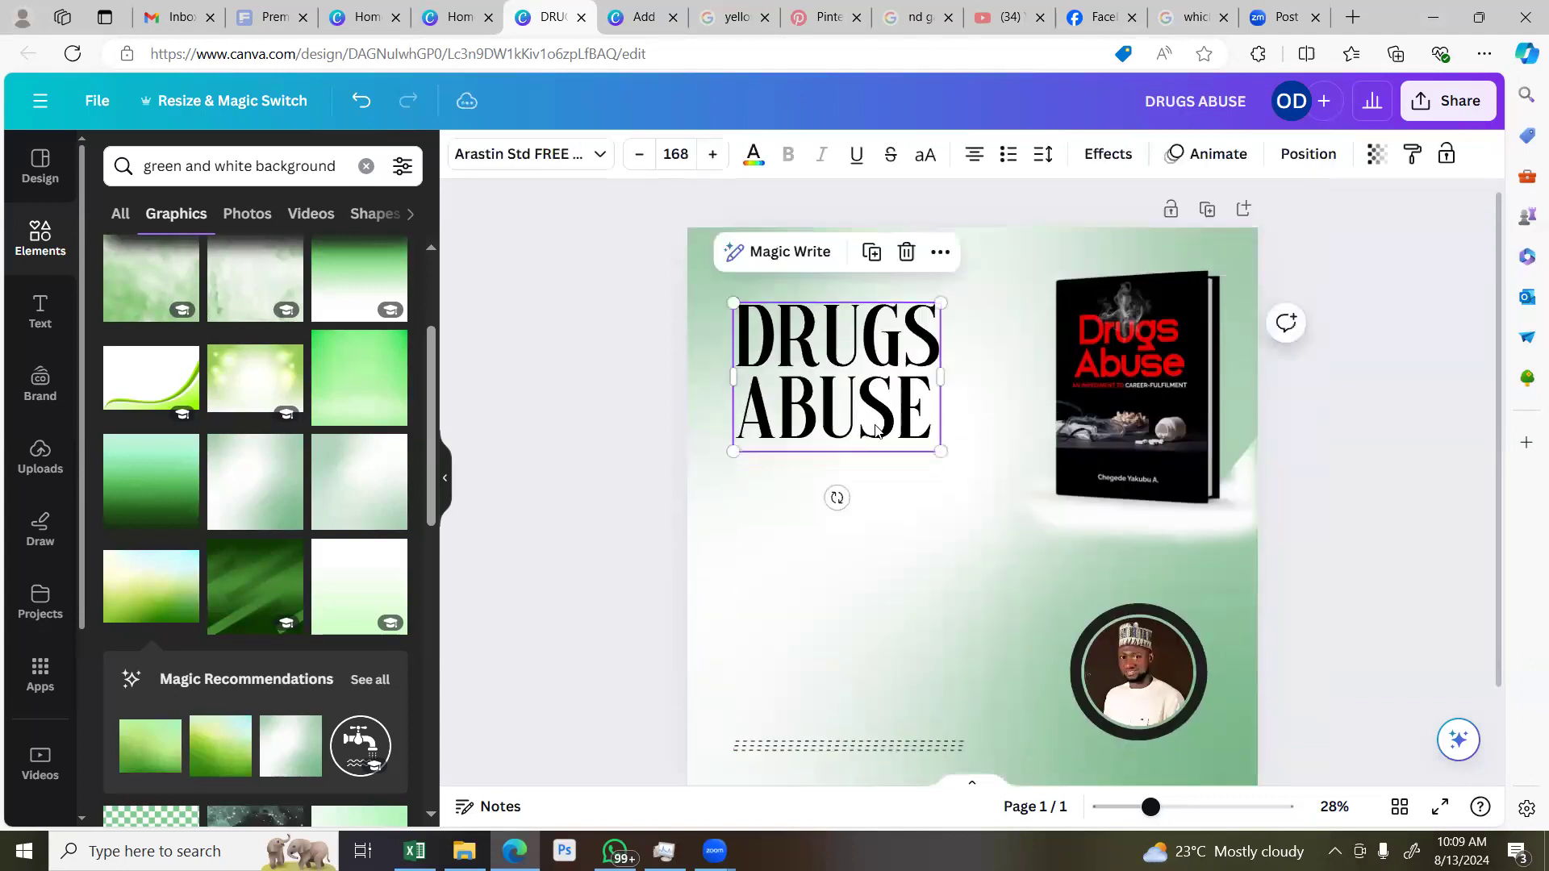
pyautogui.scroll(-1, 875, 432)
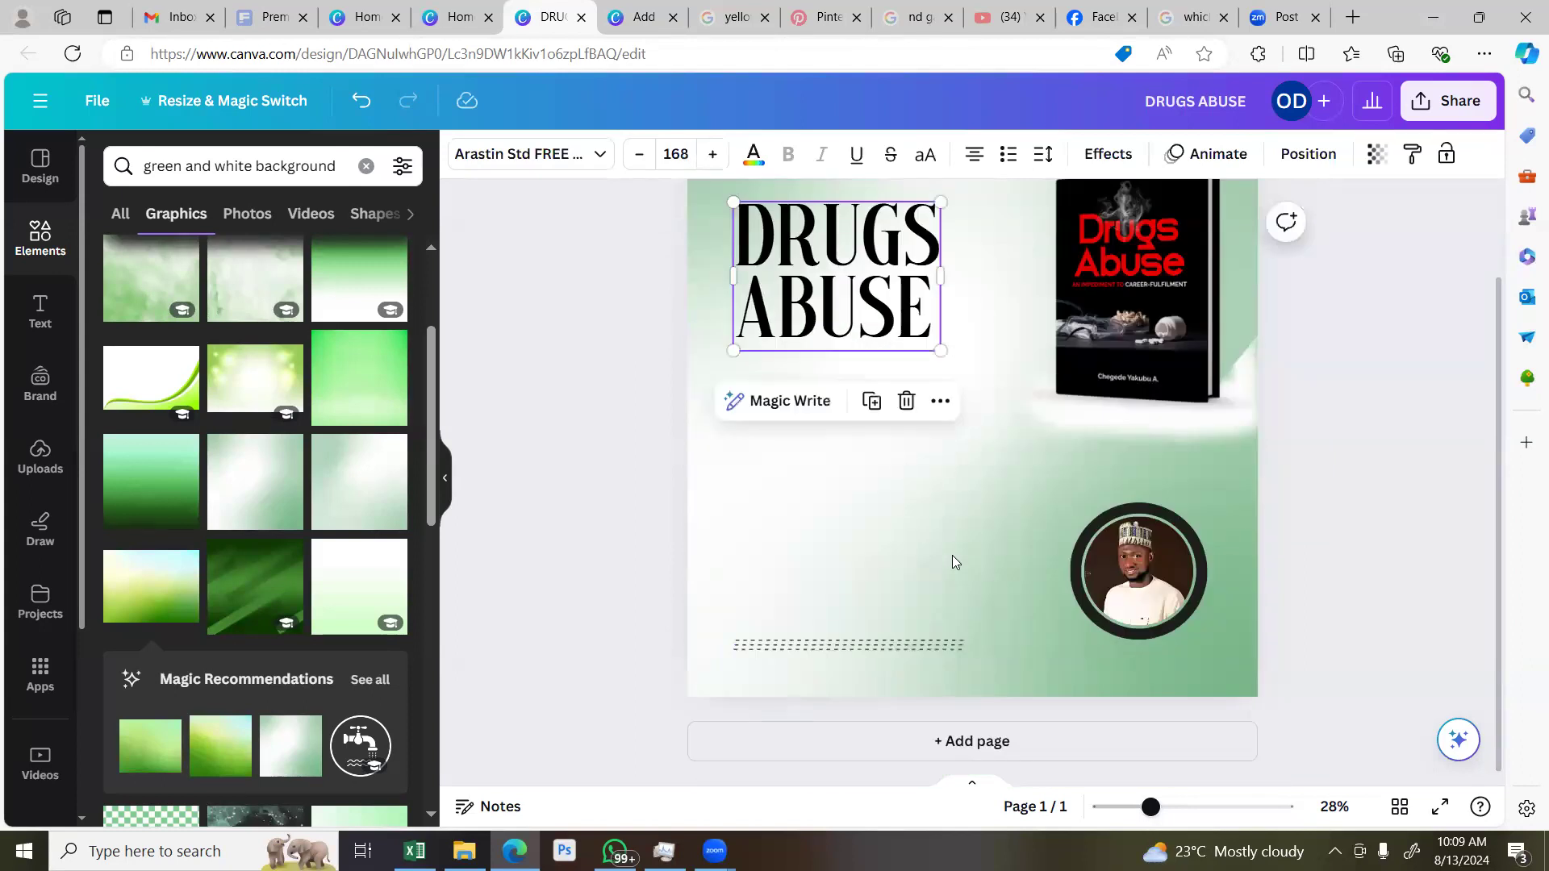
pyautogui.scroll(1, 952, 563)
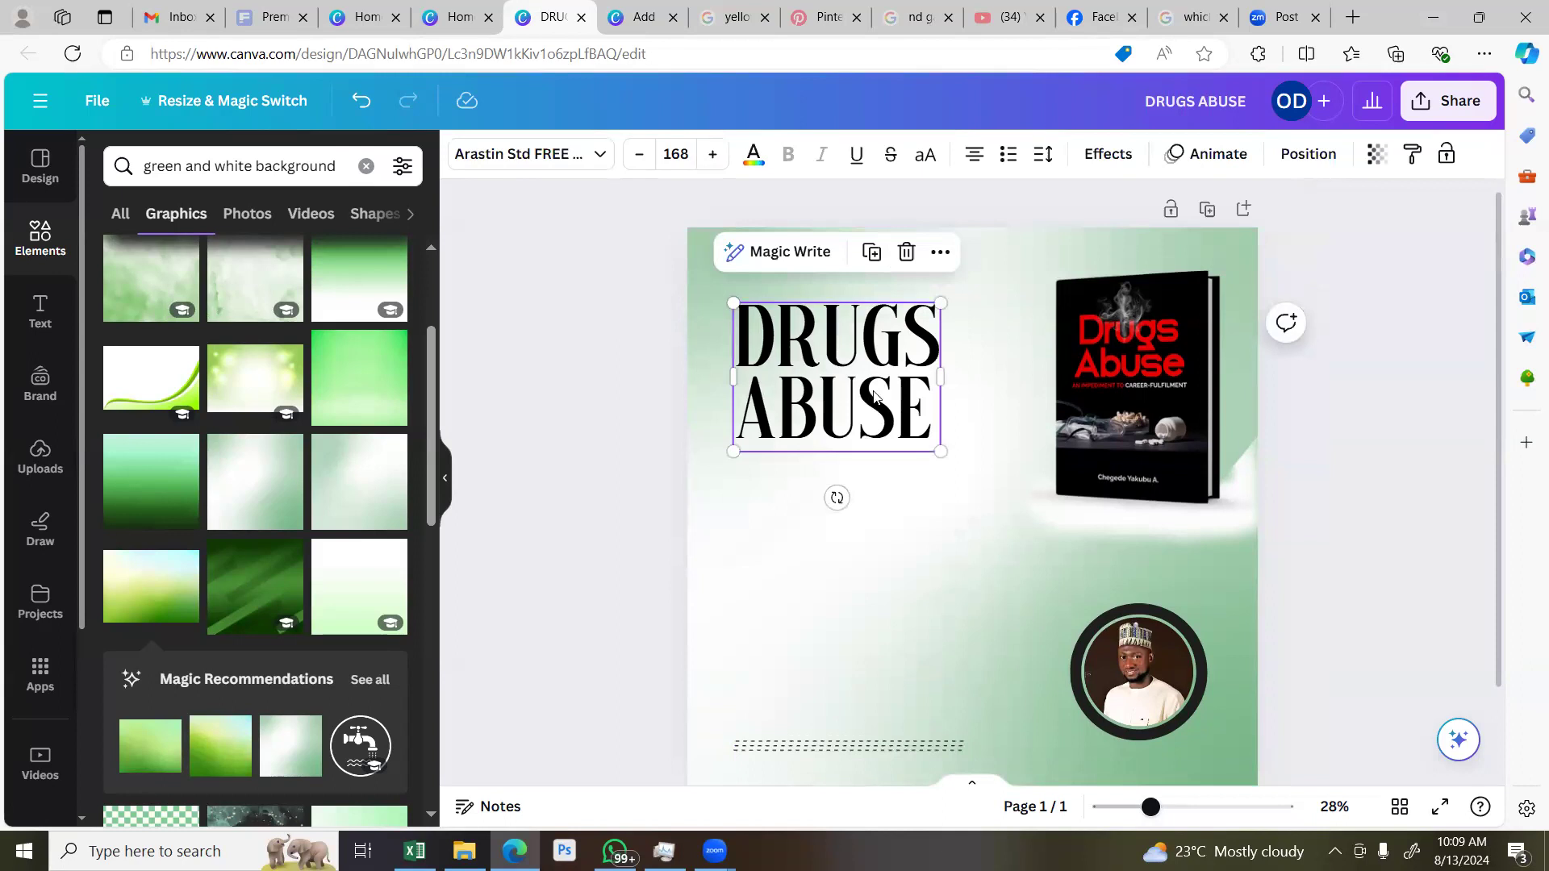
pyautogui.moveTo(874, 395); pyautogui.dragTo(871, 394)
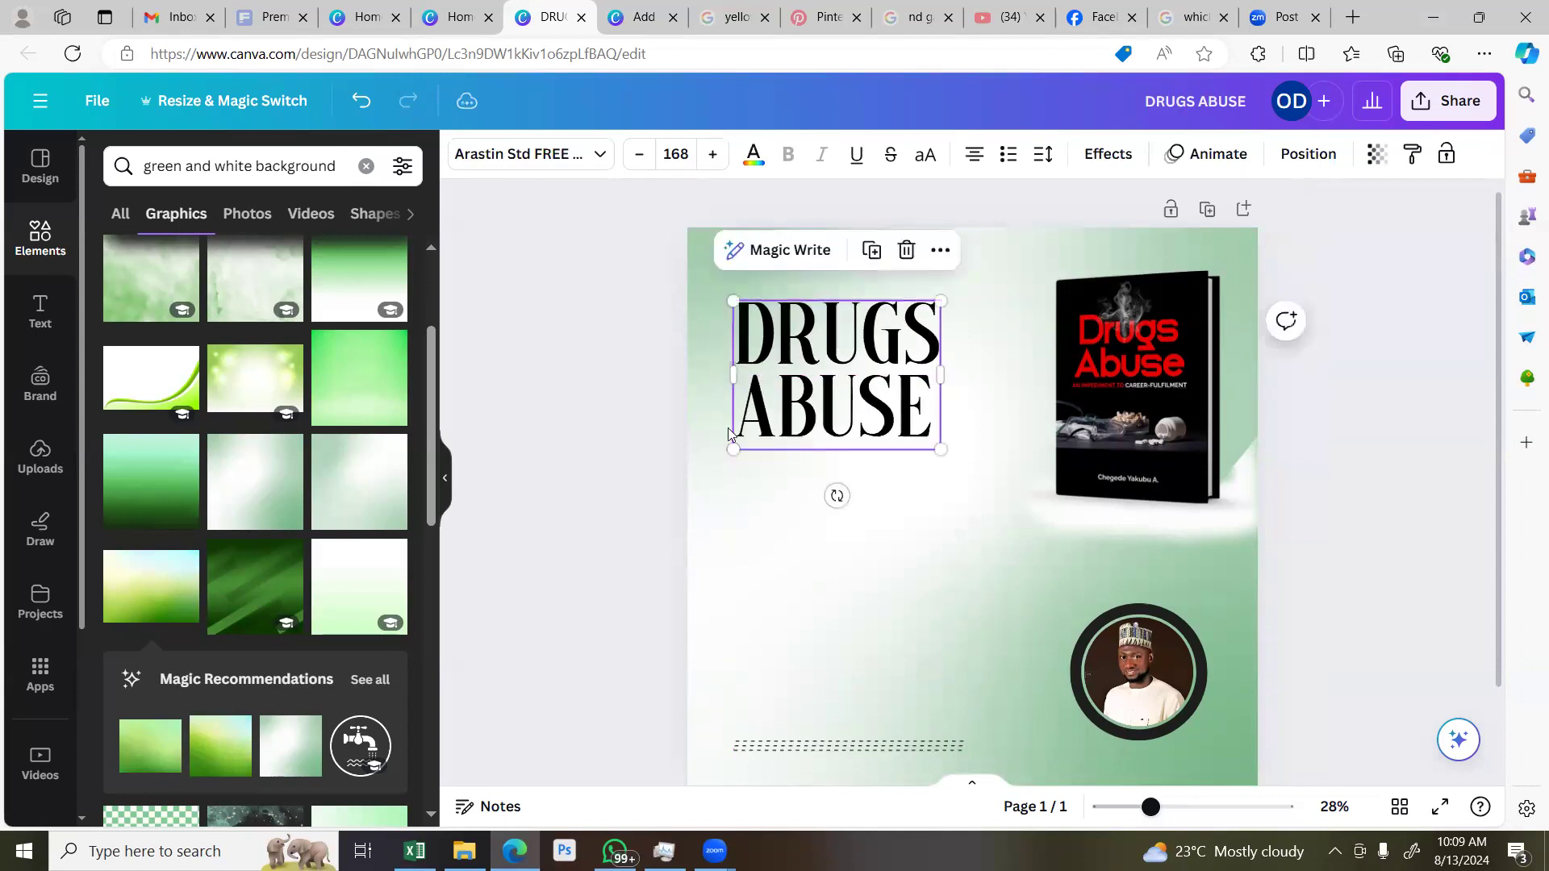
pyautogui.click(635, 394)
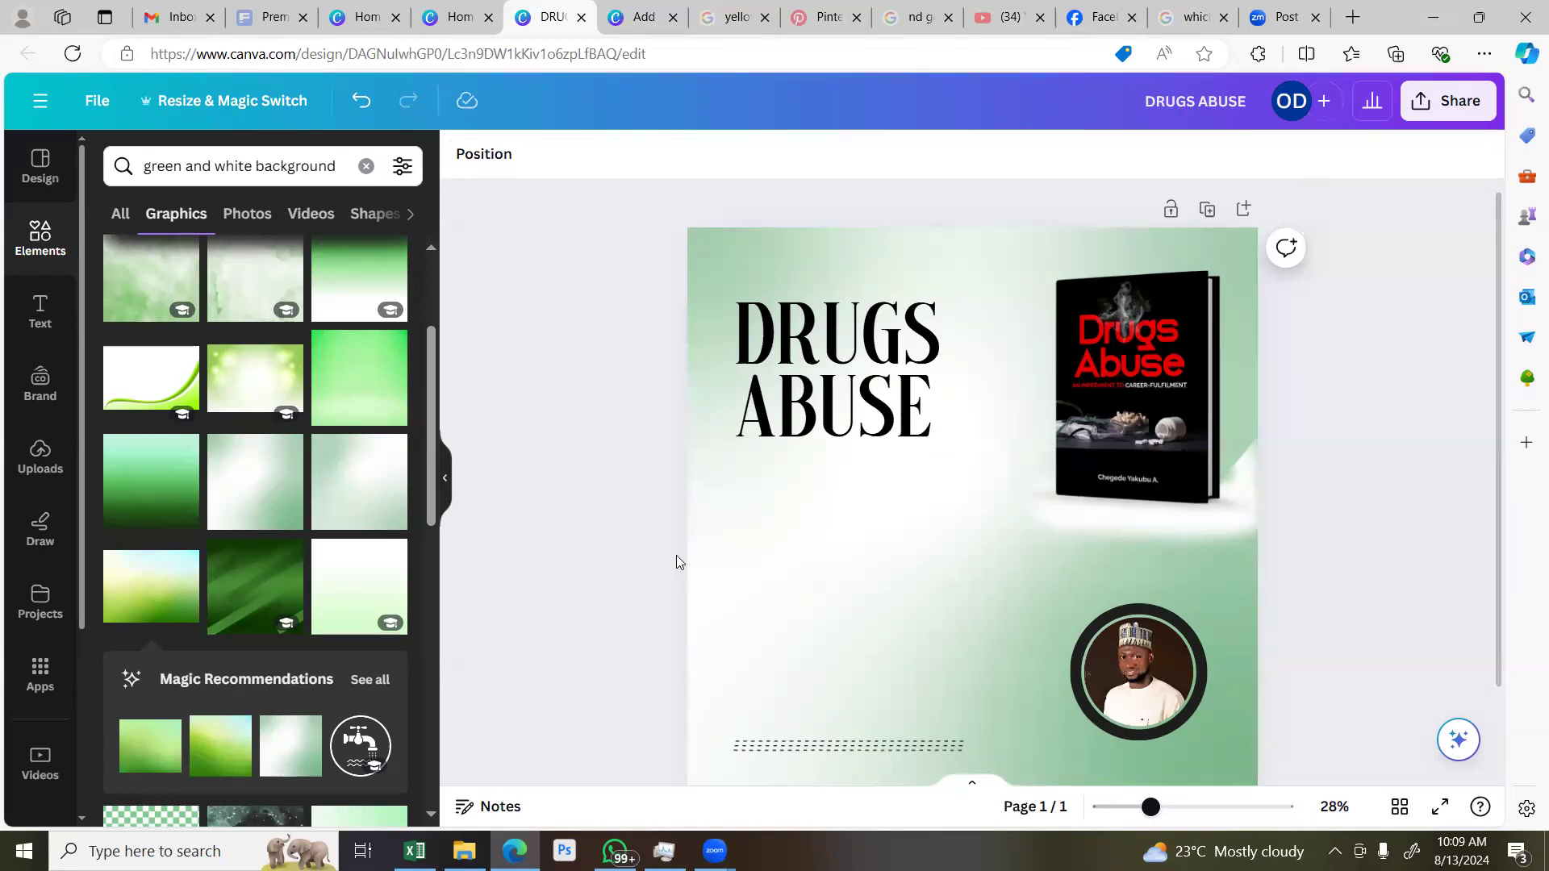
pyautogui.scroll(-2, 676, 555)
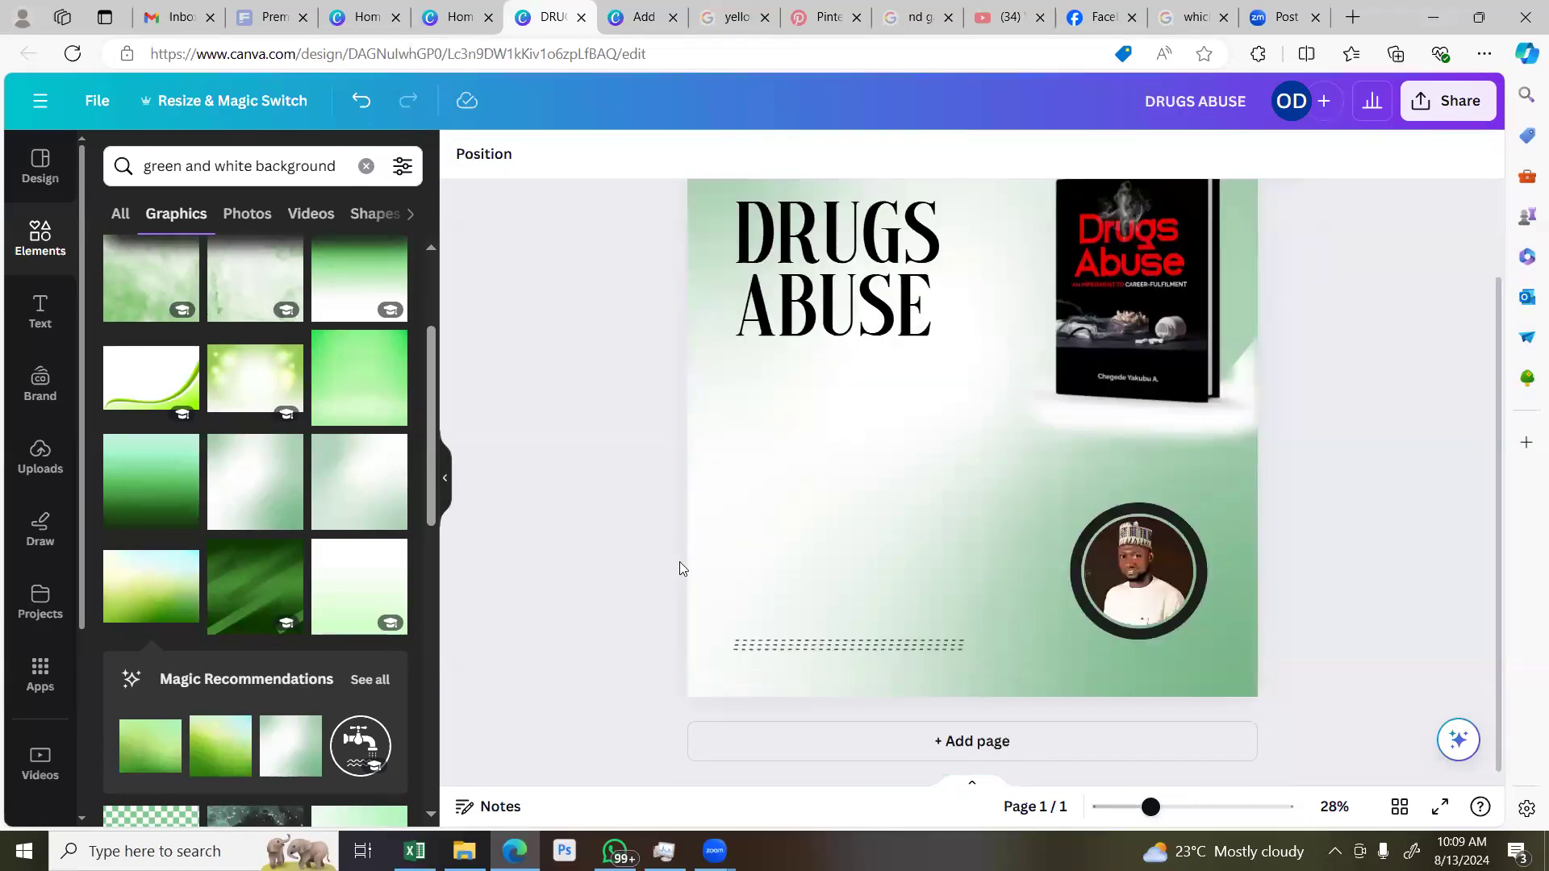
pyautogui.scroll(2, 679, 561)
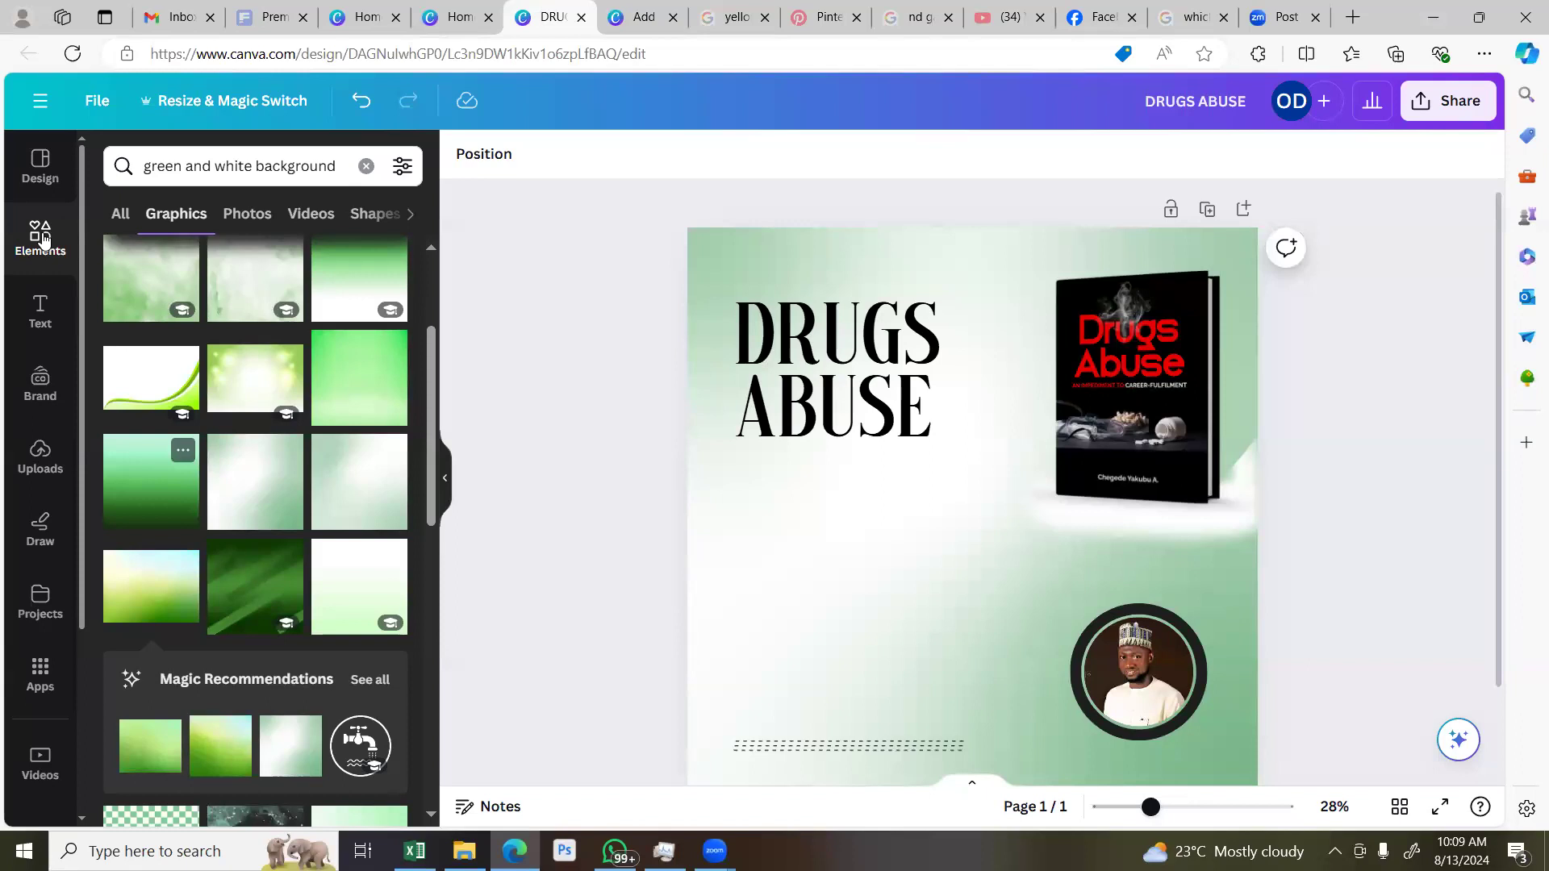
# Add a square shape to the page and give it no fill and a thin black border
pyautogui.press('Escape')
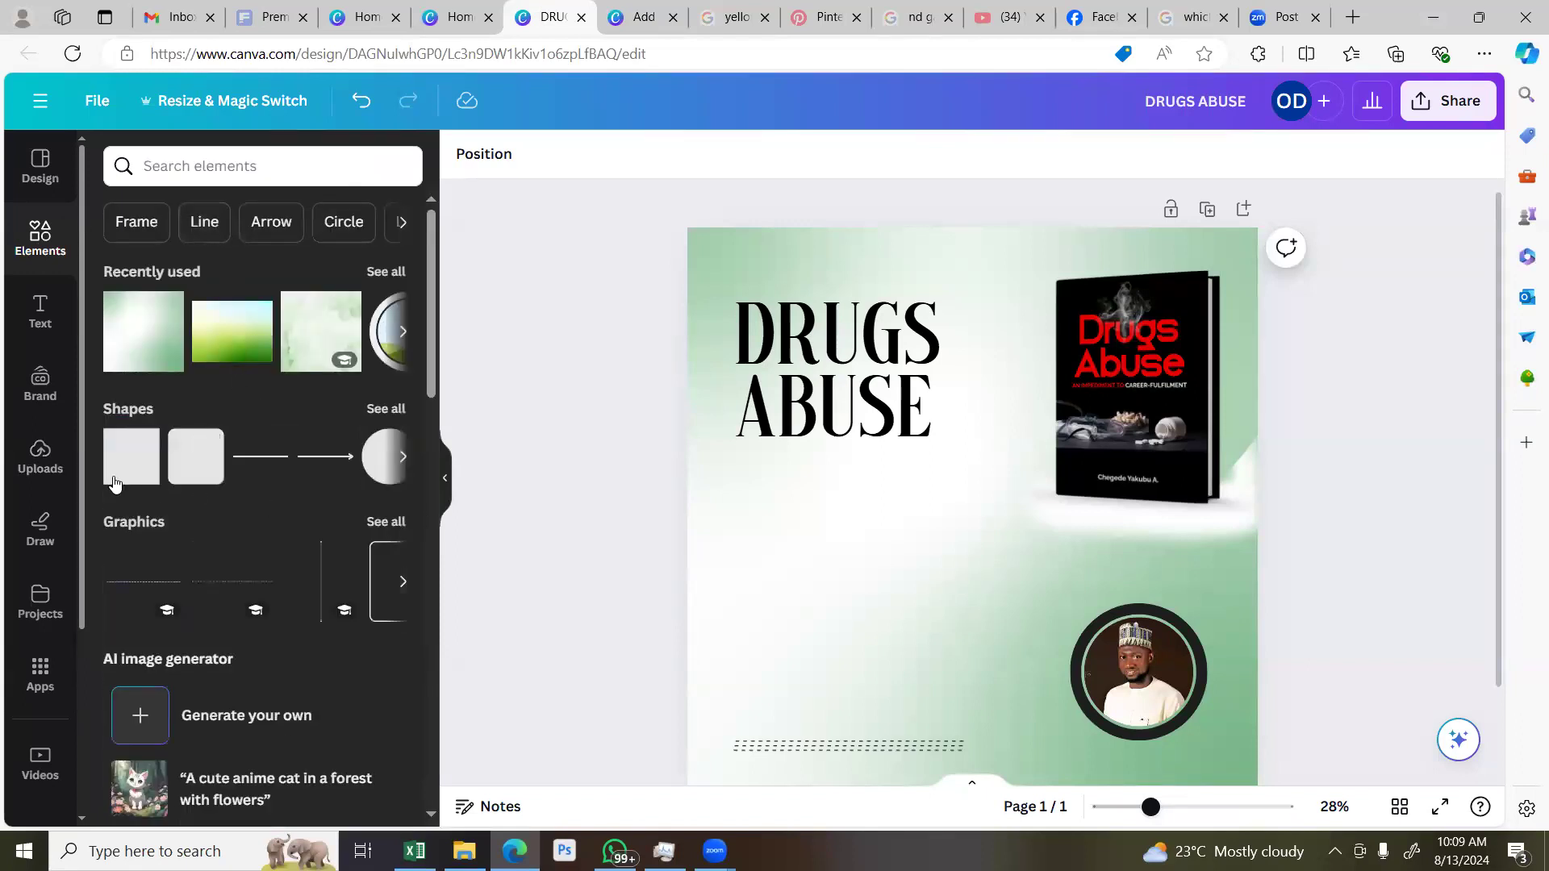
pyautogui.click(119, 476)
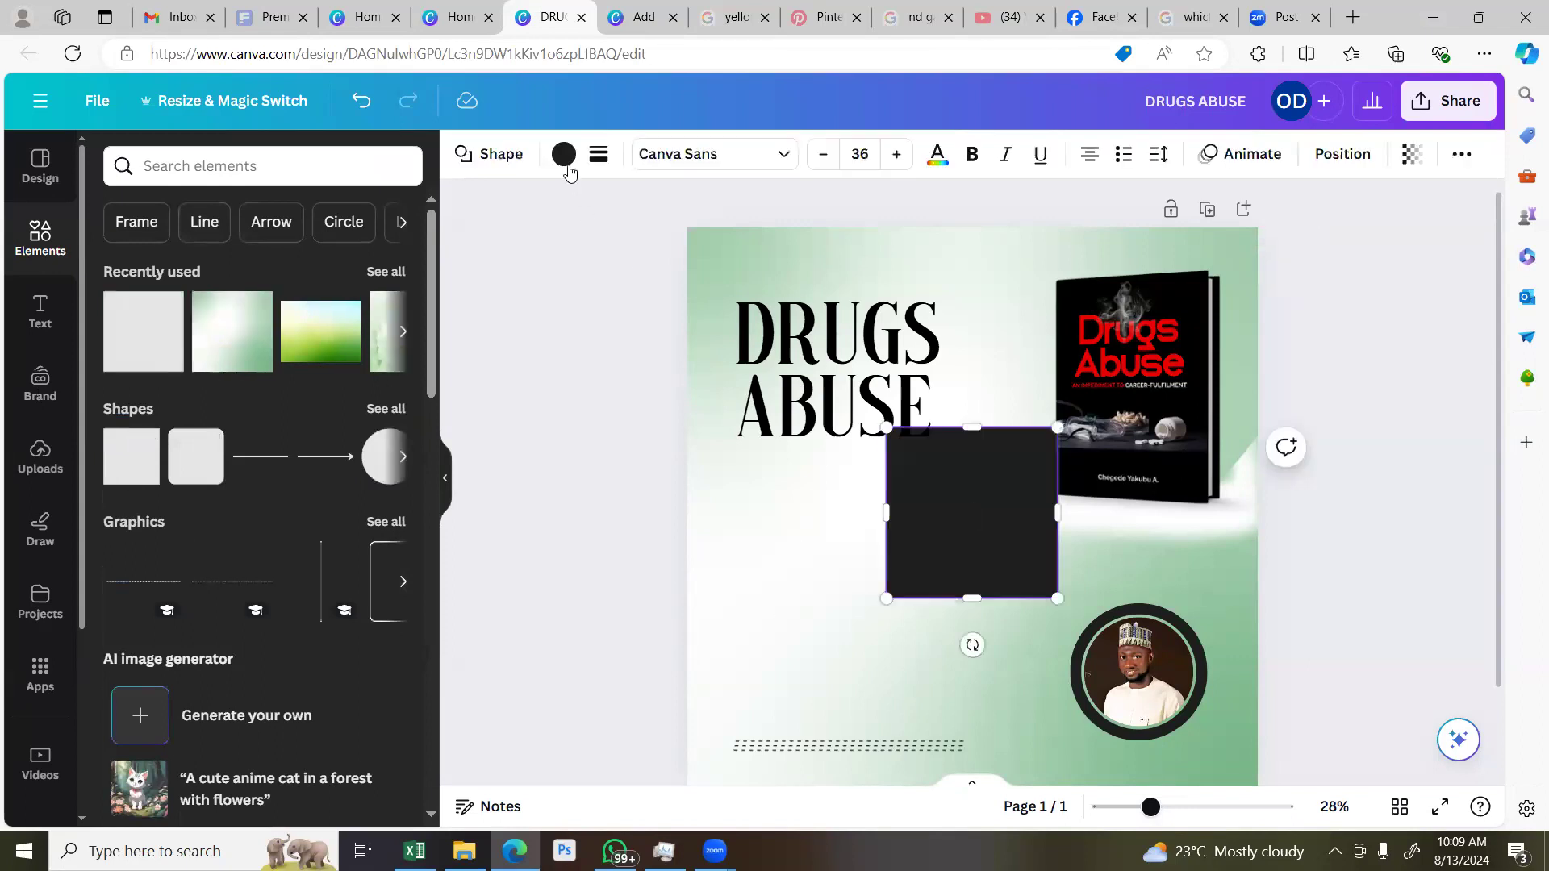
pyautogui.click(564, 154)
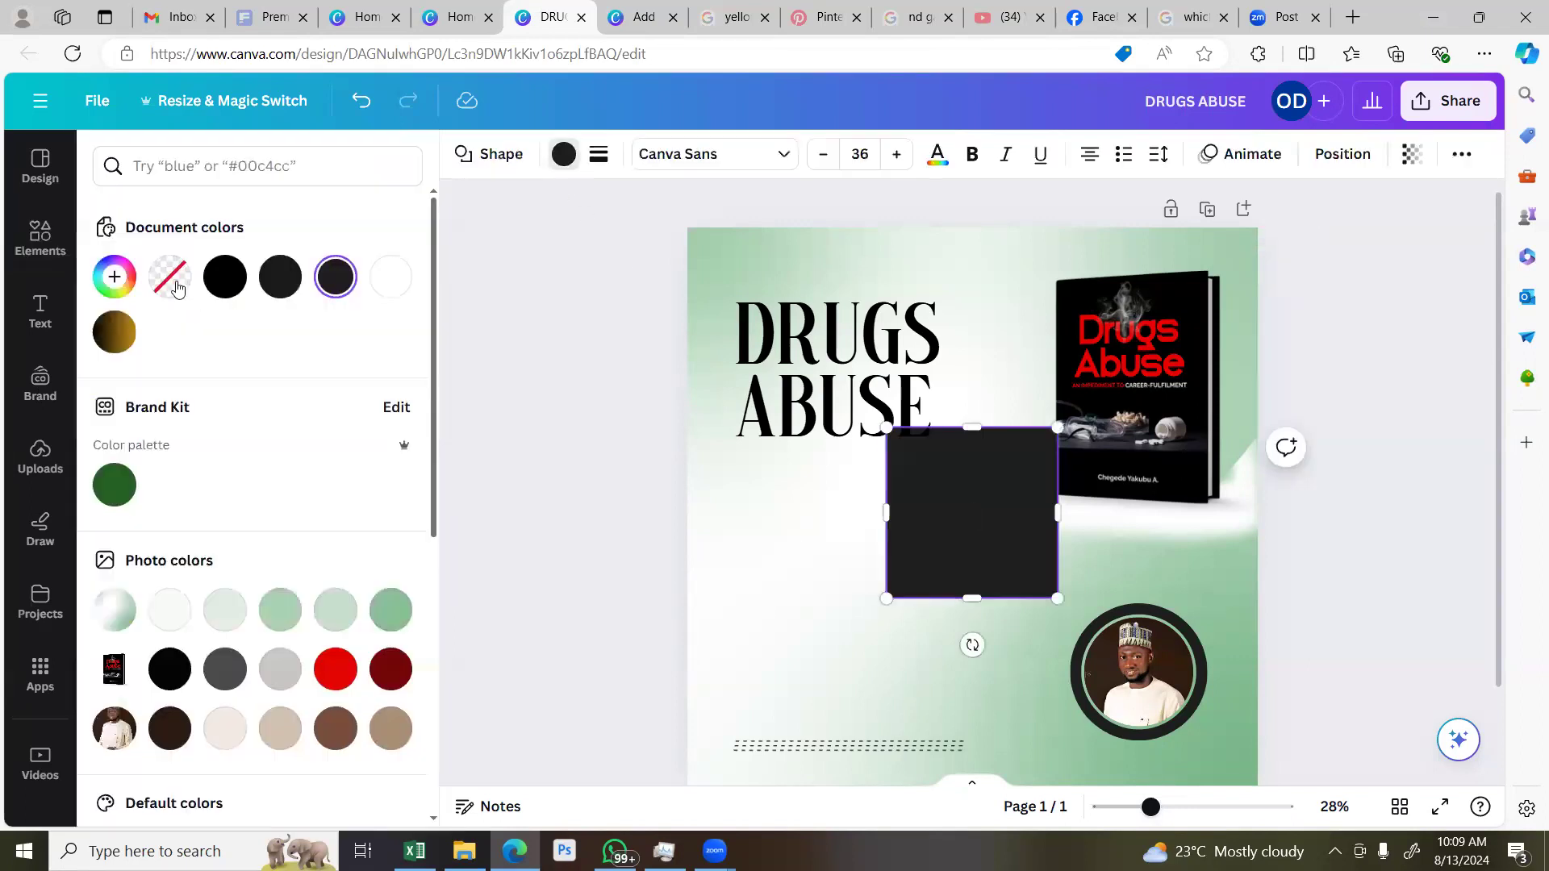
pyautogui.click(169, 277)
pyautogui.click(598, 154)
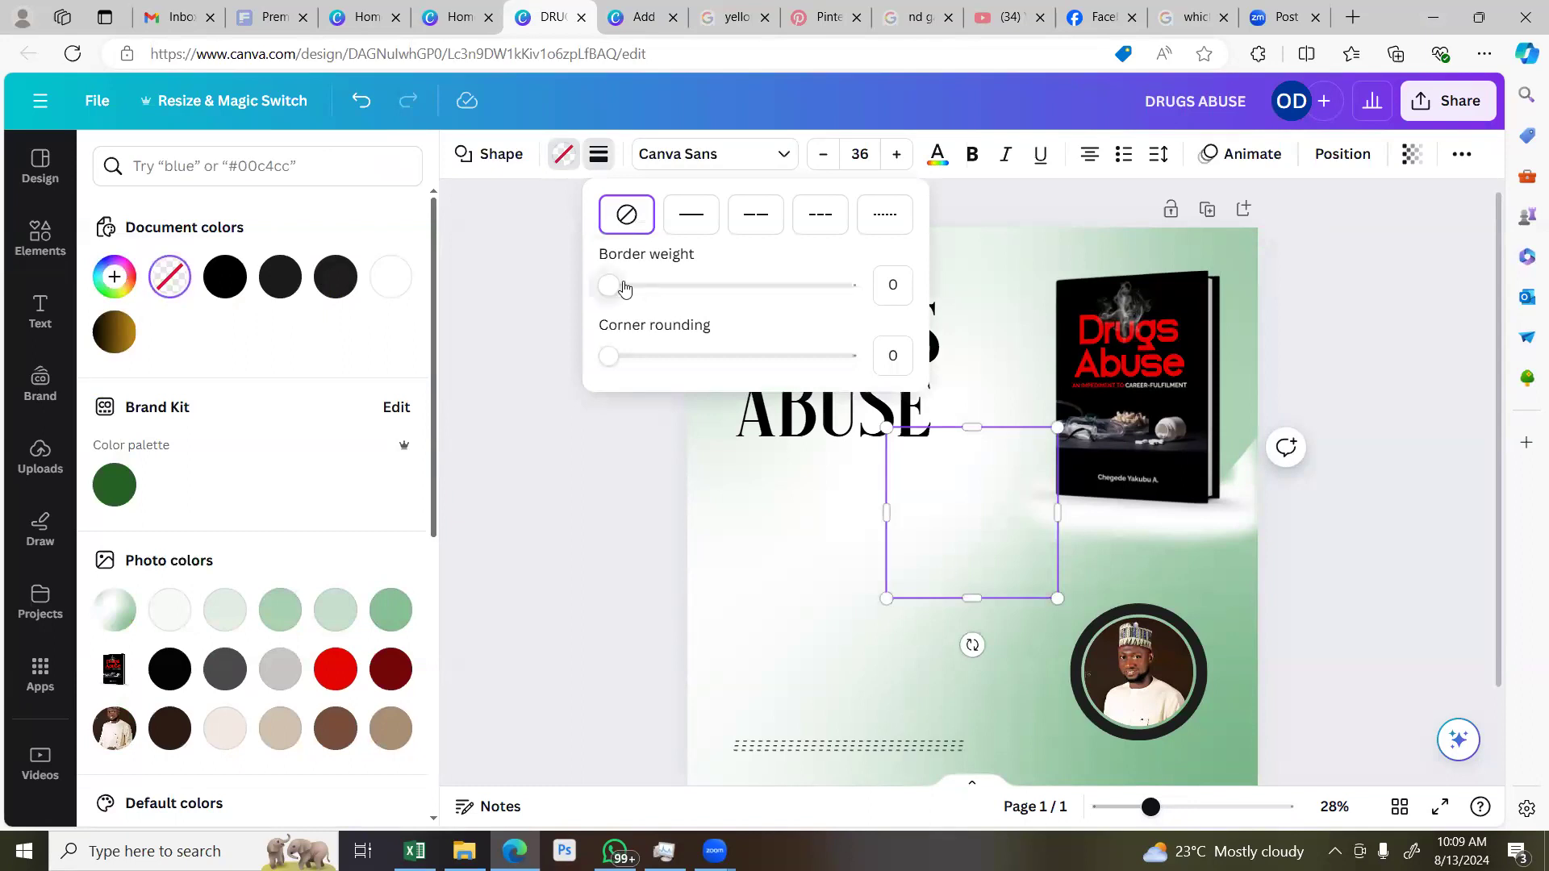
pyautogui.moveTo(630, 292); pyautogui.dragTo(656, 286)
pyautogui.click(539, 488)
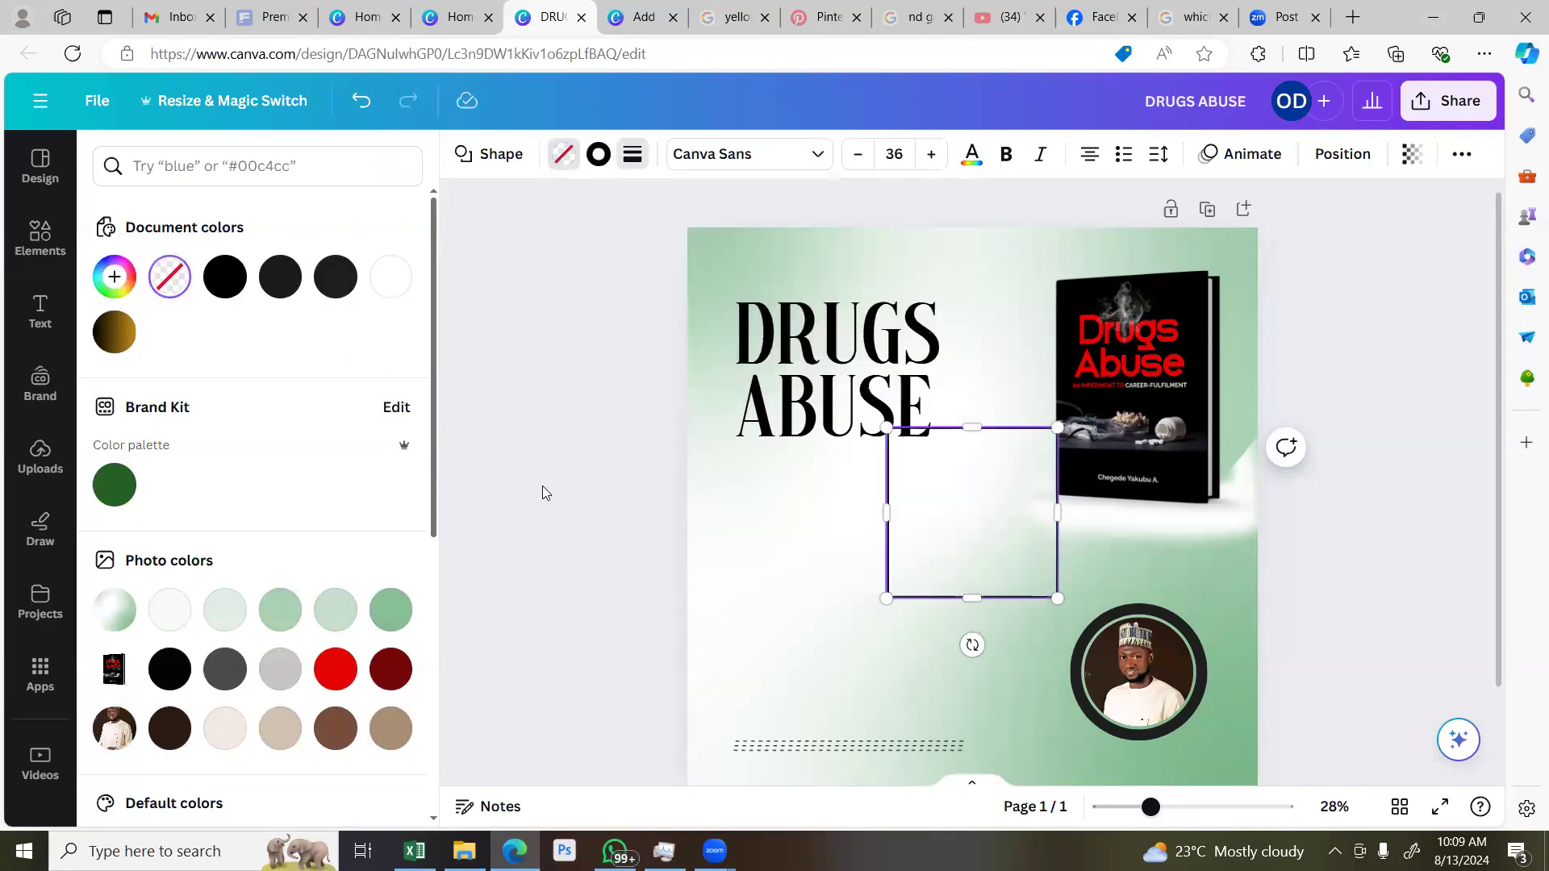
# Move the outlined square a little lower so it sits clear of the title
pyautogui.scroll(-2, 869, 477)
pyautogui.moveTo(923, 394); pyautogui.dragTo(844, 391)
pyautogui.hotkey('ctrl', 'z')
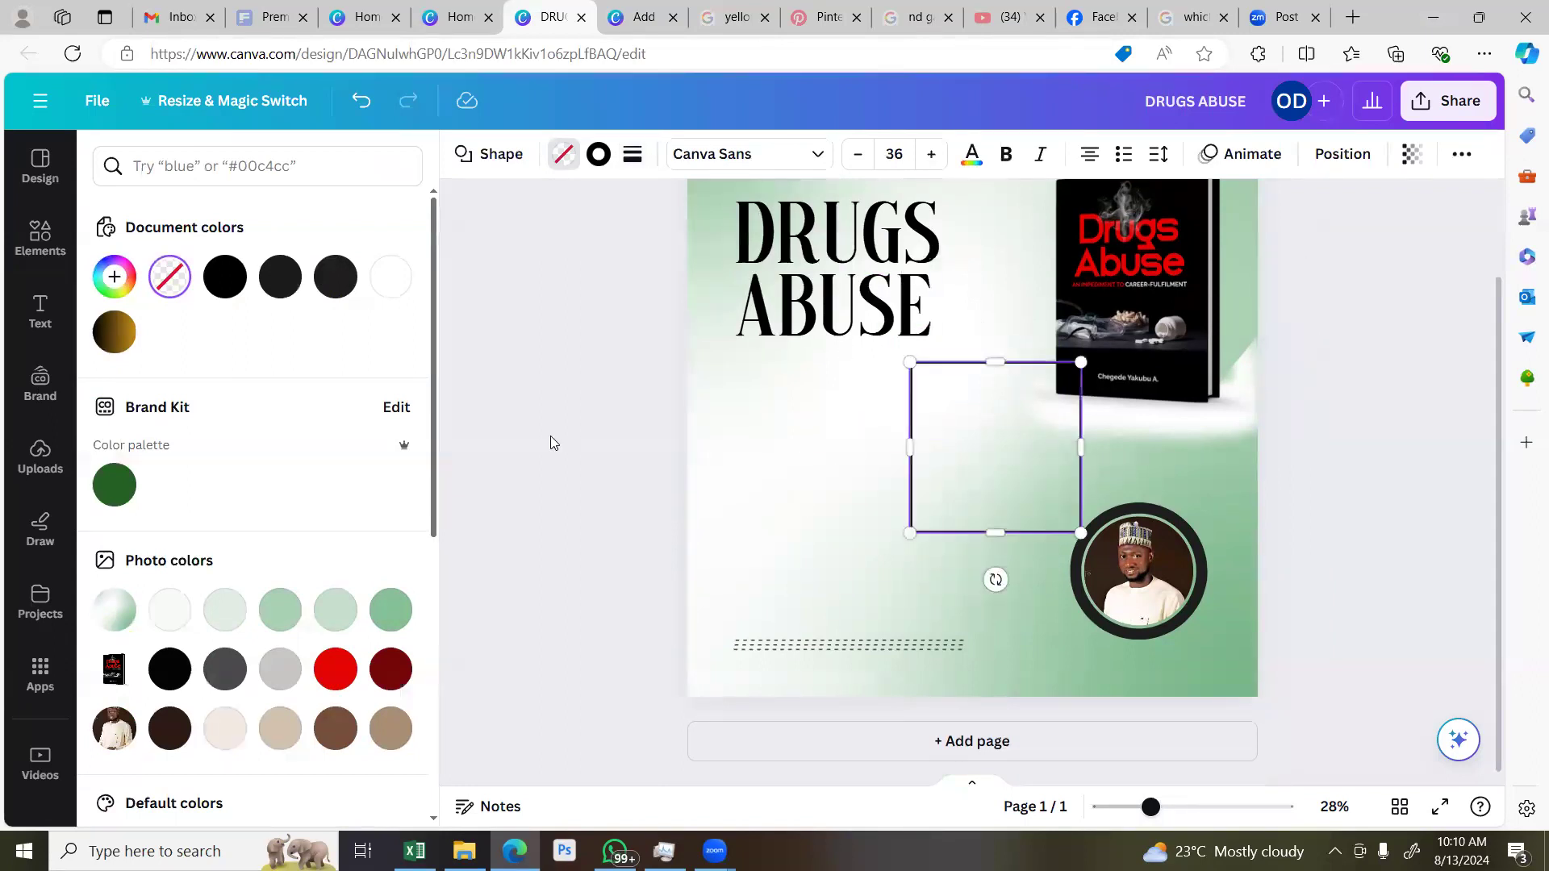
pyautogui.click(808, 407)
# Reposition the DRUGS ABUSE title nearer the page's upper edge, left-aligned with the dashed lines
pyautogui.scroll(3, 813, 377)
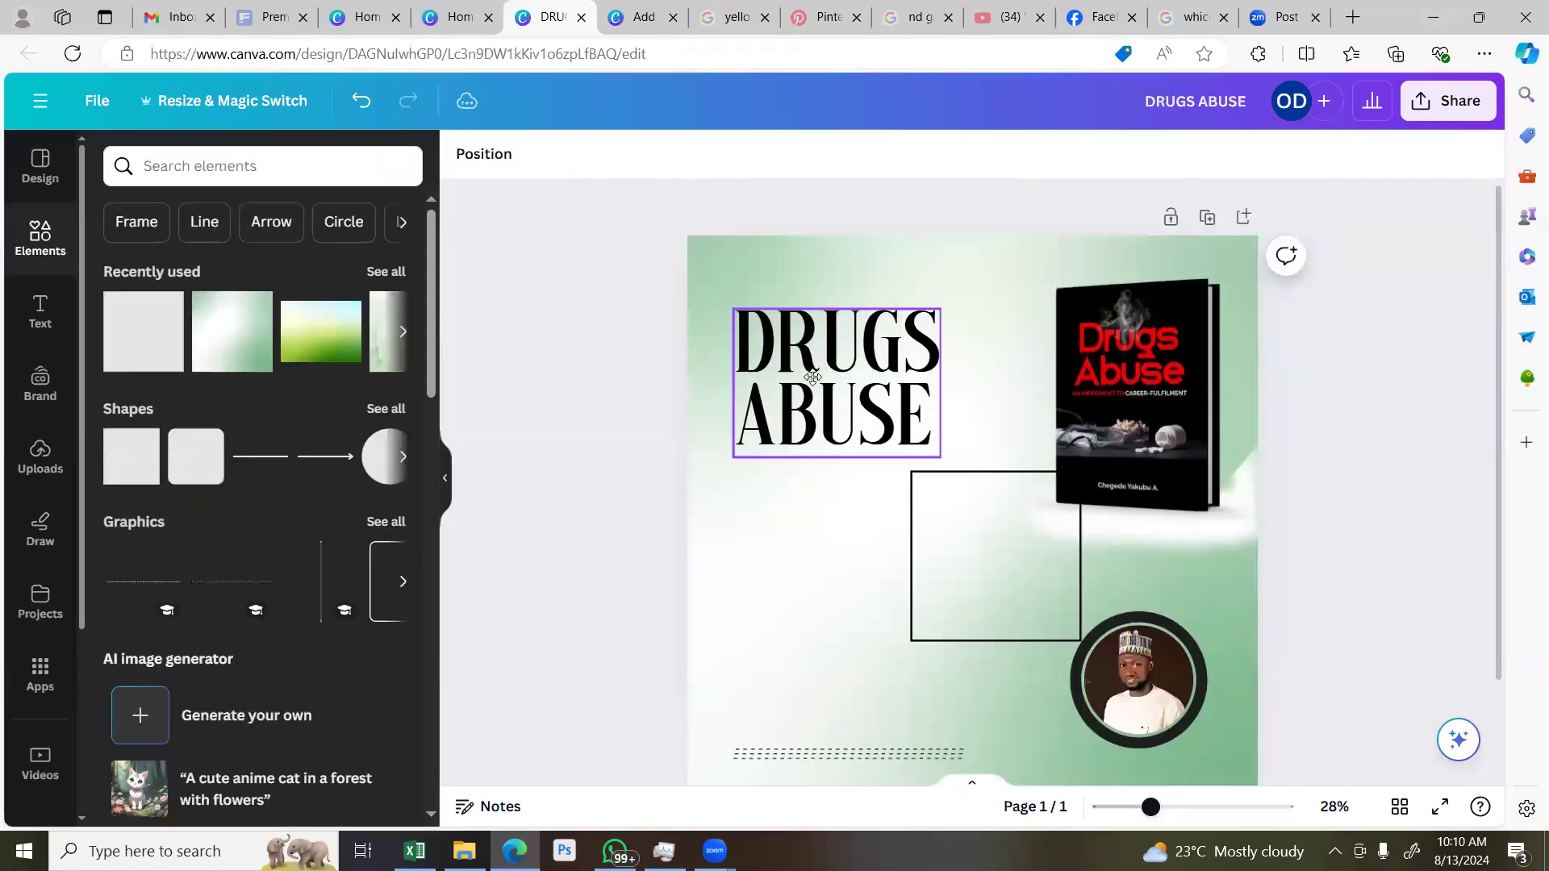
pyautogui.moveTo(812, 377); pyautogui.dragTo(827, 378)
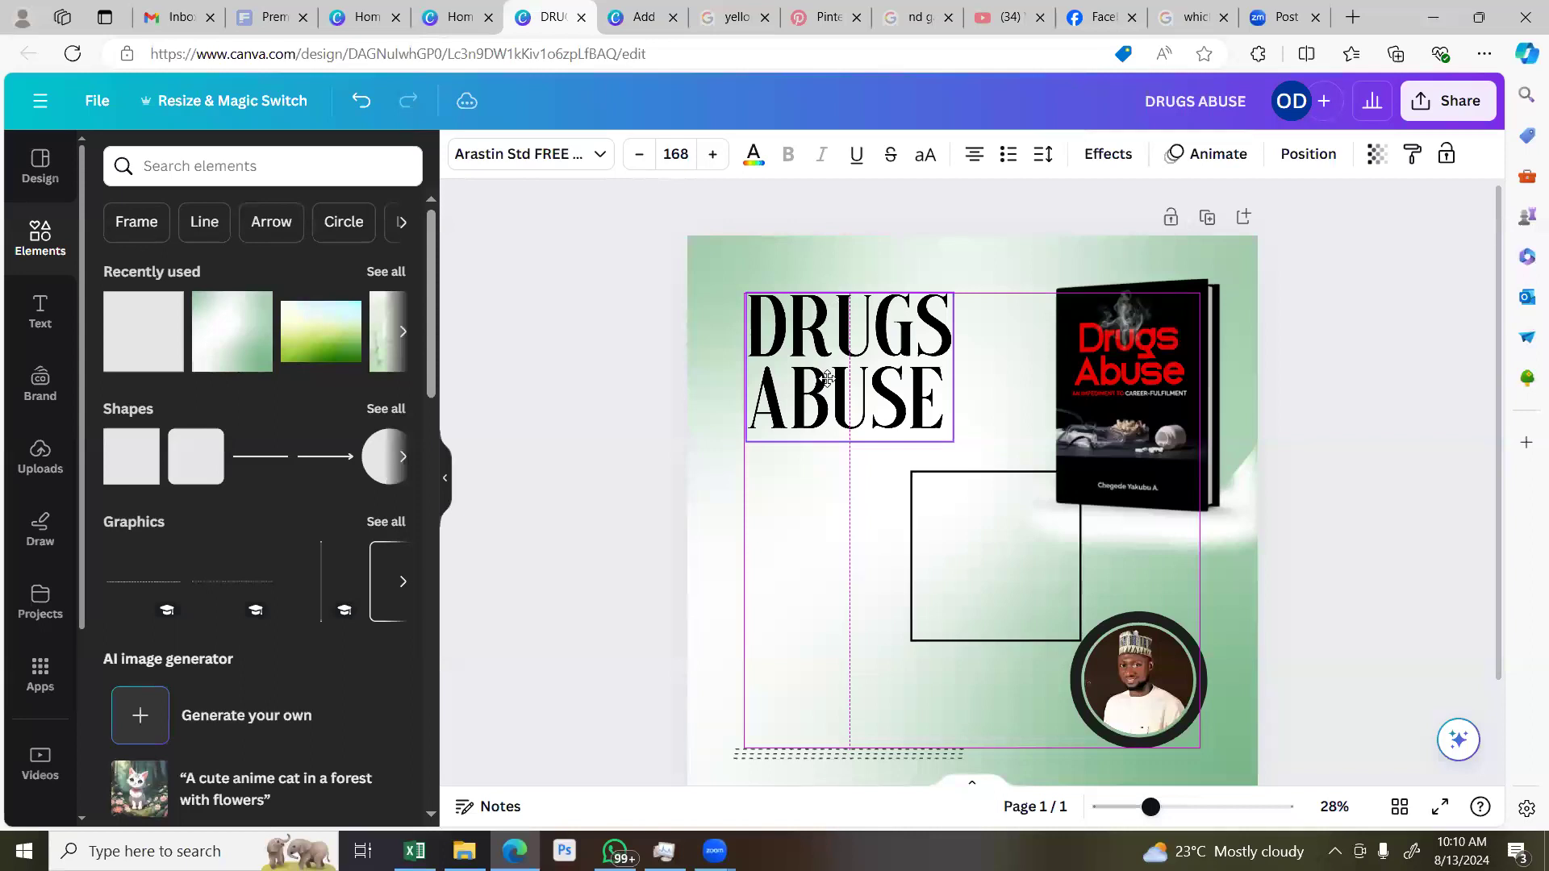
pyautogui.click(827, 378)
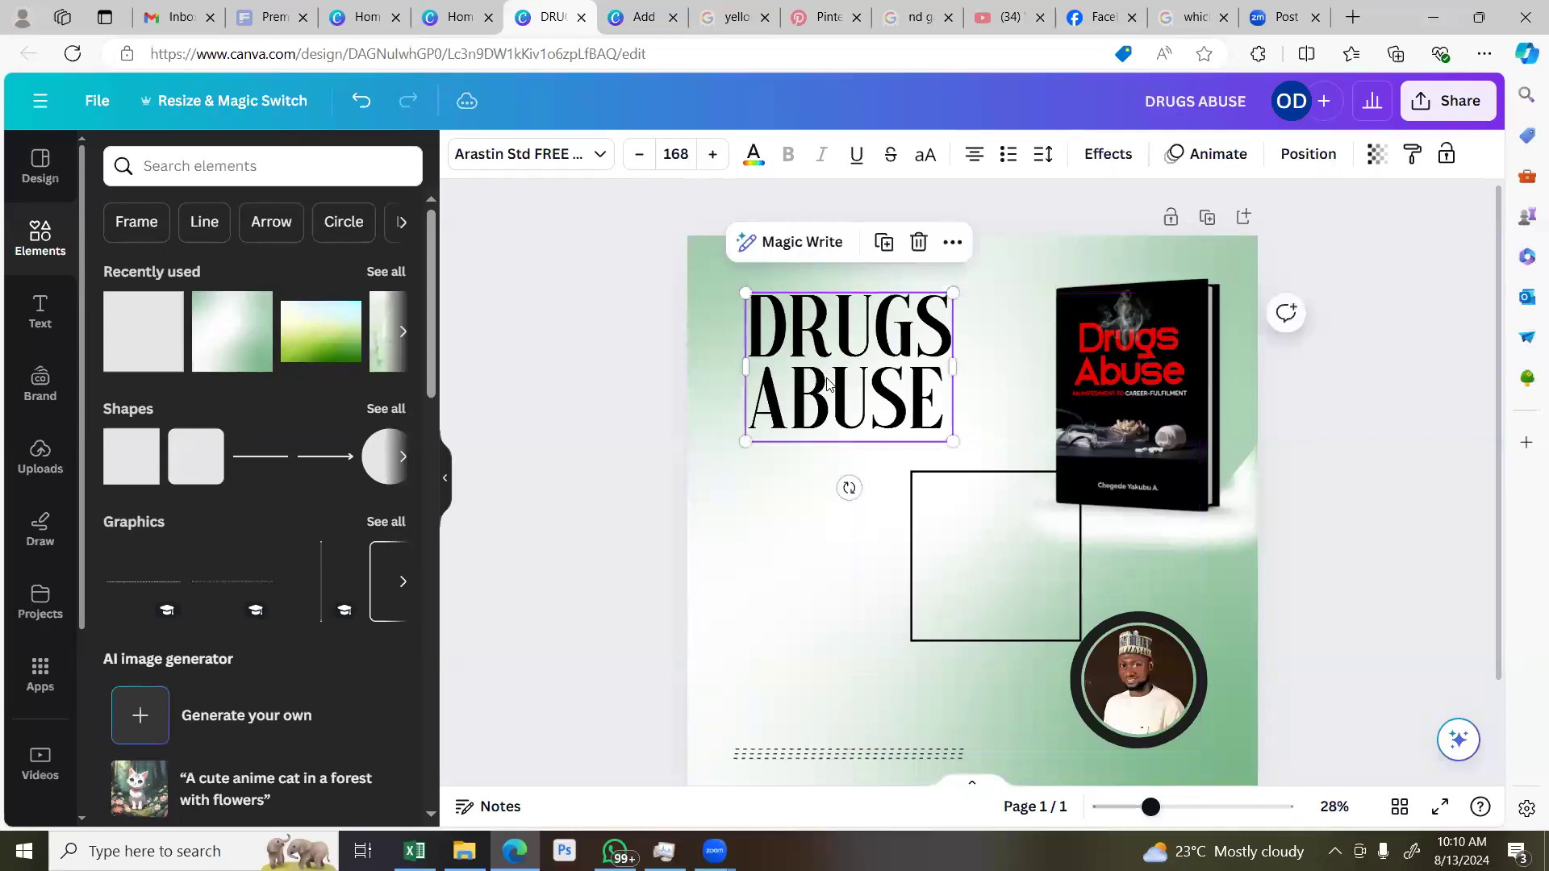
pyautogui.scroll(-1, 827, 380)
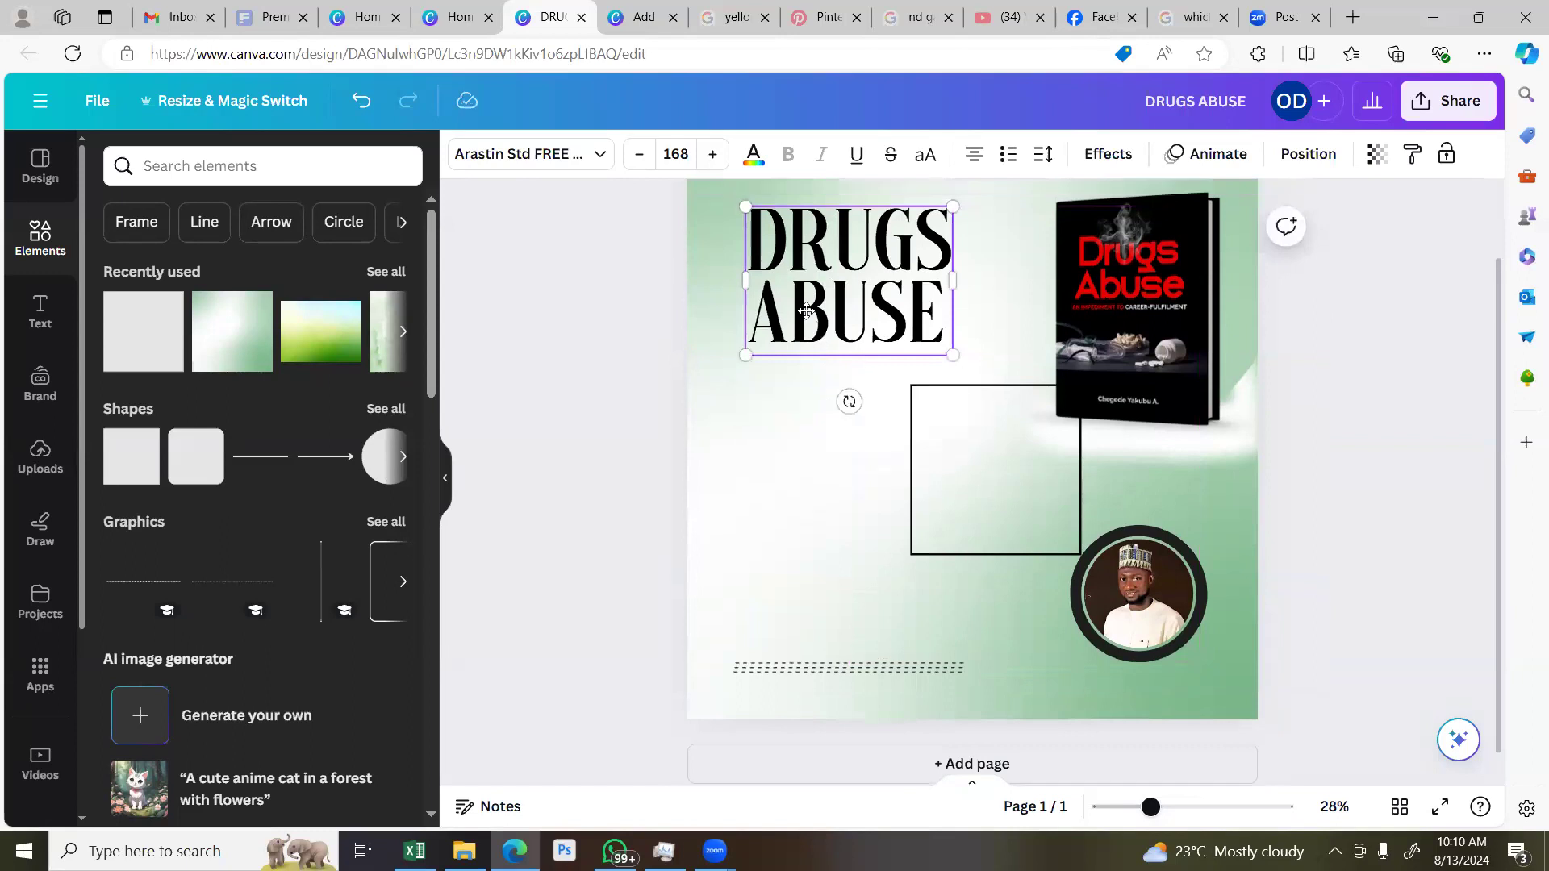
pyautogui.scroll(1, 805, 309)
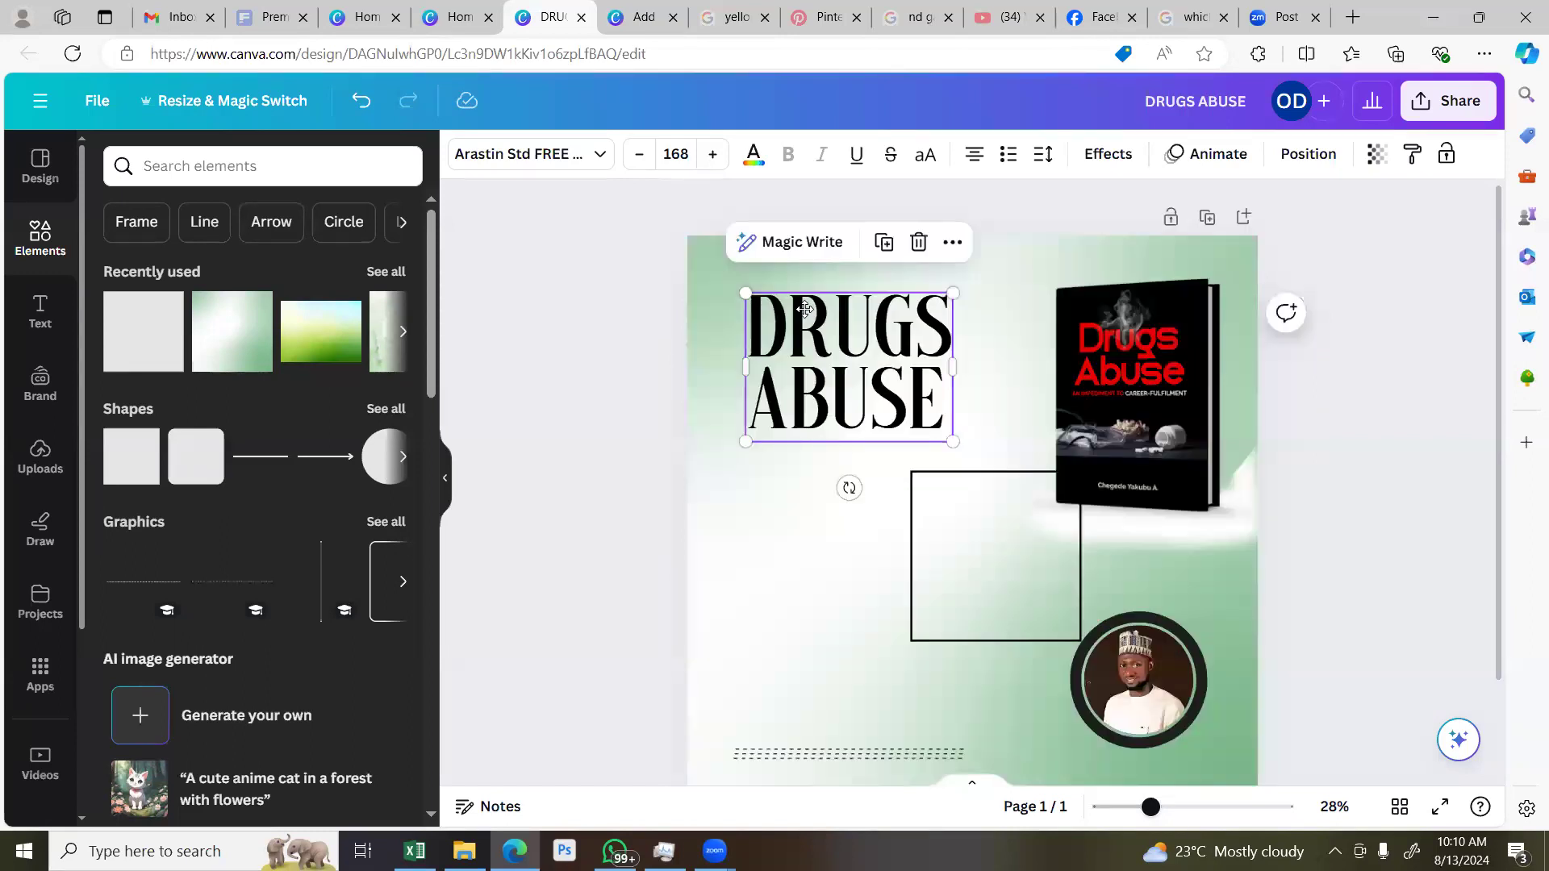
pyautogui.moveTo(805, 309)
pyautogui.mouseDown()
pyautogui.moveTo(777, 292)
pyautogui.moveTo(799, 312)
pyautogui.mouseUp()
pyautogui.press('Escape')
pyautogui.scroll(-1, 799, 312)
pyautogui.scroll(1, 591, 370)
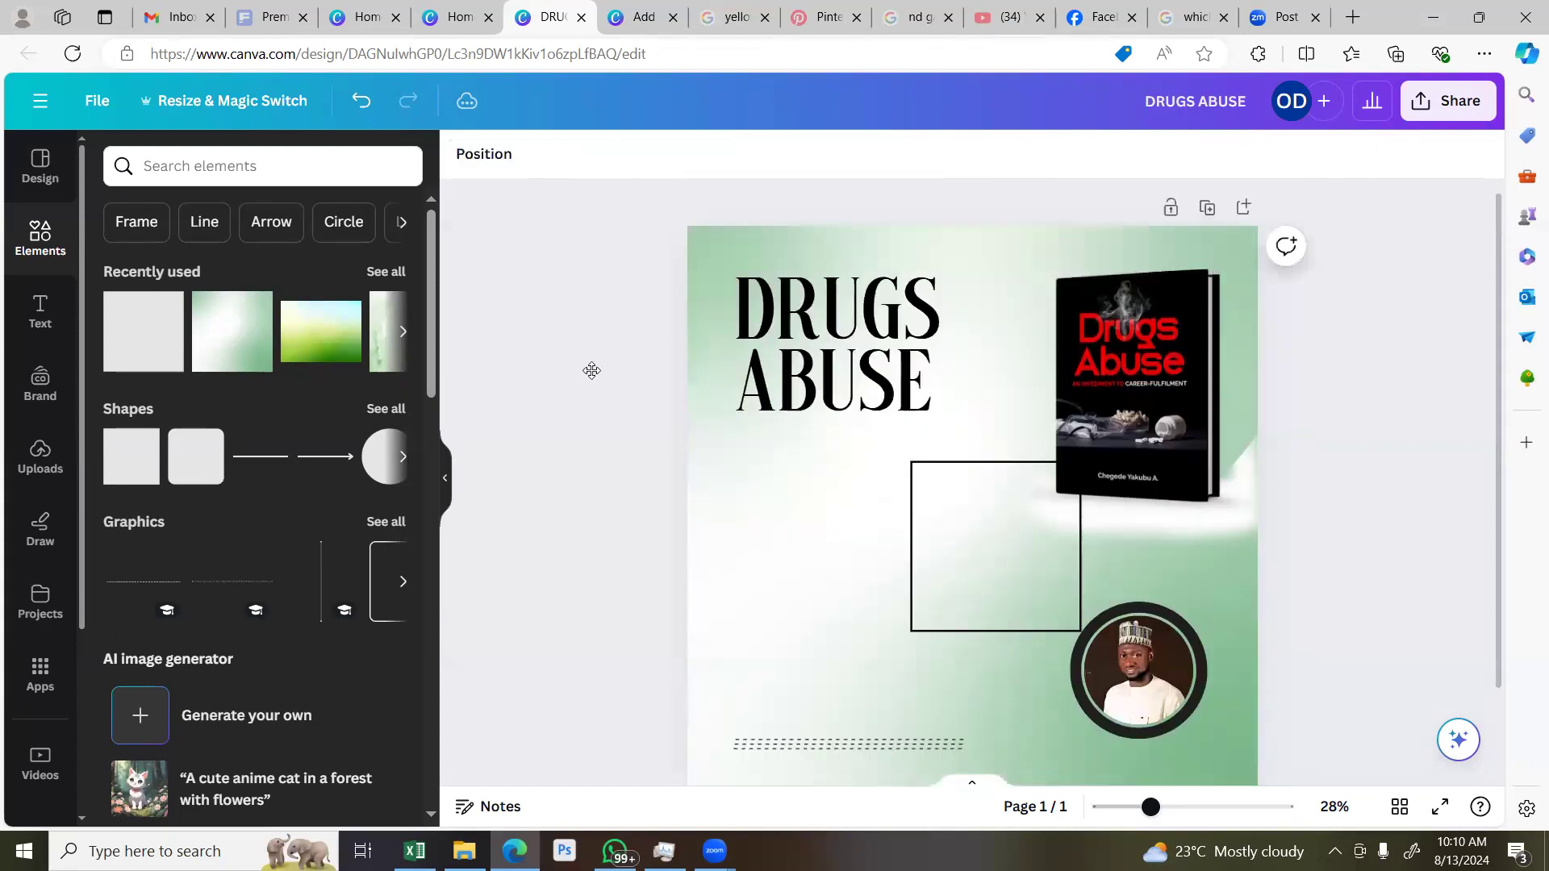
# Move the outlined square to the title's upper-left corner and enlarge it to about 1,744 × 1,744 px as a page frame
pyautogui.moveTo(918, 469); pyautogui.dragTo(742, 273)
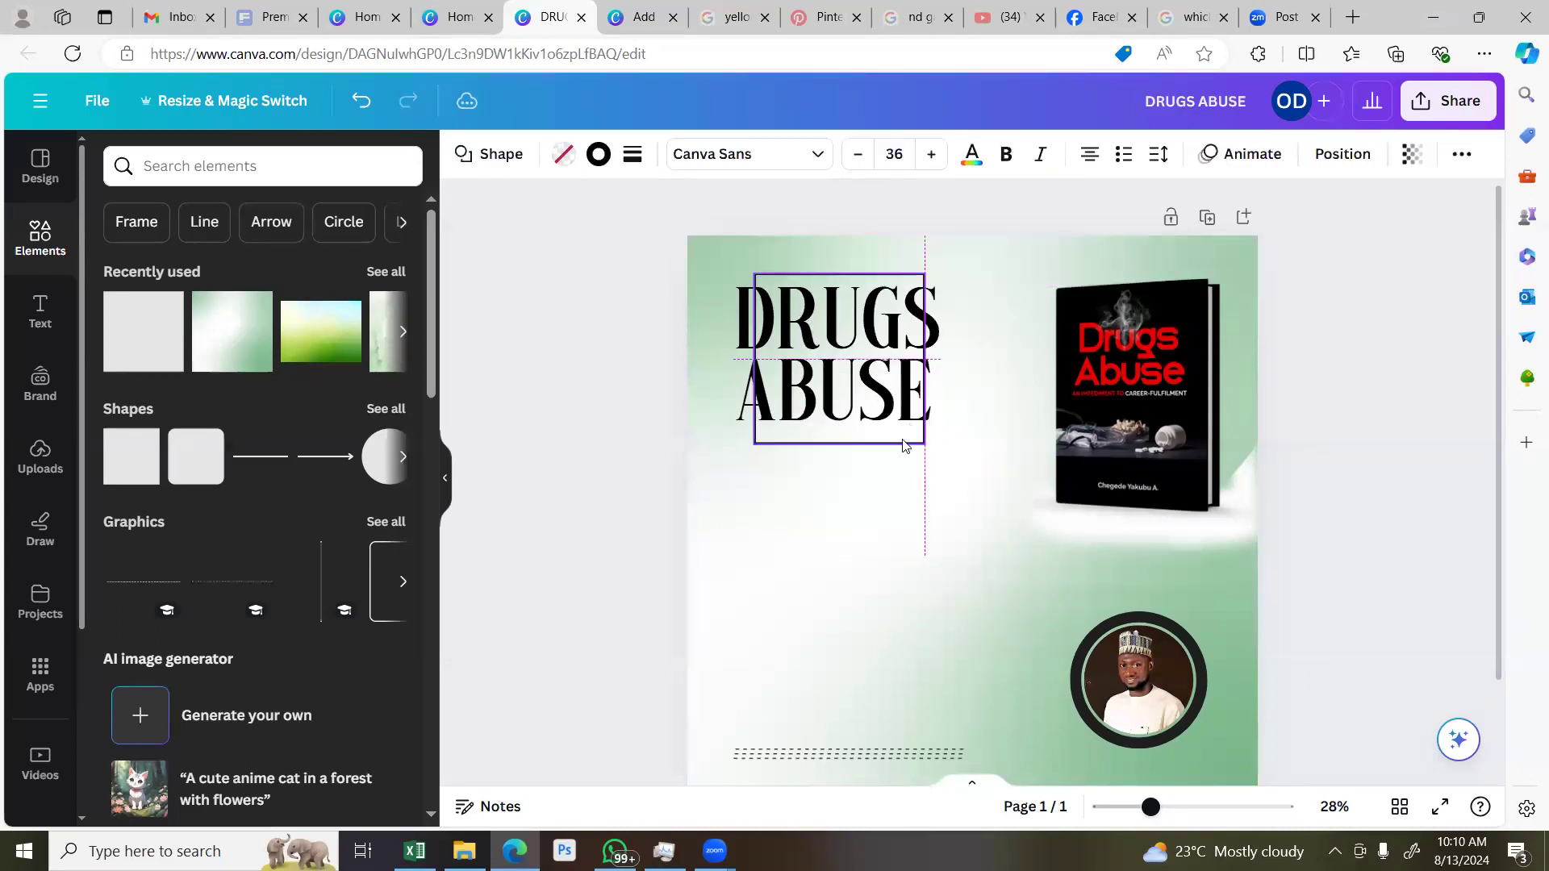
pyautogui.moveTo(924, 460); pyautogui.dragTo(1110, 668)
pyautogui.scroll(-2, 1110, 666)
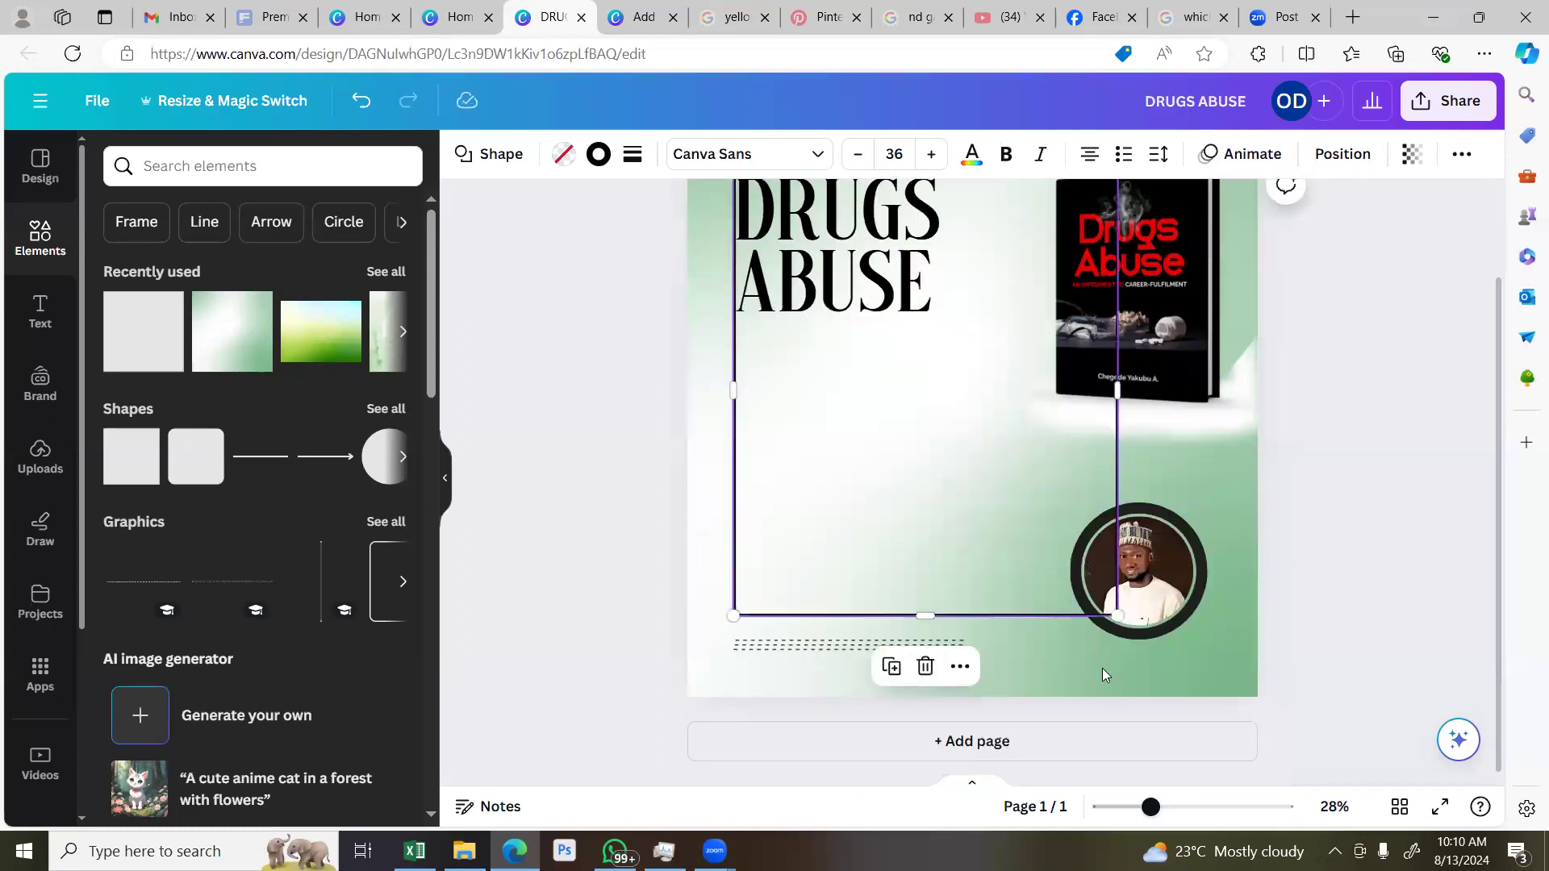
pyautogui.hotkey('ctrl', 'z')
pyautogui.moveTo(904, 336); pyautogui.dragTo(1179, 707)
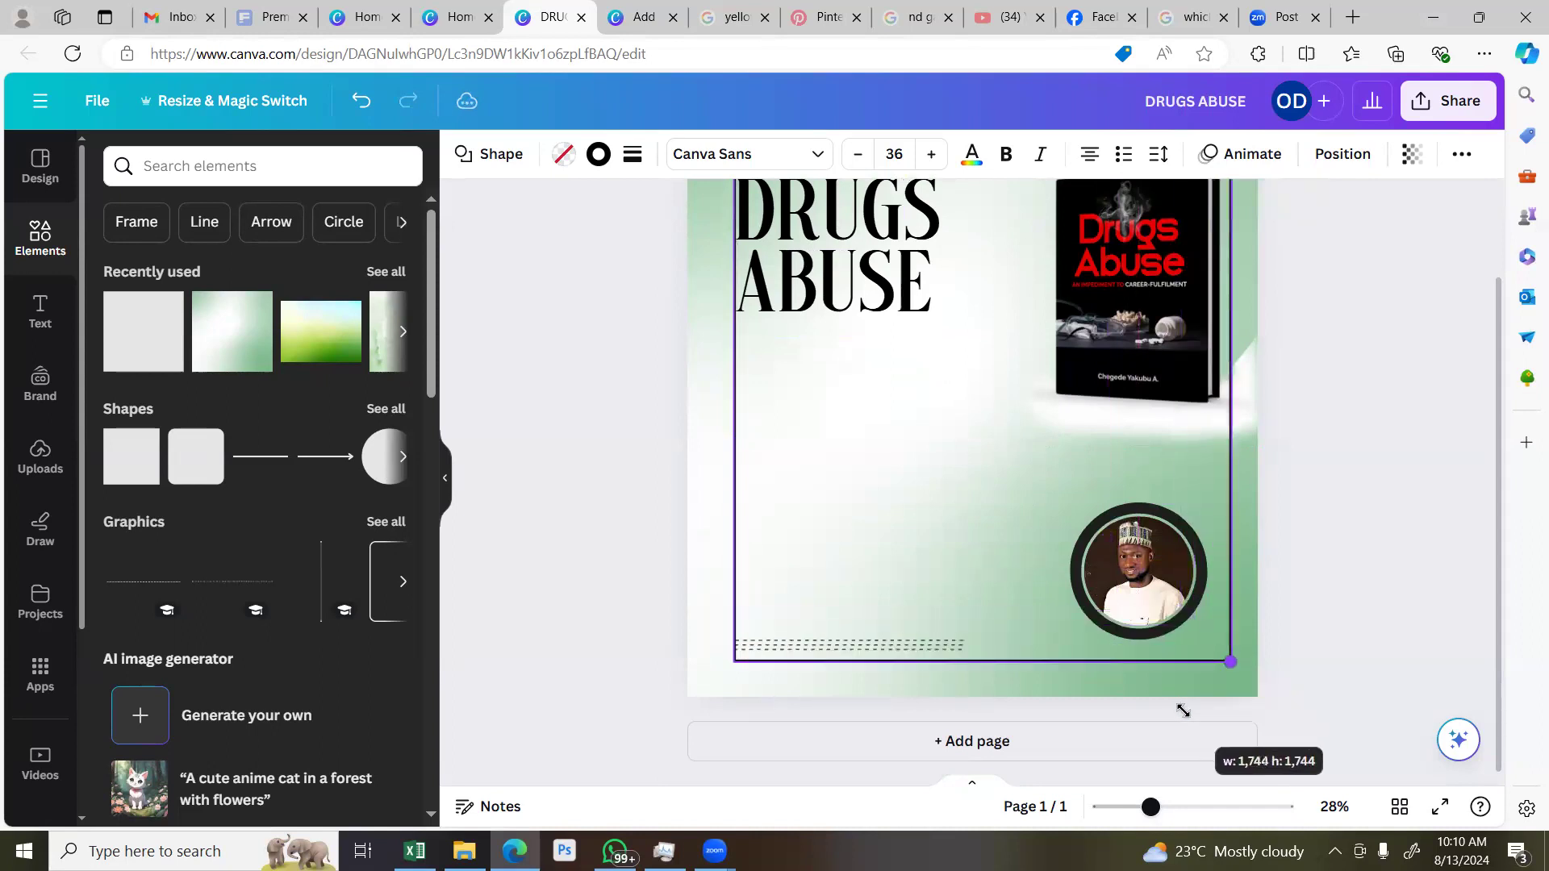
pyautogui.scroll(1, 1271, 404)
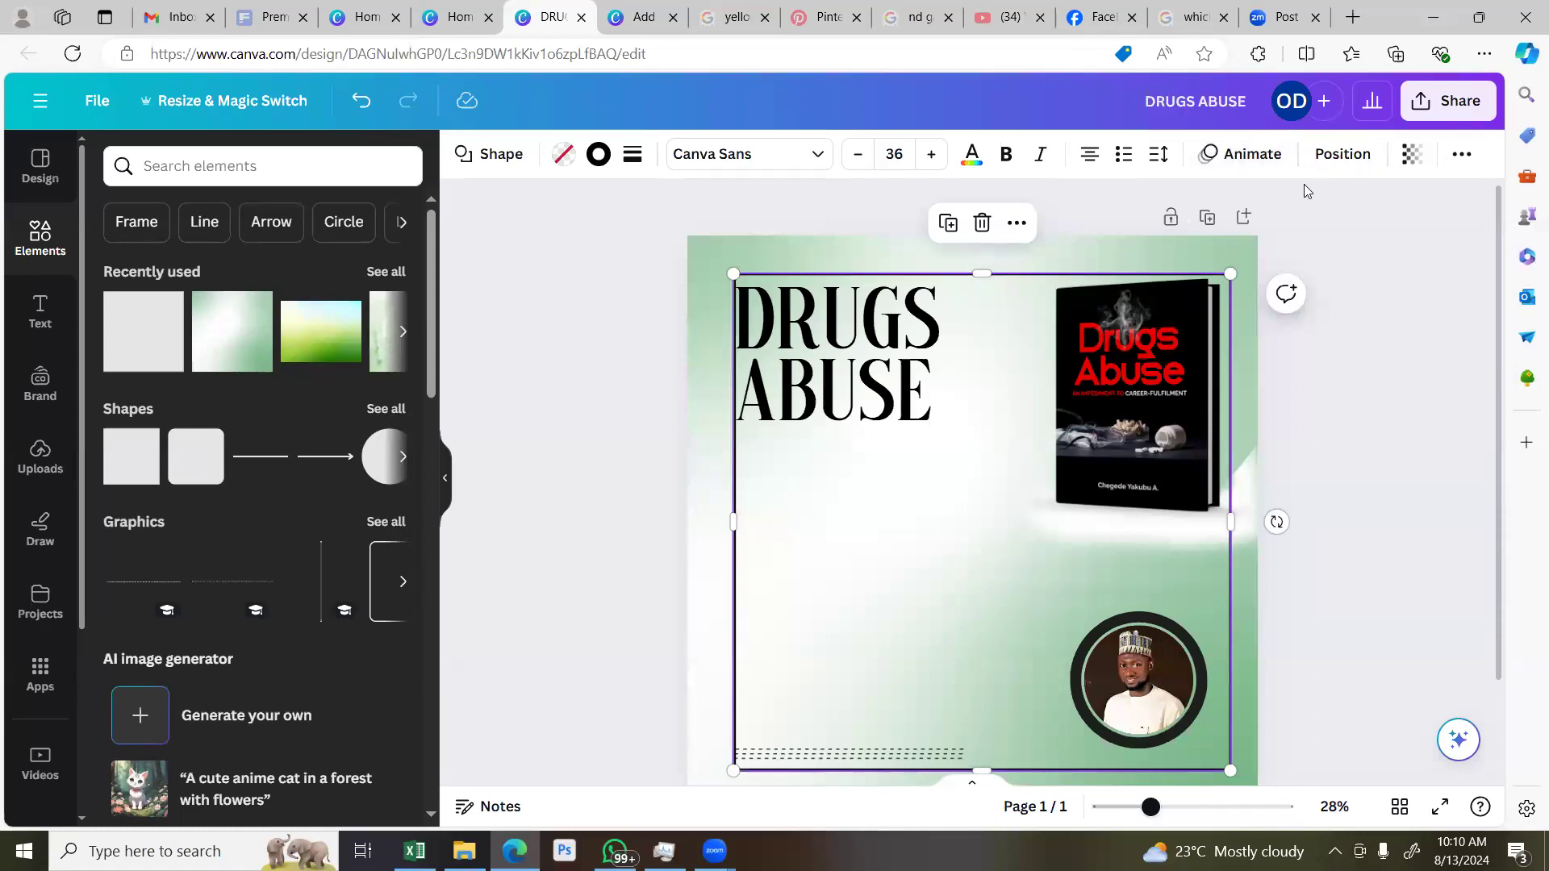
# Align the outlined frame to the page's center horizontally and middle vertically
pyautogui.click(1331, 150)
pyautogui.click(323, 377)
pyautogui.click(161, 376)
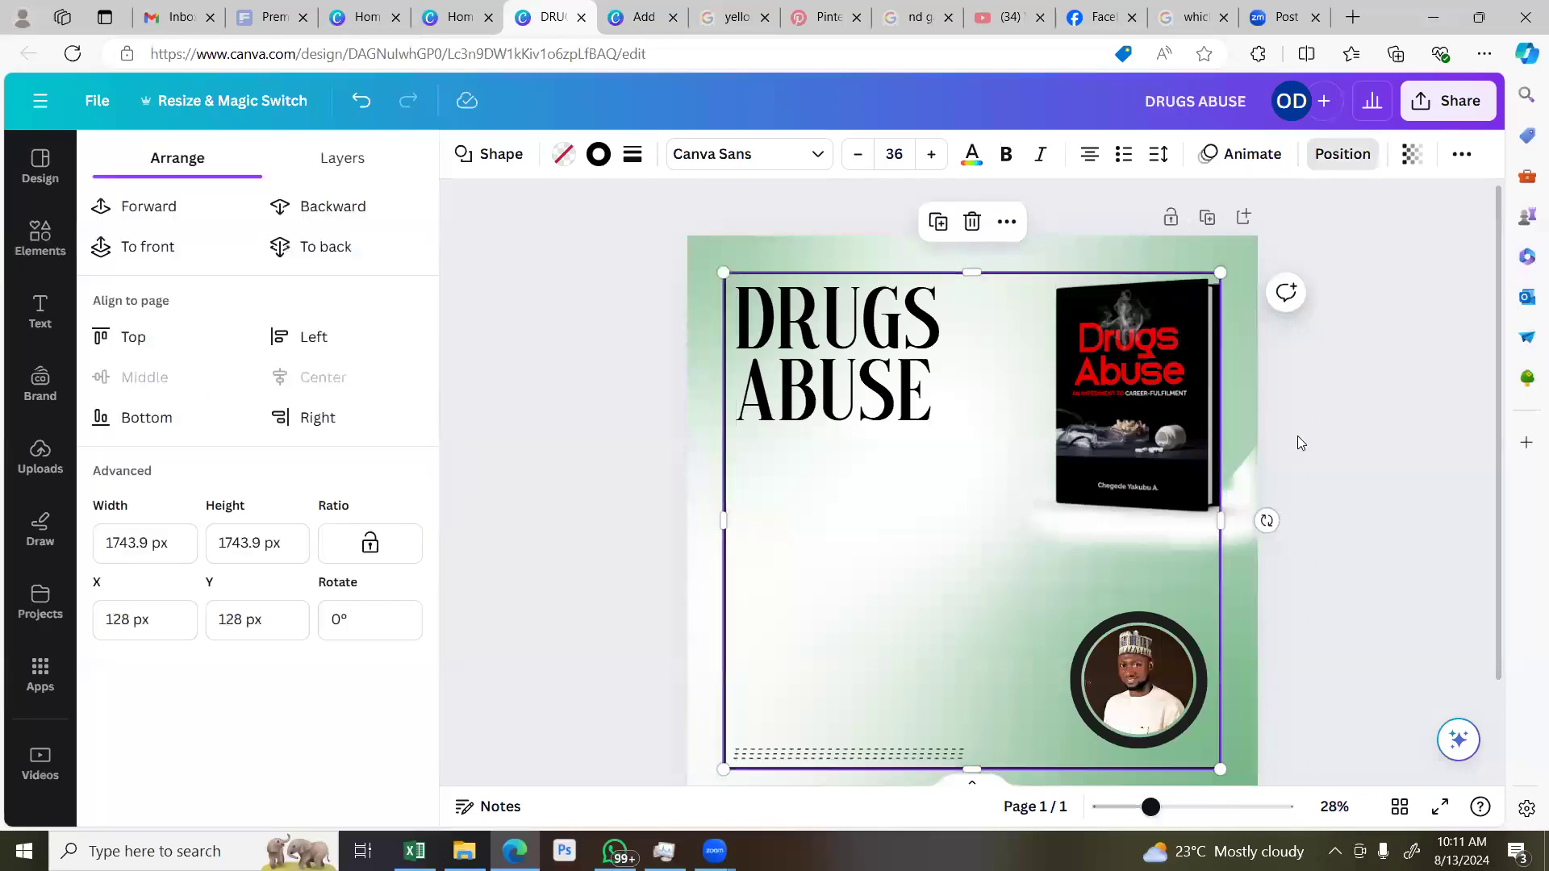
pyautogui.click(1360, 334)
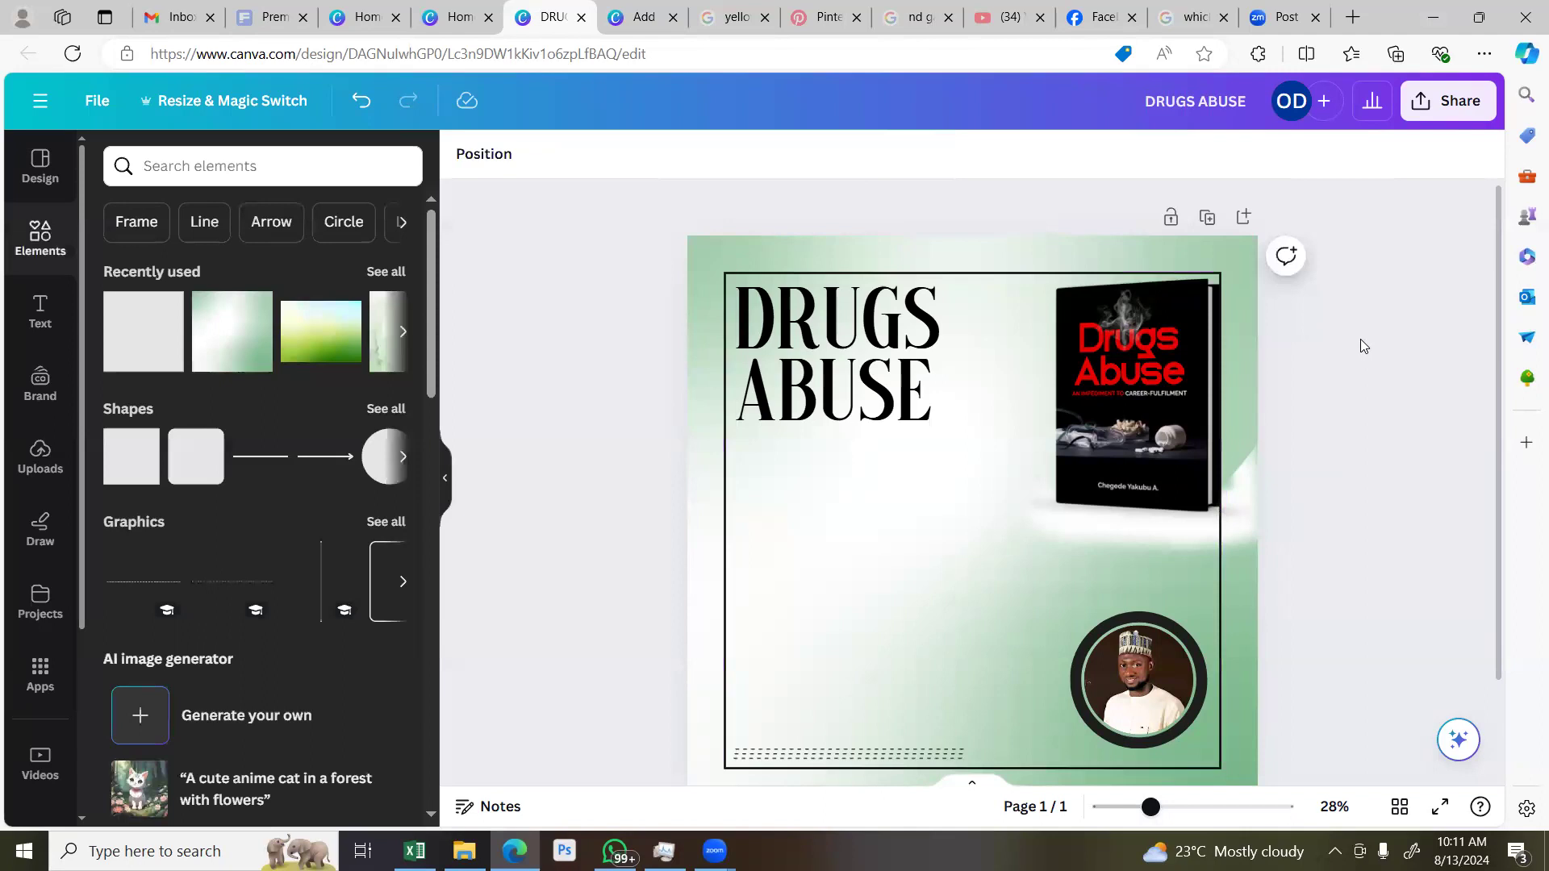
pyautogui.scroll(-1, 1360, 338)
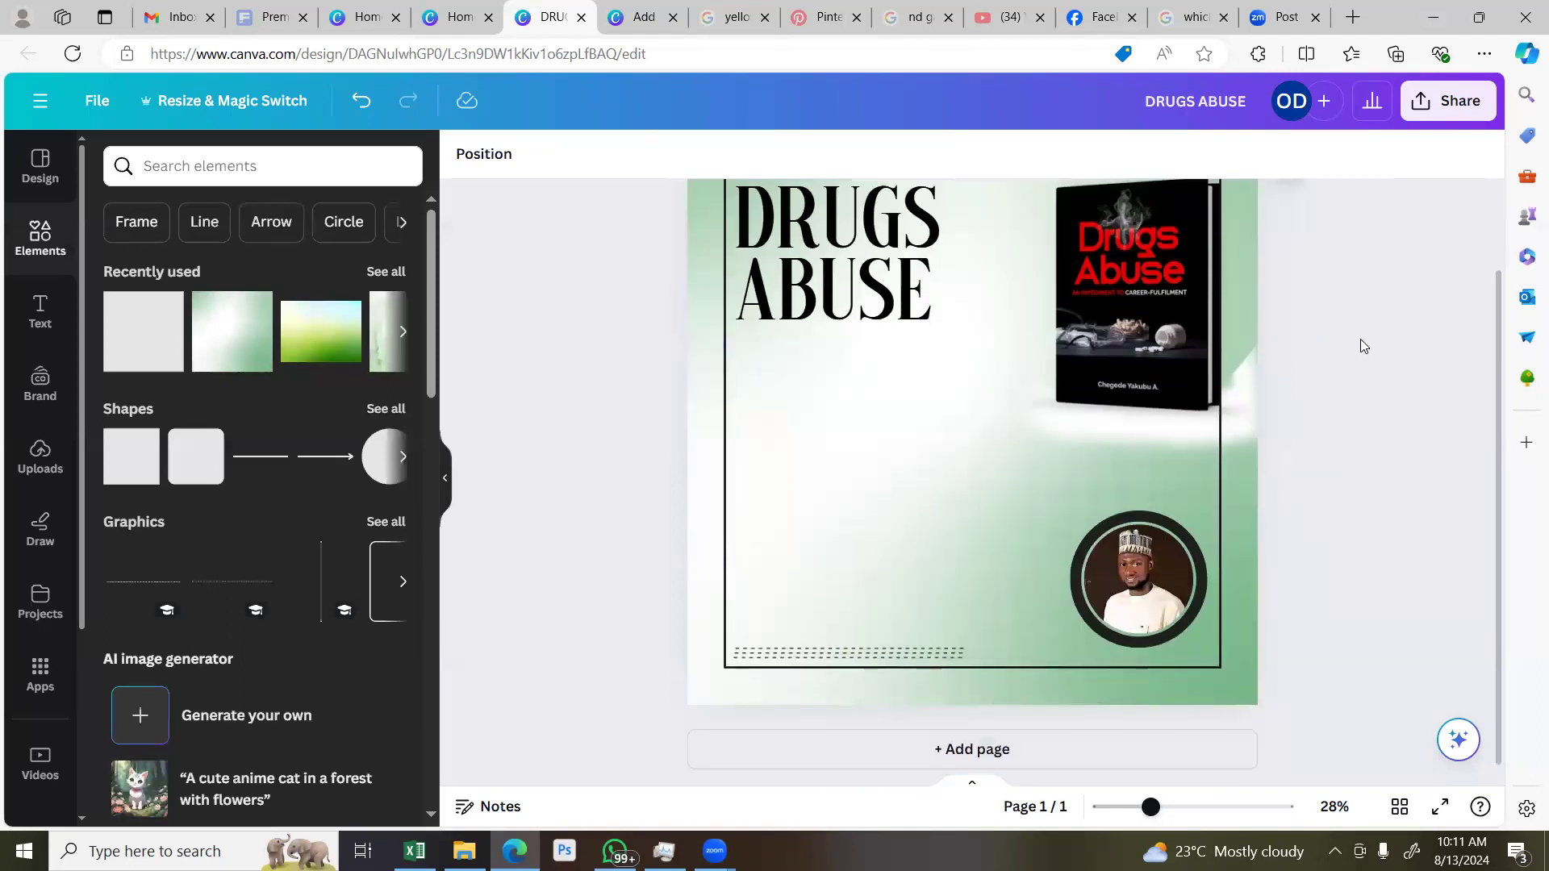
pyautogui.scroll(1, 1360, 338)
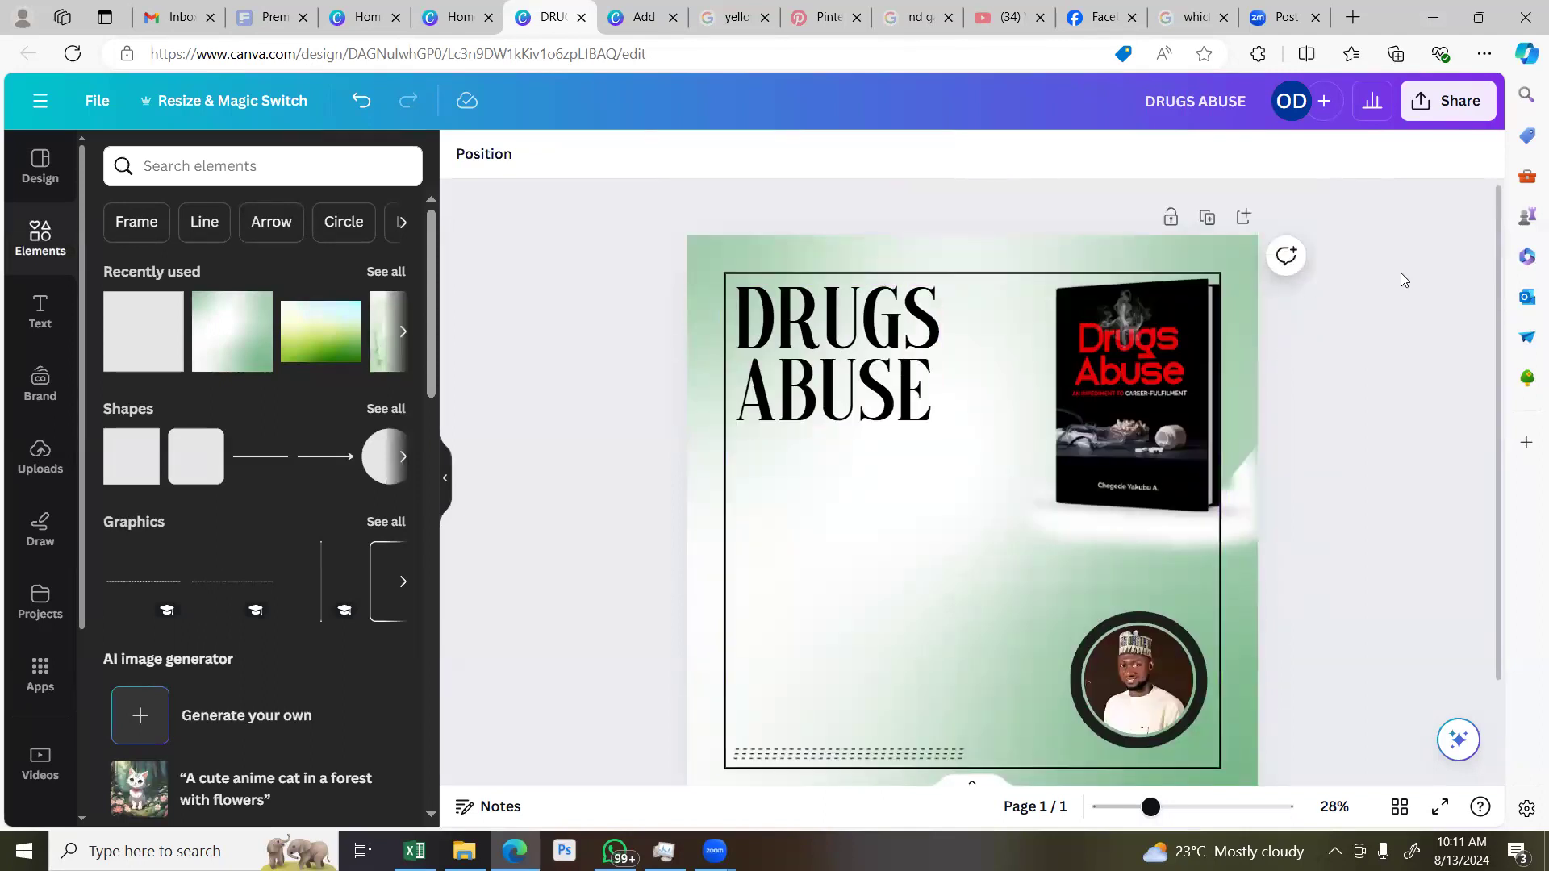
# Move the DRUGS ABUSE title into the upper-left corner of the outlined frame, flush with its edges
pyautogui.click(848, 407)
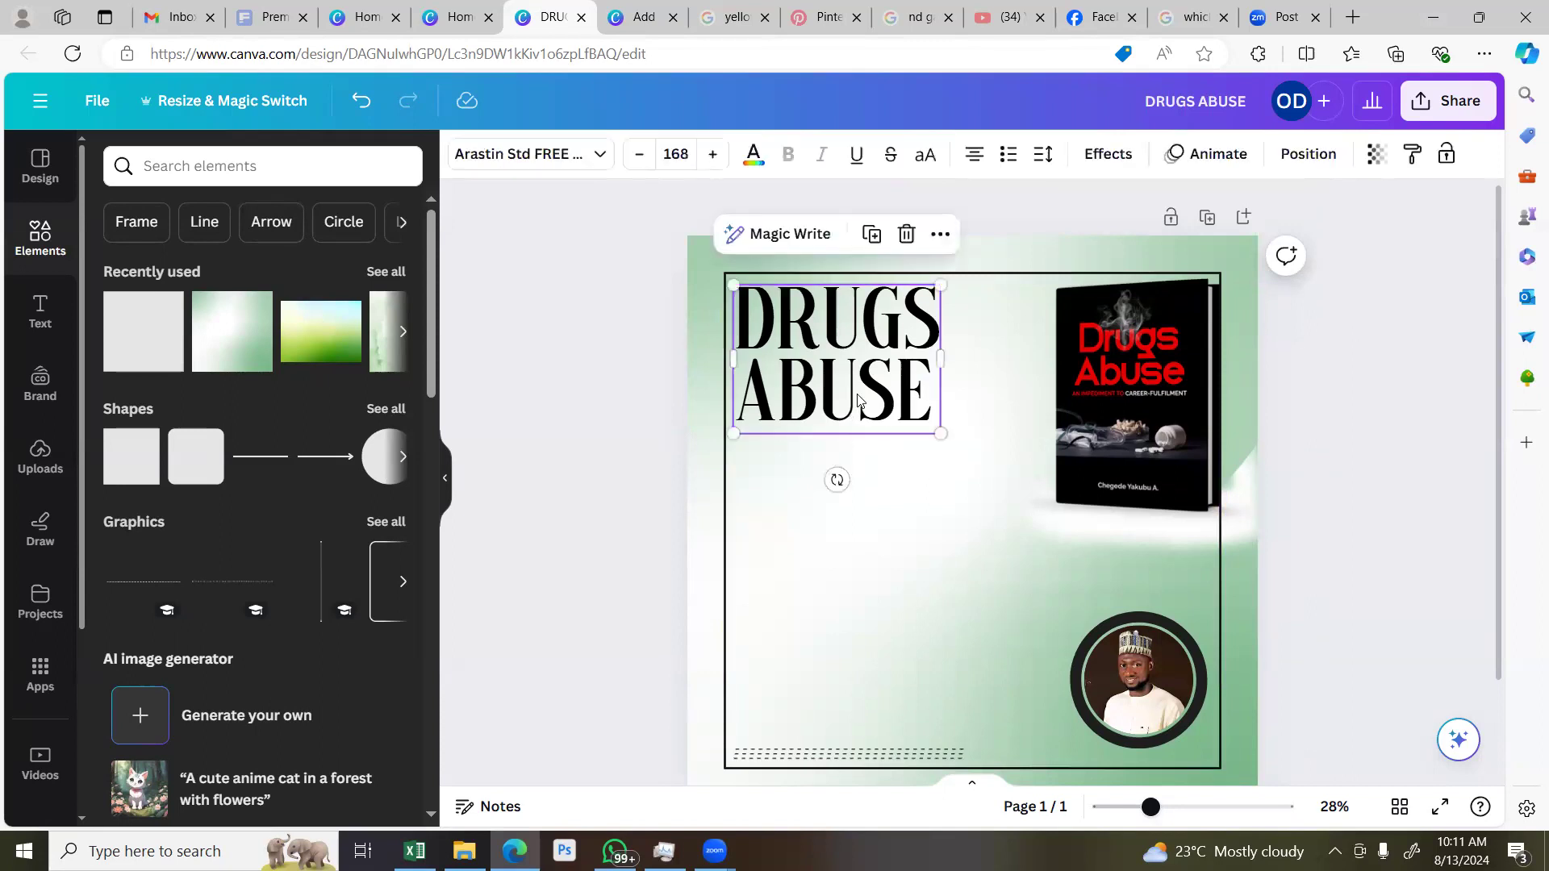
pyautogui.moveTo(847, 394); pyautogui.dragTo(849, 384)
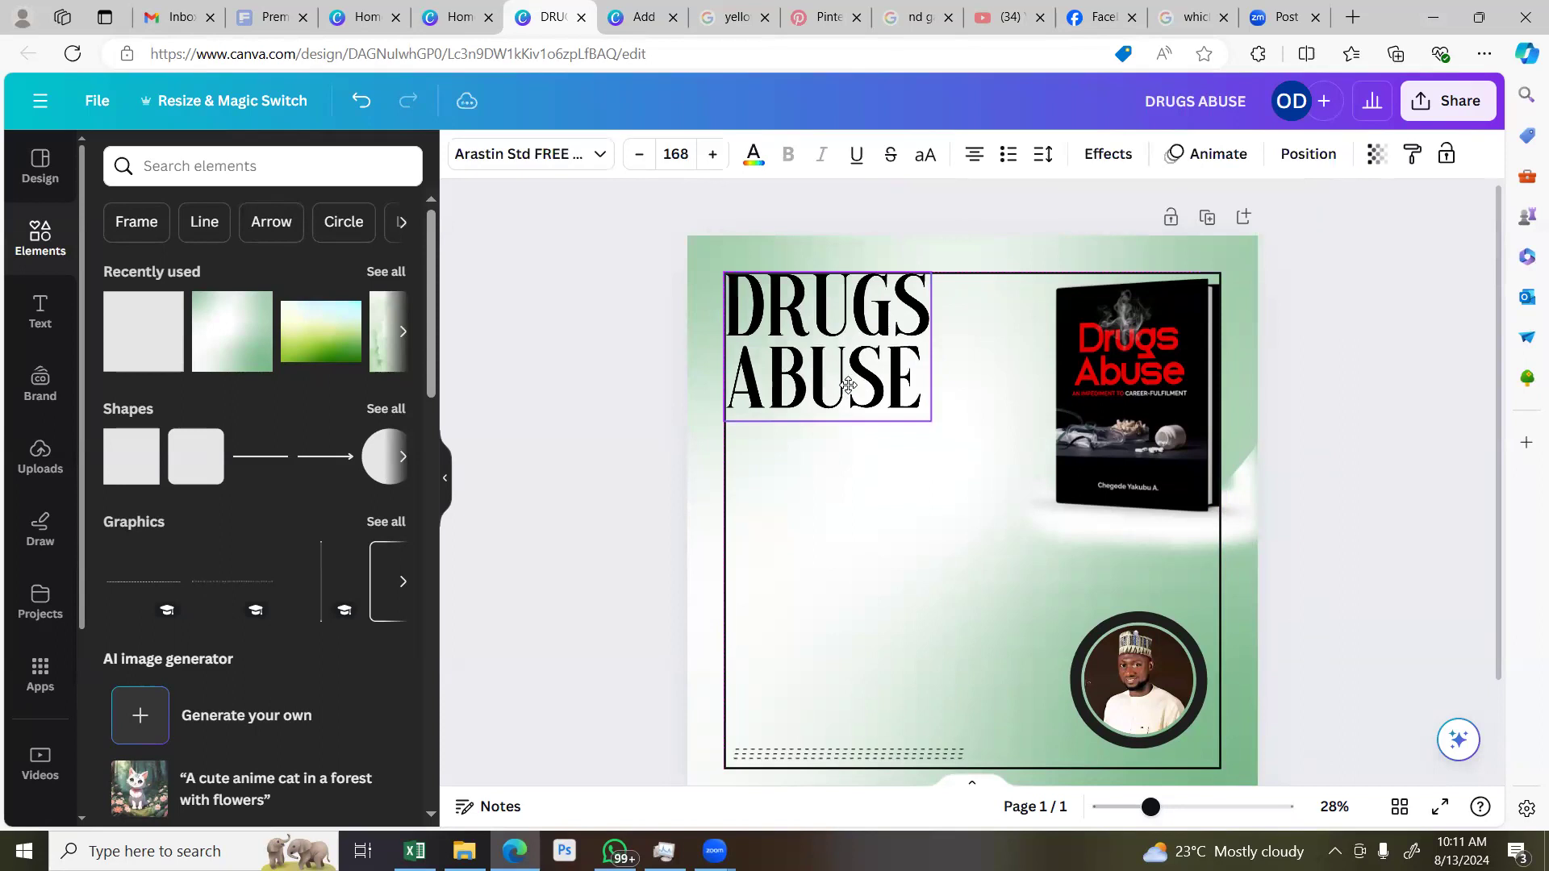
pyautogui.moveTo(849, 385); pyautogui.dragTo(849, 390)
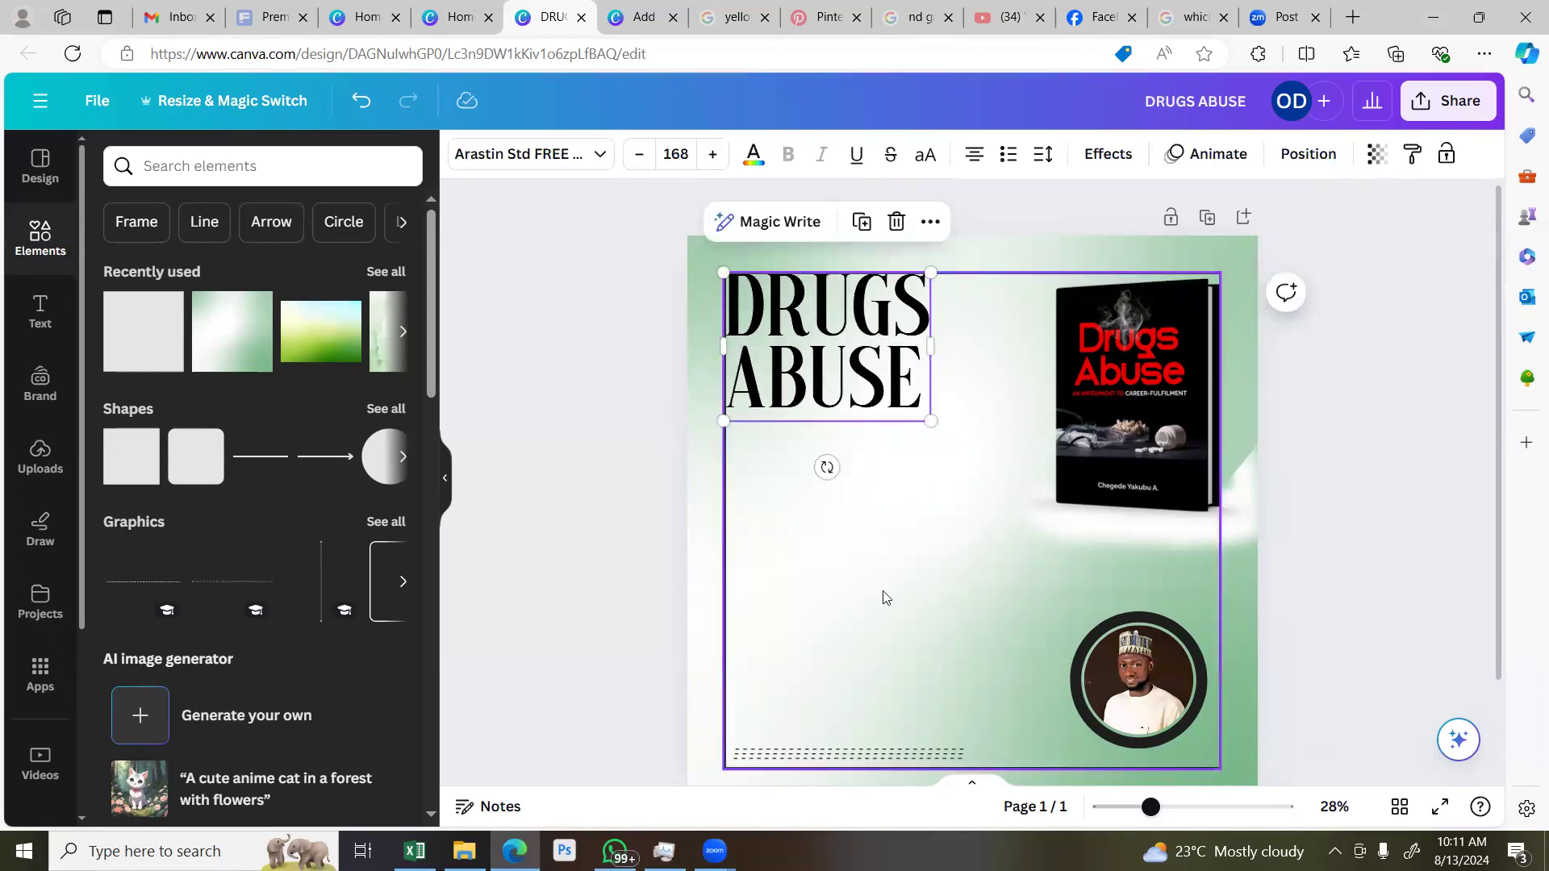
# Try red as the outlined frame's border color and undo the change
pyautogui.click(743, 613)
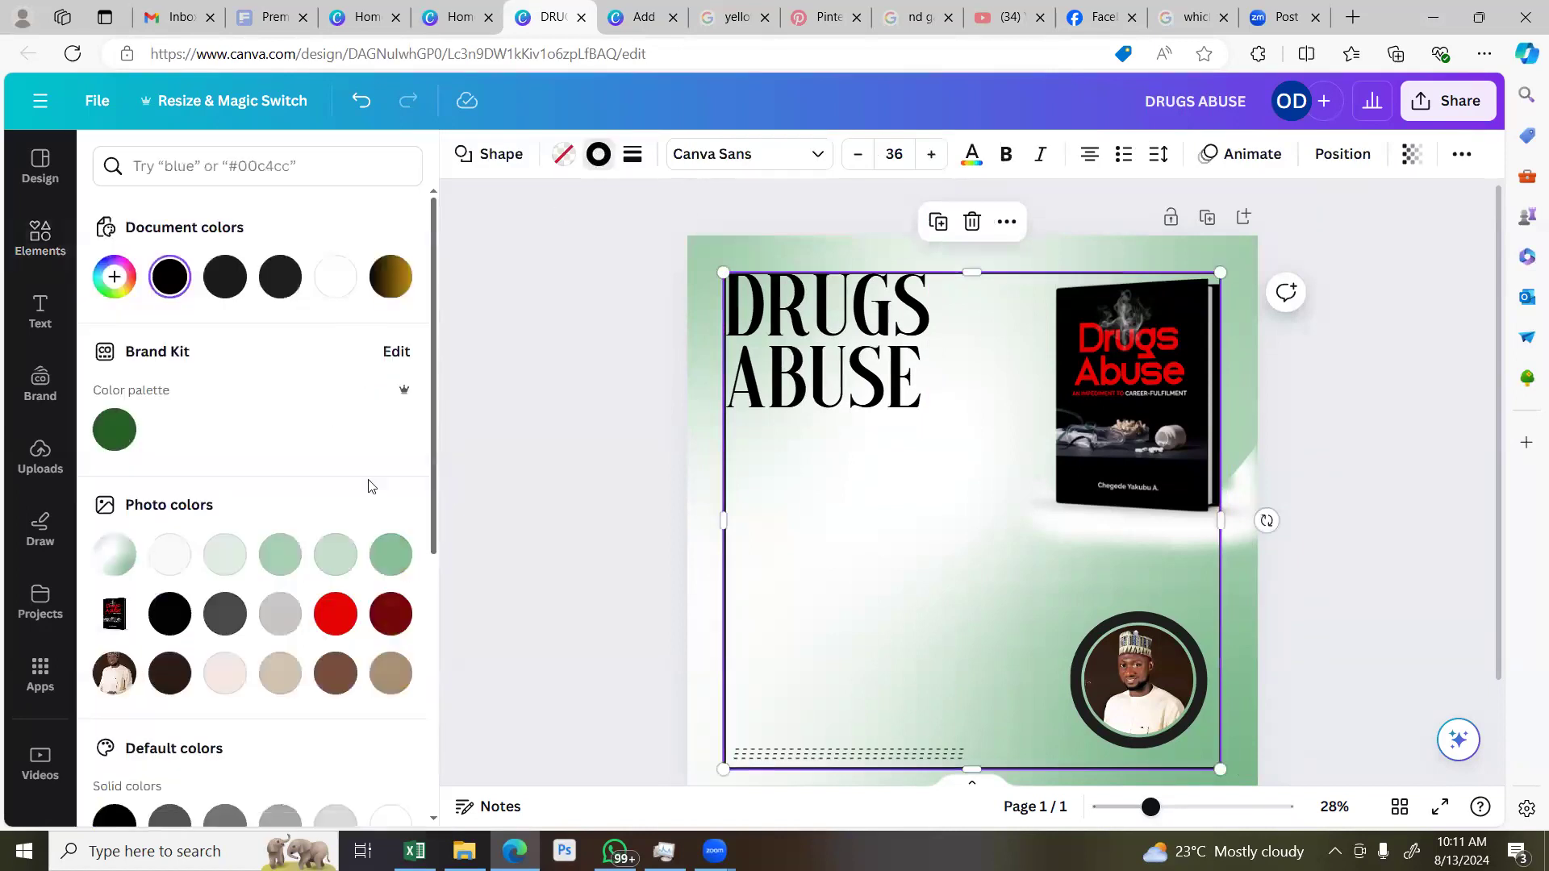
pyautogui.scroll(-1, 336, 451)
pyautogui.click(334, 517)
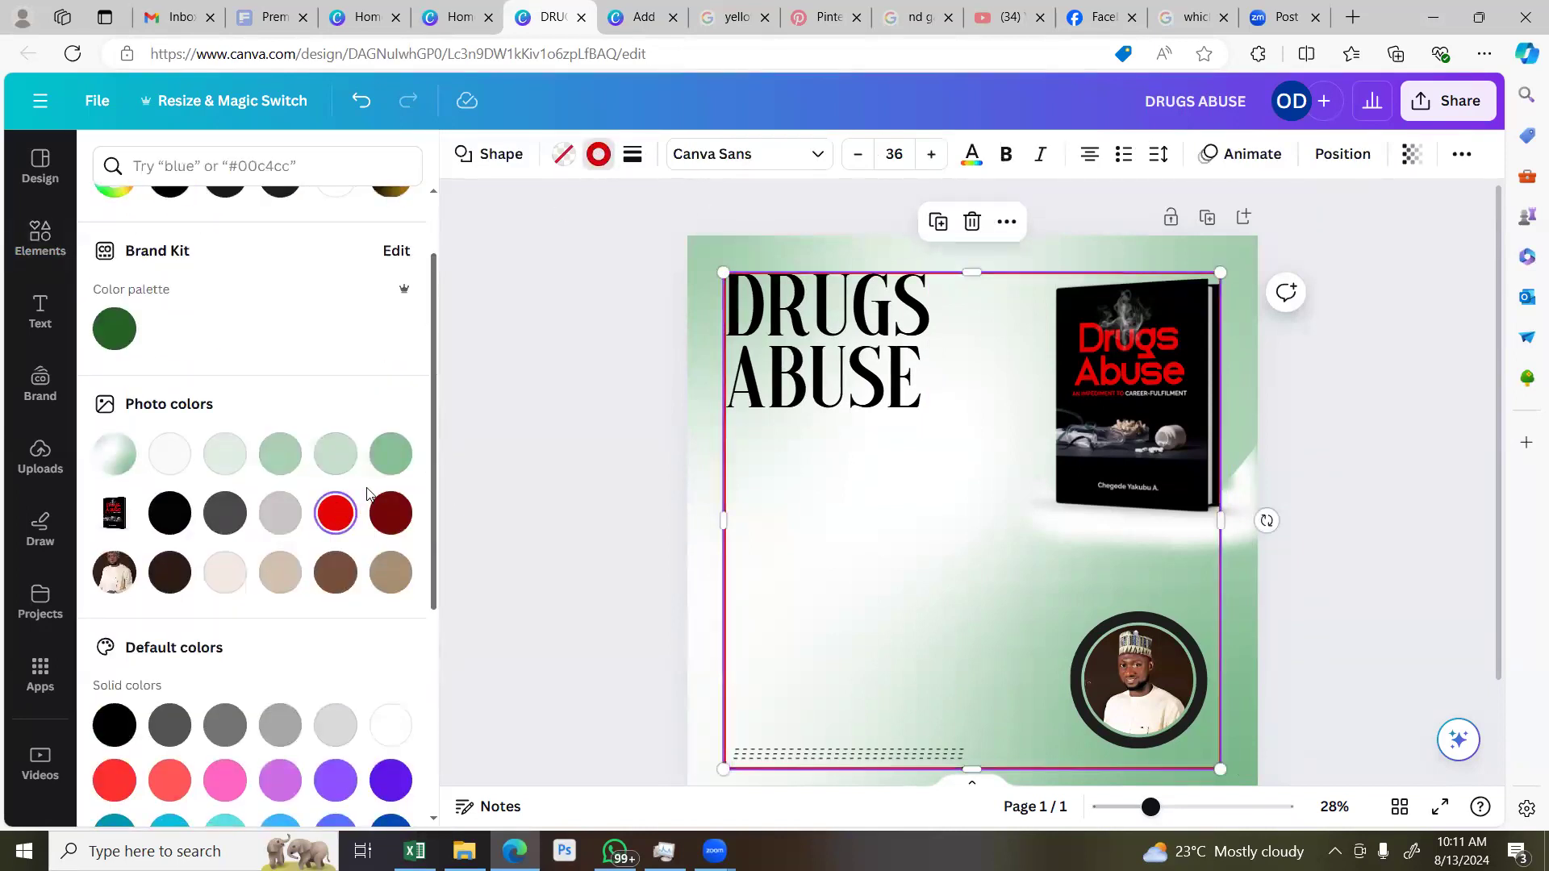
pyautogui.scroll(1, 367, 492)
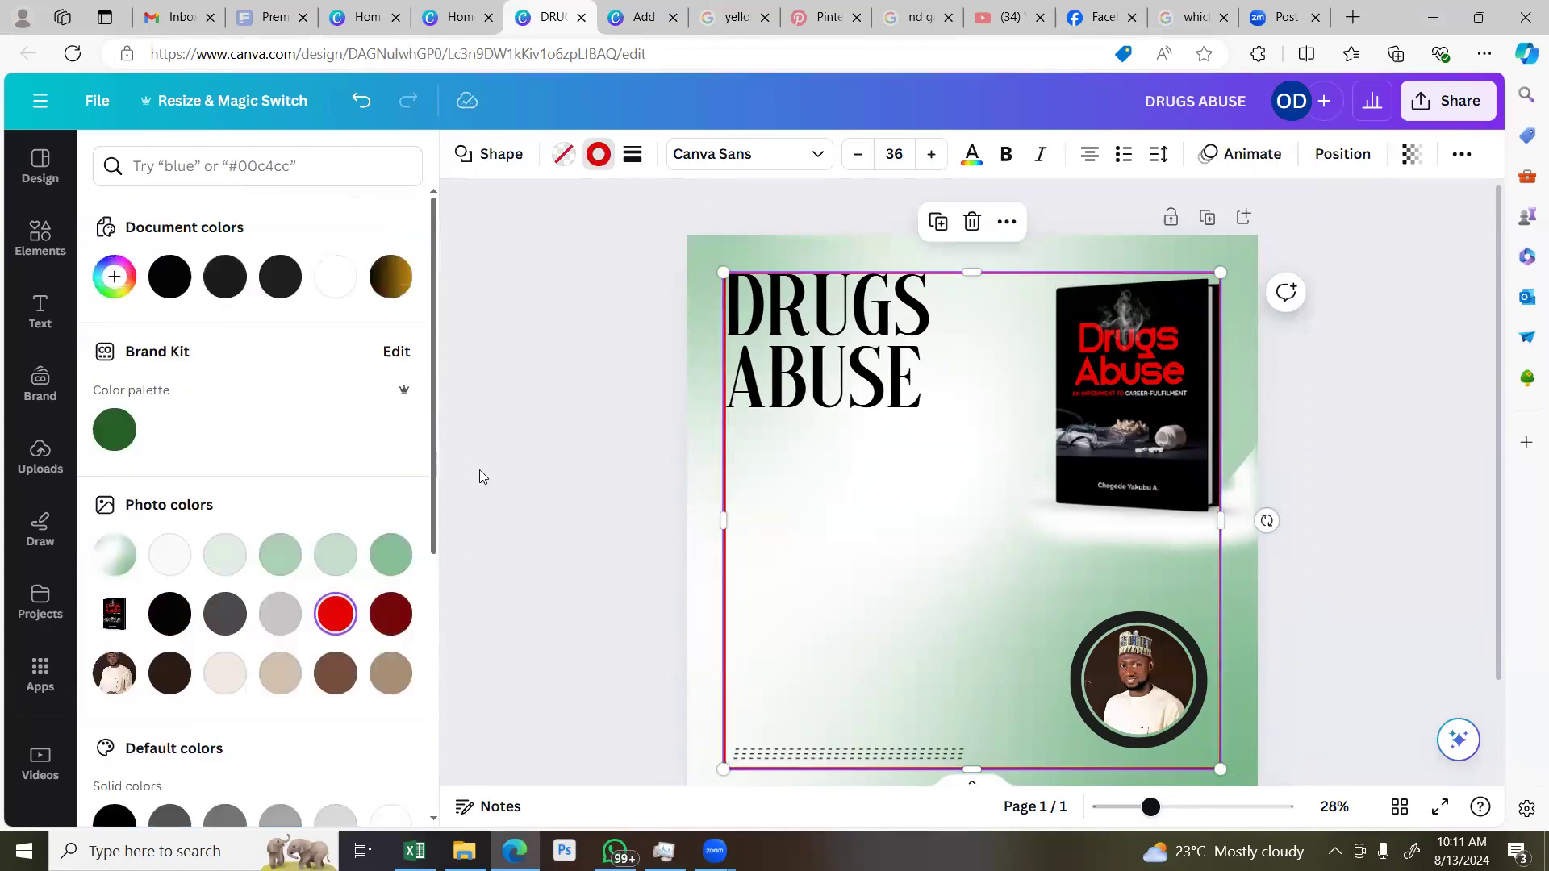
pyautogui.hotkey('ctrl', 'z')
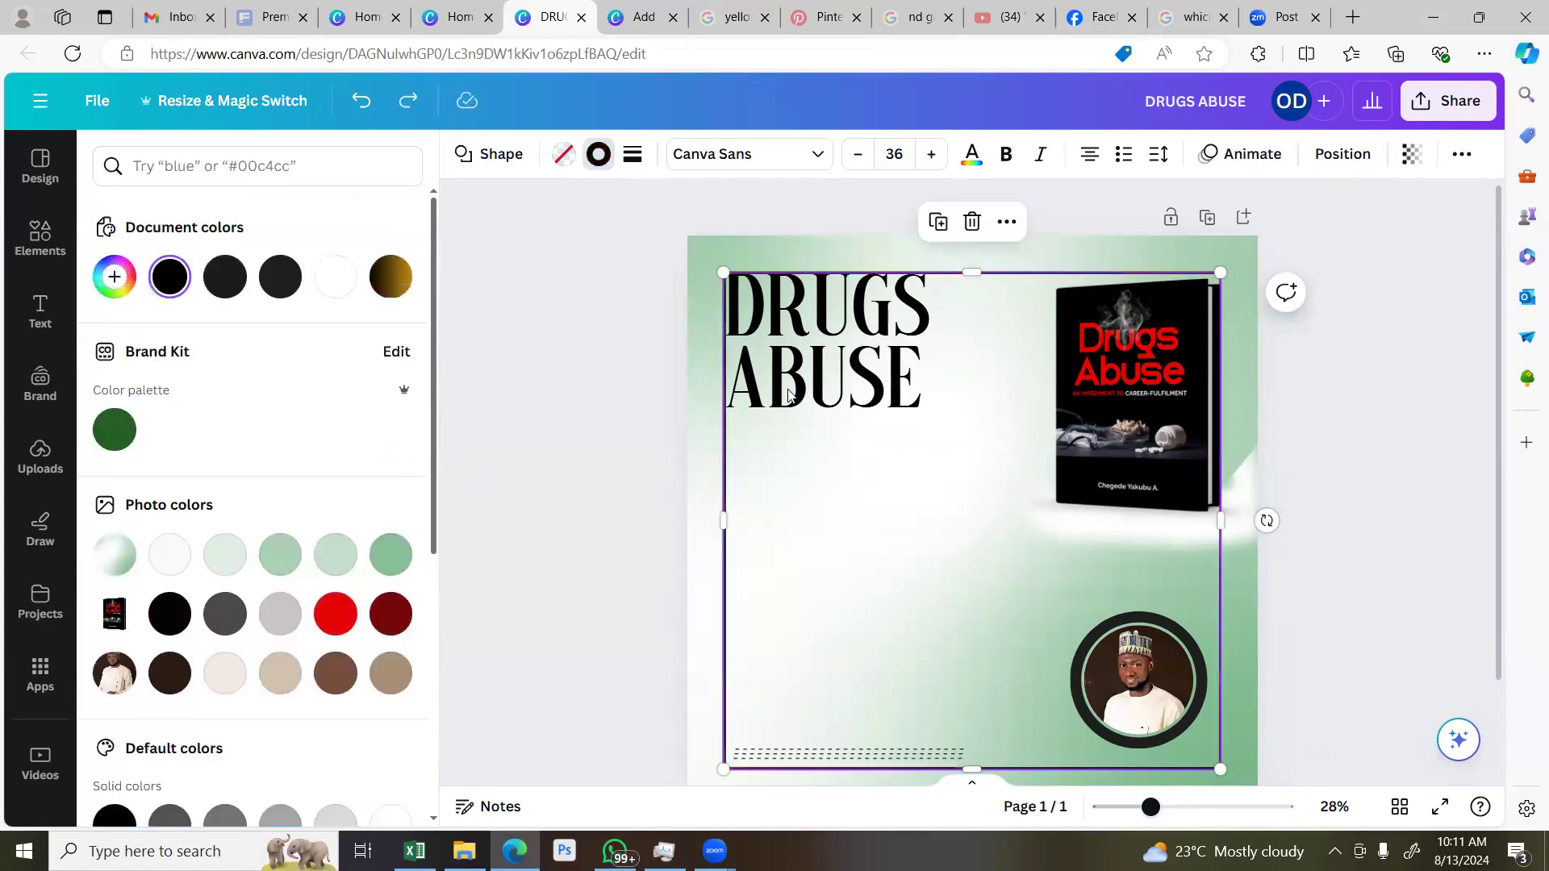
pyautogui.press('Escape')
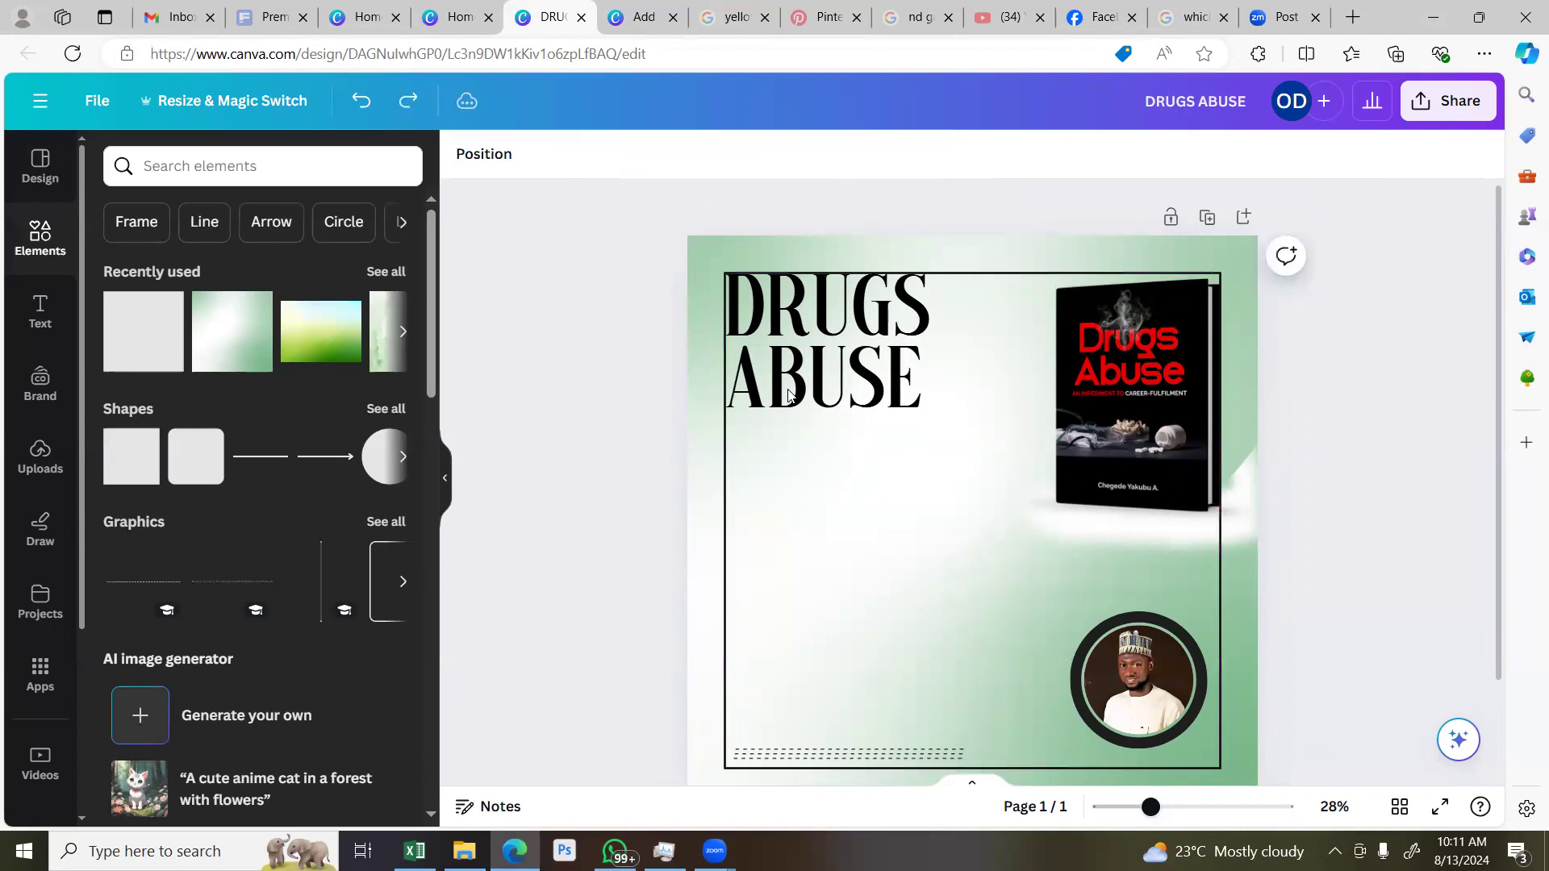
# Lock only the position of the large outlined frame around the page content
pyautogui.click(785, 663)
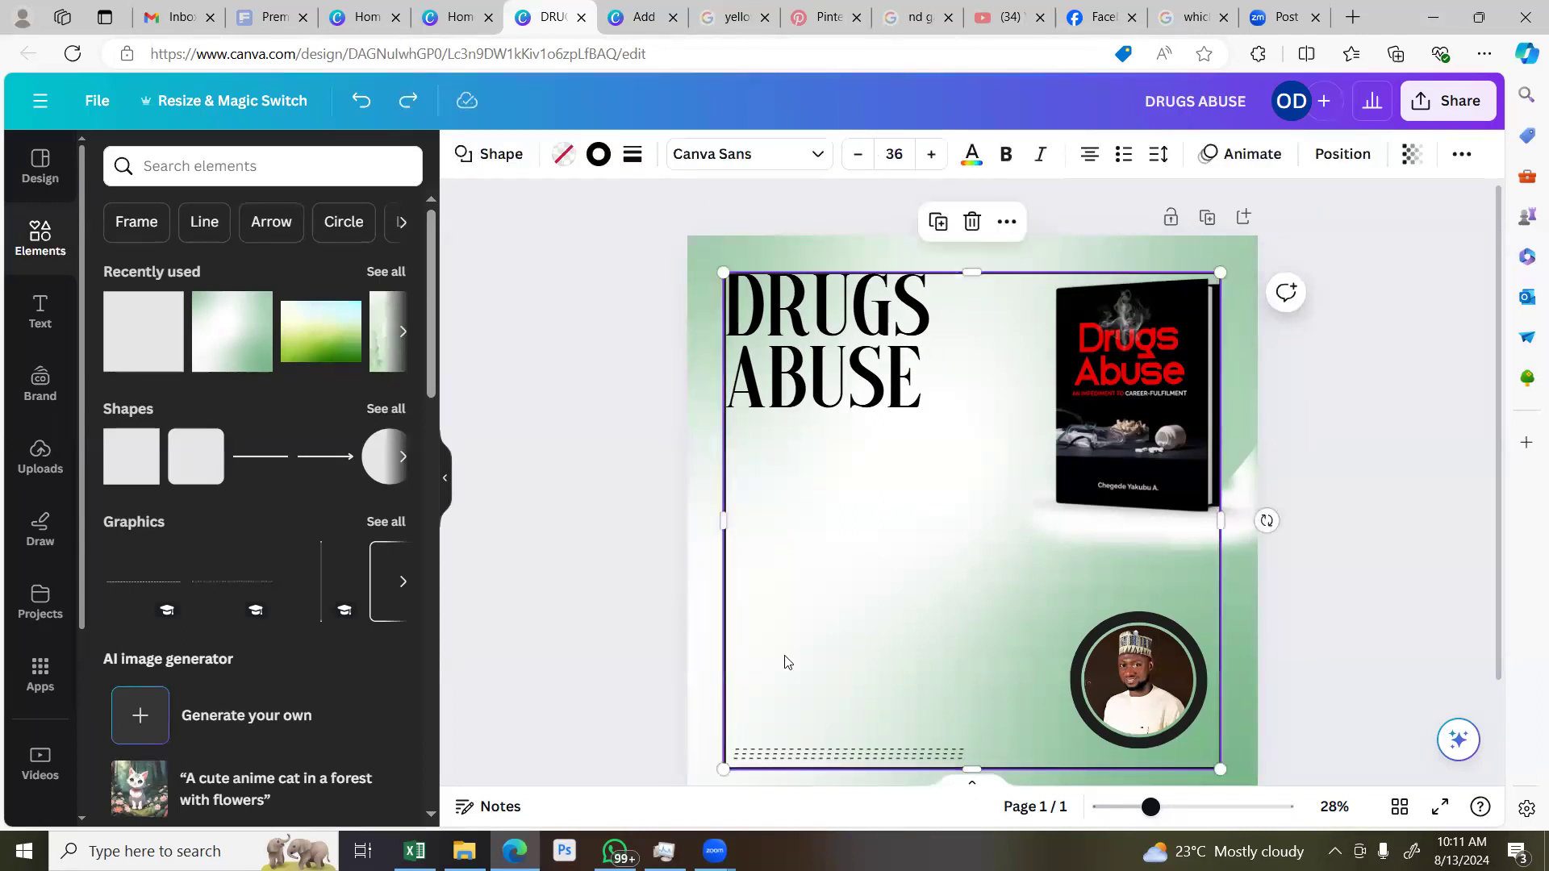
pyautogui.scroll(-2, 859, 641)
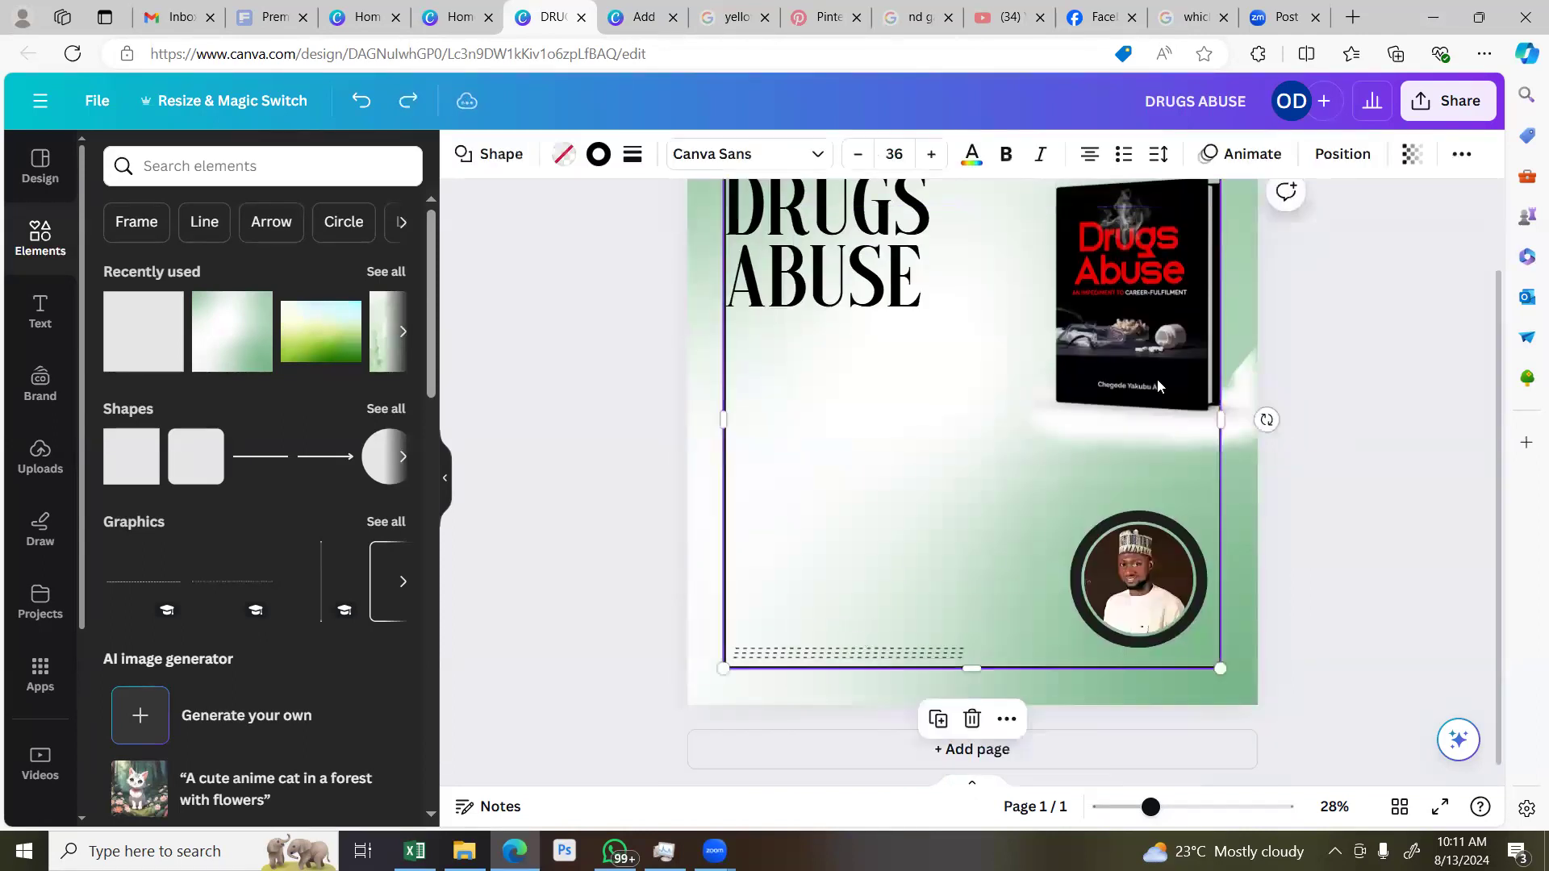
pyautogui.click(1461, 154)
pyautogui.click(1451, 203)
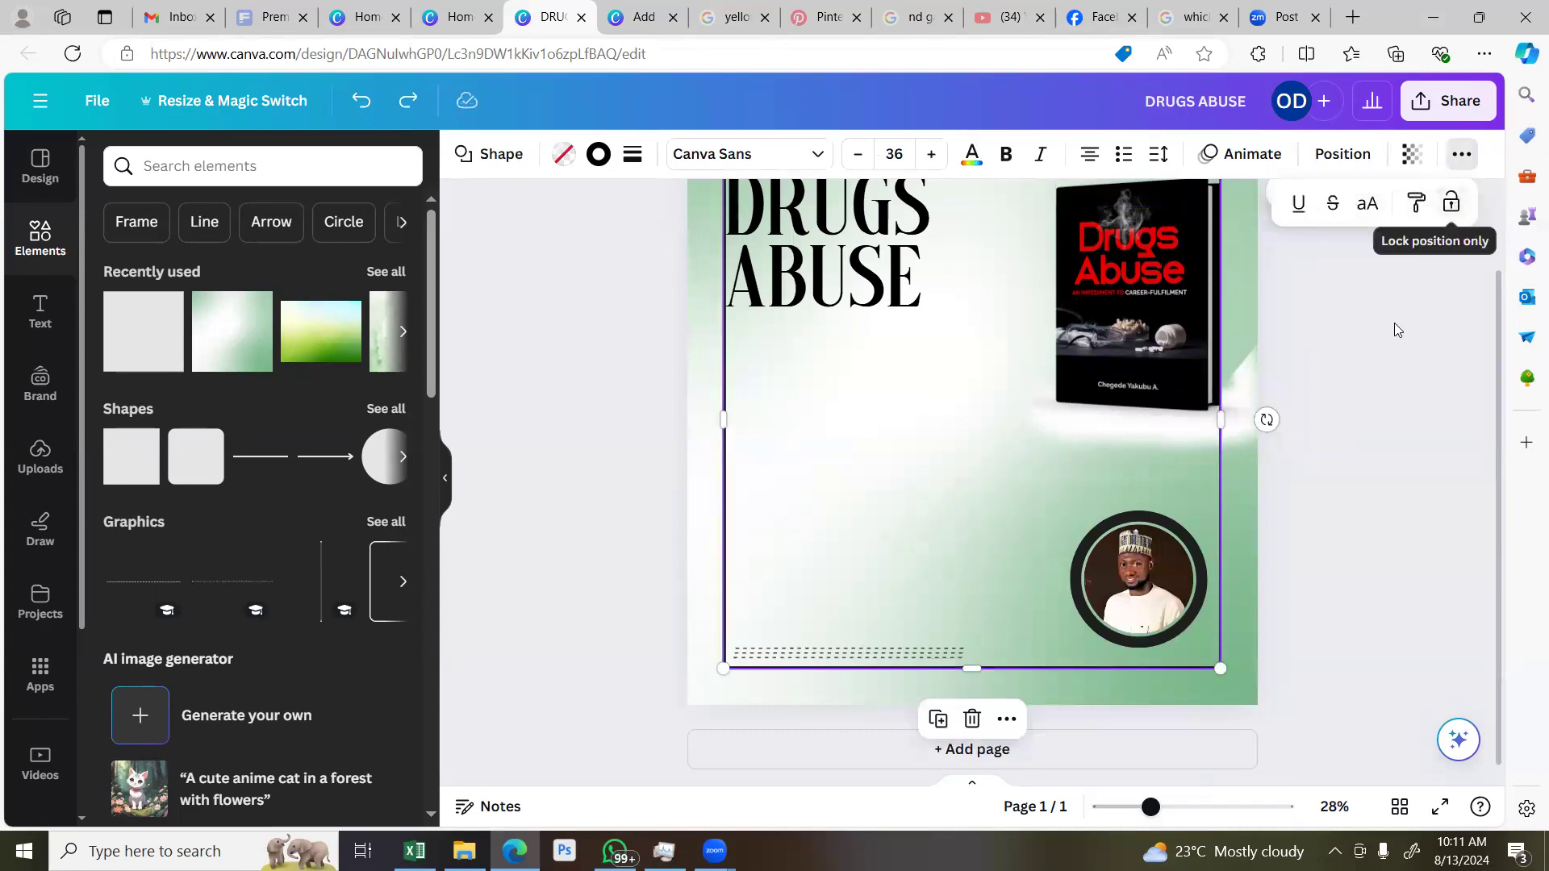
# Move the dashed lines into the lower-left corner of the outlined frame, flush with its edges
pyautogui.click(895, 655)
pyautogui.moveTo(896, 655); pyautogui.dragTo(893, 662)
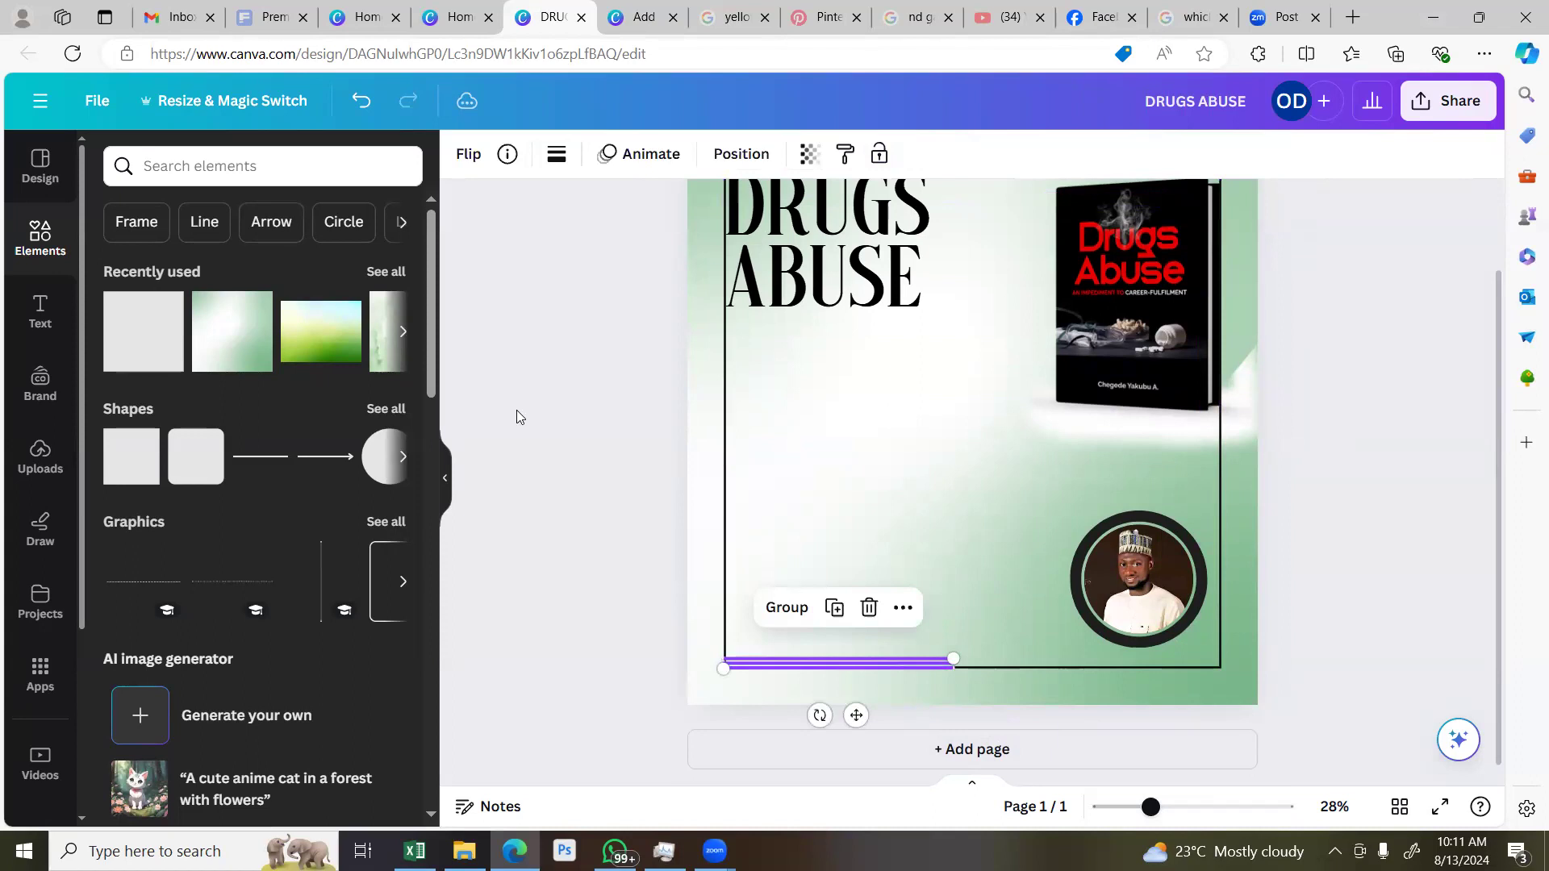
pyautogui.scroll(2, 1034, 650)
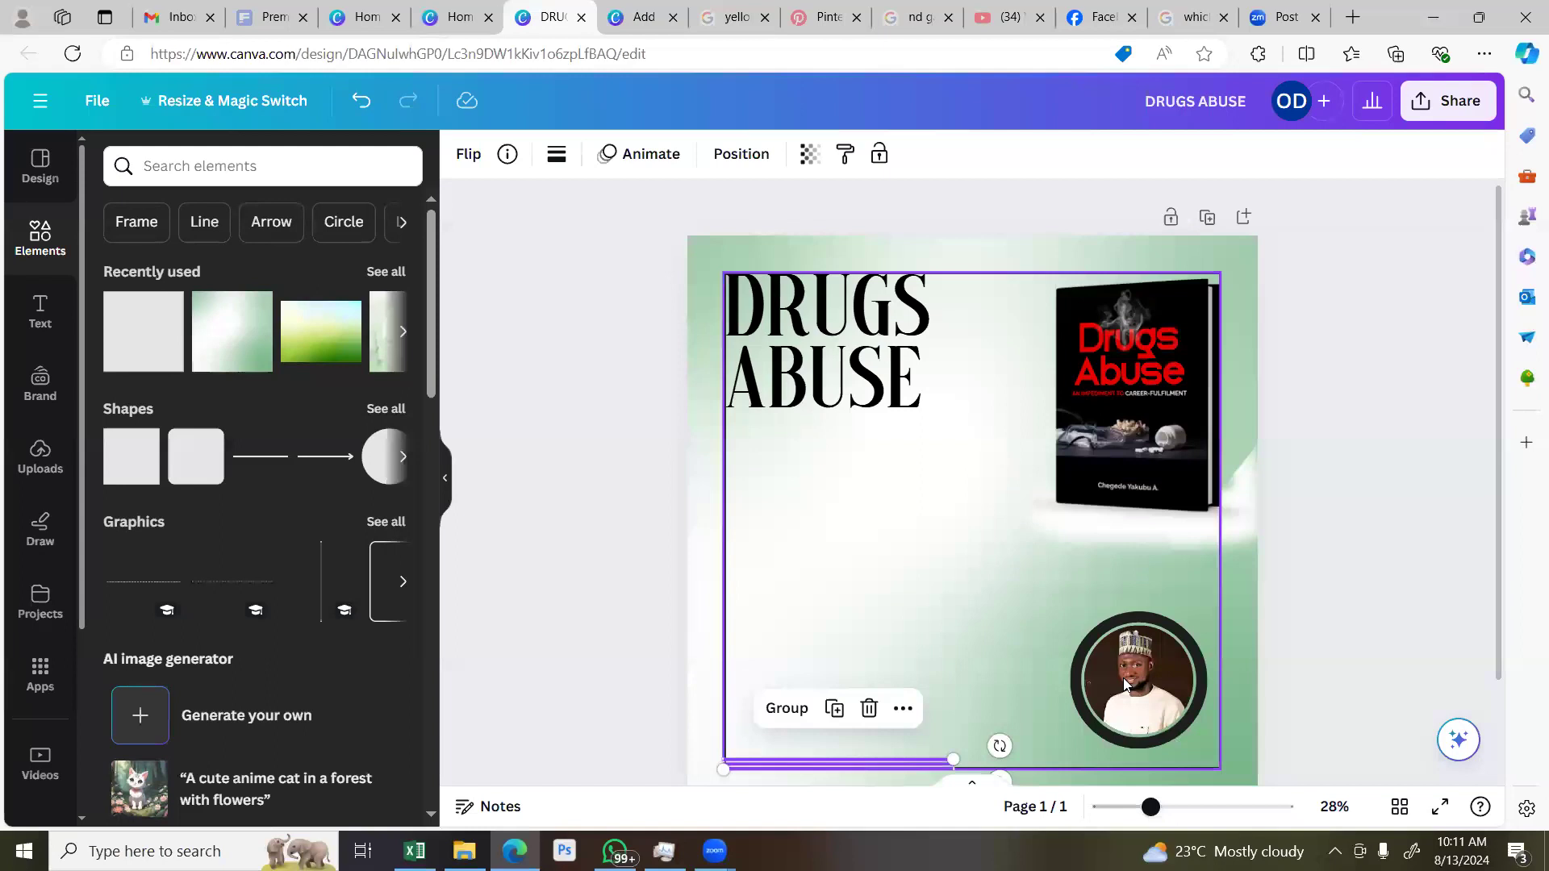
# Switch the outlined frame from position-only to full lock, unlock it completely, and deselect it
pyautogui.click(1135, 674)
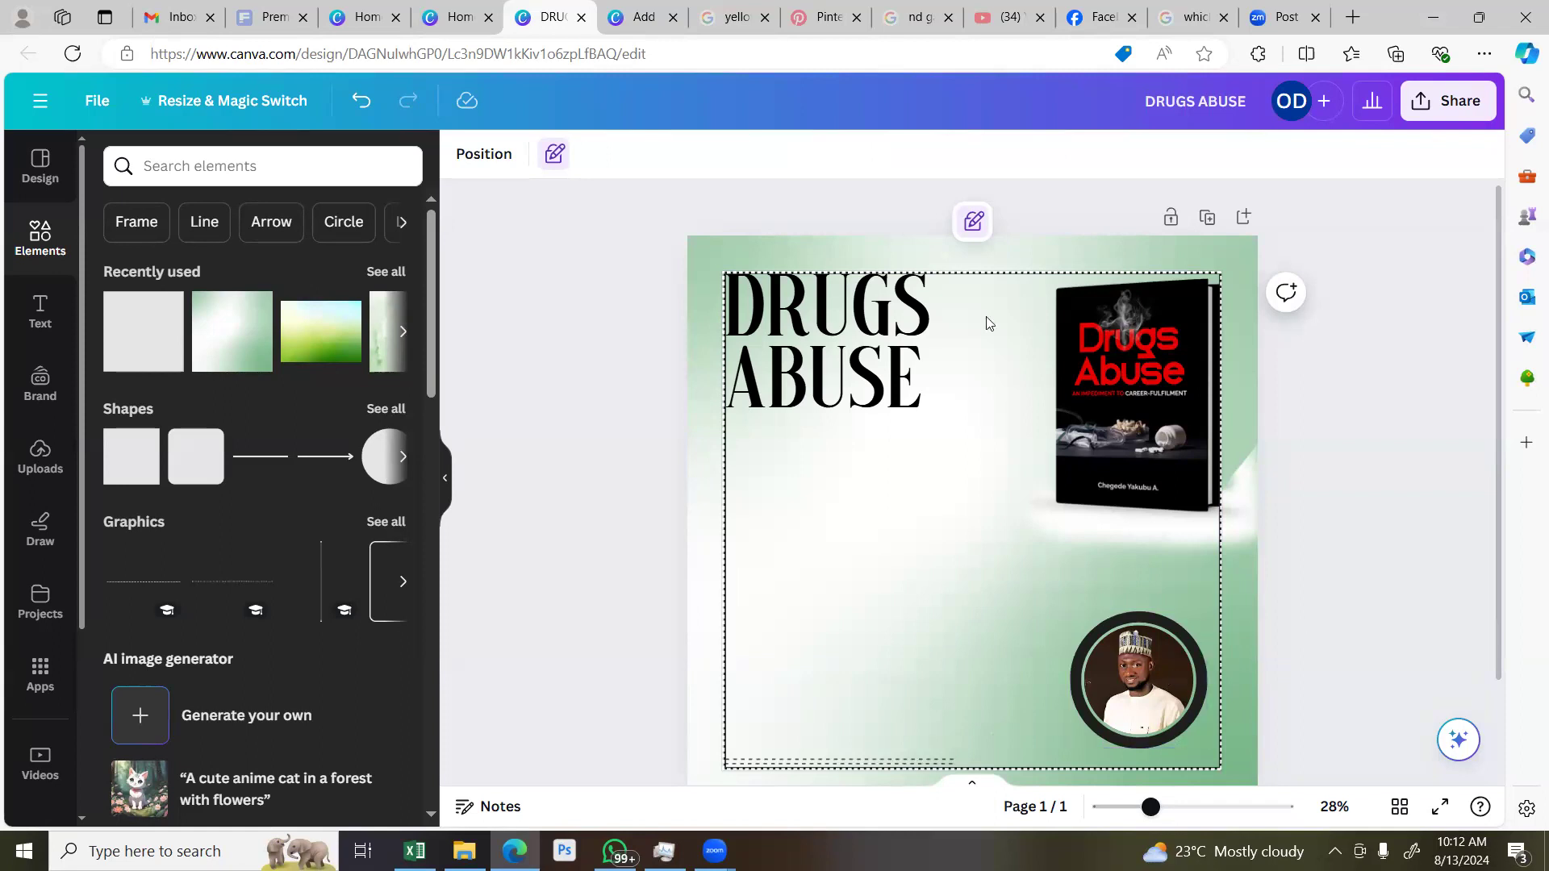
pyautogui.click(974, 223)
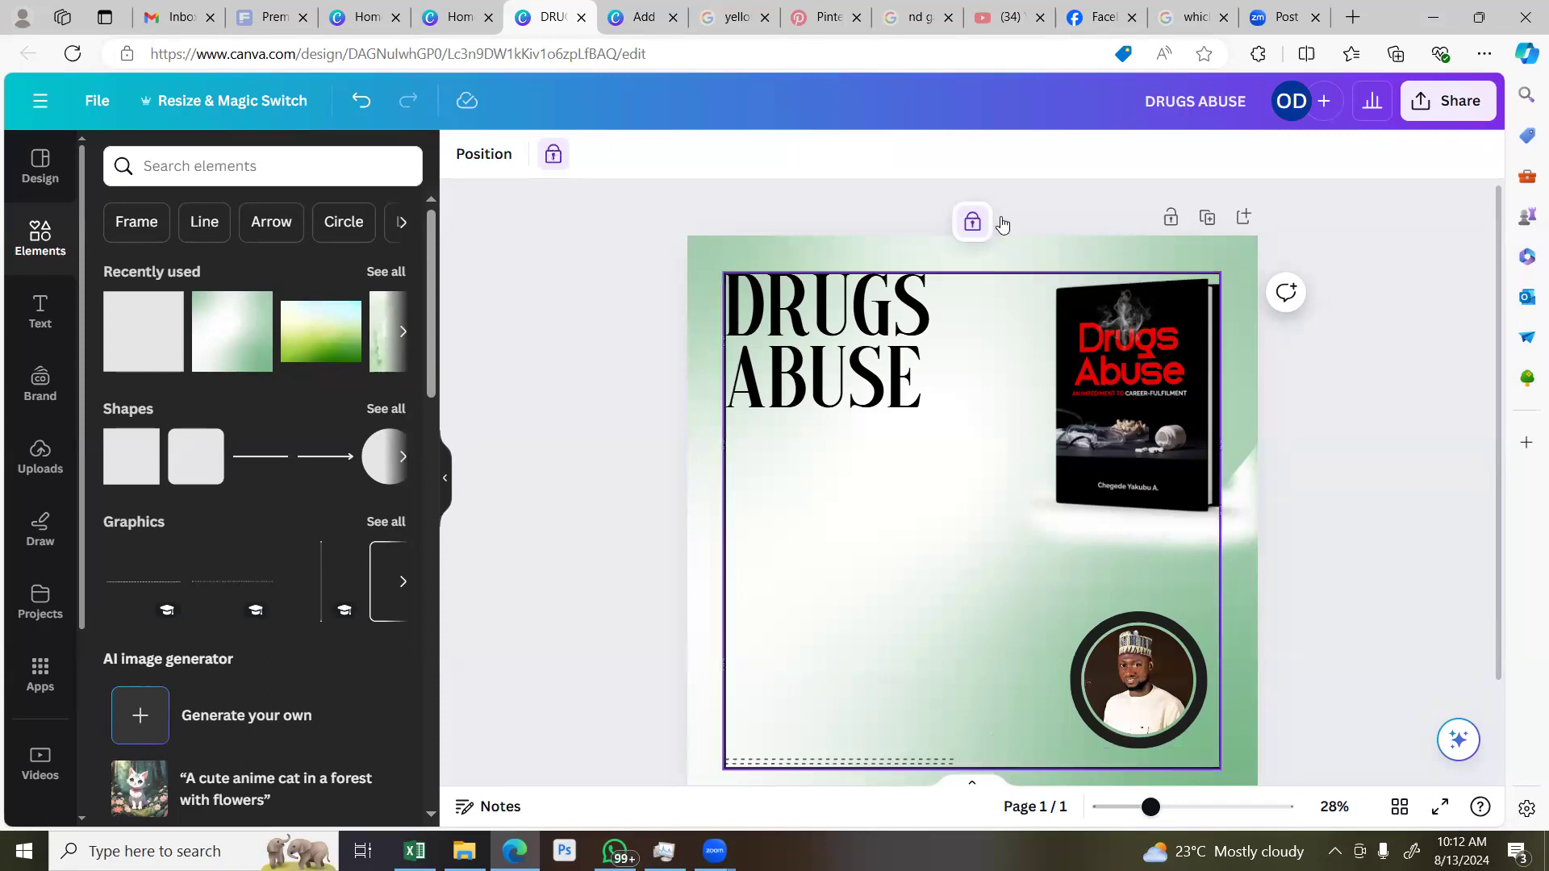
pyautogui.click(1342, 153)
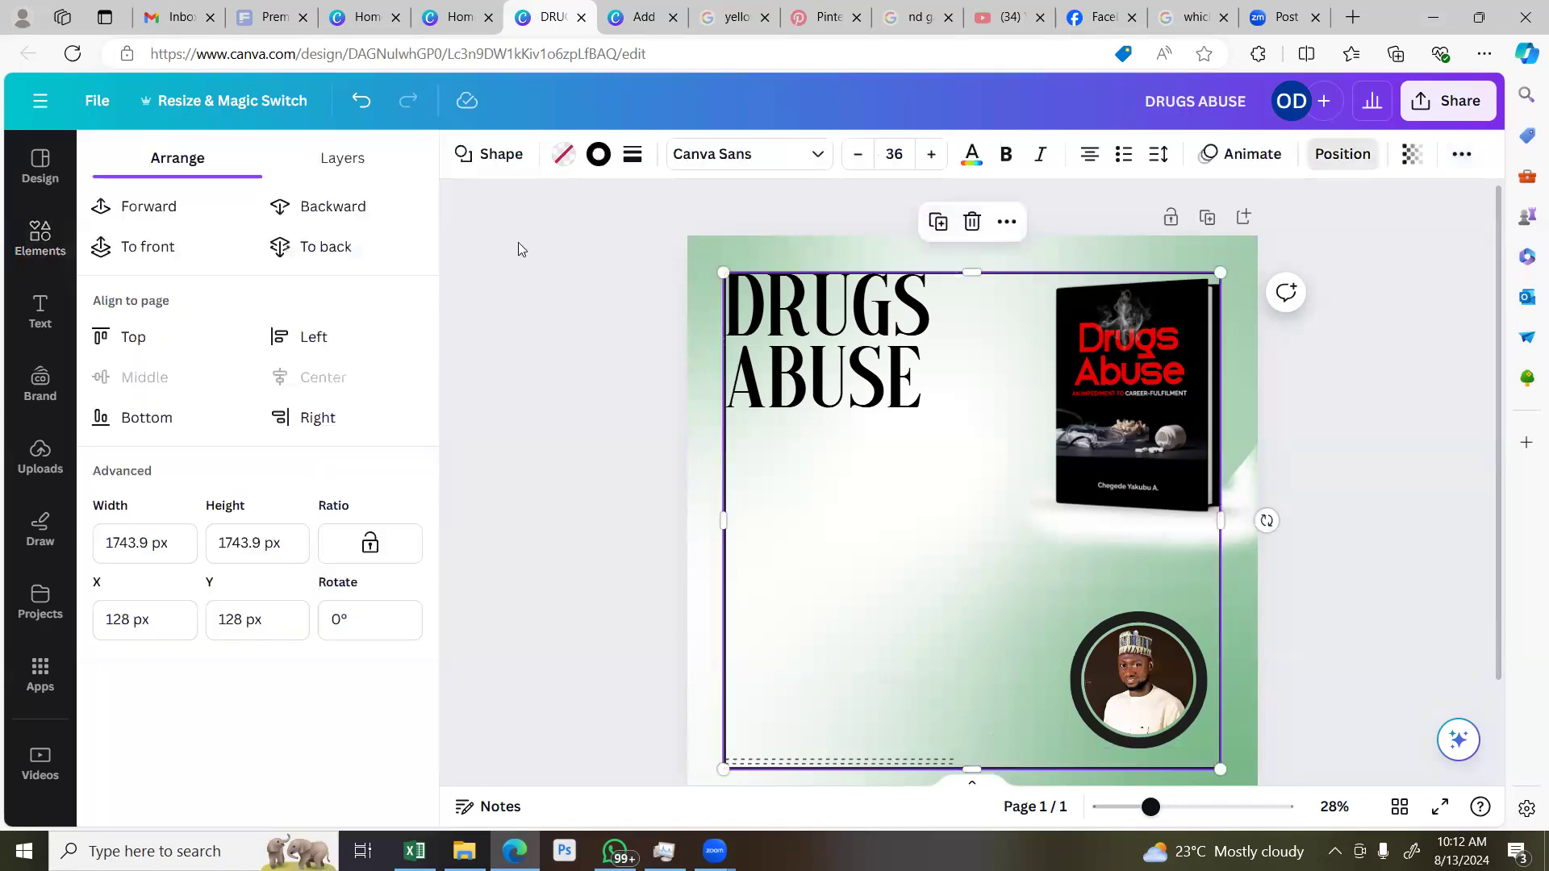
pyautogui.click(1329, 374)
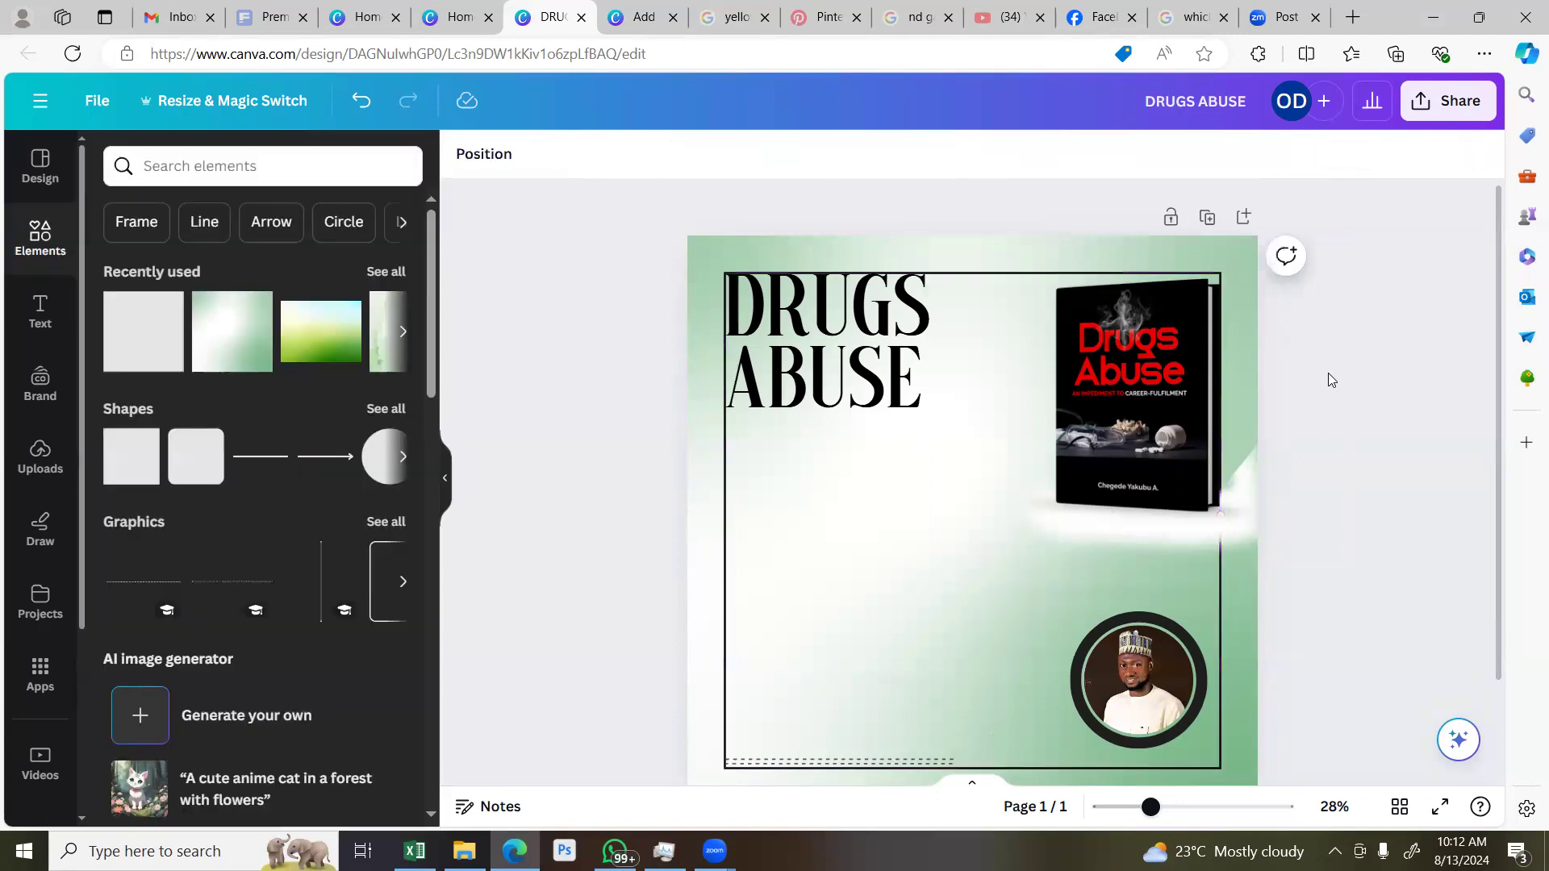
pyautogui.scroll(-1, 1329, 378)
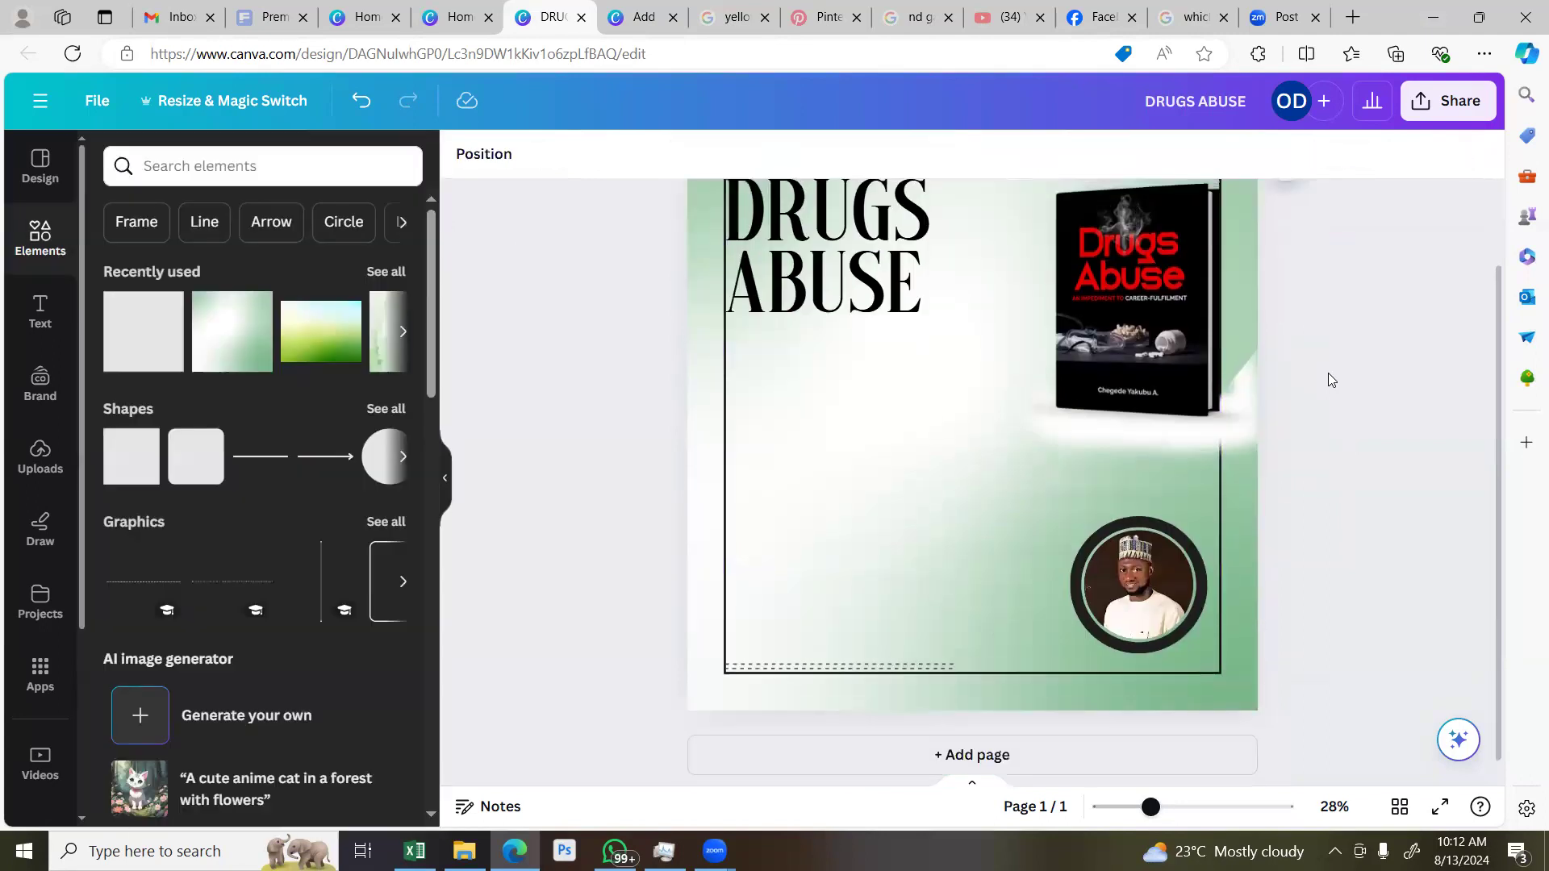
pyautogui.scroll(1, 1330, 379)
pyautogui.moveTo(604, 229); pyautogui.dragTo(1291, 657)
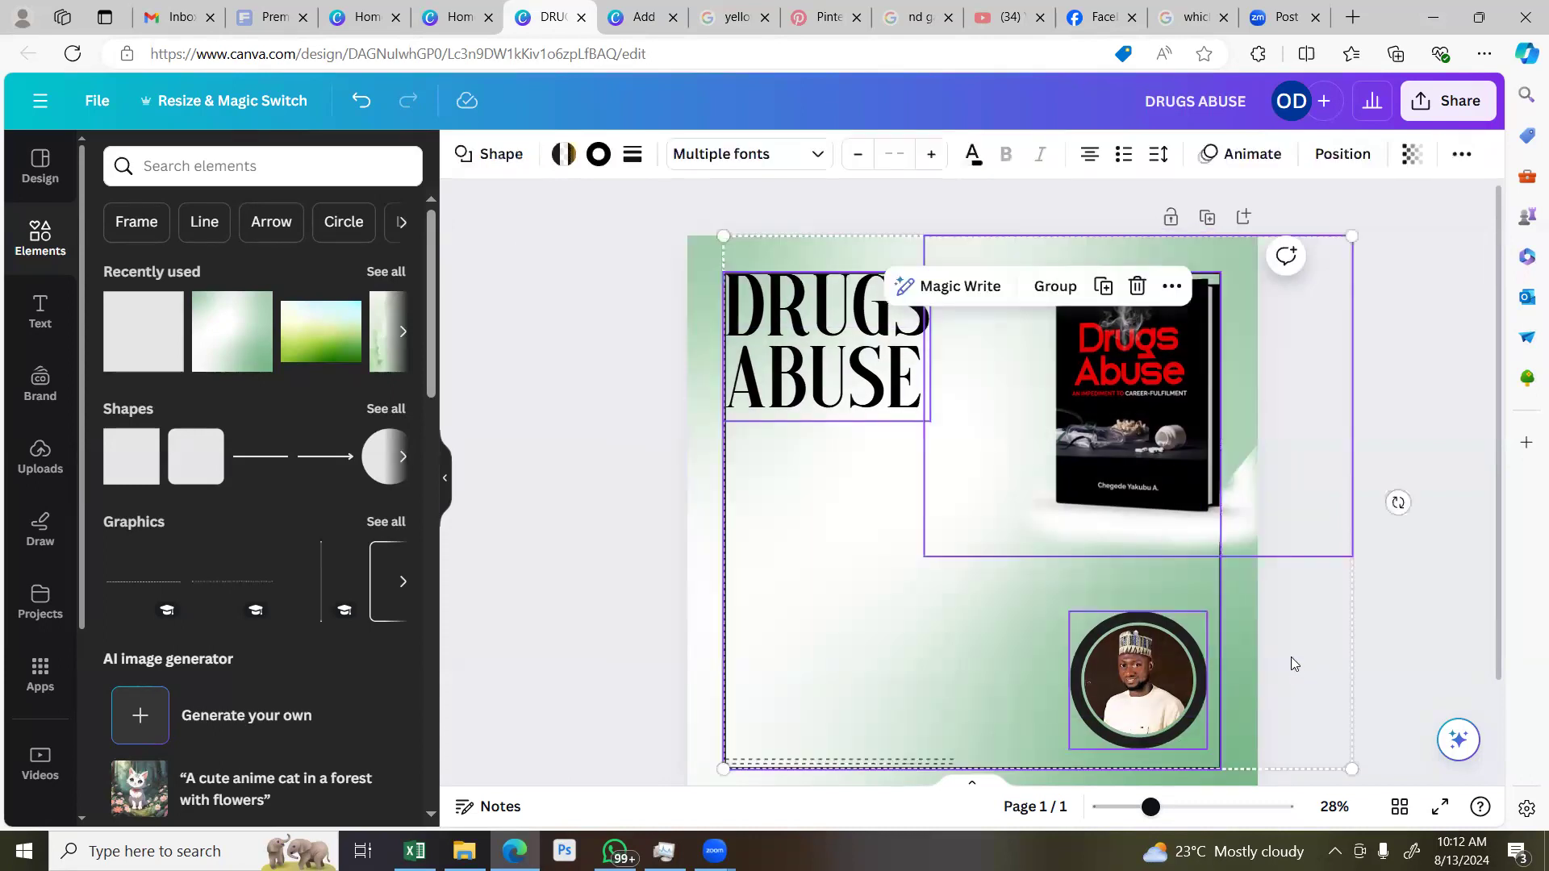
pyautogui.scroll(-1, 1291, 657)
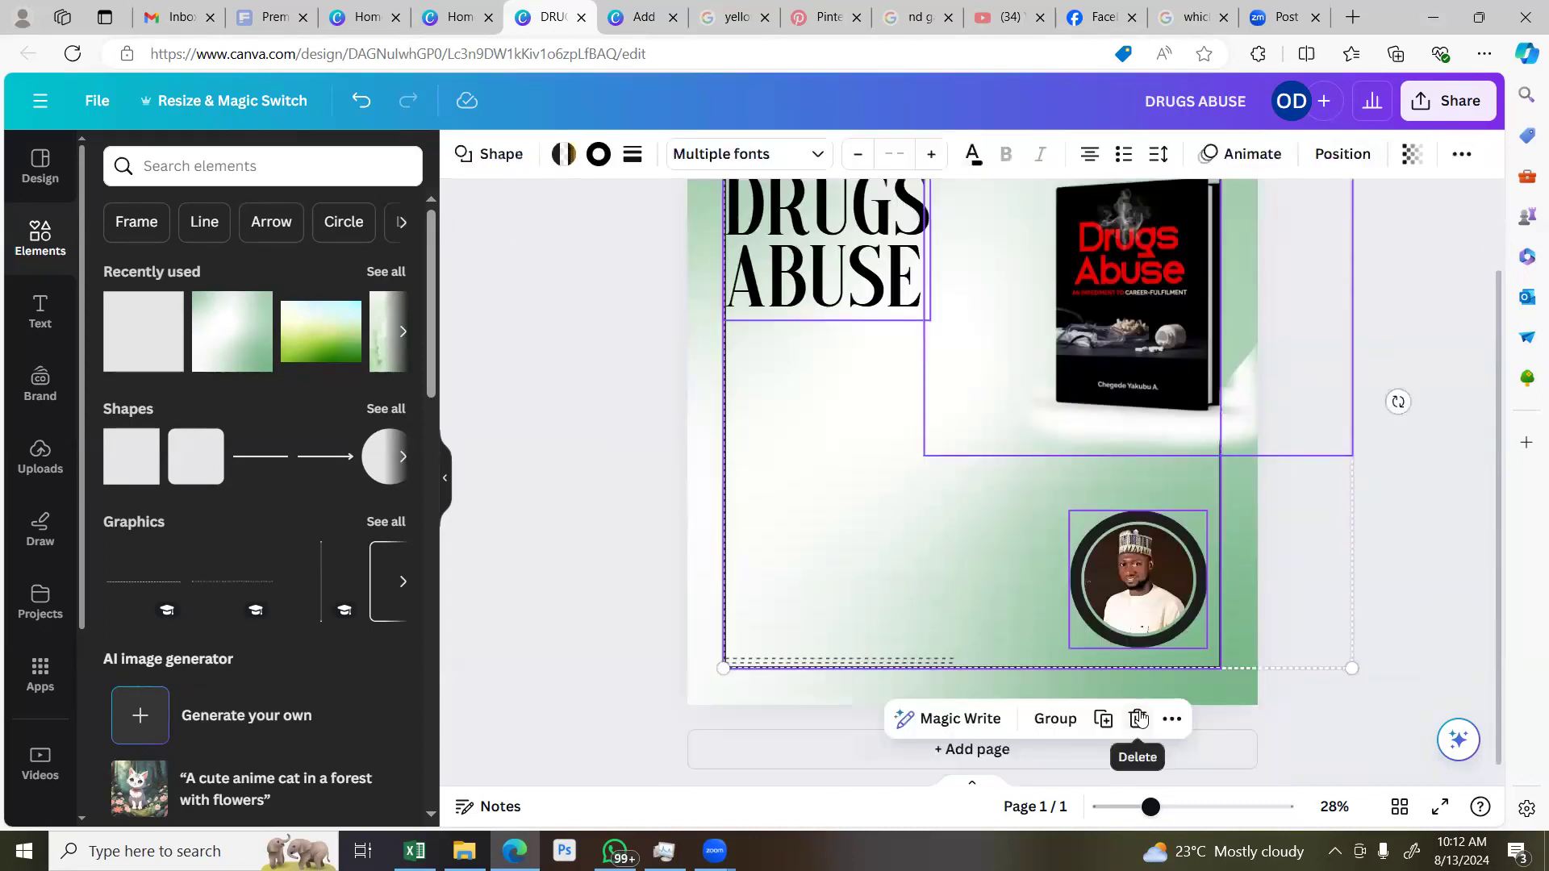
pyautogui.click(1373, 597)
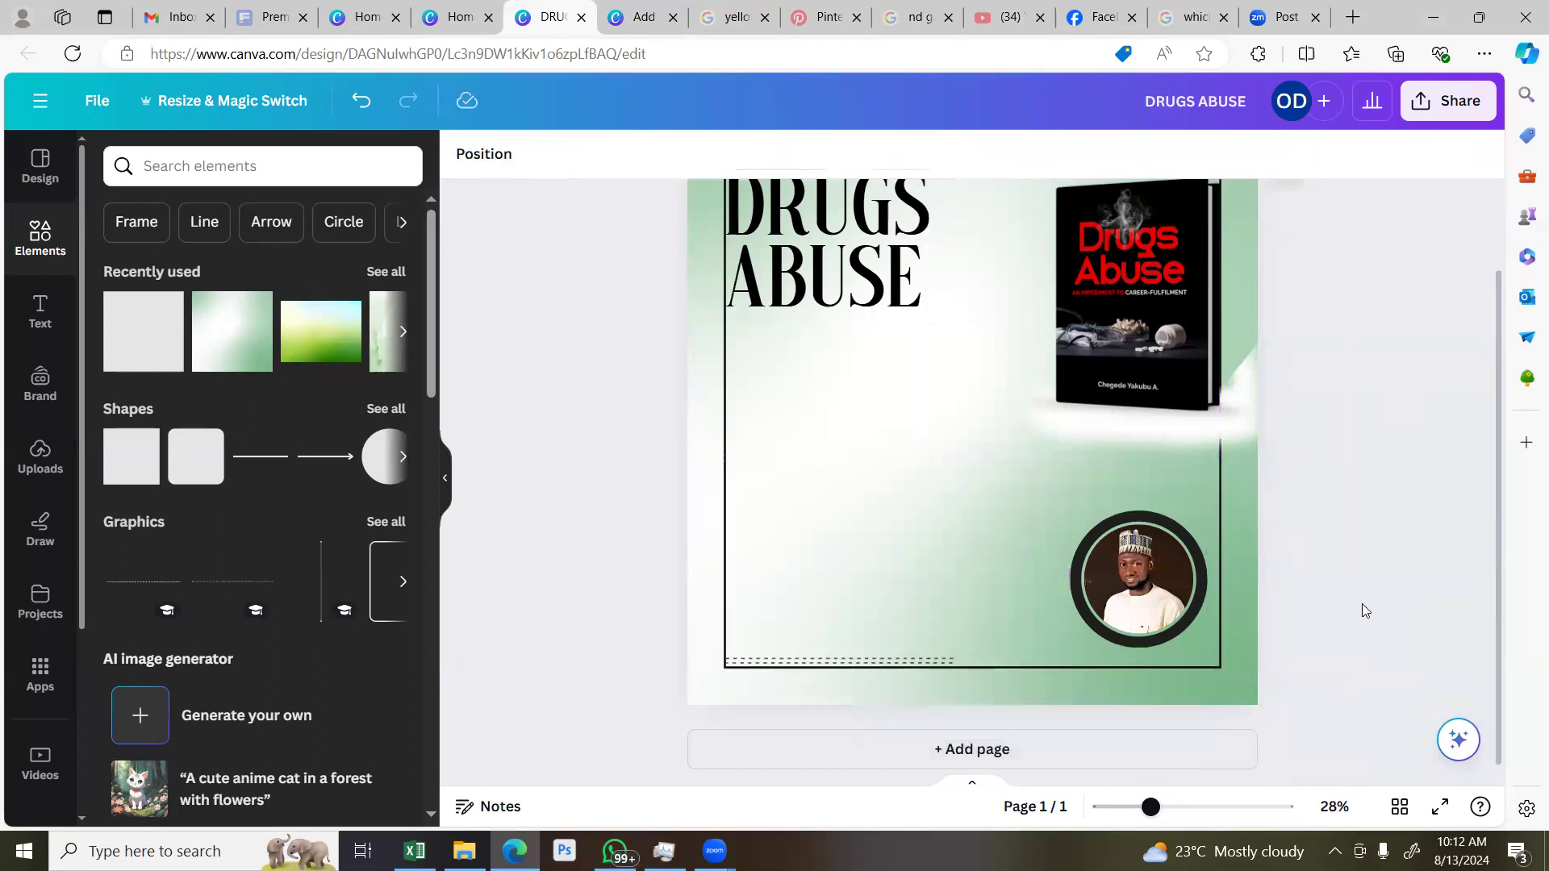
# Add a blank second page after the flyer page
pyautogui.scroll(1, 1243, 266)
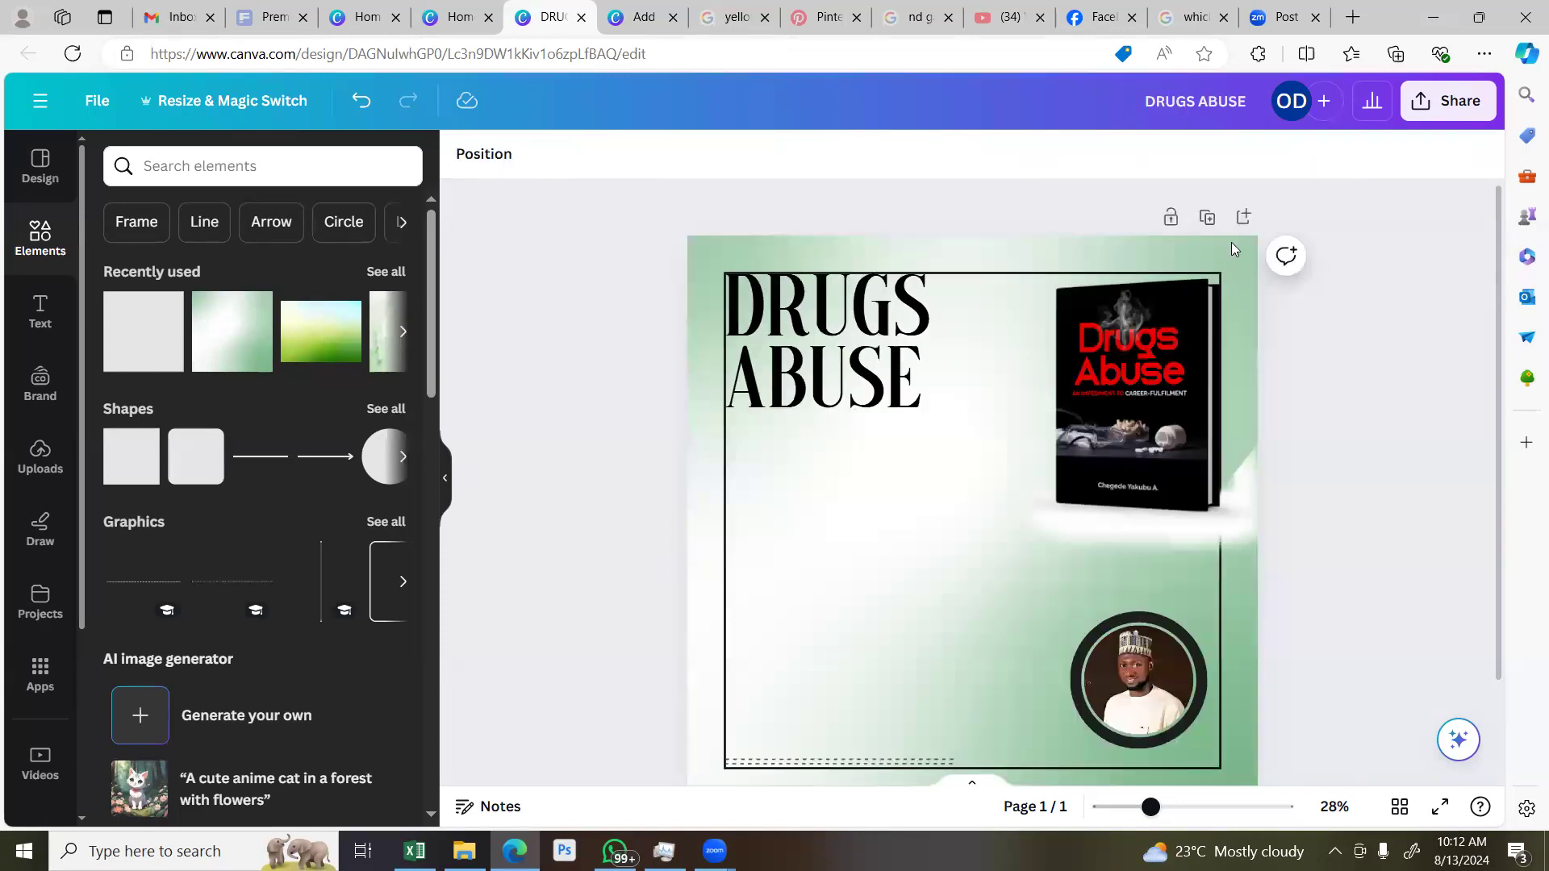
pyautogui.click(1243, 218)
pyautogui.click(557, 388)
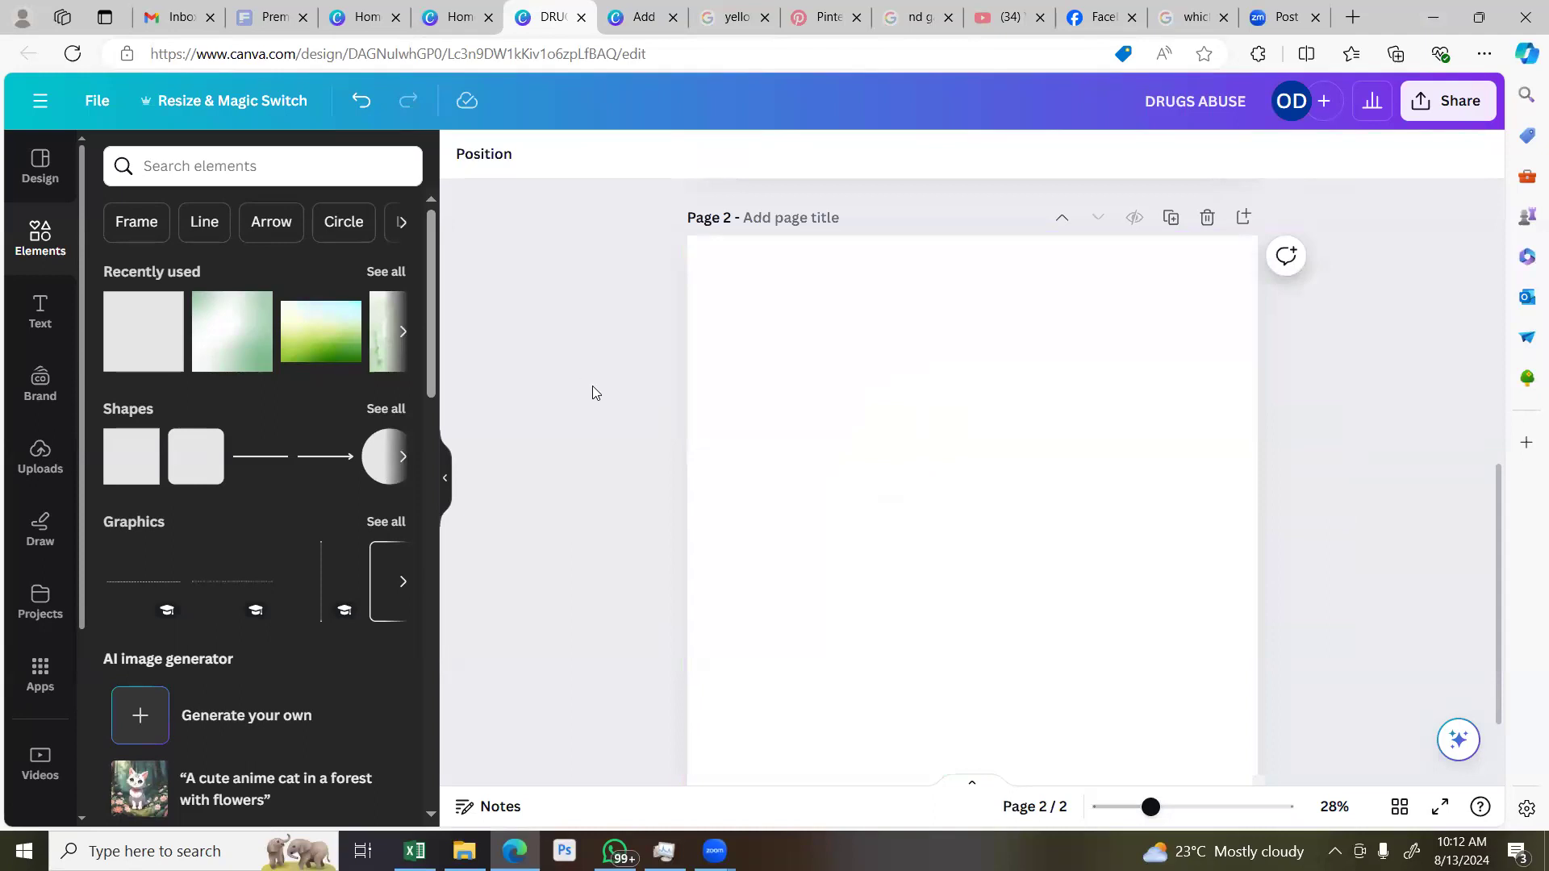
pyautogui.scroll(-1, 593, 392)
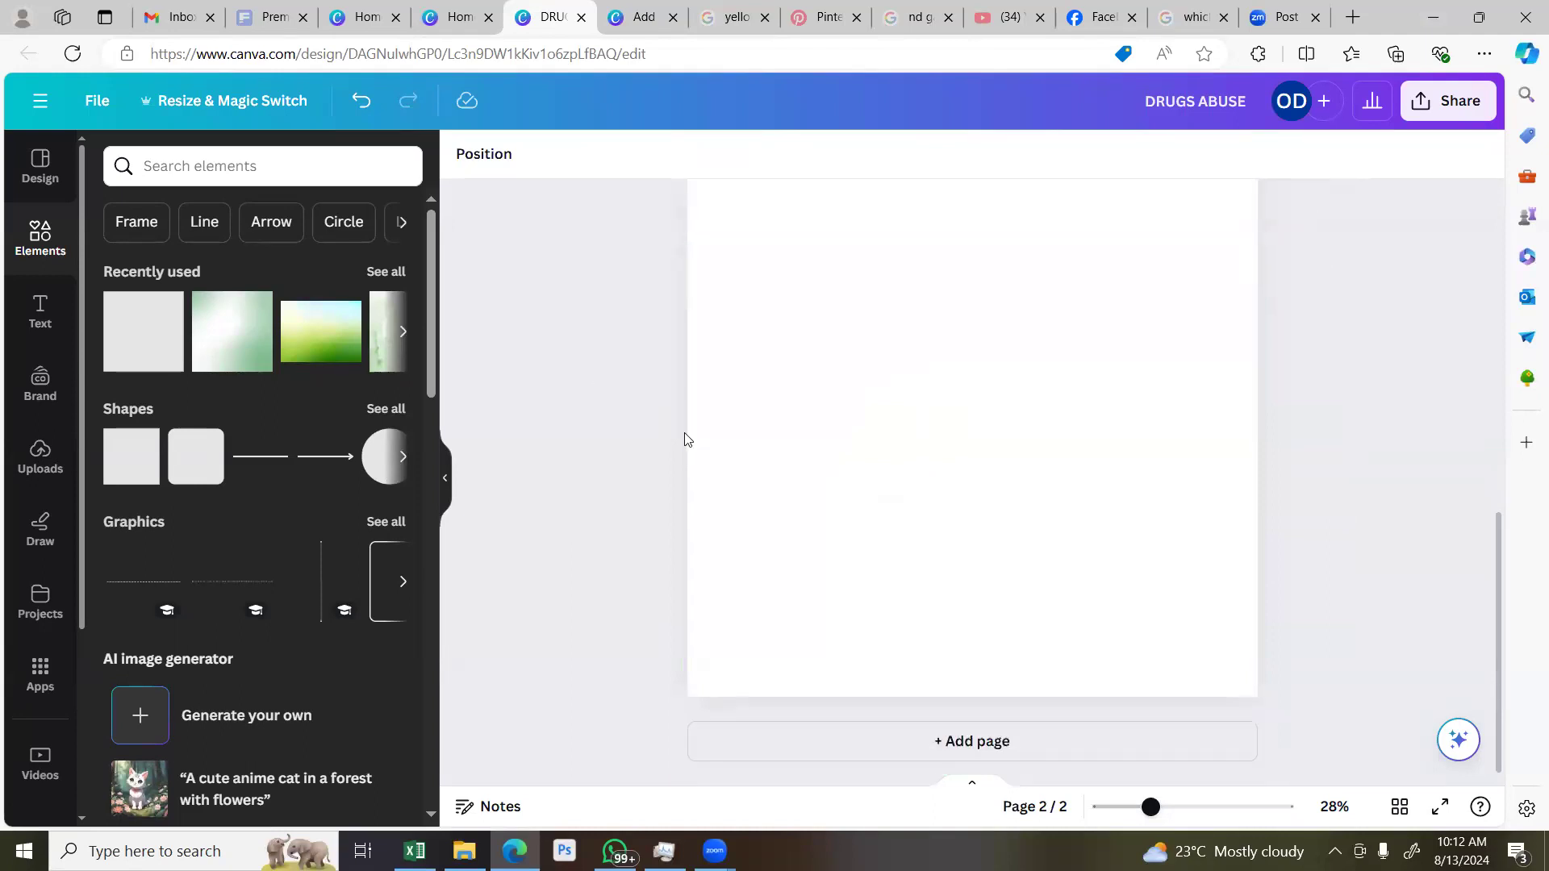
pyautogui.scroll(3, 733, 481)
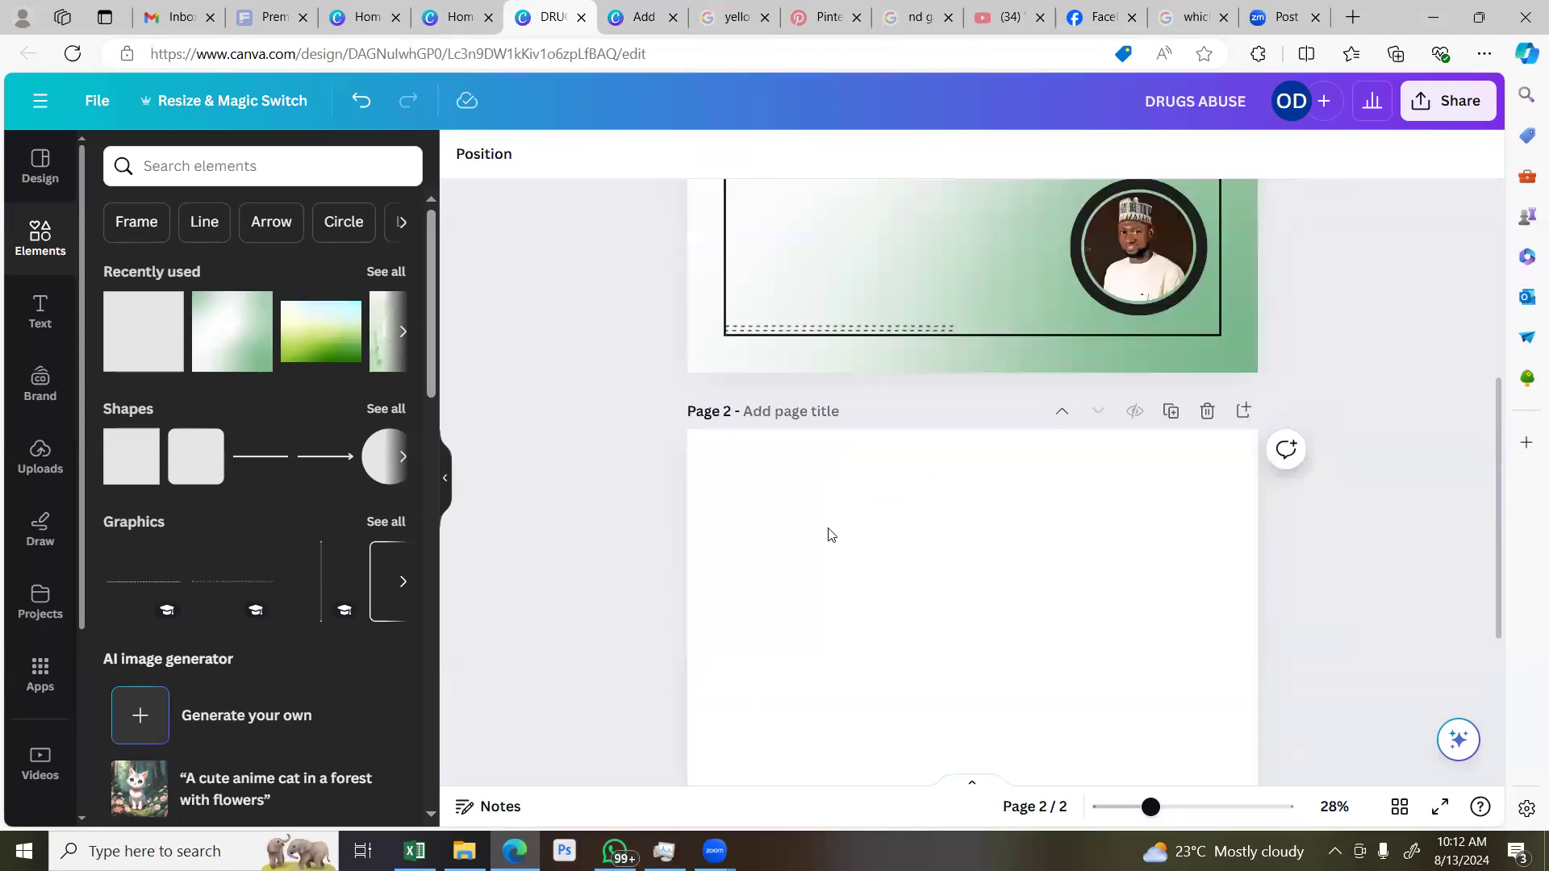
pyautogui.scroll(-3, 831, 534)
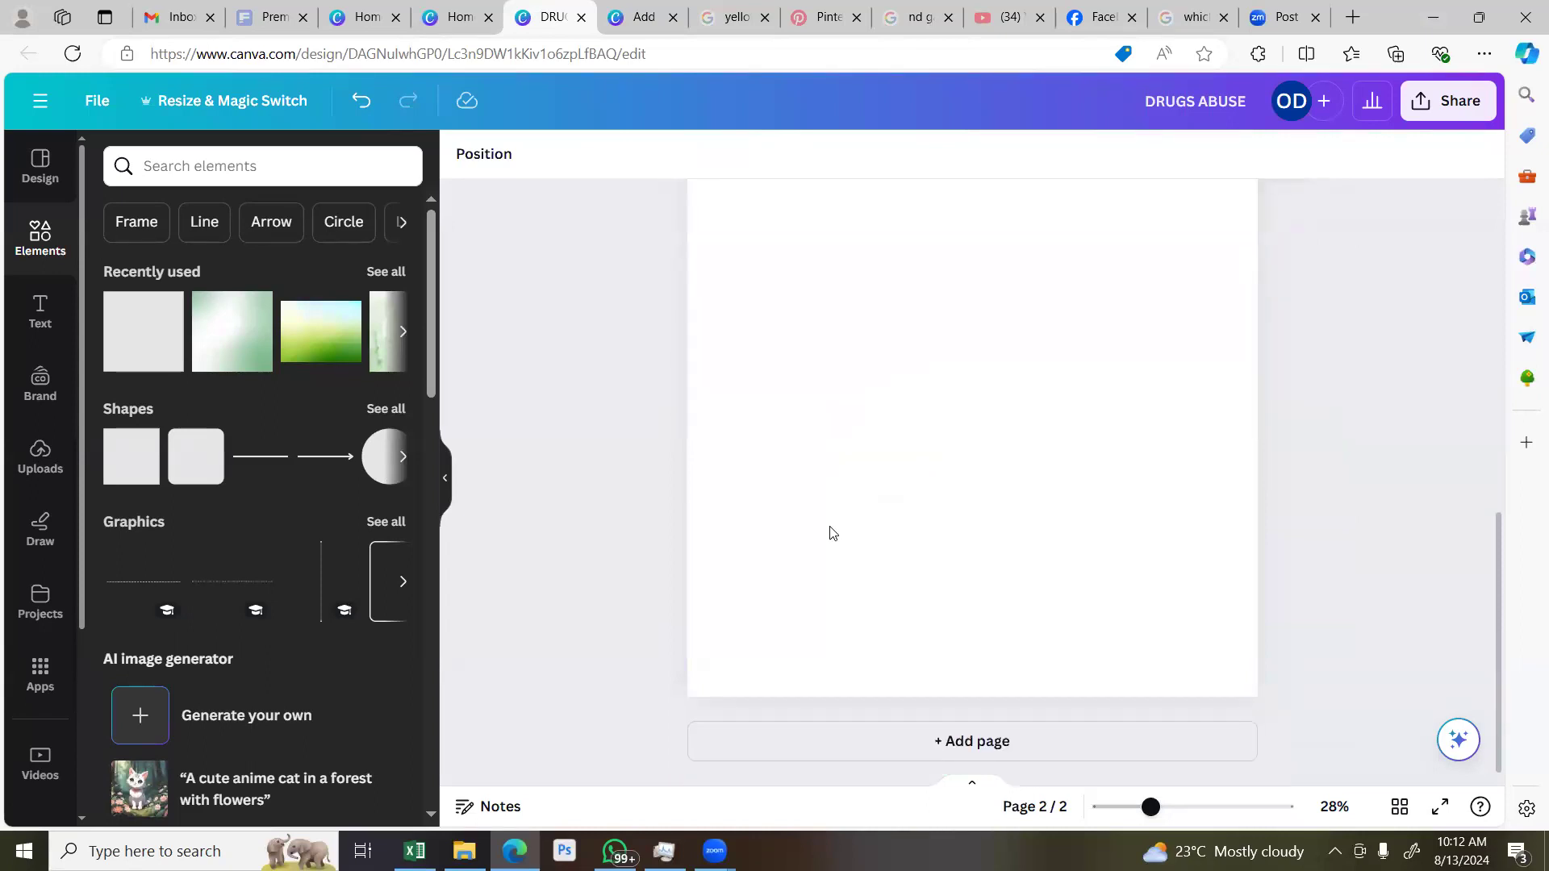
pyautogui.scroll(1, 815, 546)
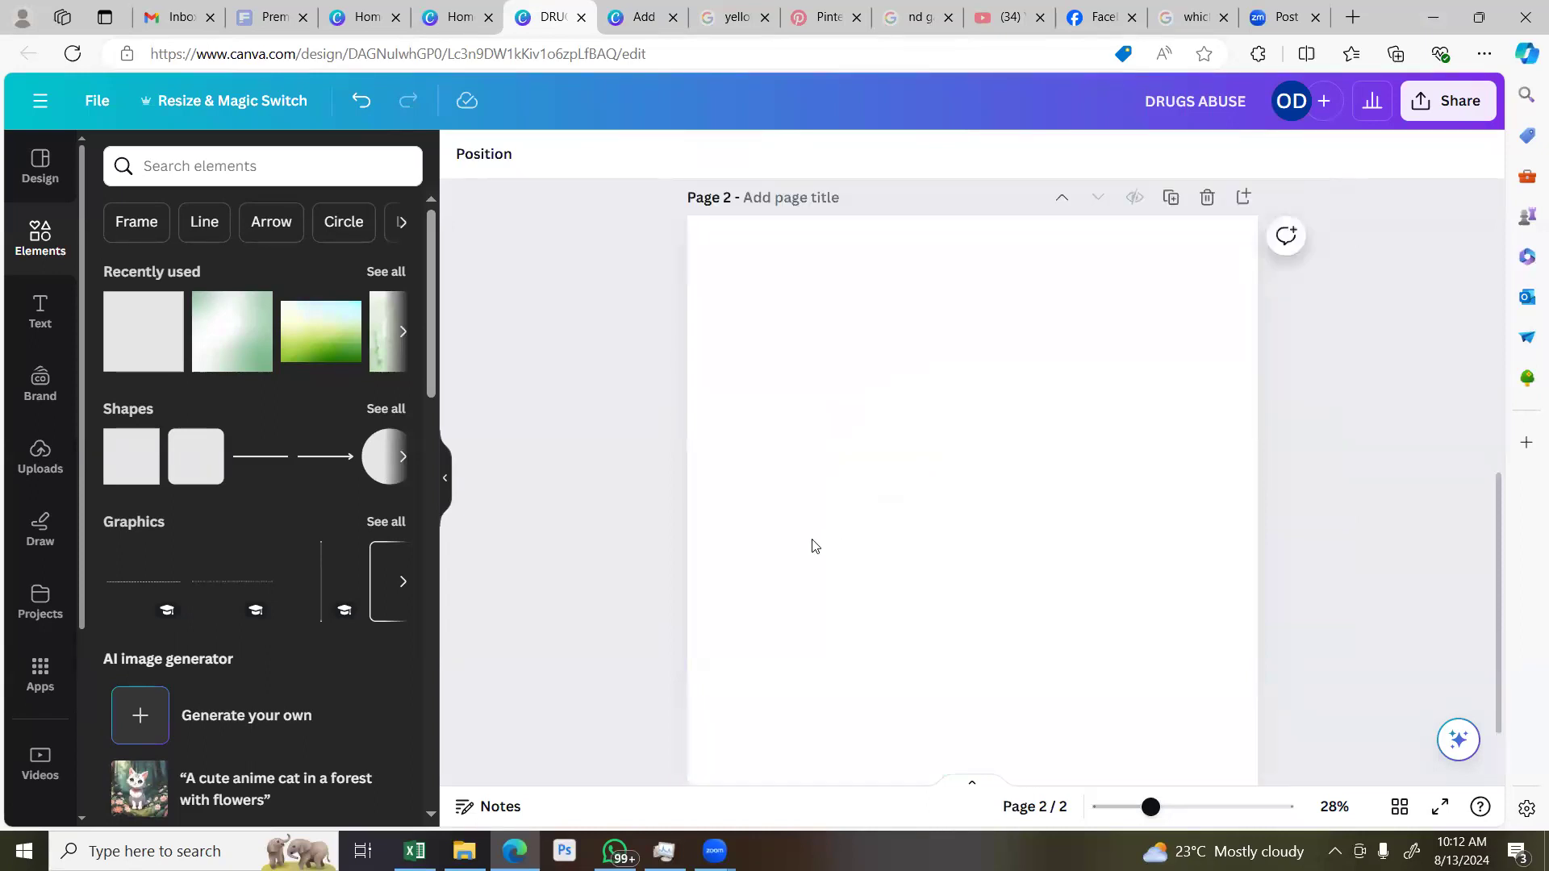
pyautogui.moveTo(1151, 806); pyautogui.dragTo(1136, 806)
pyautogui.click(1146, 806)
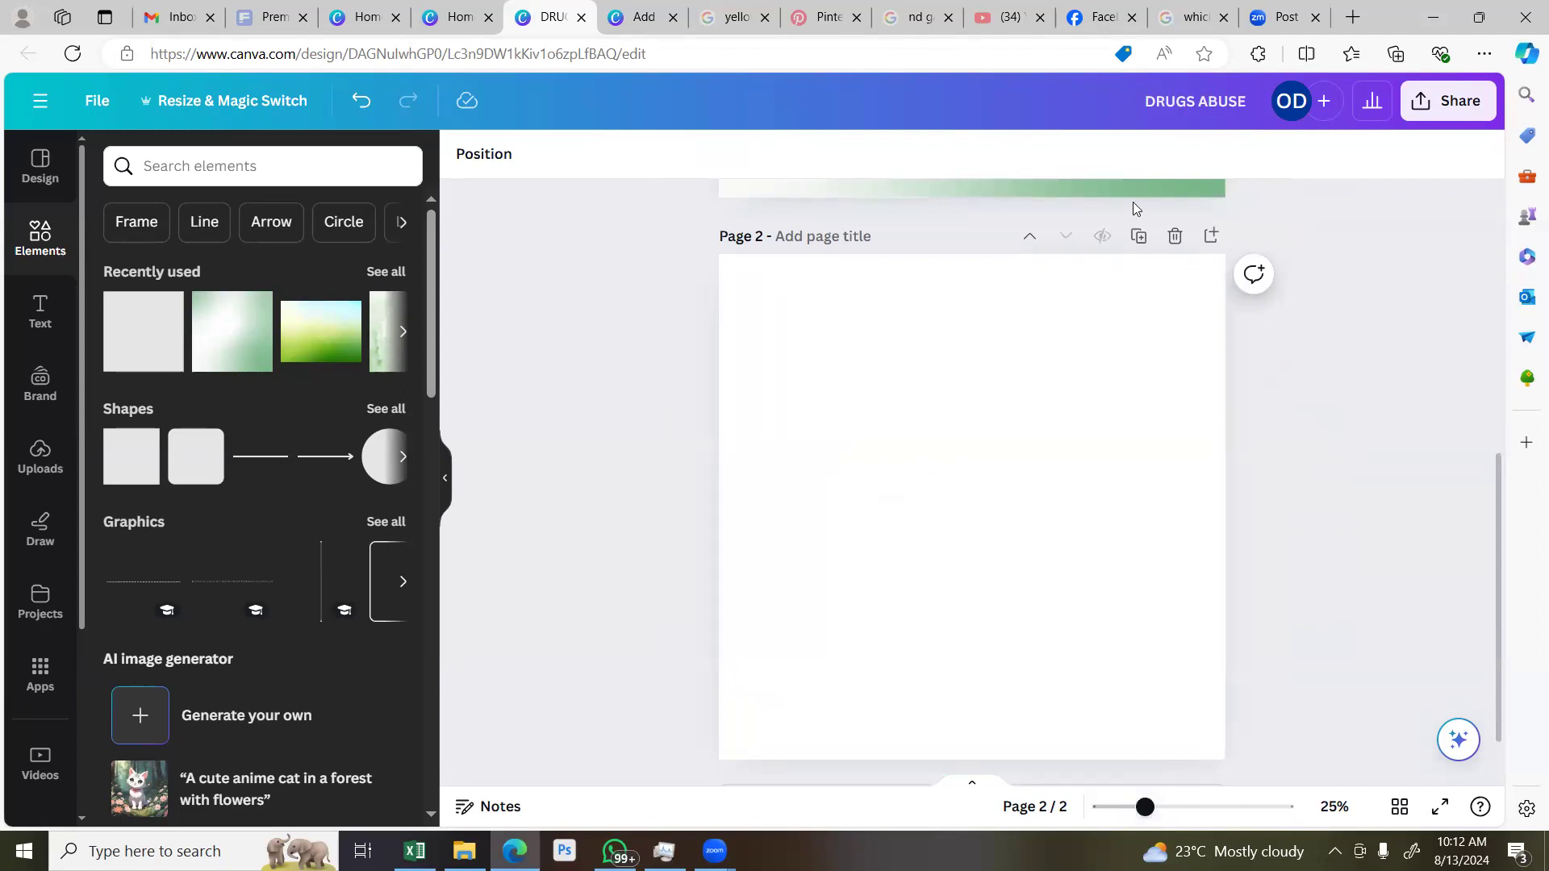
# Look for source images in the MonieTag folder in File Explorer, the Canva uploads and WhatsApp
pyautogui.hotkey('alt', 'Tab')
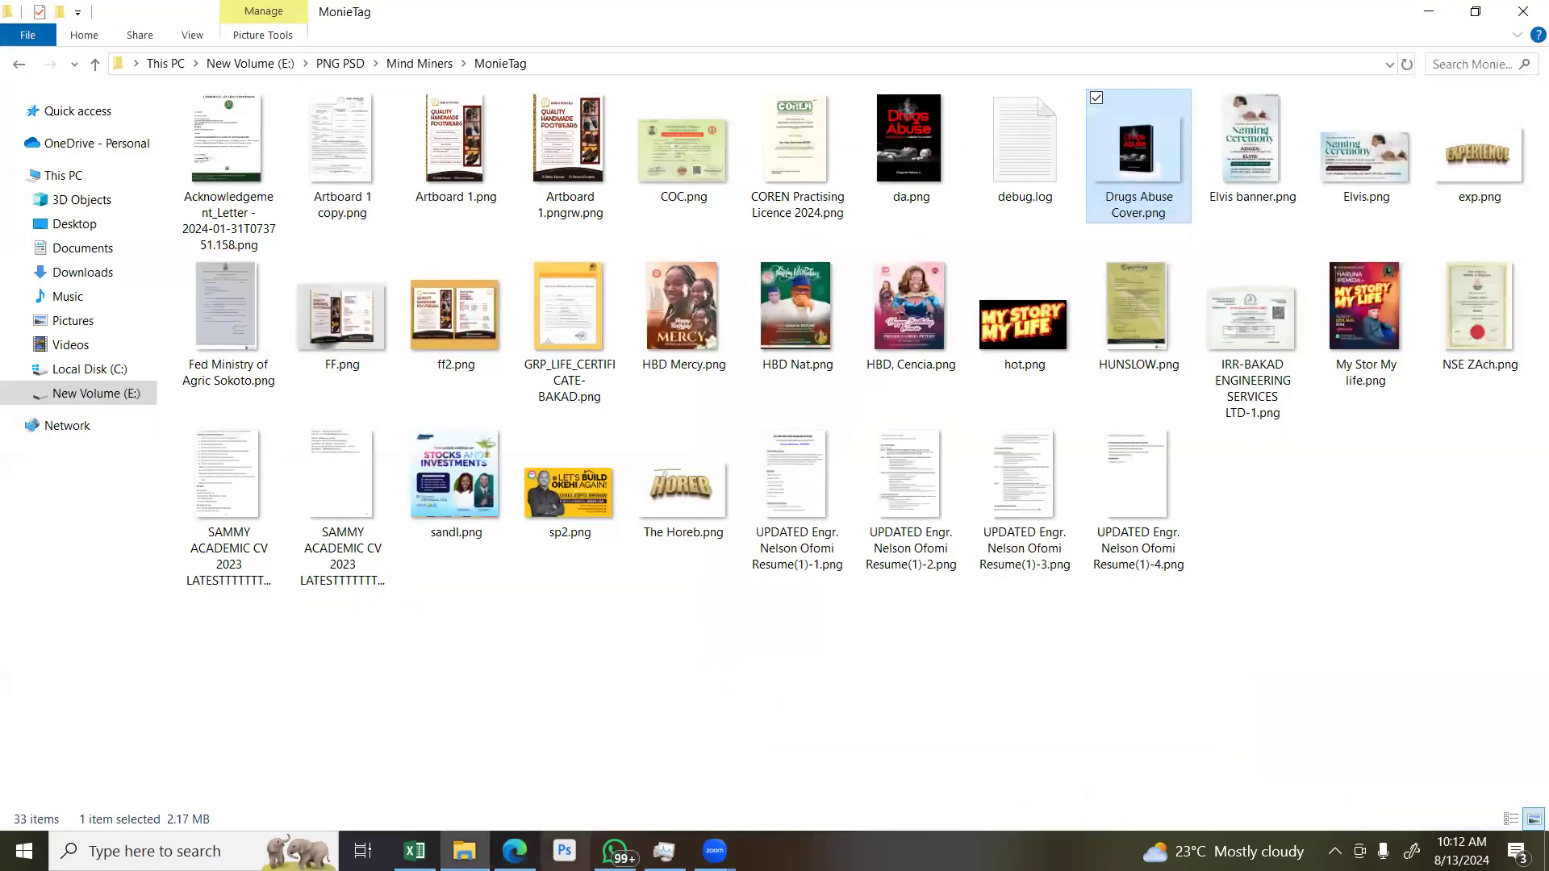
pyautogui.hotkey('alt', 'Tab')
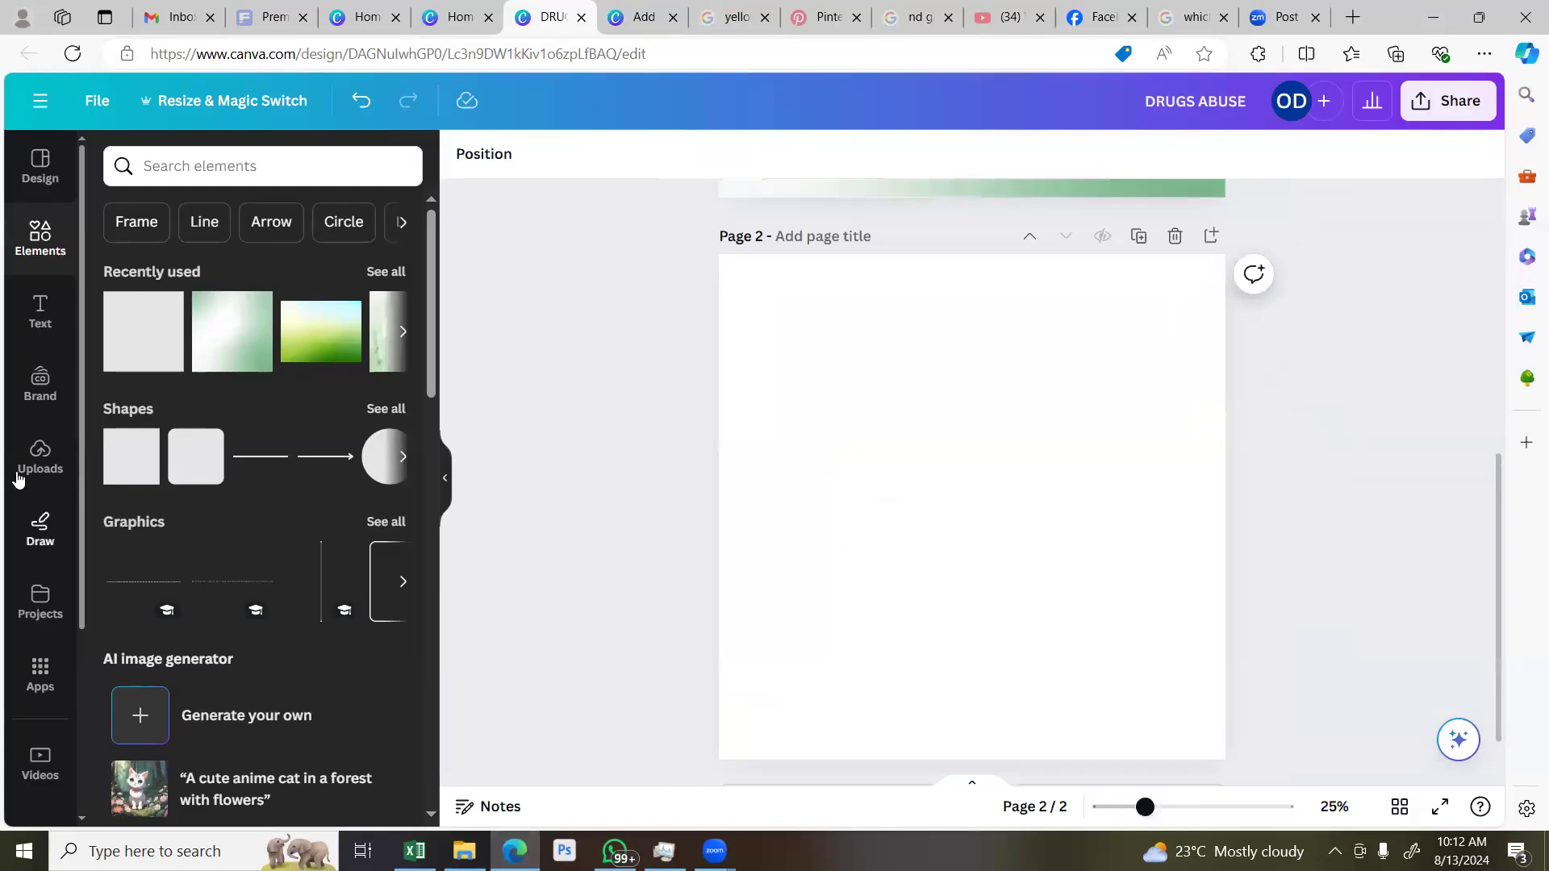
pyautogui.click(40, 454)
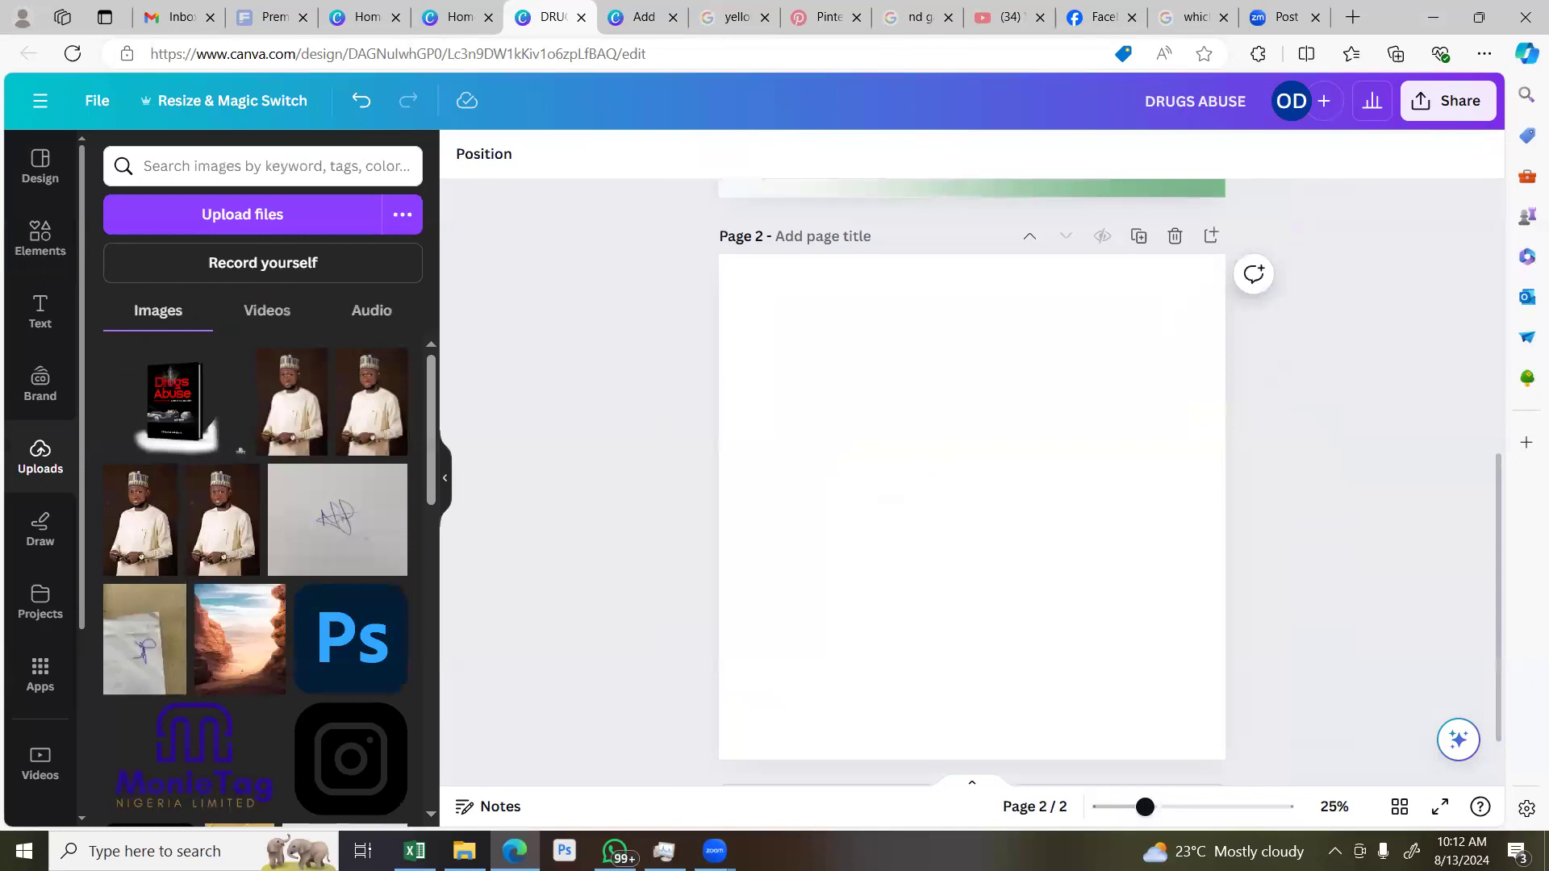
pyautogui.hotkey('alt', 'Tab')
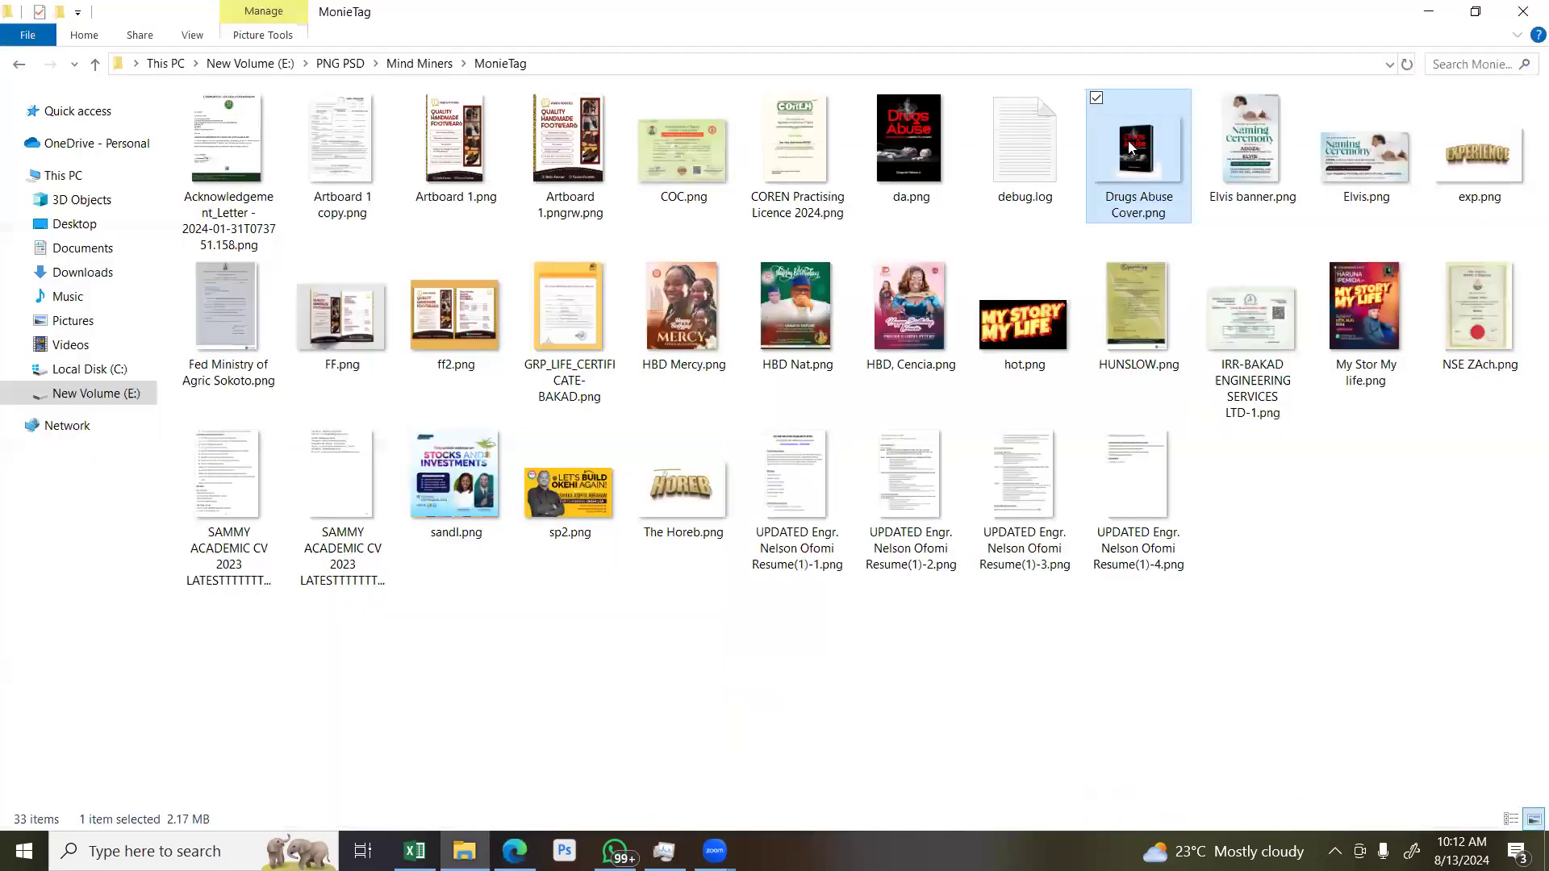
pyautogui.click(615, 850)
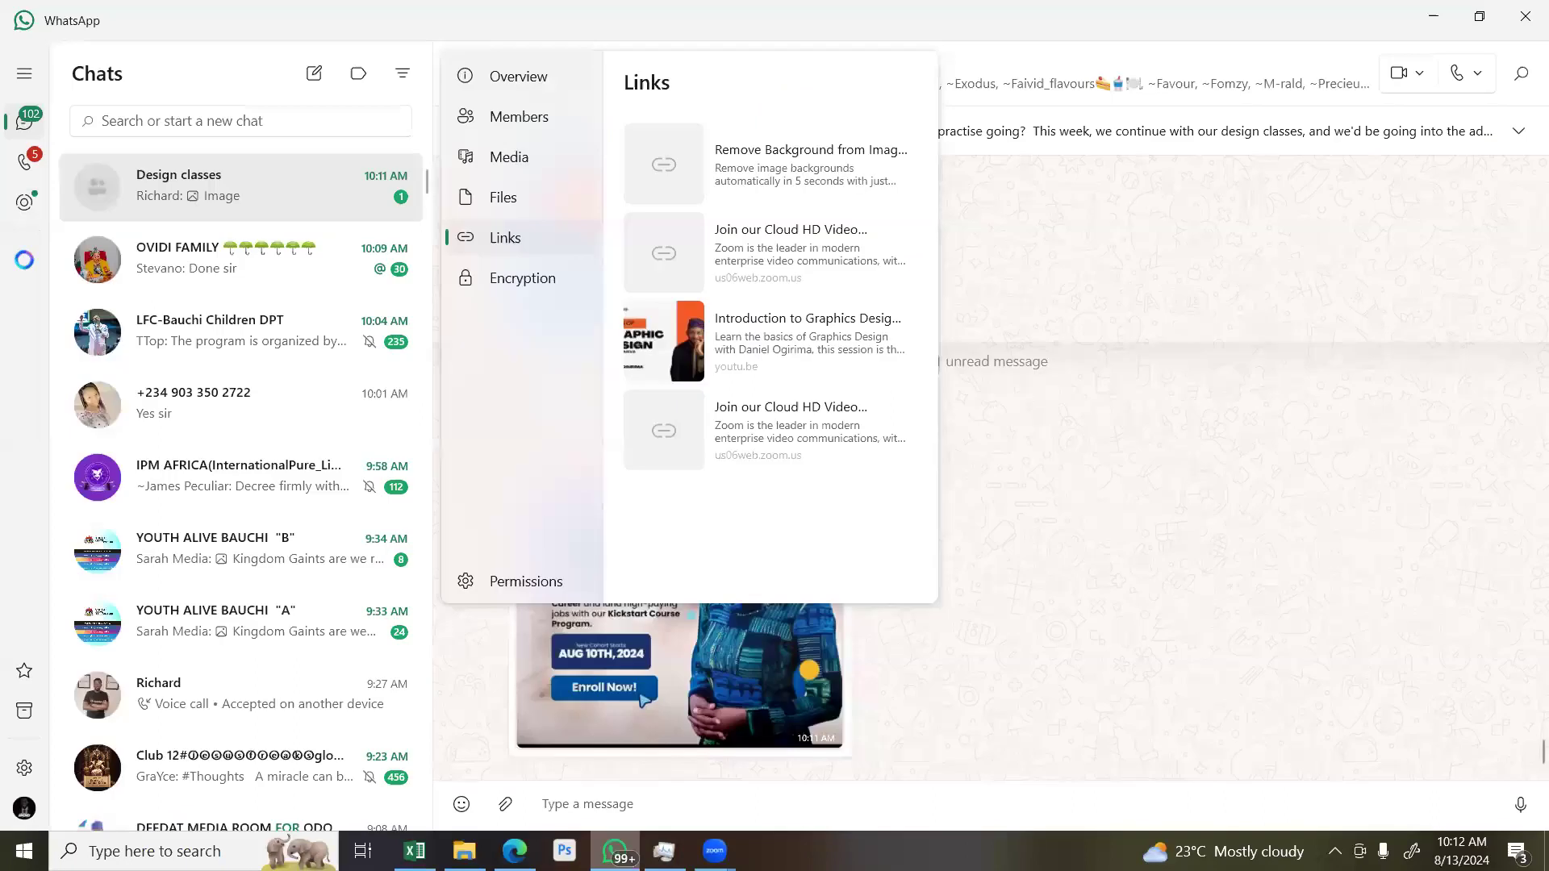
pyautogui.click(520, 847)
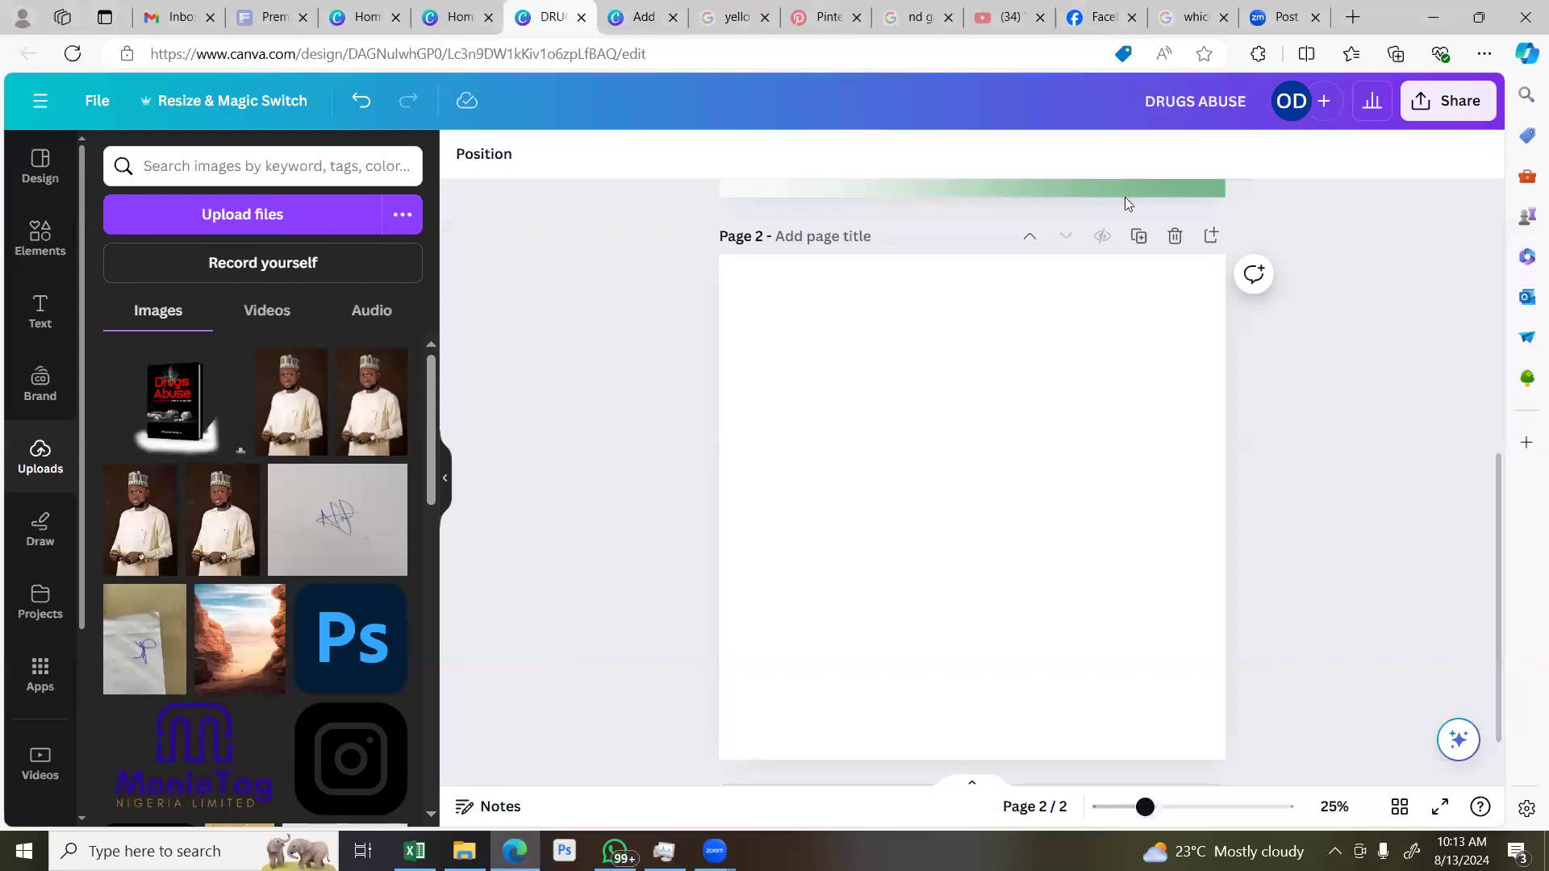
pyautogui.hotkey('alt', 'Tab')
pyautogui.moveTo(1175, 172); pyautogui.dragTo(476, 807)
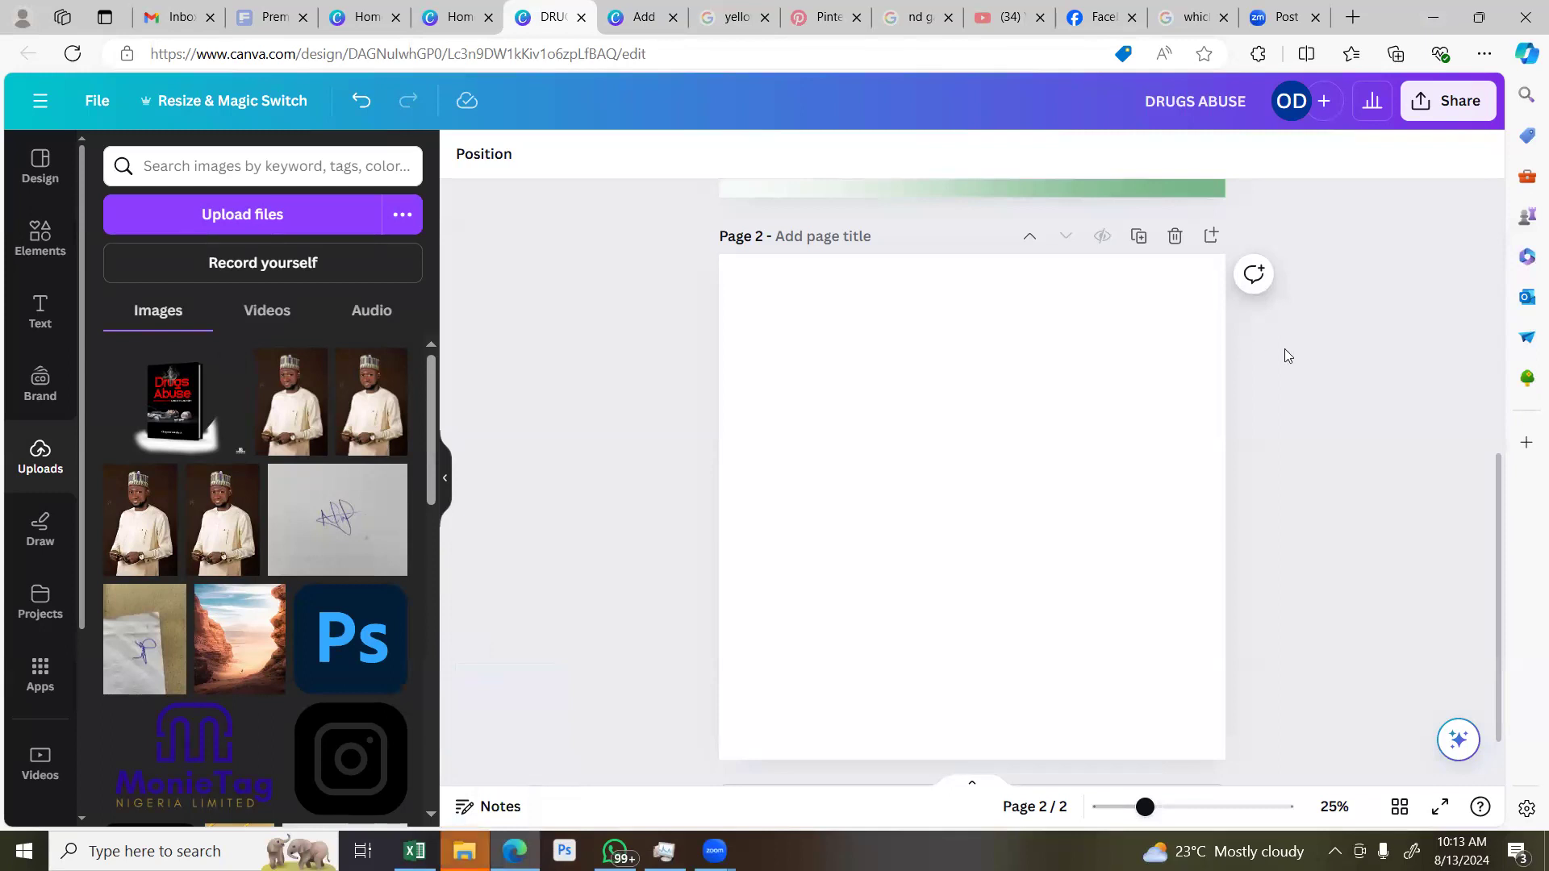
pyautogui.scroll(3, 928, 347)
pyautogui.scroll(-2, 620, 343)
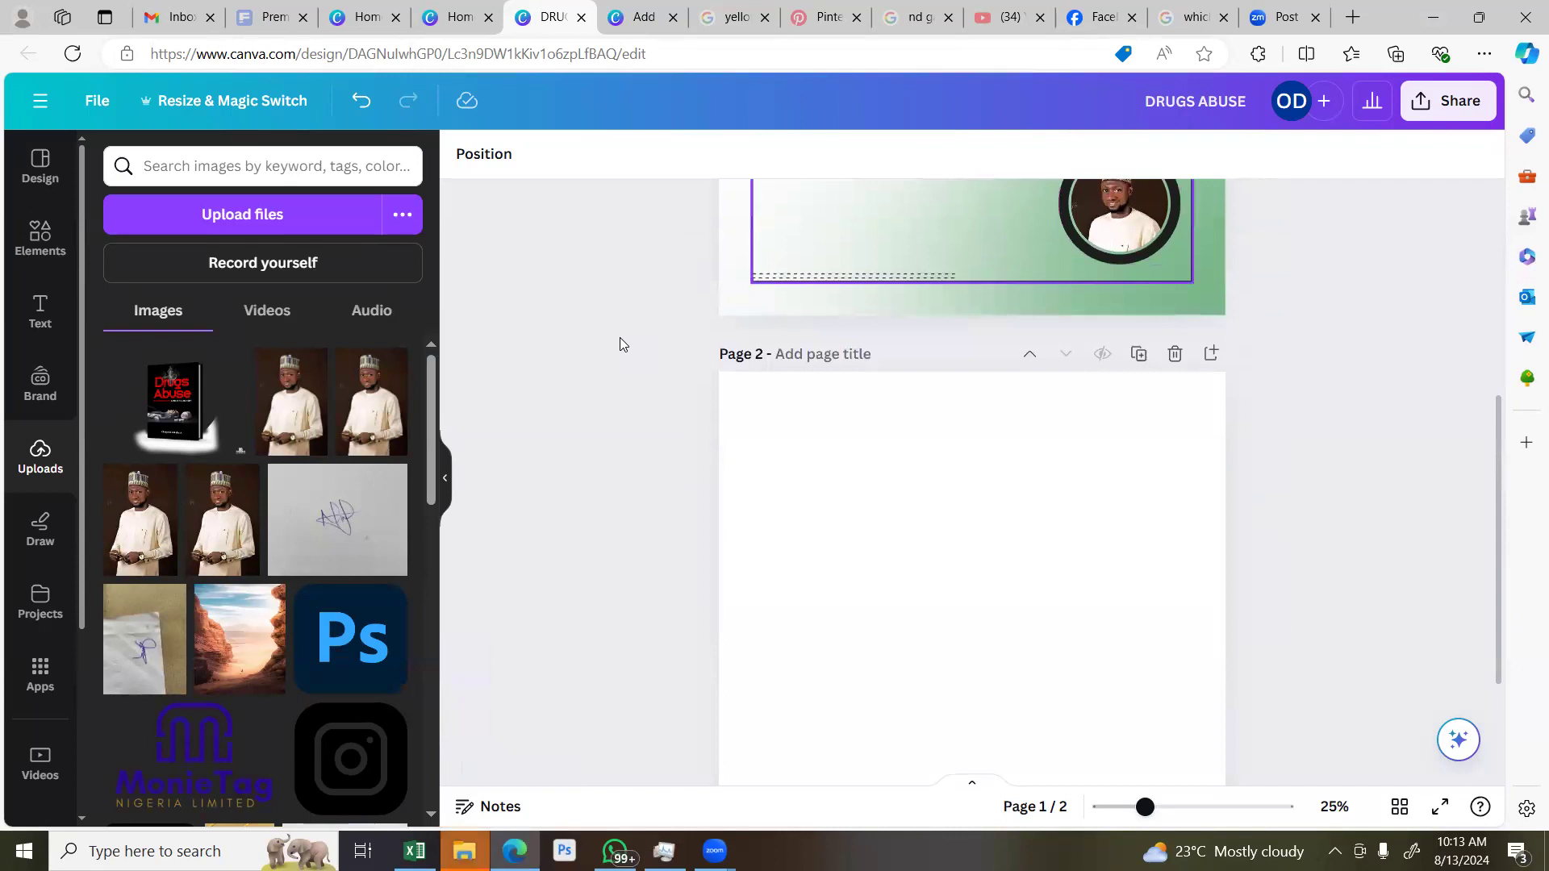
pyautogui.scroll(-2, 823, 360)
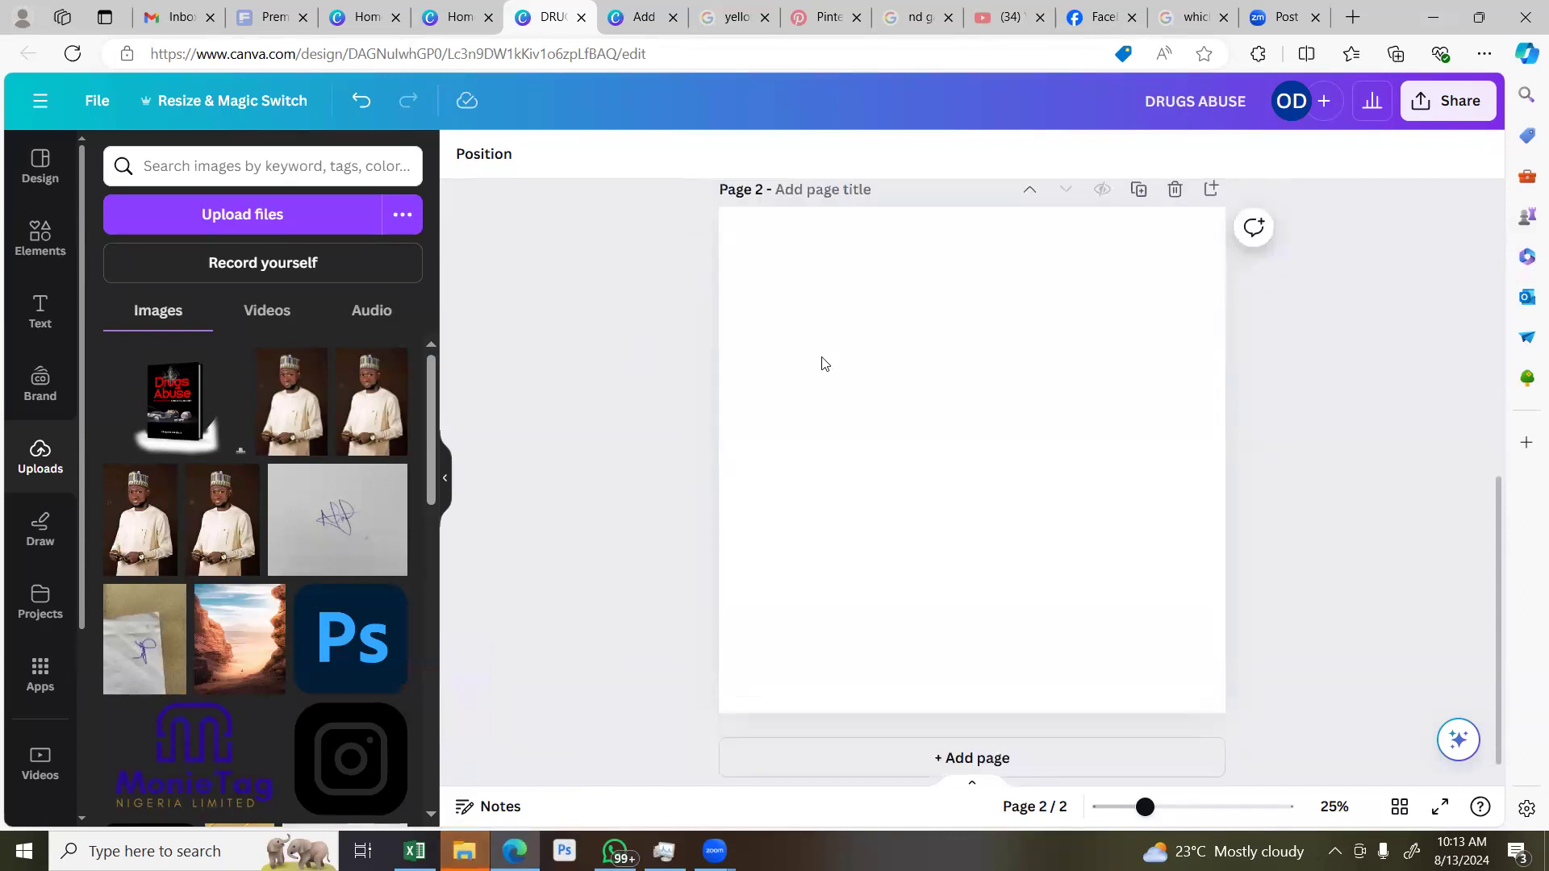
pyautogui.scroll(1, 812, 375)
pyautogui.moveTo(1144, 807); pyautogui.dragTo(1139, 808)
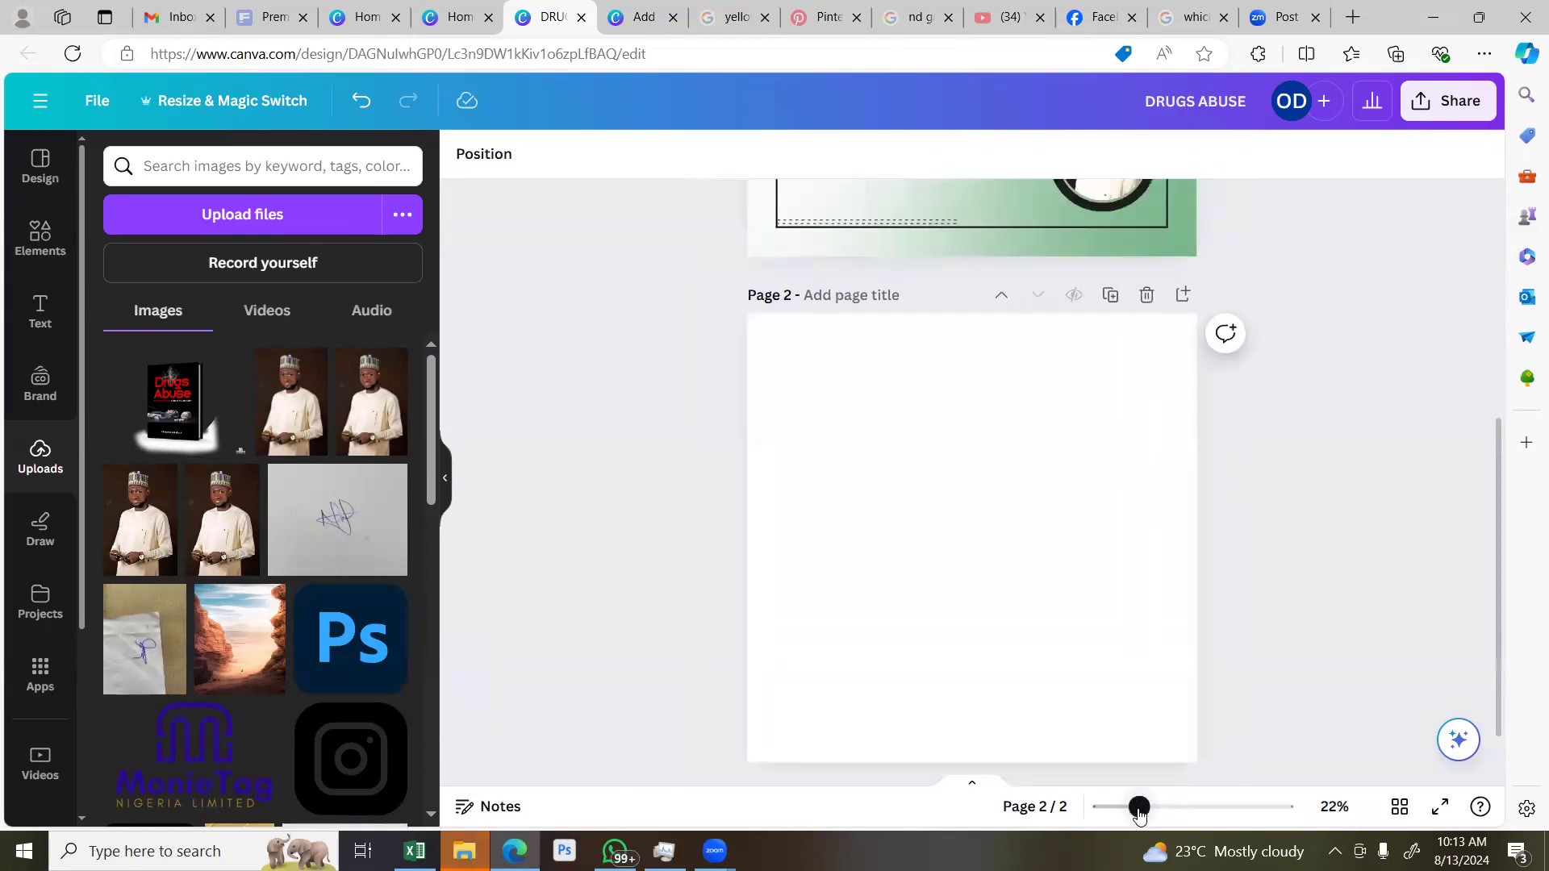
# Add a square to page 2 with no fill and a solid black border of weight 7
pyautogui.scroll(-1, 1282, 659)
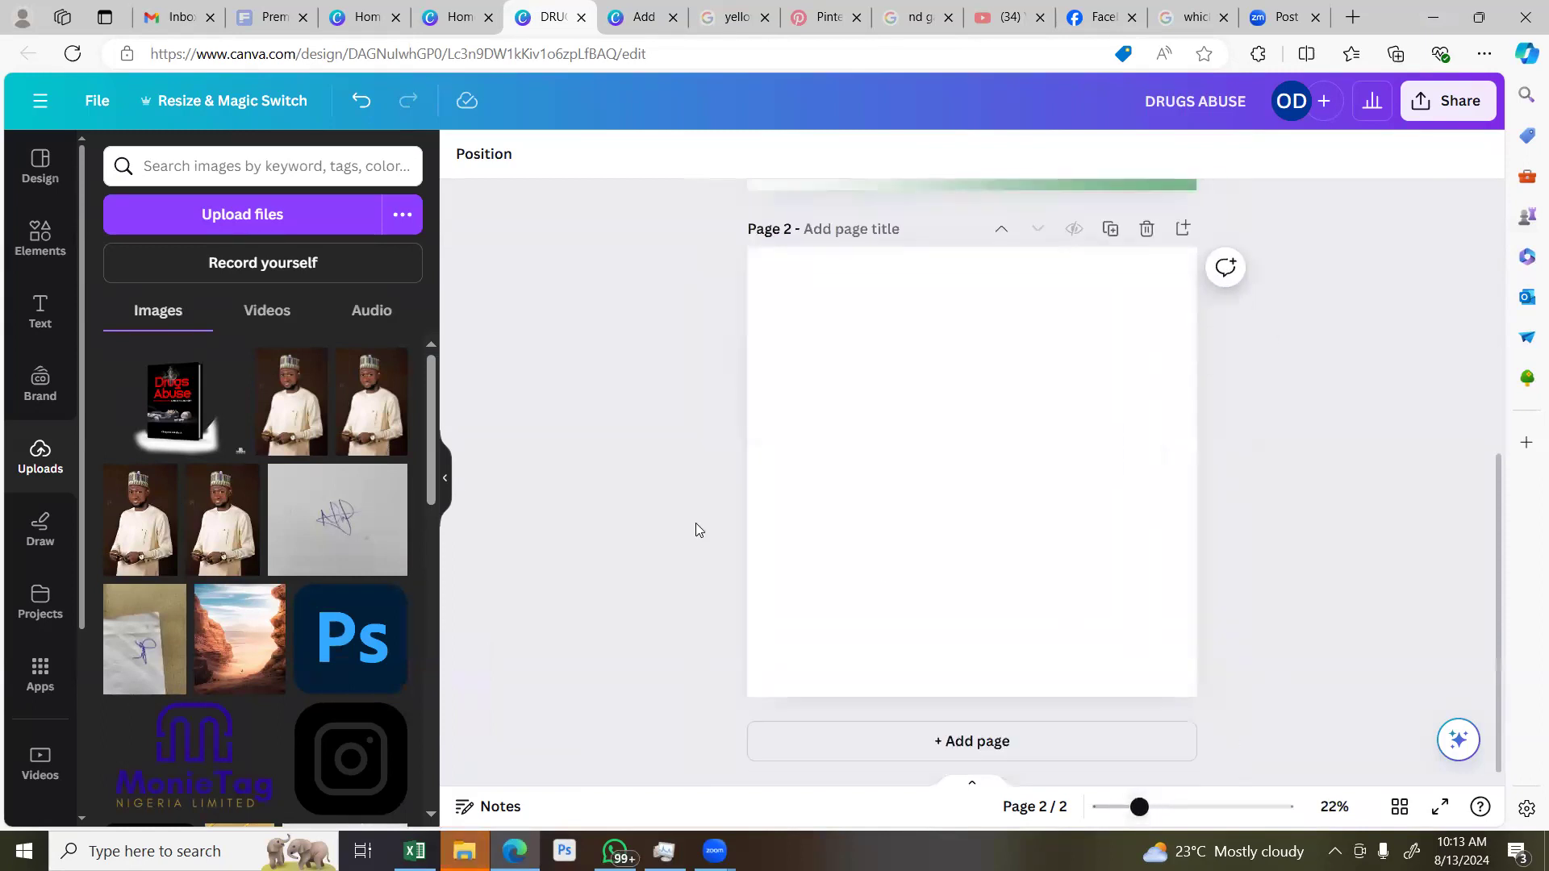
pyautogui.click(41, 238)
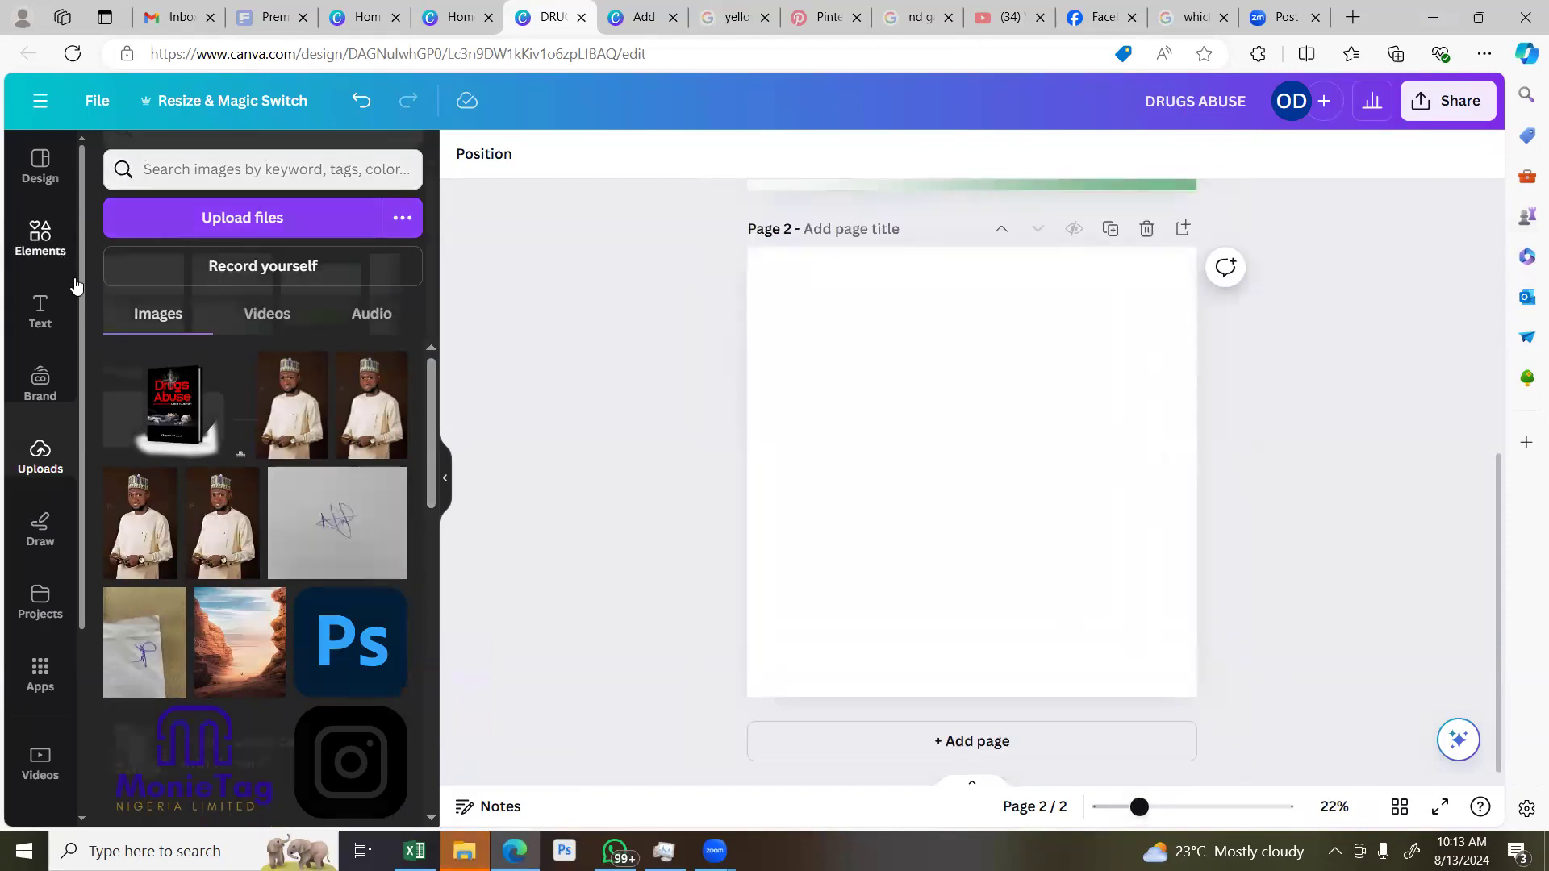
pyautogui.click(131, 458)
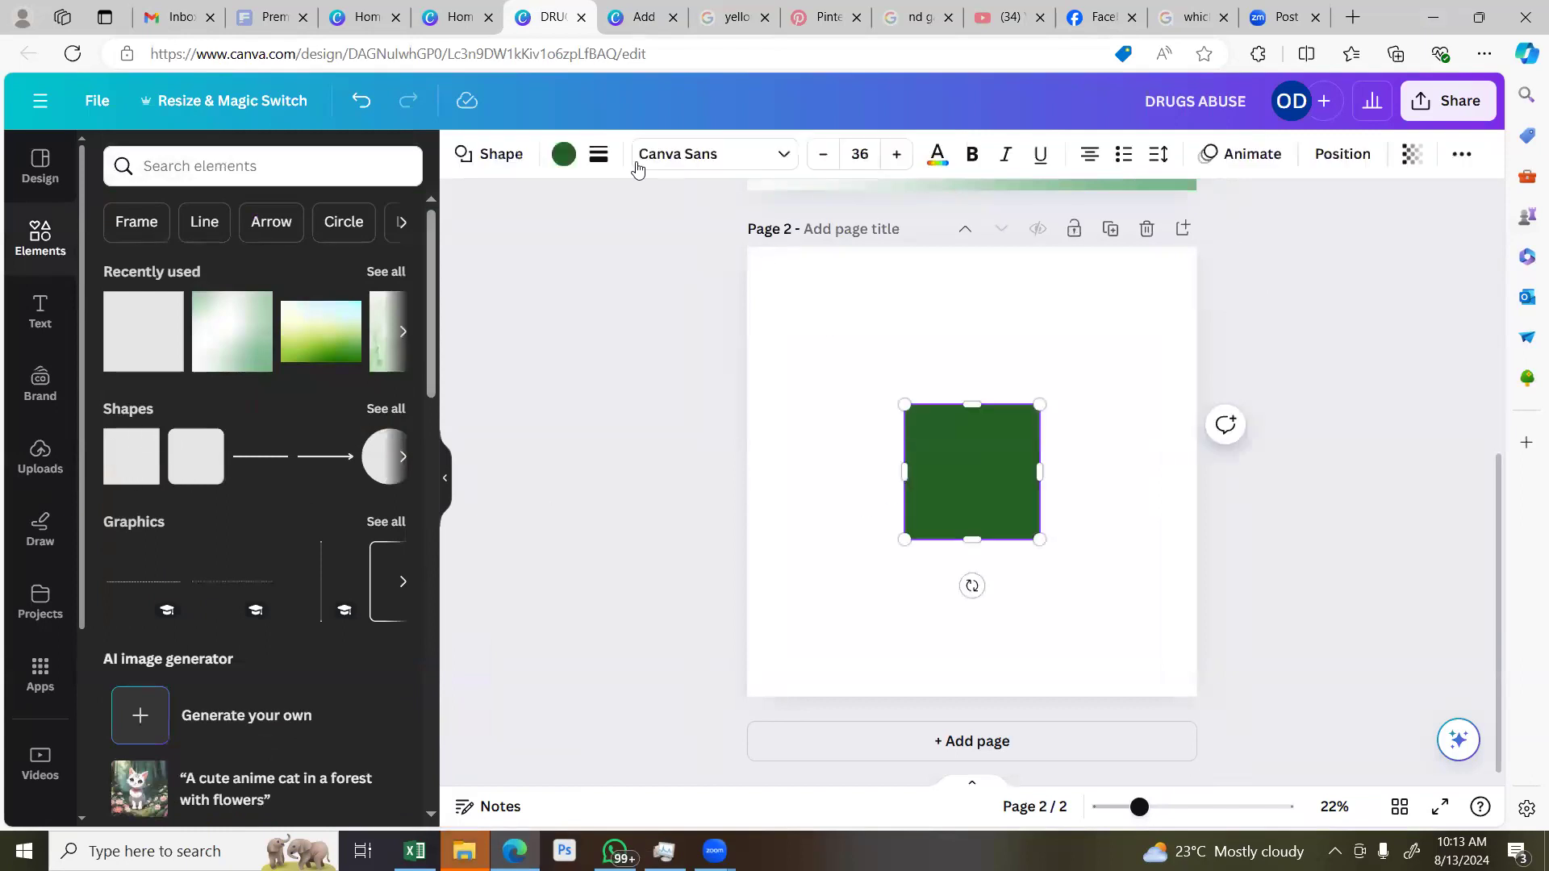
pyautogui.click(563, 157)
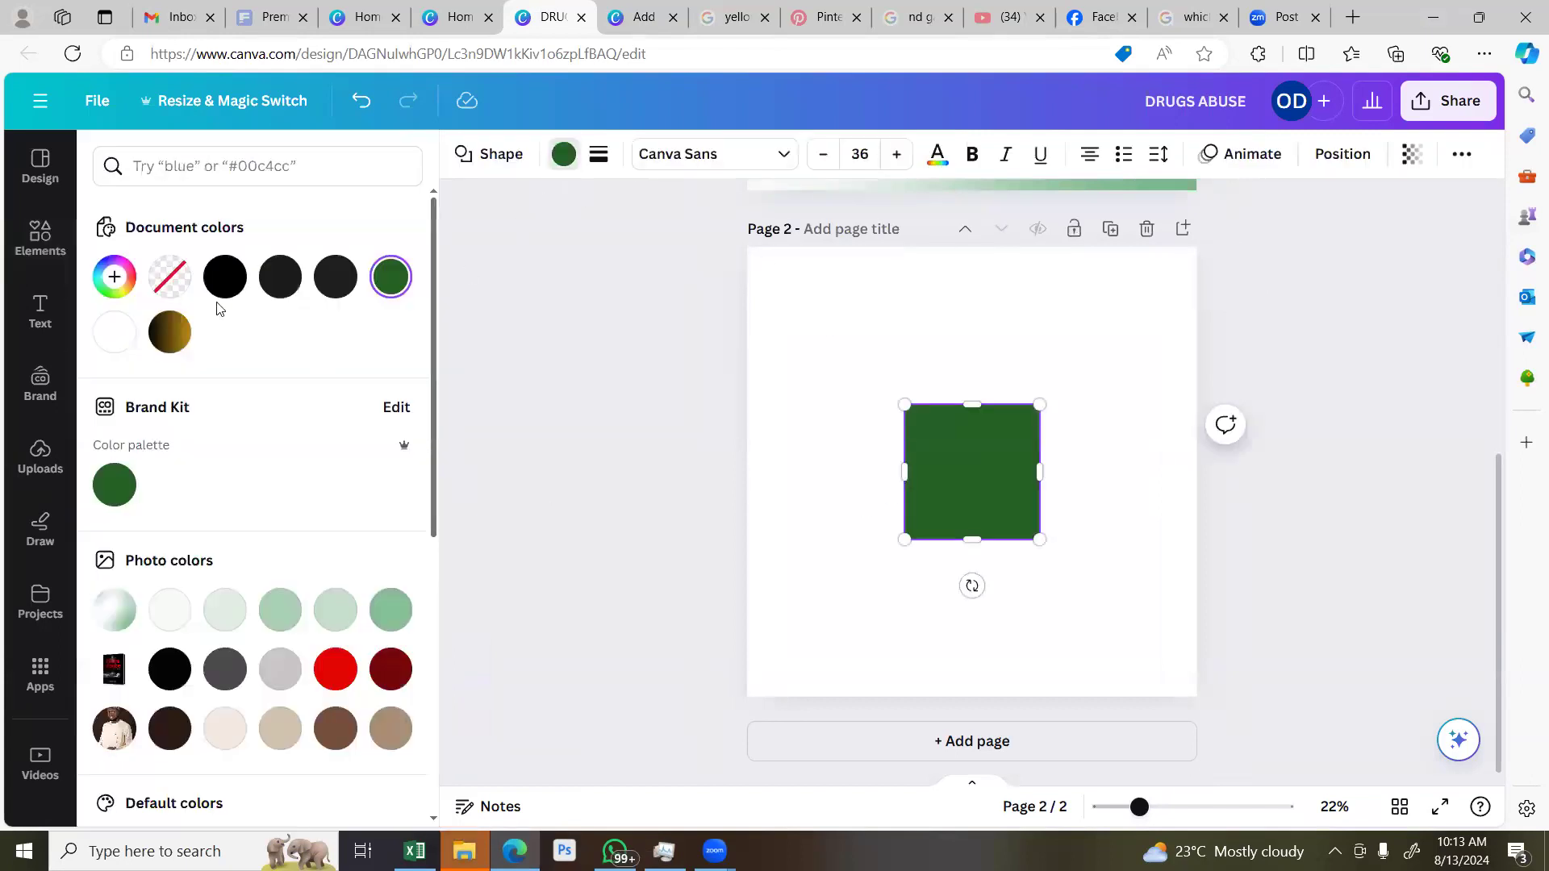
pyautogui.click(169, 277)
pyautogui.click(598, 154)
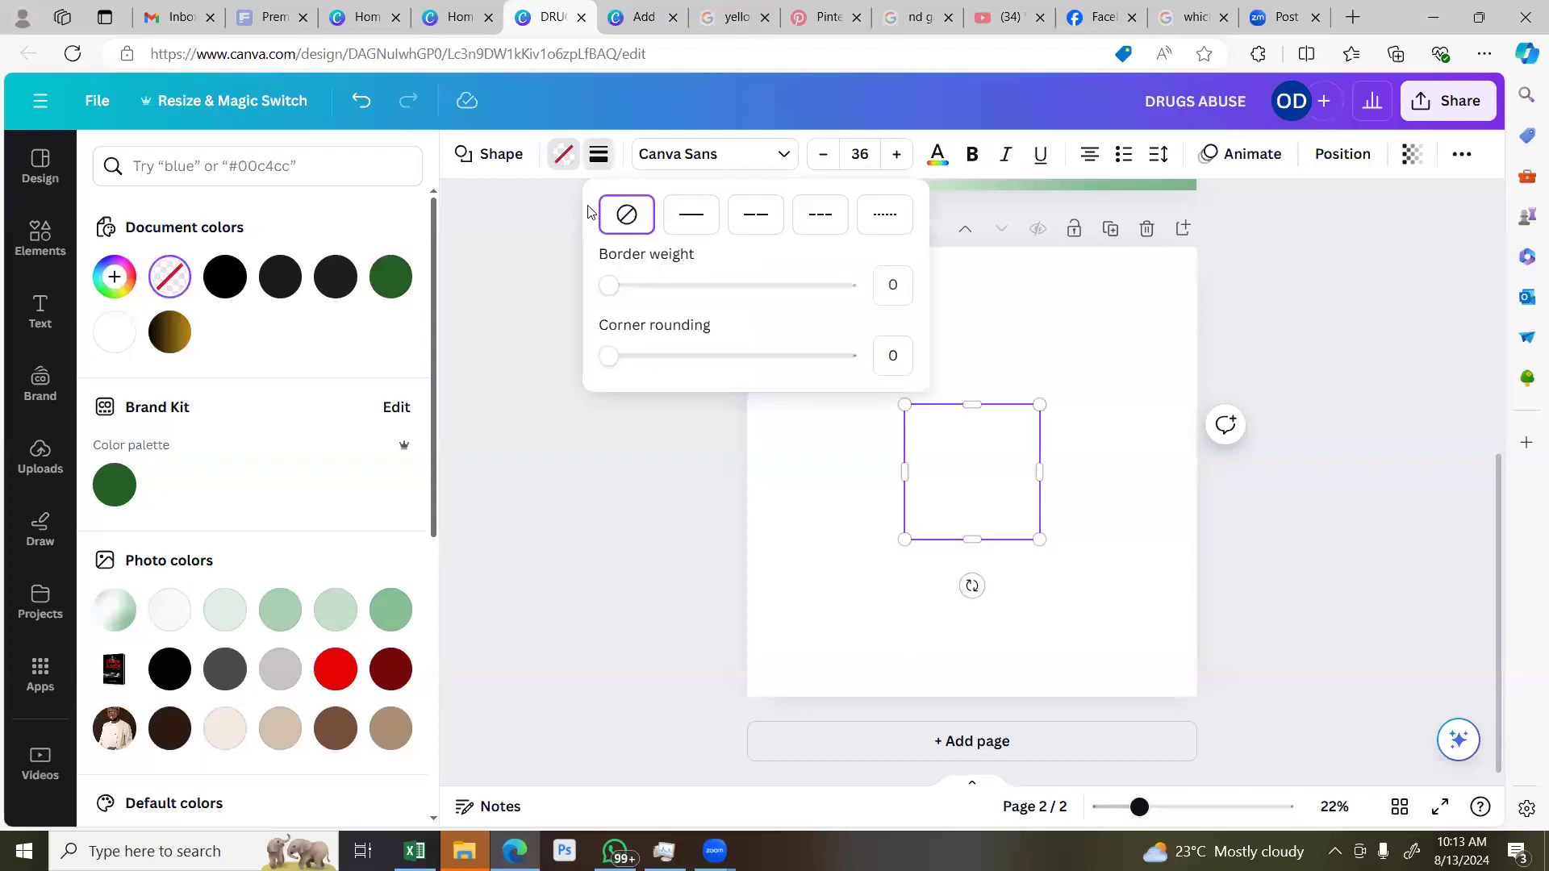
pyautogui.click(692, 215)
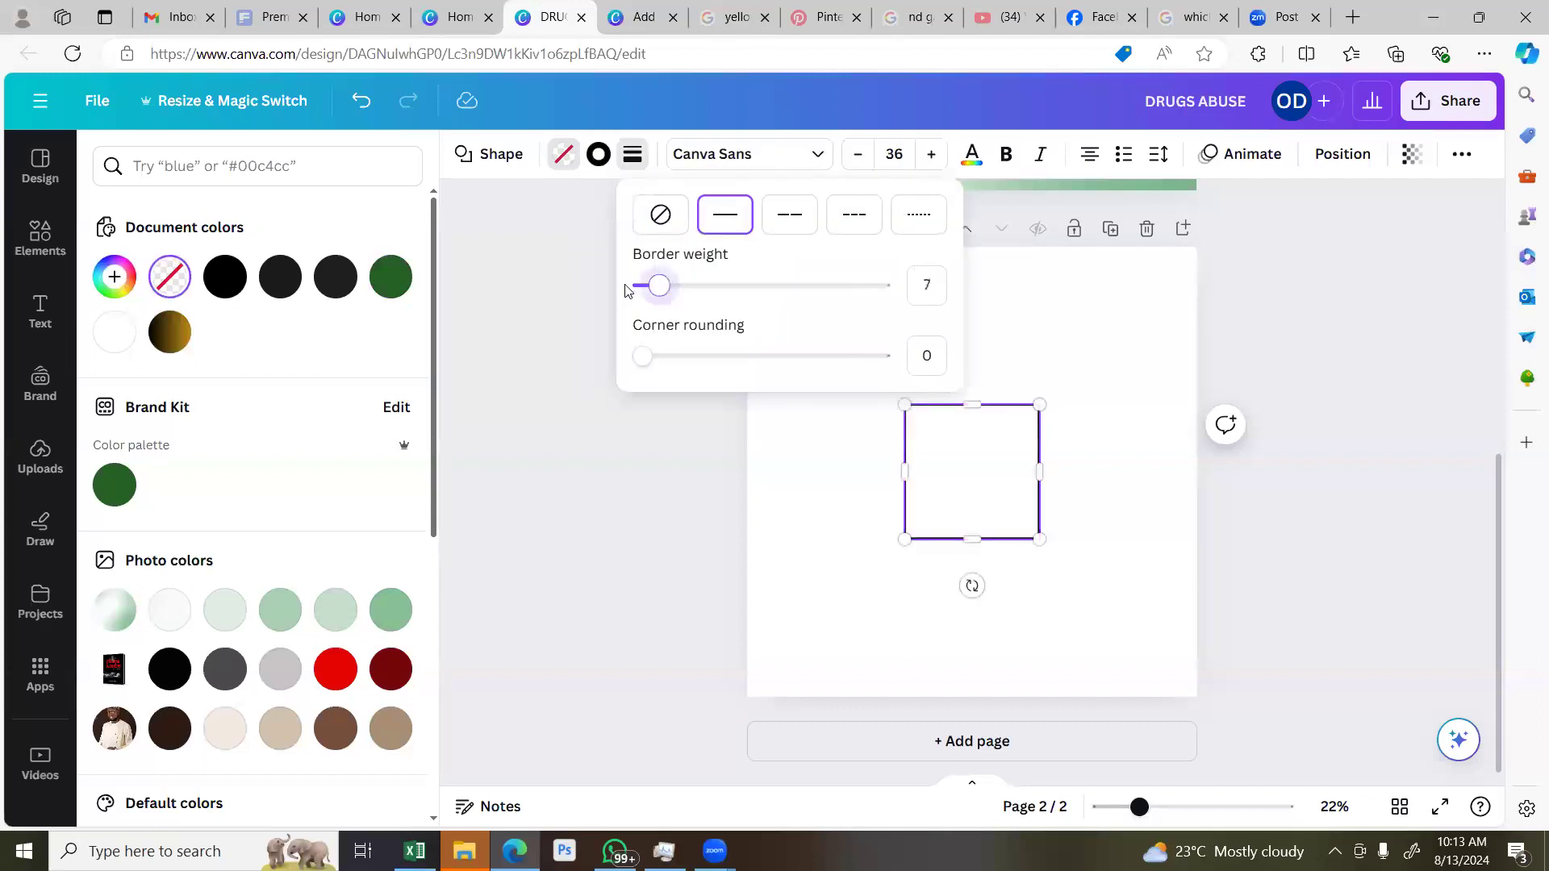
pyautogui.press('Escape')
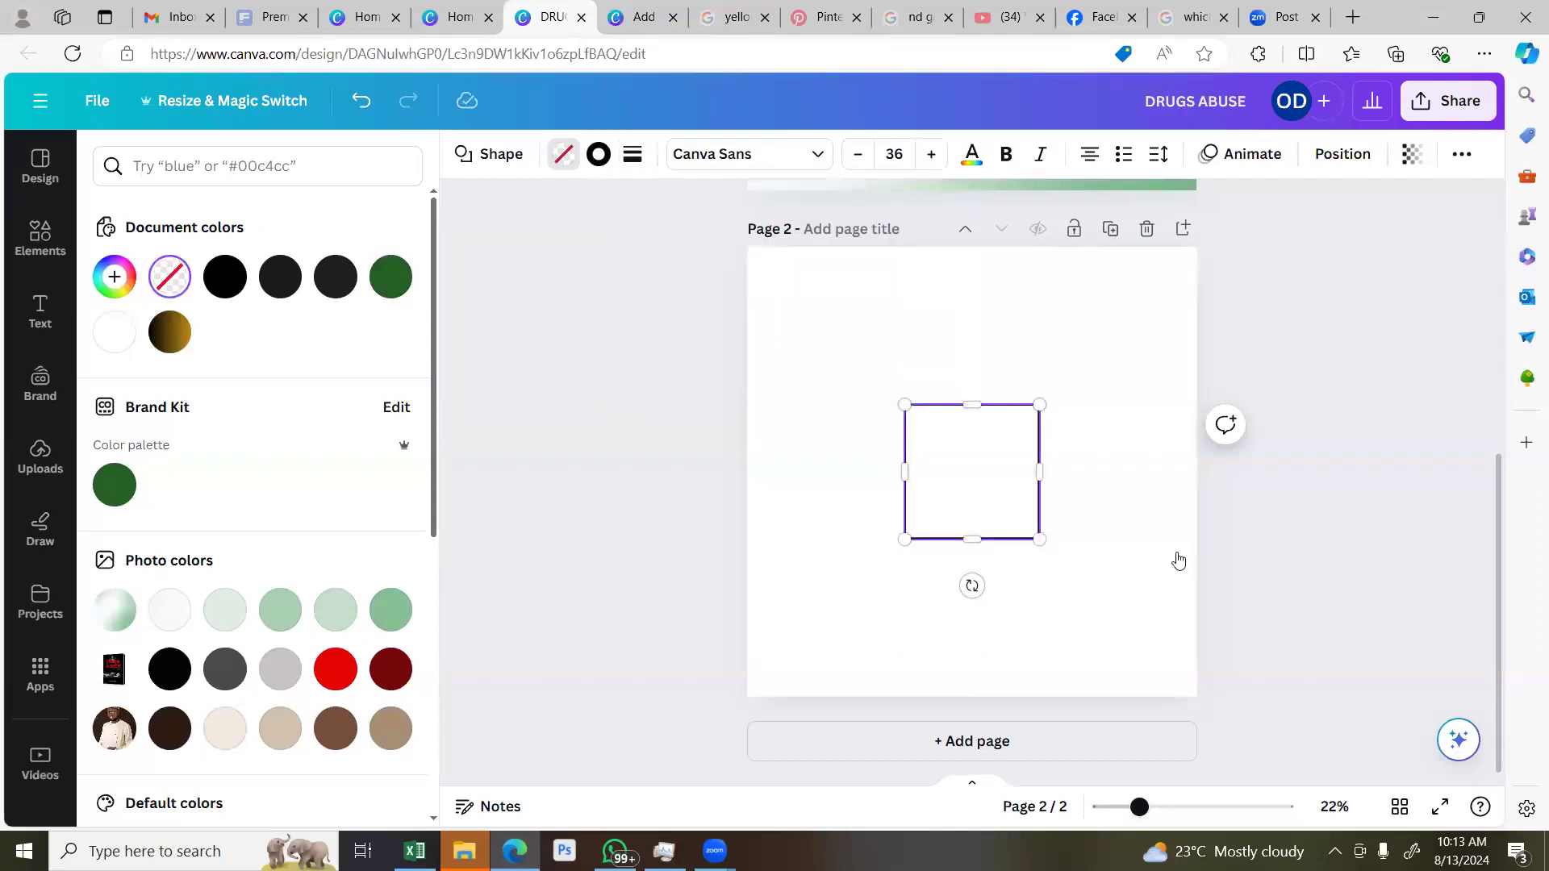
# Move the outlined square near the page's upper-left corner and delete it
pyautogui.click(1178, 560)
pyautogui.moveTo(1048, 565); pyautogui.dragTo(830, 345)
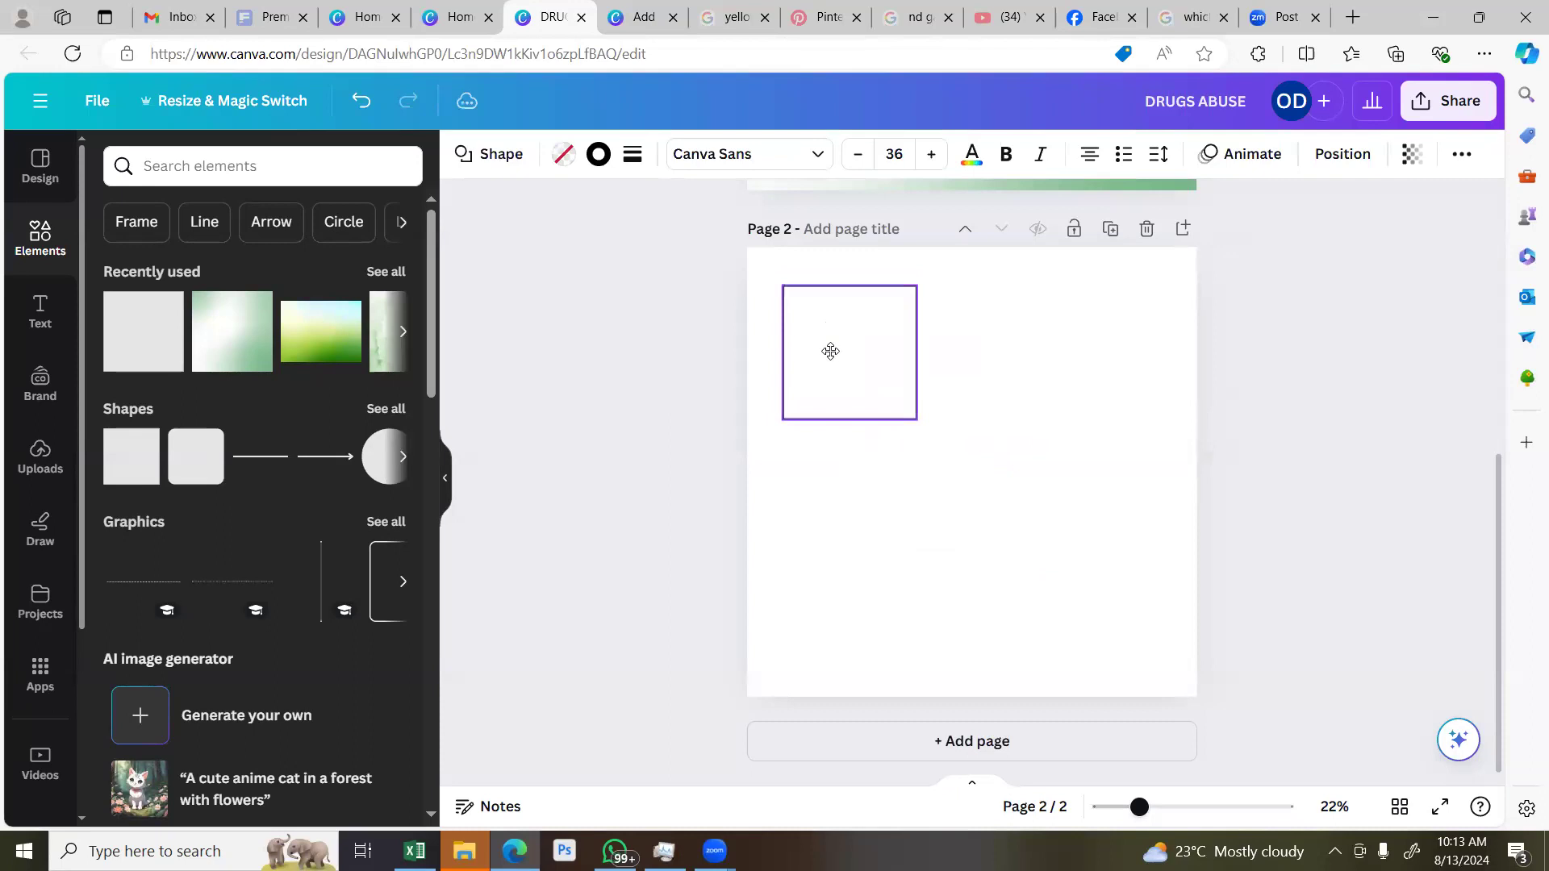
pyautogui.click(851, 235)
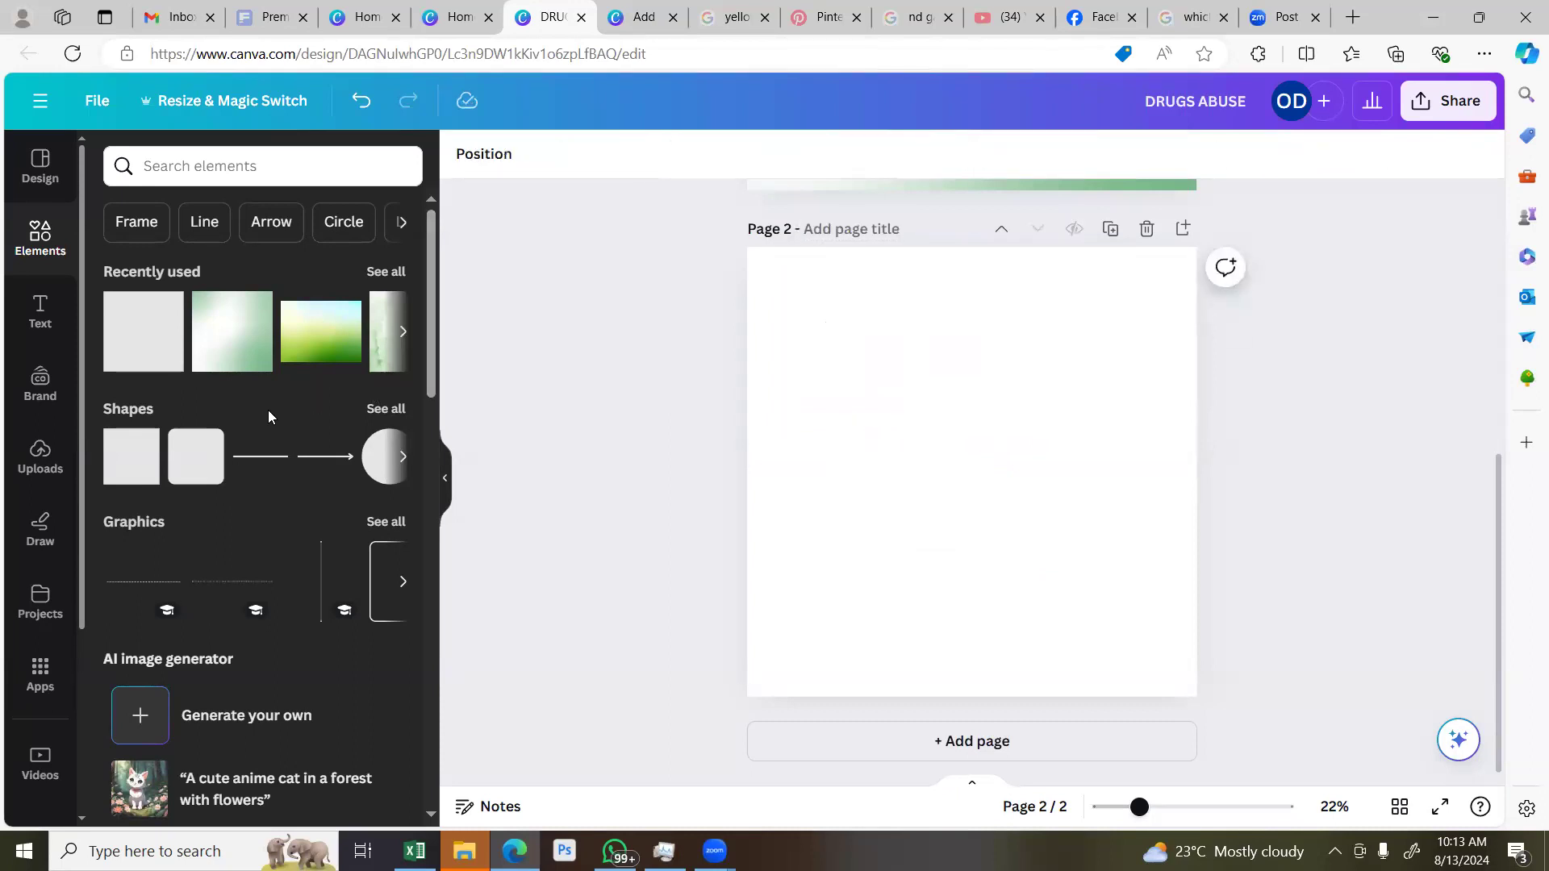
# Add the yellow-green gradient image to page 2, shrunk and placed in the page's upper-left area
pyautogui.click(335, 307)
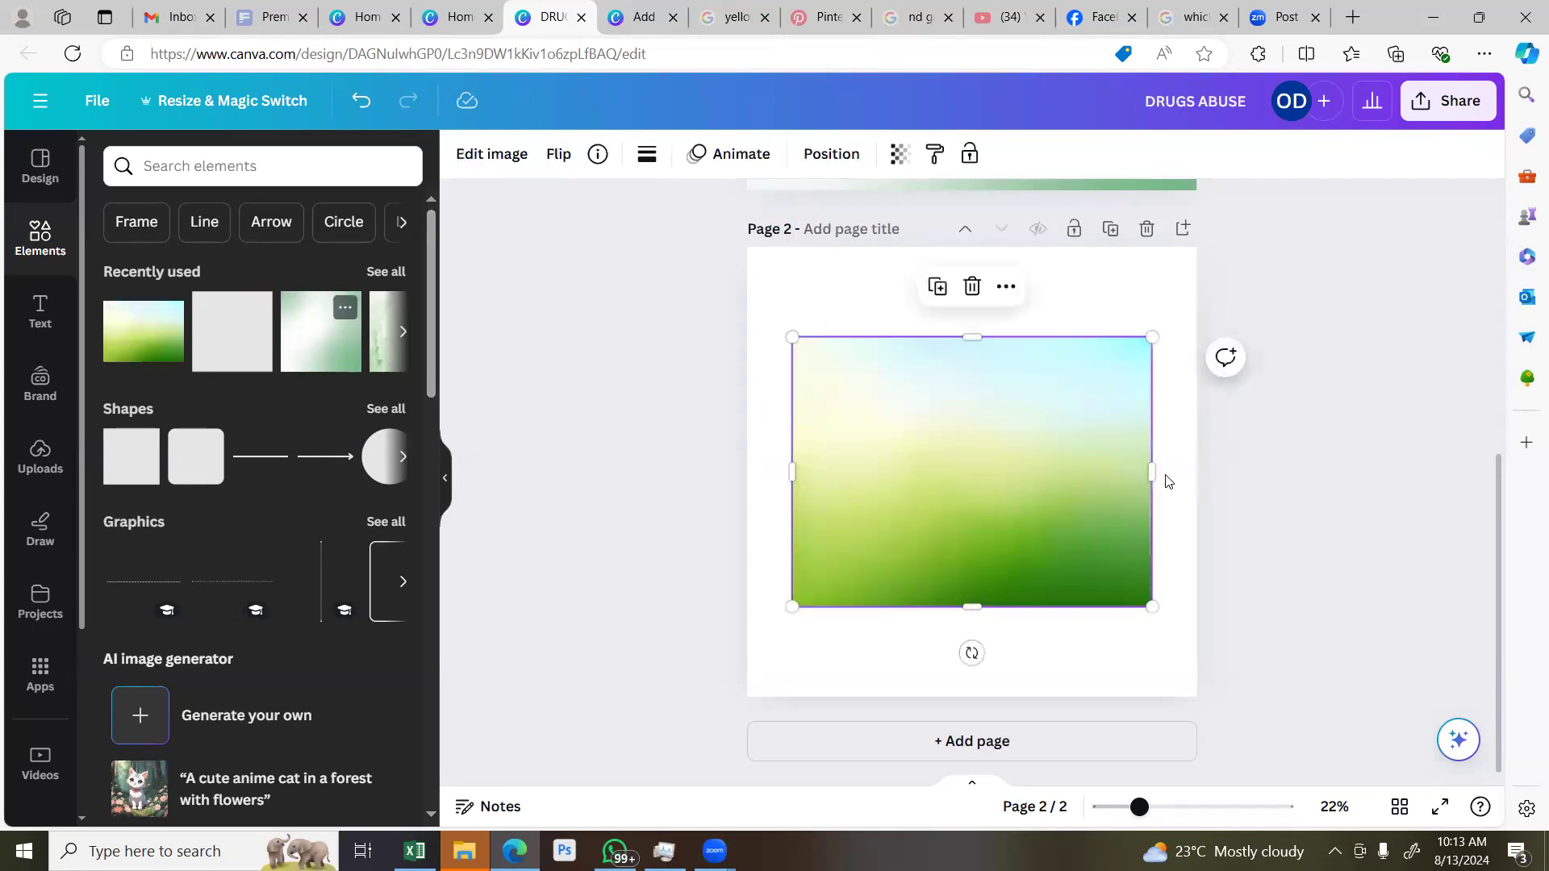
pyautogui.moveTo(1152, 337); pyautogui.dragTo(927, 505)
pyautogui.moveTo(869, 558); pyautogui.dragTo(884, 360)
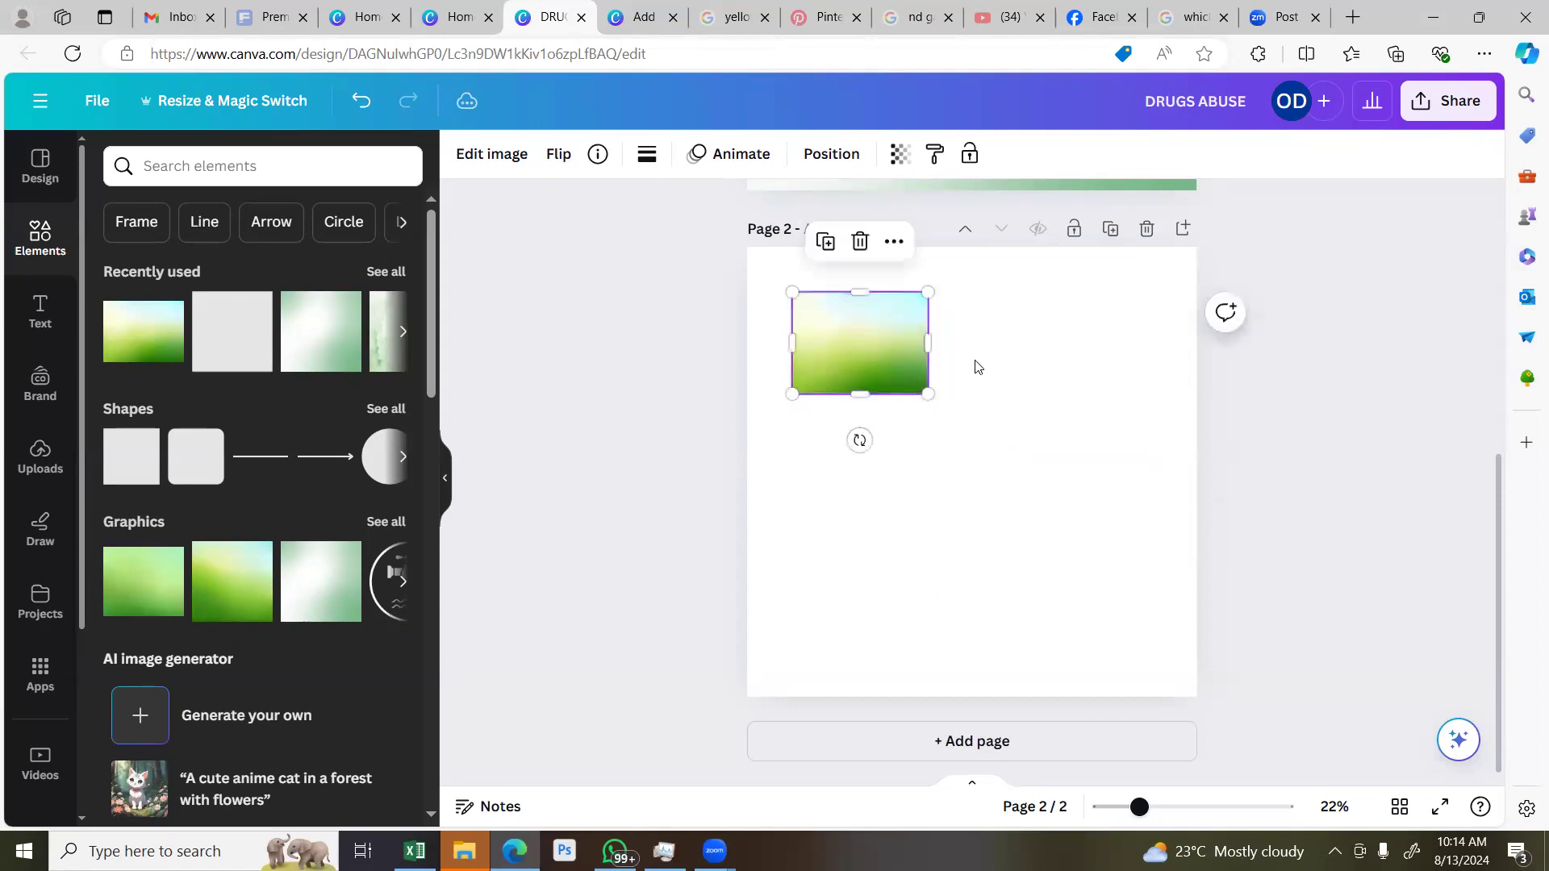
pyautogui.click(1384, 376)
# Delete the gradient image from page 2
pyautogui.click(899, 383)
pyautogui.click(1122, 363)
pyautogui.click(855, 322)
pyautogui.click(862, 252)
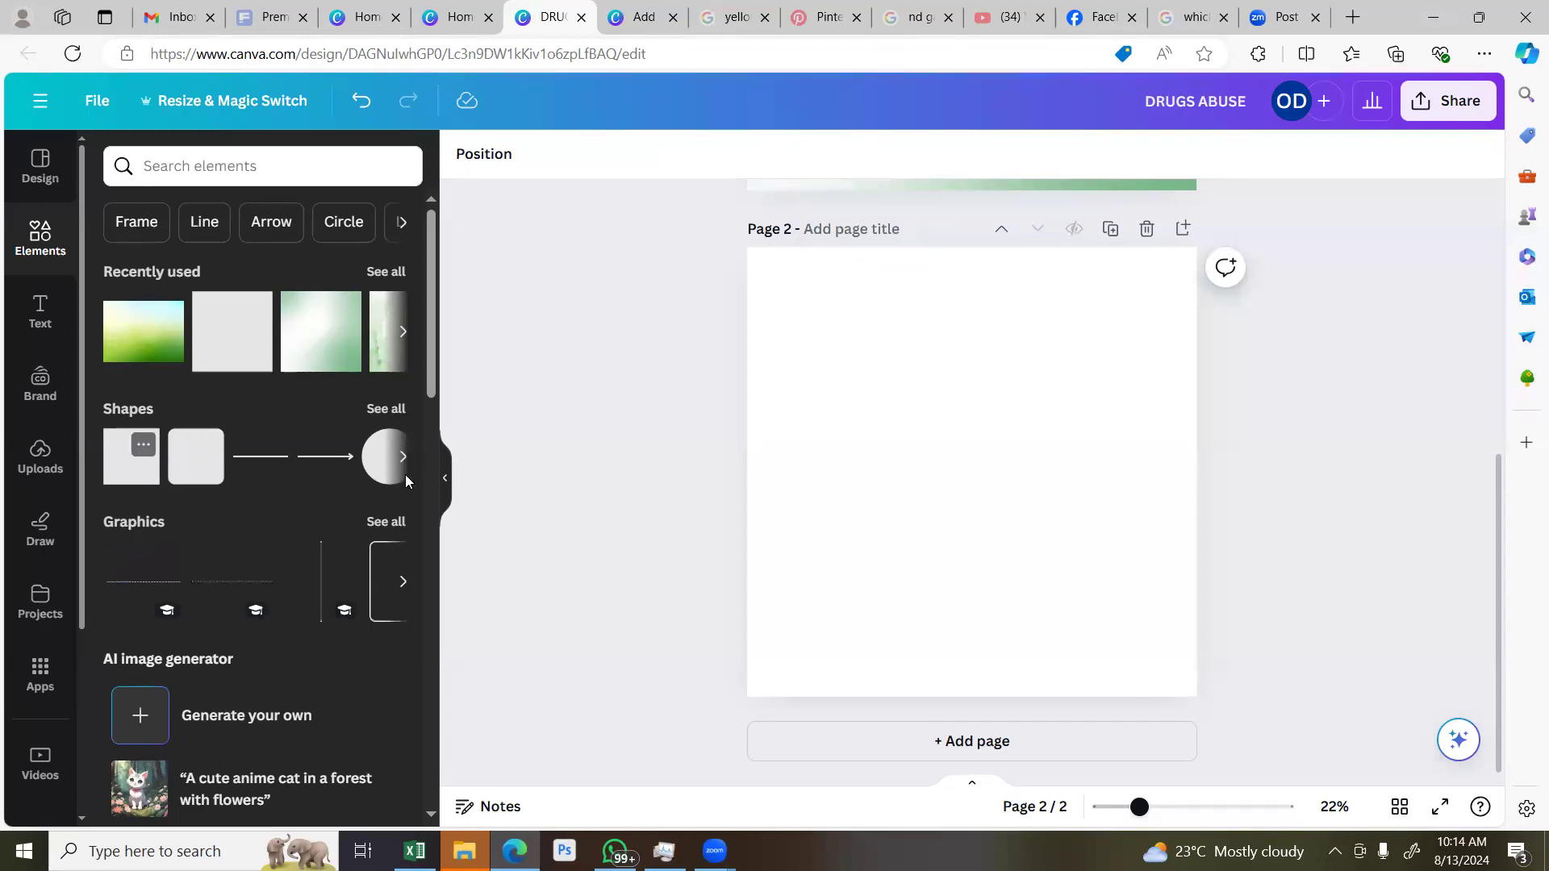
# Add a new square to page 2, remove its fill and give it a thin solid black border
pyautogui.click(140, 480)
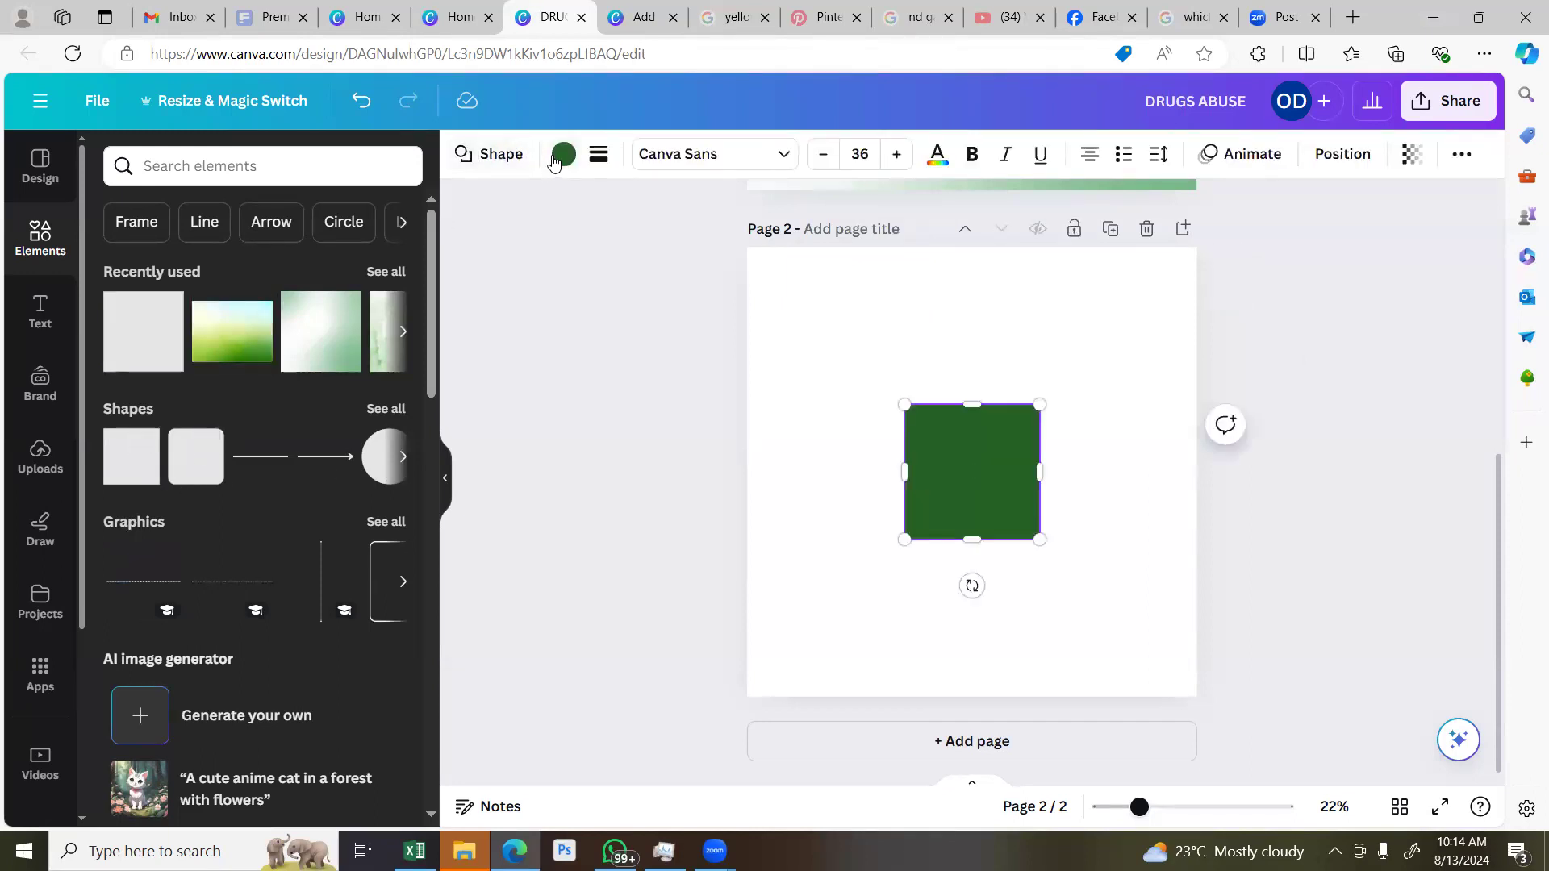
pyautogui.click(562, 153)
pyautogui.click(169, 277)
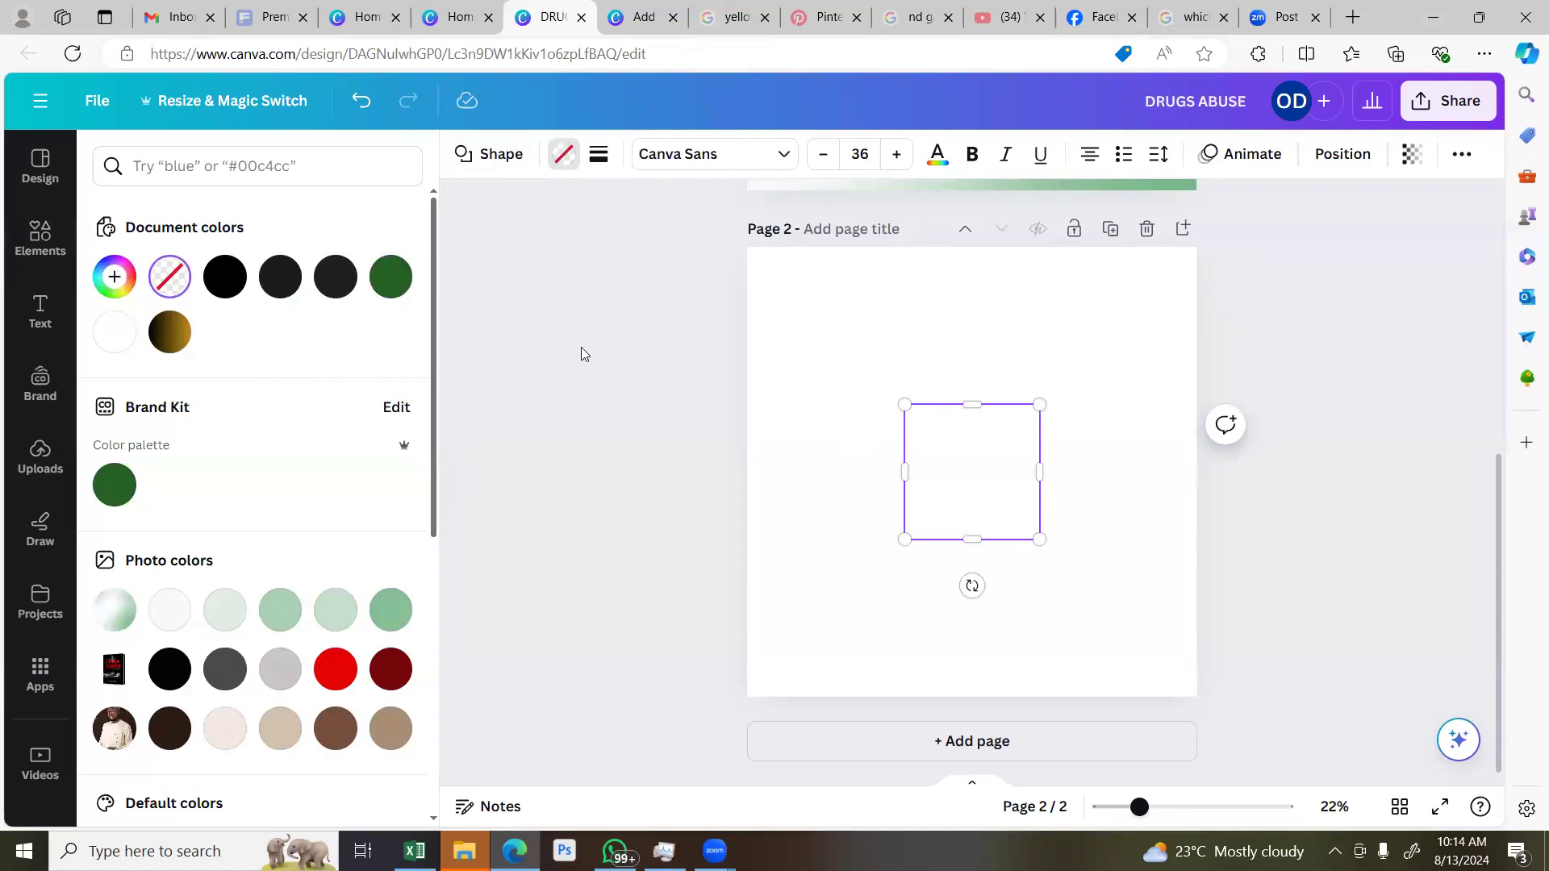
pyautogui.click(599, 154)
pyautogui.moveTo(620, 289)
pyautogui.mouseDown()
pyautogui.moveTo(659, 292)
pyautogui.moveTo(637, 291)
pyautogui.mouseUp()
pyautogui.click(635, 466)
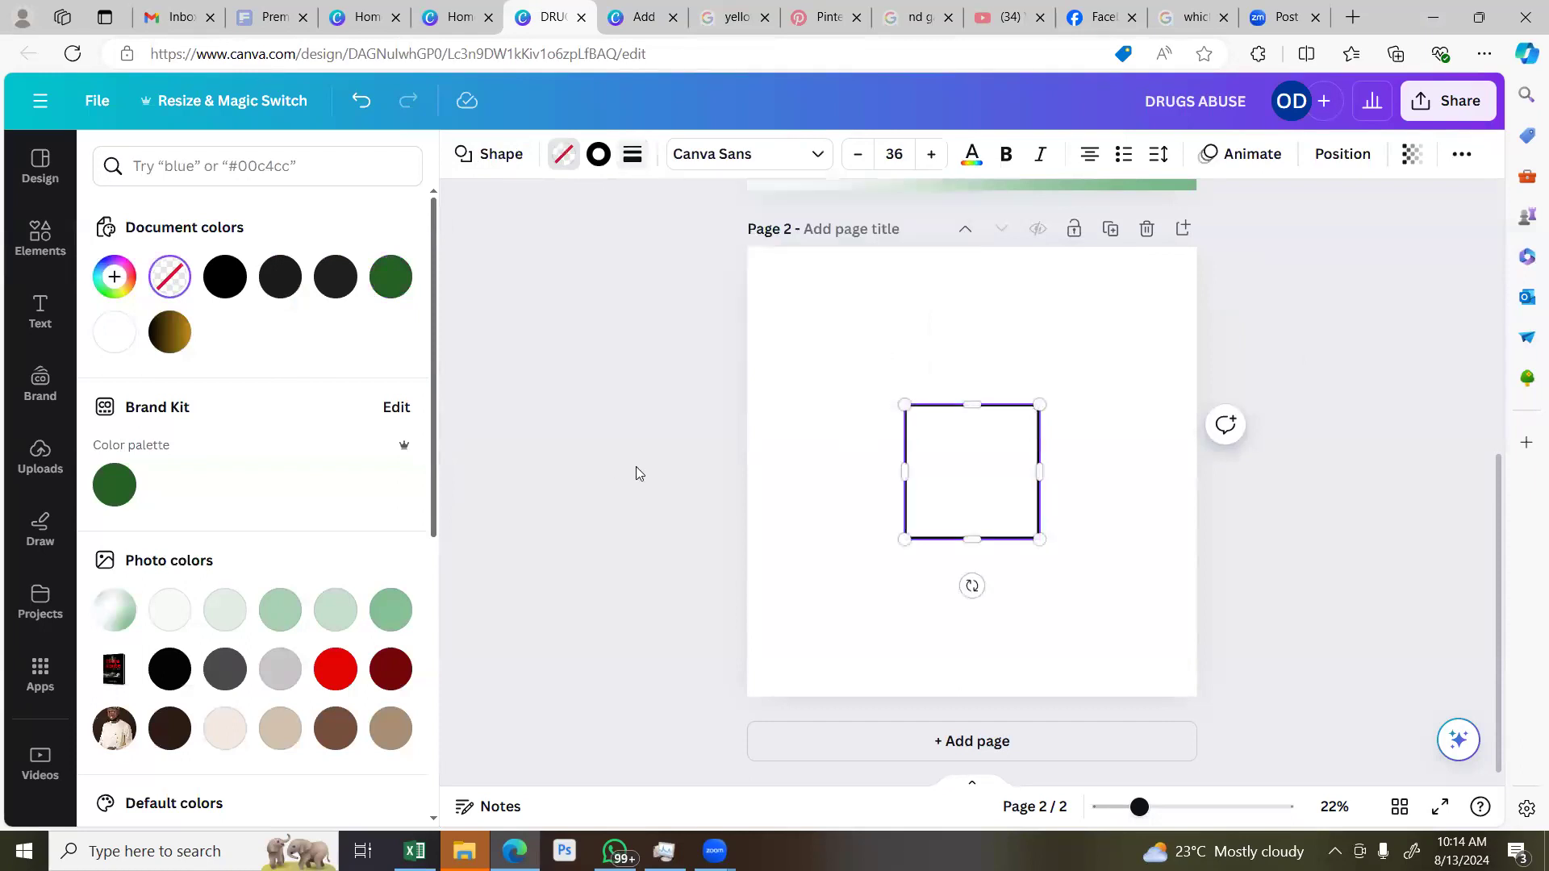
# Move the outlined square to the page's upper-left margin, enlarge it to nearly fill the page, and align it Center and Middle
pyautogui.click(1057, 492)
pyautogui.moveTo(1008, 476); pyautogui.dragTo(1146, 697)
pyautogui.click(1339, 155)
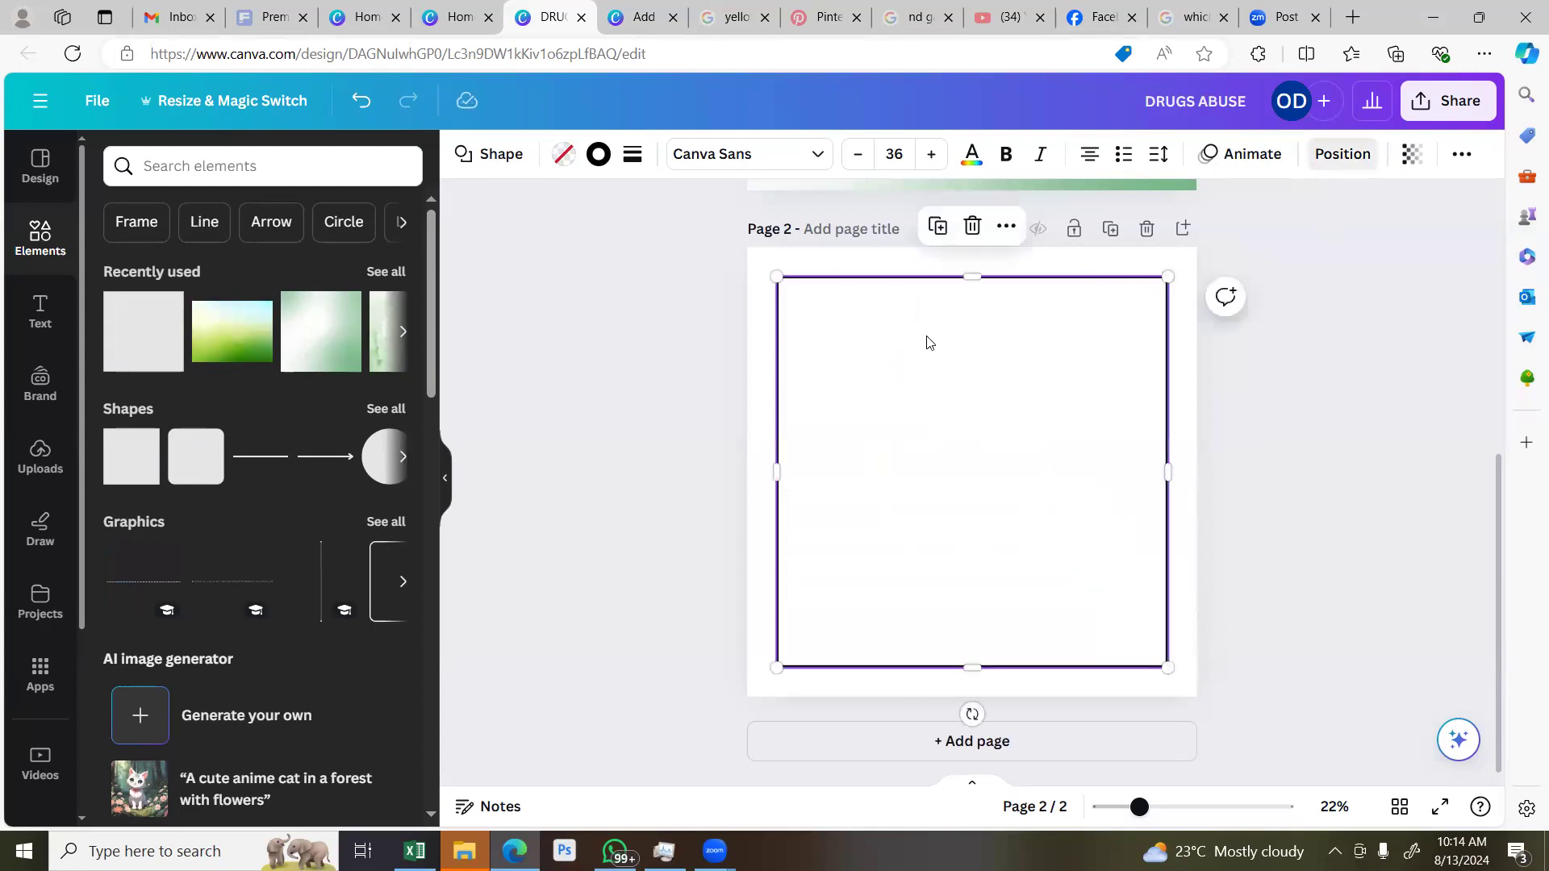
pyautogui.click(347, 379)
pyautogui.click(190, 385)
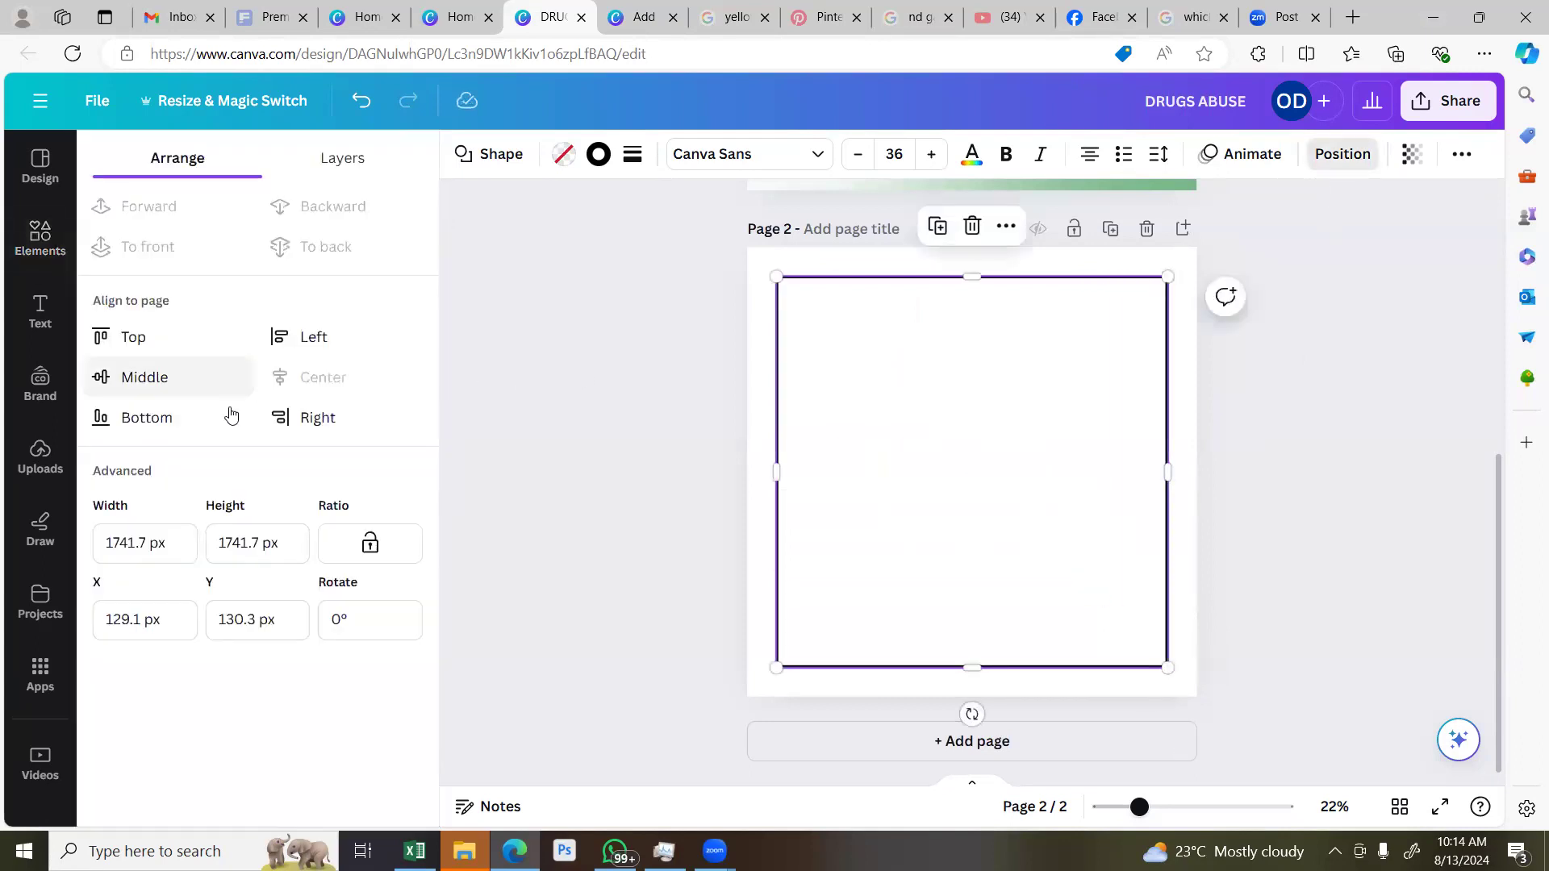
# Undo the centering and enlargement of the outlined frame on page 2
pyautogui.click(1306, 492)
pyautogui.hotkey('ctrl', 'z')
pyautogui.hotkey('ctrl', 'z')
pyautogui.hotkey('ctrl', 'z')
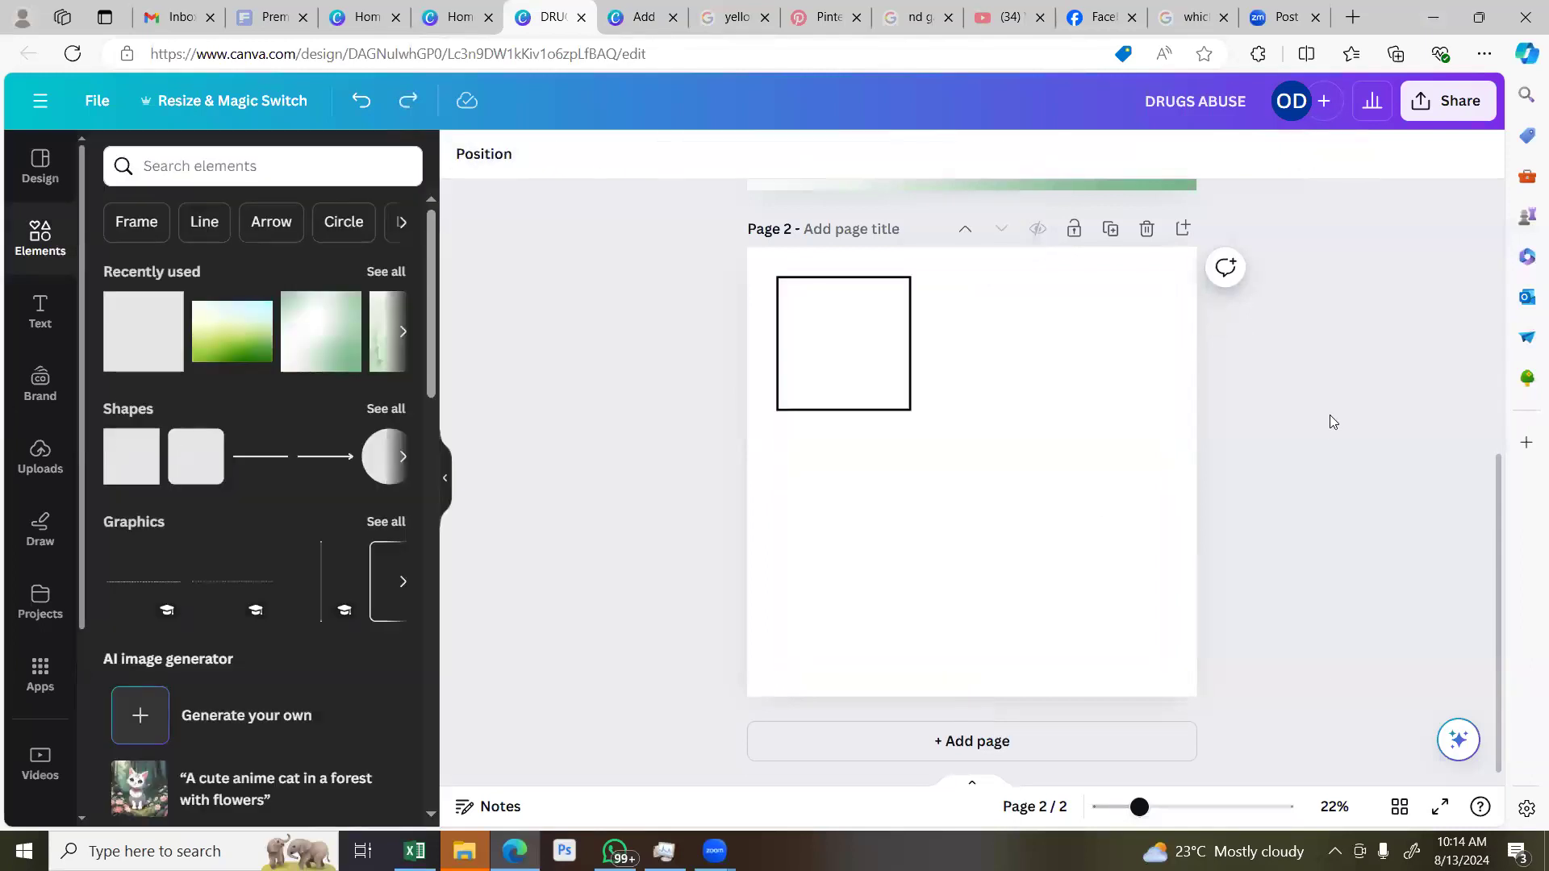
# Try enlarging the small outlined square toward the page's lower-right corner and undo the resize
pyautogui.click(885, 413)
pyautogui.moveTo(918, 415); pyautogui.dragTo(964, 463)
pyautogui.moveTo(909, 409); pyautogui.dragTo(1131, 640)
pyautogui.hotkey('ctrl', 'z')
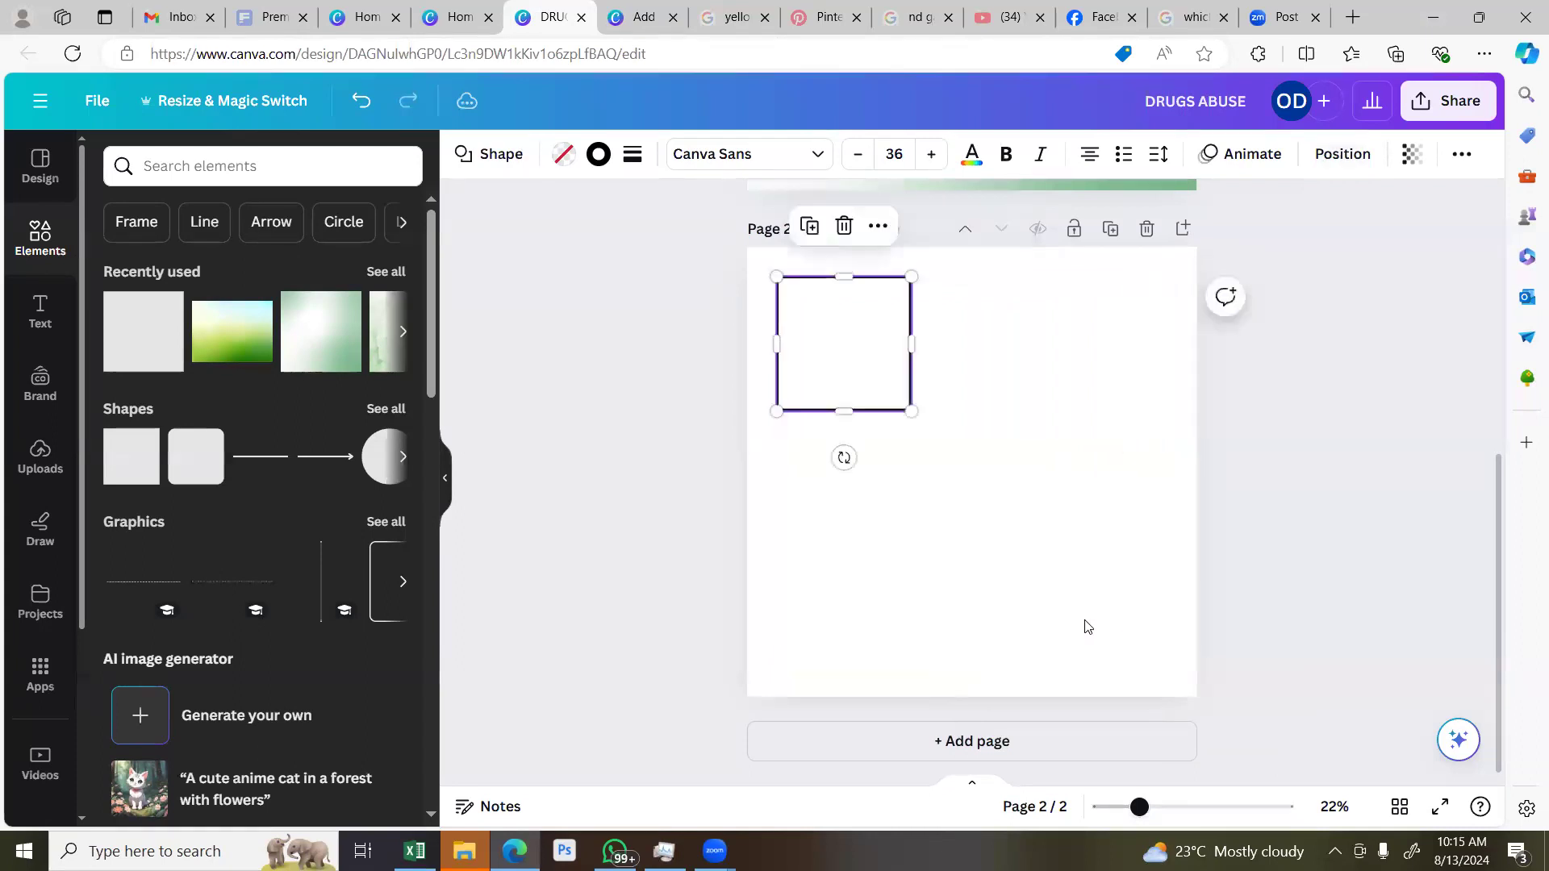
# Enlarge the outlined square to a frame of about 1735 px and align it to the page's Center and Middle
pyautogui.moveTo(914, 410); pyautogui.dragTo(1111, 718)
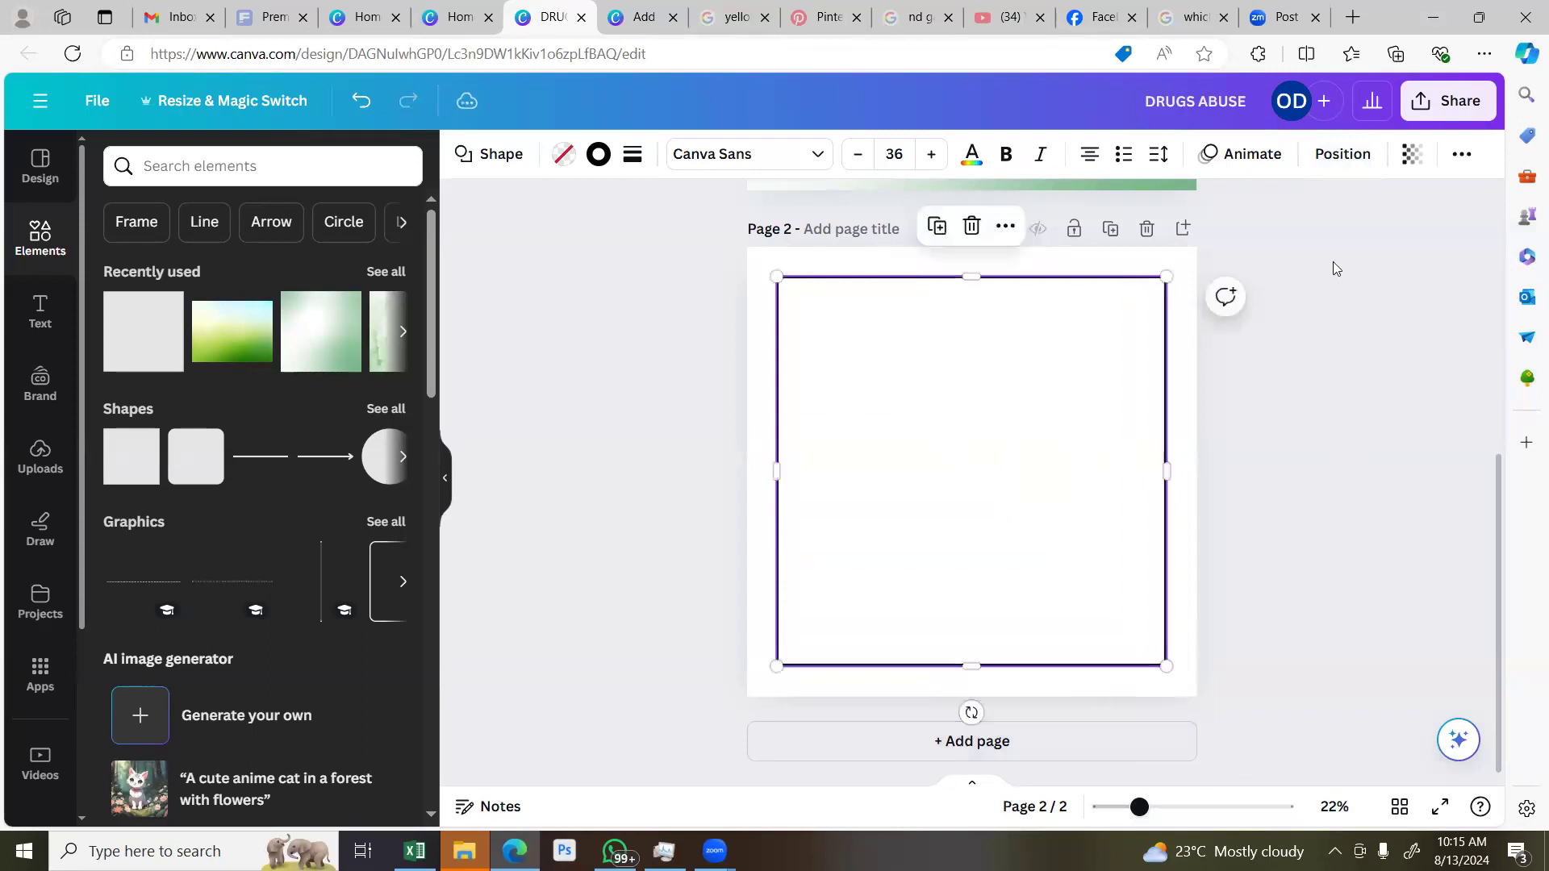
pyautogui.click(1344, 155)
pyautogui.click(362, 379)
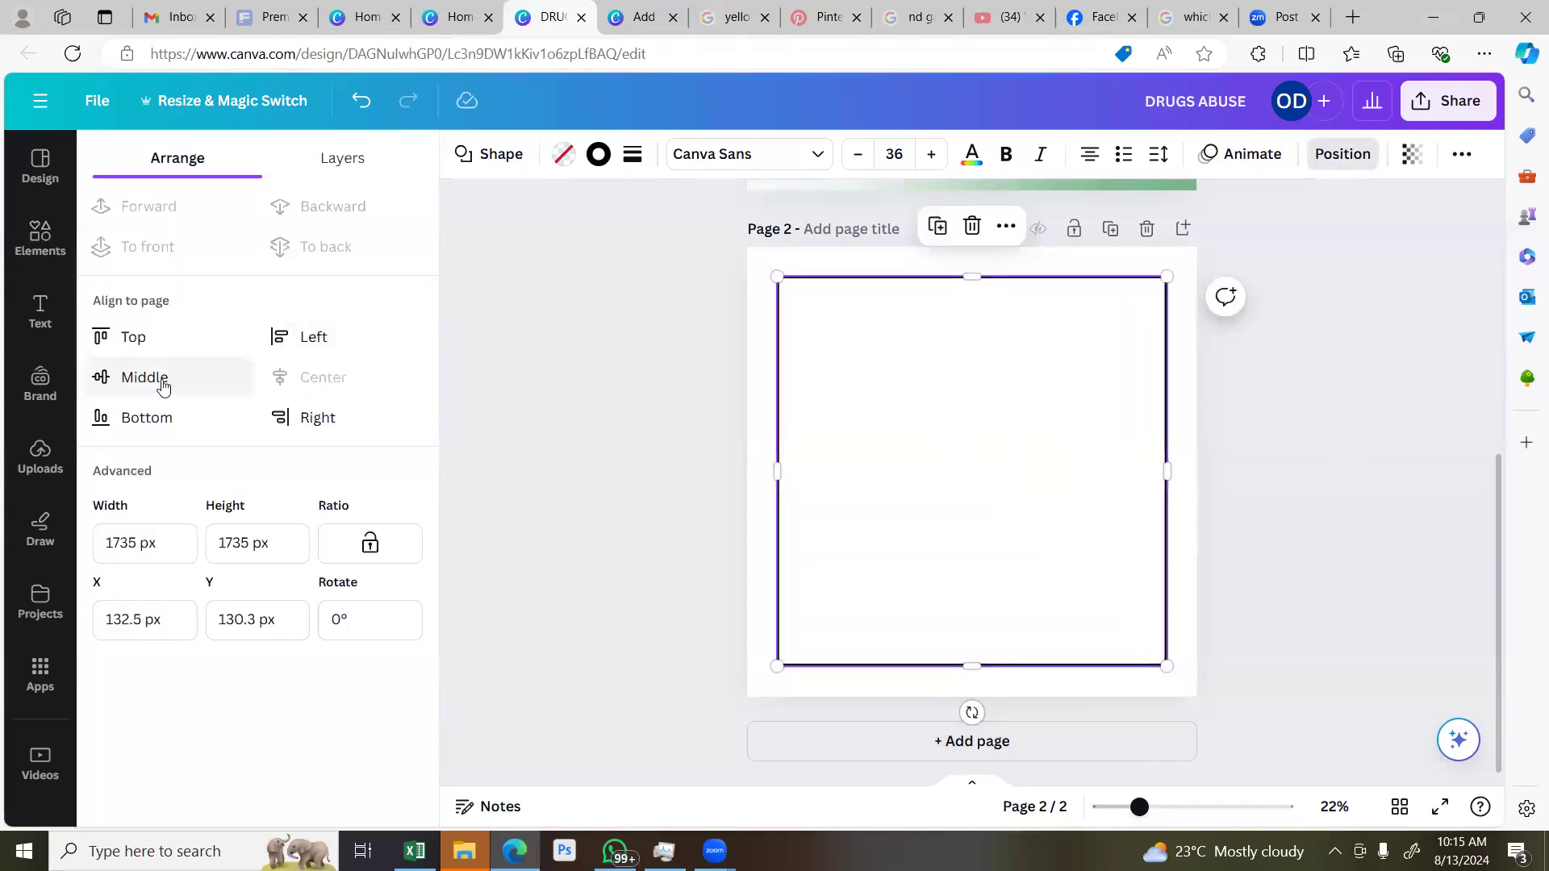
pyautogui.click(163, 387)
pyautogui.click(1246, 413)
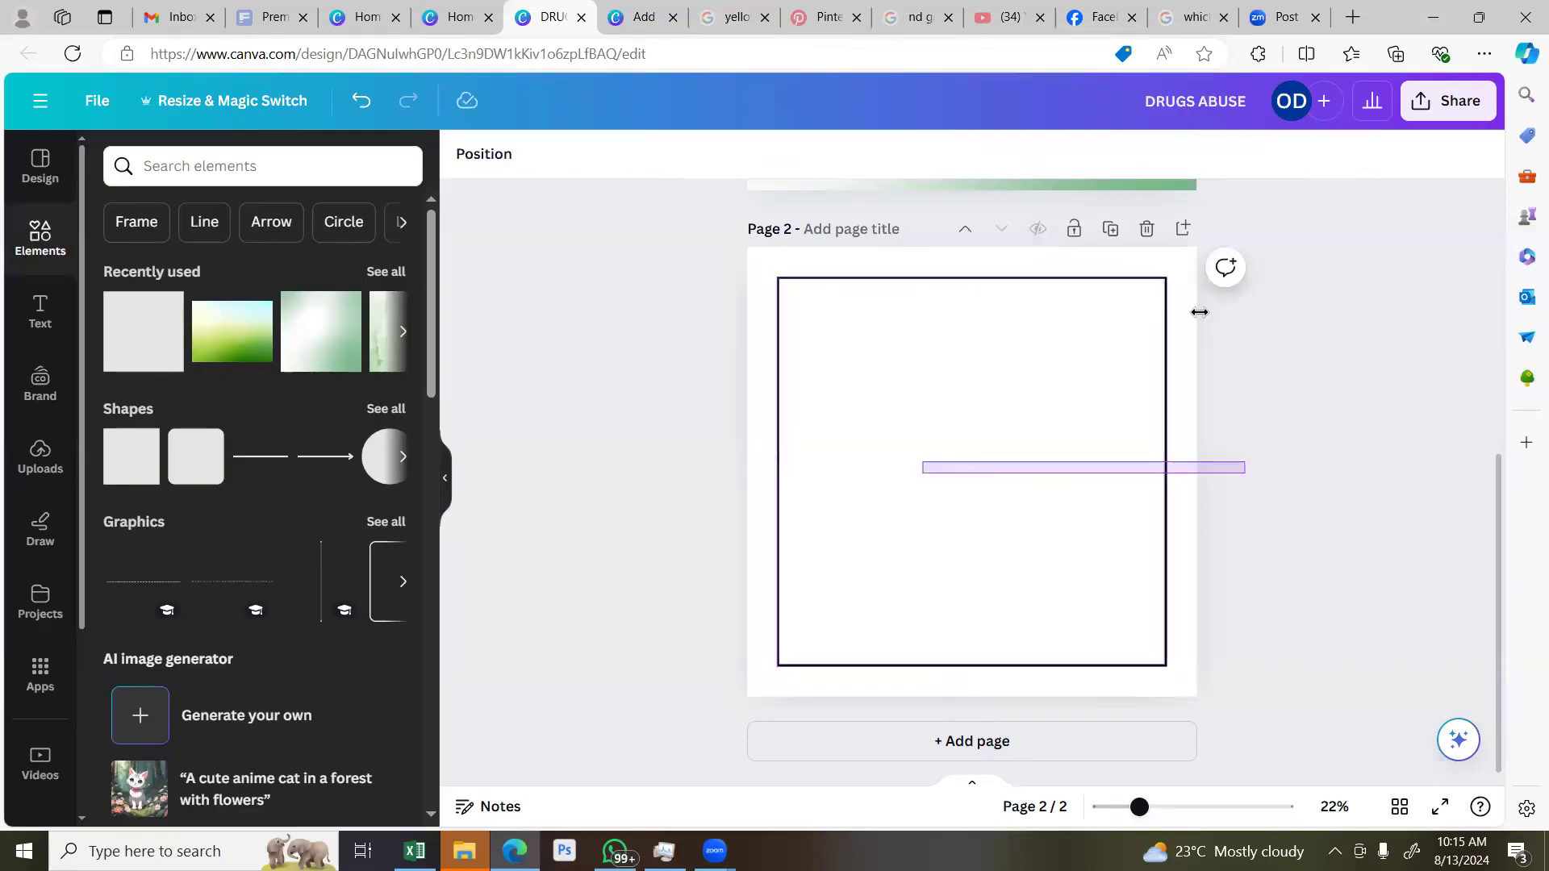
# Lock only the outlined frame's position, switch it to full lock, unlock it completely, and deselect it
pyautogui.click(1113, 278)
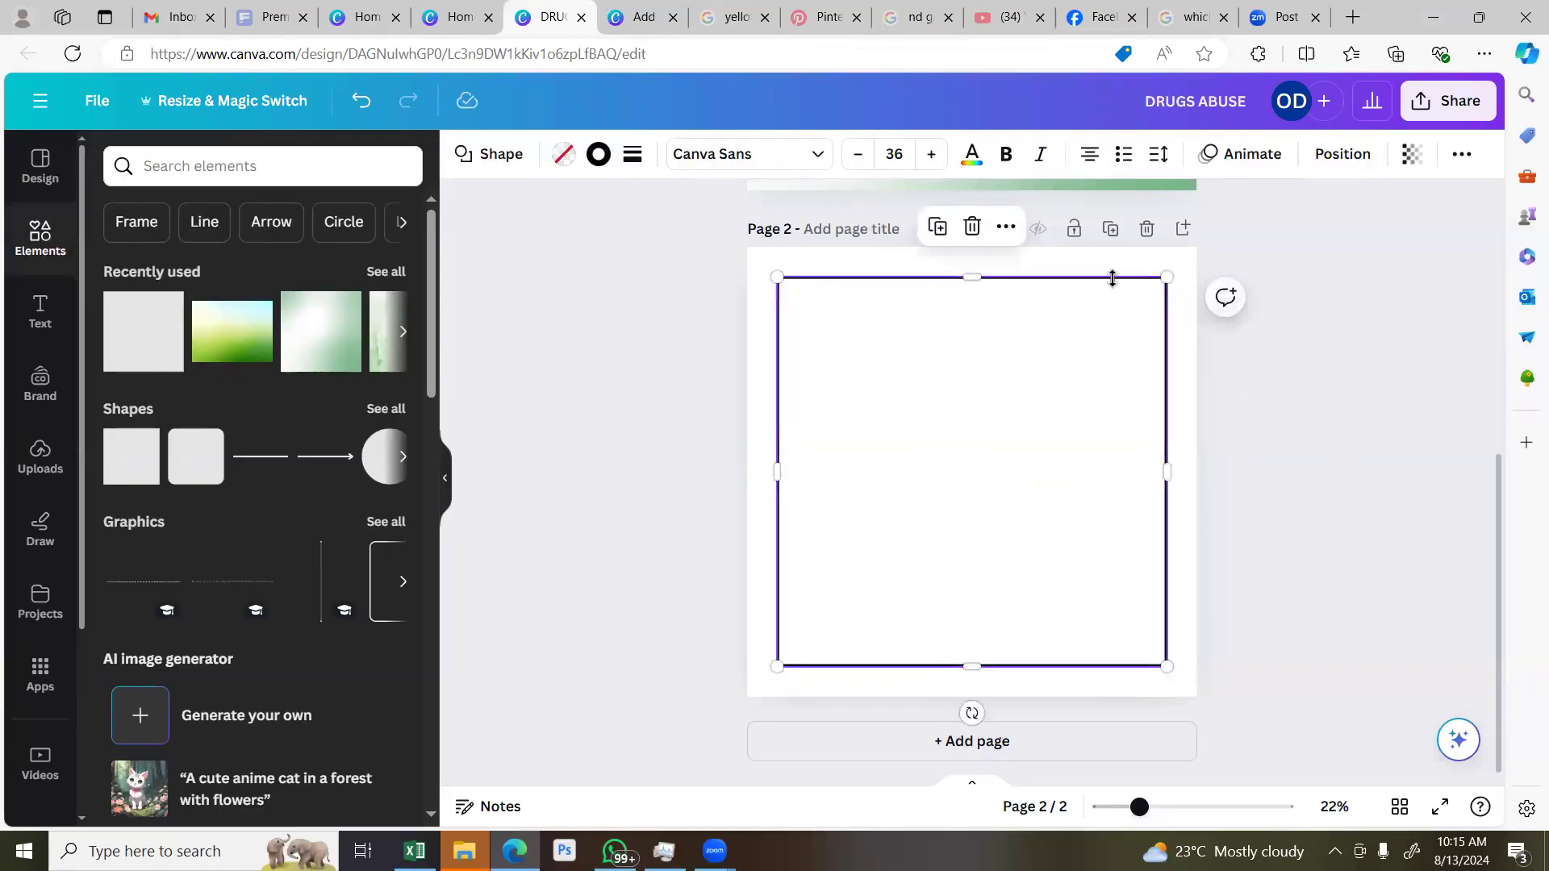
pyautogui.click(1473, 163)
pyautogui.click(1454, 203)
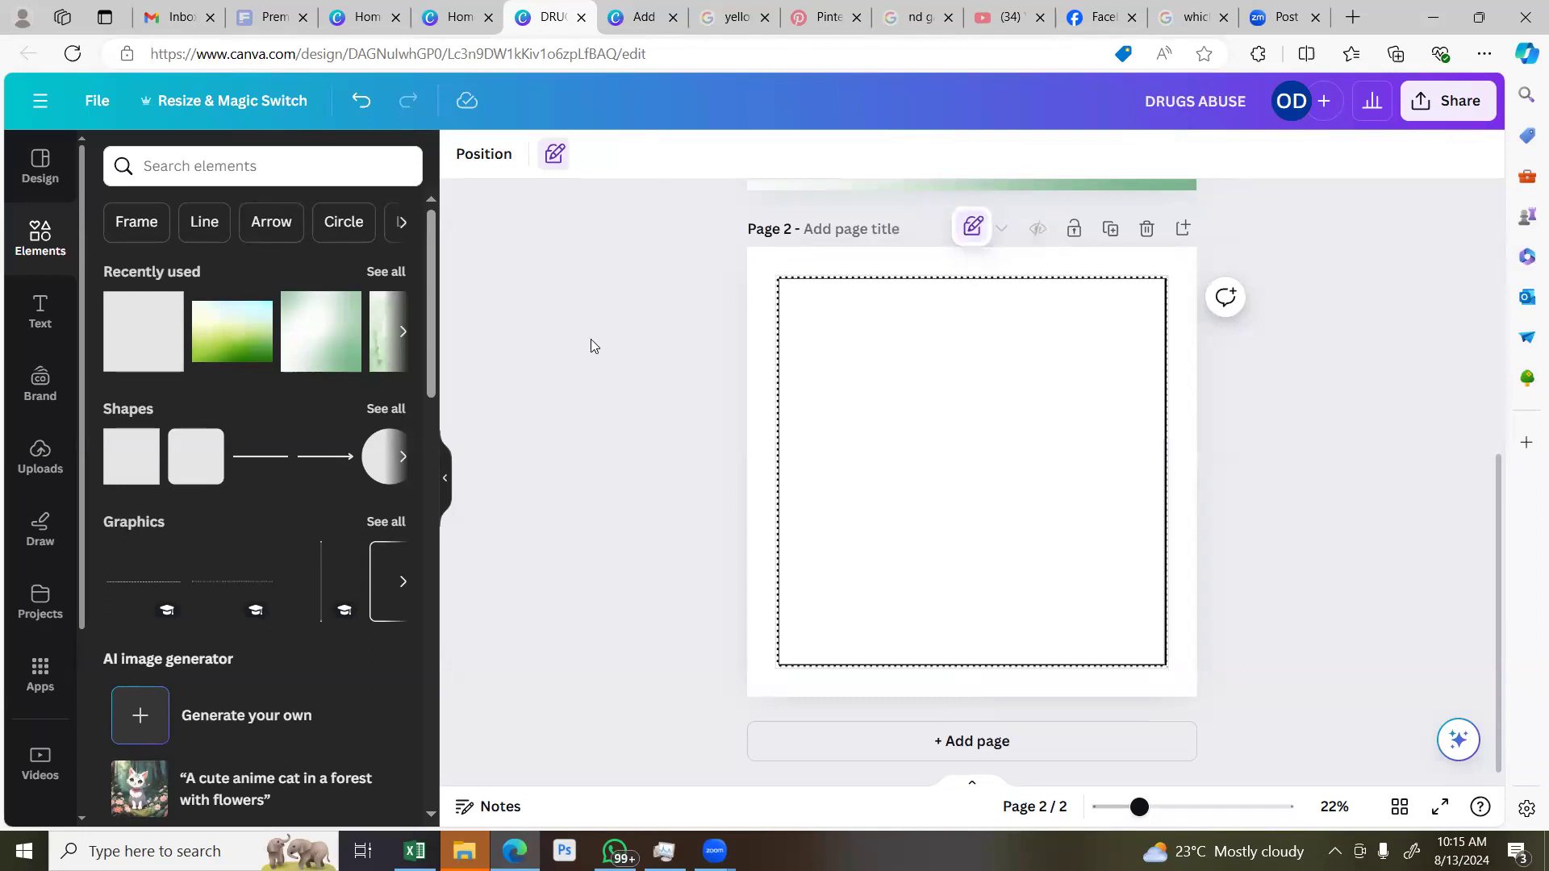
pyautogui.scroll(3, 572, 329)
pyautogui.click(972, 230)
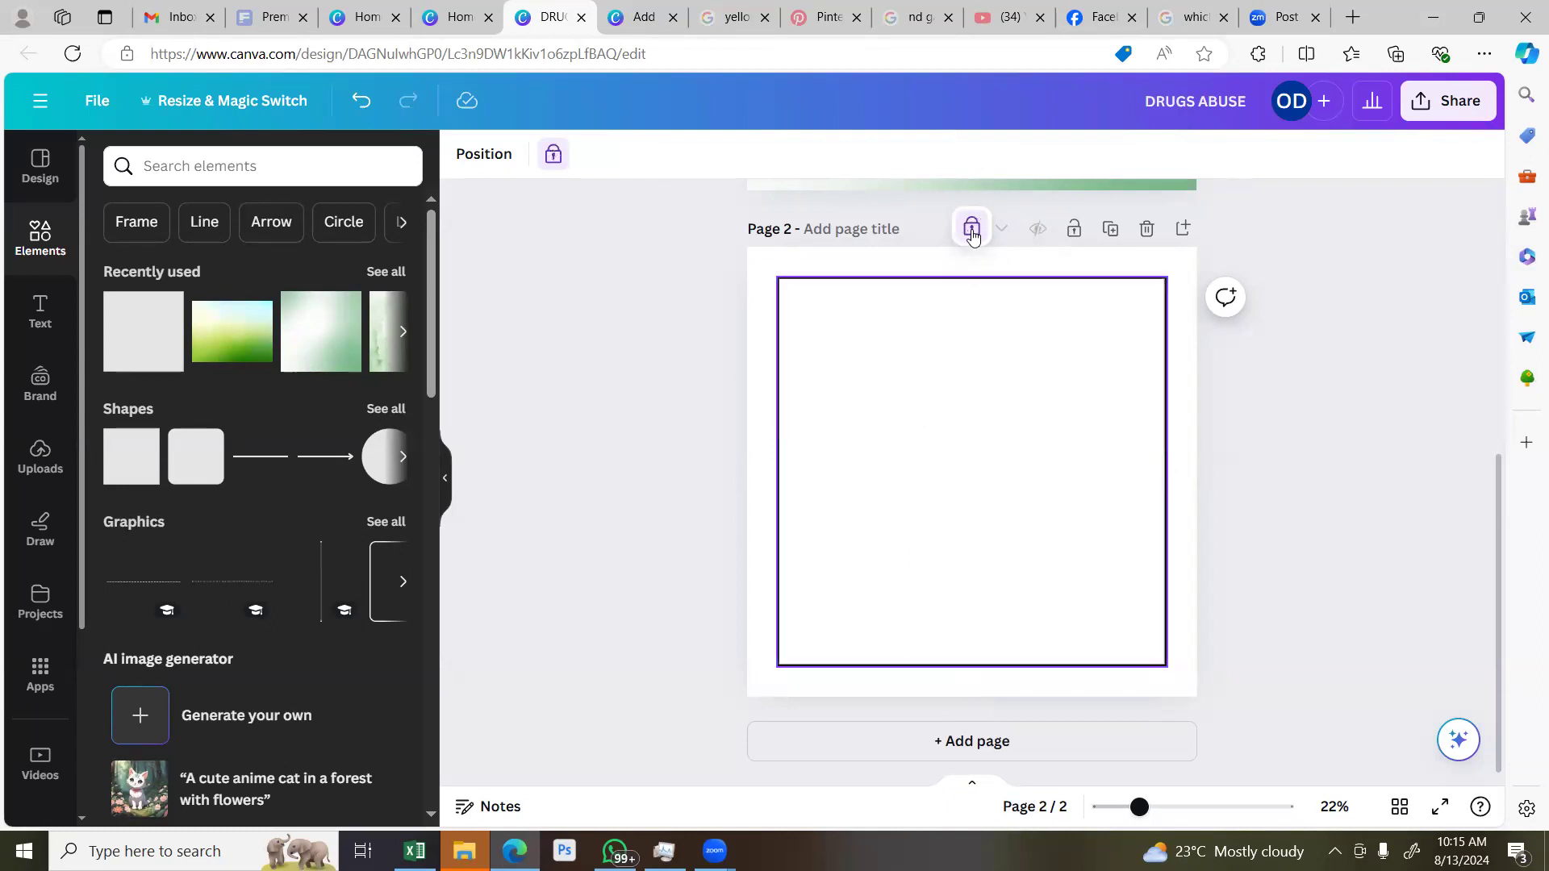
pyautogui.click(972, 229)
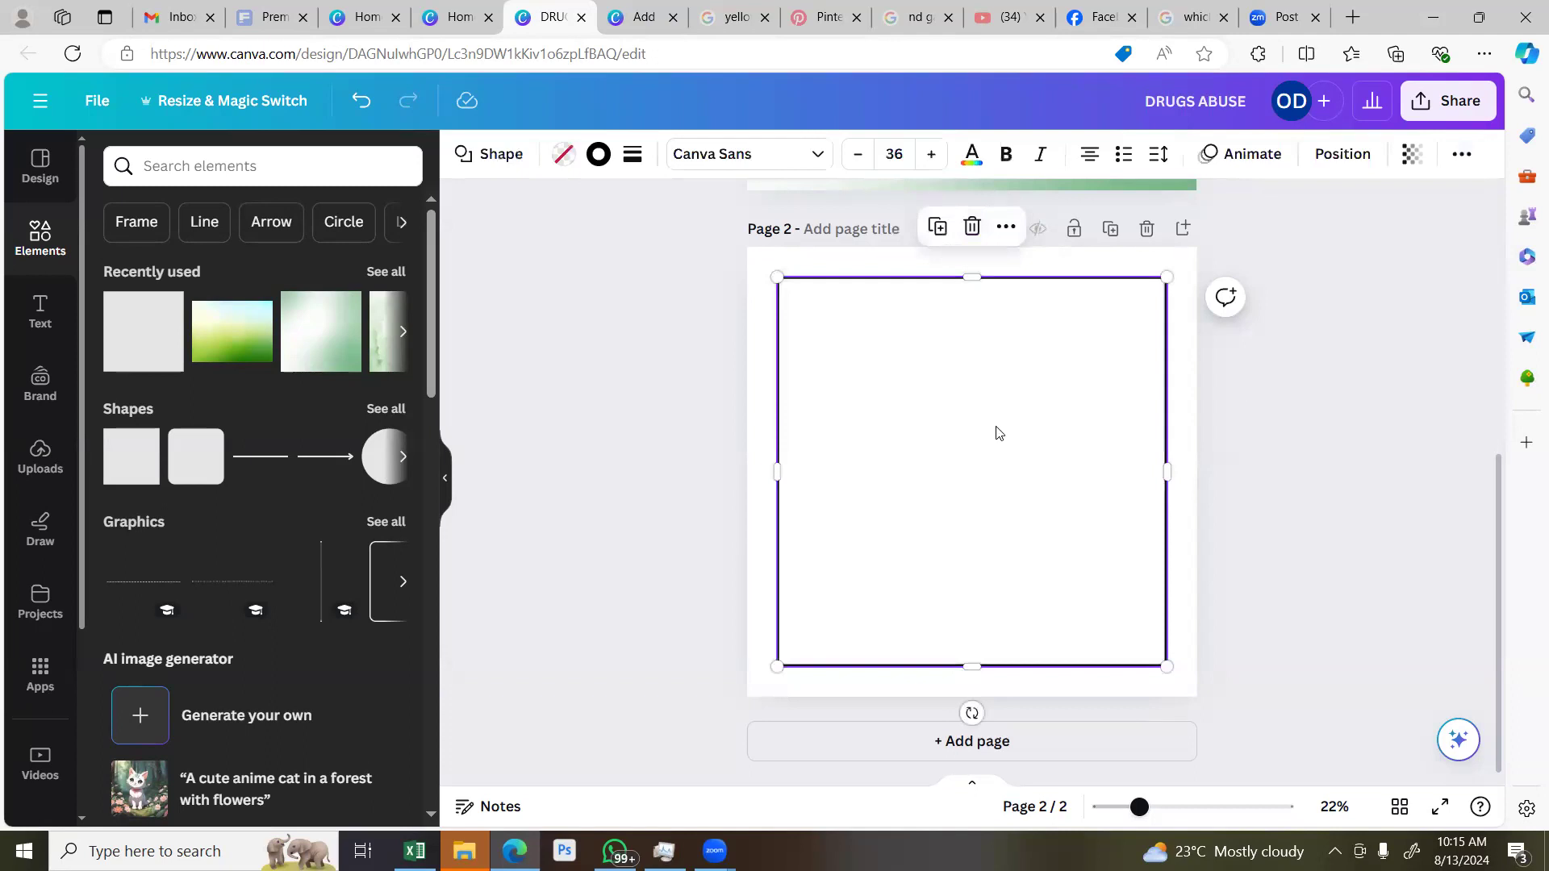
pyautogui.click(1299, 374)
# Add a heading text box to page 2 inside the outlined frame
pyautogui.scroll(2, 1274, 380)
pyautogui.scroll(2, 1273, 378)
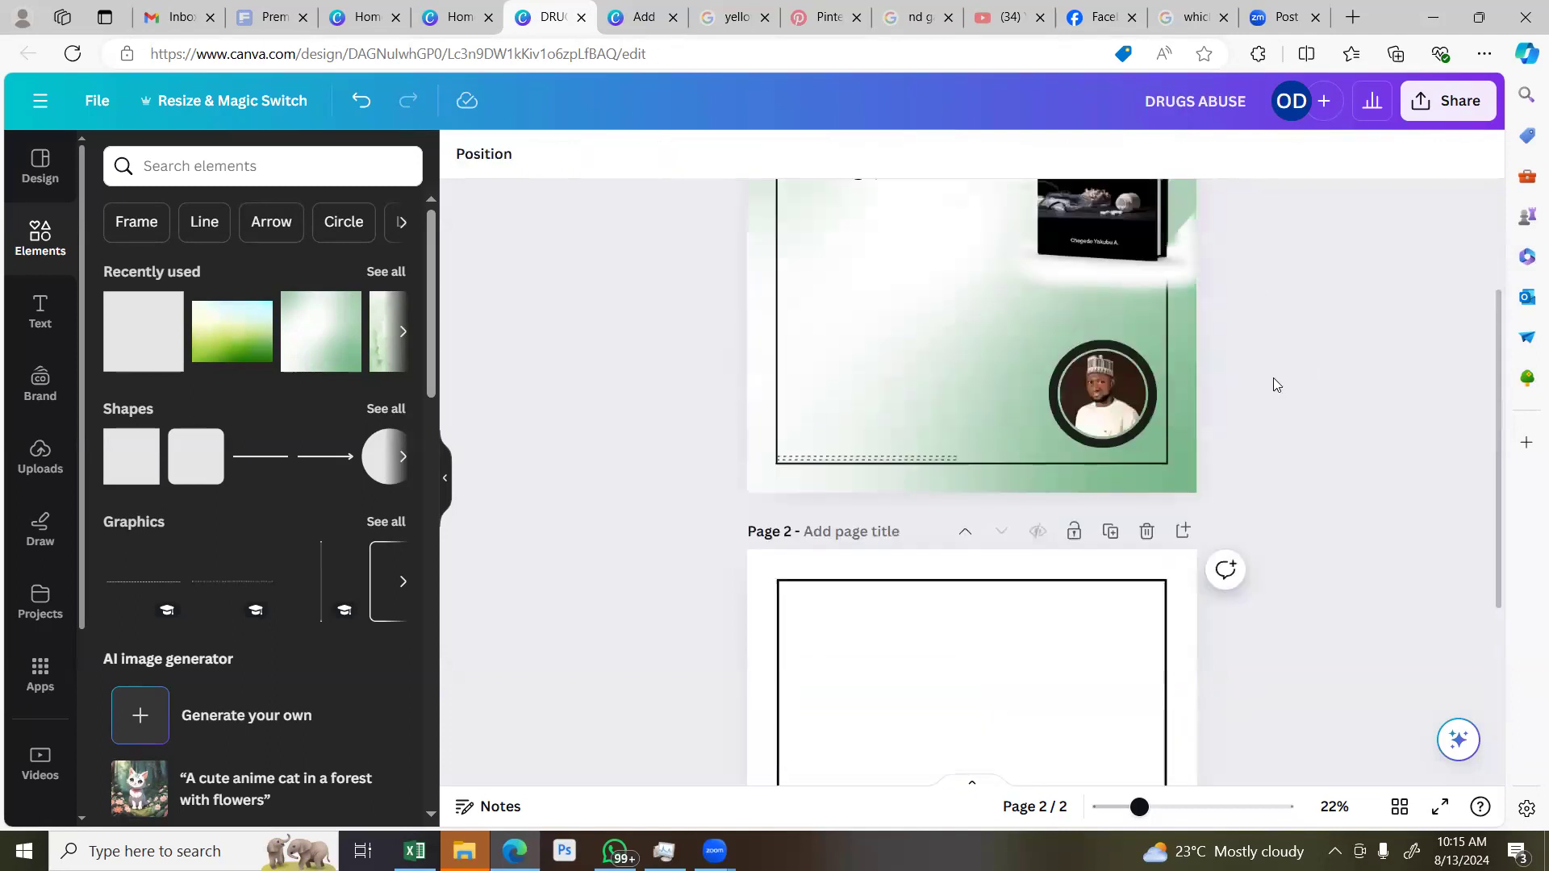
pyautogui.scroll(-3, 1273, 379)
pyautogui.click(32, 316)
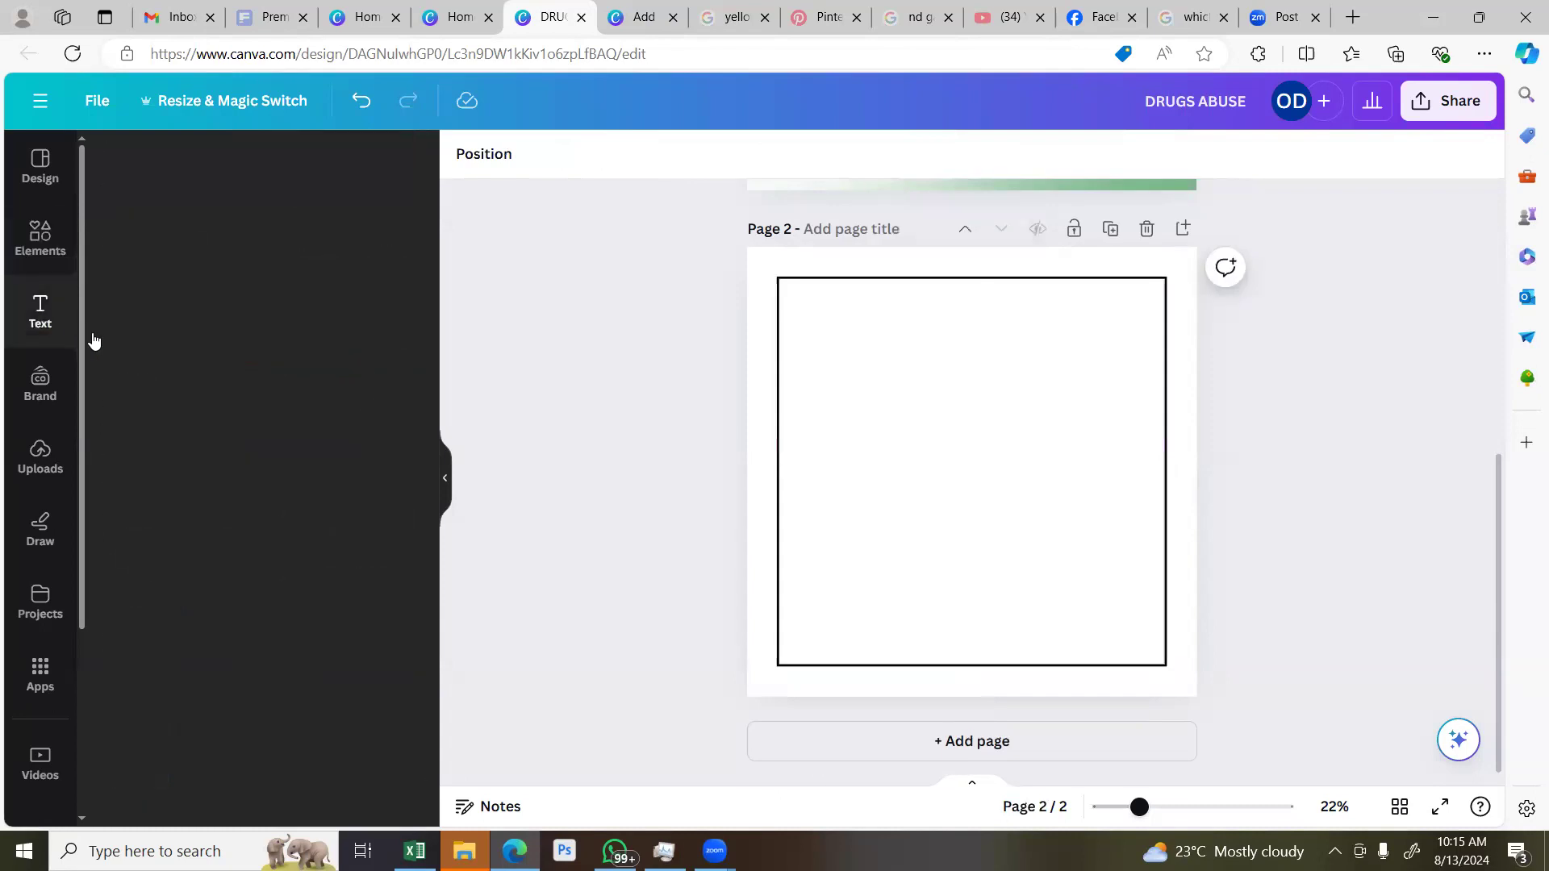
pyautogui.click(211, 410)
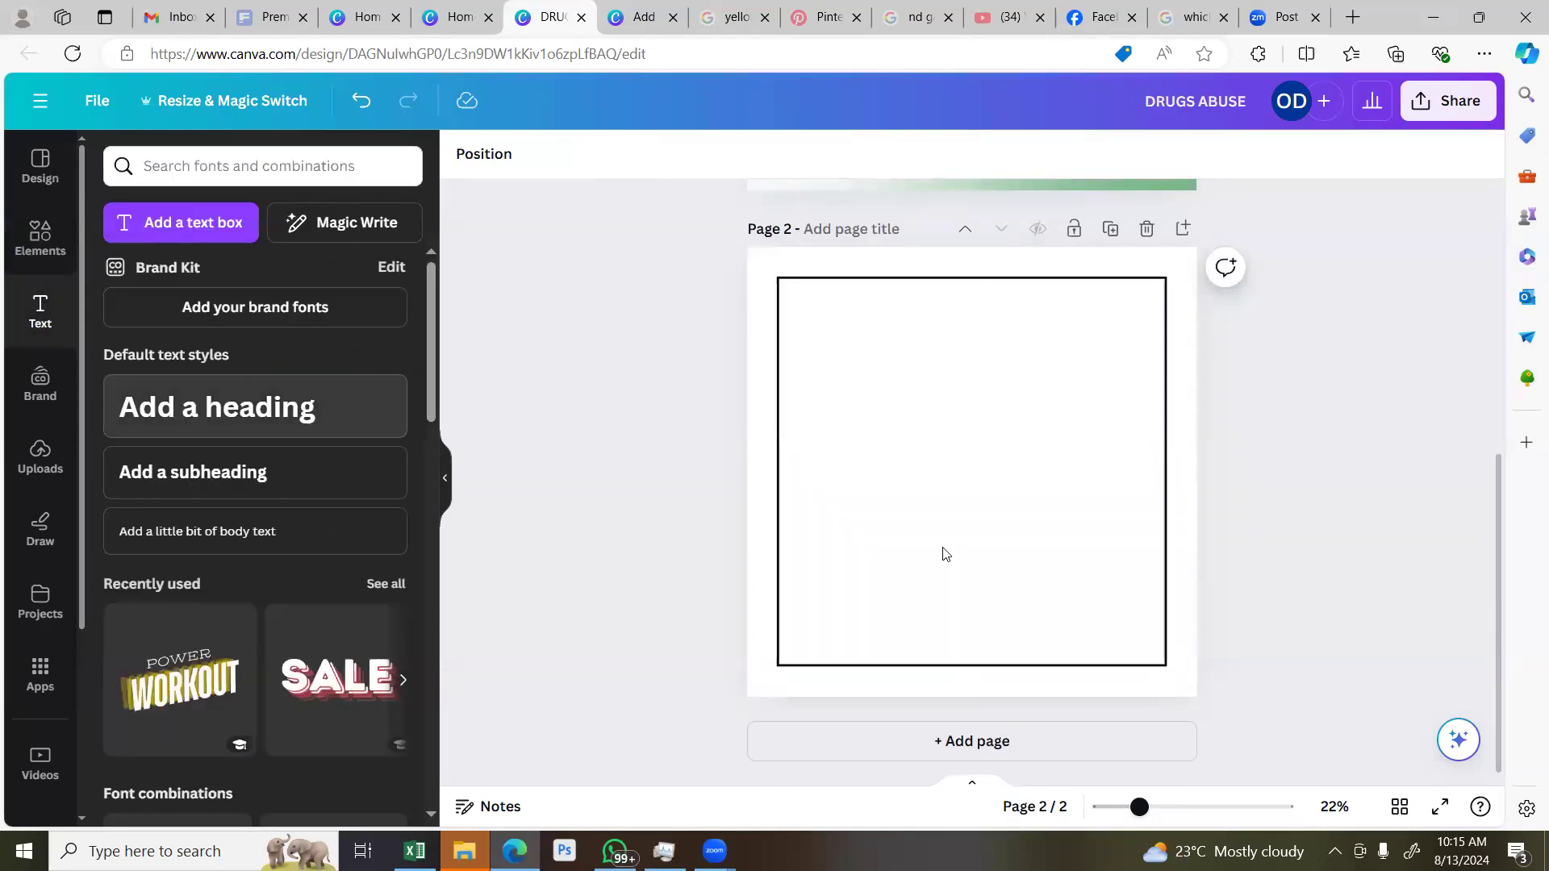
pyautogui.click(1268, 420)
# Lock only the position of the outlined frame behind the heading
pyautogui.click(1147, 408)
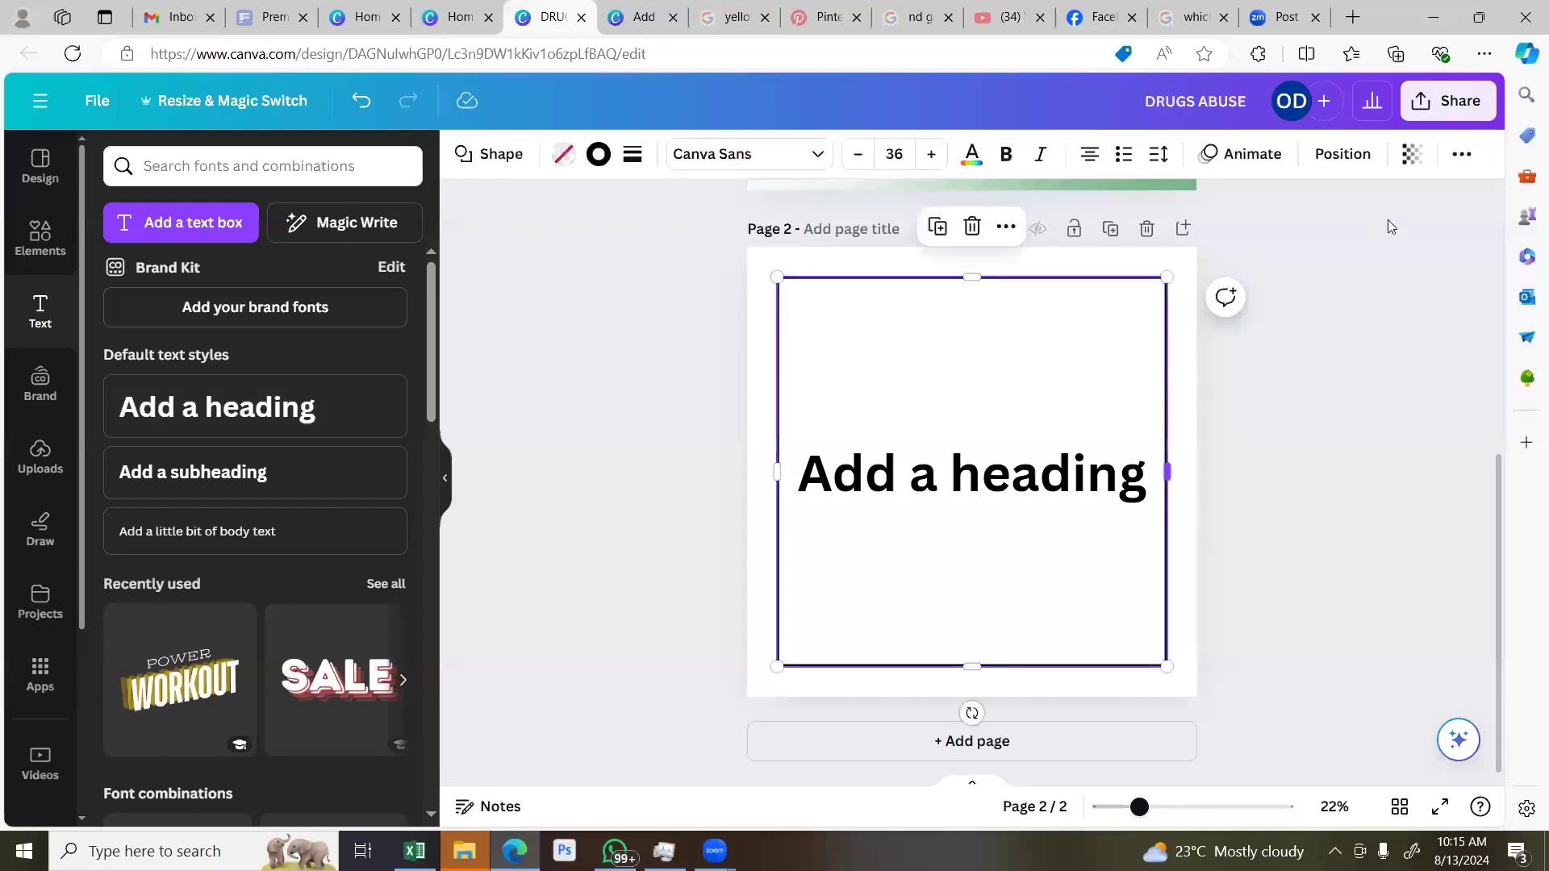
pyautogui.click(1465, 161)
pyautogui.click(1450, 214)
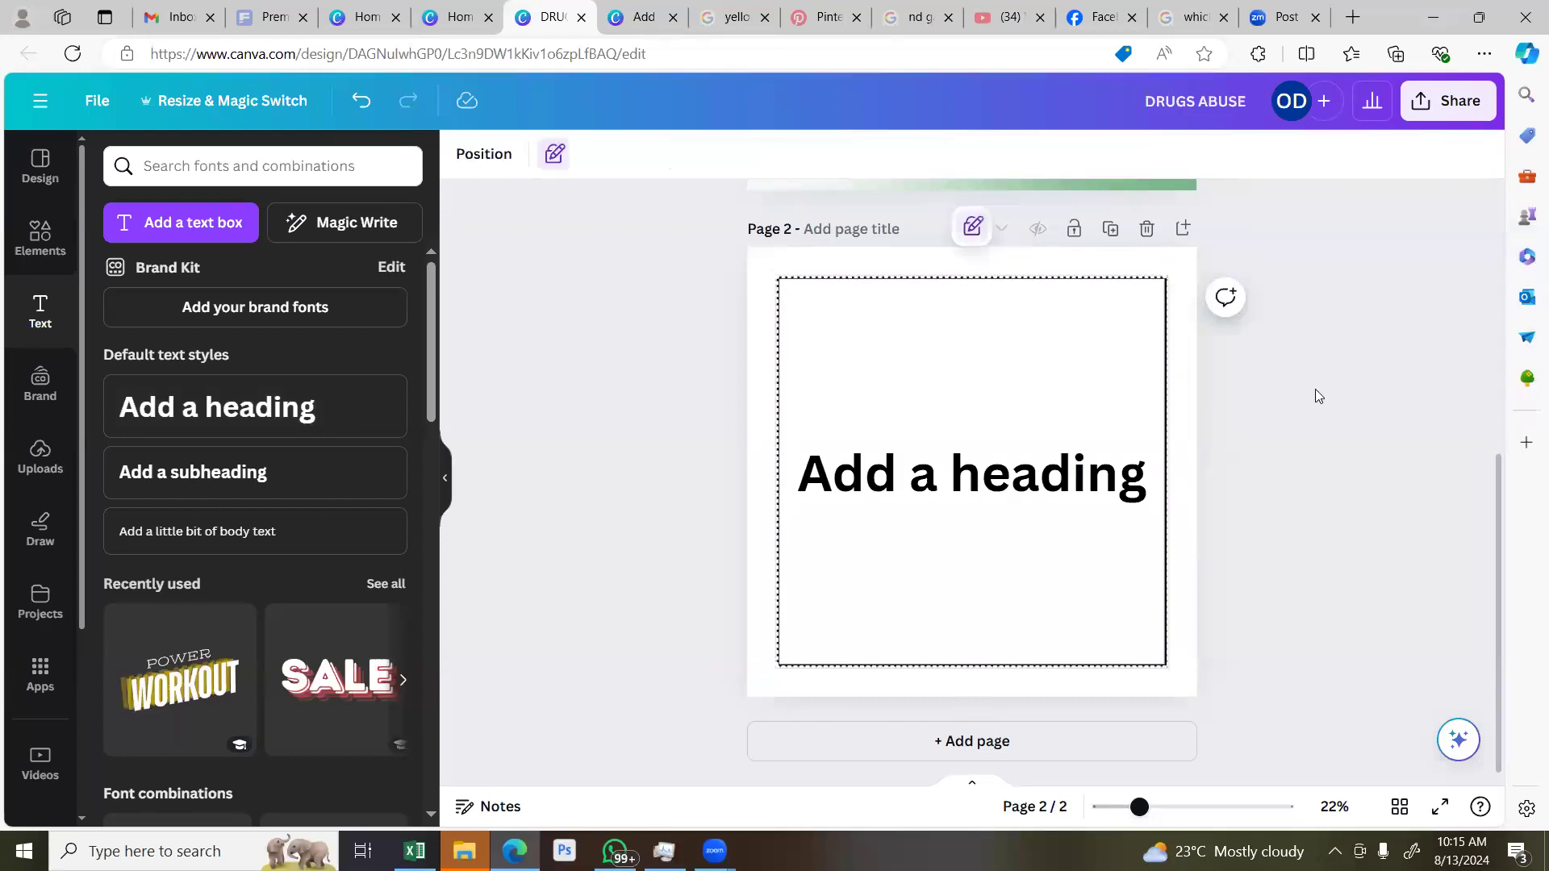
# Move the heading to the upper part of the frame and replace its text with "Drugs" and "Abuse" on two lines
pyautogui.click(1036, 495)
pyautogui.moveTo(1033, 476); pyautogui.dragTo(1012, 330)
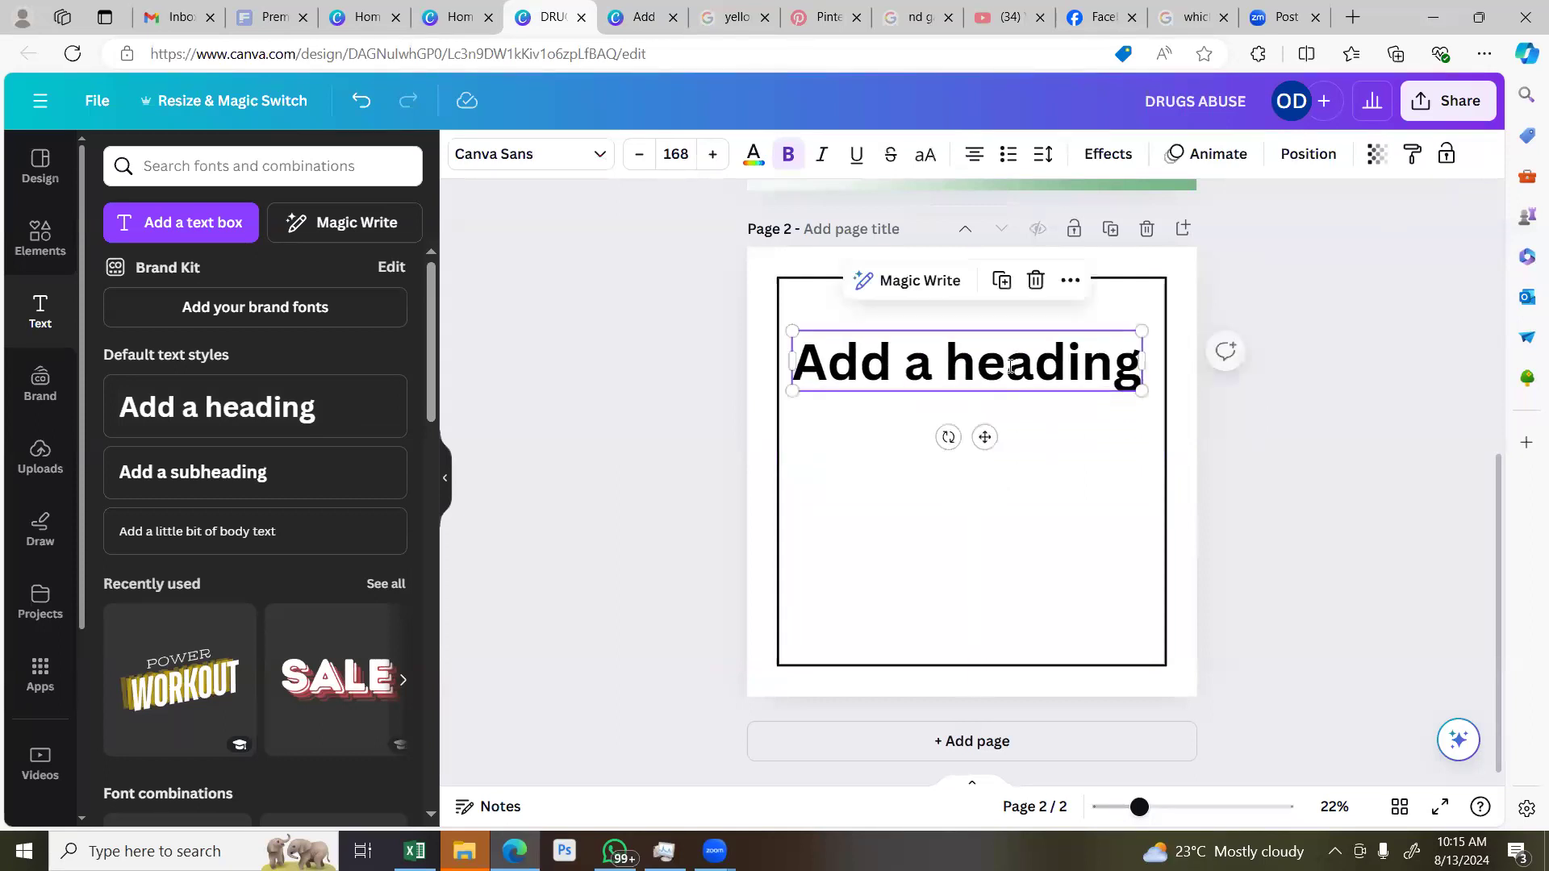
pyautogui.doubleClick(1045, 365)
pyautogui.write('Dr')
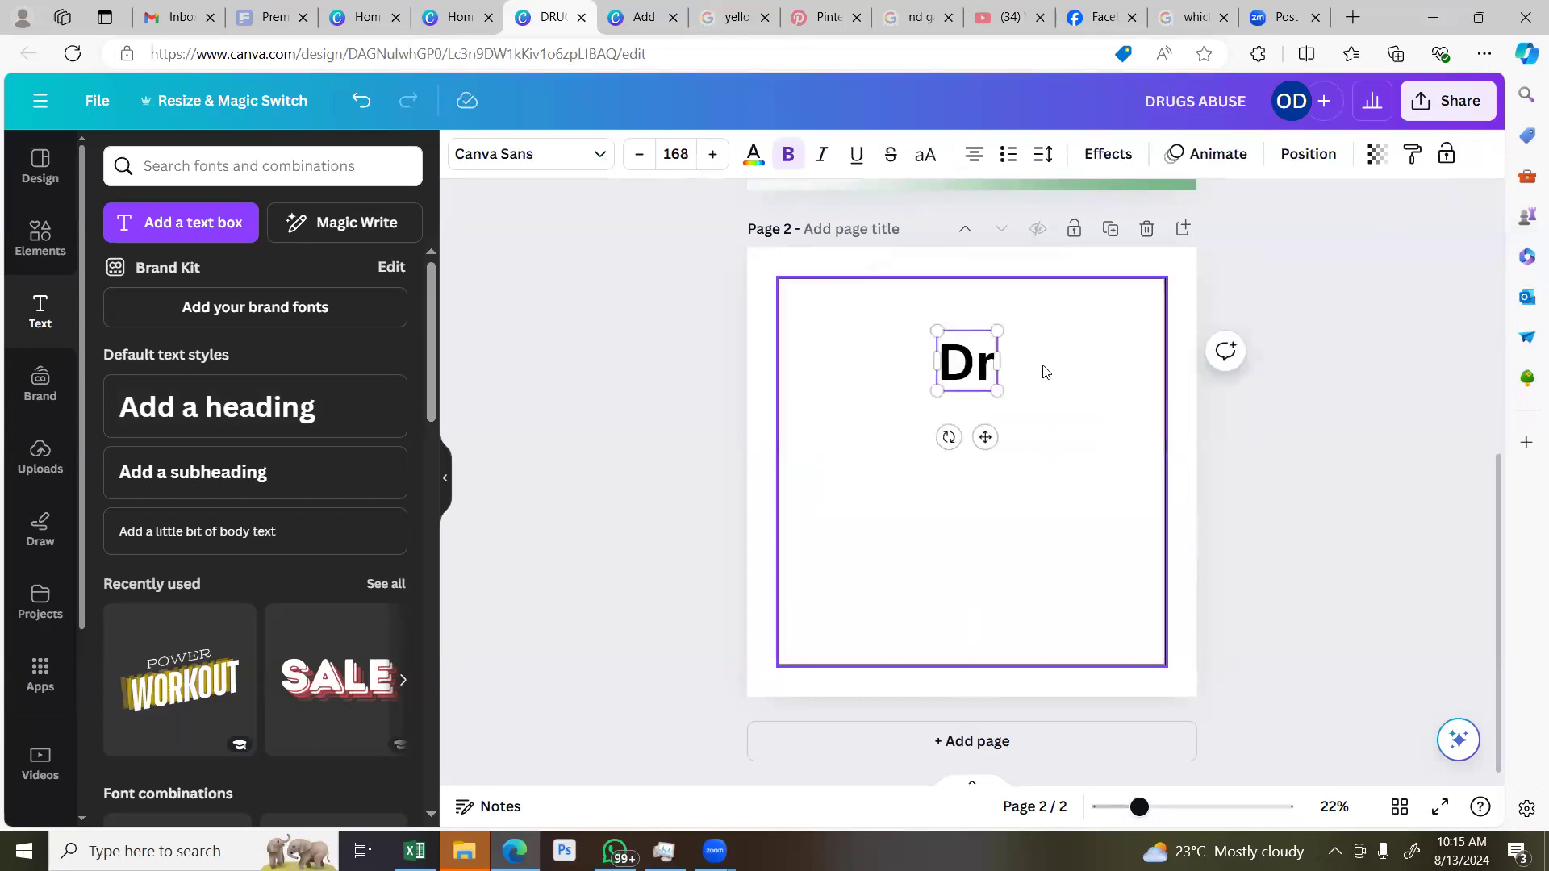
pyautogui.write('ugs')
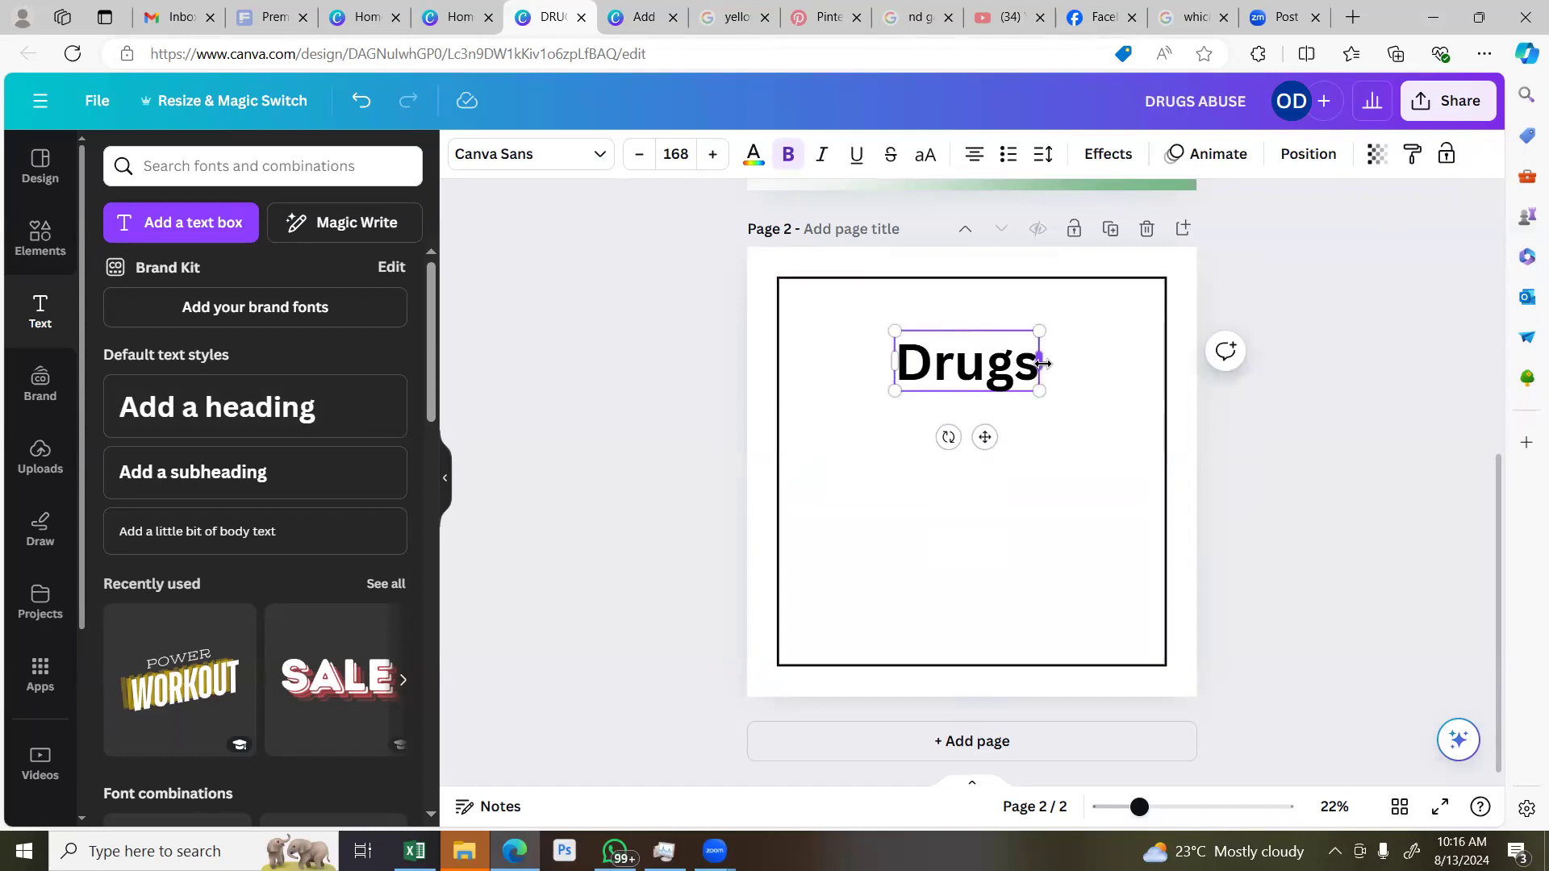
pyautogui.press('Return')
pyautogui.write('Abuse')
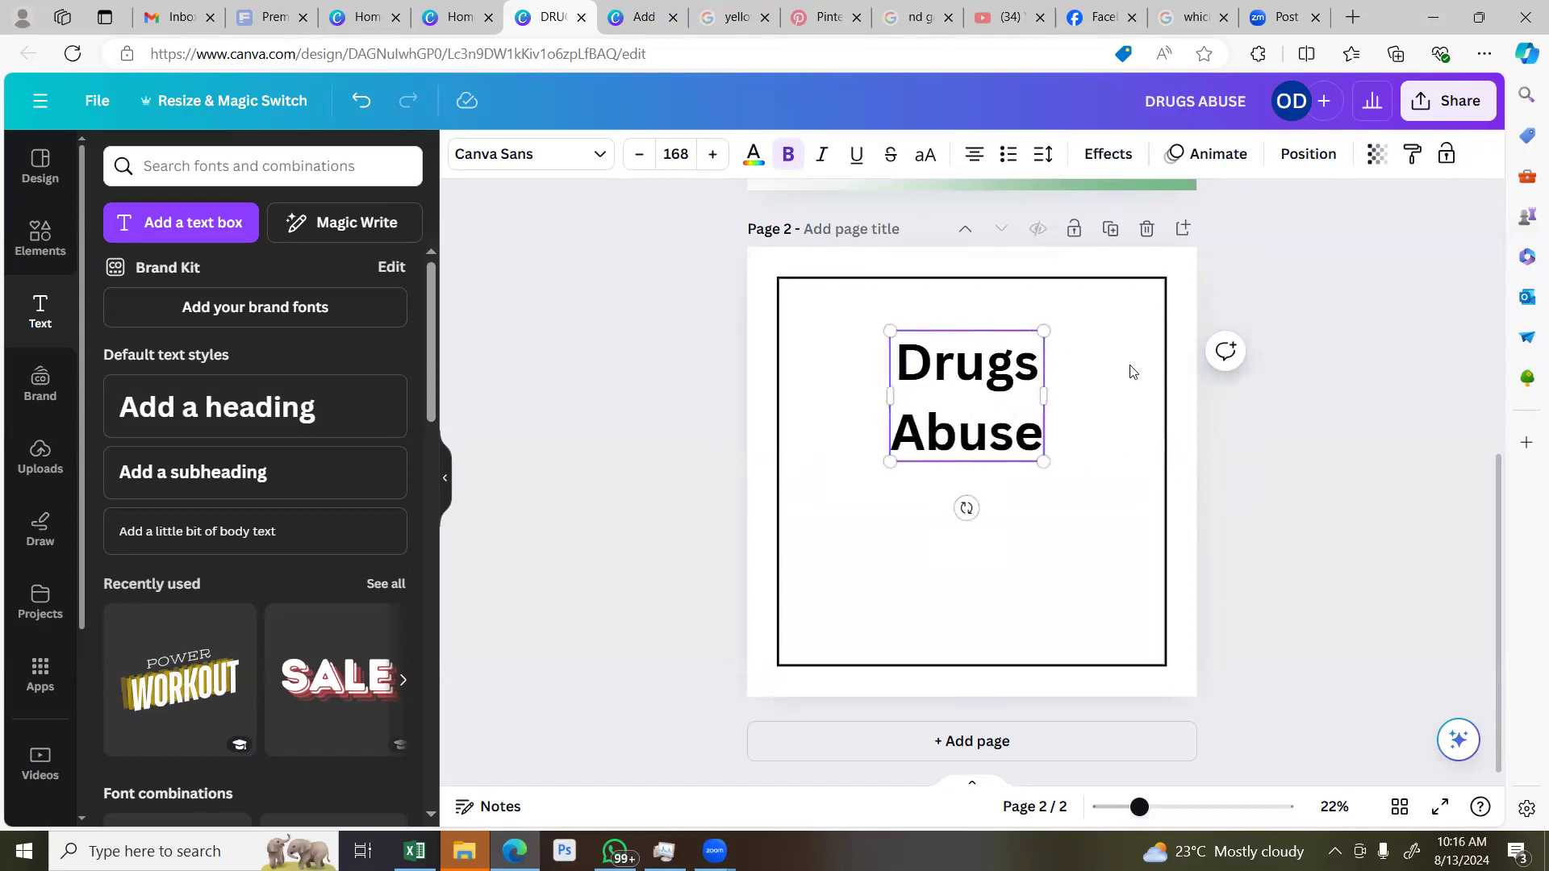
# Left-align the two-line heading on page 2 and set its line spacing to 0.98
pyautogui.click(1249, 390)
pyautogui.click(988, 428)
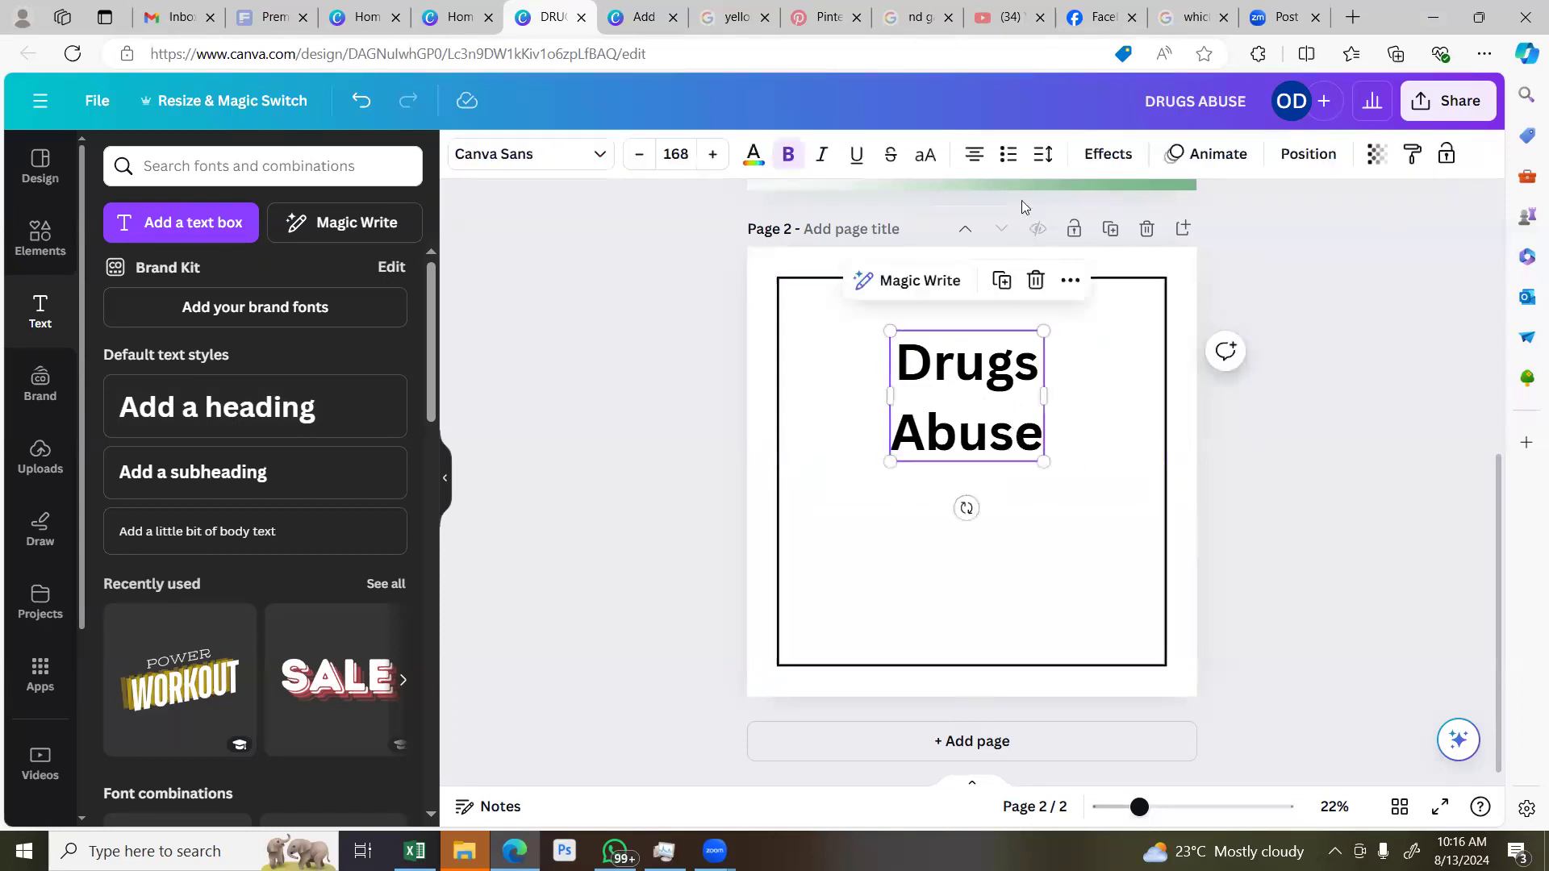
pyautogui.click(974, 158)
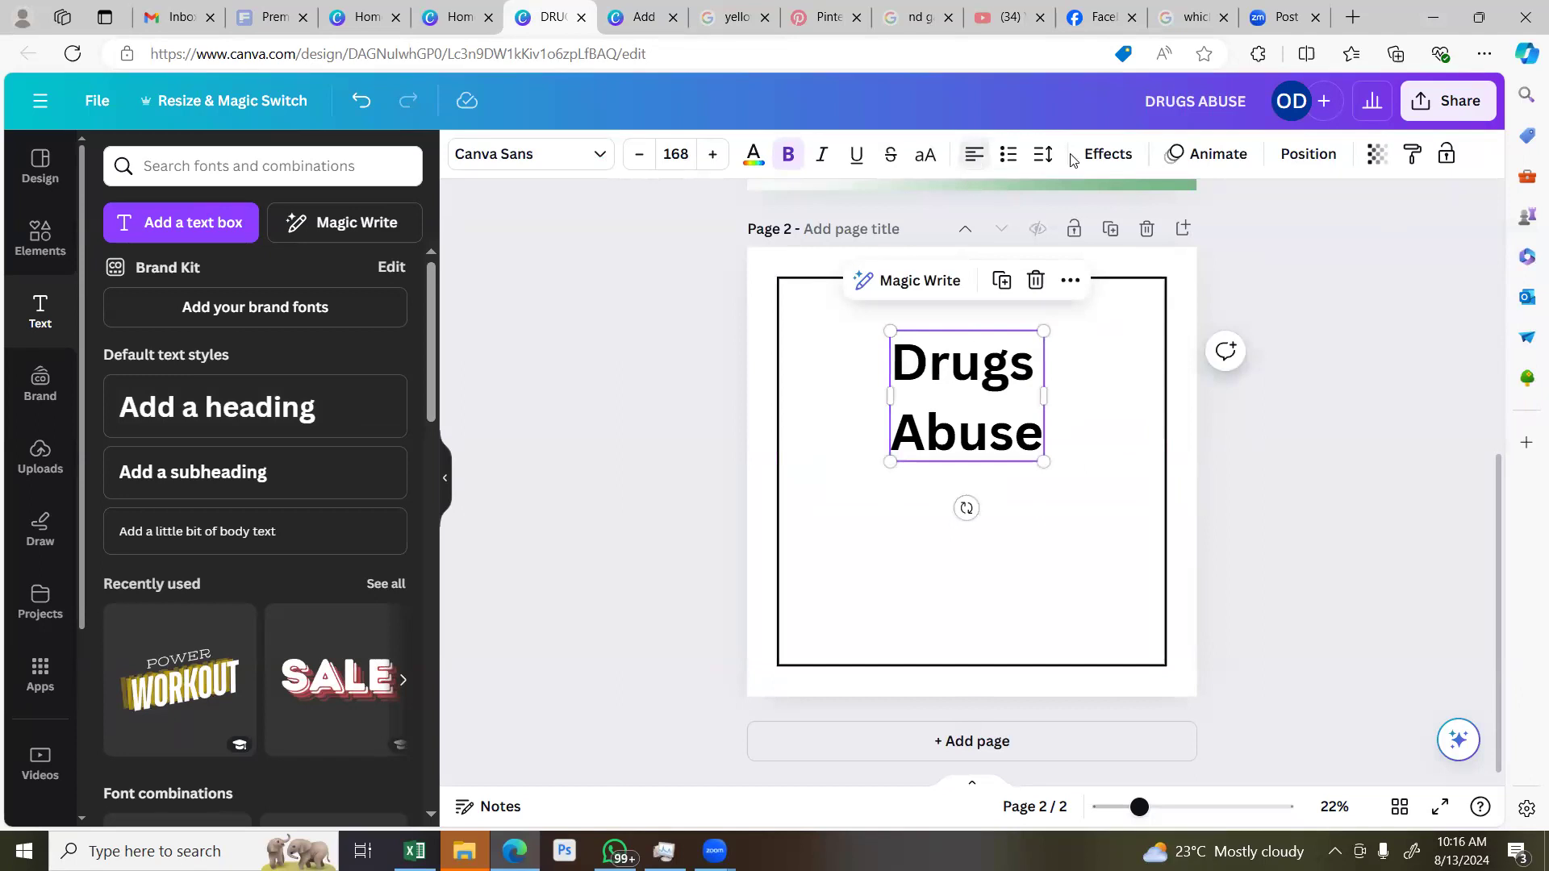
pyautogui.click(1044, 161)
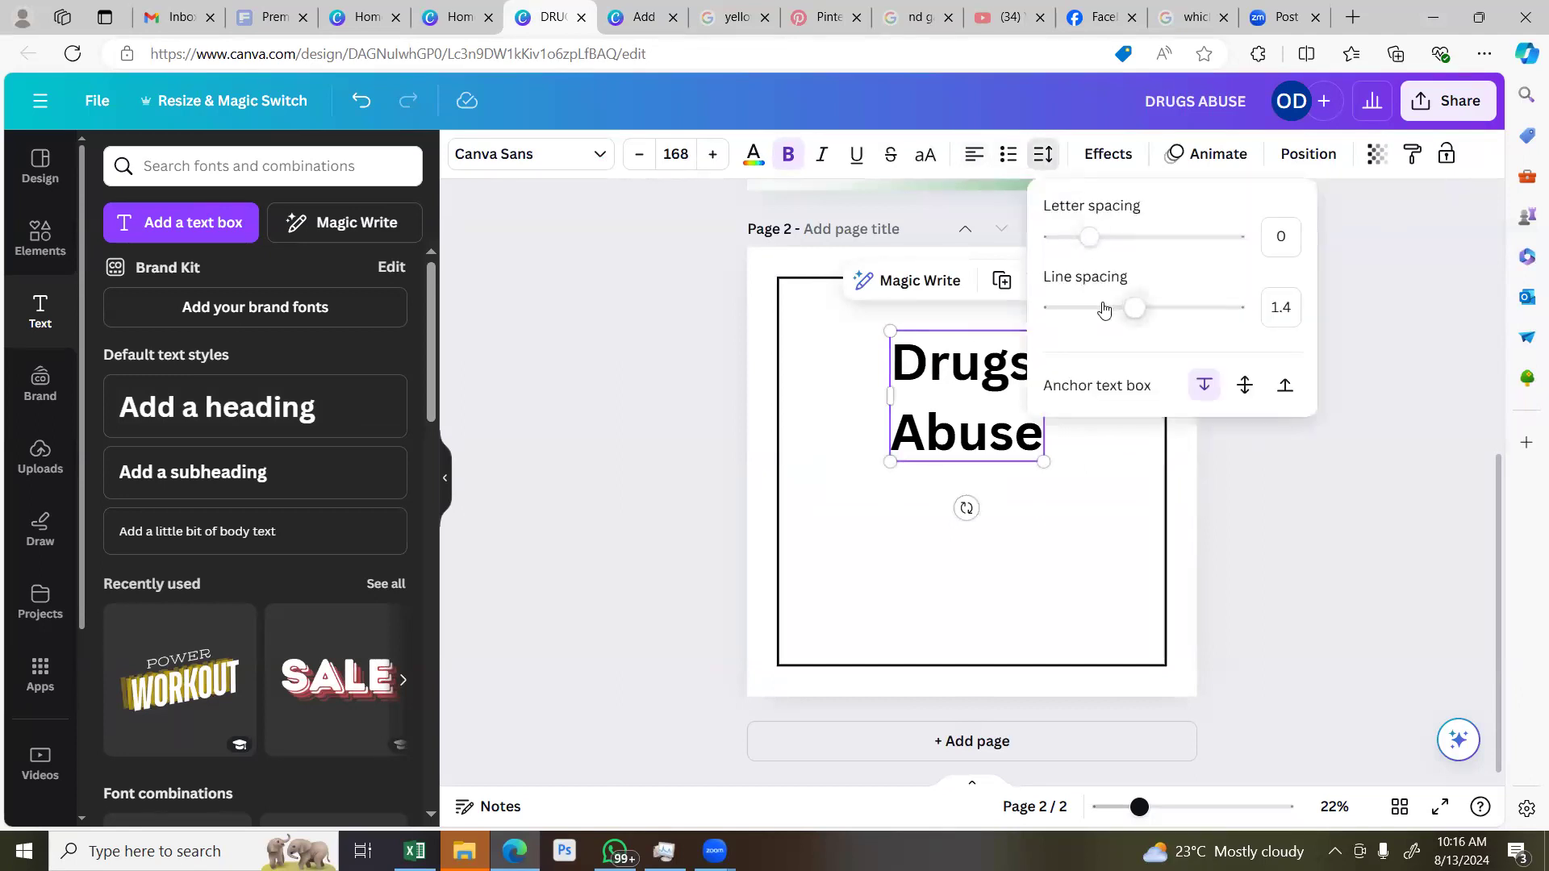
pyautogui.moveTo(1105, 309); pyautogui.dragTo(1097, 316)
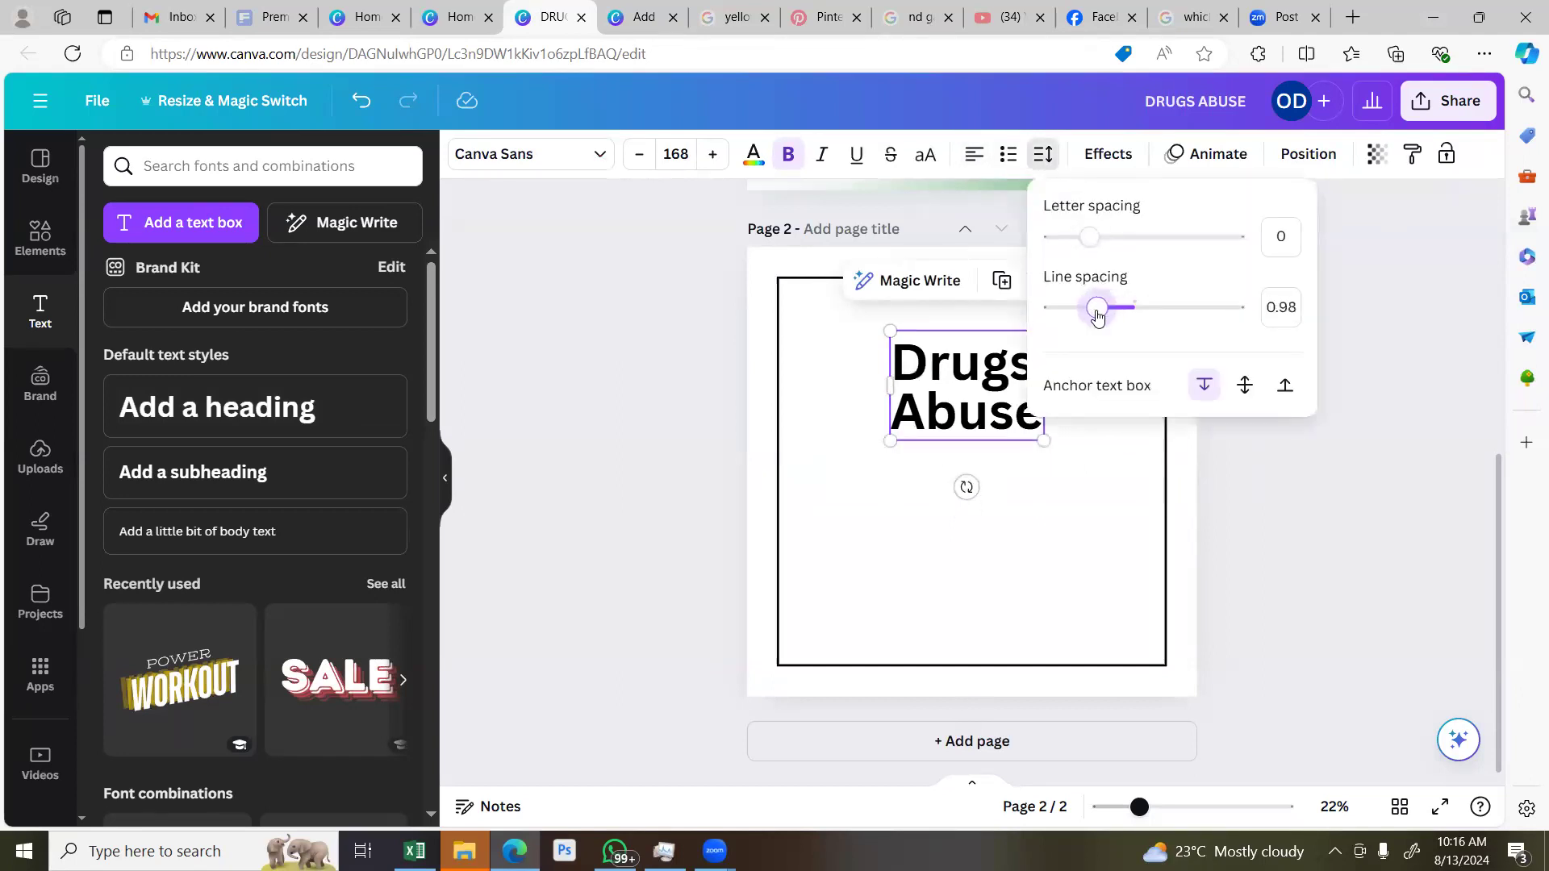
pyautogui.click(1255, 555)
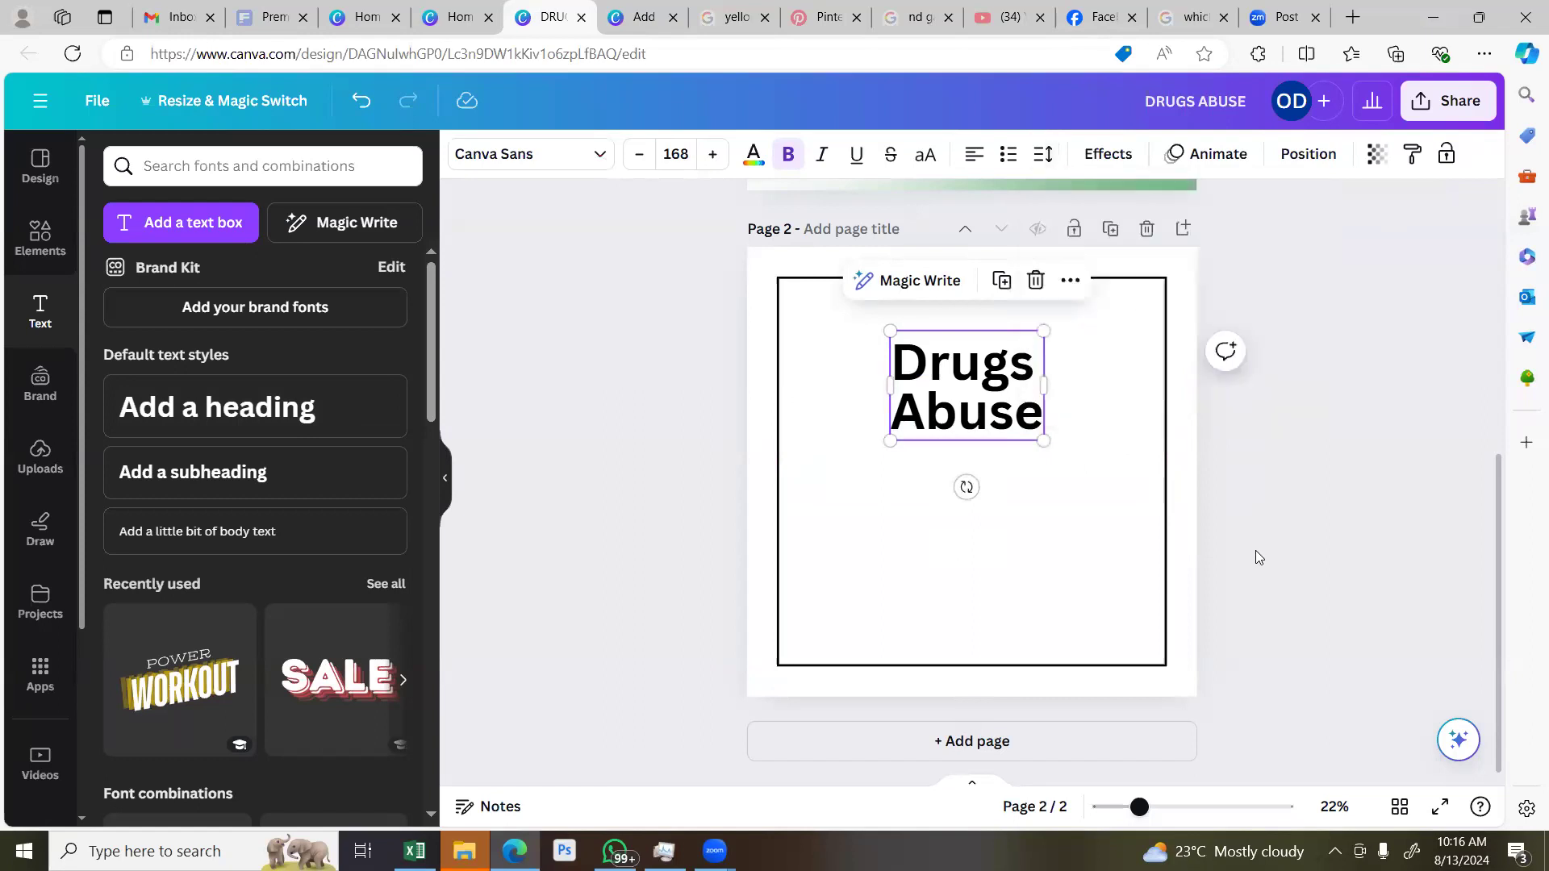
# Change the heading's font to Arastin Std FREE DEMO and set its line spacing to 1.15
pyautogui.click(501, 163)
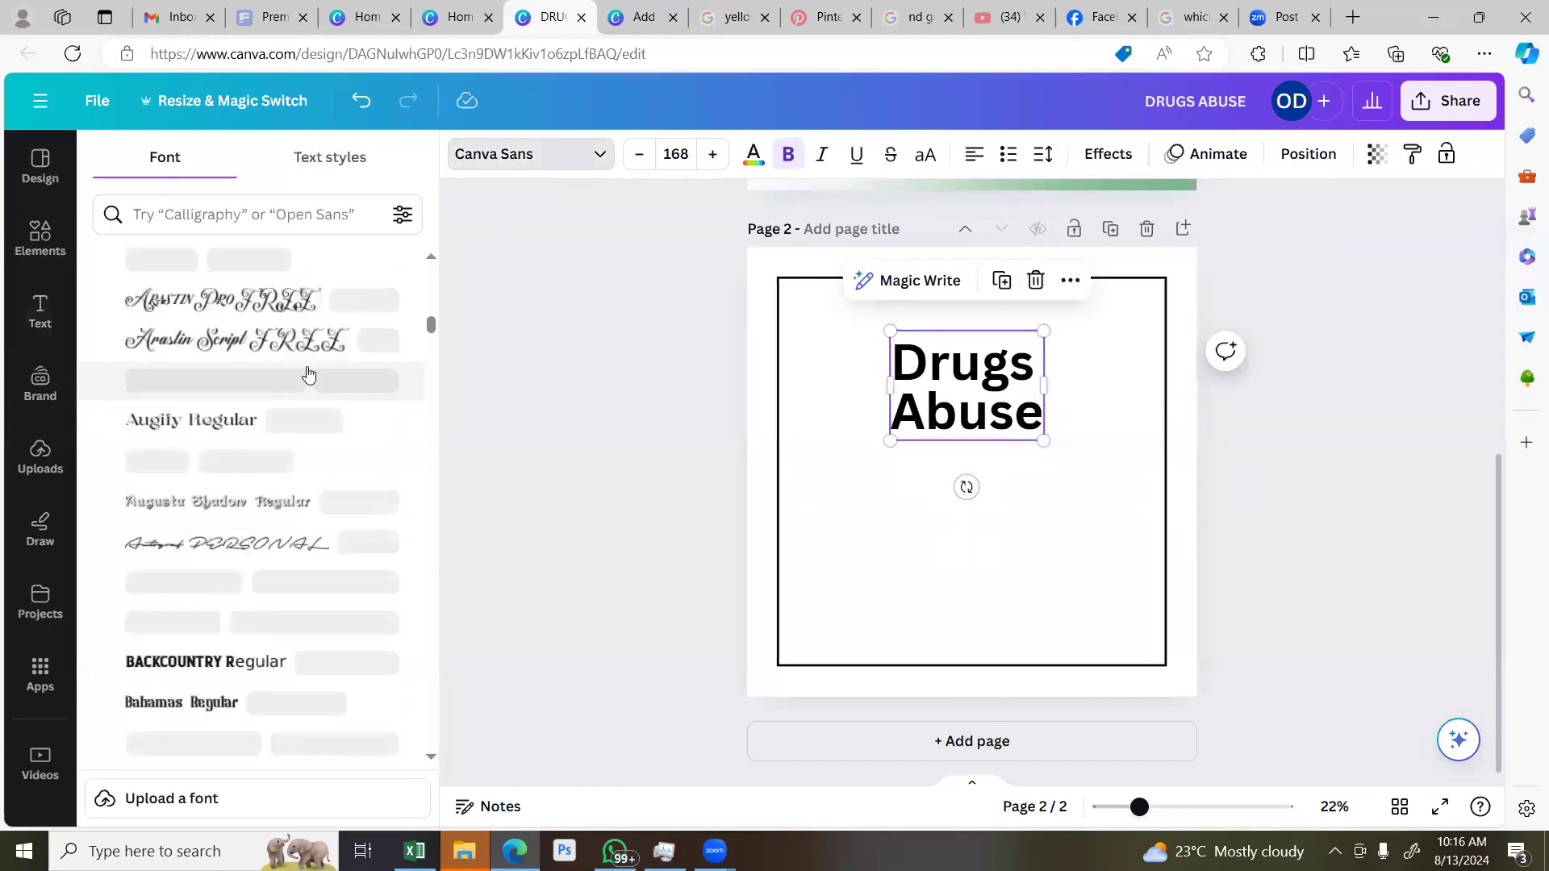
pyautogui.click(234, 387)
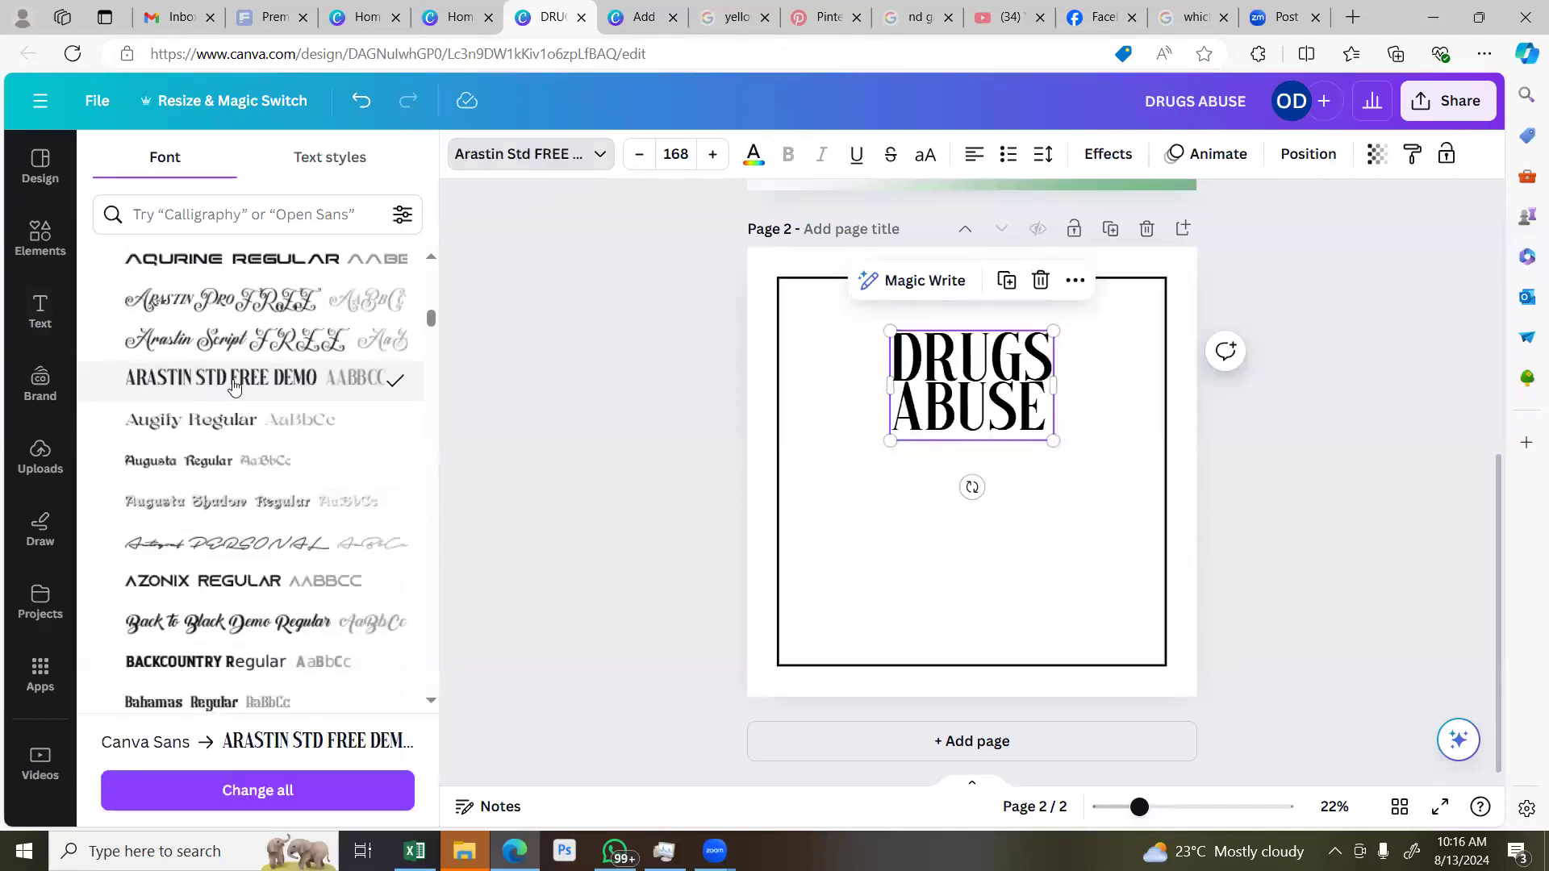
pyautogui.click(1040, 156)
pyautogui.click(1112, 312)
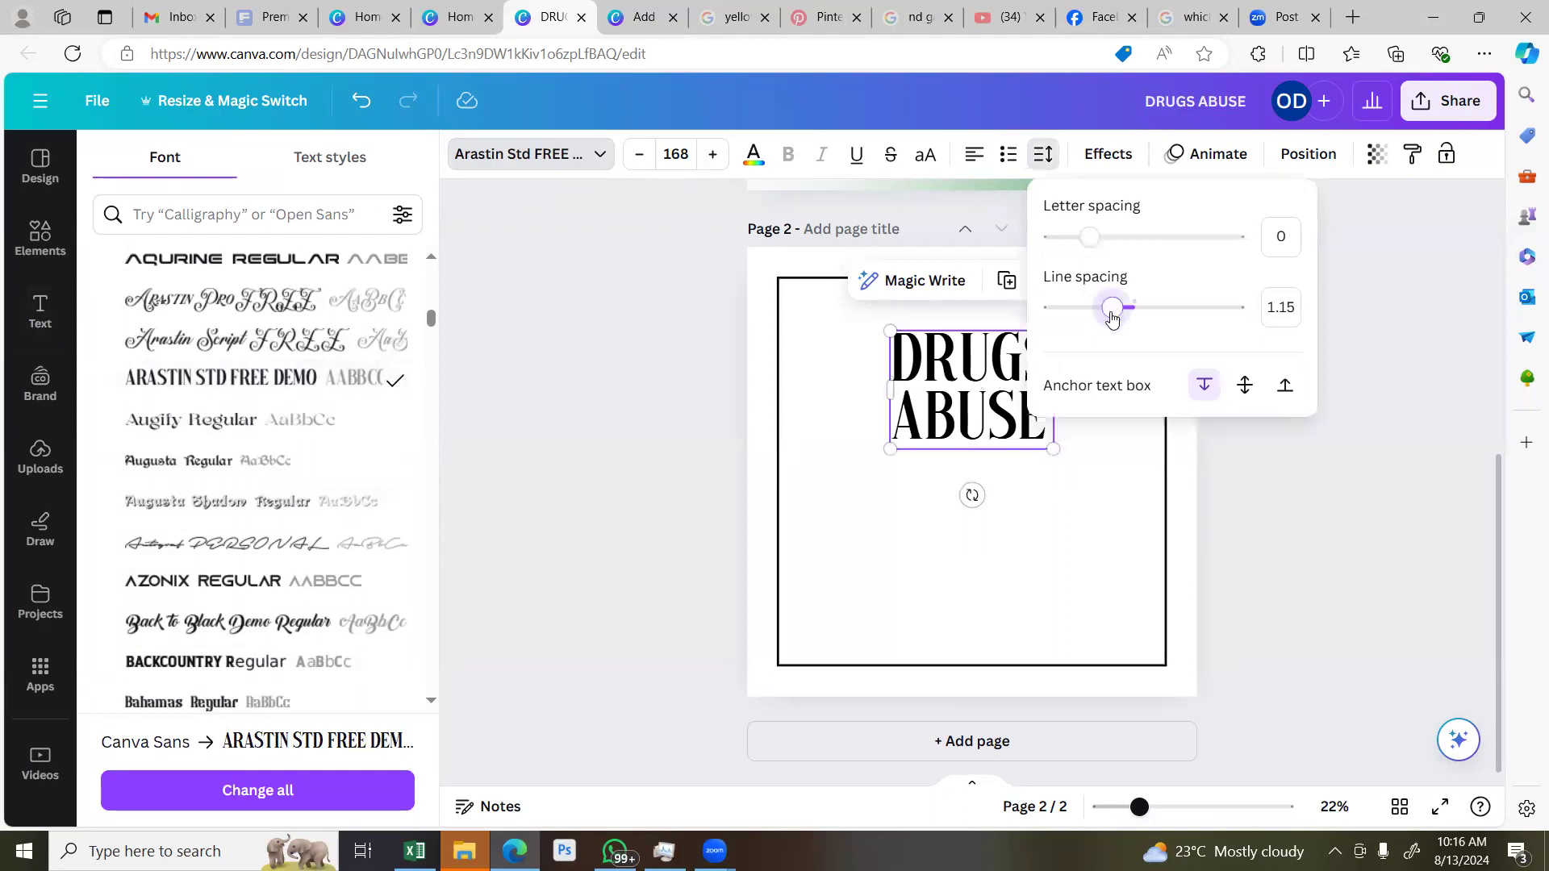
pyautogui.click(1265, 500)
pyautogui.click(1265, 499)
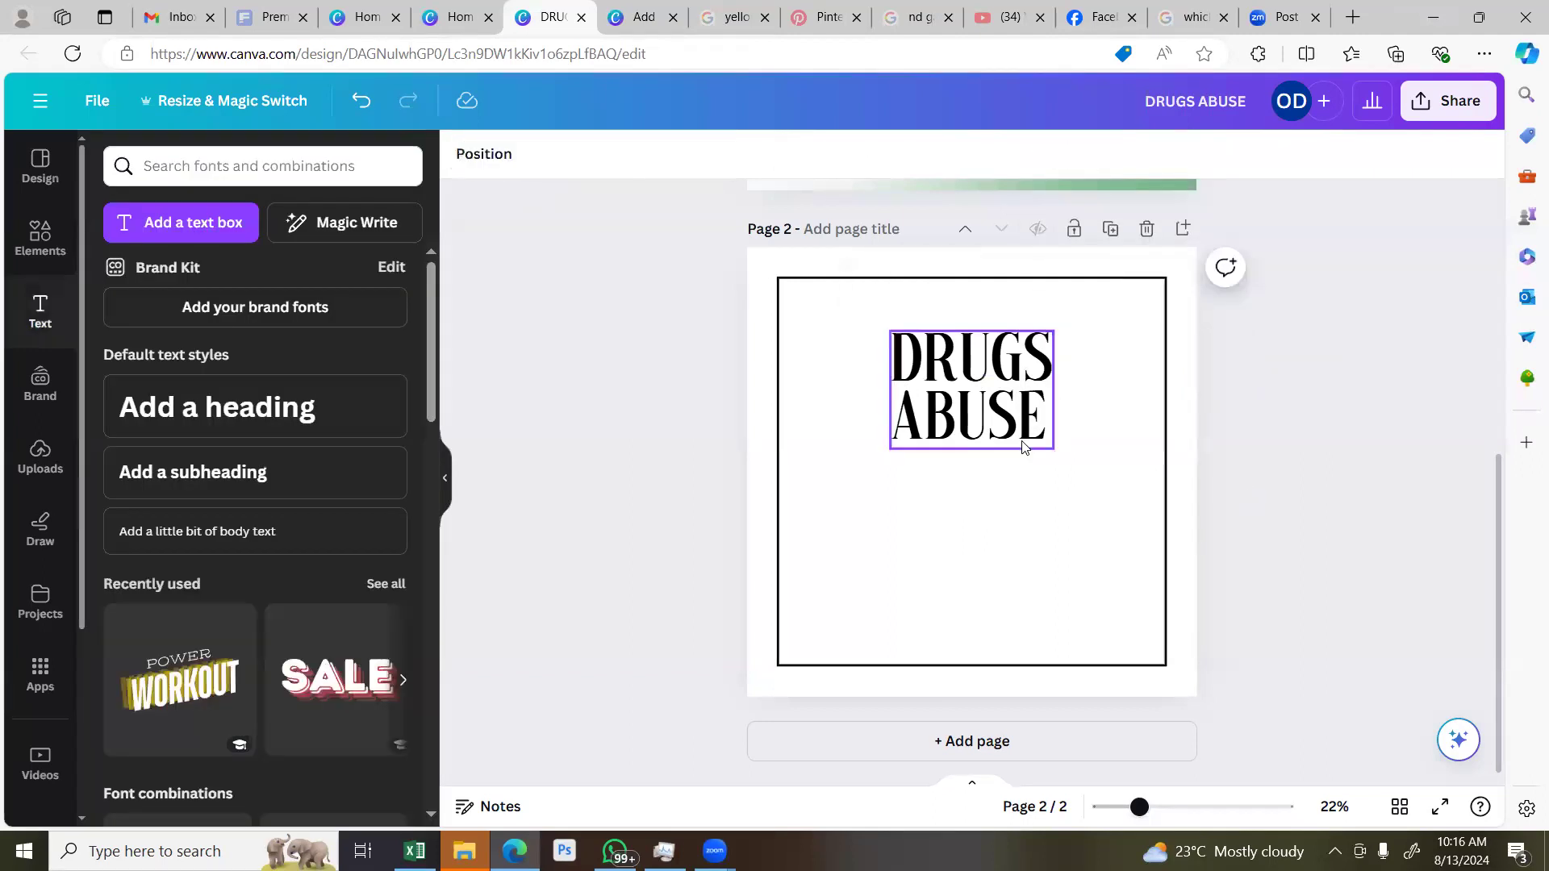
# Move the heading into the upper-left corner of the outlined frame on page 2
pyautogui.click(1018, 415)
pyautogui.moveTo(1018, 415); pyautogui.dragTo(975, 401)
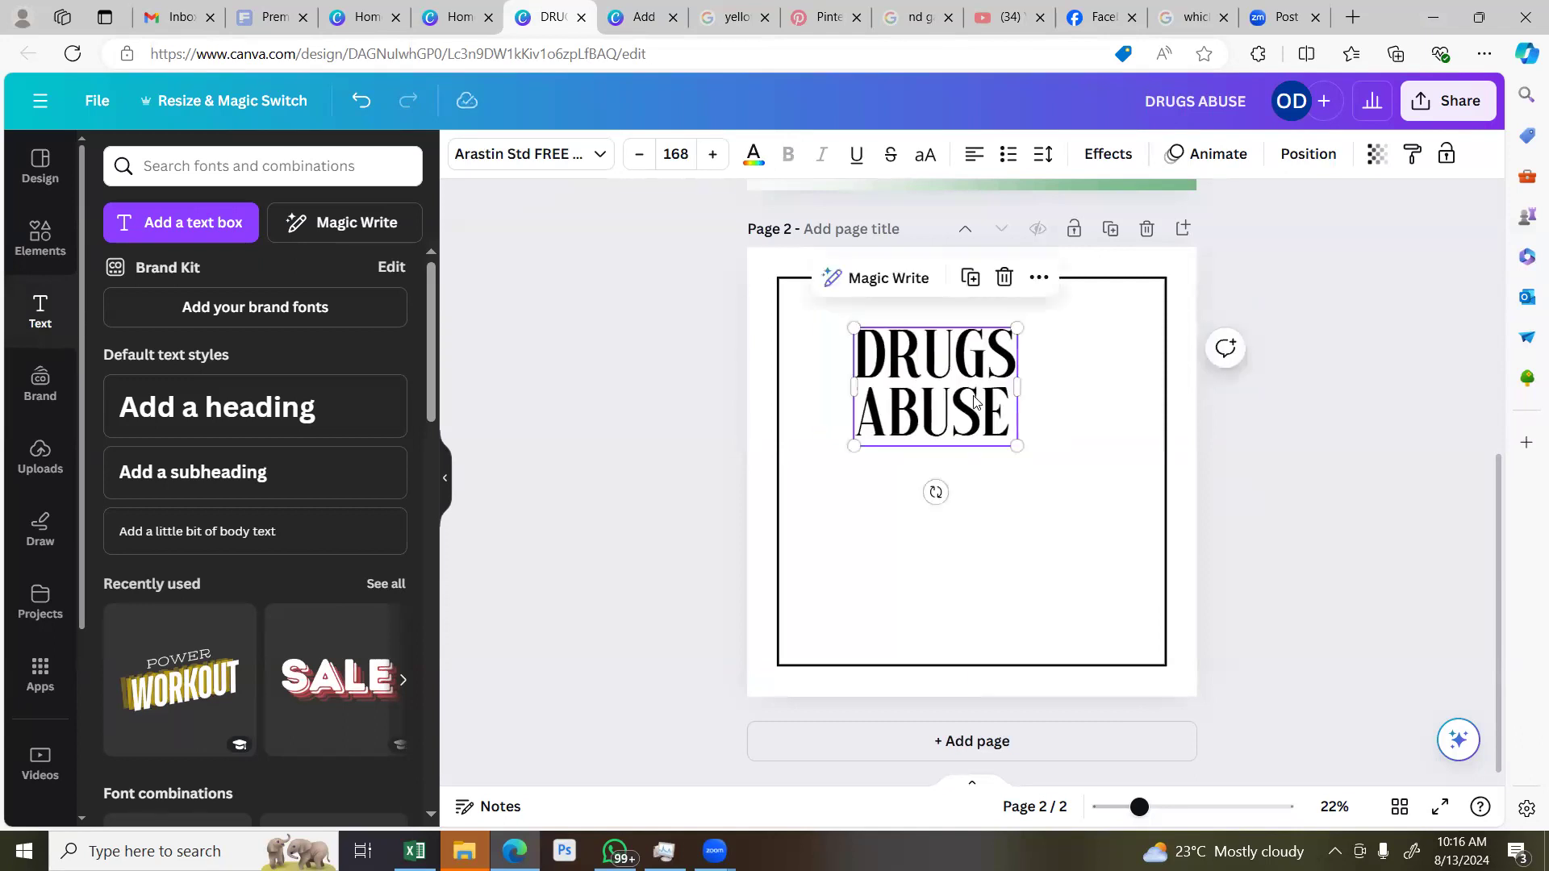
pyautogui.click(1327, 440)
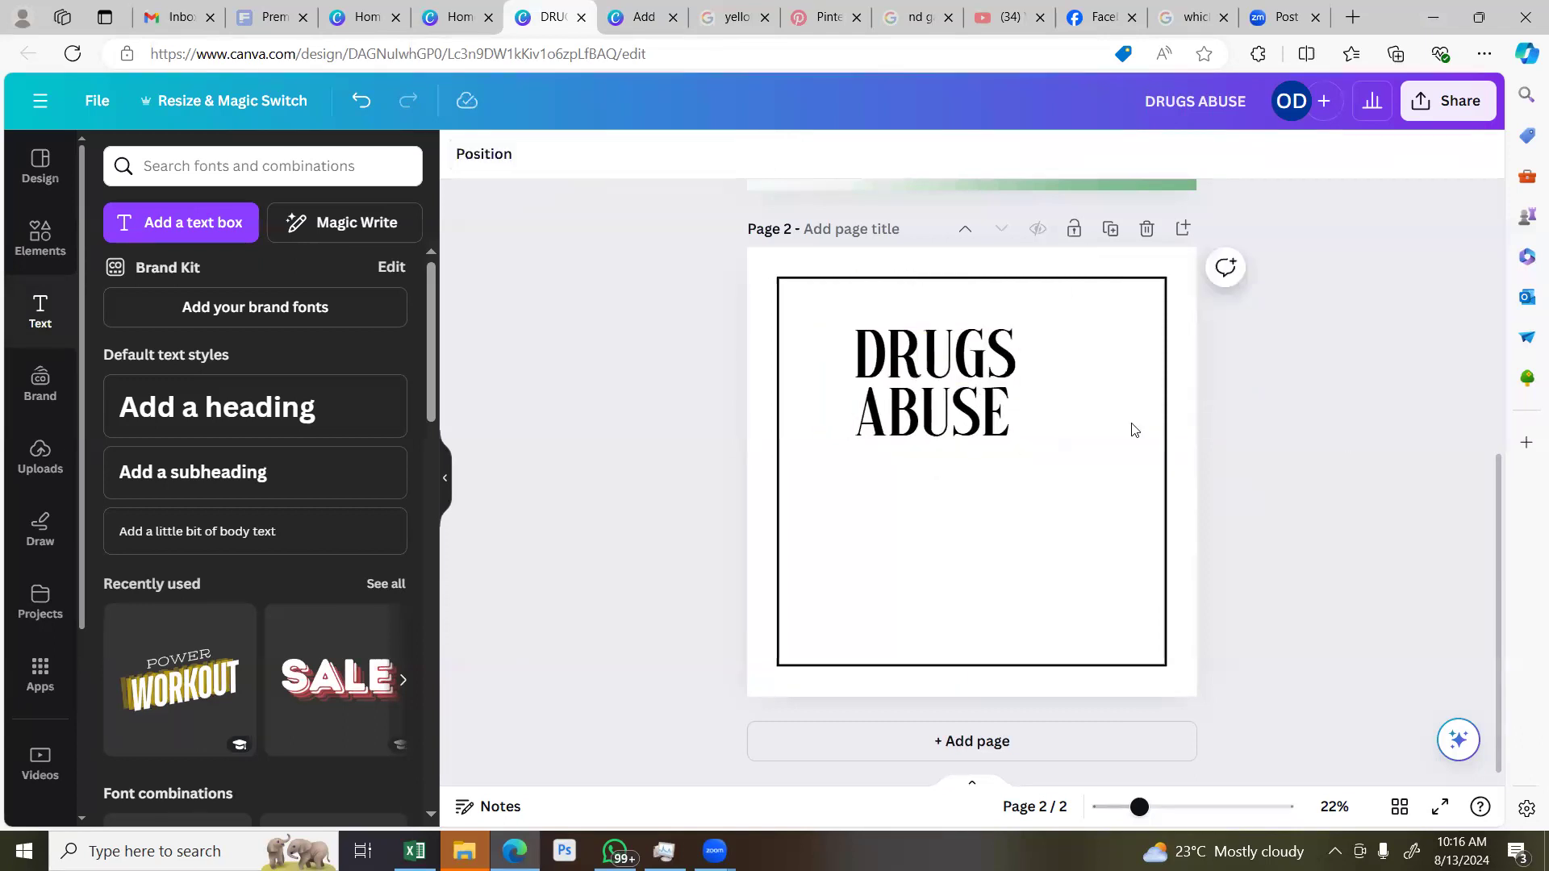
pyautogui.click(981, 413)
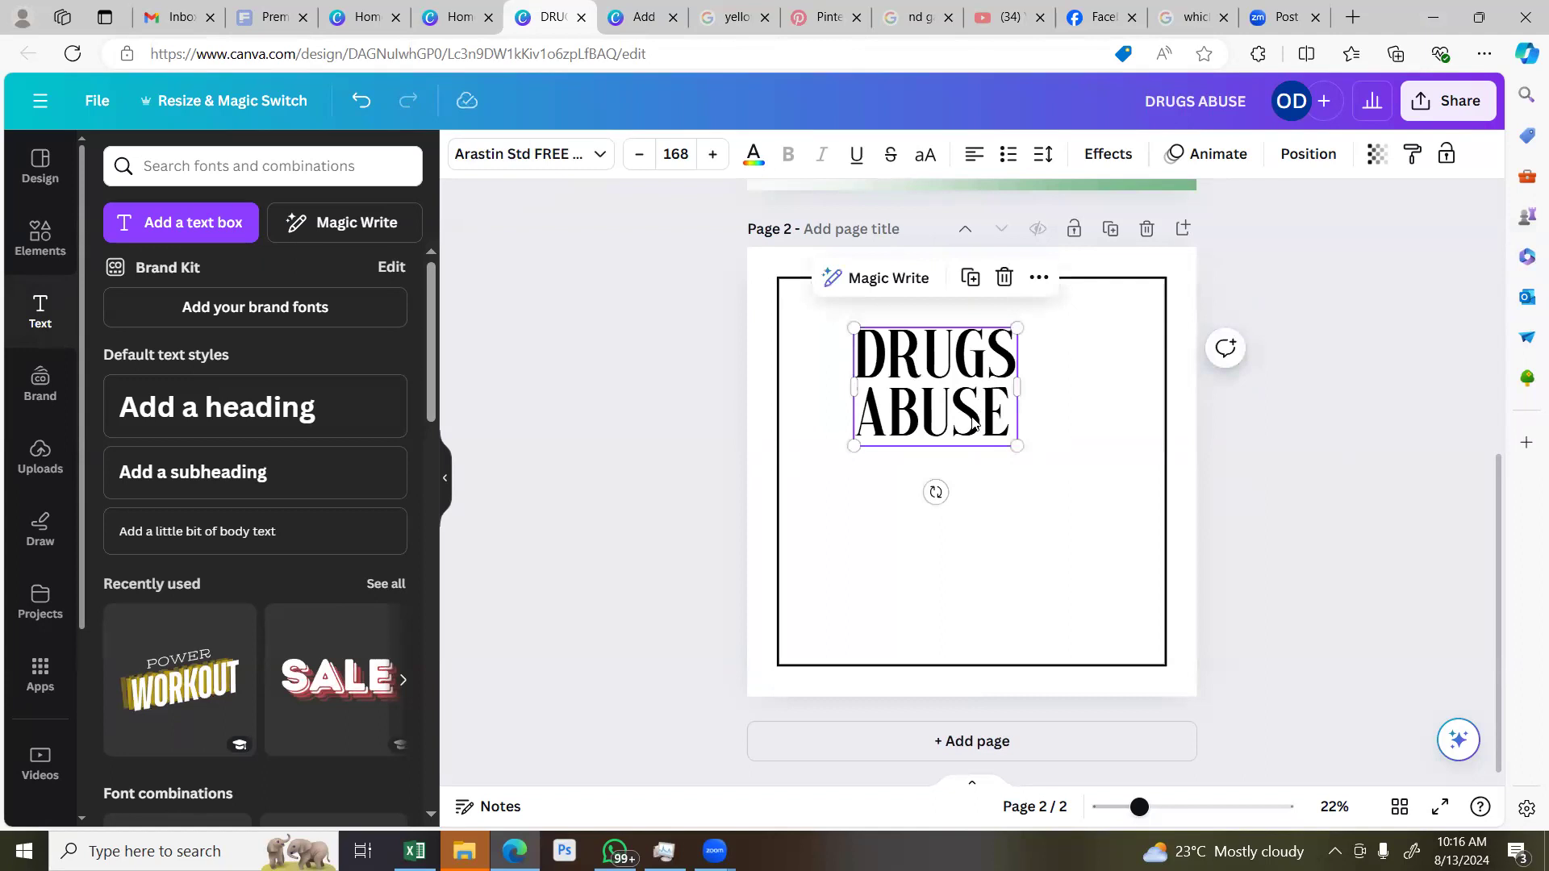
pyautogui.moveTo(975, 413); pyautogui.dragTo(897, 364)
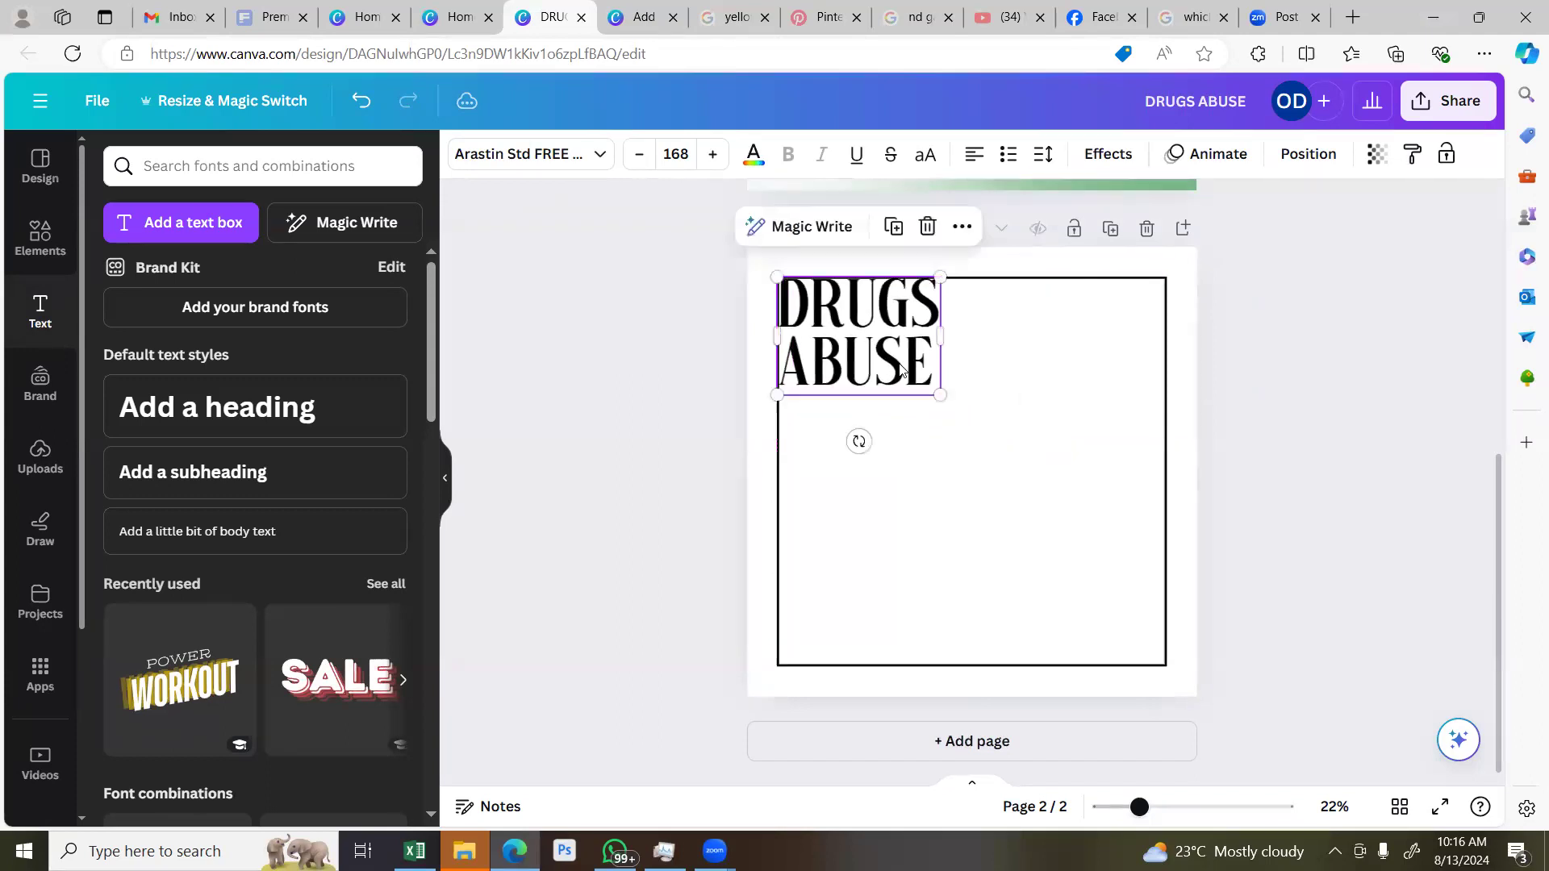
pyautogui.click(1310, 408)
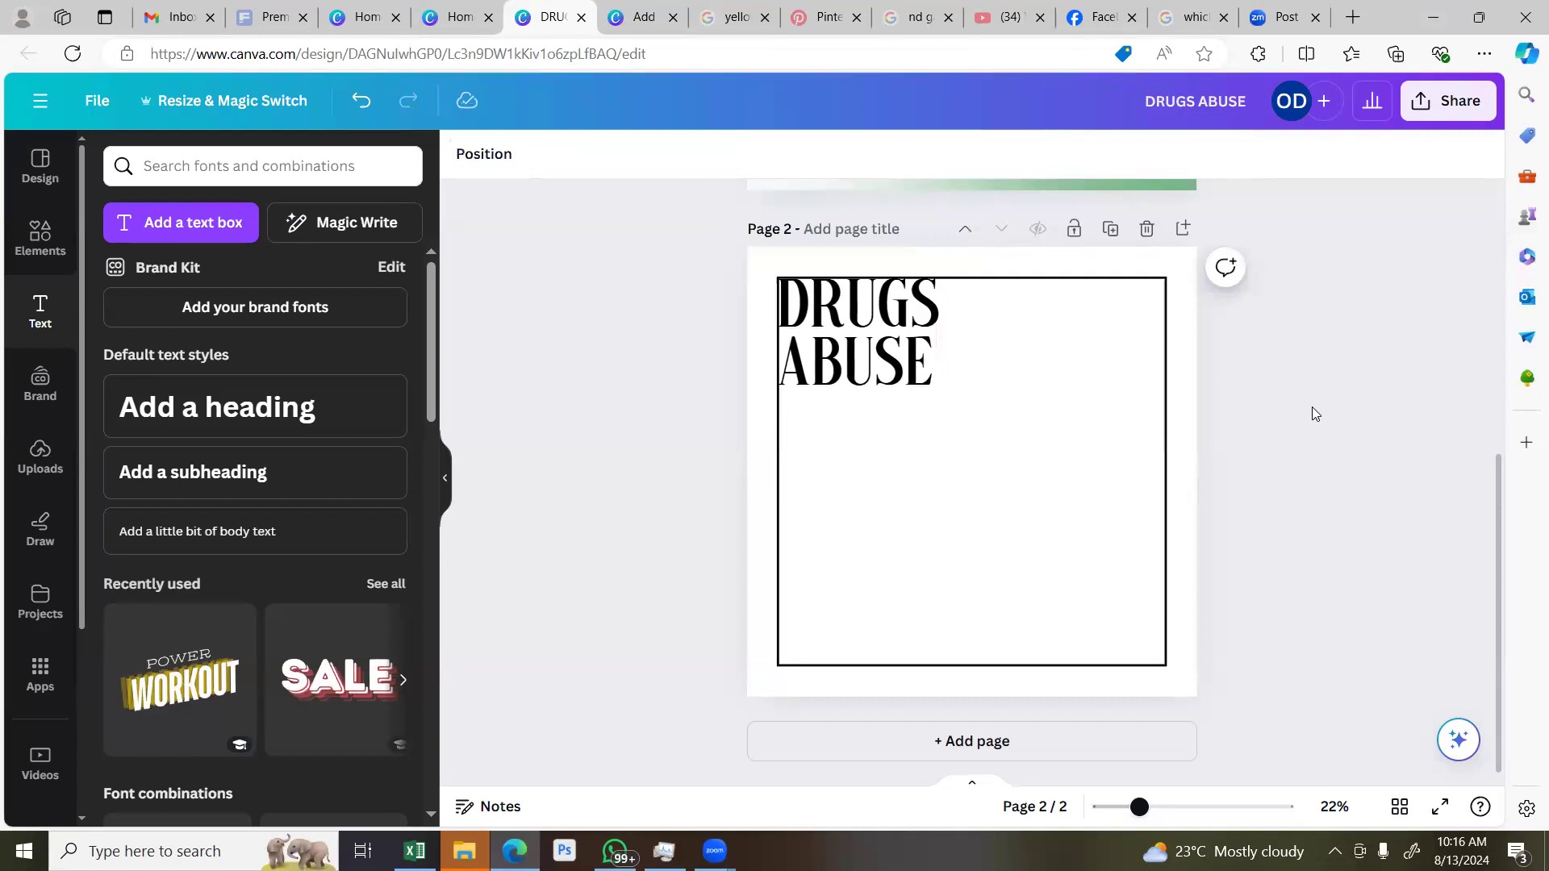
# Add the uploaded Drugs Abuse book cover to page 2, shrink it, and fit it into the frame's upper-right corner
pyautogui.scroll(6, 1307, 407)
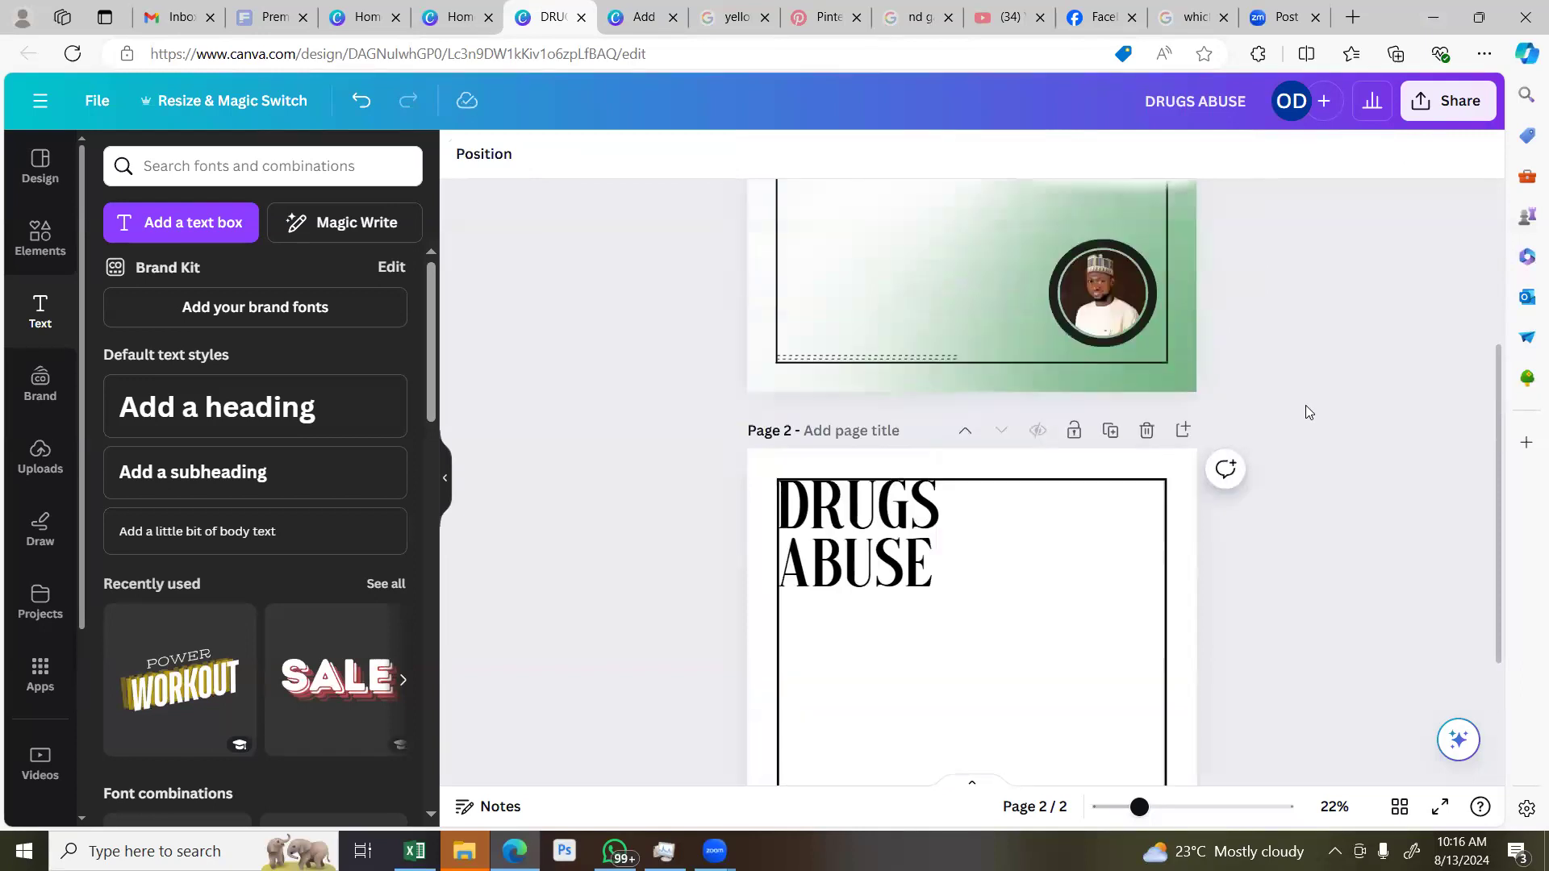
pyautogui.scroll(-6, 1305, 406)
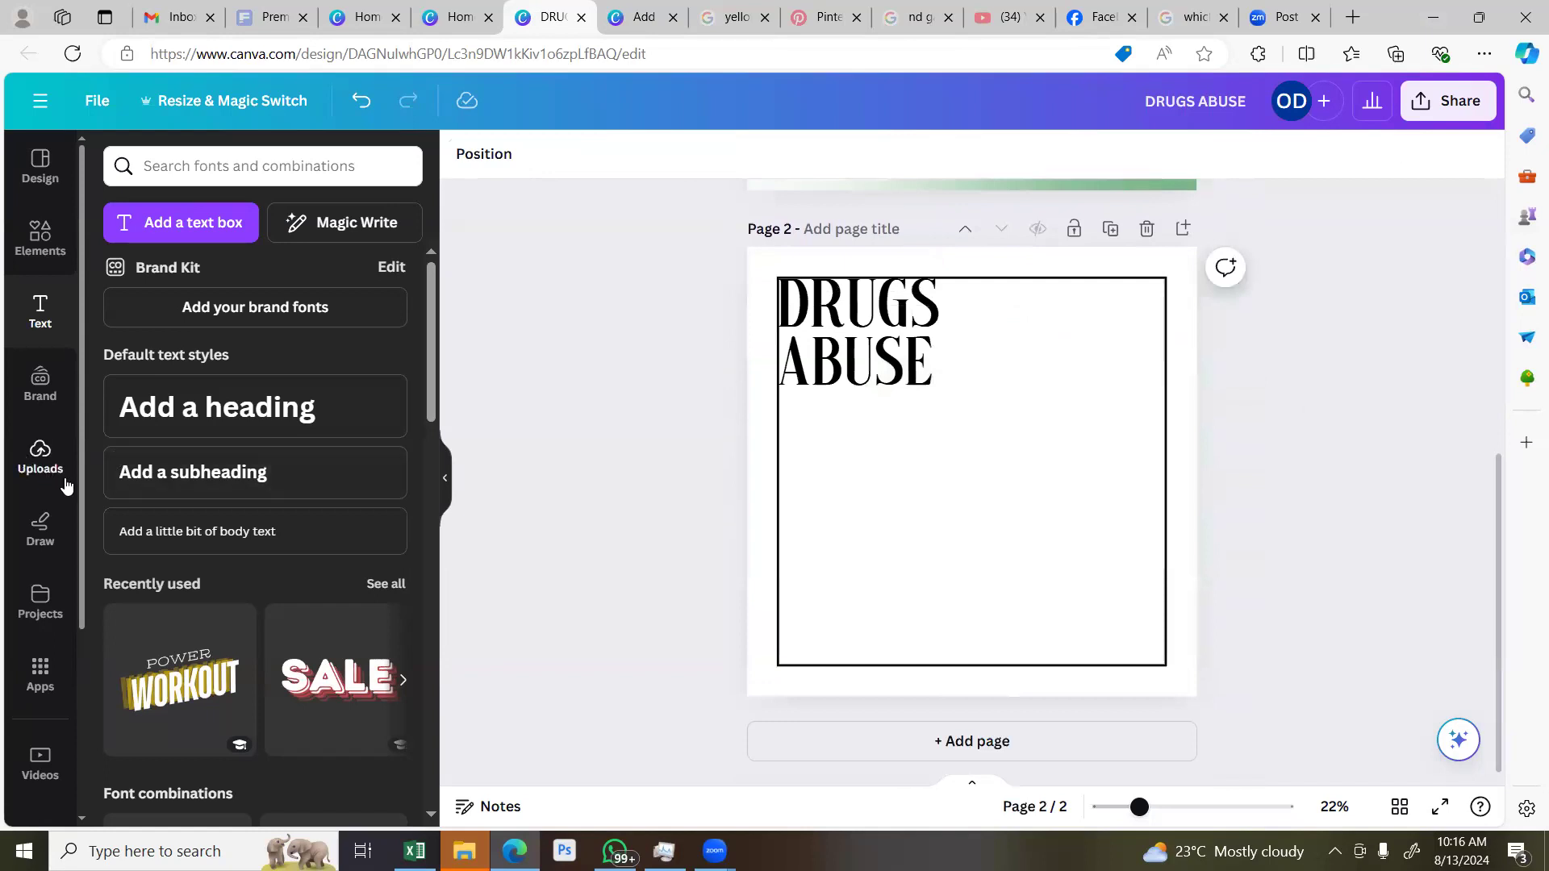
pyautogui.click(40, 464)
pyautogui.click(174, 399)
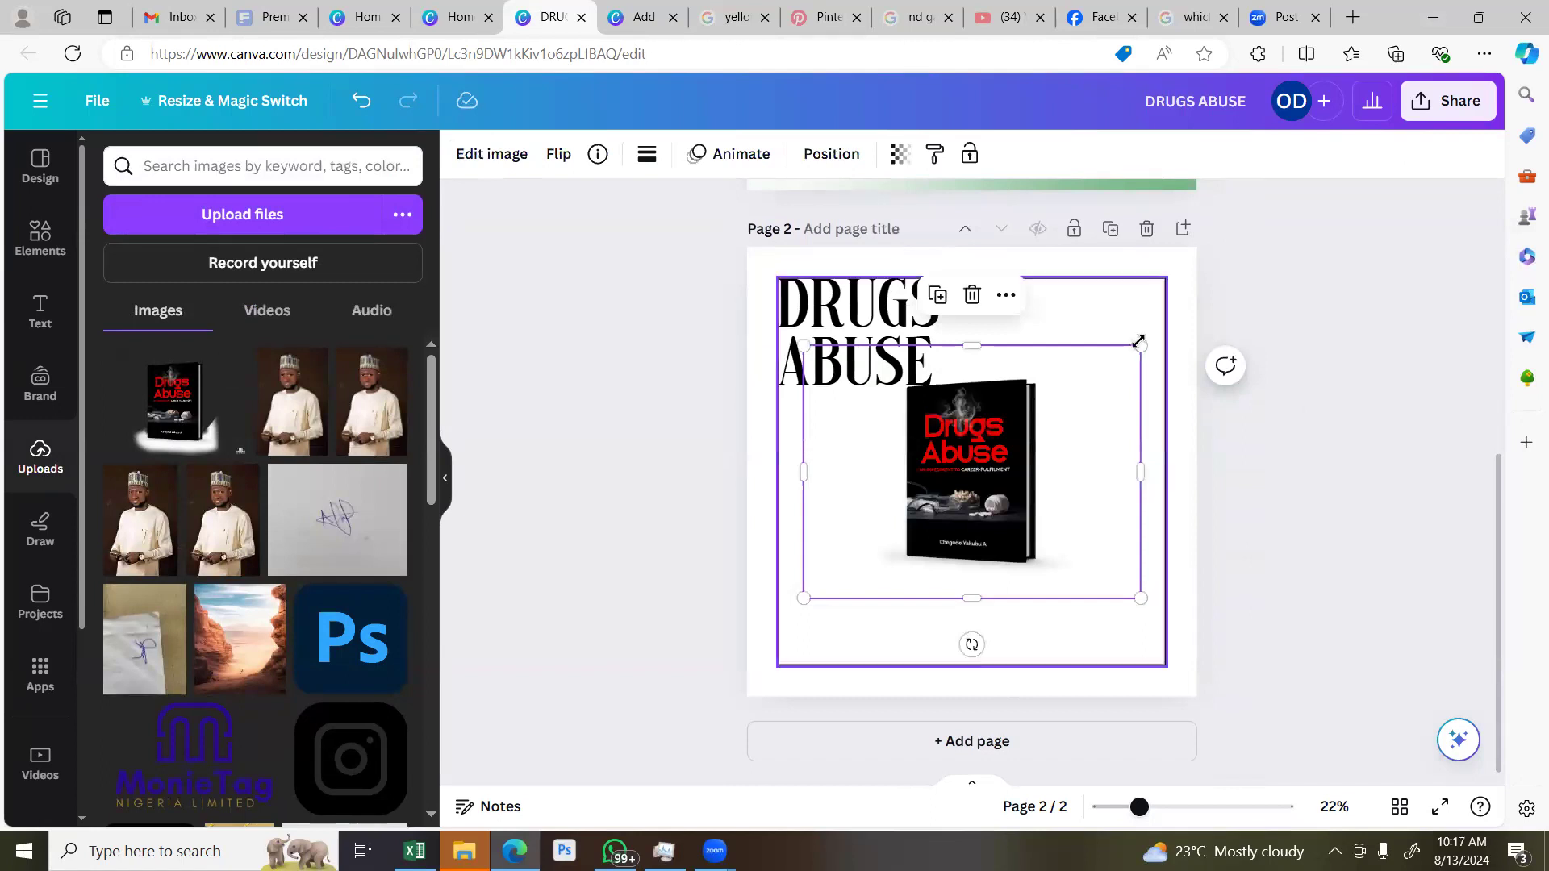
pyautogui.moveTo(1141, 347); pyautogui.dragTo(1086, 386)
pyautogui.moveTo(951, 550); pyautogui.dragTo(1117, 410)
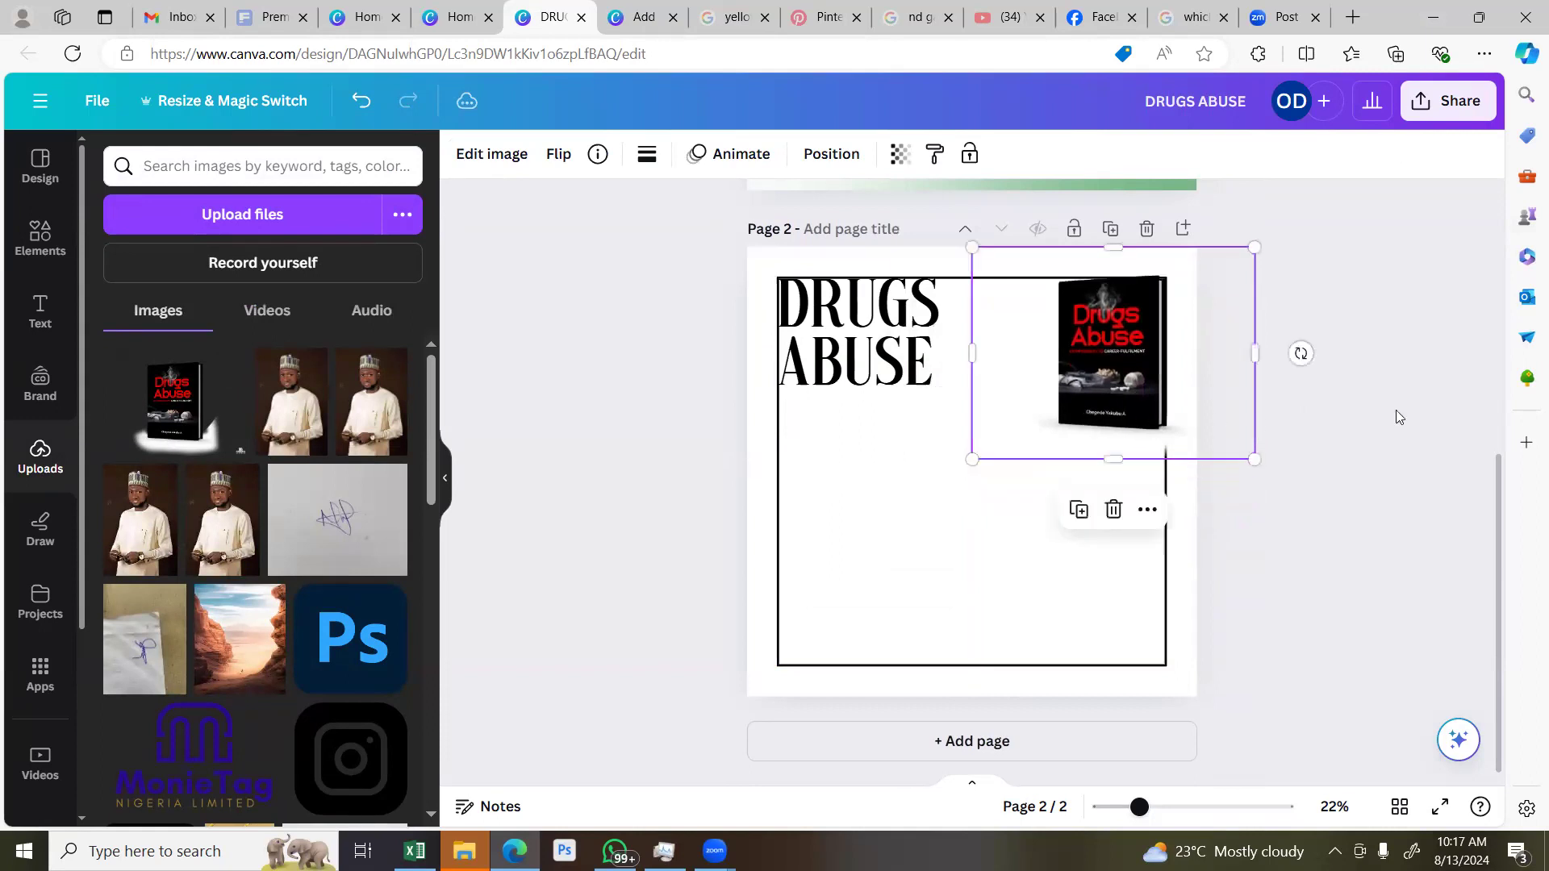
pyautogui.click(1402, 374)
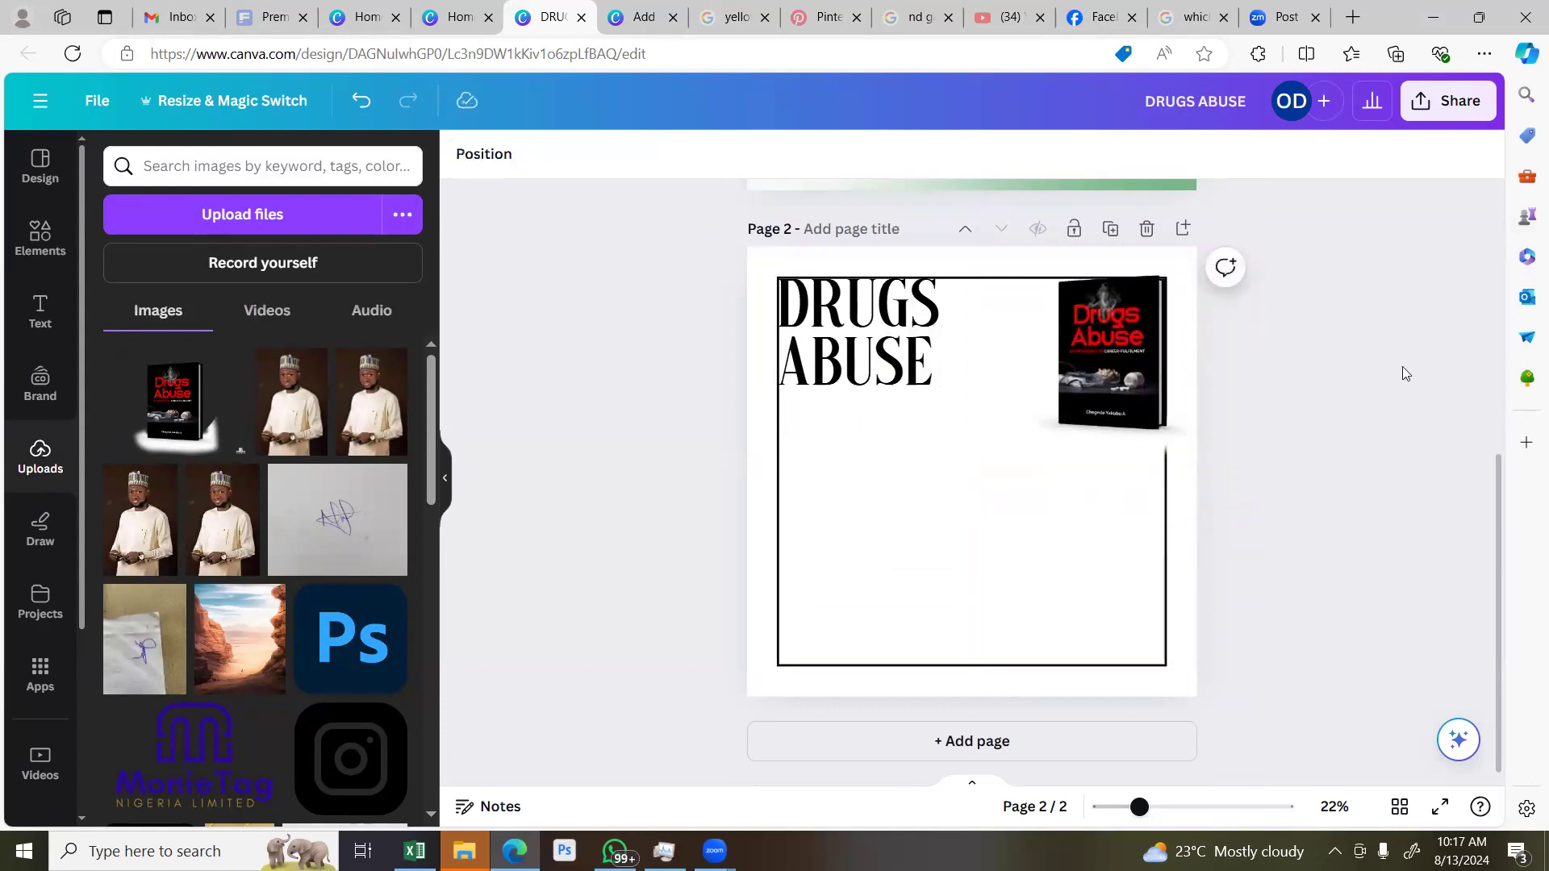
pyautogui.click(1147, 377)
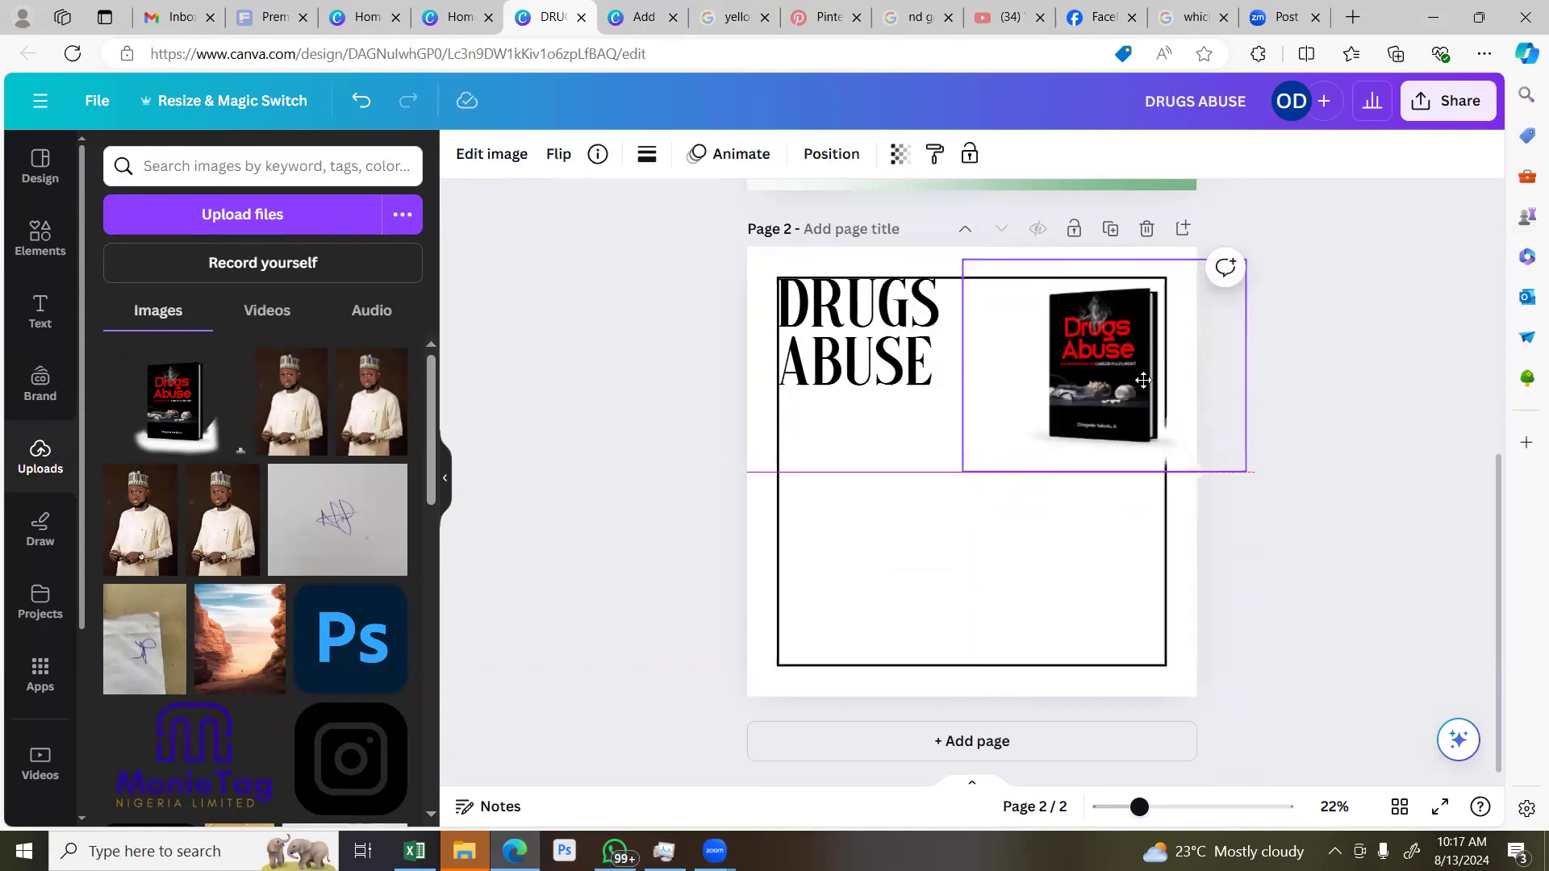
pyautogui.click(1321, 336)
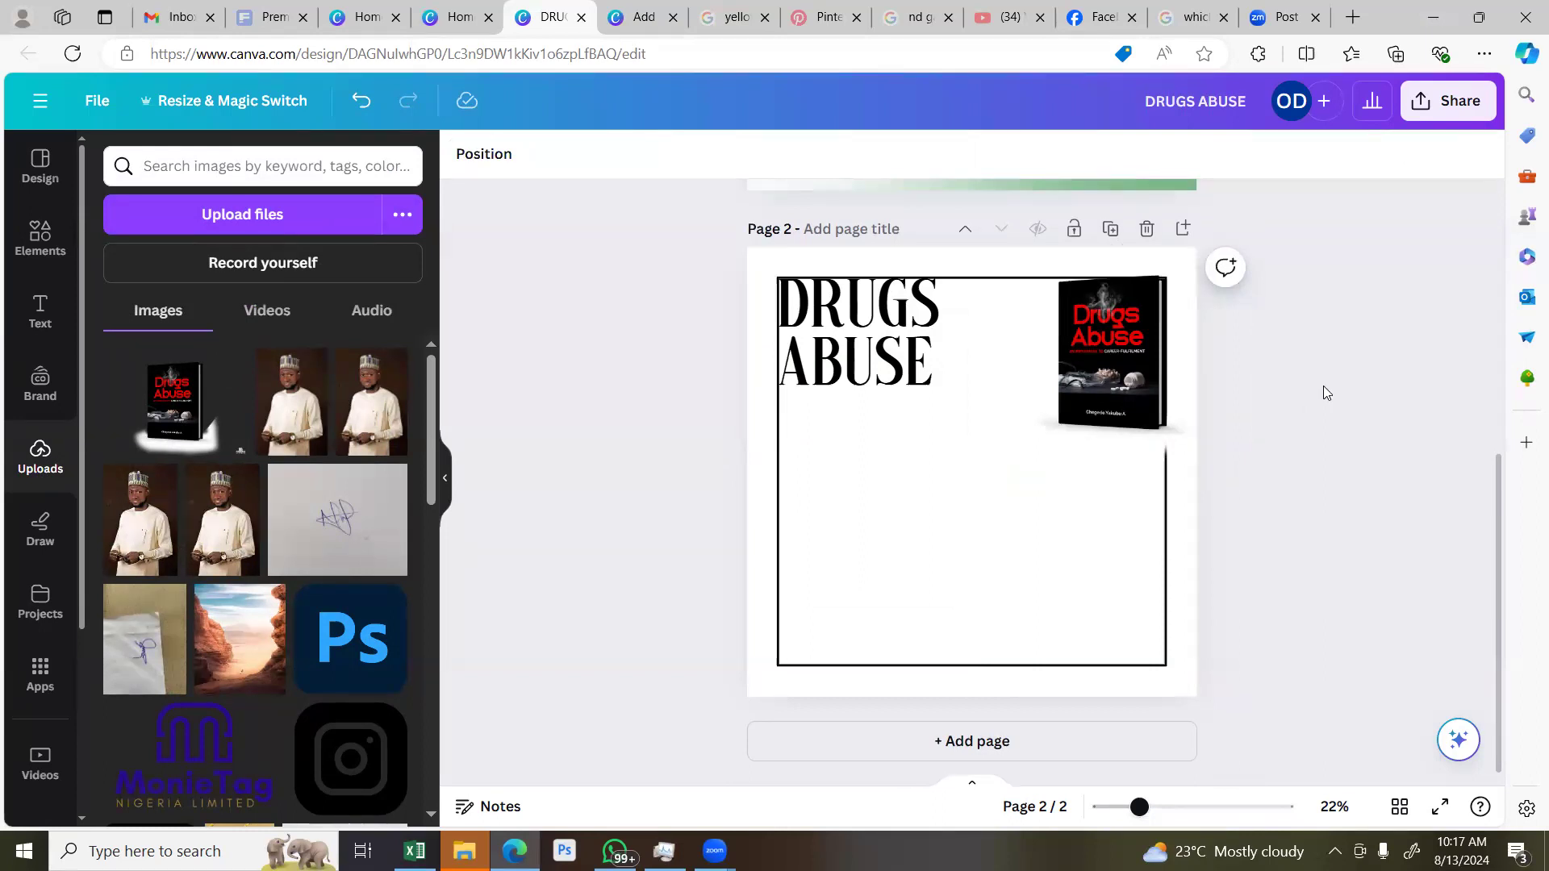
# Copy the circular portrait from page 1 to page 2 and place it in the frame's lower-right corner
pyautogui.scroll(3, 1323, 392)
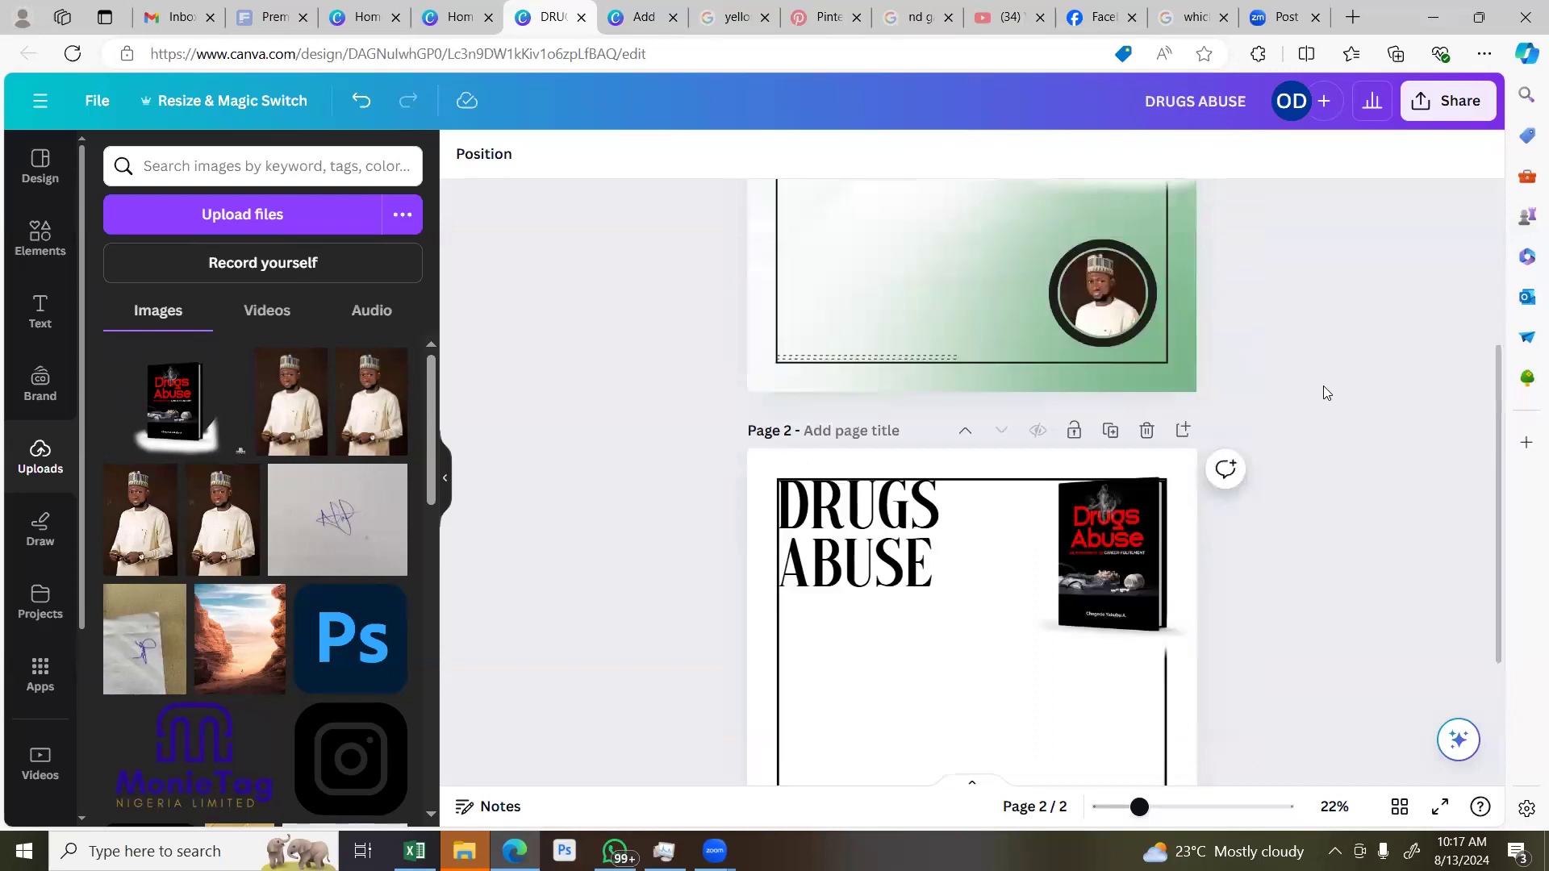
pyautogui.scroll(-2, 1323, 387)
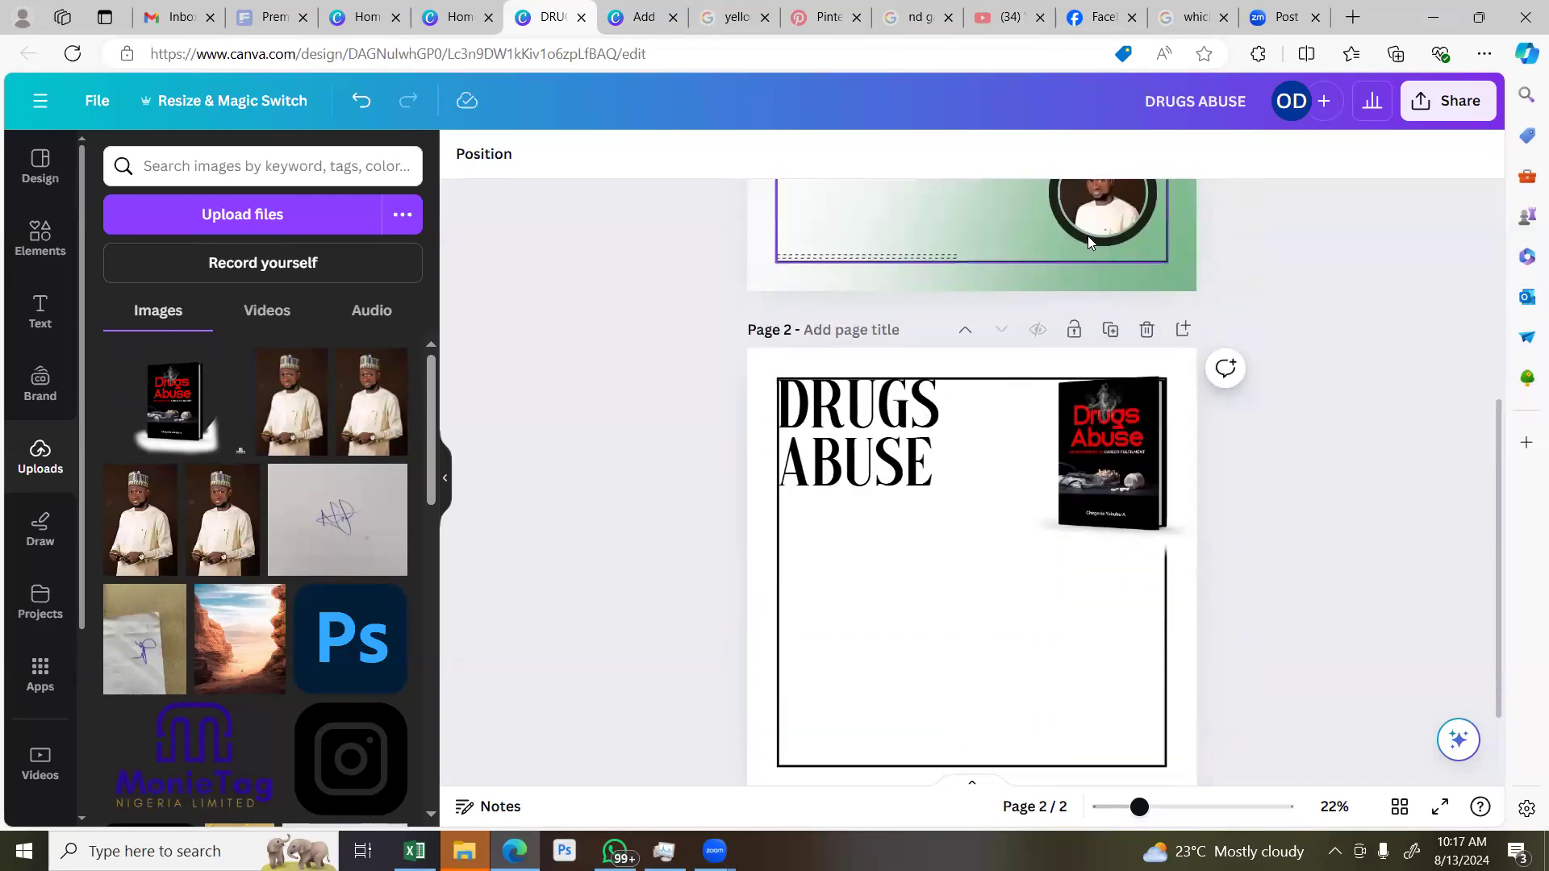
pyautogui.click(1088, 265)
pyautogui.scroll(3, 1088, 266)
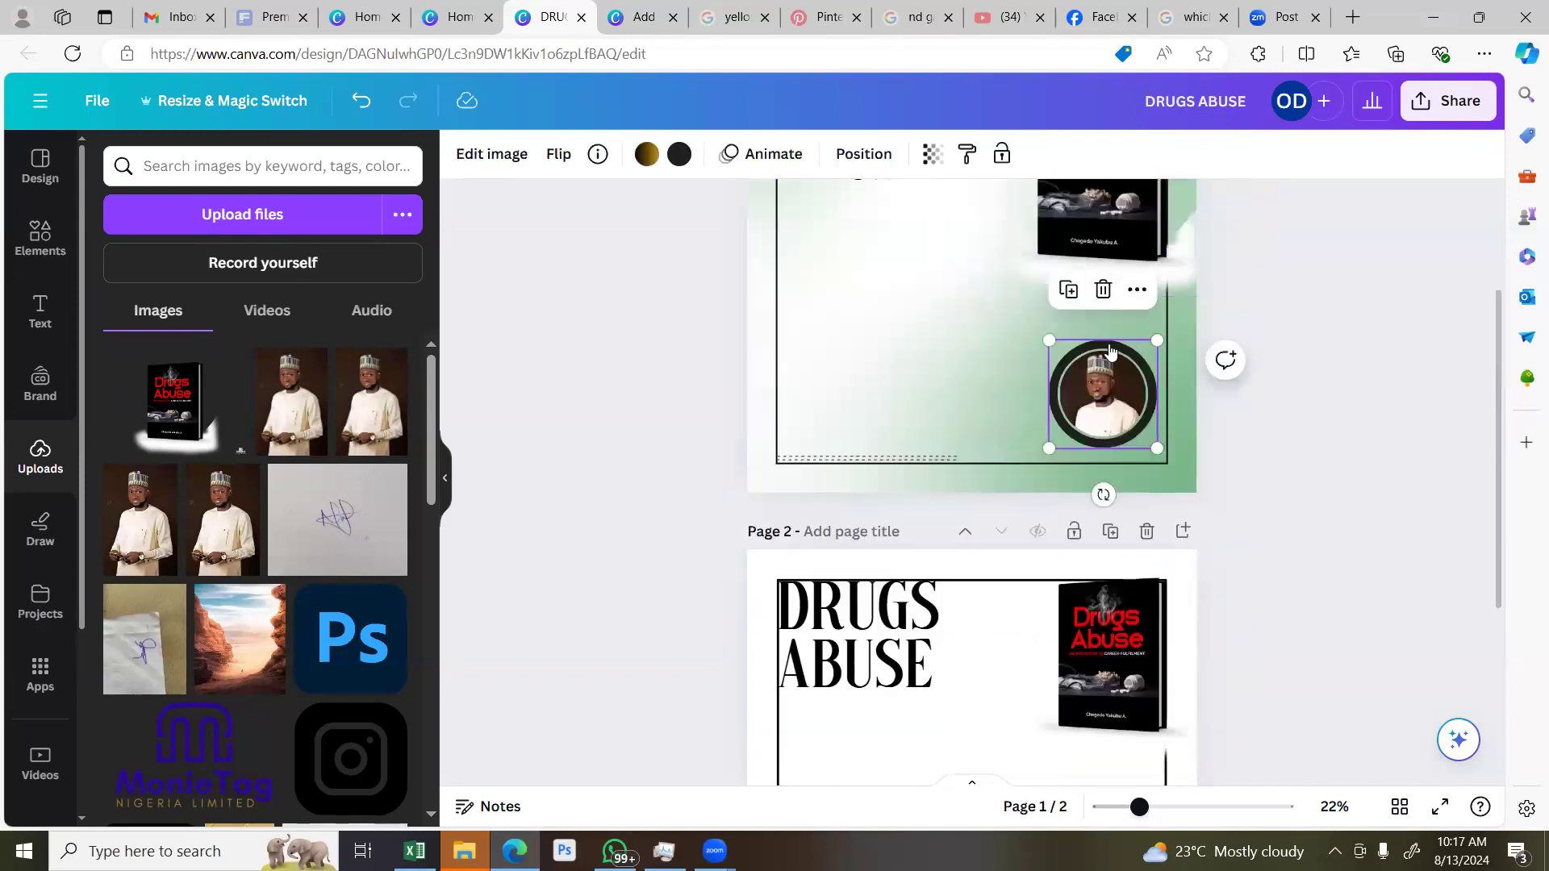
pyautogui.rightClick(1097, 371)
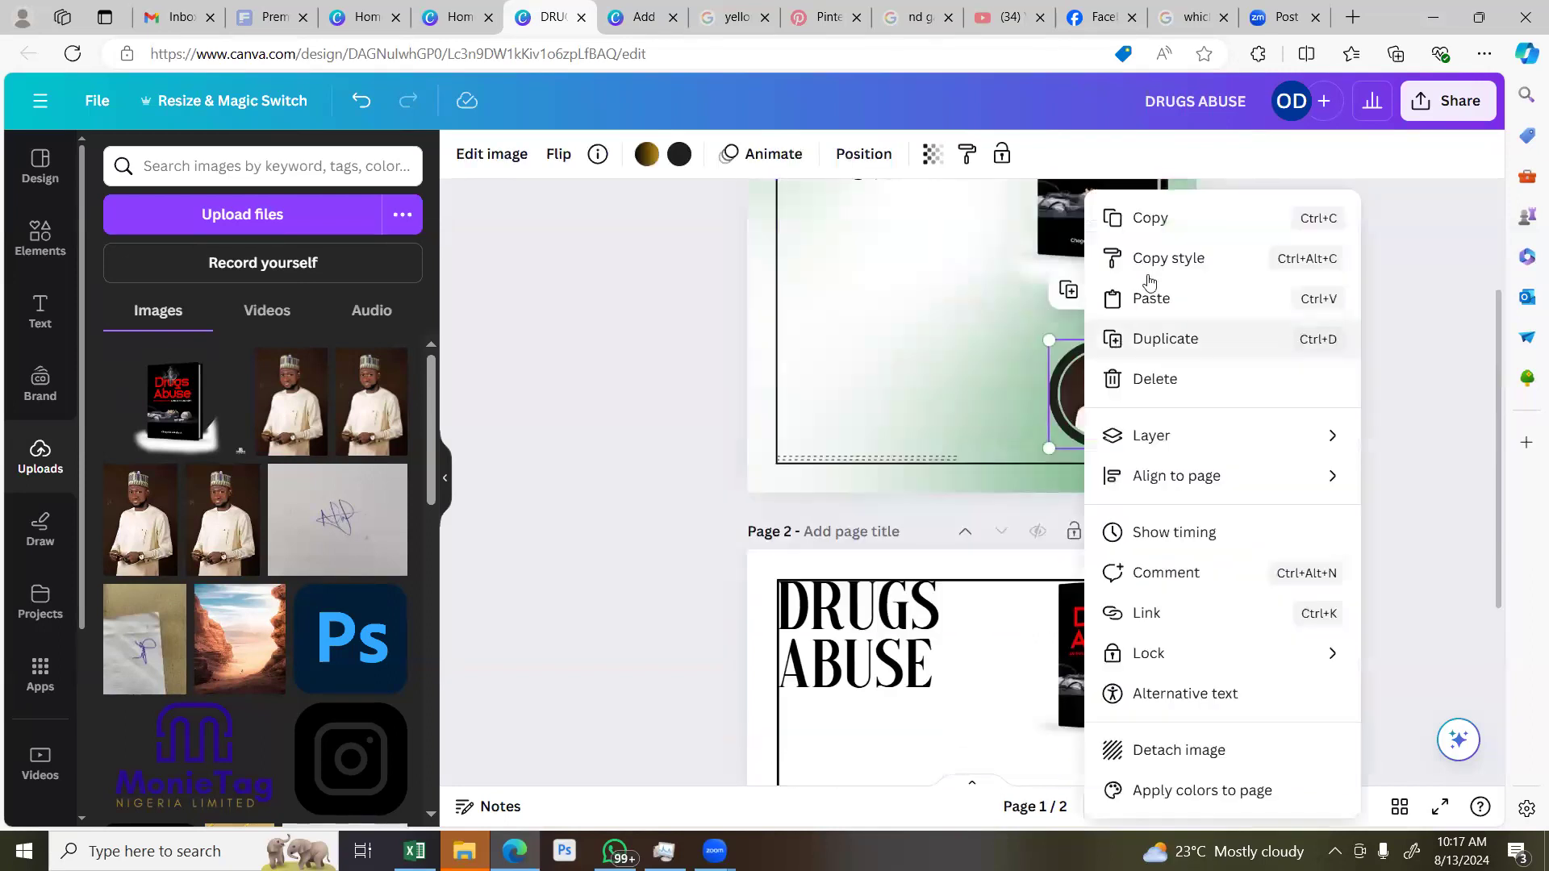
pyautogui.click(1142, 220)
pyautogui.scroll(-4, 1057, 495)
pyautogui.hotkey('ctrl', 'v')
pyautogui.moveTo(1117, 595); pyautogui.dragTo(1123, 604)
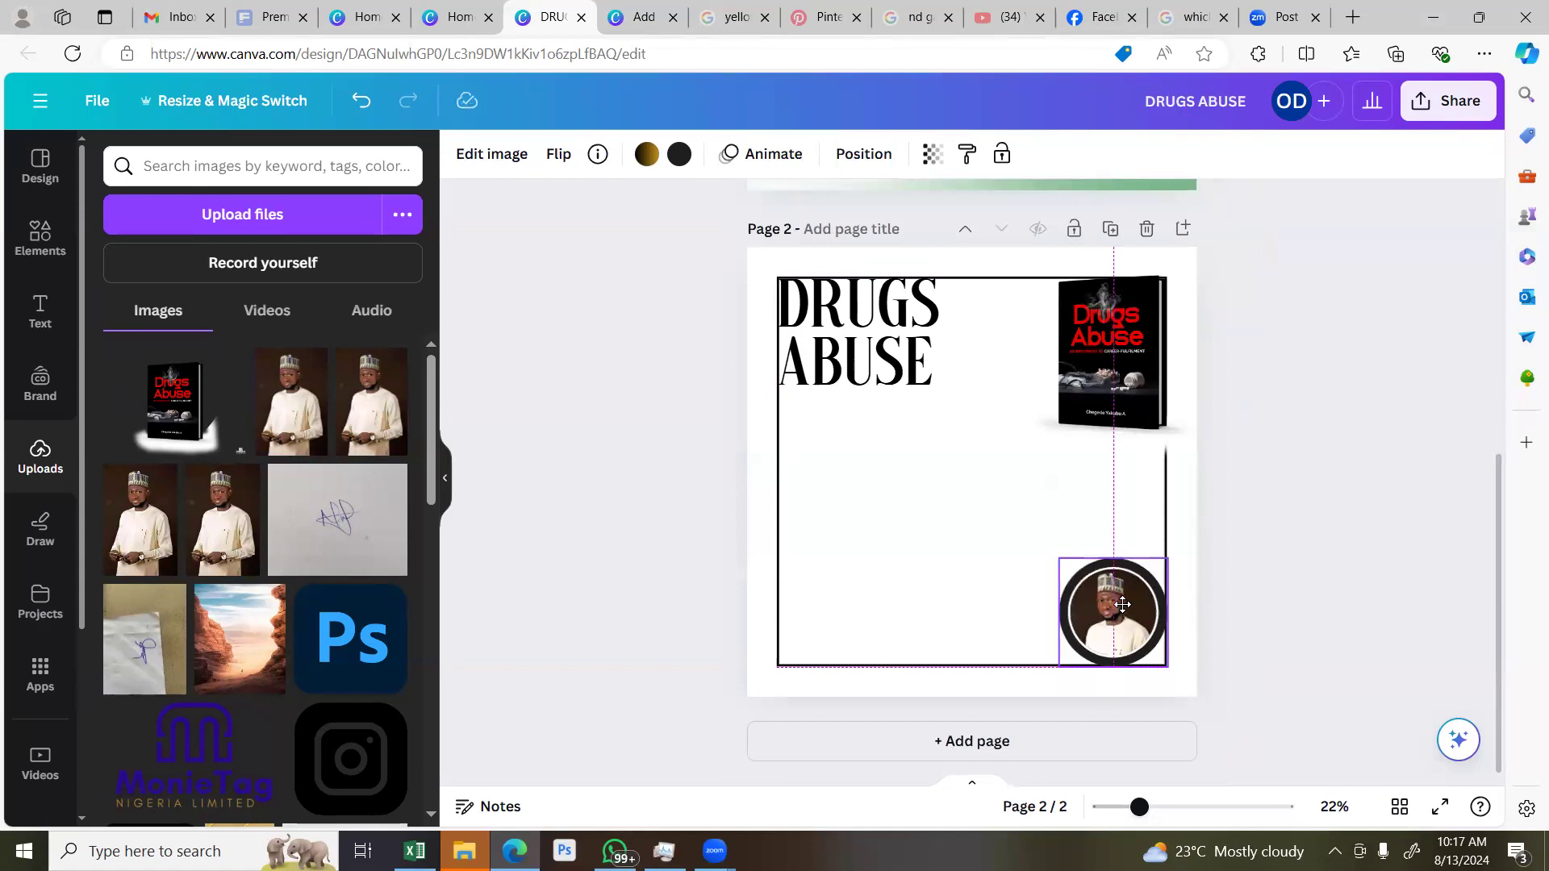
pyautogui.click(1362, 337)
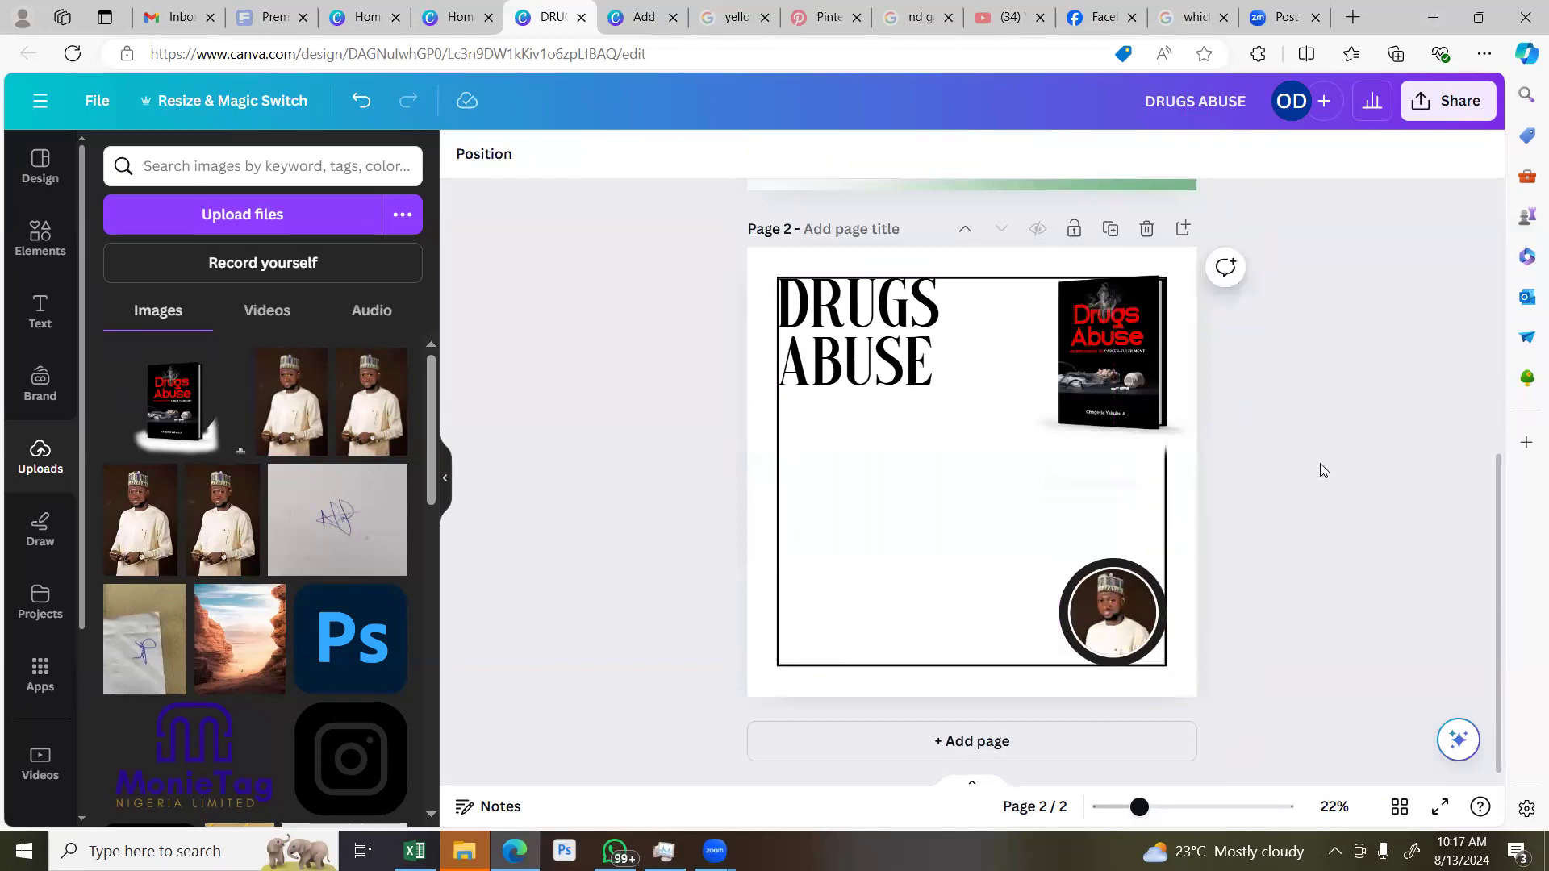
# Delete the outlined frame from page 1 to free the dashed lines beneath it
pyautogui.scroll(6, 1318, 462)
pyautogui.scroll(-4, 1318, 461)
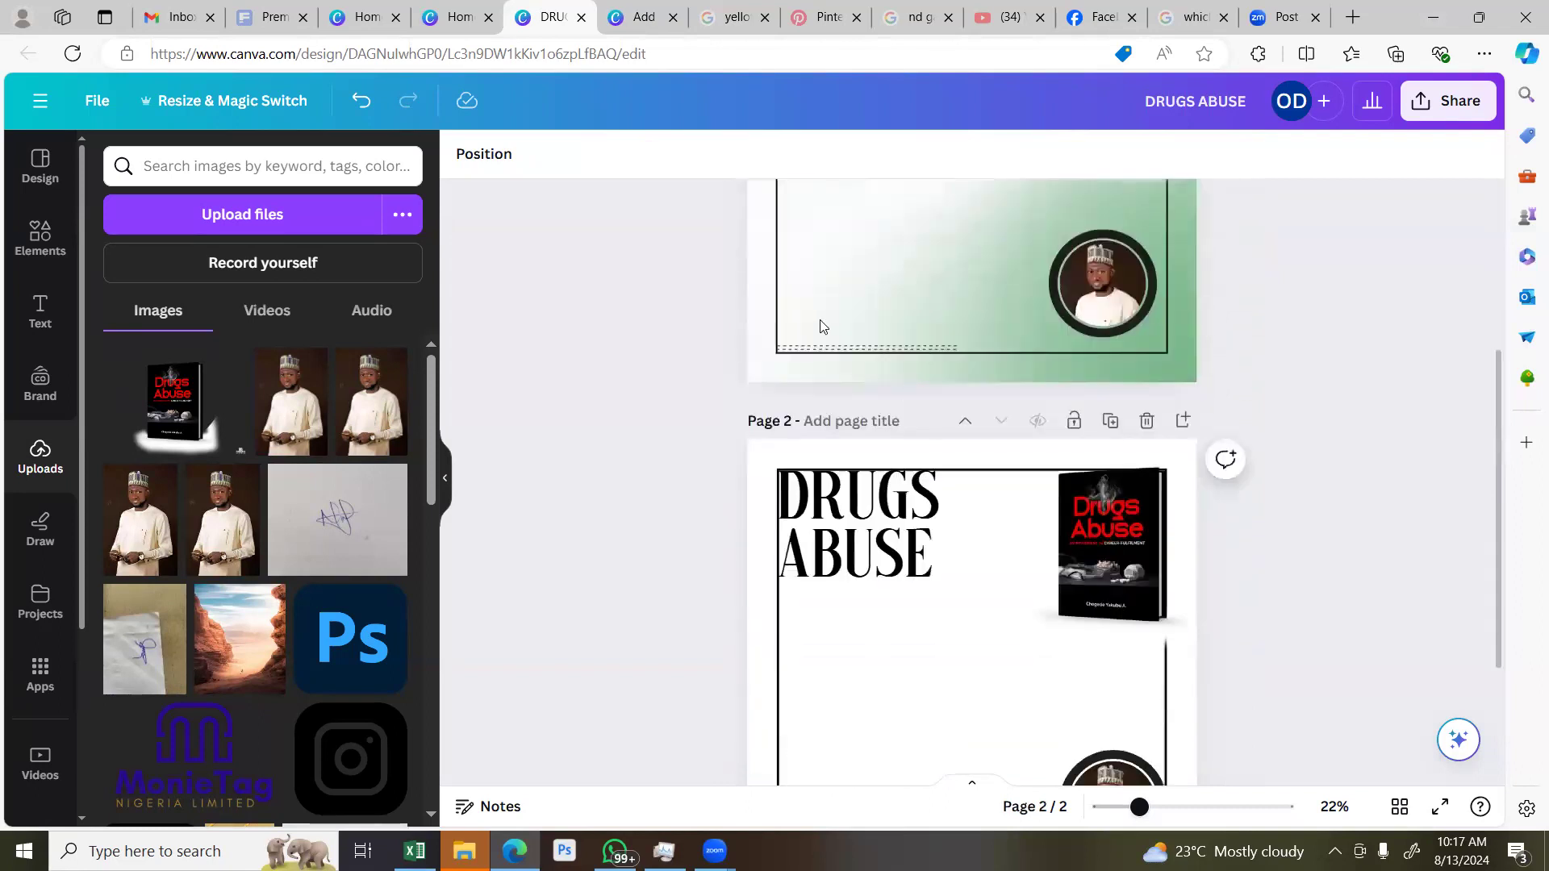
pyautogui.click(916, 351)
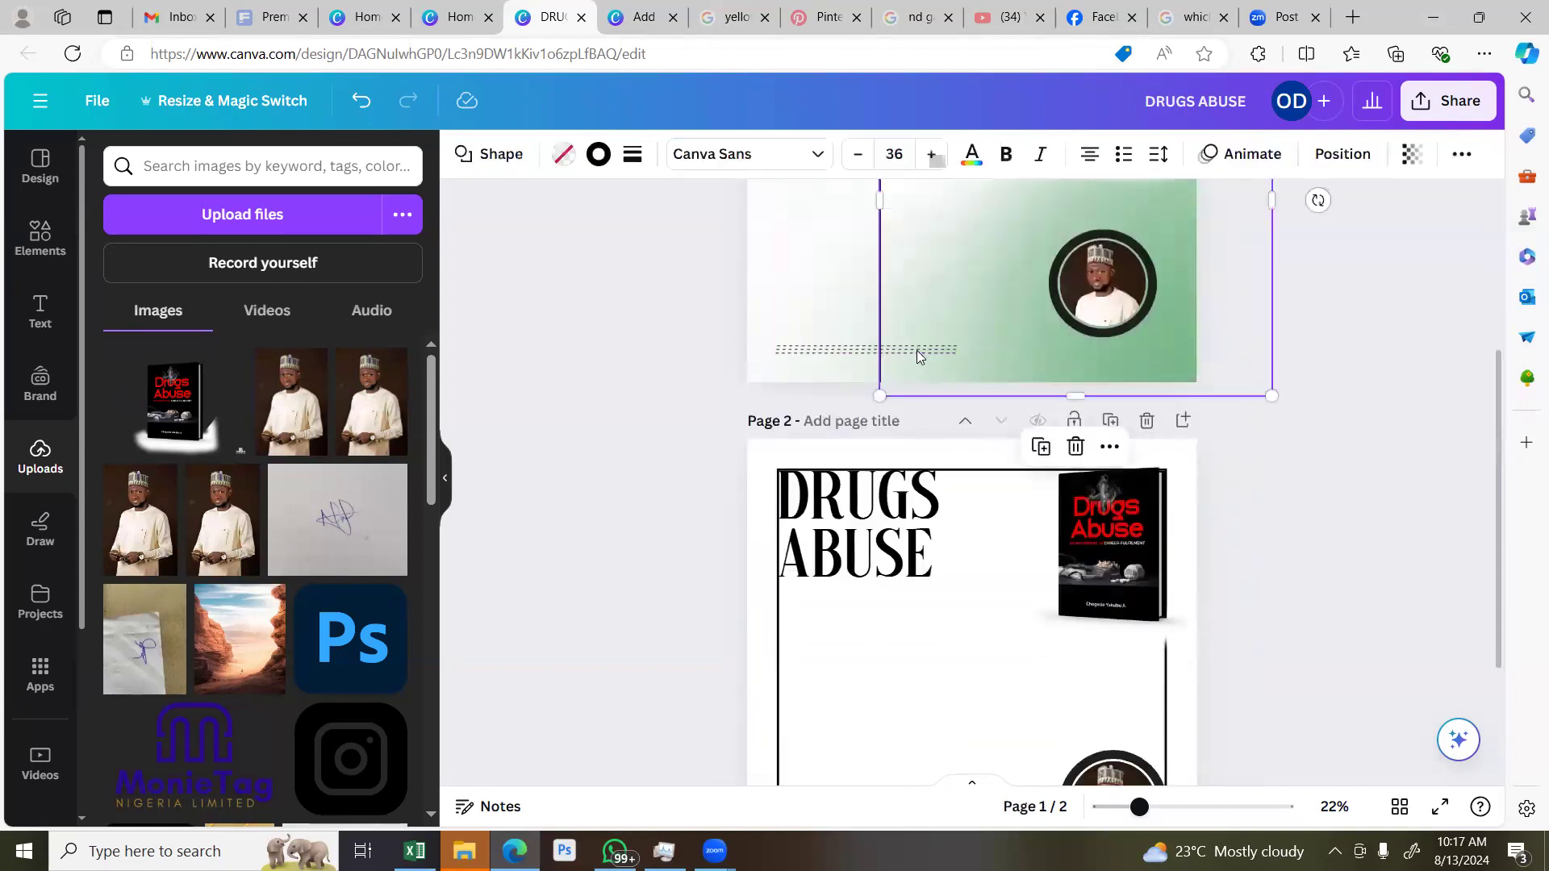
pyautogui.click(1077, 472)
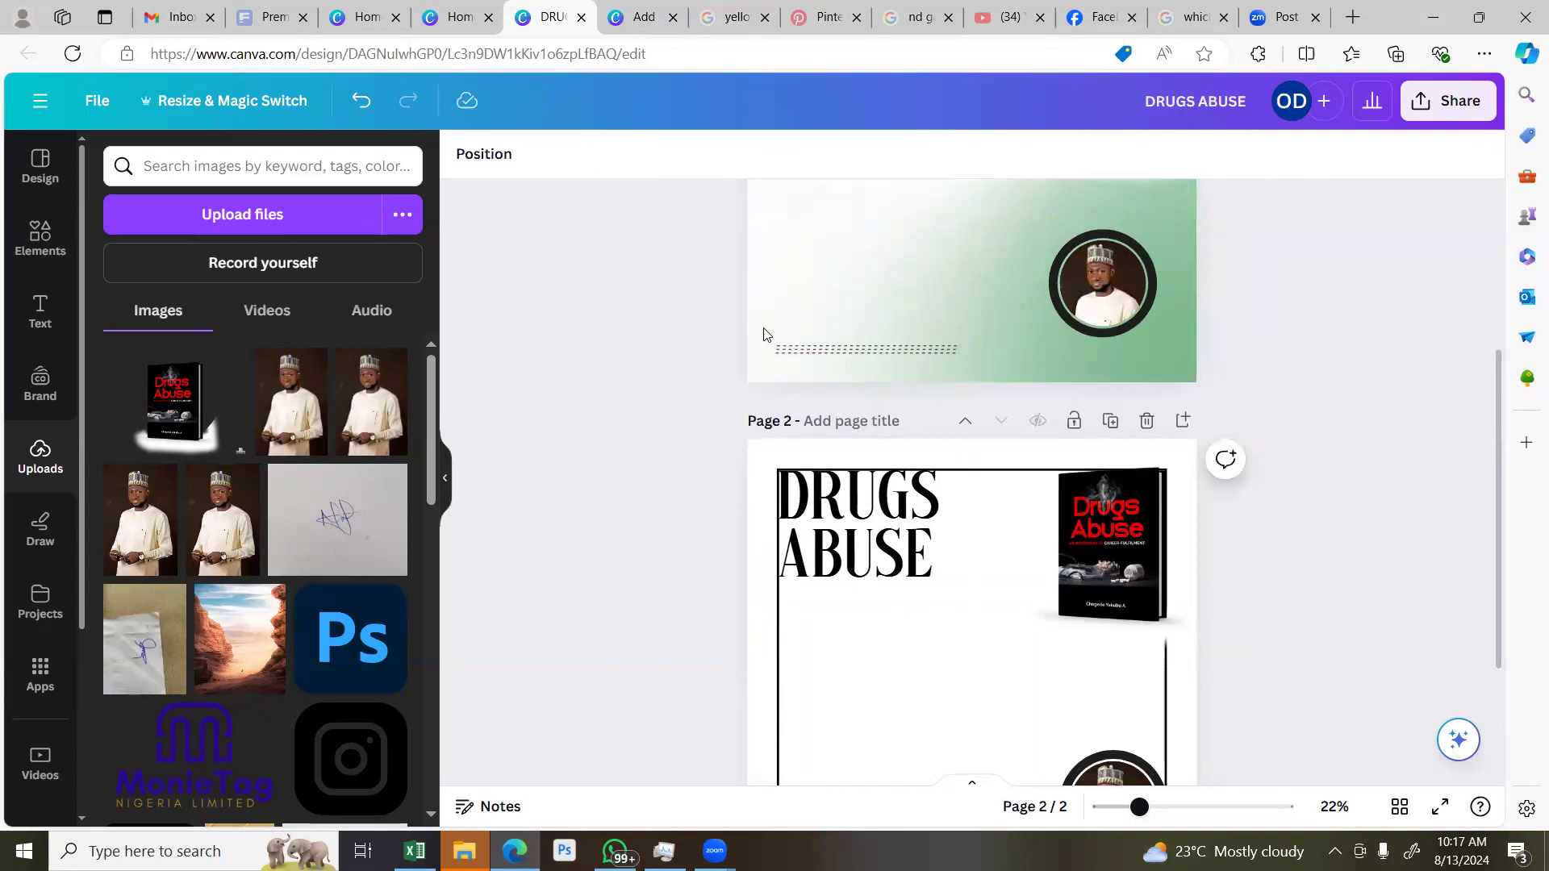
pyautogui.click(868, 353)
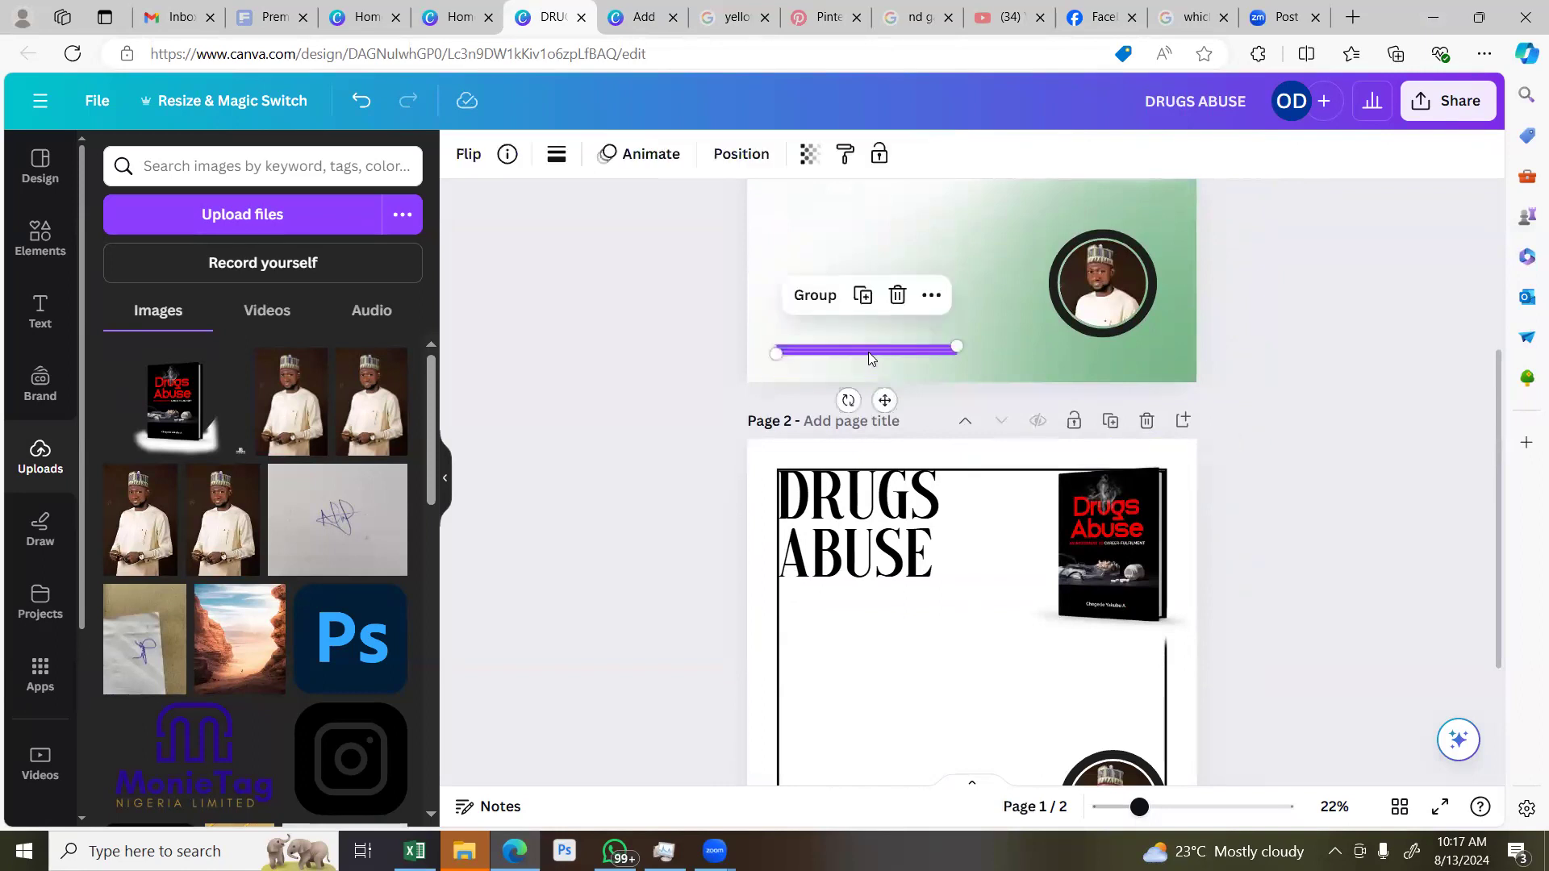
pyautogui.rightClick(868, 351)
pyautogui.click(923, 375)
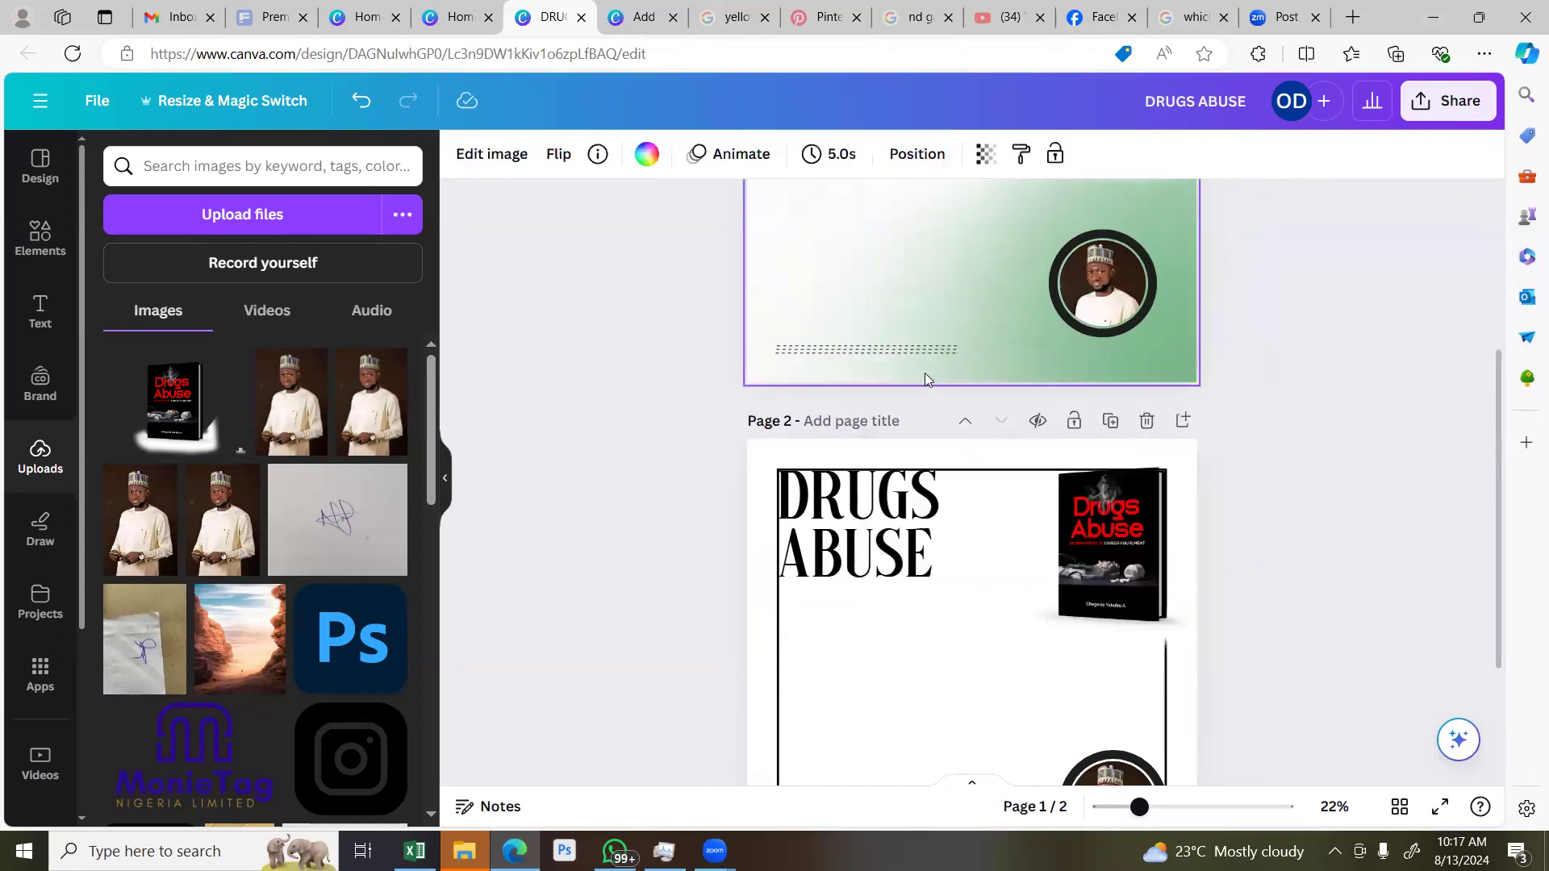
pyautogui.scroll(-2, 926, 379)
pyautogui.scroll(-1, 926, 379)
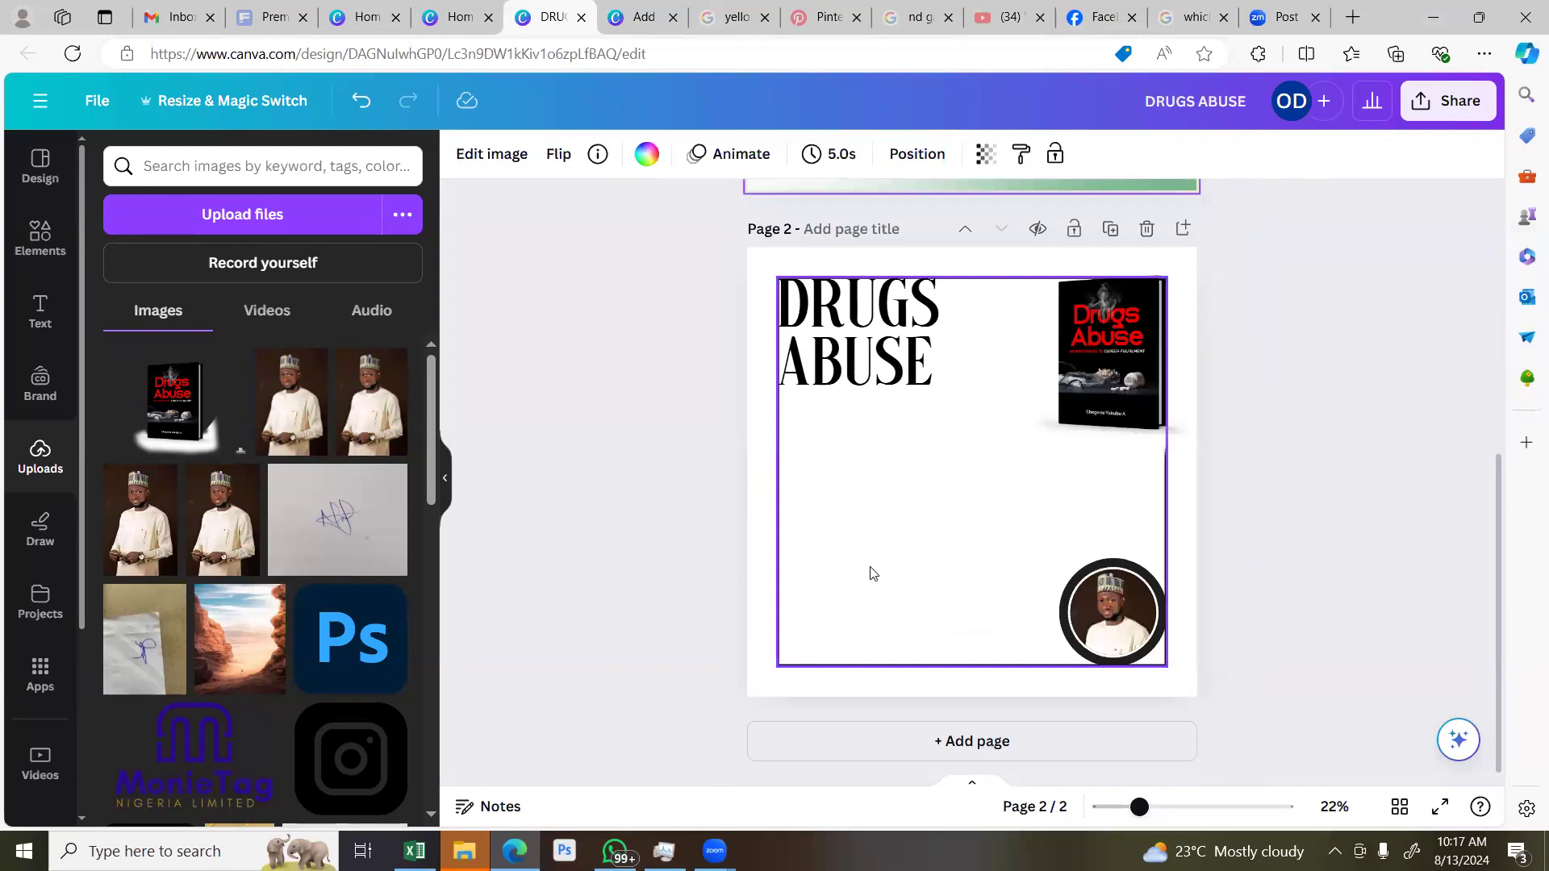
pyautogui.click(847, 602)
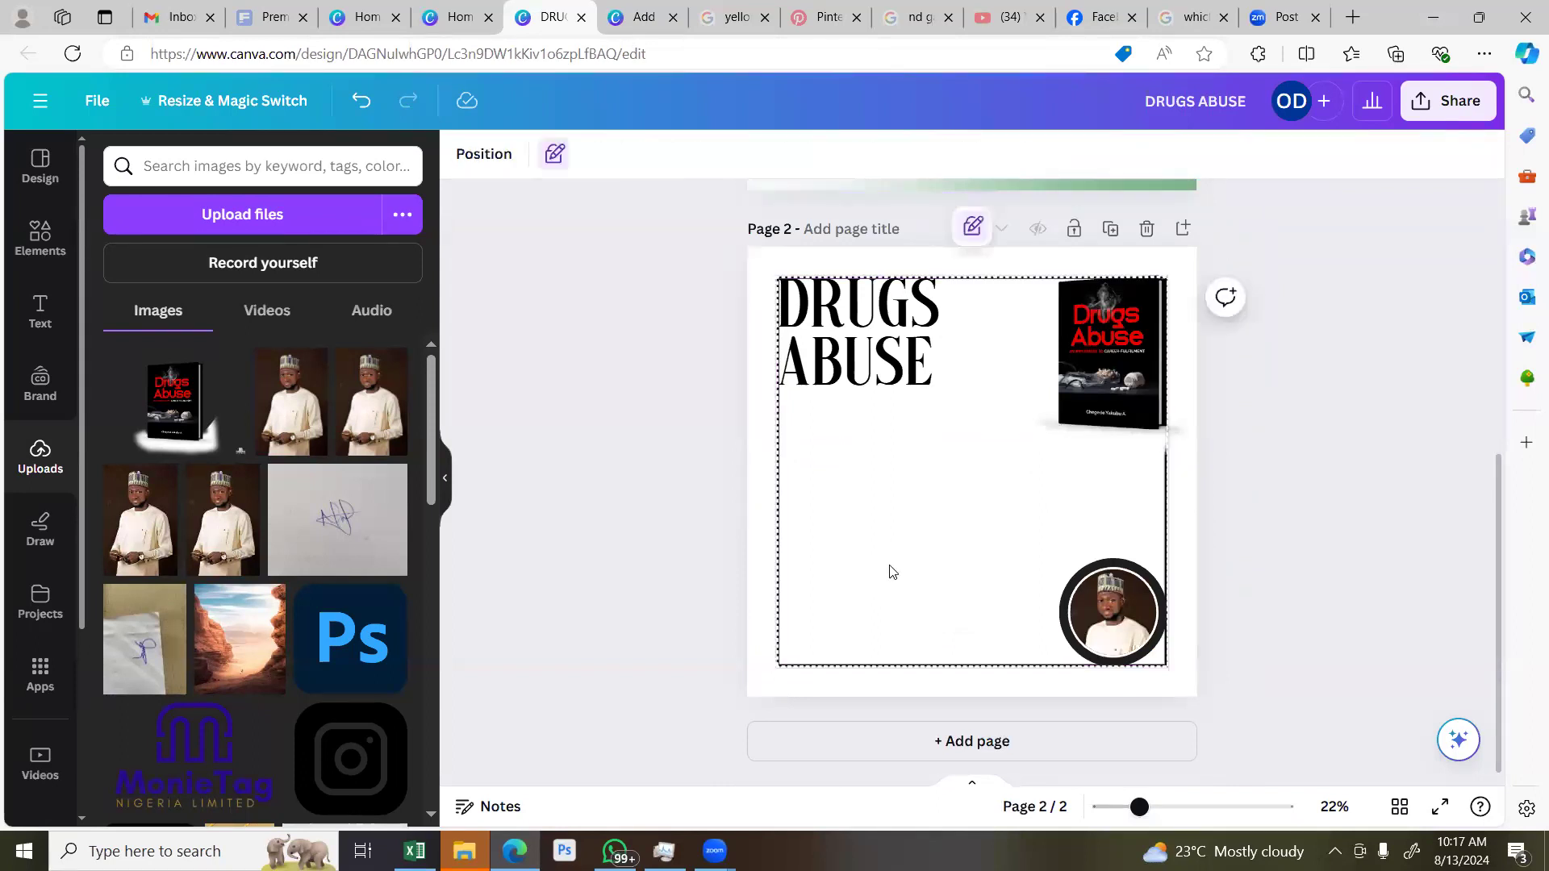
pyautogui.scroll(2, 928, 581)
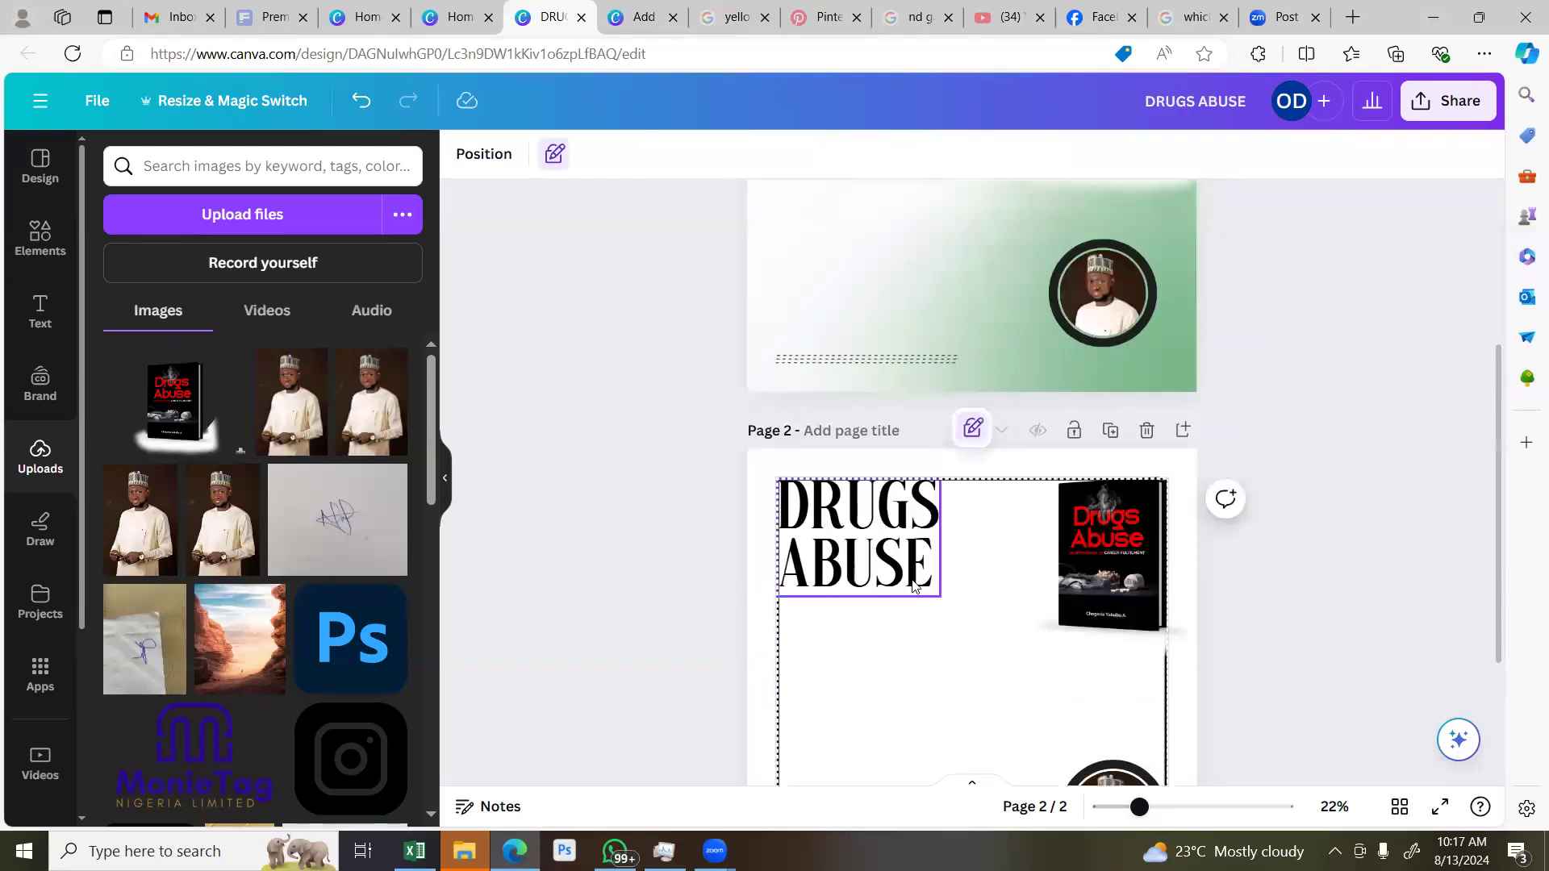
pyautogui.scroll(-2, 928, 580)
pyautogui.rightClick(883, 593)
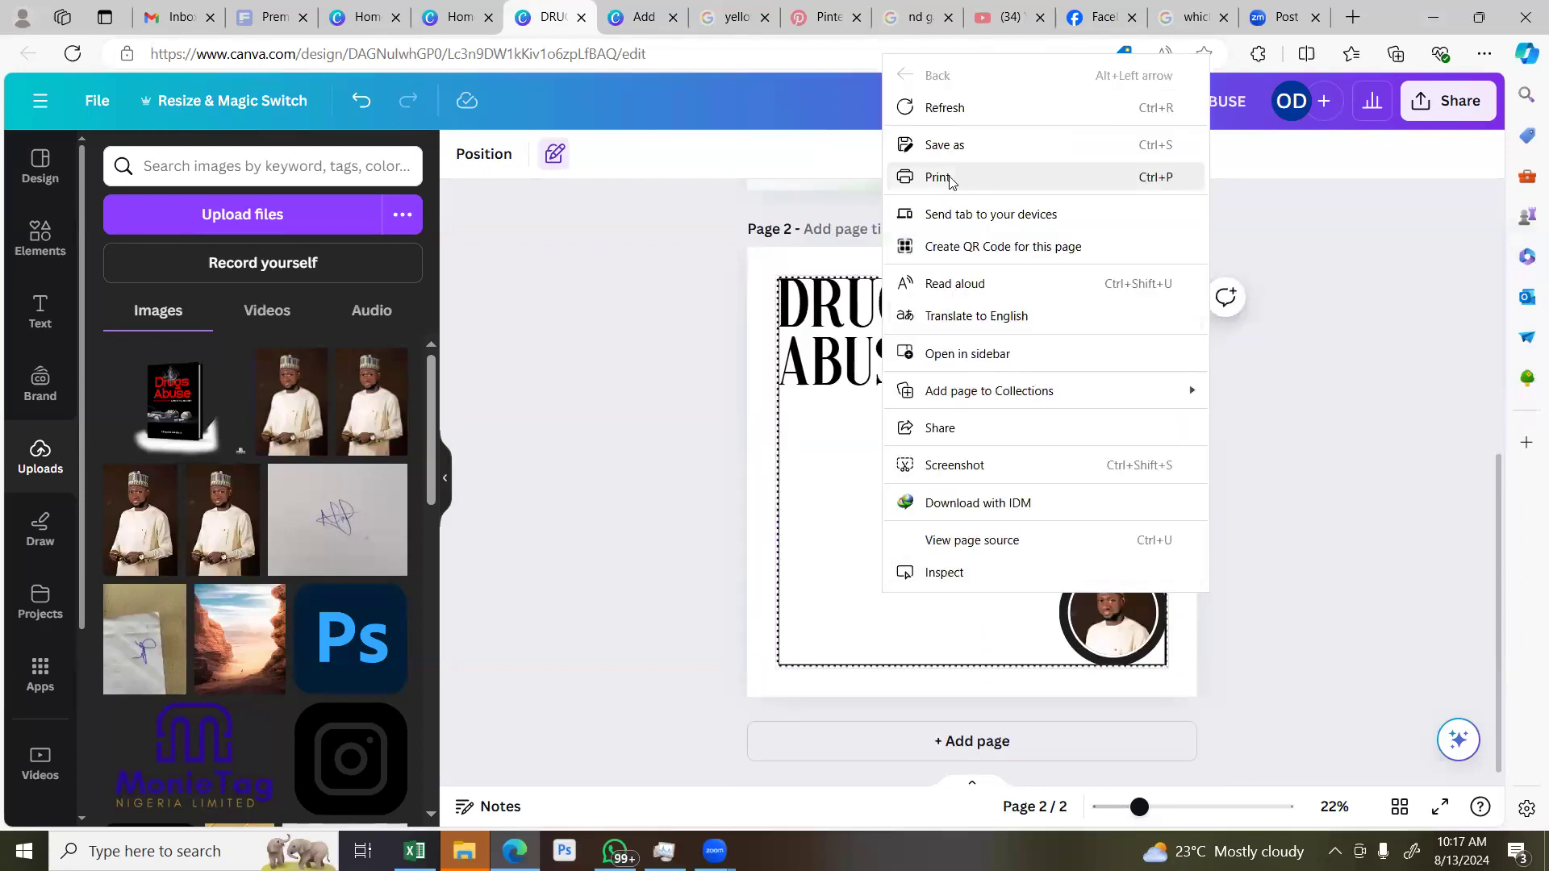
pyautogui.click(680, 465)
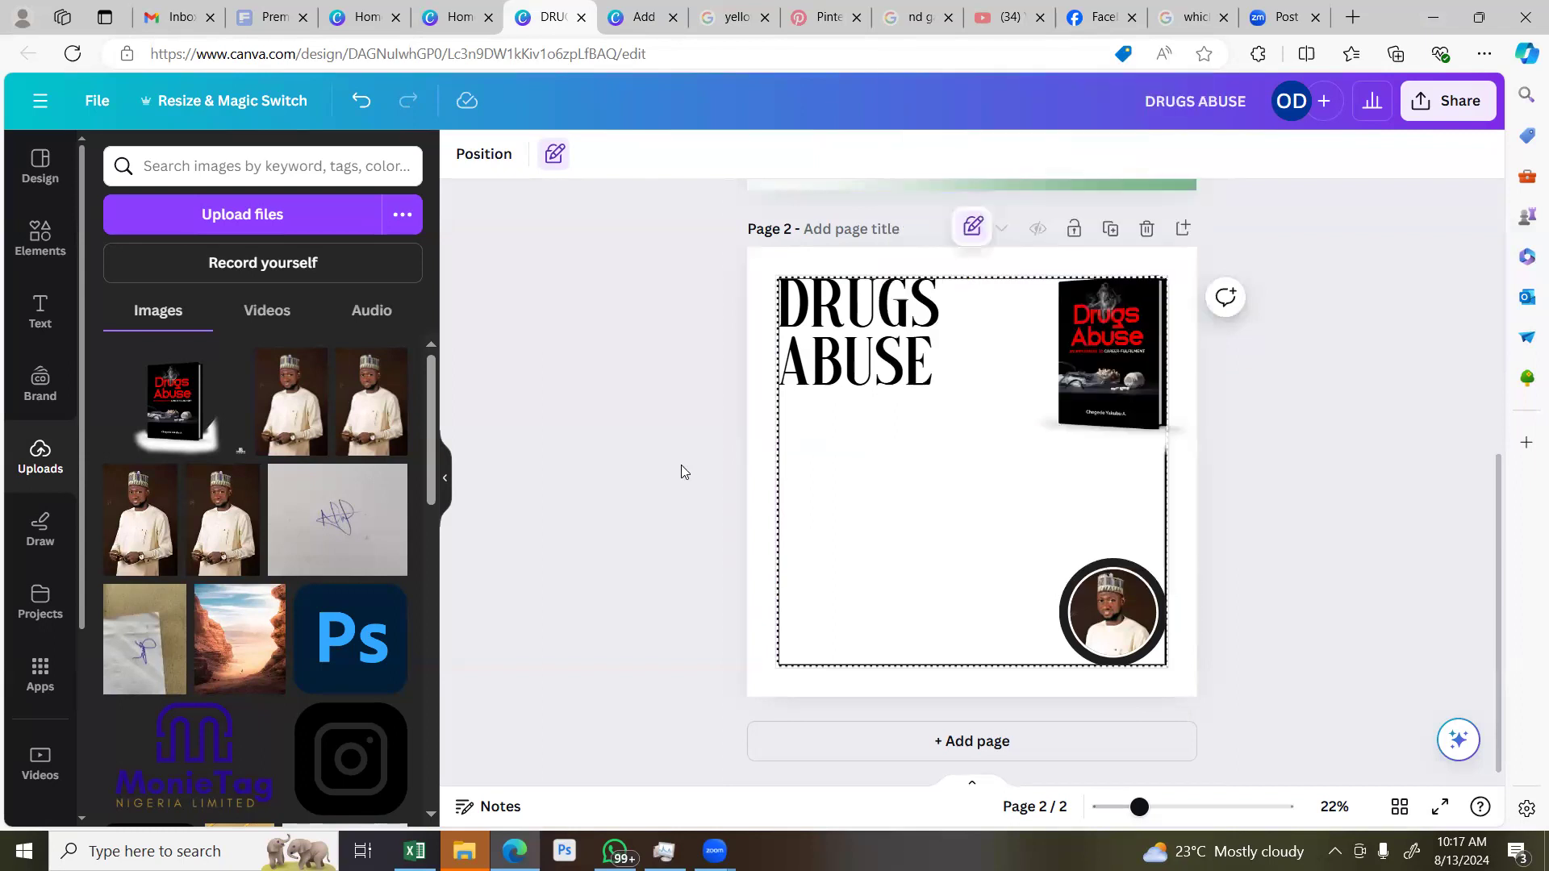
# Copy the dashed lines from page 1 to page 2 and align them to the frame's lower-left corner
pyautogui.scroll(1, 746, 443)
pyautogui.moveTo(768, 225); pyautogui.dragTo(838, 277)
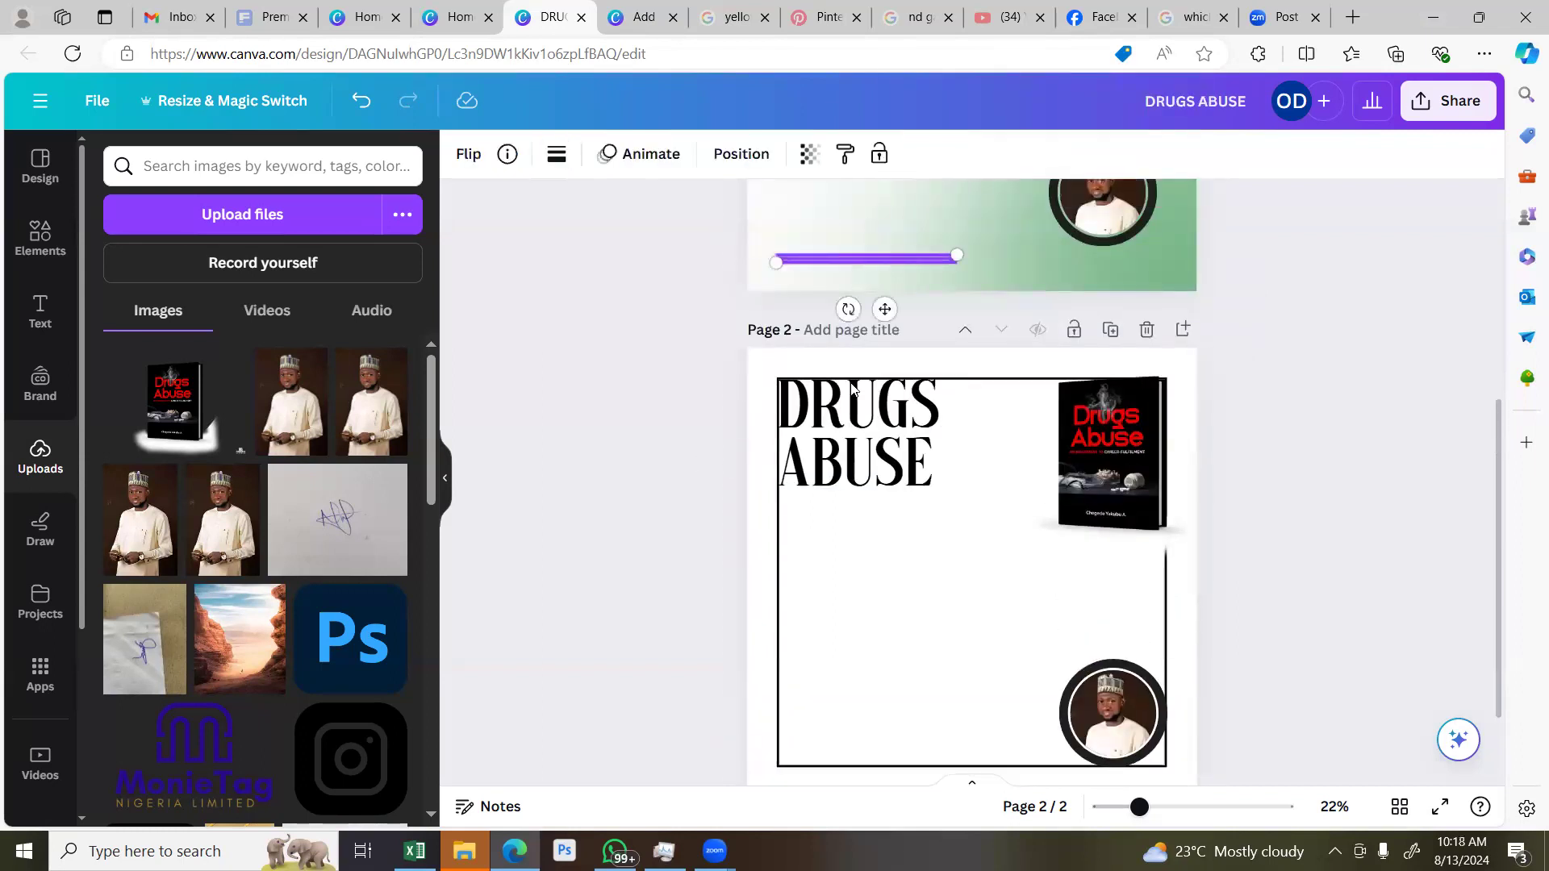
pyautogui.scroll(-1, 875, 472)
pyautogui.hotkey('ctrl', 'v')
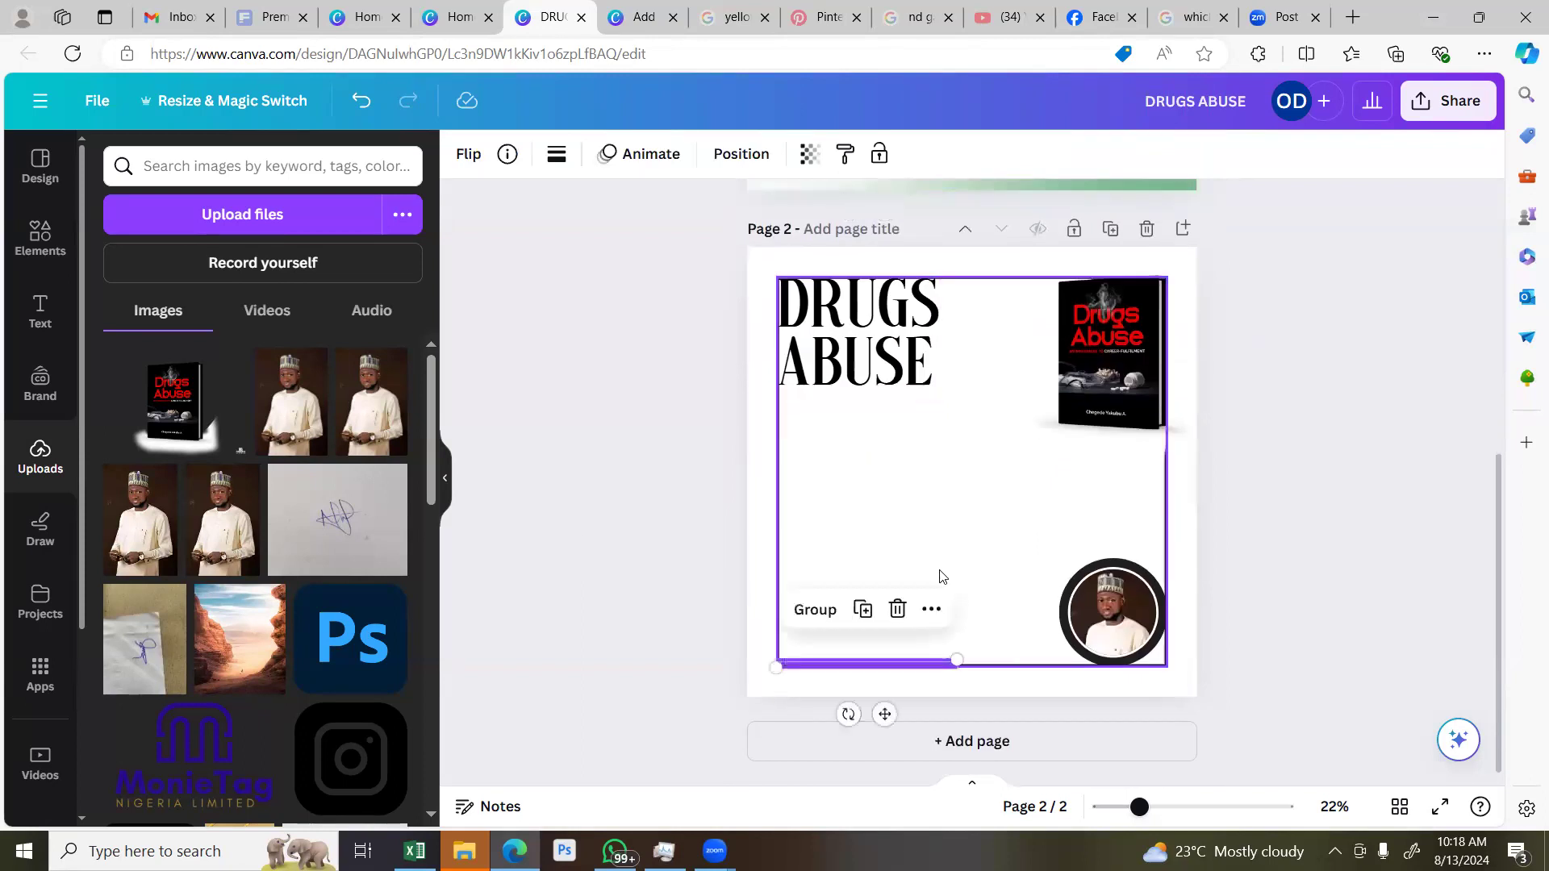
pyautogui.click(1275, 409)
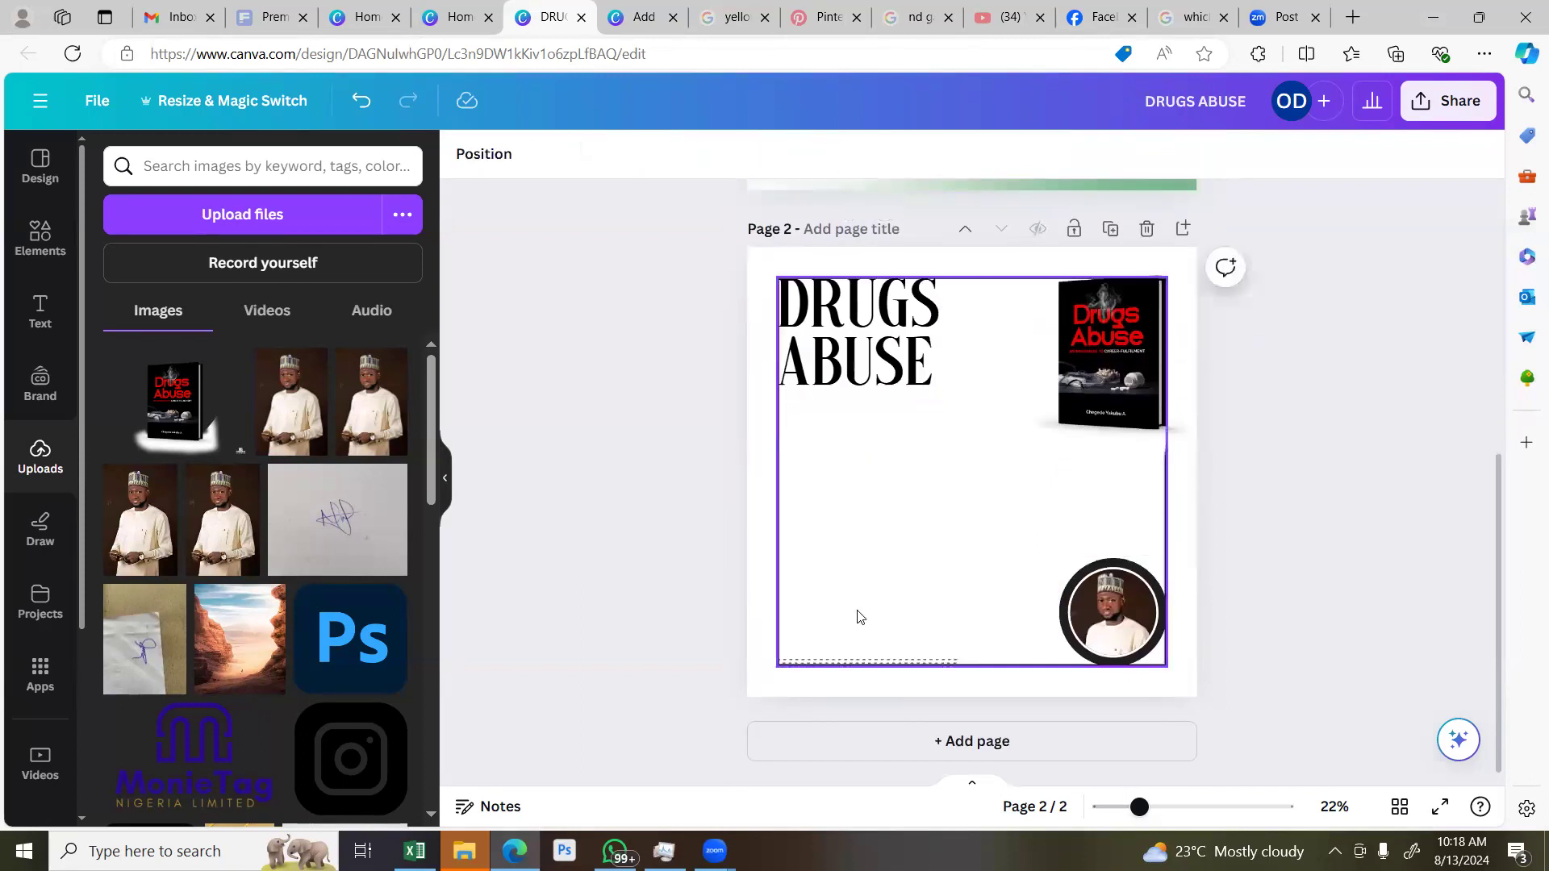
pyautogui.moveTo(919, 700); pyautogui.dragTo(844, 623)
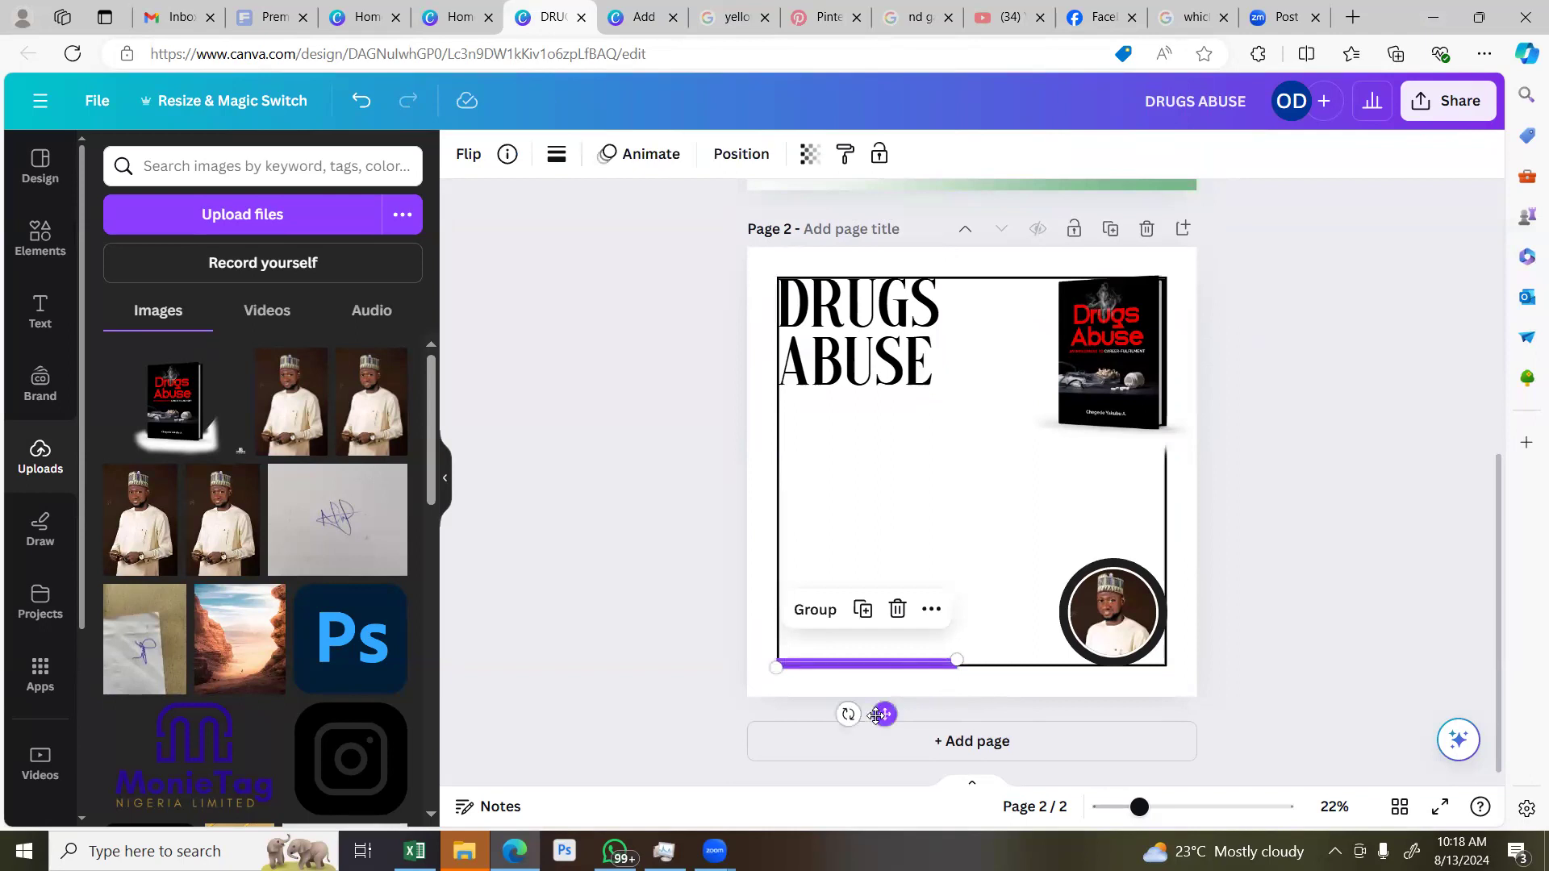
pyautogui.moveTo(881, 711); pyautogui.dragTo(879, 712)
pyautogui.click(1320, 399)
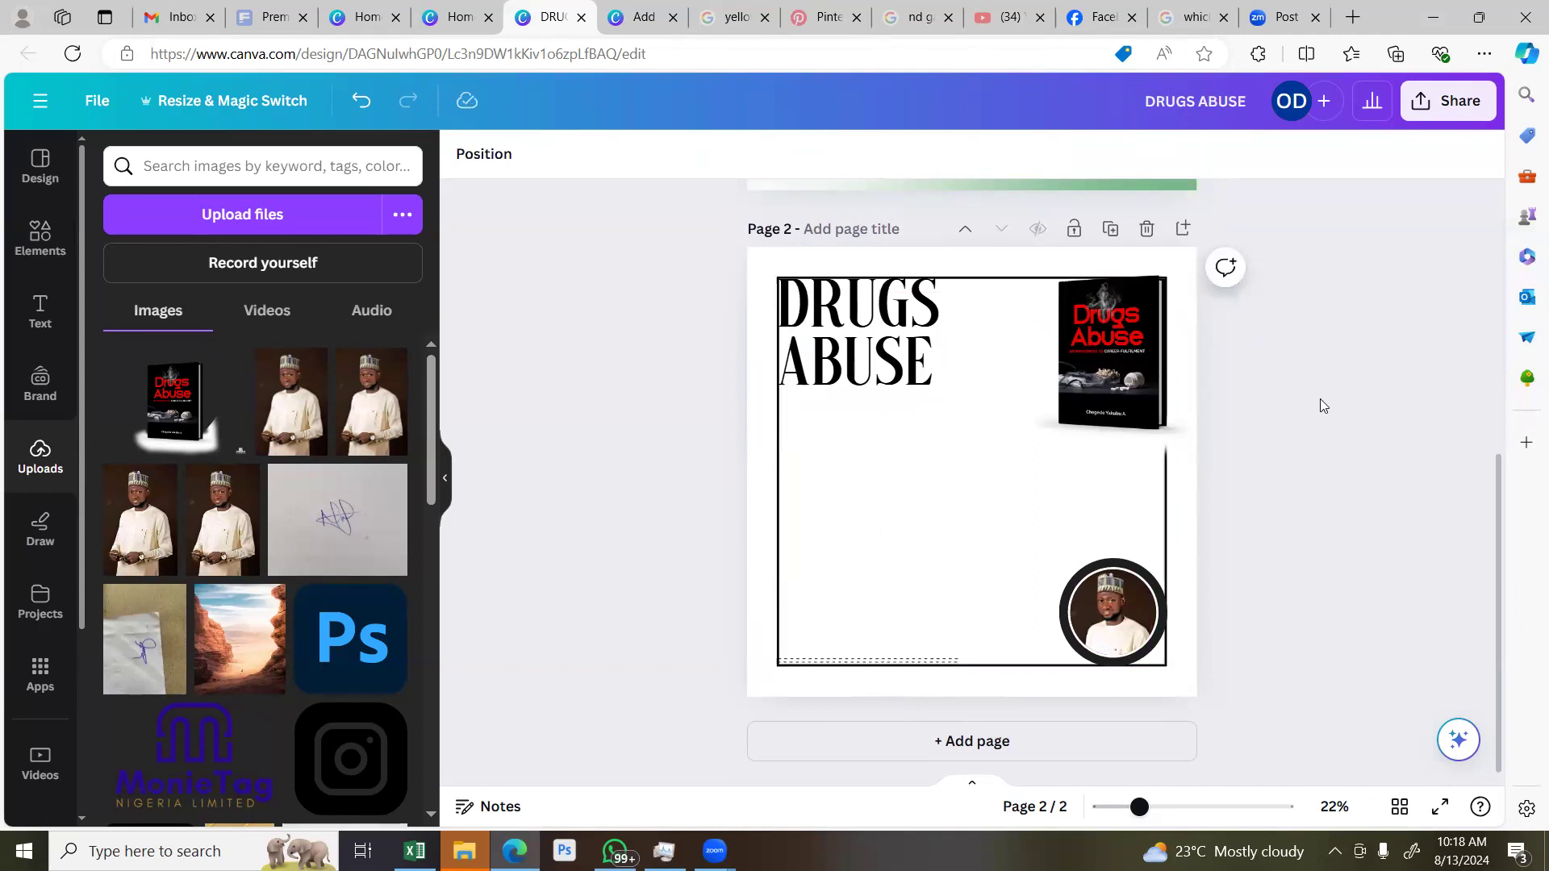
# Switch the margin frame on page 2 from position-only lock to a full lock
pyautogui.click(789, 451)
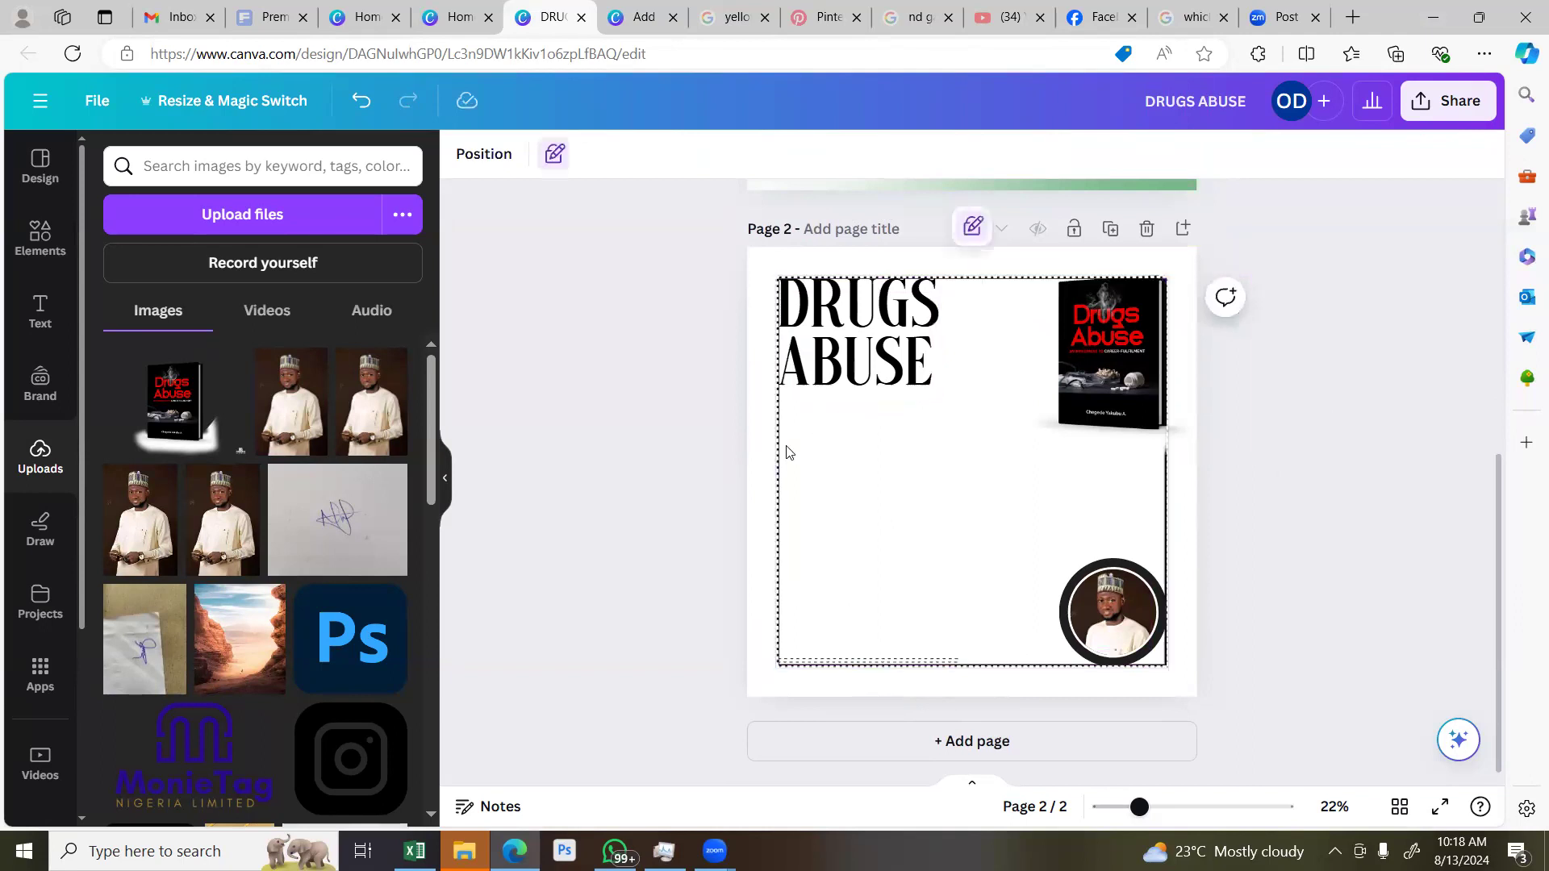
pyautogui.click(971, 228)
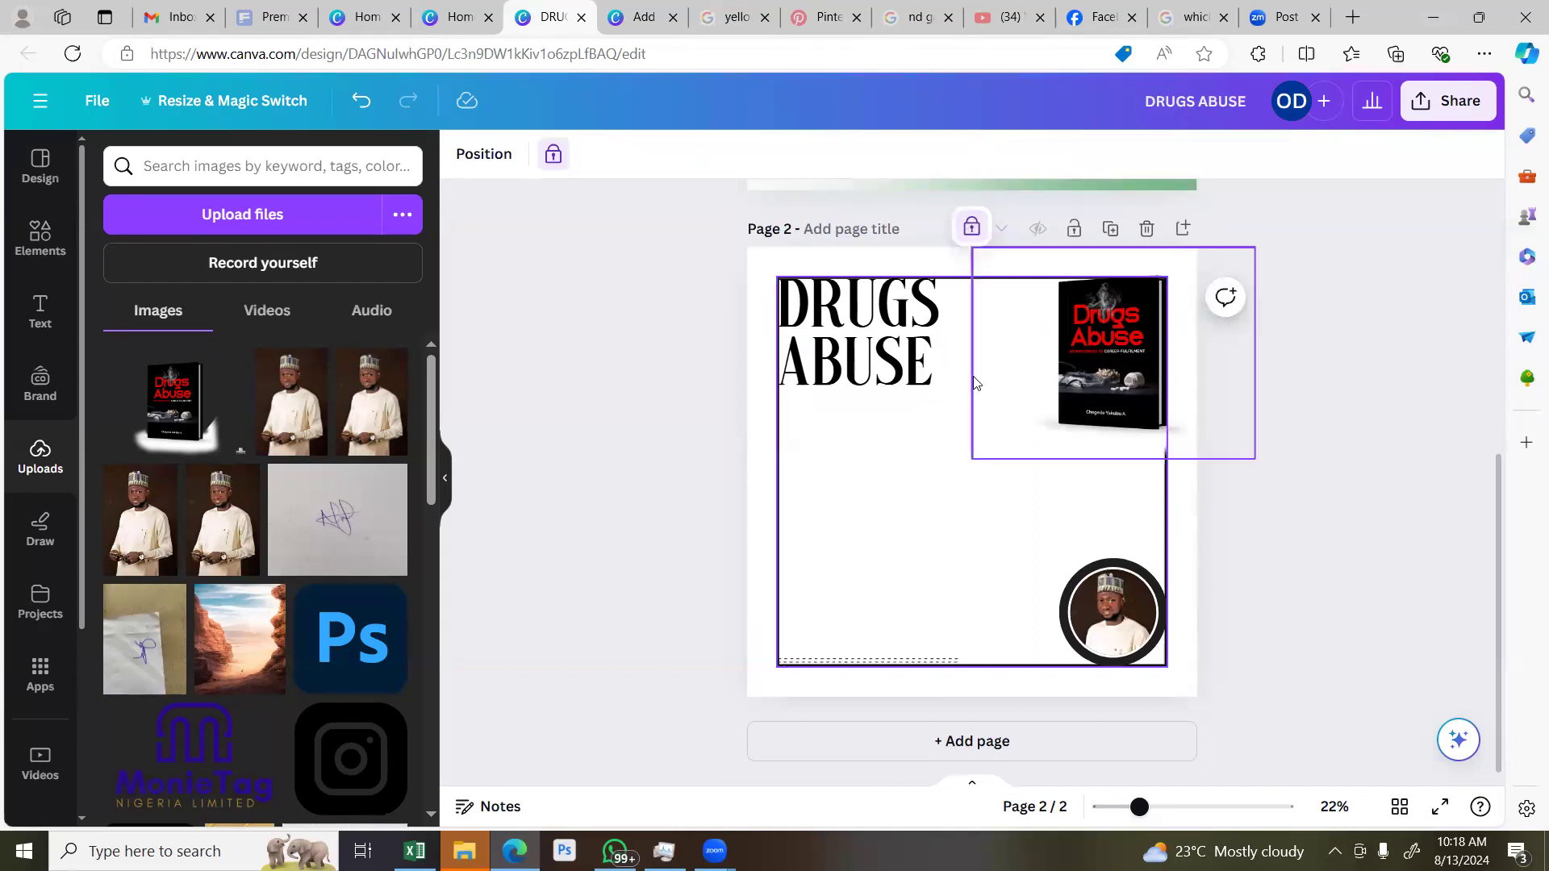
pyautogui.click(1279, 424)
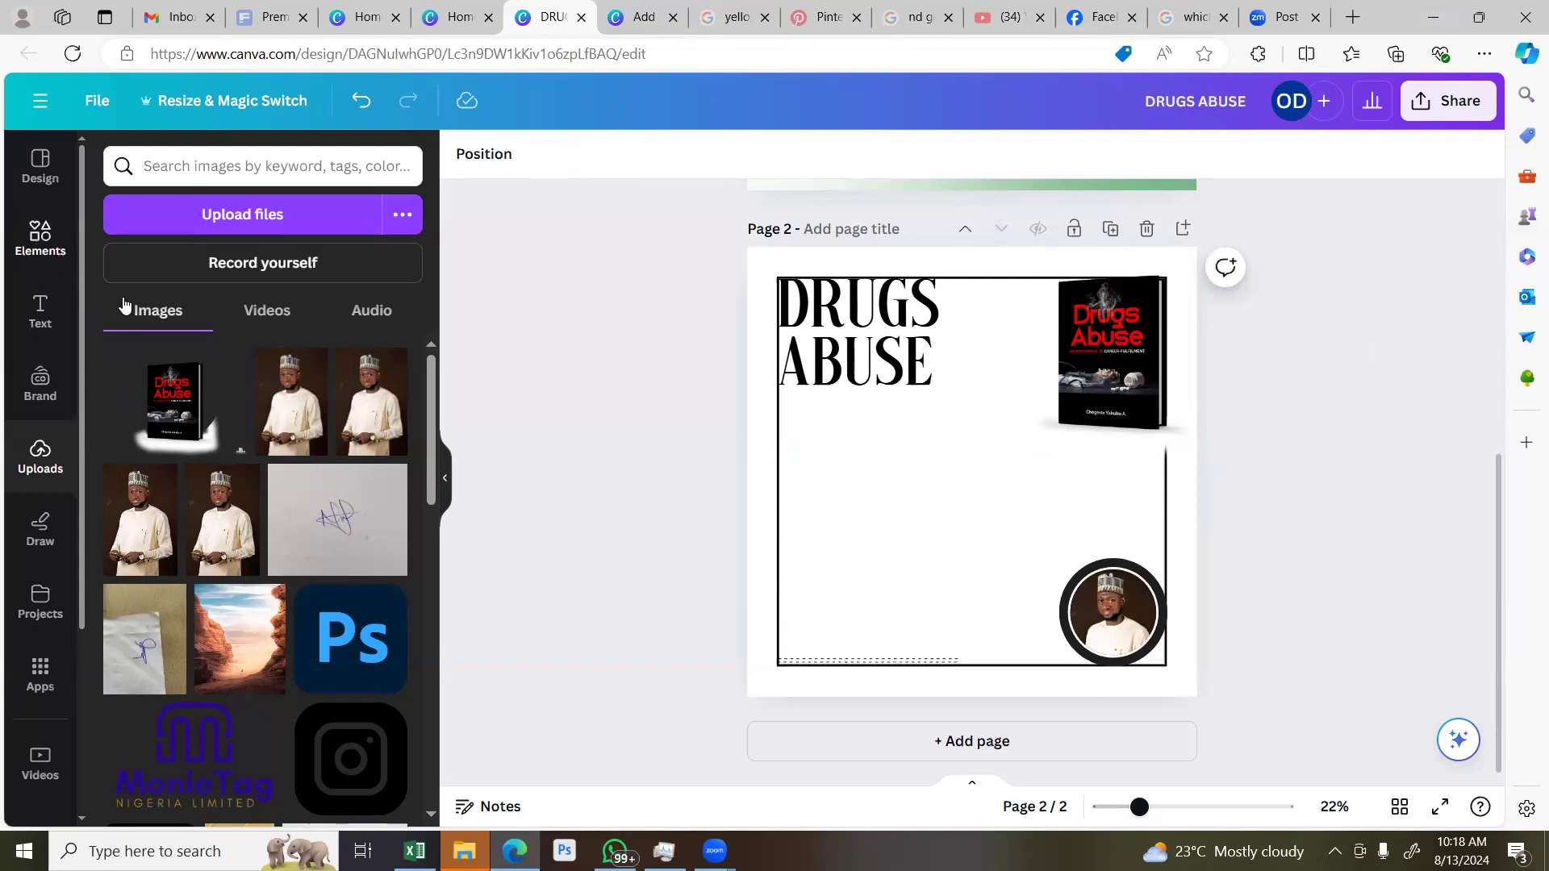
# Search the elements for "green and white gradient background" and restrict the results to graphics
pyautogui.click(40, 236)
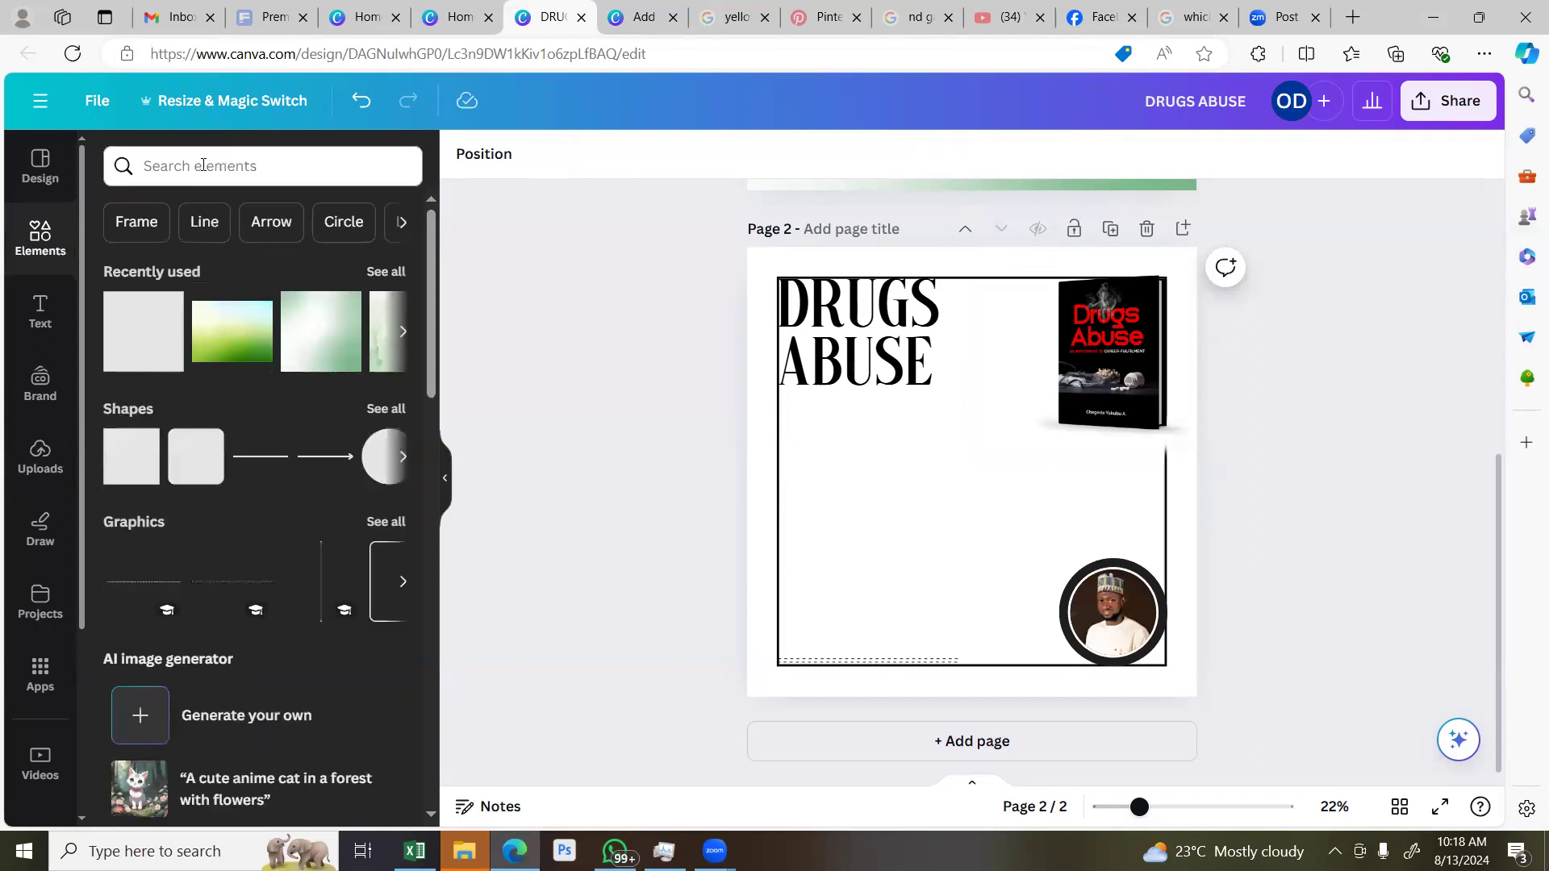
pyautogui.click(202, 164)
pyautogui.write('green')
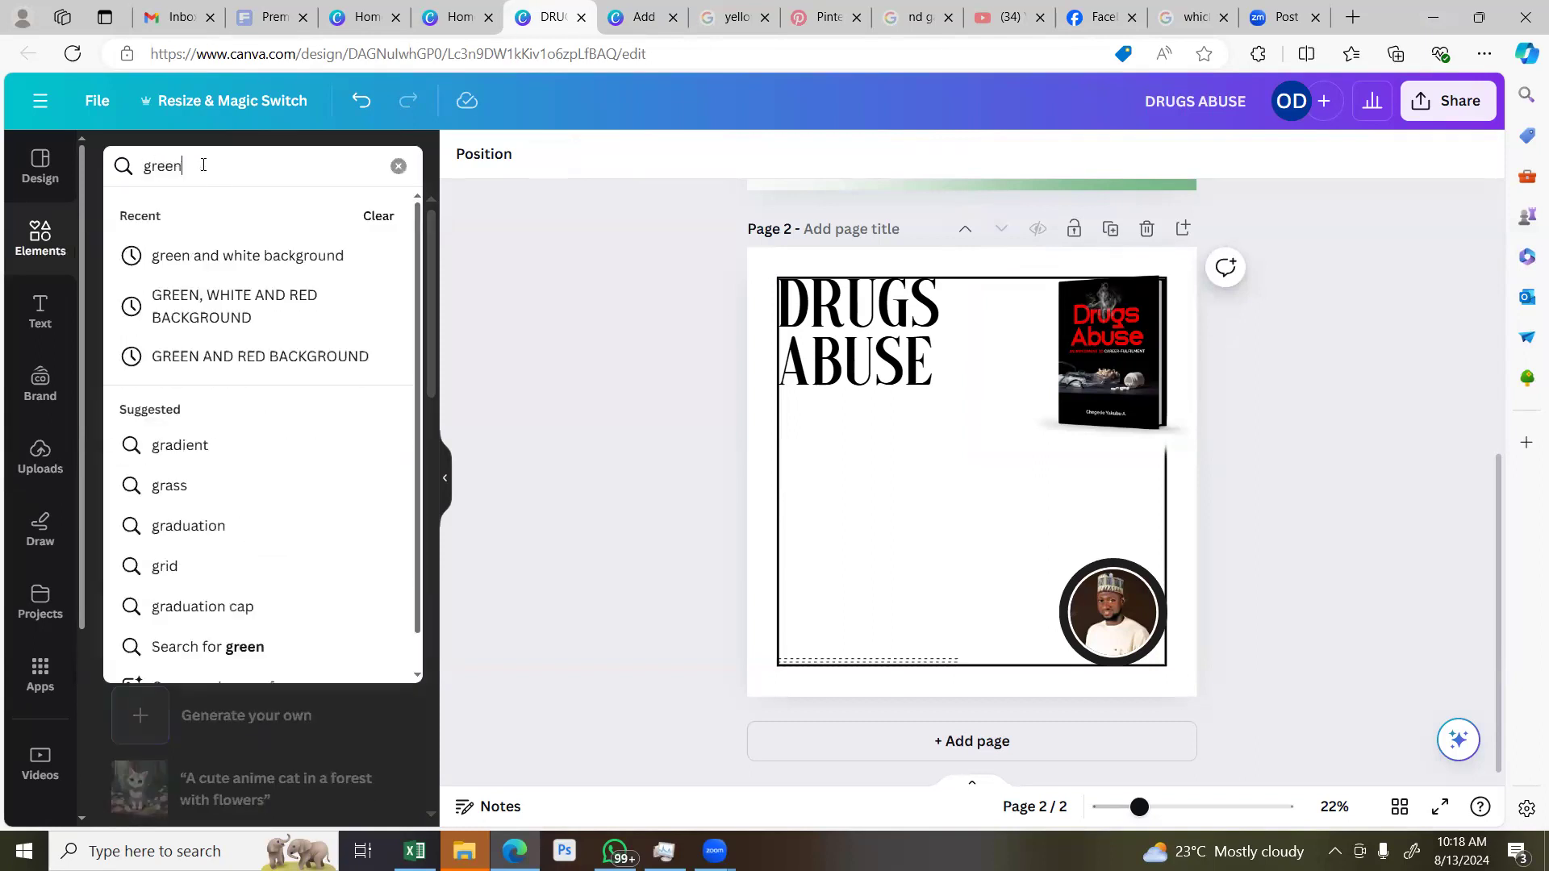
pyautogui.write(' and wh')
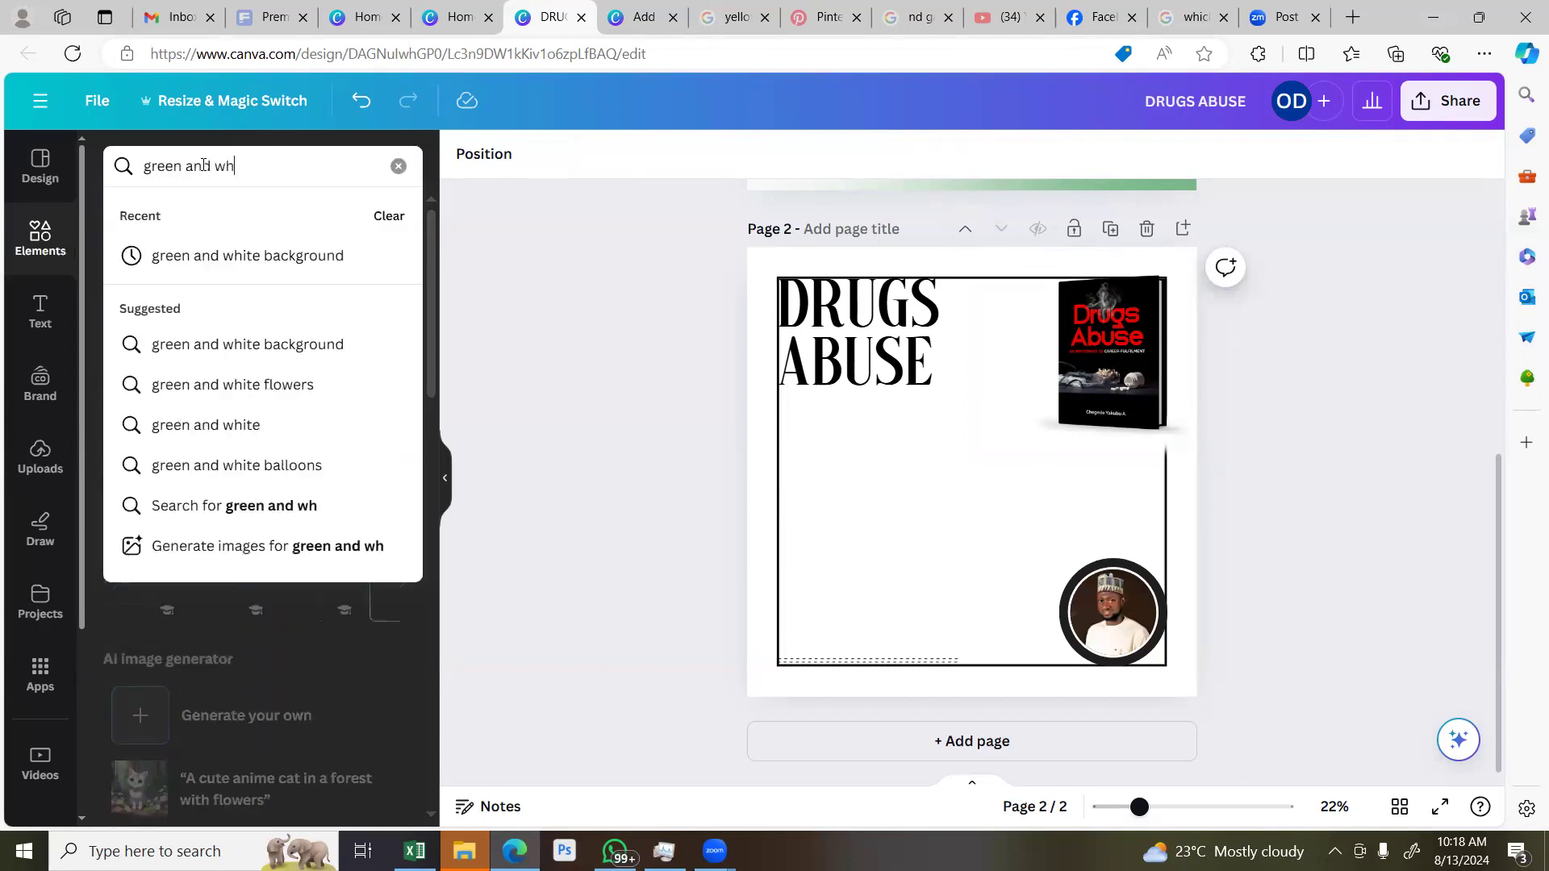
pyautogui.write('ite grad')
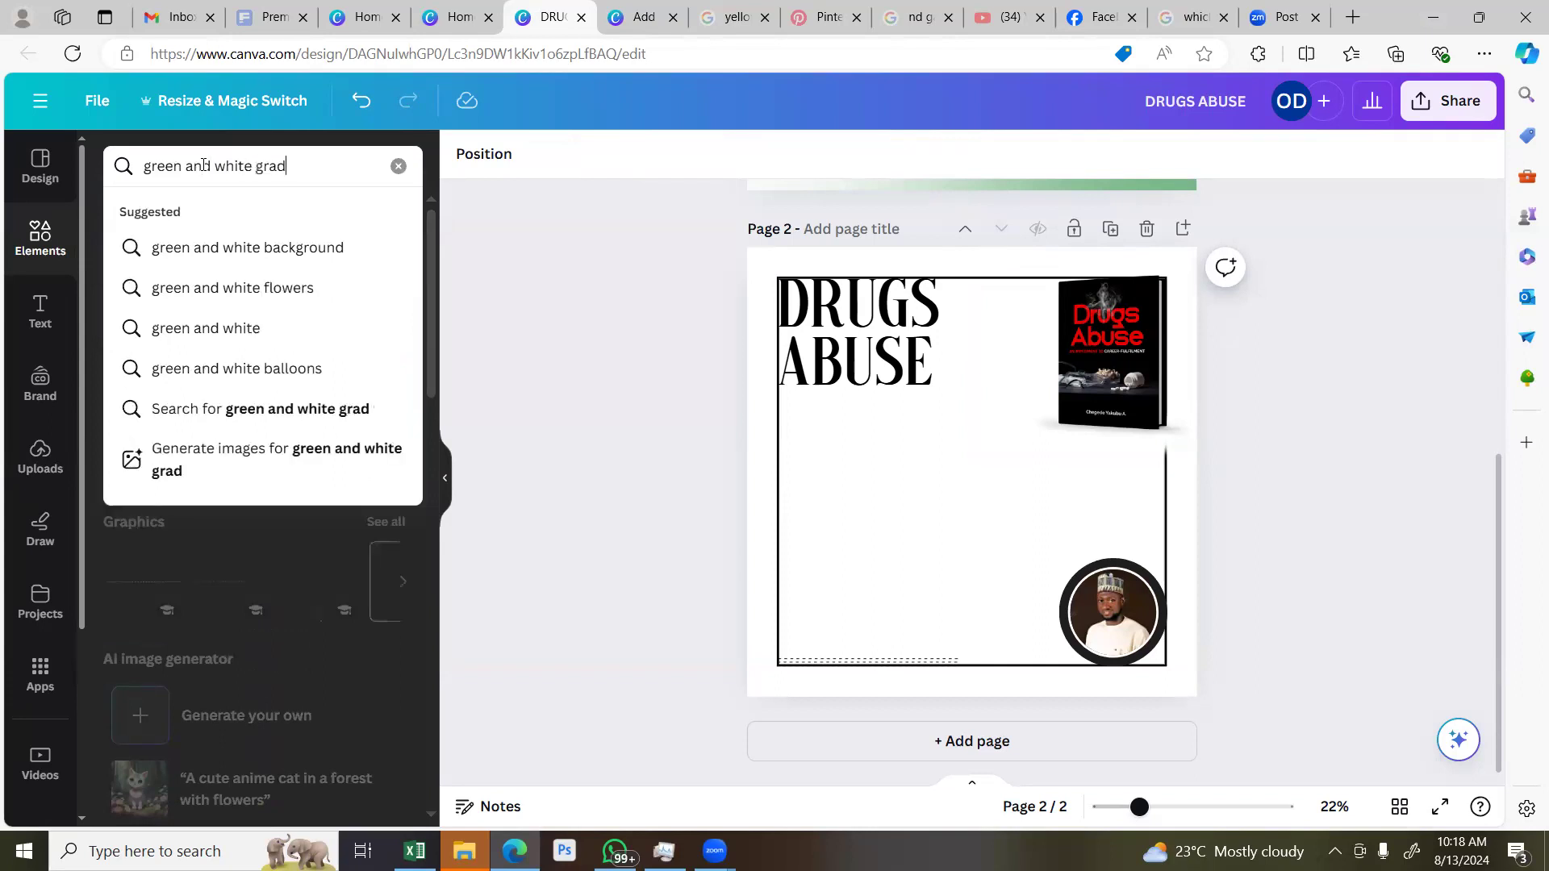
pyautogui.write('ient background')
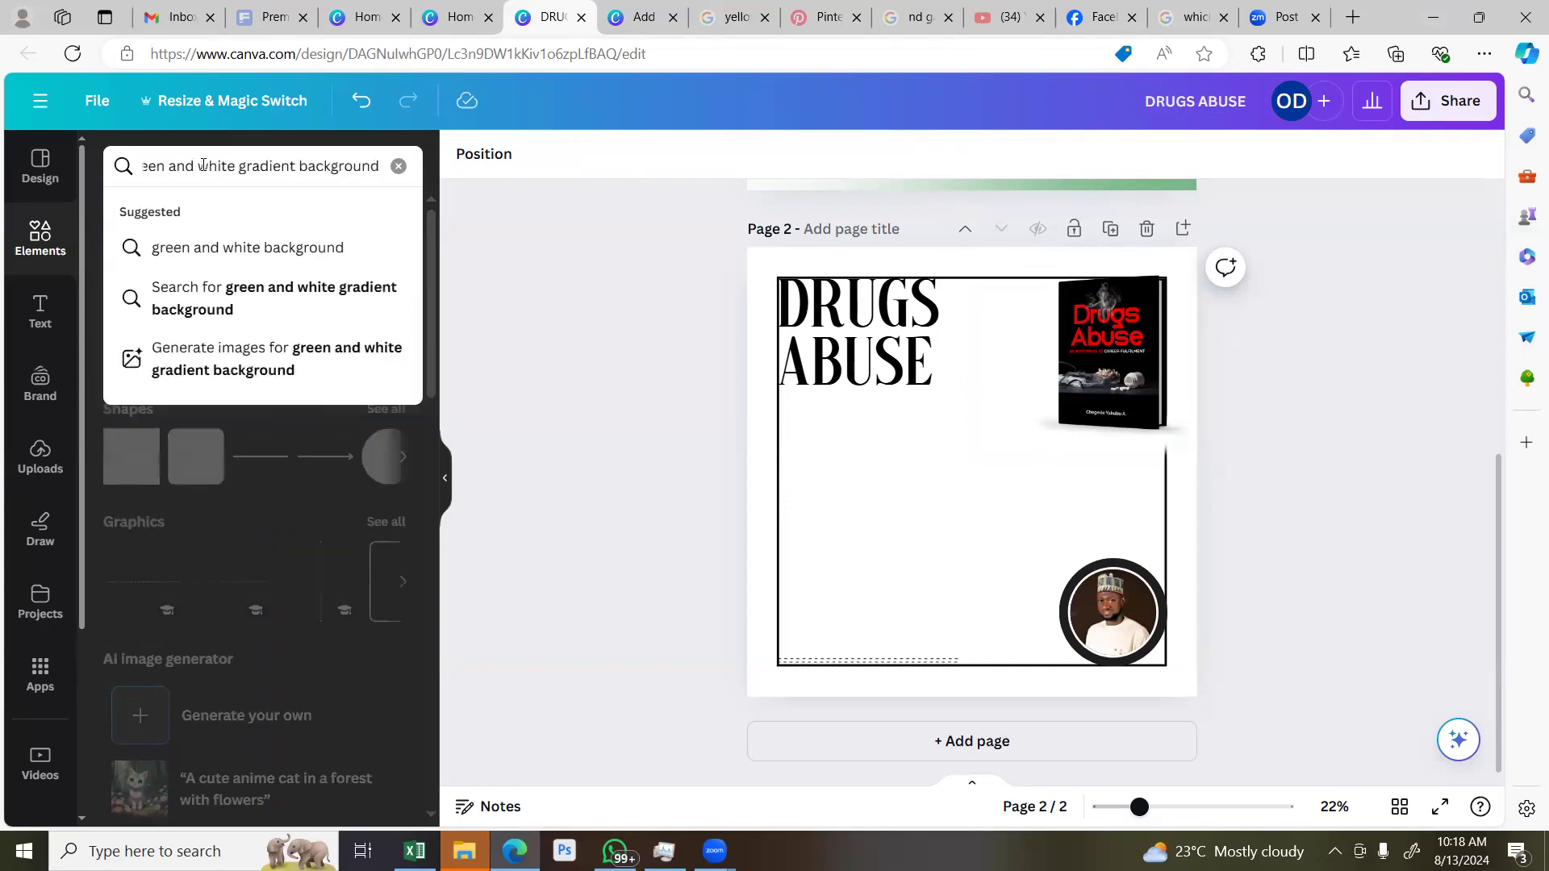
pyautogui.press('Return')
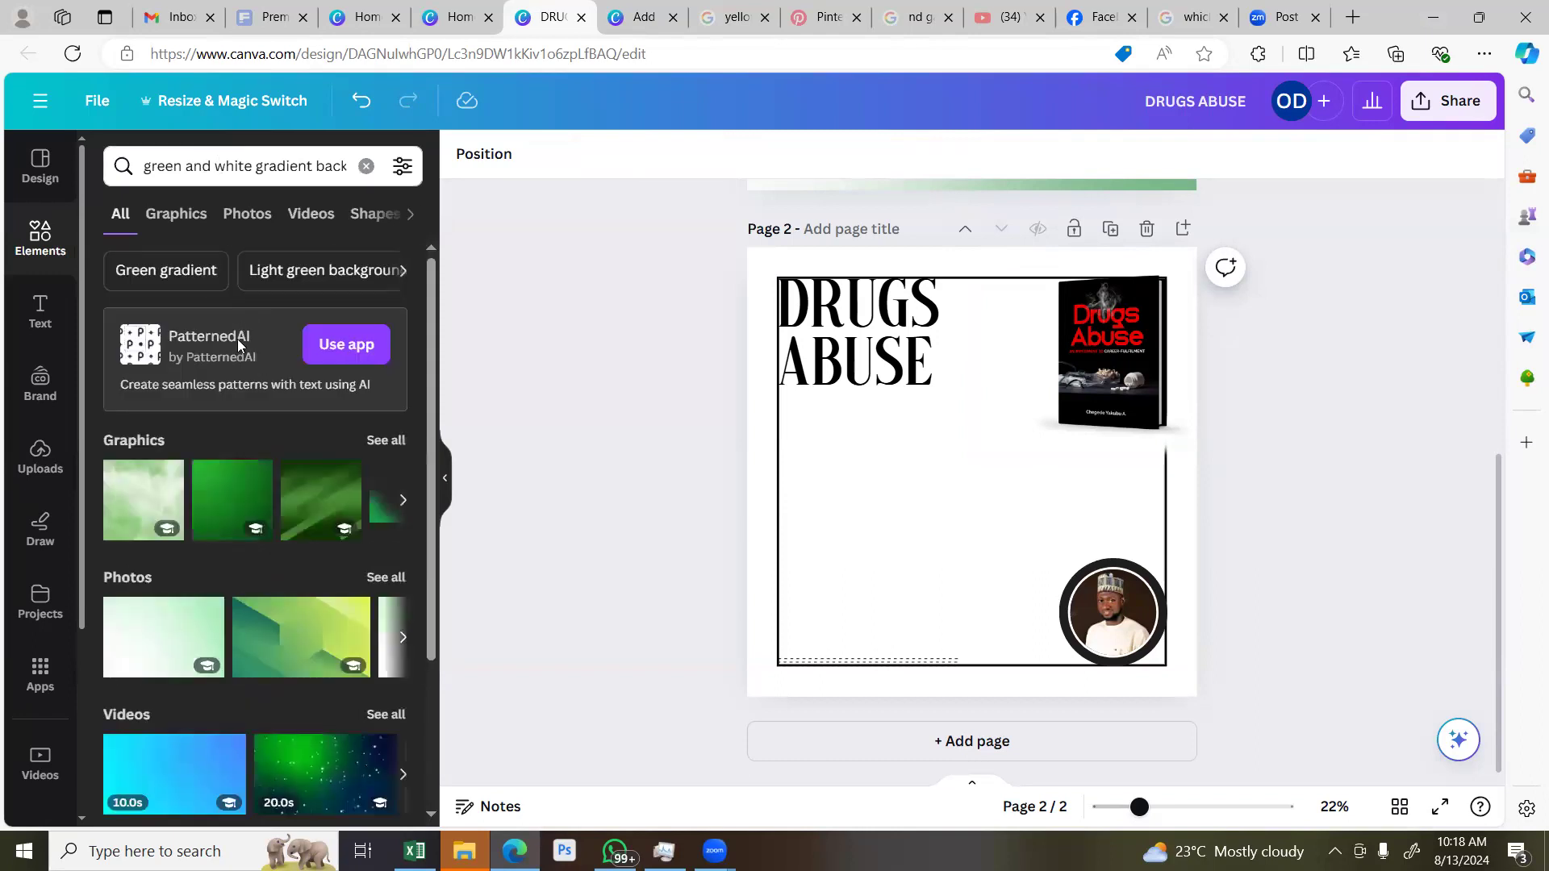
pyautogui.click(184, 219)
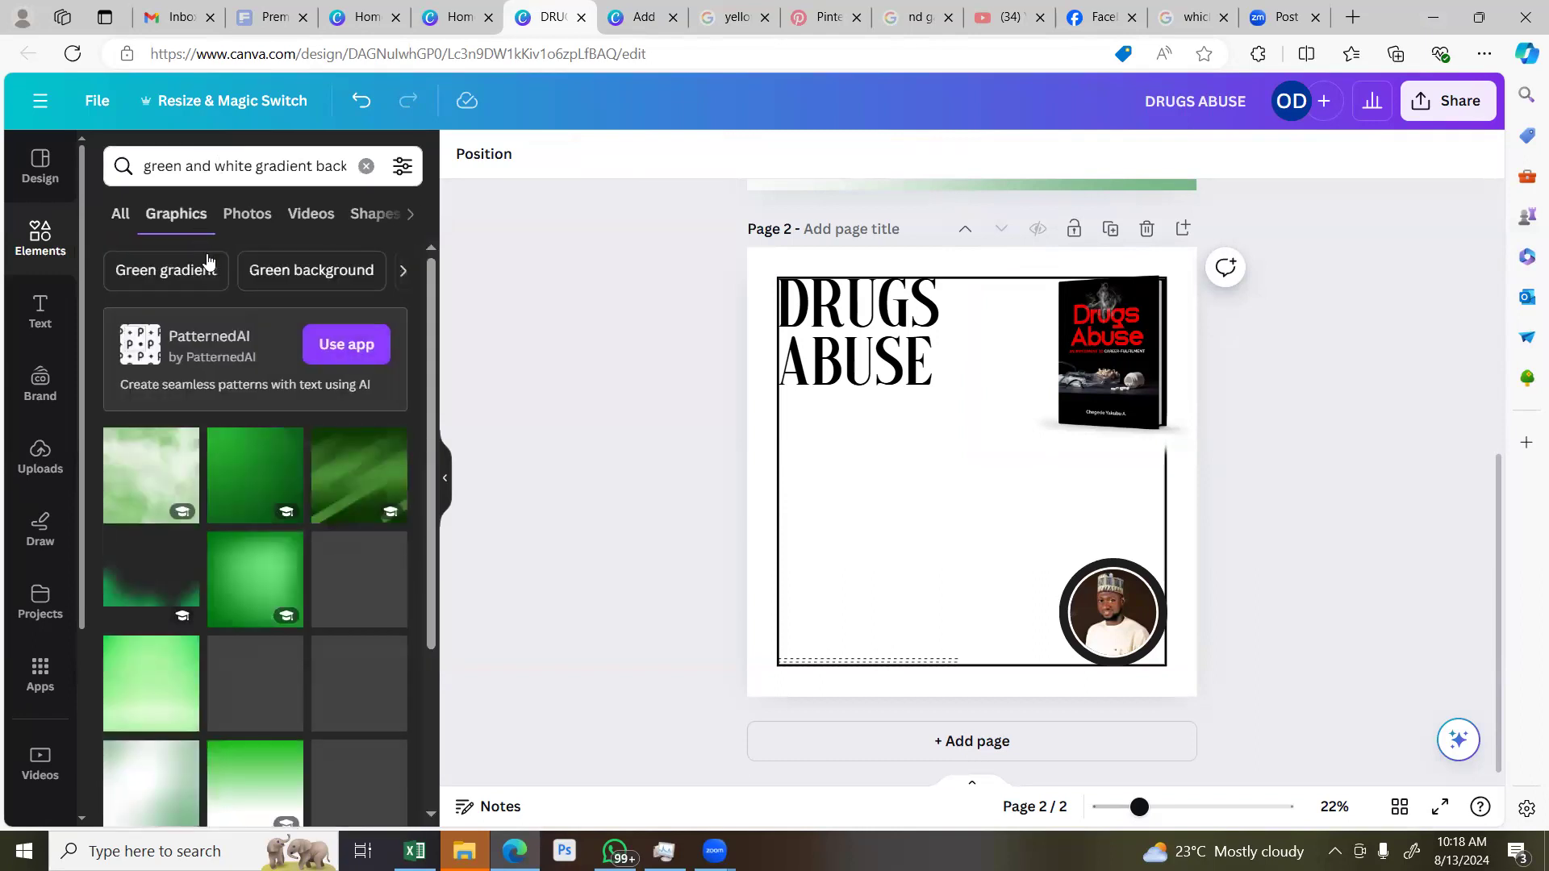
# Try the white radial gradient graphic with bright green edges on page 2 and remove it
pyautogui.scroll(-5, 249, 526)
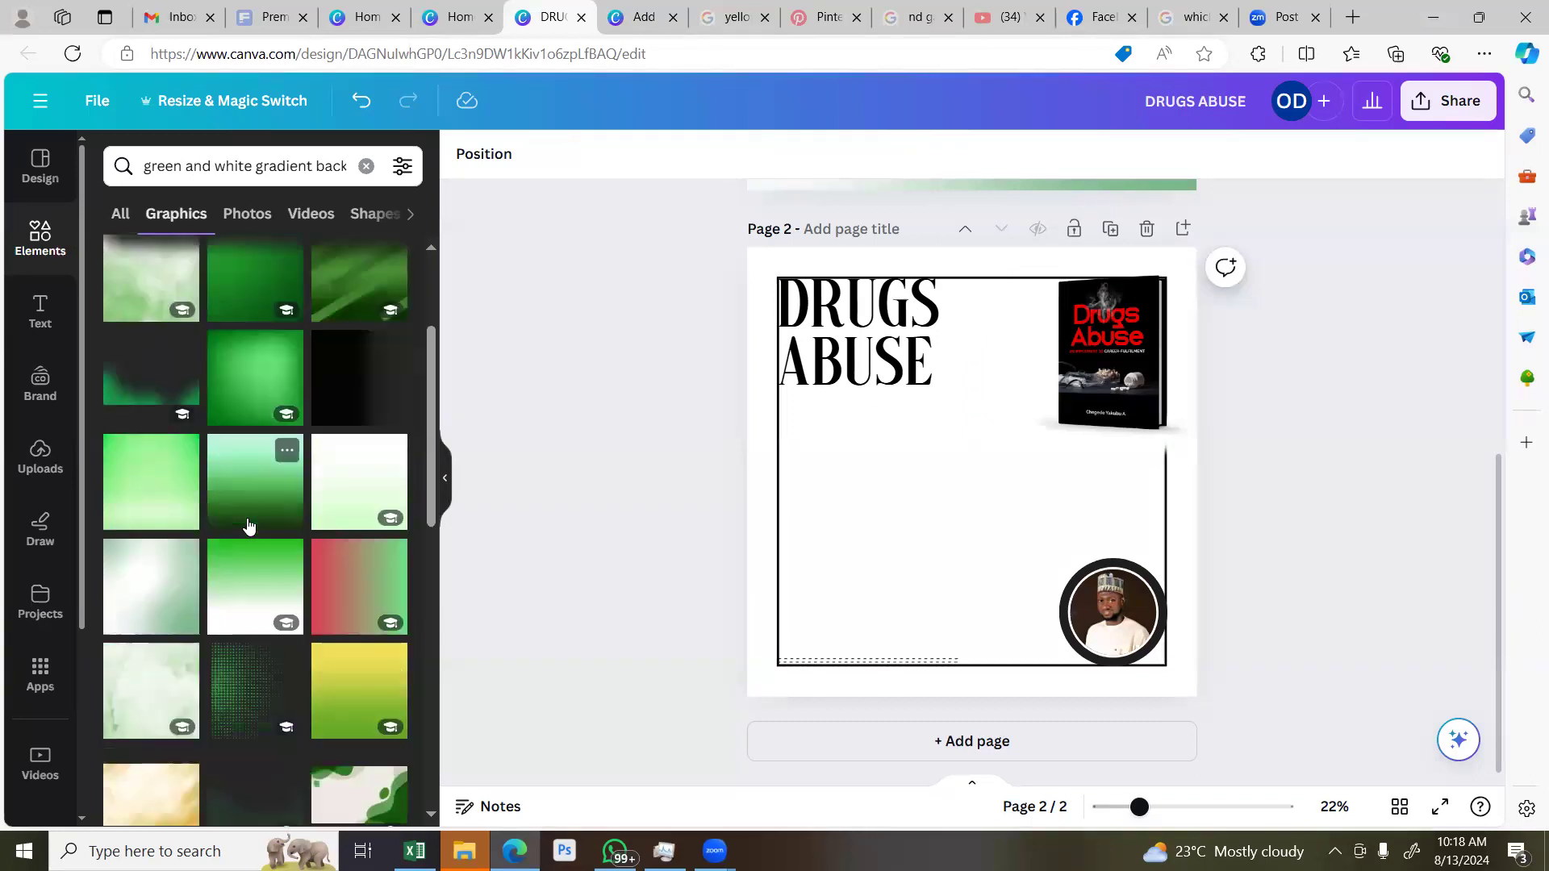
pyautogui.scroll(-1, 249, 526)
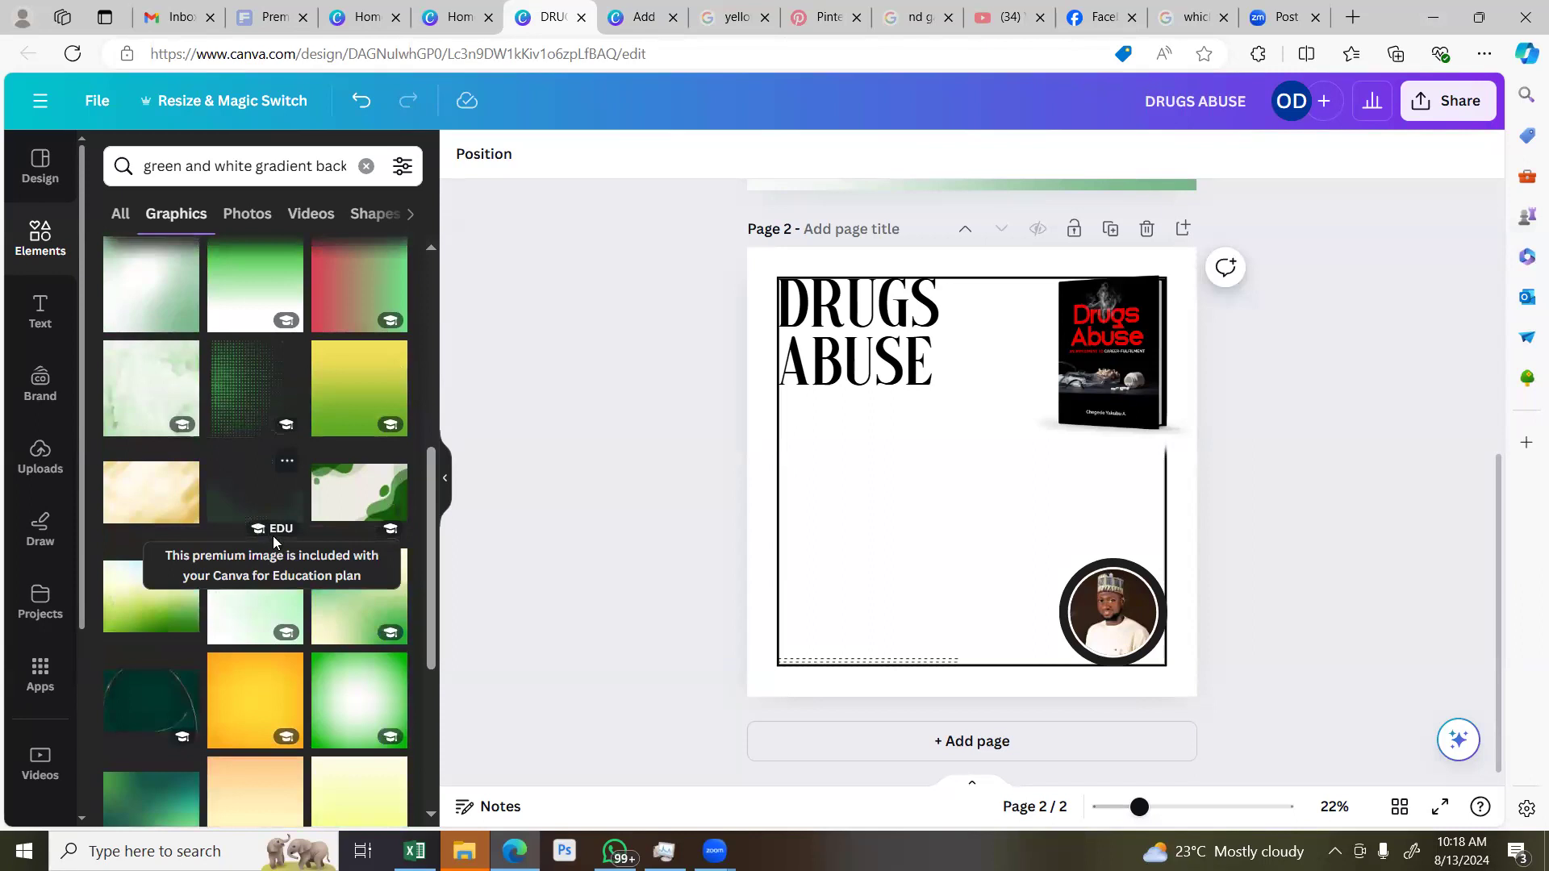
pyautogui.scroll(-1, 272, 535)
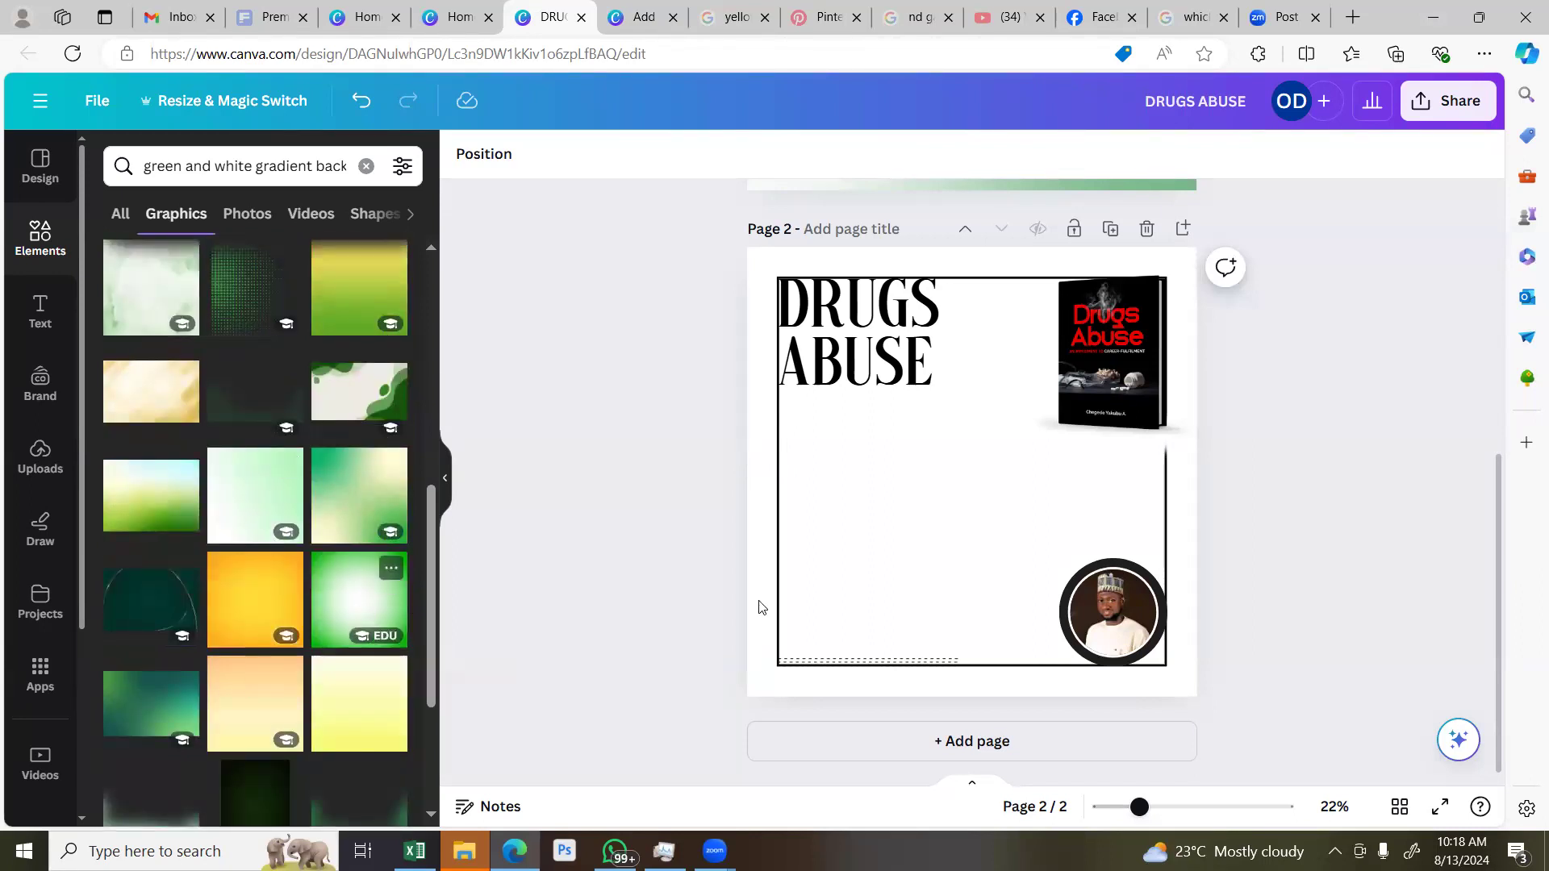
pyautogui.click(972, 241)
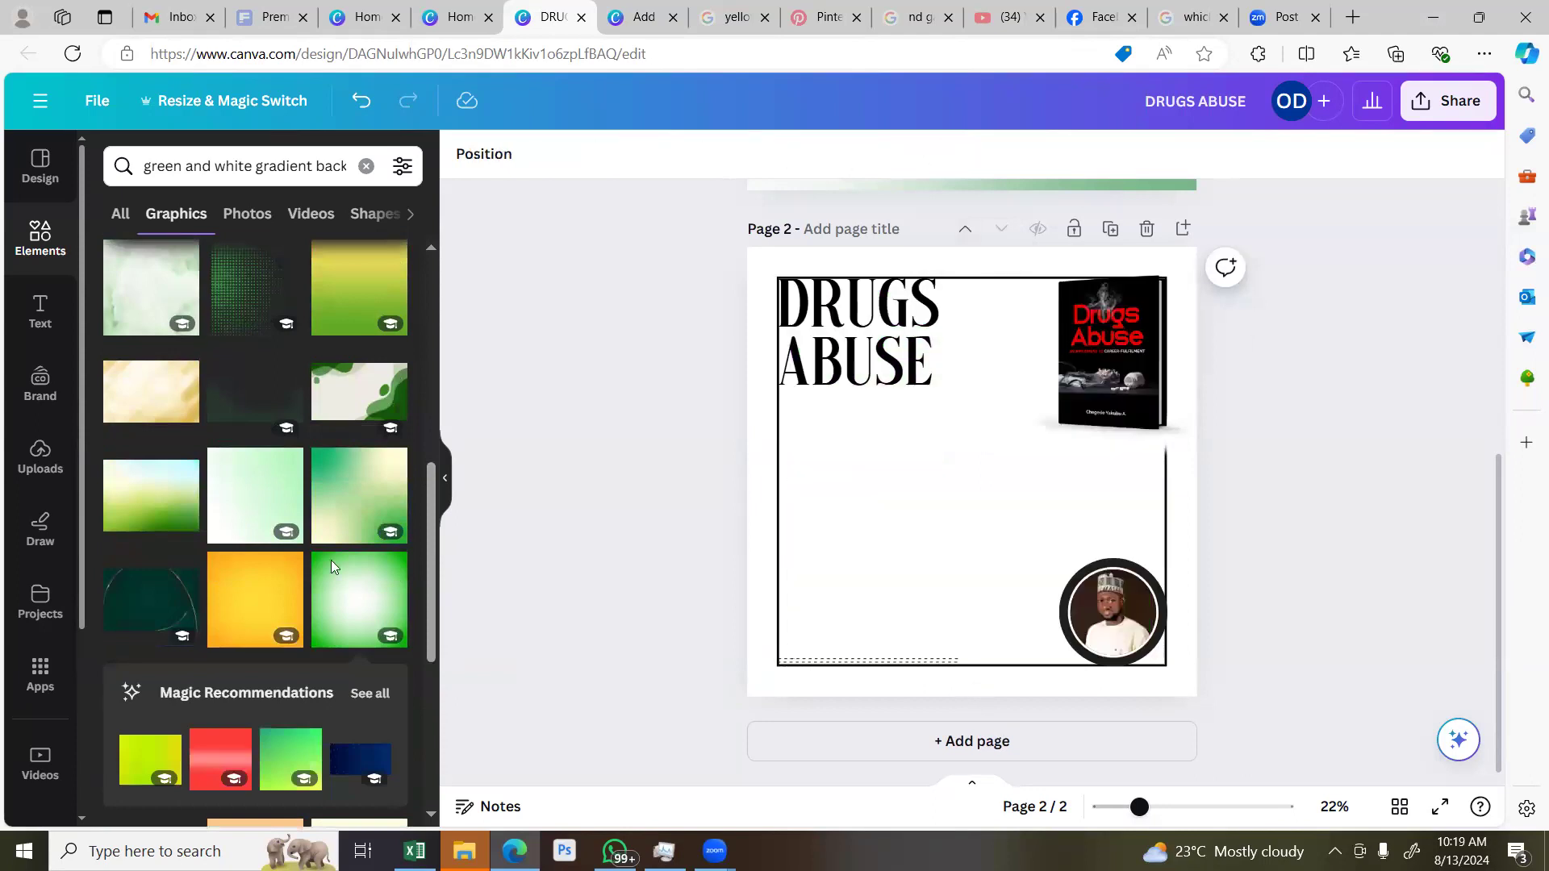
# Add the pale green gradient graphic with a white centre to page 2 and set it as the background
pyautogui.scroll(-4, 193, 561)
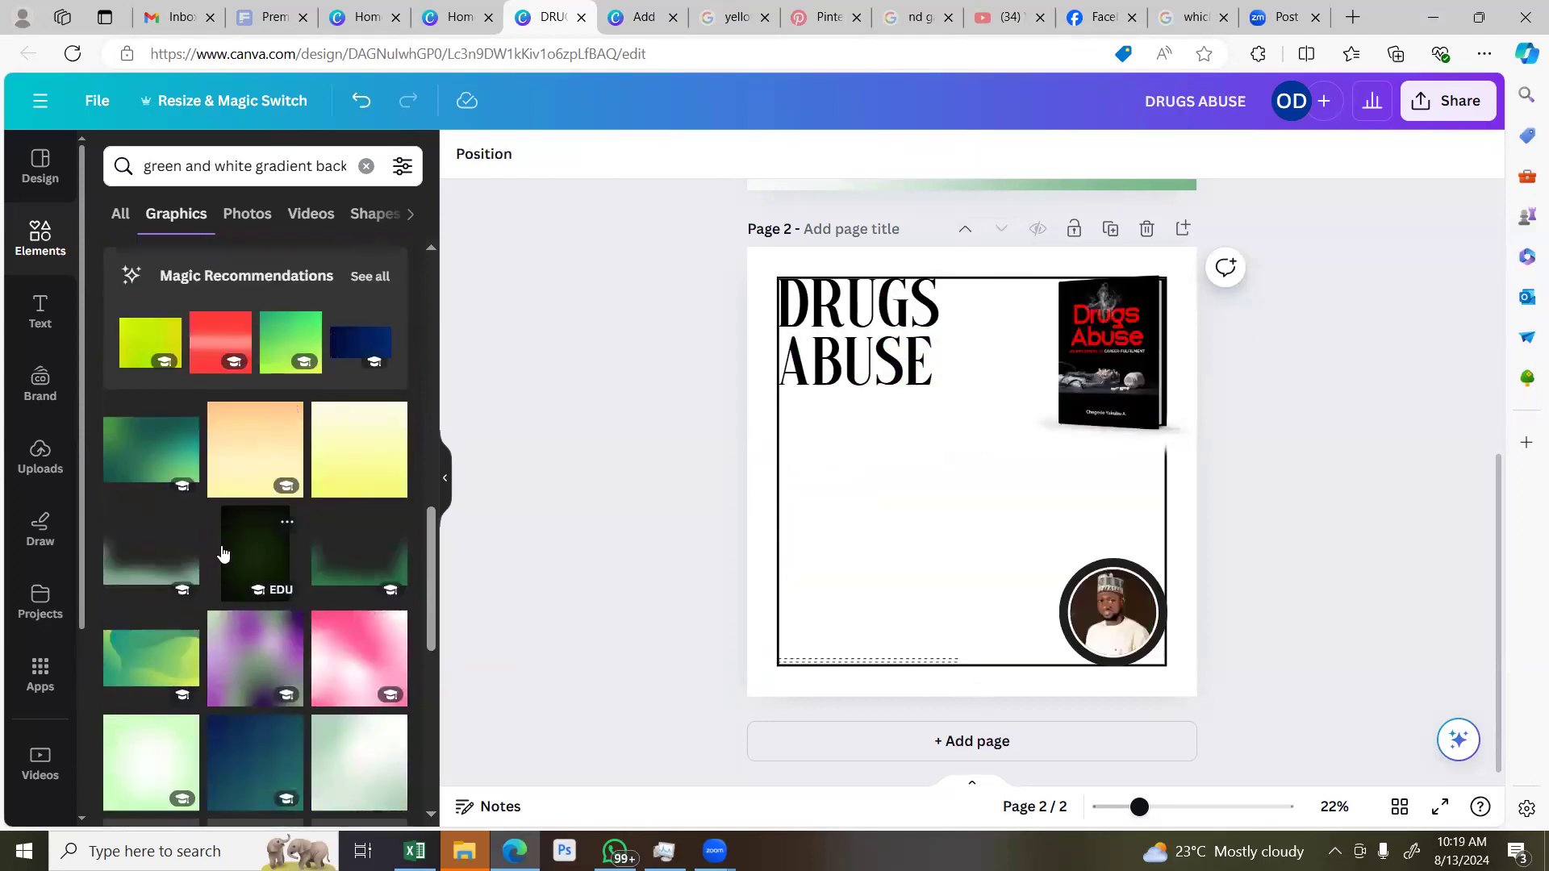
pyautogui.scroll(-2, 223, 554)
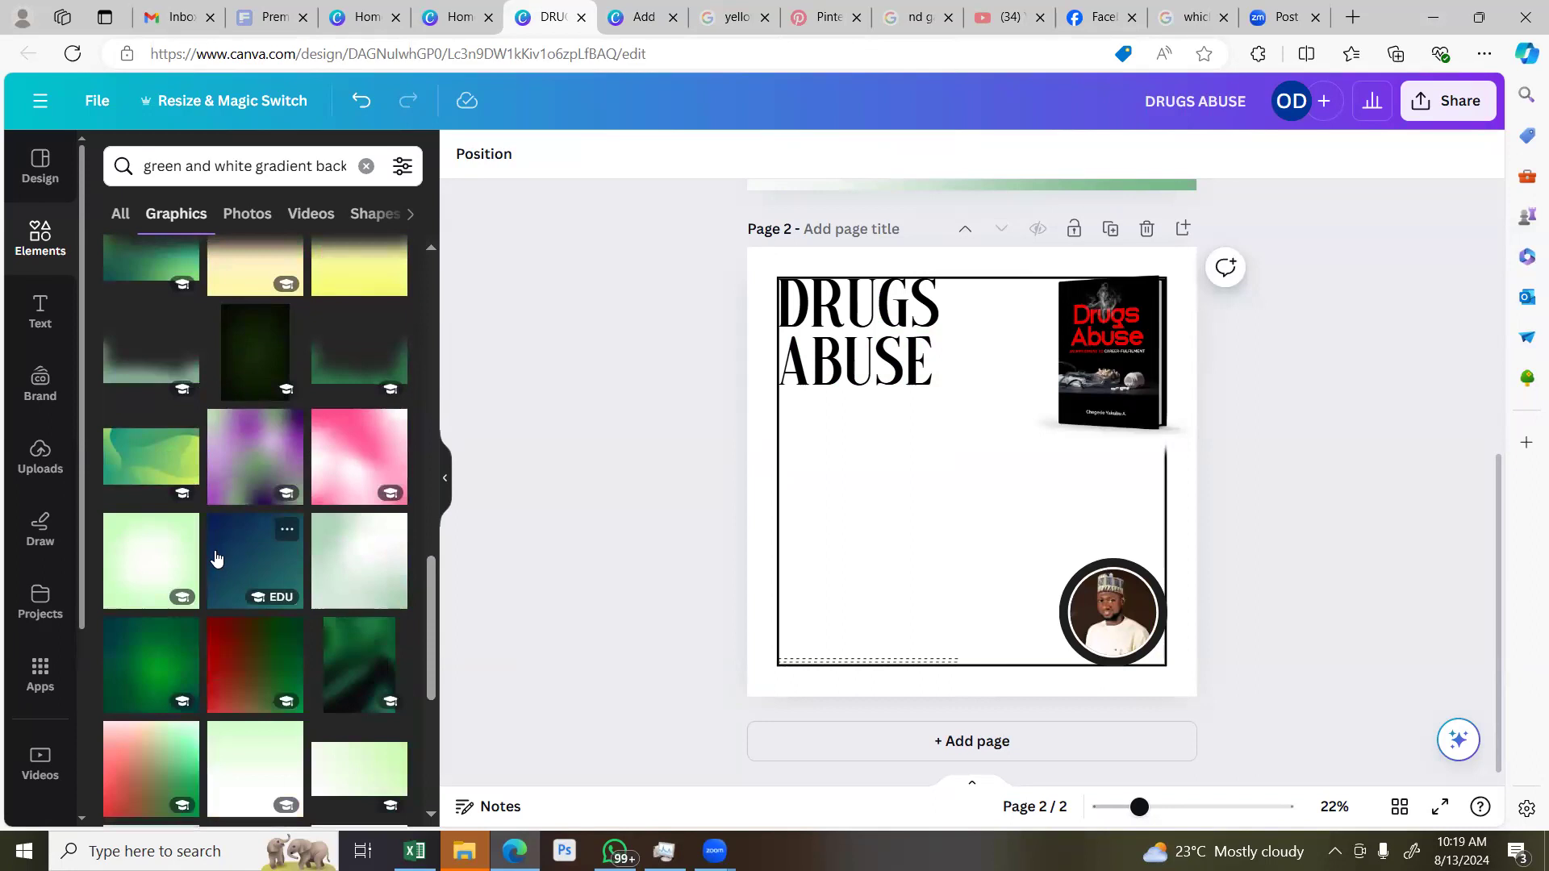
pyautogui.click(148, 575)
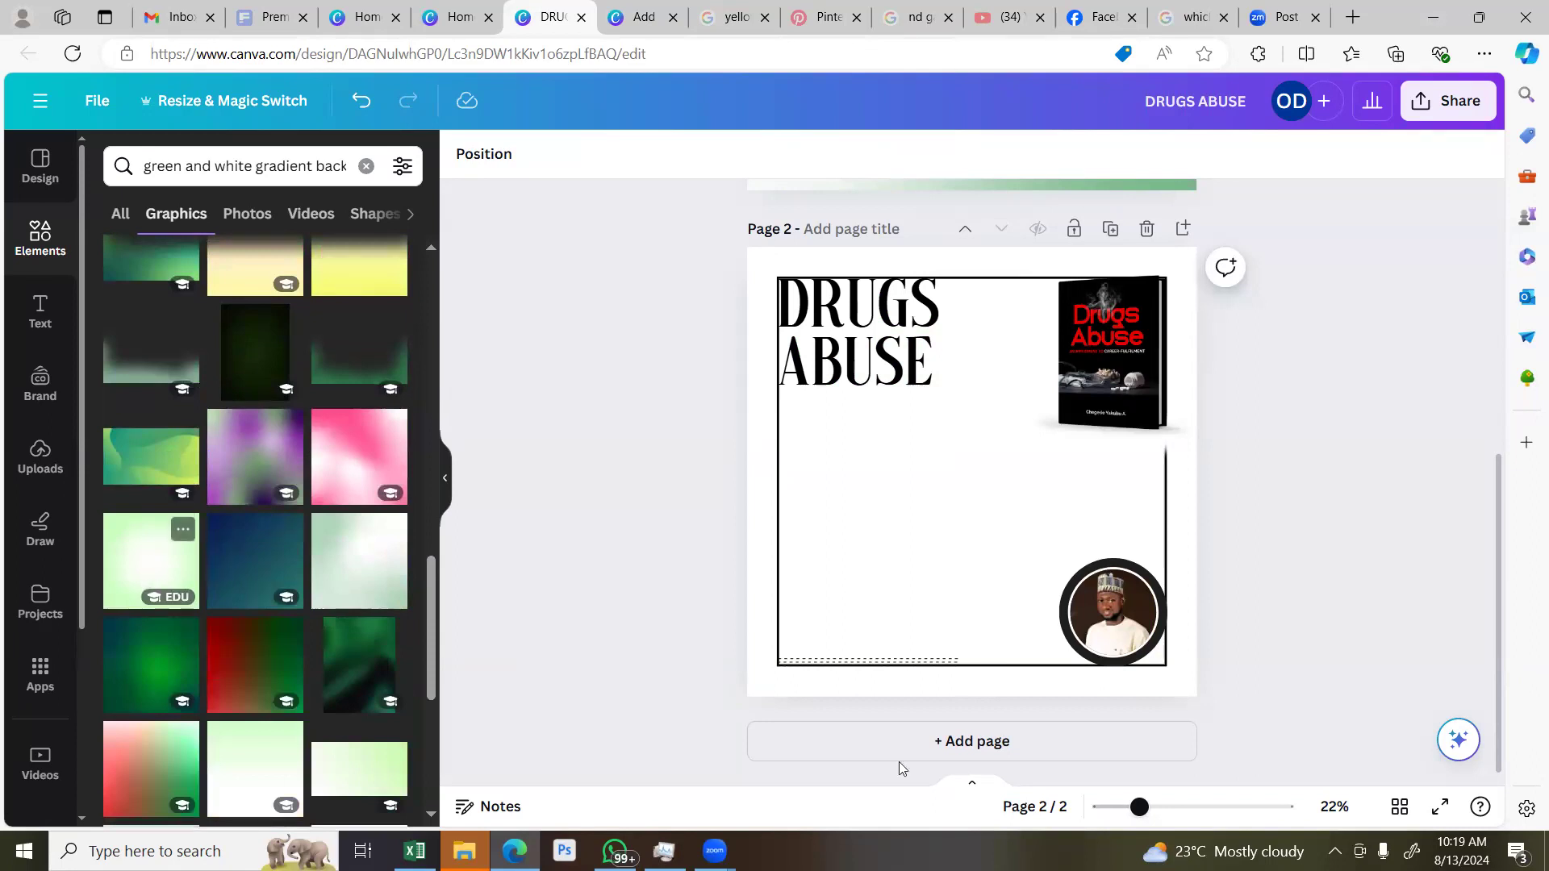
pyautogui.rightClick(954, 564)
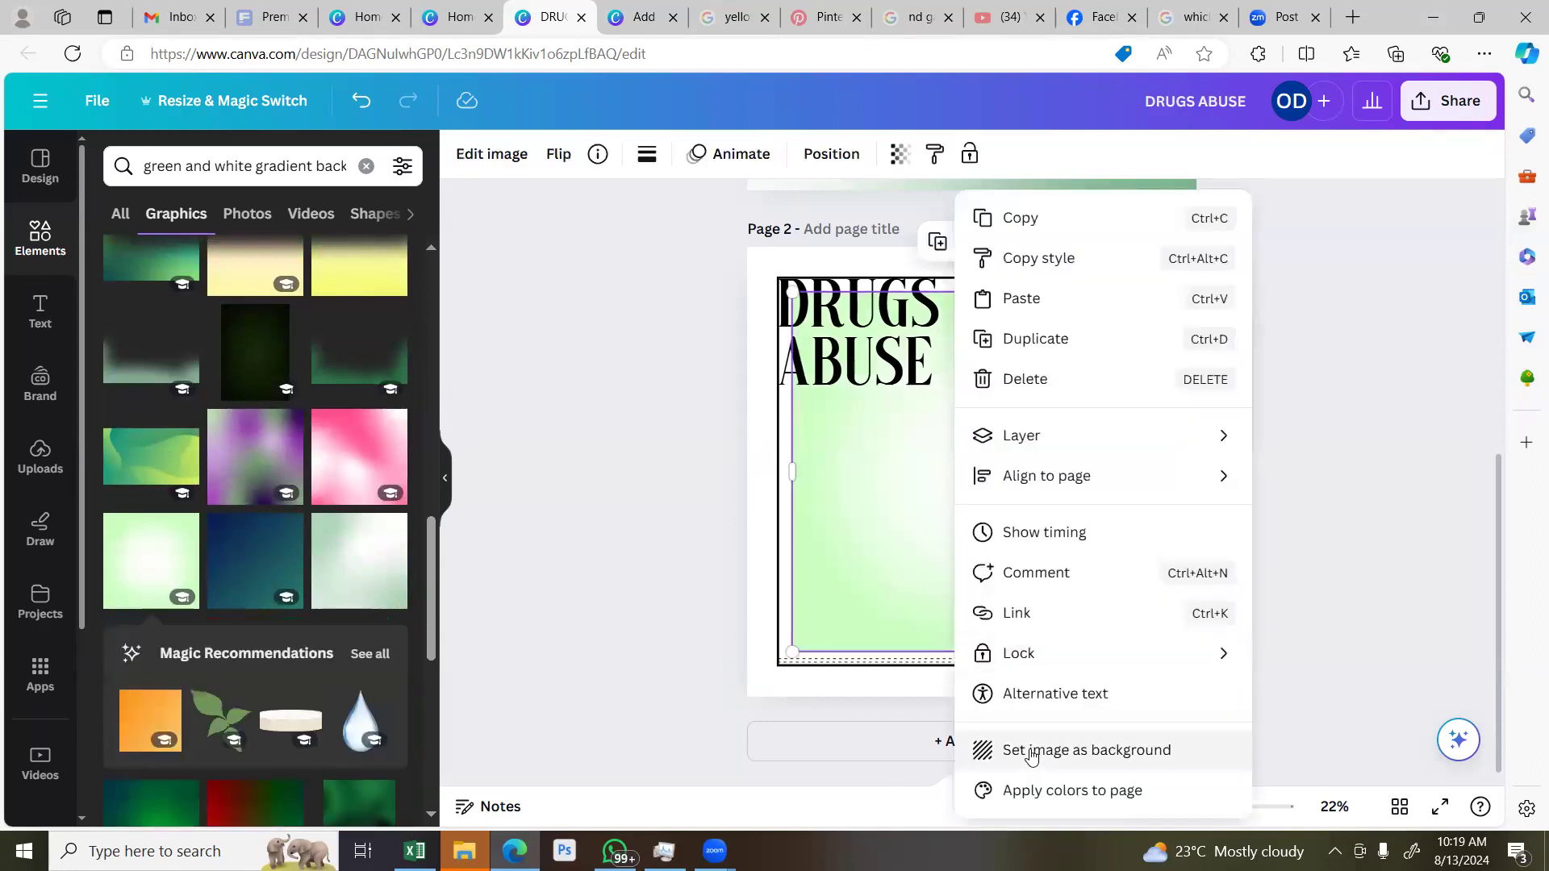
pyautogui.click(1031, 752)
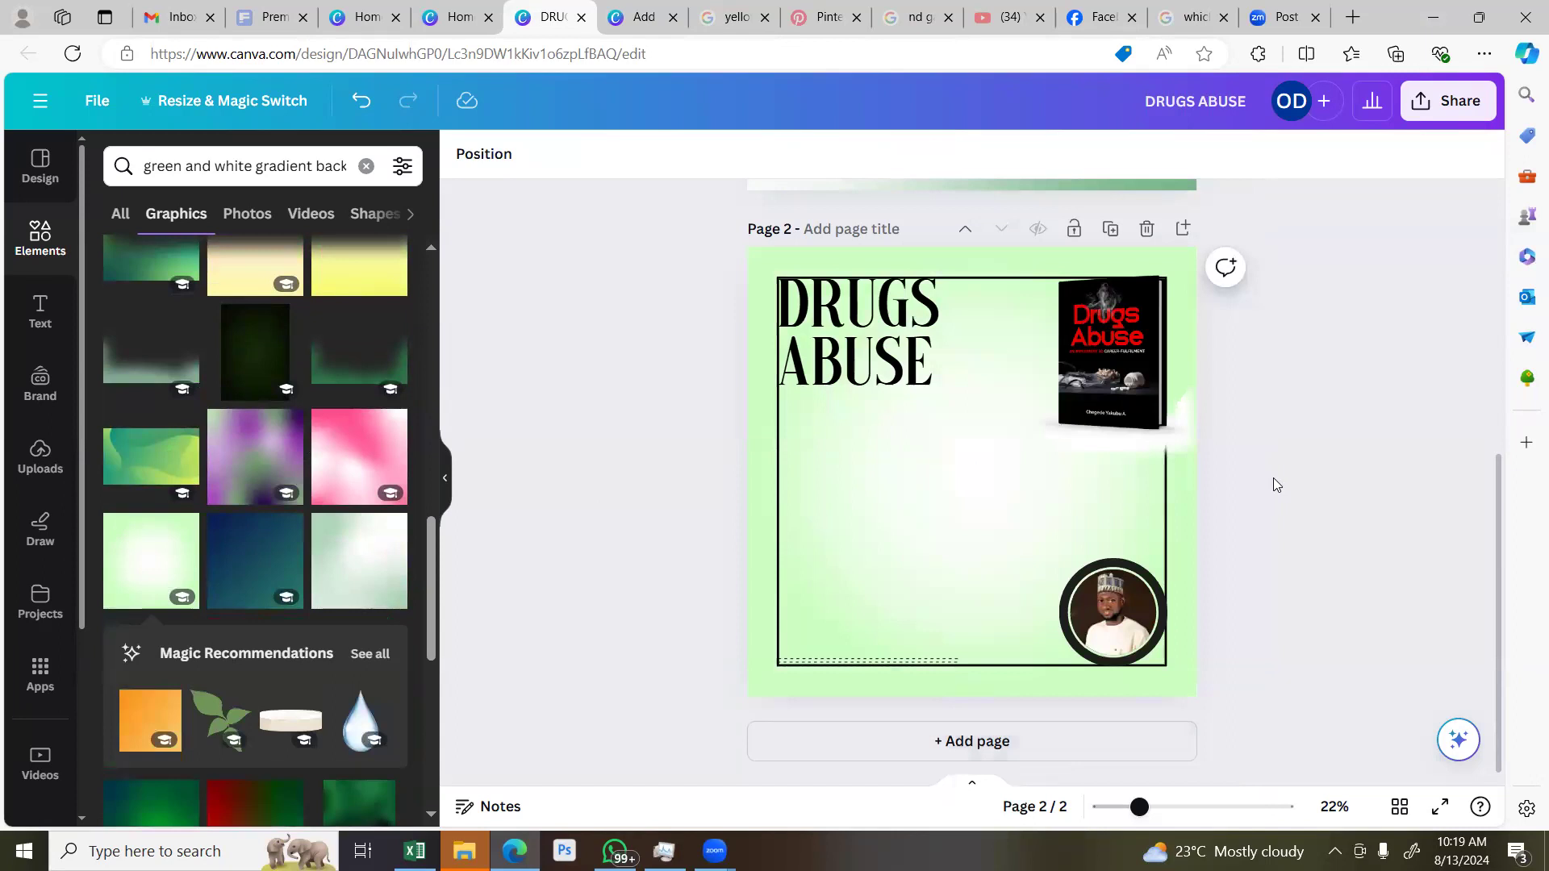
# Add the vertical gradient graphic fading from pale green to white and replace page 2's background with it
pyautogui.scroll(-4, 250, 613)
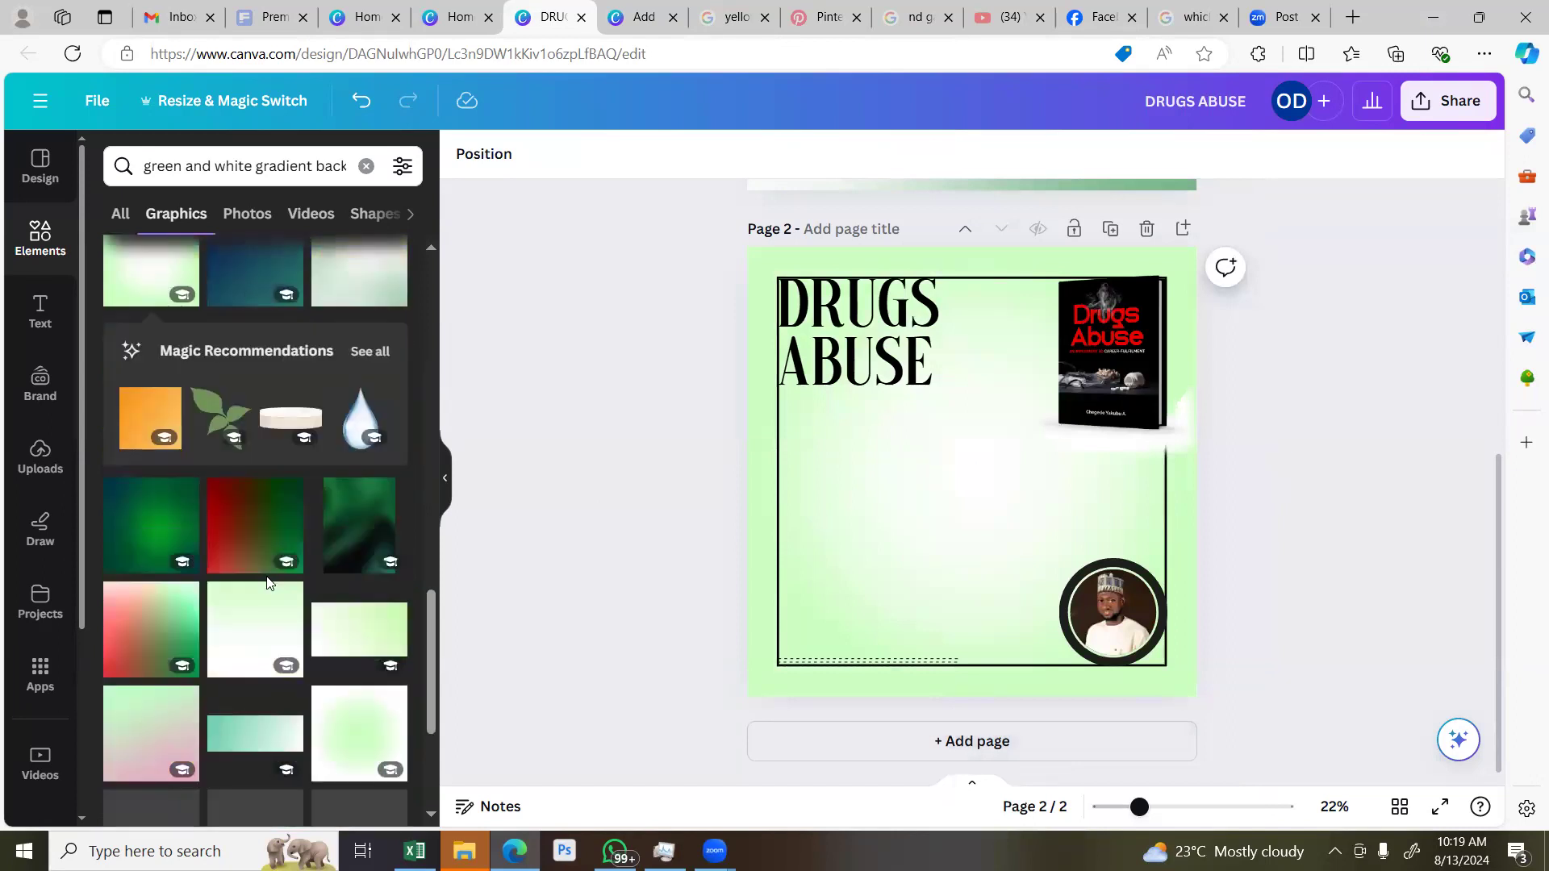
pyautogui.click(246, 627)
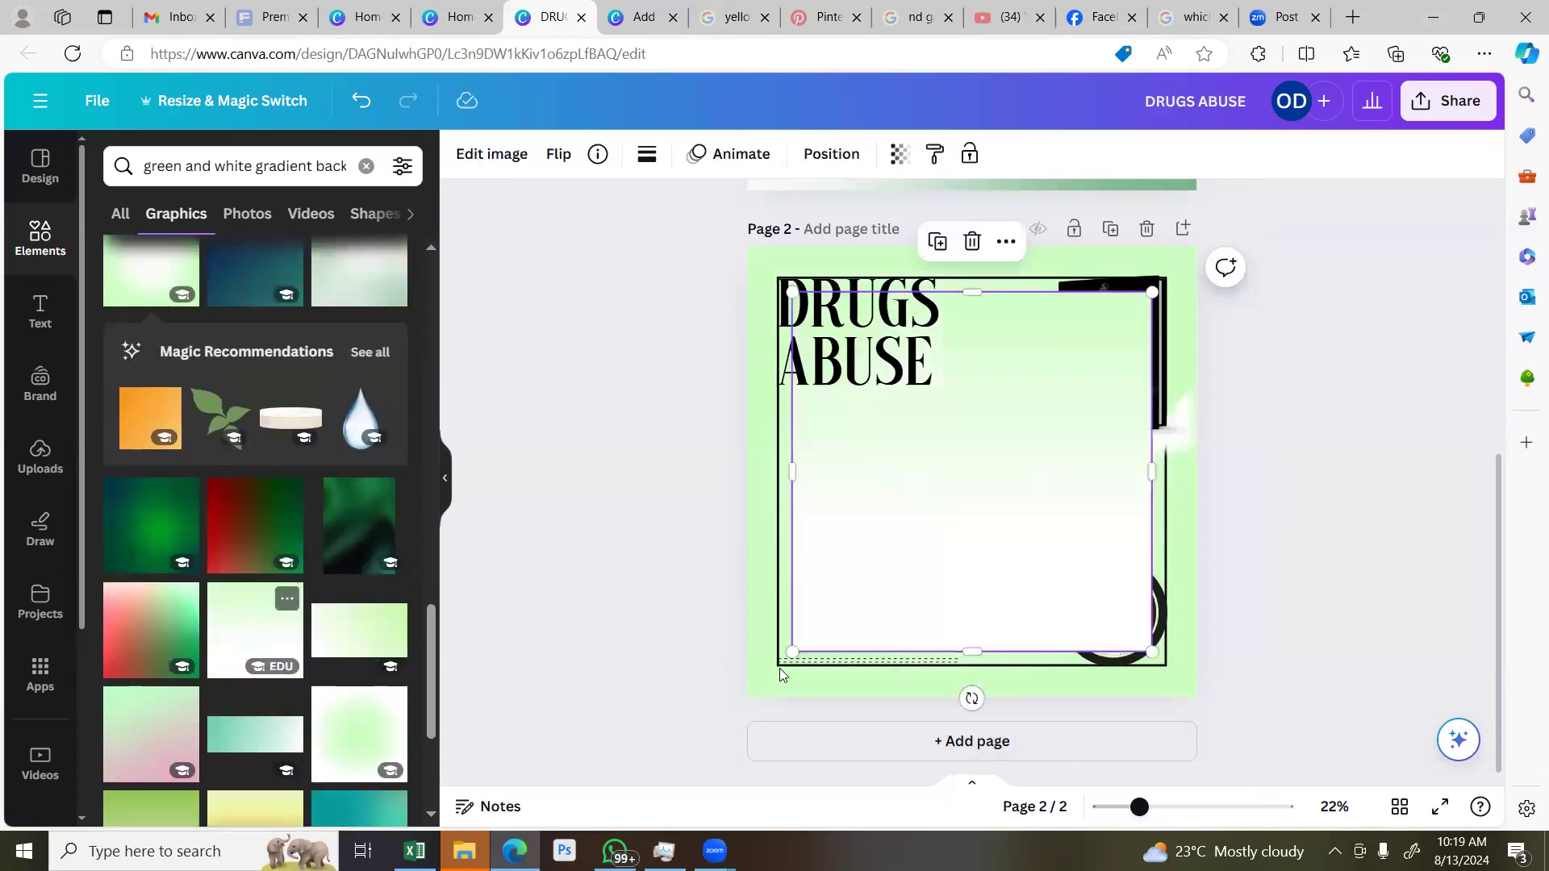
pyautogui.rightClick(965, 643)
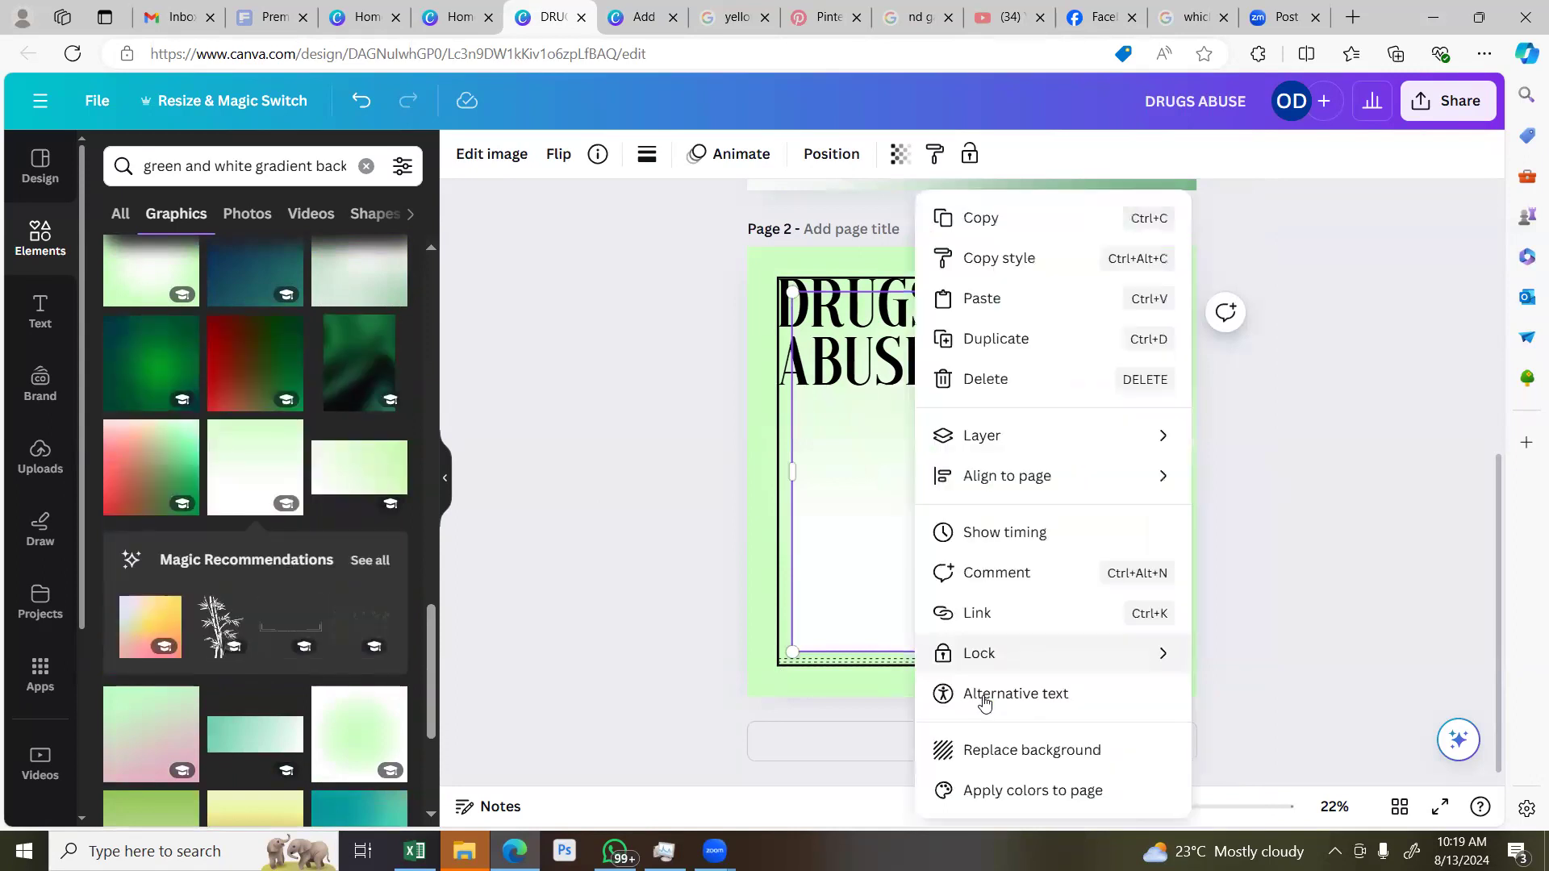
pyautogui.click(979, 751)
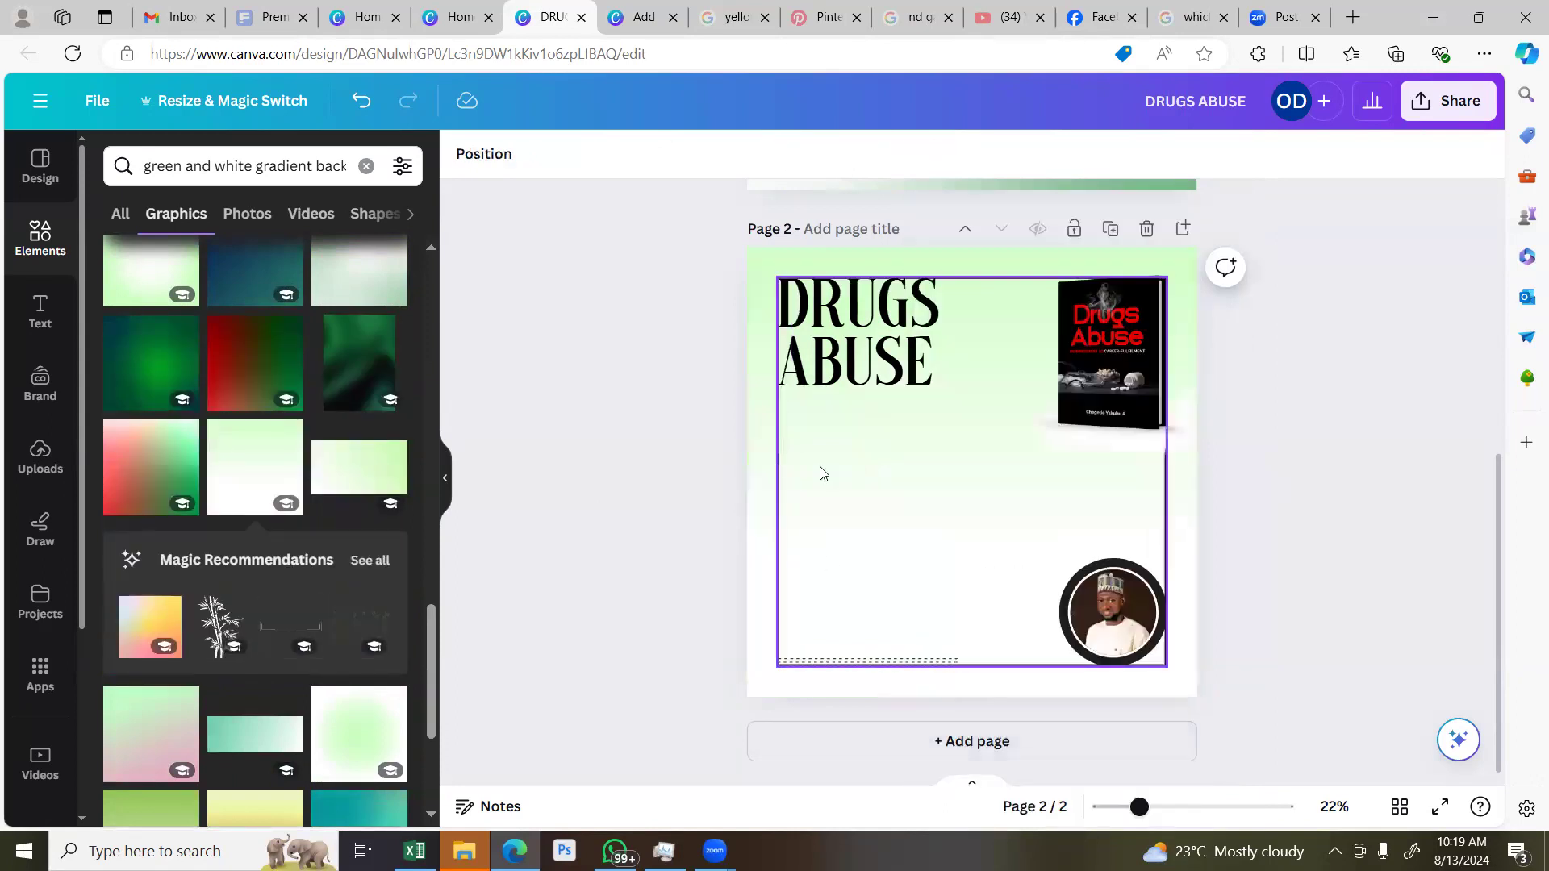
# Unlock the margin frame on page 2 and delete it
pyautogui.rightClick(846, 475)
pyautogui.click(875, 532)
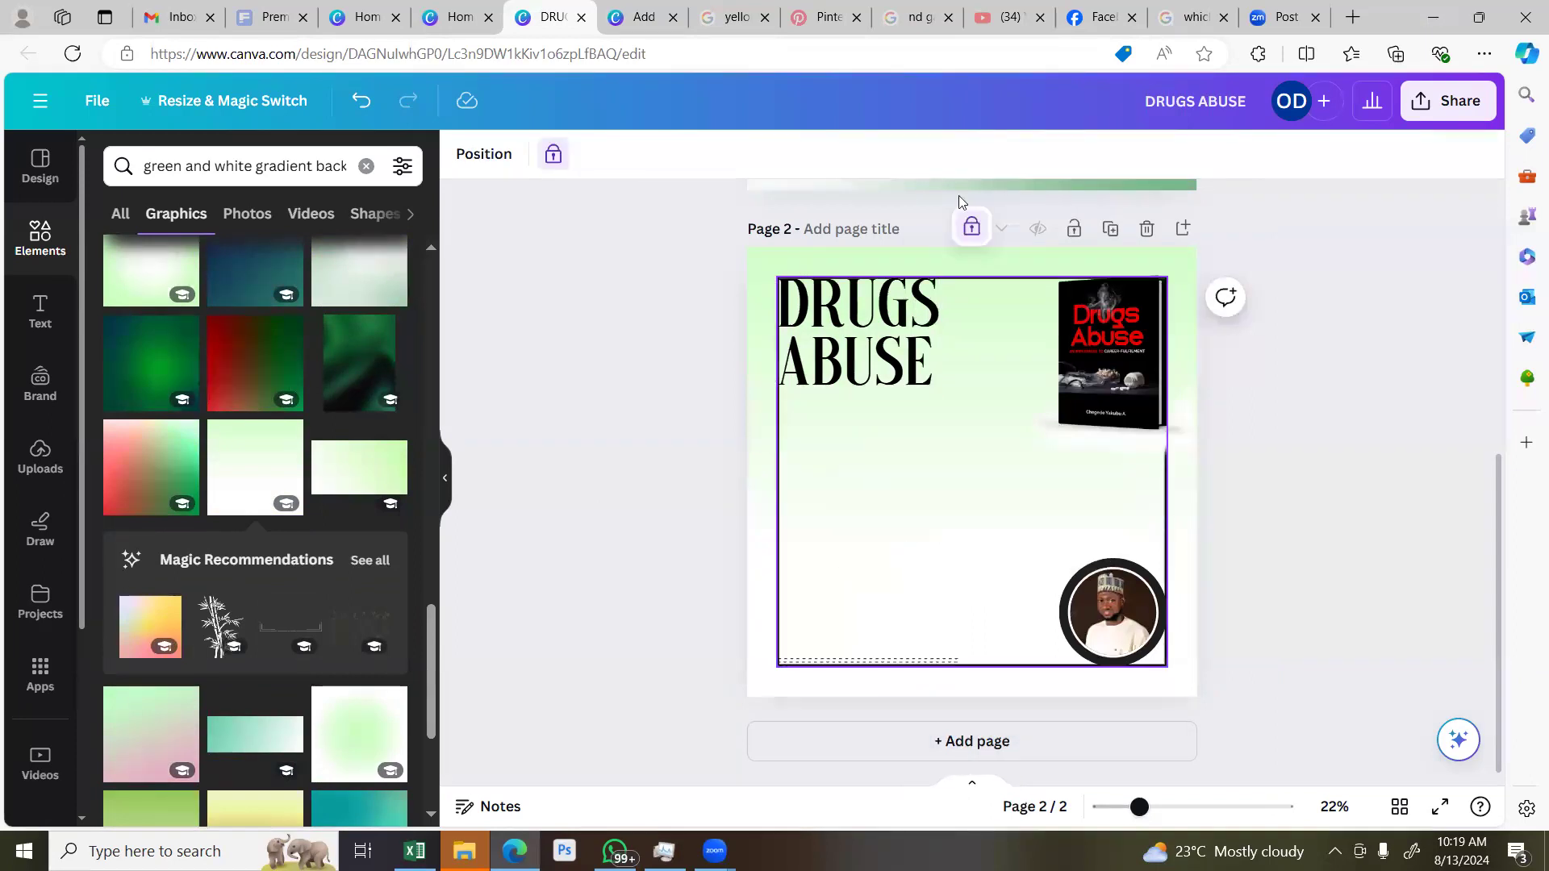
pyautogui.click(977, 238)
pyautogui.click(974, 236)
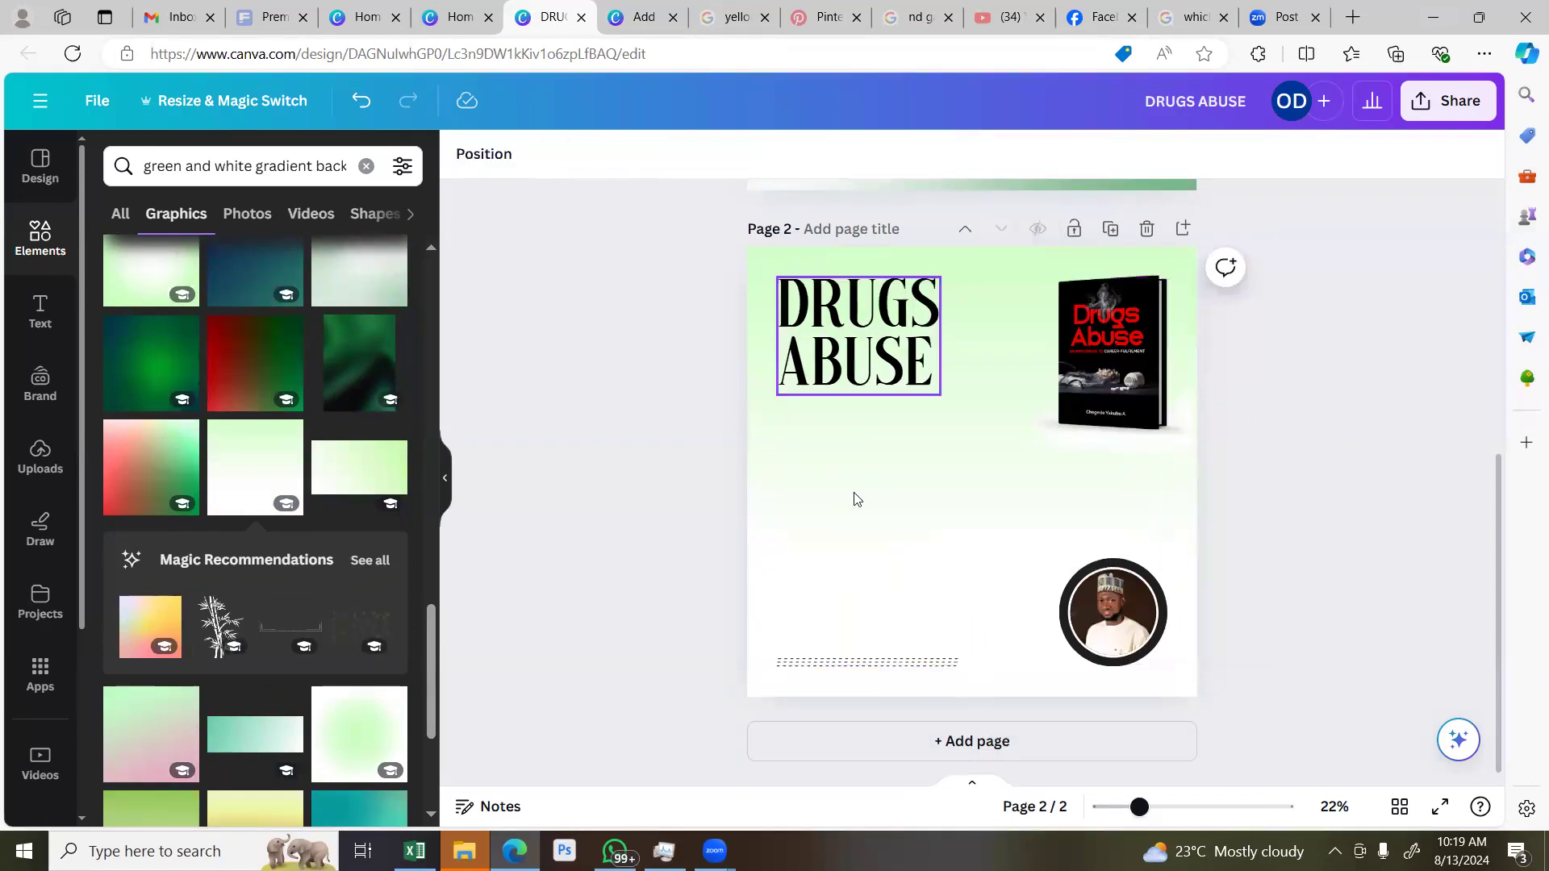
# Flip page 2's pale green gradient background vertically so the white end is at the top
pyautogui.click(854, 495)
pyautogui.rightClick(854, 494)
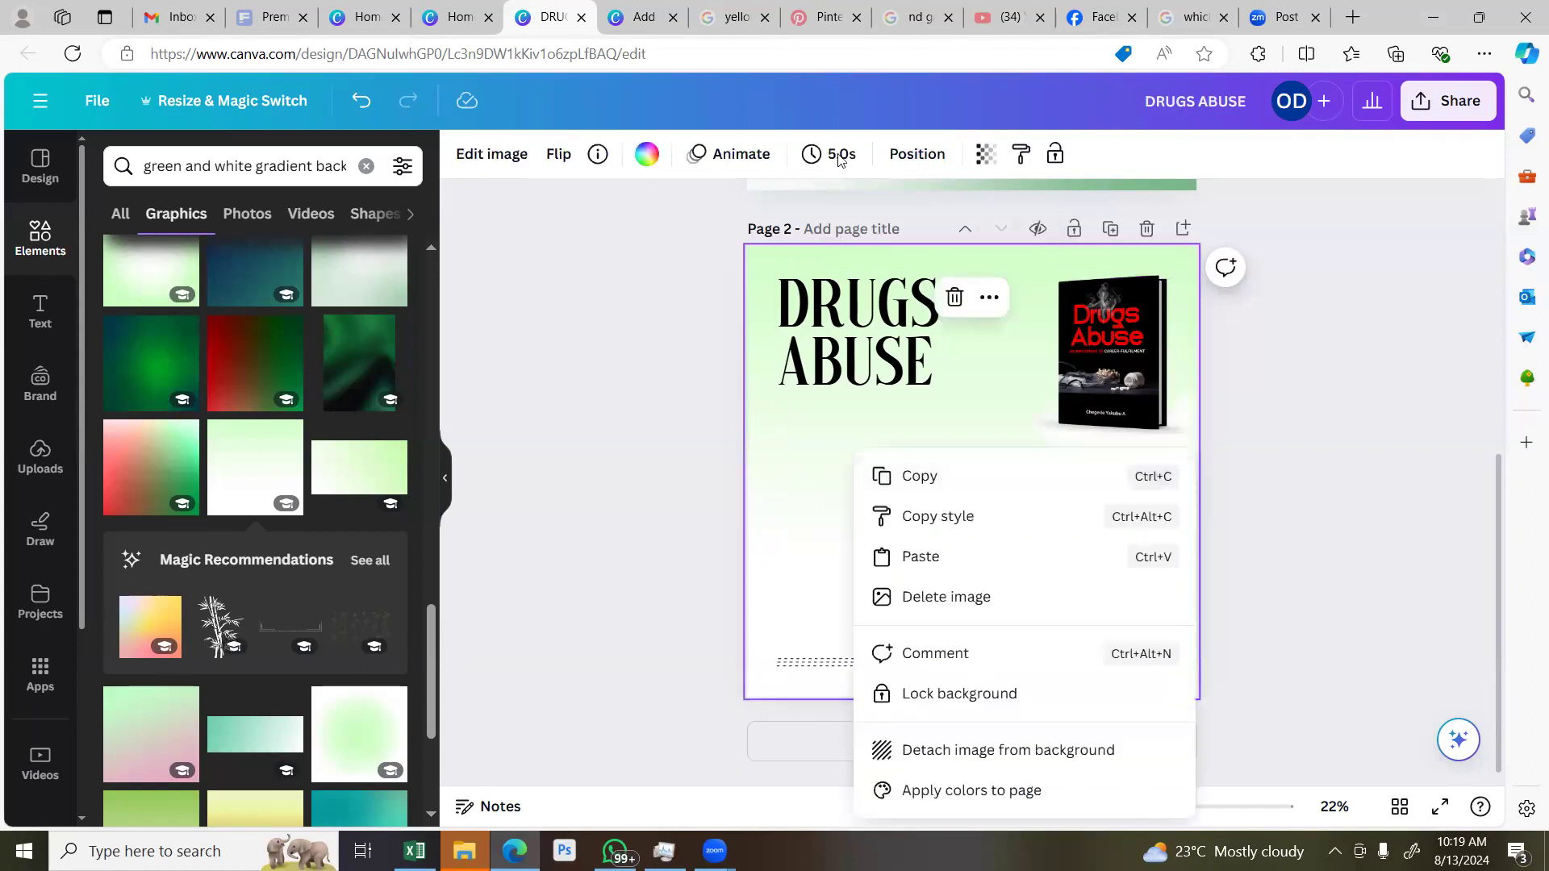
pyautogui.click(558, 155)
pyautogui.click(558, 156)
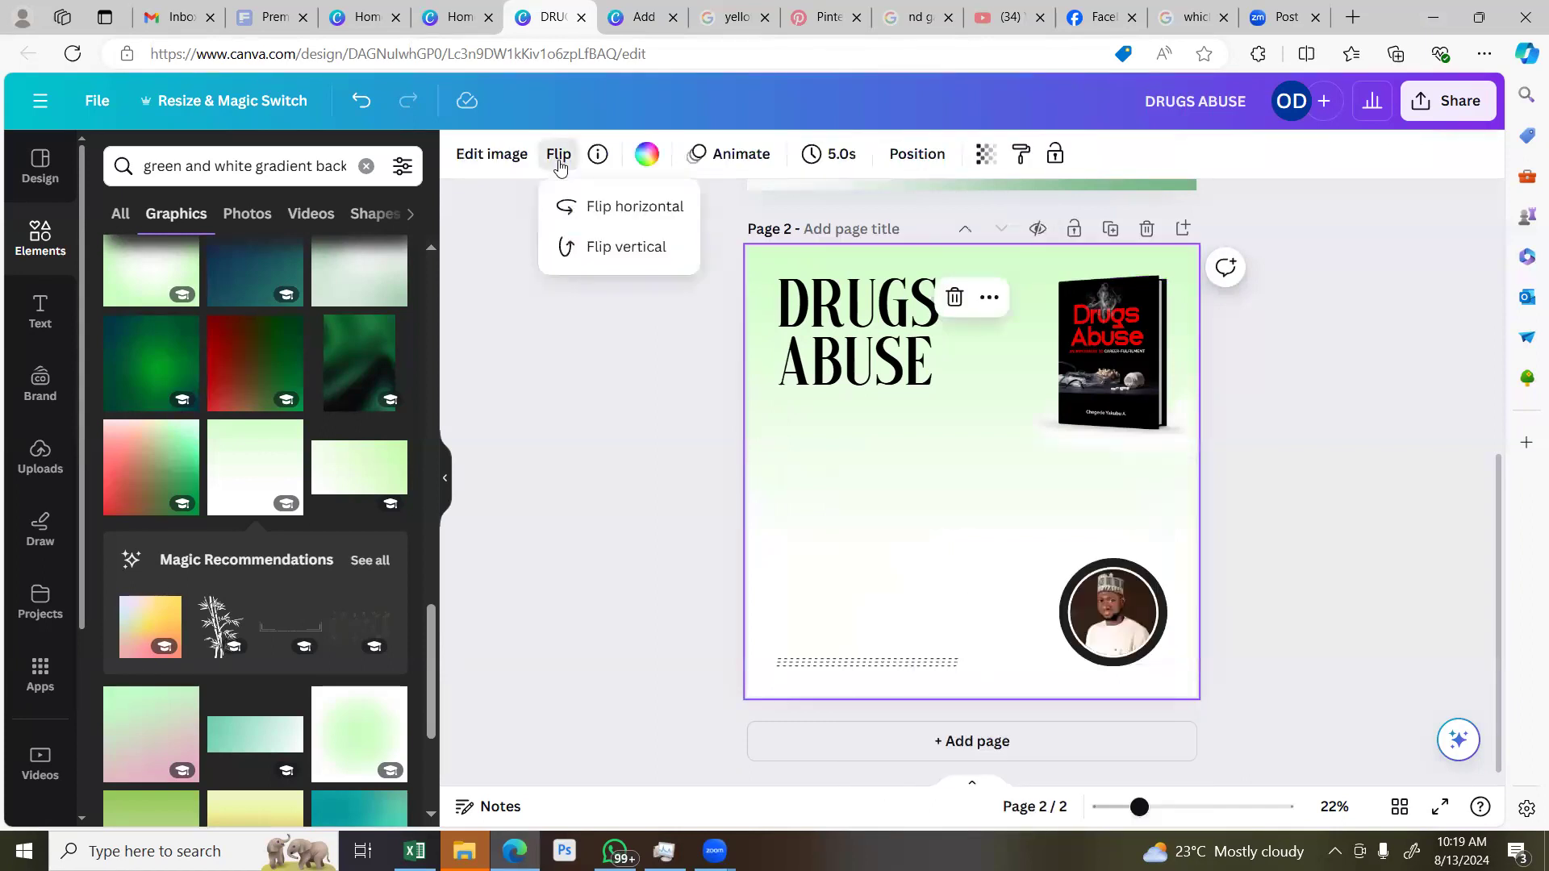
pyautogui.click(580, 248)
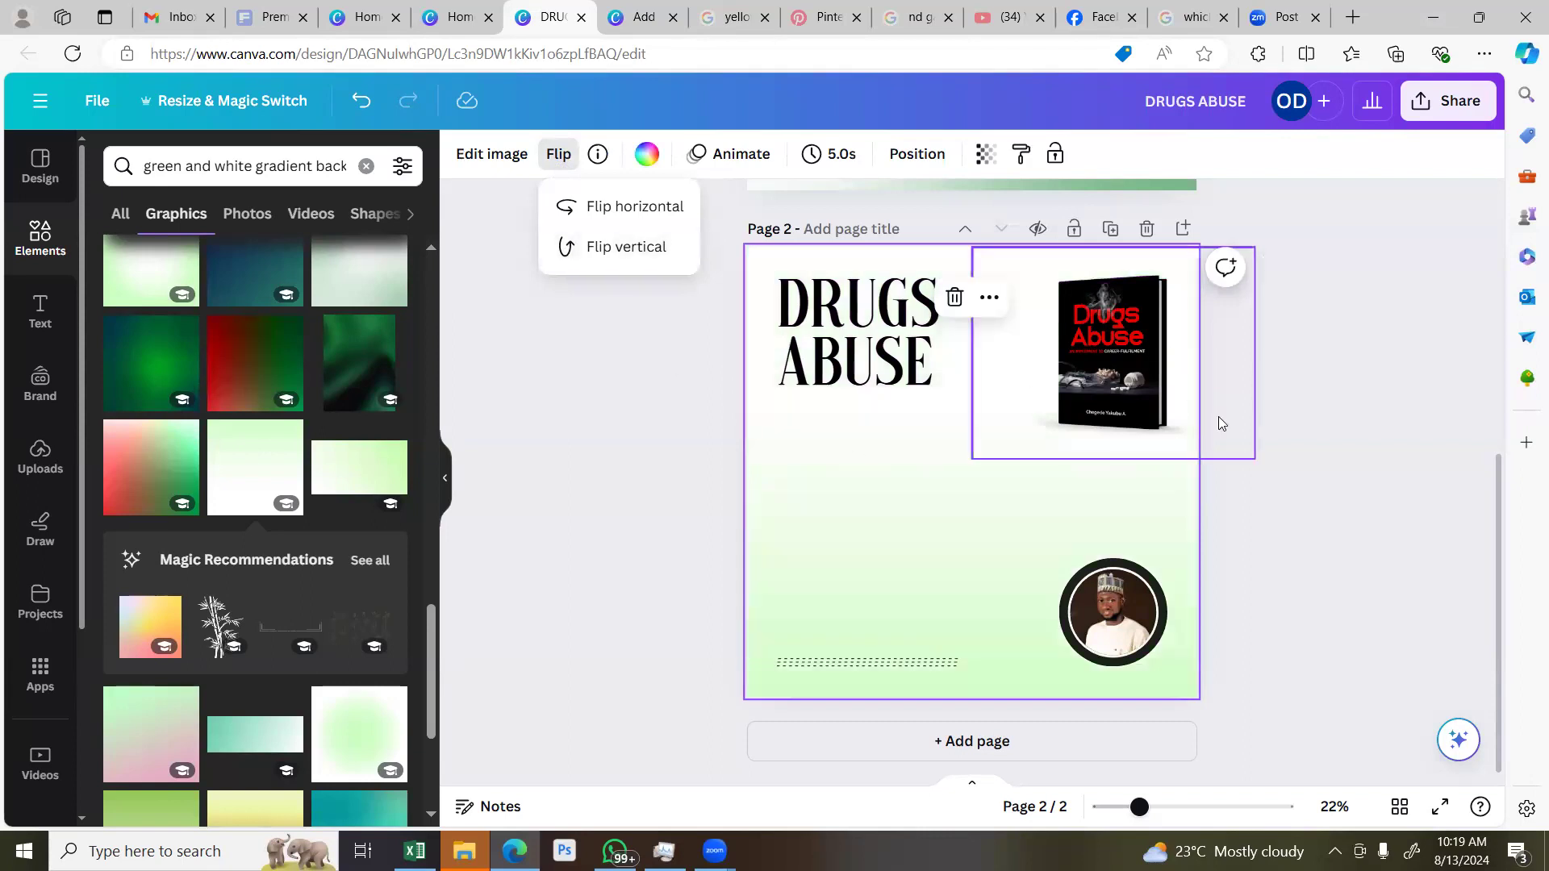
# Try moving the DRUGS ABUSE title further down page 2 and undo each move
pyautogui.click(866, 364)
pyautogui.moveTo(870, 366); pyautogui.dragTo(869, 367)
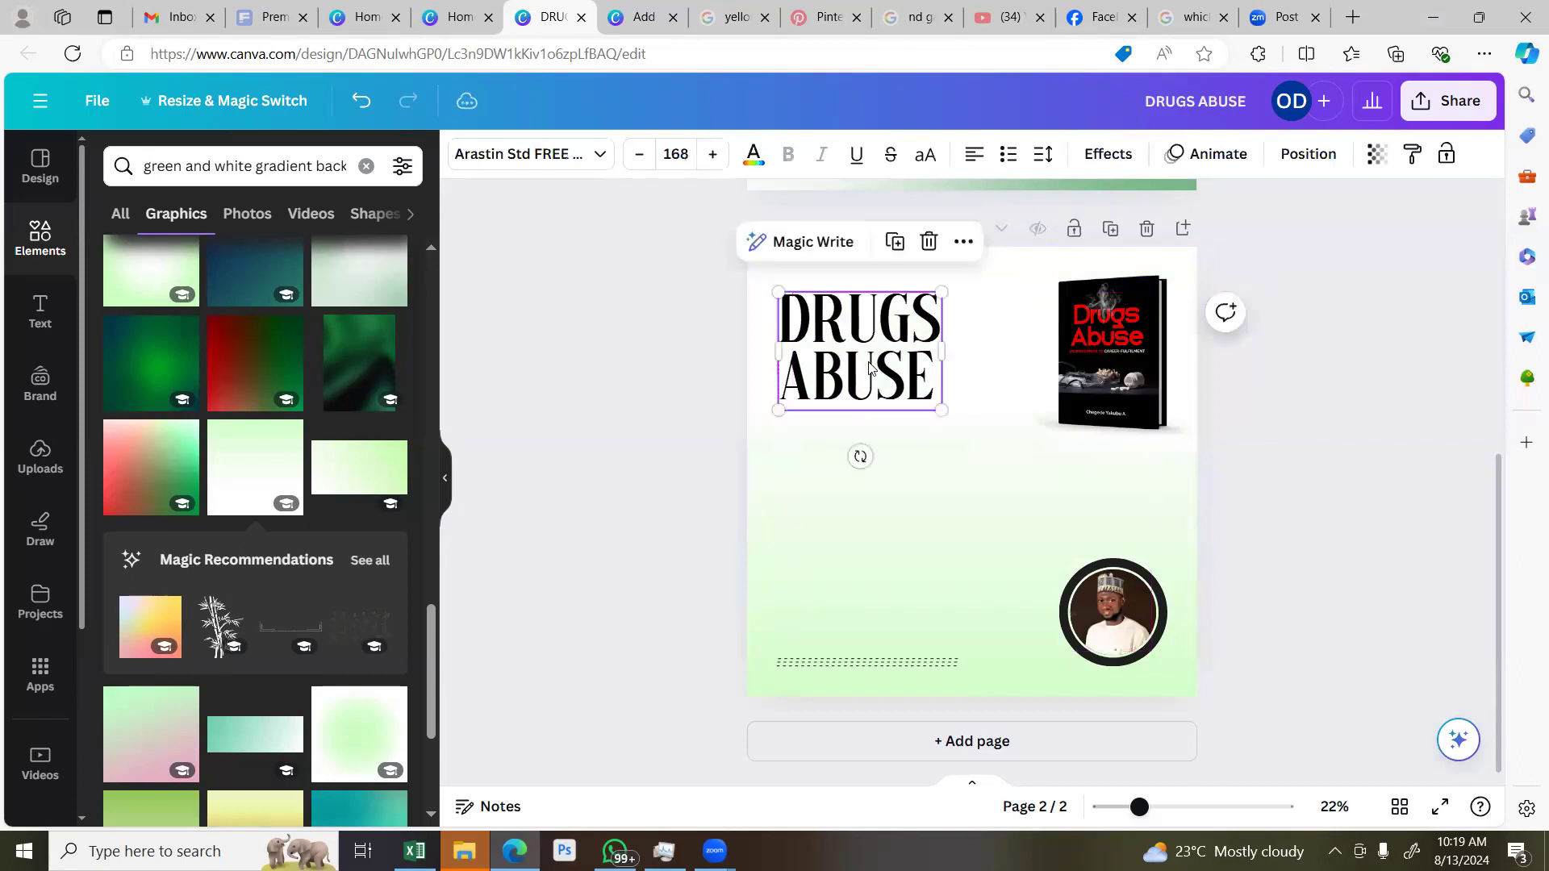
pyautogui.hotkey('ctrl', 'z')
pyautogui.click(1323, 315)
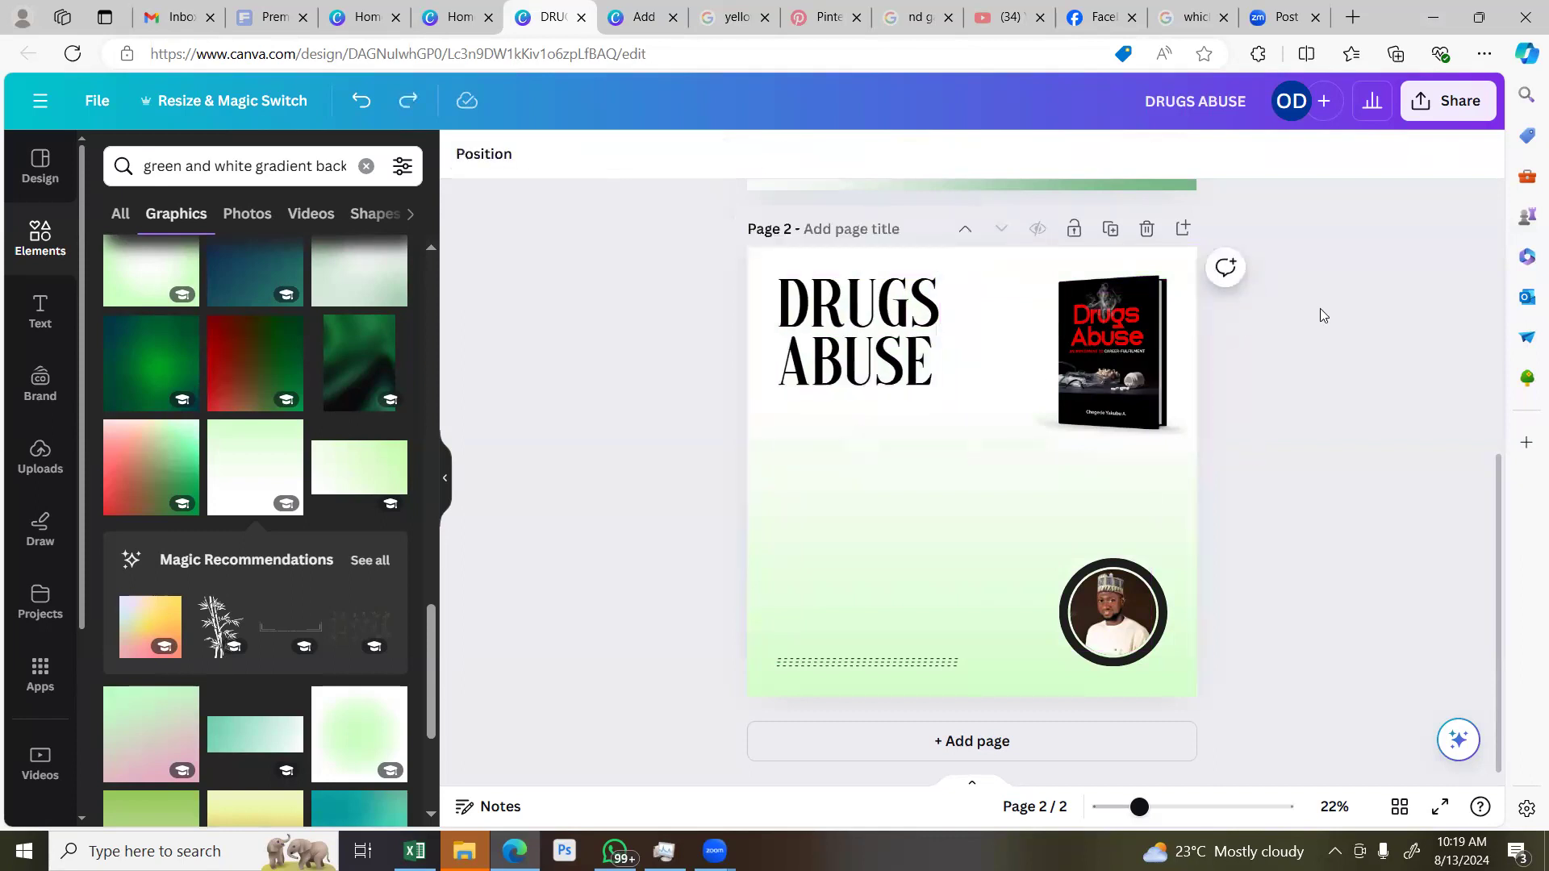
pyautogui.click(833, 343)
pyautogui.moveTo(833, 343); pyautogui.dragTo(834, 396)
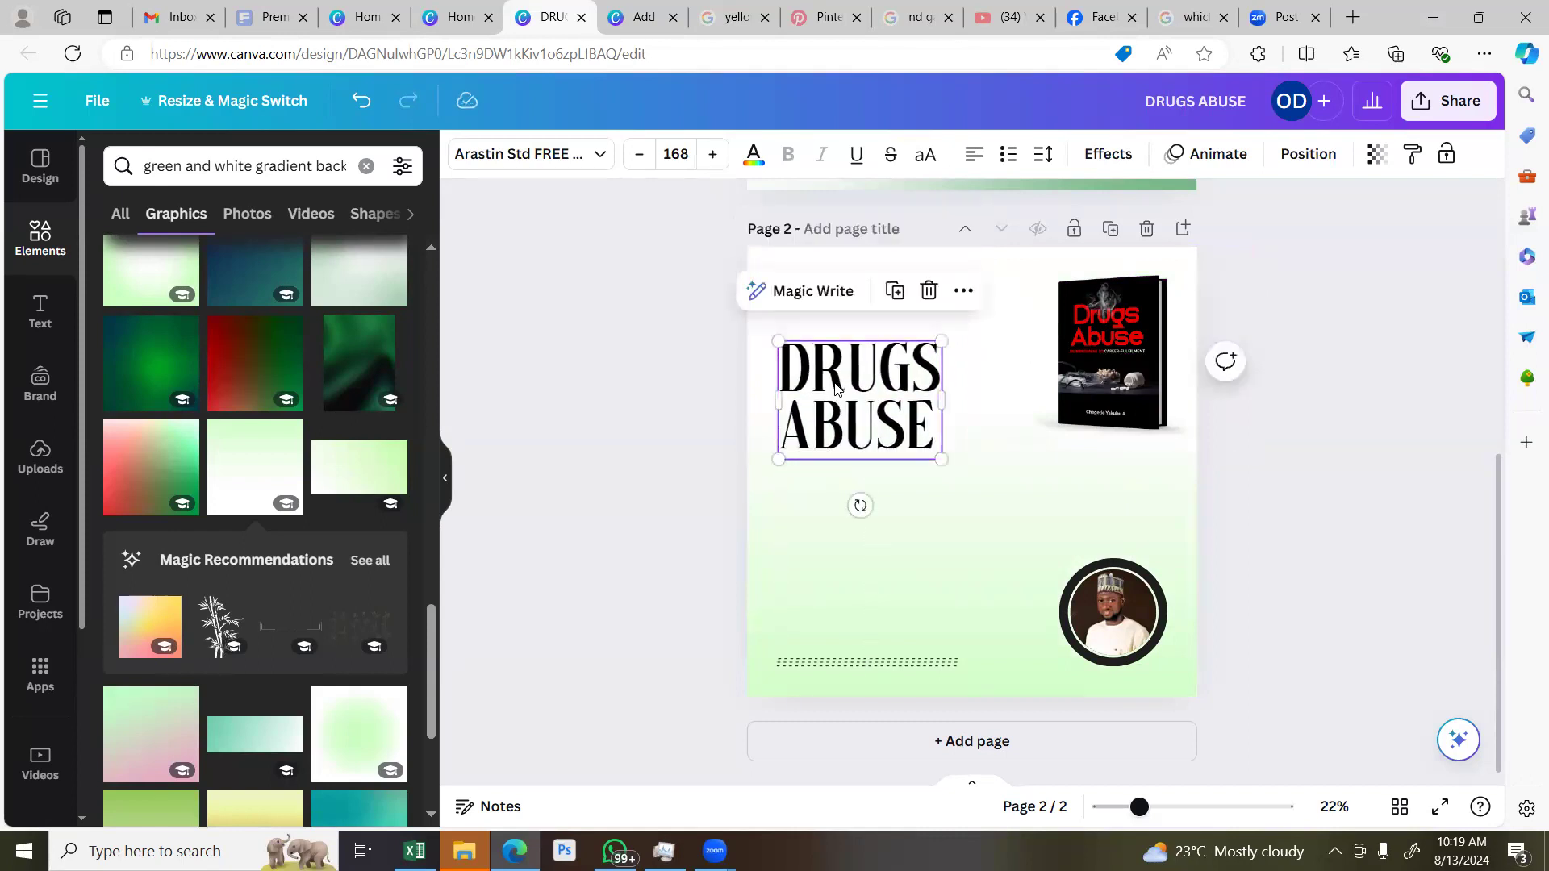
pyautogui.hotkey('ctrl', 'z')
pyautogui.click(1299, 324)
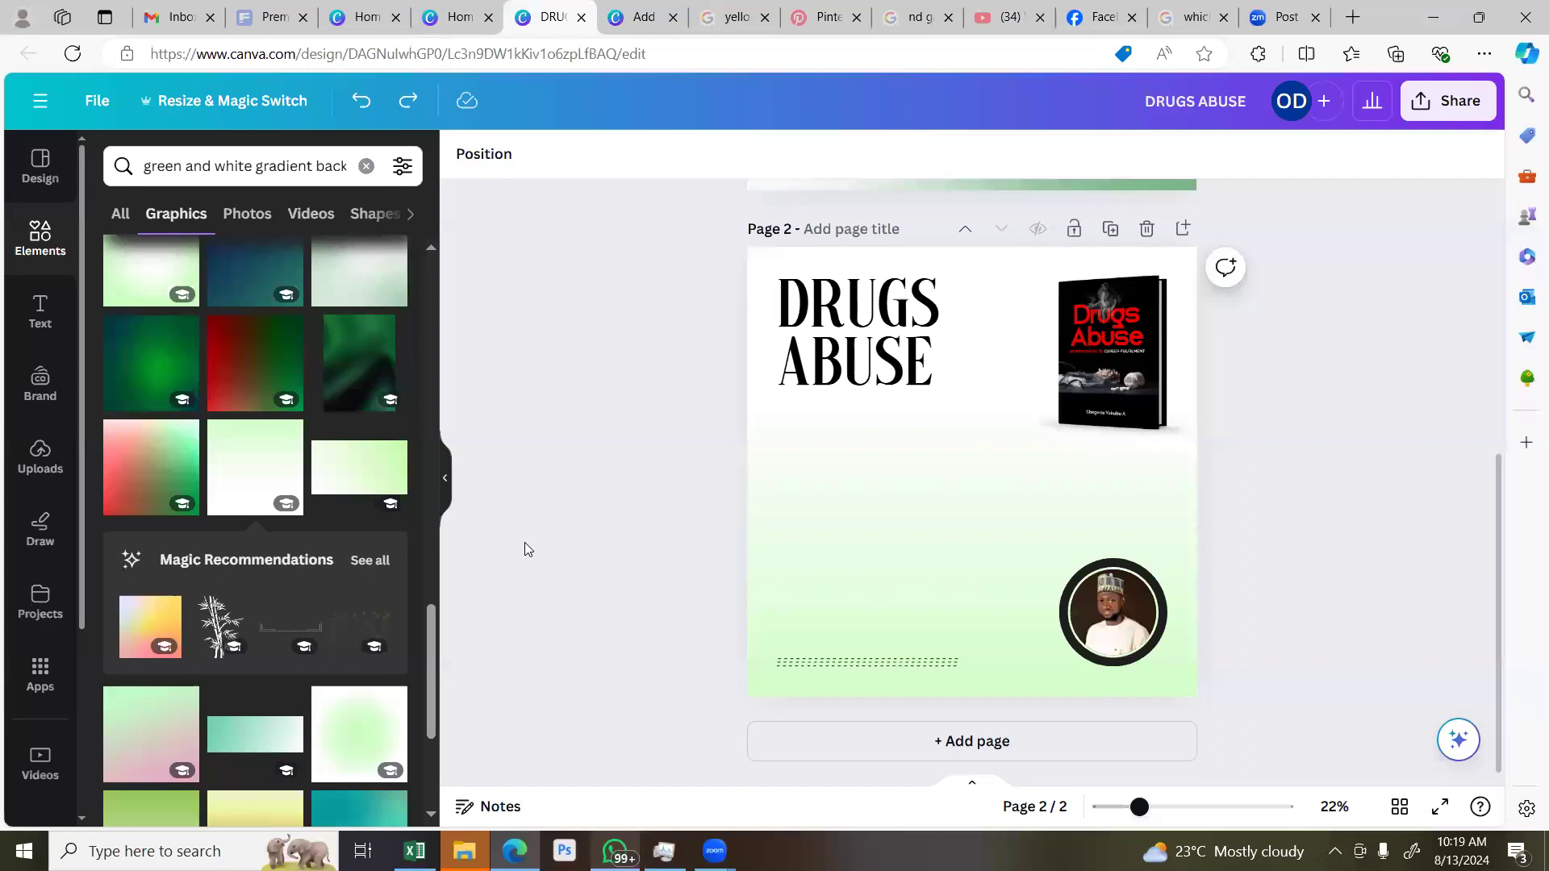
# Switch to WhatsApp, examine the Business Analysis Kickstart Program flyer in the Design classes chat, and return to Canva
pyautogui.hotkey('alt', 'Tab')
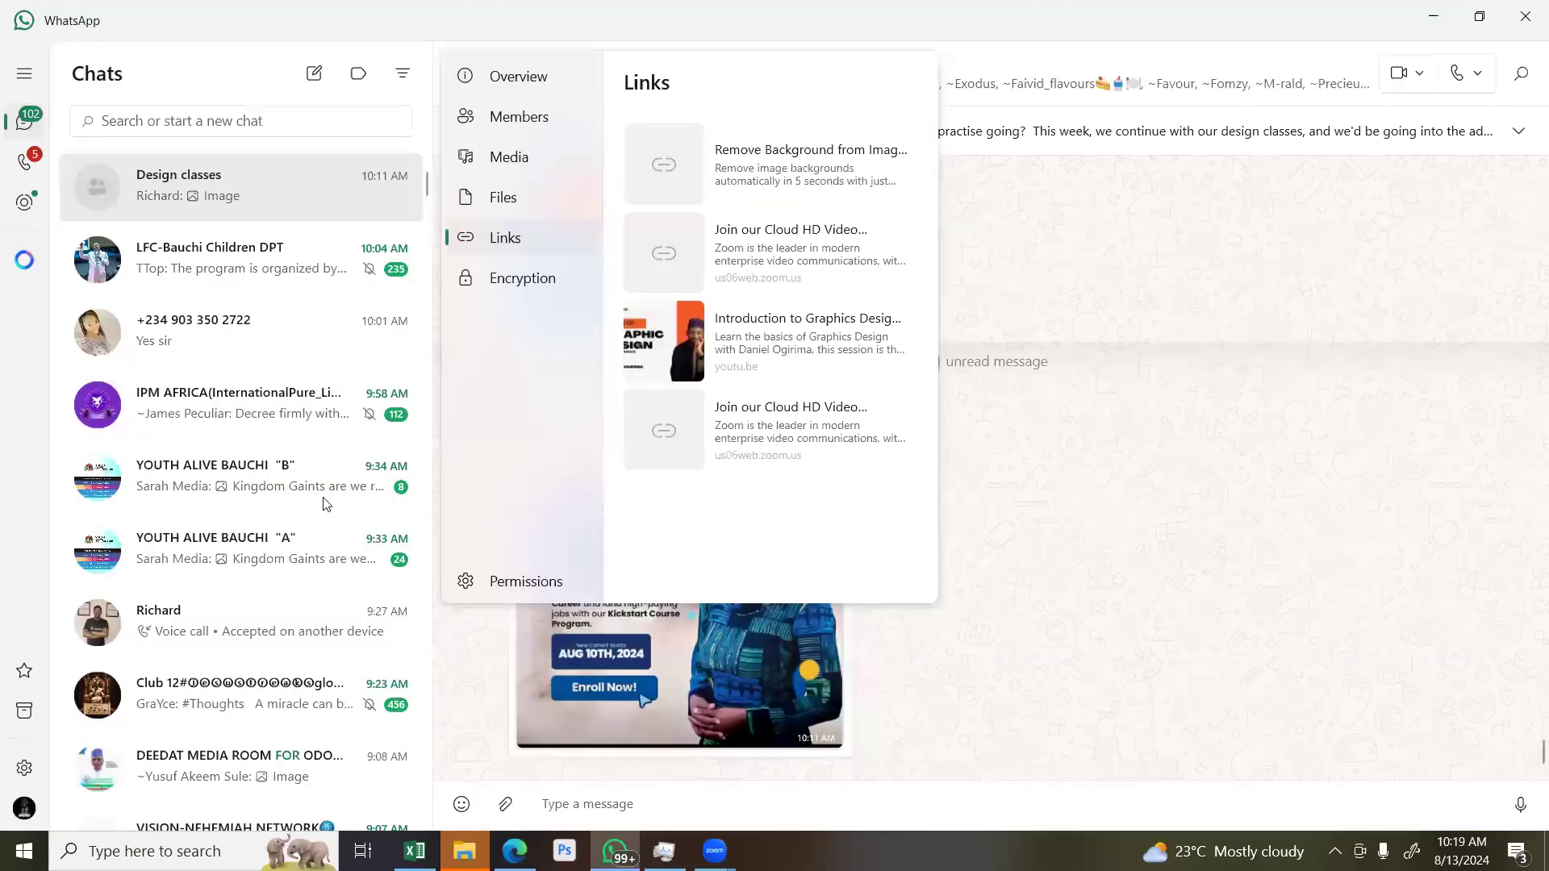
pyautogui.press('Escape')
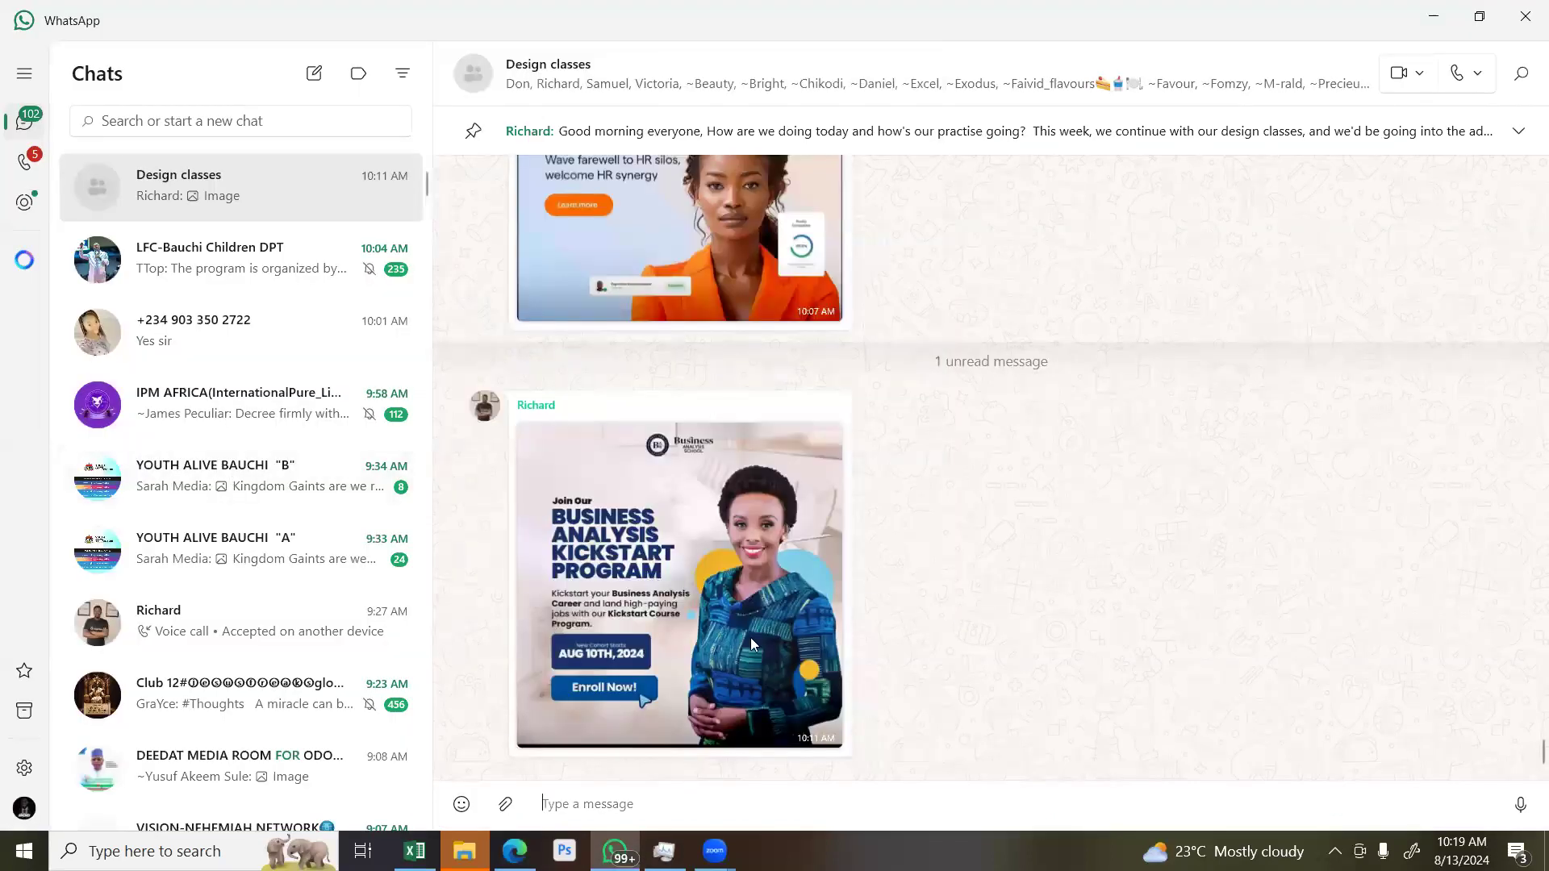
pyautogui.click(709, 607)
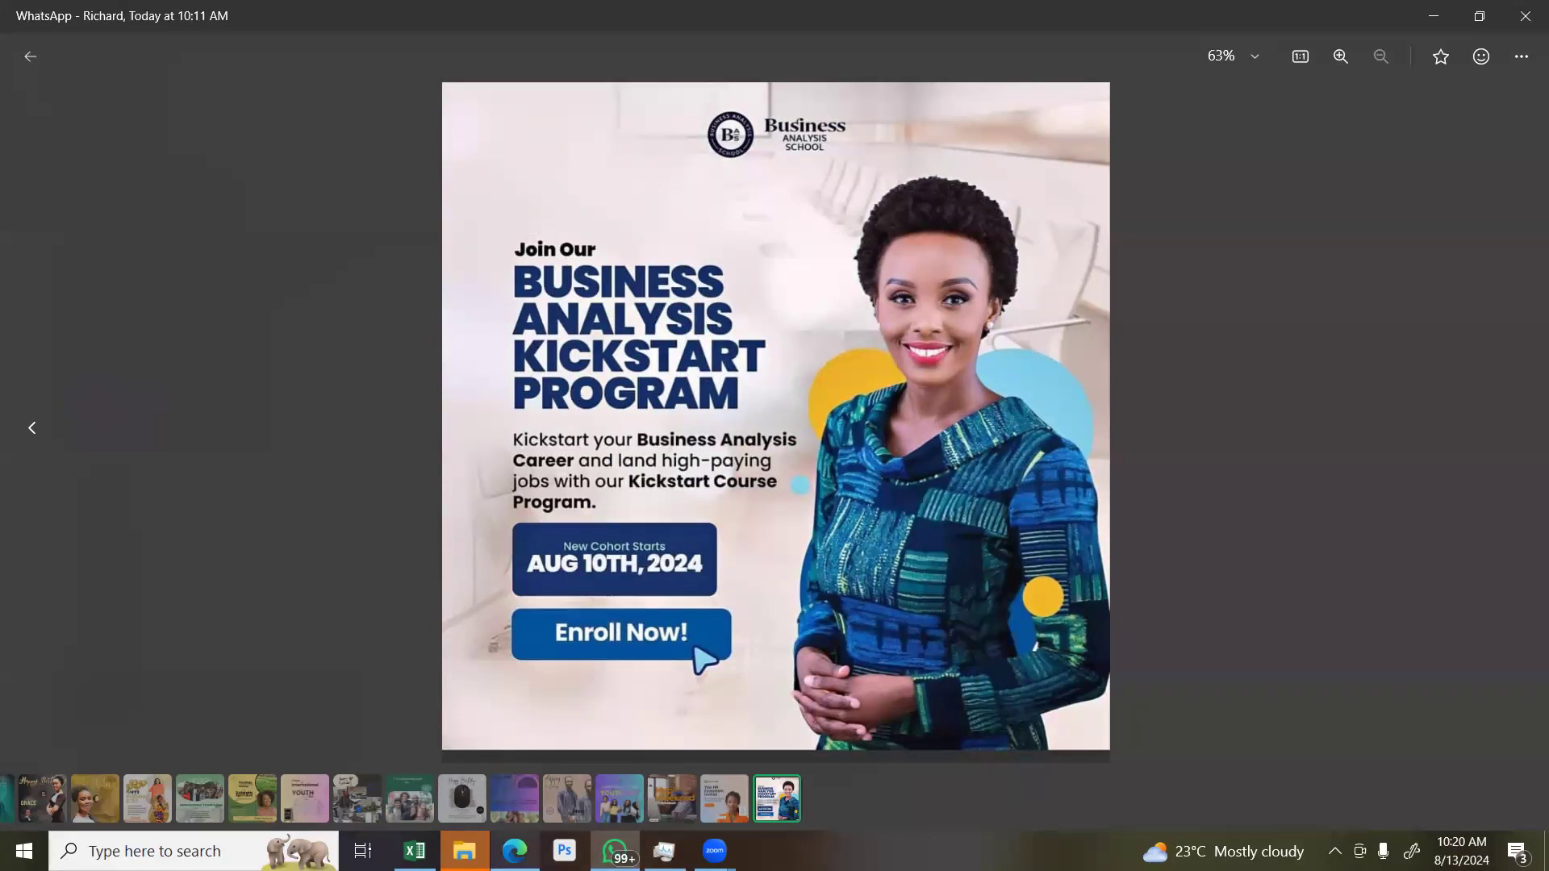
pyautogui.click(514, 851)
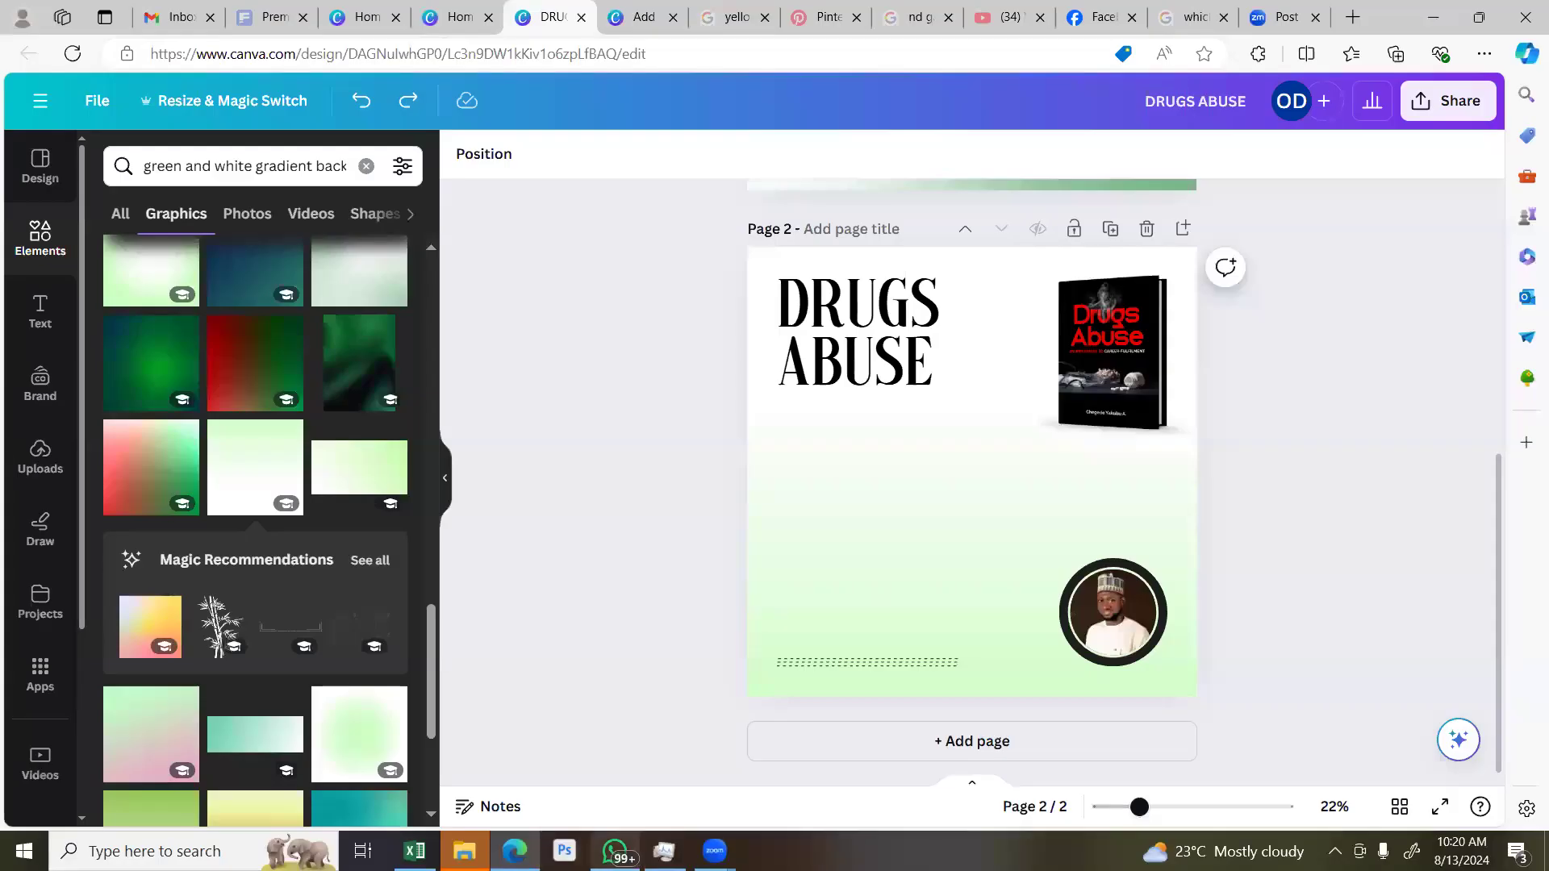
pyautogui.hotkey('alt', 'Tab')
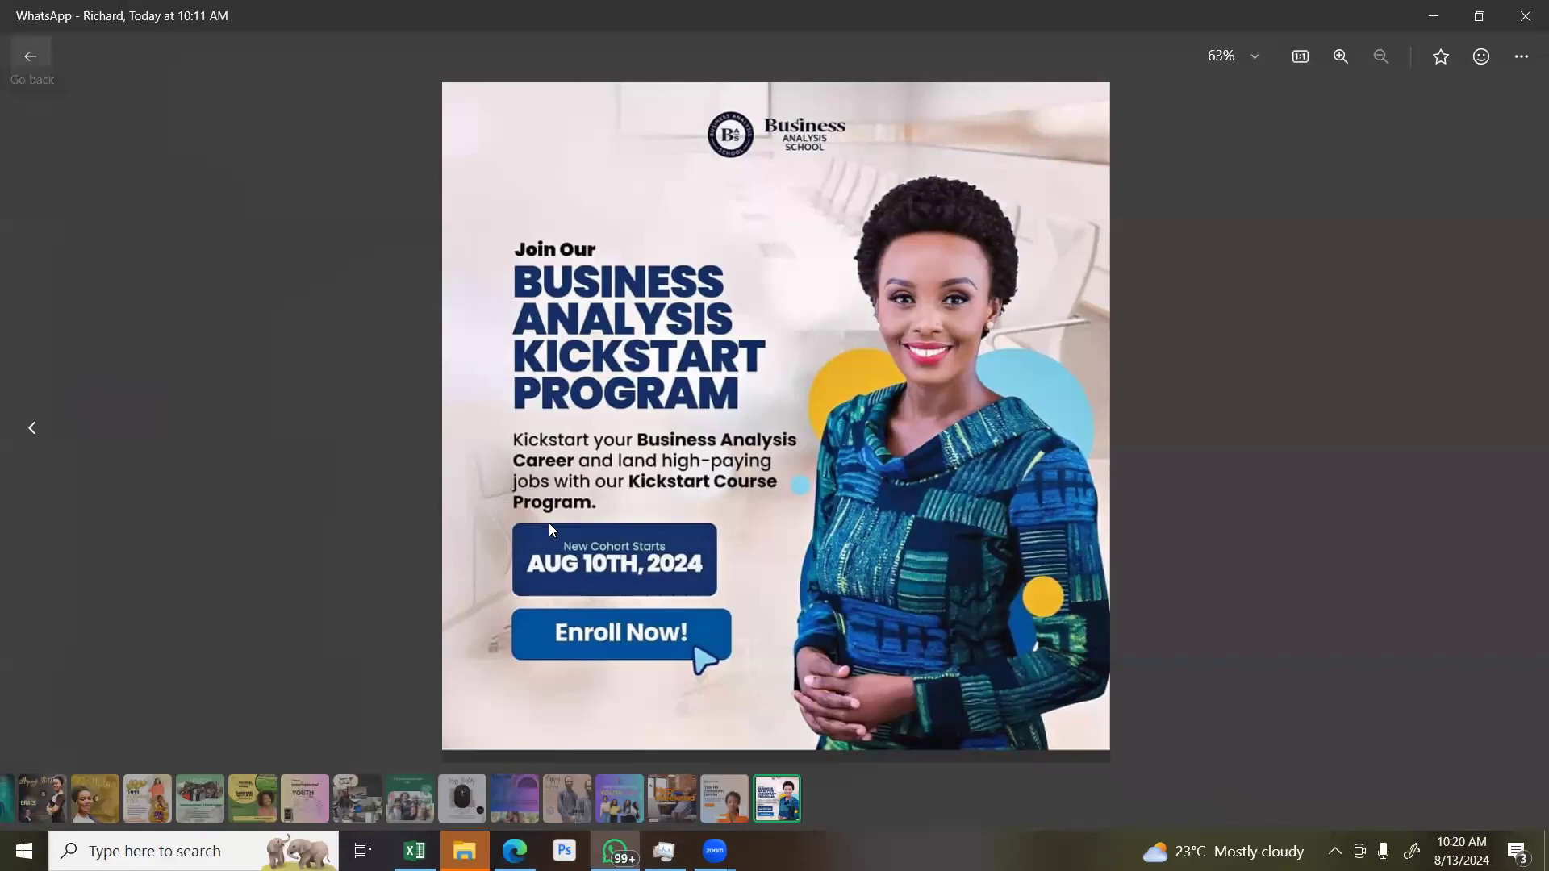
pyautogui.press('Escape')
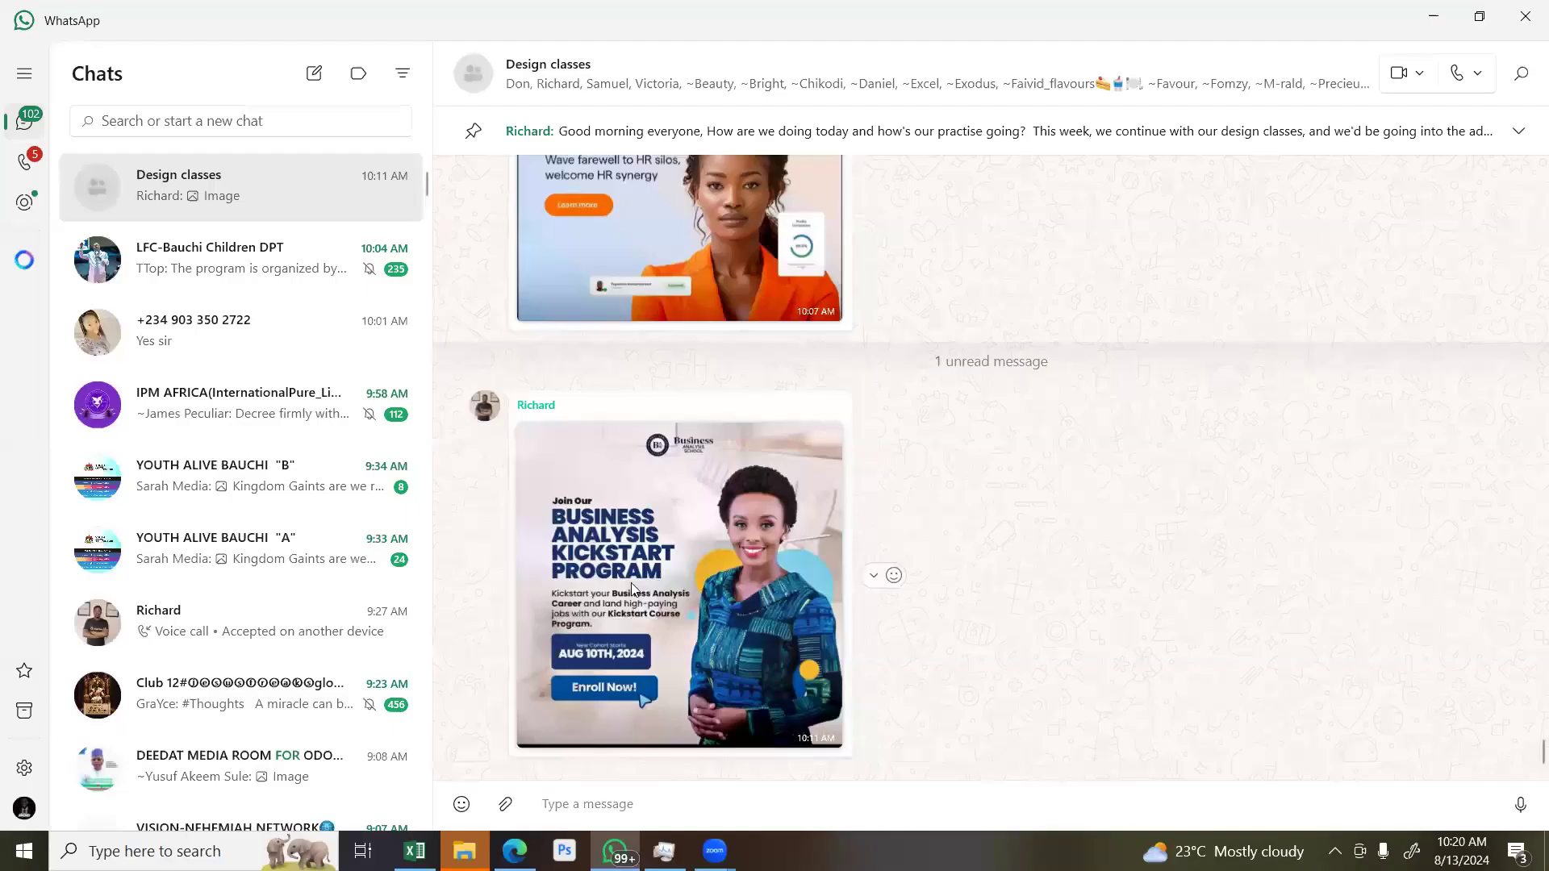
pyautogui.scroll(3, 631, 574)
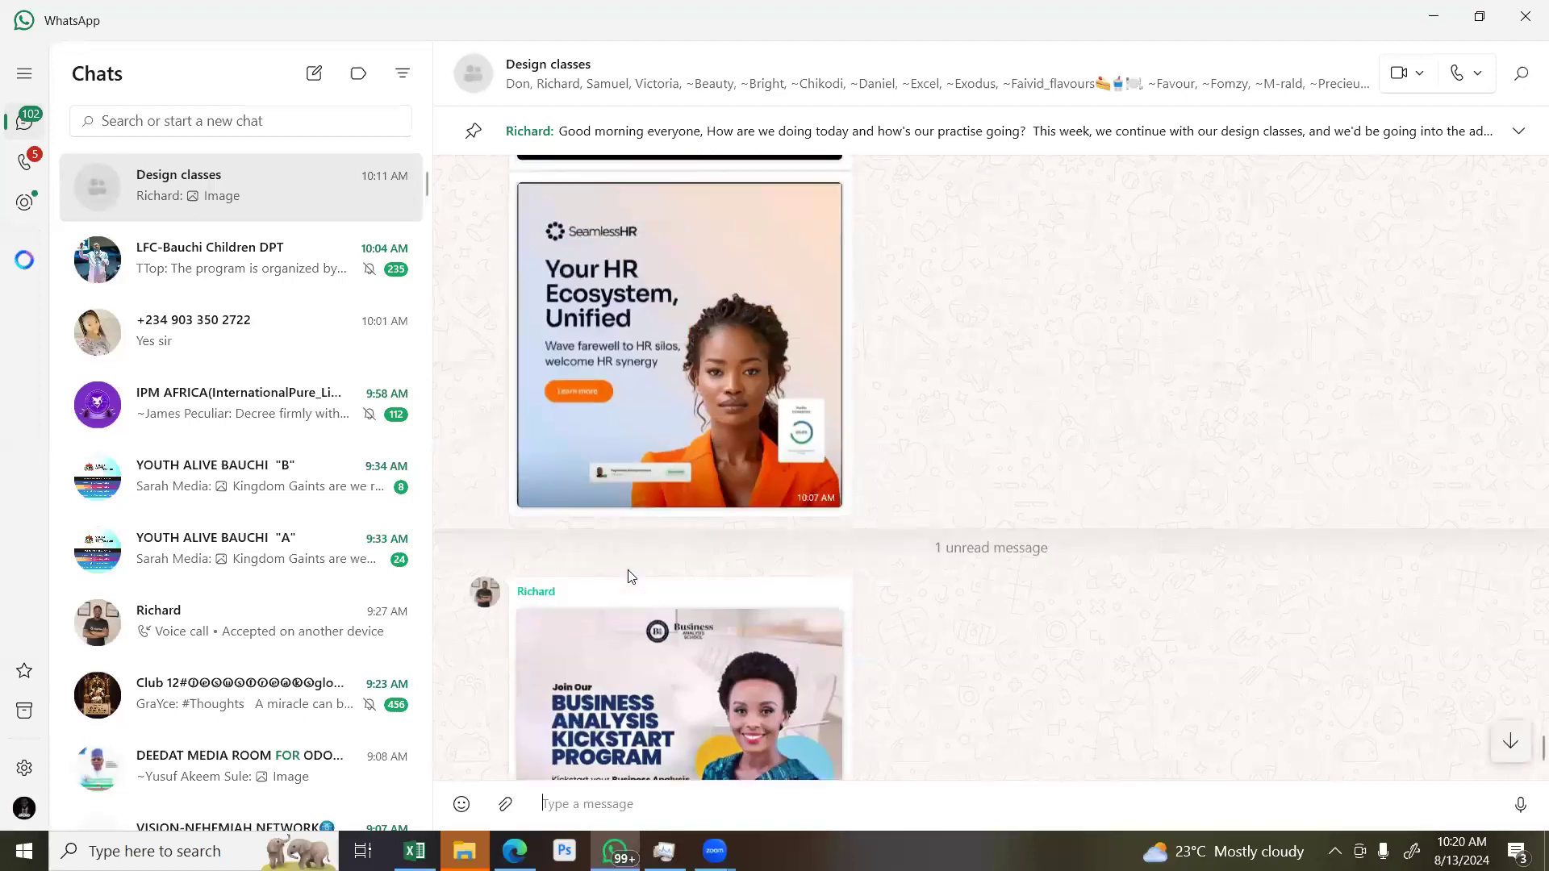
pyautogui.scroll(-3, 631, 574)
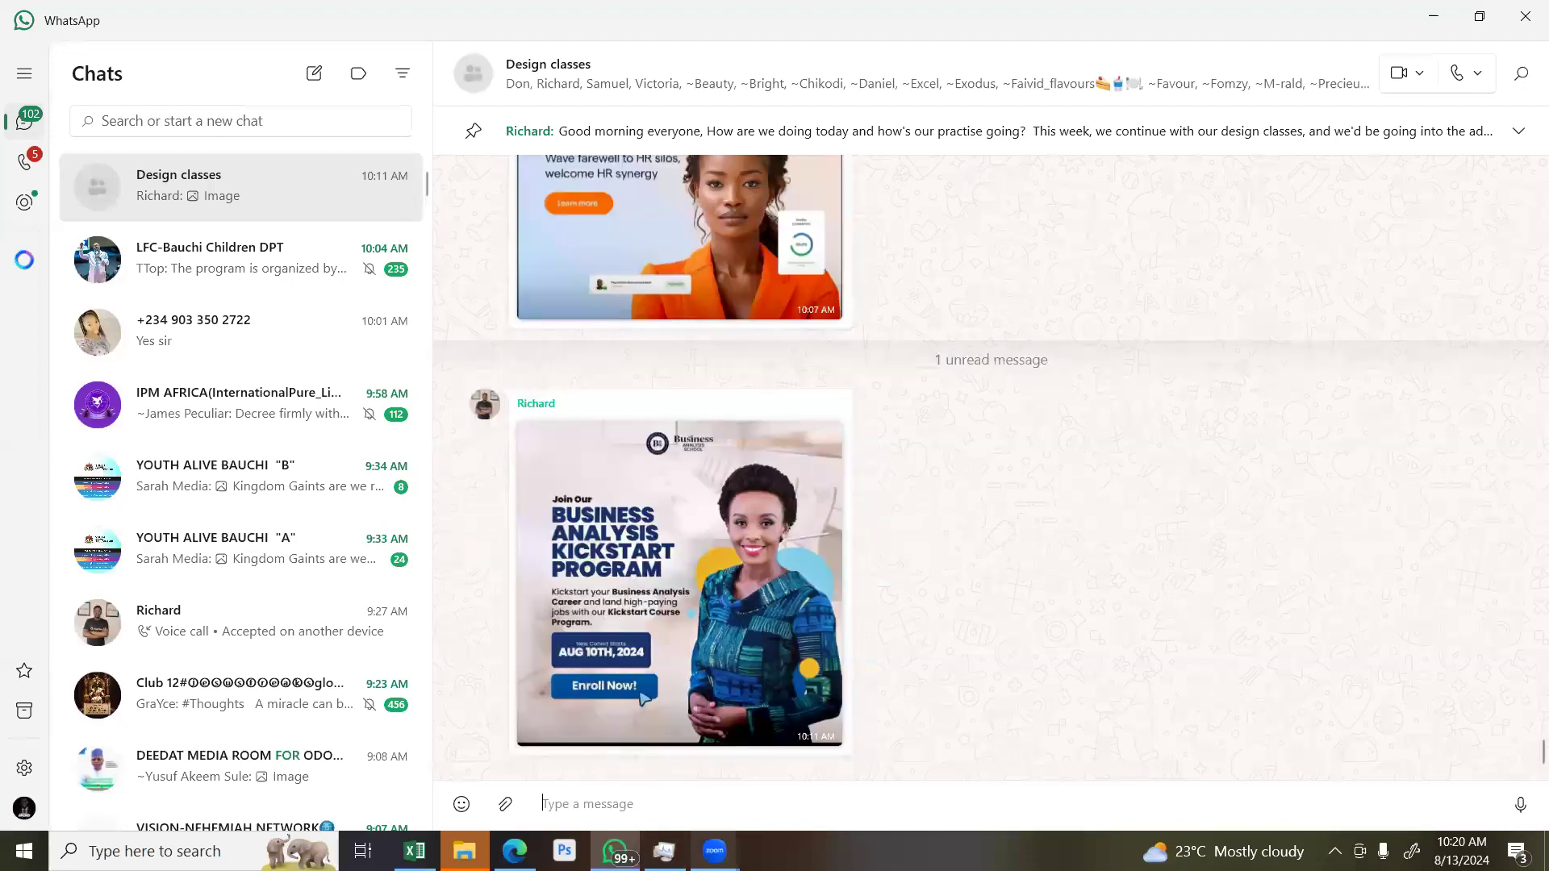
pyautogui.moveTo(715, 851)
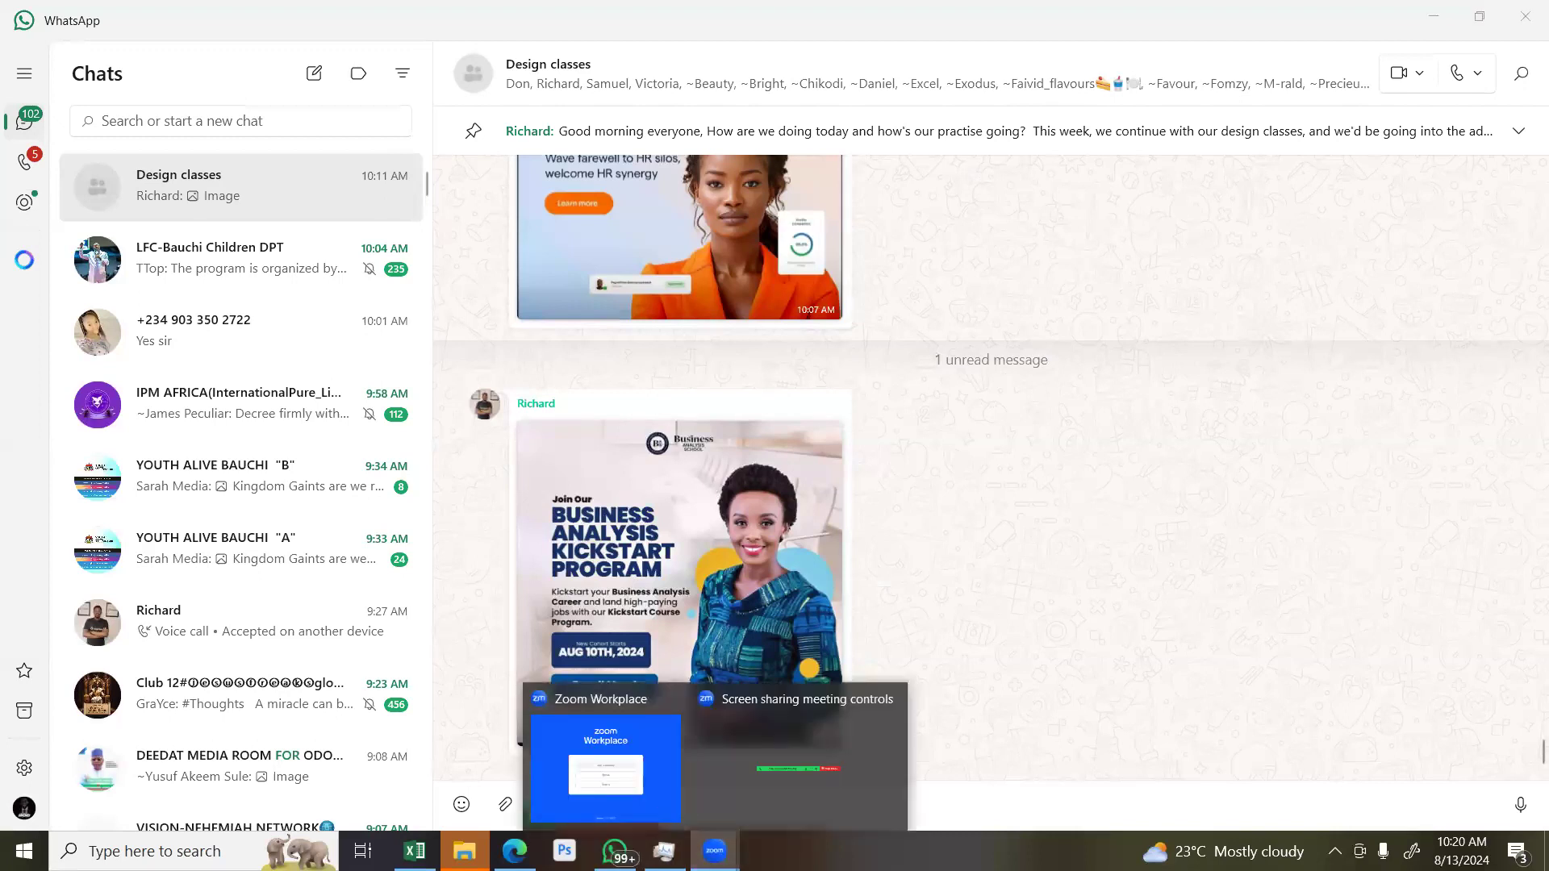
pyautogui.click(1058, 658)
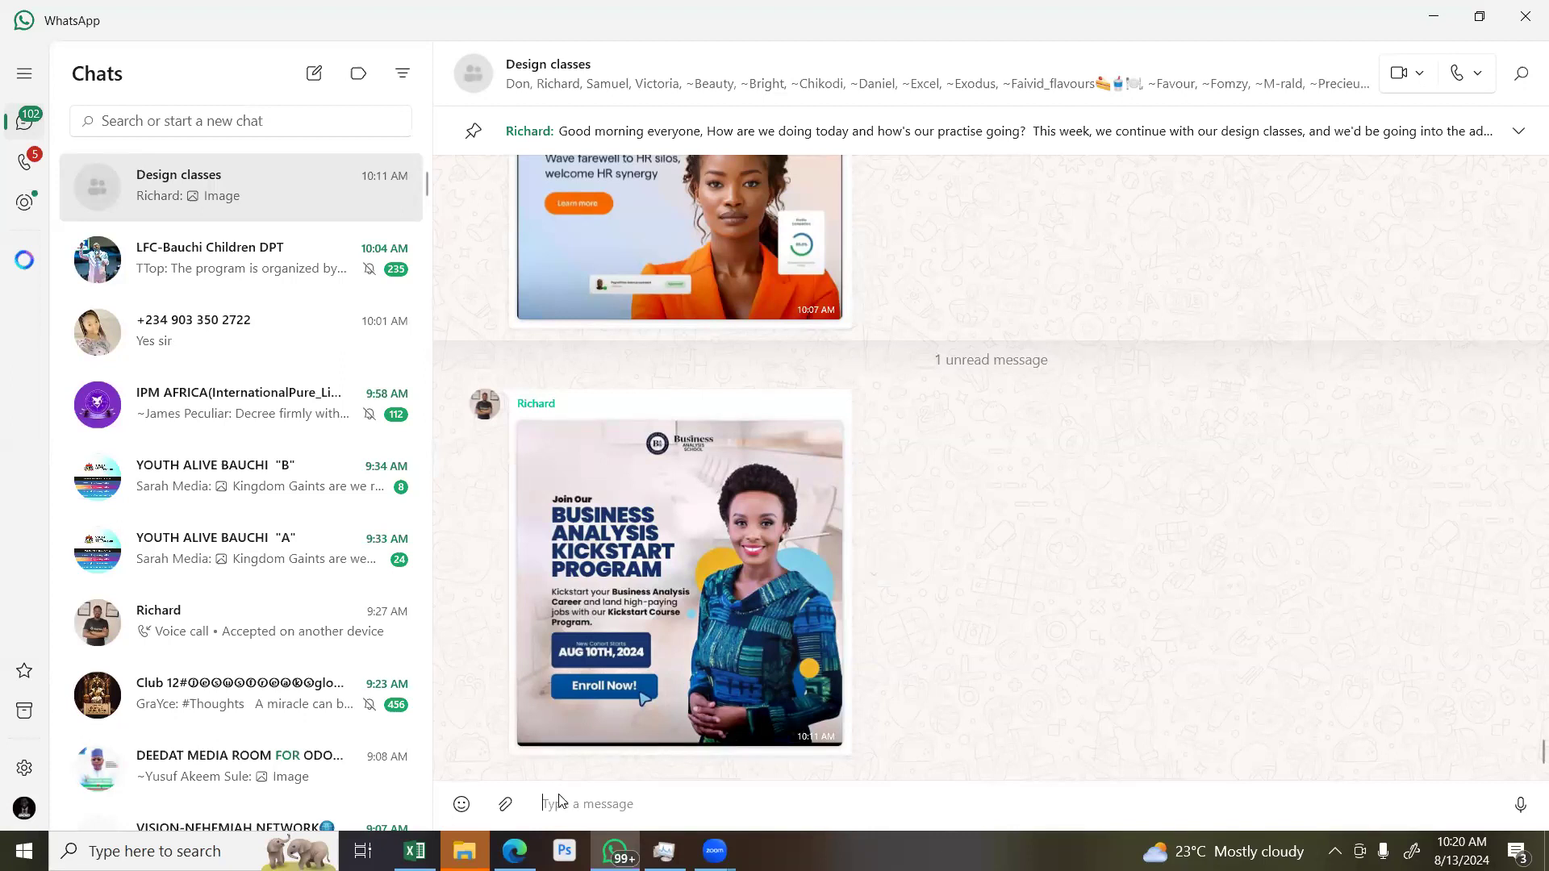
pyautogui.hotkey('alt', 'Tab')
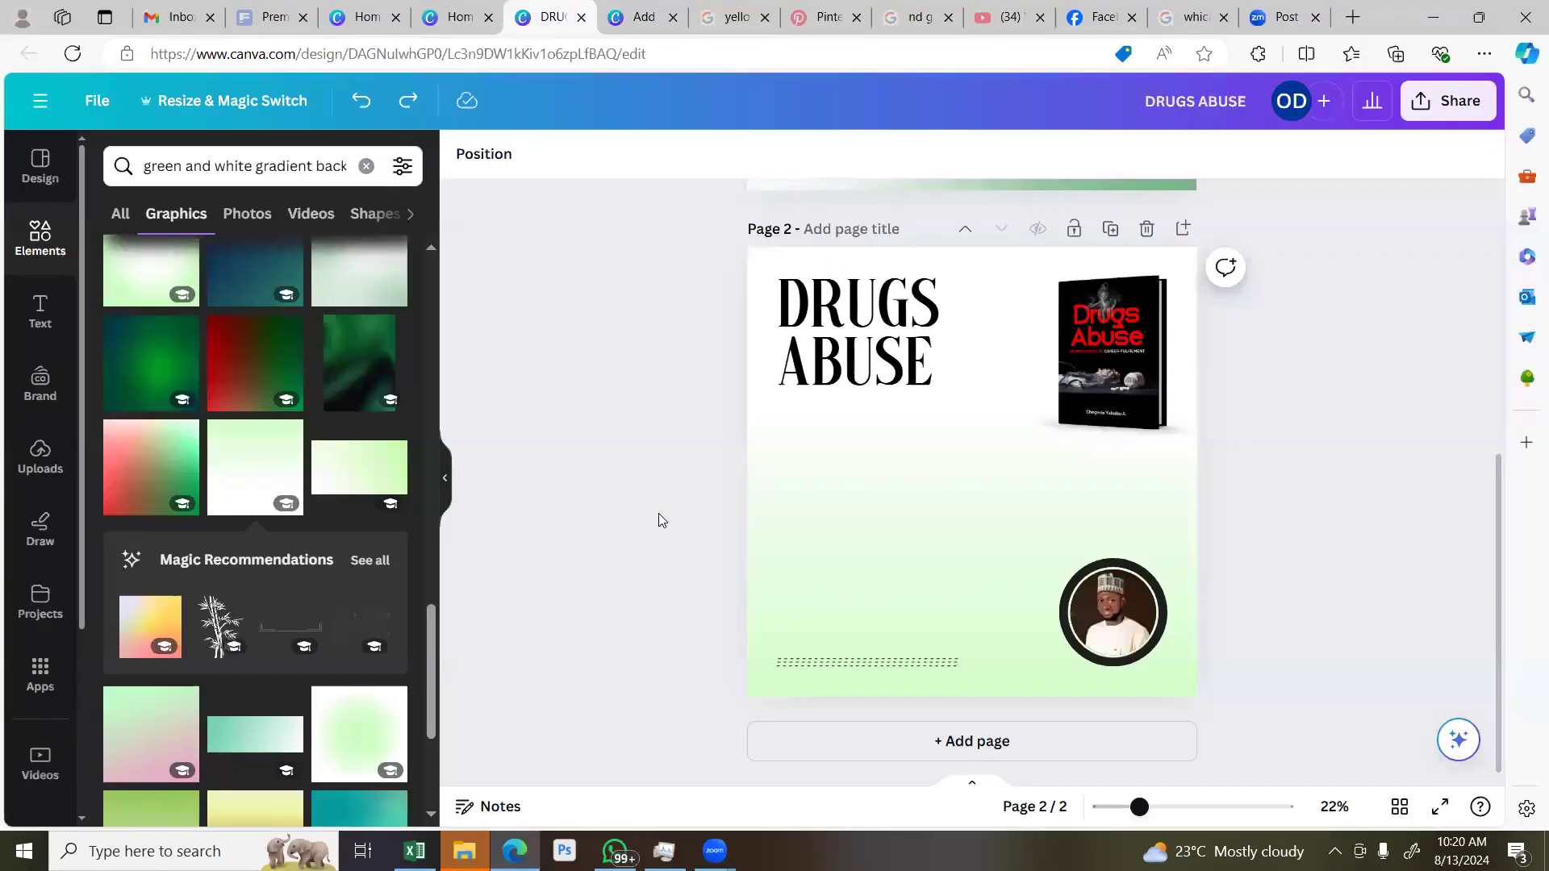
# Undo the background's vertical flip and replace page 2's background with the white graphic with yellow and teal edges
pyautogui.hotkey('ctrl', 'z')
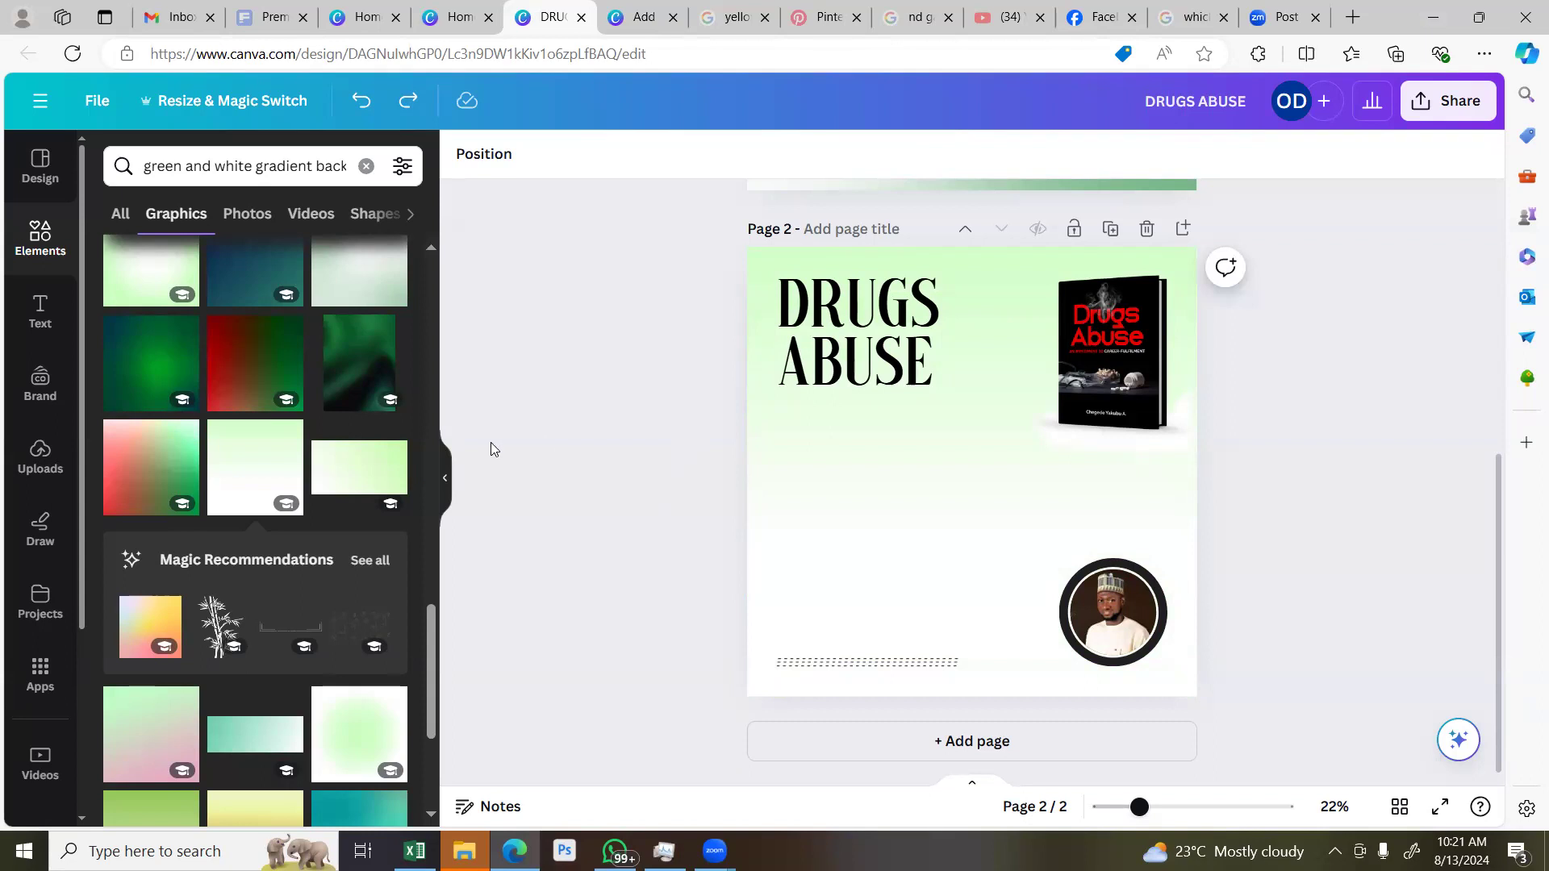
pyautogui.scroll(-3, 345, 554)
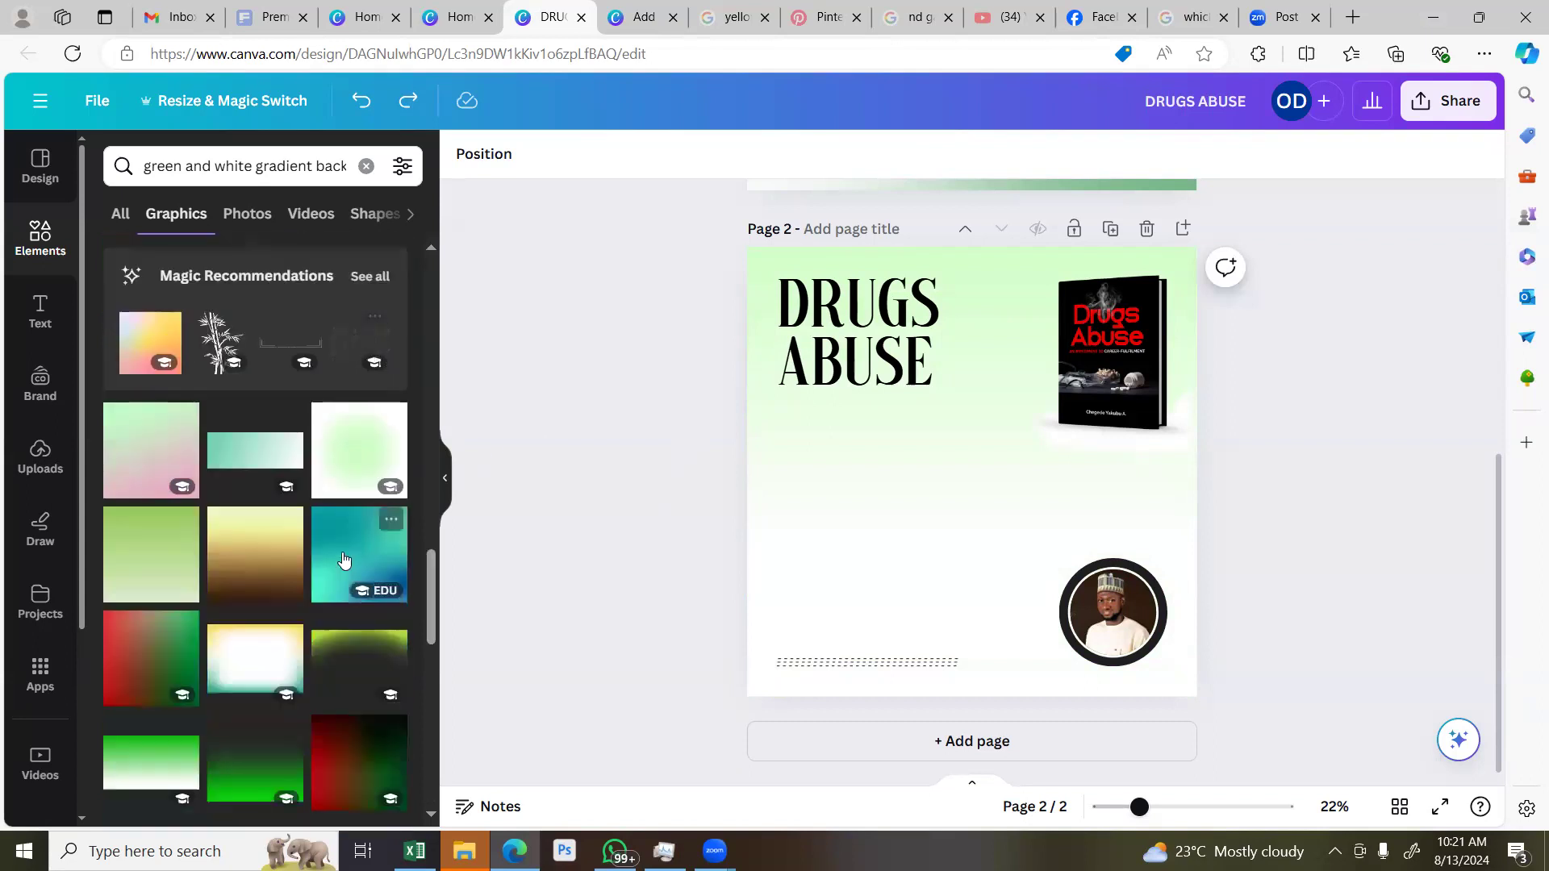
pyautogui.scroll(-2, 342, 559)
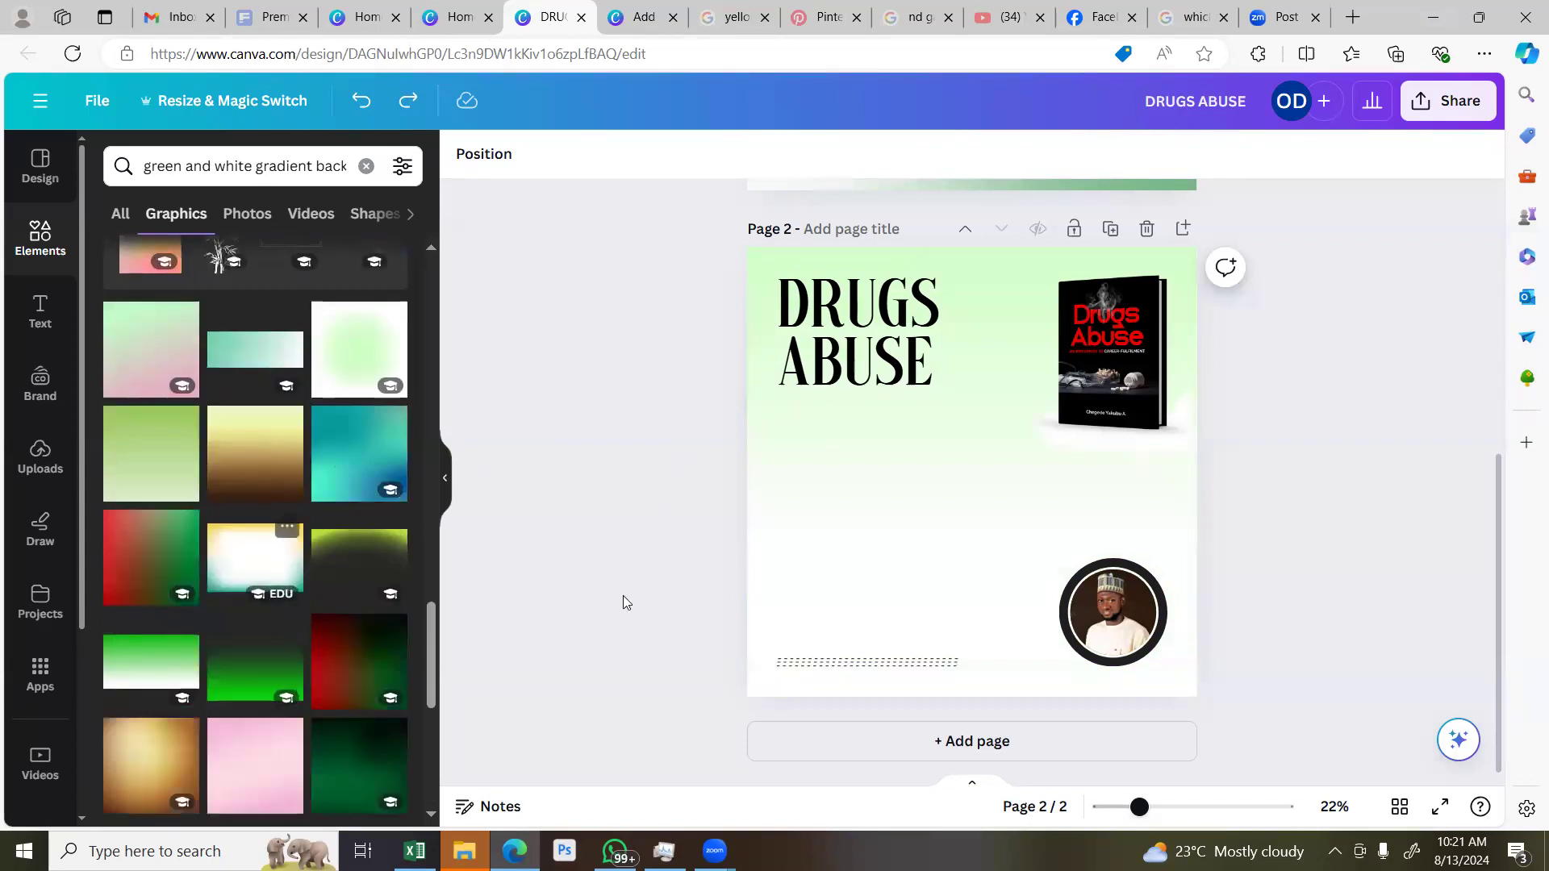
pyautogui.rightClick(1000, 607)
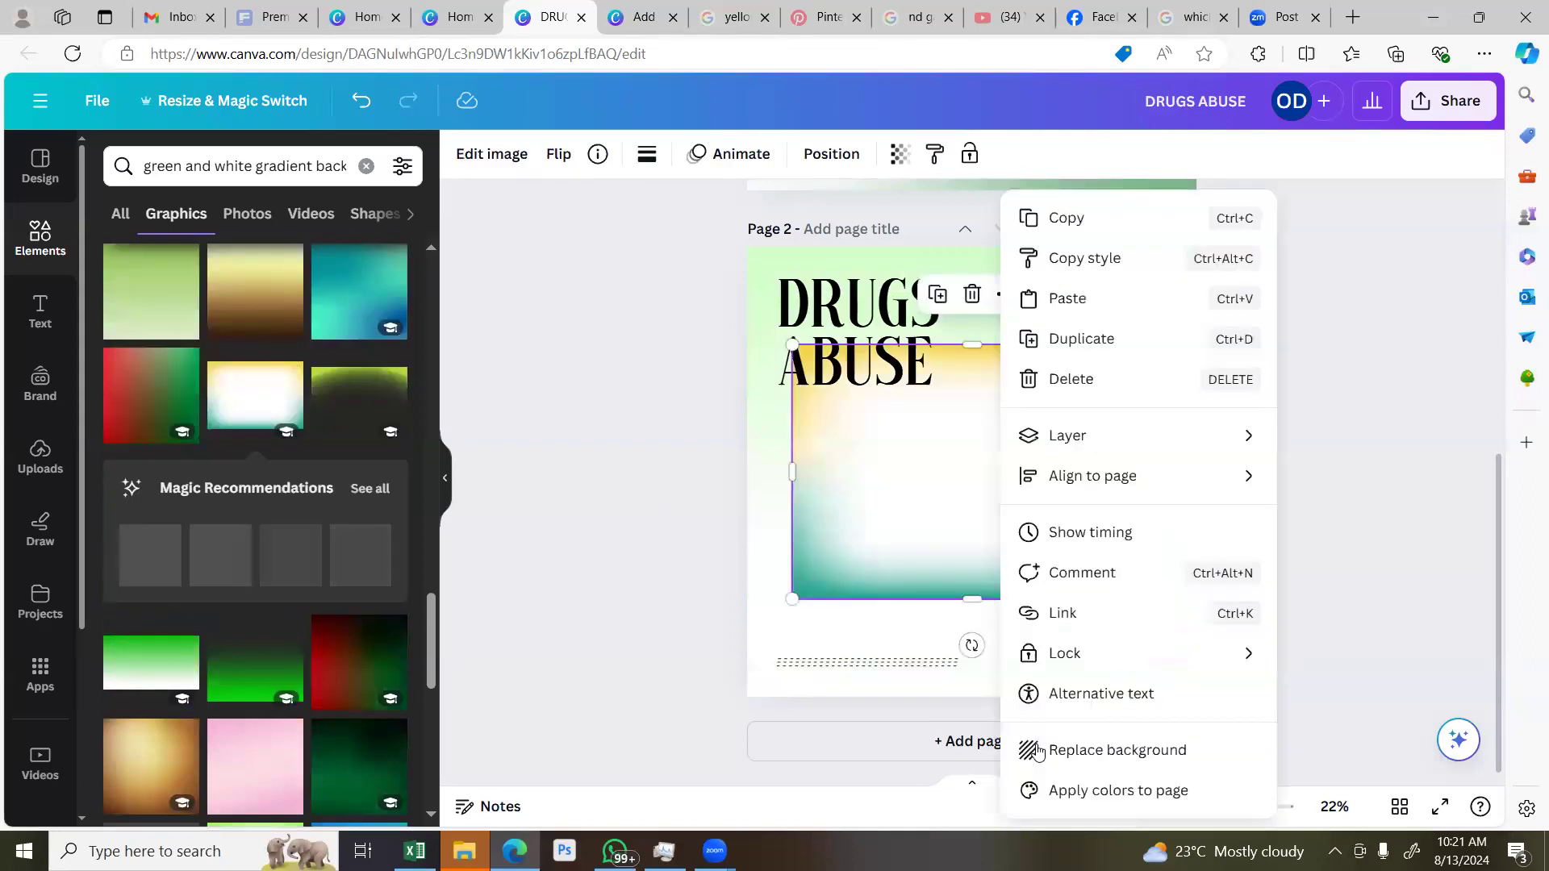
pyautogui.click(1022, 740)
pyautogui.scroll(-5, 739, 480)
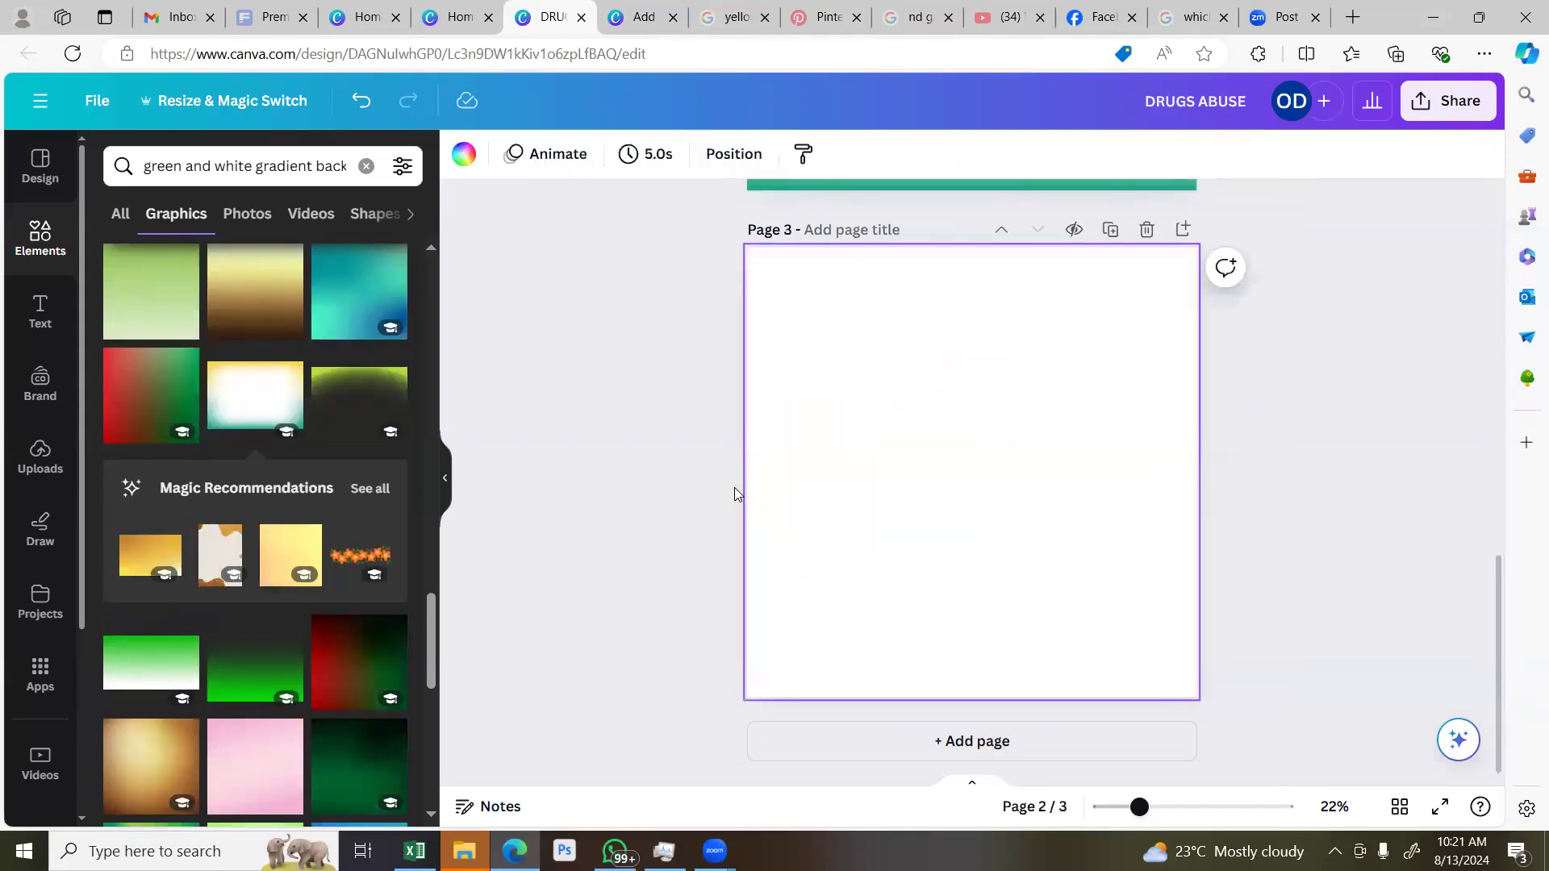
pyautogui.scroll(5, 849, 517)
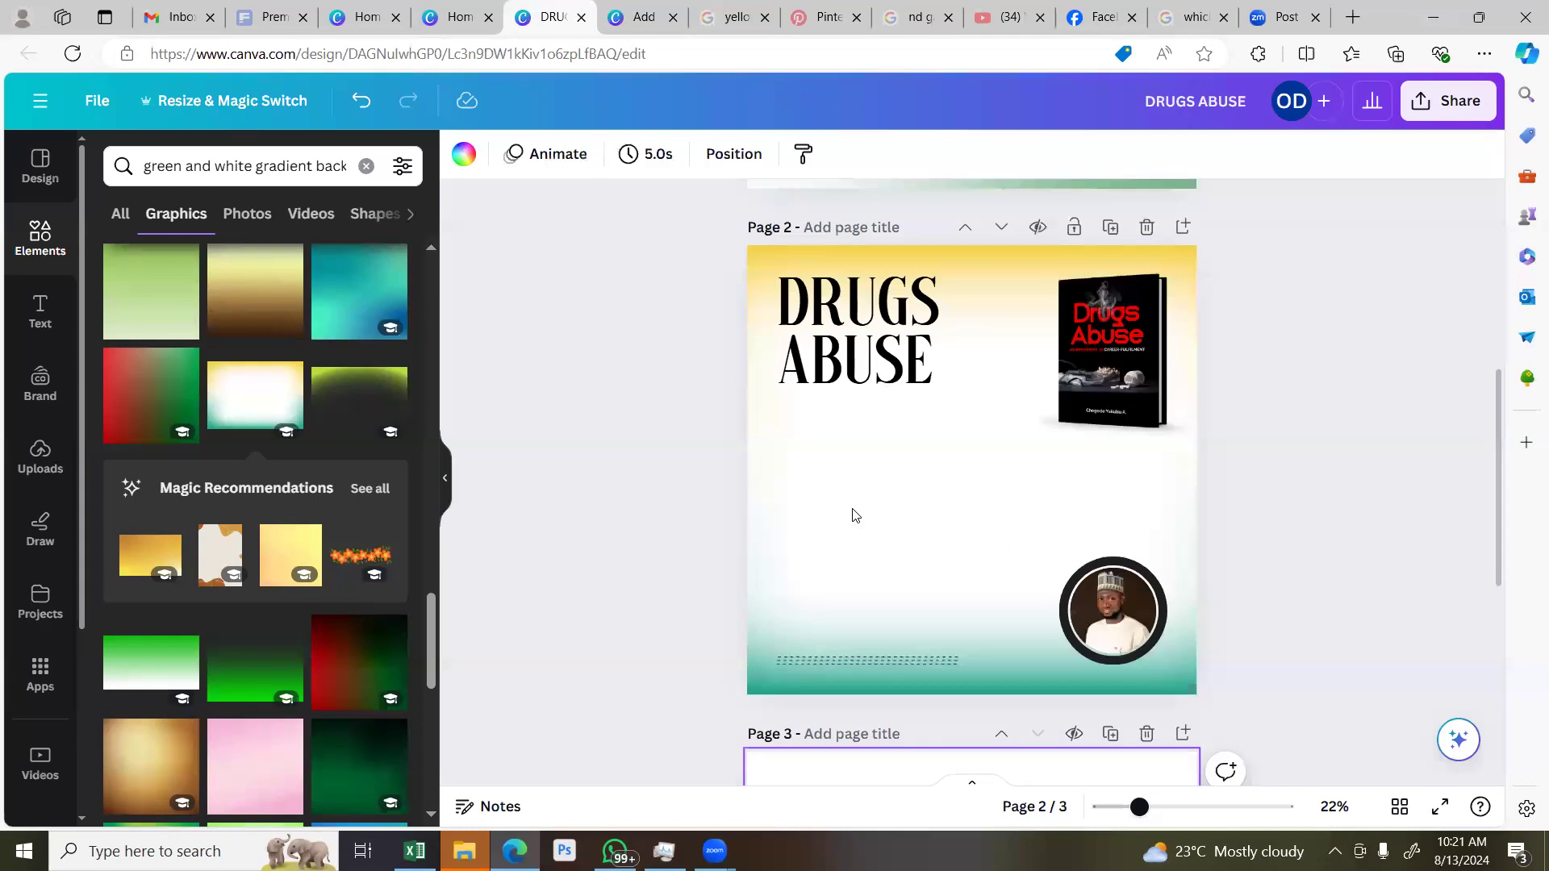
# Undo the added blank page 3 and the yellow and teal background on page 2
pyautogui.hotkey('ctrl', 'z')
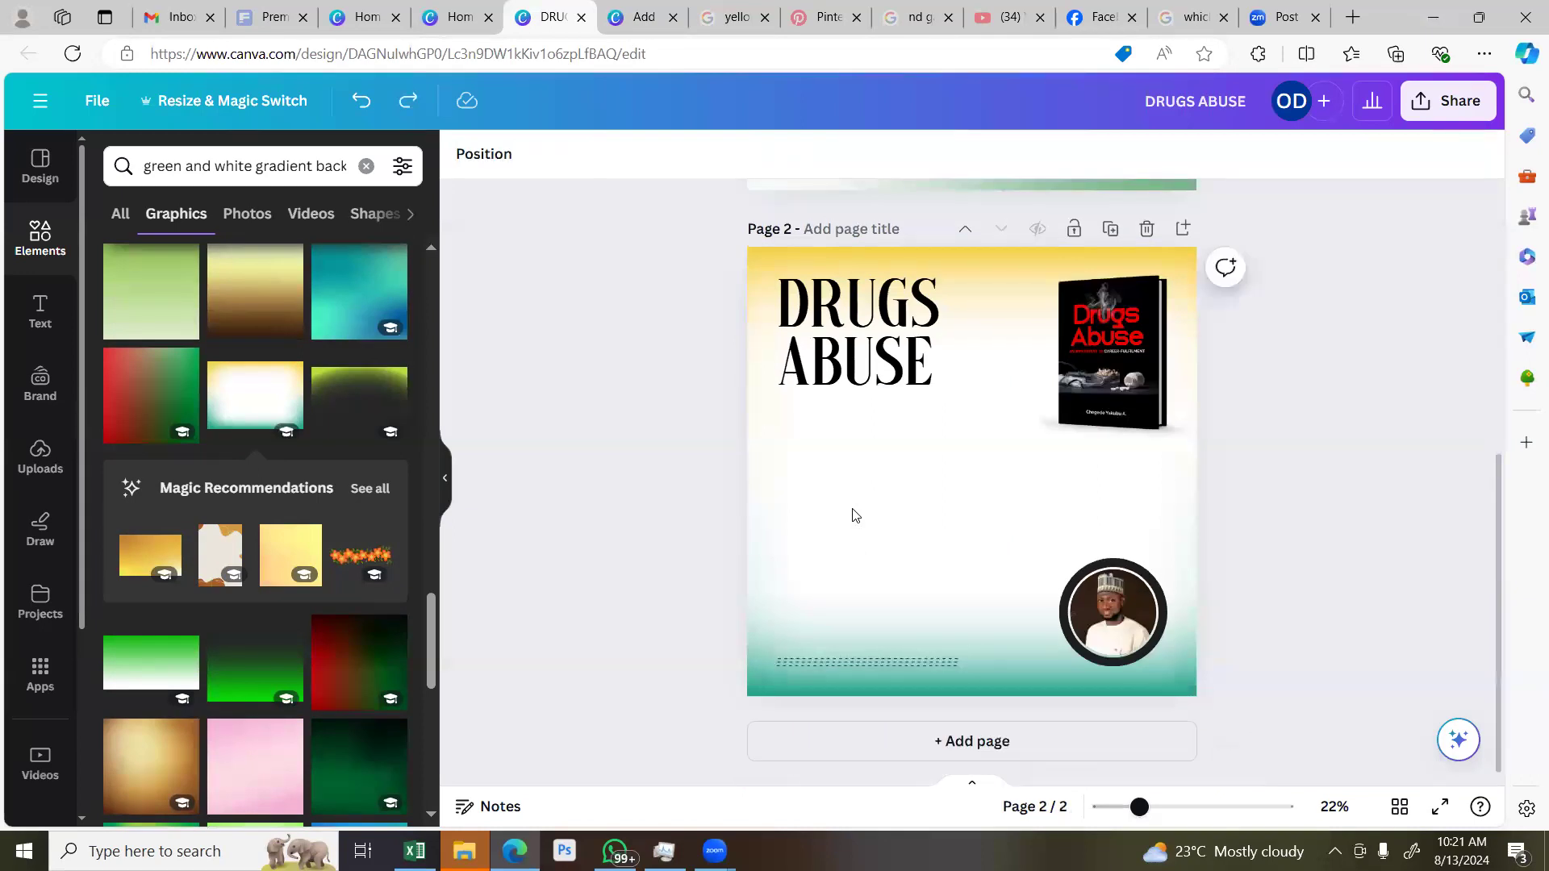
pyautogui.hotkey('ctrl', 'z')
pyautogui.hotkey('ctrl', 'z')
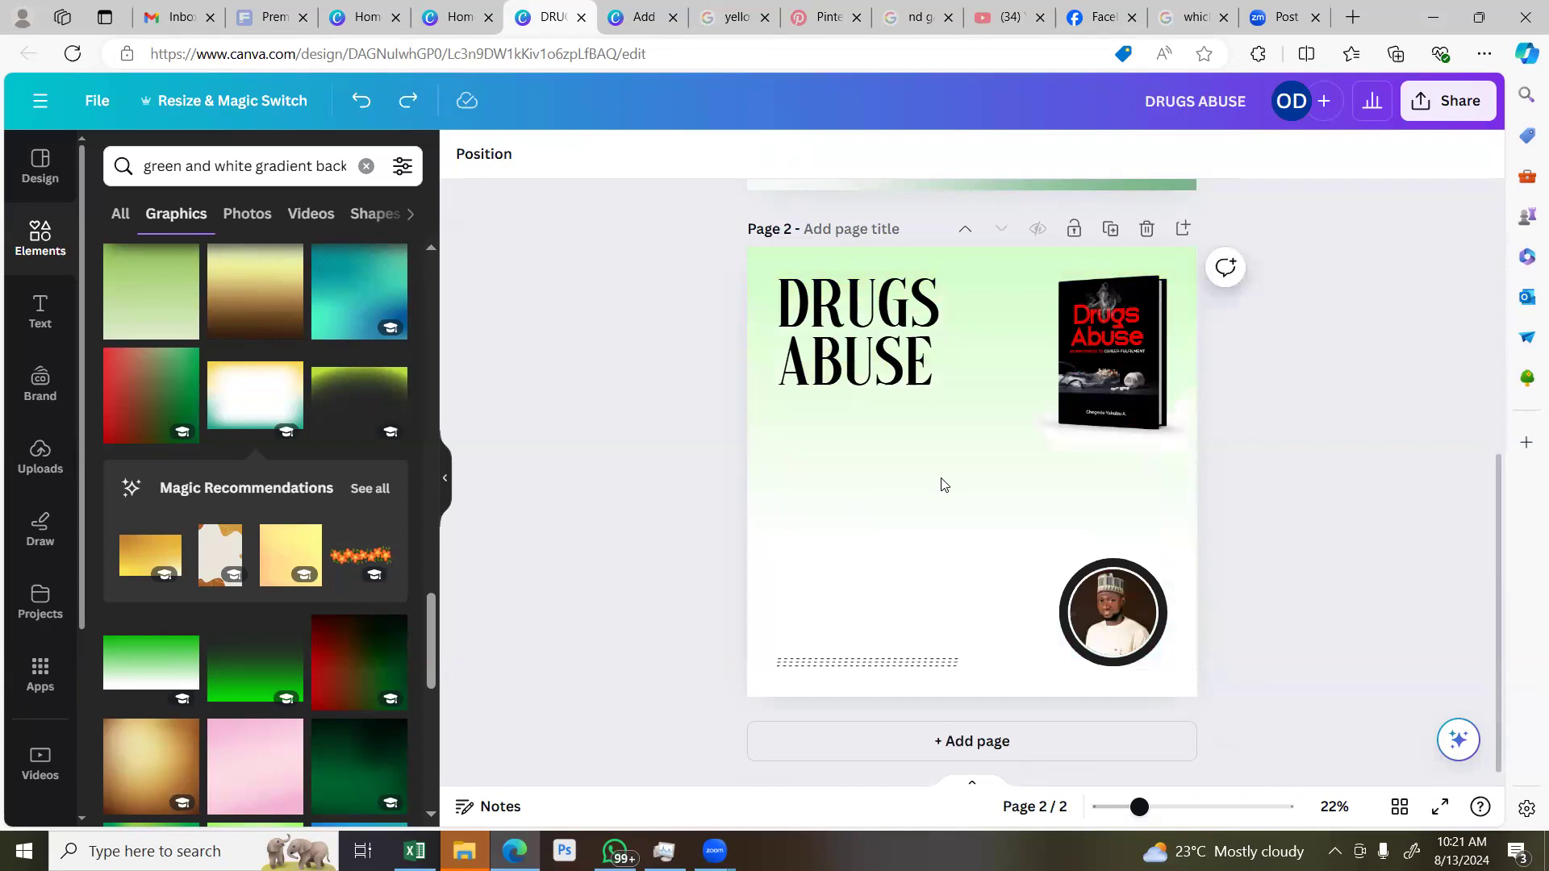
# Select page 2's pale green gradient background and flip it vertically
pyautogui.click(848, 538)
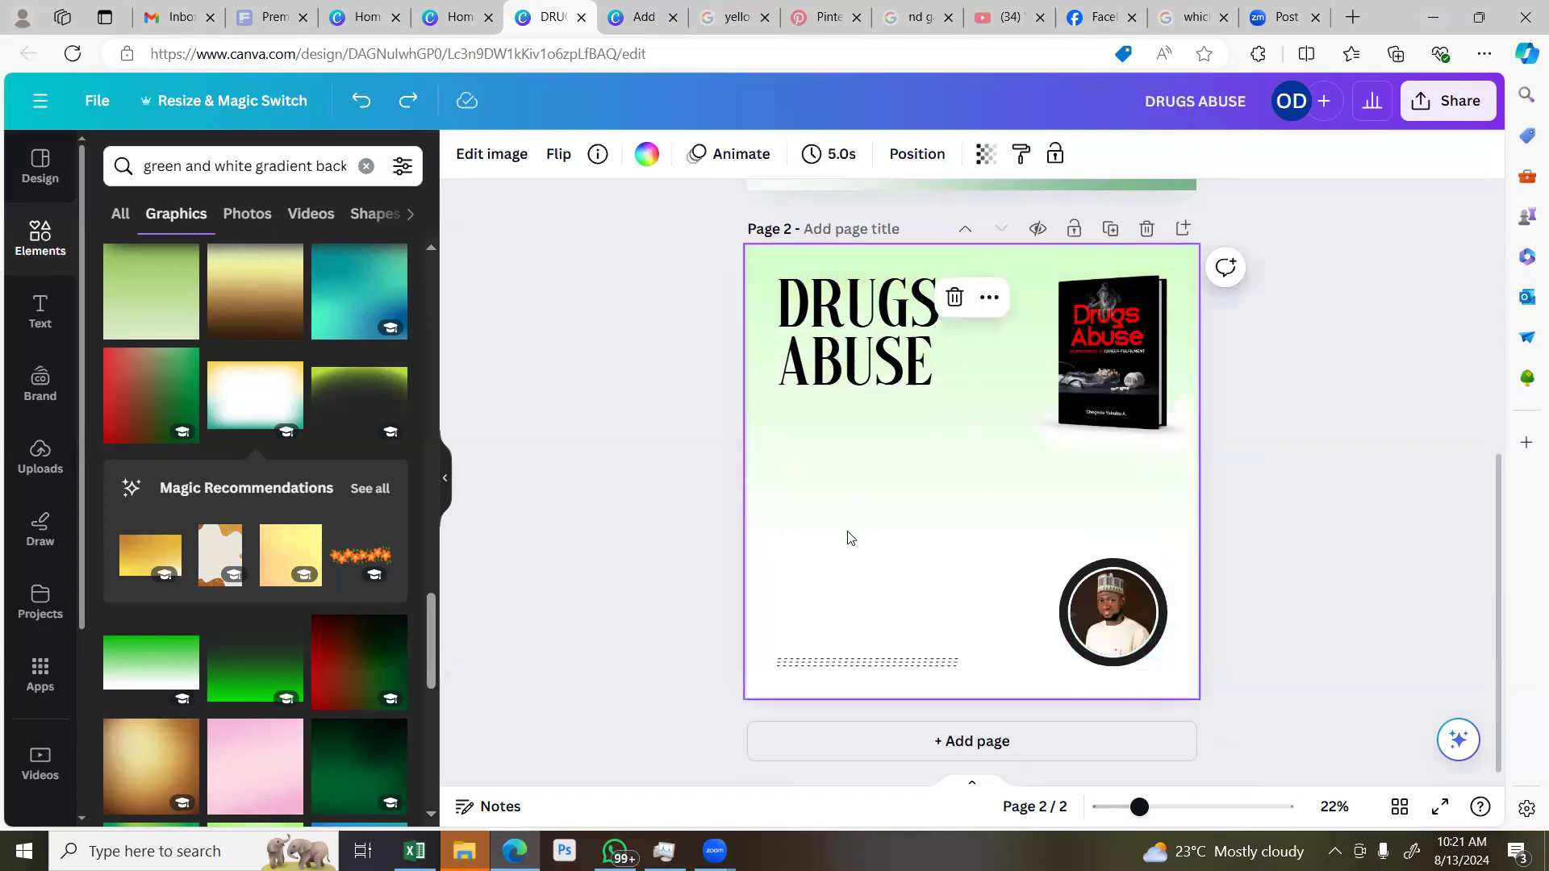
pyautogui.click(580, 368)
pyautogui.click(835, 489)
pyautogui.click(658, 471)
pyautogui.click(864, 425)
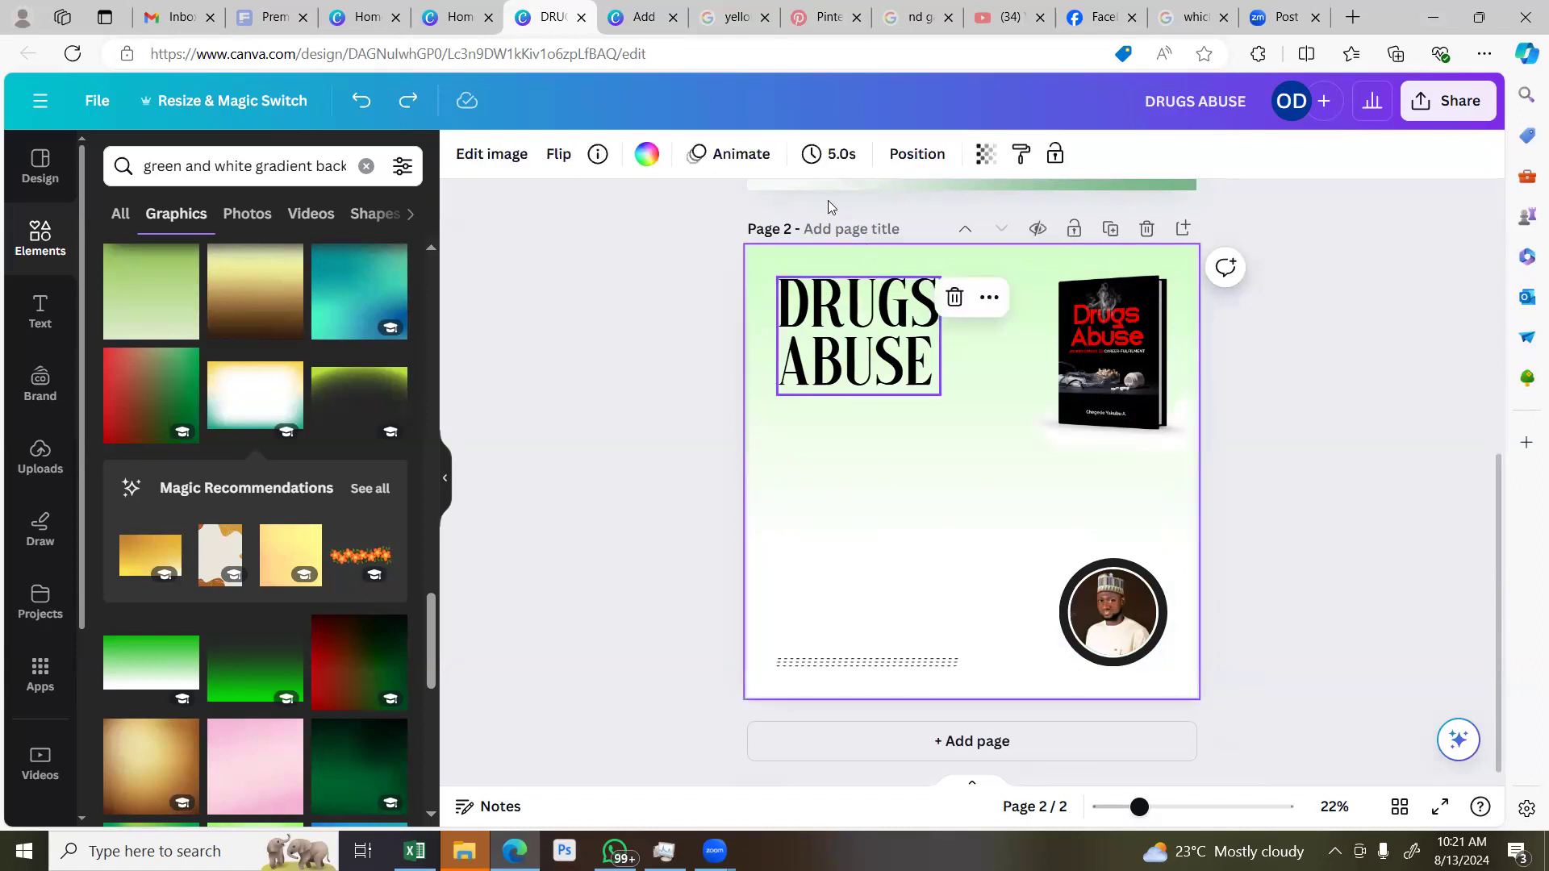
pyautogui.click(556, 159)
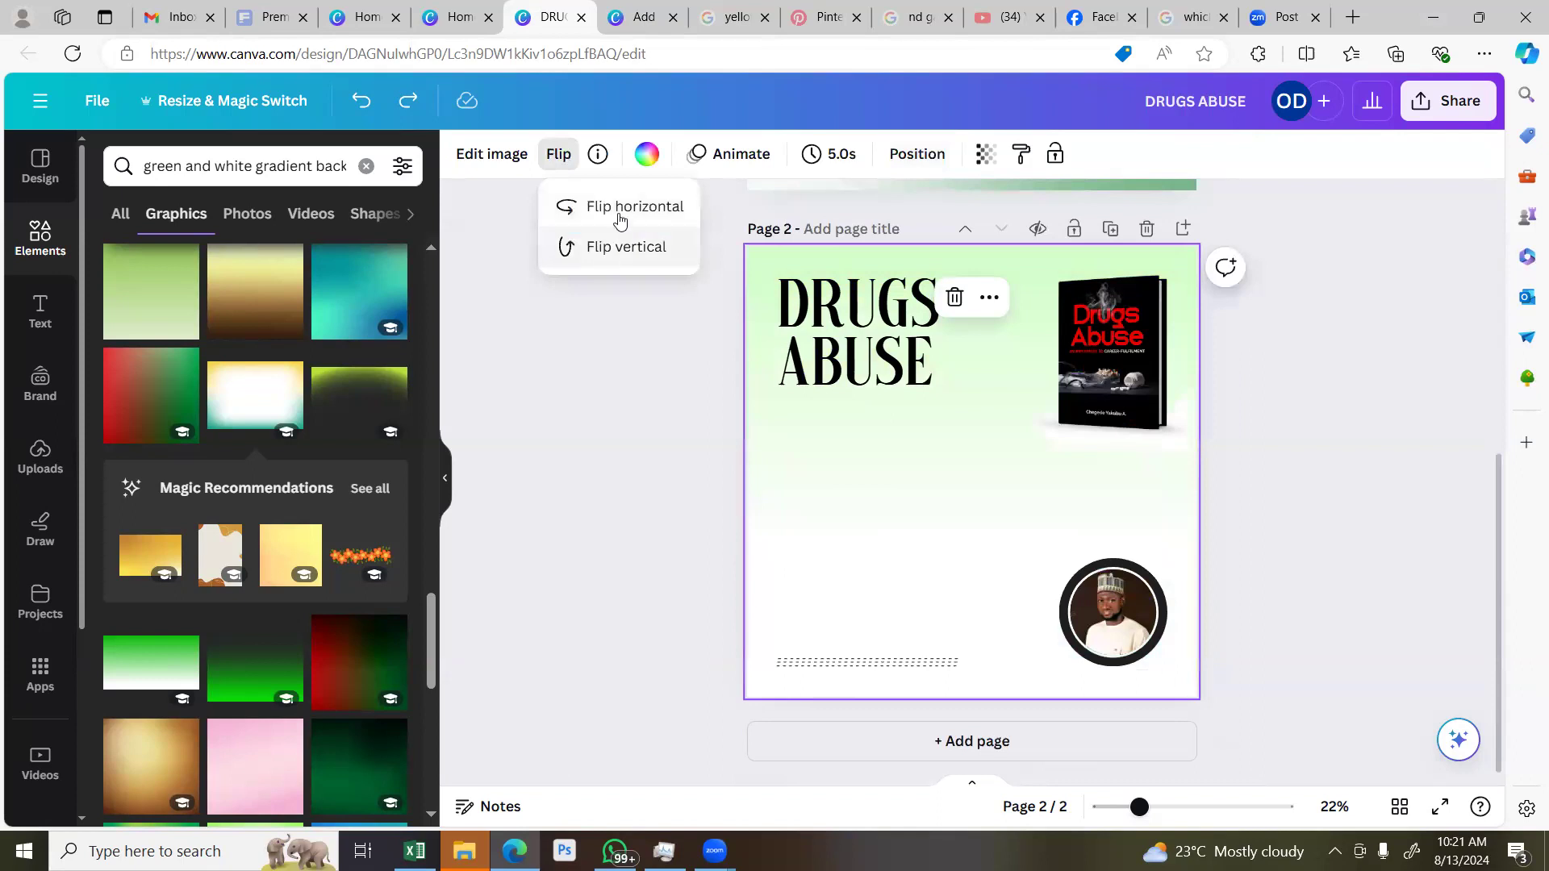
pyautogui.click(633, 253)
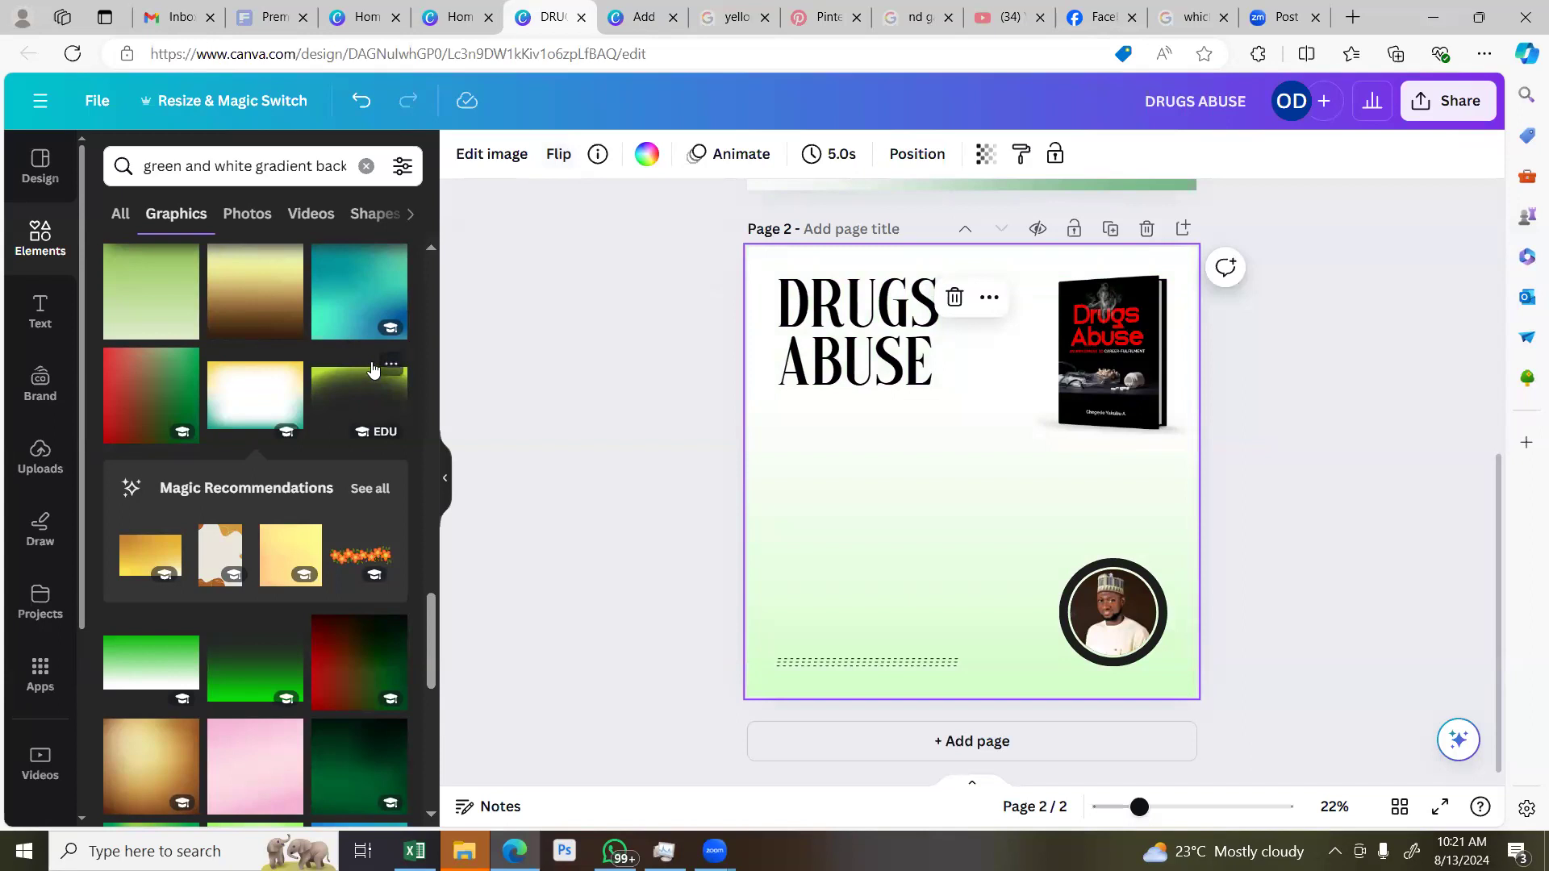
# Try the white graphic with yellow and teal edges on page 2 and delete it
pyautogui.scroll(1, 510, 445)
pyautogui.scroll(-1, 520, 440)
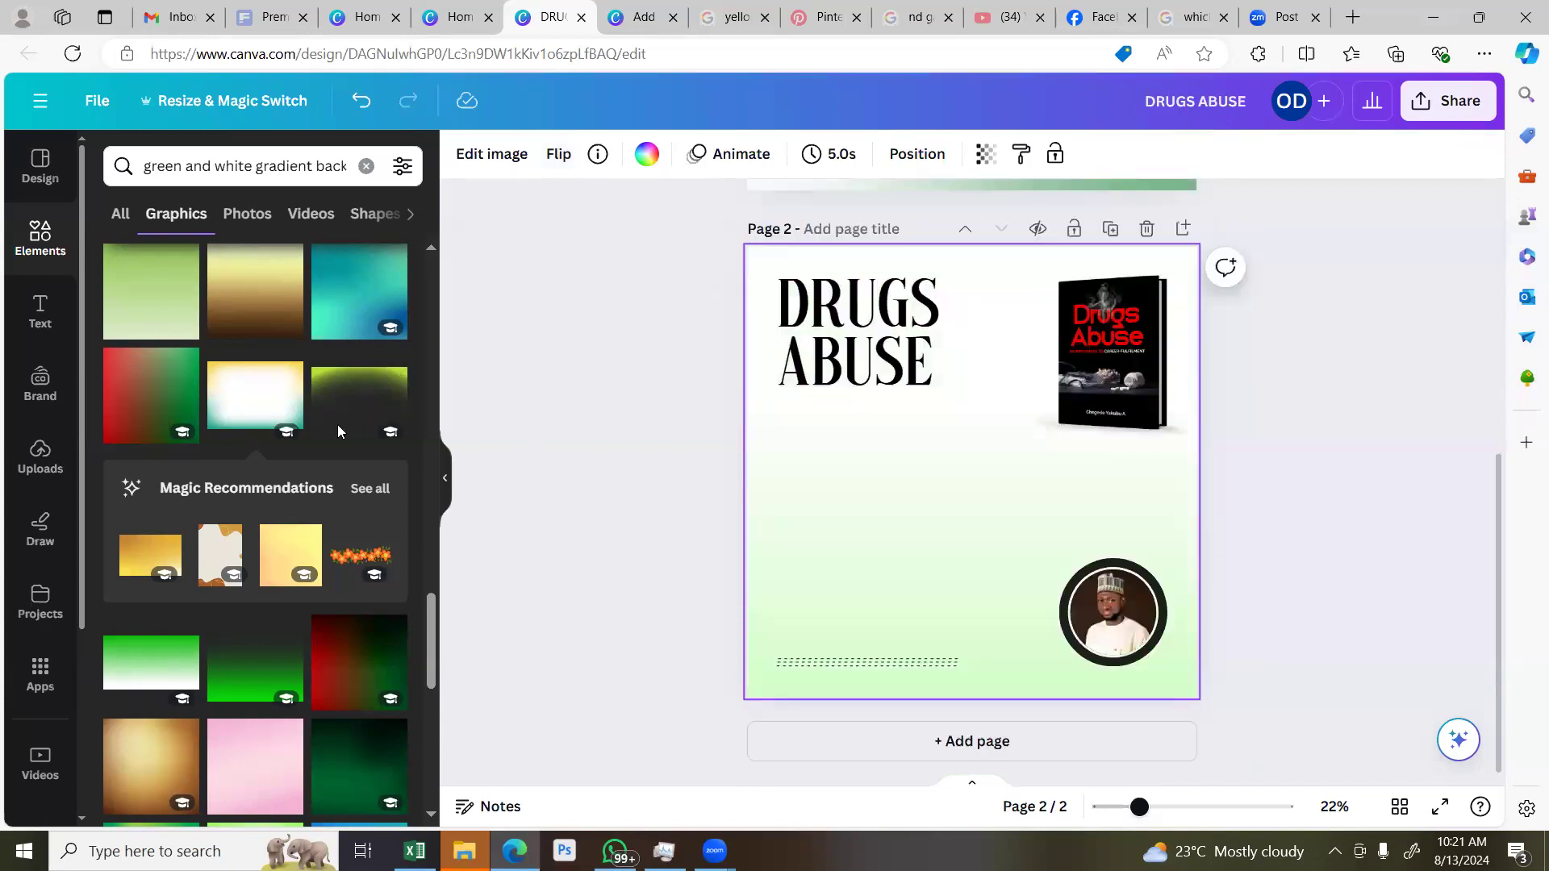
pyautogui.click(260, 407)
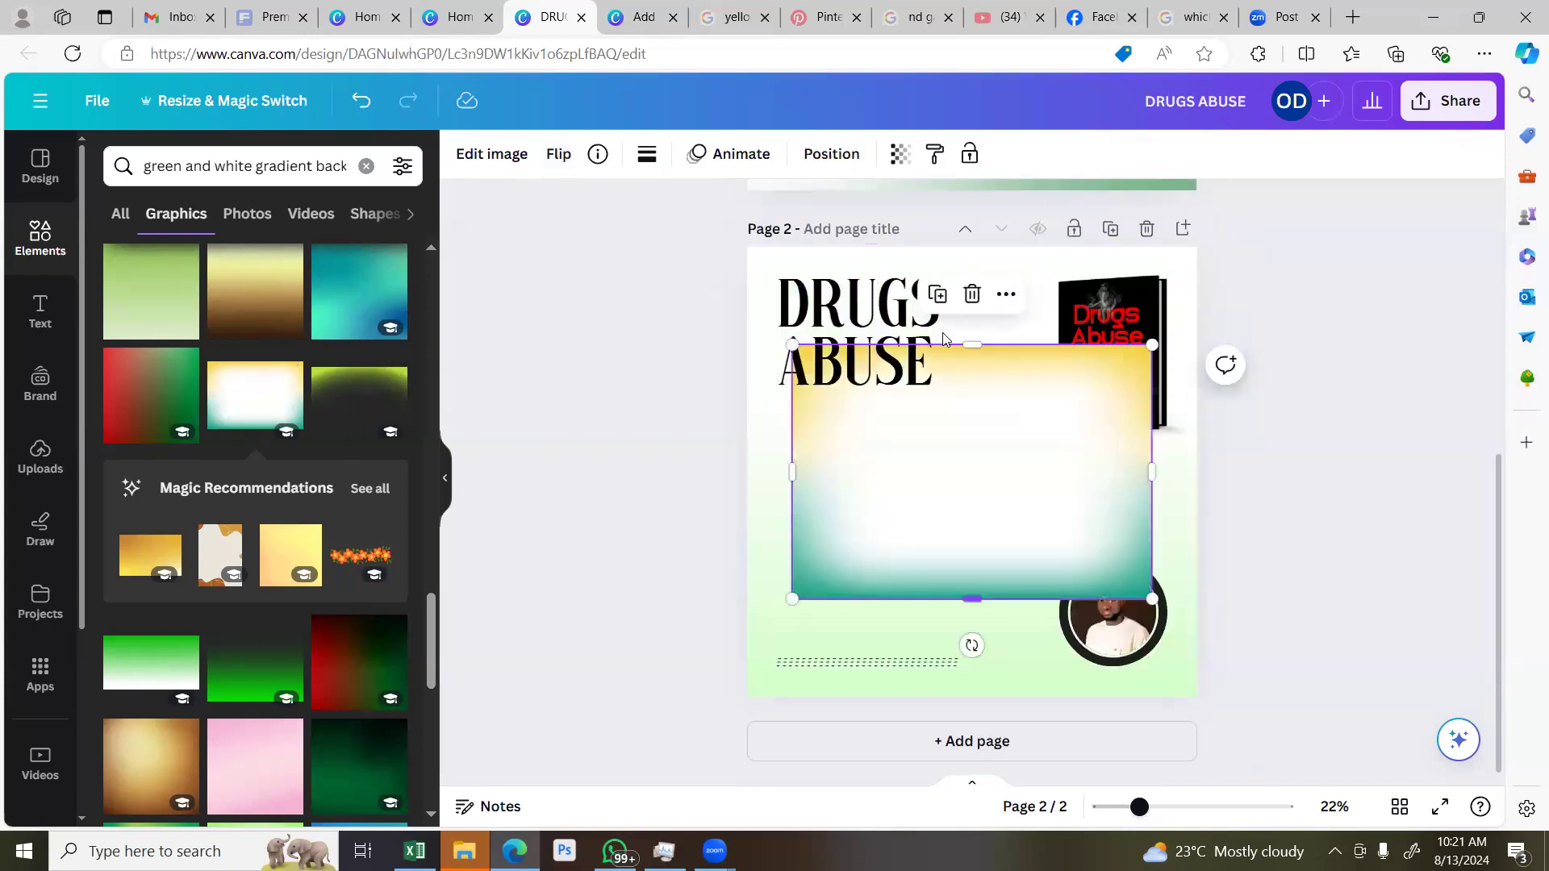
pyautogui.click(972, 295)
pyautogui.scroll(1, 619, 533)
pyautogui.scroll(-1, 620, 532)
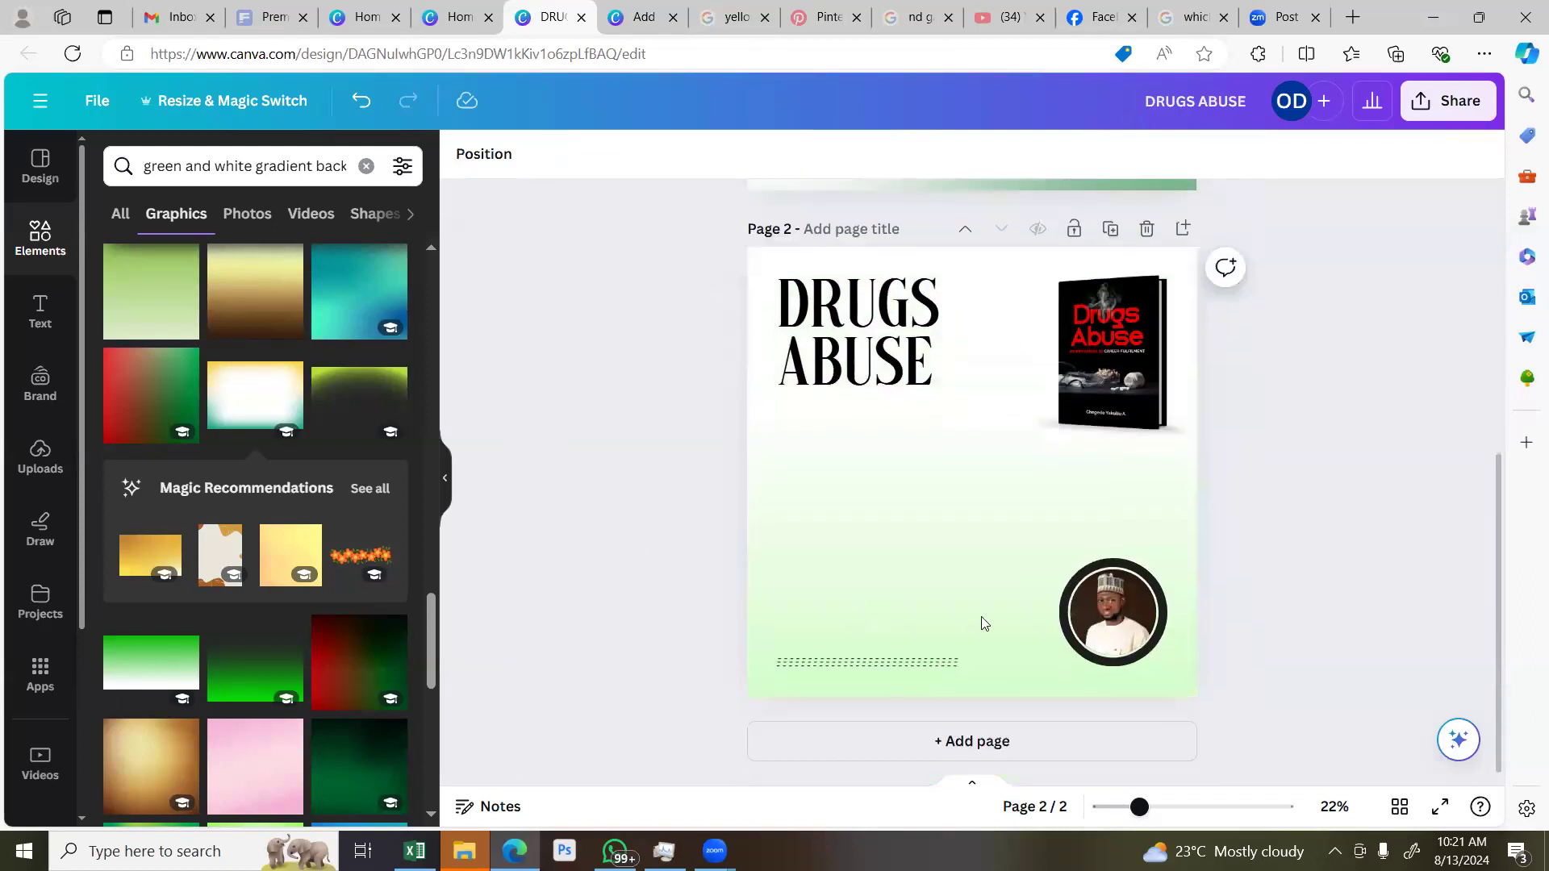
# Switch to WhatsApp, find the client's book solicitation message and select the subtitle "AN IMPEDIMENT TO CAREER-FULFILMENT" in it
pyautogui.click(860, 385)
pyautogui.click(648, 458)
pyautogui.hotkey('alt', 'Tab')
pyautogui.scroll(2, 251, 613)
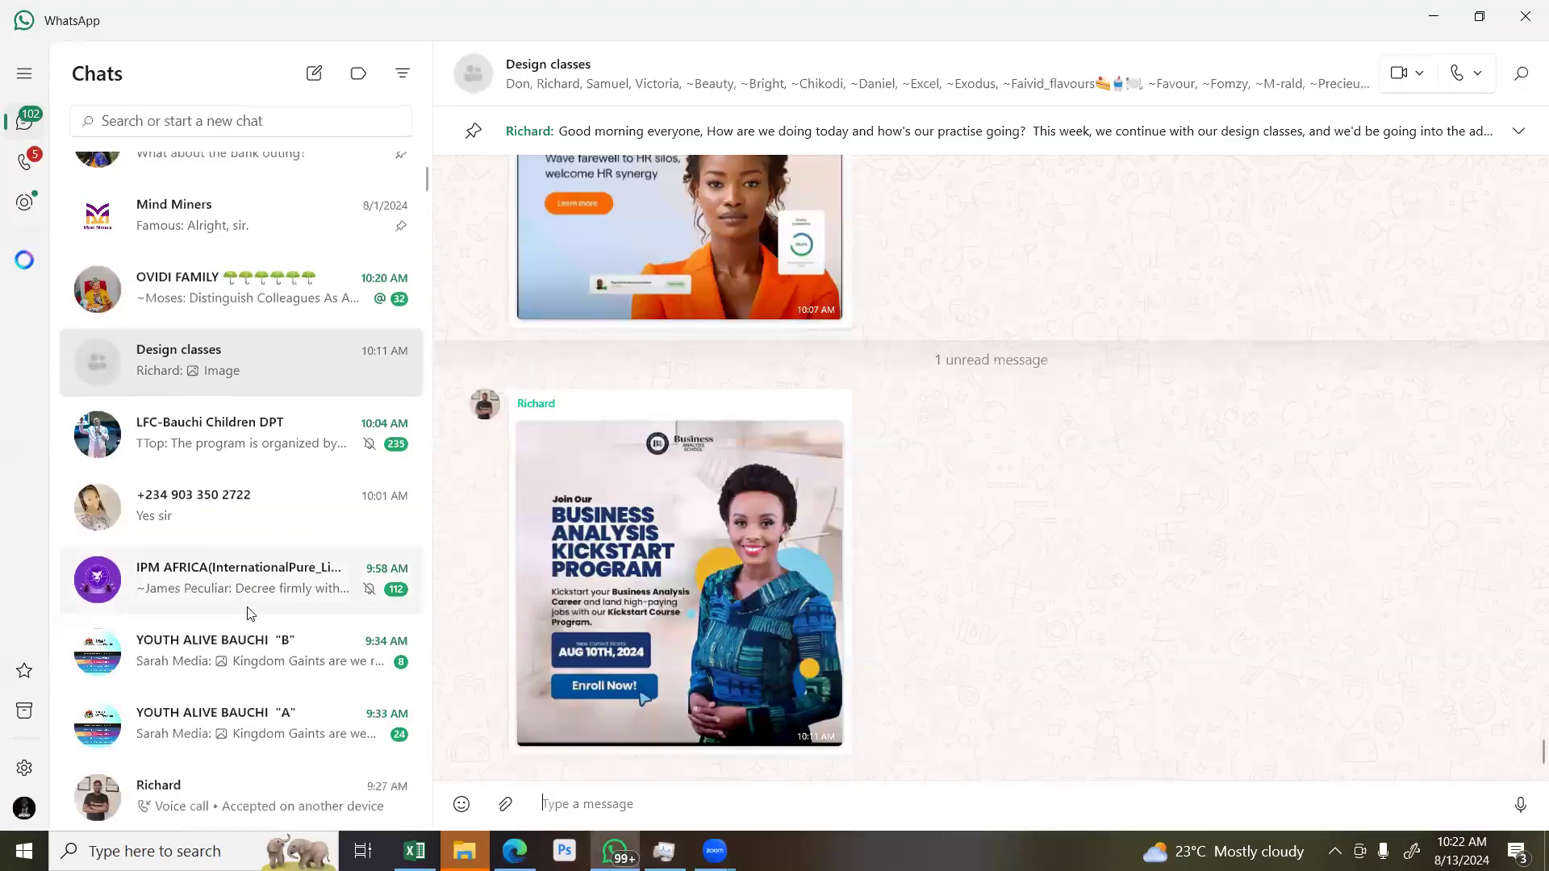
pyautogui.scroll(-15, 250, 613)
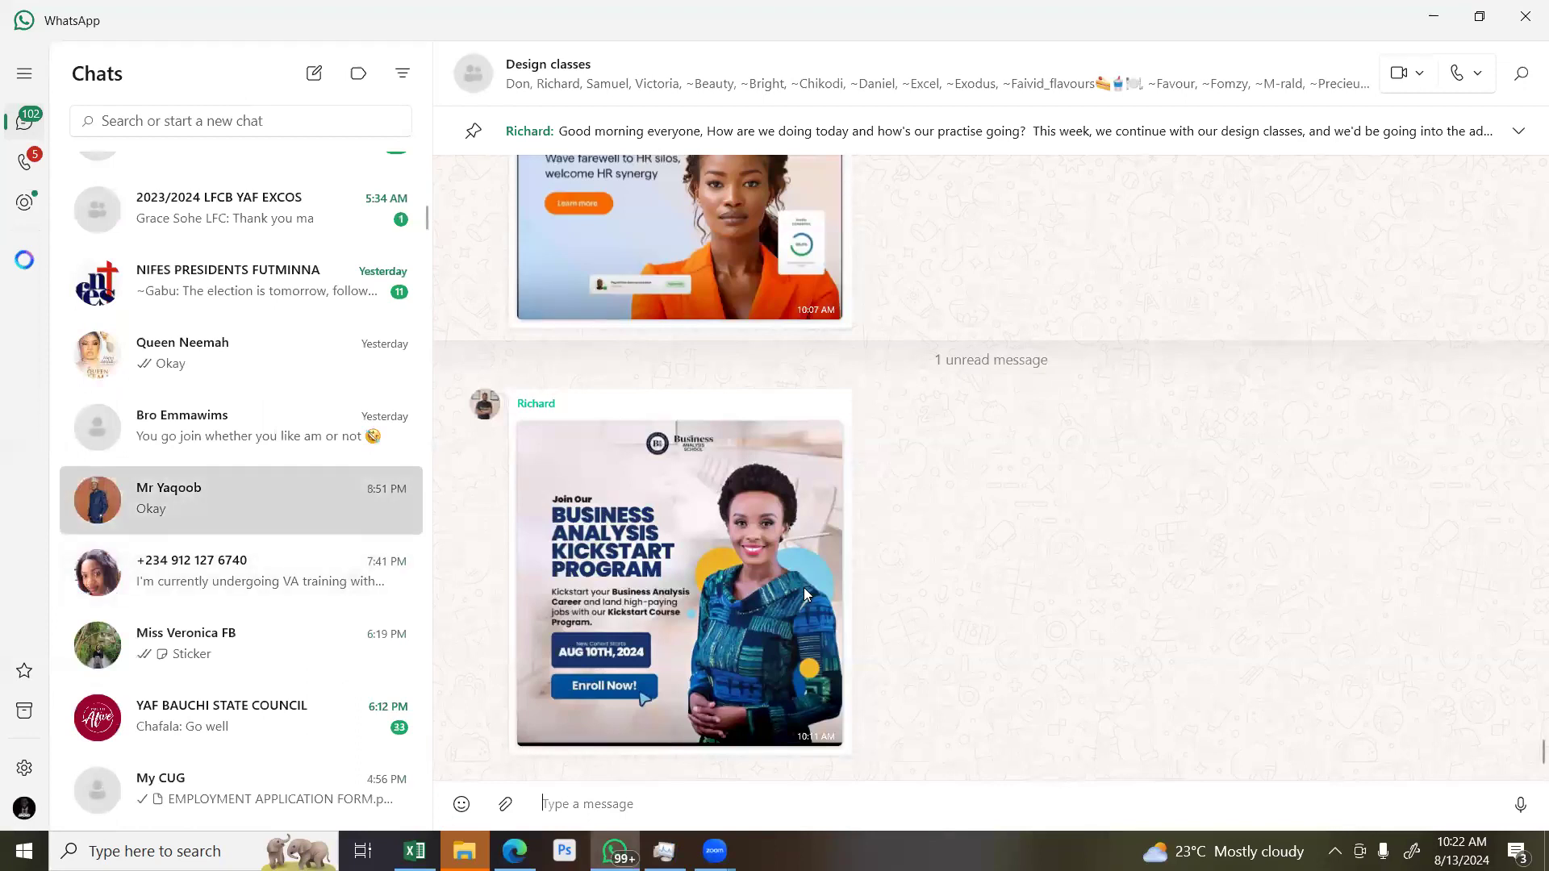
pyautogui.scroll(10, 702, 452)
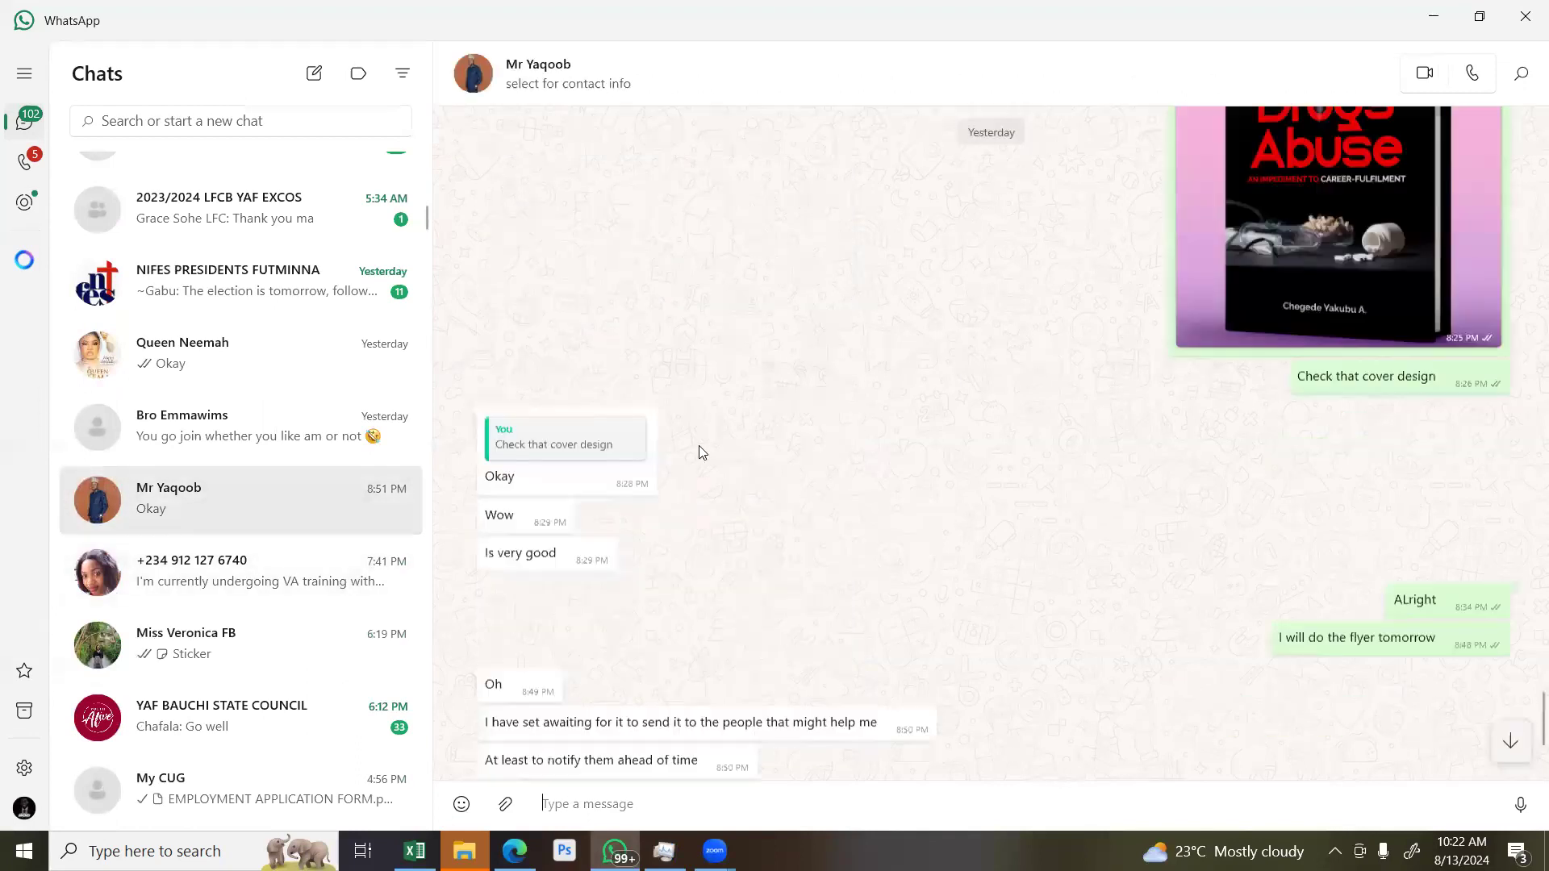
pyautogui.scroll(15, 699, 445)
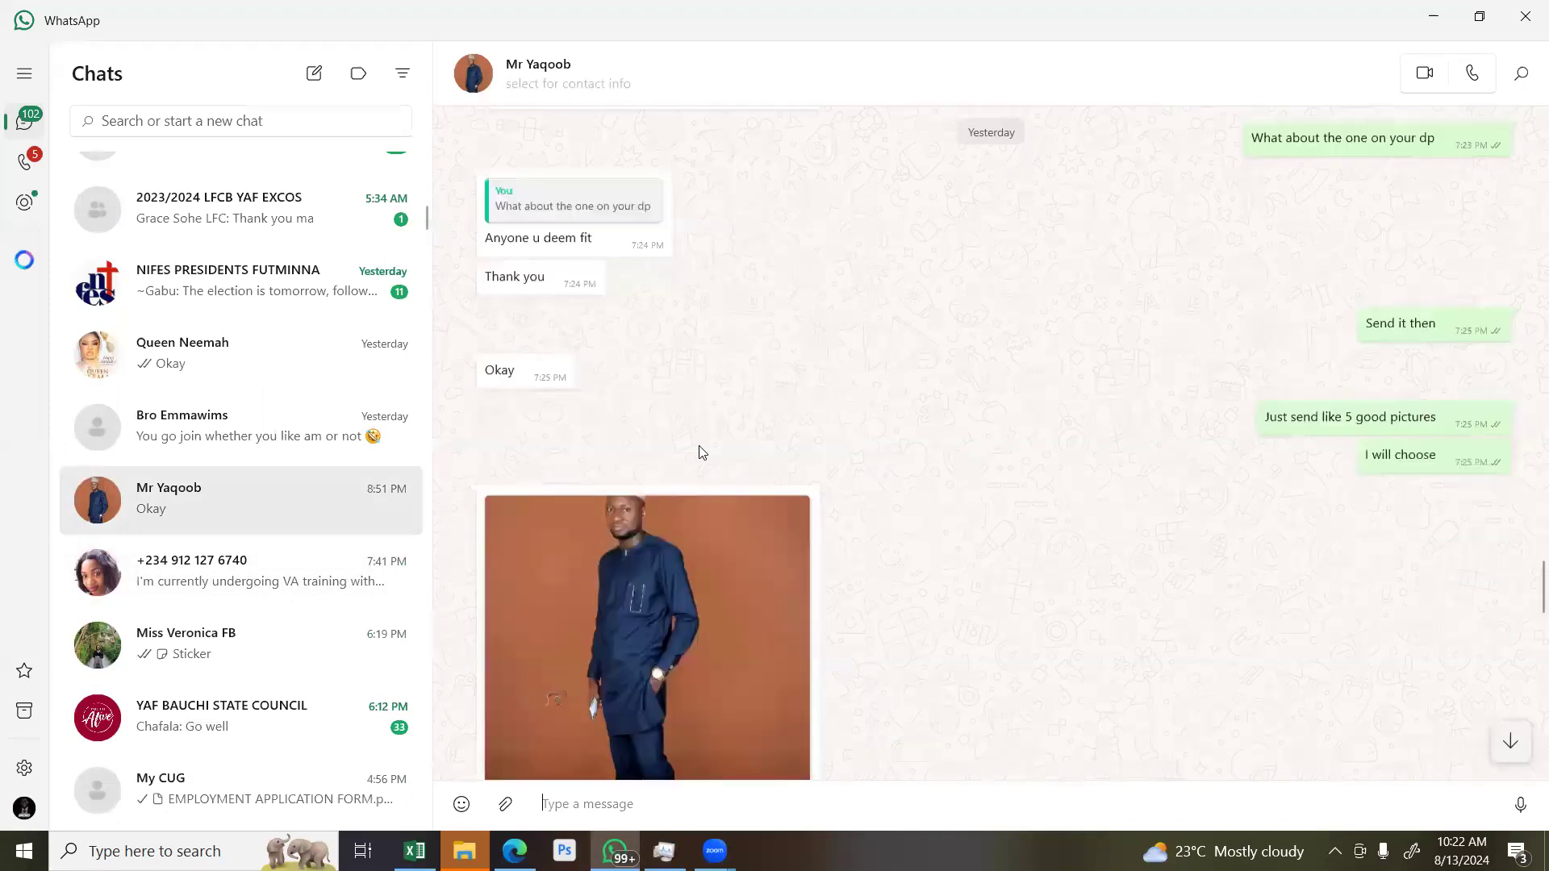
pyautogui.scroll(5, 699, 449)
pyautogui.scroll(-4, 694, 456)
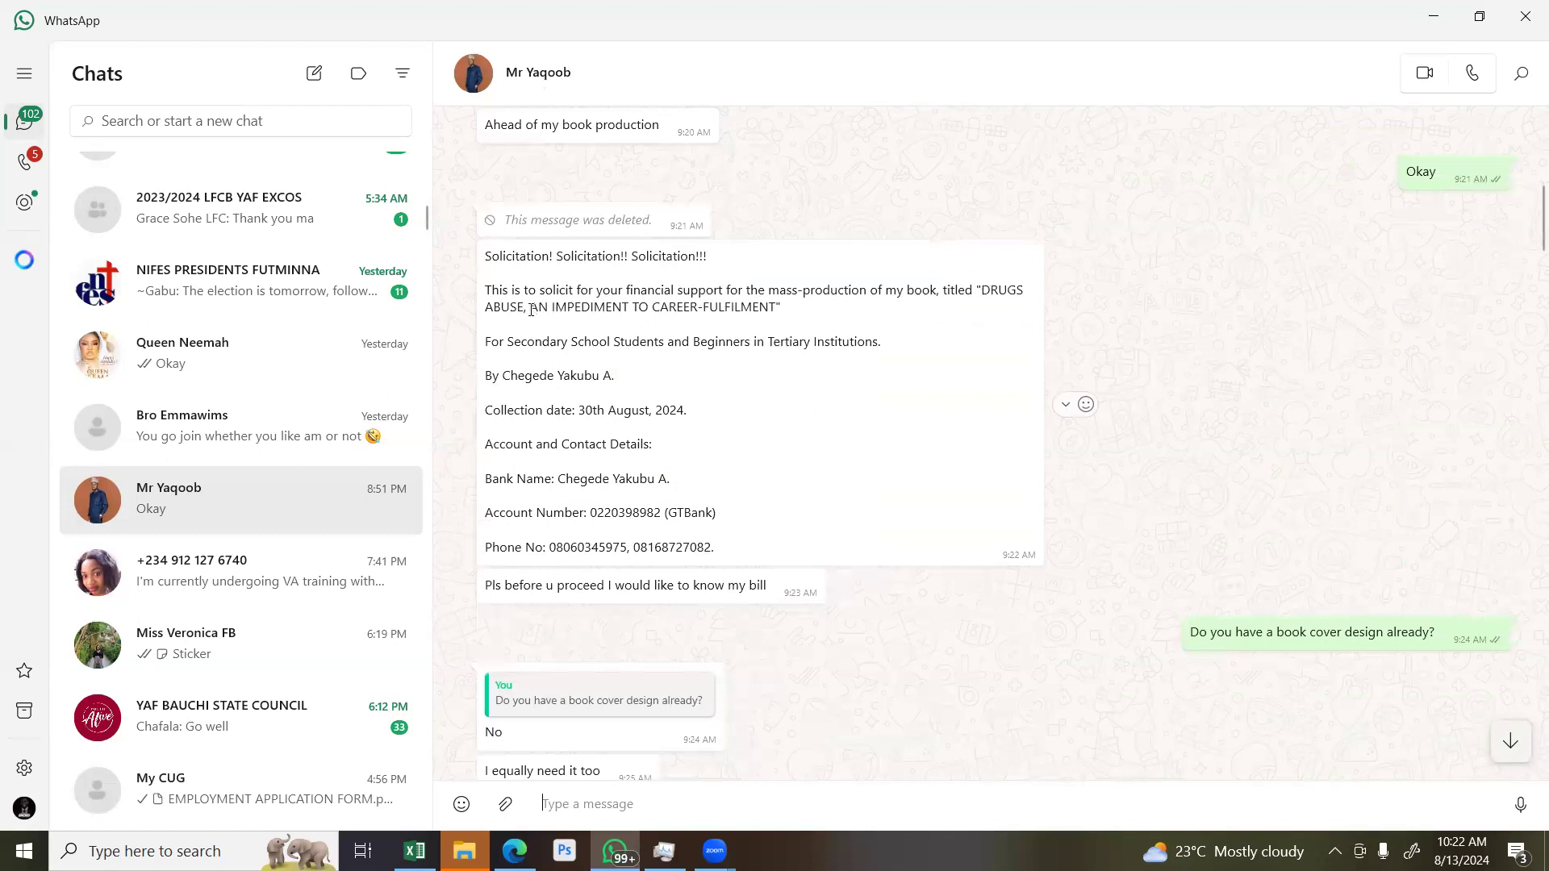
pyautogui.moveTo(530, 308); pyautogui.dragTo(775, 313)
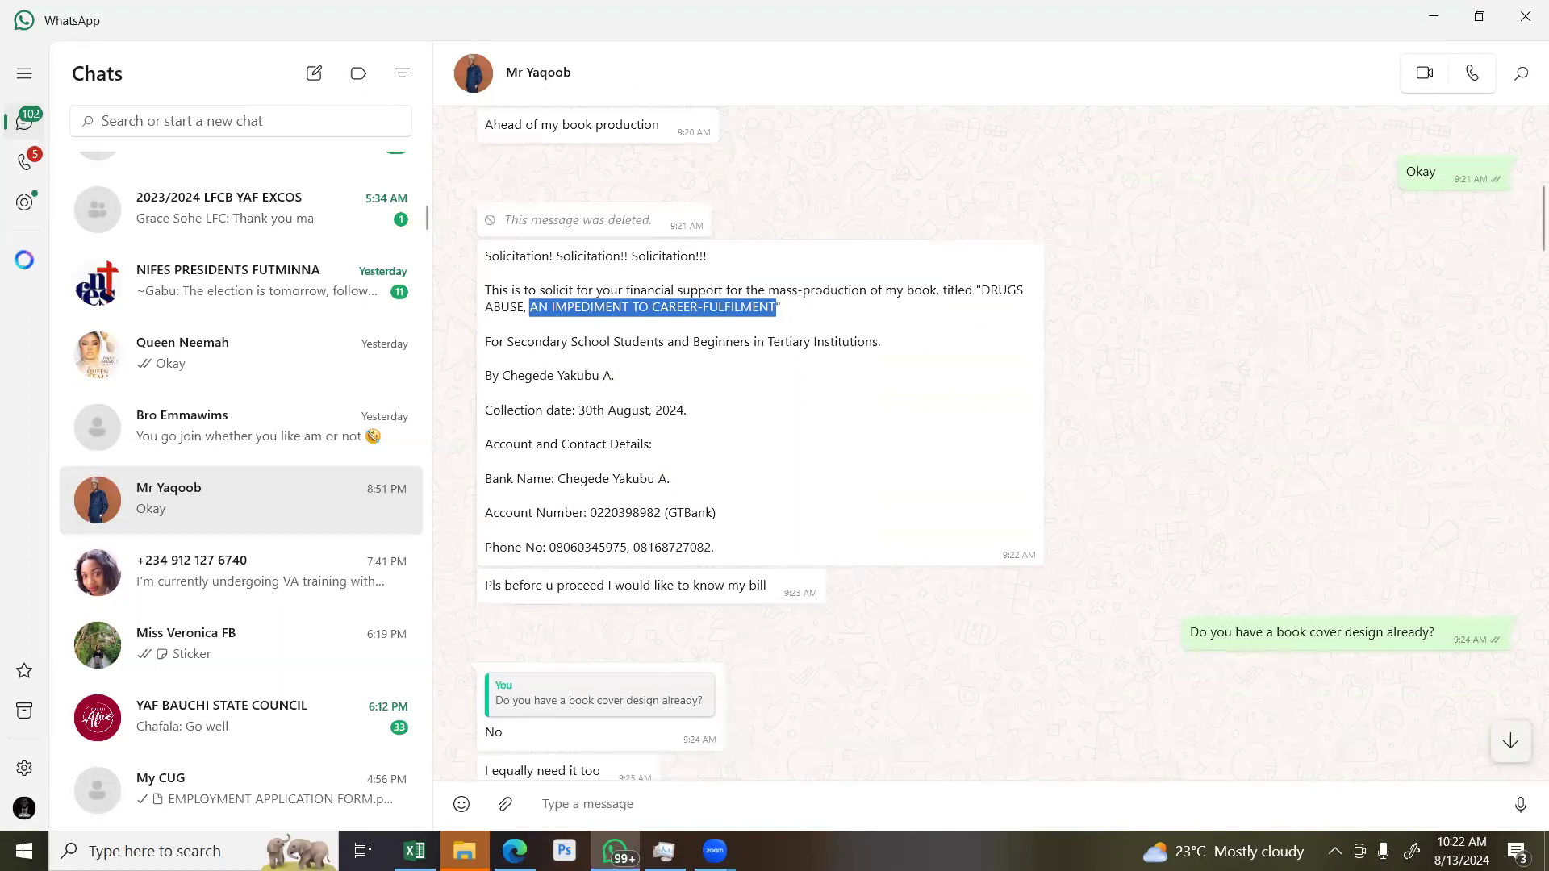
# Return to Canva and move page 2's DRUGS ABUSE title down, leaving space above it
pyautogui.click(514, 851)
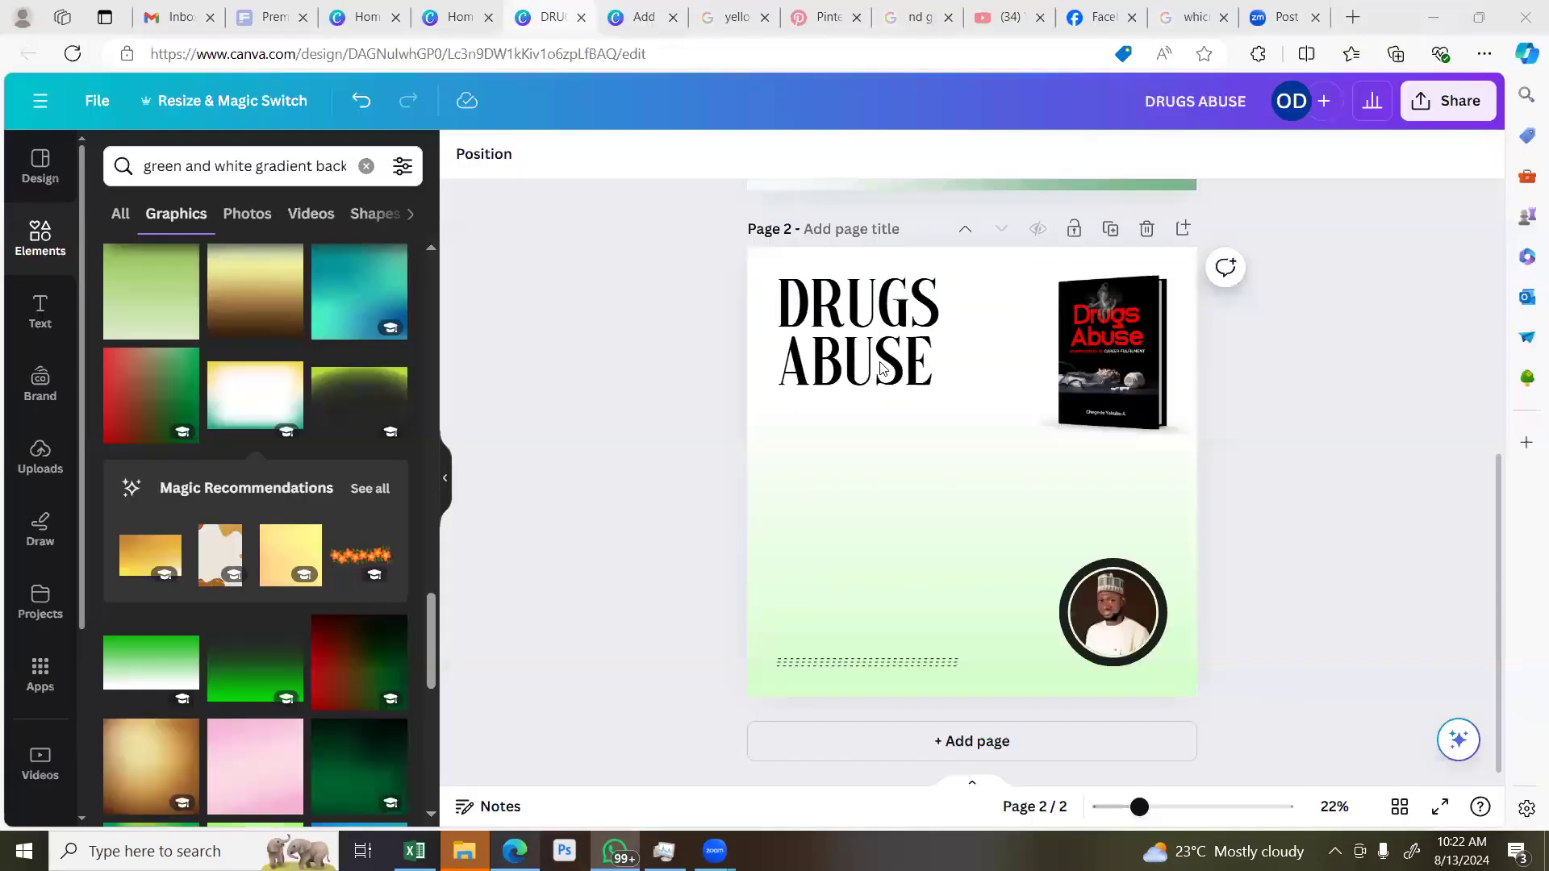
pyautogui.moveTo(880, 359); pyautogui.dragTo(877, 415)
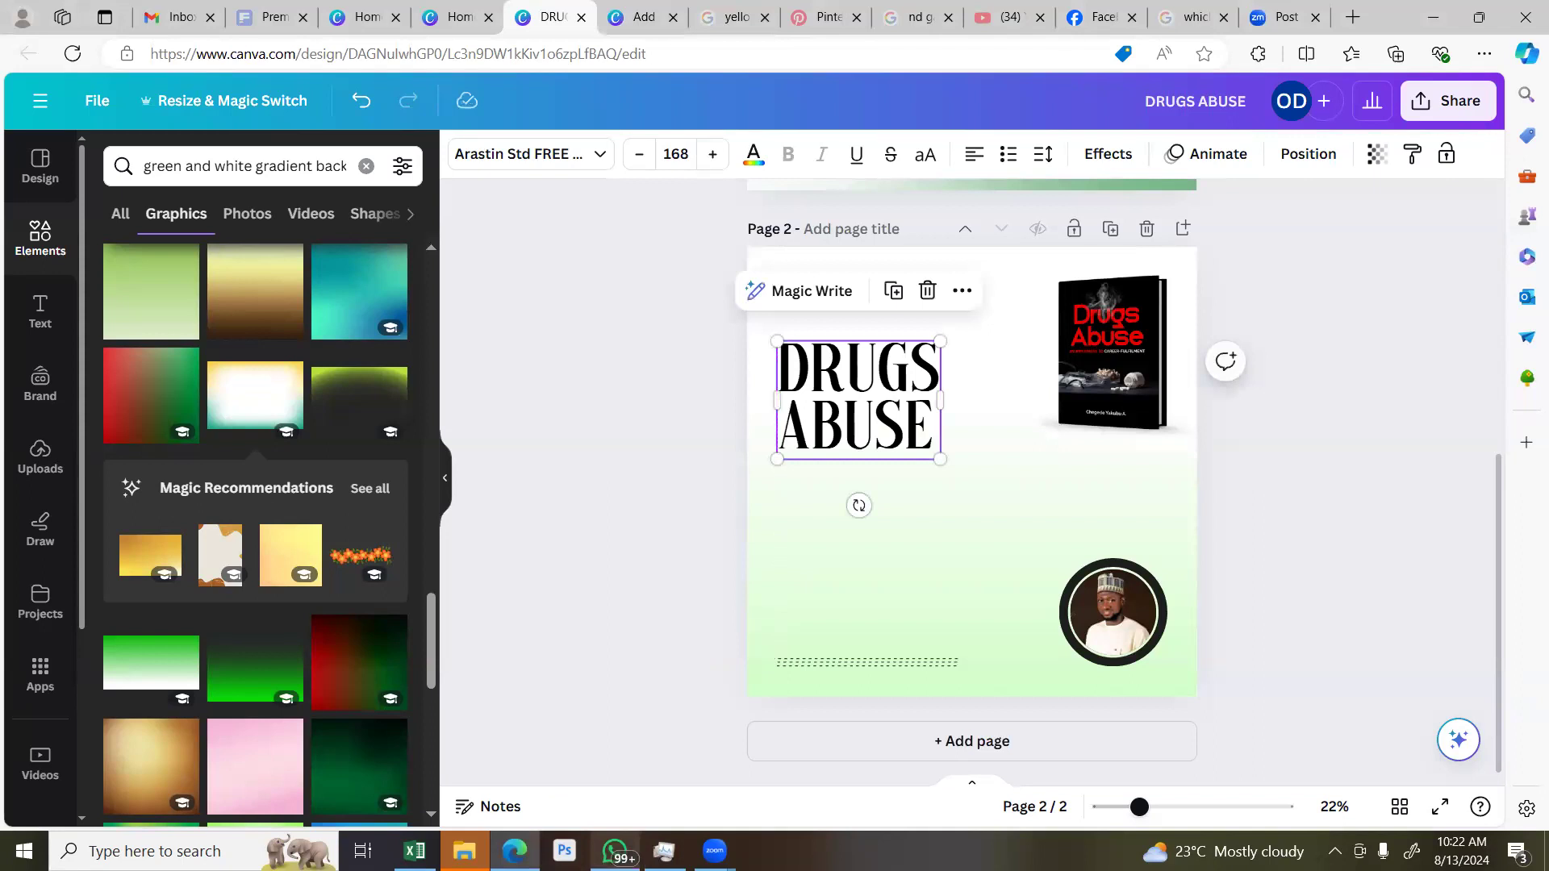
# Copy "Solicitation! Solicitation!! Solicitation!!!" from the WhatsApp message and add it to page 2 as a new text element
pyautogui.moveTo(485, 257); pyautogui.dragTo(708, 259)
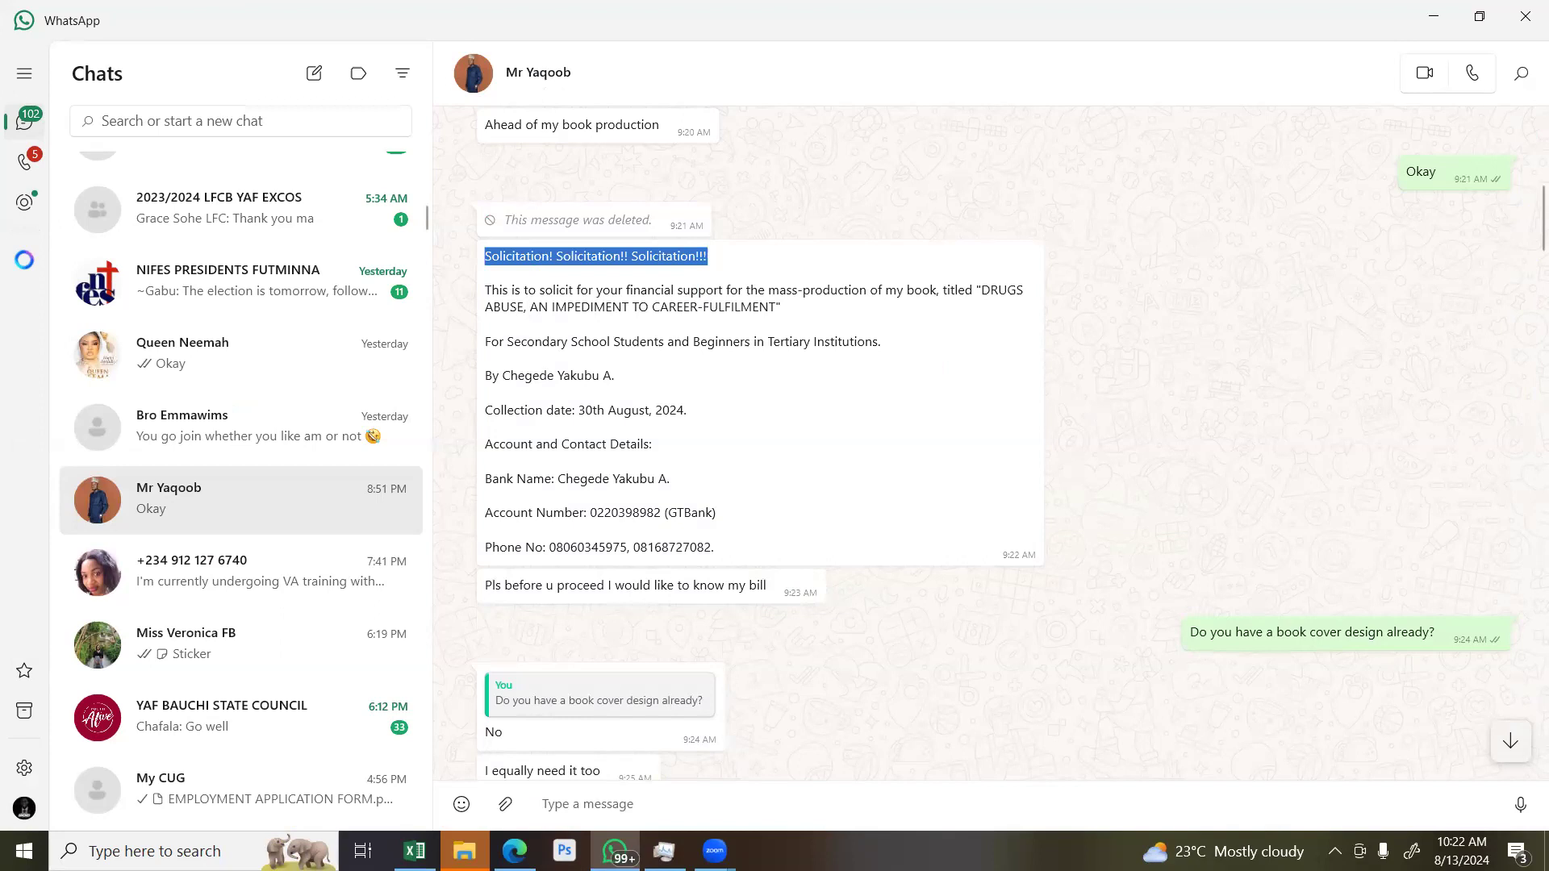
pyautogui.hotkey('alt', 'Tab')
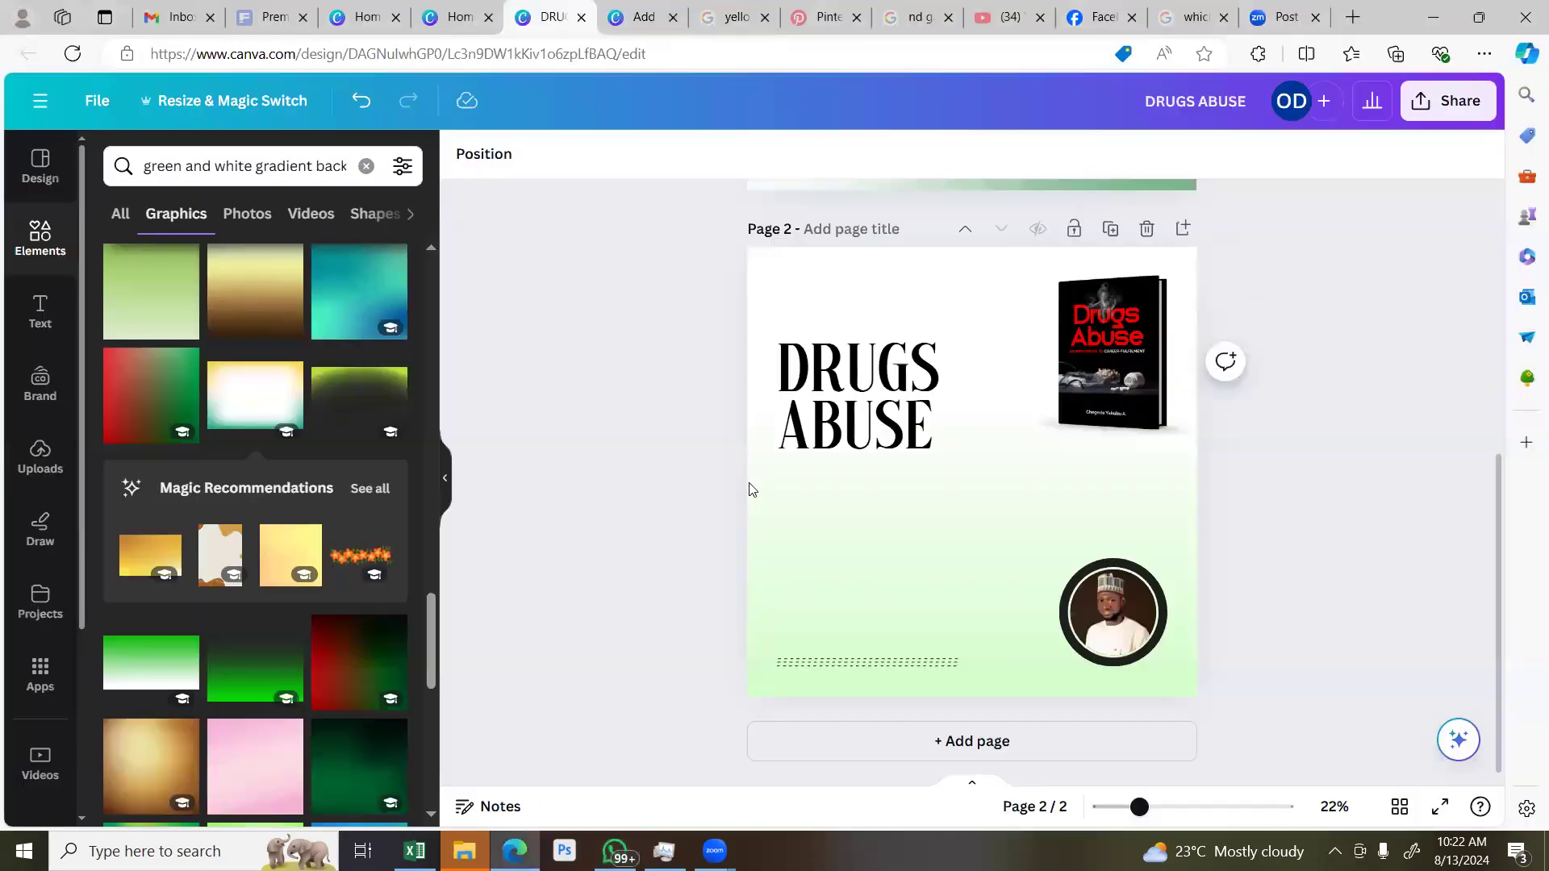
pyautogui.press('t')
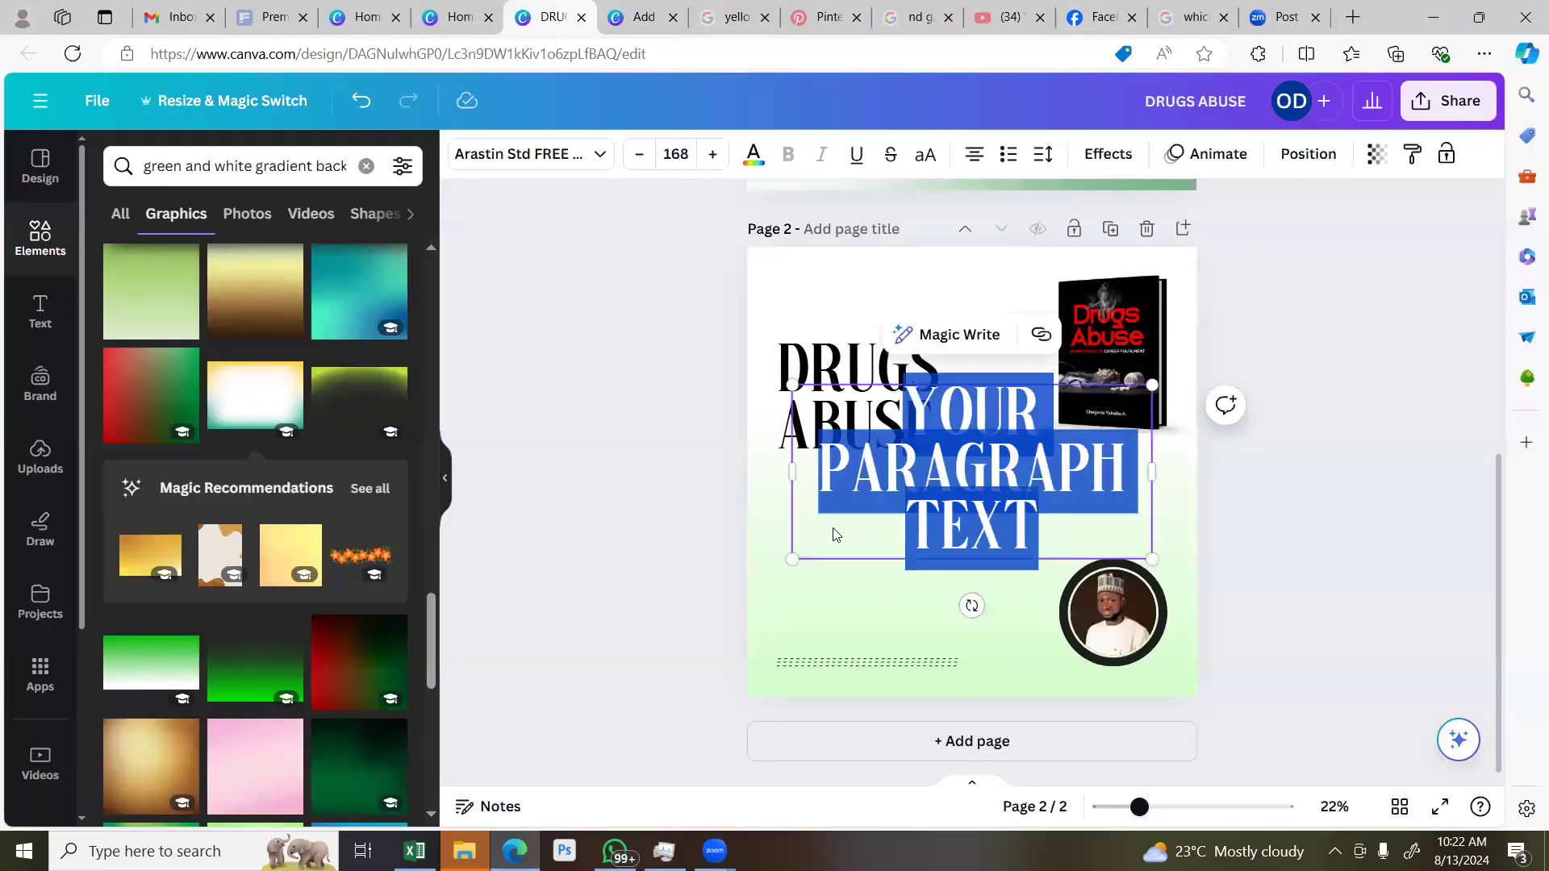
pyautogui.write('SOLICITATION! SOLICITATION!! SOLICITATION!!!')
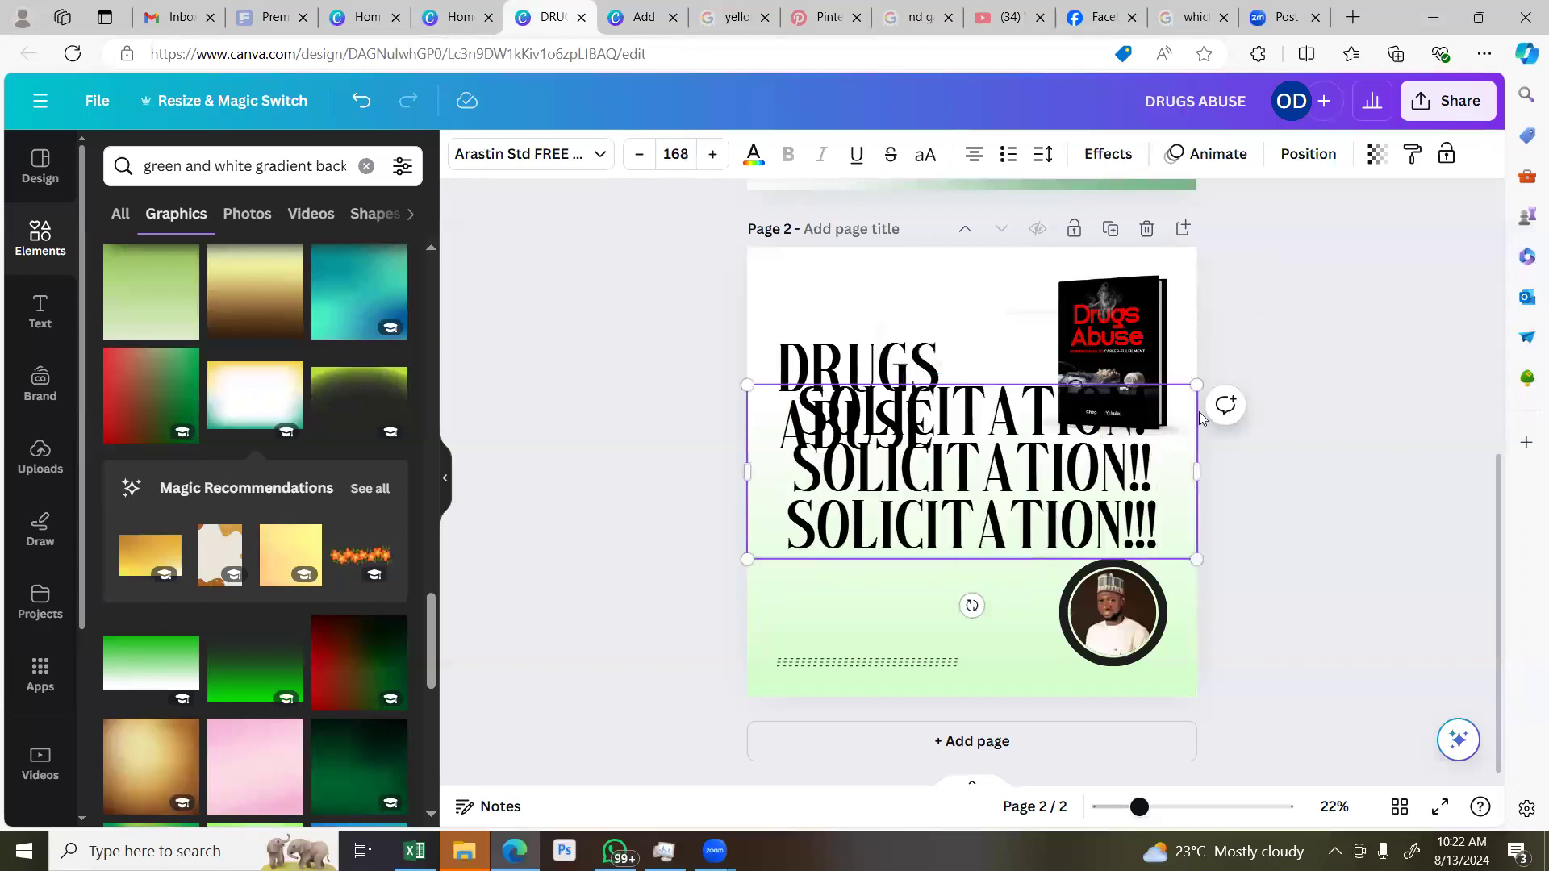
# Fit the solicitation text on one line, move it above the title at the page margin and shrink it to size 38.7
pyautogui.moveTo(1112, 549); pyautogui.dragTo(1224, 519)
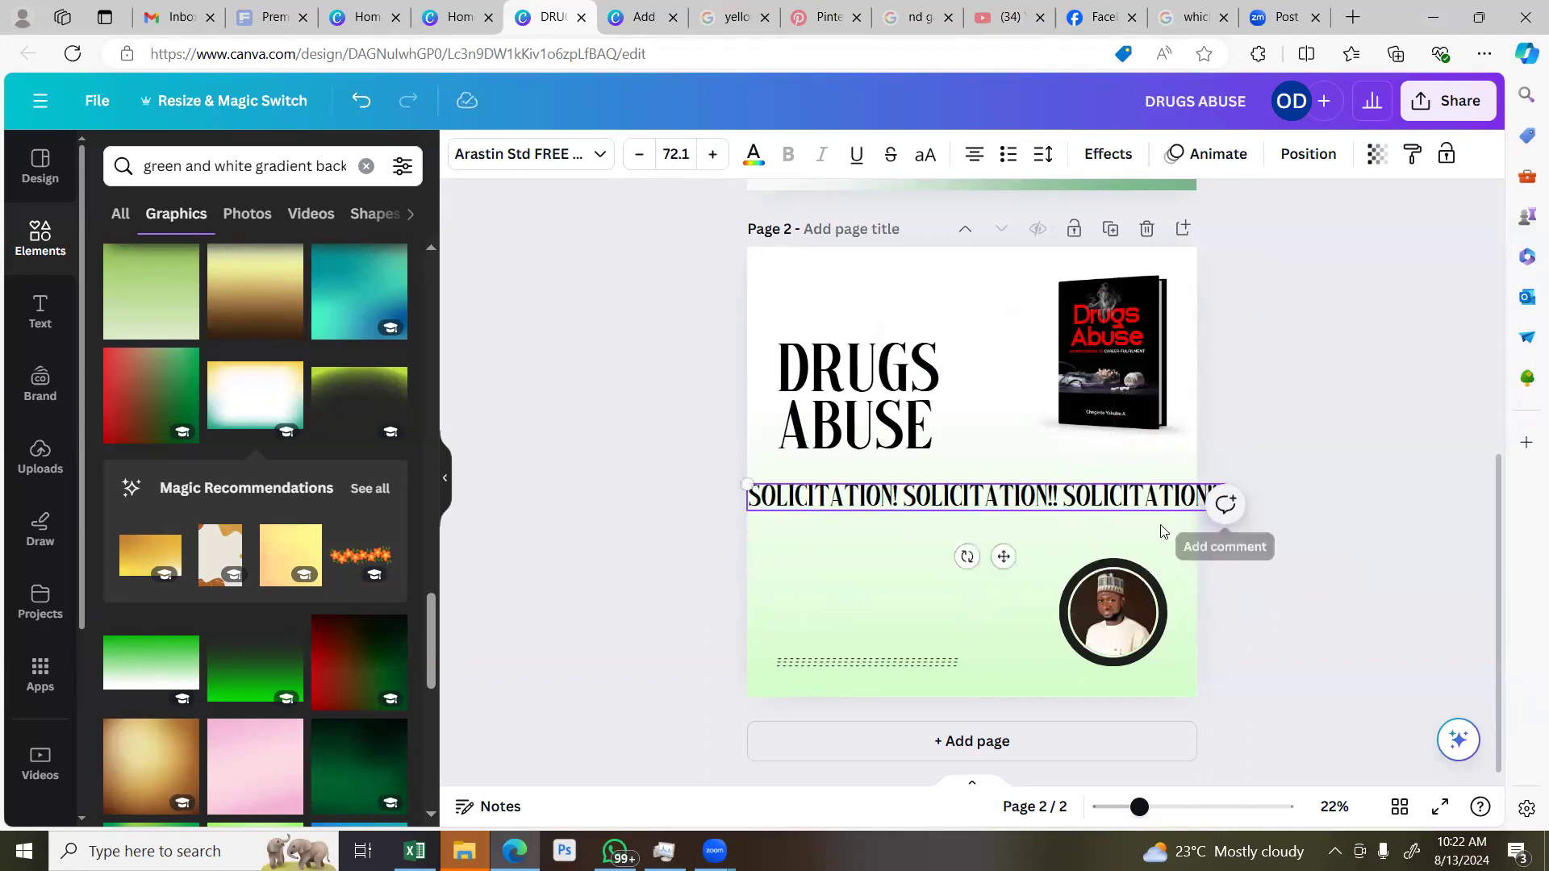
pyautogui.click(1276, 415)
pyautogui.moveTo(1030, 484); pyautogui.dragTo(1066, 280)
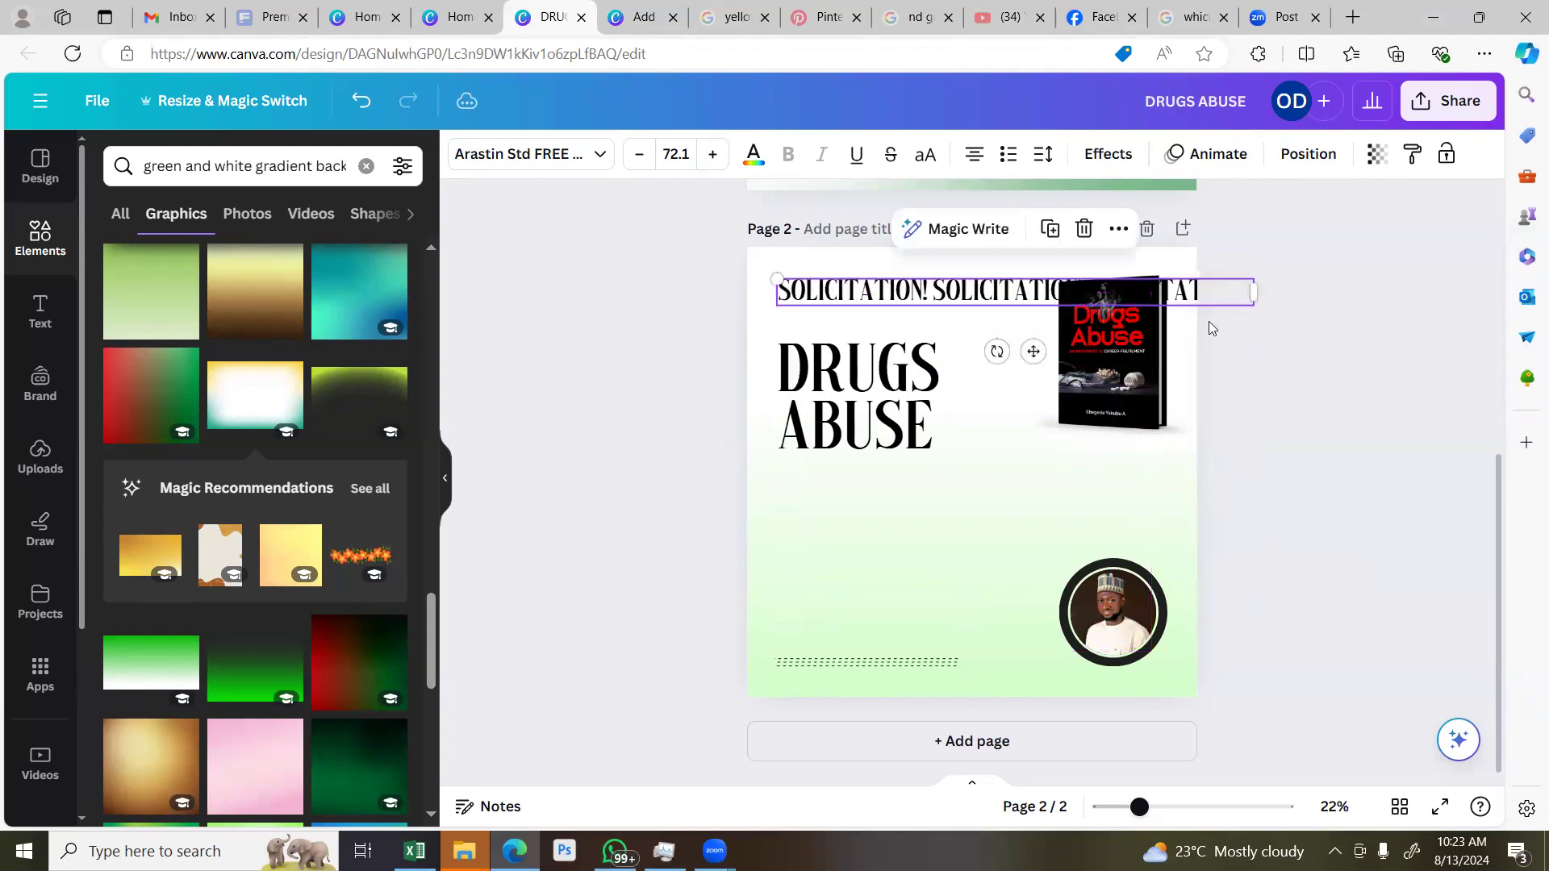
pyautogui.moveTo(1255, 309); pyautogui.dragTo(1030, 322)
# Set the solicitation line's font to Raleway ExtraBold and left-align it
pyautogui.click(585, 171)
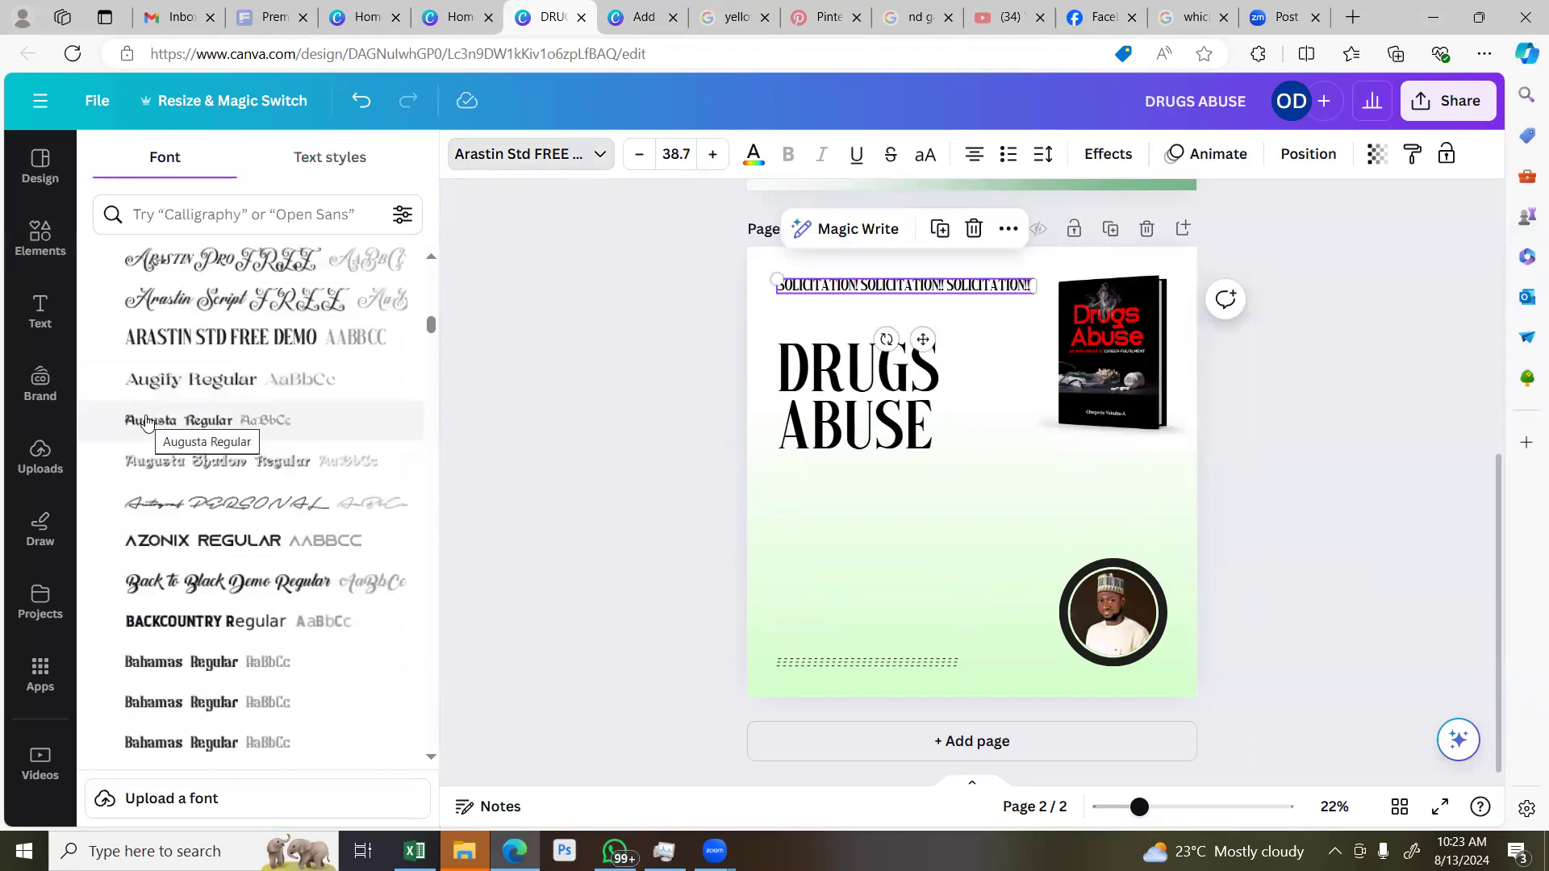
pyautogui.click(1288, 618)
pyautogui.click(1182, 807)
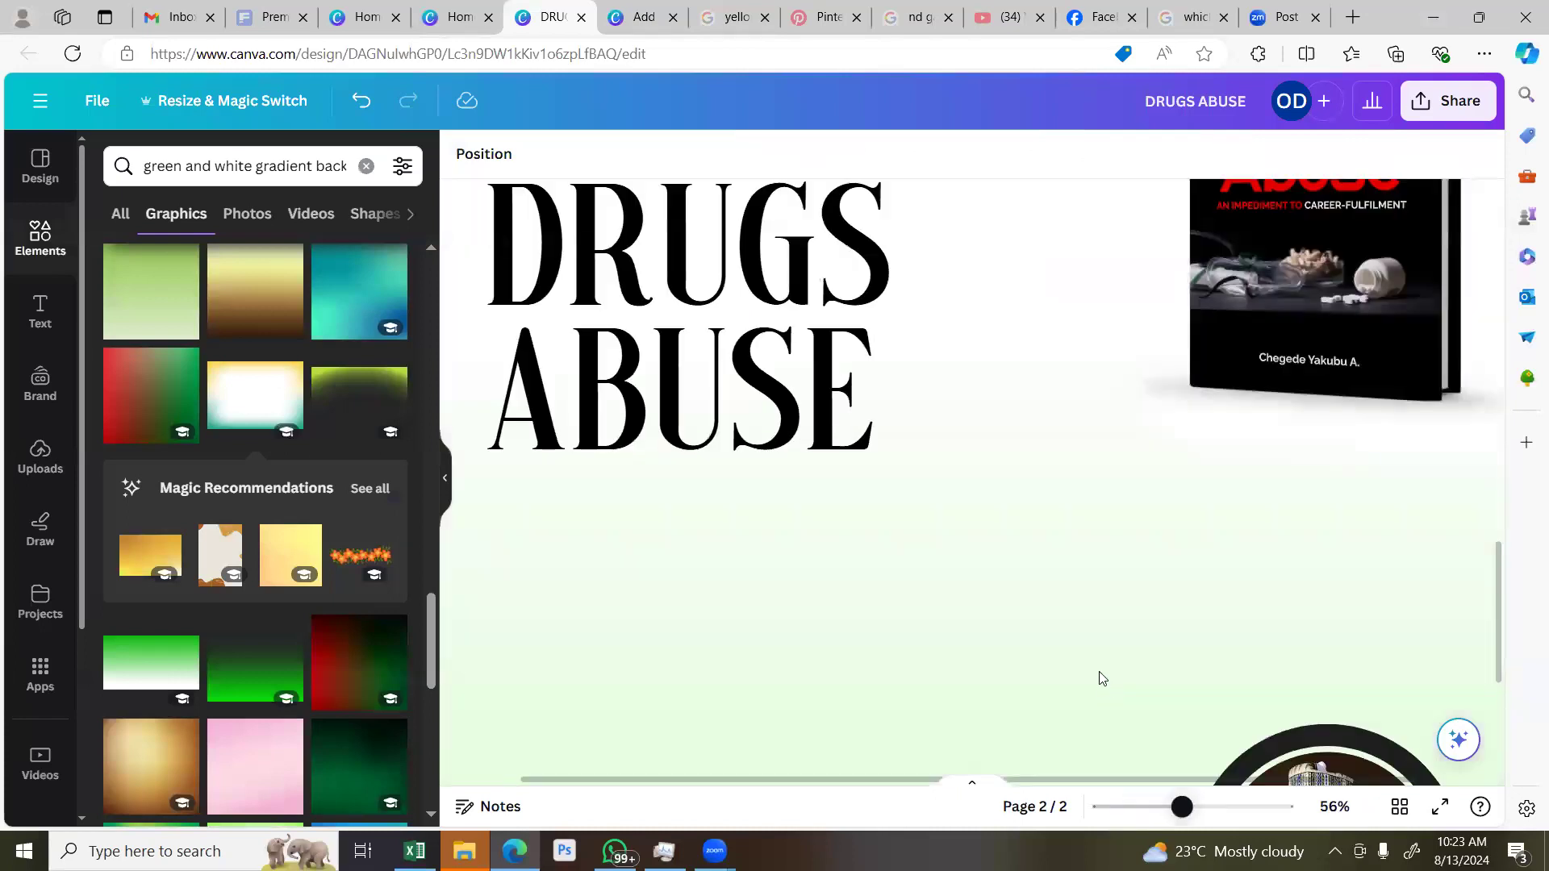
pyautogui.scroll(5, 1100, 678)
pyautogui.click(910, 548)
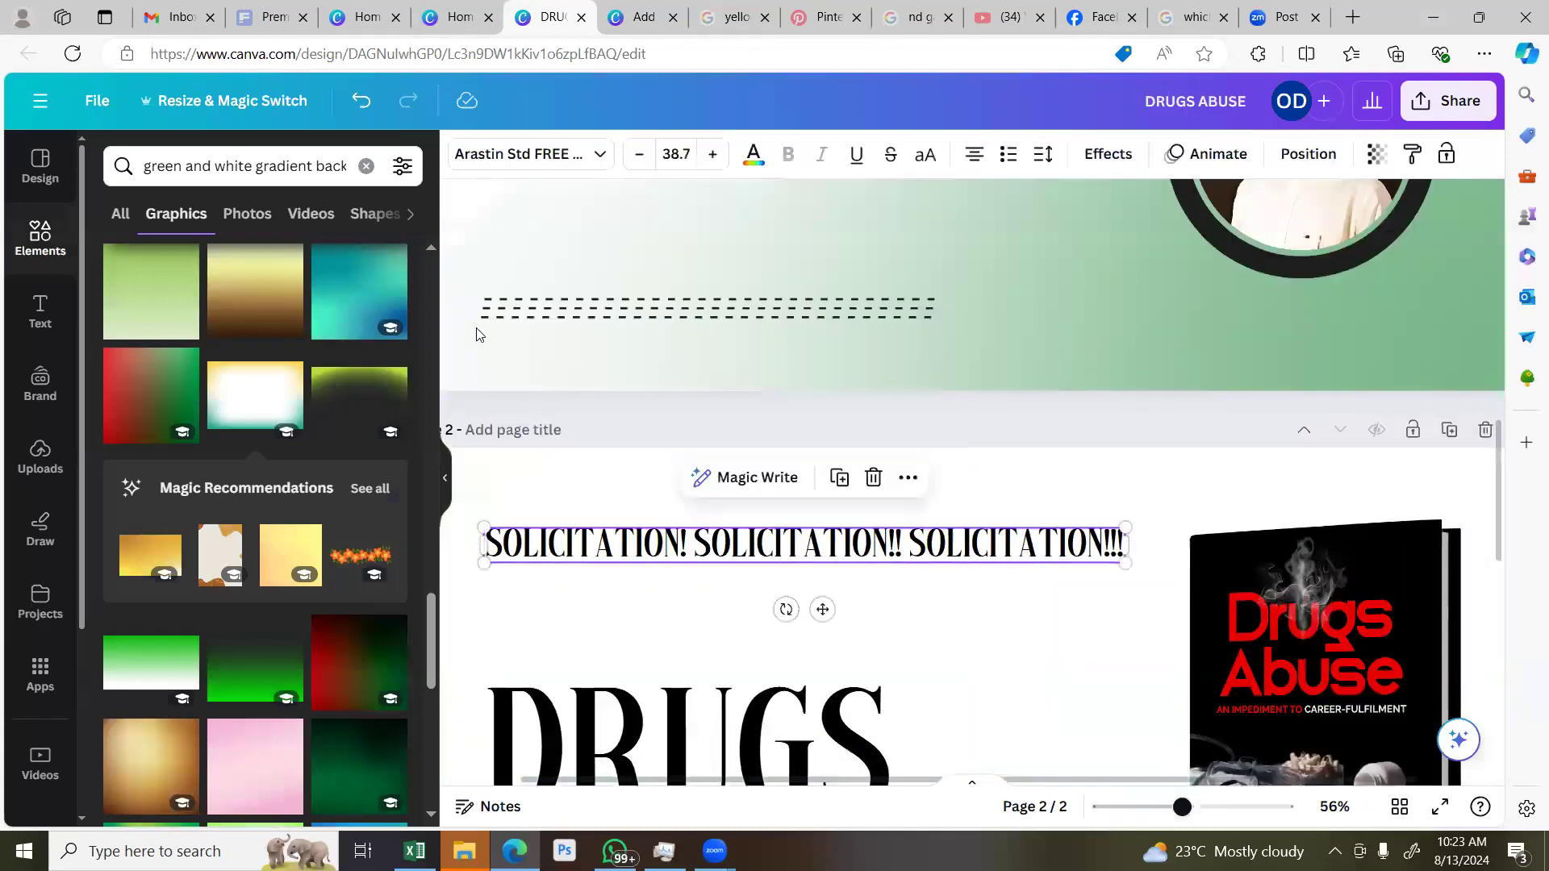
pyautogui.click(532, 153)
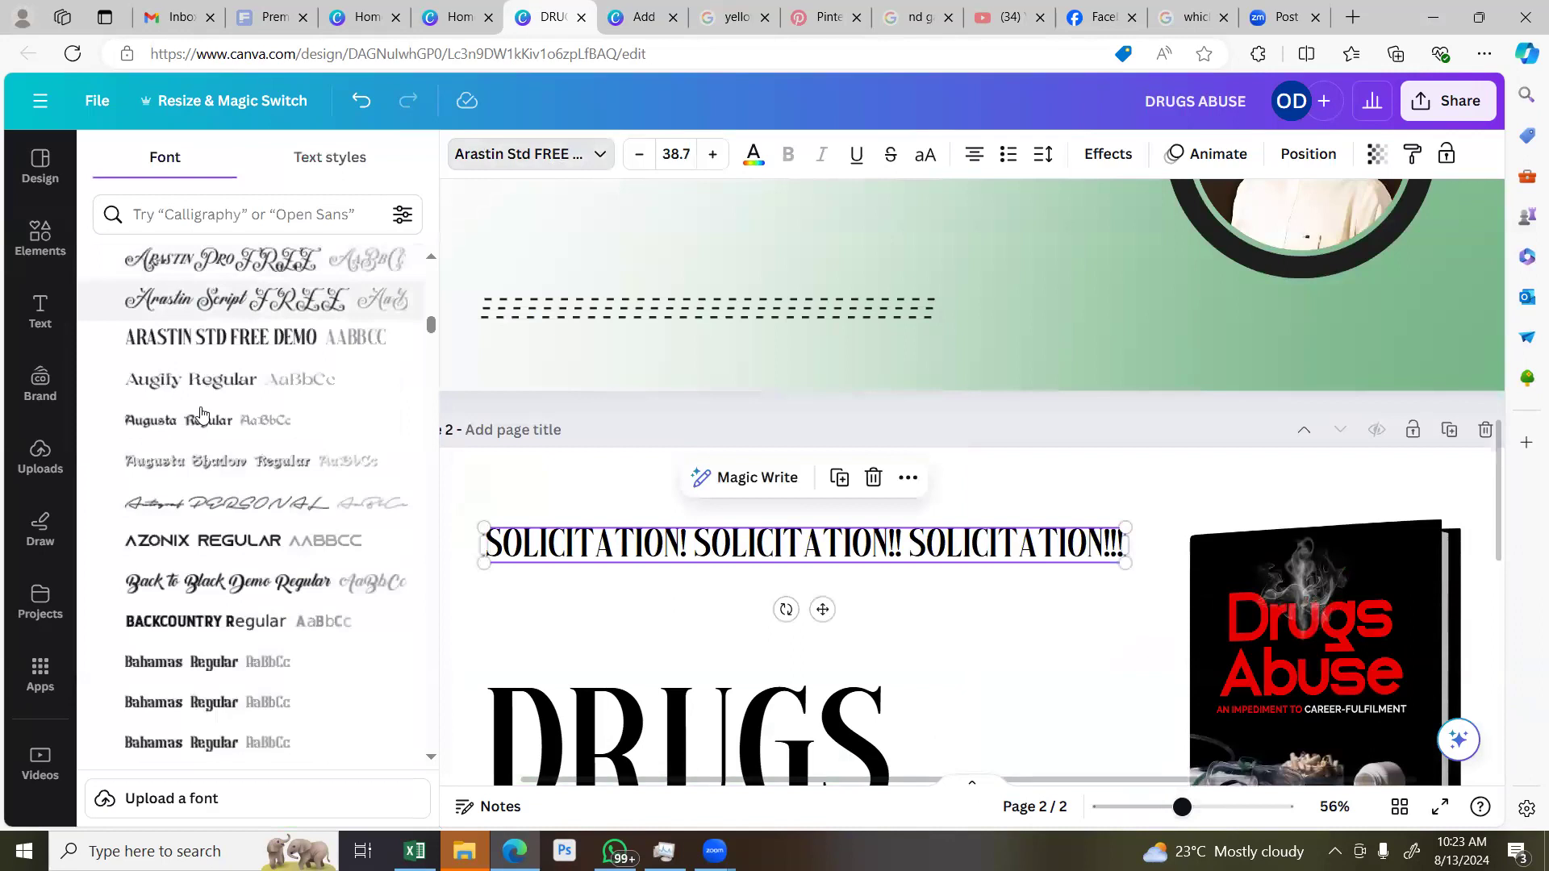
pyautogui.scroll(-4, 202, 436)
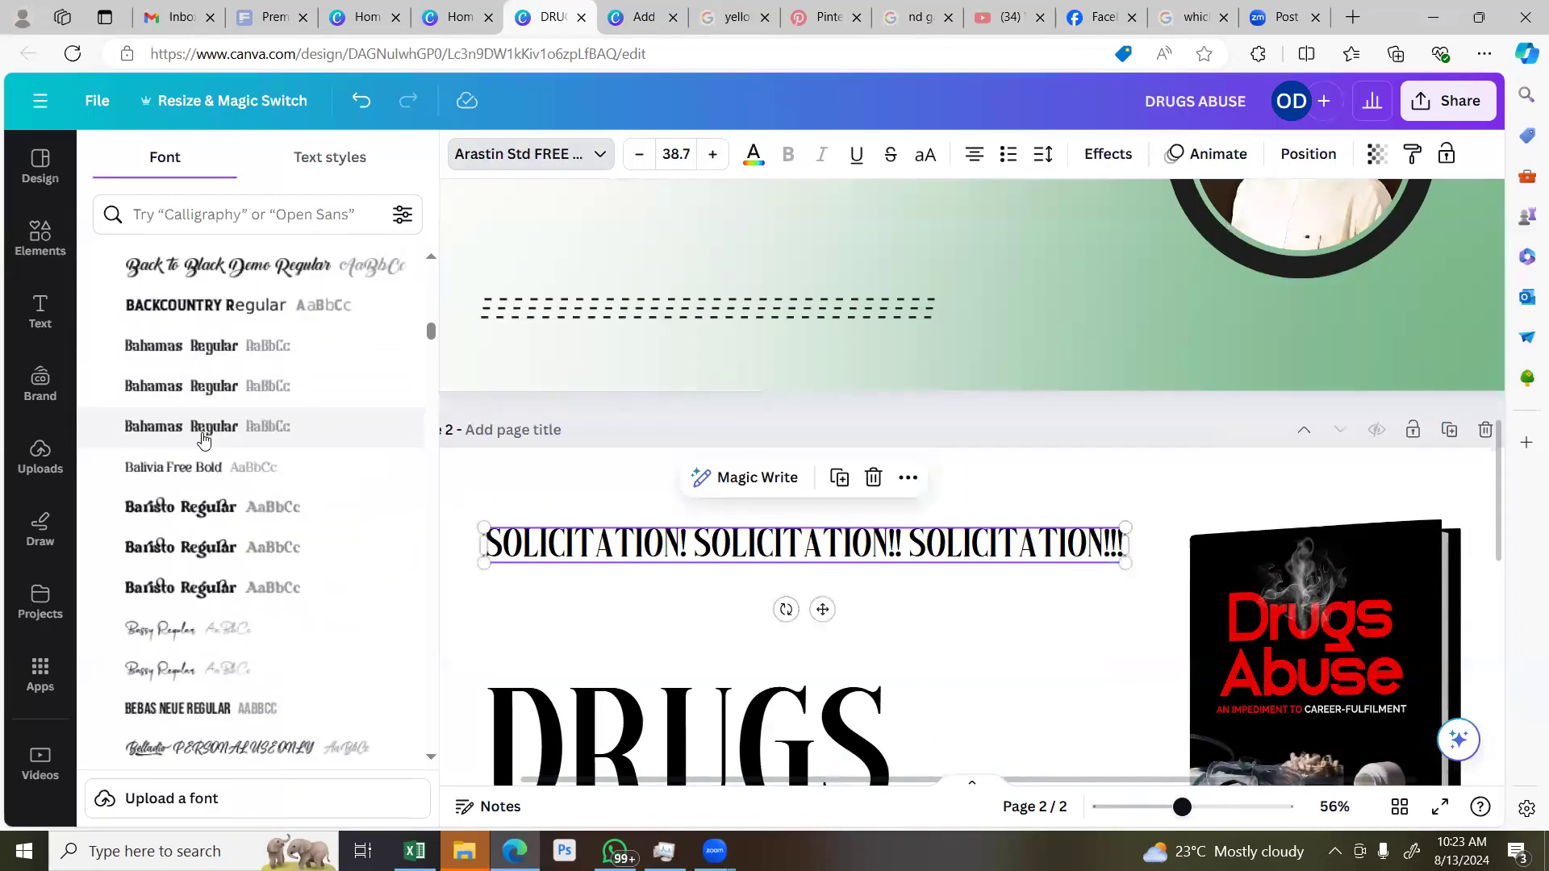
pyautogui.scroll(-3, 203, 438)
pyautogui.scroll(-1, 203, 438)
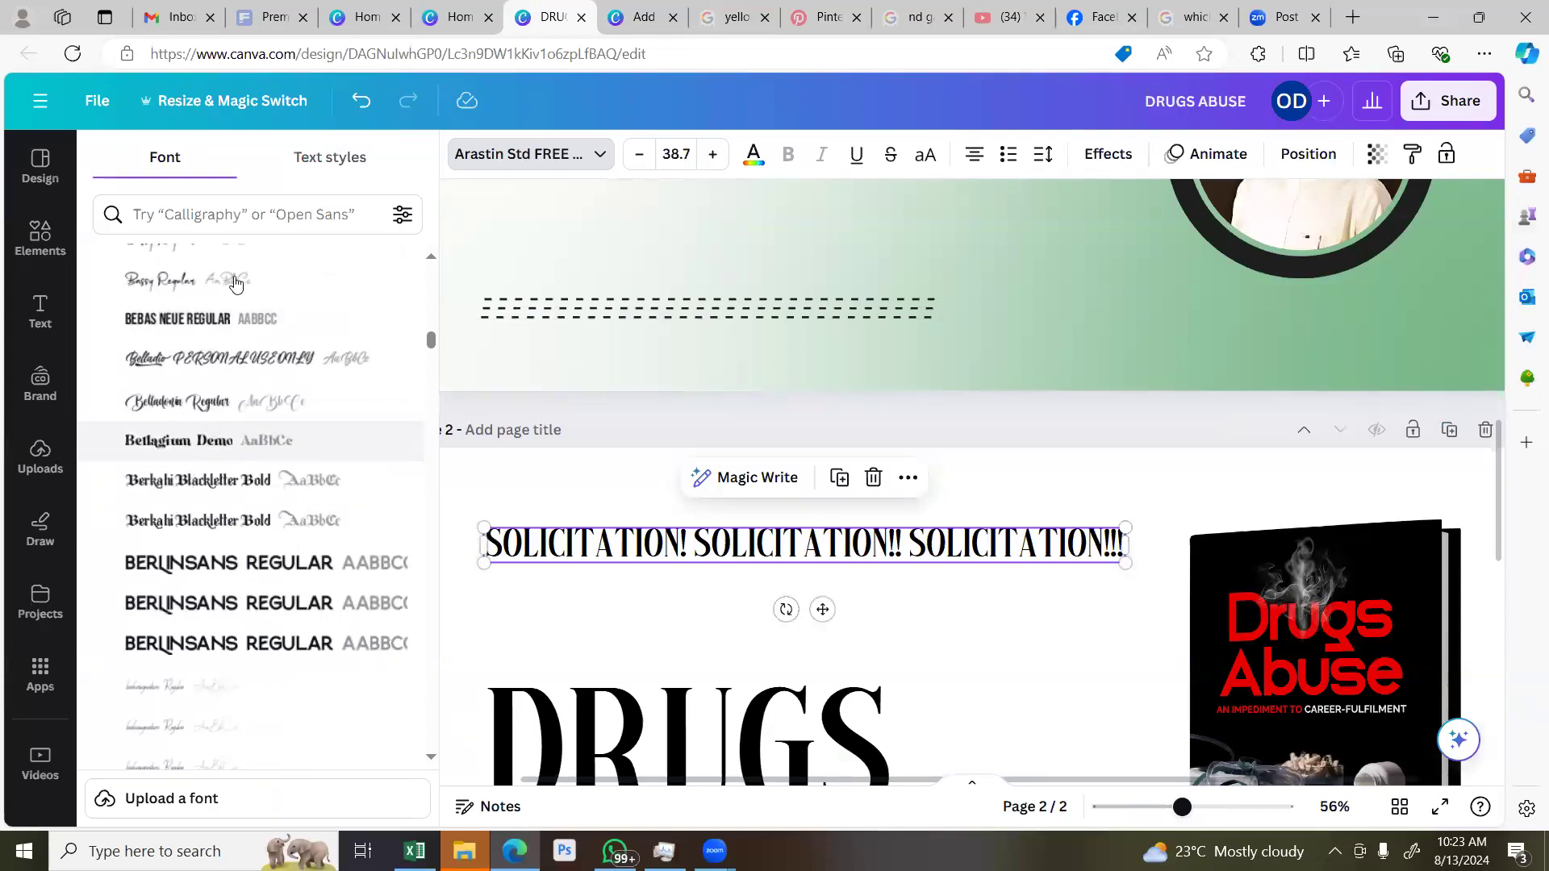
pyautogui.click(236, 214)
pyautogui.write('ralewa')
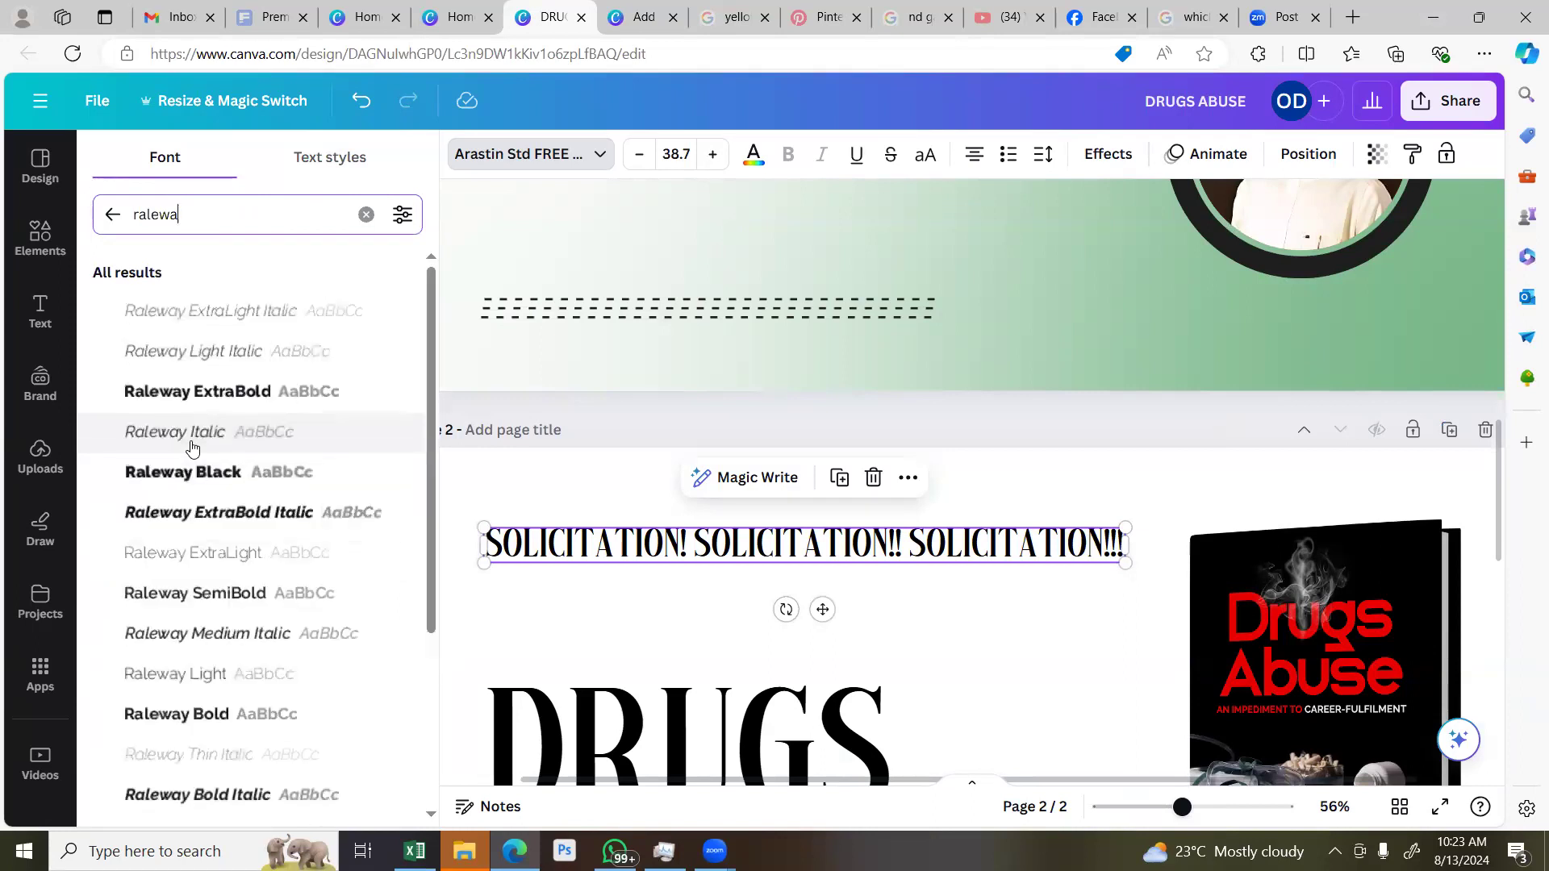
pyautogui.click(211, 395)
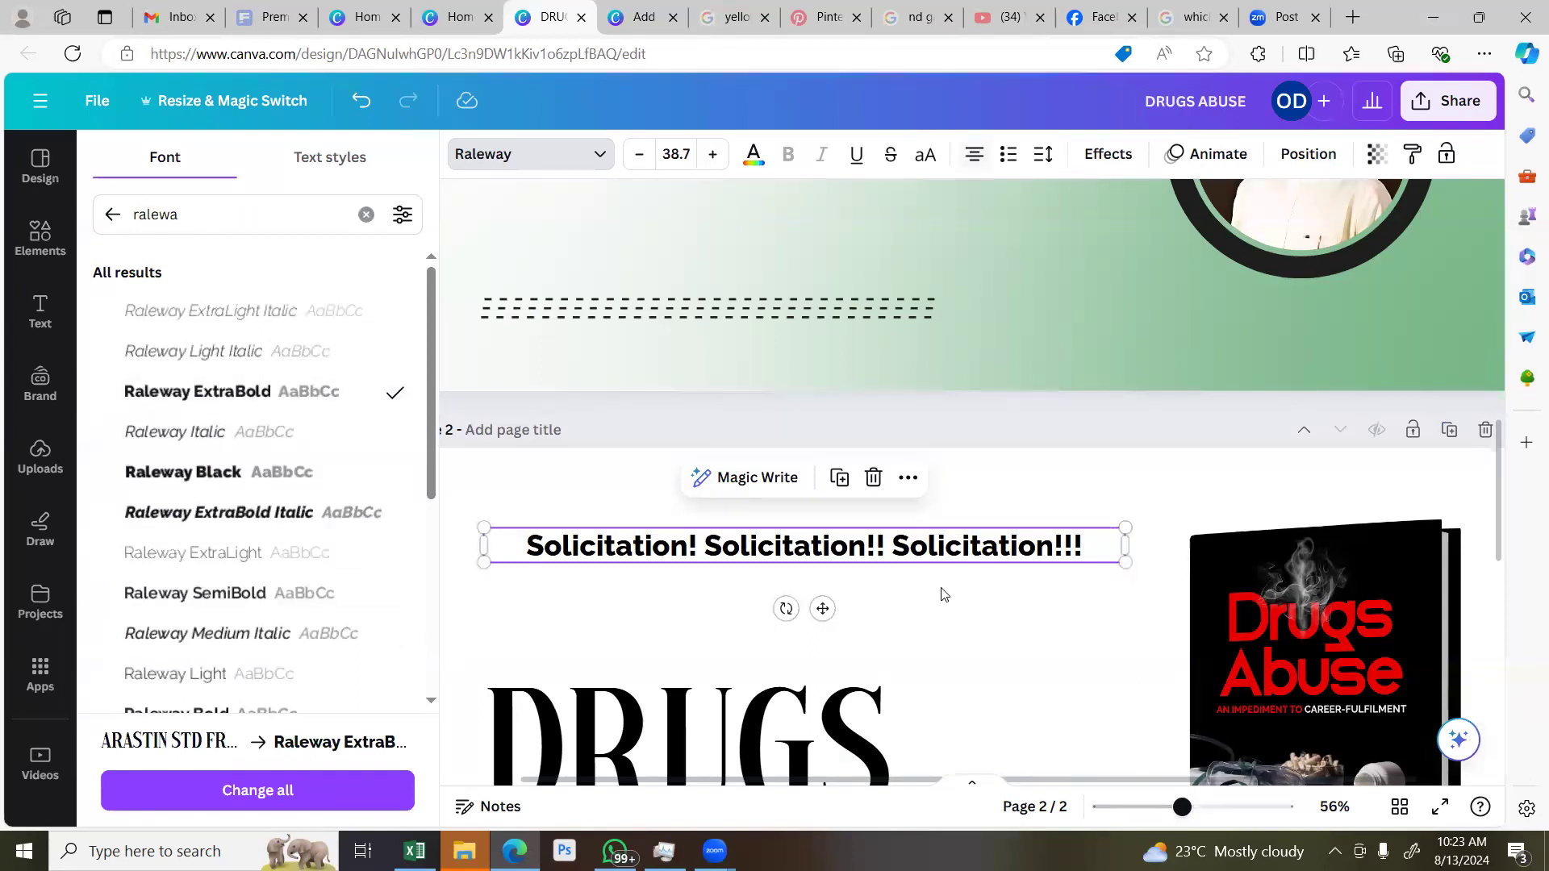
pyautogui.hotkey('ctrl', 'shift', 'l')
# Delete the extra exclamation marks so the line reads "Solicitation! Solicitation! Solicitation!"
pyautogui.click(1054, 555)
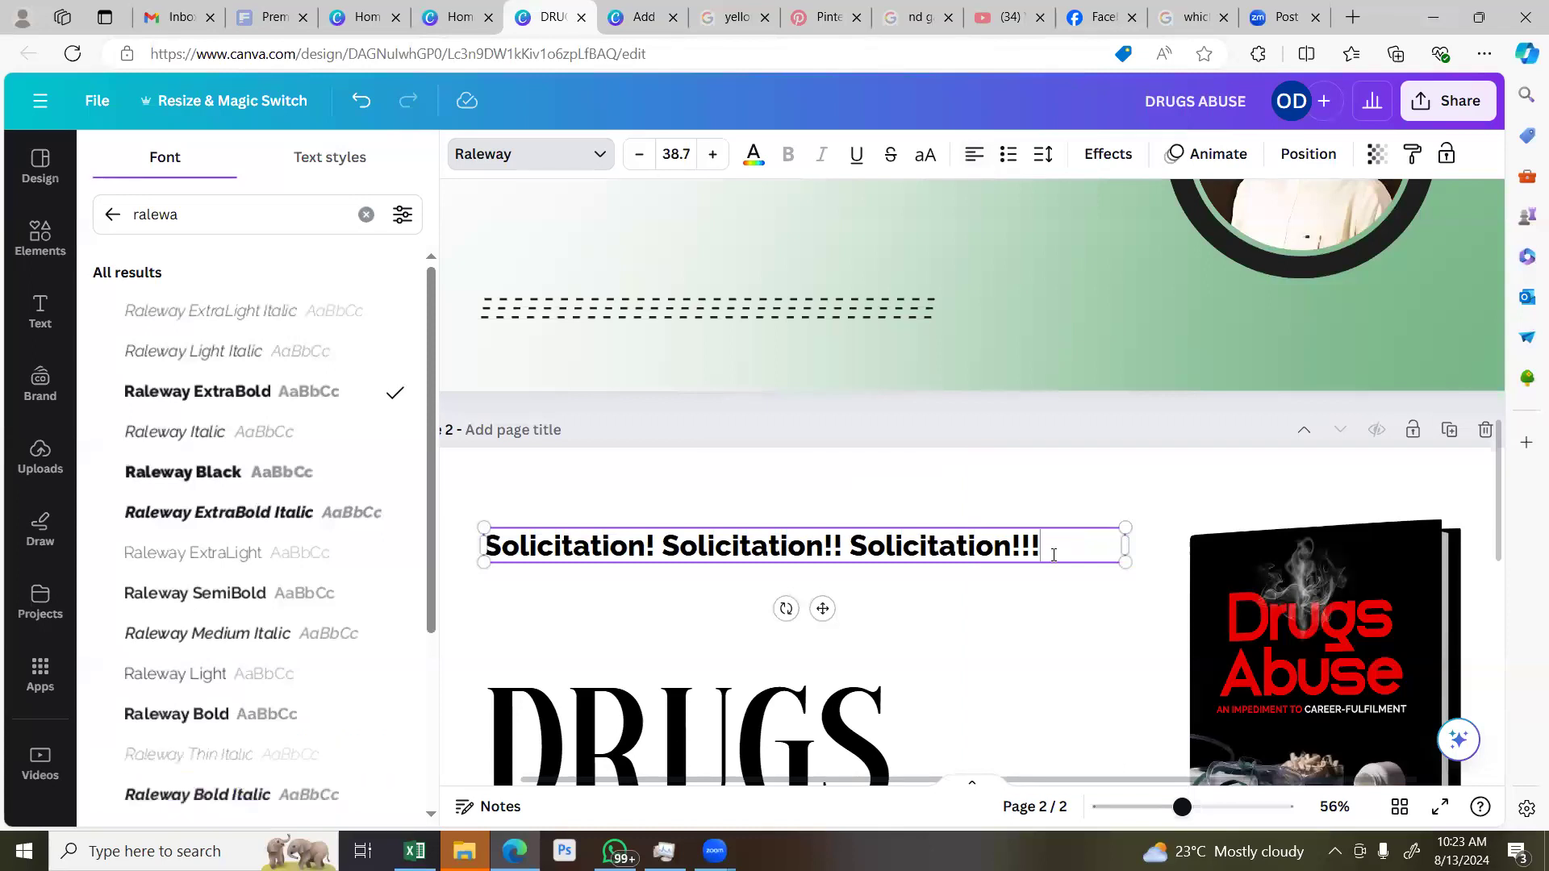
pyautogui.press('BackSpace')
pyautogui.press('BackSpace')
pyautogui.press('Left')
pyautogui.press('Left')
pyautogui.press('Left')
pyautogui.press('Left')
pyautogui.press('Left')
pyautogui.press('Left')
pyautogui.press('Left')
pyautogui.press('Left')
pyautogui.press('Left')
pyautogui.press('Left')
pyautogui.press('Left')
pyautogui.press('Left')
pyautogui.press('Left')
pyautogui.press('BackSpace')
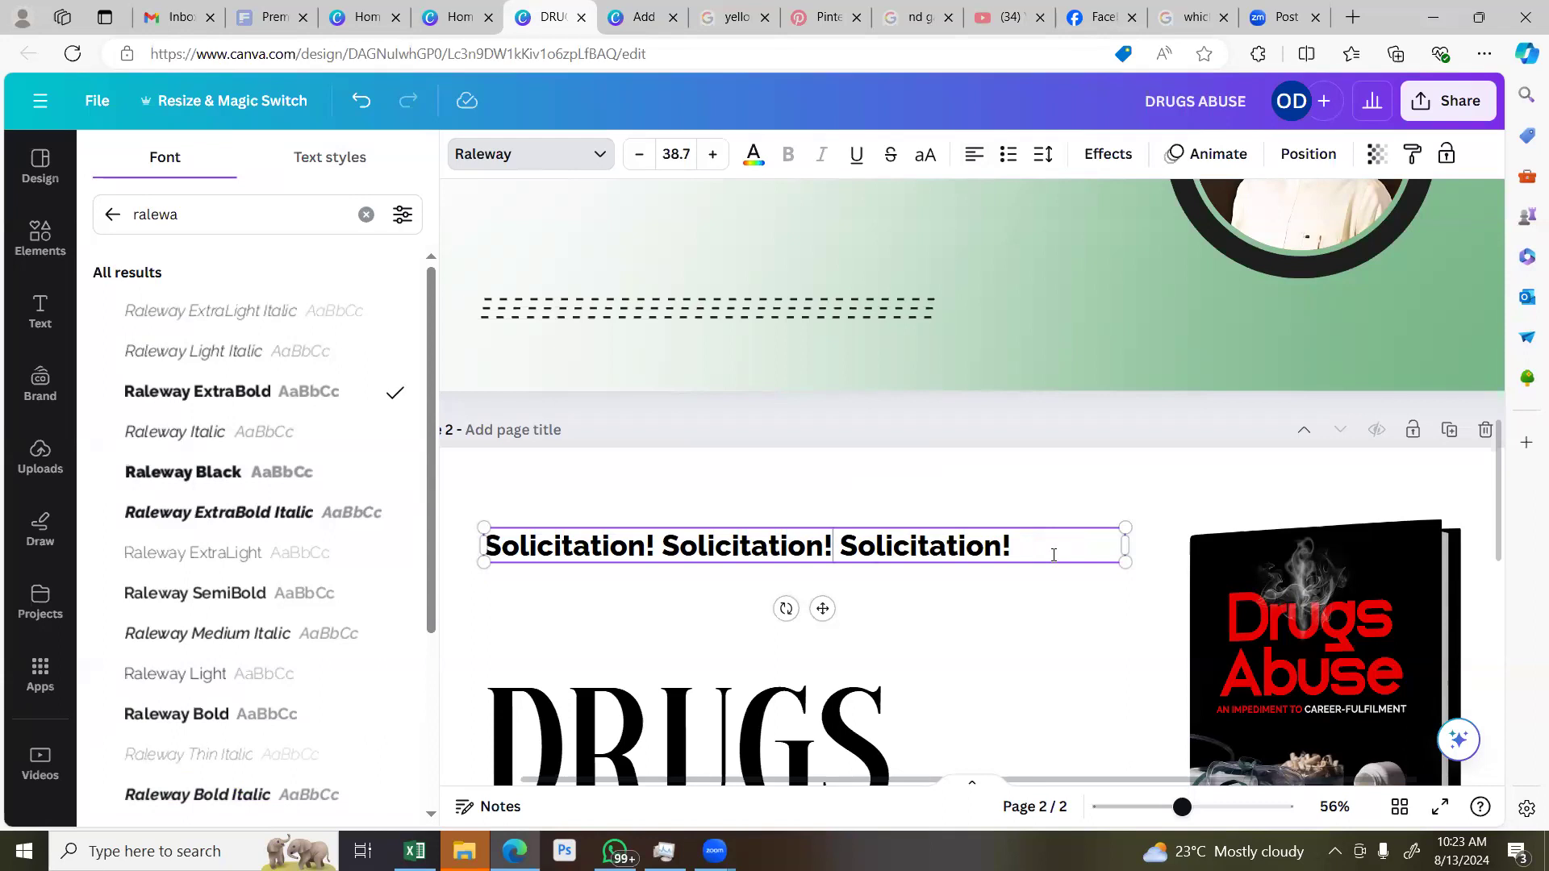
# Narrow the solicitation text box to fit its words and enlarge the text to size 46.3
pyautogui.moveTo(1126, 558); pyautogui.dragTo(1021, 582)
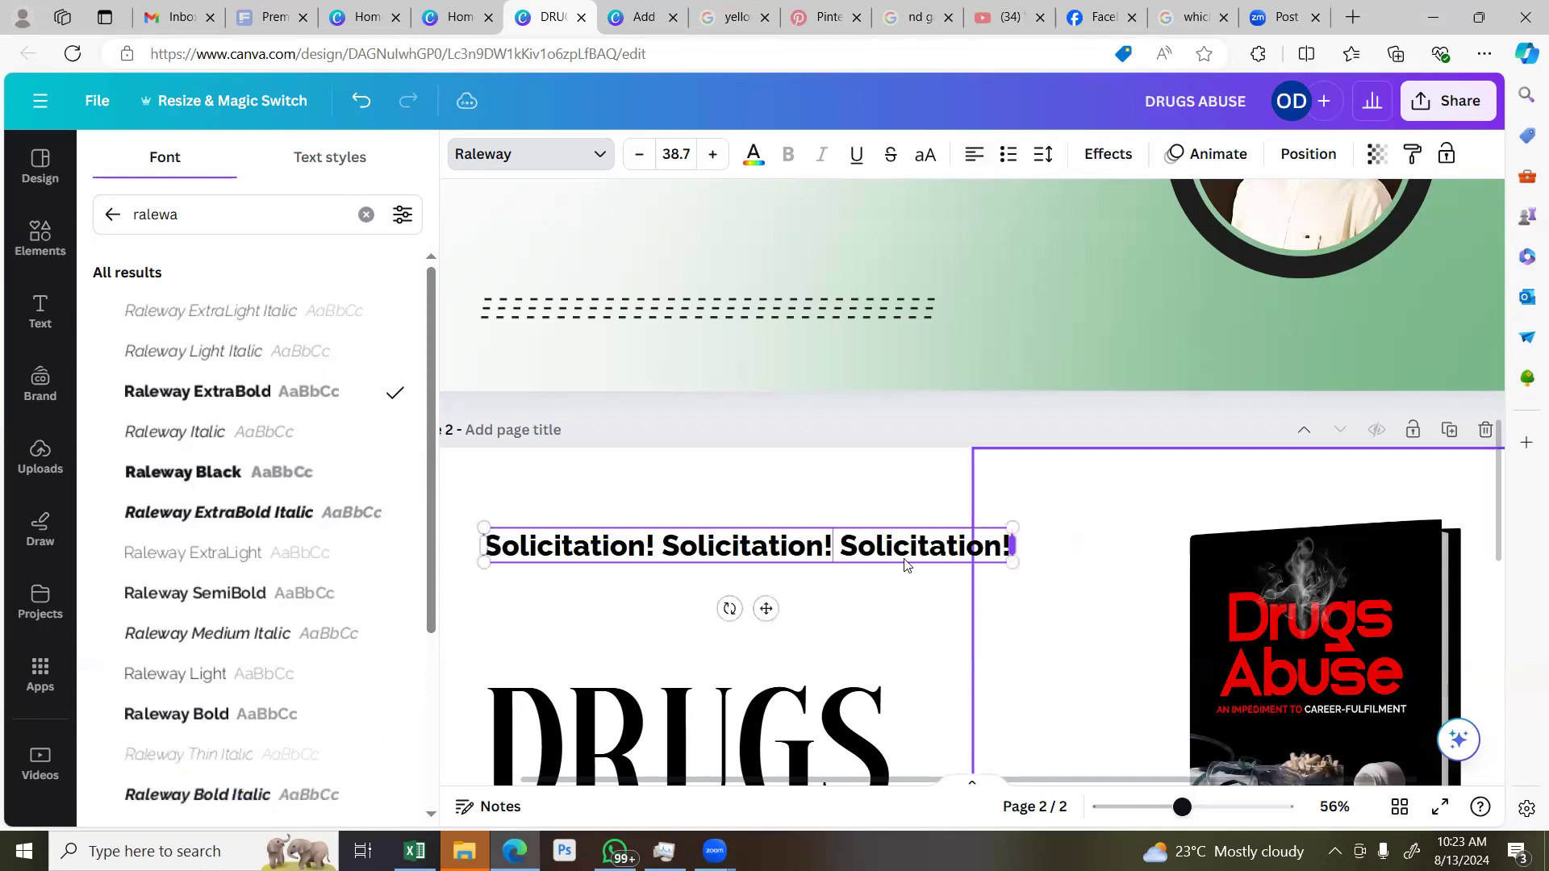
pyautogui.scroll(-3, 961, 633)
pyautogui.keyDown('ctrl'); pyautogui.scroll(-3, 980, 468); pyautogui.keyUp('ctrl')
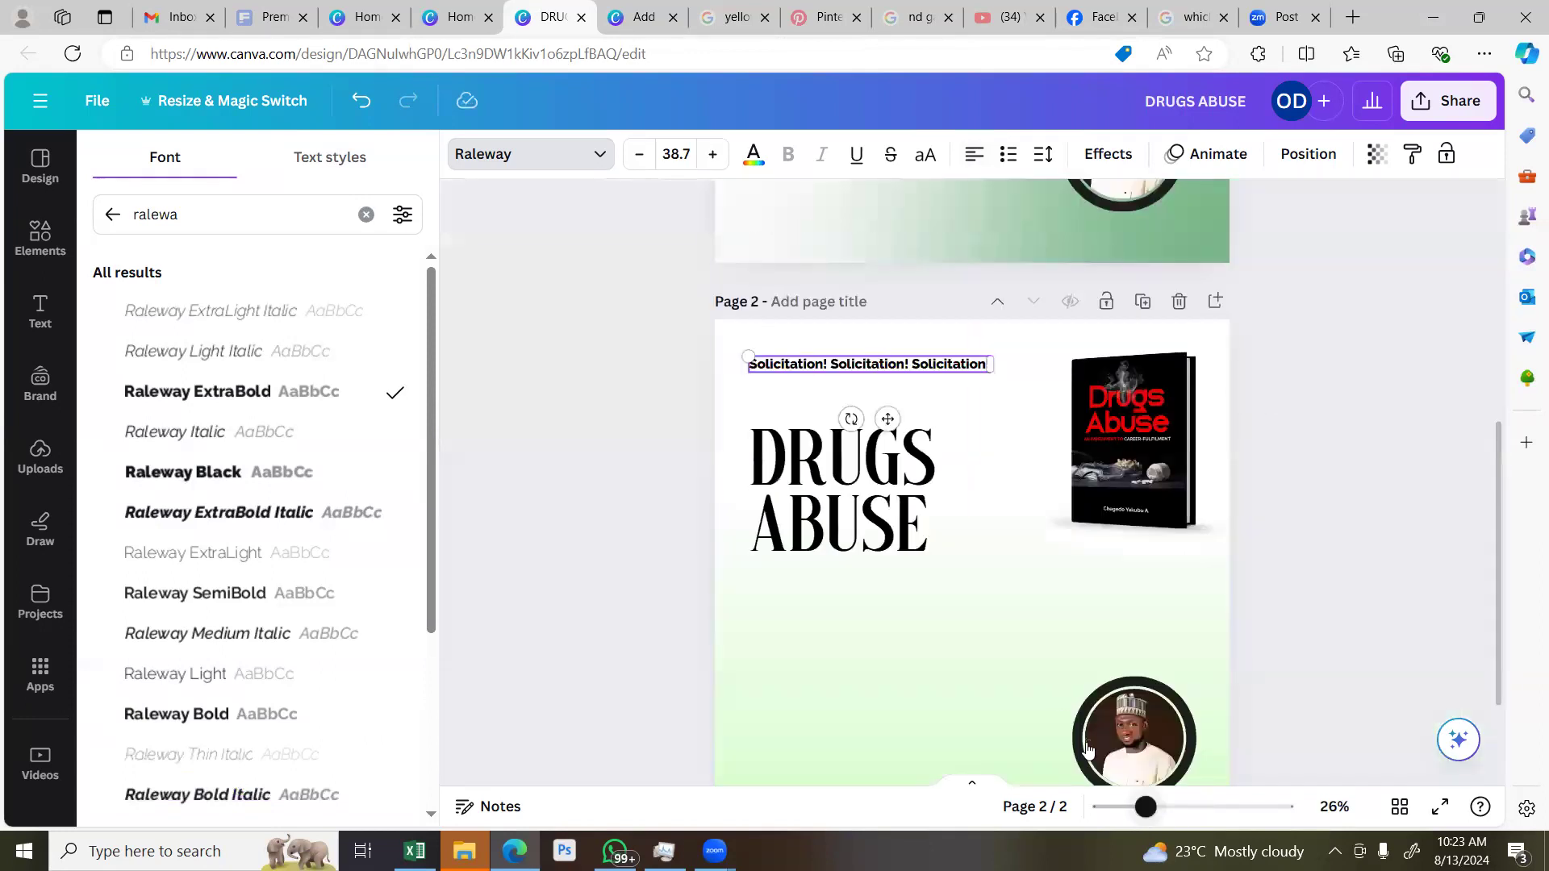
pyautogui.moveTo(1006, 390); pyautogui.dragTo(1037, 408)
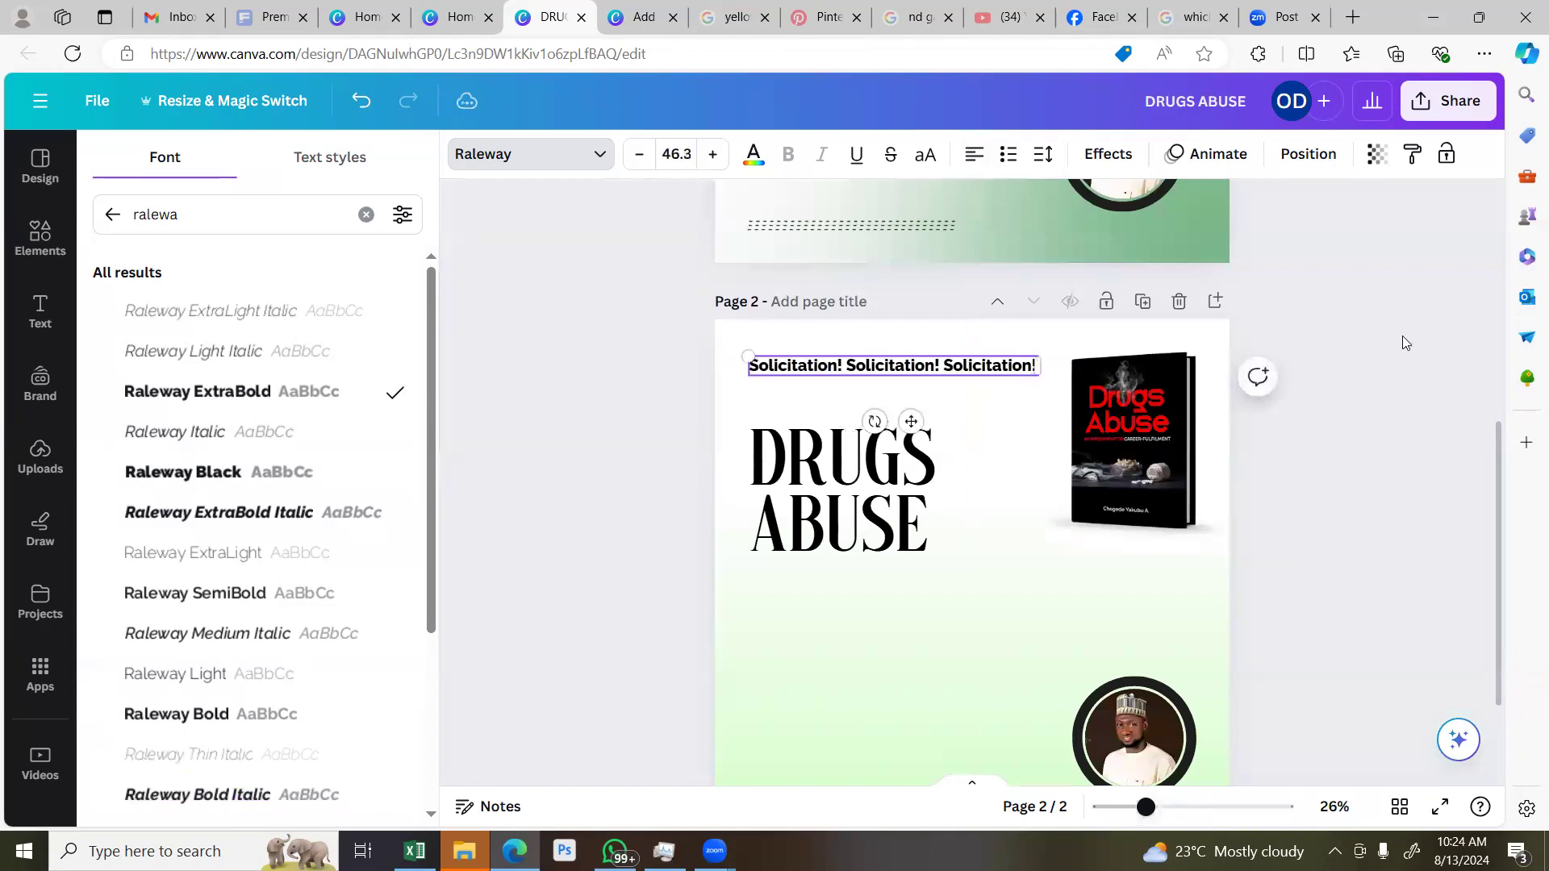
pyautogui.click(1405, 337)
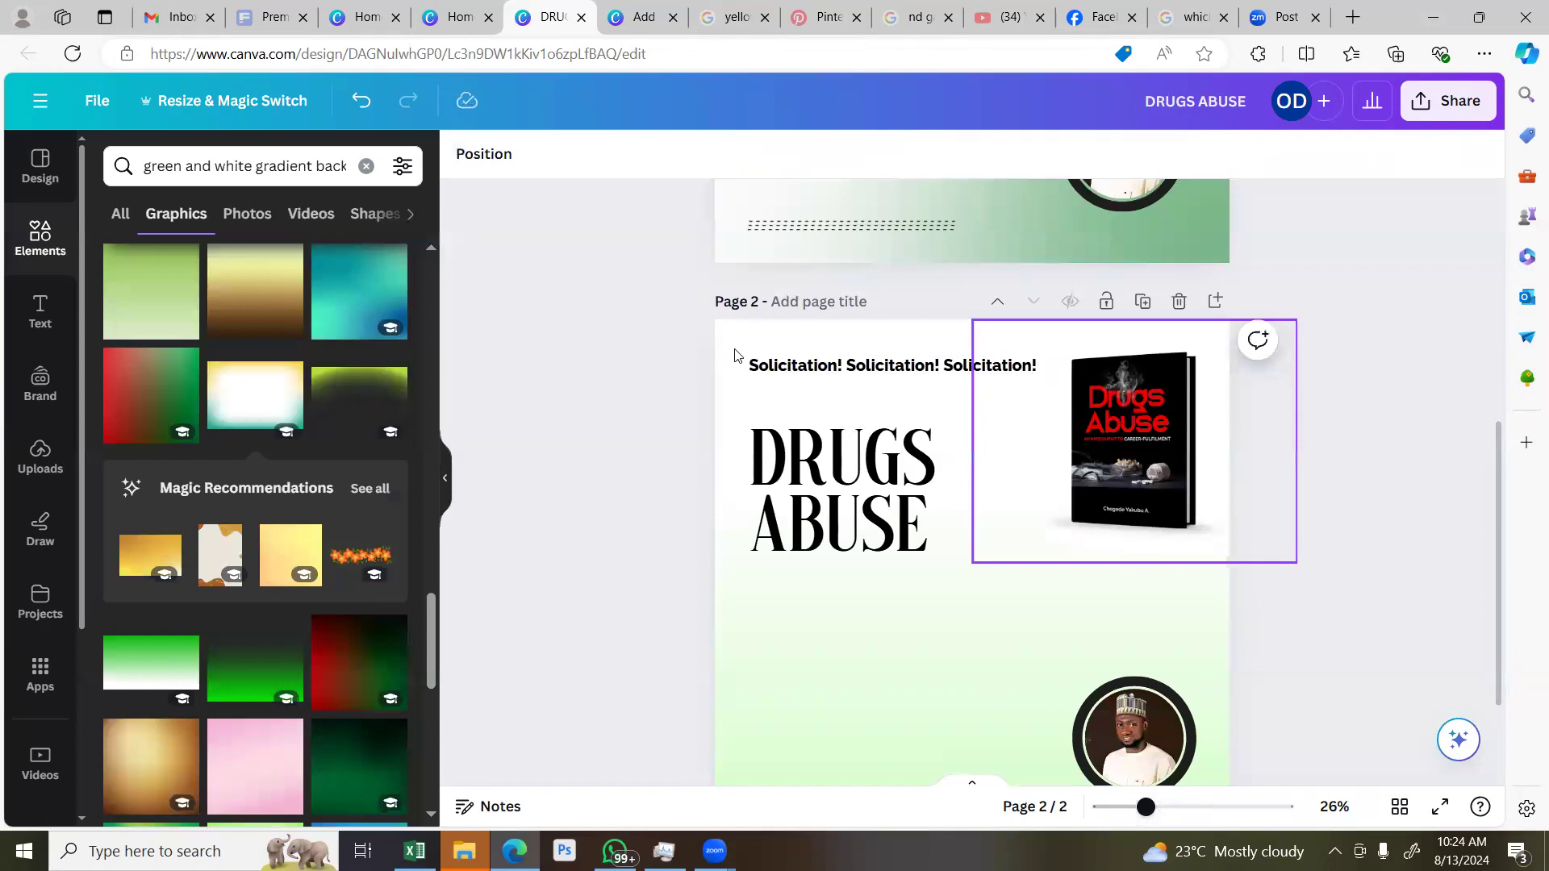
pyautogui.click(998, 368)
pyautogui.click(1169, 374)
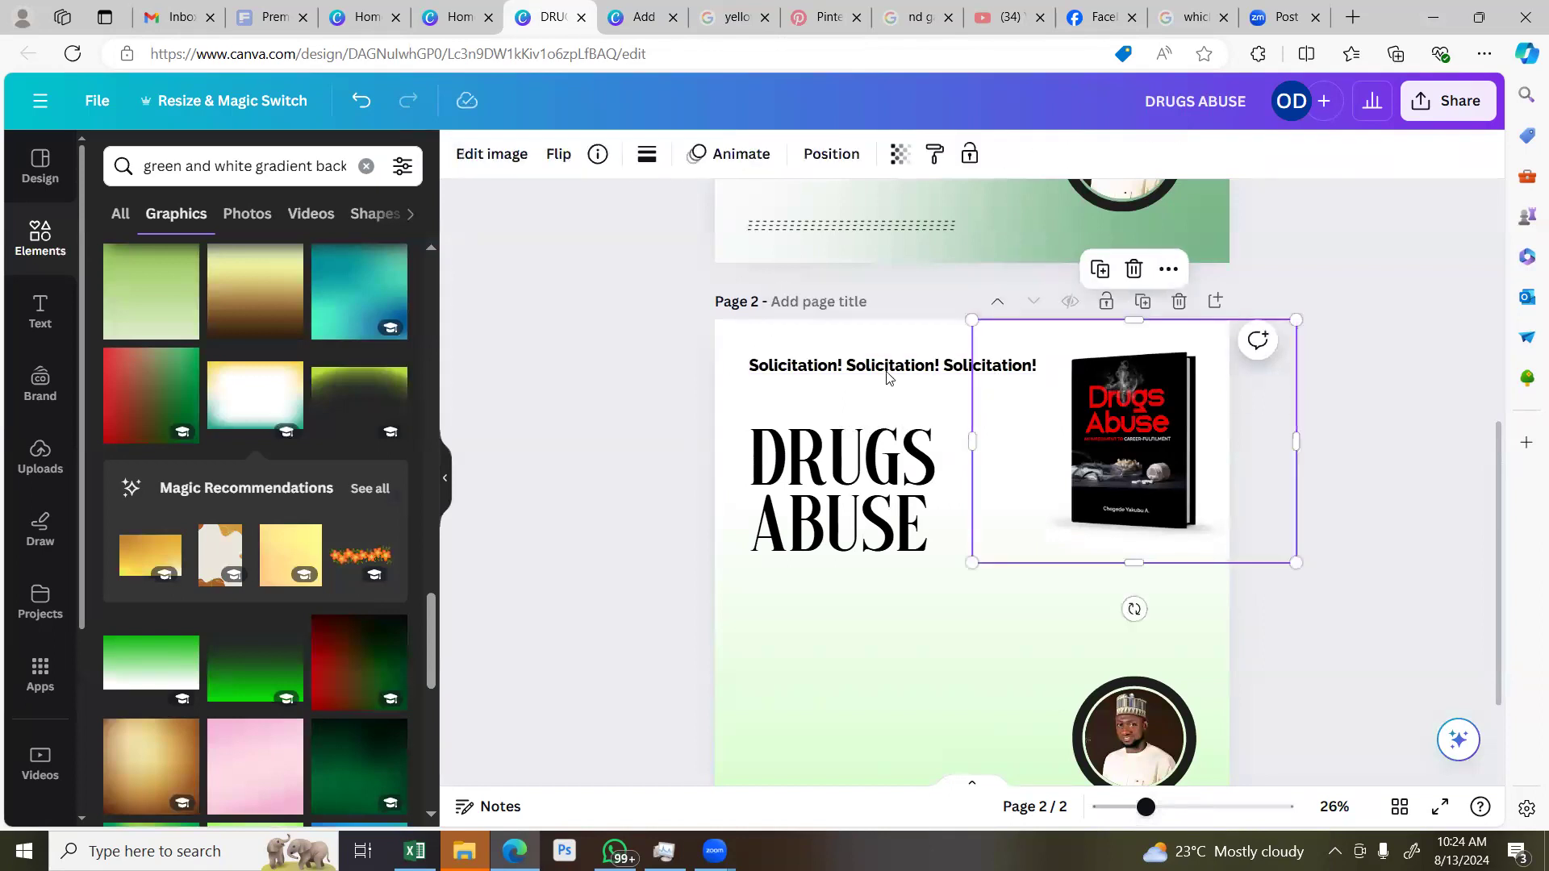
pyautogui.click(888, 378)
pyautogui.click(597, 410)
pyautogui.scroll(-2, 610, 410)
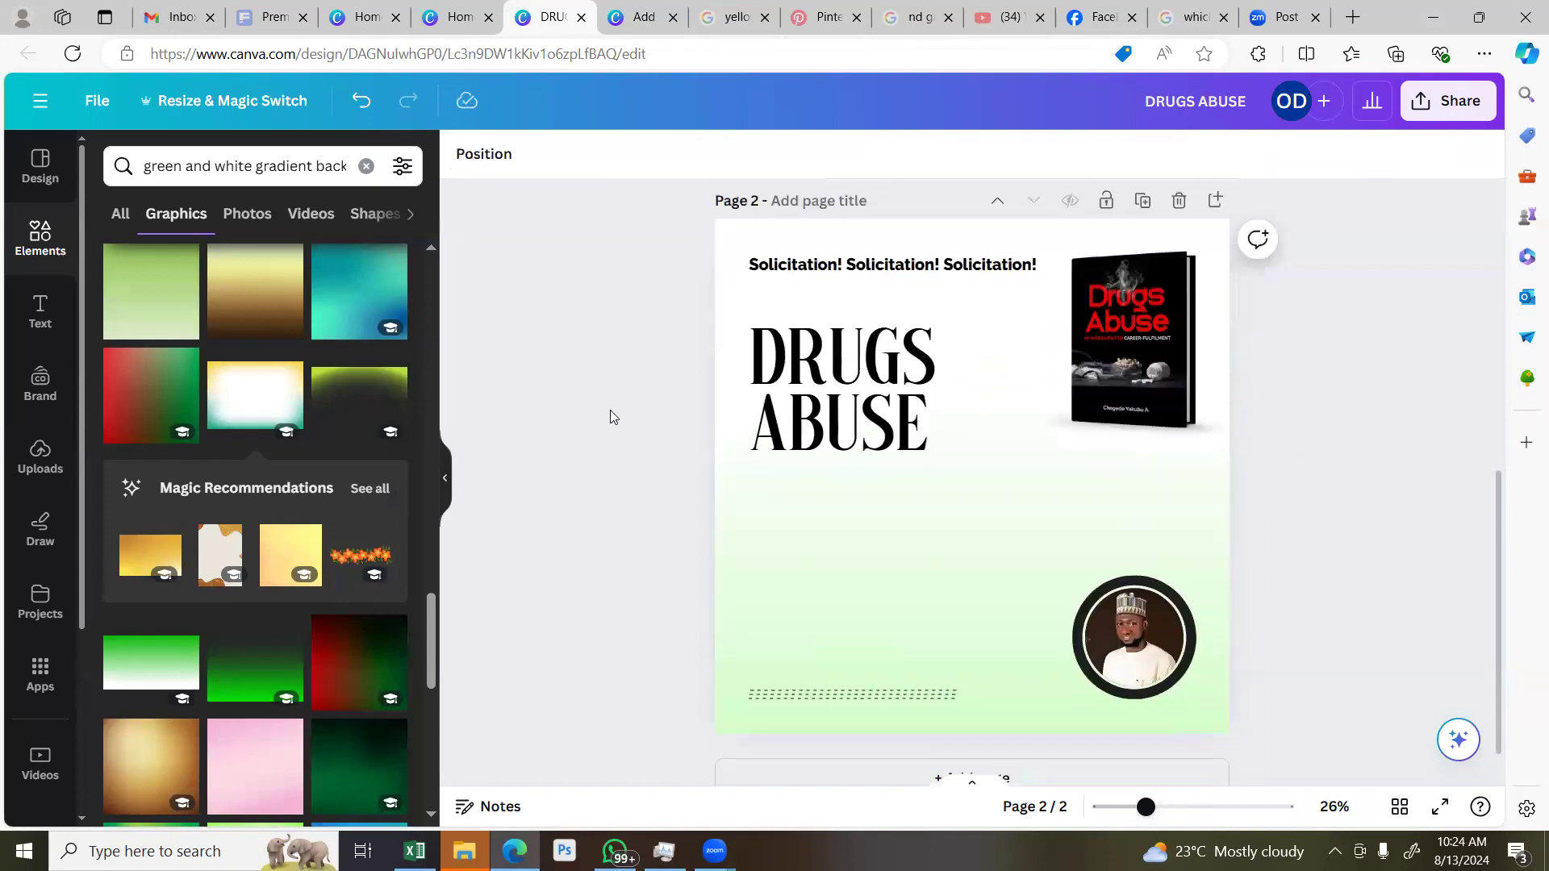
pyautogui.click(833, 403)
pyautogui.click(586, 436)
# Switch to WhatsApp and copy "This is to solicit for your" from the client's message
pyautogui.hotkey('alt', 'Tab')
pyautogui.moveTo(620, 293); pyautogui.dragTo(601, 294)
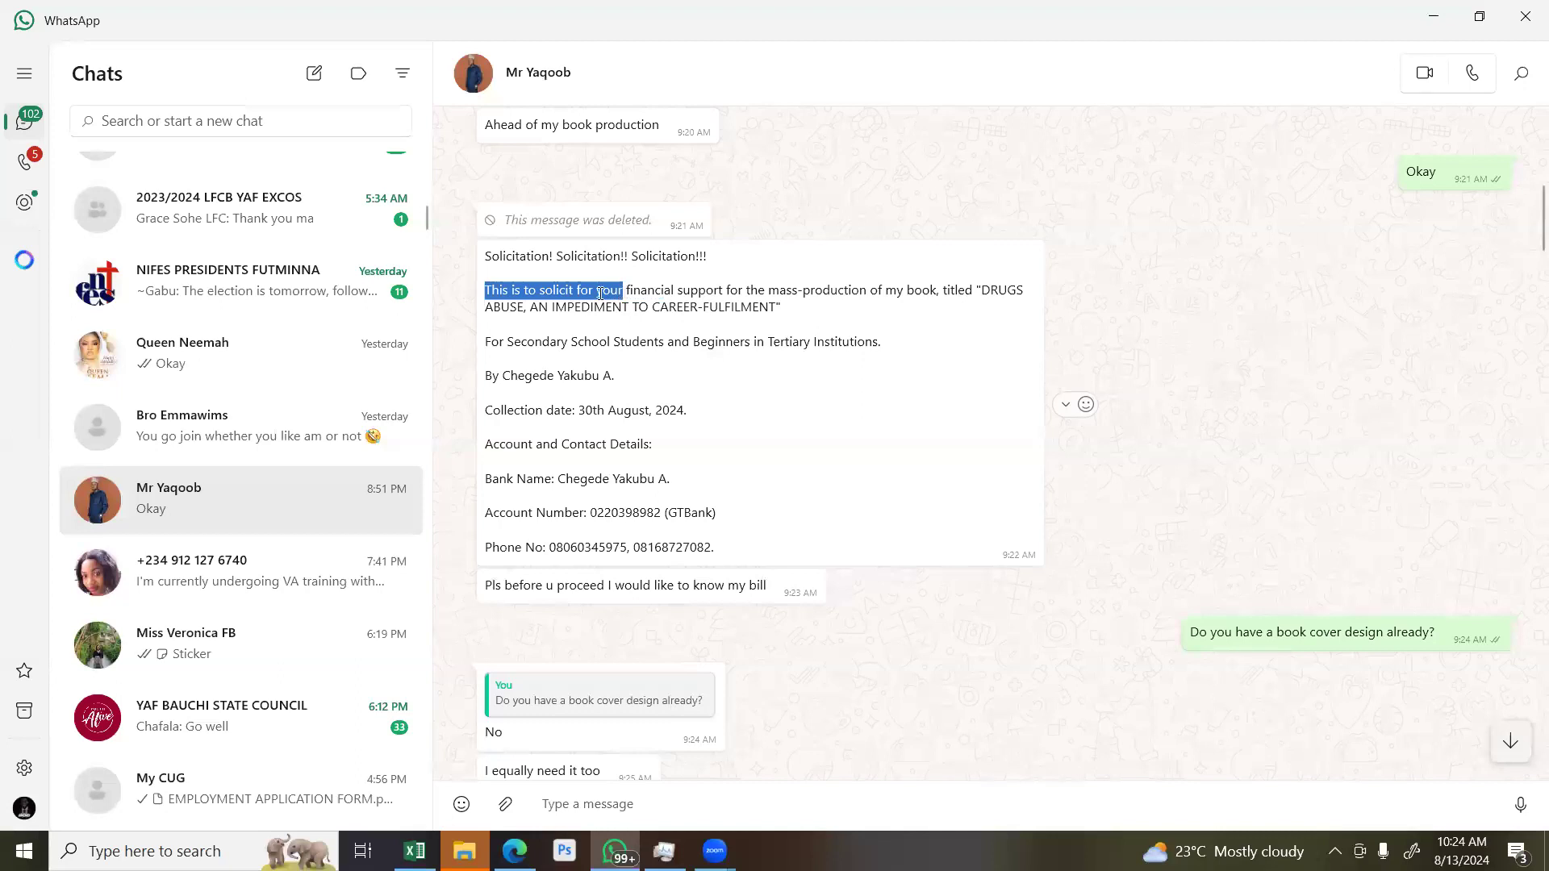
pyautogui.rightClick(600, 294)
pyautogui.click(669, 394)
# Return to Canva, lower the DRUGS ABUSE title slightly and duplicate the solicitation line directly beneath the original
pyautogui.click(517, 852)
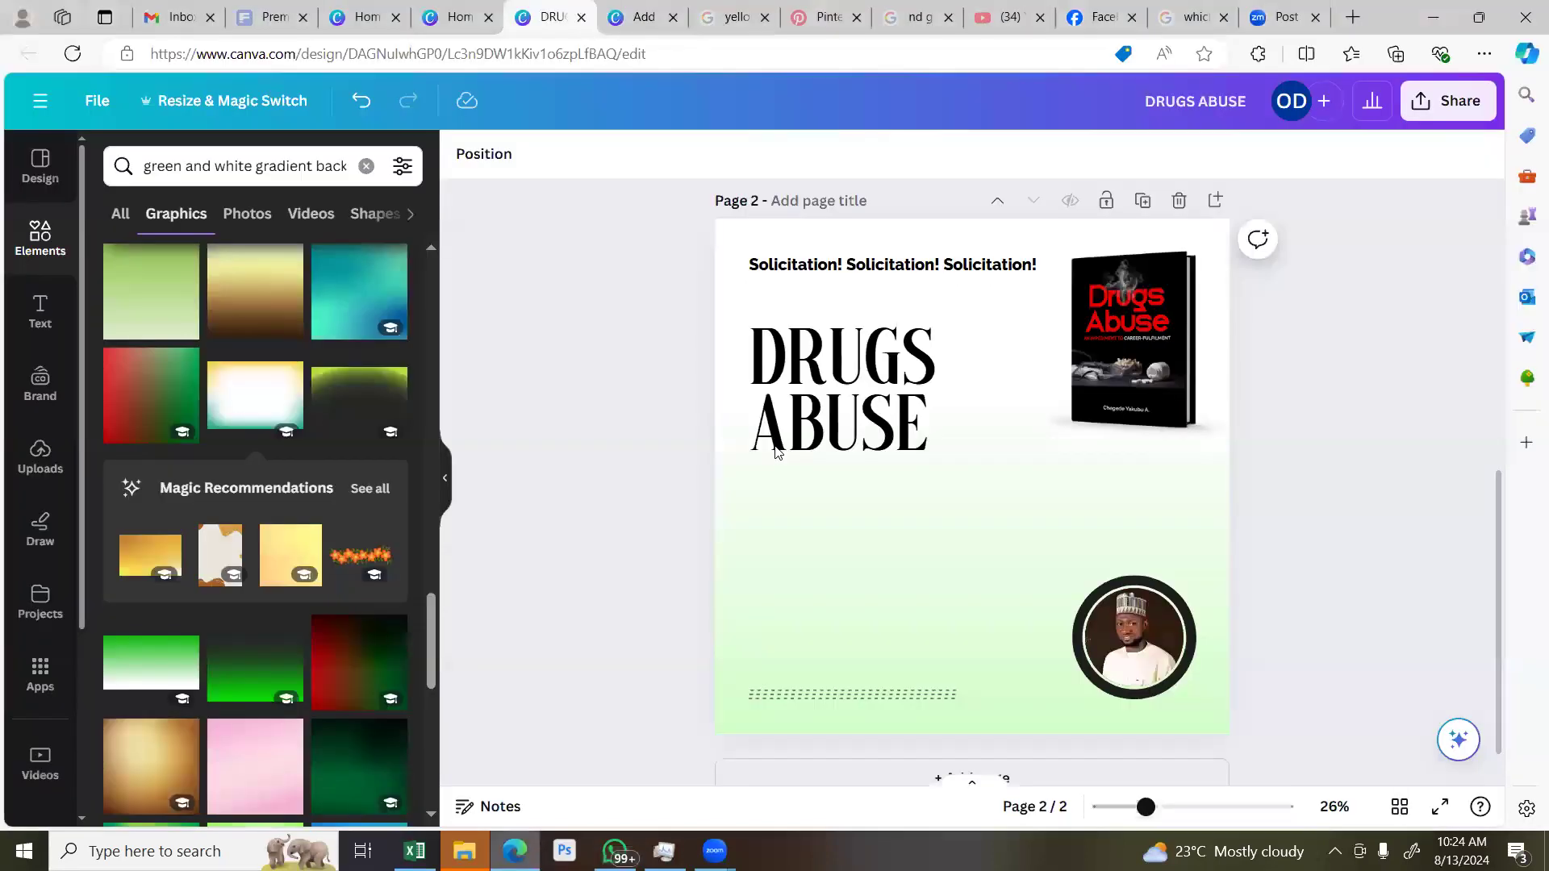
pyautogui.moveTo(813, 409); pyautogui.dragTo(814, 438)
pyautogui.click(914, 266)
pyautogui.moveTo(914, 270); pyautogui.dragTo(911, 293)
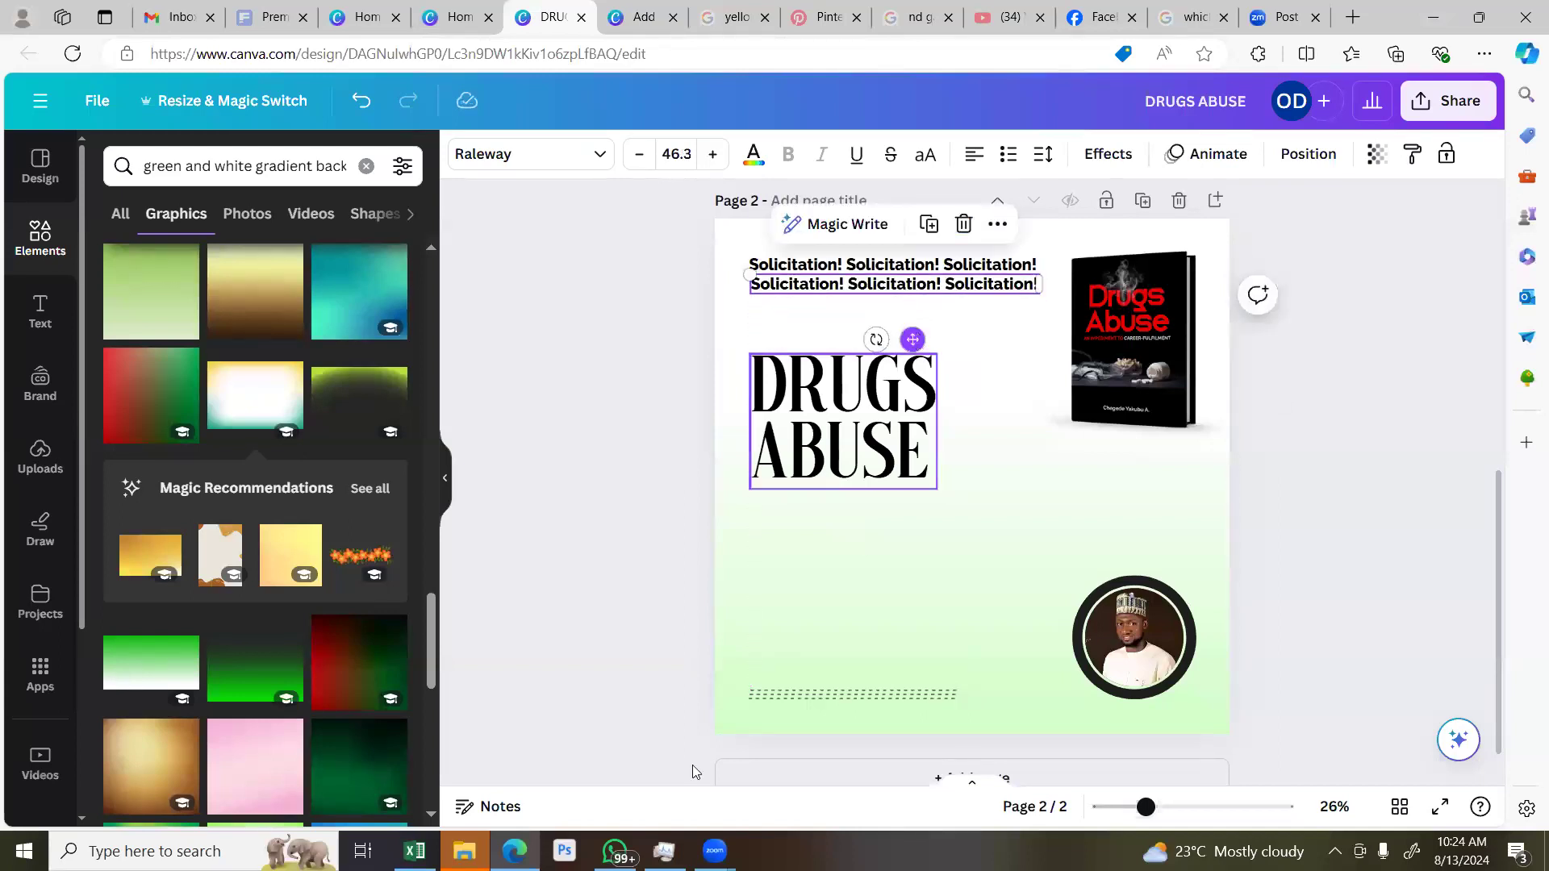
pyautogui.hotkey('alt', 'Tab')
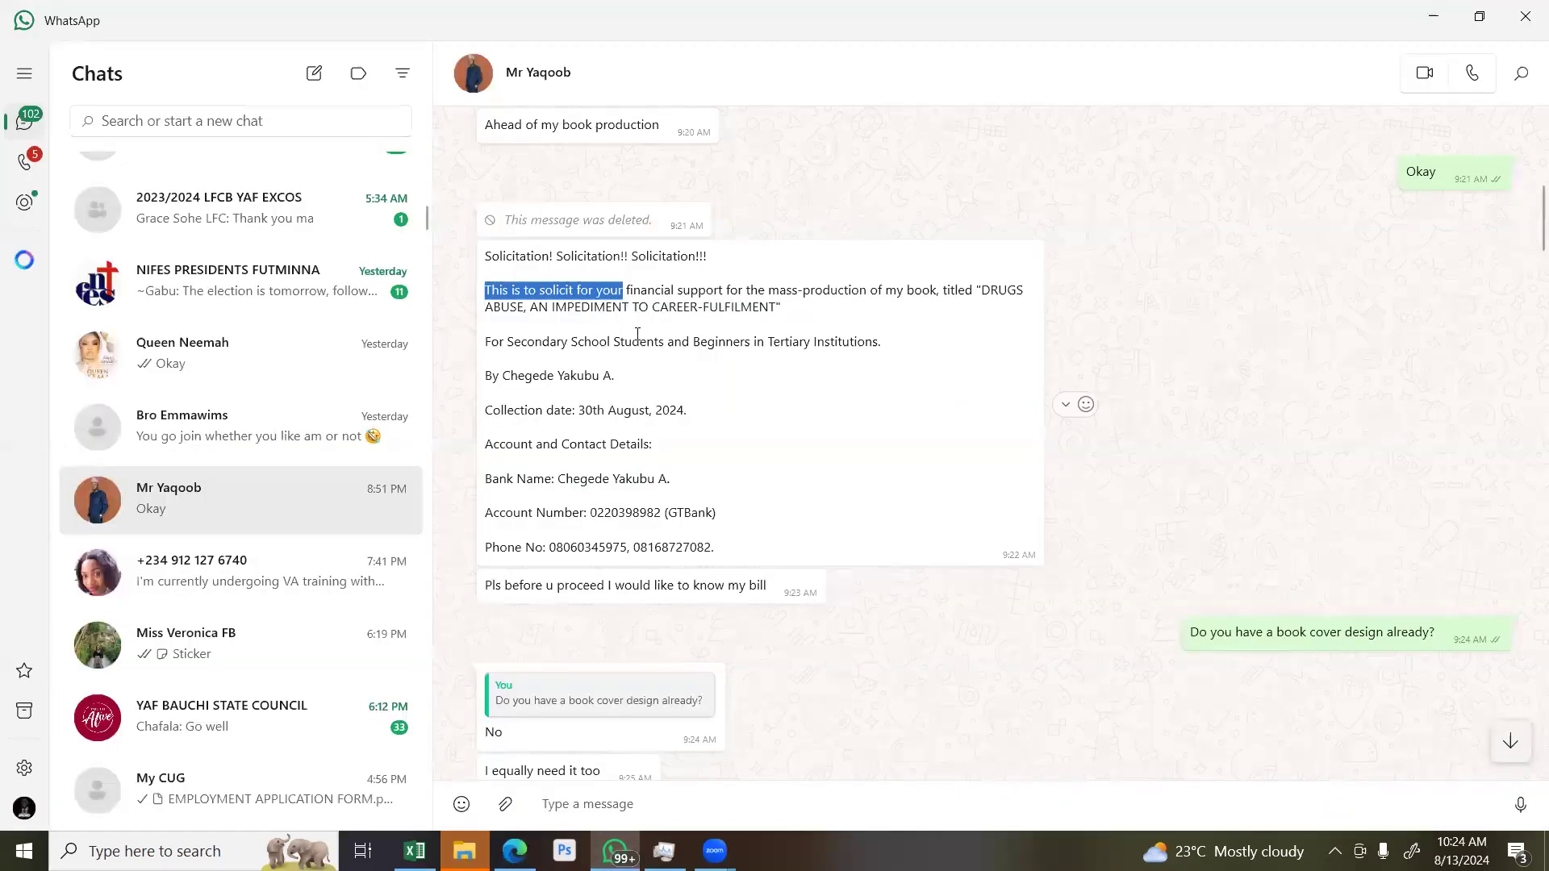
pyautogui.hotkey('alt', 'Tab')
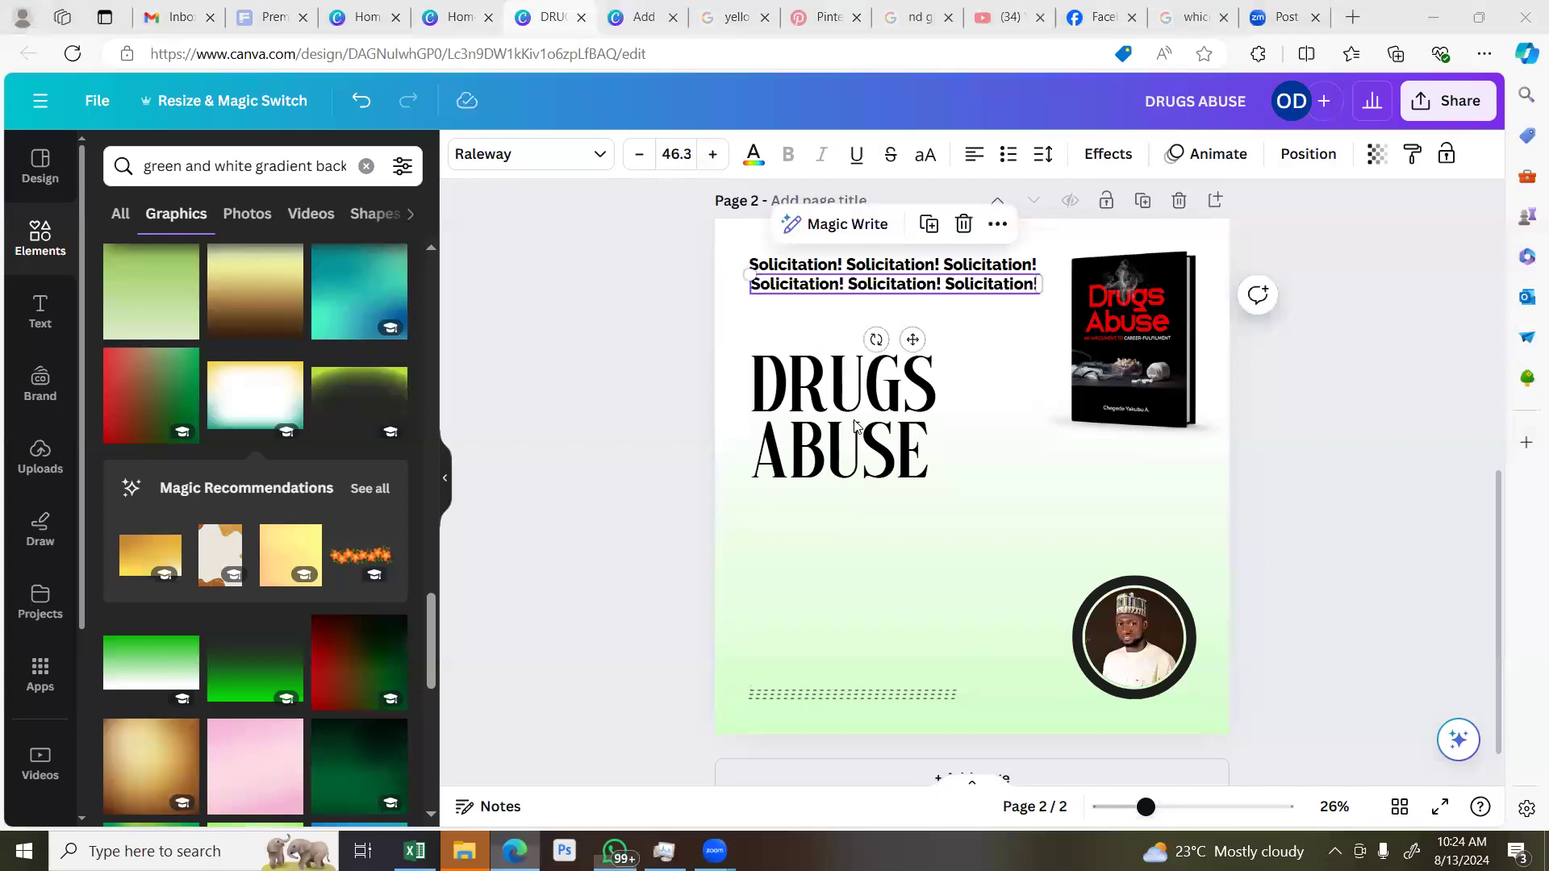
# Replace the duplicated solicitation line's text with "This is to solicit for your" and set its font to Raleway SemiBold
pyautogui.click(770, 390)
pyautogui.click(933, 288)
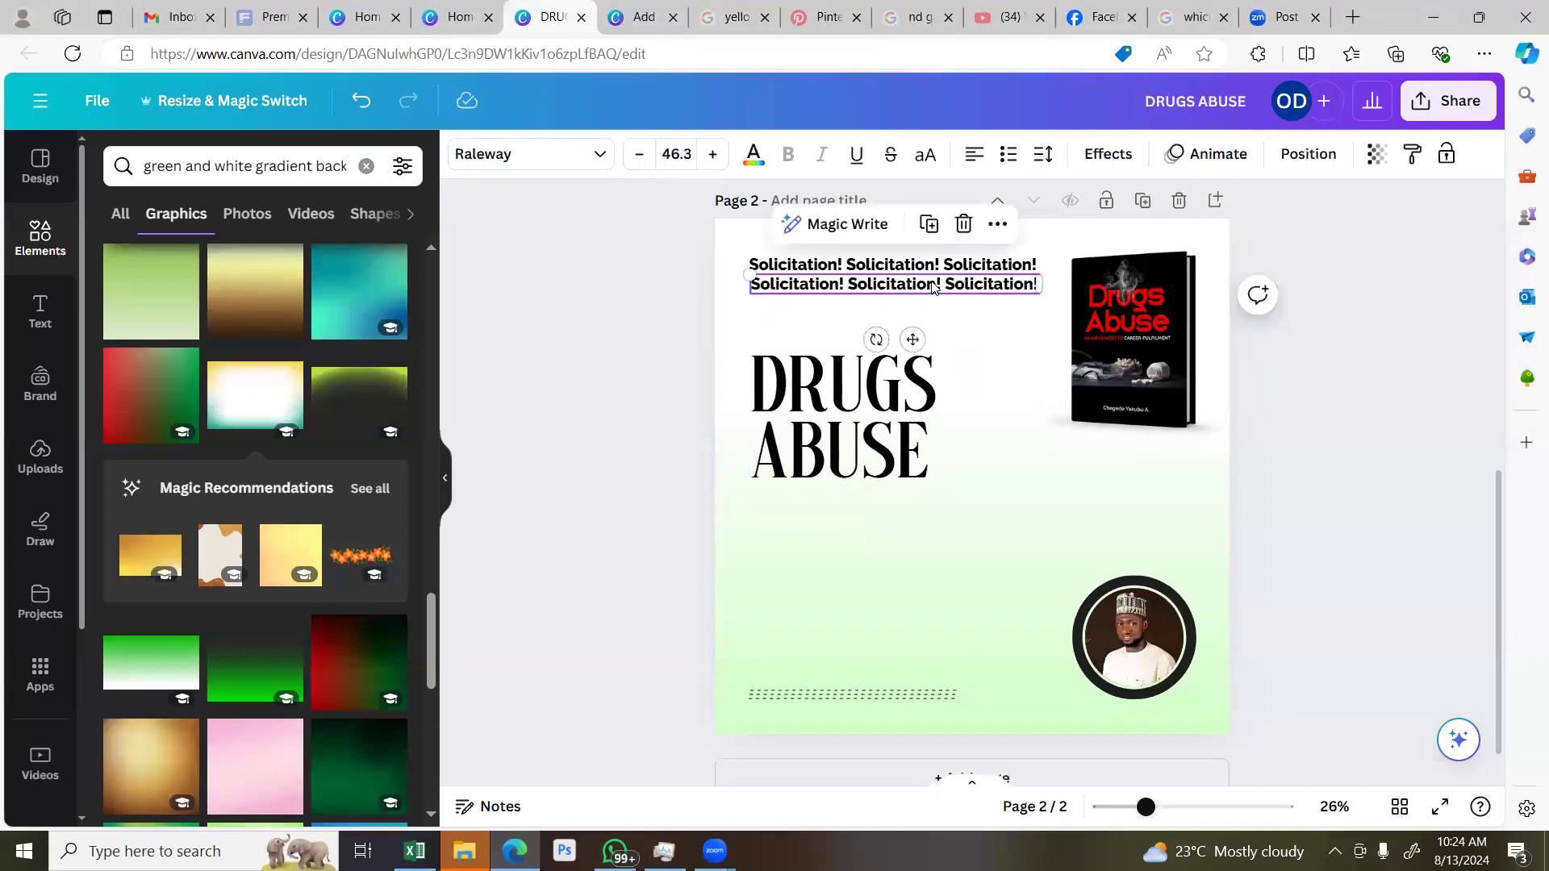
pyautogui.doubleClick(934, 287)
pyautogui.write('This is to solicit for your')
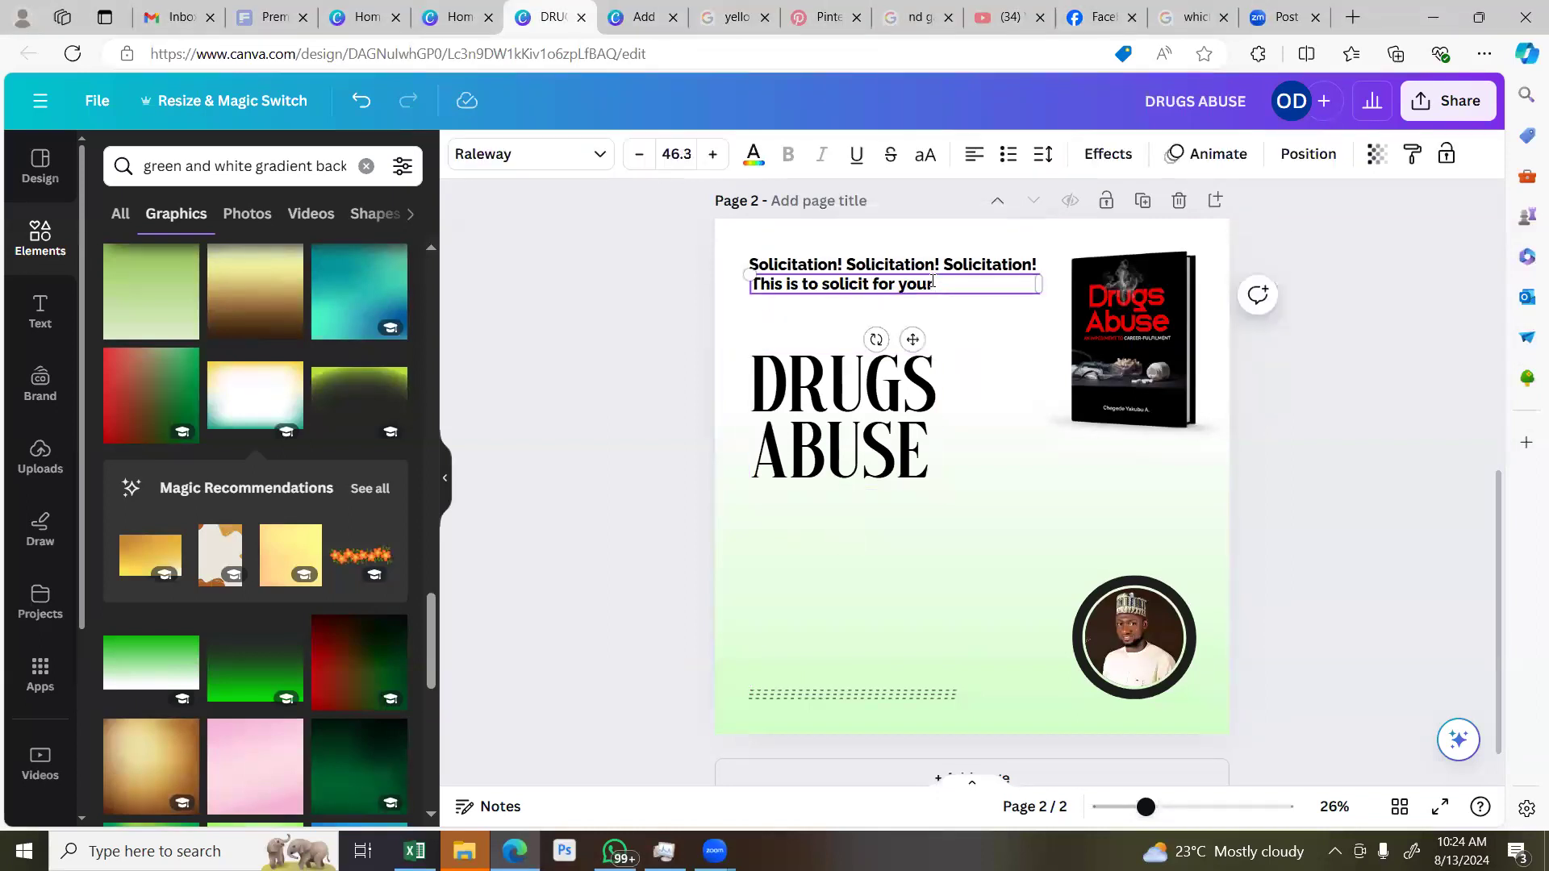
pyautogui.click(613, 161)
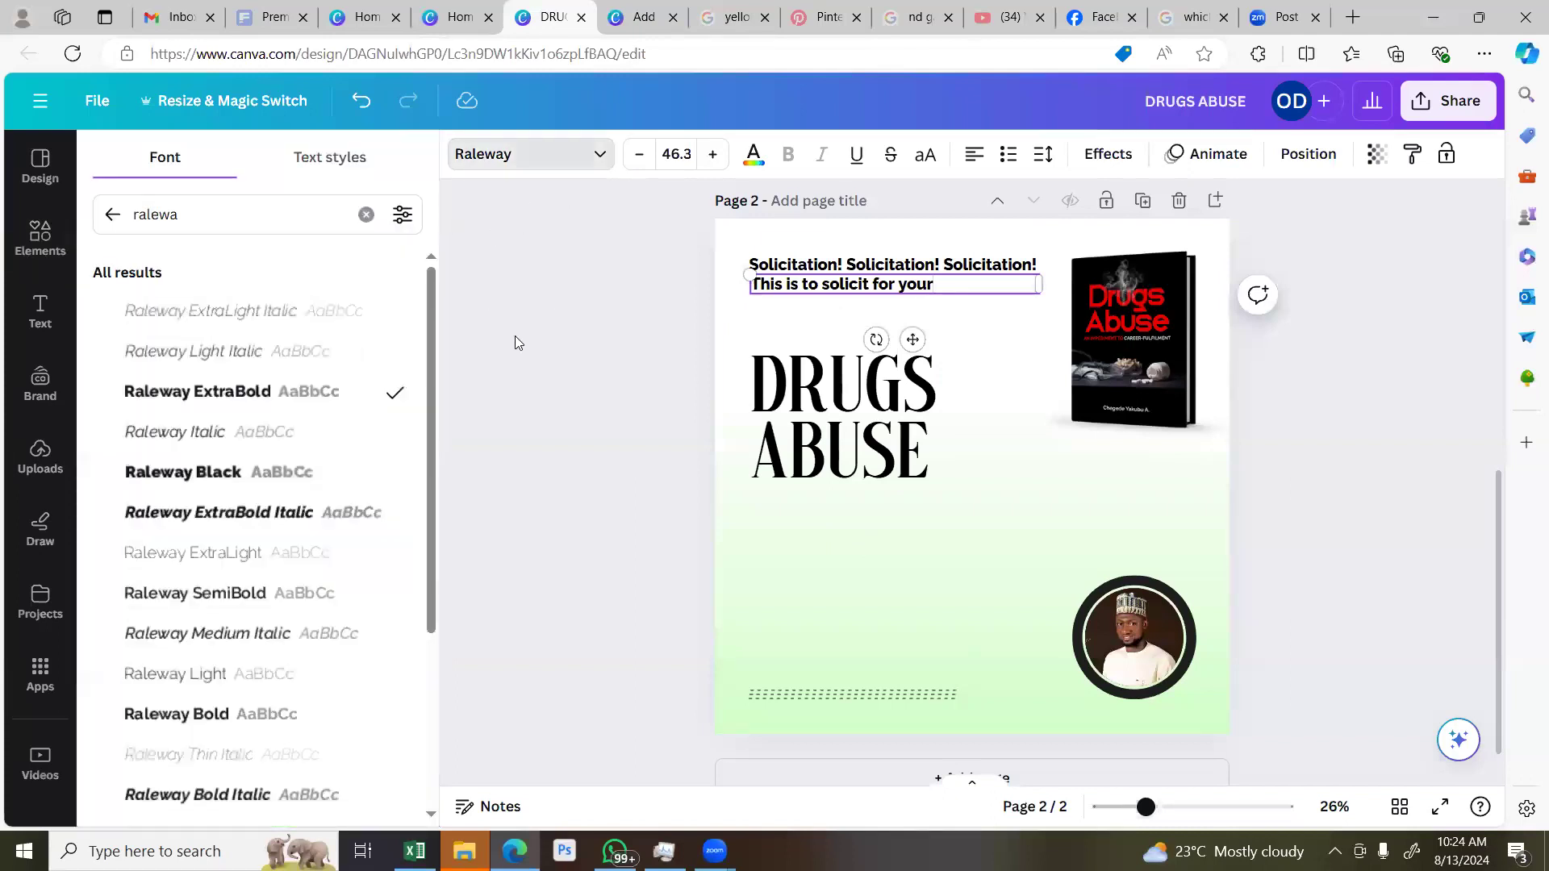
pyautogui.click(250, 600)
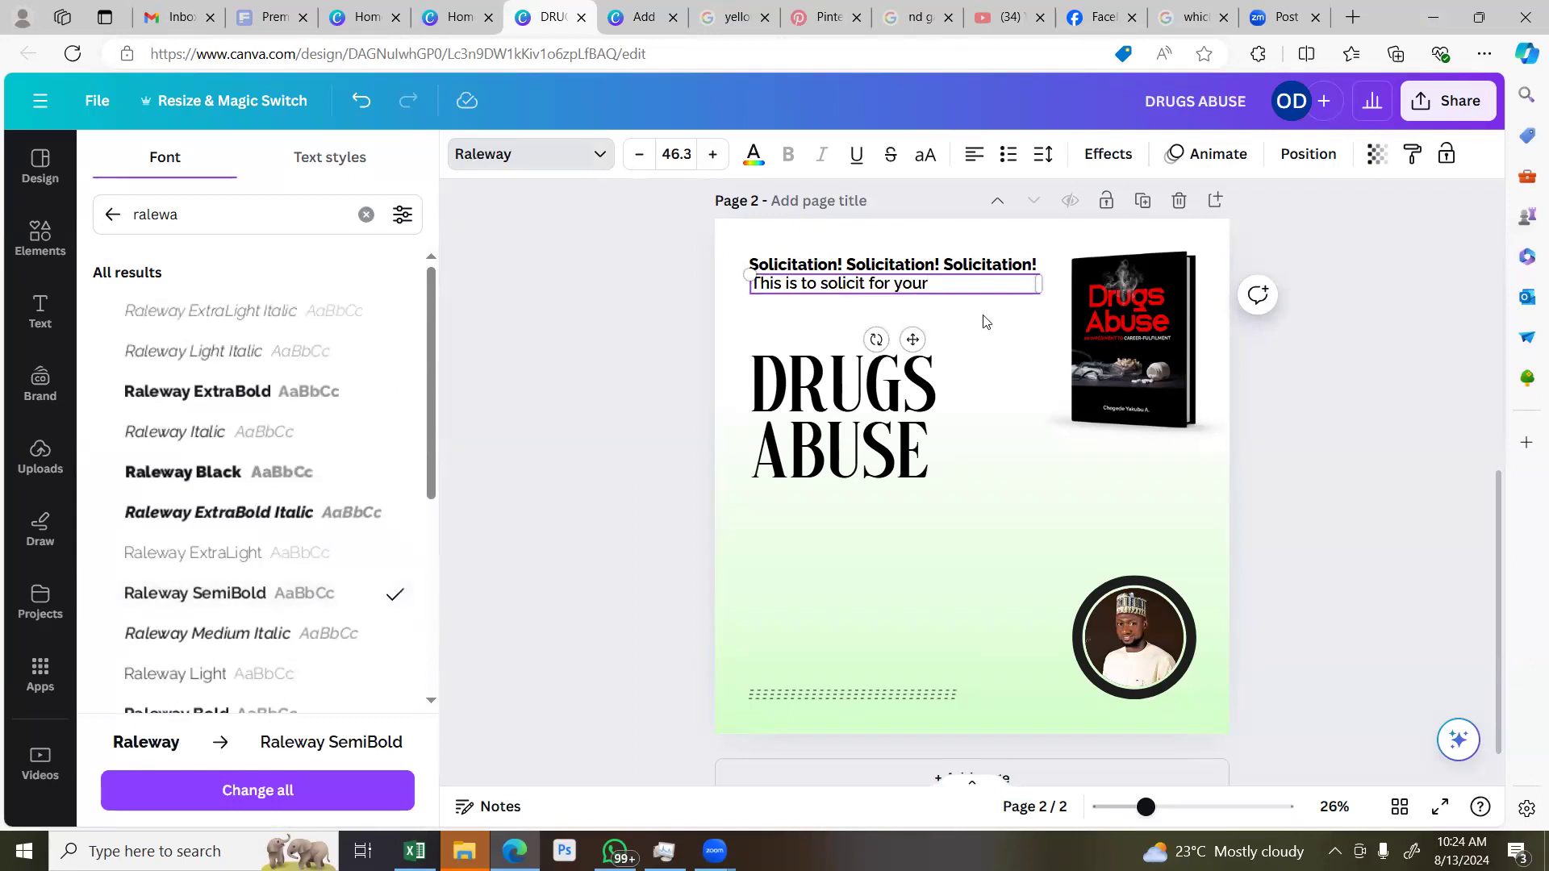
# Shrink "This is to solicit for your" to size 42.6 in a box fitted to its words, nudged slightly lower
pyautogui.moveTo(1041, 282); pyautogui.dragTo(918, 291)
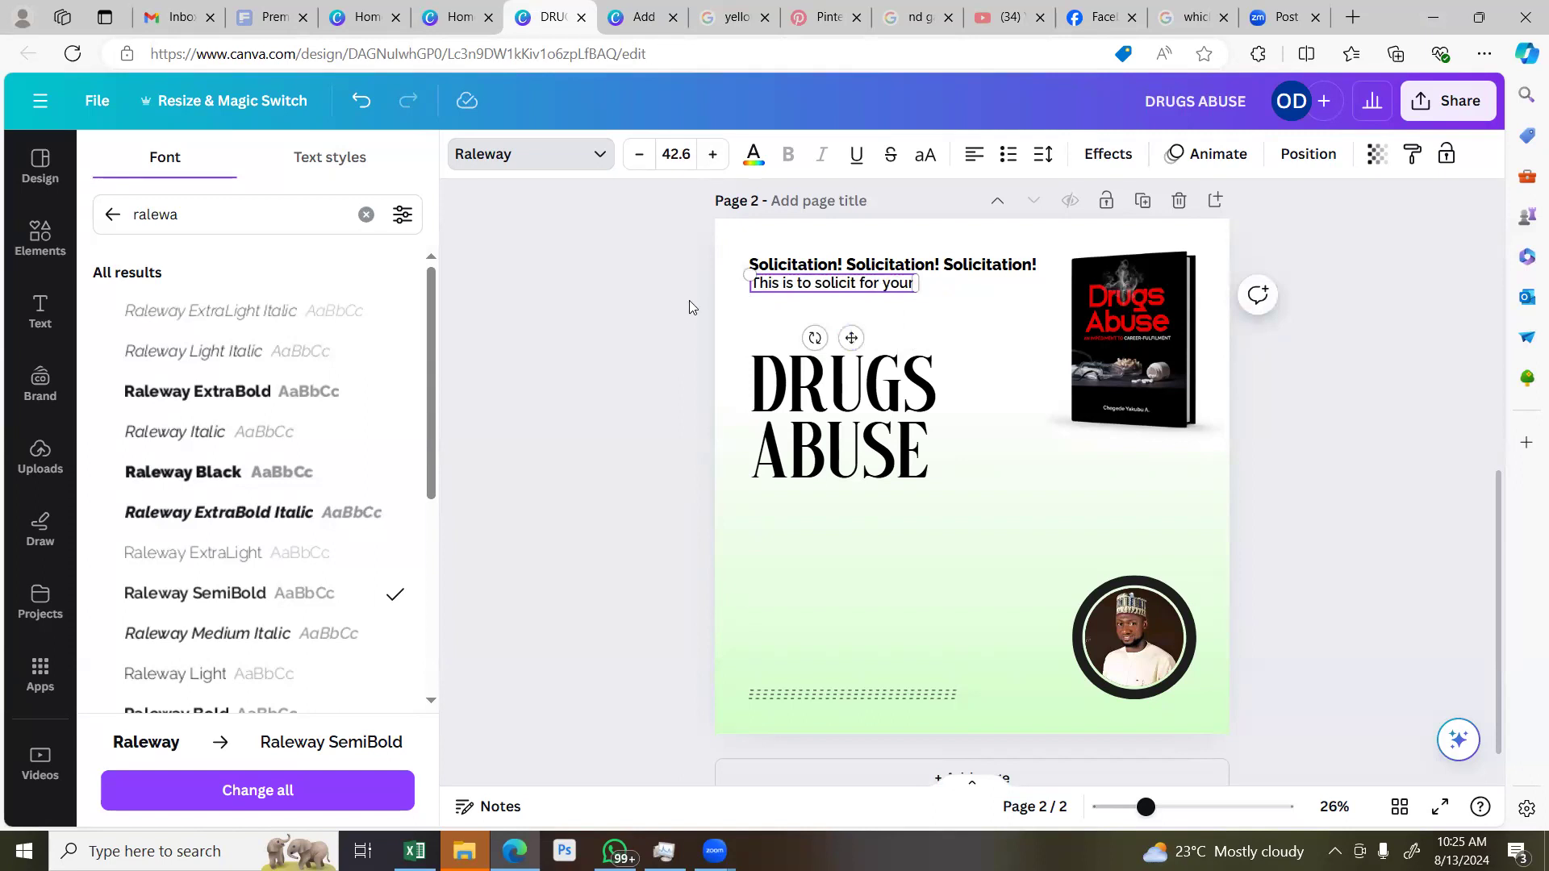
pyautogui.click(684, 323)
pyautogui.click(807, 305)
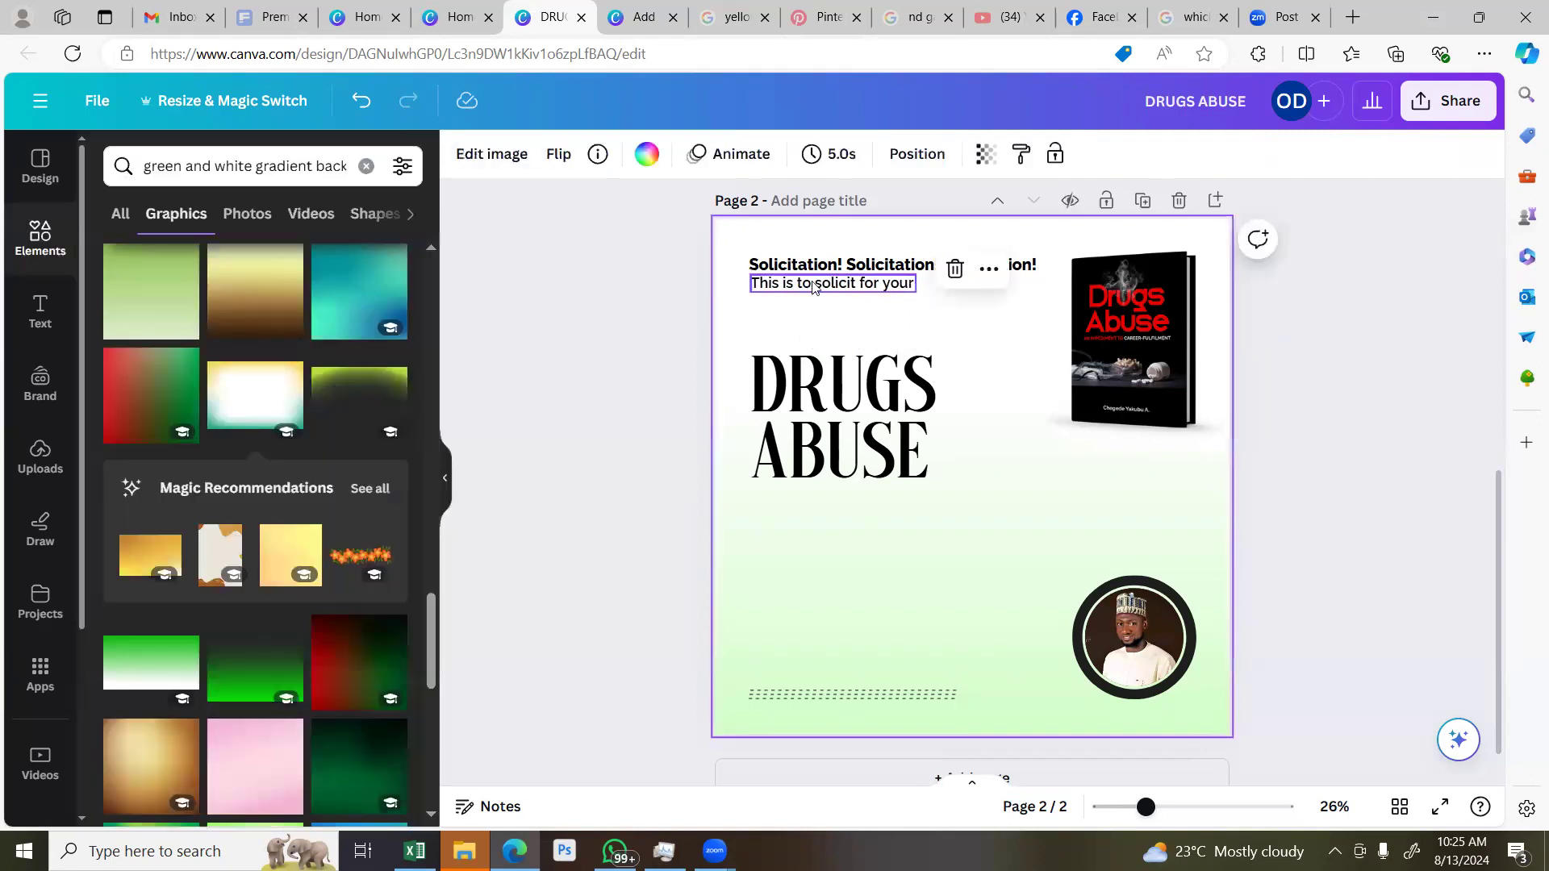
pyautogui.click(813, 287)
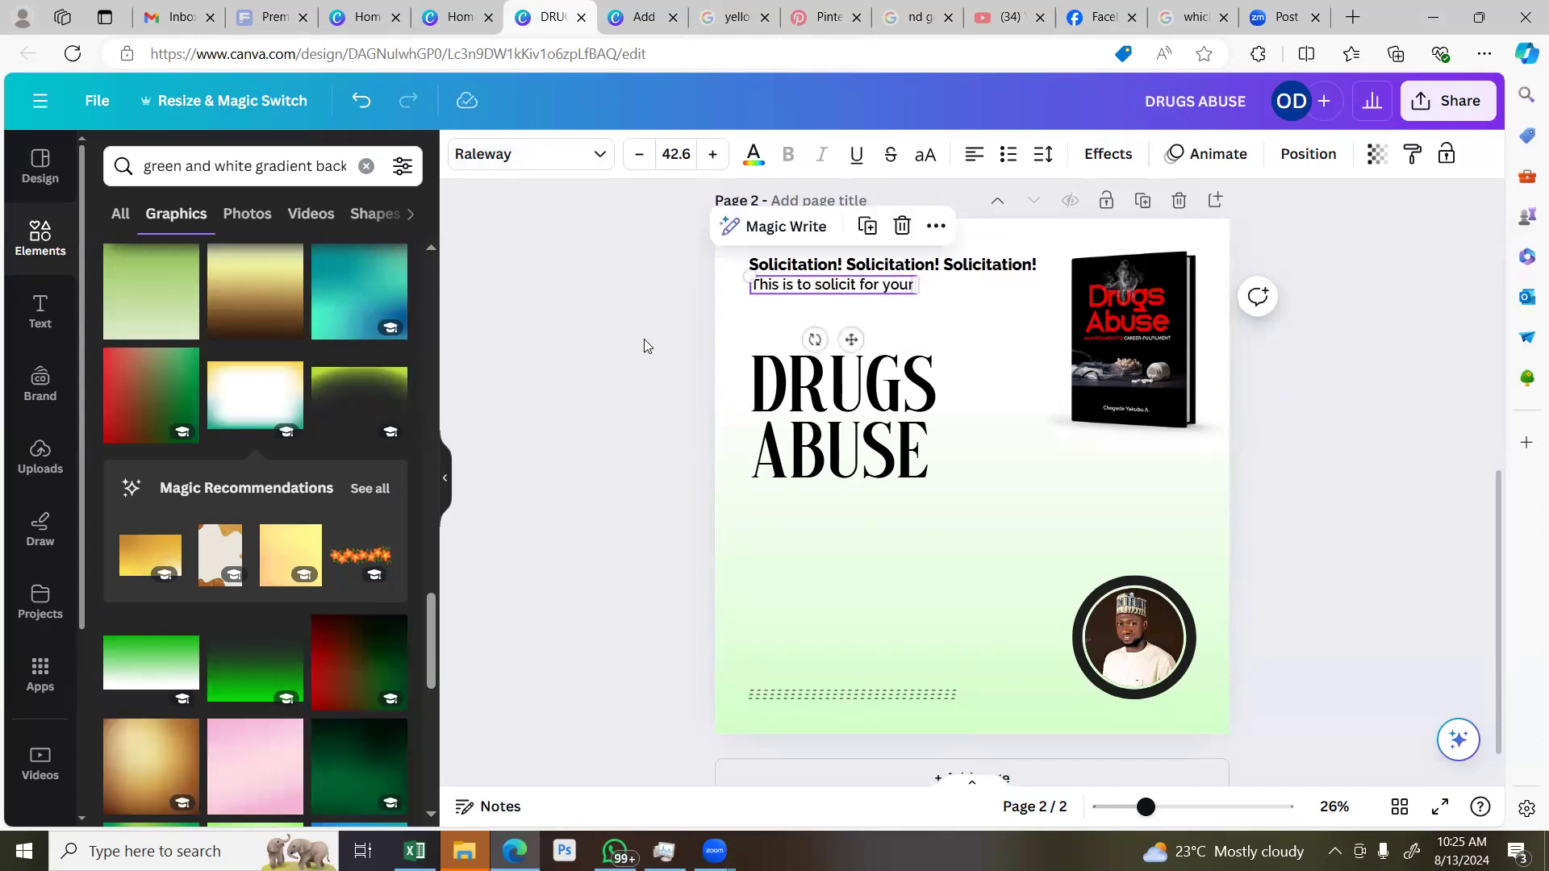
pyautogui.click(636, 360)
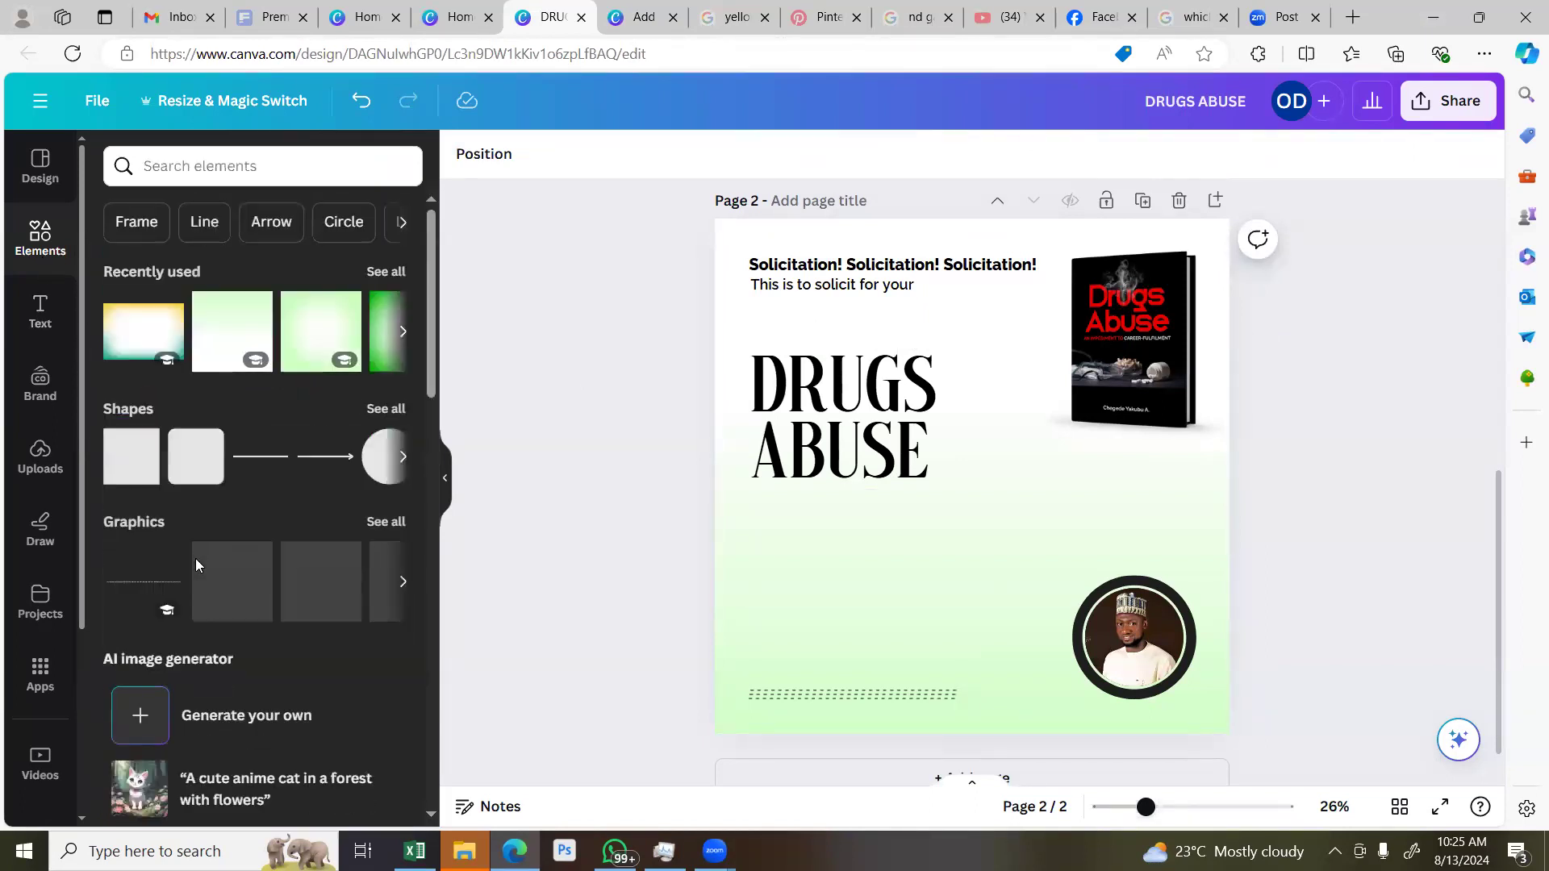
# Add a square shape and flatten it into a thin line about 472 wide and 5 high, running from "your" to the solicitation line's end
pyautogui.click(132, 453)
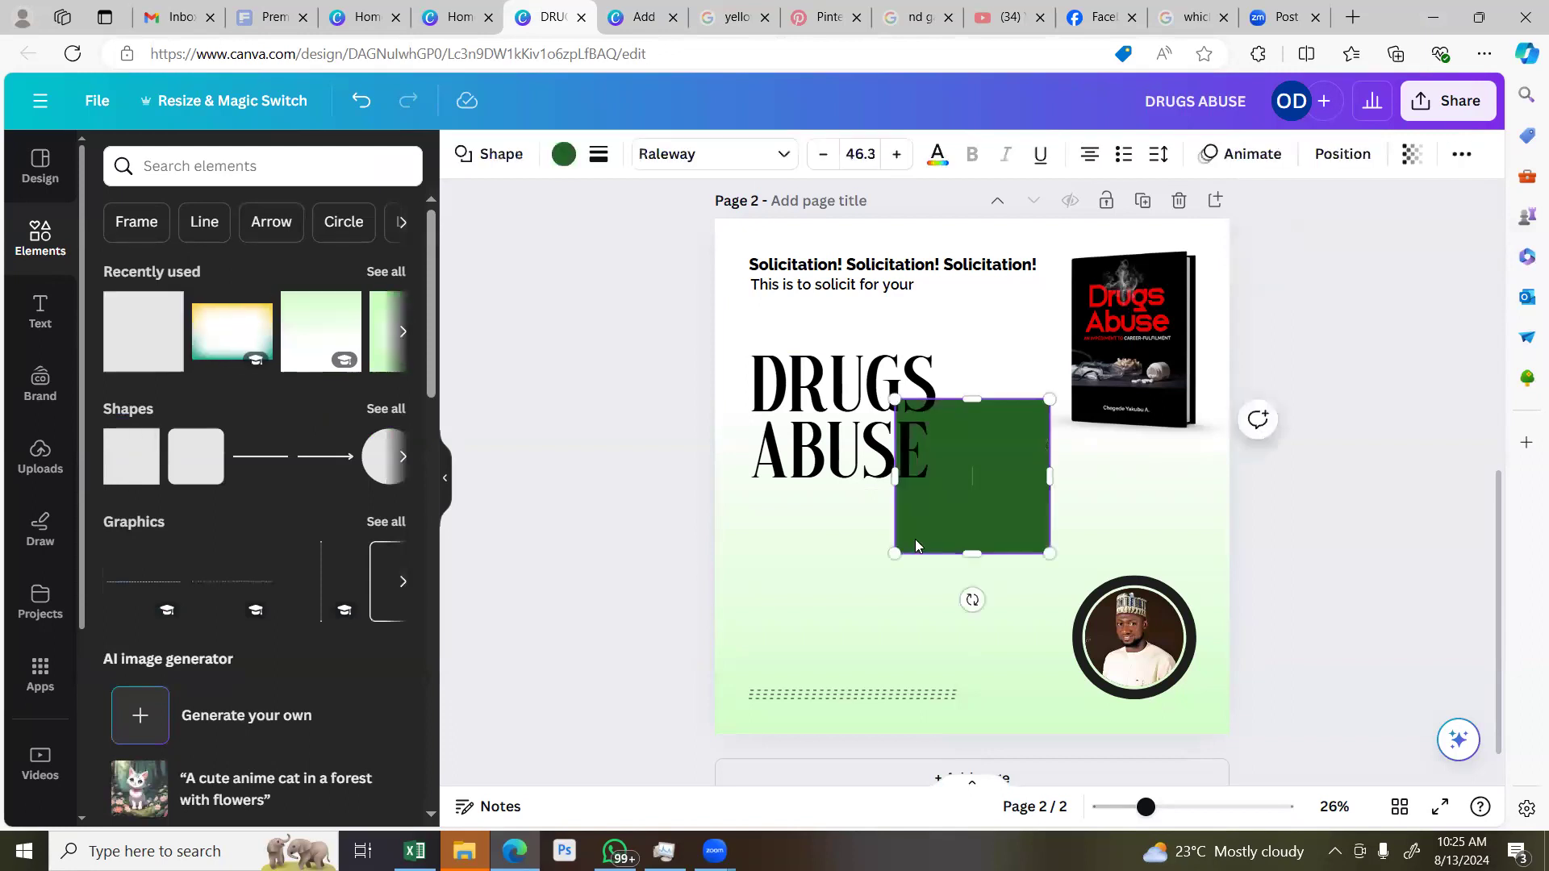
pyautogui.click(1303, 610)
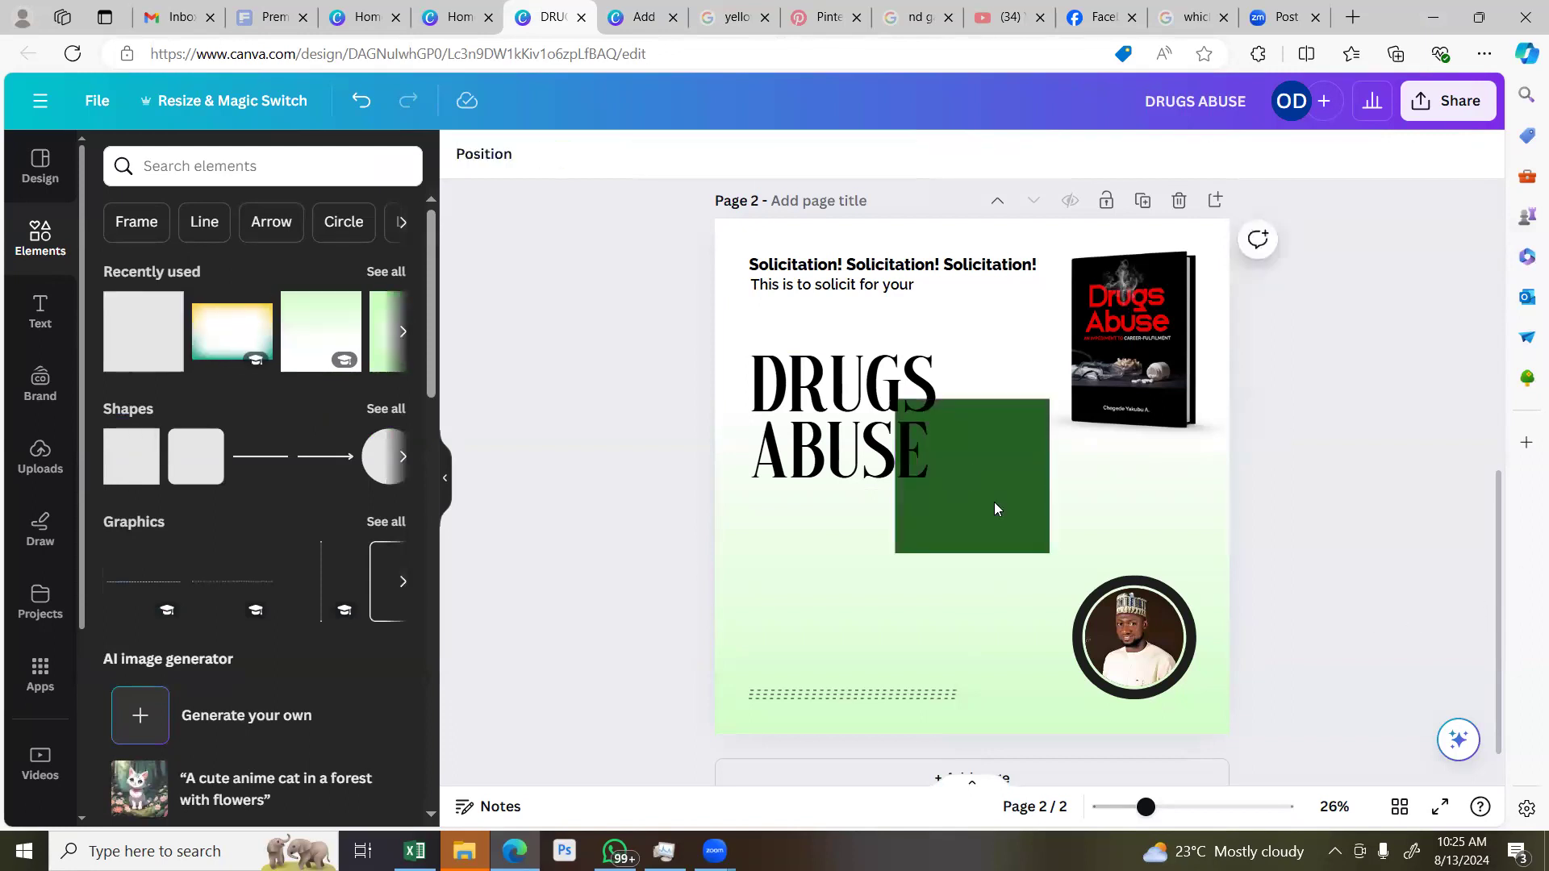
pyautogui.moveTo(994, 504); pyautogui.dragTo(1012, 383)
pyautogui.moveTo(1069, 365); pyautogui.dragTo(1037, 365)
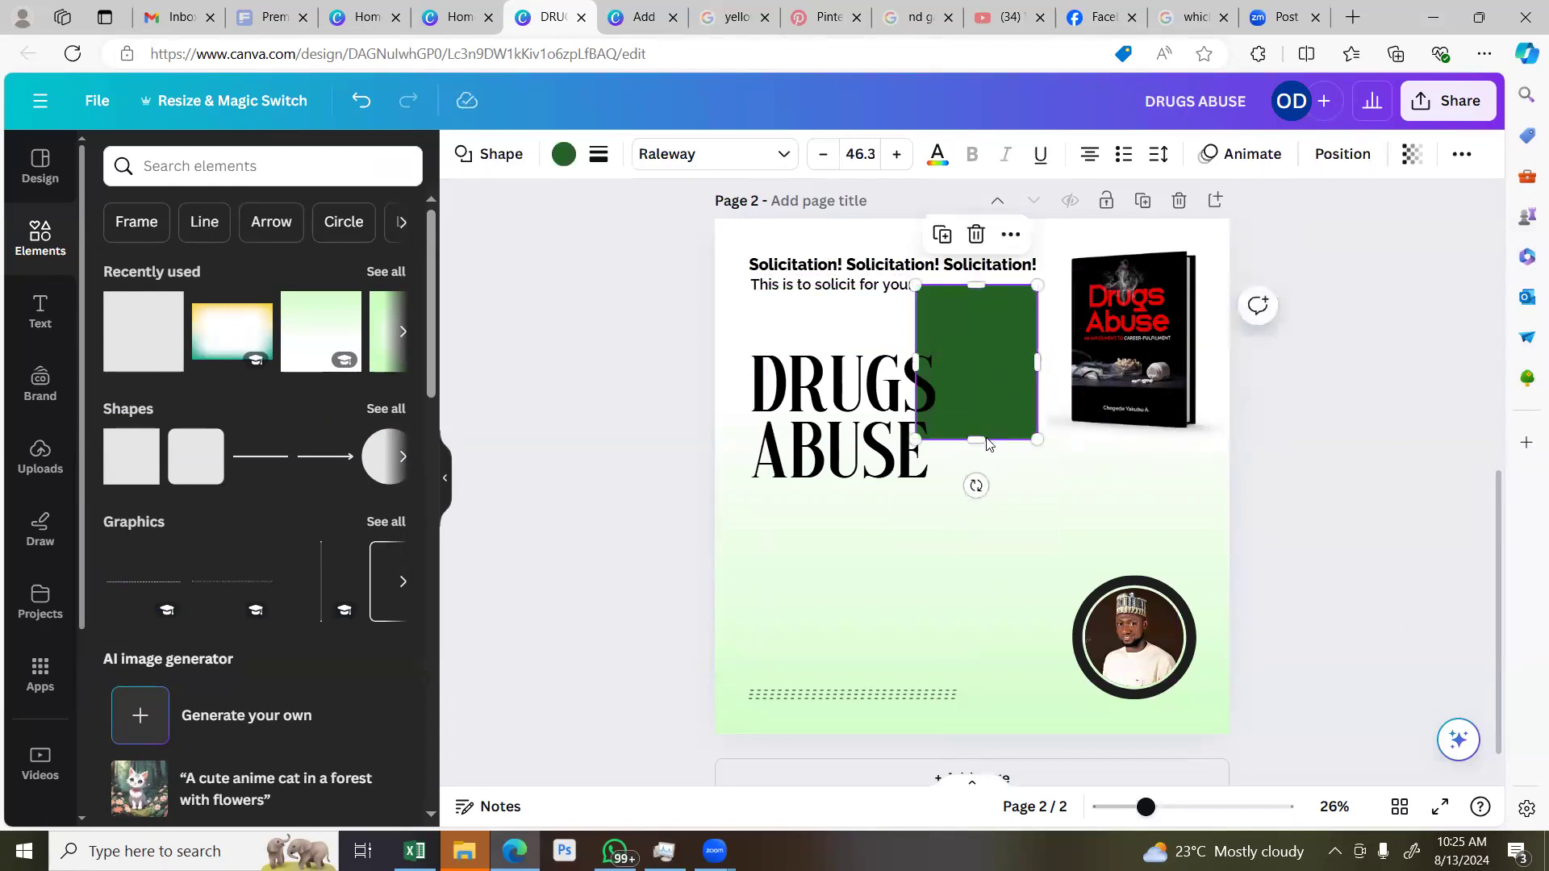
pyautogui.moveTo(976, 440); pyautogui.dragTo(1023, 284)
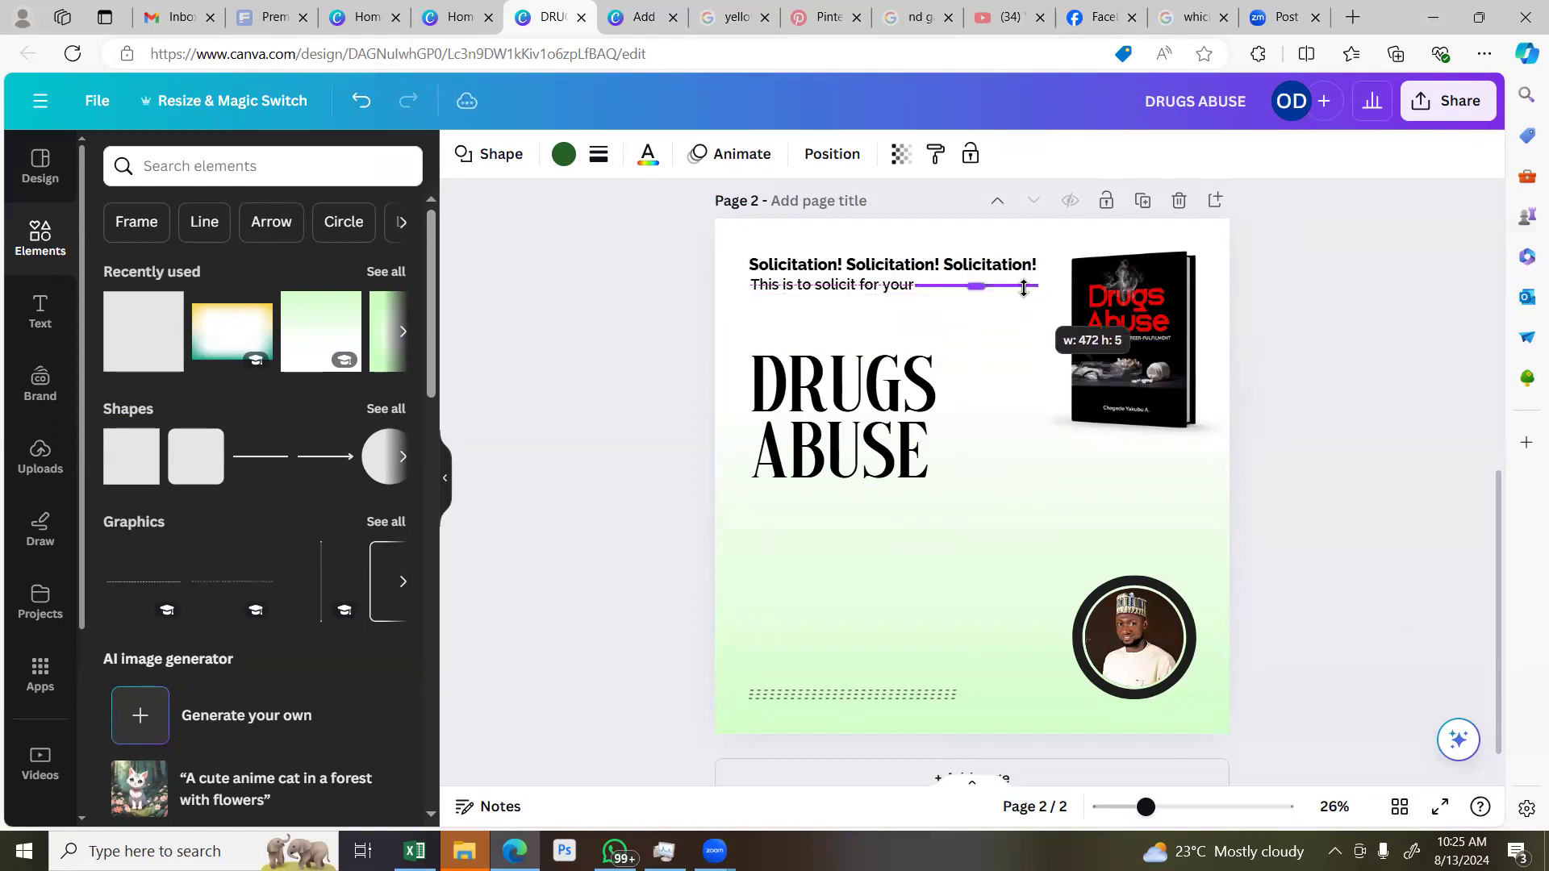
# Give the thin line after "your" a dotted border with weight 4
pyautogui.click(565, 155)
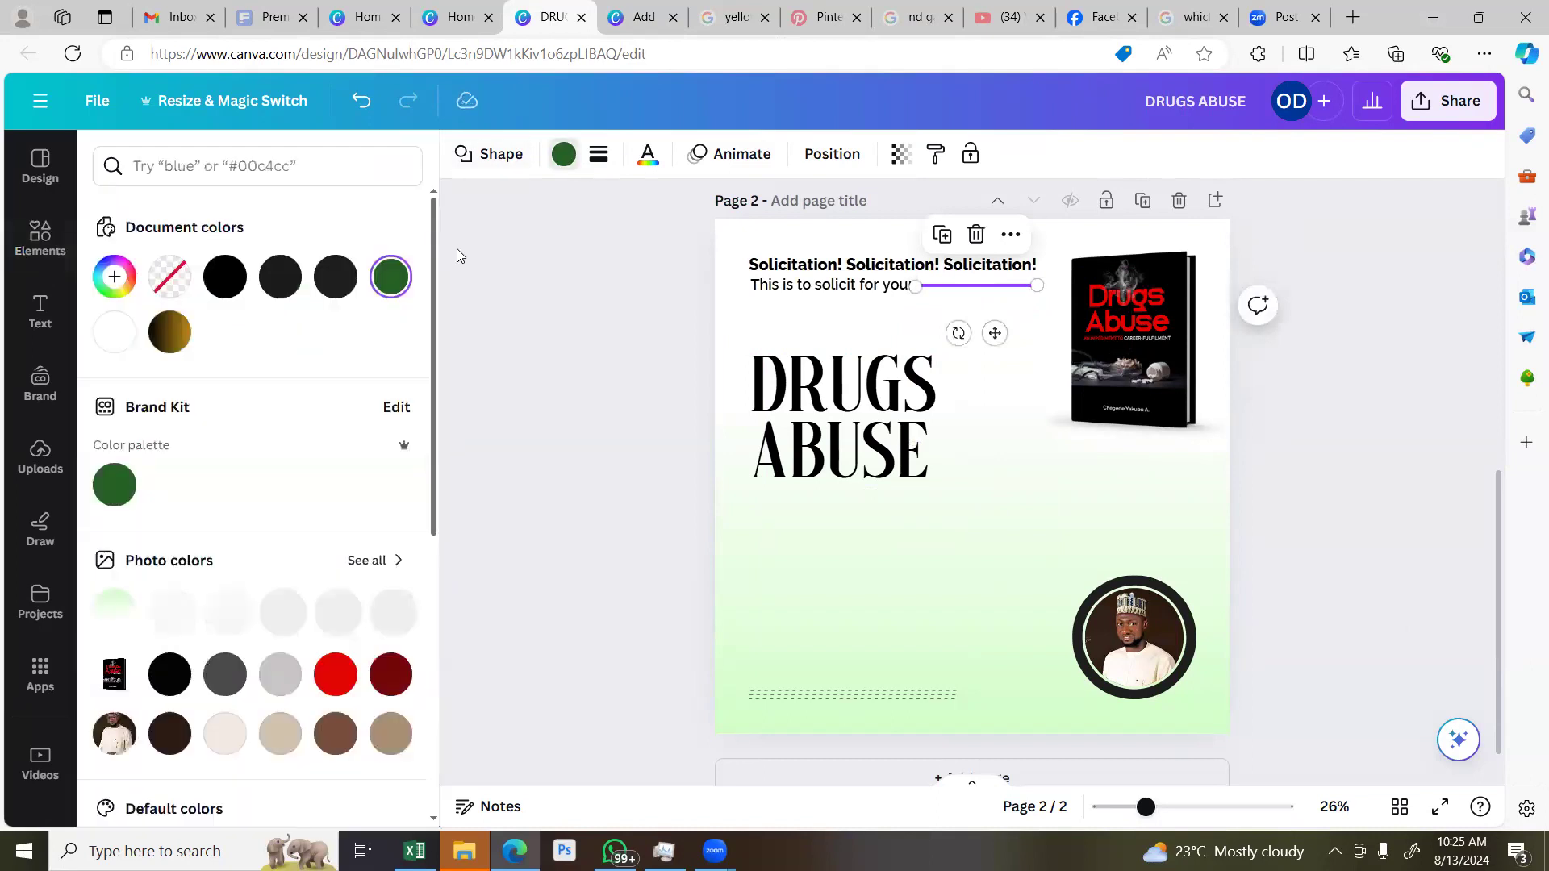
pyautogui.click(598, 160)
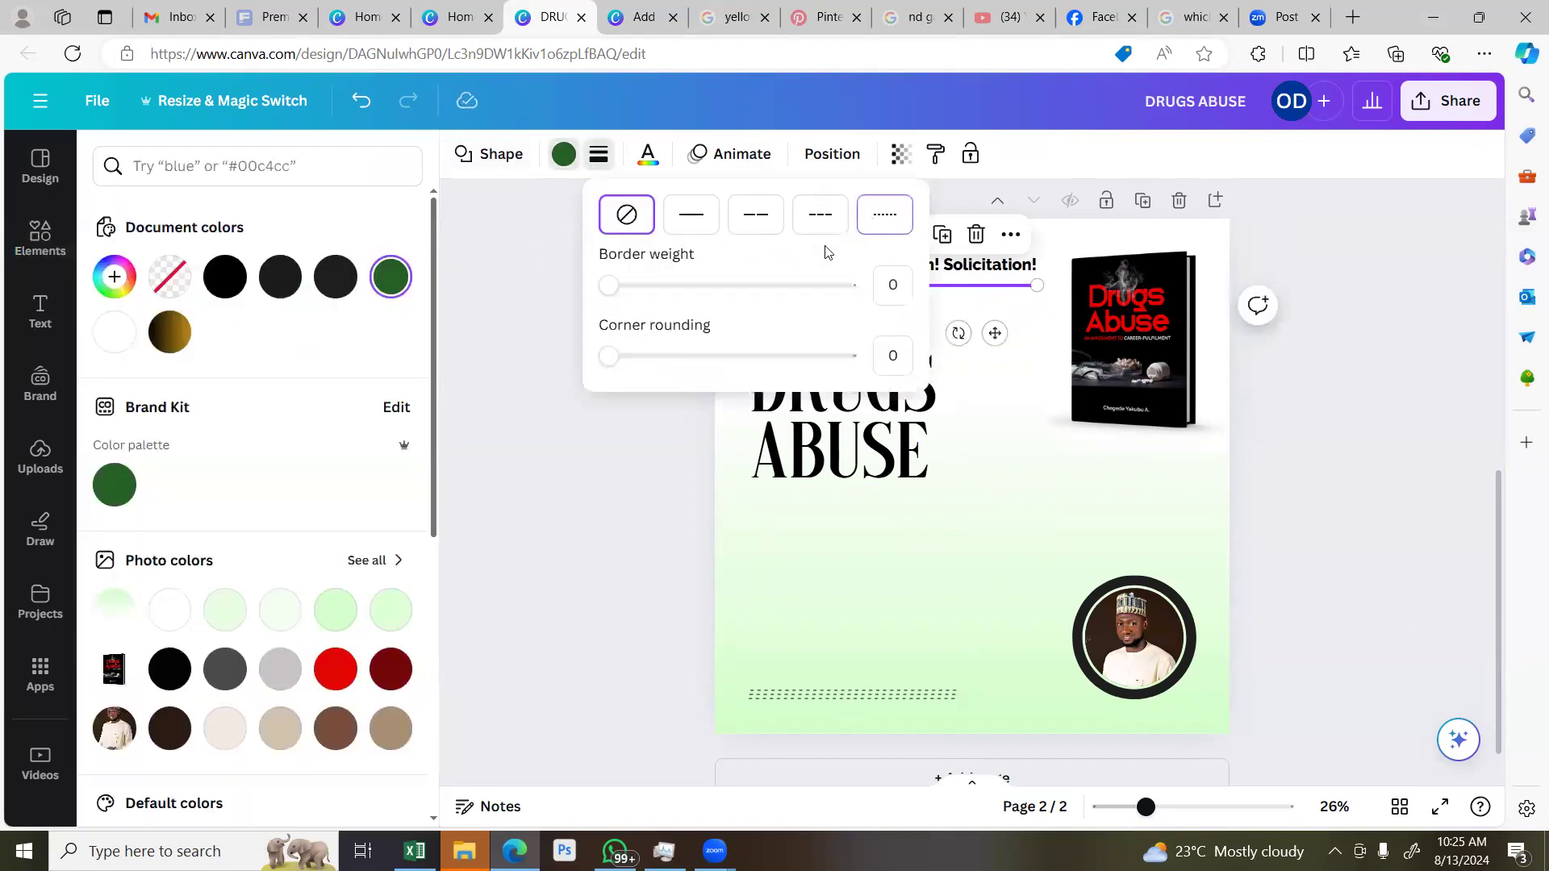
pyautogui.click(885, 214)
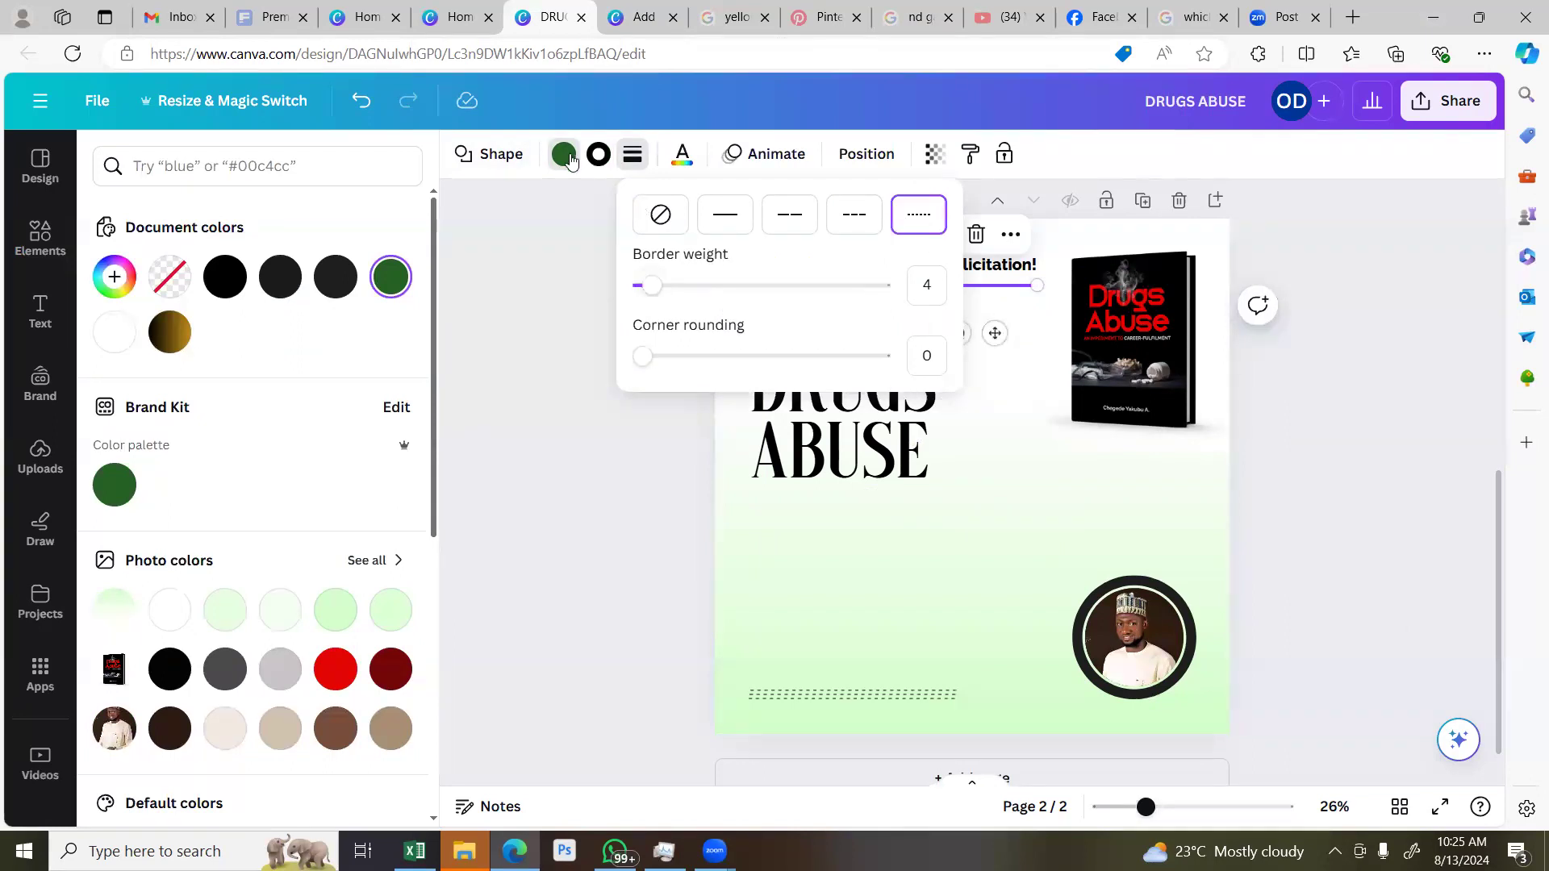
pyautogui.click(1331, 350)
pyautogui.click(1322, 365)
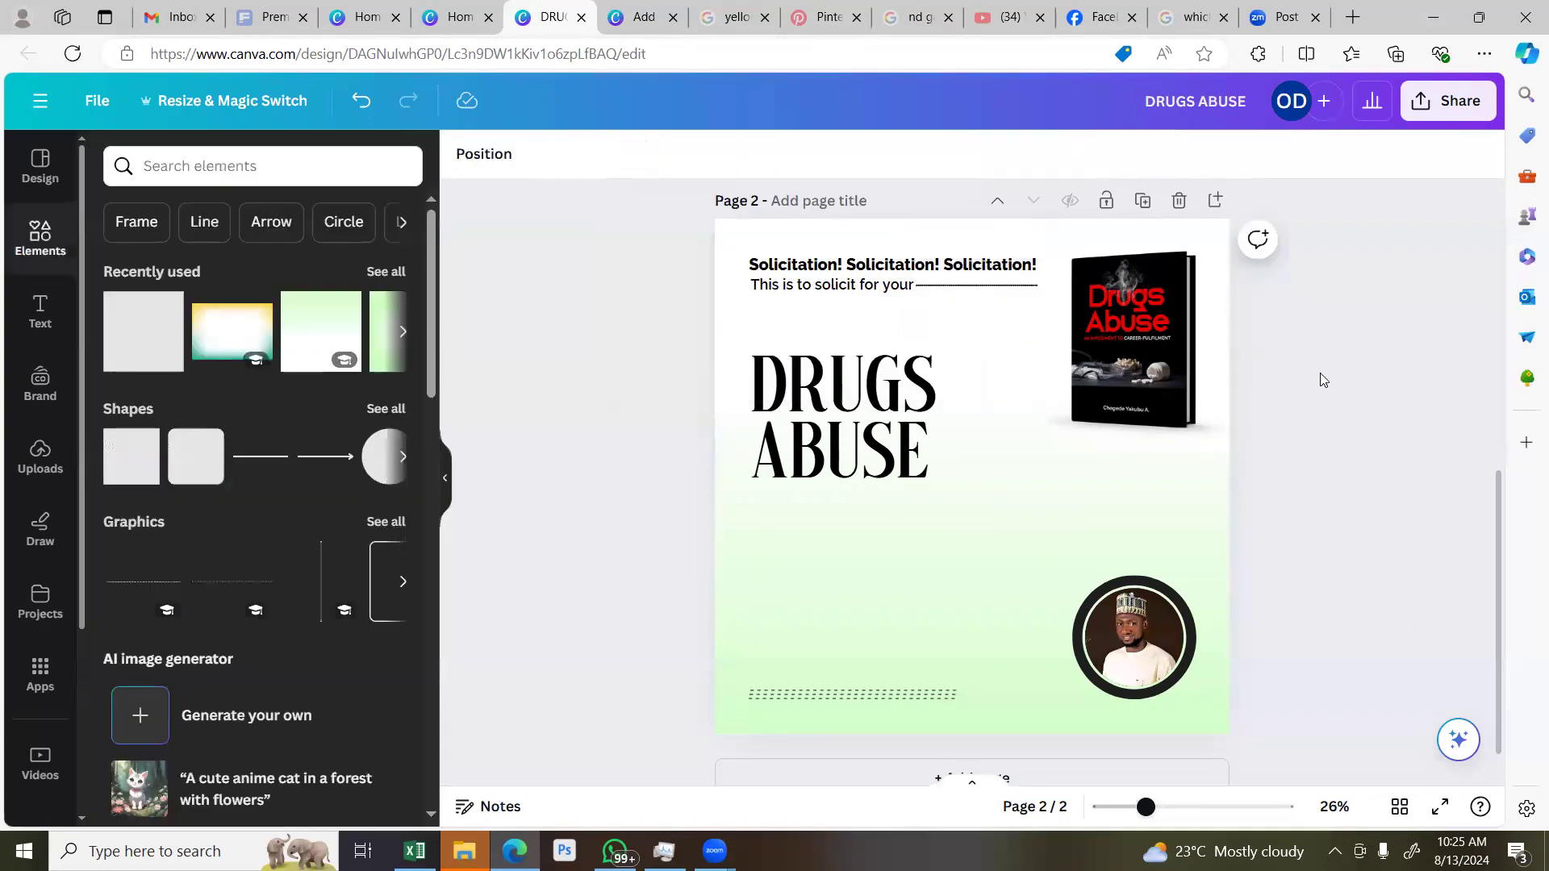
# Remove the green fill from the thin dotted line after "your"
pyautogui.click(1211, 807)
pyautogui.scroll(5, 993, 481)
pyautogui.click(944, 488)
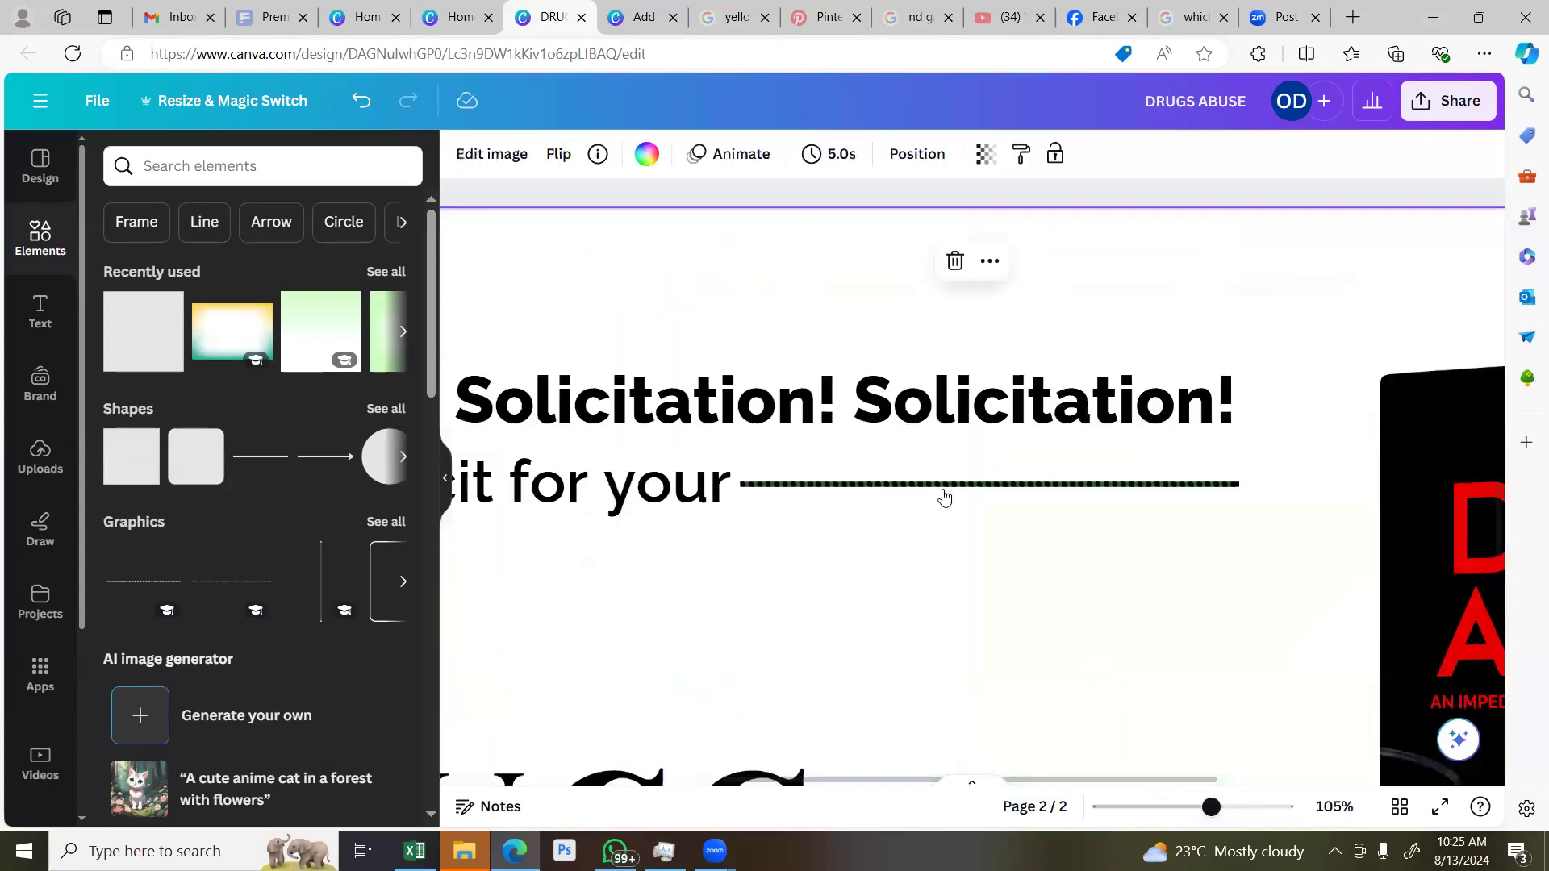
pyautogui.click(948, 489)
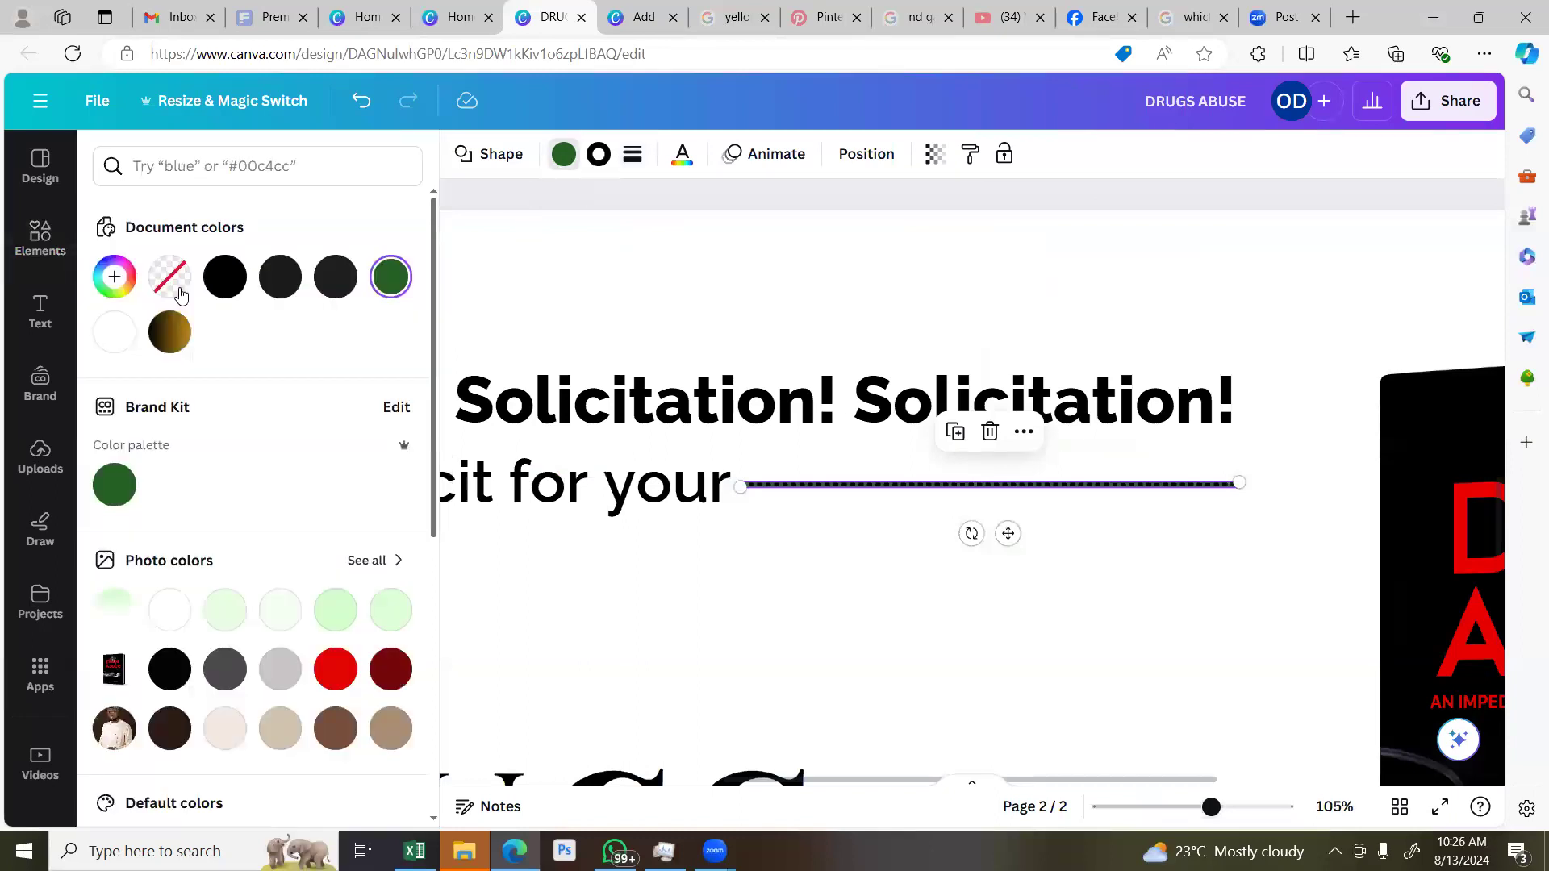
pyautogui.click(179, 292)
# Try a border weight of 2 and the dashed style on the line, returning to the dotted style
pyautogui.click(633, 157)
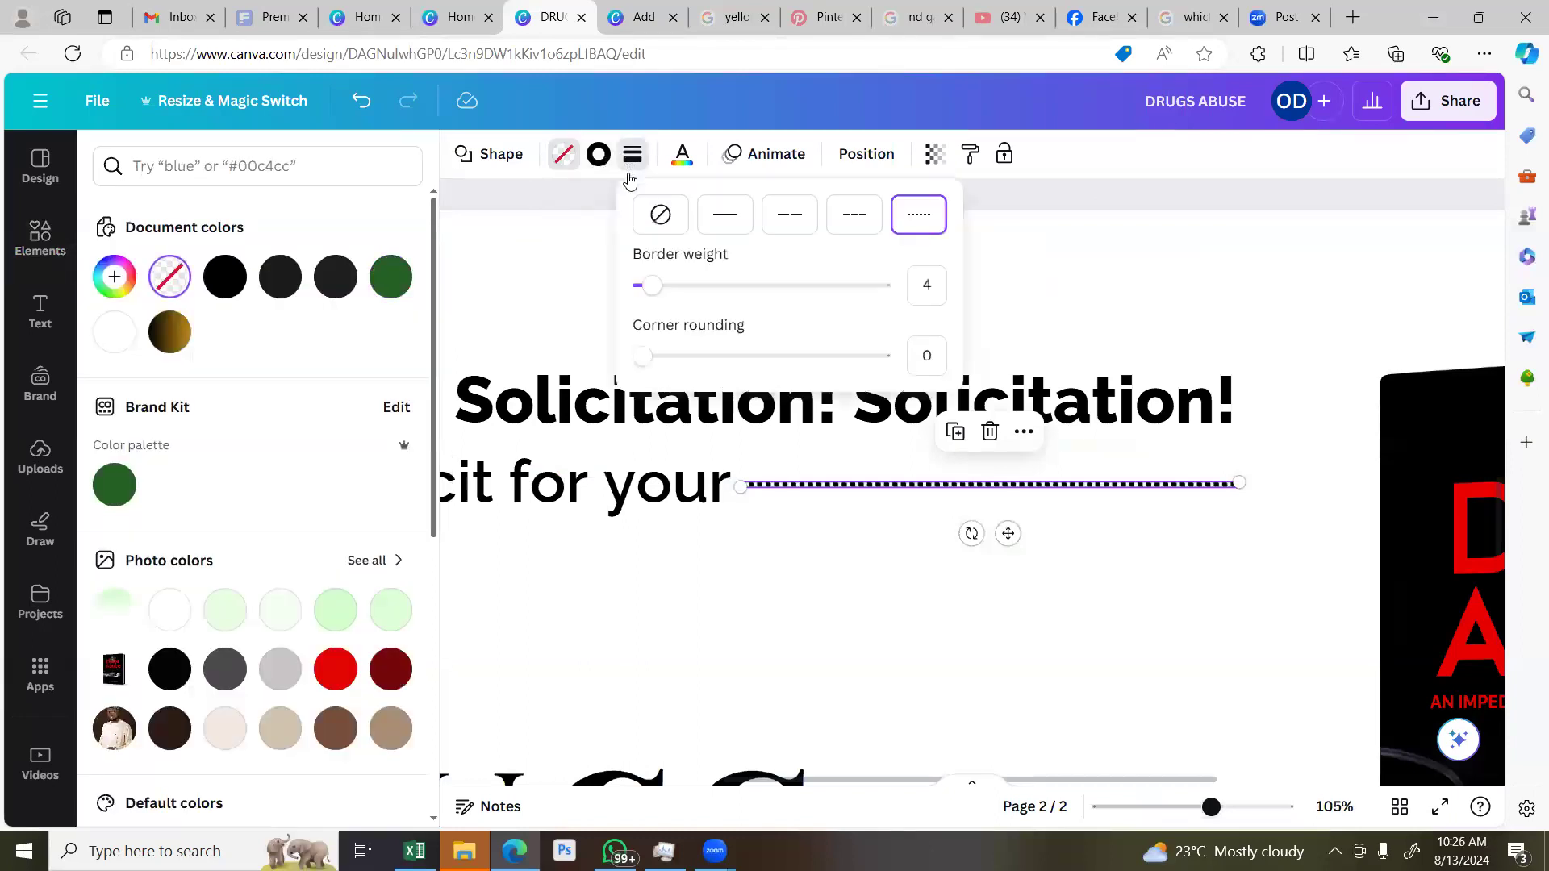
pyautogui.click(942, 290)
pyautogui.write('2')
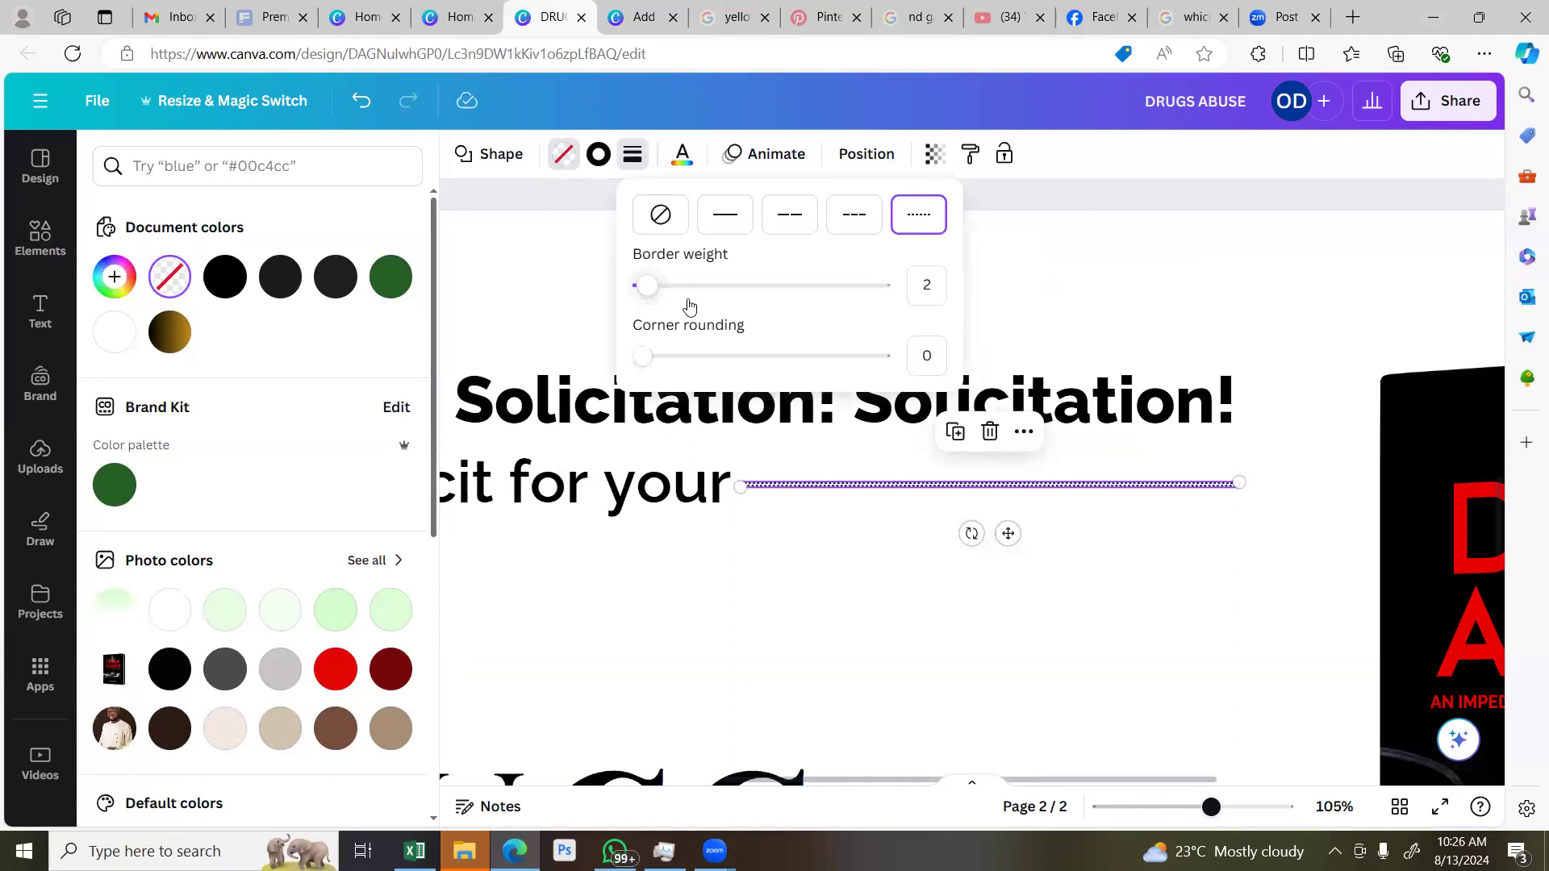
pyautogui.click(873, 211)
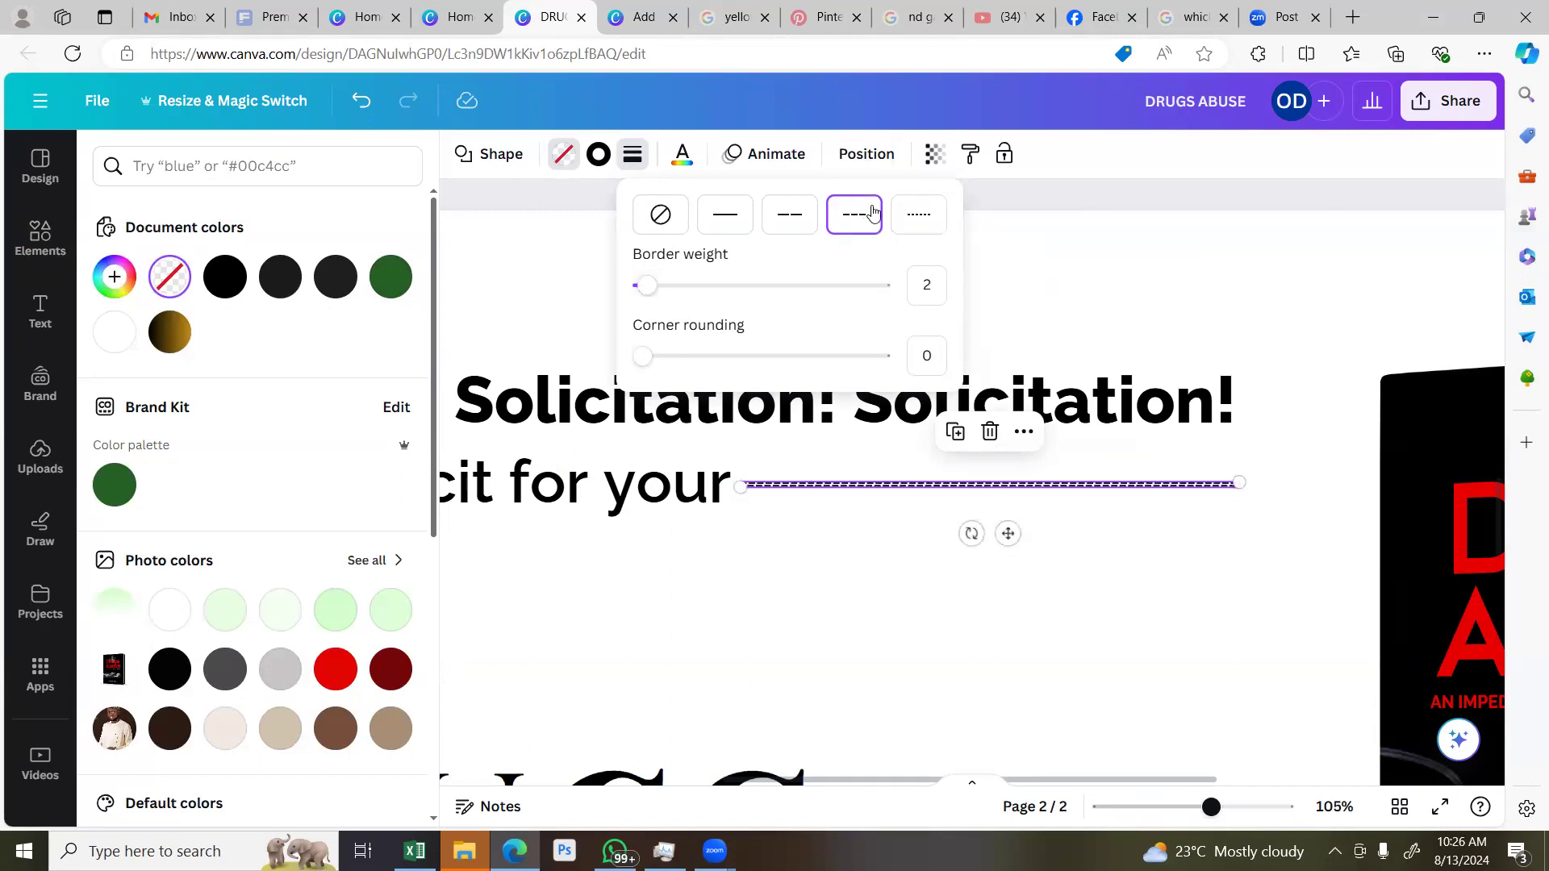
pyautogui.click(919, 215)
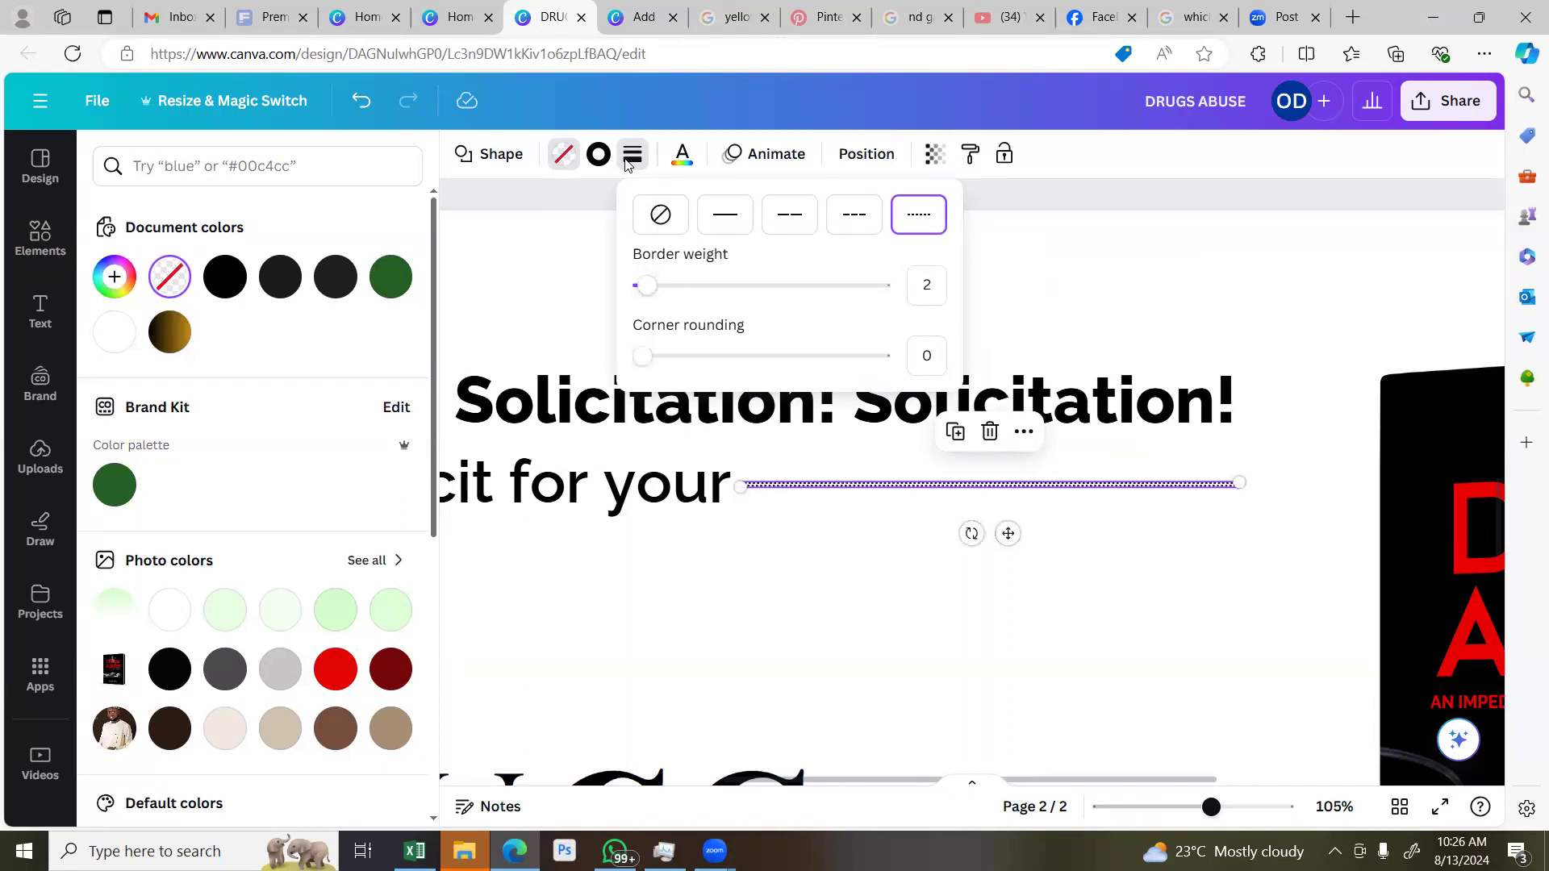
# Set the dotted line's border weight back to 4
pyautogui.click(633, 159)
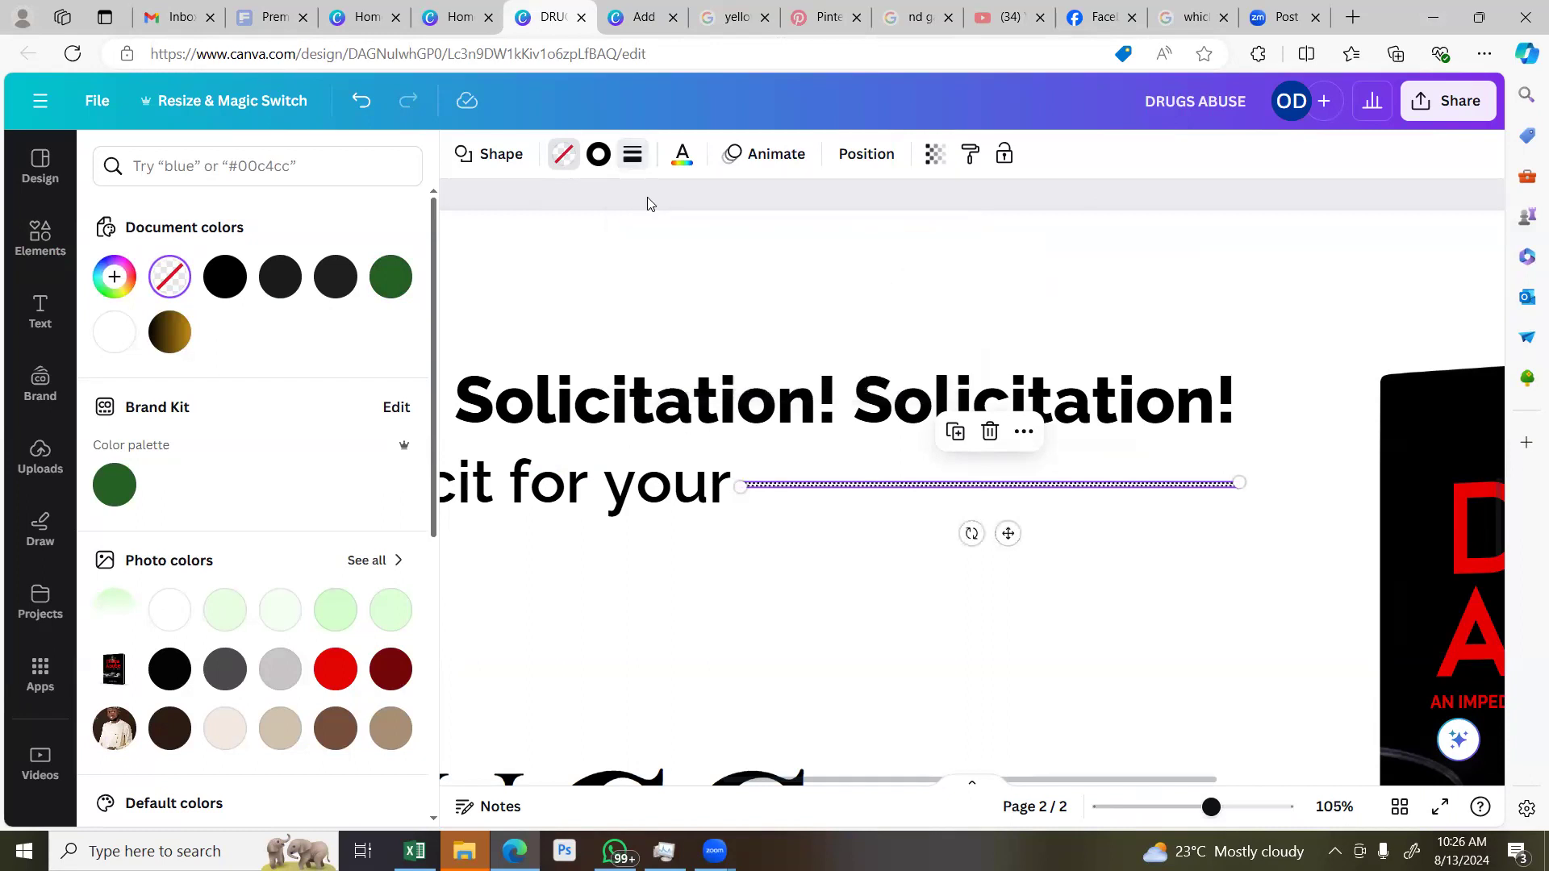
pyautogui.click(634, 157)
pyautogui.click(927, 285)
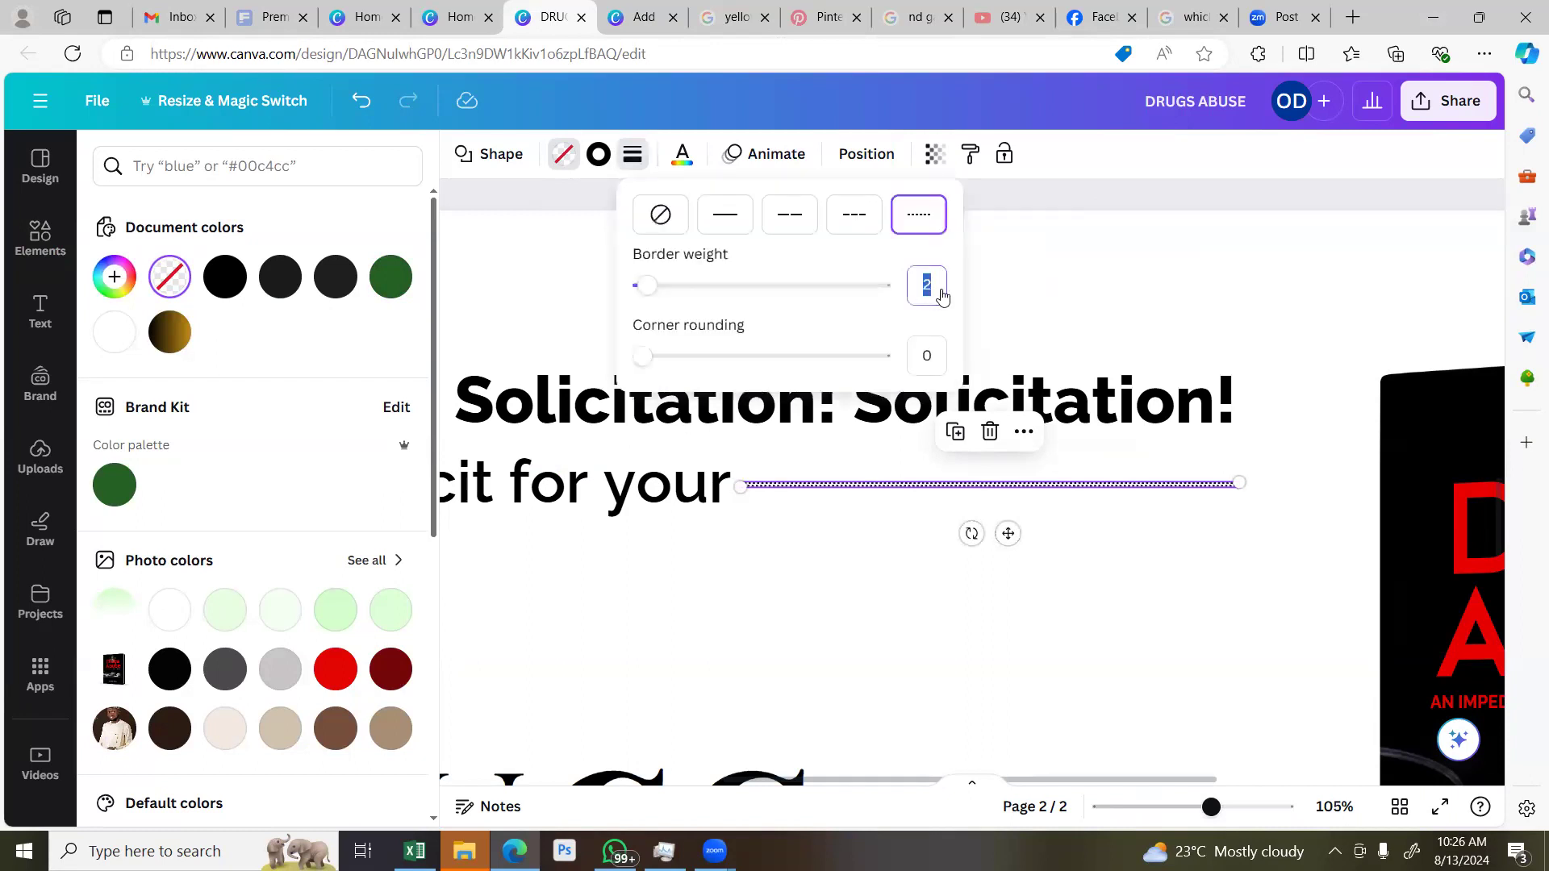
pyautogui.write('4')
pyautogui.press('Return')
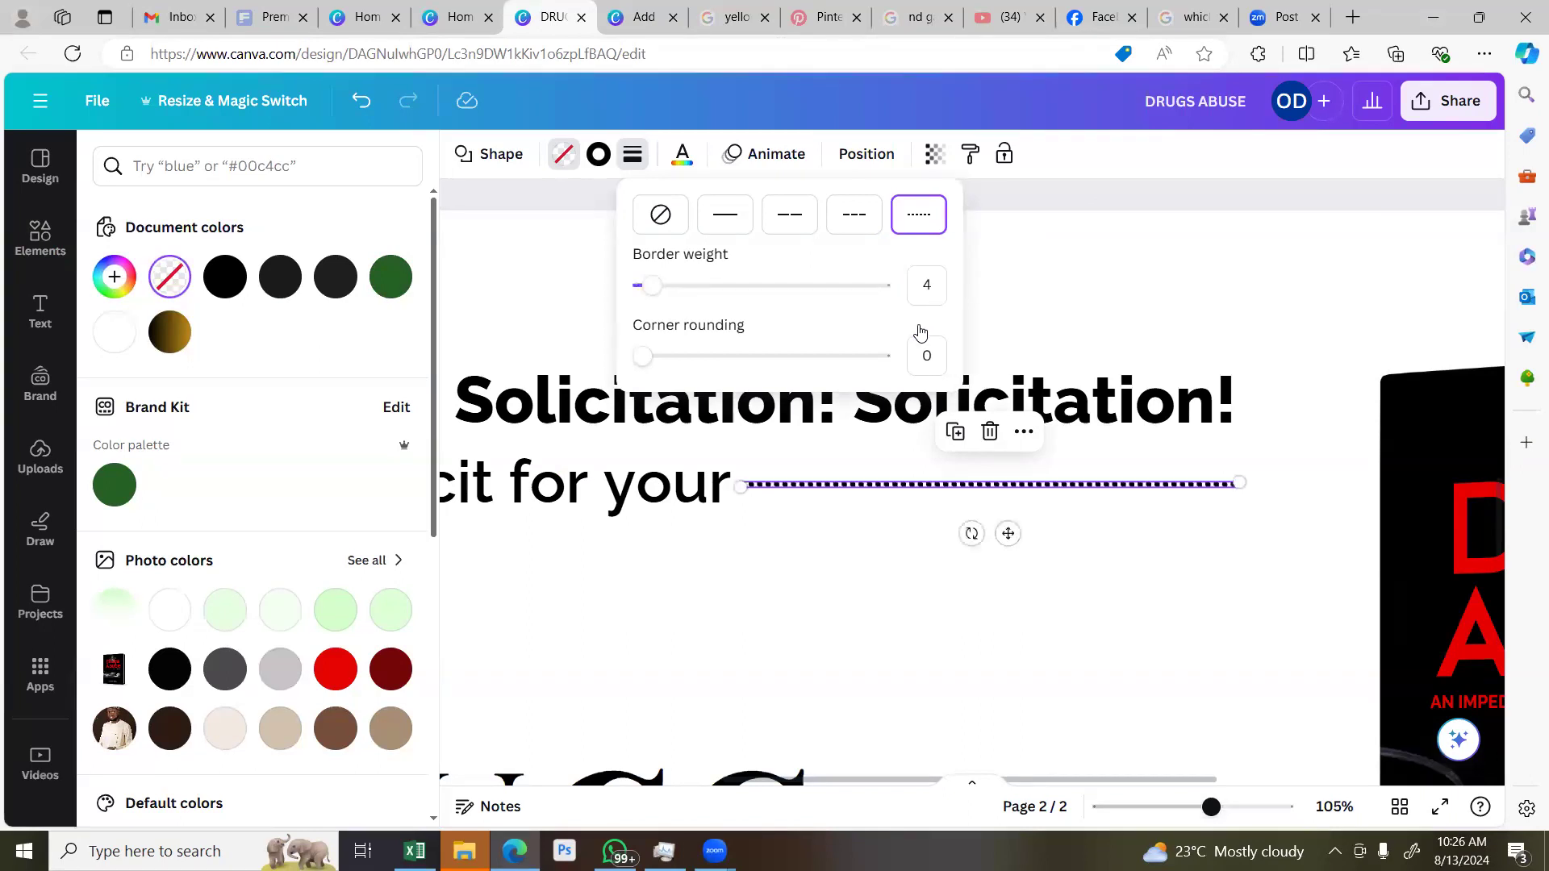
# Try the light grey and dark grey photo colors on the dotted line's border
pyautogui.click(599, 155)
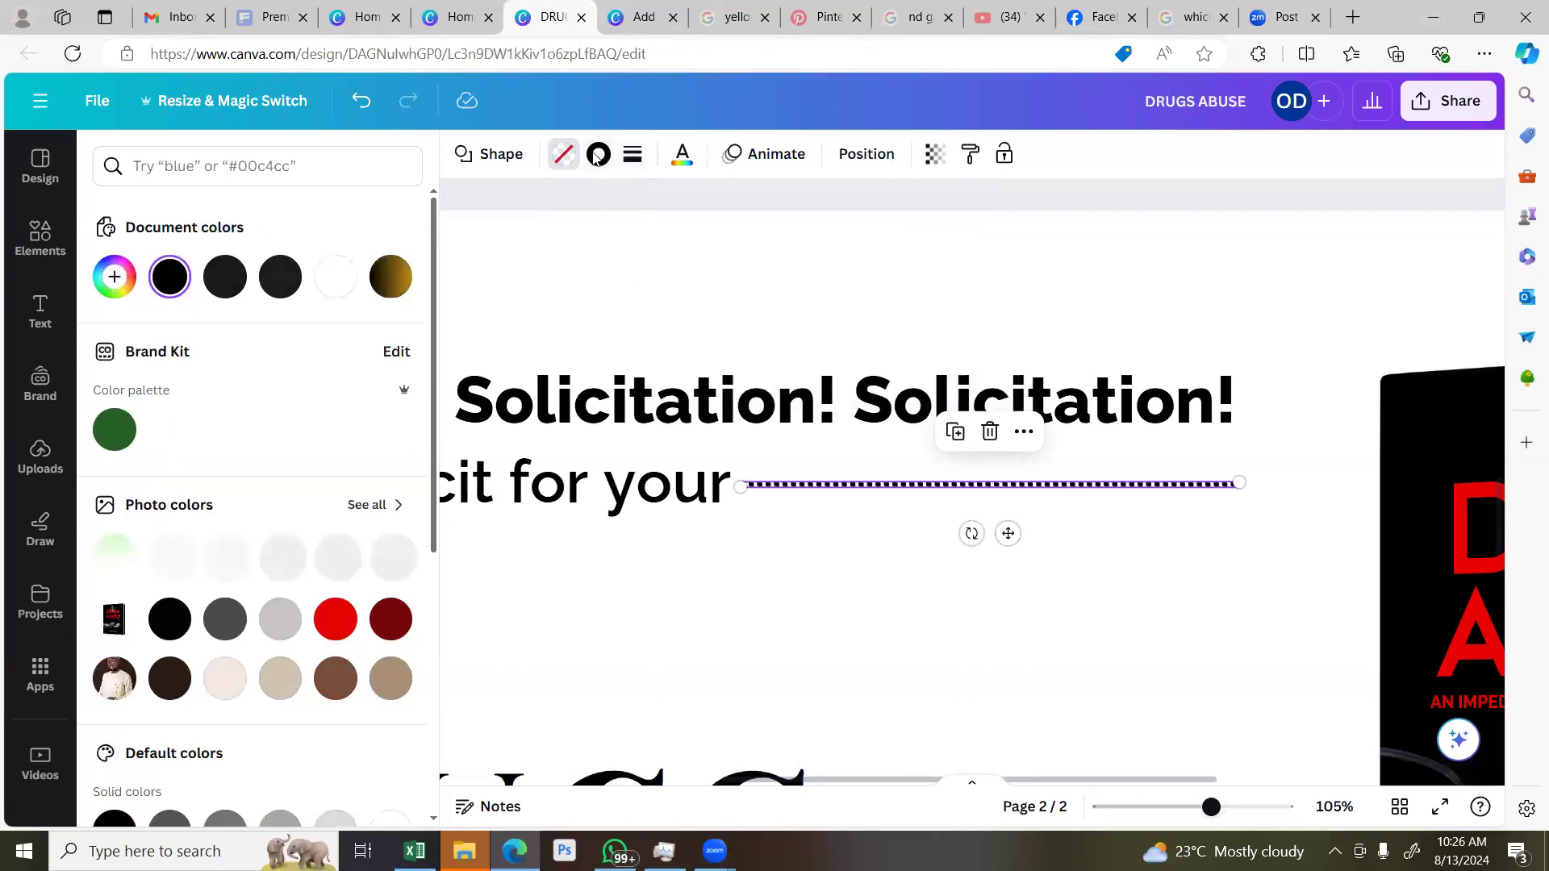
pyautogui.click(288, 628)
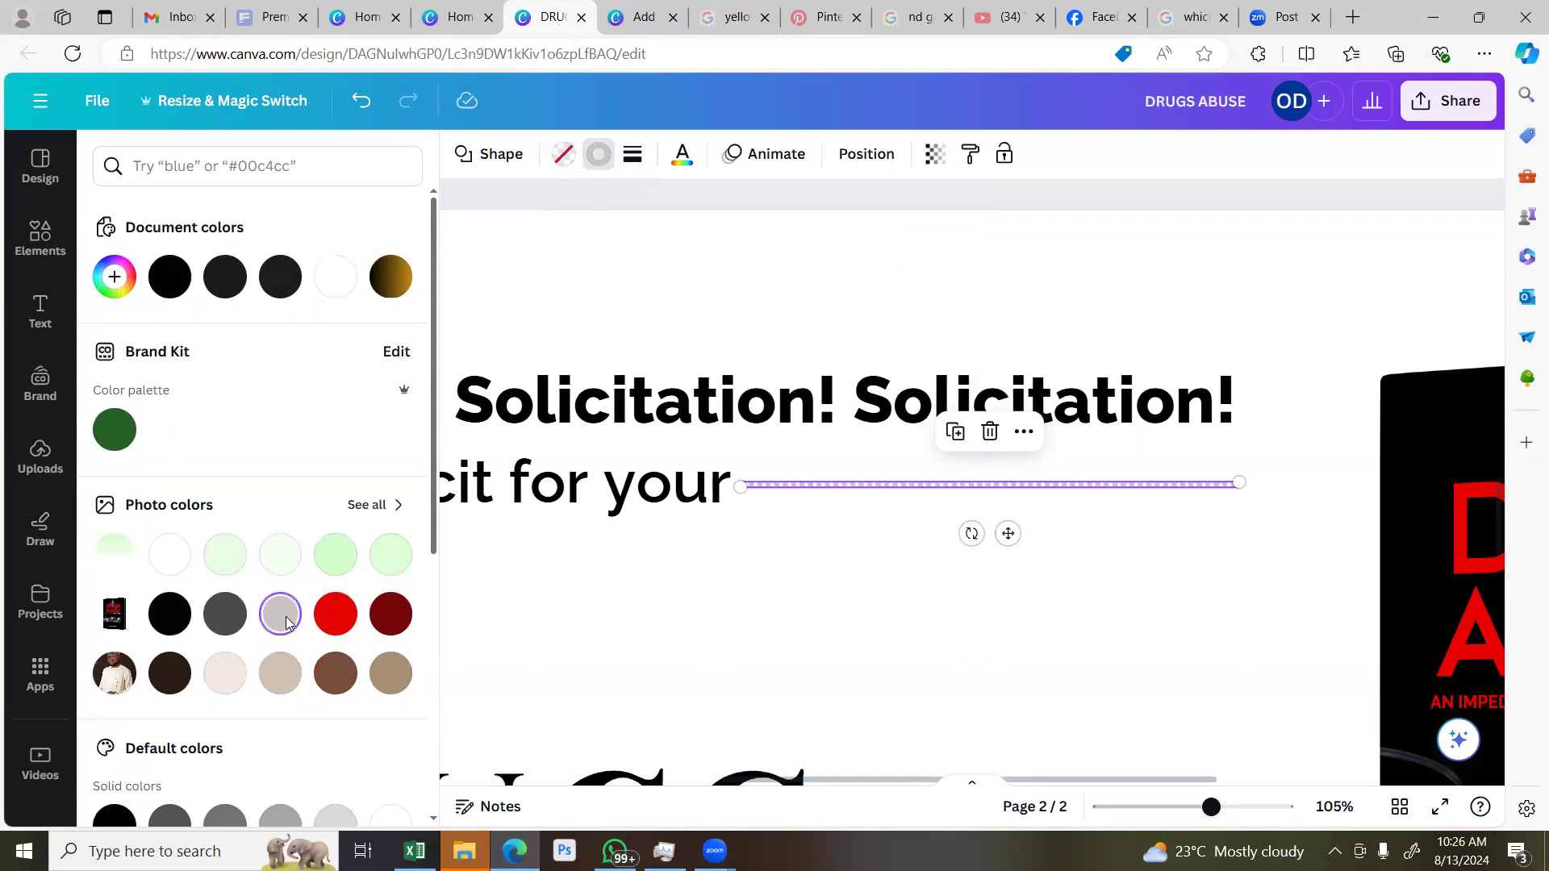
pyautogui.scroll(-1, 277, 597)
pyautogui.click(222, 513)
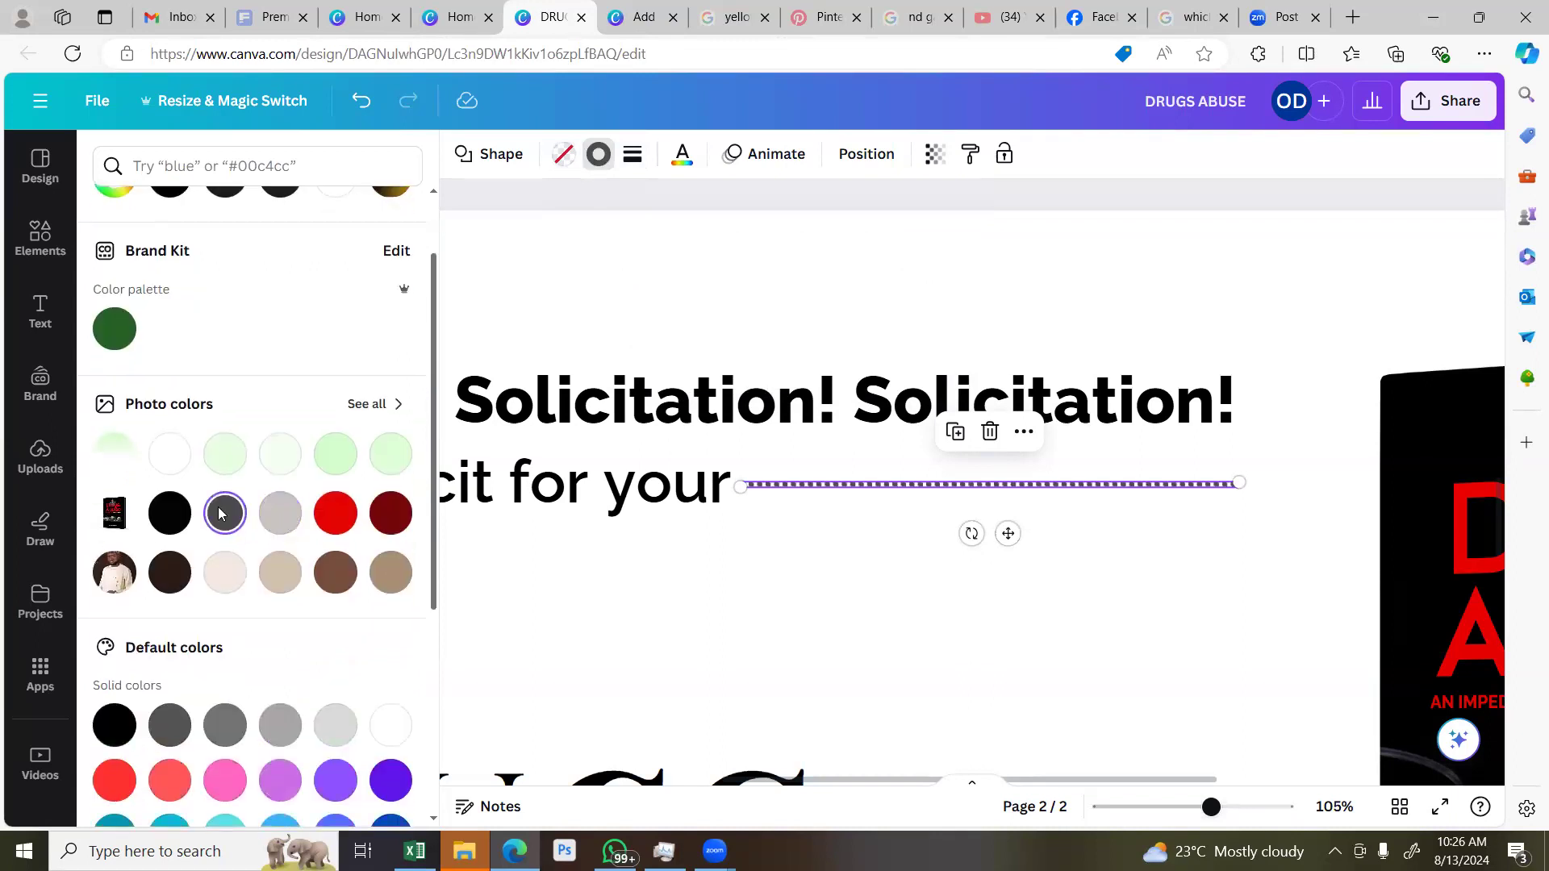
pyautogui.scroll(1, 126, 358)
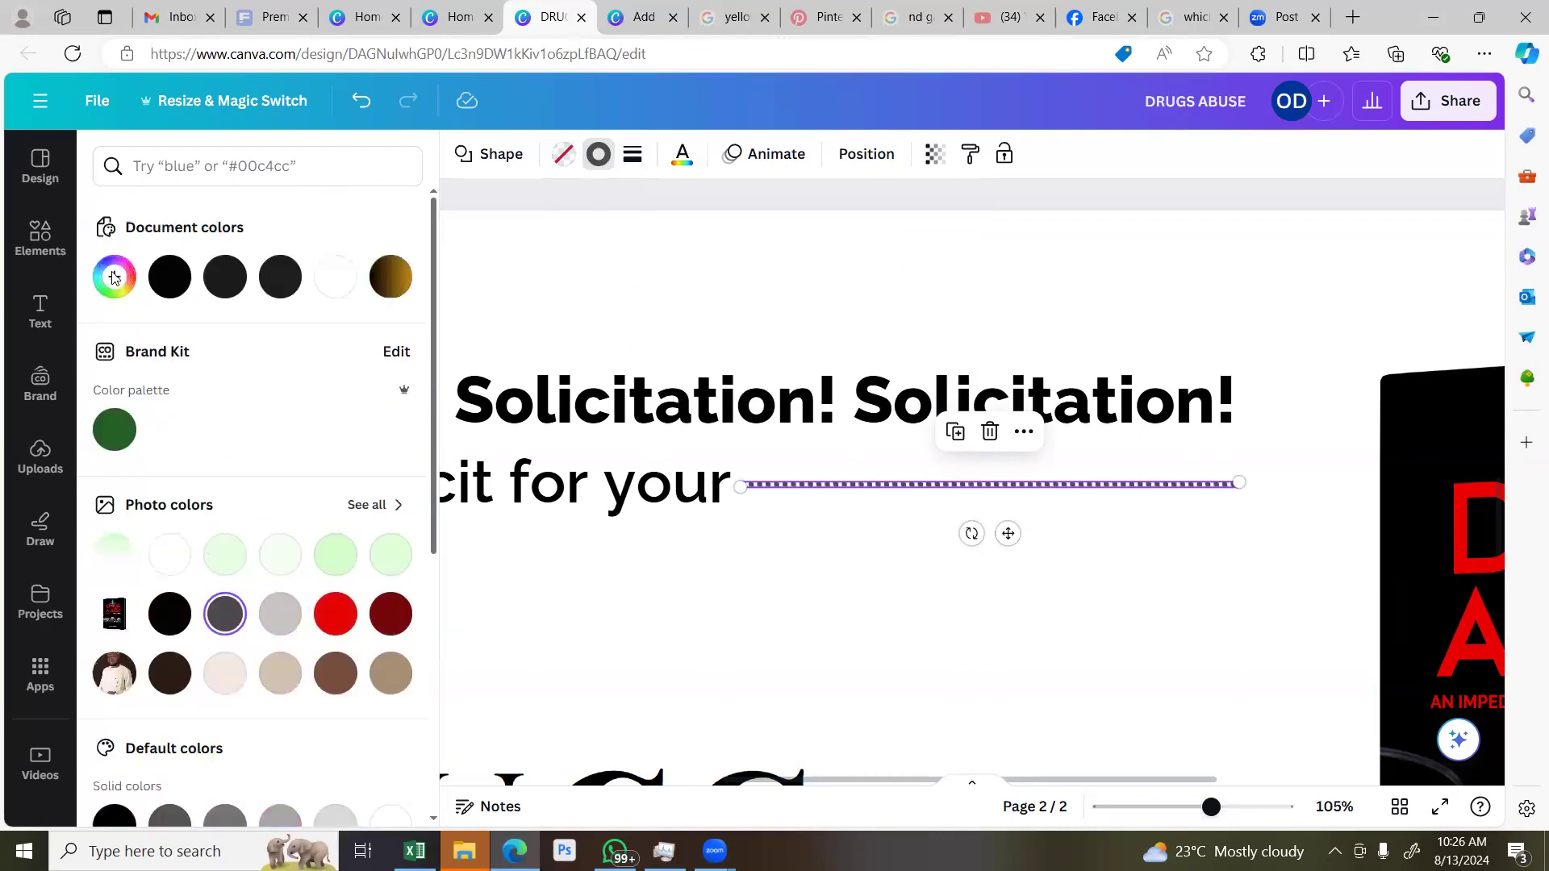
# Set the dotted line's border to the custom mid-grey #7E7E80 and leave the background image uncropped
pyautogui.click(113, 276)
pyautogui.moveTo(119, 448); pyautogui.dragTo(114, 432)
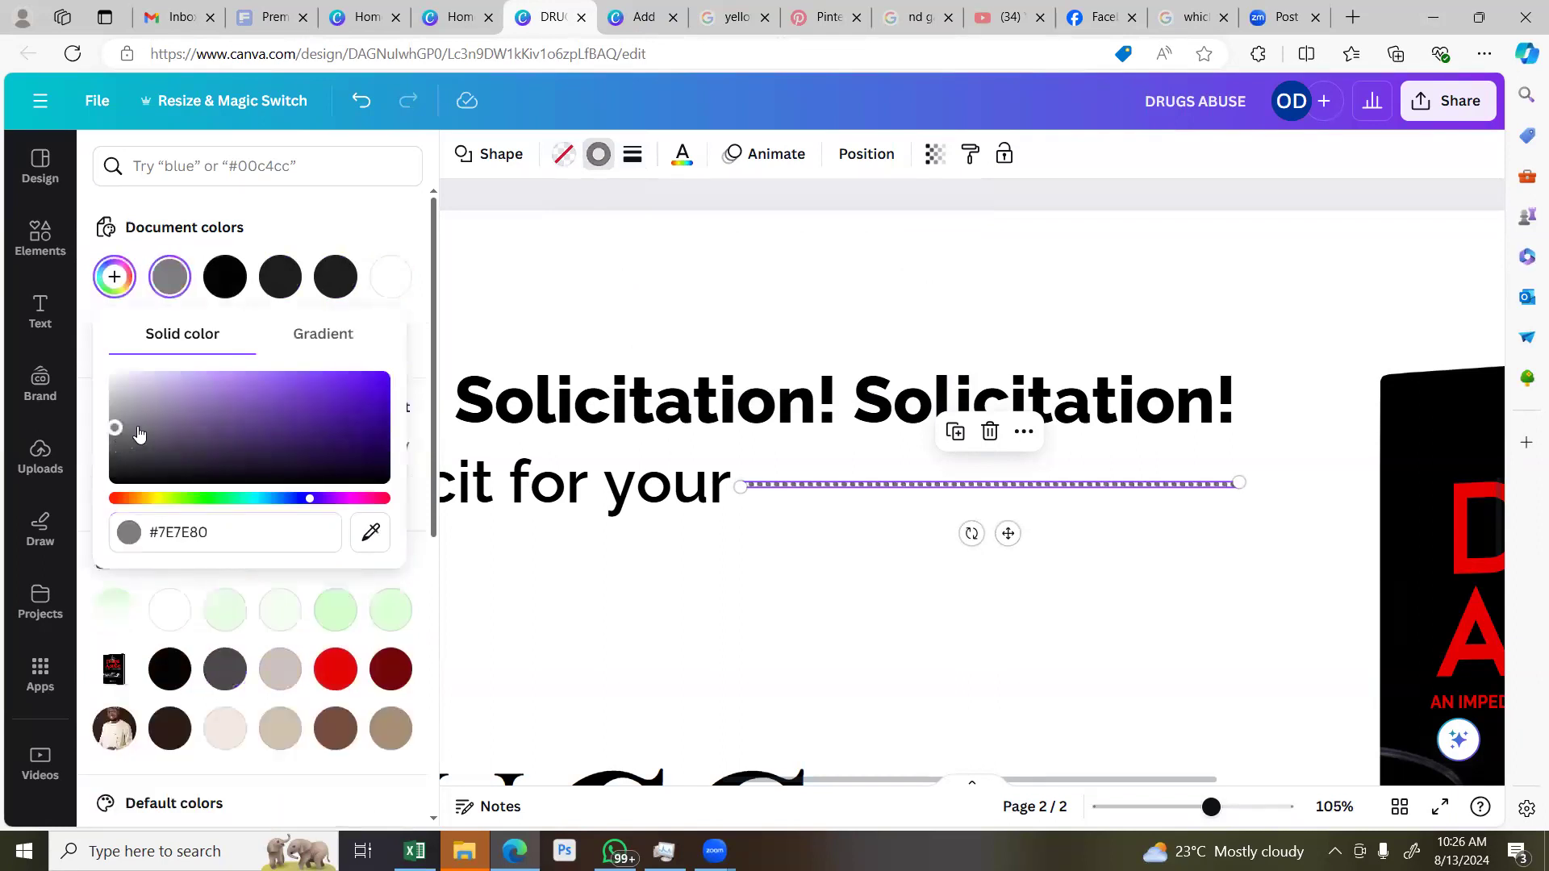
pyautogui.click(517, 316)
pyautogui.doubleClick(855, 648)
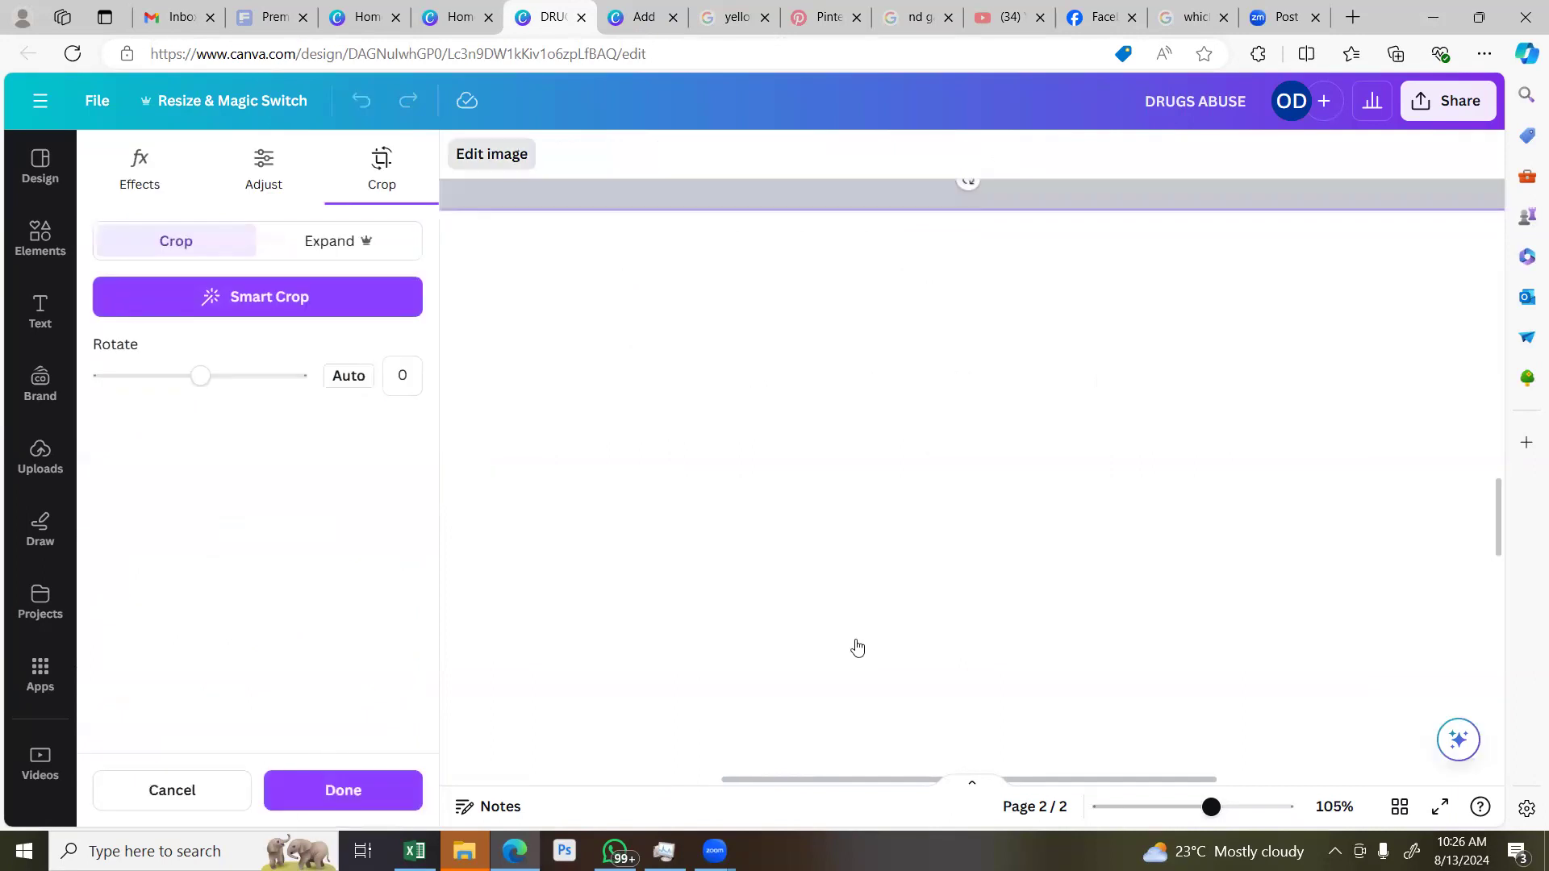
pyautogui.click(397, 792)
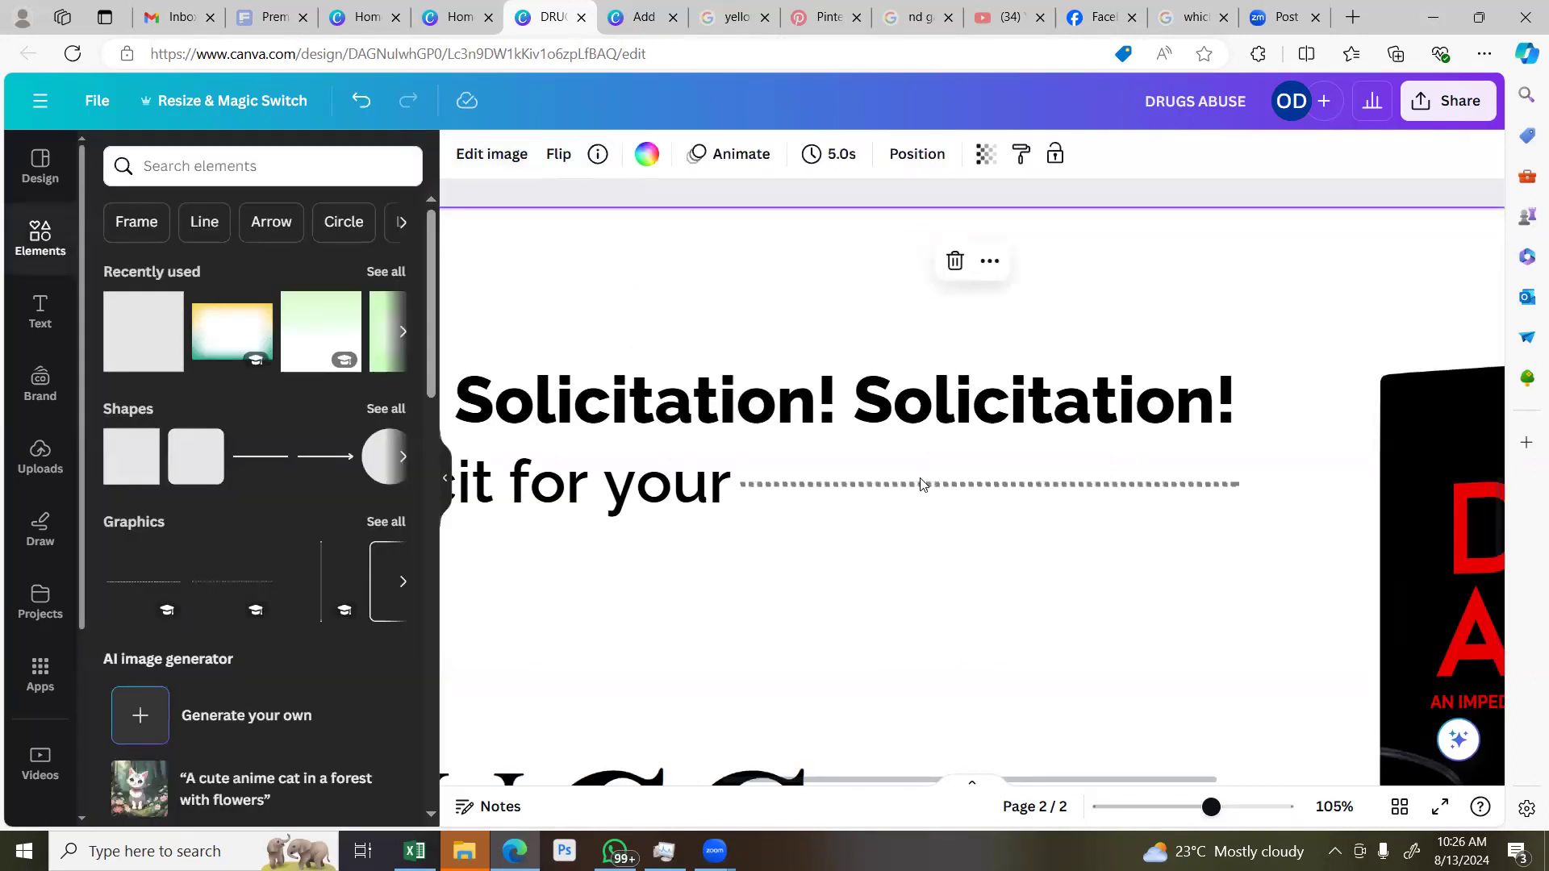
# Examine the whole second page at 26% zoom, checking how the dotted line sits beside the solicitation text
pyautogui.click(1169, 808)
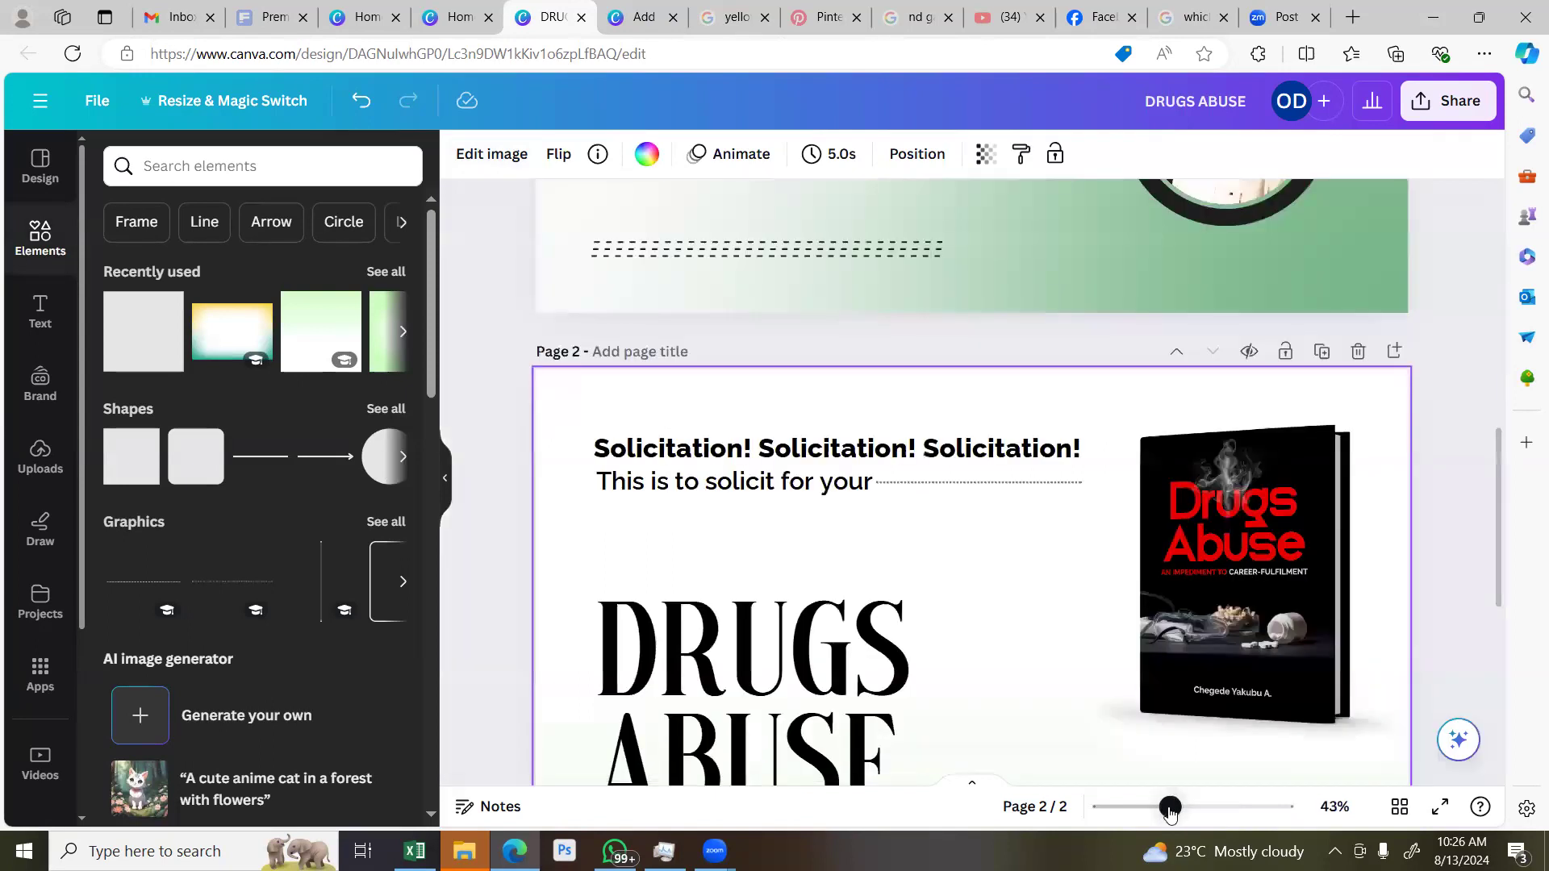
pyautogui.moveTo(1144, 820); pyautogui.dragTo(1145, 810)
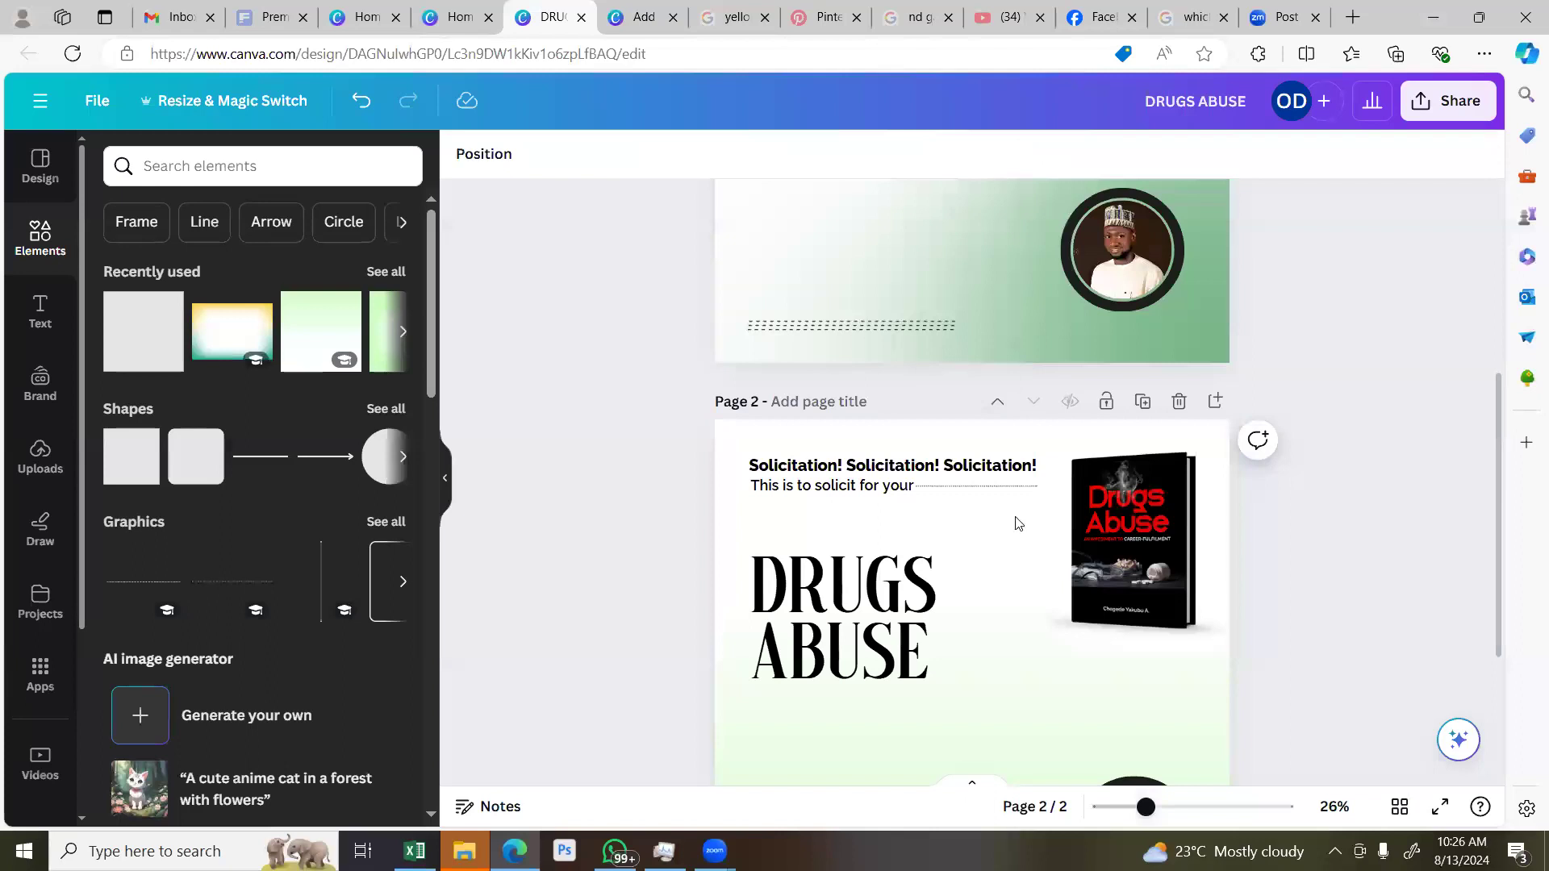
pyautogui.click(978, 489)
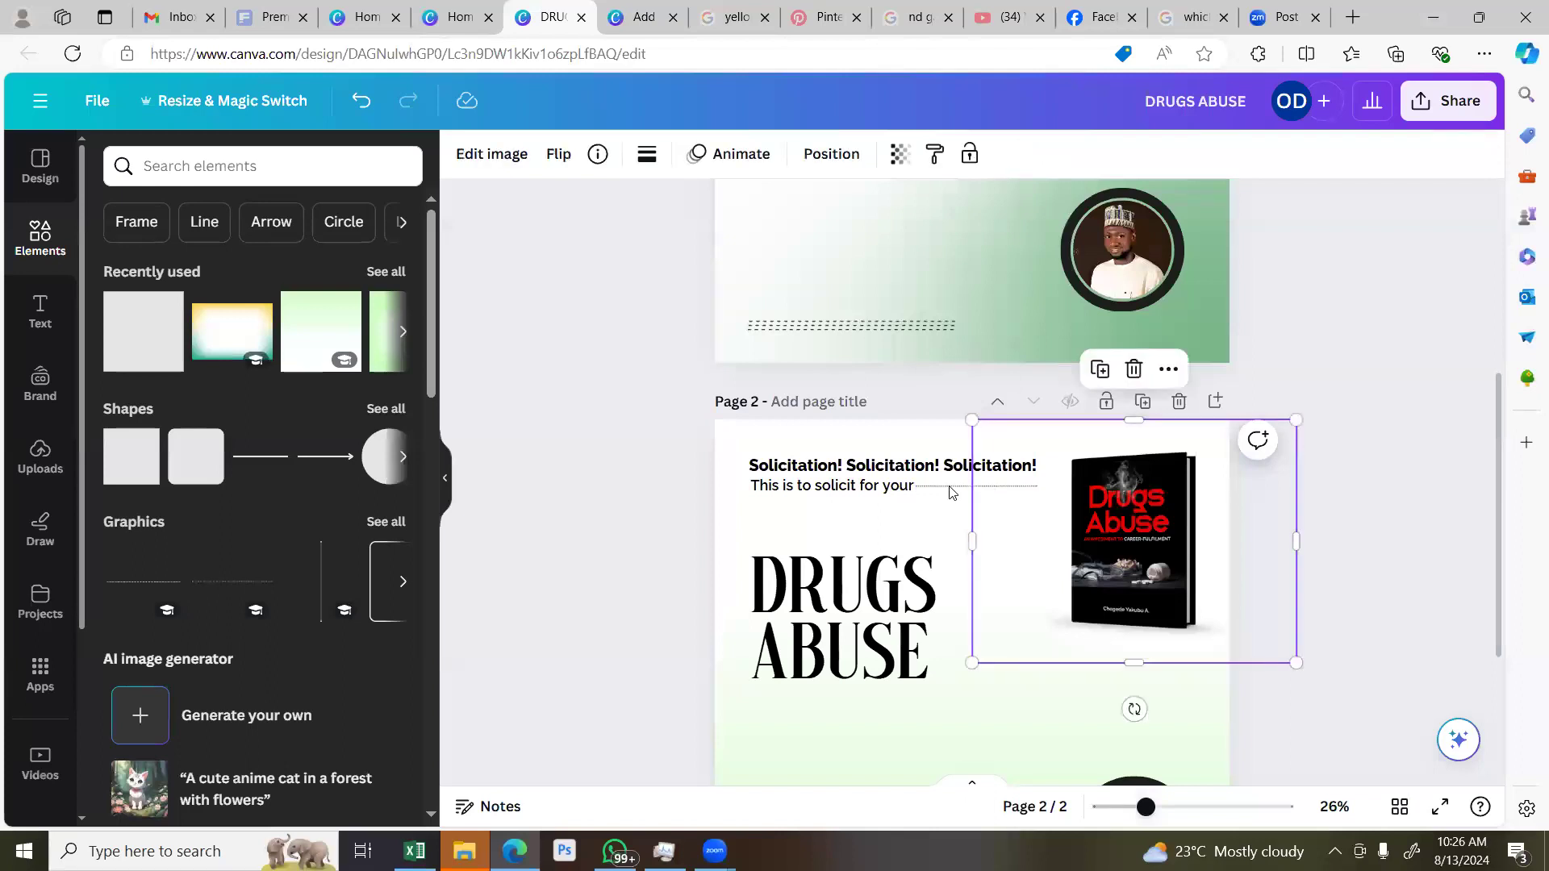
pyautogui.click(950, 487)
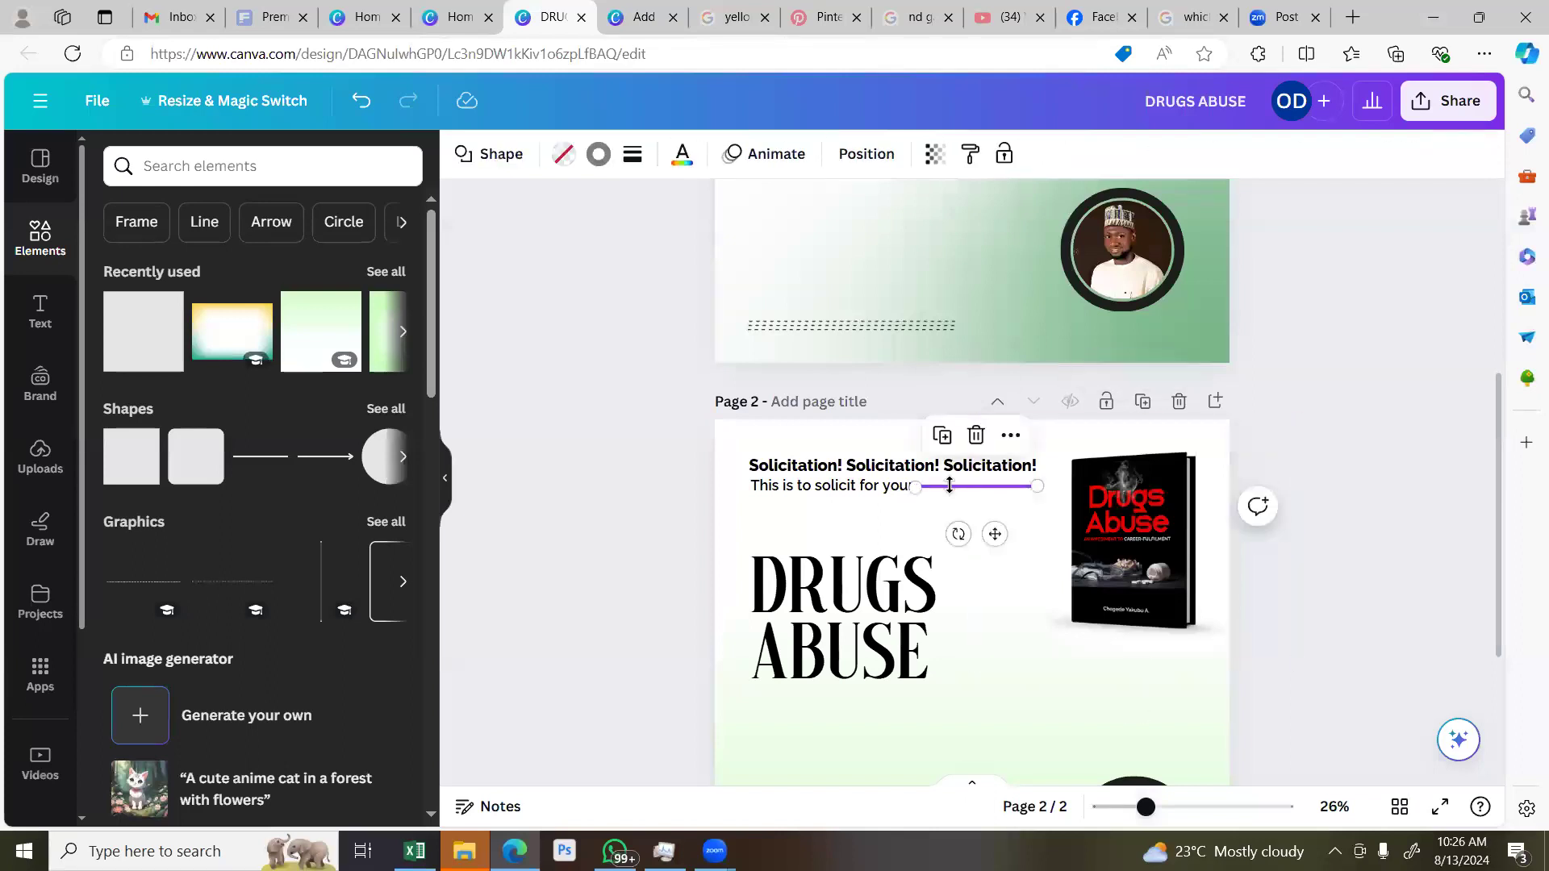
pyautogui.click(1234, 459)
pyautogui.scroll(-2, 1013, 470)
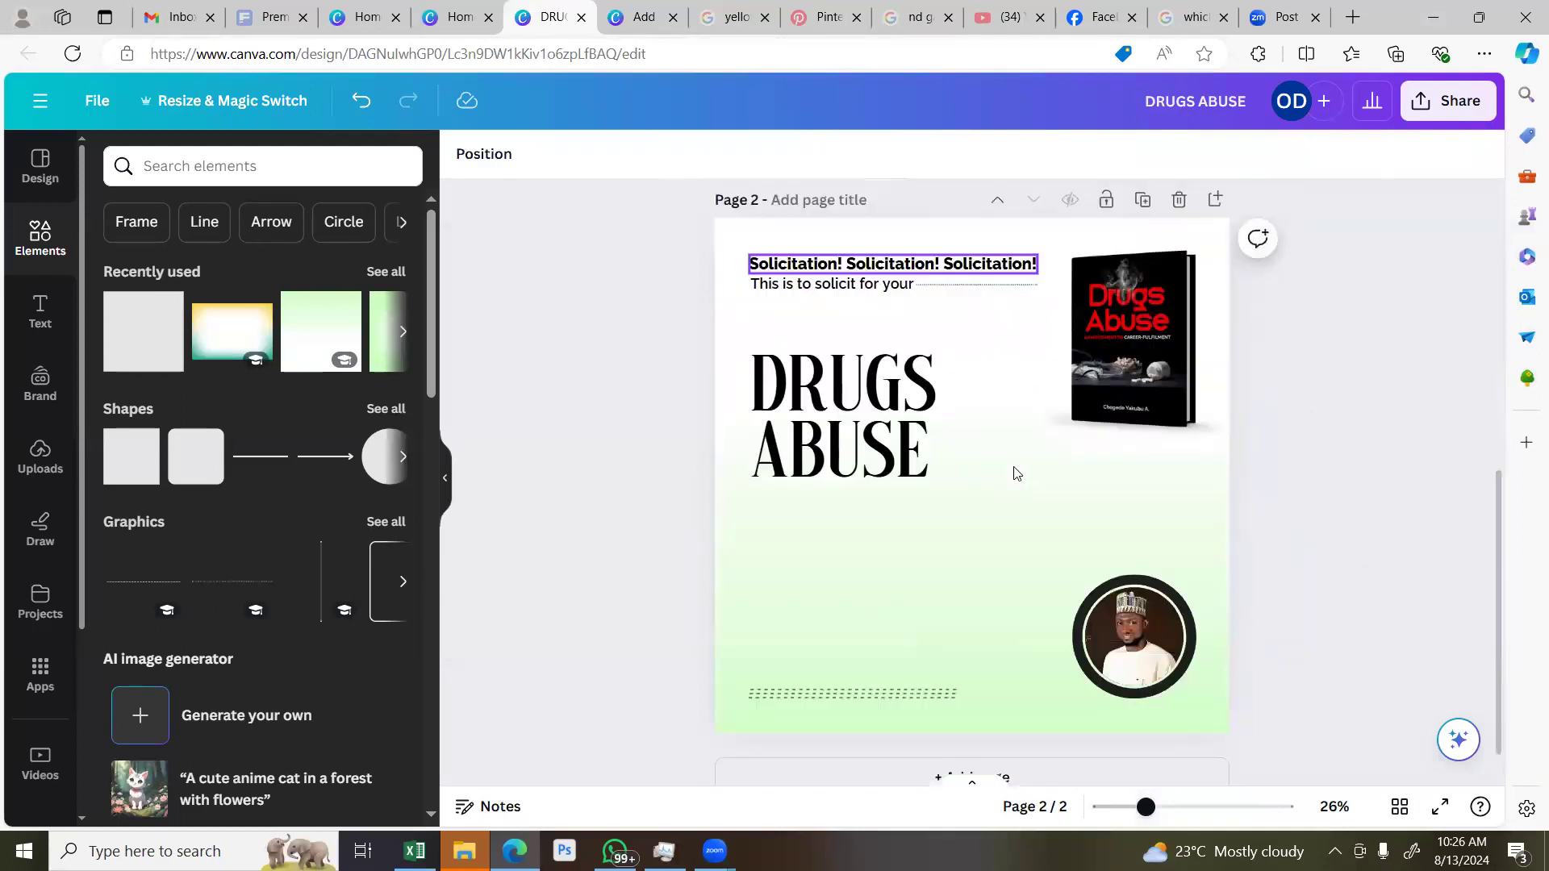
pyautogui.click(916, 270)
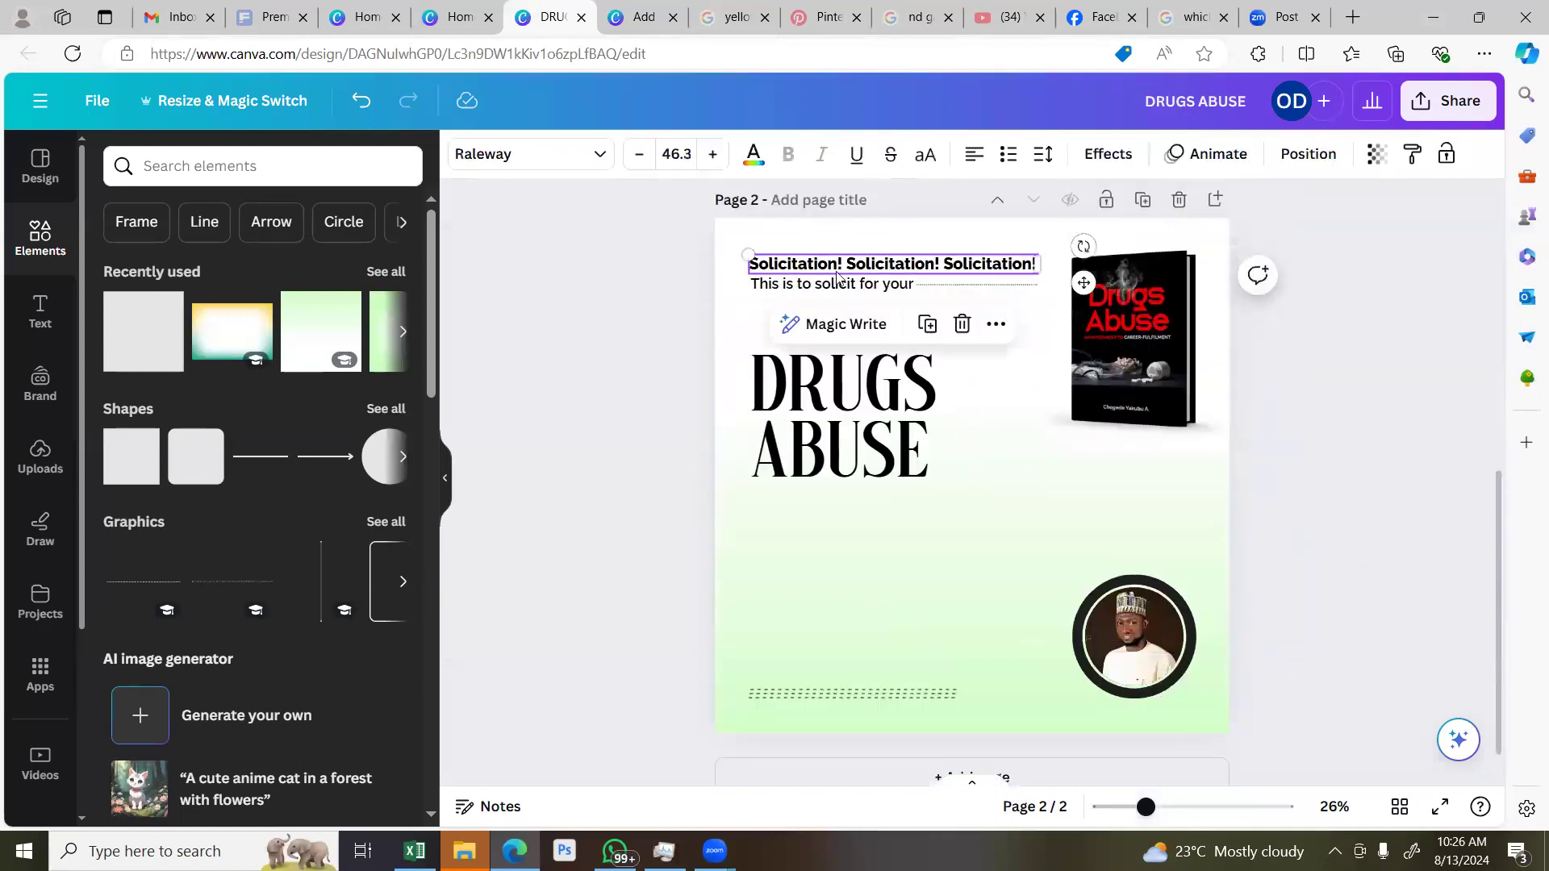
pyautogui.click(807, 289)
pyautogui.moveTo(659, 297); pyautogui.dragTo(980, 295)
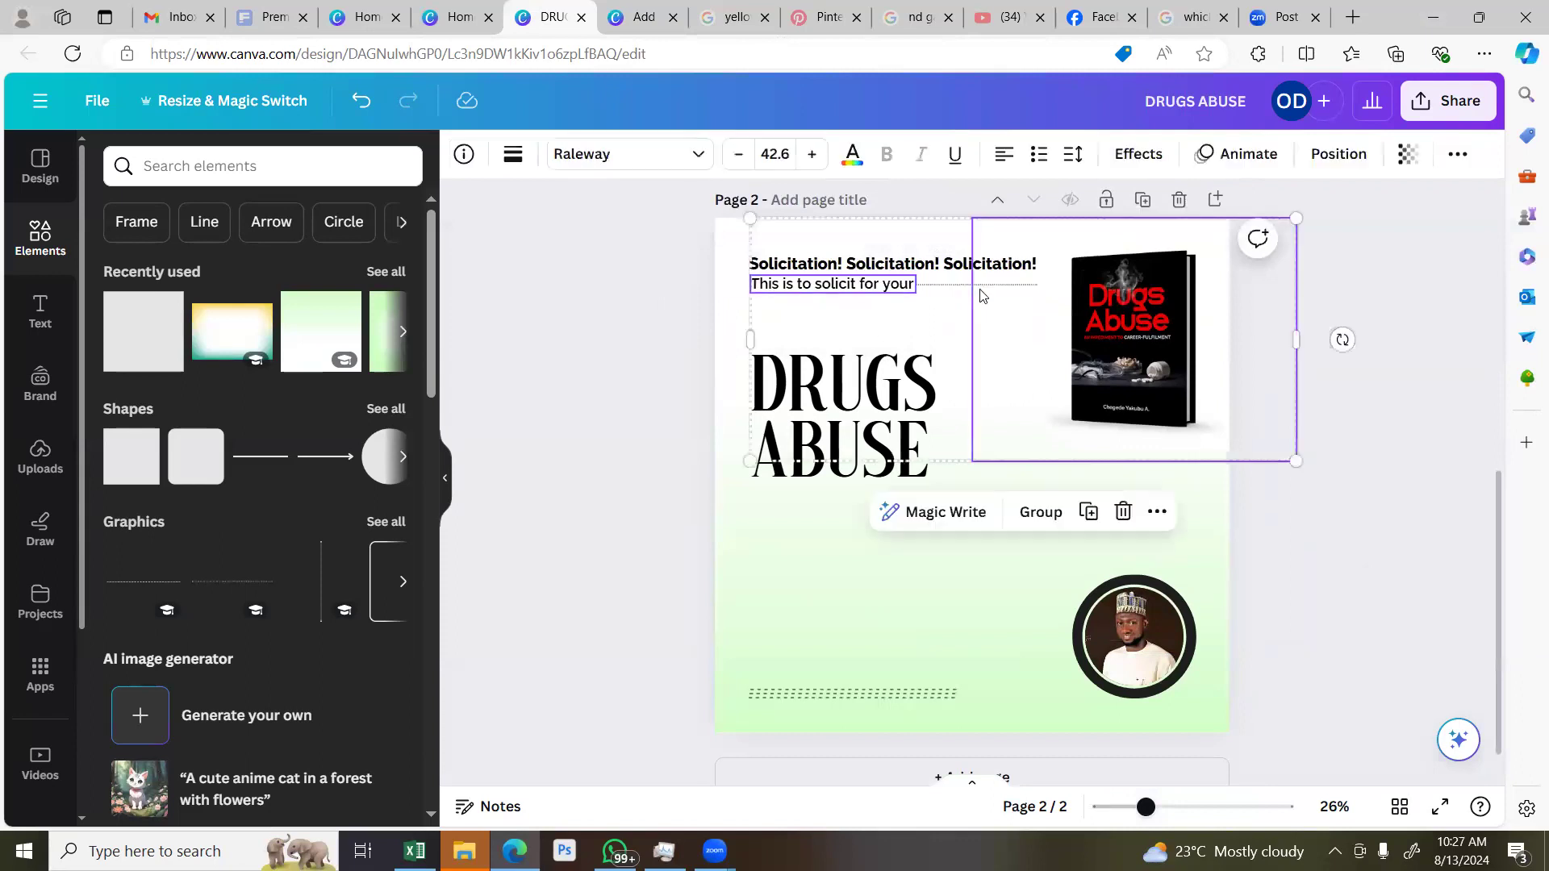
# Lock the Drugs Abuse book cover image on page 2
pyautogui.click(1281, 488)
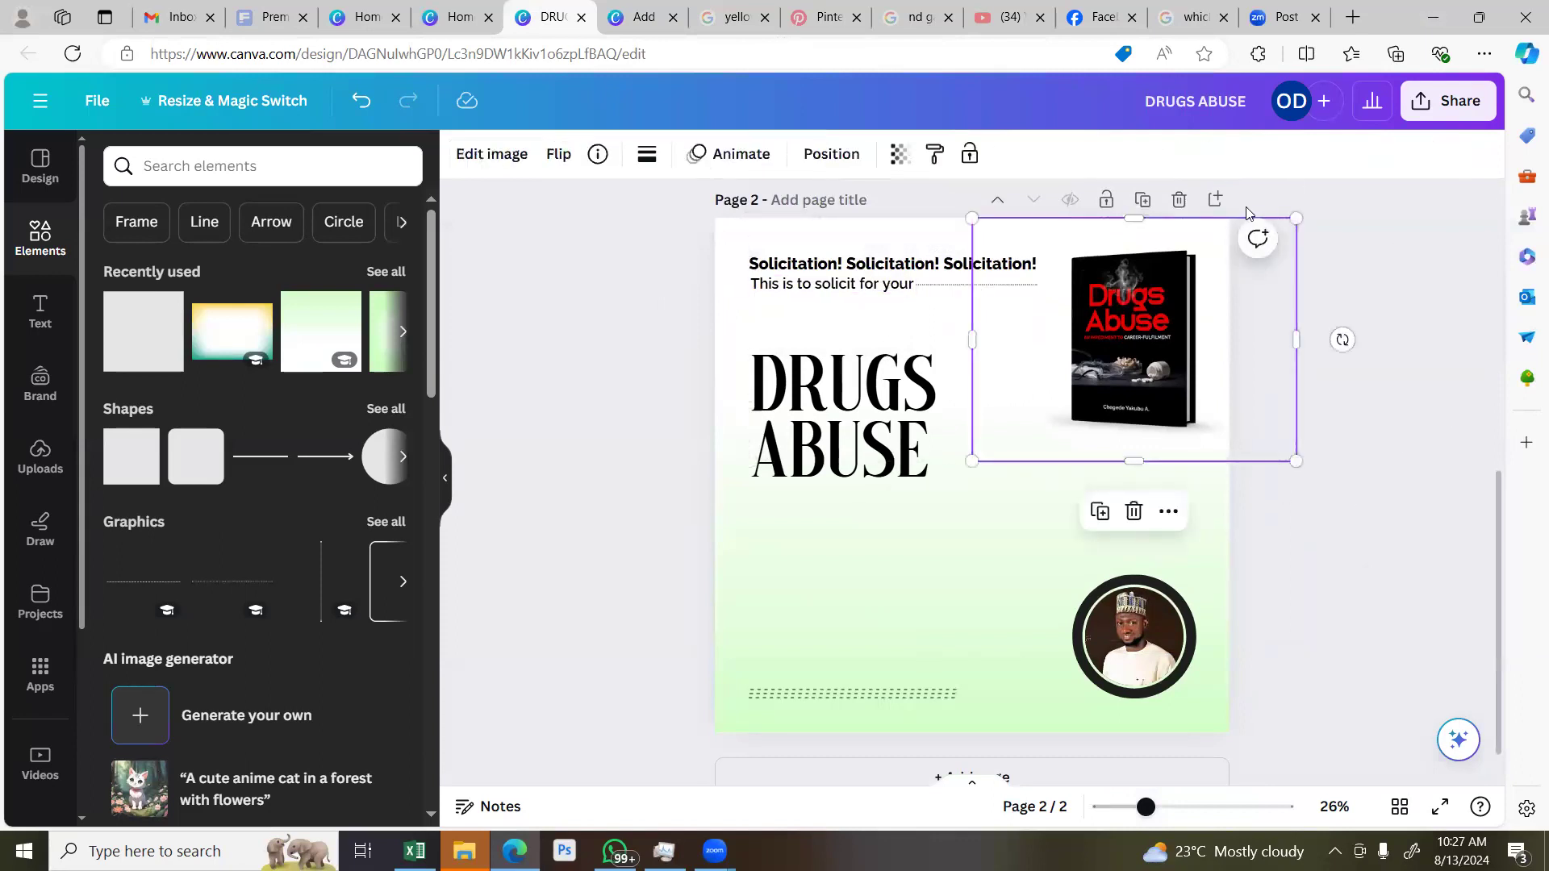
pyautogui.click(1106, 199)
pyautogui.click(1106, 199)
pyautogui.rightClick(1181, 337)
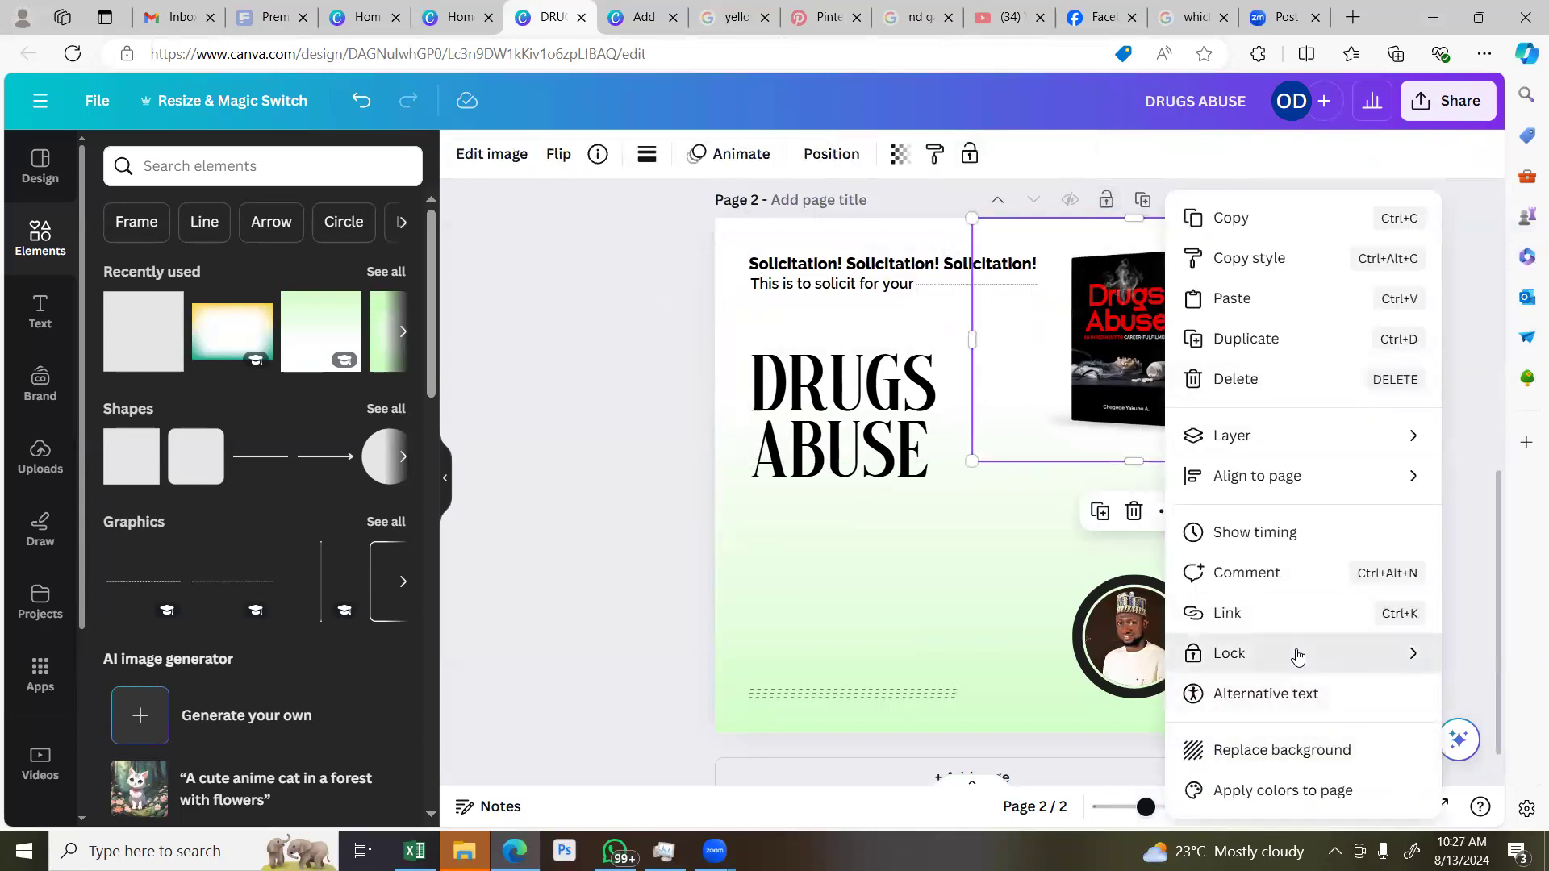
pyautogui.moveTo(1255, 650)
pyautogui.click(1148, 650)
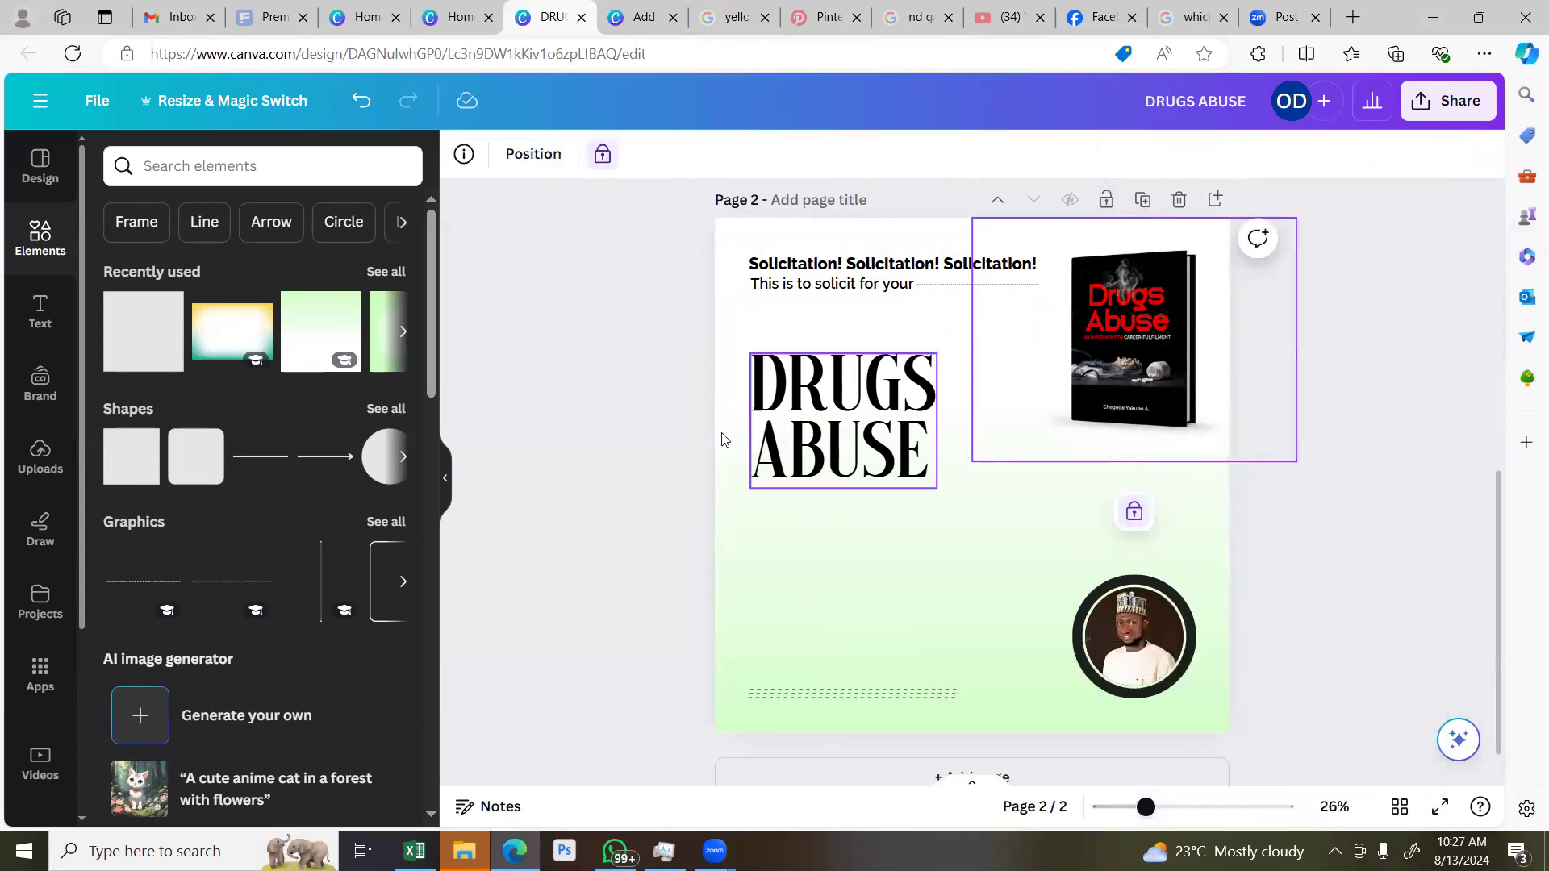
# Align the "This is to solicit for your" text and the dotted line to their common vertical middle
pyautogui.click(667, 393)
pyautogui.moveTo(729, 280); pyautogui.dragTo(956, 308)
pyautogui.click(956, 309)
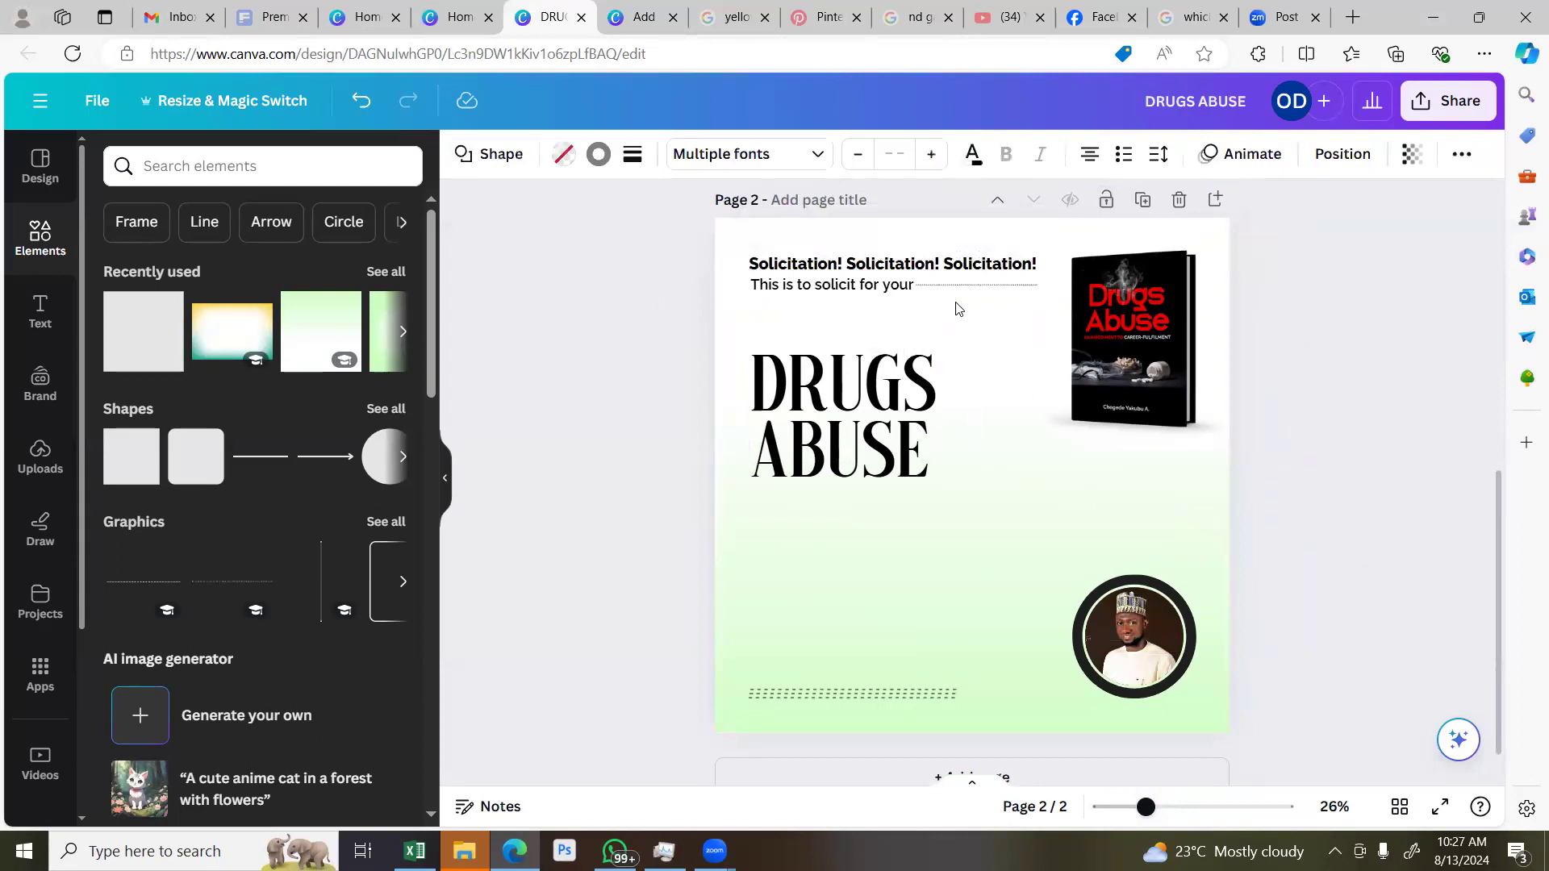
pyautogui.click(1342, 153)
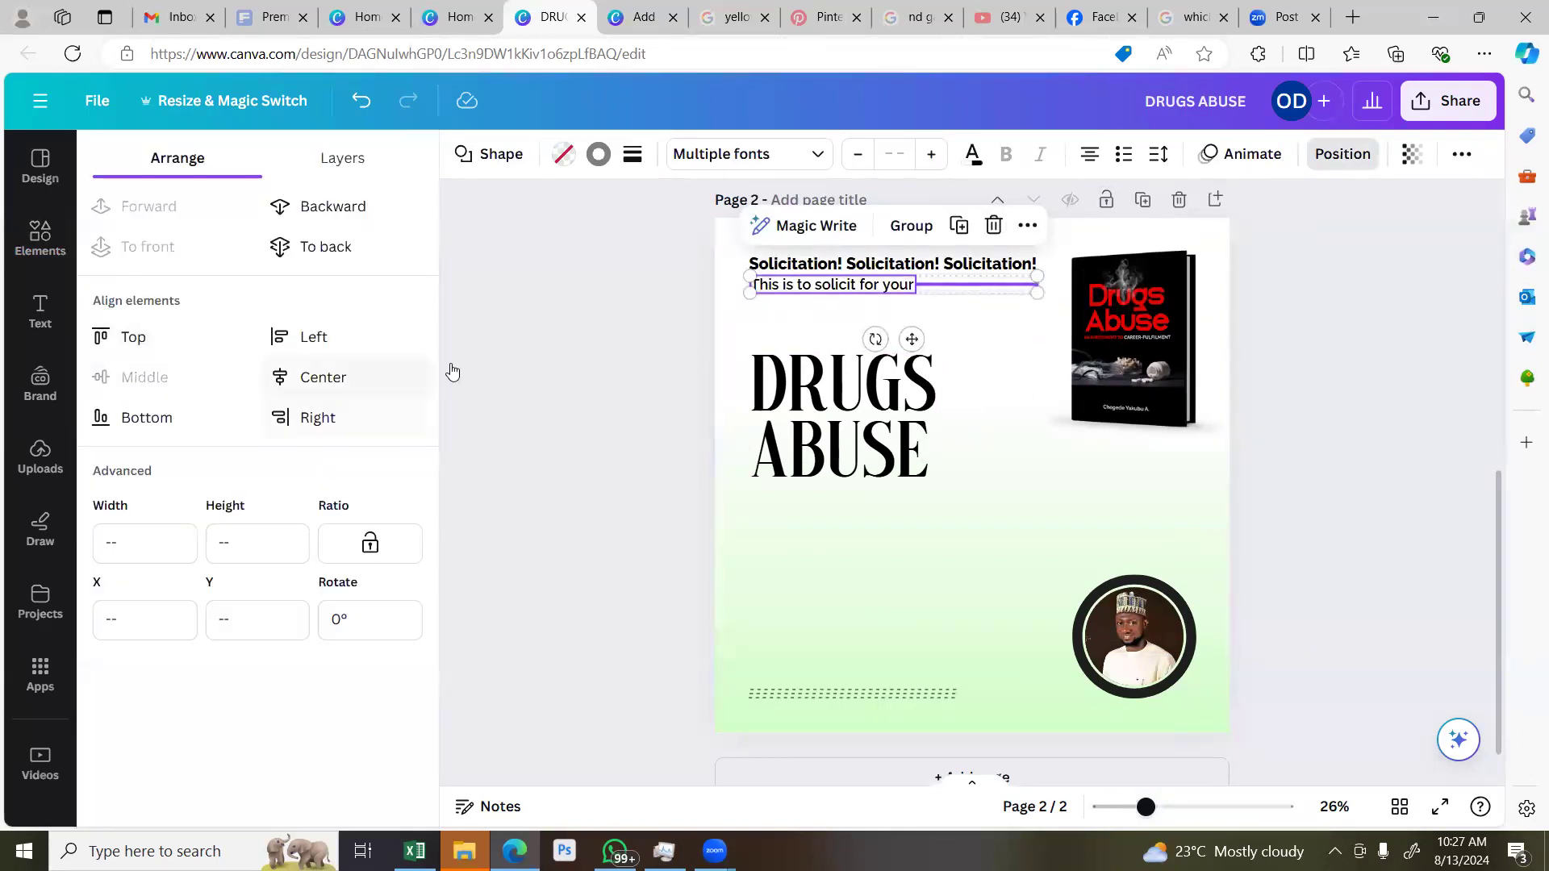
pyautogui.click(500, 340)
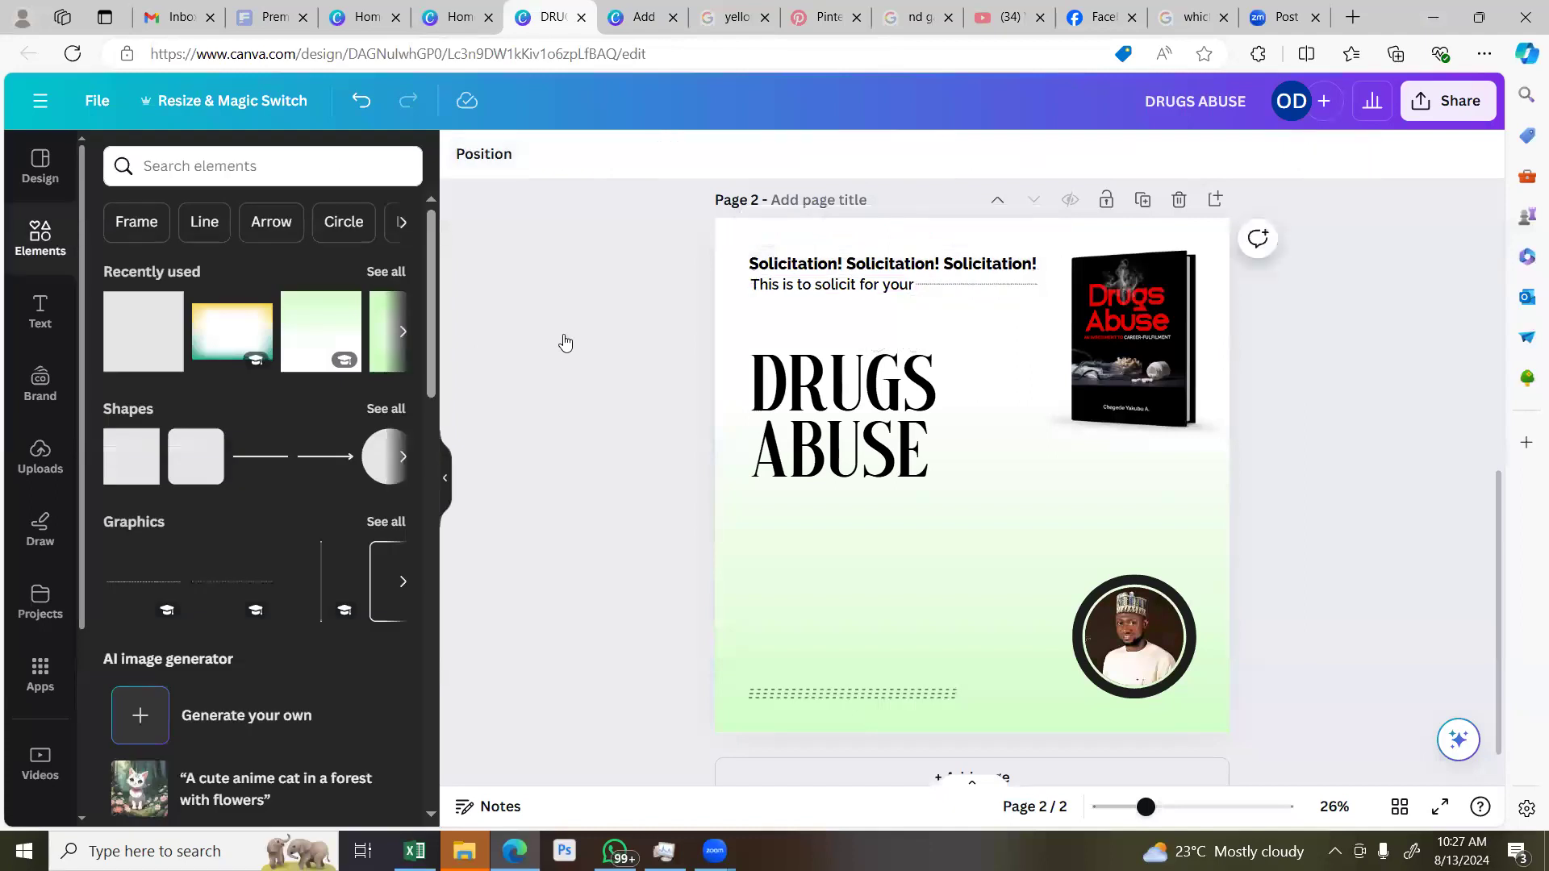
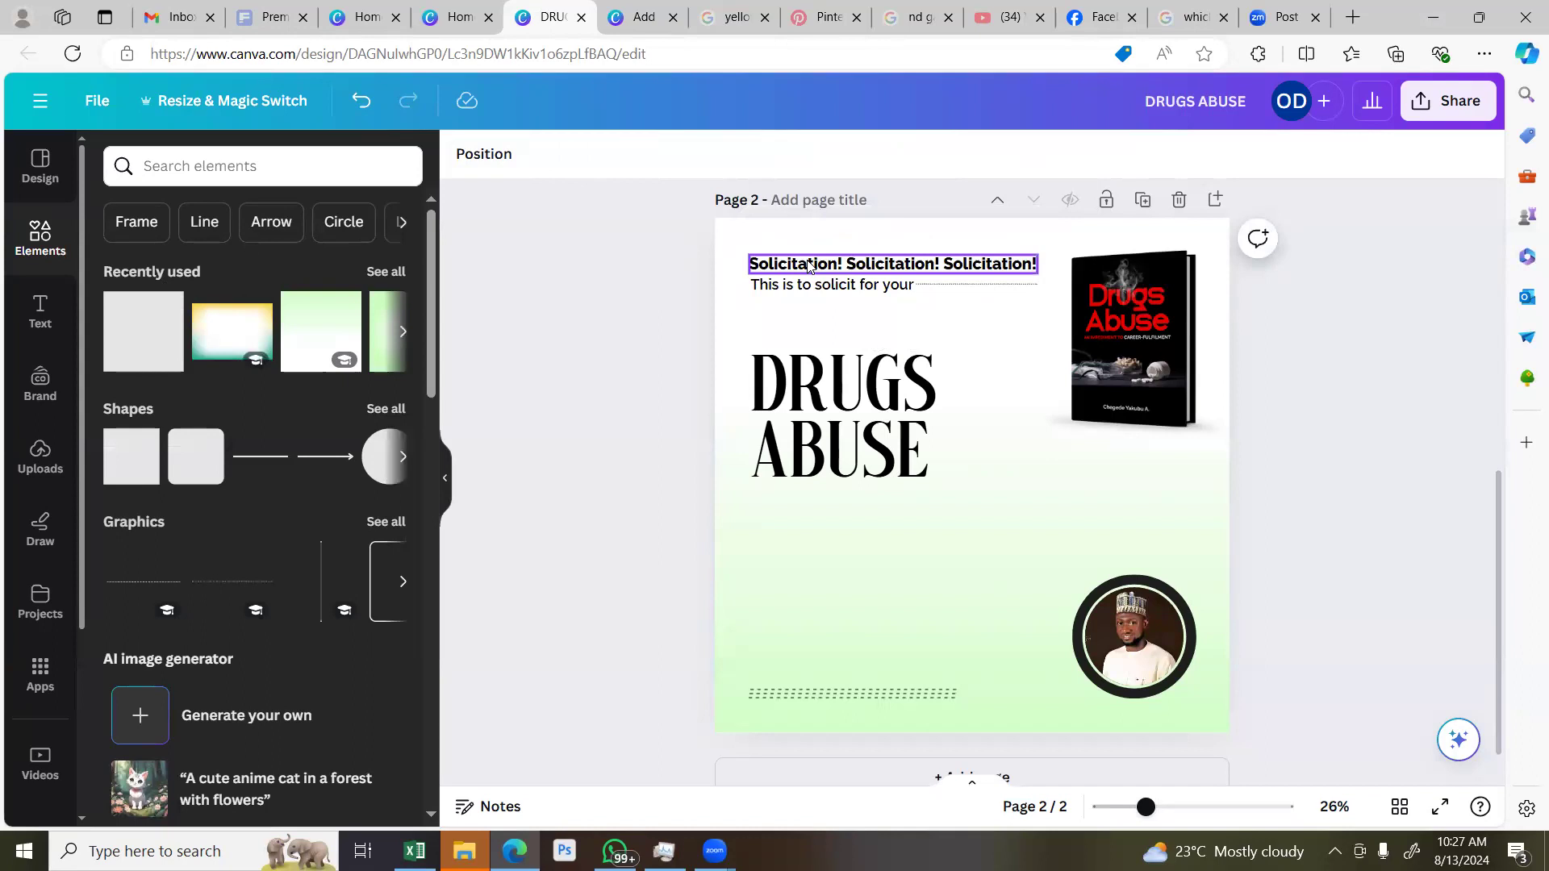
# Duplicate the Solicitation heading below the dotted line and replace its text with "financial support" copied from the client's WhatsApp message
pyautogui.click(839, 266)
pyautogui.moveTo(915, 323); pyautogui.dragTo(884, 309)
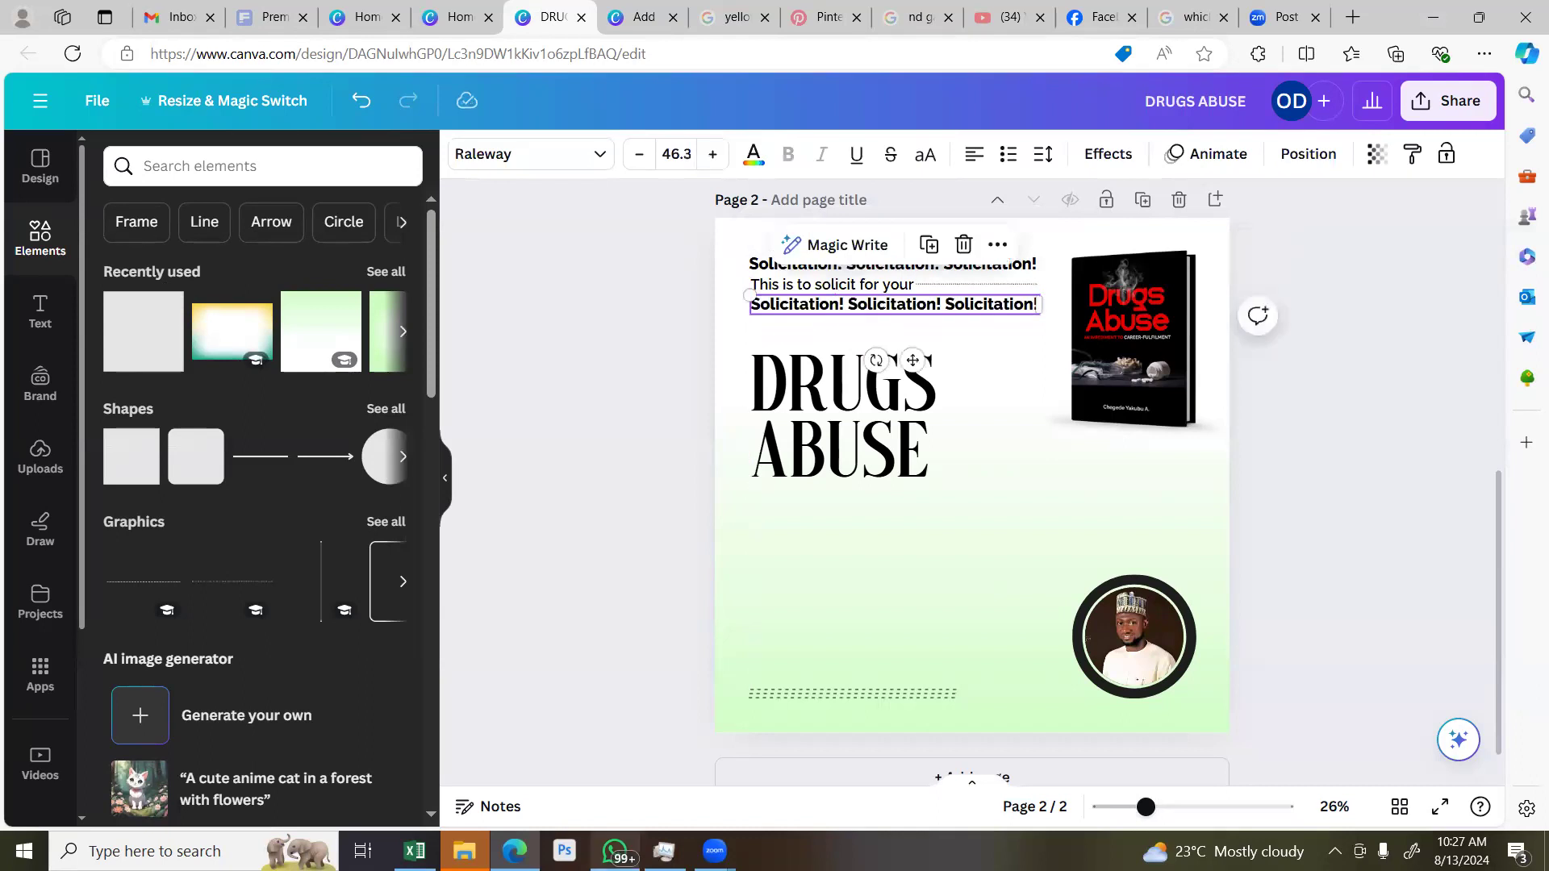
pyautogui.hotkey('alt', 'Tab')
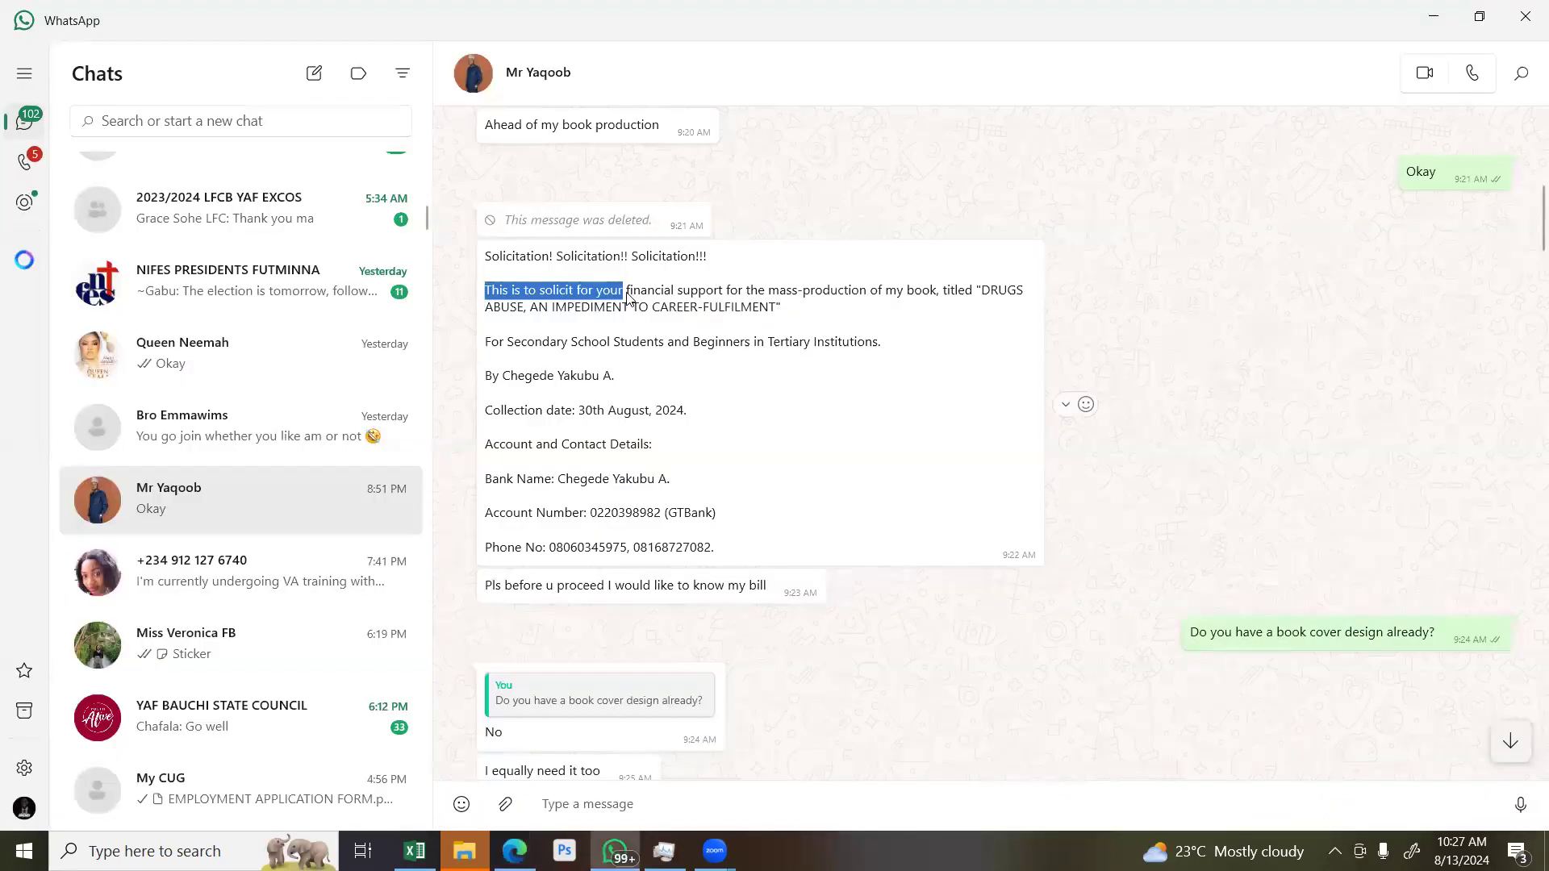
pyautogui.moveTo(628, 292); pyautogui.dragTo(722, 292)
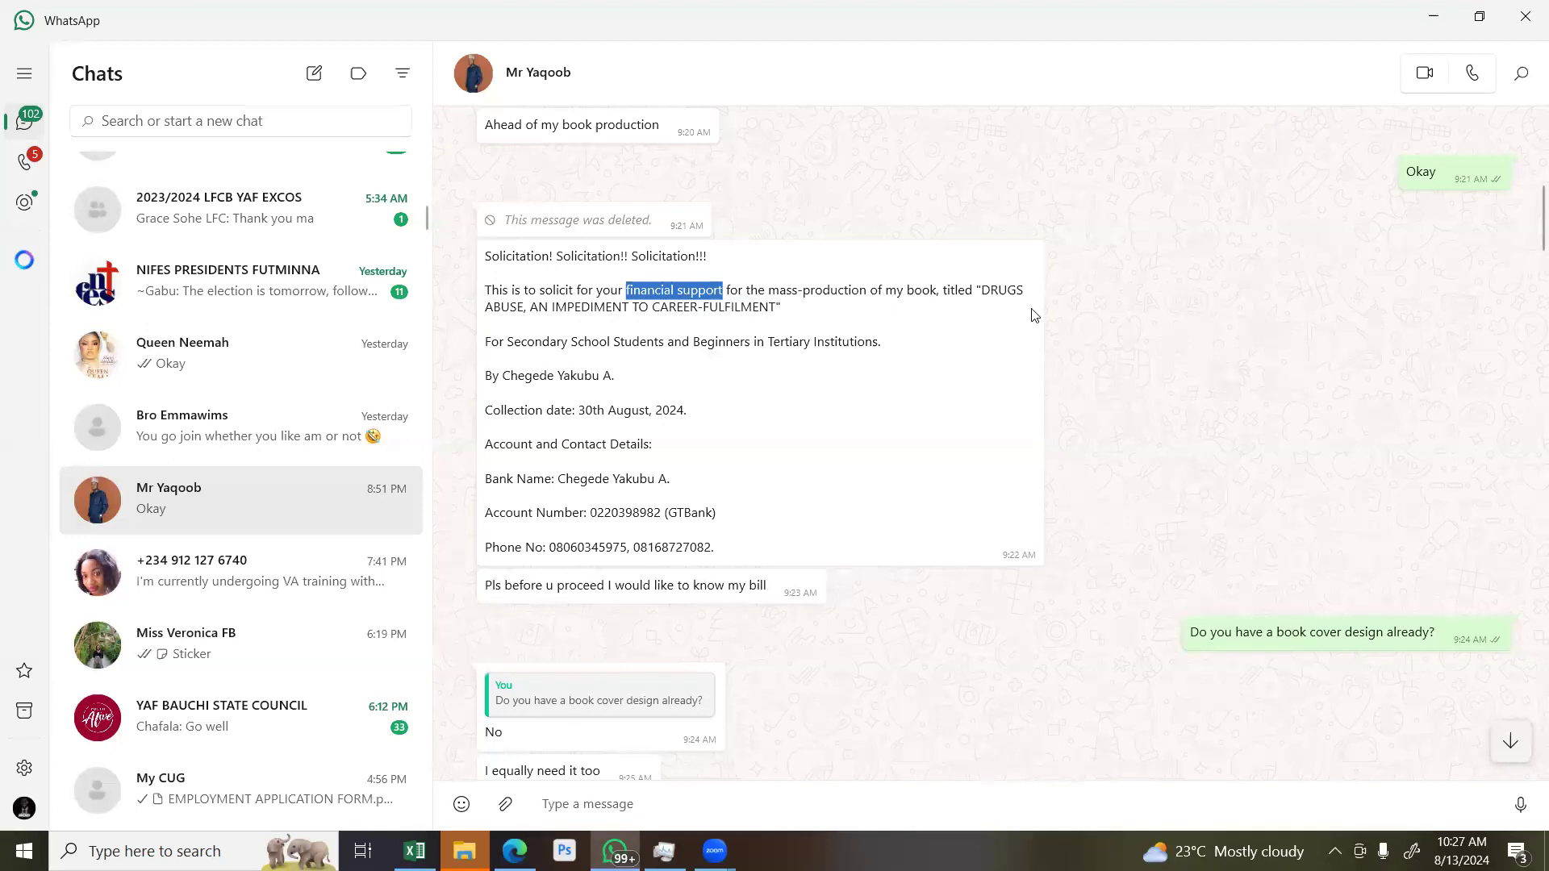
pyautogui.hotkey('alt', 'Tab')
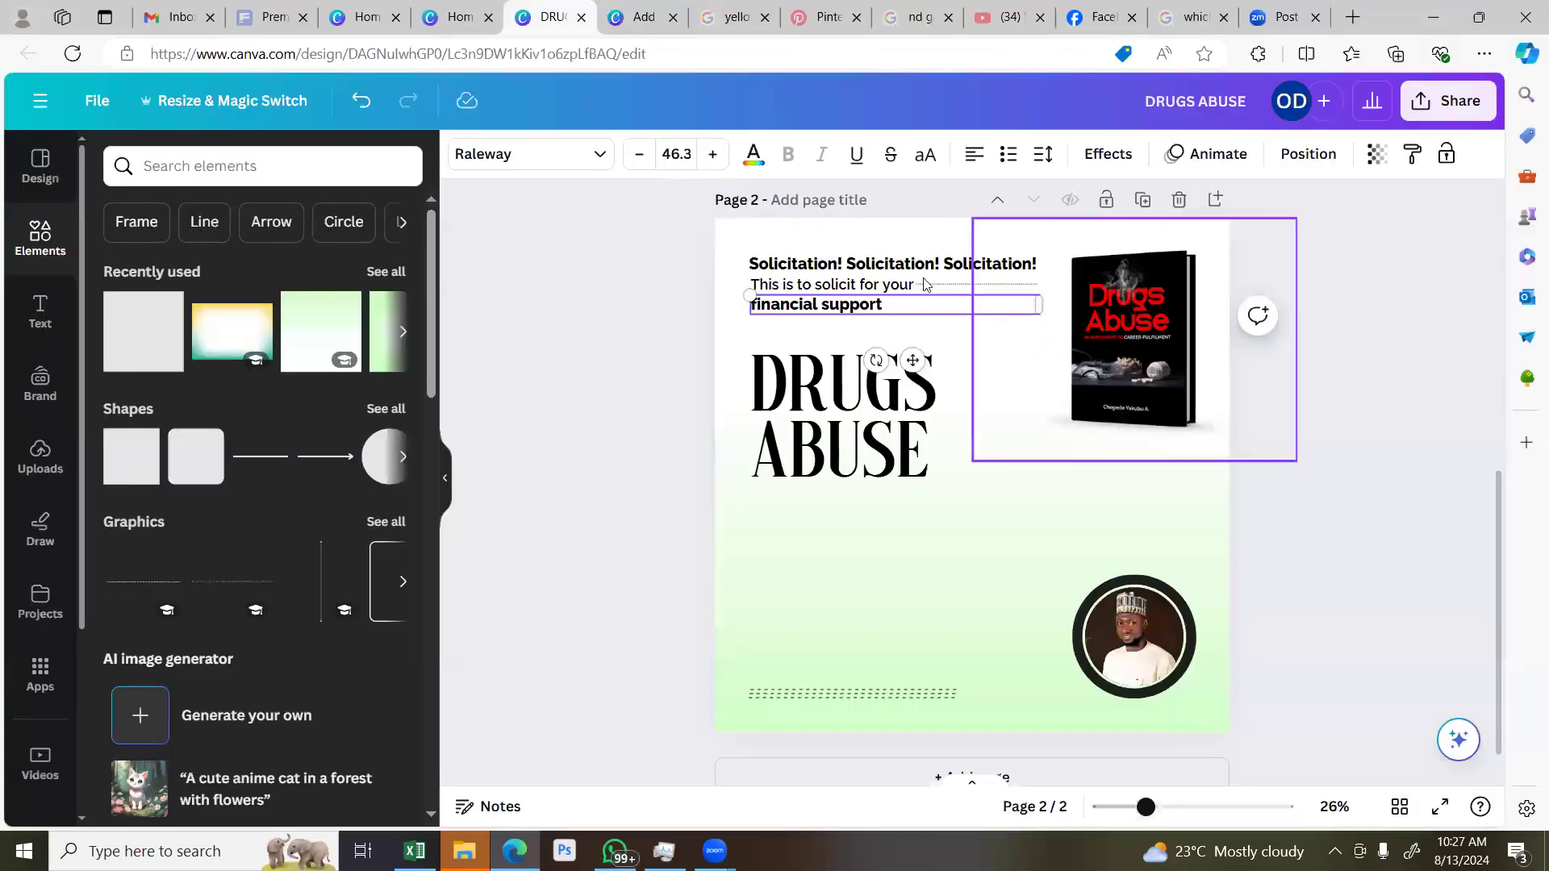
# Convert the "financial support" text to uppercase and narrow its box to a width of about 642
pyautogui.click(921, 159)
pyautogui.moveTo(1042, 302); pyautogui.dragTo(925, 325)
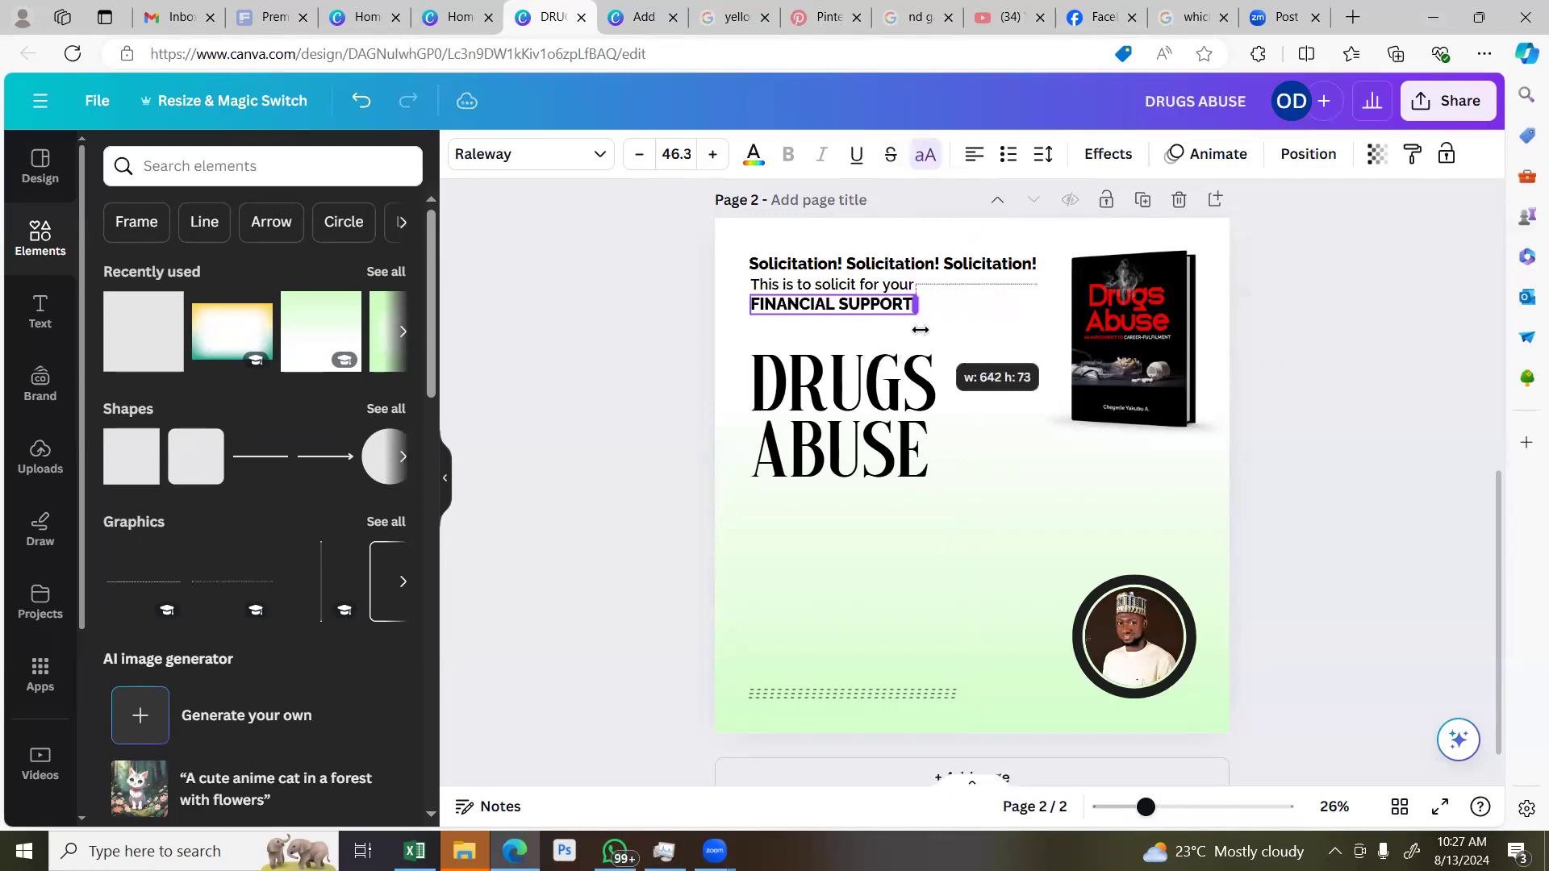
pyautogui.click(1348, 304)
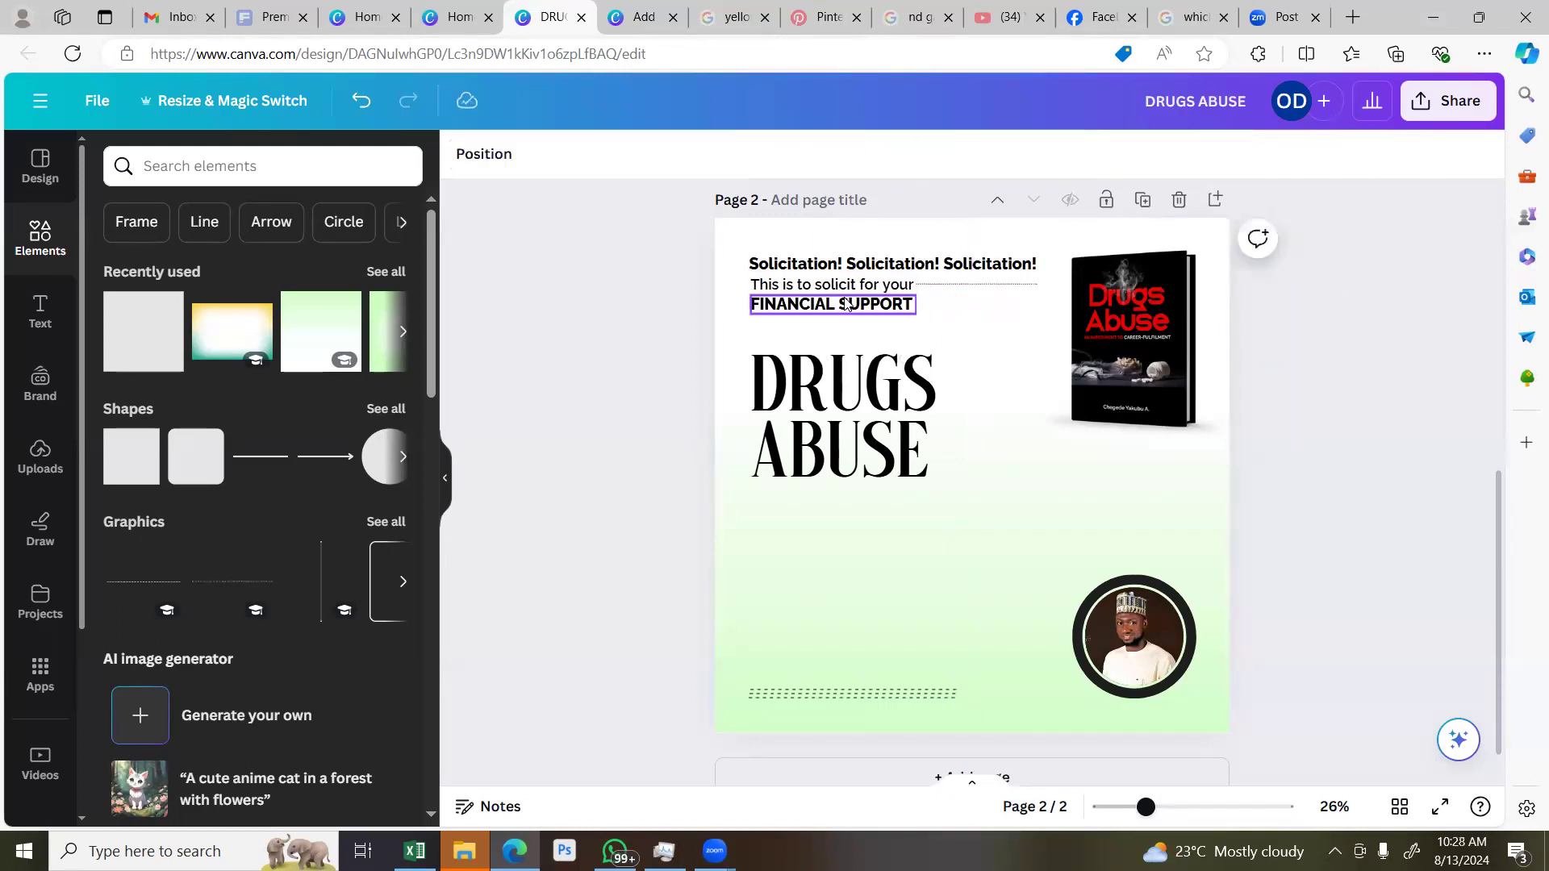
# Enlarge the FINANCIAL SUPPORT text to font size 69.5 and set its font to Raleway Bold
pyautogui.moveTo(848, 310); pyautogui.dragTo(992, 355)
pyautogui.click(626, 302)
pyautogui.click(913, 315)
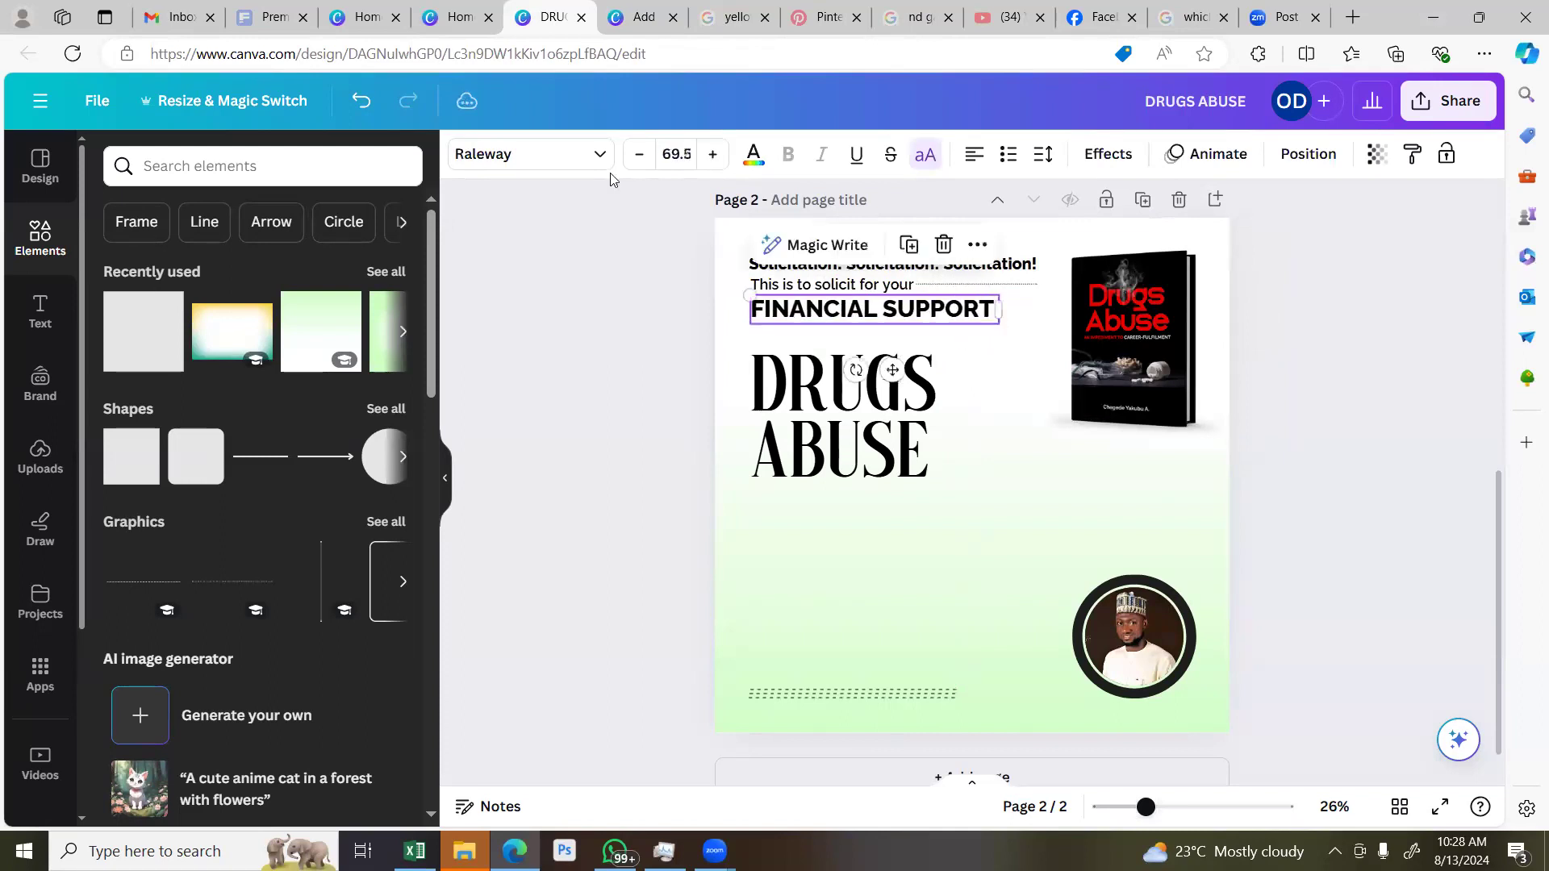
pyautogui.click(593, 166)
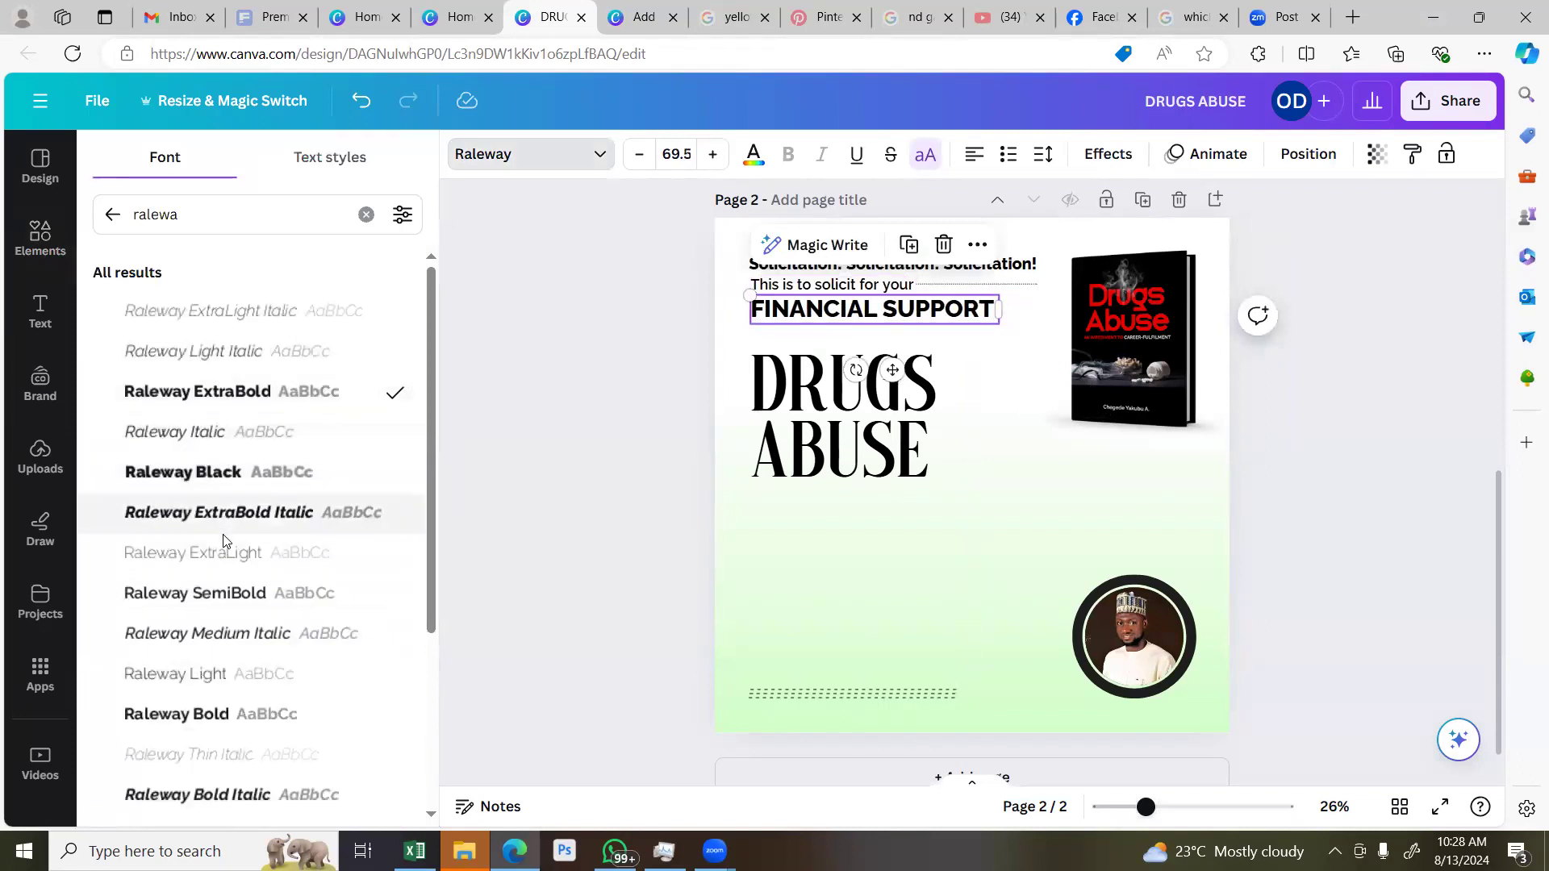
pyautogui.scroll(-1, 223, 539)
pyautogui.click(215, 613)
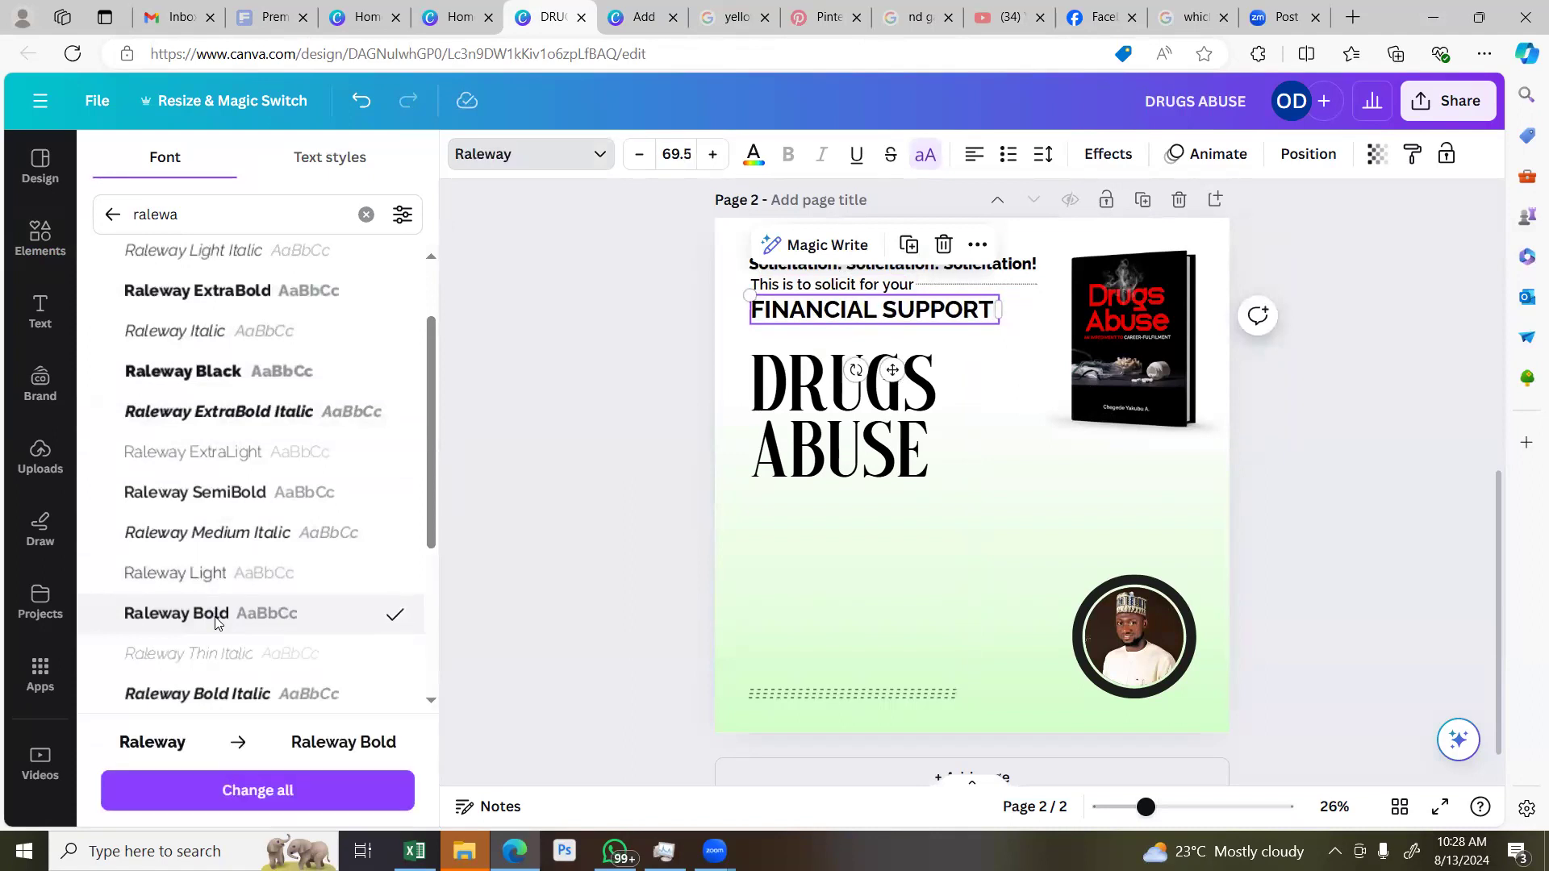
pyautogui.click(1328, 269)
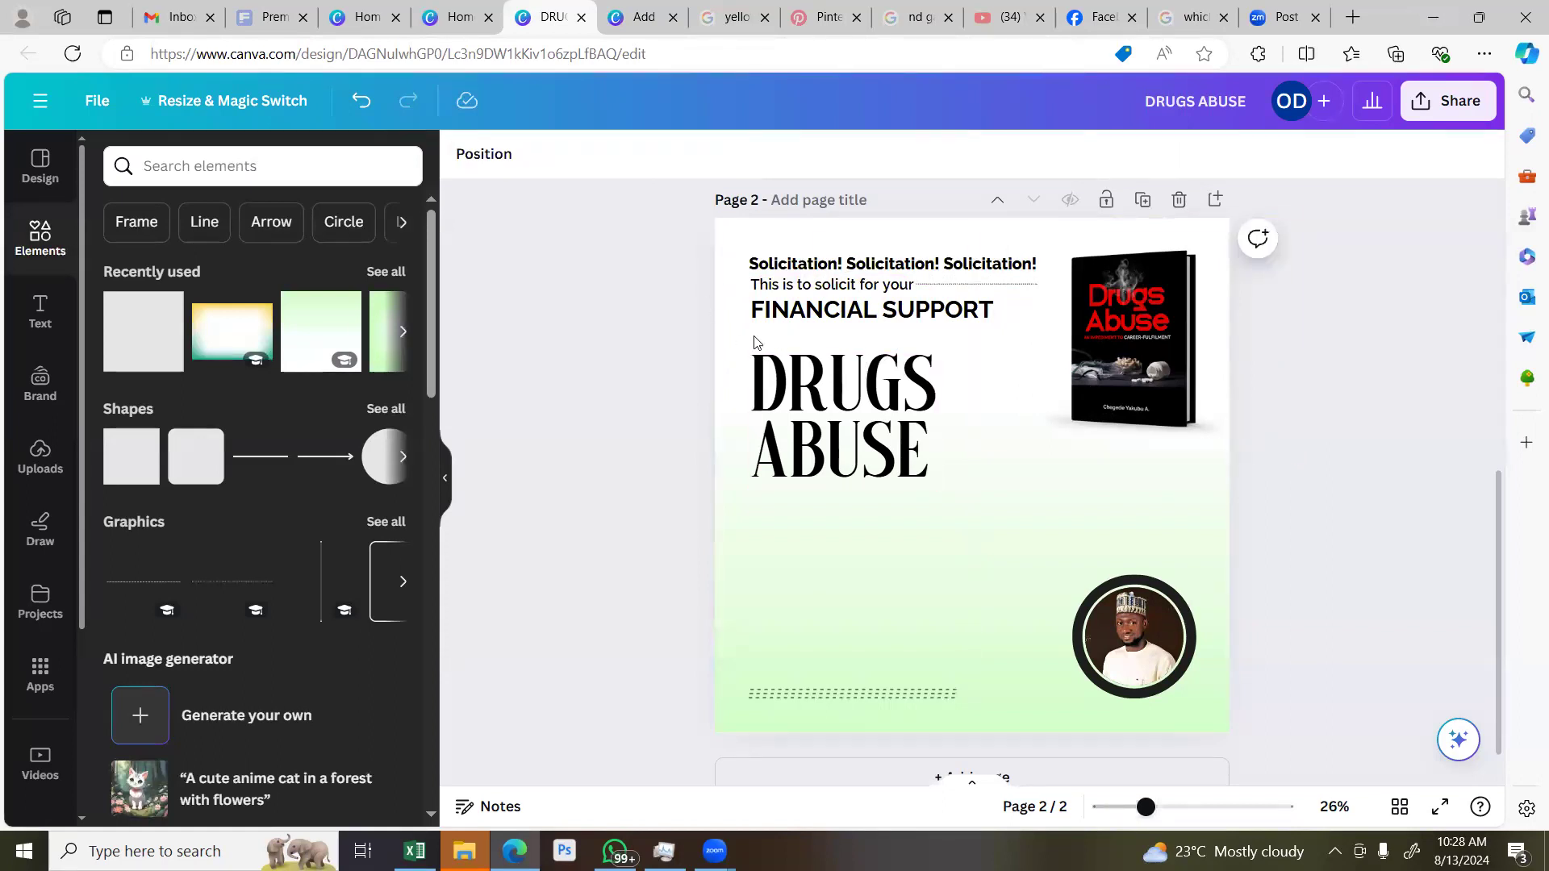
# Move the DRUGS ABUSE title slightly down and duplicate the solicitation line below FINANCIAL SUPPORT, reading "for the mass-production of my book", copied from WhatsApp
pyautogui.moveTo(804, 413); pyautogui.dragTo(804, 433)
pyautogui.click(600, 393)
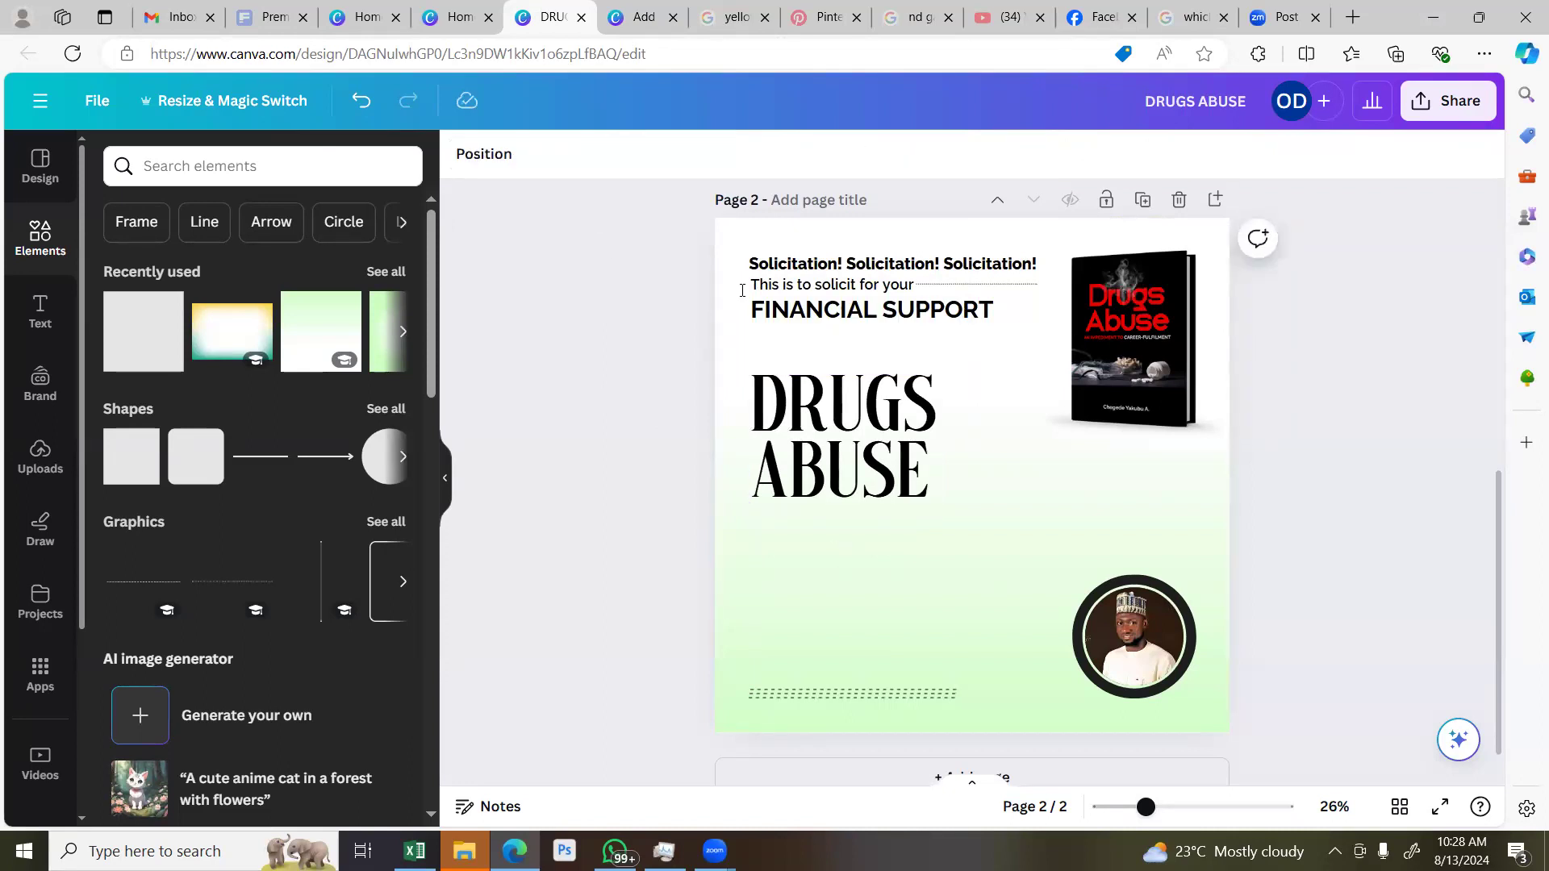
pyautogui.hotkey('alt', 'Tab')
pyautogui.moveTo(726, 291); pyautogui.dragTo(936, 297)
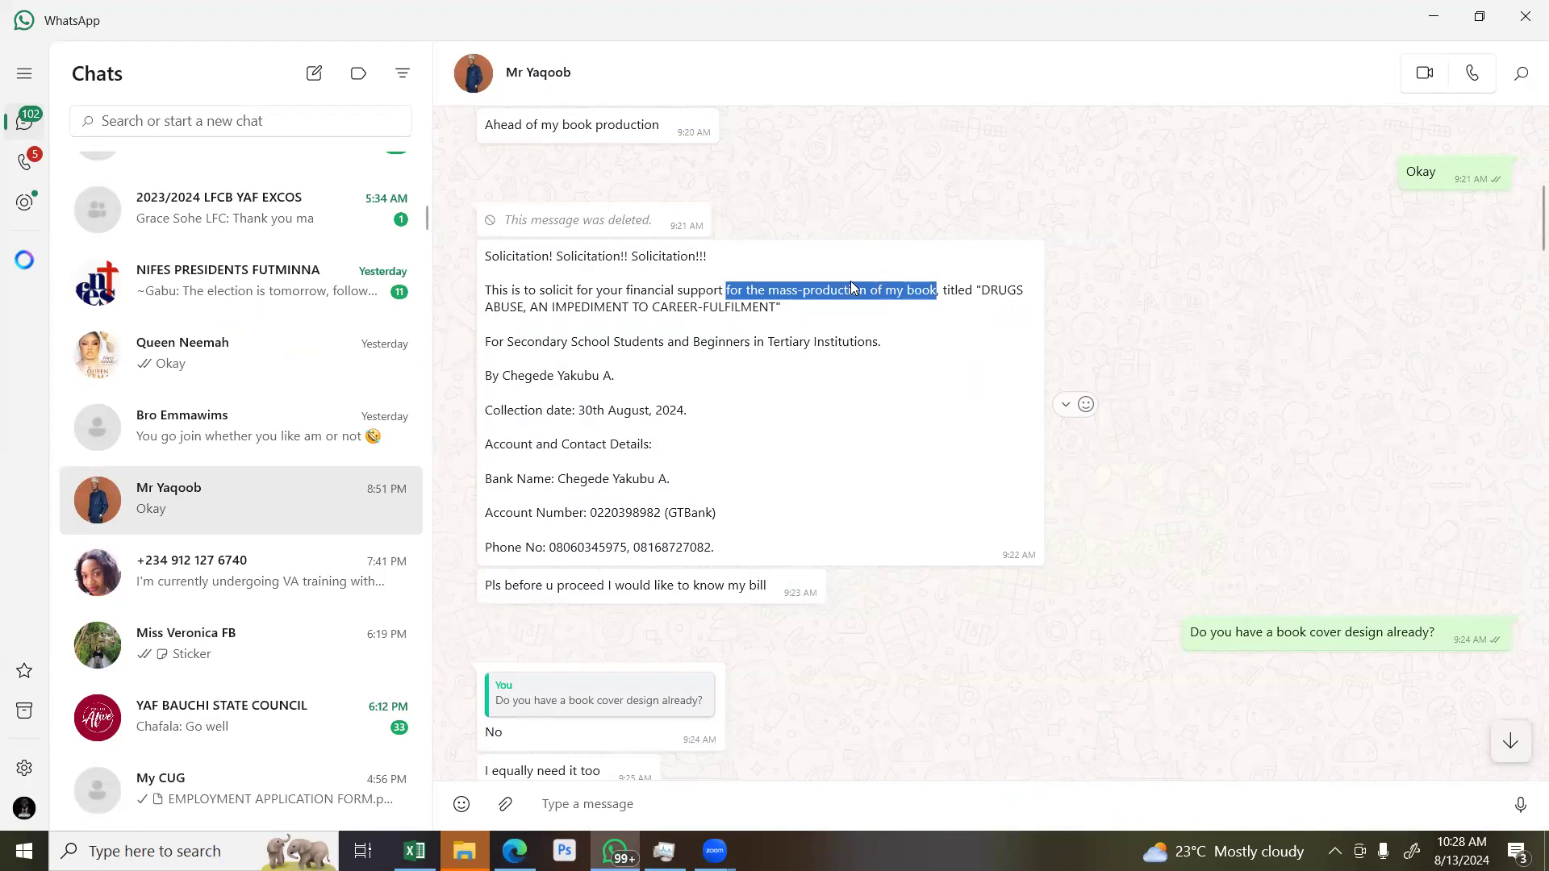
pyautogui.hotkey('alt', 'Tab')
pyautogui.moveTo(847, 283); pyautogui.dragTo(848, 333)
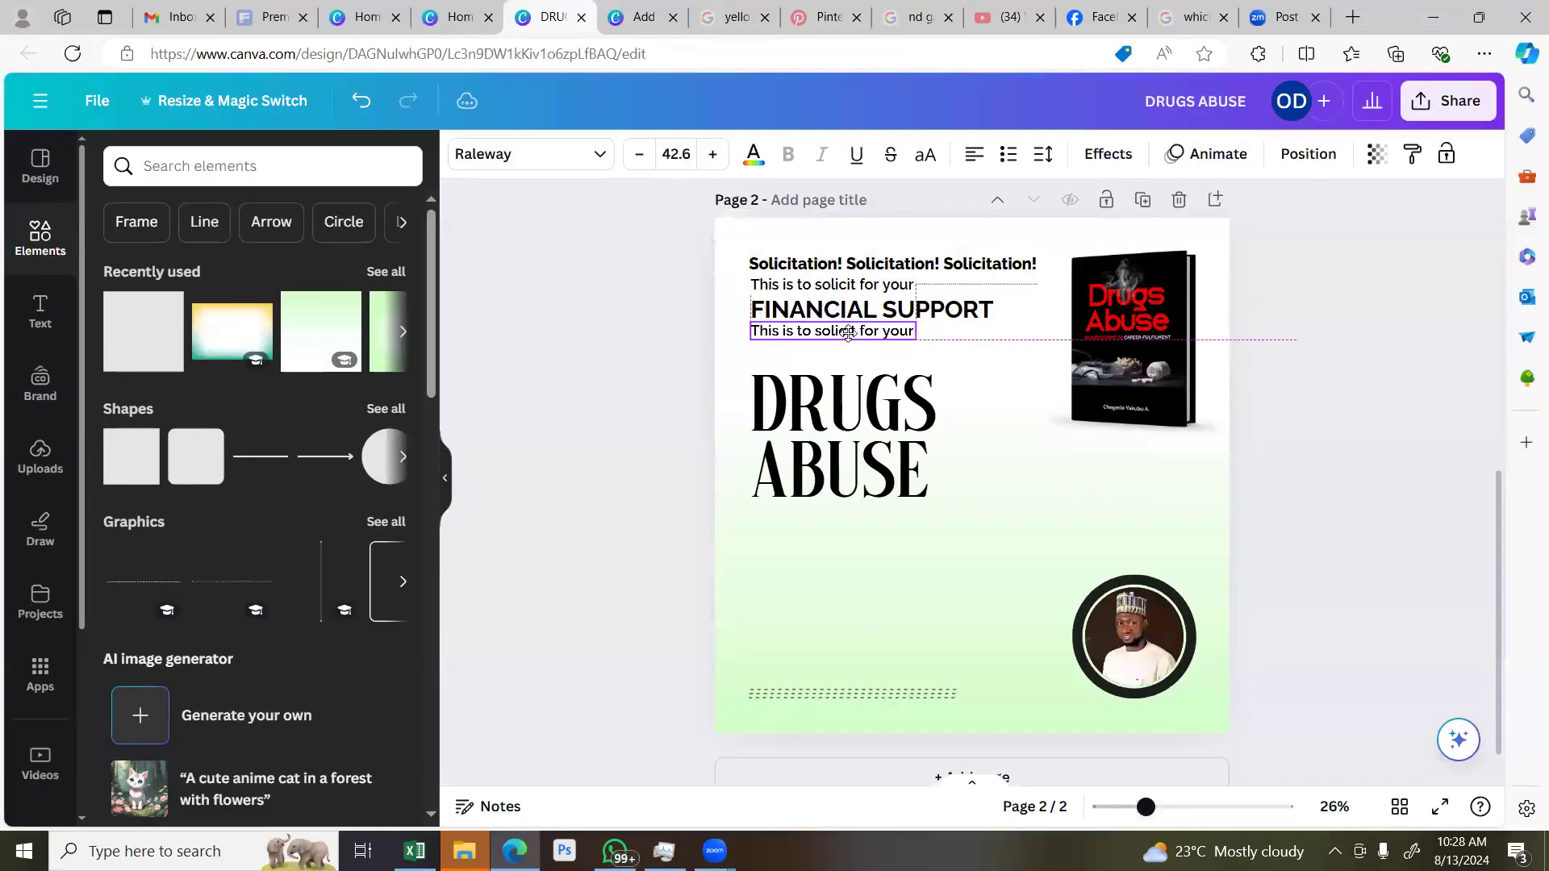
pyautogui.doubleClick(847, 332)
pyautogui.write('for the mass-production of my book')
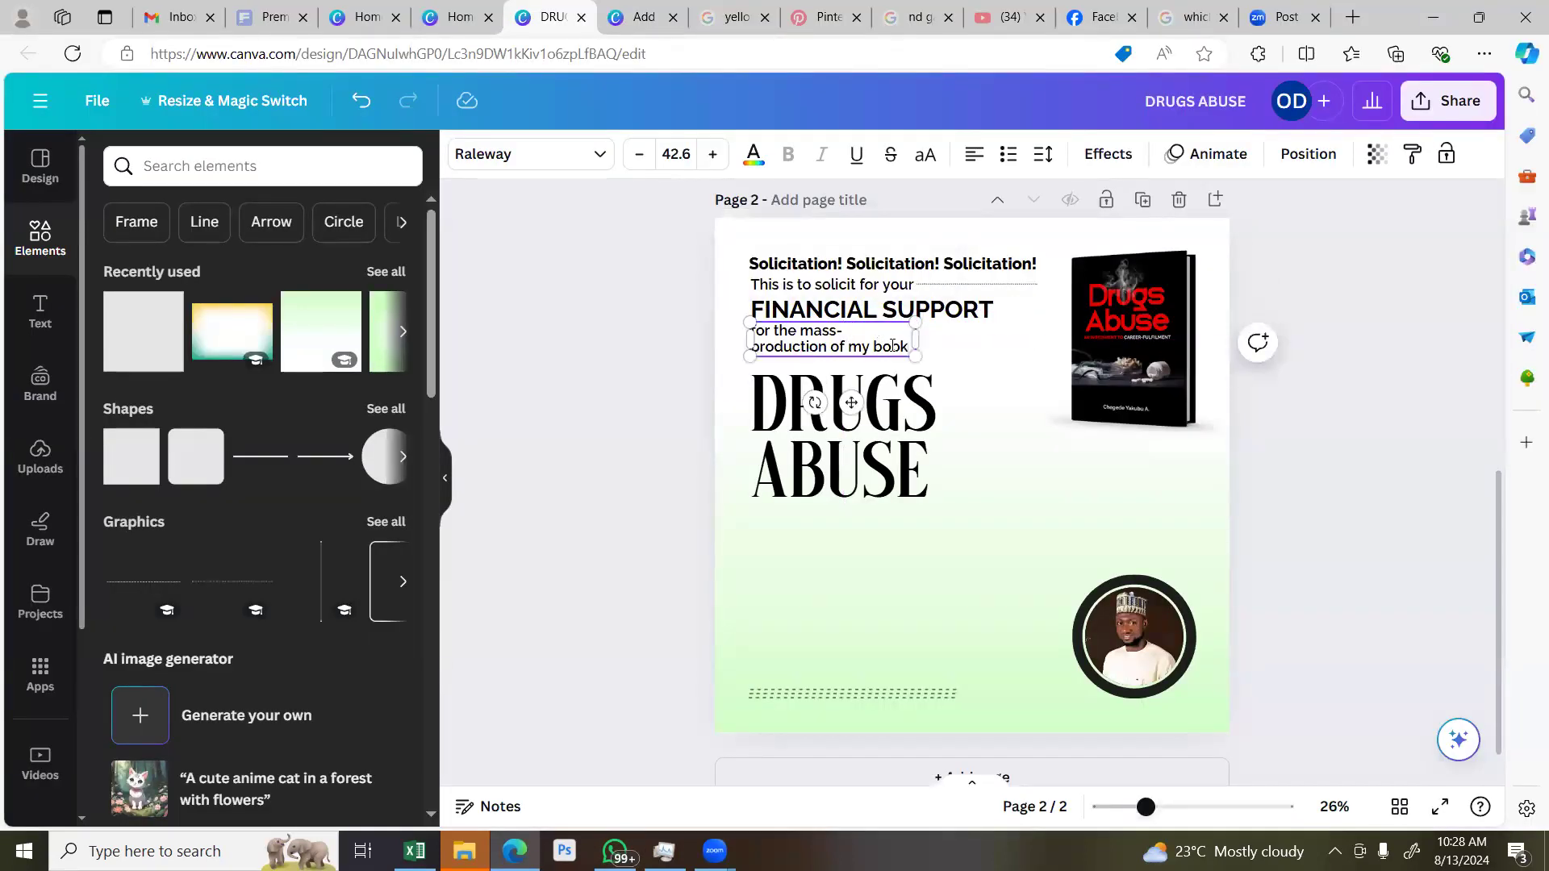
# Widen the "for the mass-production of my book" box to a single line and enlarge its text to size 47.7
pyautogui.moveTo(923, 332); pyautogui.dragTo(1021, 359)
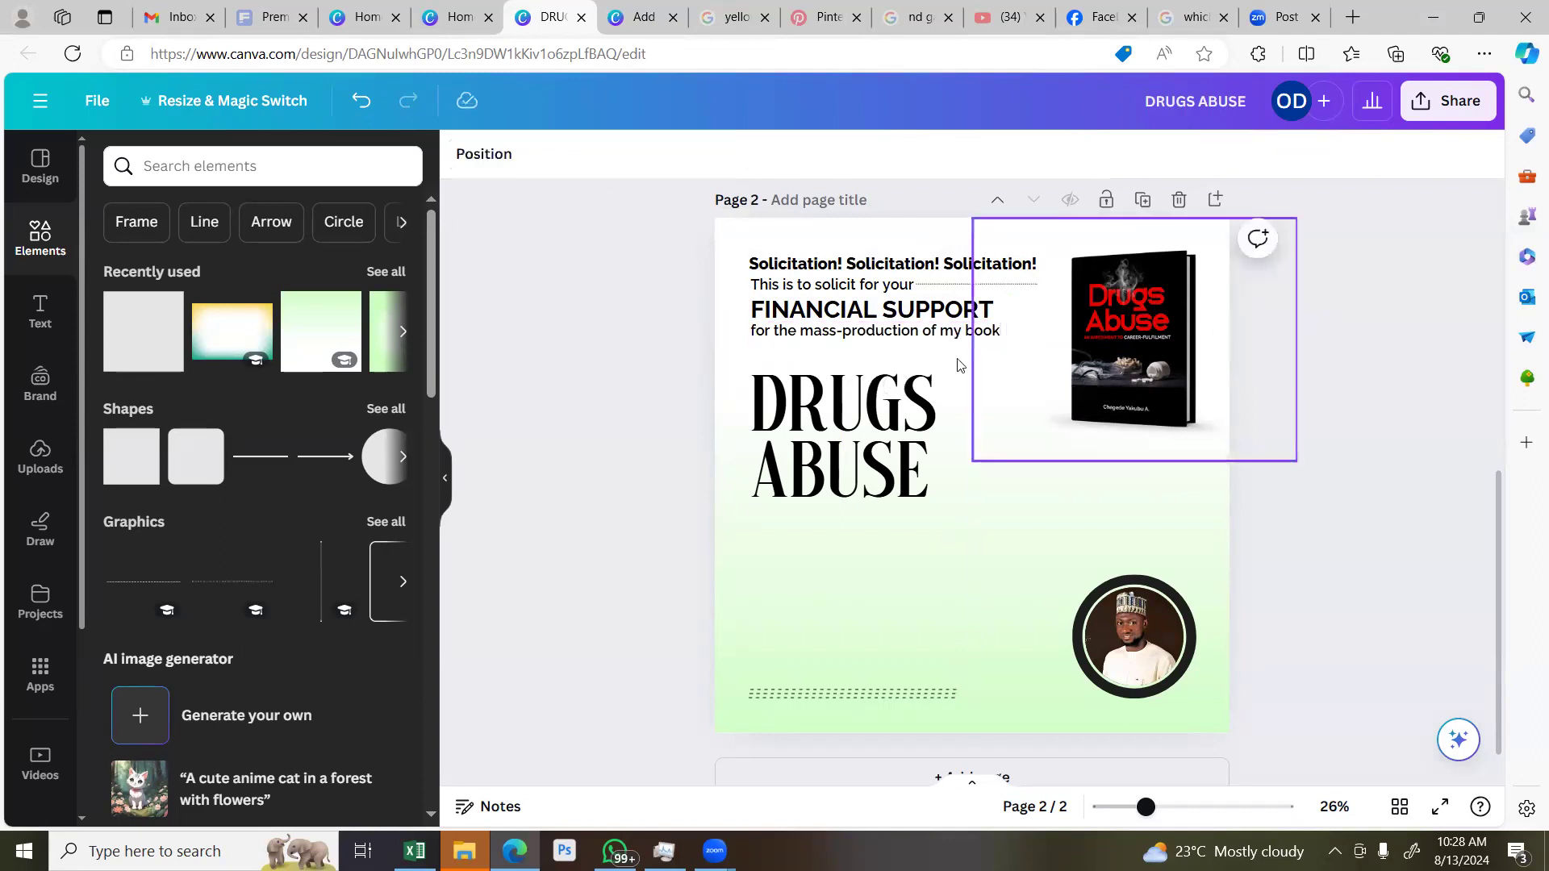
pyautogui.click(1002, 339)
pyautogui.moveTo(1007, 340); pyautogui.dragTo(1040, 343)
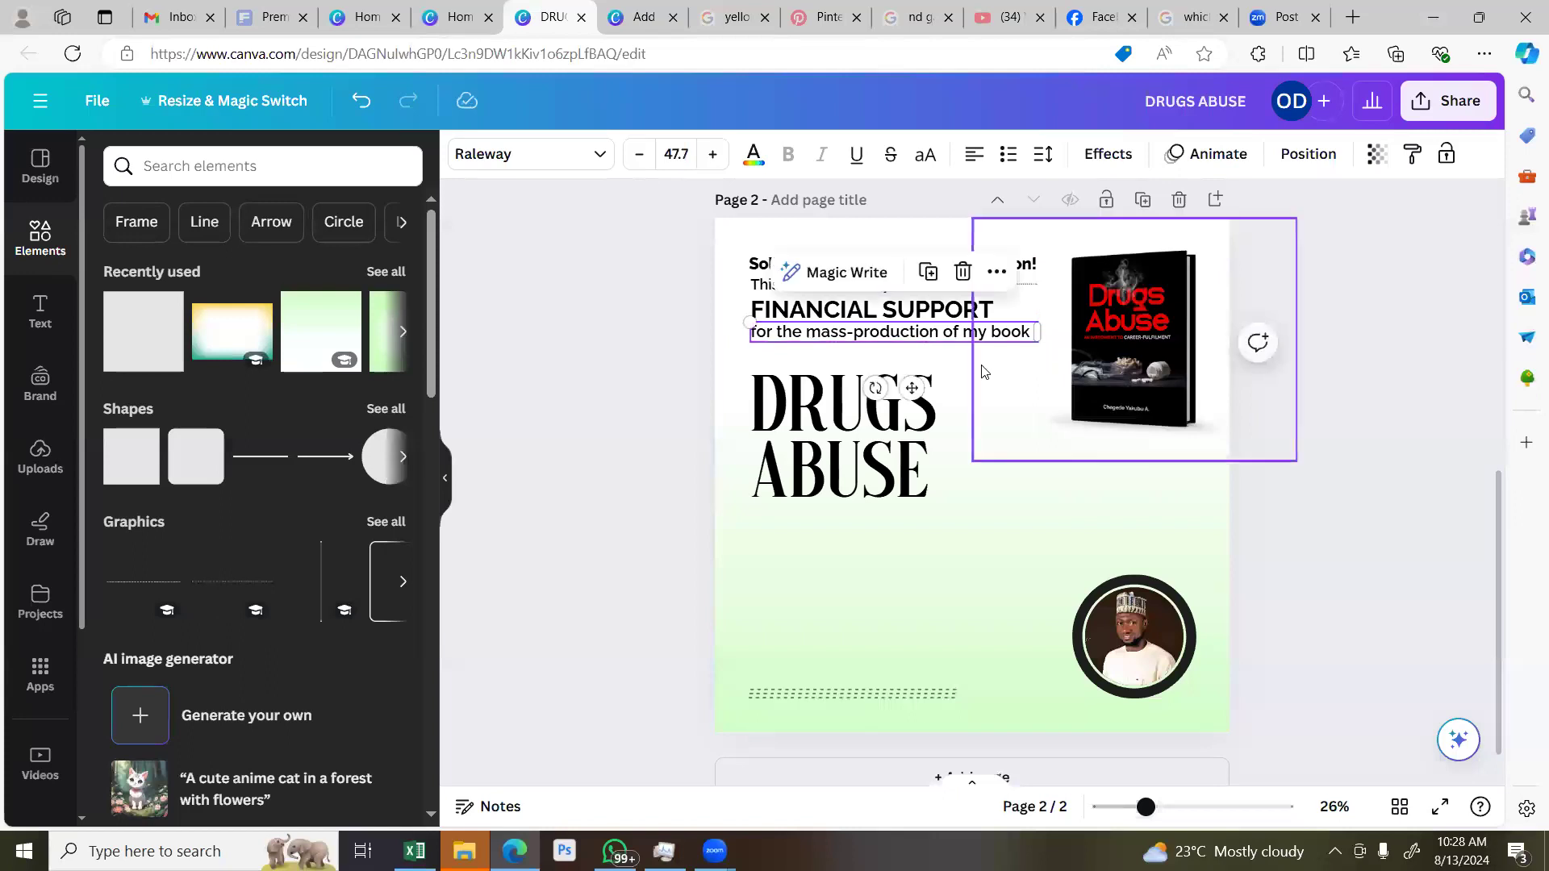
pyautogui.click(1389, 303)
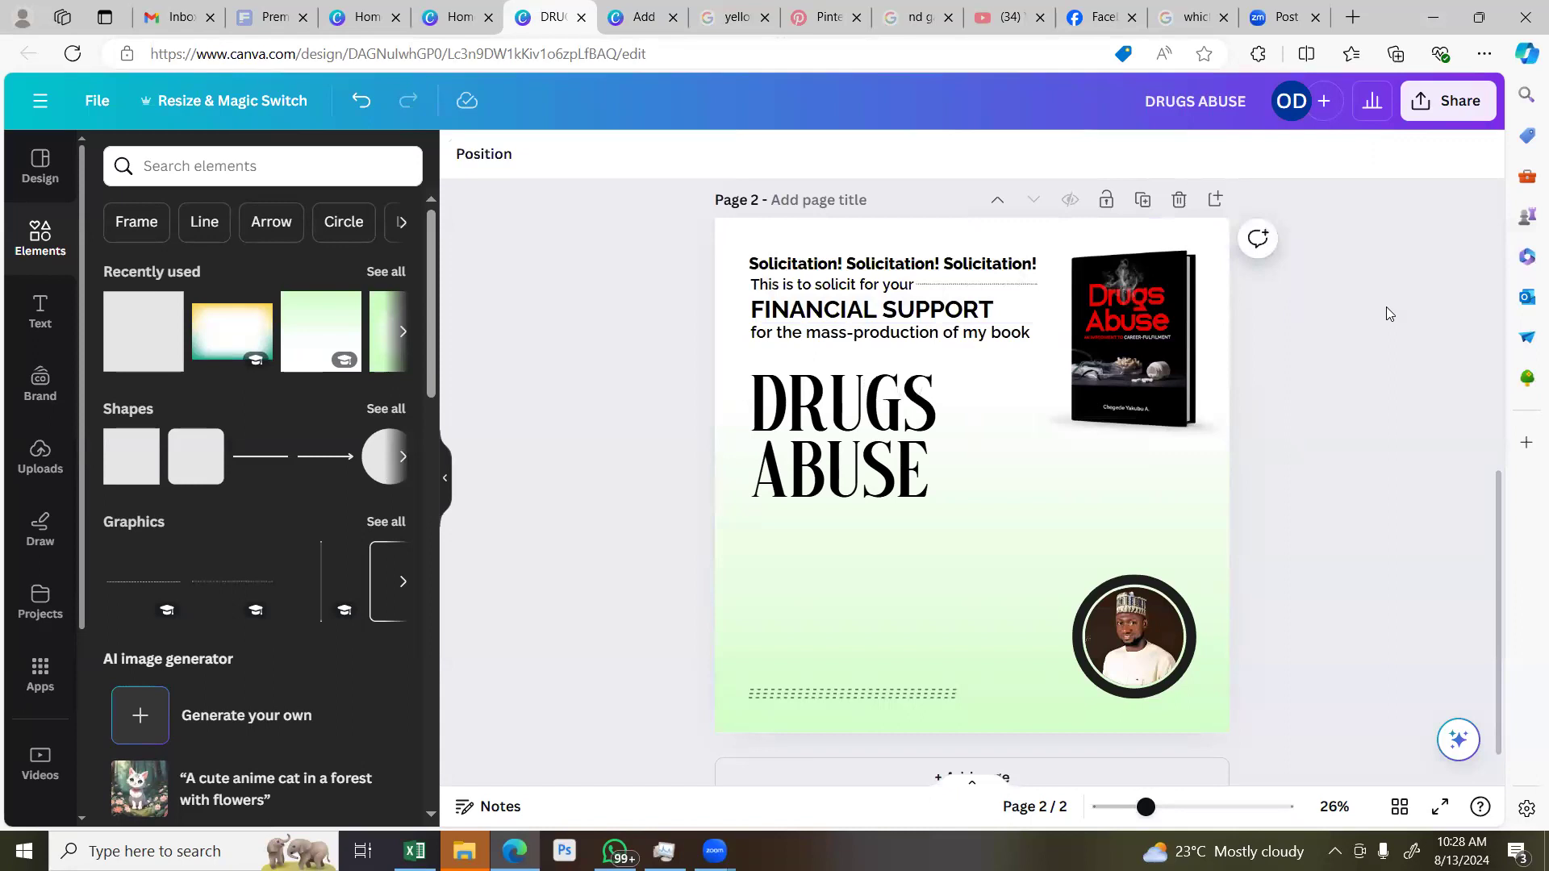
# Set the word "mass-production" in the line below FINANCIAL SUPPORT to Raleway Bold
pyautogui.click(809, 335)
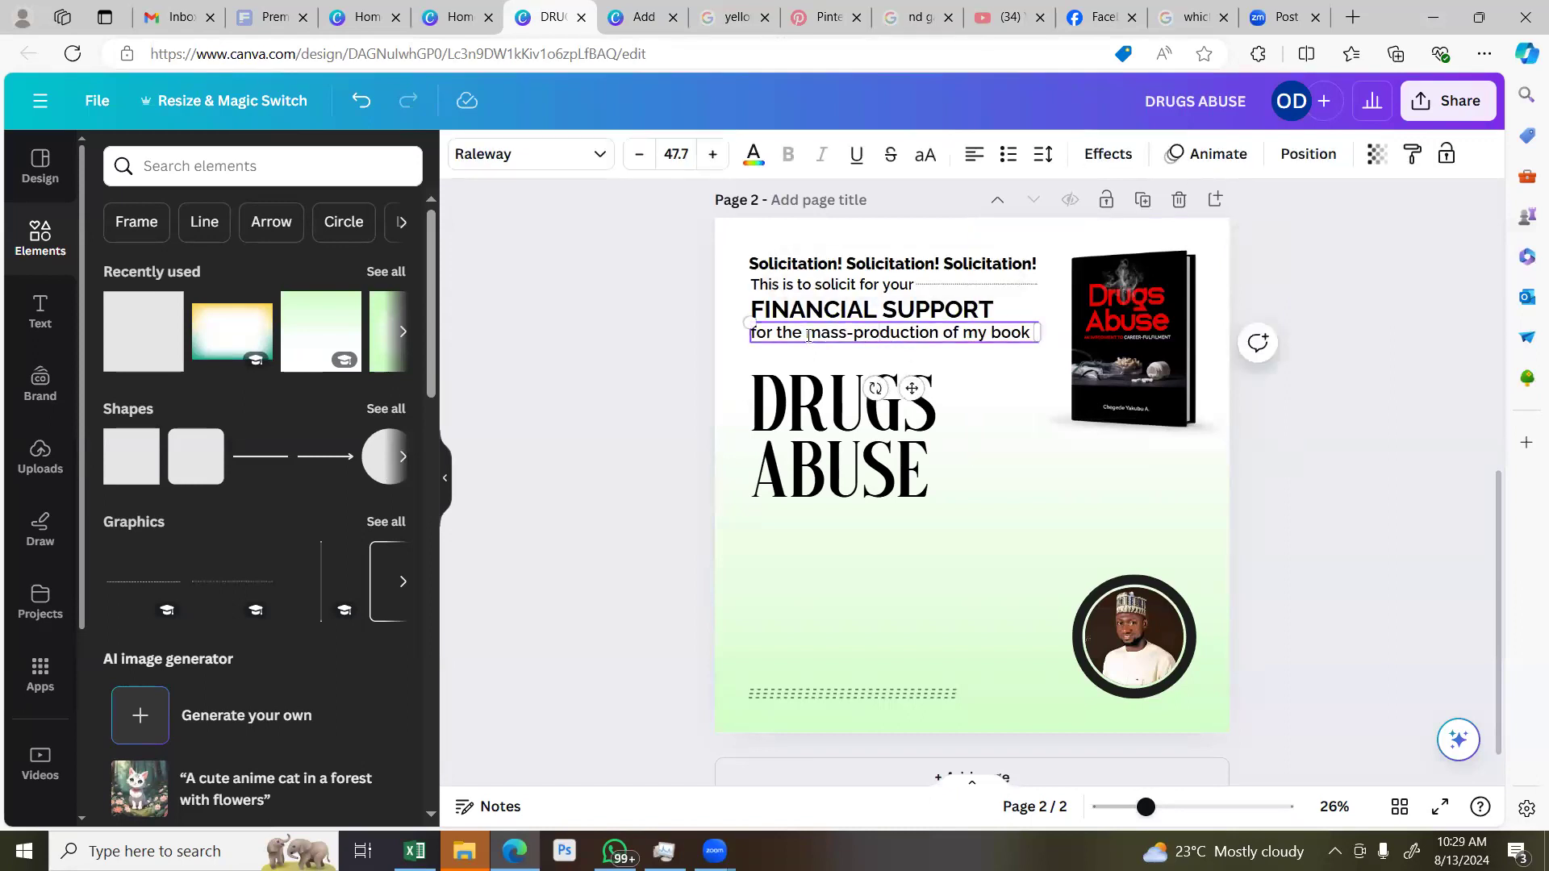
pyautogui.moveTo(806, 332); pyautogui.dragTo(939, 333)
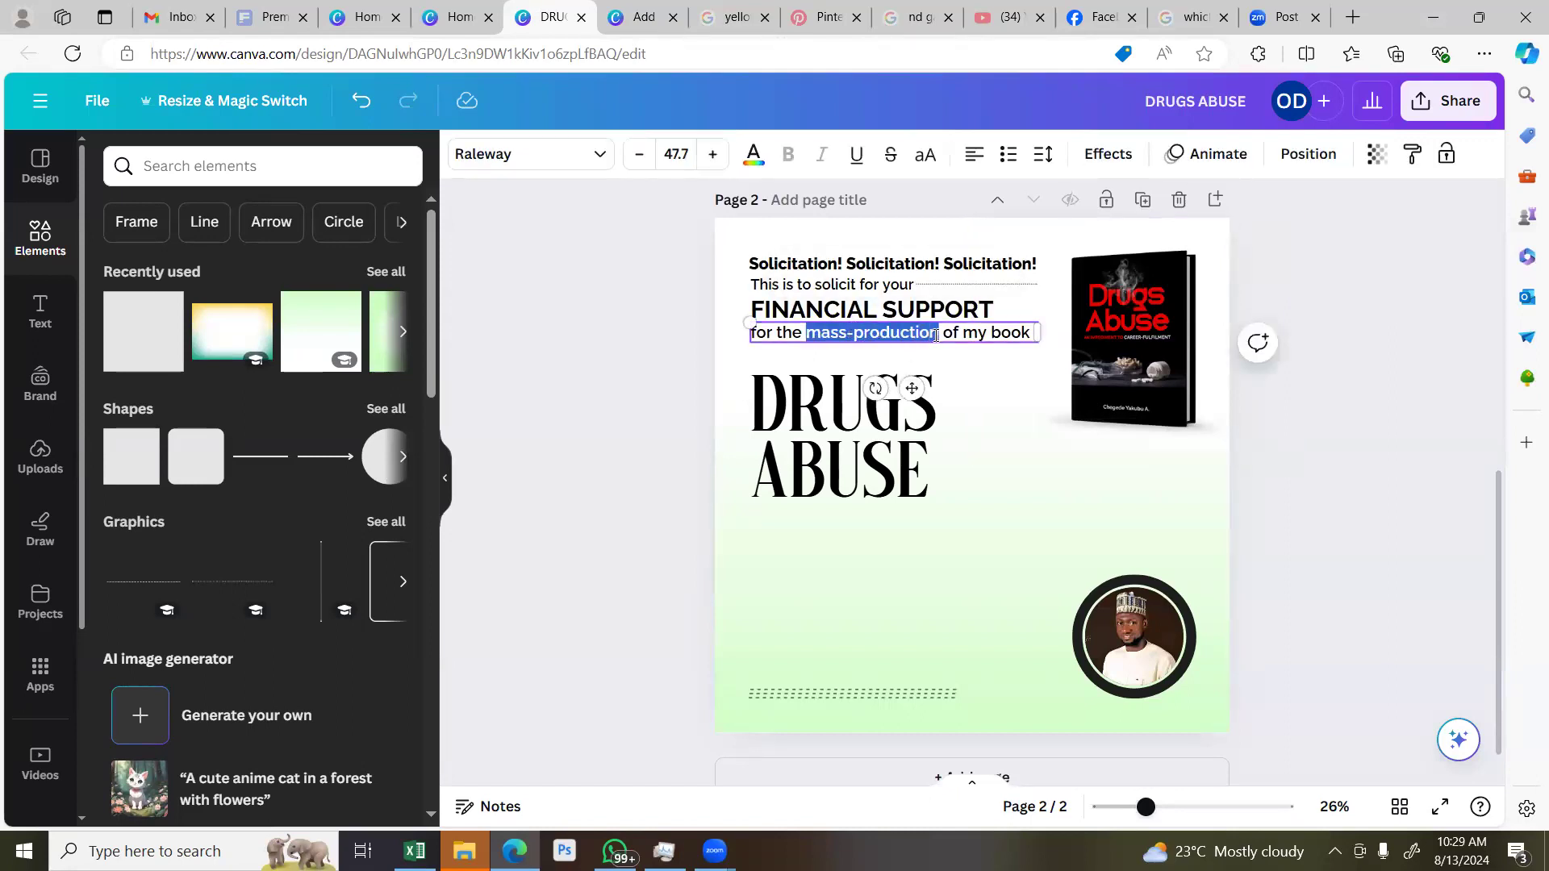
pyautogui.click(598, 165)
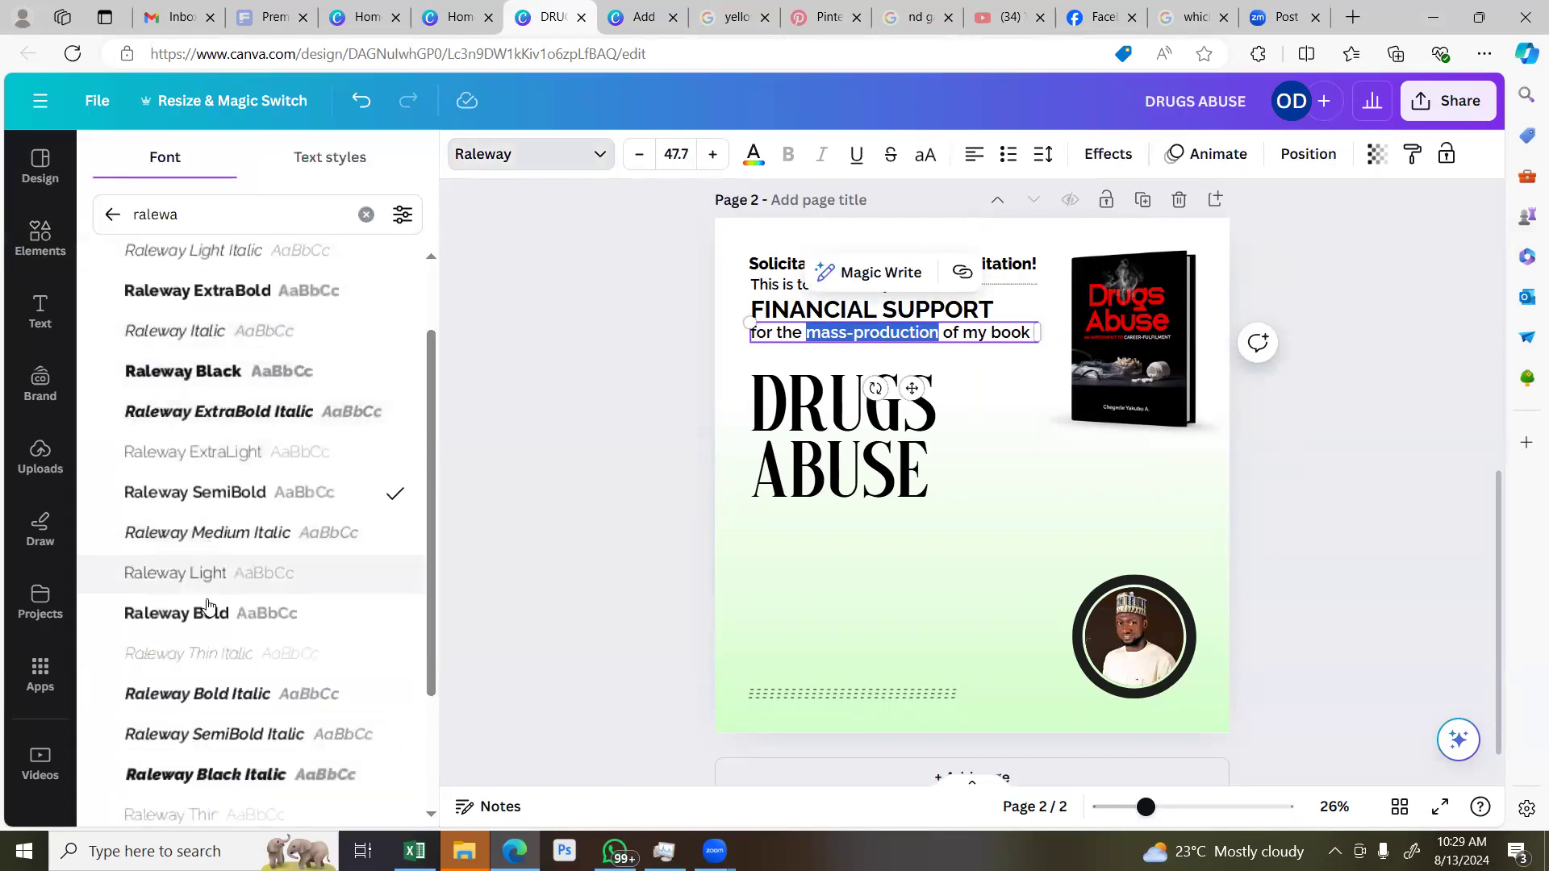
pyautogui.click(207, 615)
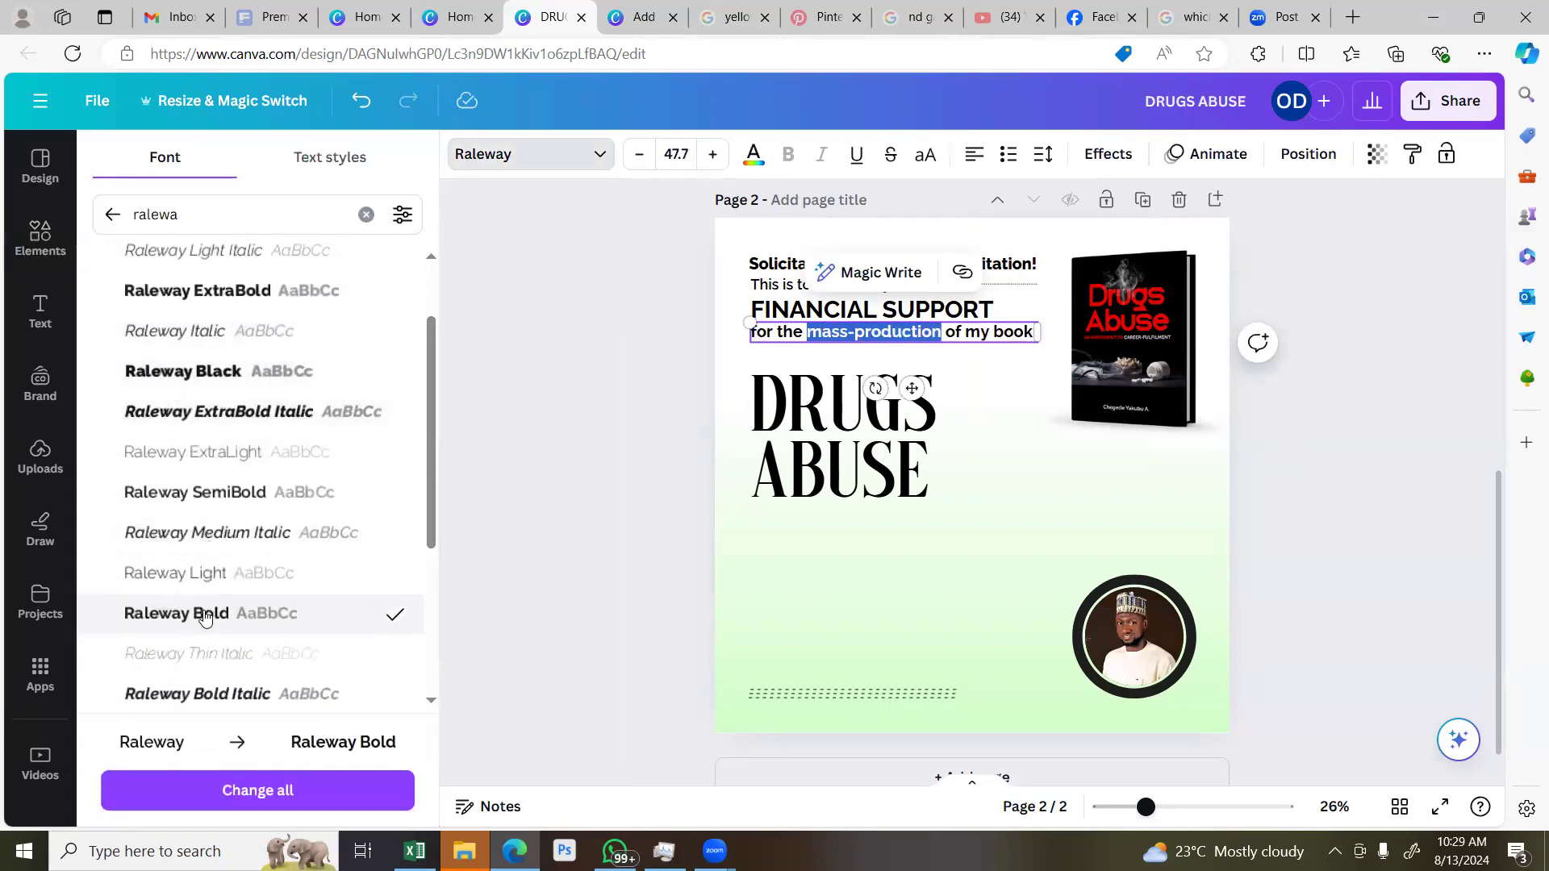
# Undo the Raleway Bold change on the word "mass-production" and deselect the text box
pyautogui.hotkey('ctrl', 'z')
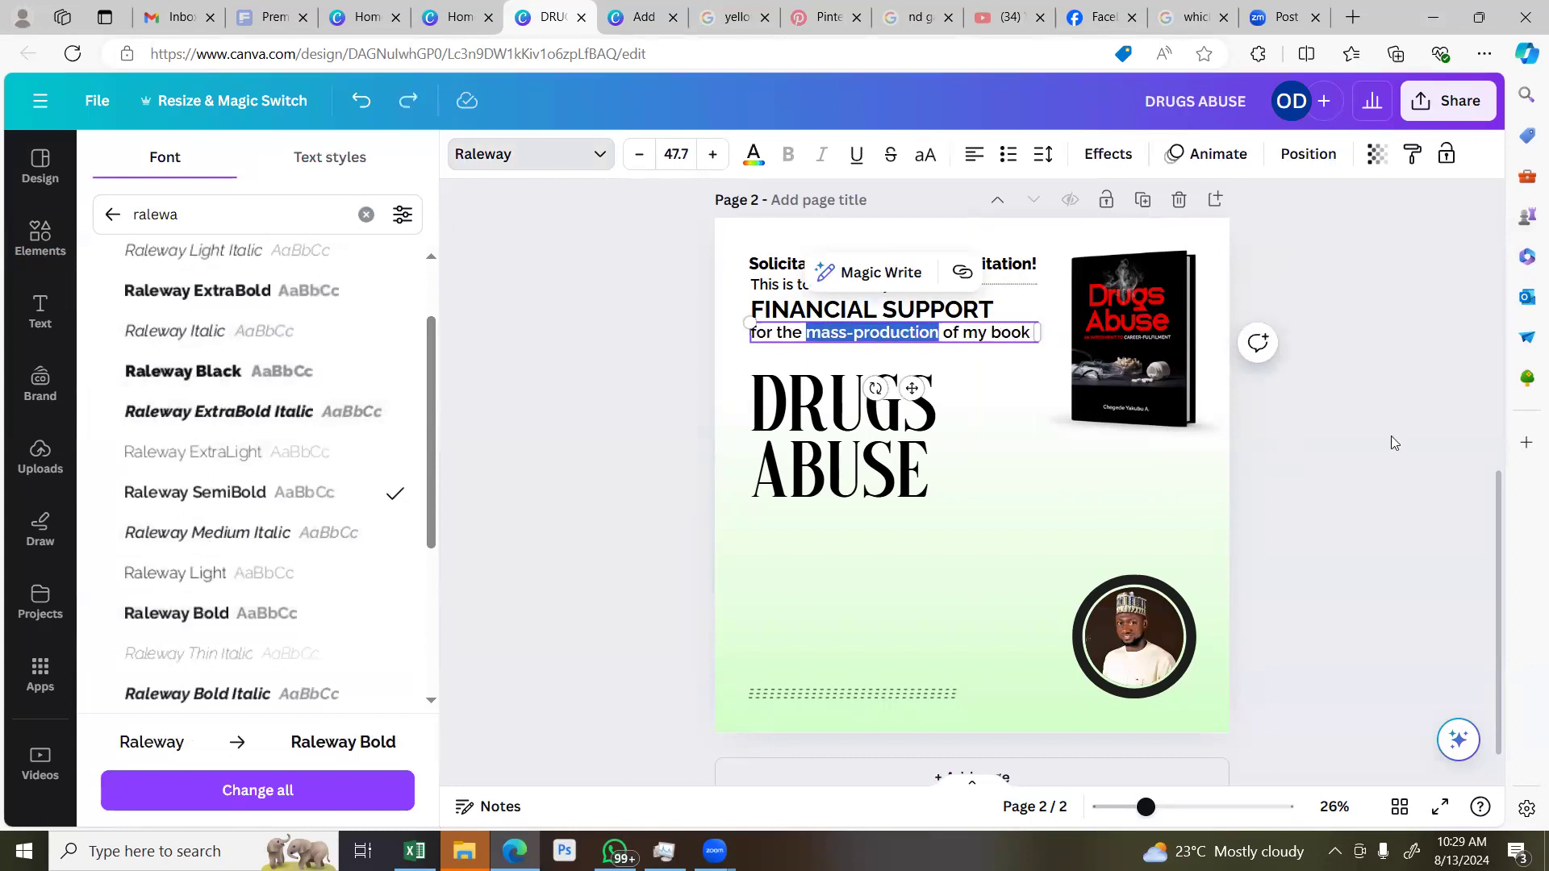
pyautogui.click(1376, 362)
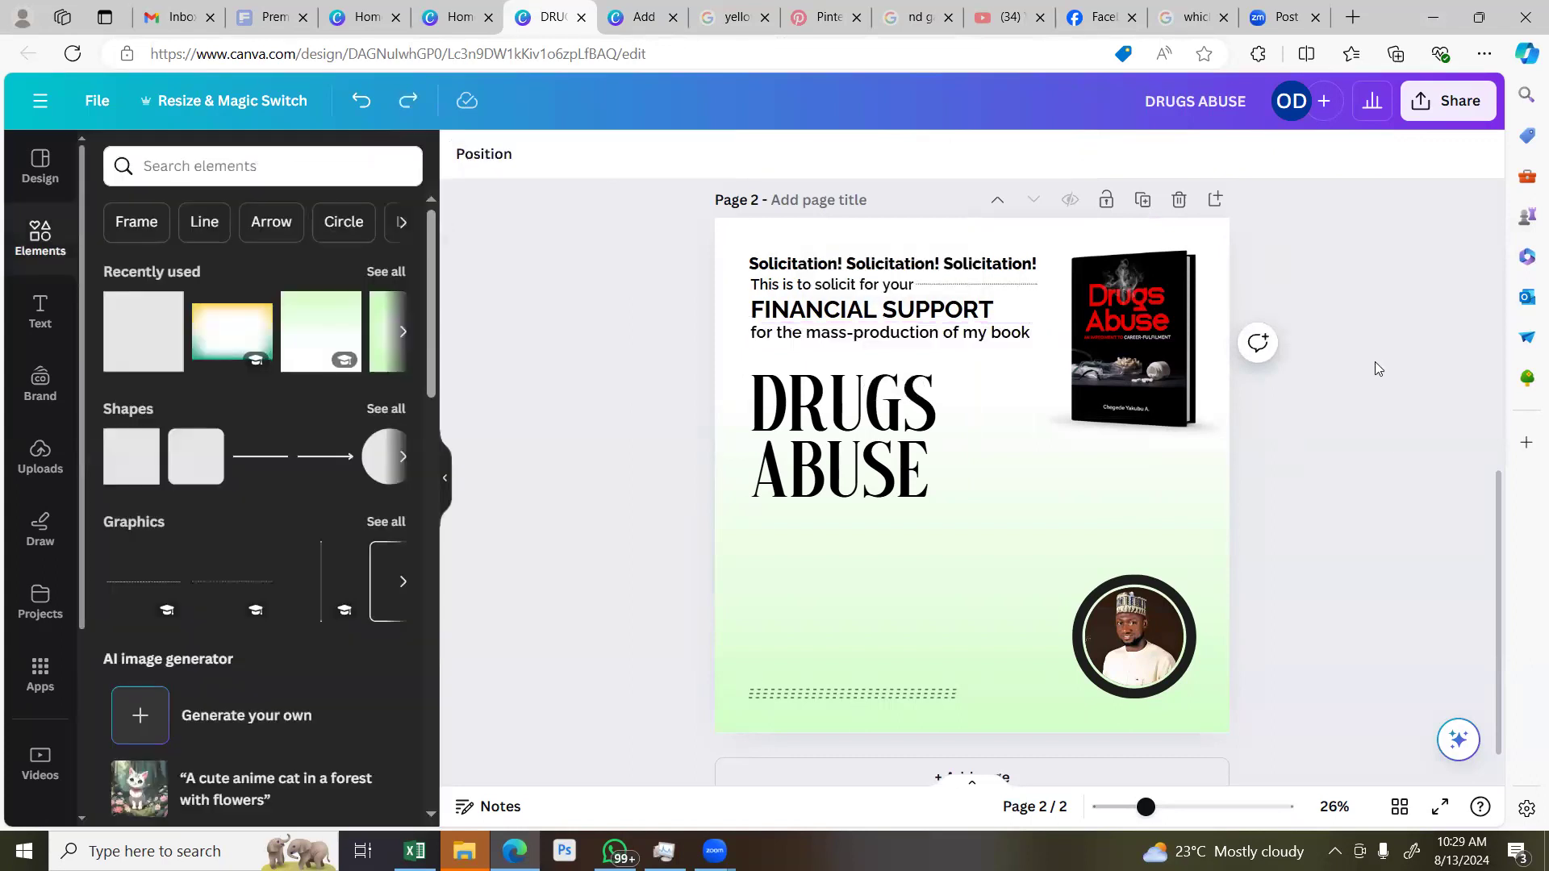
pyautogui.click(894, 340)
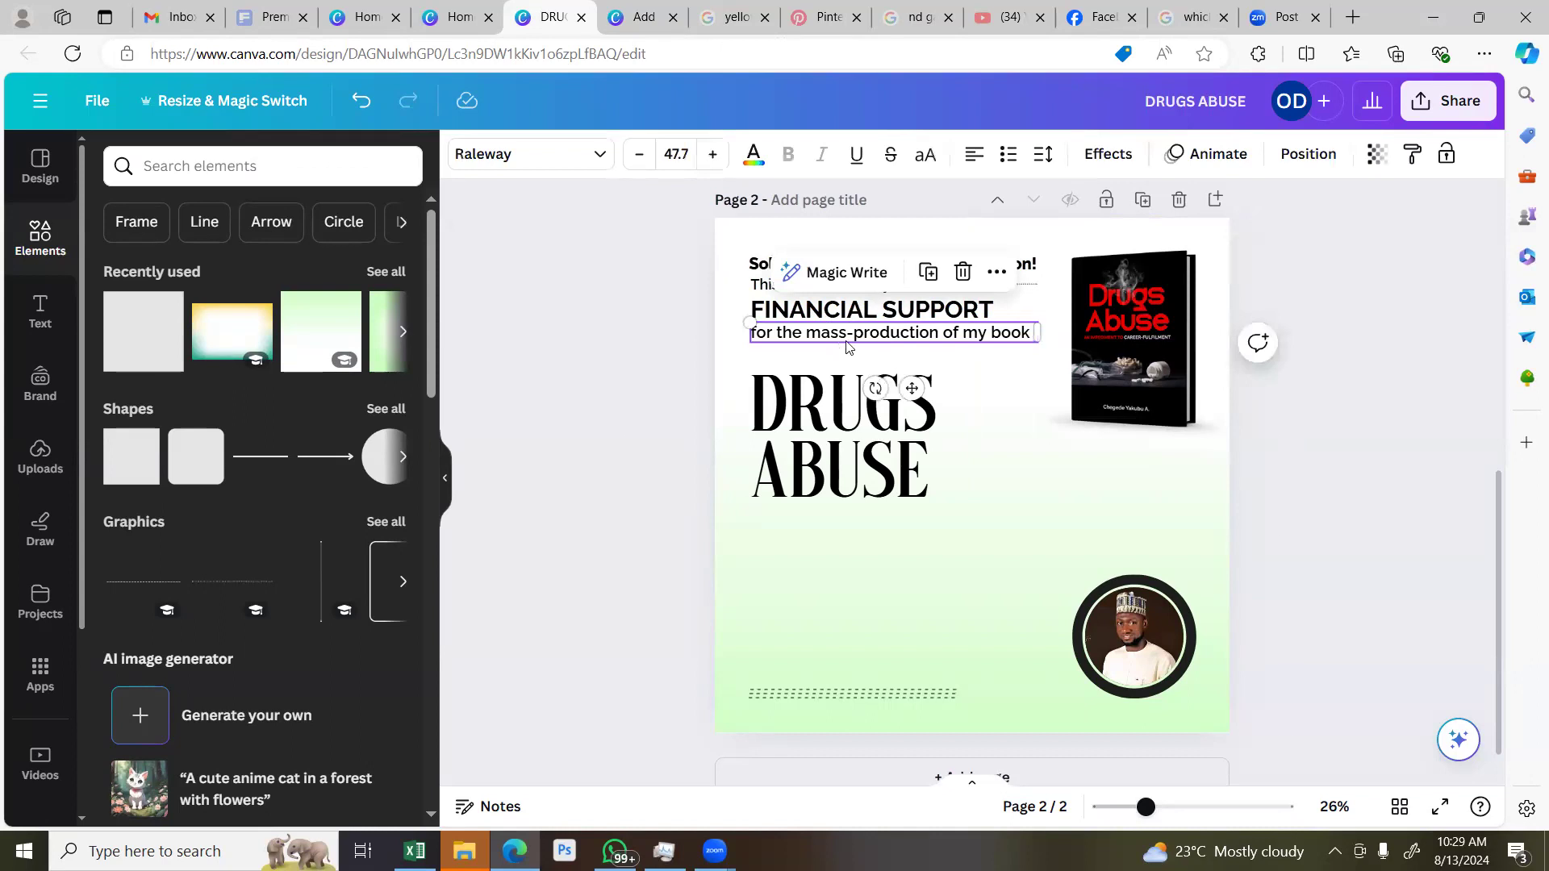
pyautogui.click(1420, 327)
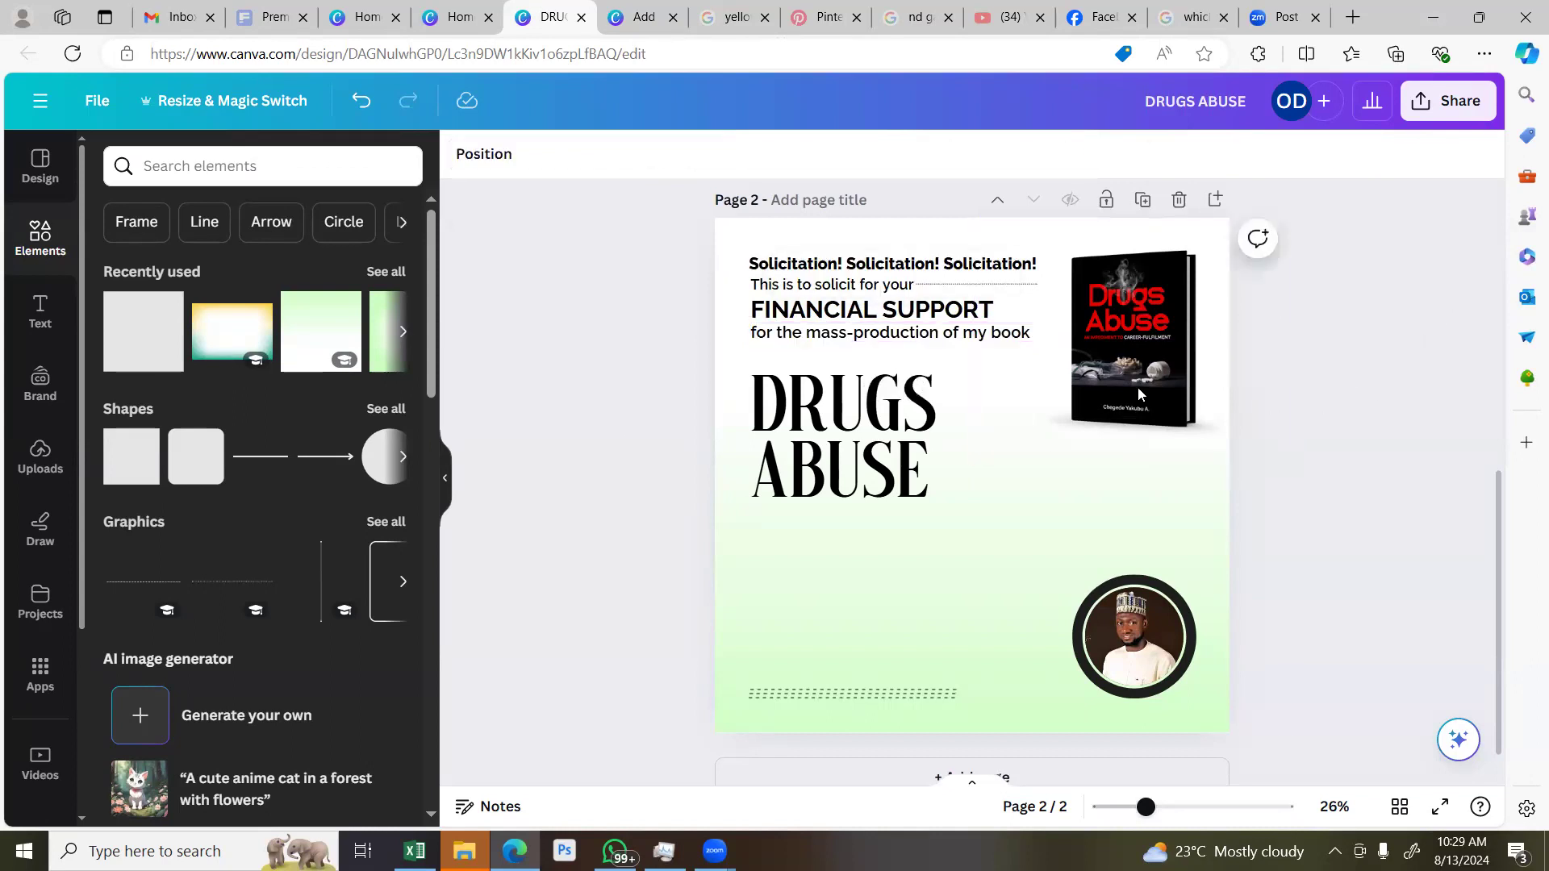
pyautogui.click(967, 344)
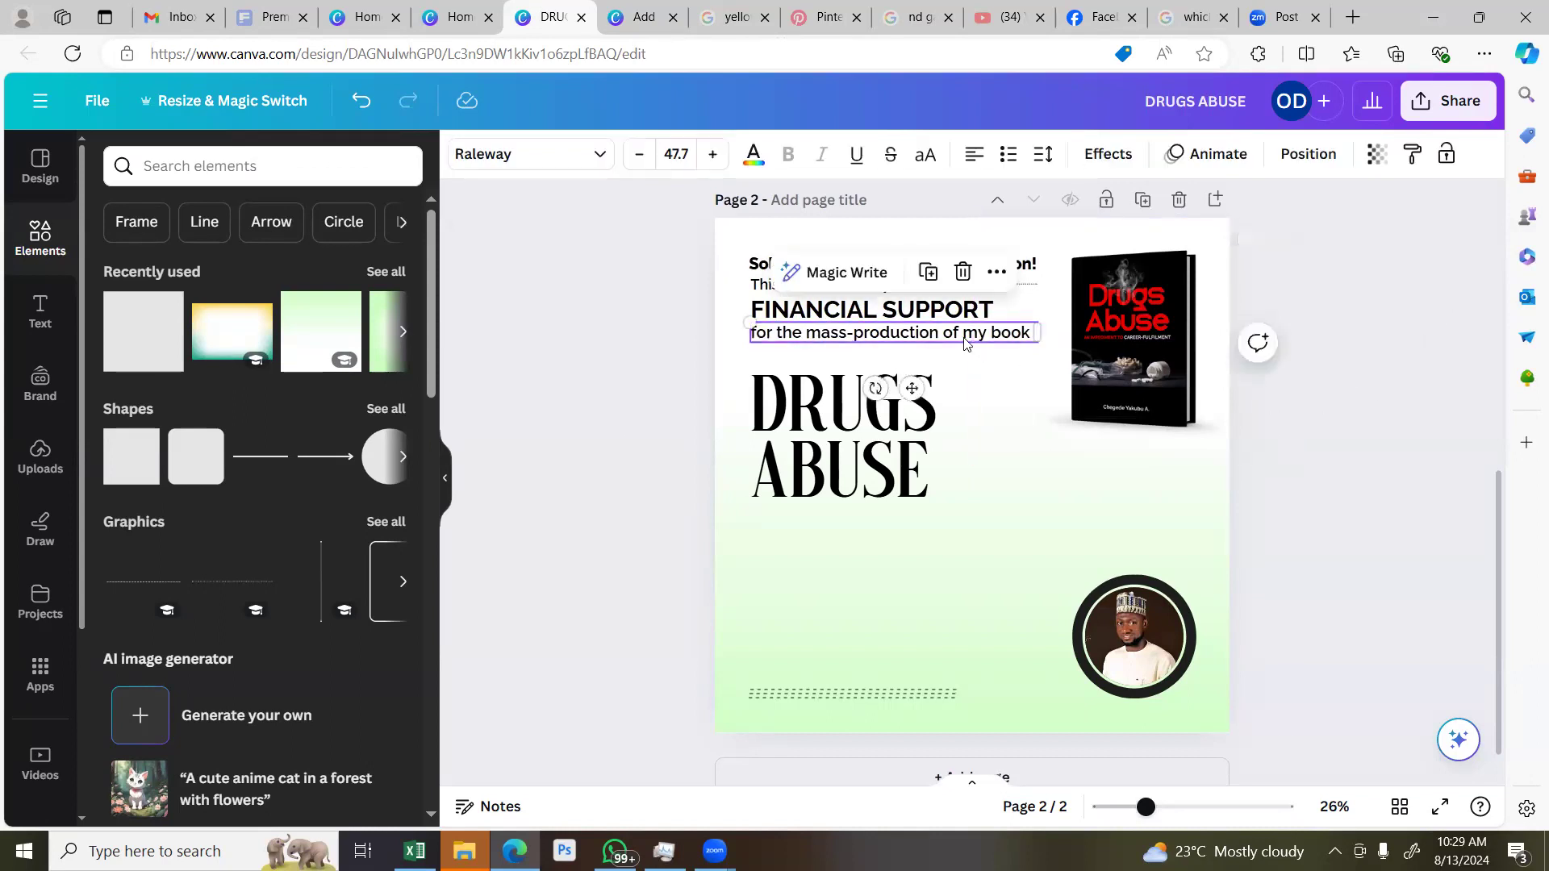
pyautogui.click(1346, 294)
pyautogui.click(807, 337)
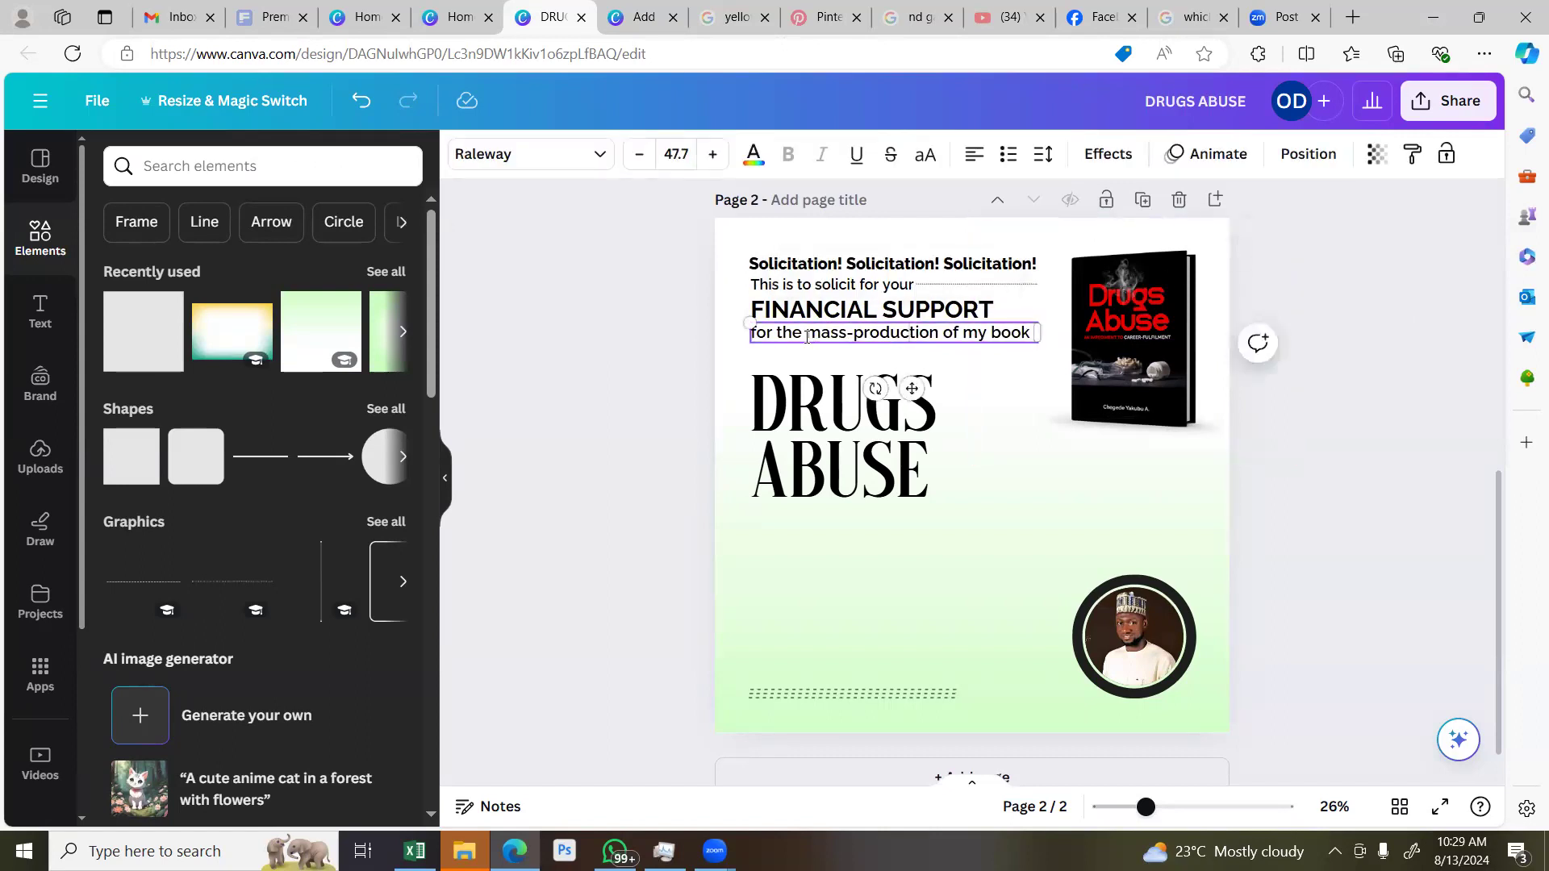
pyautogui.moveTo(807, 335); pyautogui.dragTo(936, 339)
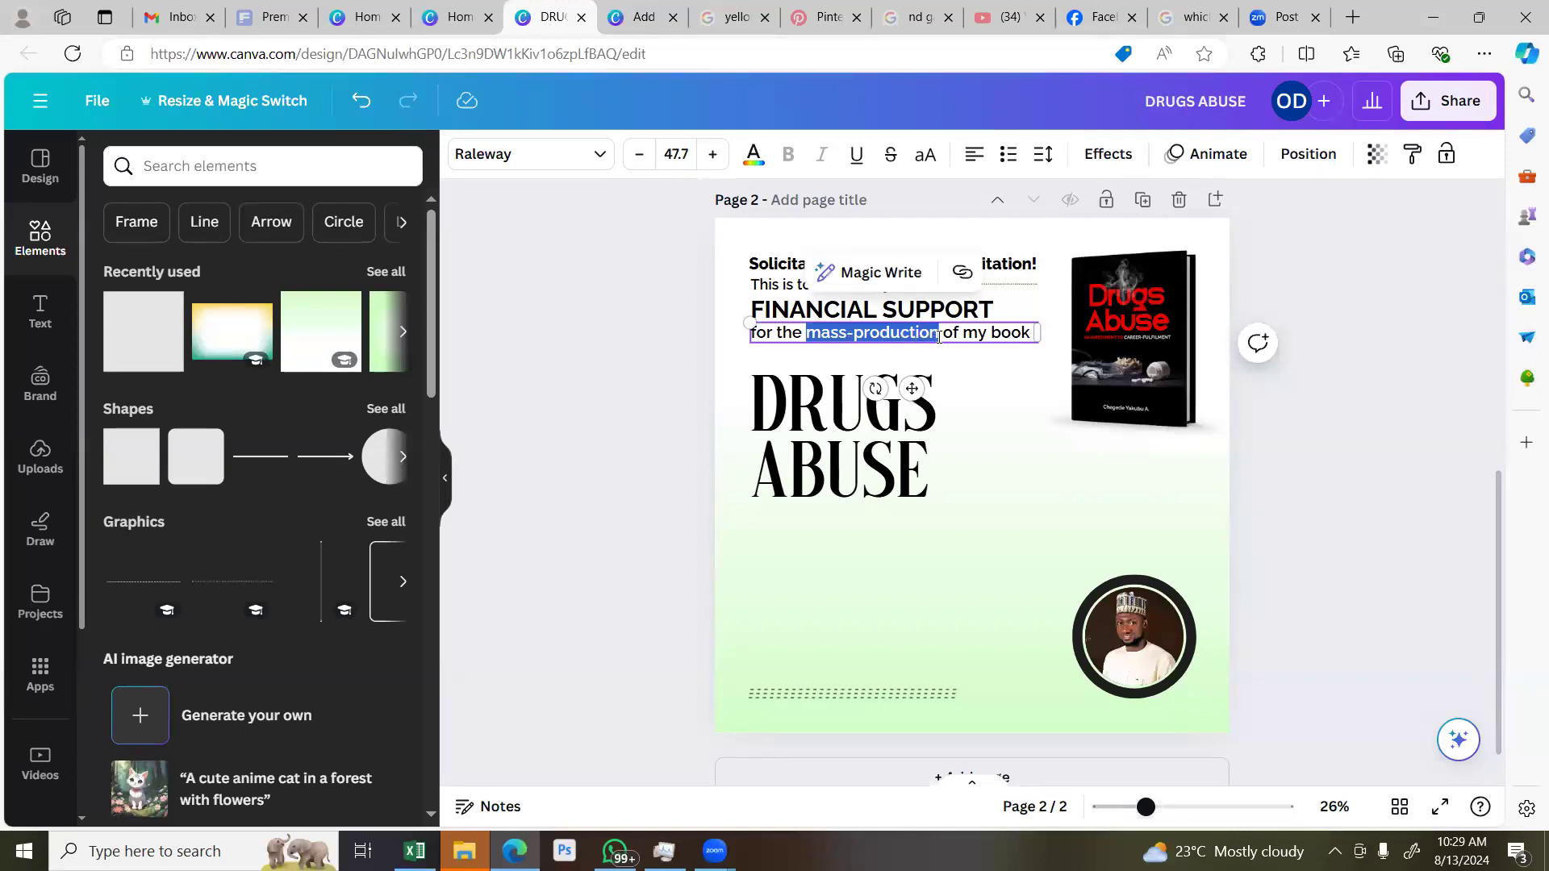
pyautogui.click(1316, 310)
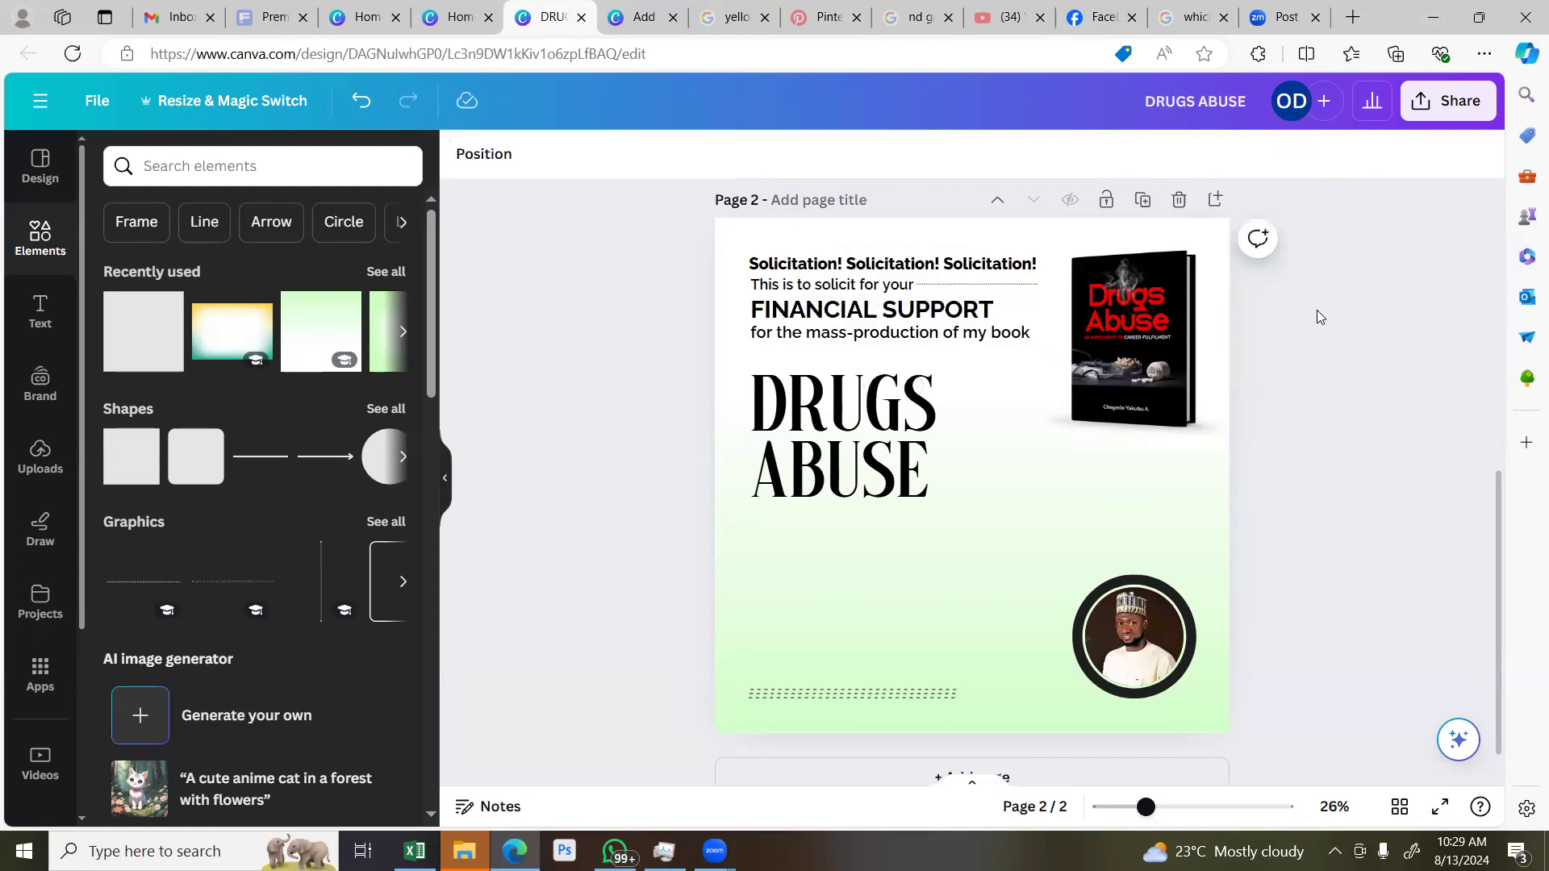
# Delete "mass-production of my book" from the line below FINANCIAL SUPPORT, keeping only "for the"
pyautogui.click(956, 343)
pyautogui.click(956, 344)
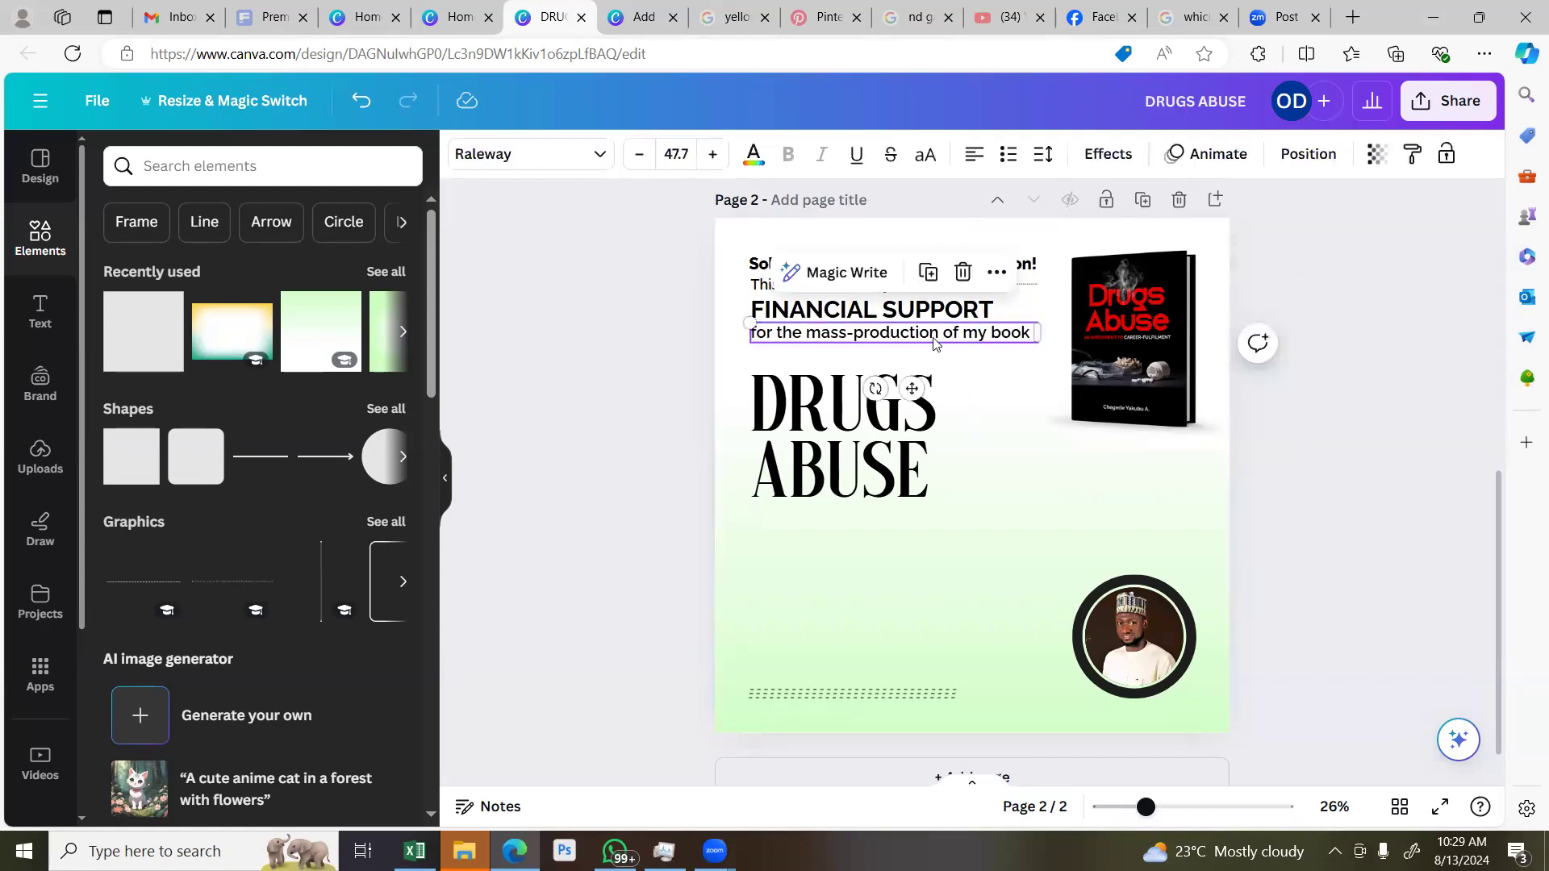
pyautogui.moveTo(807, 333); pyautogui.dragTo(1035, 334)
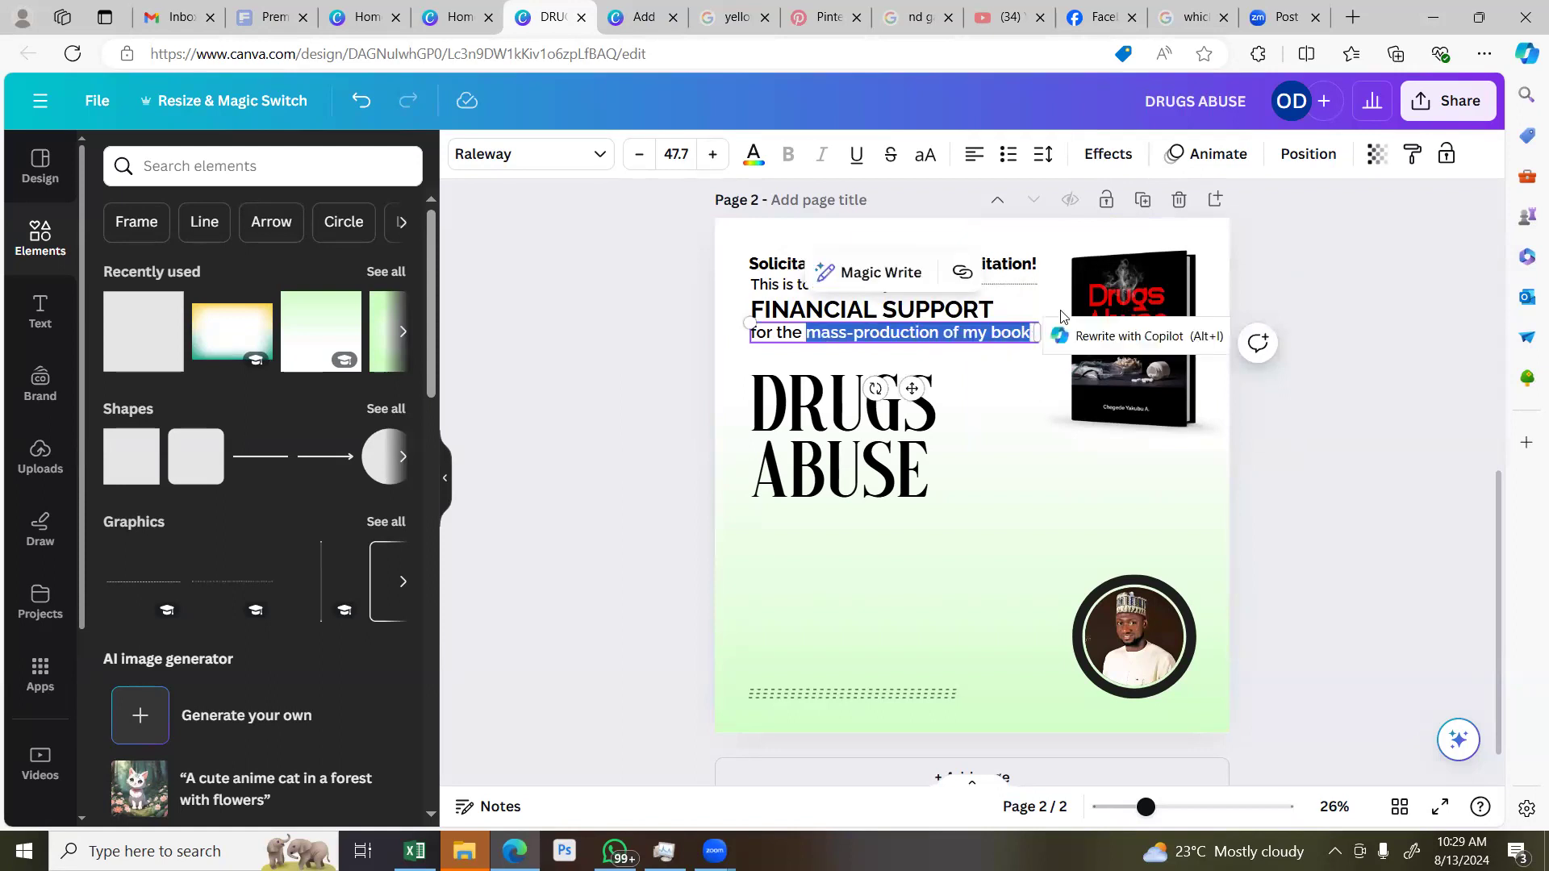
pyautogui.press('BackSpace')
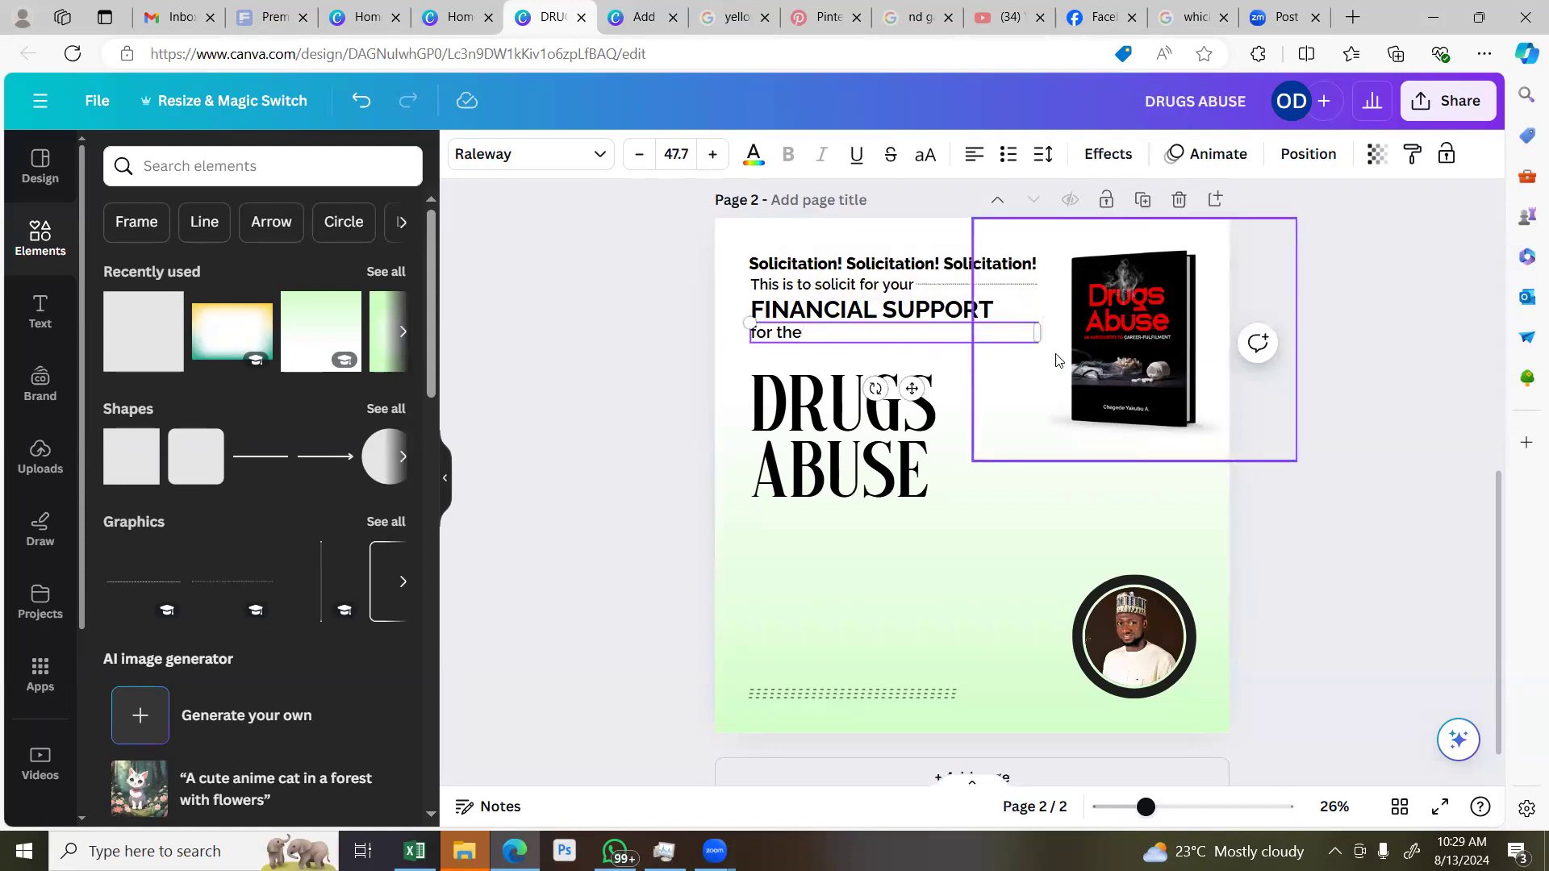
# Narrow the "for the" text box to fit its text, and duplicate it with the wording "mass production"
pyautogui.moveTo(1038, 333); pyautogui.dragTo(806, 362)
pyautogui.click(784, 334)
pyautogui.hotkey('ctrl', 'd')
pyautogui.moveTo(792, 340); pyautogui.dragTo(857, 348)
pyautogui.doubleClick(847, 347)
pyautogui.write('m')
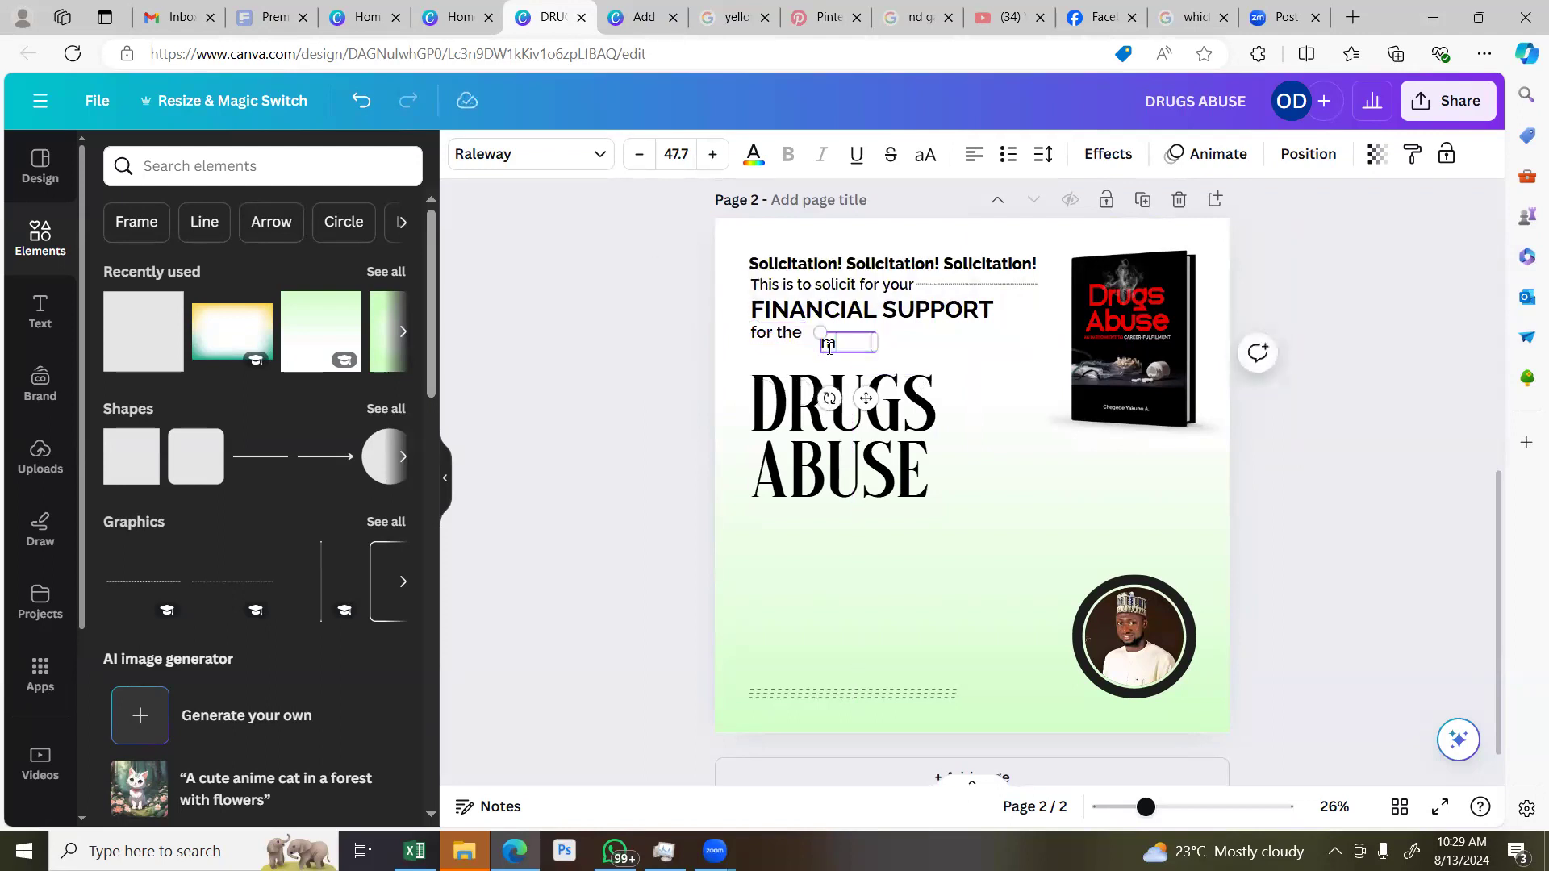
pyautogui.write('ass production')
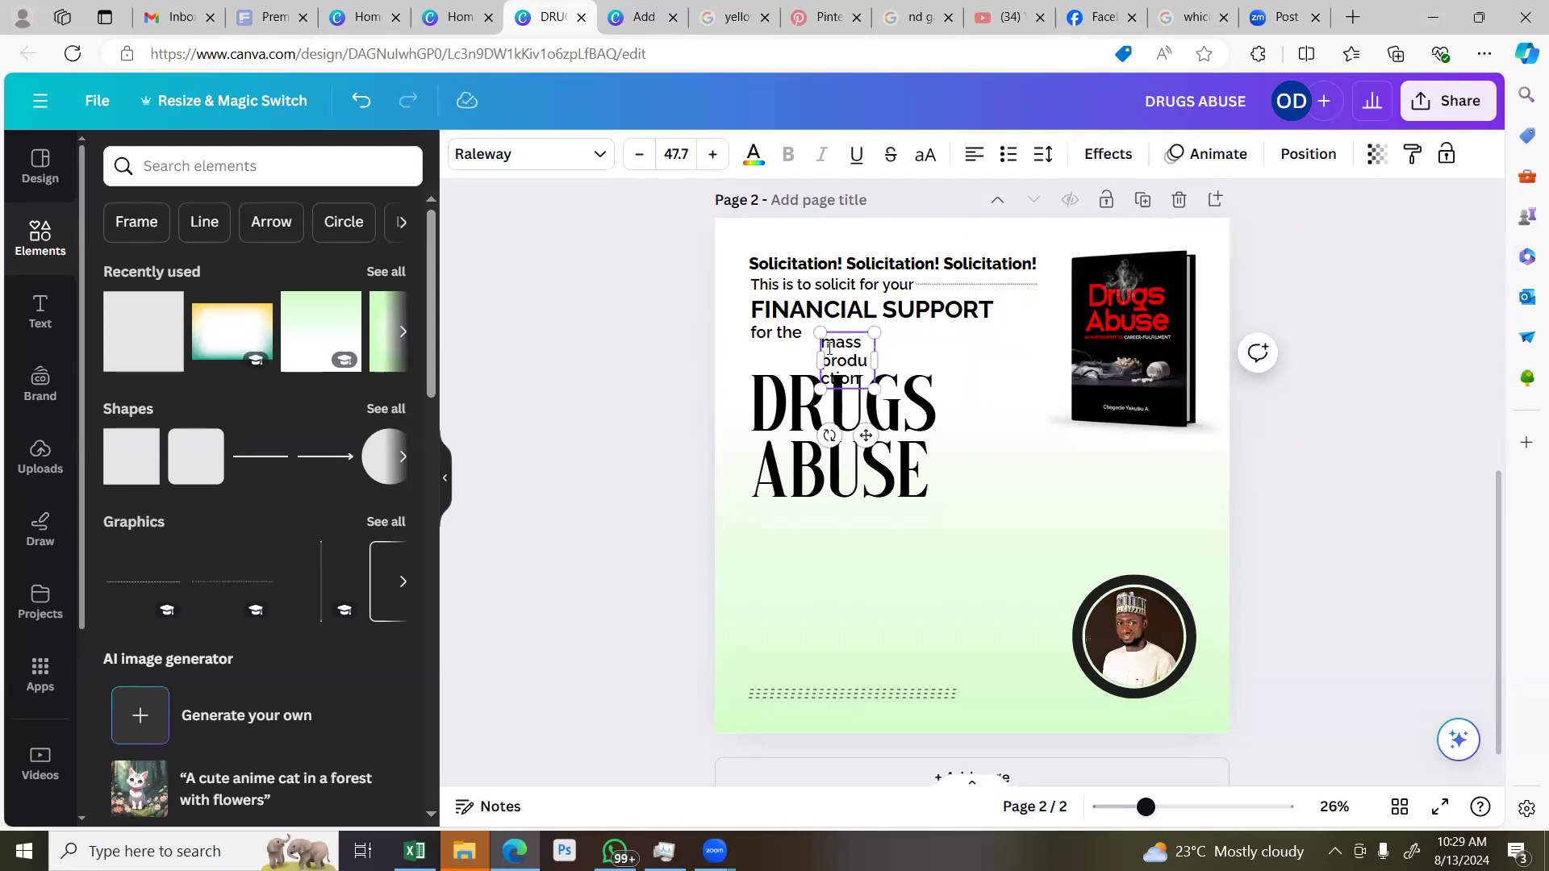
# Widen the "mass production" text box so that its text fits on one line
pyautogui.moveTo(876, 361); pyautogui.dragTo(821, 340)
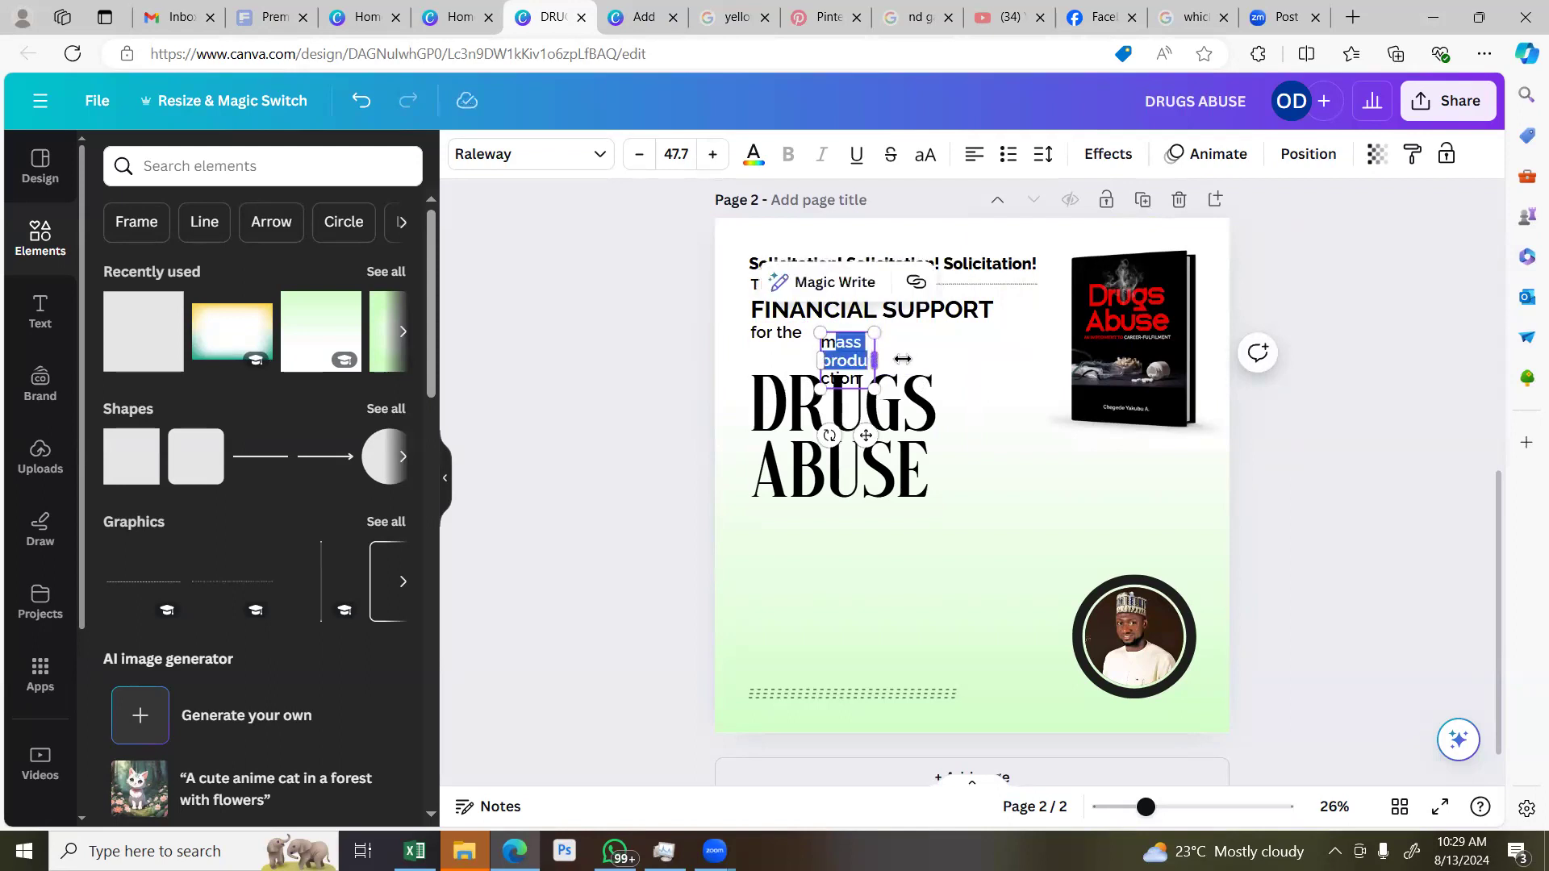
pyautogui.moveTo(952, 359)
pyautogui.mouseDown()
pyautogui.moveTo(978, 361)
pyautogui.moveTo(958, 361)
pyautogui.mouseUp()
pyautogui.click(1420, 321)
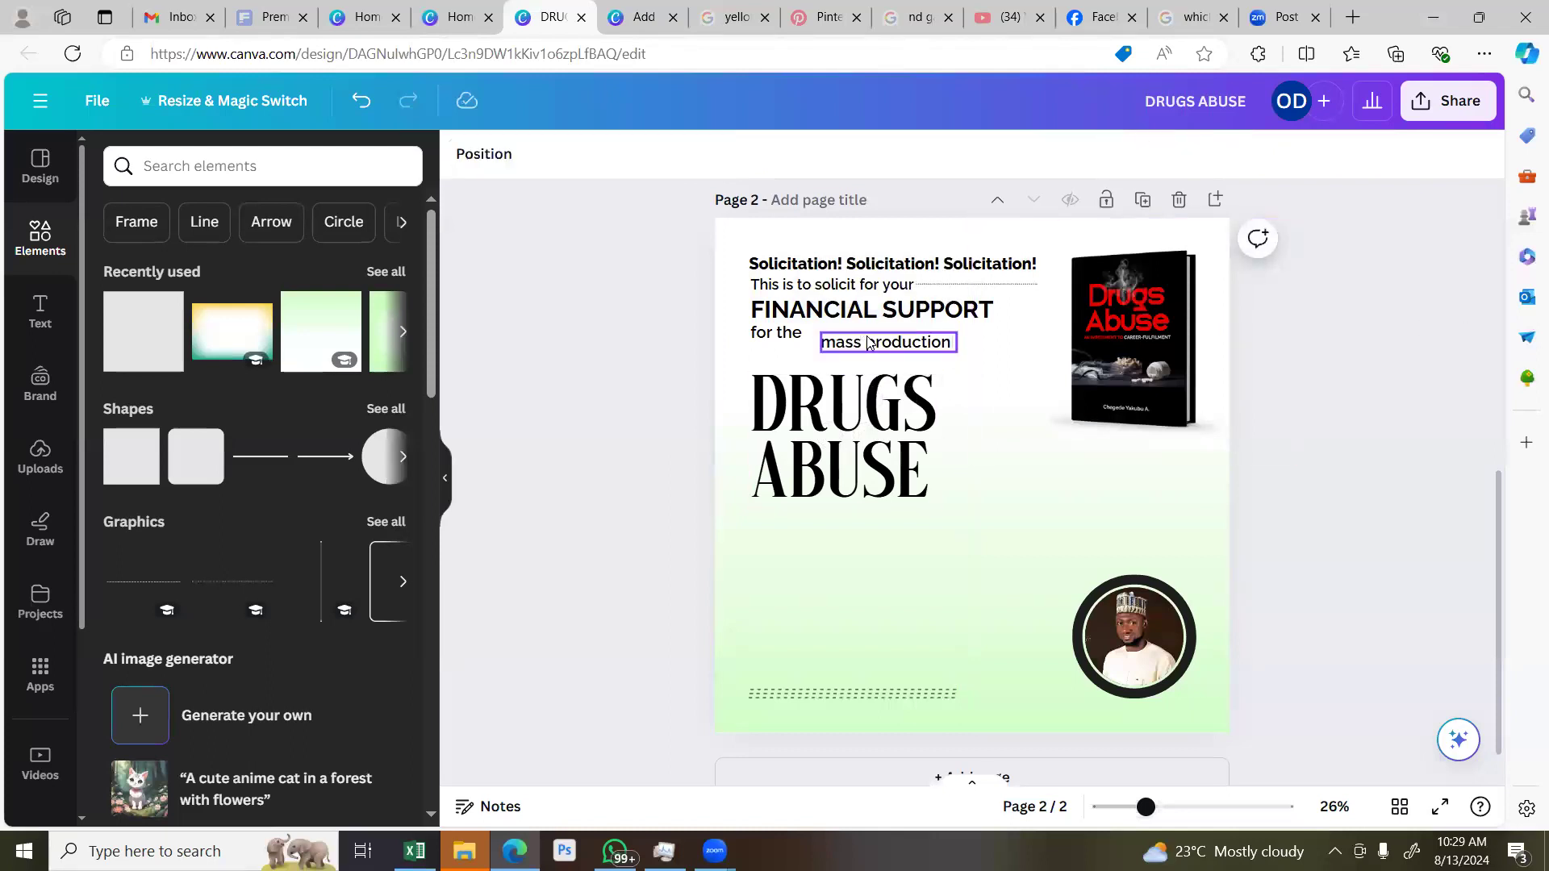
# Place "mass production" directly after "for the" and align the two text boxes to their middle
pyautogui.moveTo(860, 333); pyautogui.dragTo(846, 323)
pyautogui.keyDown('shift'); pyautogui.click(789, 340); pyautogui.keyUp('shift')
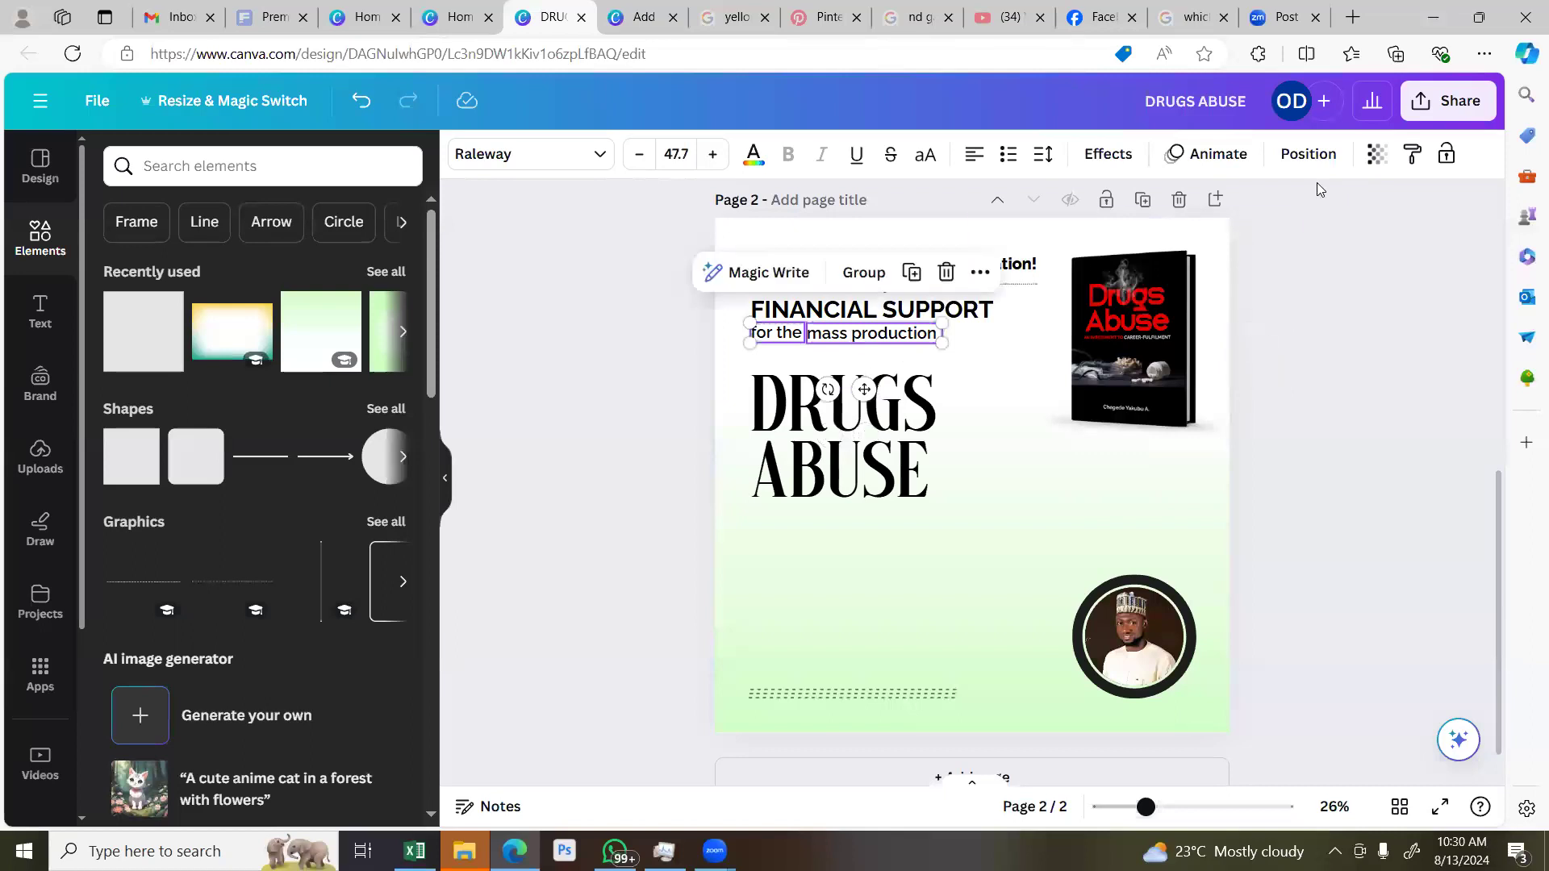
pyautogui.click(1311, 155)
pyautogui.click(171, 375)
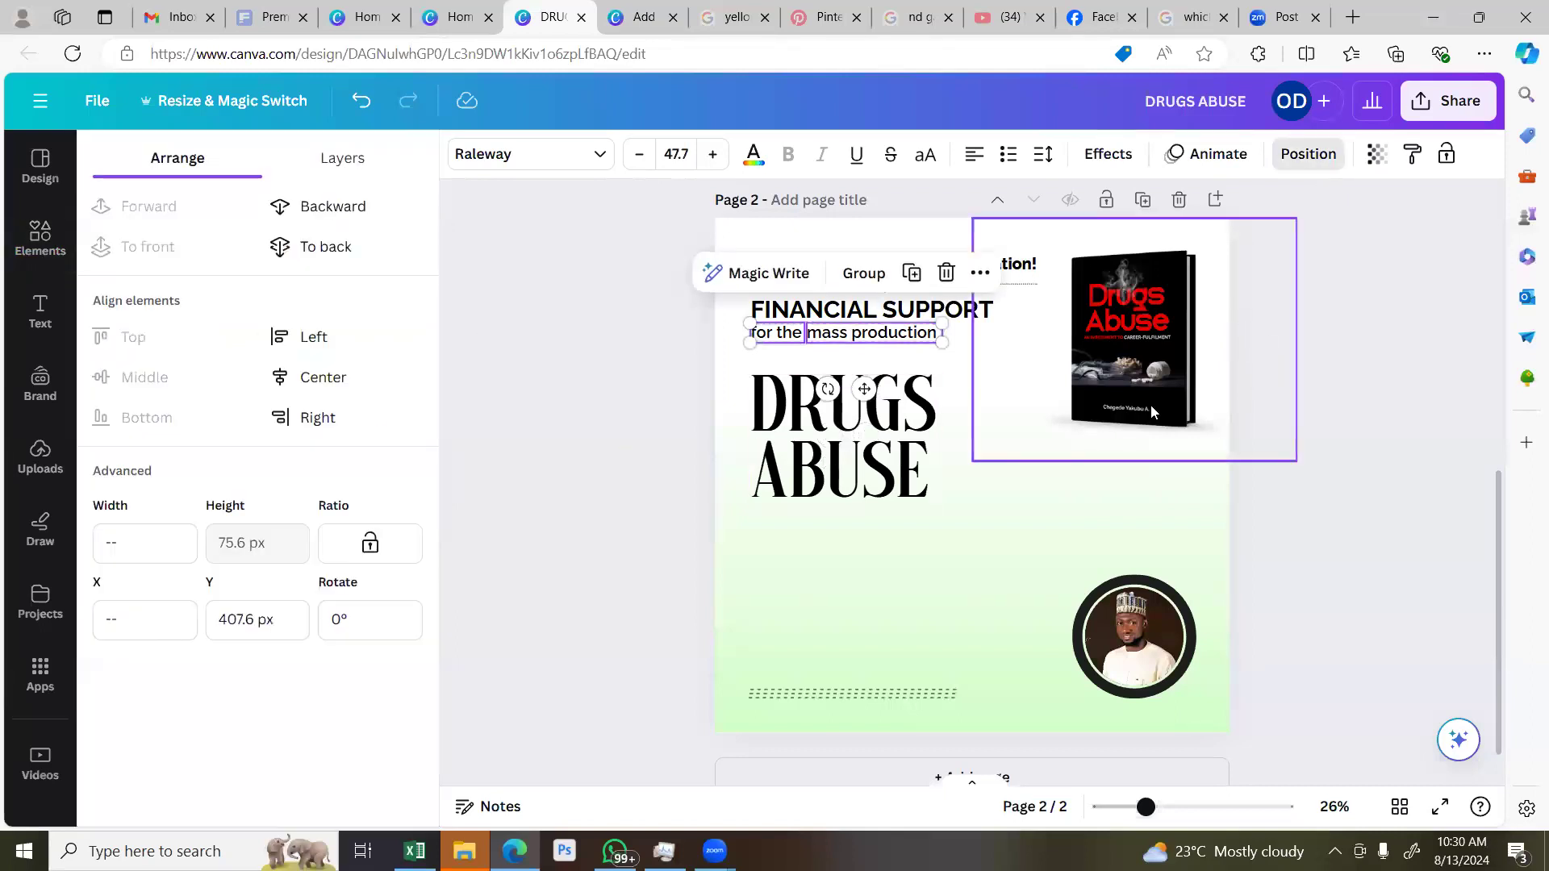
pyautogui.press('Escape')
pyautogui.press('Escape')
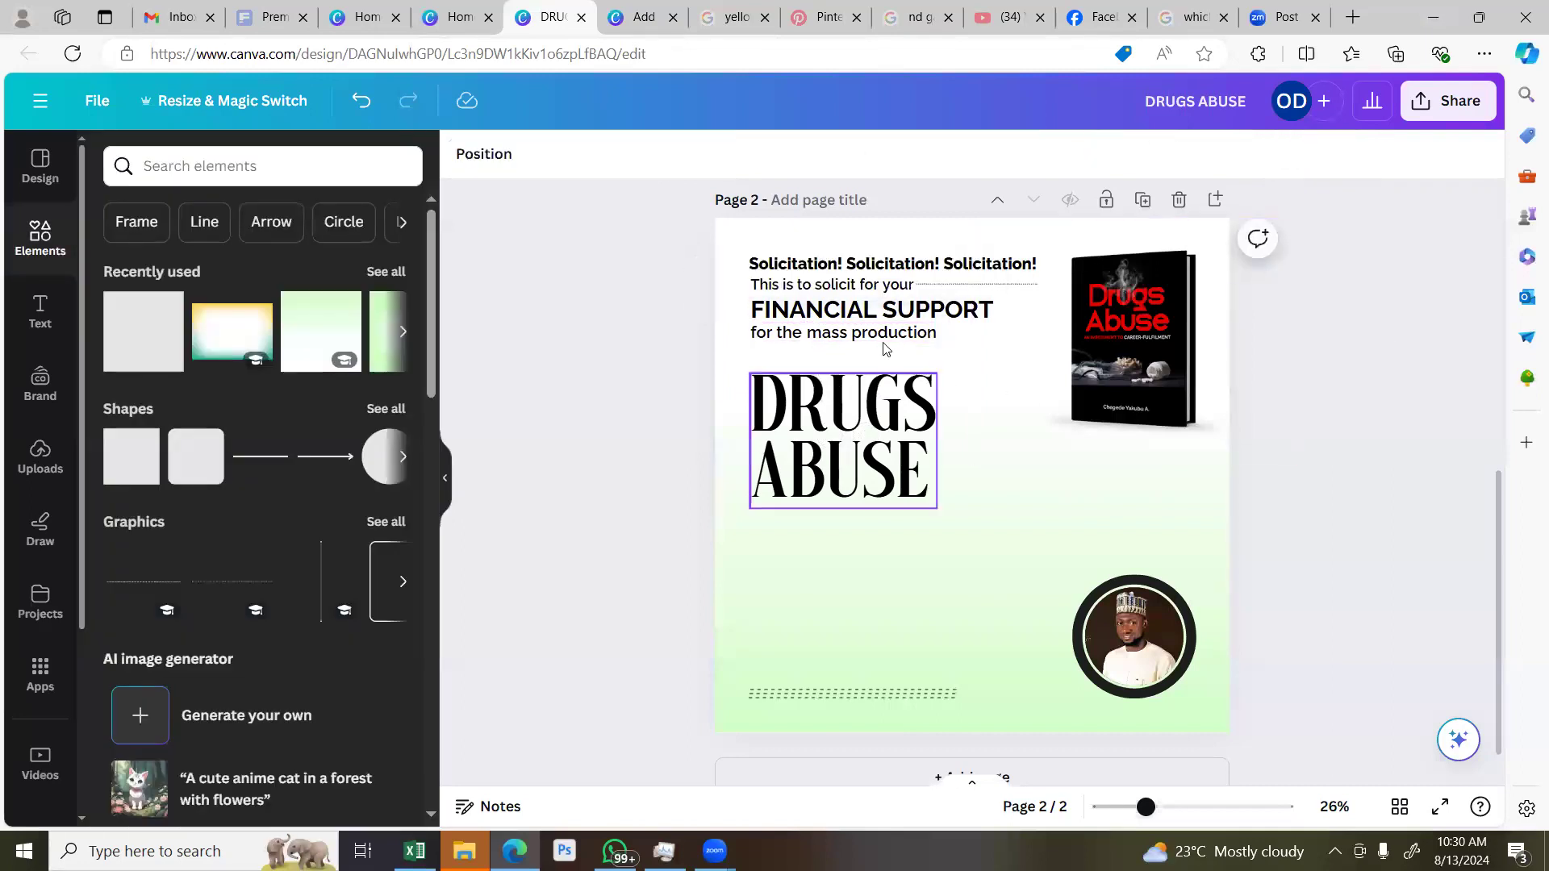
# Duplicate the "mass production" text, reword the copy as "of my book" and place it at the end of the same line
pyautogui.click(896, 339)
pyautogui.moveTo(896, 340); pyautogui.dragTo(913, 362)
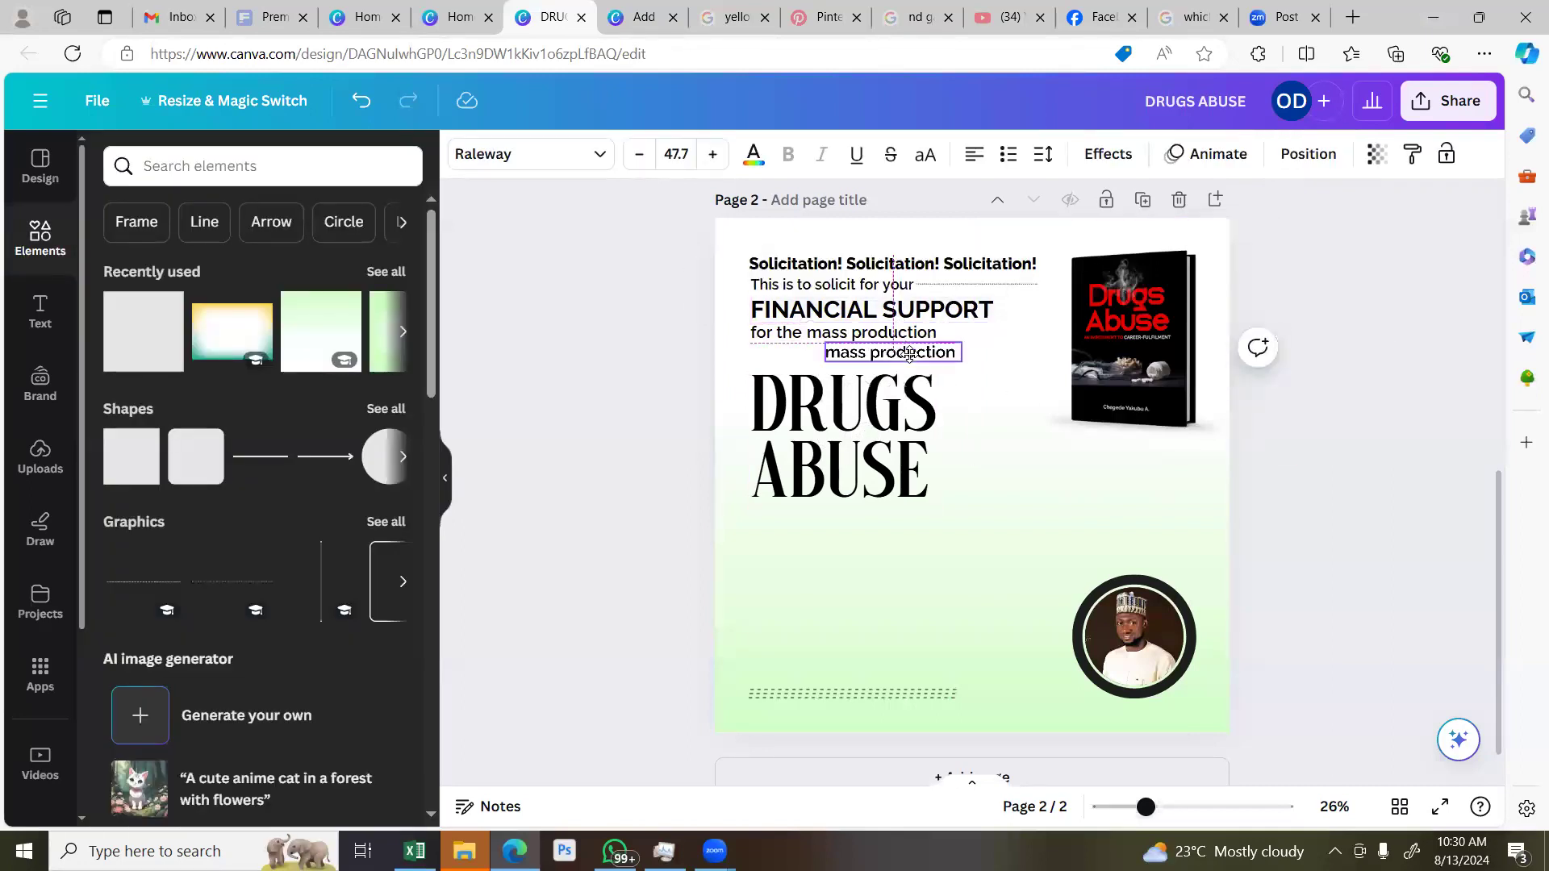
pyautogui.doubleClick(915, 355)
pyautogui.write('of m')
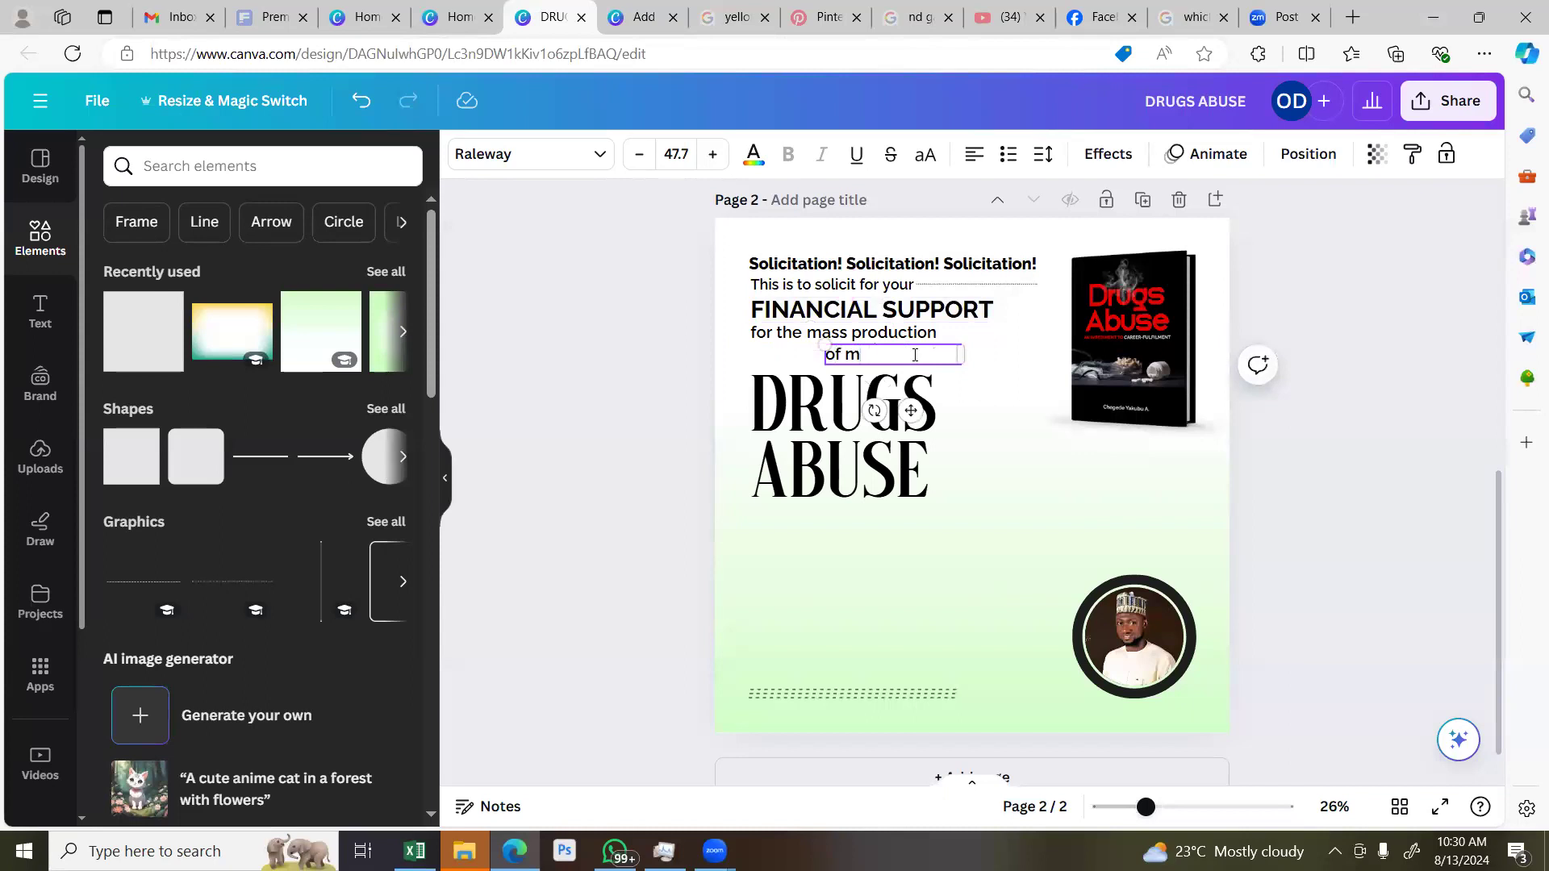
pyautogui.write('y book')
pyautogui.moveTo(910, 410); pyautogui.dragTo(1028, 395)
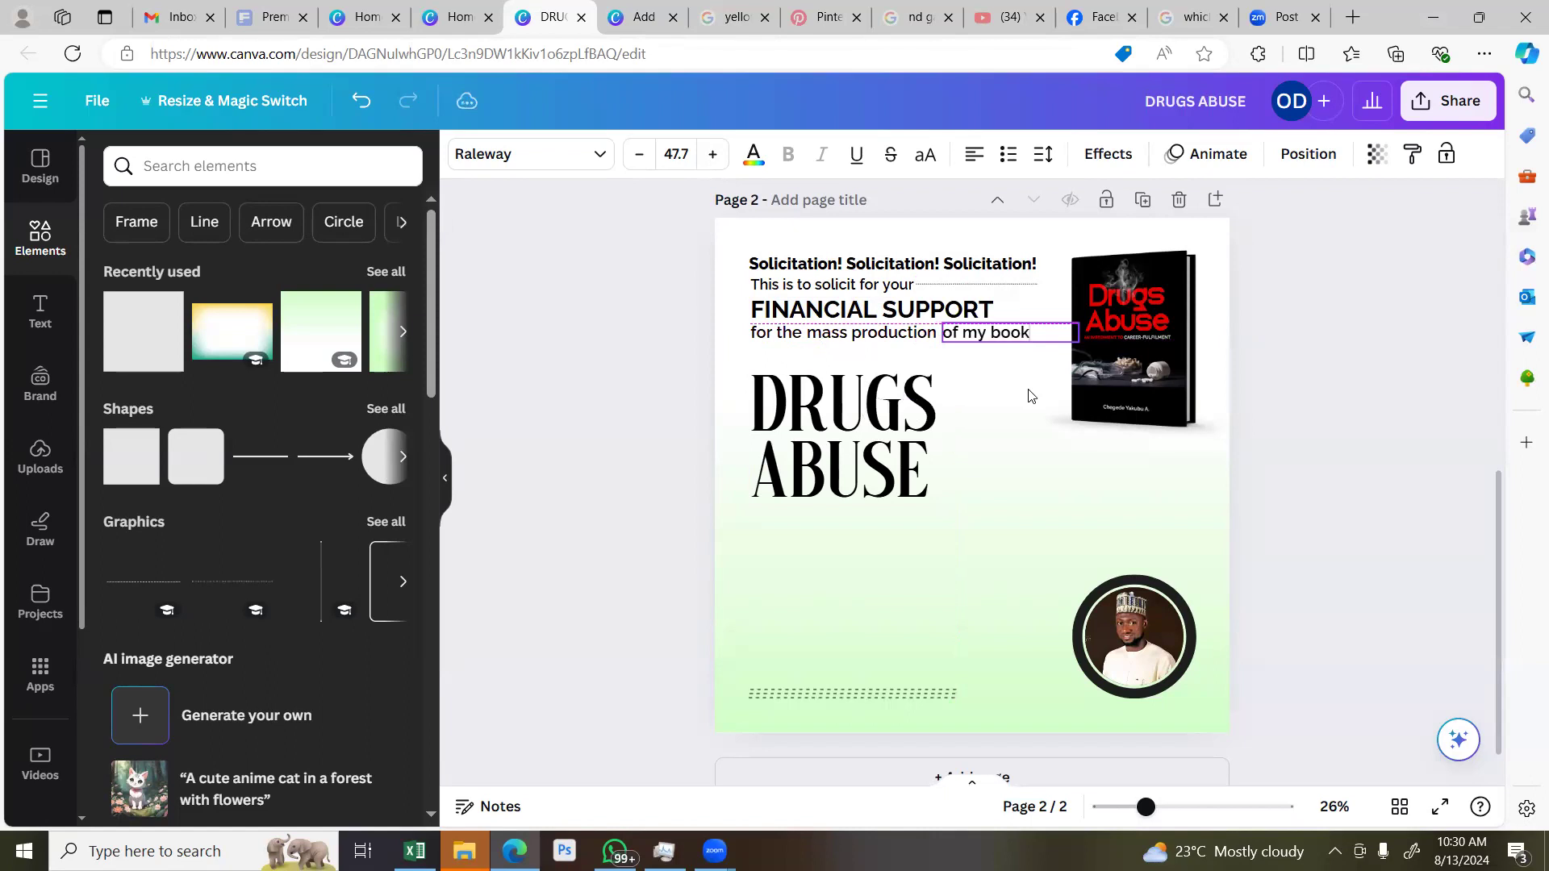
pyautogui.click(1314, 328)
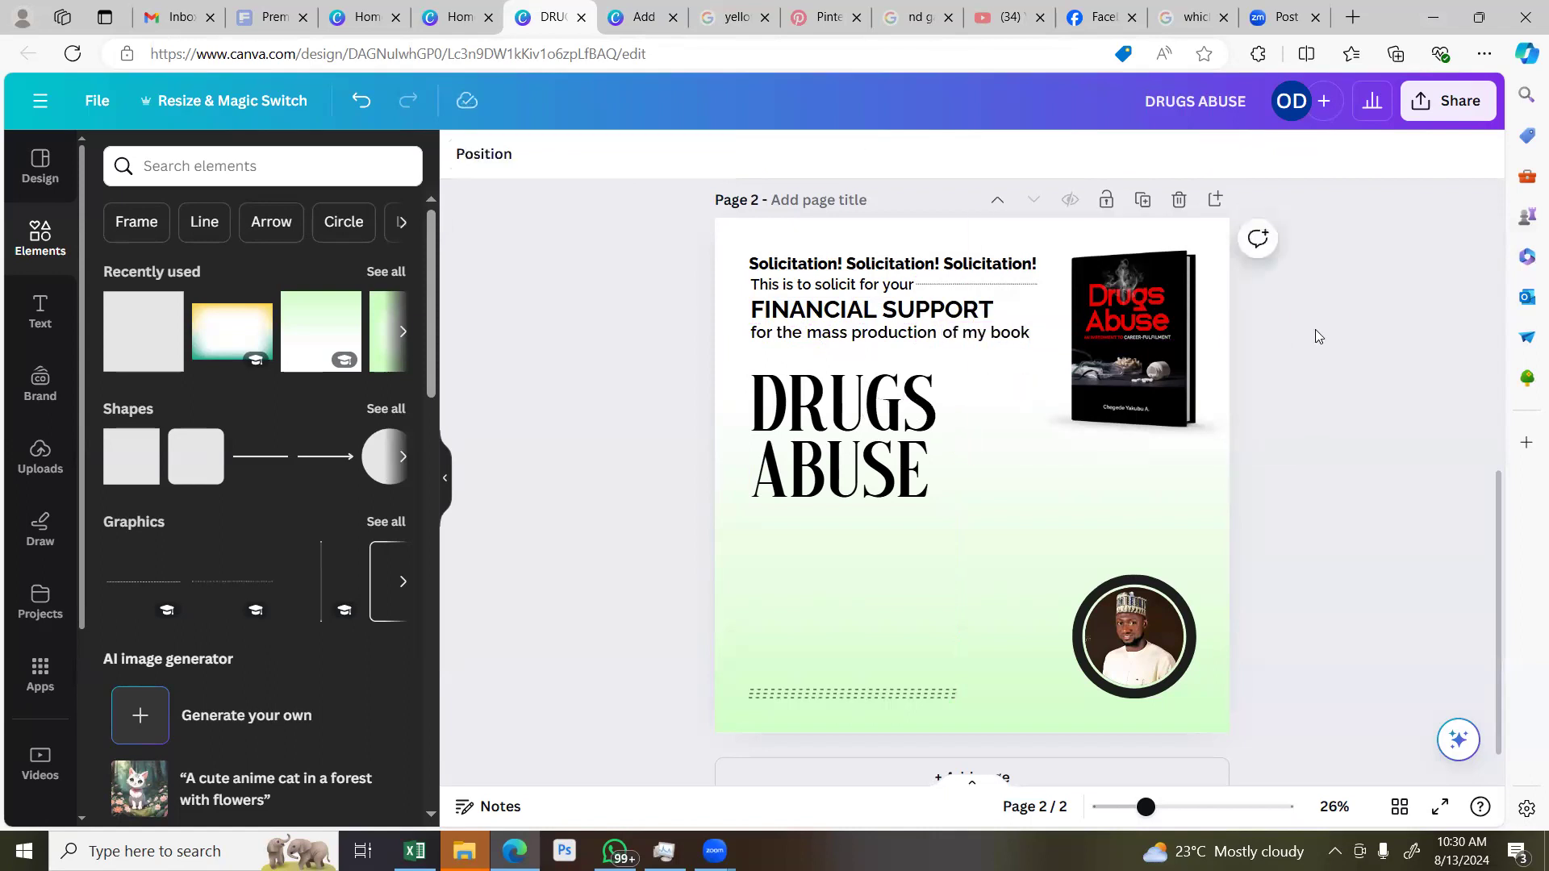
# Inspect up close the spacing and alignment of the three text boxes forming the "for the mass production of my book" line
pyautogui.click(1207, 815)
pyautogui.scroll(5, 1037, 652)
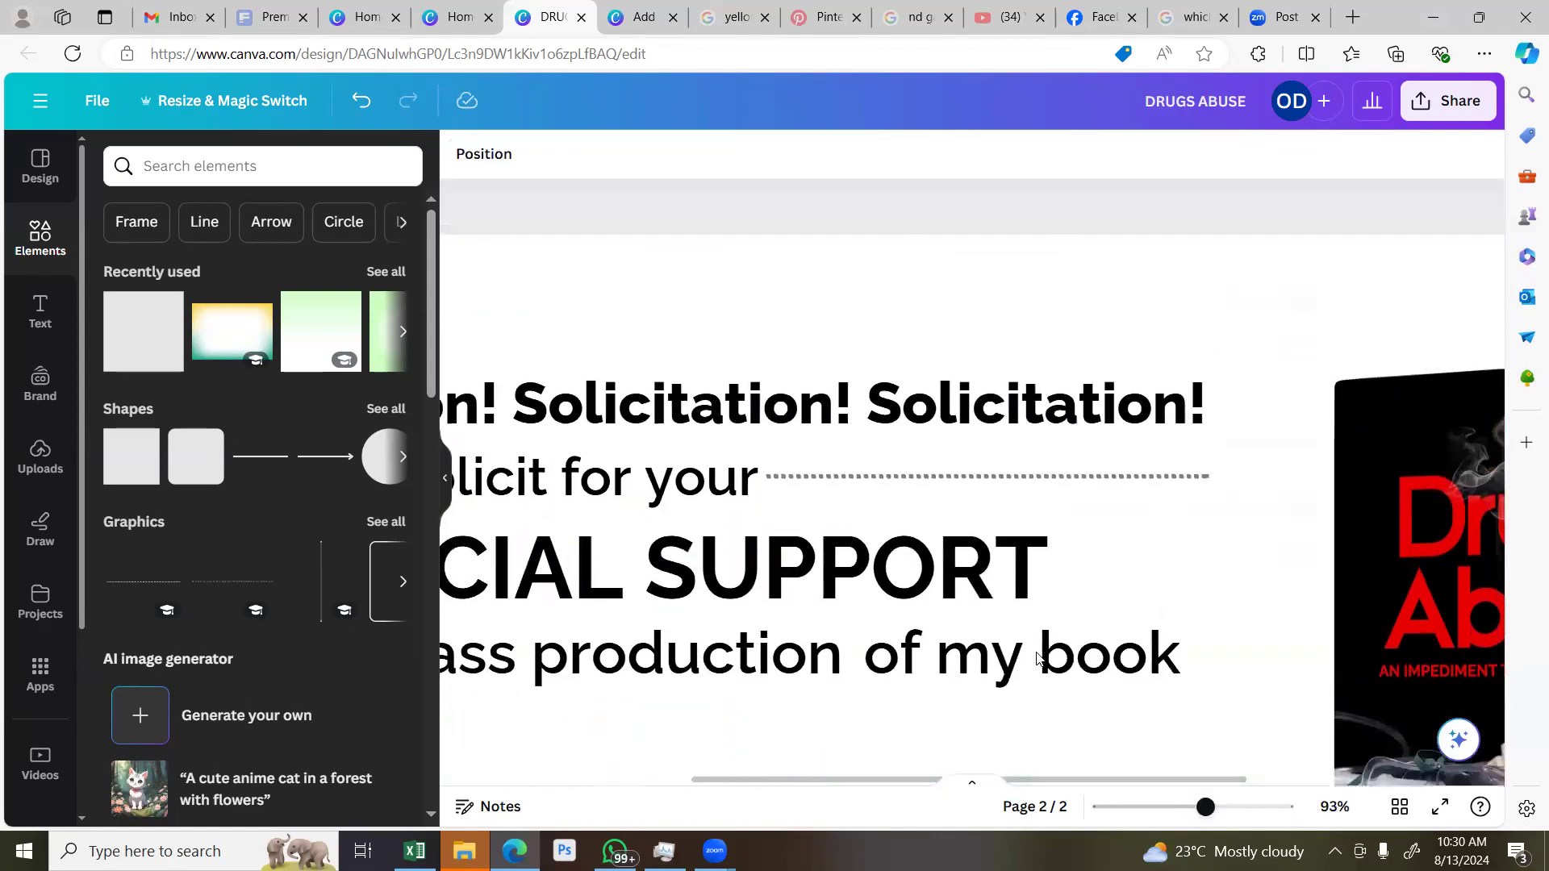
pyautogui.scroll(-1, 1038, 658)
pyautogui.click(939, 662)
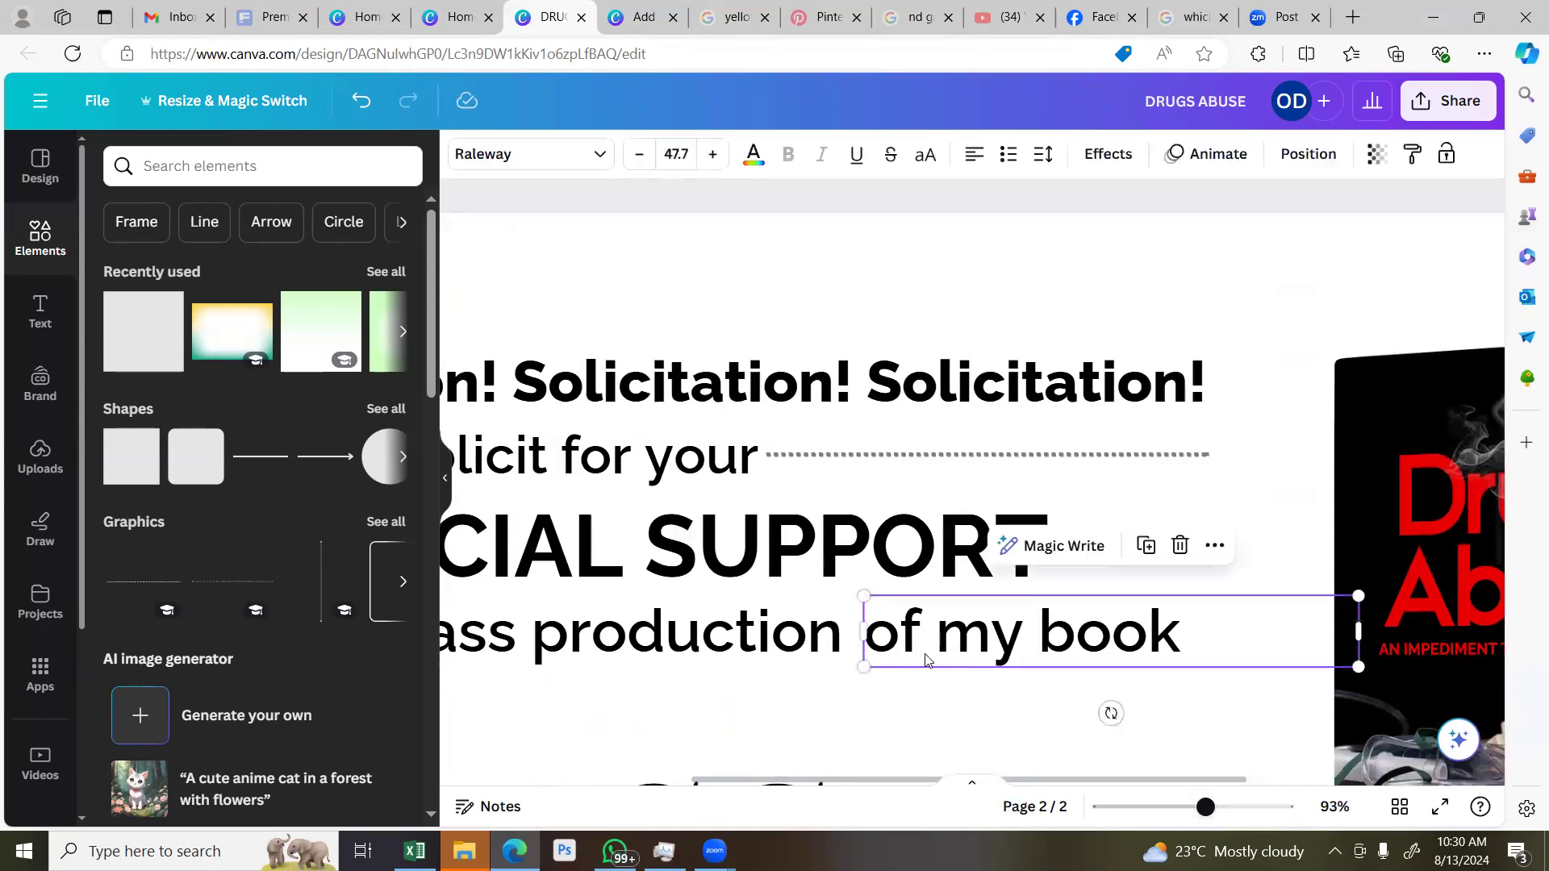
pyautogui.moveTo(1094, 780); pyautogui.dragTo(1038, 791)
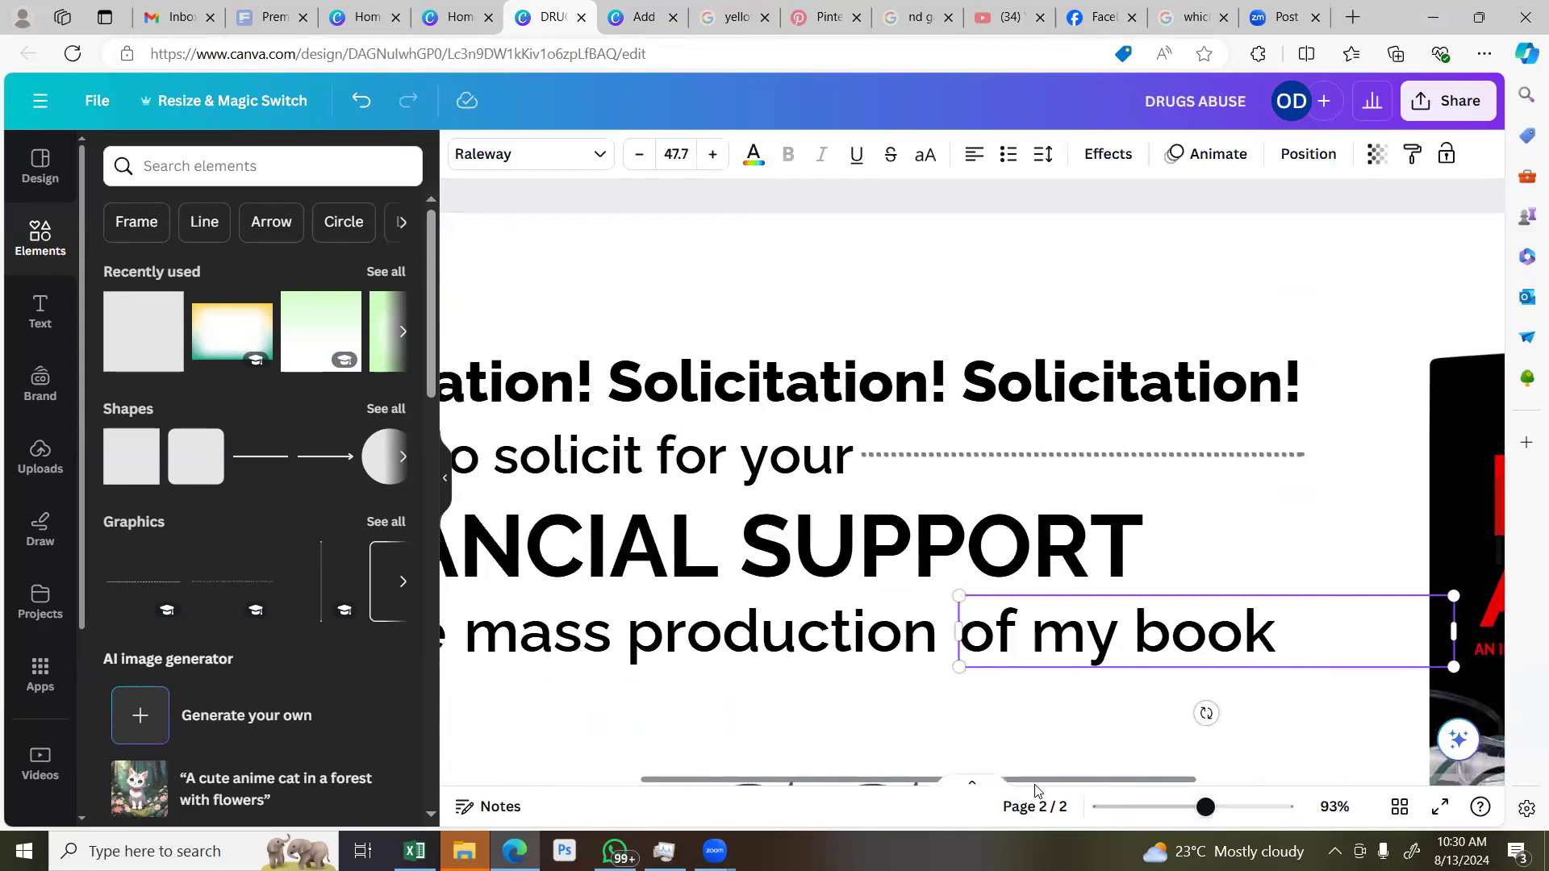
pyautogui.hscroll(-5, 1039, 790)
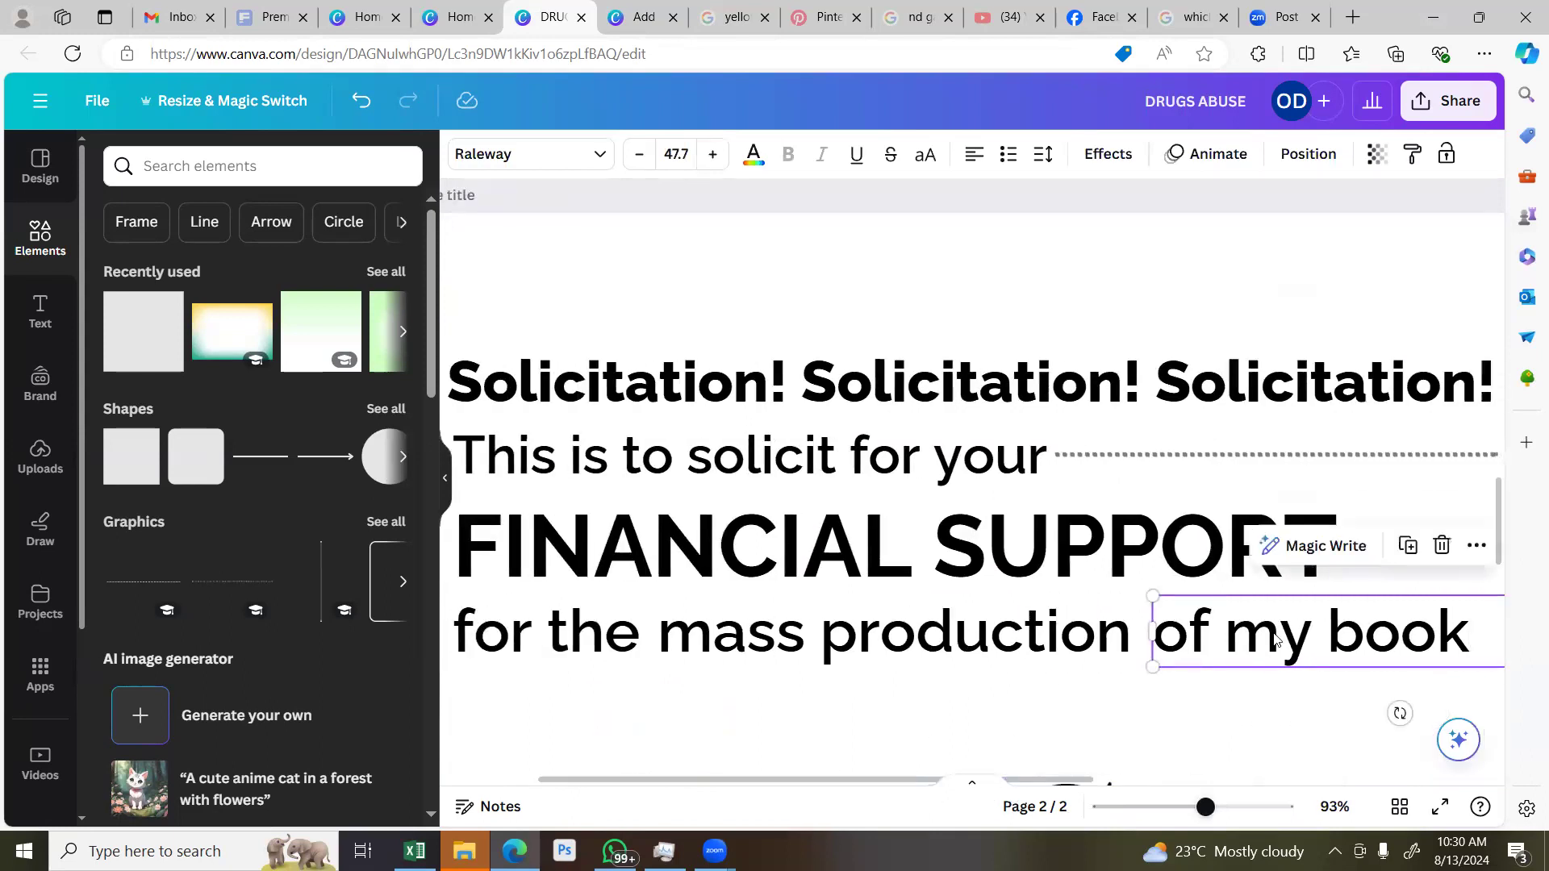
pyautogui.hscroll(-3, 1274, 640)
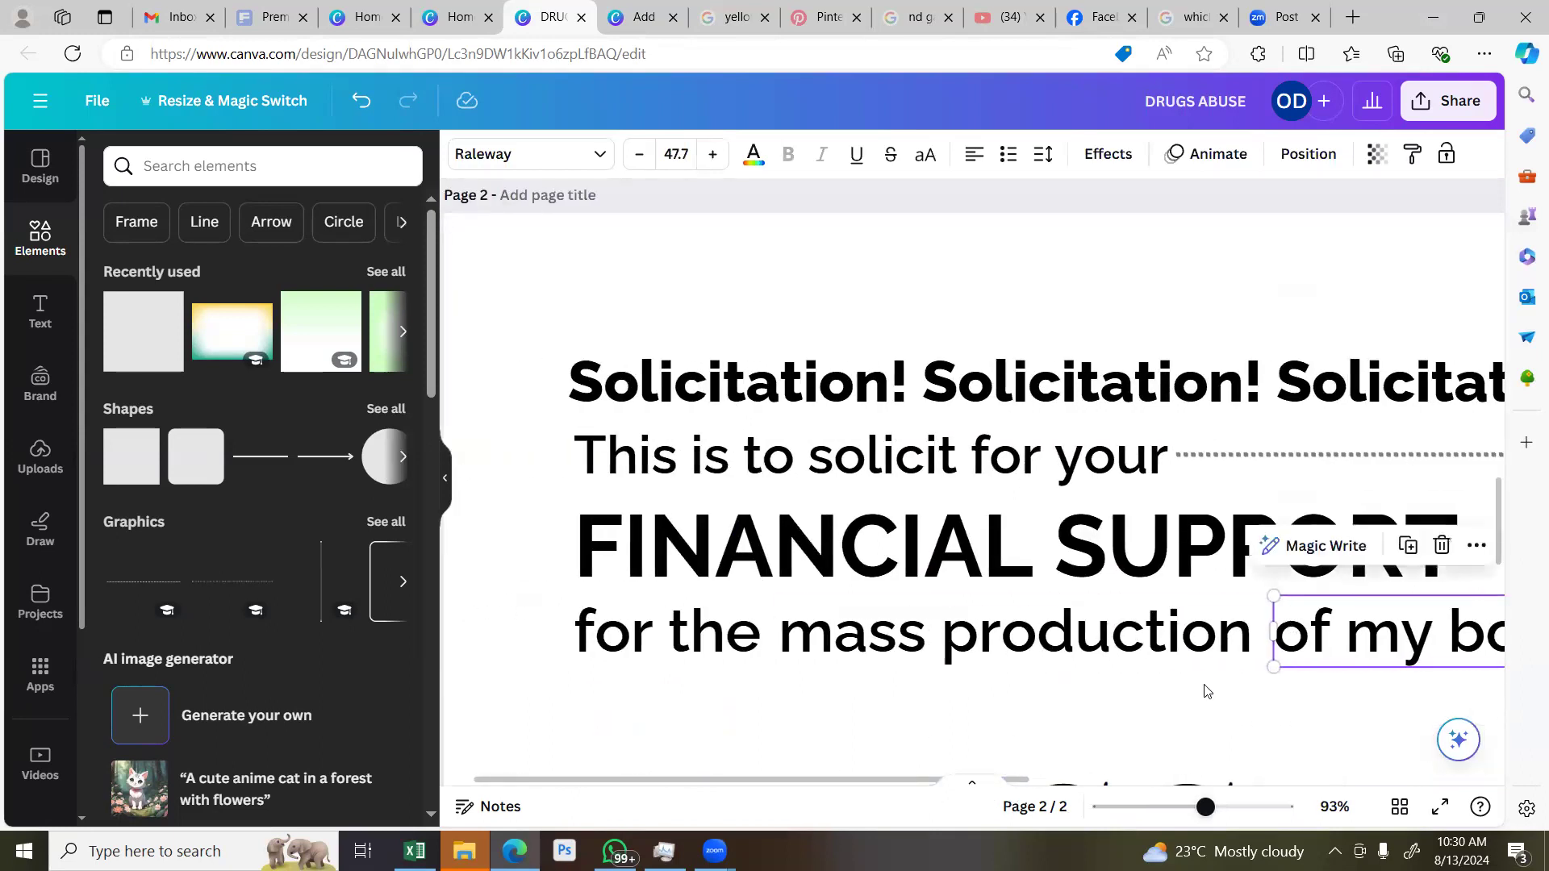
pyautogui.press('Escape')
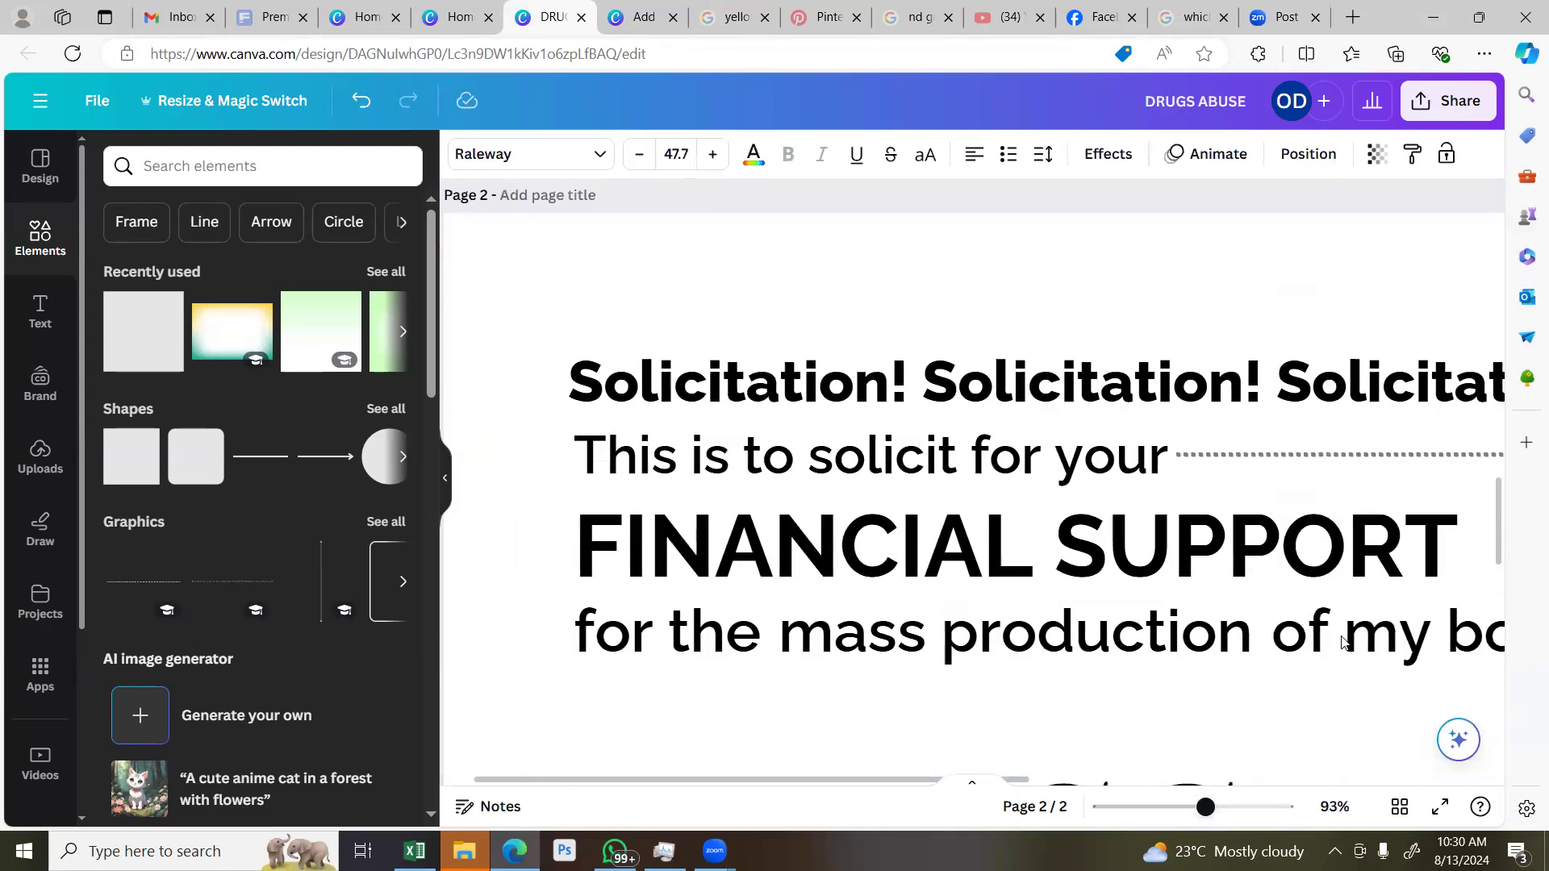
pyautogui.click(1341, 641)
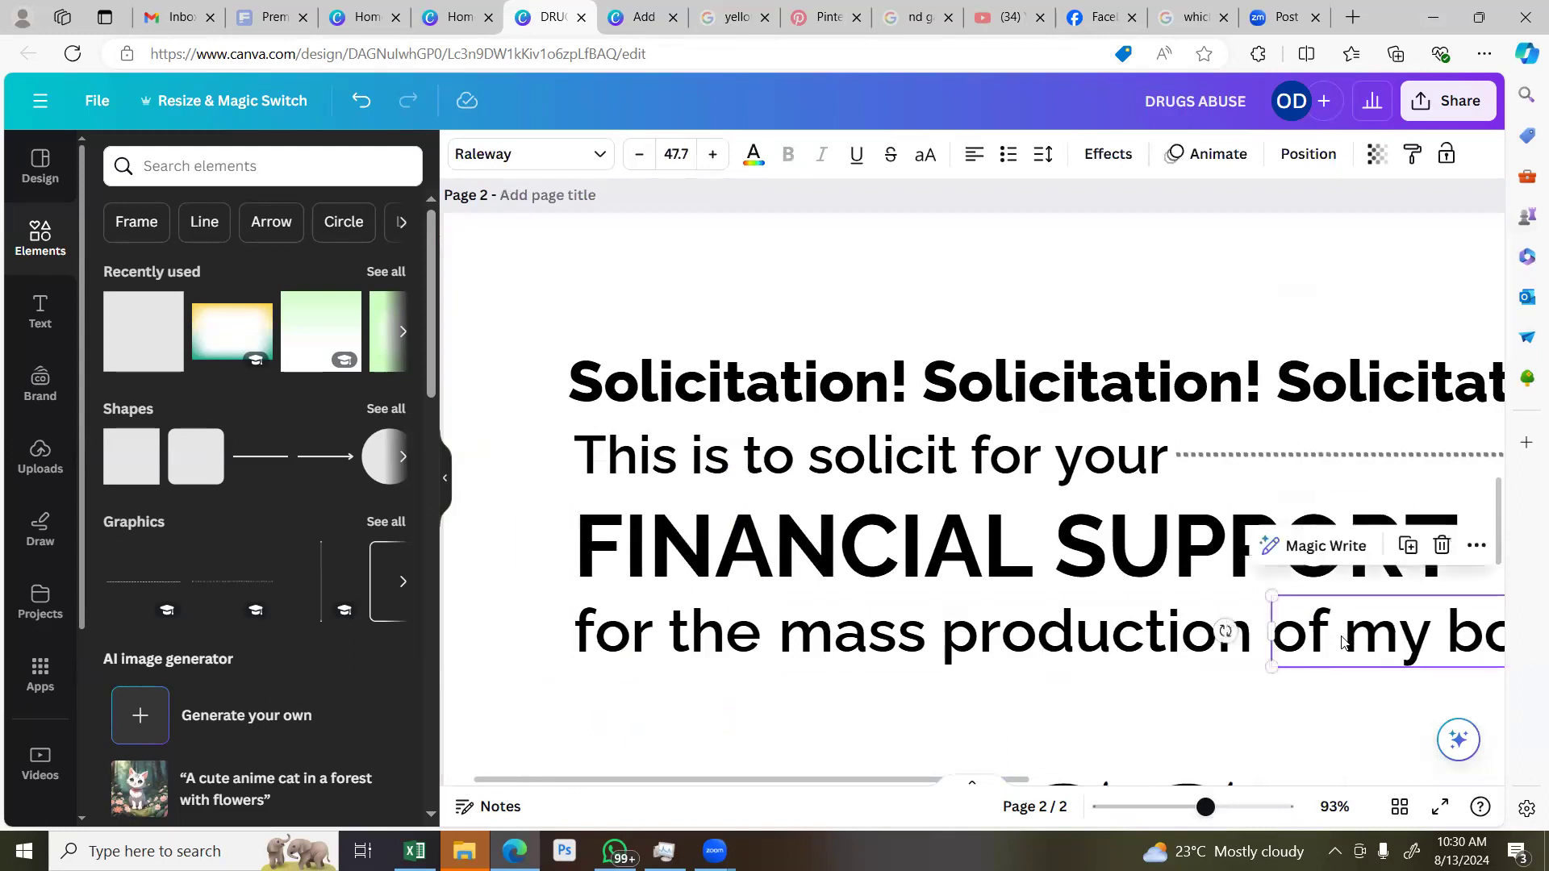
pyautogui.keyDown('shift'); pyautogui.click(611, 646); pyautogui.keyUp('shift')
pyautogui.keyDown('shift'); pyautogui.click(1000, 646); pyautogui.keyUp('shift')
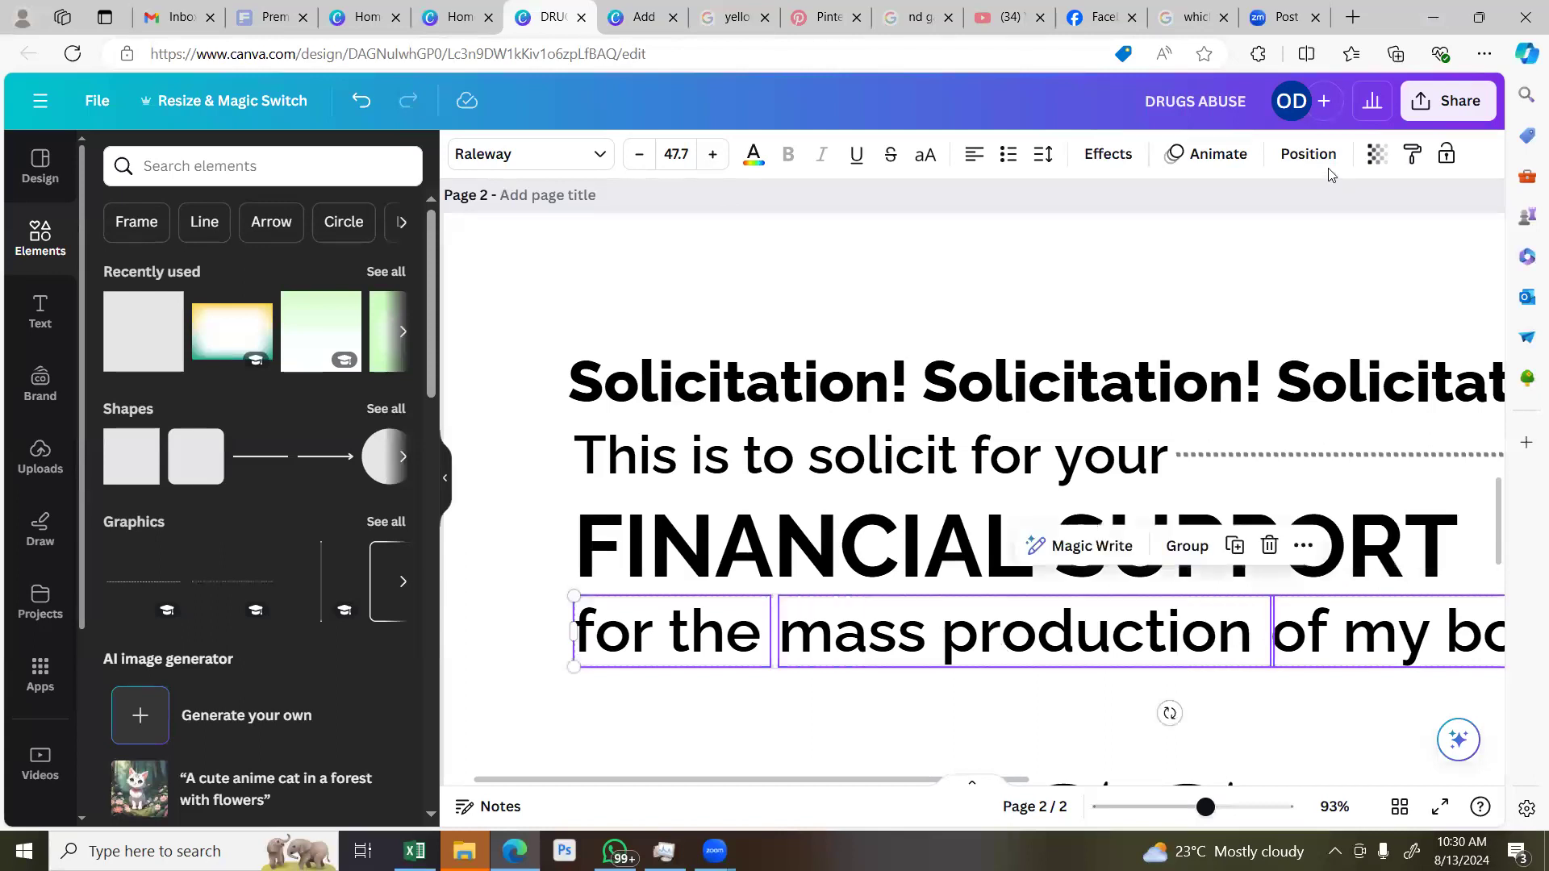
pyautogui.click(1327, 166)
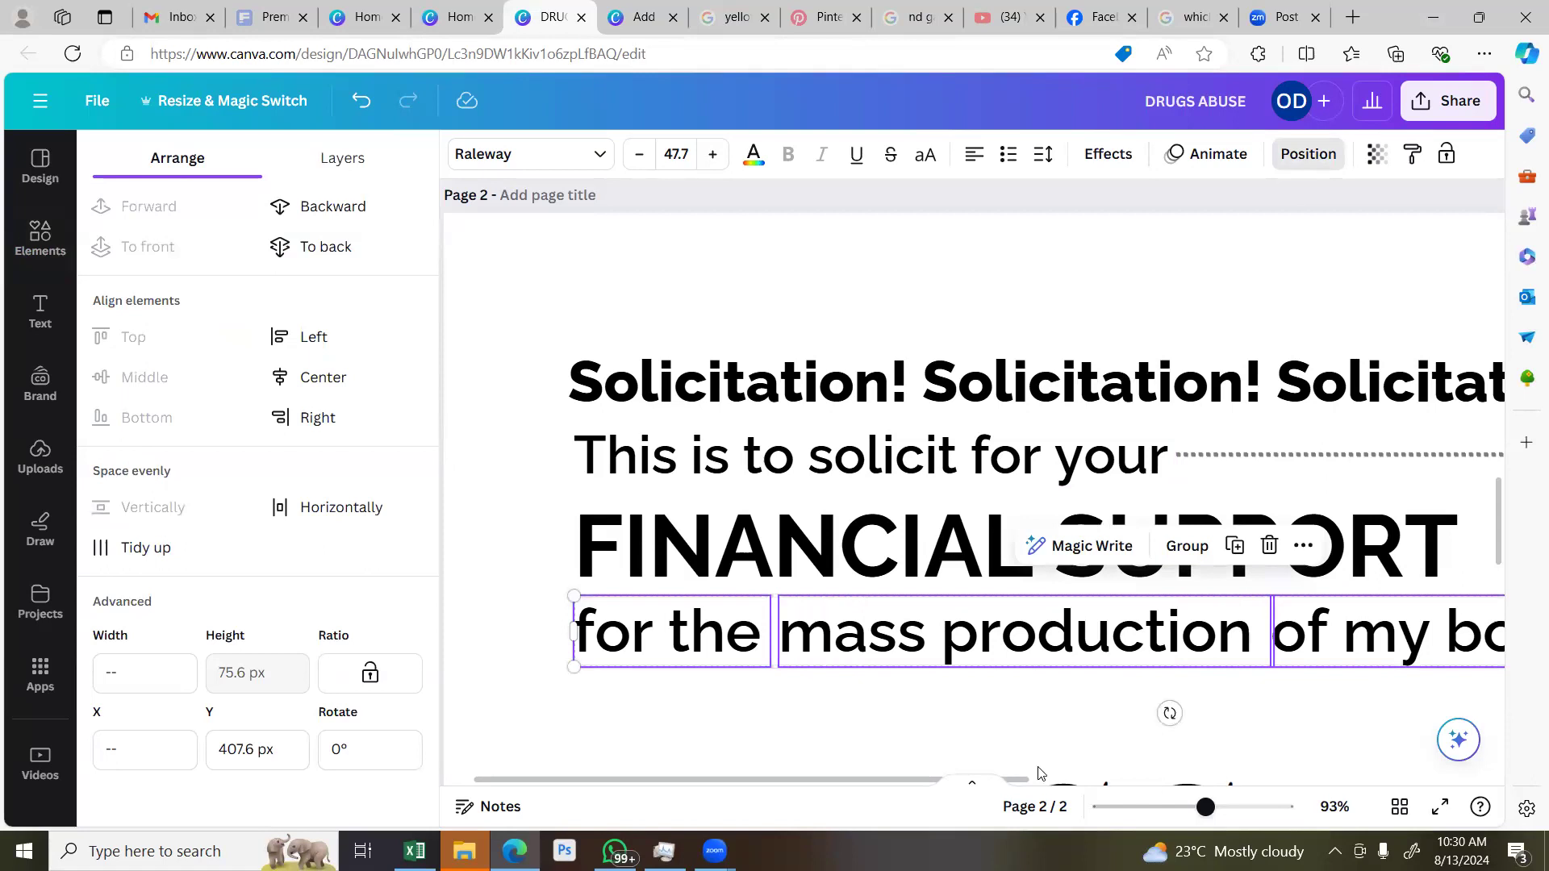
pyautogui.click(1167, 808)
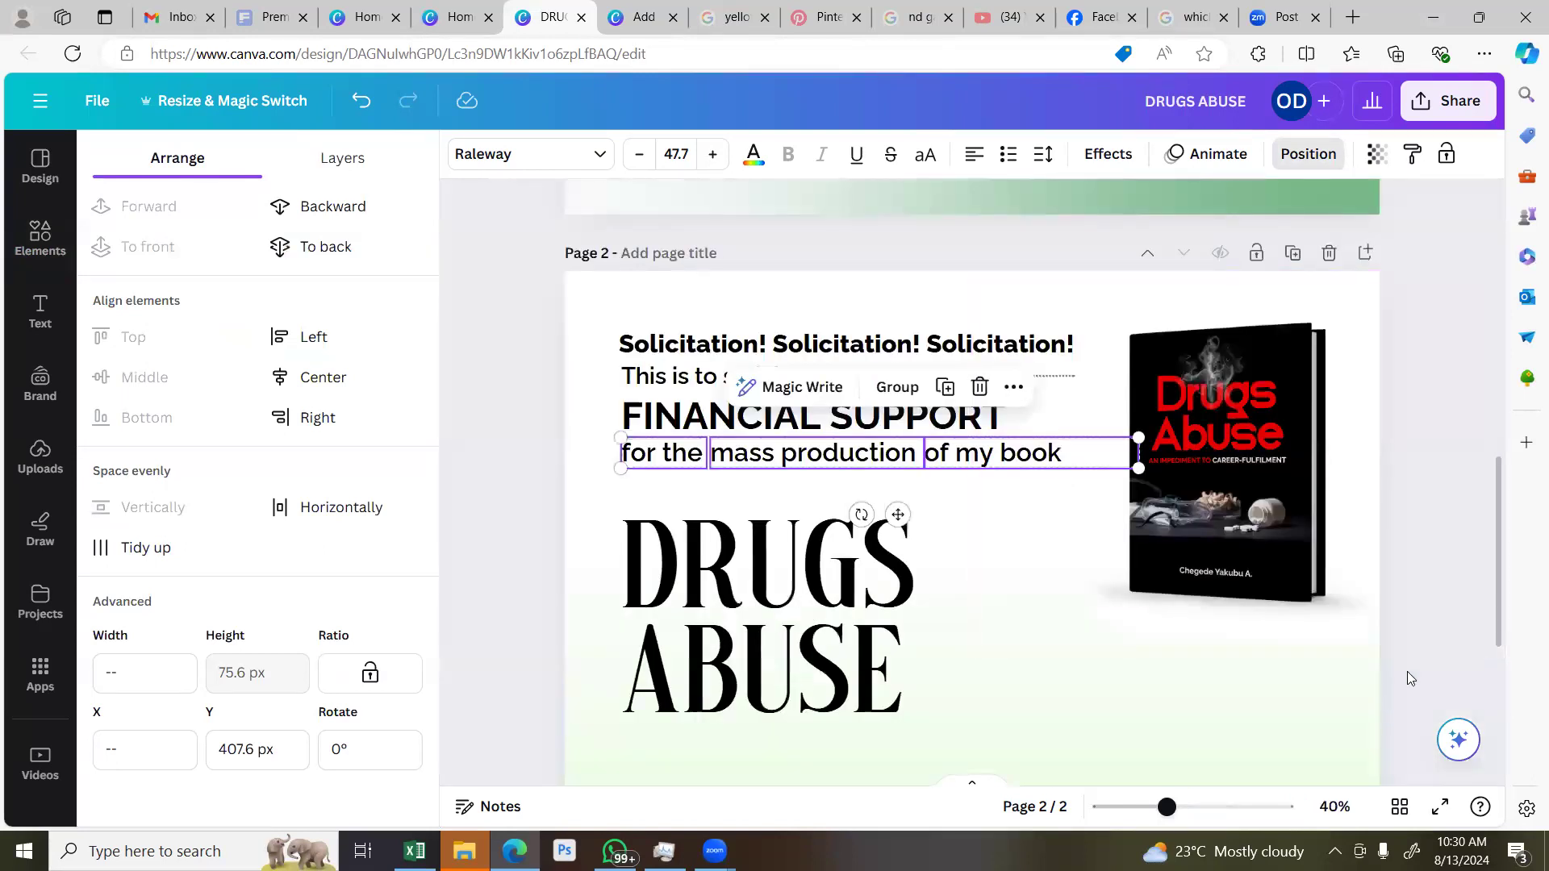
pyautogui.click(1418, 654)
# Set the "mass production" text to the Raleway Bold font
pyautogui.click(815, 453)
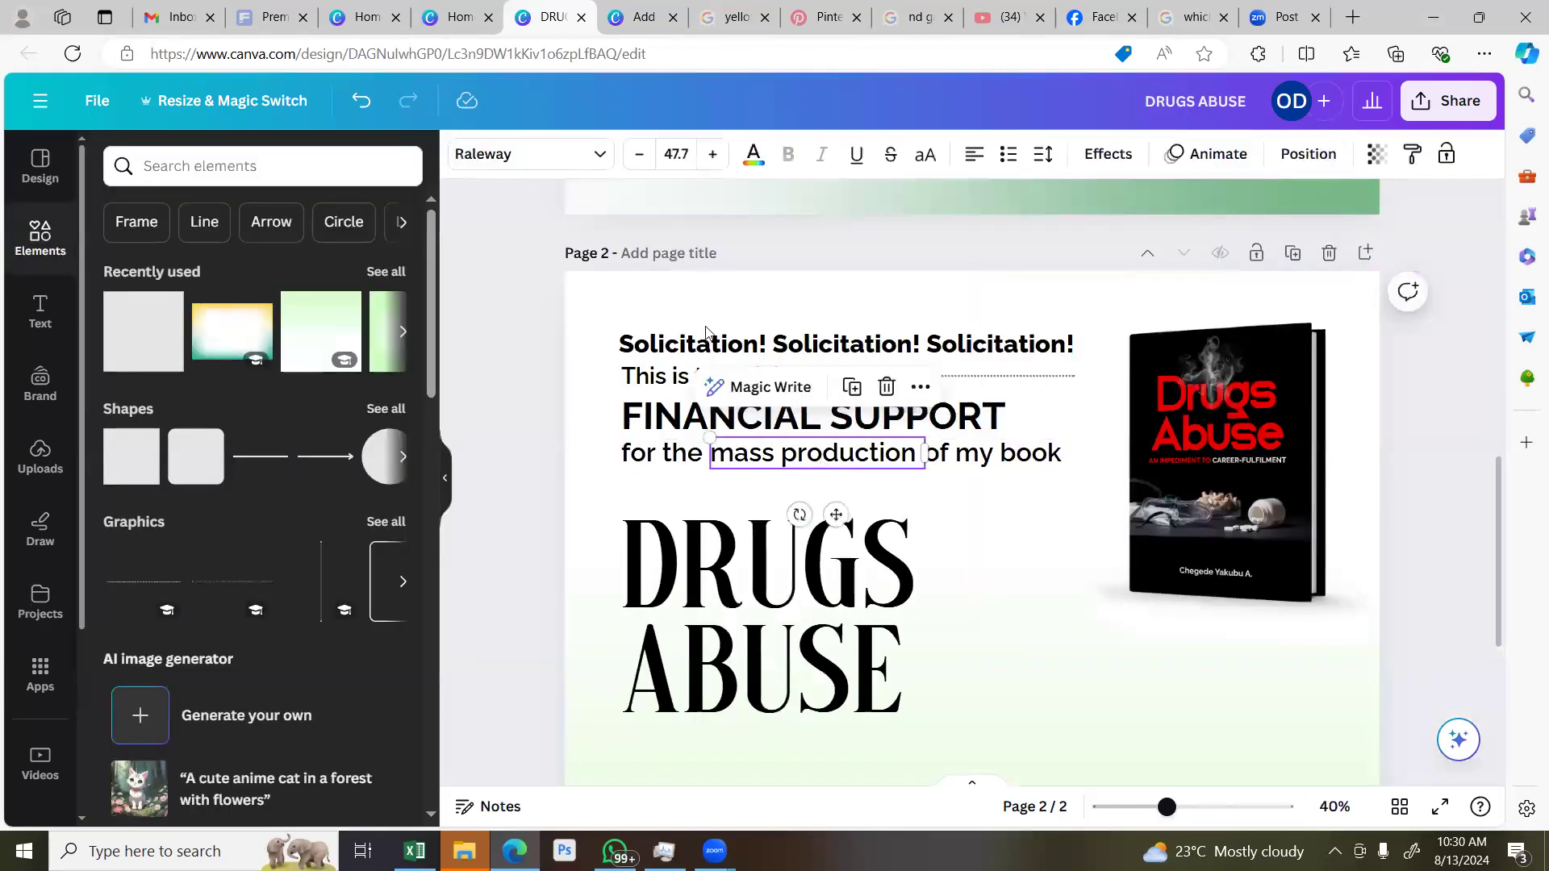
pyautogui.click(586, 160)
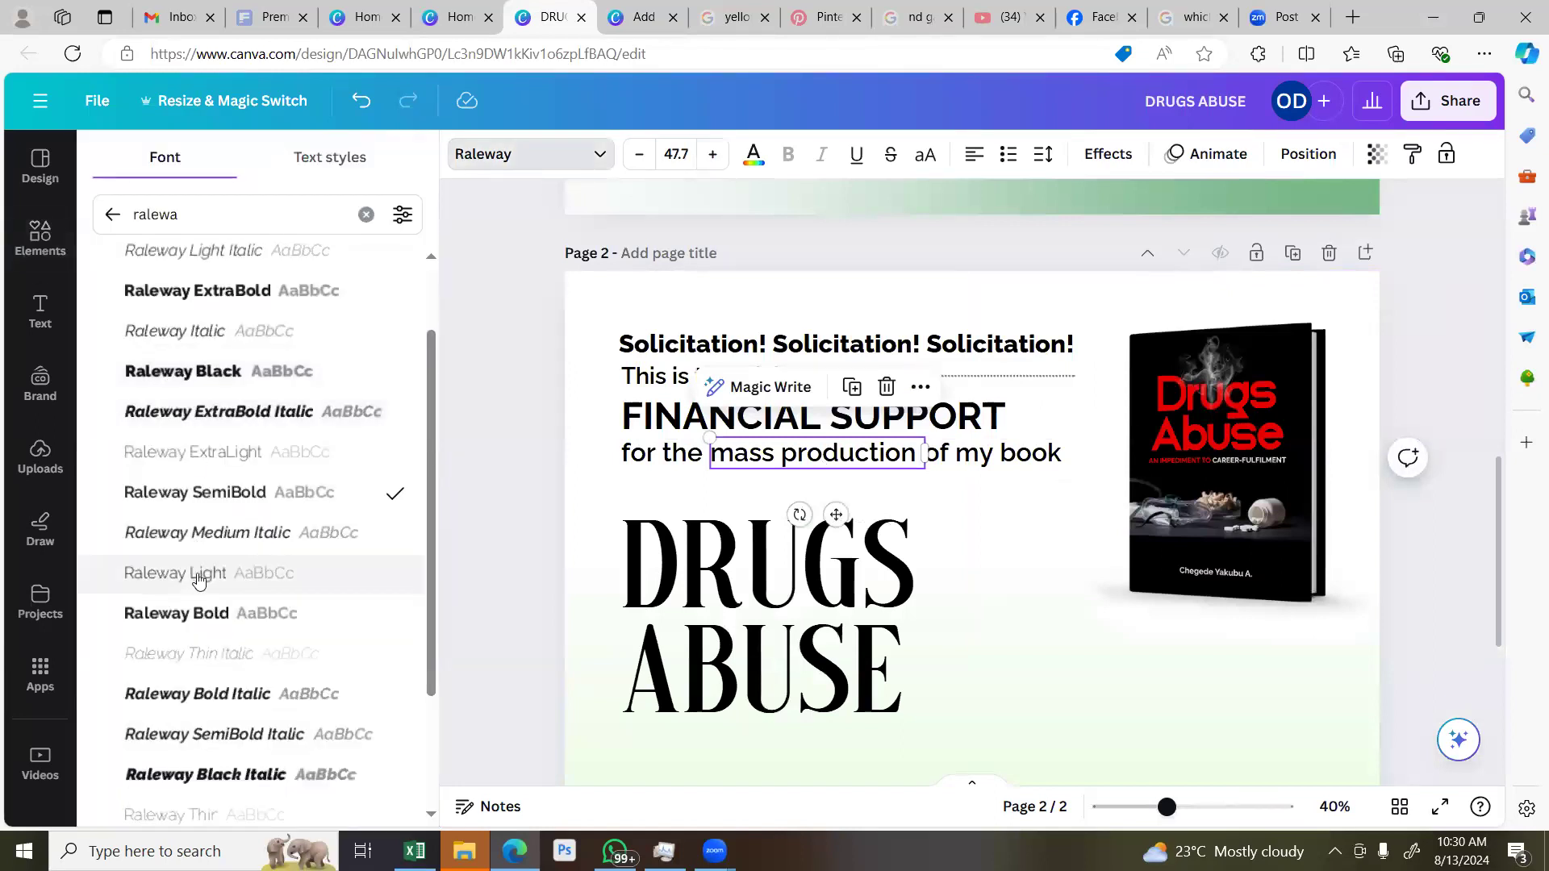
pyautogui.click(233, 614)
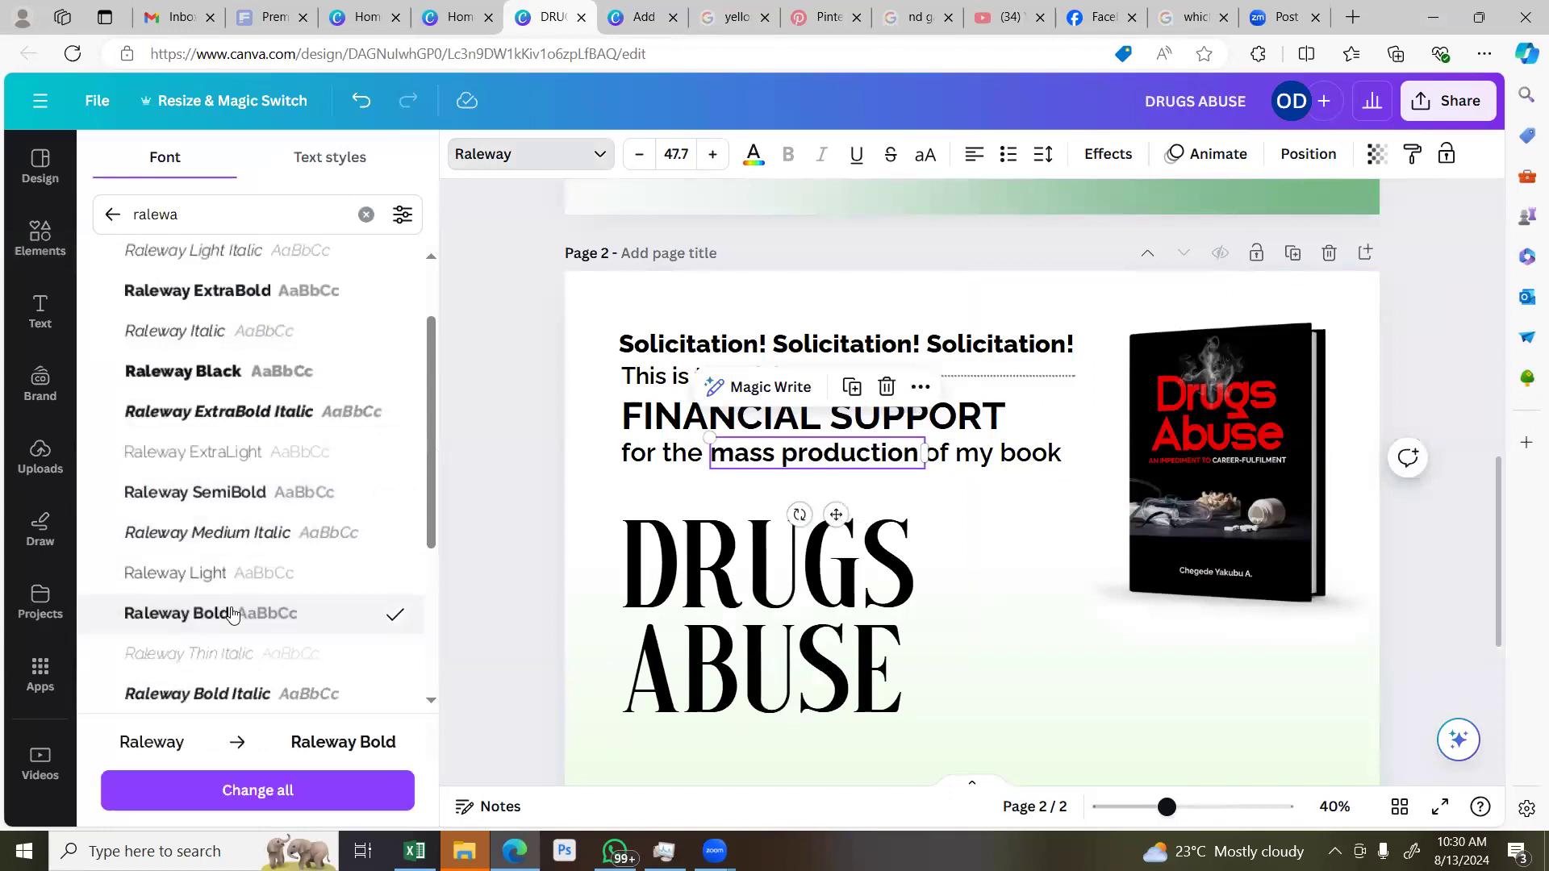
pyautogui.click(1447, 604)
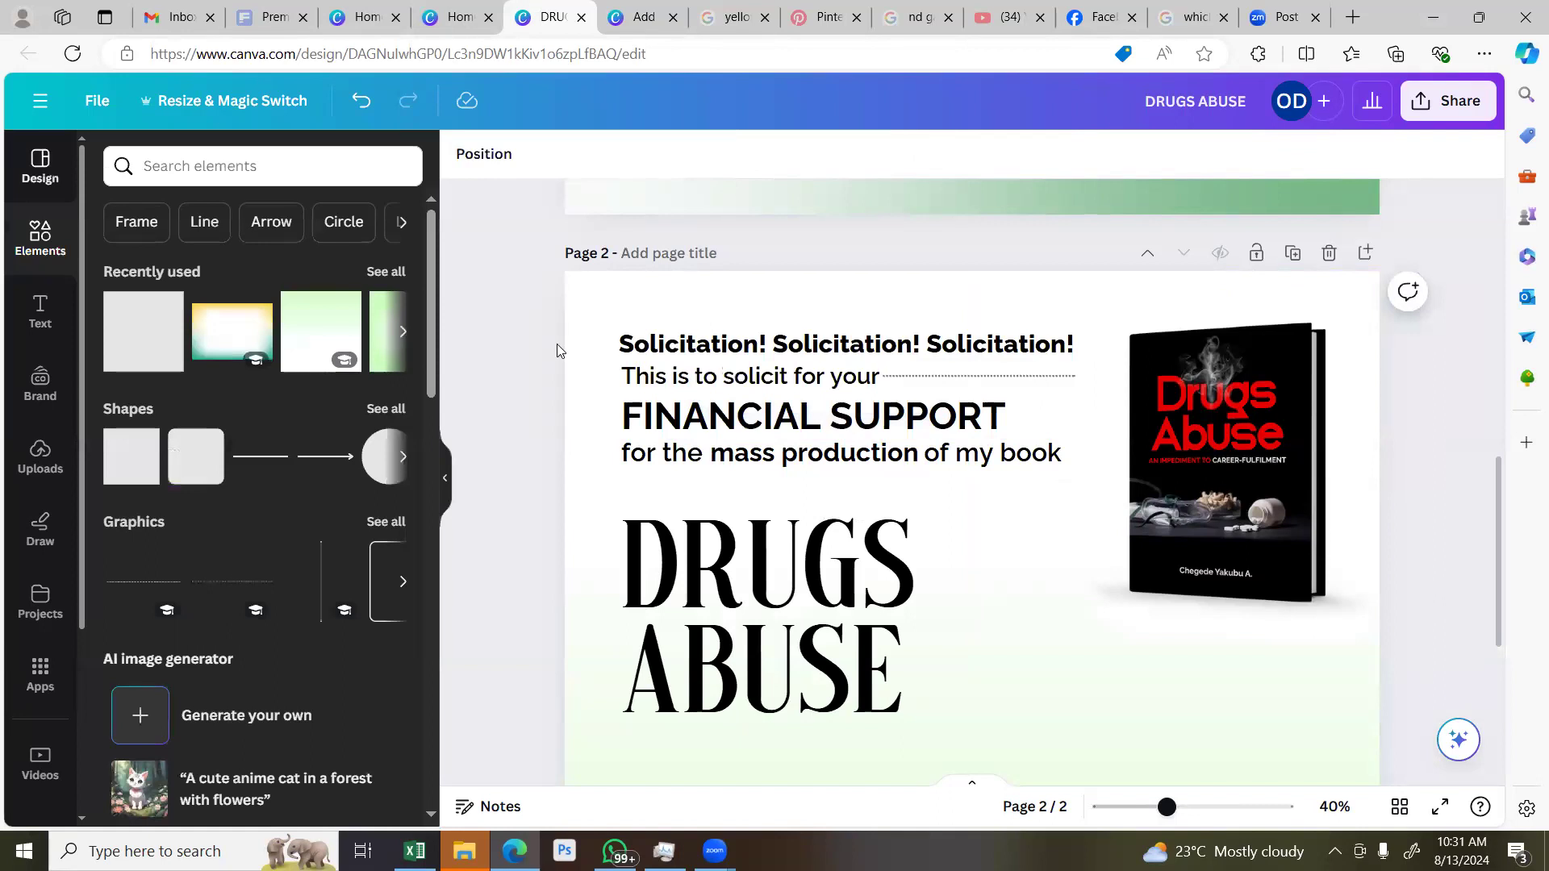
# Move the "DRUGS ABUSE" title up beneath the "for the mass production of my book" line and enlarge it to size 178
pyautogui.click(730, 613)
pyautogui.moveTo(730, 612); pyautogui.dragTo(730, 588)
pyautogui.scroll(-4, 728, 551)
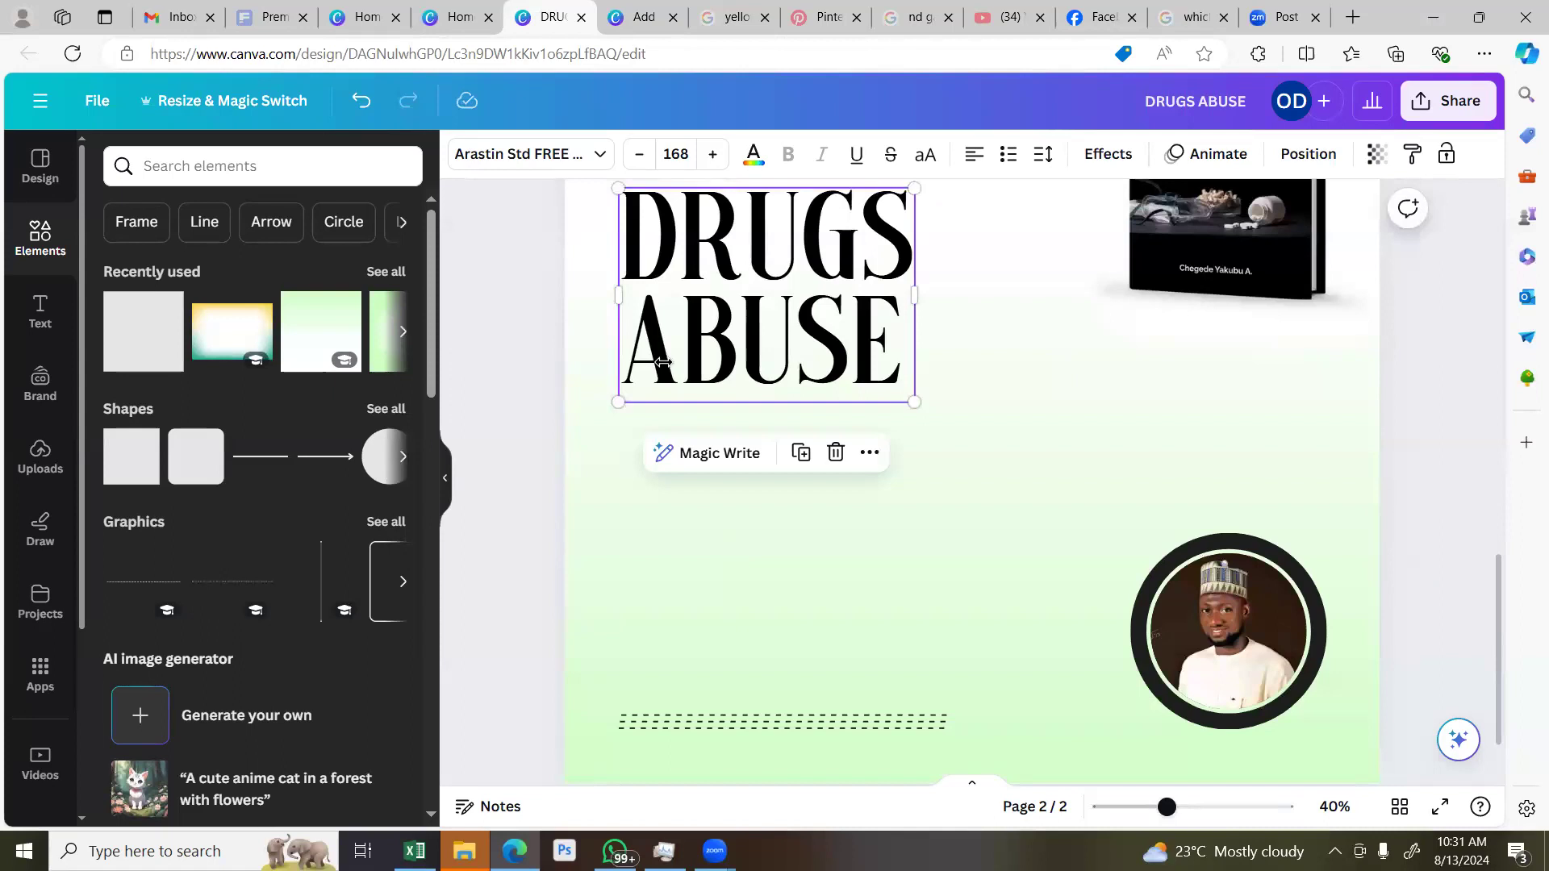
pyautogui.moveTo(915, 401); pyautogui.dragTo(927, 413)
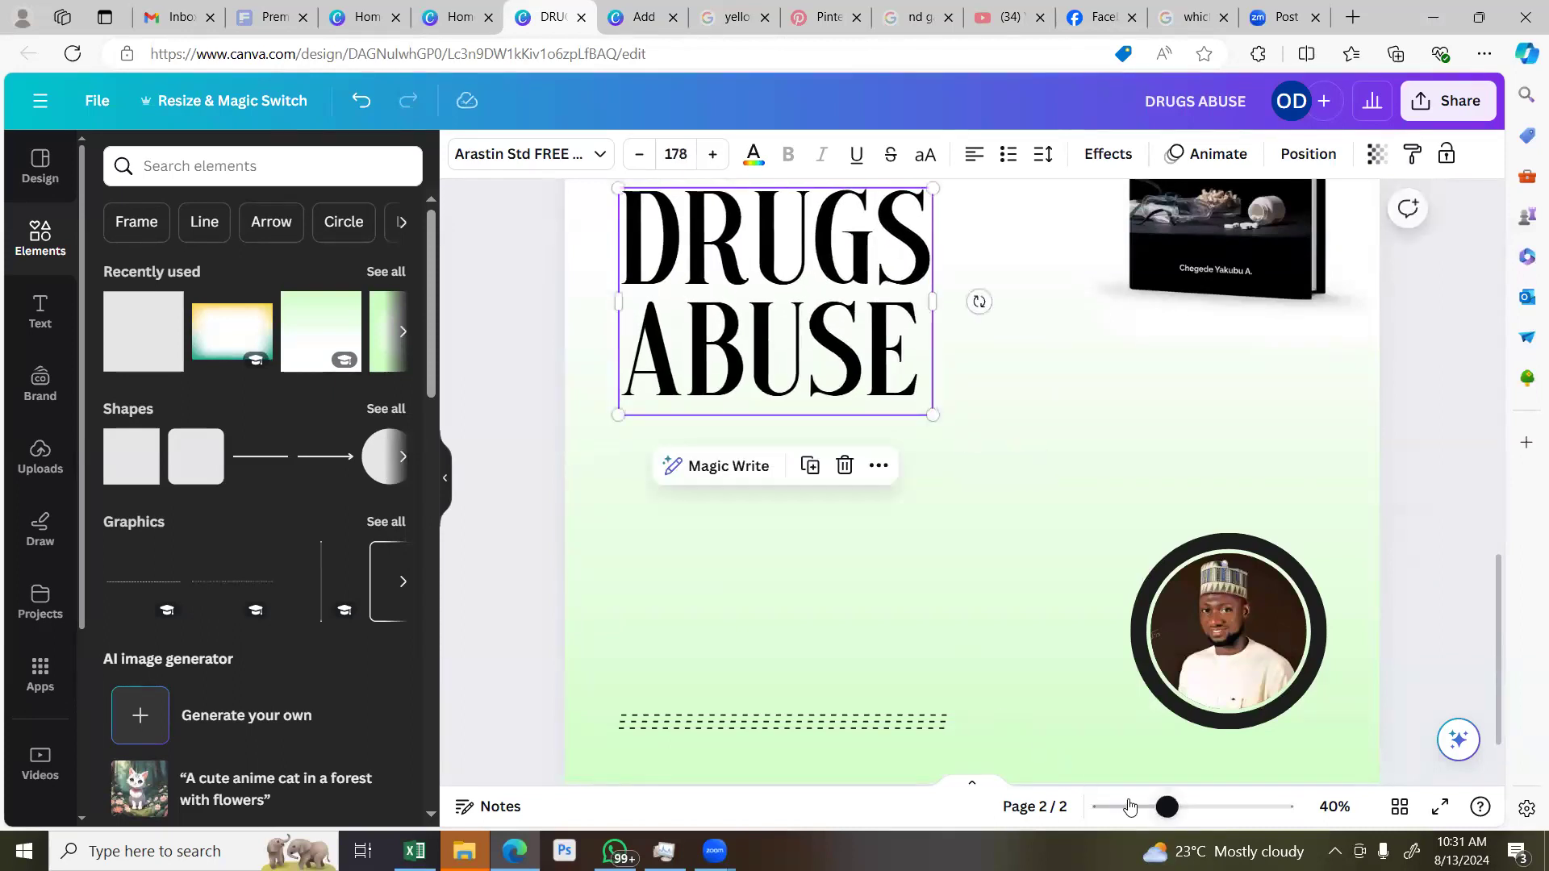
pyautogui.moveTo(1167, 806); pyautogui.dragTo(1113, 795)
pyautogui.click(716, 514)
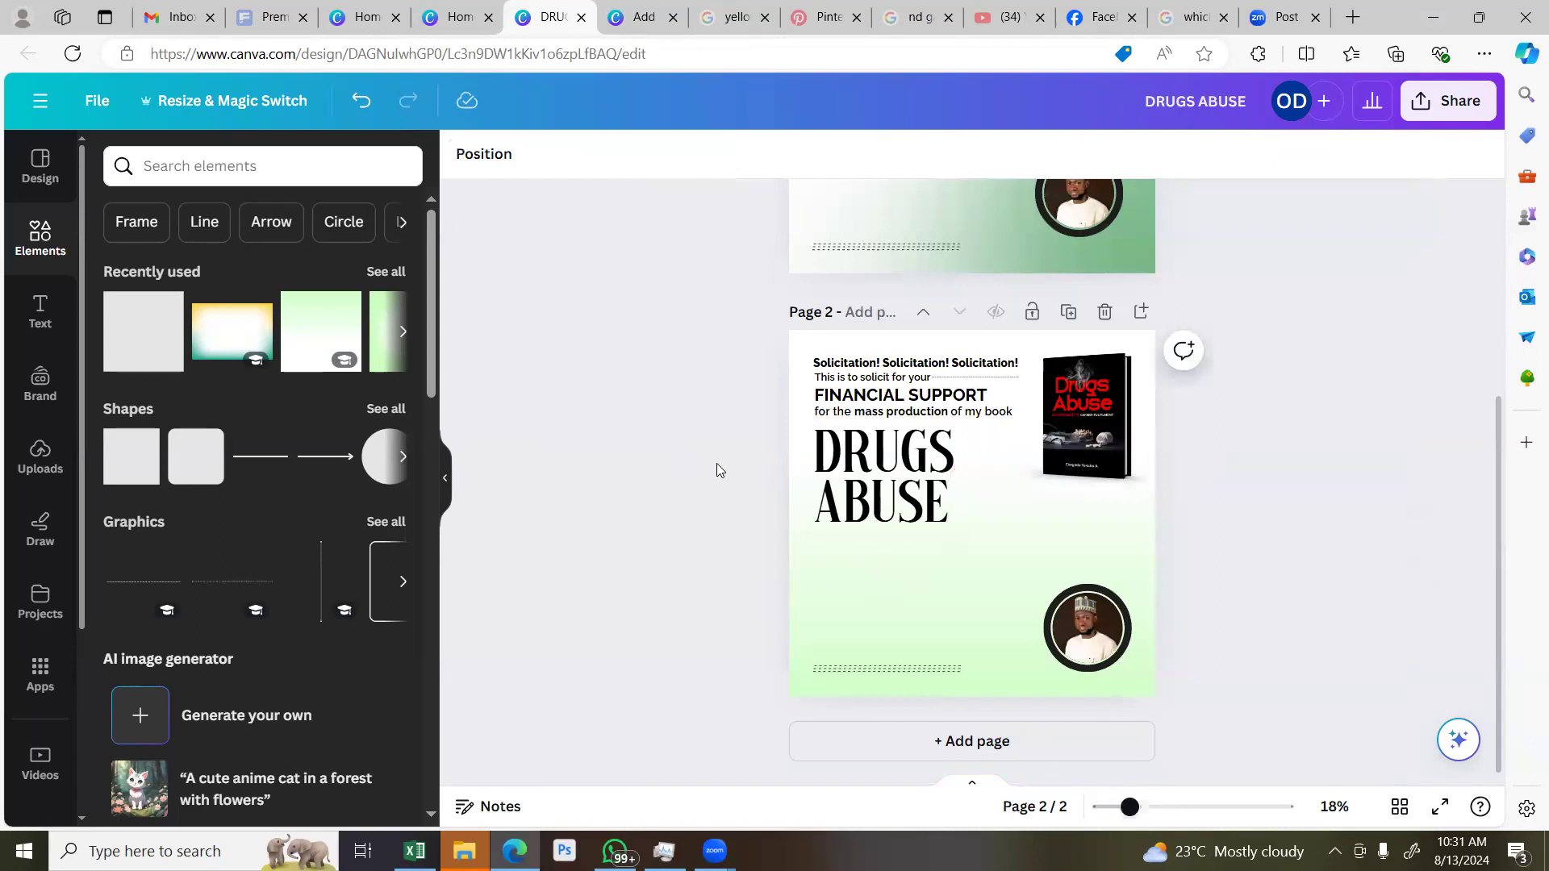
# Try the "DRUGS ABUSE" title on a single line and restore the line break between its two words
pyautogui.click(904, 504)
pyautogui.click(826, 489)
pyautogui.press('BackSpace')
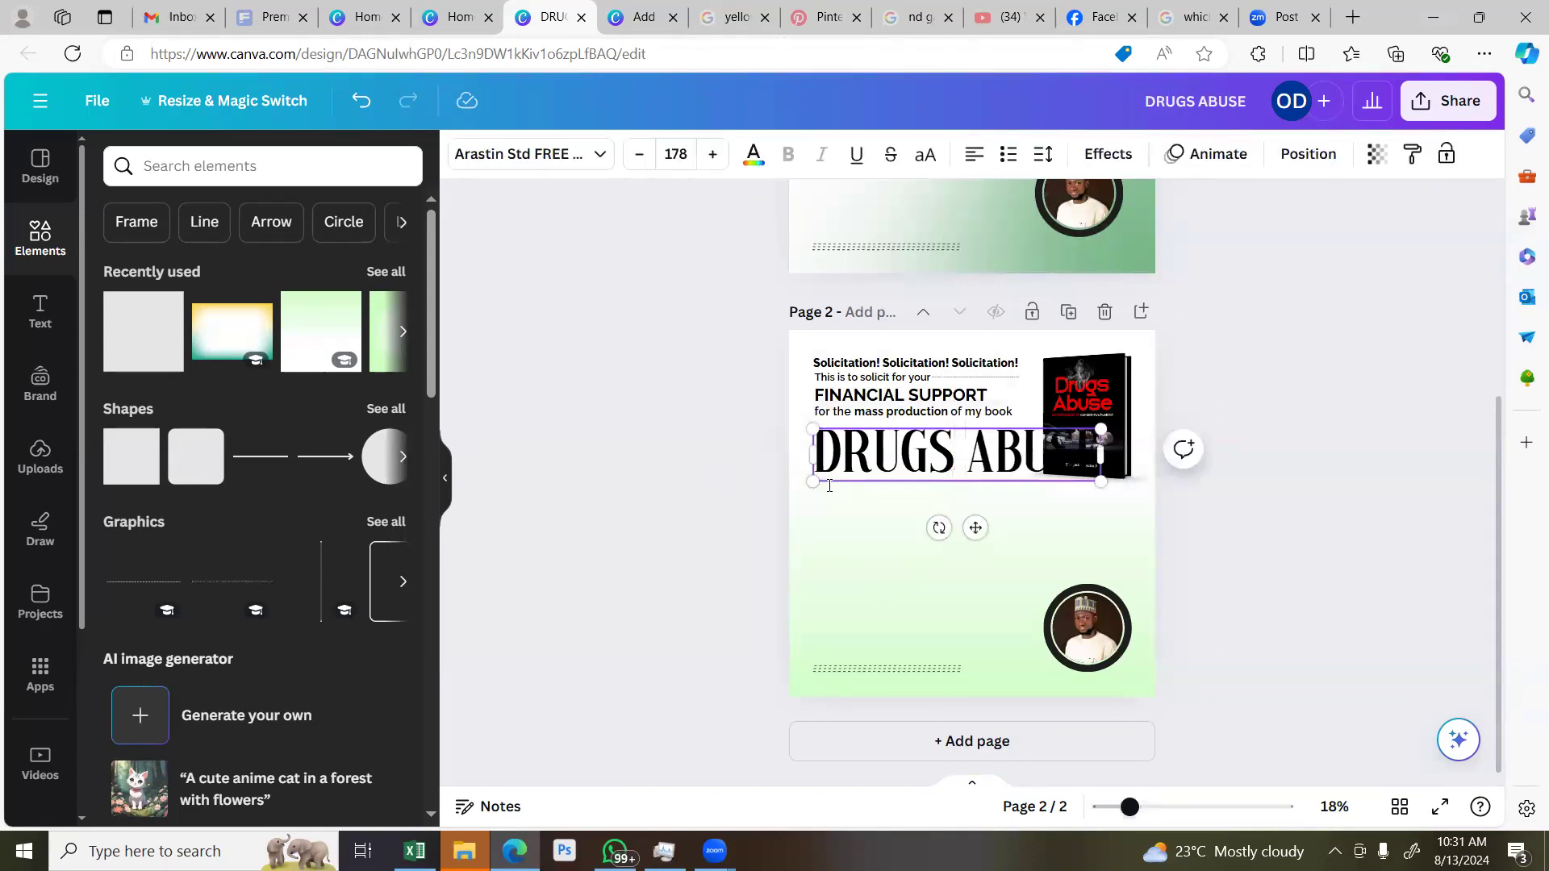
pyautogui.press('BackSpace')
pyautogui.press('Return')
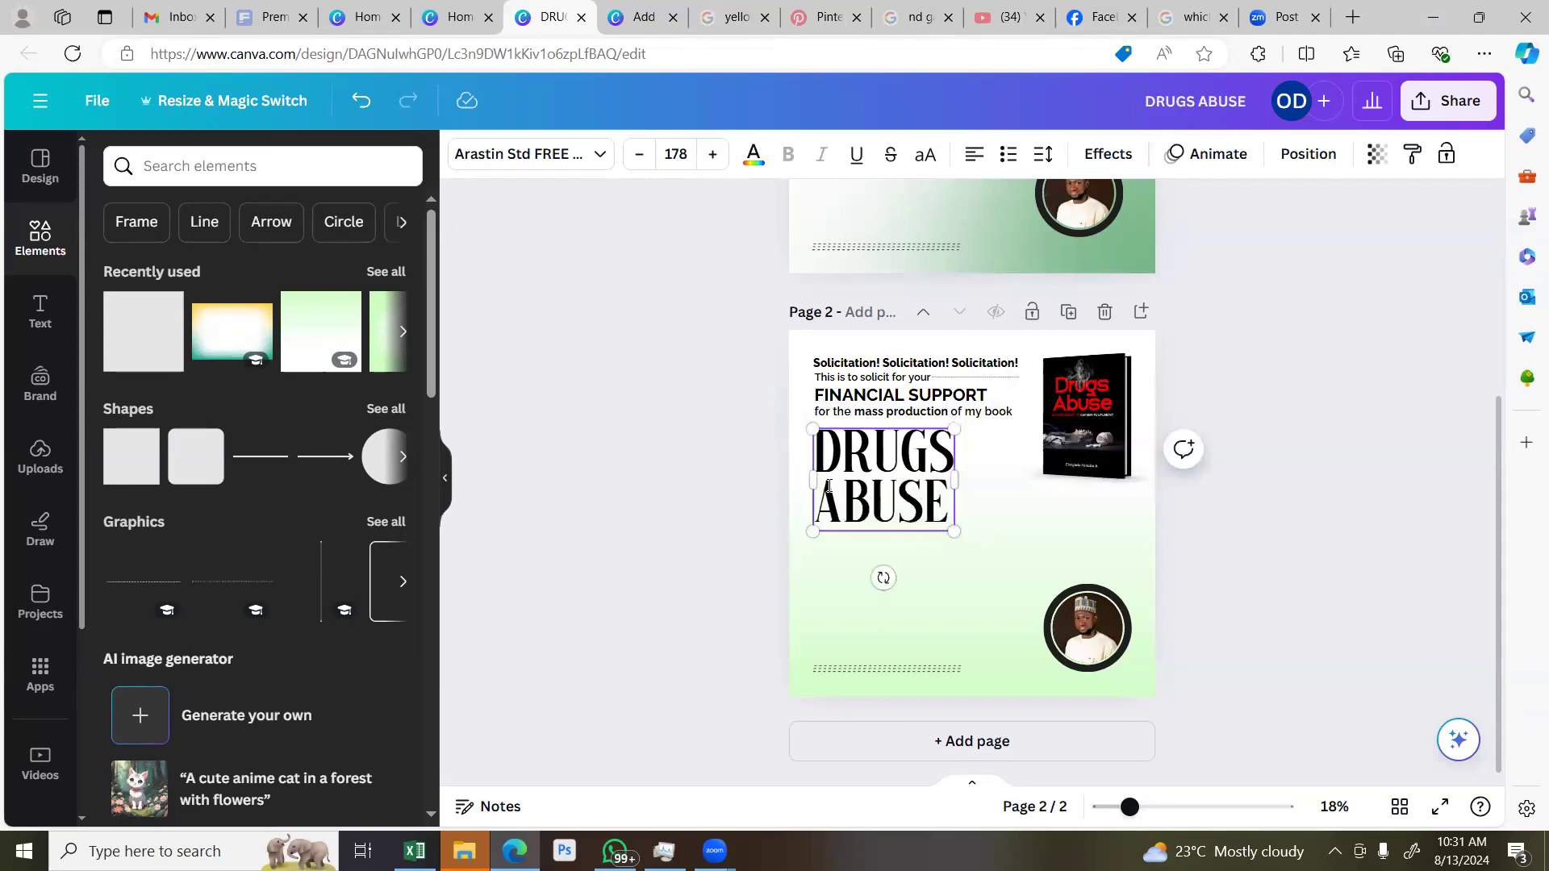
pyautogui.click(724, 442)
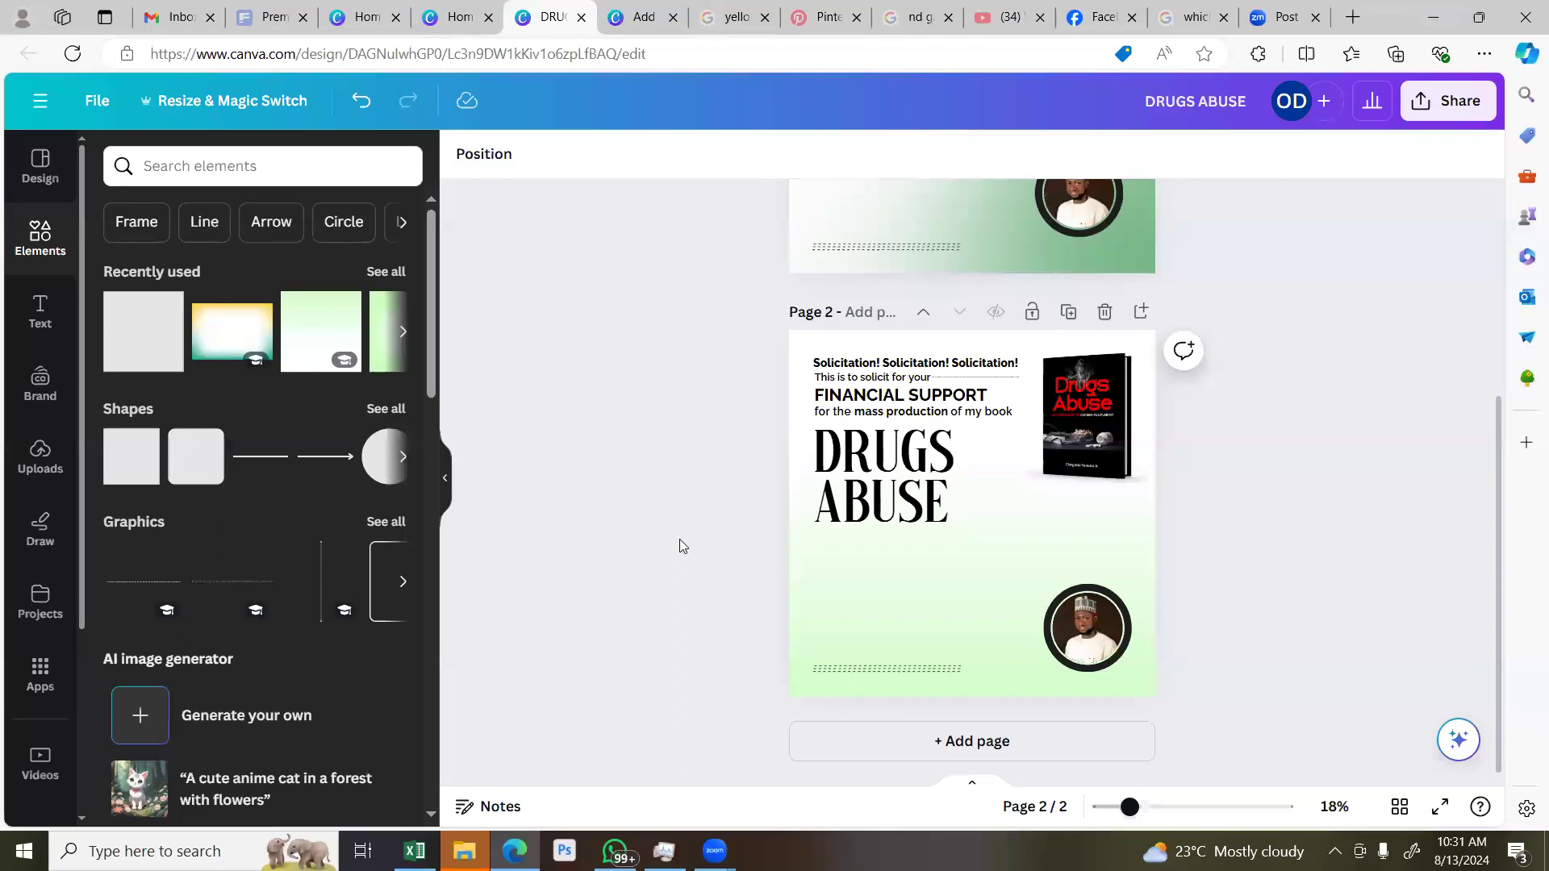
# Unlock the book mockup image on page 2 and enlarge it slightly from its lower corner nearest the title
pyautogui.click(1093, 458)
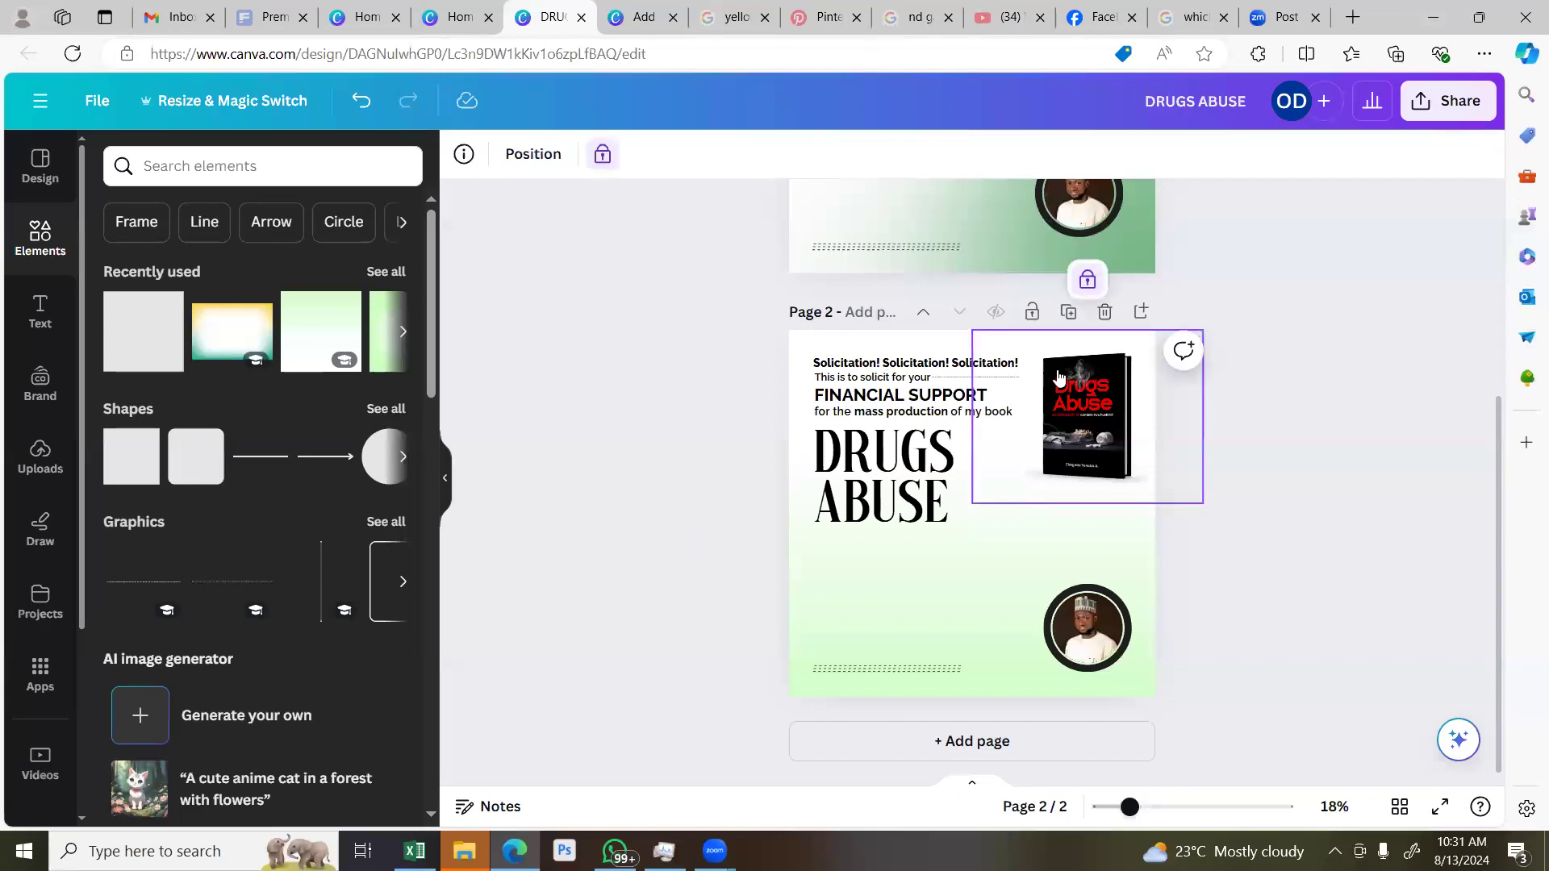
pyautogui.click(1087, 284)
pyautogui.moveTo(973, 504); pyautogui.dragTo(972, 521)
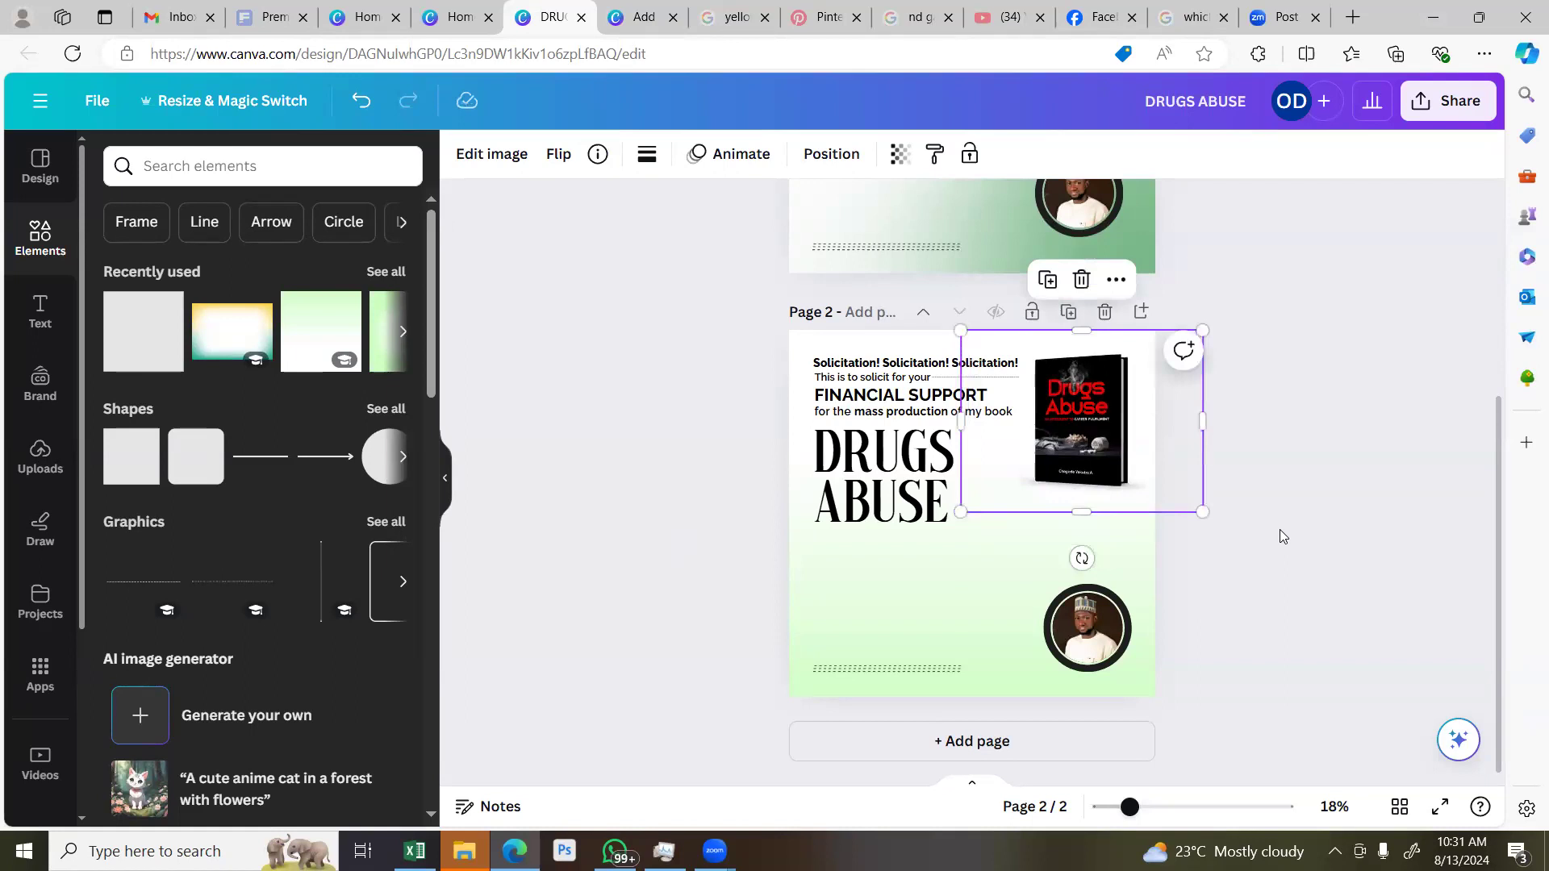
pyautogui.click(1345, 617)
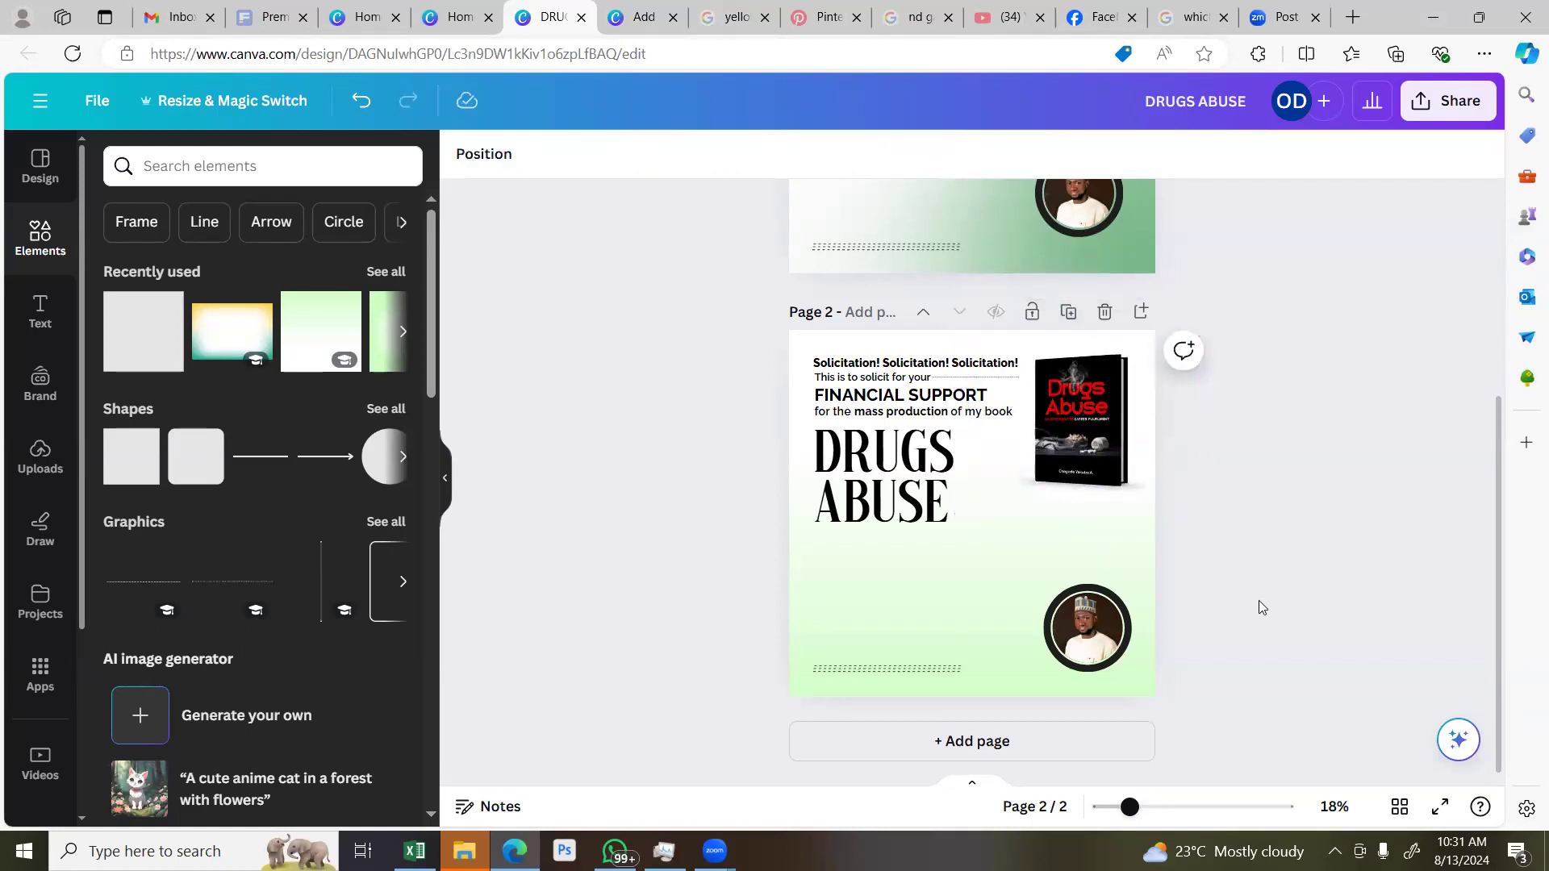
# Try a semicolon at the end of the "DRUGS ABUSE" title on page 2 and undo the addition
pyautogui.click(871, 500)
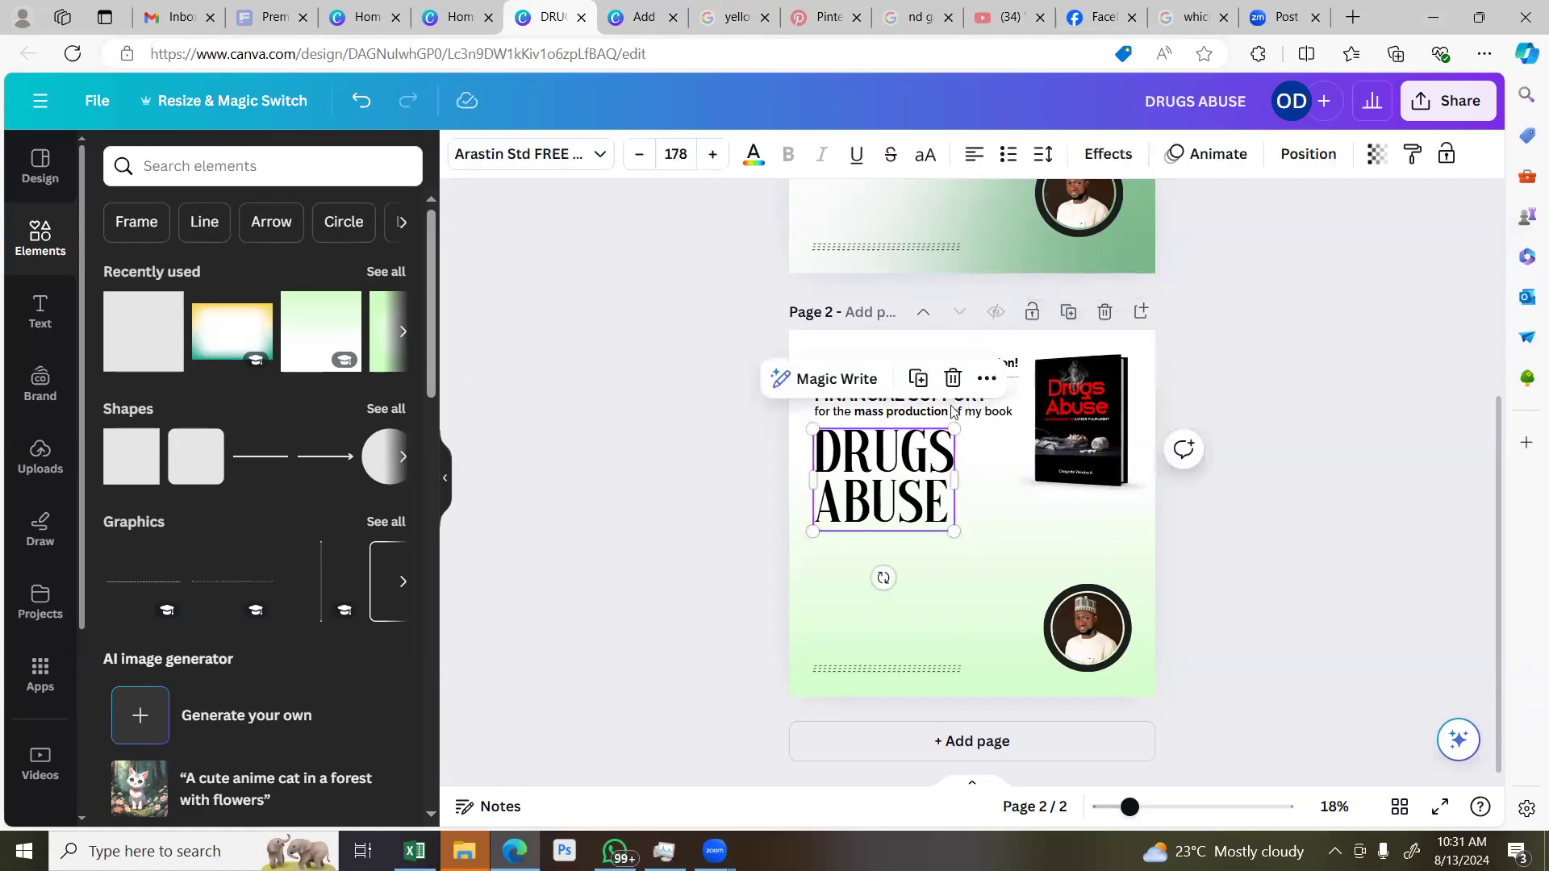
pyautogui.click(937, 504)
pyautogui.write(':')
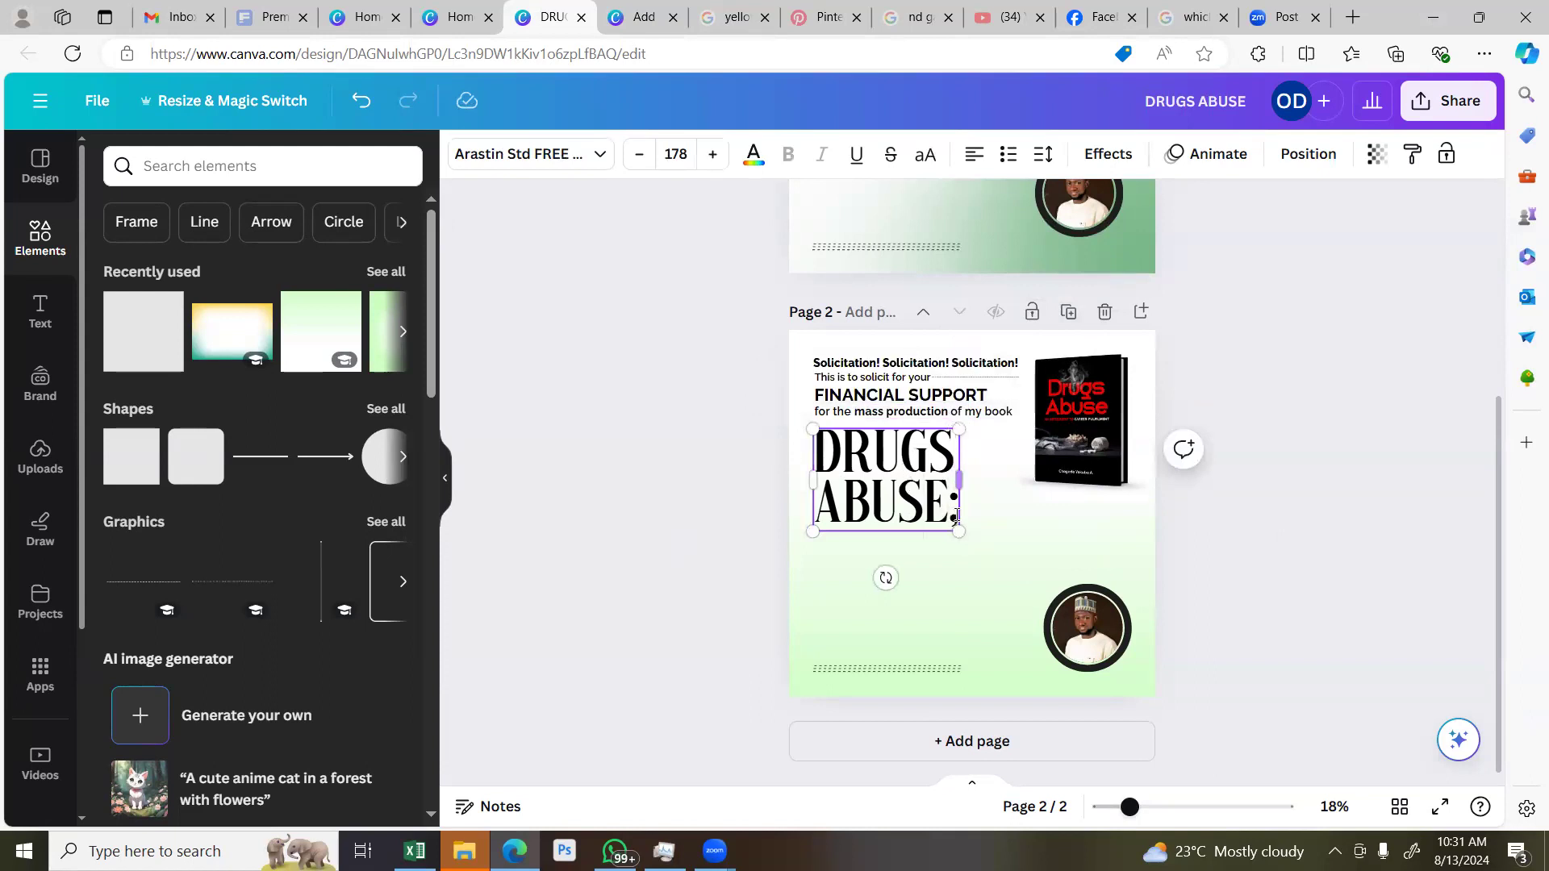
pyautogui.click(1249, 546)
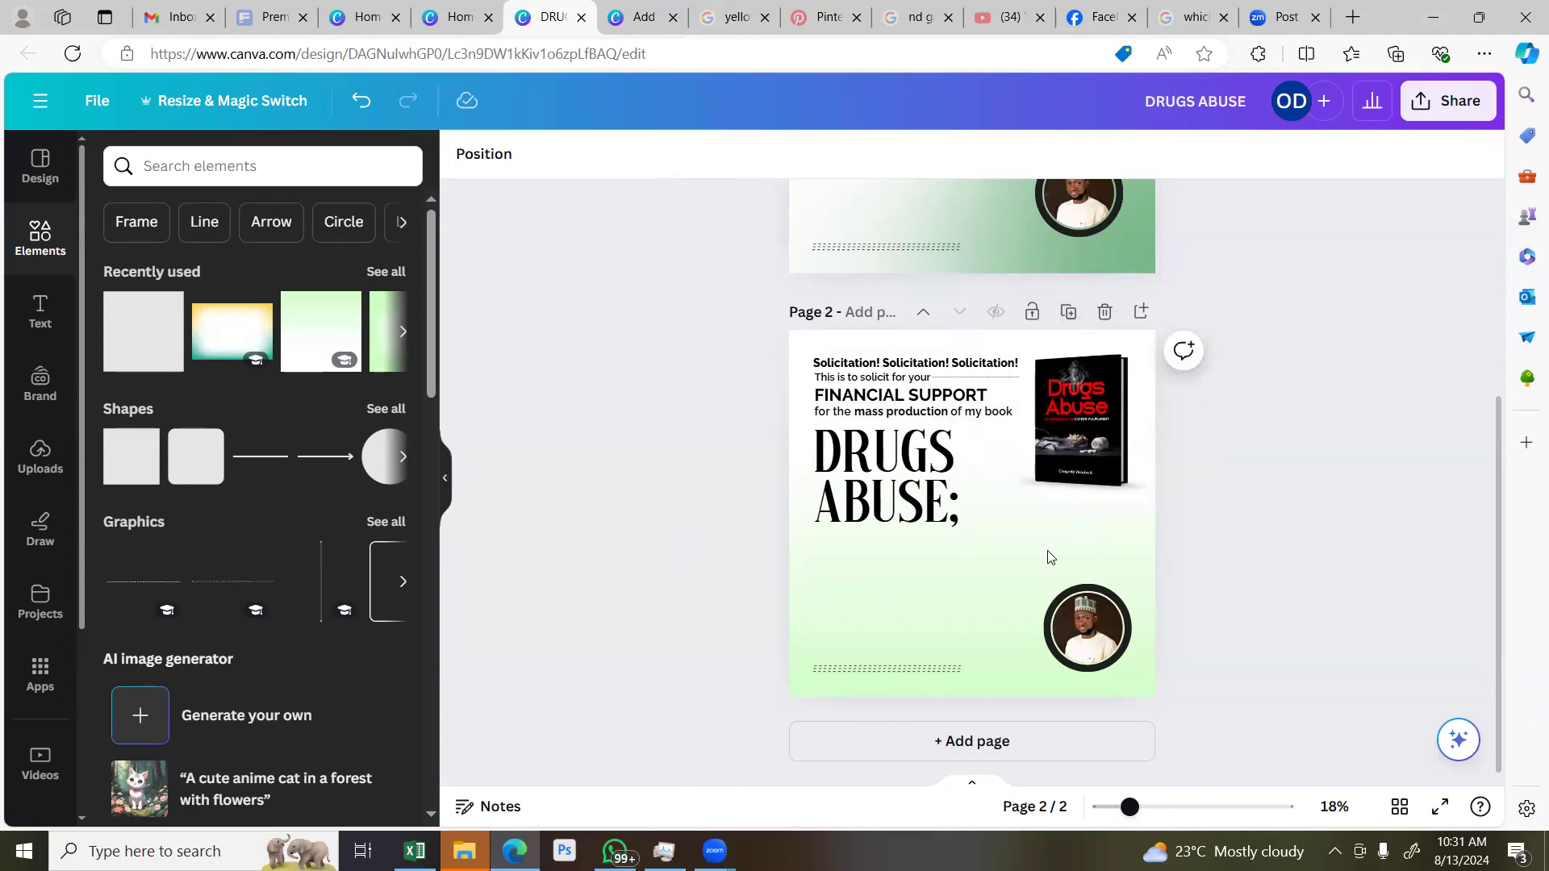
pyautogui.click(951, 521)
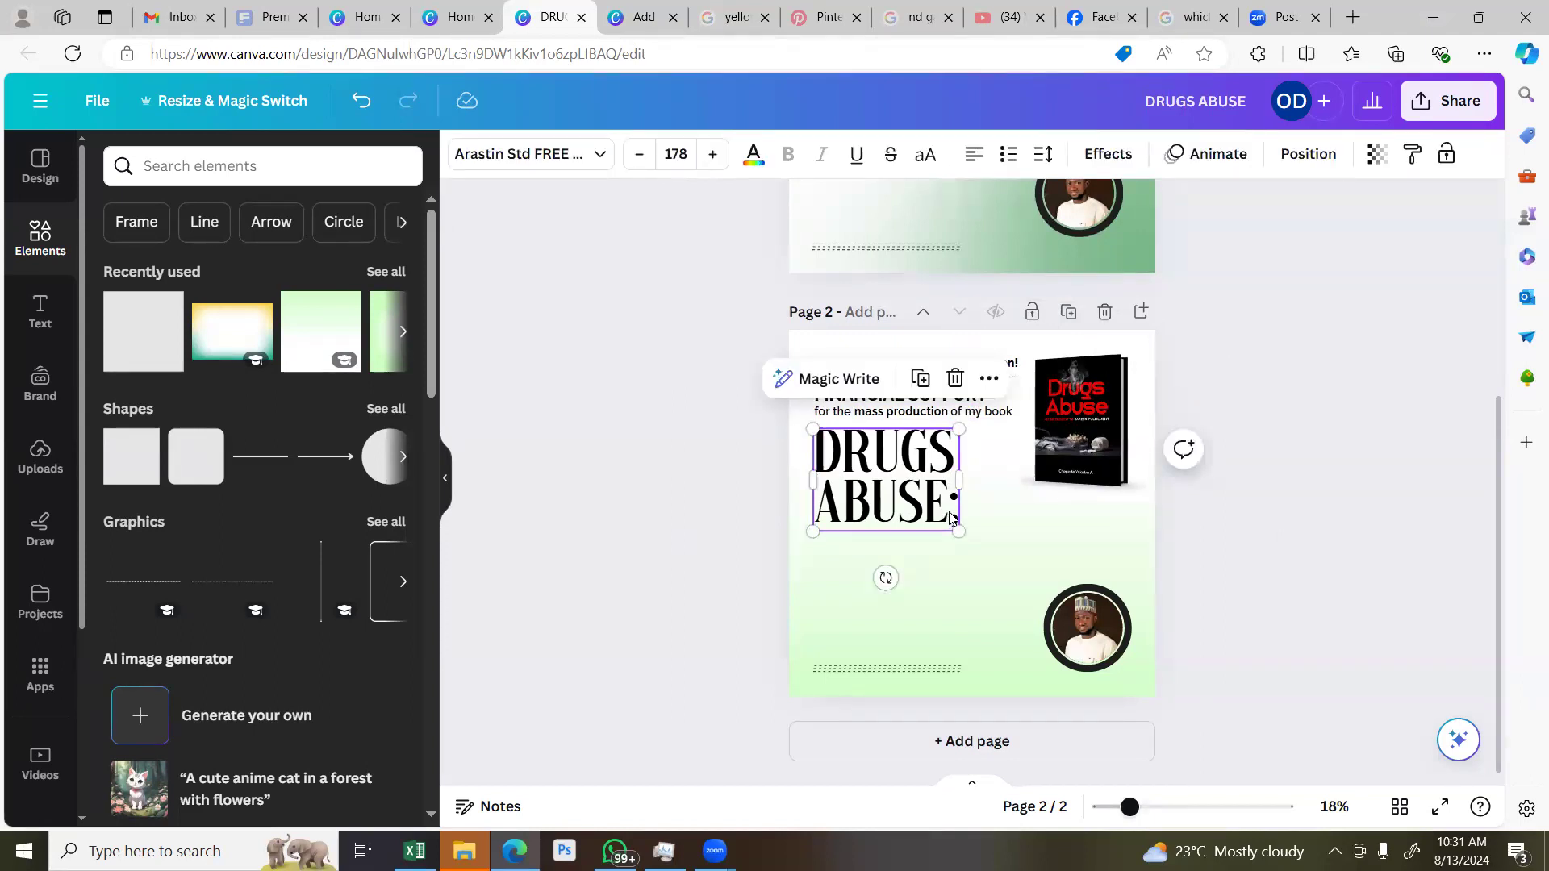
pyautogui.hotkey('ctrl', 'z')
pyautogui.click(1177, 549)
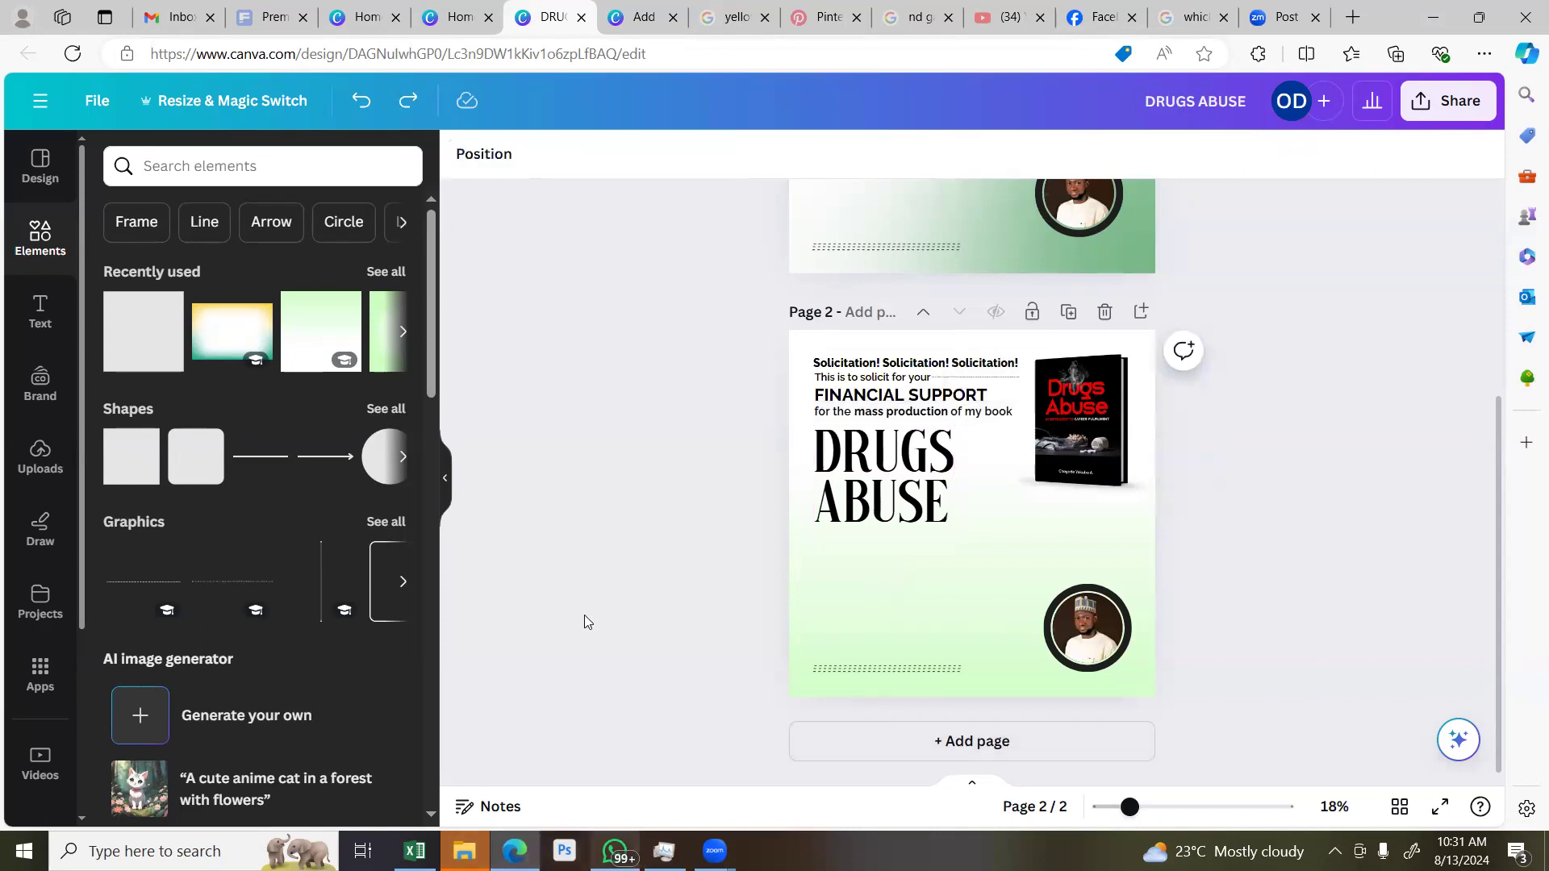
# Copy the full title "DRUGS ABUSE, AN IMPEDIMENT TO CAREER-FULFILMENT" from the client's WhatsApp message and return to the Canva design
pyautogui.hotkey('alt', 'Tab')
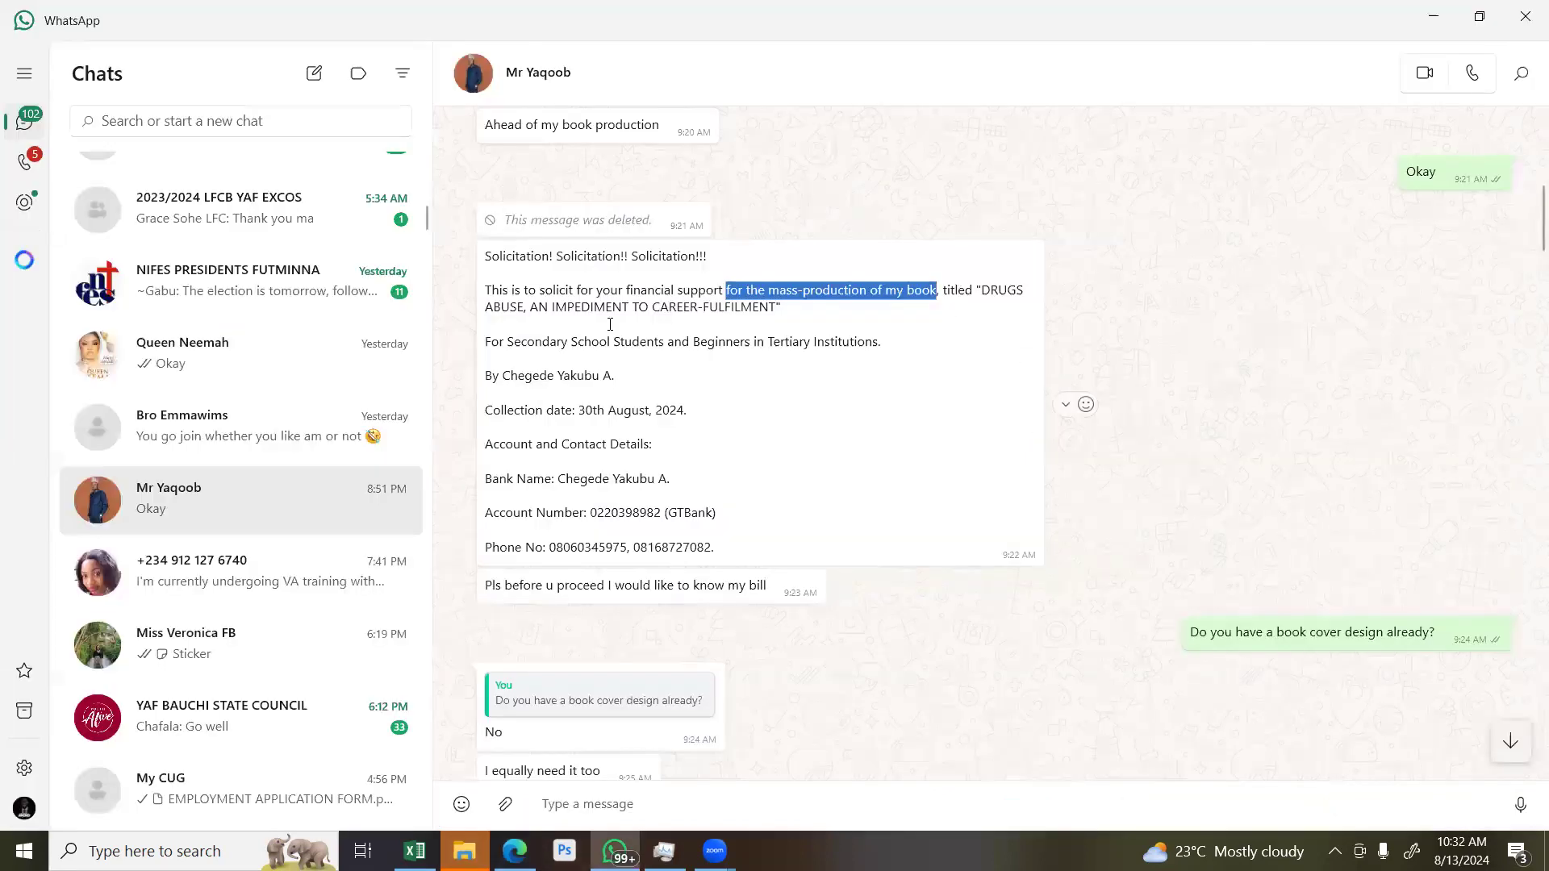
pyautogui.moveTo(982, 290); pyautogui.dragTo(1007, 326)
pyautogui.hotkey('ctrl', 'c')
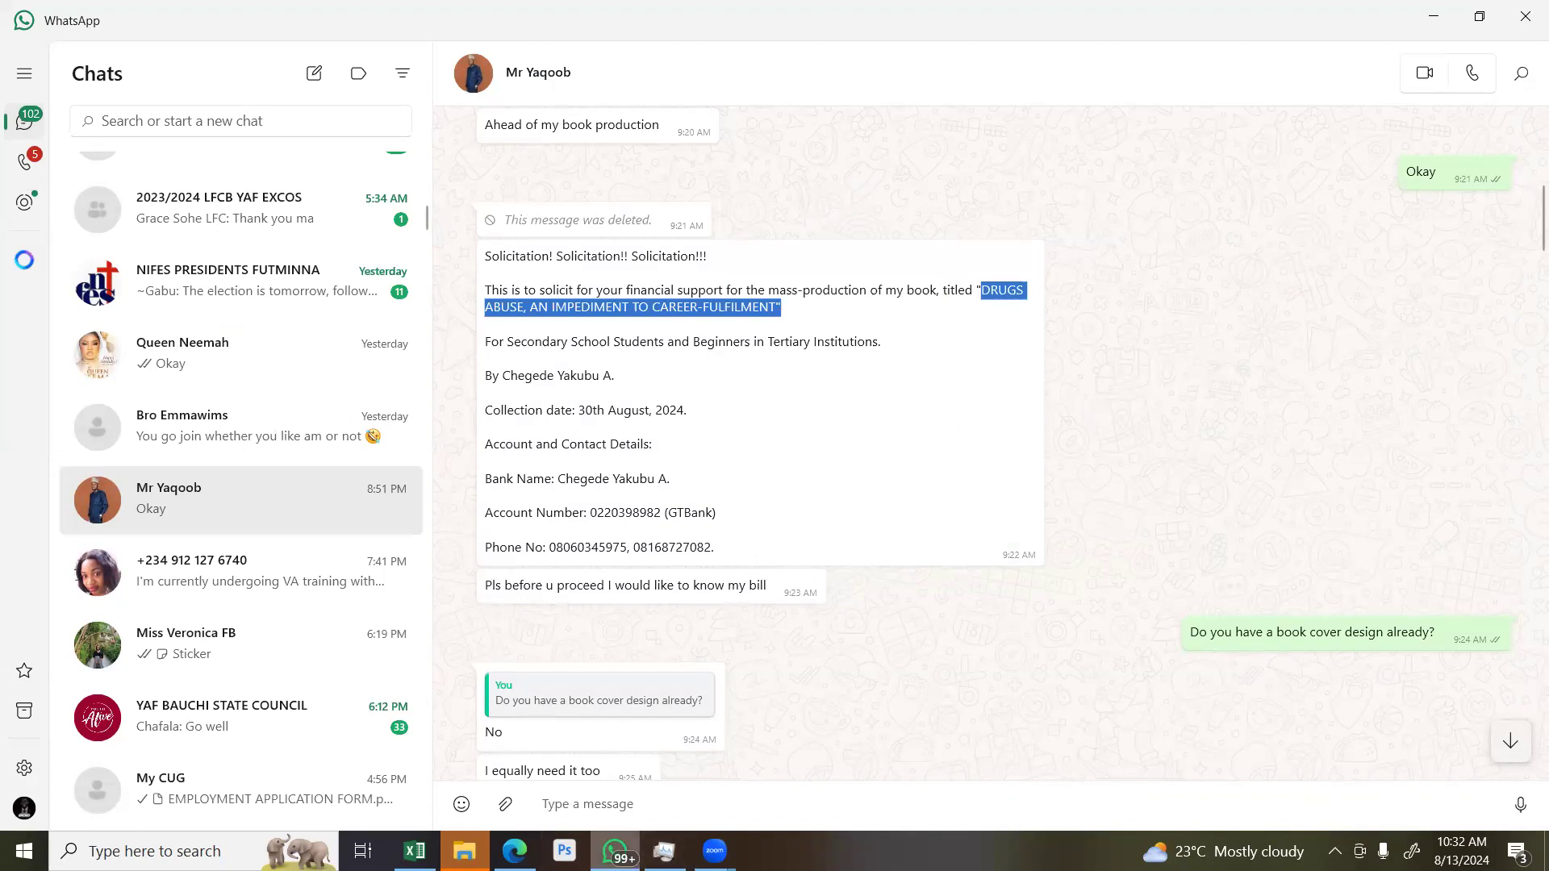
pyautogui.click(515, 851)
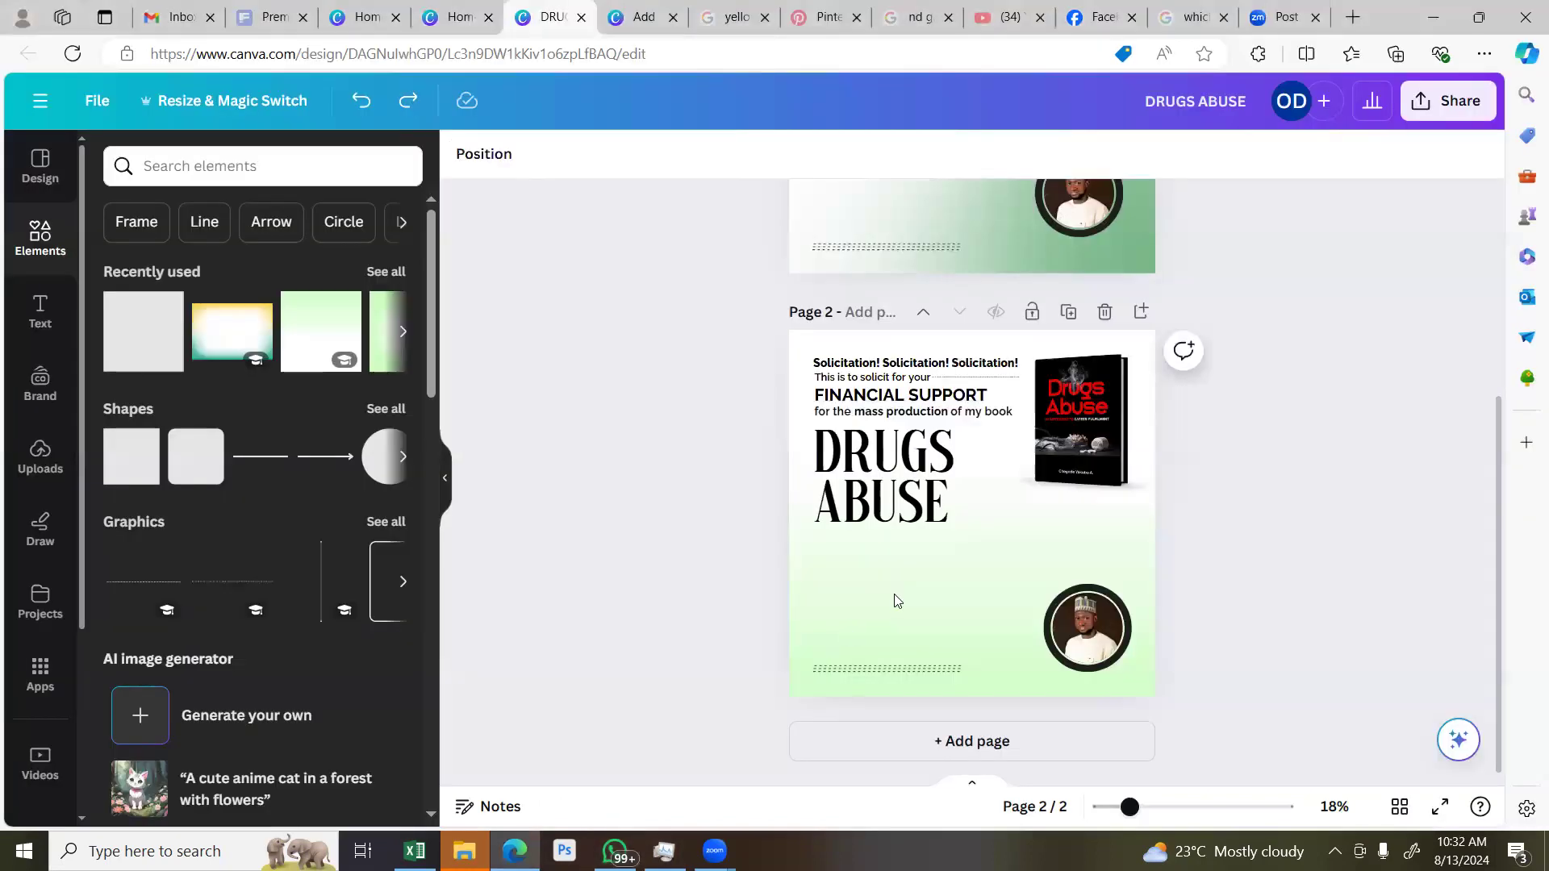
# Duplicate the "mass production" text, place the copy beneath the "DRUGS ABUSE" title and replace its wording with the copied full title
pyautogui.click(904, 411)
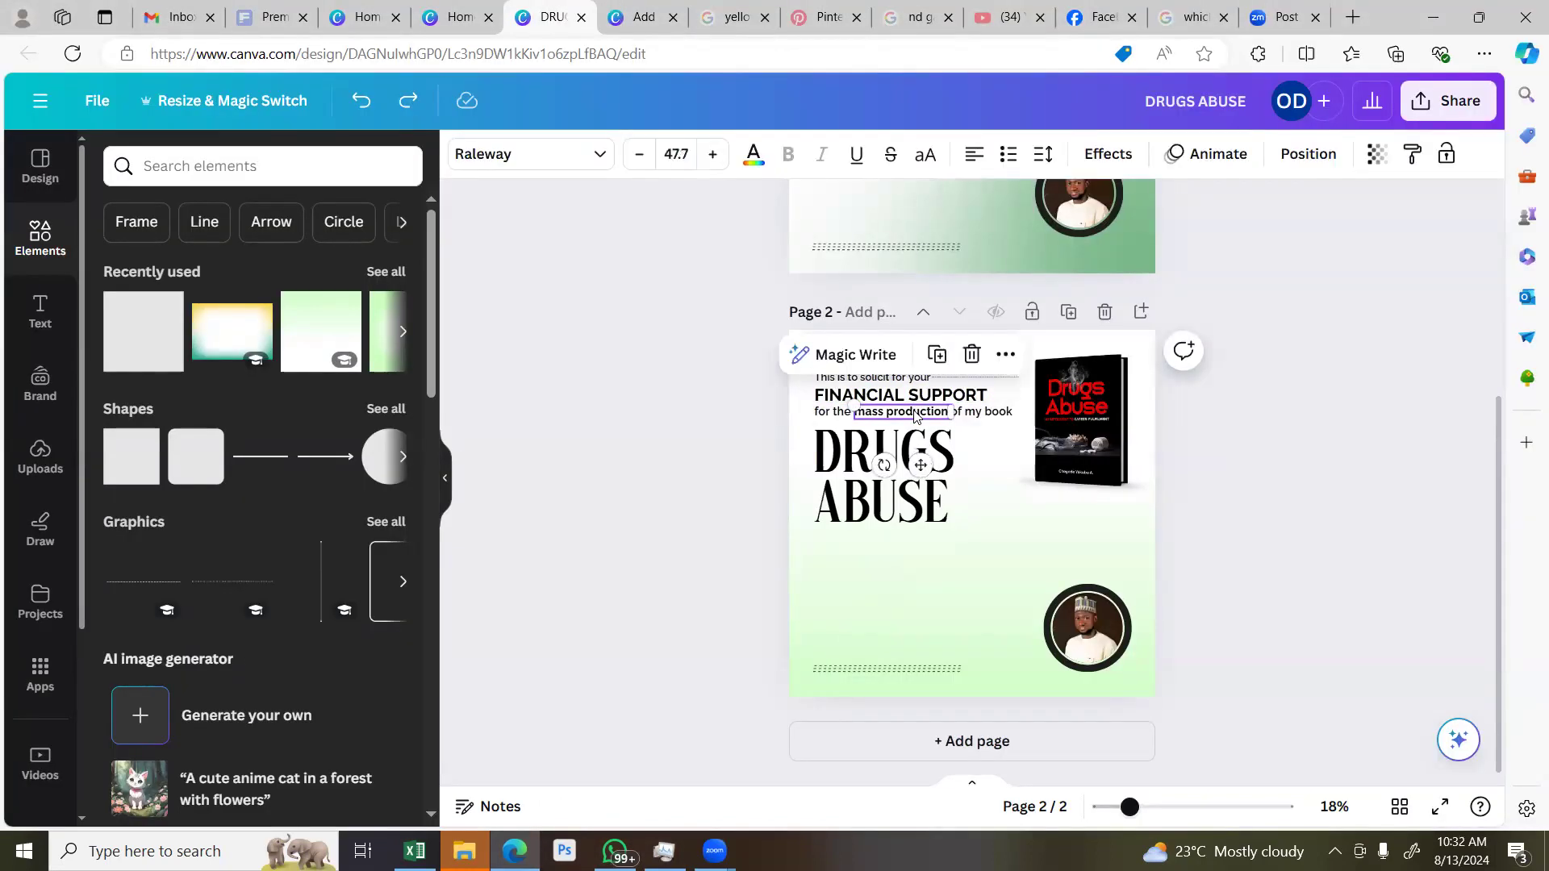
pyautogui.click(938, 355)
pyautogui.moveTo(920, 469); pyautogui.dragTo(879, 547)
pyautogui.doubleClick(877, 539)
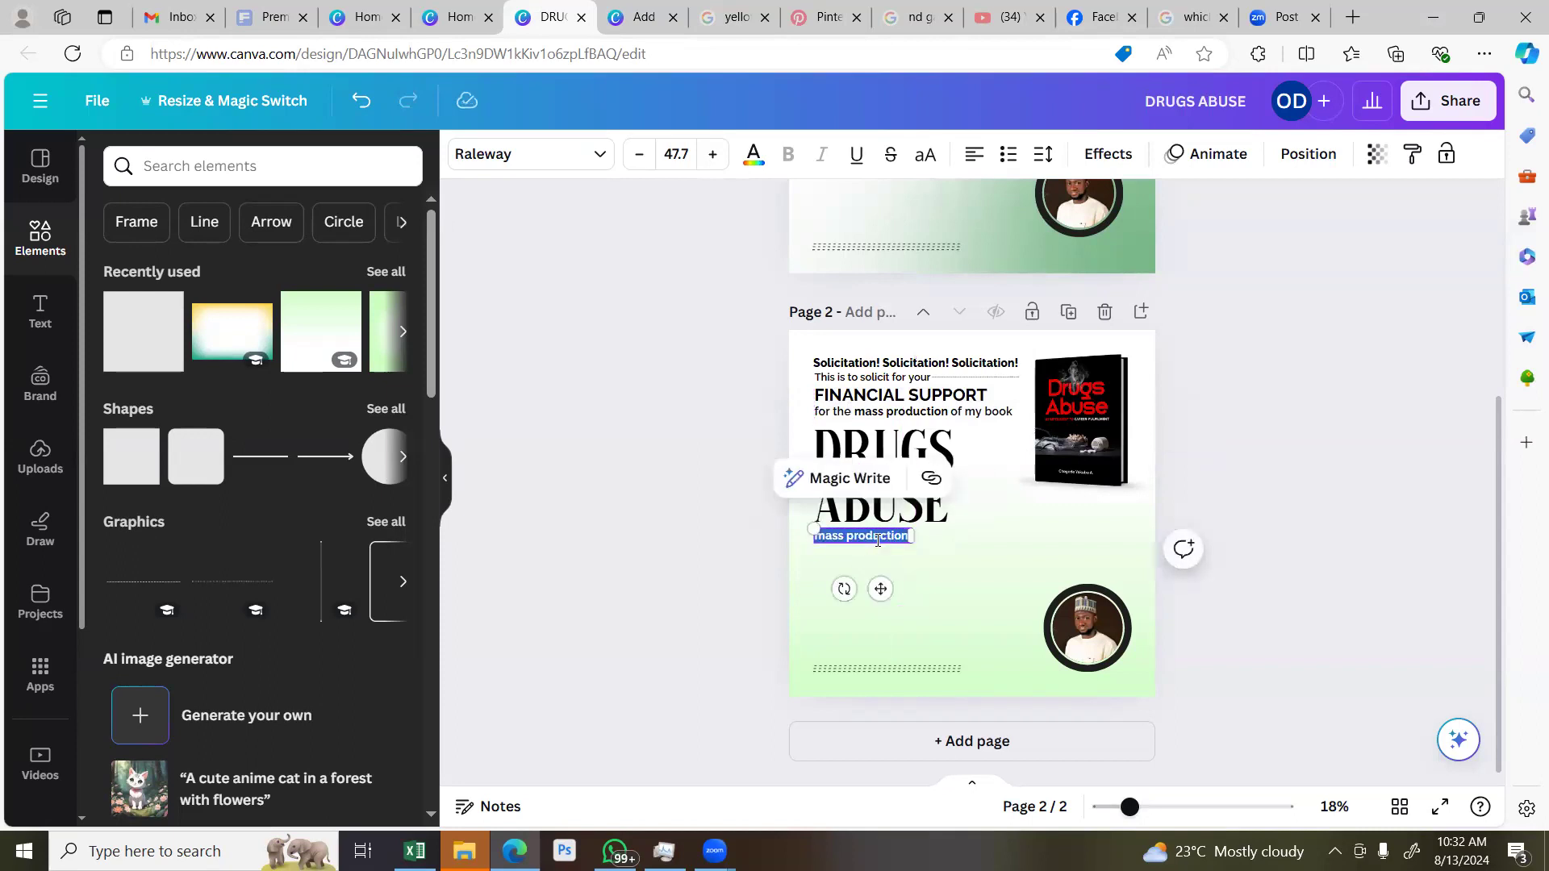
pyautogui.hotkey('ctrl', 'v')
# Widen the full-title text box so it wraps onto two lines after "AN IMPEDIMENT", and position it just beneath the large title
pyautogui.moveTo(914, 554); pyautogui.dragTo(1030, 558)
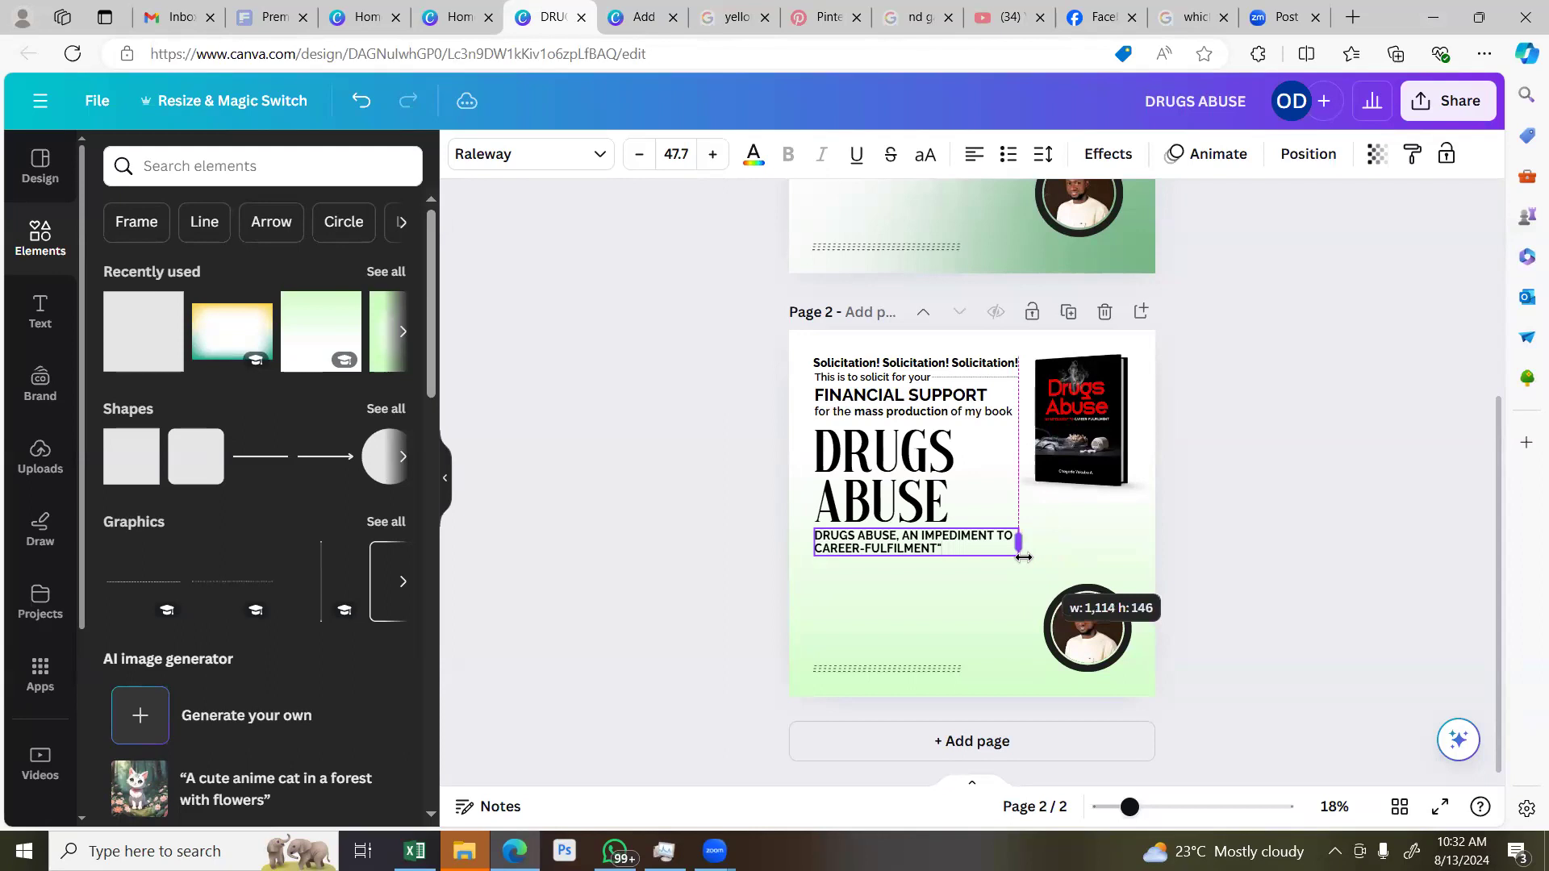
pyautogui.moveTo(1023, 557); pyautogui.dragTo(1000, 557)
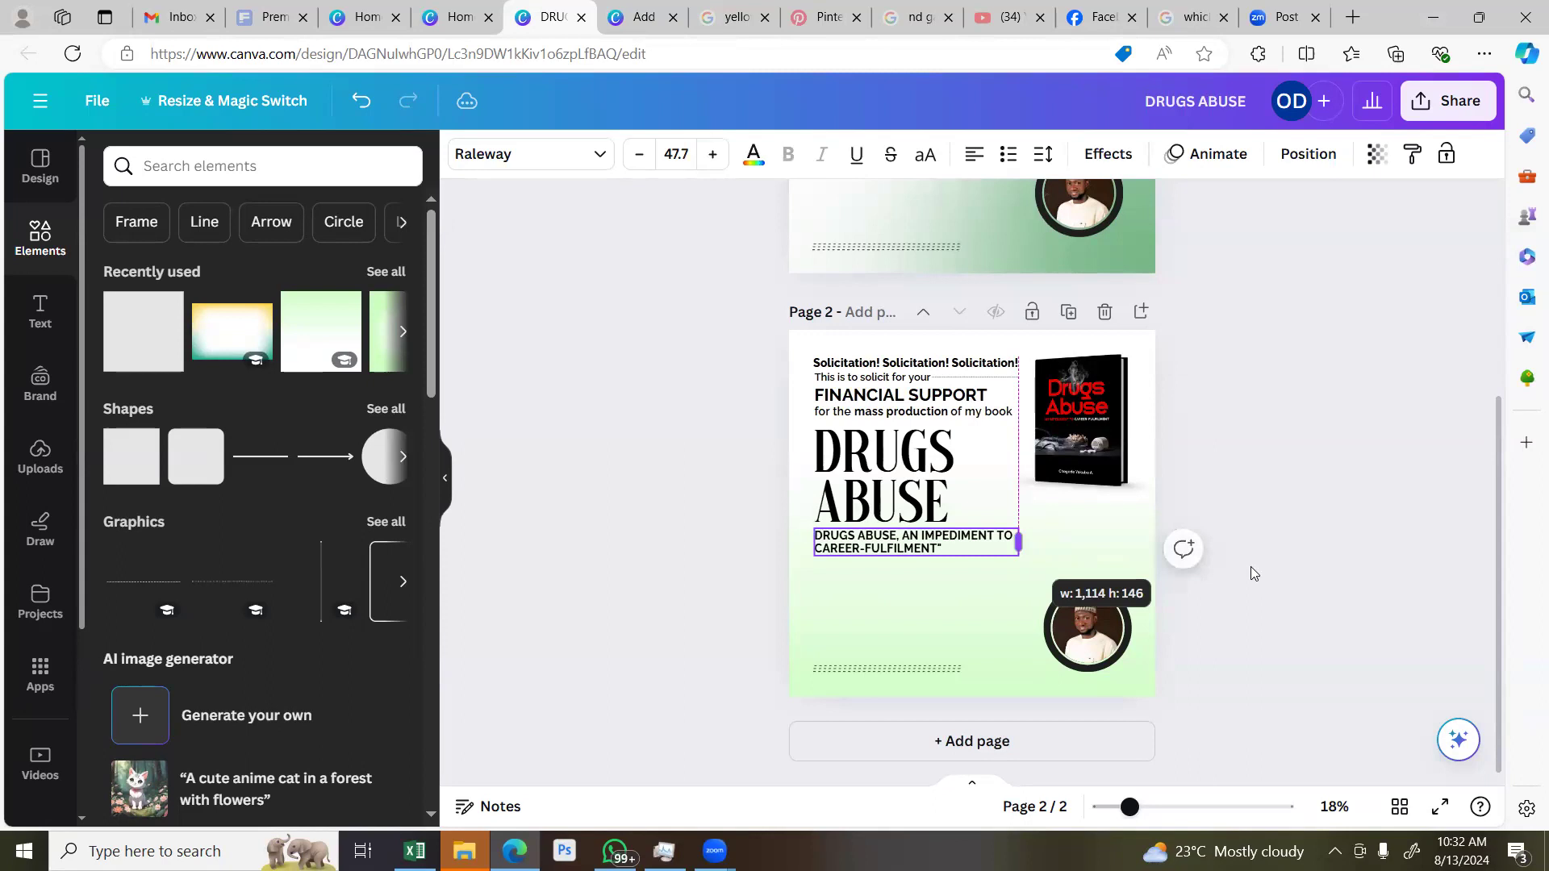
pyautogui.click(1297, 564)
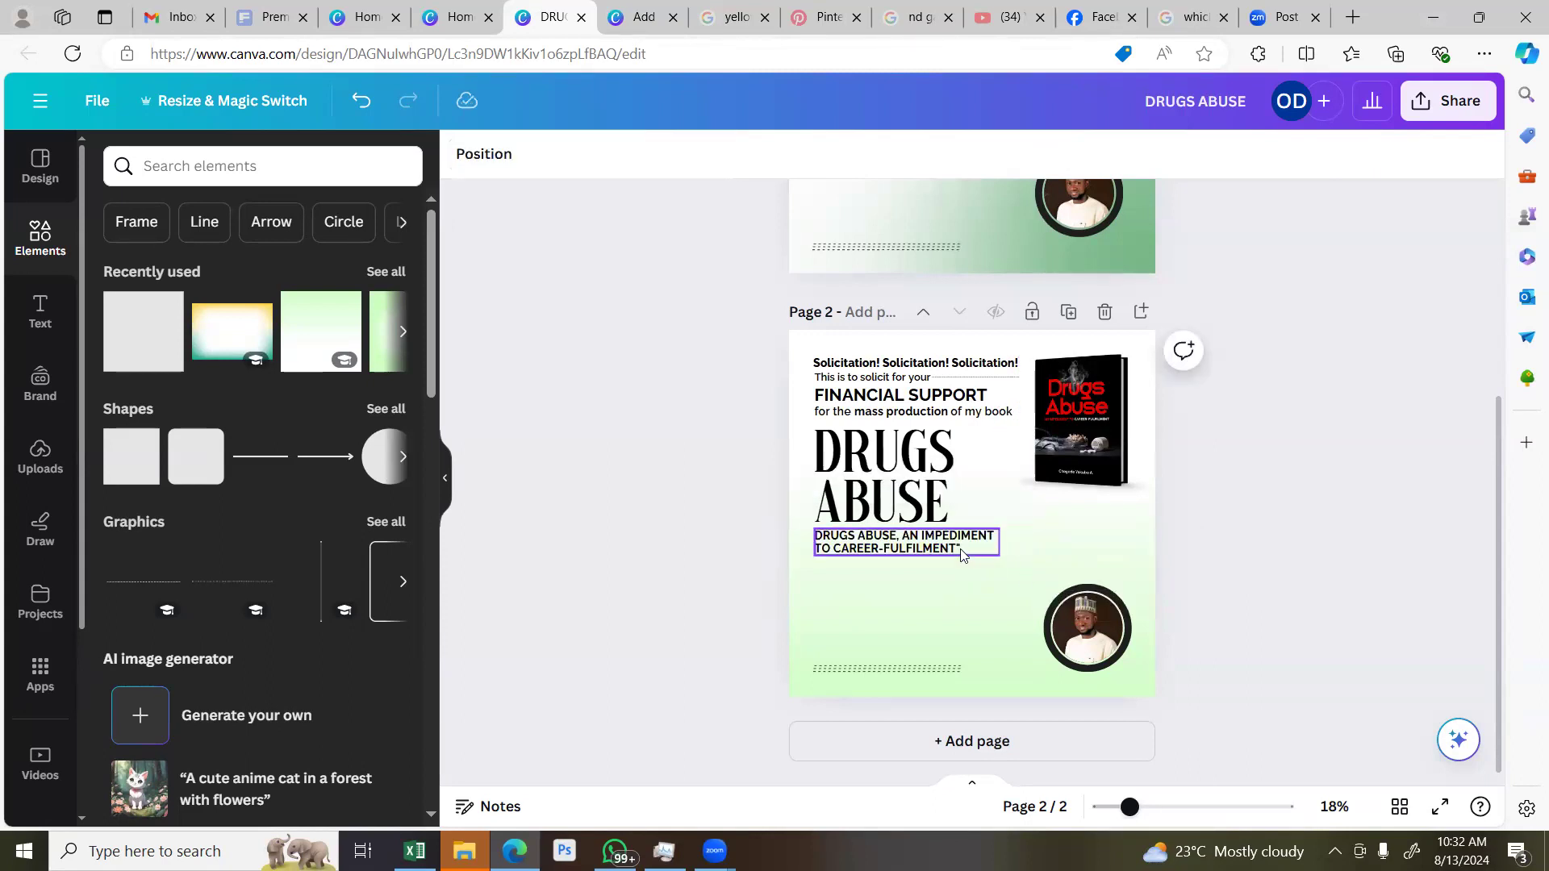
pyautogui.click(958, 548)
pyautogui.click(1290, 552)
pyautogui.moveTo(854, 587); pyautogui.dragTo(866, 489)
pyautogui.click(1284, 471)
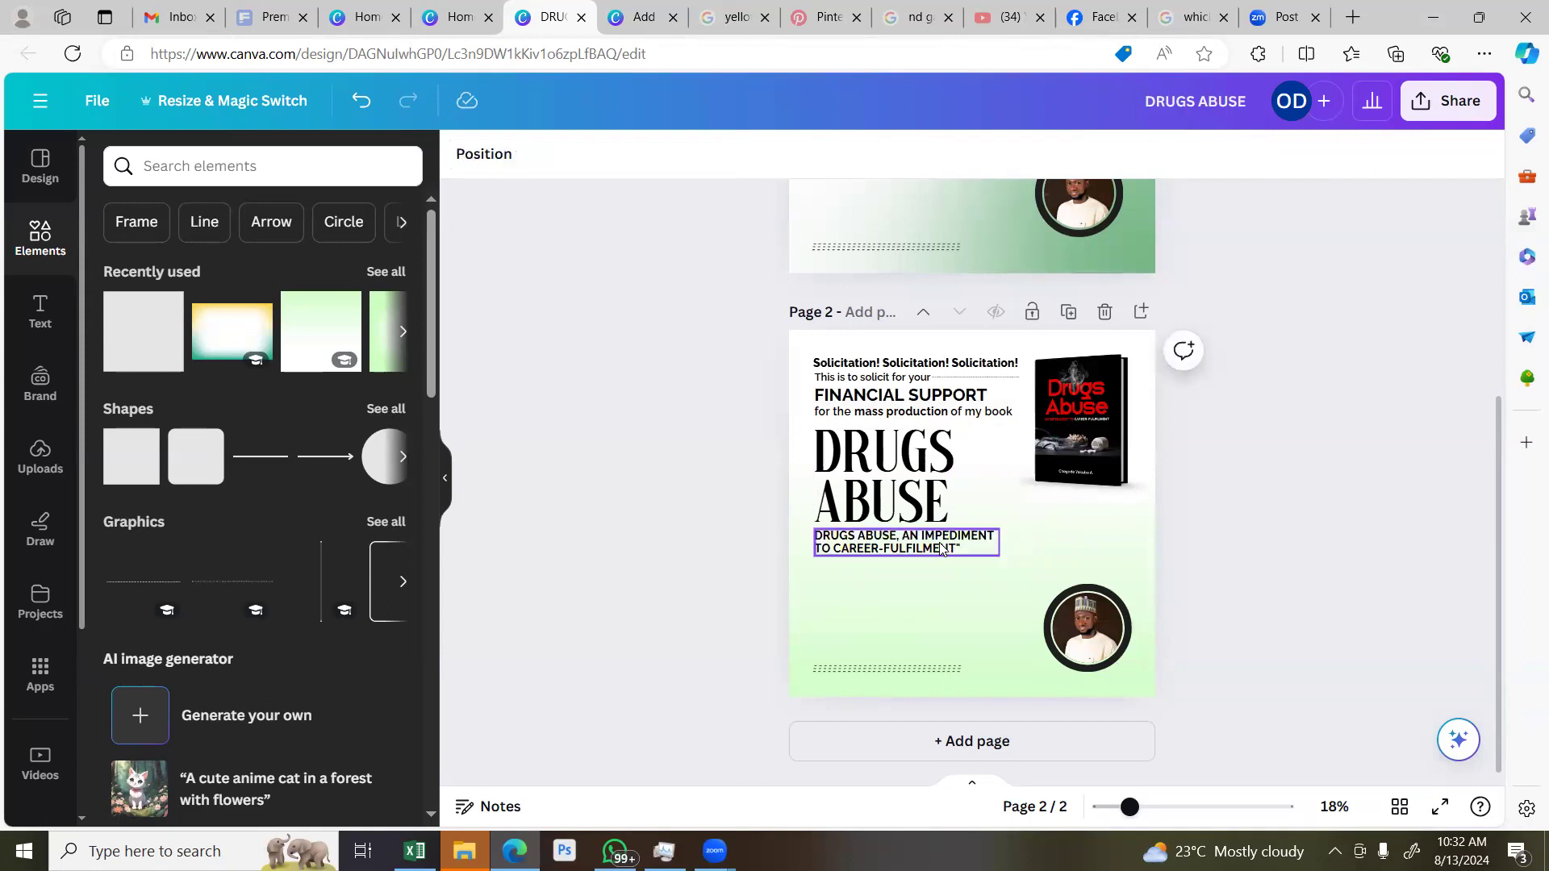
pyautogui.click(917, 554)
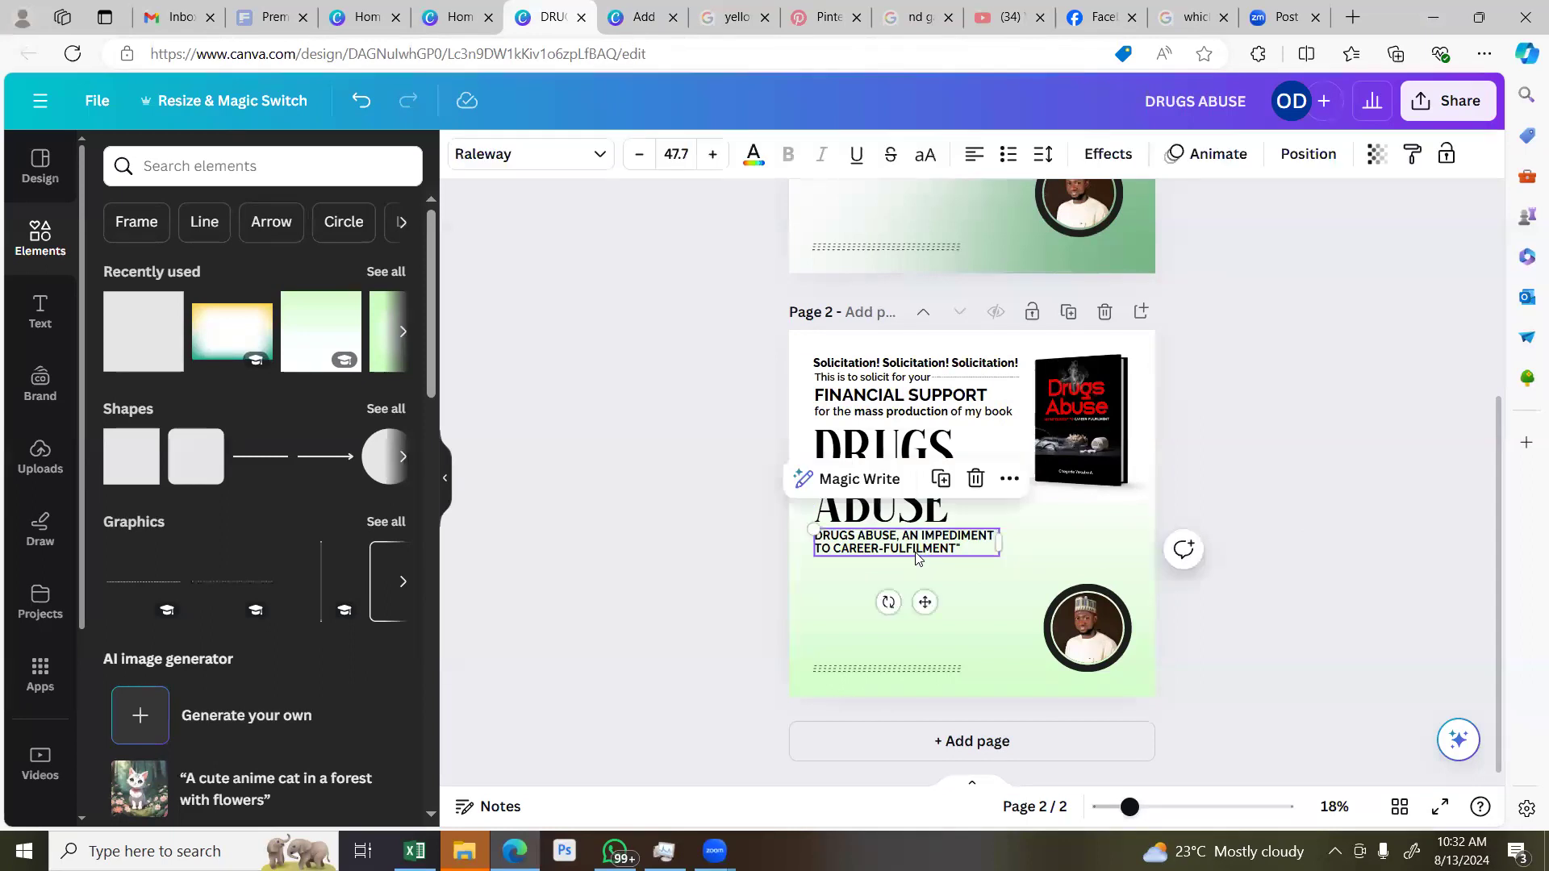
pyautogui.click(1254, 390)
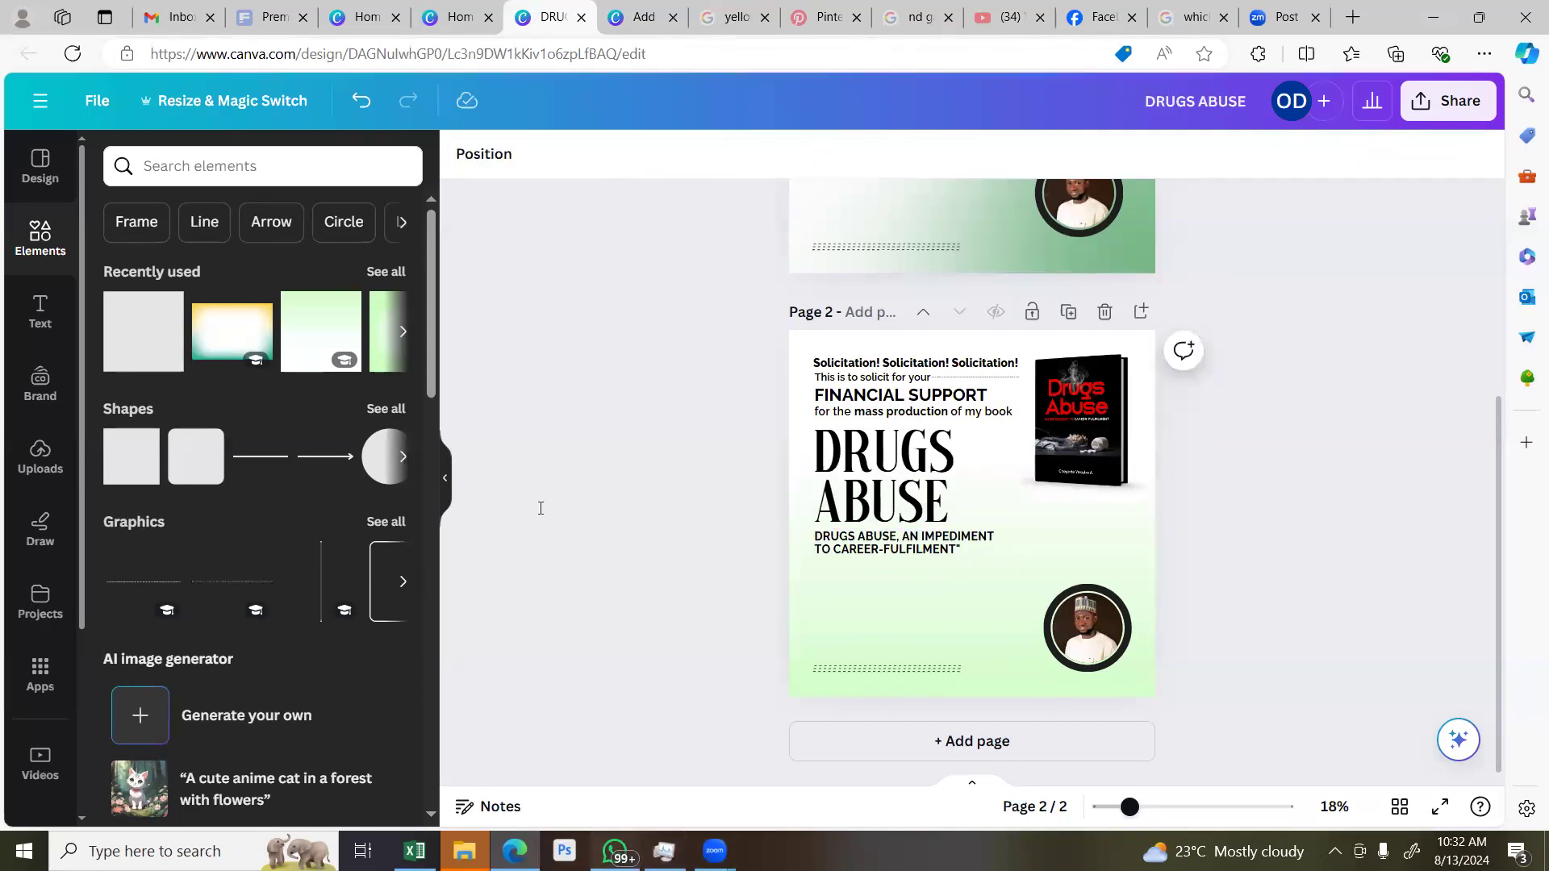
# Check the client's wording in WhatsApp, return to Canva and search the elements for "stylish rectangle", limited to graphics
pyautogui.hotkey('alt', 'Tab')
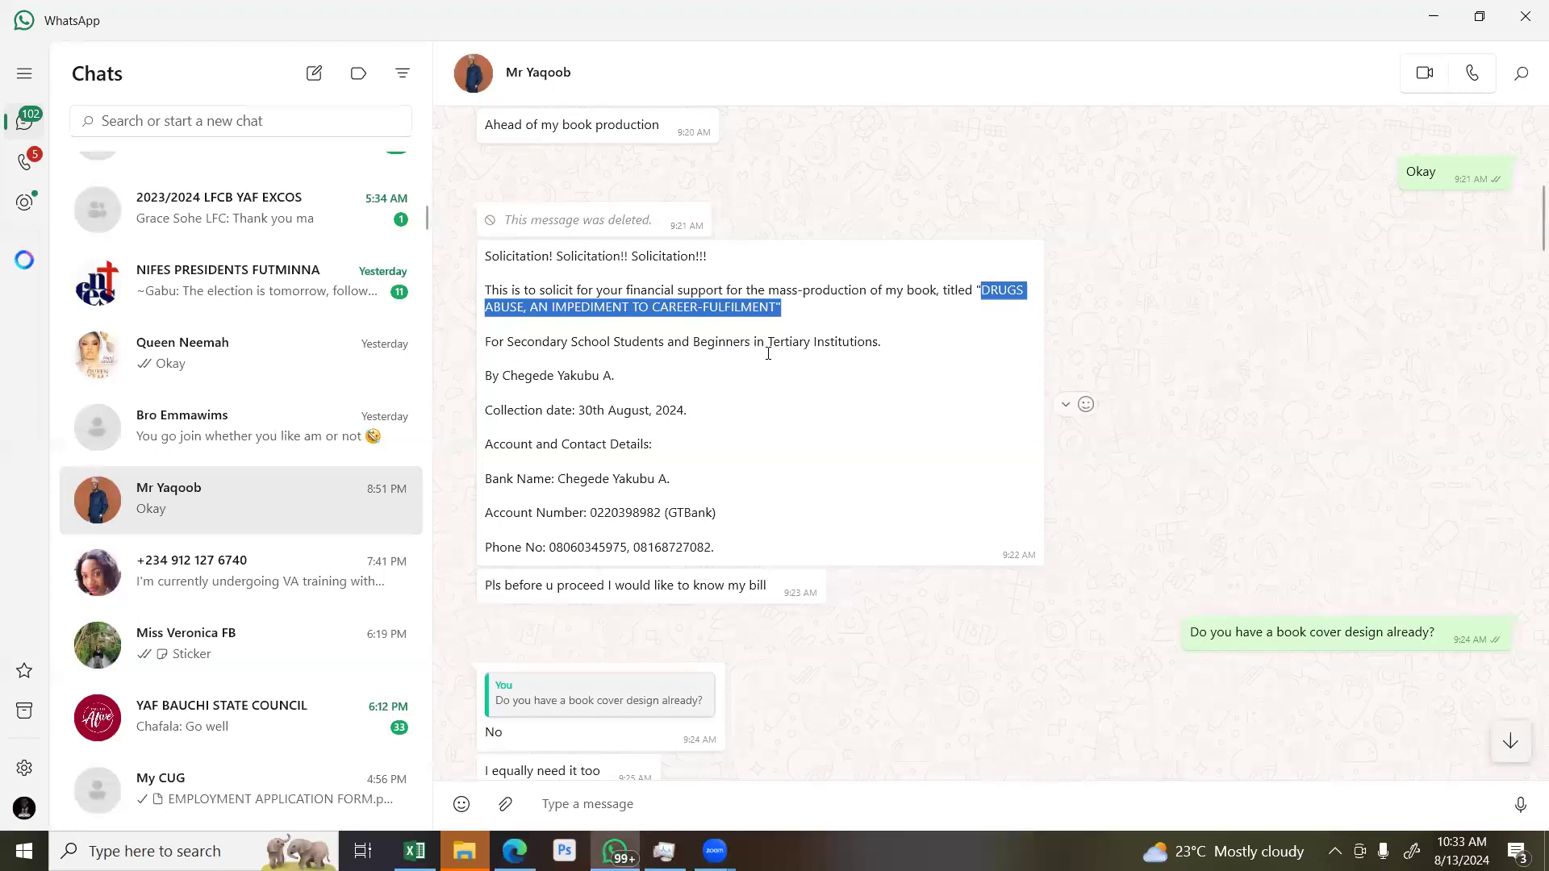
pyautogui.click(515, 851)
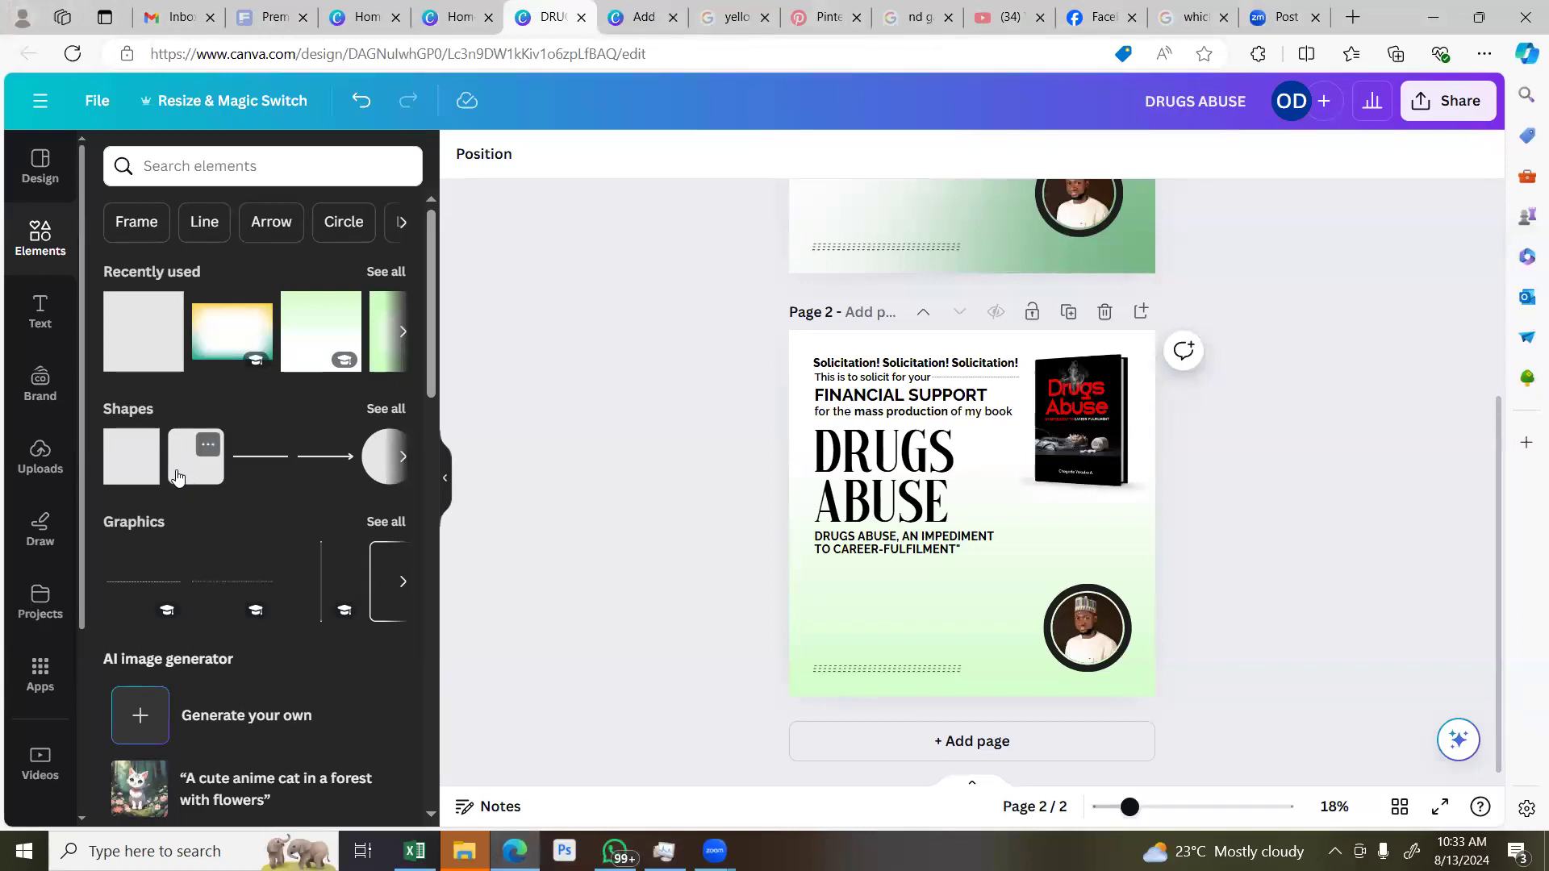
pyautogui.click(197, 167)
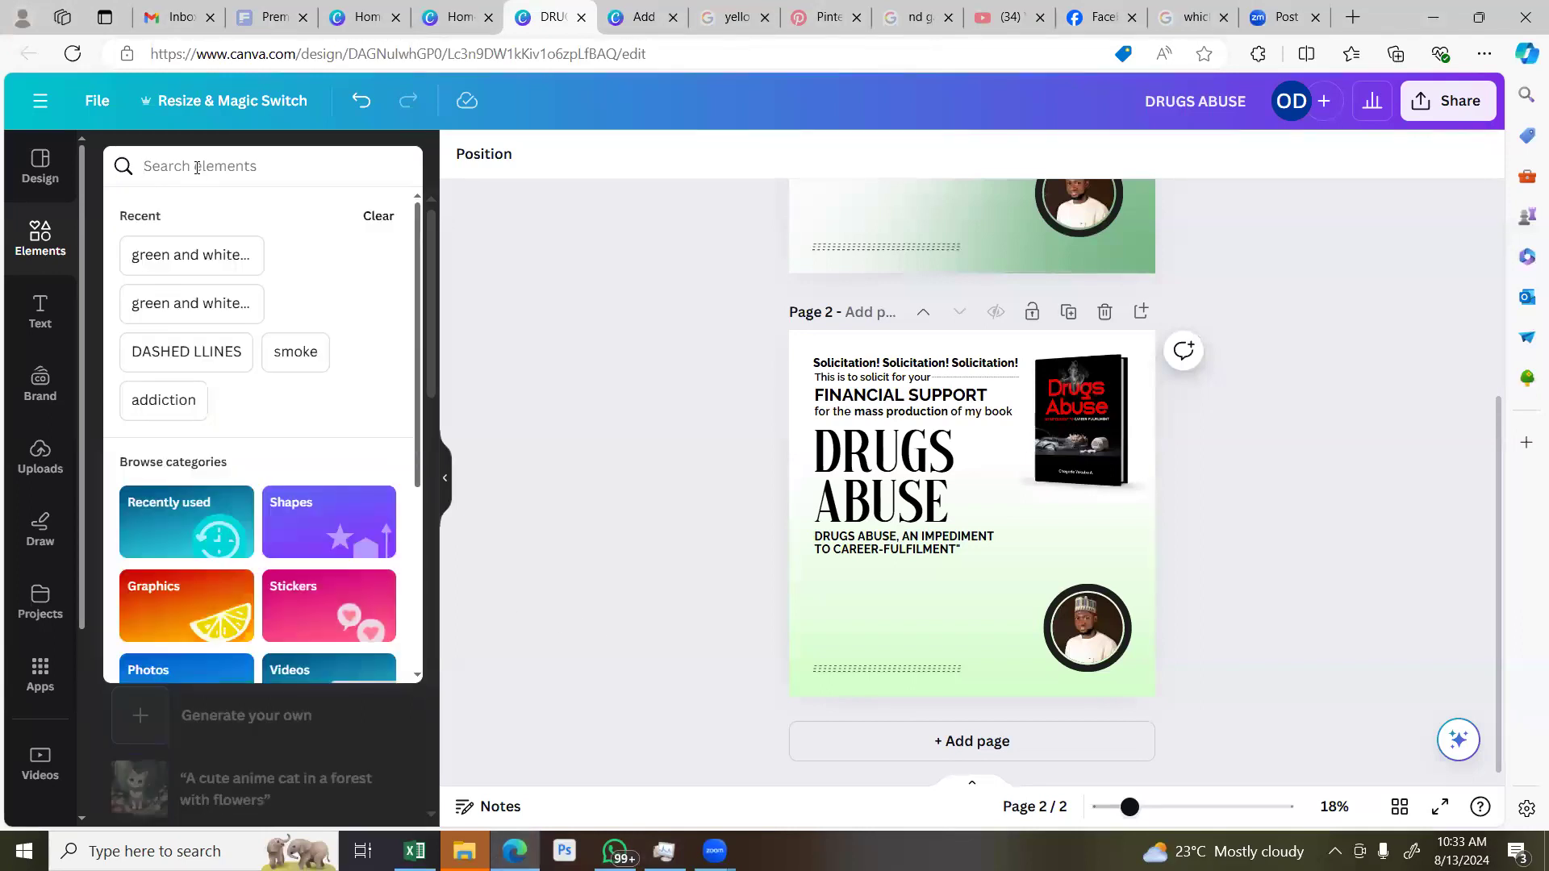
pyautogui.write('sty')
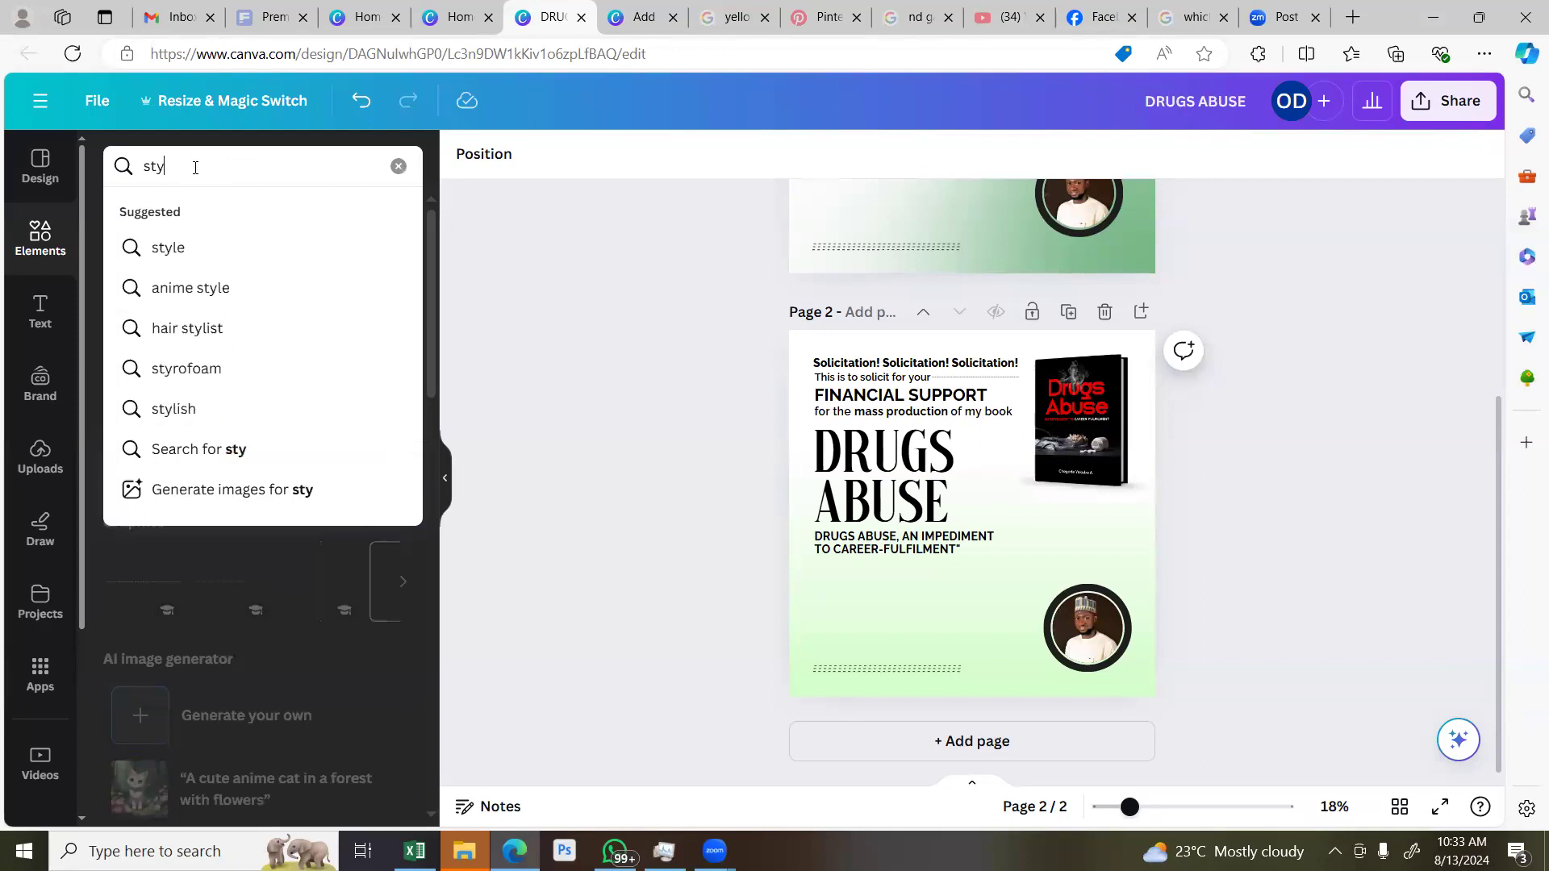
pyautogui.write('lish rec')
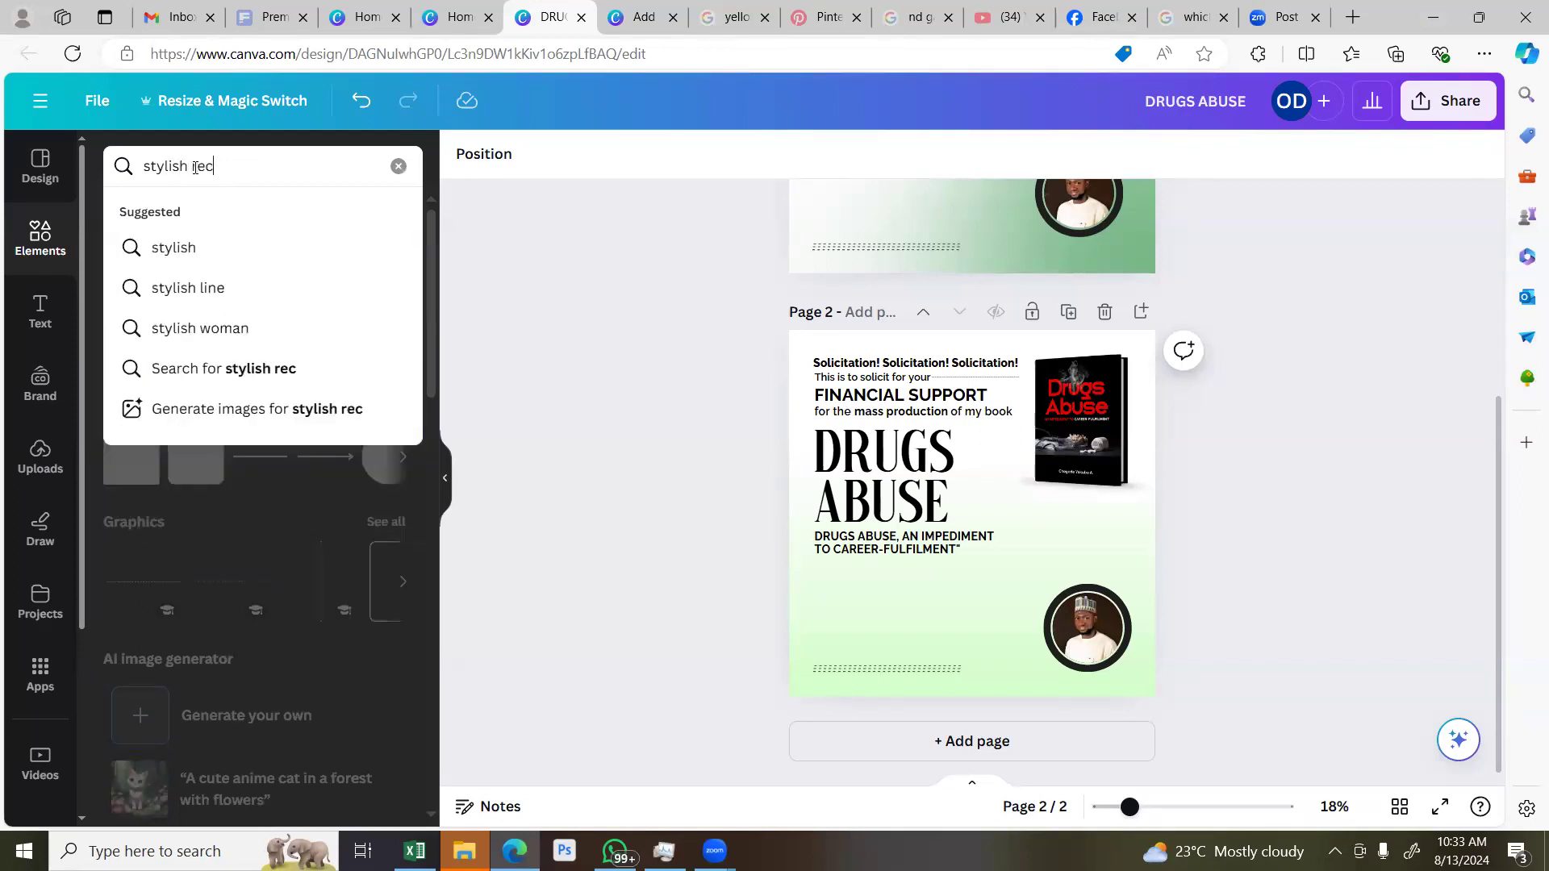
pyautogui.write('tangle')
pyautogui.press('Return')
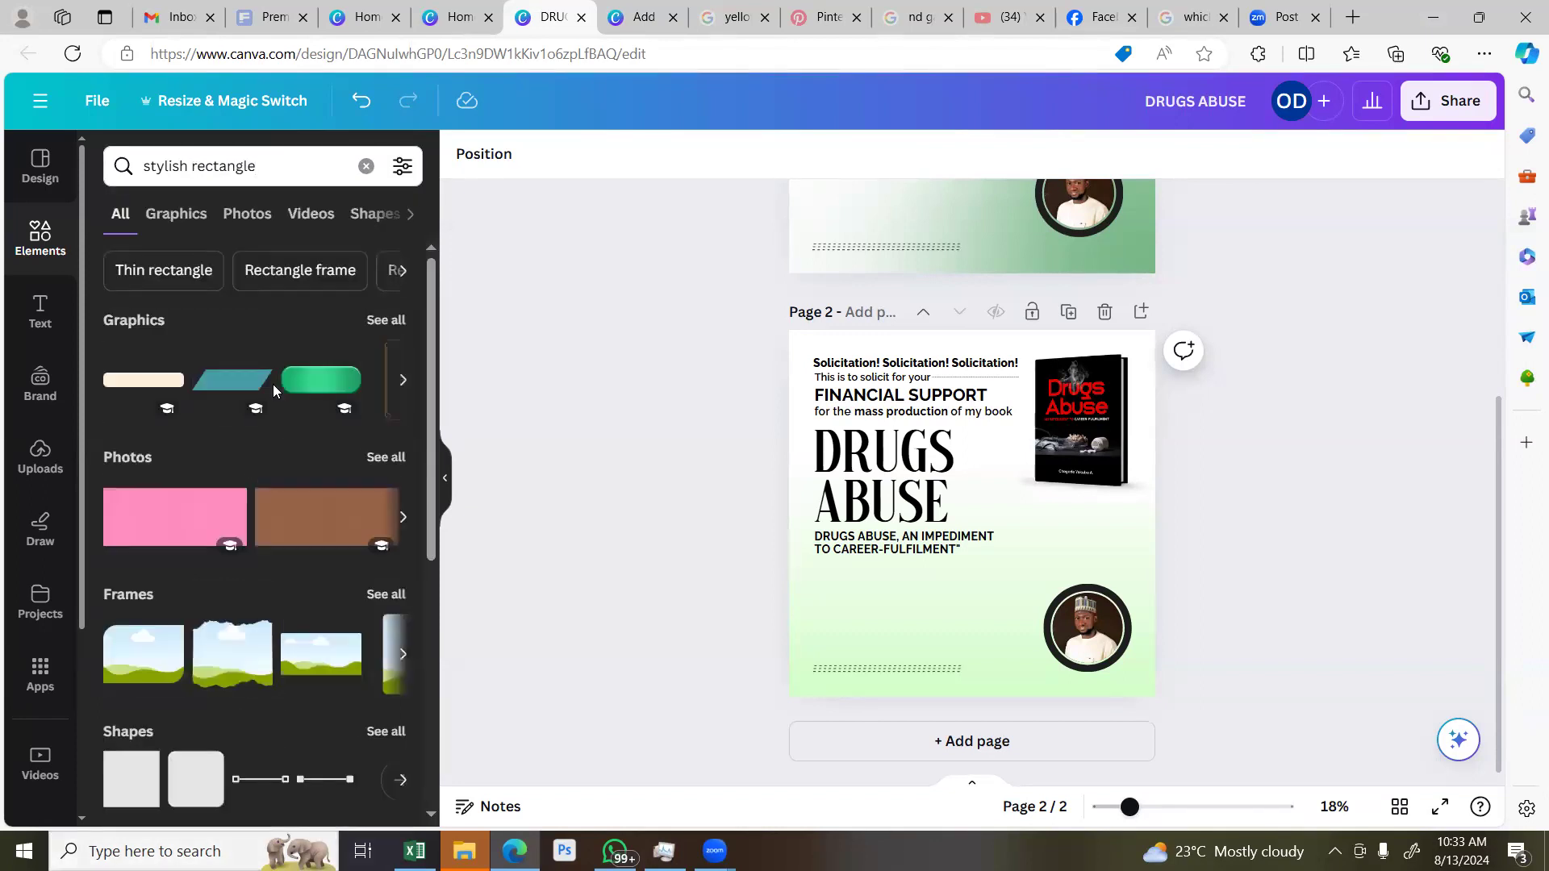
pyautogui.click(175, 214)
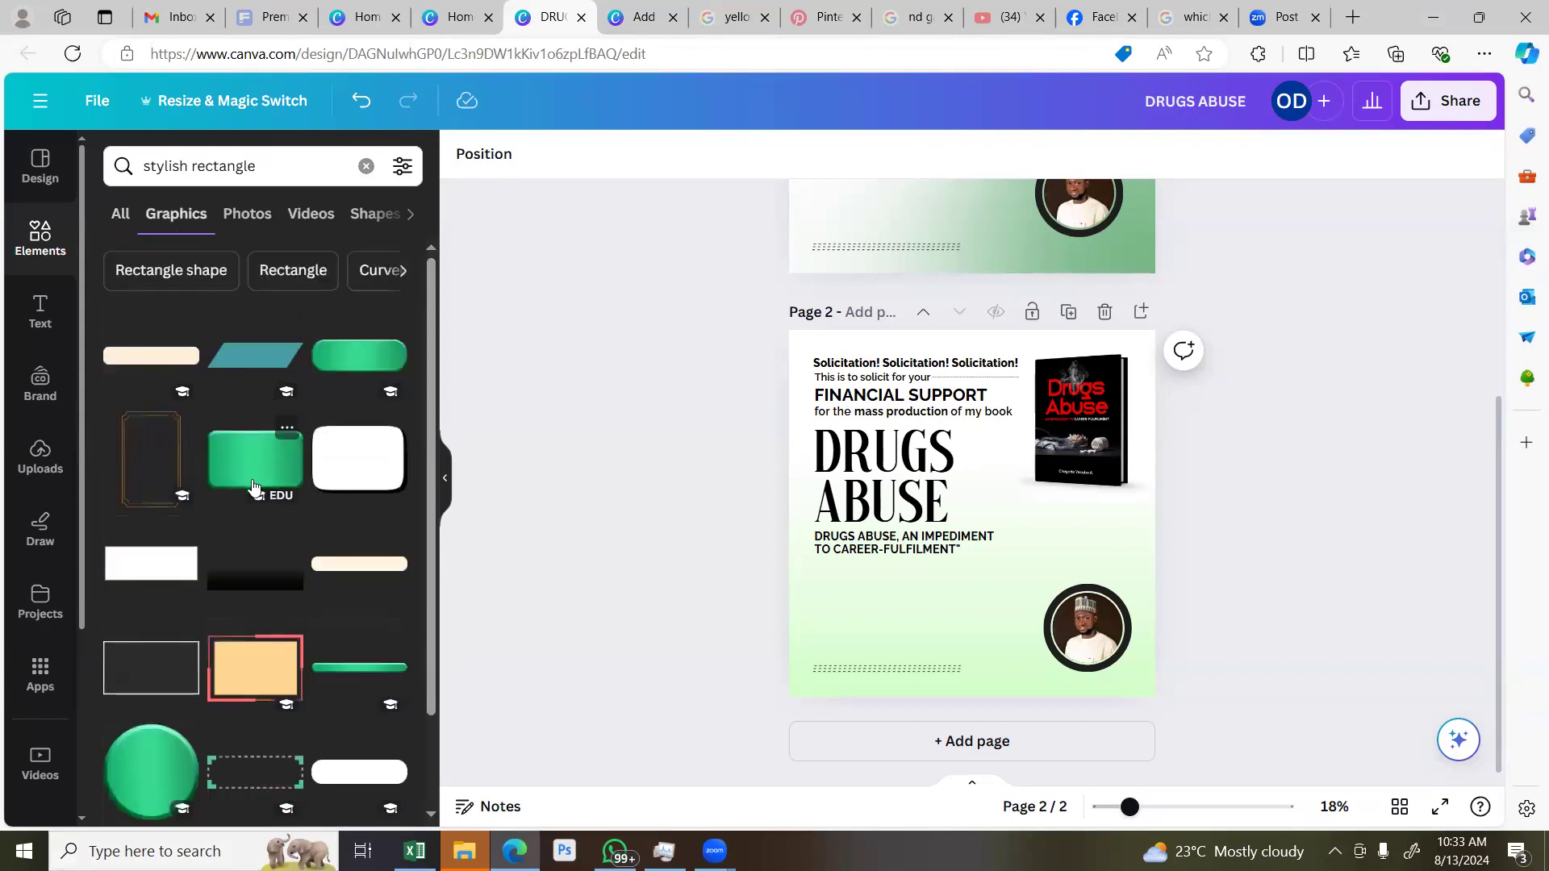
# Add the narrow teal slanted bar from the graphics results to page 2 and open the full list of its Magic Recommendations
pyautogui.scroll(-1, 255, 491)
pyautogui.scroll(-5, 255, 490)
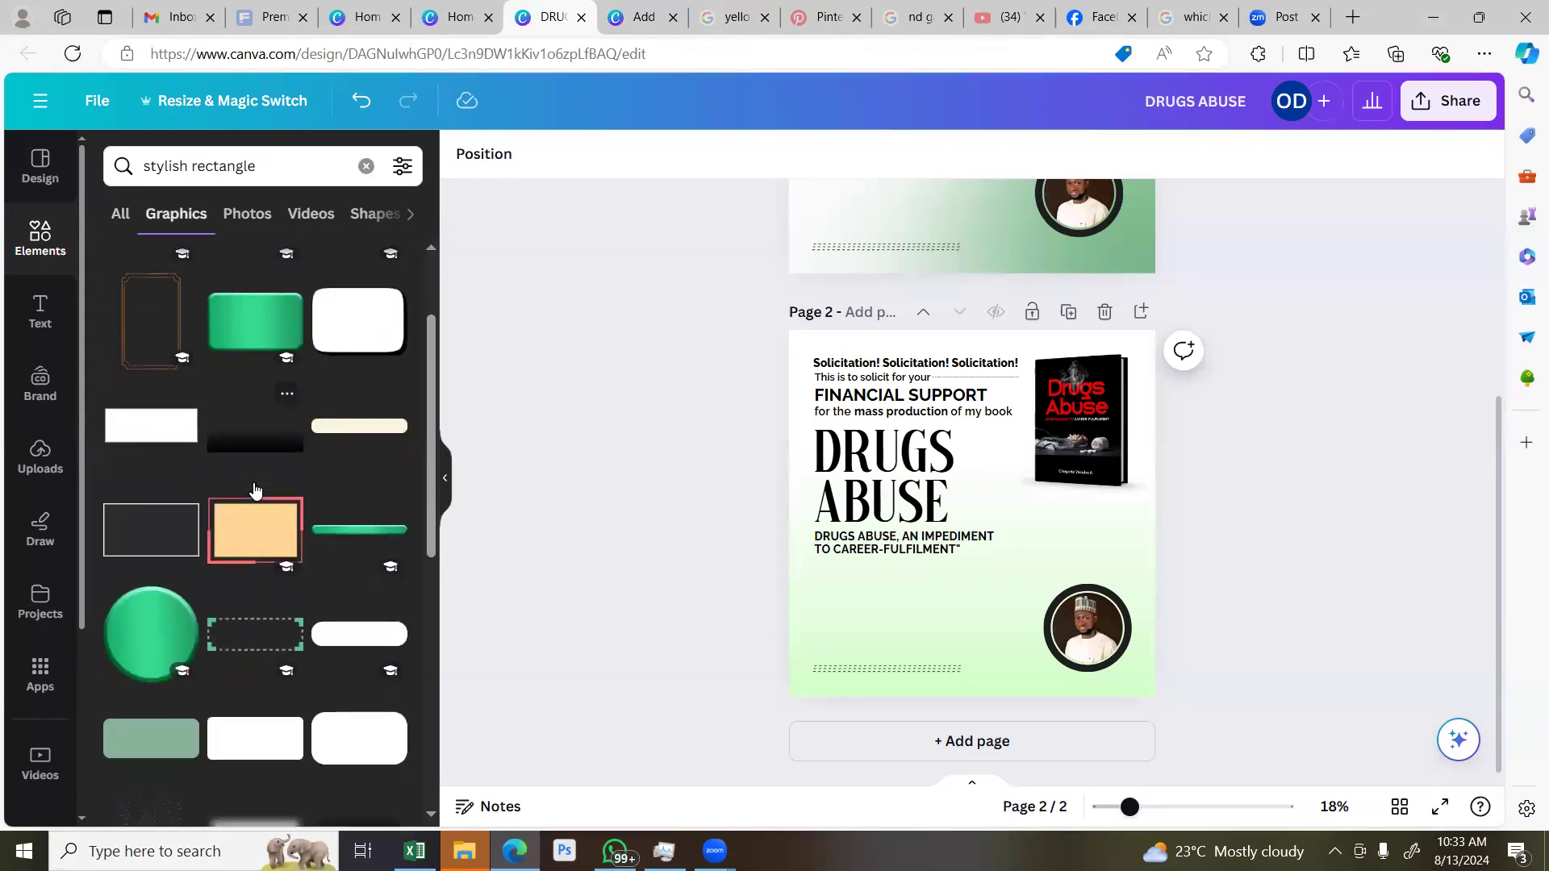
pyautogui.scroll(-5, 255, 490)
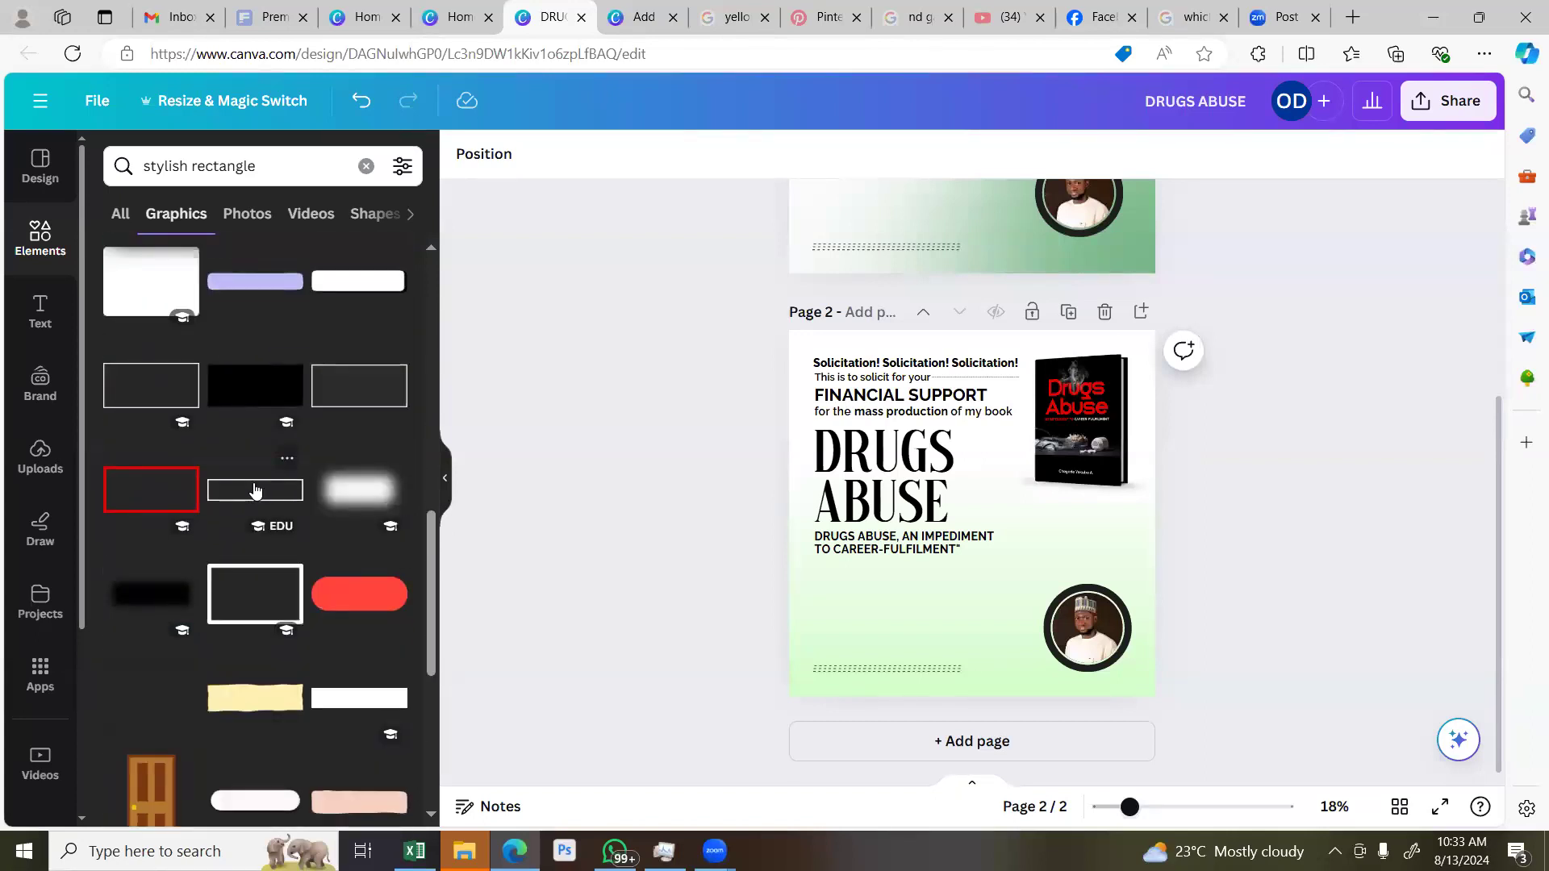
pyautogui.scroll(-7, 255, 490)
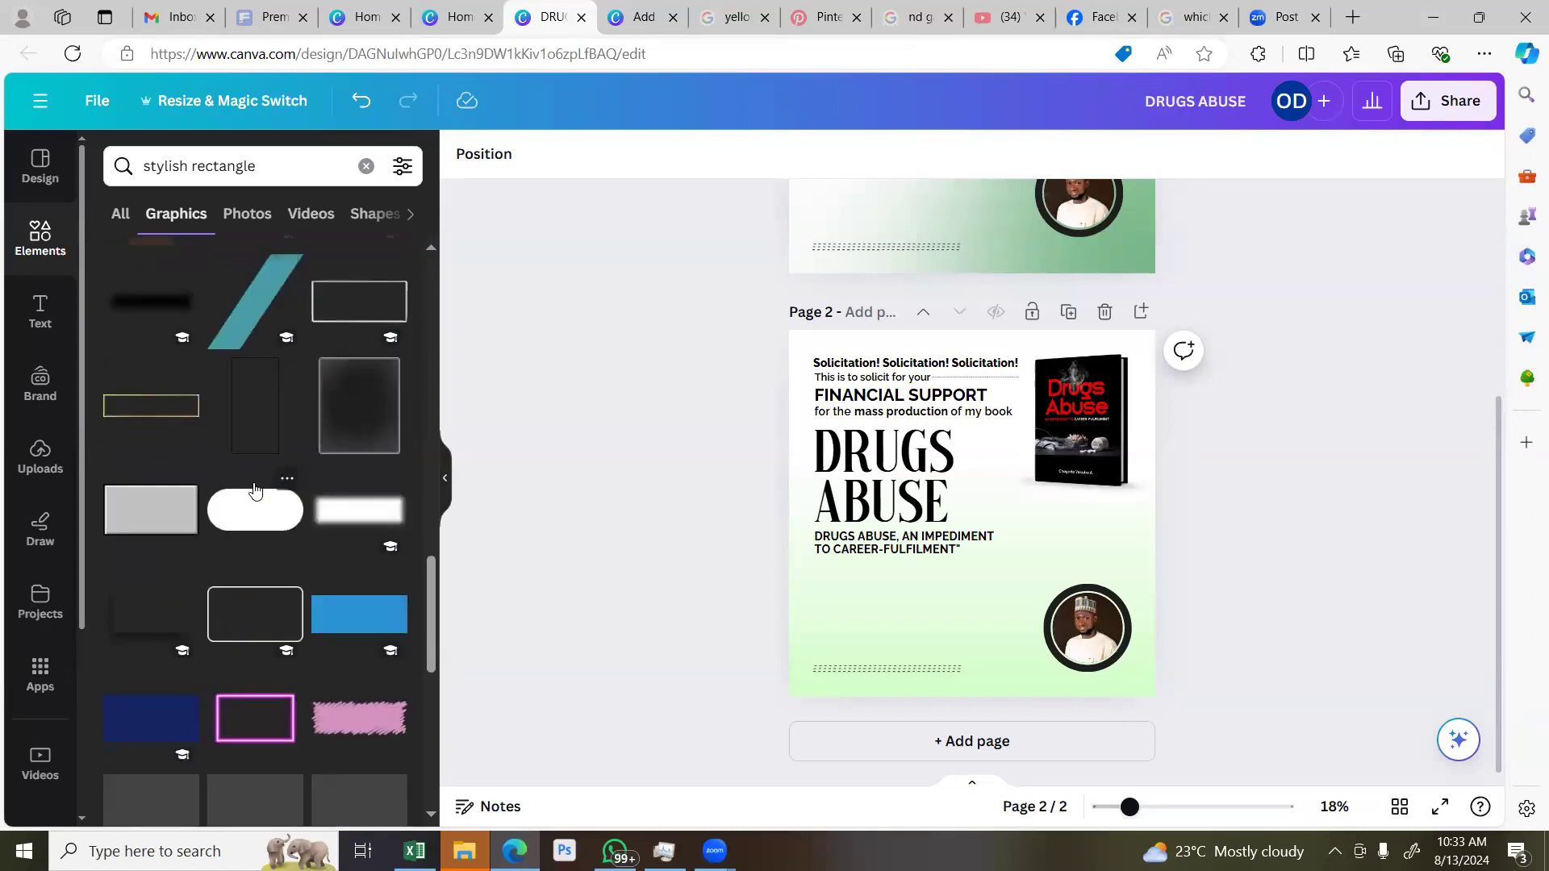
pyautogui.scroll(-4, 255, 491)
pyautogui.scroll(-4, 255, 490)
pyautogui.moveTo(255, 489)
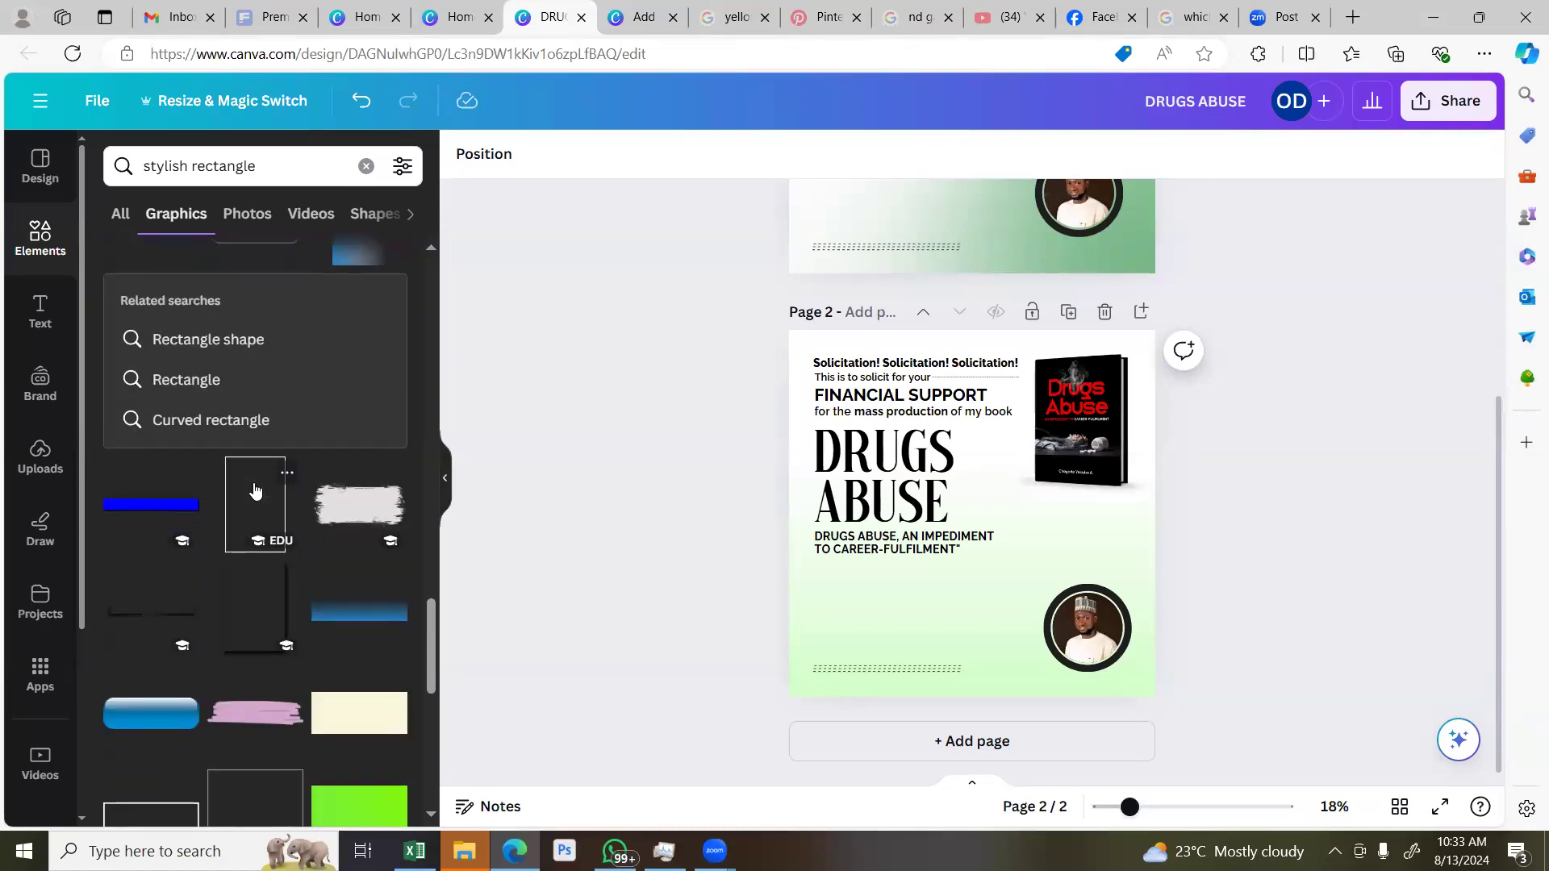
pyautogui.scroll(-6, 255, 490)
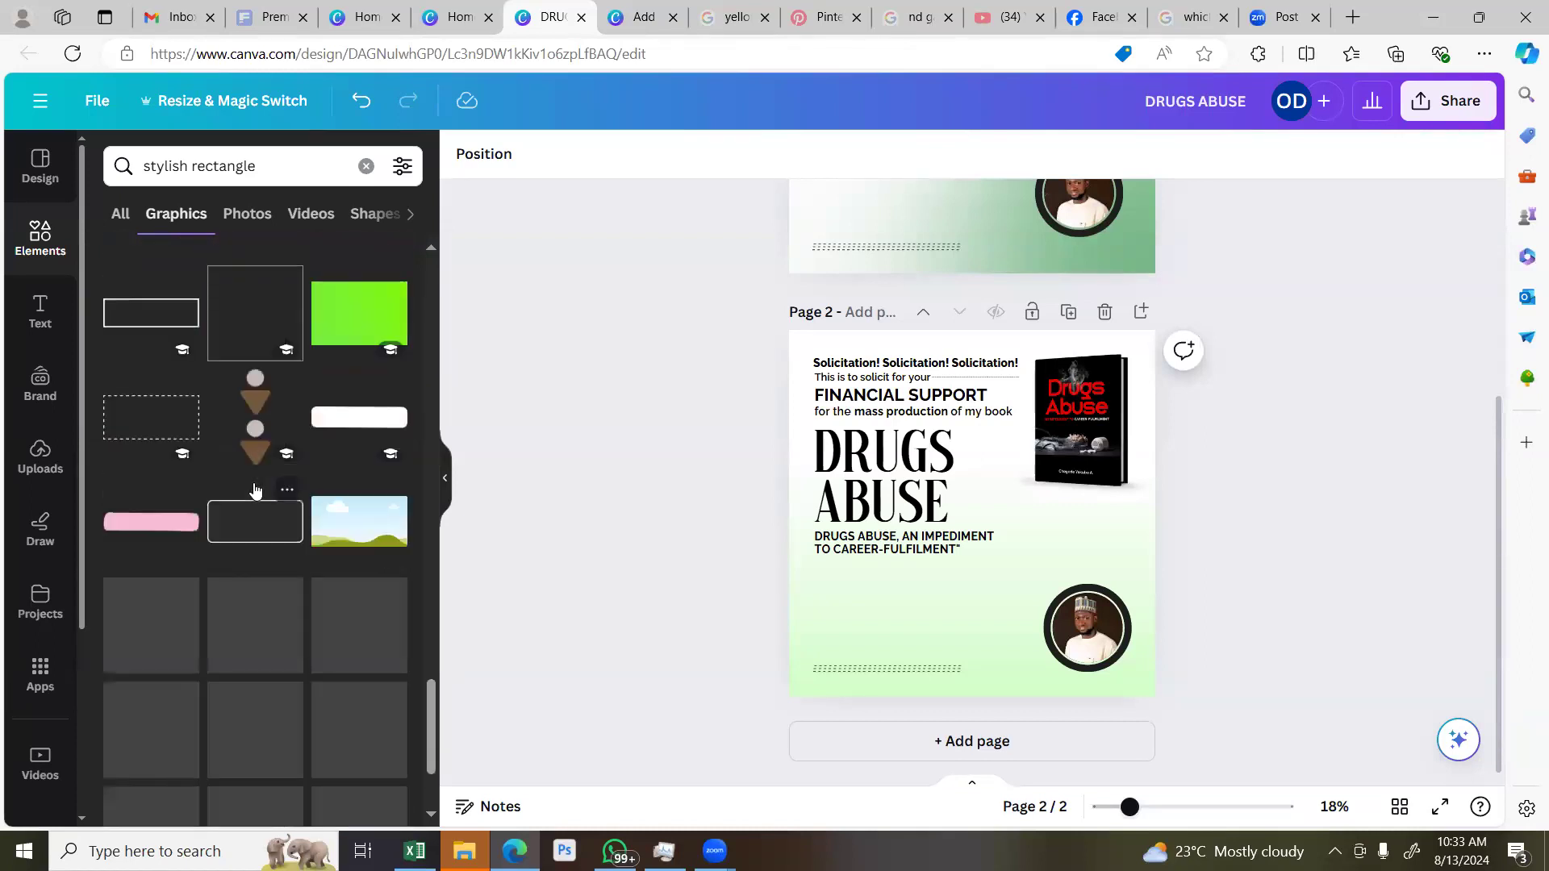
pyautogui.scroll(-2, 255, 490)
pyautogui.scroll(-4, 255, 490)
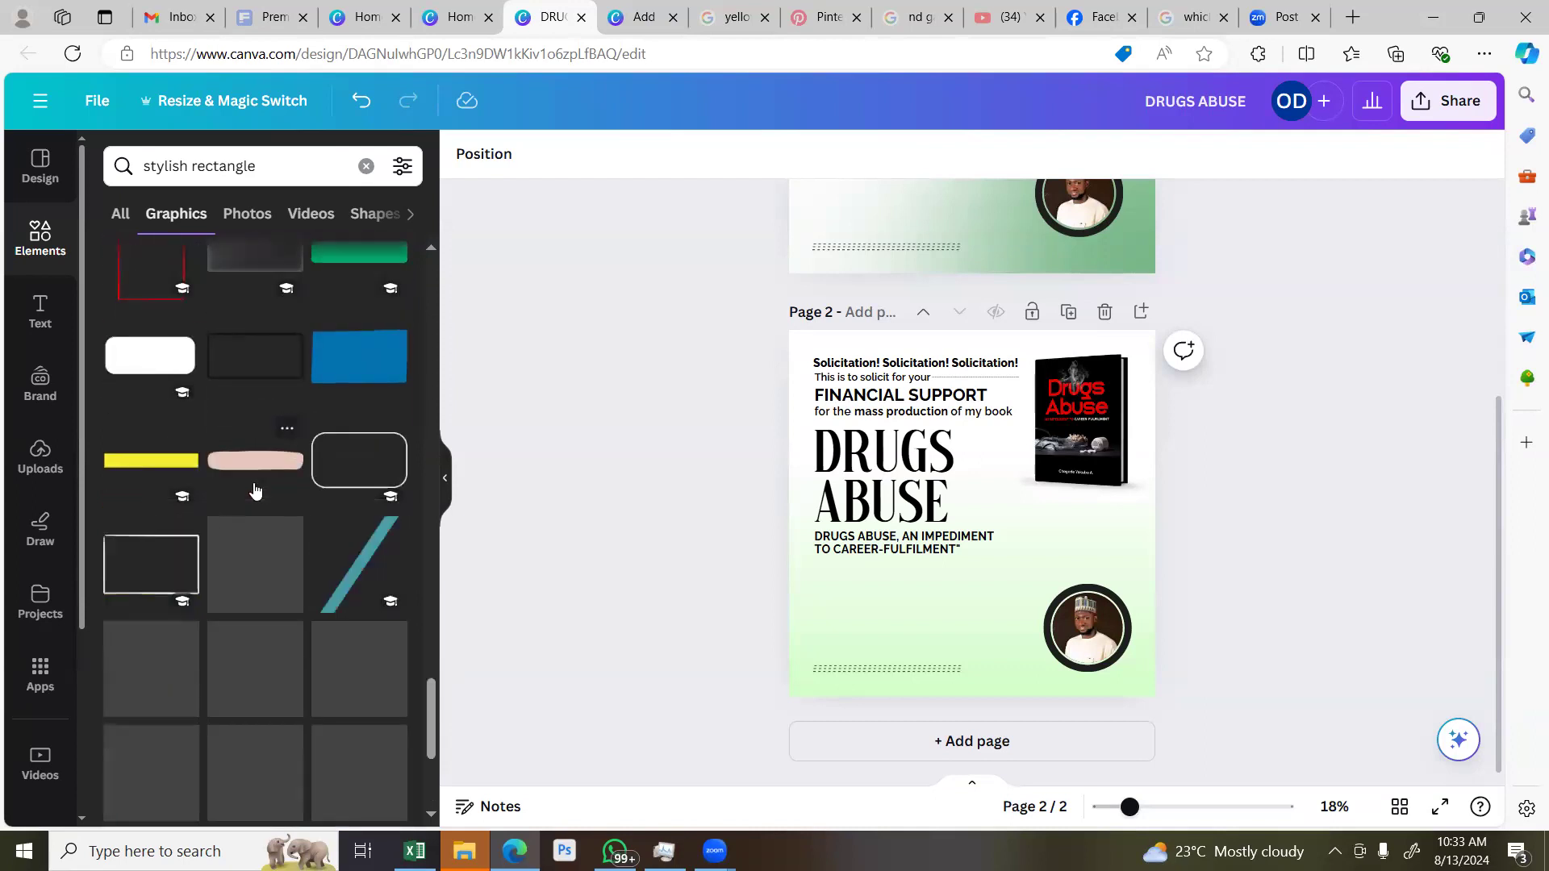
pyautogui.scroll(-1, 254, 490)
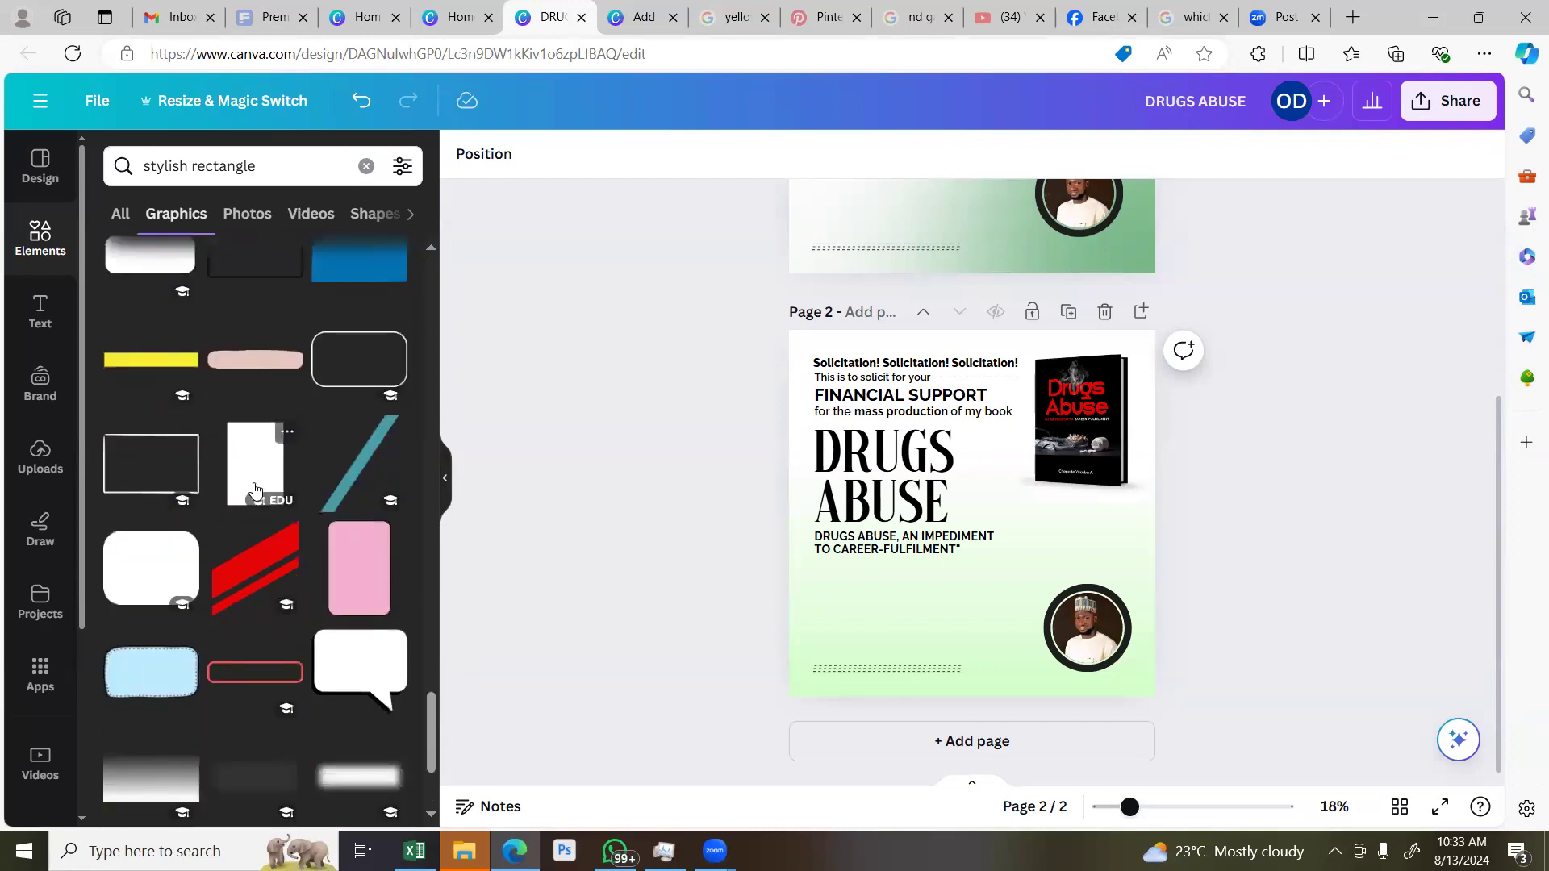
pyautogui.scroll(-3, 255, 489)
pyautogui.scroll(-4, 255, 488)
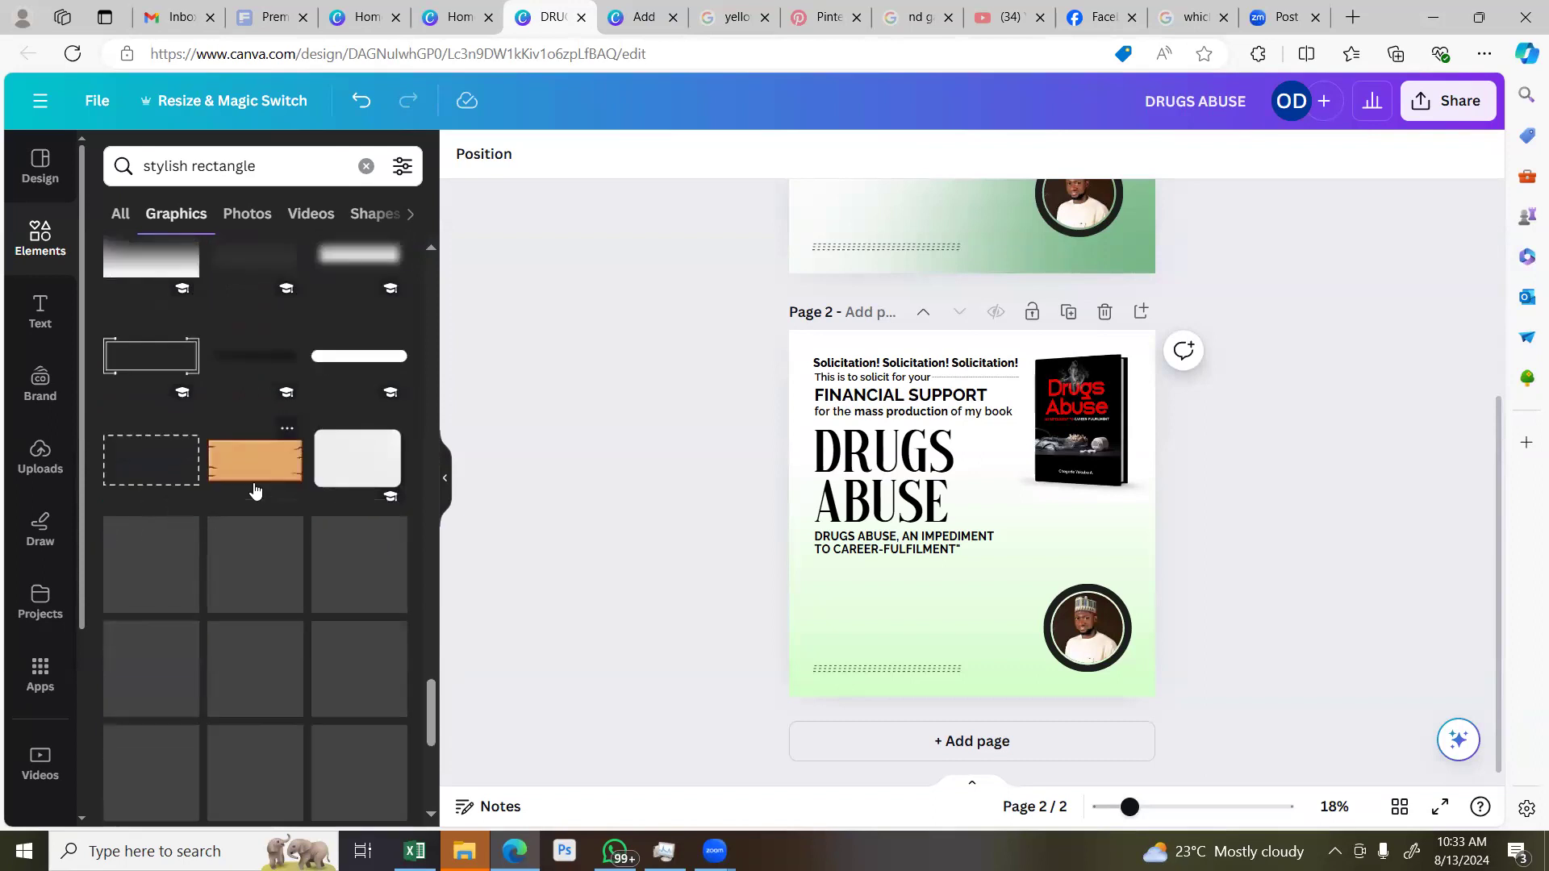
pyautogui.scroll(-3, 255, 490)
pyautogui.scroll(7, 254, 490)
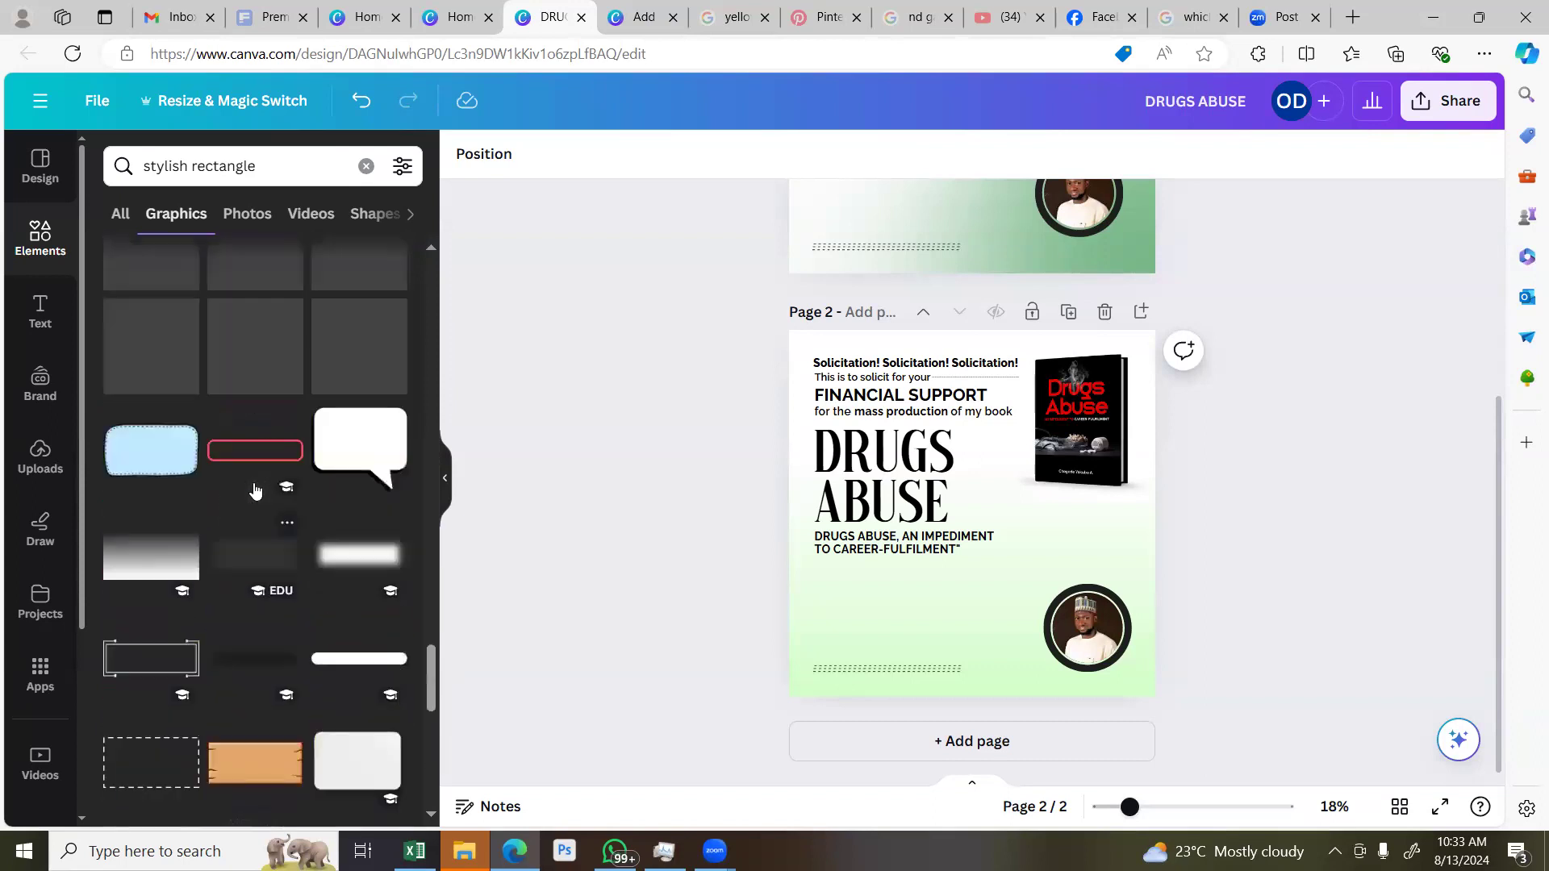
pyautogui.scroll(2, 255, 489)
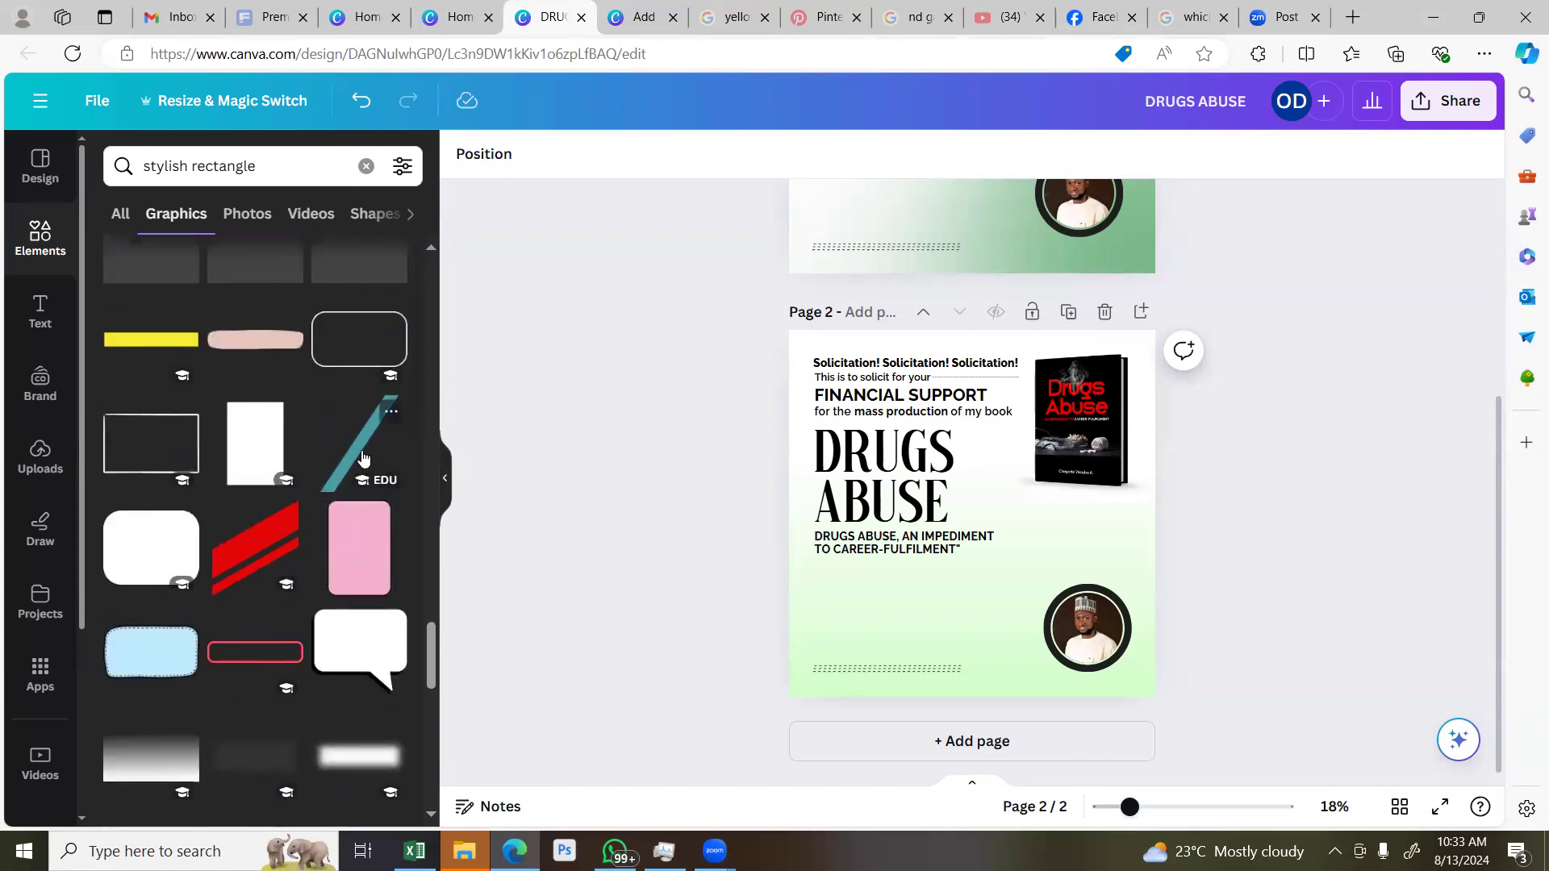
pyautogui.click(359, 468)
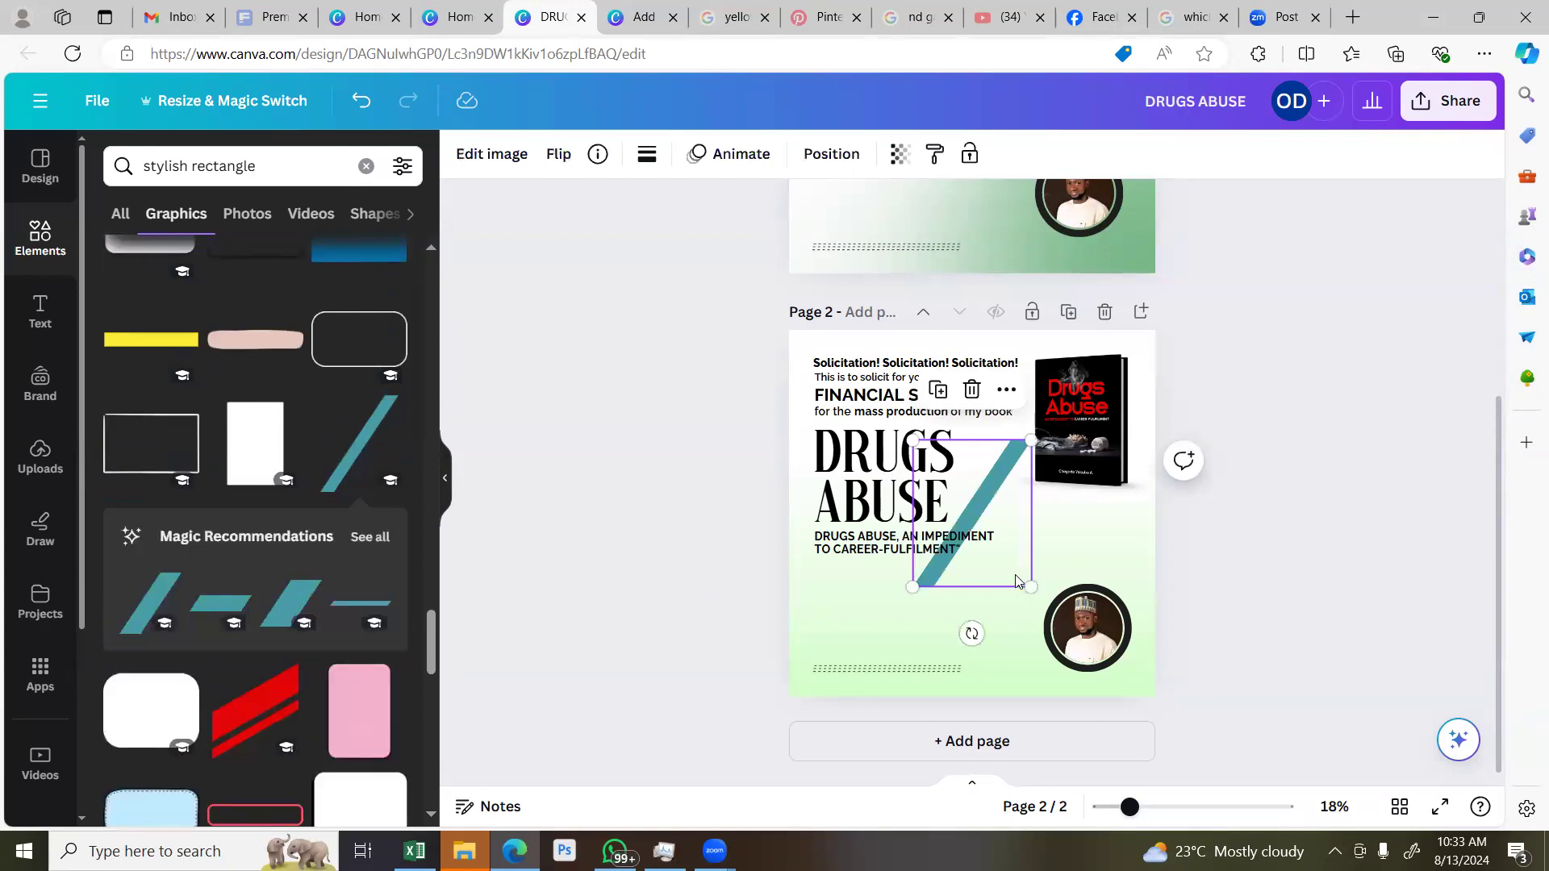
pyautogui.click(378, 537)
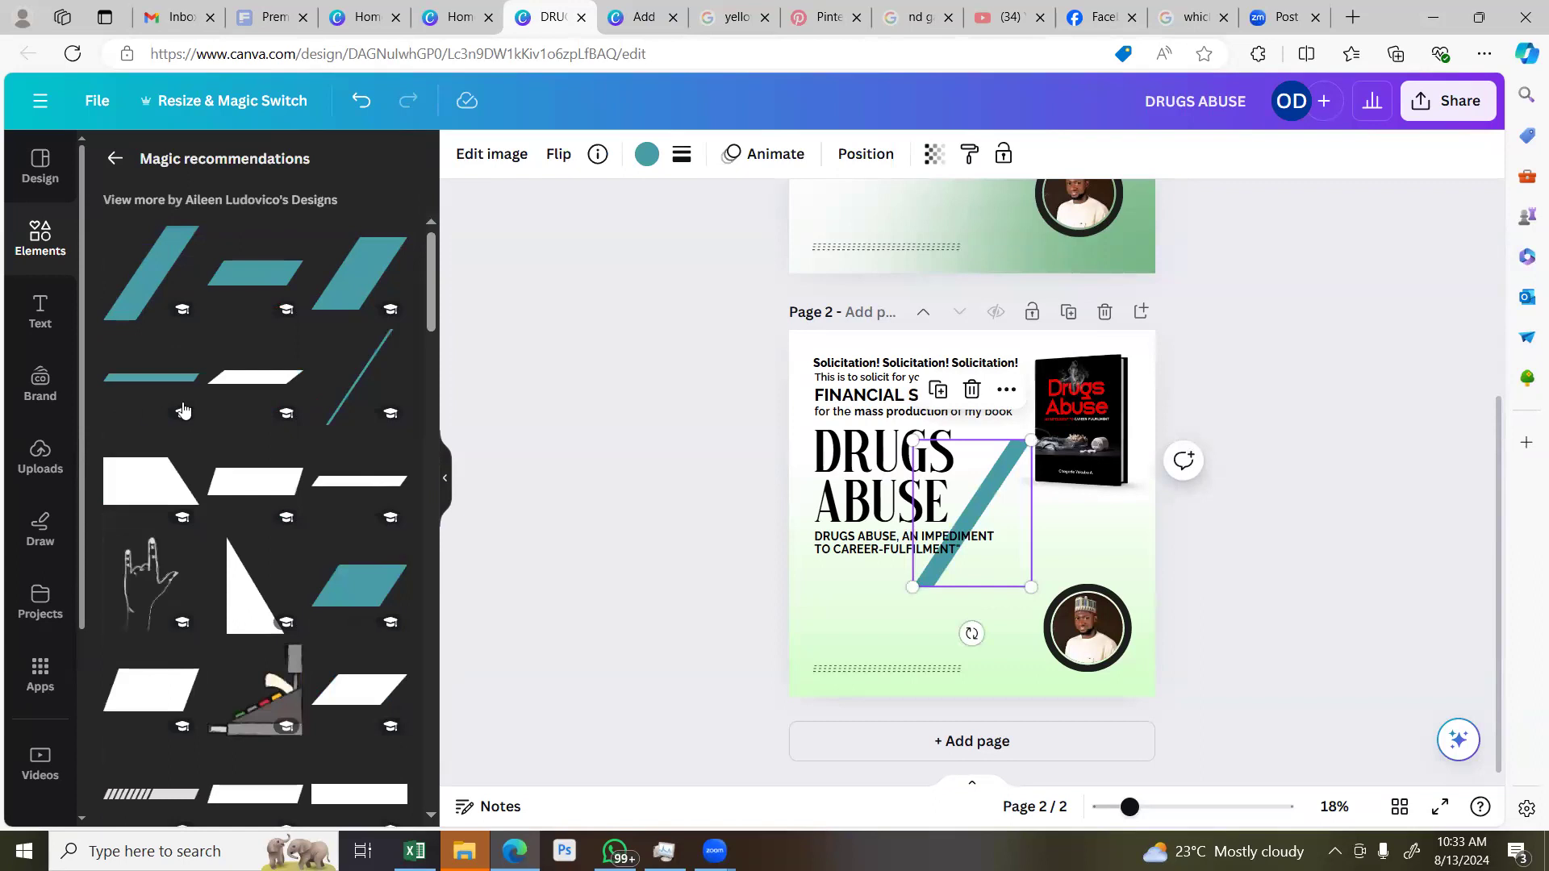
# Add the thin horizontal teal bar from the recommendations, place it beneath the full title, and delete the diagonal teal bar
pyautogui.click(150, 377)
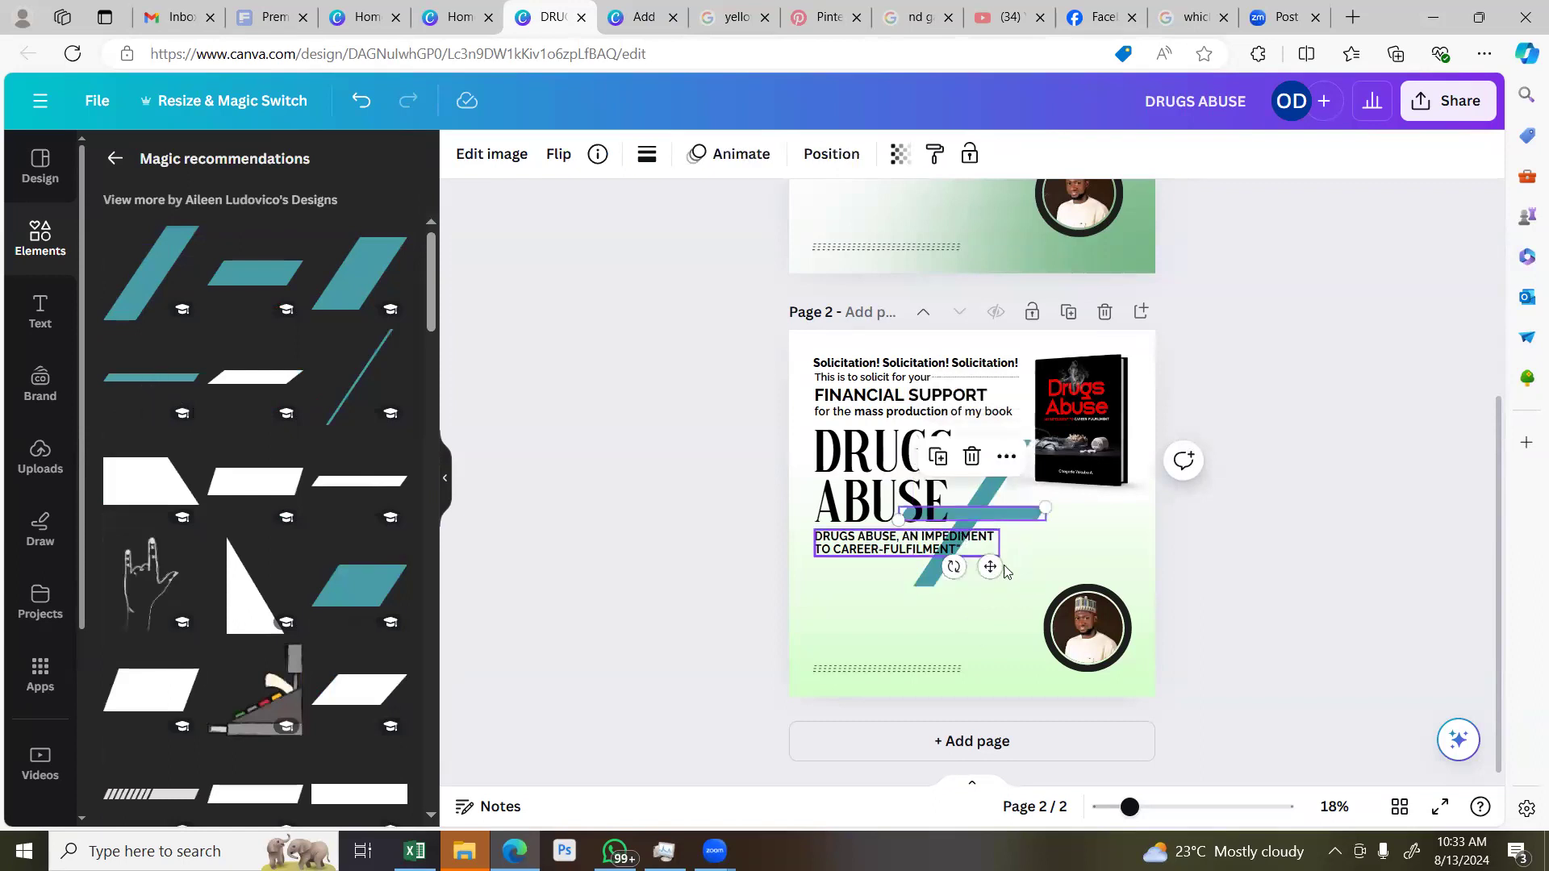
pyautogui.moveTo(989, 567); pyautogui.dragTo(903, 622)
pyautogui.click(667, 574)
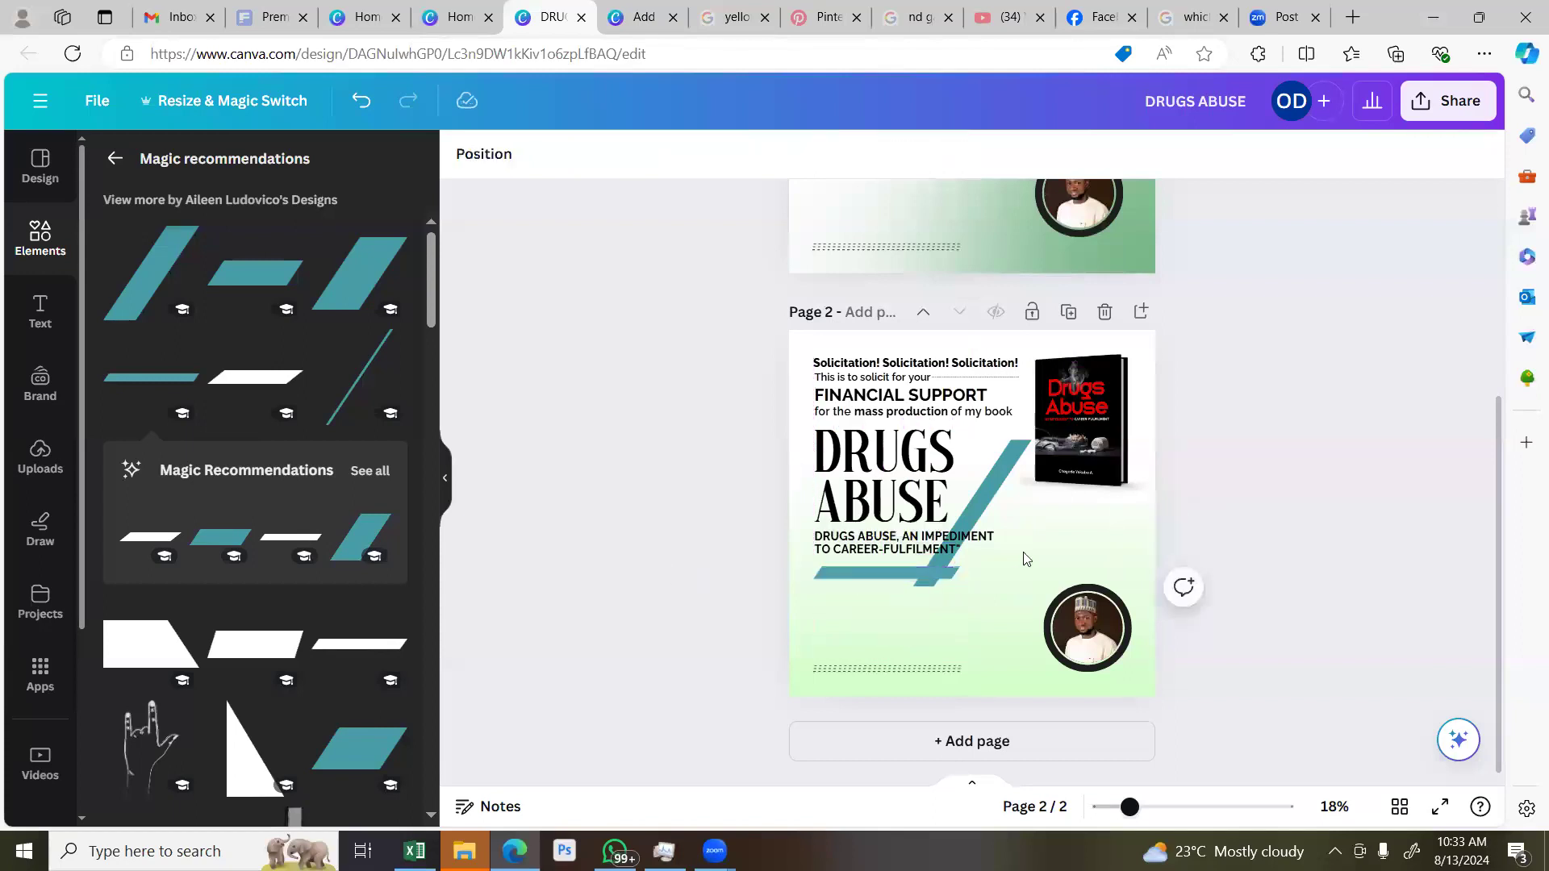
pyautogui.click(1015, 512)
pyautogui.press('Delete')
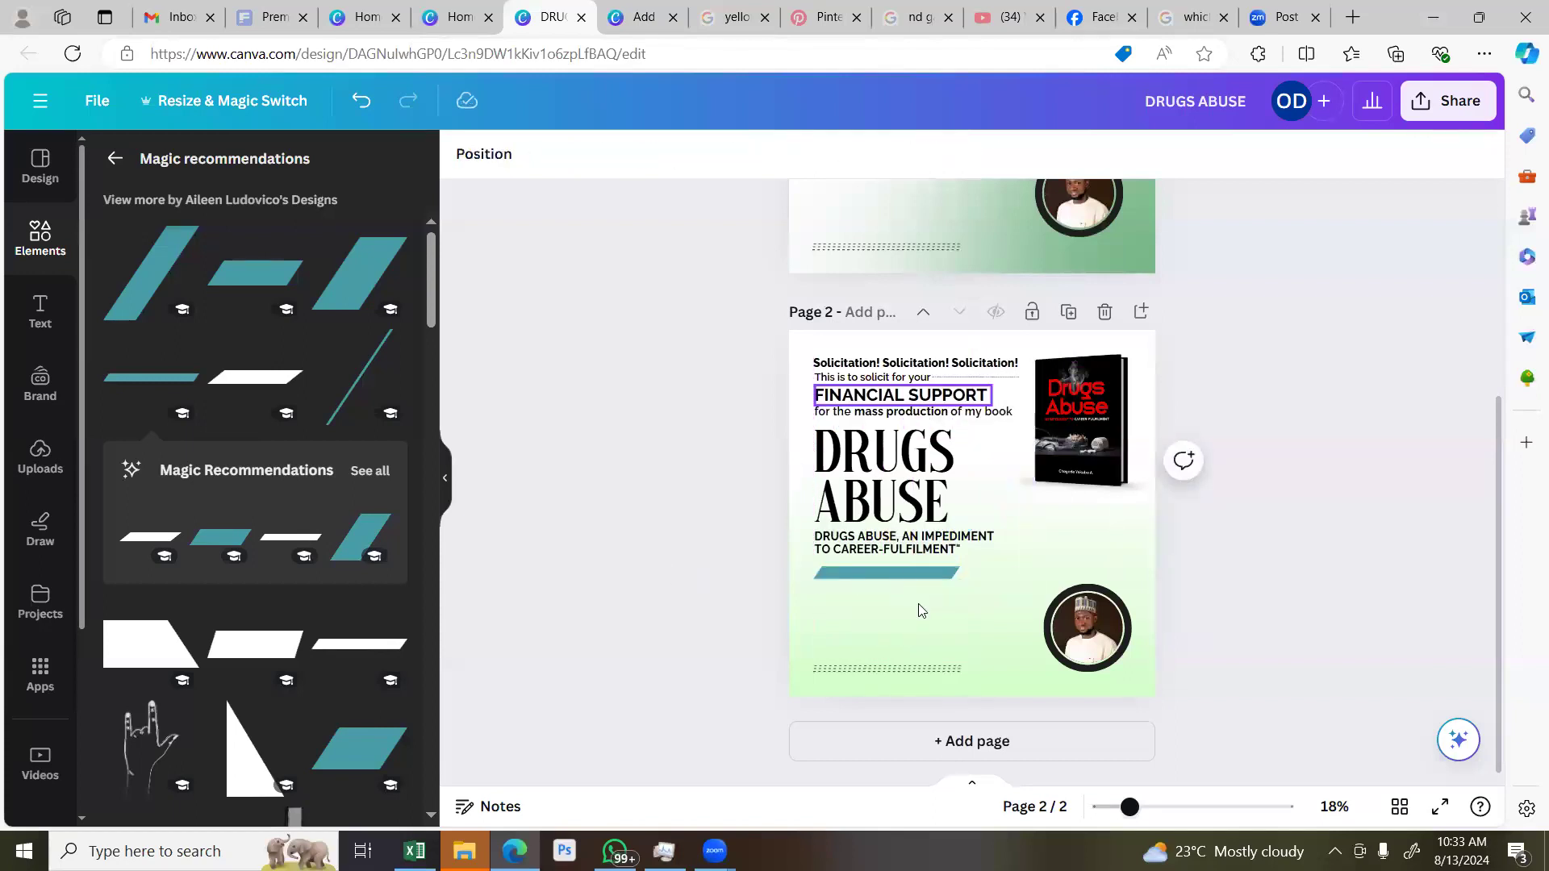
# Enlarge the horizontal teal bar under the full title so it stretches almost to the portrait circle
pyautogui.click(960, 573)
pyautogui.moveTo(962, 573)
pyautogui.mouseDown()
pyautogui.moveTo(1053, 579)
pyautogui.moveTo(984, 569)
pyautogui.mouseUp()
pyautogui.click(1235, 522)
pyautogui.click(986, 566)
pyautogui.click(1287, 434)
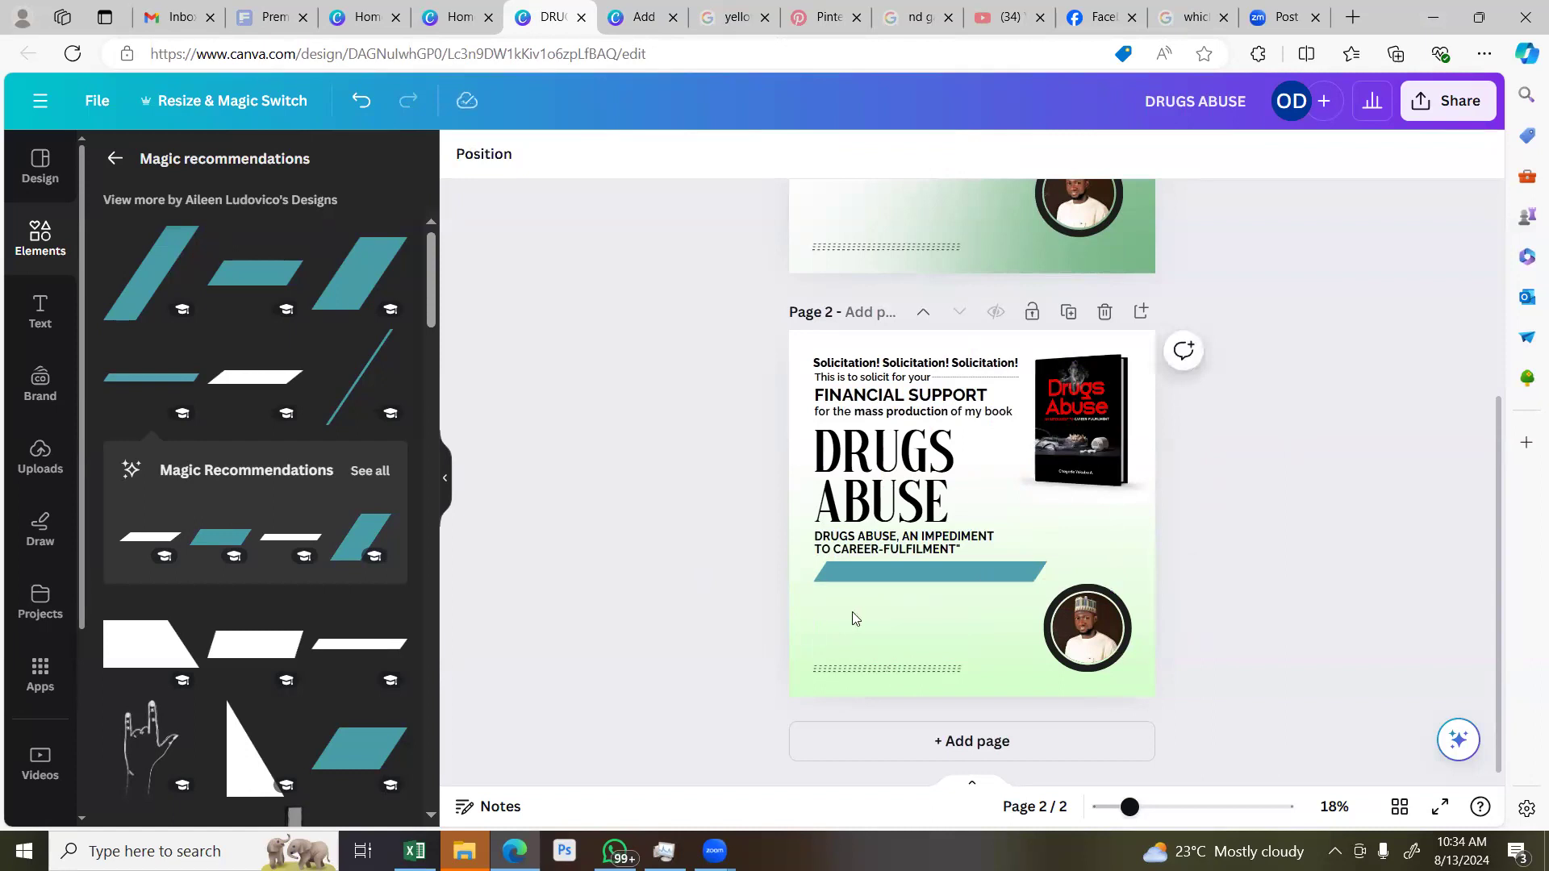
# Flip the teal bar horizontally so its end slants run the opposite way
pyautogui.click(899, 576)
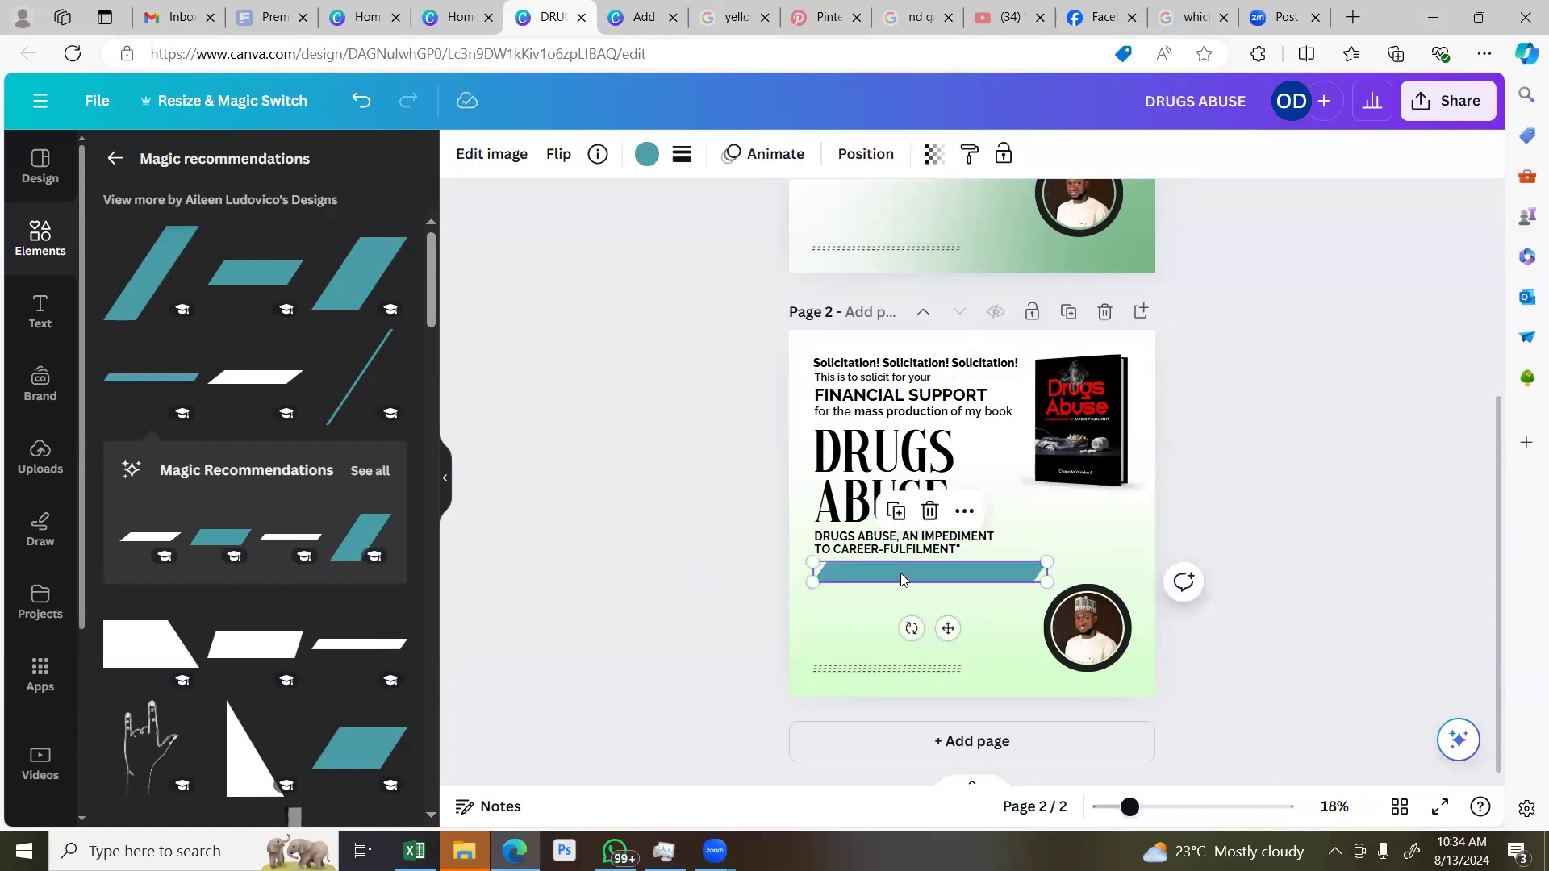
pyautogui.click(555, 160)
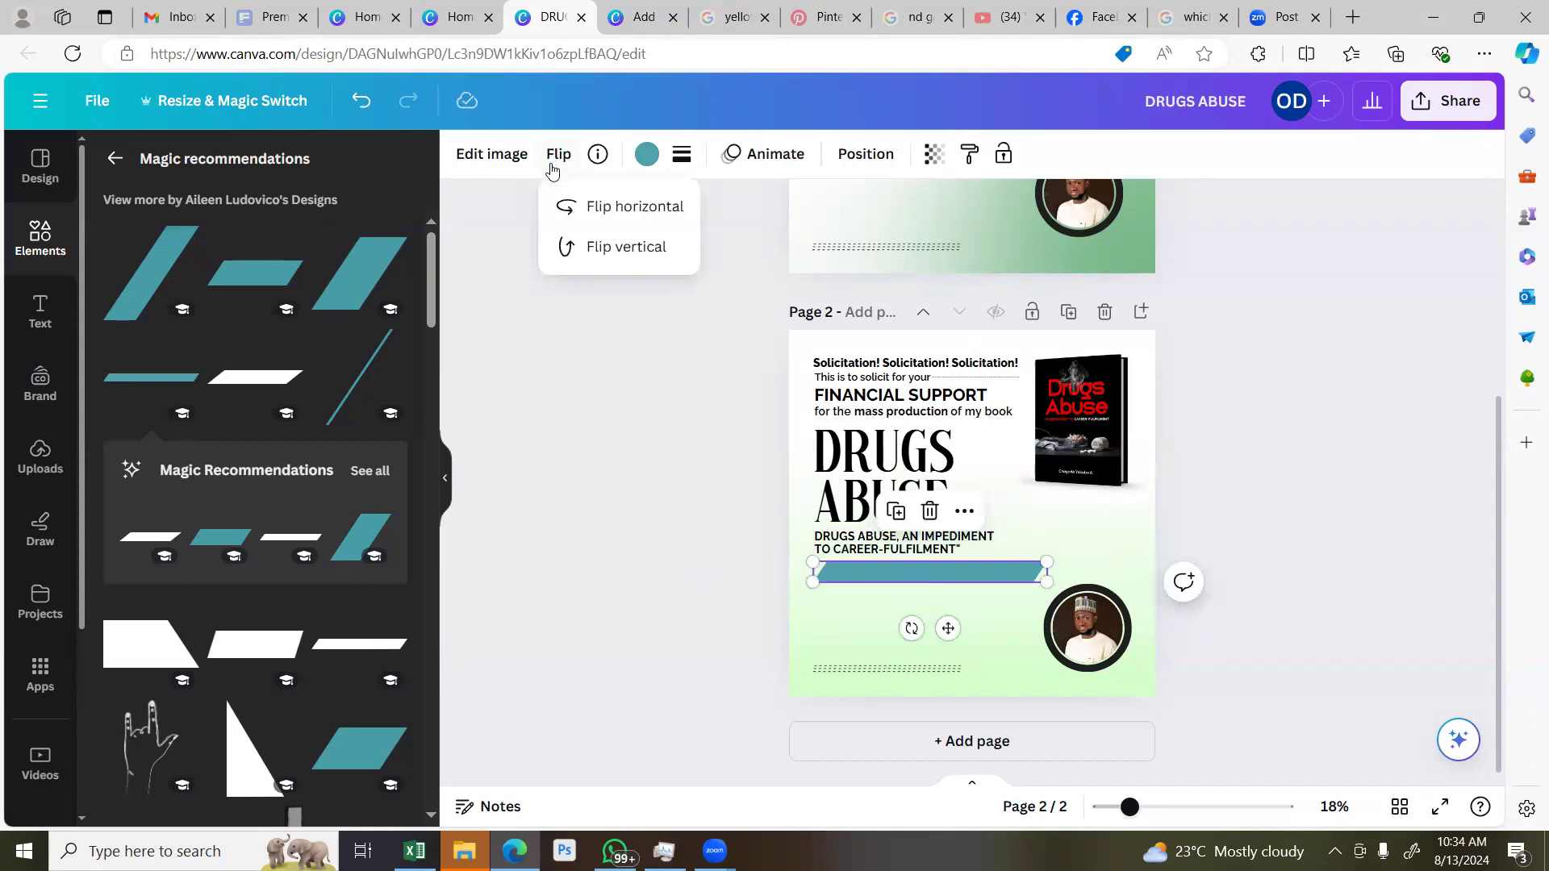
pyautogui.click(597, 208)
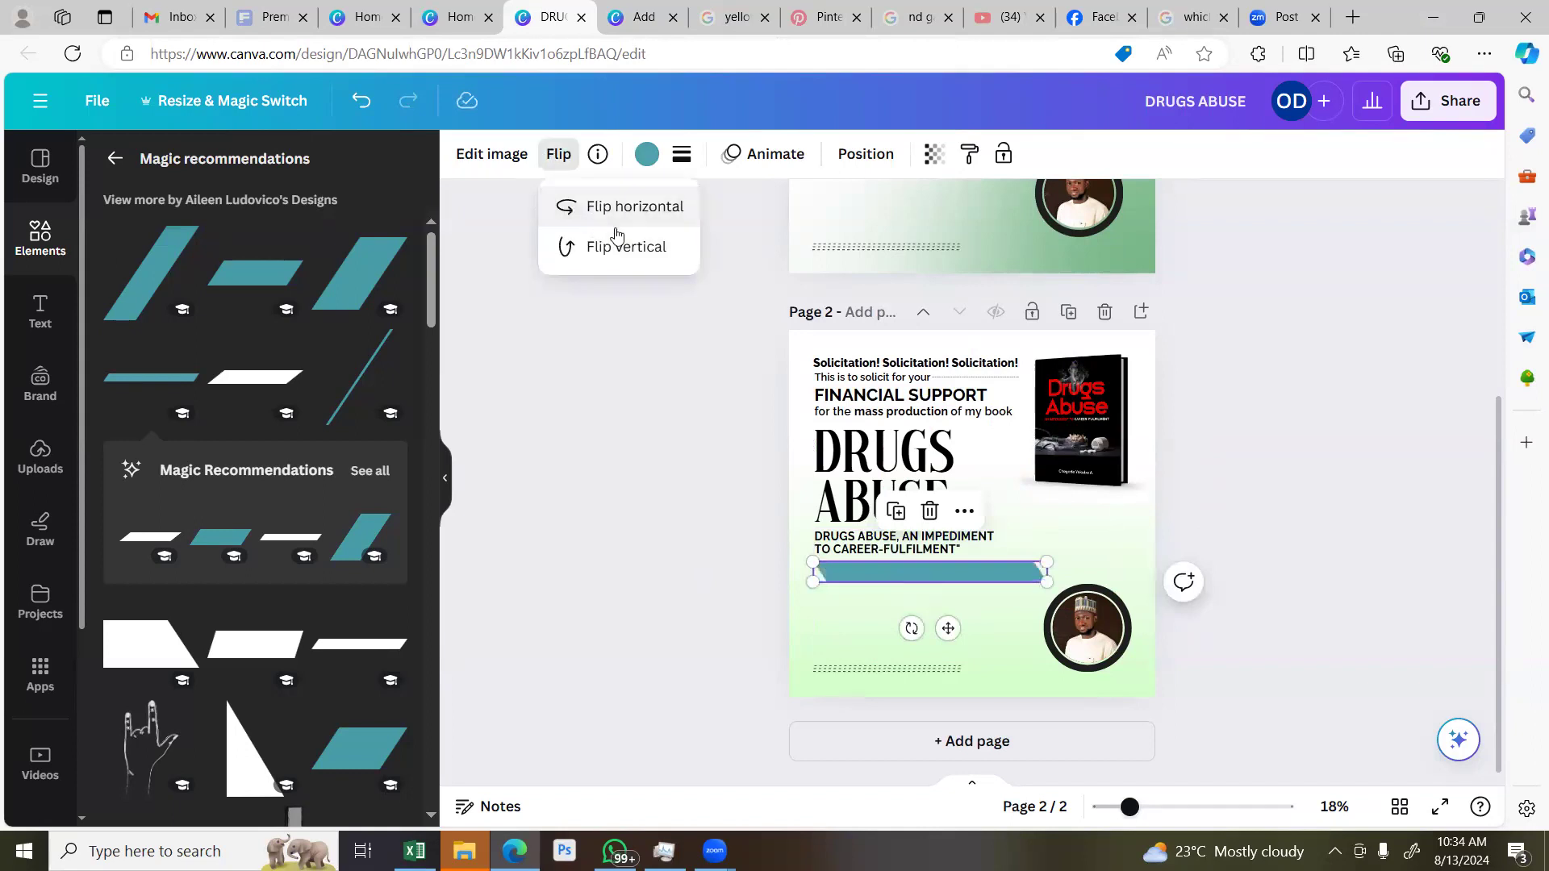
pyautogui.click(1224, 470)
pyautogui.click(1225, 471)
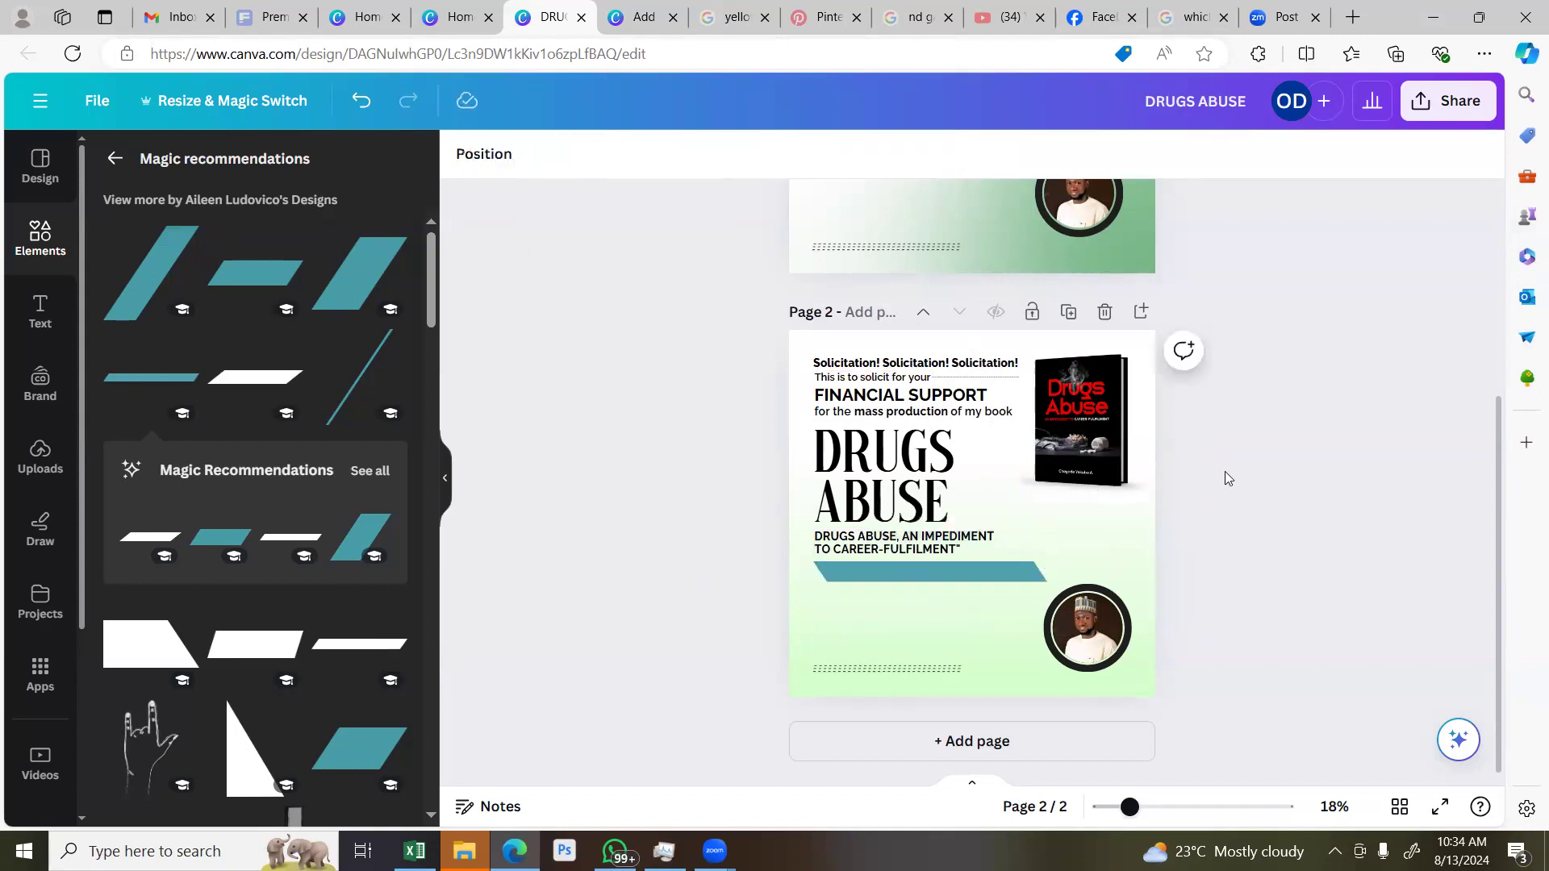
# Undo the teal bar's horizontal flip to compare both slants, and reapply the flip
pyautogui.click(1002, 573)
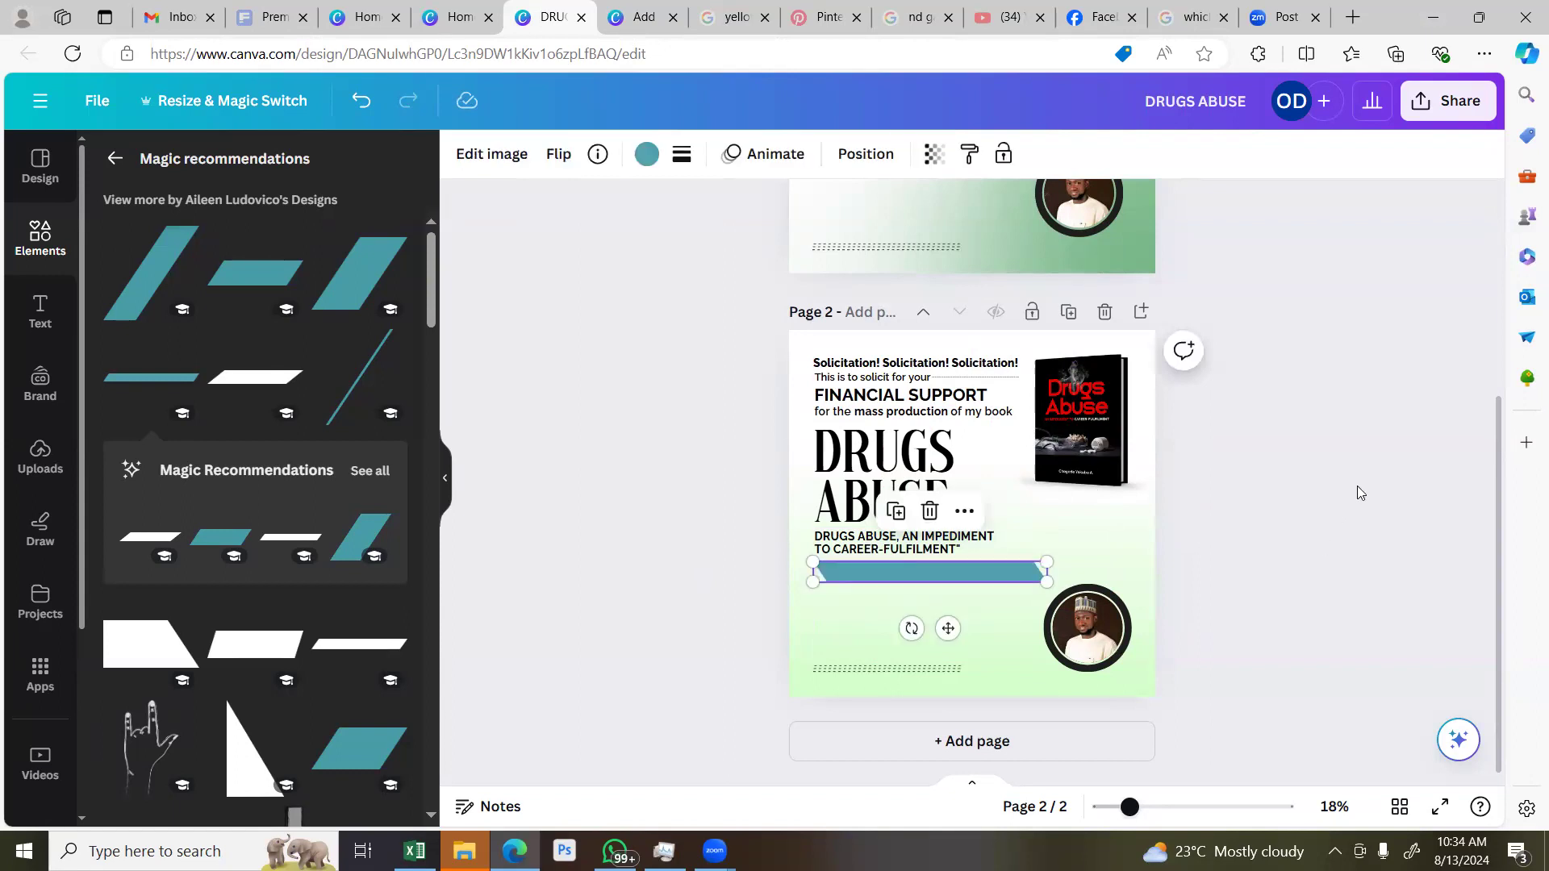
pyautogui.hotkey('ctrl', 'z')
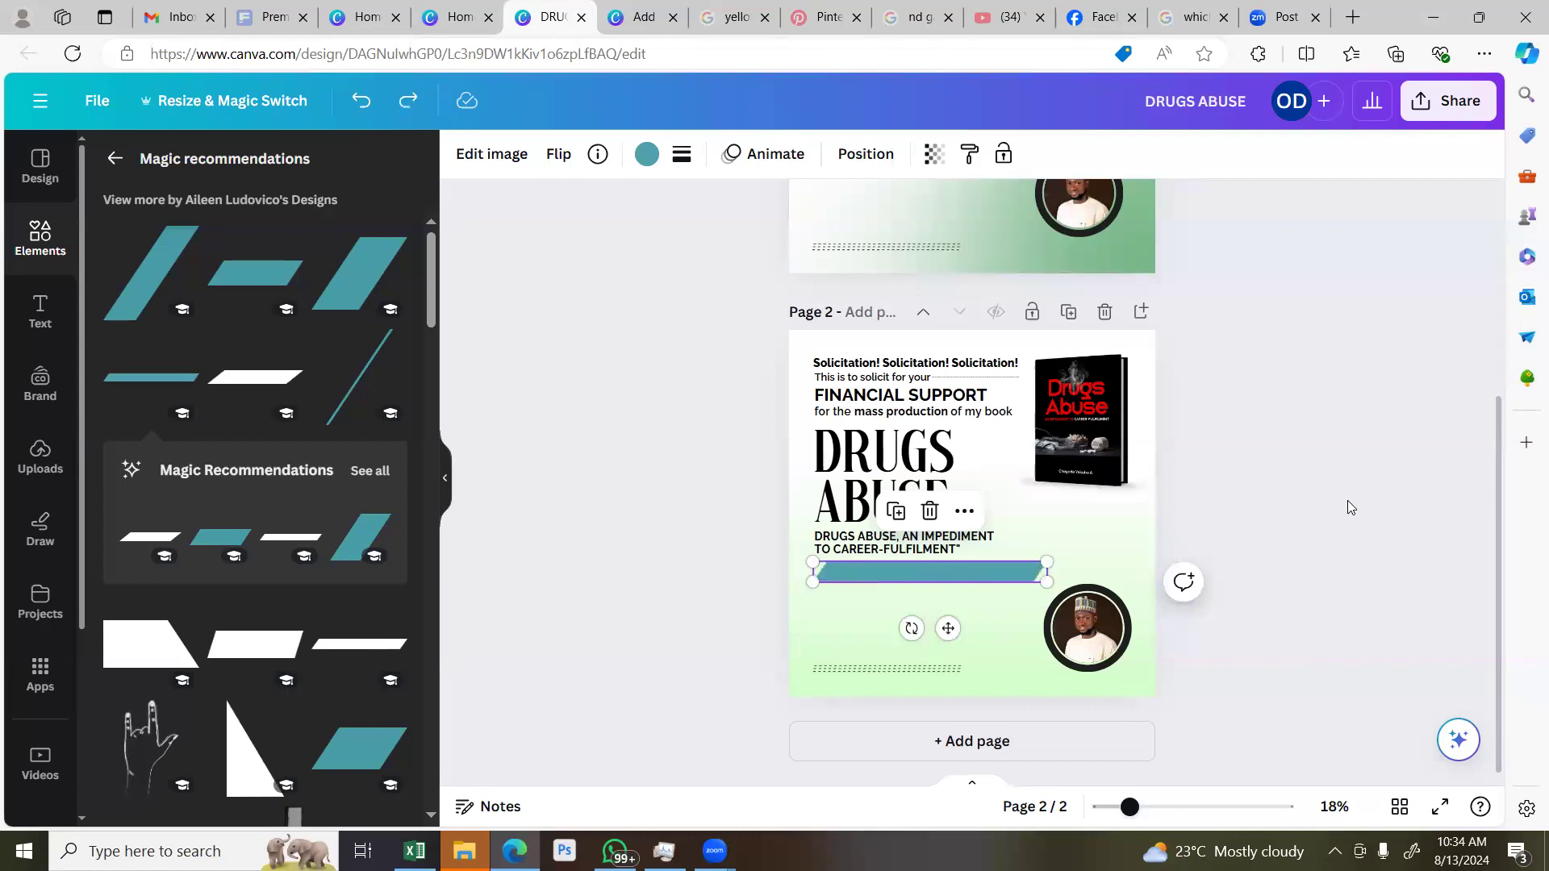
pyautogui.click(1347, 507)
pyautogui.hotkey('ctrl', 'y')
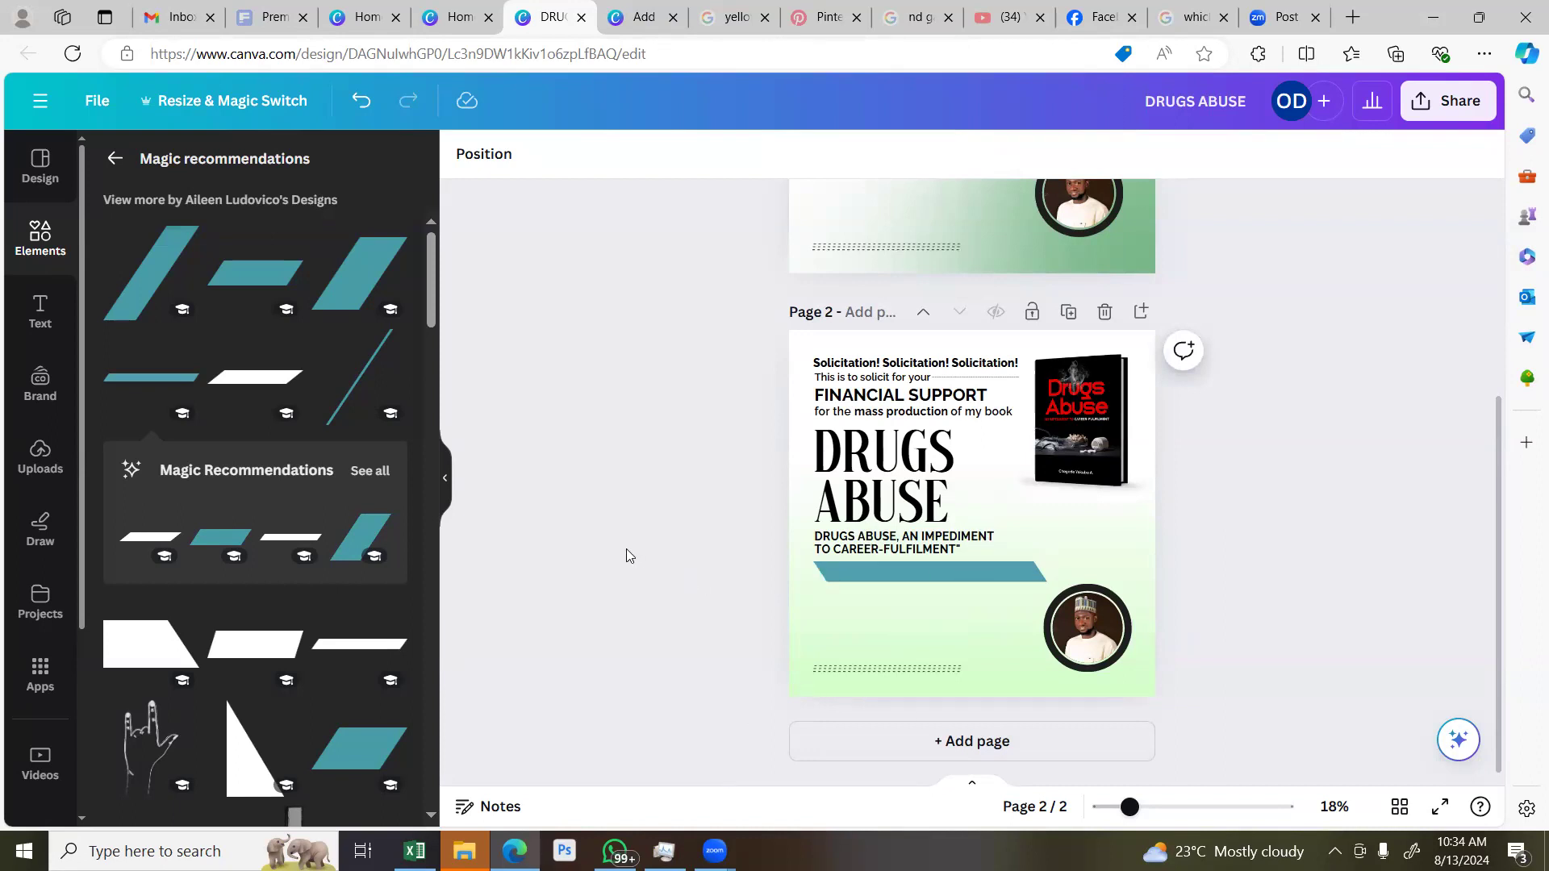
# Duplicate the two-line full-title text and place the copy just beneath the teal bar
pyautogui.click(934, 541)
pyautogui.hotkey('ctrl', 'd')
pyautogui.moveTo(934, 542); pyautogui.dragTo(936, 598)
# Replace the duplicated text with "For Secondary School Students and Beginners in Tertiary Institutions." copied from WhatsApp, widening the box to fit two lines
pyautogui.click(614, 848)
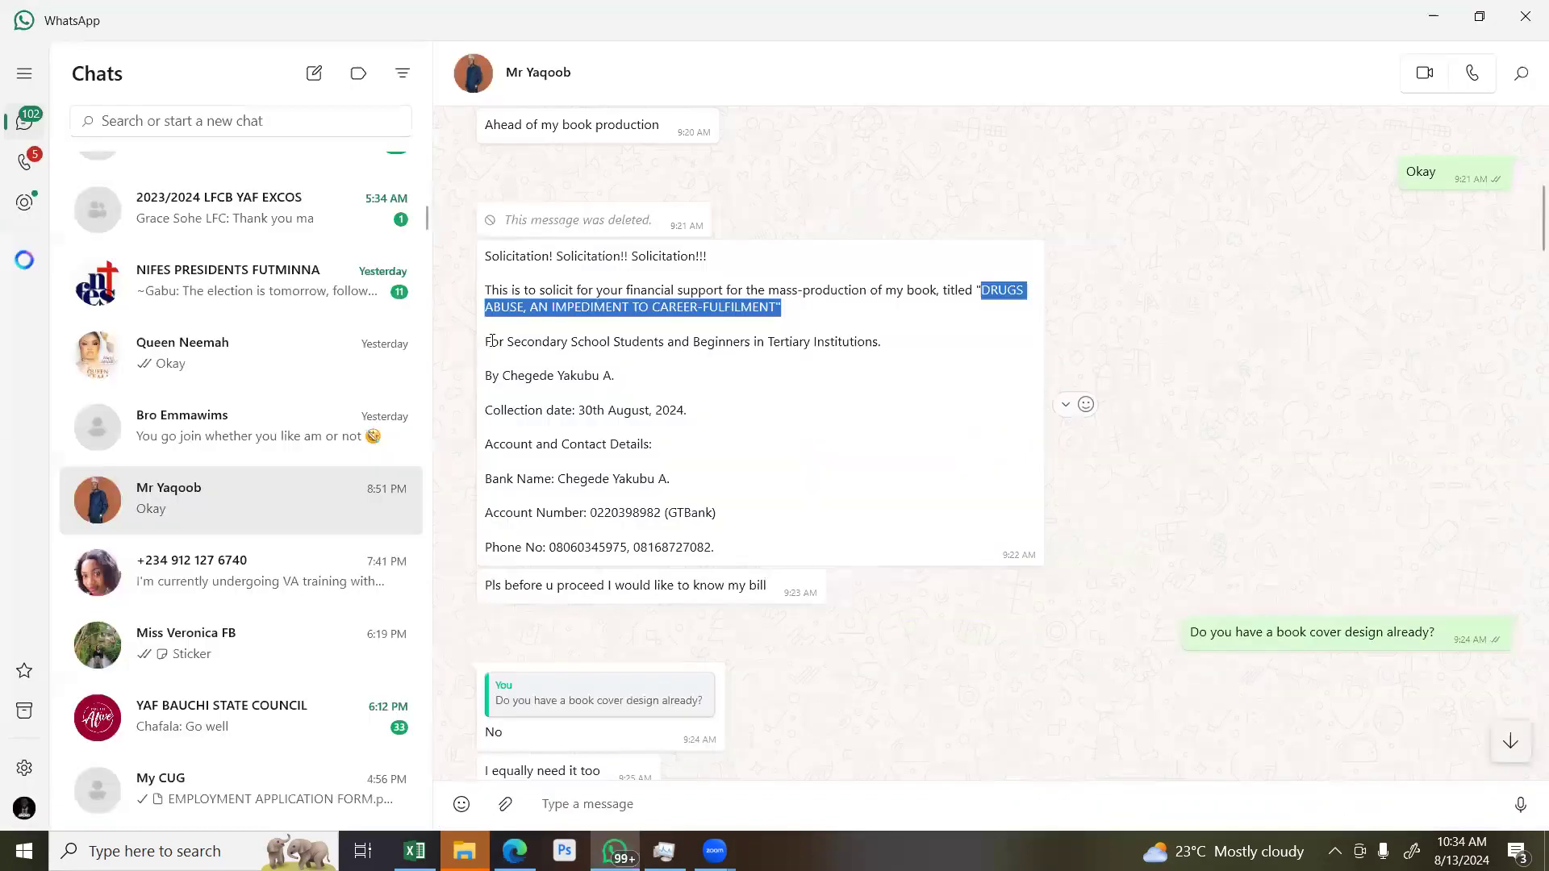
pyautogui.moveTo(486, 341); pyautogui.dragTo(885, 354)
pyautogui.hotkey('ctrl', 'c')
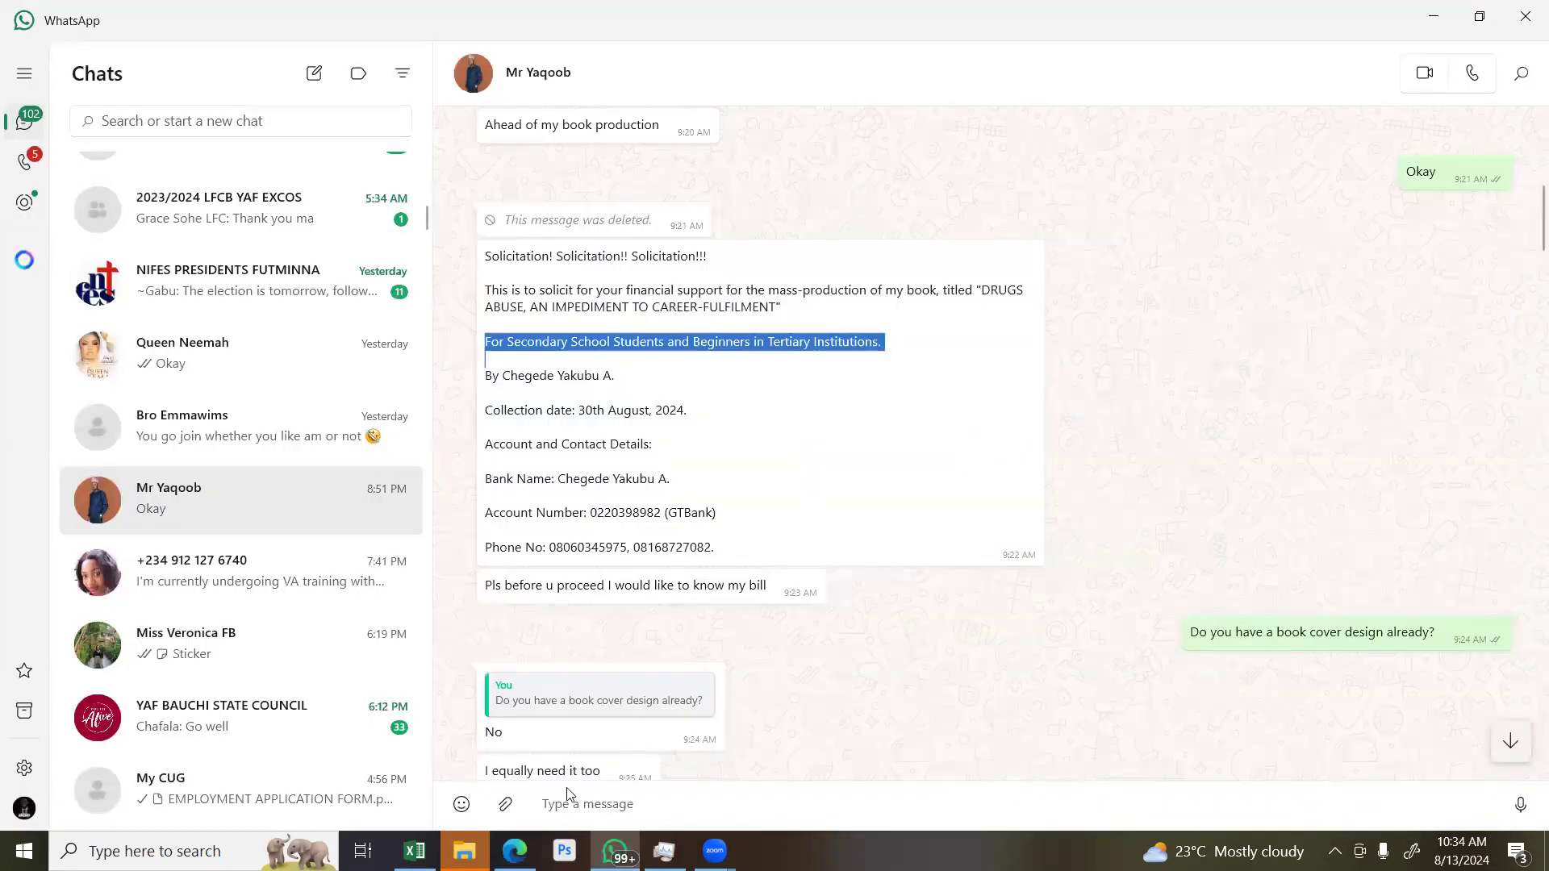
pyautogui.hotkey('alt', 'Tab')
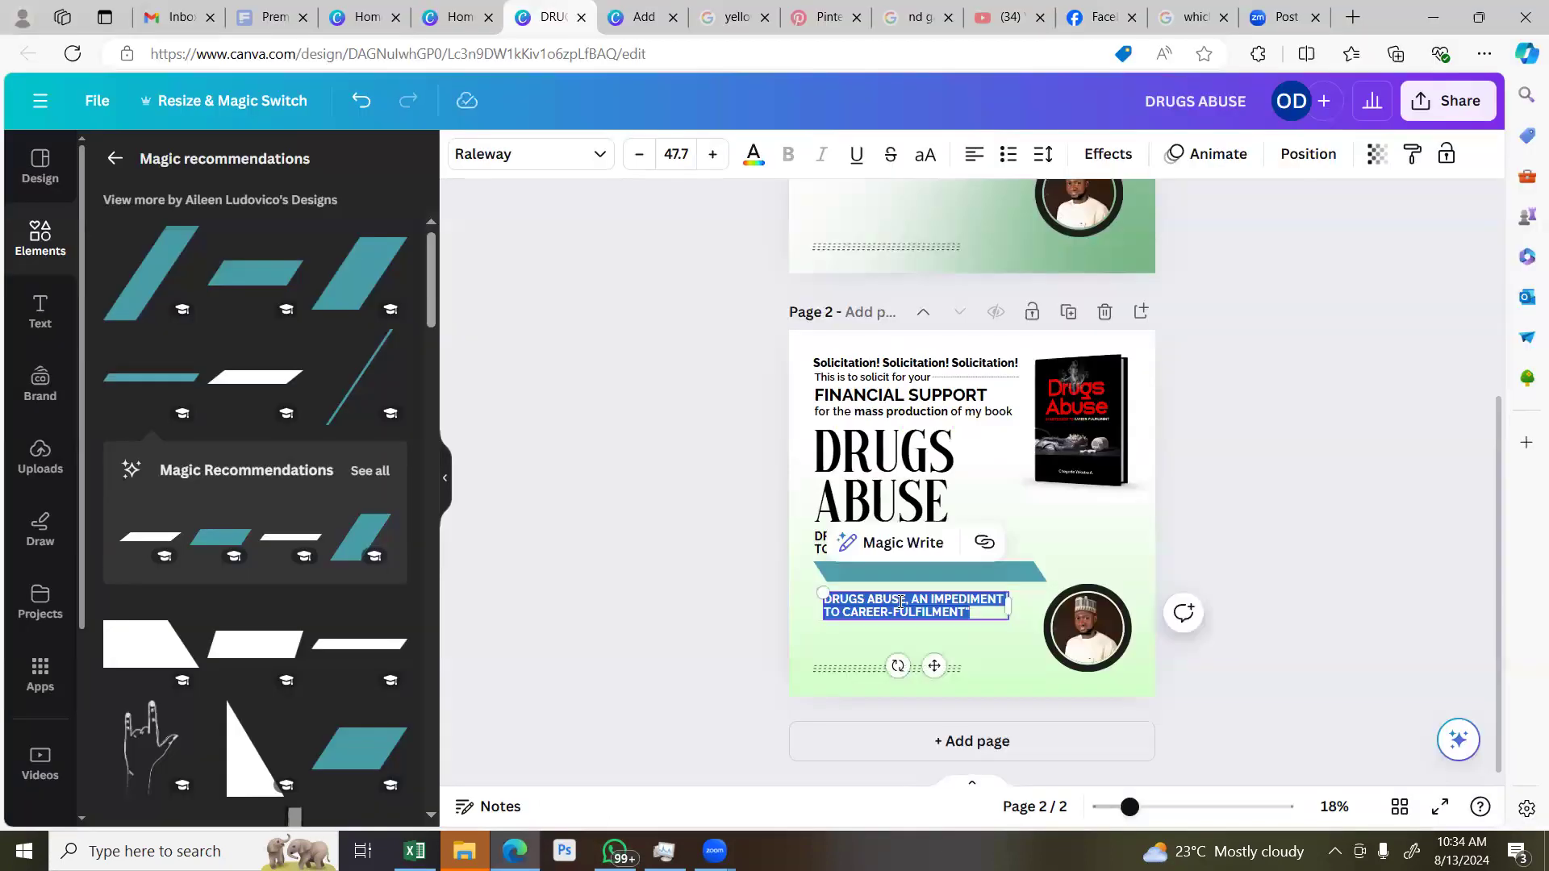
pyautogui.hotkey('ctrl', 'v')
pyautogui.moveTo(1009, 626)
pyautogui.mouseDown()
pyautogui.moveTo(1196, 609)
pyautogui.moveTo(989, 637)
pyautogui.mouseUp()
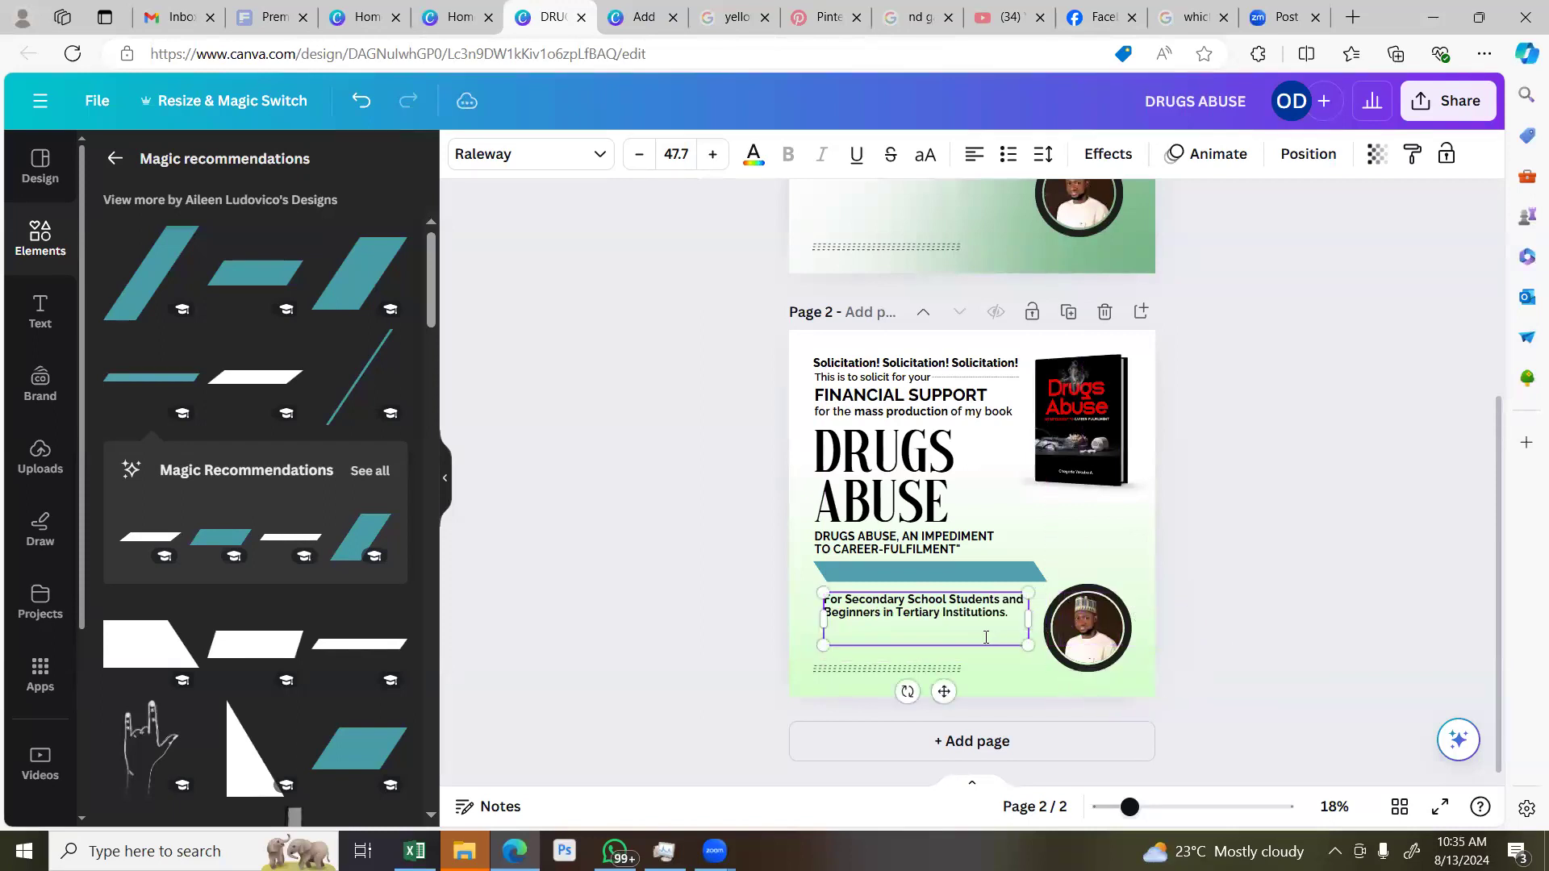
pyautogui.click(1265, 507)
# Change the "For Secondary School Students" text to white and set its font to Raleway Medium
pyautogui.click(1008, 606)
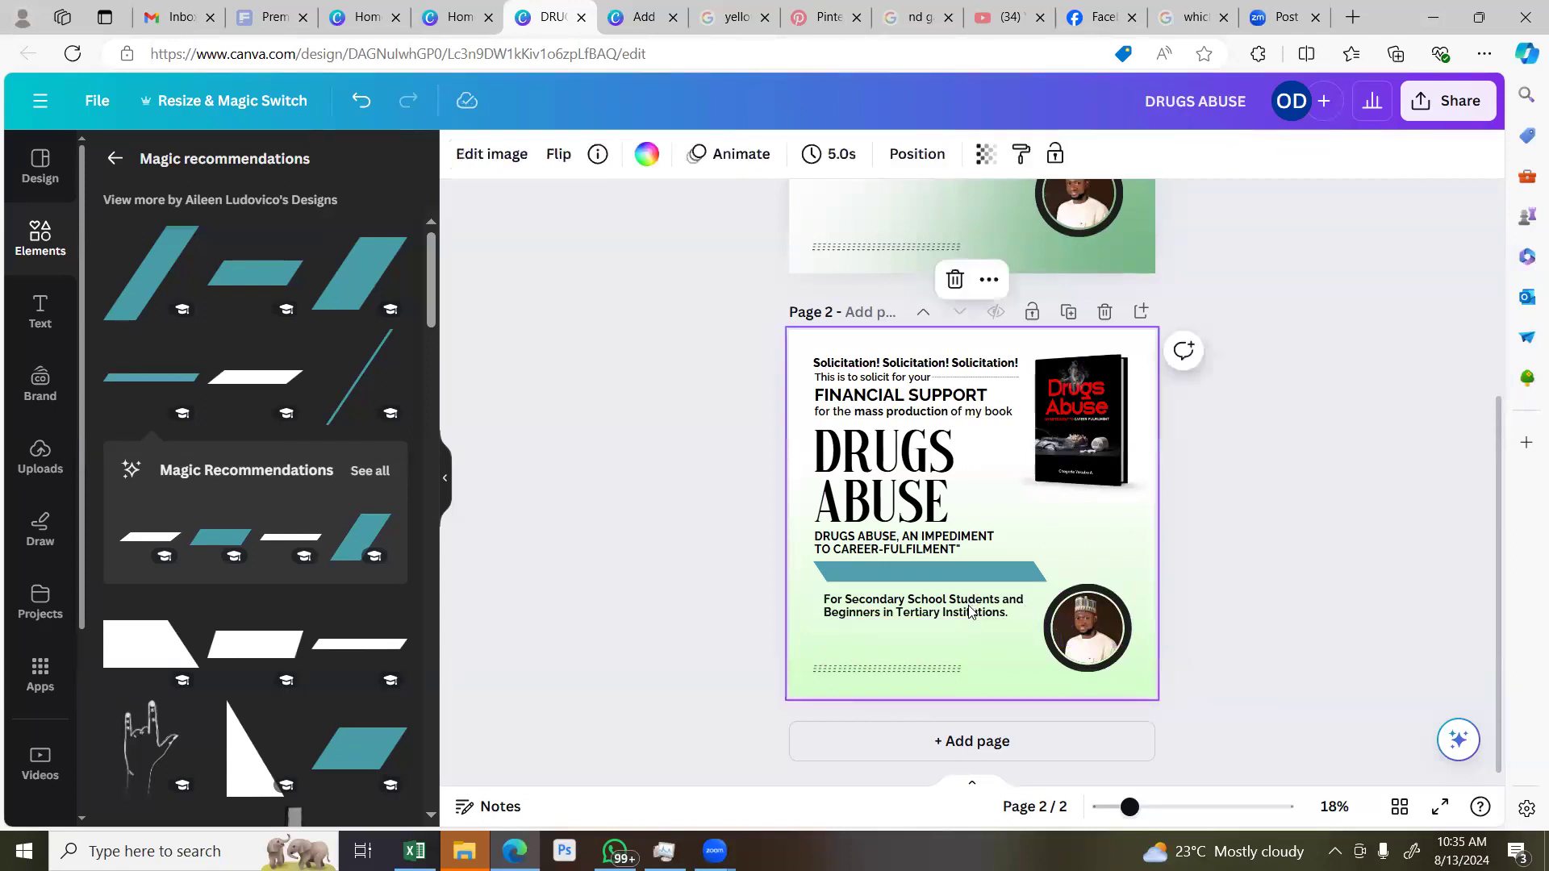
pyautogui.click(1000, 607)
pyautogui.click(754, 161)
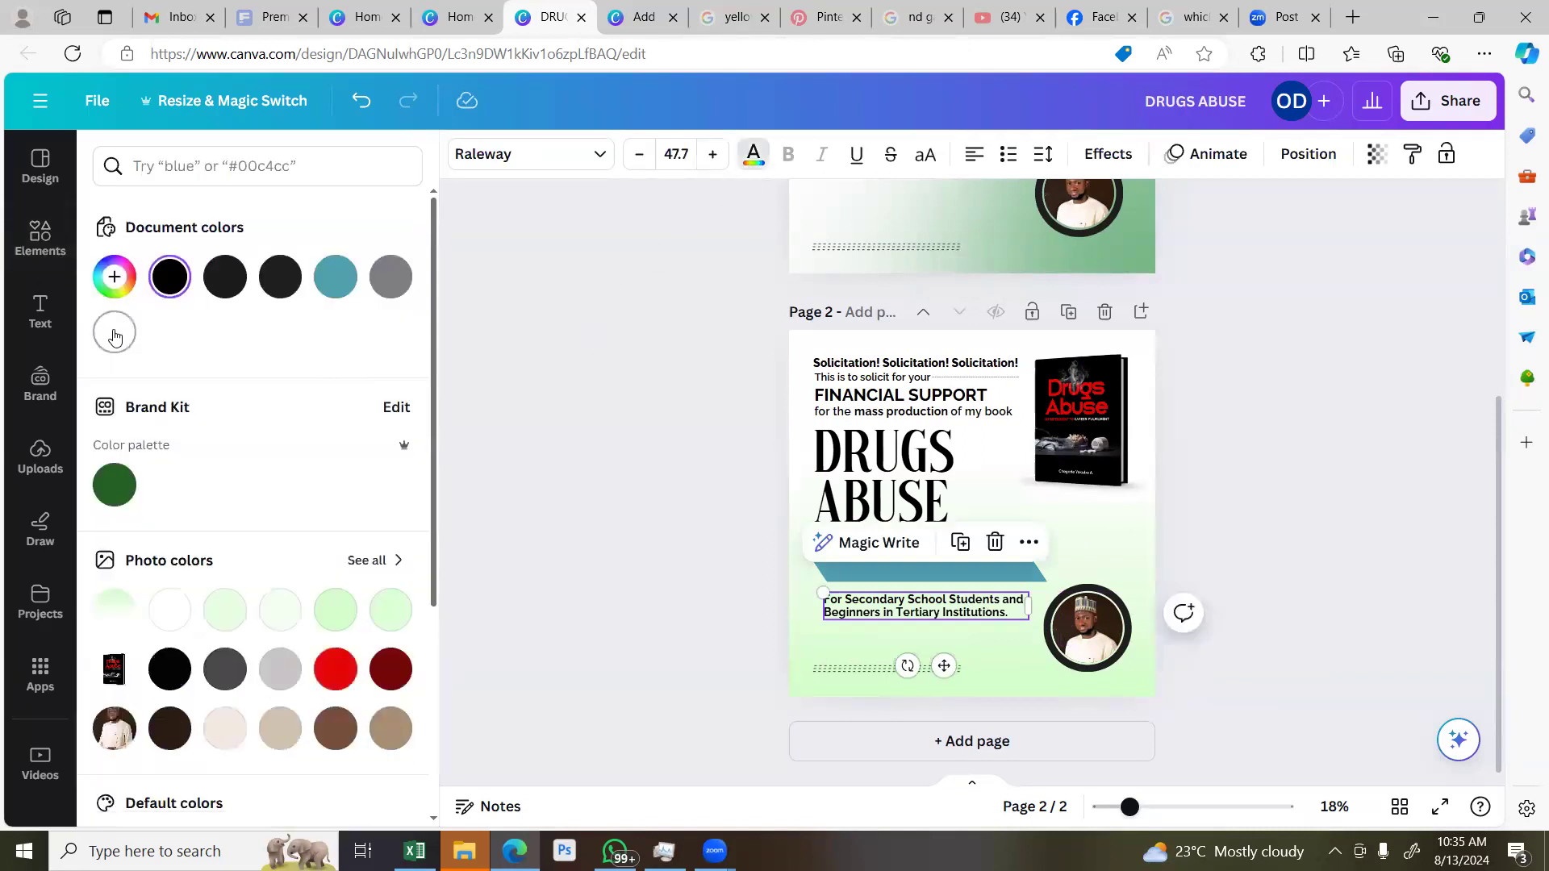
pyautogui.click(113, 331)
pyautogui.click(552, 169)
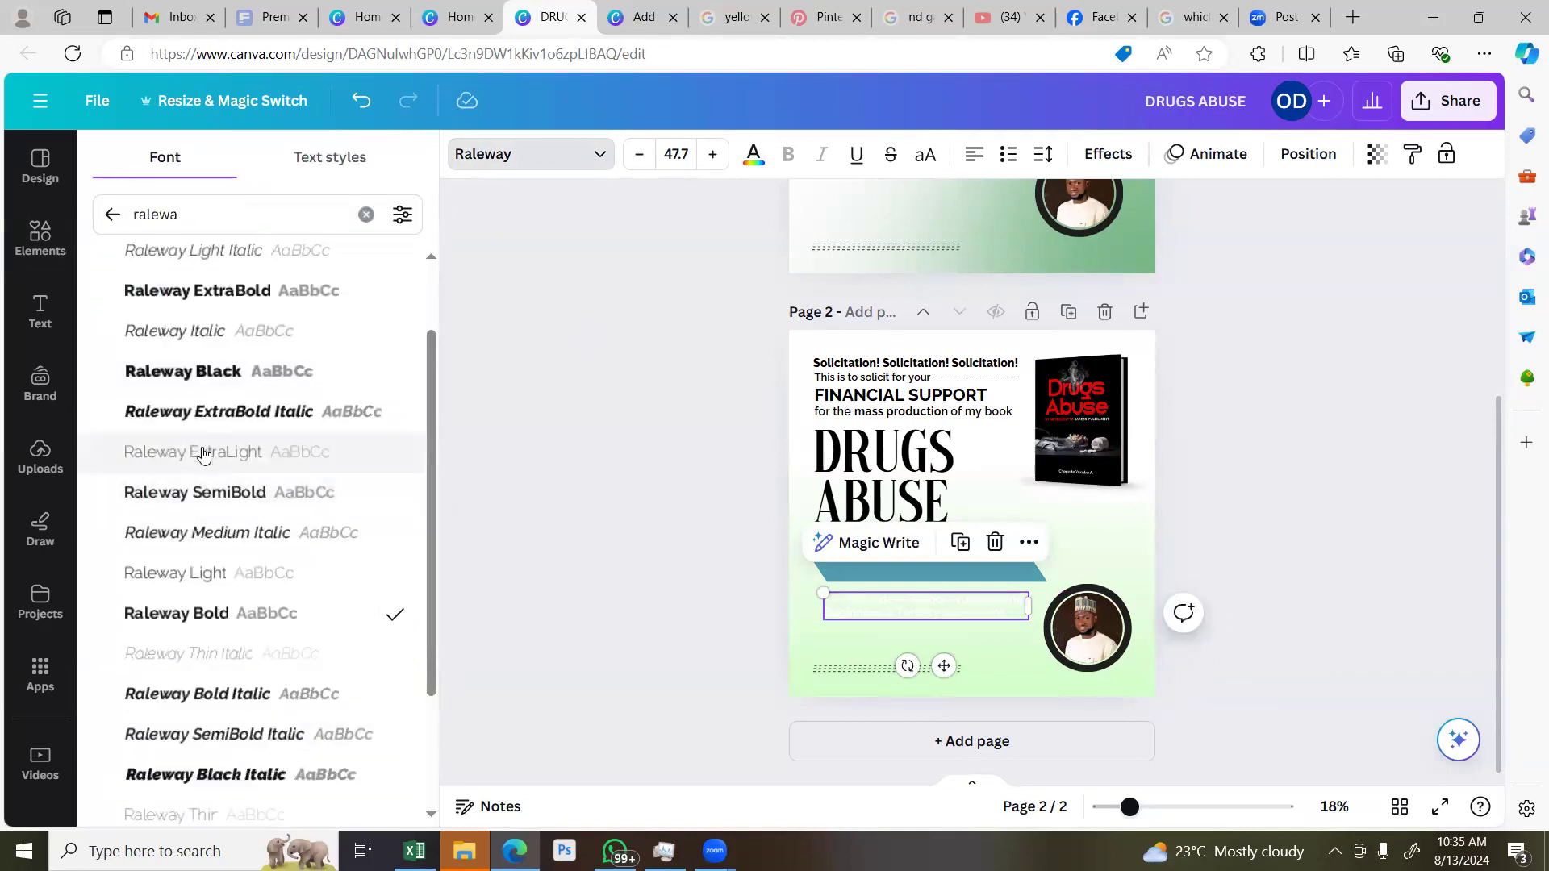
pyautogui.scroll(-2, 220, 520)
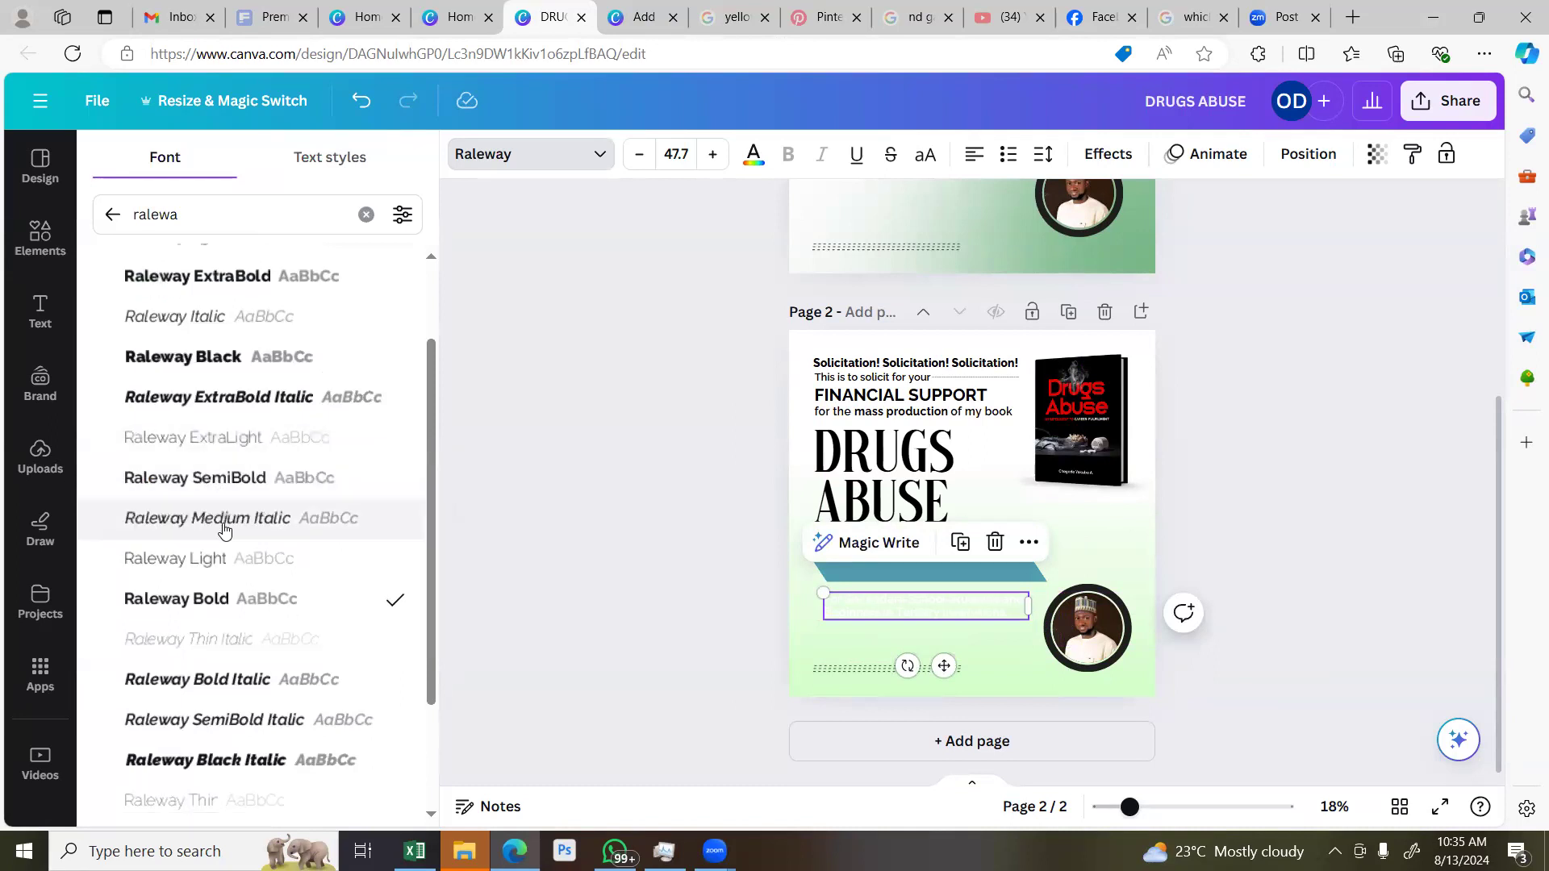
pyautogui.click(221, 726)
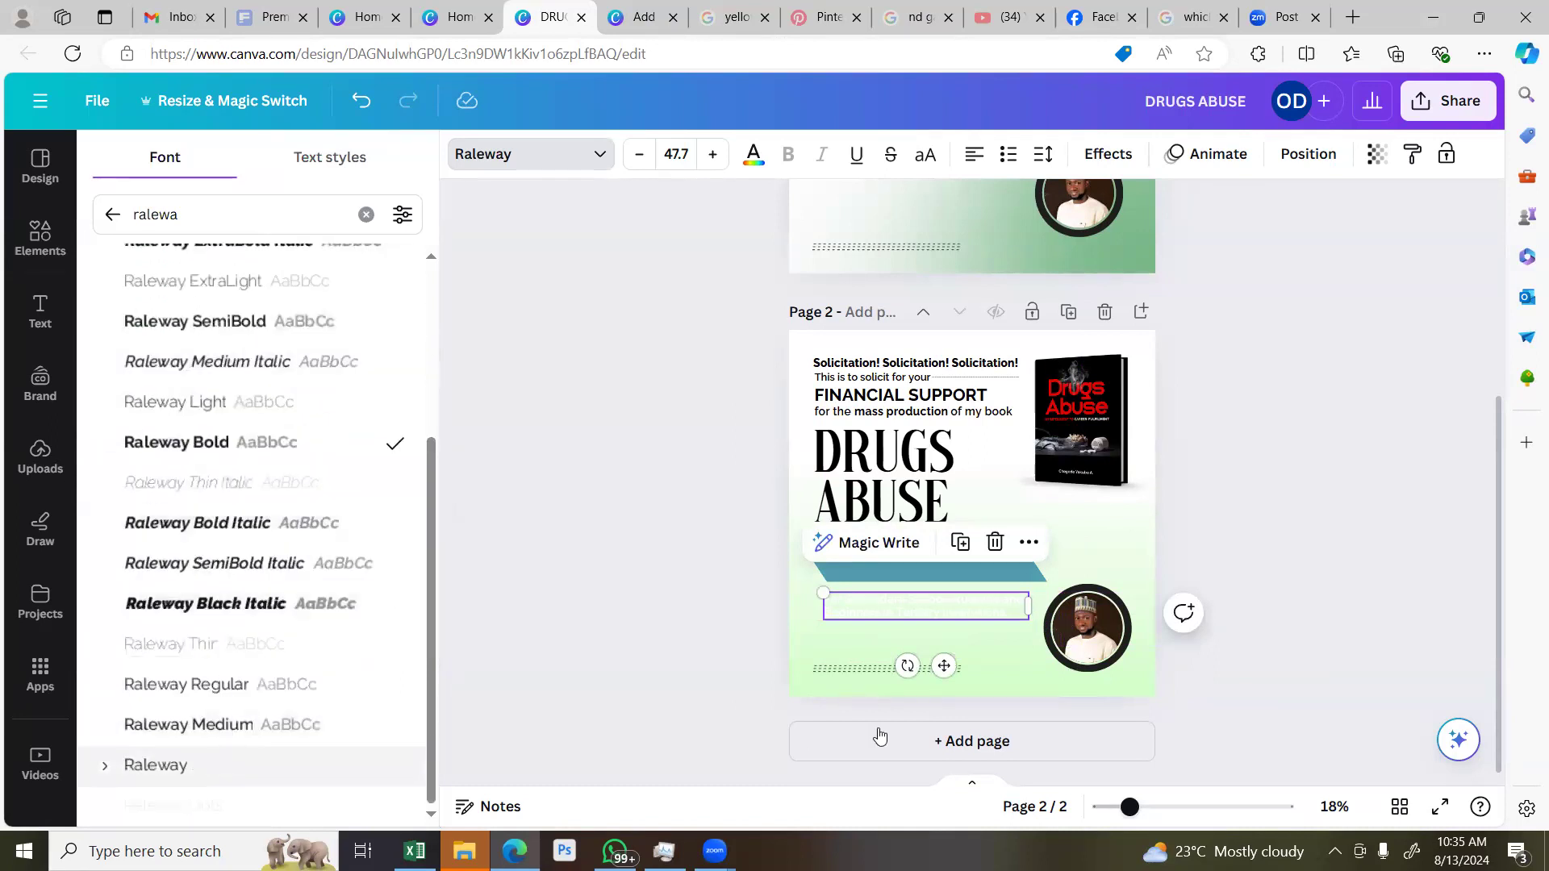
# Move the white "For Secondary School Students" text up onto the teal bar
pyautogui.moveTo(945, 667); pyautogui.dragTo(951, 620)
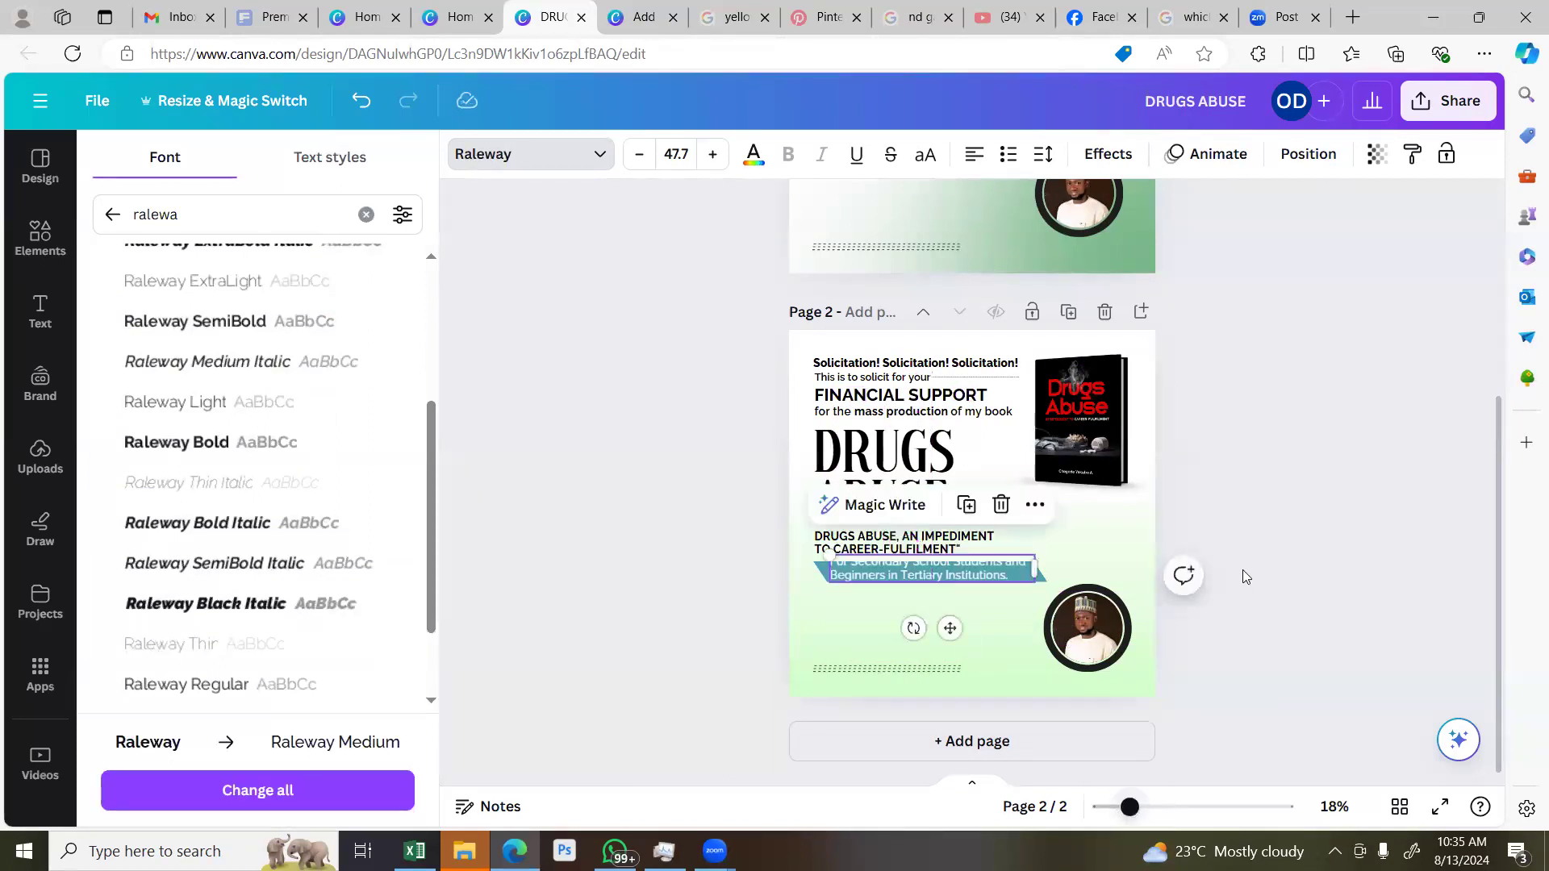
pyautogui.click(1183, 575)
pyautogui.click(1223, 577)
pyautogui.moveTo(936, 575); pyautogui.dragTo(936, 578)
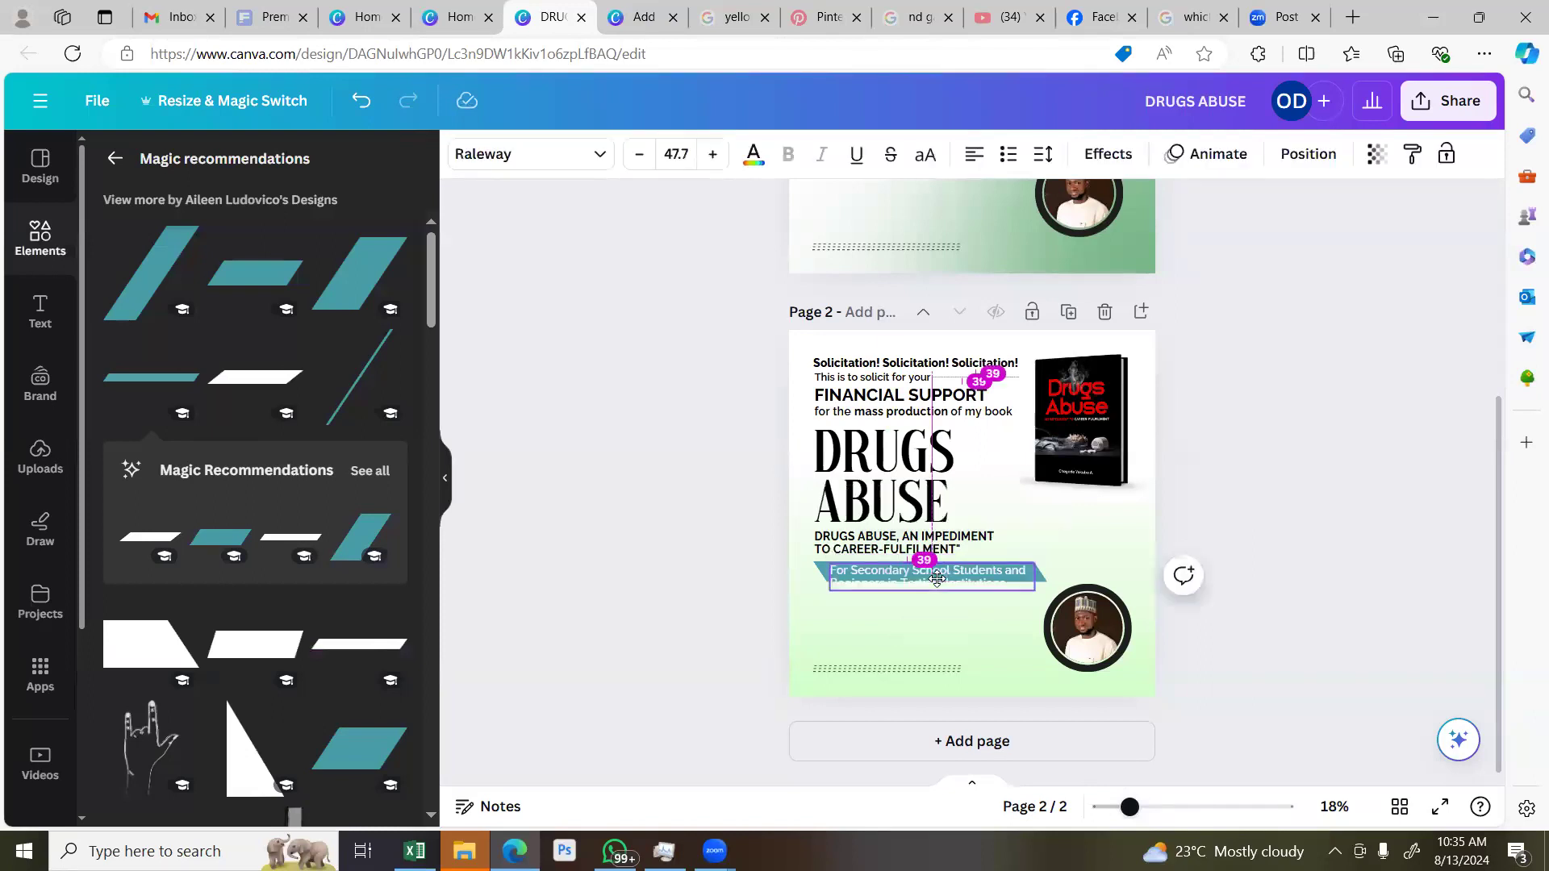
pyautogui.click(1189, 548)
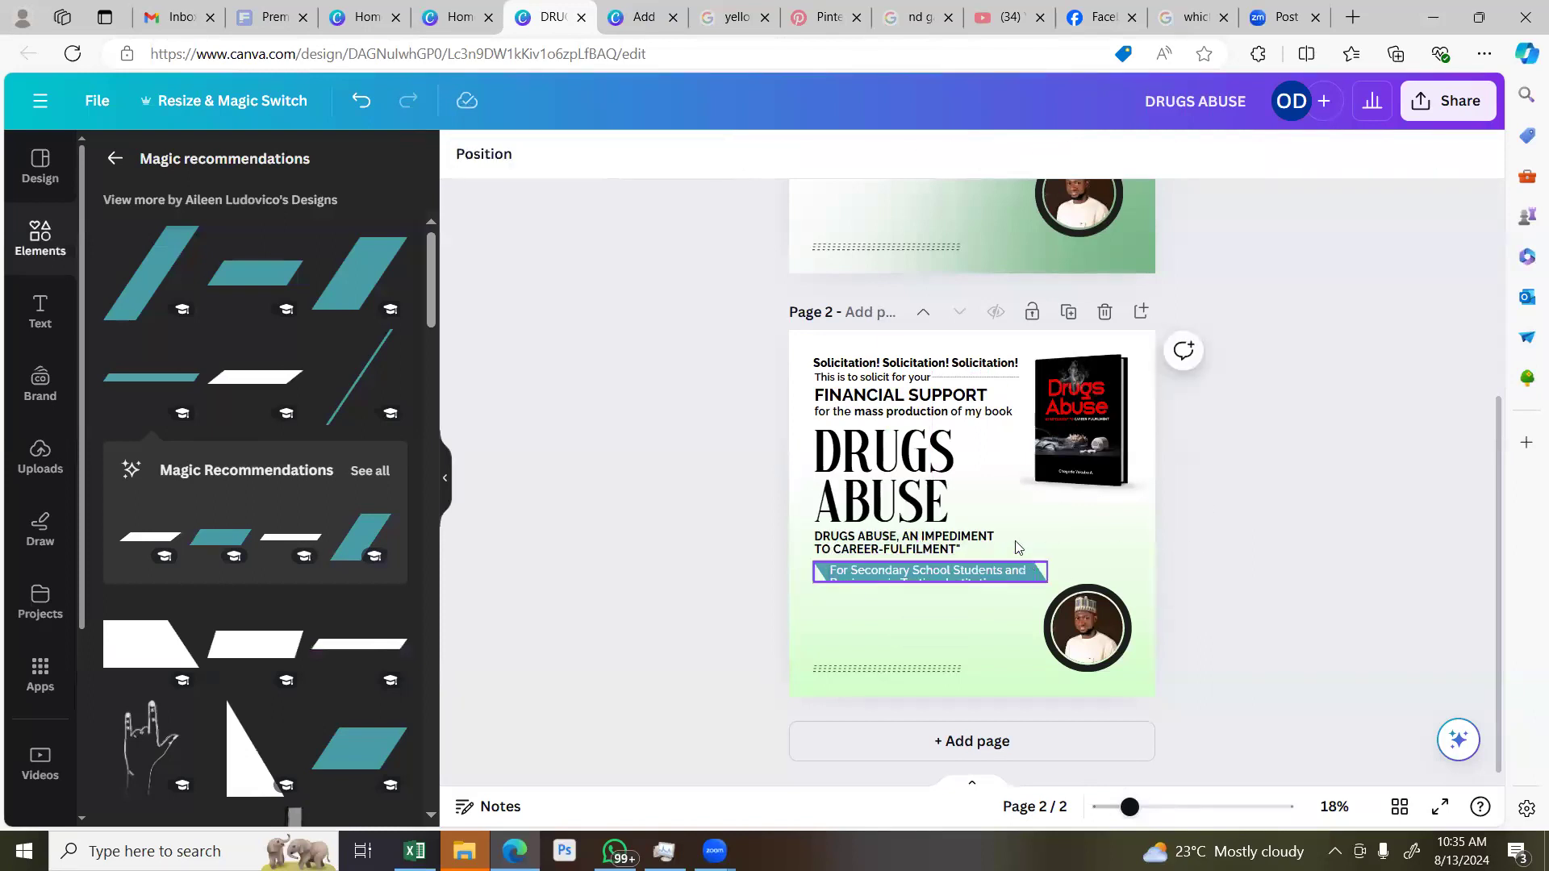
# Delete the teal bar and align the white text's left edge with the title lines above
pyautogui.click(1018, 547)
pyautogui.click(932, 516)
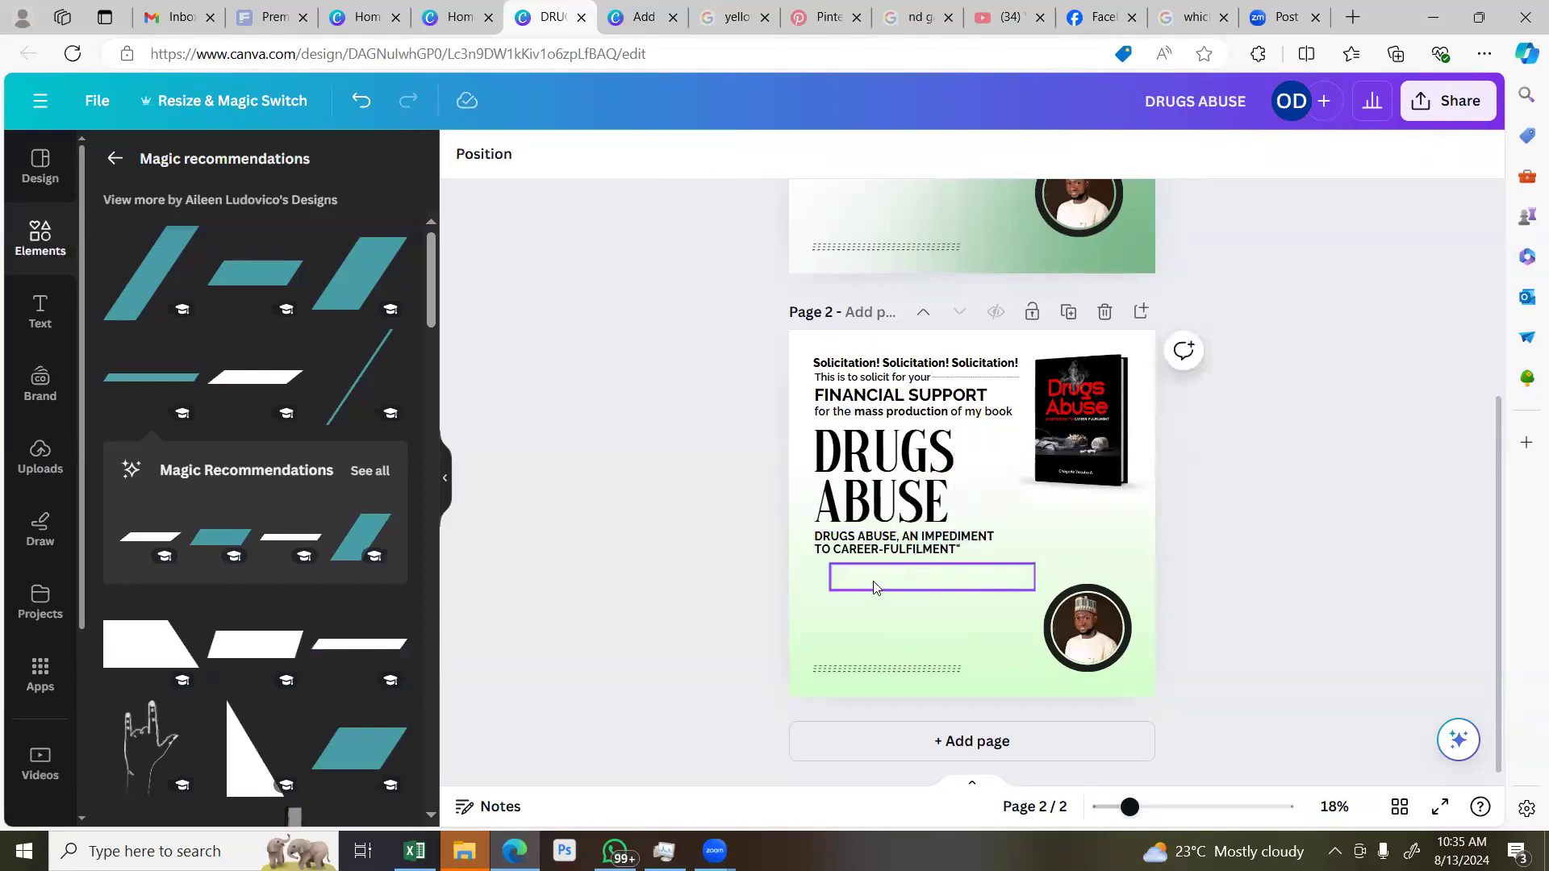
pyautogui.click(865, 576)
pyautogui.moveTo(866, 576); pyautogui.dragTo(843, 580)
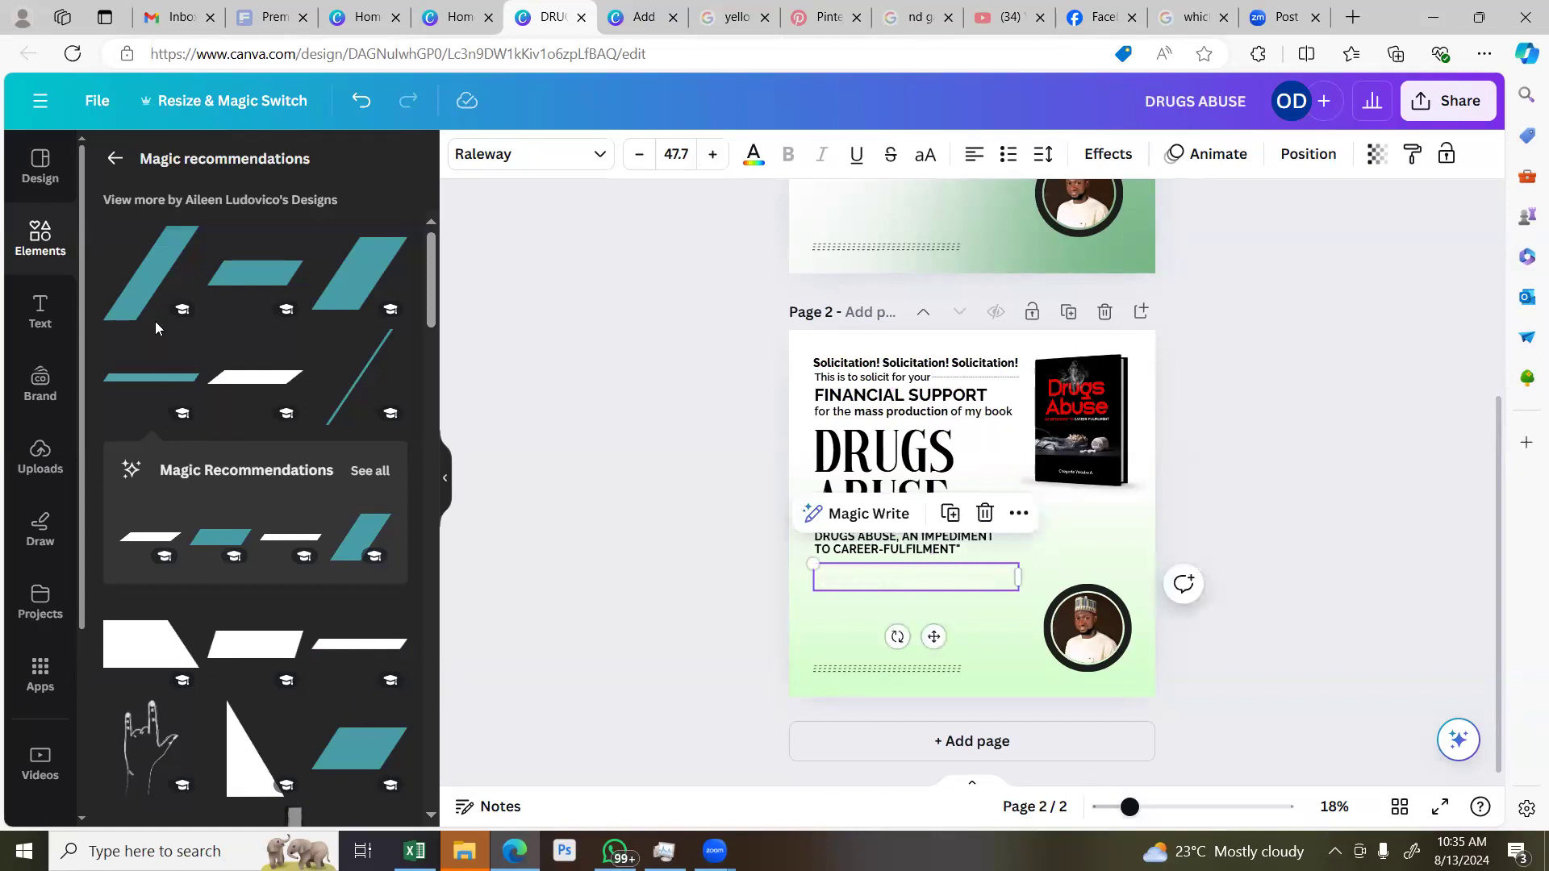
# Clear the "stylish rectangle" search, add the rounded square shape and resize it into a wide bar around the white text
pyautogui.click(112, 161)
pyautogui.press('Return')
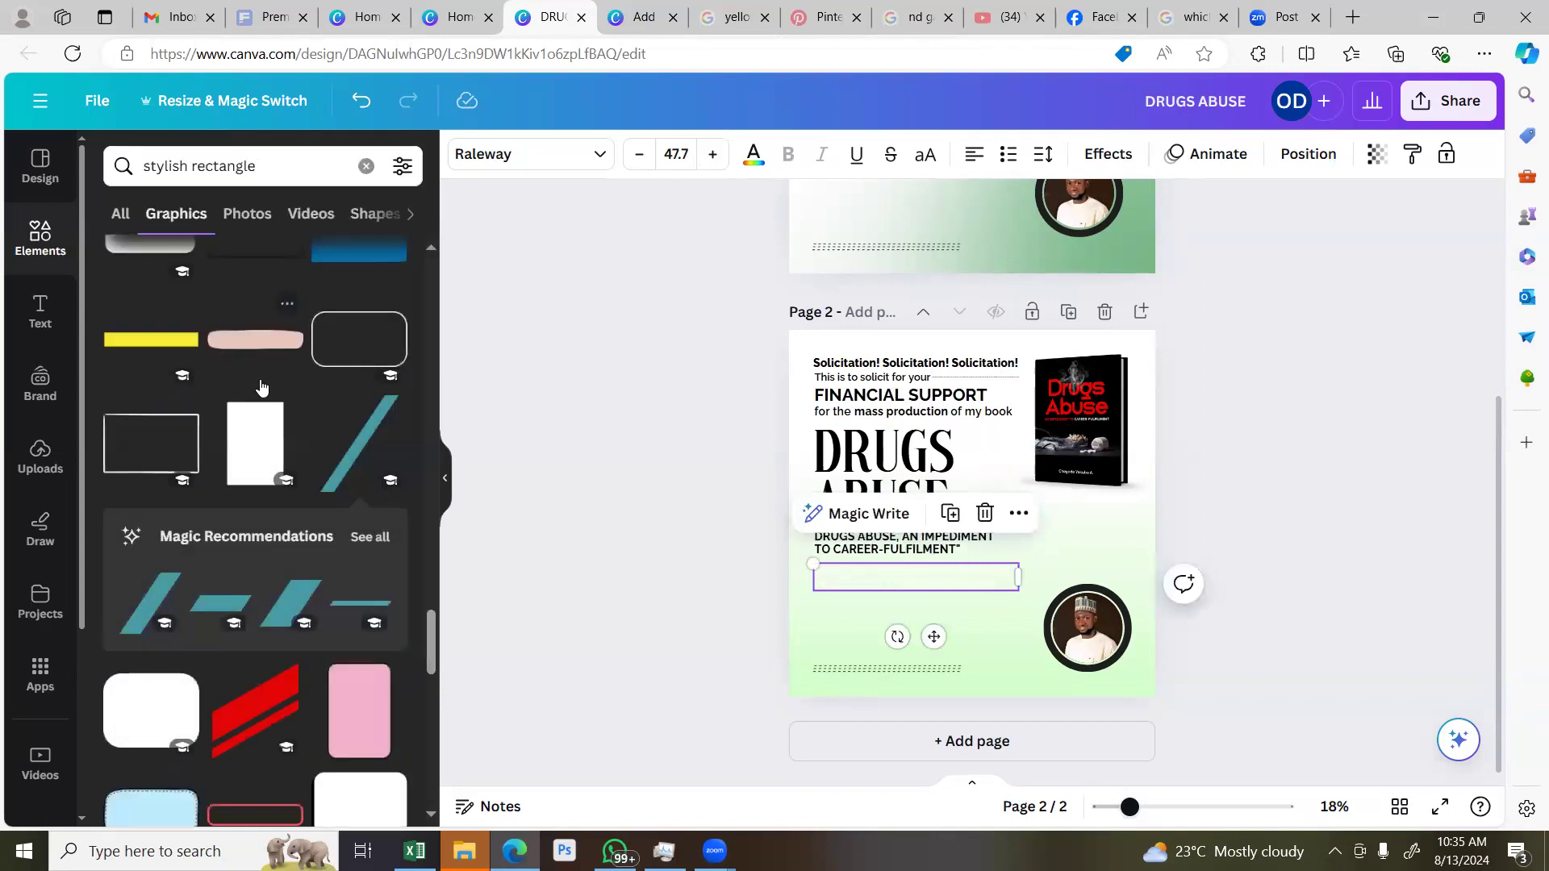
pyautogui.scroll(10, 265, 390)
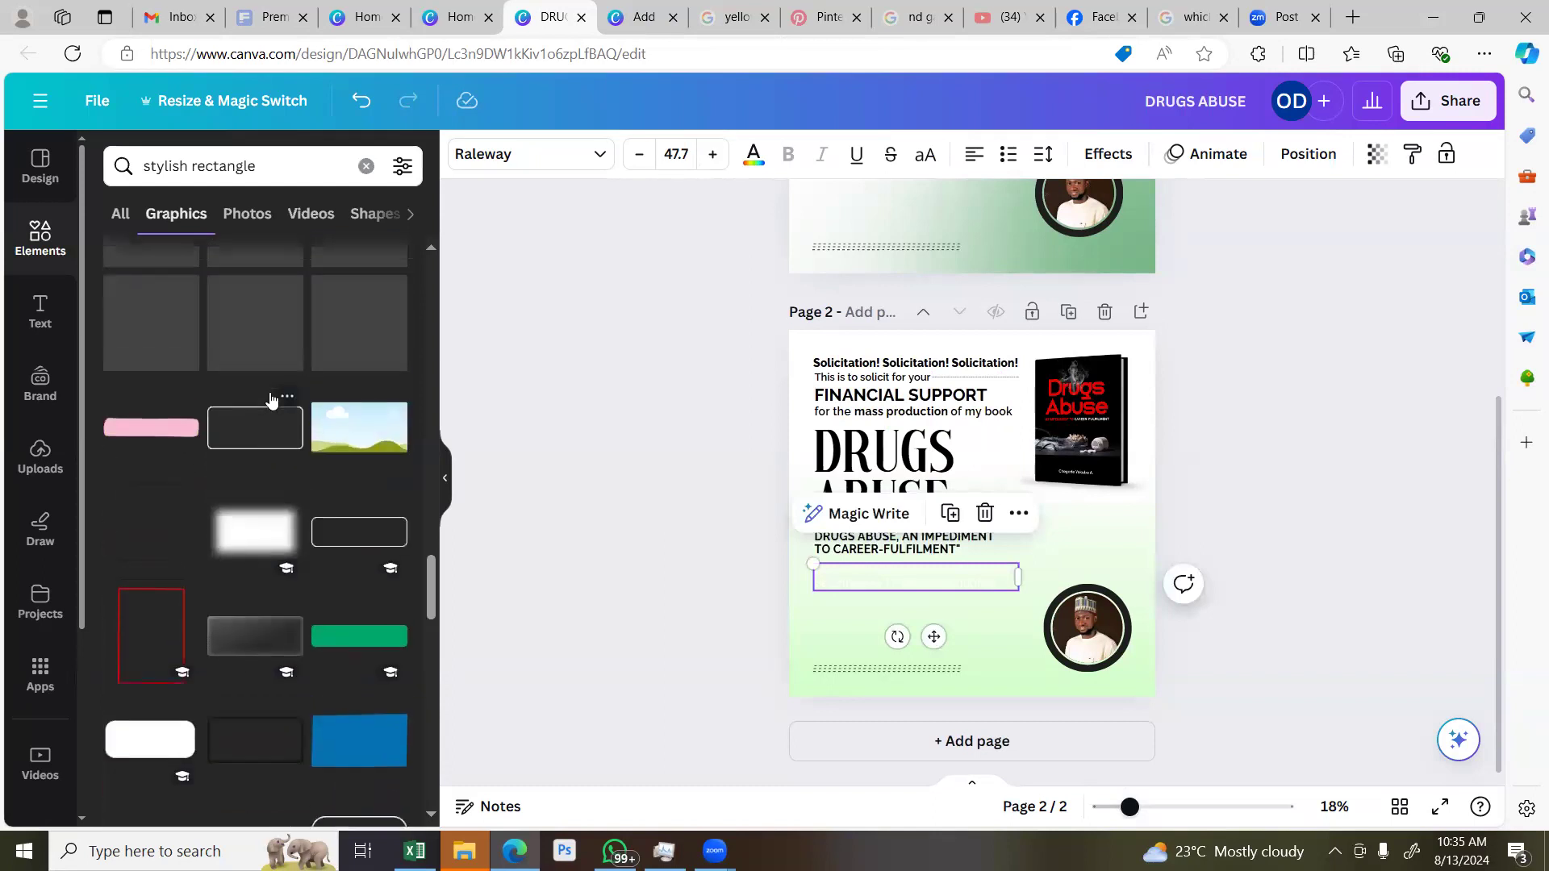
pyautogui.scroll(-4, 269, 401)
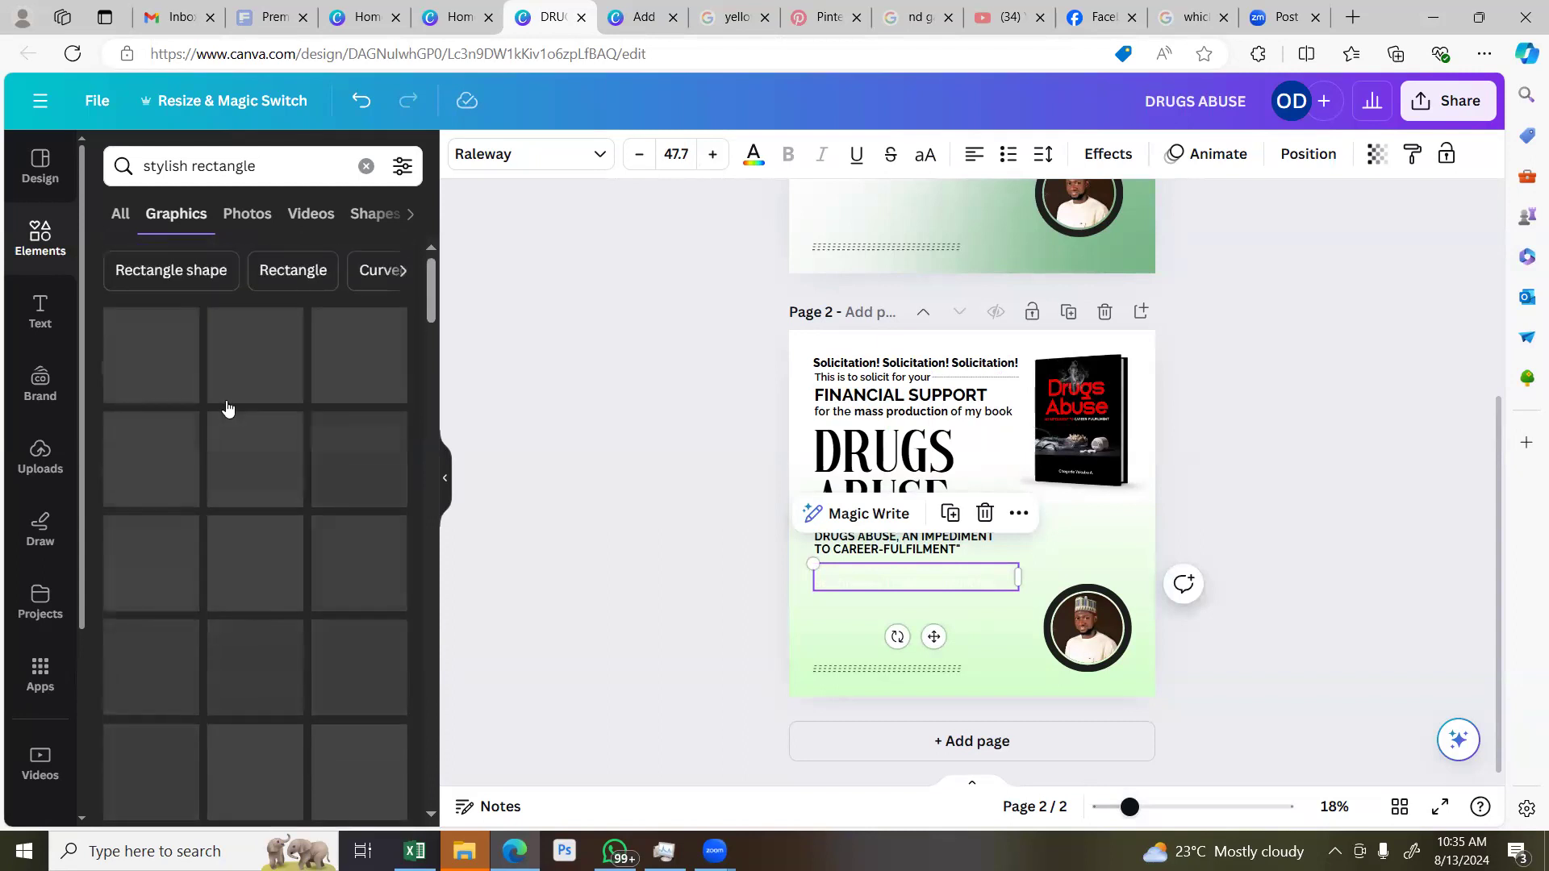
pyautogui.click(365, 167)
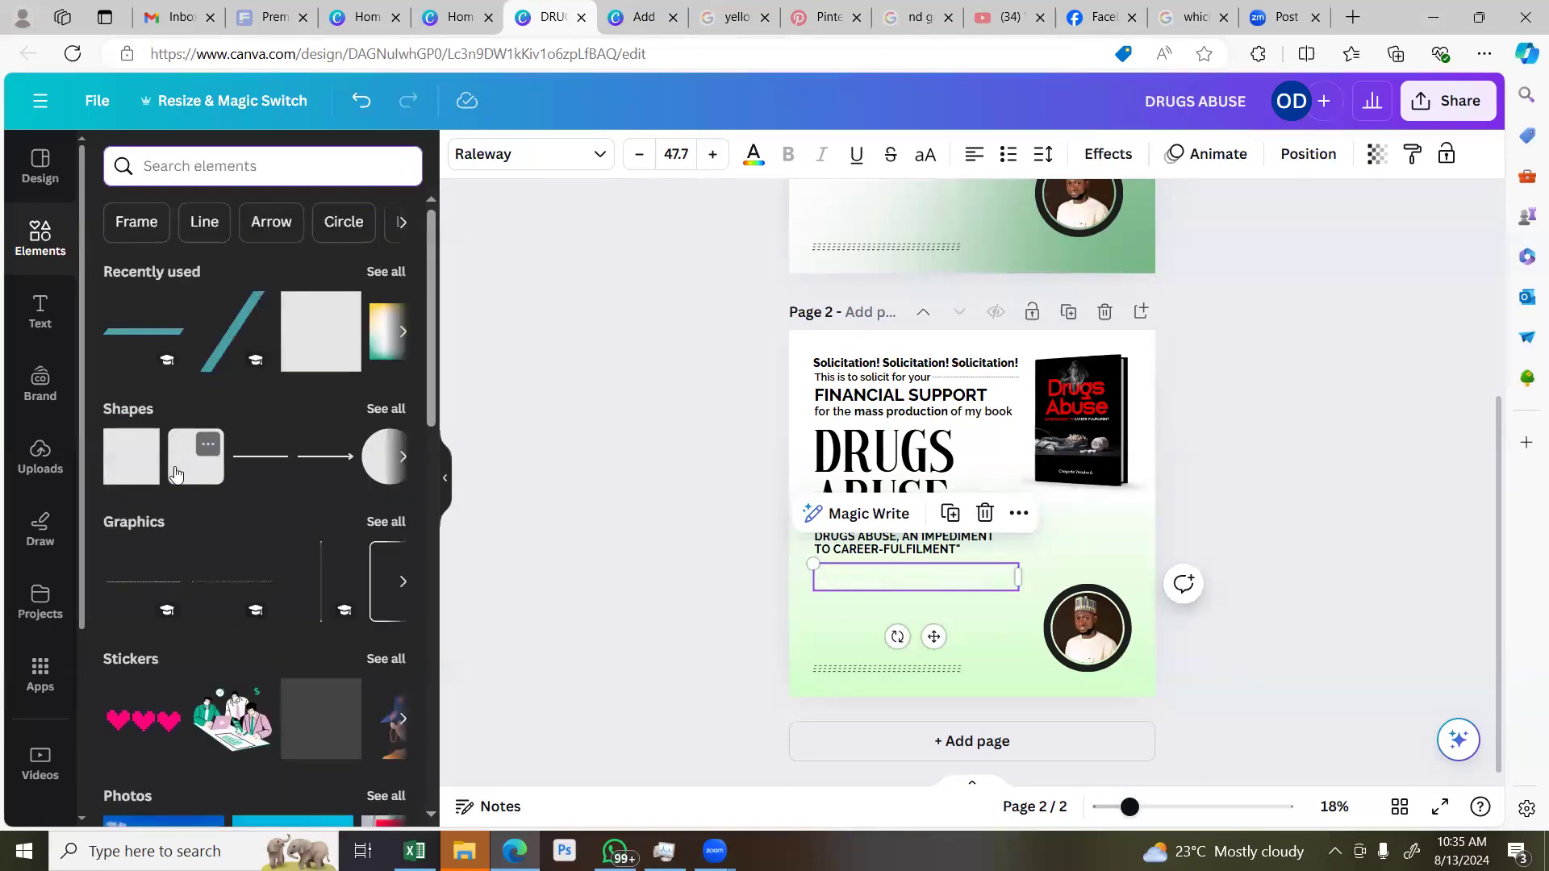
pyautogui.click(196, 457)
pyautogui.moveTo(989, 516); pyautogui.dragTo(883, 581)
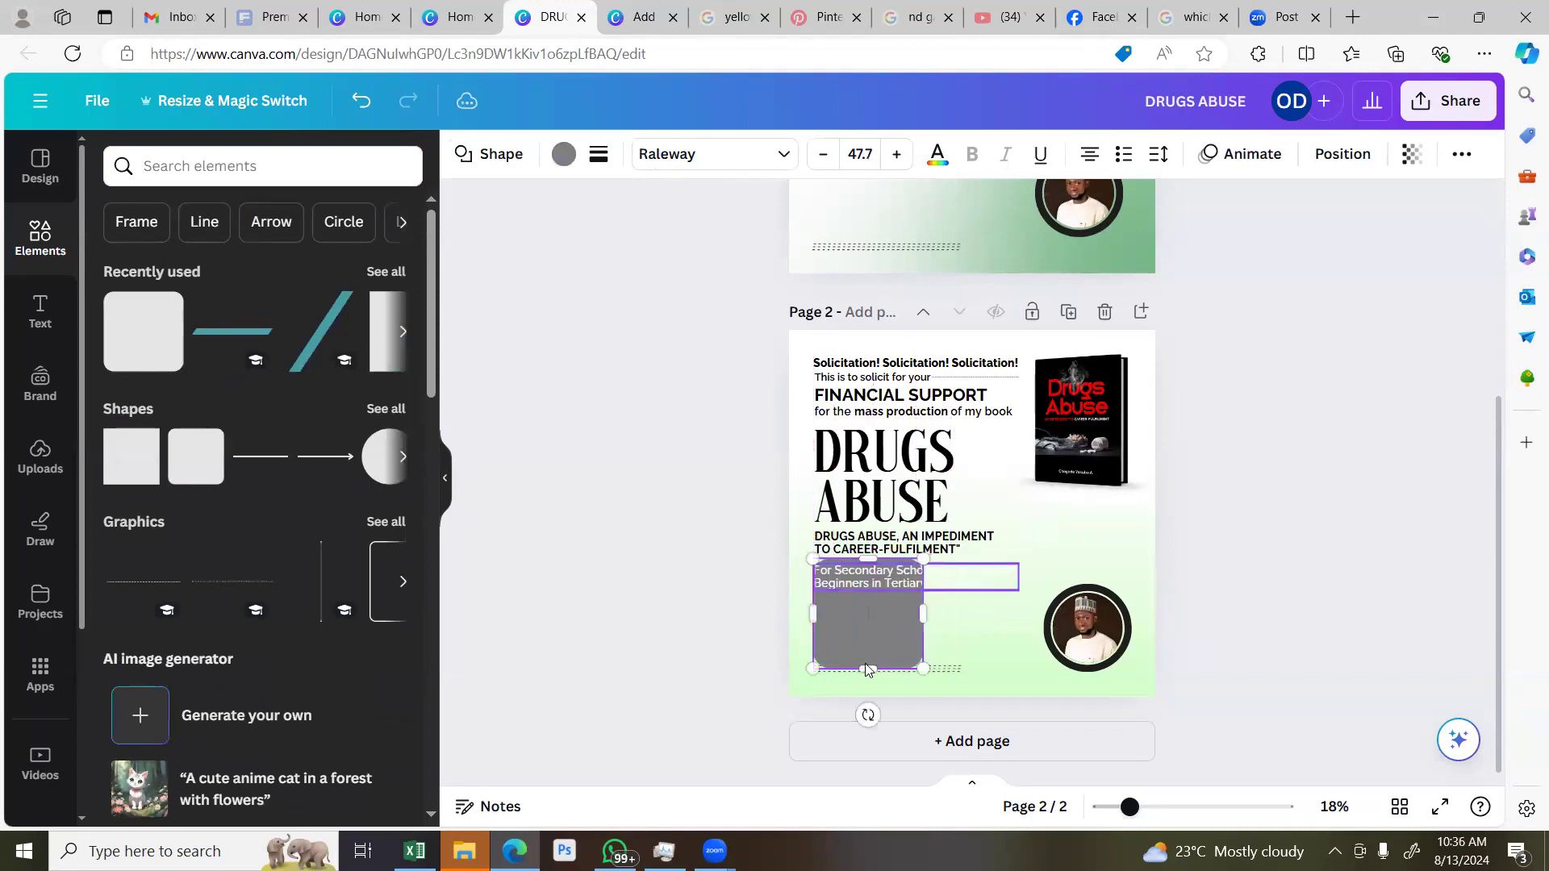
pyautogui.moveTo(866, 656); pyautogui.dragTo(1045, 573)
pyautogui.moveTo(927, 602); pyautogui.dragTo(934, 595)
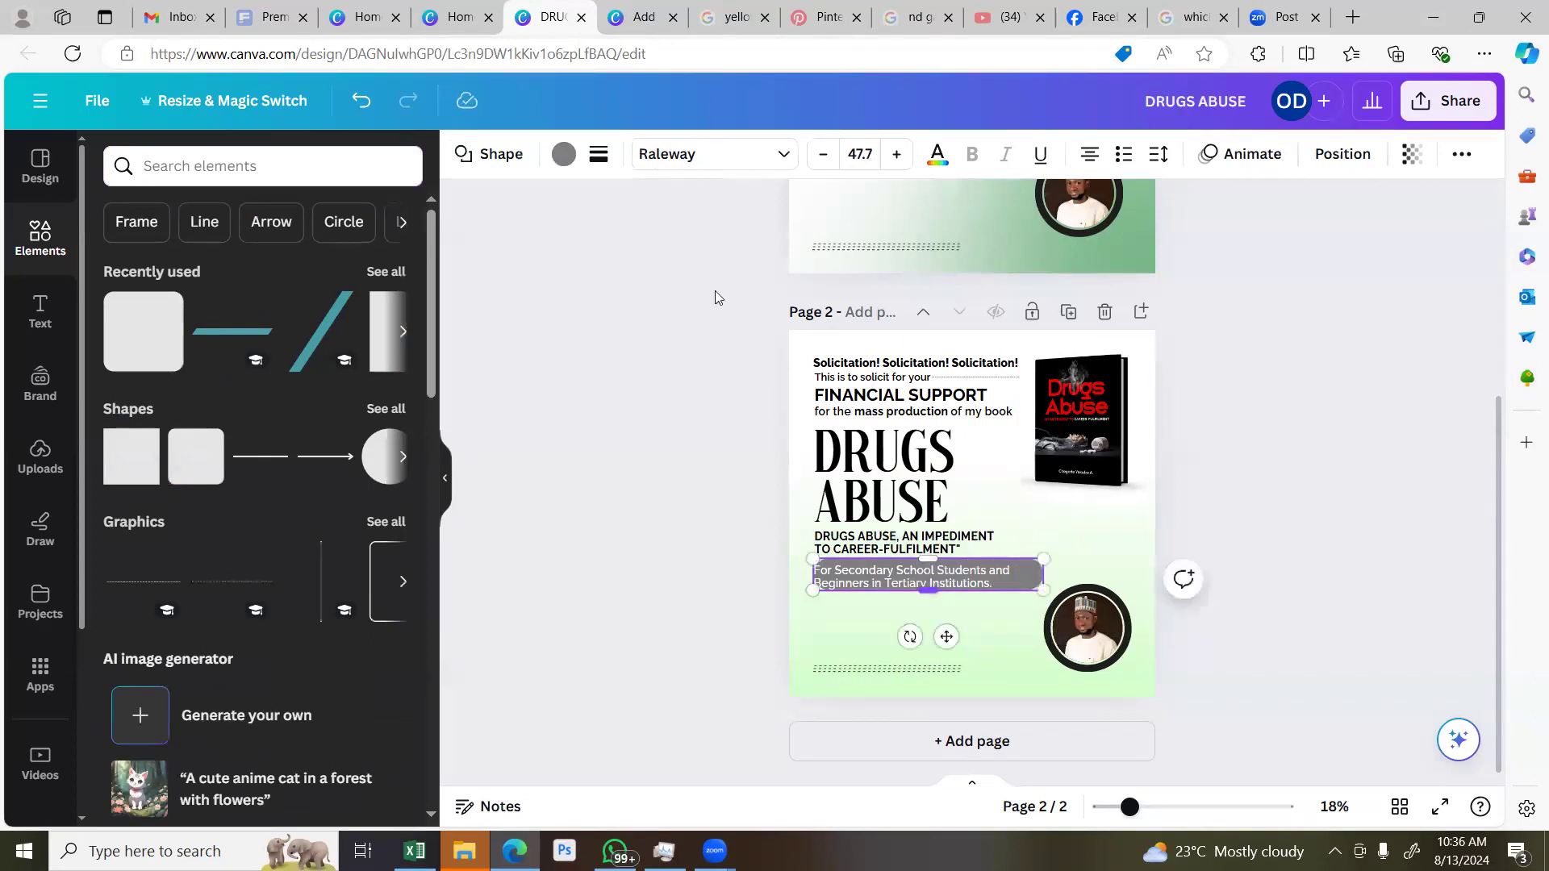
# Set the grey bar's corner rounding to 21 and center the white two-line text inside the bar
pyautogui.click(598, 154)
pyautogui.click(620, 356)
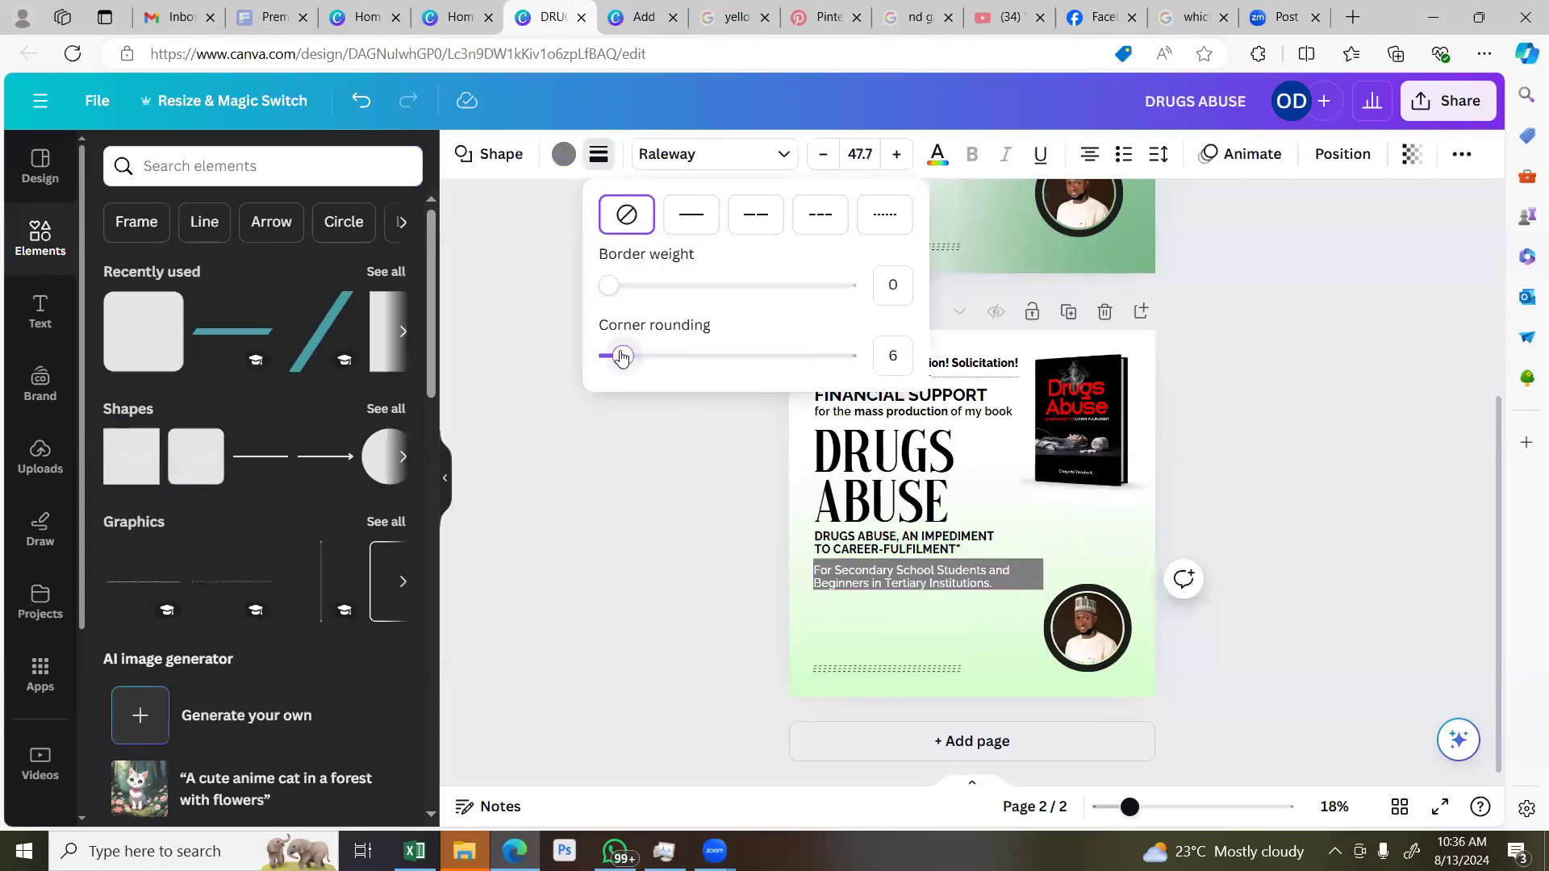
pyautogui.moveTo(624, 362); pyautogui.dragTo(659, 364)
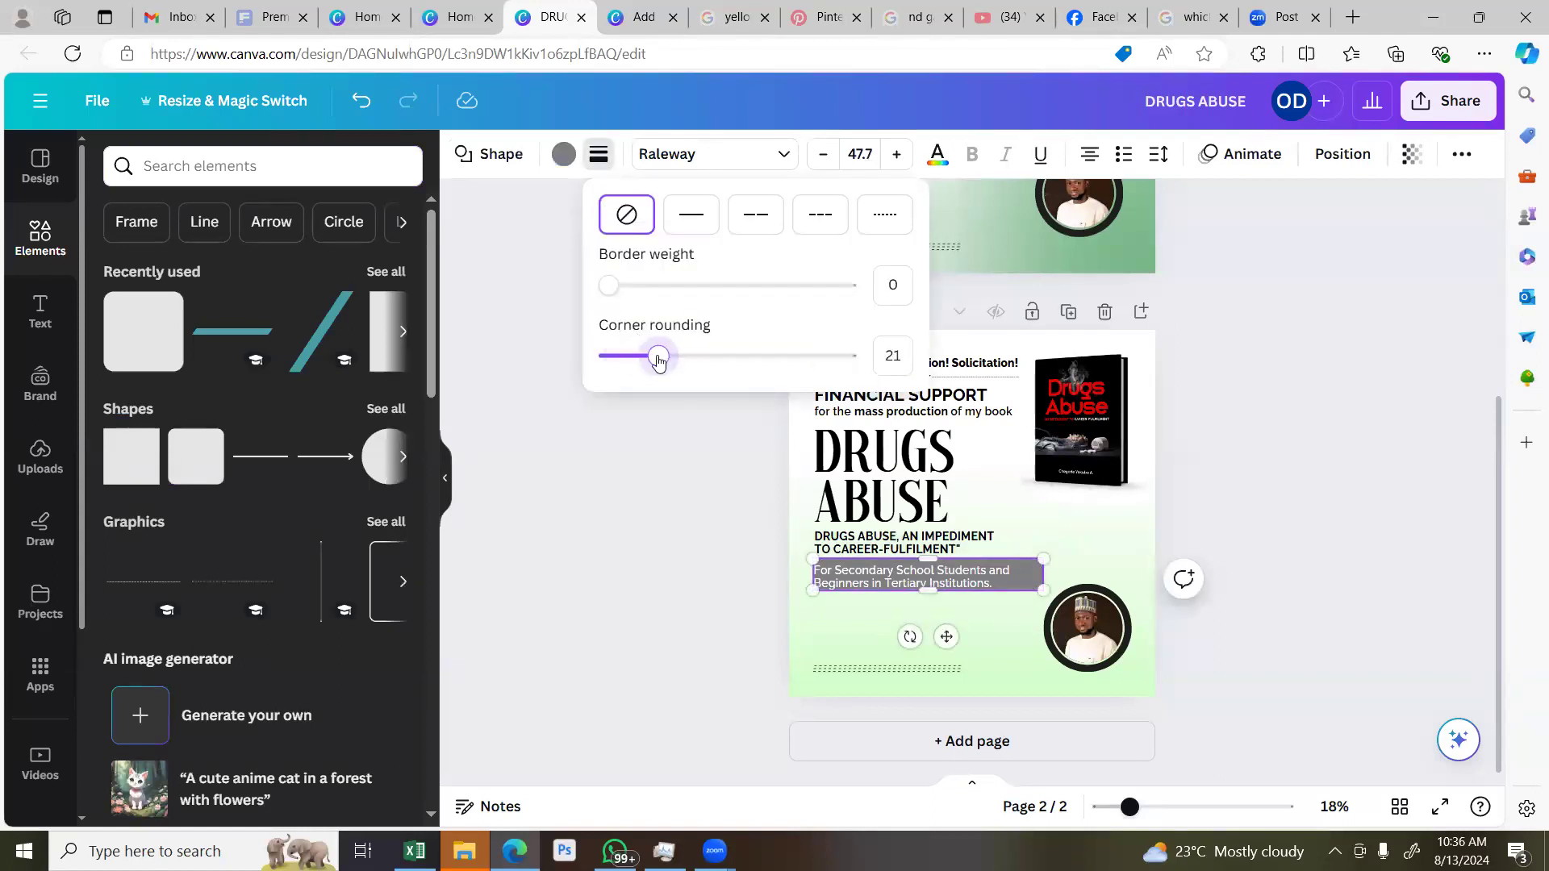
pyautogui.click(1227, 488)
pyautogui.moveTo(978, 576); pyautogui.dragTo(993, 570)
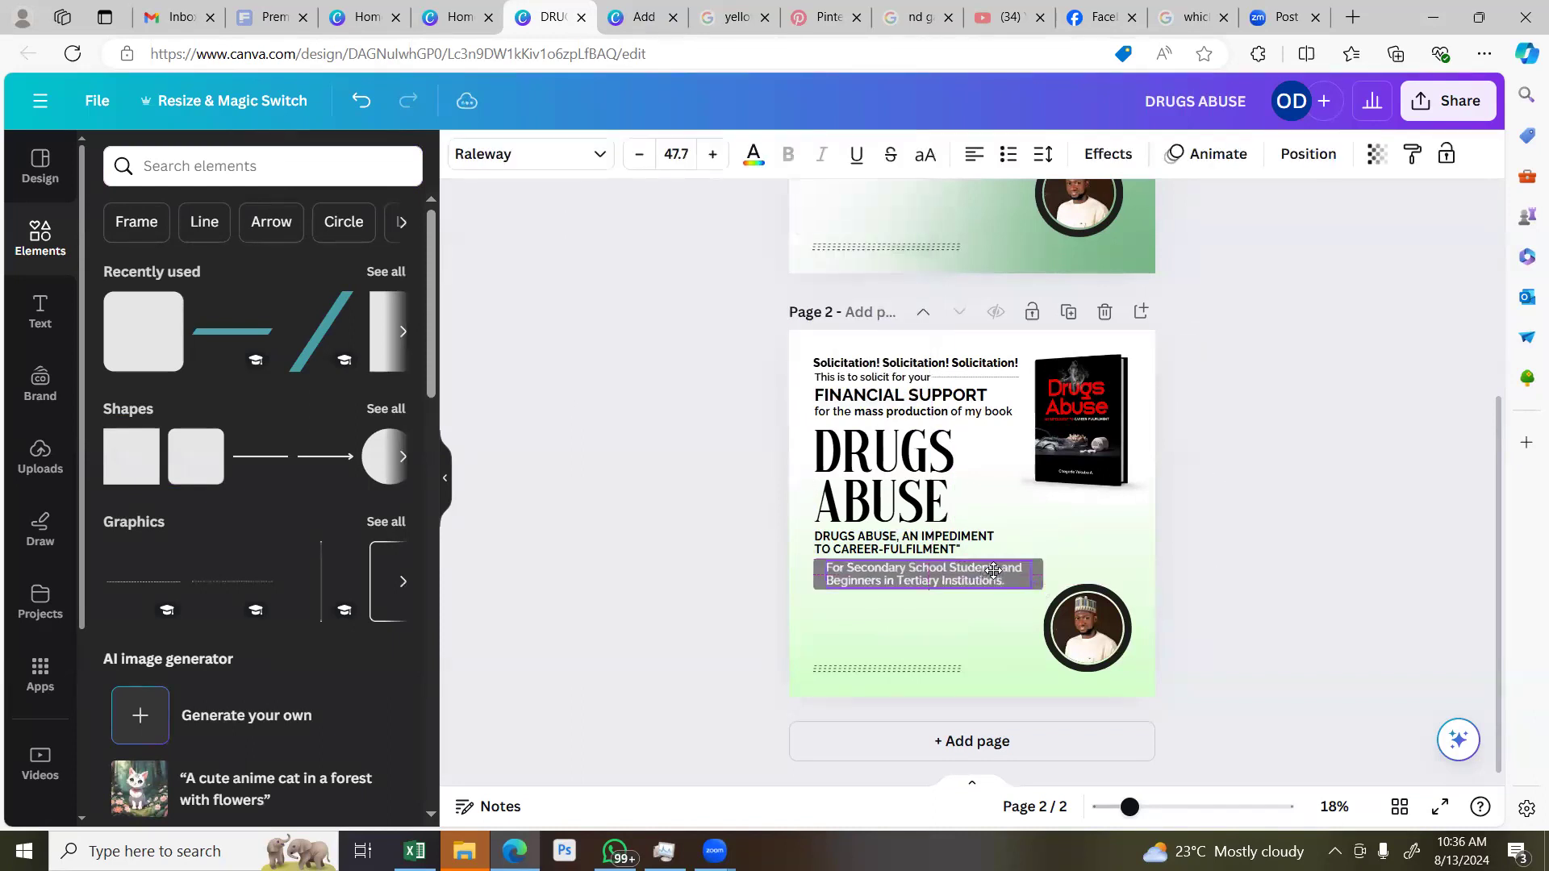
pyautogui.click(1283, 527)
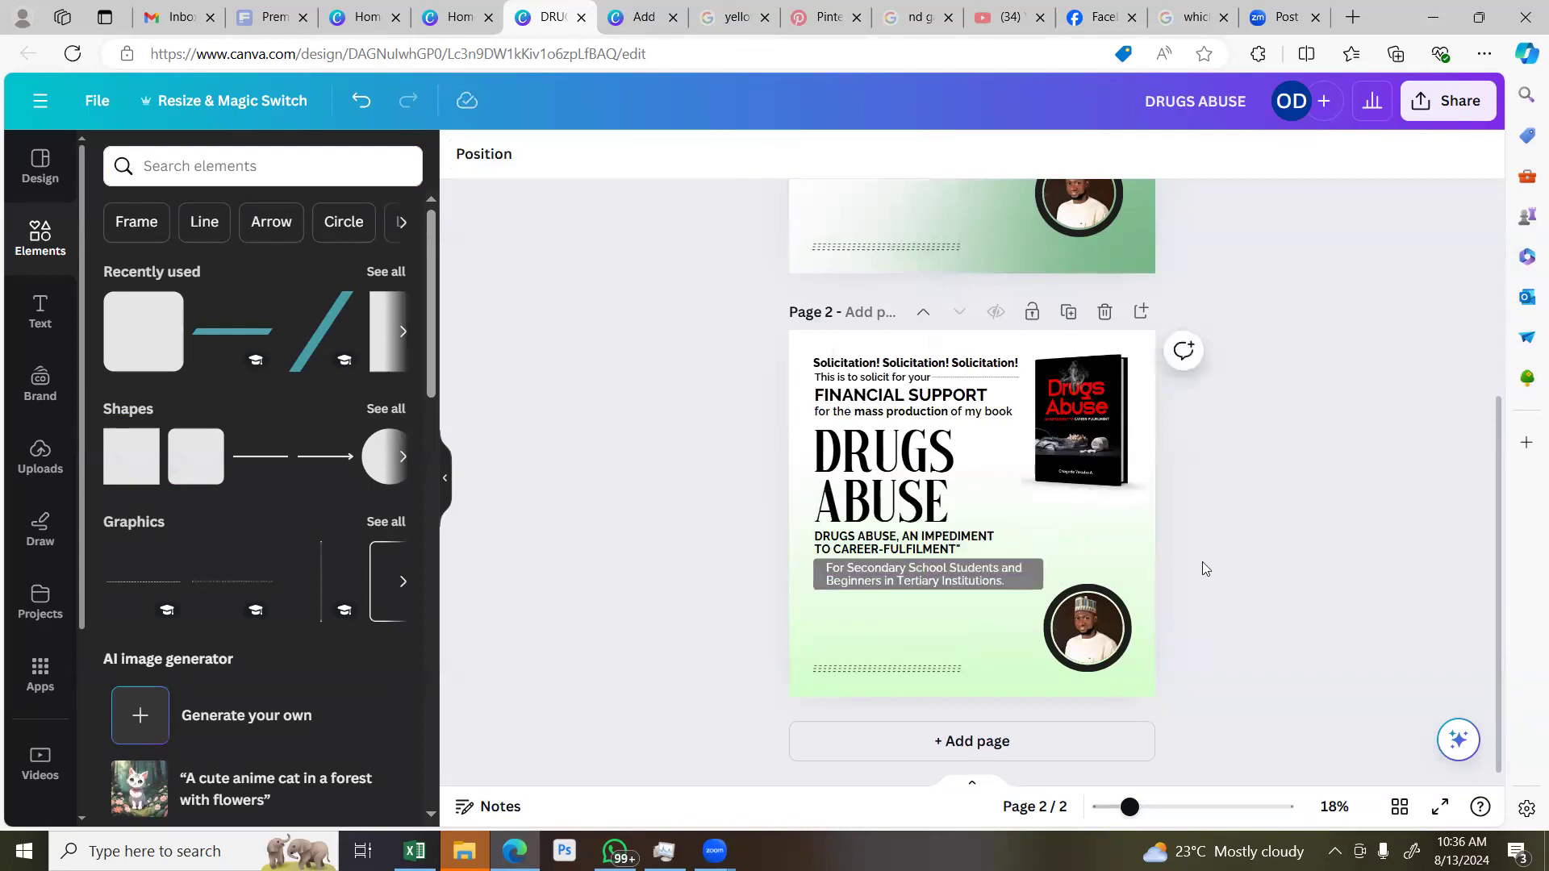
# Shrink the white "For Secondary School Students" text to size 36.6 and widen its box so the first line ends with "Beginners in"
pyautogui.click(984, 571)
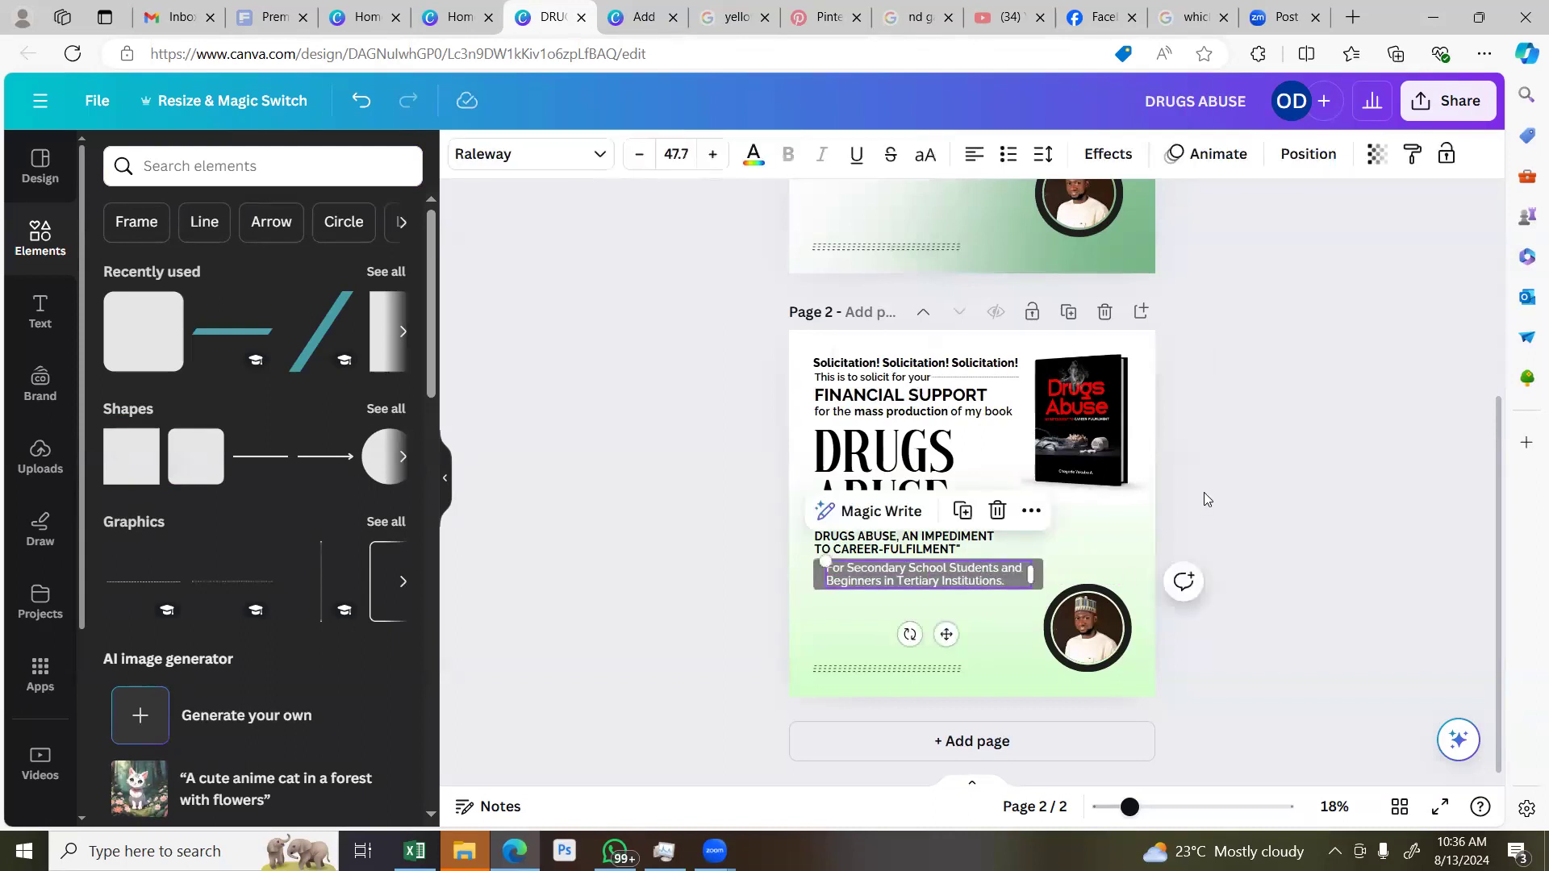
pyautogui.click(1208, 500)
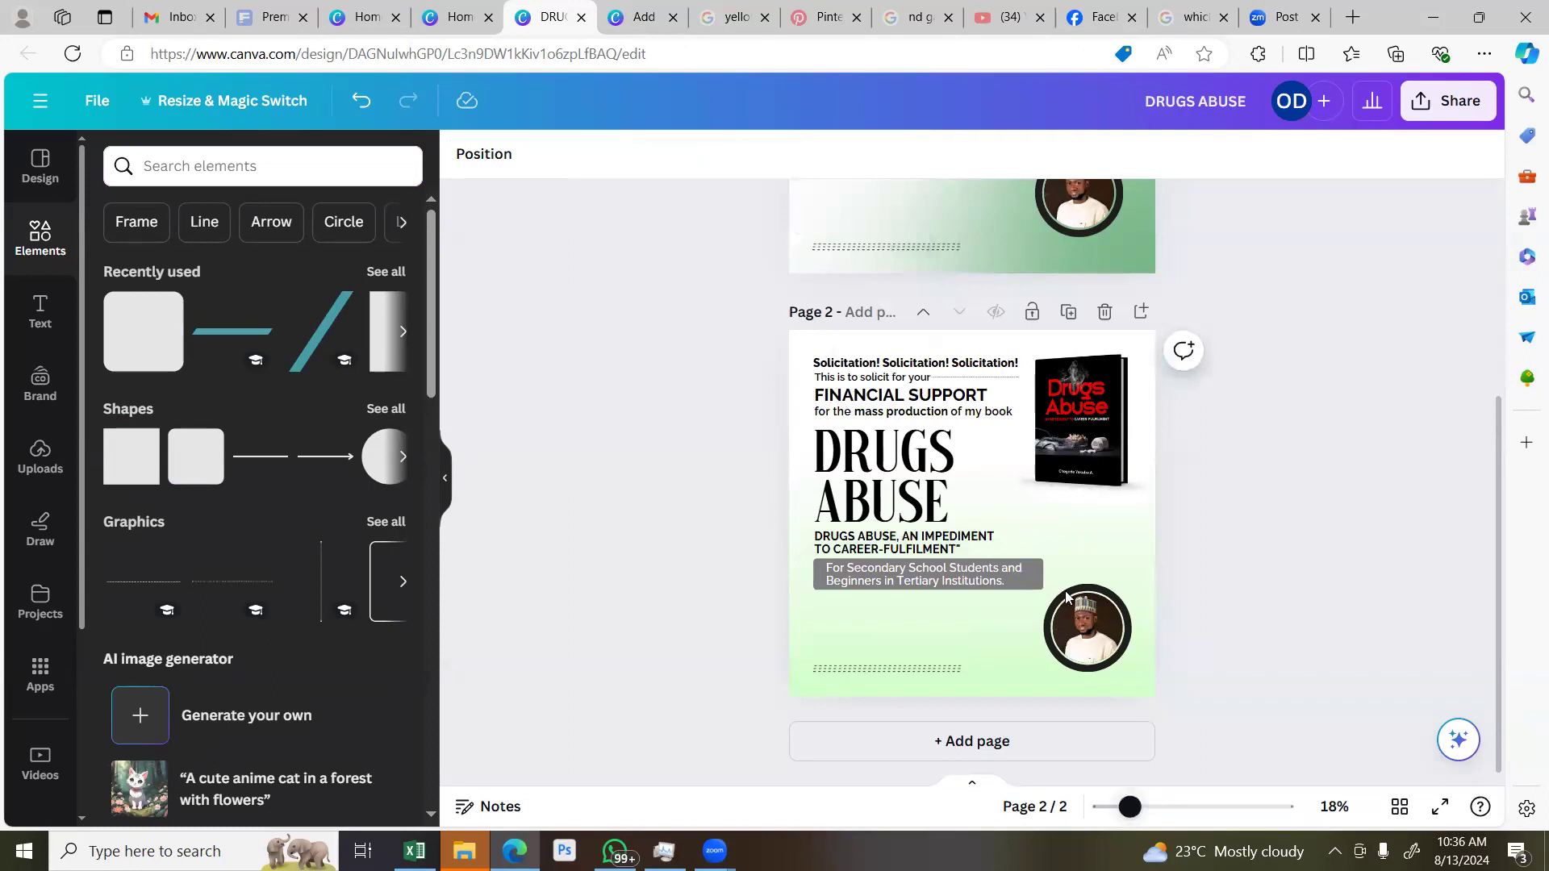
pyautogui.keyDown('ctrl'); pyautogui.scroll(3, 1072, 626); pyautogui.keyUp('ctrl')
pyautogui.scroll(-2, 1063, 540)
pyautogui.click(1081, 486)
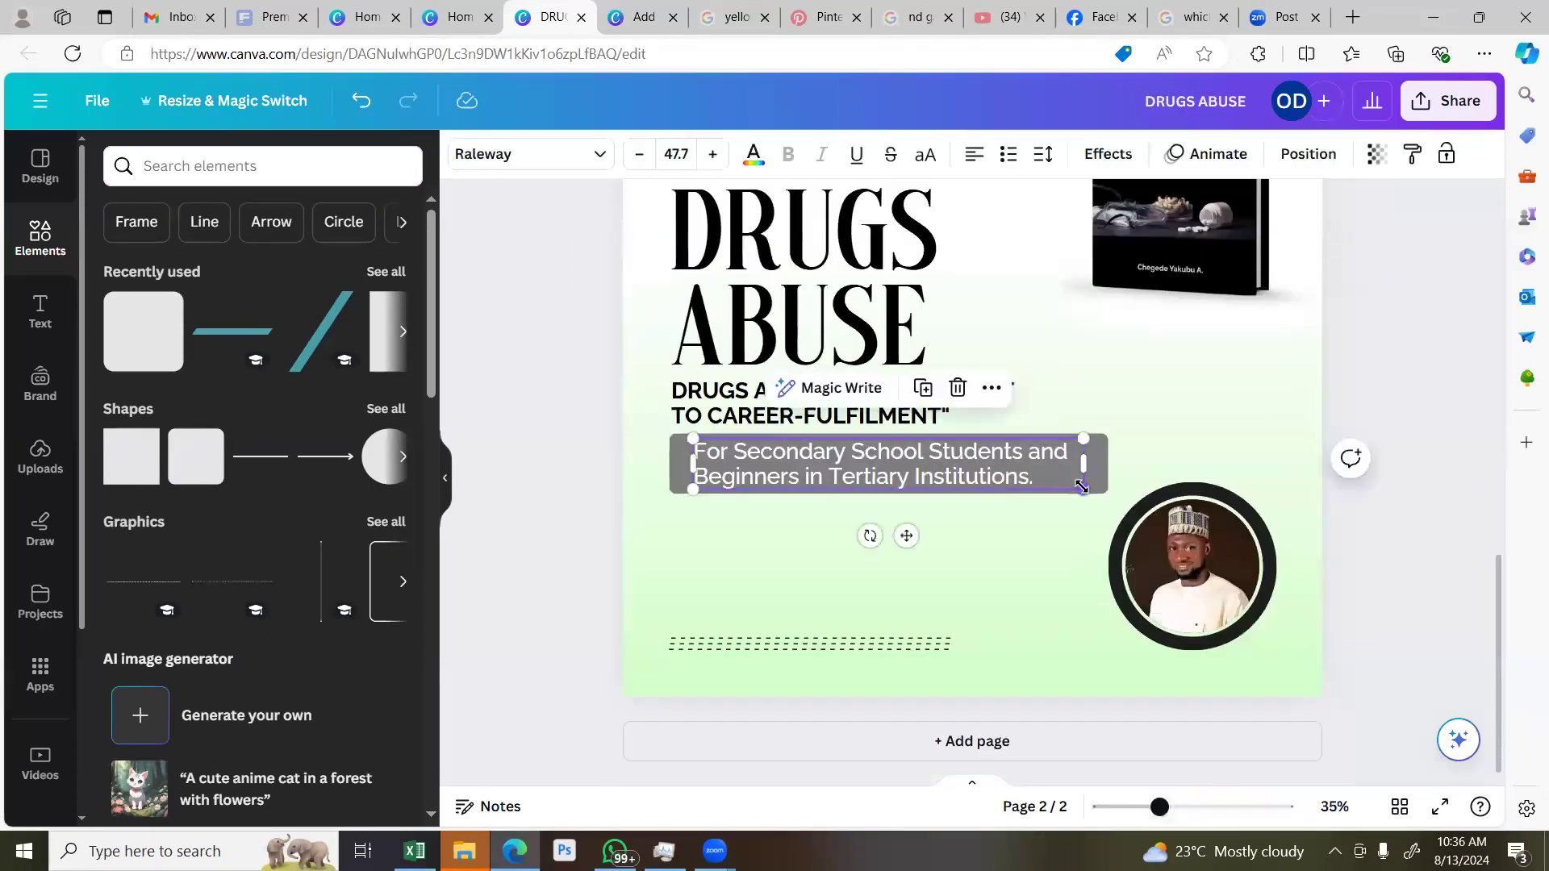
pyautogui.moveTo(1052, 488)
pyautogui.mouseDown()
pyautogui.moveTo(1019, 482)
pyautogui.moveTo(1170, 457)
pyautogui.moveTo(1155, 487)
pyautogui.moveTo(1152, 433)
pyautogui.moveTo(1095, 469)
pyautogui.moveTo(1038, 466)
pyautogui.mouseUp()
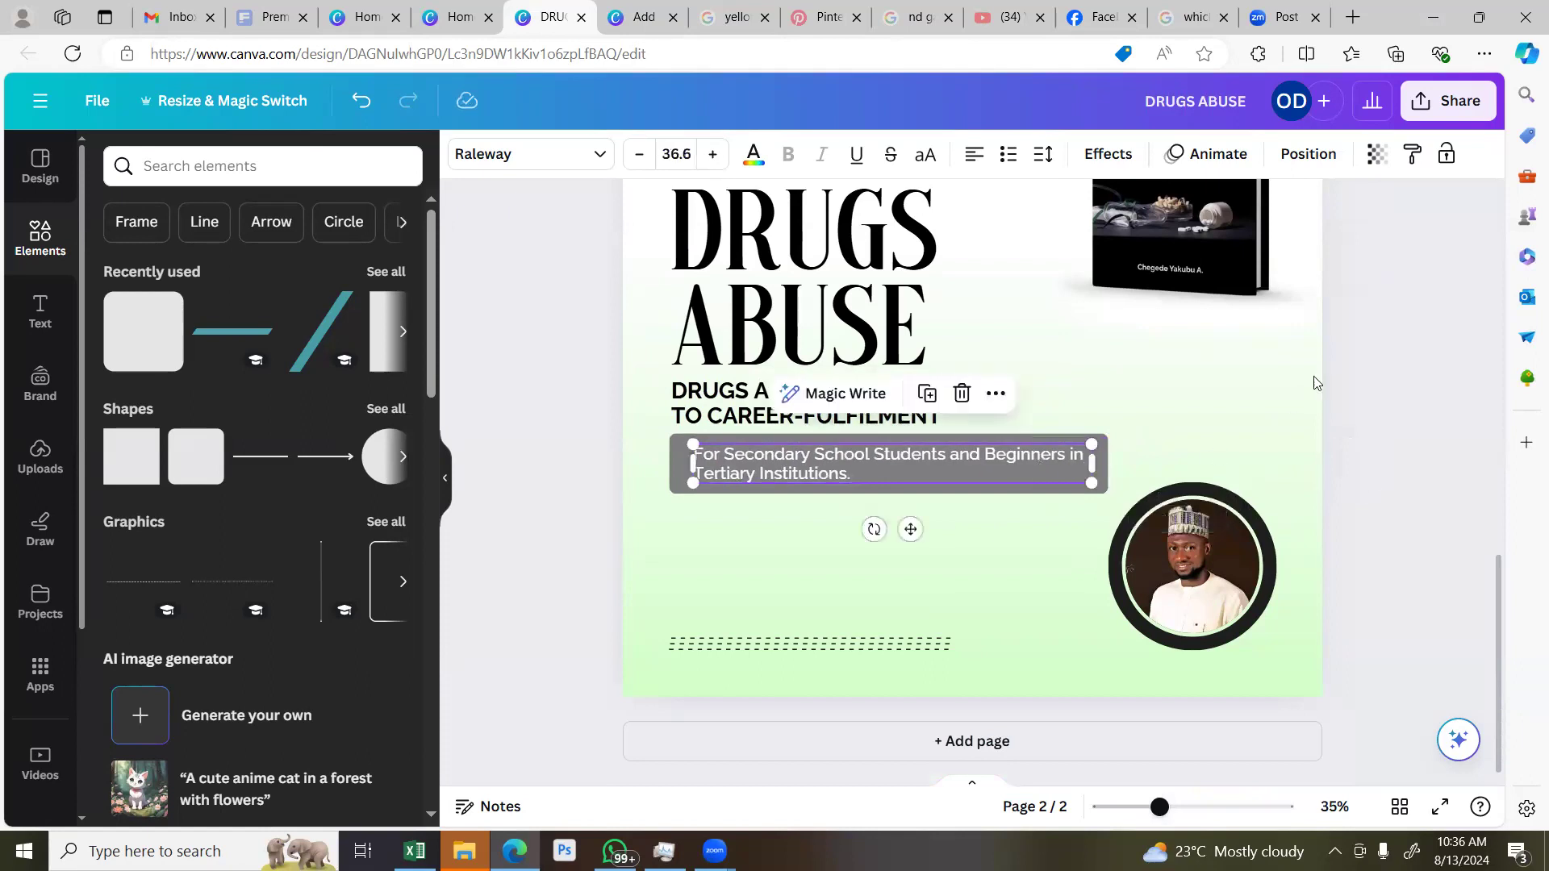
pyautogui.click(1381, 352)
# Increase the white text's line spacing to 1.32 and nudge the text up slightly inside the grey bar
pyautogui.click(926, 467)
pyautogui.click(1043, 153)
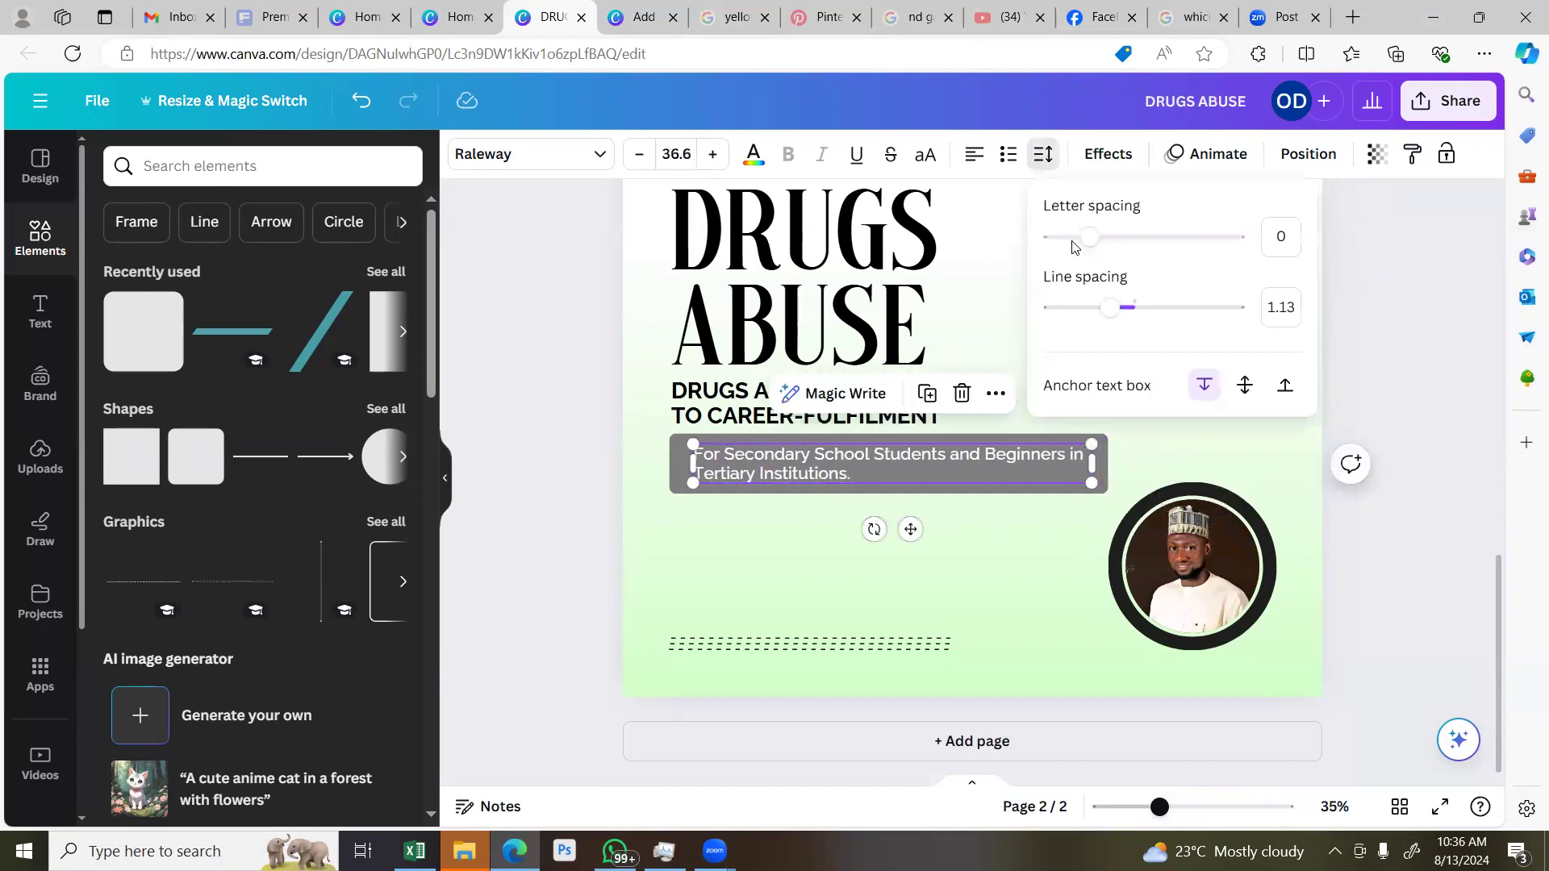
pyautogui.moveTo(1113, 315); pyautogui.dragTo(1127, 309)
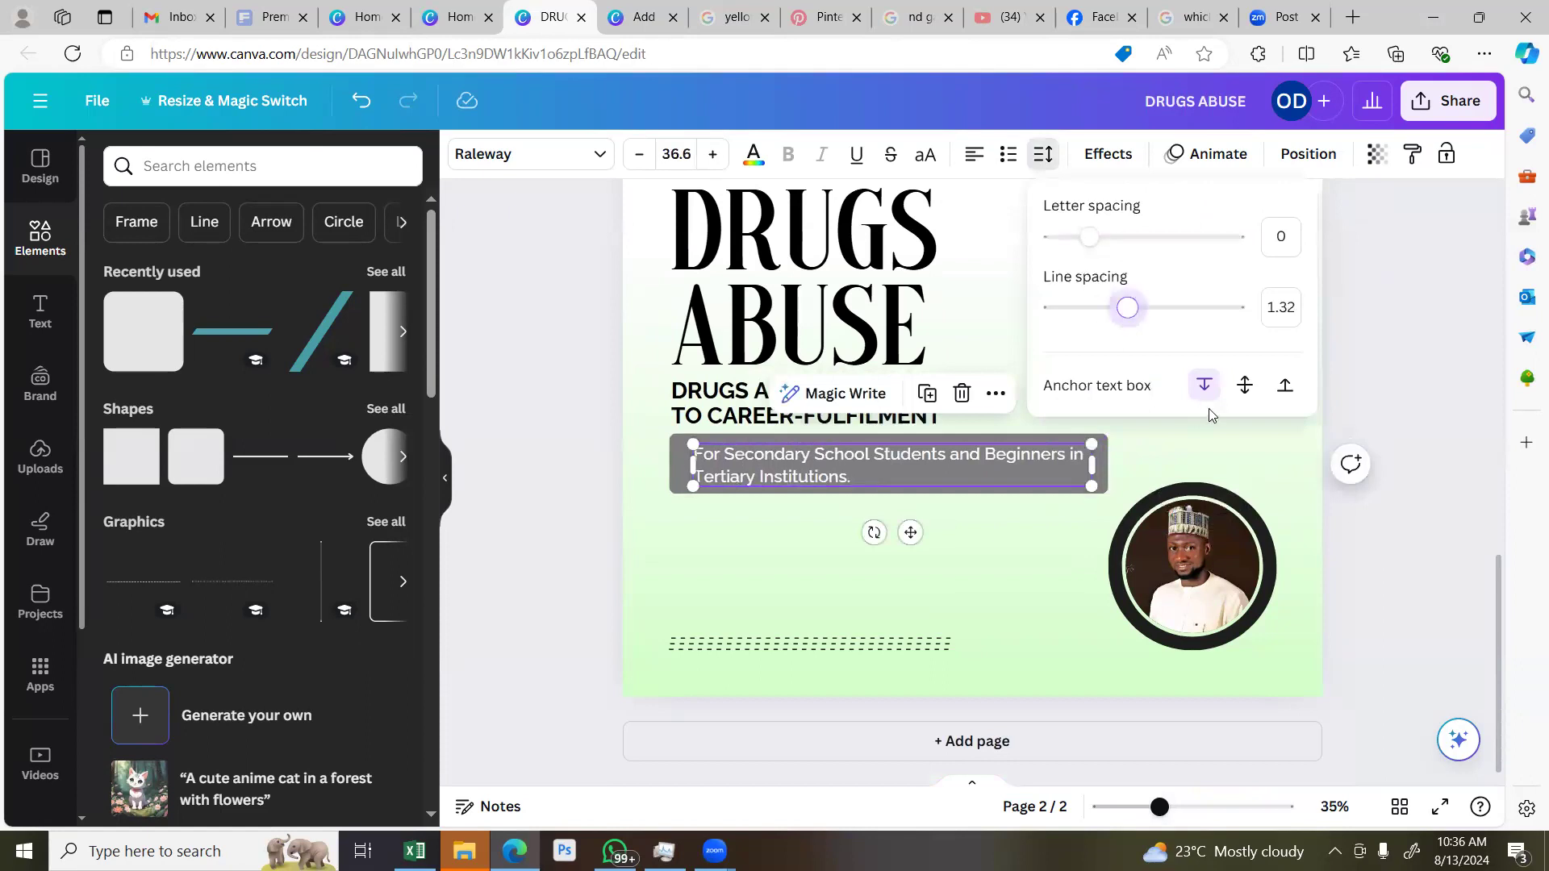
pyautogui.click(1390, 333)
pyautogui.moveTo(901, 460); pyautogui.dragTo(899, 451)
pyautogui.click(851, 560)
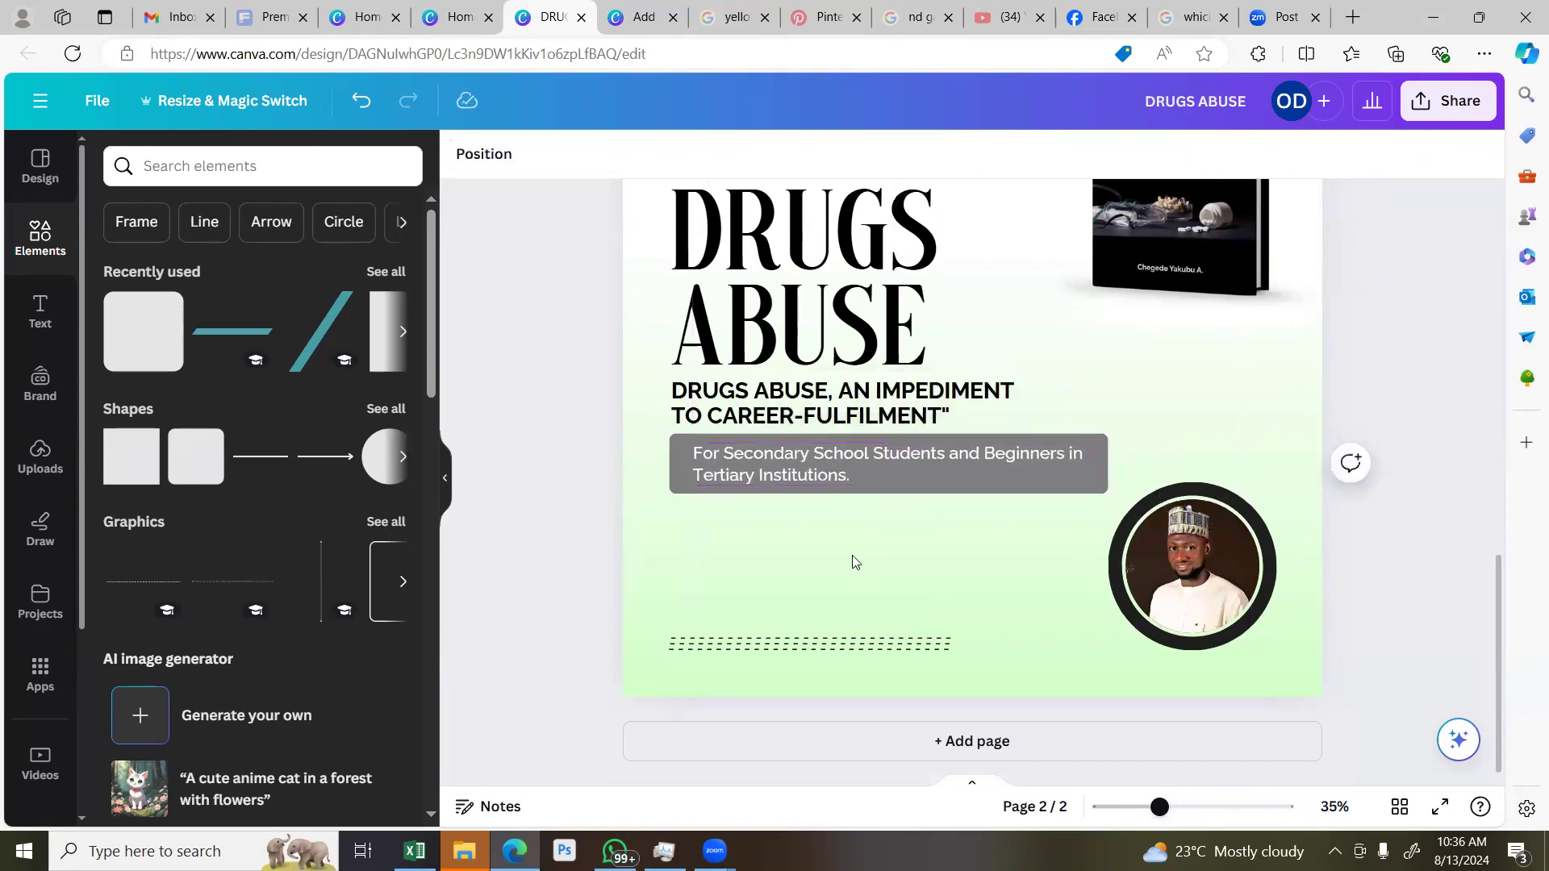
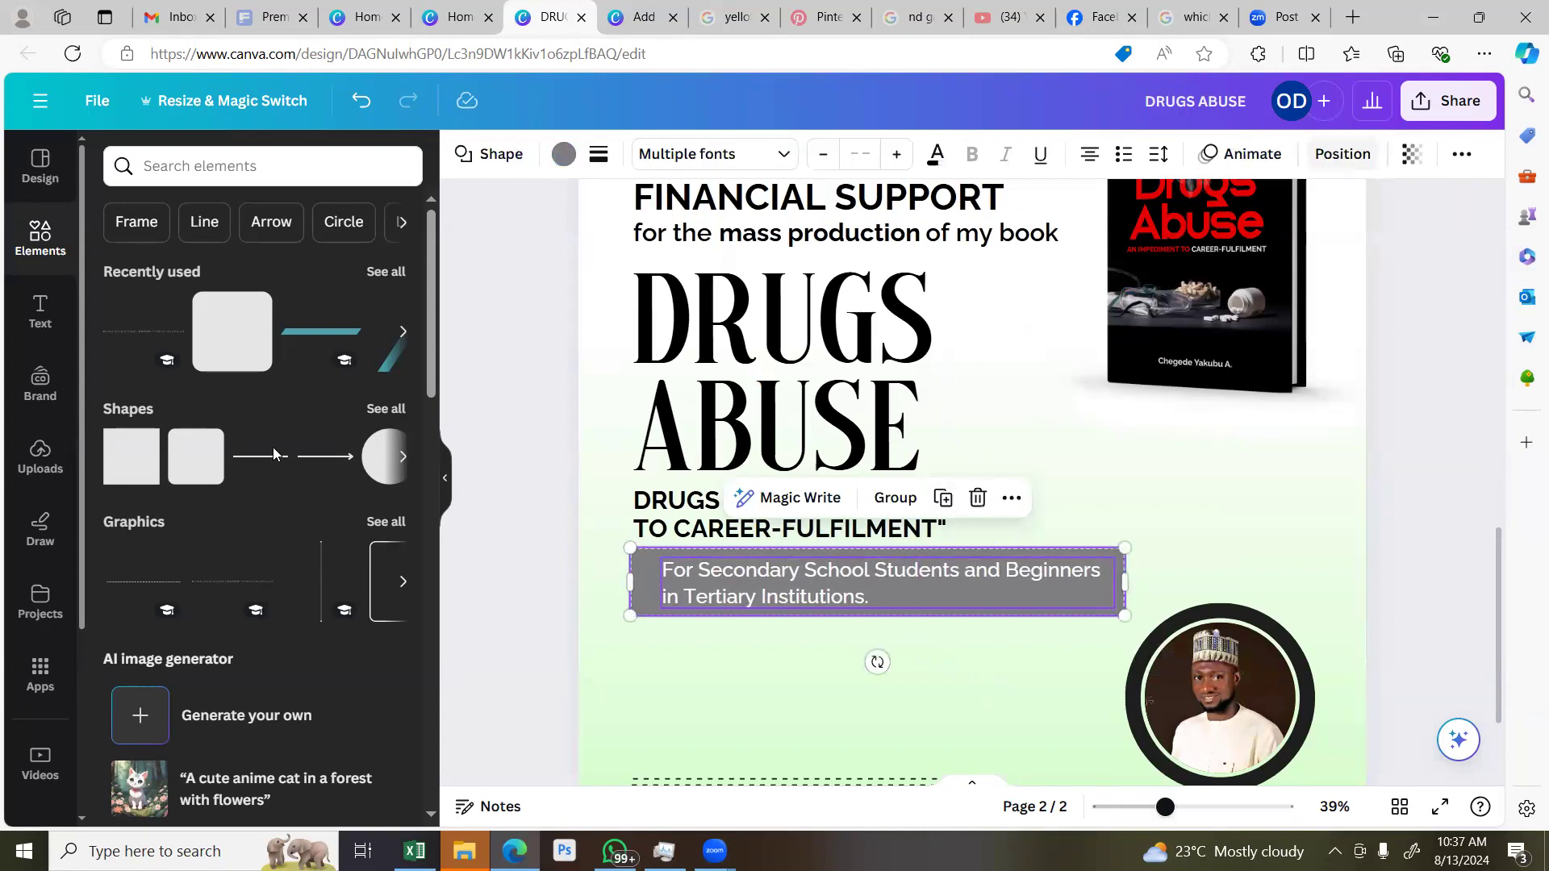
# Align the white two-line text to the middle and center of the grey bar
pyautogui.click(137, 379)
pyautogui.click(323, 386)
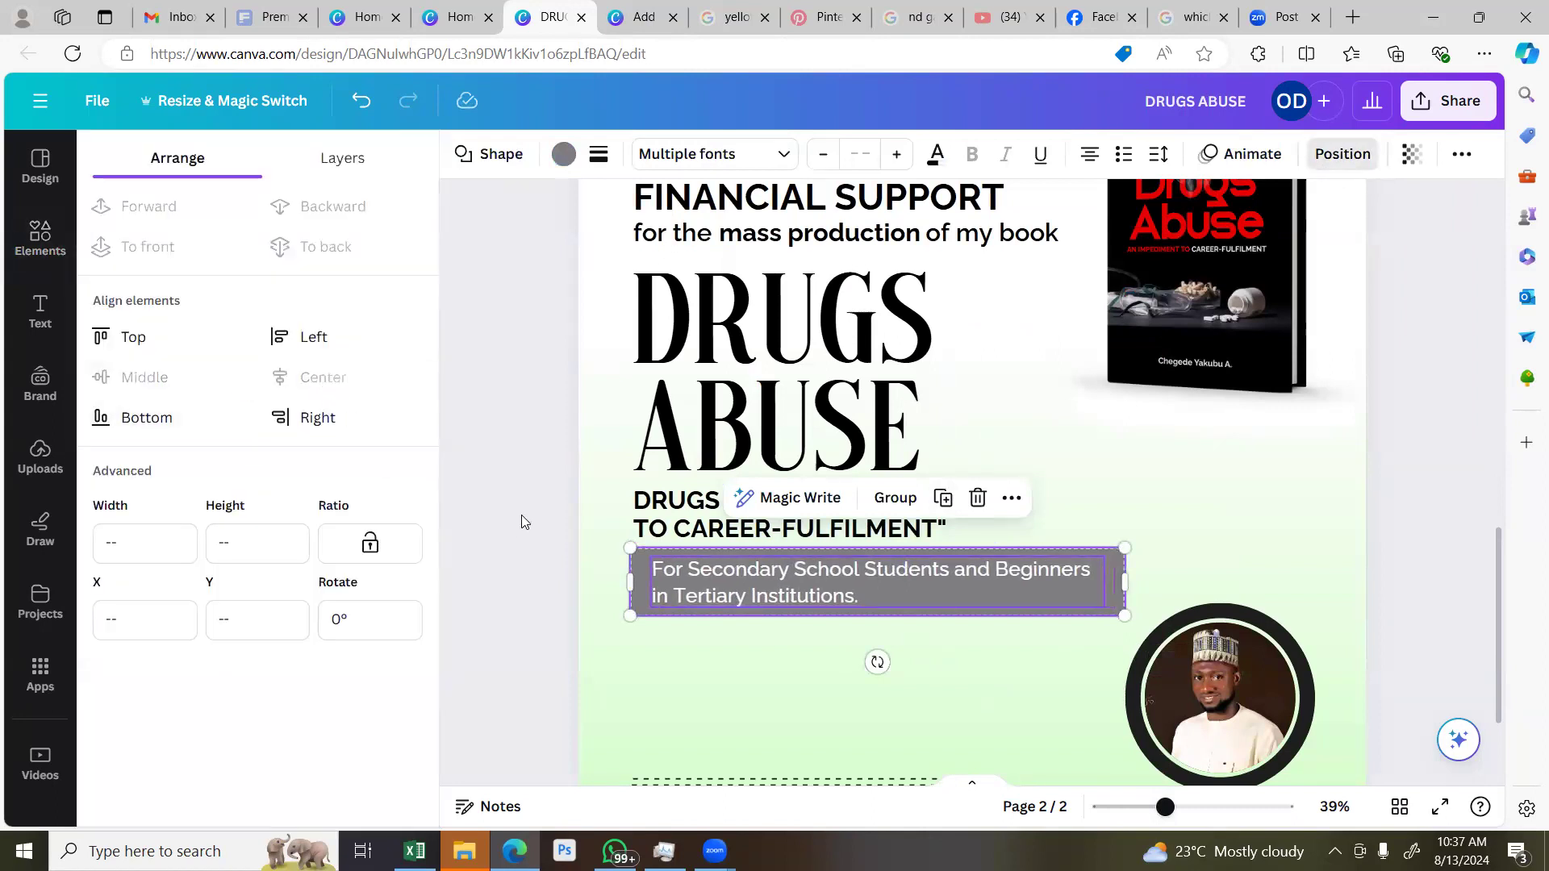
pyautogui.click(675, 675)
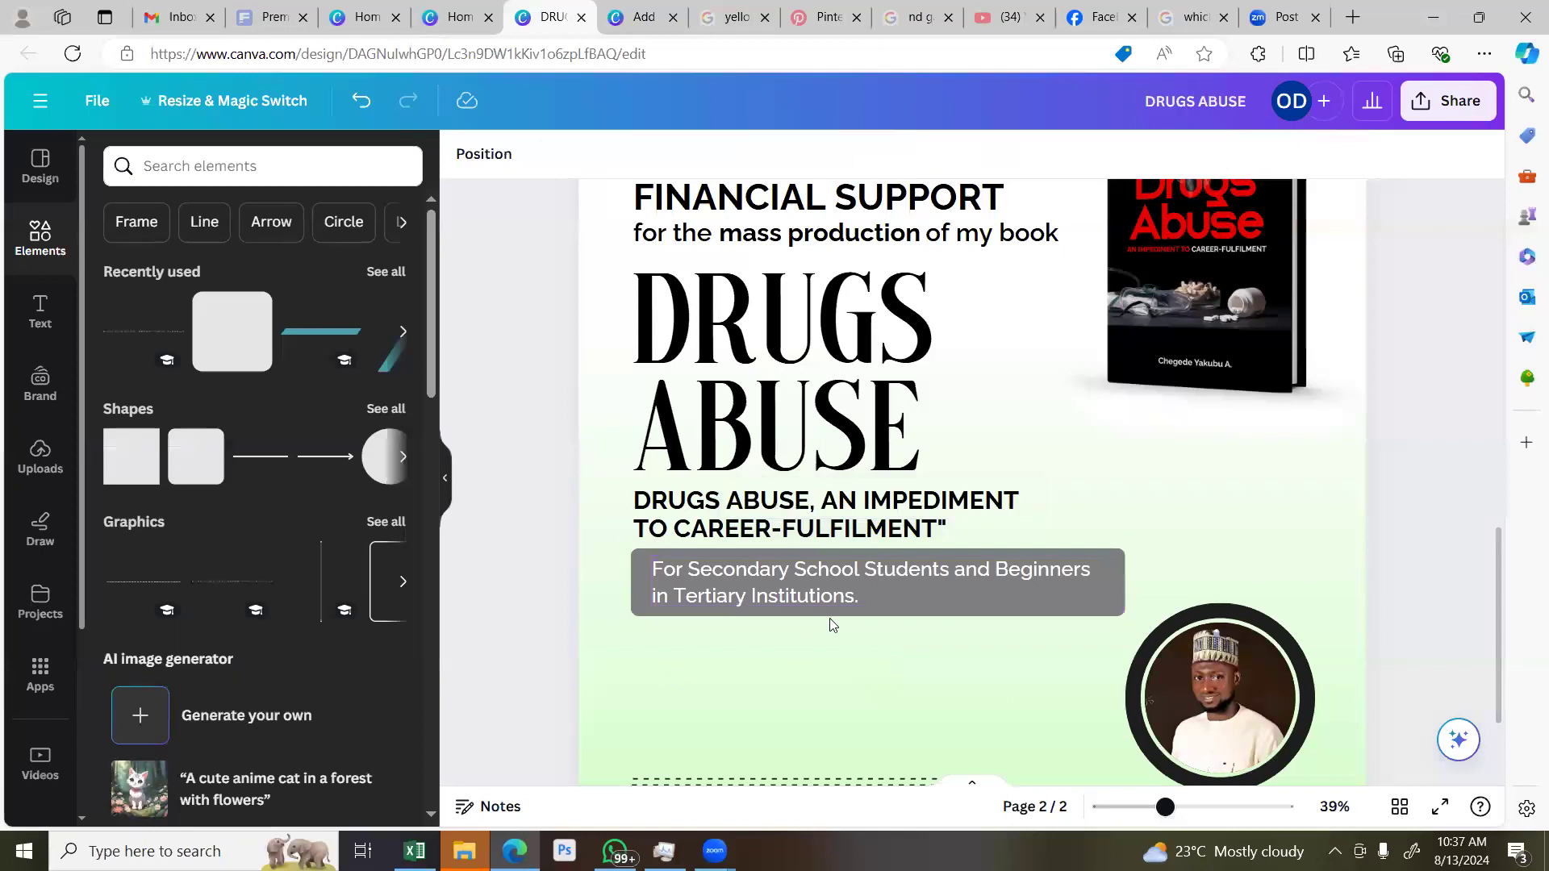
pyautogui.scroll(-2, 829, 617)
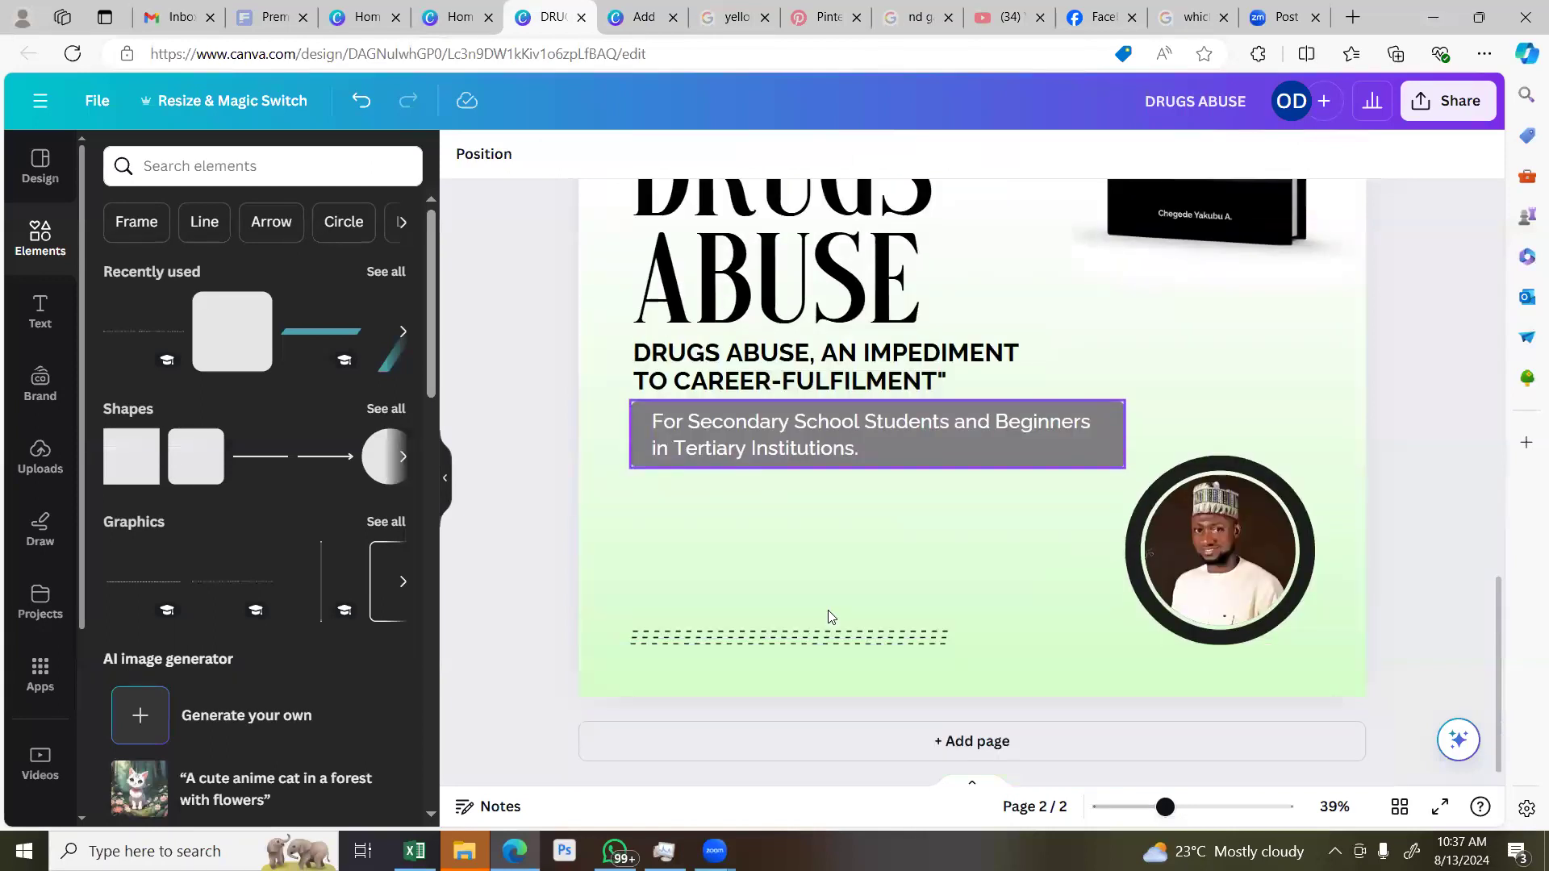
pyautogui.click(1138, 808)
pyautogui.click(1166, 809)
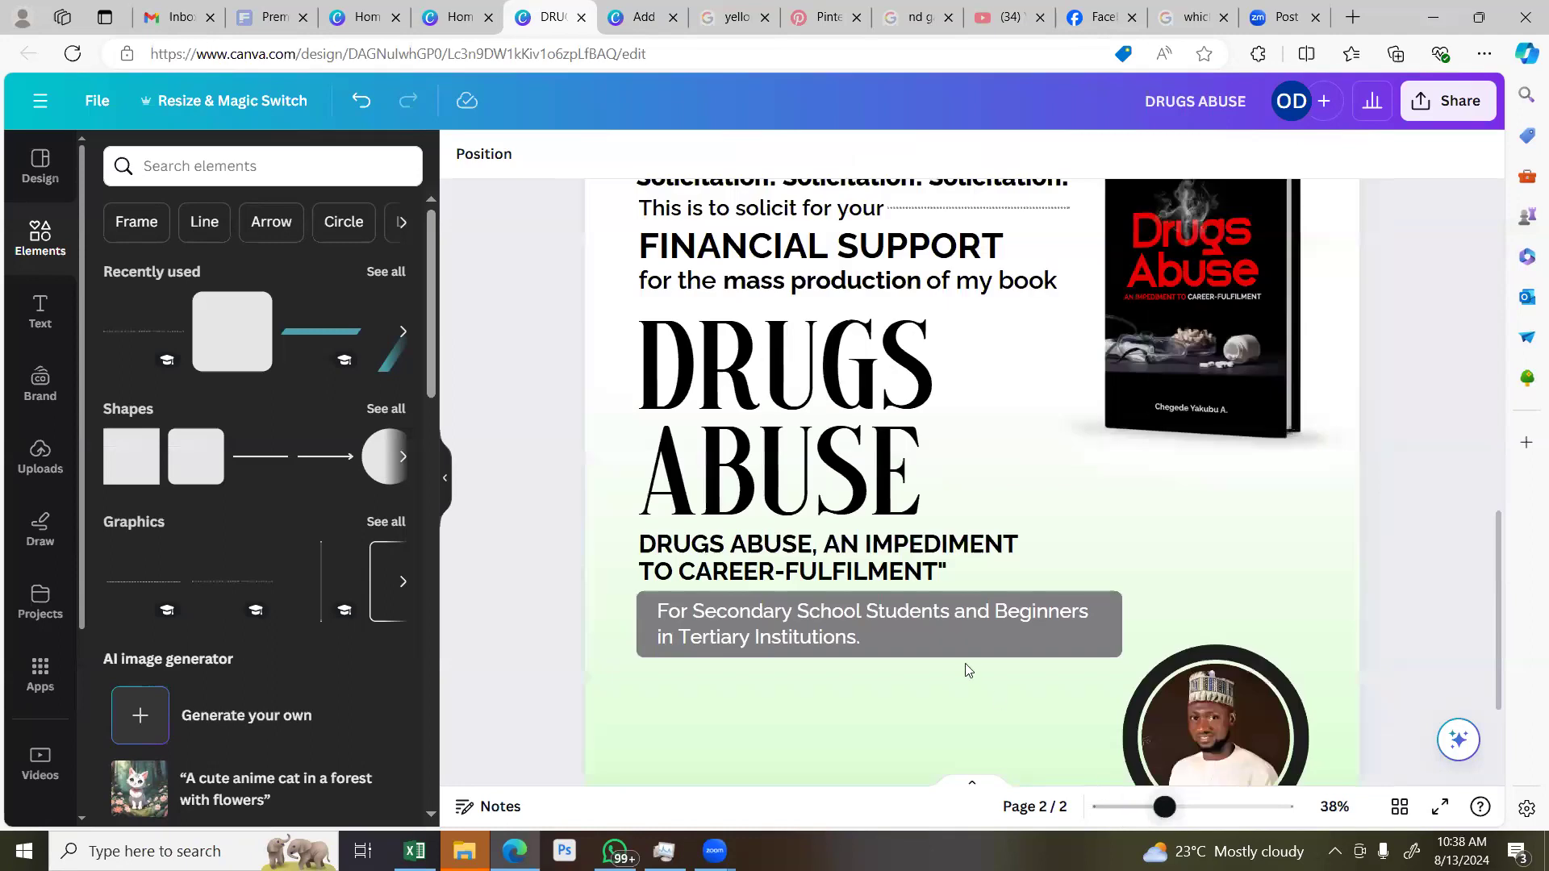
pyautogui.click(960, 627)
pyautogui.click(1144, 810)
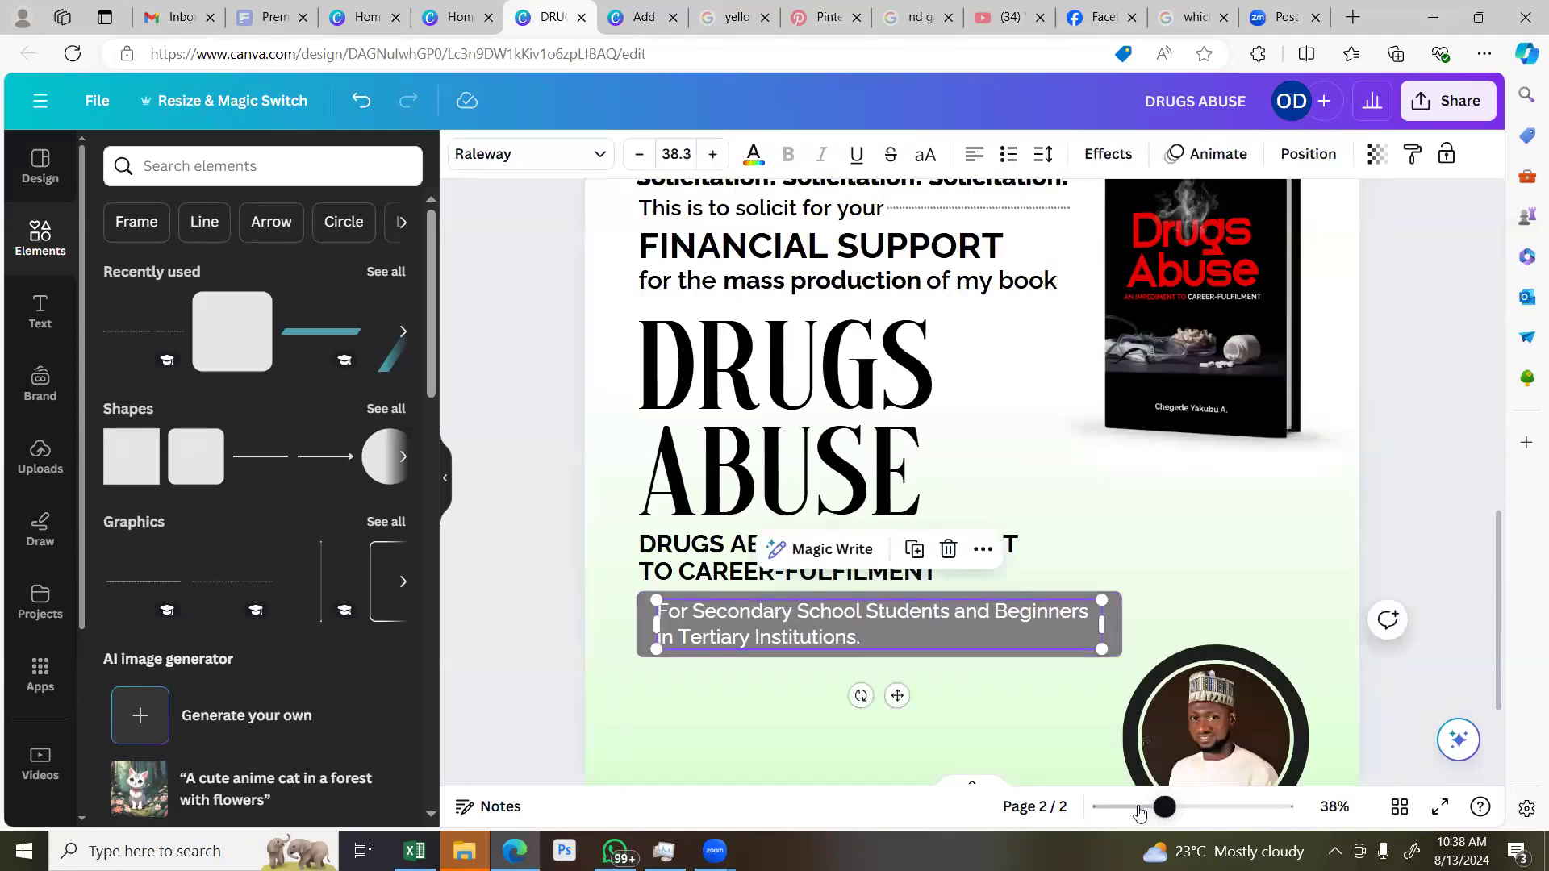
pyautogui.click(562, 510)
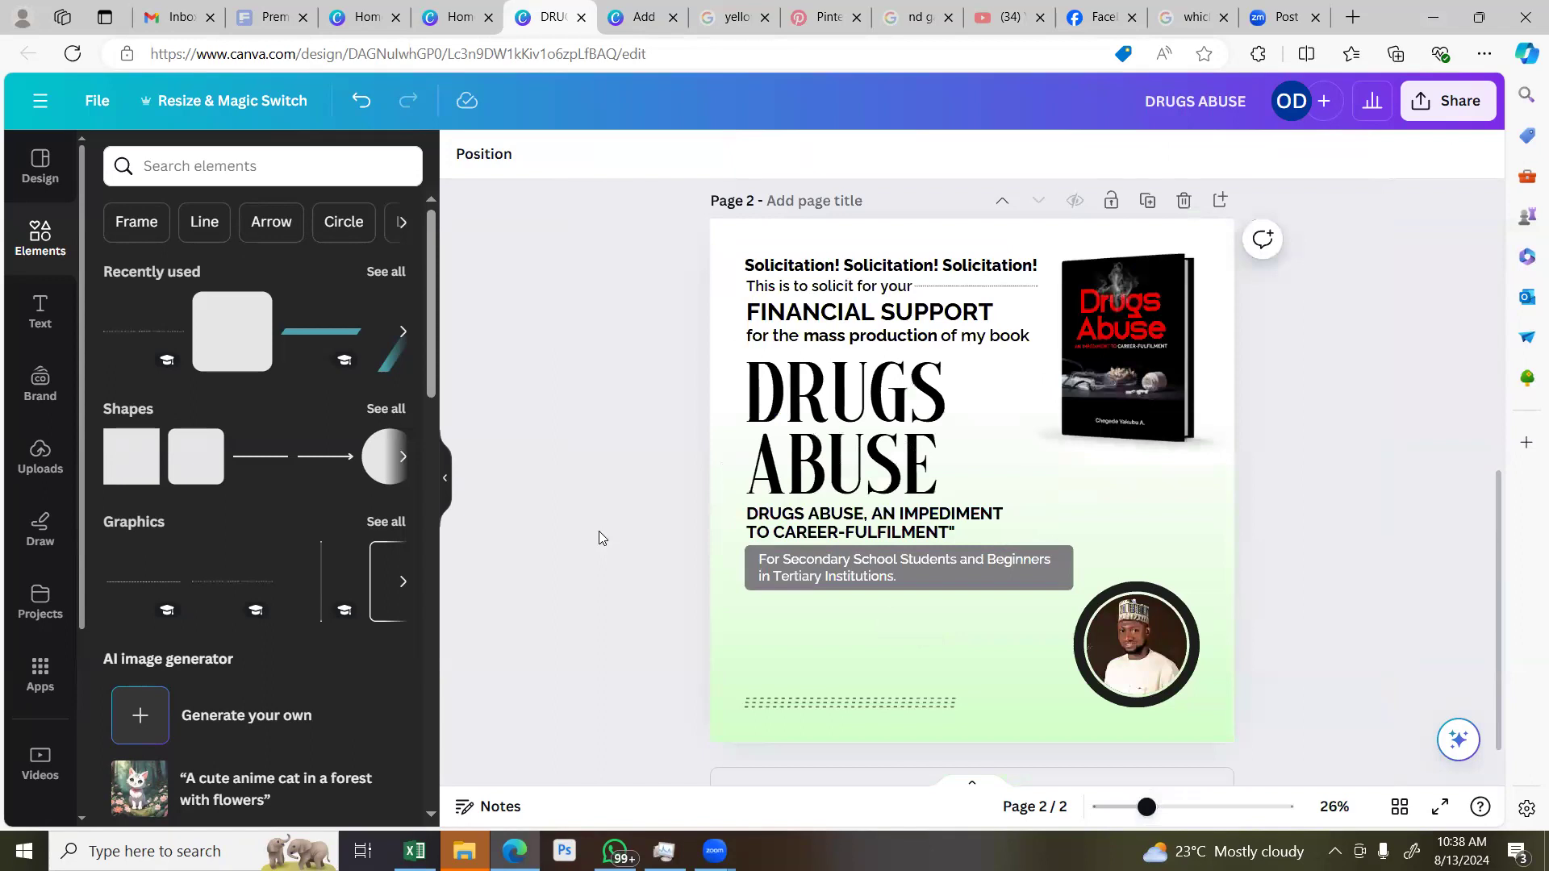
pyautogui.scroll(-1, 723, 413)
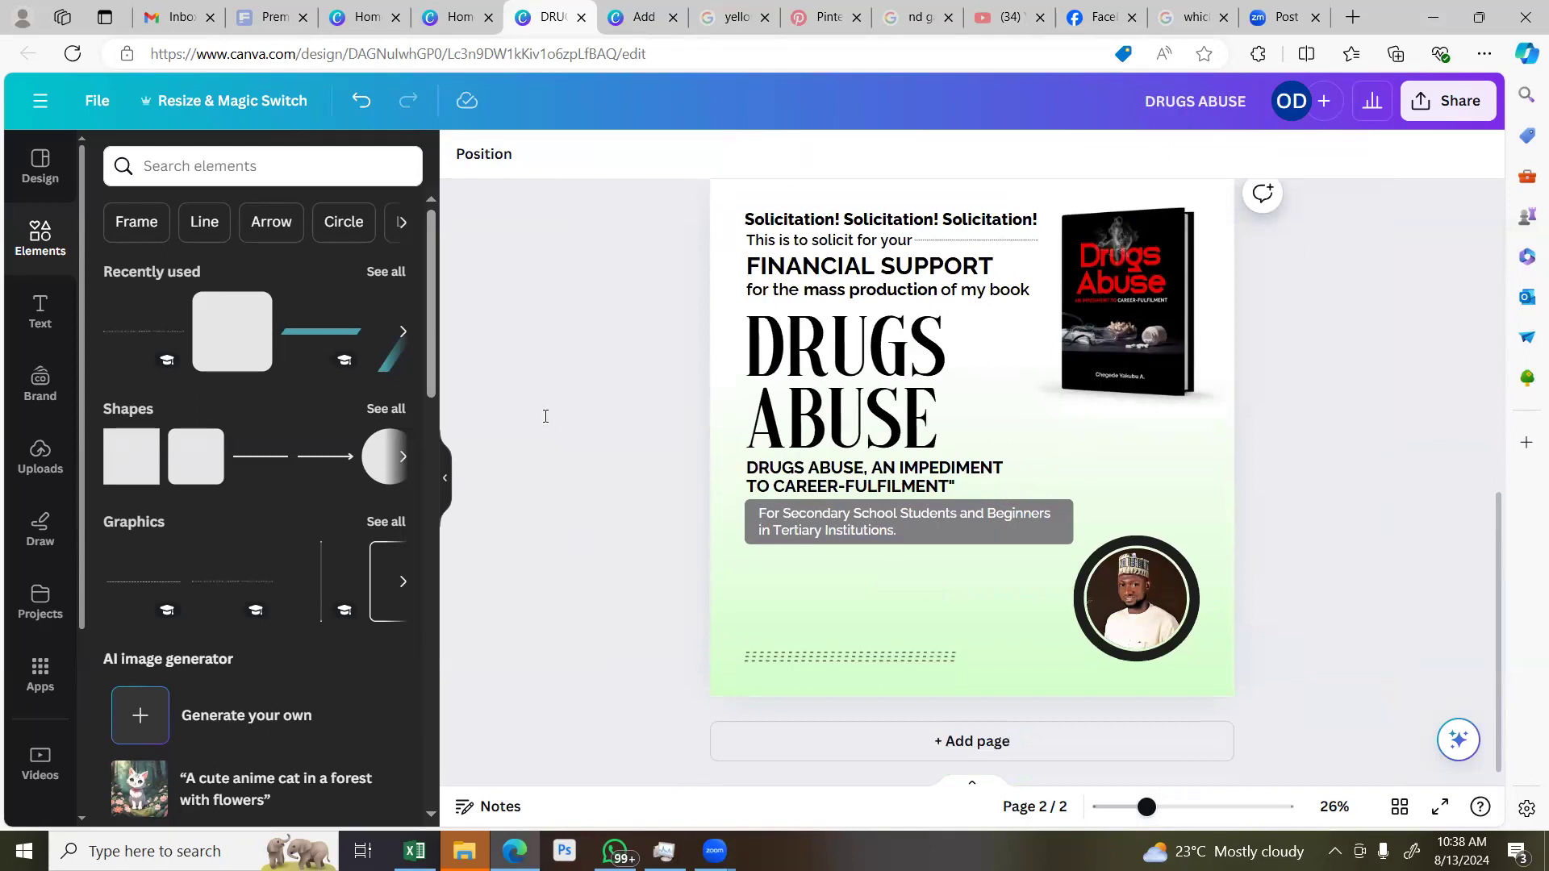
# Switch to WhatsApp, highlight the author byline in the book solicitation message, and switch back to Canva
pyautogui.hotkey('alt', 'Tab')
pyautogui.click(508, 379)
pyautogui.moveTo(484, 379); pyautogui.dragTo(618, 380)
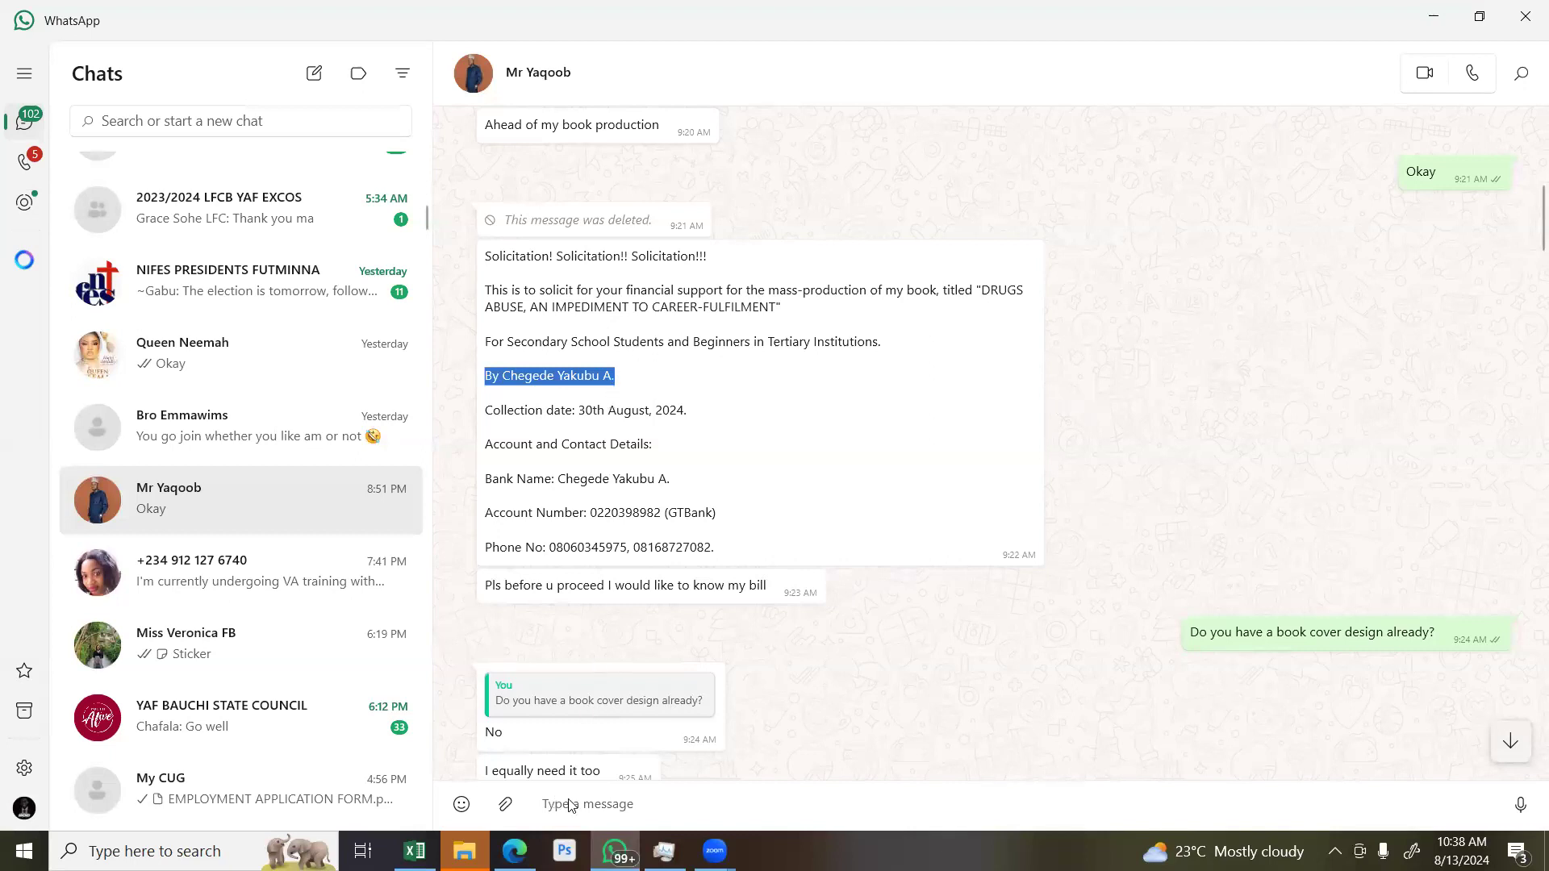
pyautogui.hotkey('alt', 'Tab')
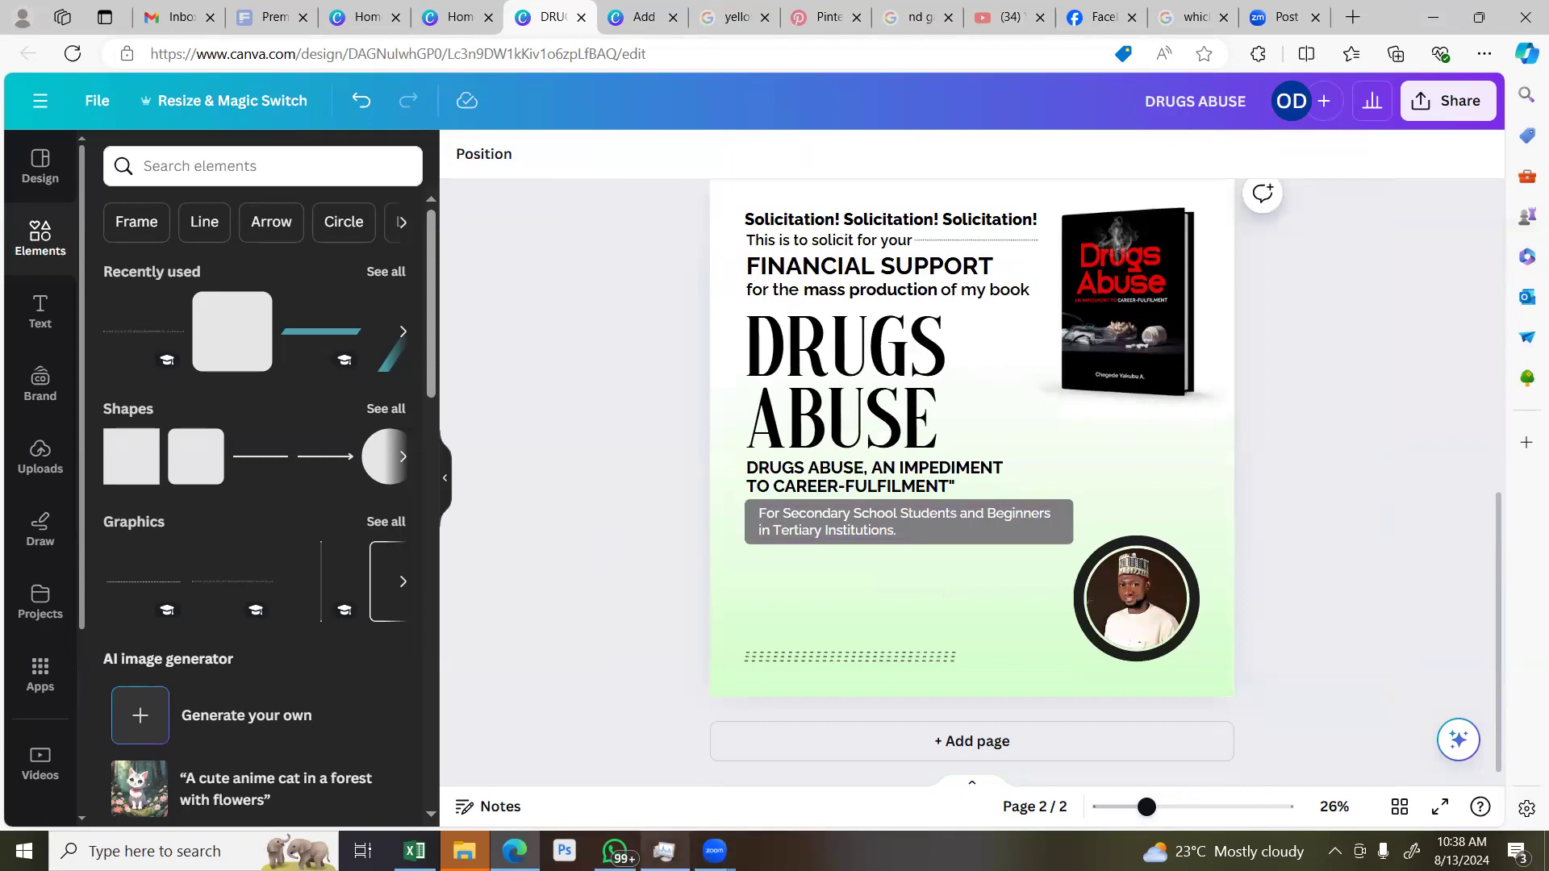
pyautogui.hotkey('alt', 'Tab')
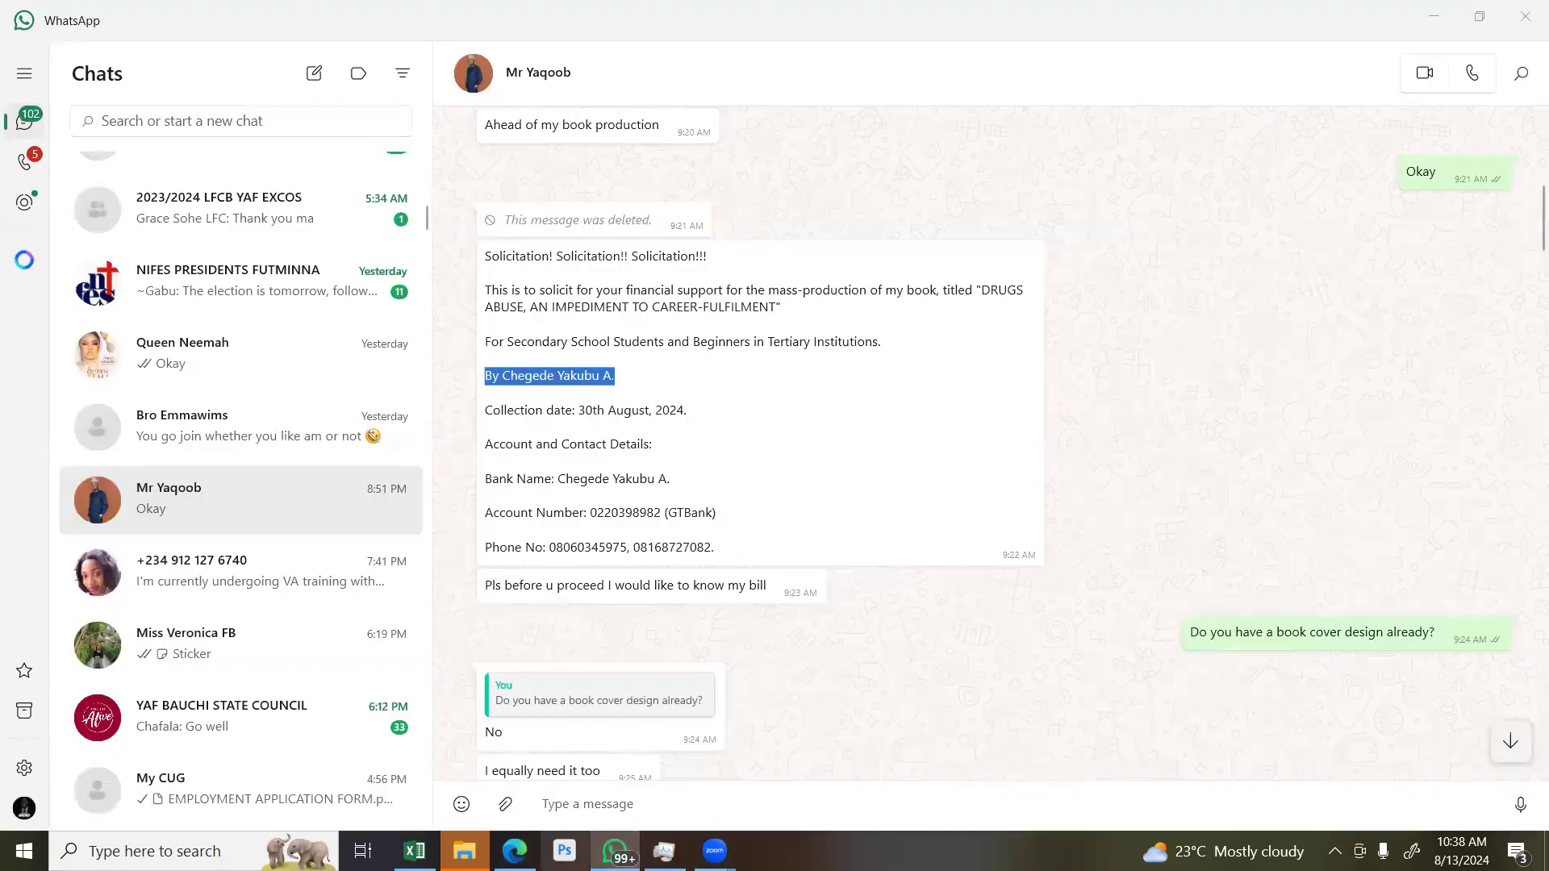
pyautogui.hotkey('alt', 'Tab')
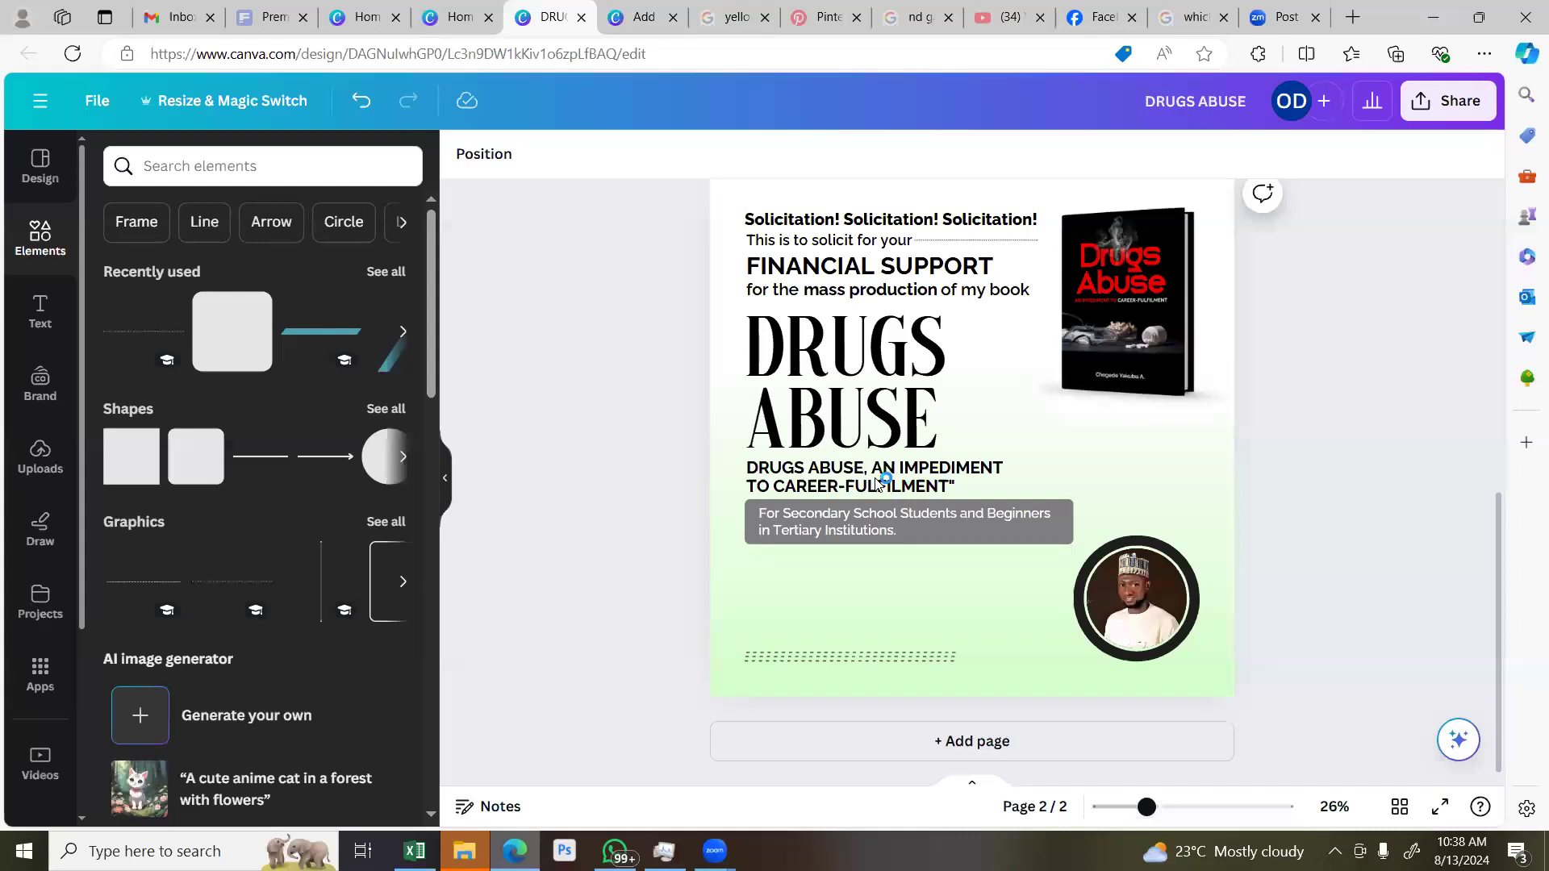
pyautogui.click(877, 483)
pyautogui.moveTo(891, 549); pyautogui.dragTo(888, 563)
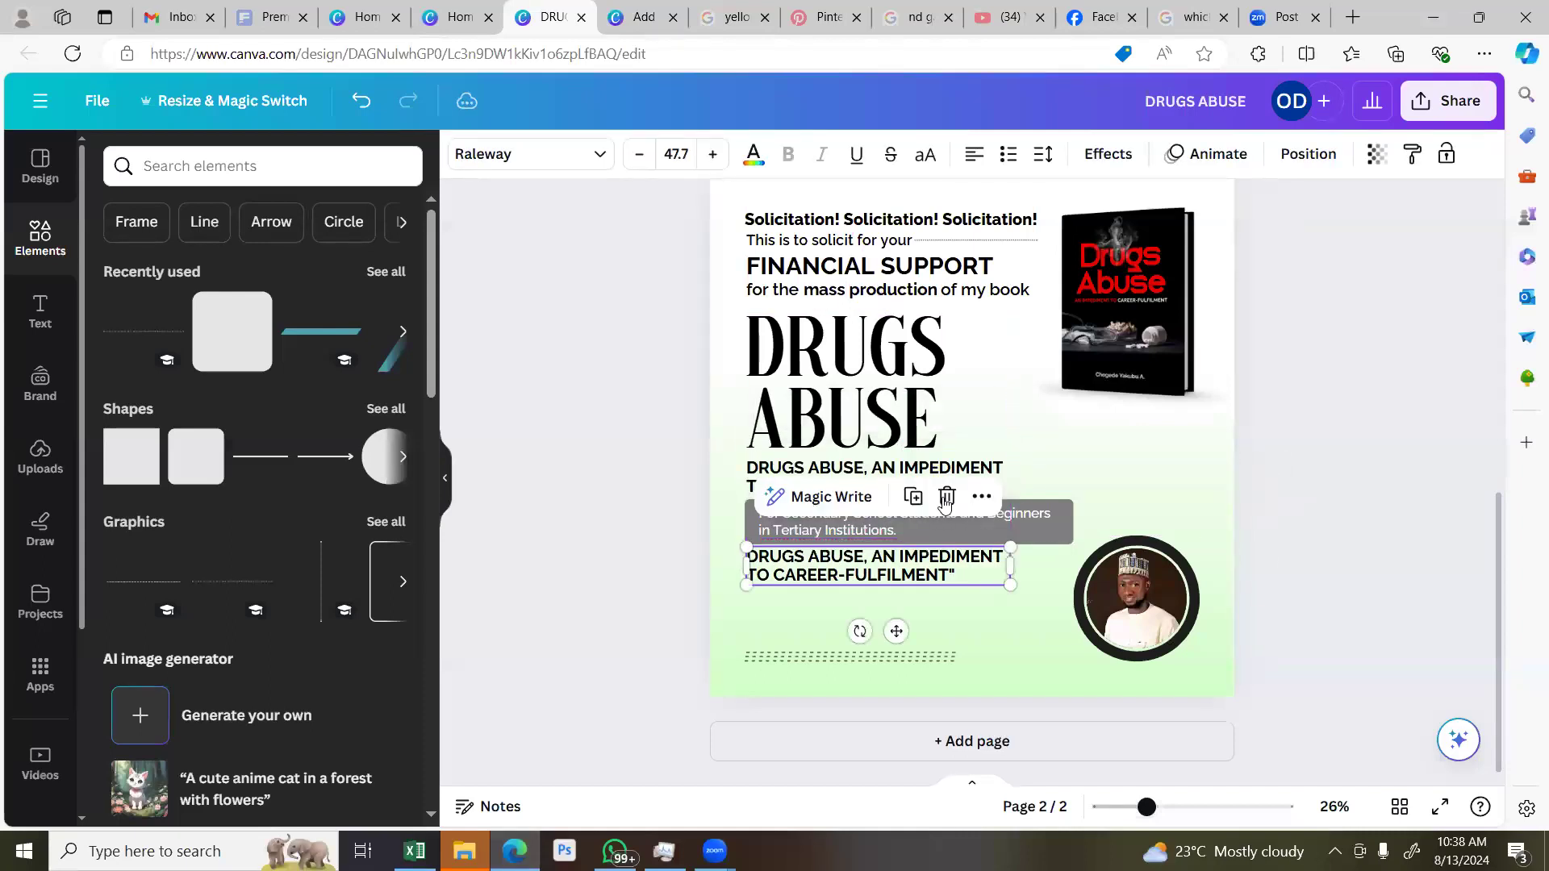
pyautogui.press('Delete')
# Move the circular portrait up to the grey bar's end, enlarge it to about 535 px and bring it to the front
pyautogui.moveTo(1133, 597); pyautogui.dragTo(1130, 520)
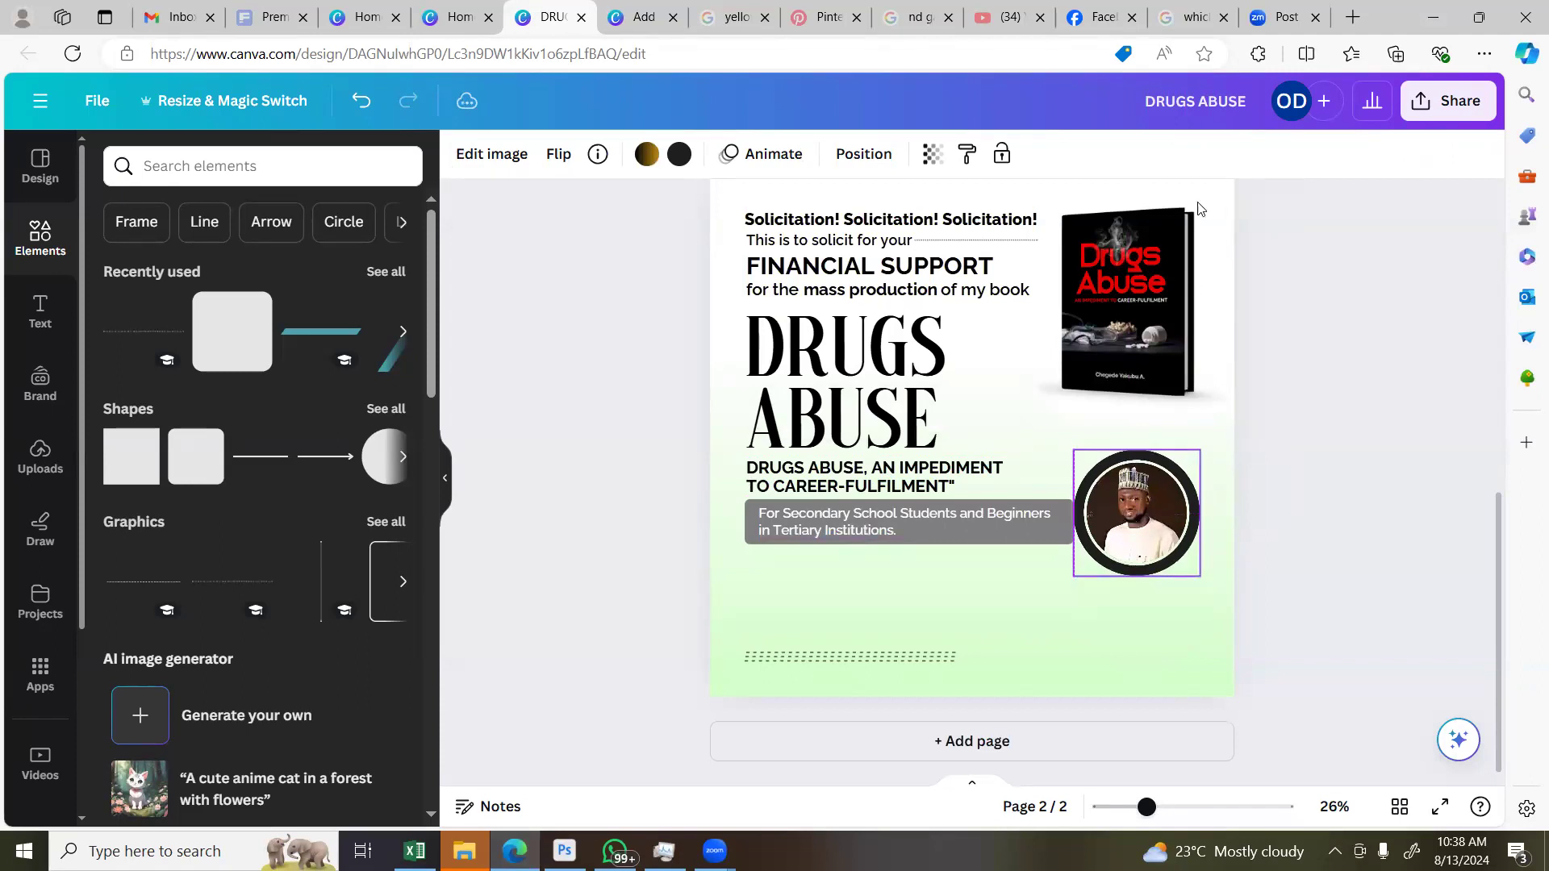
pyautogui.click(835, 167)
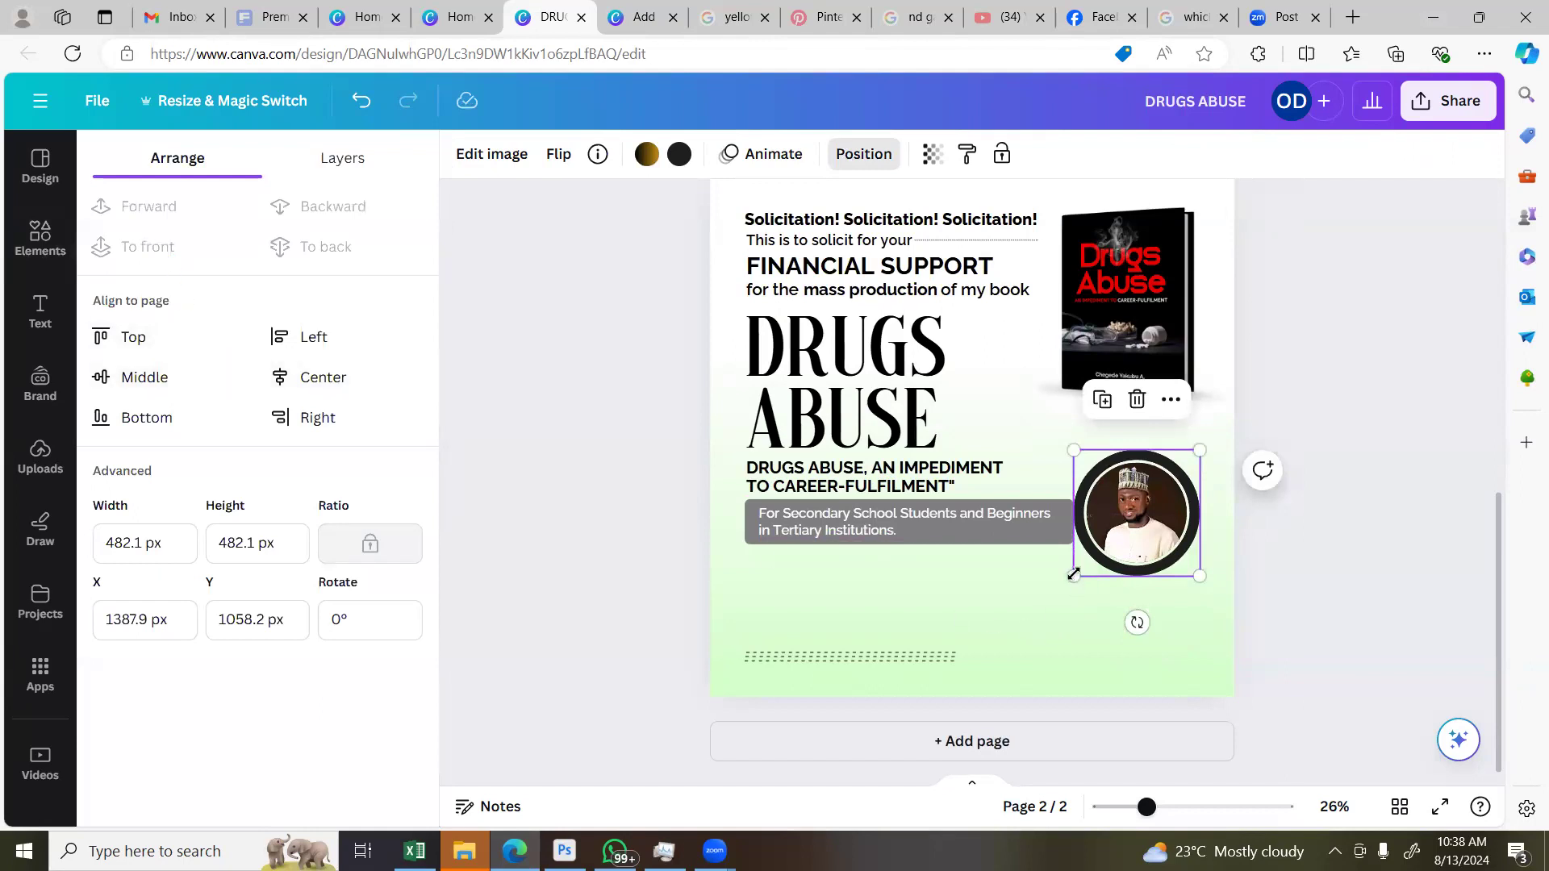
pyautogui.moveTo(1073, 577); pyautogui.dragTo(1067, 587)
pyautogui.click(164, 240)
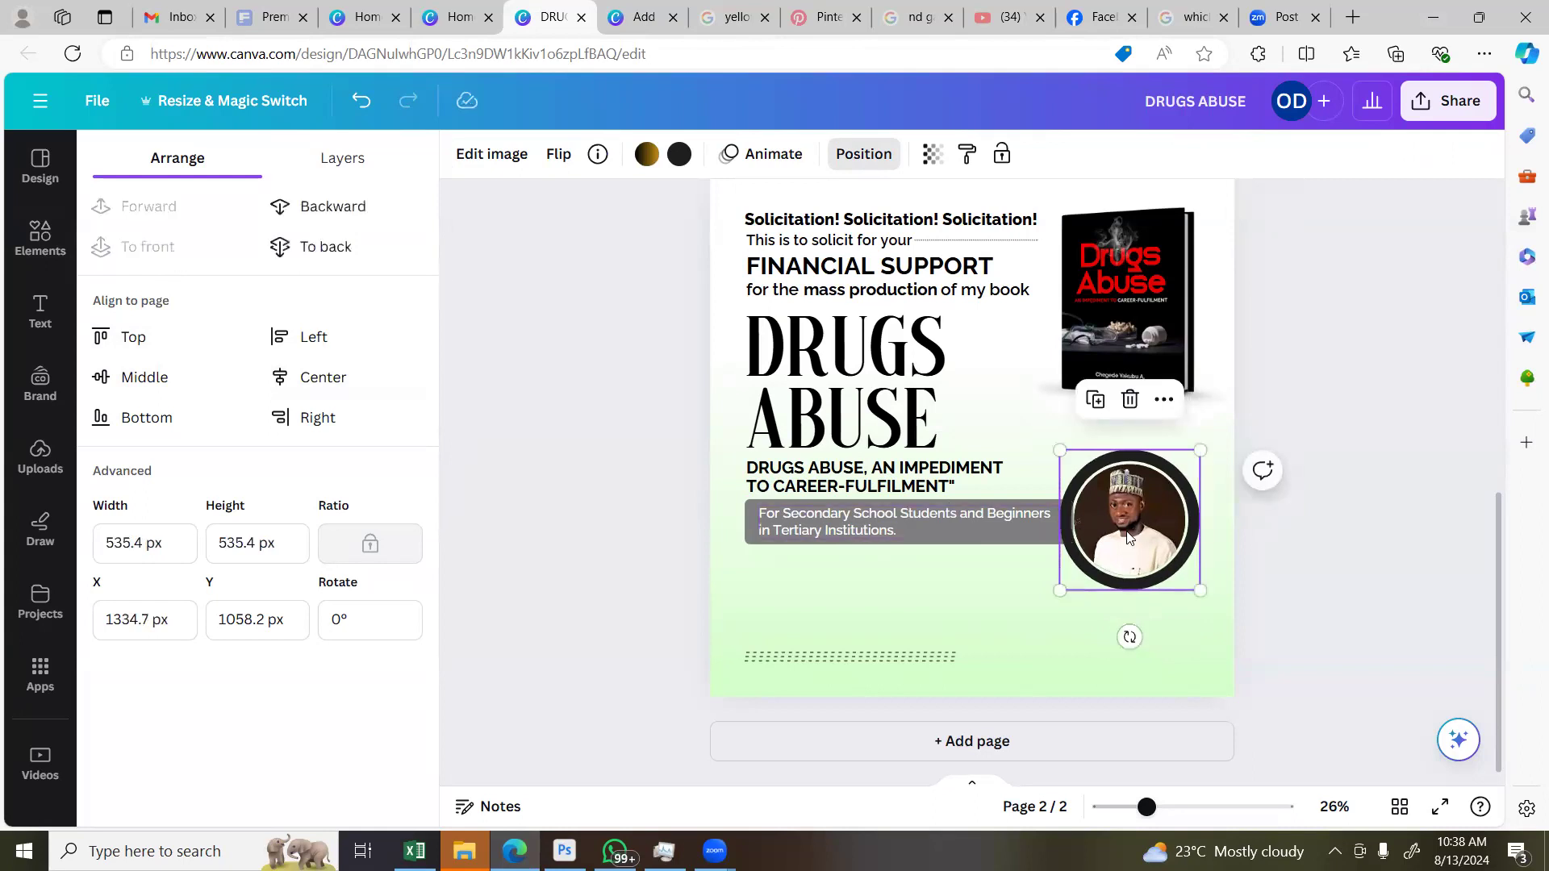
pyautogui.click(1341, 594)
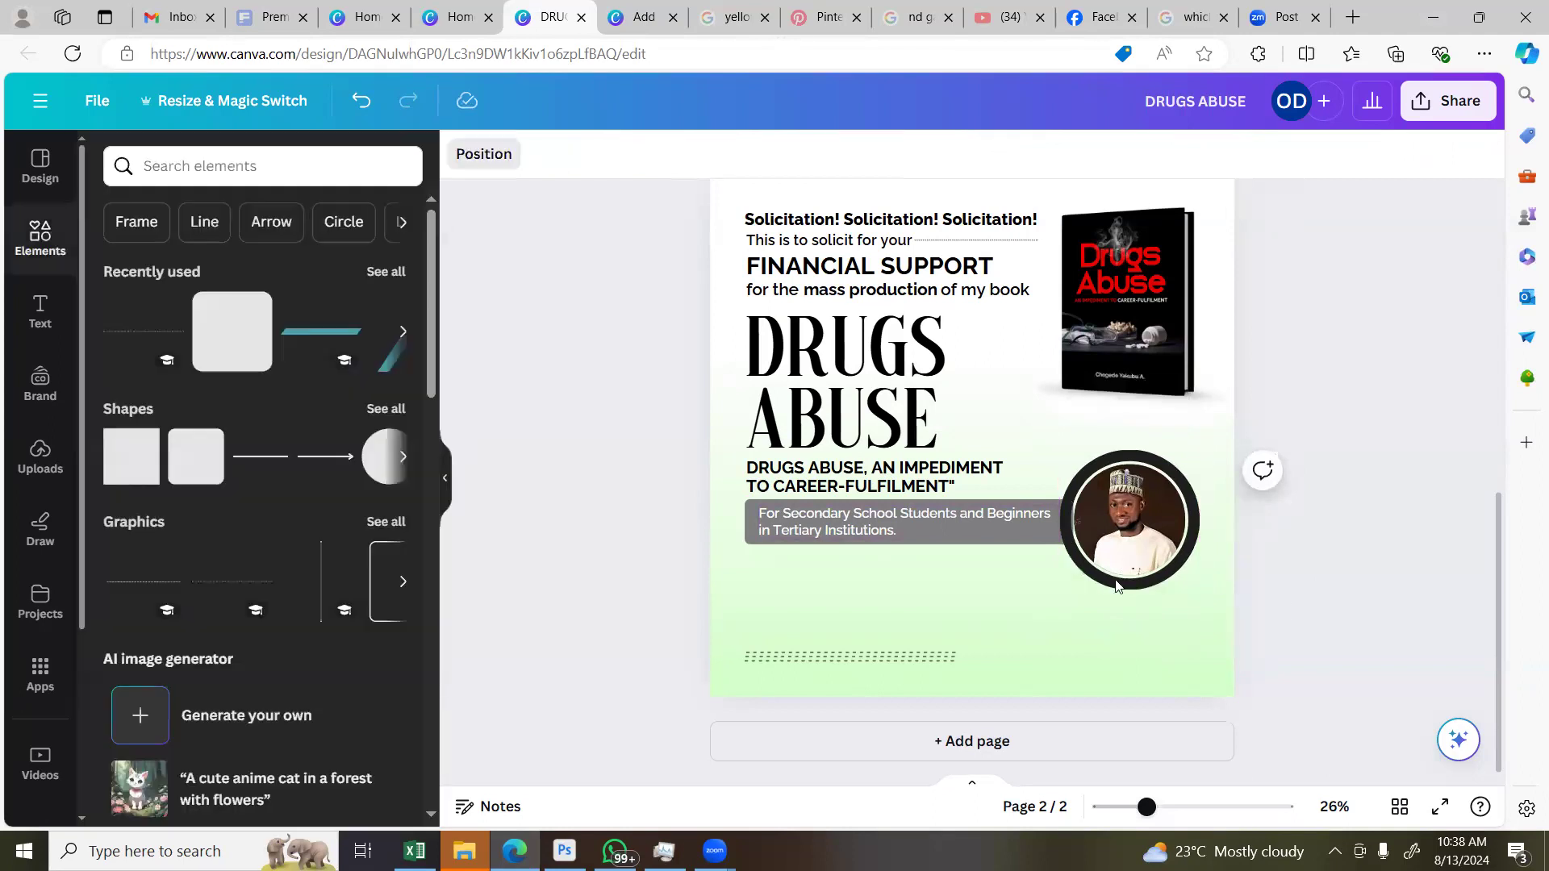
# Resize the grey bar to about 1,244 px wide so its end tucks behind the circular portrait
pyautogui.click(1065, 526)
pyautogui.moveTo(1069, 526); pyautogui.dragTo(1070, 528)
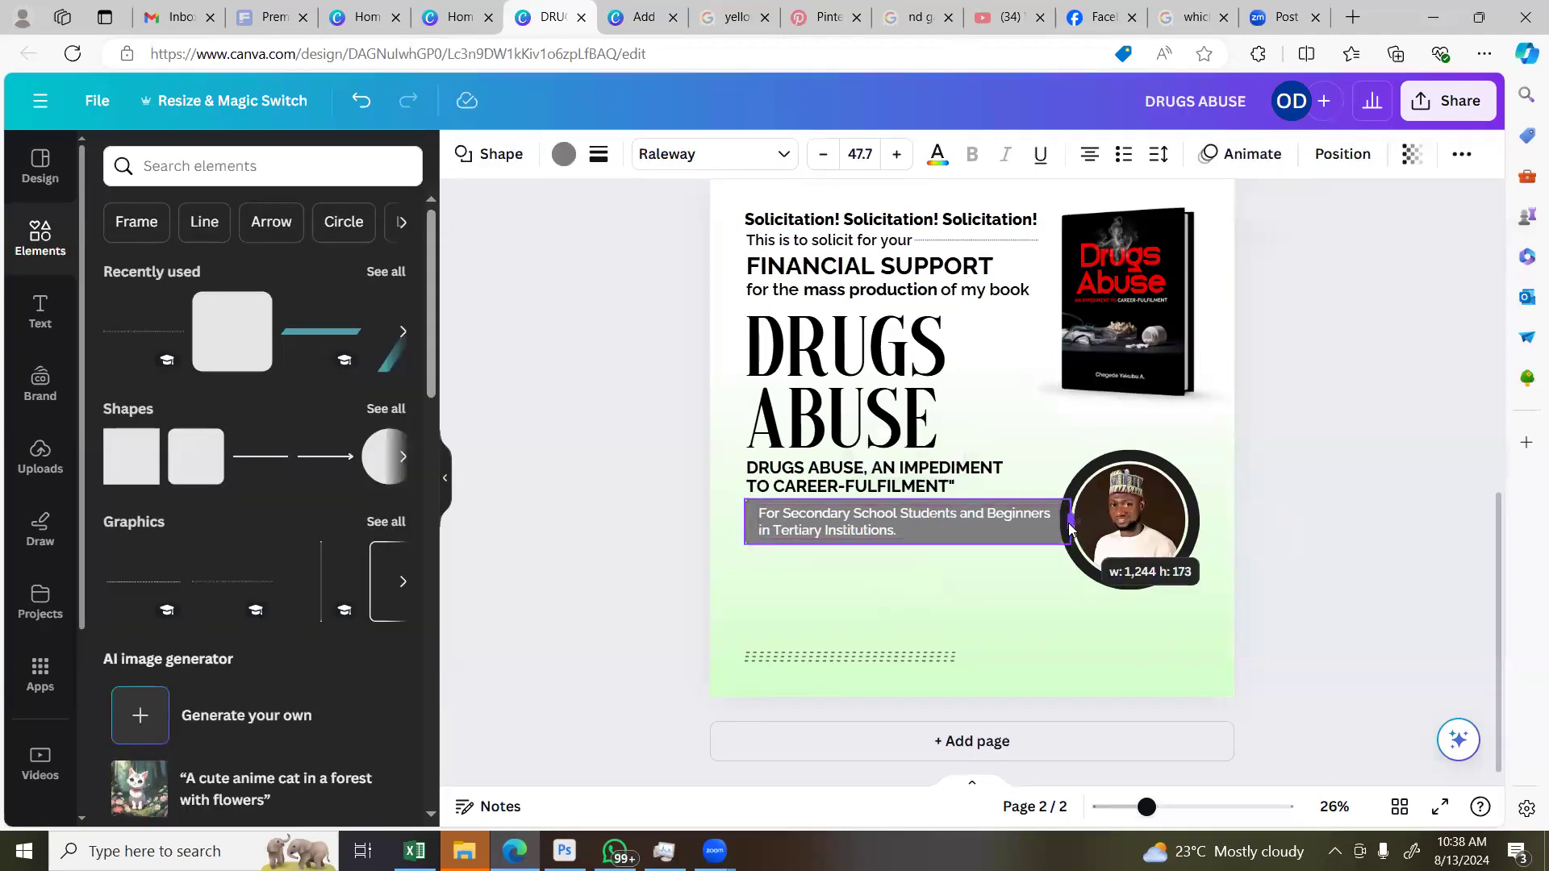
pyautogui.click(1277, 542)
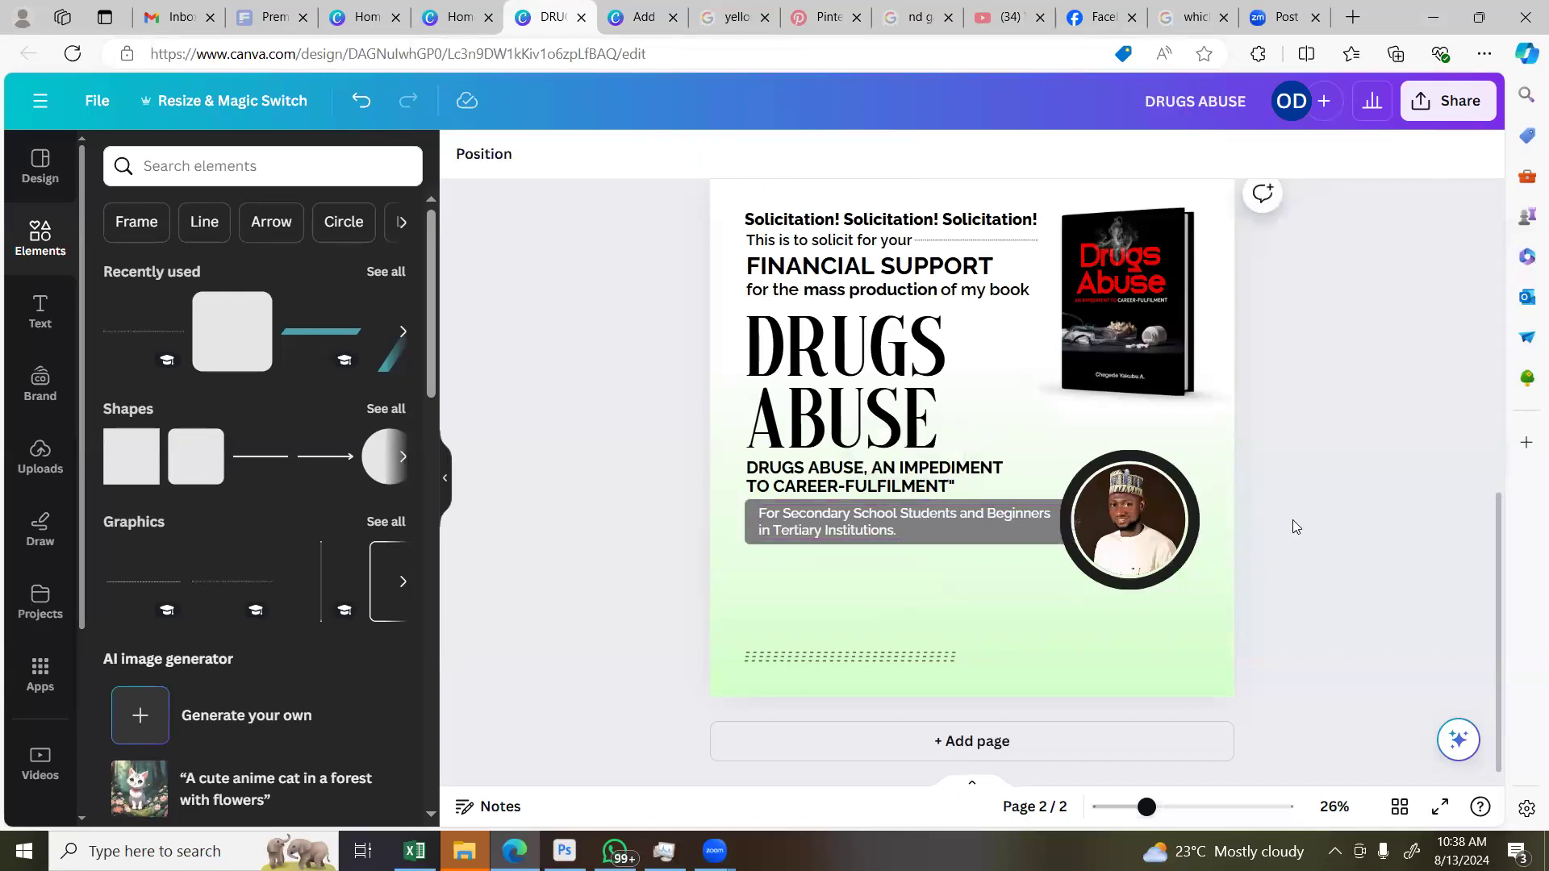
pyautogui.scroll(3, 1302, 550)
pyautogui.scroll(-3, 1302, 550)
# Align the grey bar to the vertical middle of the circular portrait, and the white text to the middle of the bar
pyautogui.click(1128, 539)
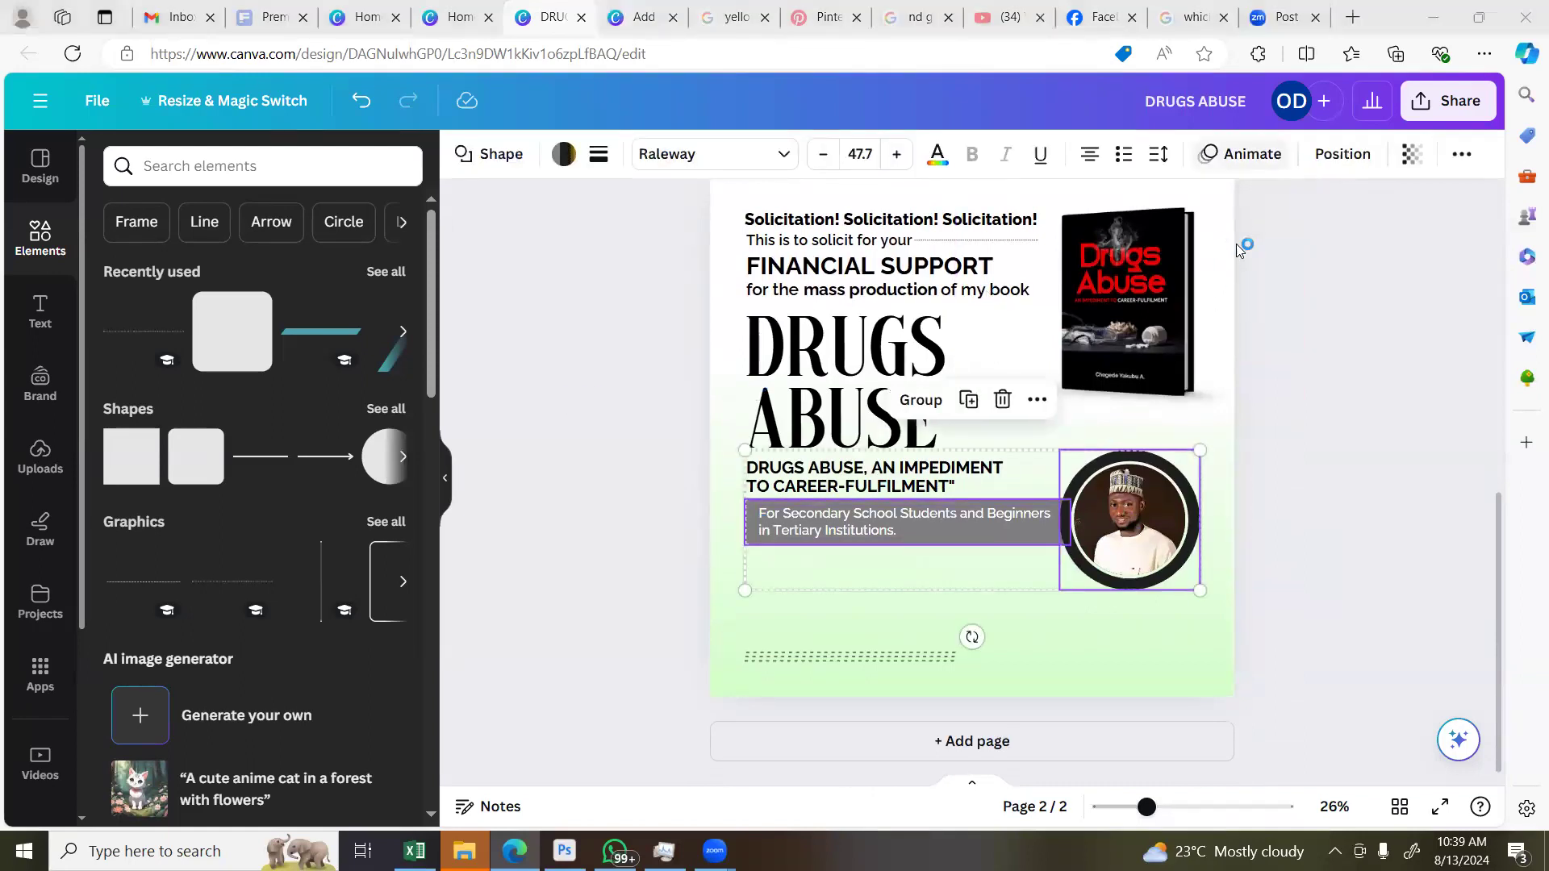
pyautogui.click(1342, 153)
pyautogui.click(139, 377)
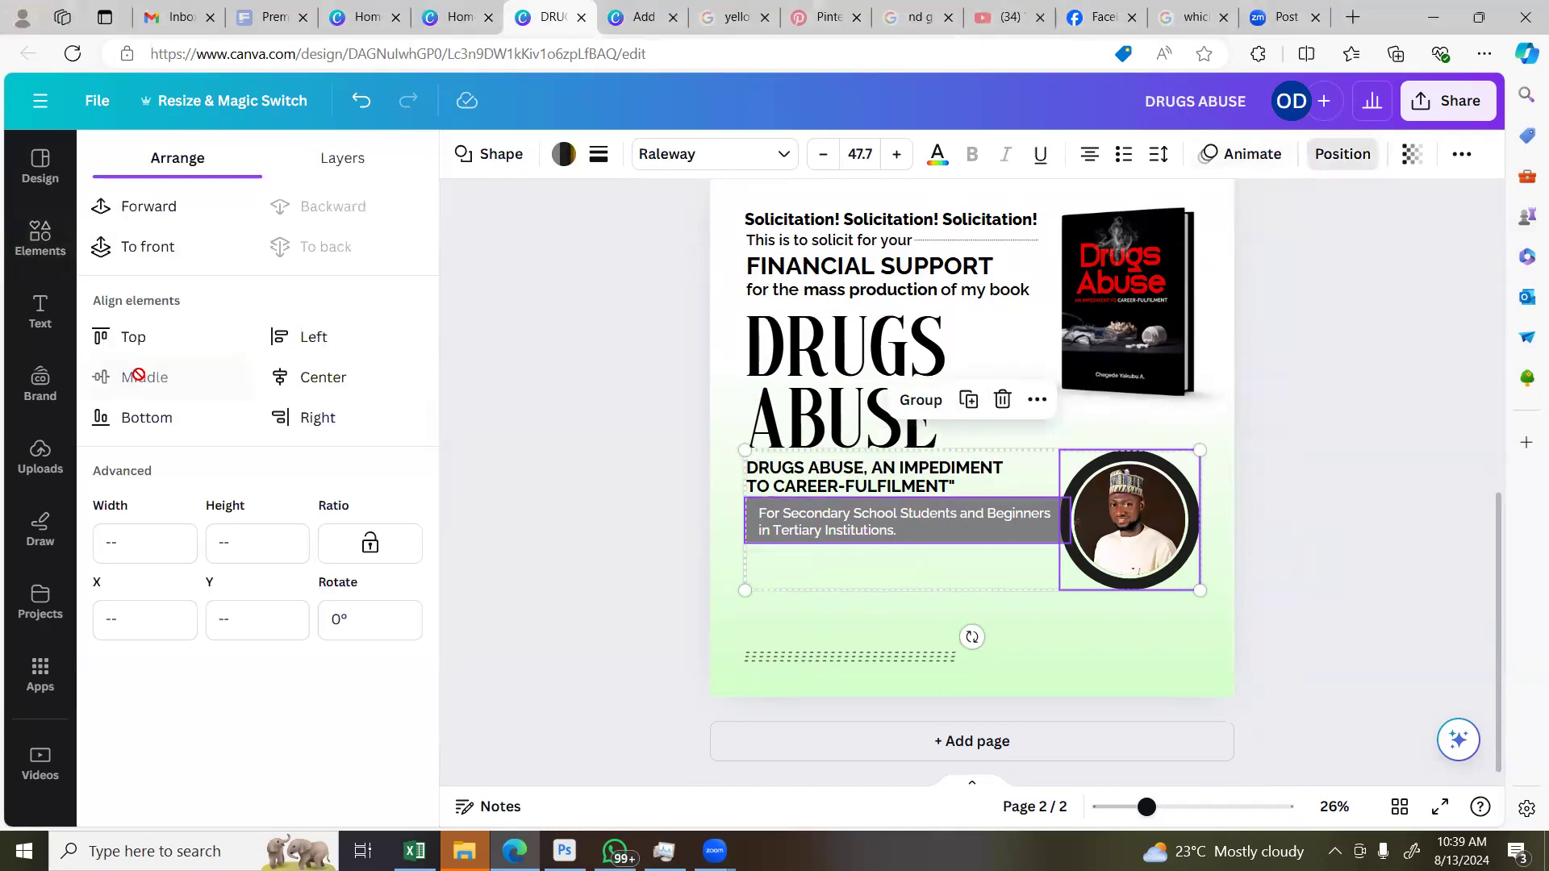
pyautogui.click(621, 562)
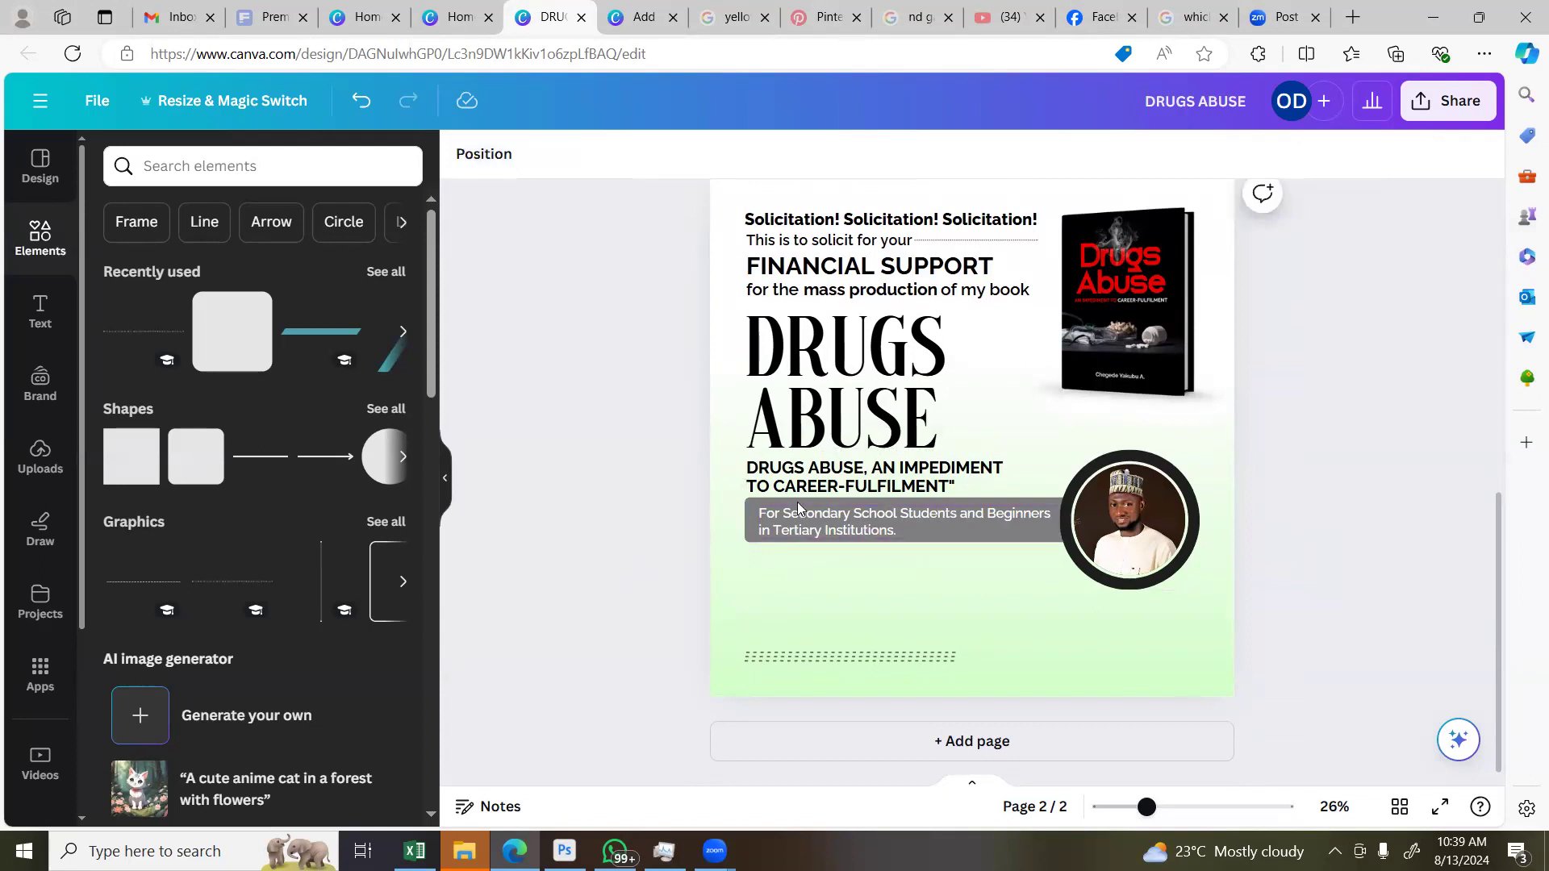
pyautogui.click(789, 529)
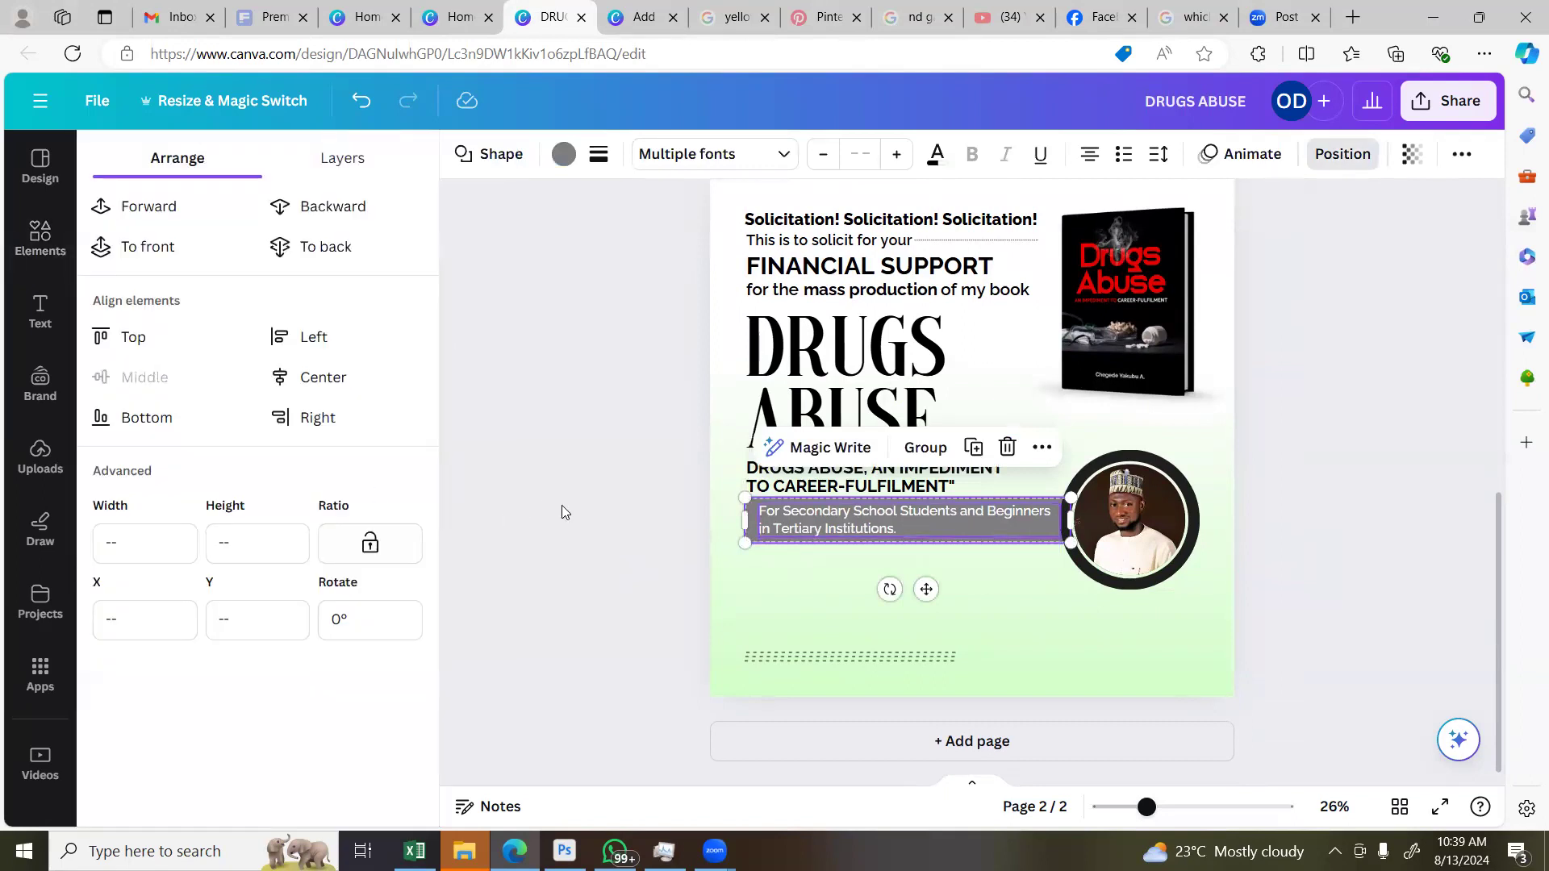
pyautogui.click(627, 536)
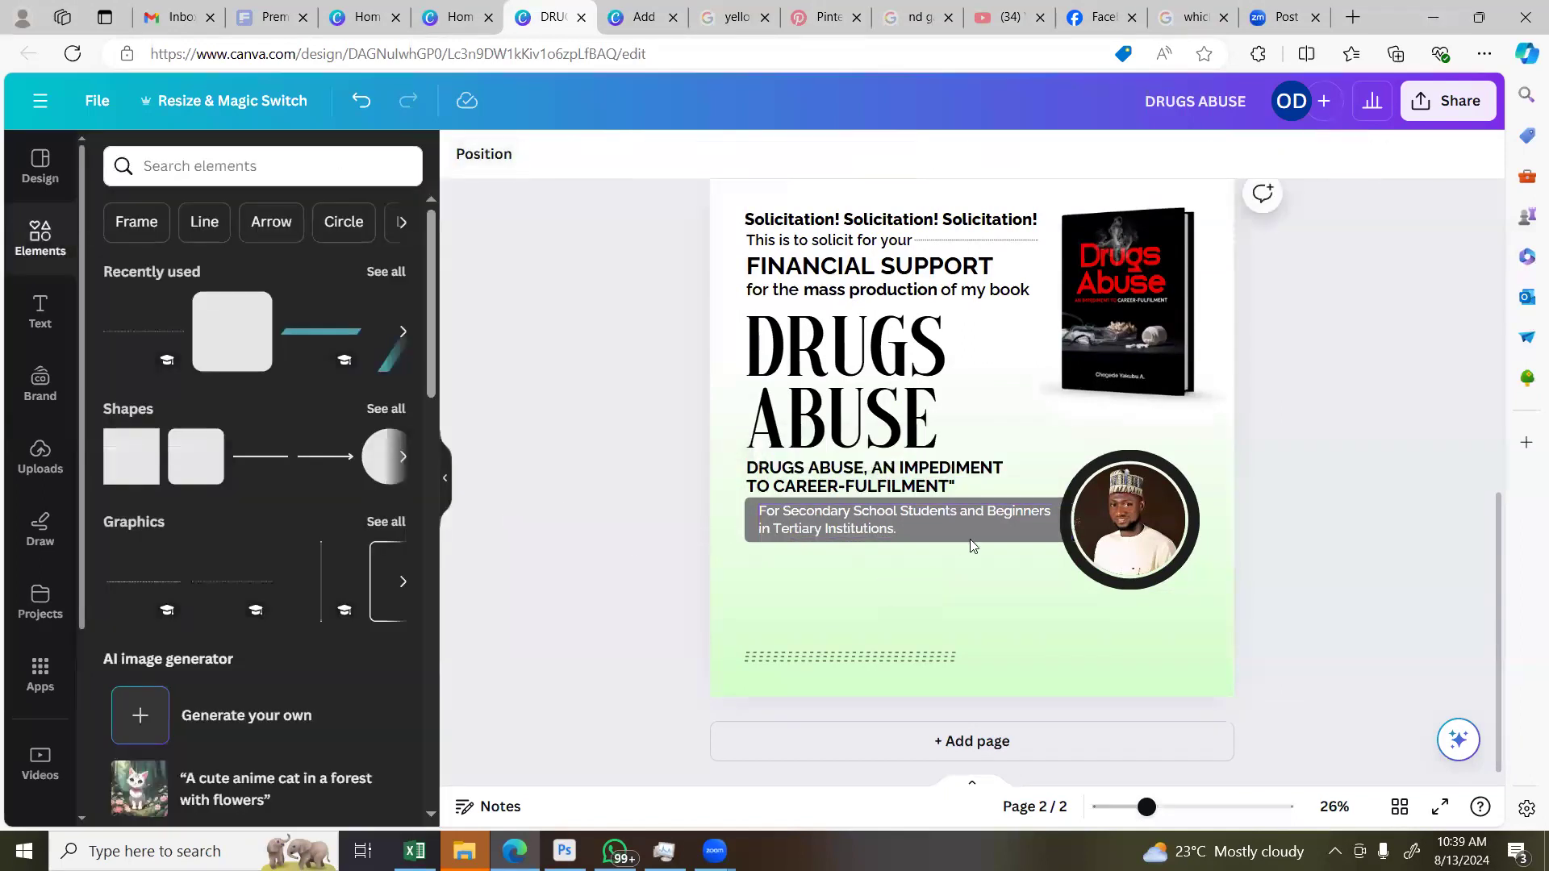
# Select the circular portrait, grey bar and white text together and move them down slightly, away from the subtitle
pyautogui.moveTo(970, 539); pyautogui.dragTo(1108, 546)
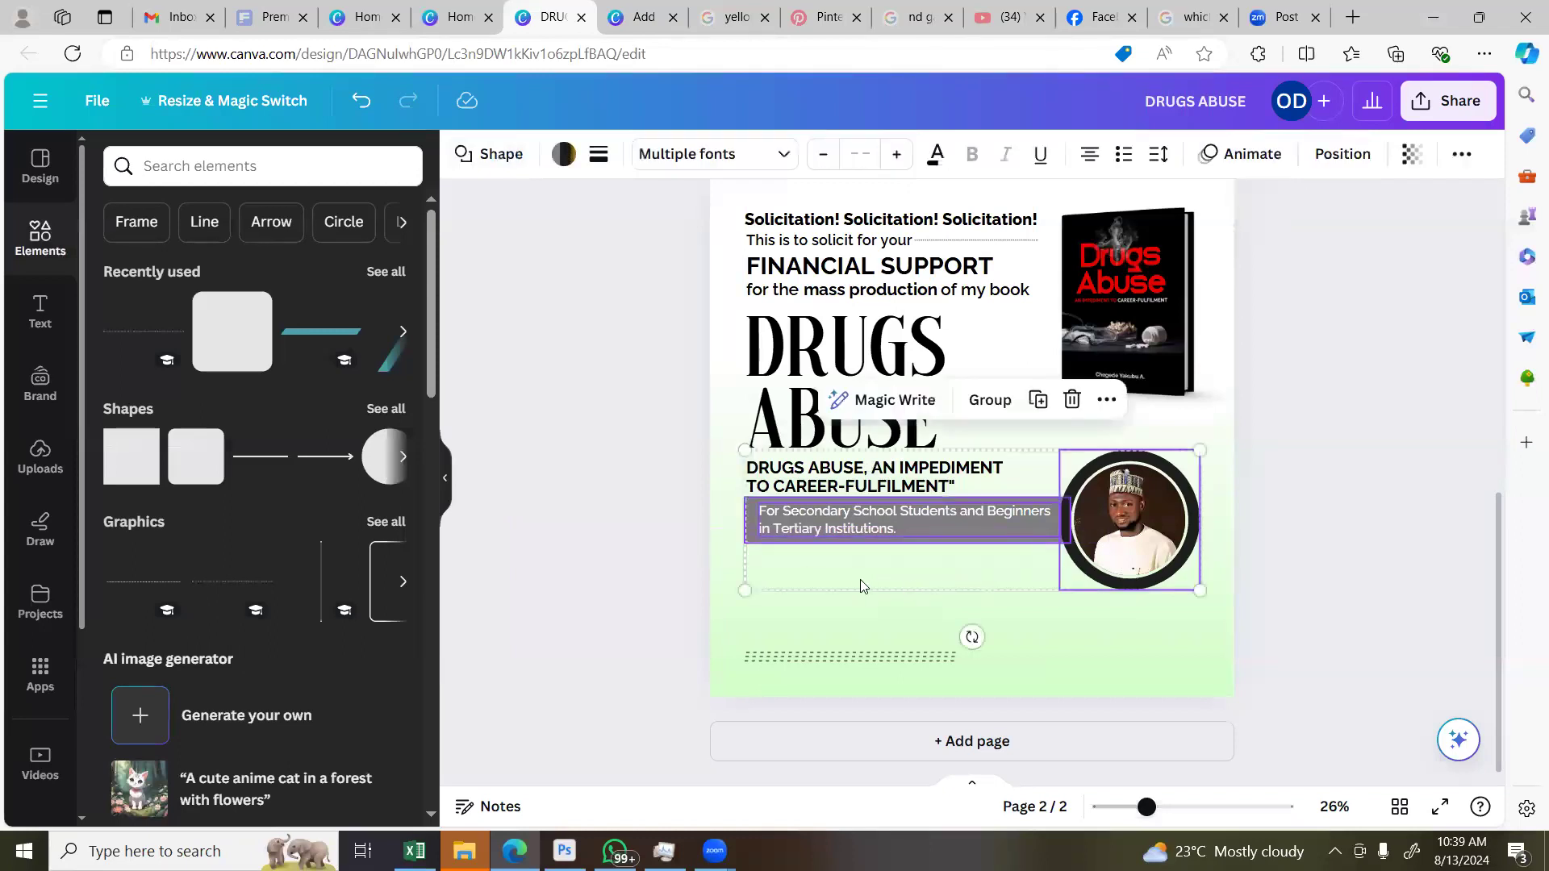
pyautogui.click(584, 515)
pyautogui.moveTo(726, 523); pyautogui.dragTo(1109, 578)
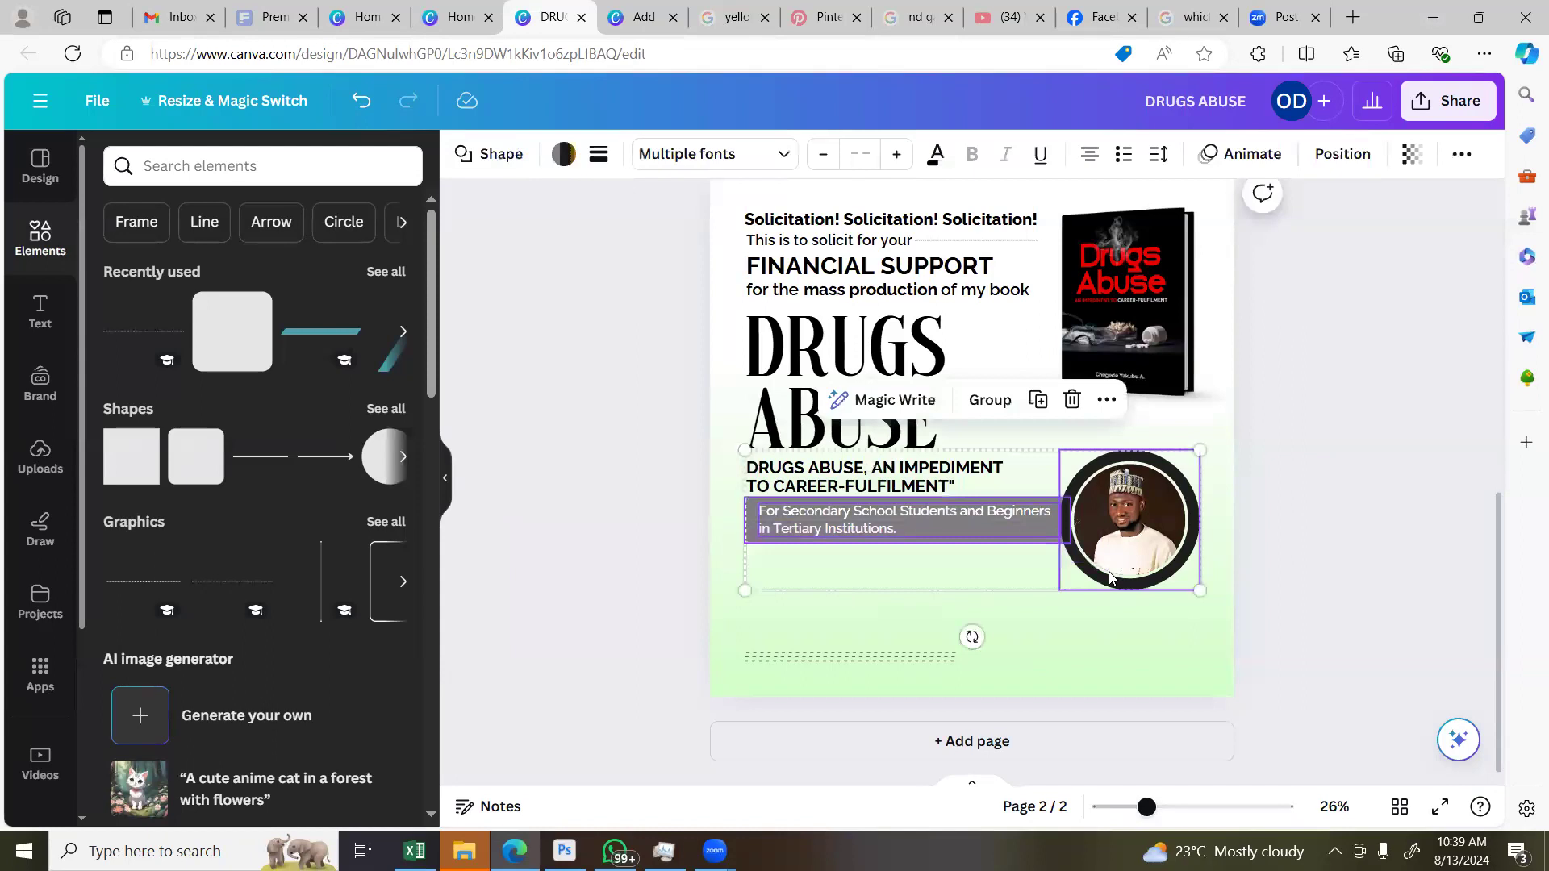
pyautogui.moveTo(1037, 516); pyautogui.dragTo(1038, 519)
pyautogui.click(1341, 323)
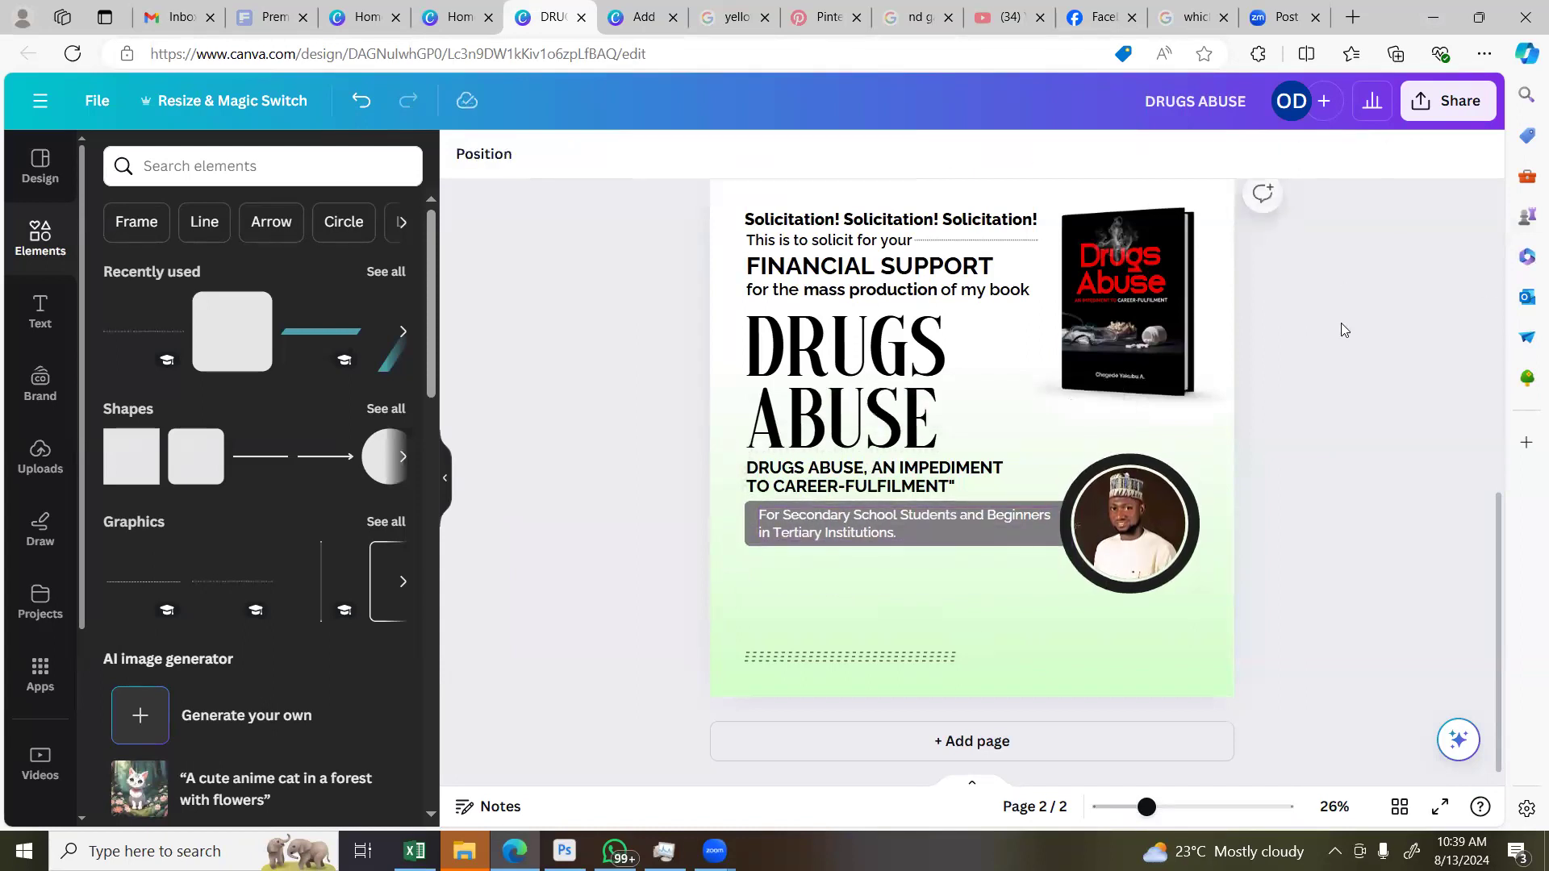
pyautogui.scroll(3, 1339, 333)
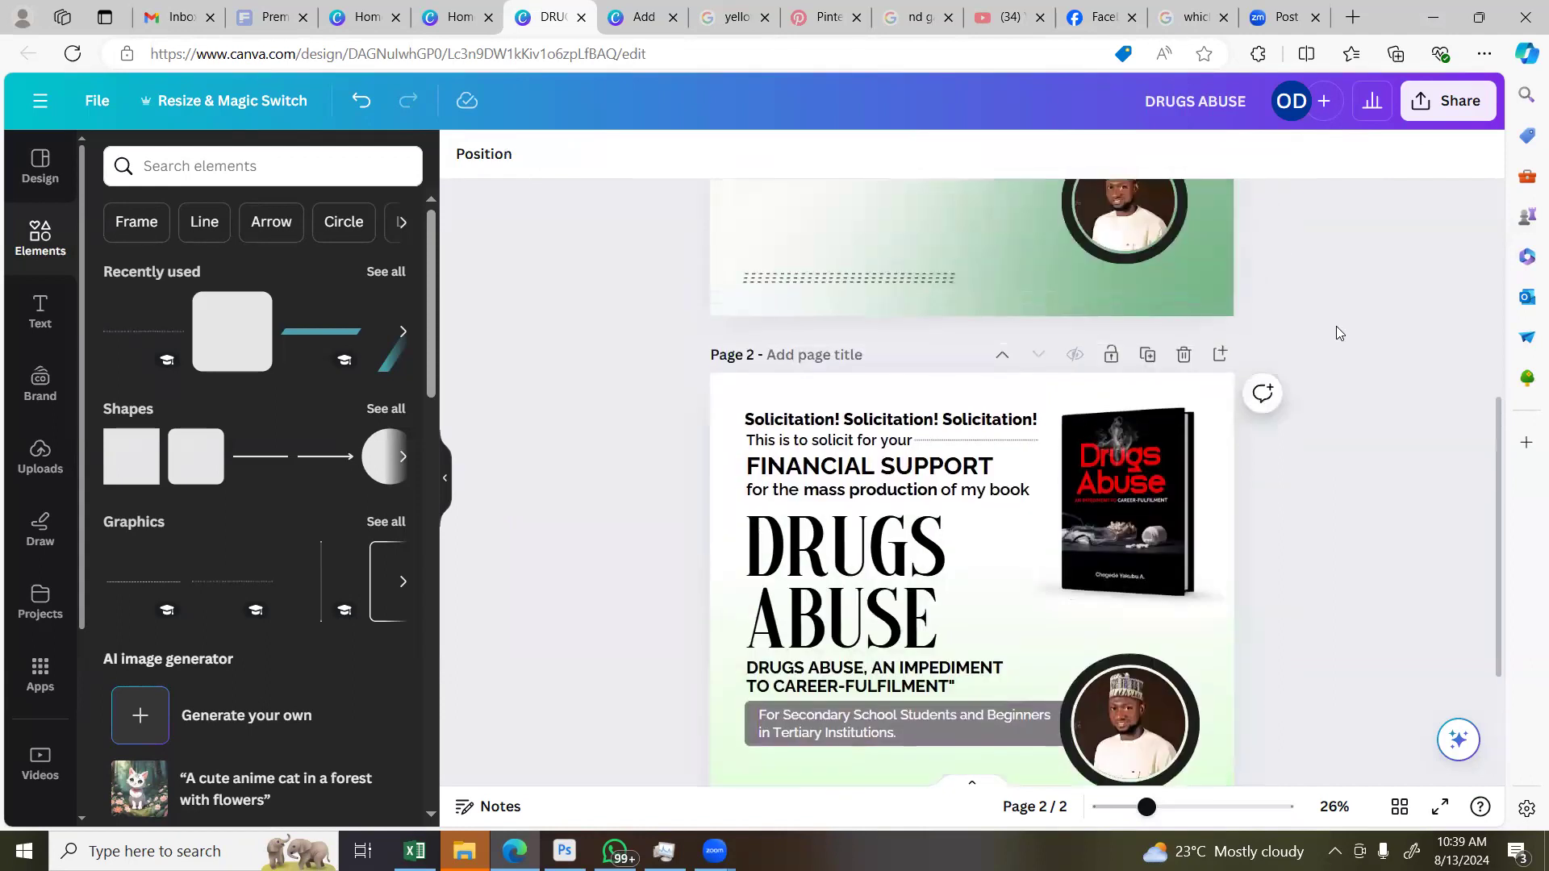
# Change the black ring around the circular portrait on page 2 to lime green from the default solid colors
pyautogui.scroll(-3, 1339, 333)
pyautogui.scroll(2, 1306, 356)
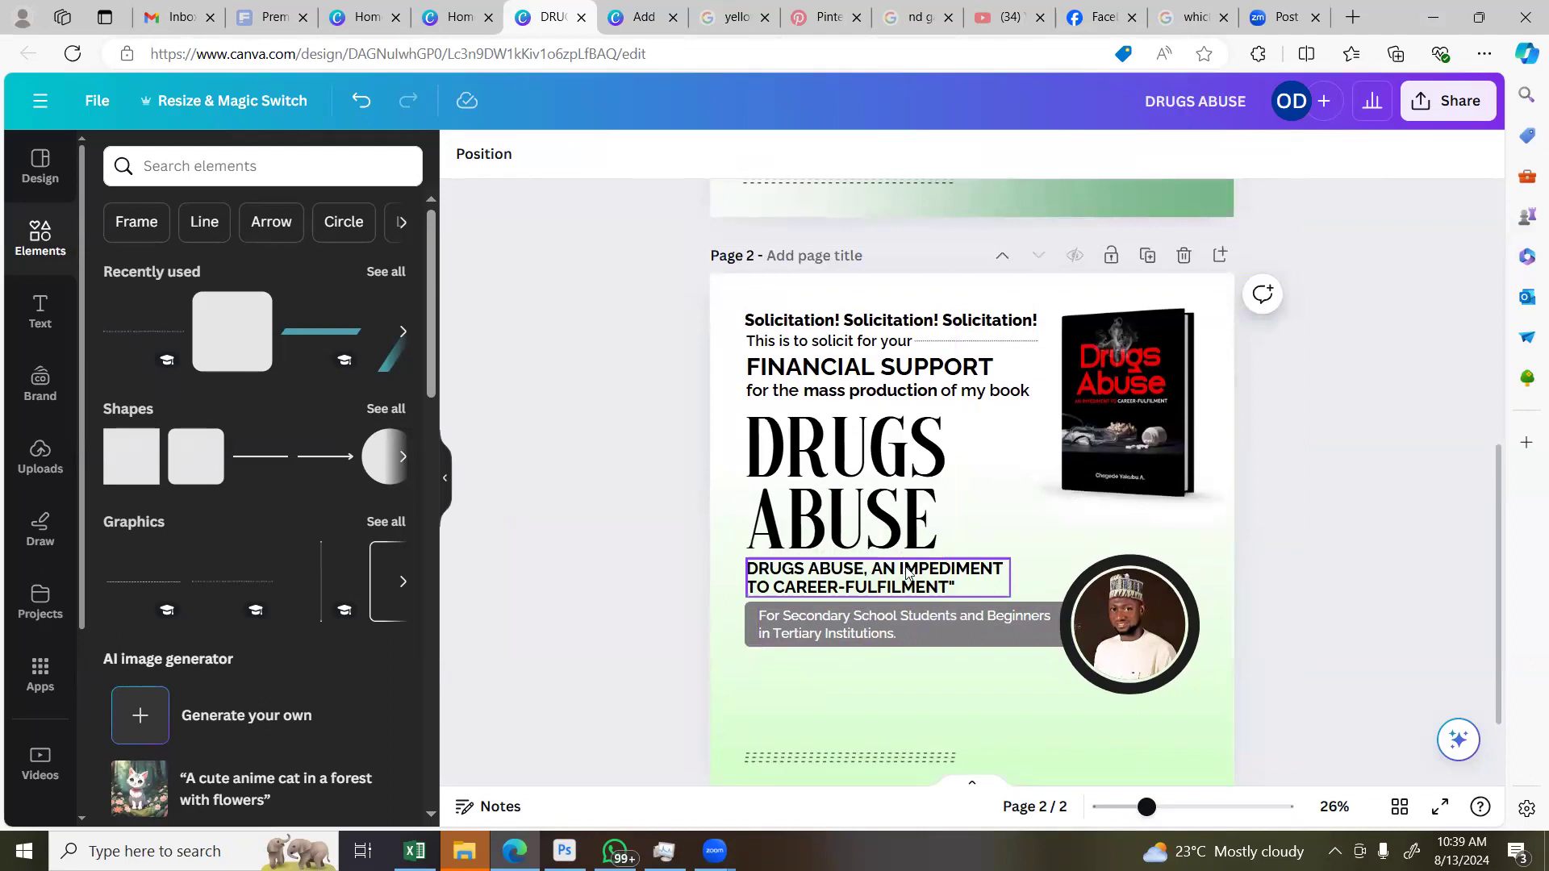
pyautogui.click(1127, 619)
pyautogui.click(678, 156)
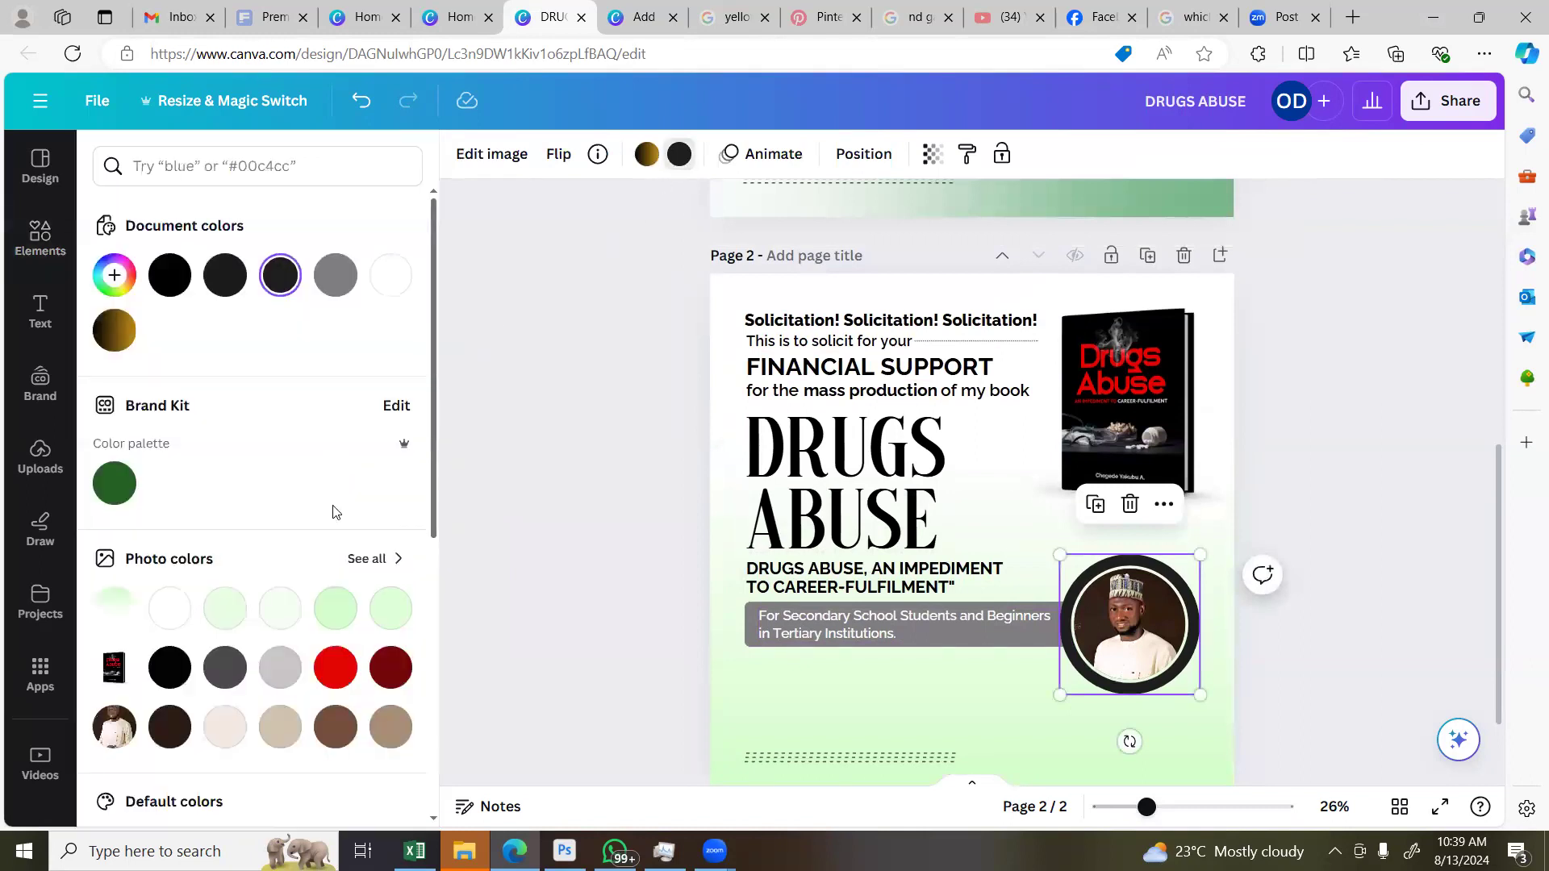
pyautogui.scroll(-3, 337, 484)
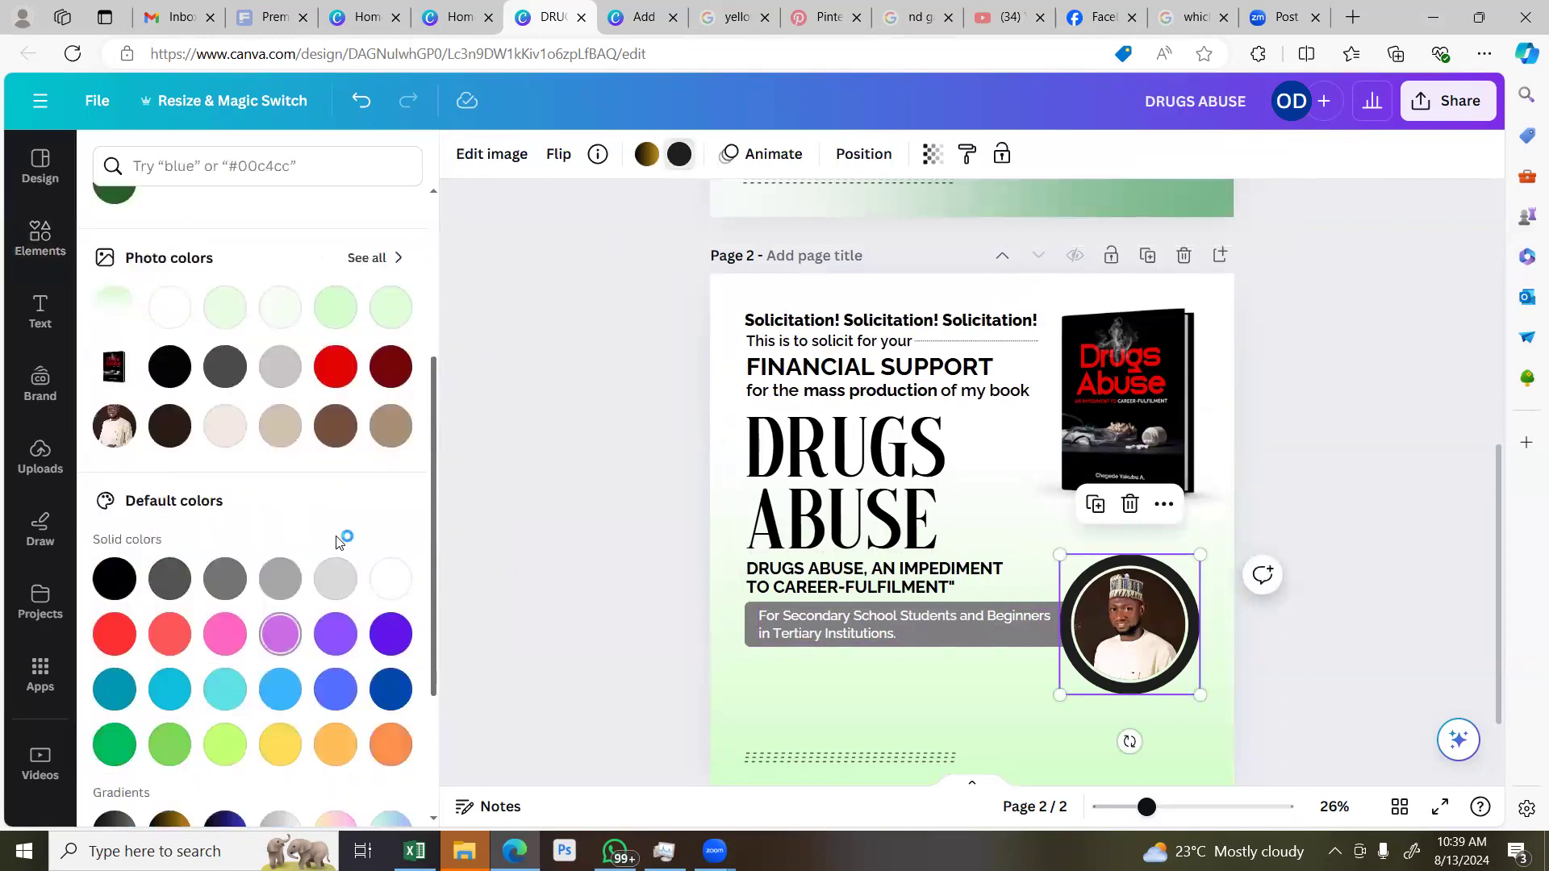
pyautogui.click(223, 744)
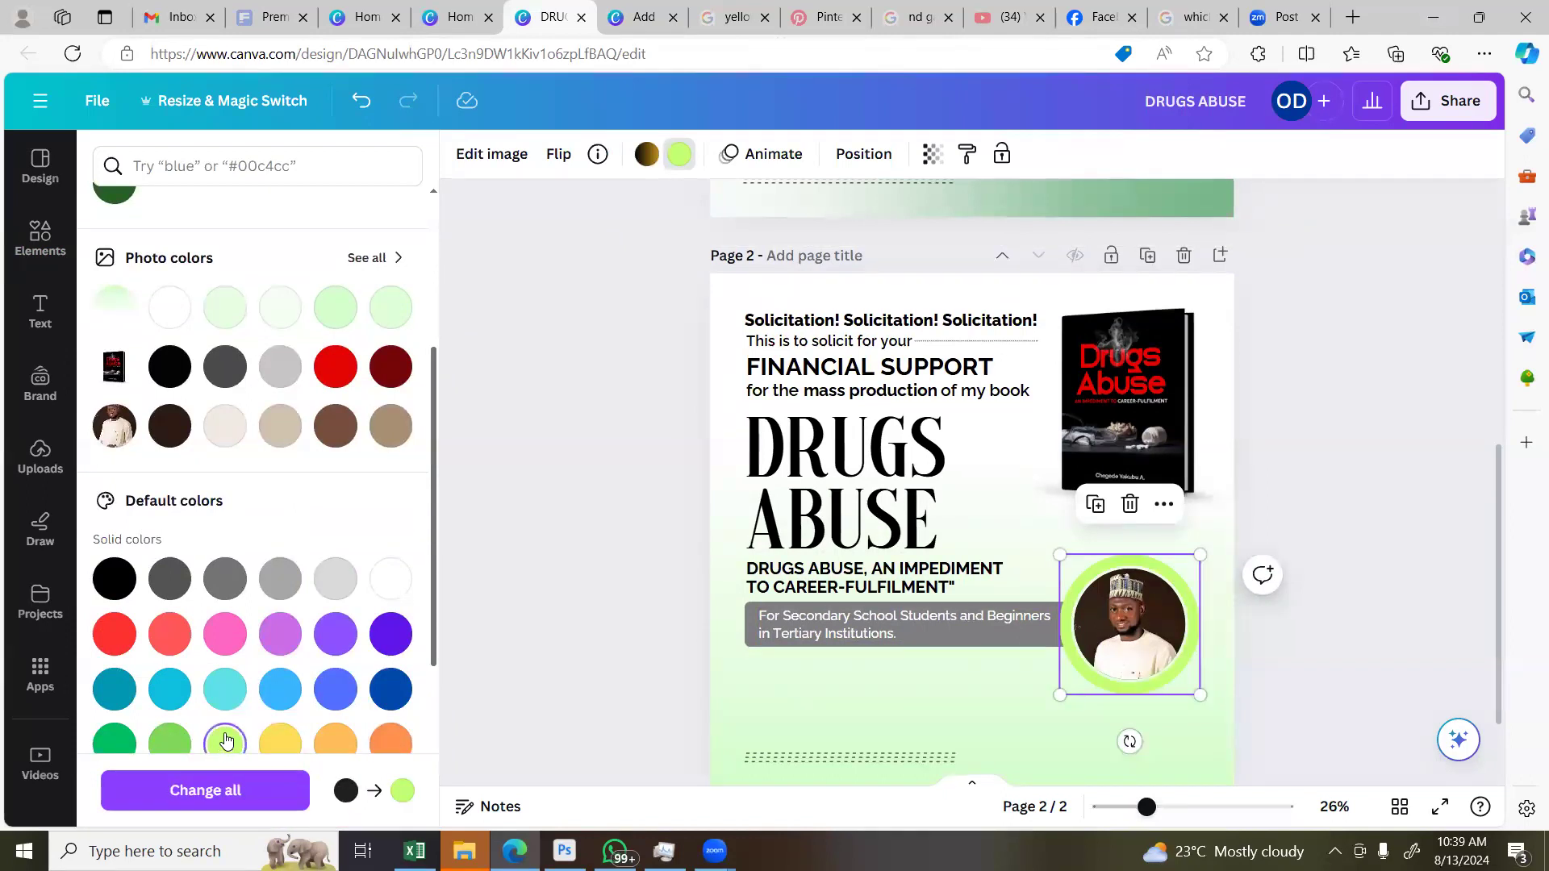
pyautogui.click(616, 622)
# Recolor the grey bar behind the white text with the dark green from the Brand Kit palette
pyautogui.click(750, 622)
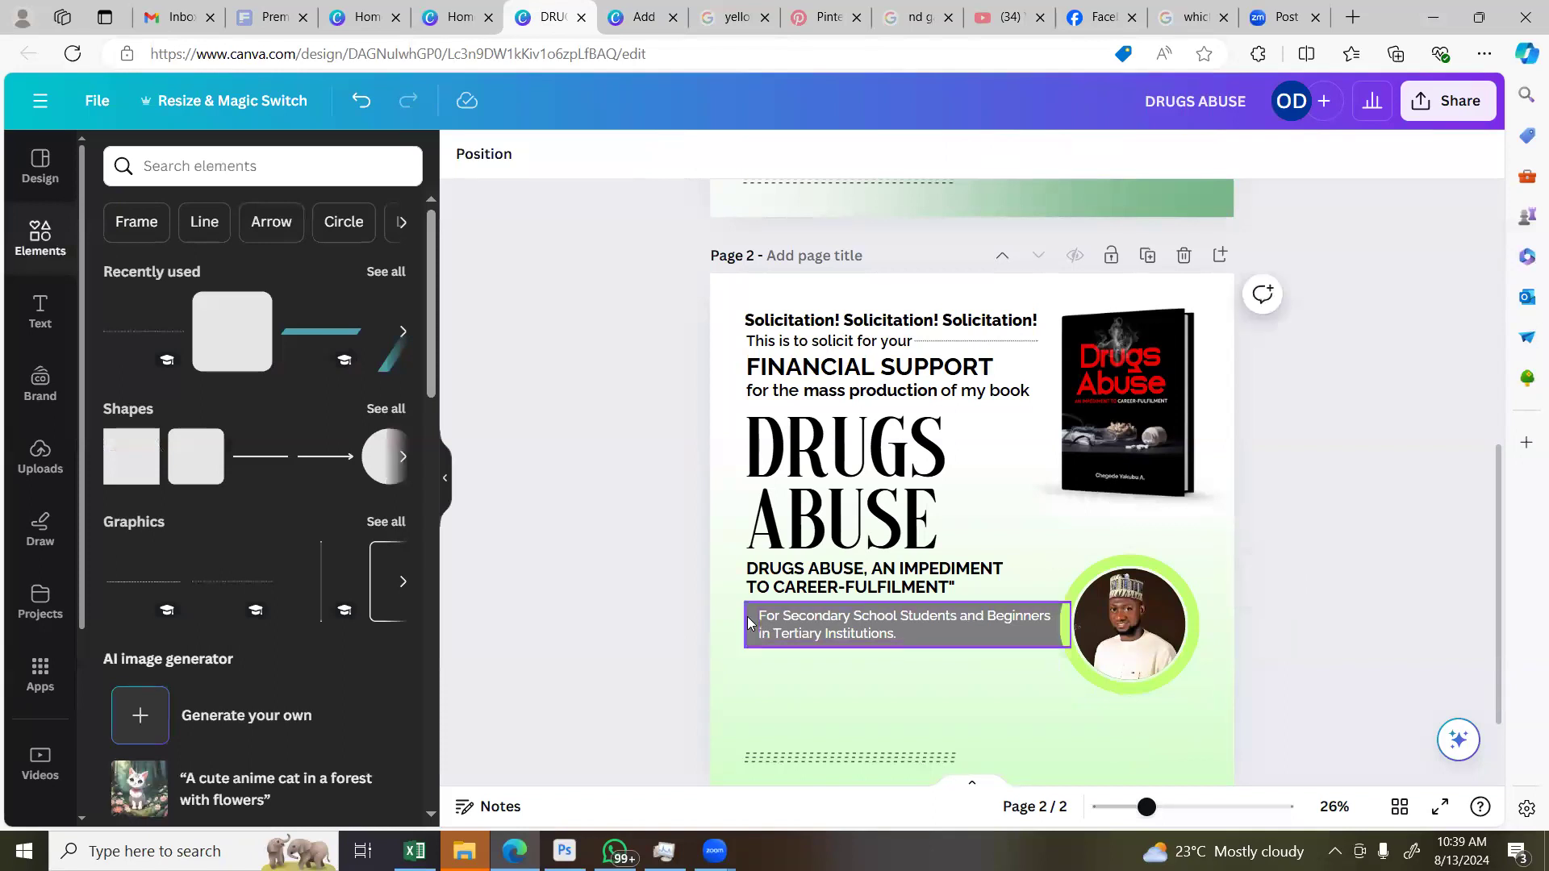
pyautogui.click(750, 622)
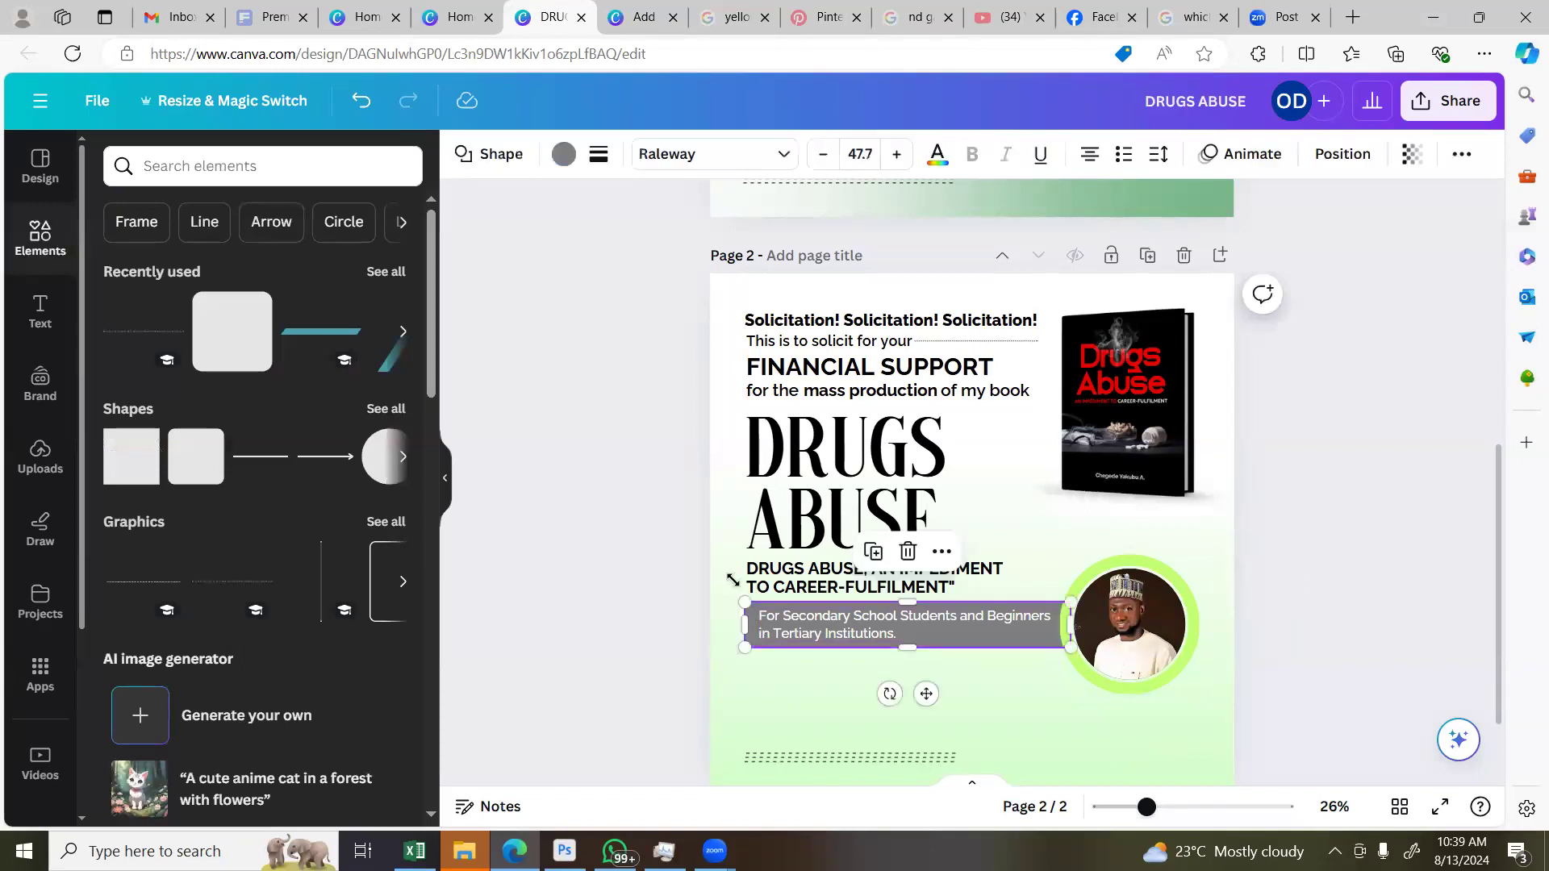
pyautogui.click(563, 154)
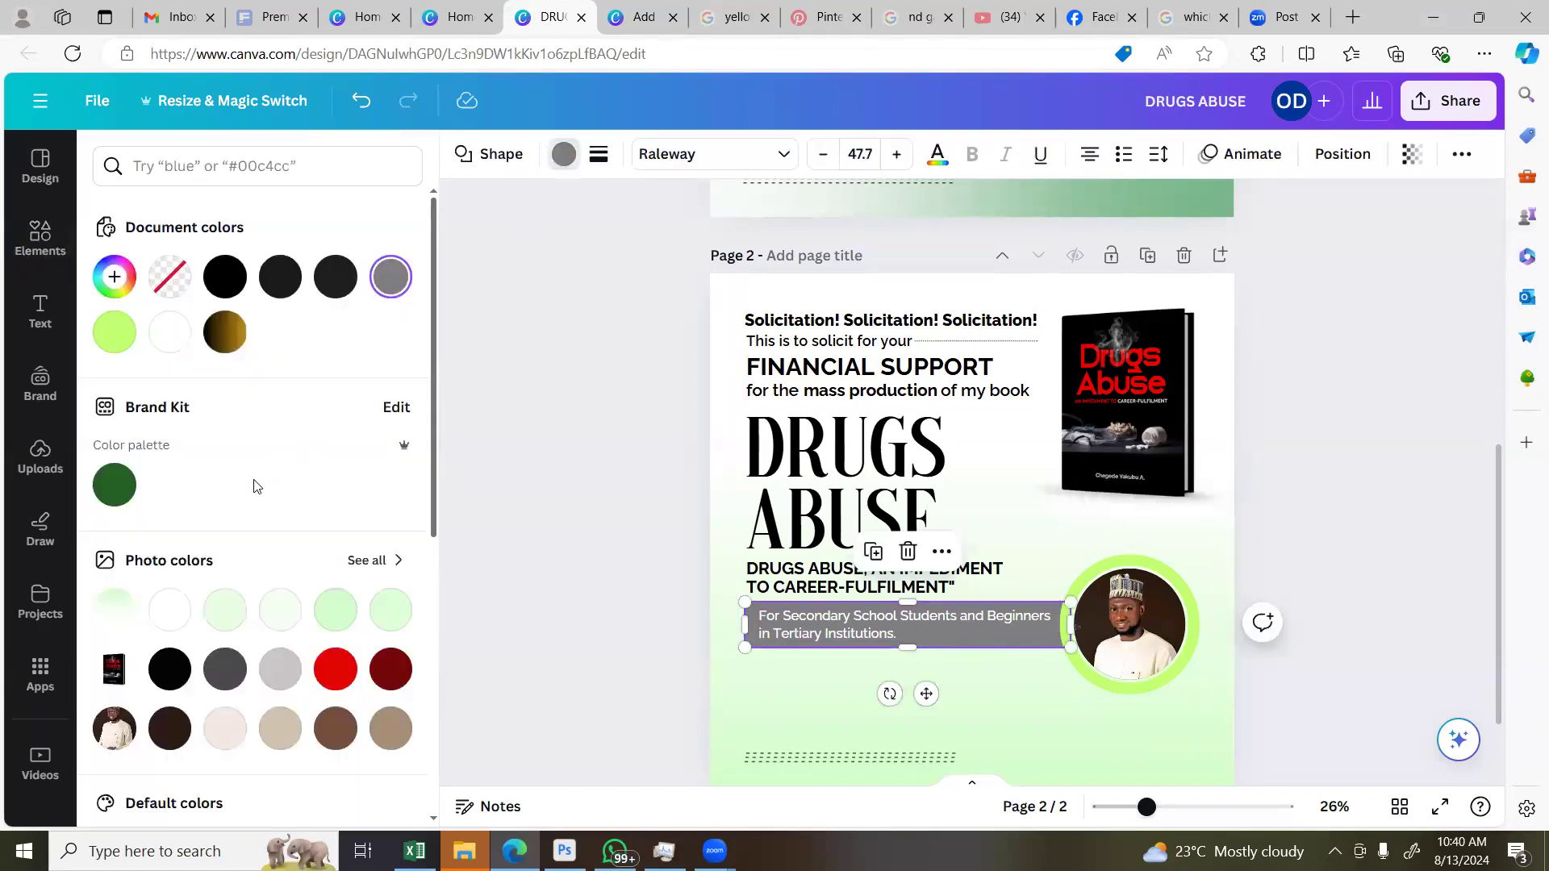
pyautogui.scroll(-4, 256, 485)
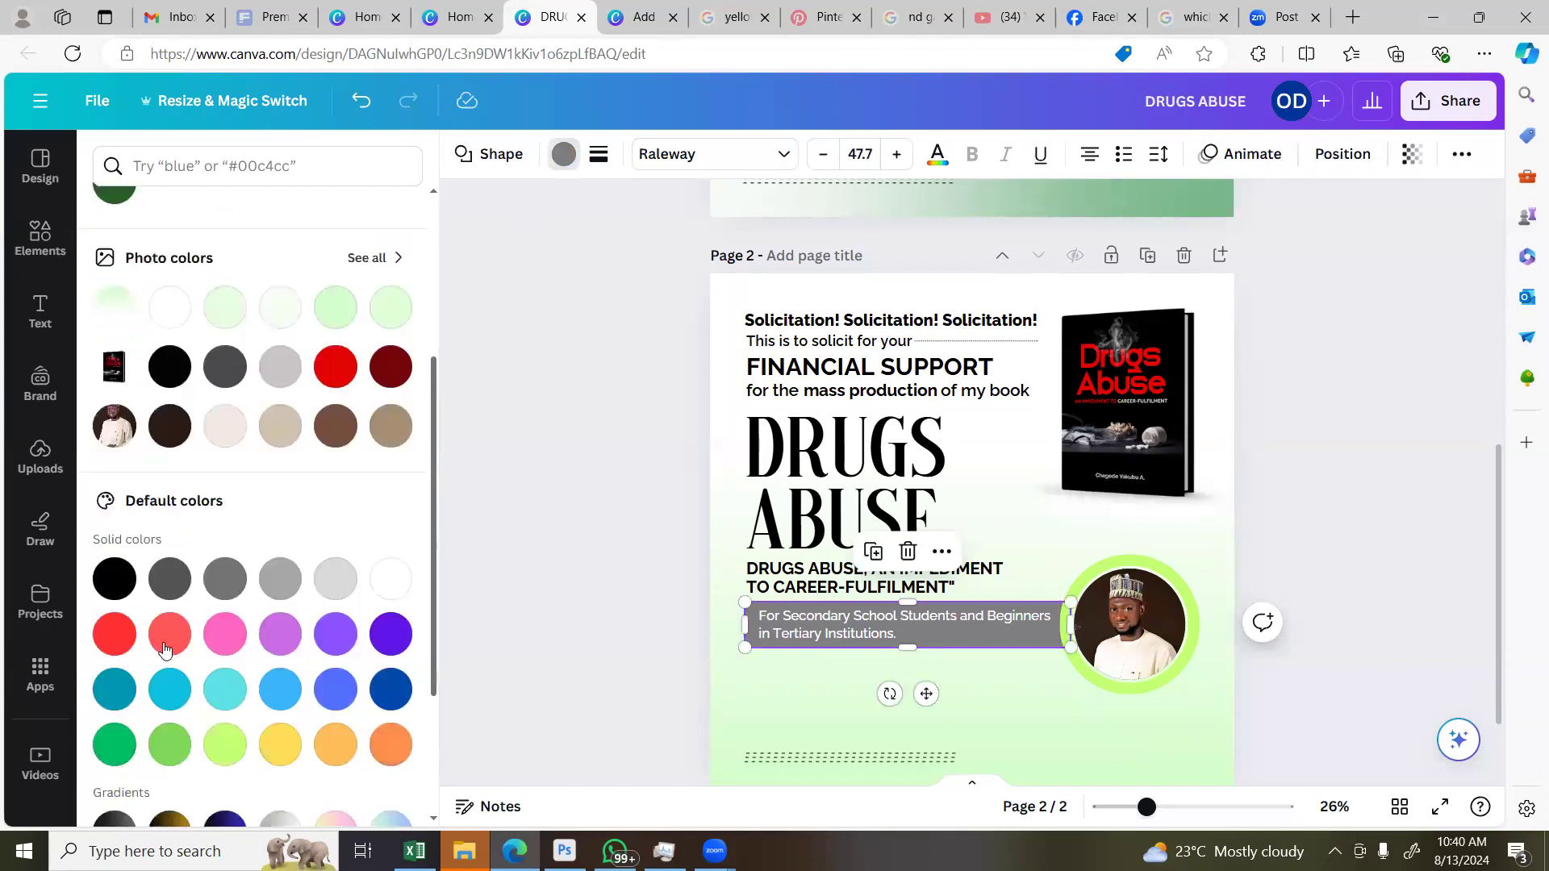
pyautogui.scroll(3, 135, 327)
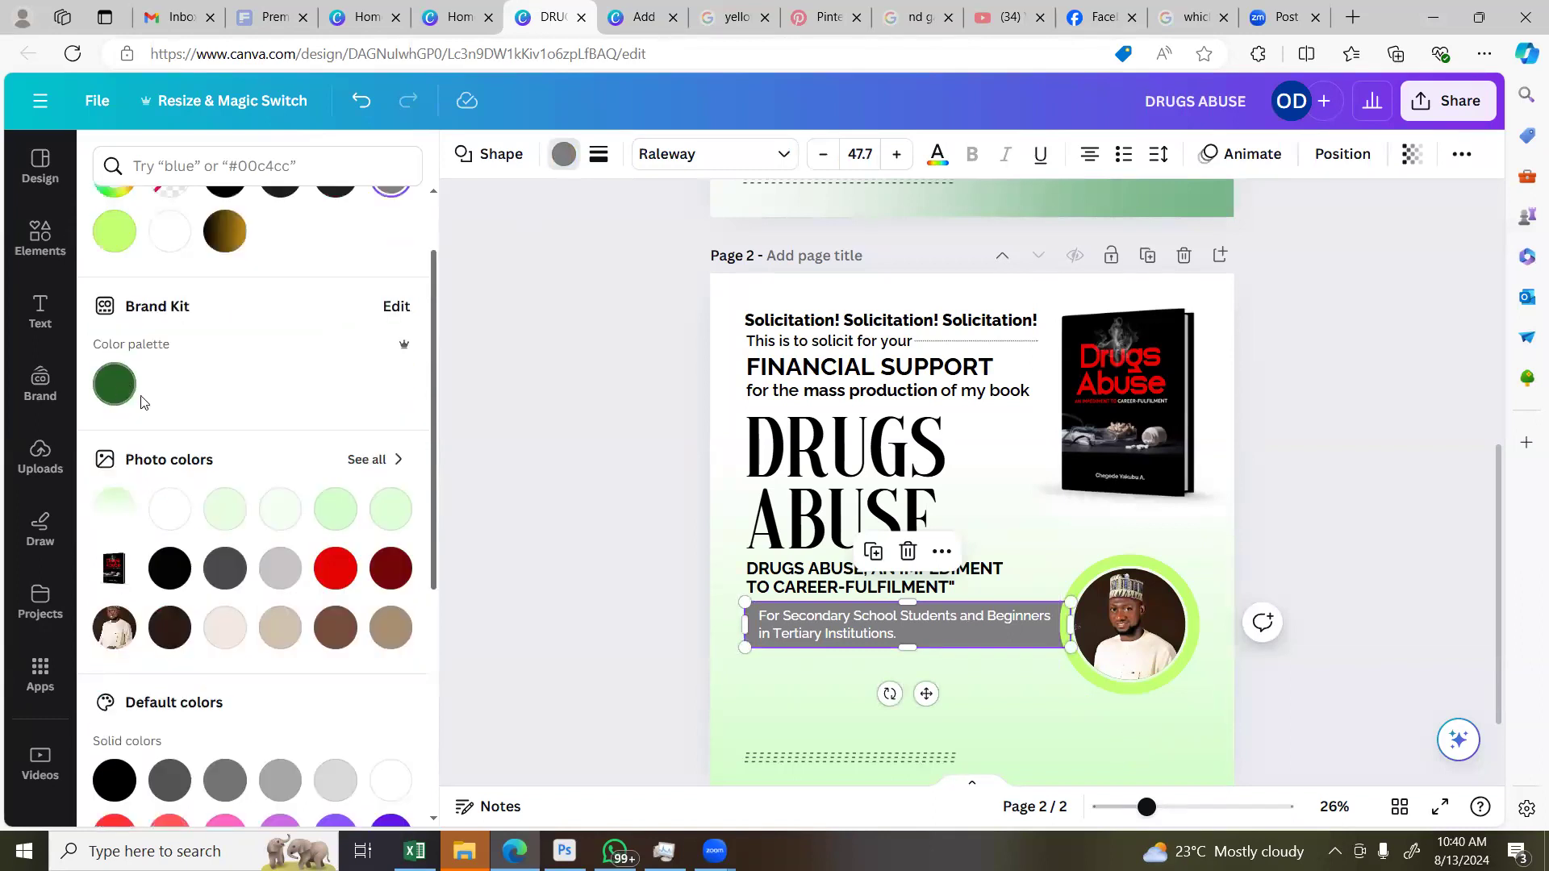
pyautogui.click(119, 387)
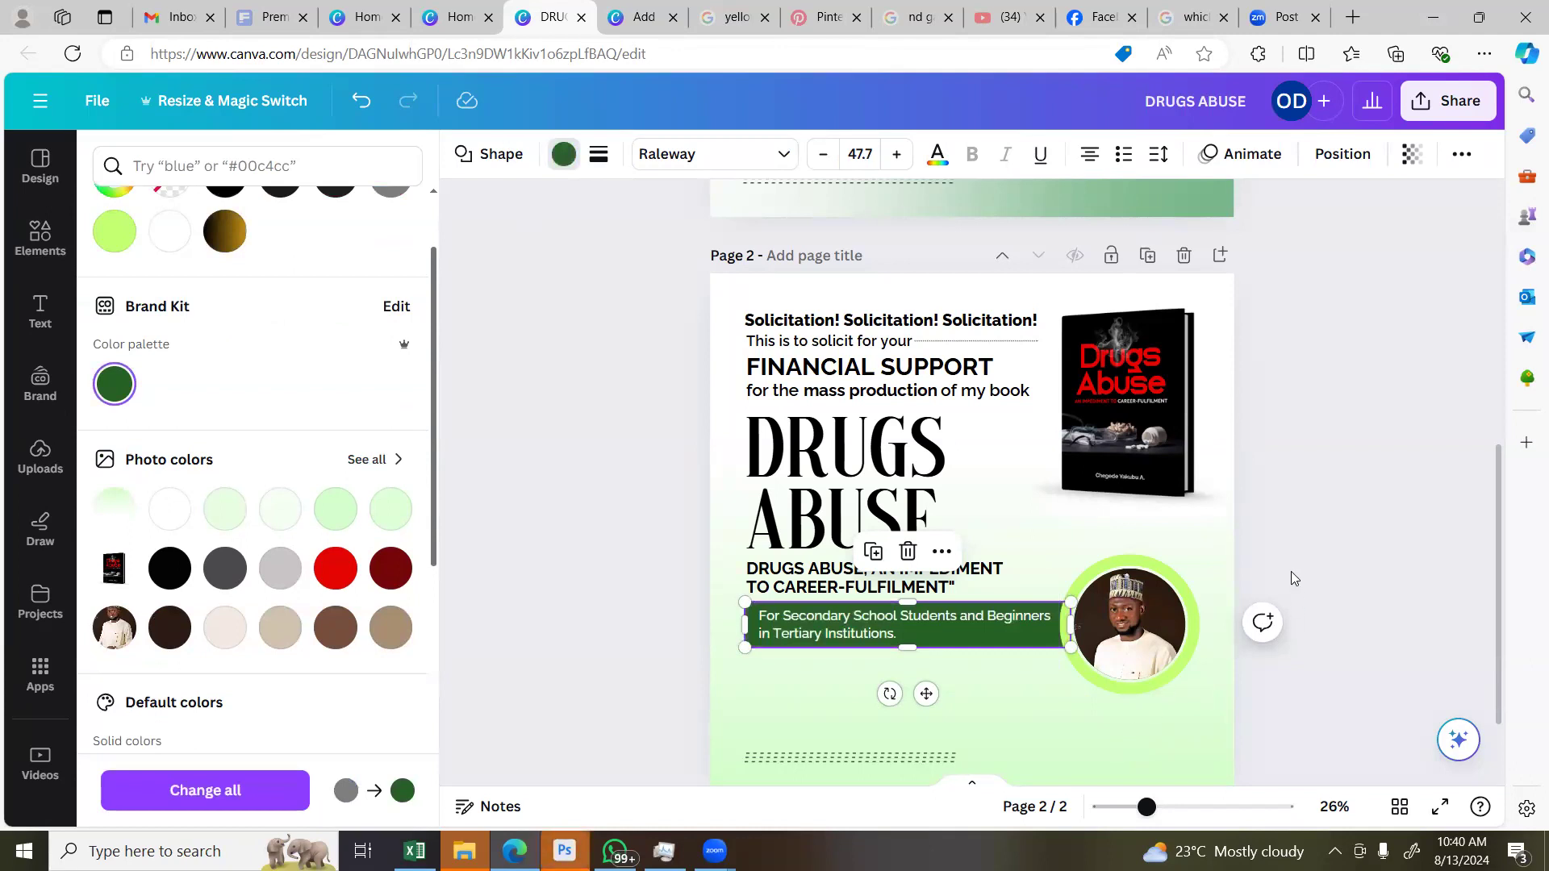
pyautogui.press('Escape')
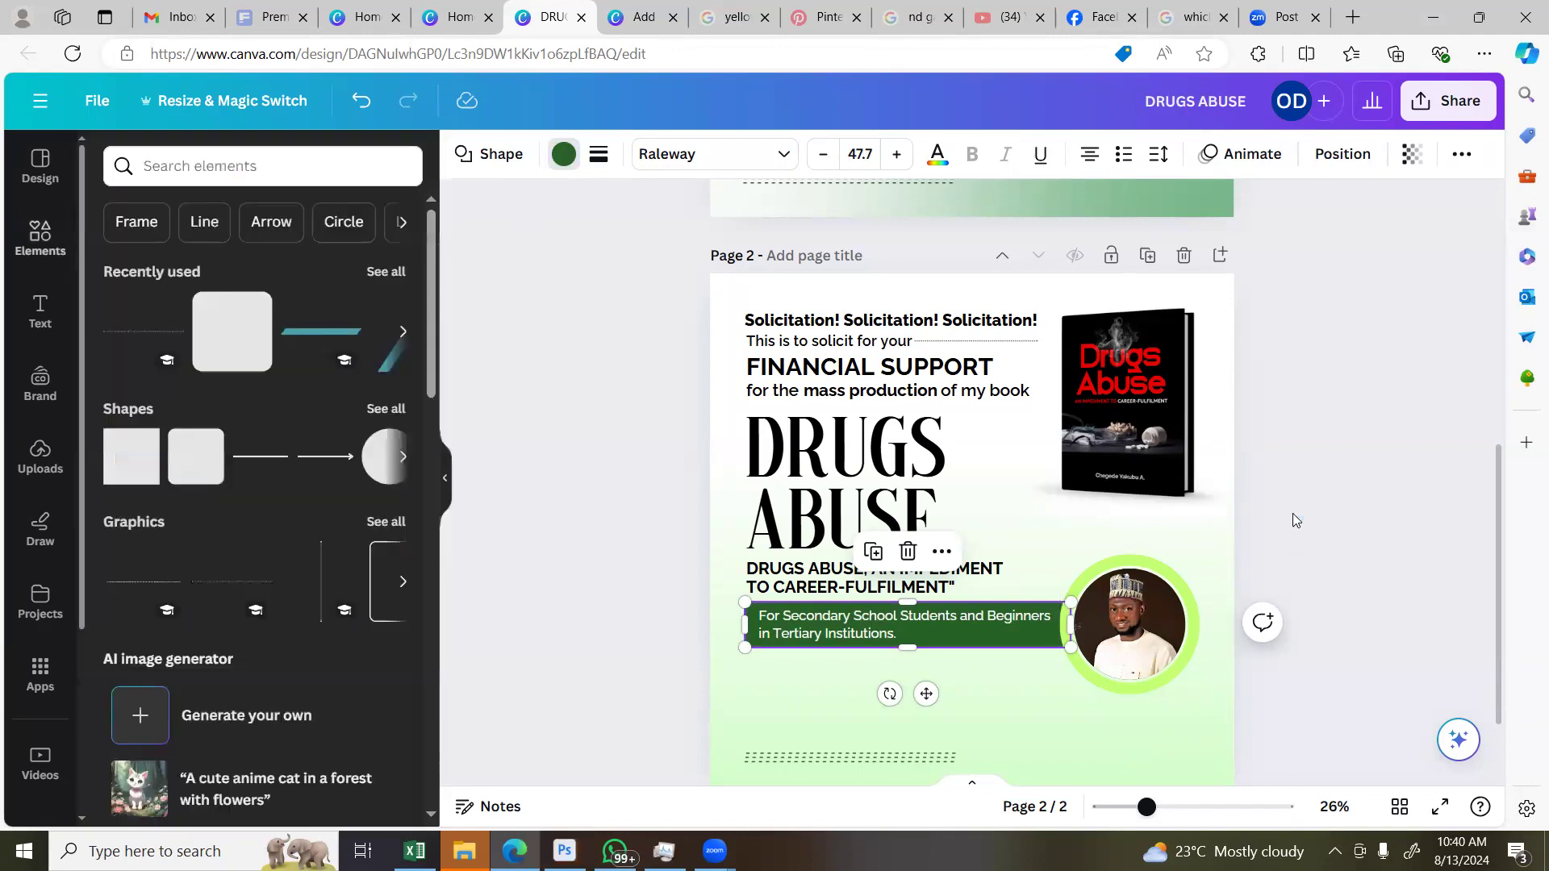
pyautogui.click(1292, 513)
# Examine the layout and colors of page 2, including the large title and the subtitle below it
pyautogui.scroll(-1, 1299, 505)
pyautogui.scroll(3, 1299, 505)
pyautogui.scroll(-2, 1298, 505)
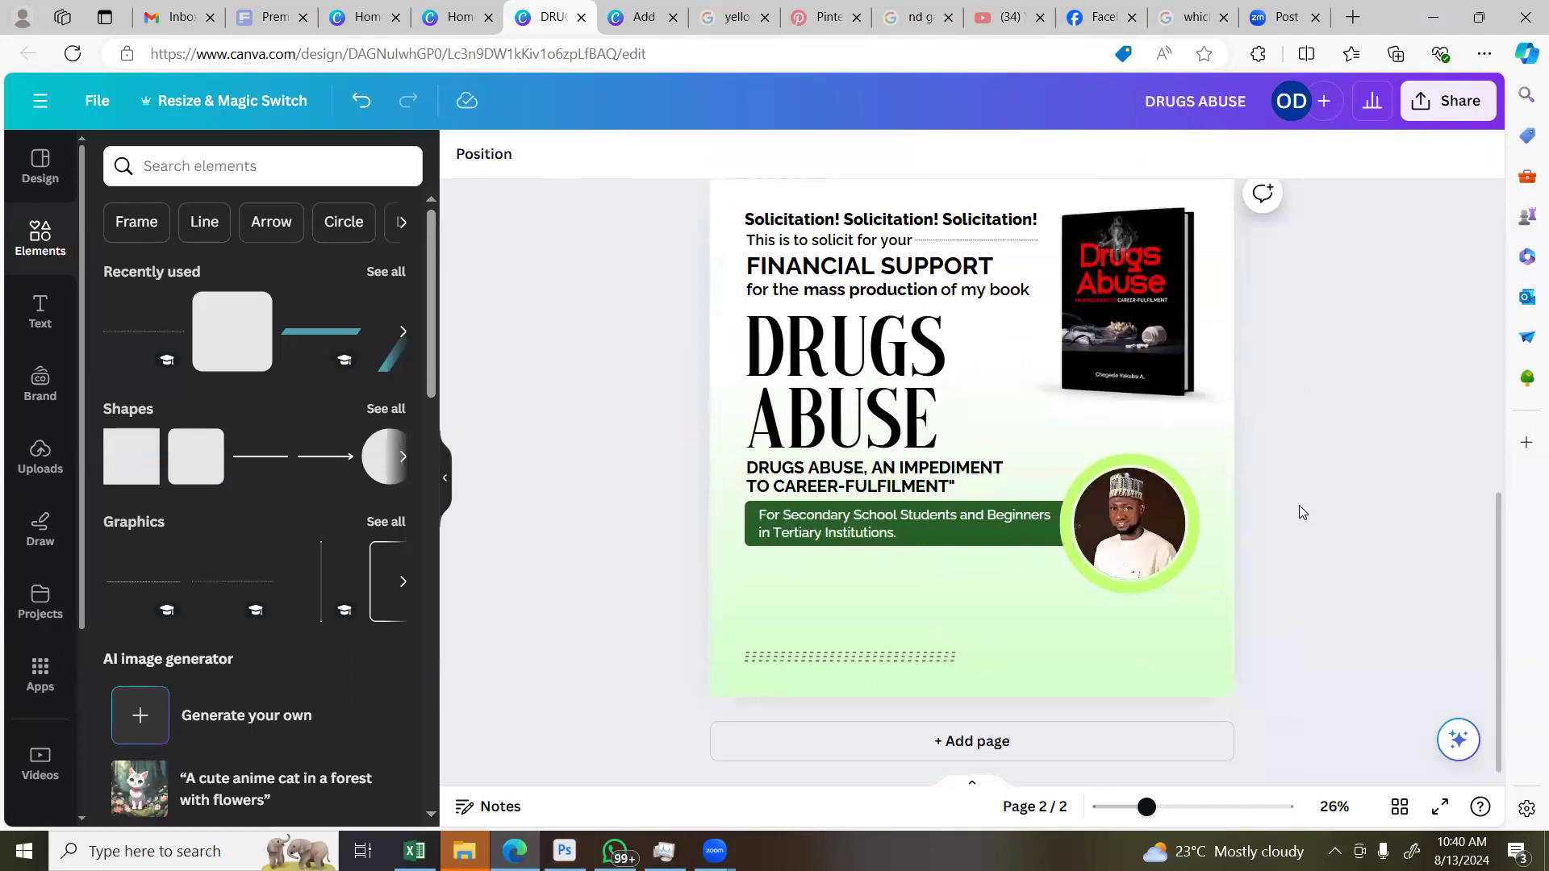
pyautogui.scroll(2, 1299, 505)
pyautogui.scroll(-2, 1299, 506)
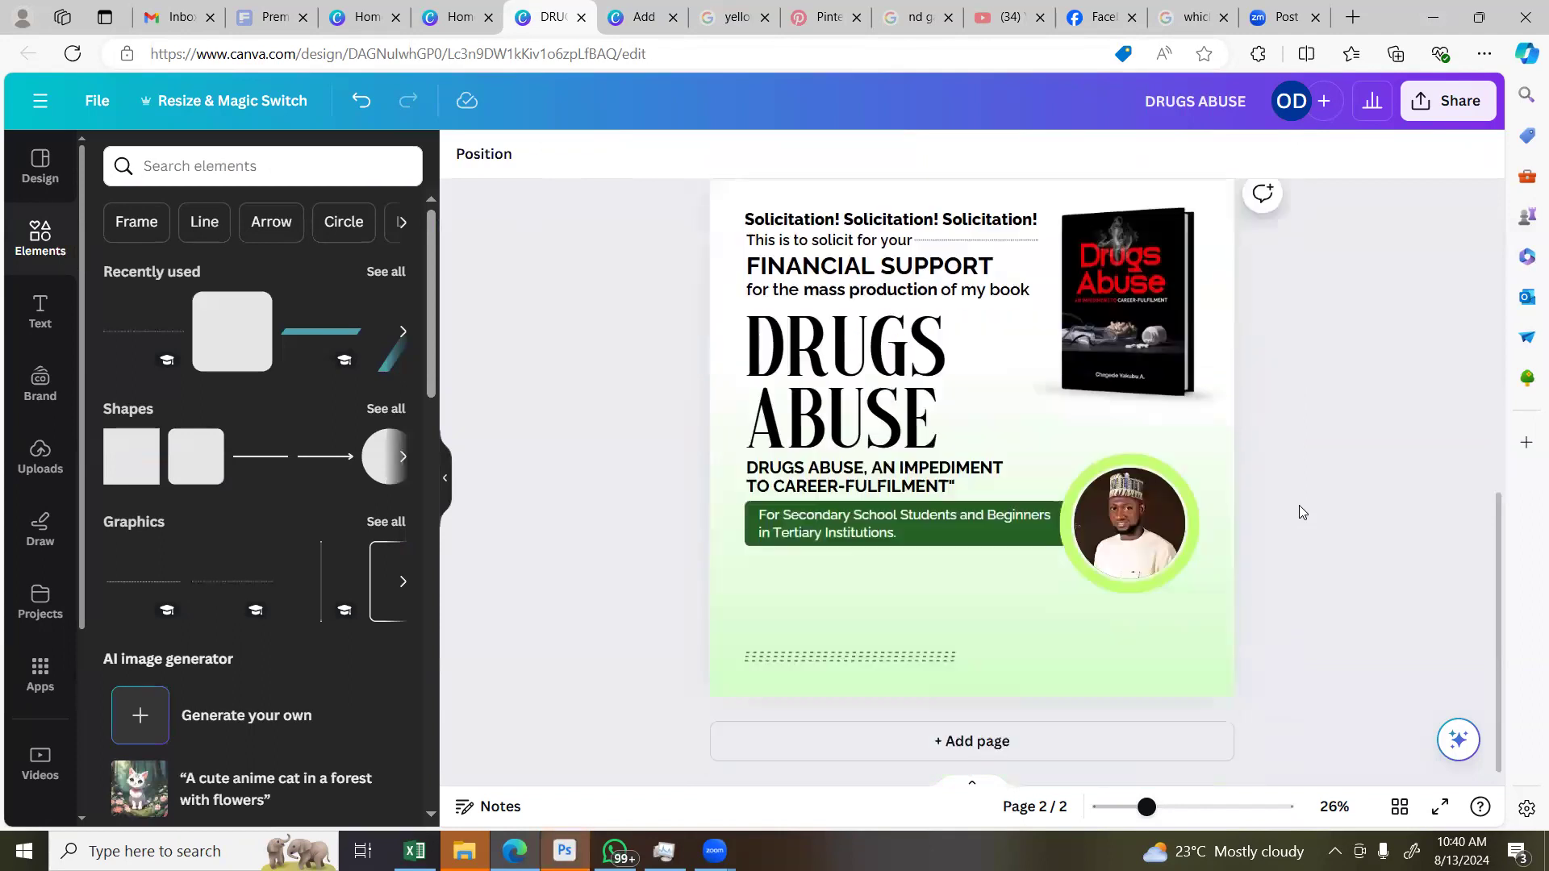
pyautogui.scroll(1, 1299, 506)
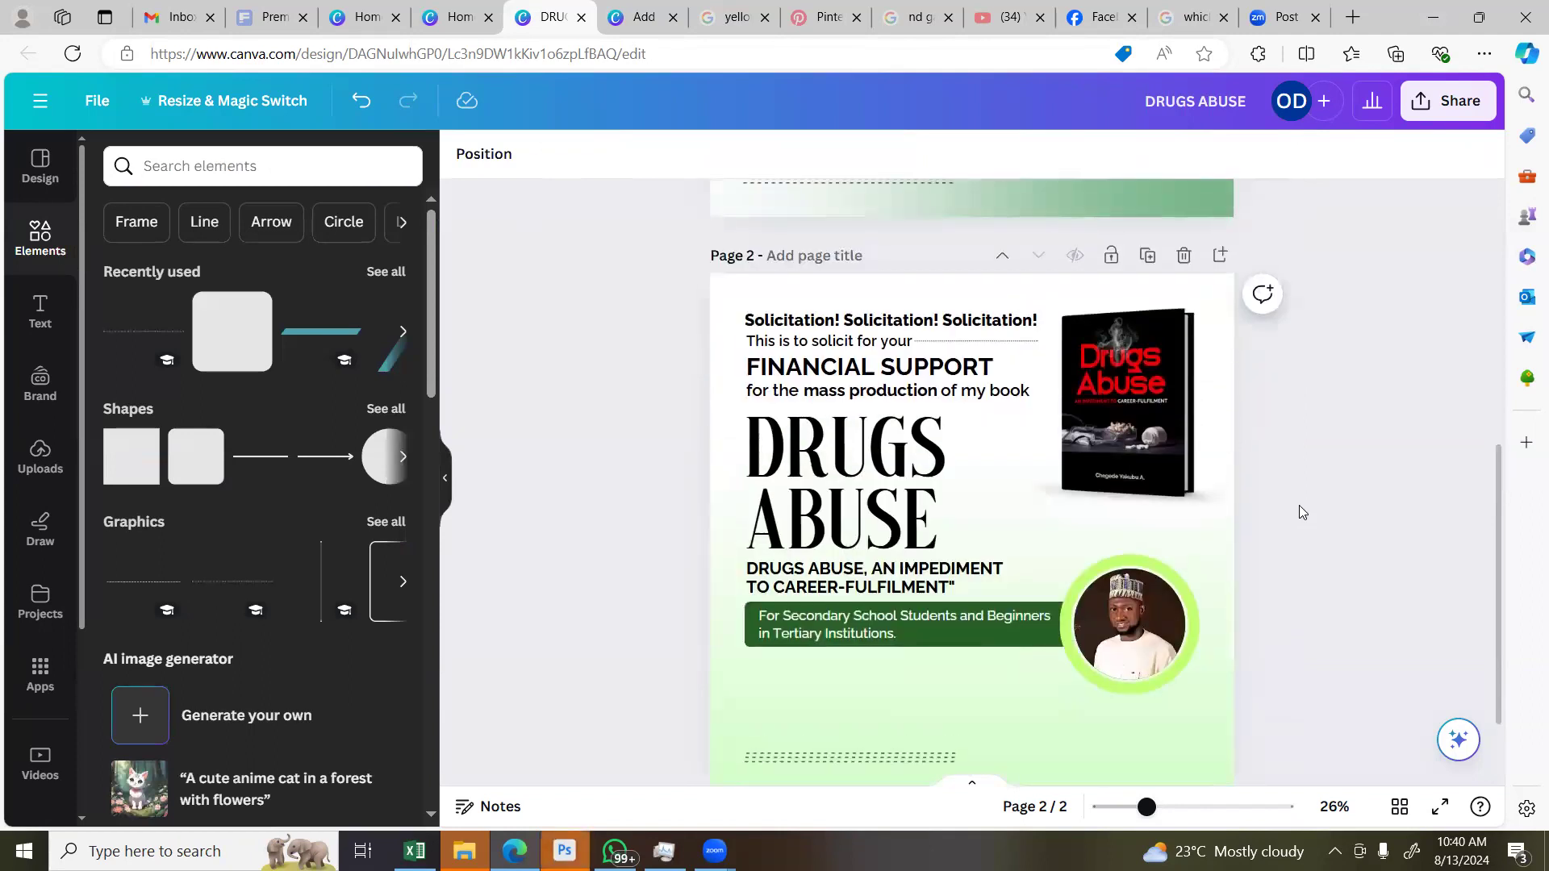
pyautogui.scroll(1, 1299, 512)
pyautogui.scroll(-1, 1303, 543)
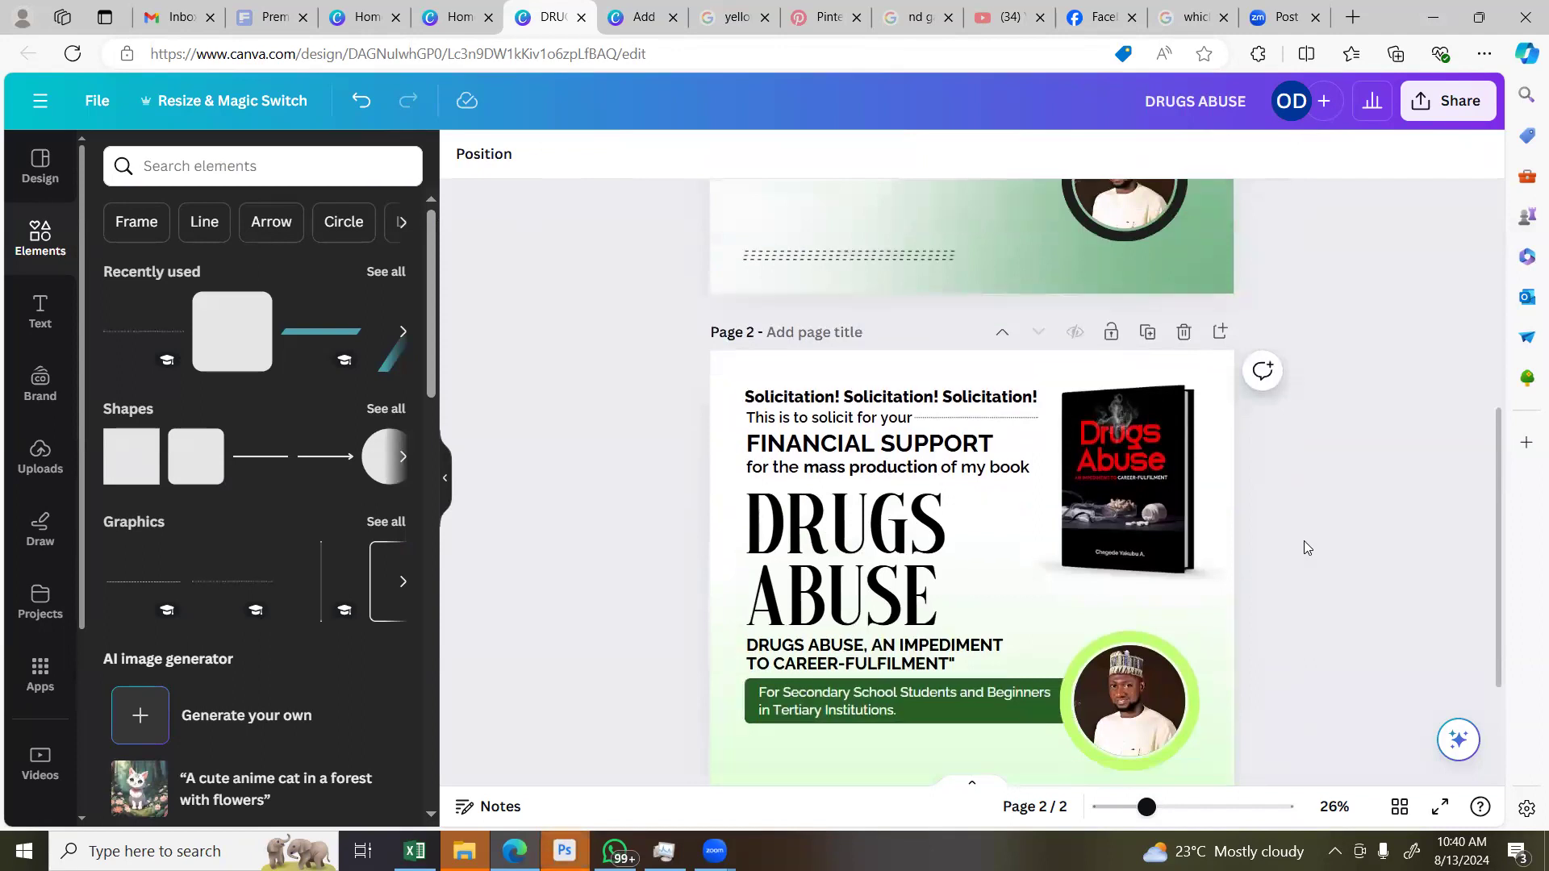
pyautogui.scroll(-2, 1303, 541)
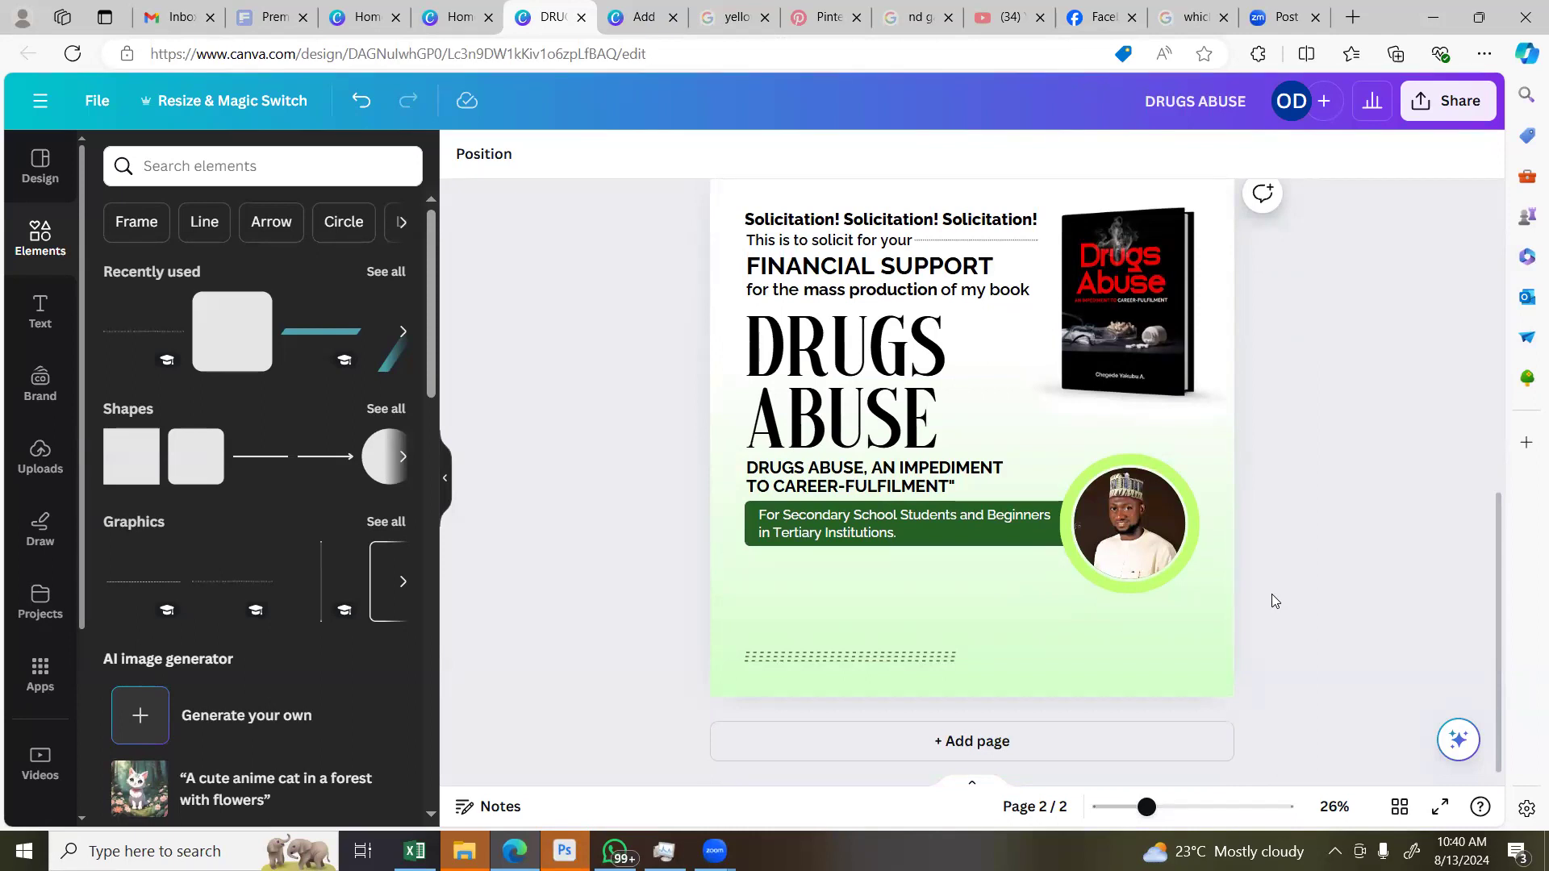
pyautogui.scroll(3, 1002, 410)
pyautogui.scroll(-1, 890, 418)
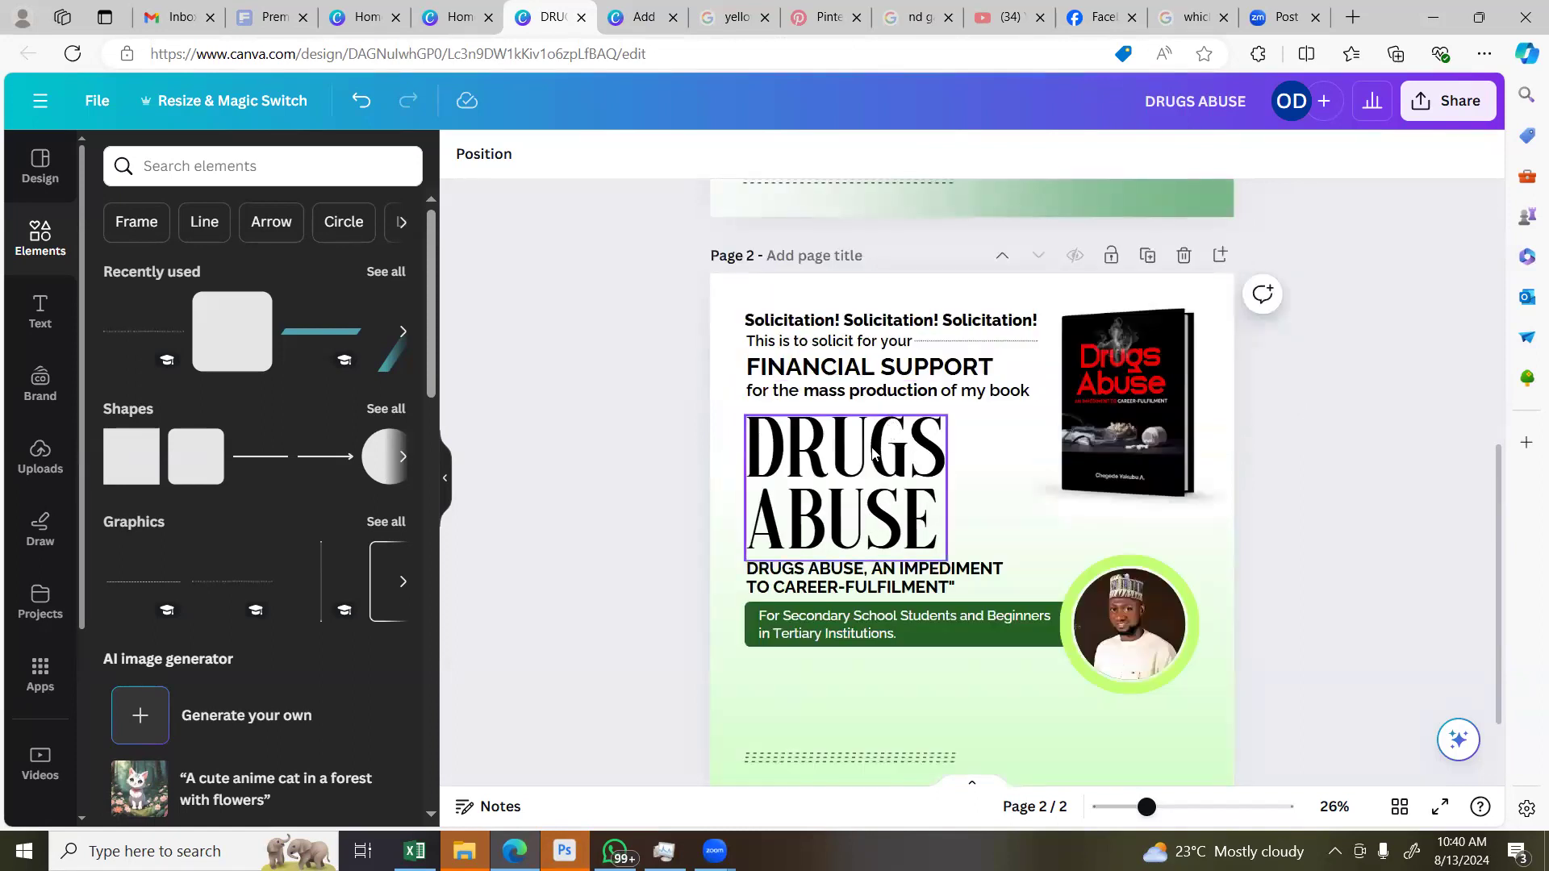
pyautogui.click(868, 458)
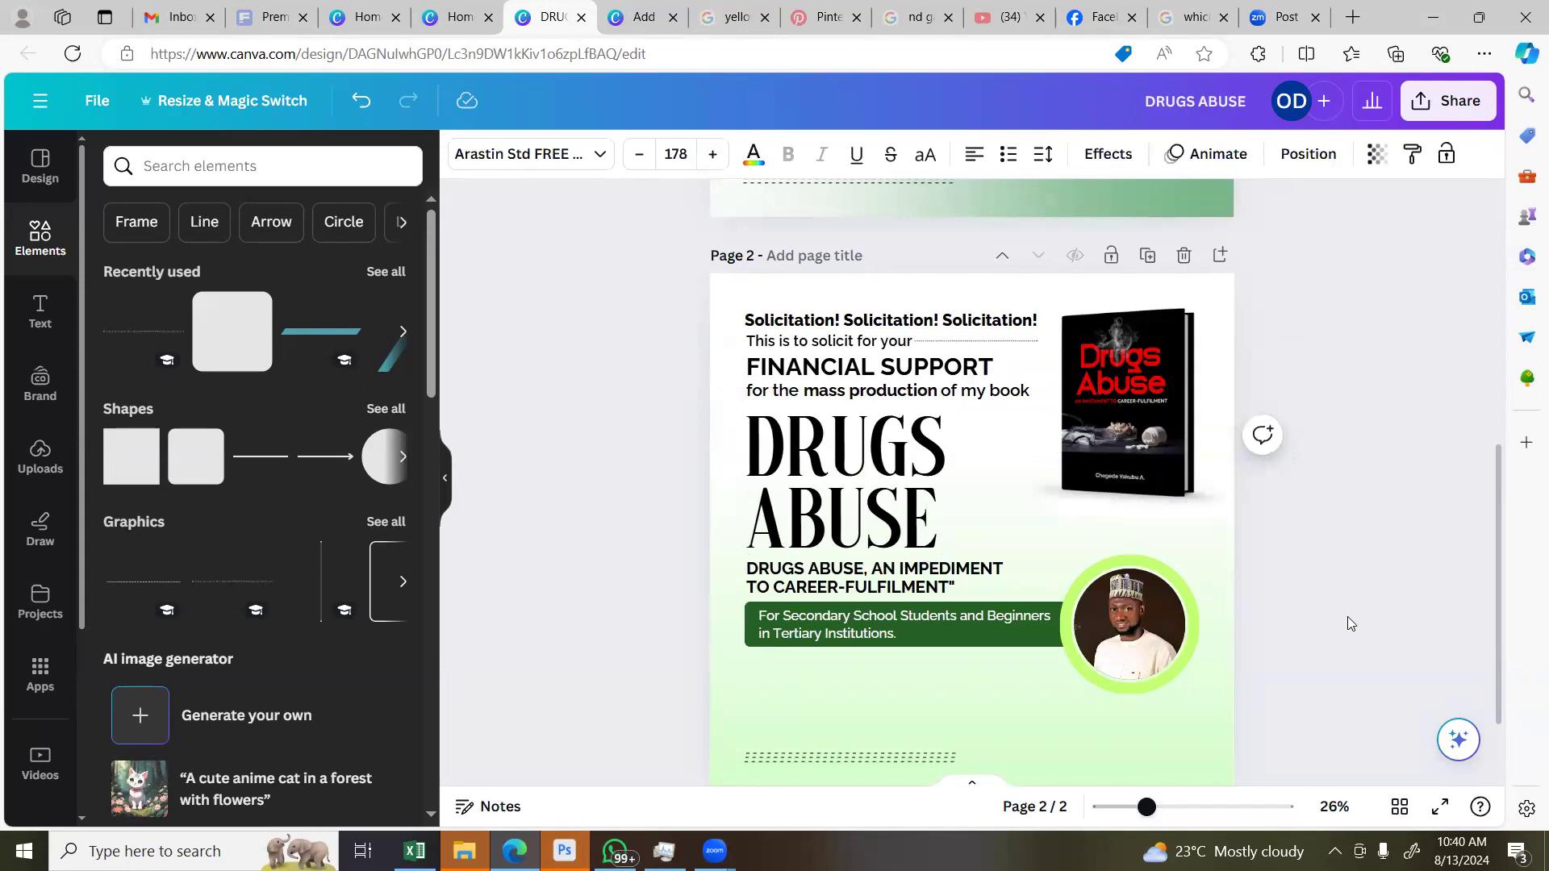
pyautogui.click(1323, 586)
pyautogui.scroll(-1, 1321, 586)
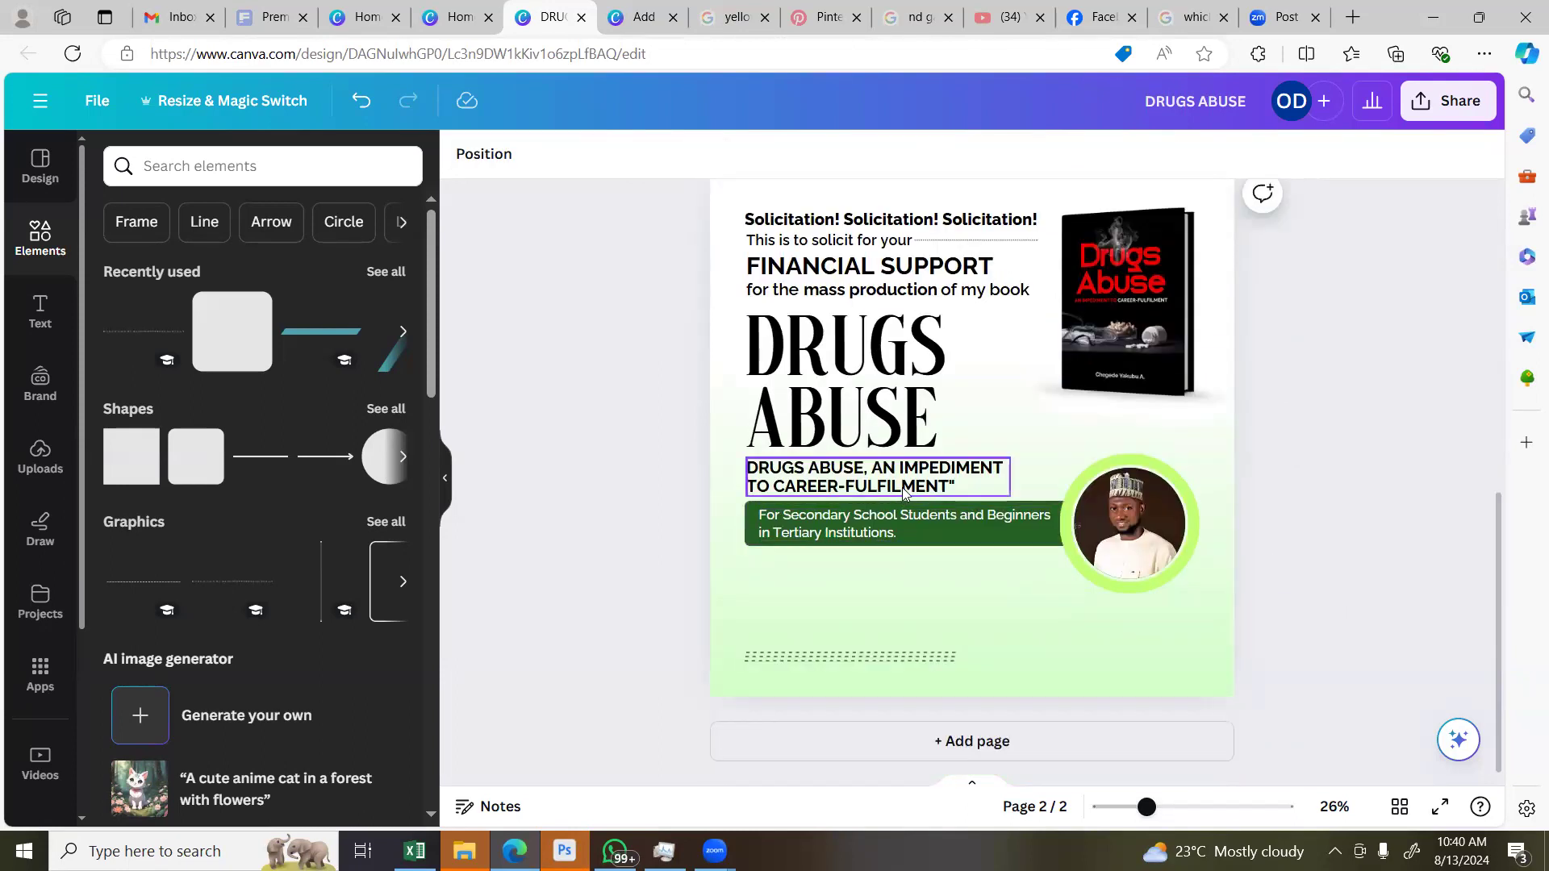
pyautogui.click(952, 485)
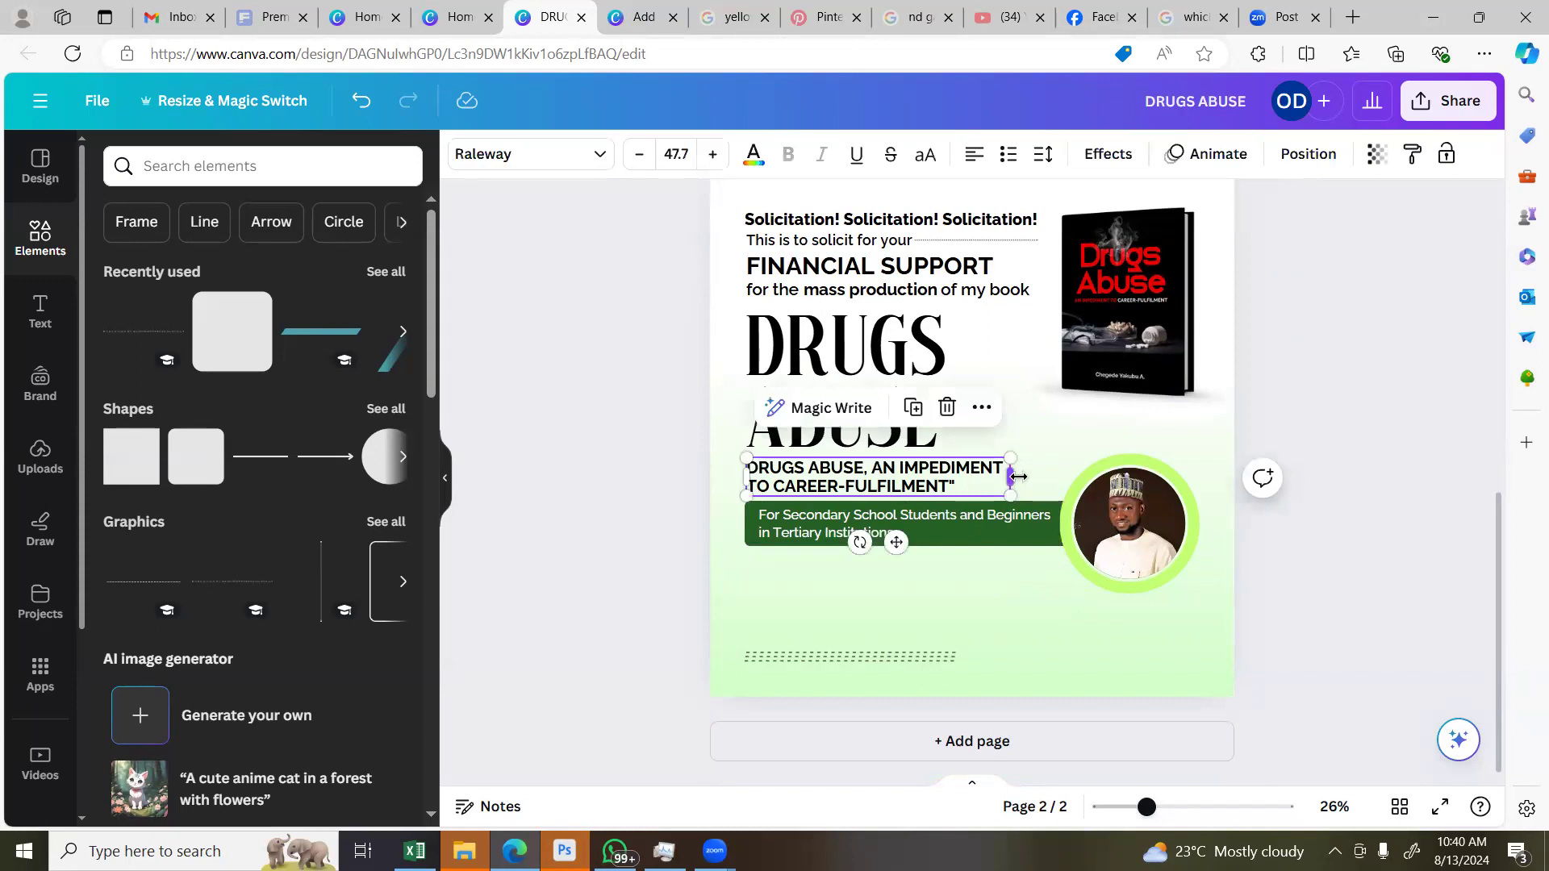
pyautogui.click(1309, 580)
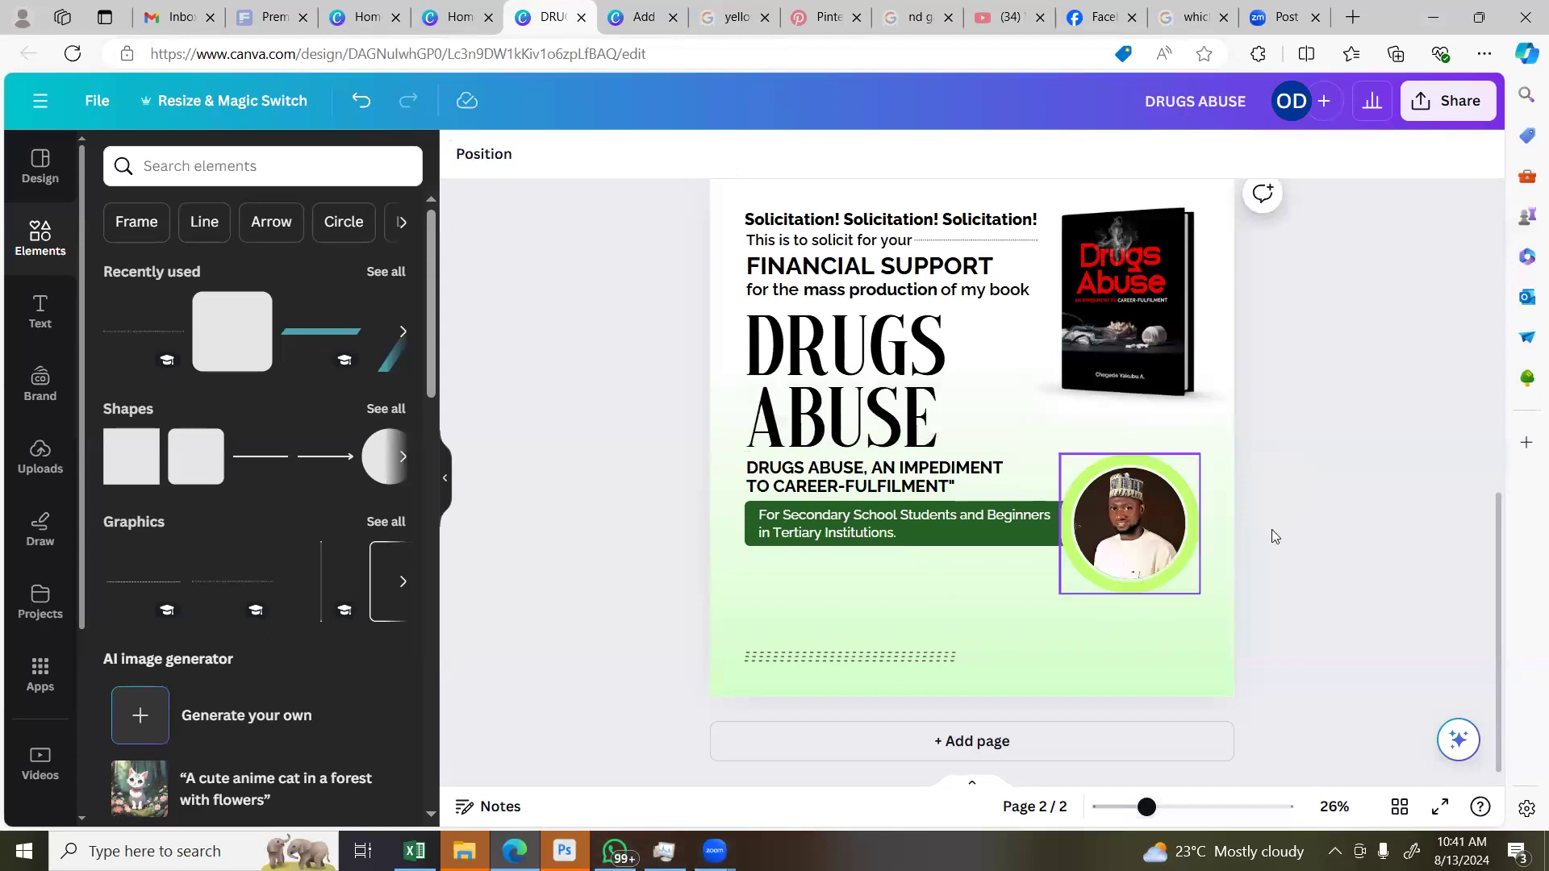
pyautogui.scroll(1, 1283, 521)
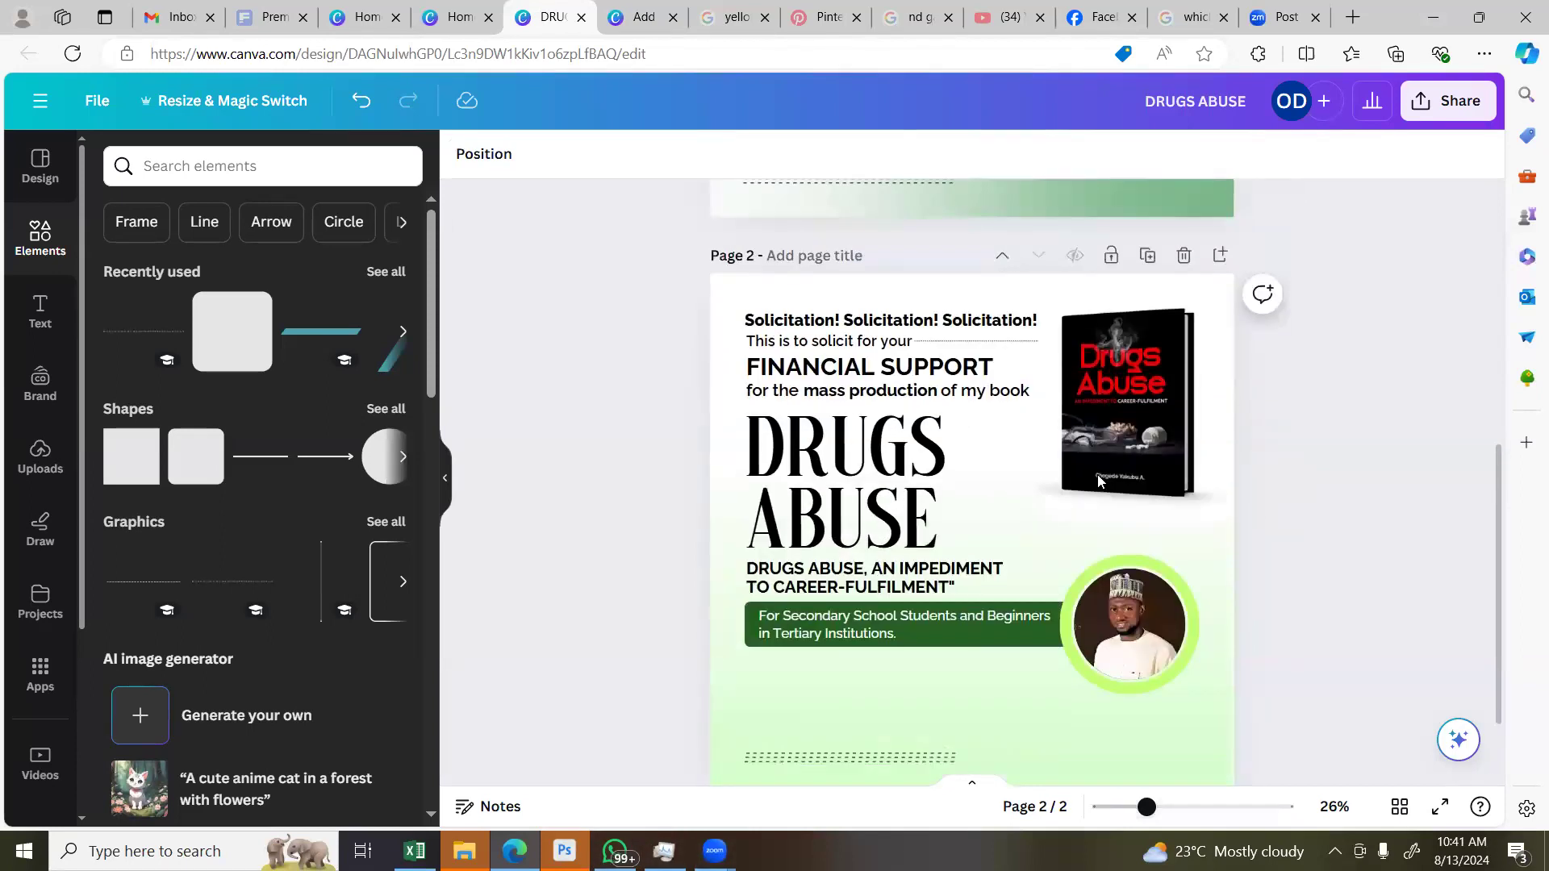
# Set the "Solicitation! Solicitation! Solicitation!" line to Raleway Bold Italic
pyautogui.click(861, 343)
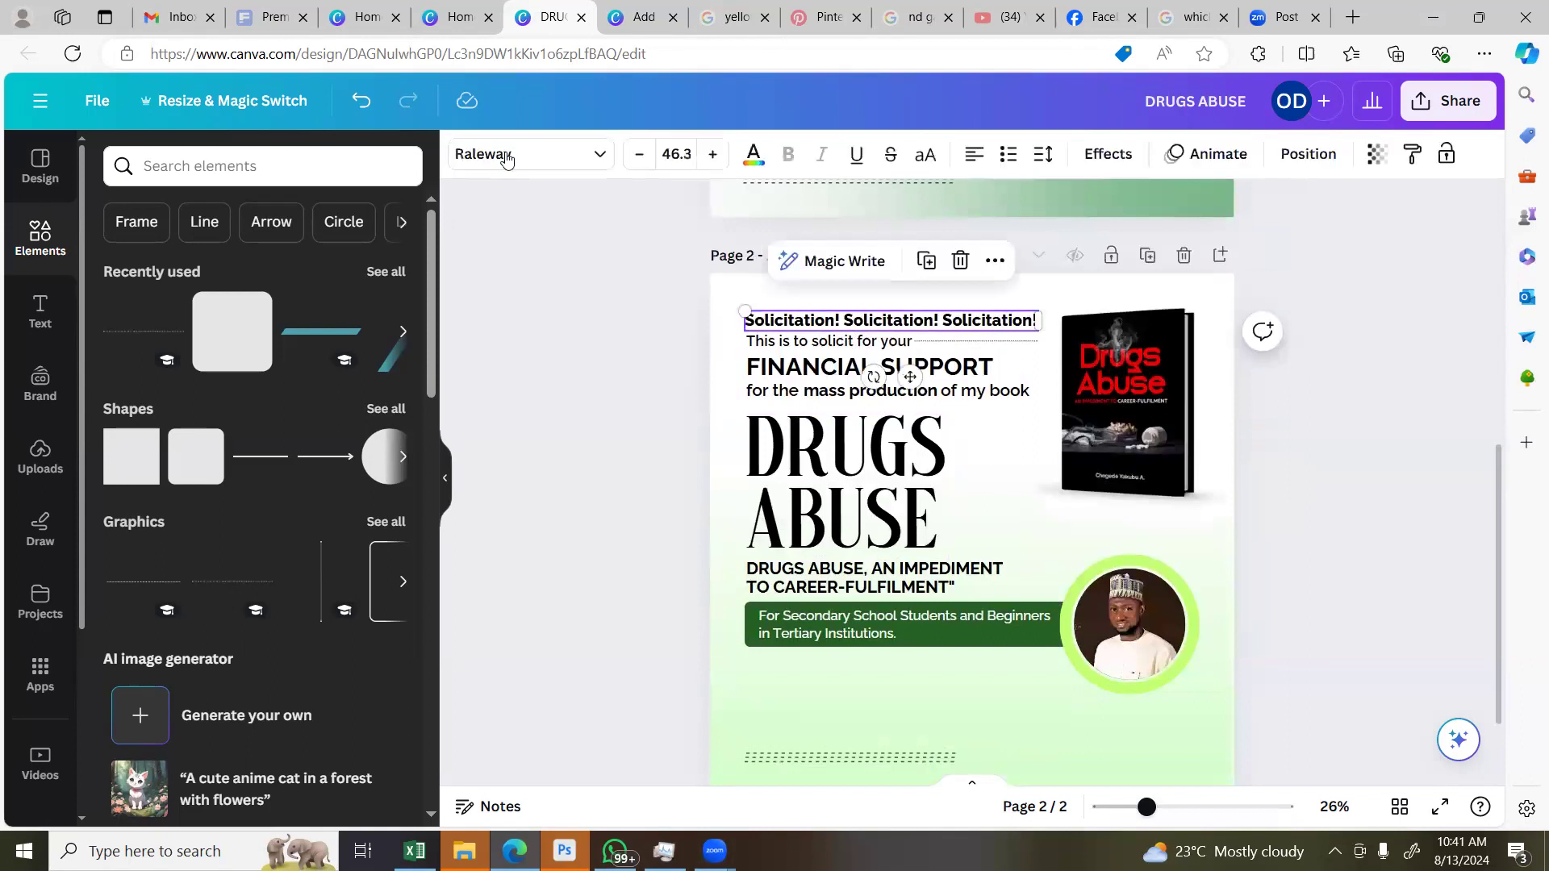
pyautogui.click(506, 162)
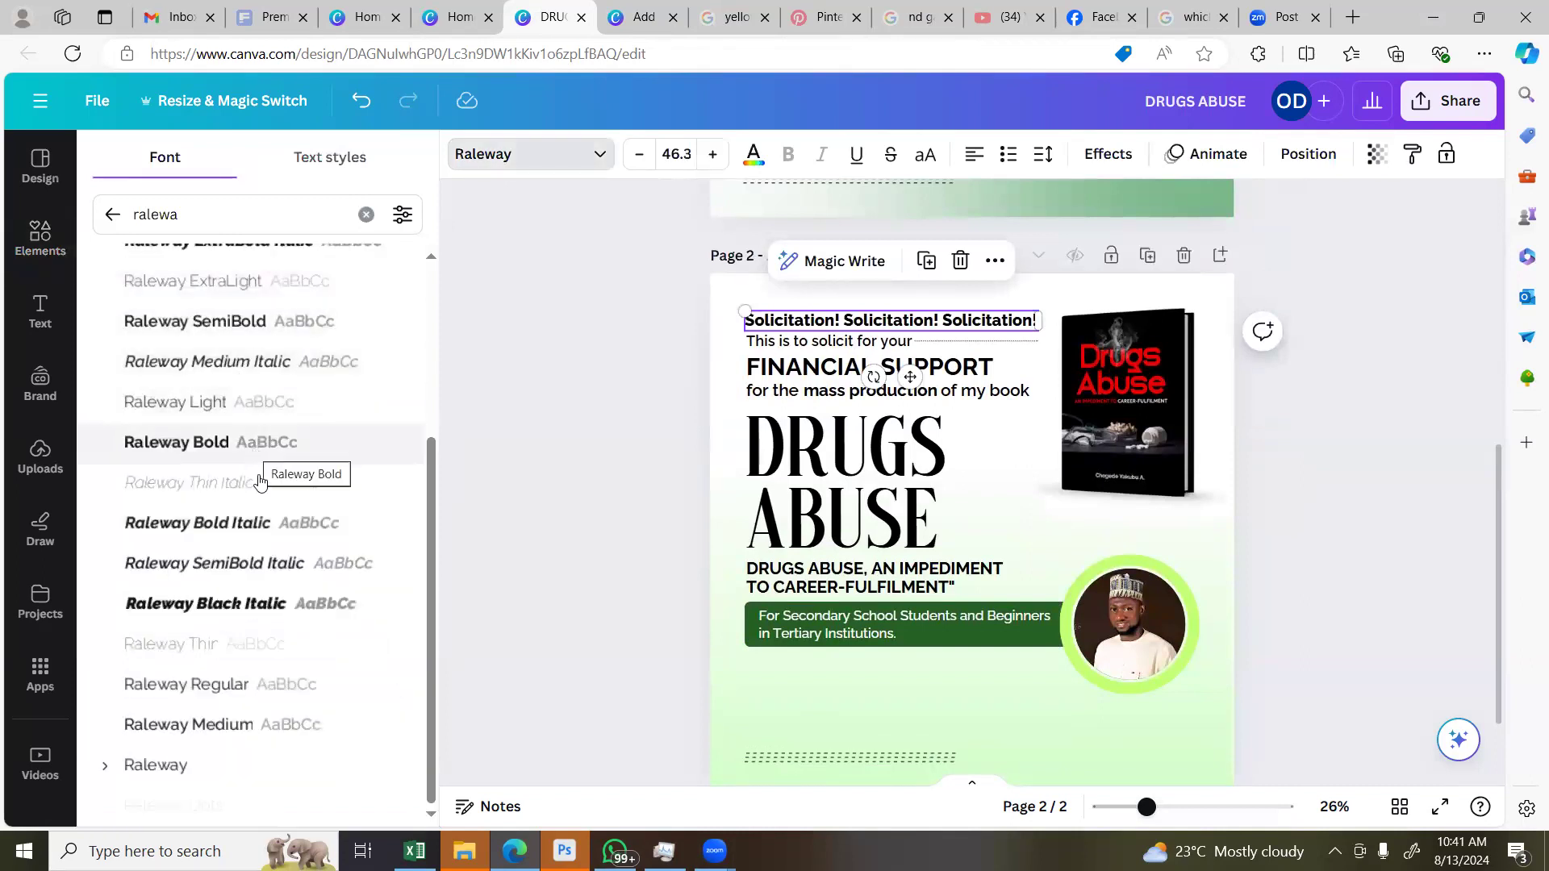
pyautogui.click(252, 522)
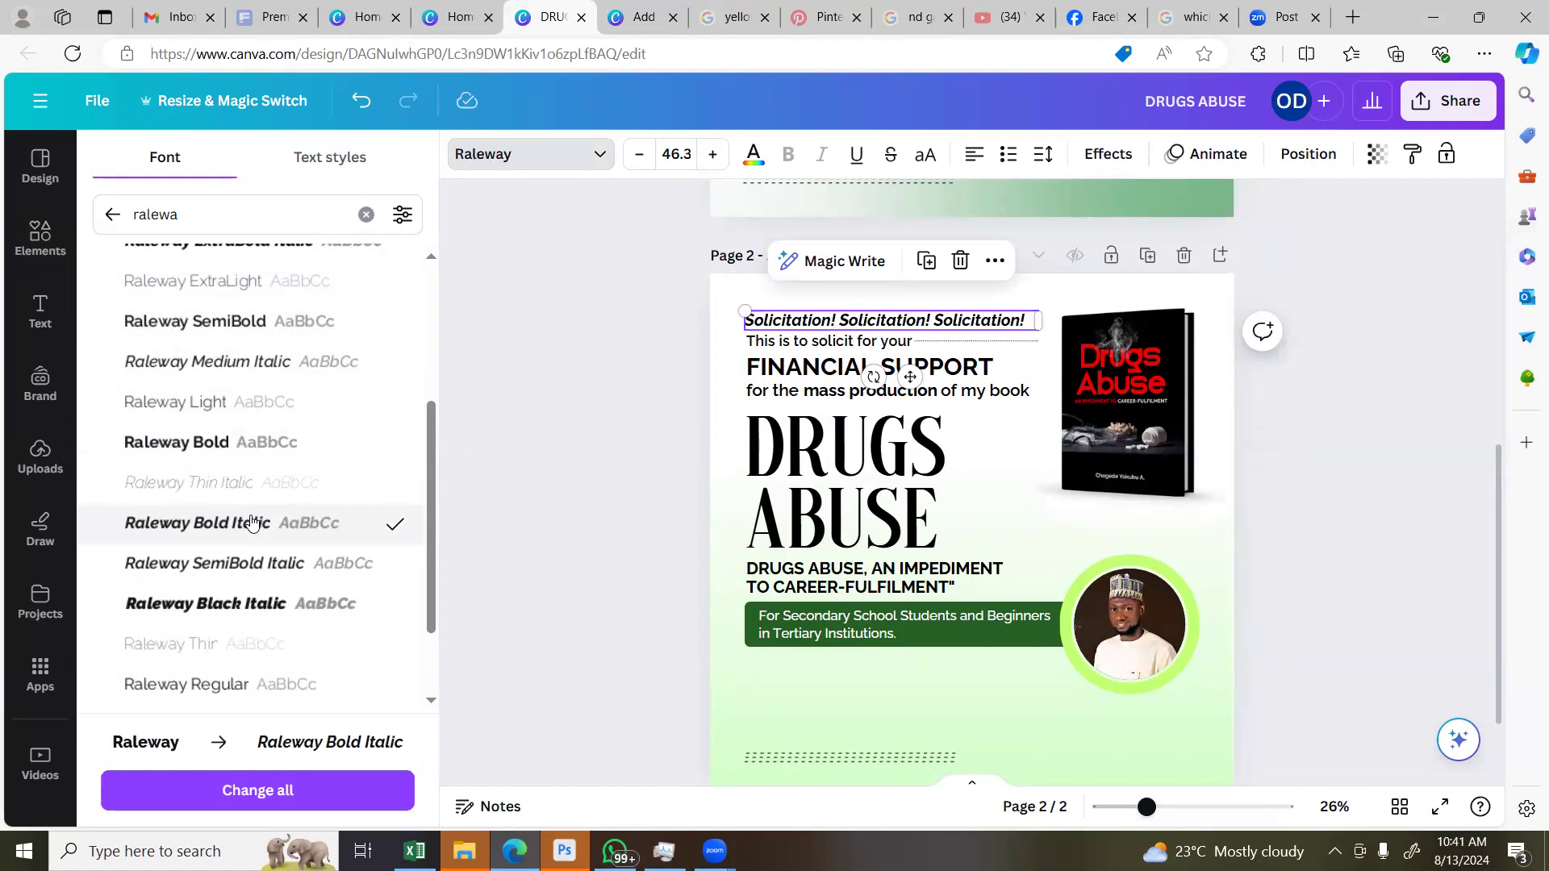
pyautogui.click(609, 405)
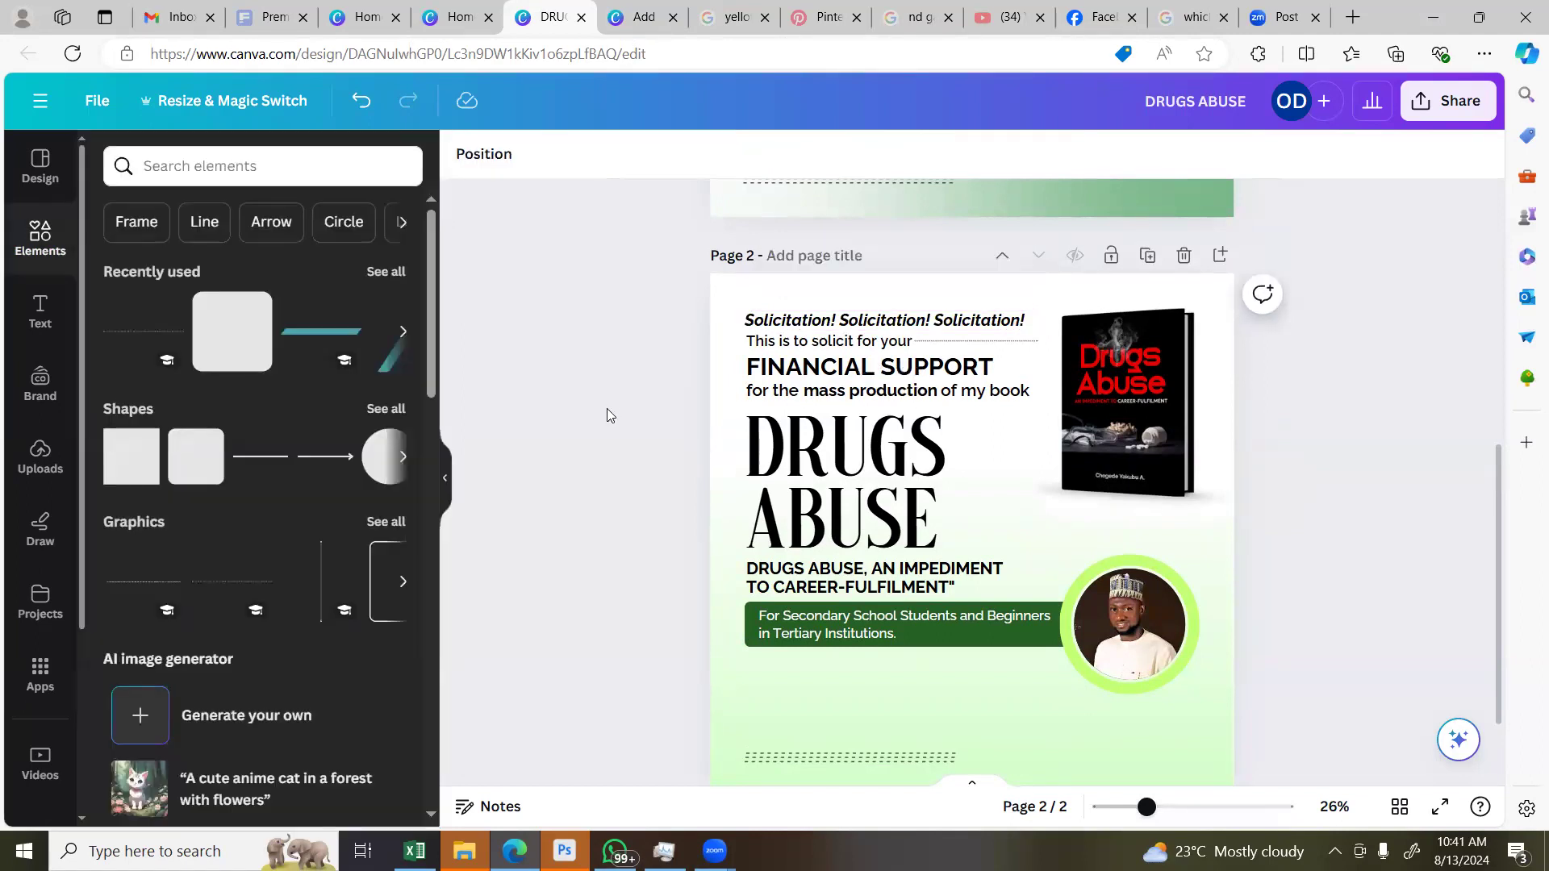
# Set the "This is to solicit for your" line to Raleway Medium Italic
pyautogui.click(743, 316)
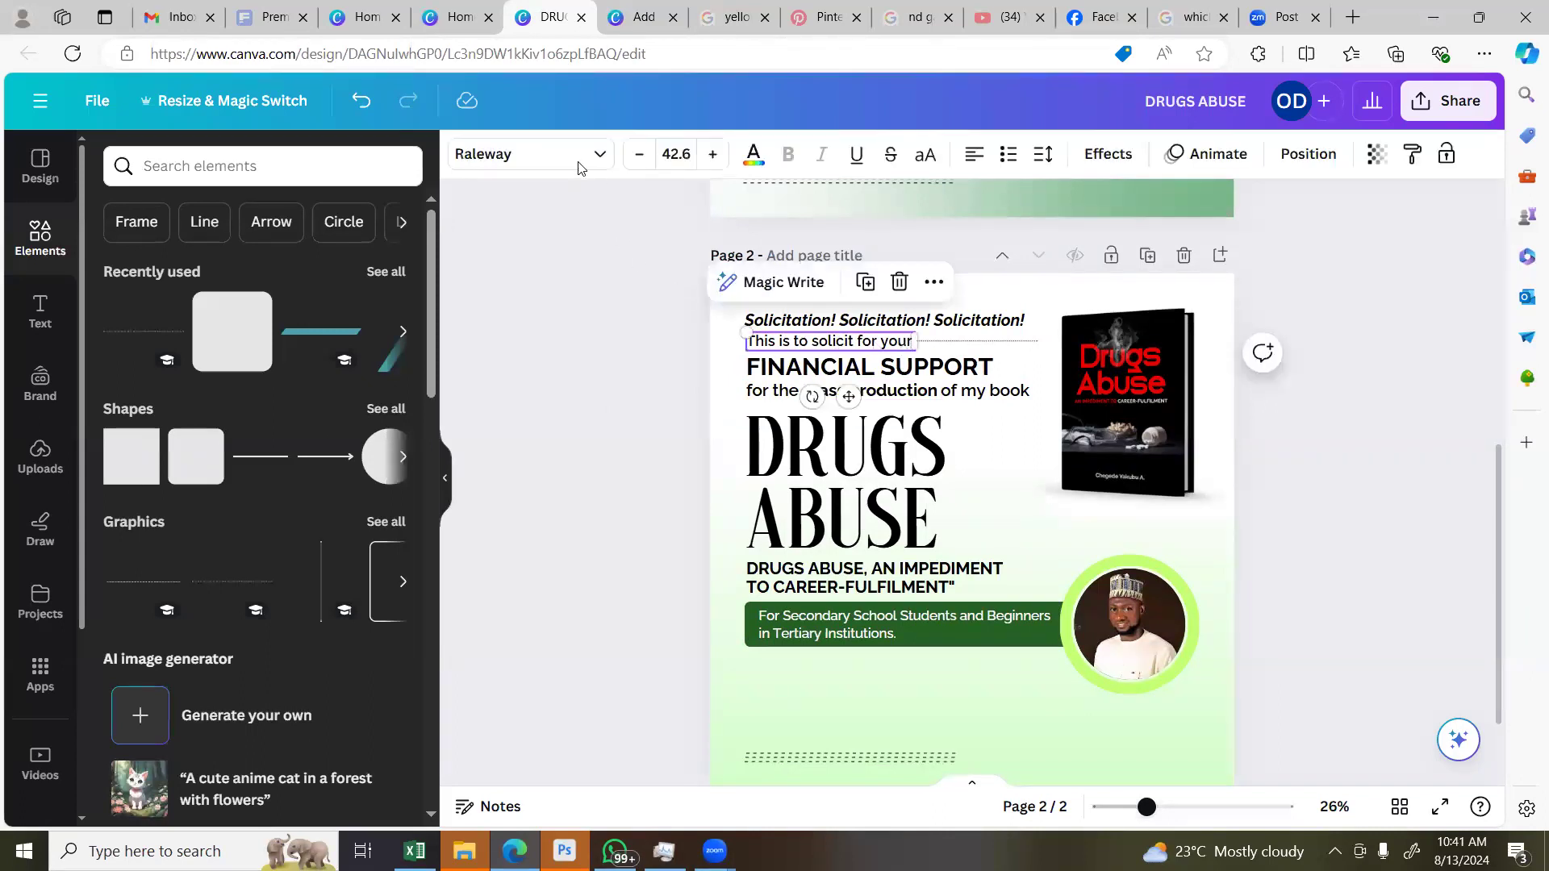
pyautogui.click(569, 165)
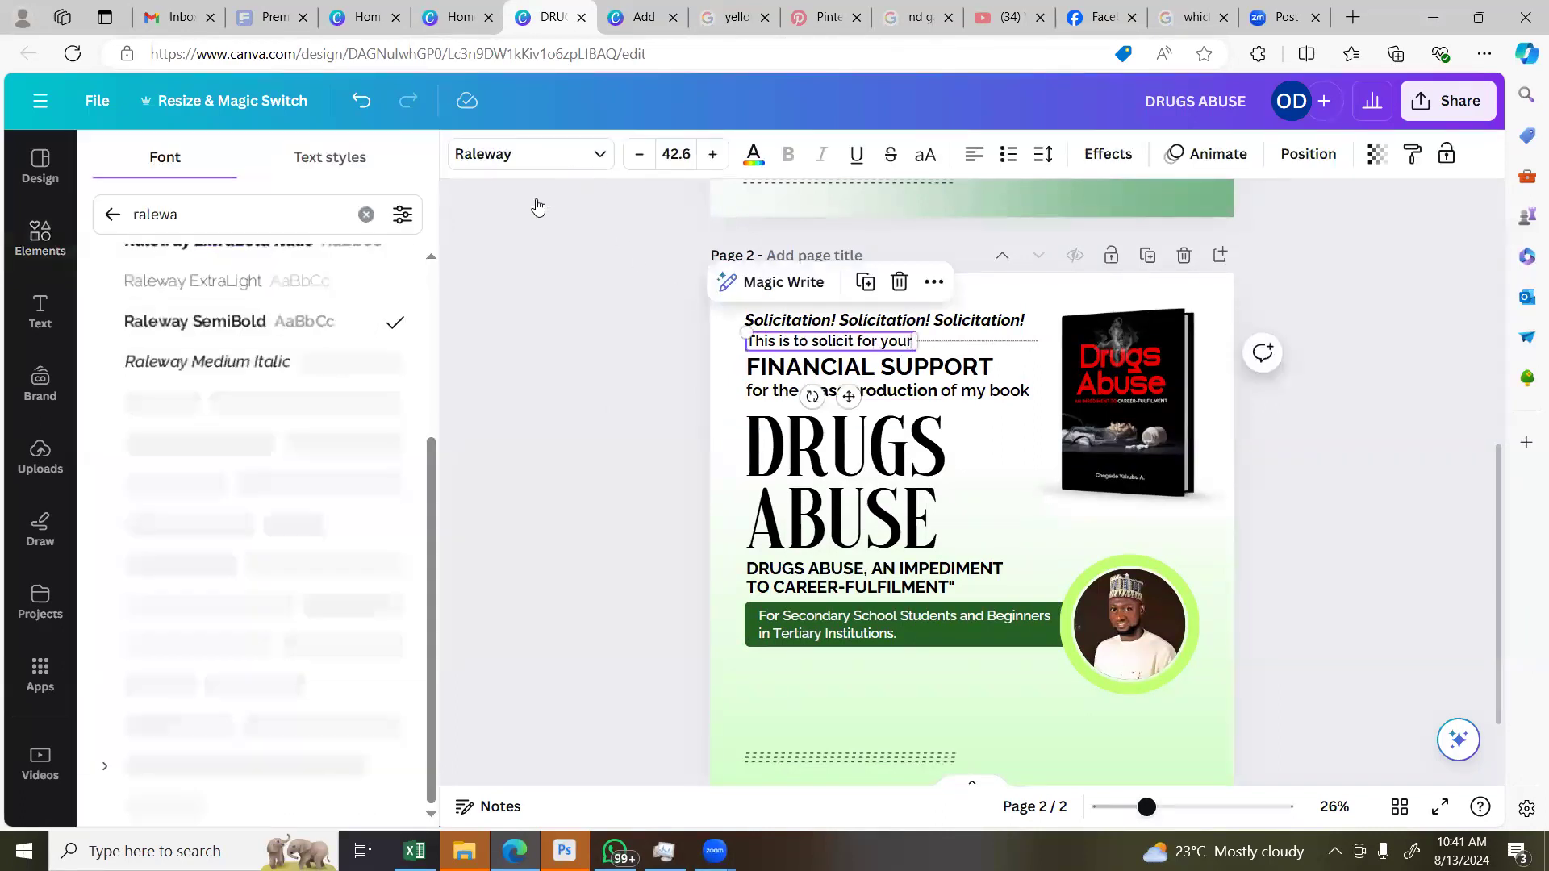
pyautogui.click(297, 375)
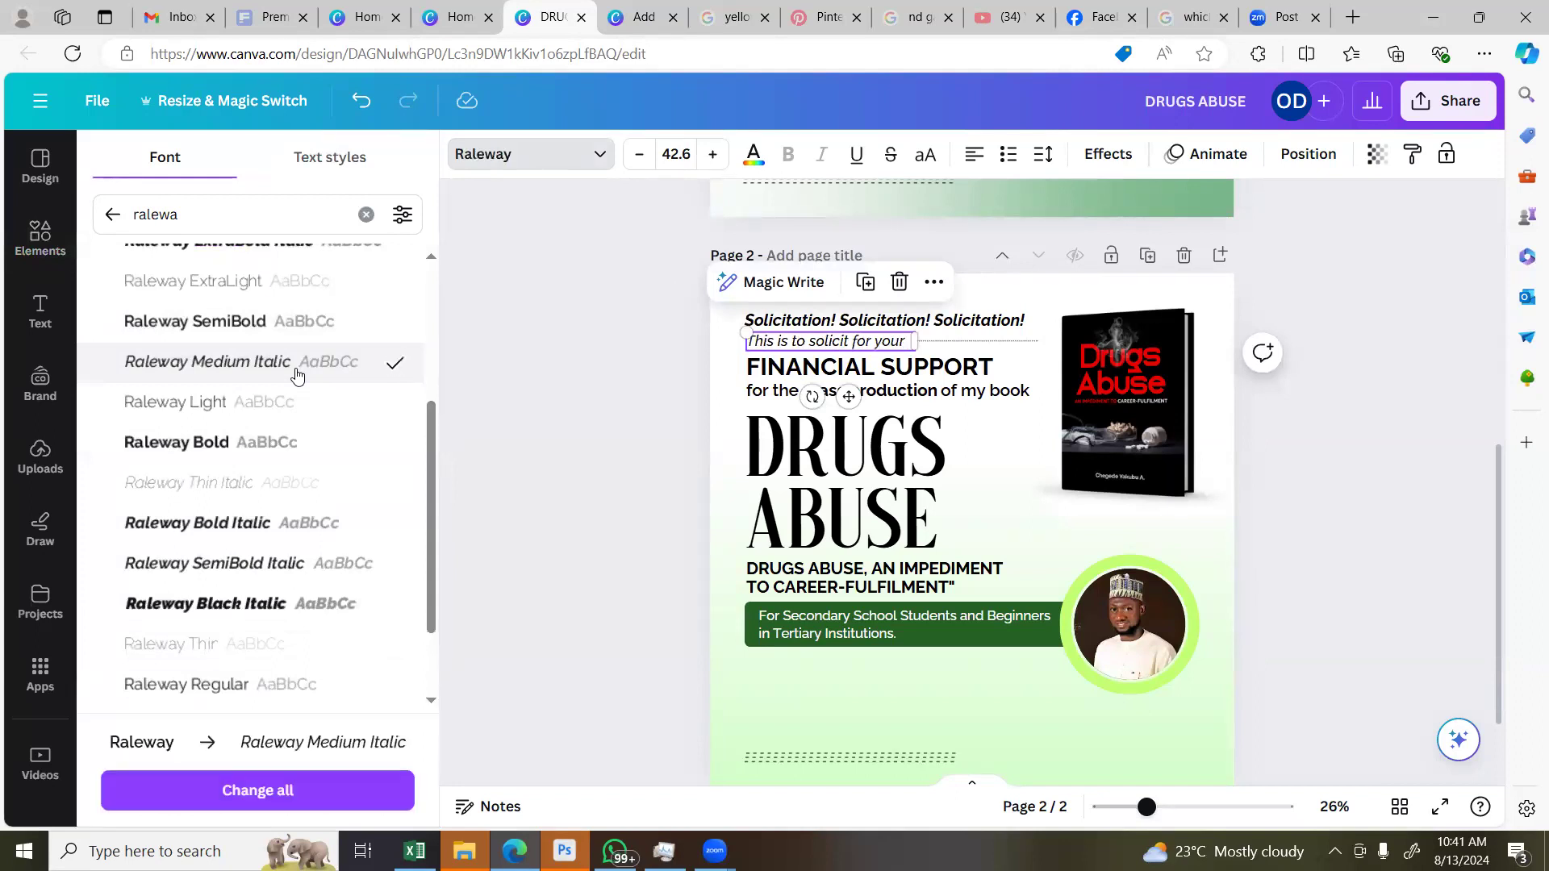
pyautogui.click(599, 351)
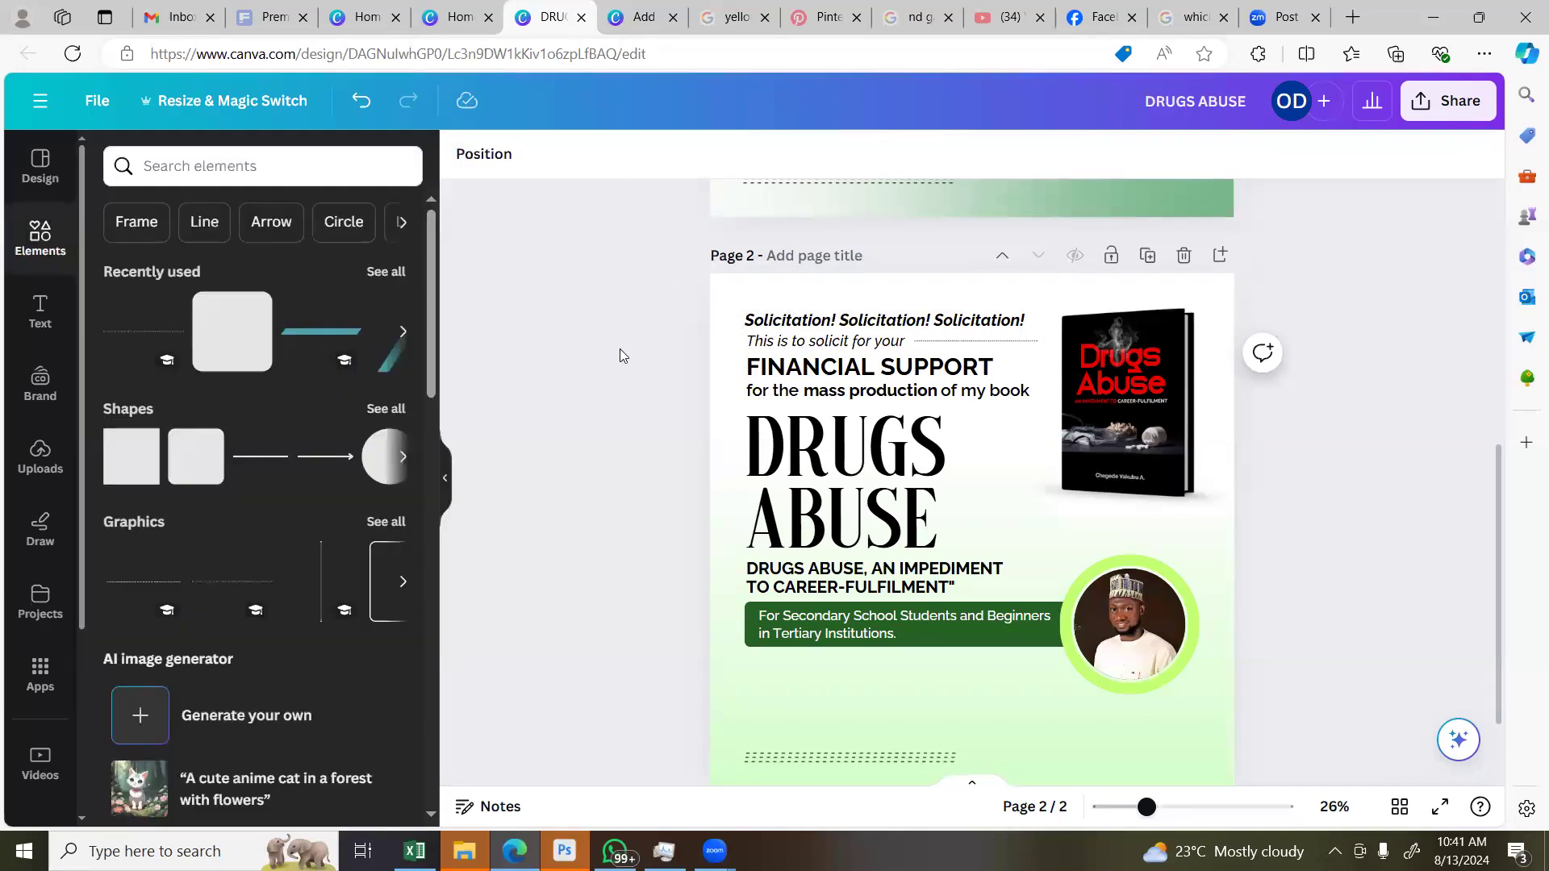
# Move the thin line beside "This is to solicit for your" slightly left, closer to the end of the text
pyautogui.click(972, 342)
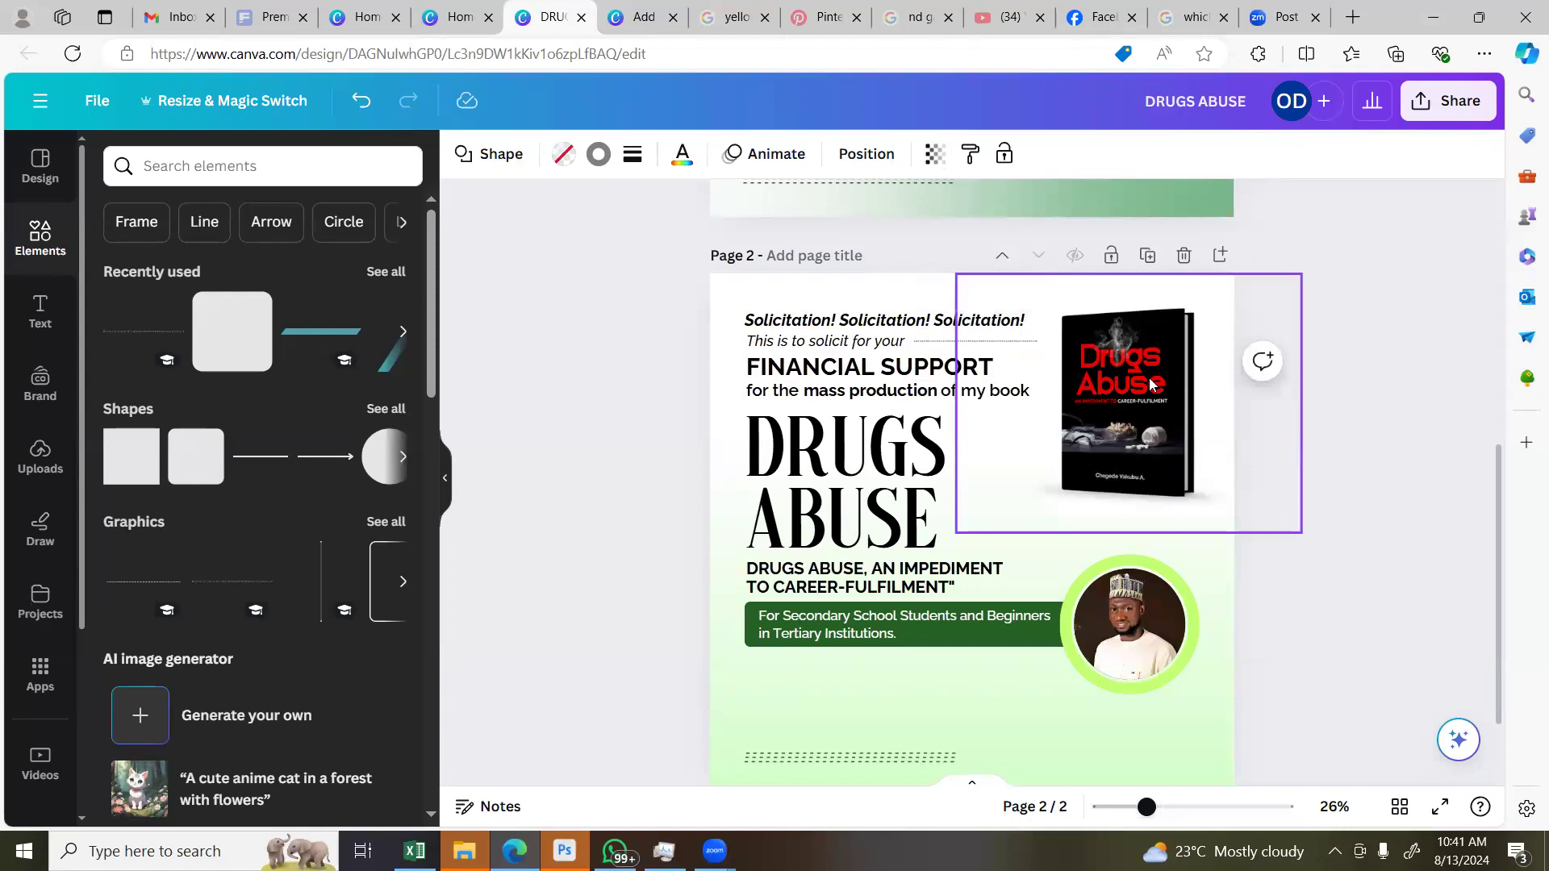
pyautogui.click(948, 342)
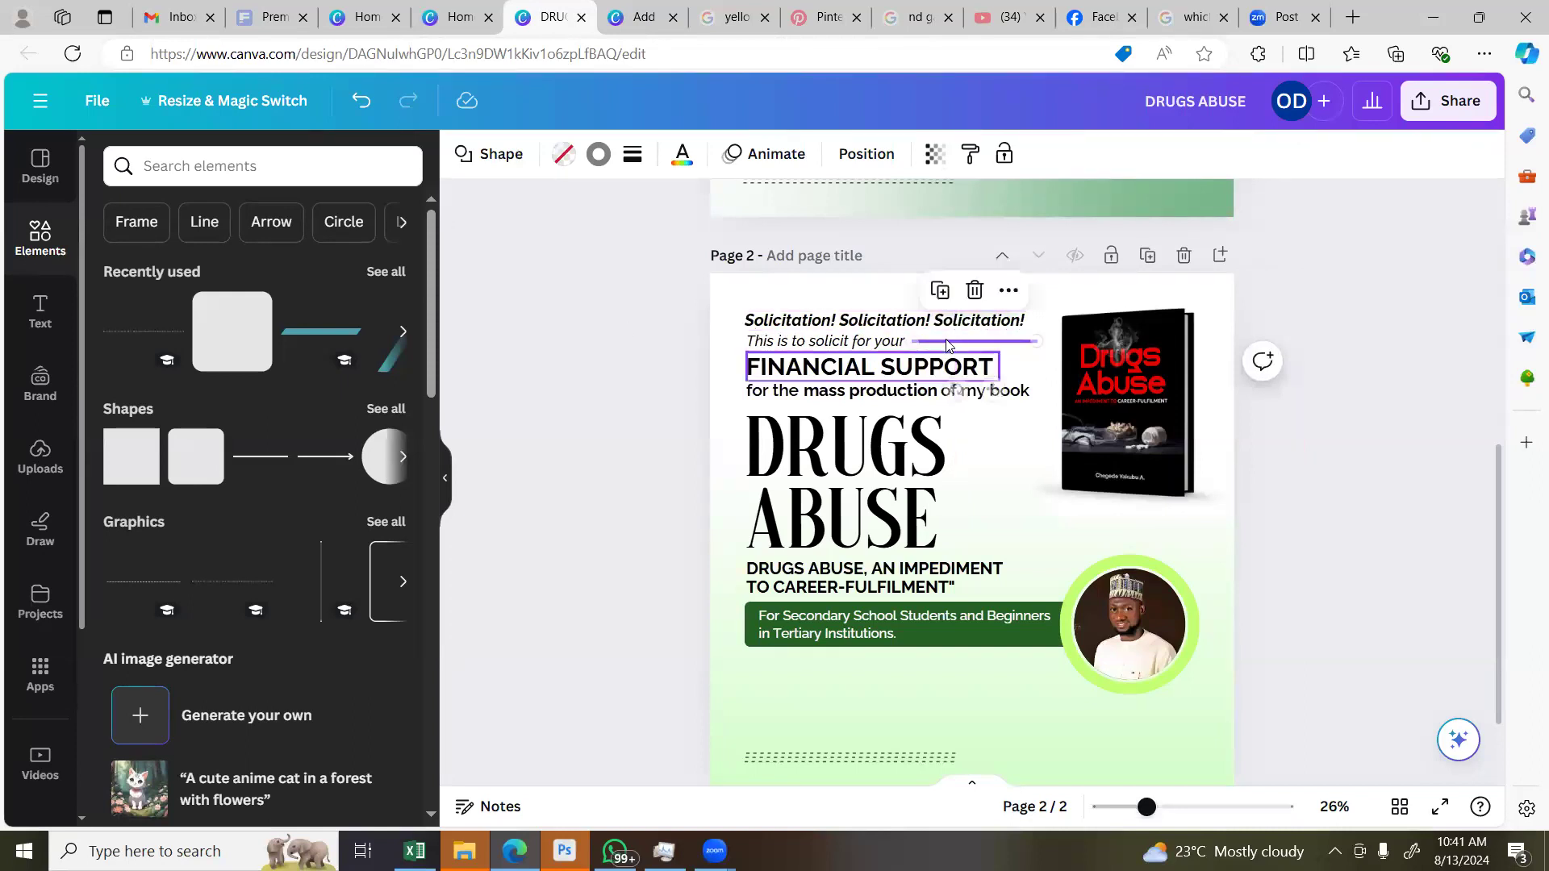
pyautogui.moveTo(928, 348); pyautogui.dragTo(928, 349)
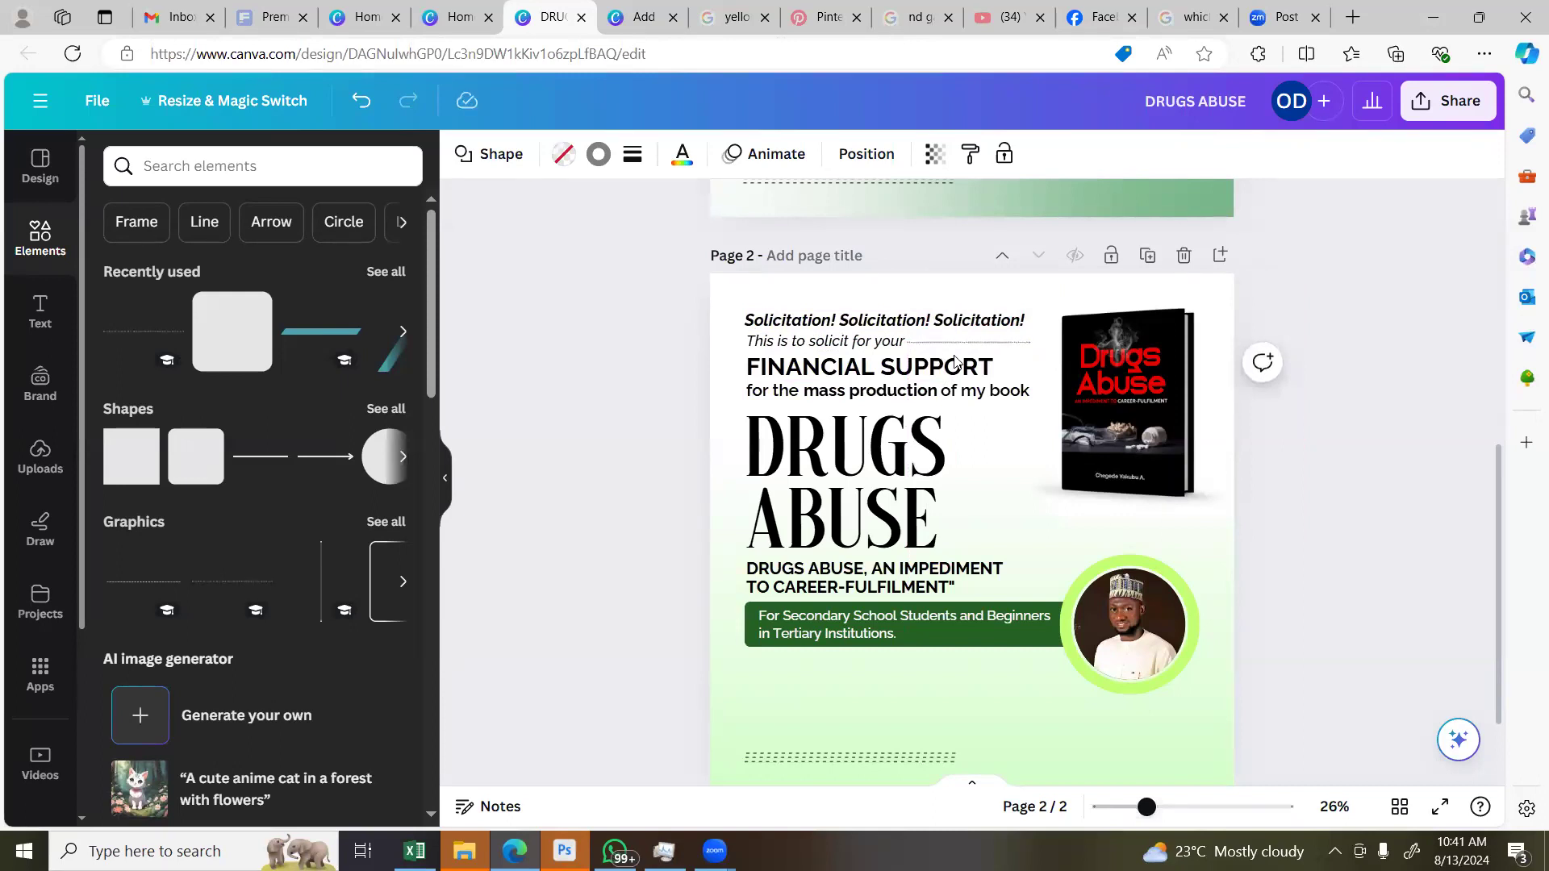
pyautogui.click(1361, 317)
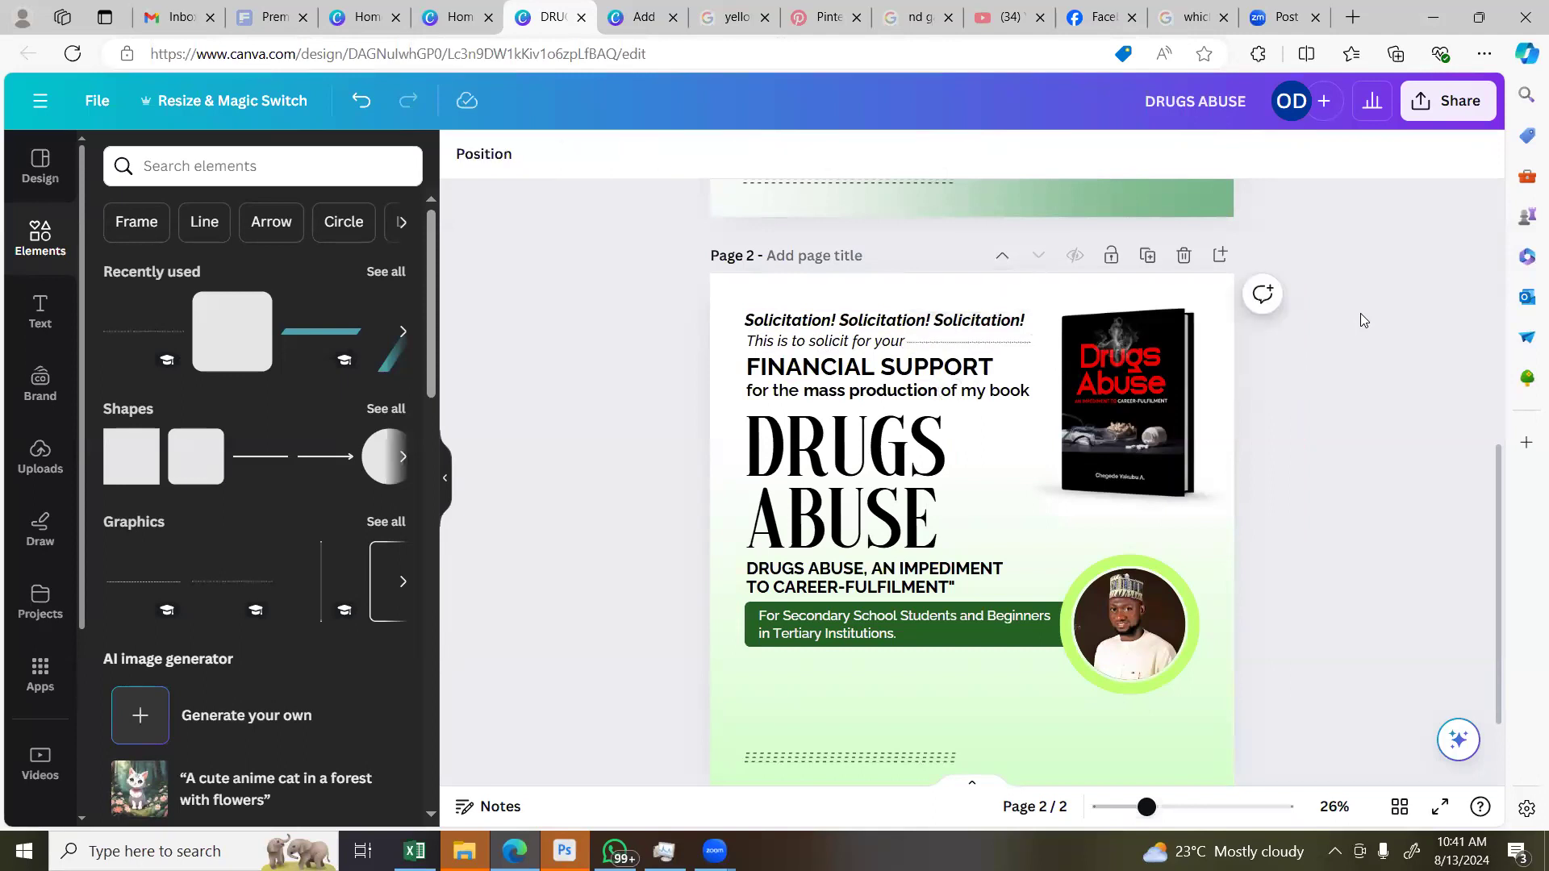
pyautogui.scroll(-2, 1361, 313)
pyautogui.scroll(2, 1362, 313)
pyautogui.scroll(-2, 1362, 318)
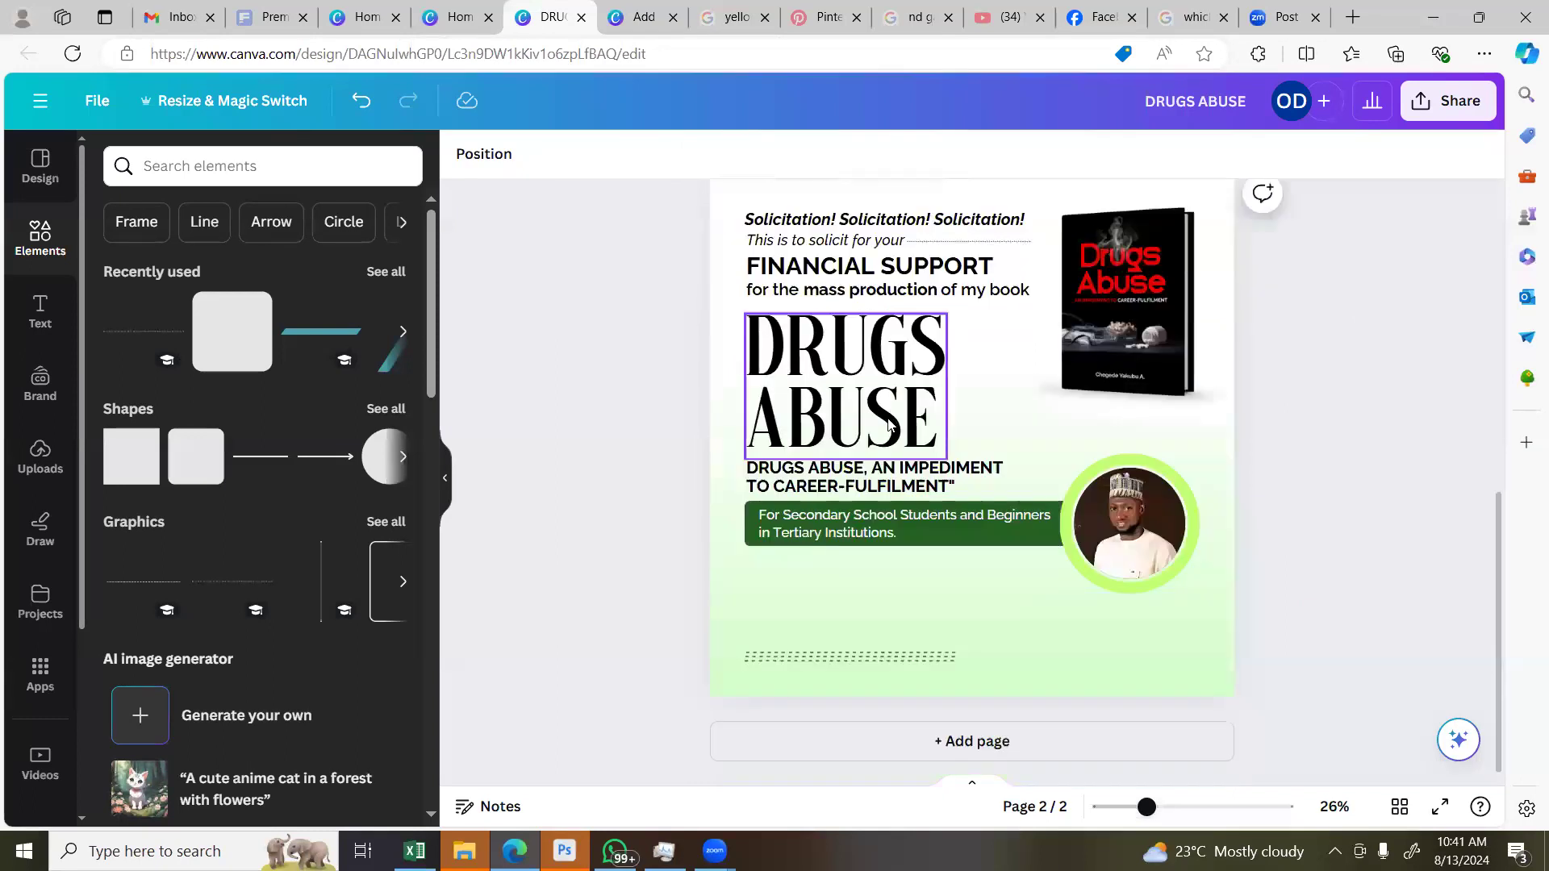
# Move the dark green banner and the circular author photo on page 2 slightly down, leaving a gap below the subtitle
pyautogui.scroll(2, 901, 435)
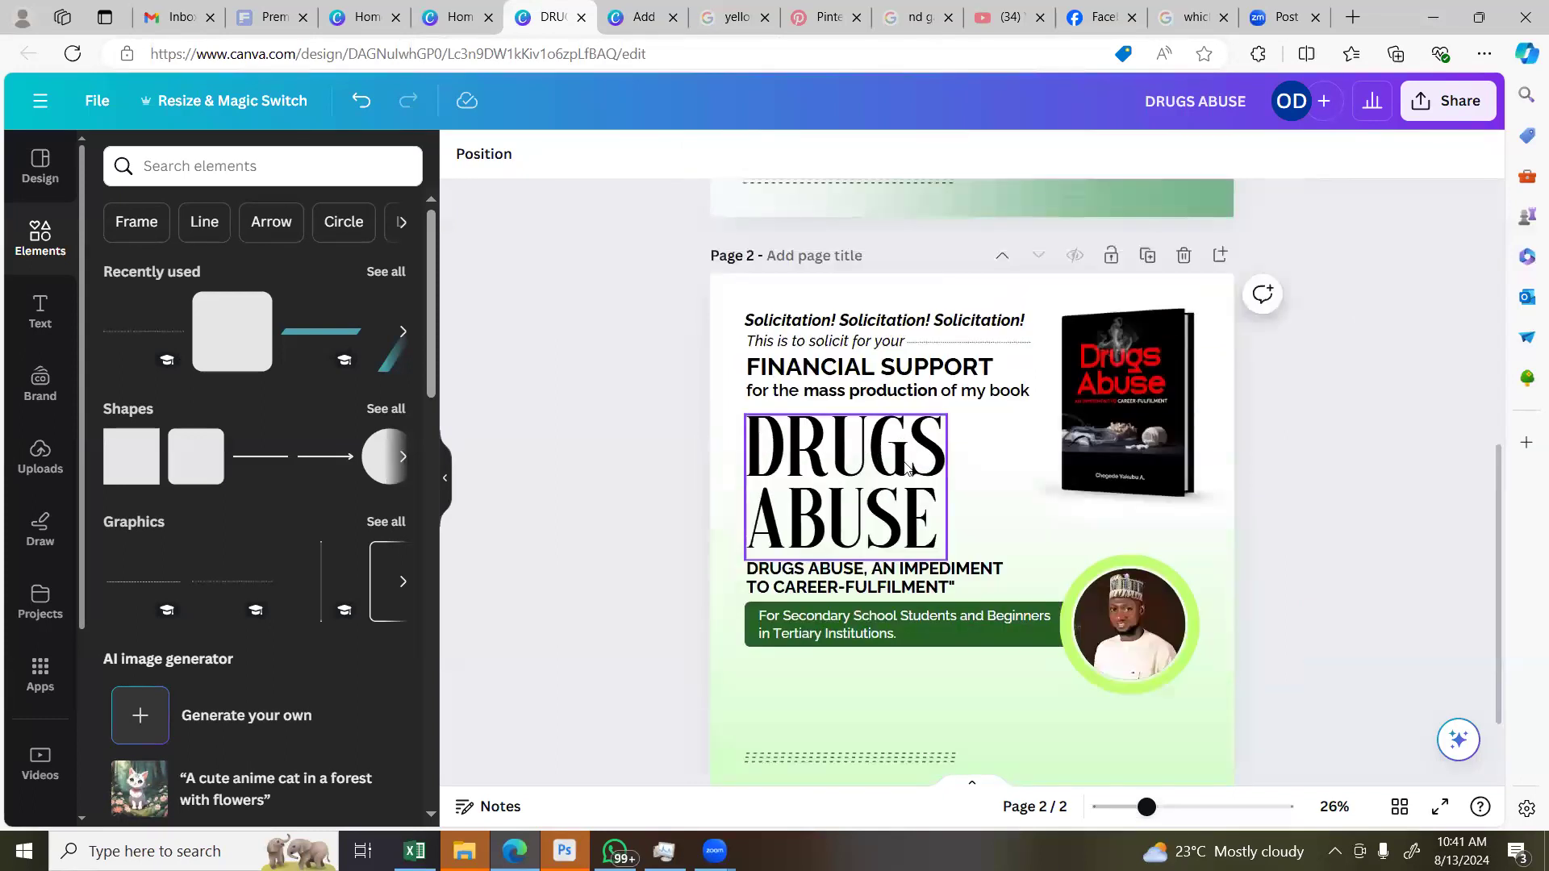
pyautogui.moveTo(723, 617); pyautogui.dragTo(1162, 616)
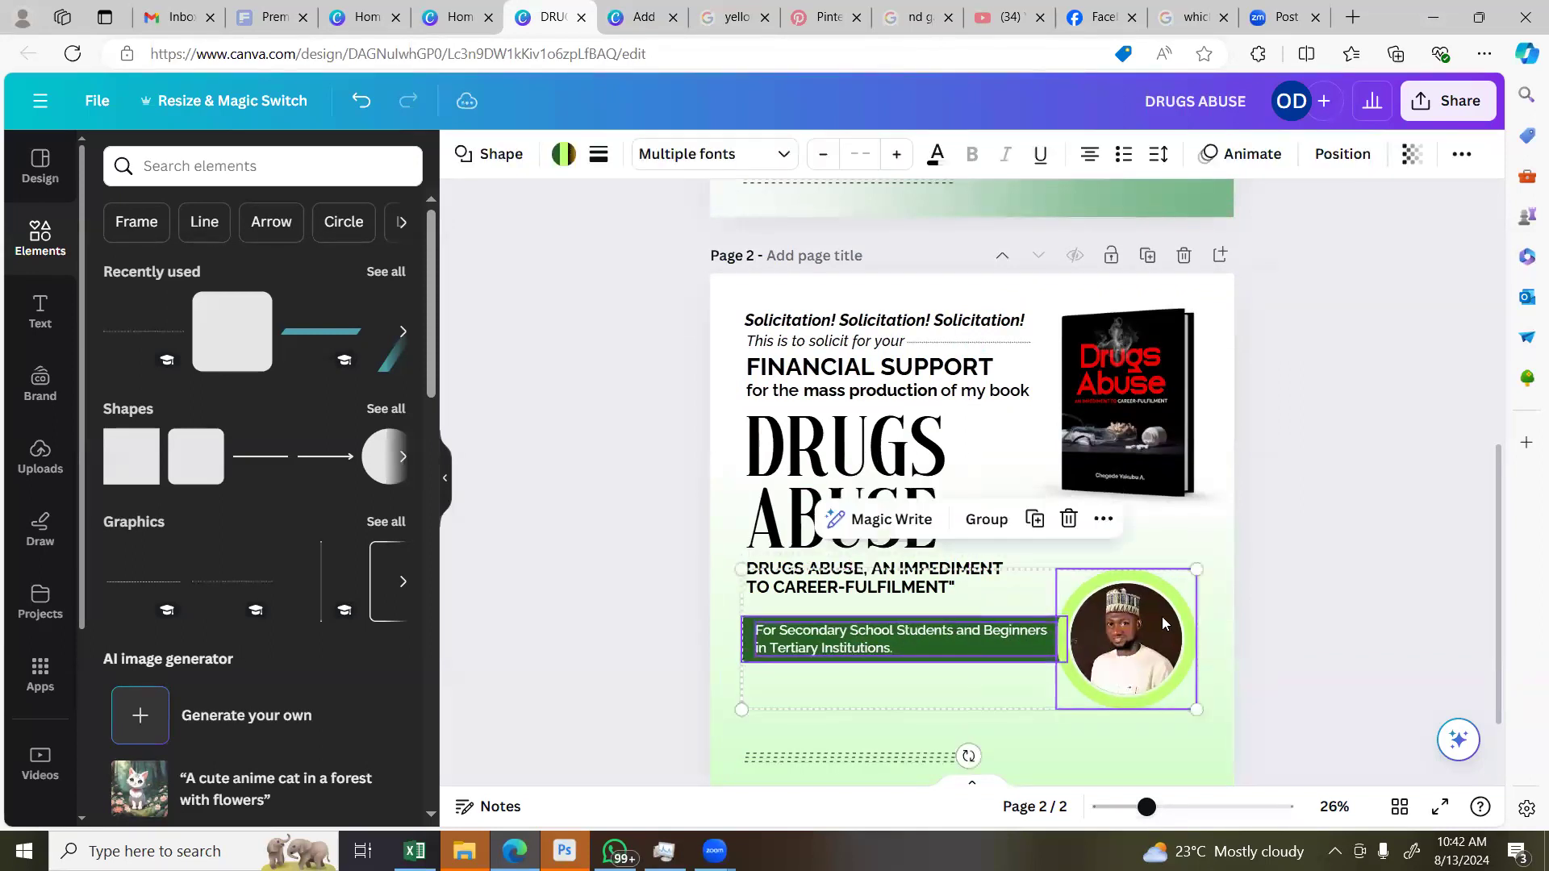
pyautogui.click(1275, 515)
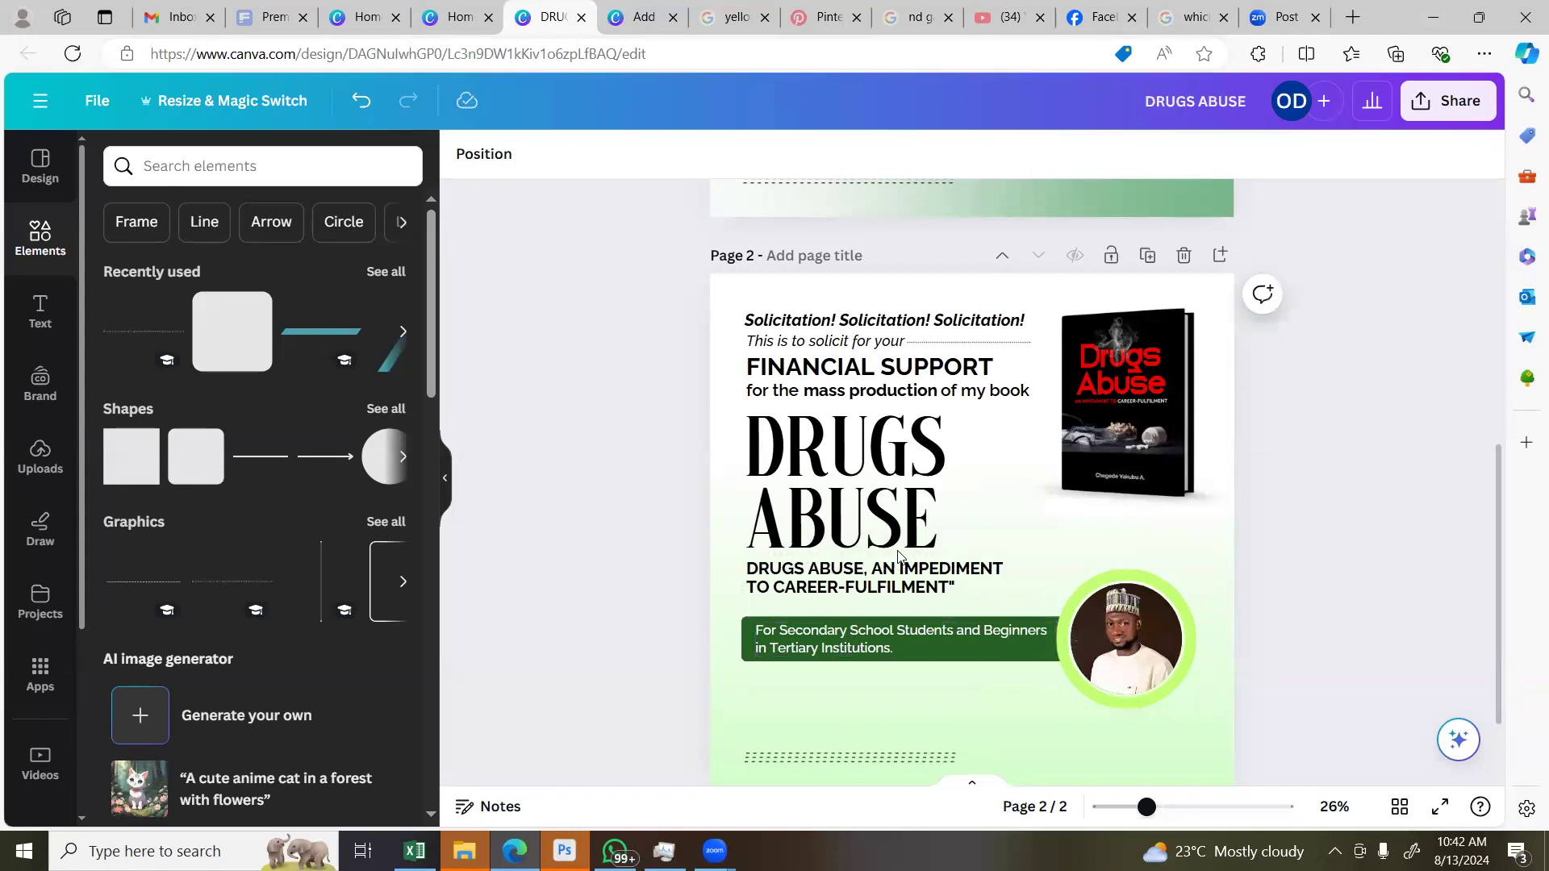
pyautogui.click(895, 570)
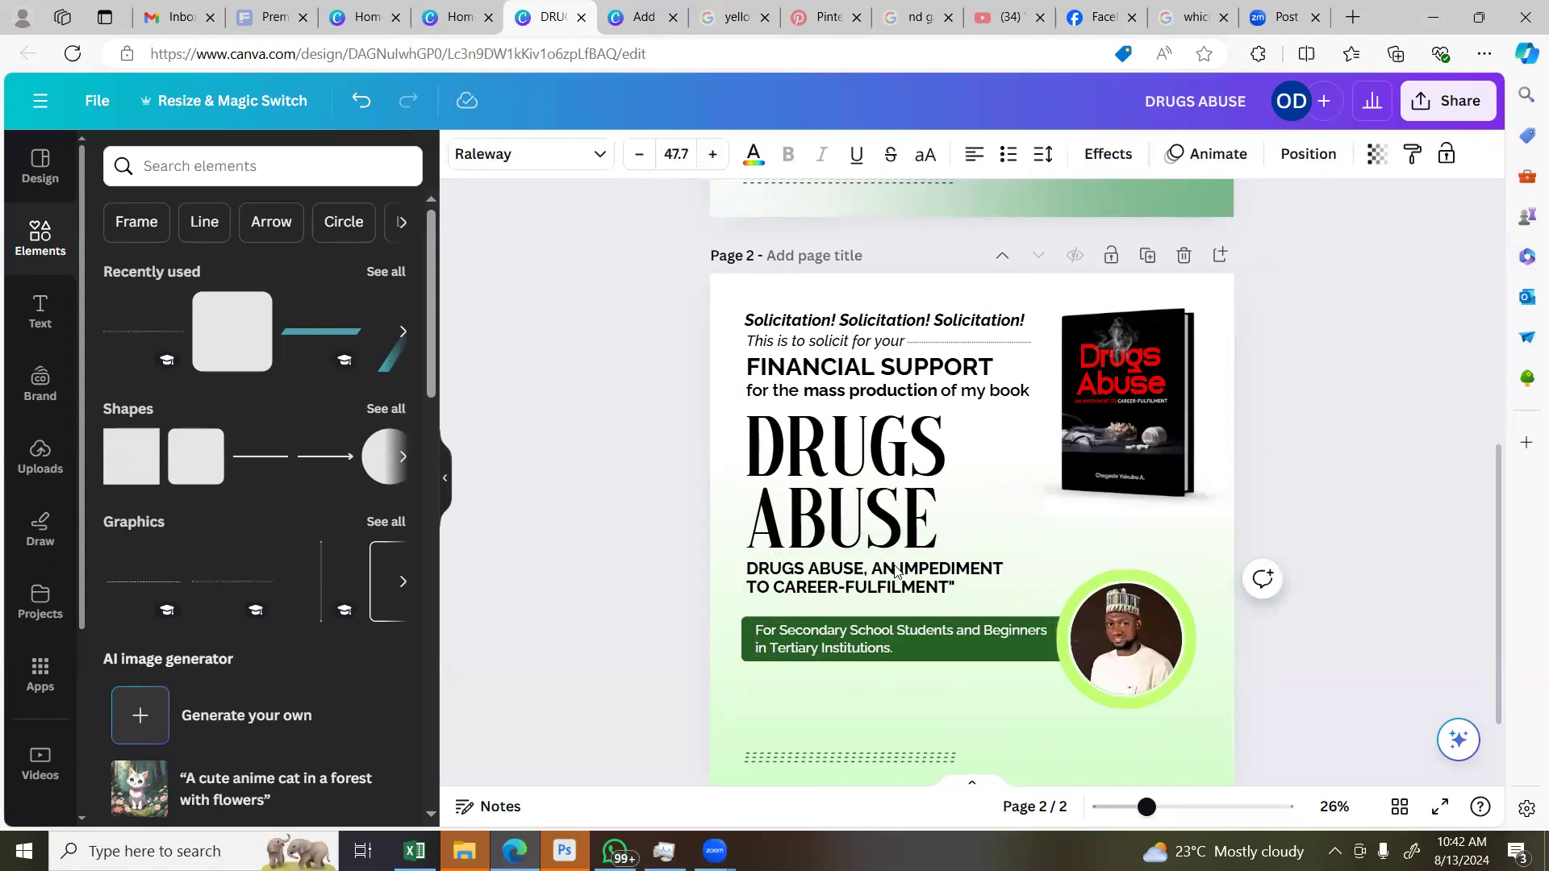
pyautogui.click(842, 492)
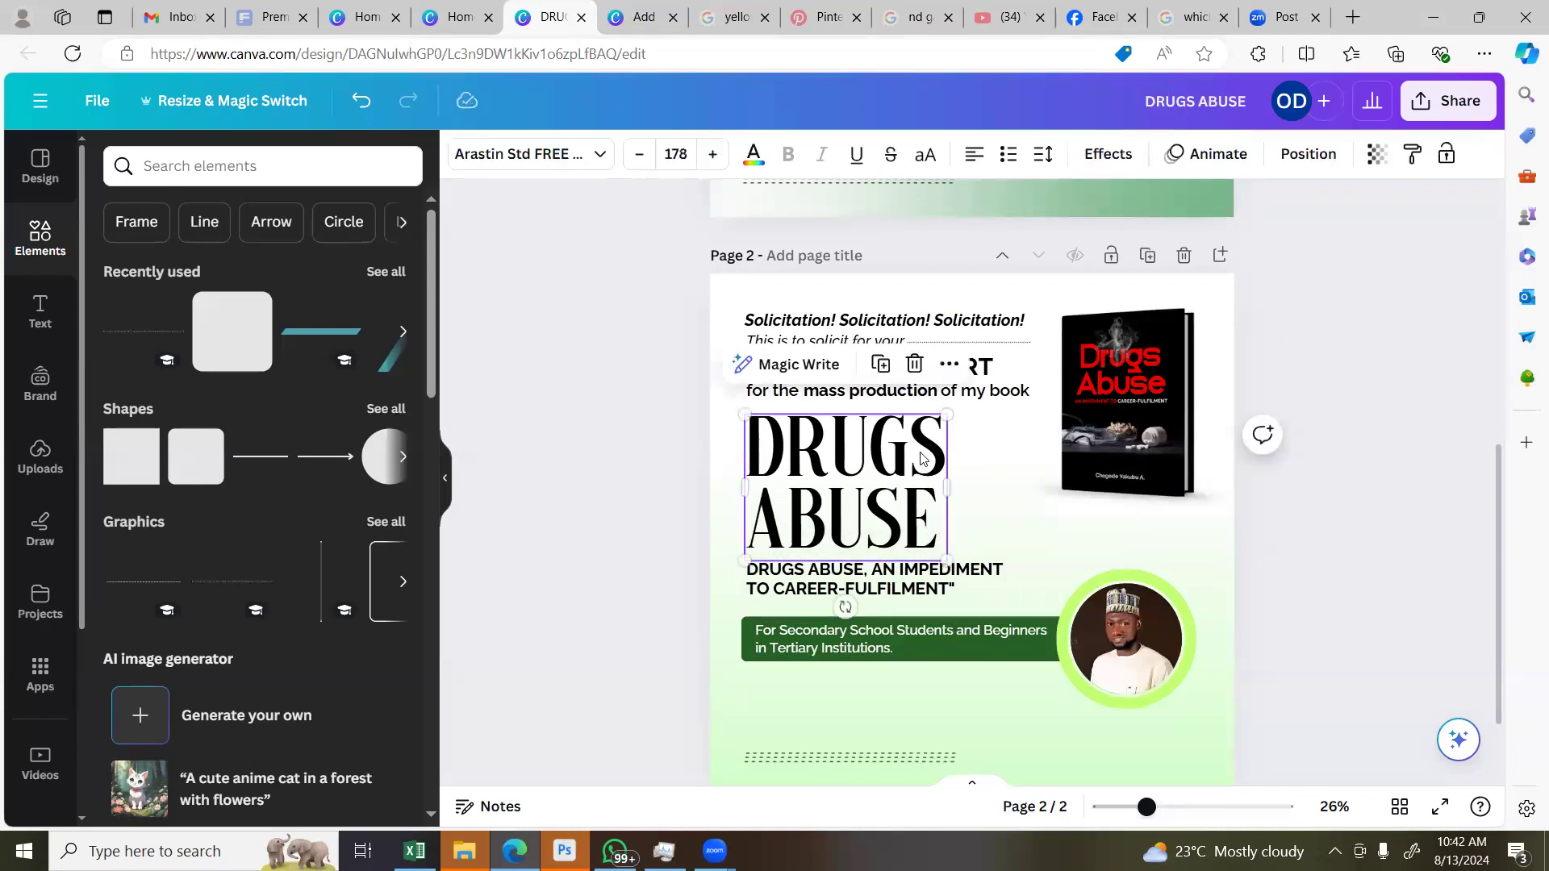
# Add a blank page after page 2
pyautogui.click(1218, 255)
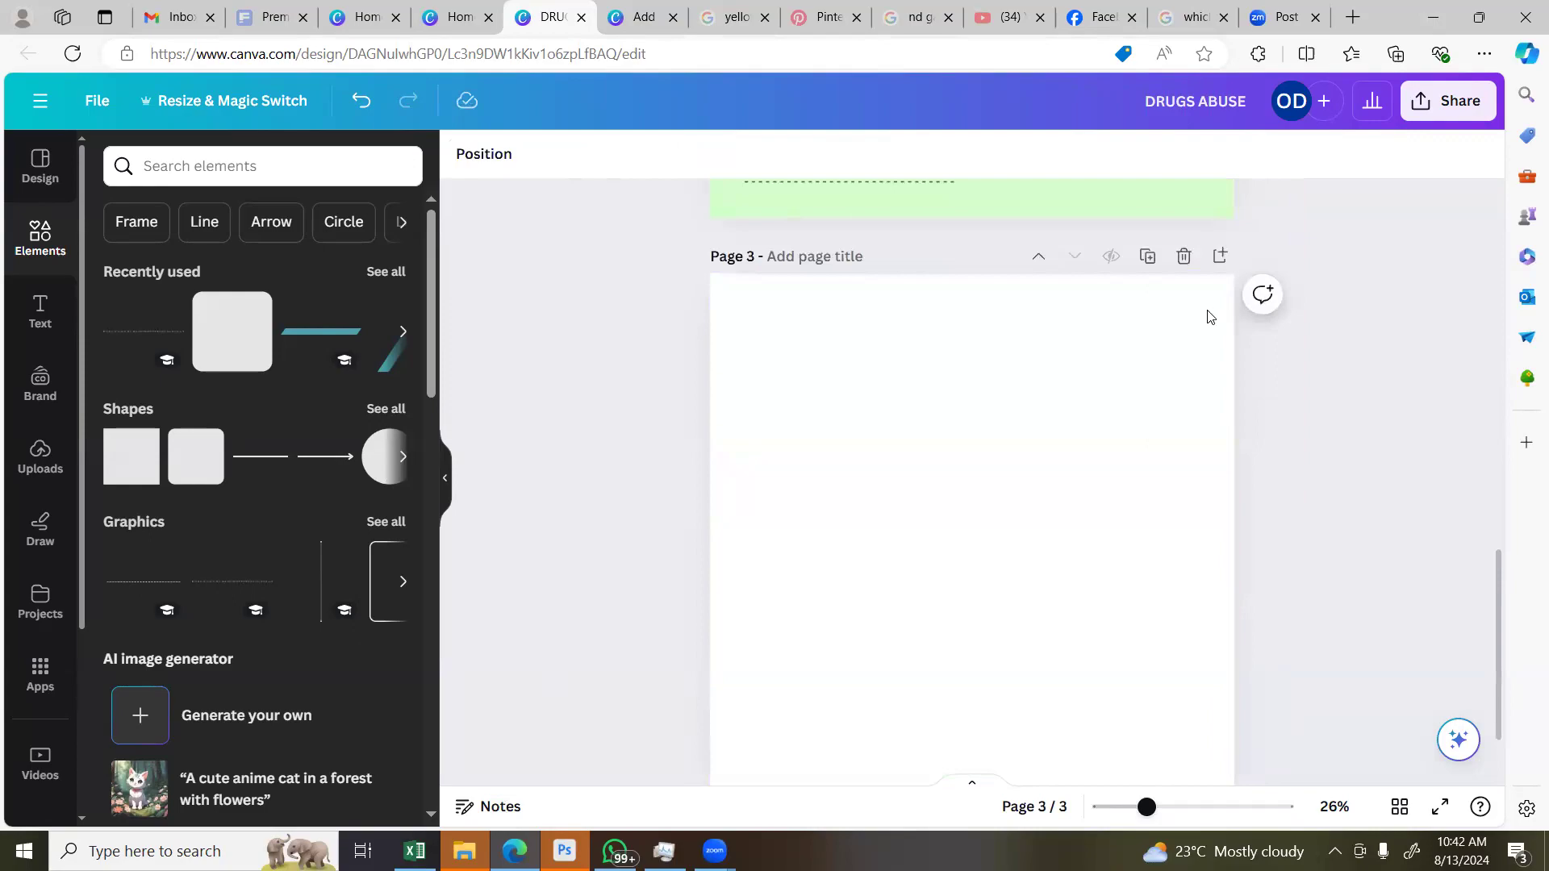
pyautogui.hotkey('alt', 'Tab')
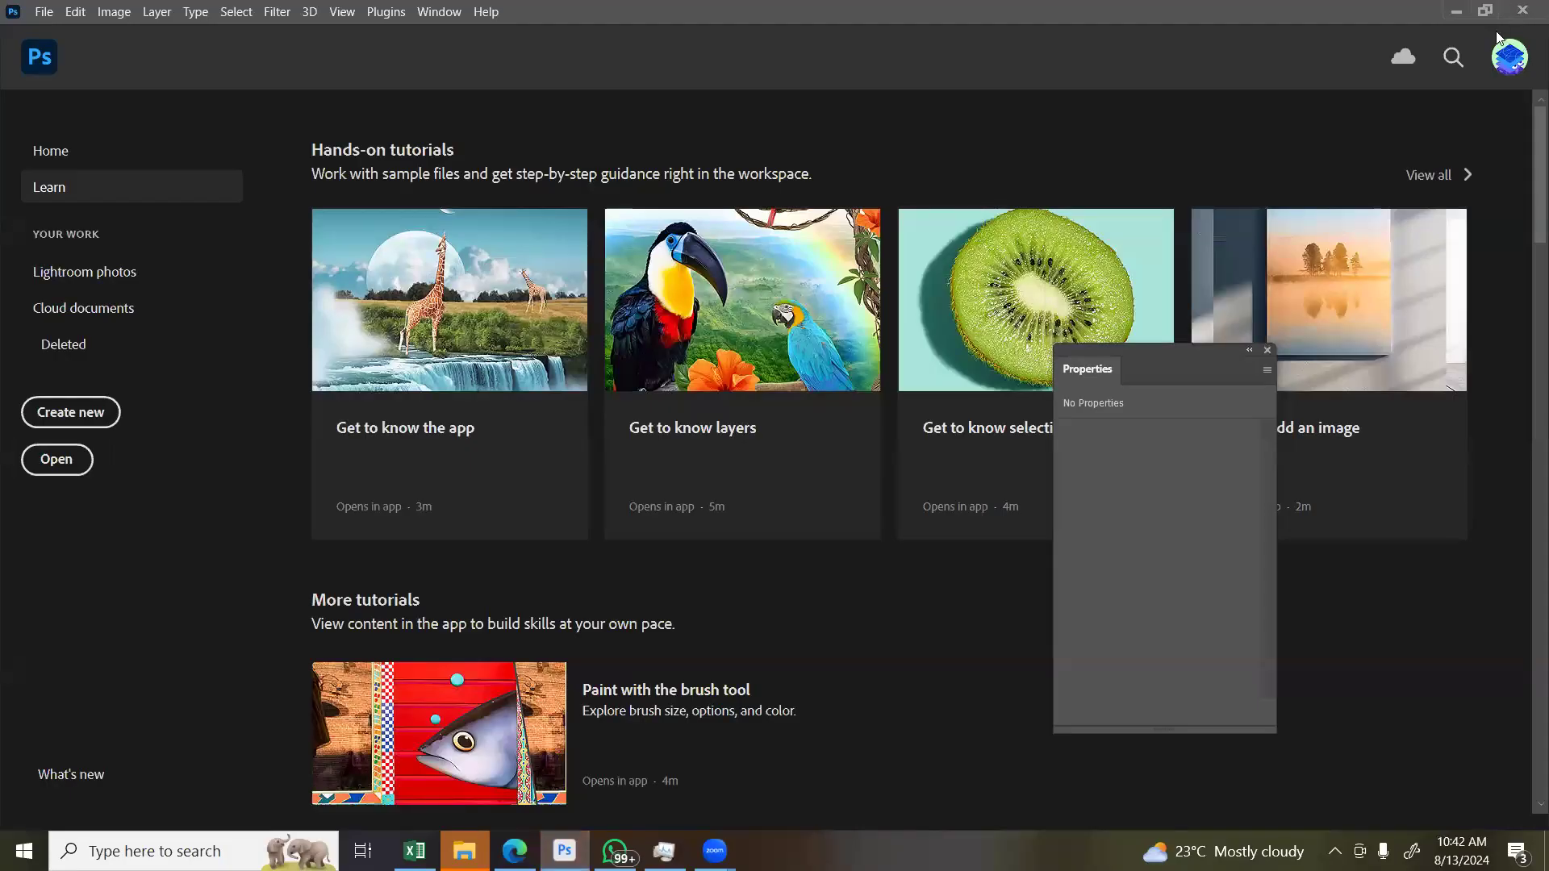
pyautogui.hotkey('alt', 'Tab')
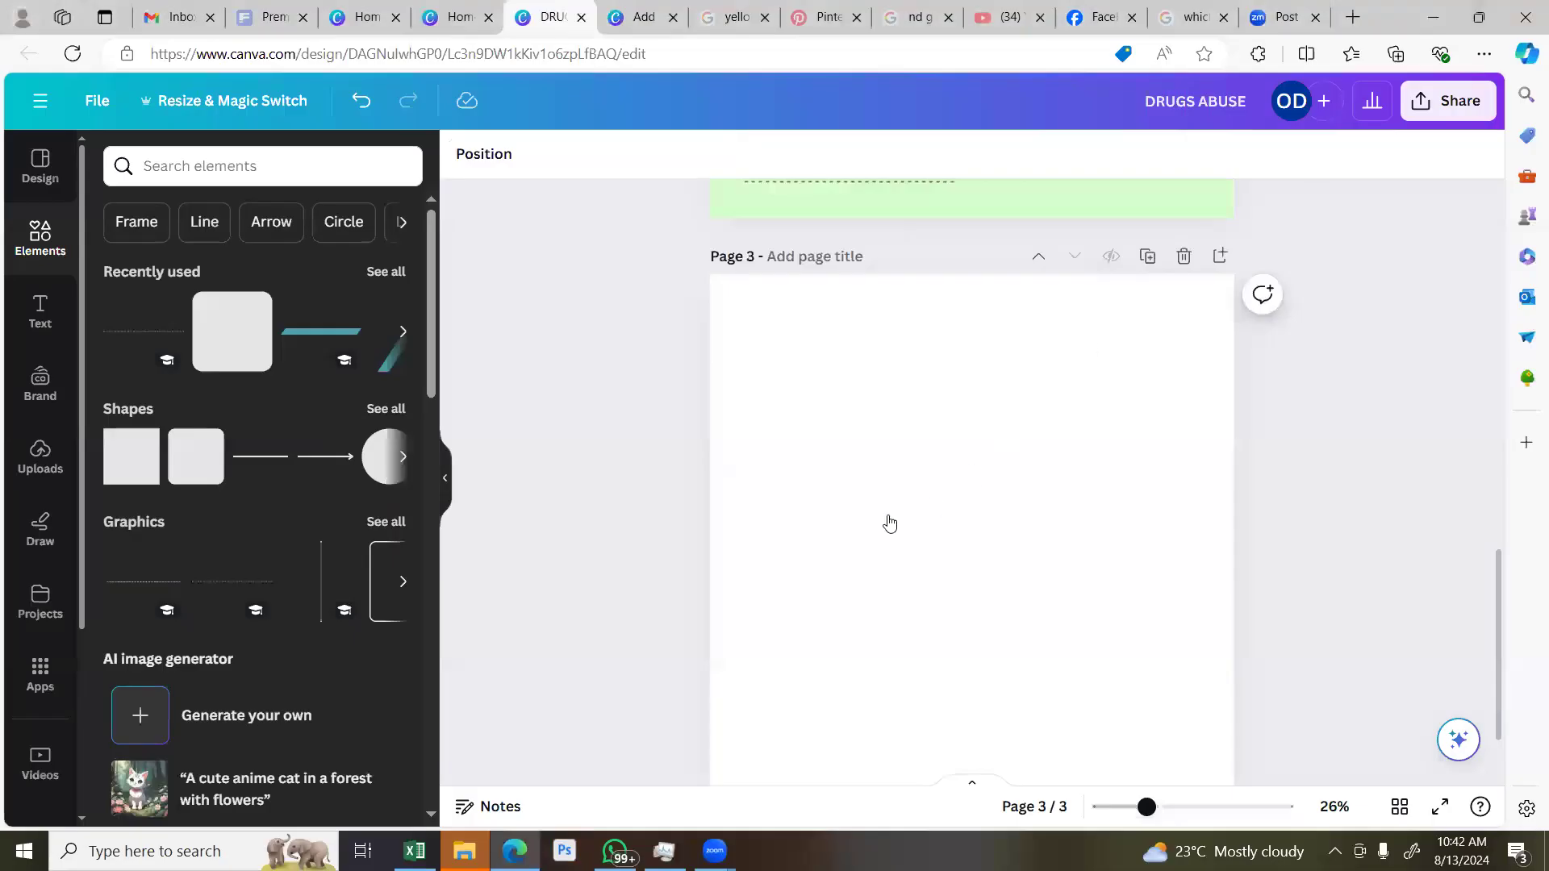
pyautogui.click(1429, 21)
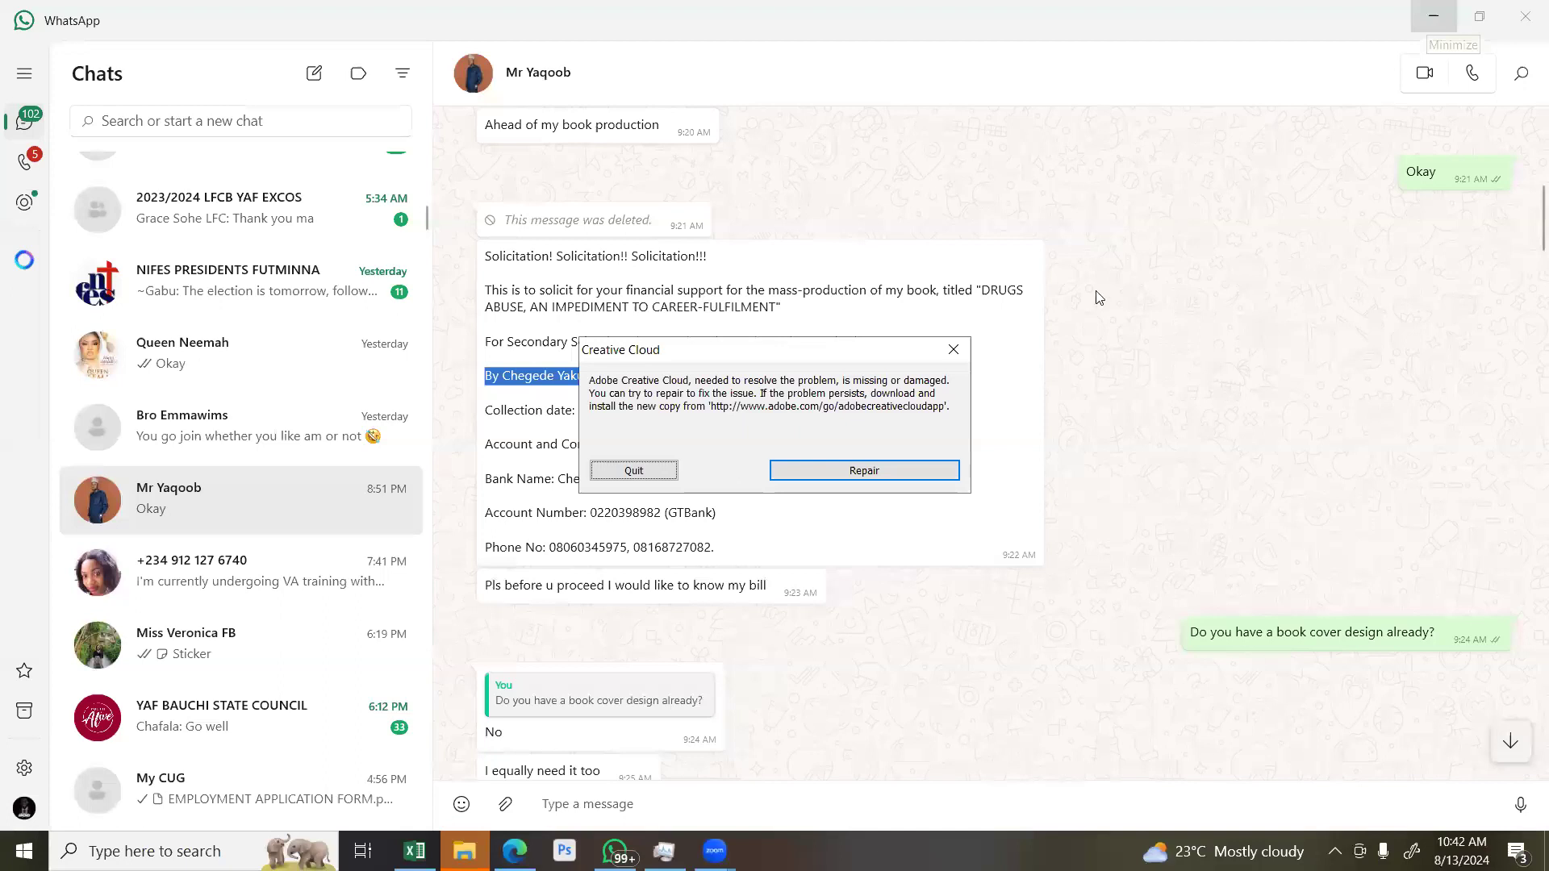
pyautogui.press('super+d')
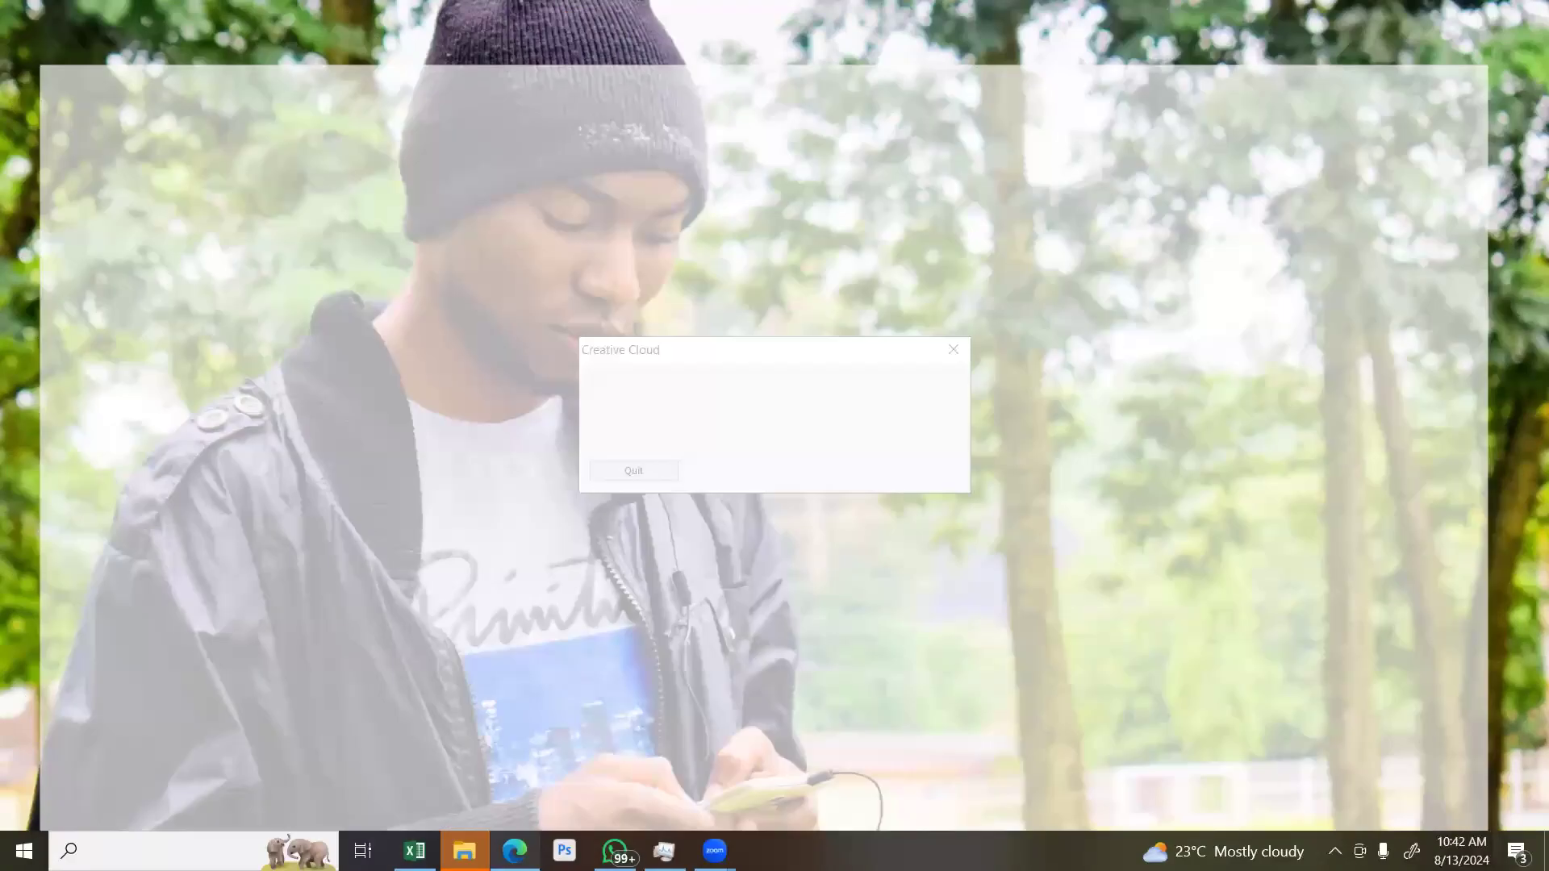
pyautogui.press('super+d')
pyautogui.scroll(-3, 500, 474)
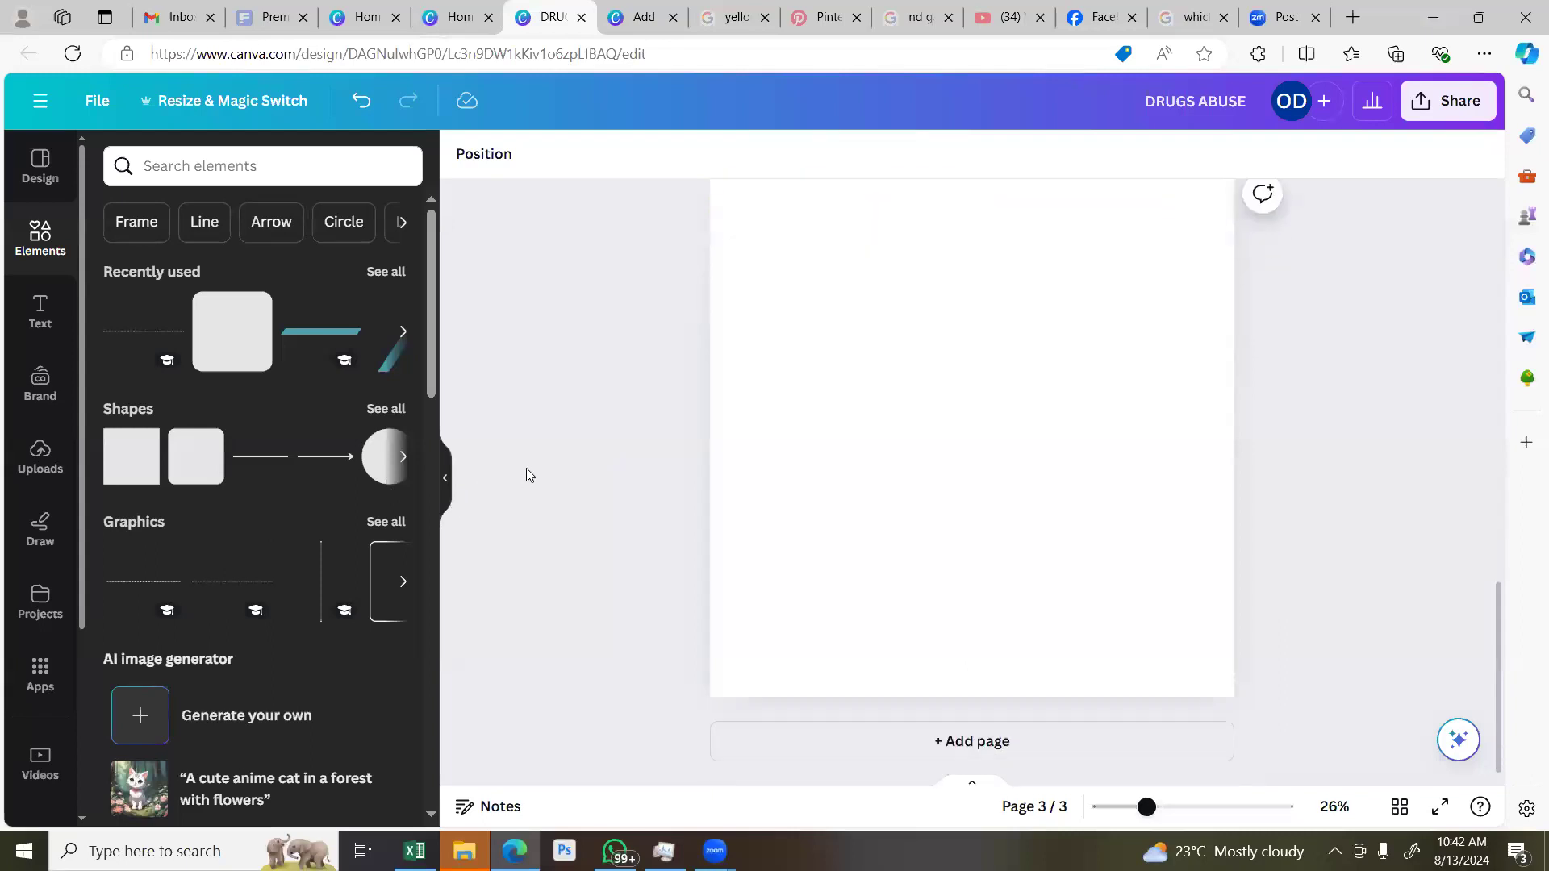
pyautogui.scroll(5, 541, 467)
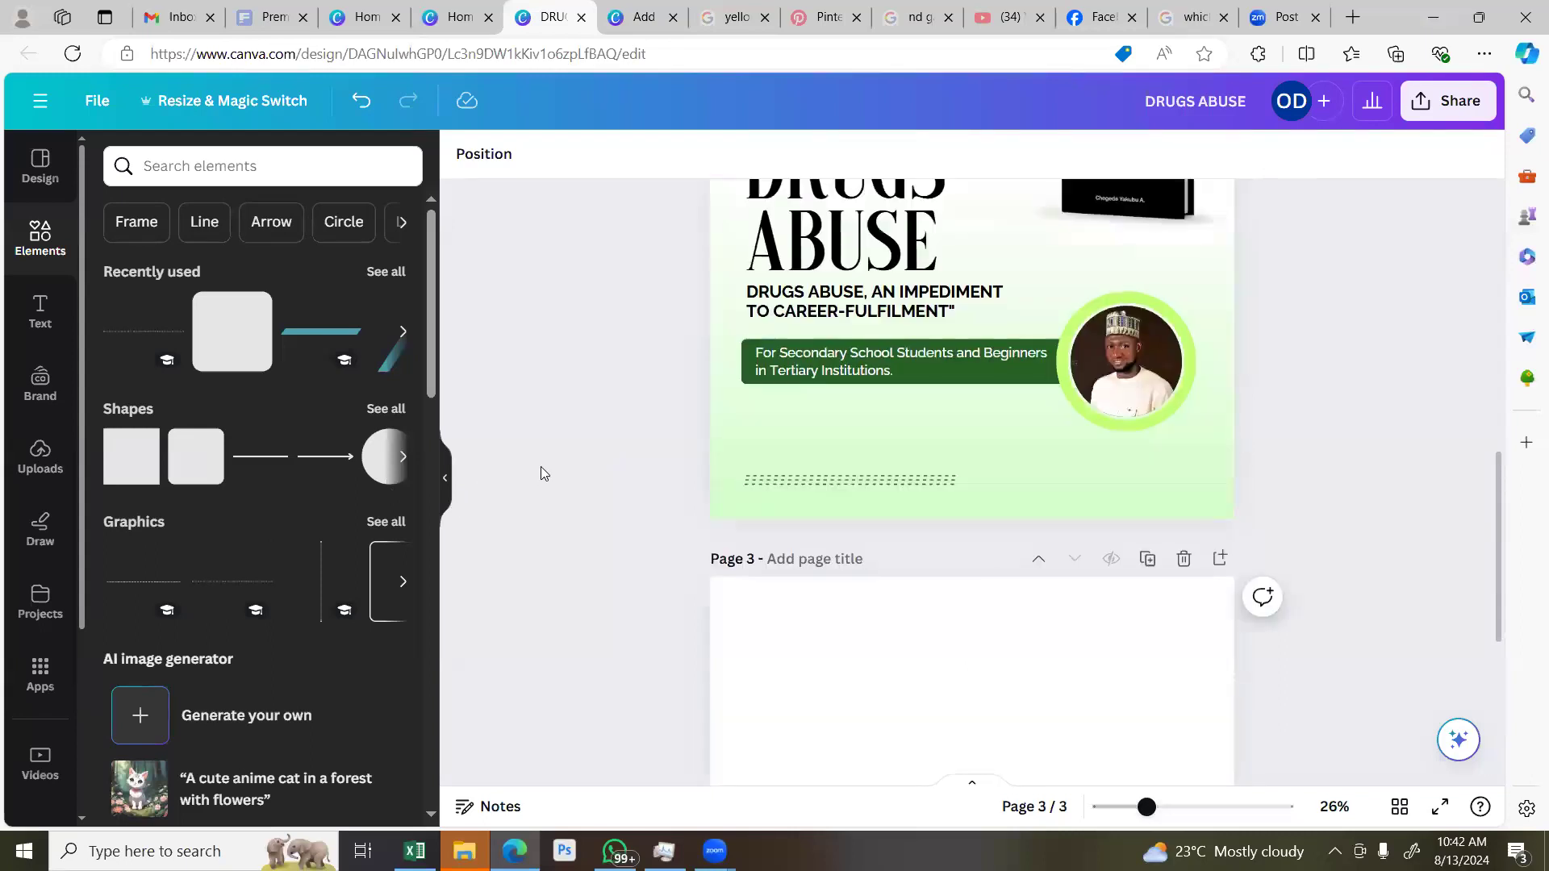
pyautogui.scroll(-2, 540, 474)
pyautogui.scroll(1, 541, 474)
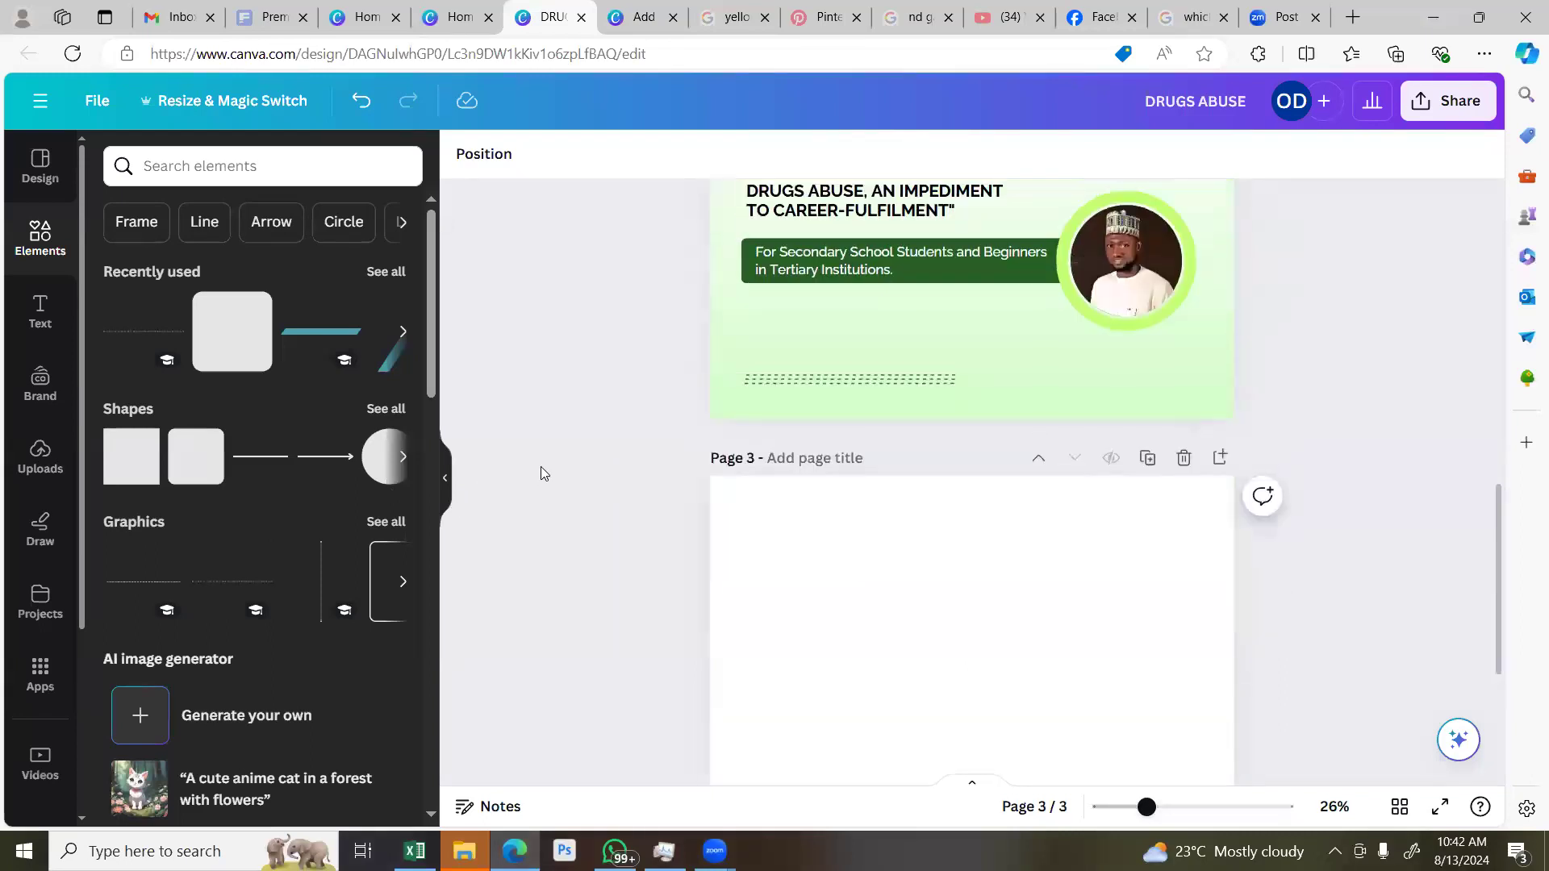
pyautogui.scroll(-6, 541, 474)
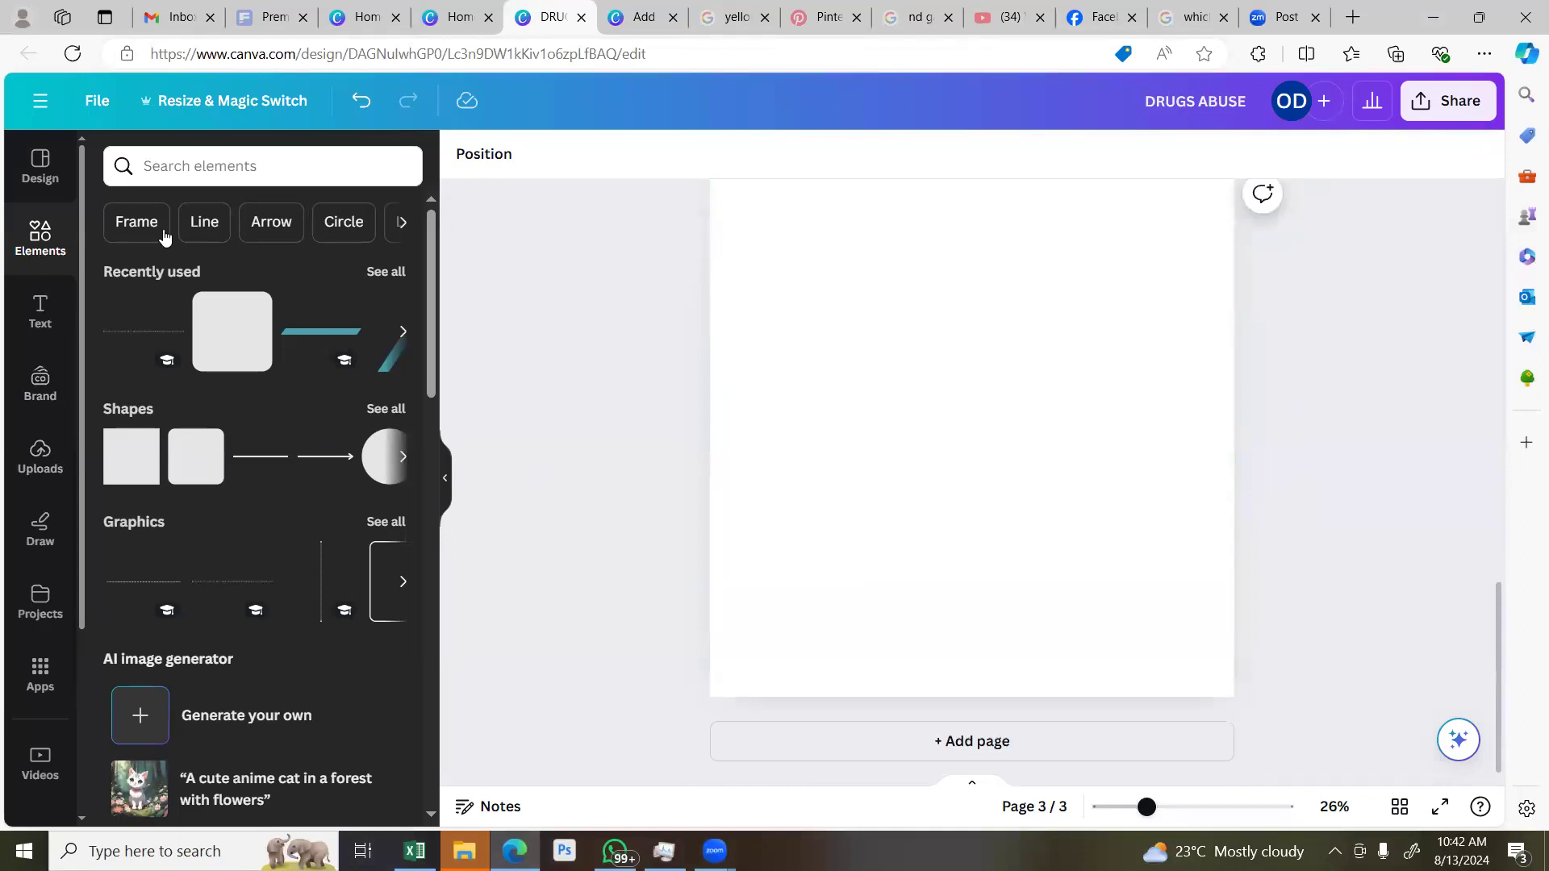
# Search the elements library for "blur"
pyautogui.click(210, 167)
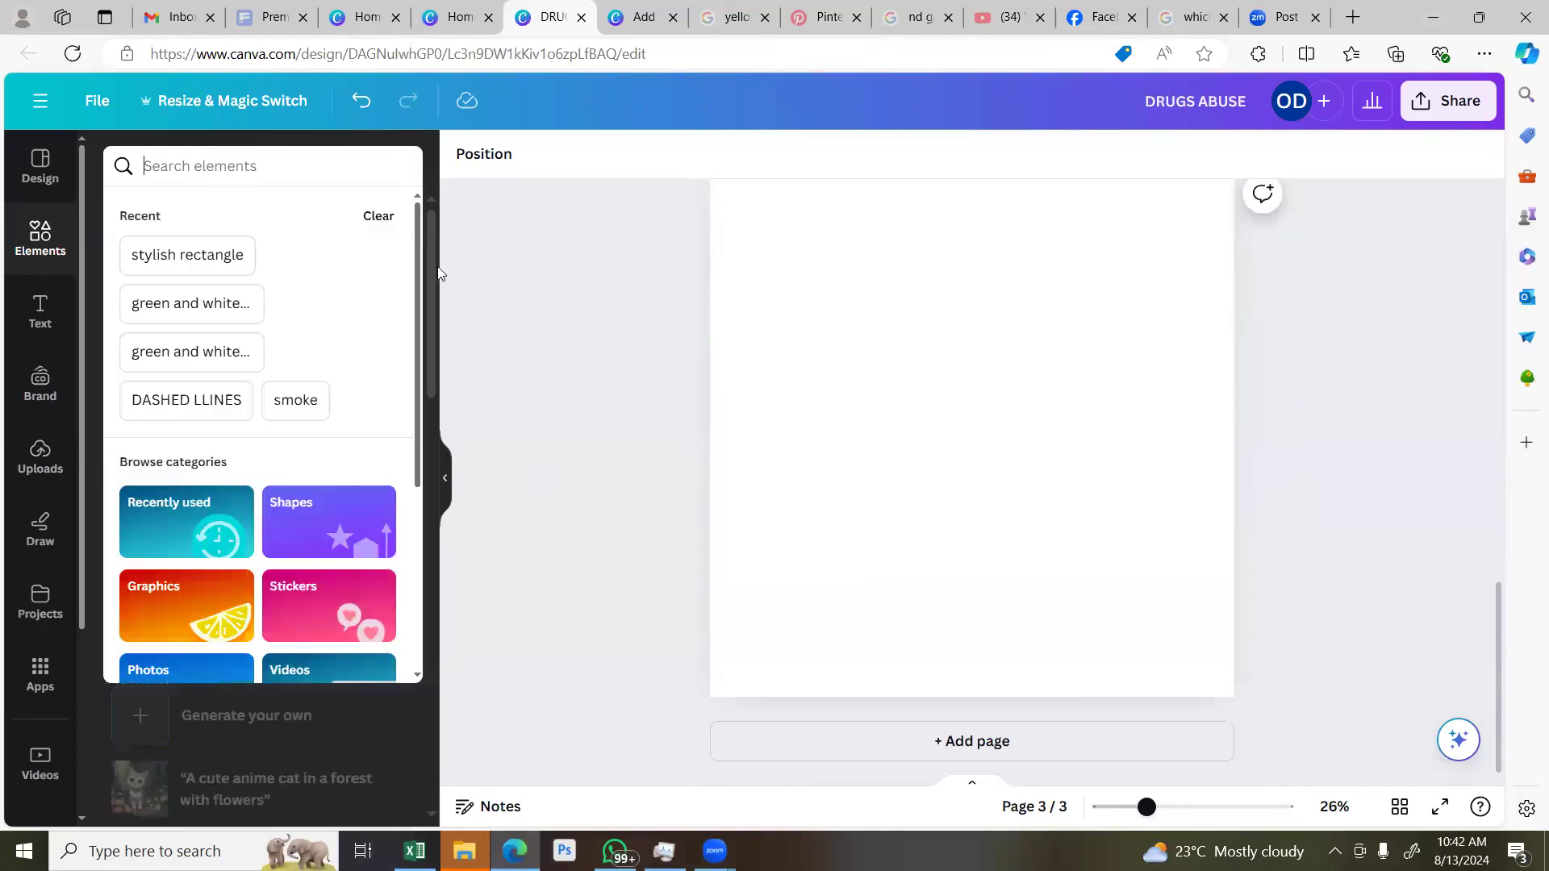
pyautogui.click(440, 274)
pyautogui.click(193, 168)
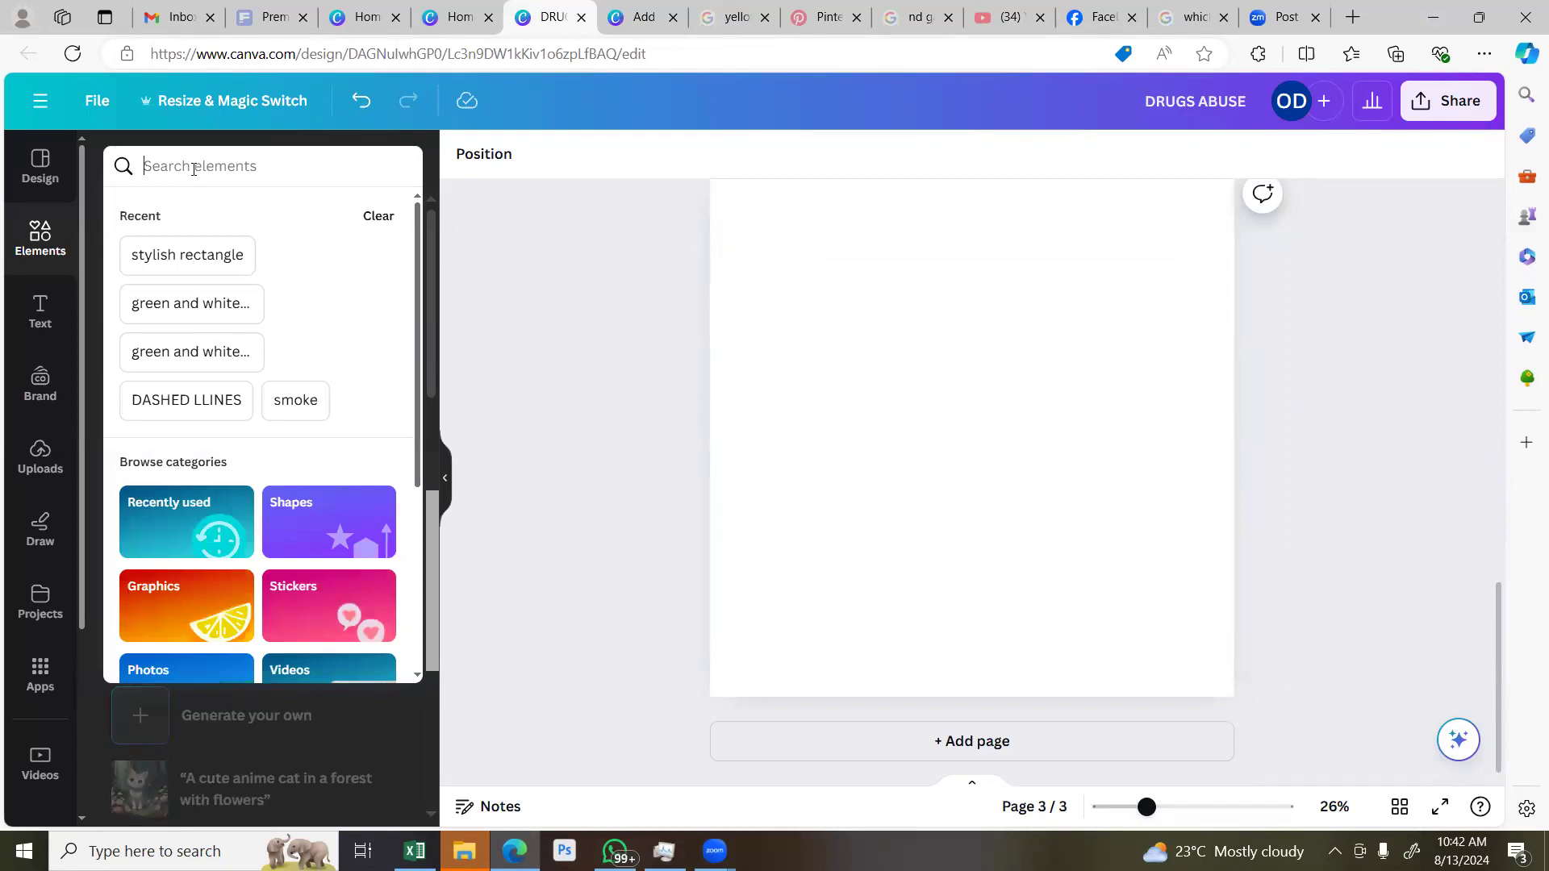
pyautogui.write('blur')
pyautogui.press('Return')
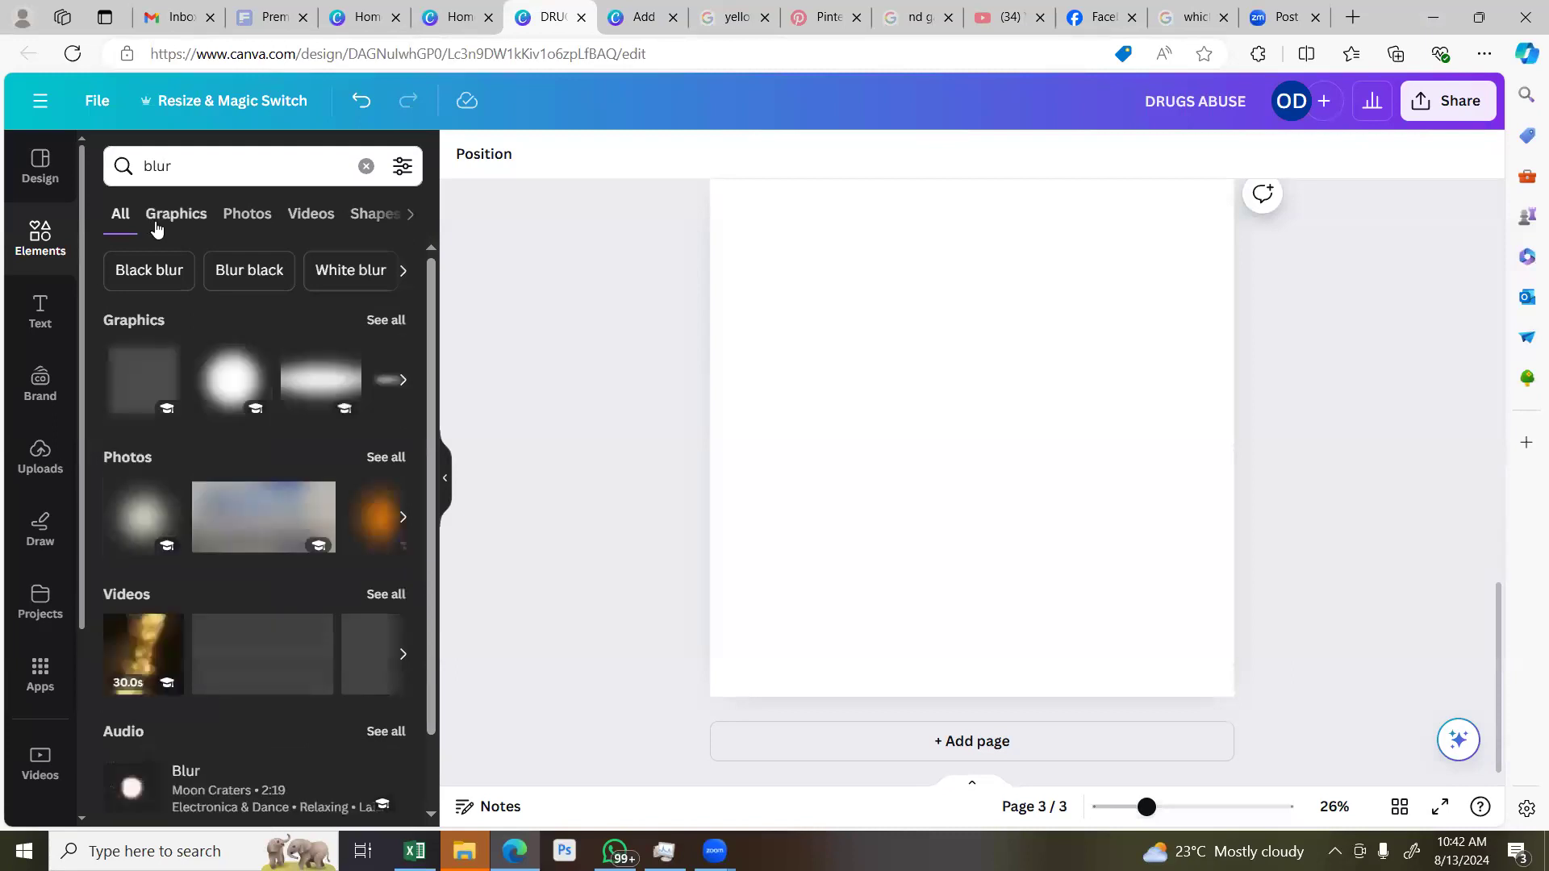
pyautogui.click(239, 379)
pyautogui.click(708, 442)
pyautogui.click(750, 397)
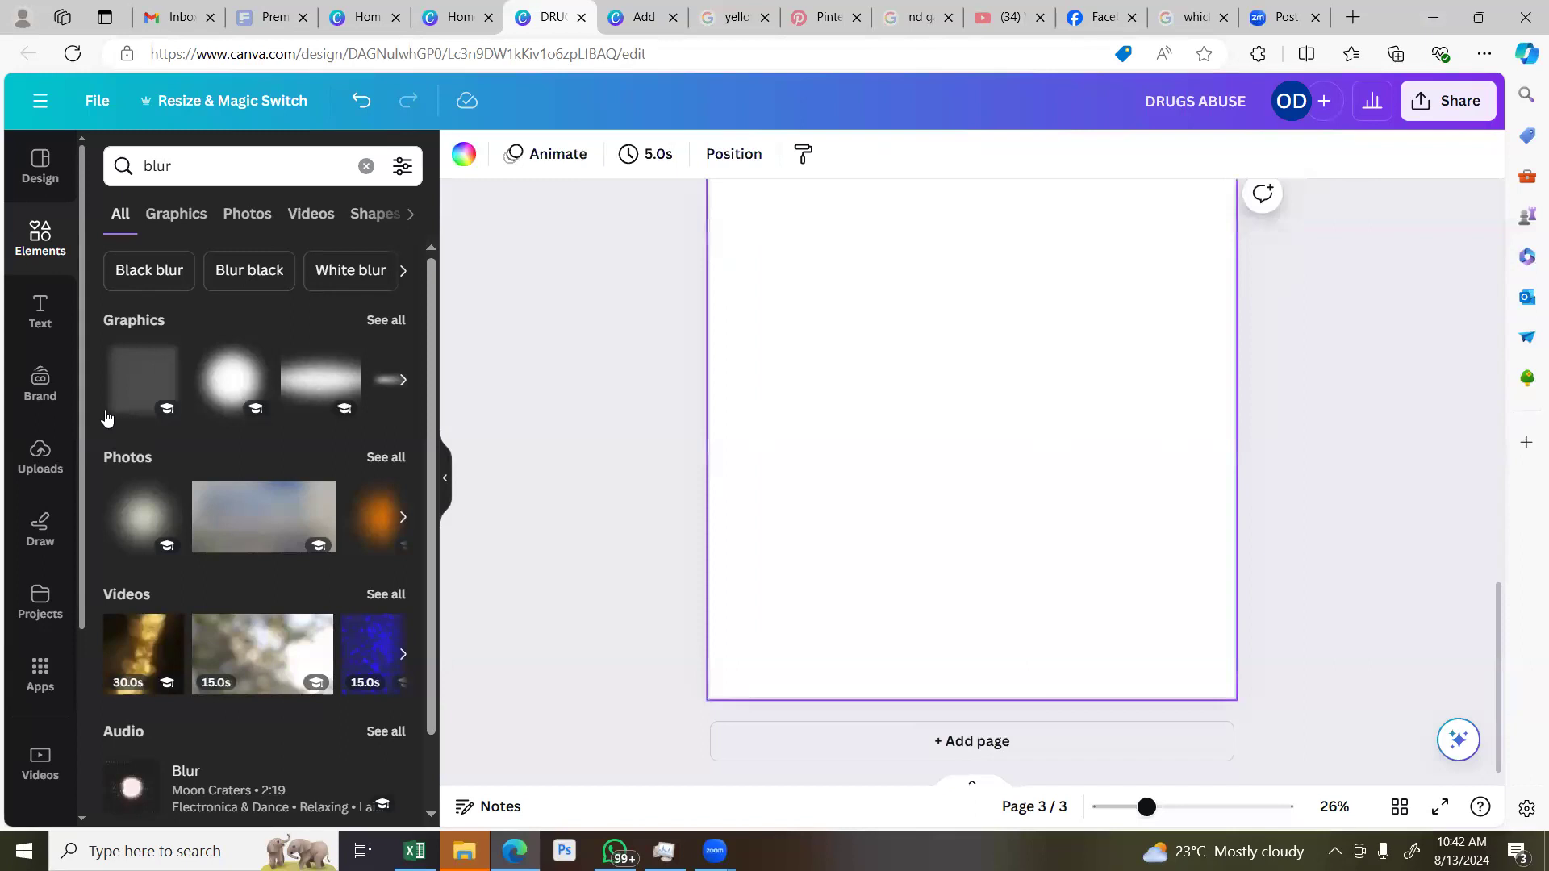
# Add the uploaded full-length photo of the woman in a white gown to page 3, shift it up and left, and remove its background
pyautogui.click(44, 467)
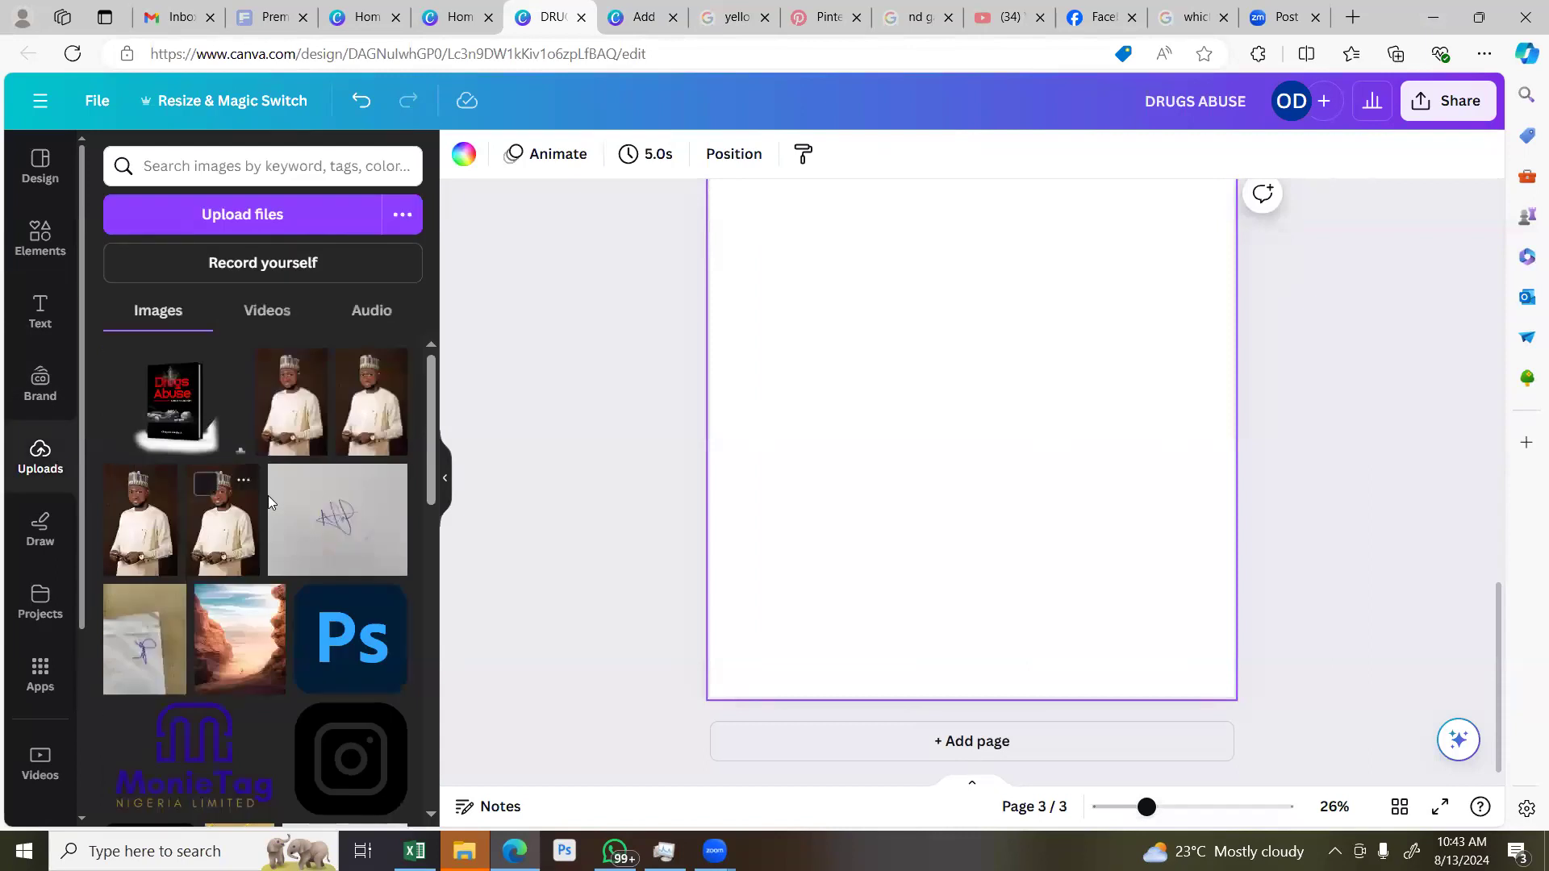
pyautogui.scroll(-2, 268, 502)
pyautogui.scroll(2, 268, 502)
pyautogui.scroll(-4, 269, 502)
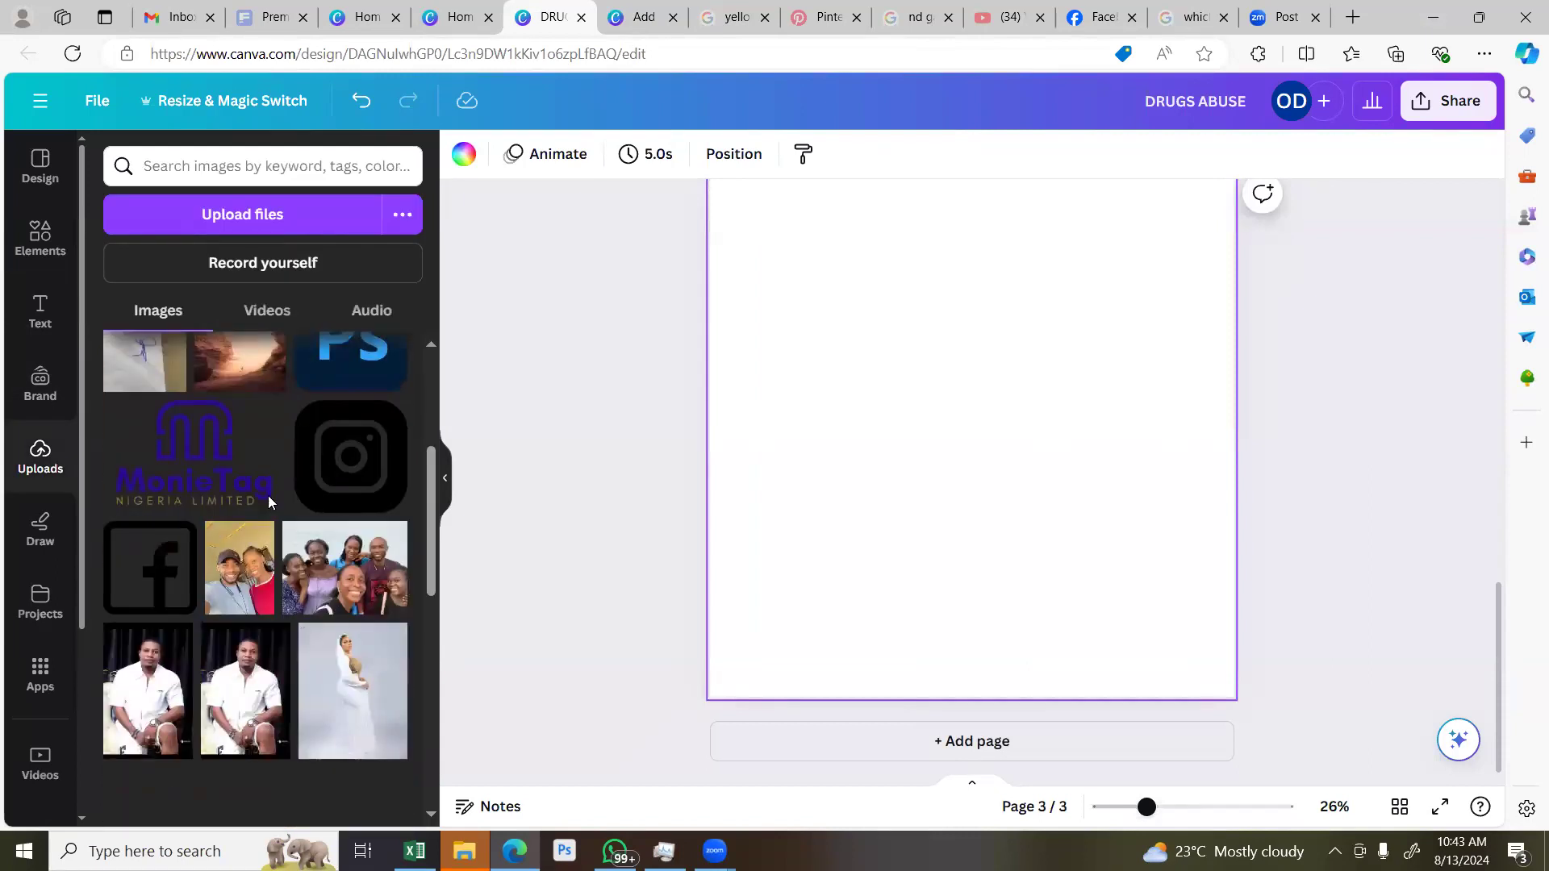
pyautogui.click(337, 716)
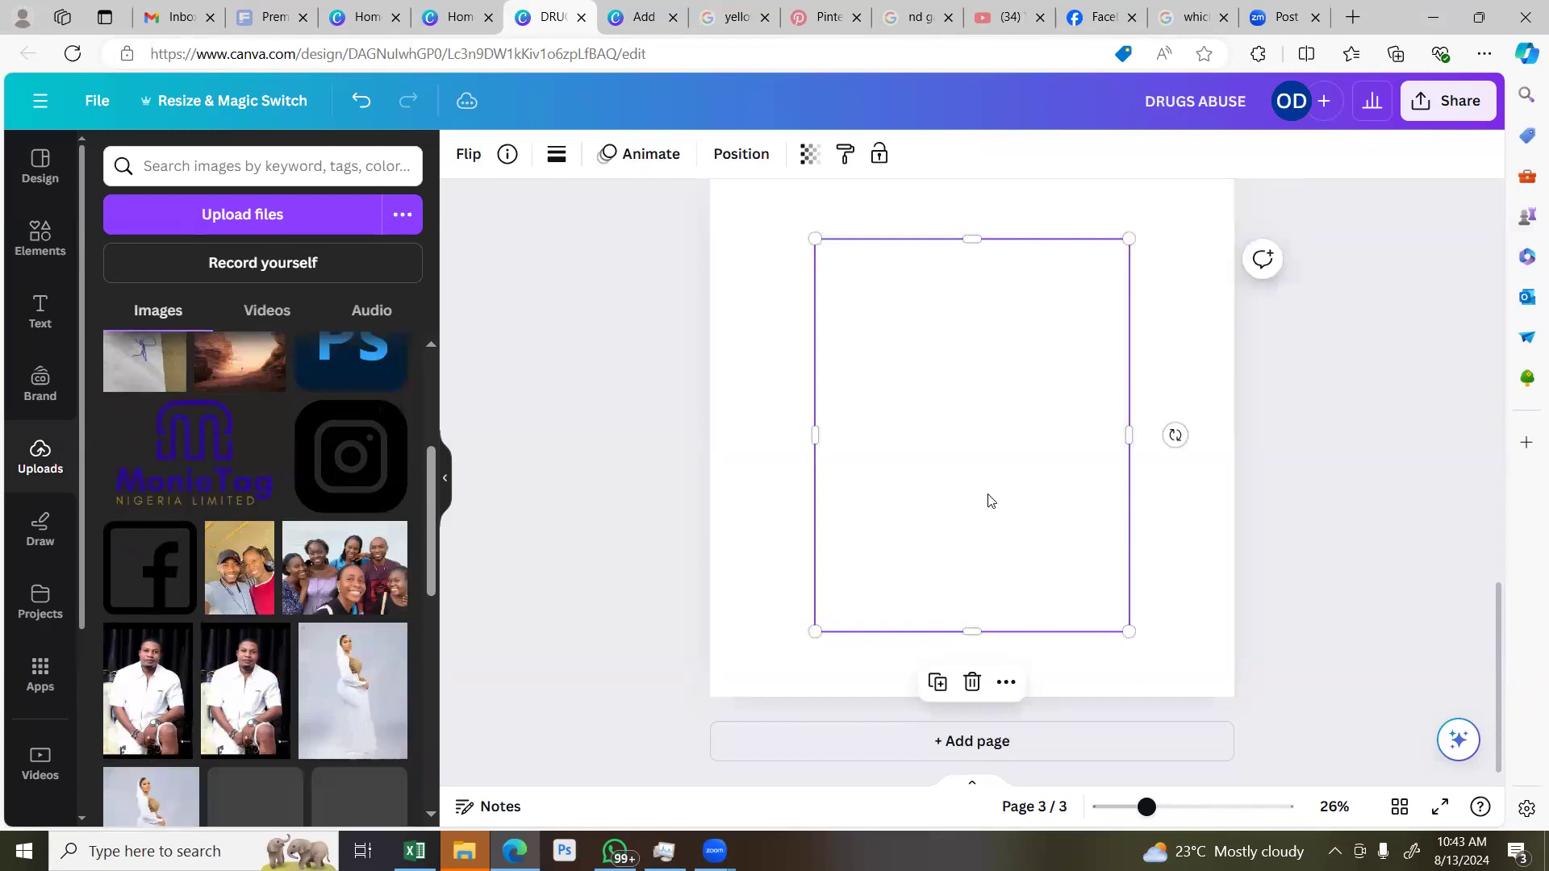
pyautogui.moveTo(991, 501); pyautogui.dragTo(946, 460)
pyautogui.click(491, 154)
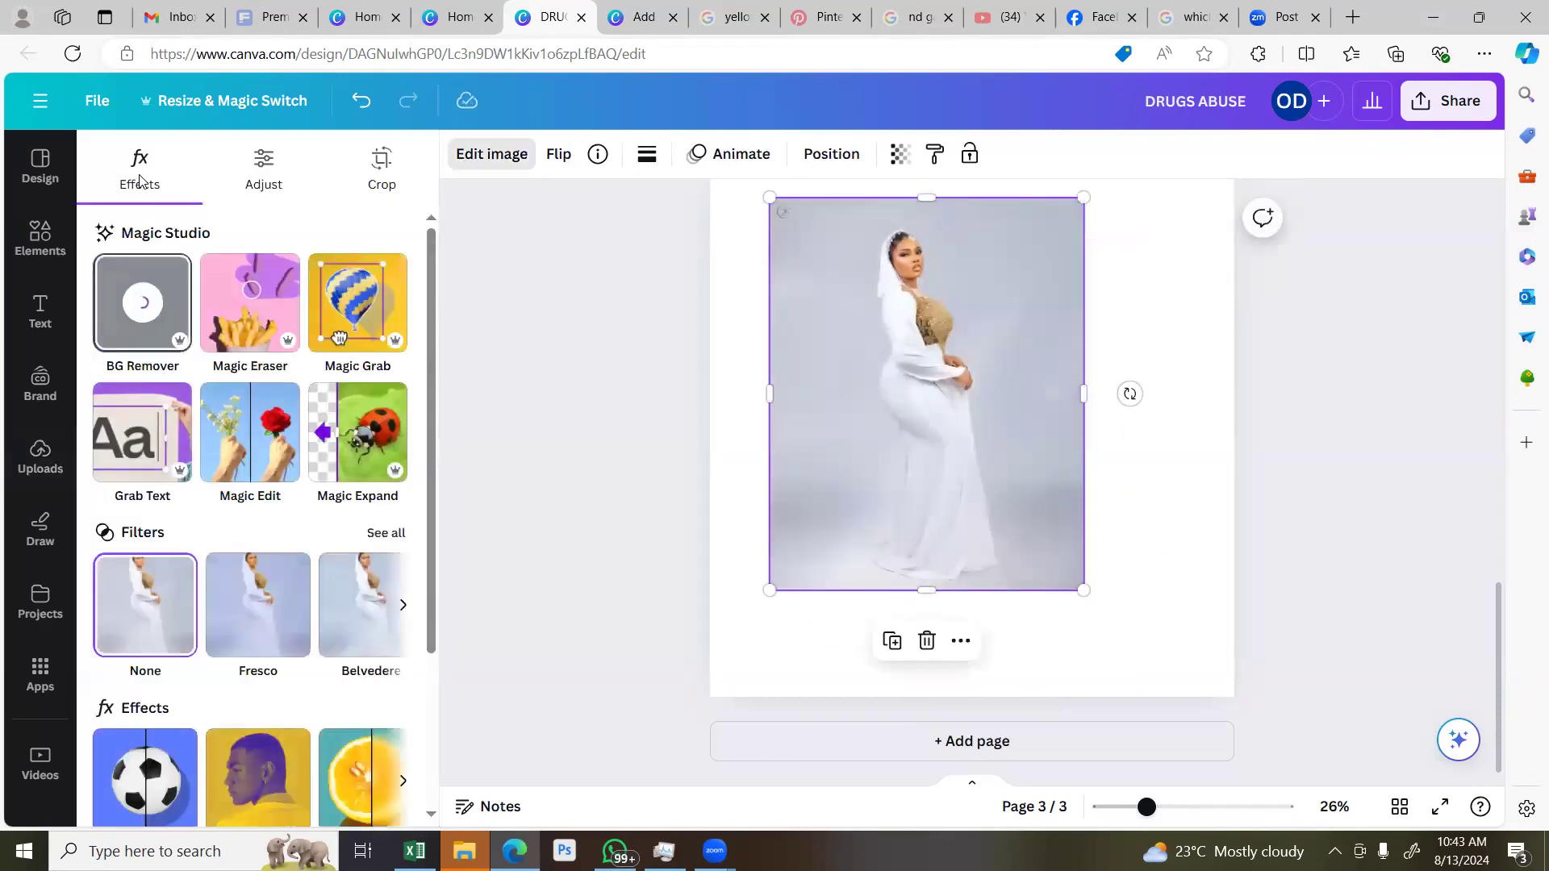
pyautogui.press('Escape')
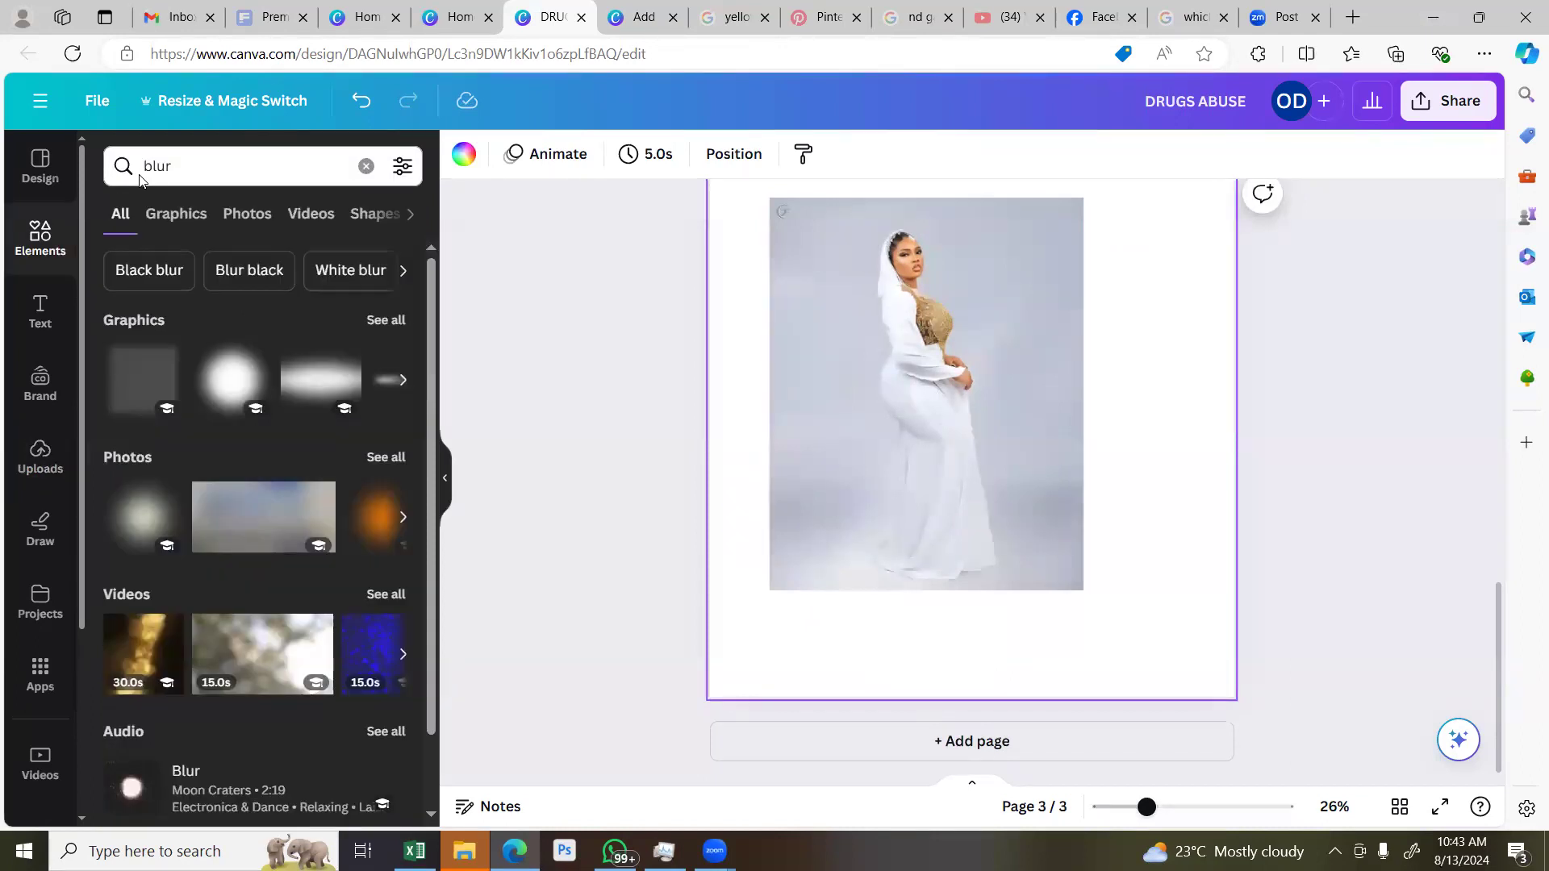
# Search the elements for "white and gold background" and set the soft gold-edged gradient image as page 3's background
pyautogui.doubleClick(139, 179)
pyautogui.write('brown background')
pyautogui.tripleClick(141, 179)
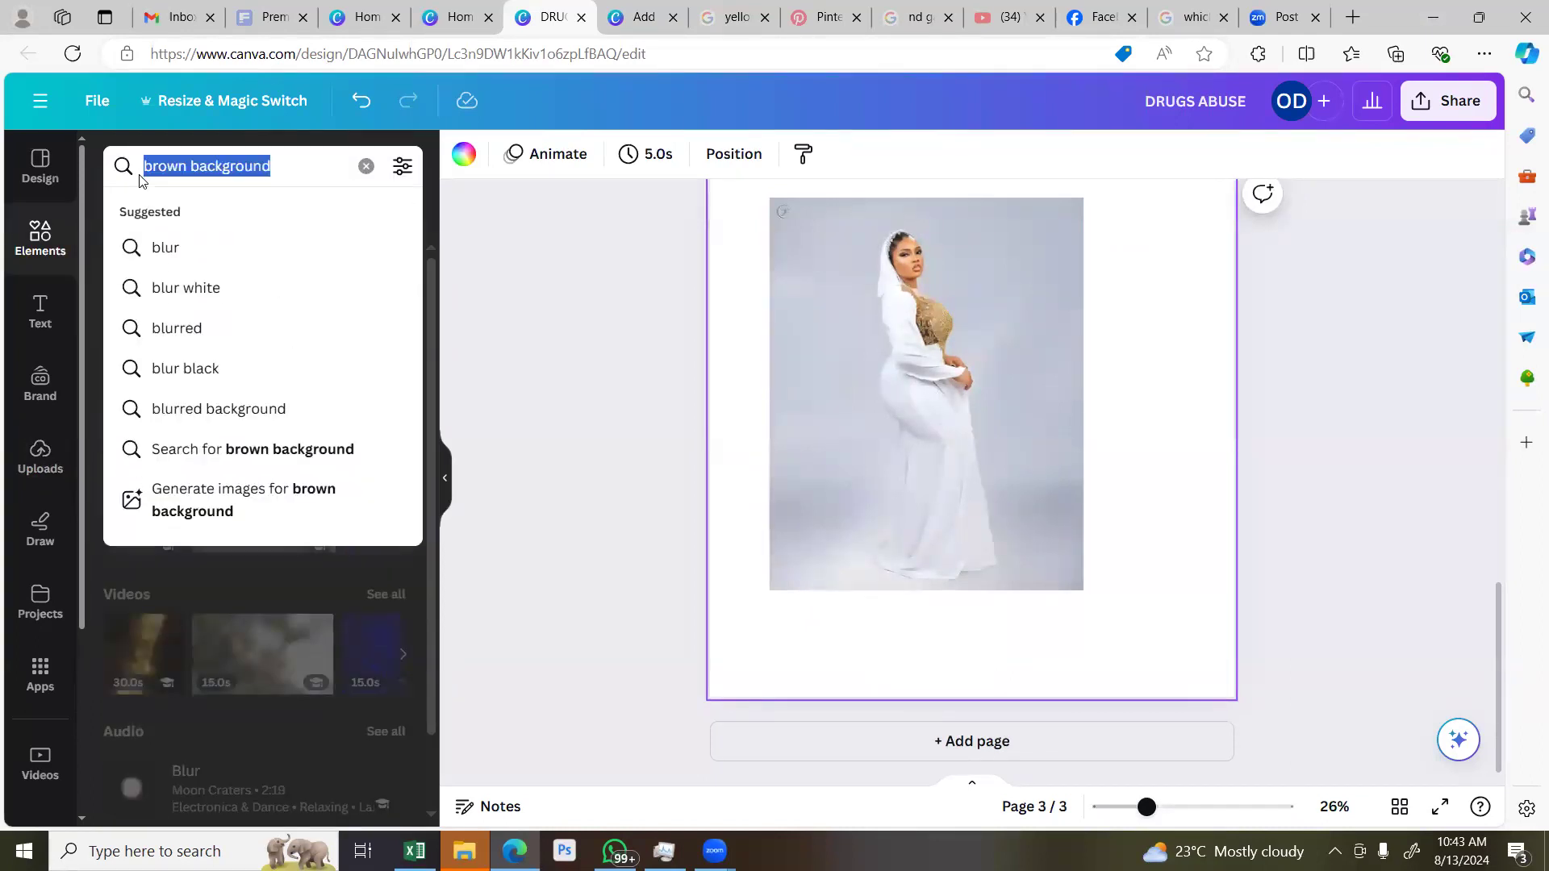
pyautogui.write('white background')
pyautogui.press('Return')
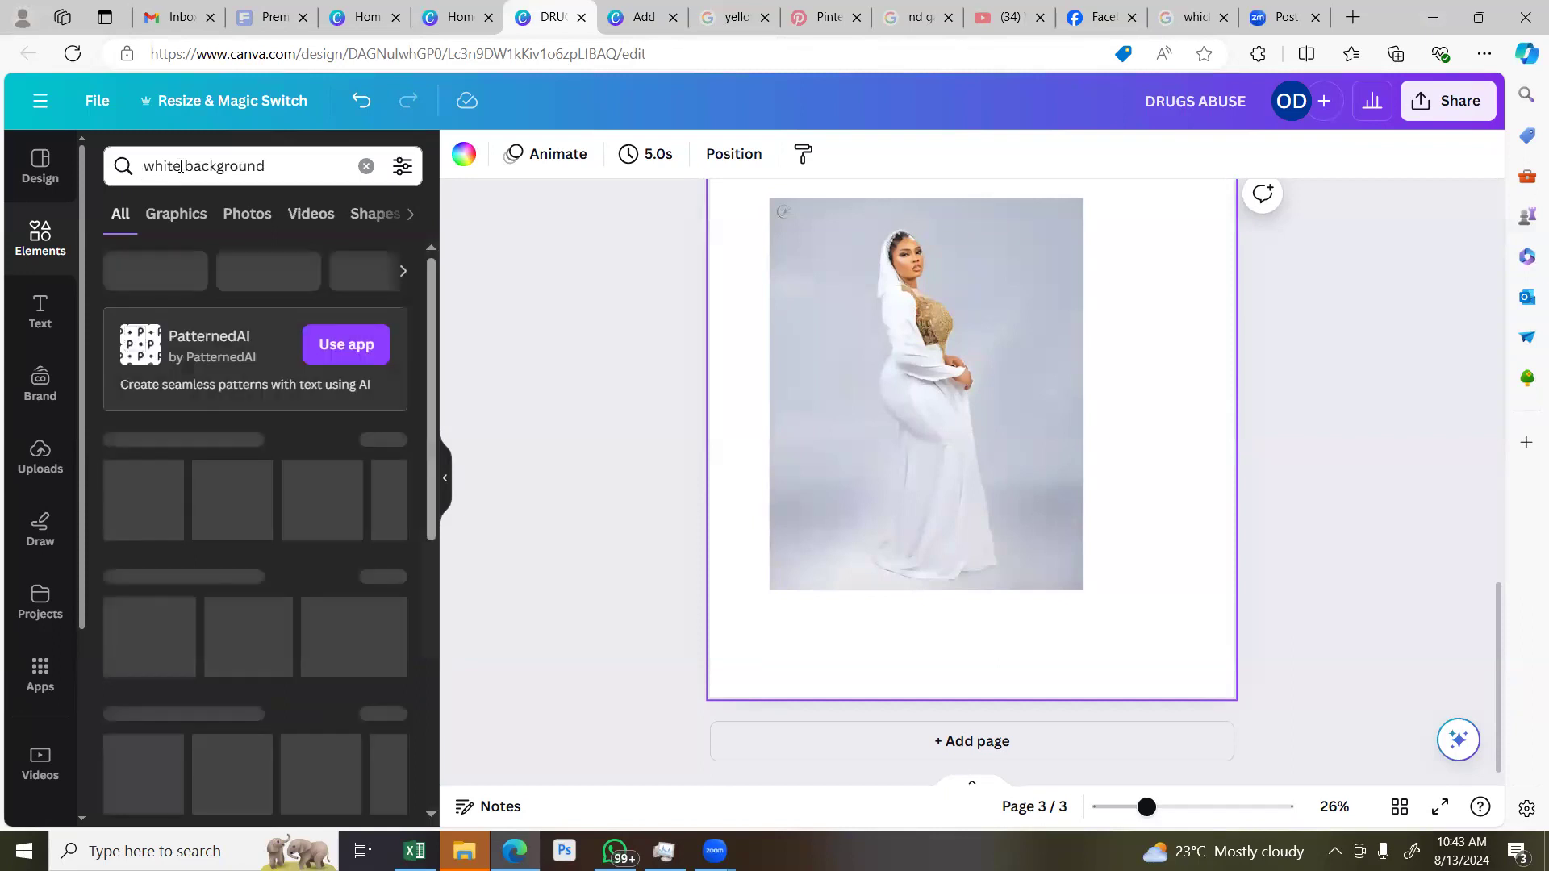
pyautogui.click(181, 165)
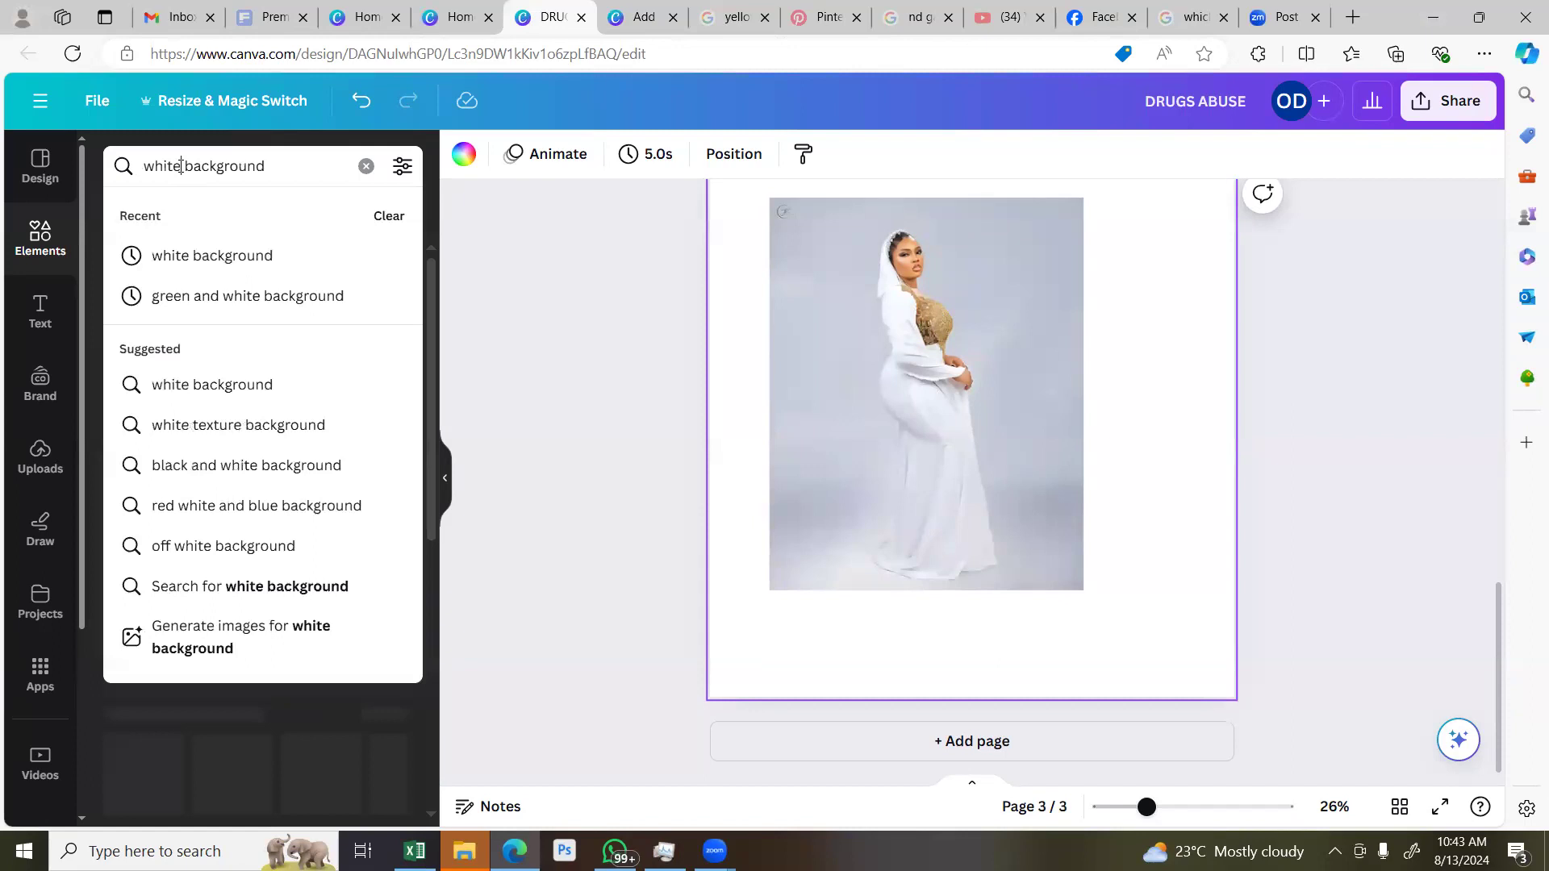
pyautogui.write('and gold')
pyautogui.press('Return')
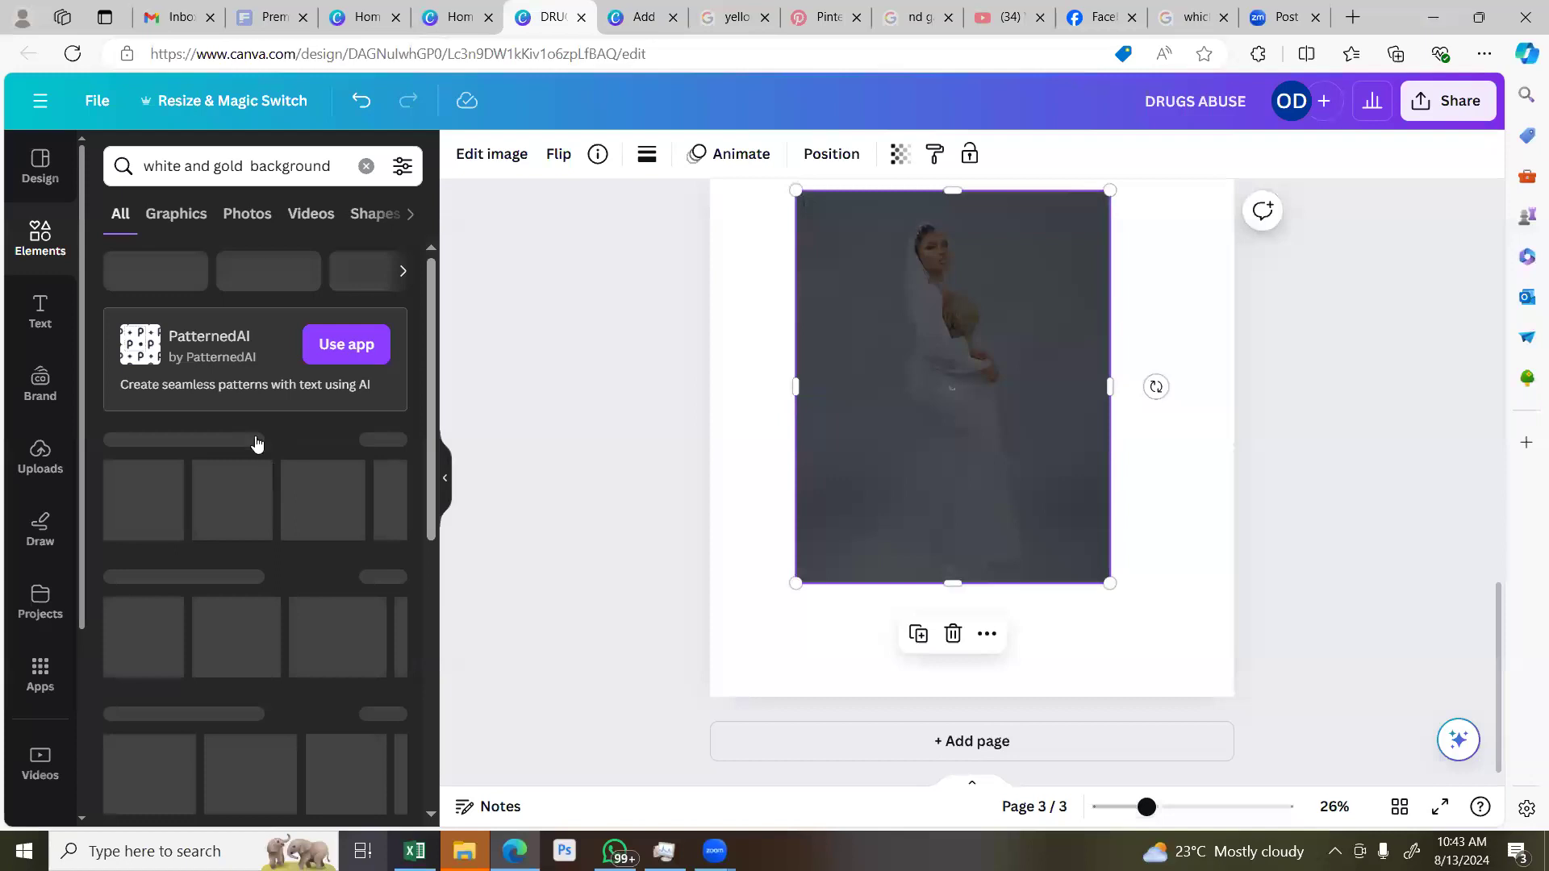
pyautogui.scroll(-3, 250, 318)
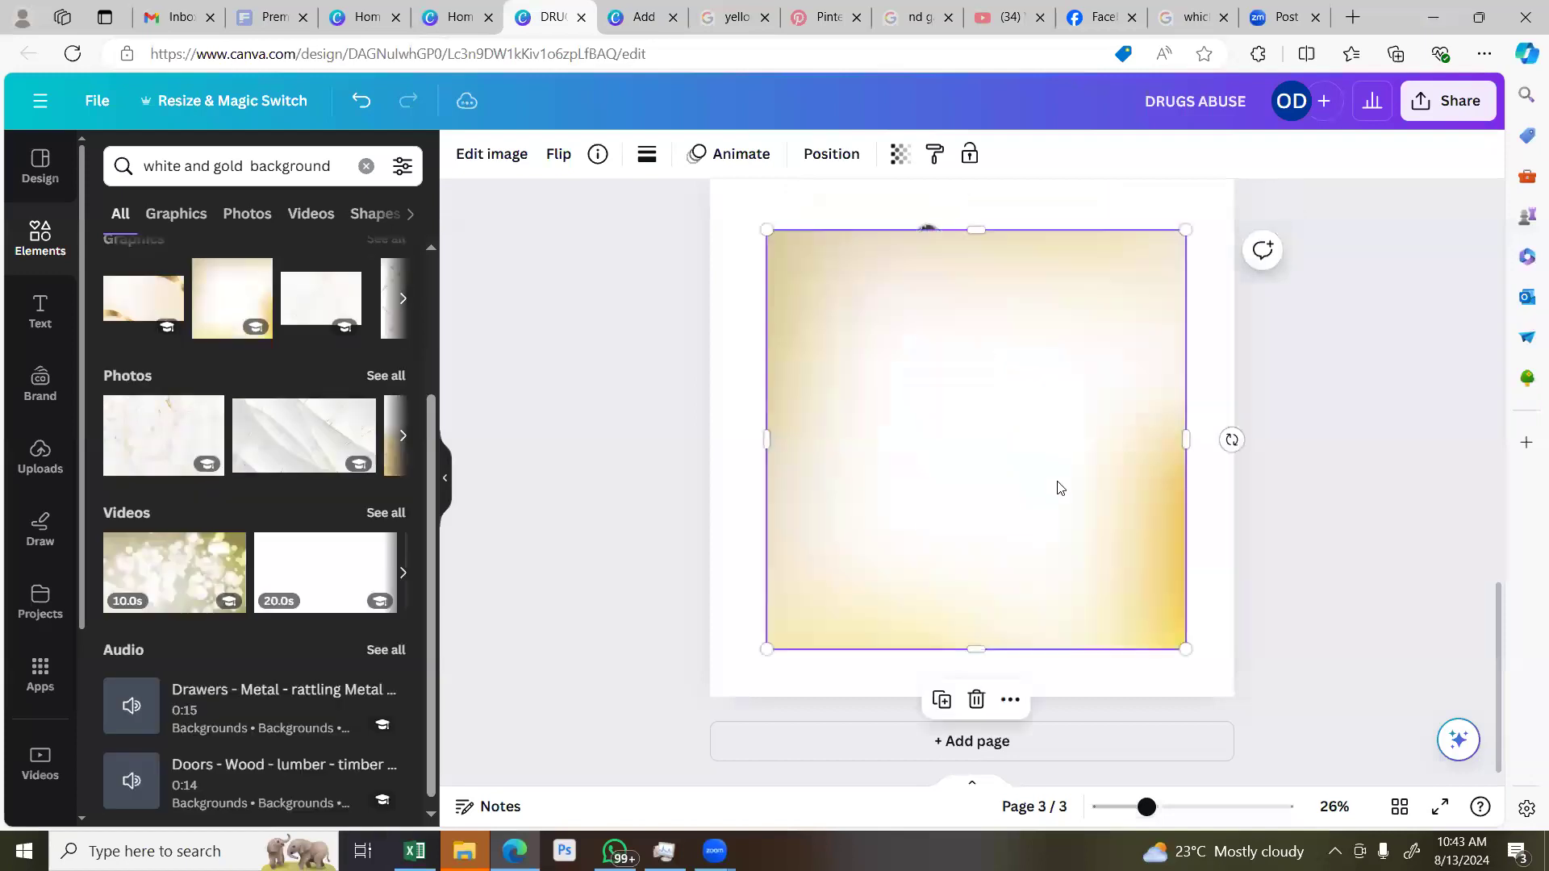
pyautogui.rightClick(1067, 559)
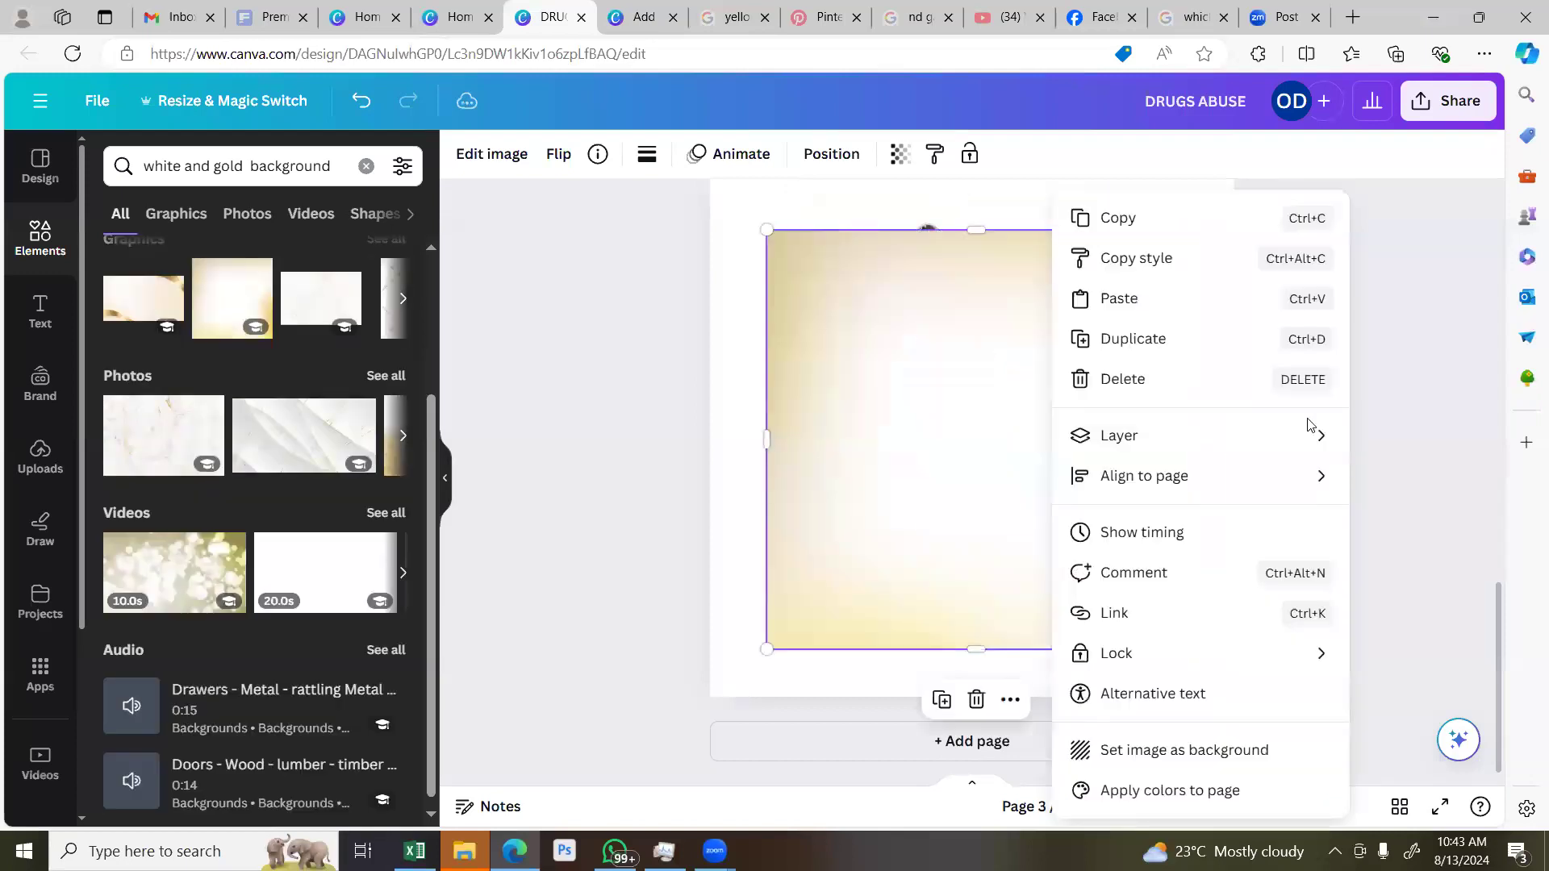
pyautogui.click(1185, 751)
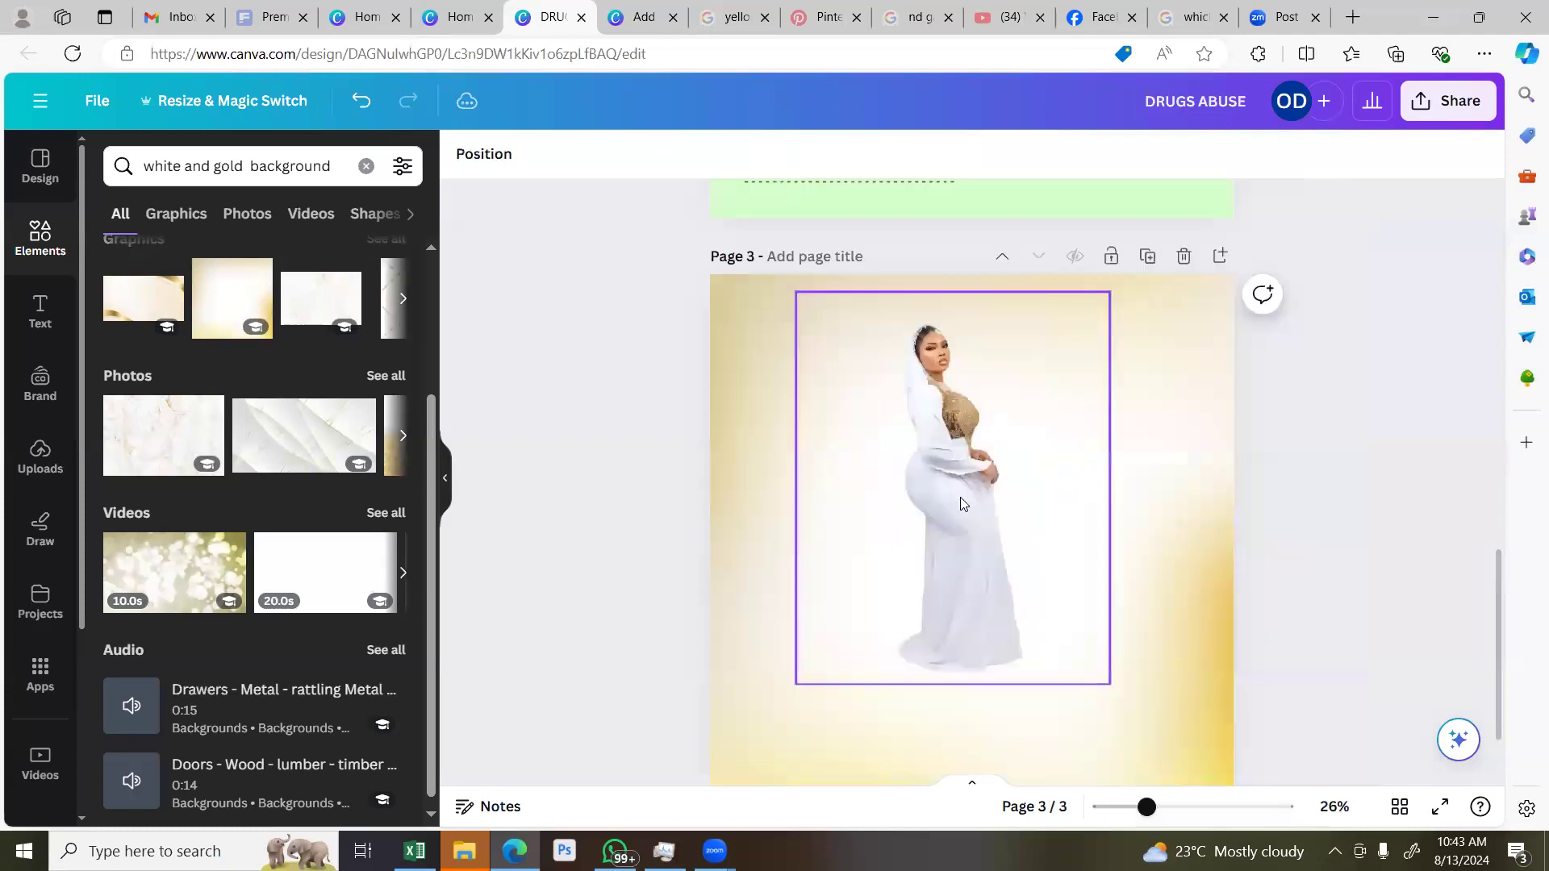
# Shift the woman's full-length cut-out toward the right of page 3 and add her uploaded close-up portrait with clasped hands
pyautogui.click(71, 472)
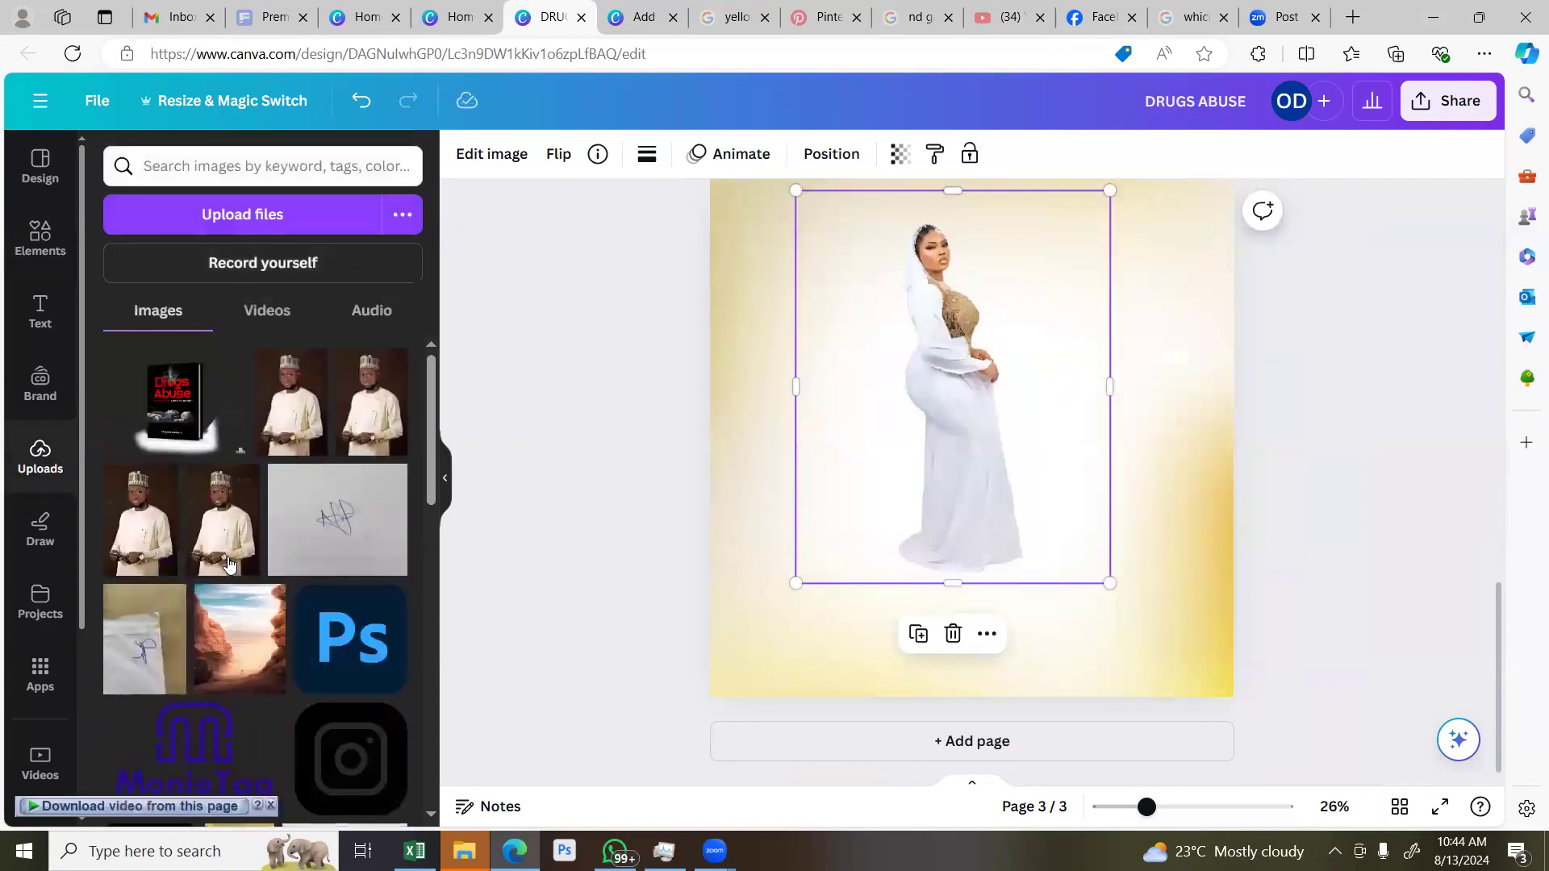
pyautogui.scroll(-10, 230, 561)
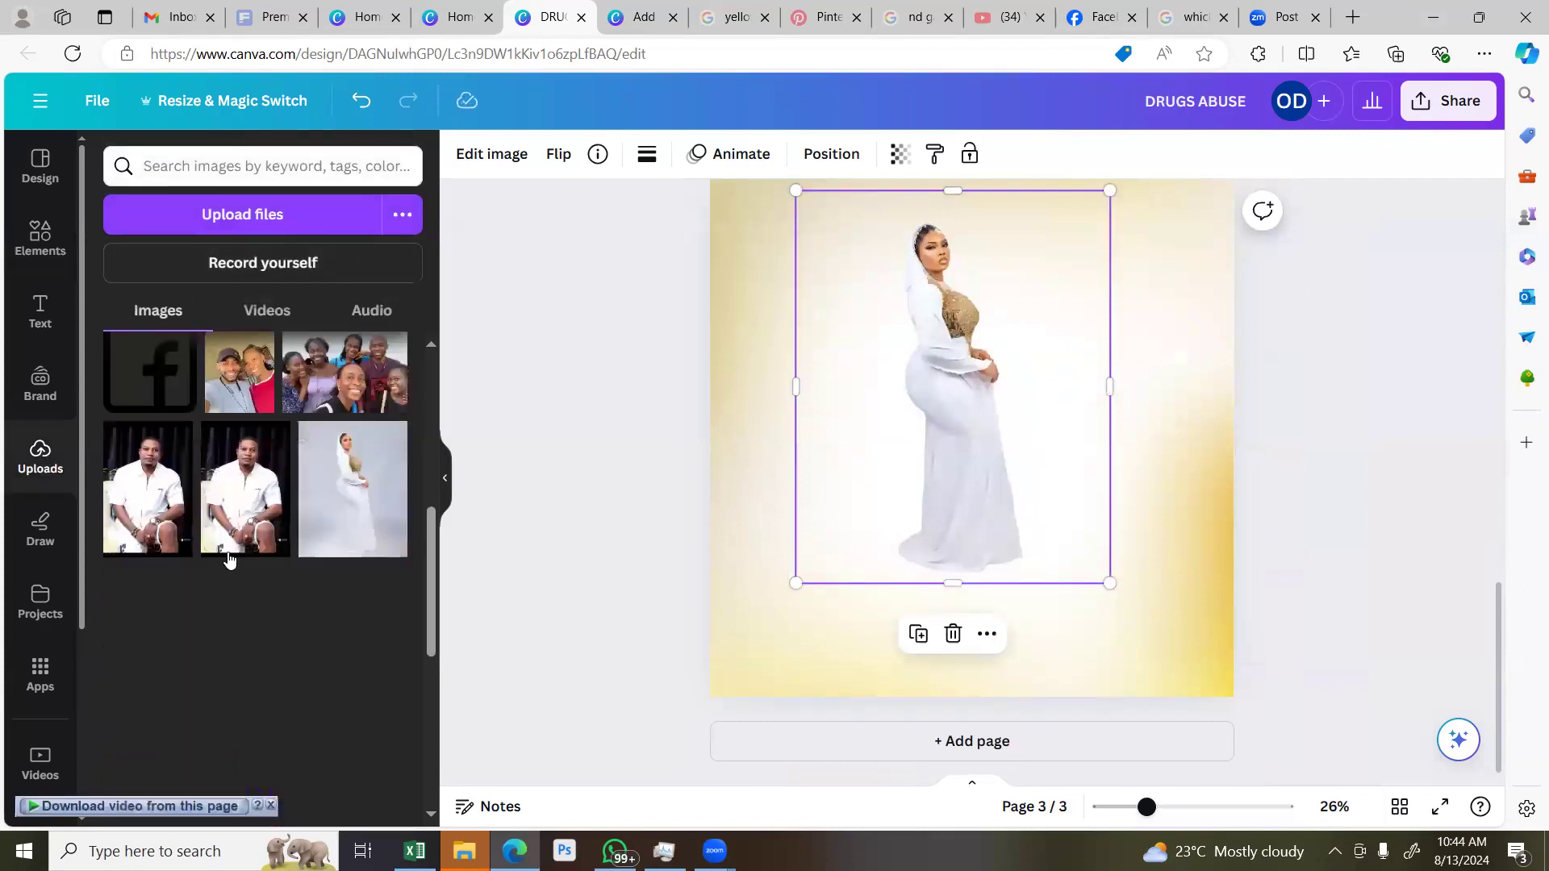
pyautogui.scroll(-3, 230, 561)
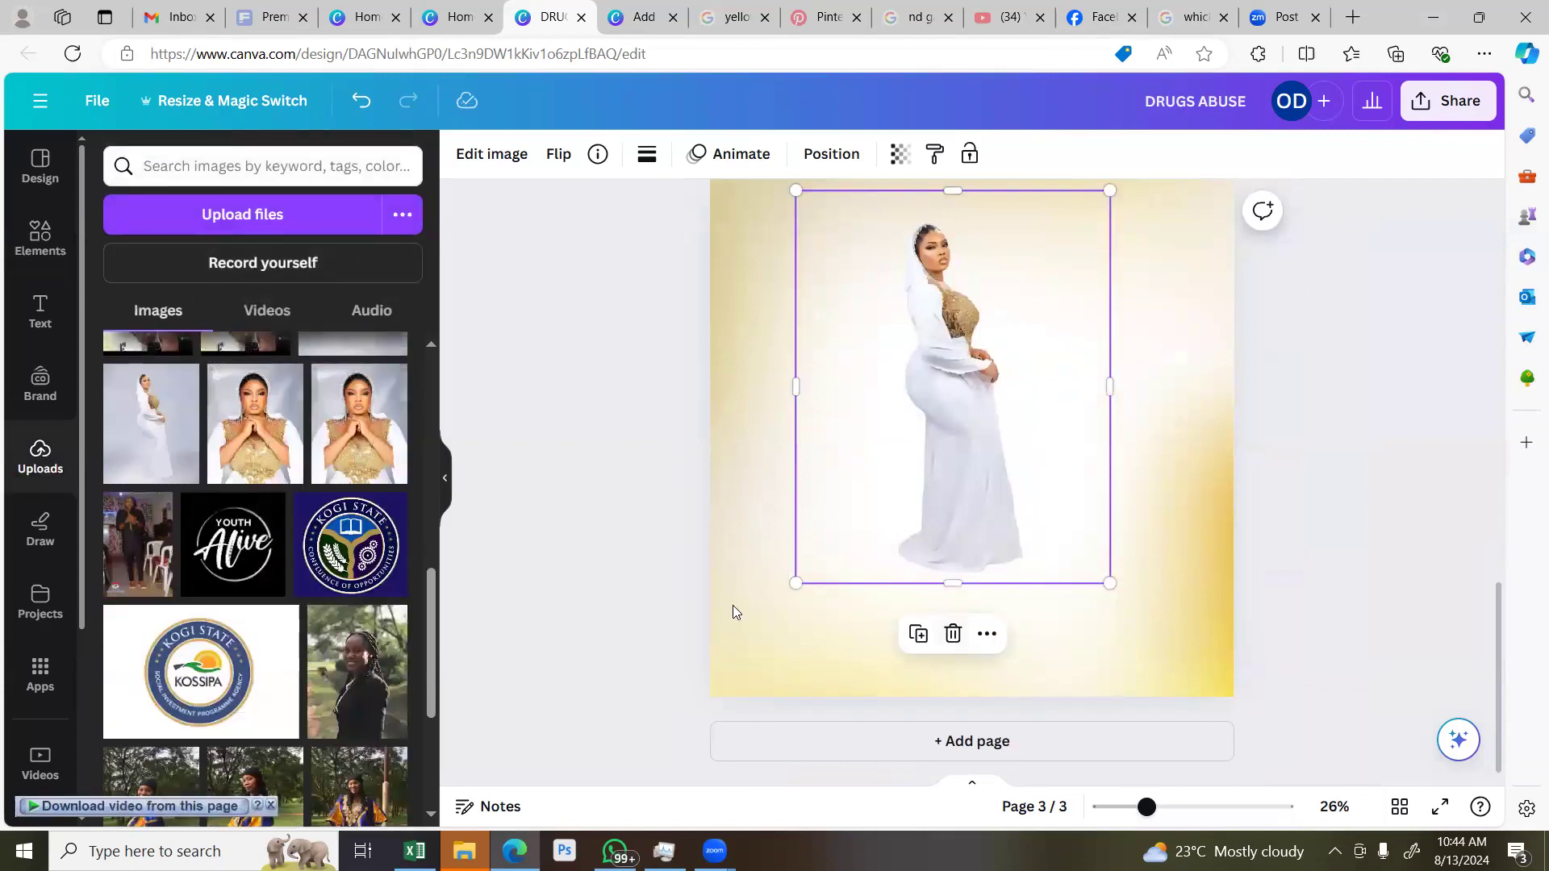
pyautogui.hotkey('ctrl', 'z')
pyautogui.hotkey('ctrl', 'y')
pyautogui.hotkey('ctrl', 'y')
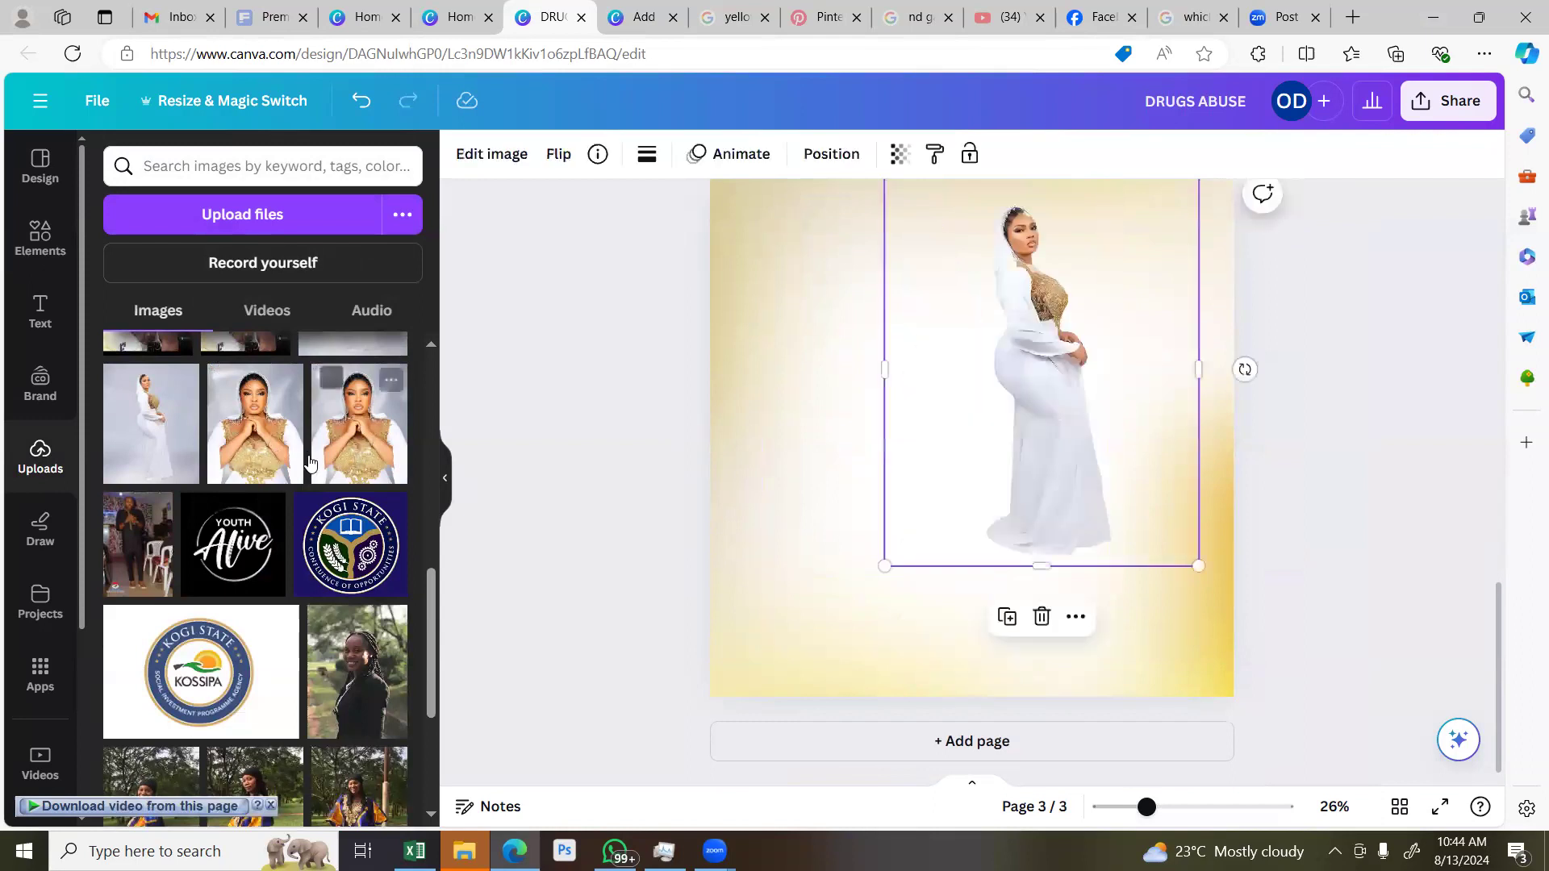
pyautogui.hotkey('ctrl', 'z')
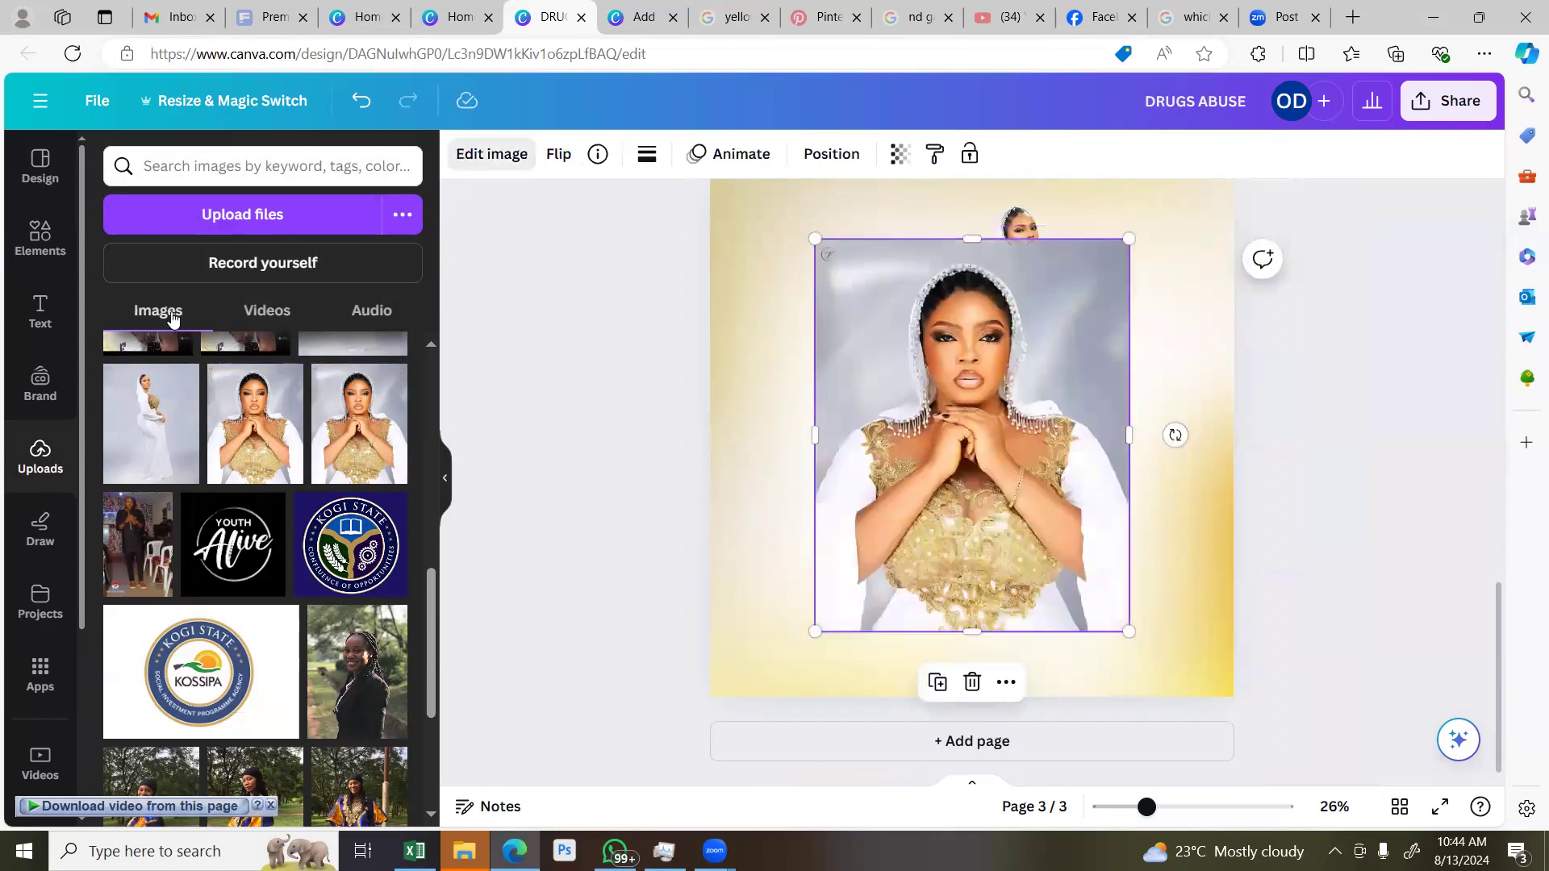
# Shift the woman's close-up portrait toward the left of page 3 and remove its background
pyautogui.moveTo(992, 539); pyautogui.dragTo(948, 514)
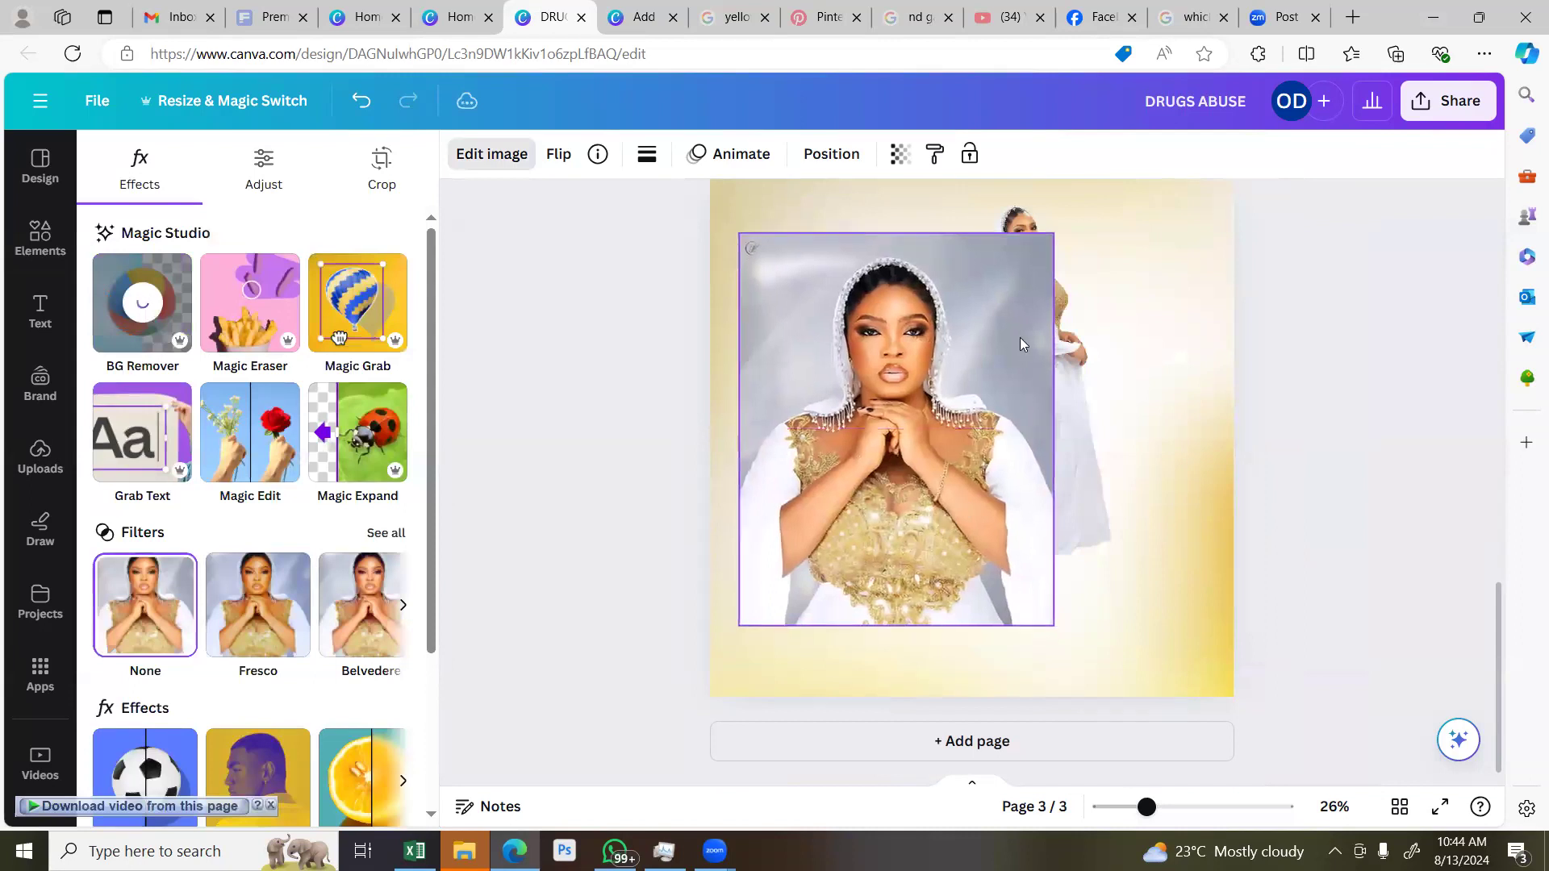
pyautogui.click(966, 369)
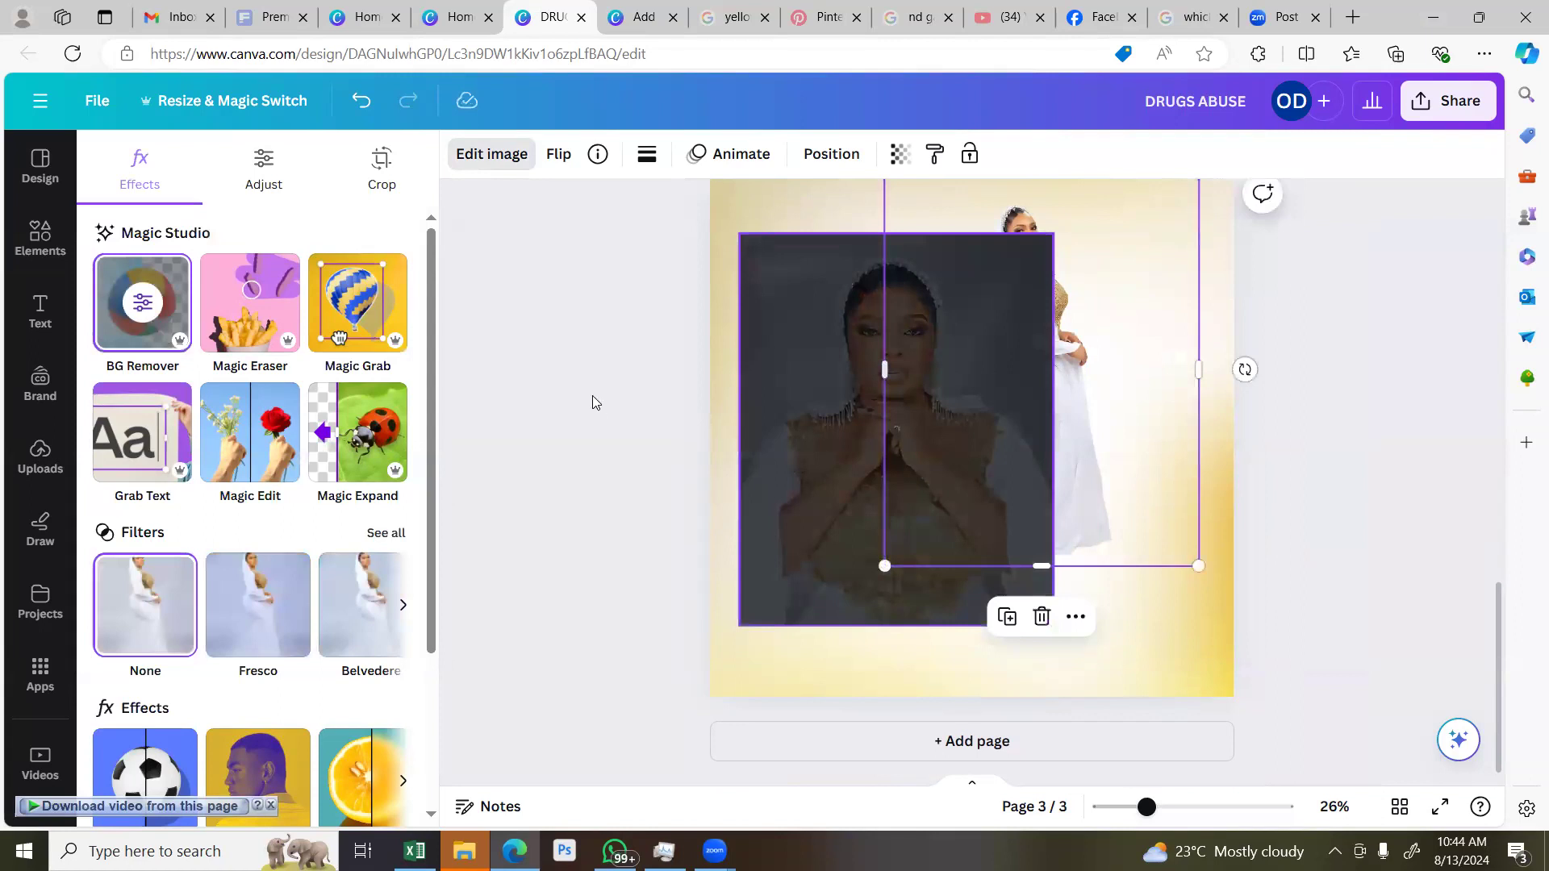
pyautogui.click(1272, 352)
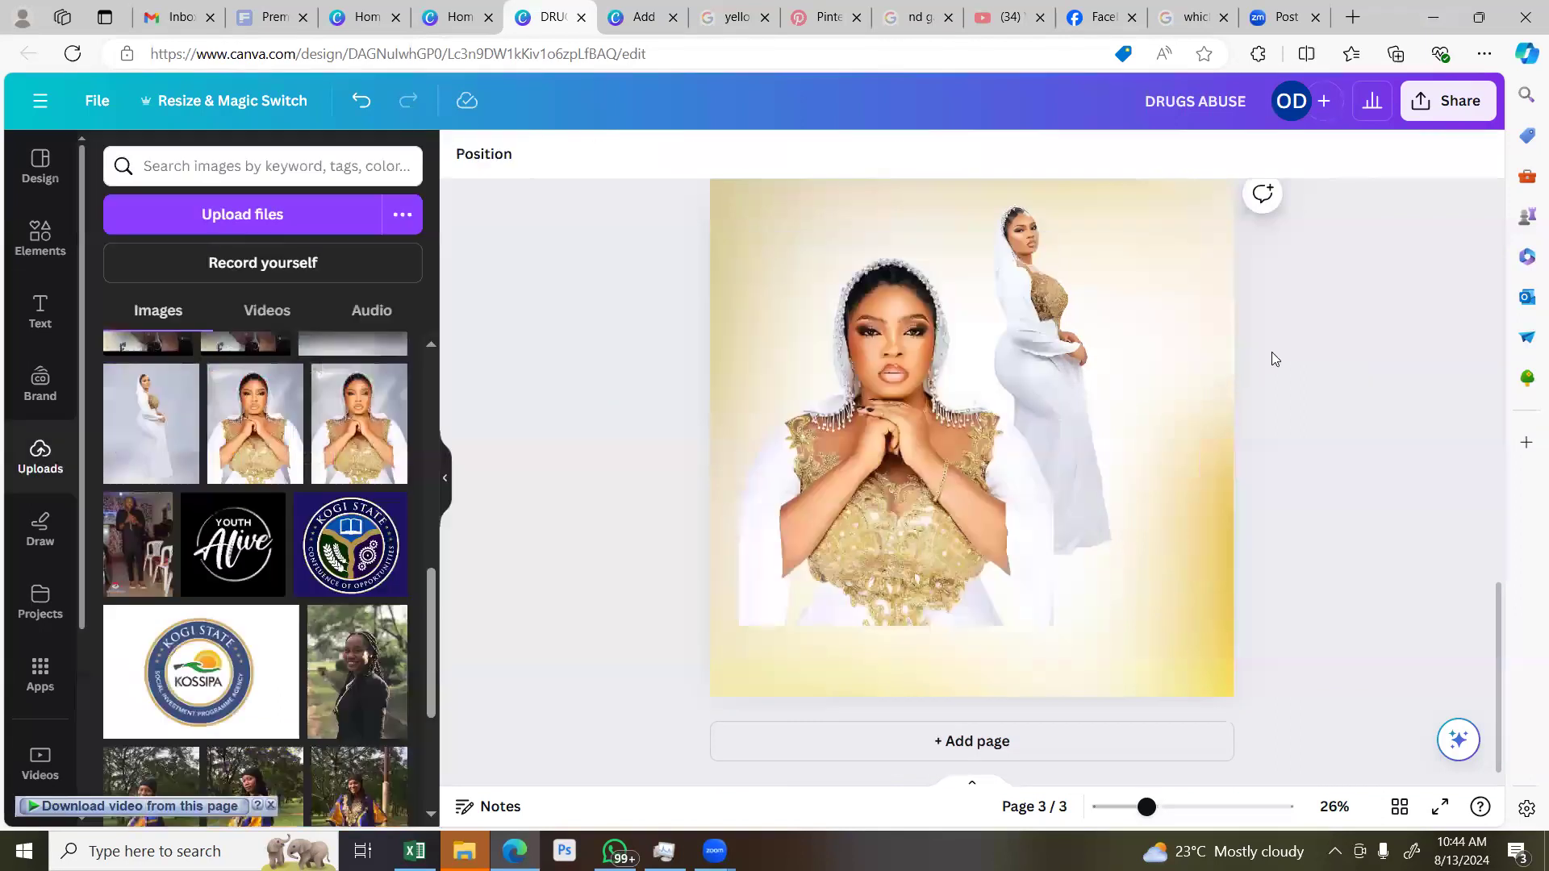
# Move the full-length cut-out up and right, clear of the portrait, and nudge the close-up portrait slightly upward
pyautogui.click(1128, 399)
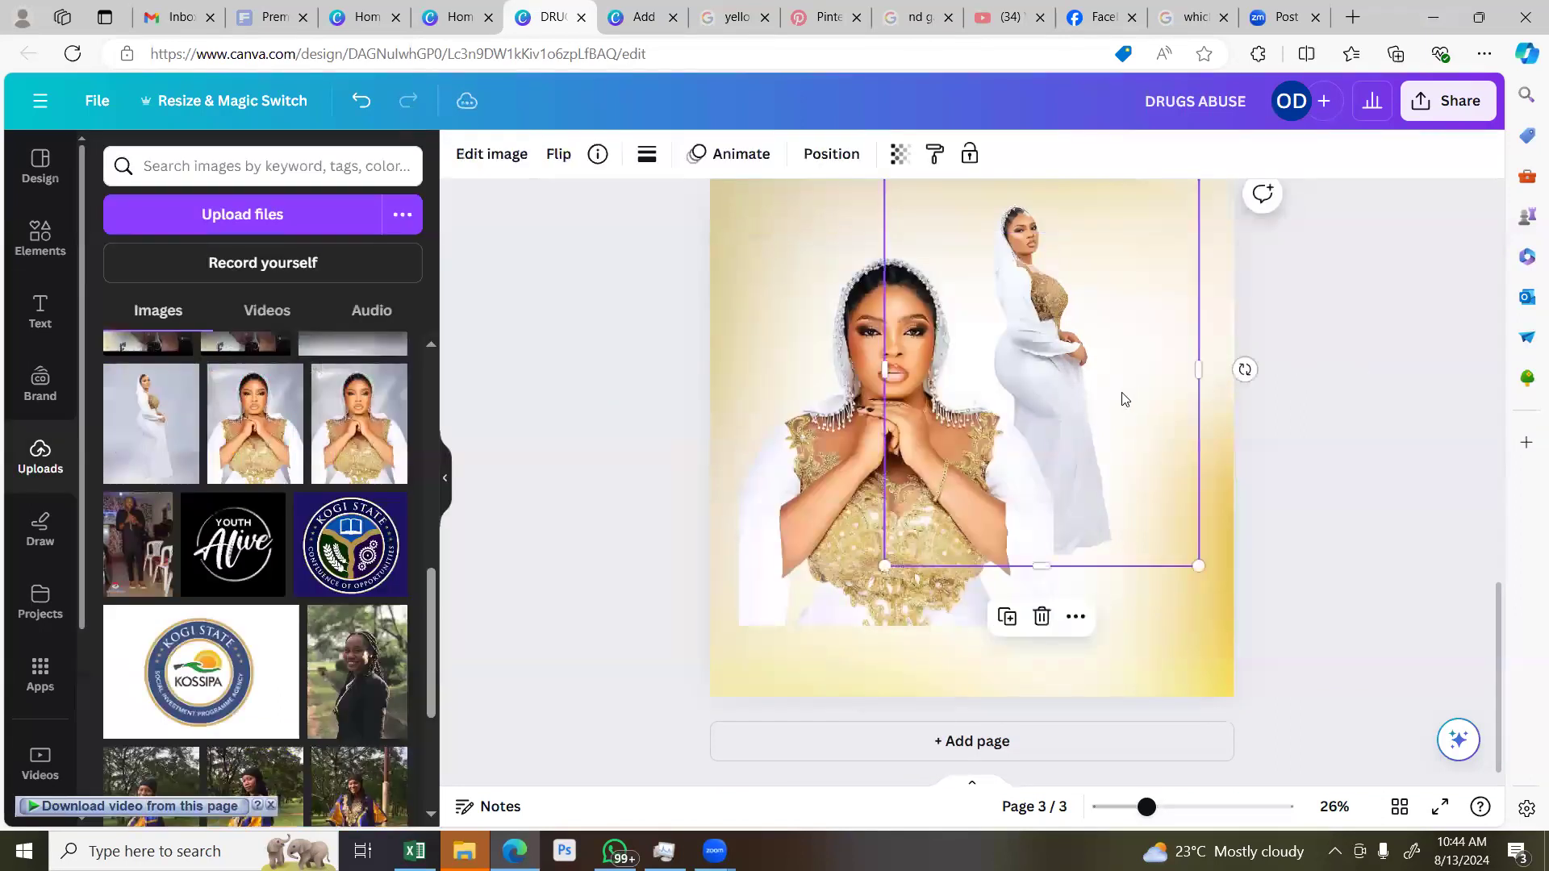
pyautogui.click(1062, 389)
pyautogui.moveTo(1061, 389); pyautogui.dragTo(1123, 379)
pyautogui.click(1372, 374)
pyautogui.moveTo(925, 536); pyautogui.dragTo(914, 504)
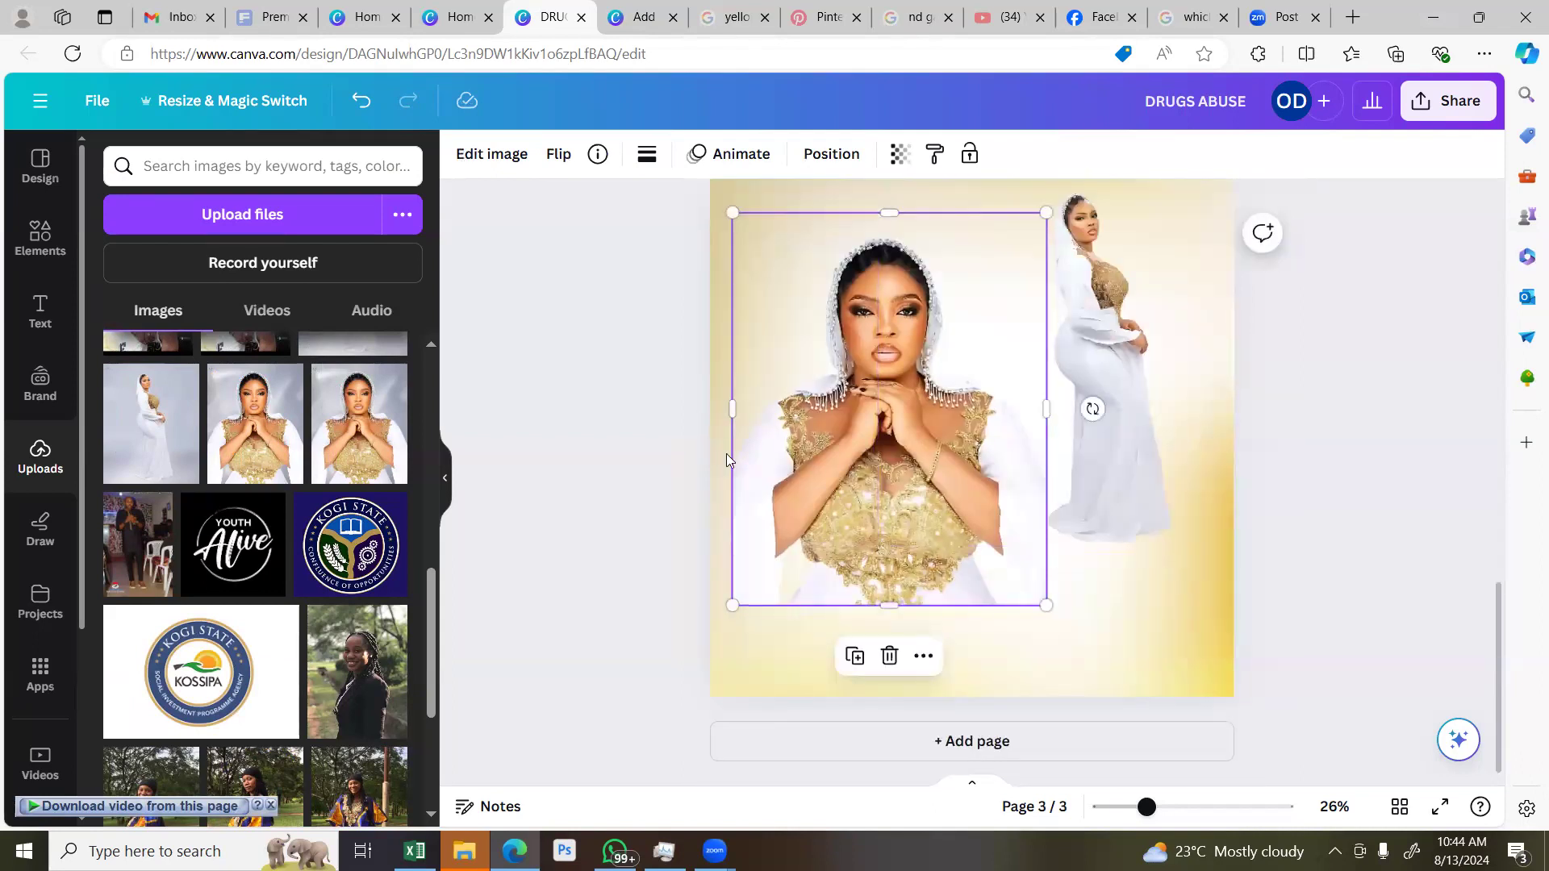
pyautogui.click(1307, 342)
pyautogui.click(735, 513)
pyautogui.click(643, 519)
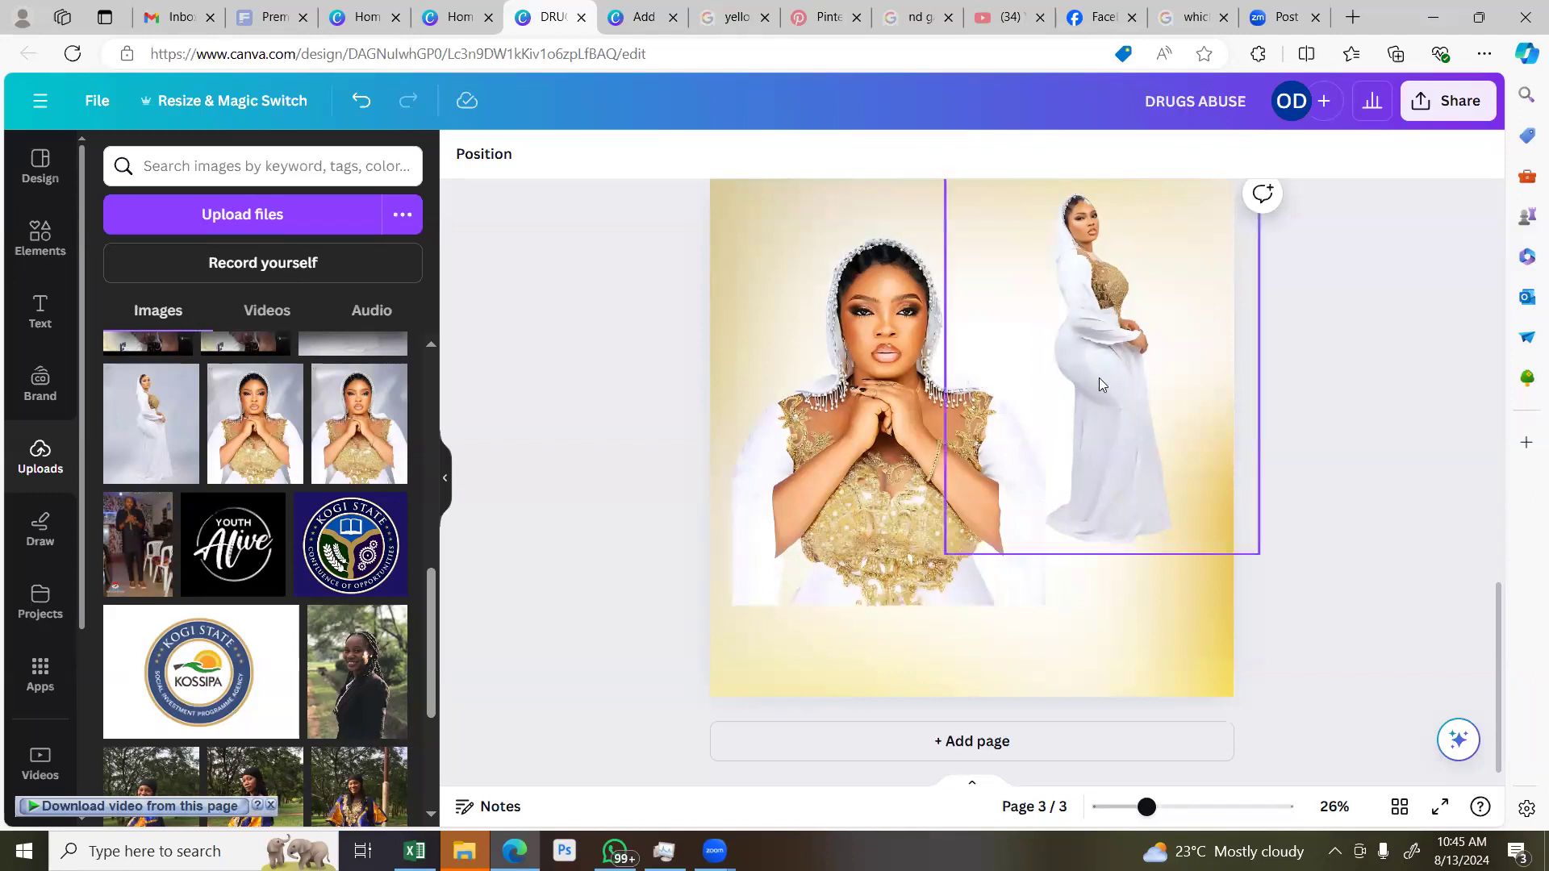
# Shift the full-length cut-out aside toward page 3's upper-right corner and bring the white blur to the front over the close-up portrait
pyautogui.moveTo(1201, 276); pyautogui.dragTo(1302, 177)
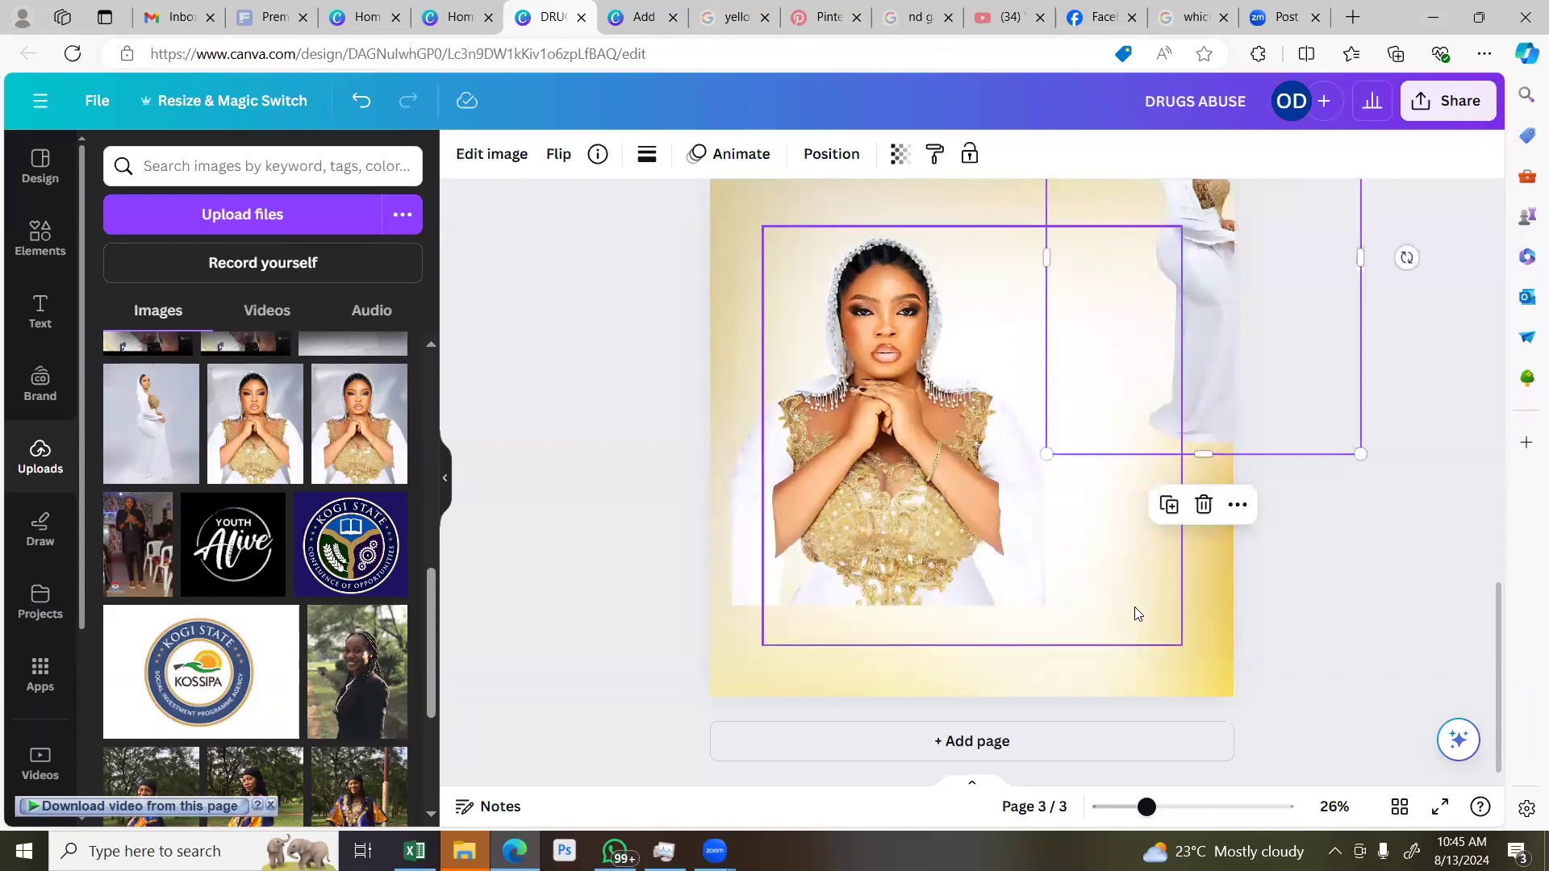
pyautogui.moveTo(1137, 576); pyautogui.dragTo(1017, 608)
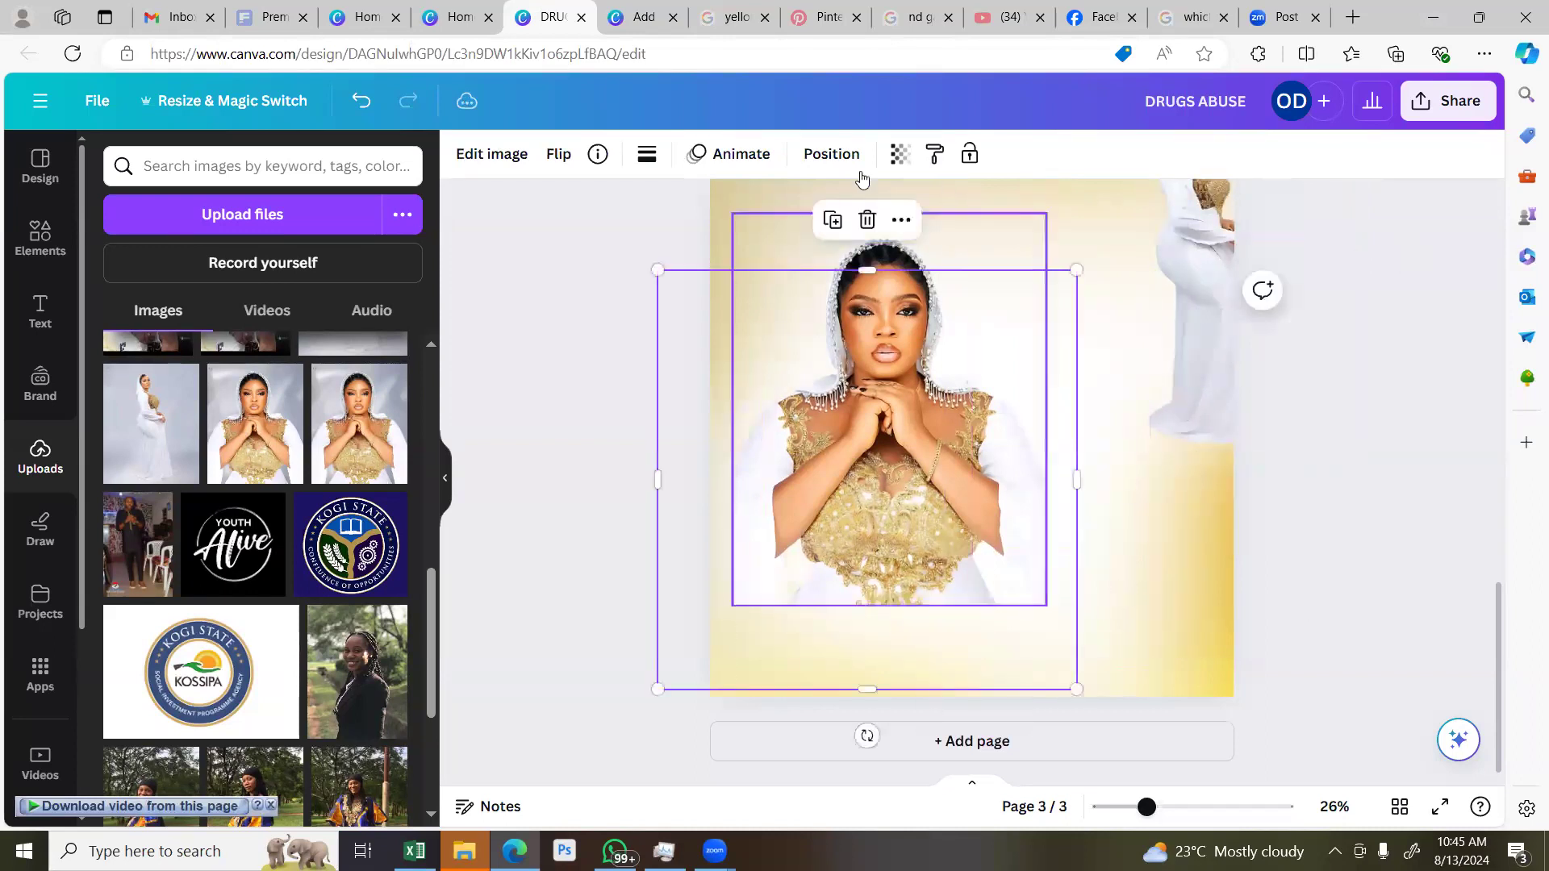
pyautogui.click(807, 155)
pyautogui.click(161, 247)
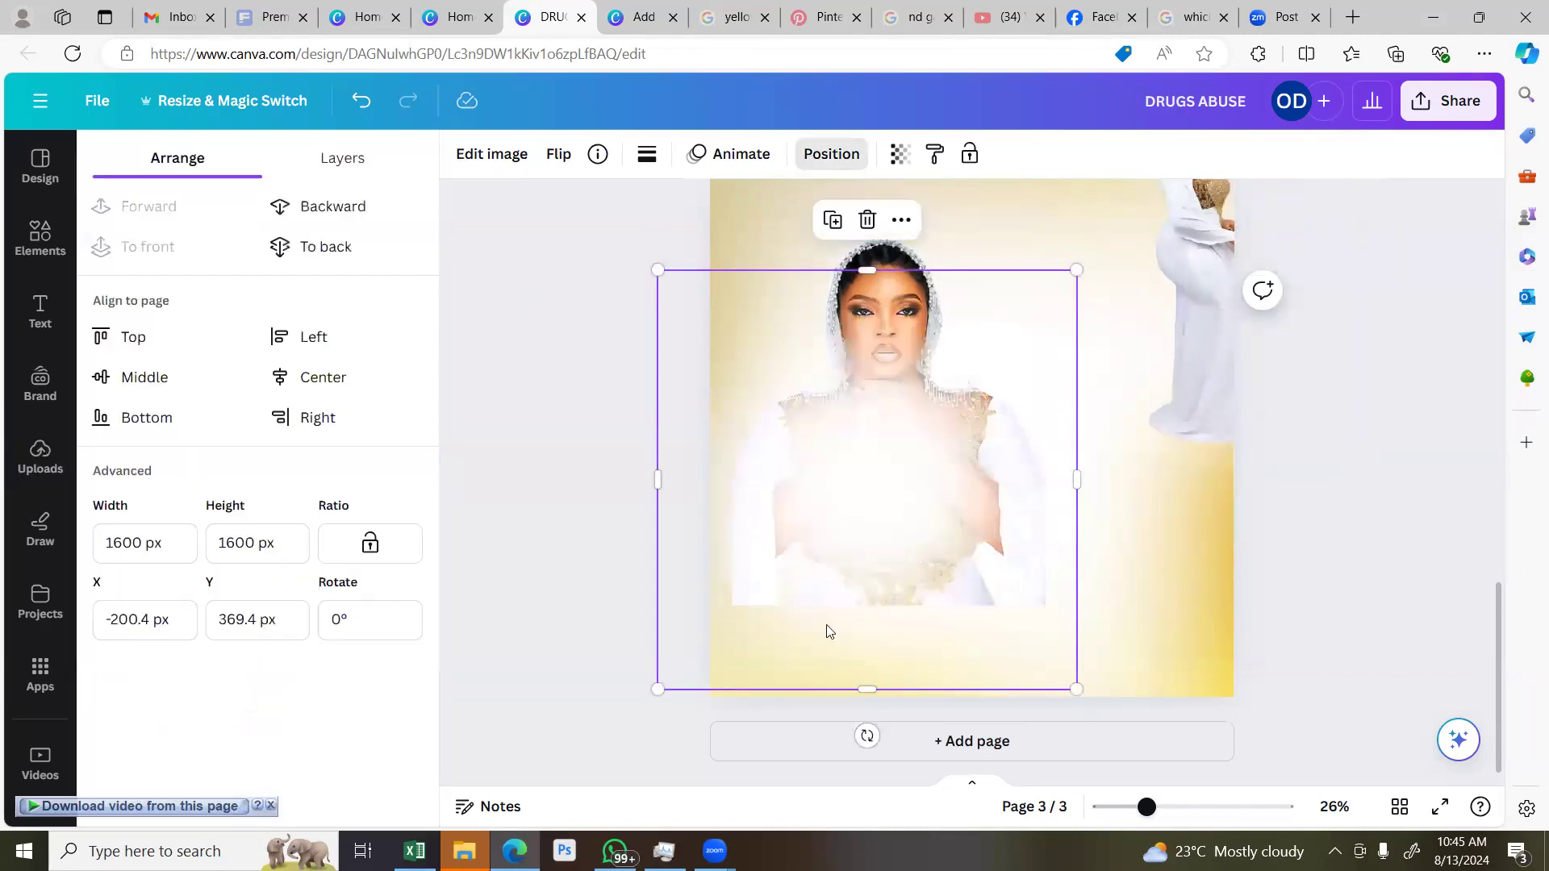
# Spread the white blur in copies along the lower part of page 3 to fade out the portrait's bottom edge
pyautogui.moveTo(782, 653); pyautogui.dragTo(965, 473)
pyautogui.click(683, 301)
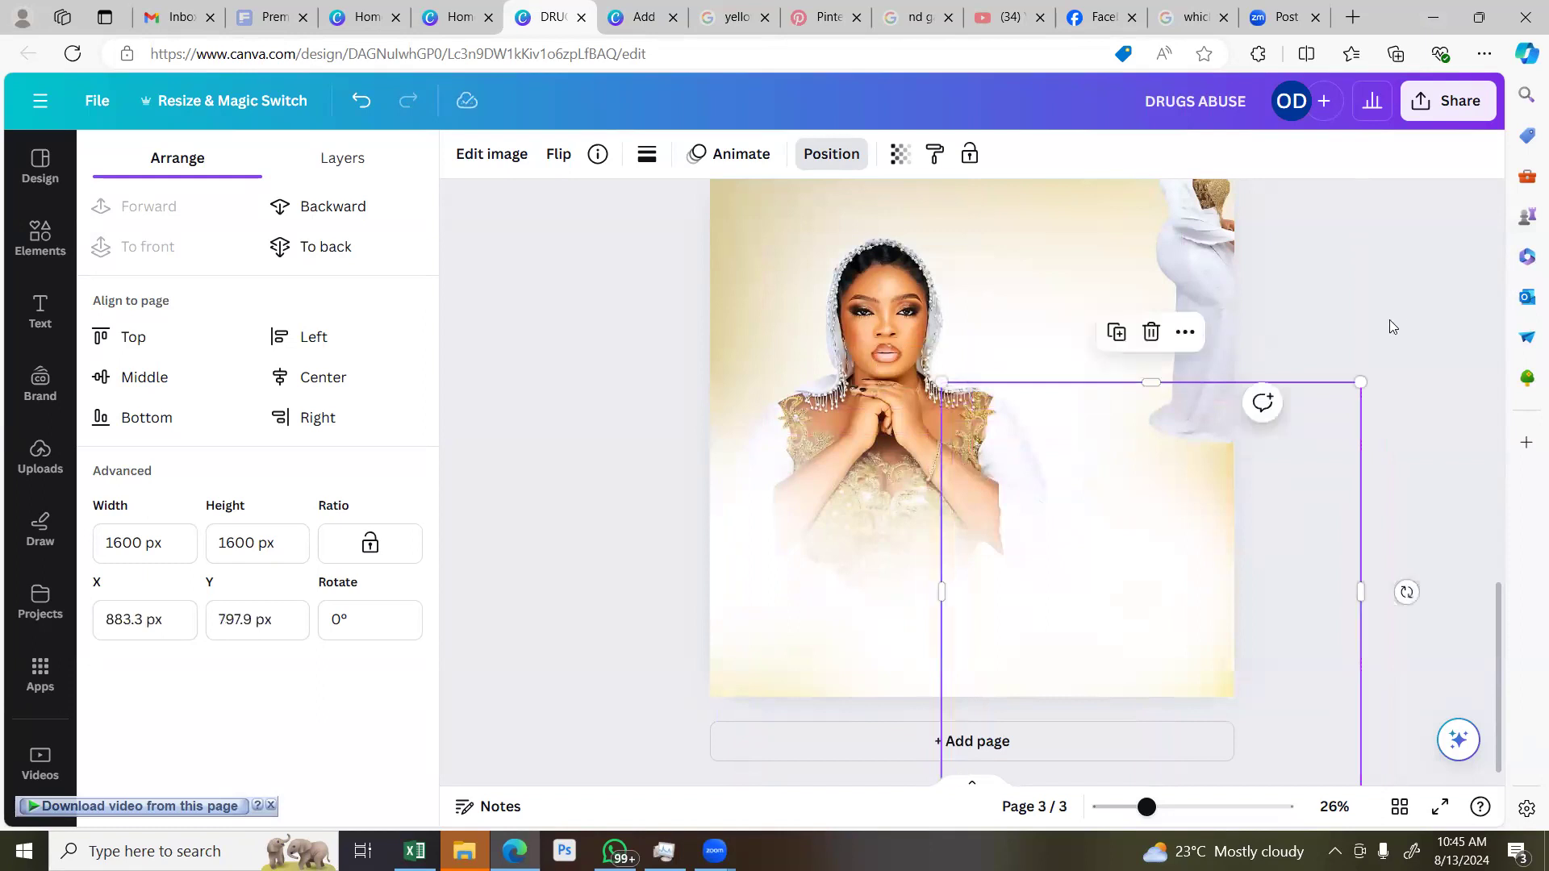
pyautogui.click(1389, 326)
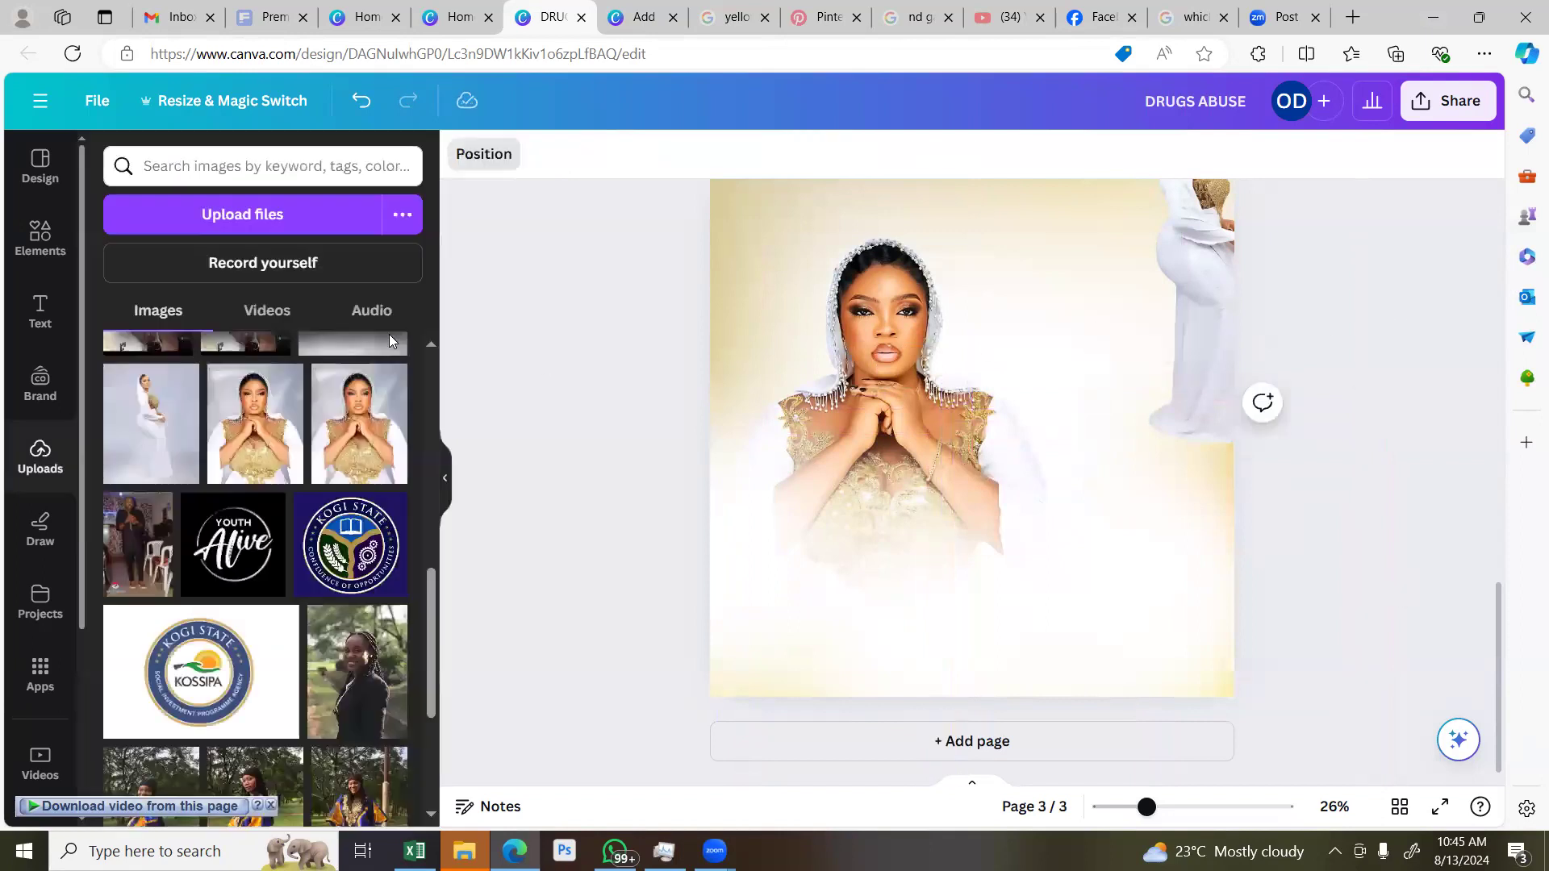
# Search the elements library for "blur" again
pyautogui.click(209, 167)
pyautogui.write('blur')
pyautogui.press('Return')
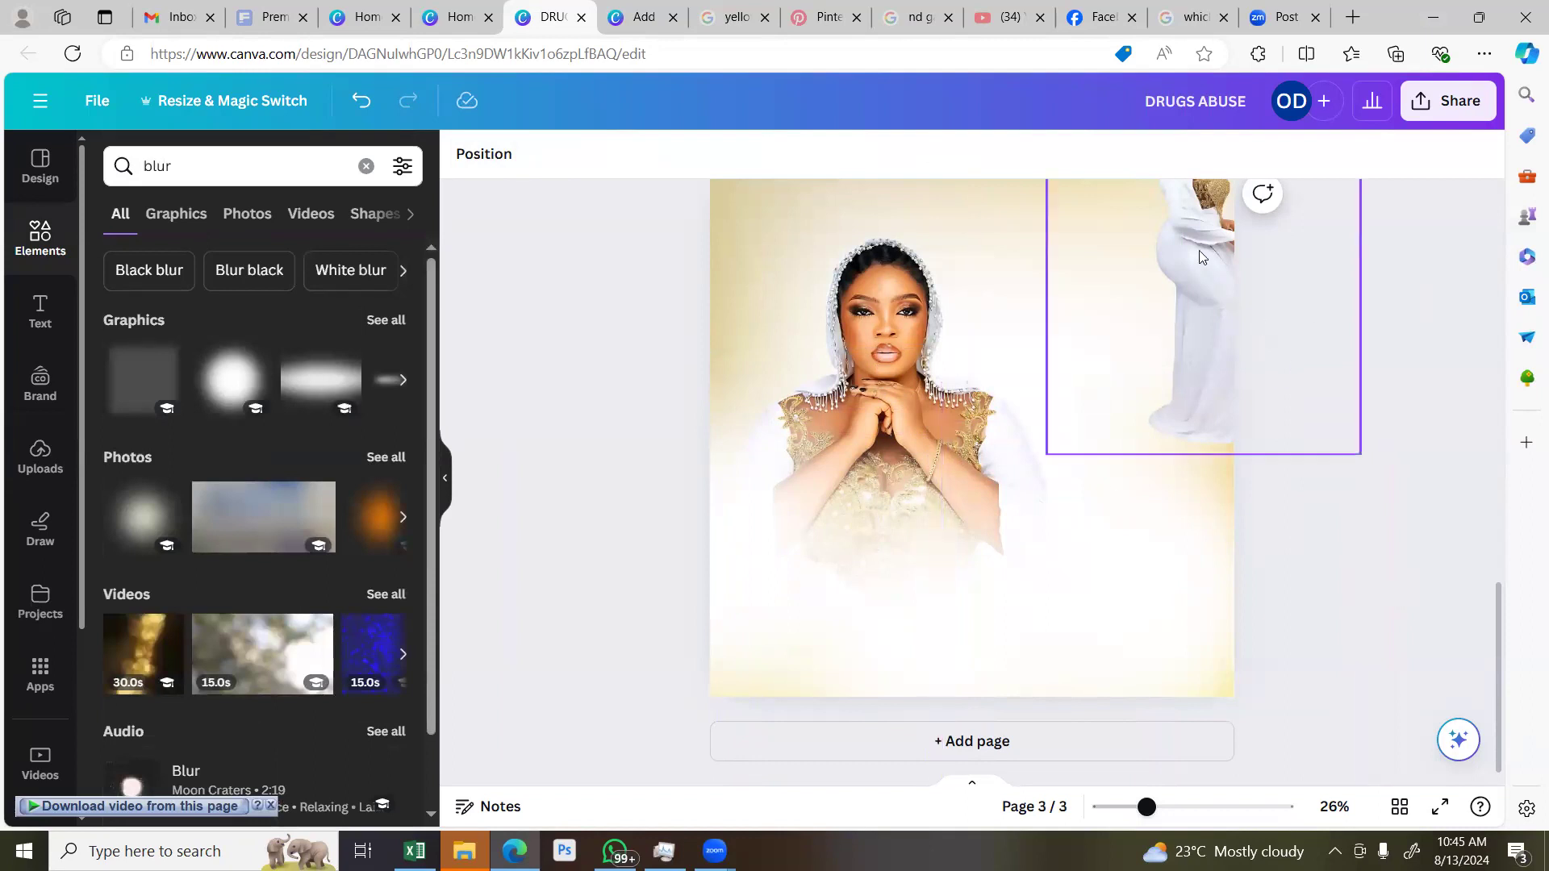
# Bring the full-length cut-out back beside the close-up portrait so its gown fades into the blur, and enlarge it
pyautogui.click(1199, 279)
pyautogui.moveTo(1117, 363); pyautogui.dragTo(1046, 432)
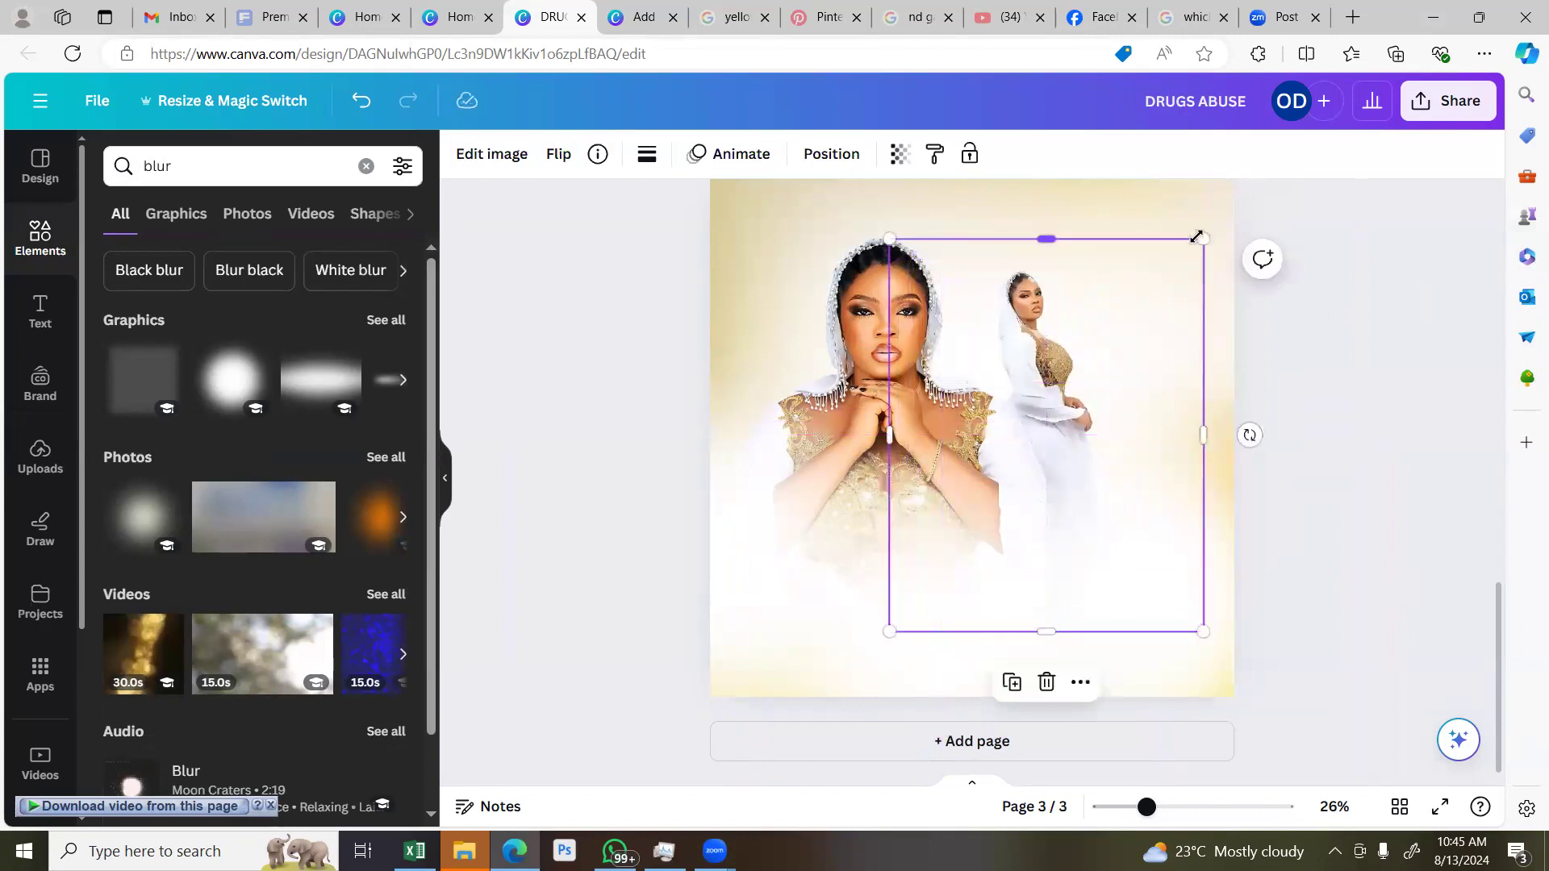
pyautogui.moveTo(1231, 219); pyautogui.dragTo(1263, 266)
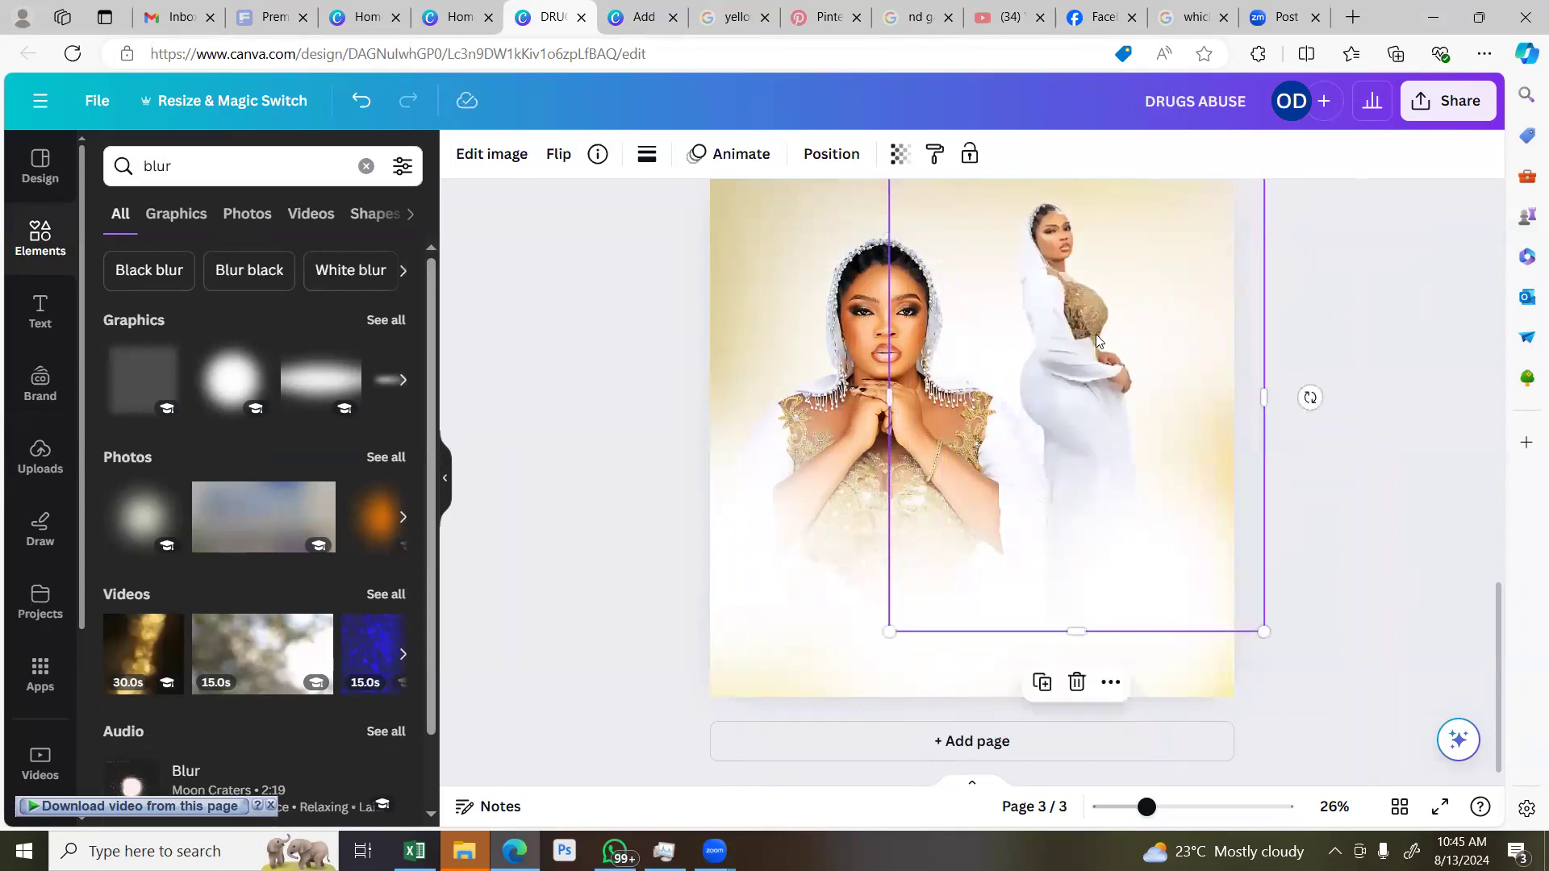
pyautogui.moveTo(1074, 342); pyautogui.dragTo(1073, 349)
pyautogui.click(1318, 334)
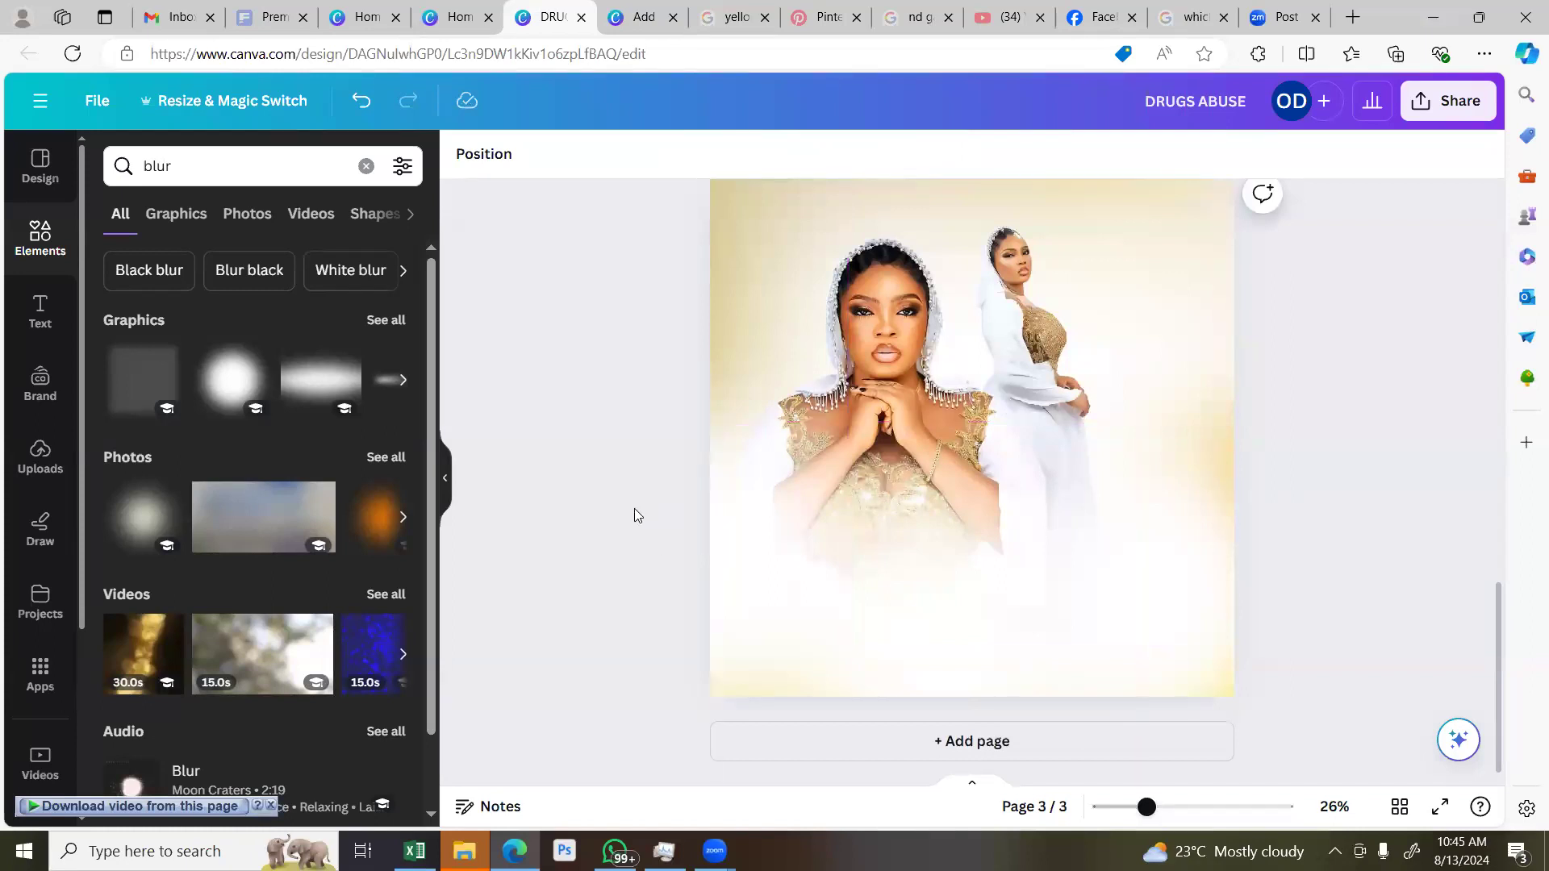
pyautogui.scroll(1, 635, 510)
pyautogui.scroll(-1, 634, 515)
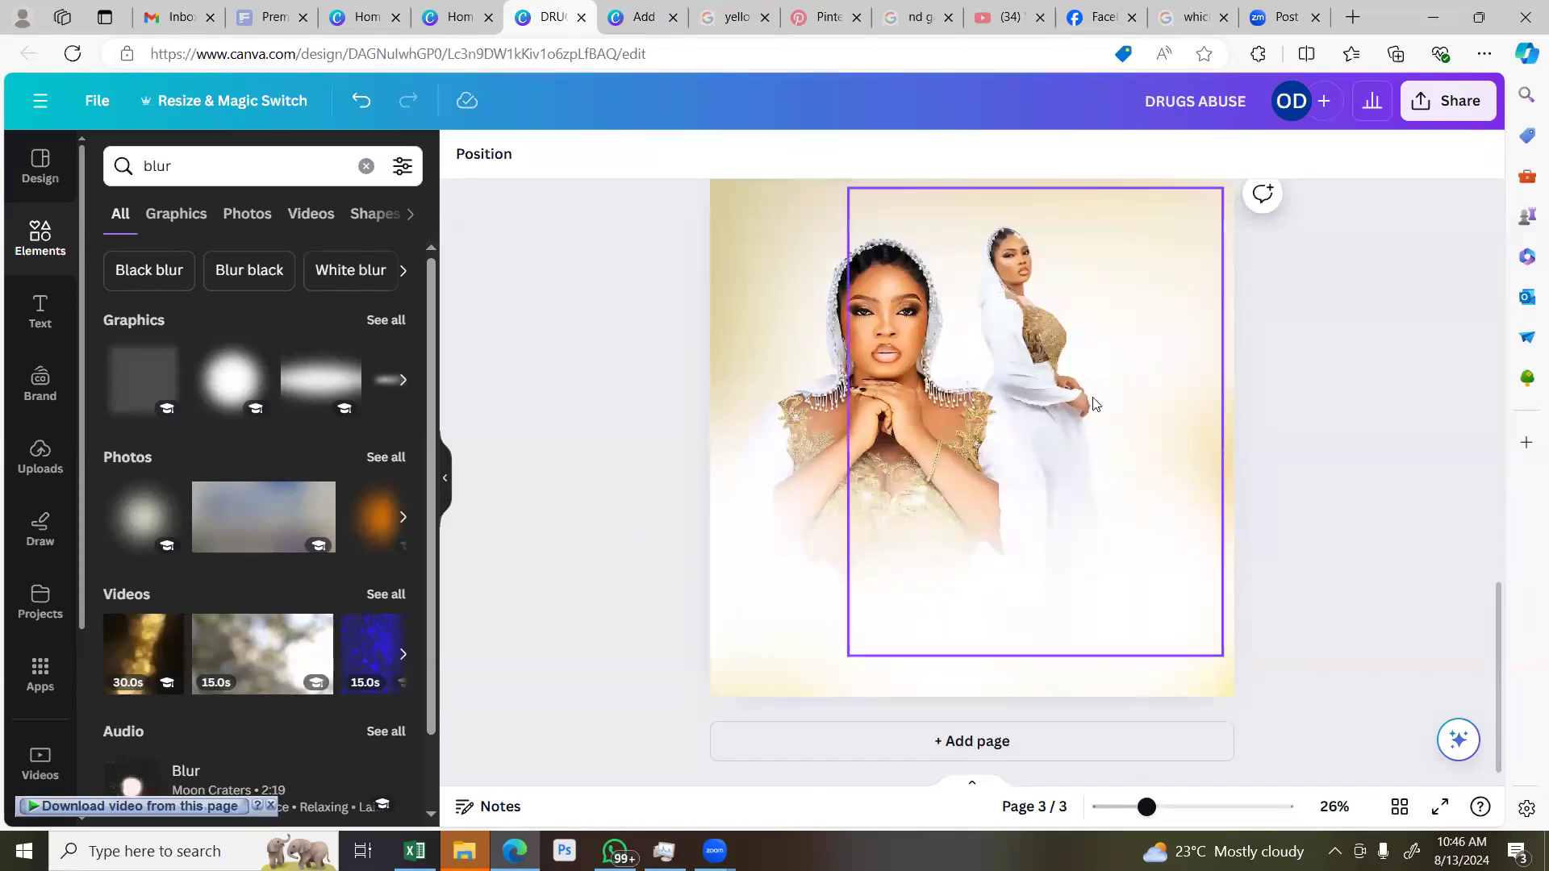
# Add a blank page 4 after the photo composition
pyautogui.scroll(2, 1265, 310)
pyautogui.hotkey('ctrl', 'Return')
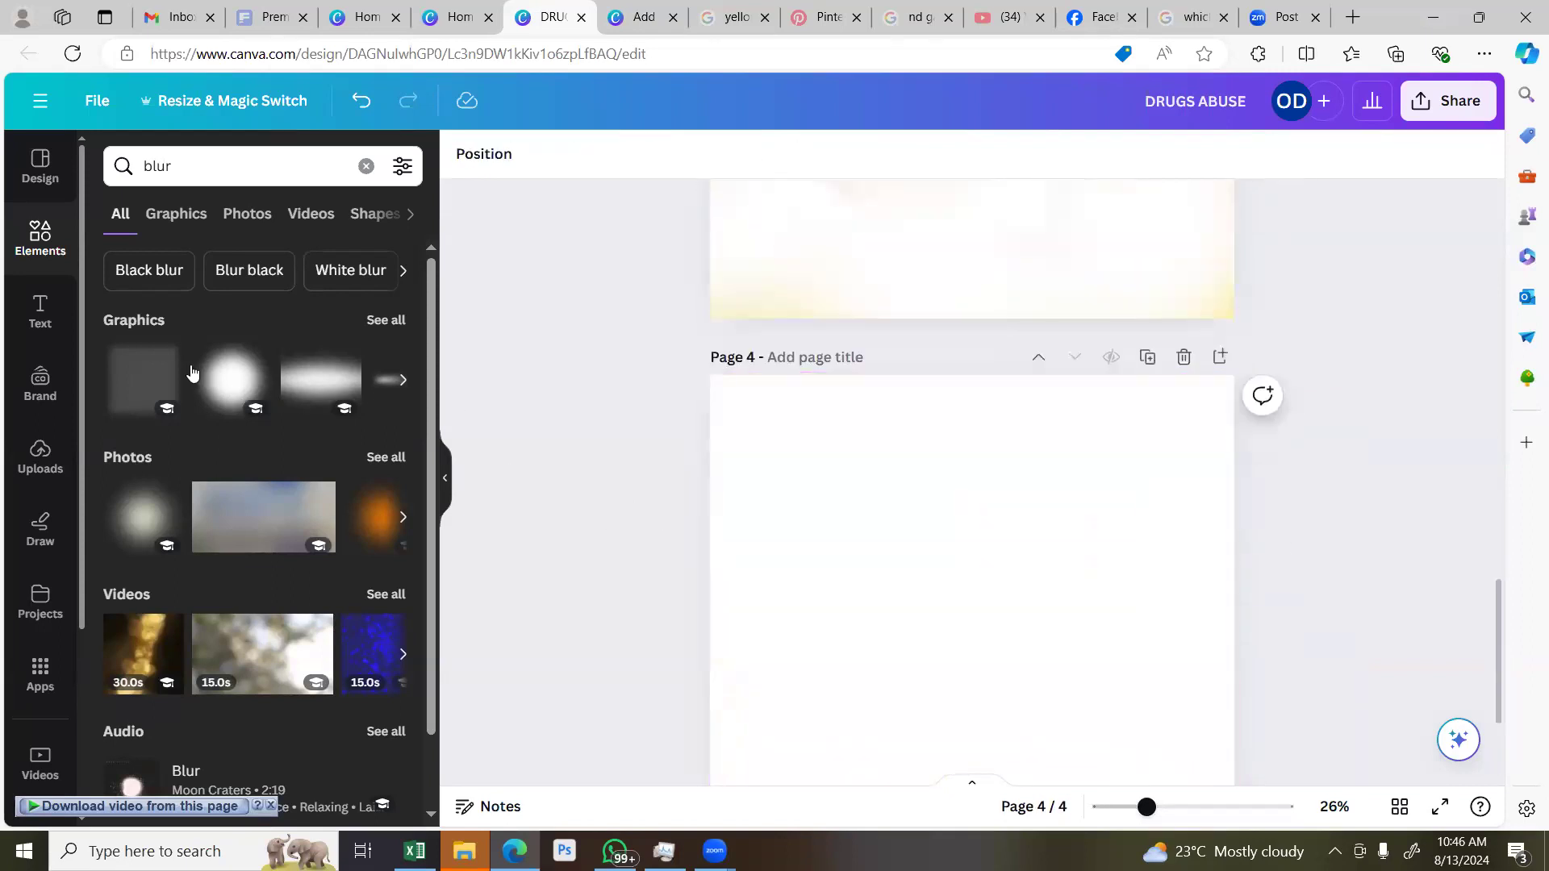
pyautogui.scroll(-1, 242, 307)
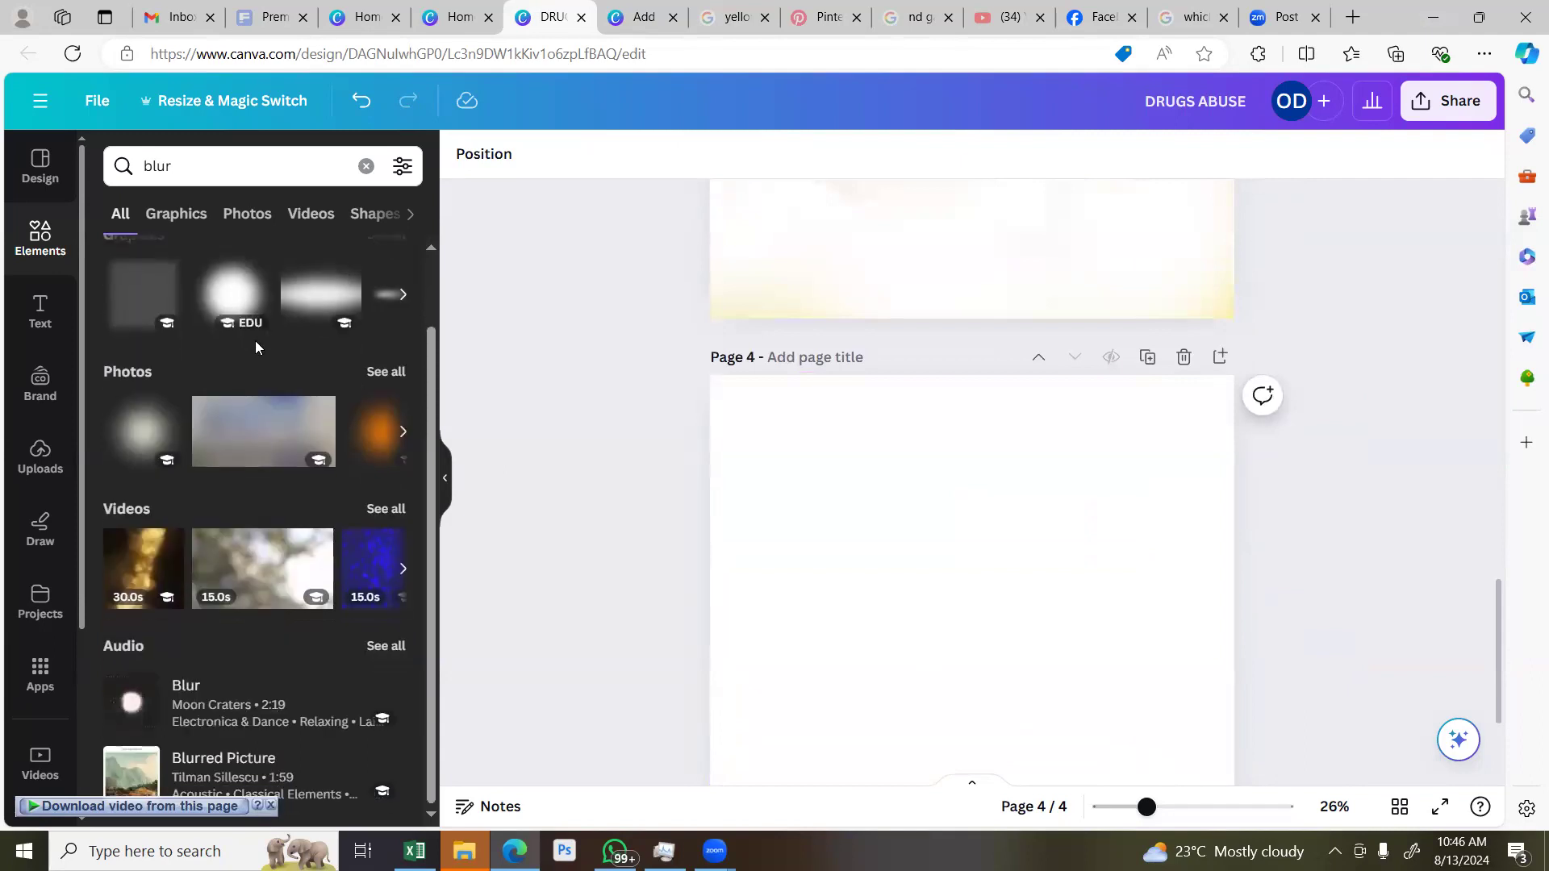
# Browse the recent designs on the Canva home page and open the "Happy Democracy Day" flyer design
pyautogui.click(373, 8)
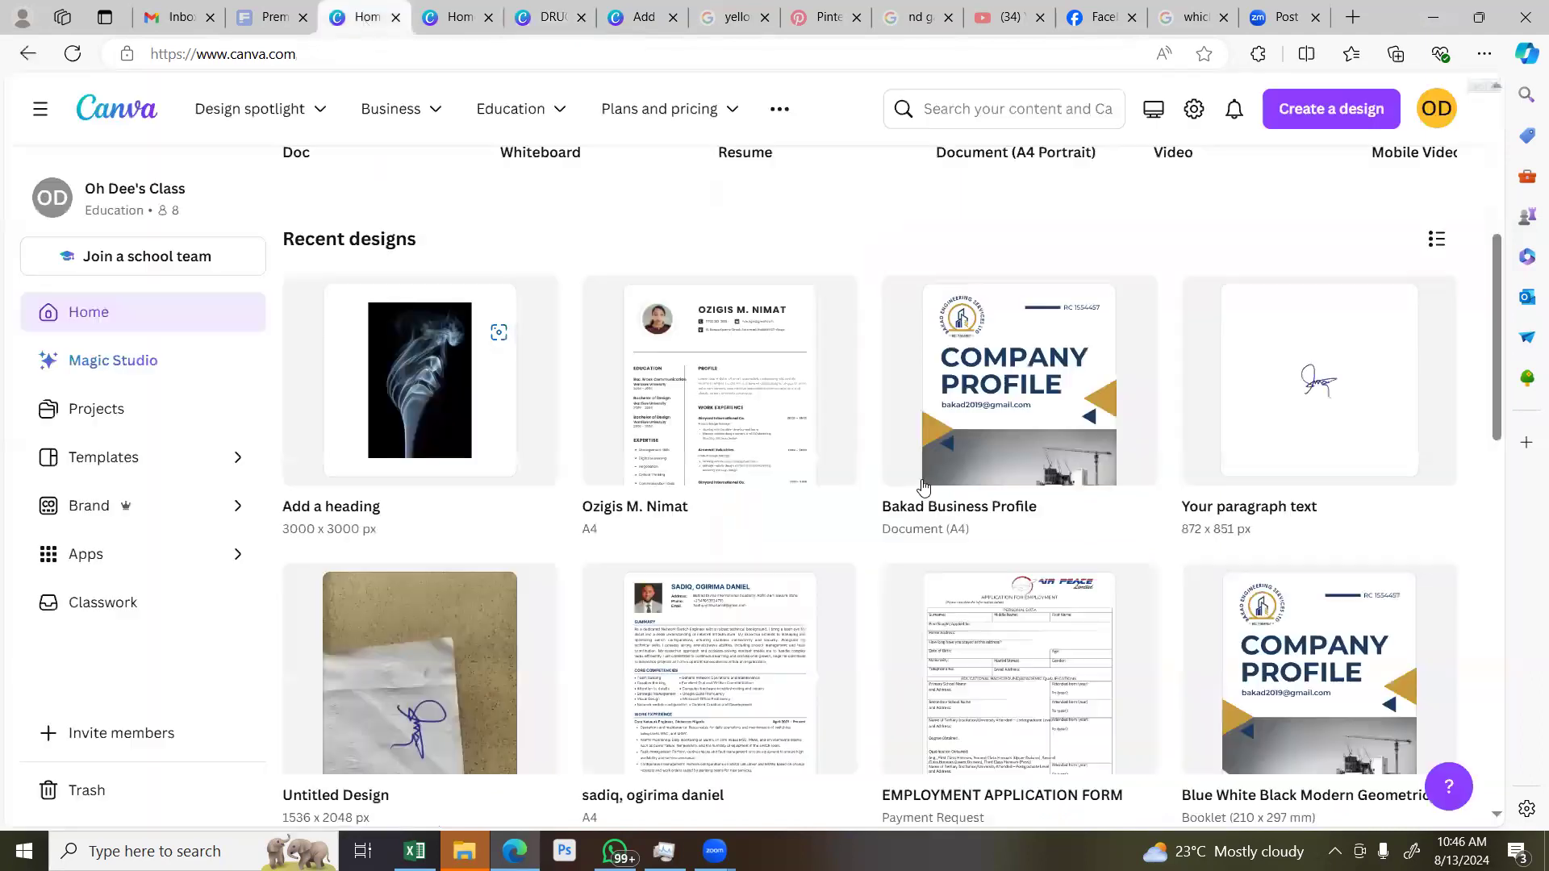
pyautogui.scroll(-10, 924, 489)
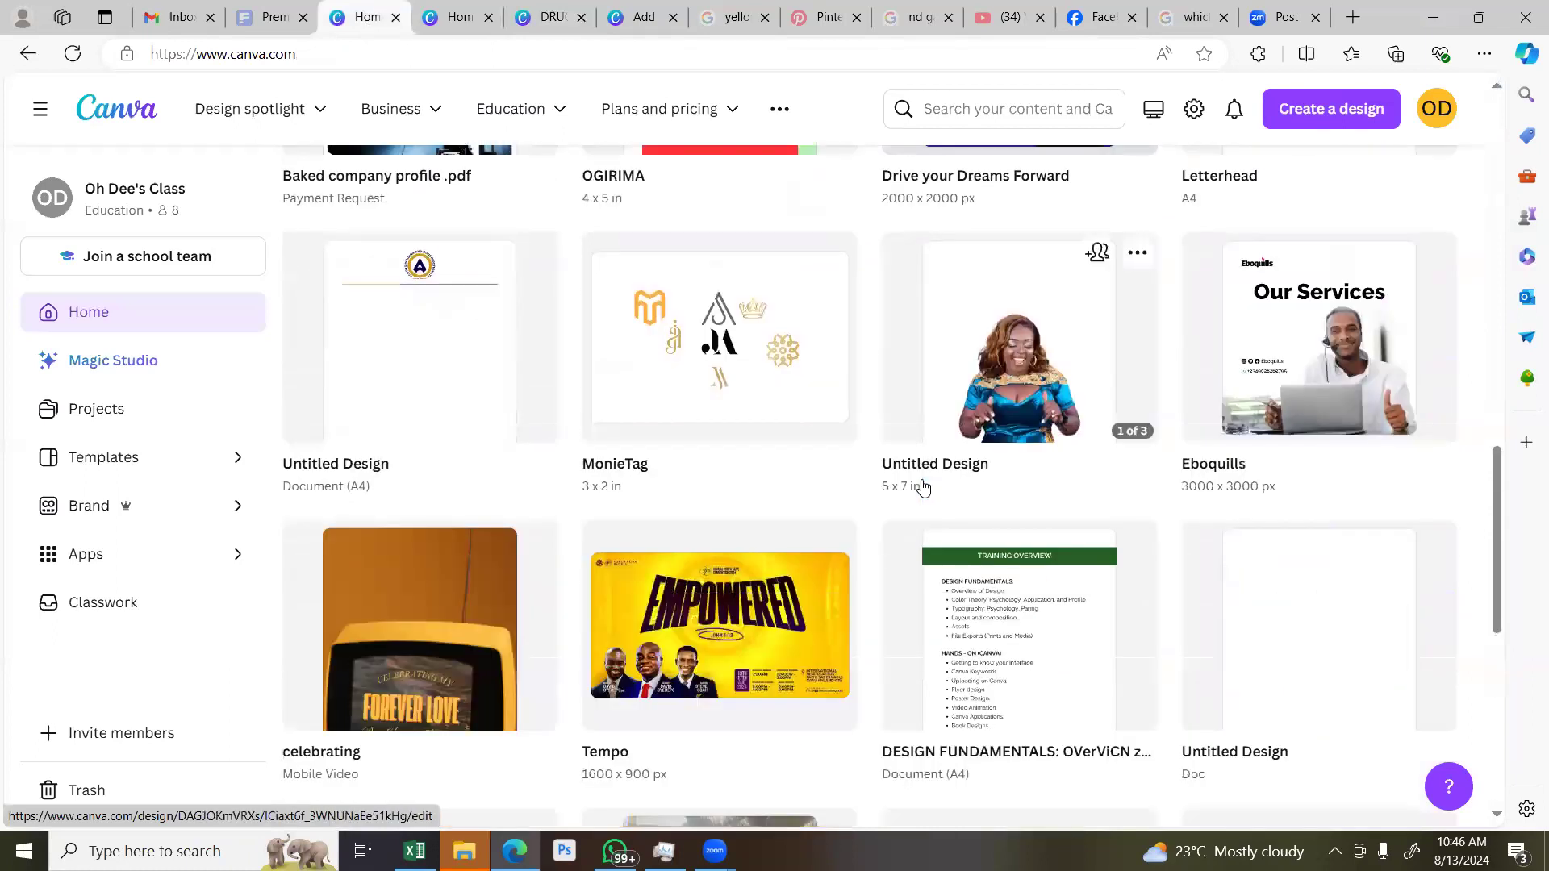
pyautogui.scroll(-7, 923, 488)
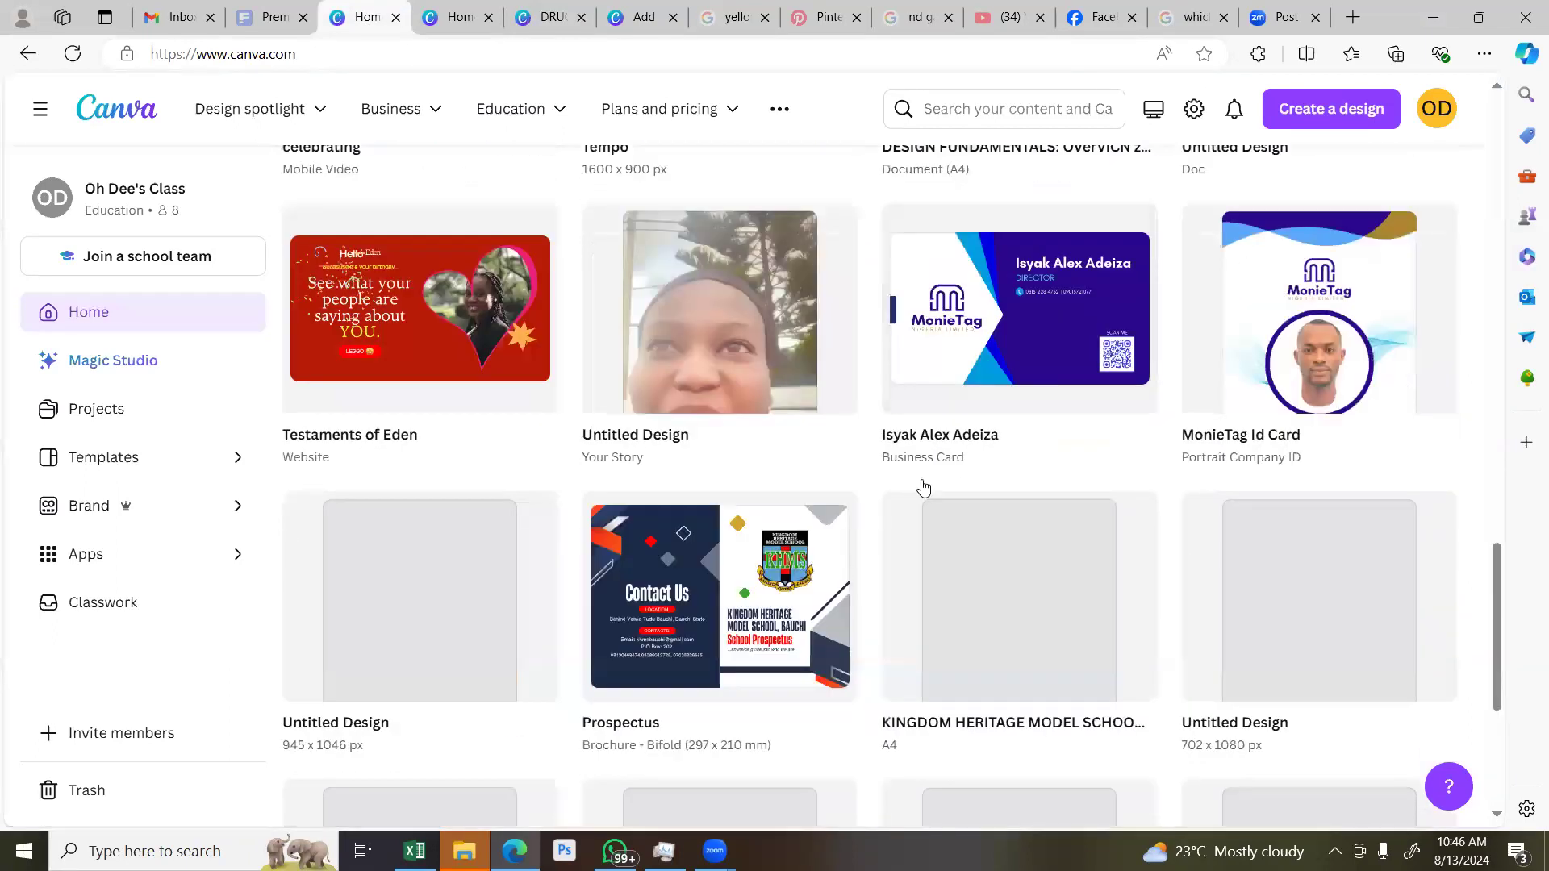
pyautogui.scroll(-3, 923, 489)
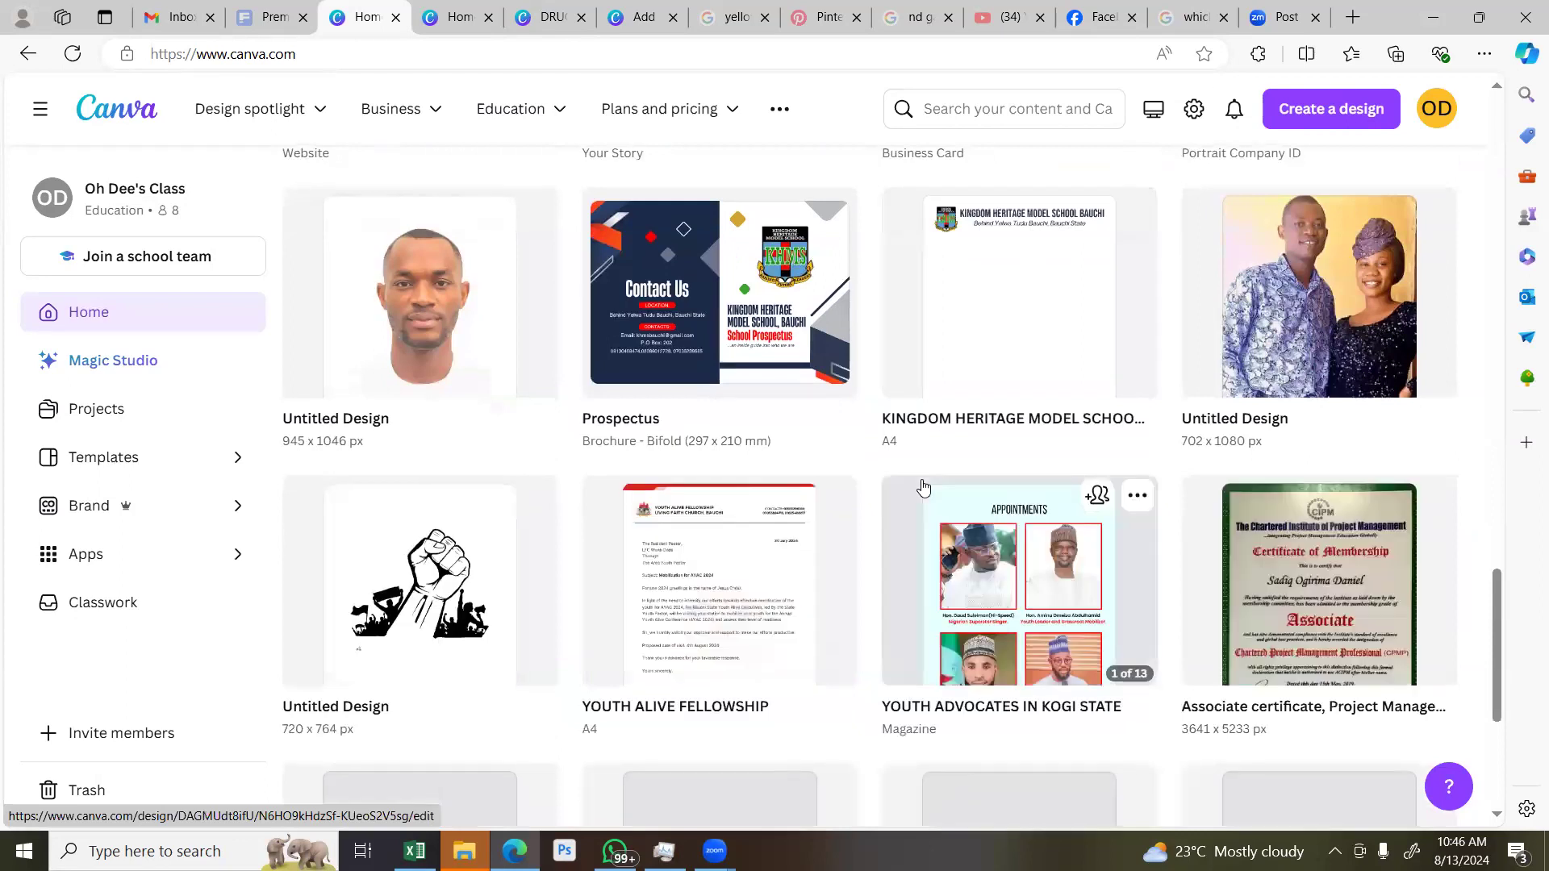
pyautogui.scroll(-3, 923, 488)
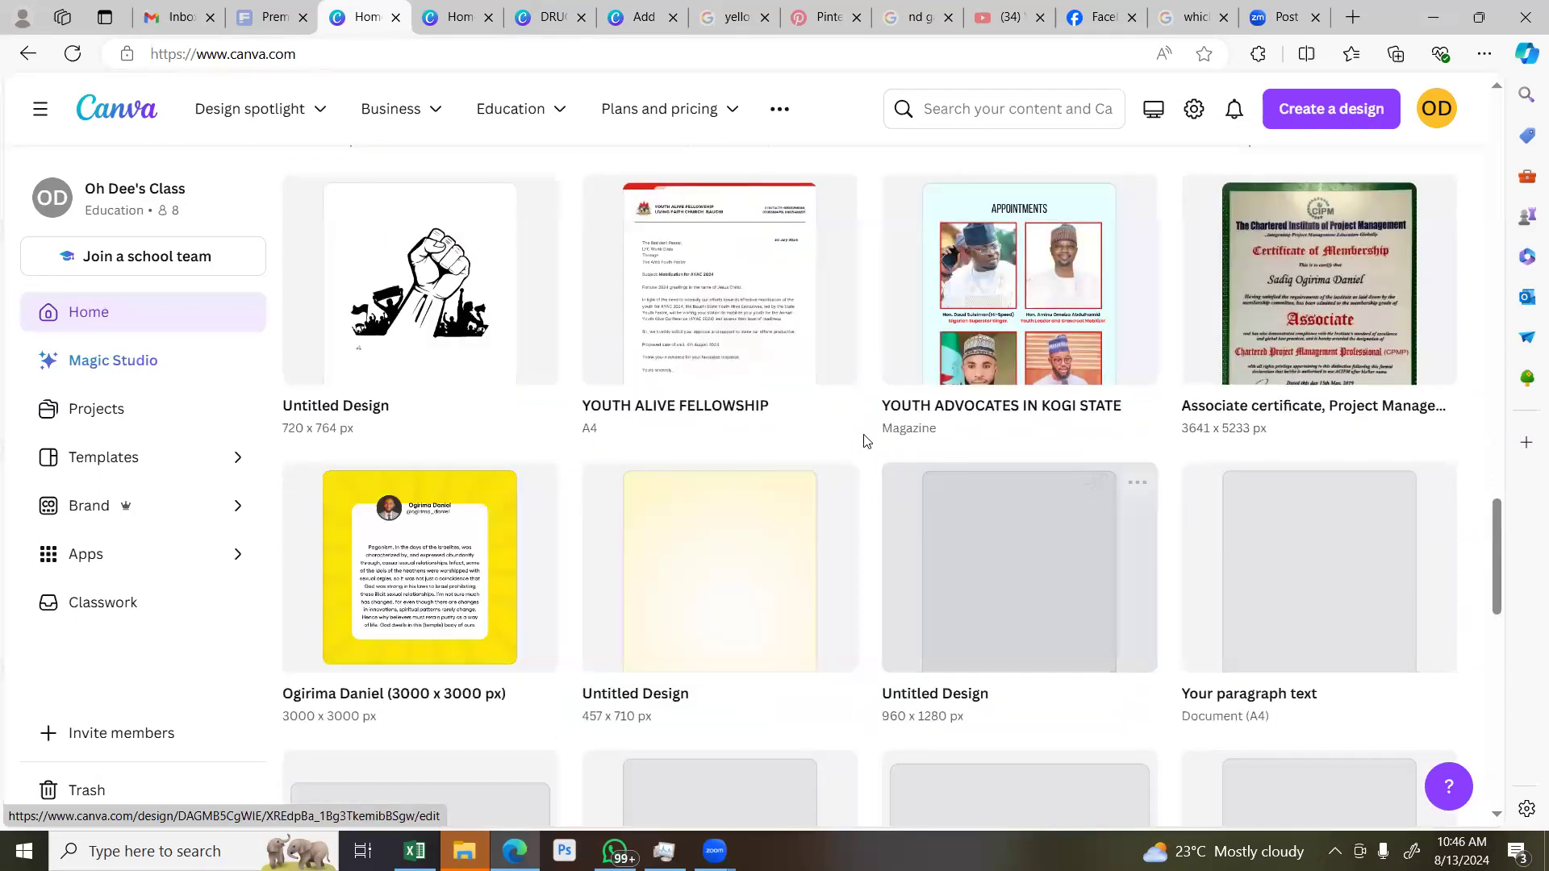
pyautogui.scroll(-9, 866, 441)
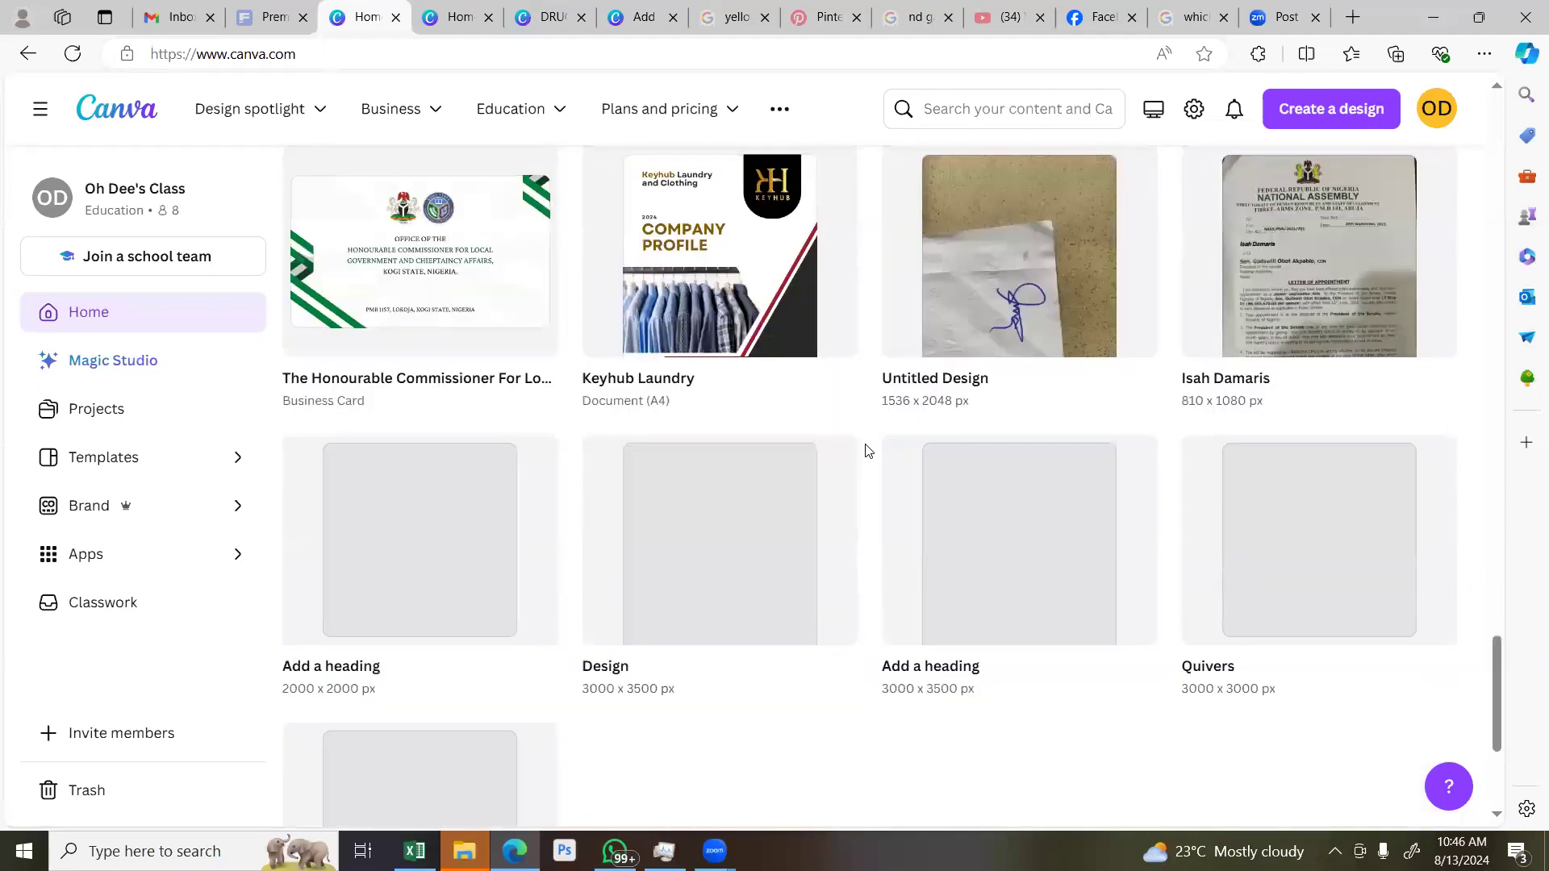
pyautogui.scroll(-3, 865, 450)
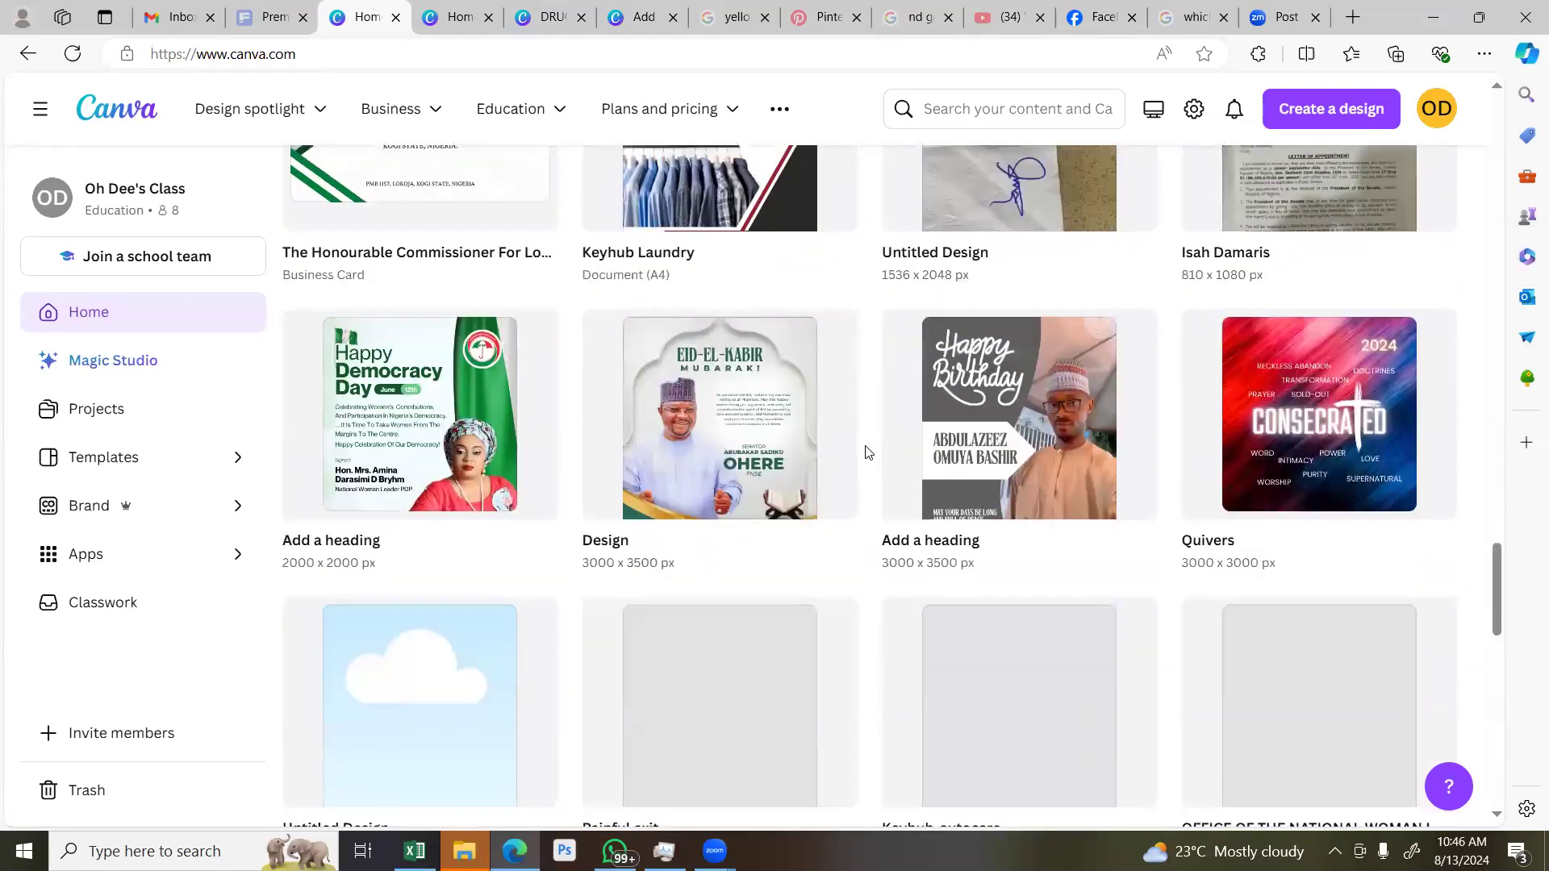
pyautogui.click(418, 397)
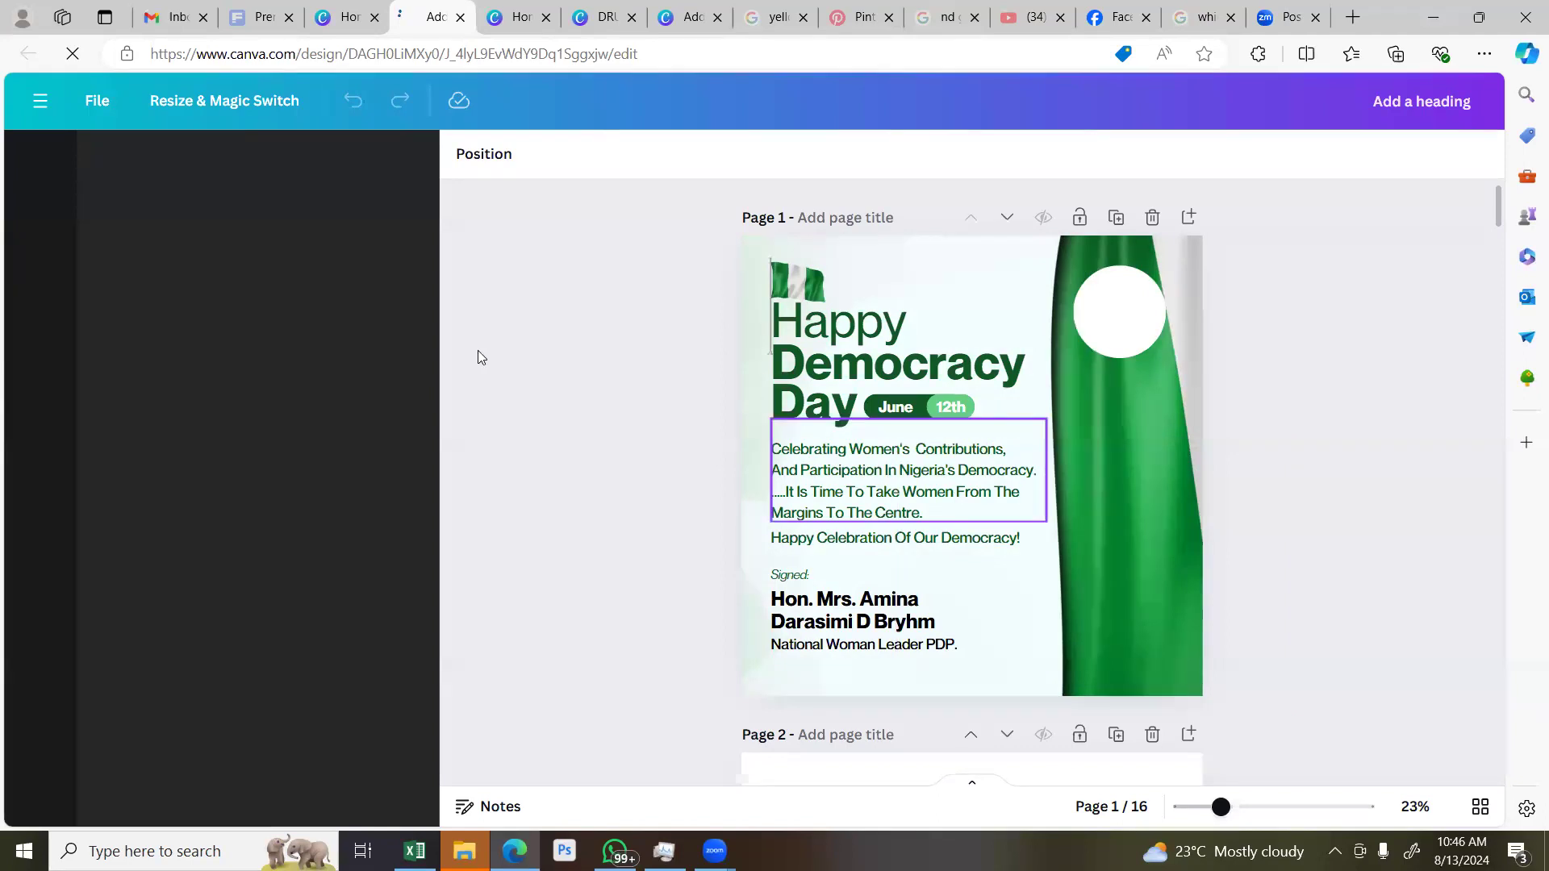
pyautogui.scroll(-1, 478, 351)
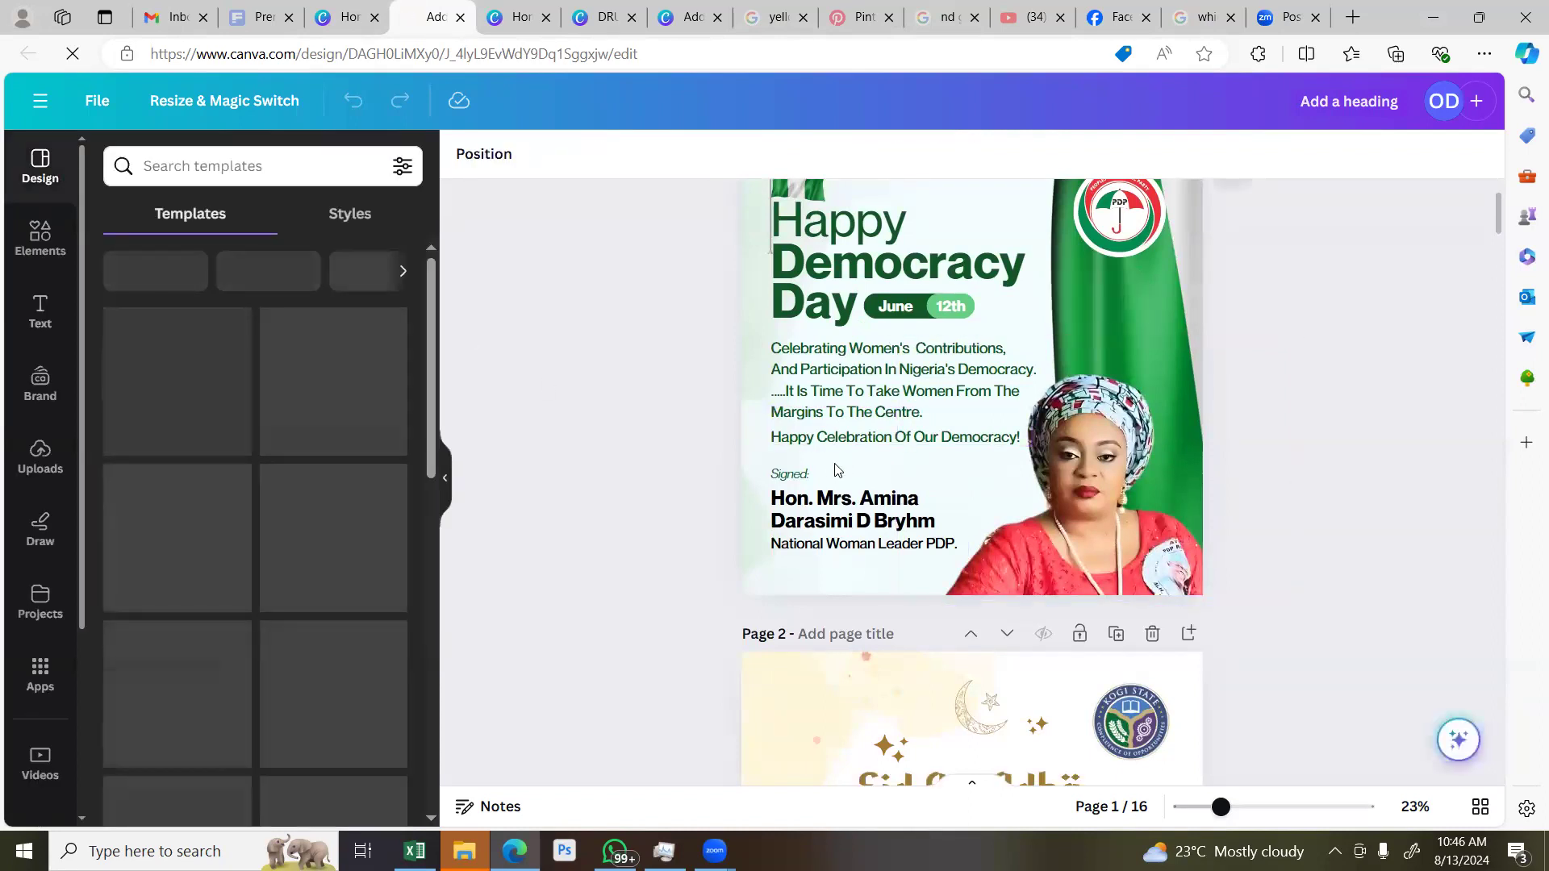
pyautogui.click(255, 167)
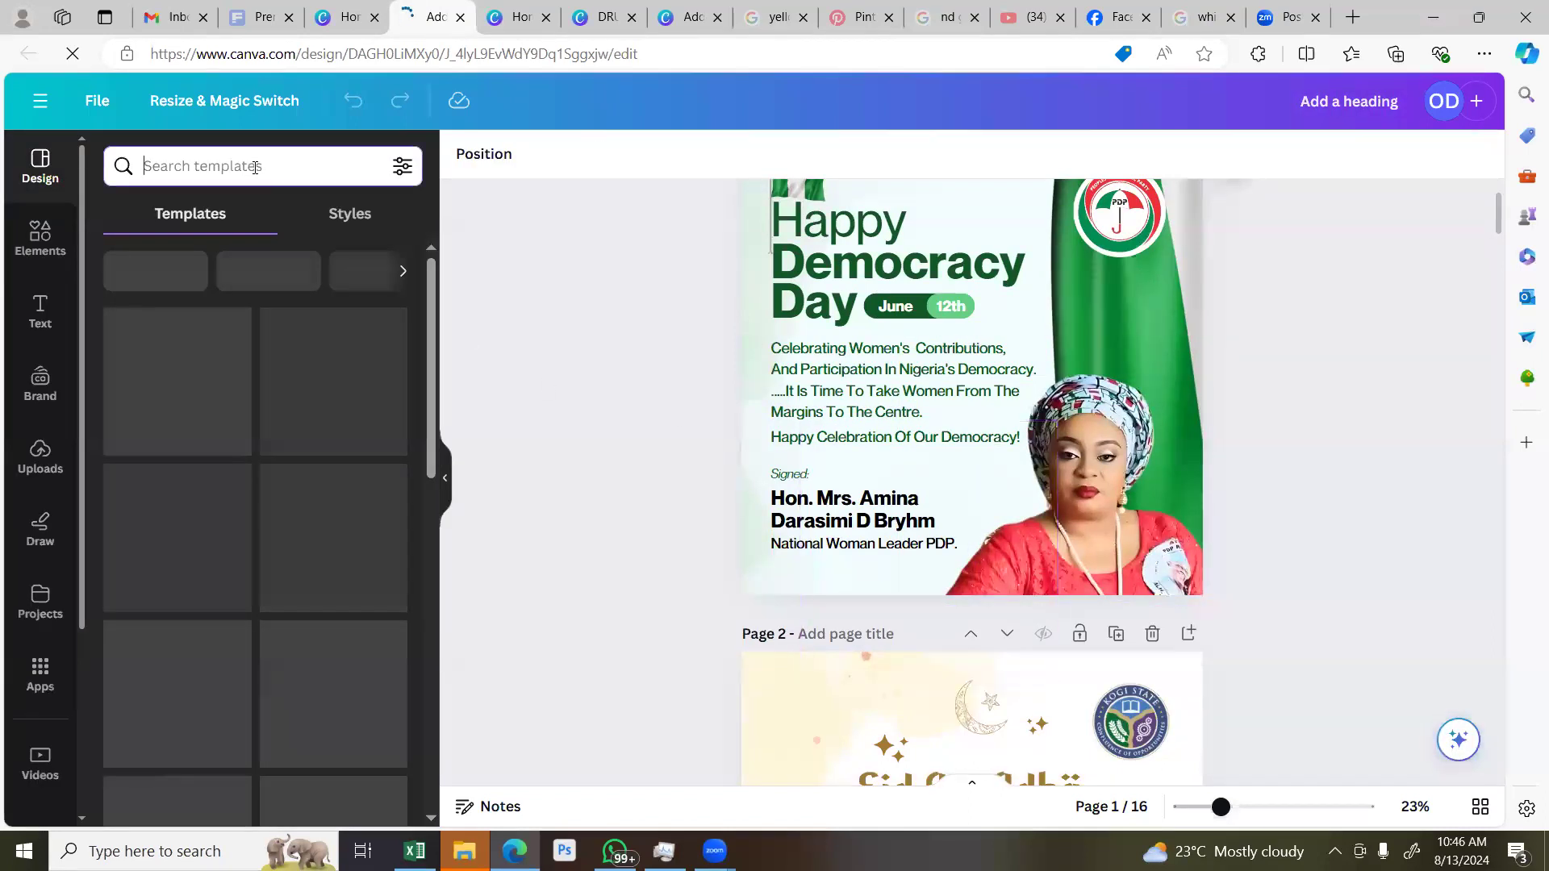
pyautogui.write('gradient to fade')
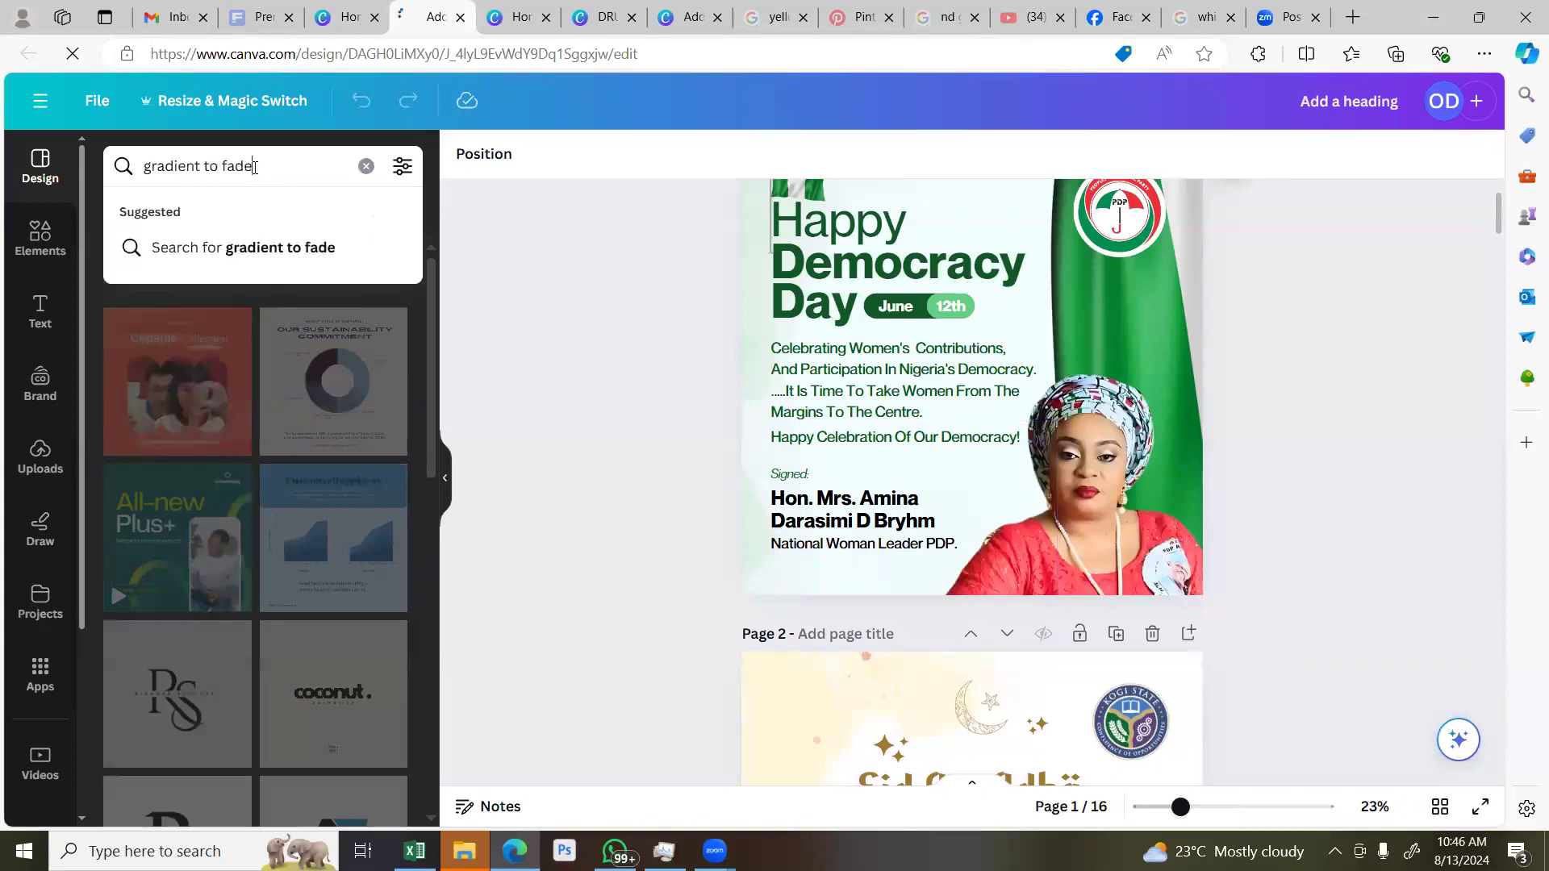
pyautogui.press('Return')
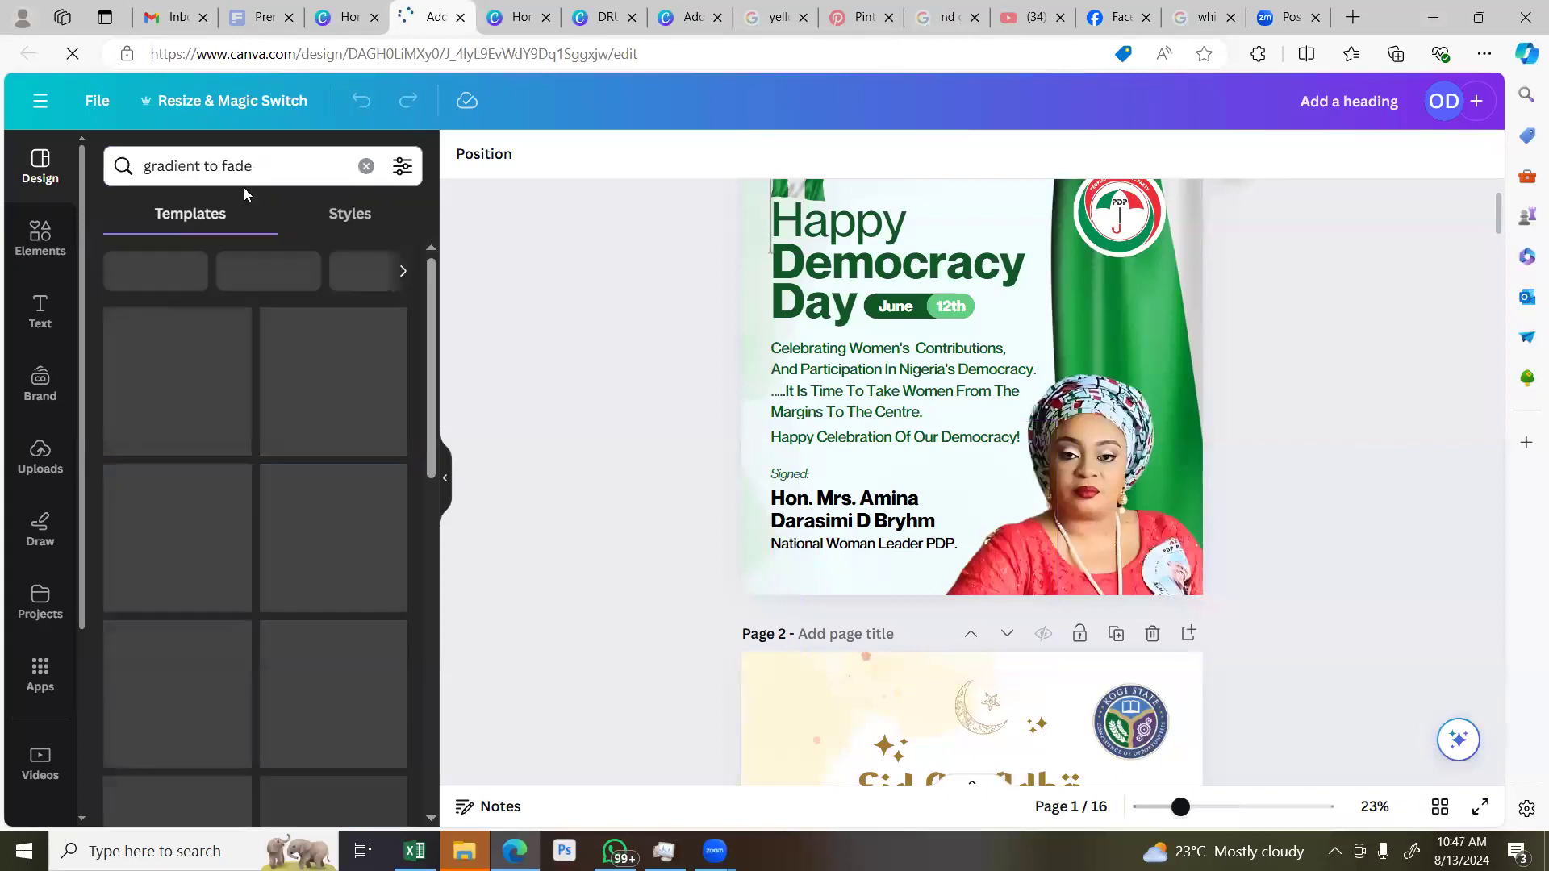
# Search the elements for "gradient to fade" and add the black fading gradient graphic to page 1 of the Democracy Day flyer
pyautogui.click(41, 236)
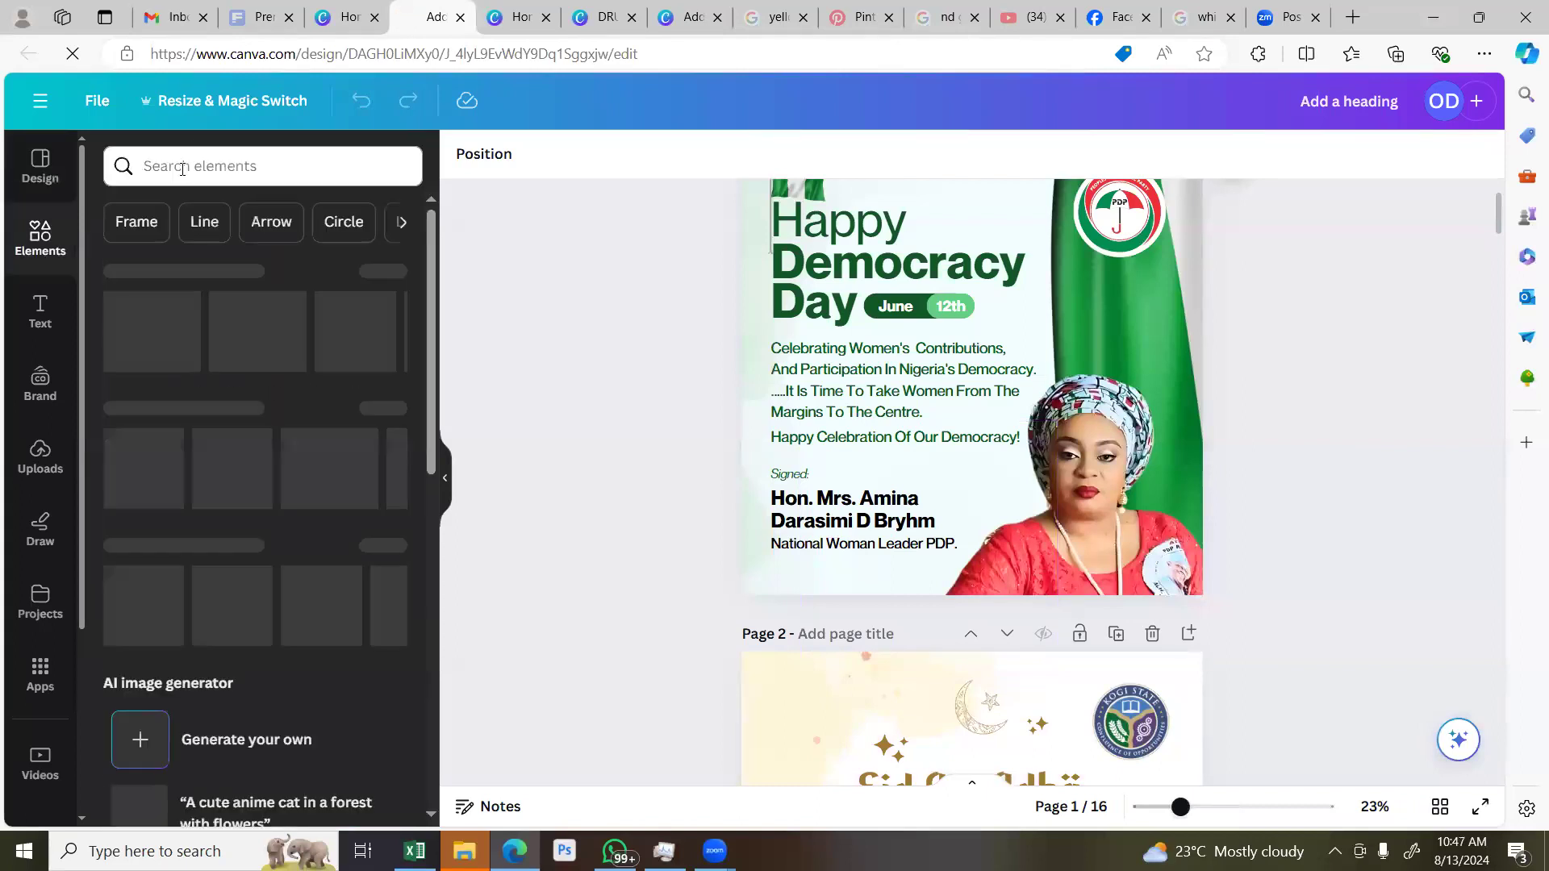
pyautogui.click(178, 168)
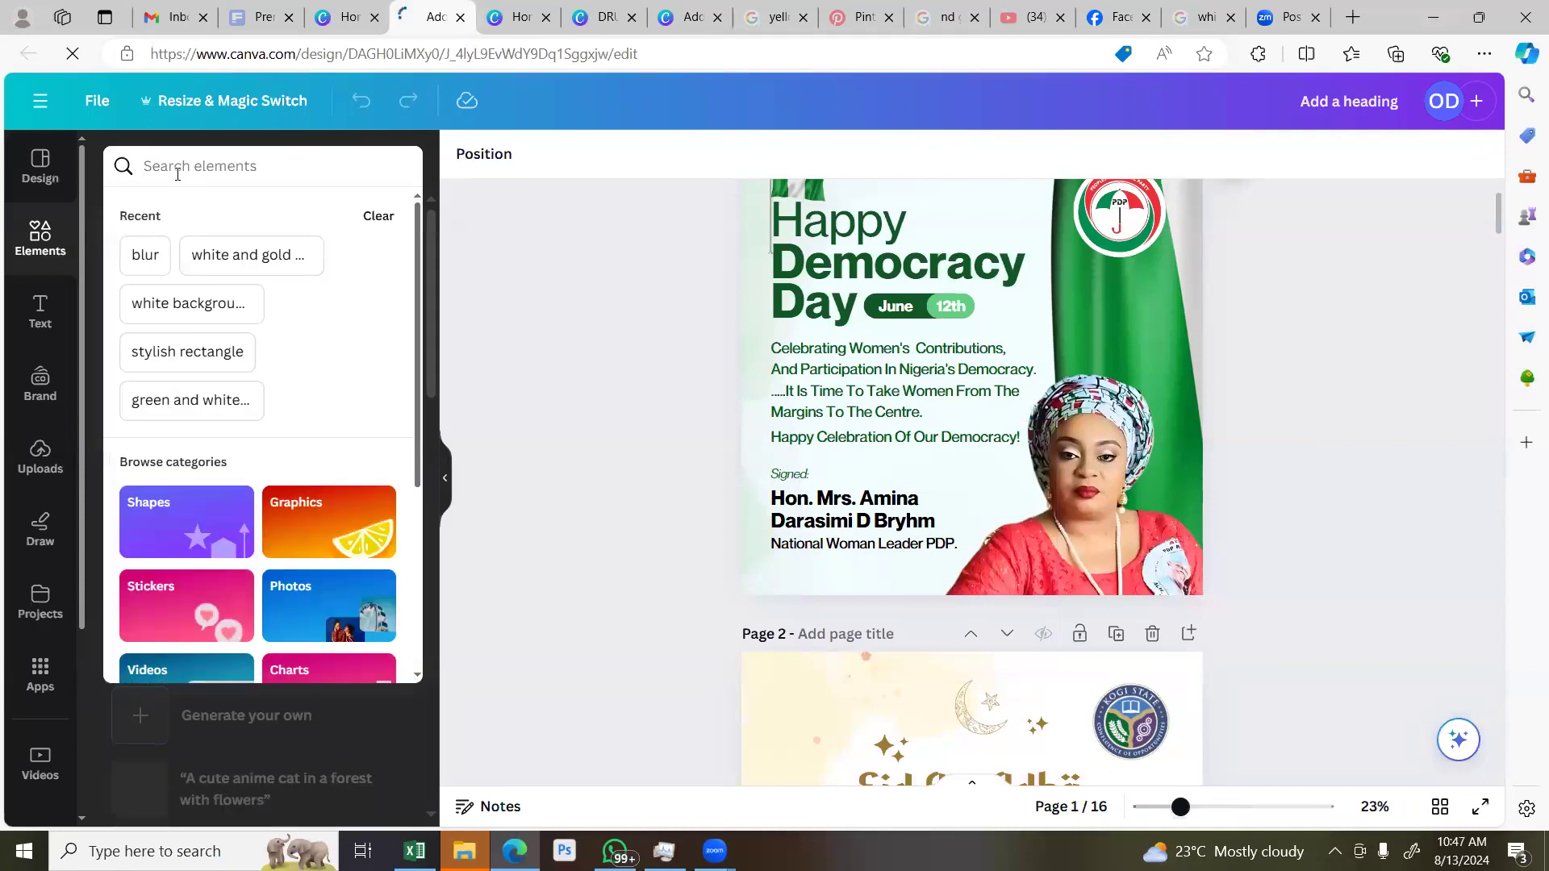
pyautogui.write('gradient to fade')
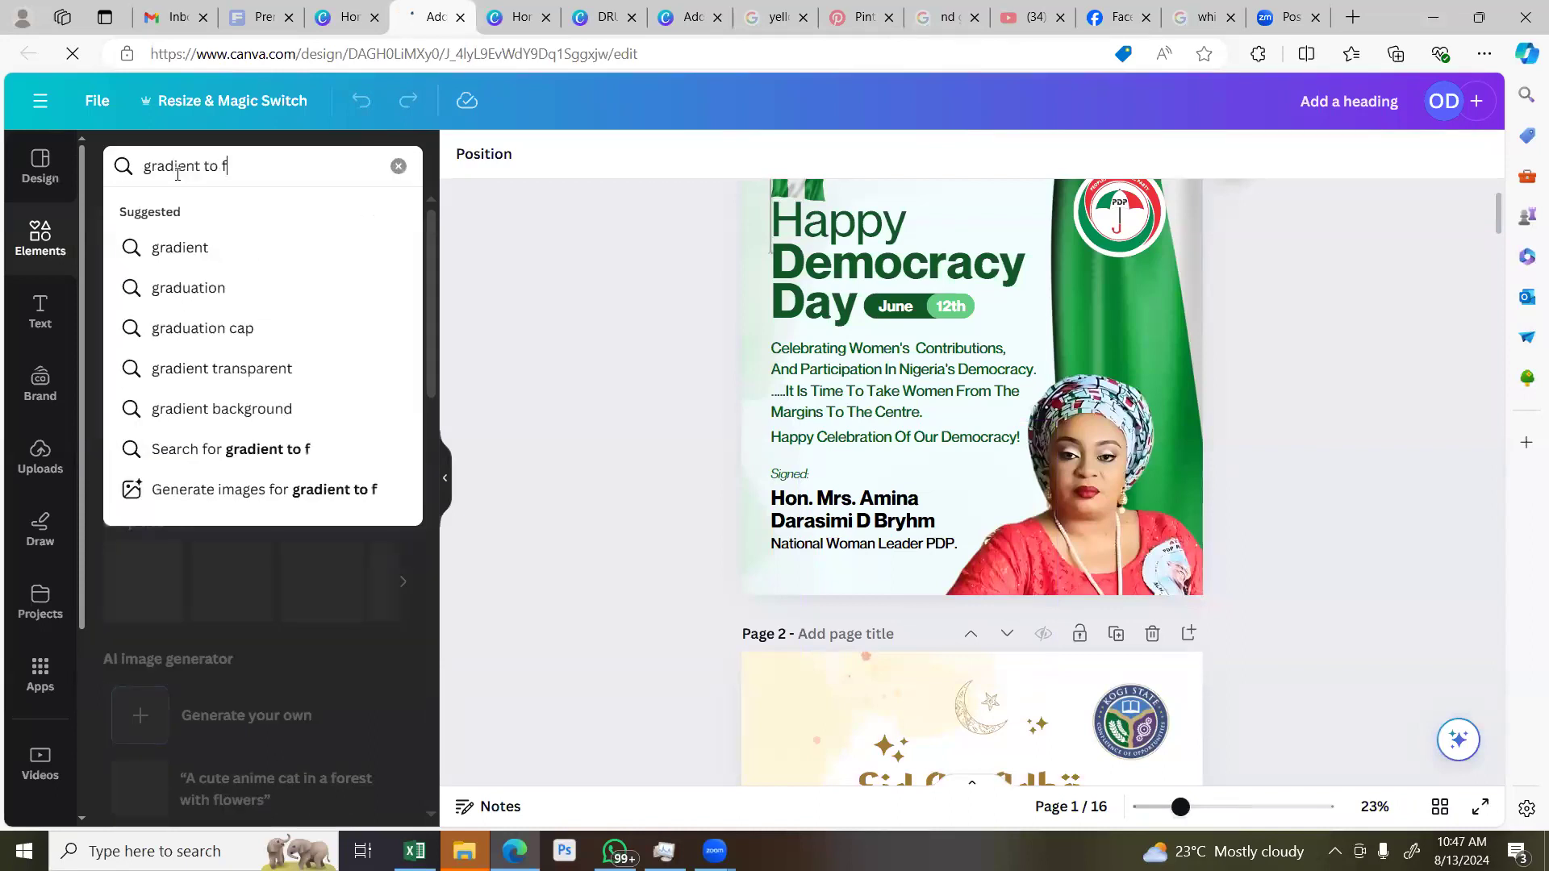
pyautogui.press('Return')
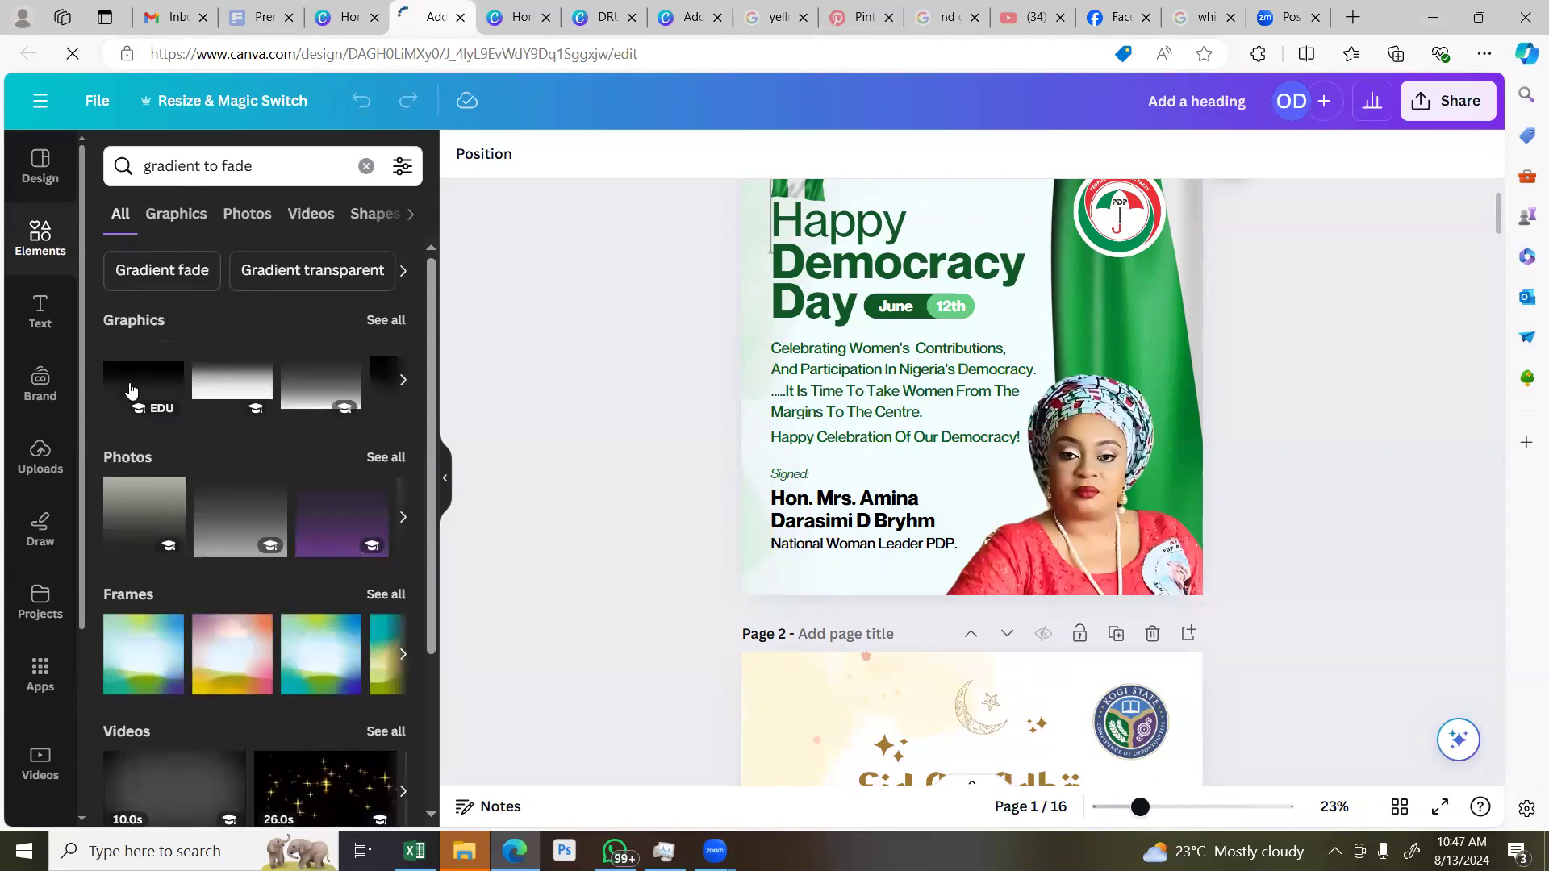
pyautogui.click(131, 392)
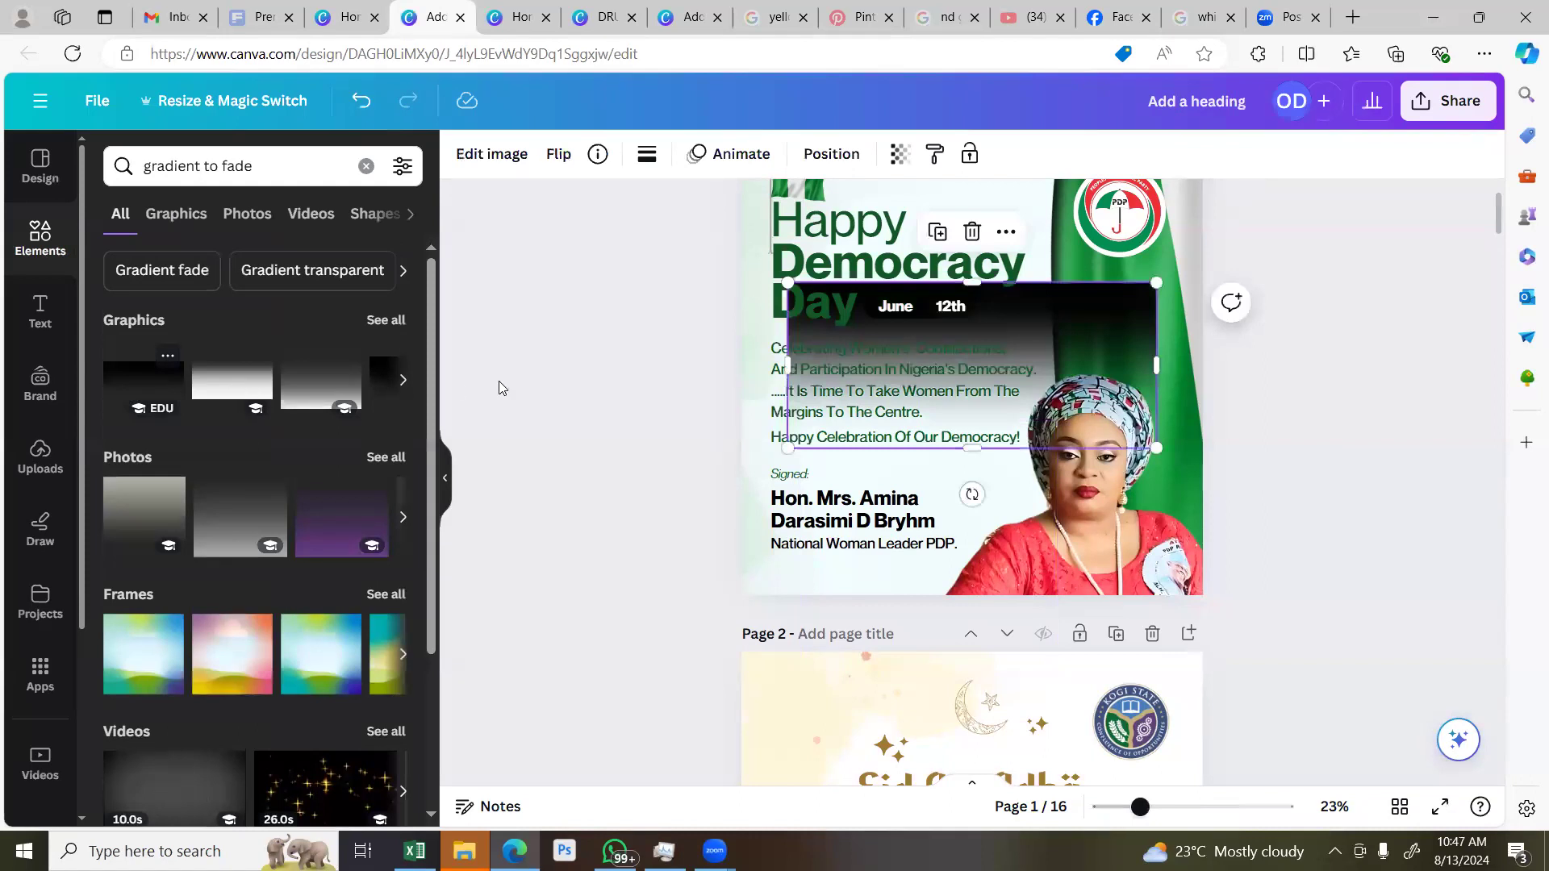
# Try the black fading gradient at different heights over the message text and portrait on page 1
pyautogui.moveTo(983, 390)
pyautogui.mouseDown()
pyautogui.moveTo(979, 367)
pyautogui.moveTo(978, 499)
pyautogui.mouseUp()
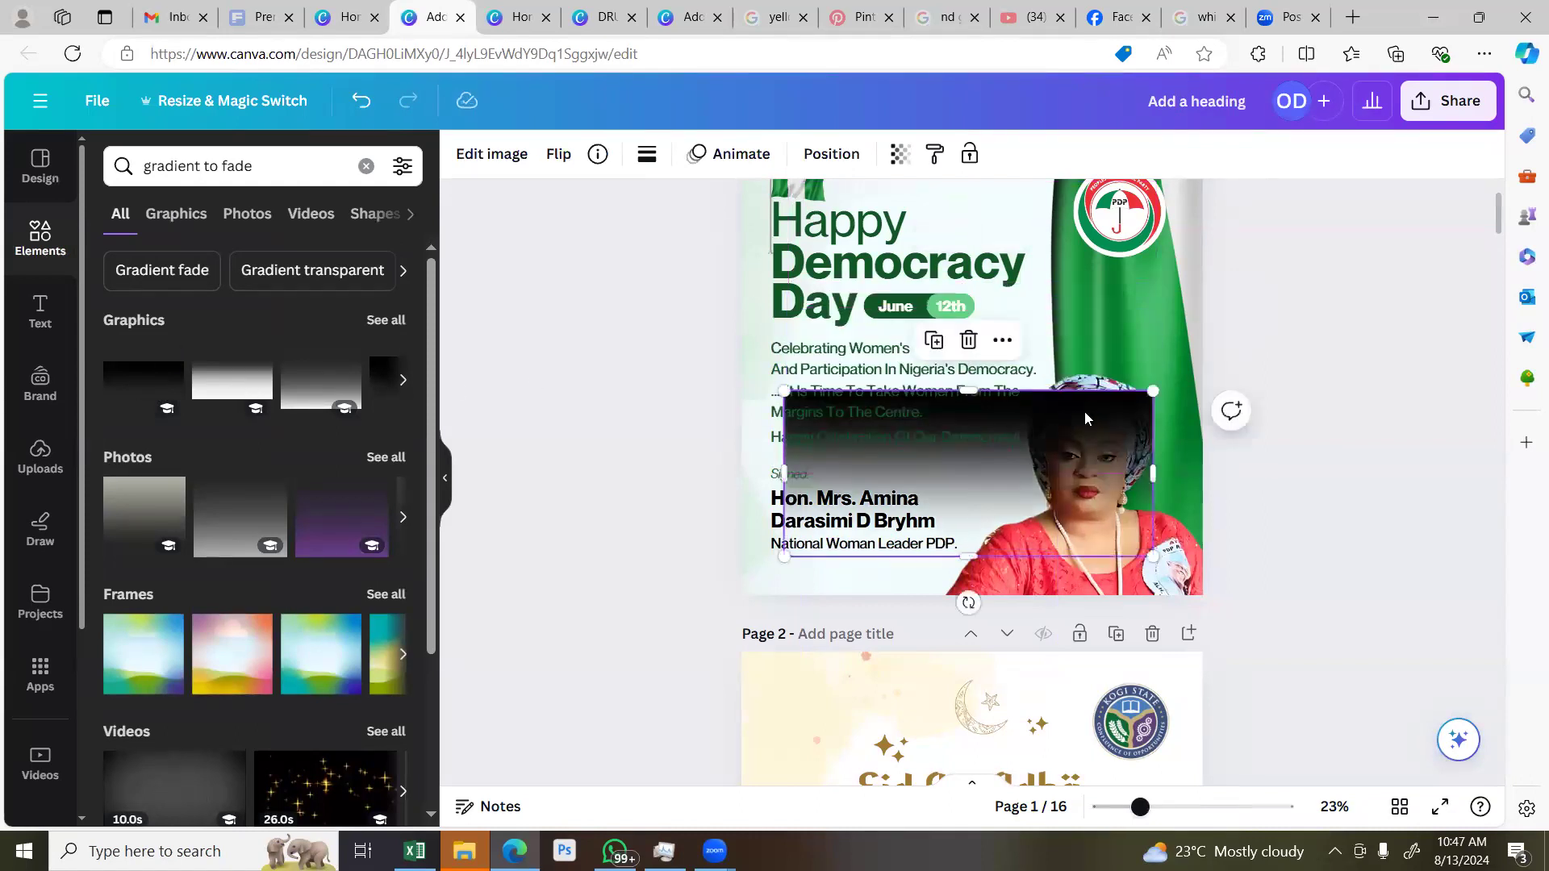
pyautogui.moveTo(1101, 421); pyautogui.dragTo(1146, 389)
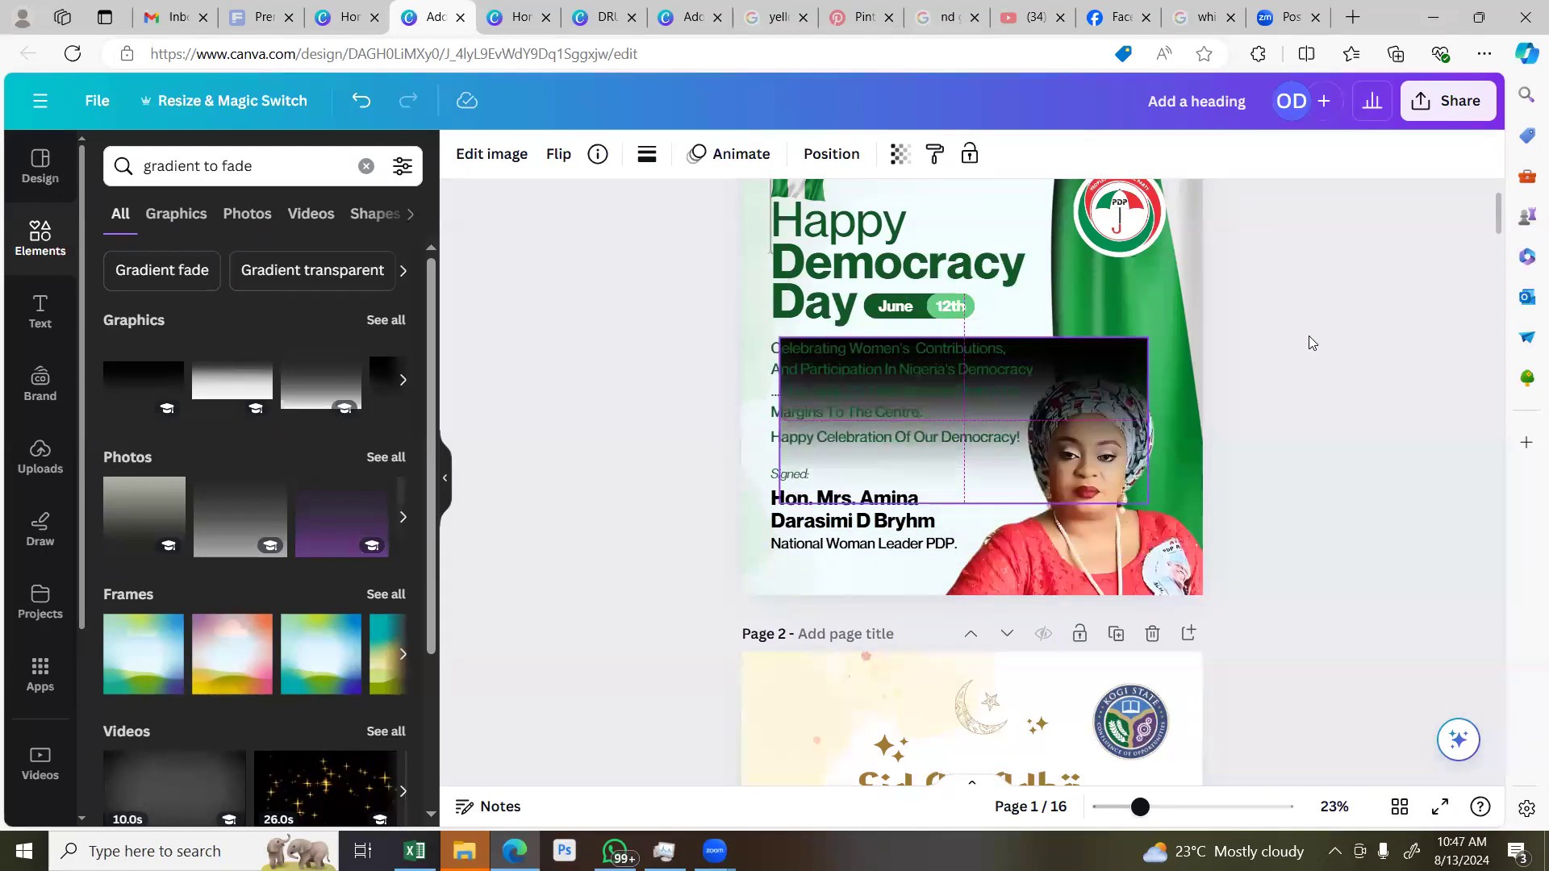
pyautogui.click(1309, 336)
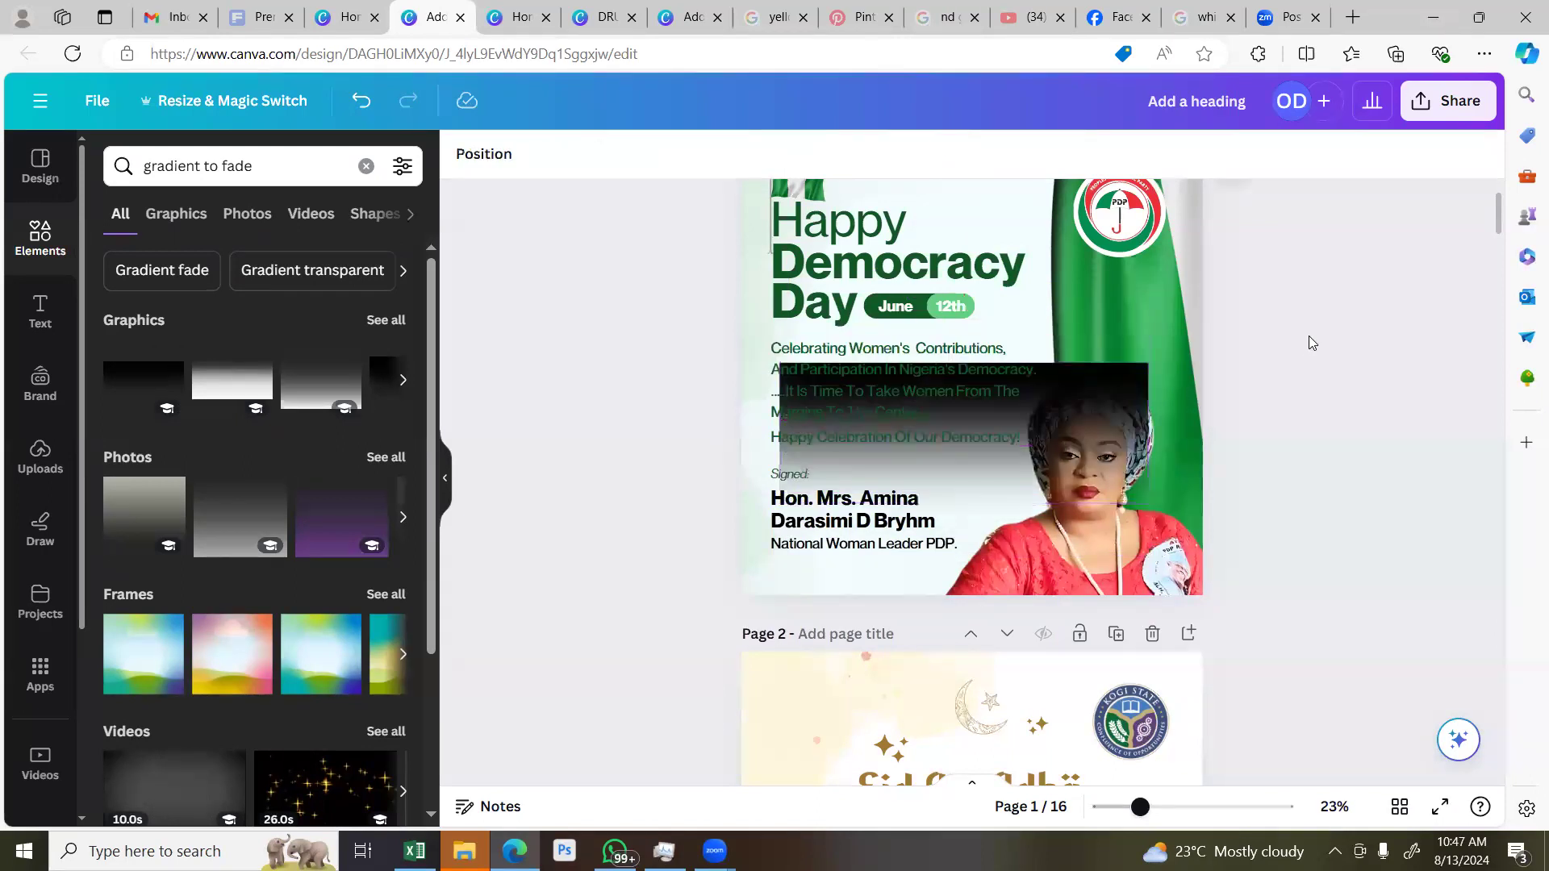
pyautogui.click(1095, 388)
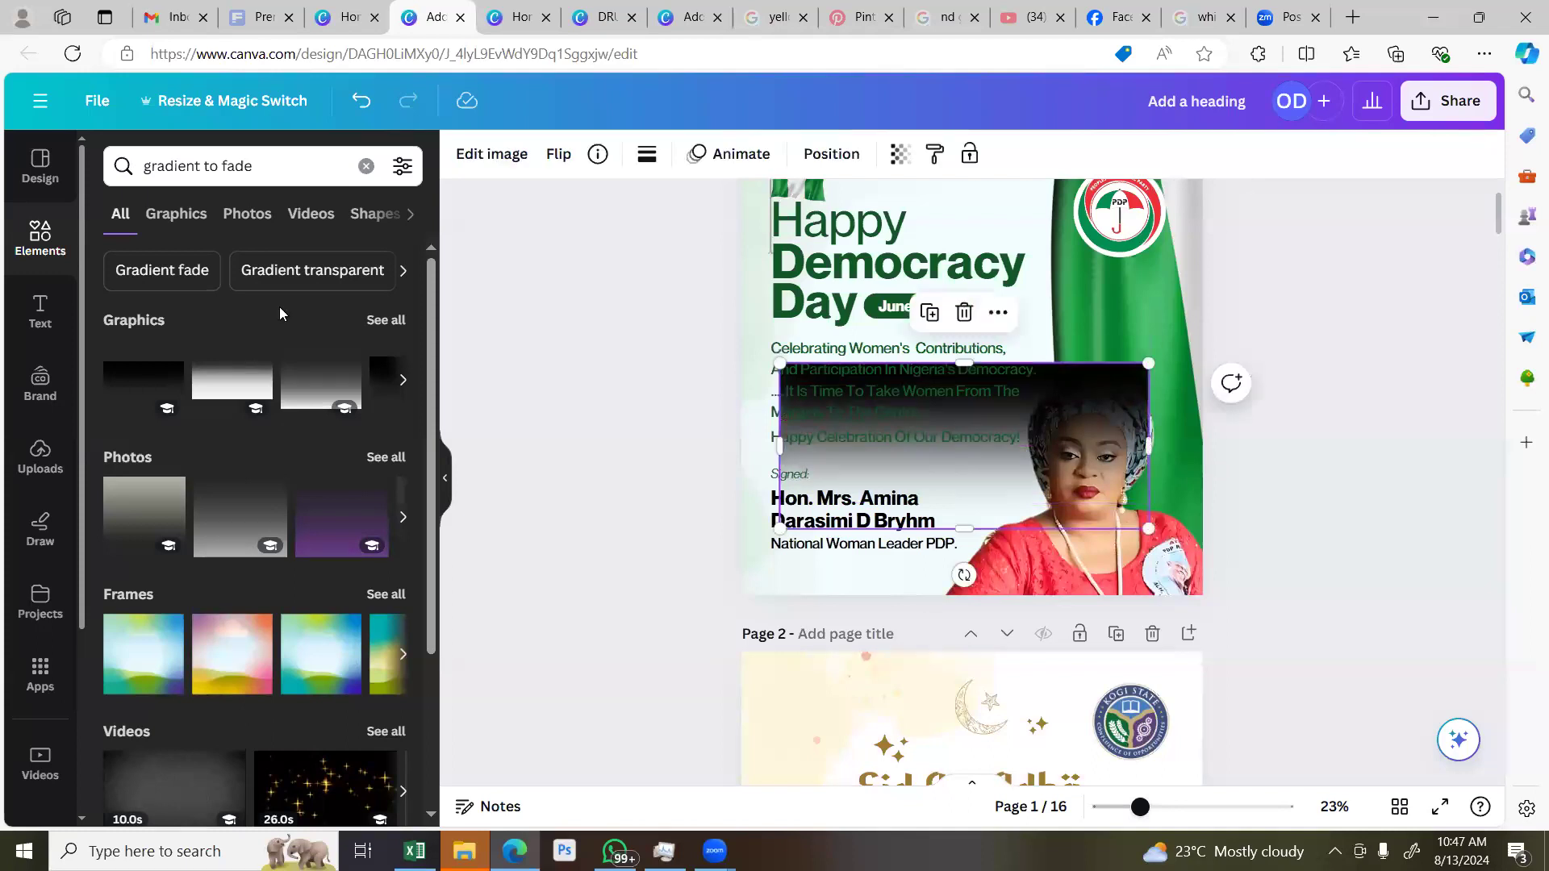
# Replace the black gradient on page 1 with the purple fading gradient from the full graphics results, and recolour its purple part dark green
pyautogui.click(389, 332)
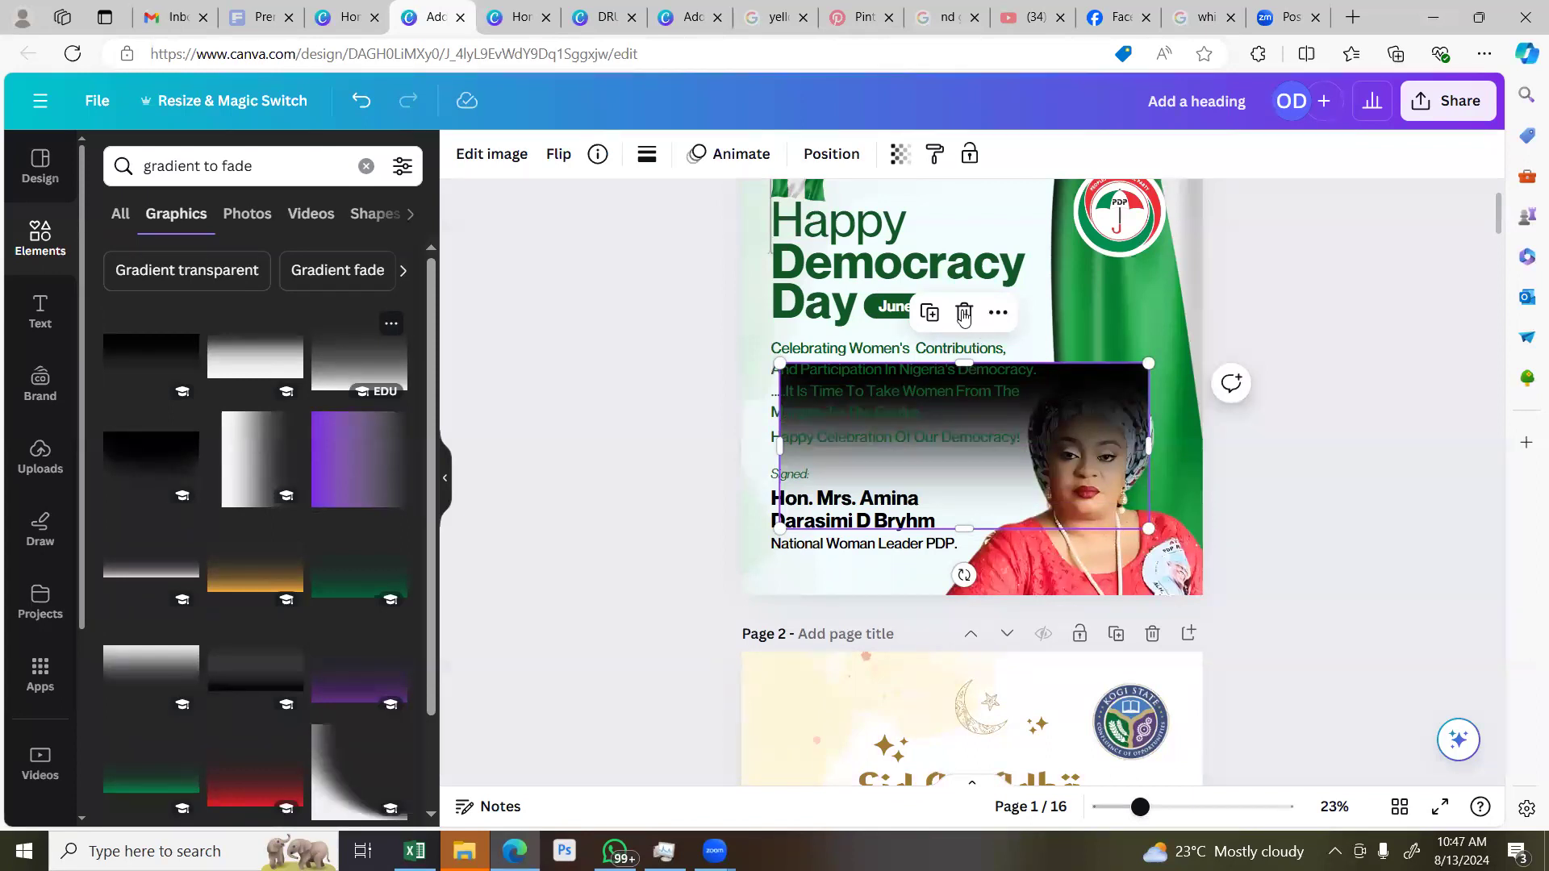
pyautogui.press('Delete')
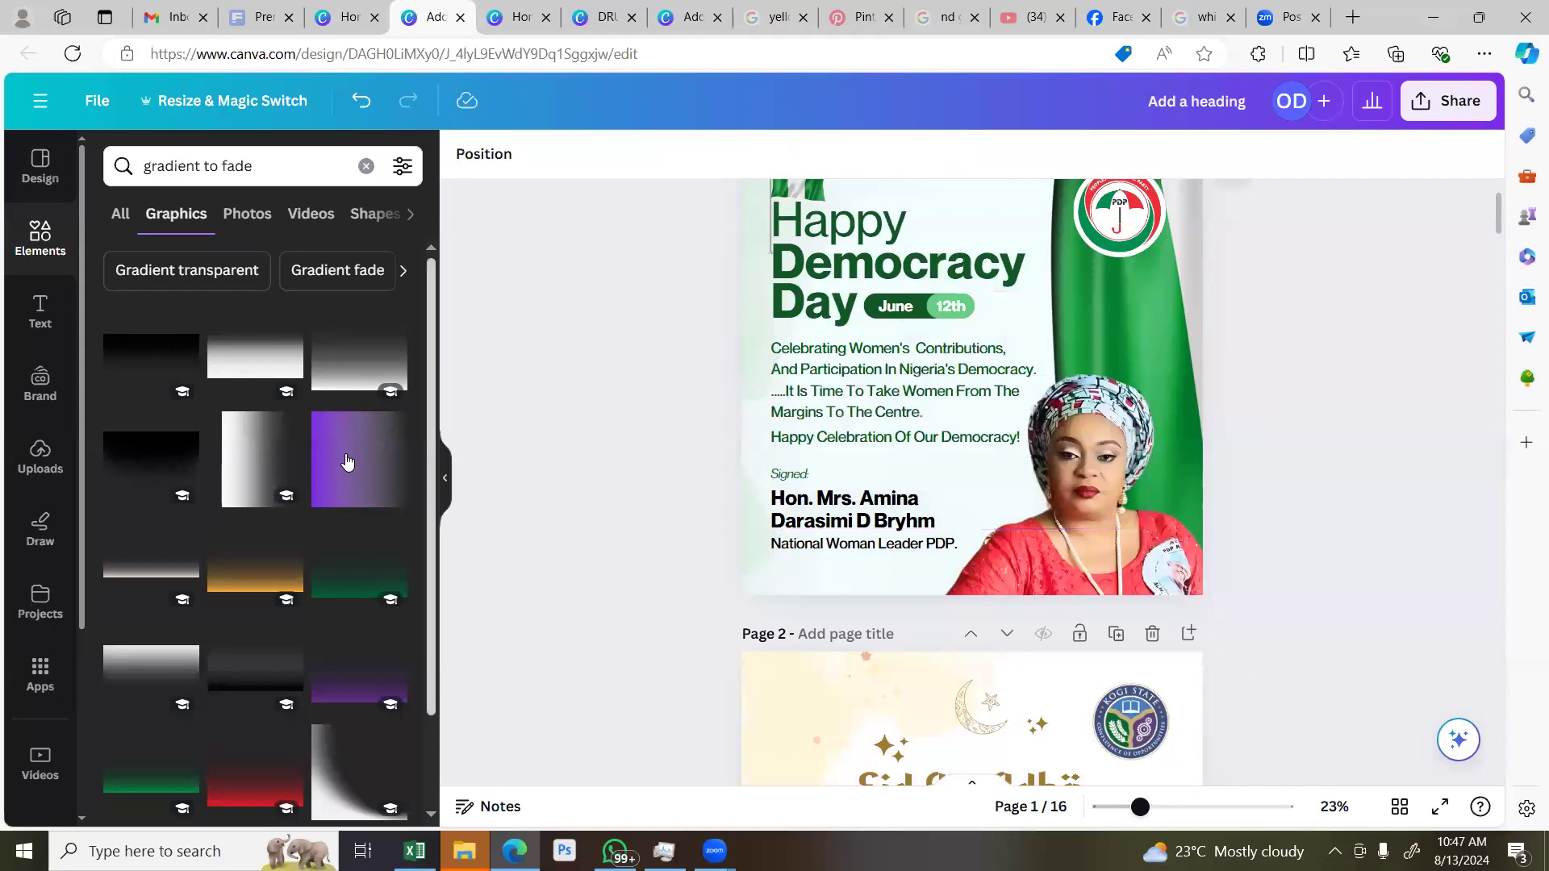
pyautogui.click(262, 586)
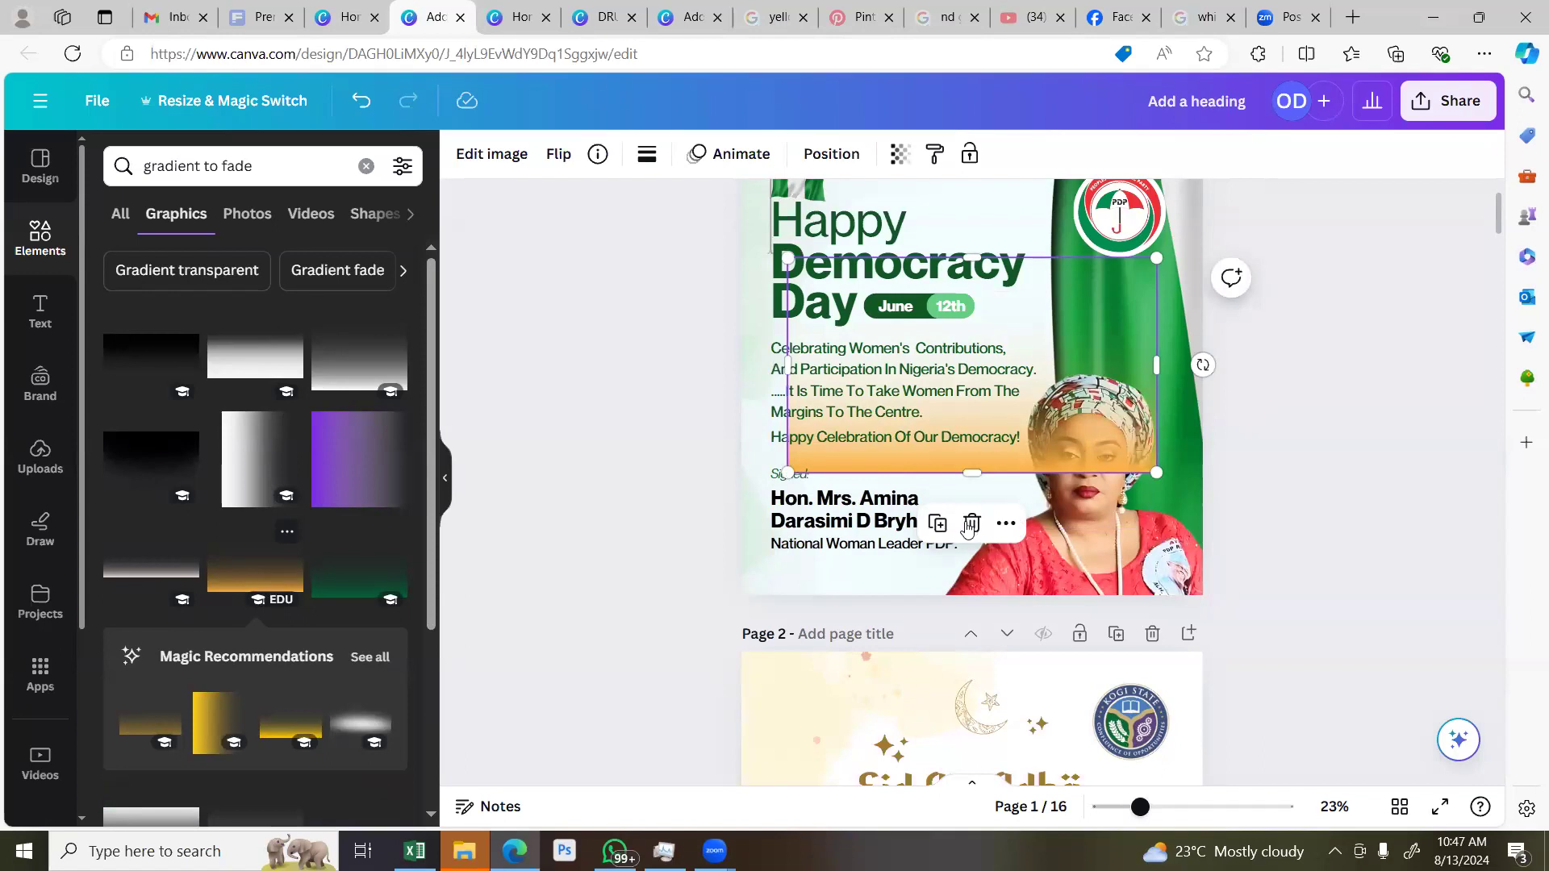
pyautogui.click(377, 505)
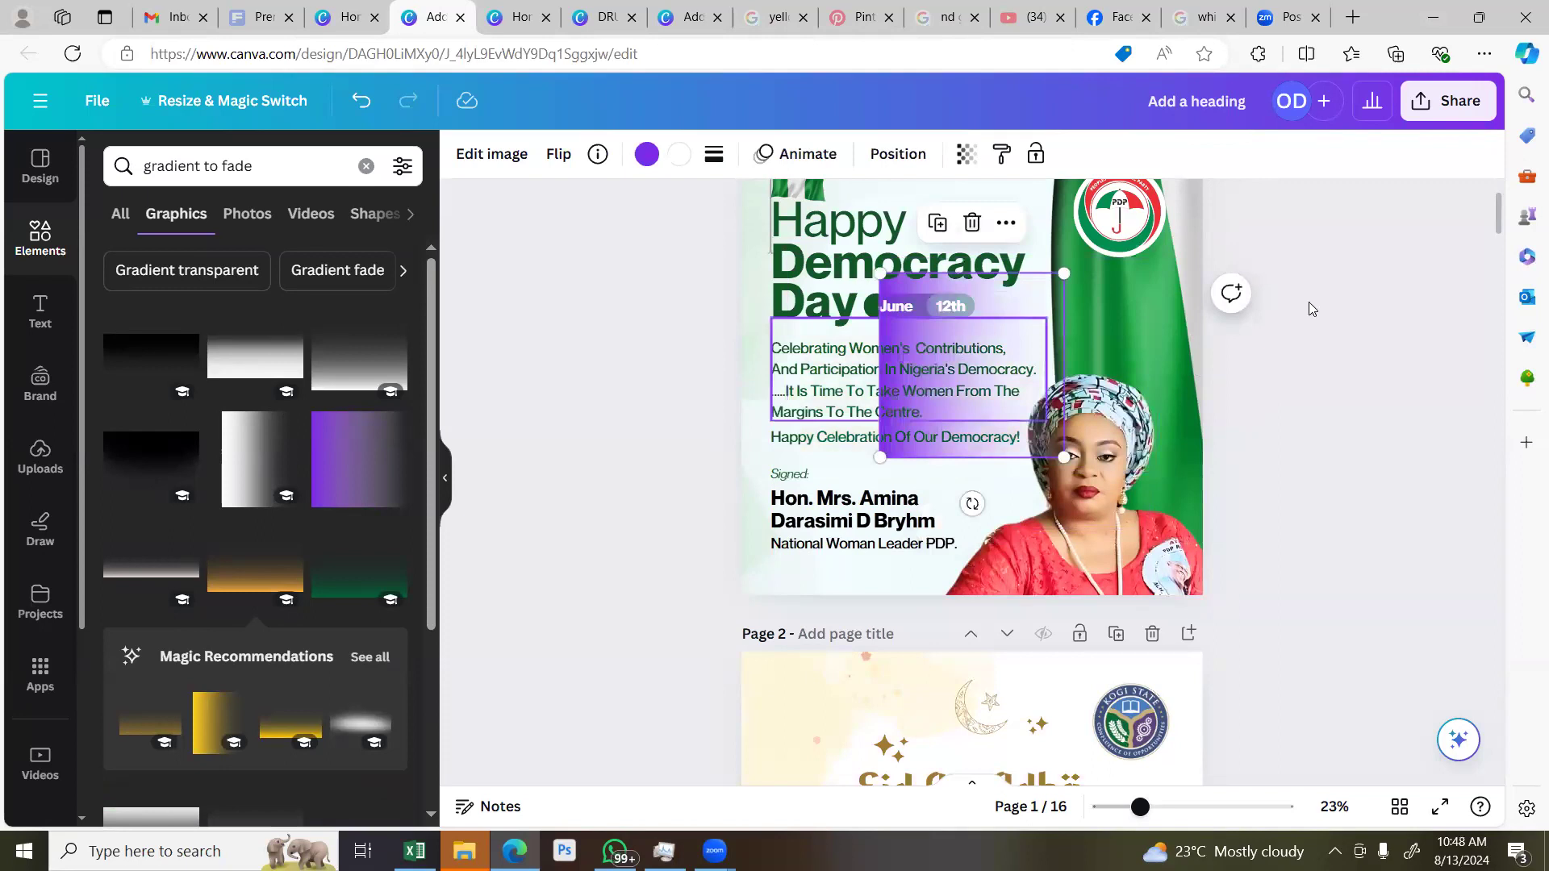
pyautogui.click(1037, 320)
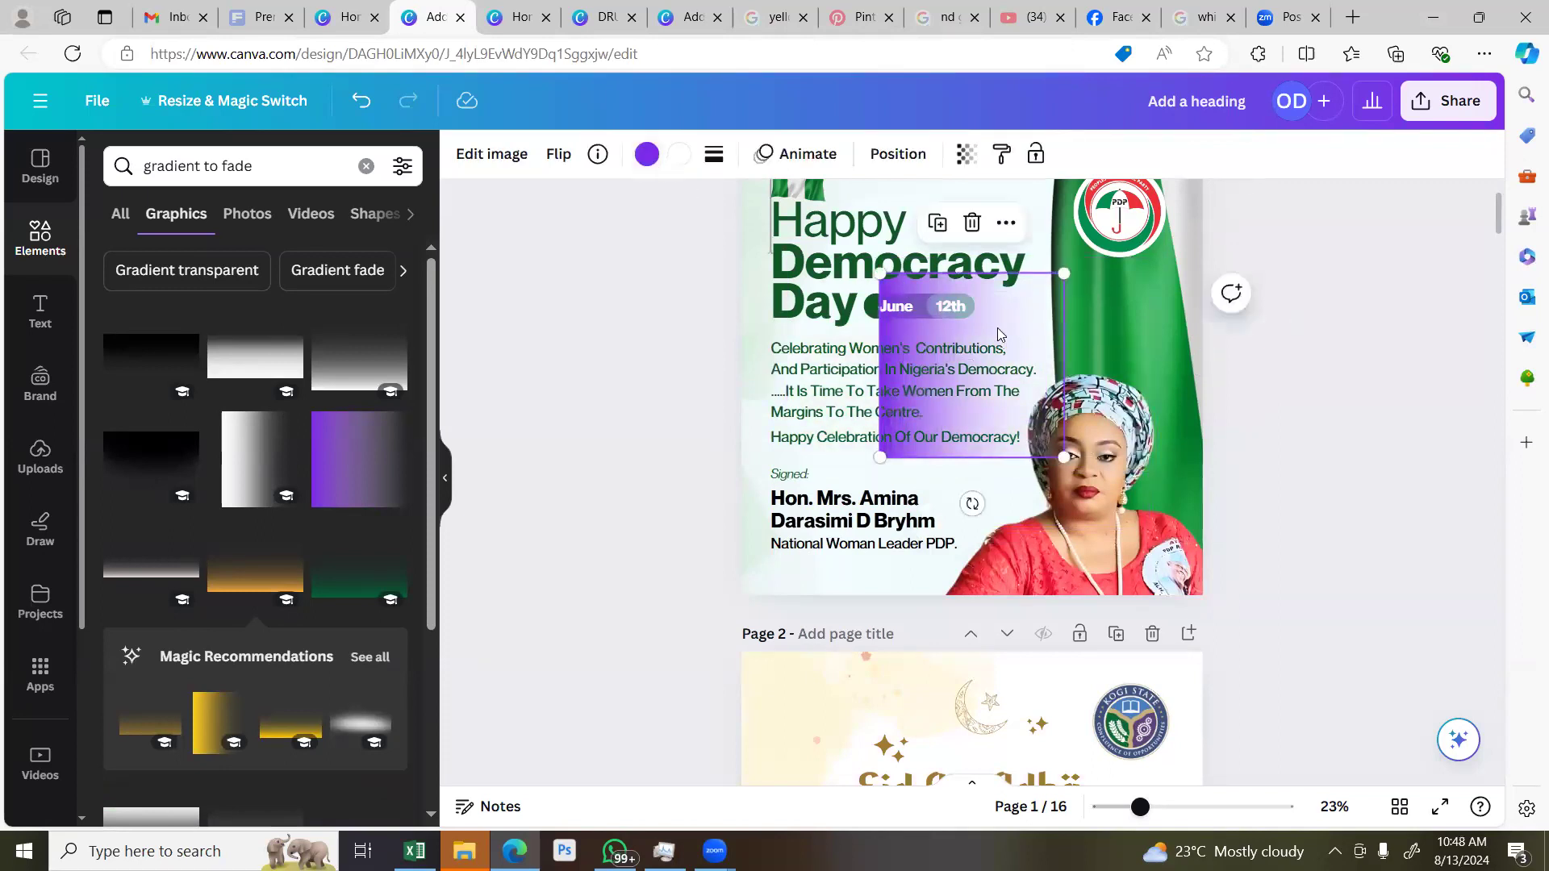
pyautogui.click(648, 155)
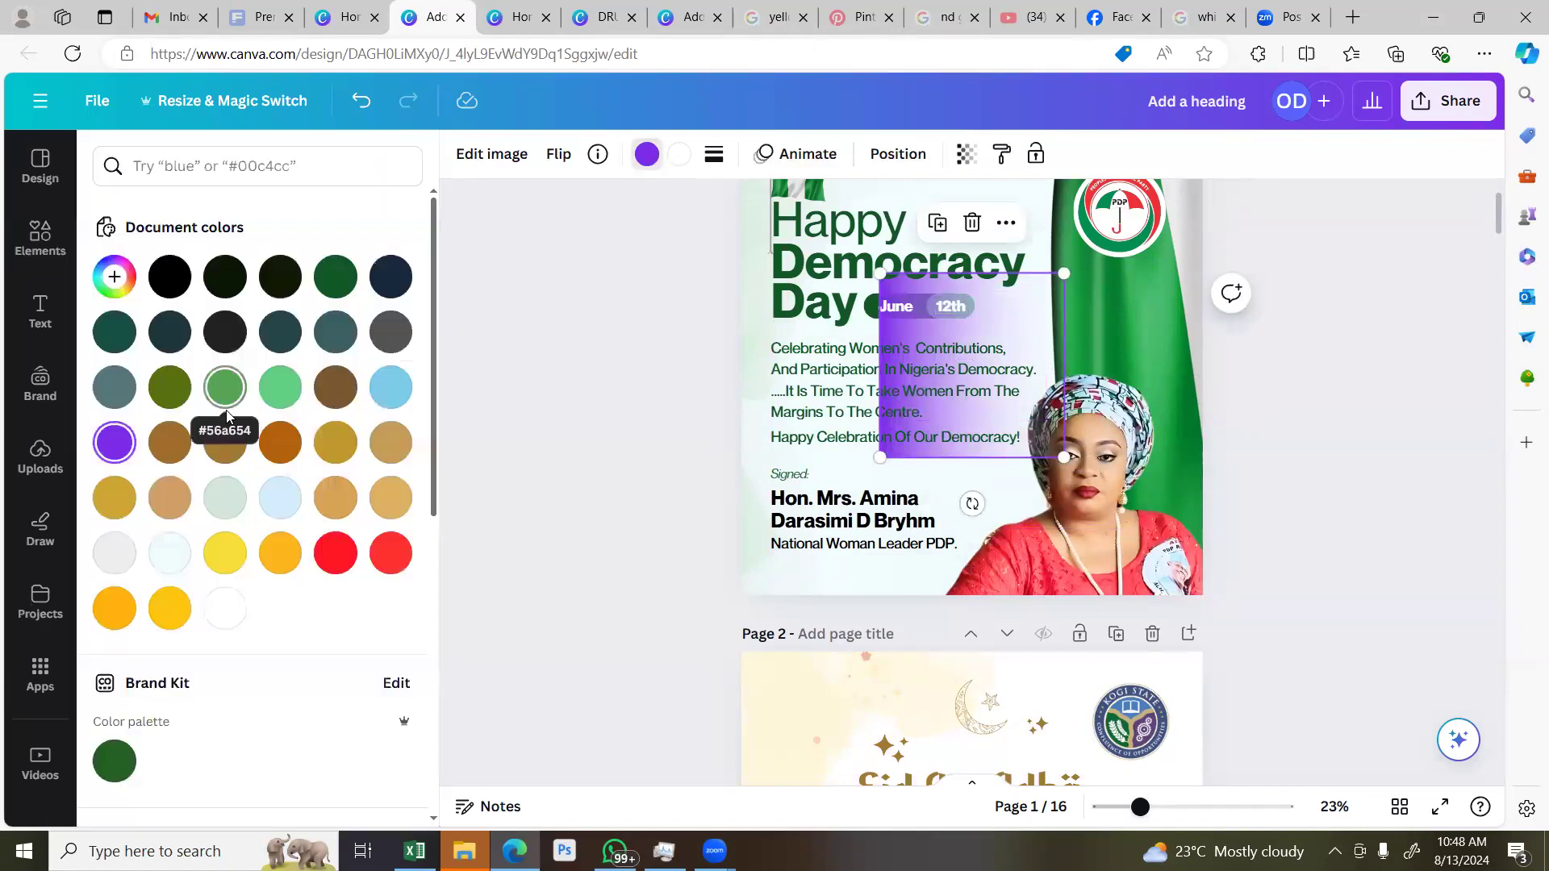
pyautogui.click(343, 292)
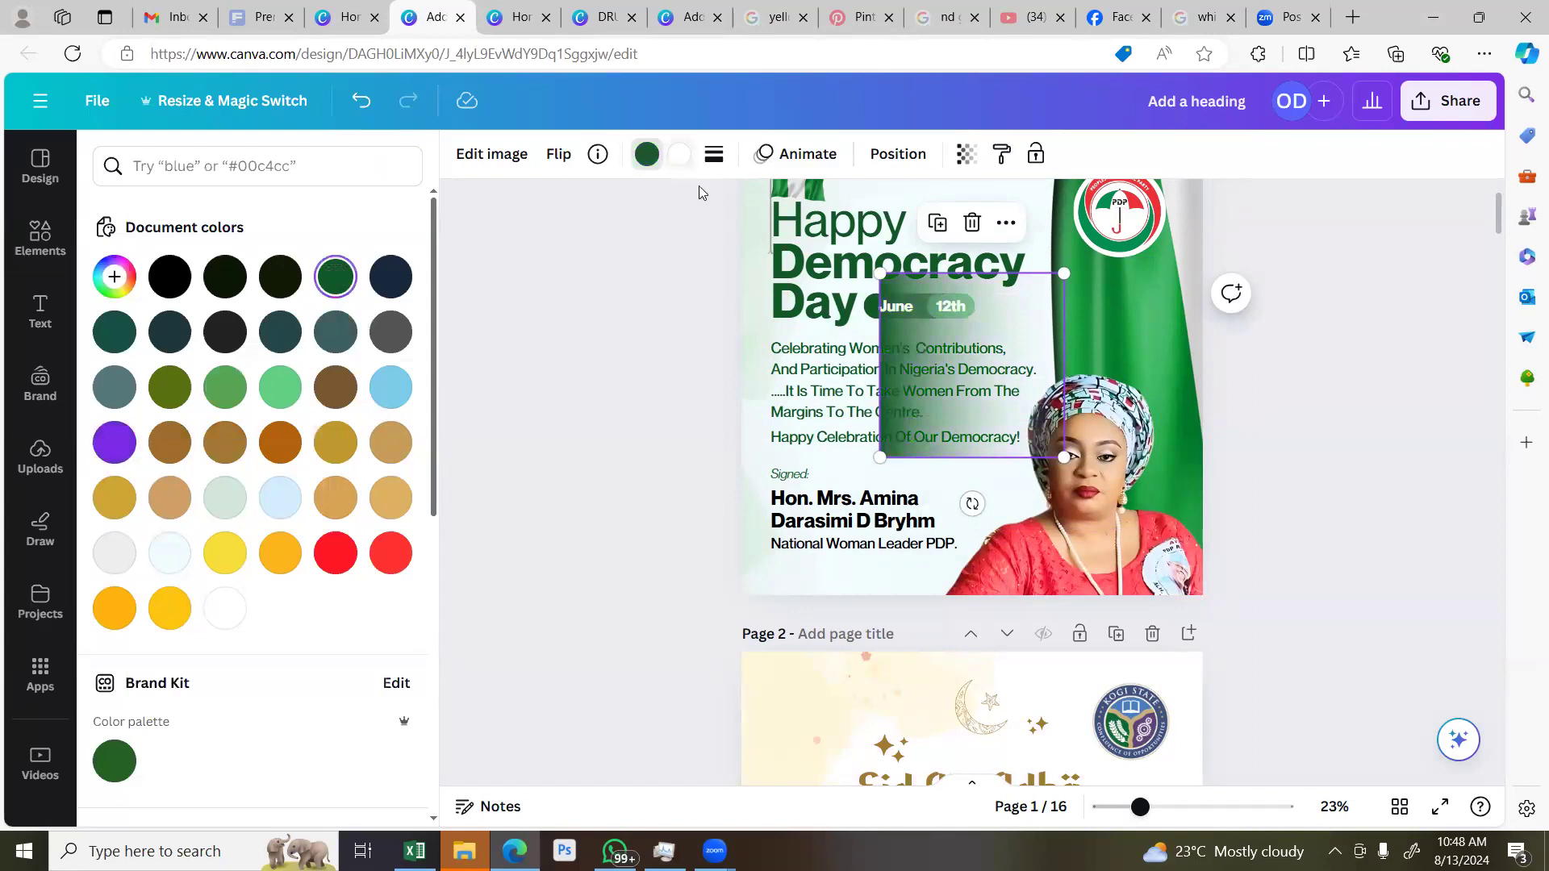
# Rotate the gradient so its solid side faces down, enlarge it to the page width, and lower it over the flyer's bottom part
pyautogui.moveTo(963, 363); pyautogui.dragTo(893, 437)
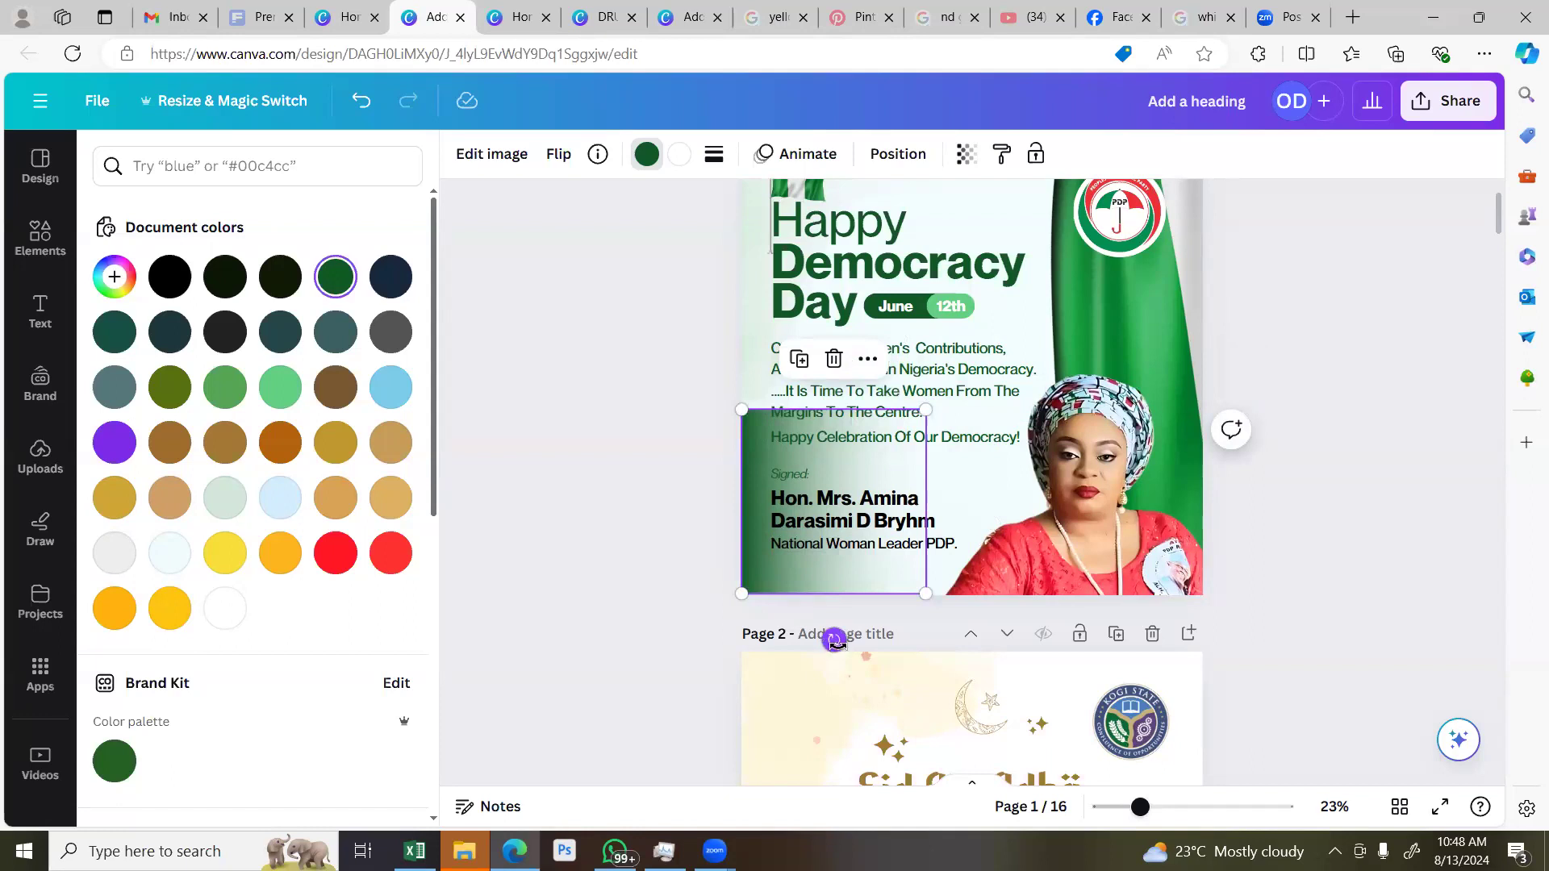
pyautogui.moveTo(835, 640); pyautogui.dragTo(995, 494)
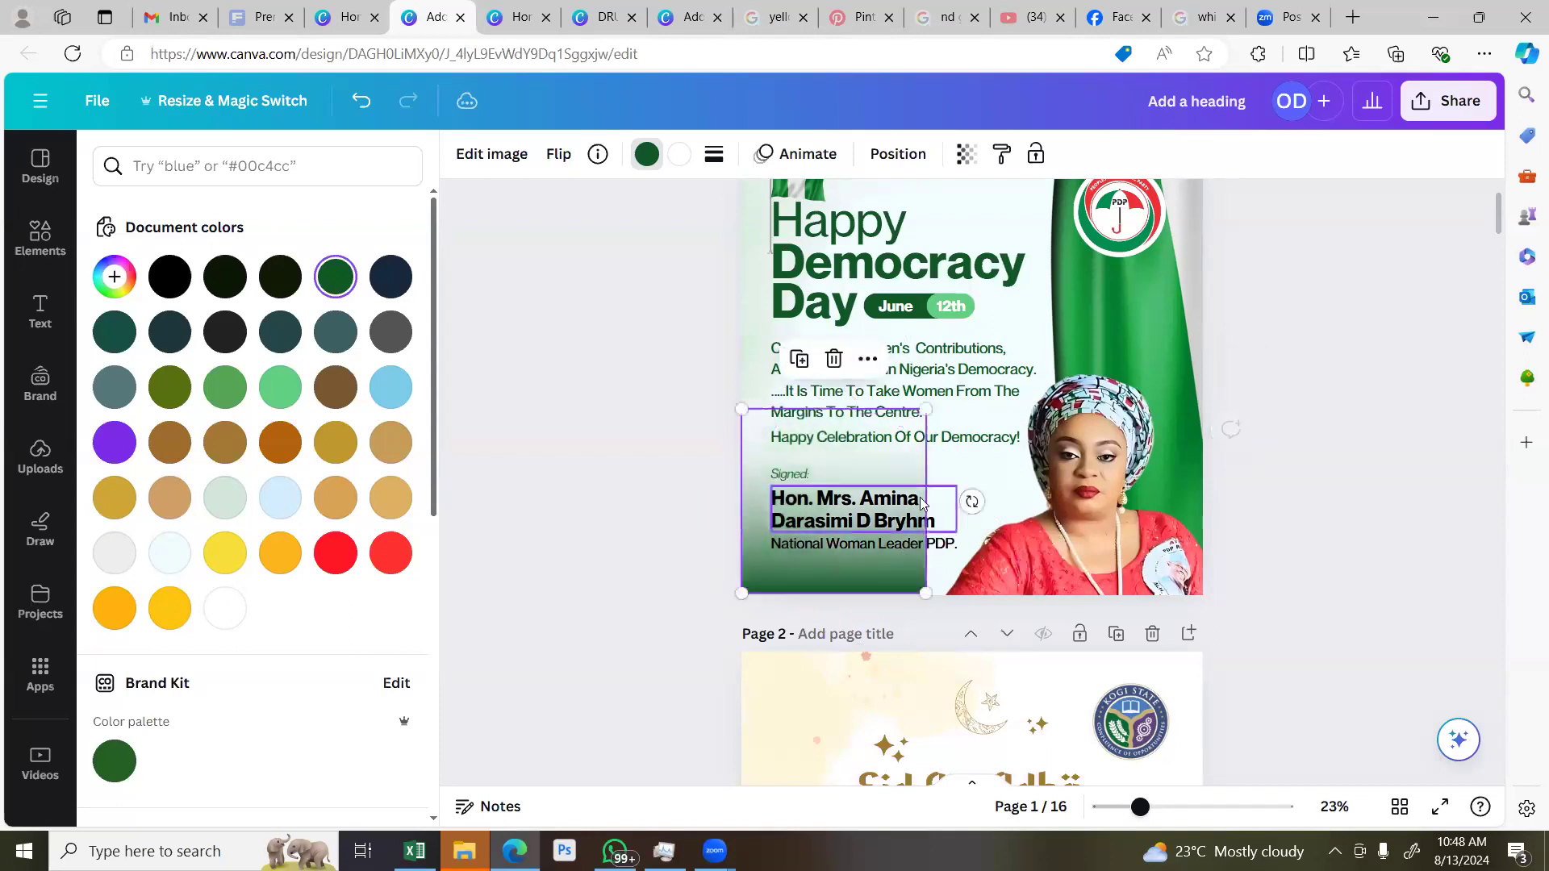
pyautogui.moveTo(926, 409); pyautogui.dragTo(1269, 349)
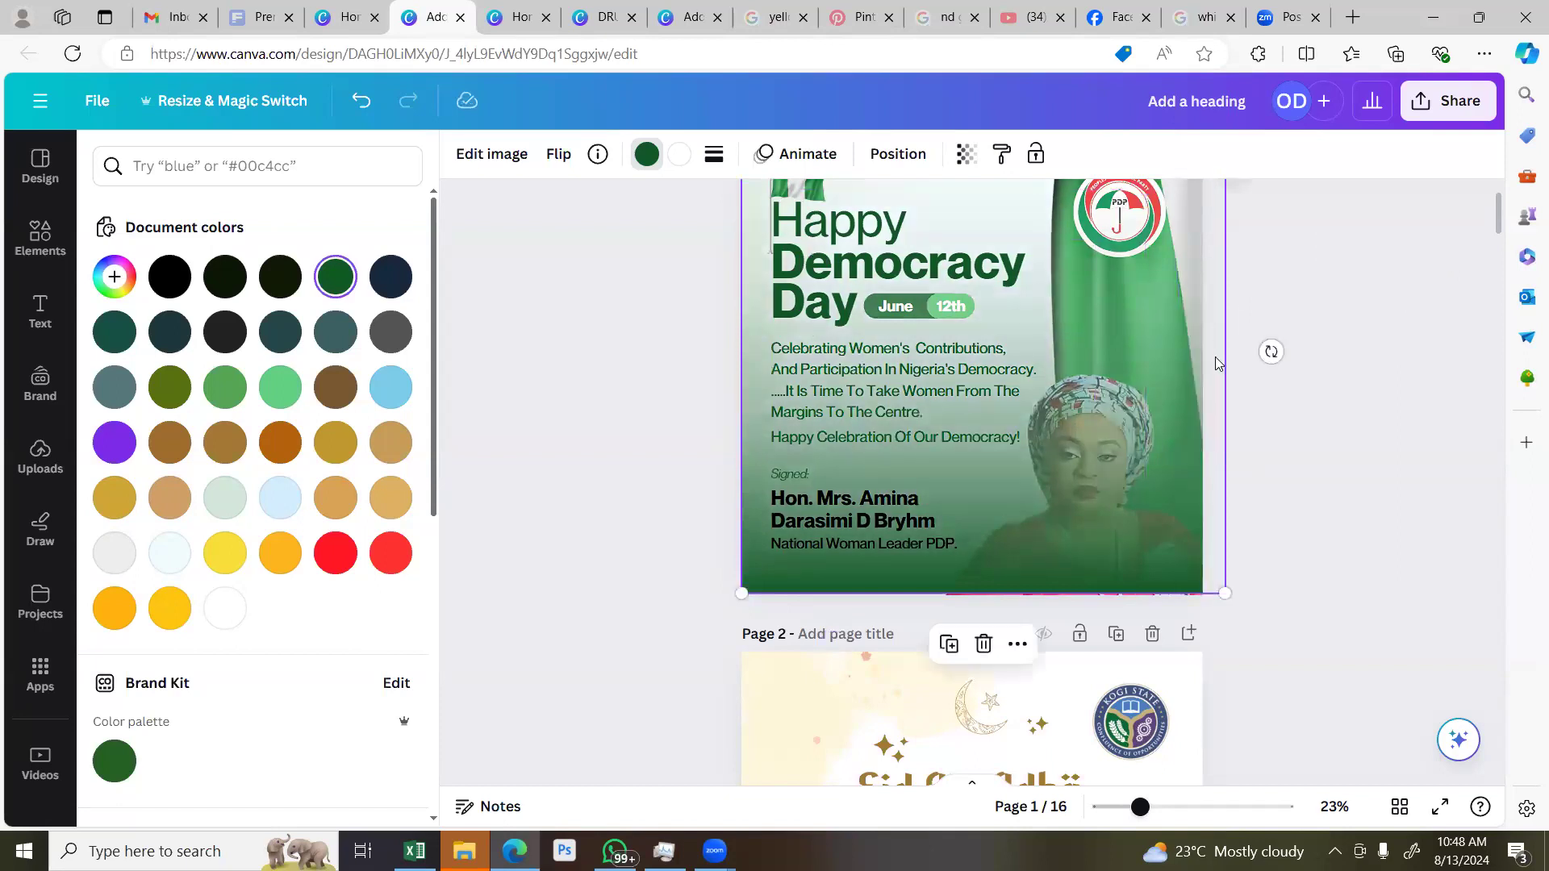
pyautogui.moveTo(1208, 584); pyautogui.dragTo(1193, 569)
pyautogui.moveTo(1130, 382); pyautogui.dragTo(1133, 612)
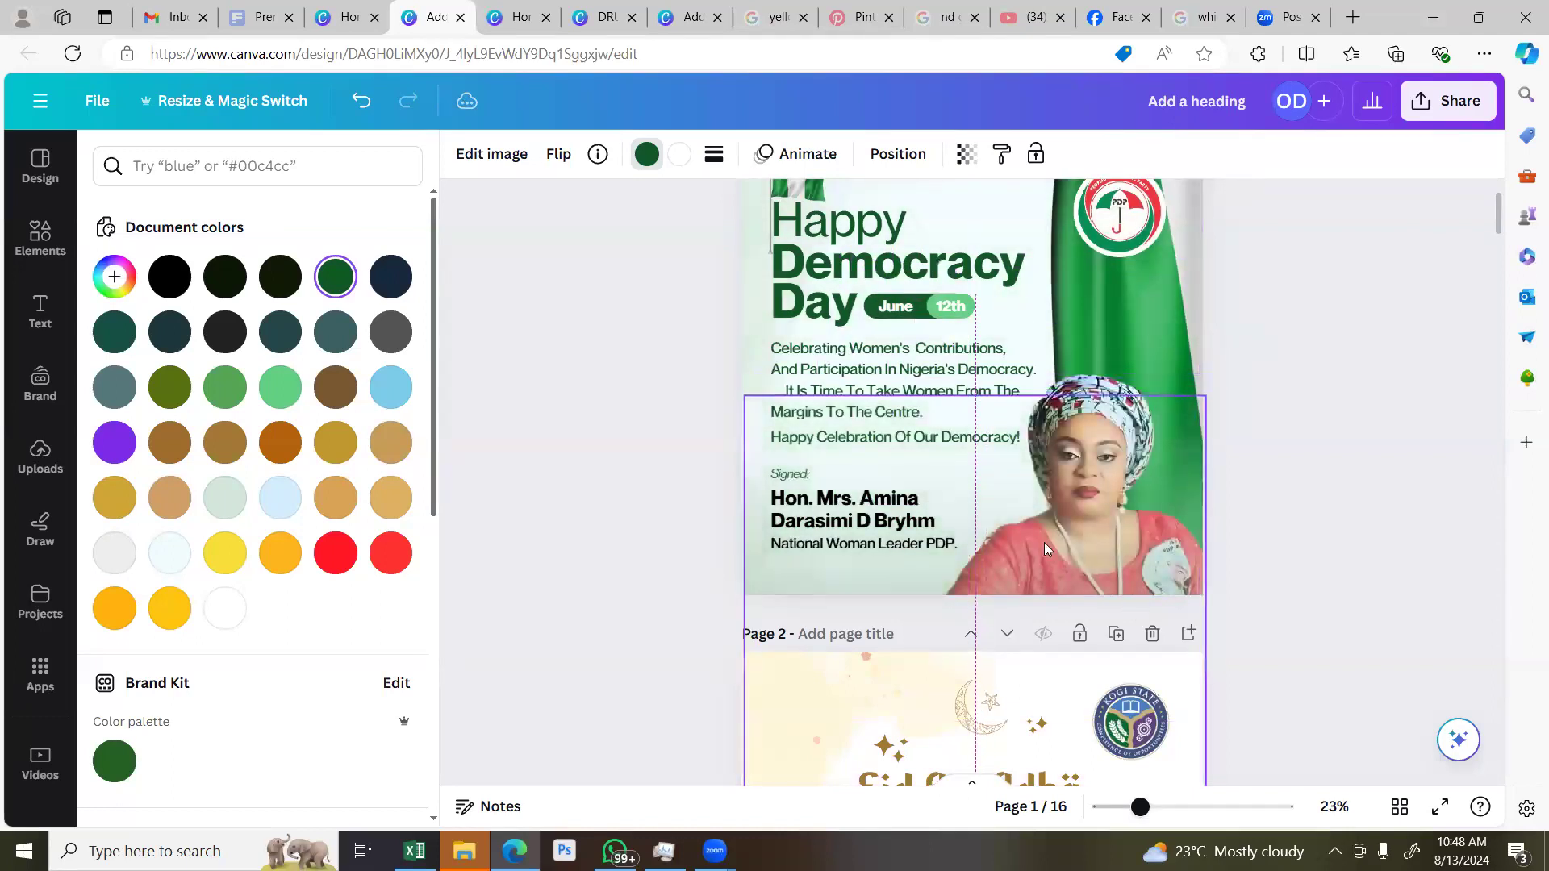
# Set the gradient's second colour to dark green and lower it so the fade begins at the signature block
pyautogui.click(679, 154)
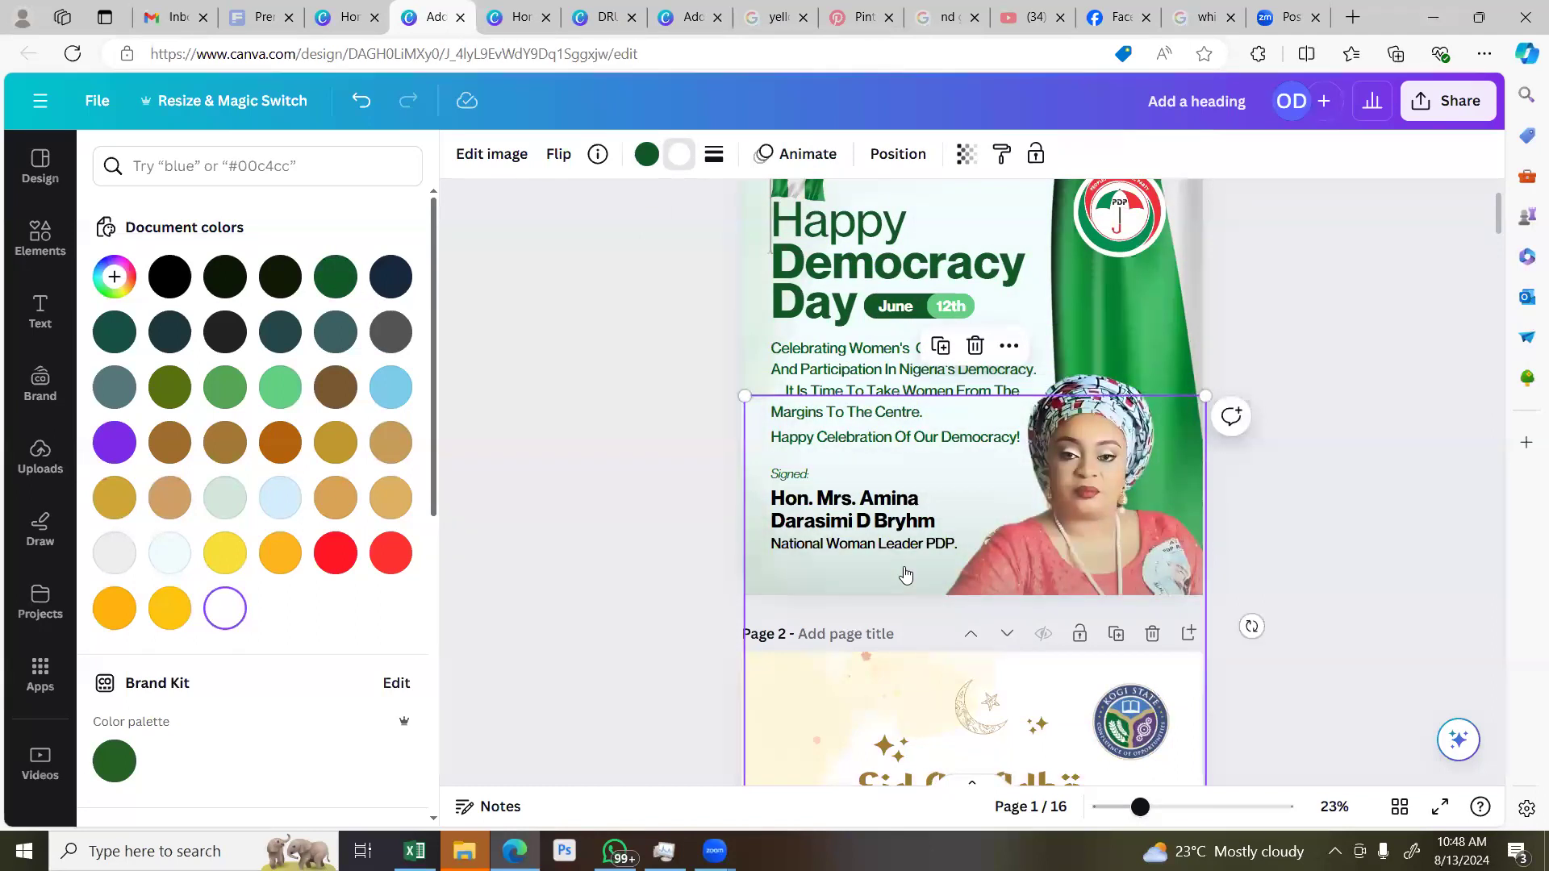
pyautogui.moveTo(1141, 449); pyautogui.dragTo(1138, 504)
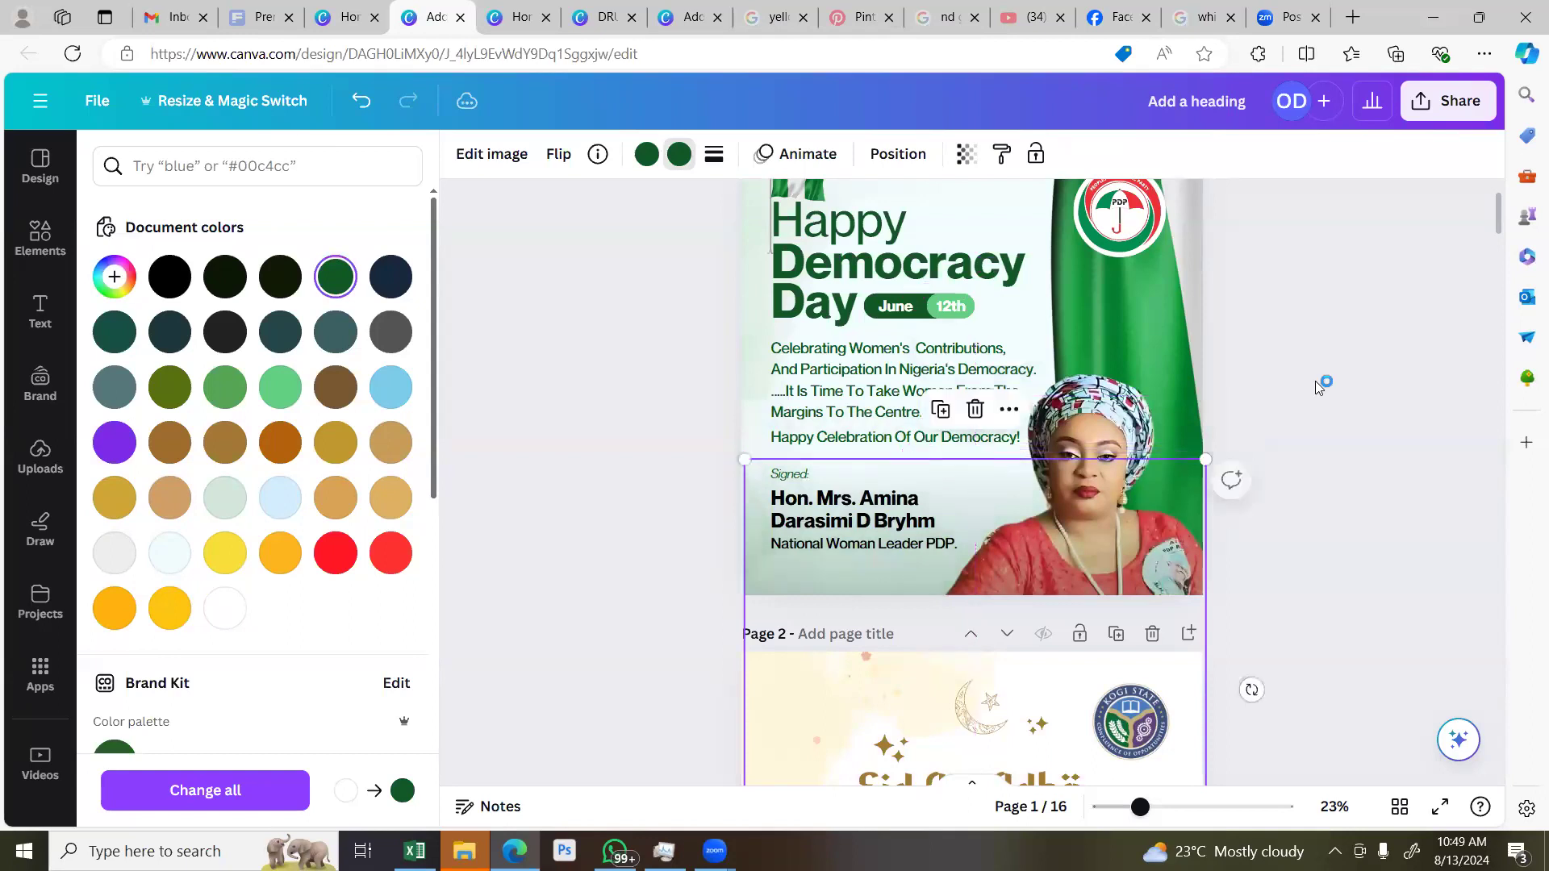
pyautogui.click(1309, 384)
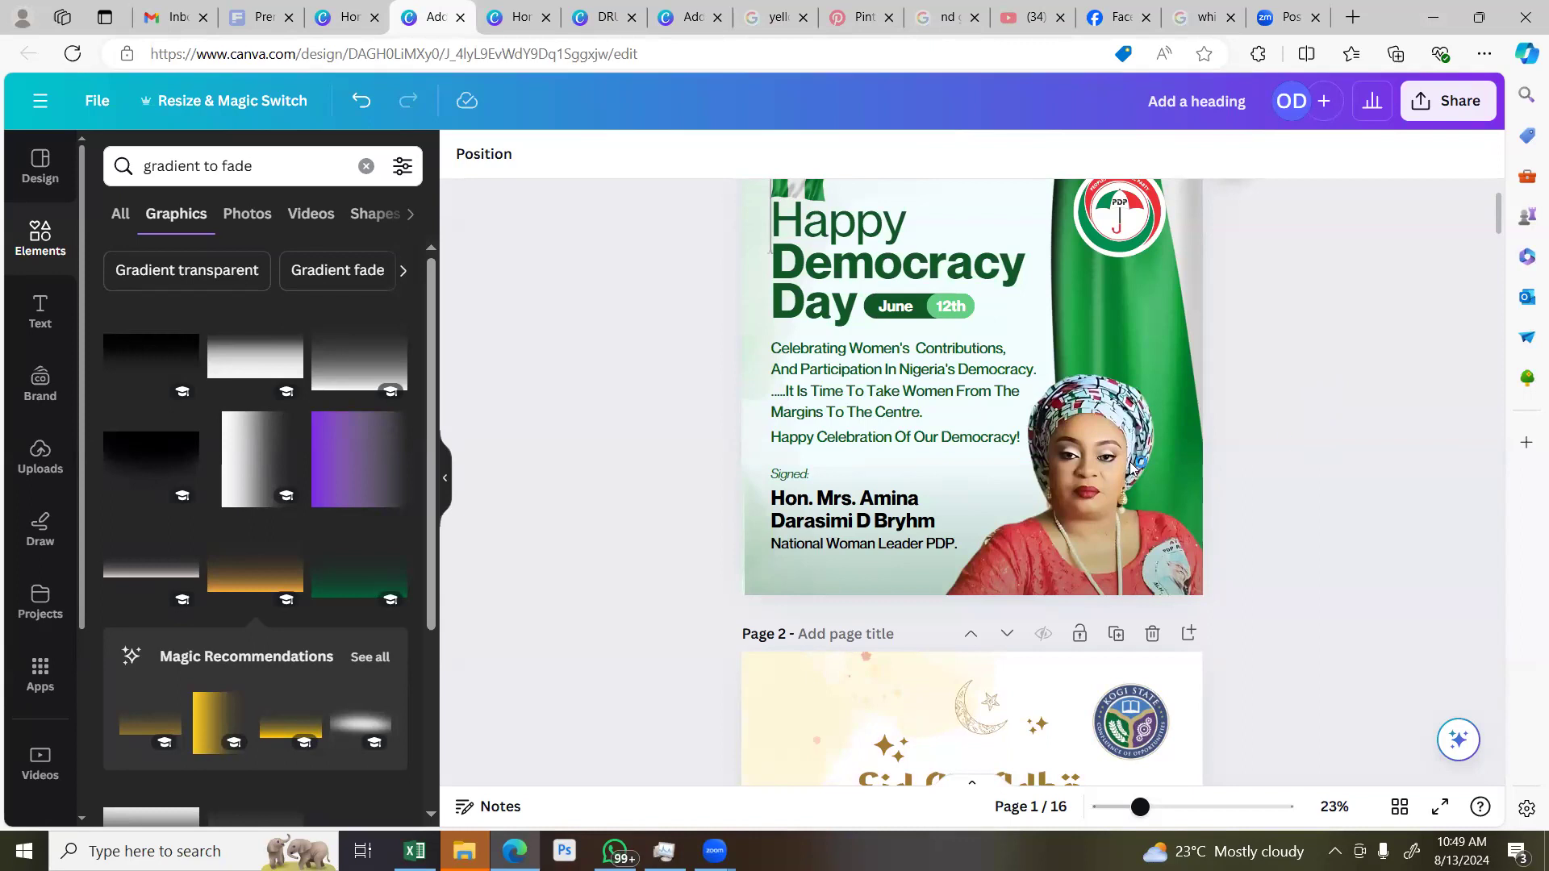
pyautogui.click(1104, 452)
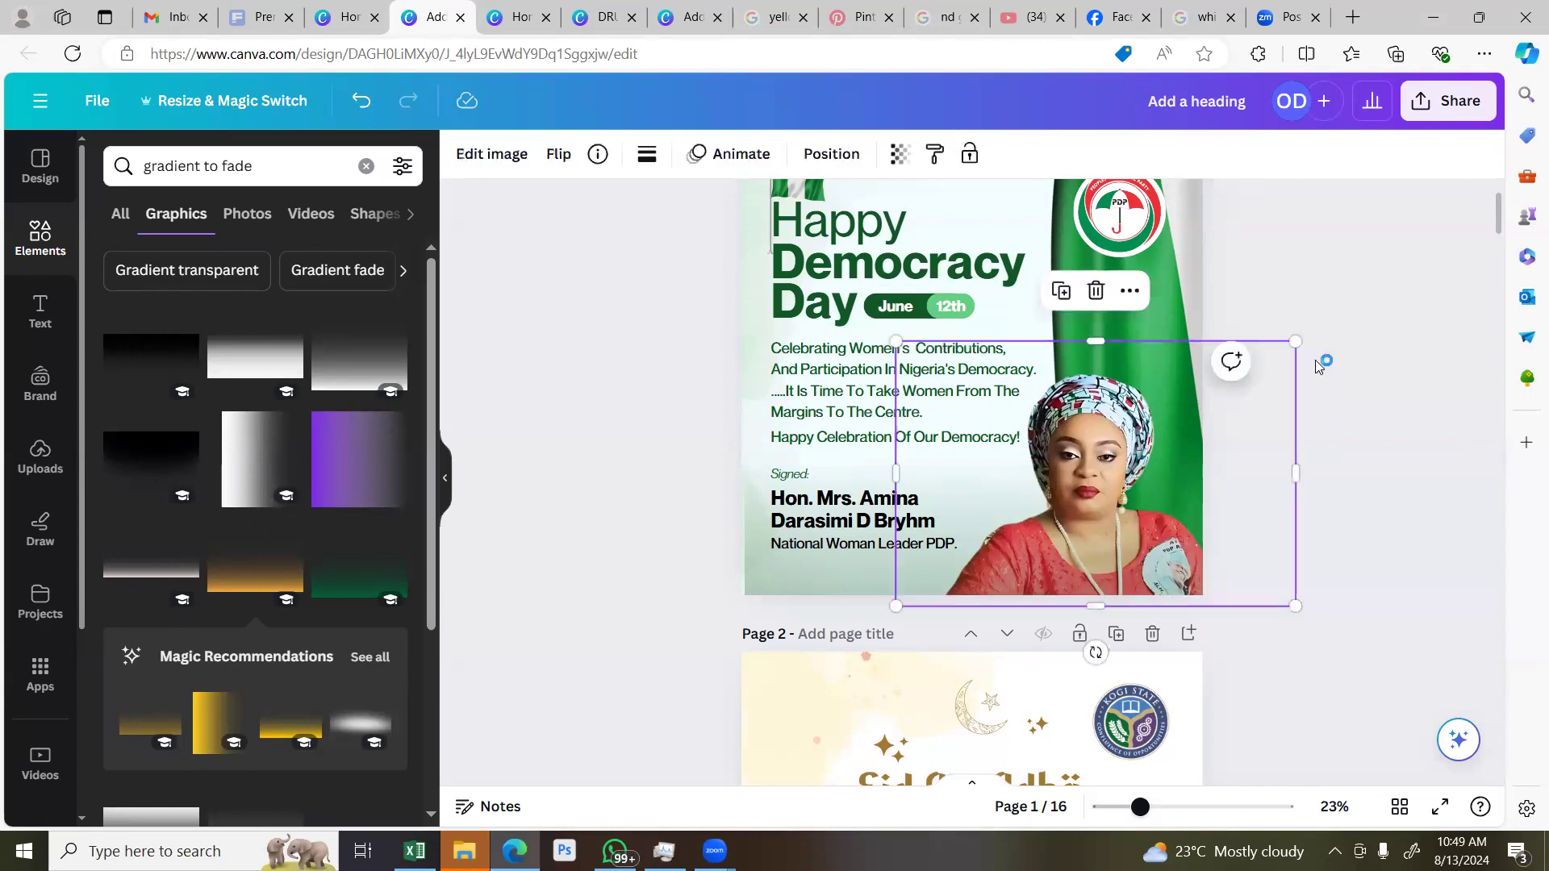
pyautogui.click(960, 553)
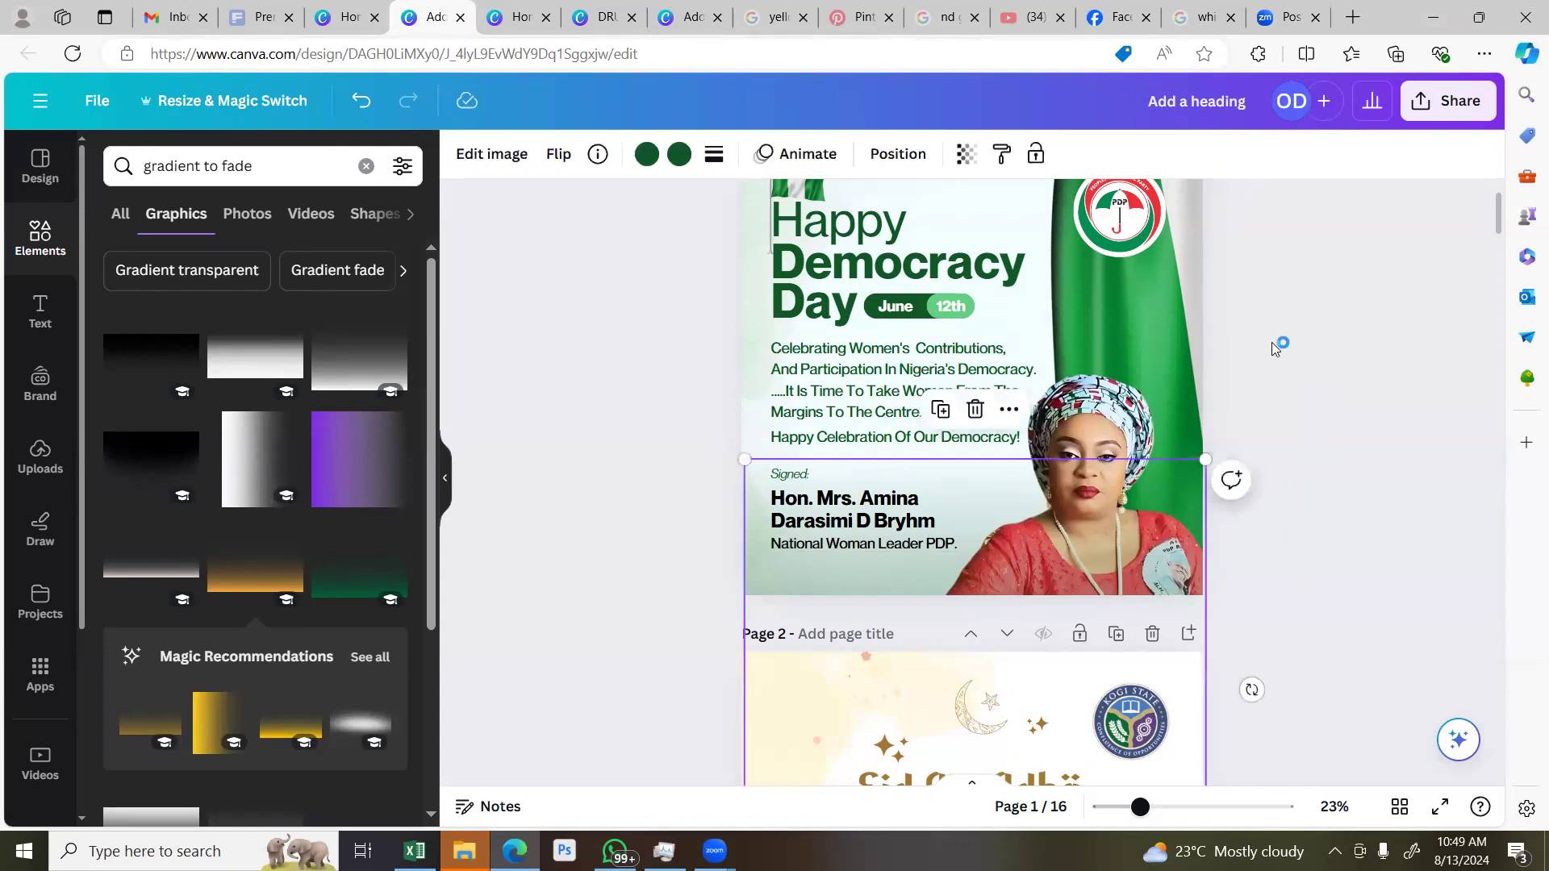
pyautogui.click(1278, 382)
pyautogui.click(1288, 316)
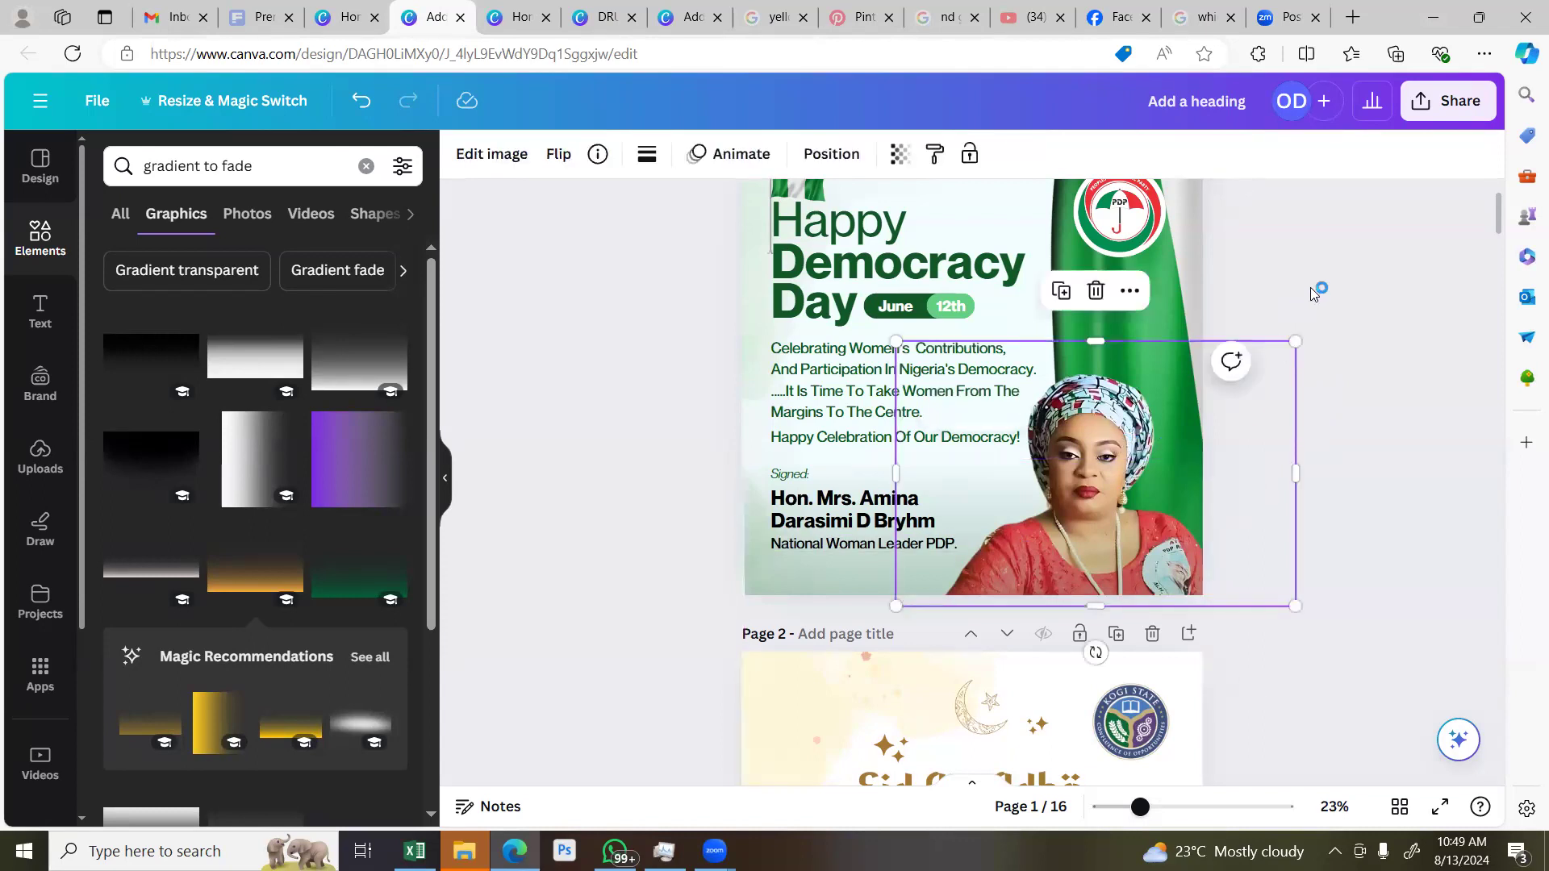
pyautogui.click(1311, 288)
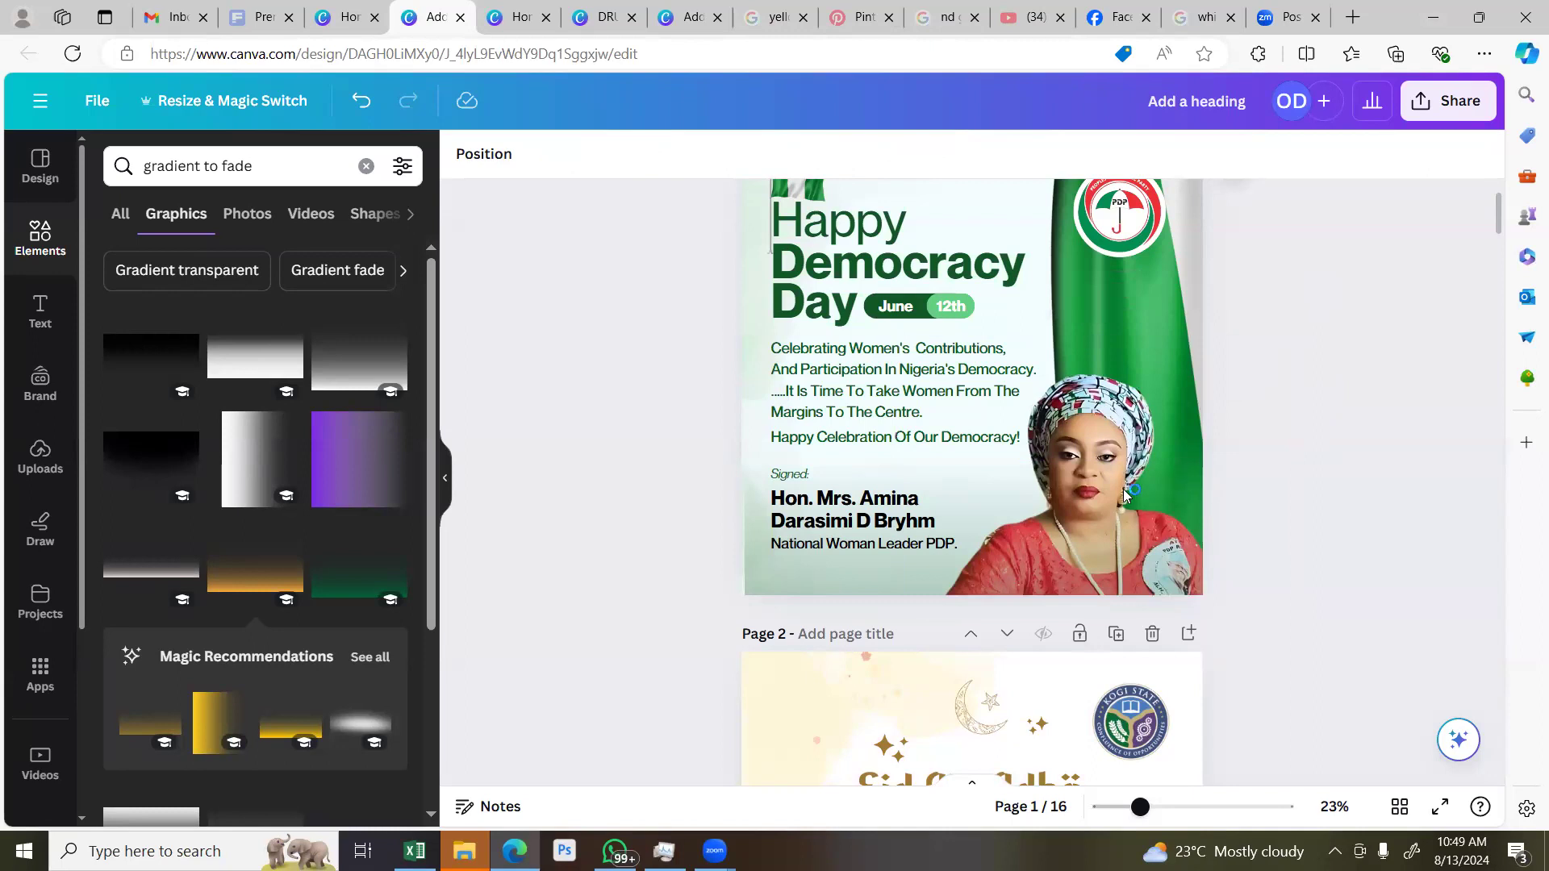
# Remove the green gradient from page 1 to compare the flyer without it, and undo the removal
pyautogui.click(1099, 507)
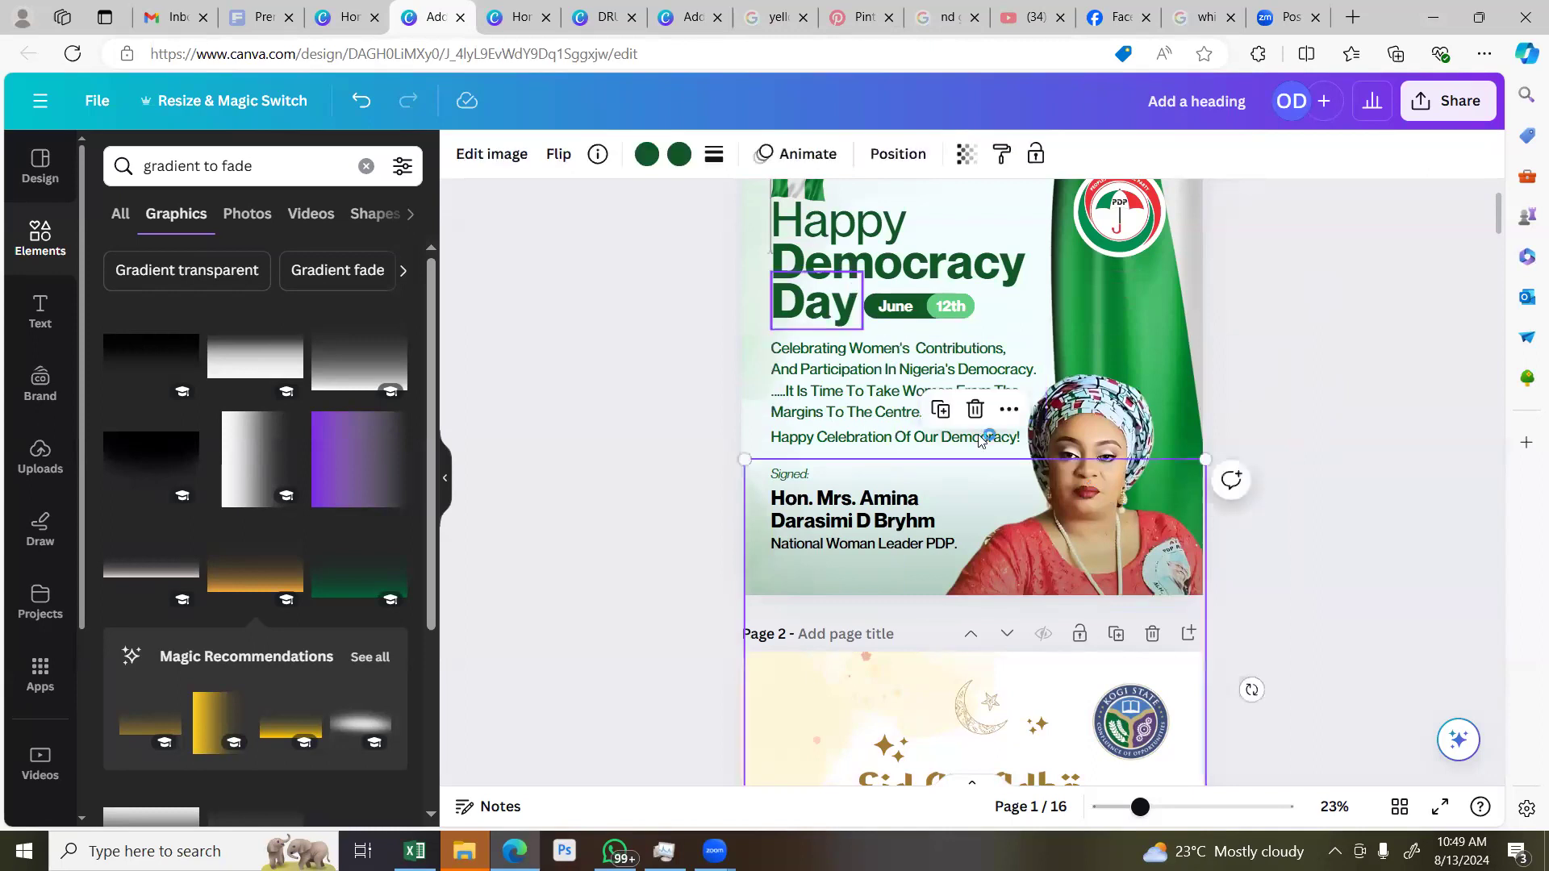
pyautogui.press('Escape')
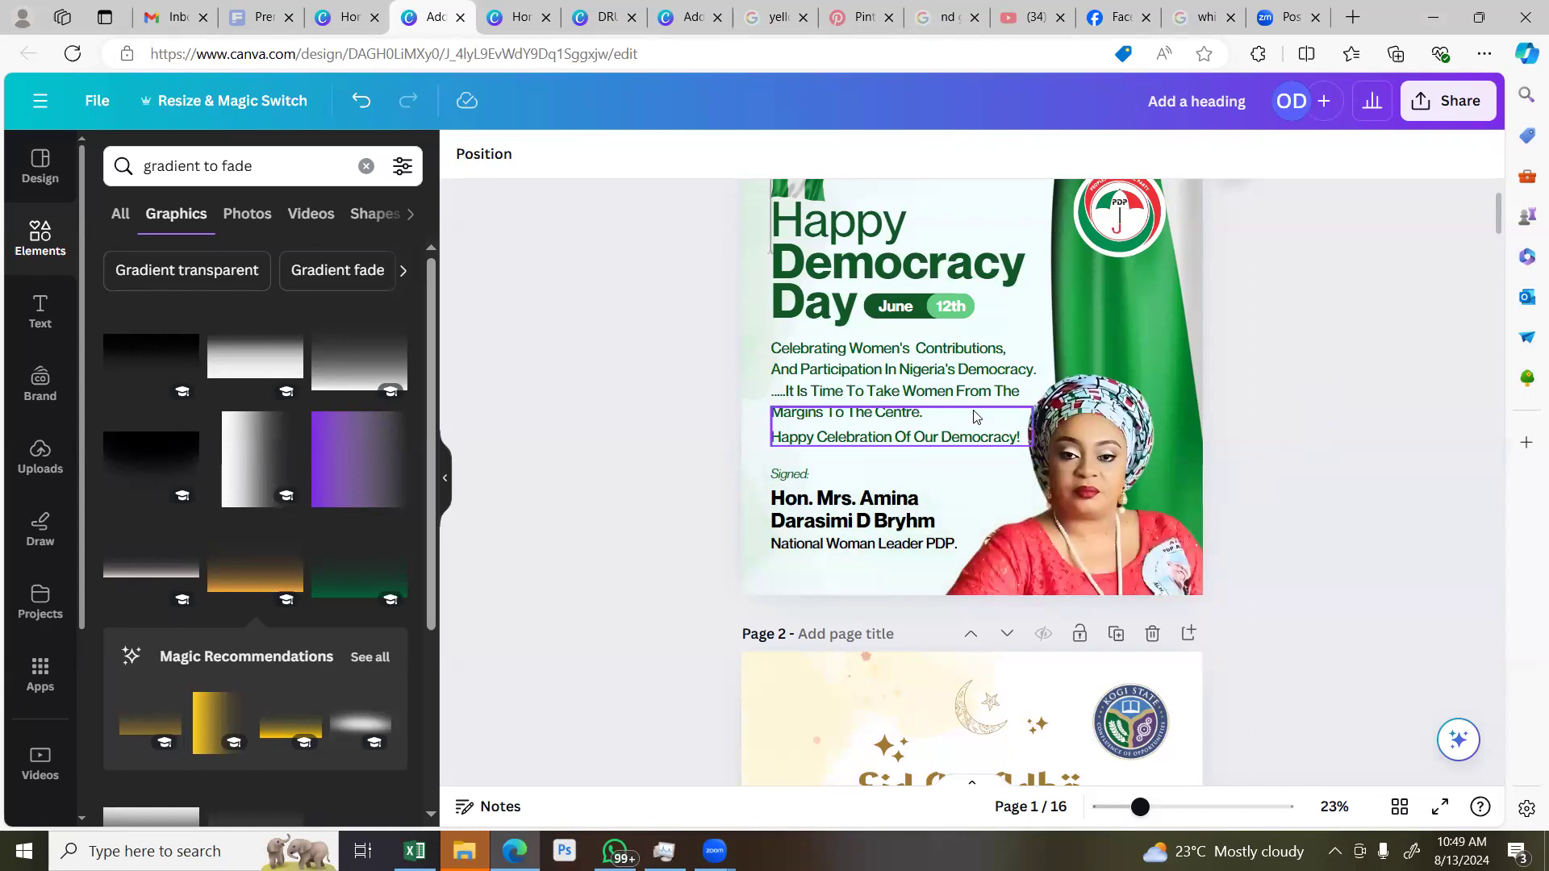
pyautogui.hotkey('ctrl', 'z')
pyautogui.hotkey('ctrl', 'z')
pyautogui.click(996, 506)
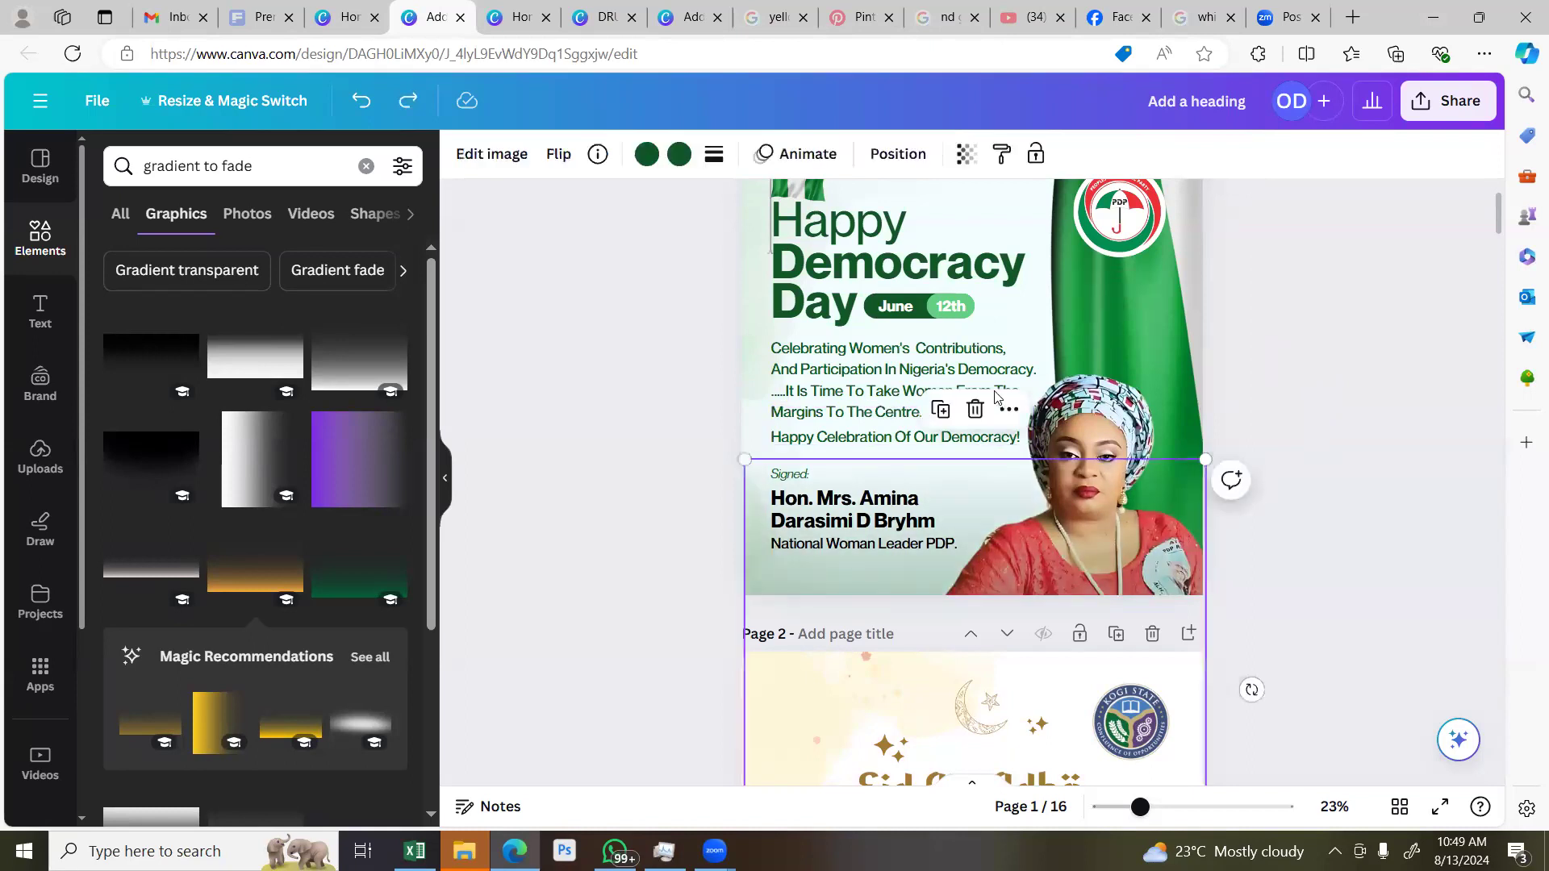
pyautogui.press('Escape')
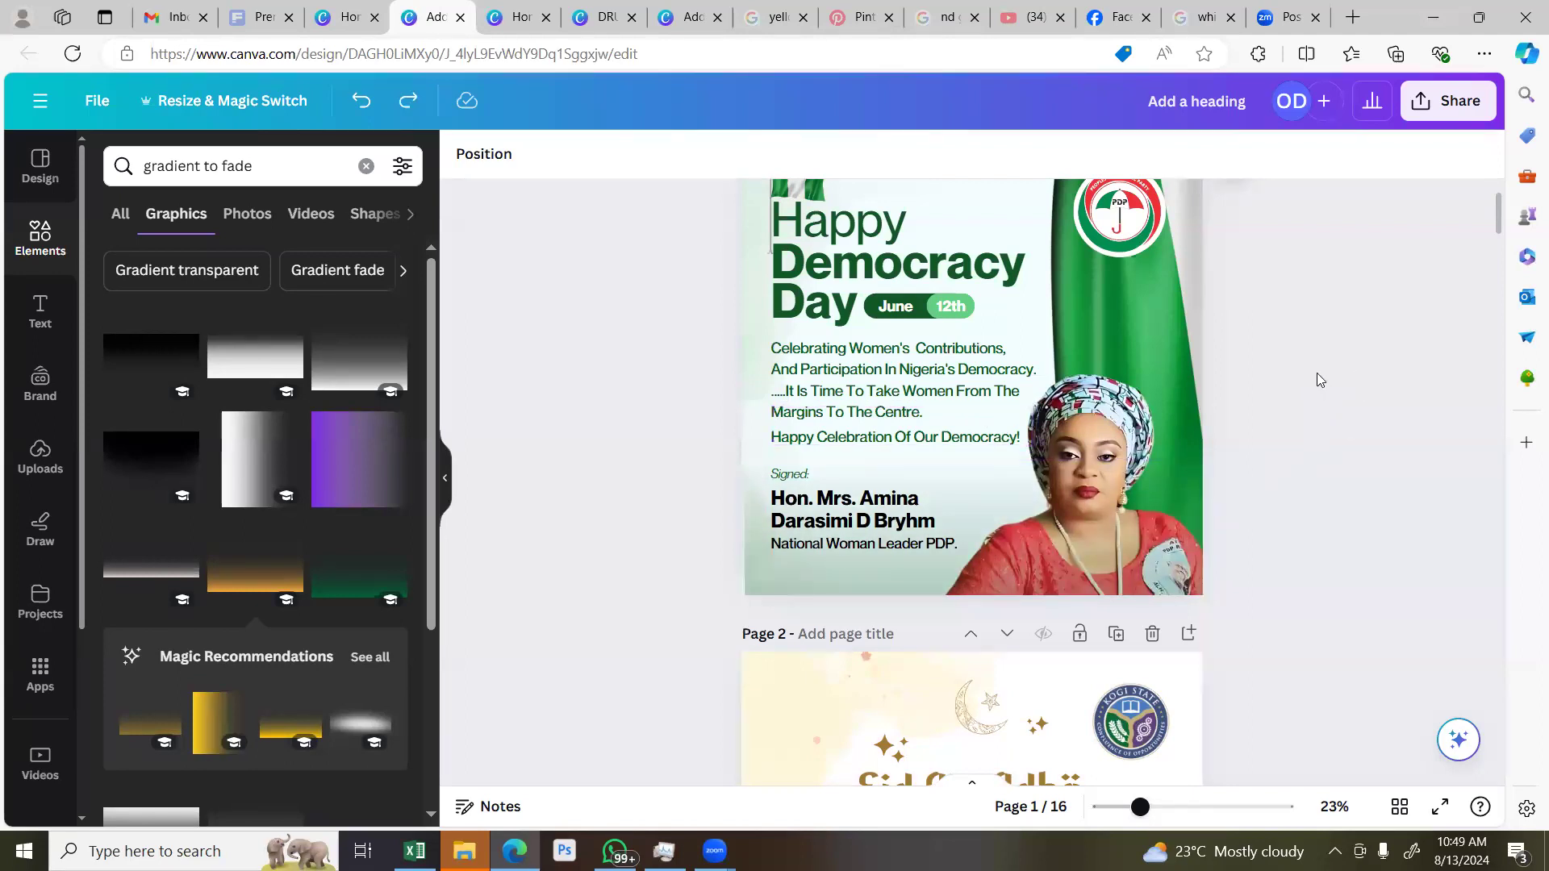
pyautogui.scroll(1, 1317, 380)
pyautogui.scroll(-3, 1144, 545)
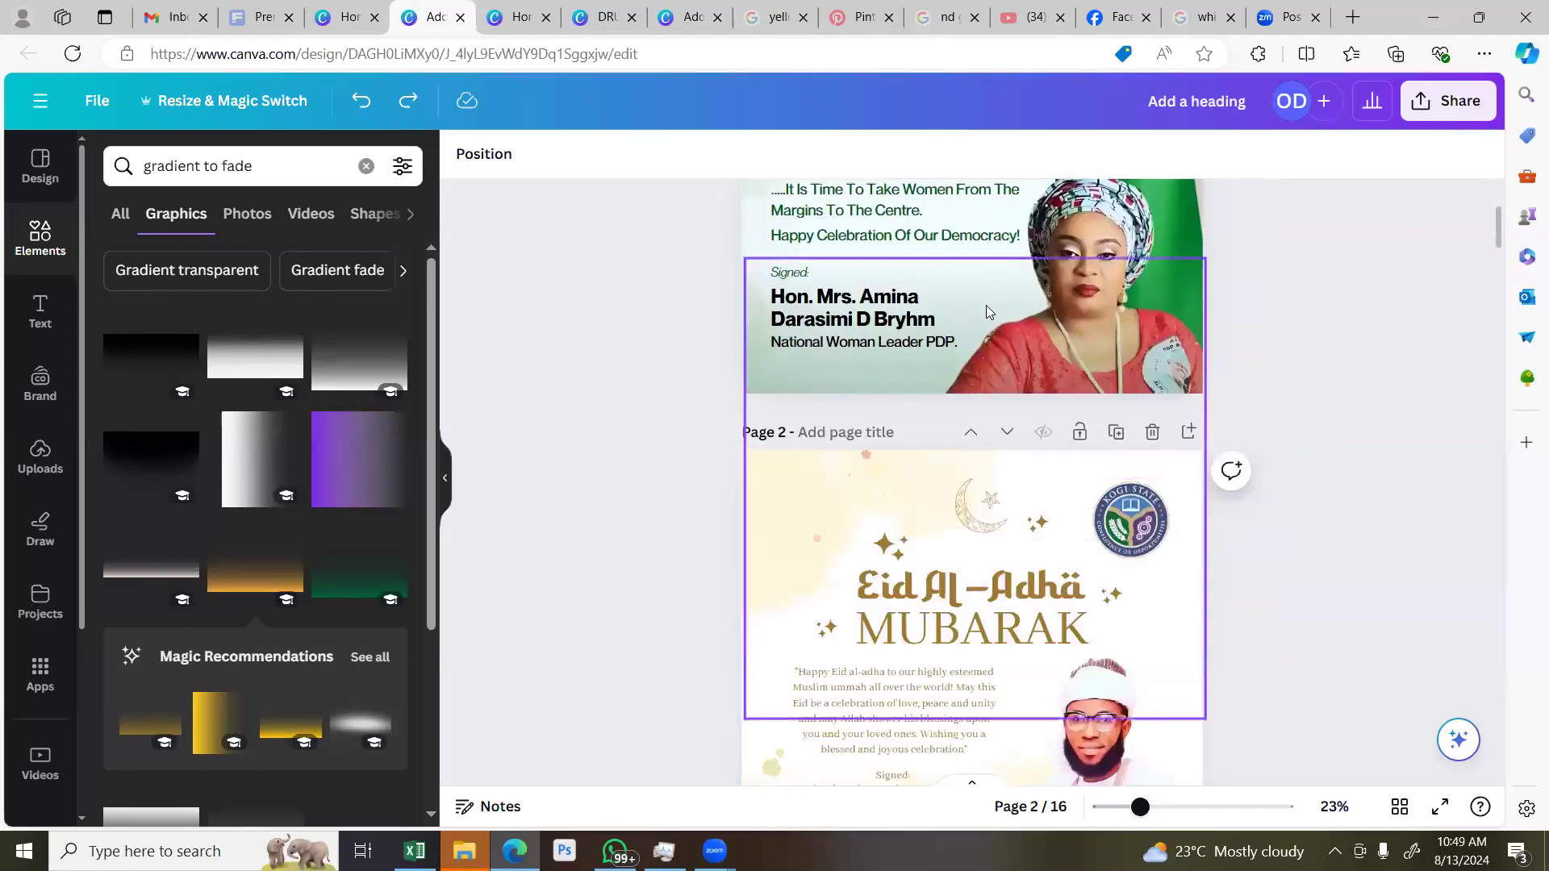
pyautogui.click(986, 305)
pyautogui.click(1335, 343)
pyautogui.scroll(-3, 1210, 436)
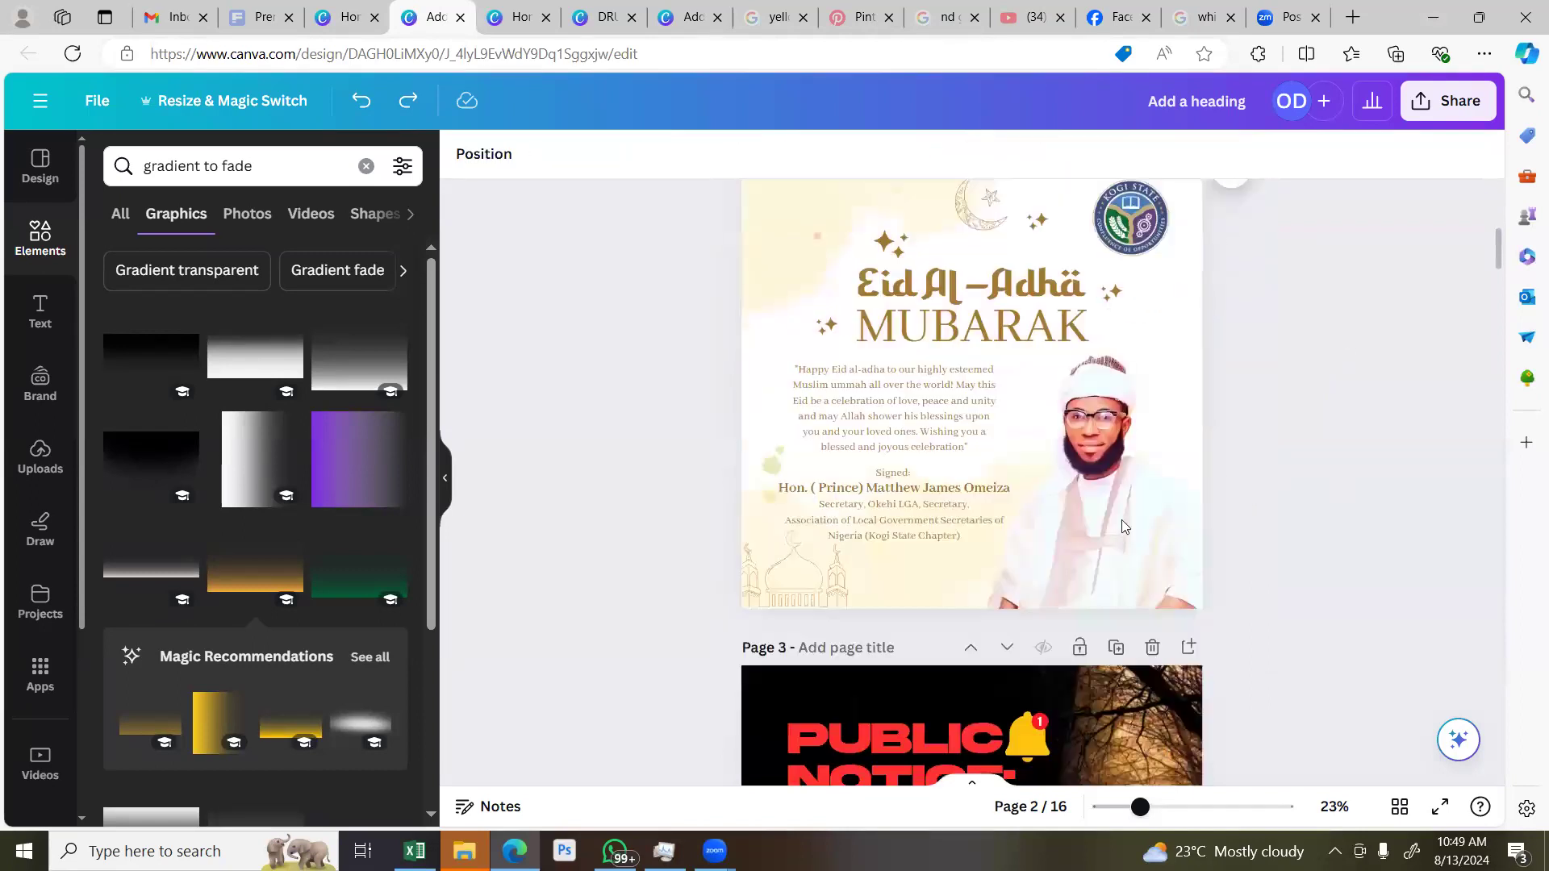
pyautogui.click(1065, 517)
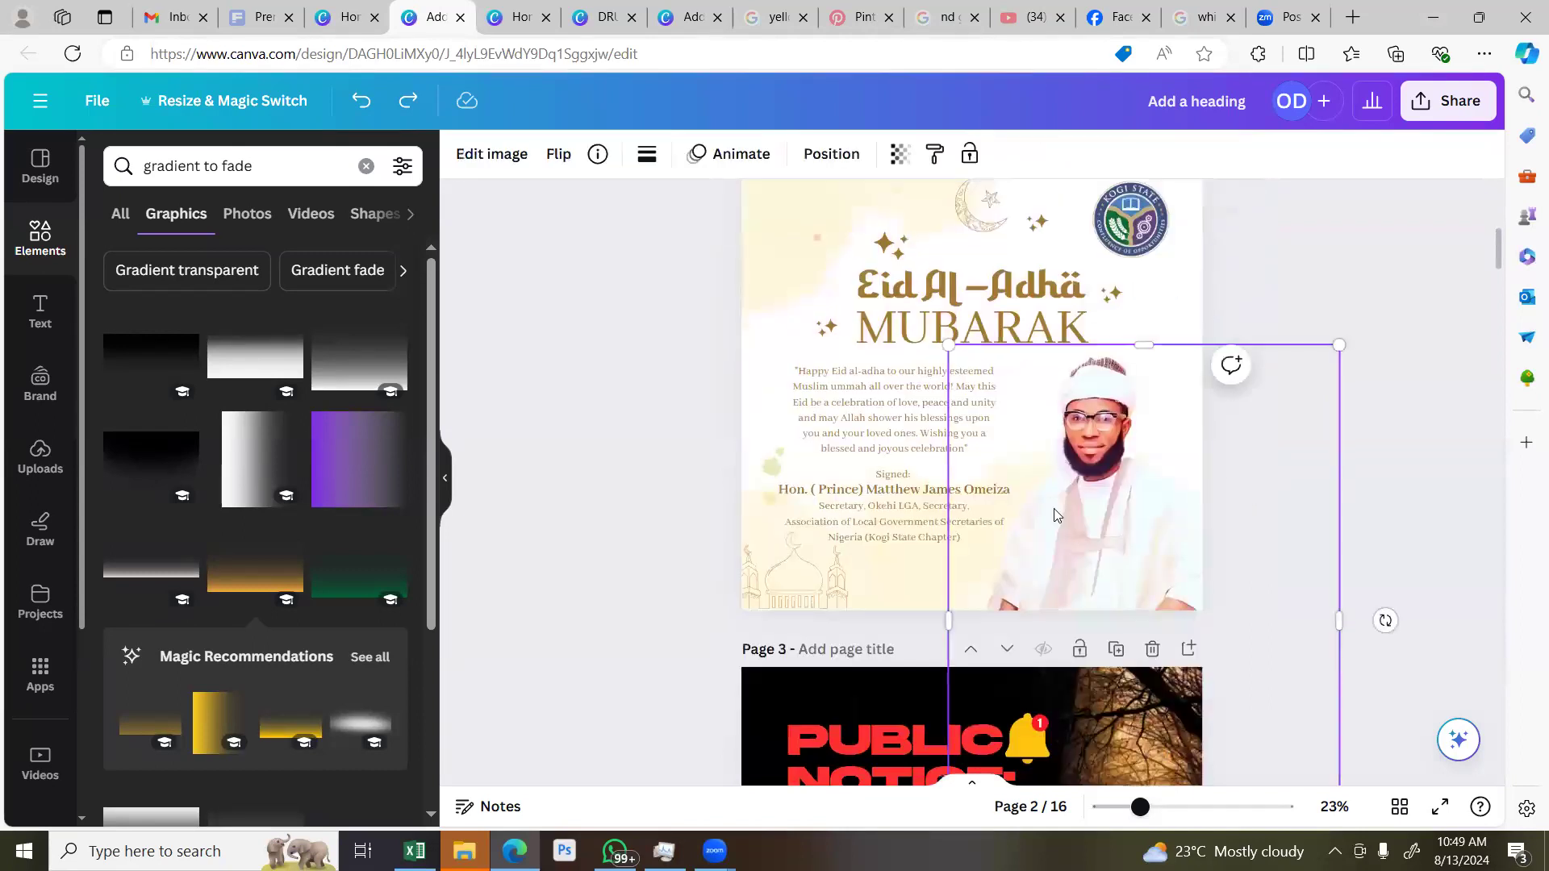
pyautogui.scroll(3, 1023, 315)
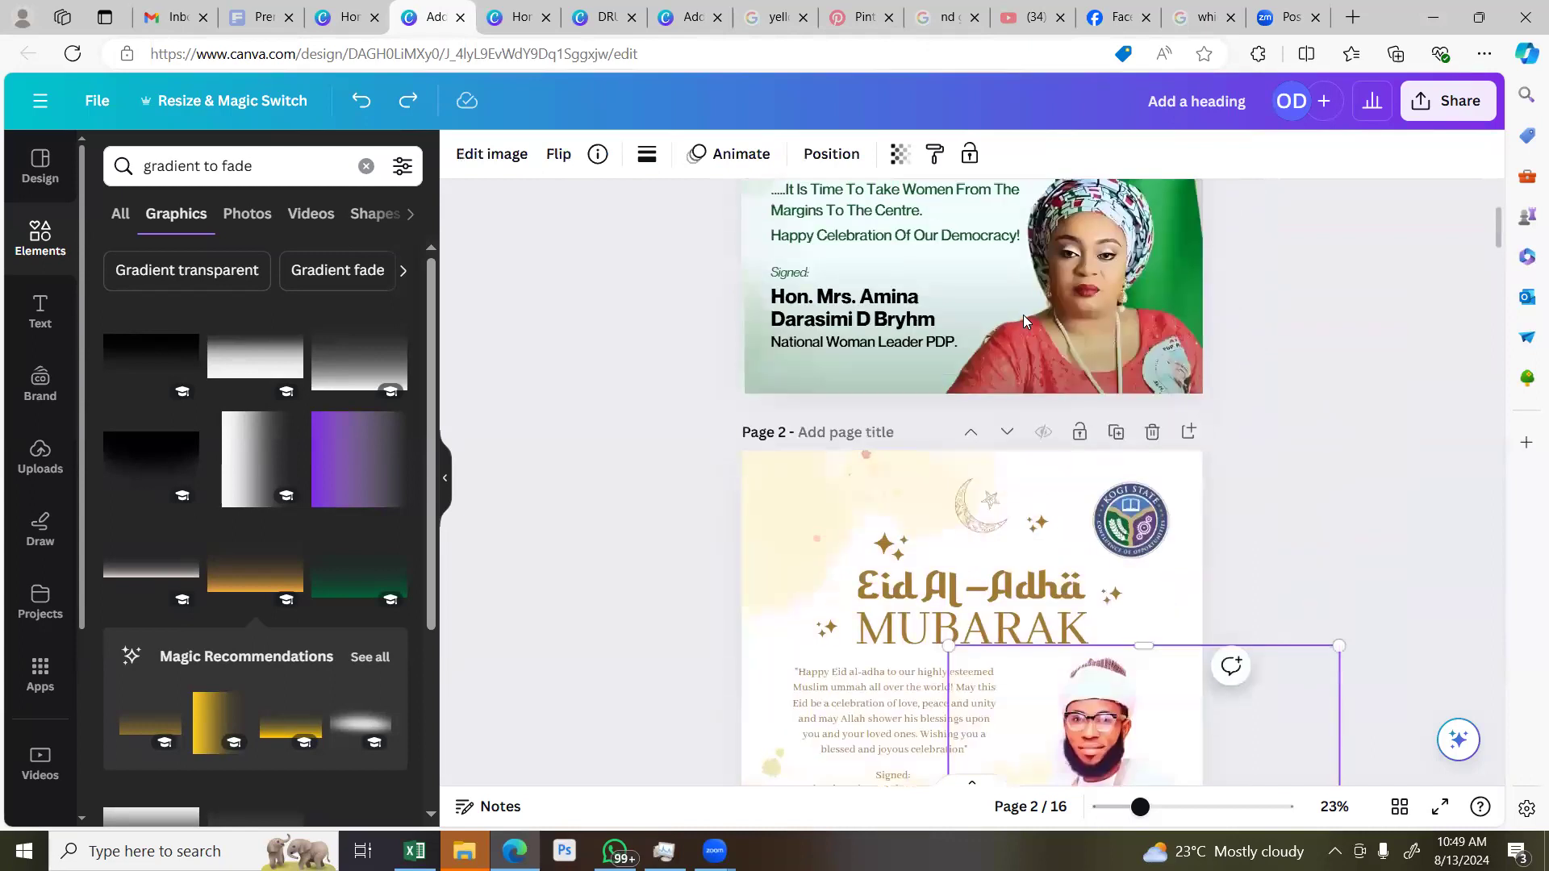
# Copy the green gradient from page 1 to the Eid Al-Adha flyer on page 2 and lower it over the flyer's bottom part
pyautogui.click(1005, 326)
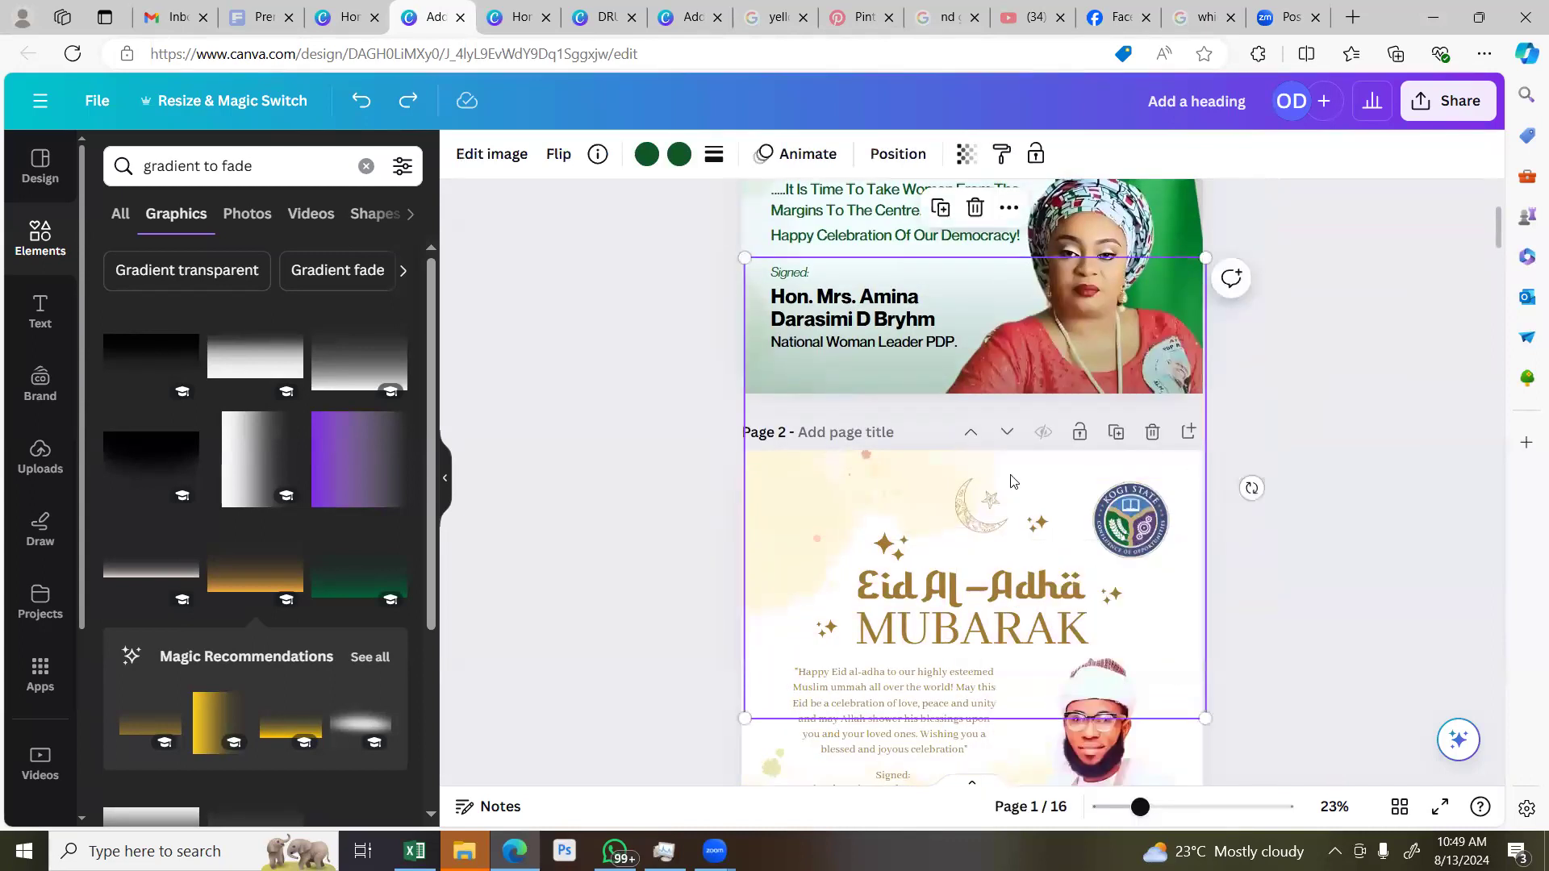
pyautogui.scroll(-1, 1010, 473)
pyautogui.scroll(-4, 1010, 473)
pyautogui.hotkey('ctrl', 'v')
pyautogui.moveTo(1091, 603); pyautogui.dragTo(1083, 303)
pyautogui.click(1335, 376)
pyautogui.scroll(1, 1121, 420)
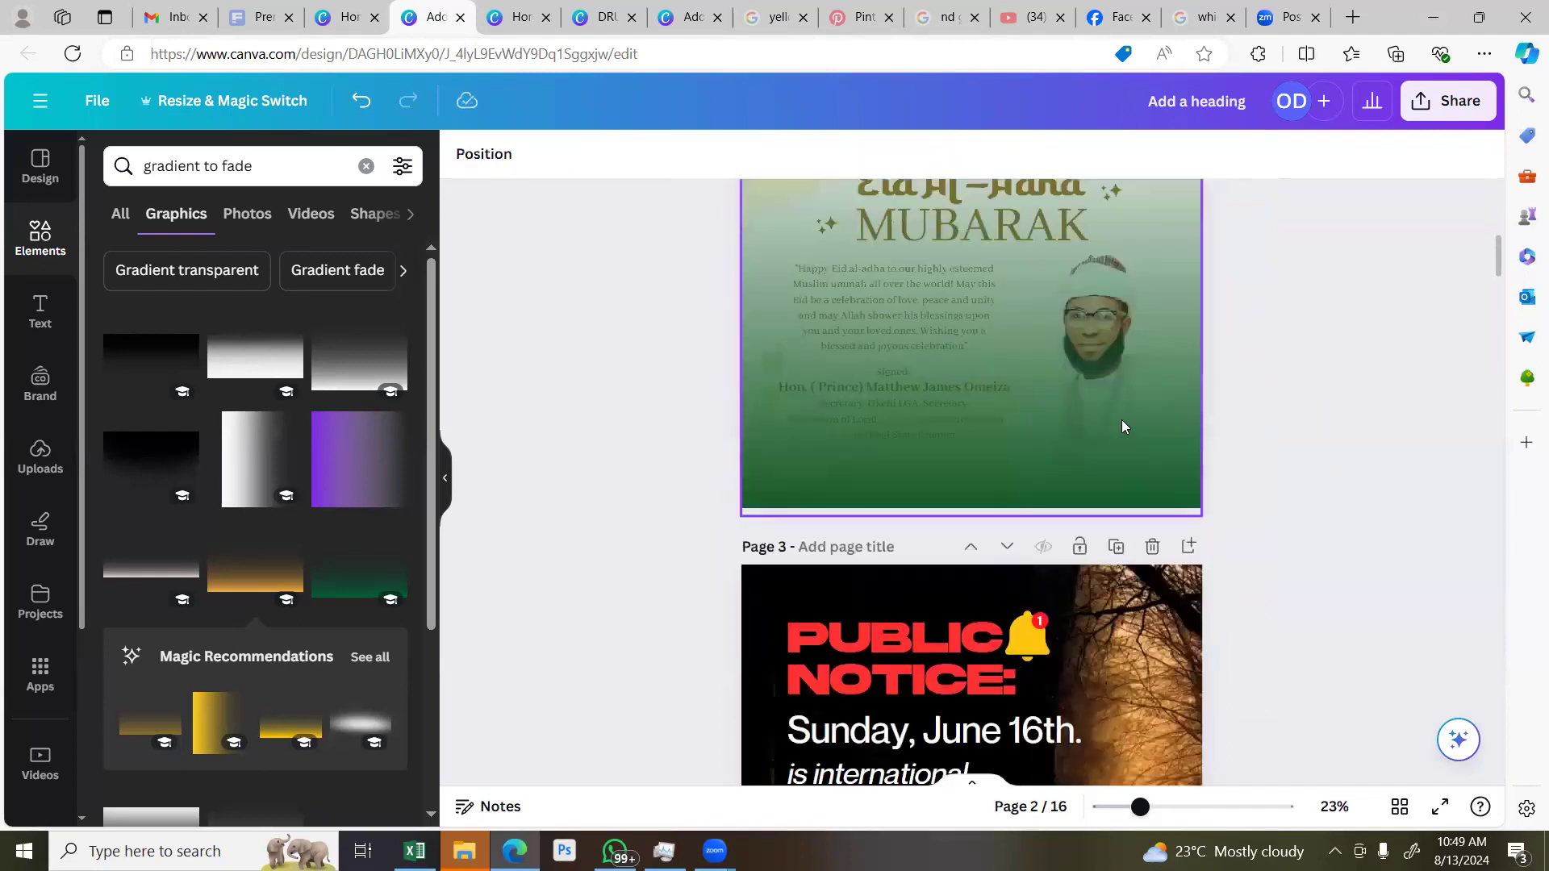
pyautogui.moveTo(1120, 423); pyautogui.dragTo(1106, 518)
# Set the second colour of the page 2 gradient to brown #9e6c2d
pyautogui.click(680, 153)
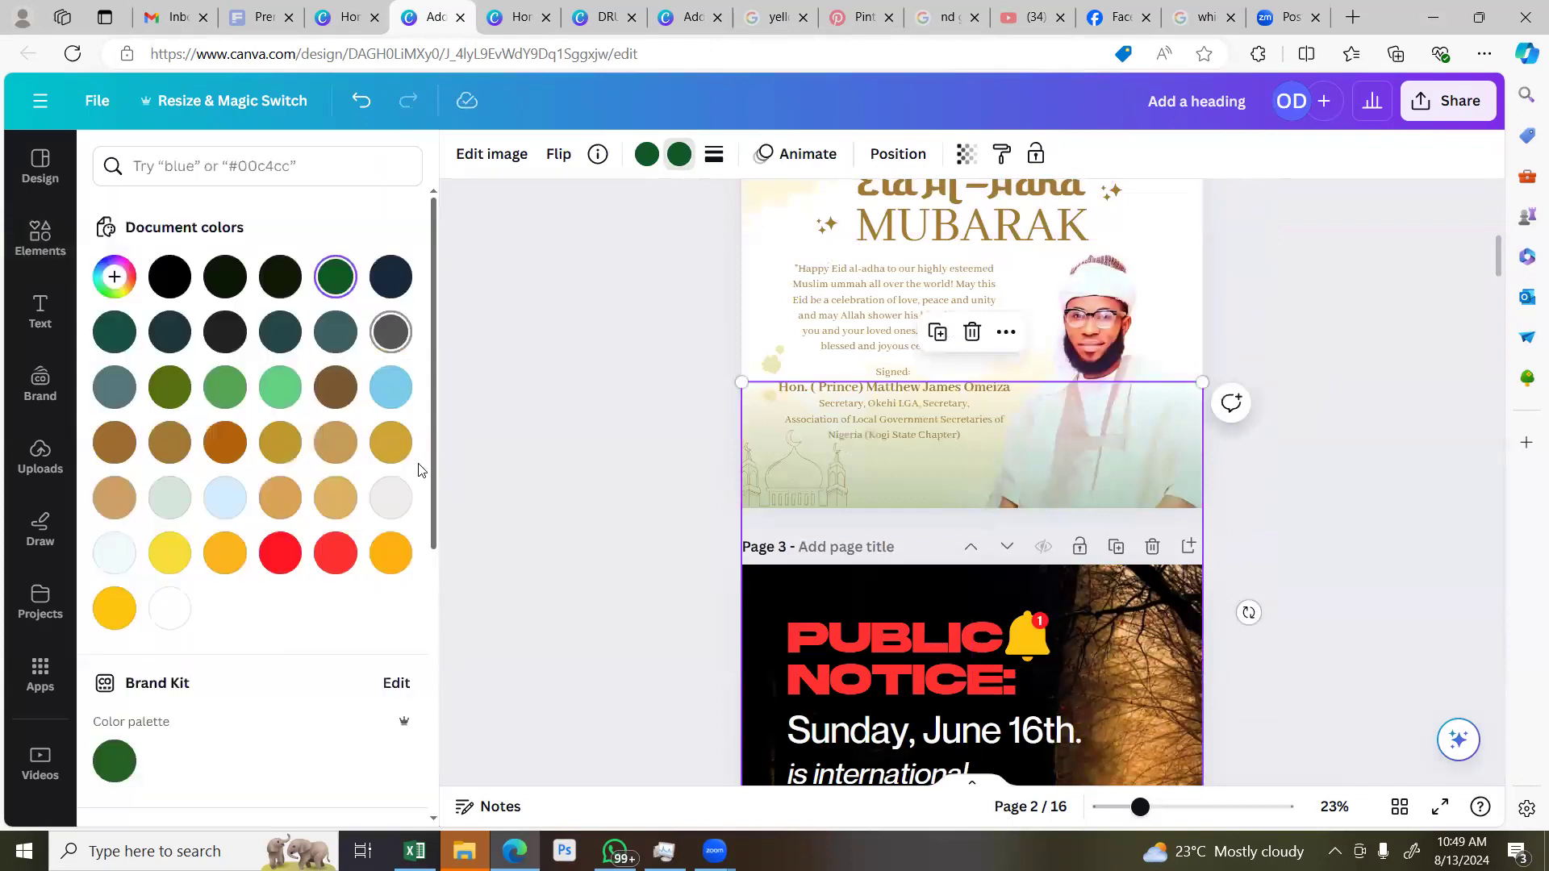
pyautogui.click(115, 445)
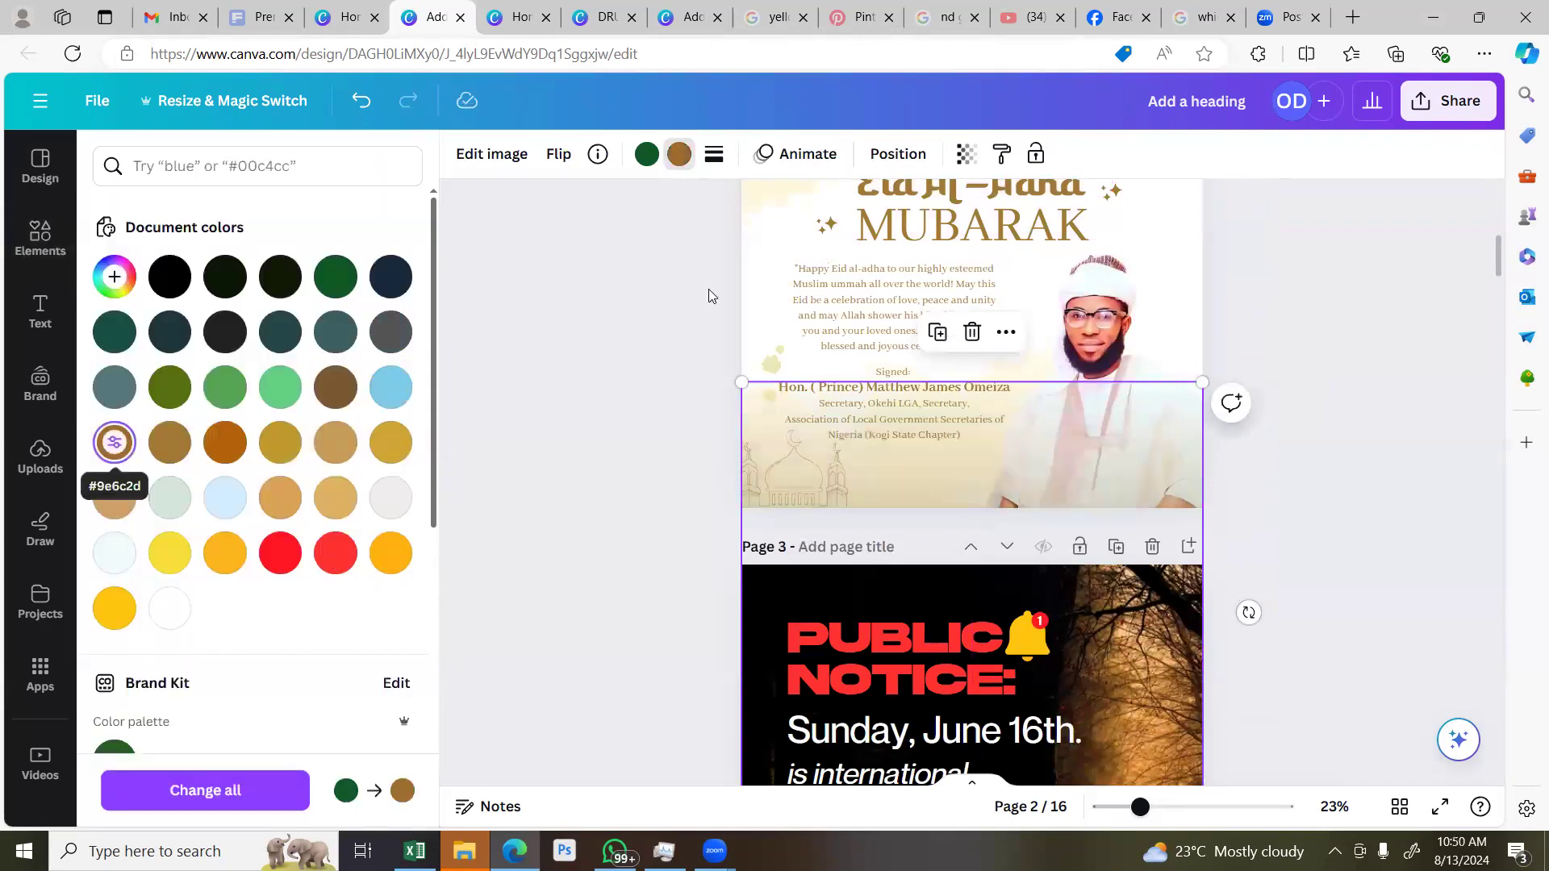
pyautogui.click(114, 442)
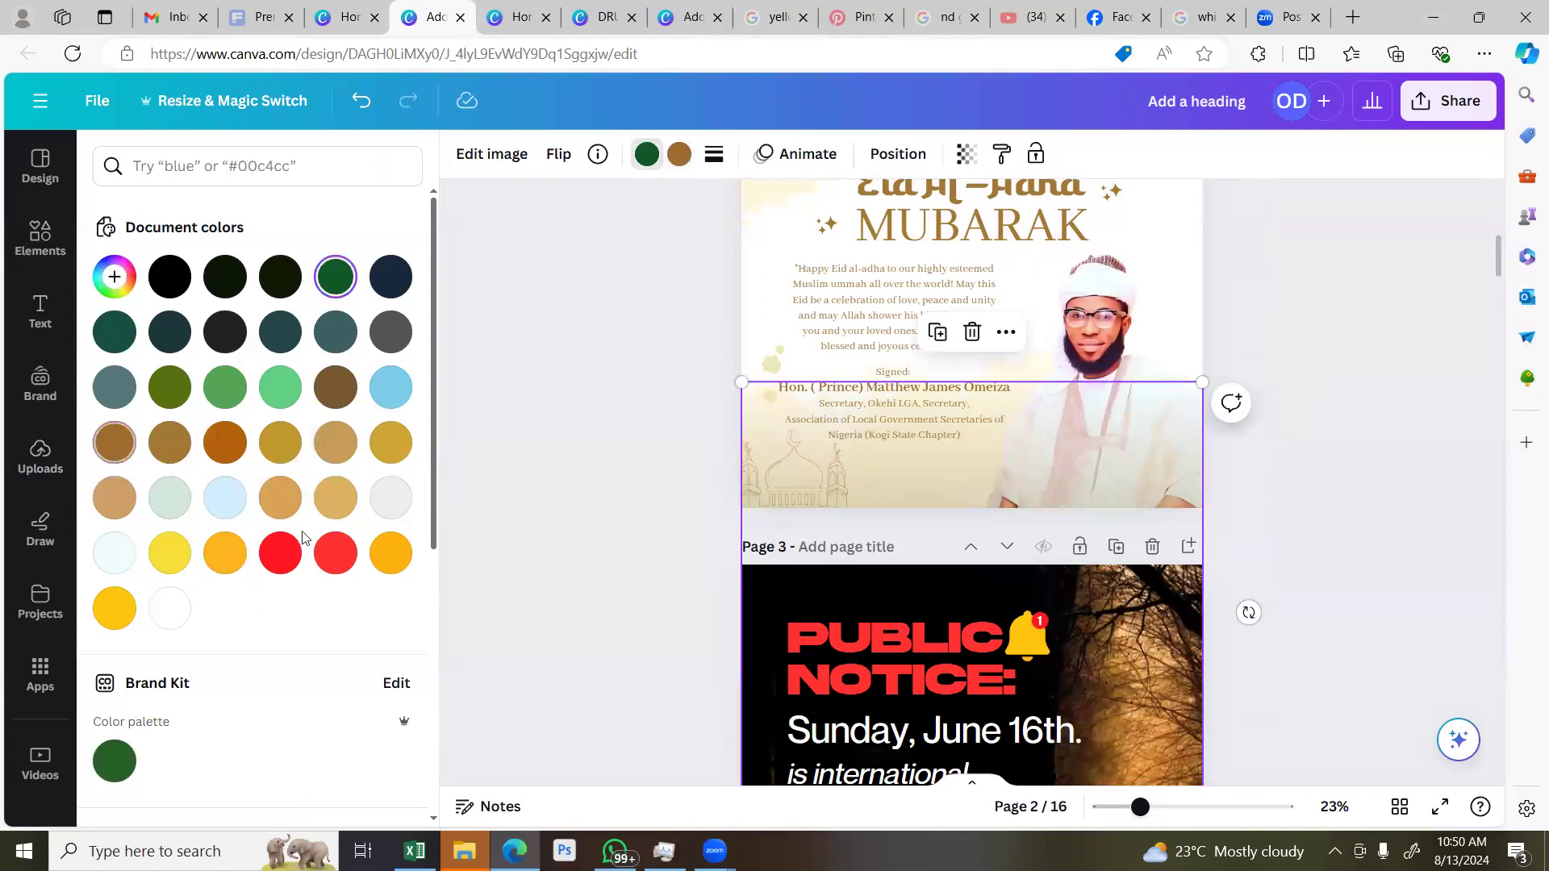
# Deselect the gradient and examine the Eid flyer on page 2 and the remaining flyers through page 16, returning to page 1
pyautogui.click(1300, 361)
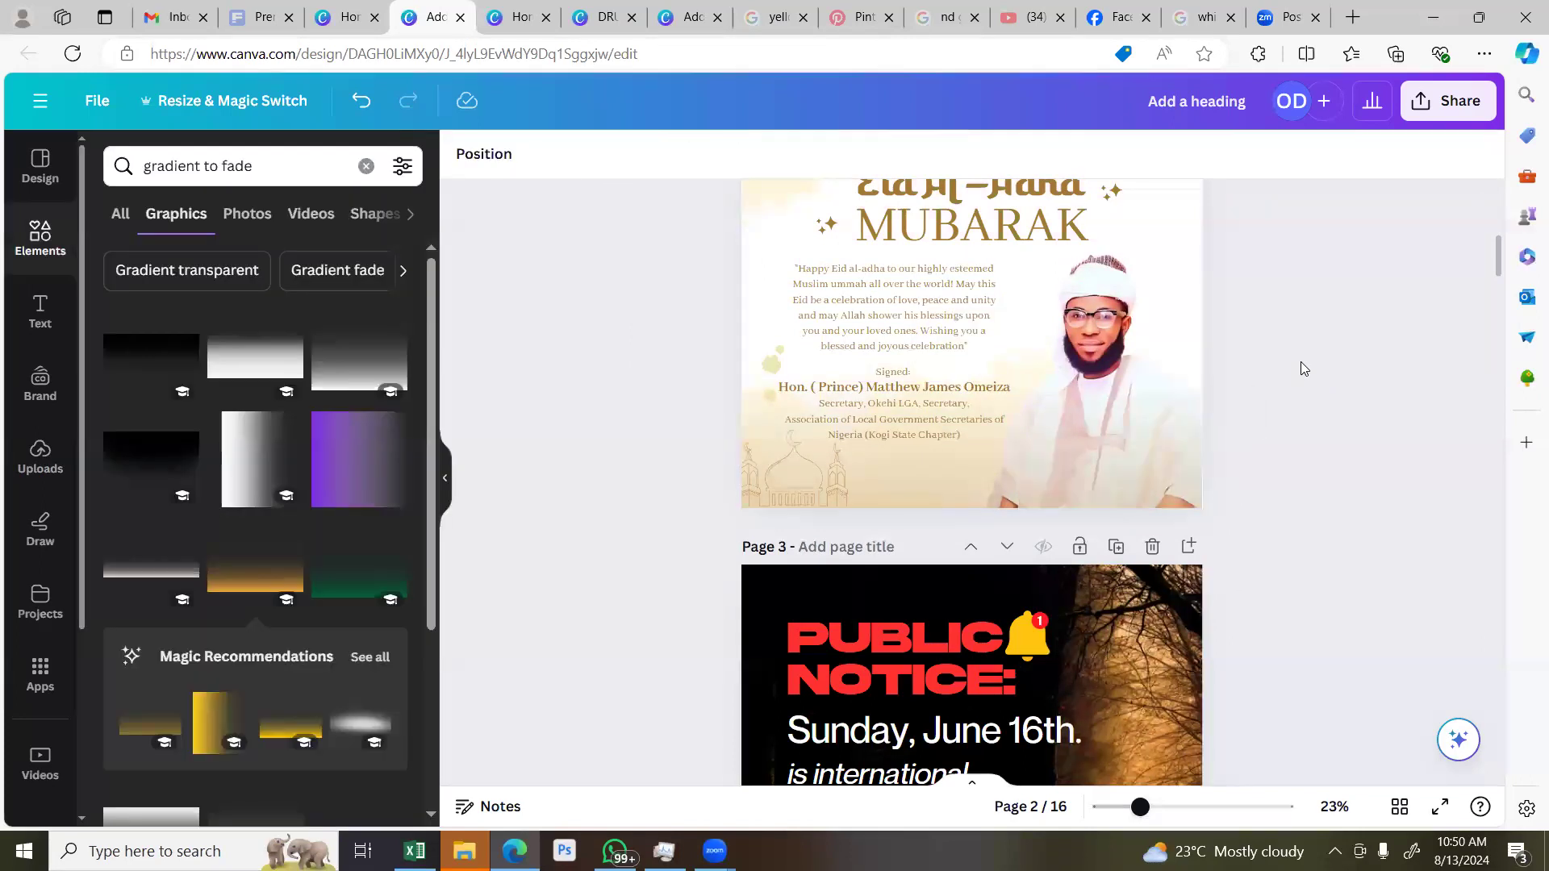
pyautogui.scroll(3, 1021, 361)
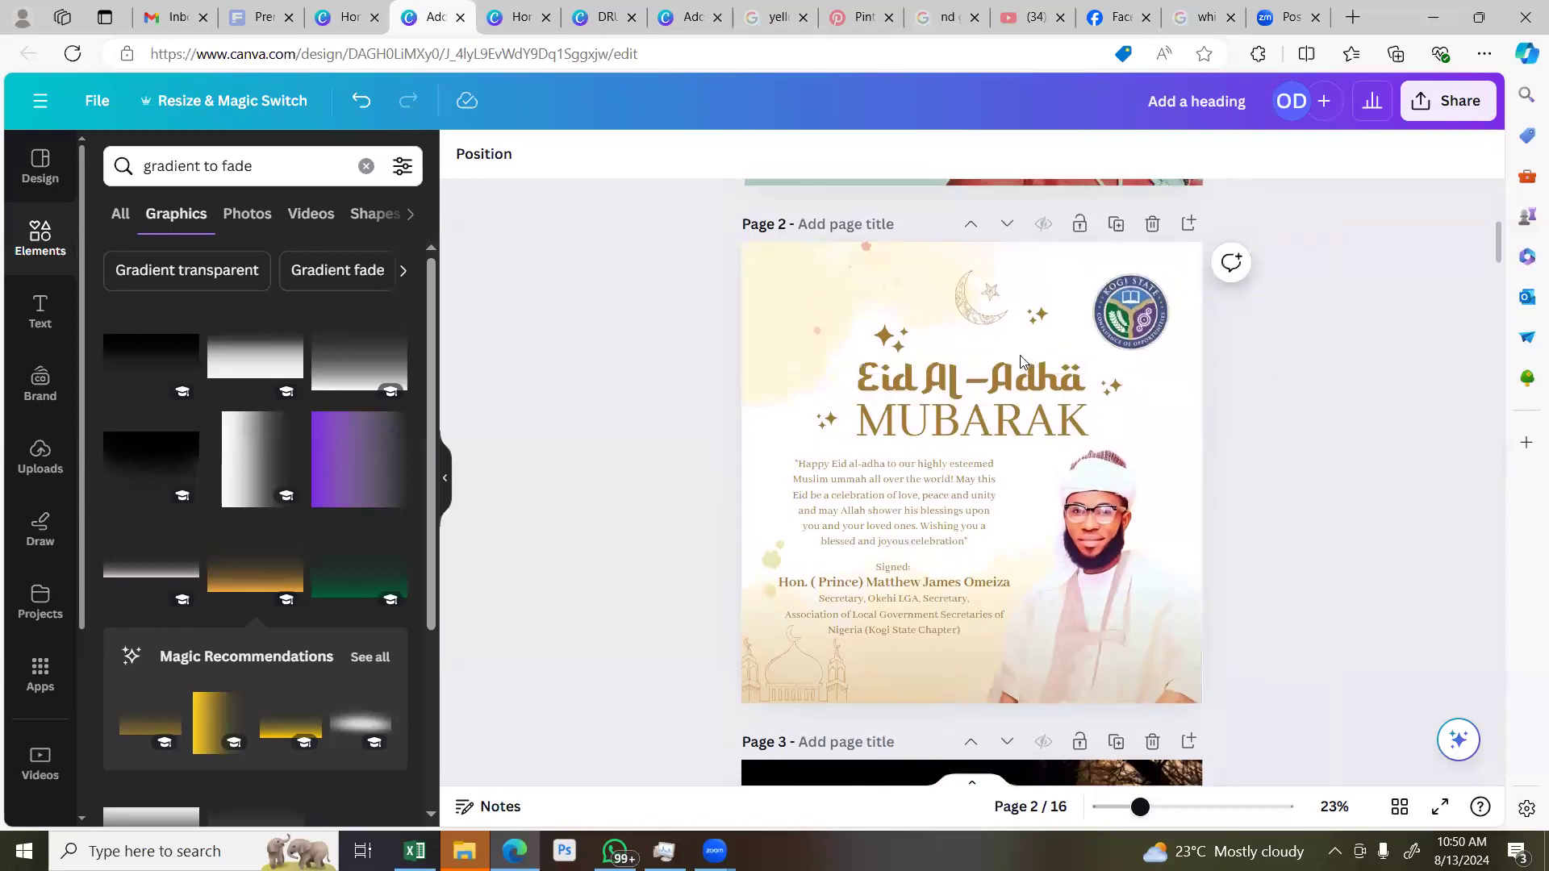
pyautogui.scroll(-2, 1022, 361)
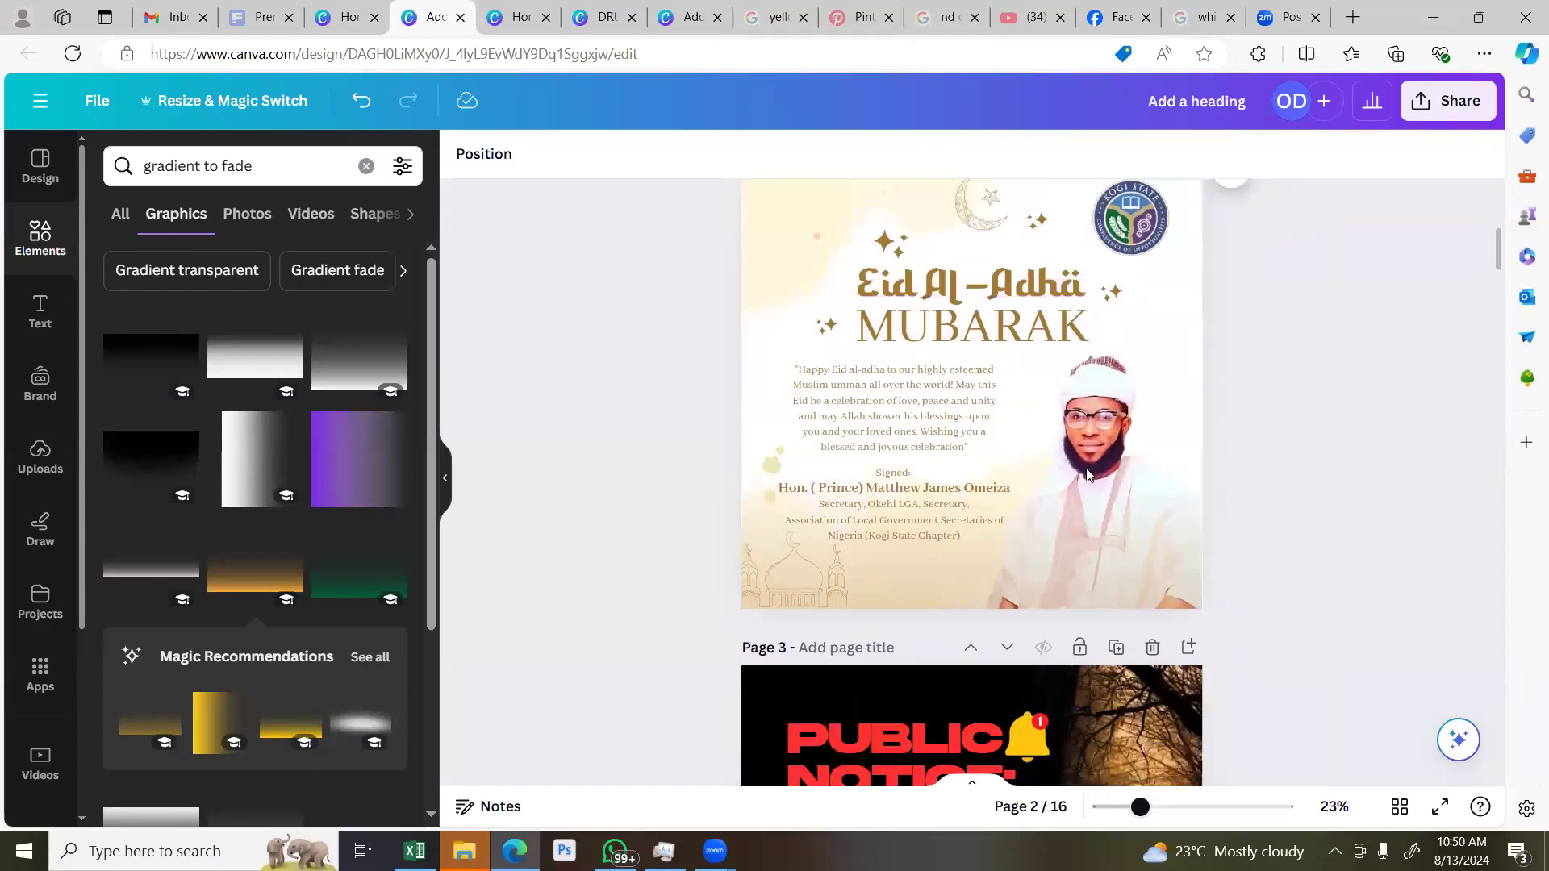
pyautogui.scroll(-8, 1349, 360)
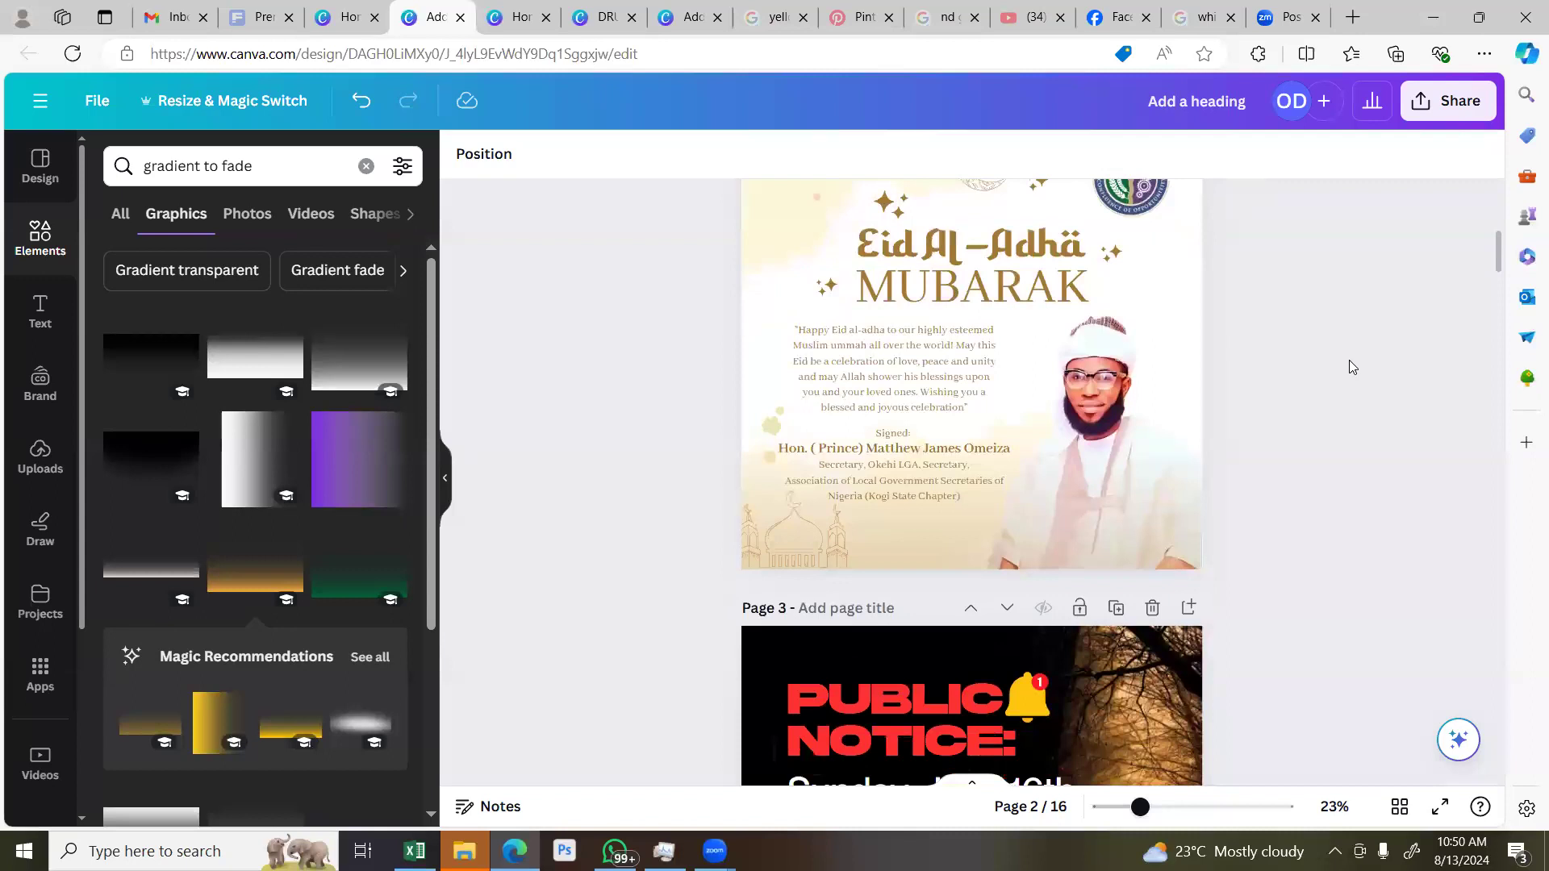
pyautogui.scroll(-20, 1348, 360)
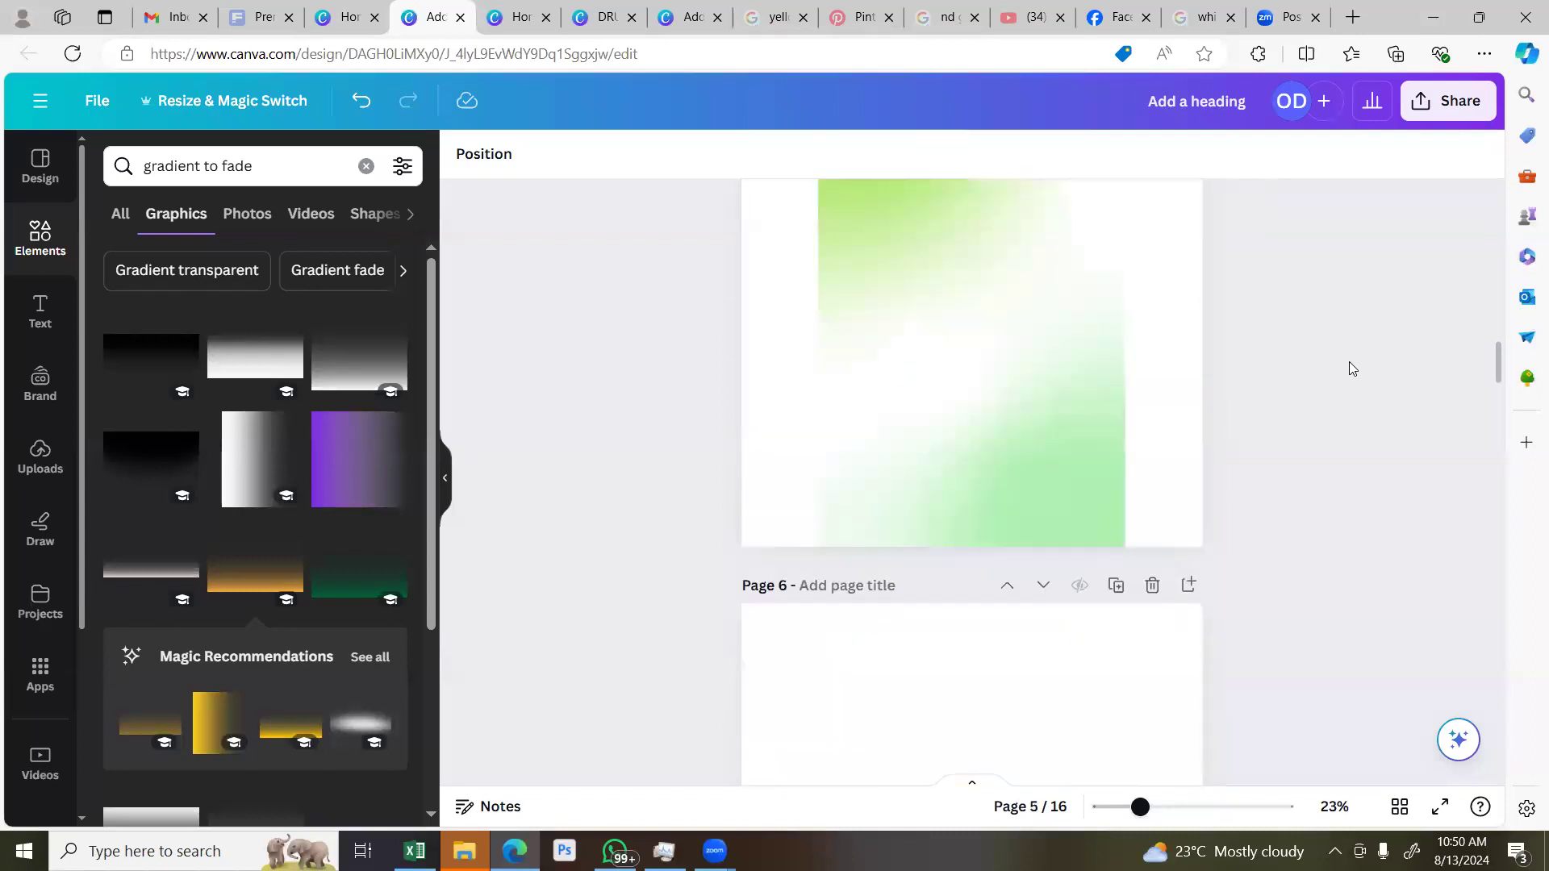
pyautogui.scroll(-12, 1348, 361)
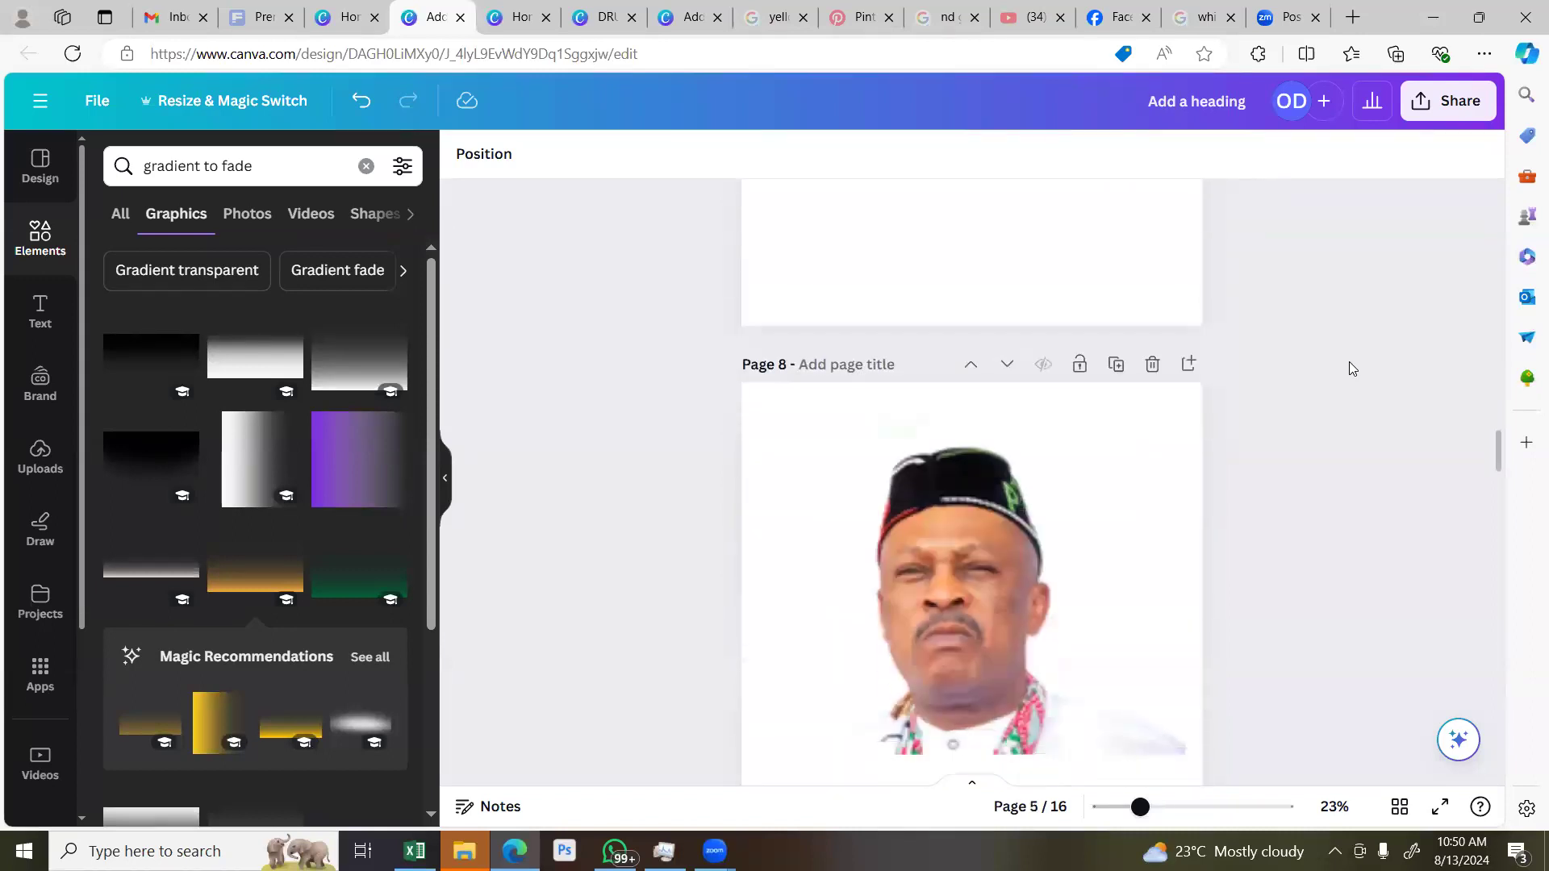
pyautogui.scroll(-10, 1349, 361)
pyautogui.scroll(-1, 959, 641)
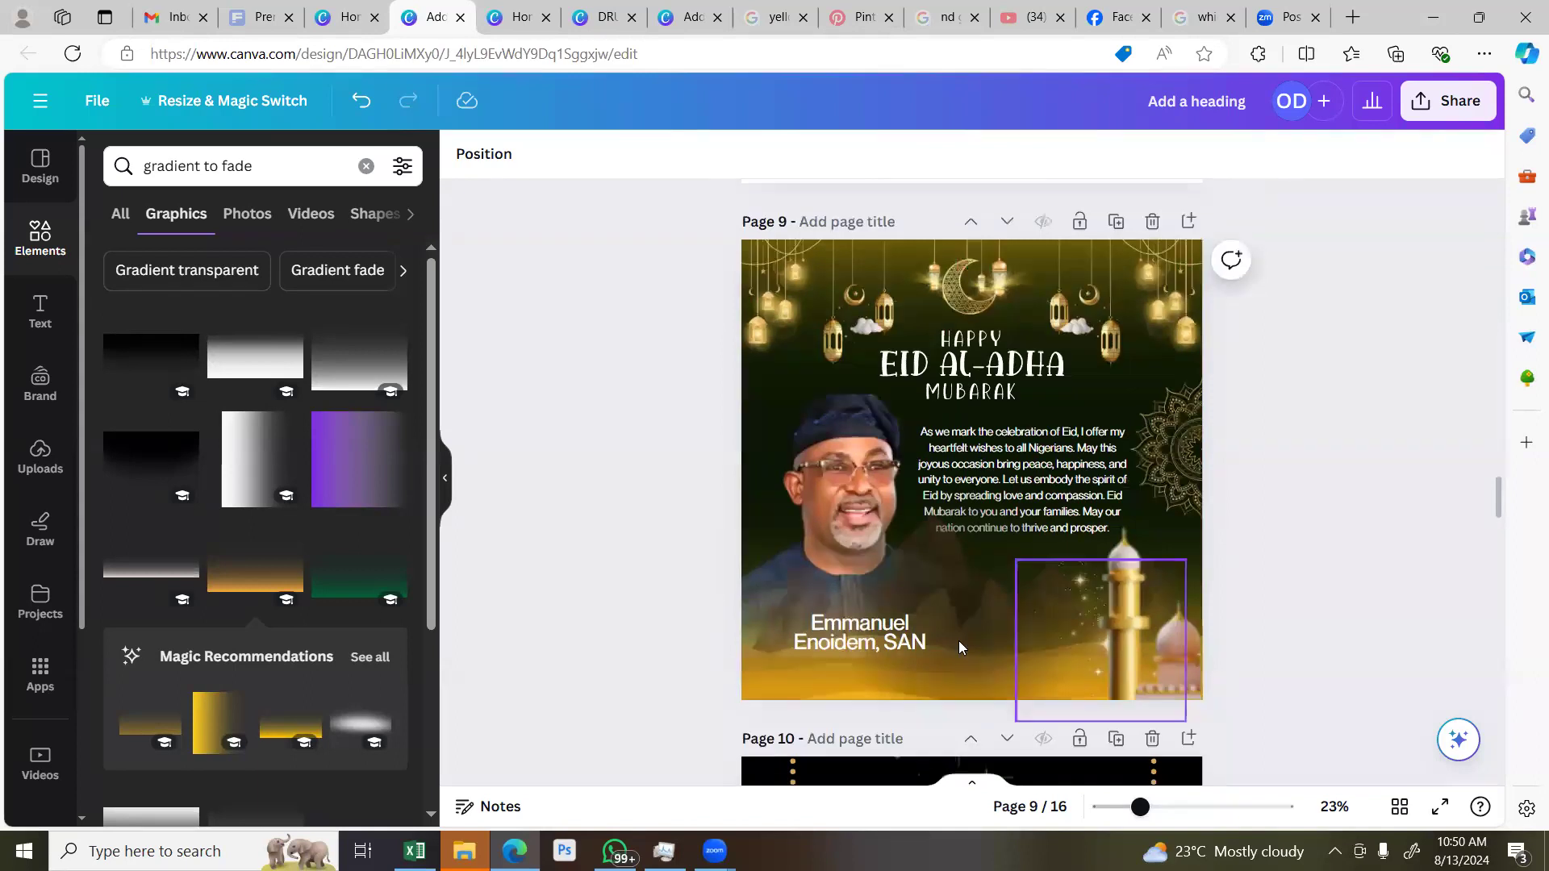
pyautogui.scroll(-1, 1283, 484)
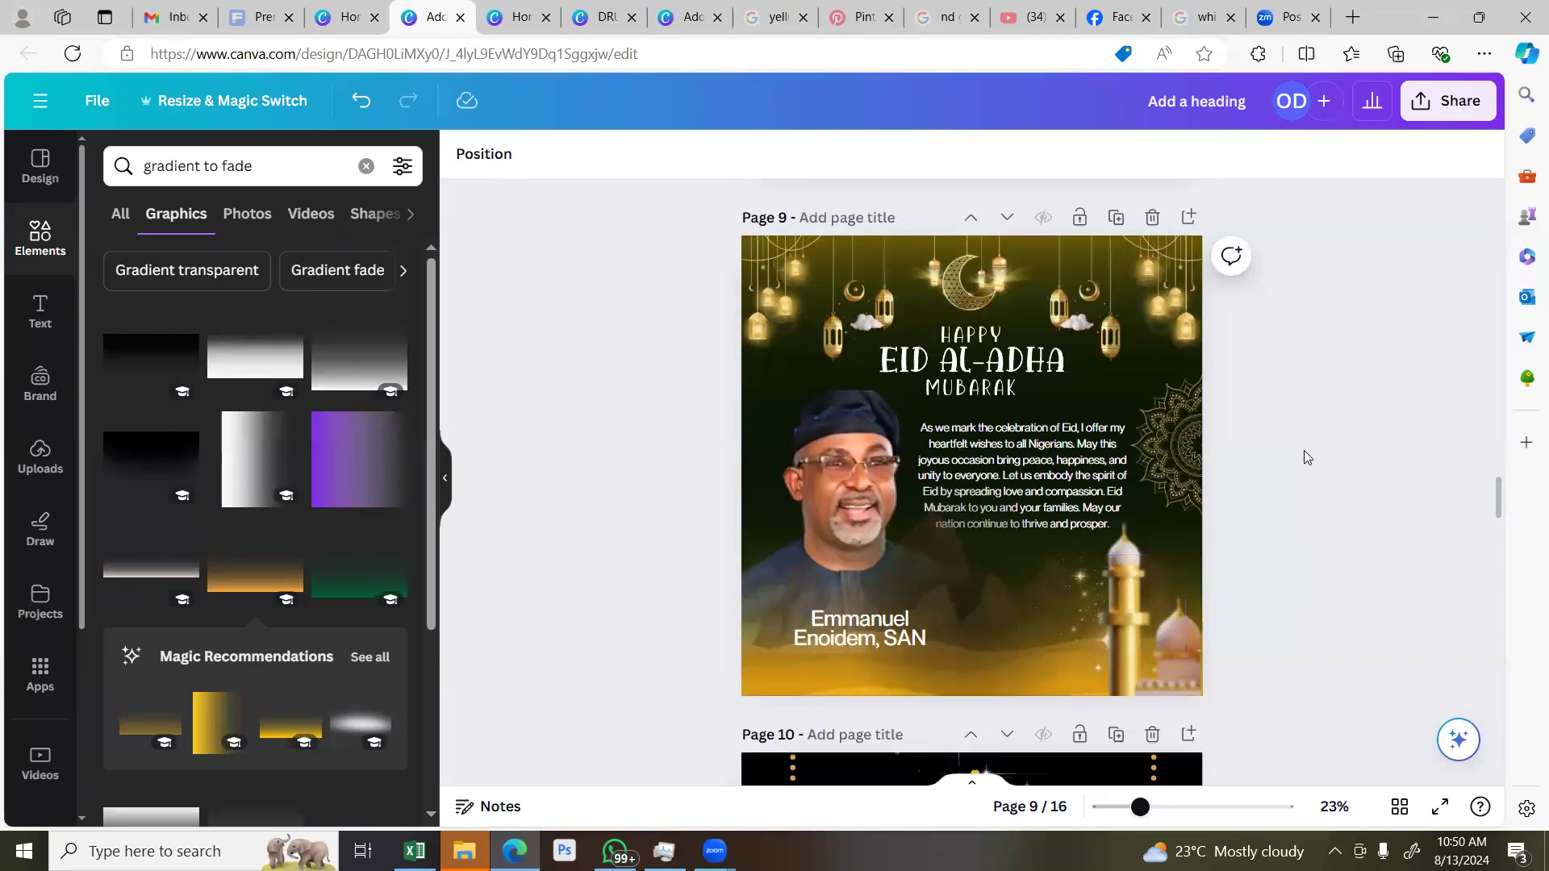
pyautogui.scroll(-10, 1304, 450)
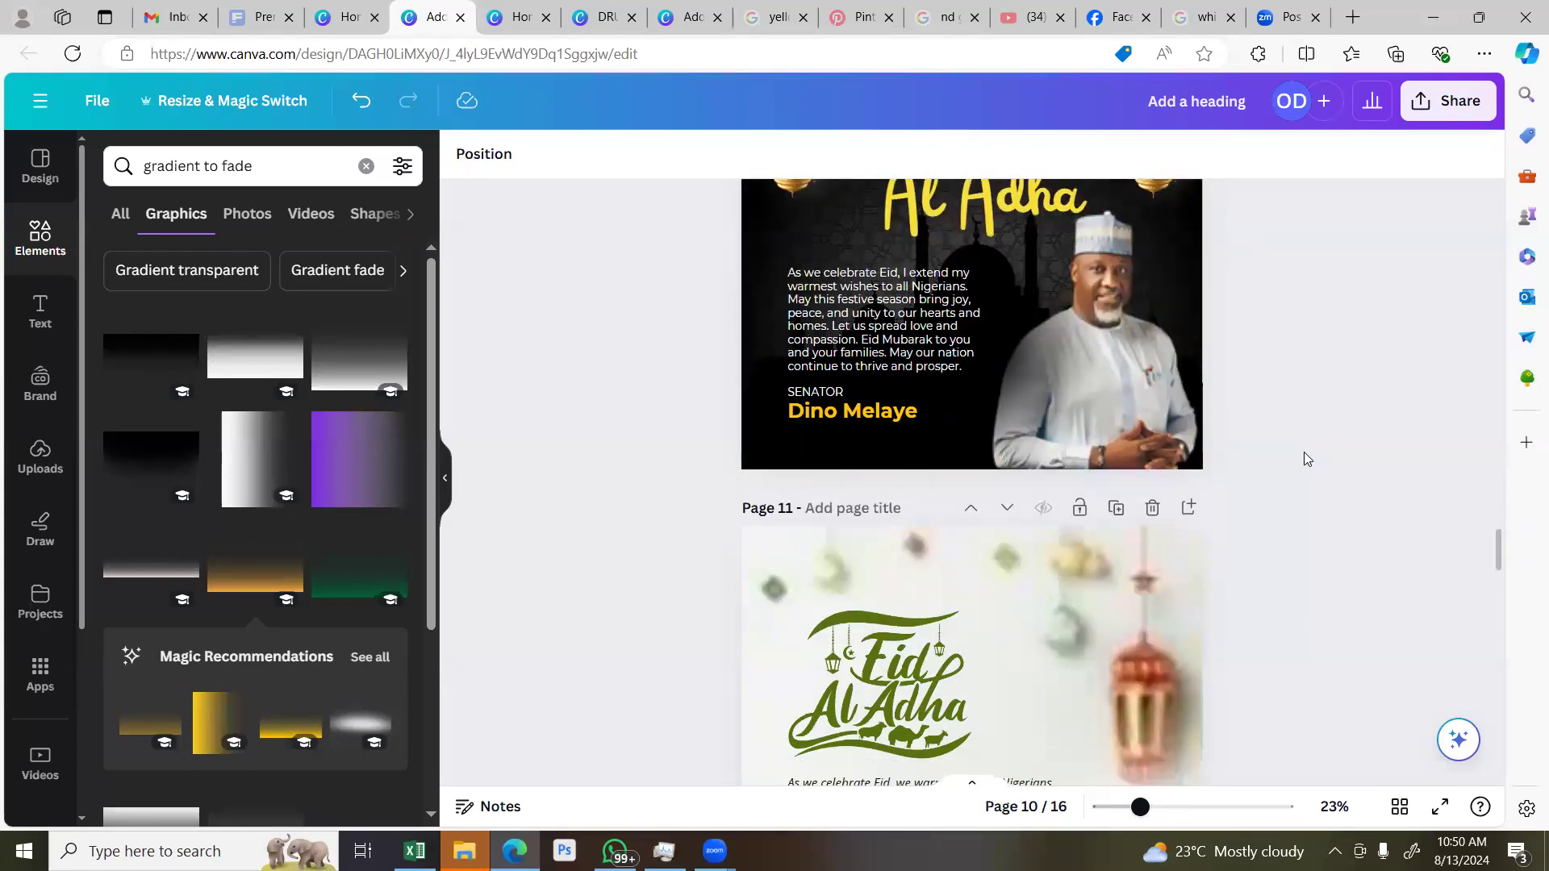
pyautogui.scroll(-5, 1303, 459)
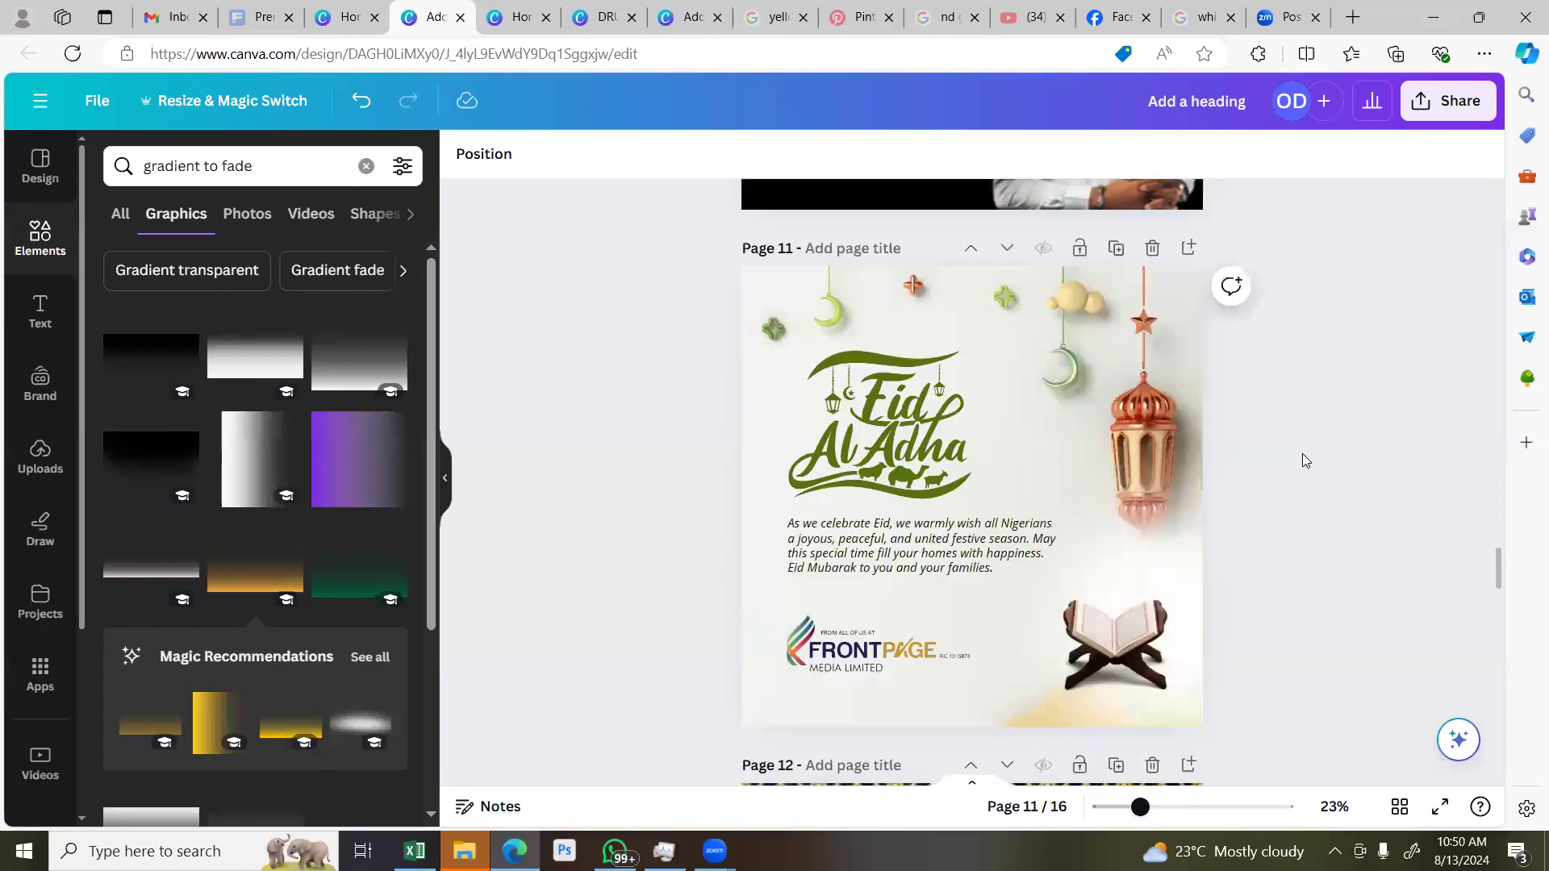
pyautogui.scroll(-4, 1302, 460)
pyautogui.scroll(-15, 1305, 460)
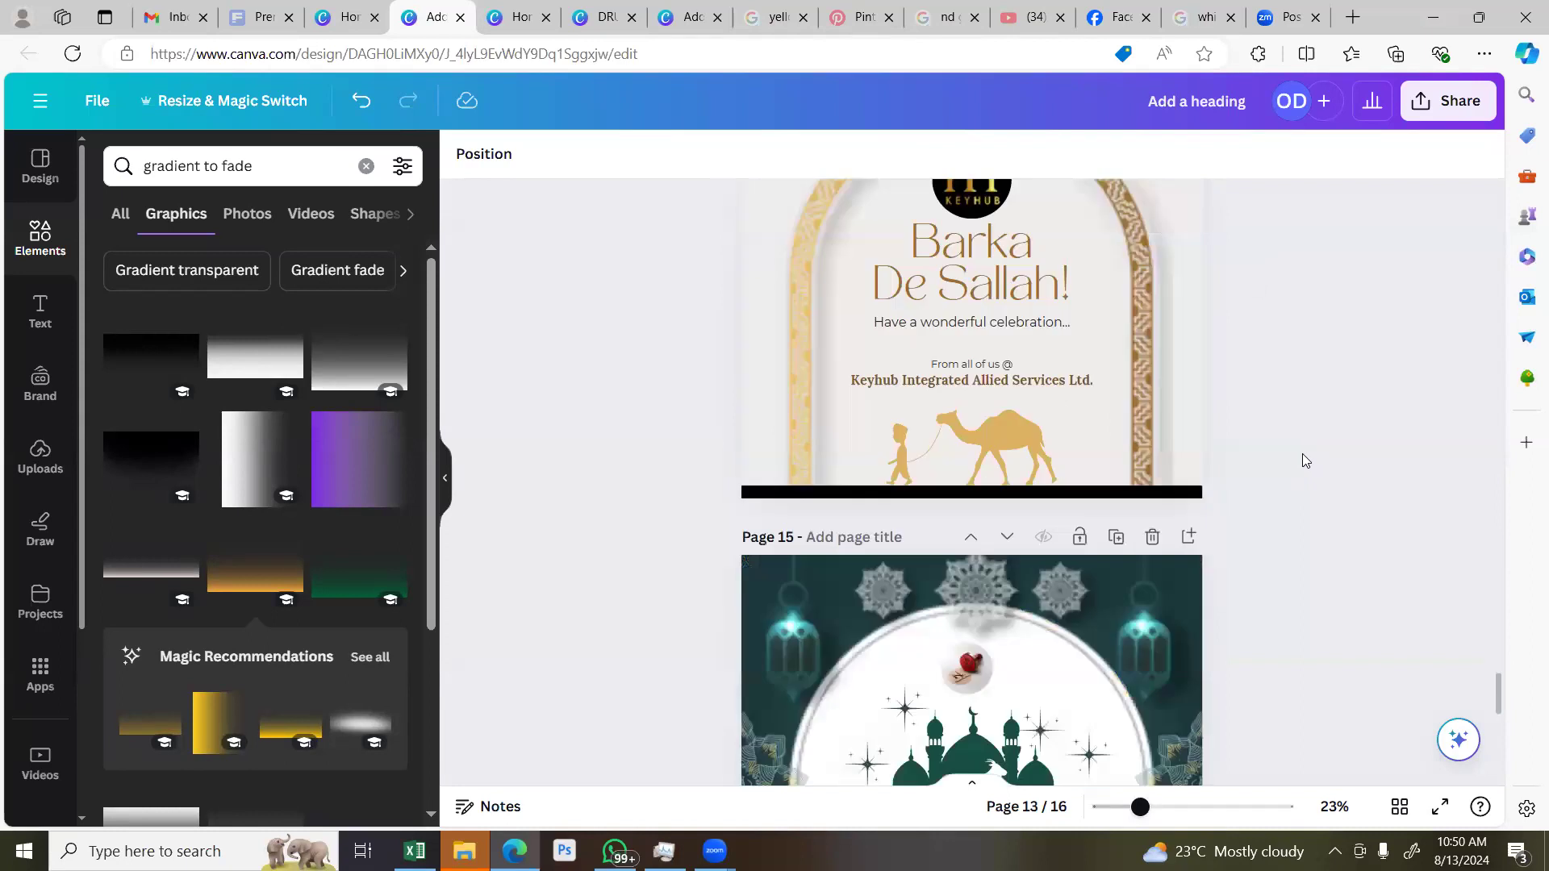
pyautogui.scroll(-10, 1302, 454)
pyautogui.scroll(2, 781, 514)
pyautogui.scroll(-2, 781, 513)
pyautogui.scroll(13, 781, 513)
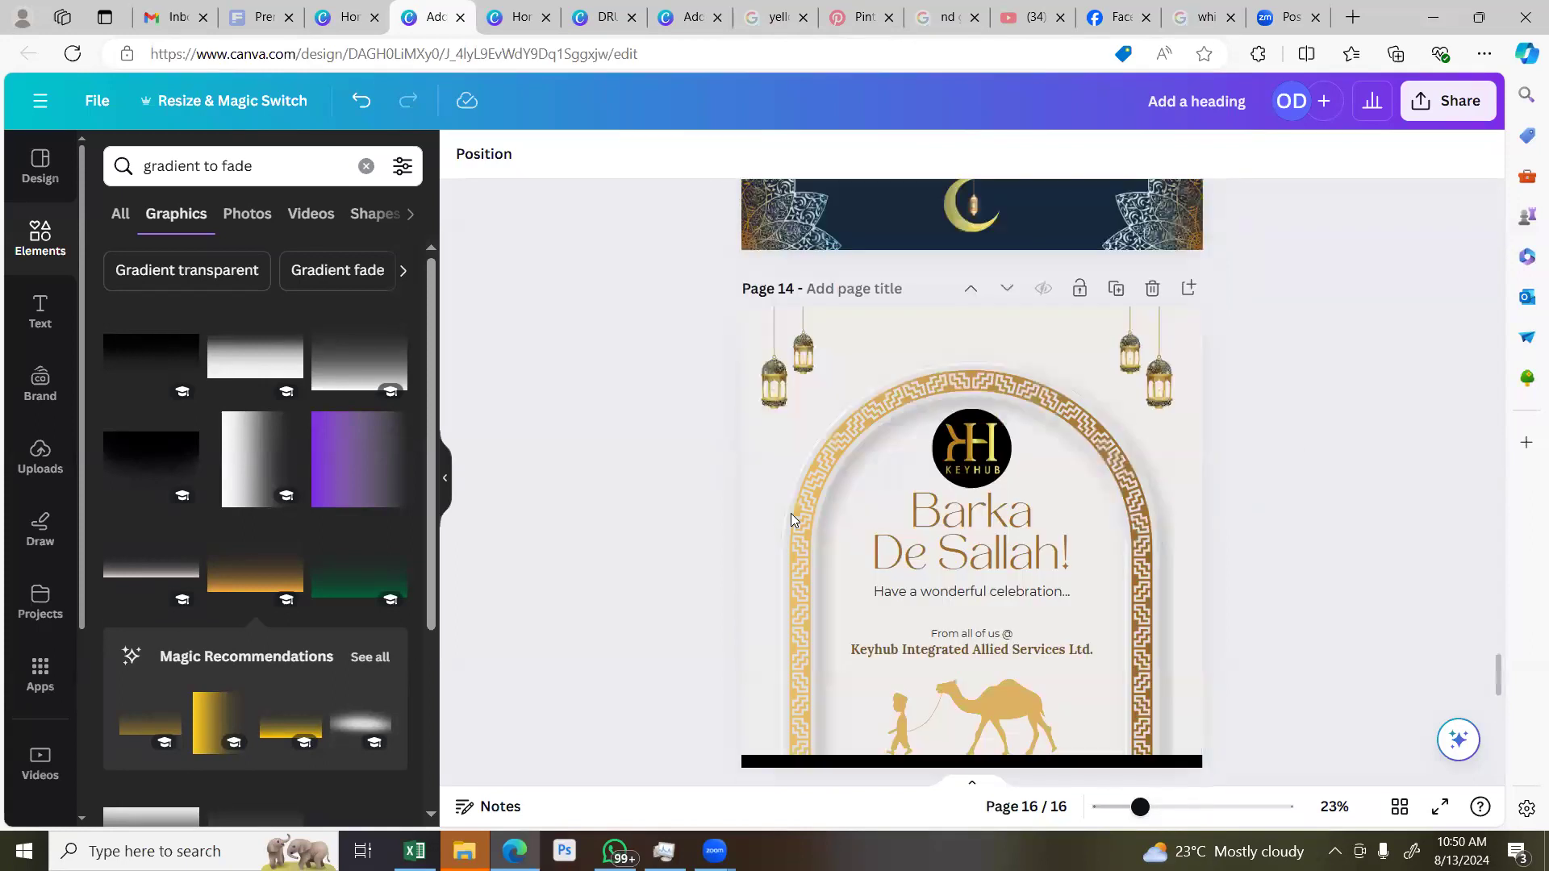
pyautogui.scroll(15, 792, 516)
pyautogui.scroll(20, 796, 517)
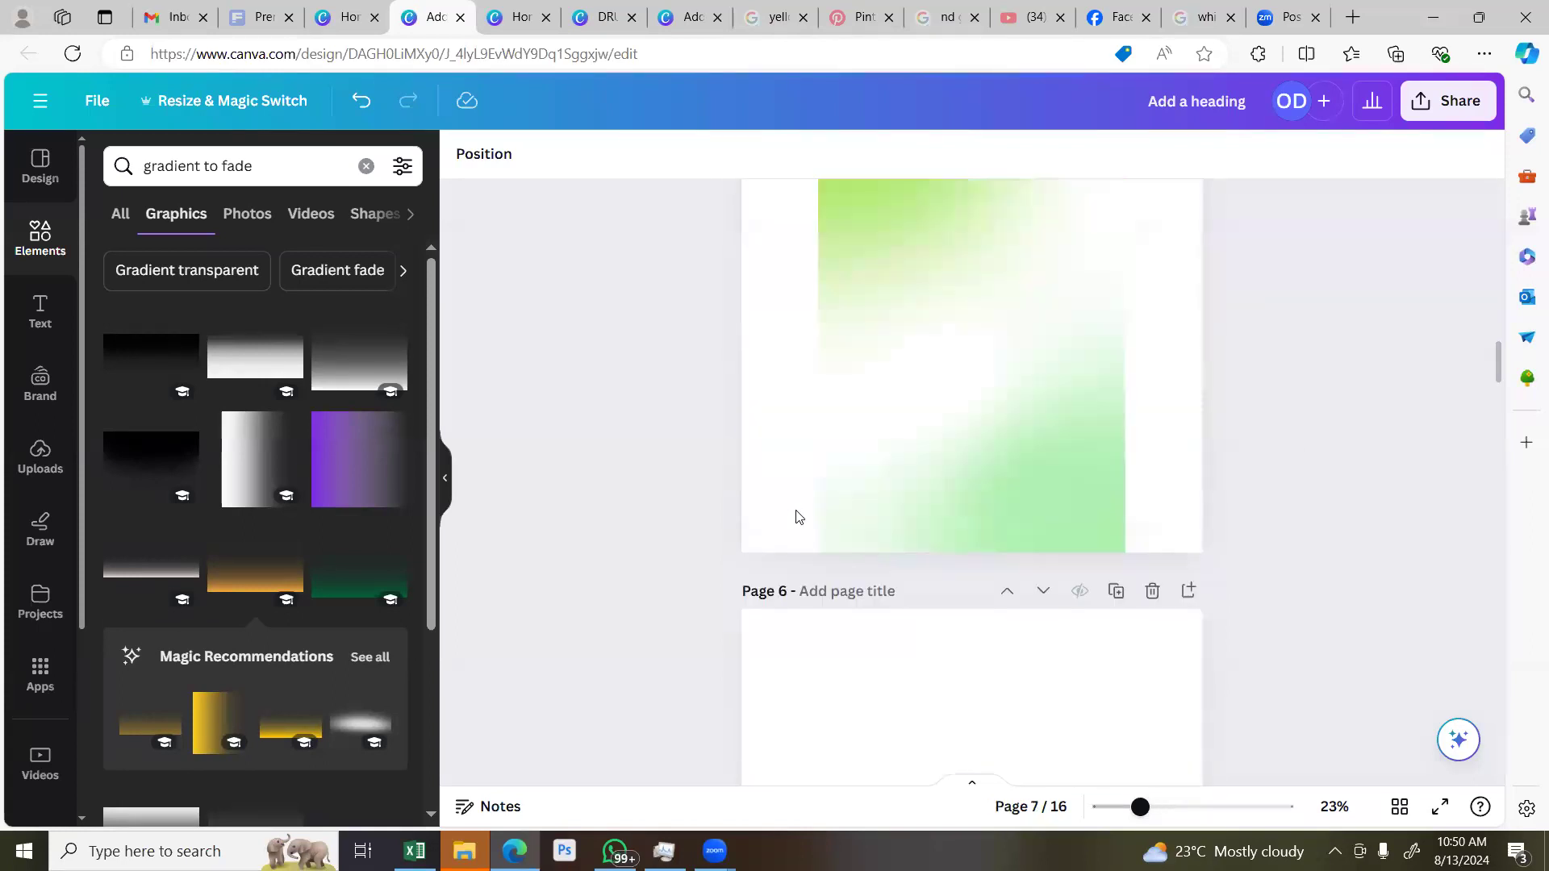
pyautogui.scroll(20, 749, 451)
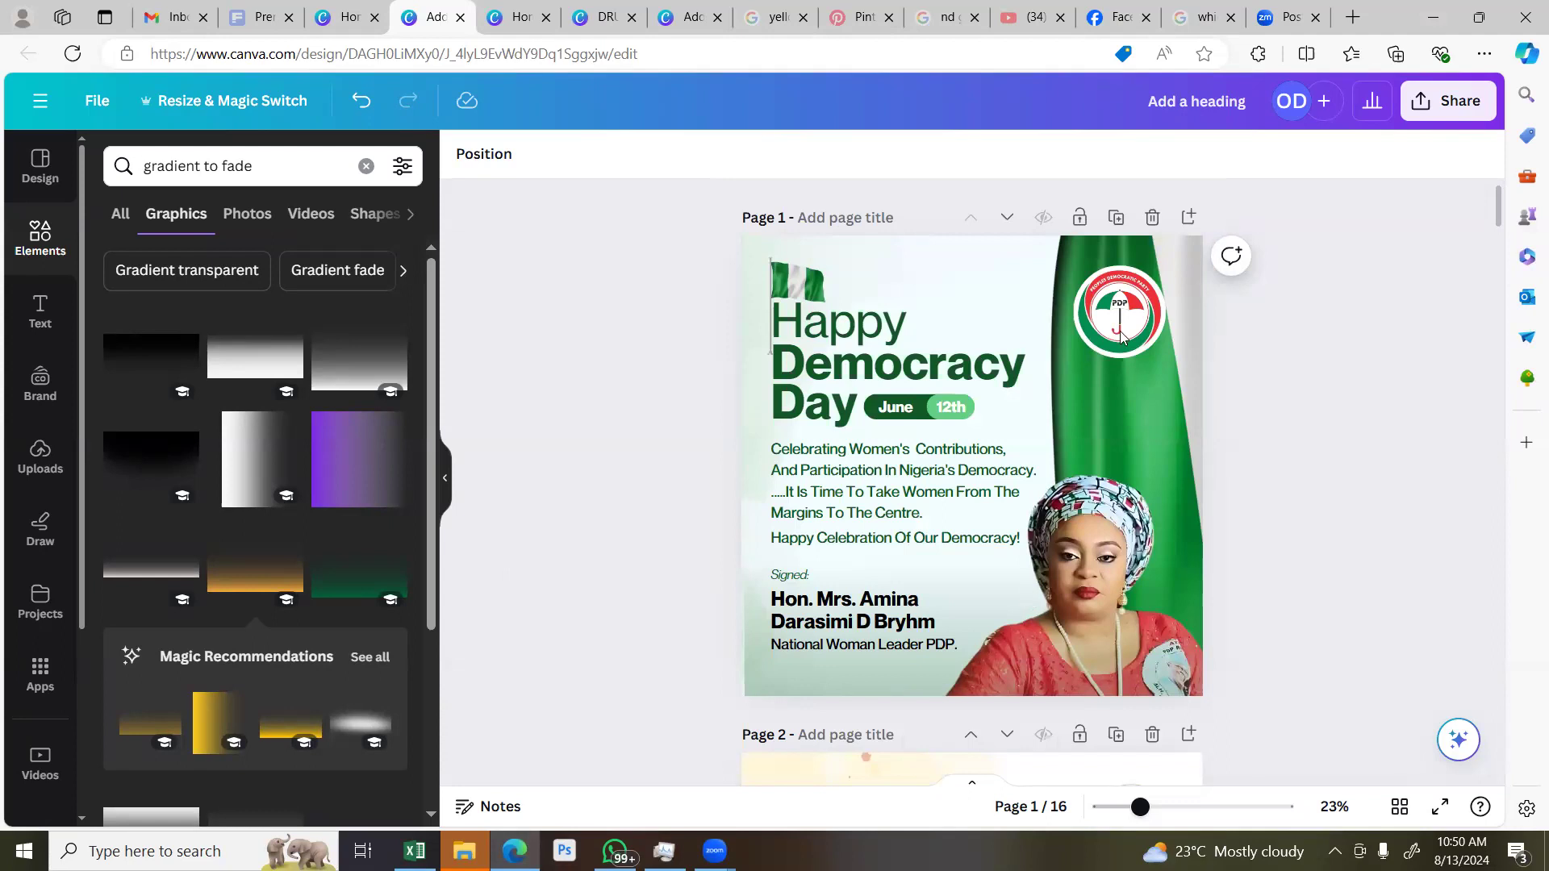
# Insert a blank page after the Democracy Day flyer on page 1
pyautogui.scroll(-3, 1101, 371)
pyautogui.click(1097, 387)
pyautogui.scroll(3, 1130, 379)
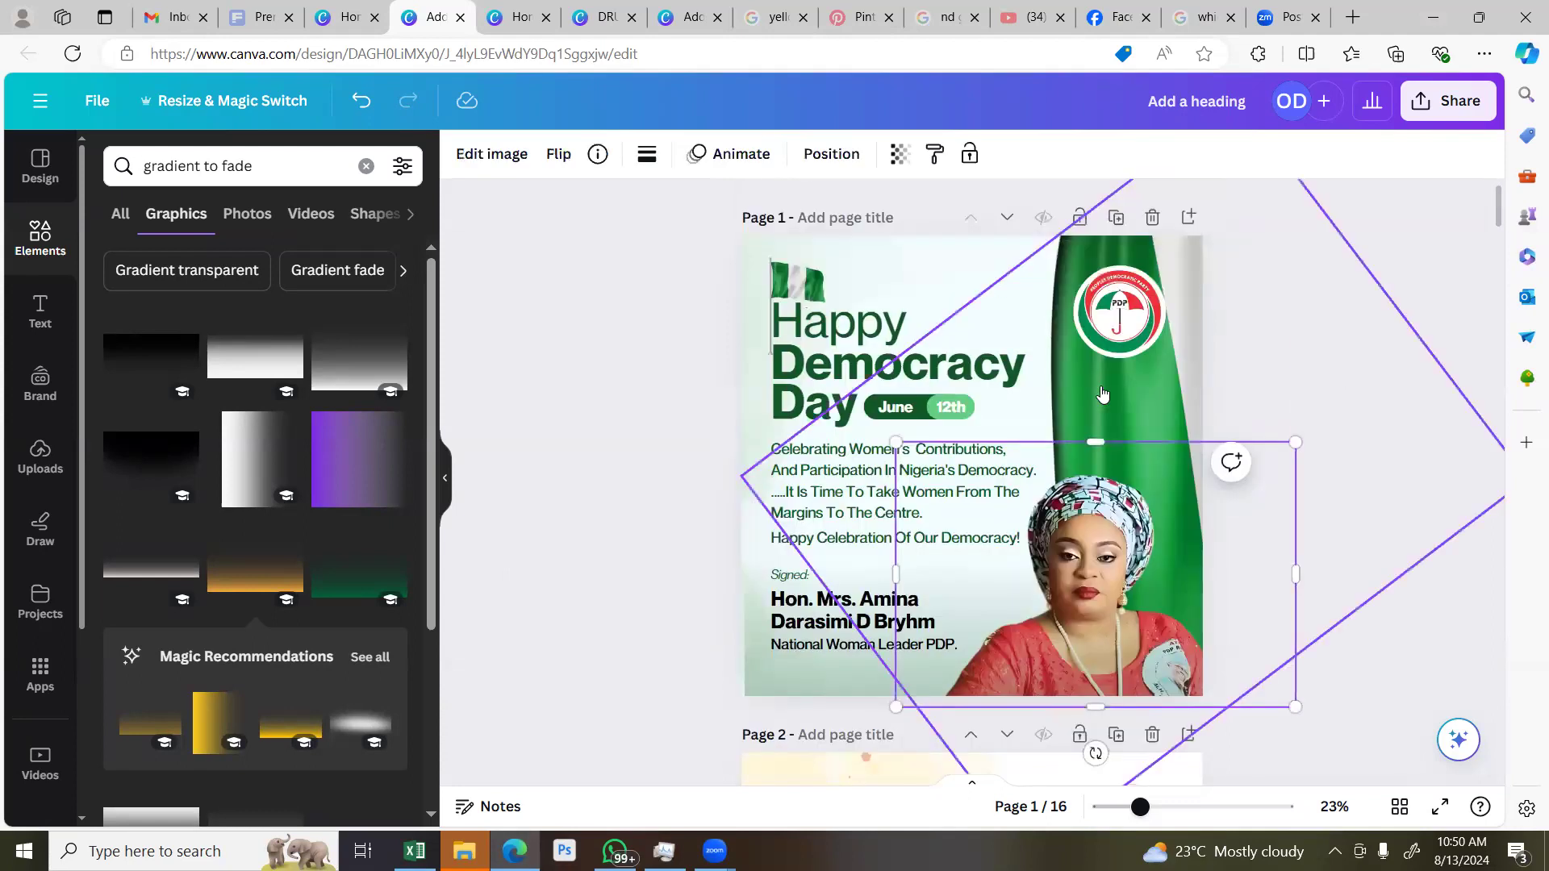
pyautogui.click(1294, 375)
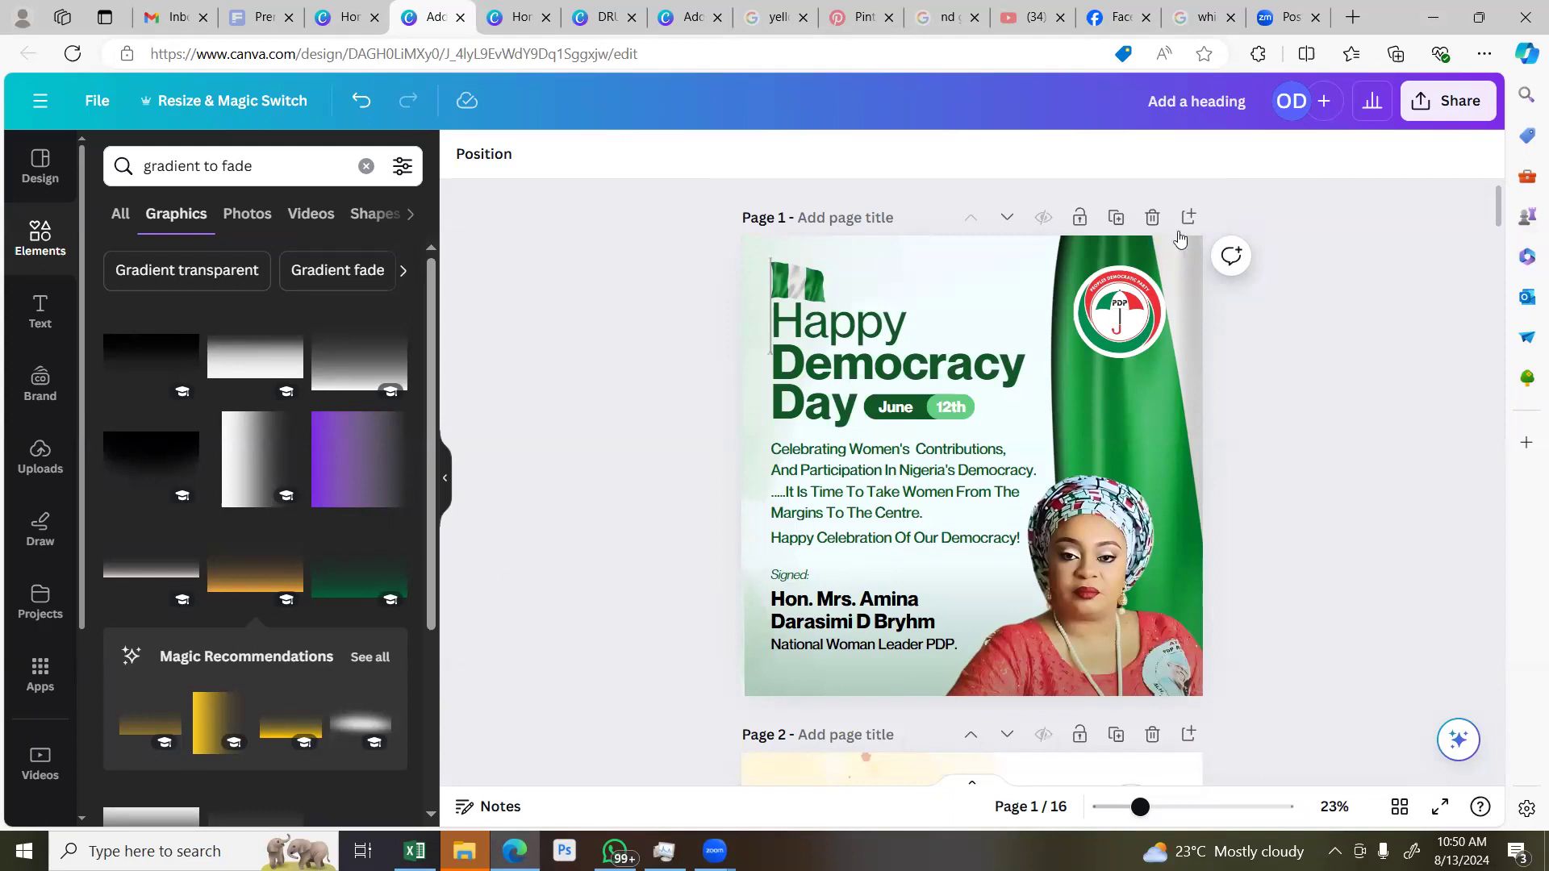
pyautogui.click(604, 462)
pyautogui.scroll(-5, 604, 462)
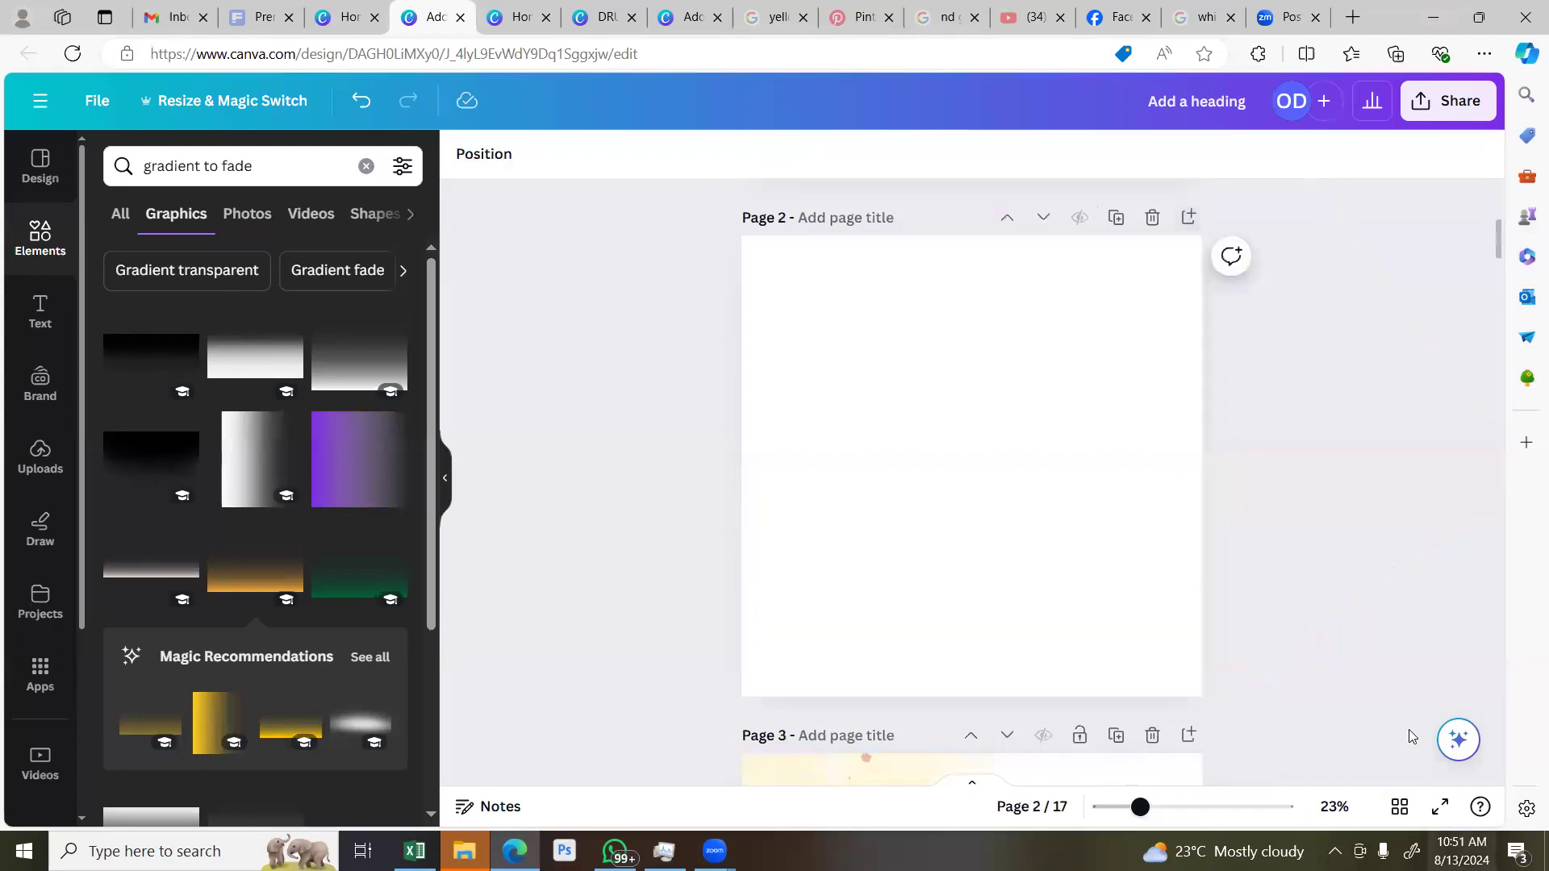
pyautogui.scroll(5, 1409, 670)
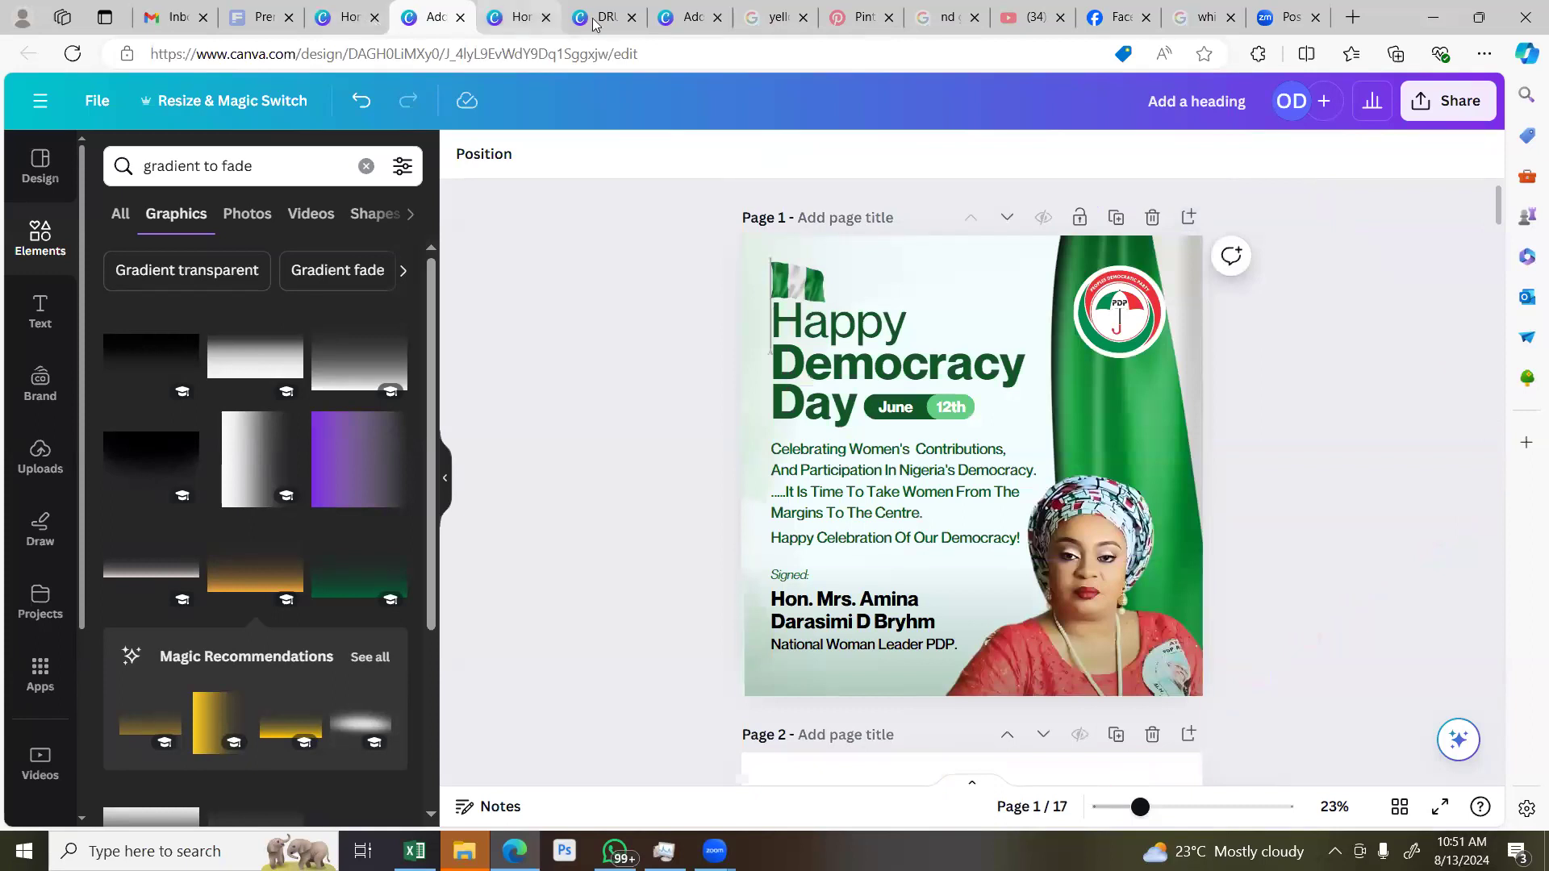
# Switch to the DRUGS ABUSE design and search the elements for "patterns", limited to graphics
pyautogui.hotkey('ctrl', 'Tab')
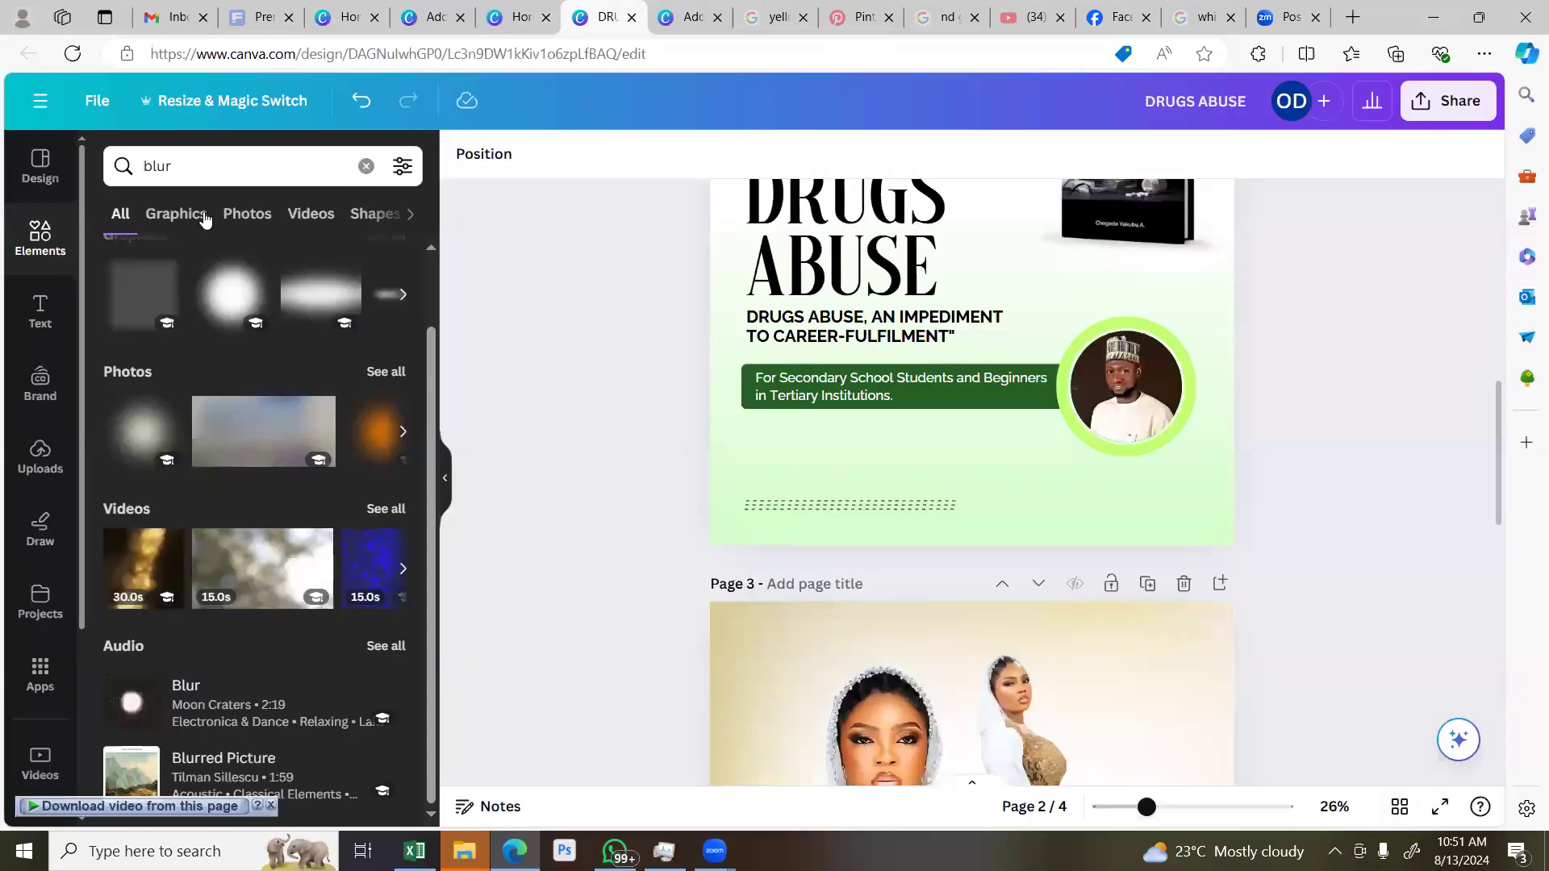
pyautogui.click(150, 164)
pyautogui.doubleClick(167, 168)
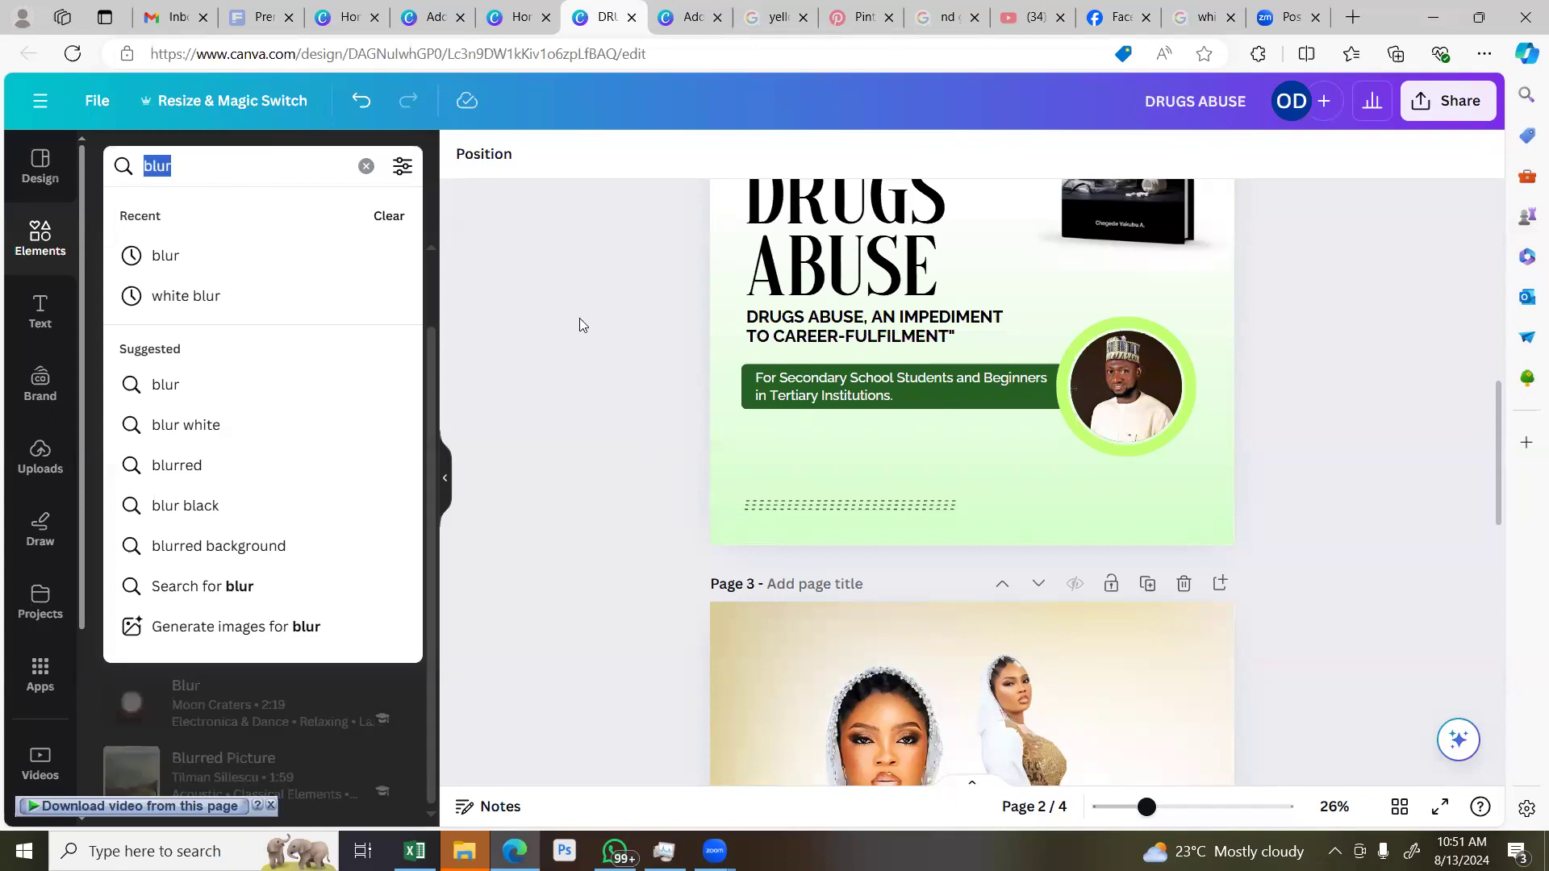
pyautogui.click(579, 318)
pyautogui.doubleClick(131, 166)
pyautogui.write('patterns')
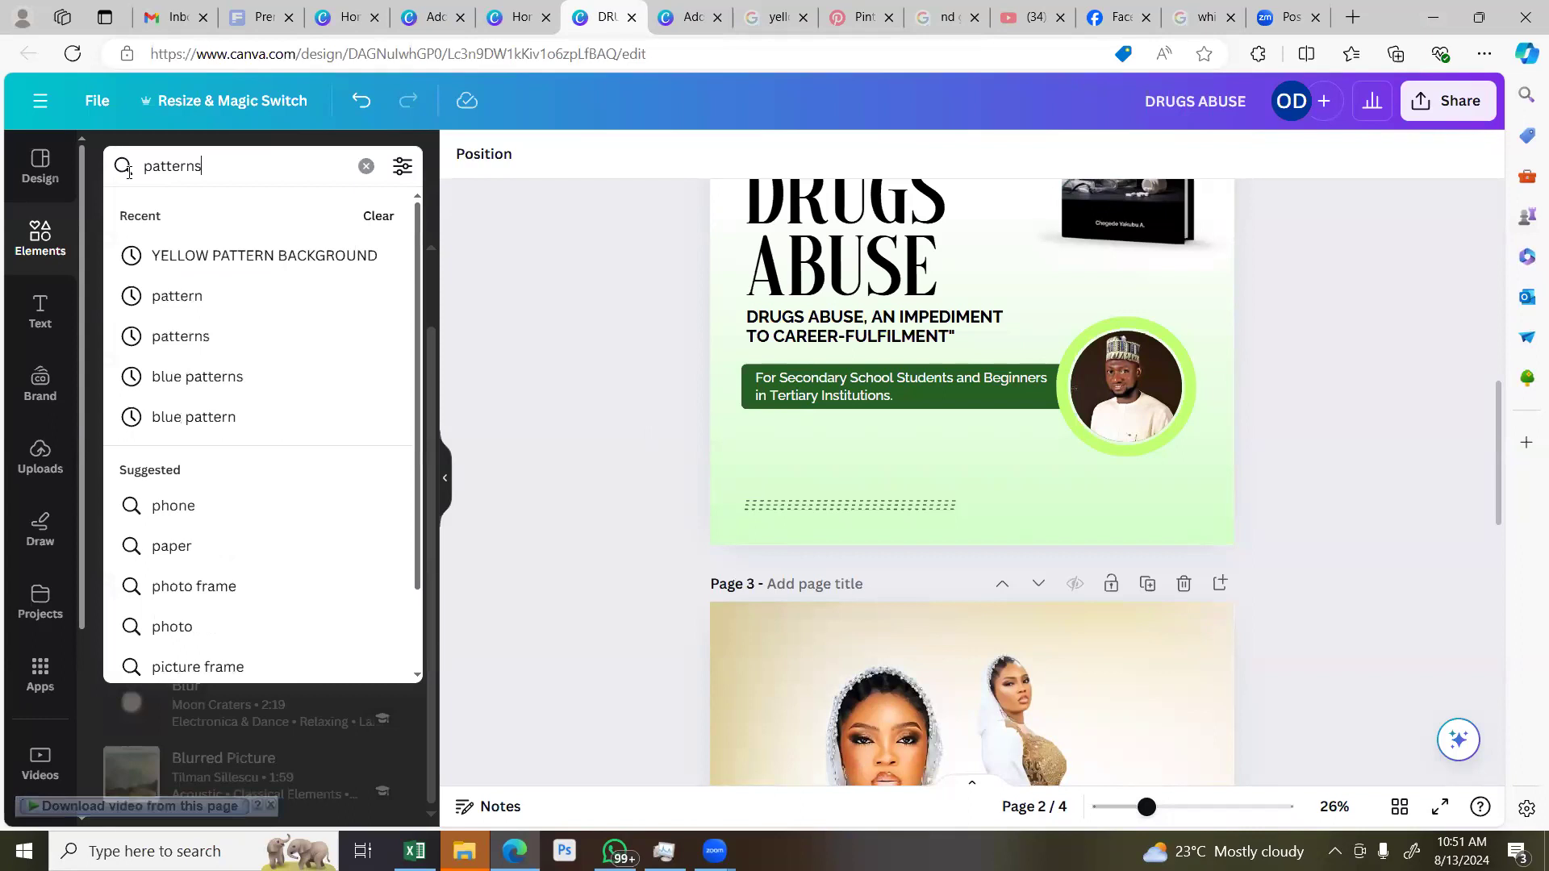
pyautogui.press('Return')
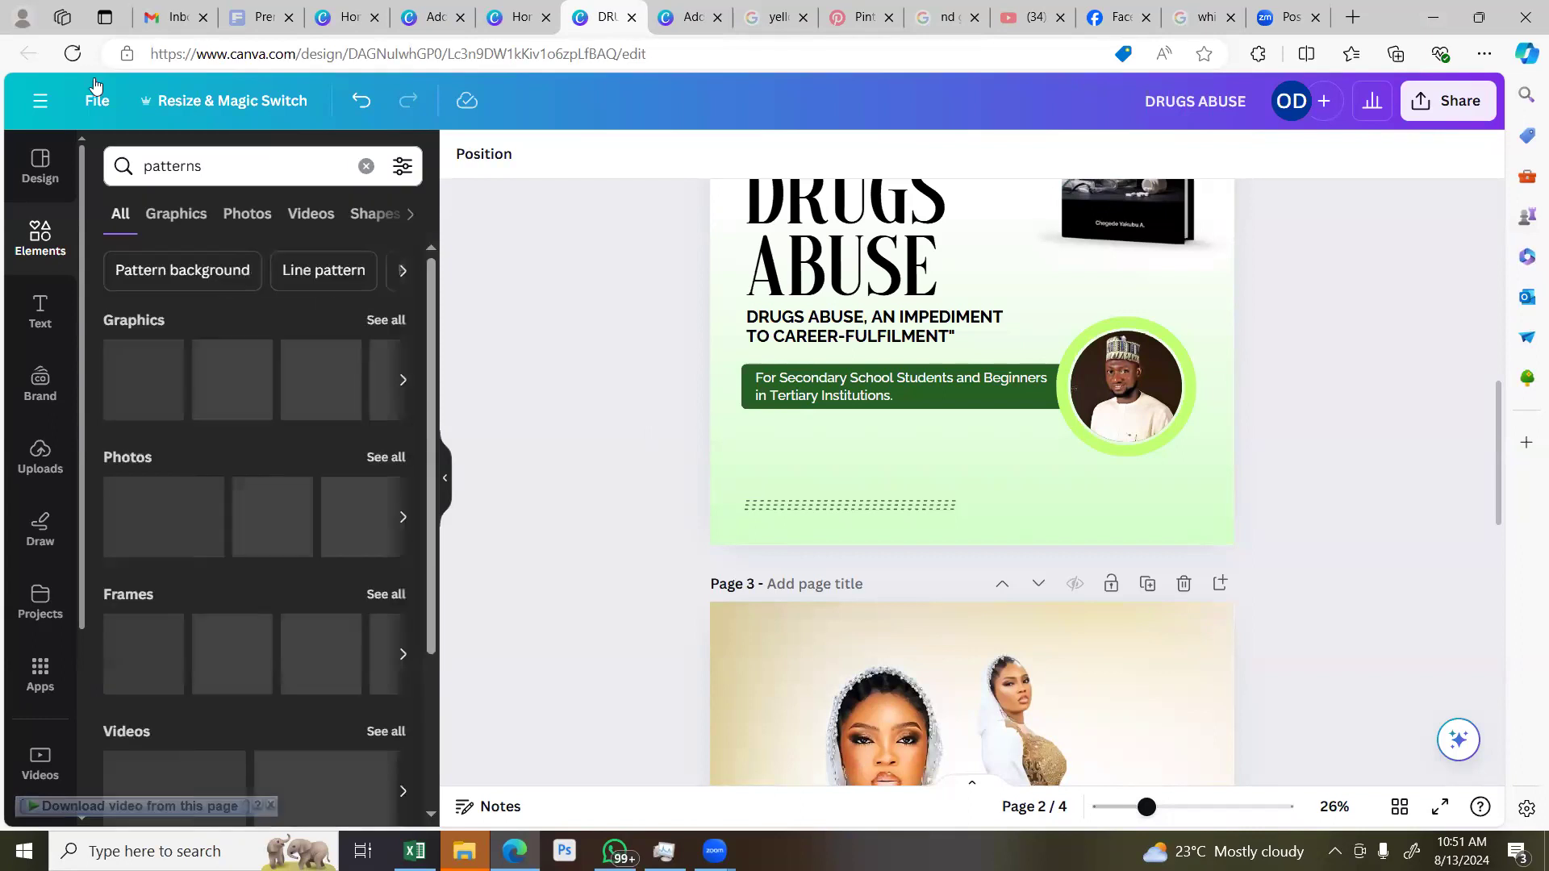
pyautogui.click(176, 226)
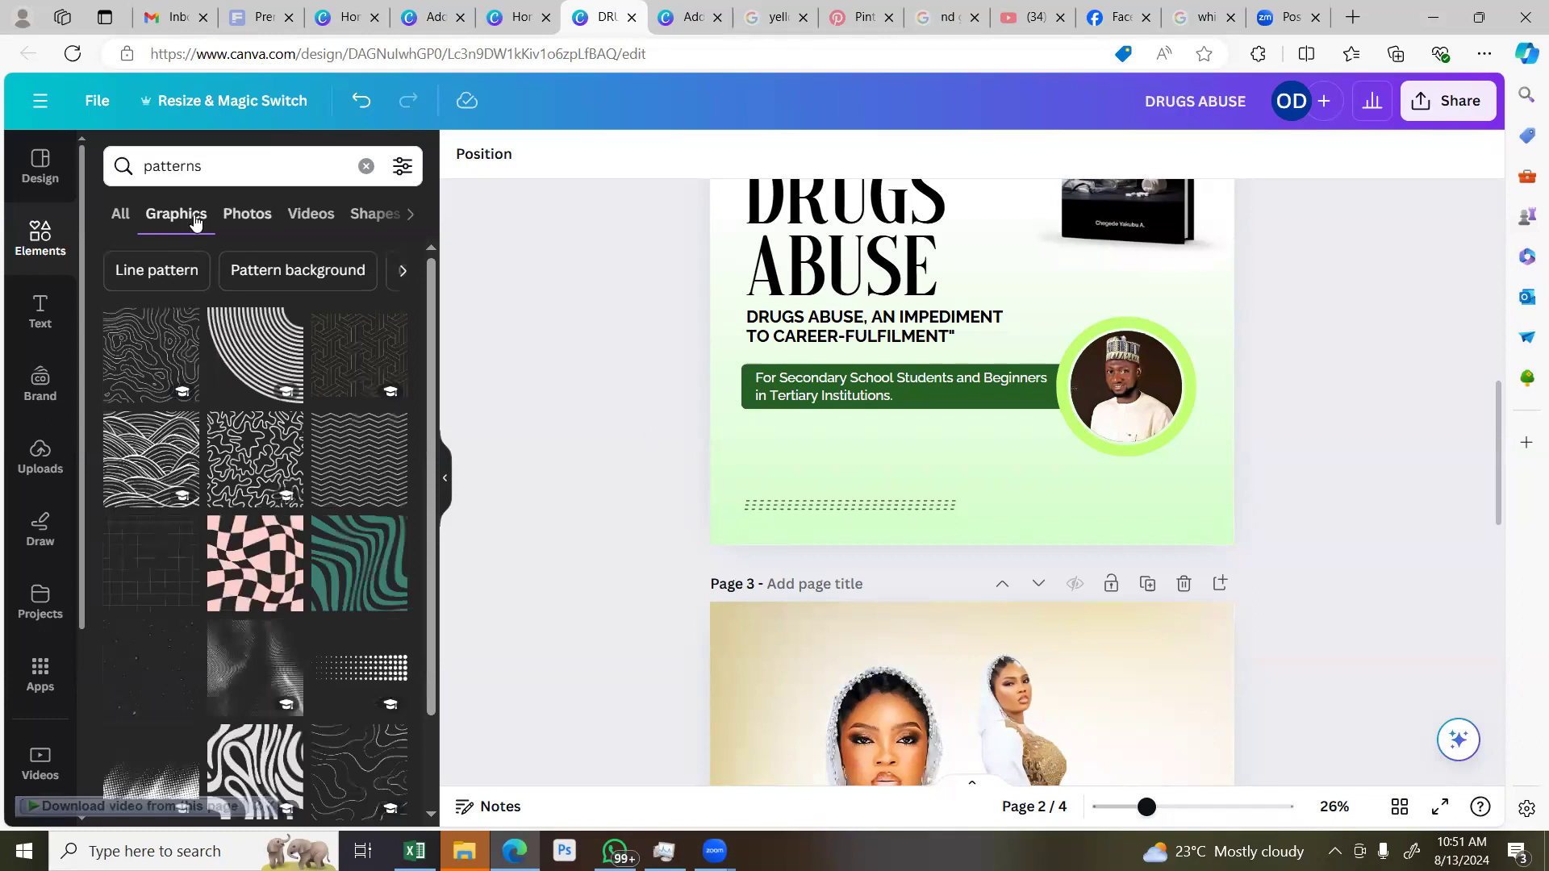
# Search the graphics for "green and white patterns"
pyautogui.click(134, 175)
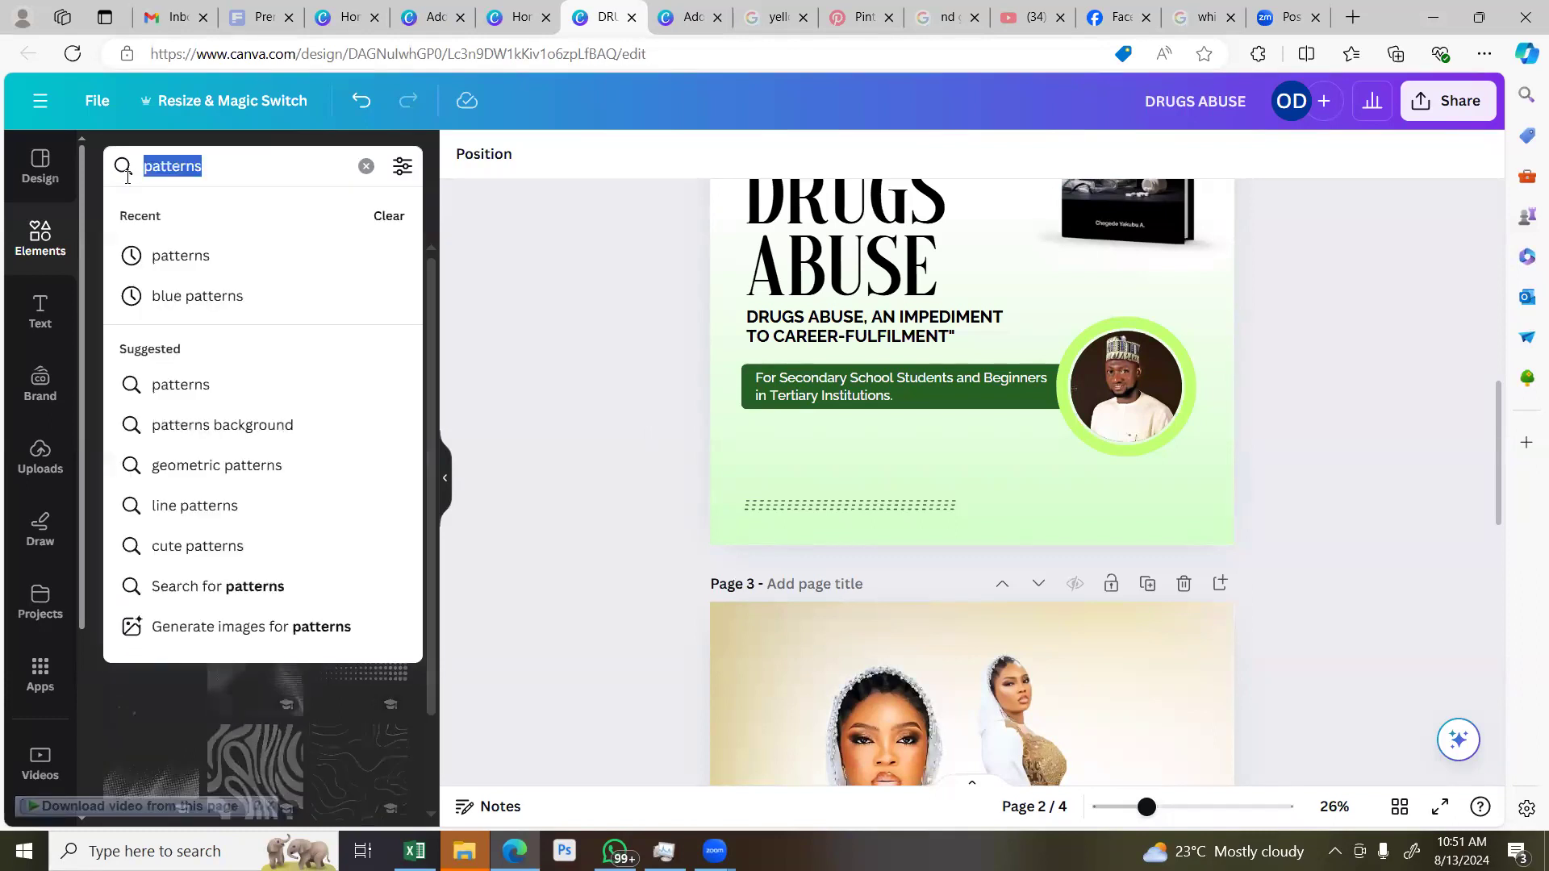
pyautogui.write('green anf')
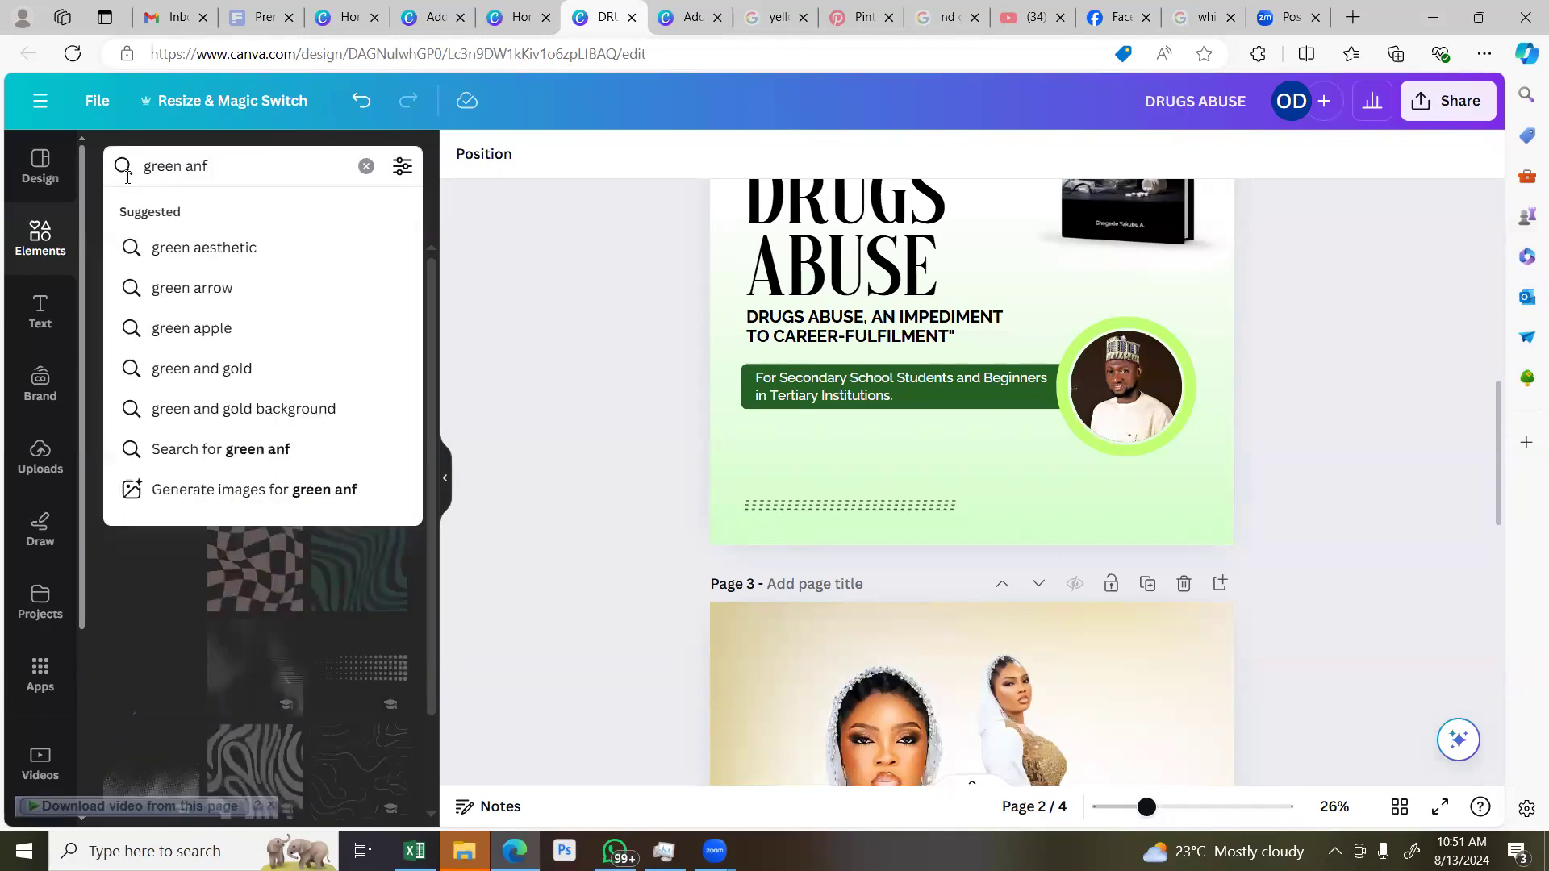
pyautogui.press('BackSpace')
pyautogui.write('d whi')
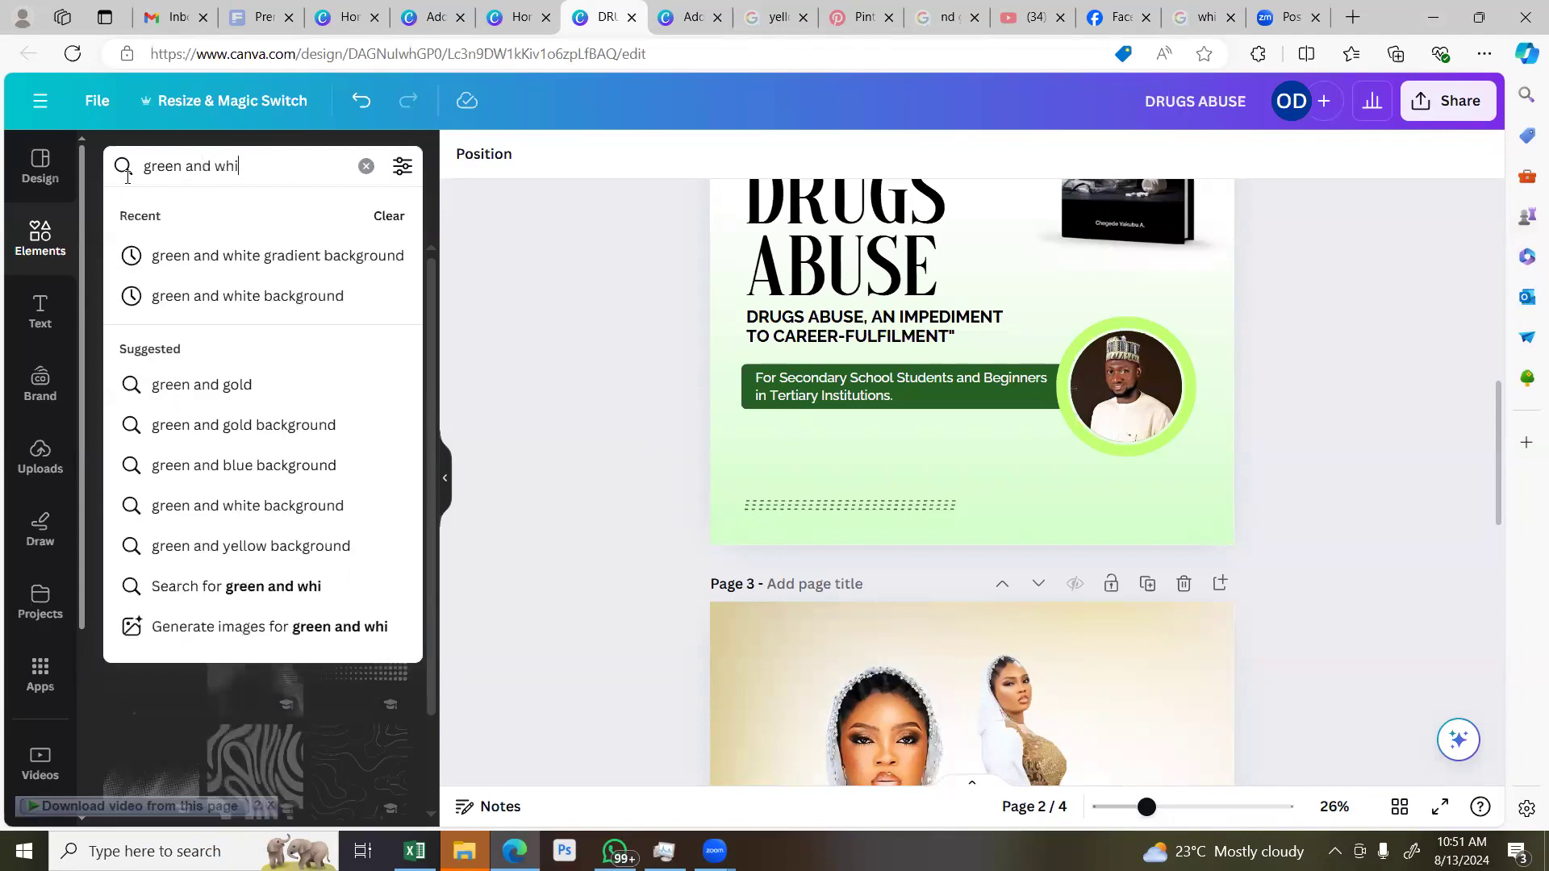
pyautogui.write('te patterns')
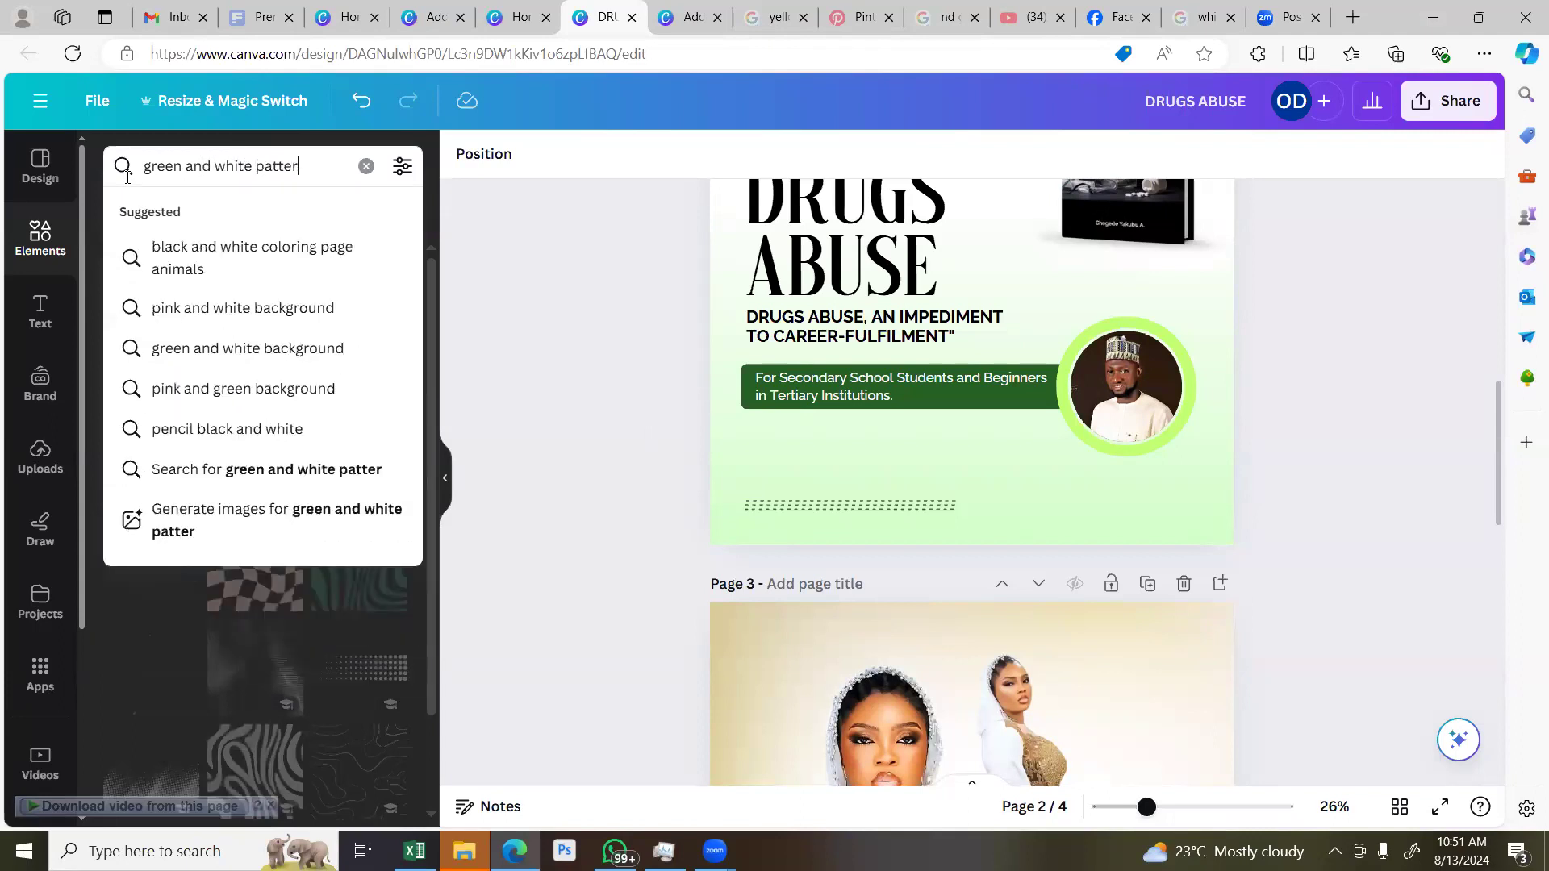
pyautogui.press('Return')
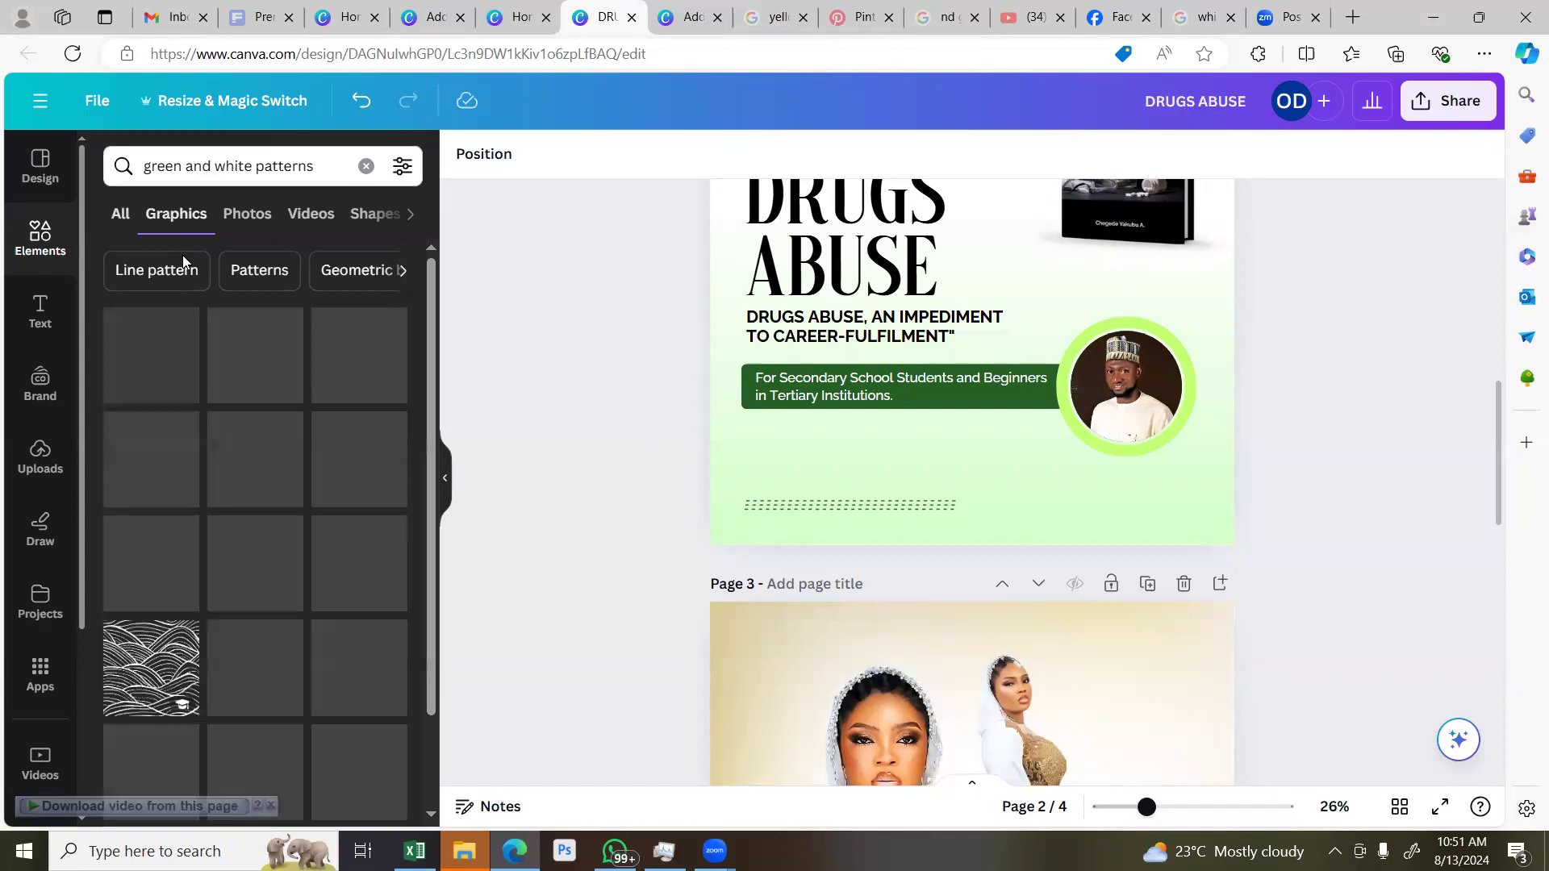
# Add the green halftone dot pattern to the Drugs Abuse flyer on page 2, over the area below the round portrait
pyautogui.scroll(-1, 288, 377)
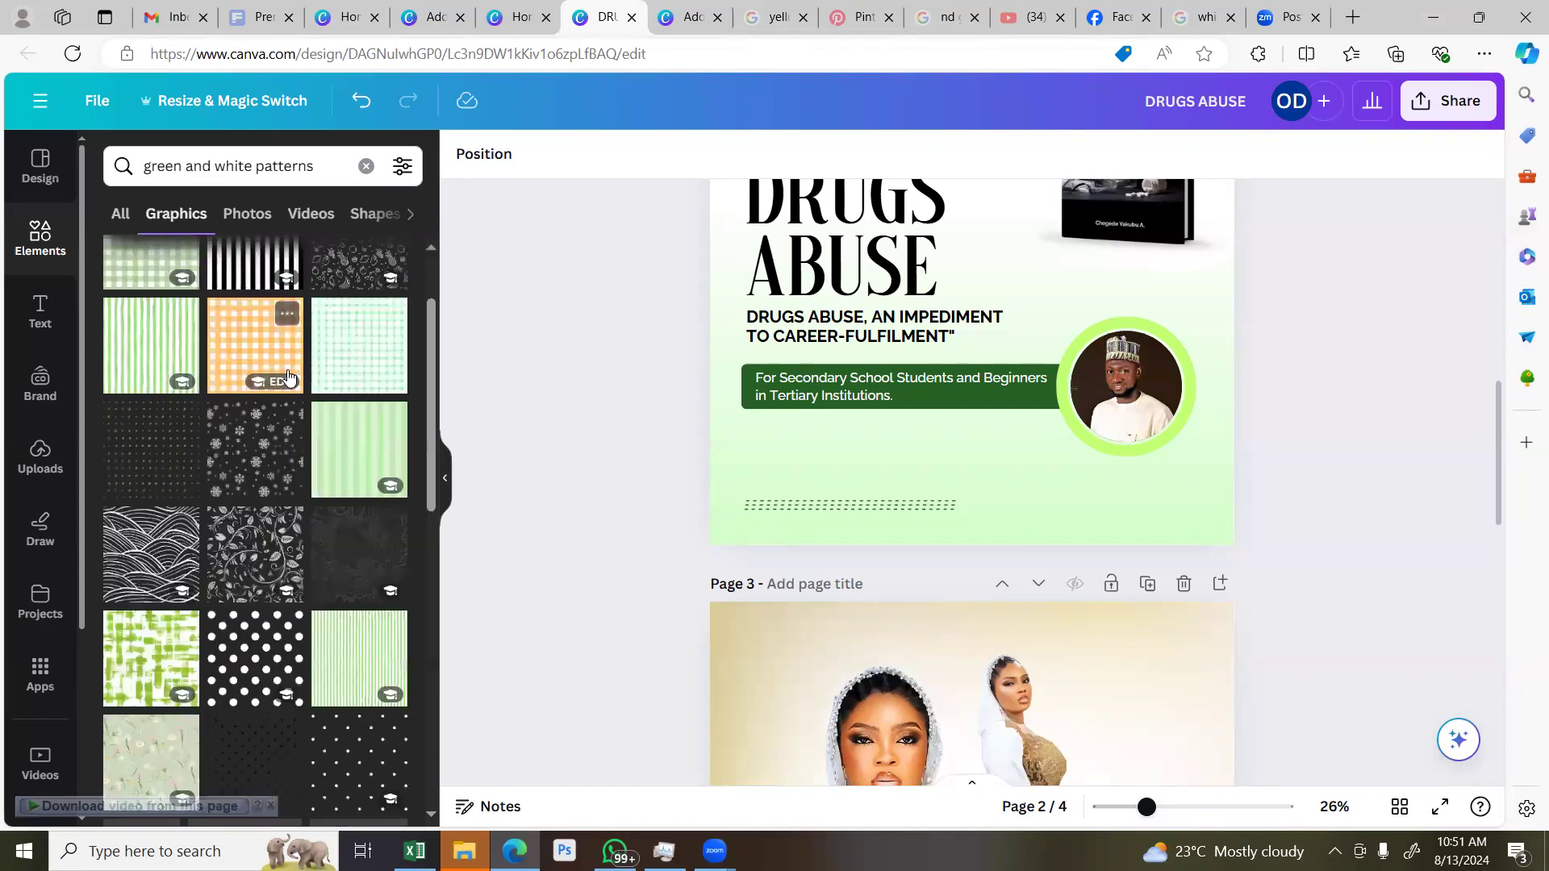
pyautogui.scroll(-2, 288, 376)
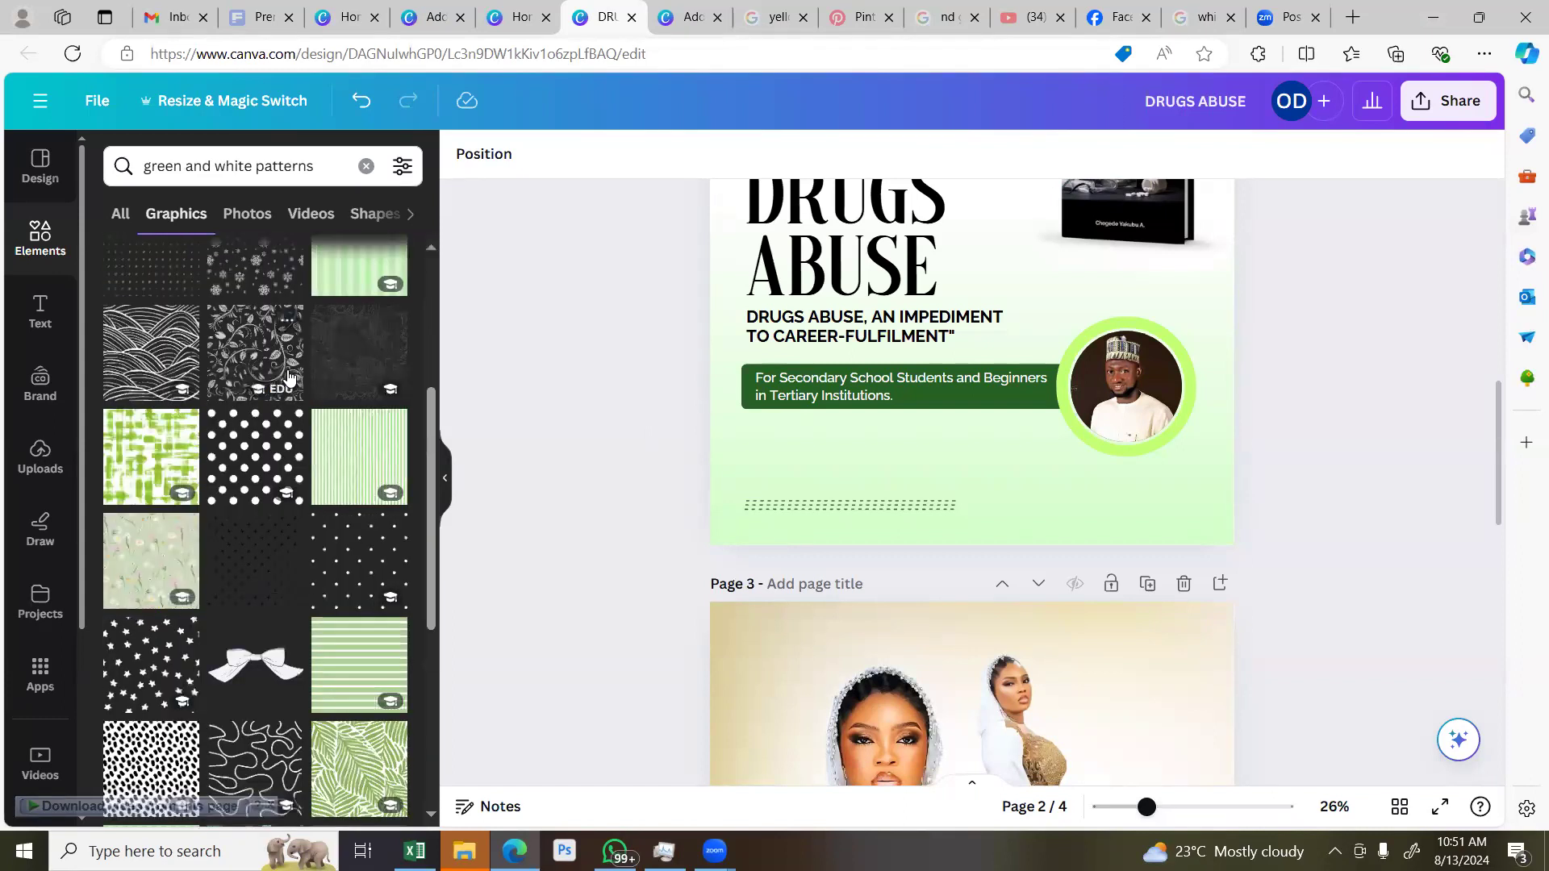
pyautogui.scroll(-3, 290, 376)
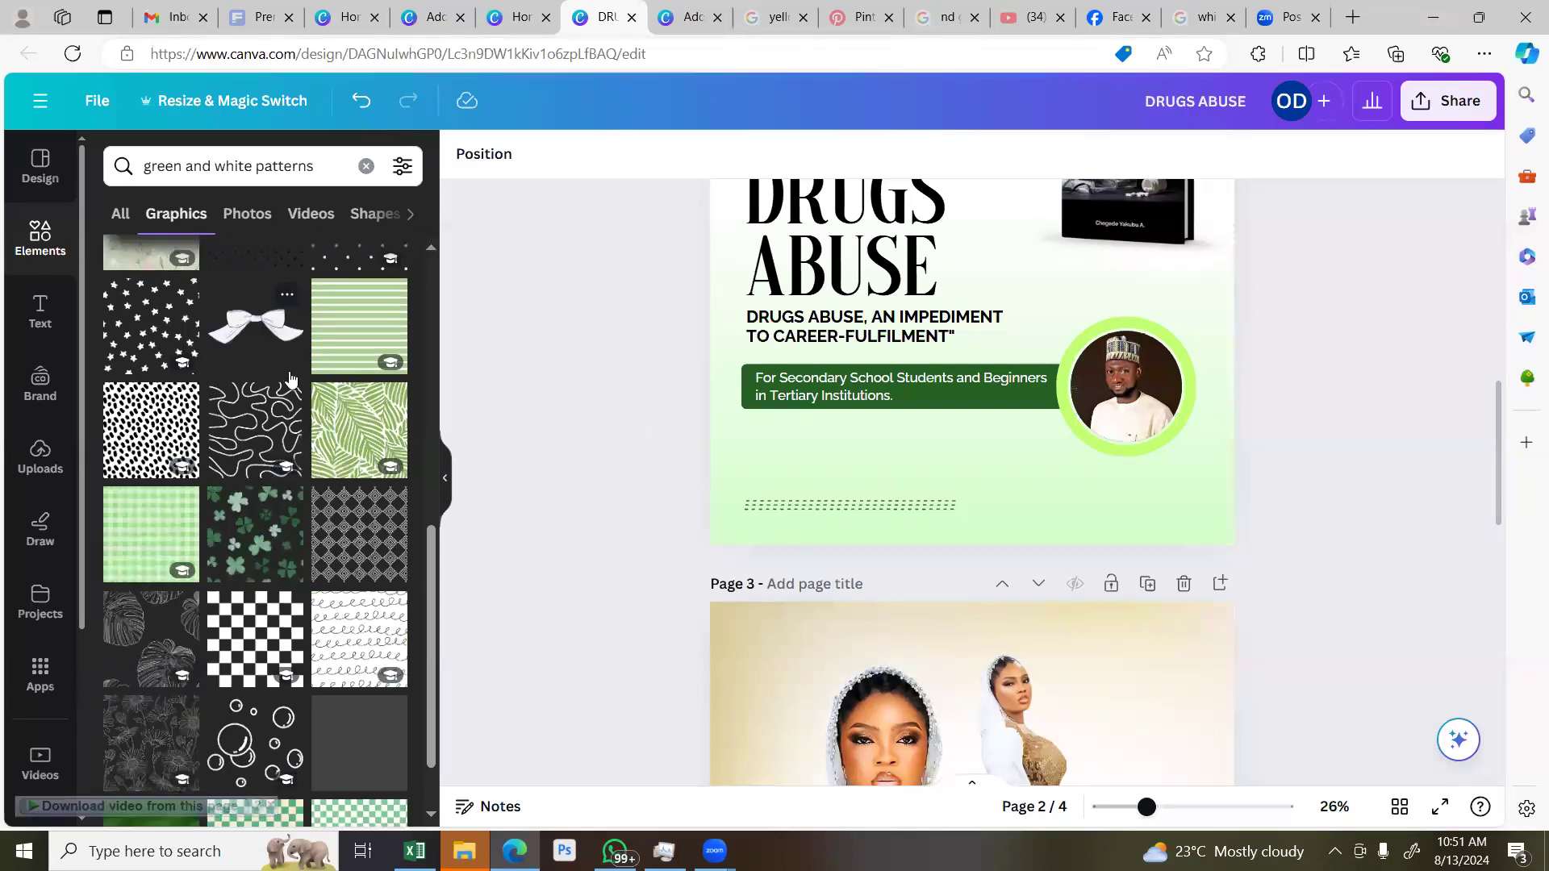
pyautogui.scroll(-10, 290, 377)
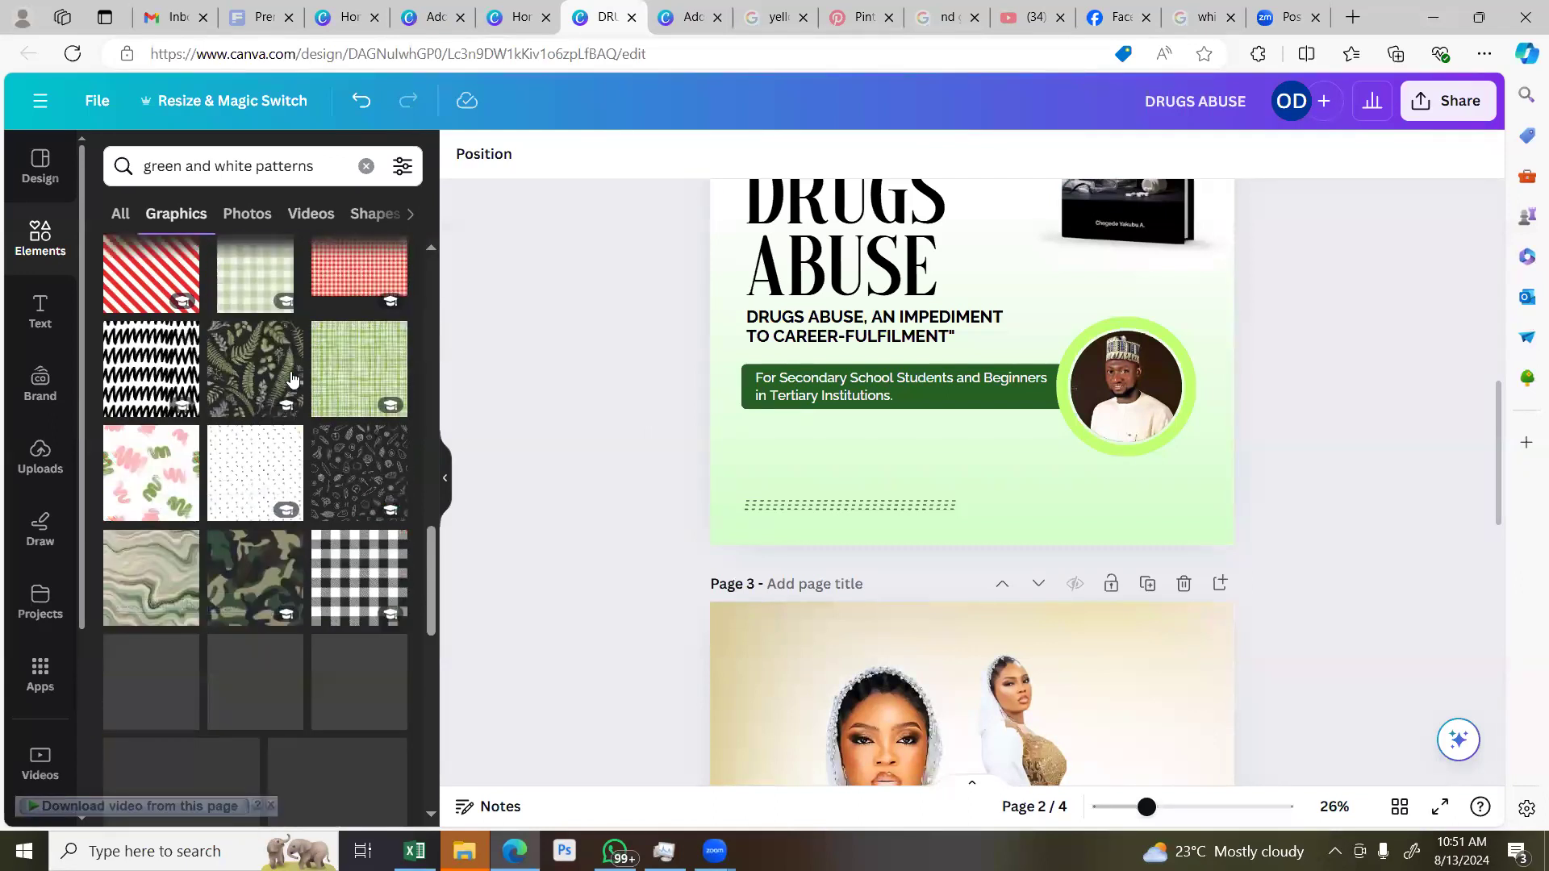
pyautogui.scroll(-1, 292, 379)
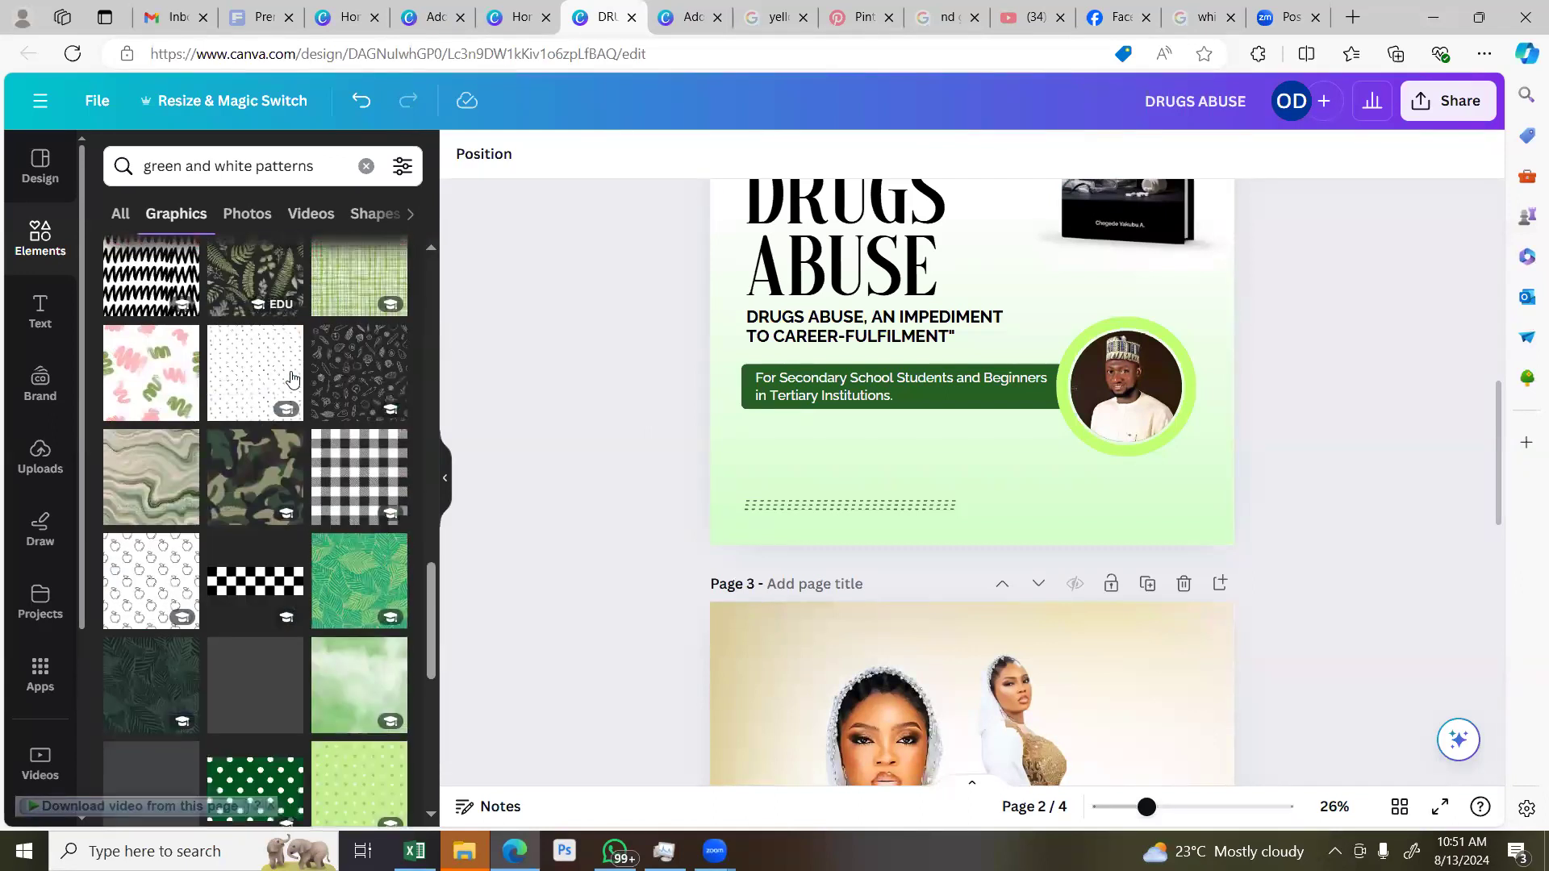
pyautogui.scroll(-6, 292, 379)
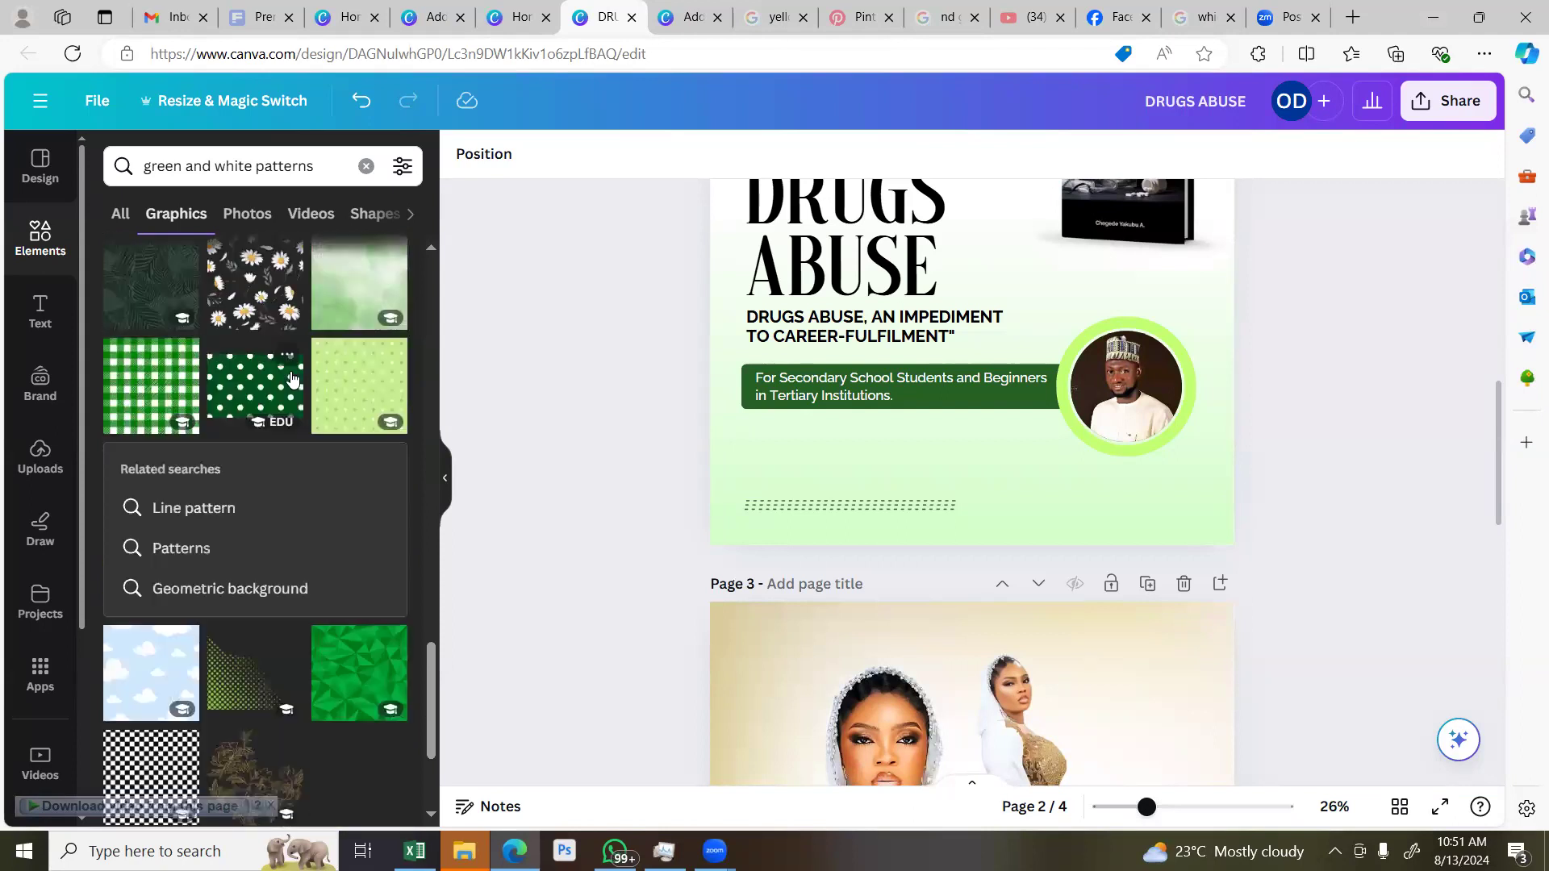
pyautogui.click(255, 450)
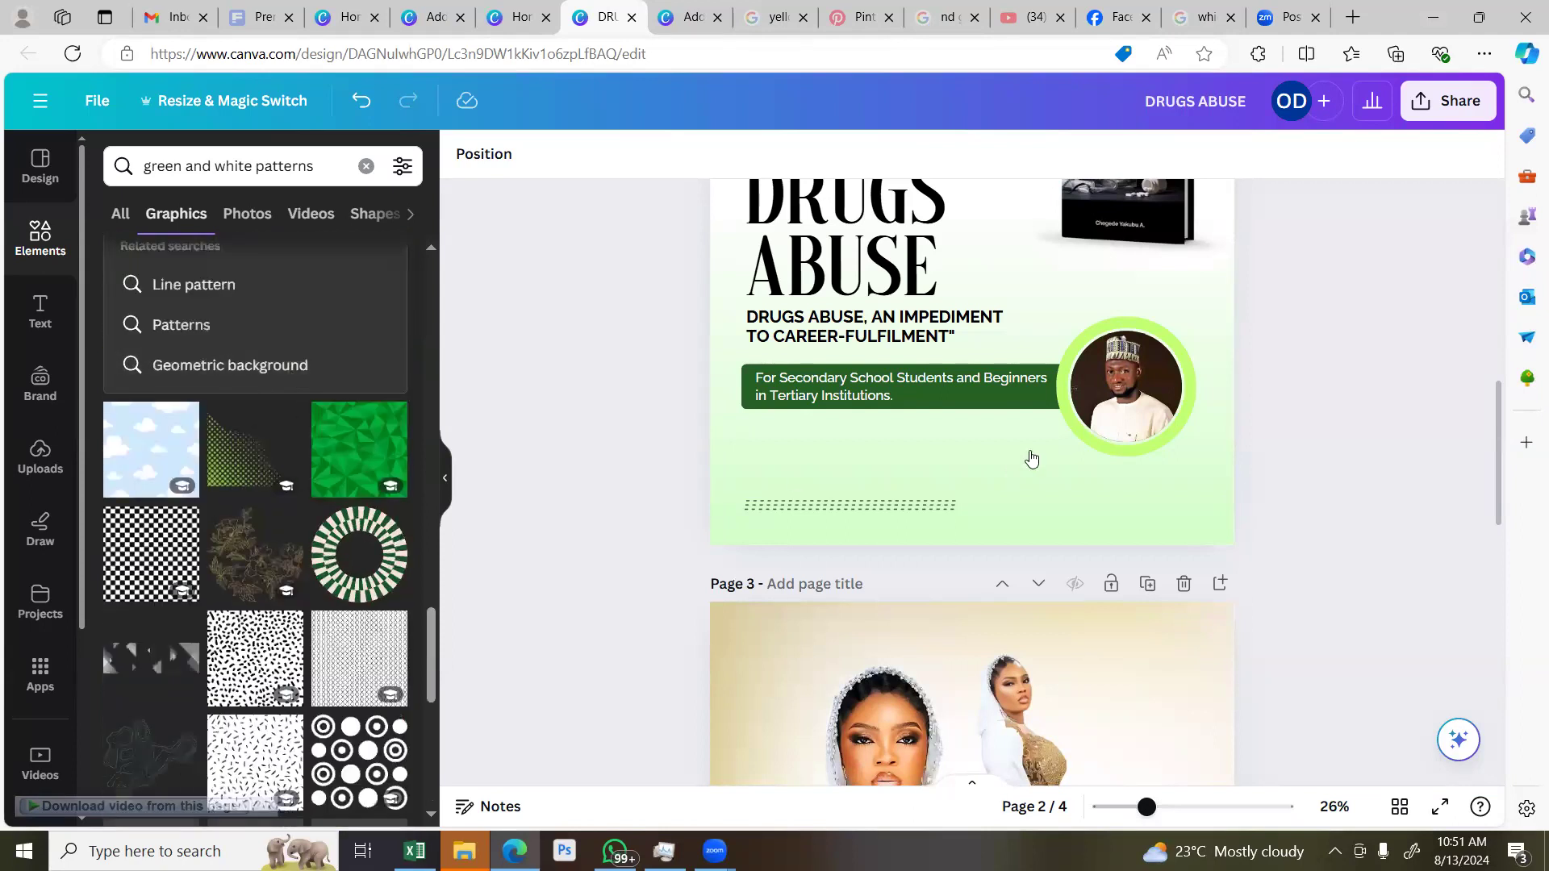
pyautogui.moveTo(1004, 300); pyautogui.dragTo(1109, 476)
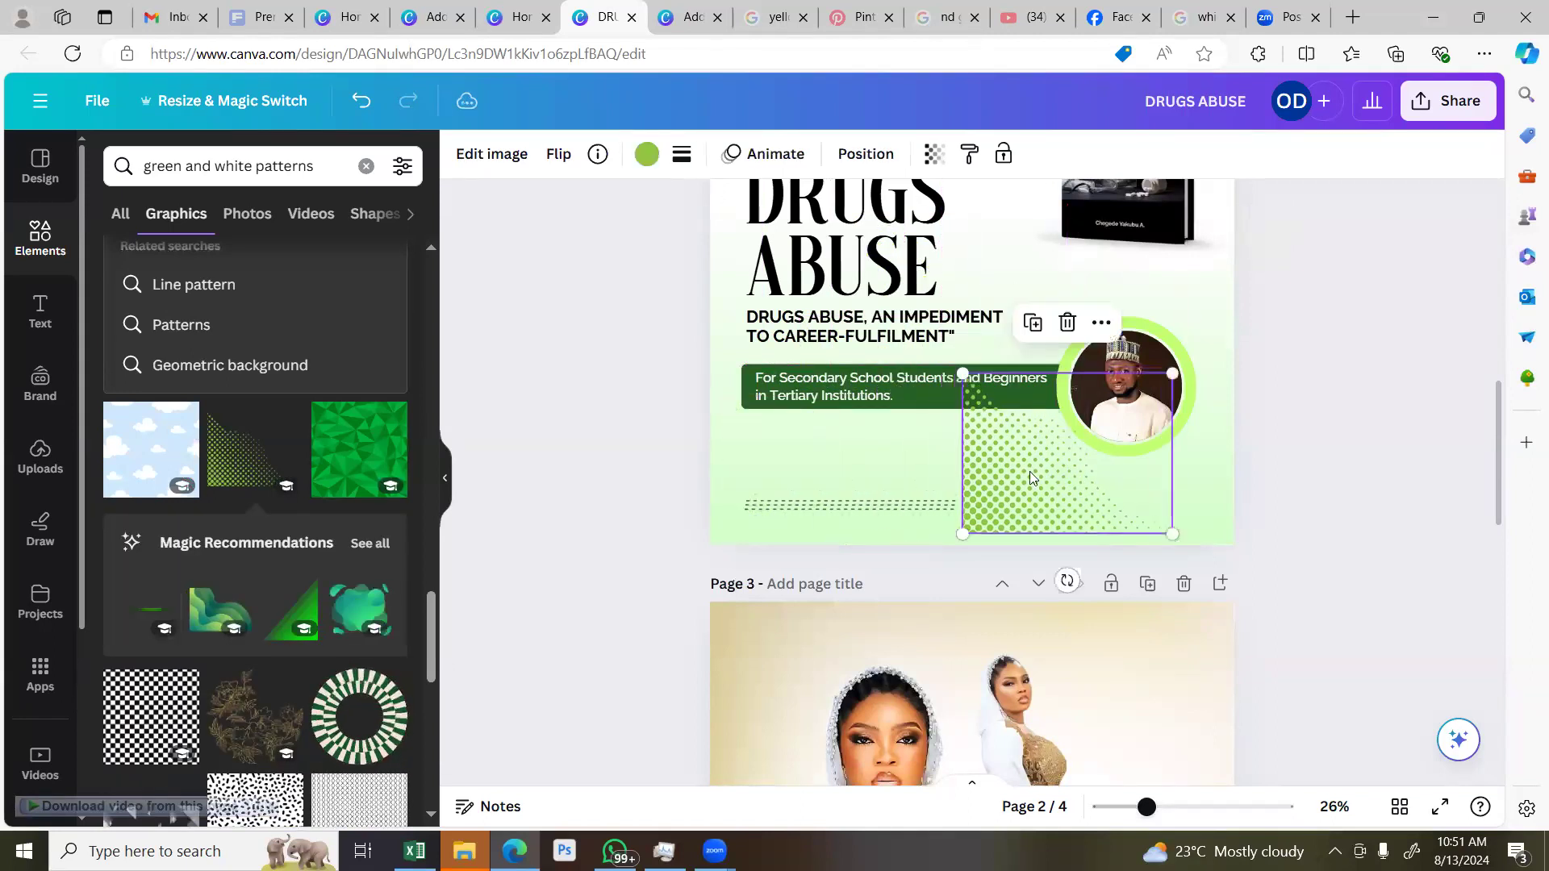
# Flip the dot pattern horizontally and move it partly off the flyer so only its tip fills the lower-right corner
pyautogui.click(573, 161)
pyautogui.click(597, 208)
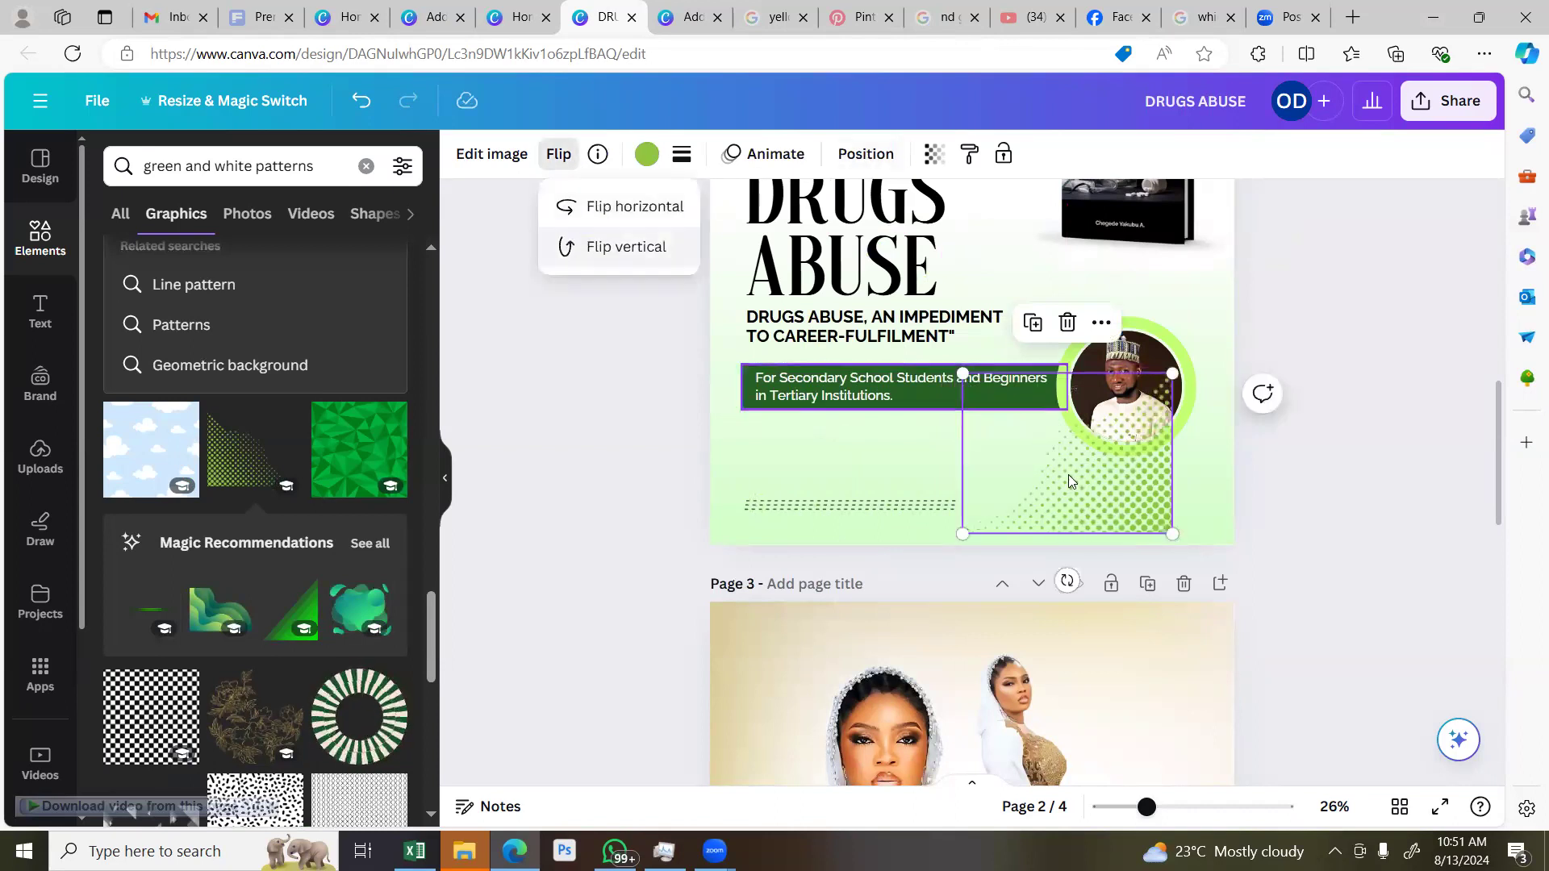
pyautogui.moveTo(1145, 489); pyautogui.dragTo(1227, 489)
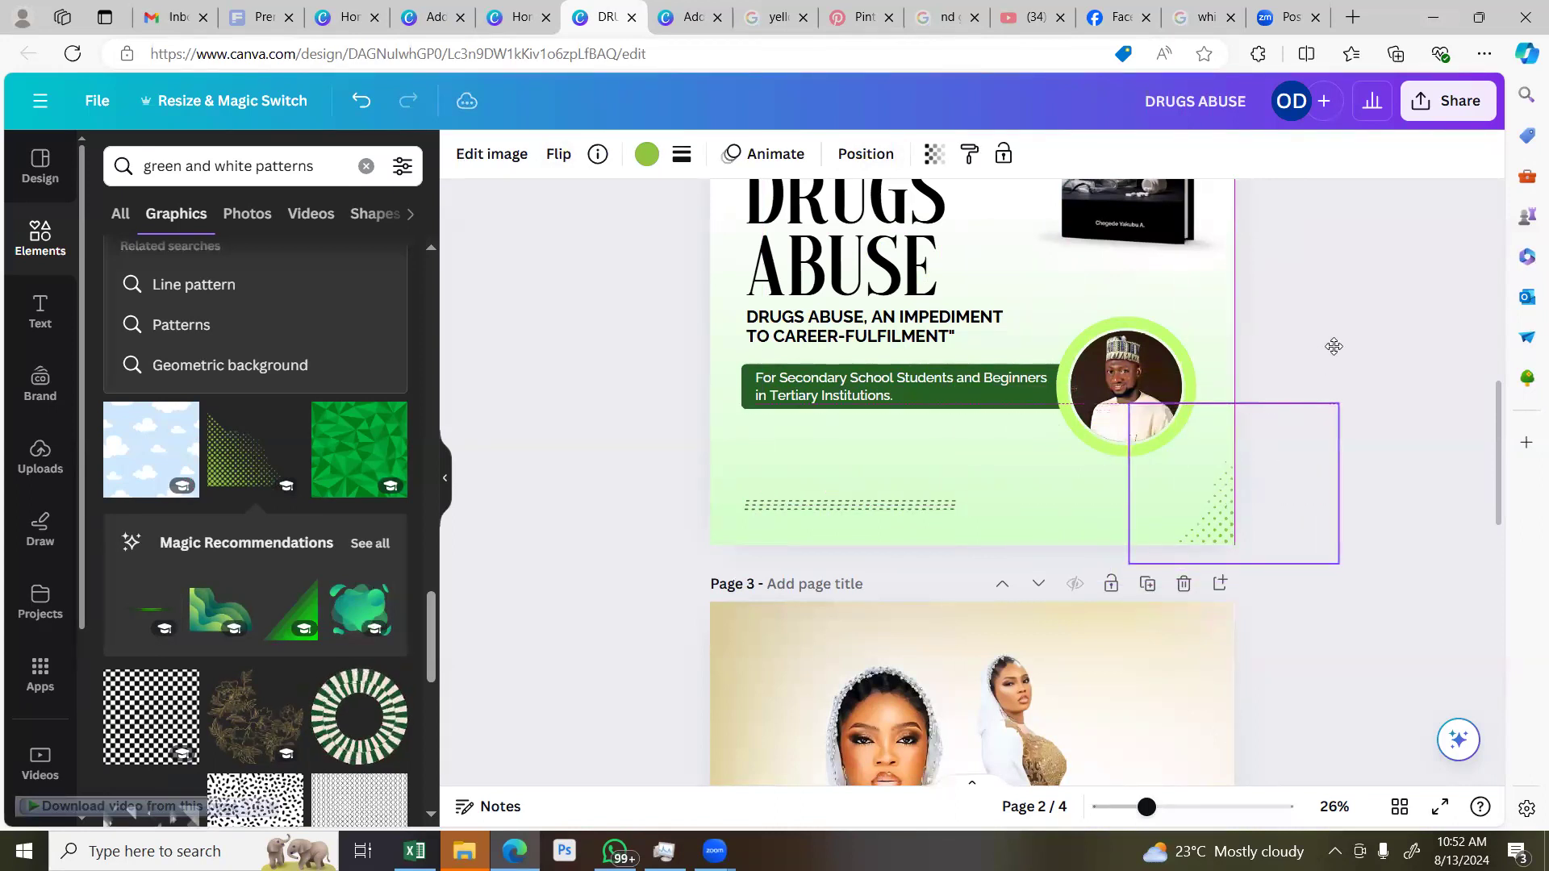
pyautogui.click(1354, 322)
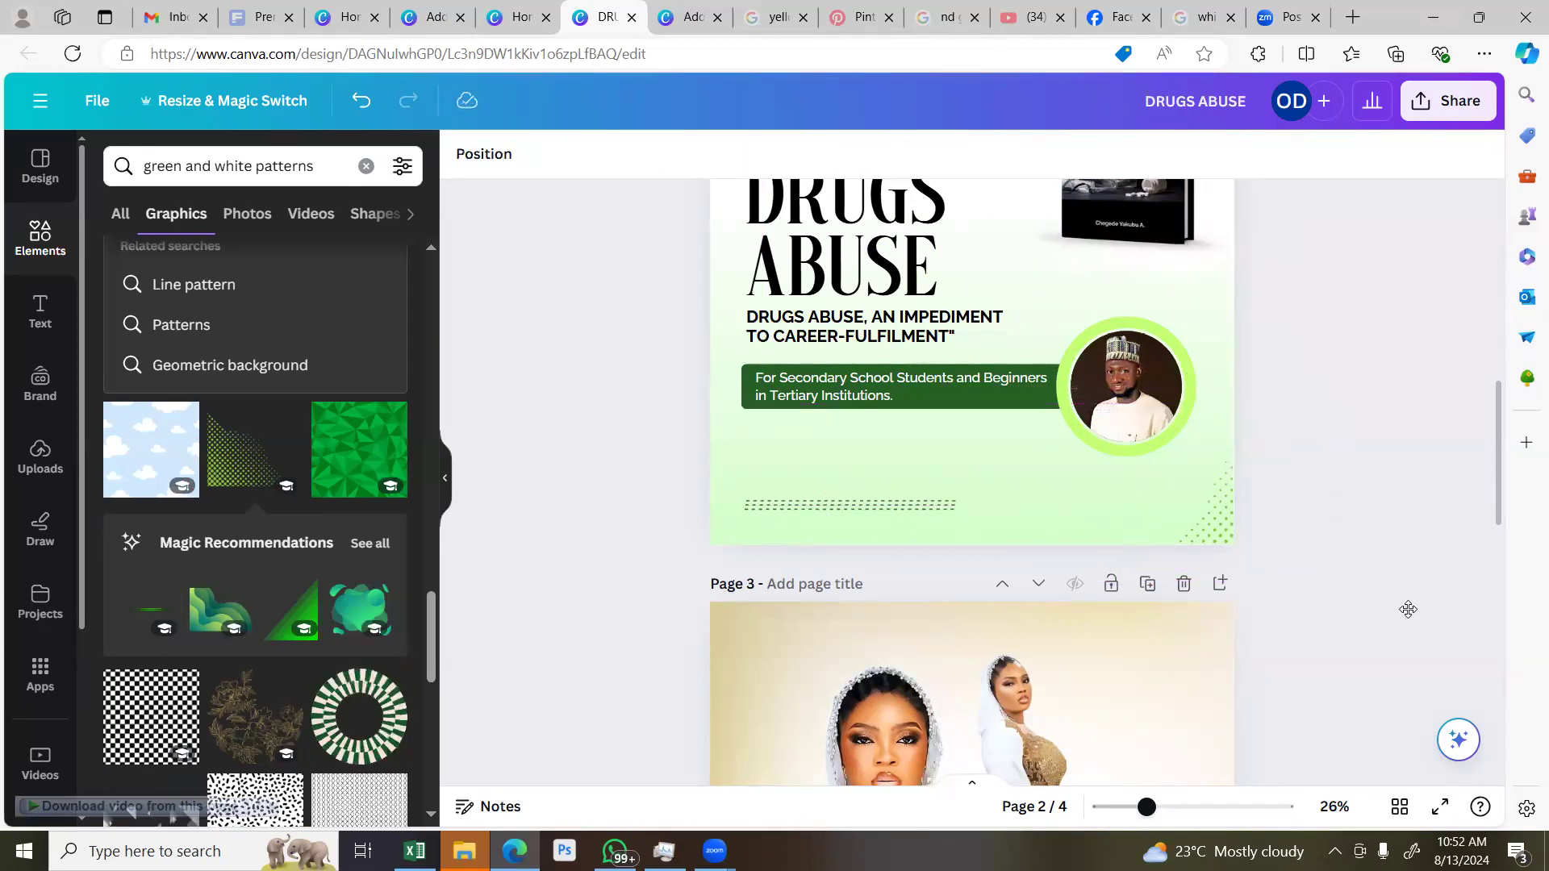
# Browse the green and white pattern graphics and look over the design's pages for a pattern suited to page 2
pyautogui.scroll(3, 1311, 438)
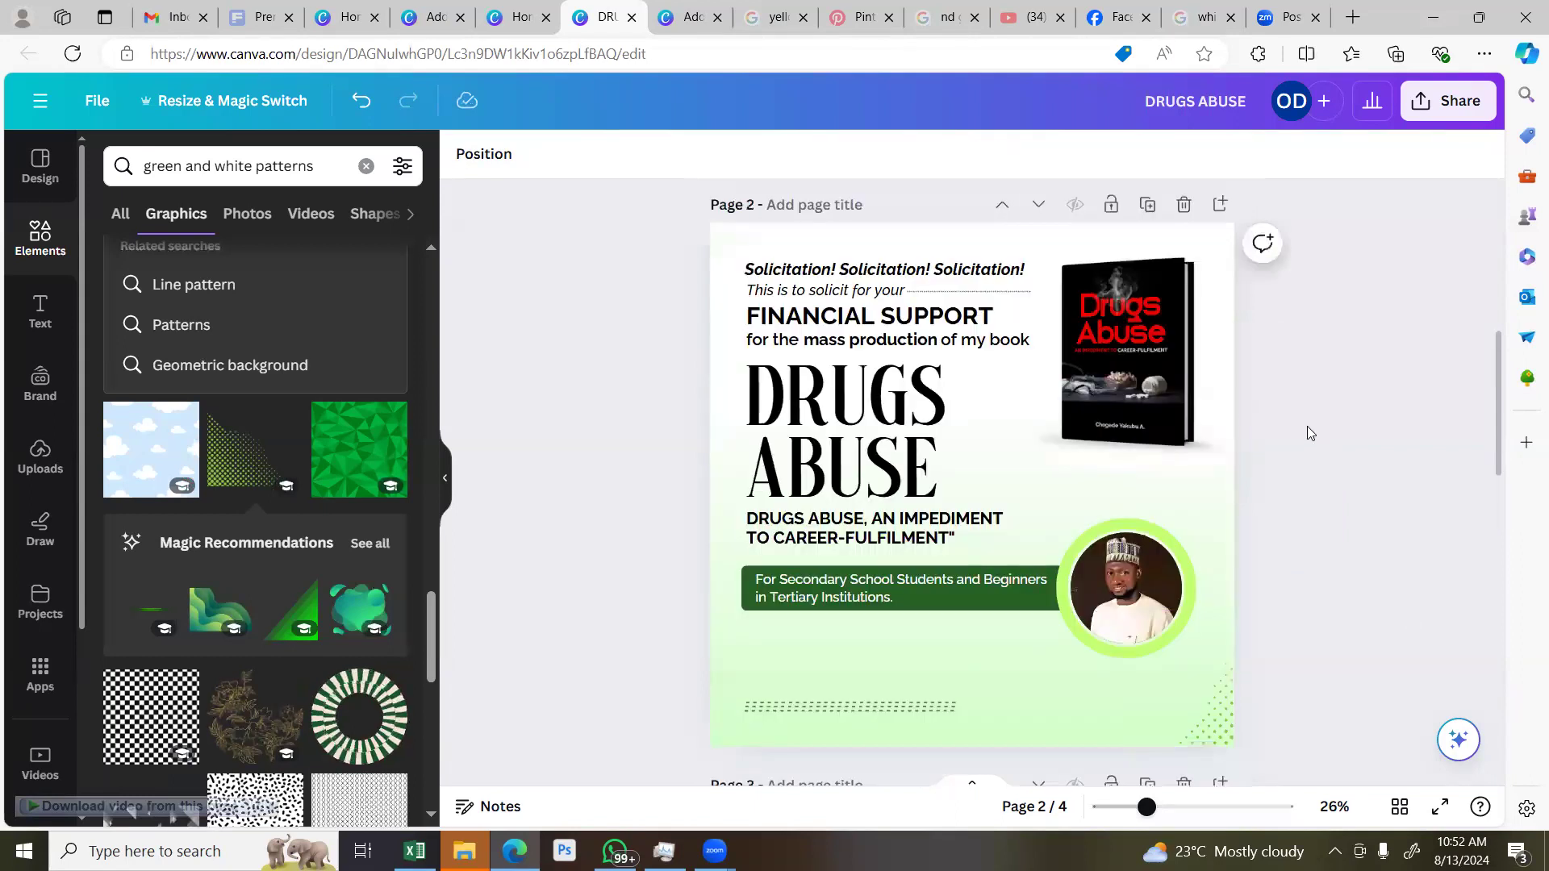
pyautogui.scroll(-3, 1307, 425)
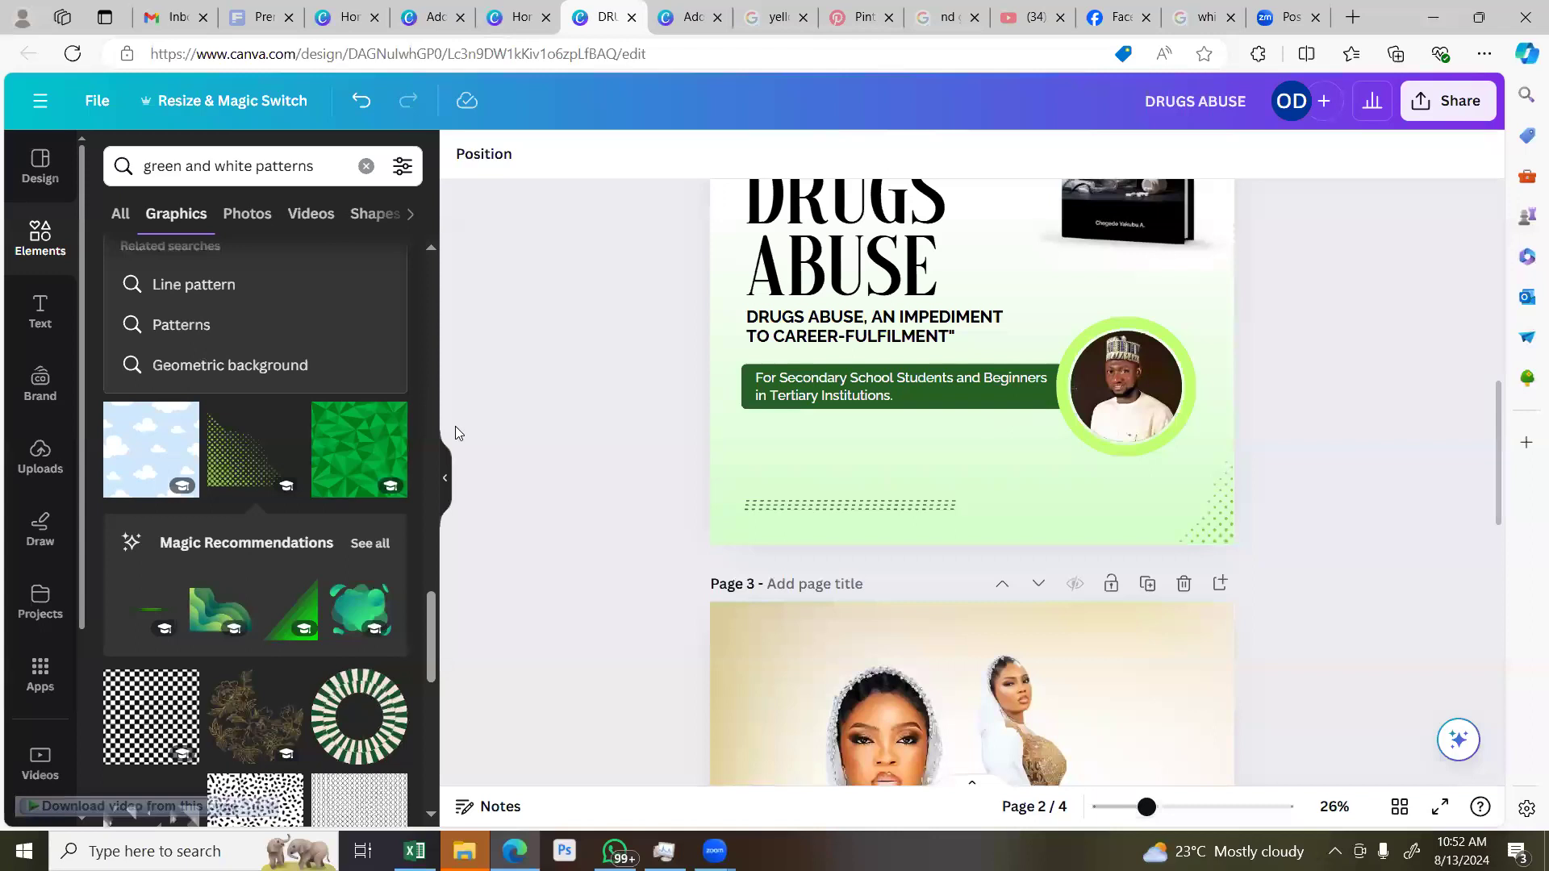
pyautogui.scroll(-2, 290, 449)
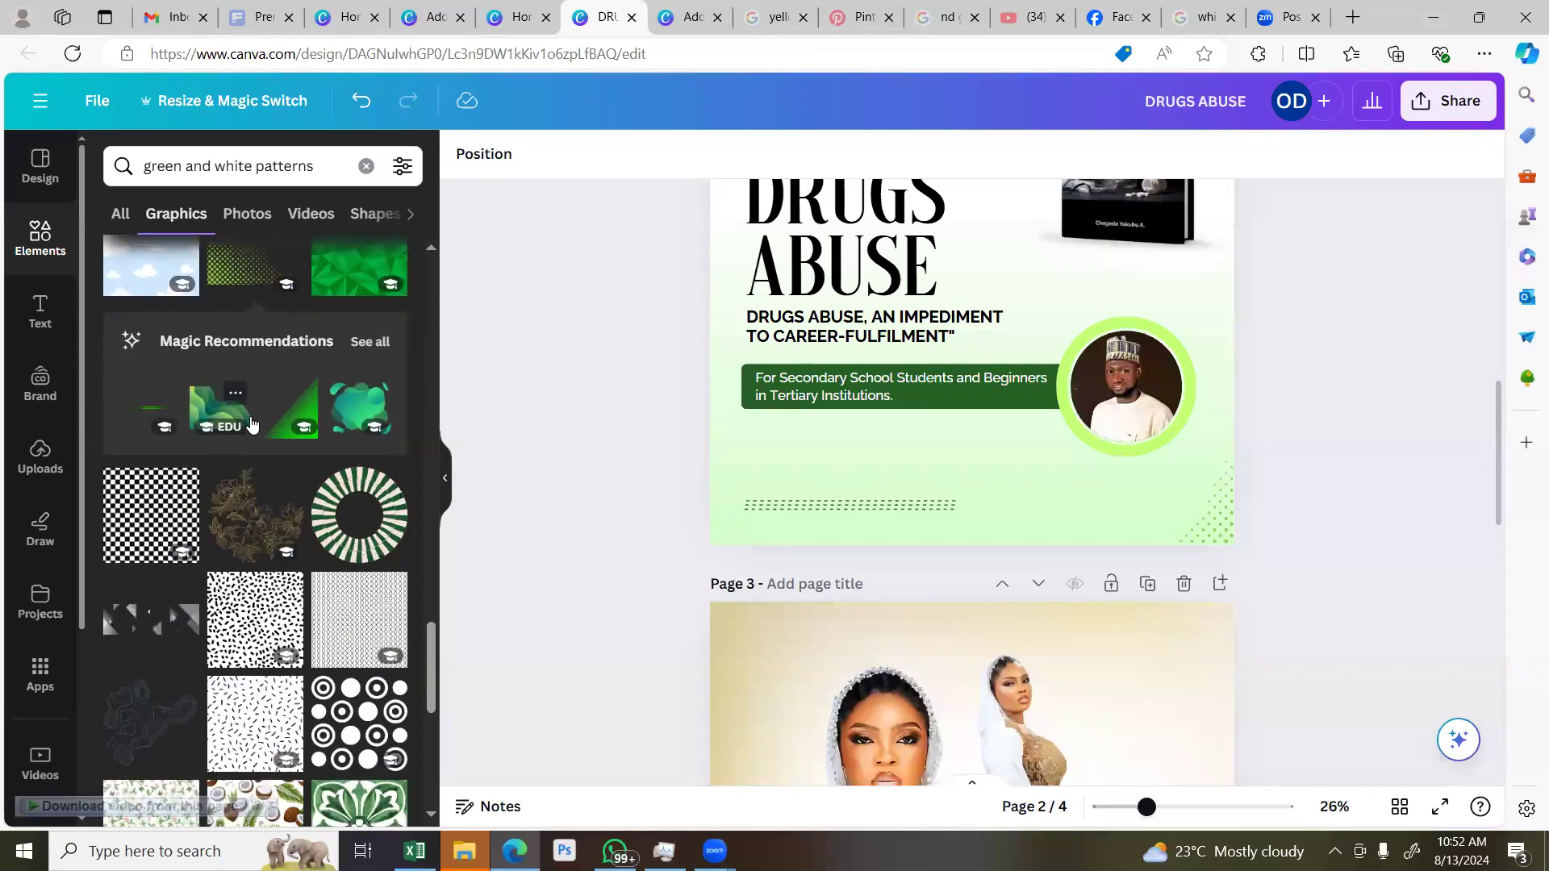
pyautogui.scroll(-1, 252, 424)
pyautogui.scroll(-1, 252, 424)
pyautogui.scroll(-10, 889, 657)
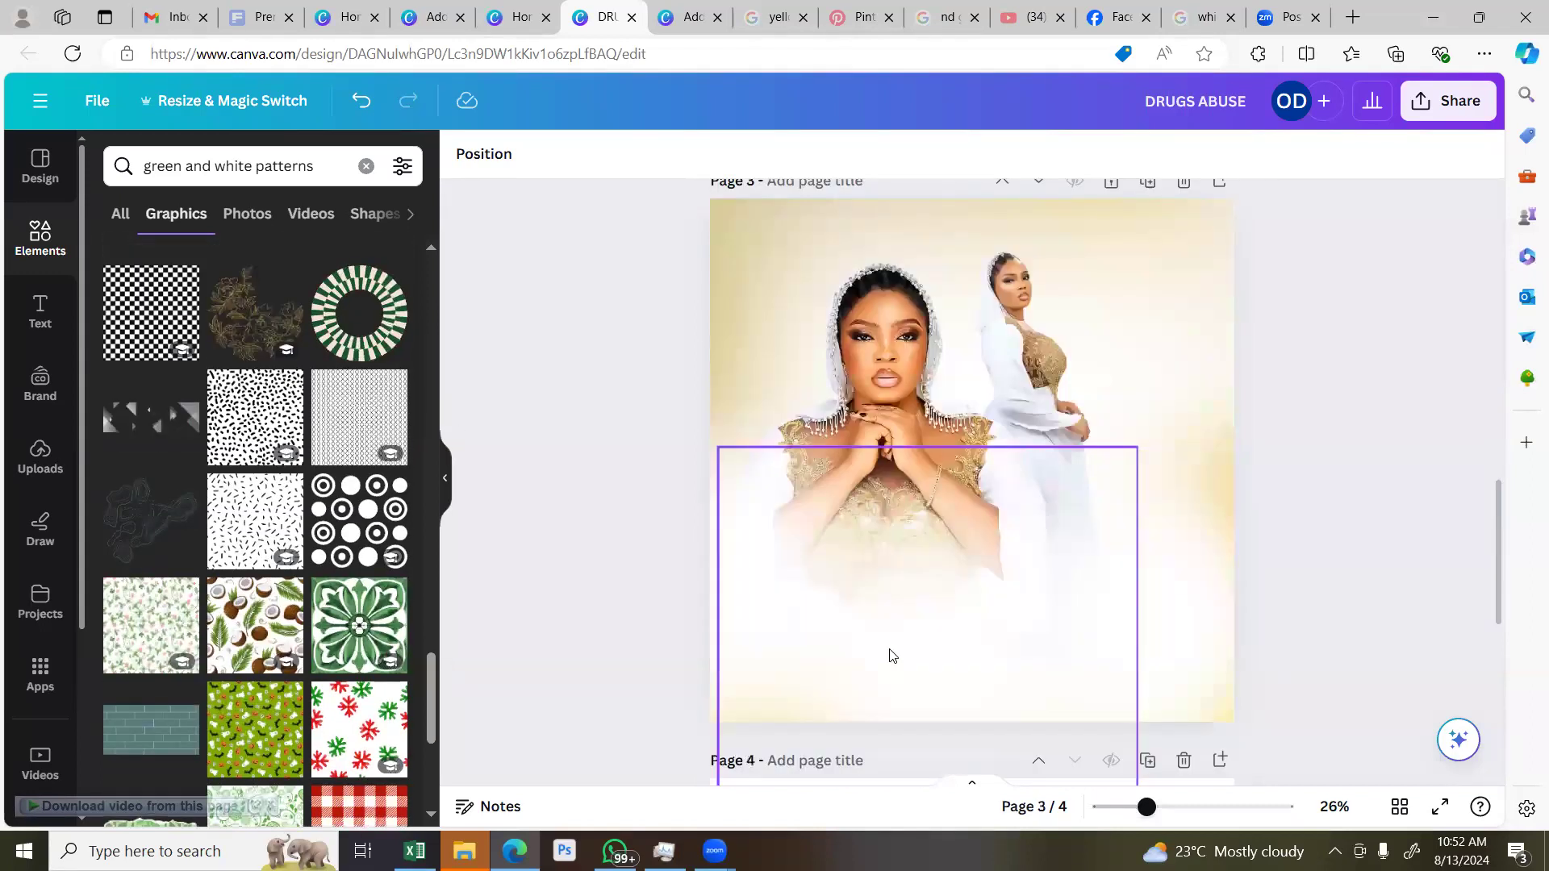
pyautogui.scroll(-5, 889, 638)
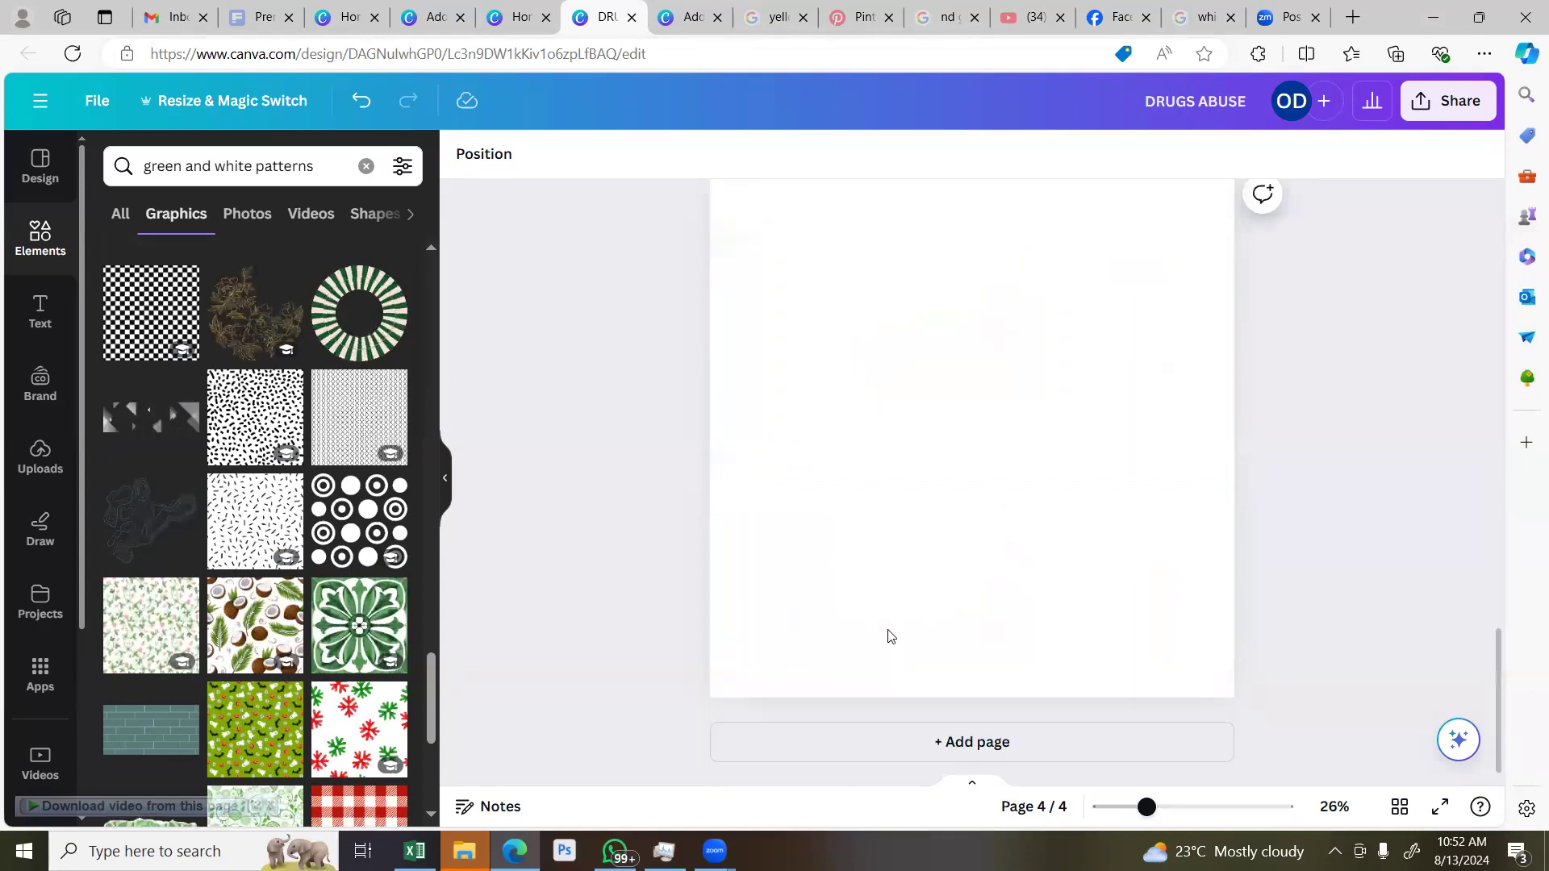
pyautogui.scroll(-3, 288, 569)
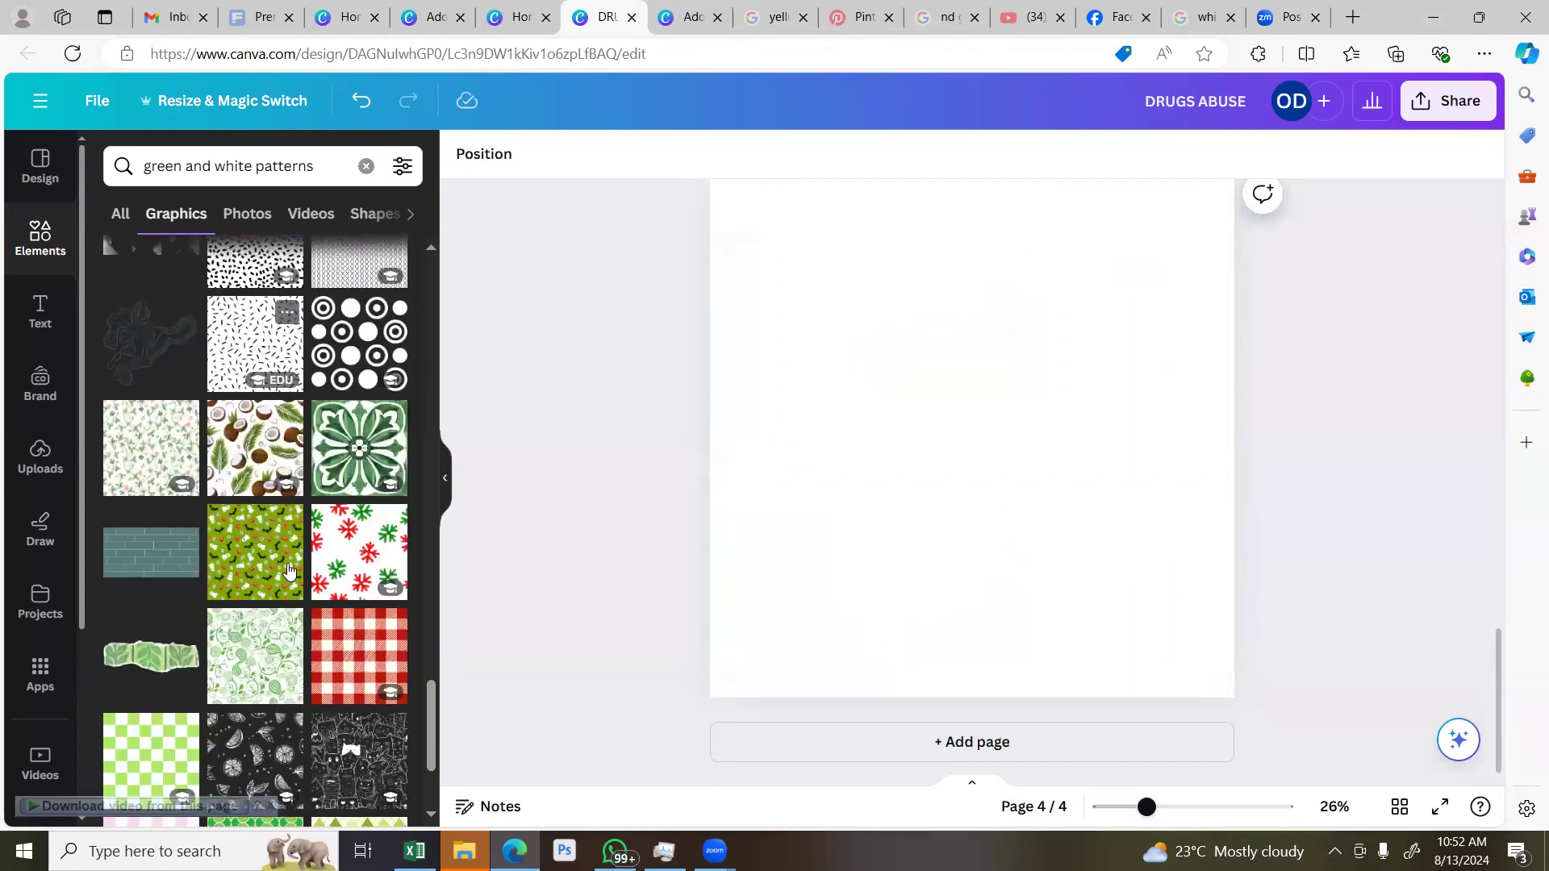
pyautogui.scroll(-2, 286, 571)
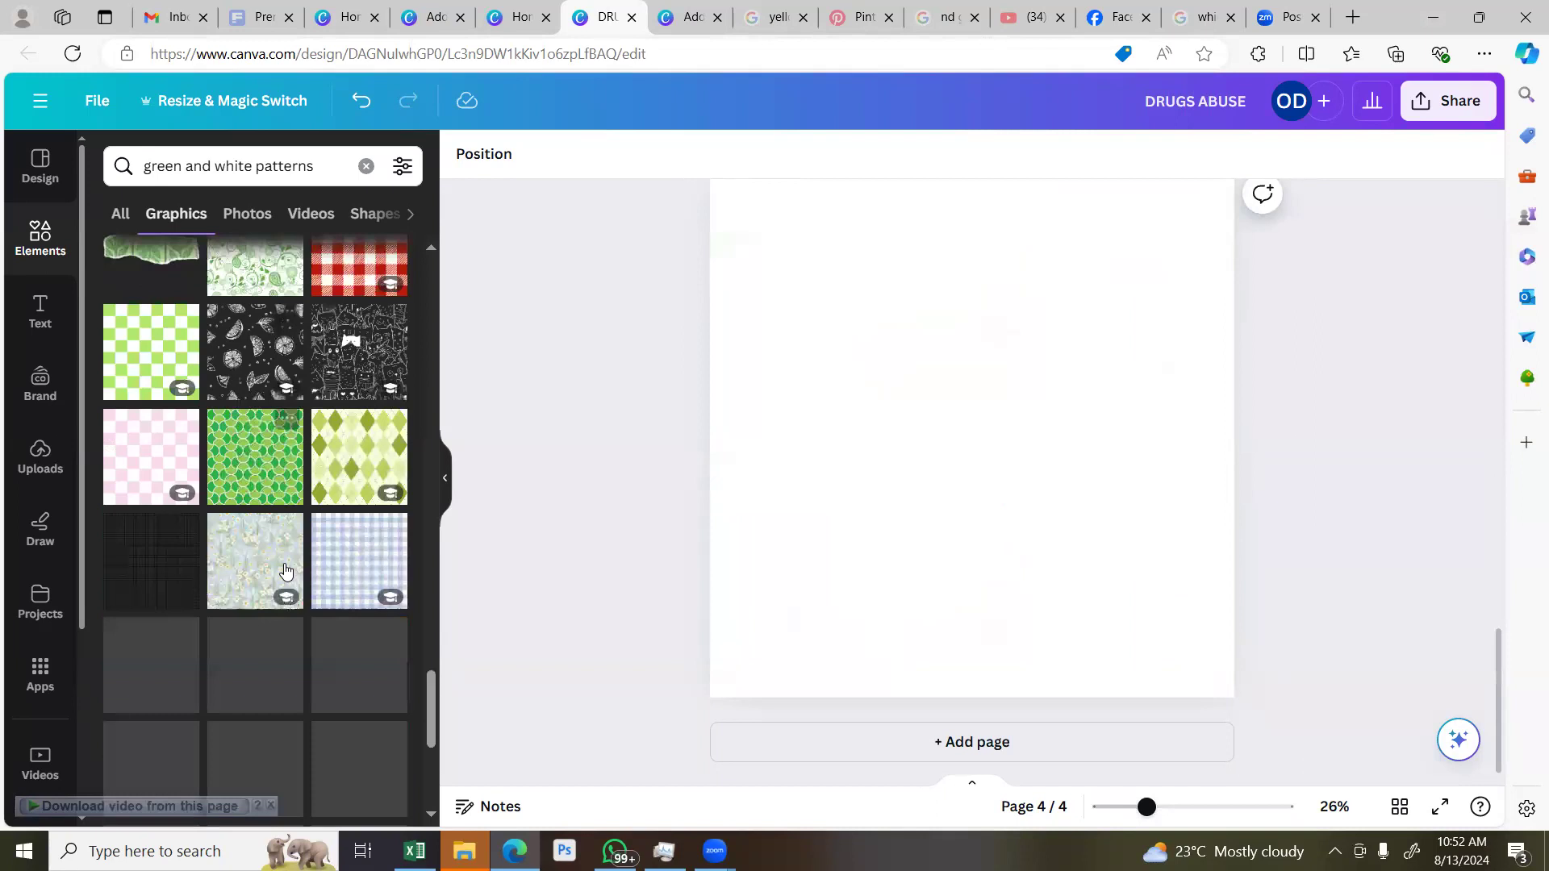
pyautogui.scroll(3, 897, 449)
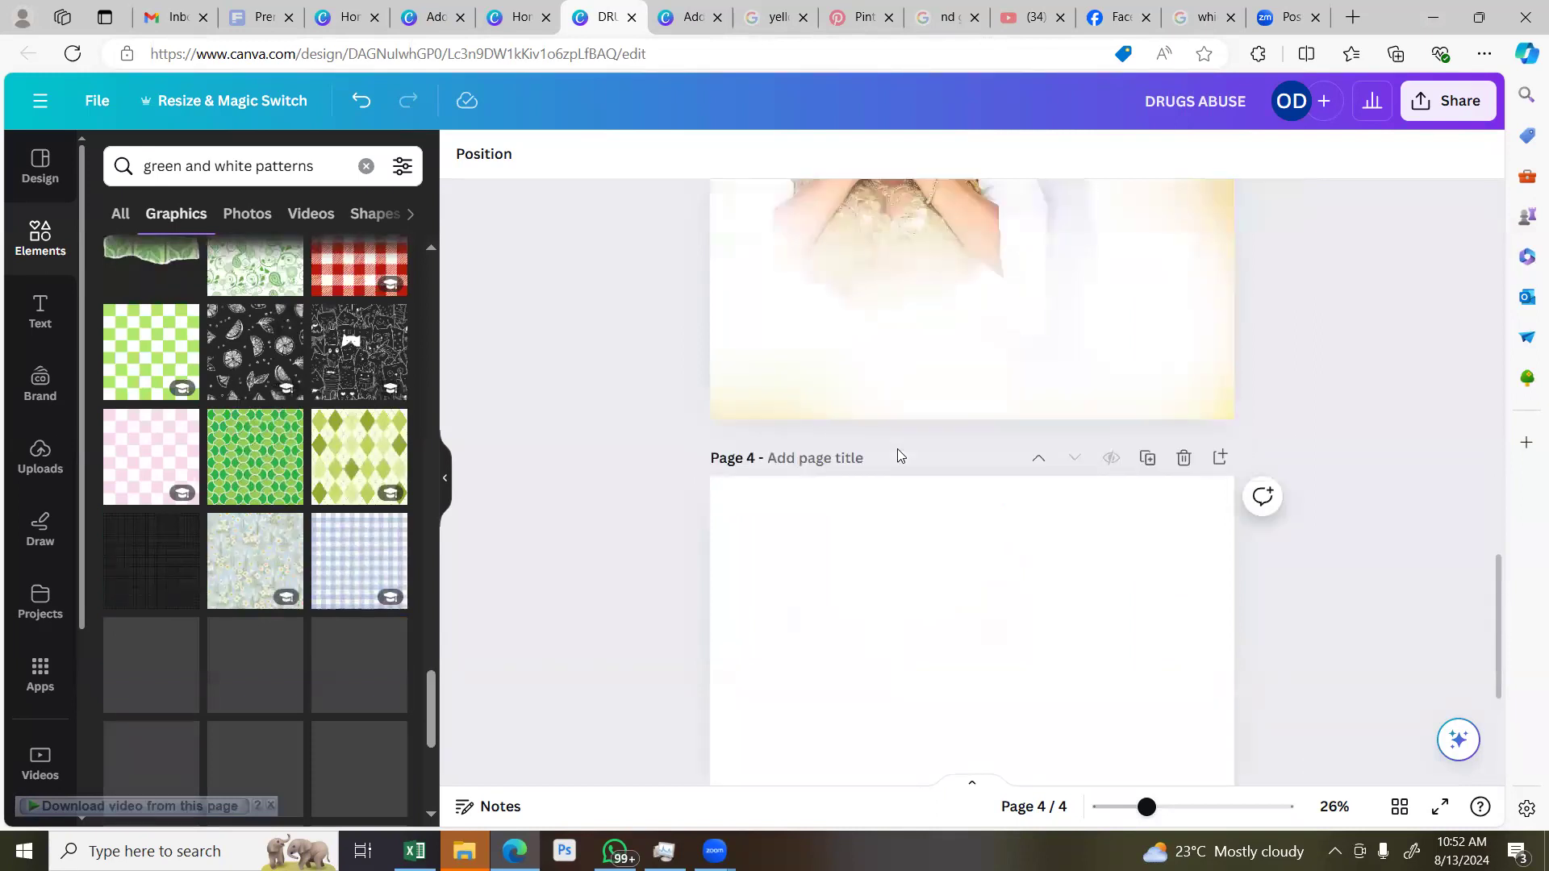
pyautogui.scroll(5, 897, 448)
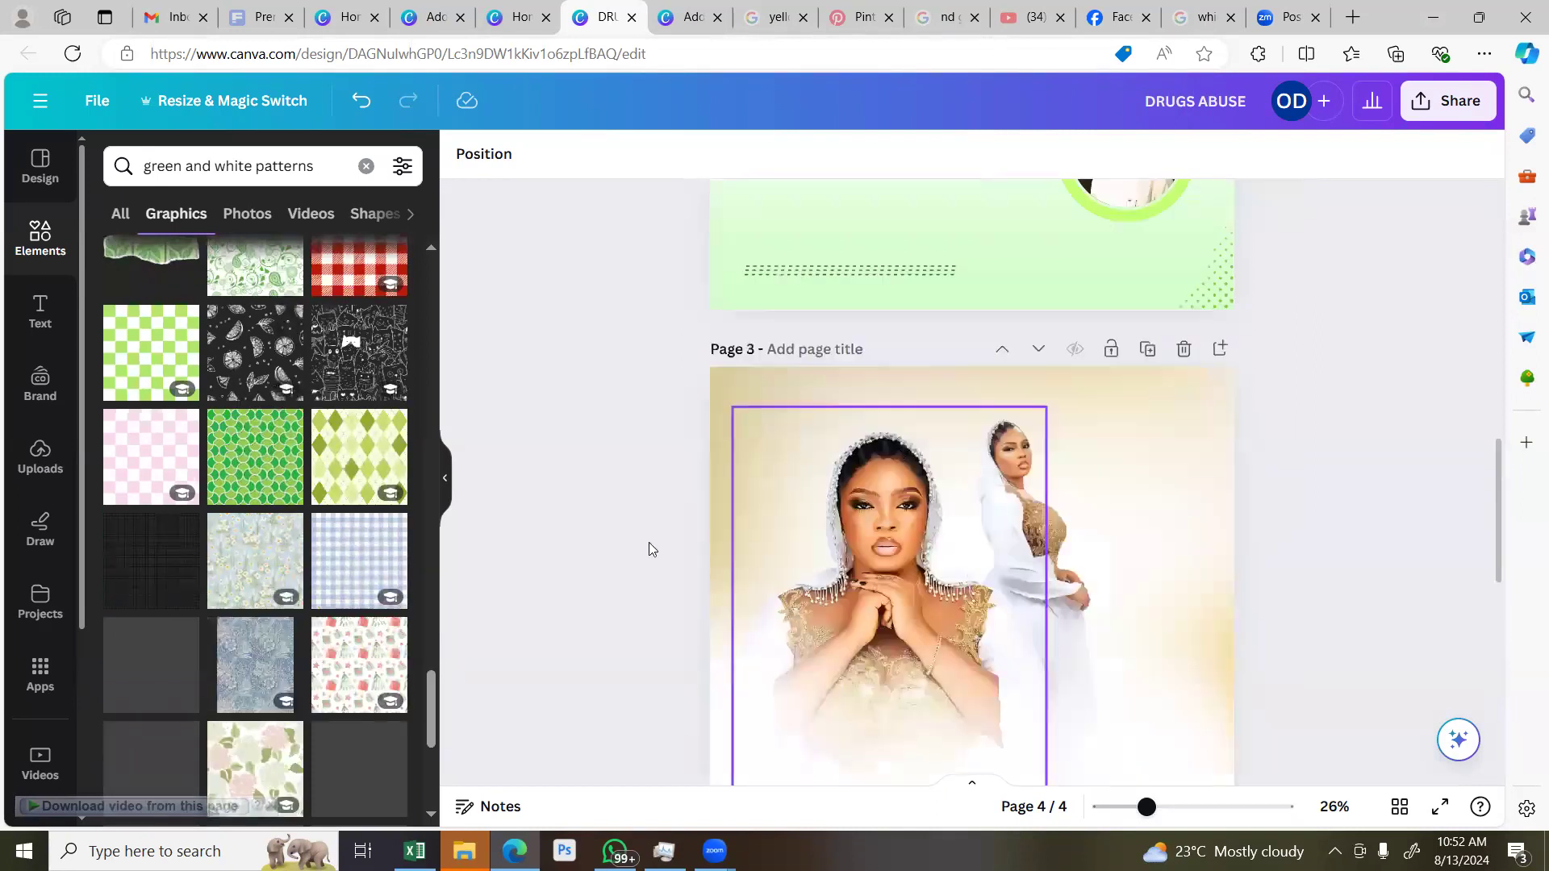
pyautogui.scroll(-3, 179, 539)
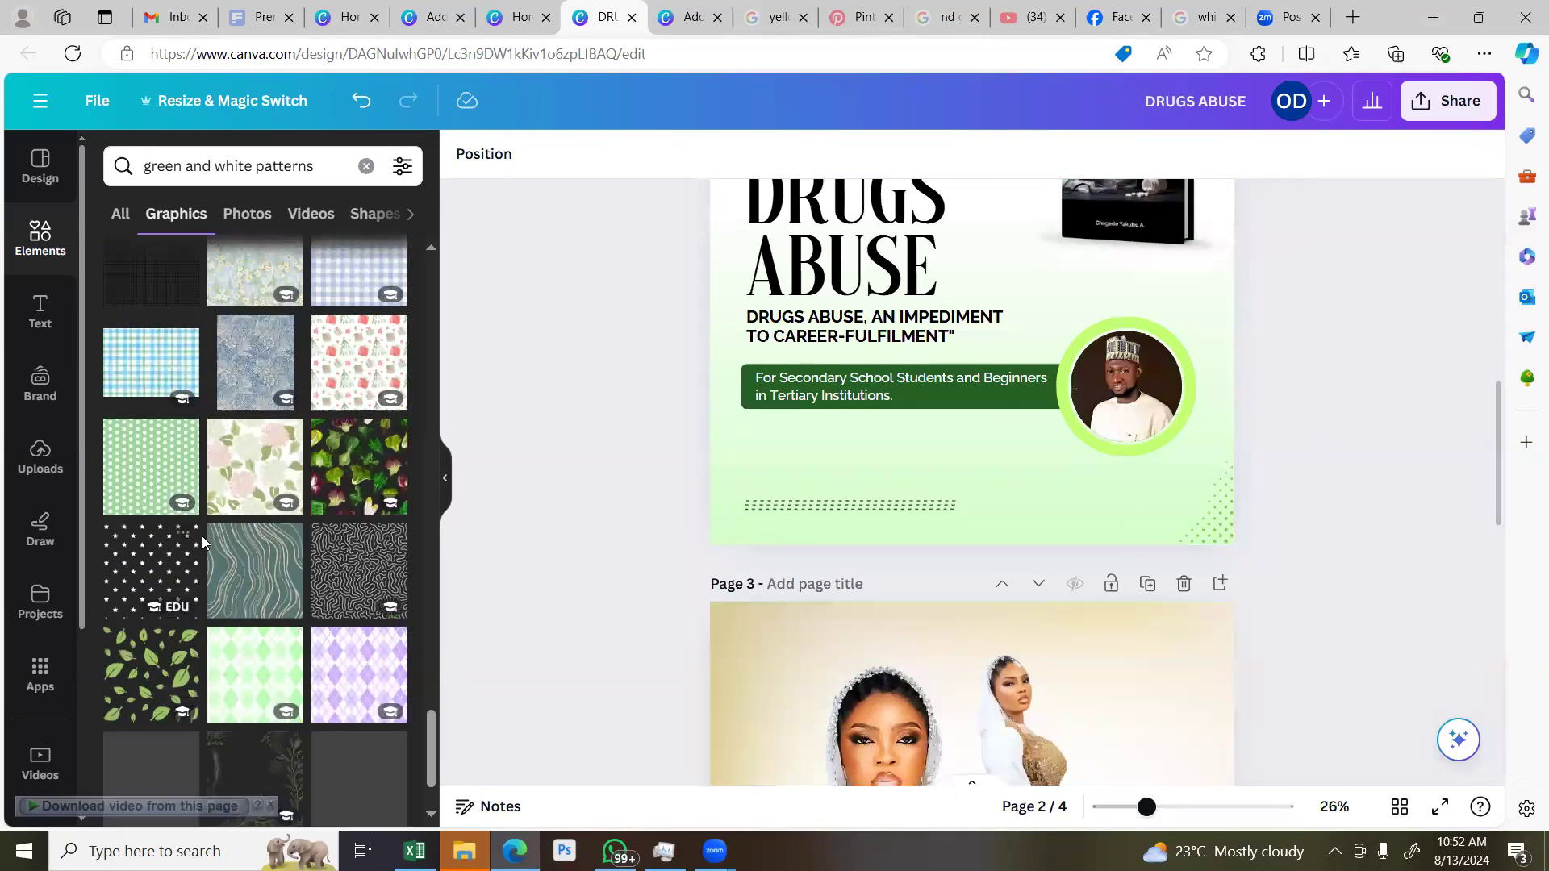
pyautogui.scroll(-2, 202, 535)
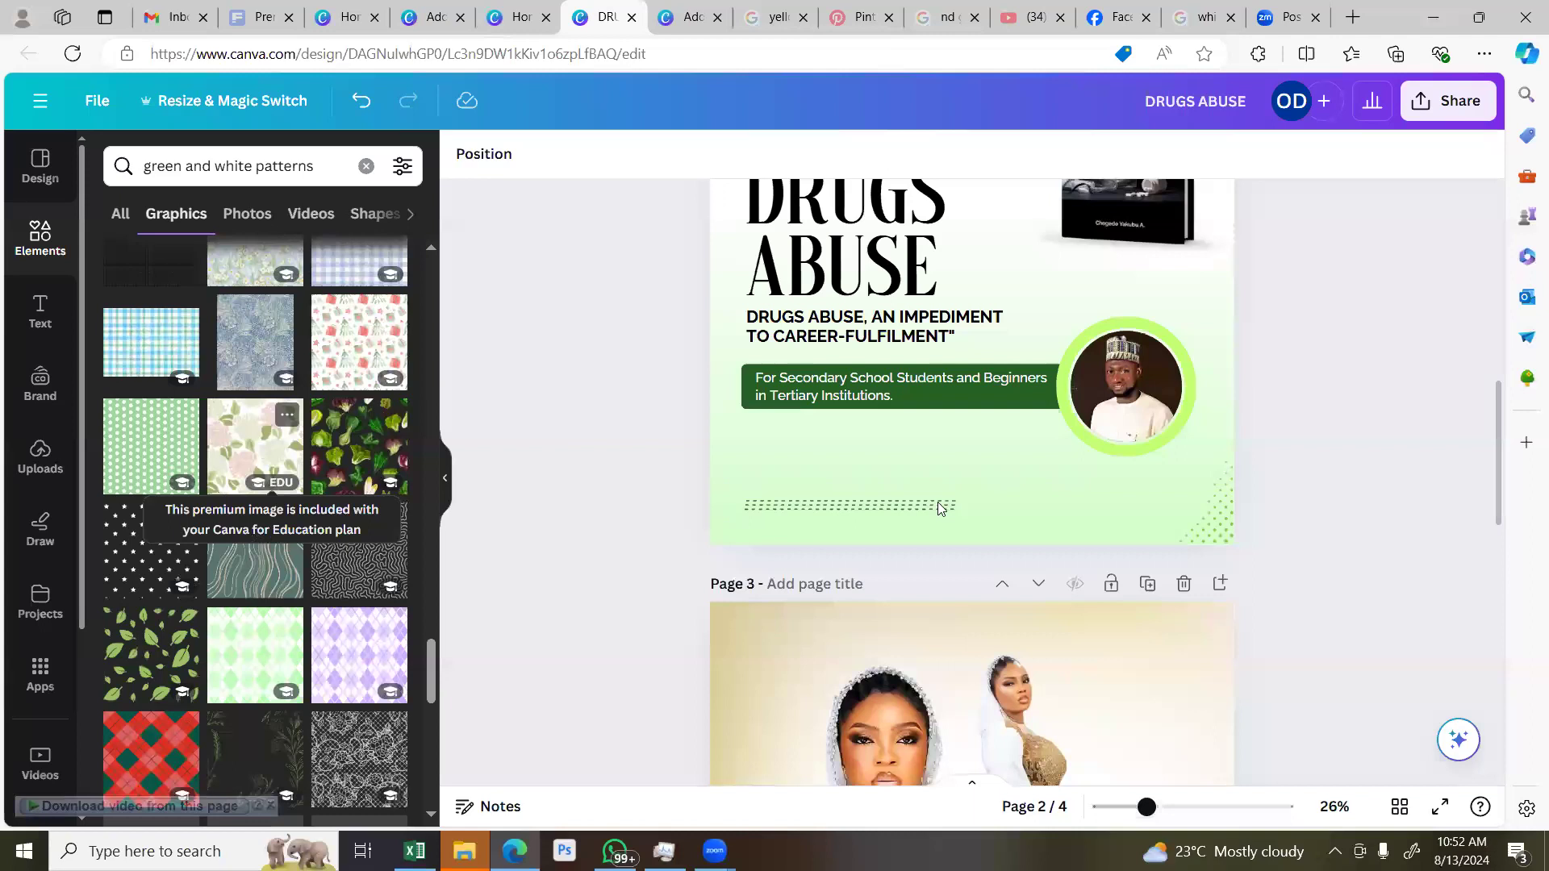
# Try the small green and white pattern as a thin border along page 2's bottom edge
pyautogui.moveTo(1072, 477); pyautogui.dragTo(992, 657)
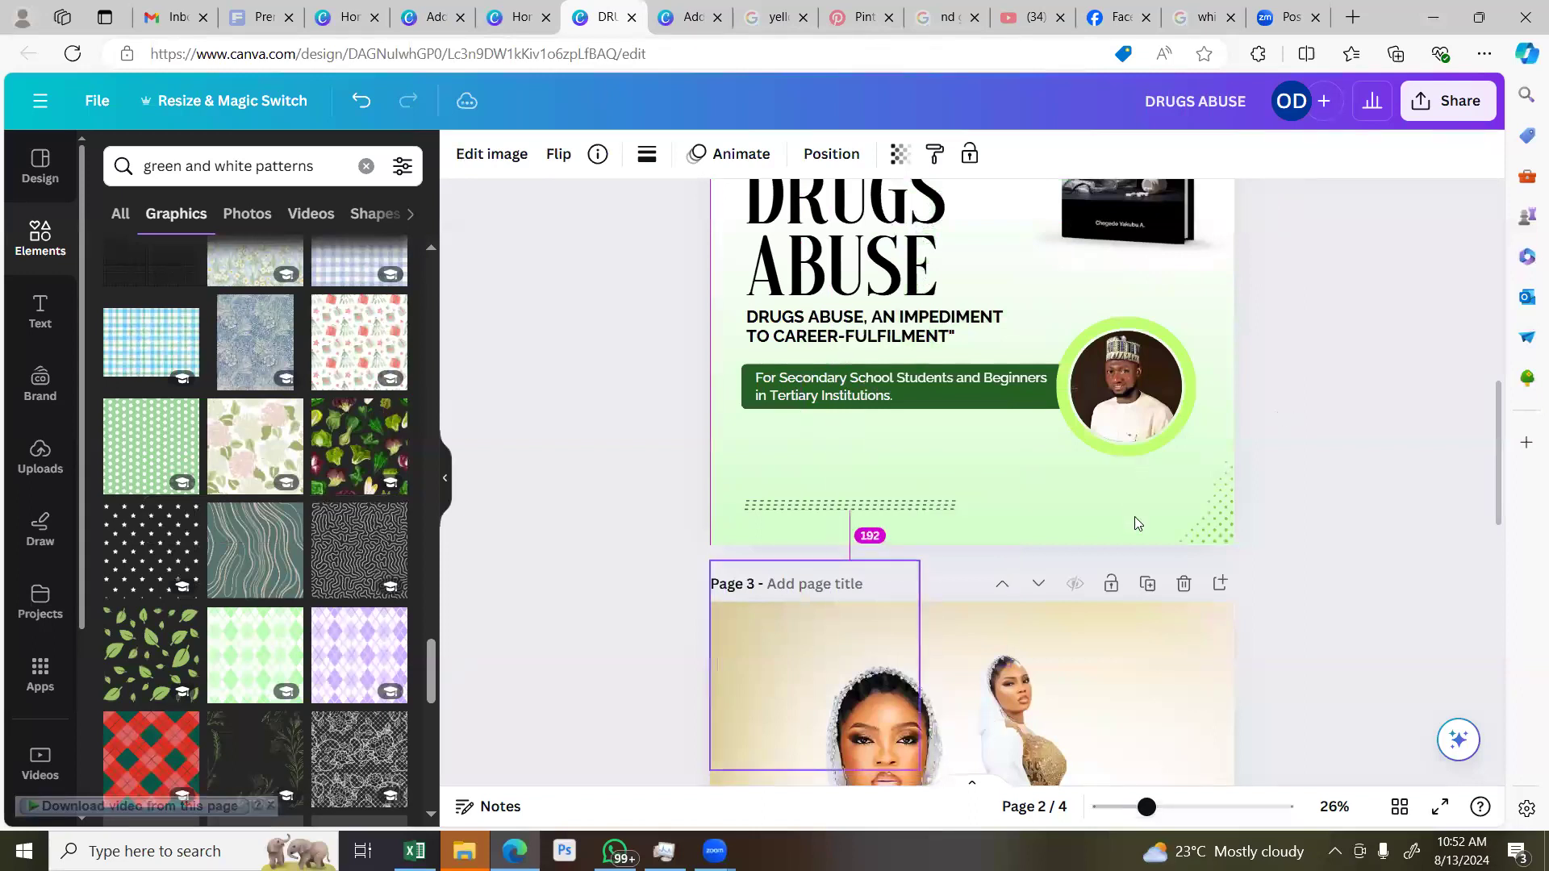
pyautogui.moveTo(1148, 562); pyautogui.dragTo(1149, 573)
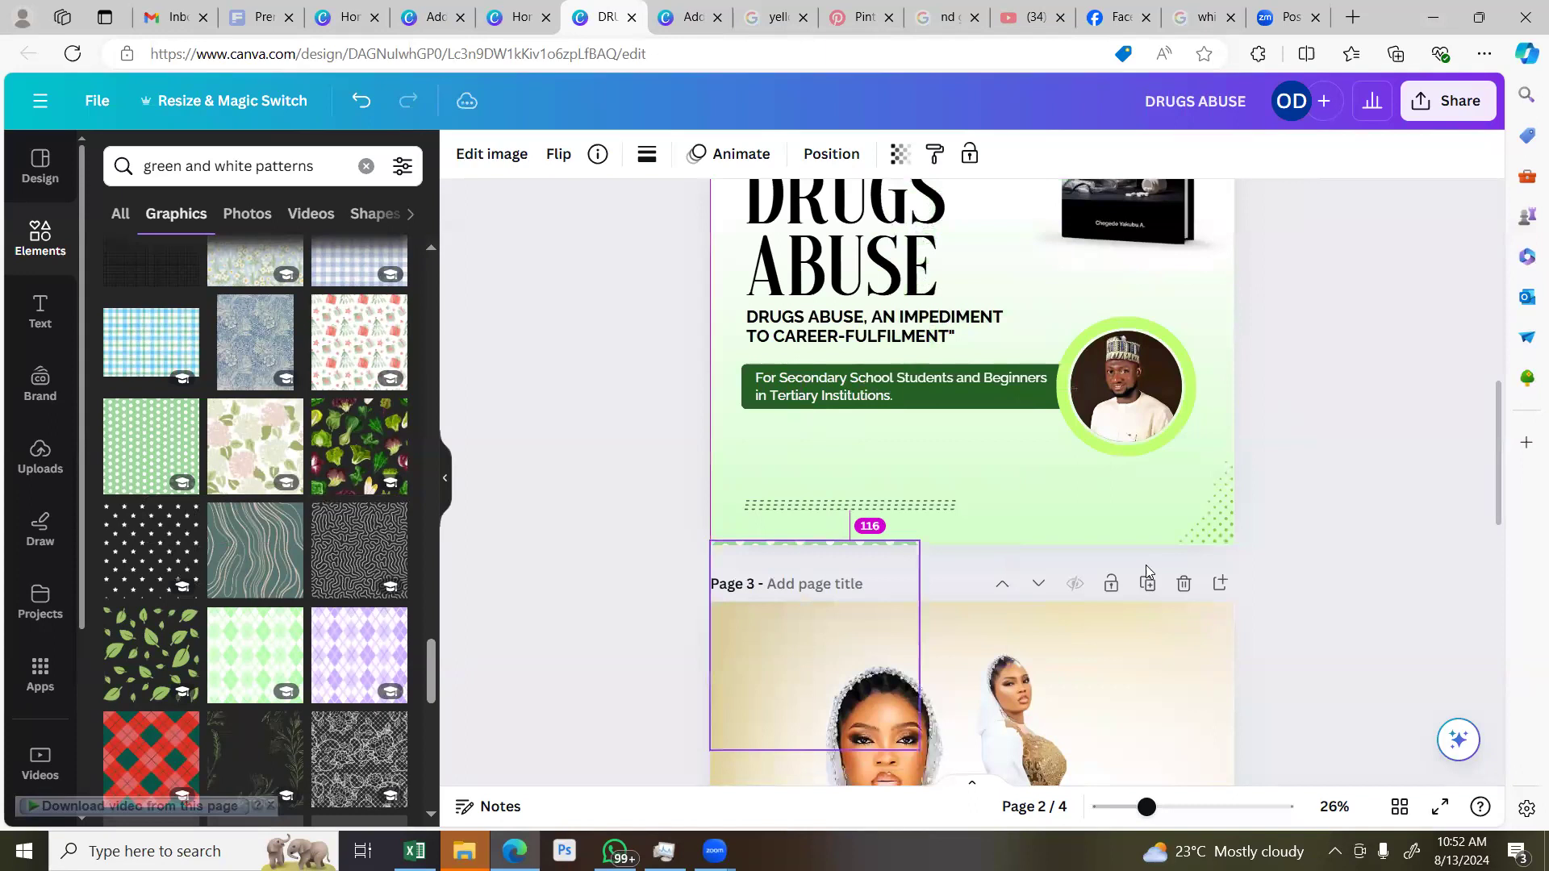
pyautogui.moveTo(1081, 524); pyautogui.dragTo(1084, 628)
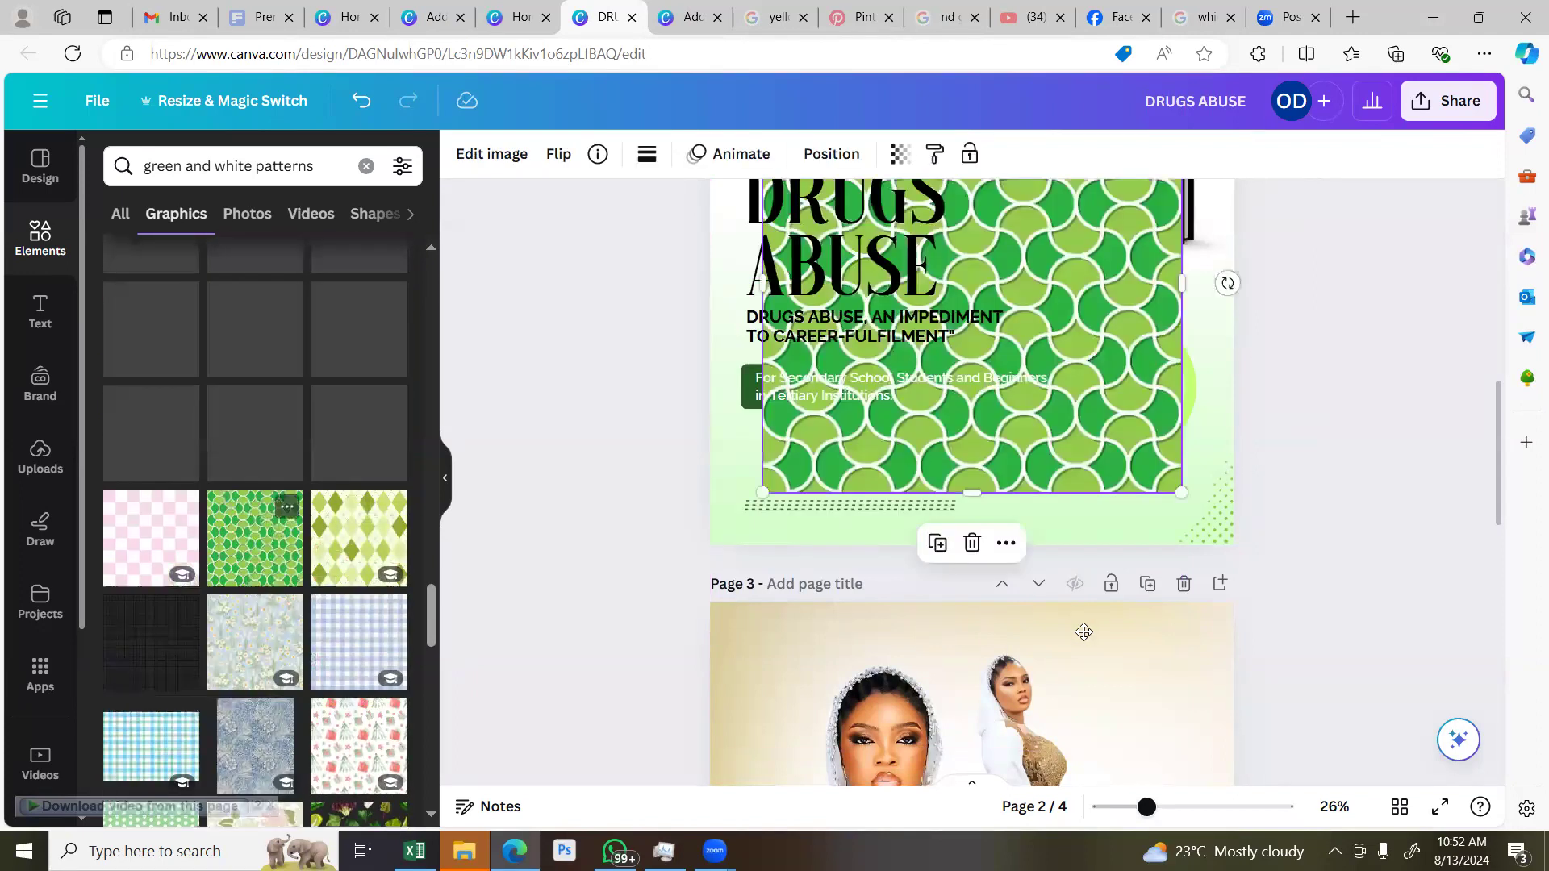
# Enlarge the green curved-tile pattern beyond page 2's width and lower it until only a thin strip borders the bottom edge
pyautogui.moveTo(1162, 184); pyautogui.dragTo(1084, 632)
pyautogui.moveTo(1101, 539); pyautogui.dragTo(1262, 345)
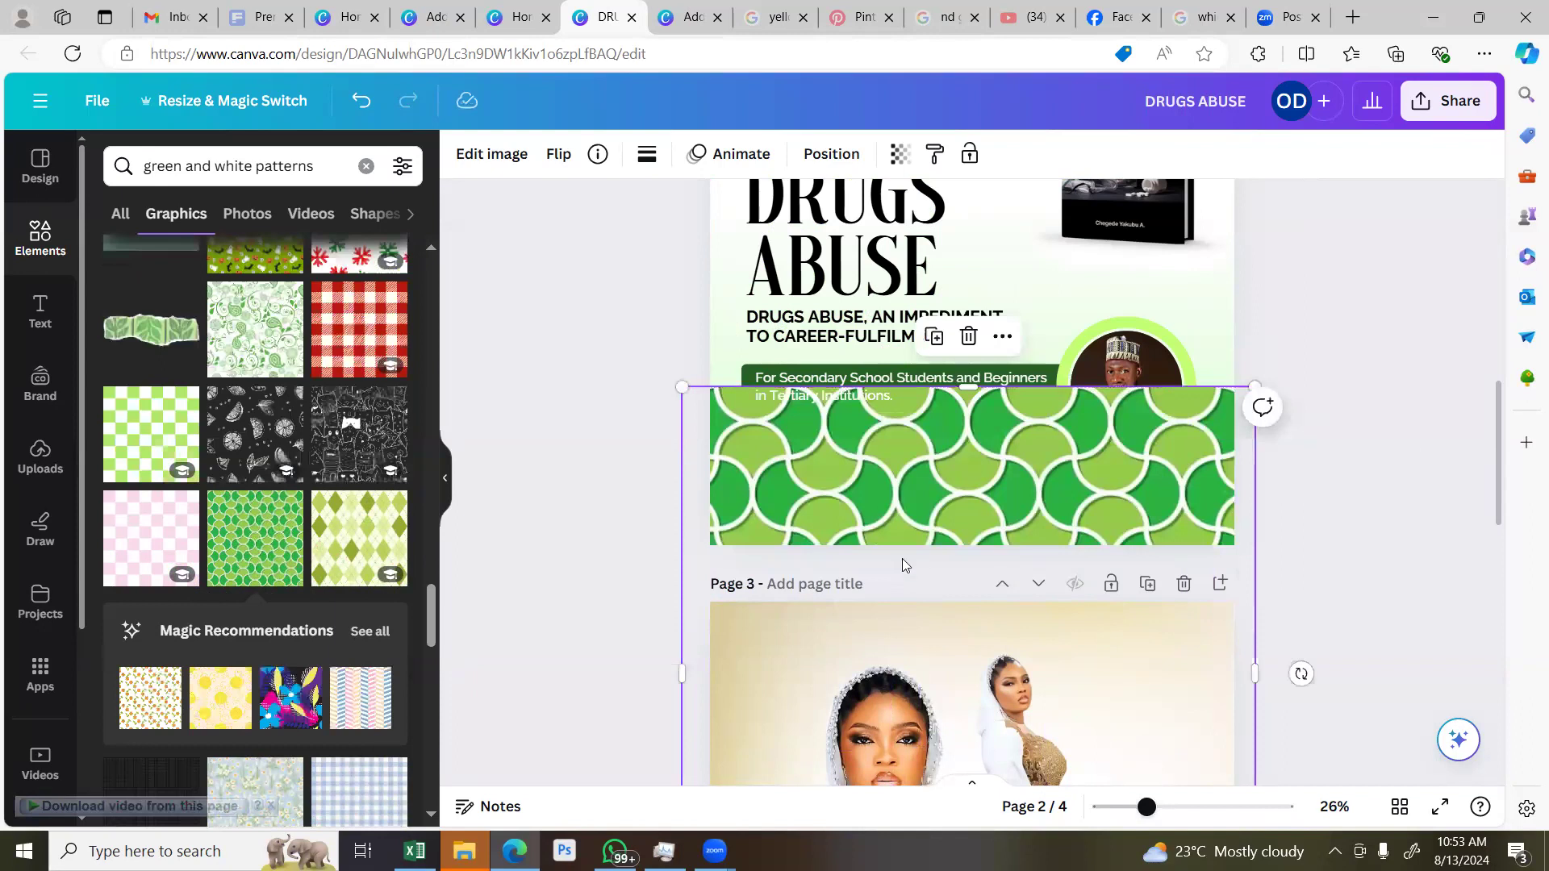
pyautogui.moveTo(880, 343); pyautogui.dragTo(879, 407)
# Delete the white blur graphics covering the lower parts of the two bride photos on page 3
pyautogui.scroll(-2, 785, 597)
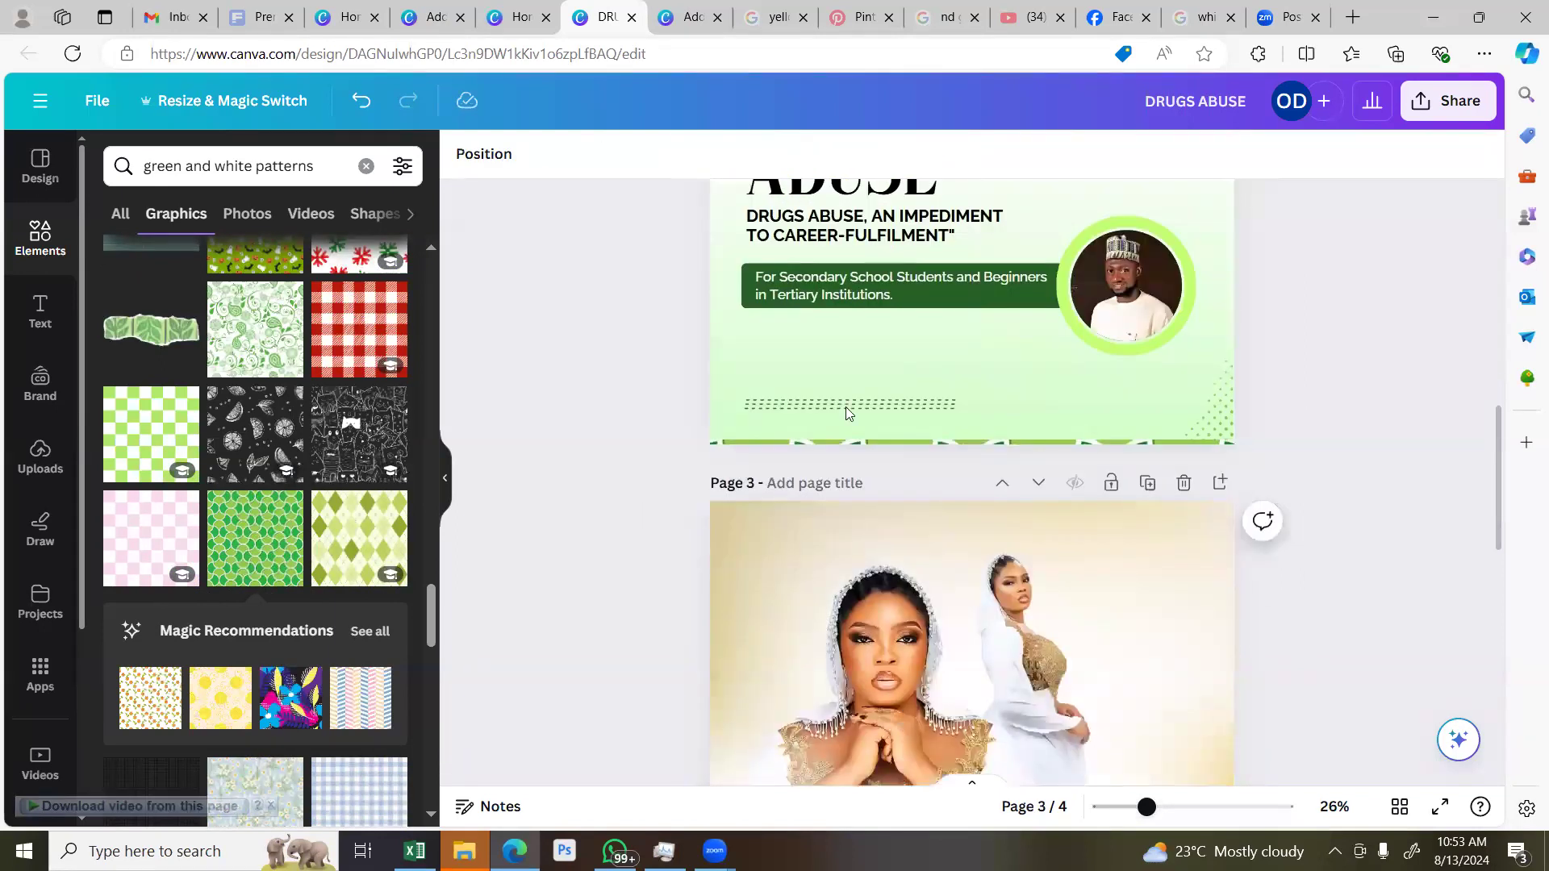
pyautogui.scroll(-5, 880, 400)
pyautogui.click(818, 537)
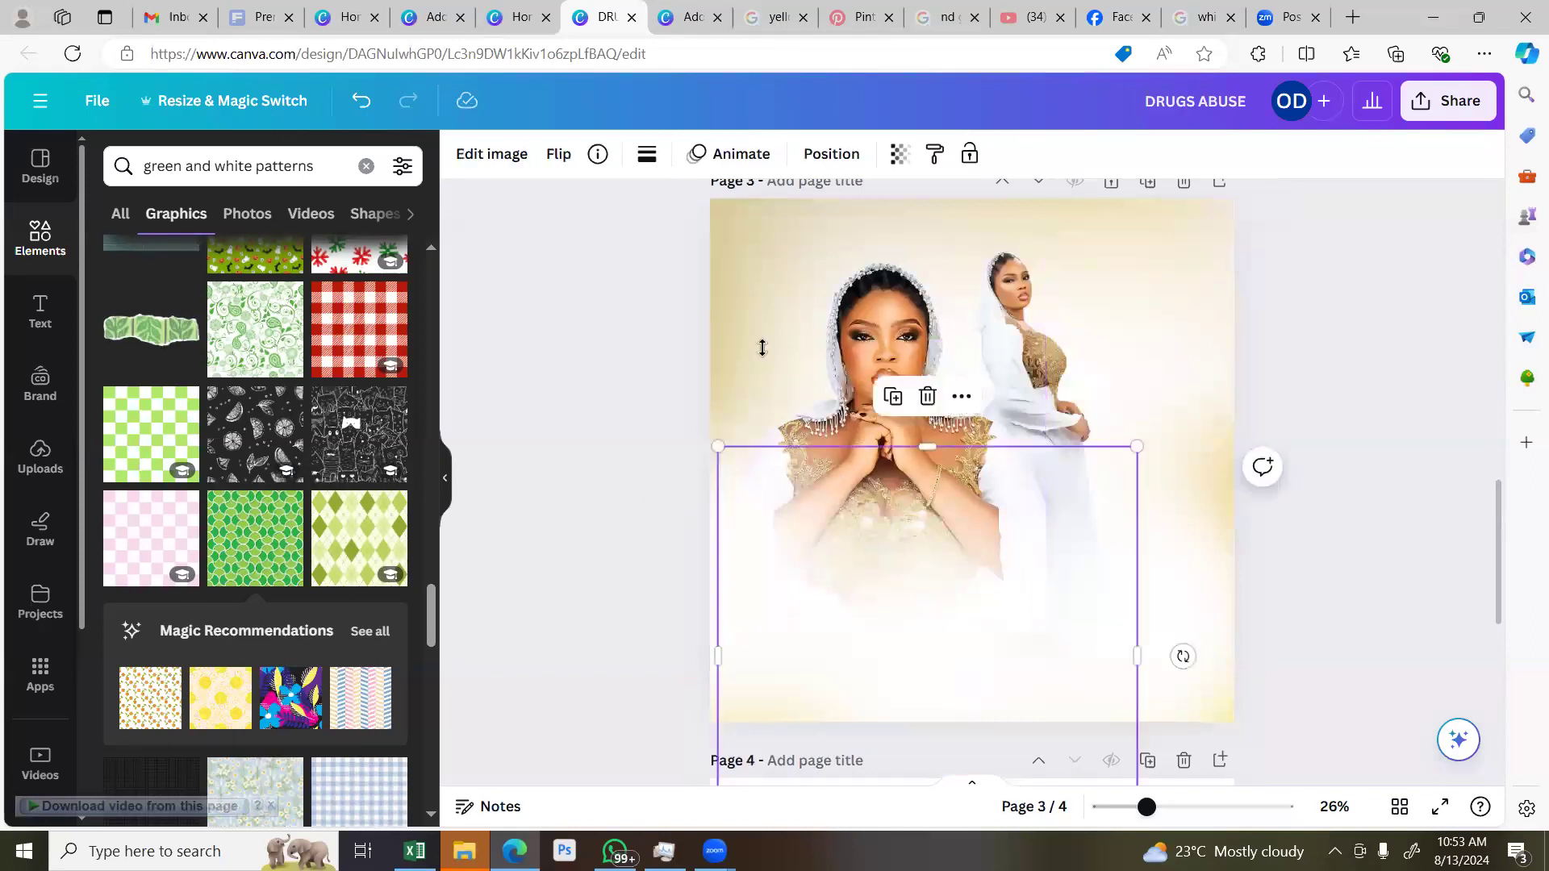
pyautogui.moveTo(762, 347); pyautogui.dragTo(730, 336)
pyautogui.press('Delete')
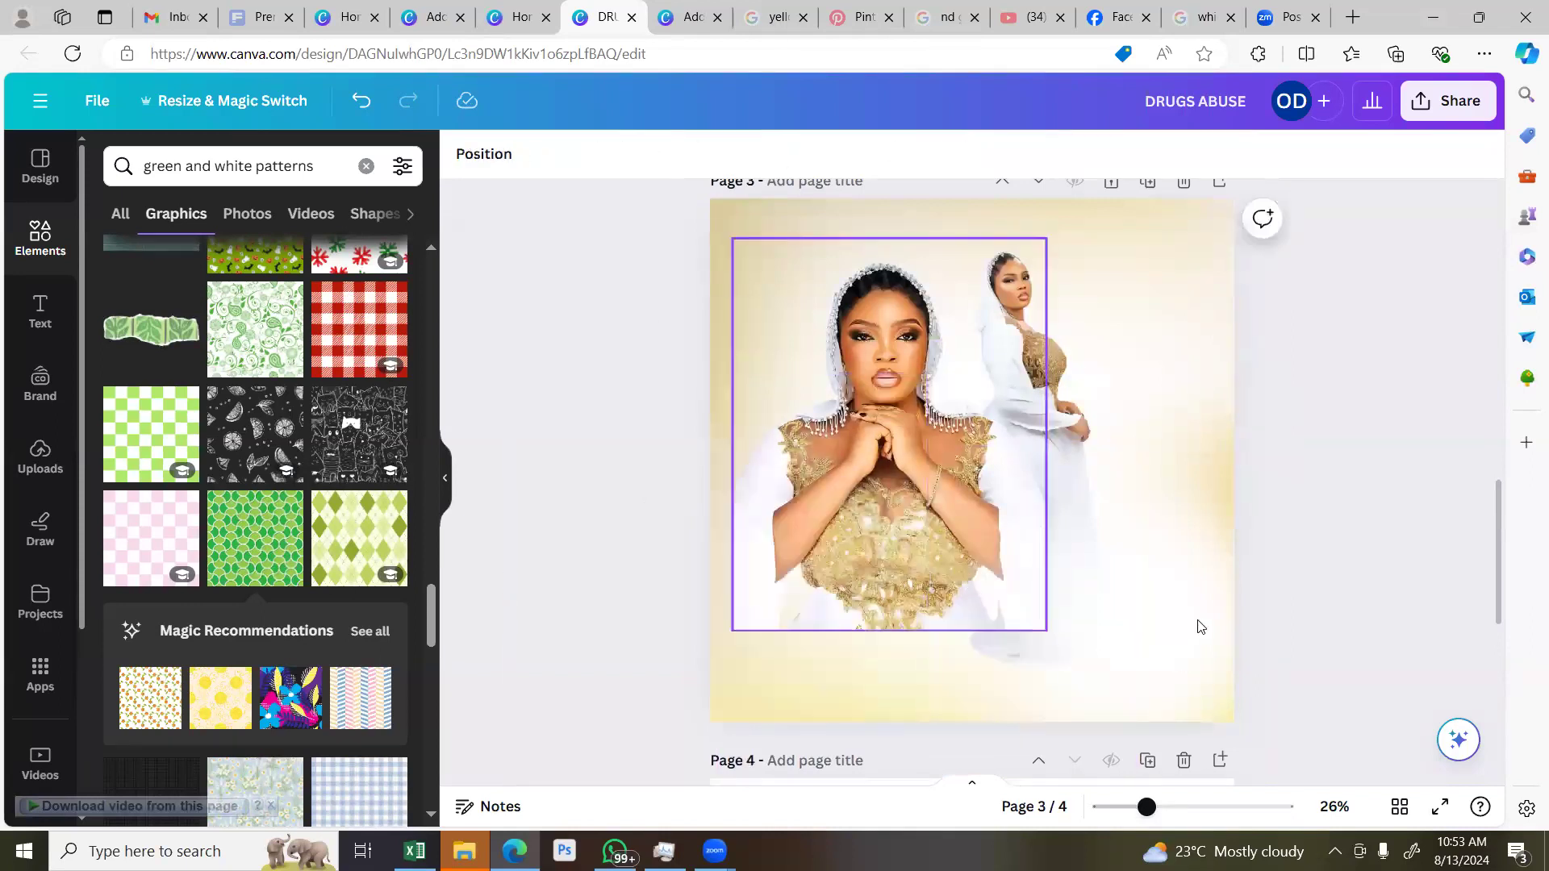
pyautogui.click(1147, 418)
pyautogui.press('Delete')
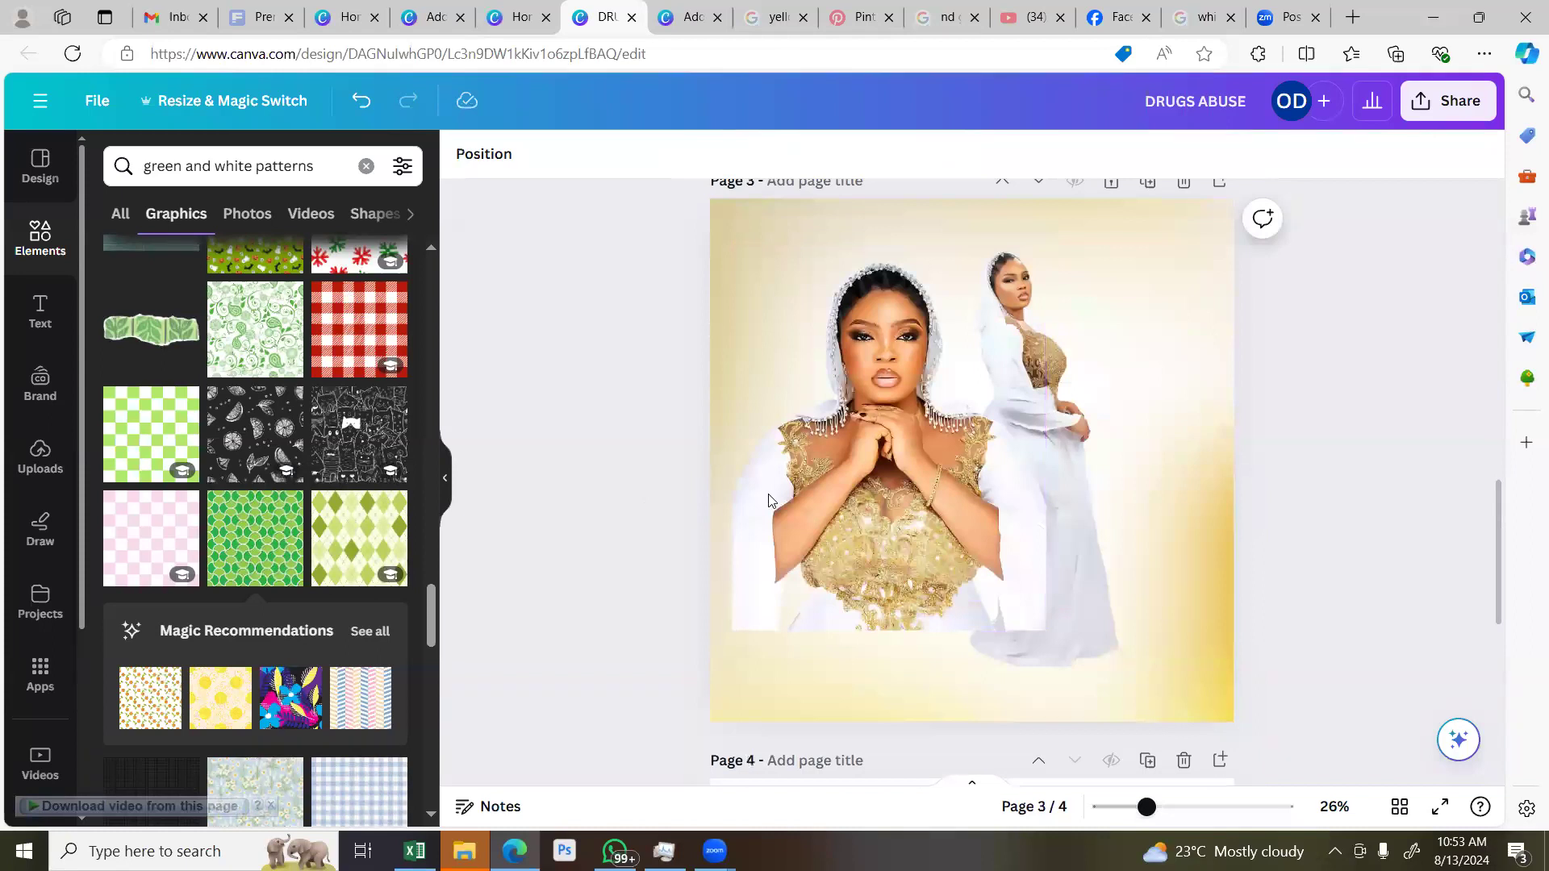
# Examine the uncovered edges of the two bride photos on page 3
pyautogui.moveTo(729, 440); pyautogui.dragTo(798, 601)
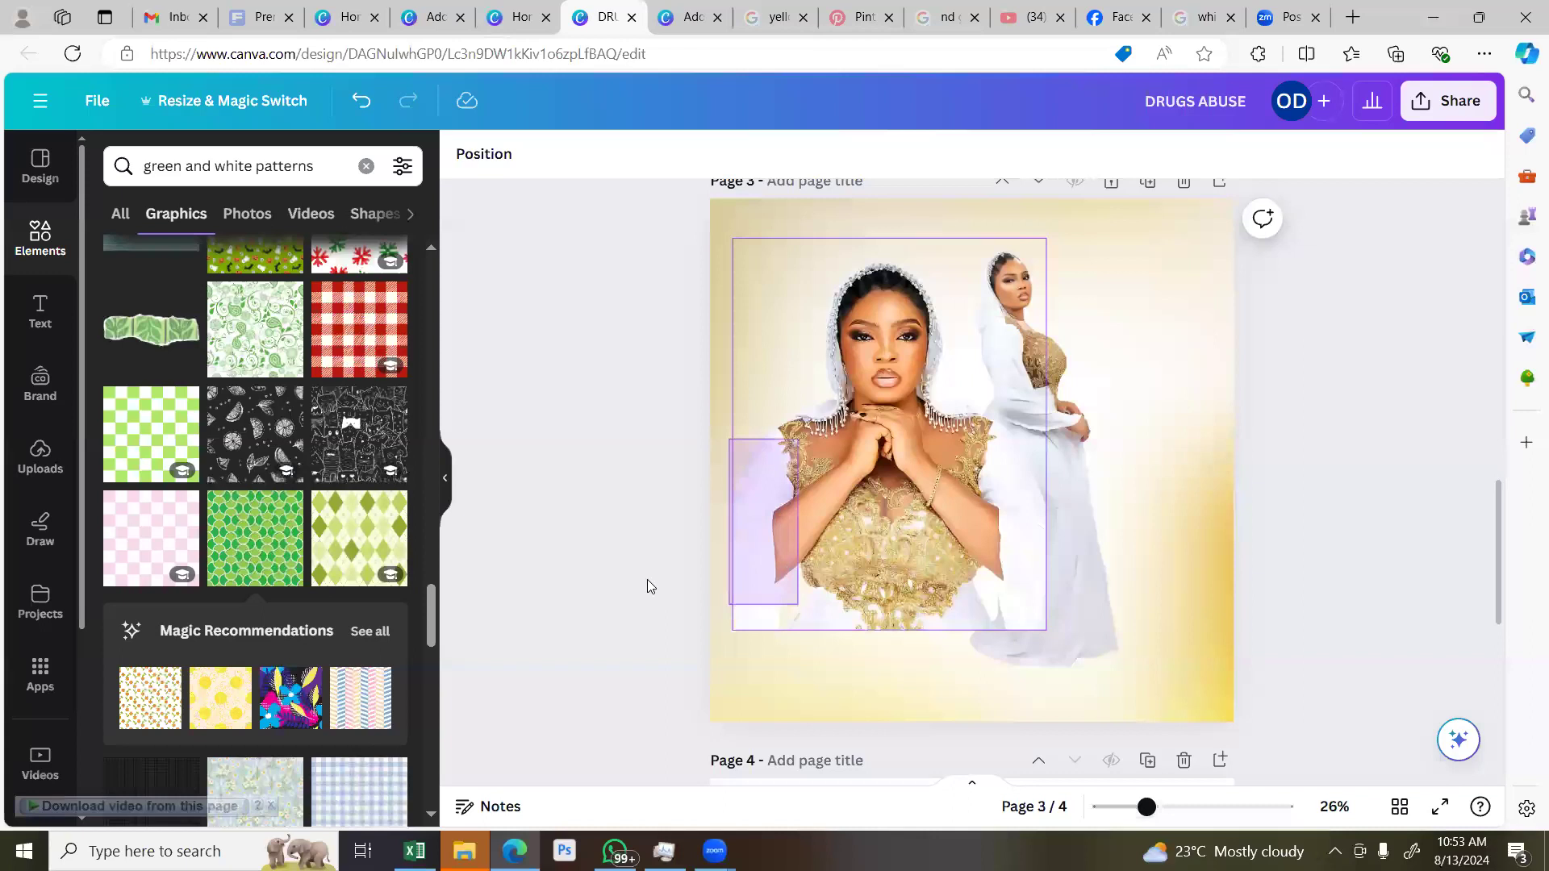
pyautogui.moveTo(647, 579); pyautogui.dragTo(1073, 474)
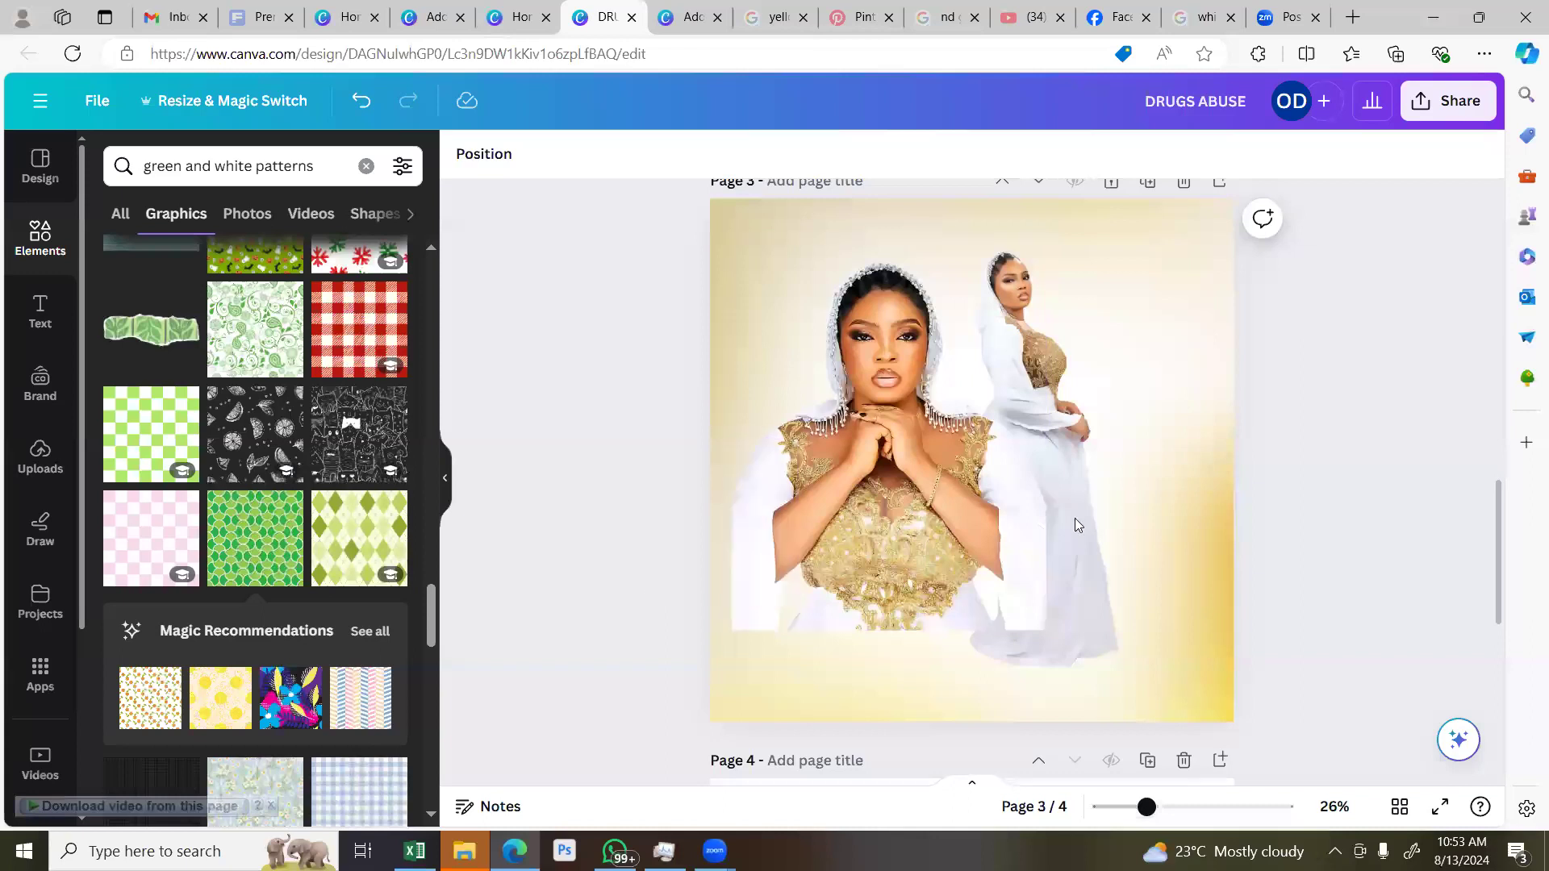
pyautogui.click(1129, 553)
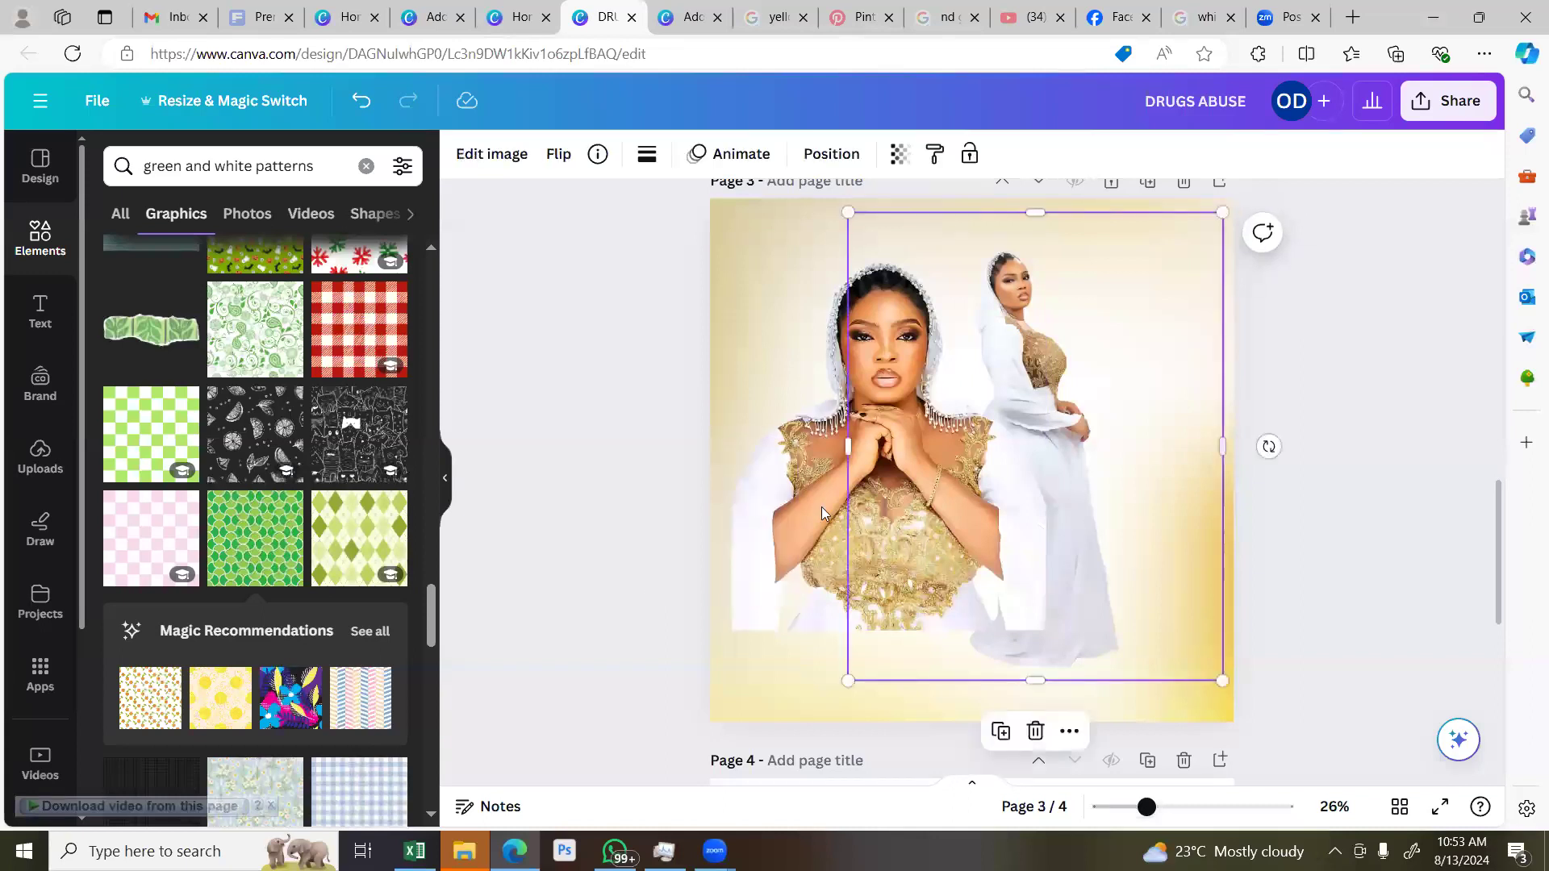
pyautogui.click(822, 507)
pyautogui.click(726, 485)
pyautogui.click(826, 516)
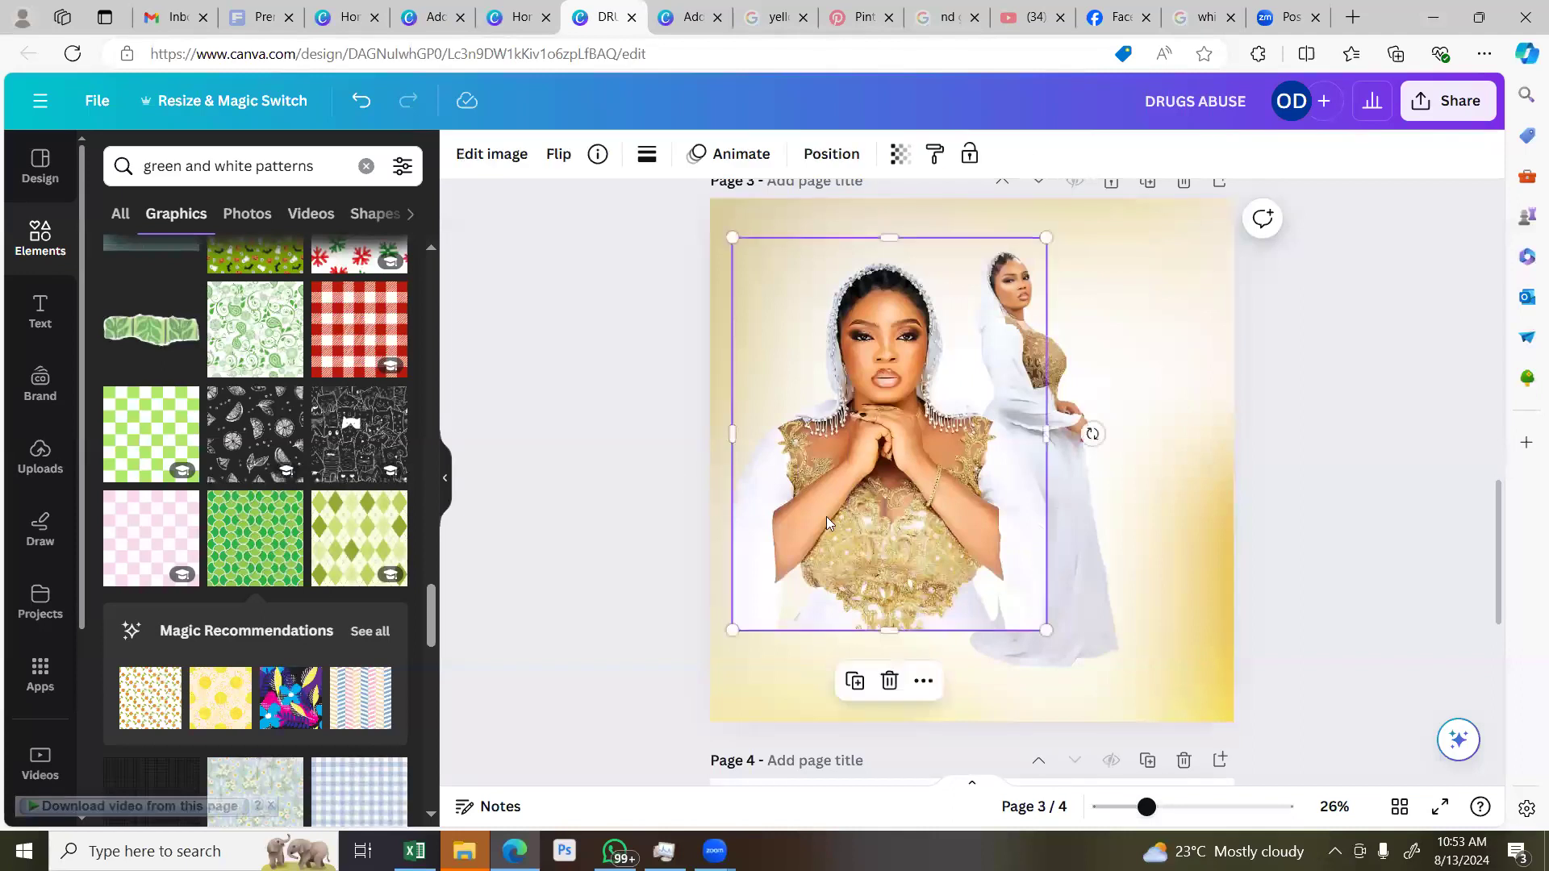
pyautogui.click(827, 516)
pyautogui.click(822, 515)
pyautogui.click(810, 497)
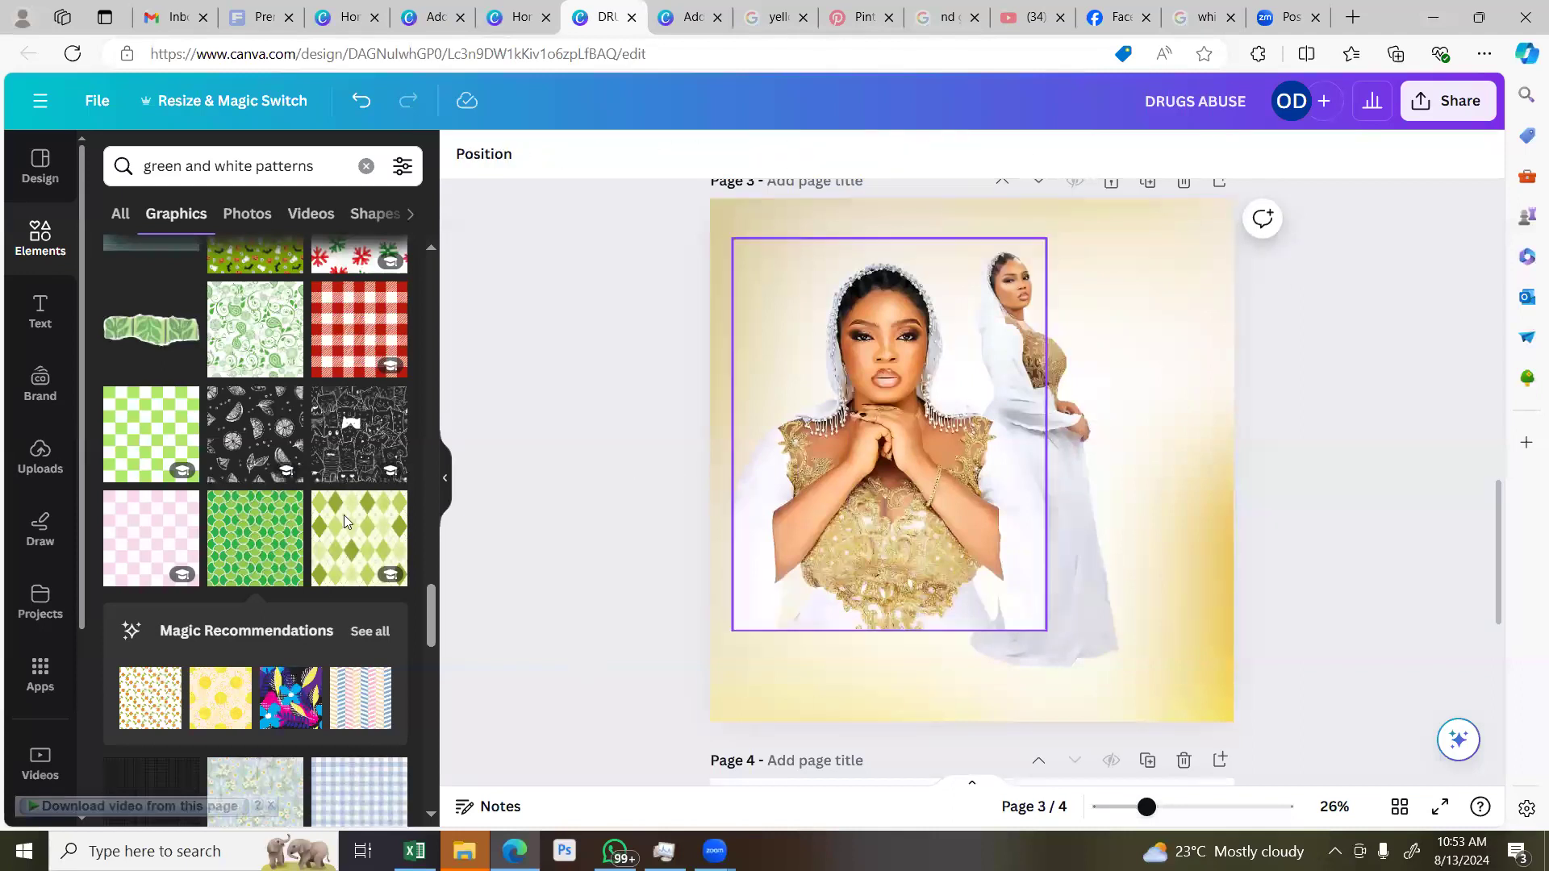
# Search the elements for "blur" and add the round white blur graphic to page 3
pyautogui.click(44, 258)
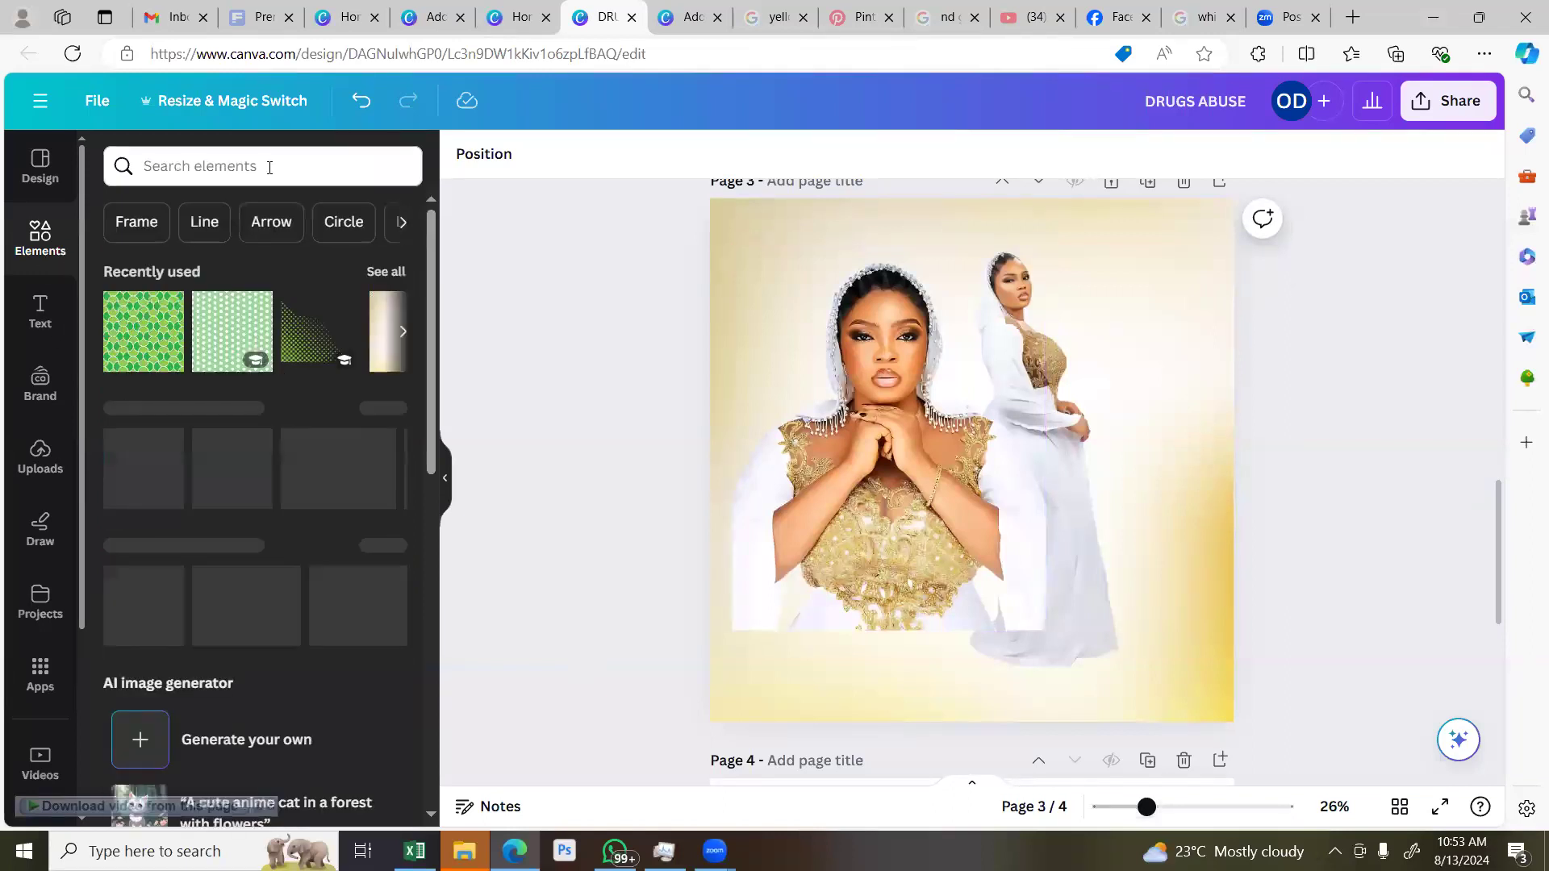
pyautogui.click(269, 167)
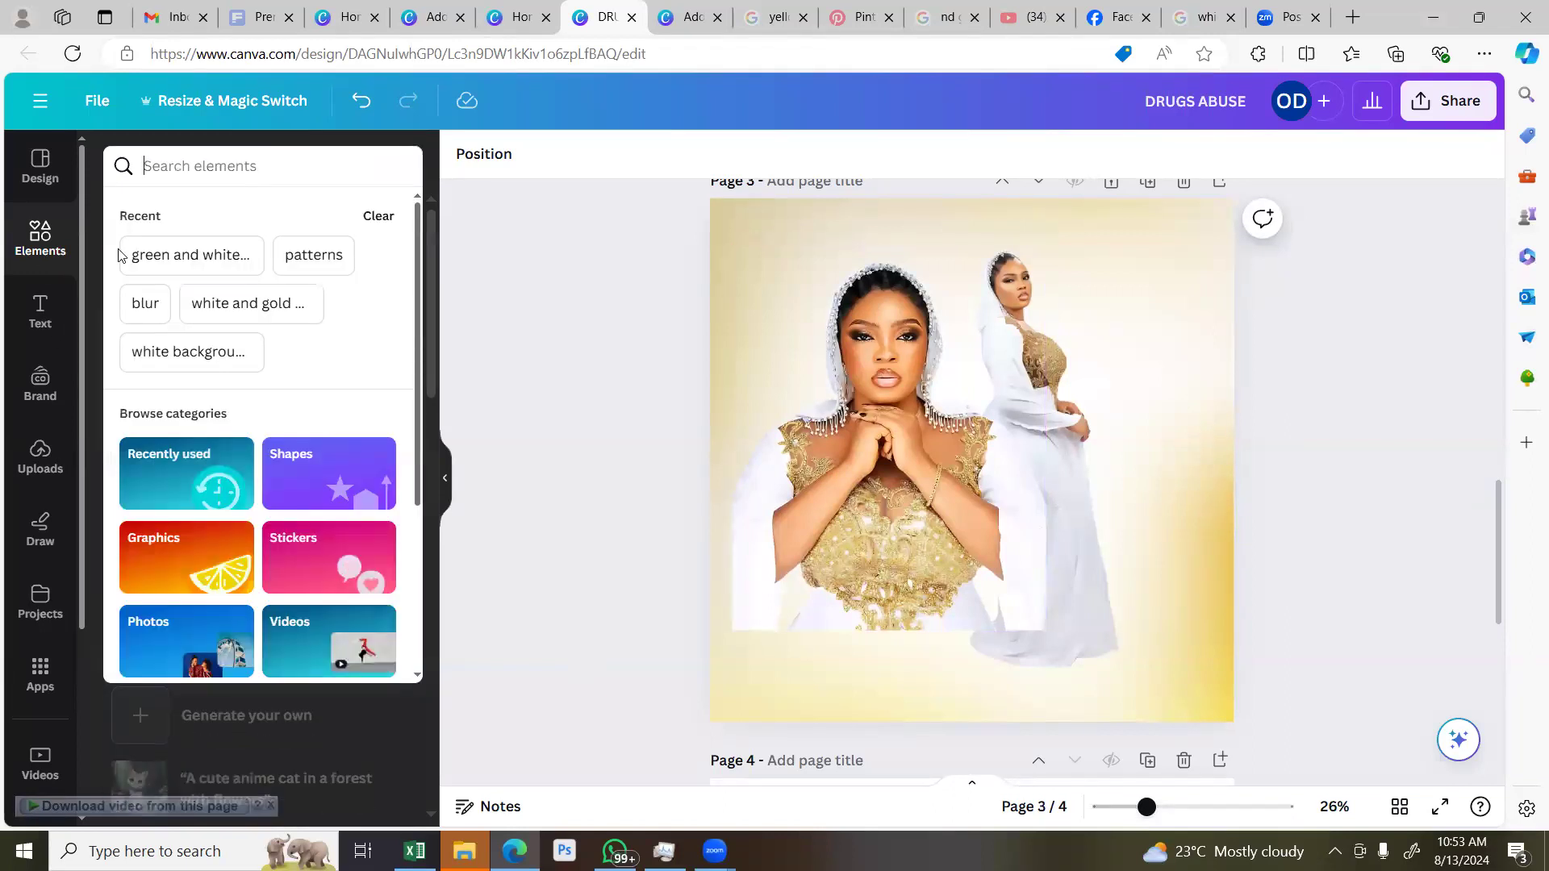
pyautogui.click(137, 303)
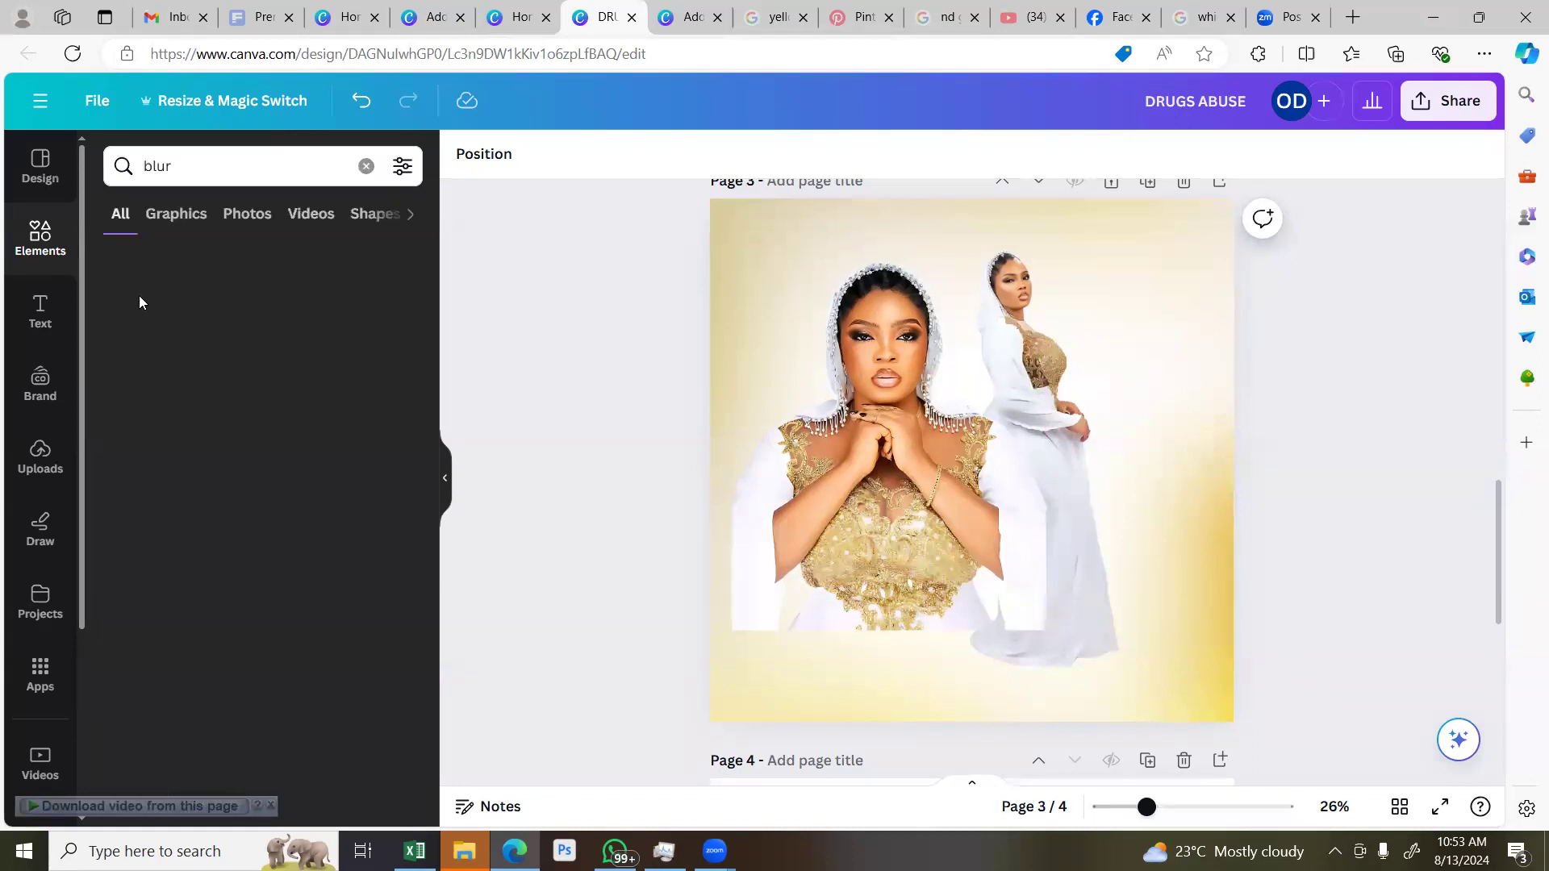
pyautogui.click(240, 370)
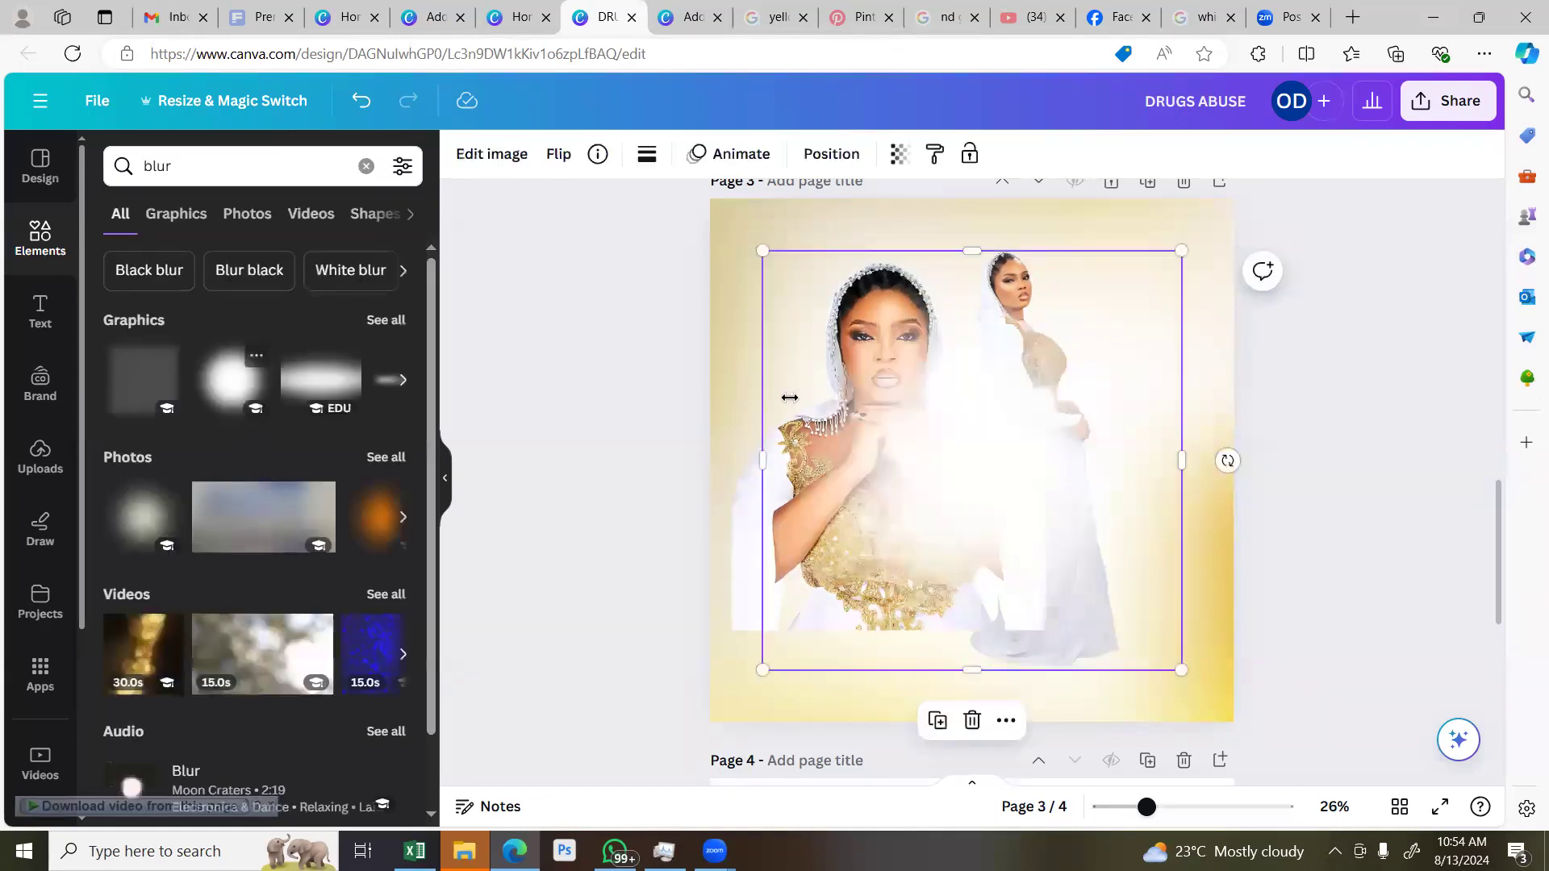
# Place the white blur over the large bride photo's lower part and duplicate it across the lower area of page 3
pyautogui.moveTo(912, 532); pyautogui.dragTo(755, 560)
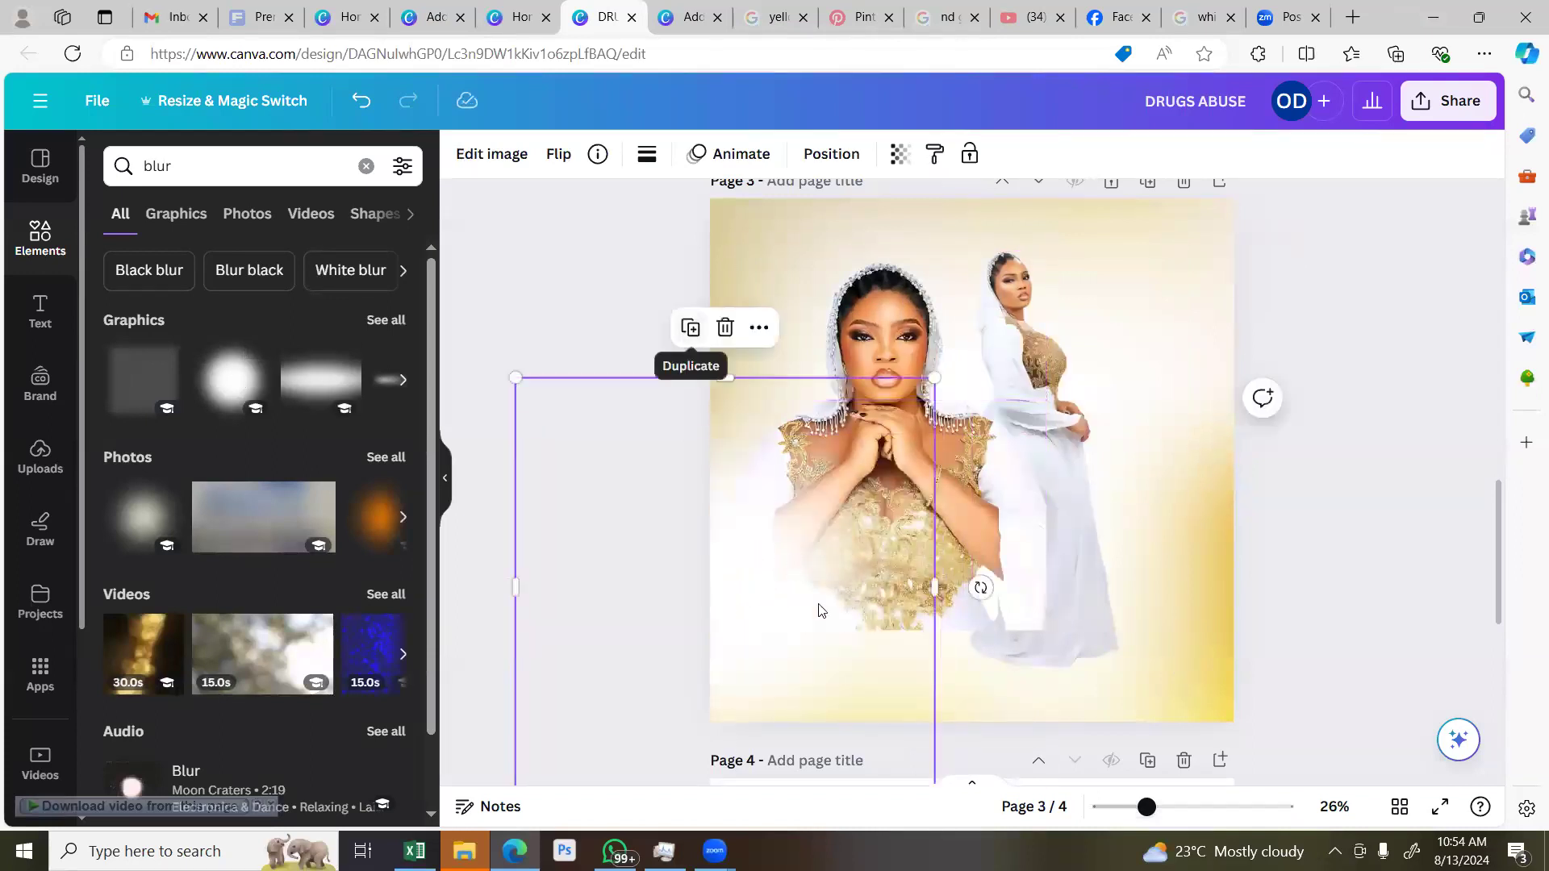
pyautogui.moveTo(861, 652); pyautogui.dragTo(906, 539)
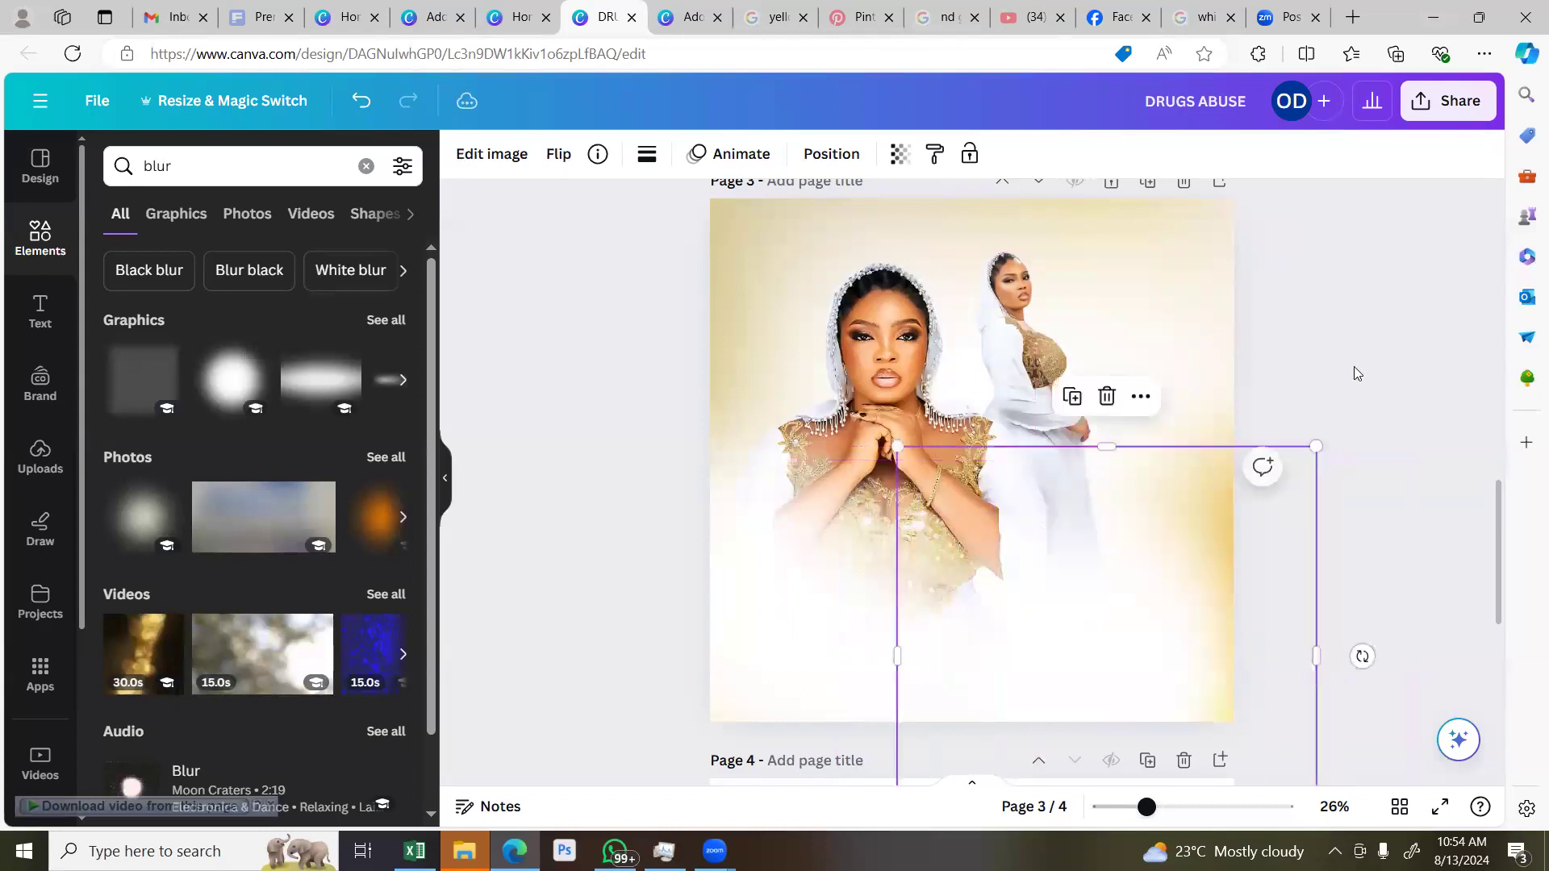
pyautogui.click(1354, 366)
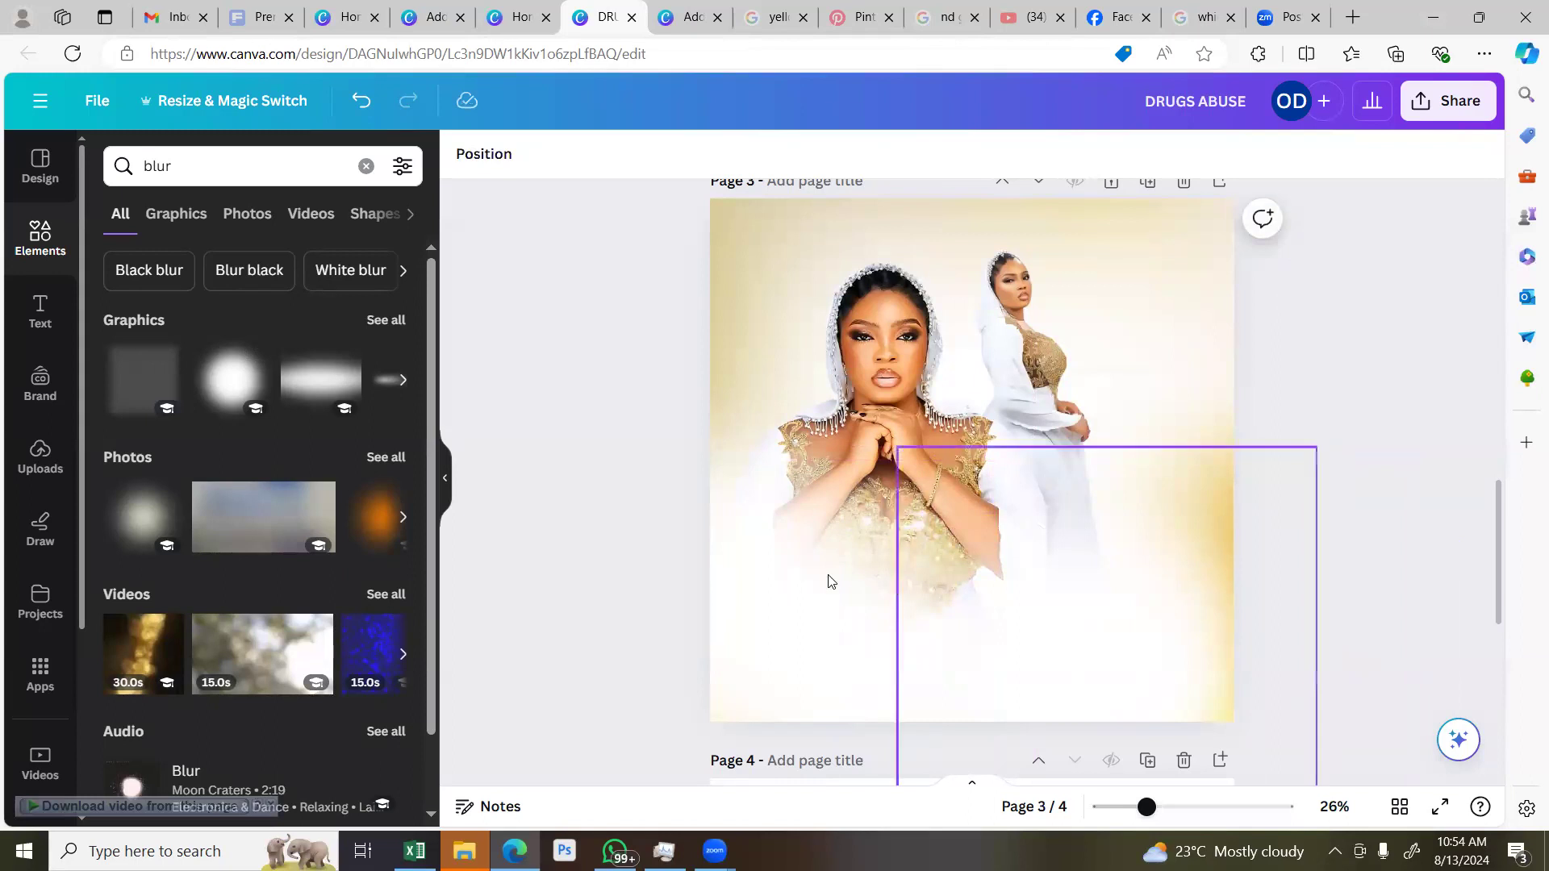
pyautogui.scroll(5, 613, 402)
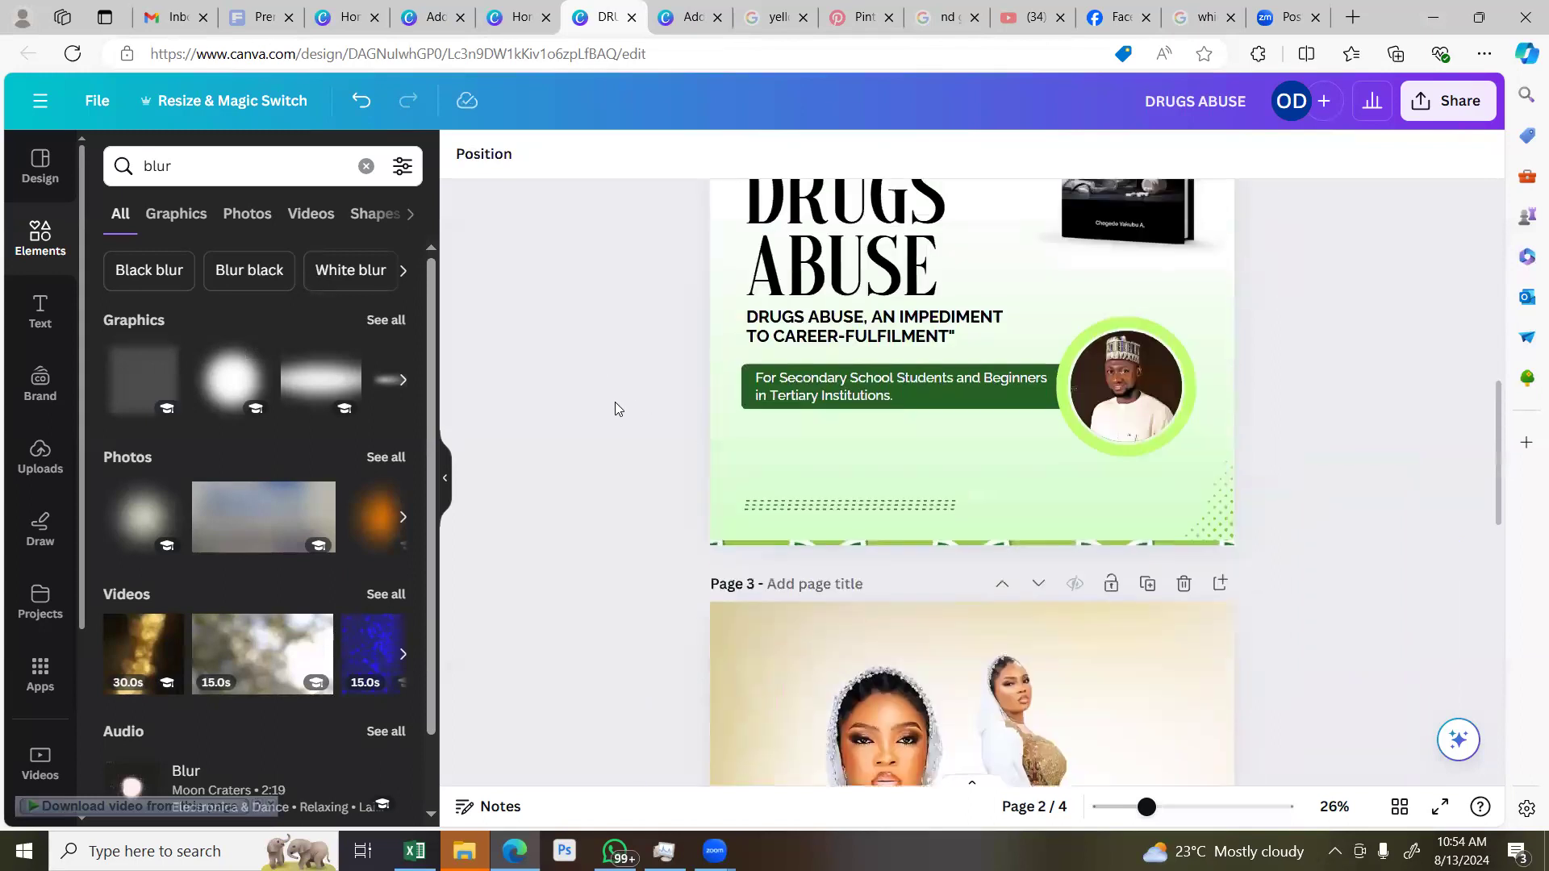
pyautogui.scroll(-5, 726, 492)
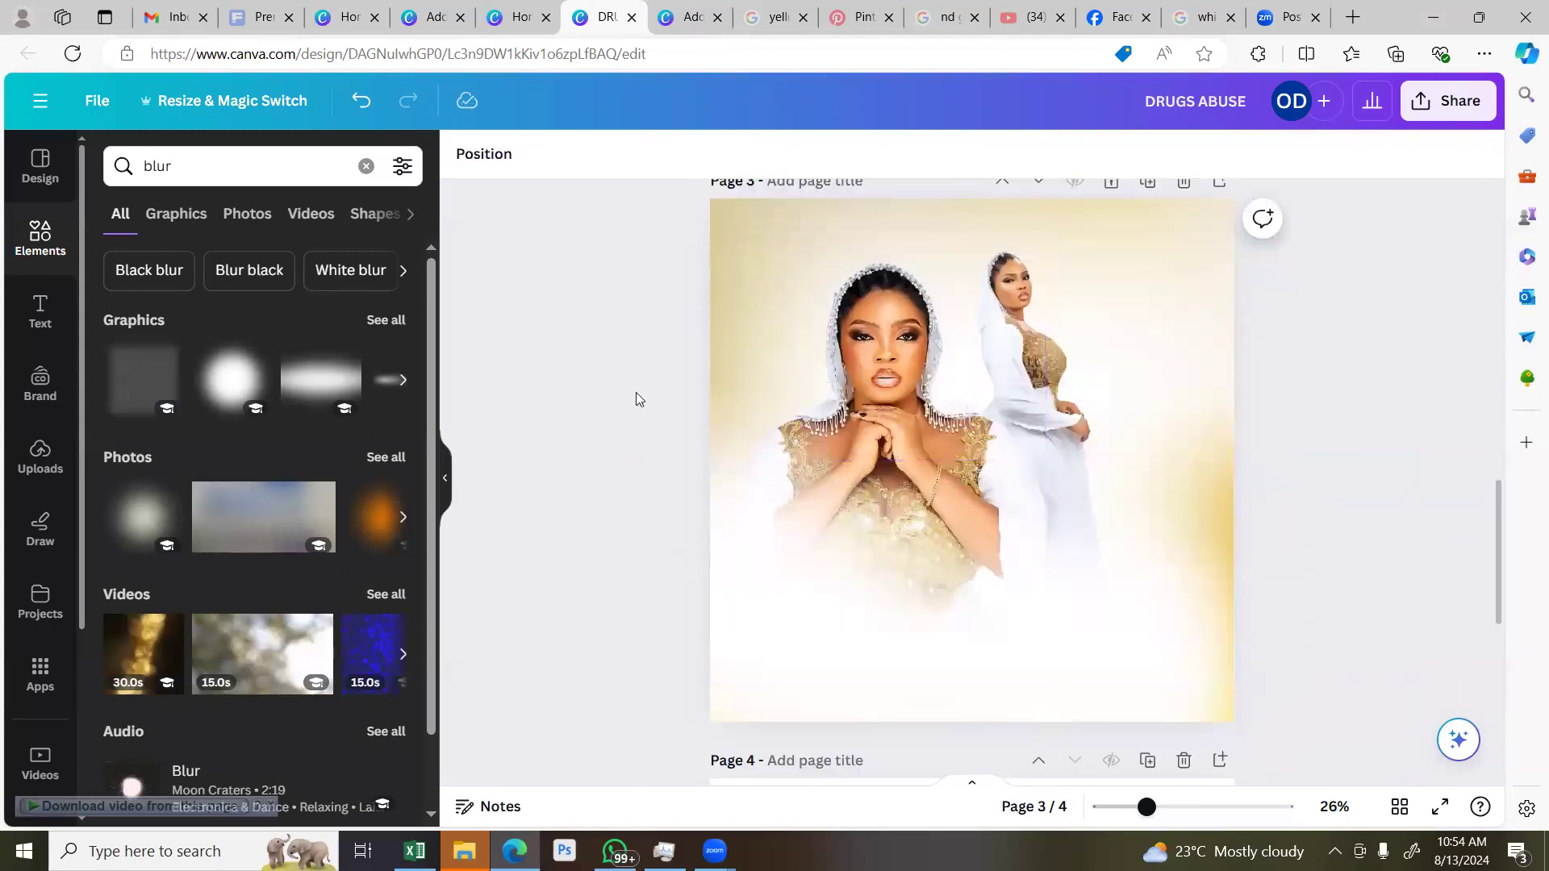
pyautogui.scroll(-4, 636, 393)
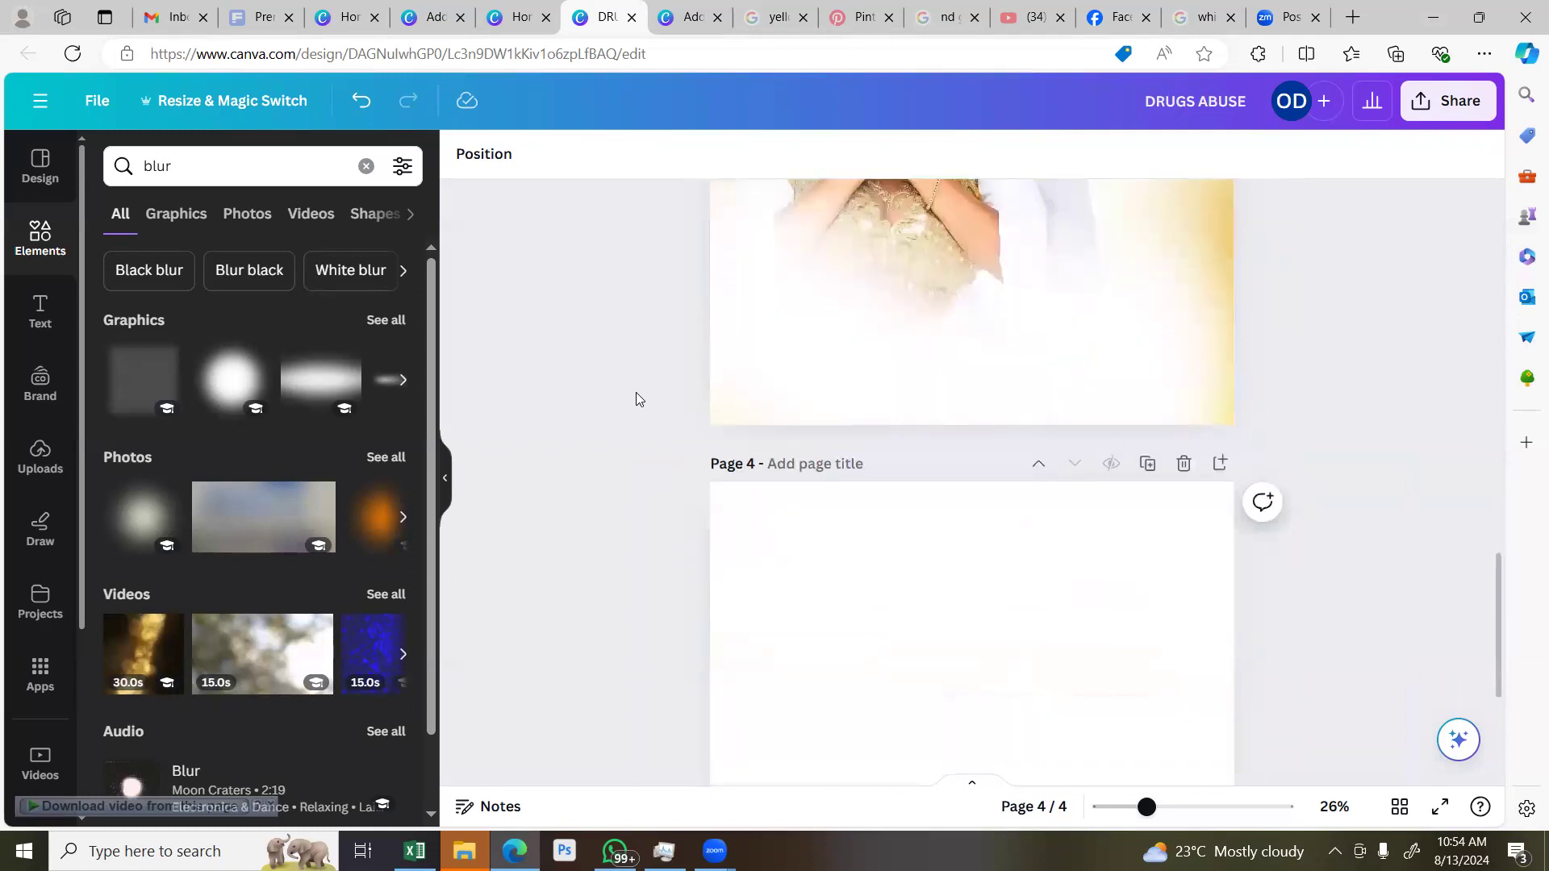
pyautogui.scroll(5, 635, 397)
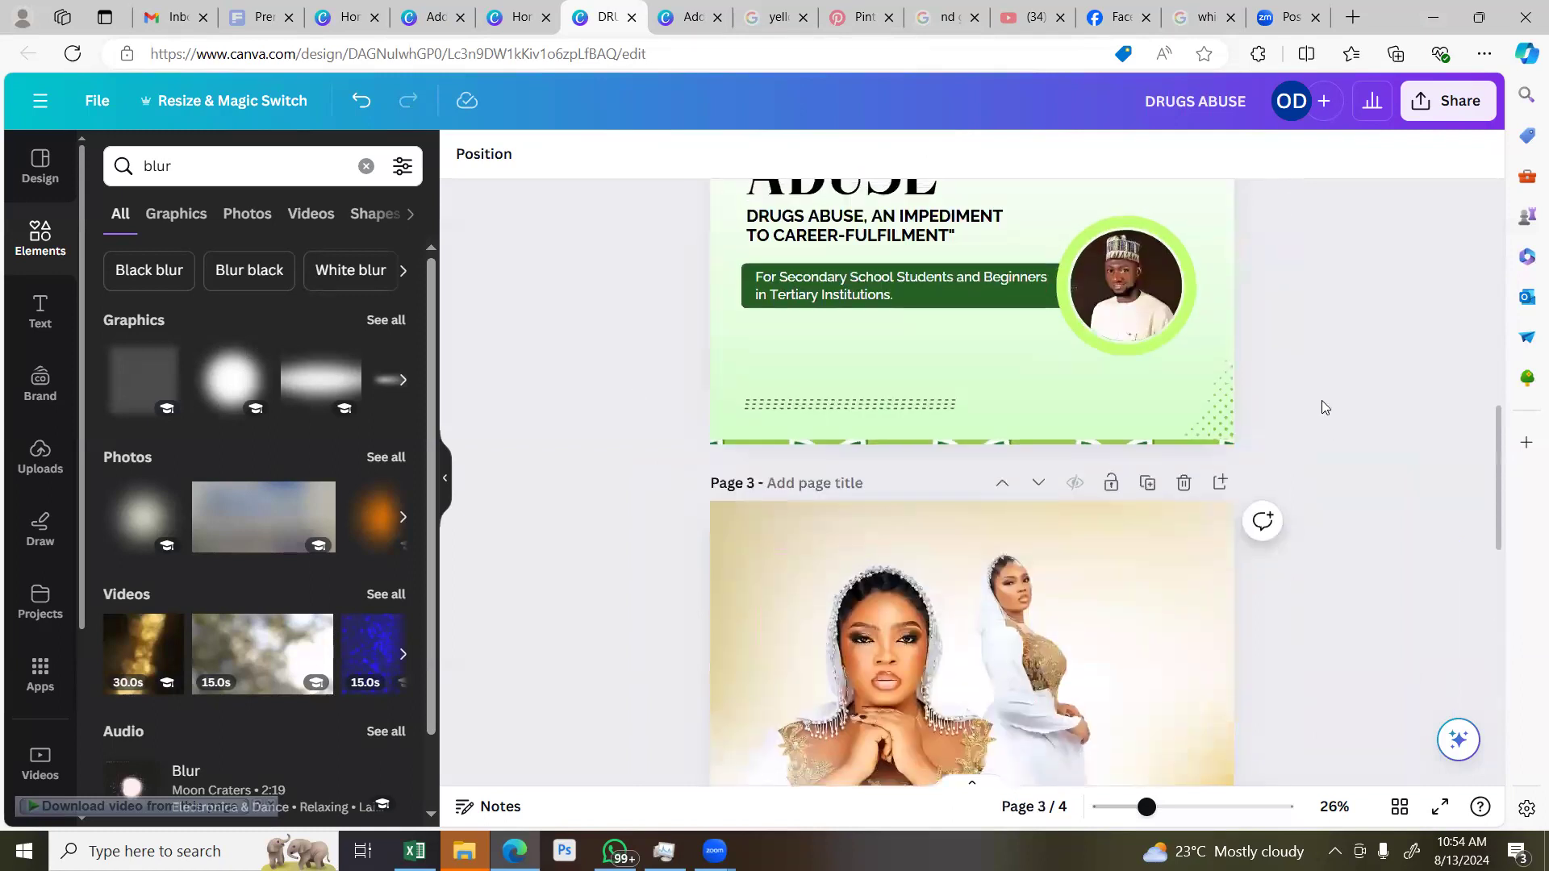
# Move the green halftone dot graphic from page 2's lower-right corner to the page's upper-left corner
pyautogui.scroll(2, 1295, 428)
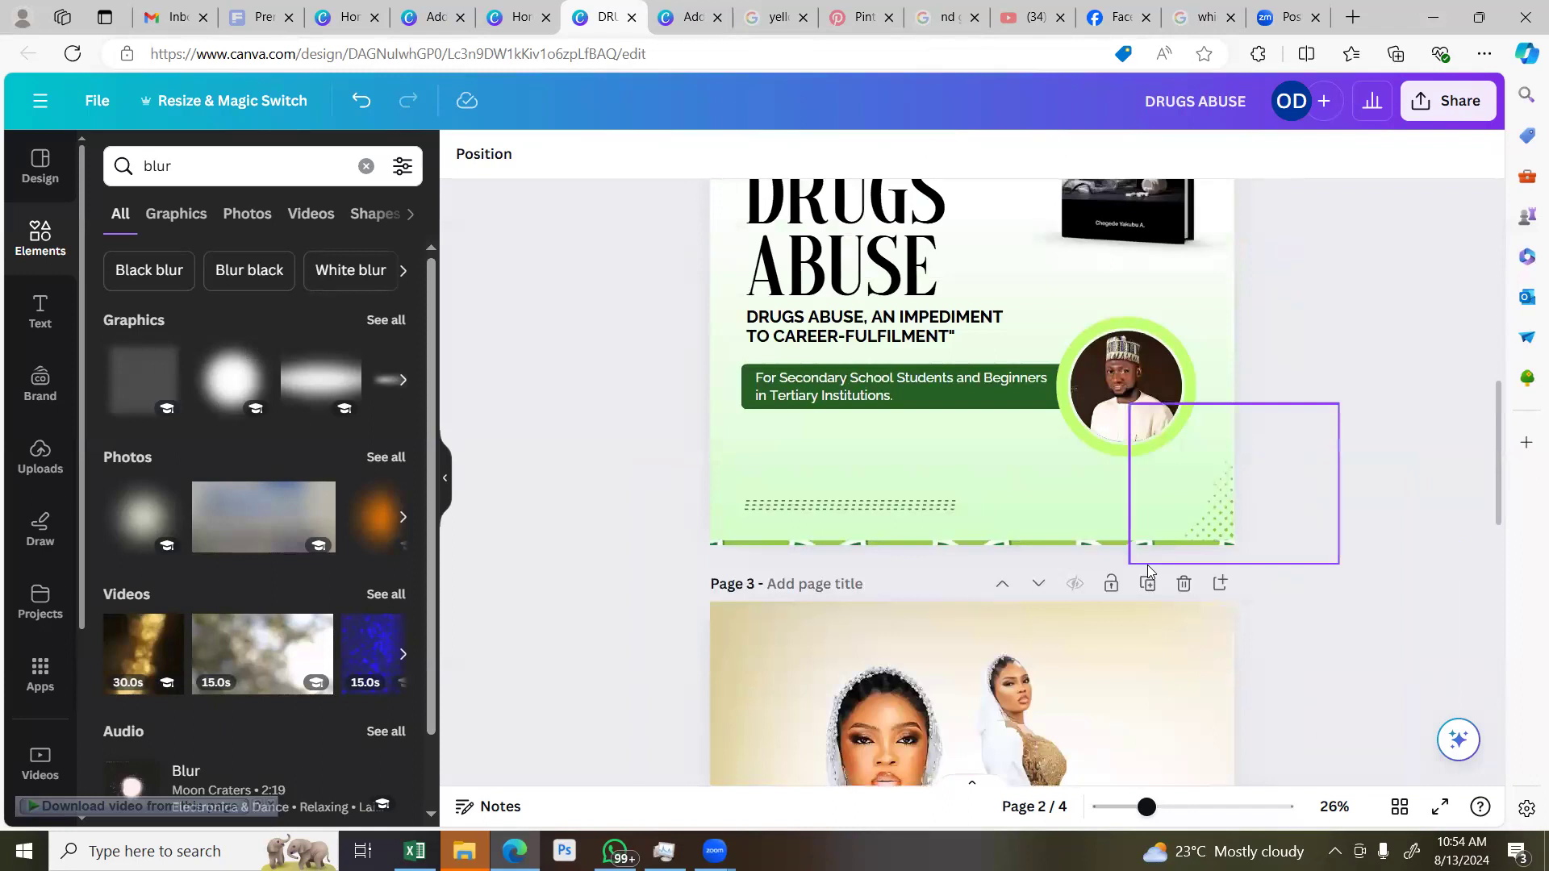
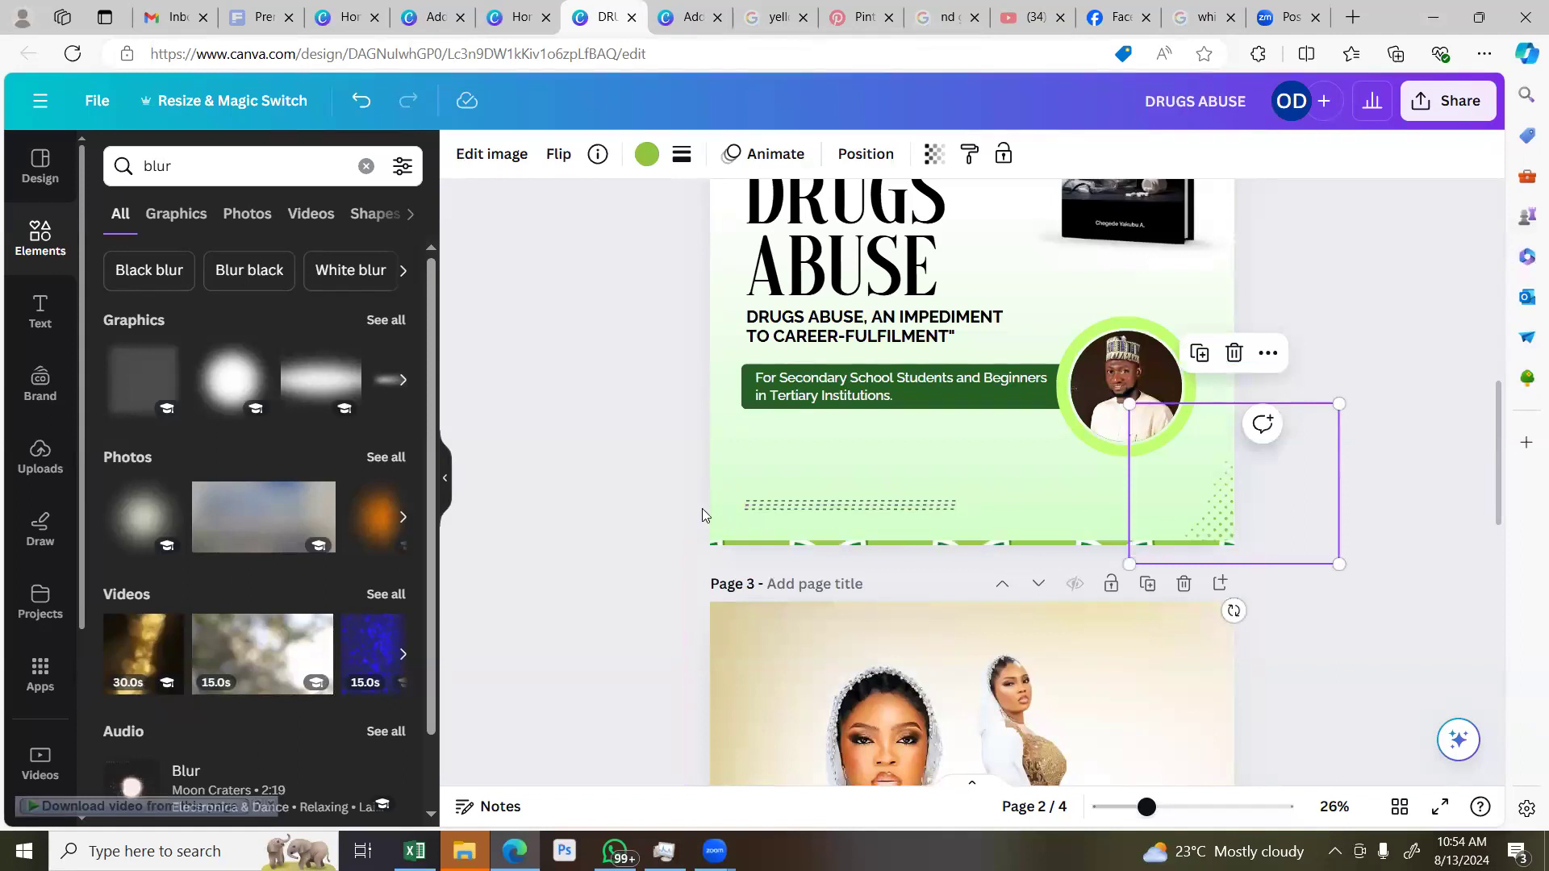
pyautogui.click(828, 536)
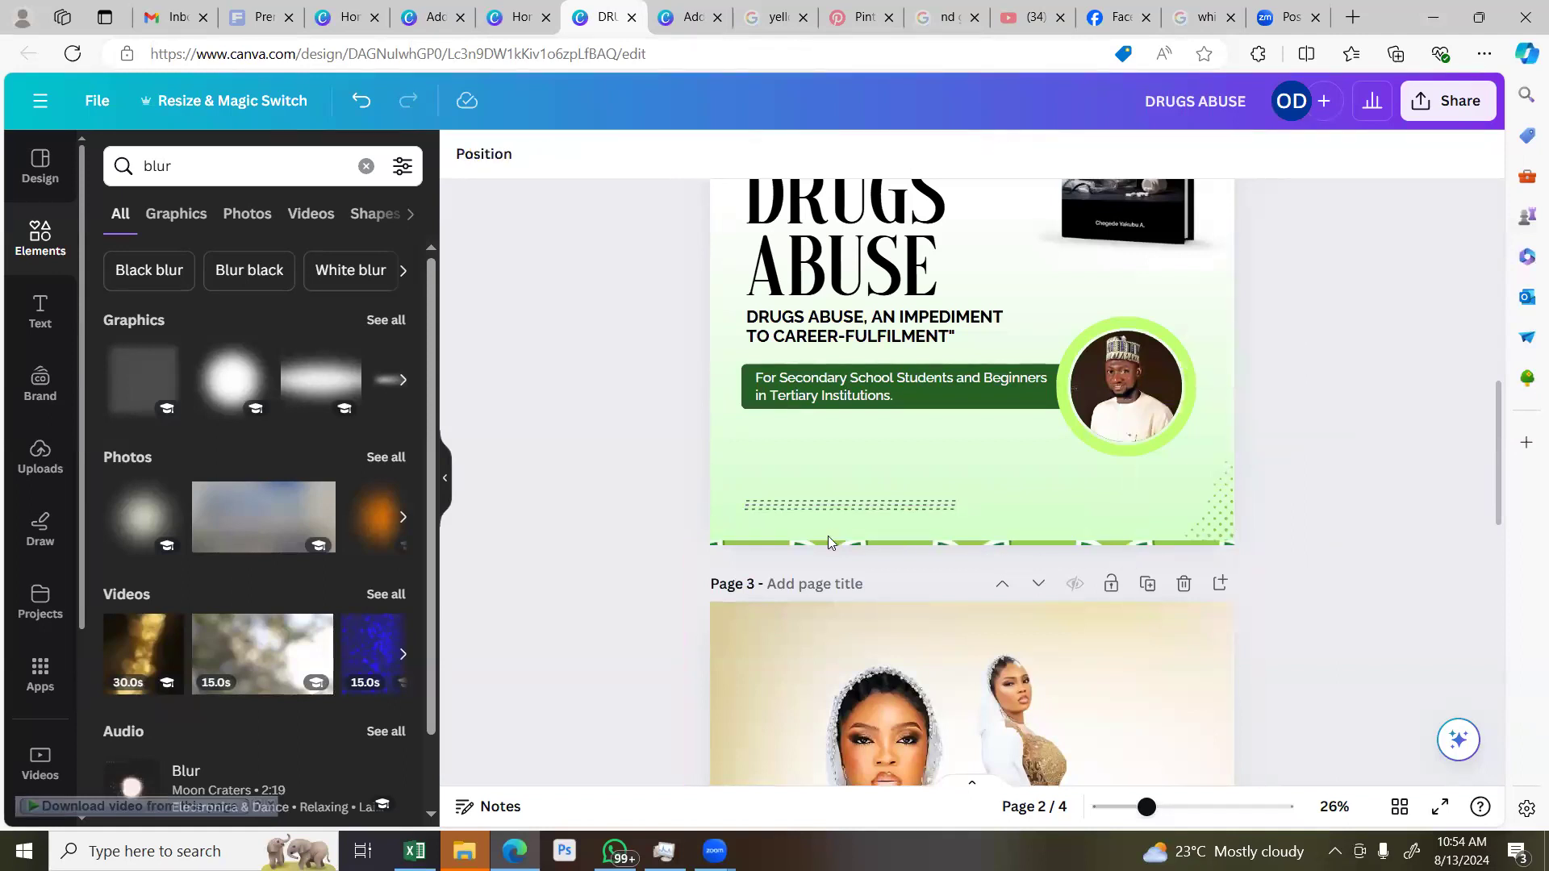
pyautogui.click(1224, 513)
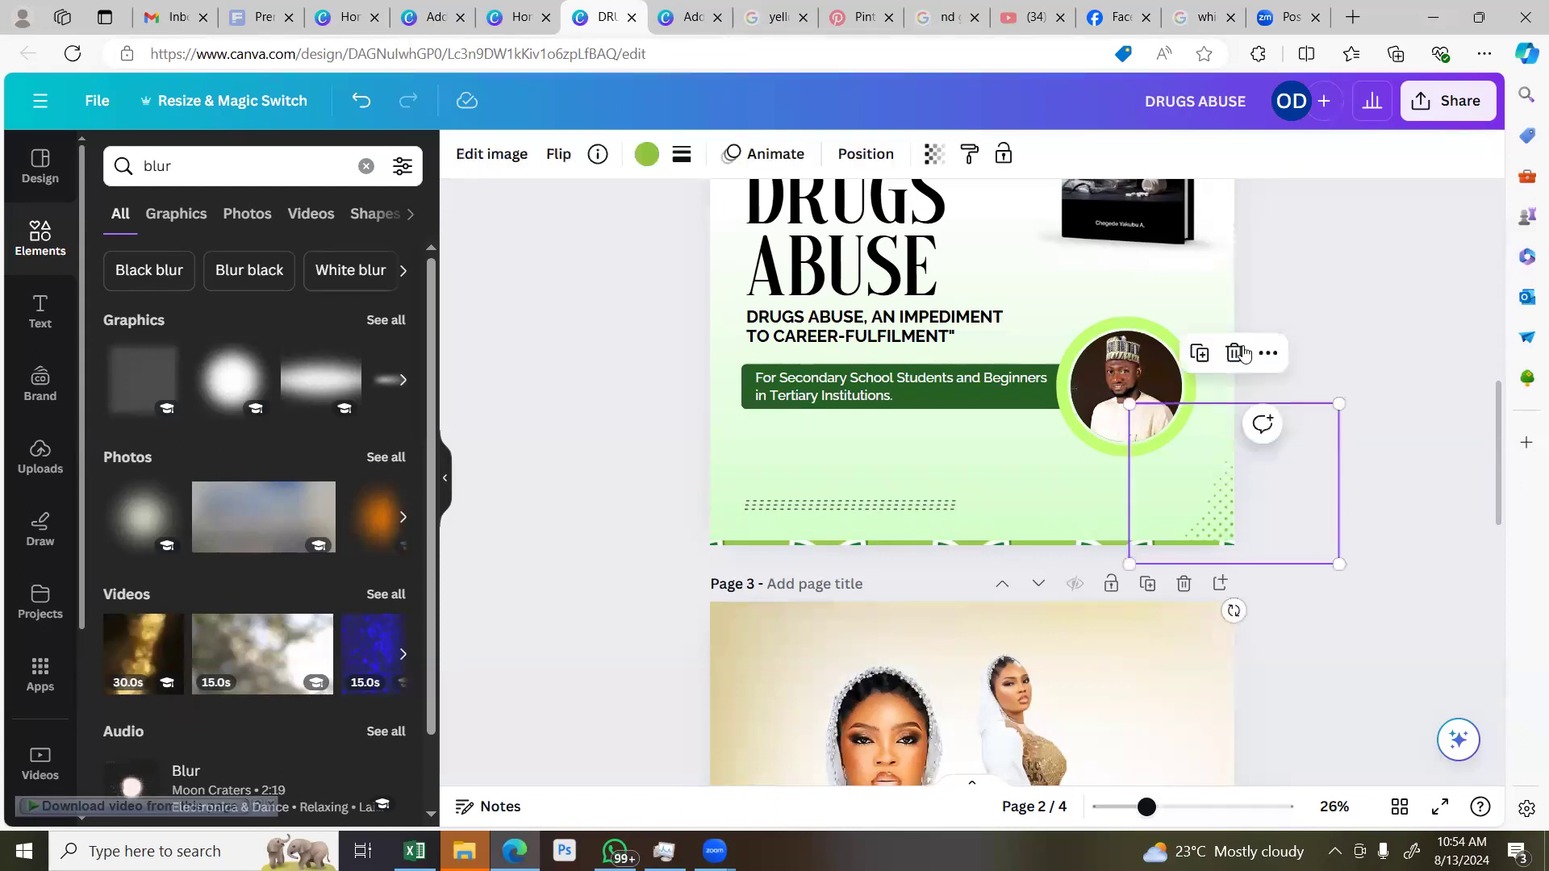
pyautogui.scroll(5, 1248, 512)
pyautogui.scroll(-2, 1248, 524)
pyautogui.scroll(-2, 1248, 524)
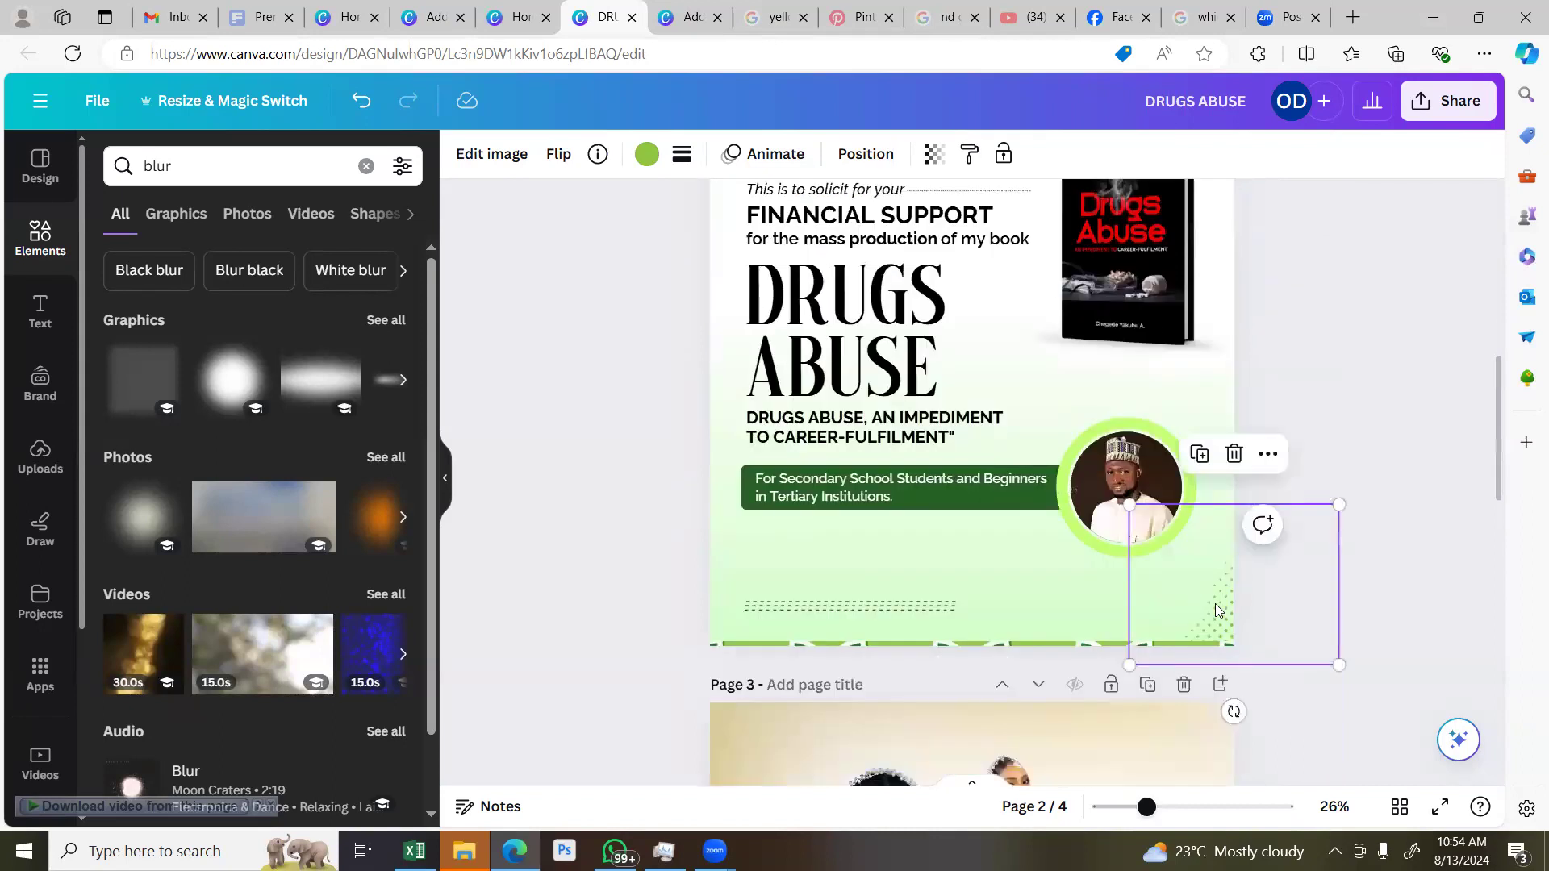
pyautogui.moveTo(1248, 525); pyautogui.dragTo(884, 384)
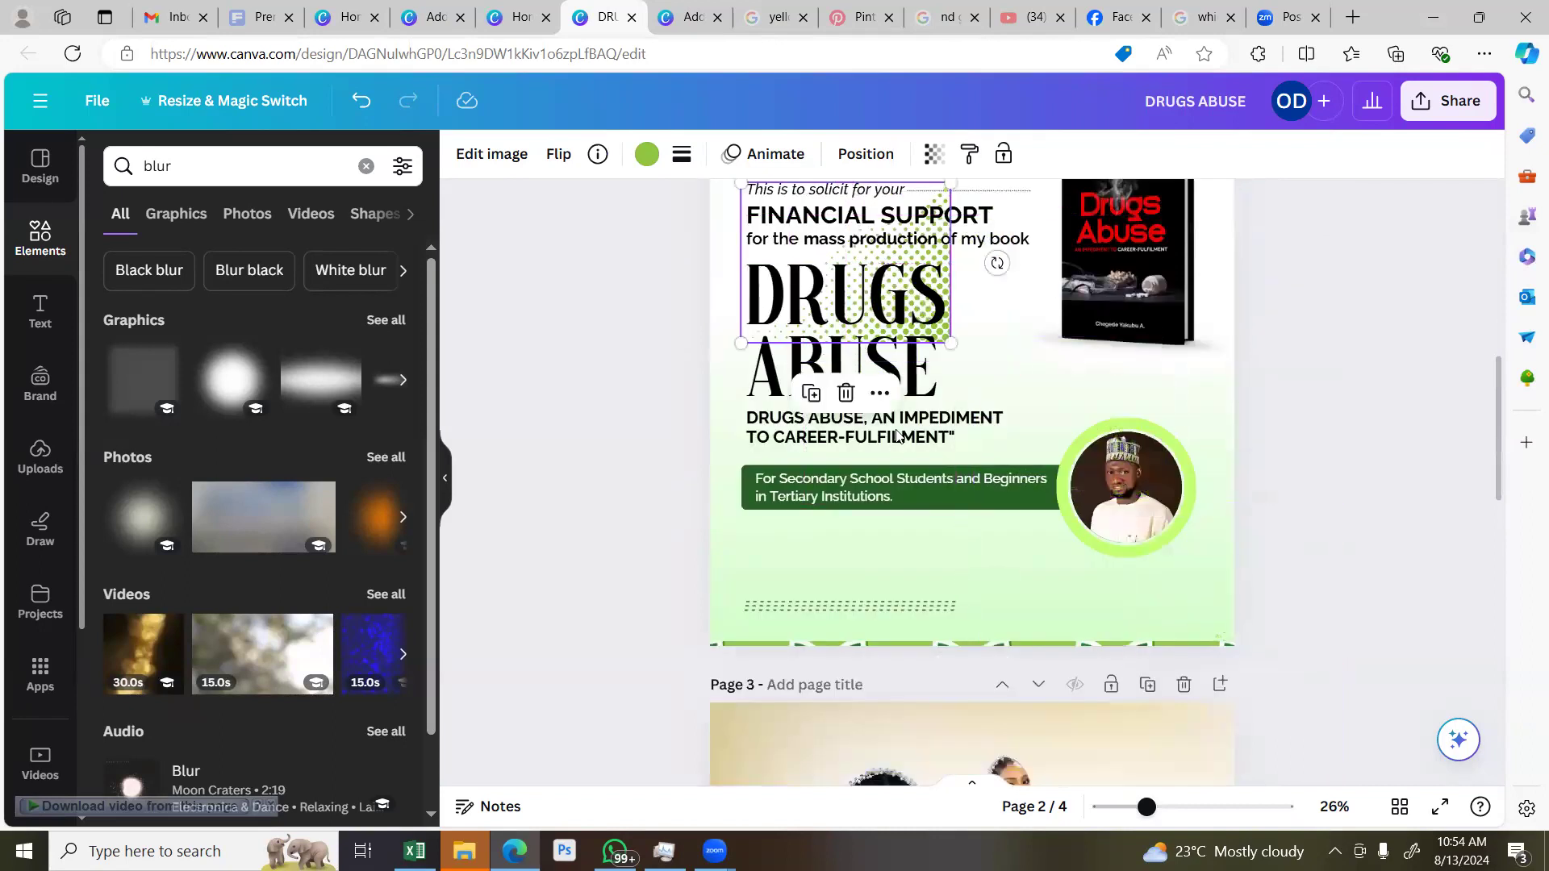
pyautogui.scroll(5, 922, 611)
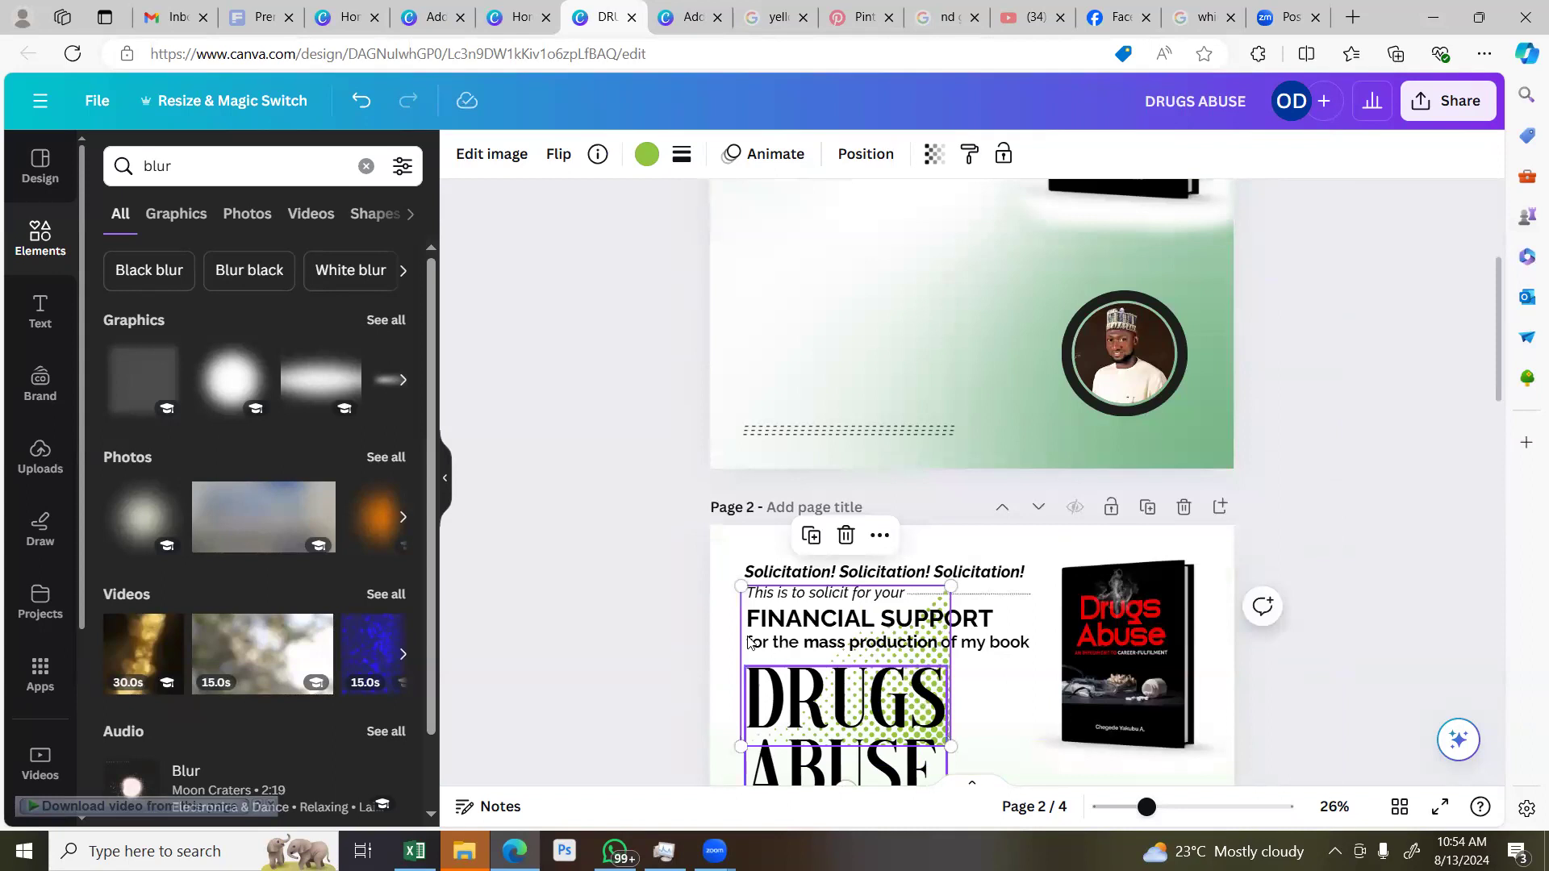
pyautogui.hotkey('ctrl', 'z')
pyautogui.scroll(-4, 1138, 621)
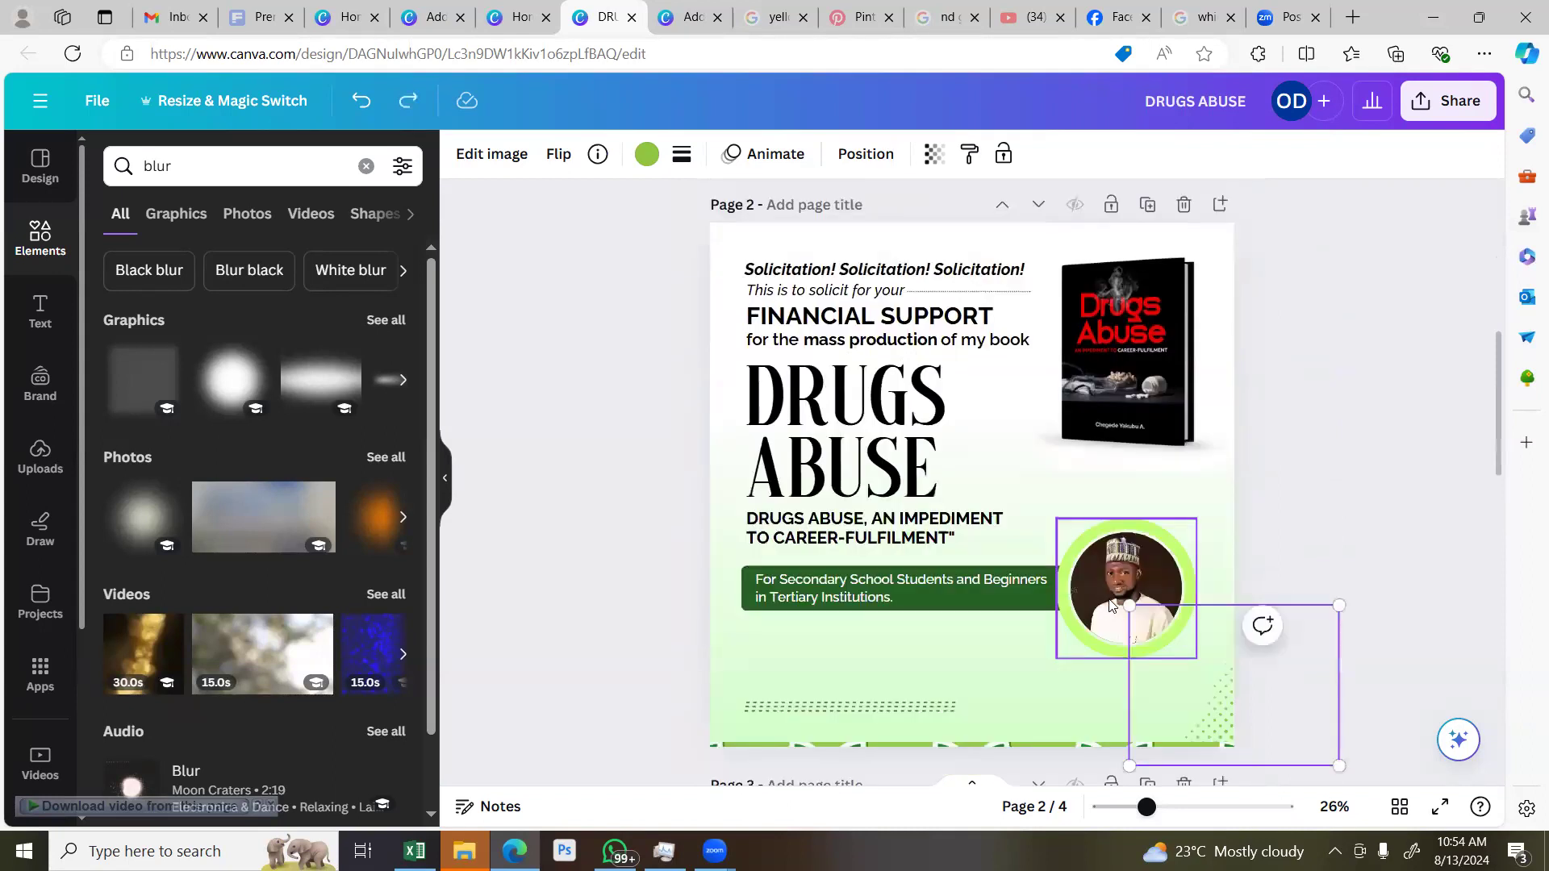
pyautogui.hotkey('ctrl', 'y')
pyautogui.moveTo(759, 296); pyautogui.dragTo(706, 256)
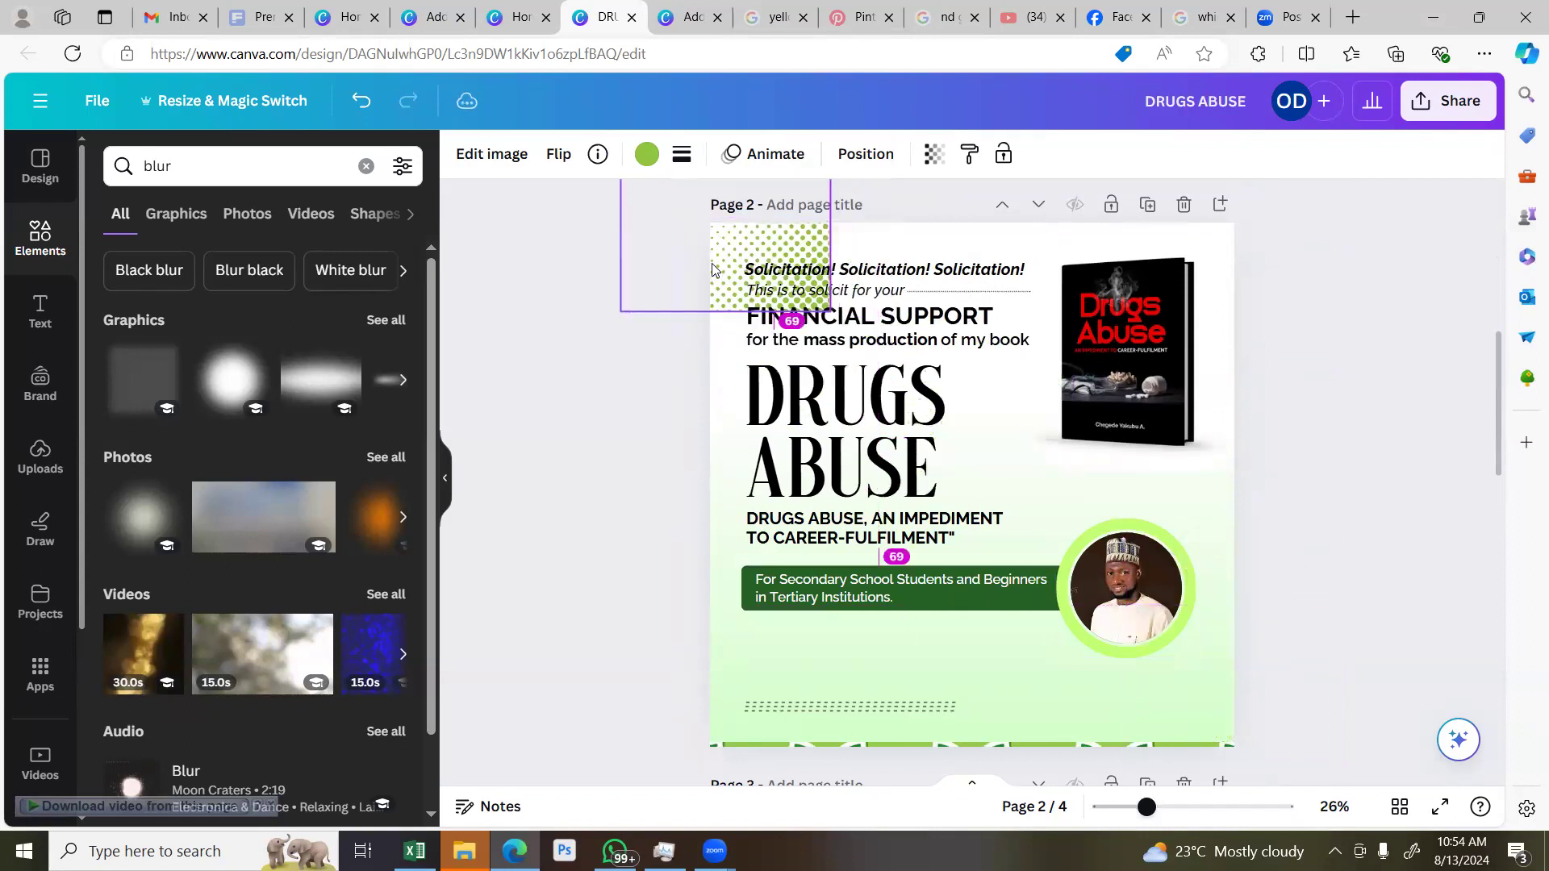
# Flip the halftone dot graphic horizontally, then rotate and reposition it so its dots fit page 2's upper-left corner
pyautogui.click(556, 154)
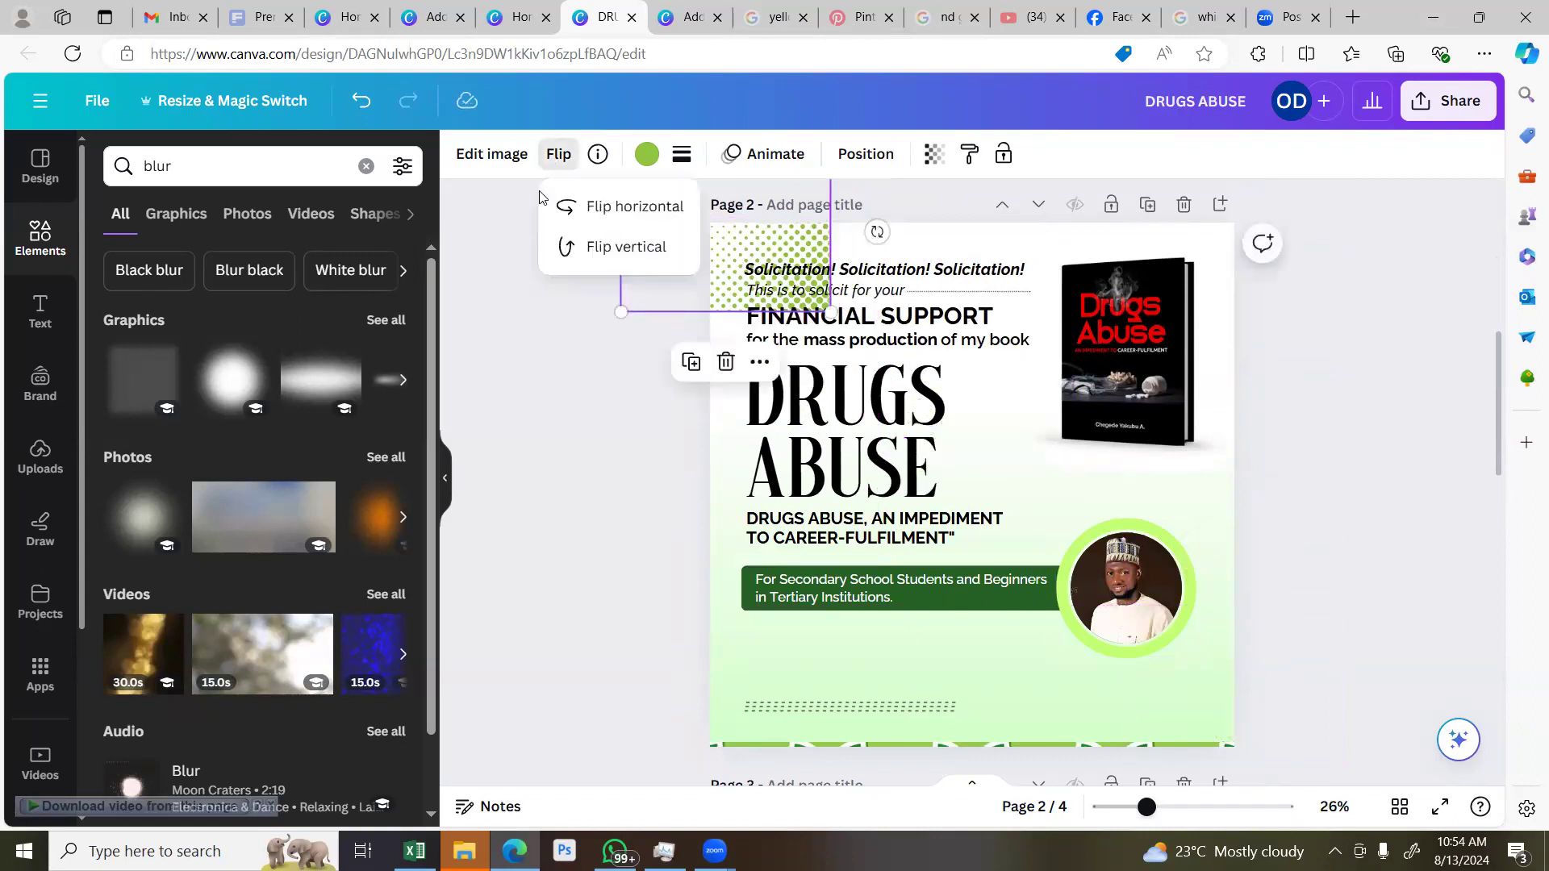
pyautogui.click(577, 208)
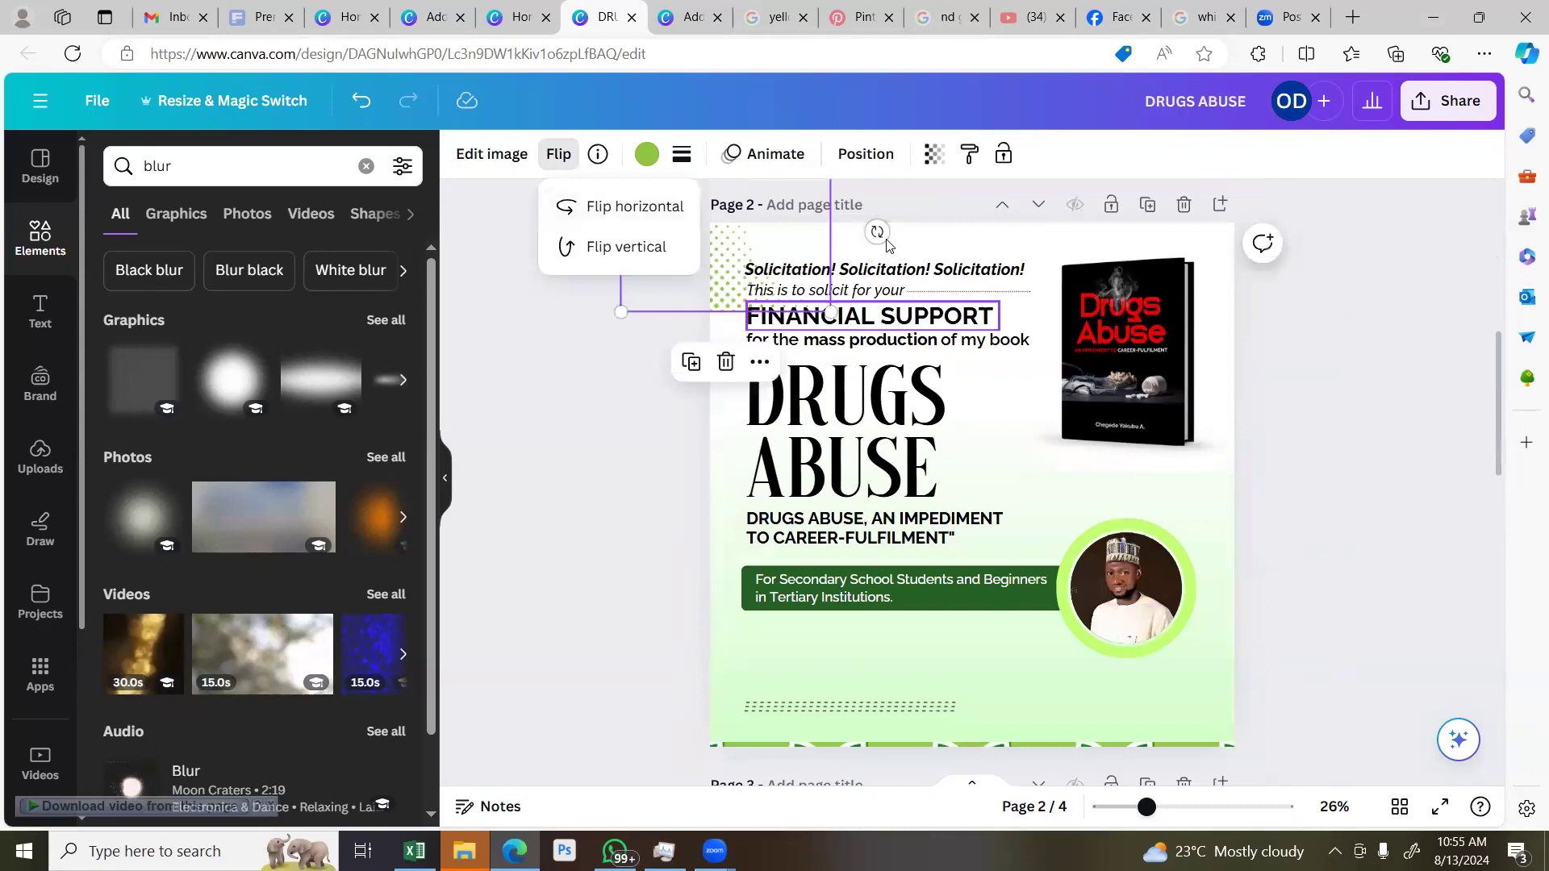
pyautogui.moveTo(755, 330); pyautogui.dragTo(616, 304)
pyautogui.moveTo(733, 266); pyautogui.dragTo(739, 254)
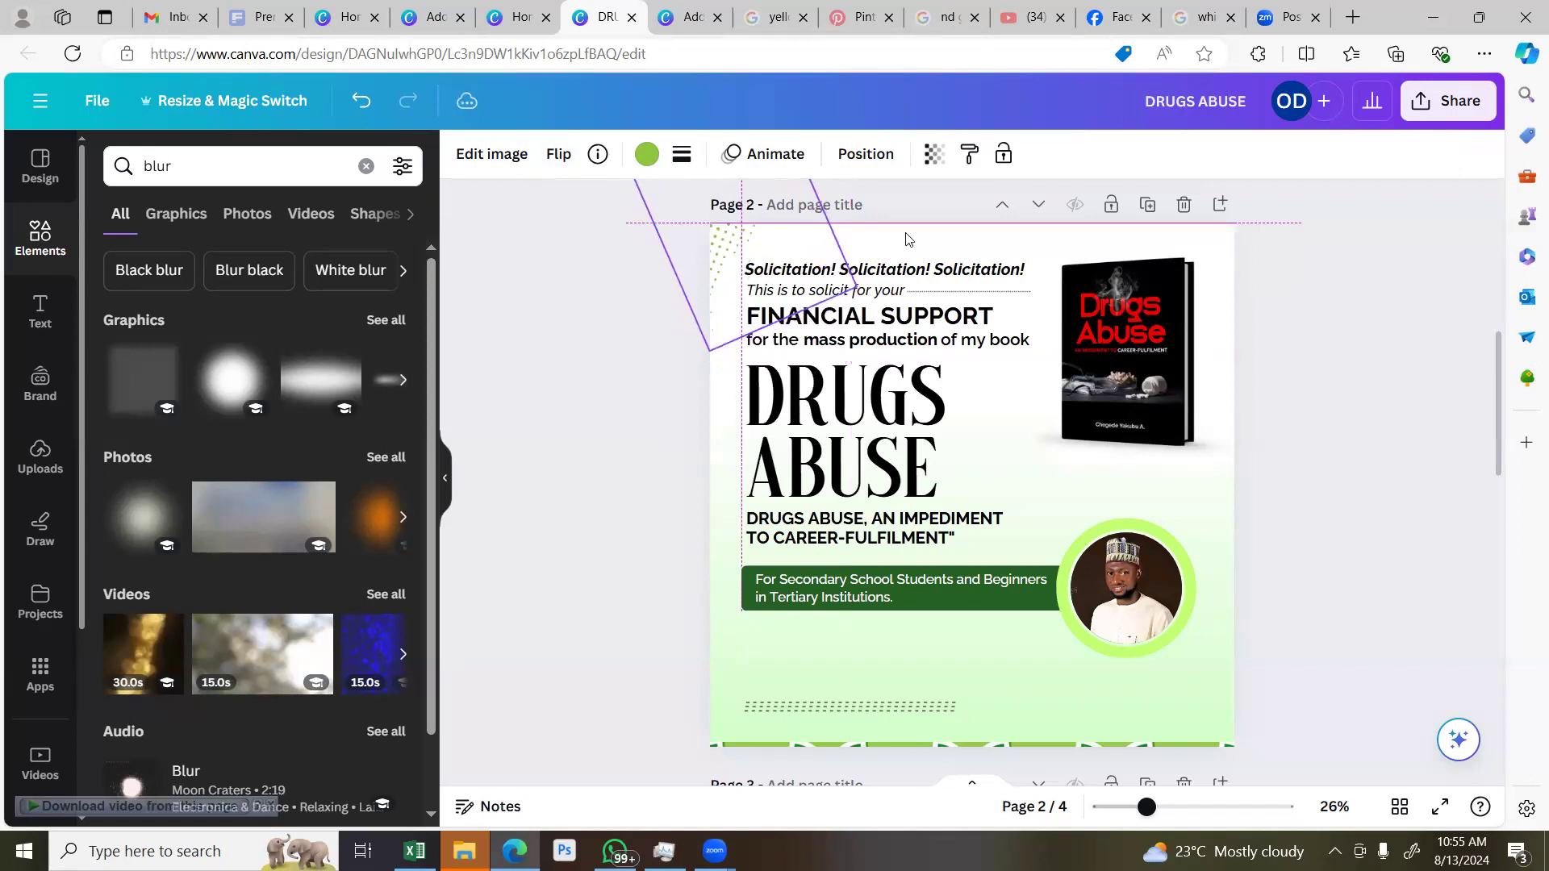
# Set the transparency of the halftone dot graphic in page 2's upper-left corner to 49
pyautogui.click(933, 153)
pyautogui.moveTo(831, 238); pyautogui.dragTo(803, 242)
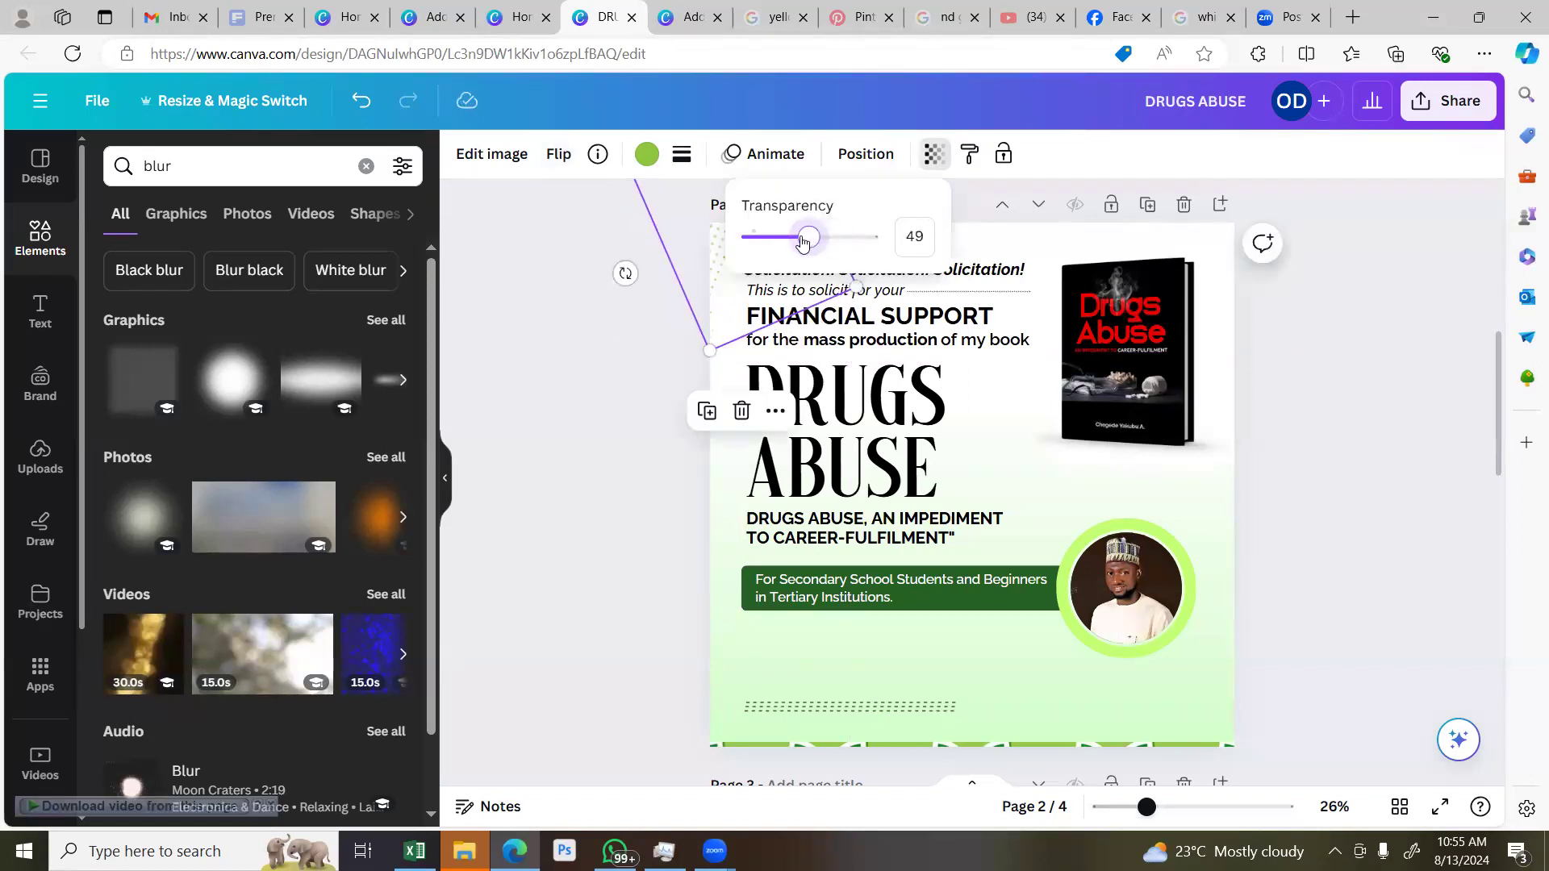
pyautogui.click(652, 394)
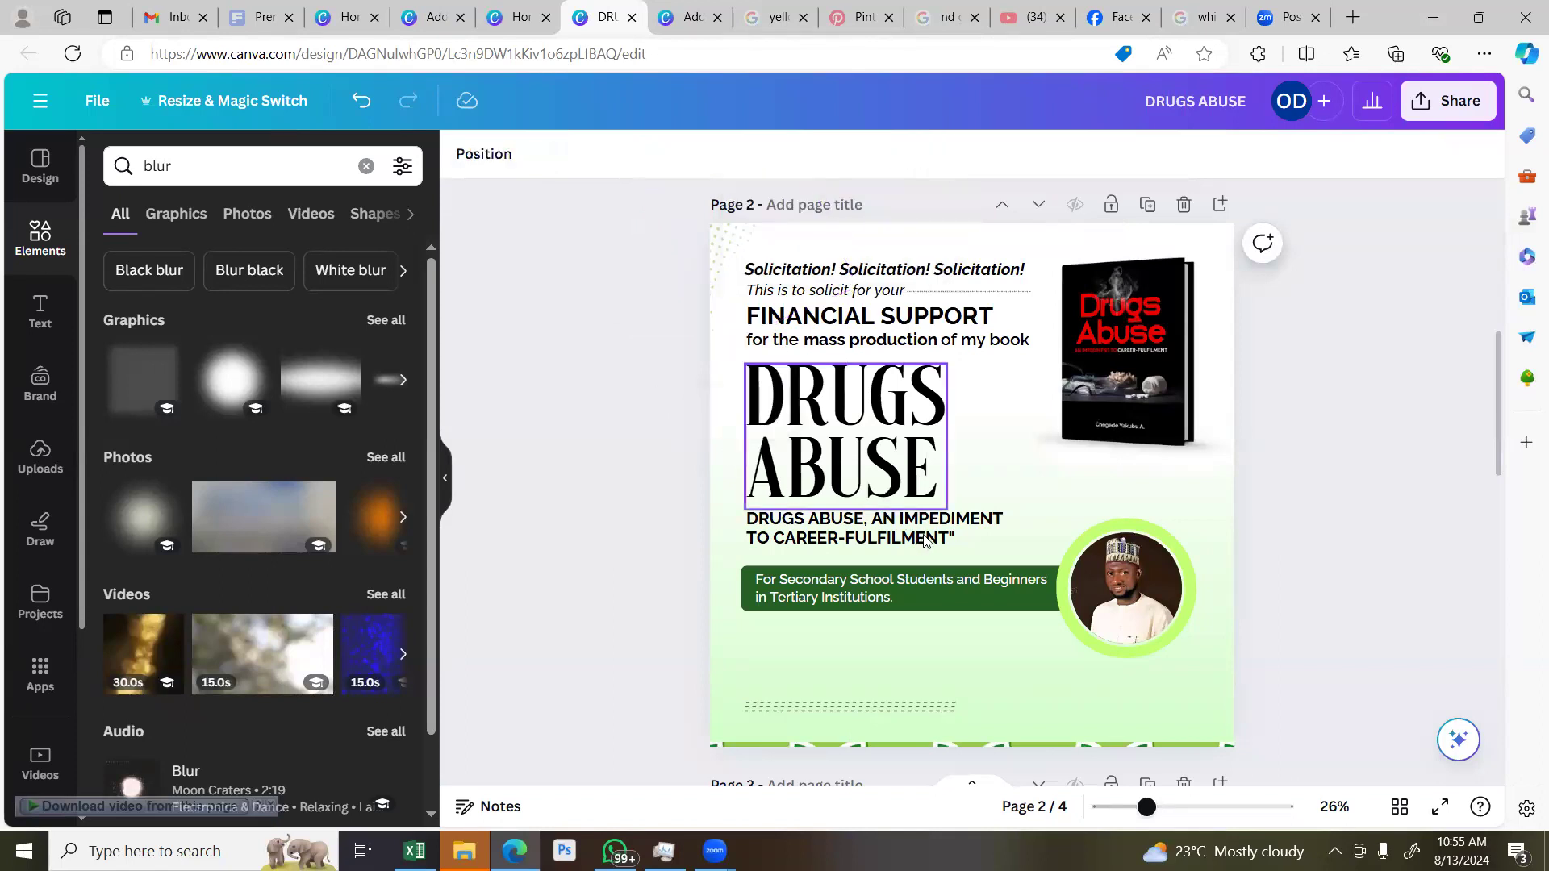
# Set the transparency of the green pattern border along page 2's bottom edge to 0
pyautogui.scroll(2, 928, 536)
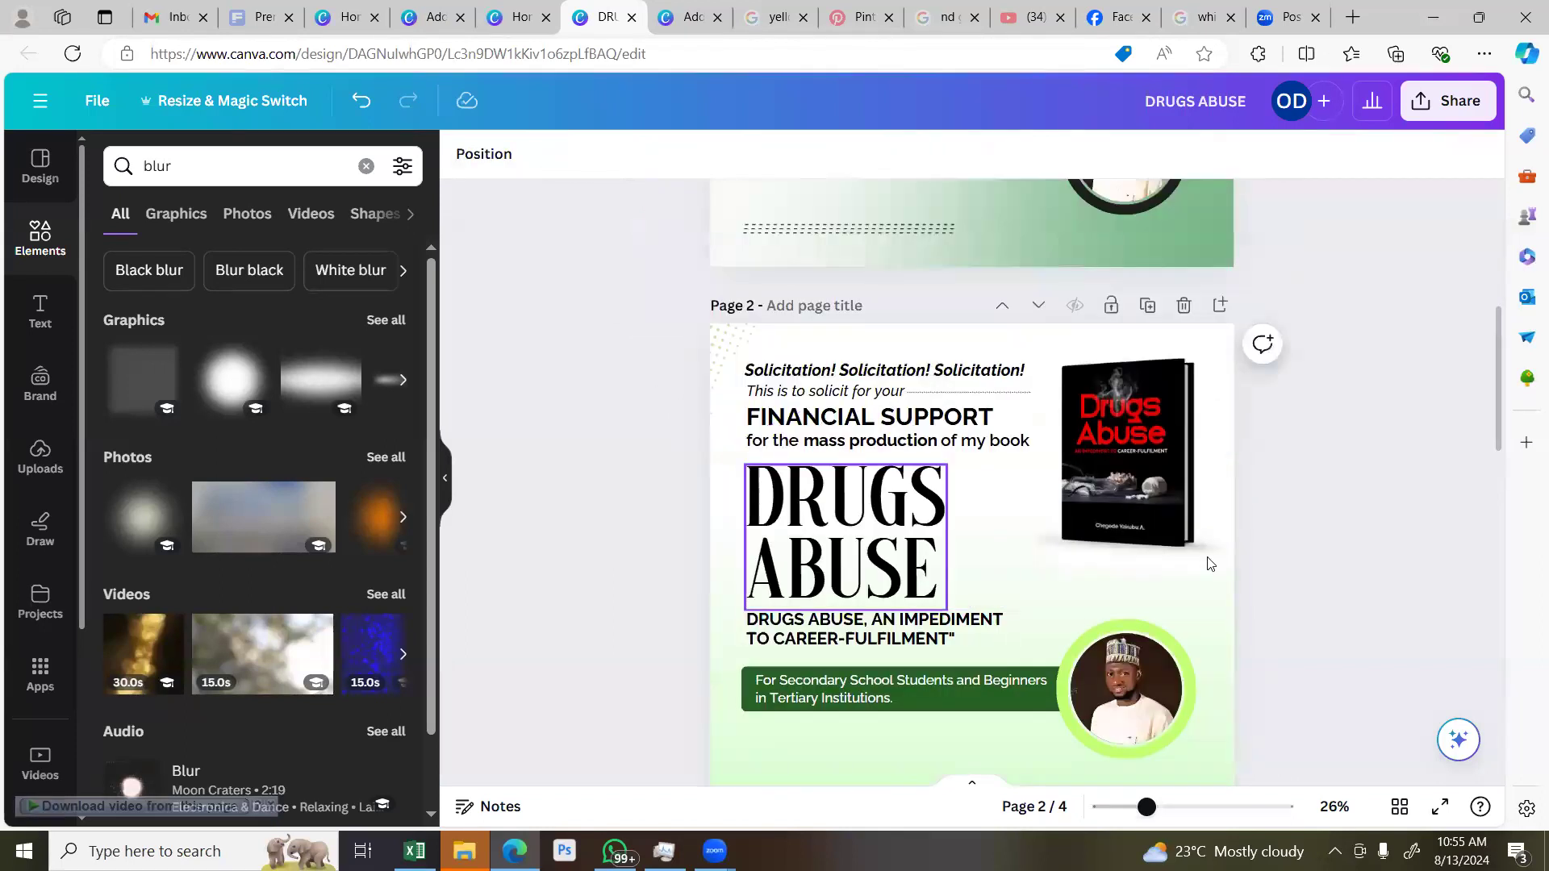
pyautogui.scroll(-1, 1289, 601)
pyautogui.scroll(1, 1289, 601)
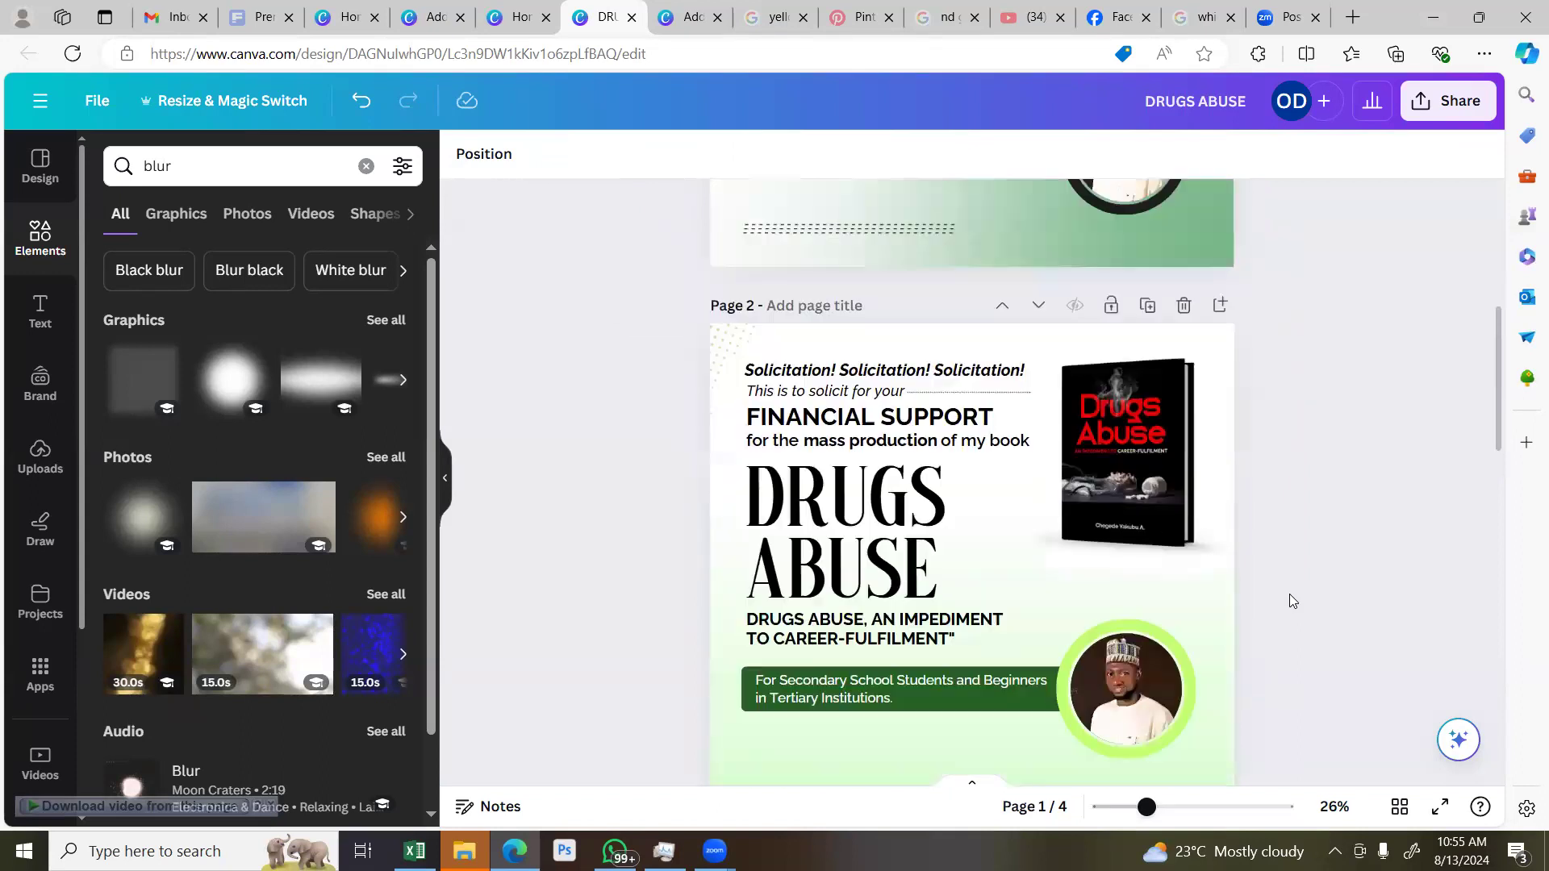
pyautogui.scroll(-2, 1289, 601)
pyautogui.scroll(-2, 1290, 601)
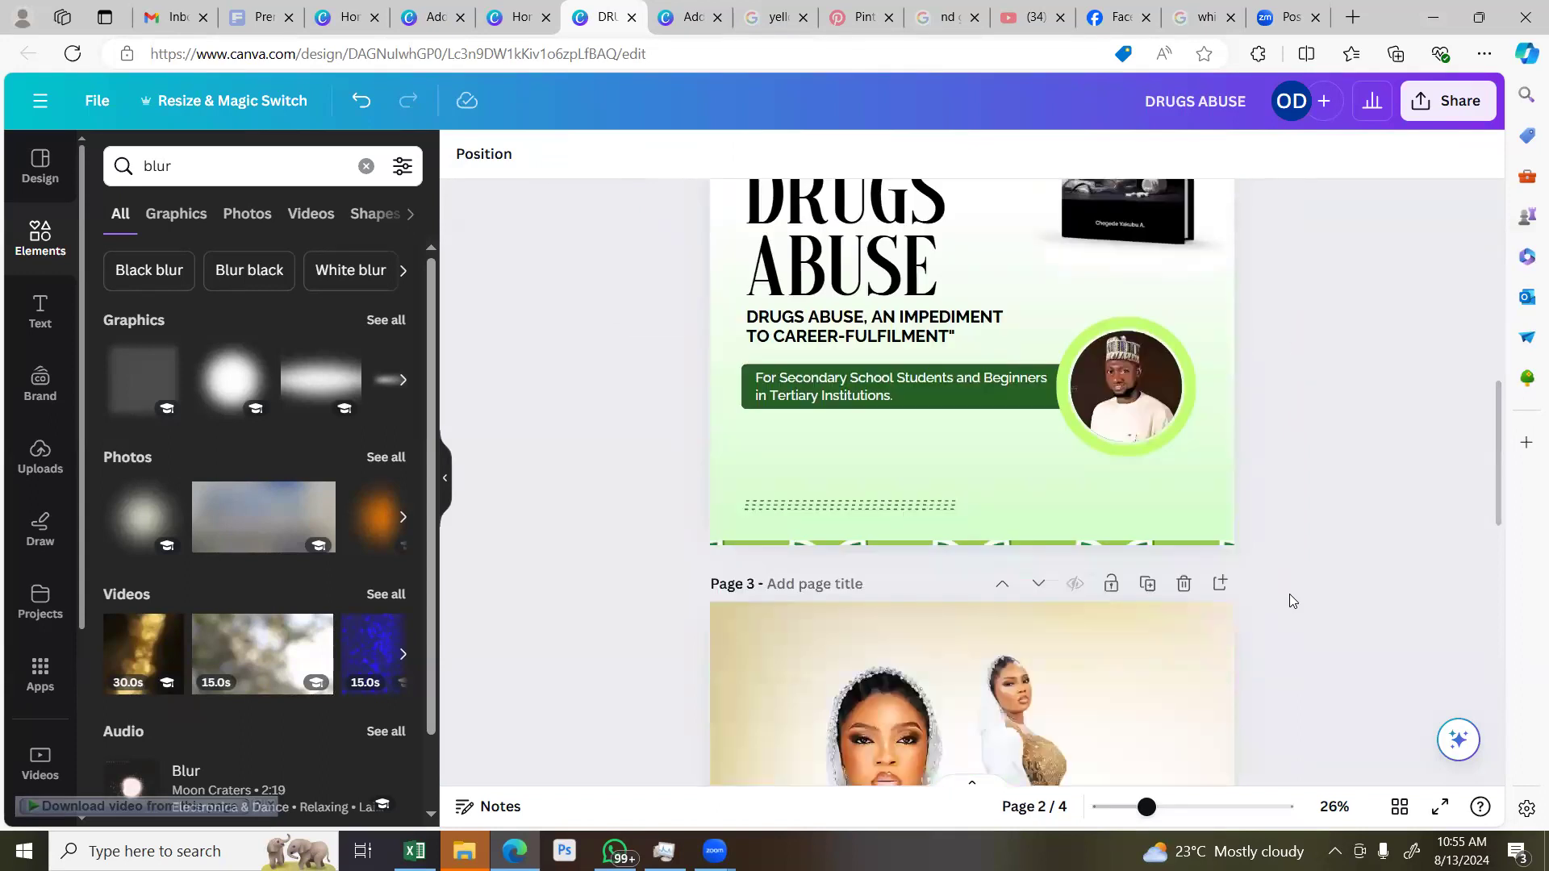
pyautogui.click(897, 544)
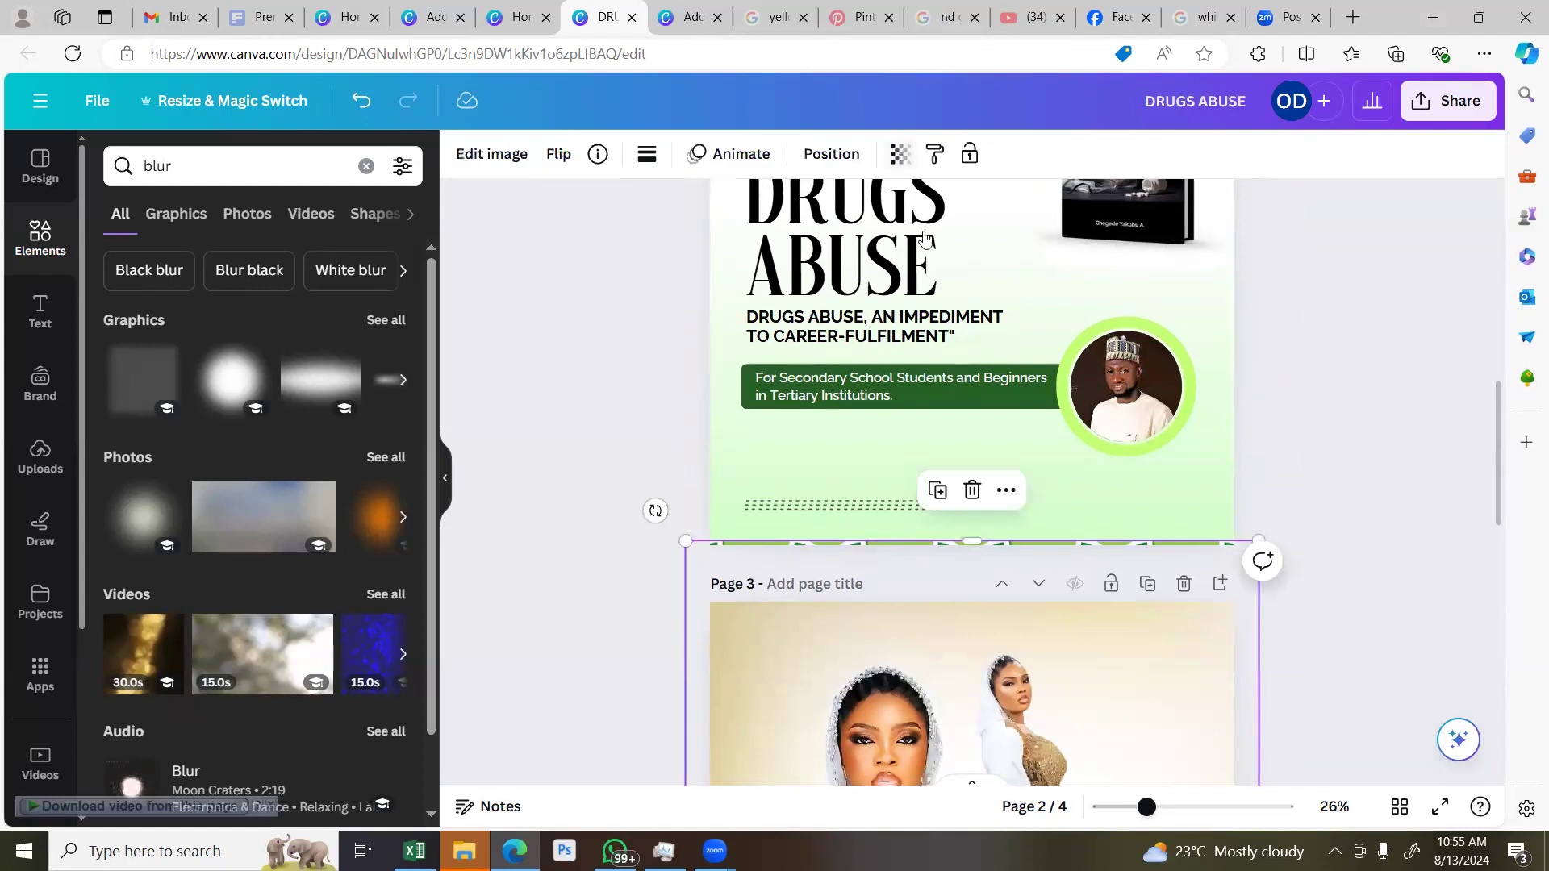
pyautogui.click(897, 154)
pyautogui.moveTo(773, 245); pyautogui.dragTo(666, 265)
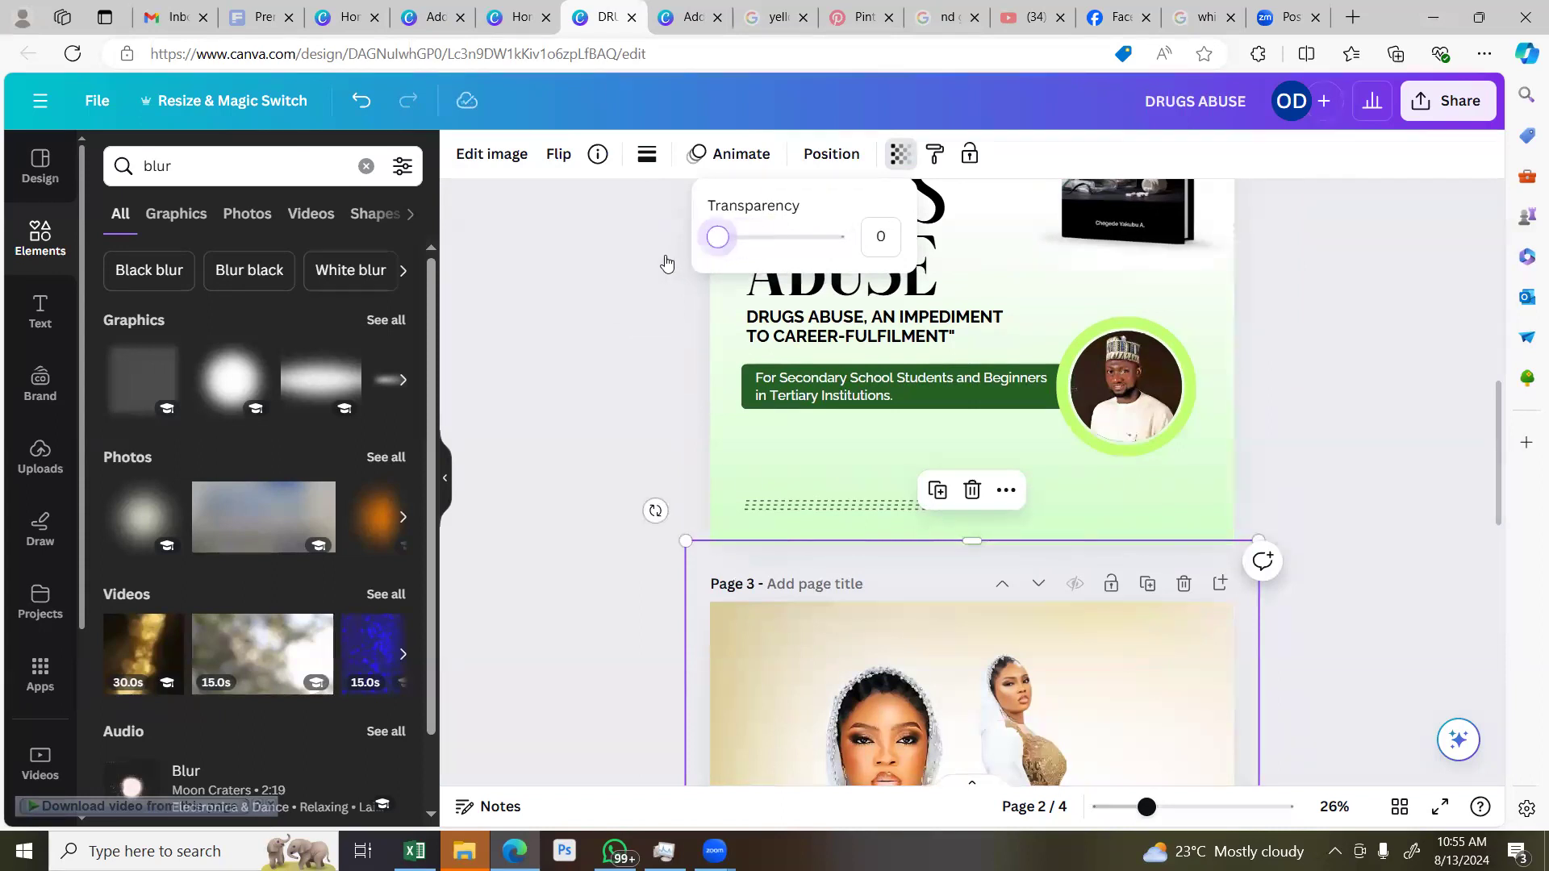
pyautogui.click(1308, 496)
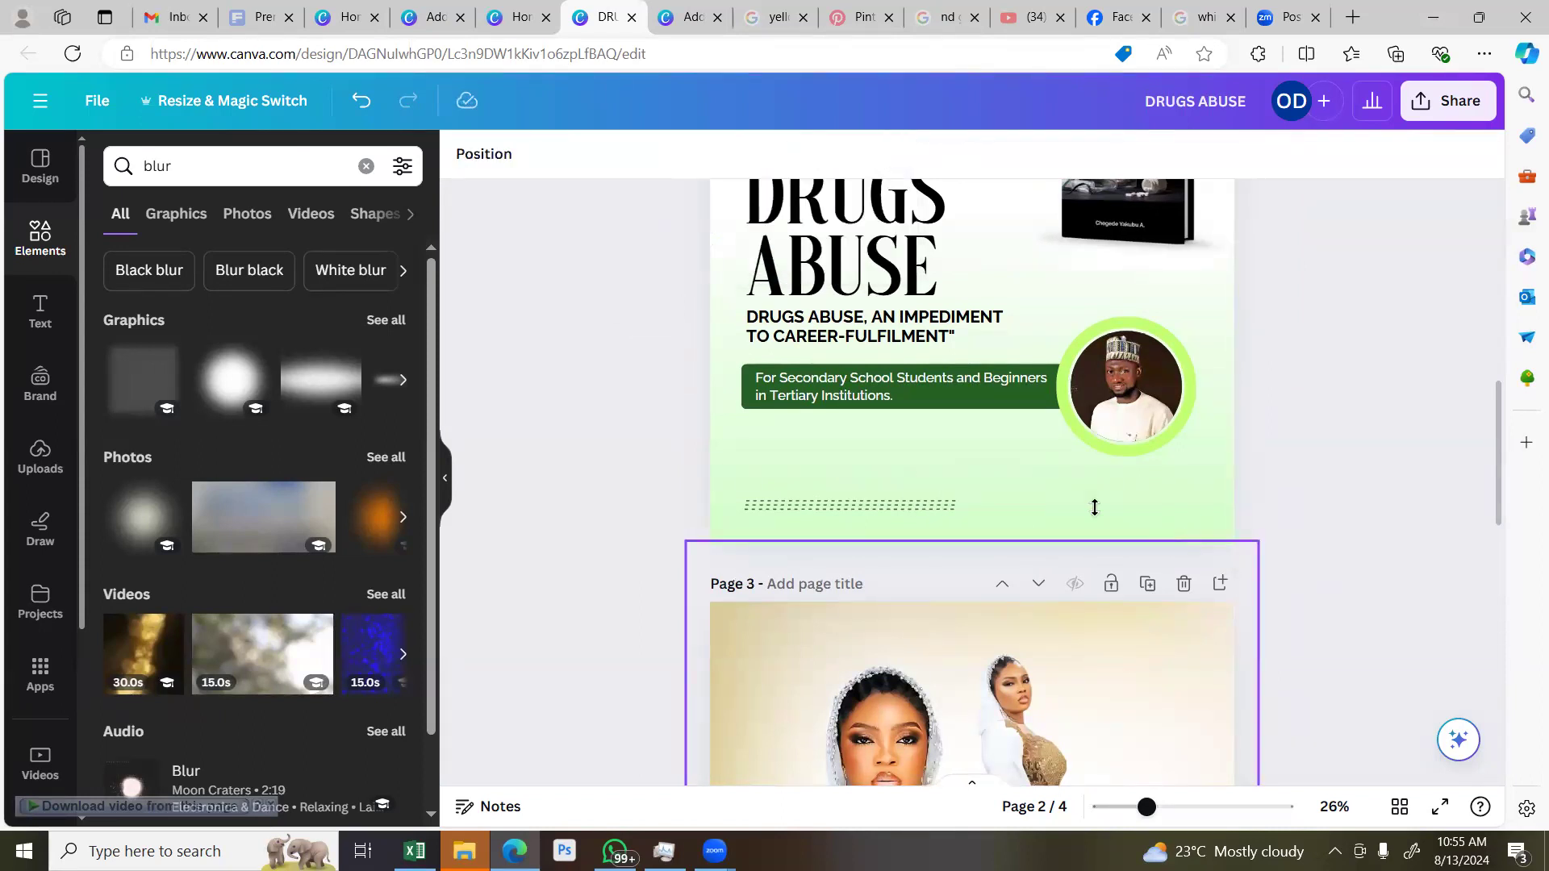
# Try different transparency levels on page 2's bottom pattern border and return it to 100
pyautogui.click(1094, 507)
pyautogui.click(894, 154)
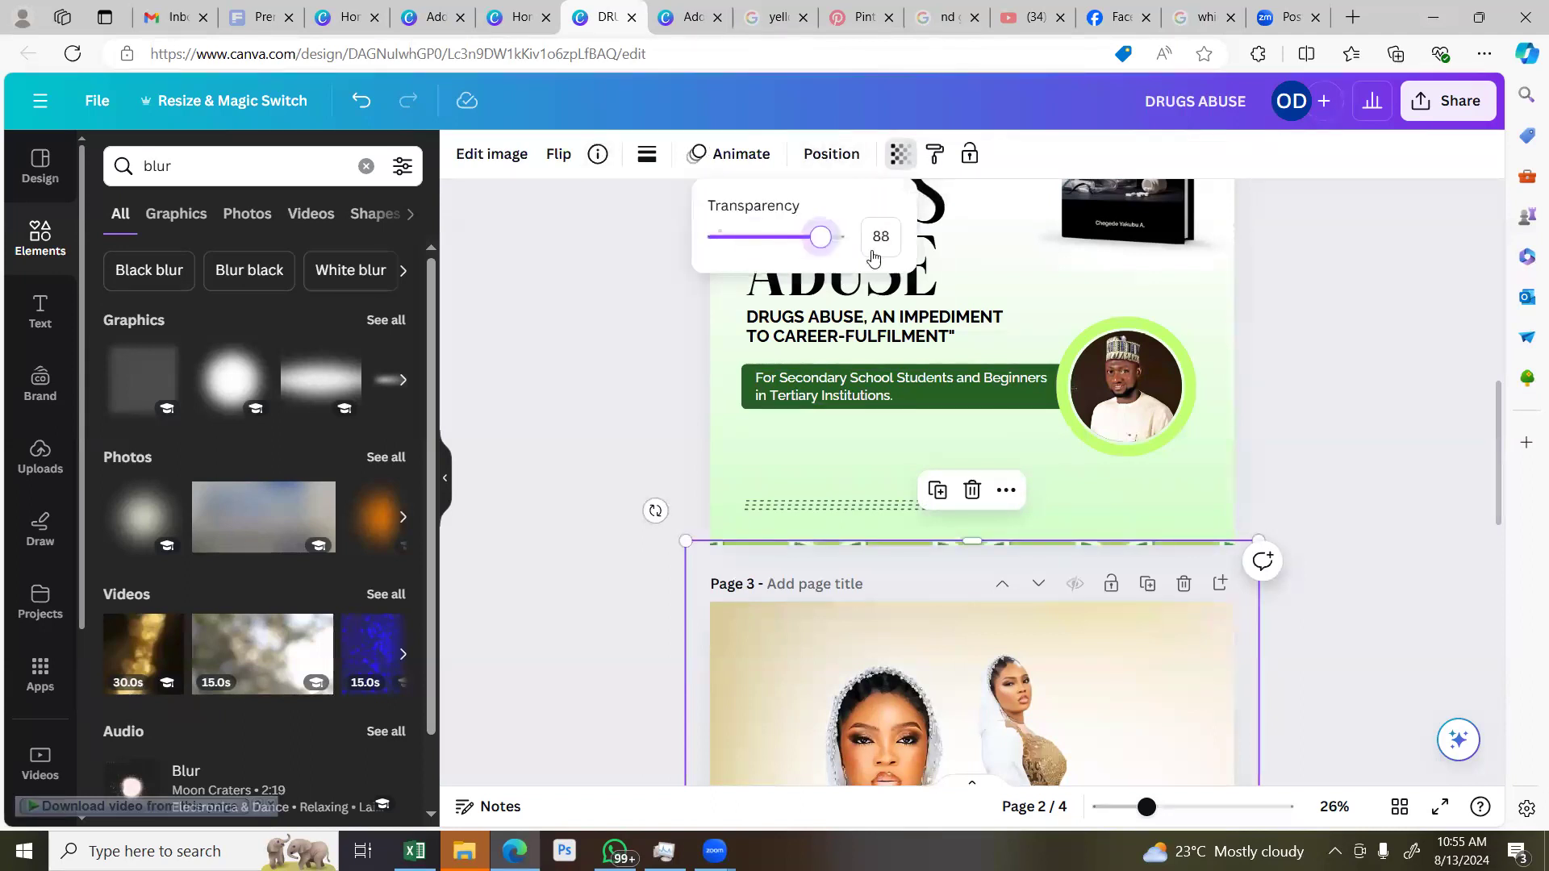
pyautogui.moveTo(821, 236); pyautogui.dragTo(710, 287)
pyautogui.moveTo(804, 281); pyautogui.dragTo(863, 281)
pyautogui.moveTo(728, 238); pyautogui.dragTo(839, 262)
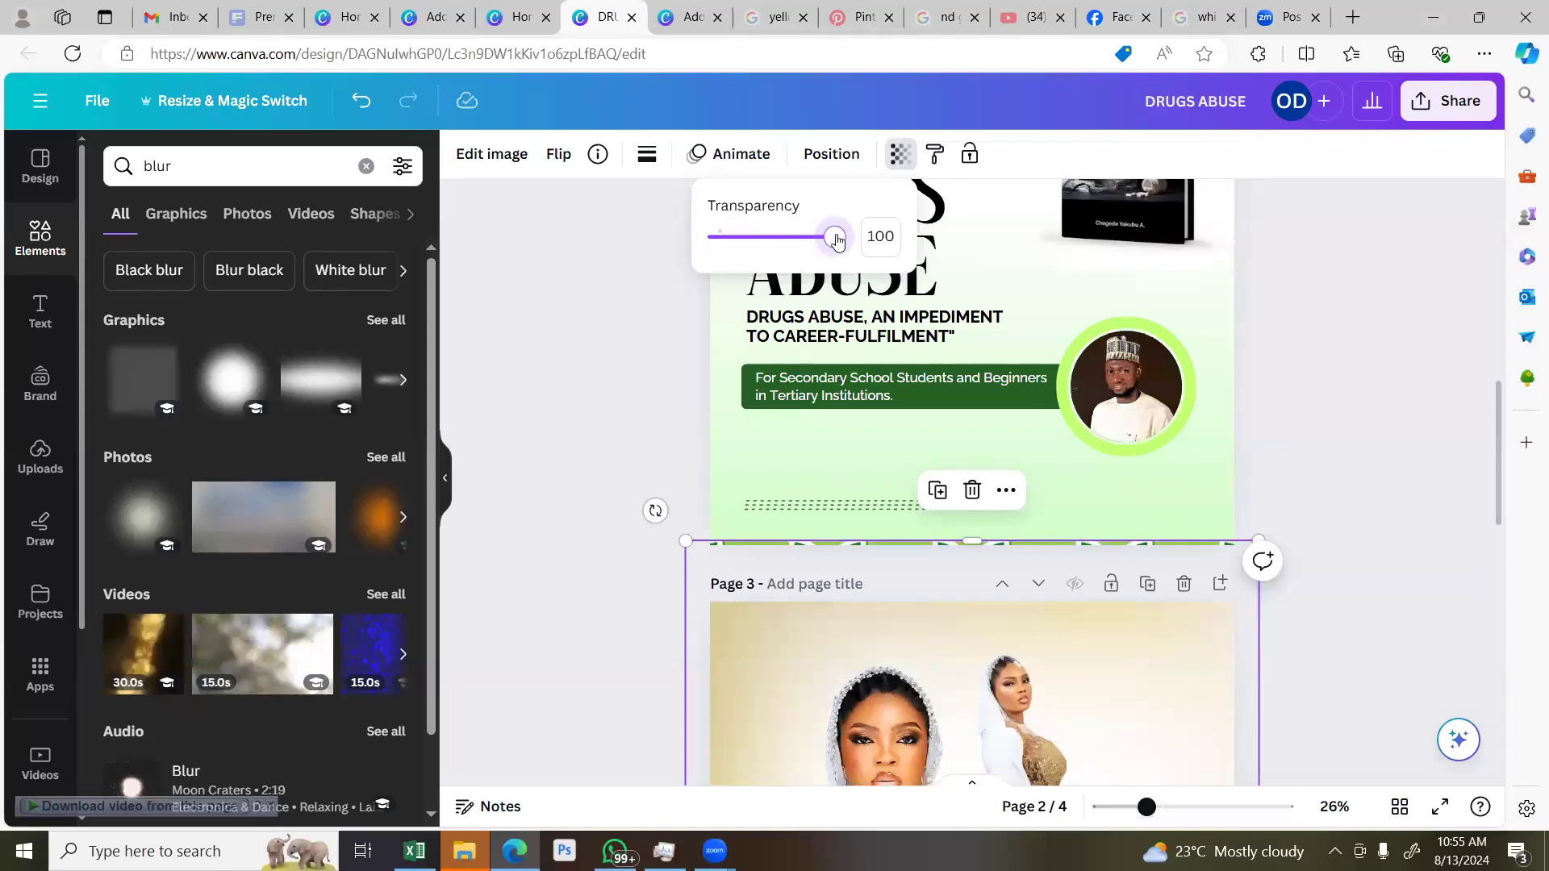
pyautogui.moveTo(834, 241); pyautogui.dragTo(867, 260)
pyautogui.moveTo(836, 241); pyautogui.dragTo(876, 256)
pyautogui.moveTo(747, 257); pyautogui.dragTo(846, 310)
pyautogui.click(1310, 411)
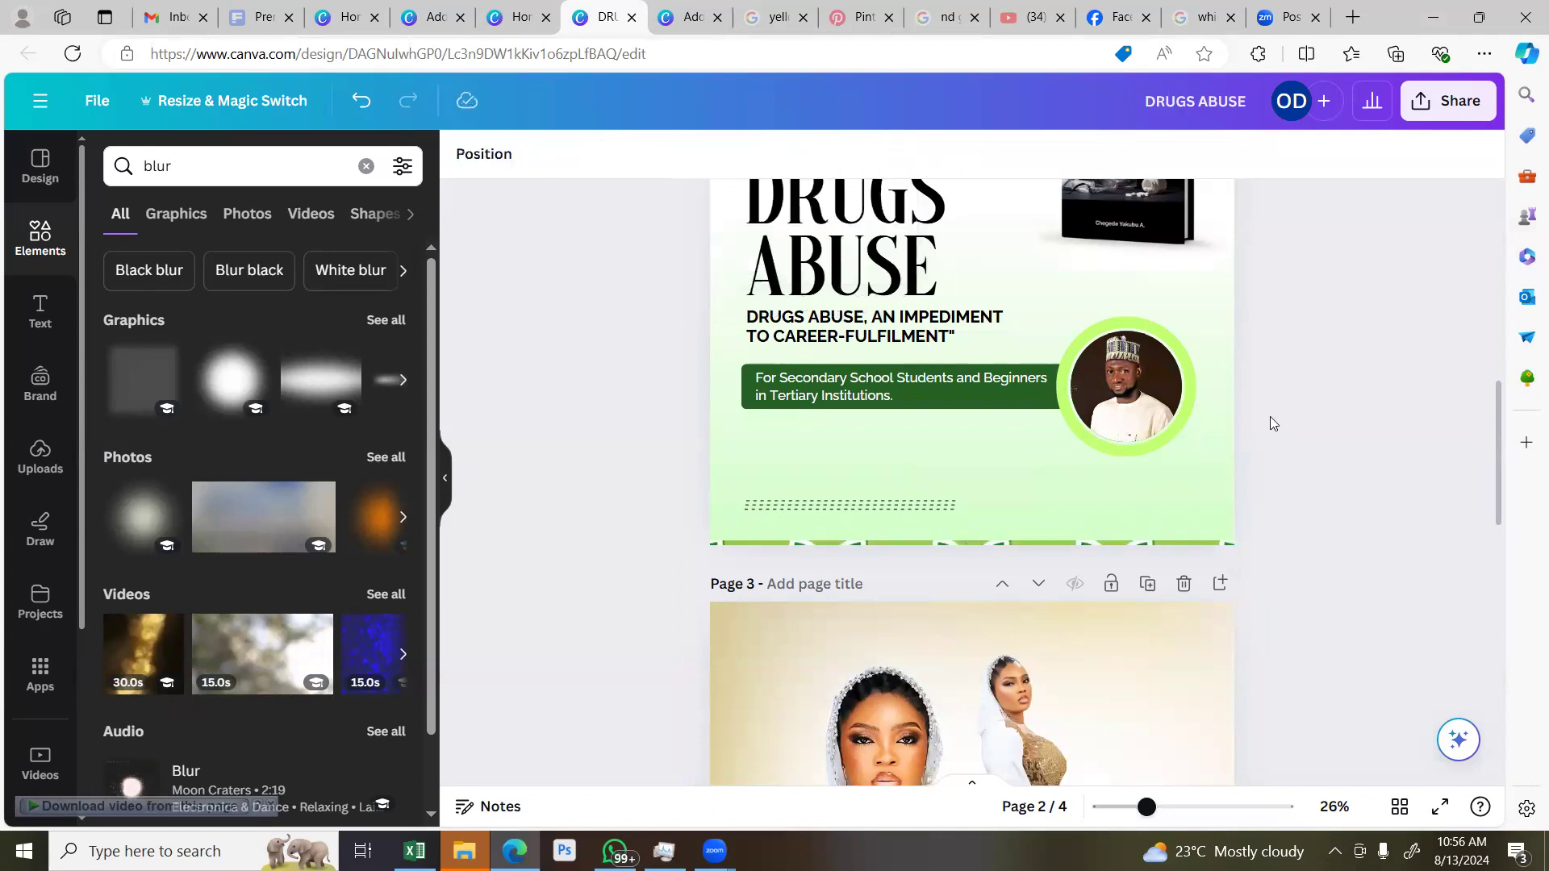
# Lower the transparency value of the halftone dot graphic in page 2's upper-left corner to 19
pyautogui.scroll(5, 1271, 416)
pyautogui.scroll(-1, 1275, 416)
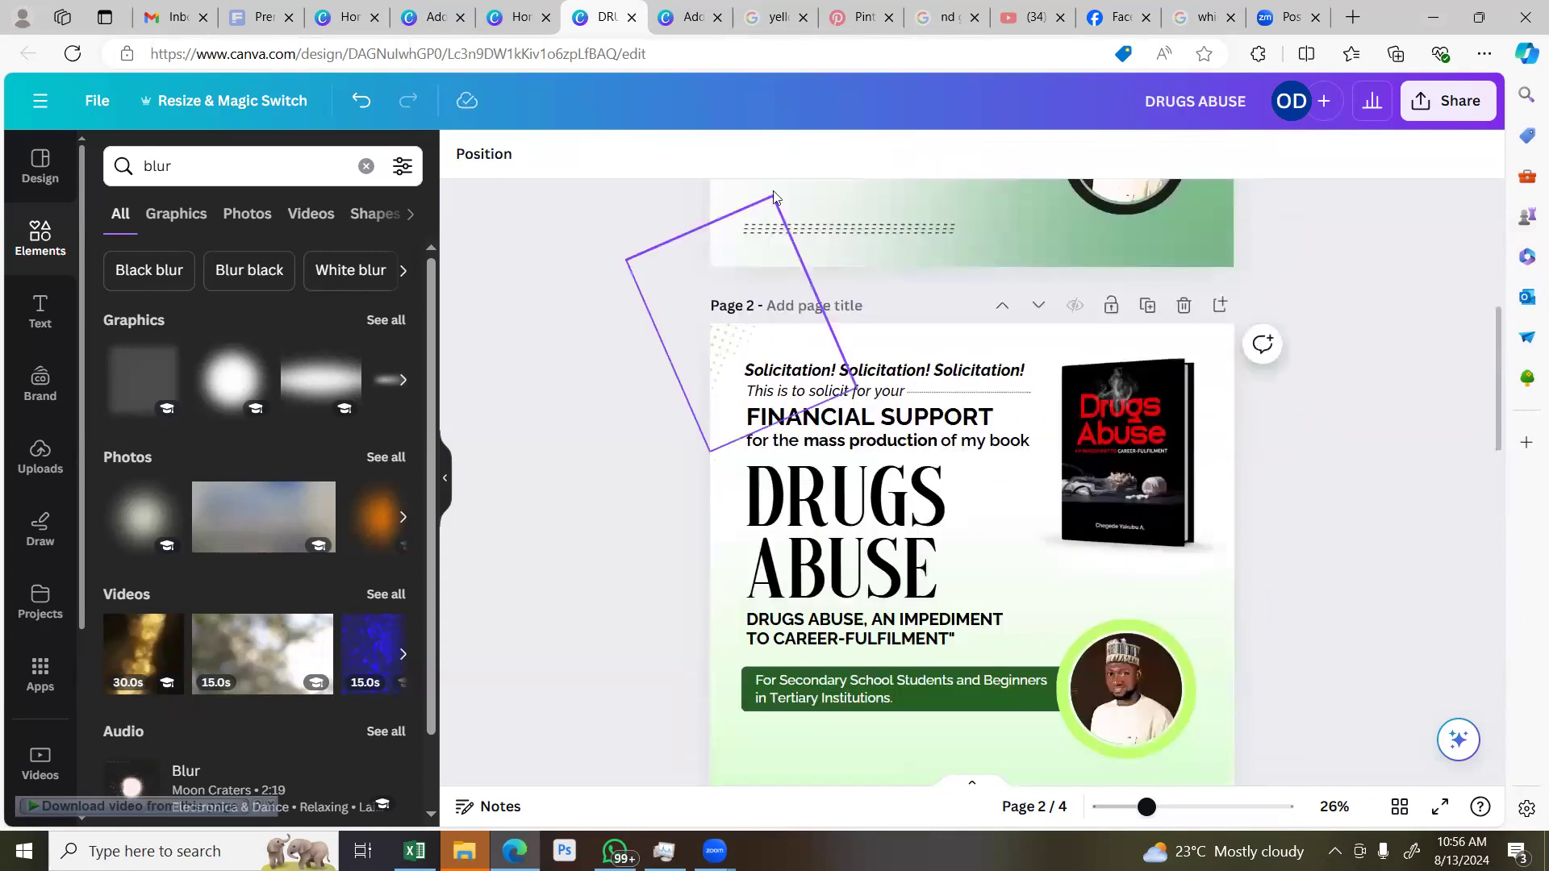
pyautogui.click(698, 165)
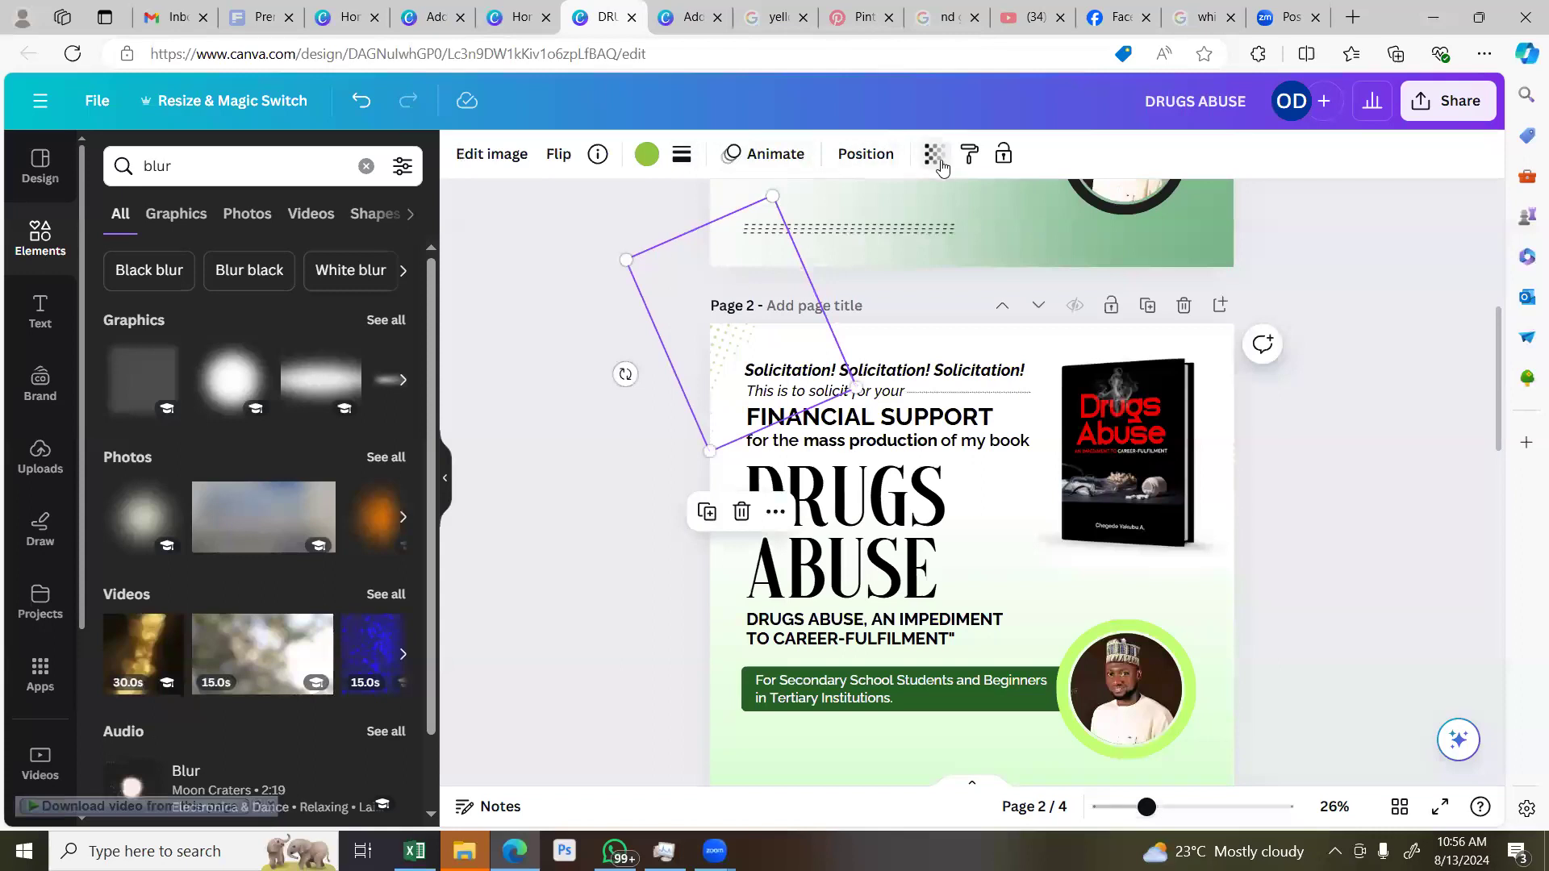
pyautogui.click(935, 154)
pyautogui.moveTo(802, 256); pyautogui.dragTo(911, 258)
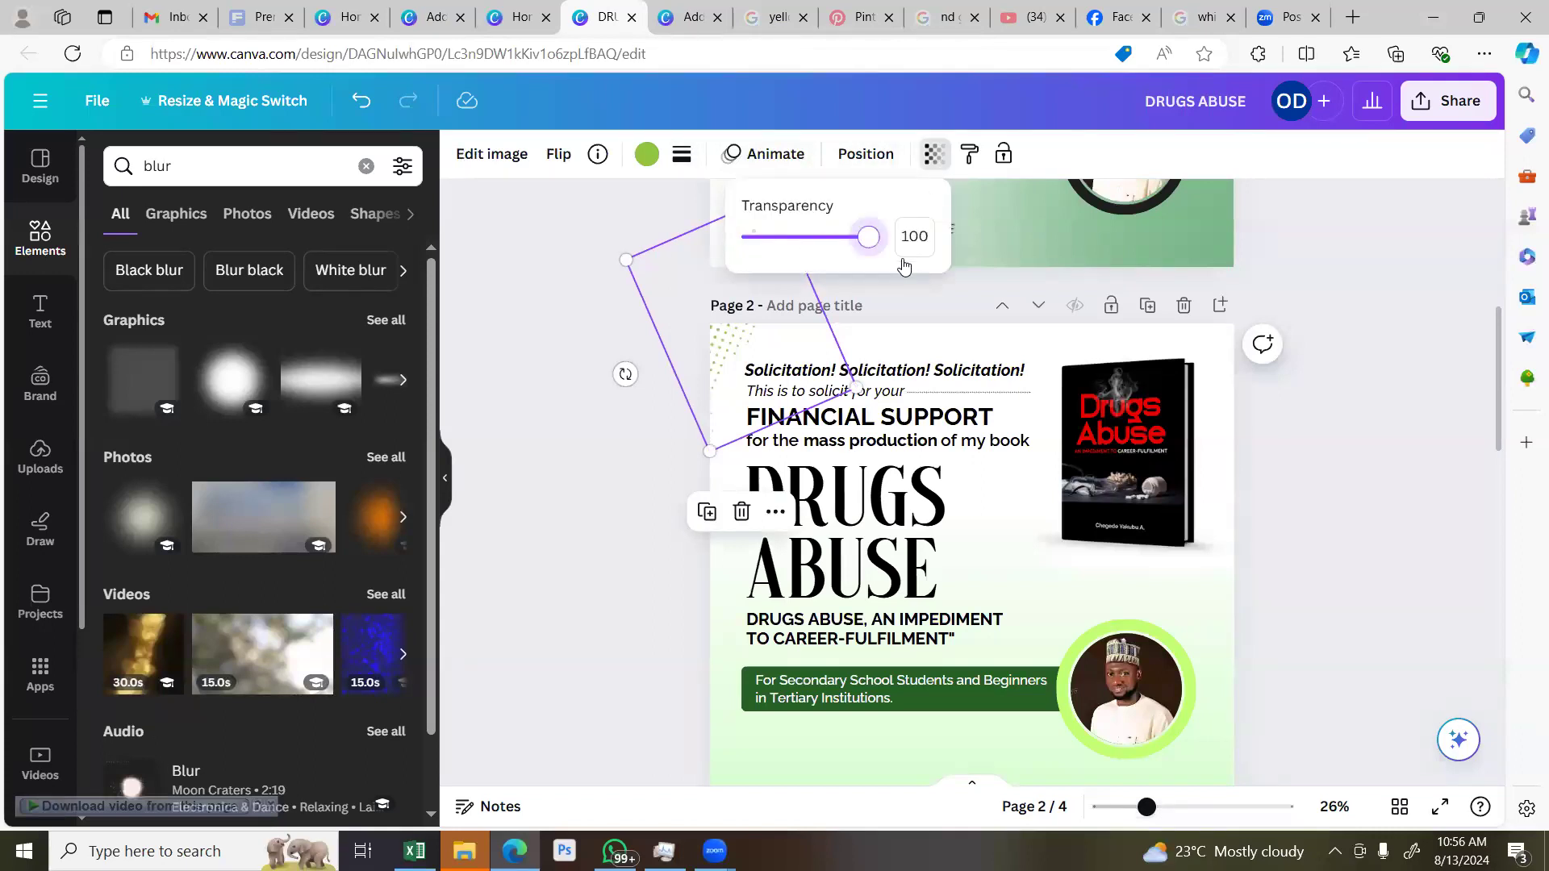
pyautogui.moveTo(845, 282); pyautogui.dragTo(775, 299)
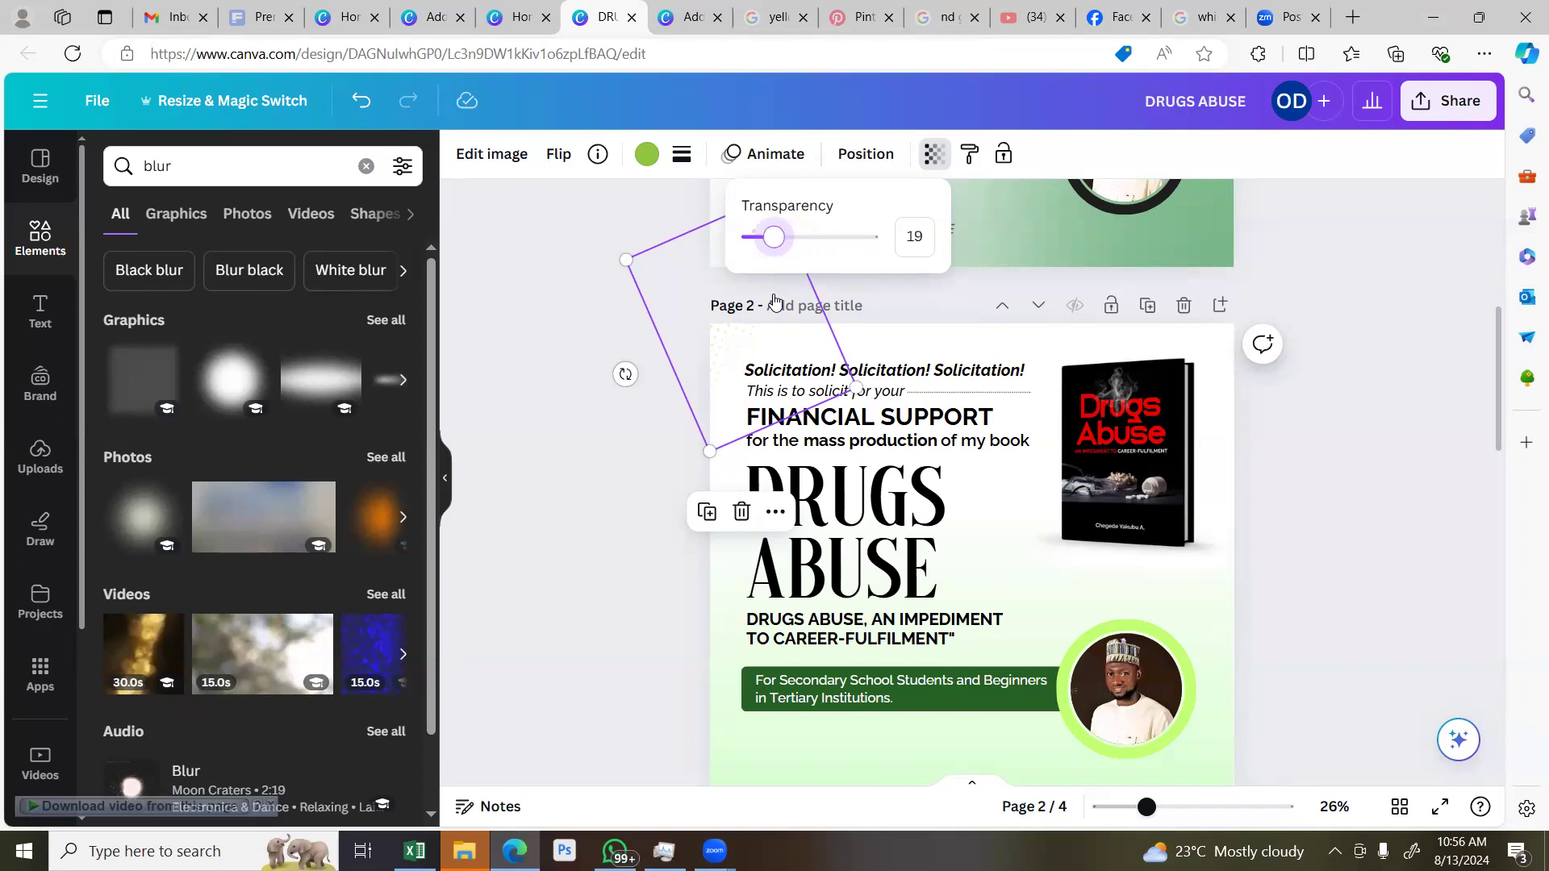
pyautogui.click(1314, 583)
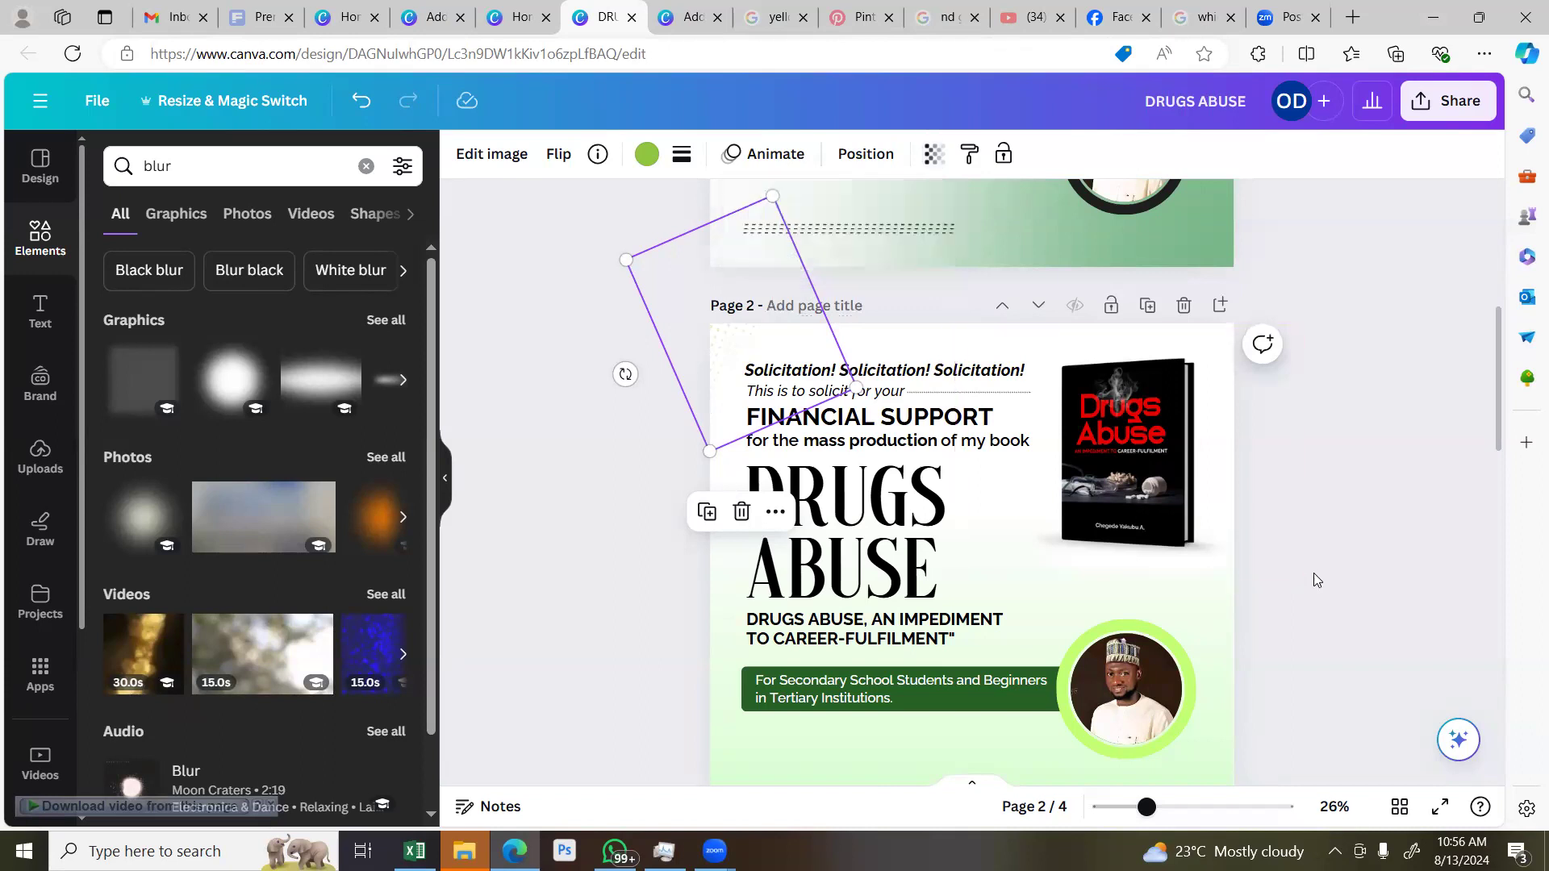
# Review the flyer layout on page 2, the blended bride photos on page 3 and the blank page 4
pyautogui.scroll(-3, 1316, 530)
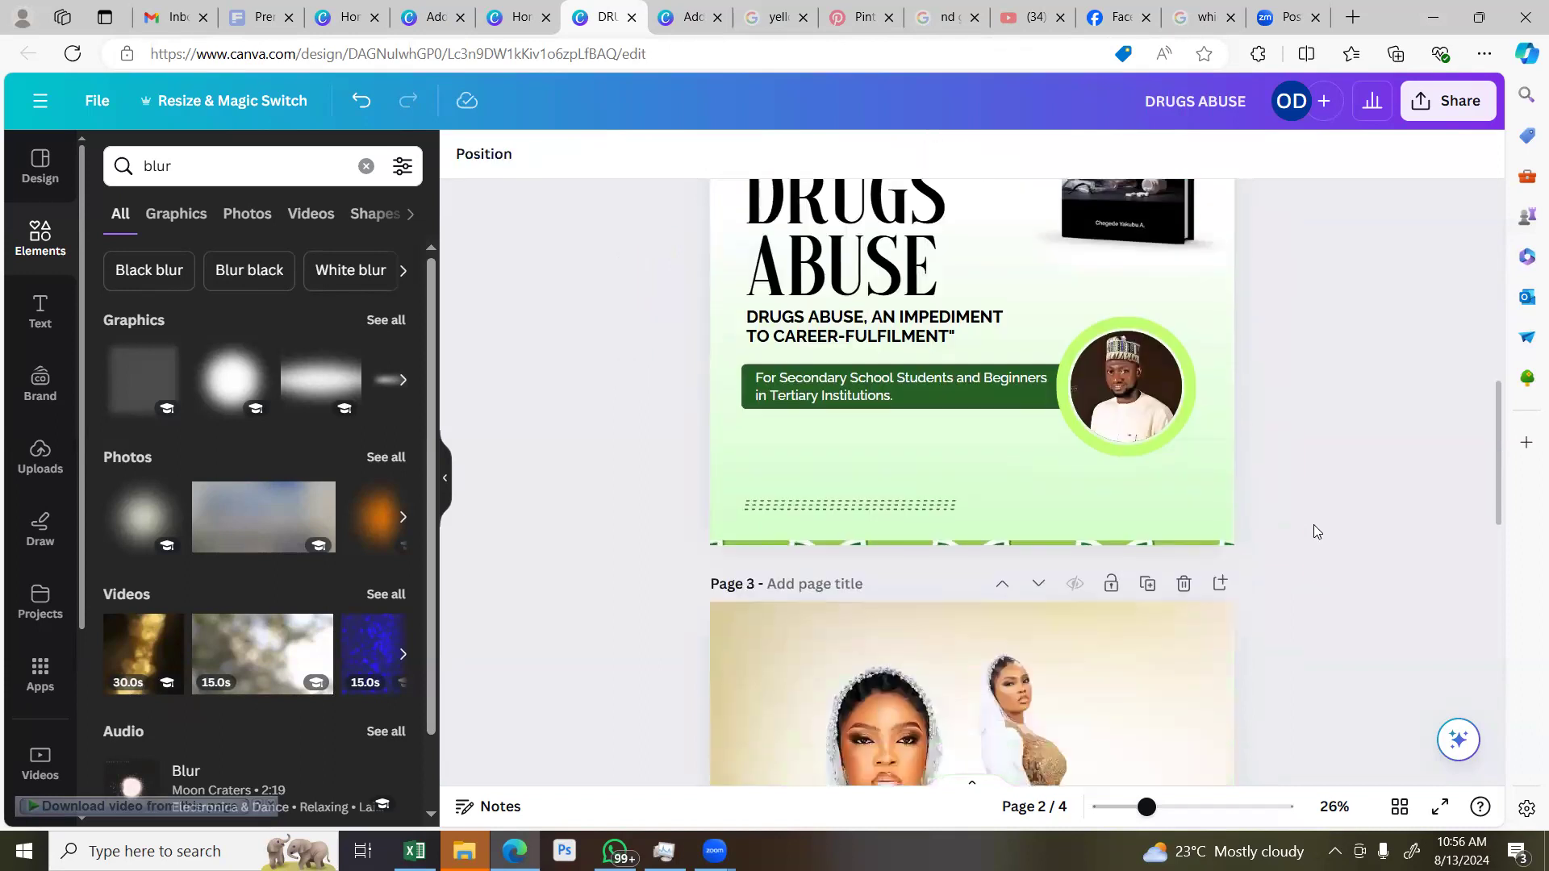
pyautogui.scroll(2, 1317, 531)
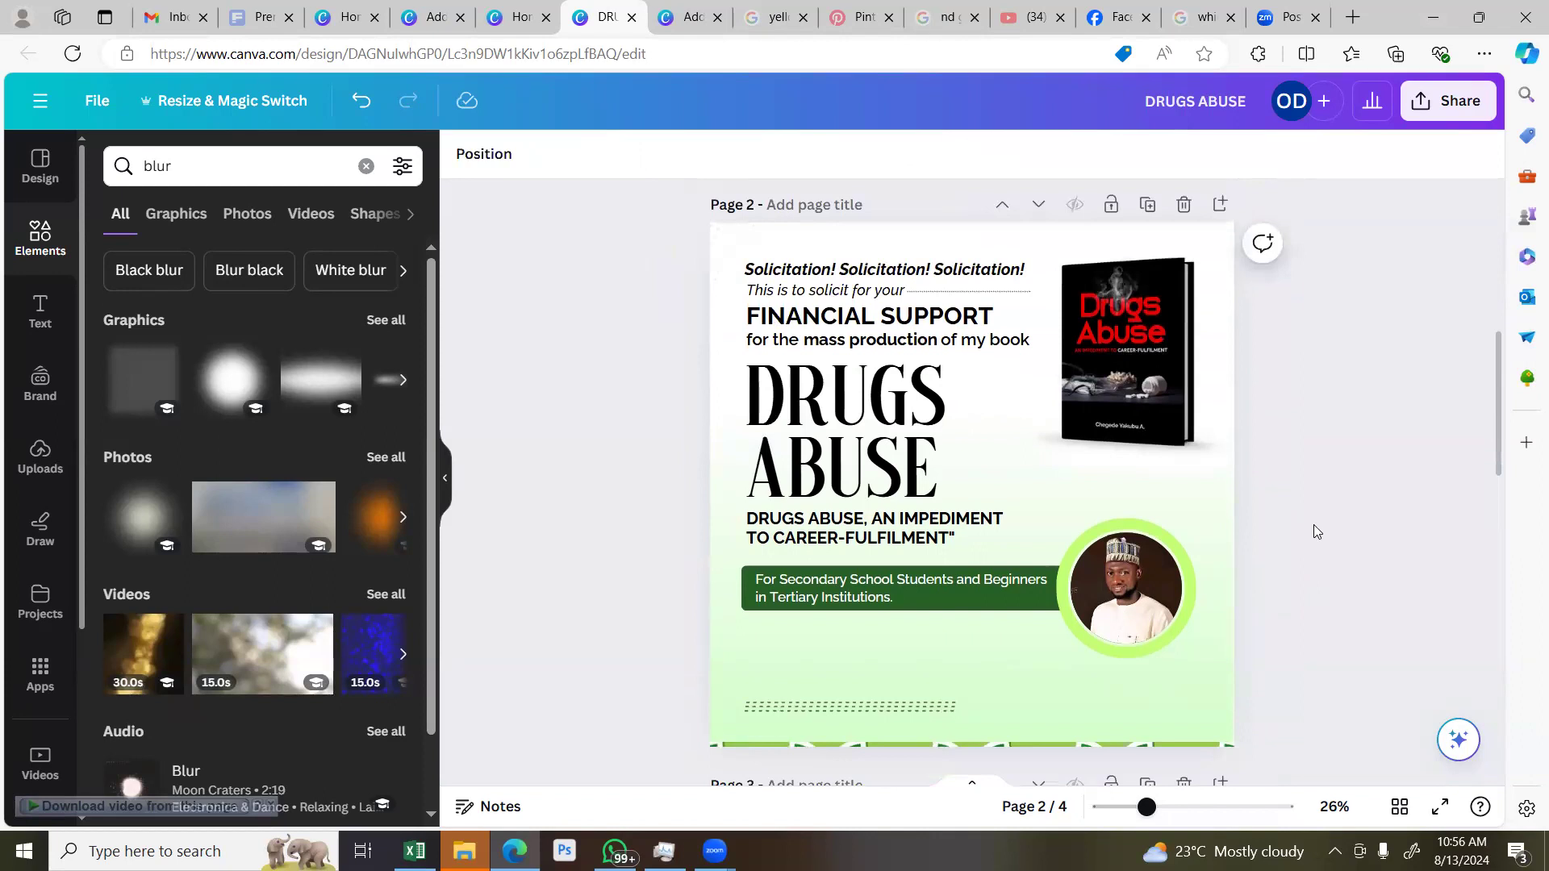
pyautogui.scroll(-3, 1310, 526)
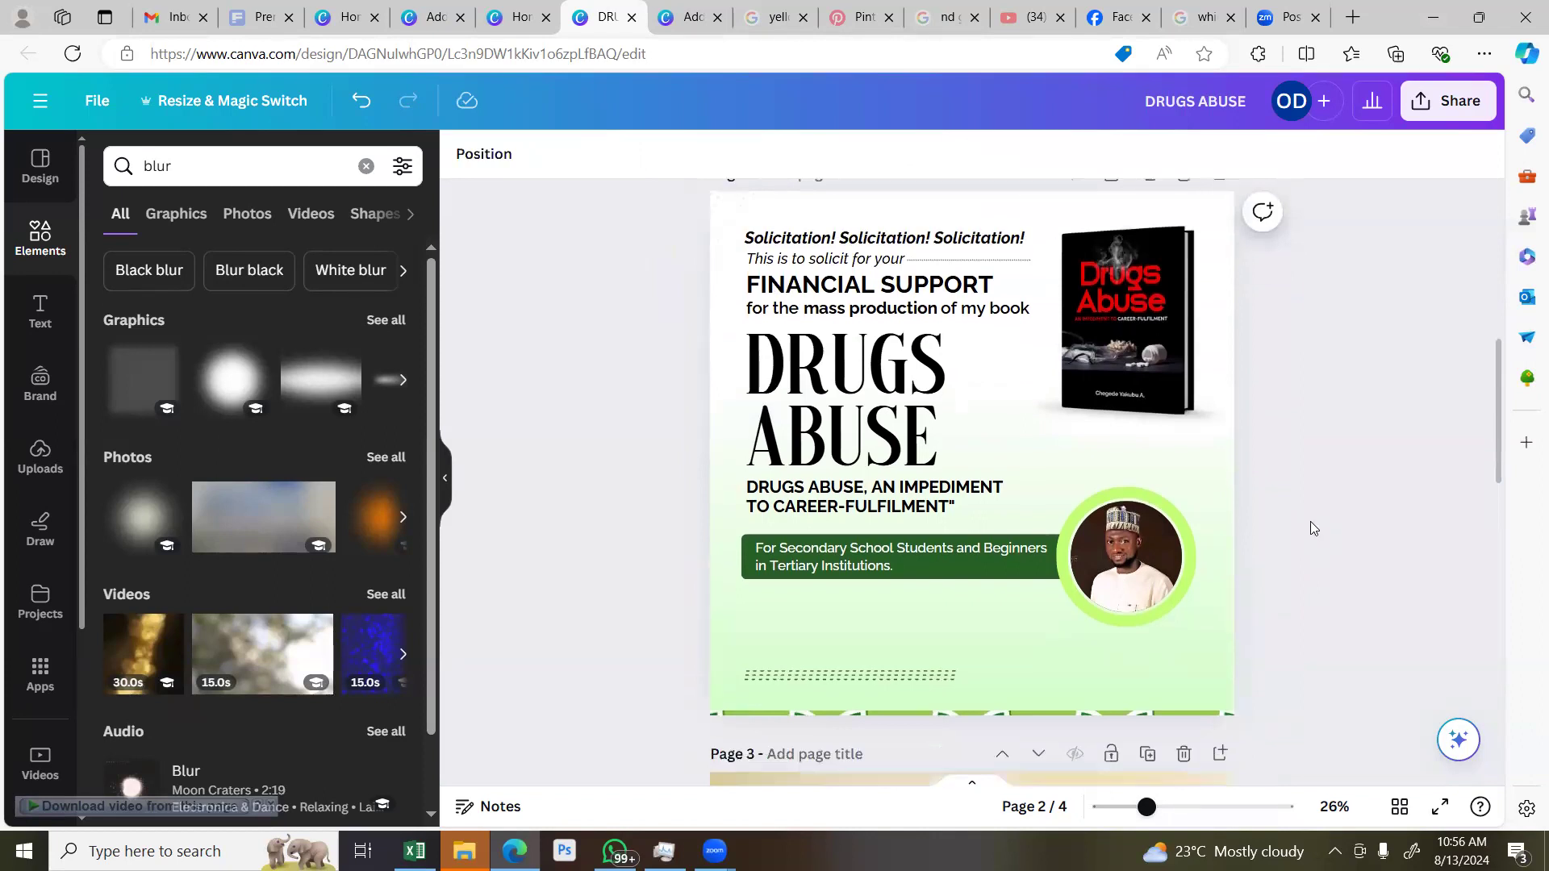
pyautogui.scroll(3, 1310, 521)
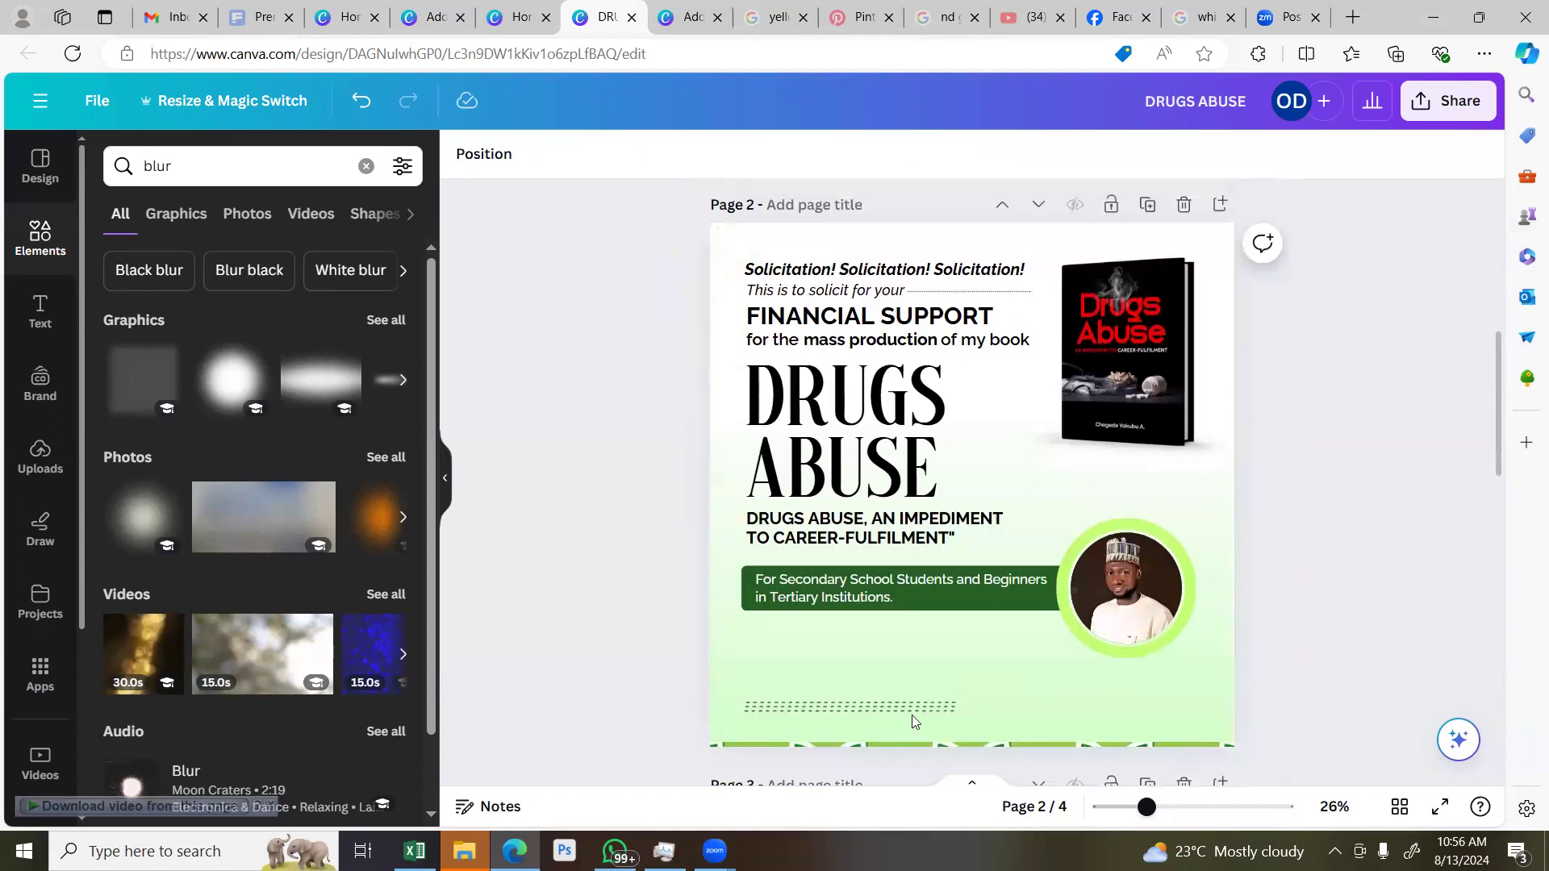
pyautogui.moveTo(716, 580); pyautogui.dragTo(1129, 597)
pyautogui.click(1367, 595)
pyautogui.scroll(-4, 1365, 592)
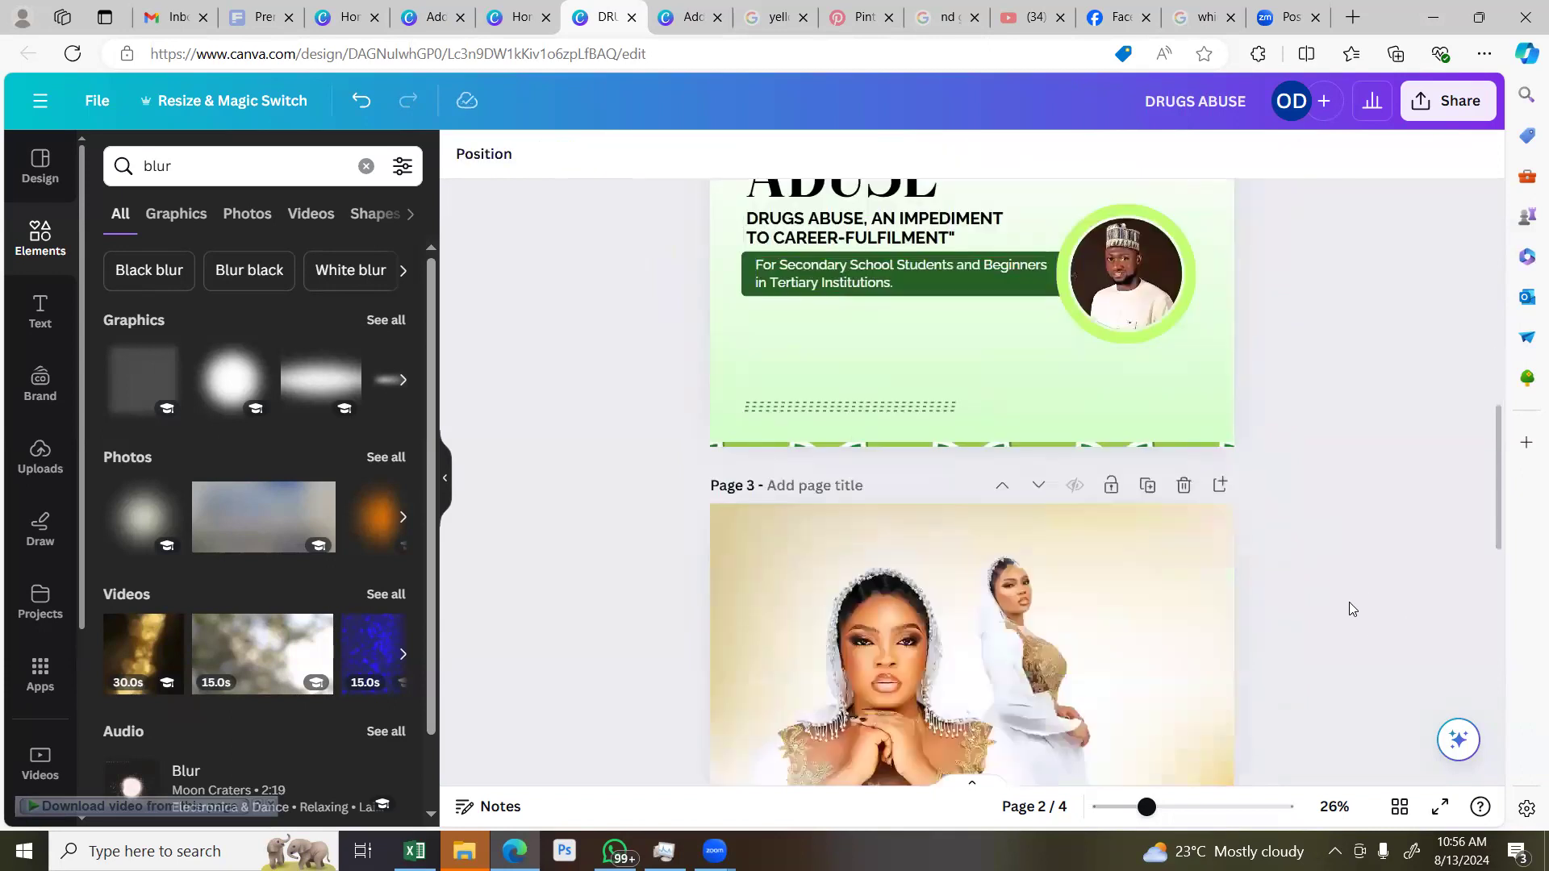
pyautogui.scroll(-6, 1114, 521)
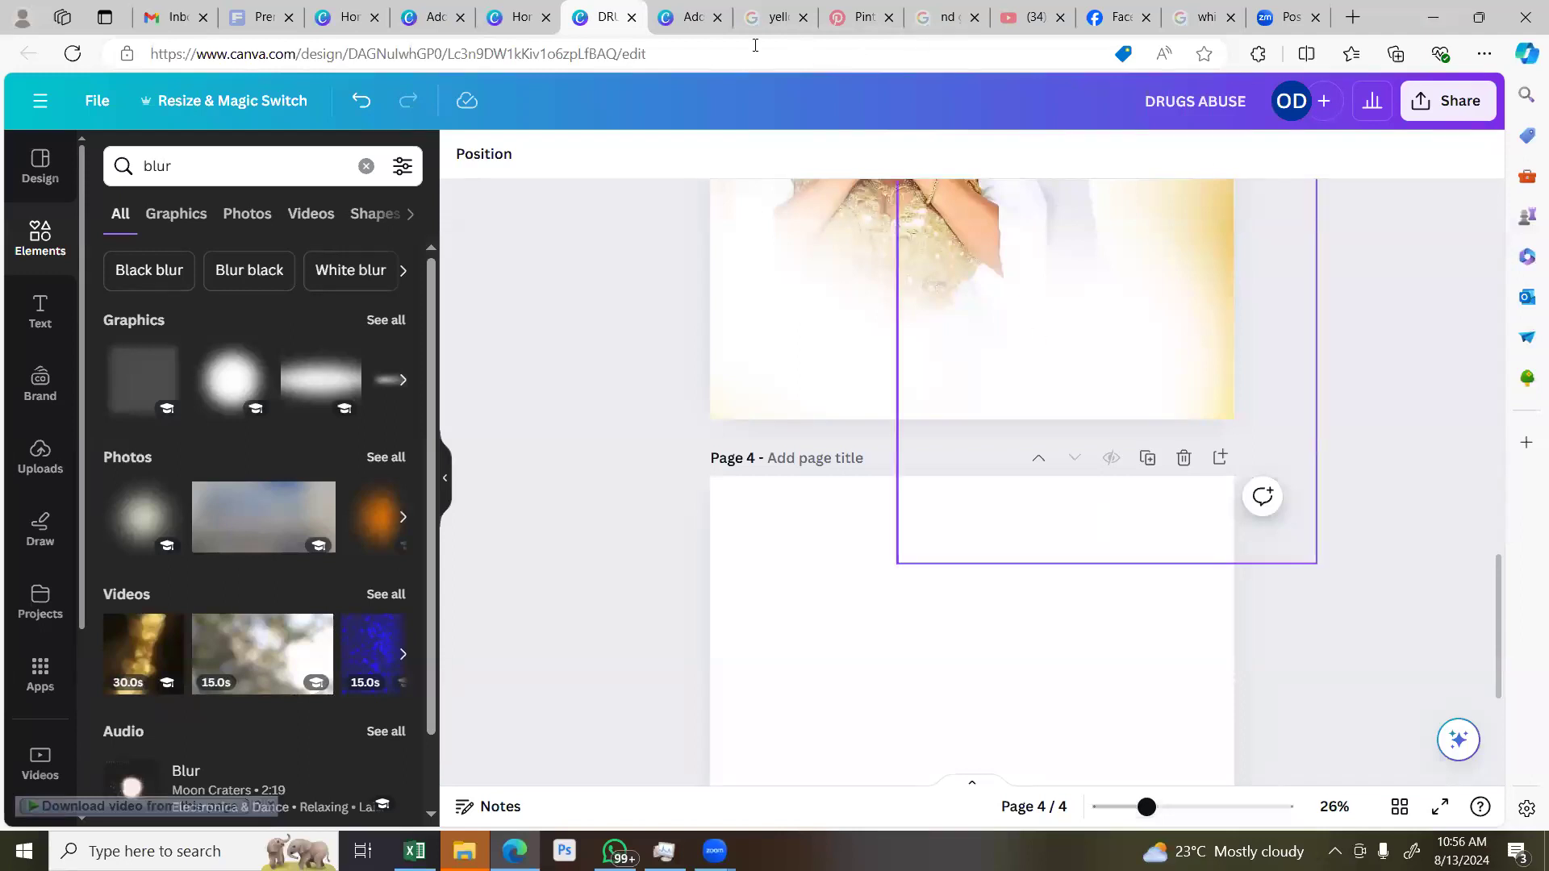
pyautogui.scroll(-3, 962, 470)
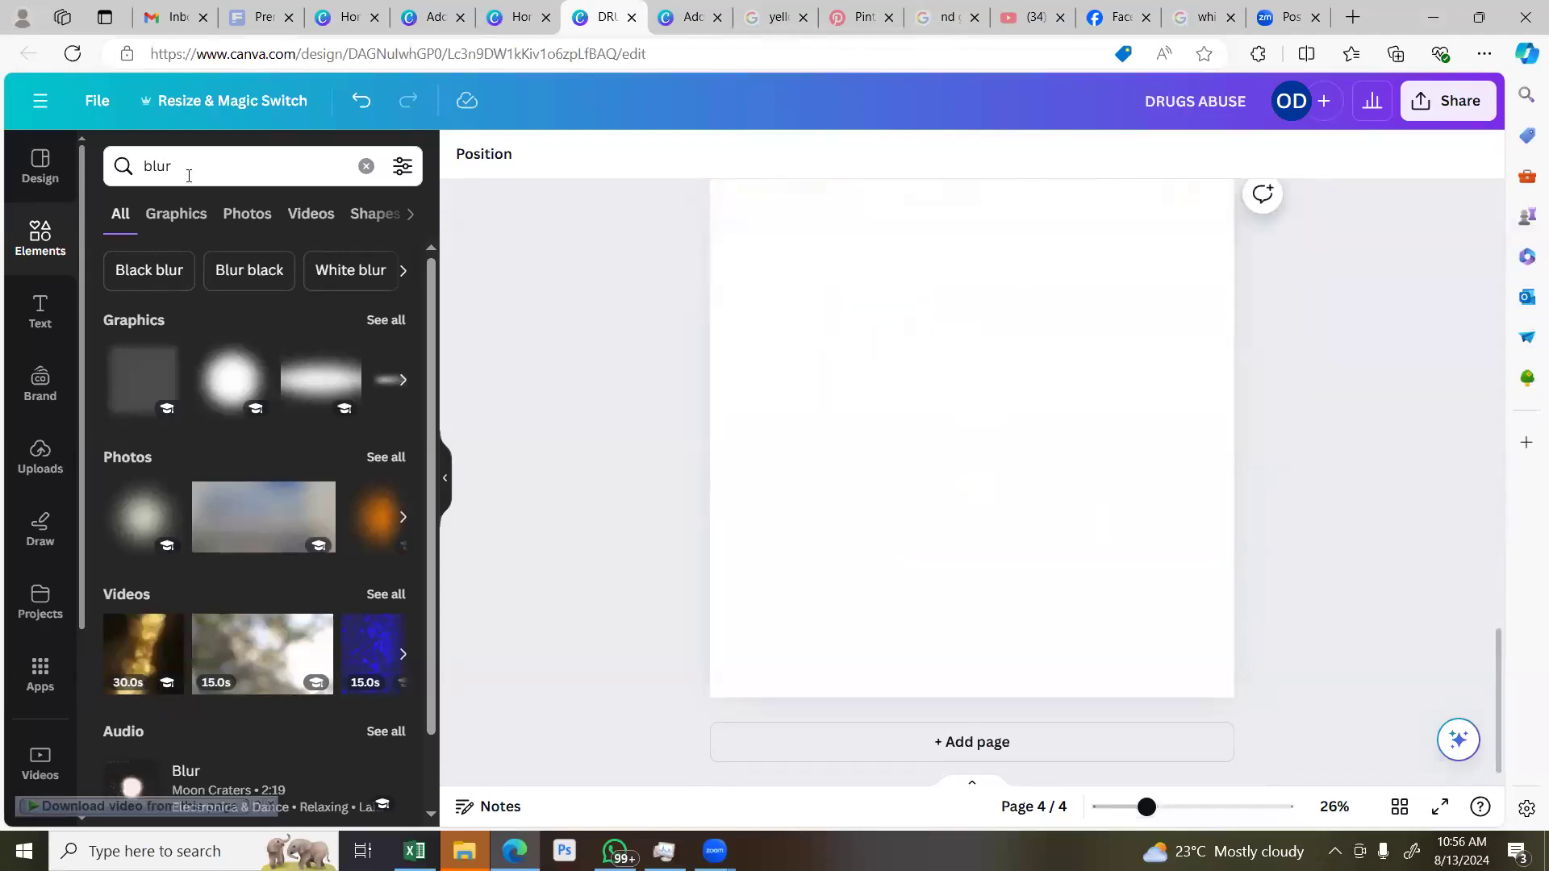
# Search the elements for noise and add the speckled noise graphic to page 3
pyautogui.write('noise')
pyautogui.press('Return')
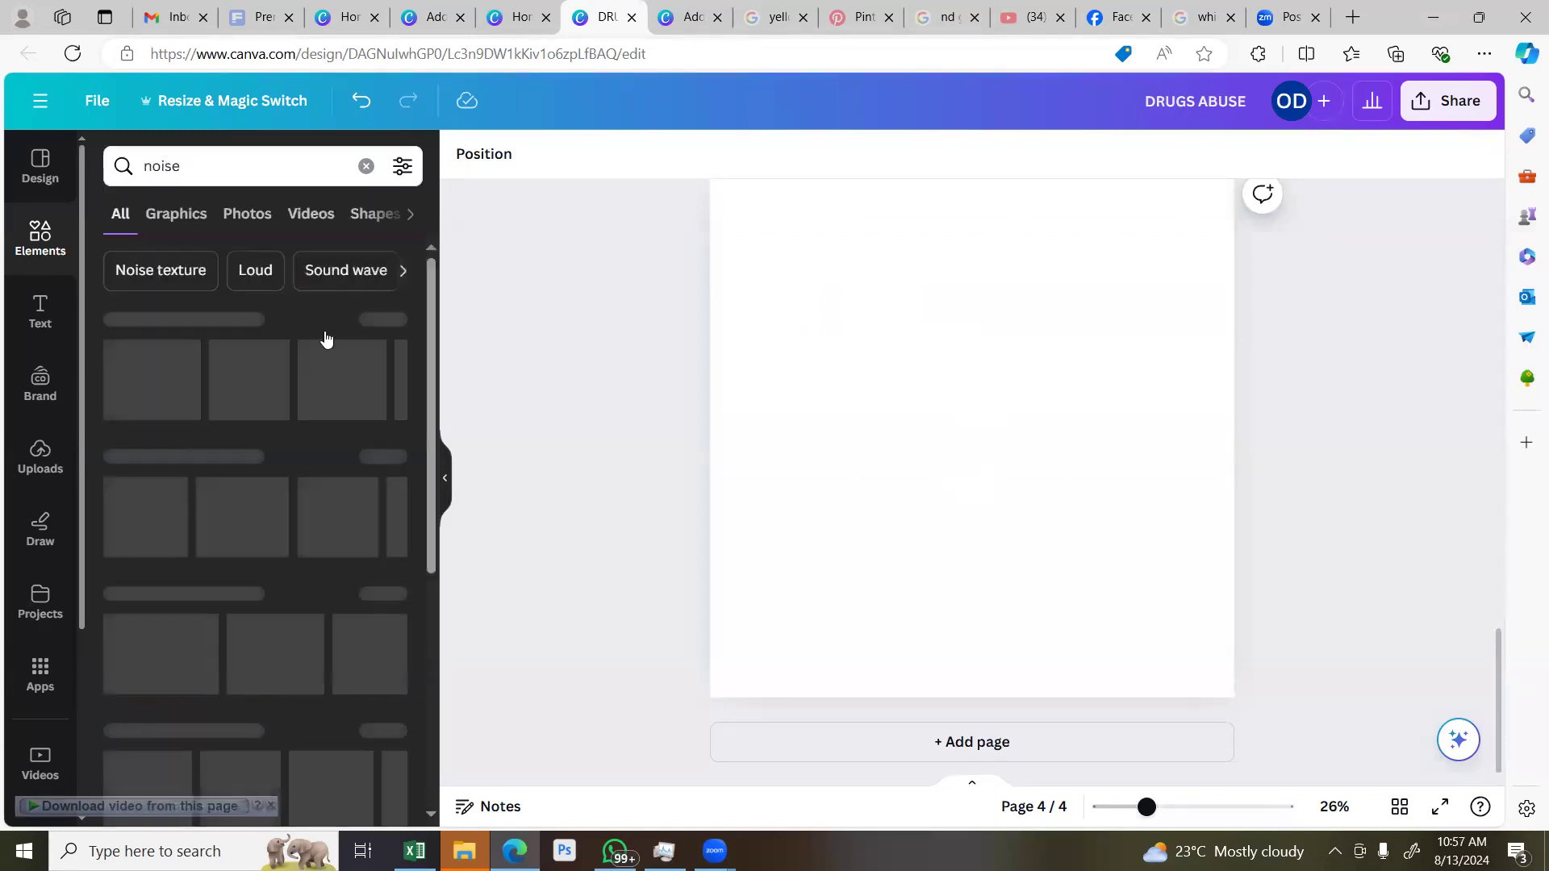
pyautogui.scroll(1, 827, 568)
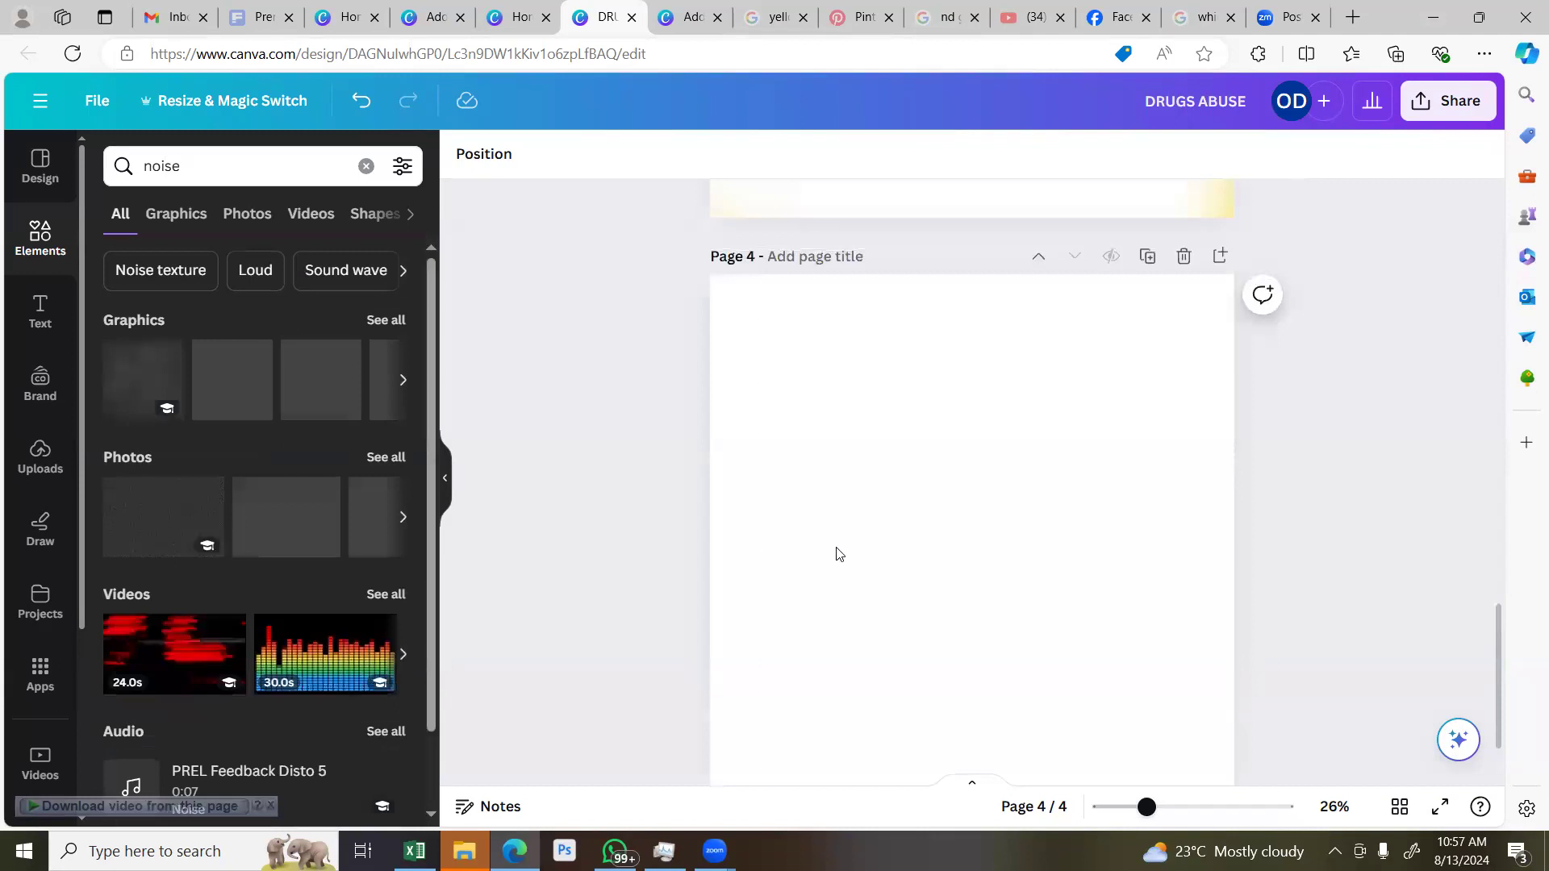
pyautogui.scroll(5, 837, 554)
pyautogui.click(212, 387)
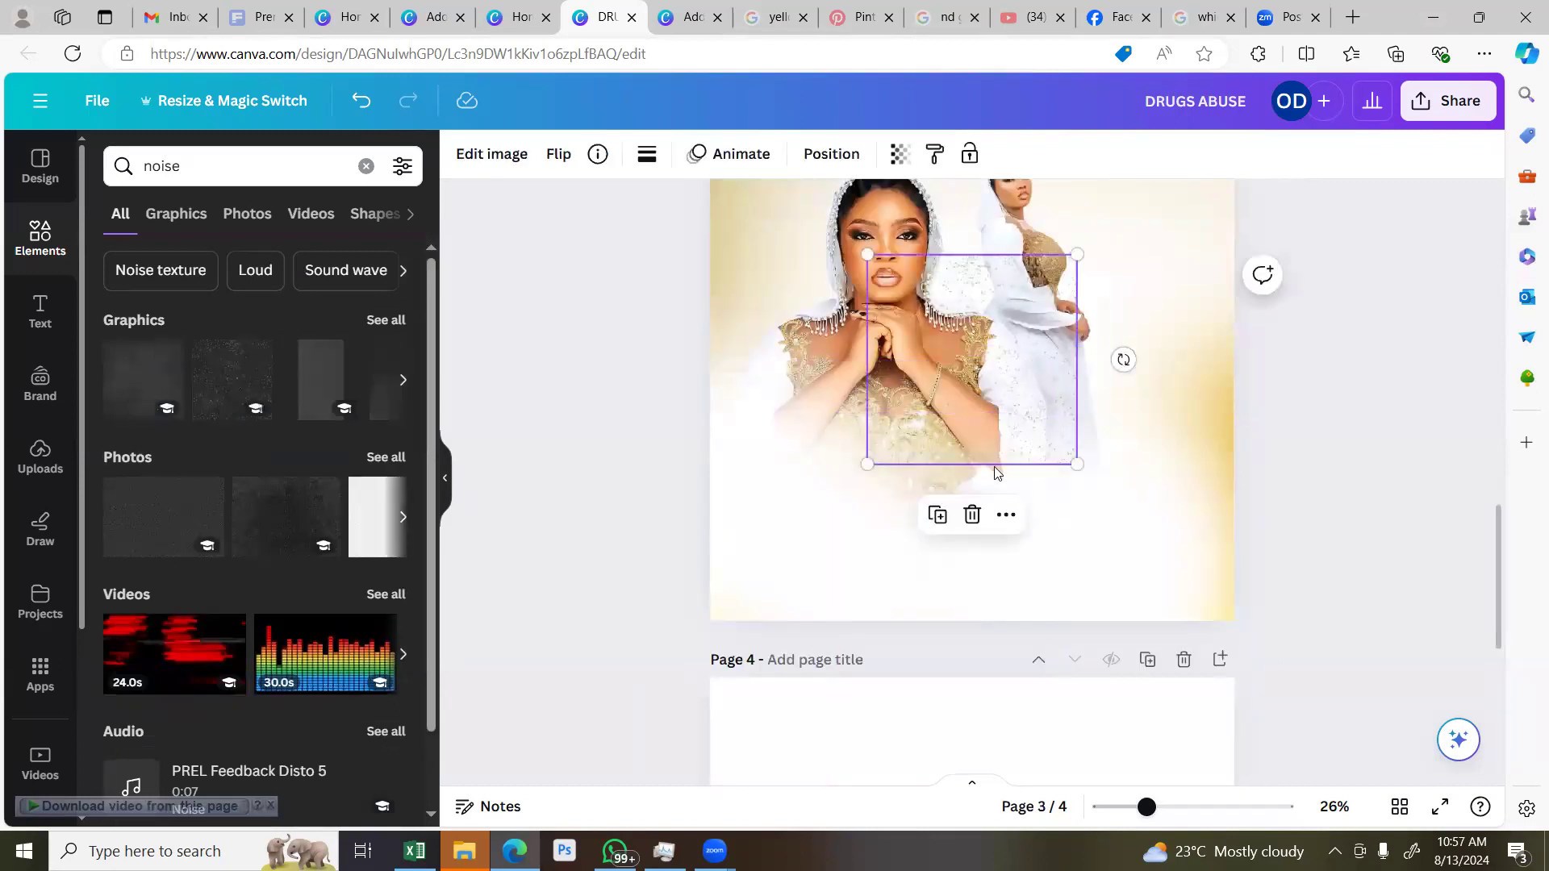
# Move the noise graphic to page 3's upper-left corner and enlarge it to cover the whole page
pyautogui.scroll(2, 997, 516)
pyautogui.moveTo(954, 502); pyautogui.dragTo(817, 386)
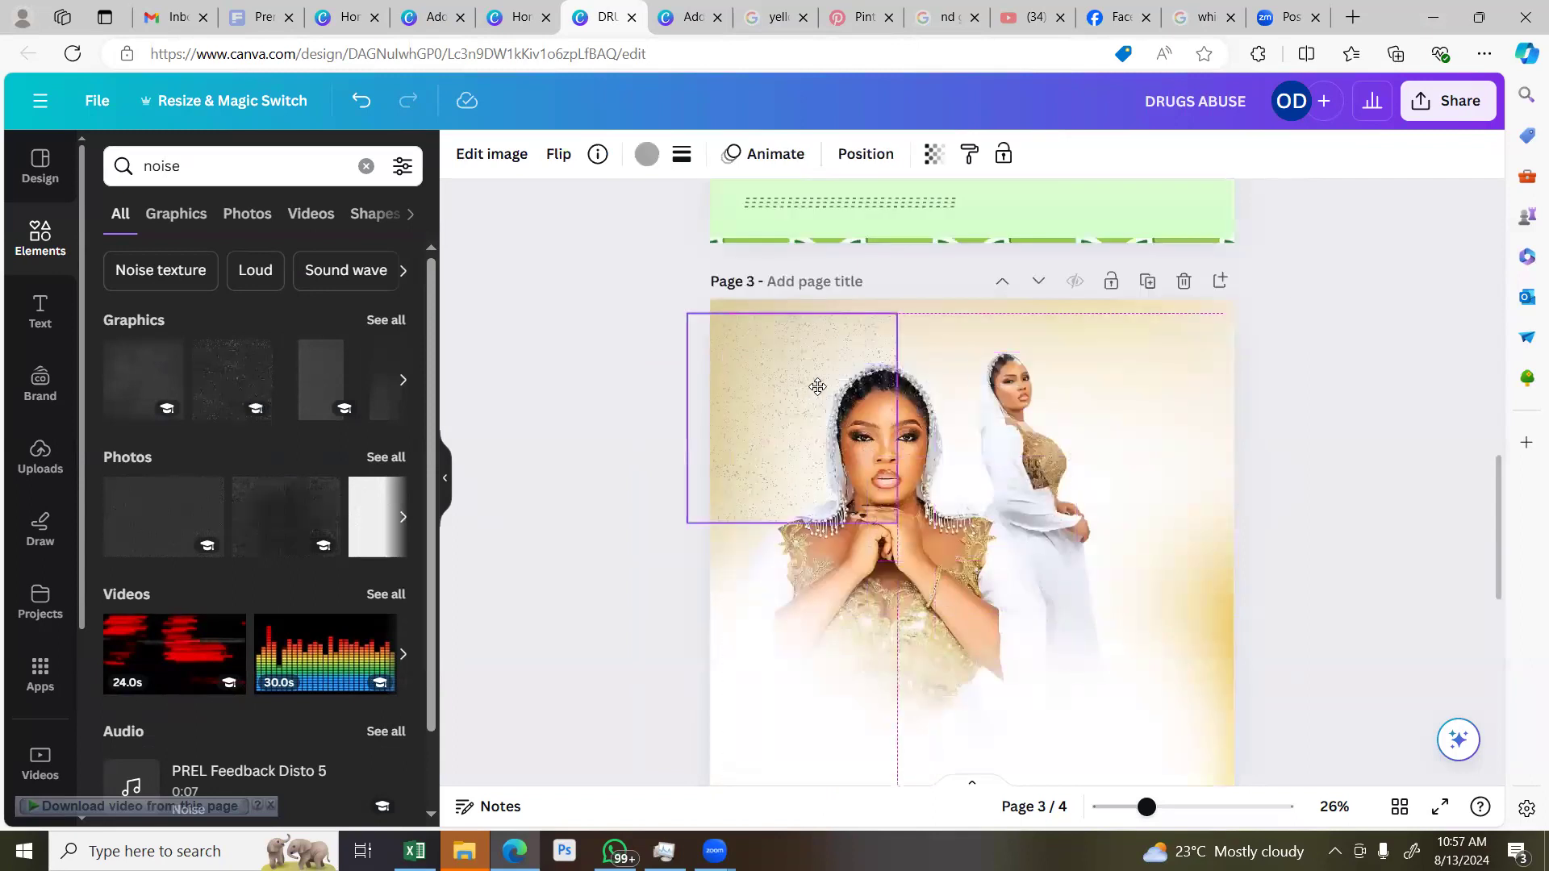
pyautogui.moveTo(930, 477); pyautogui.dragTo(920, 415)
pyautogui.moveTo(897, 492); pyautogui.dragTo(1233, 722)
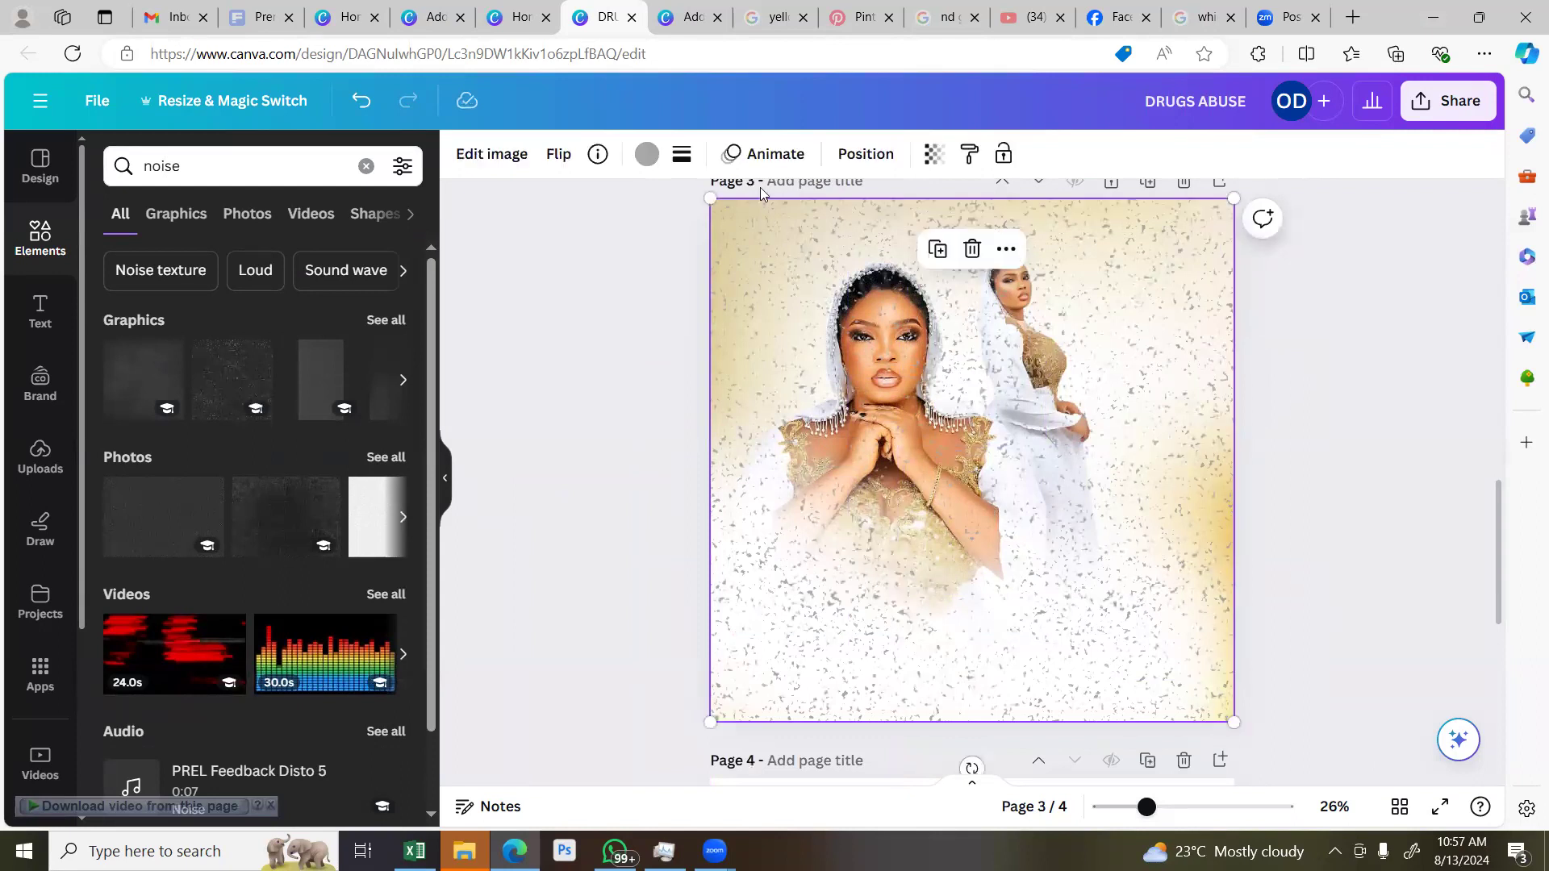
# Set the transparency of page 3's noise overlay to 18
pyautogui.click(931, 155)
pyautogui.click(613, 306)
pyautogui.press('Escape')
pyautogui.click(886, 207)
pyautogui.click(933, 154)
pyautogui.click(791, 238)
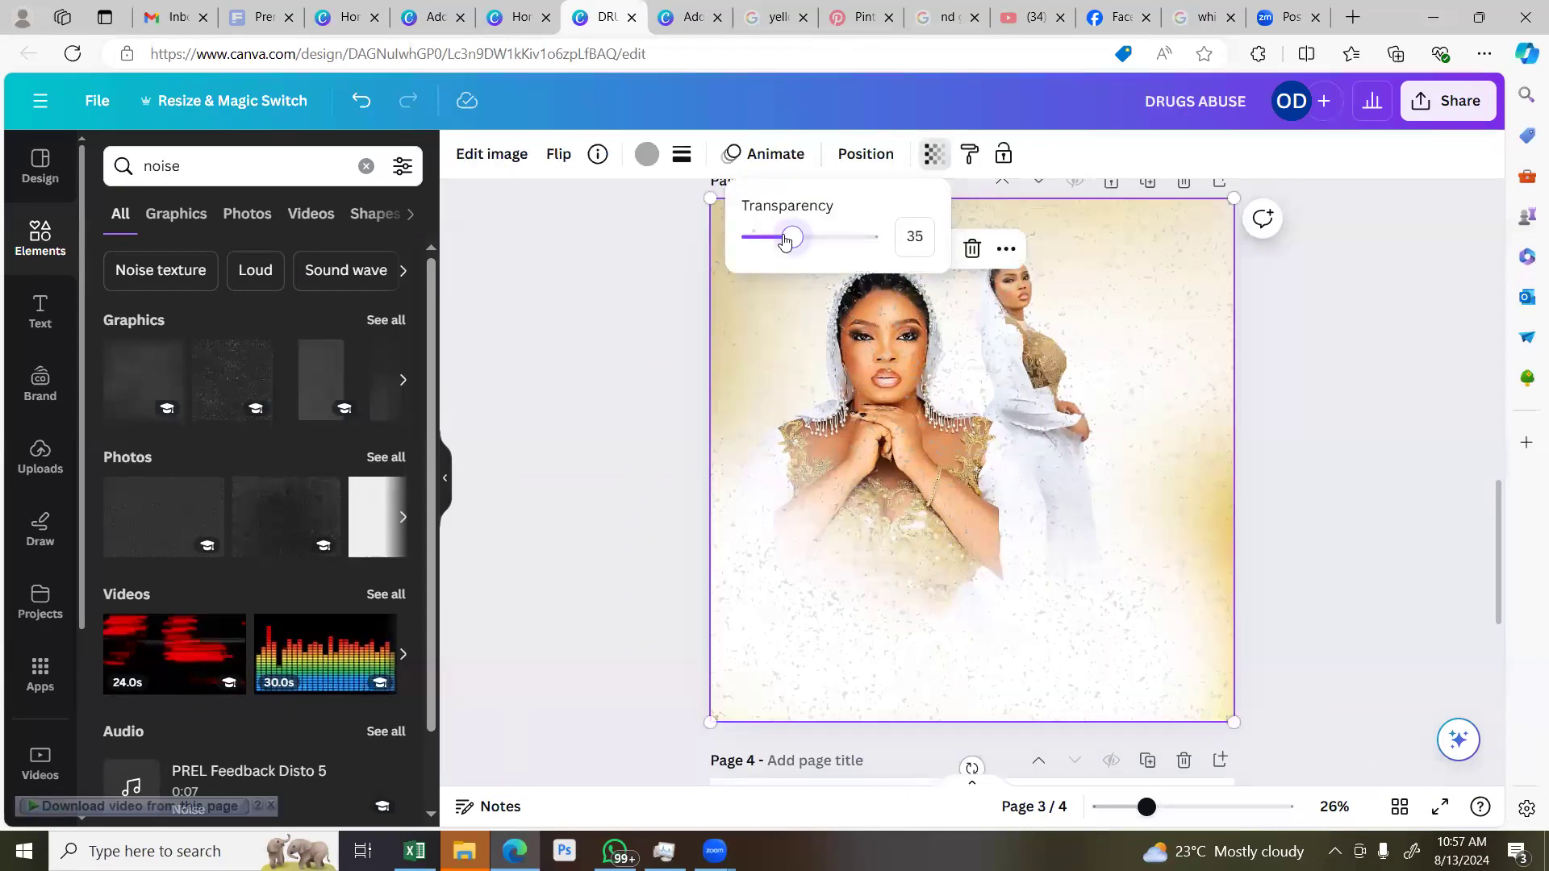
pyautogui.click(772, 240)
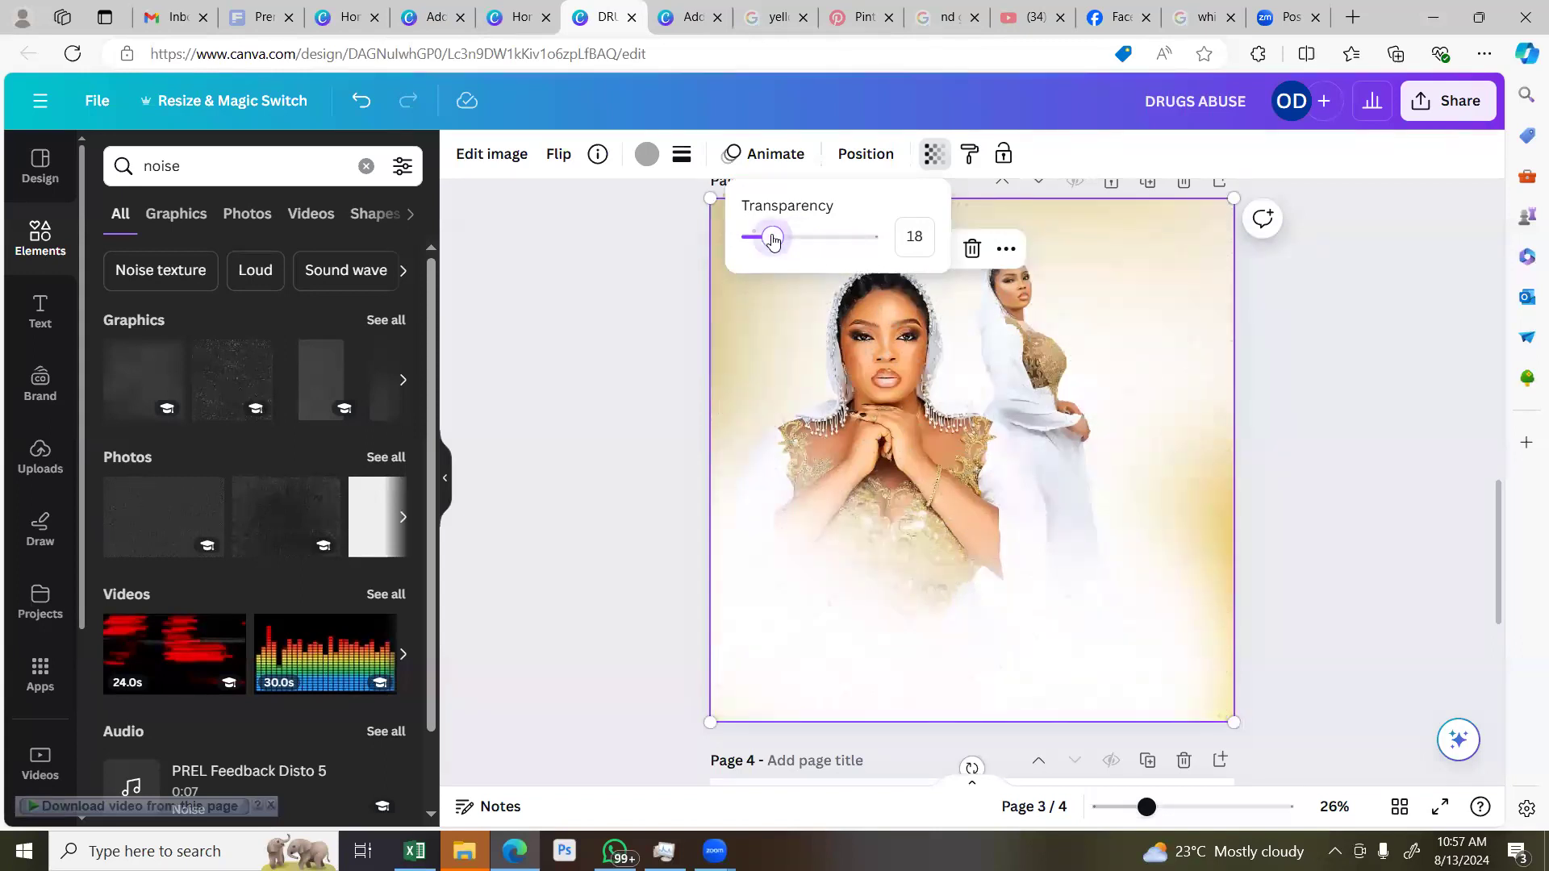
# Try photo colors on page 3's noise overlay, including dark brown, and settle on the orange-brown from the close-up bride photo
pyautogui.click(647, 154)
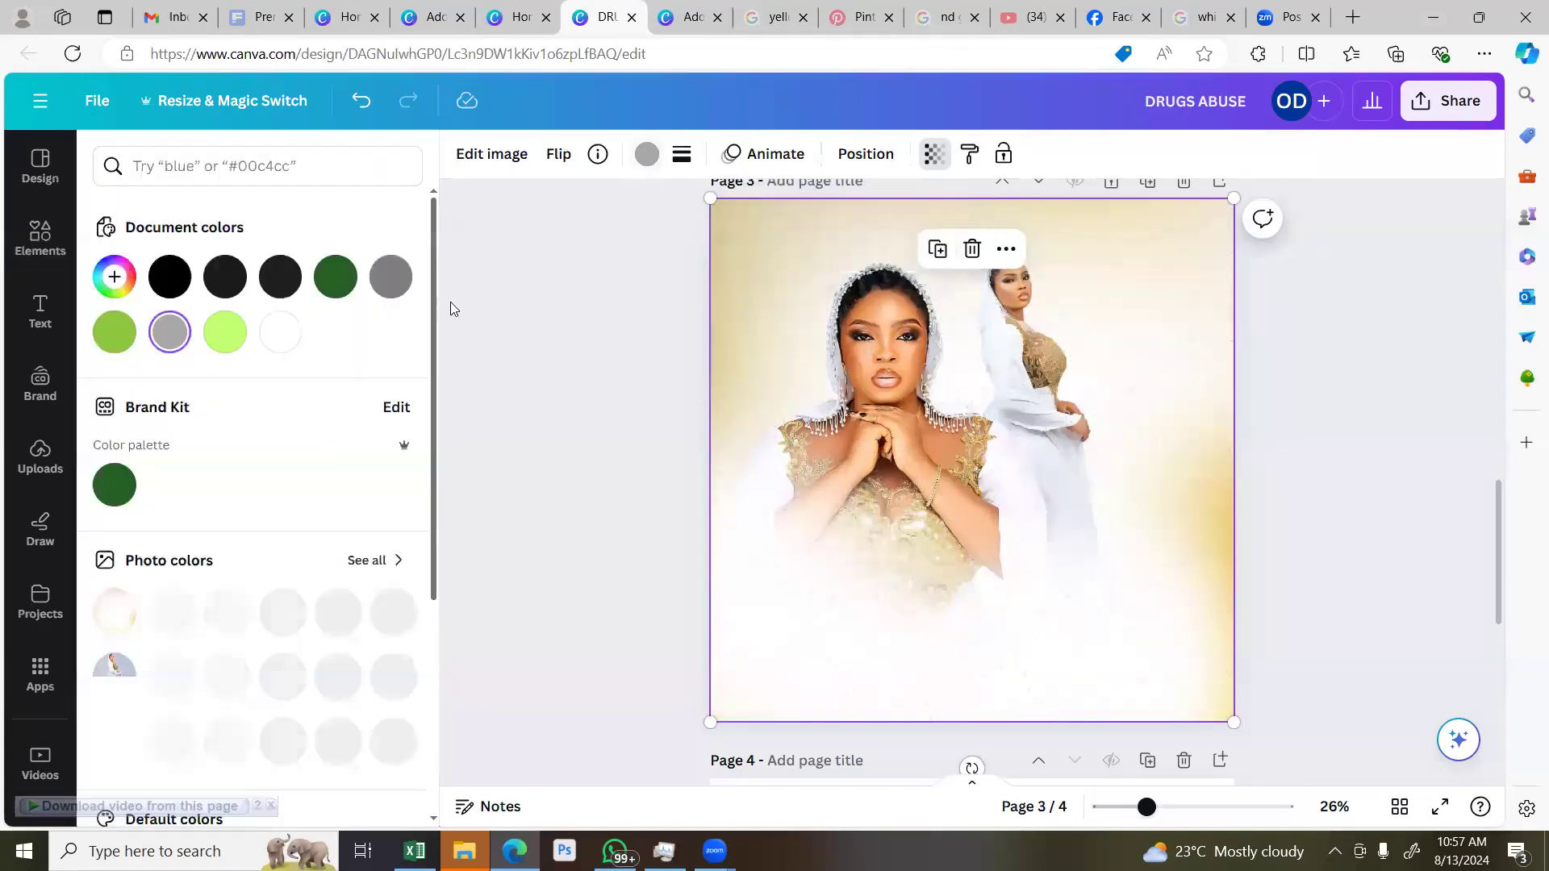
pyautogui.scroll(-4, 291, 384)
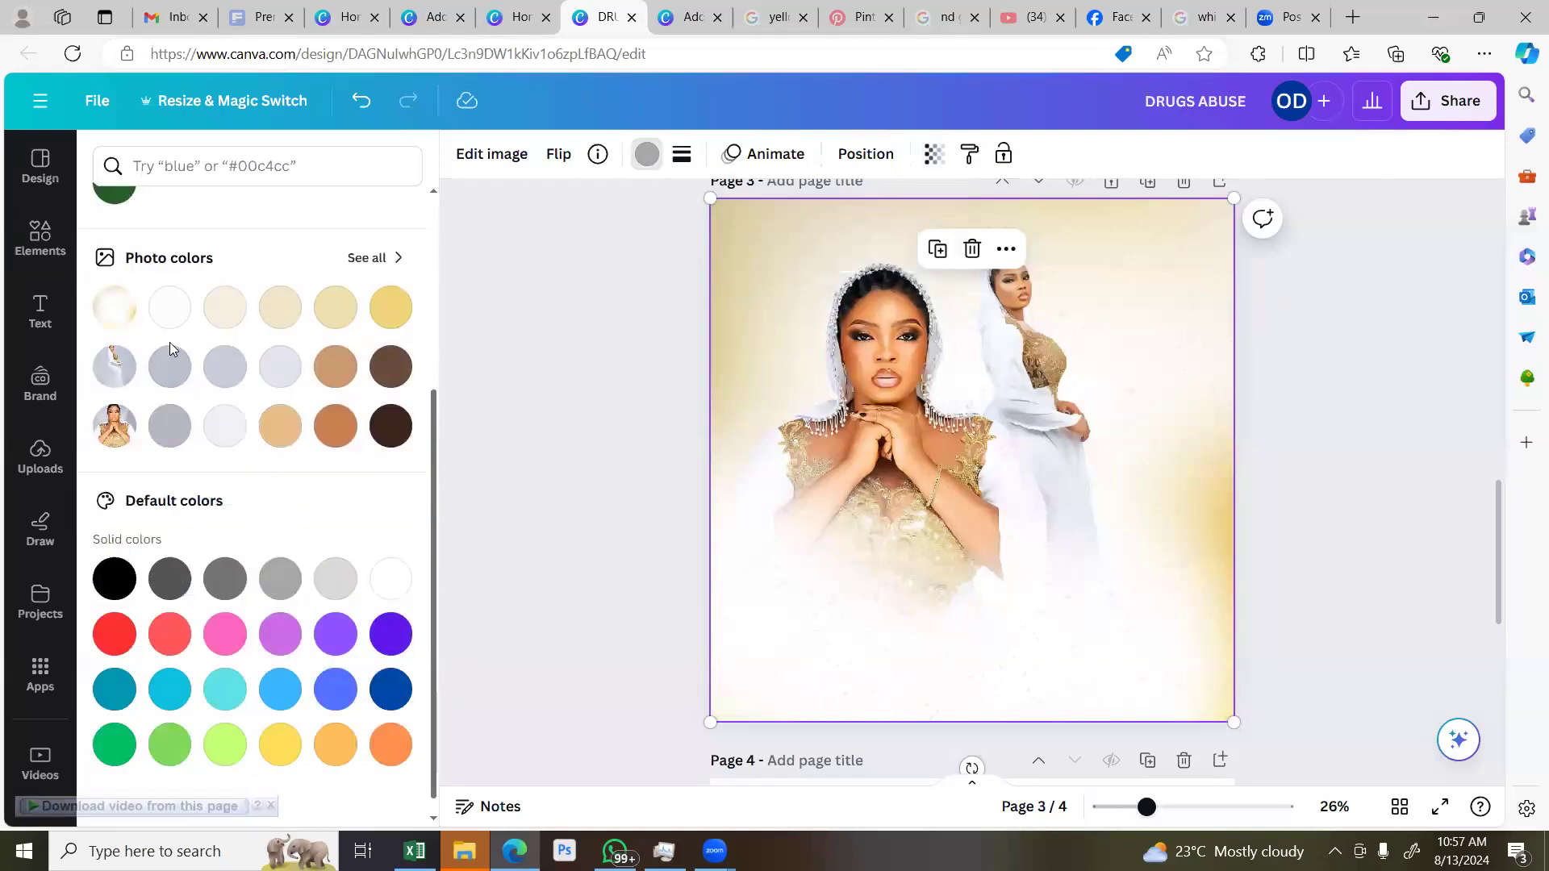
pyautogui.click(329, 425)
pyautogui.click(393, 435)
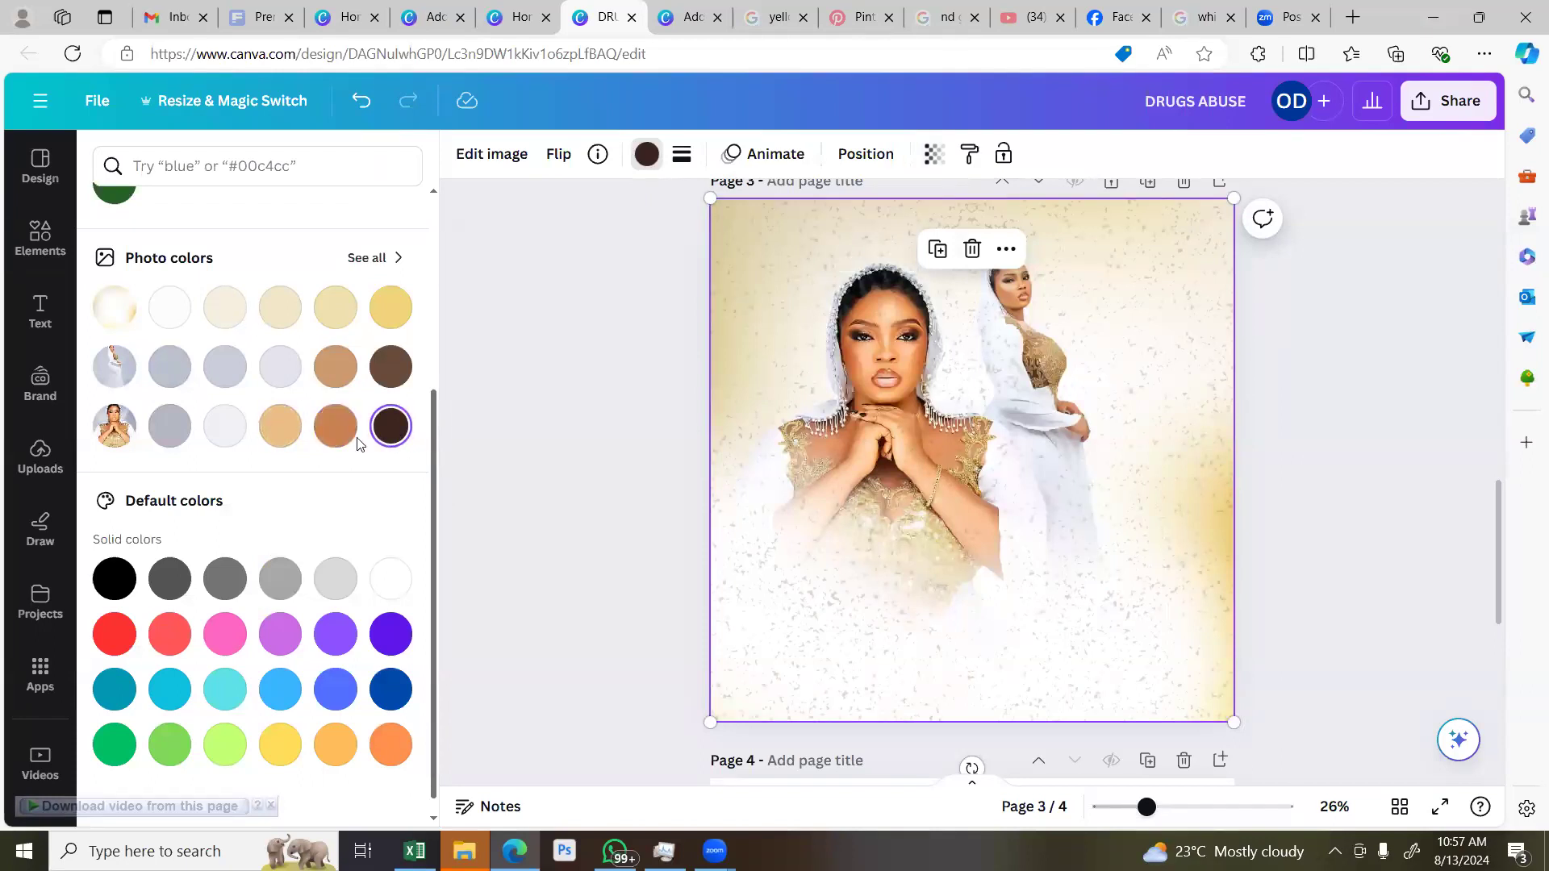
pyautogui.click(334, 425)
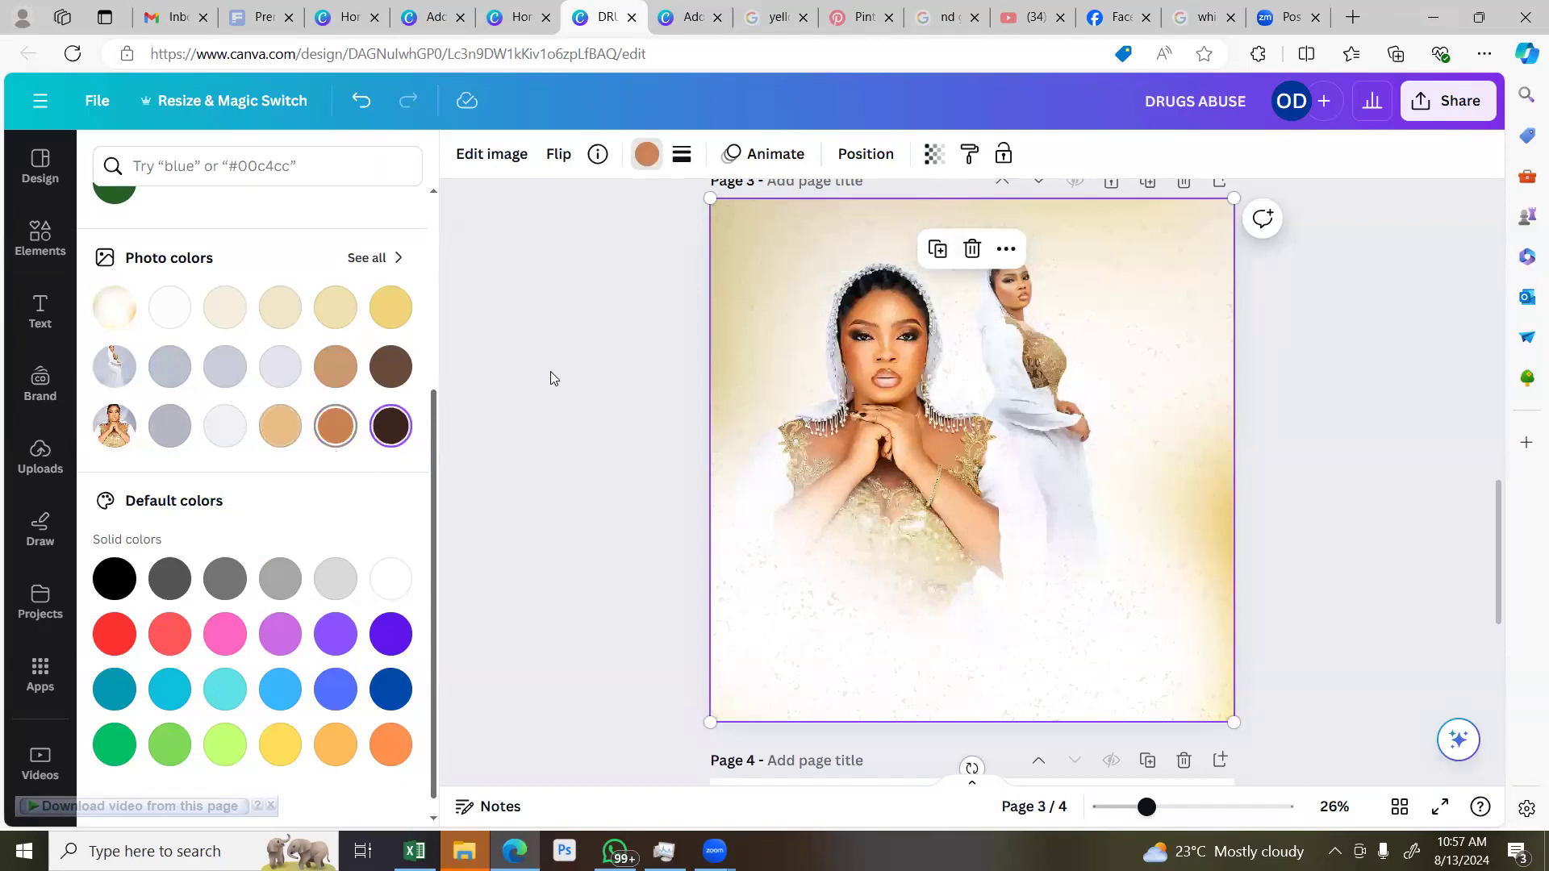
pyautogui.click(550, 371)
pyautogui.scroll(3, 644, 357)
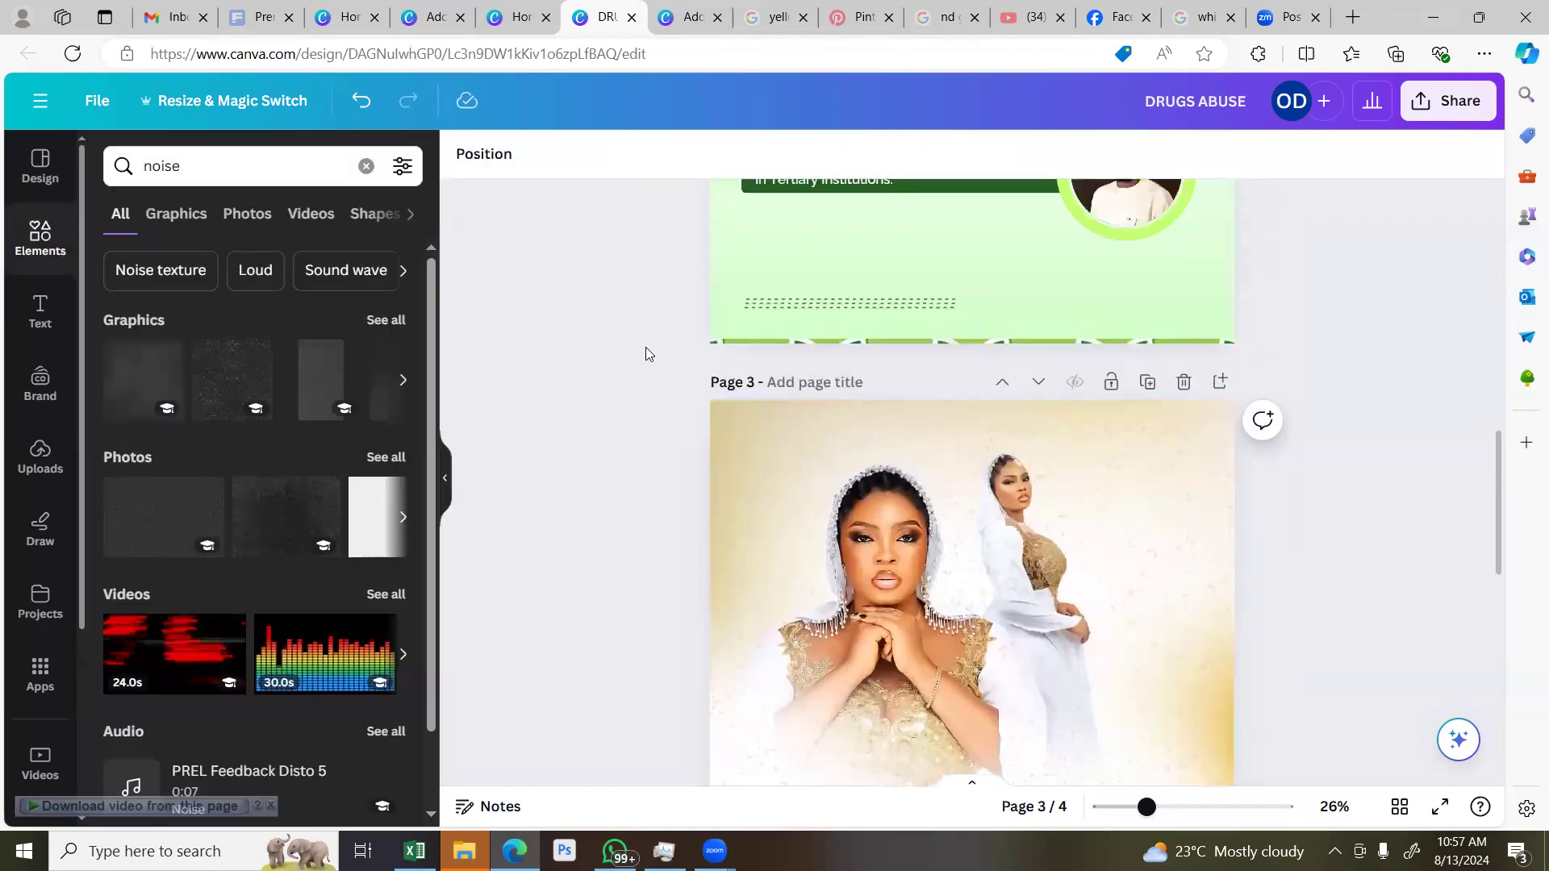
pyautogui.scroll(-2, 646, 353)
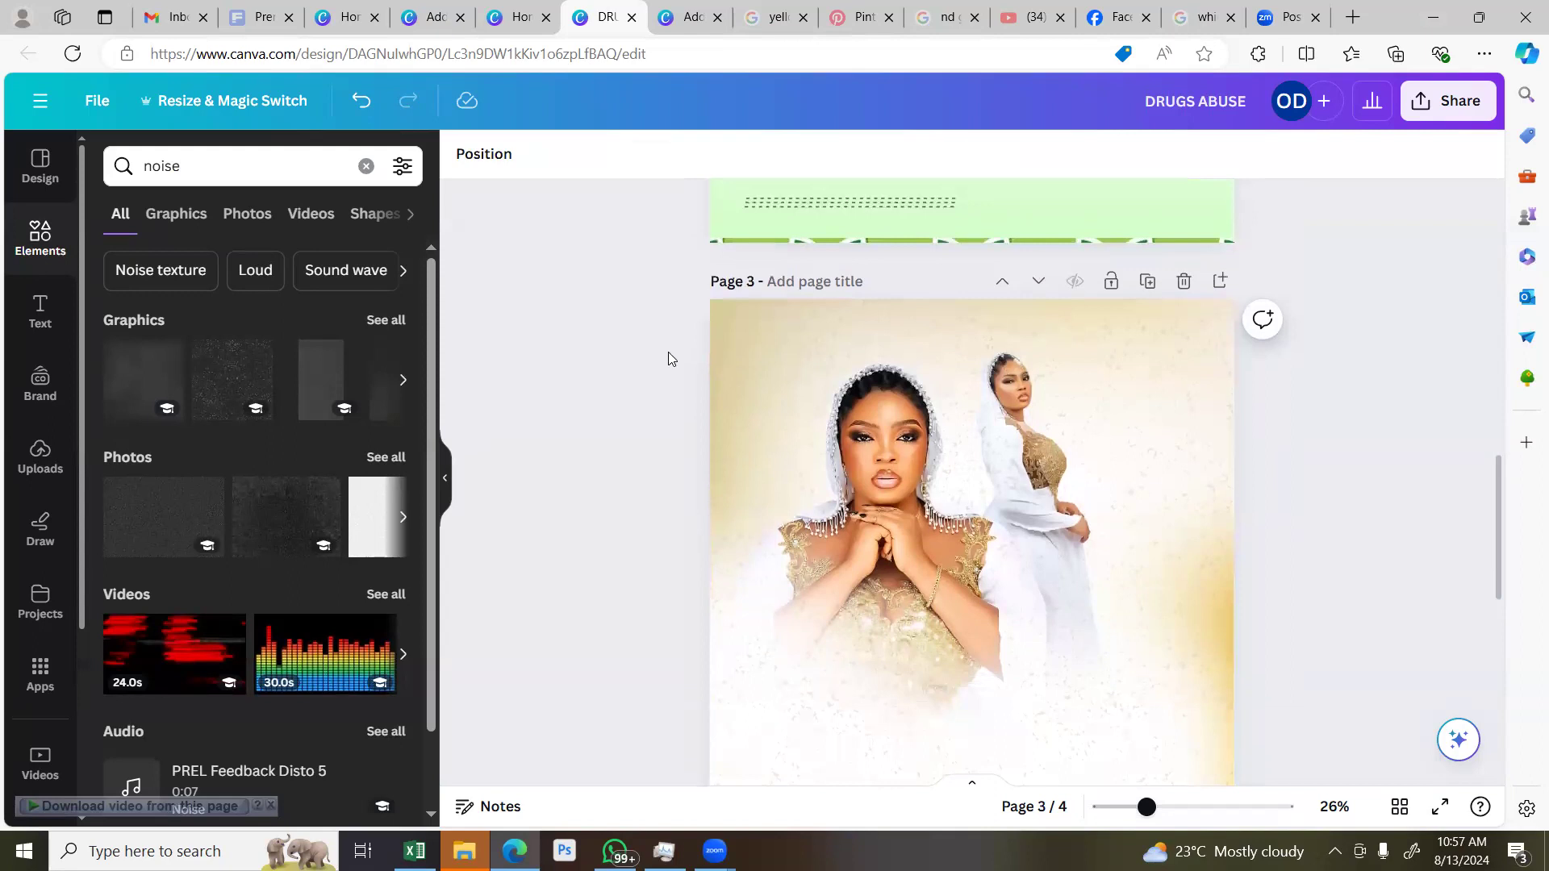
pyautogui.scroll(-3, 984, 482)
pyautogui.scroll(2, 984, 482)
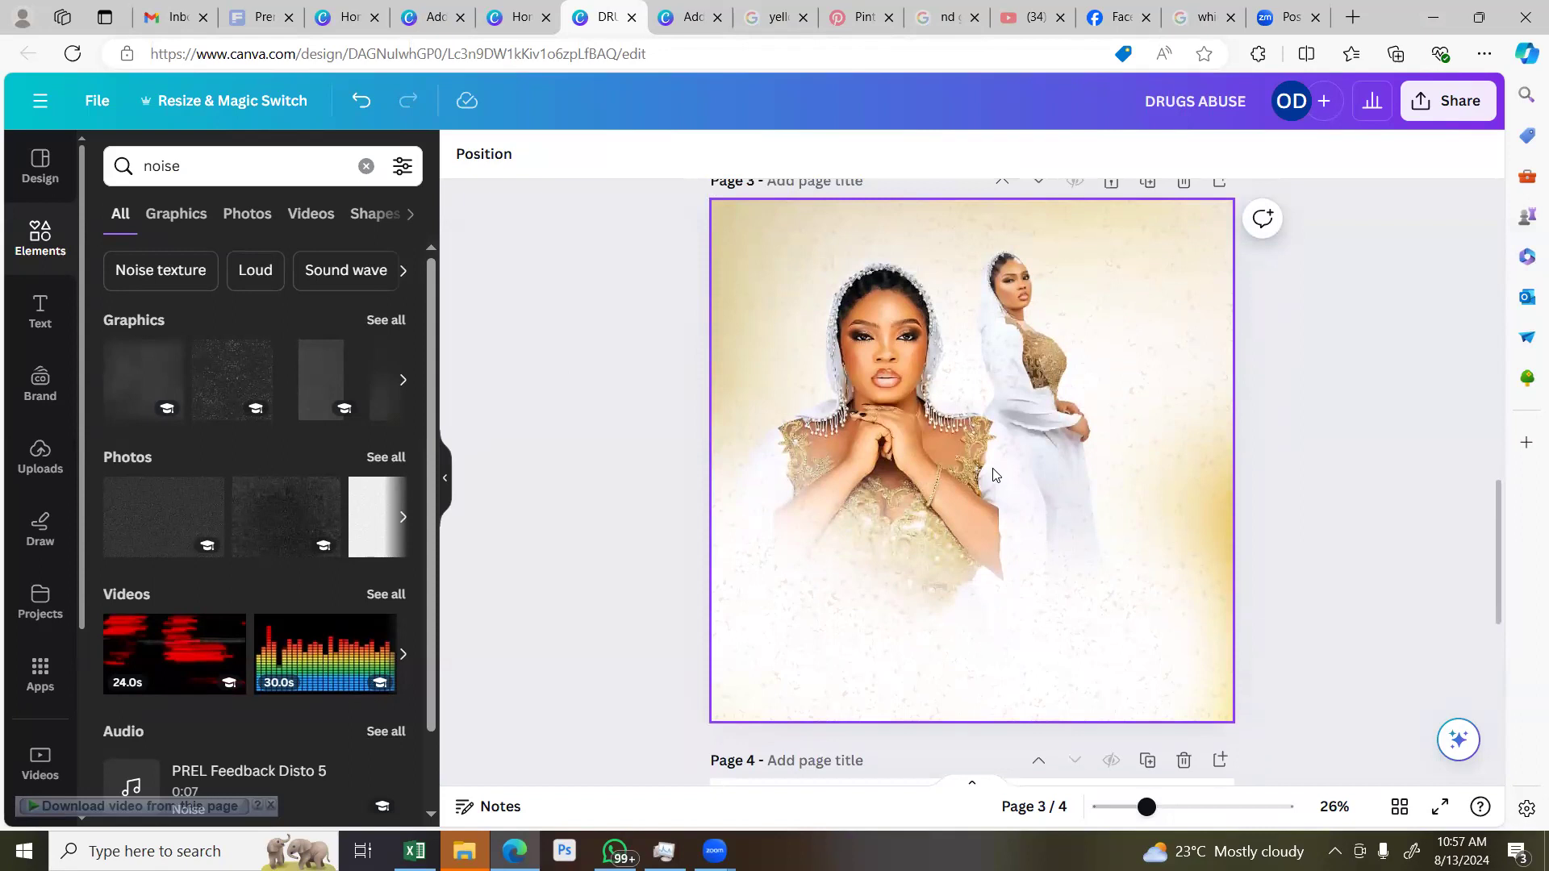
# Search the elements for texture and delete the speckled noise overlay from page 3
pyautogui.click(251, 180)
pyautogui.write('texture')
pyautogui.press('Return')
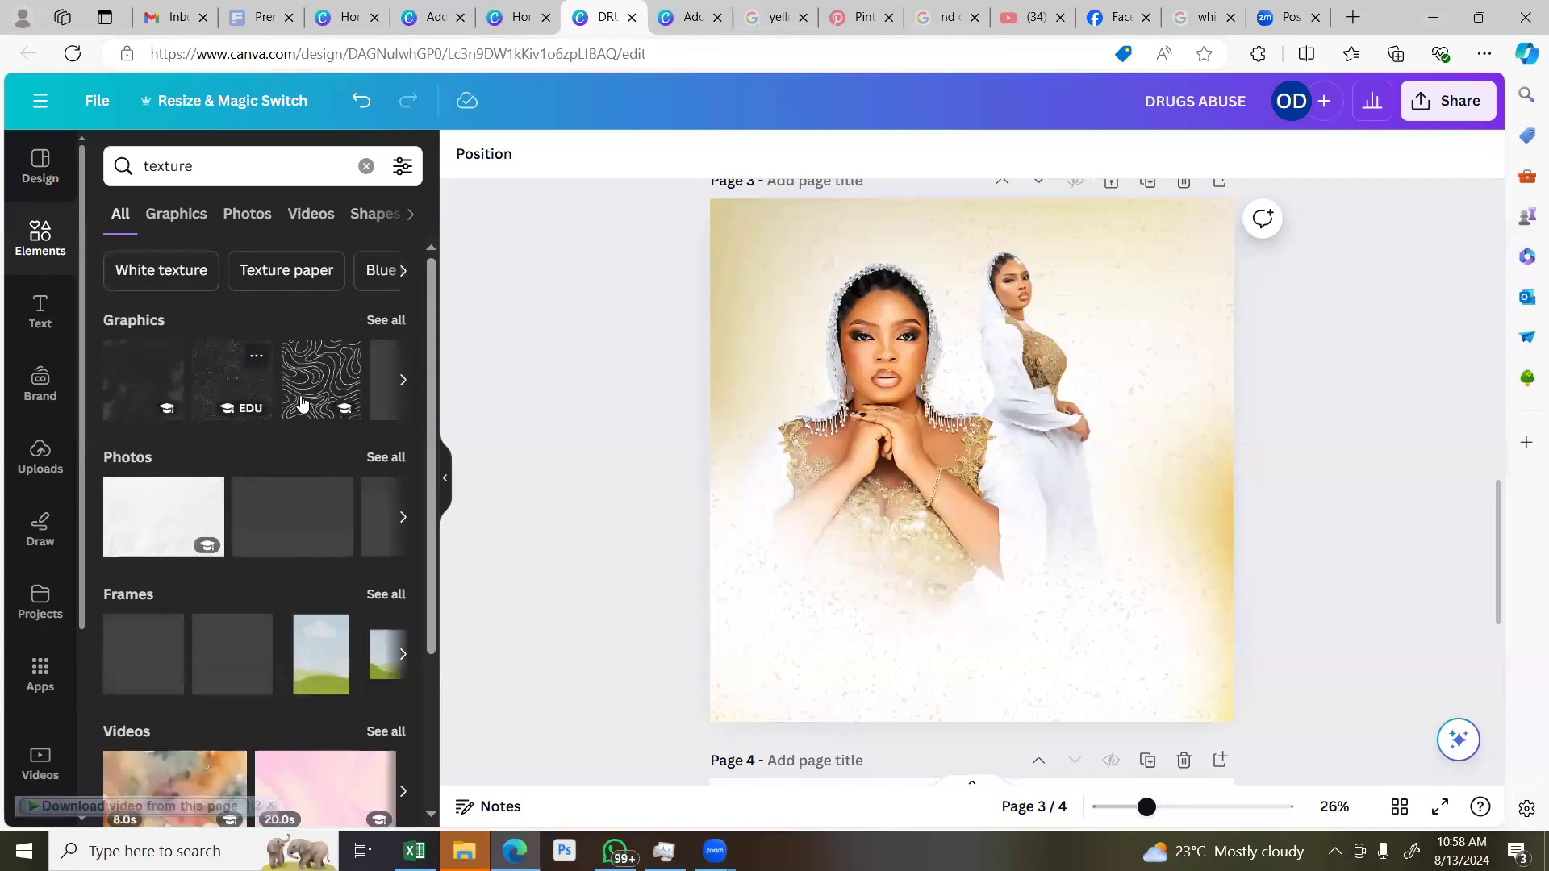
pyautogui.click(1081, 266)
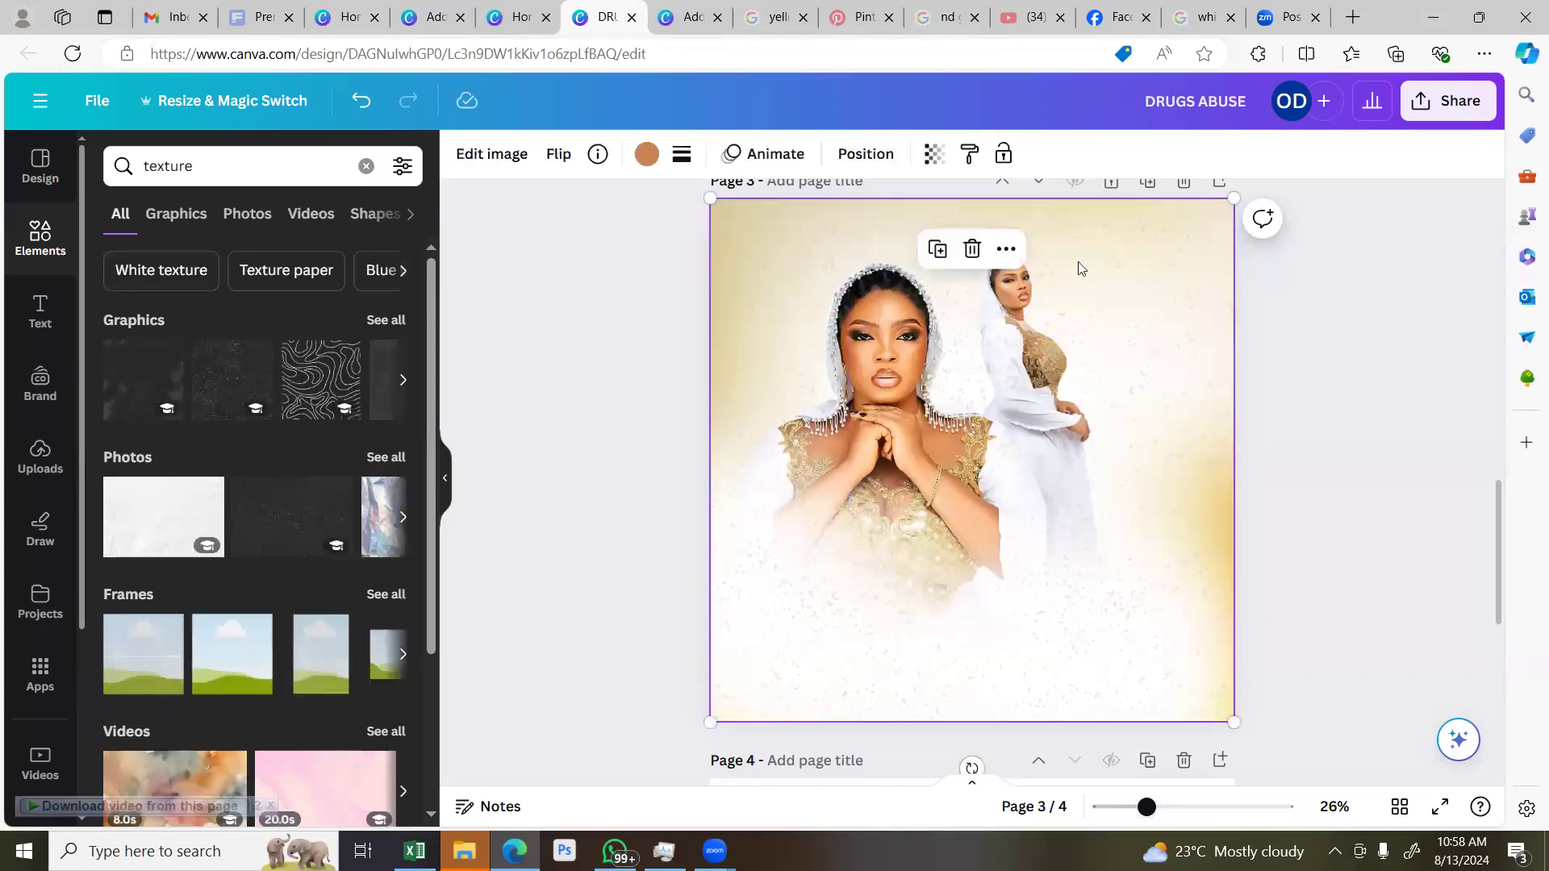
# Try the first dark texture graphic in page 3's upper-left corner and remove it
pyautogui.click(195, 368)
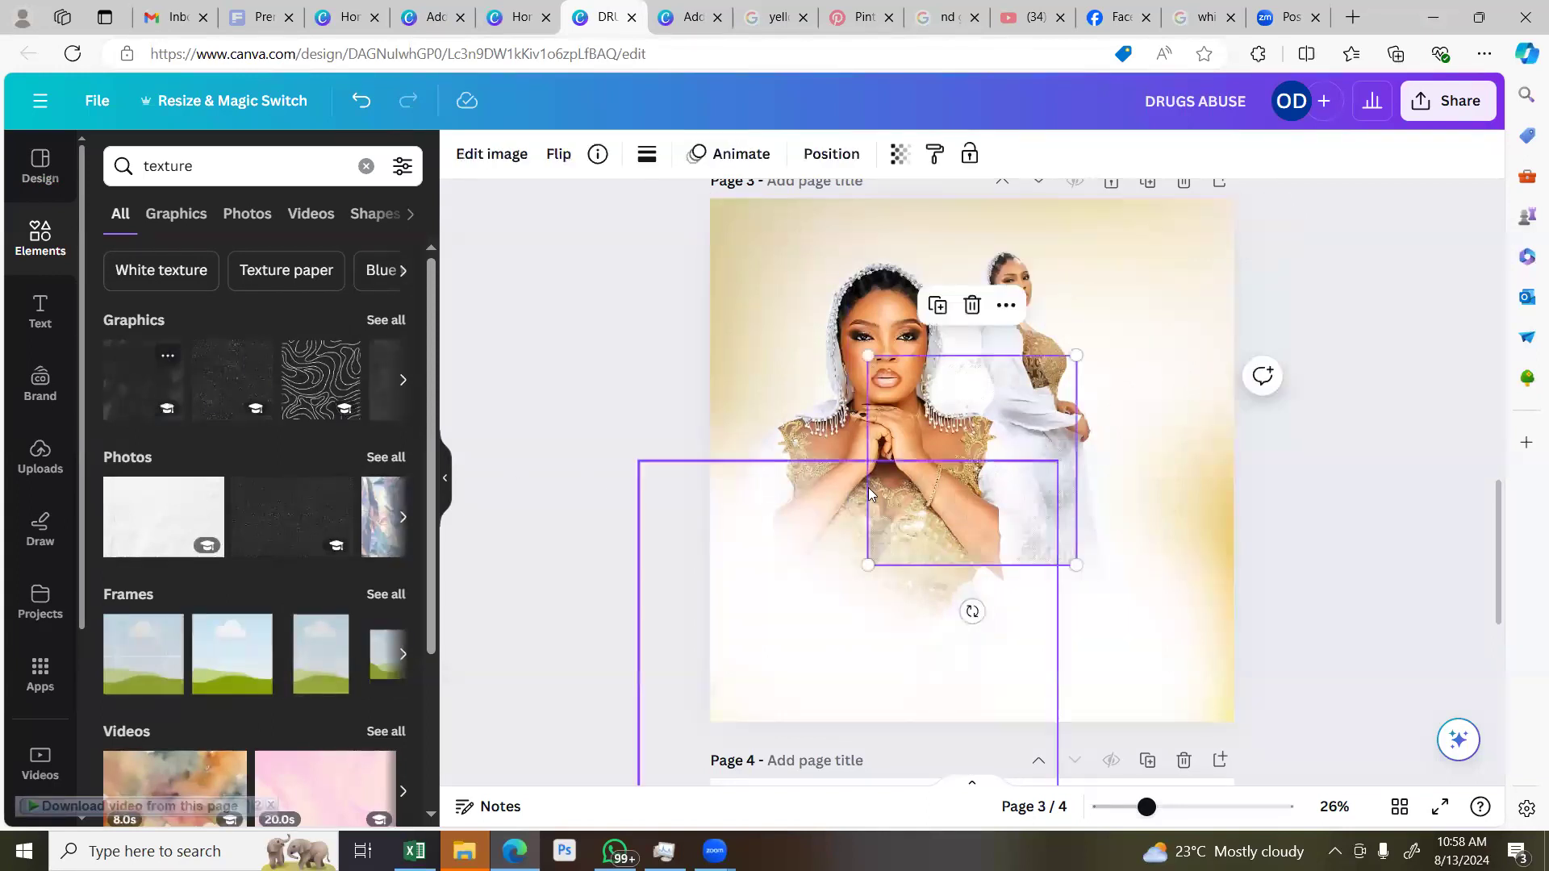
pyautogui.moveTo(924, 501); pyautogui.dragTo(765, 344)
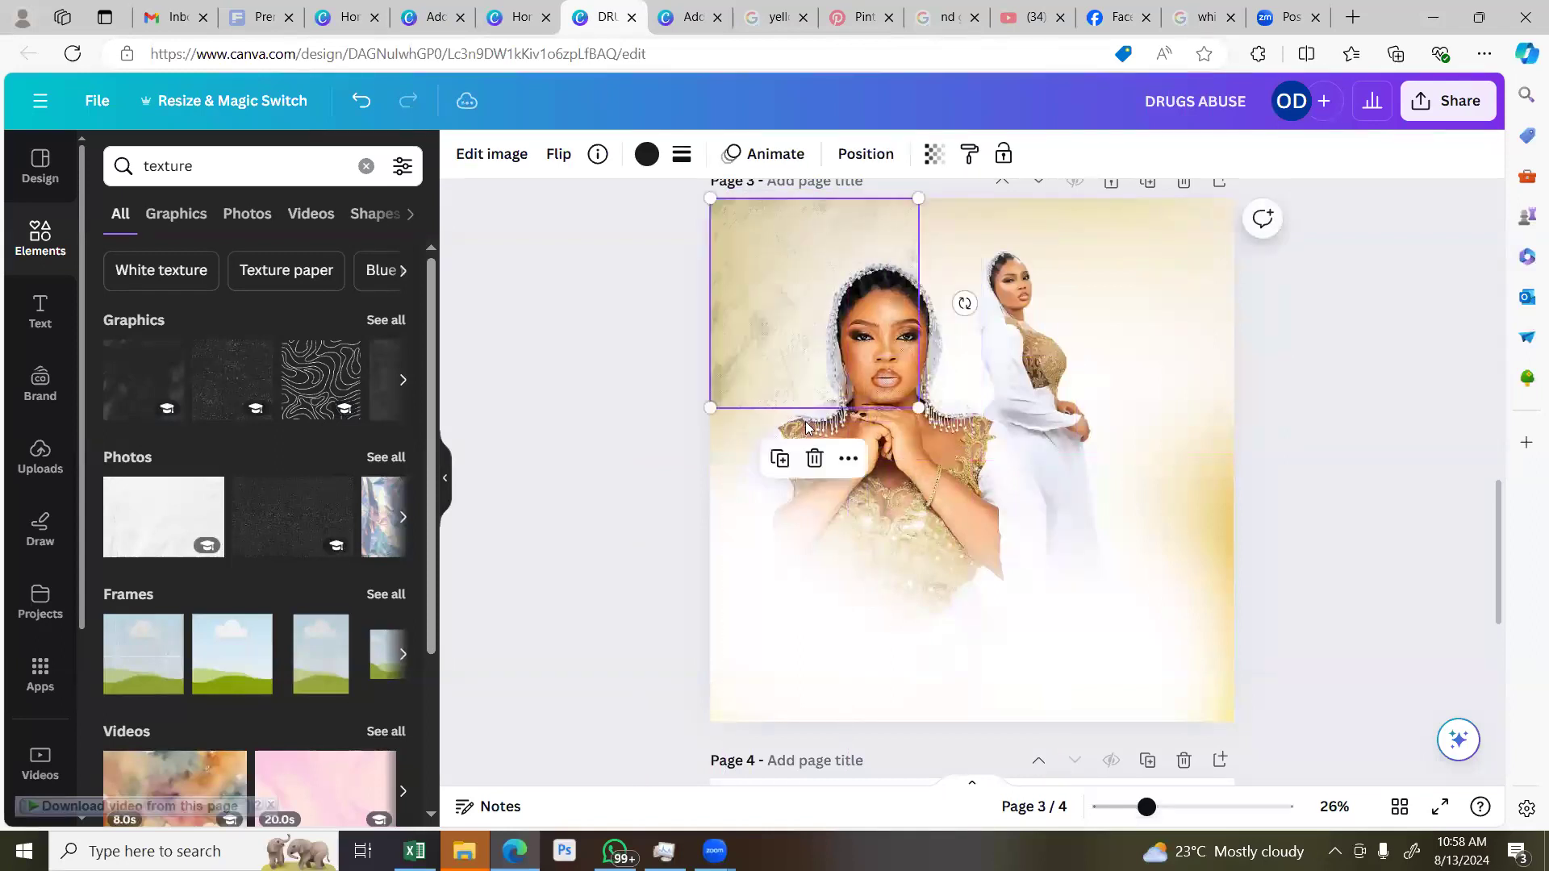
pyautogui.press('Delete')
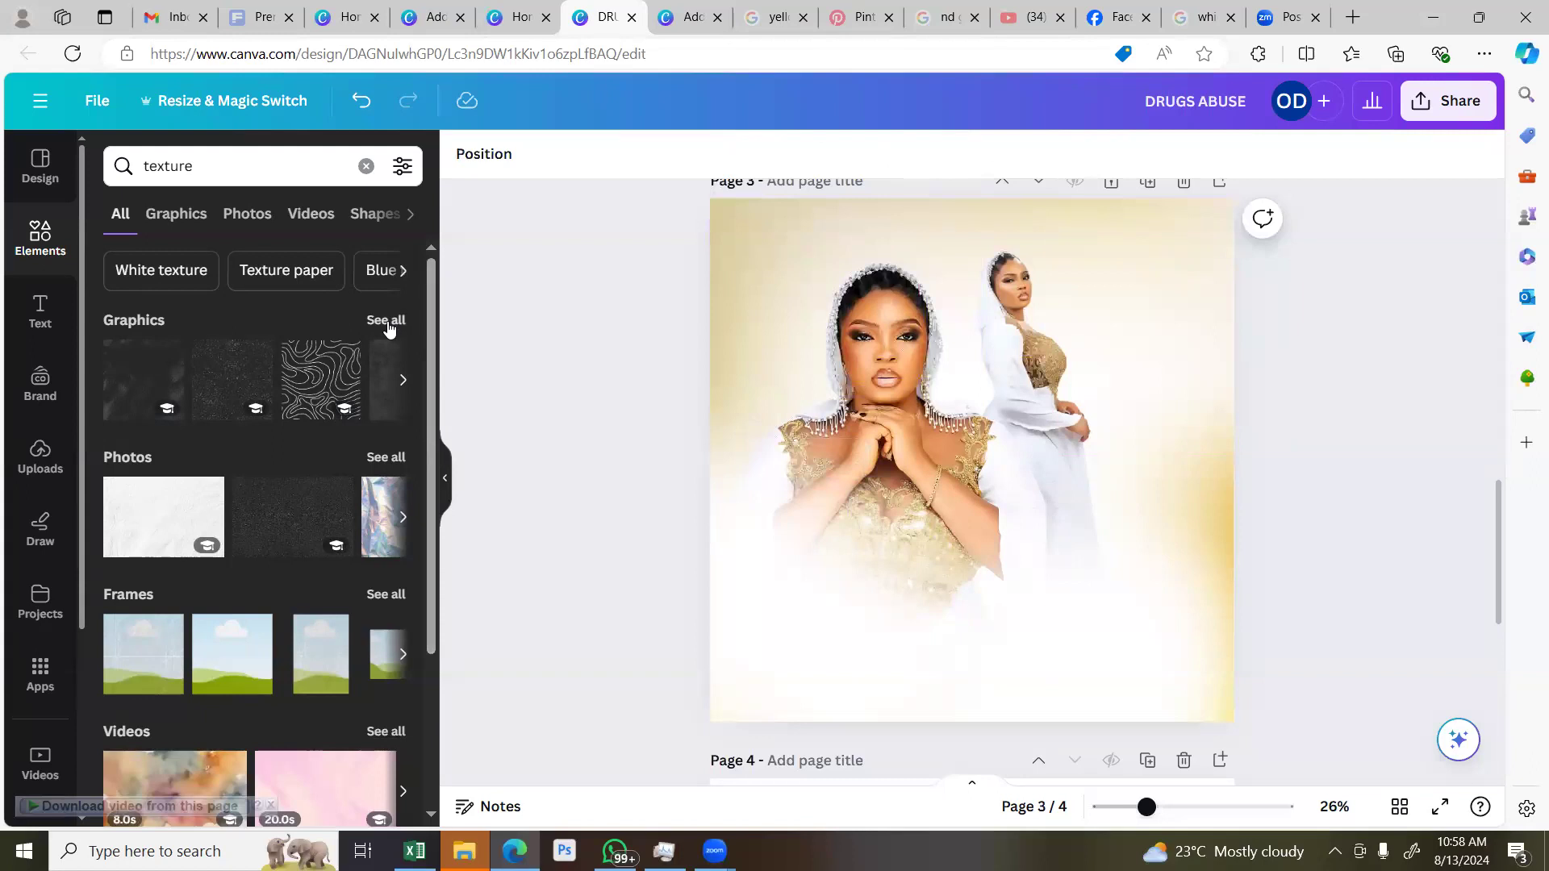
# List all texture graphics, add the creased plastic-like one to page 3 and move it toward the page's upper-left corner
pyautogui.click(386, 321)
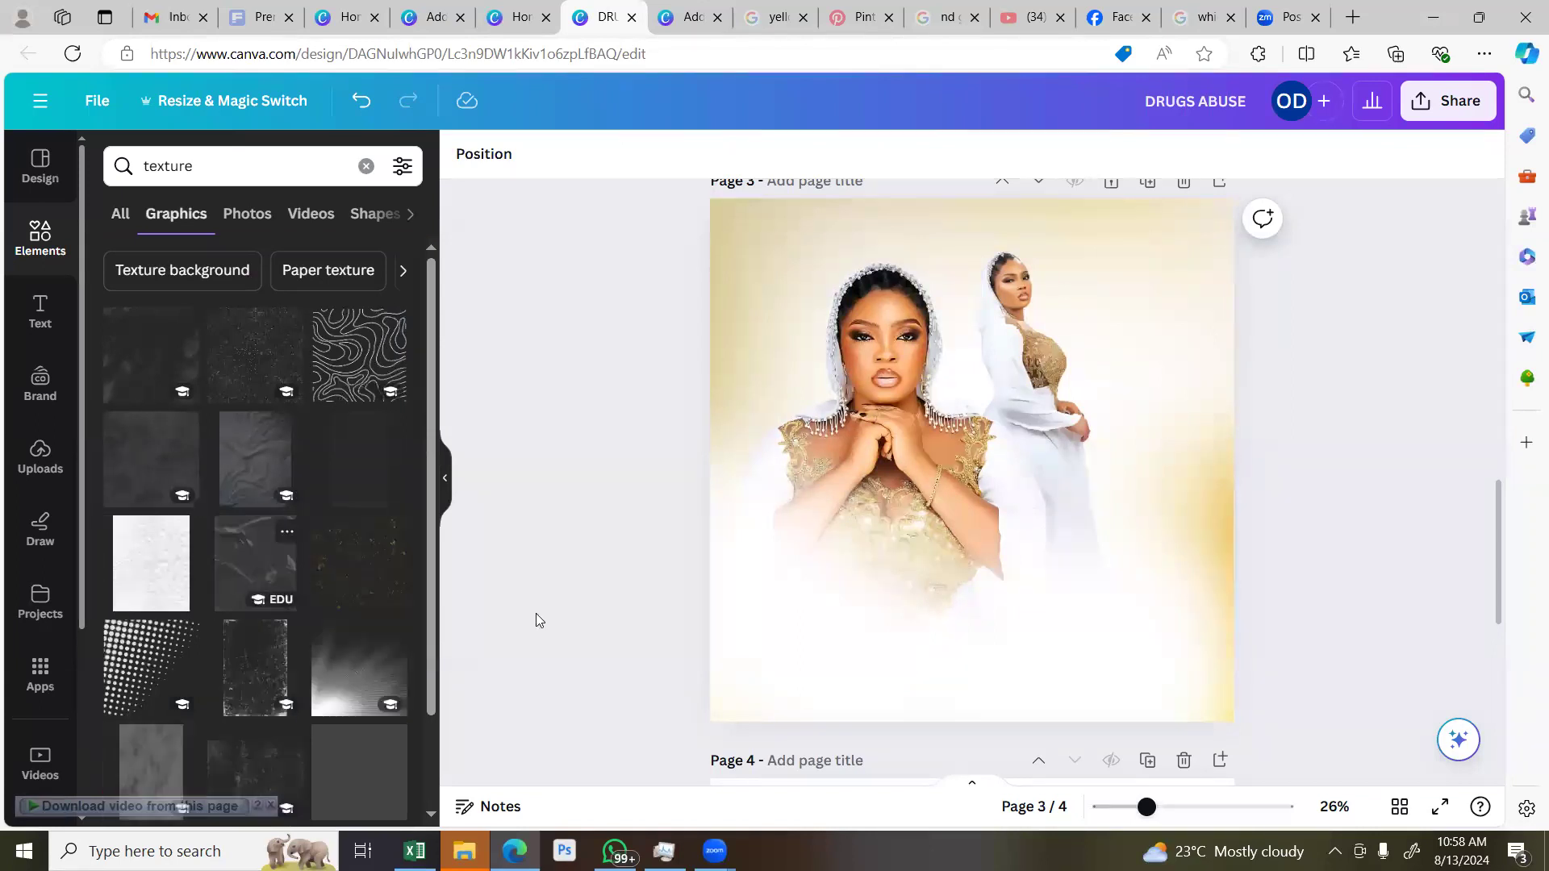
pyautogui.click(966, 546)
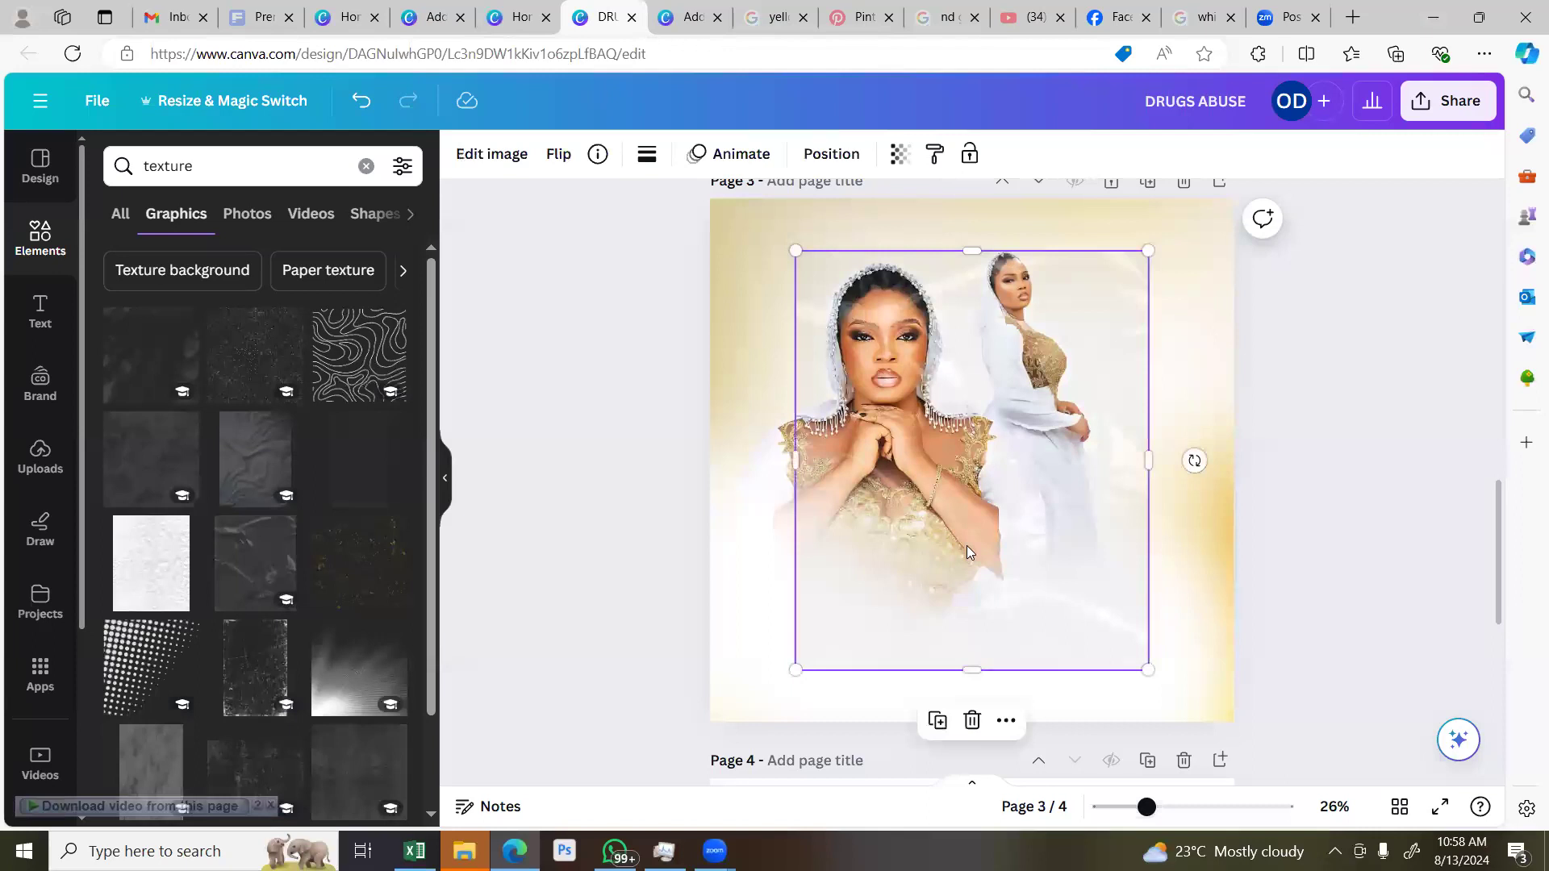
pyautogui.click(918, 488)
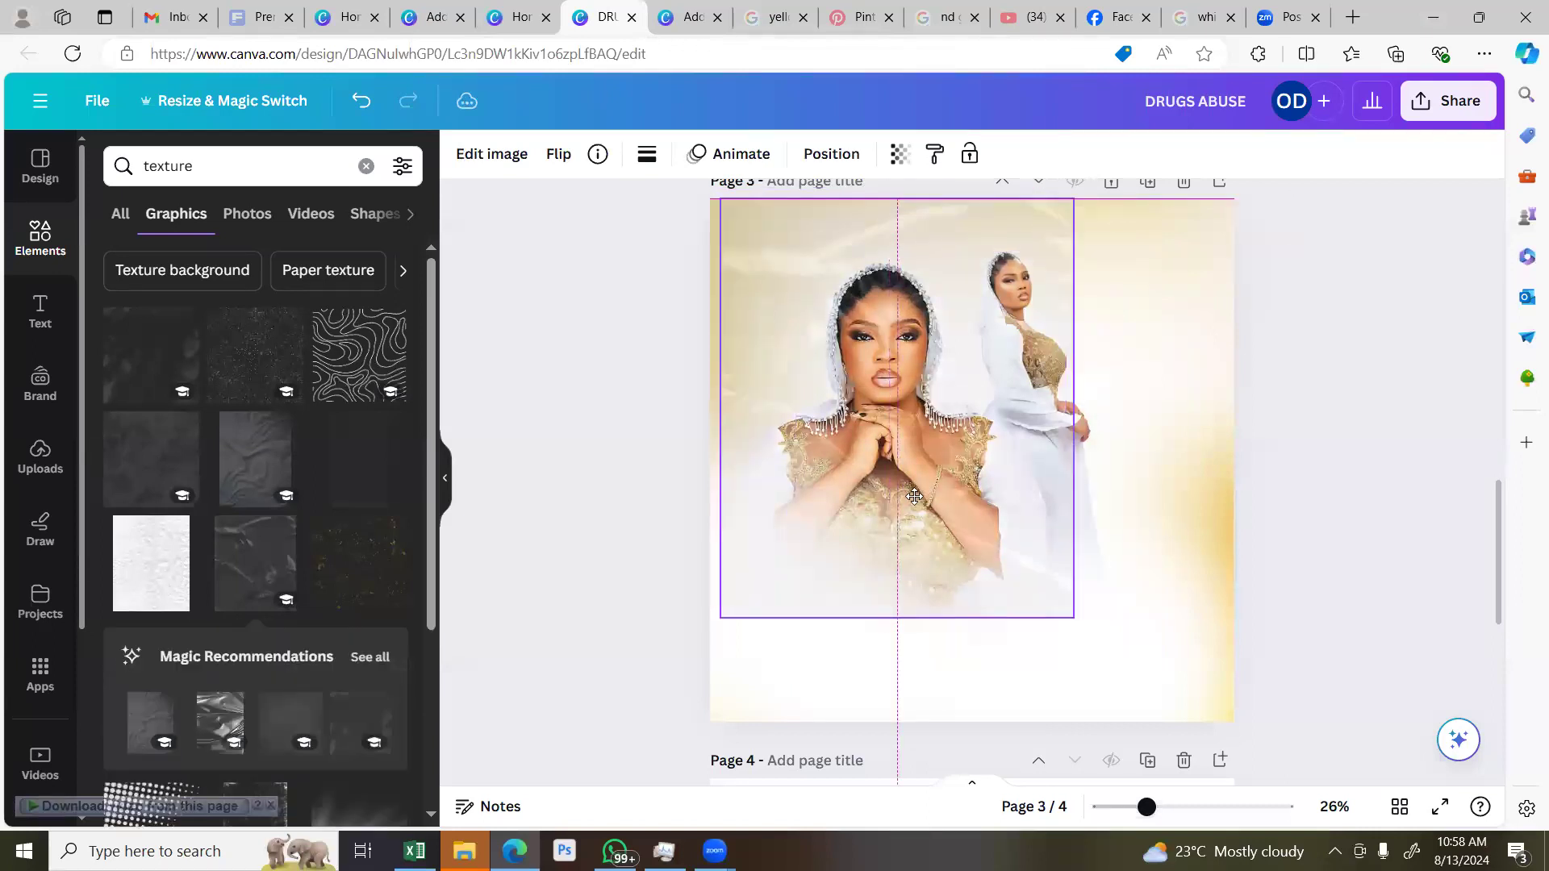
# Stretch the creased texture to 2032 × 2000 px to cover page 3 and center it horizontally on the page
pyautogui.moveTo(1065, 618); pyautogui.dragTo(1152, 699)
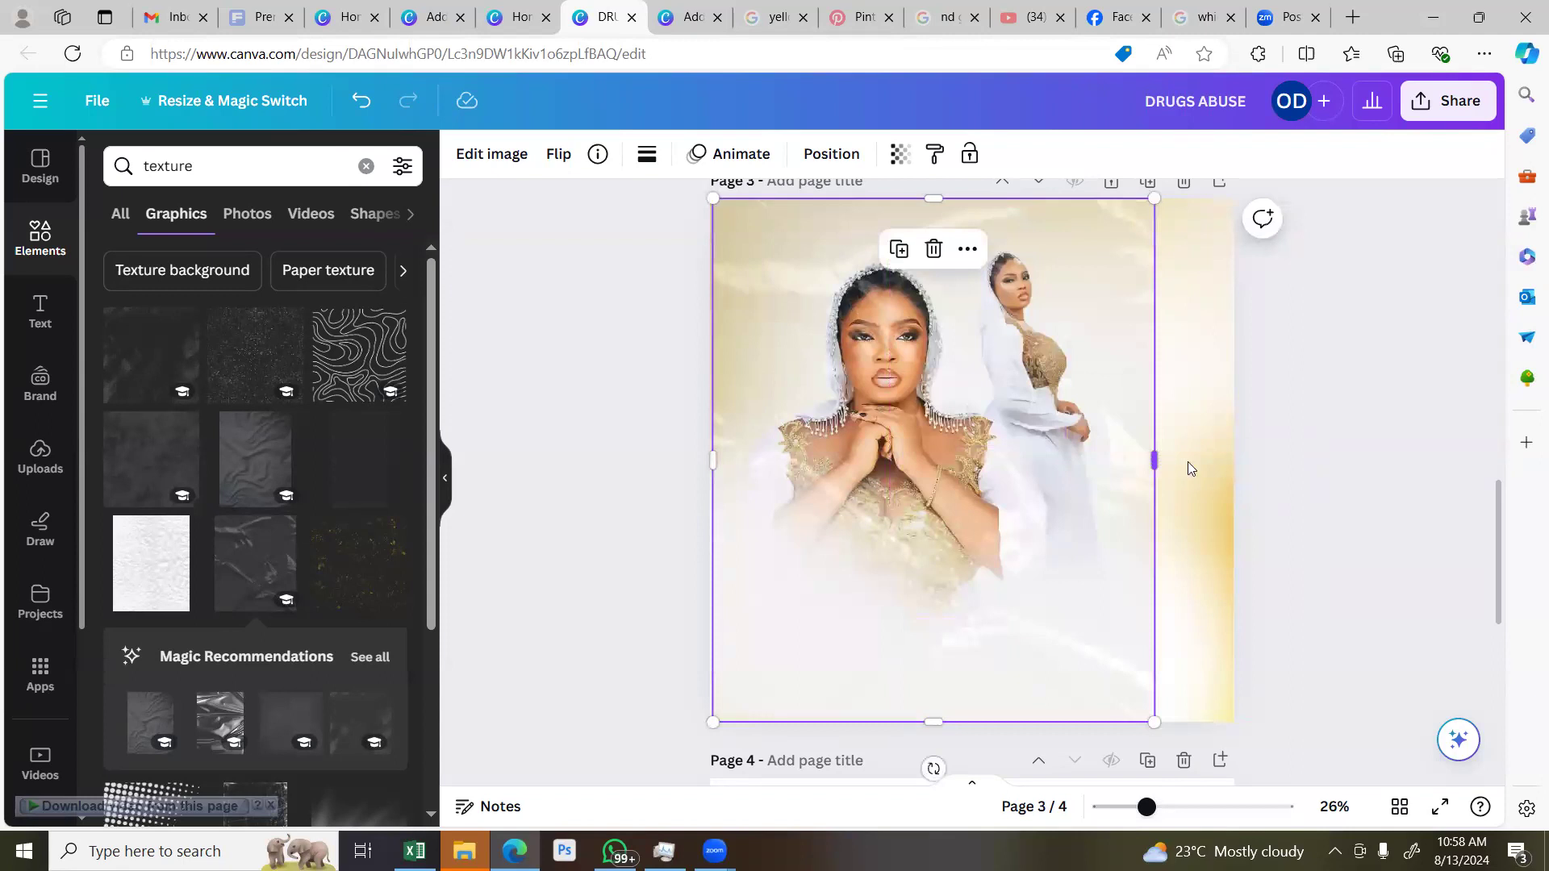
pyautogui.click(1191, 327)
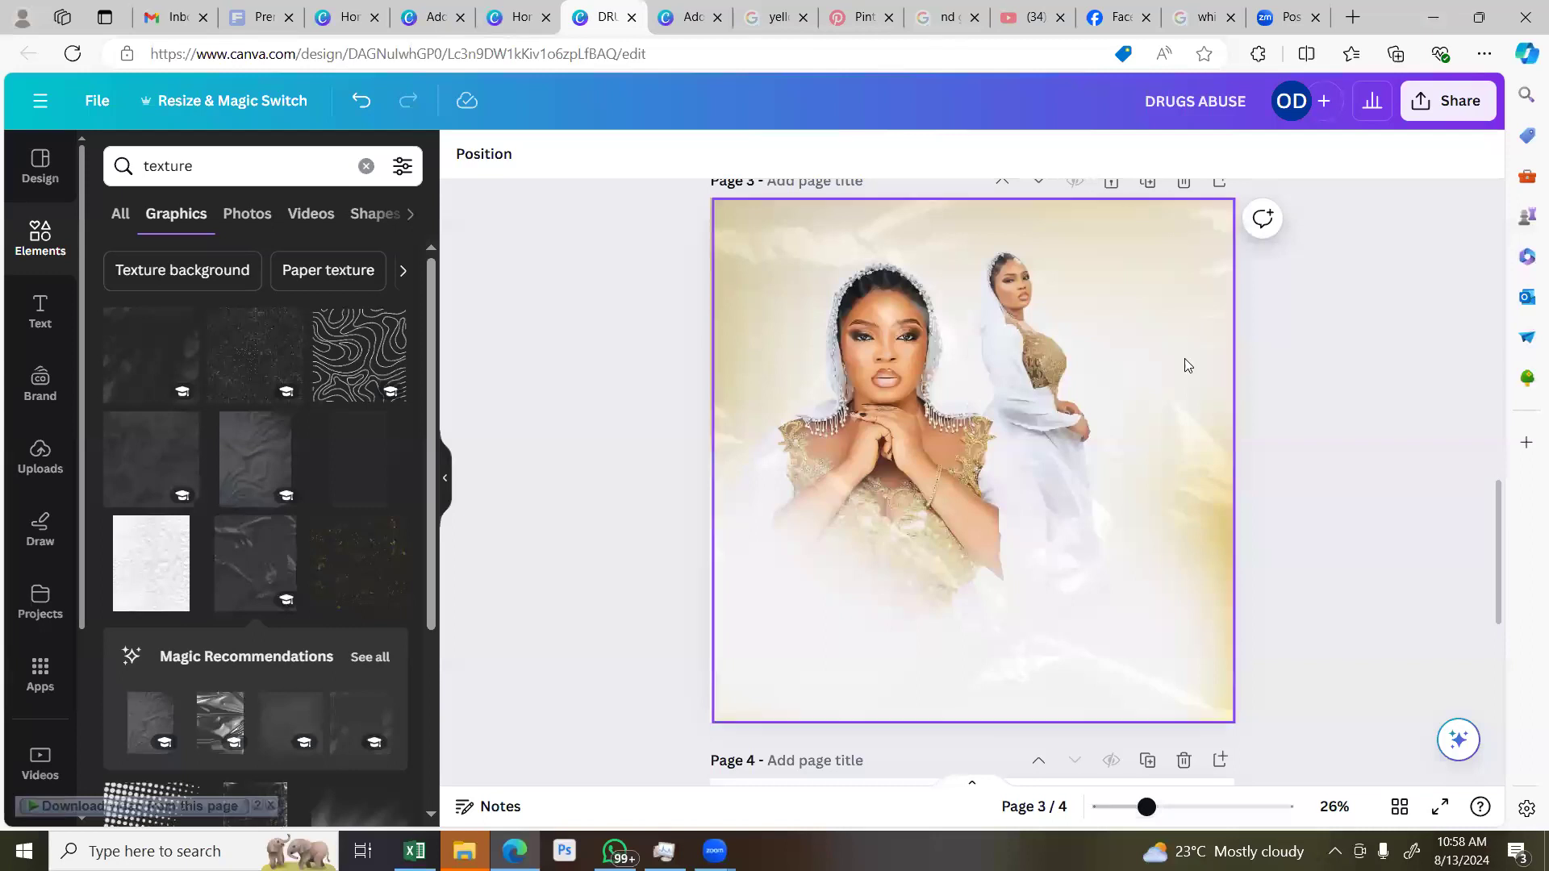
pyautogui.click(1234, 418)
pyautogui.moveTo(1238, 460); pyautogui.dragTo(1313, 391)
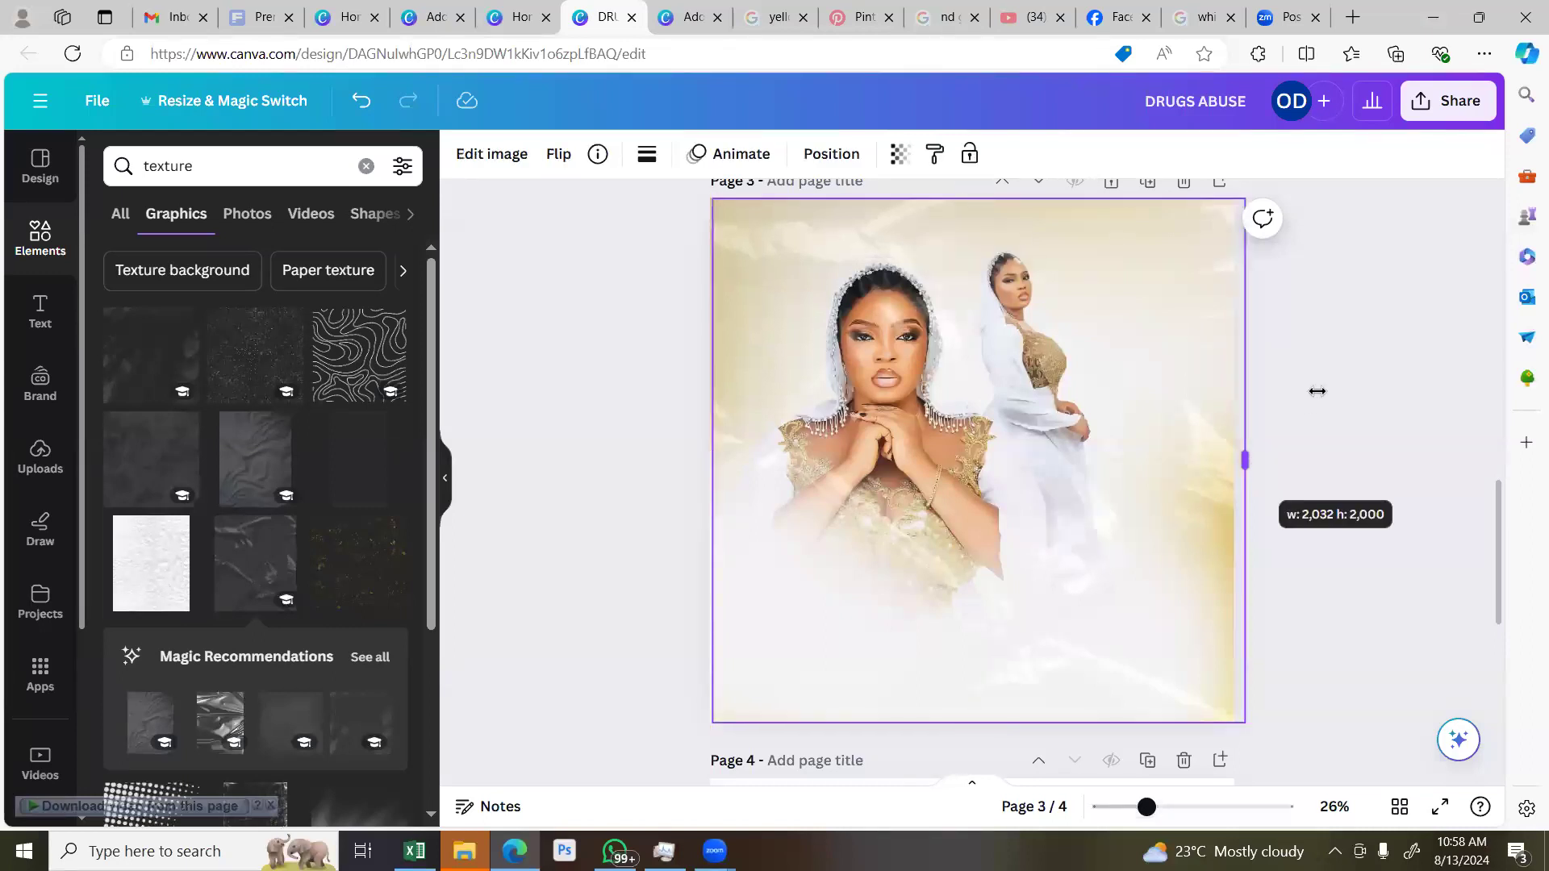
pyautogui.click(831, 154)
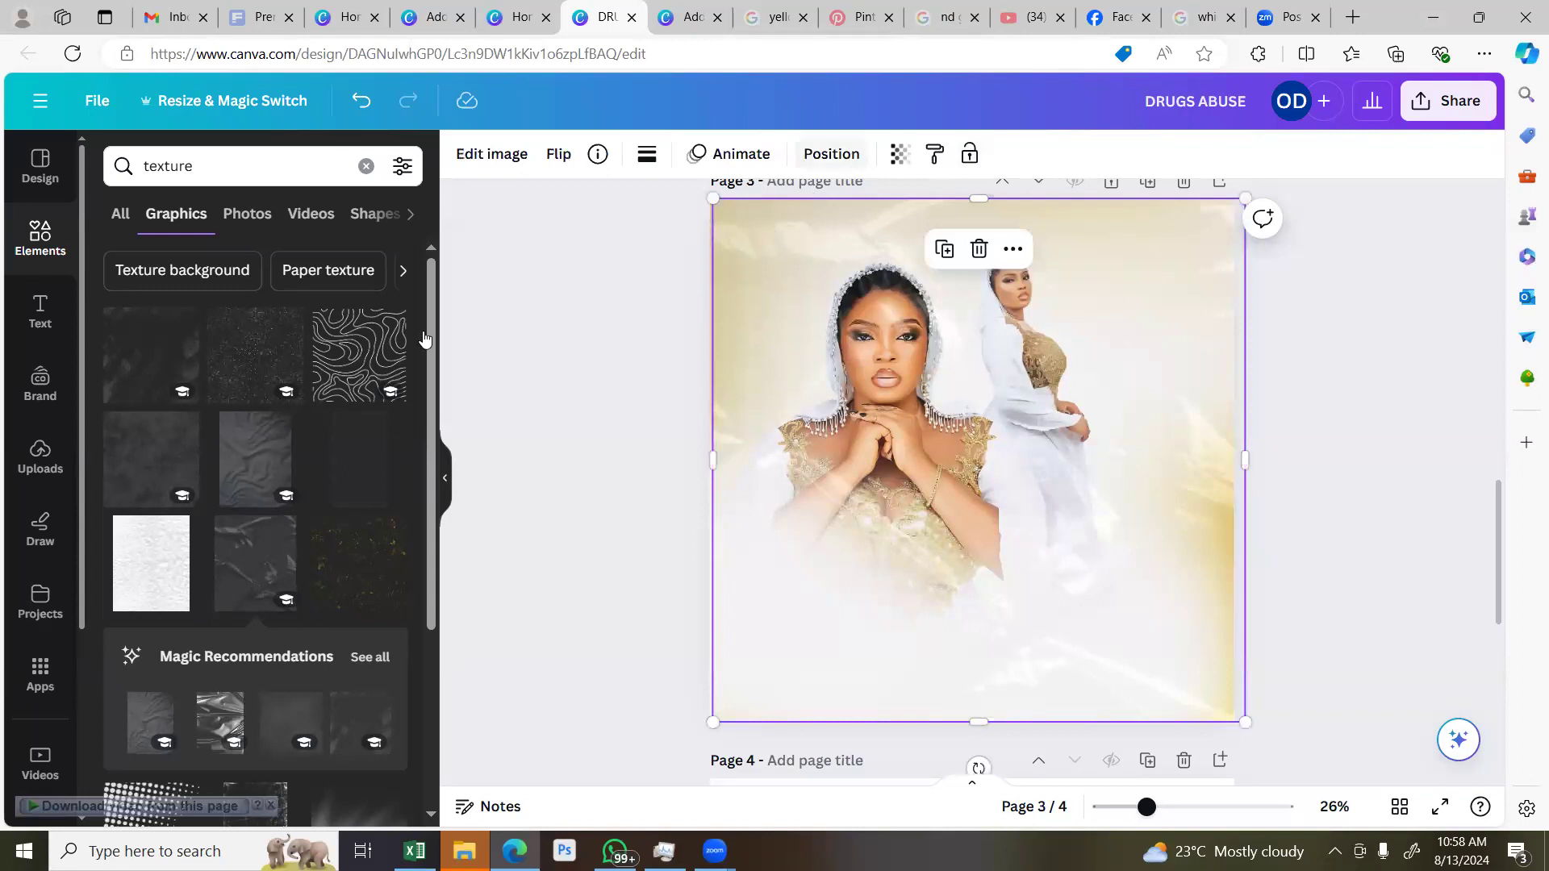
pyautogui.click(323, 377)
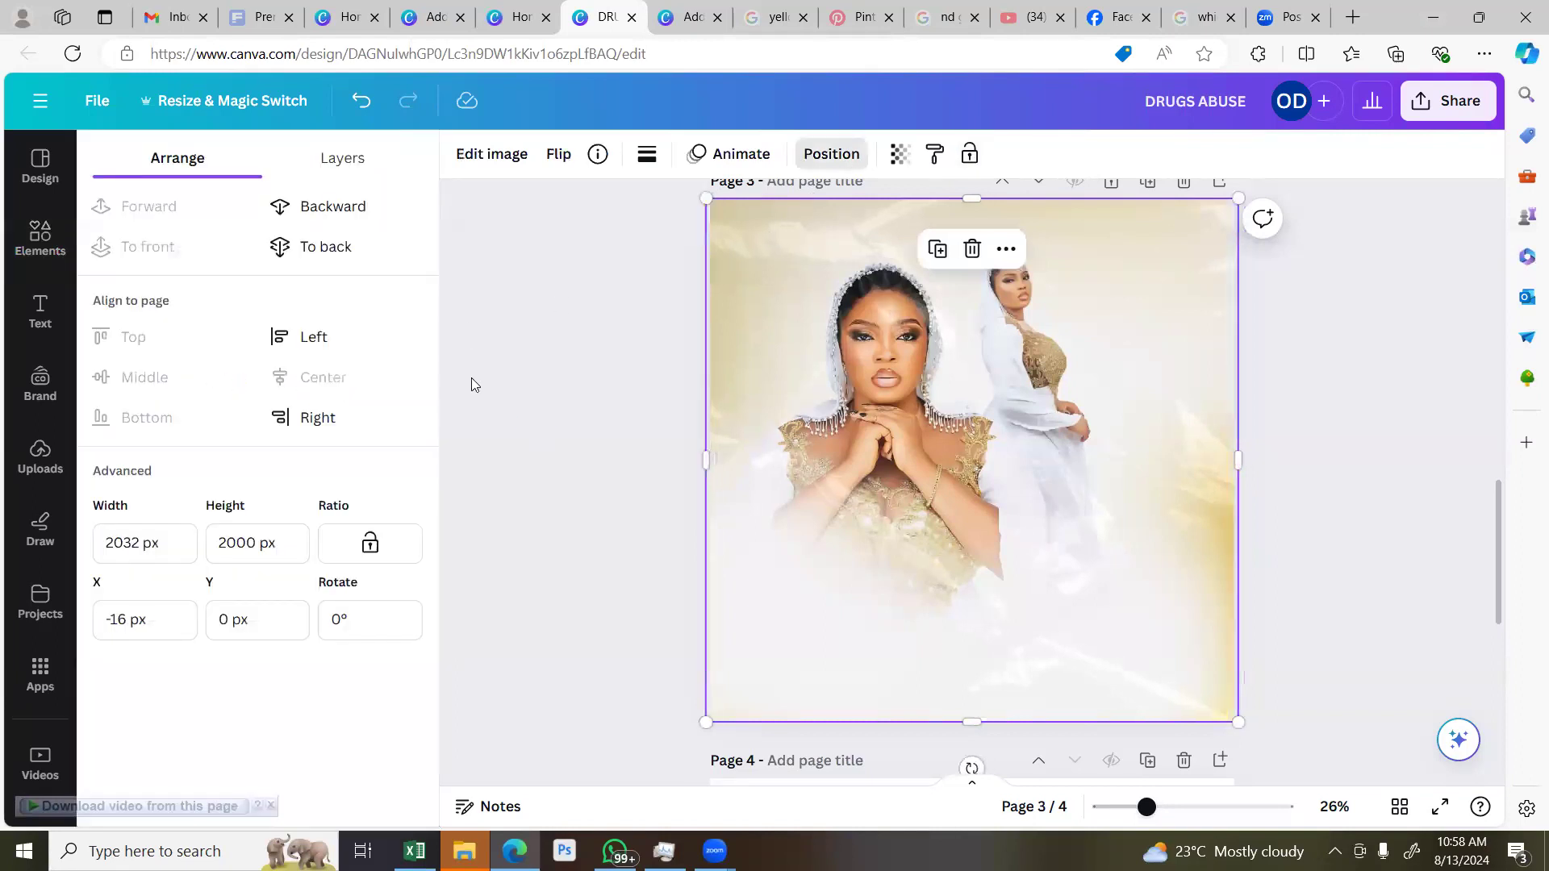
pyautogui.click(482, 401)
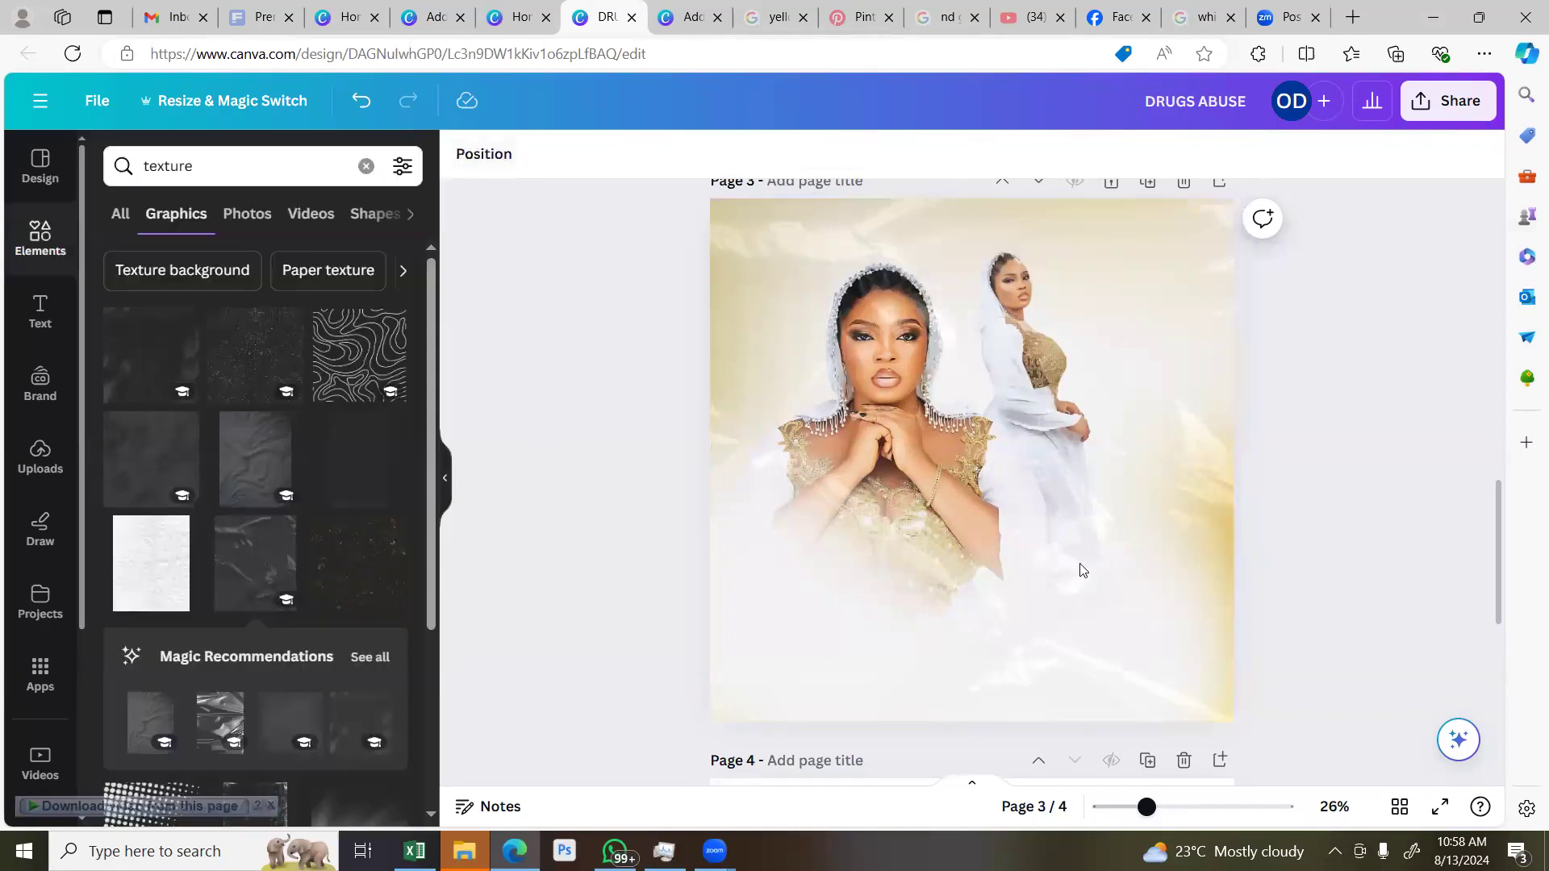
# Try different transparency levels on page 3's creased texture and return it to 100
pyautogui.click(787, 336)
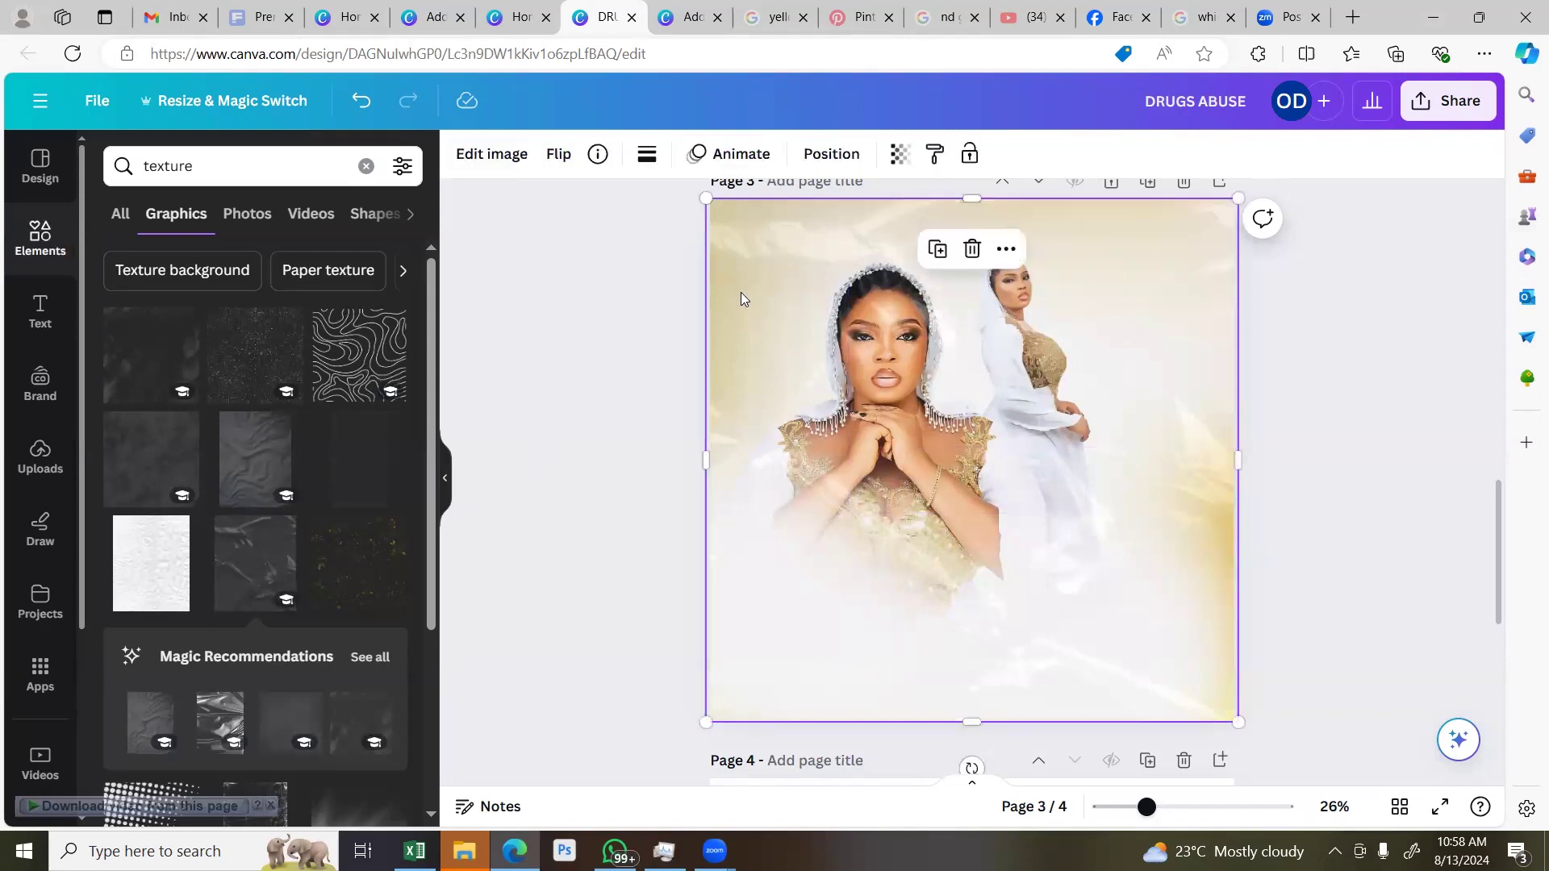
pyautogui.click(895, 157)
pyautogui.moveTo(781, 245); pyautogui.dragTo(874, 267)
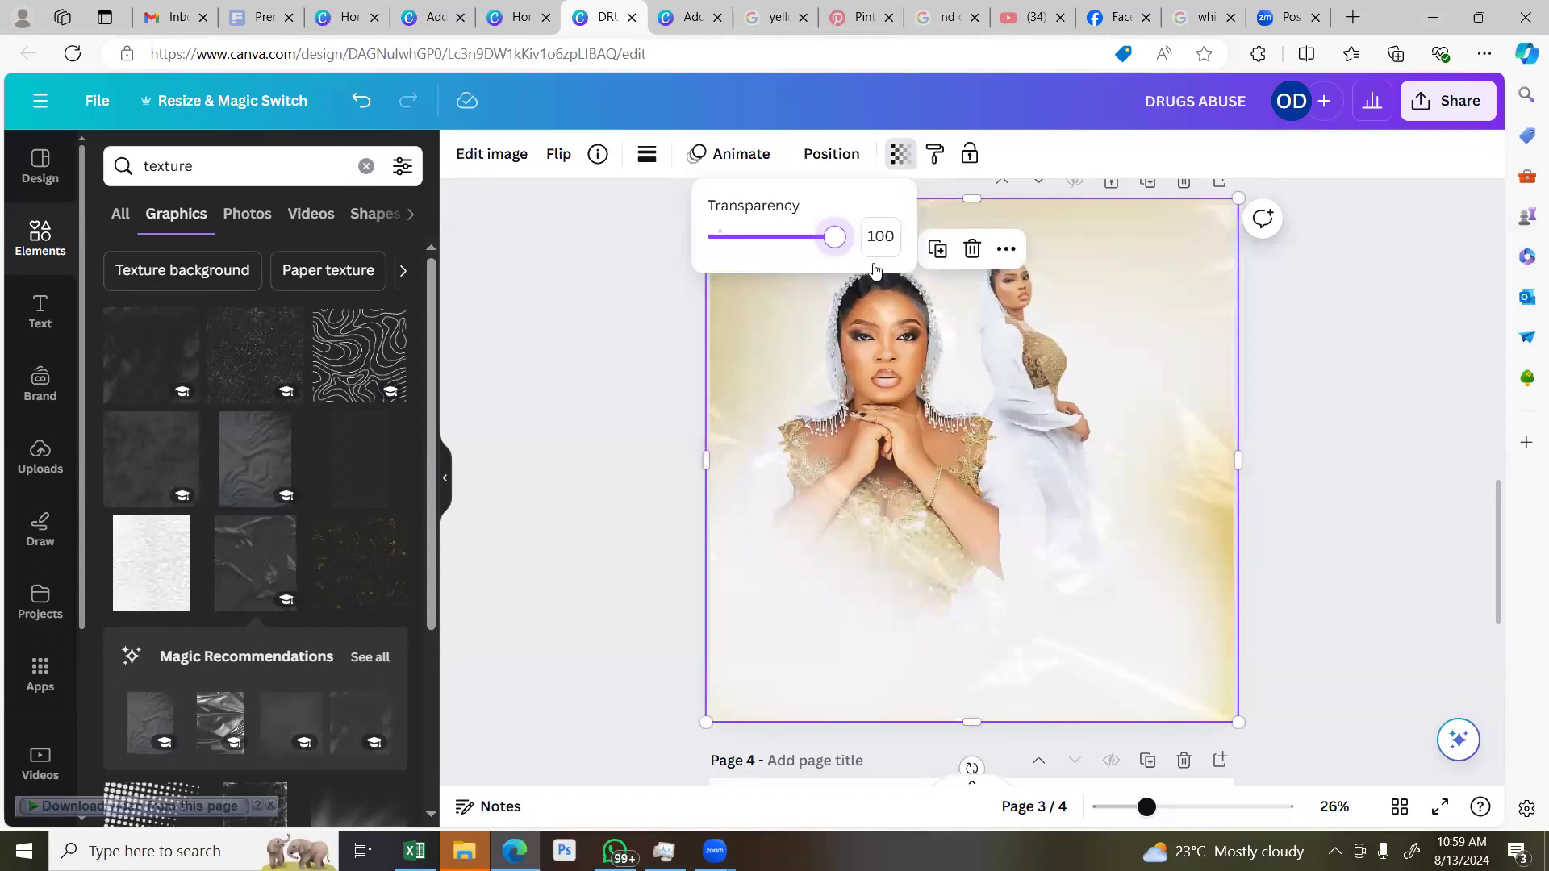
pyautogui.press('Escape')
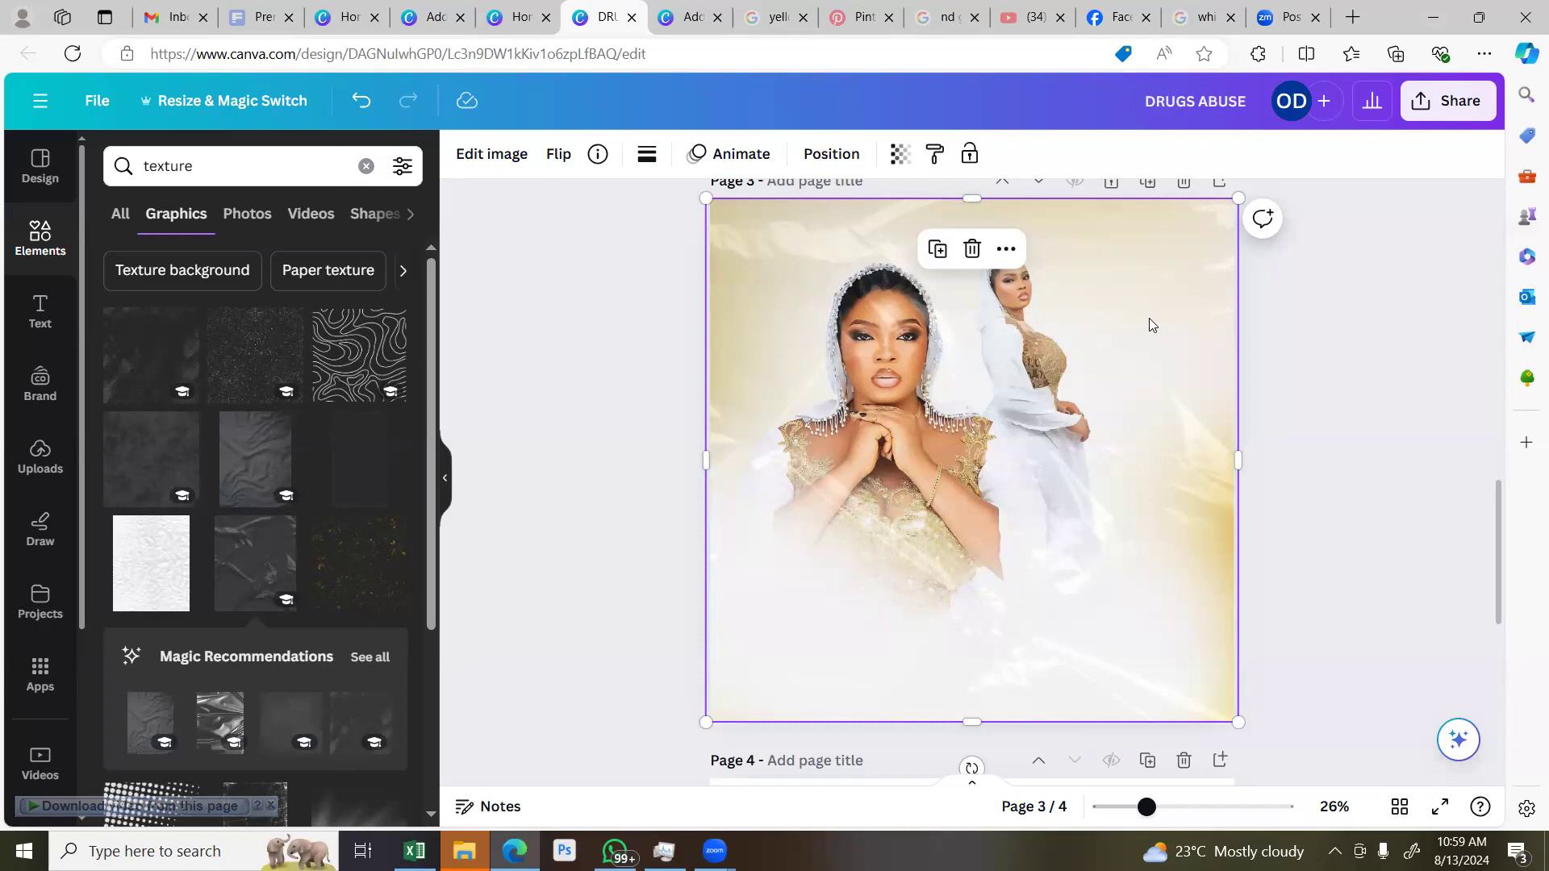
pyautogui.click(578, 323)
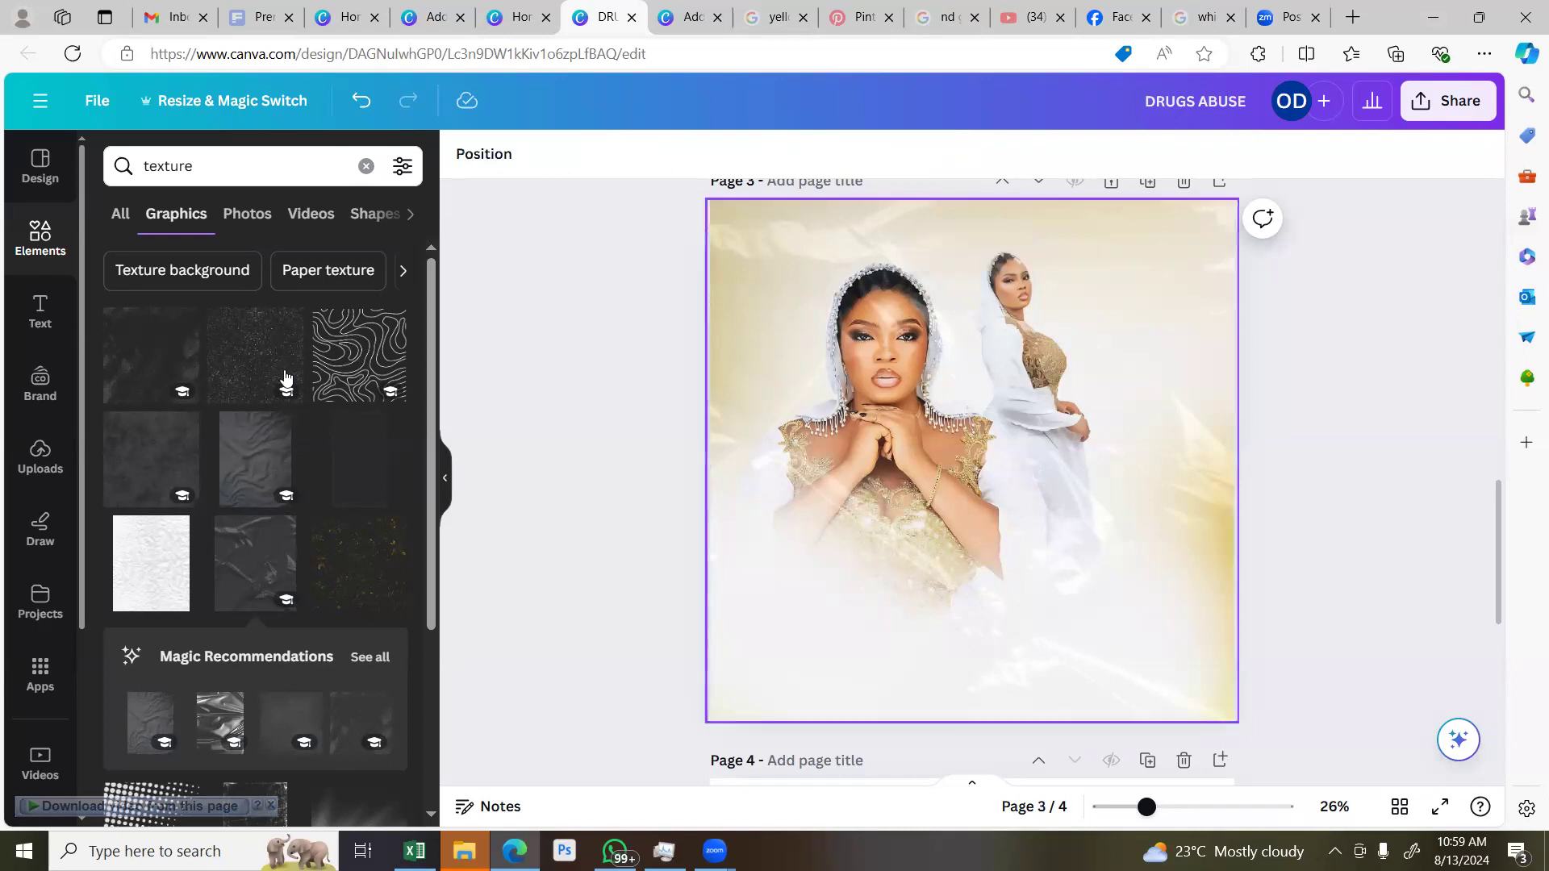
# Search the elements library for lights
pyautogui.click(40, 234)
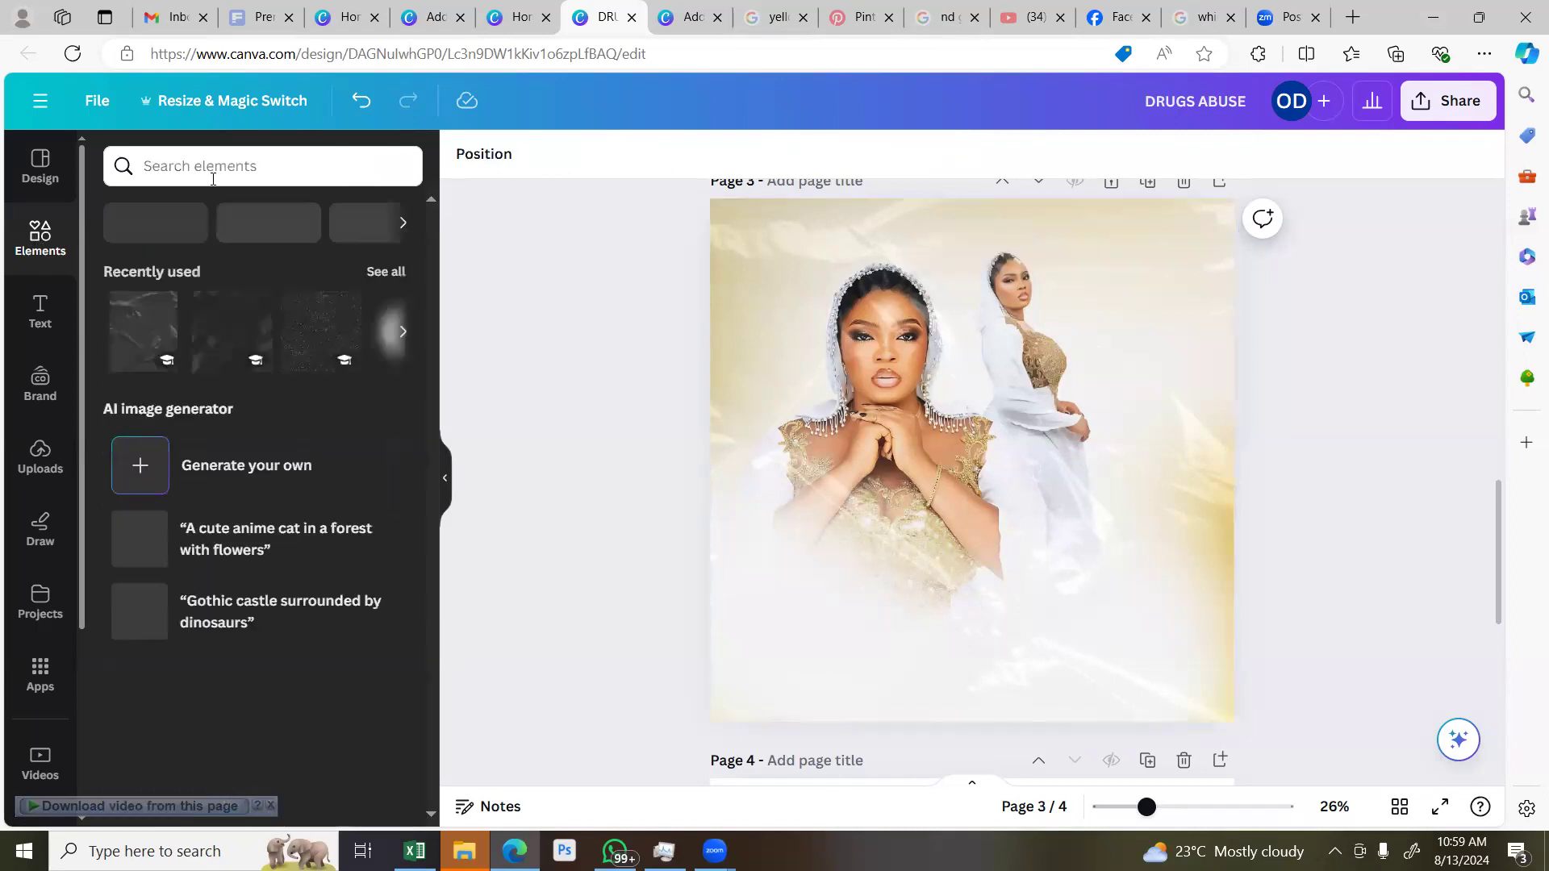
pyautogui.click(218, 172)
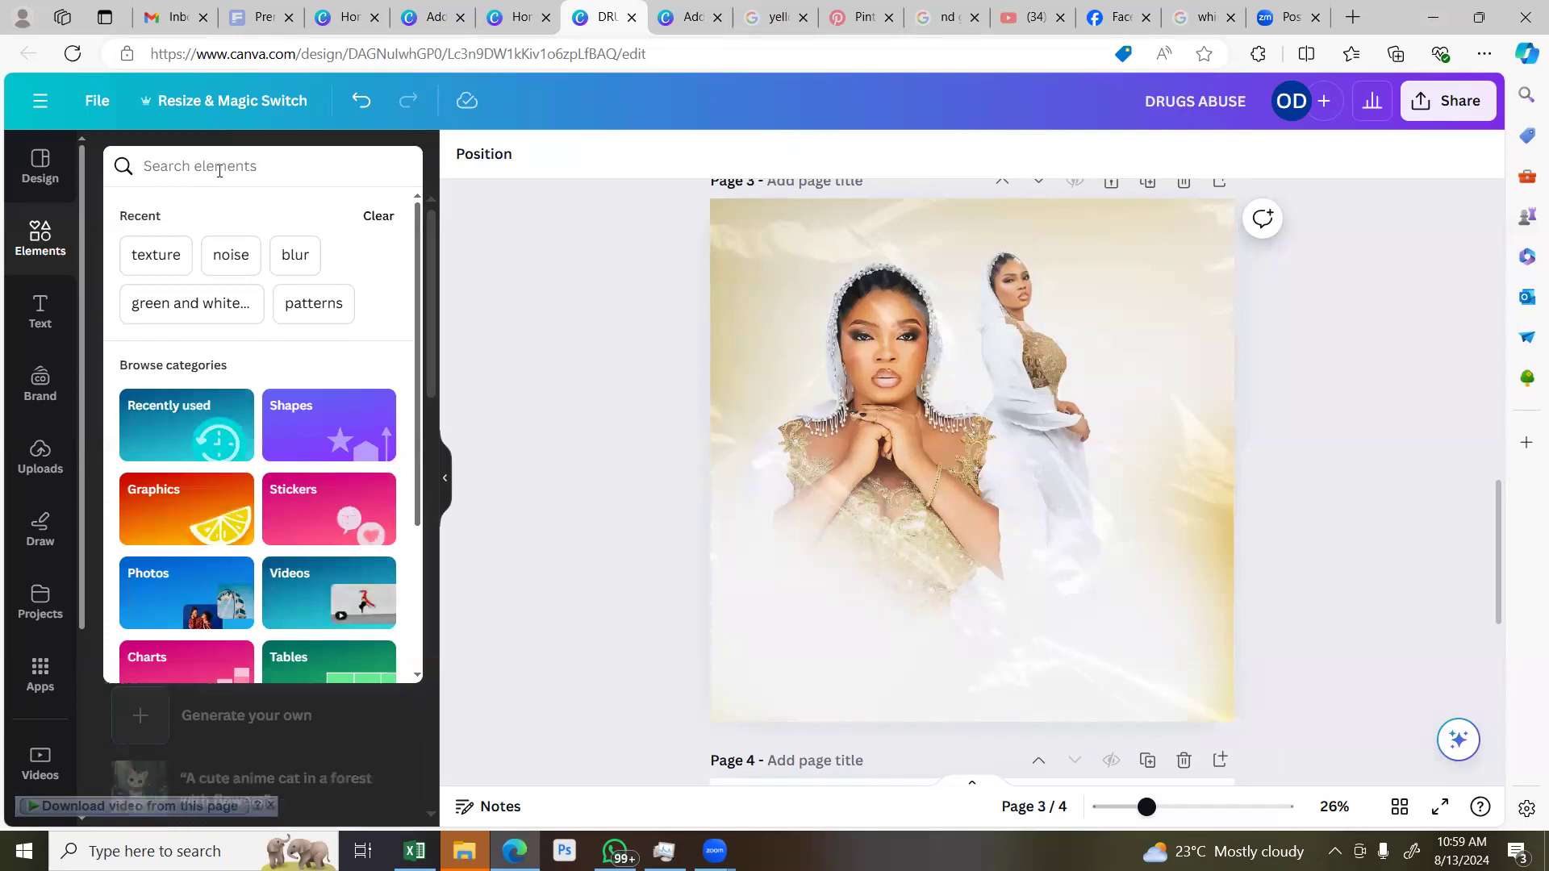
pyautogui.write('lights')
pyautogui.press('Return')
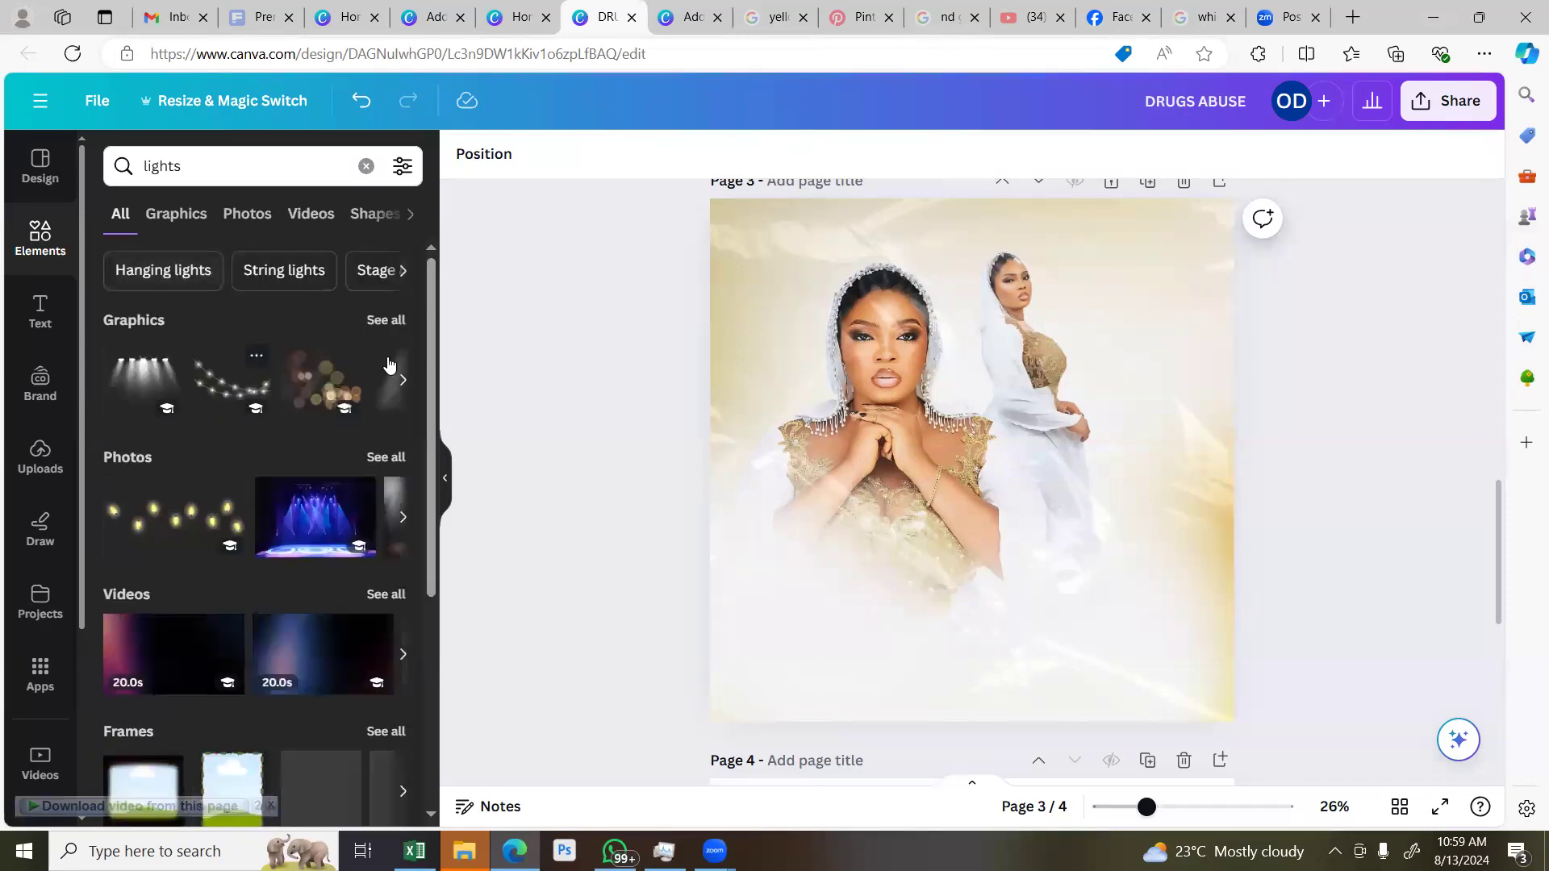
# List all light graphics, add the soft round white glow to page 3 and shift it toward the page's upper right
pyautogui.click(379, 321)
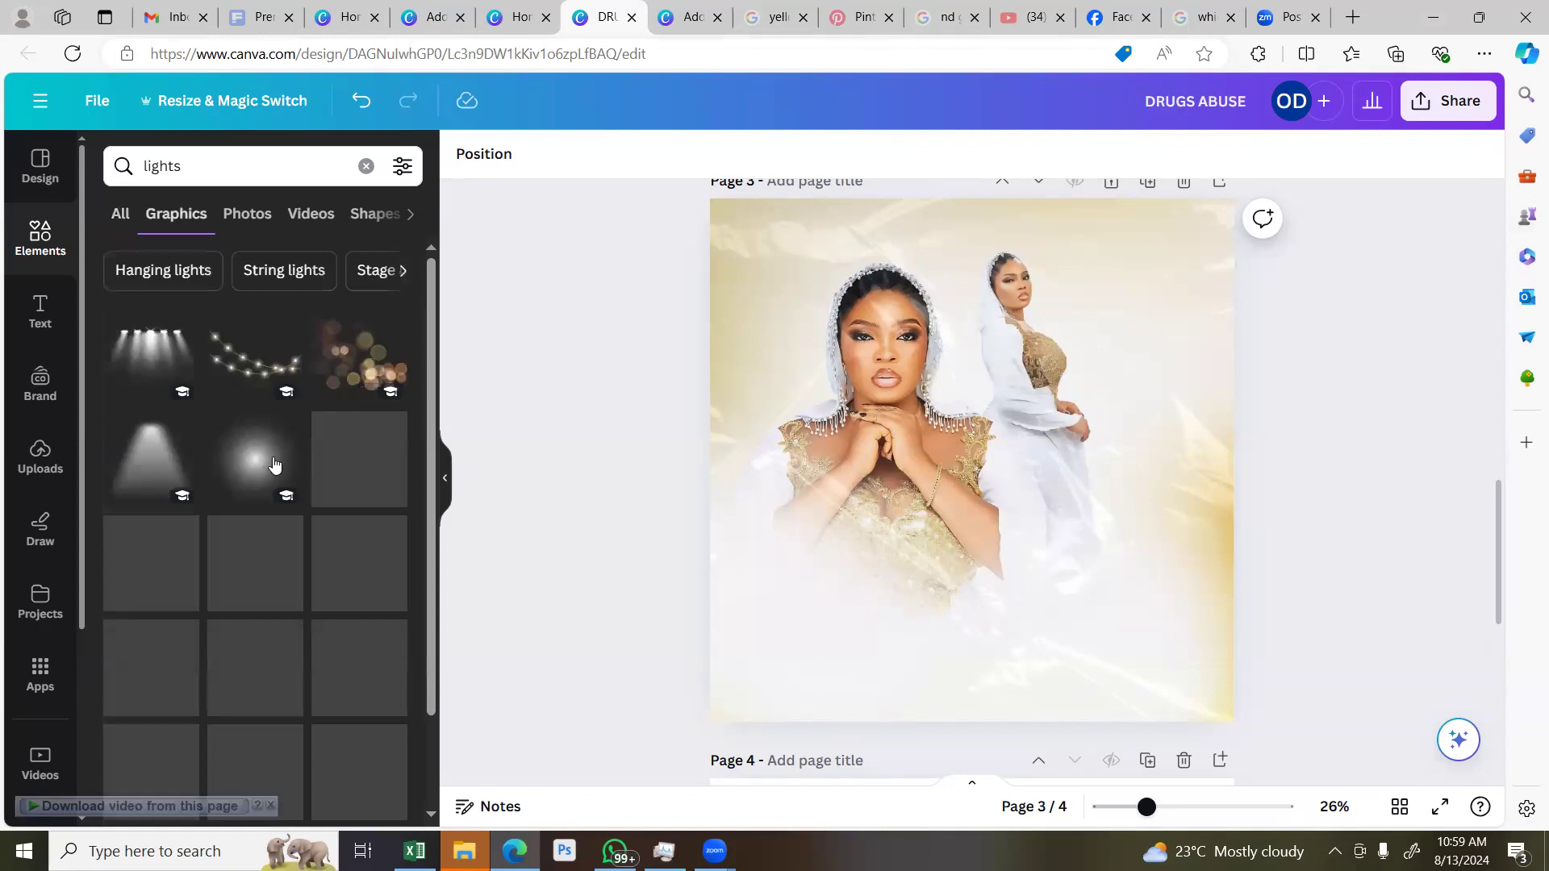
pyautogui.click(292, 491)
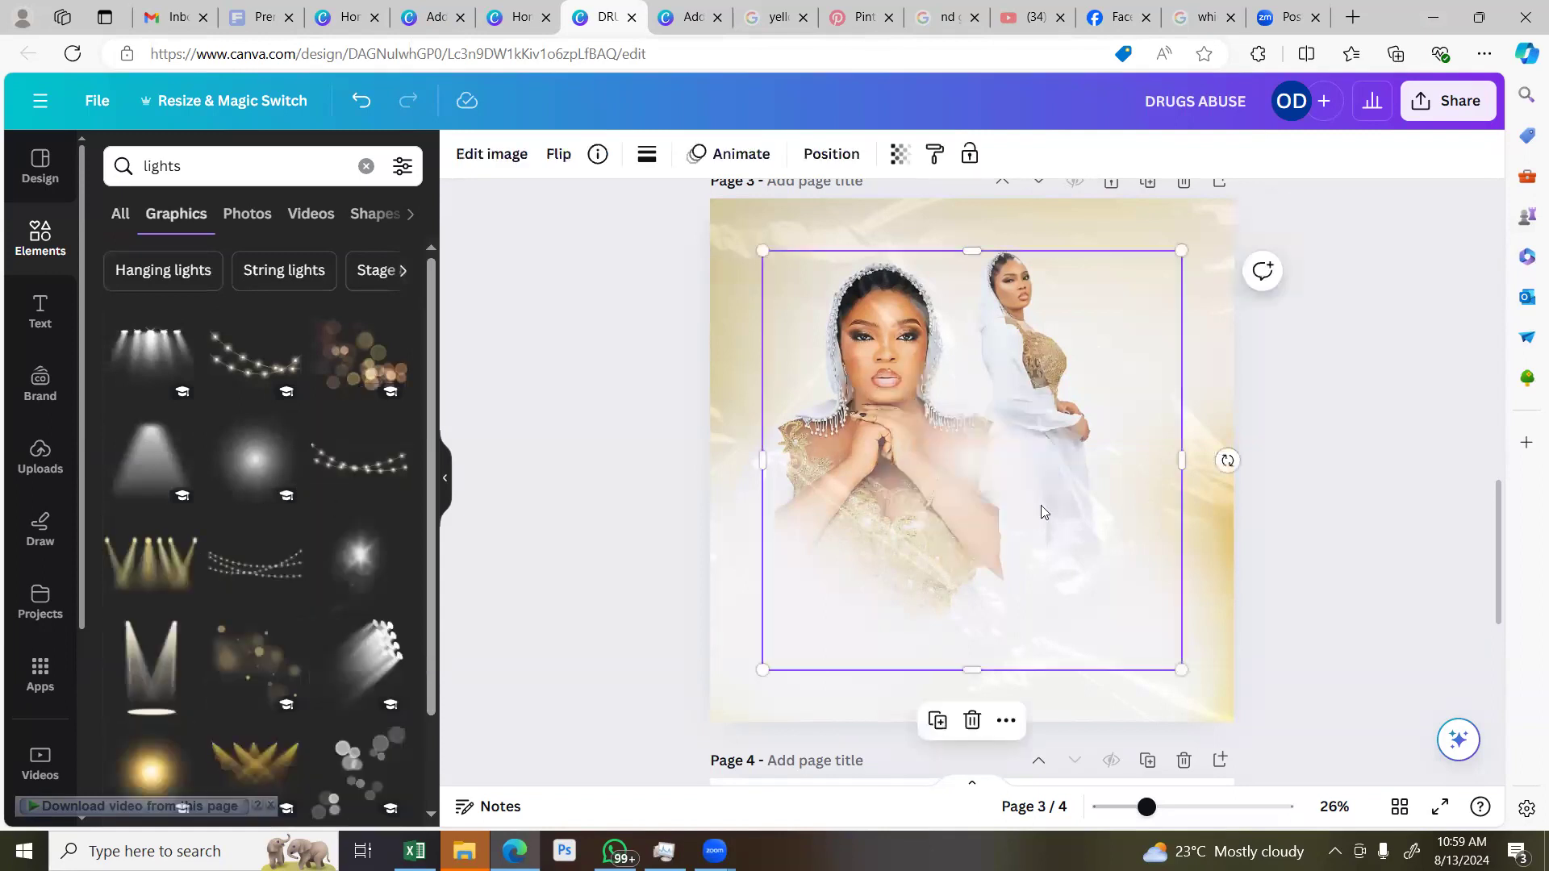
pyautogui.moveTo(1035, 500); pyautogui.dragTo(1012, 465)
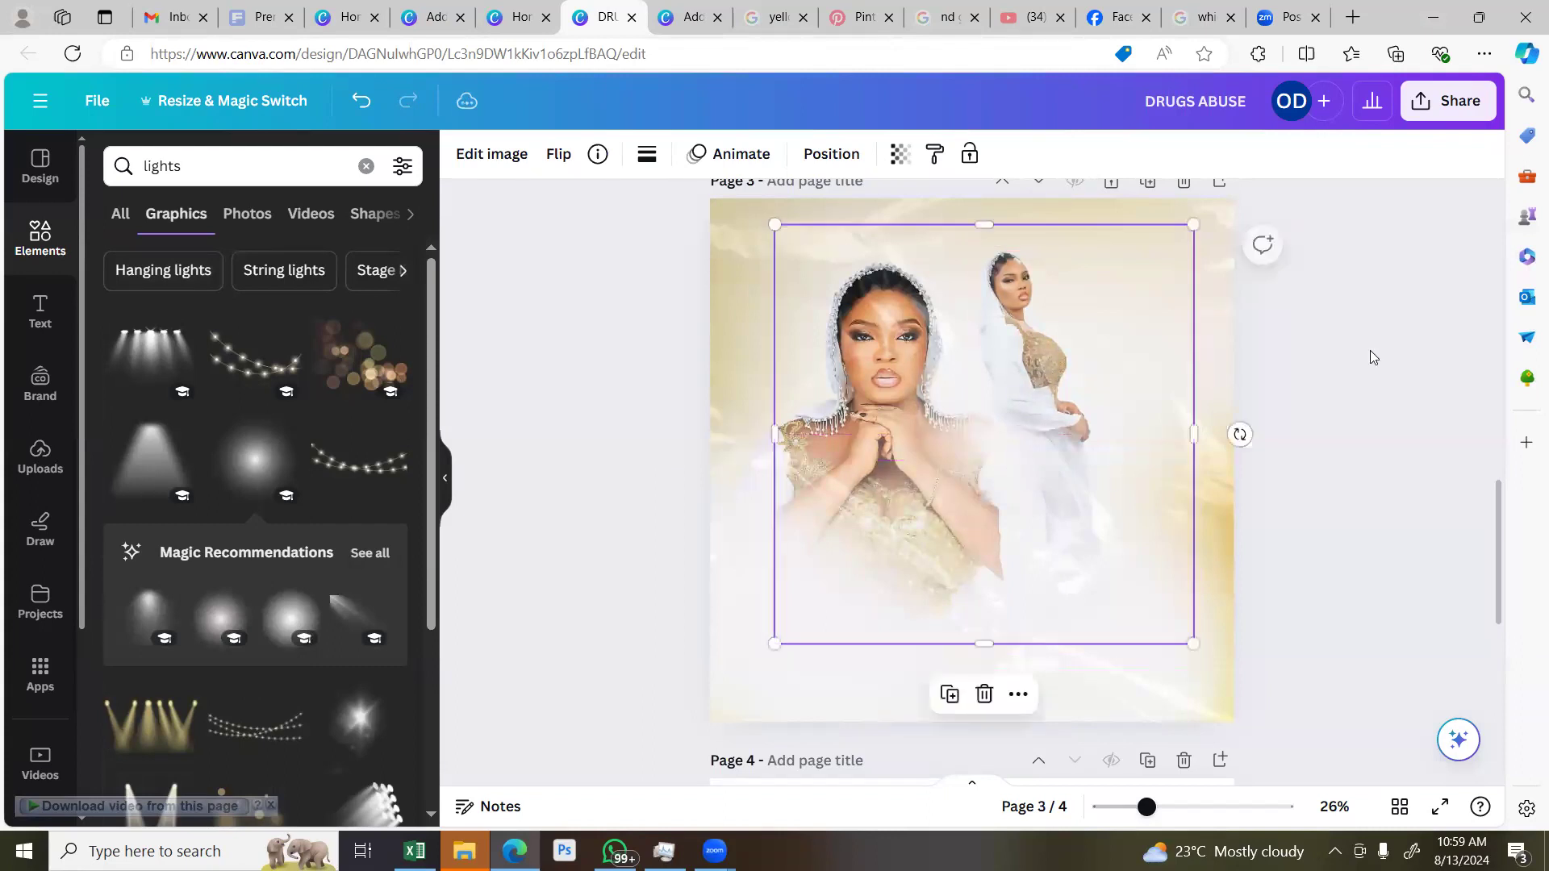
# Reorder page 3's layers so the new round glow sits directly above the large bride photo, beneath the other glows and the texture
pyautogui.click(835, 167)
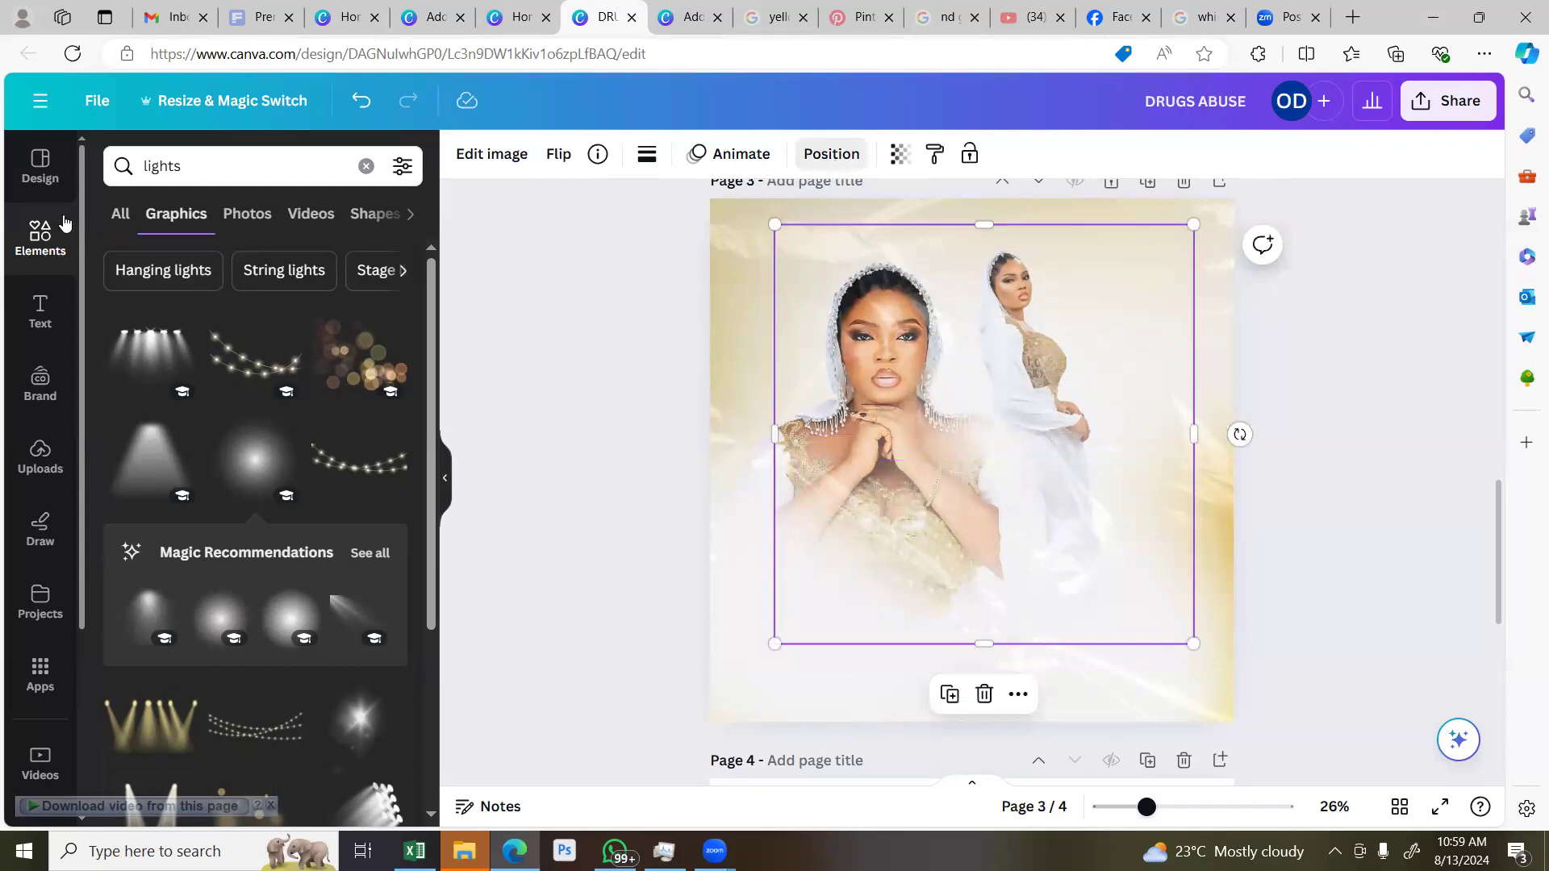
pyautogui.click(337, 168)
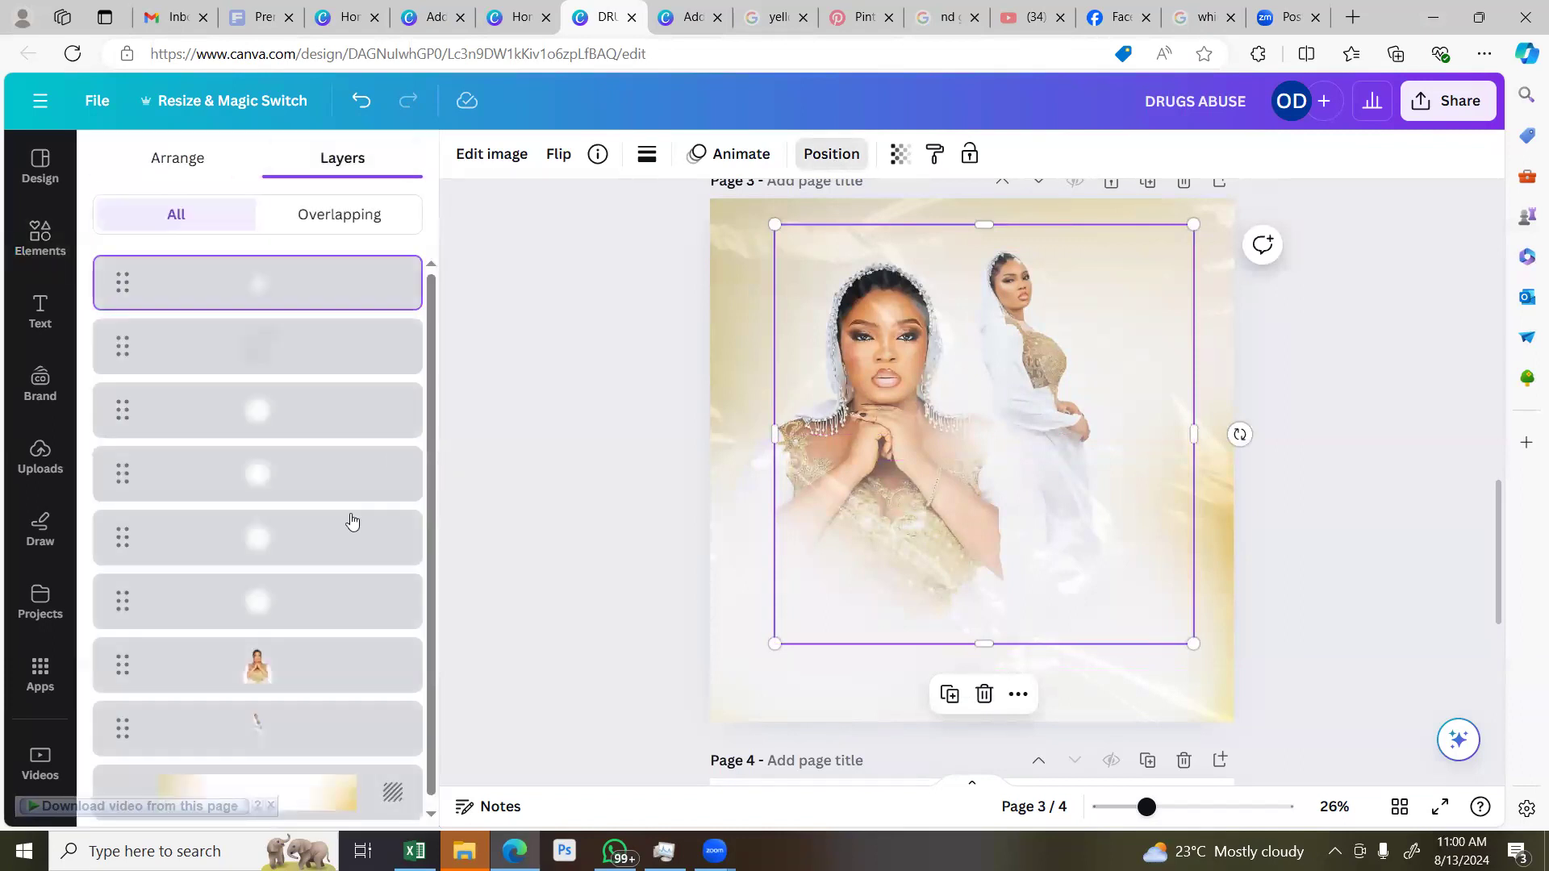
pyautogui.scroll(-1, 260, 433)
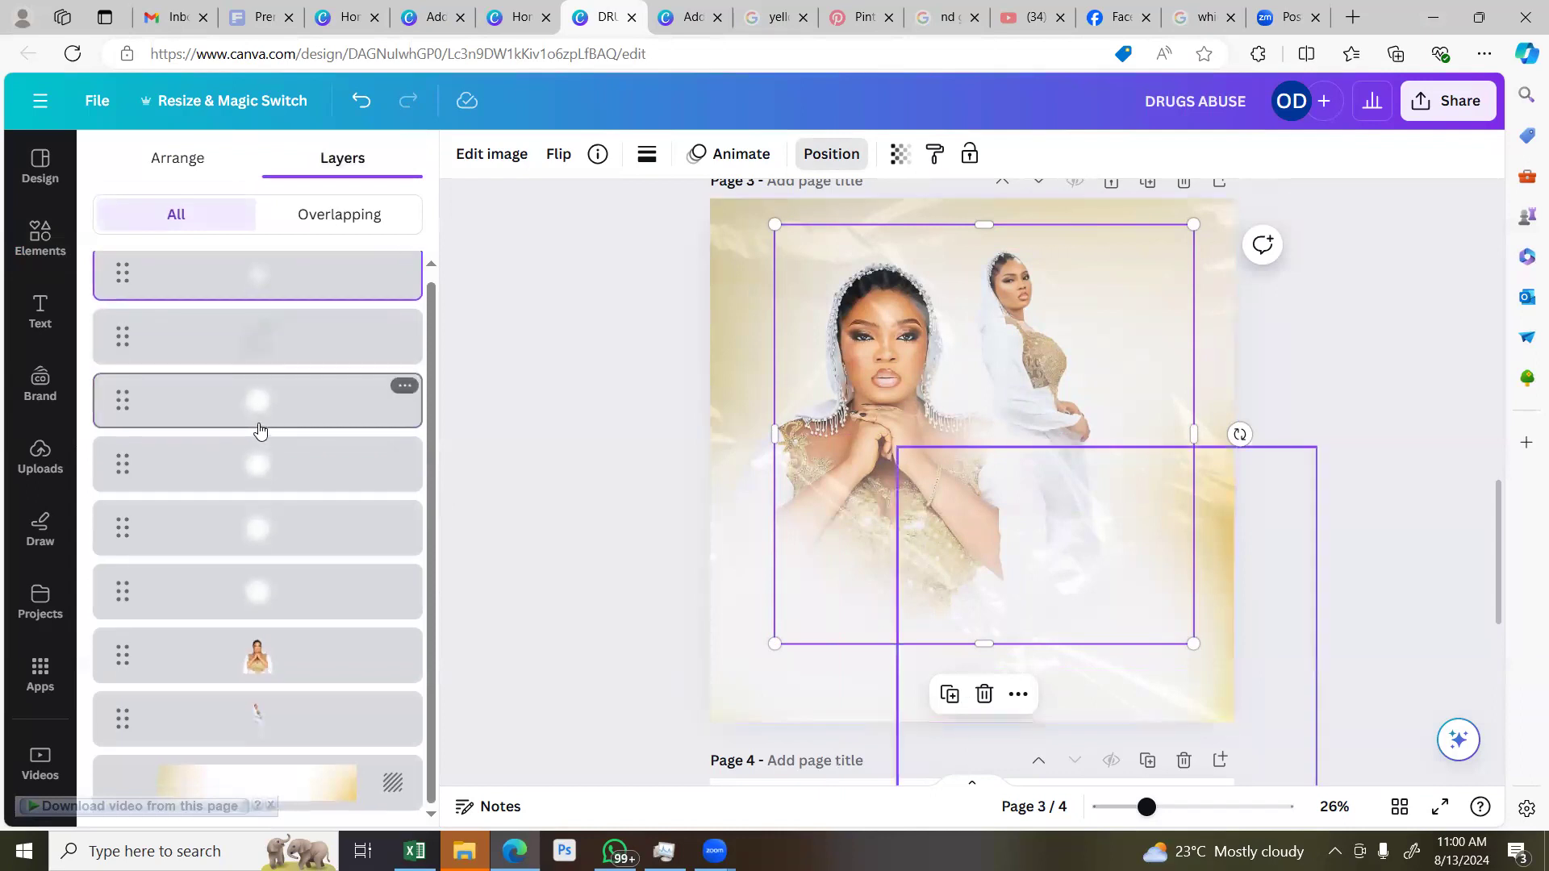
pyautogui.scroll(1, 259, 420)
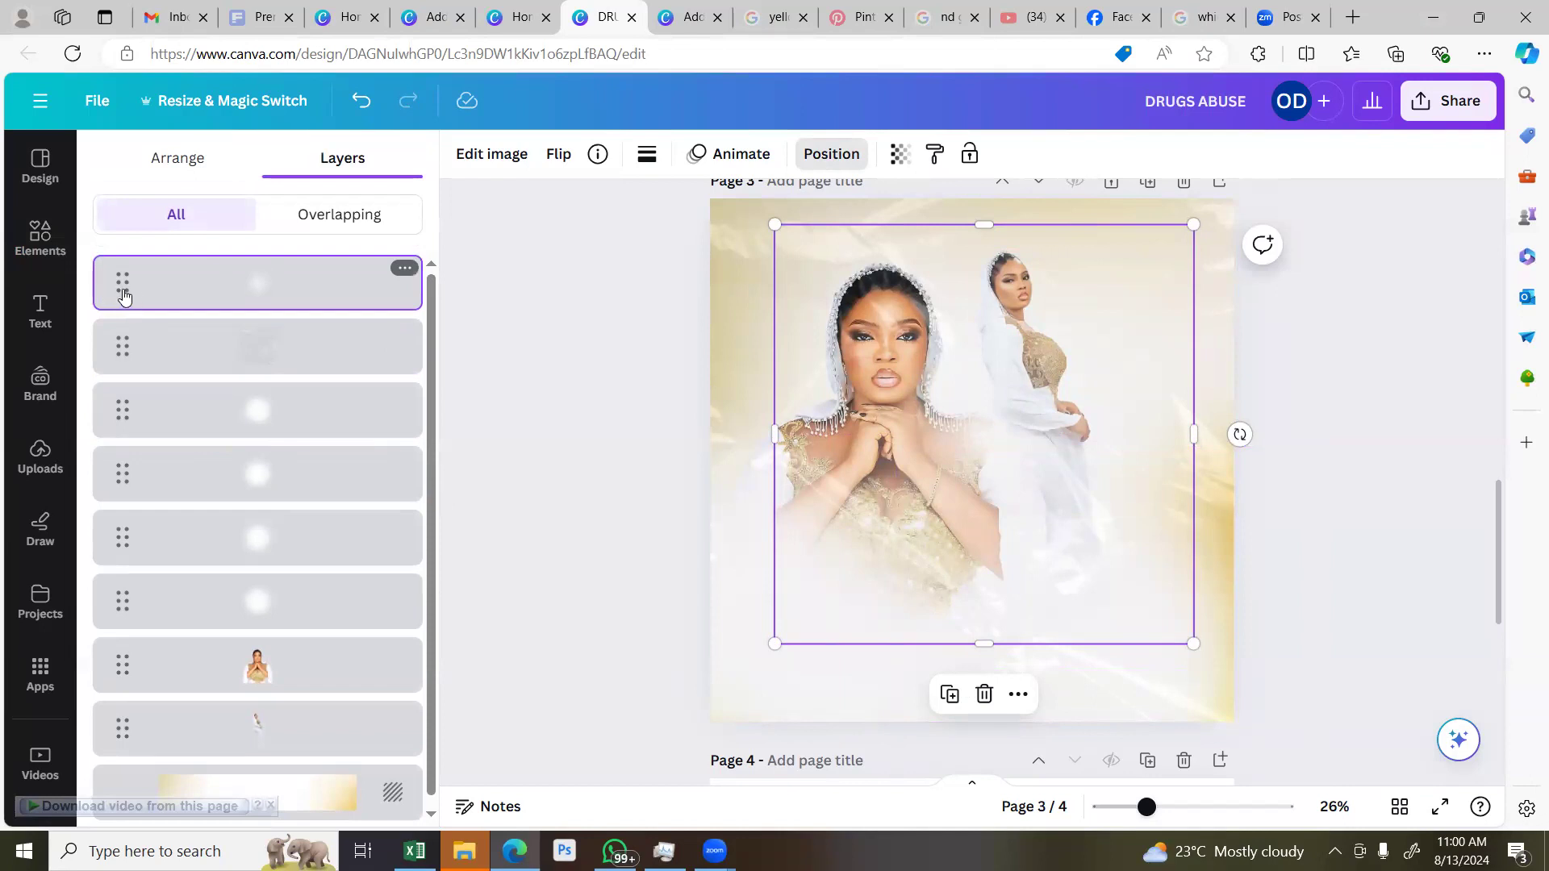
pyautogui.moveTo(122, 345); pyautogui.dragTo(114, 634)
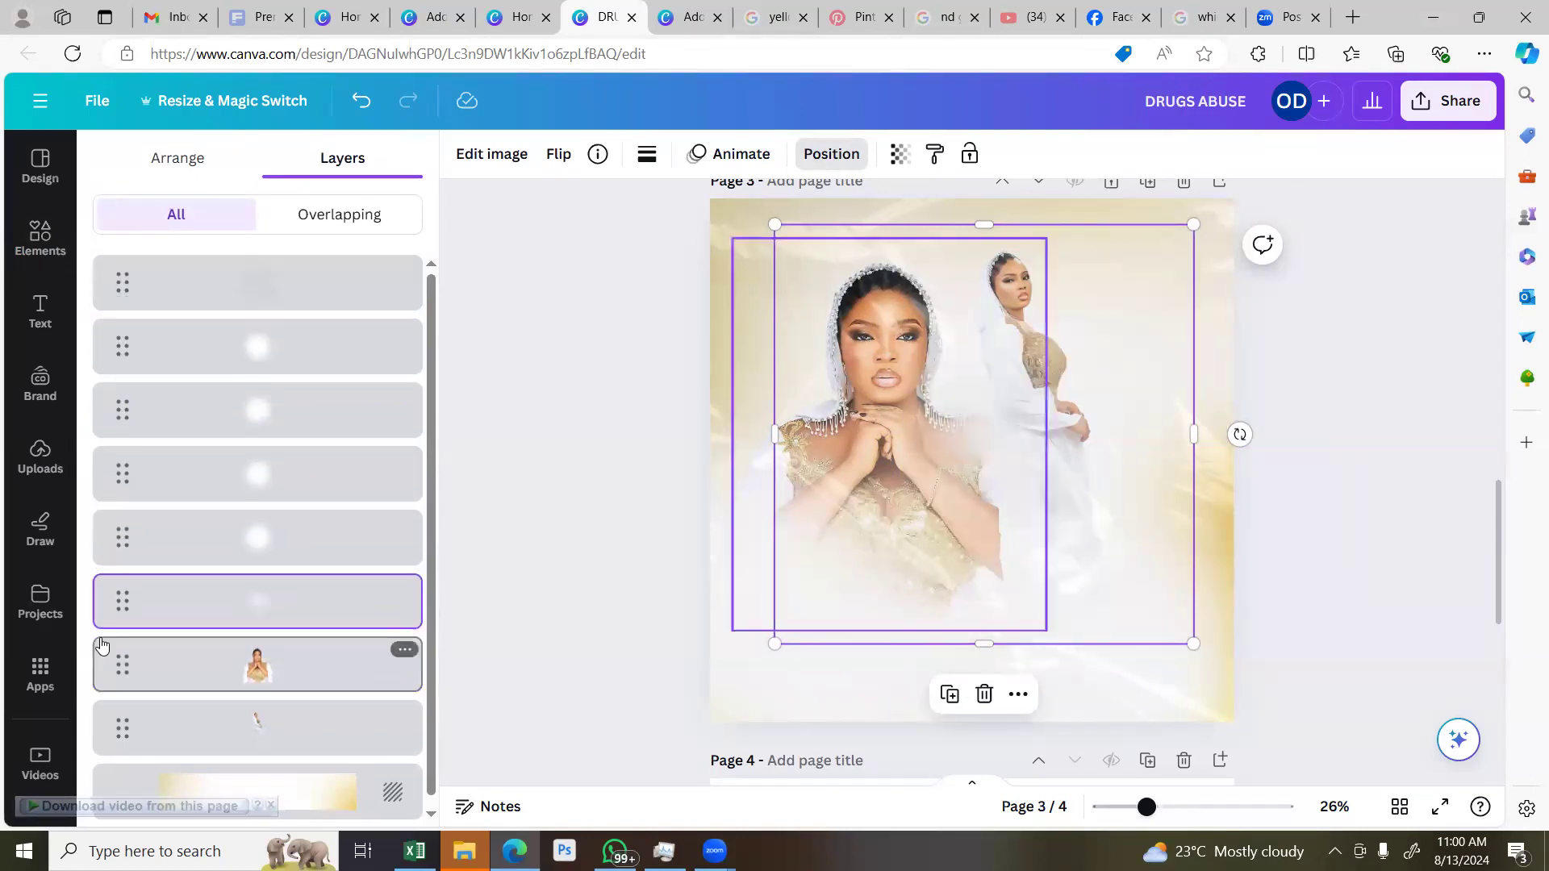
pyautogui.press('Escape')
pyautogui.click(1345, 372)
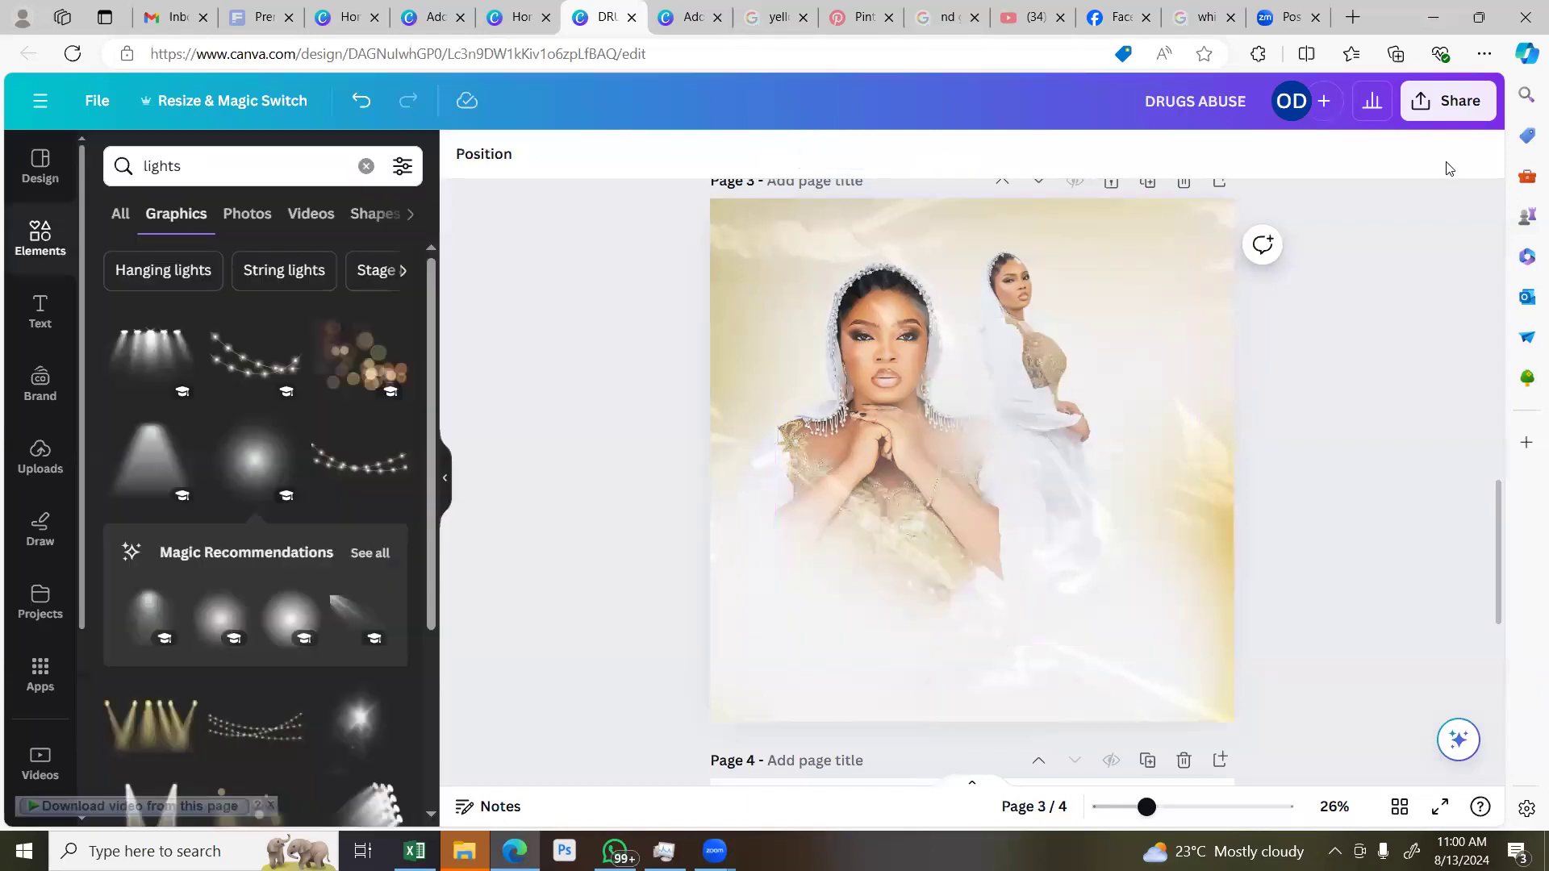
# Delete the glow layer directly above the large bride photo to compare the page without it, and undo the deletion
pyautogui.click(487, 161)
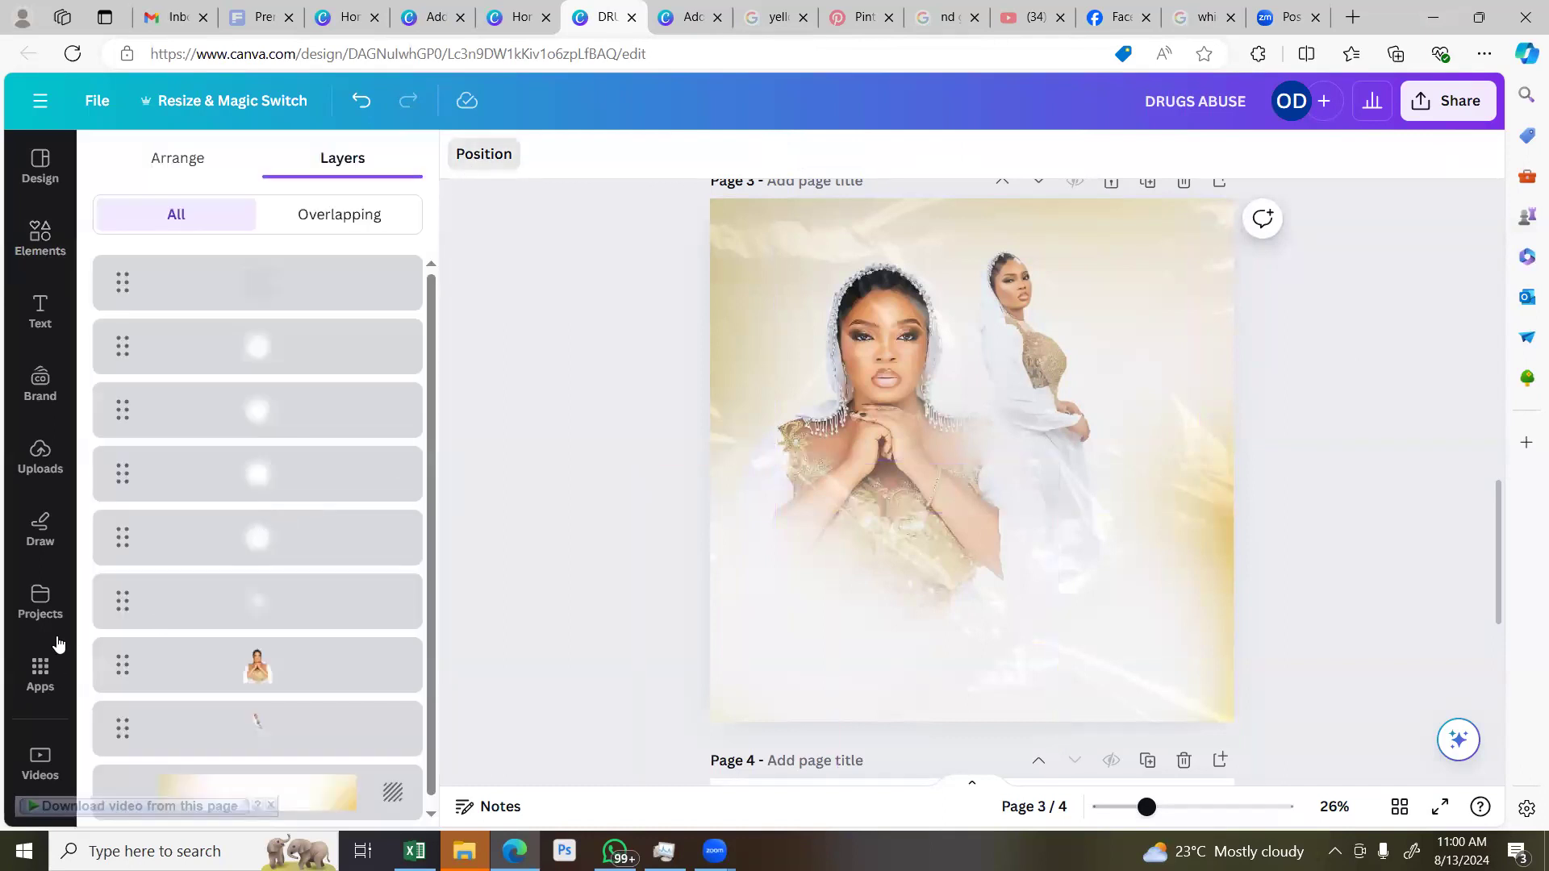
pyautogui.click(117, 611)
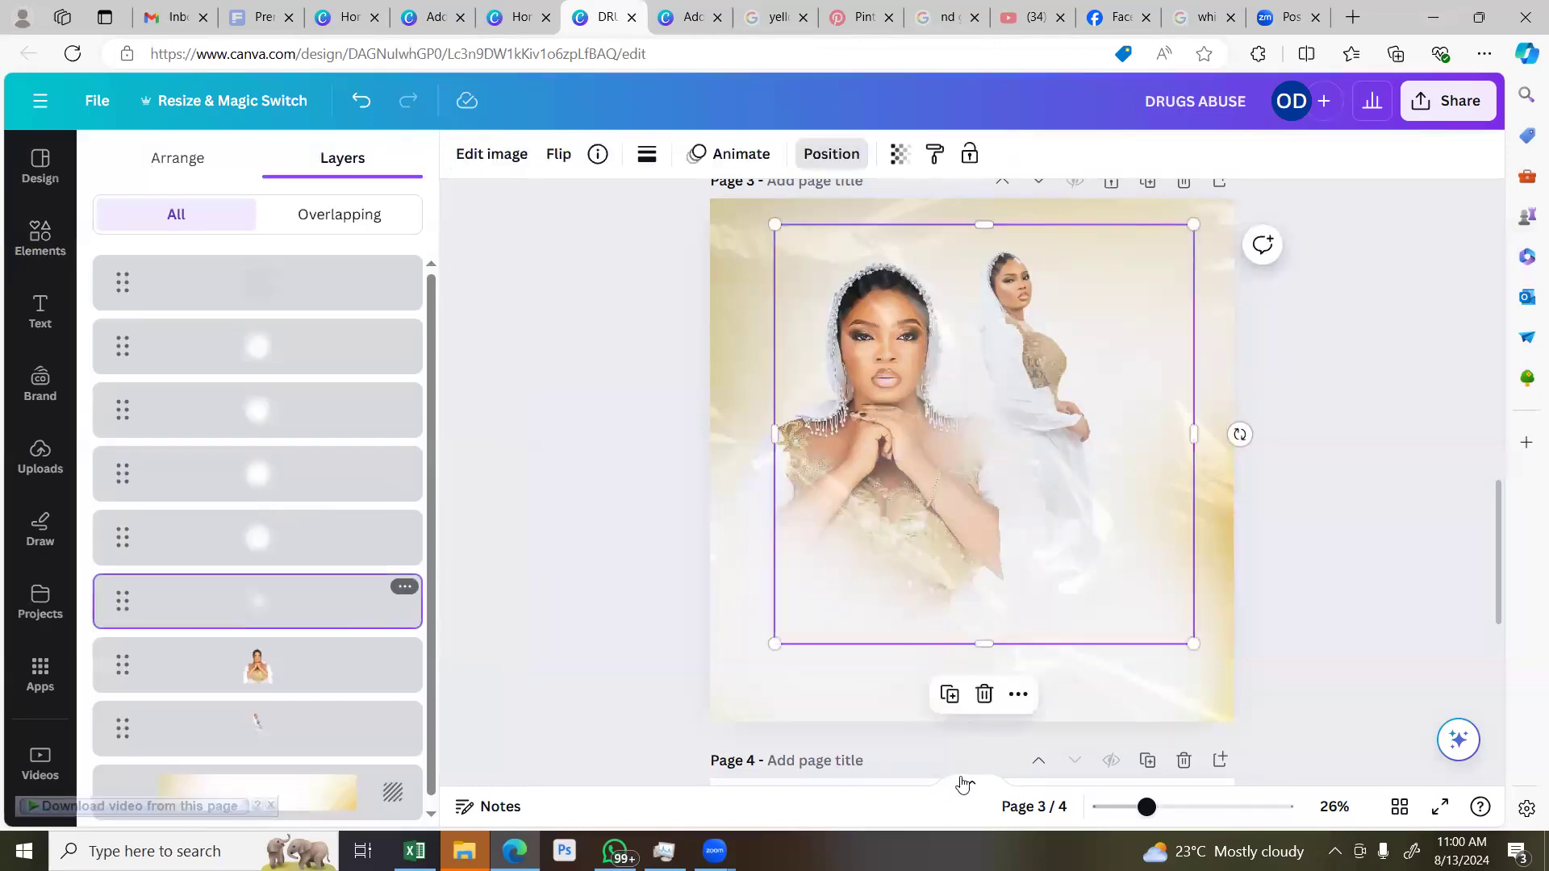
pyautogui.click(985, 696)
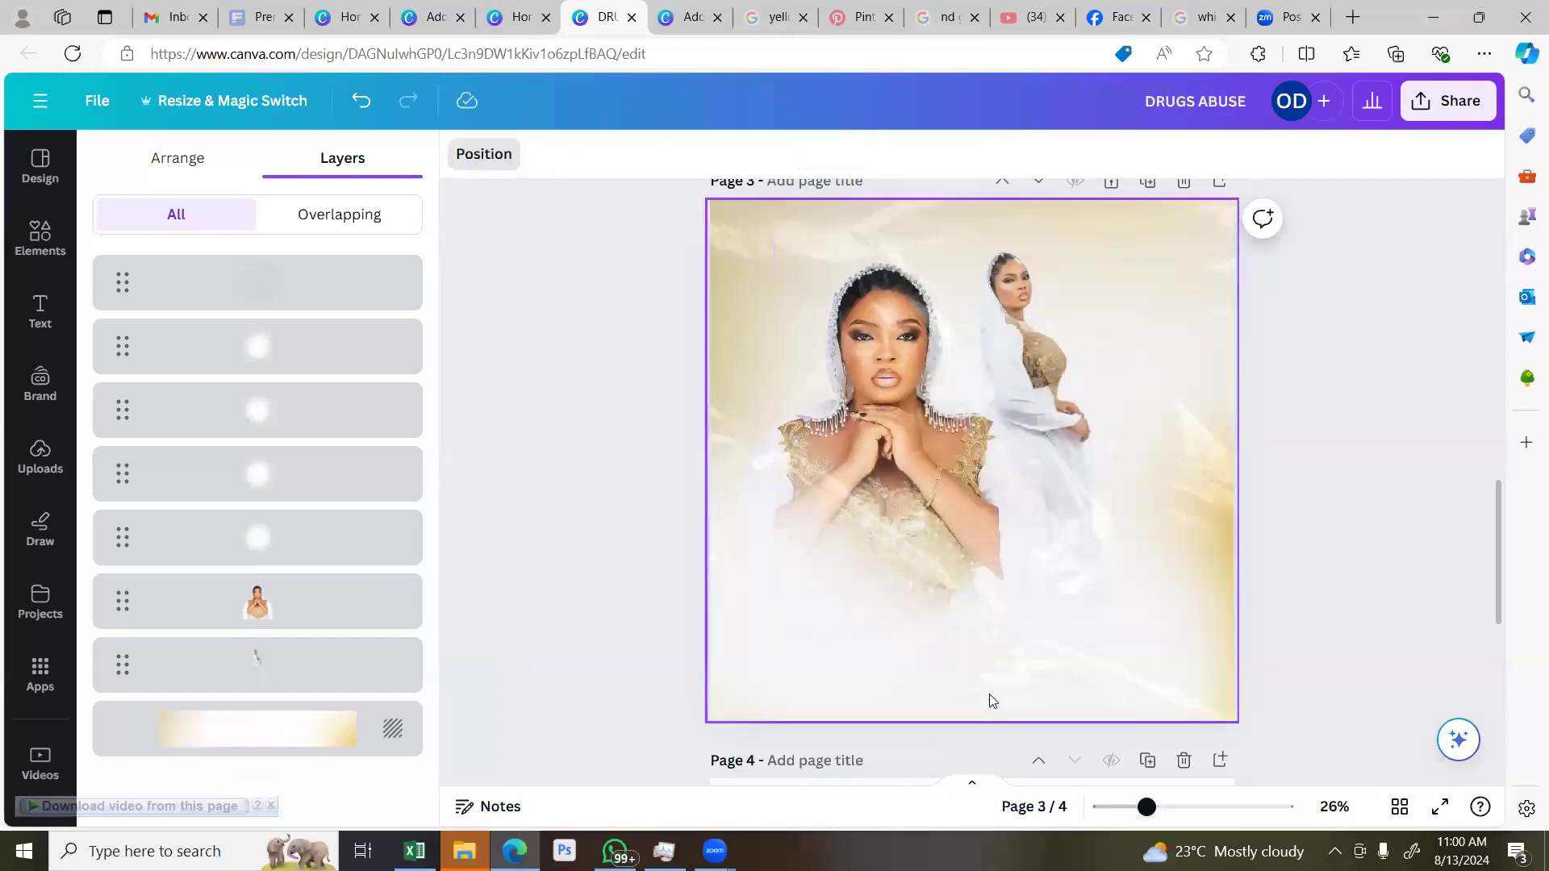
pyautogui.hotkey('ctrl', 'z')
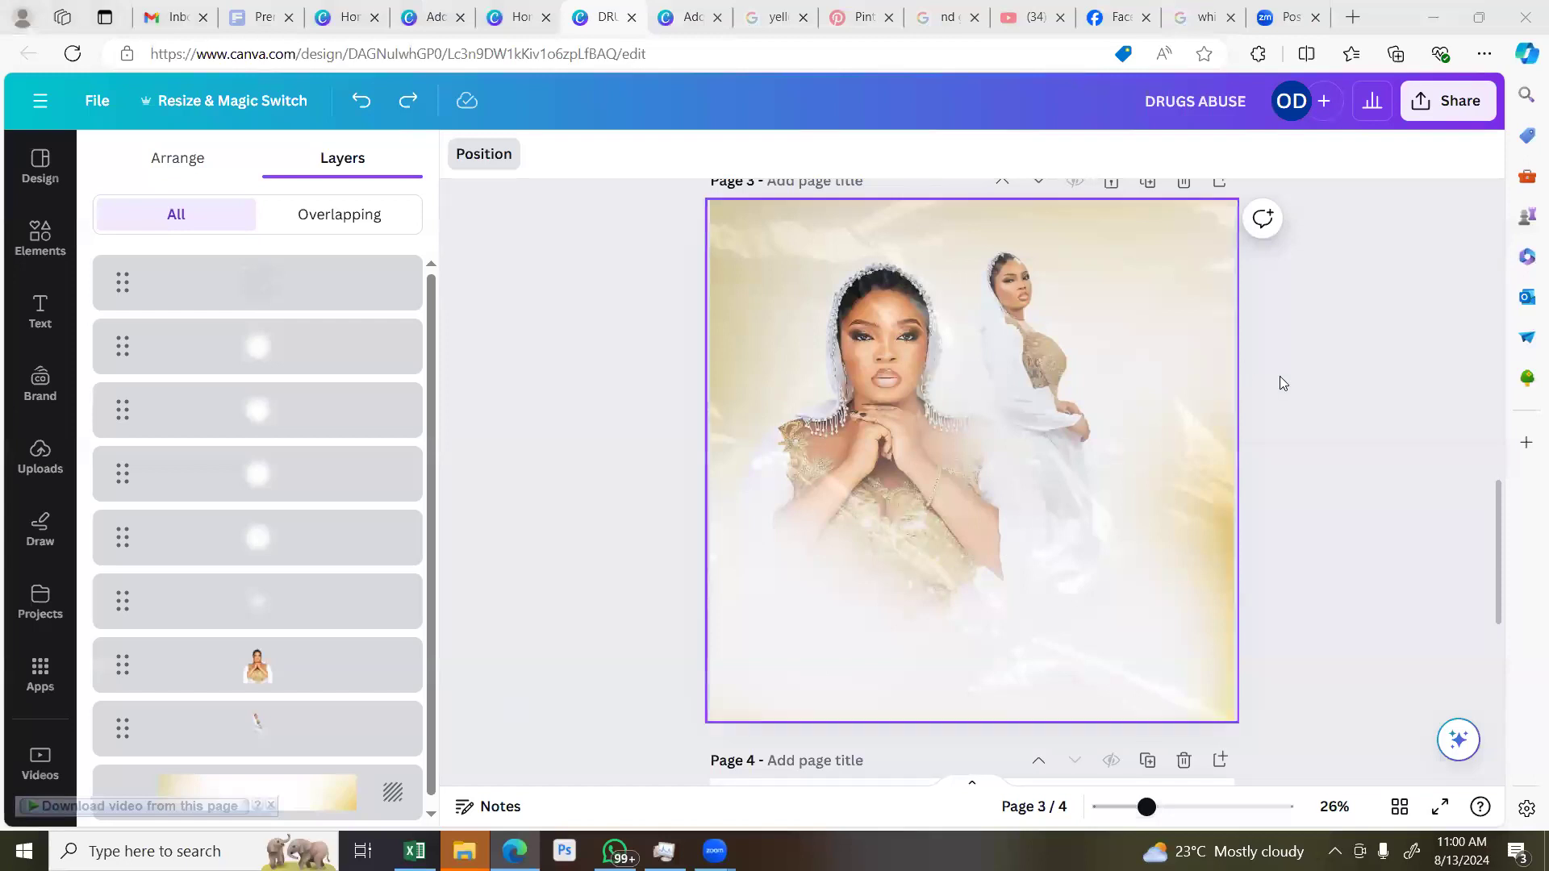
pyautogui.click(1285, 402)
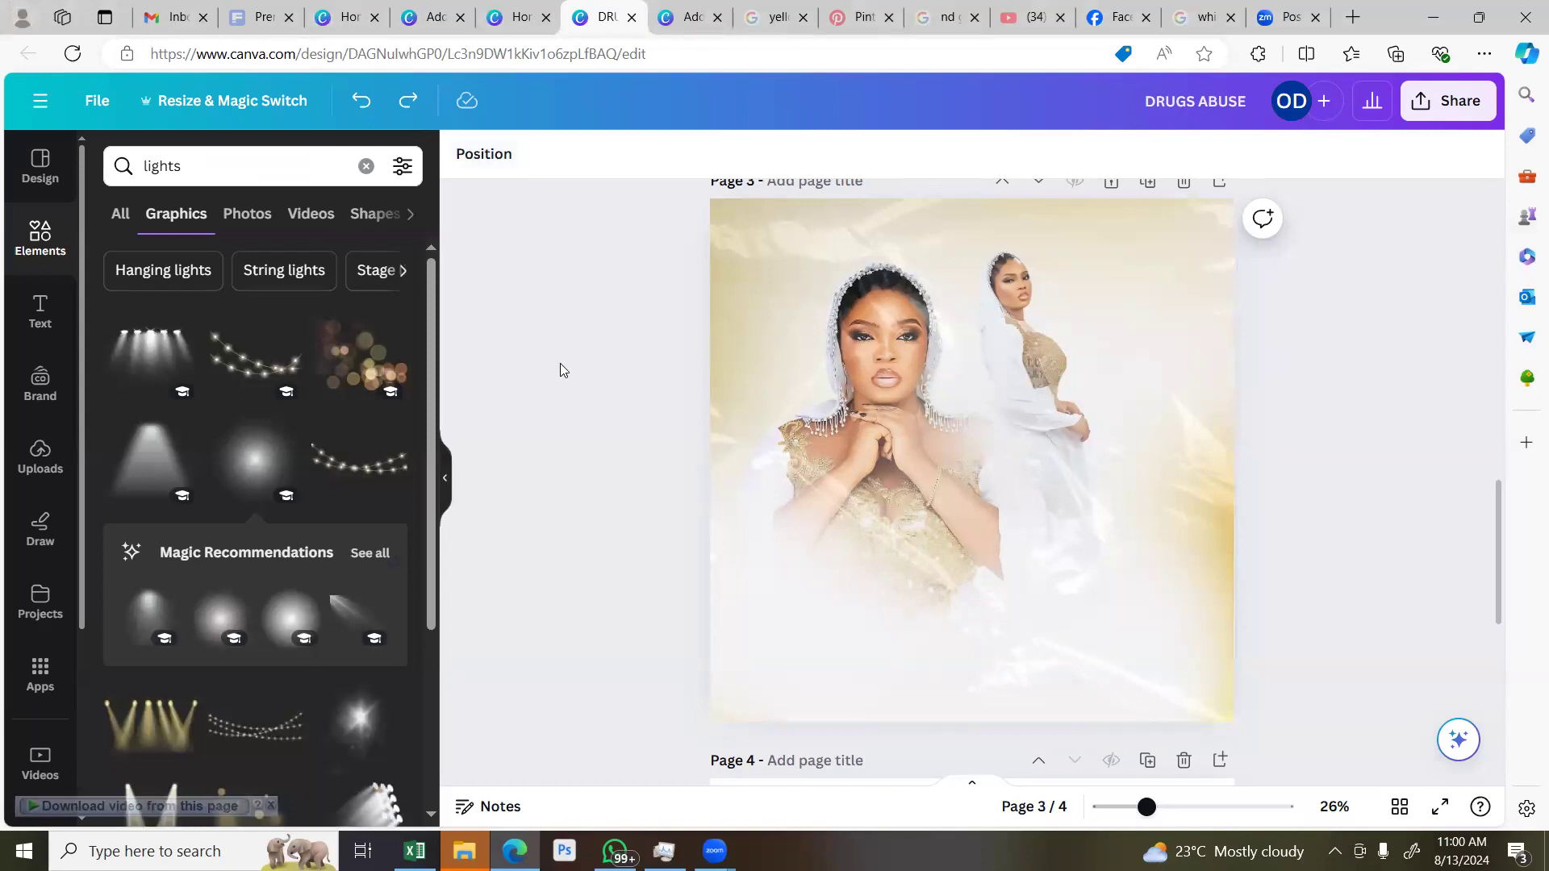
# Browse the light graphics for other glow, flare and spotlight effects
pyautogui.scroll(-3, 268, 494)
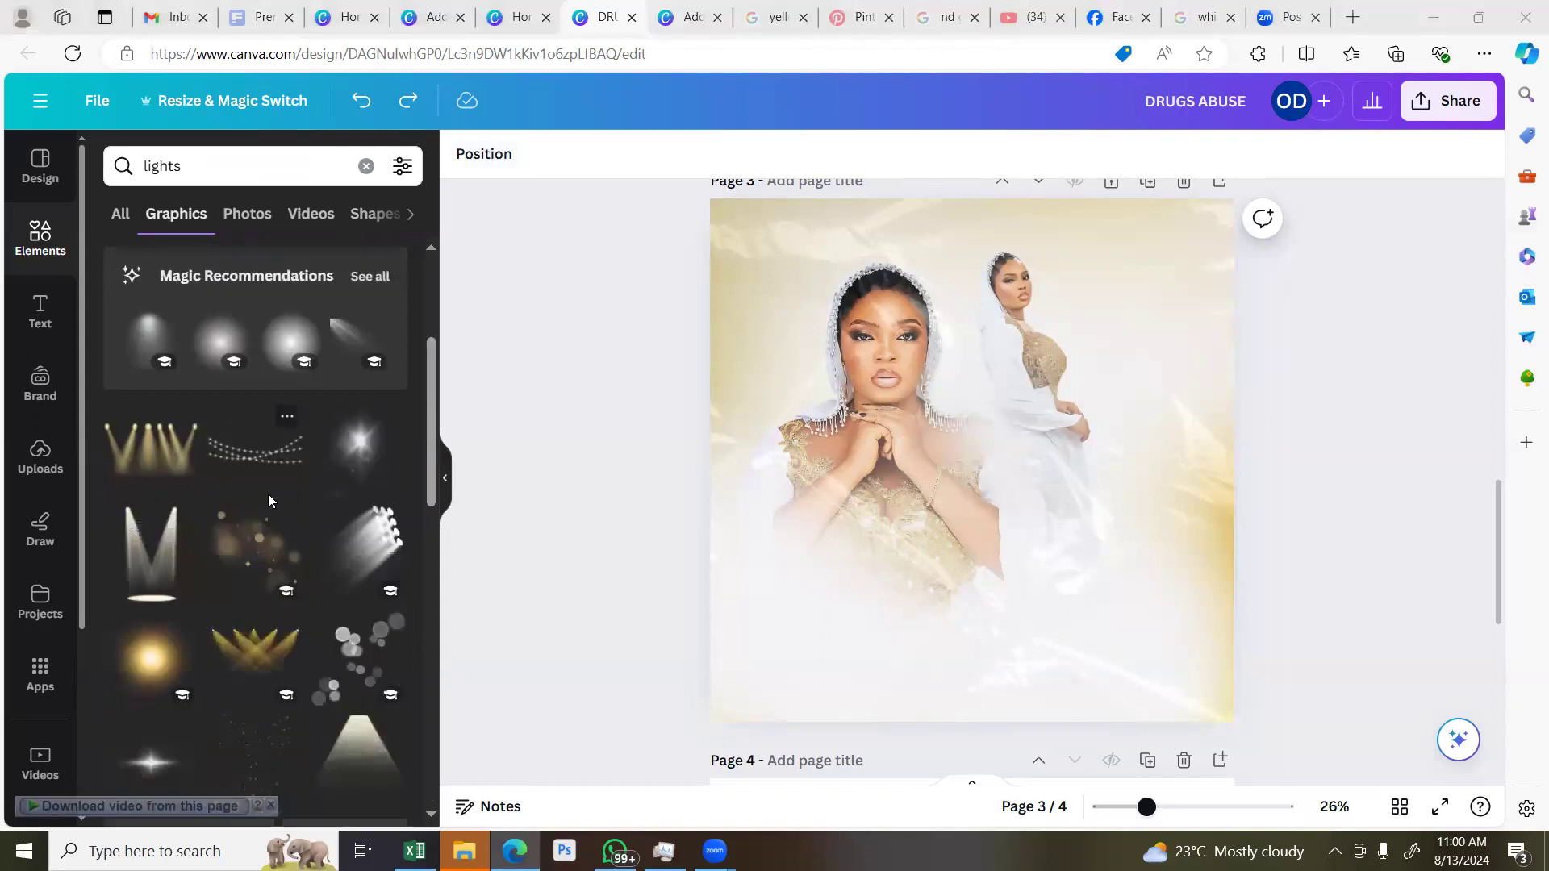
pyautogui.scroll(-4, 268, 493)
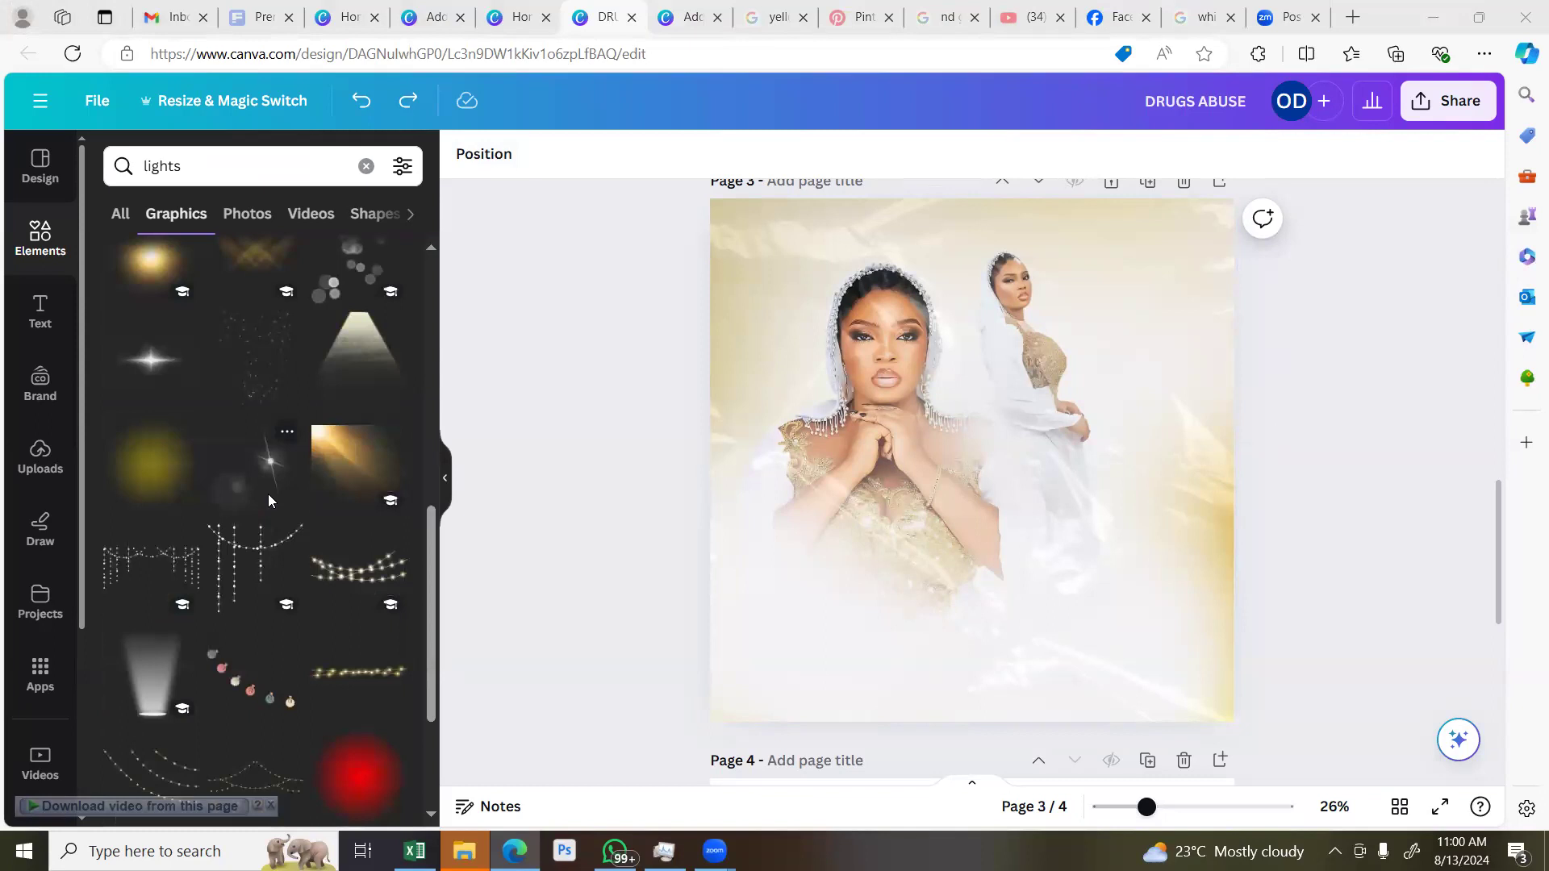
pyautogui.scroll(-2, 268, 493)
pyautogui.scroll(-2, 268, 493)
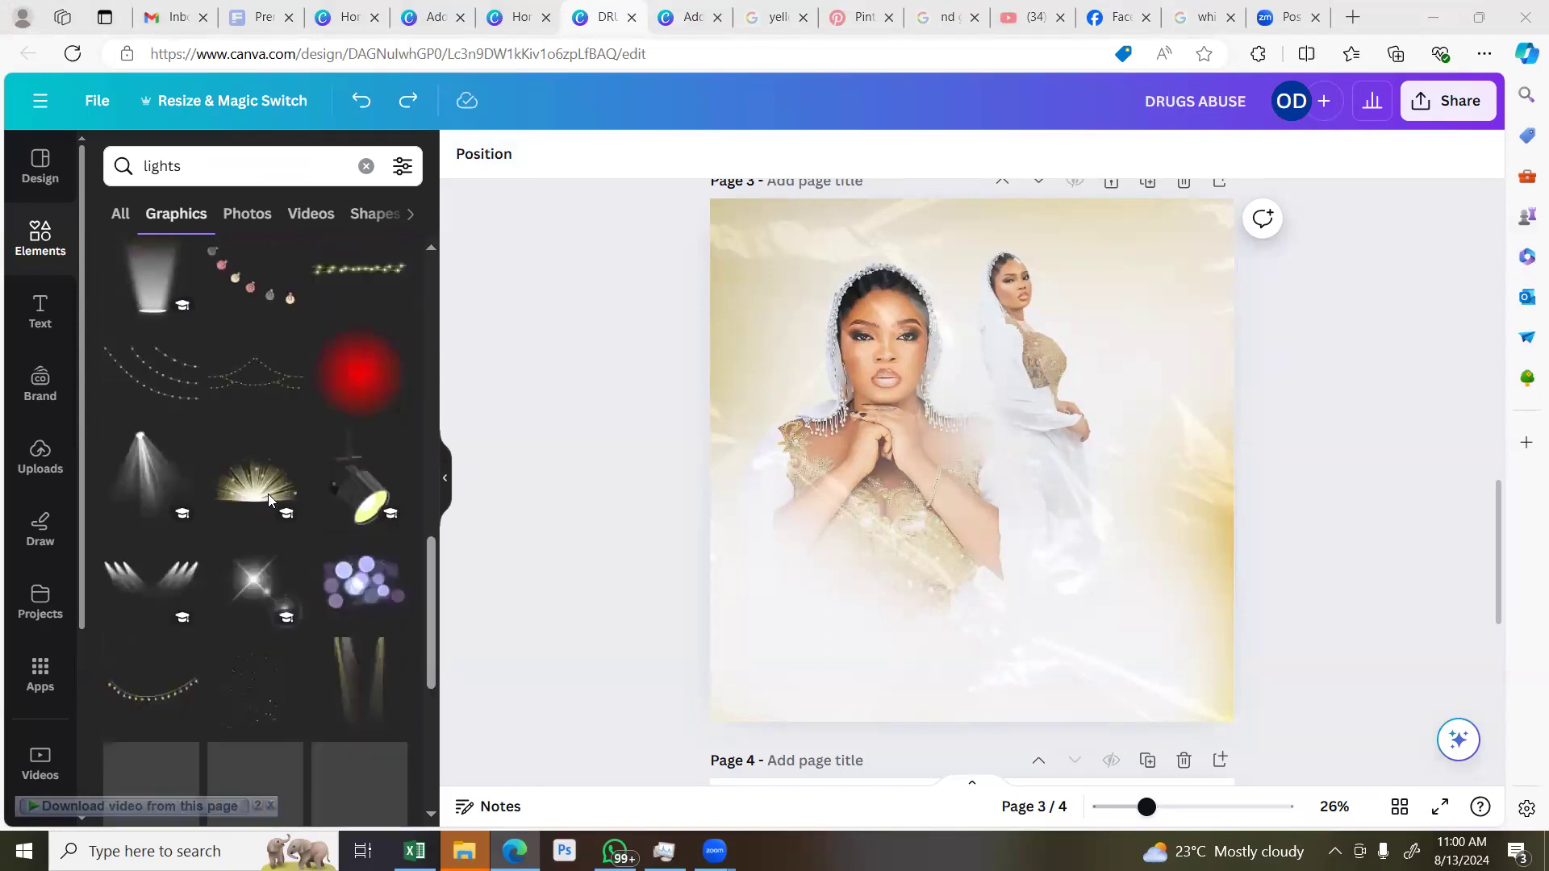
pyautogui.scroll(-1, 268, 493)
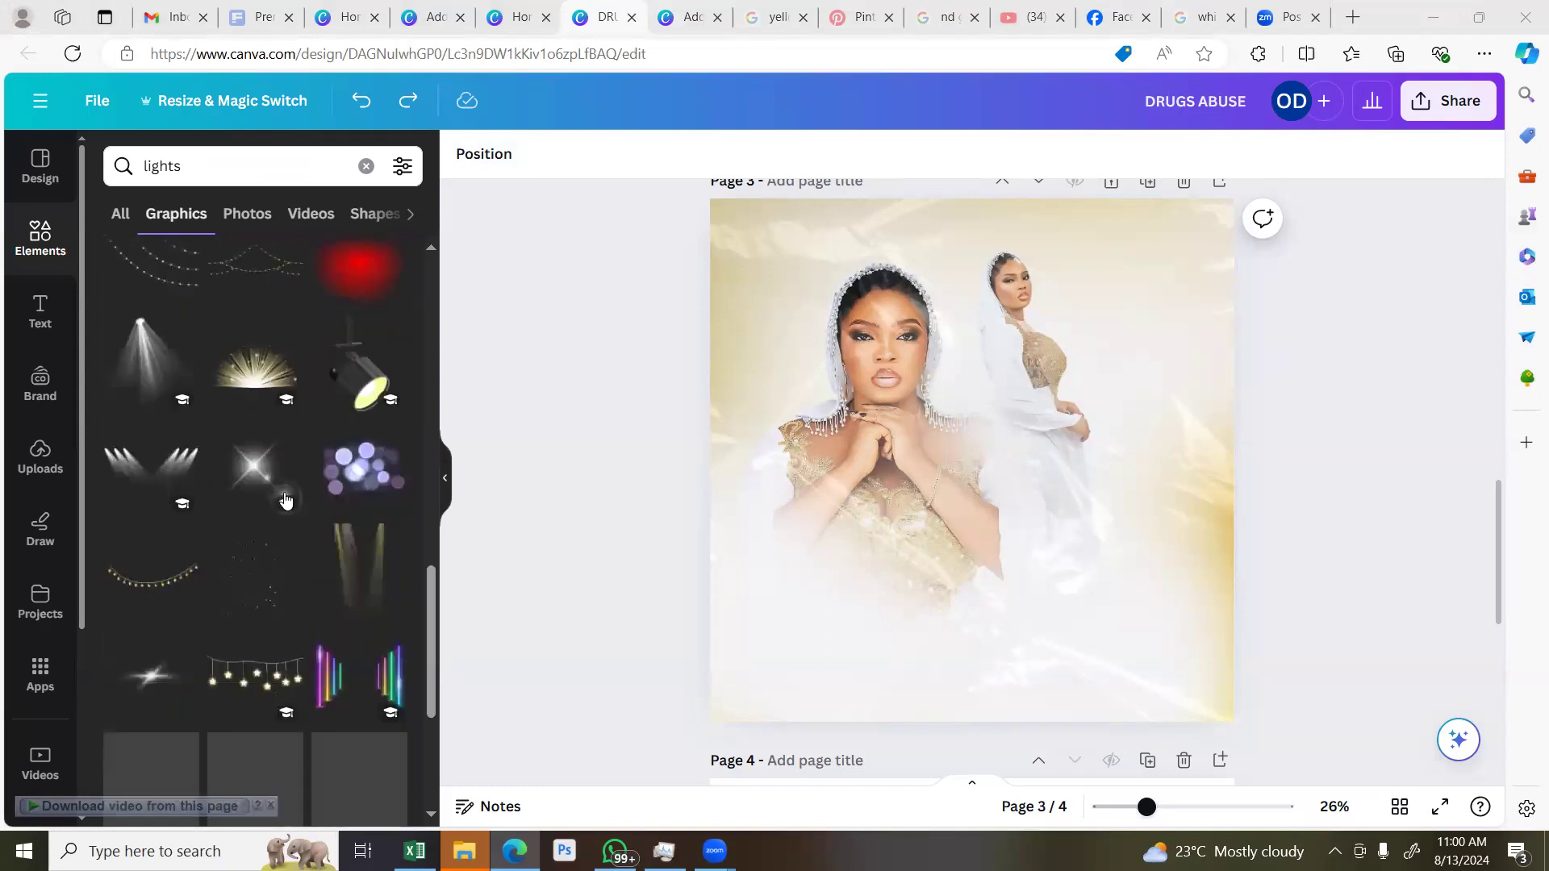
pyautogui.scroll(-1, 268, 503)
pyautogui.click(124, 166)
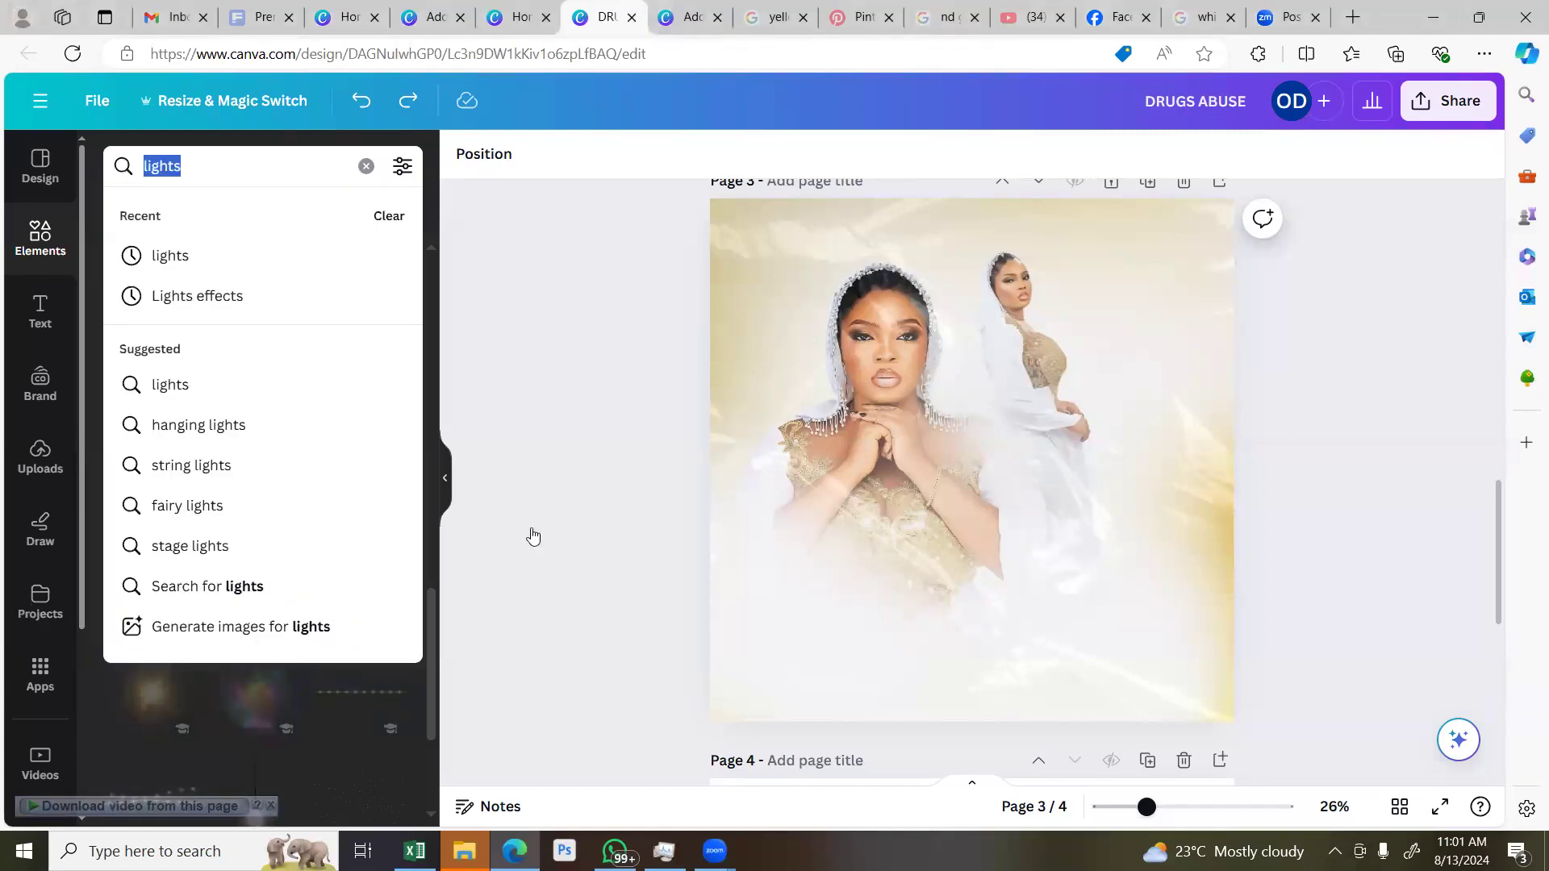
pyautogui.click(549, 489)
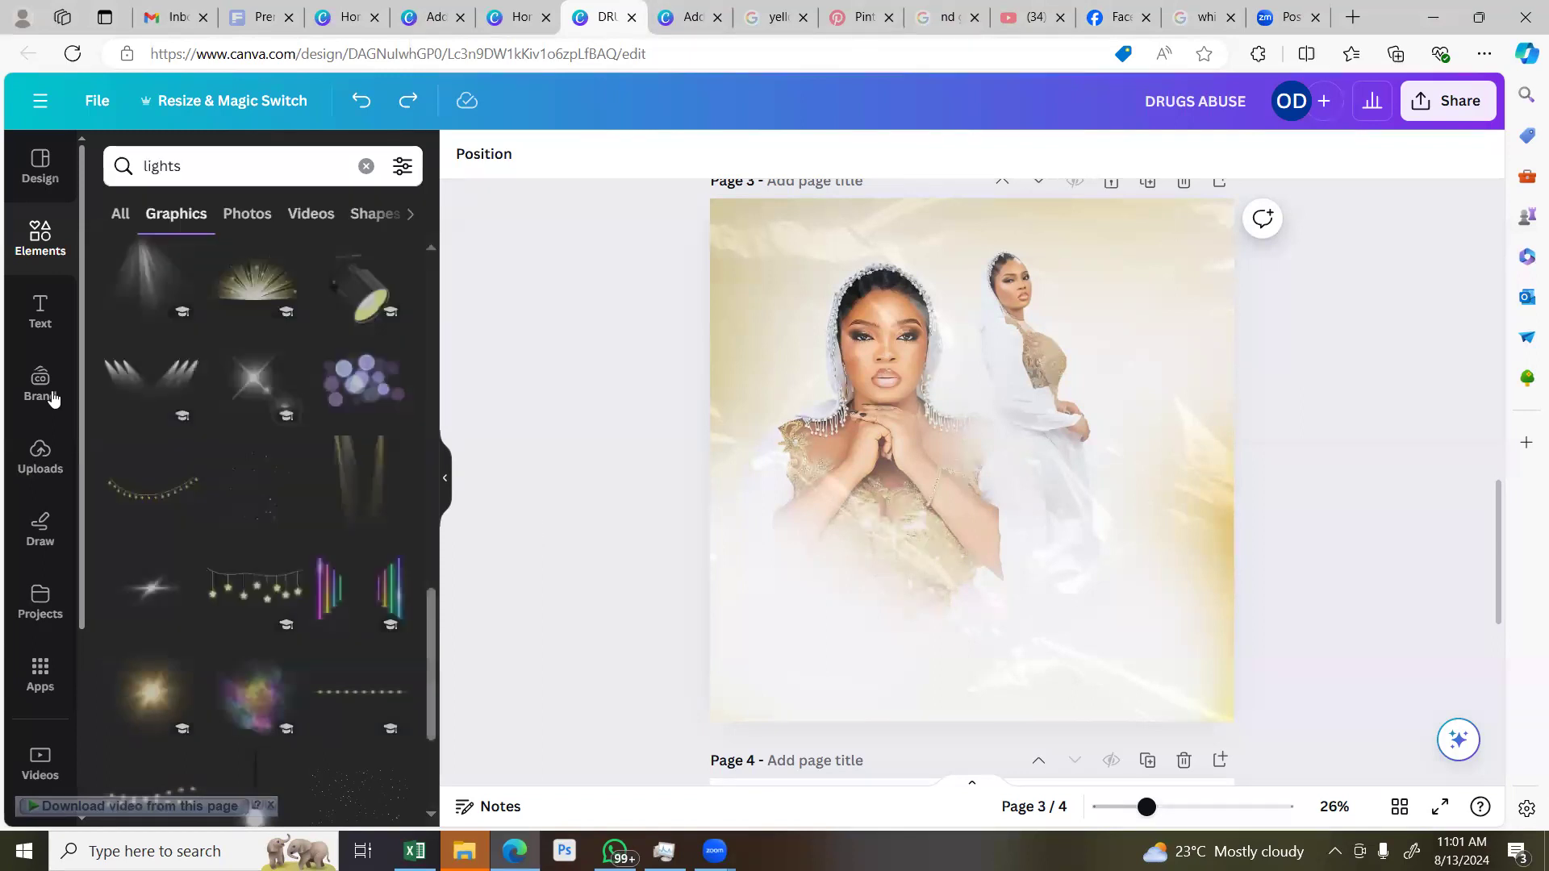
pyautogui.scroll(-3, 48, 572)
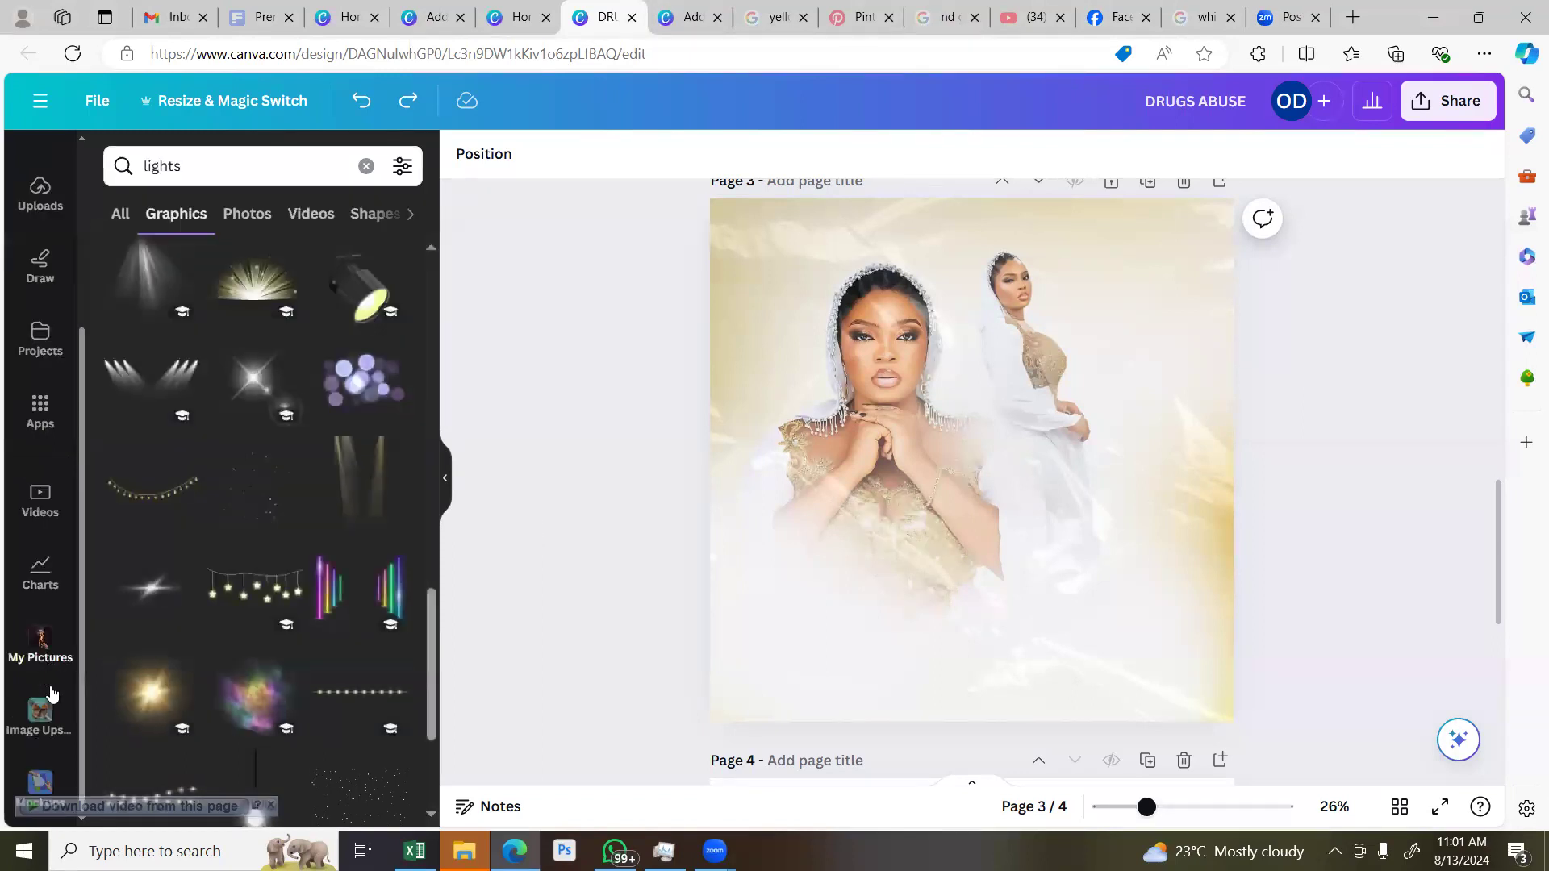
pyautogui.click(629, 318)
pyautogui.click(172, 17)
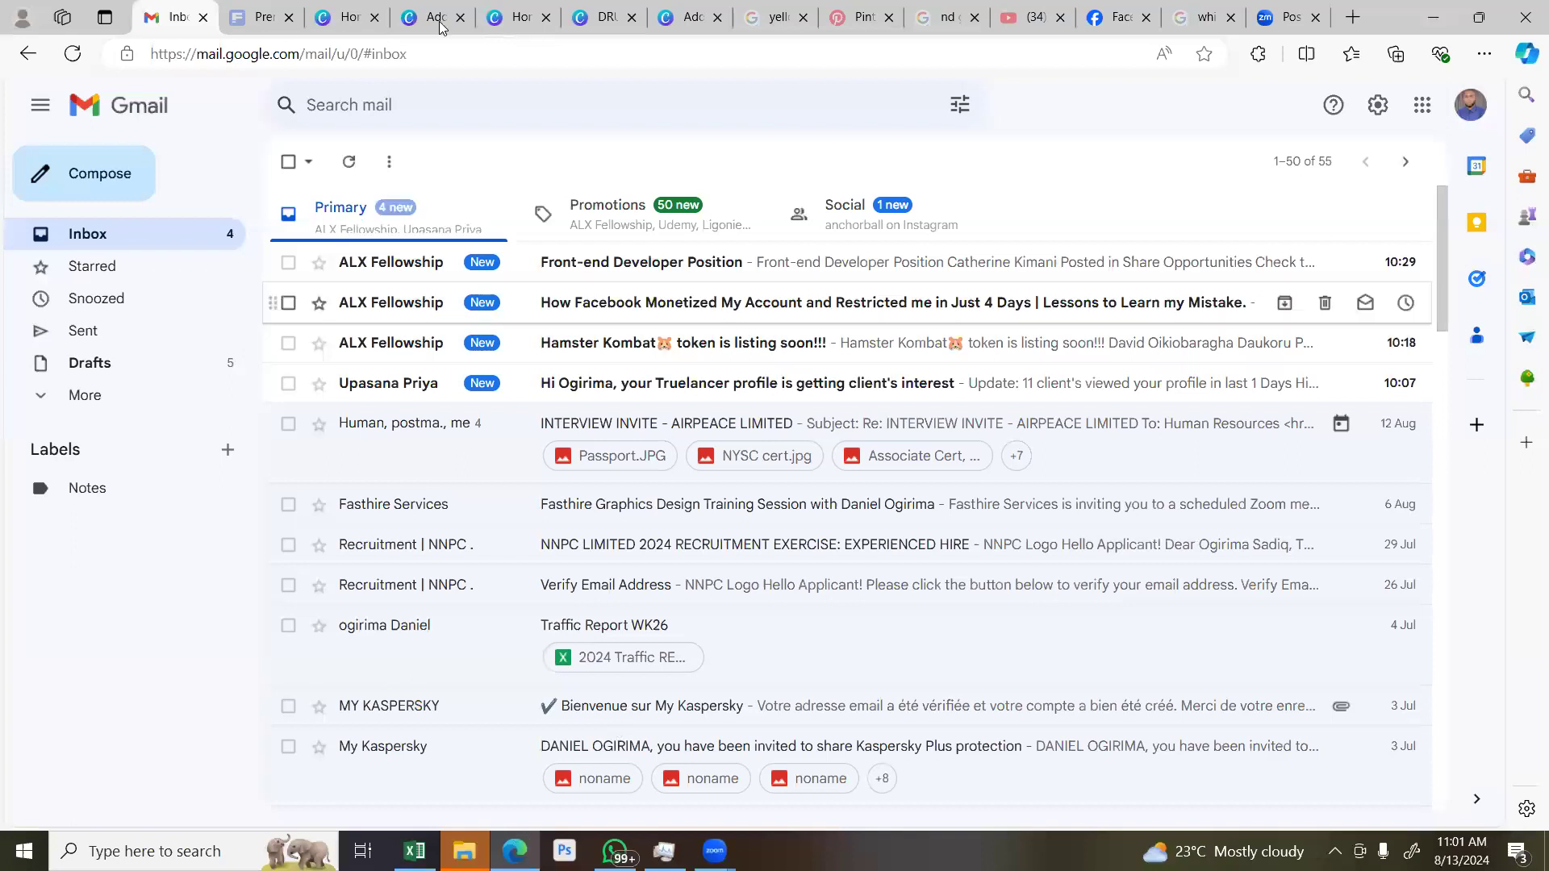
pyautogui.press('super+d')
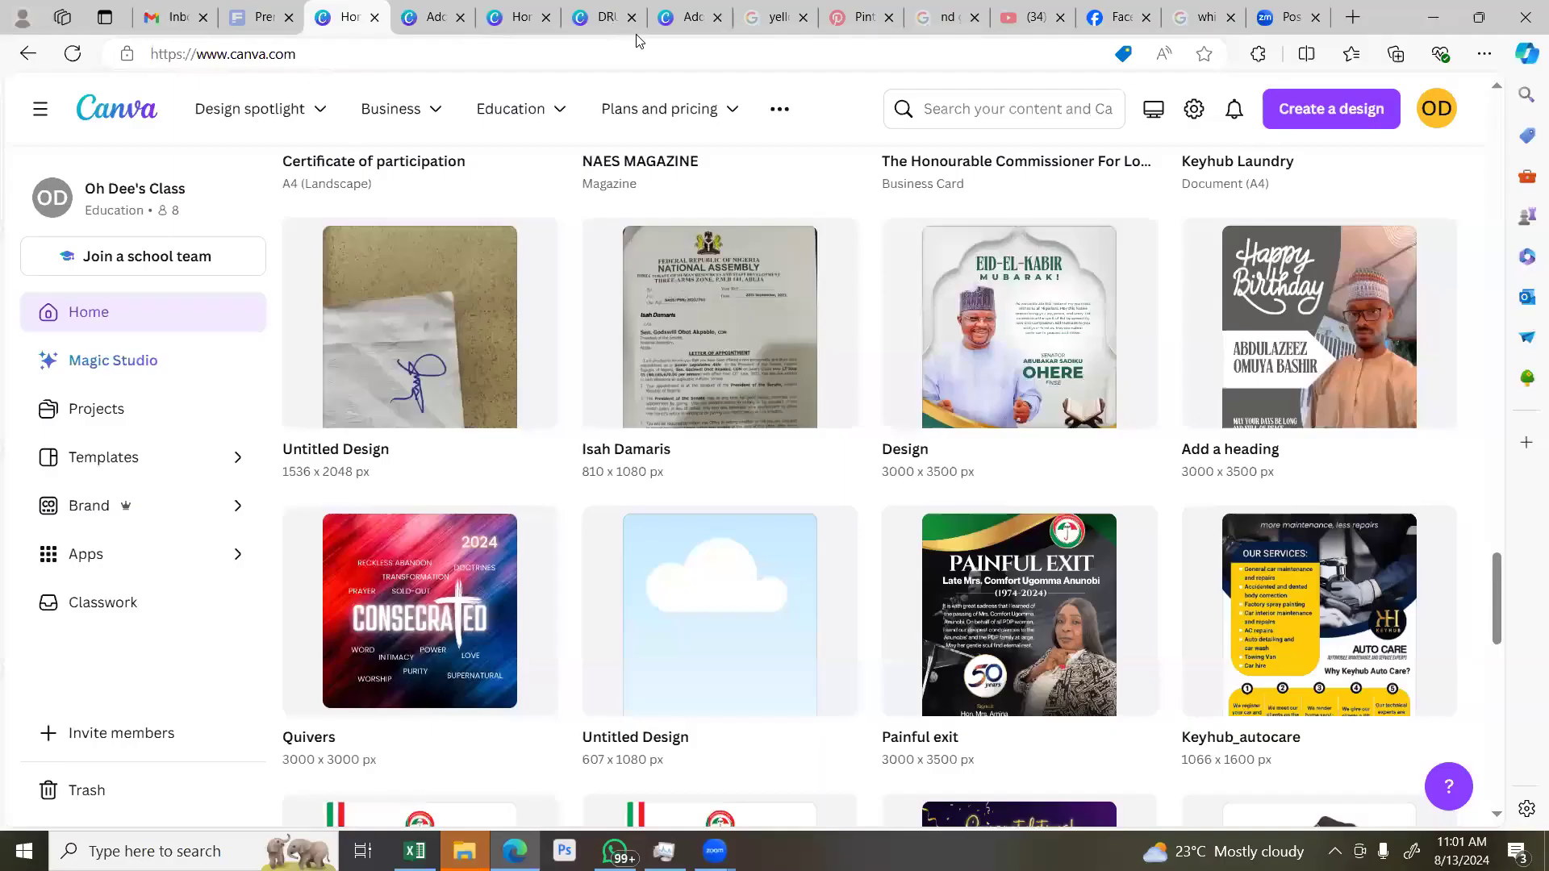
pyautogui.click(612, 18)
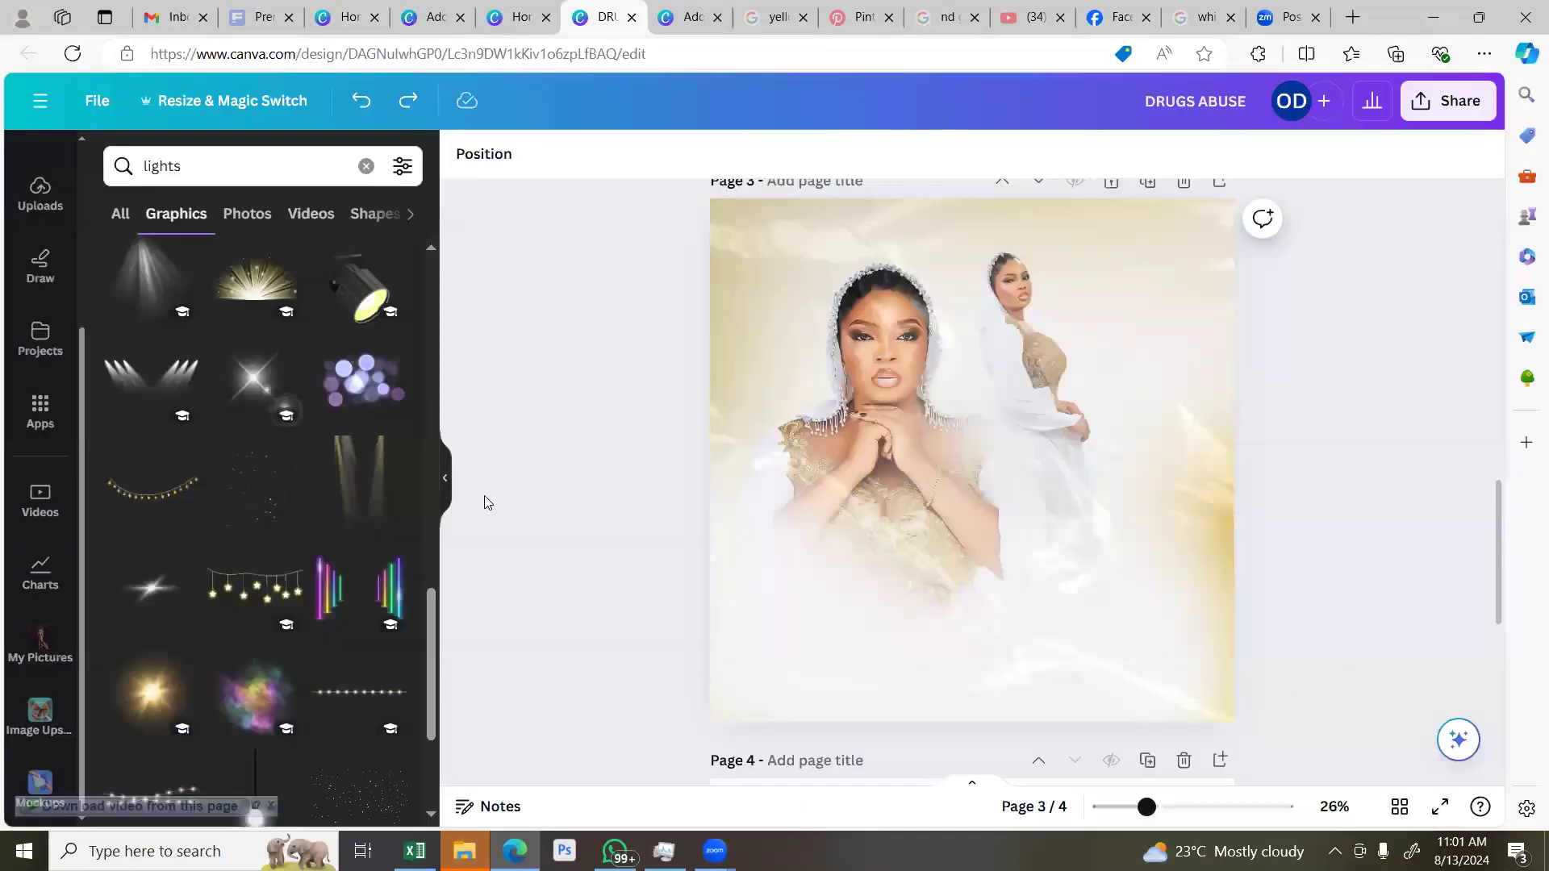
# Review the Drugs Abuse flyer on page 2 and the blended bride composition on page 3
pyautogui.scroll(-5, 487, 523)
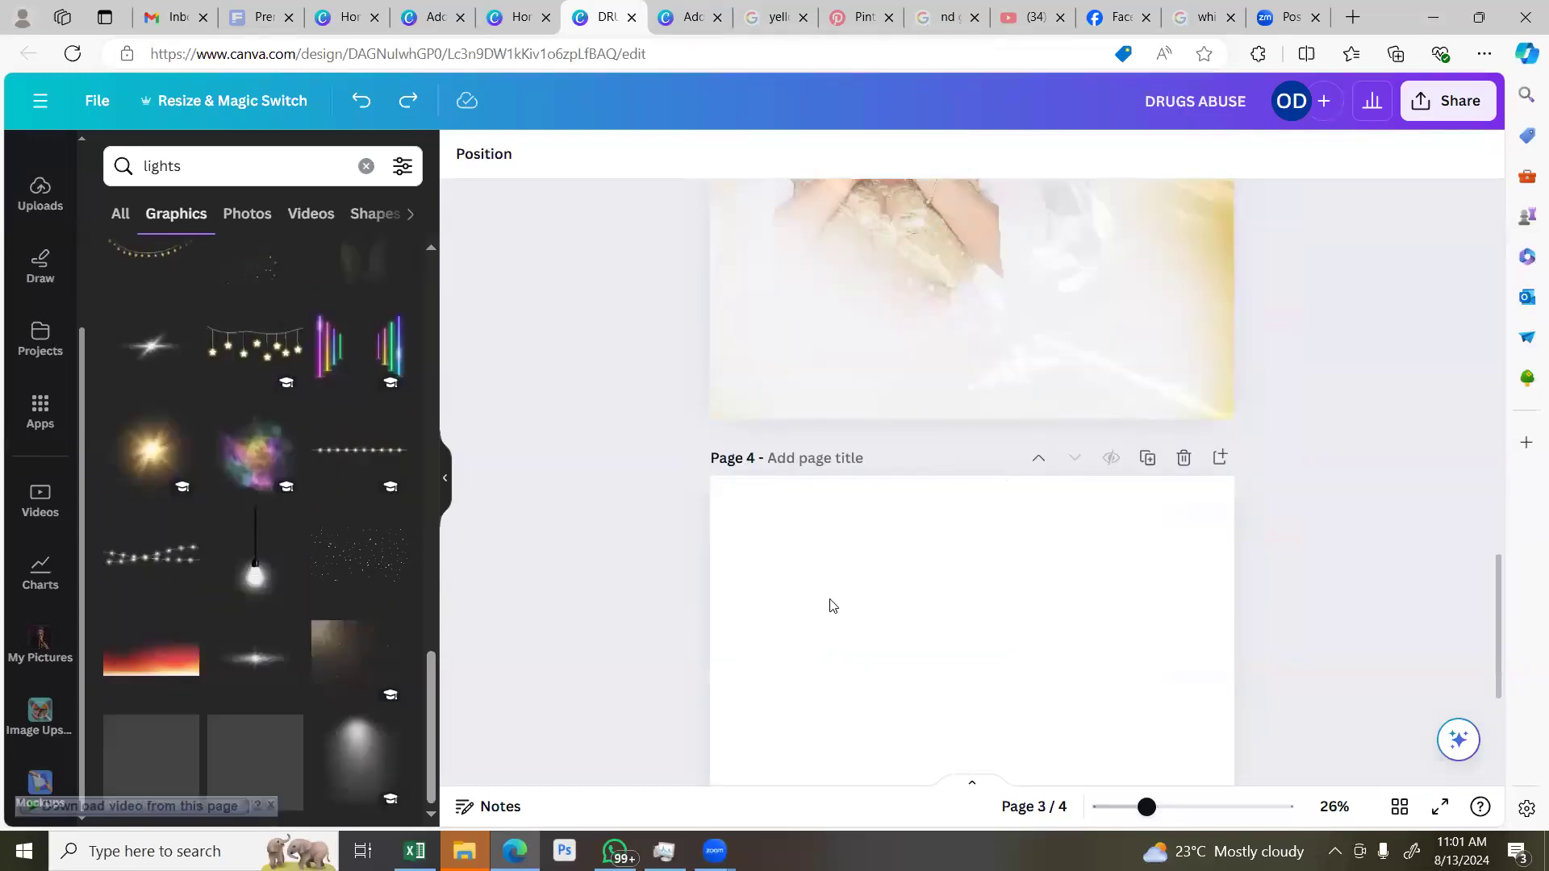
pyautogui.scroll(10, 831, 608)
pyautogui.scroll(-4, 831, 607)
pyautogui.scroll(-3, 829, 599)
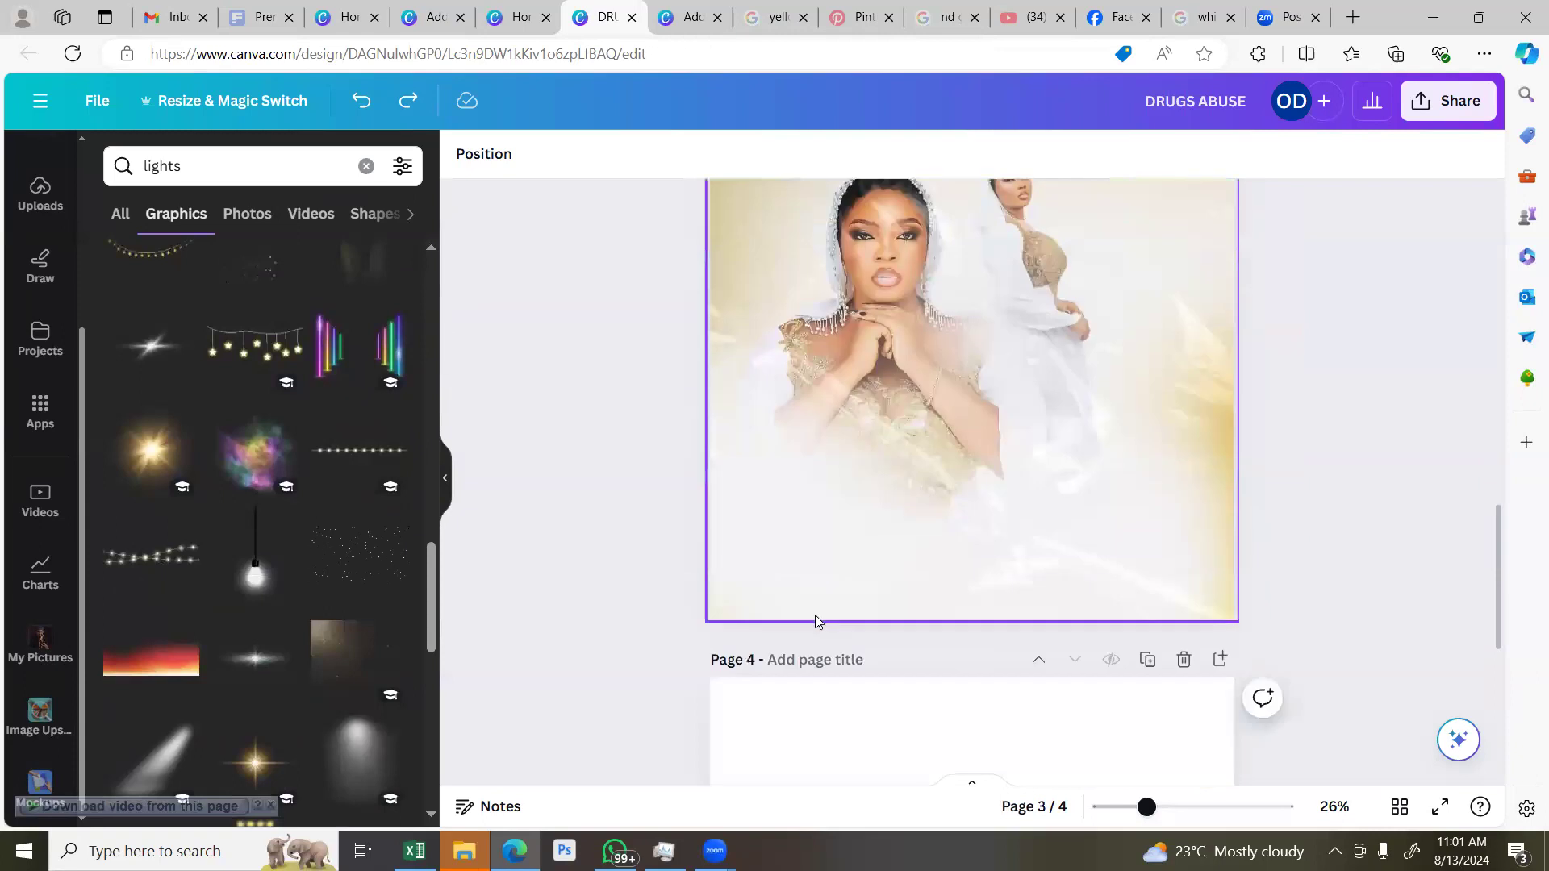
pyautogui.scroll(5, 852, 519)
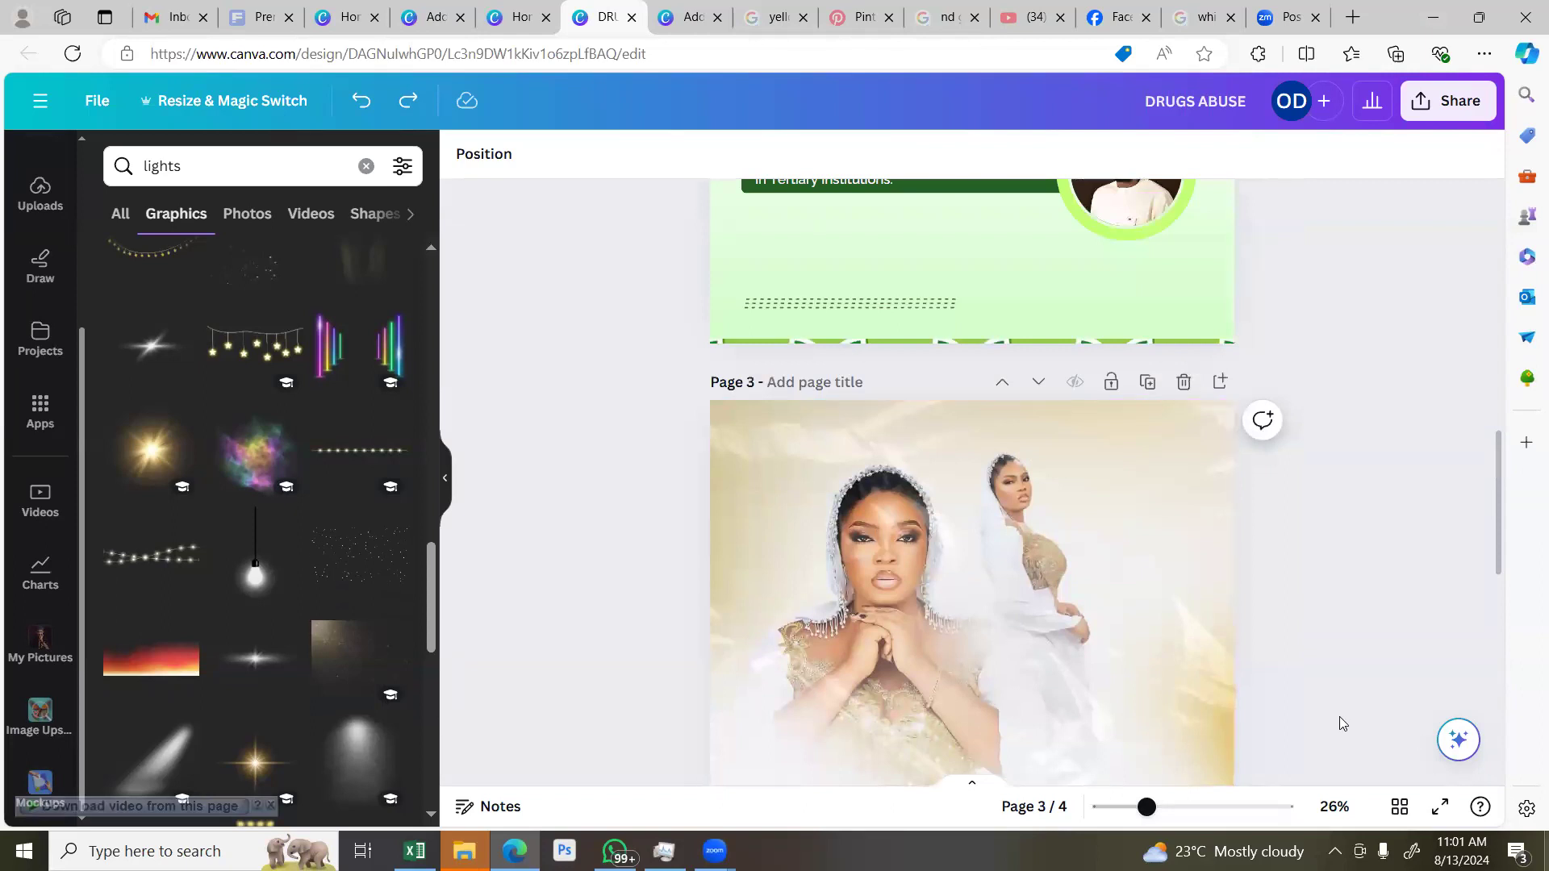
pyautogui.scroll(-3, 978, 530)
pyautogui.scroll(7, 985, 531)
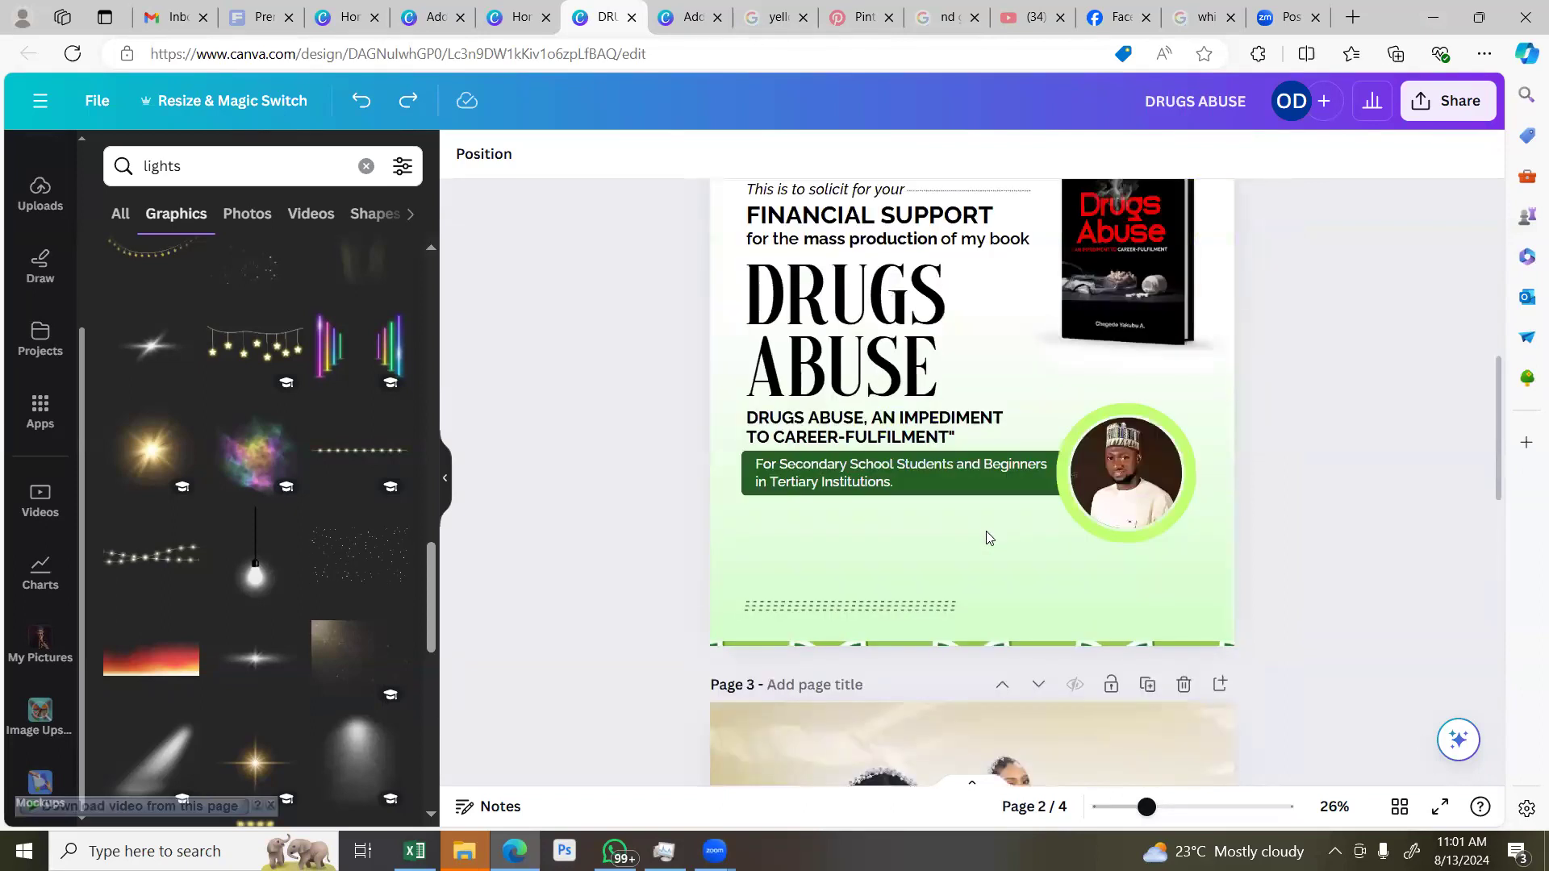
pyautogui.scroll(1, 986, 531)
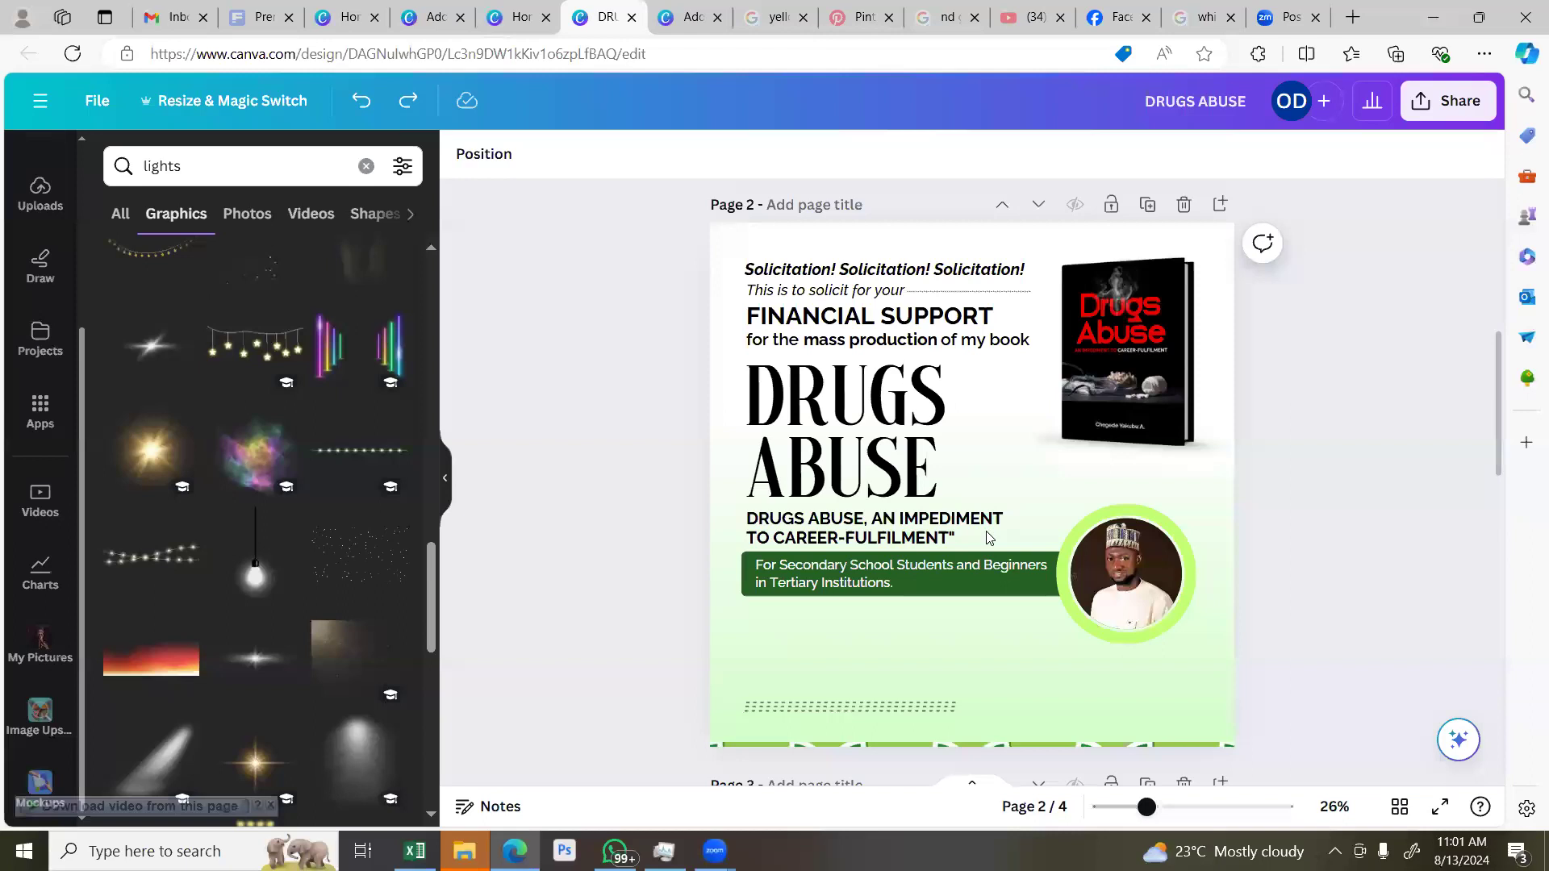
pyautogui.scroll(-1, 989, 538)
pyautogui.scroll(-5, 985, 542)
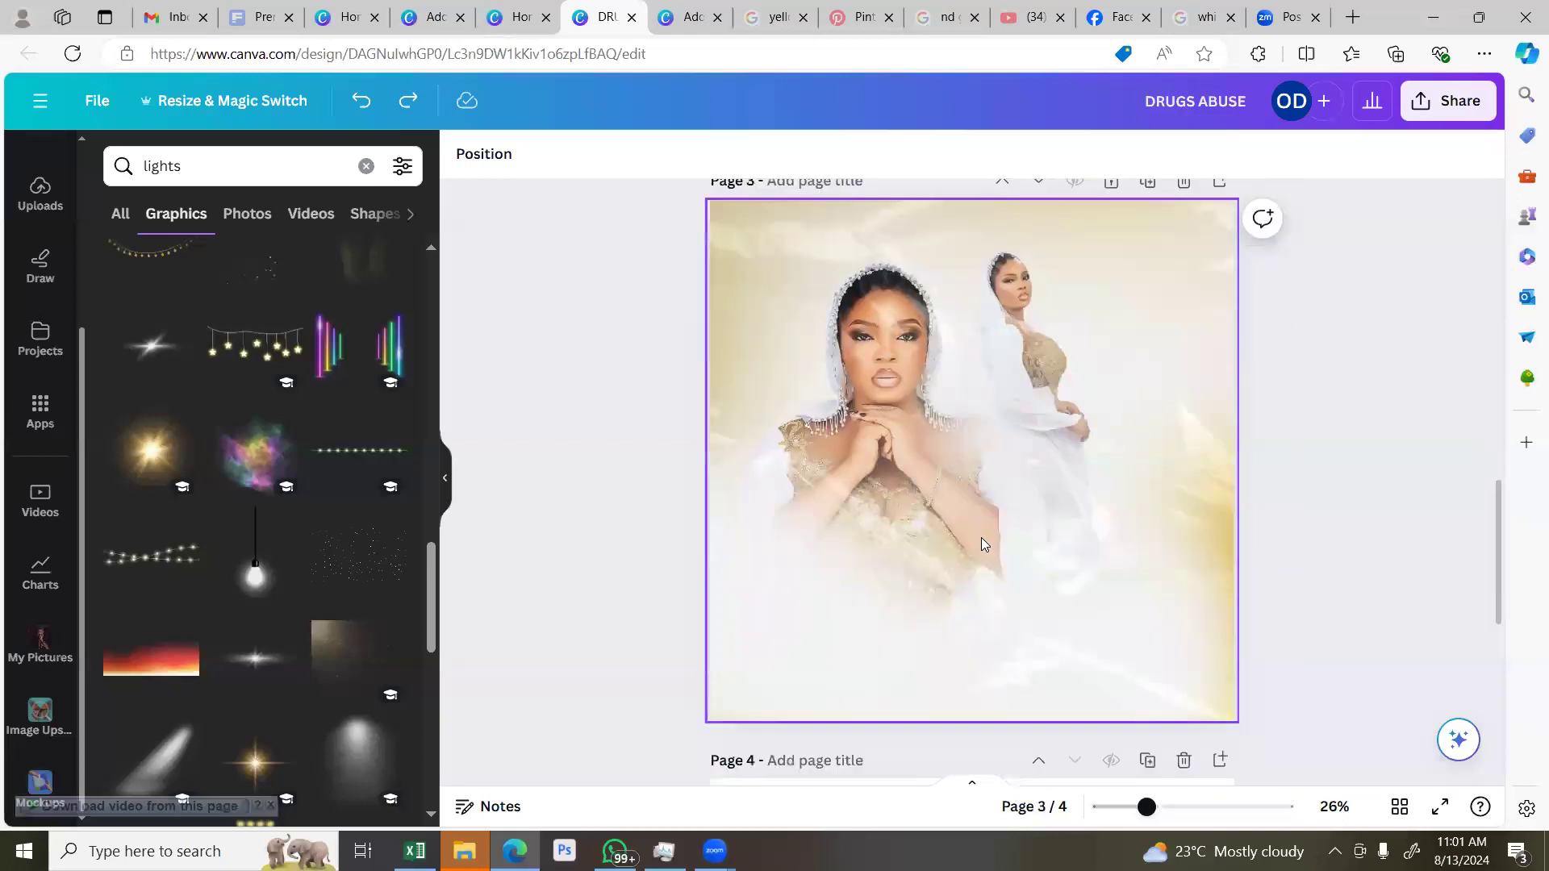
pyautogui.scroll(-3, 981, 539)
pyautogui.scroll(3, 979, 540)
pyautogui.scroll(6, 979, 542)
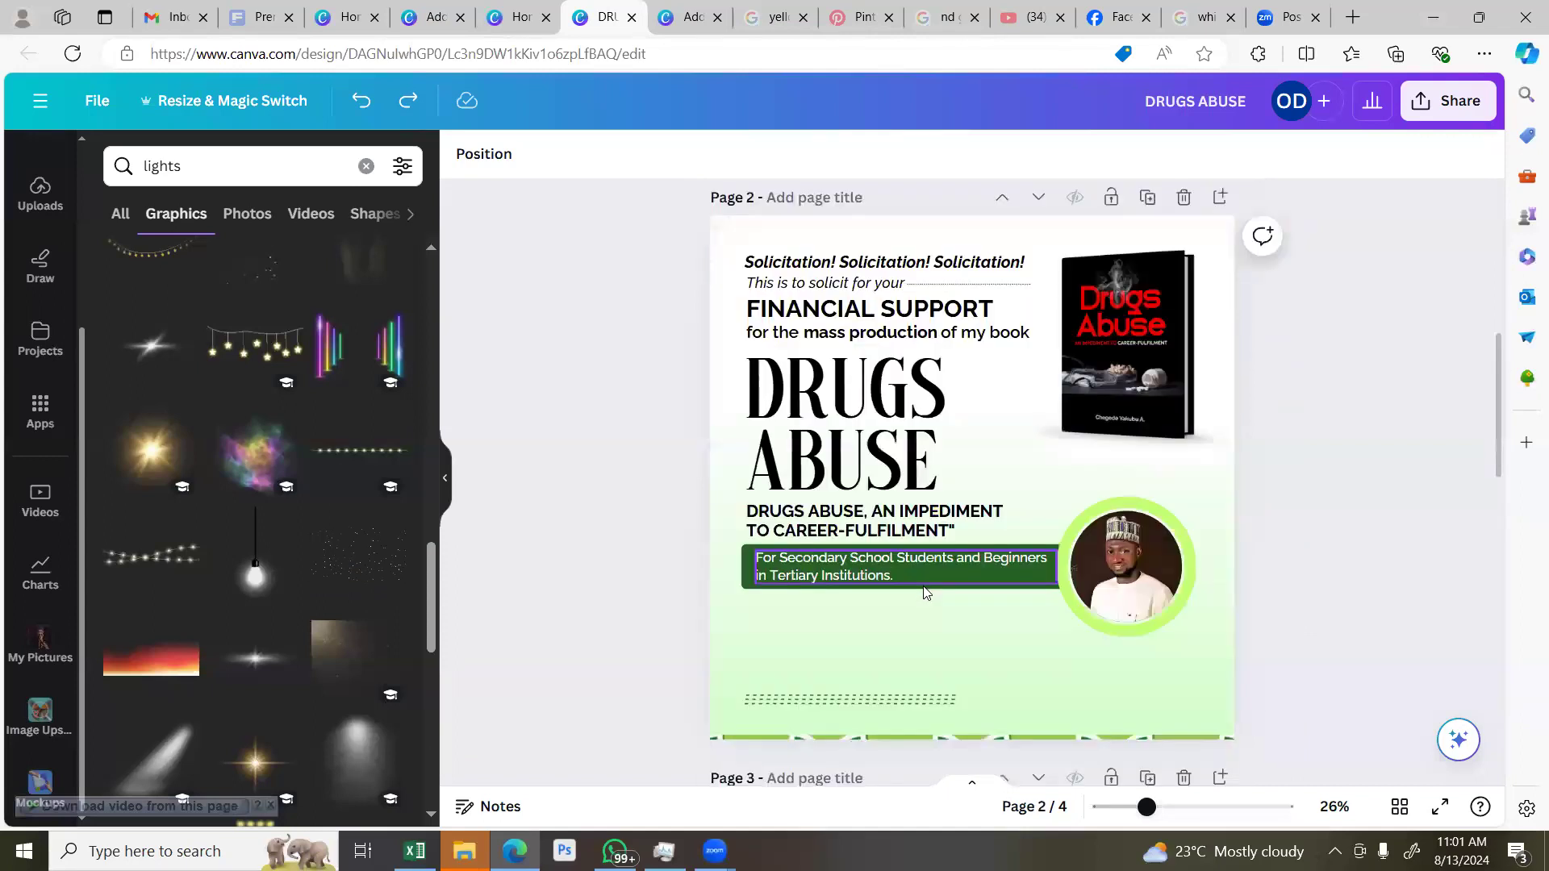
pyautogui.scroll(-6, 924, 591)
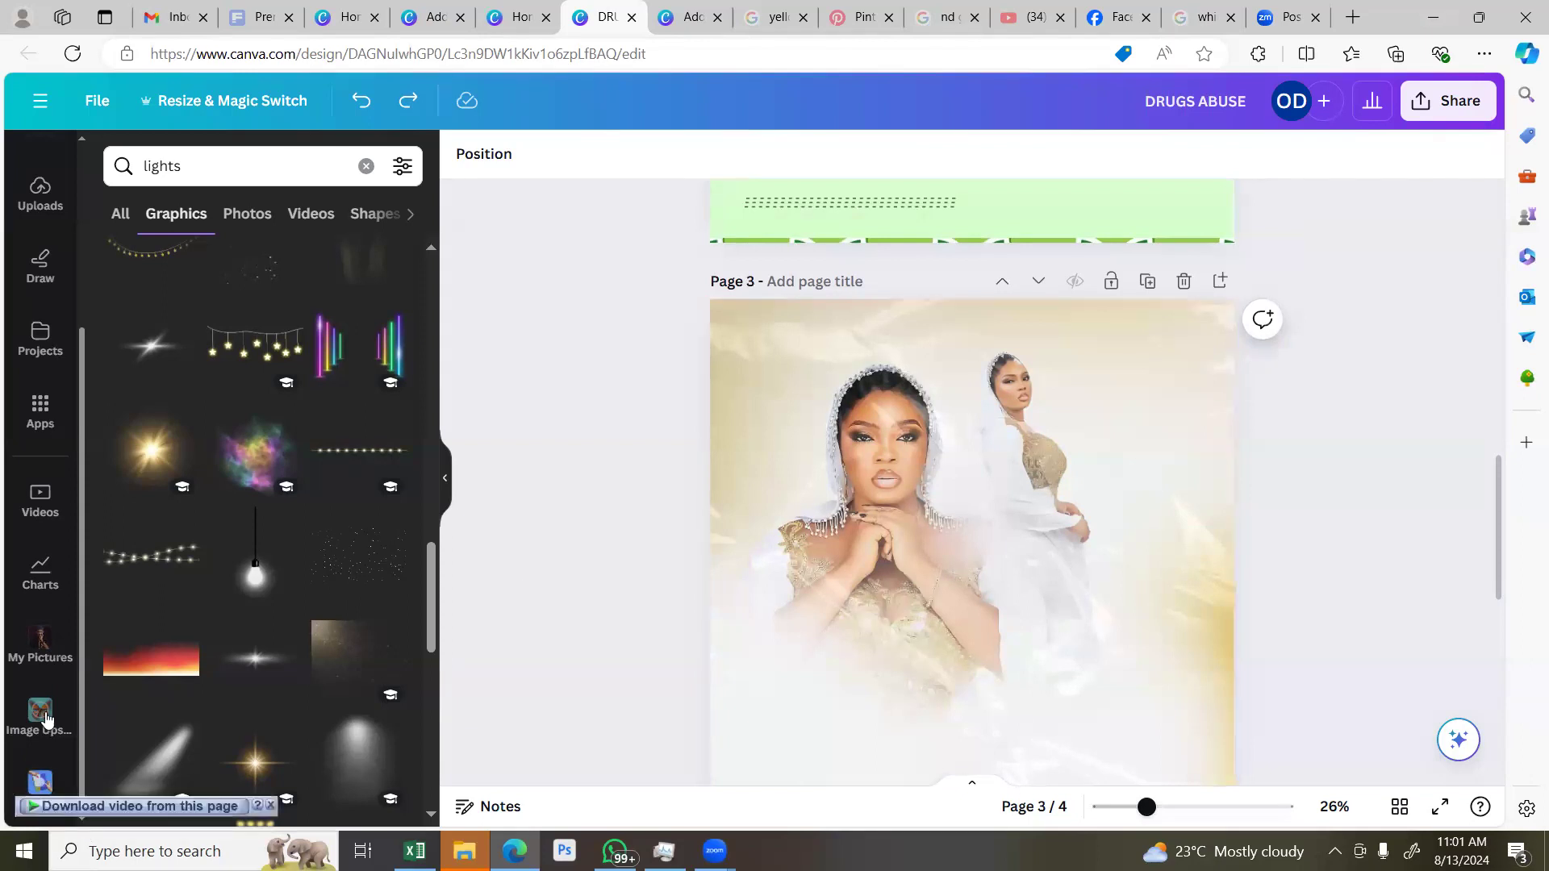
pyautogui.scroll(3, 46, 718)
pyautogui.scroll(-3, 61, 476)
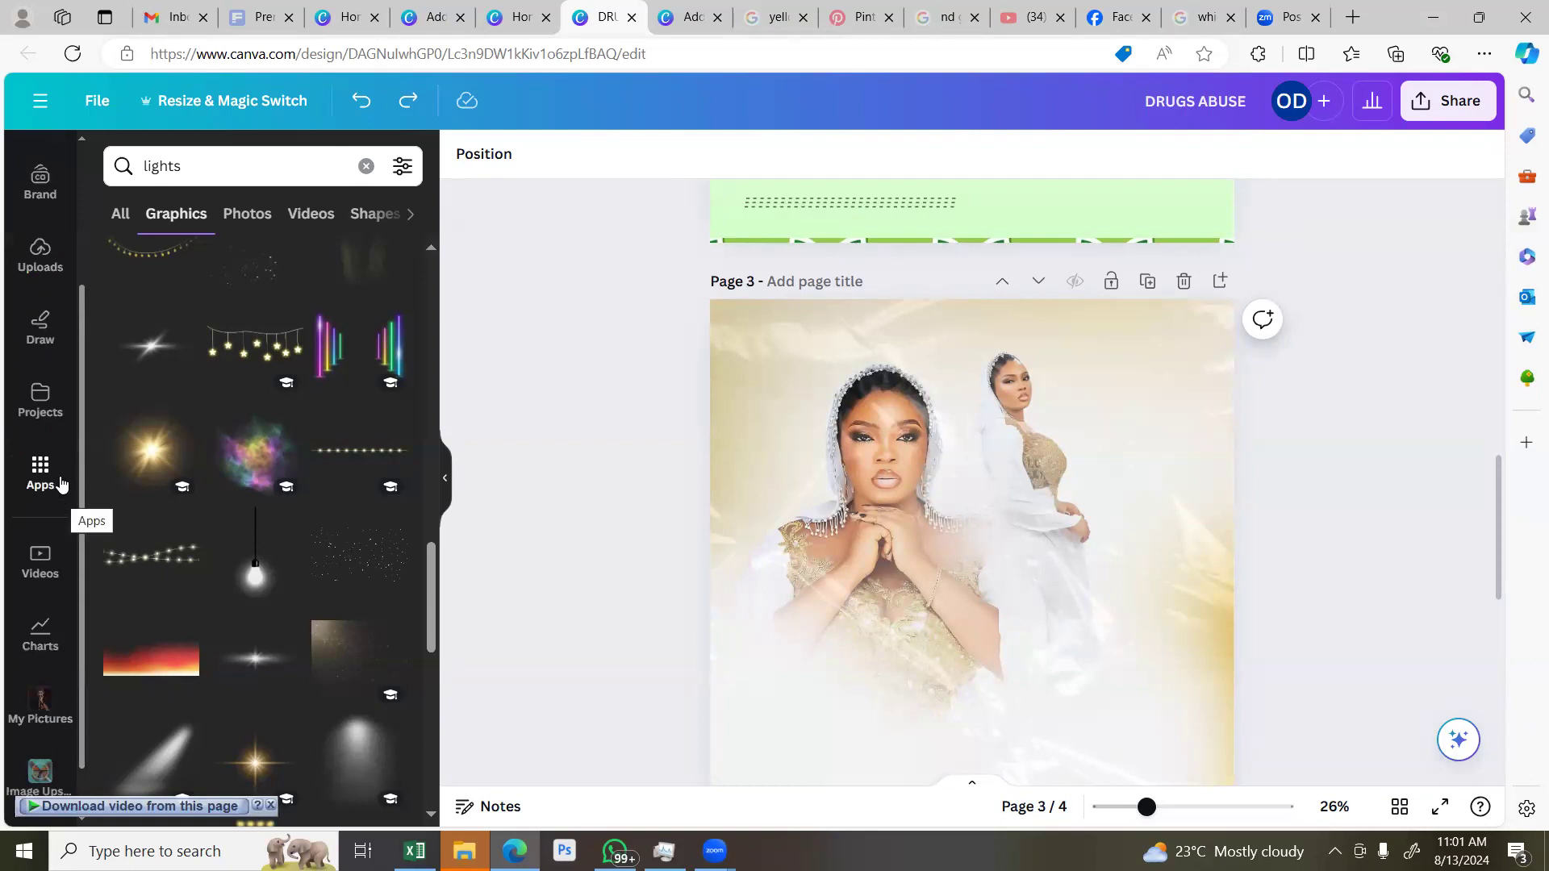
pyautogui.scroll(3, 36, 387)
pyautogui.scroll(-3, 40, 436)
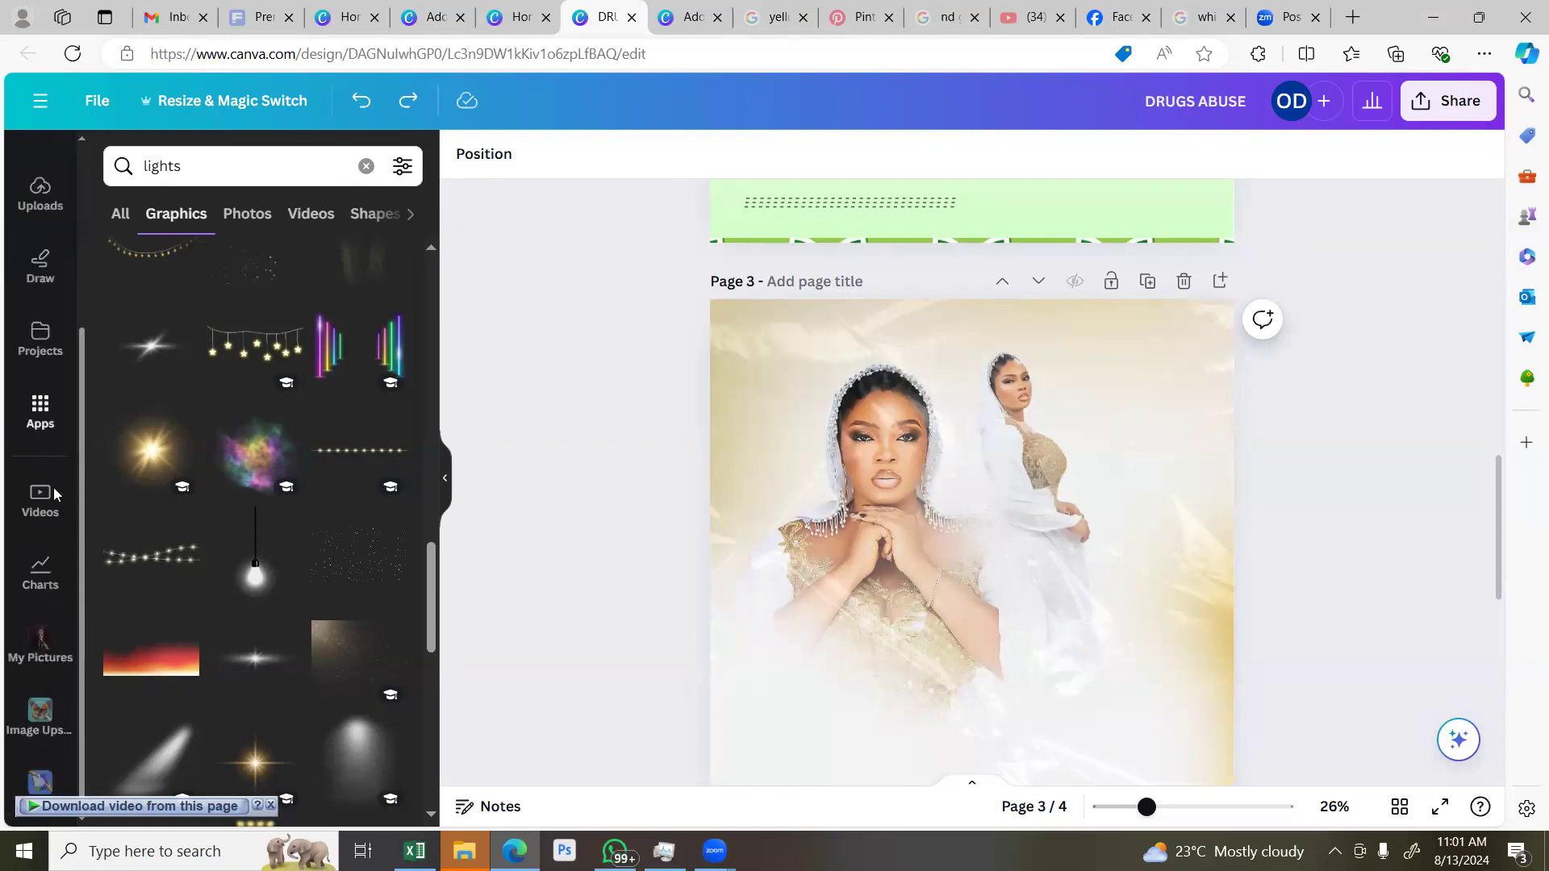
pyautogui.scroll(-3, 92, 566)
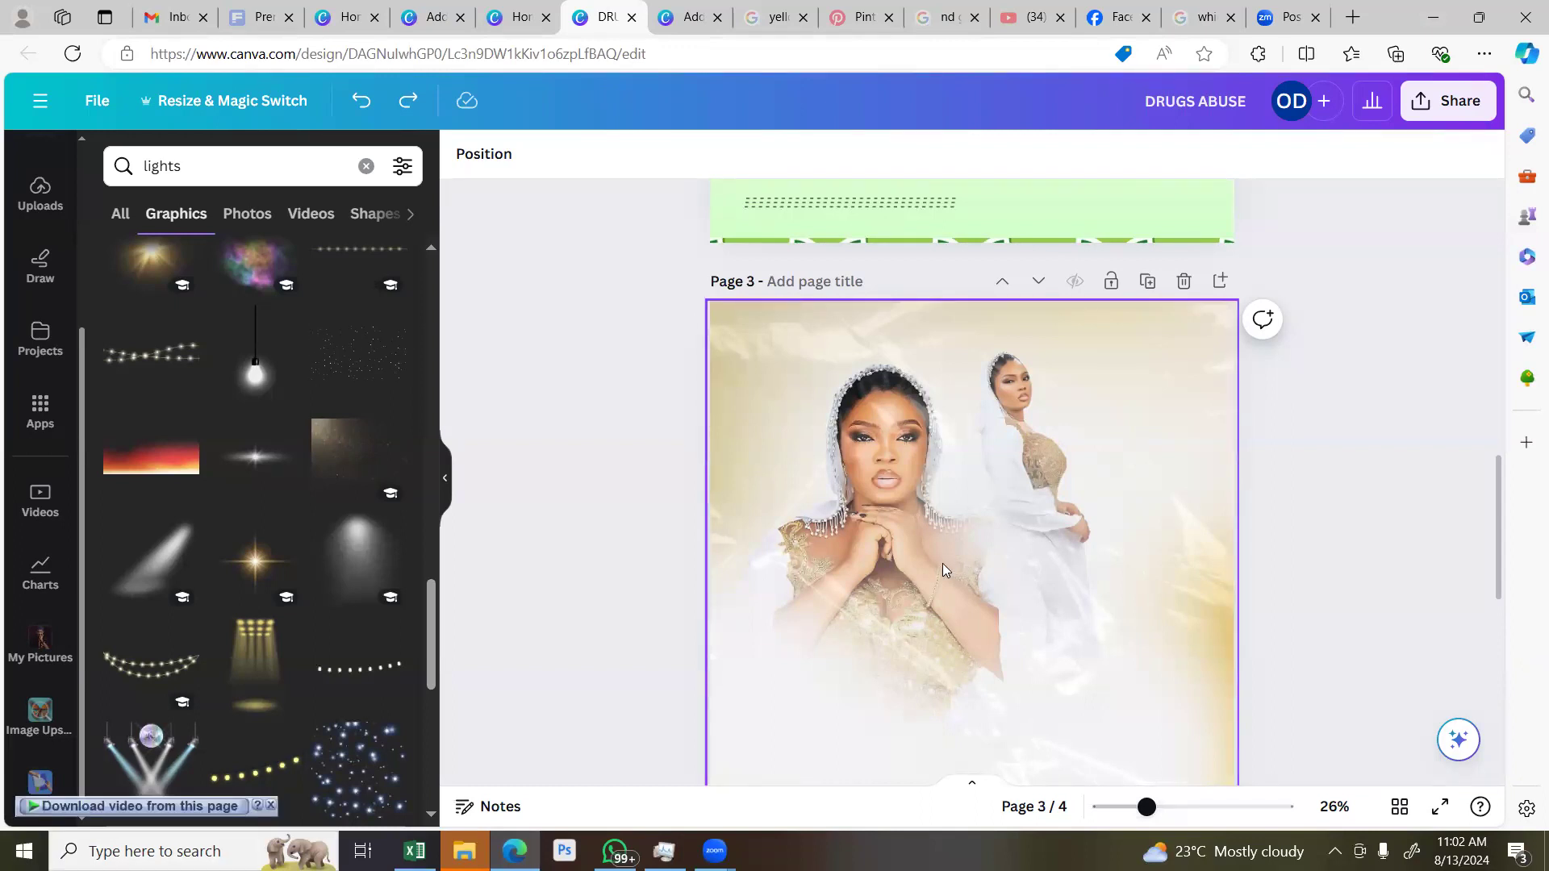
pyautogui.scroll(5, 952, 551)
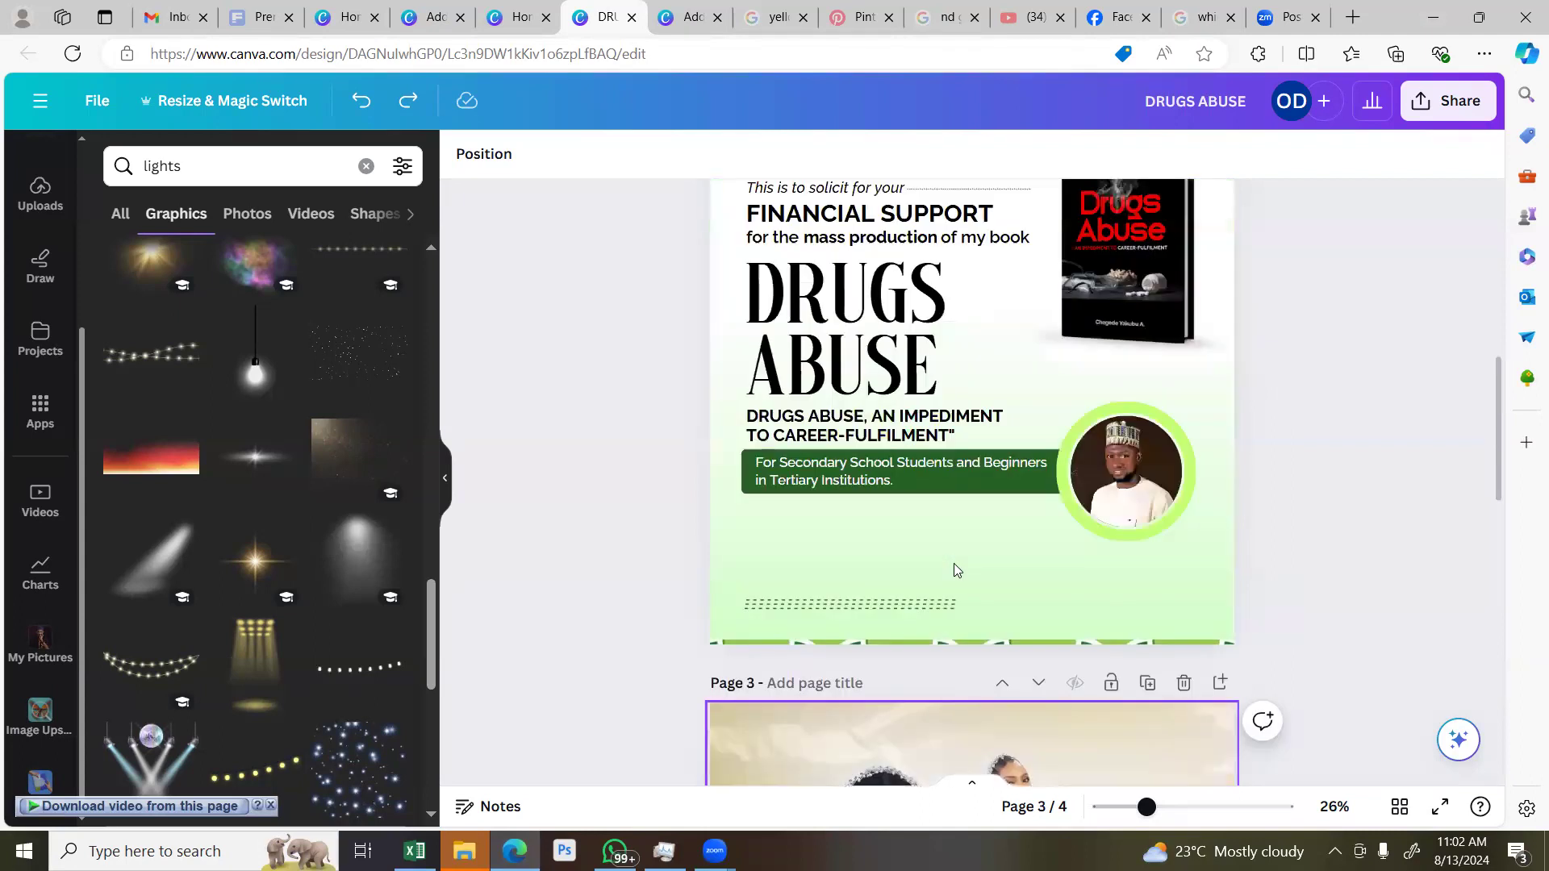
pyautogui.scroll(-4, 953, 563)
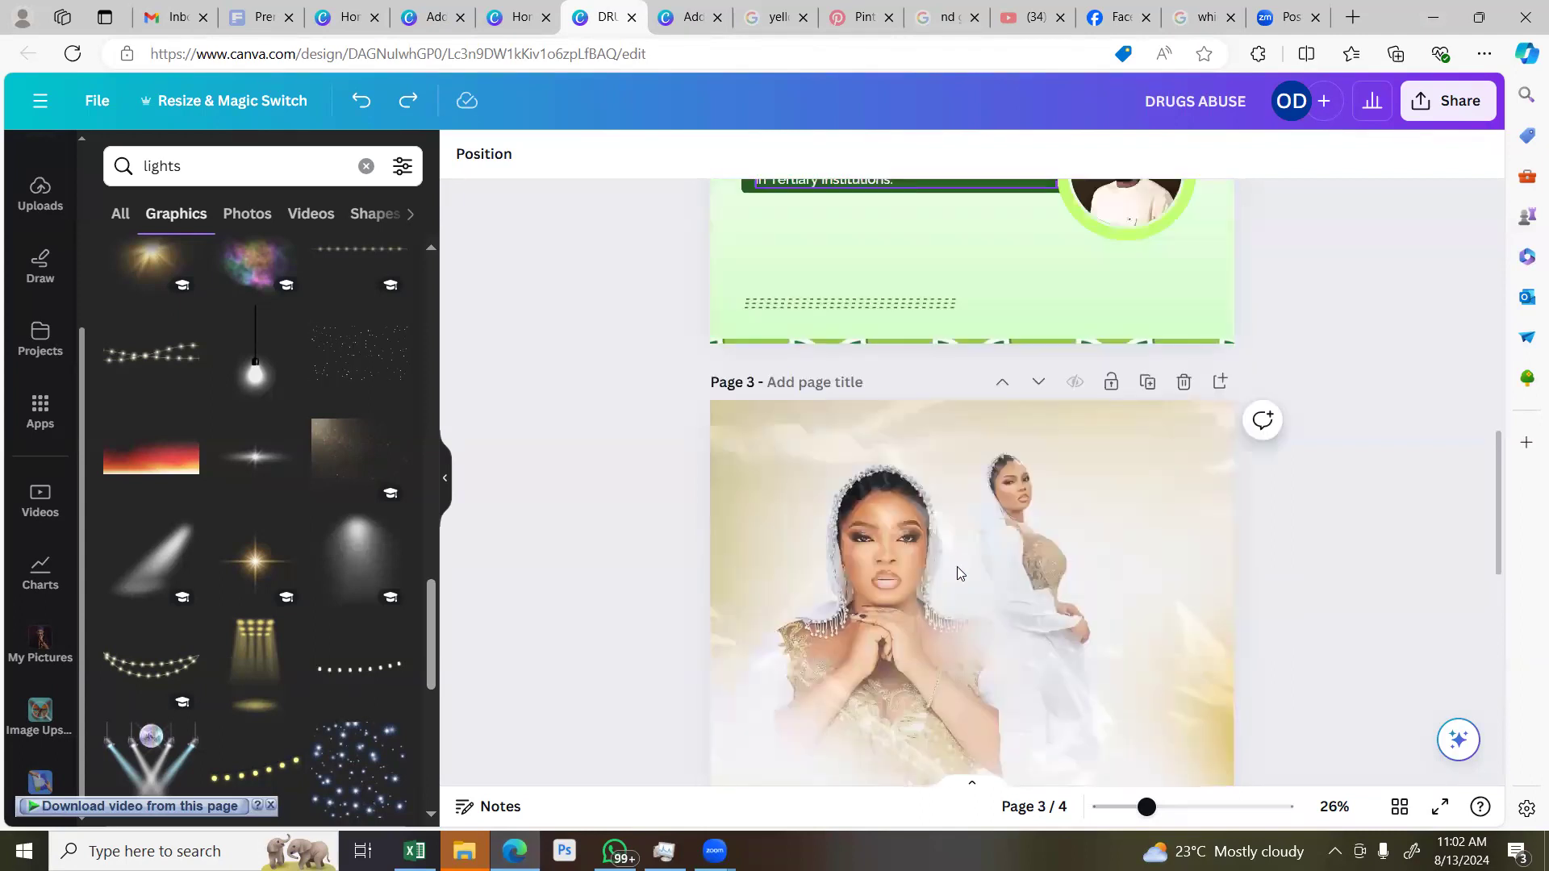
pyautogui.scroll(-5, 957, 566)
pyautogui.scroll(6, 957, 566)
pyautogui.scroll(-2, 957, 568)
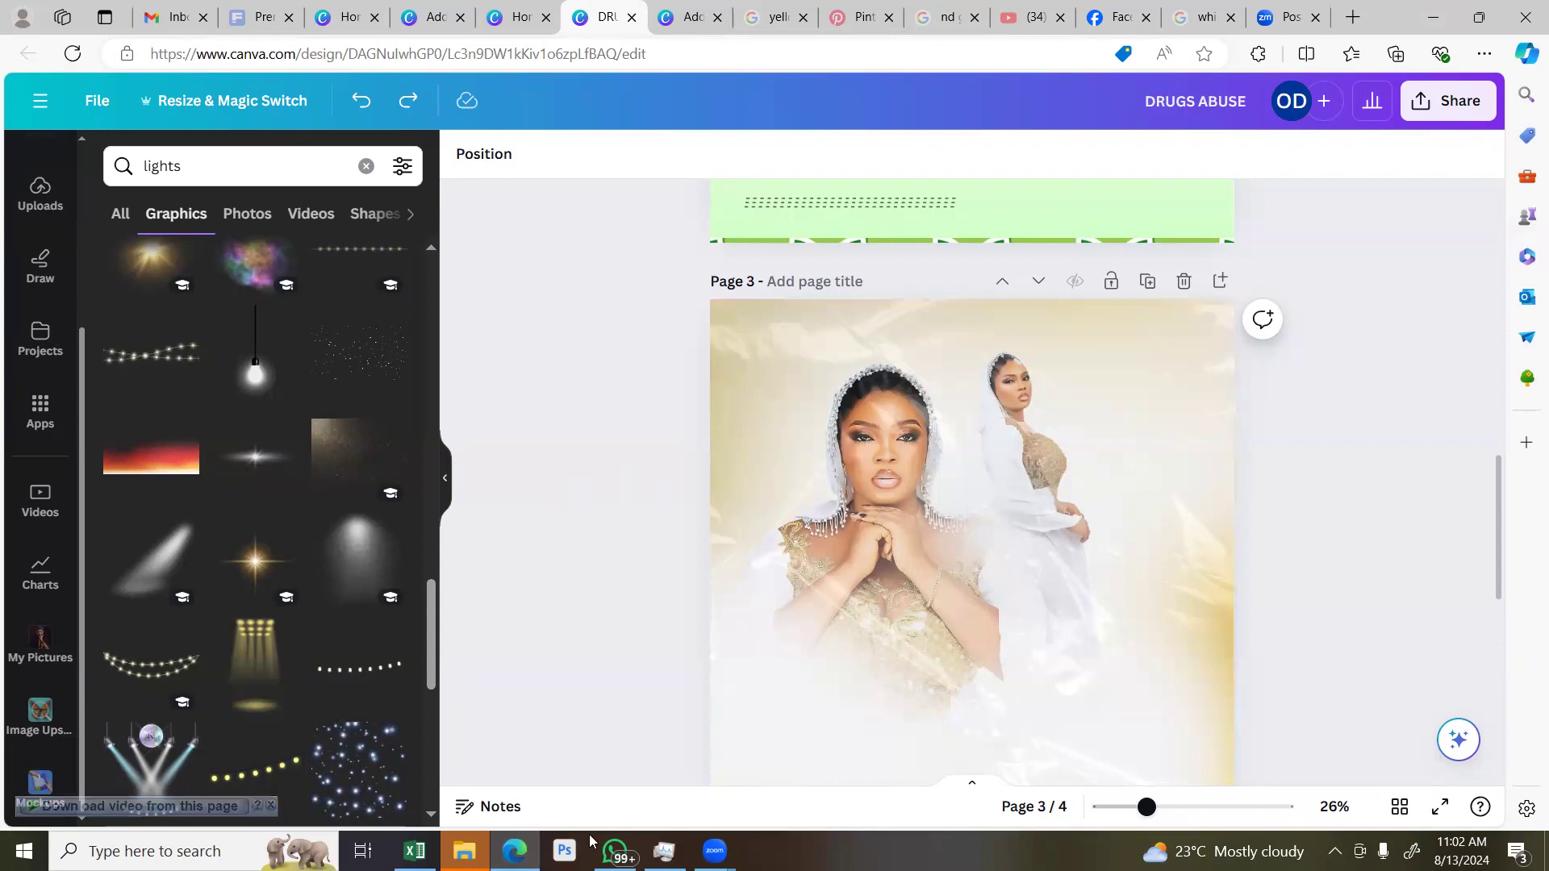
# Switch to WhatsApp and compare the SeamlessHR and Business Analysis Kickstart Program sample flyers in the Design classes group
pyautogui.hotkey('alt', 'Tab')
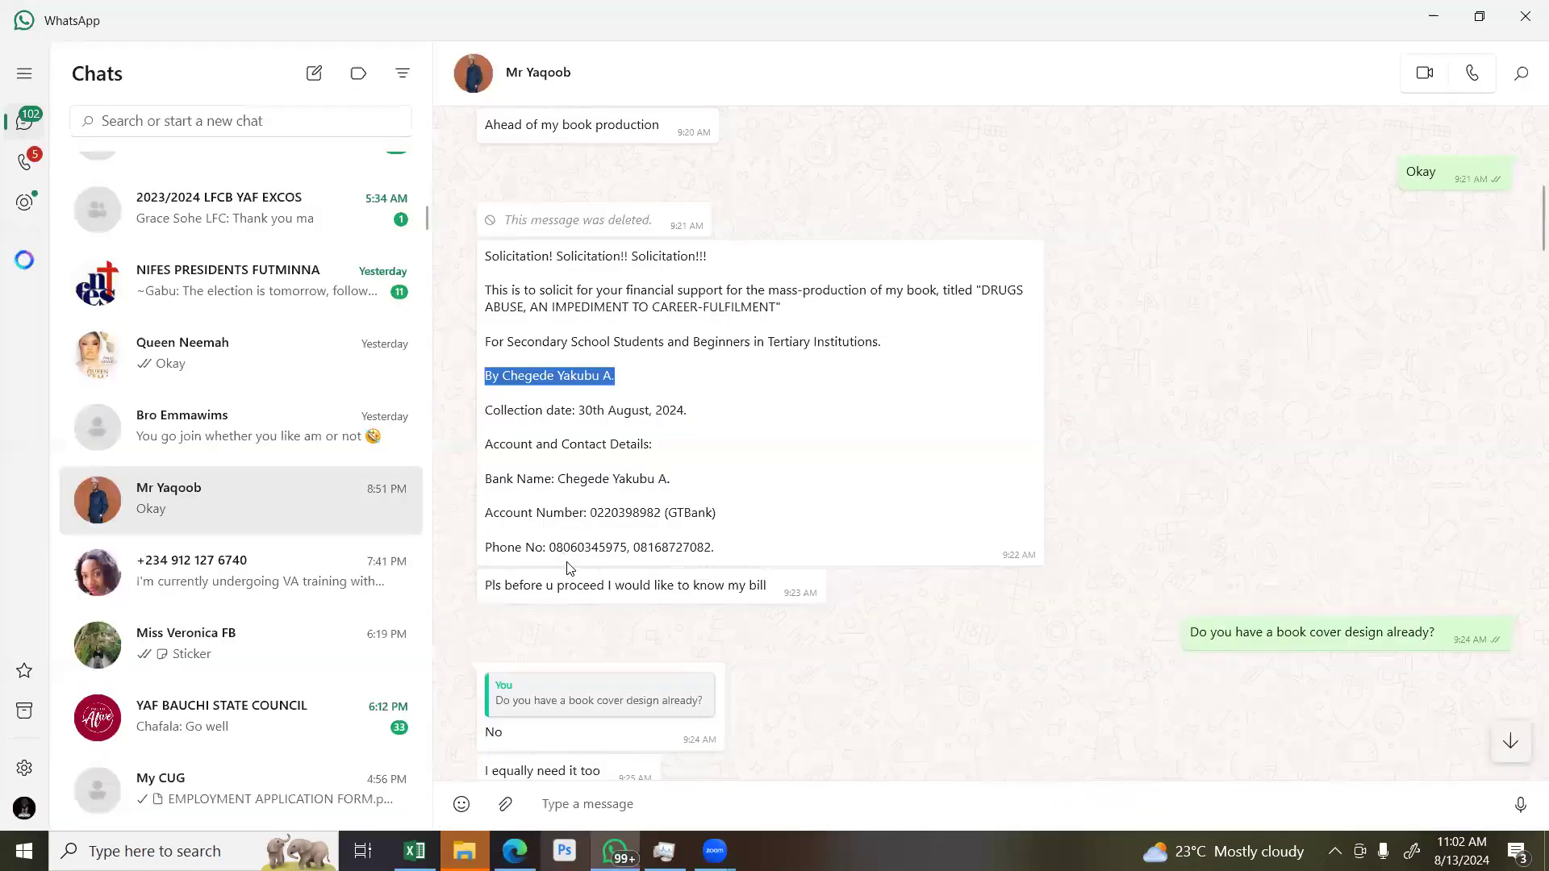
pyautogui.scroll(3, 646, 524)
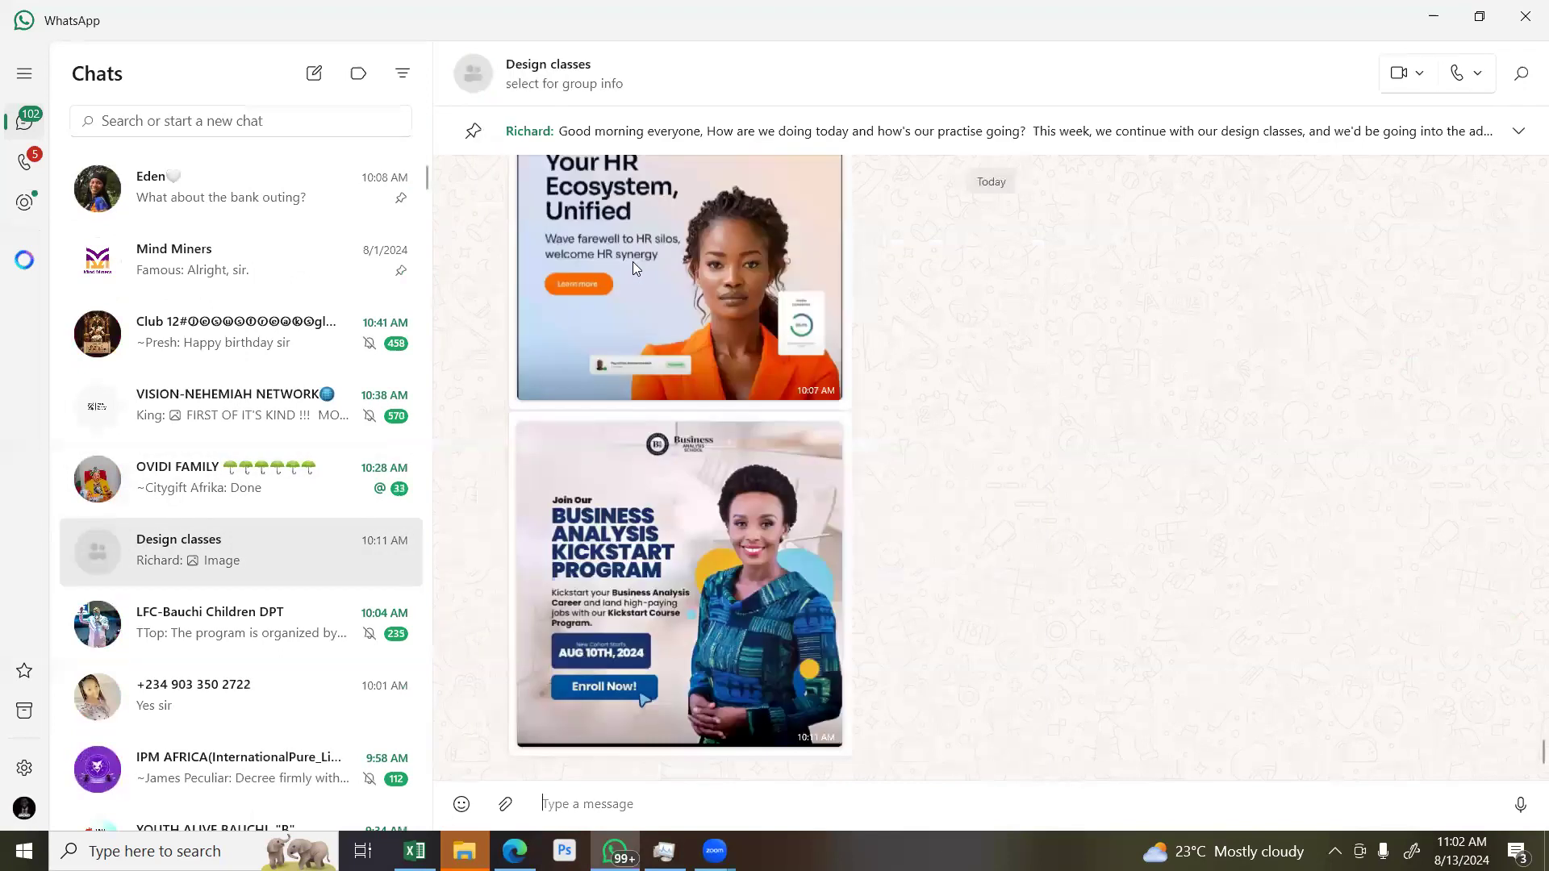
pyautogui.click(632, 261)
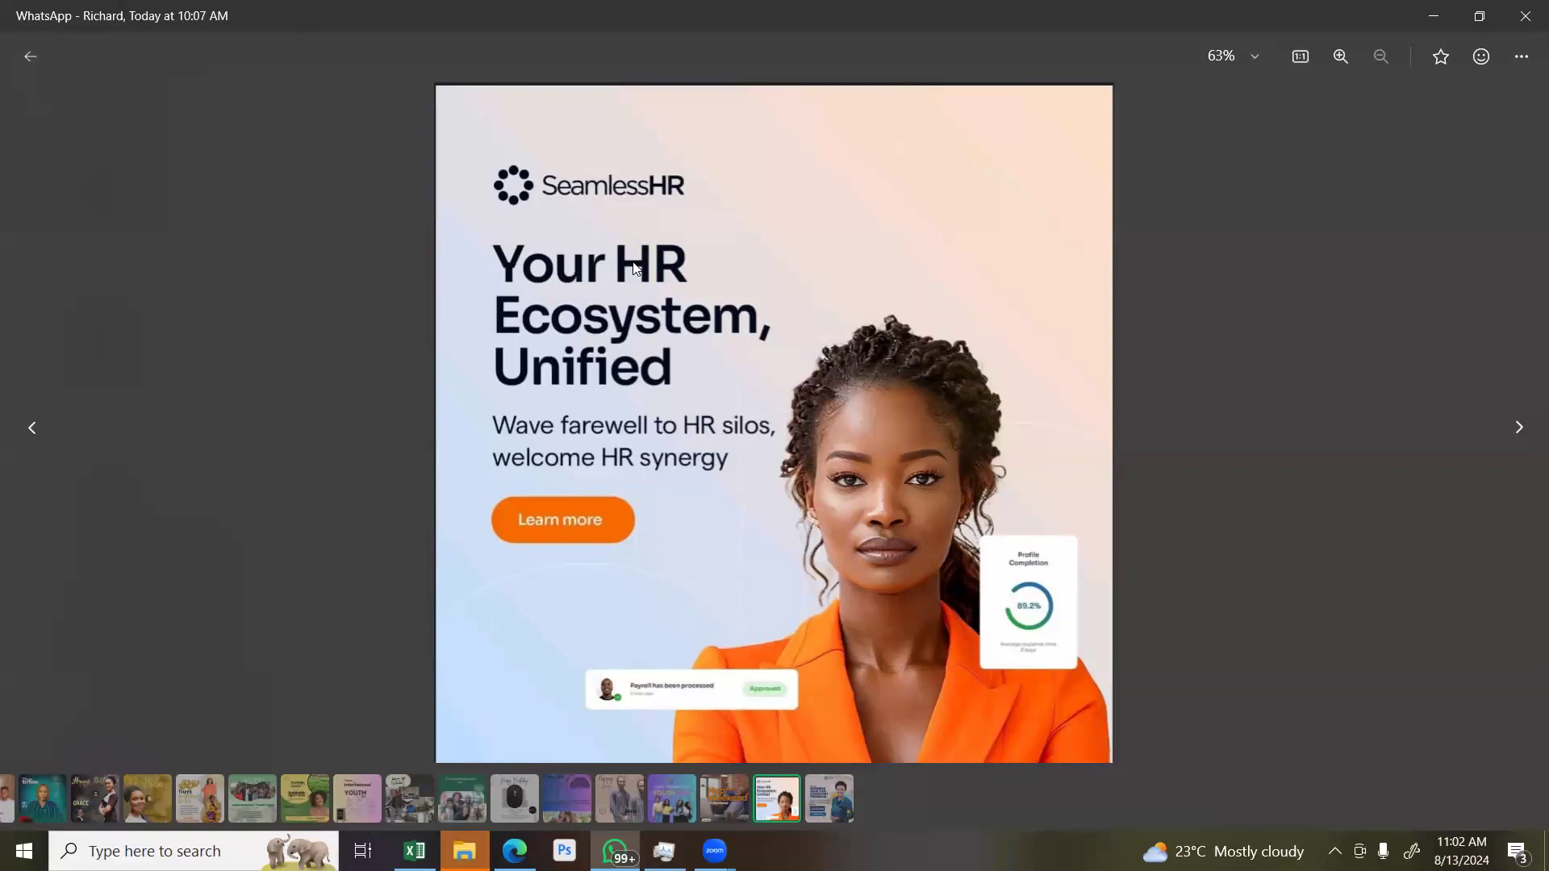
pyautogui.press('Right')
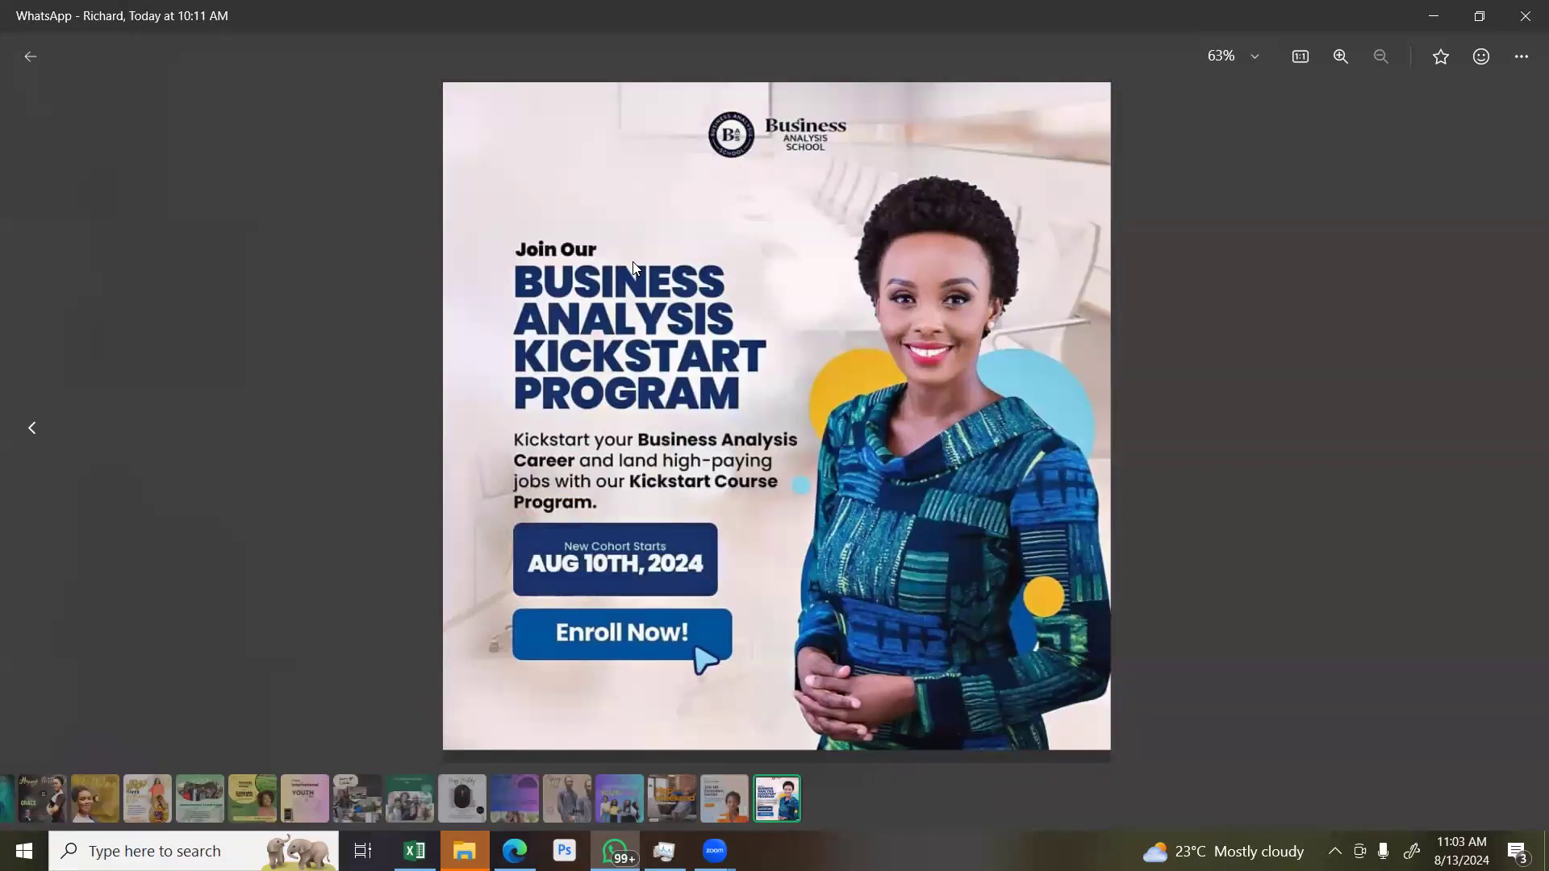
pyautogui.press('Left')
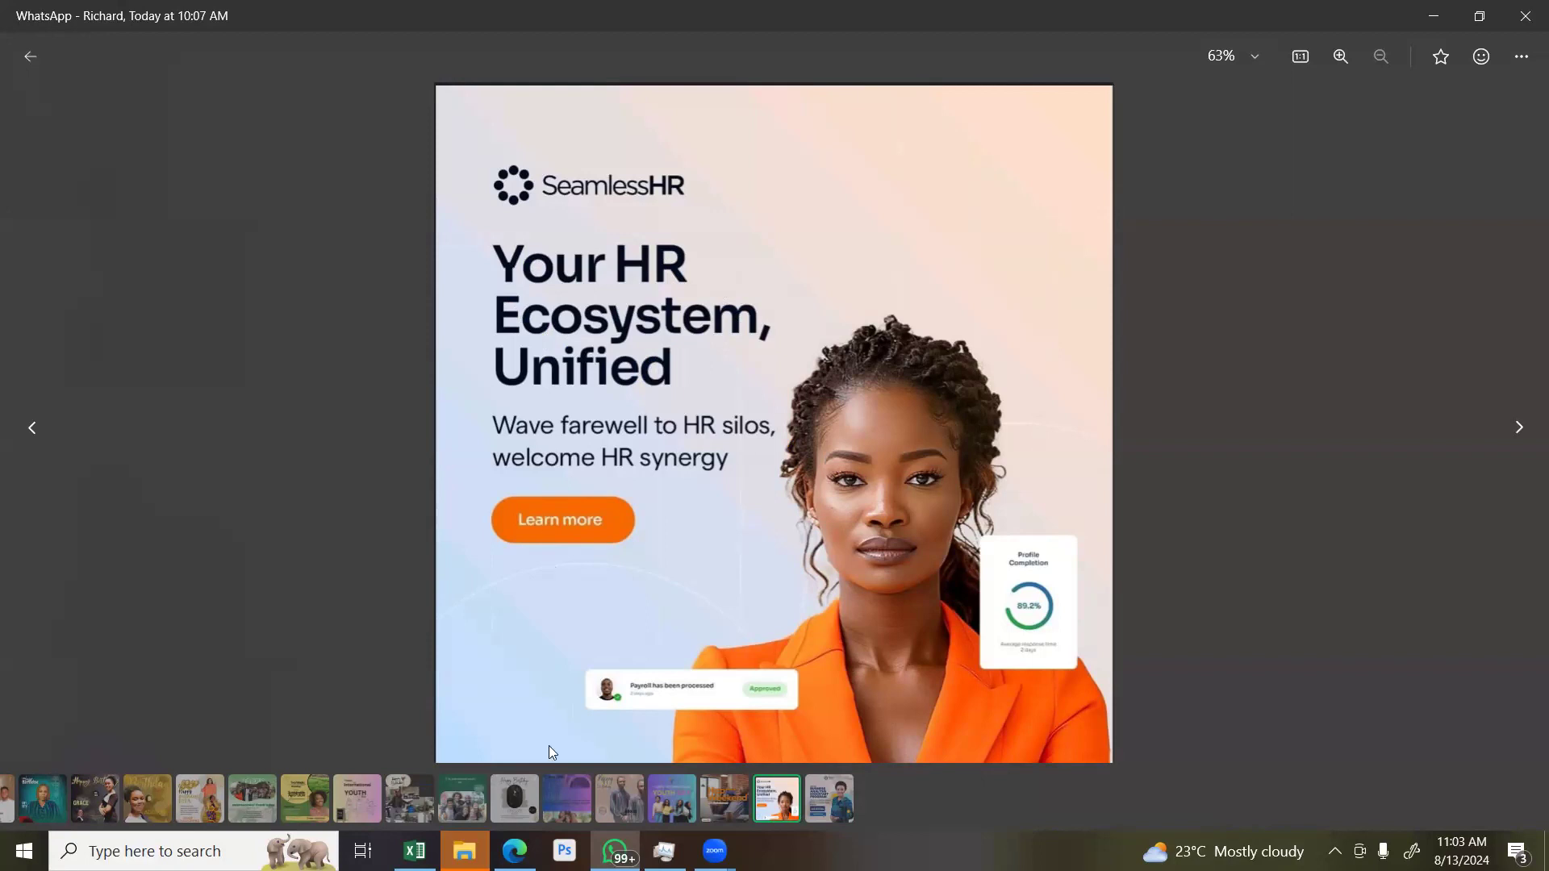
pyautogui.press('Right')
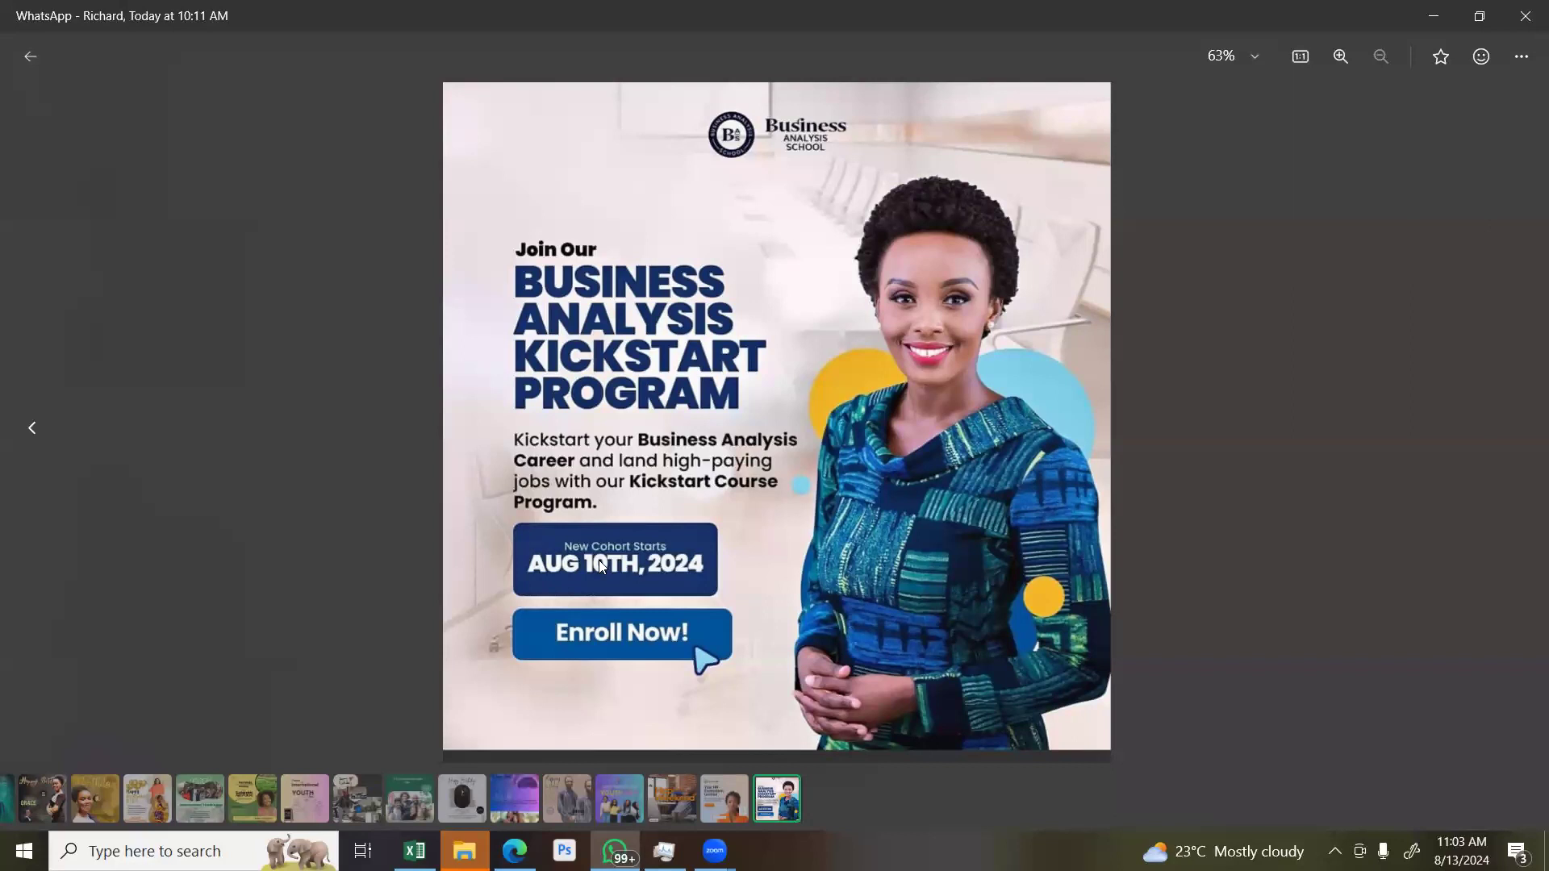
# Return to the Canva design at page 2 and search the photo library for "drugs"
pyautogui.hotkey('alt', 'Tab')
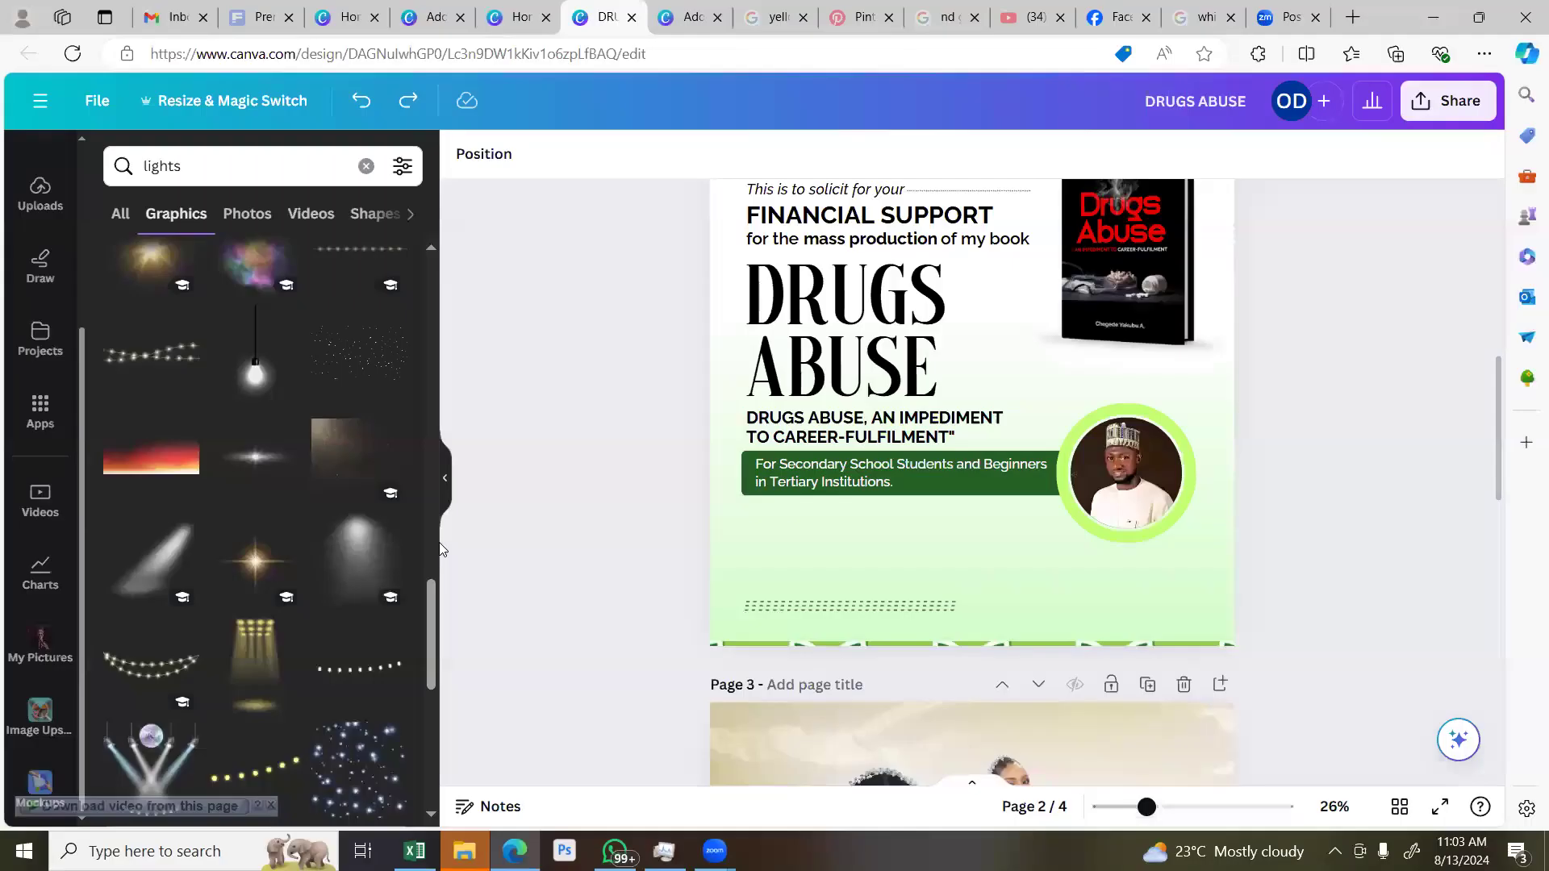
pyautogui.scroll(-5, 1018, 458)
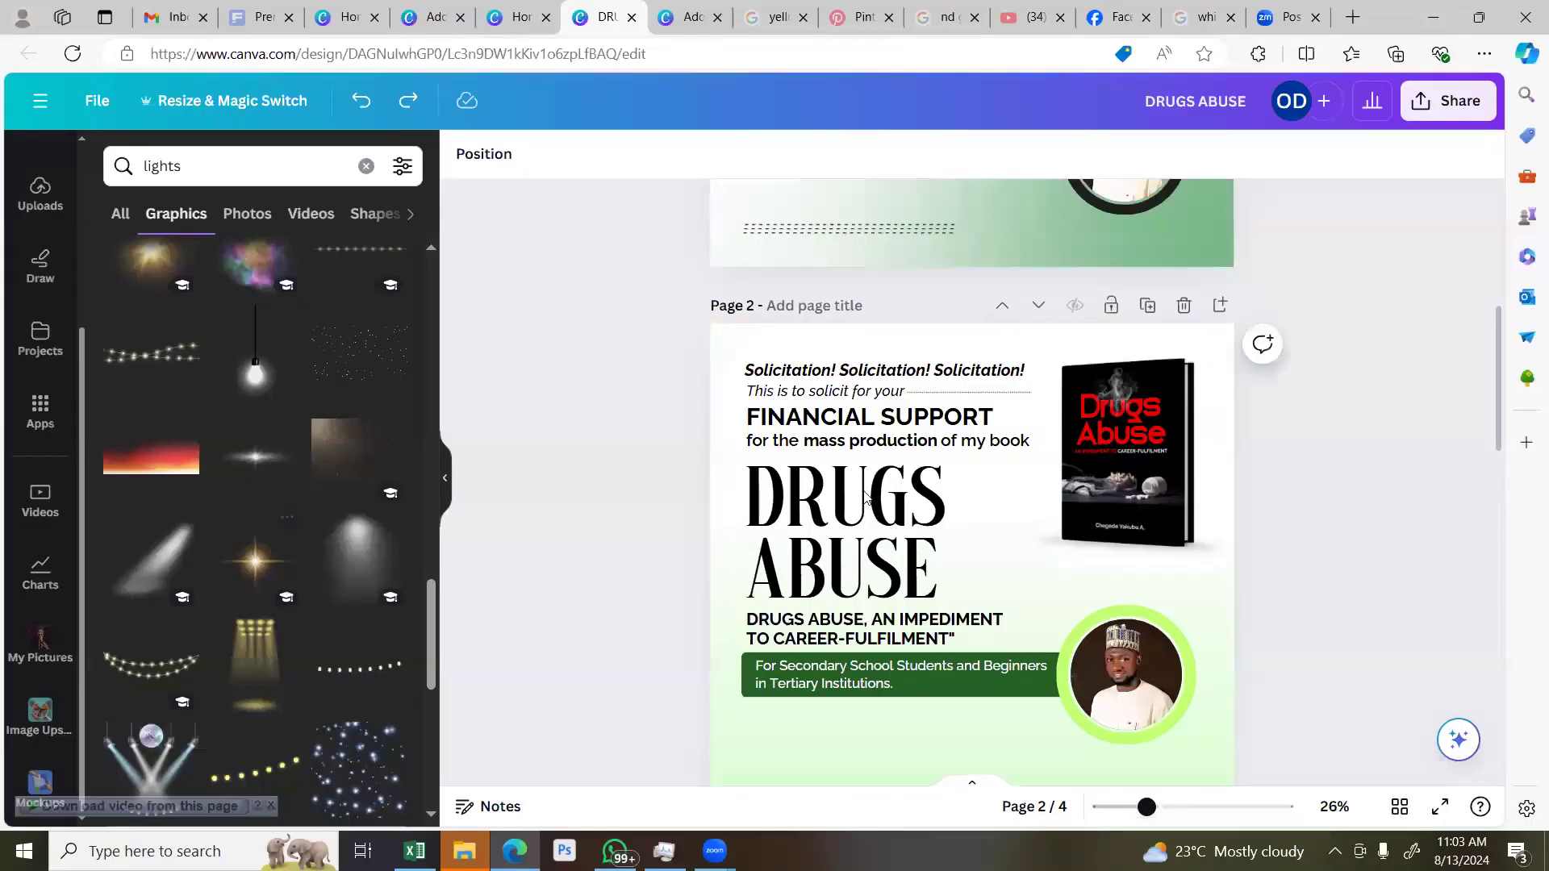
pyautogui.click(984, 486)
pyautogui.click(574, 396)
pyautogui.click(133, 167)
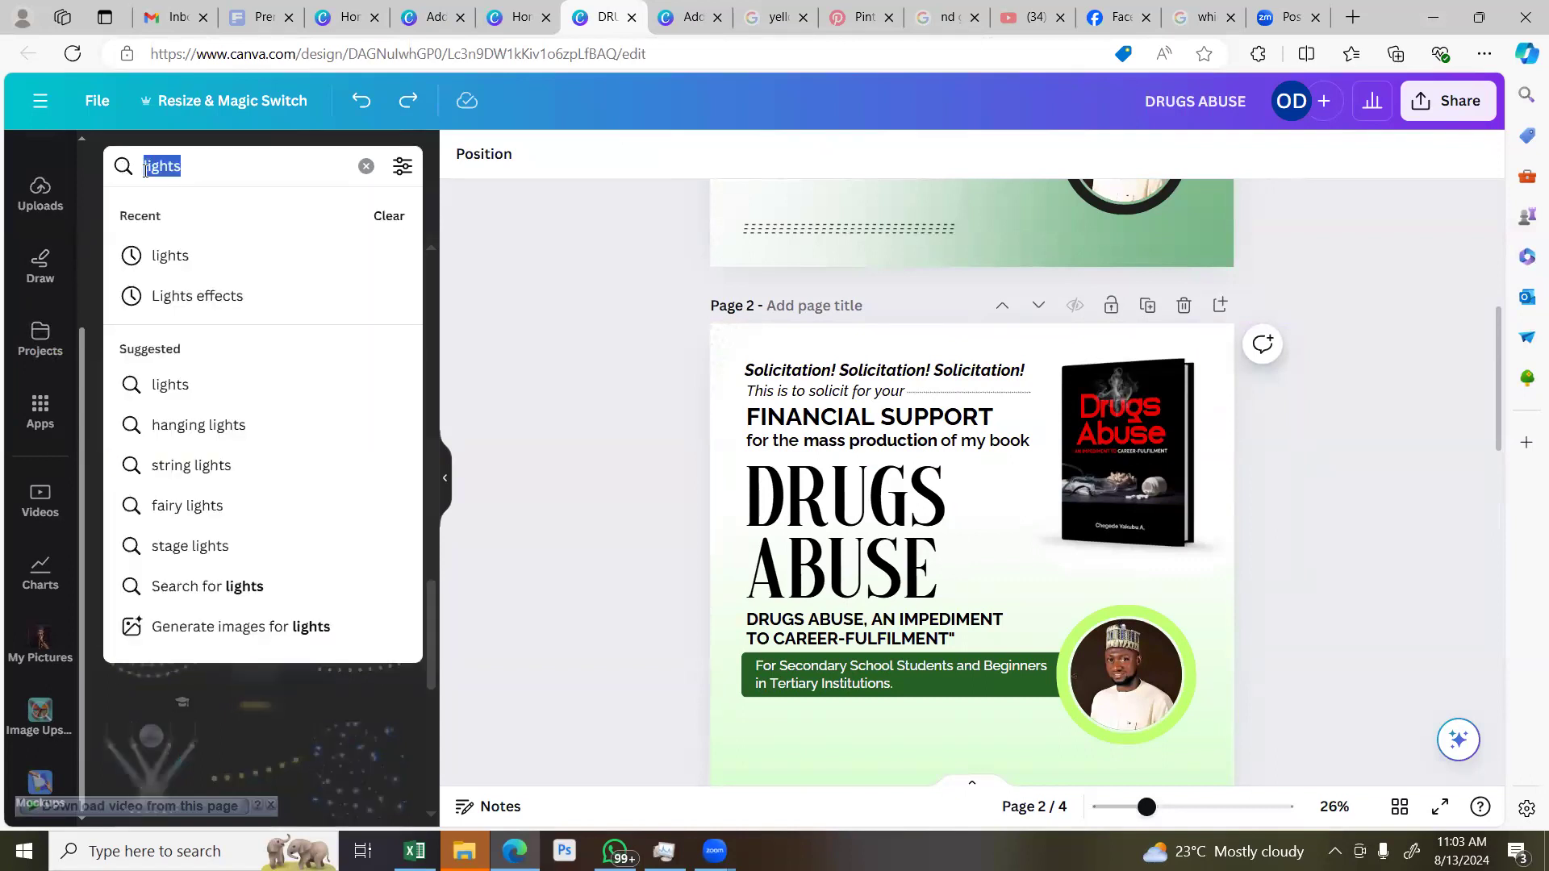
pyautogui.write('drugs')
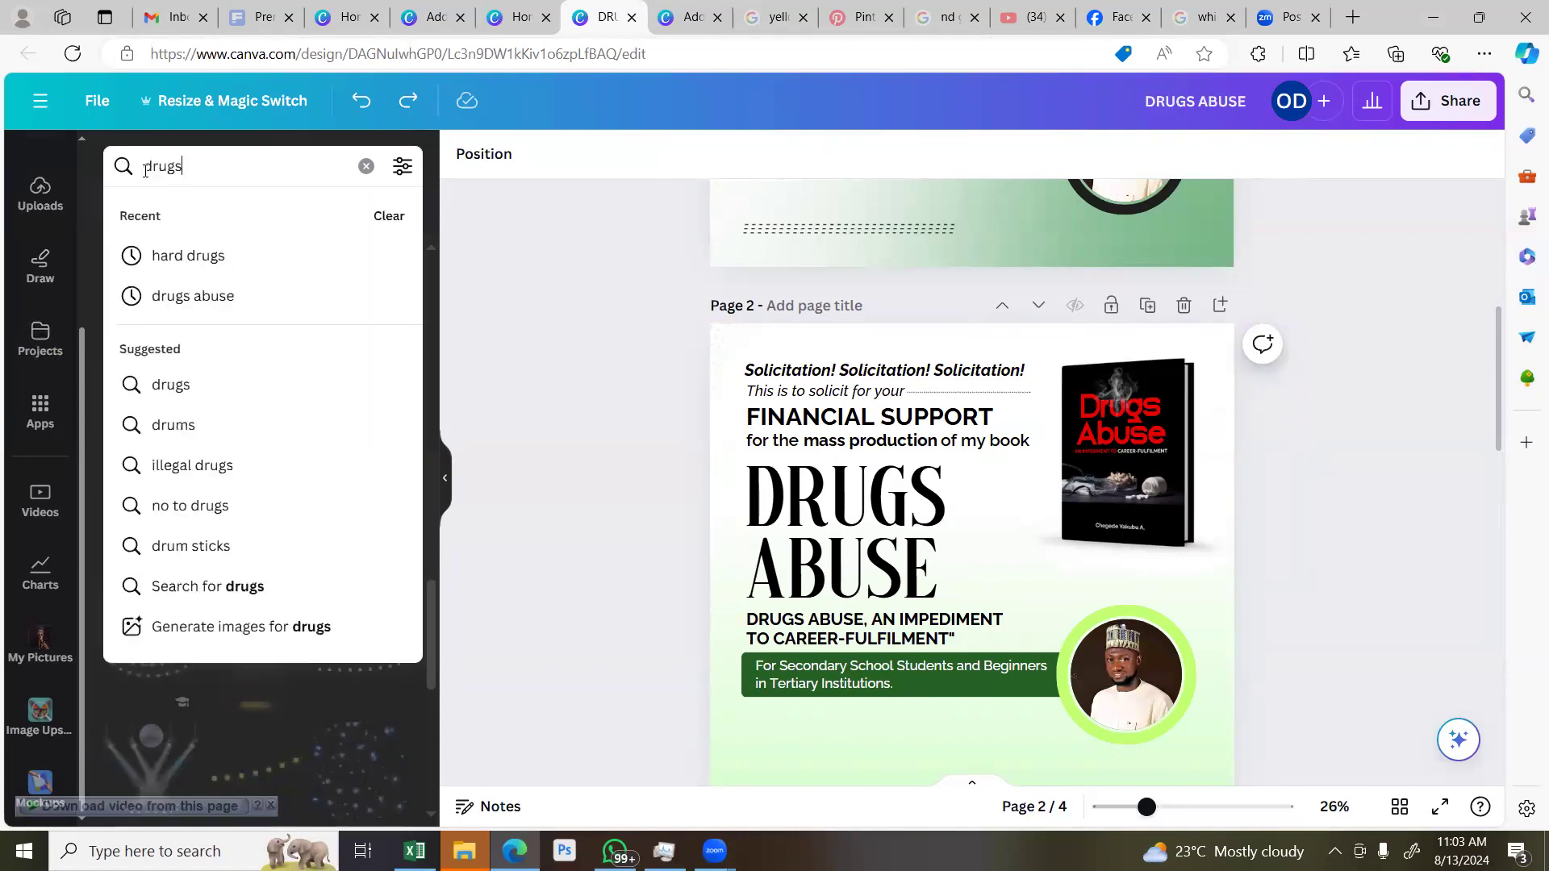
pyautogui.press('Return')
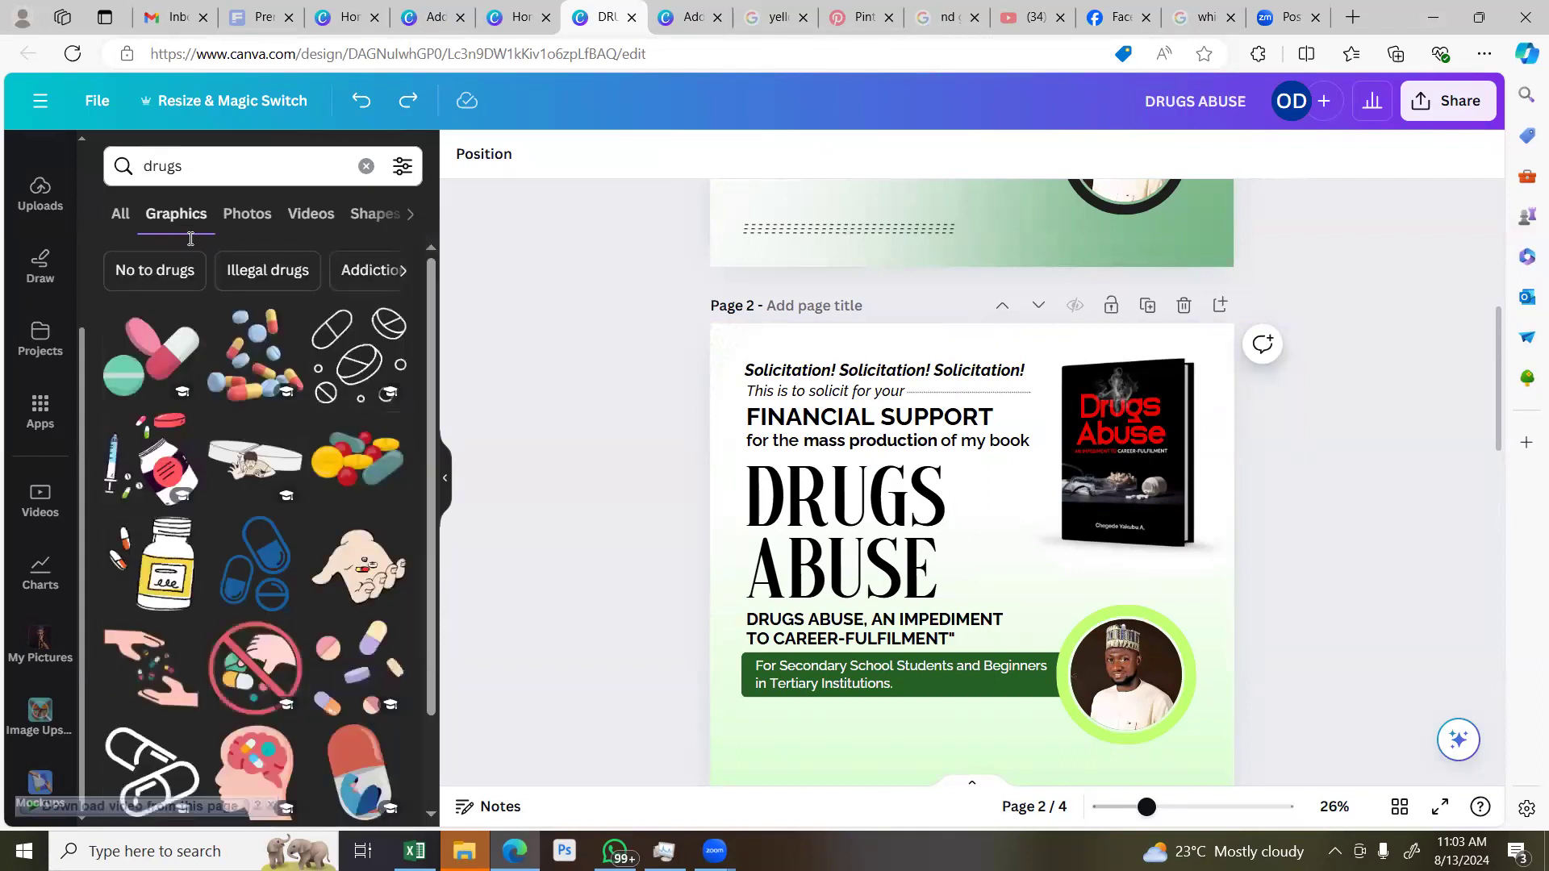
pyautogui.click(247, 218)
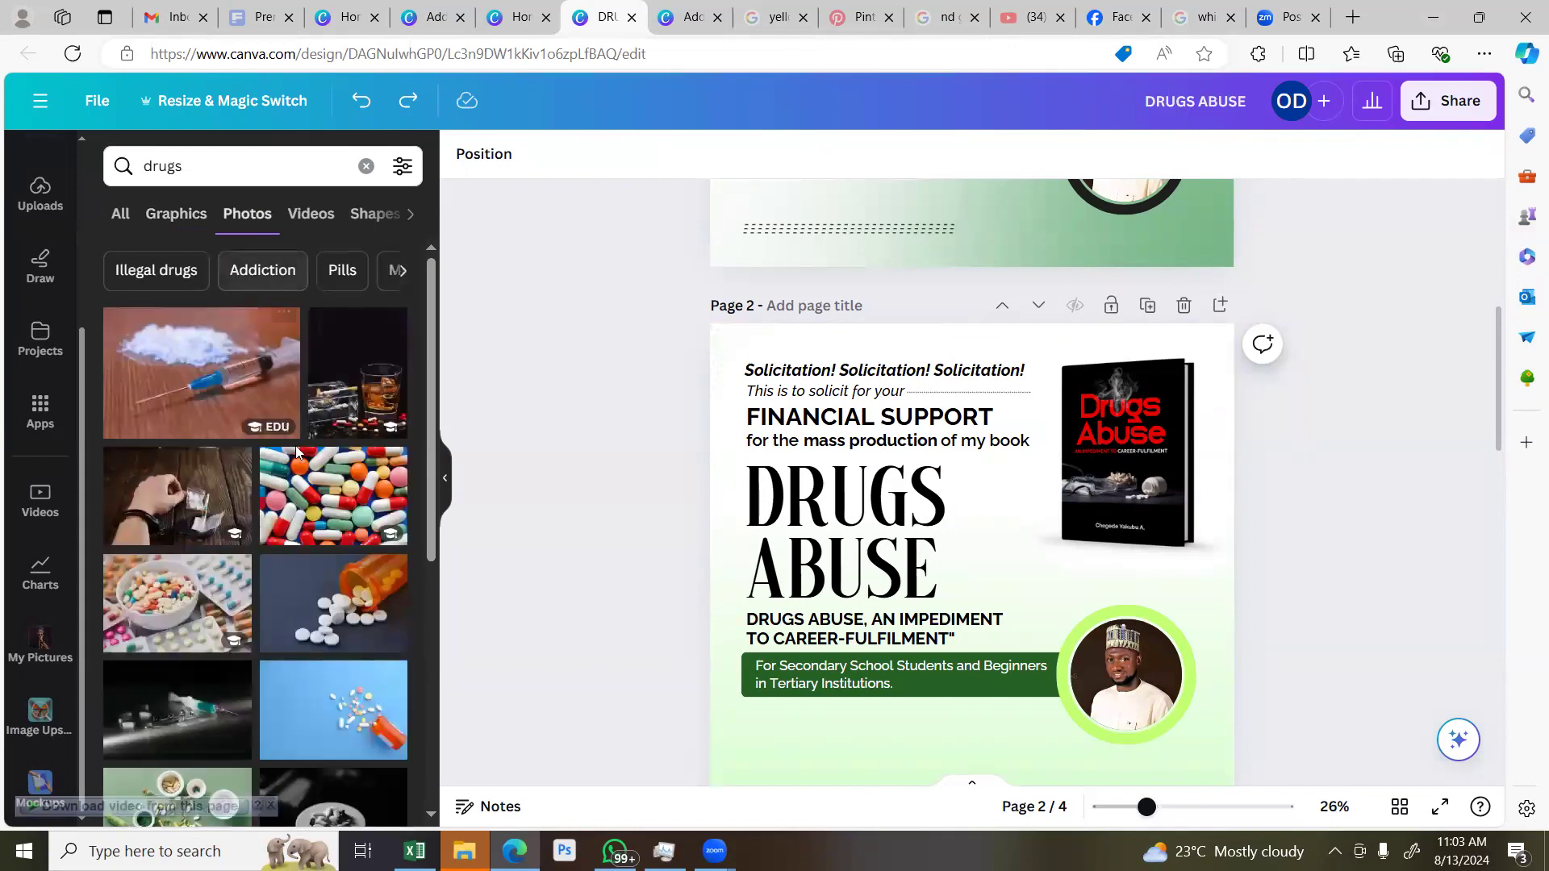
# Browse the drug photos for an image suited to the background of the Drugs Abuse flyer
pyautogui.scroll(-3, 313, 443)
pyautogui.scroll(-2, 313, 446)
pyautogui.scroll(-3, 313, 446)
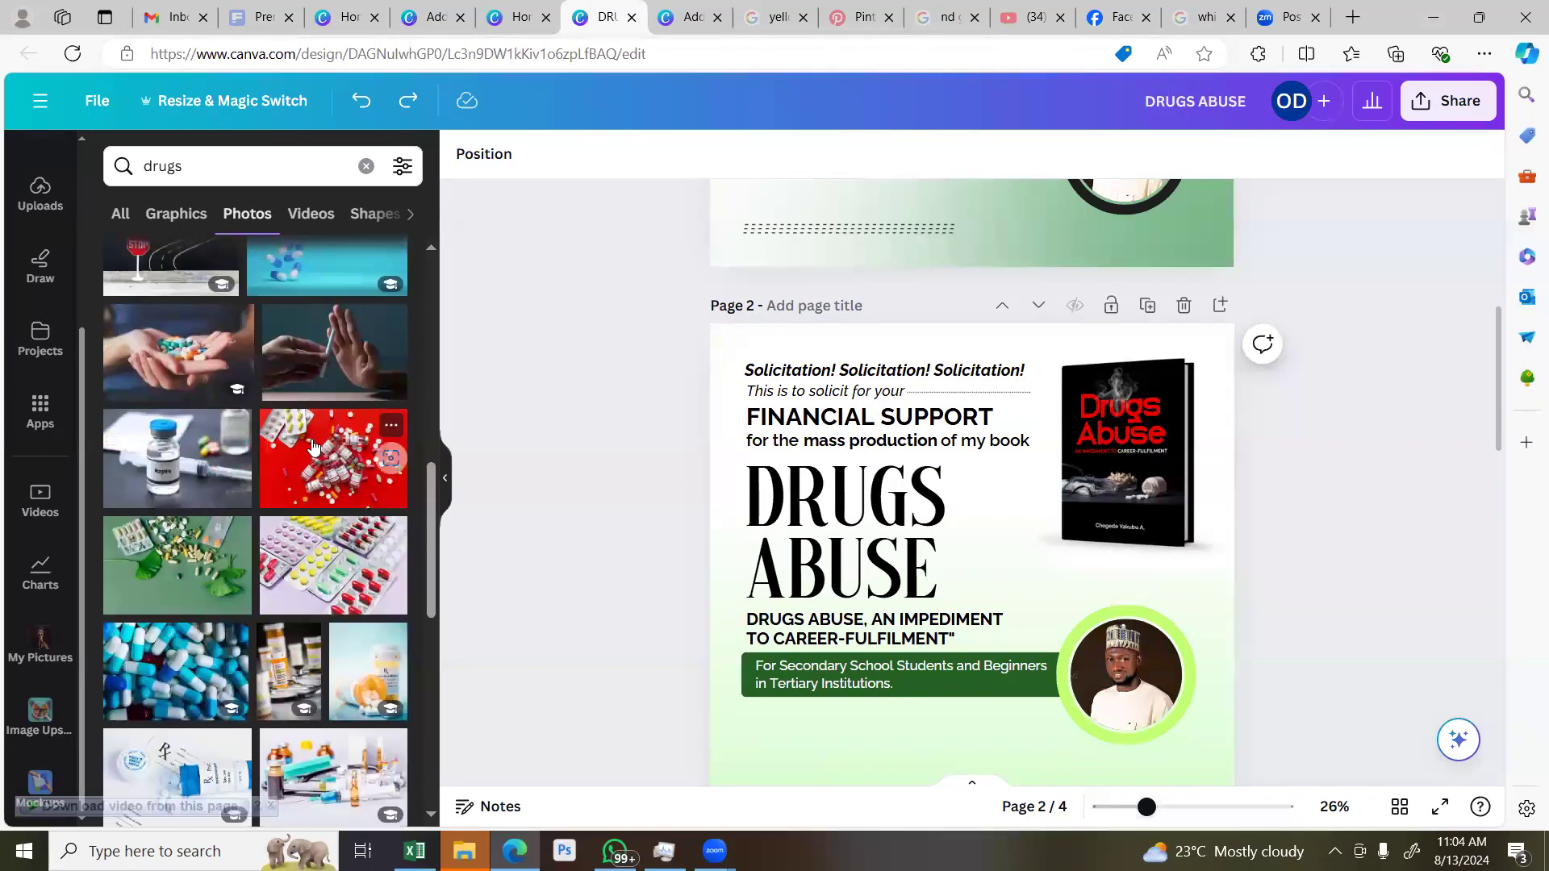
pyautogui.scroll(-5, 313, 446)
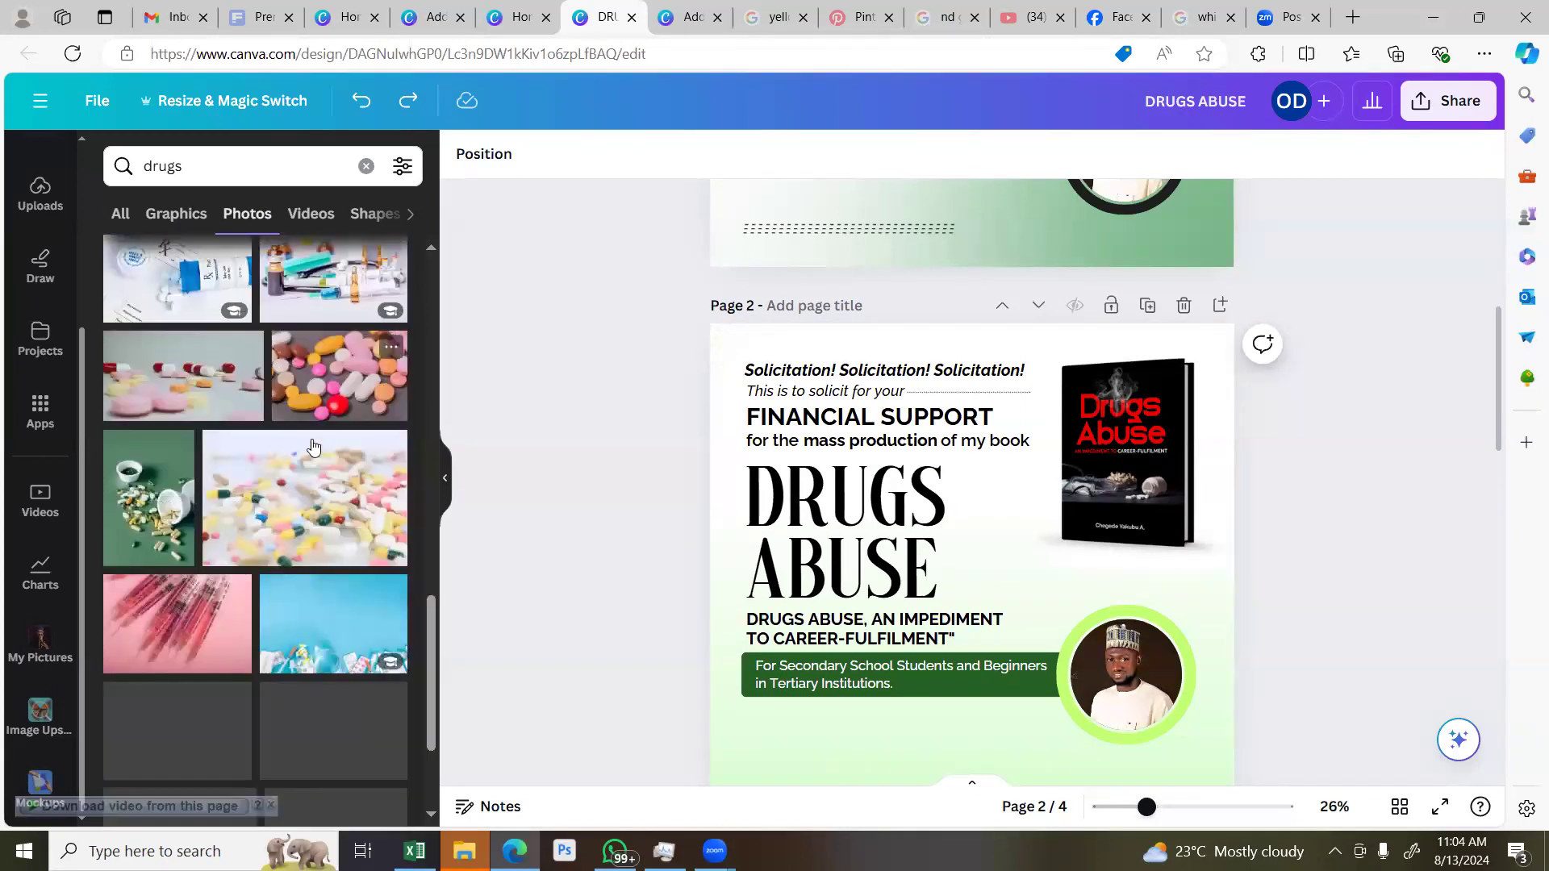
pyautogui.scroll(-2, 313, 446)
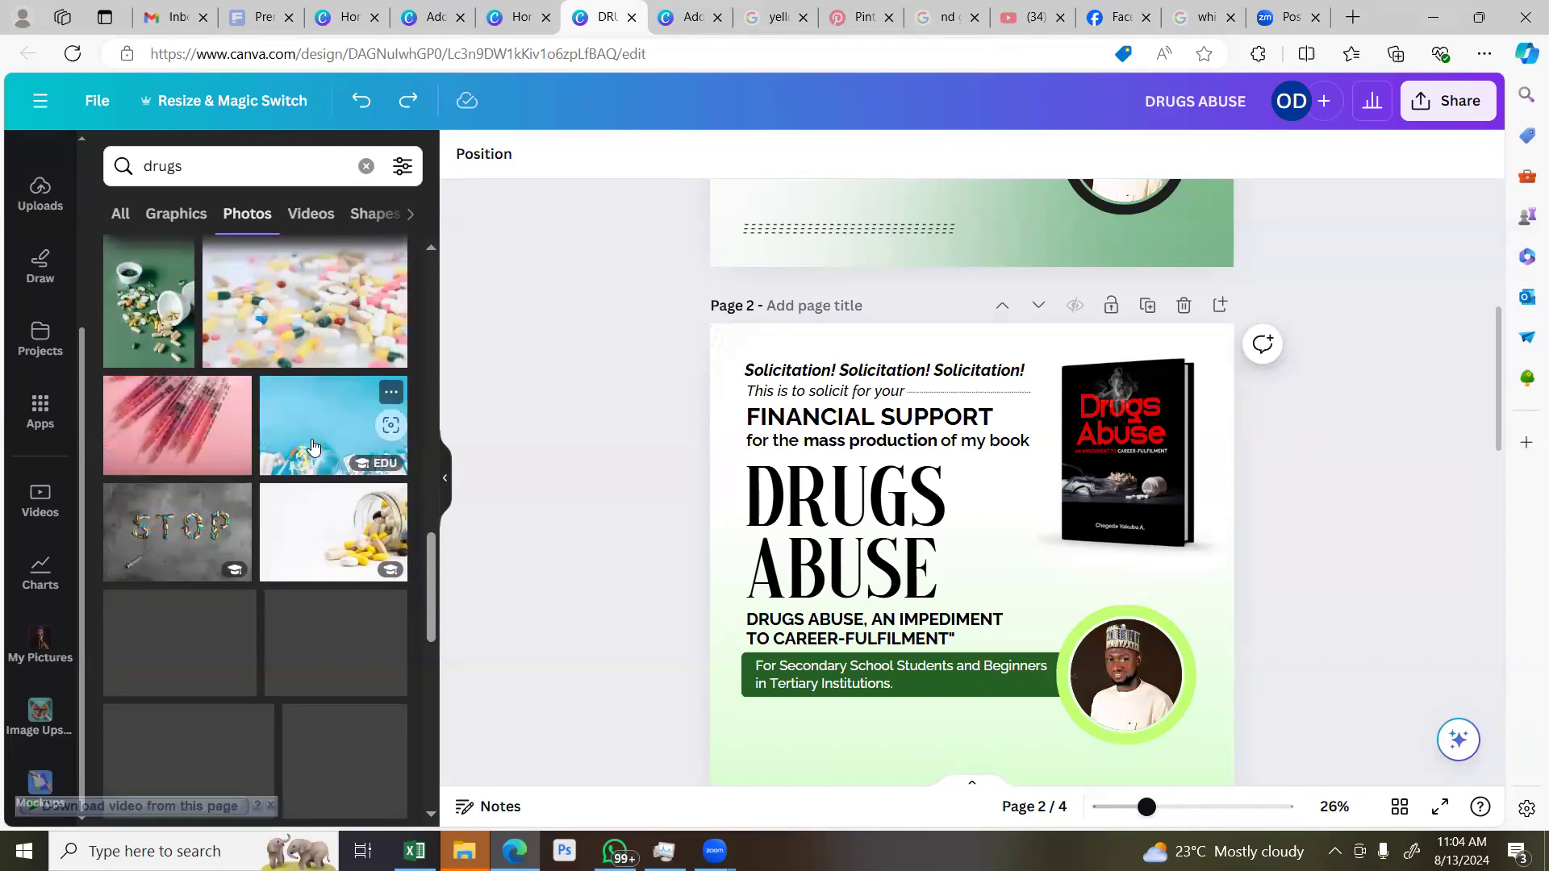
pyautogui.scroll(-2, 313, 447)
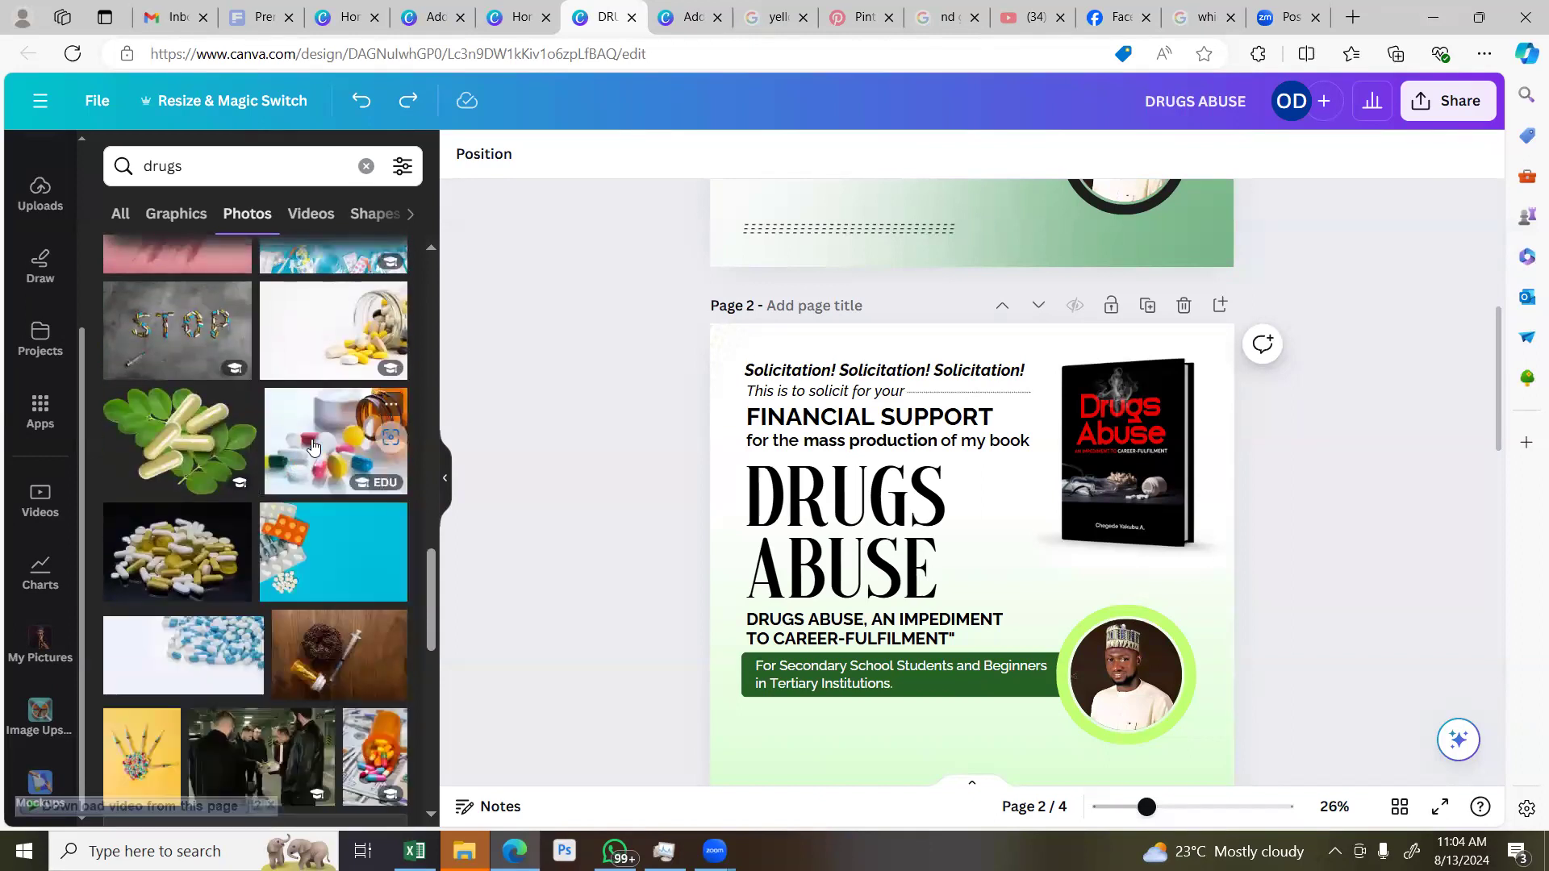
pyautogui.scroll(-2, 313, 447)
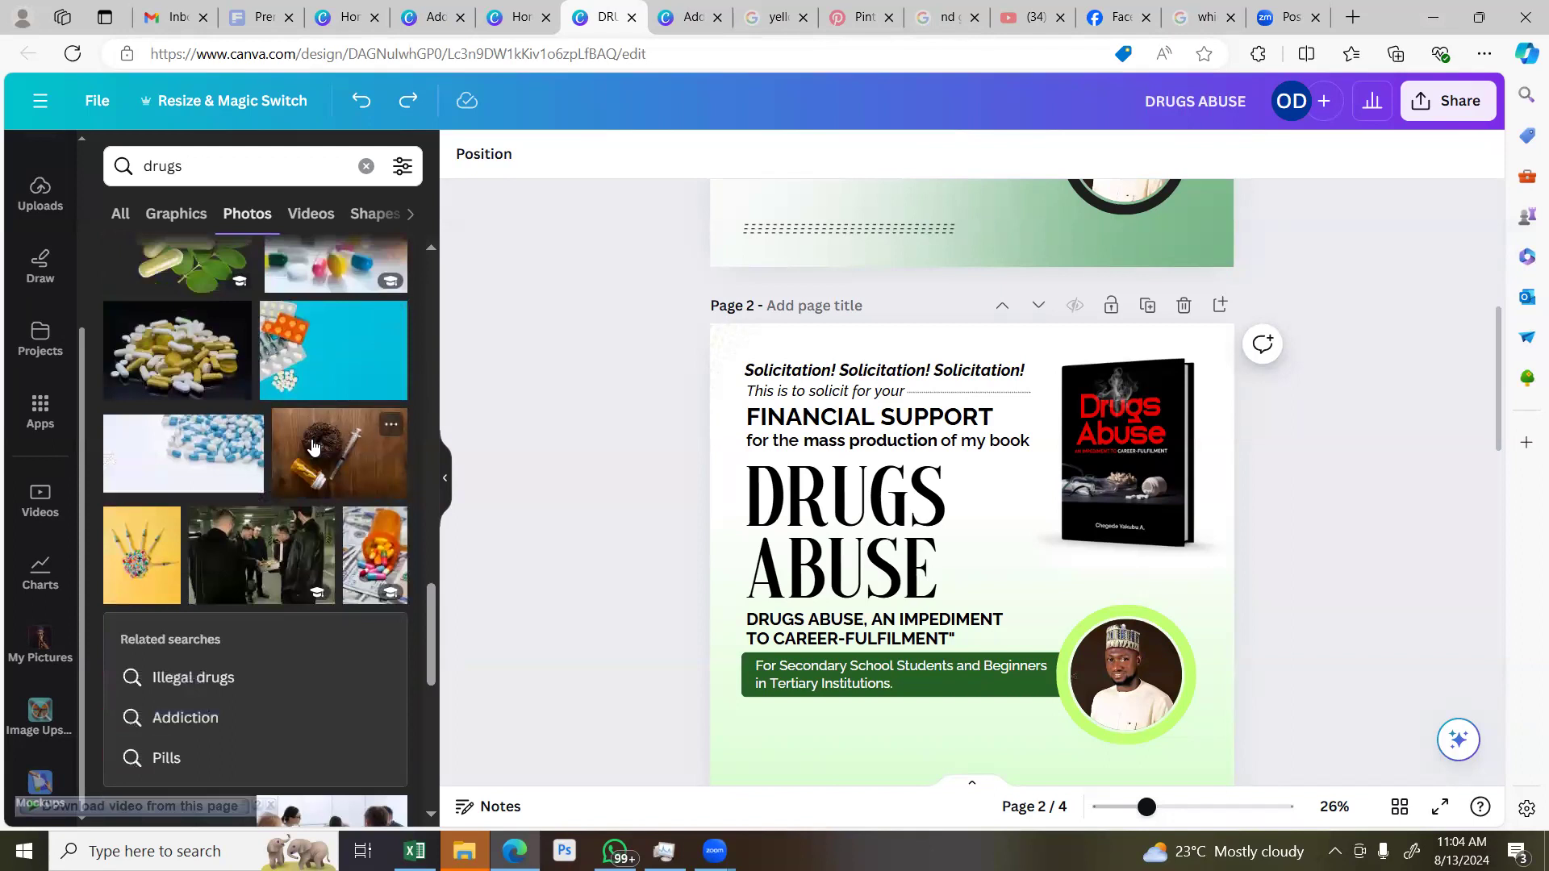
pyautogui.scroll(-4, 313, 446)
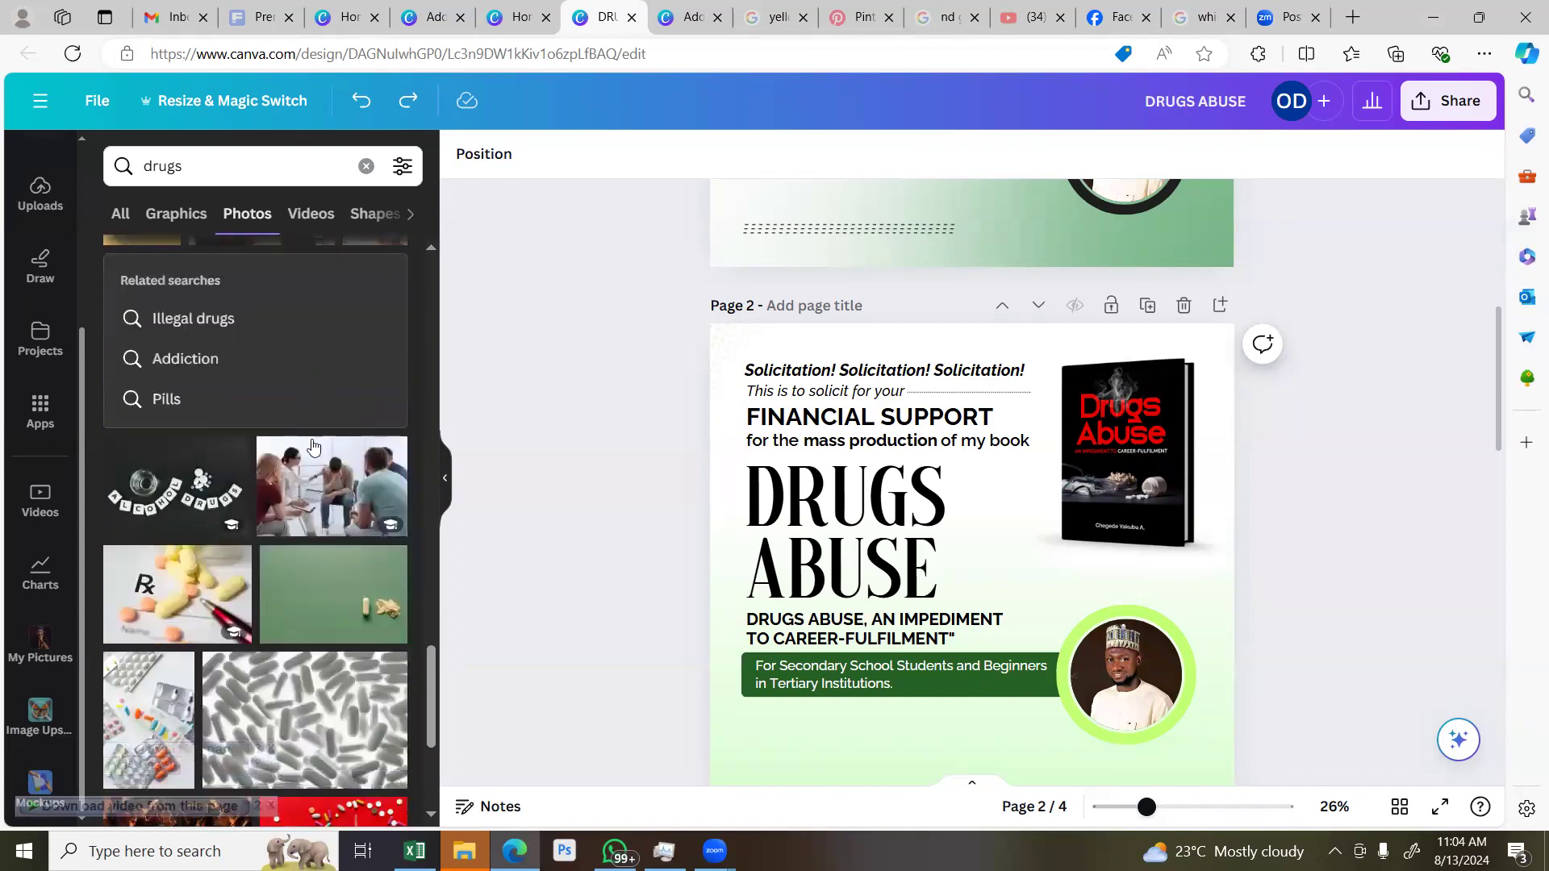
pyautogui.scroll(-7, 313, 446)
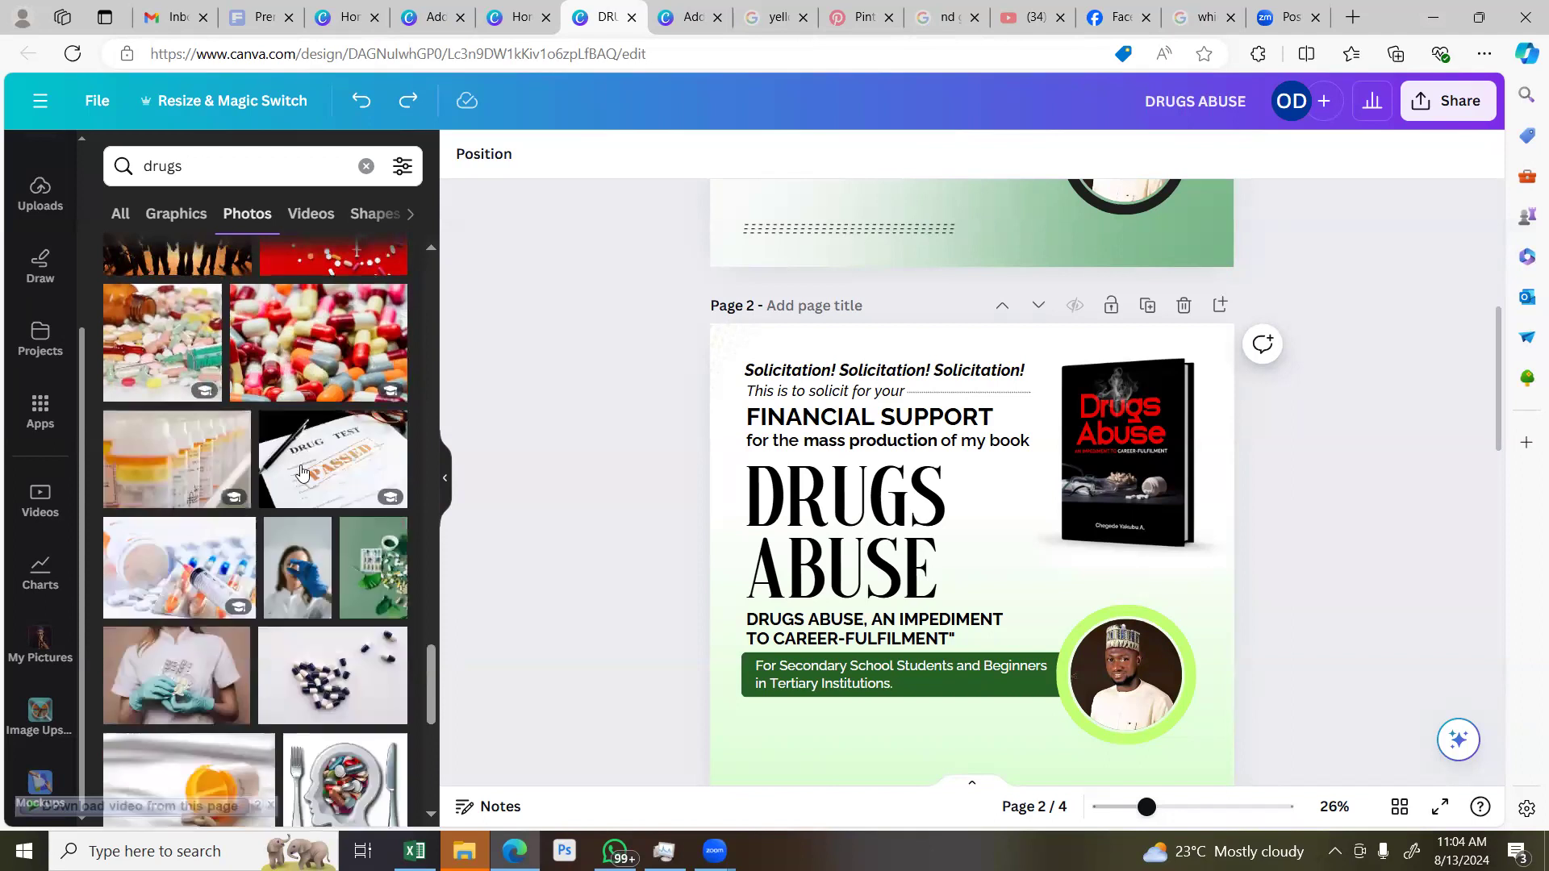
pyautogui.scroll(-2, 300, 500)
pyautogui.scroll(-4, 300, 500)
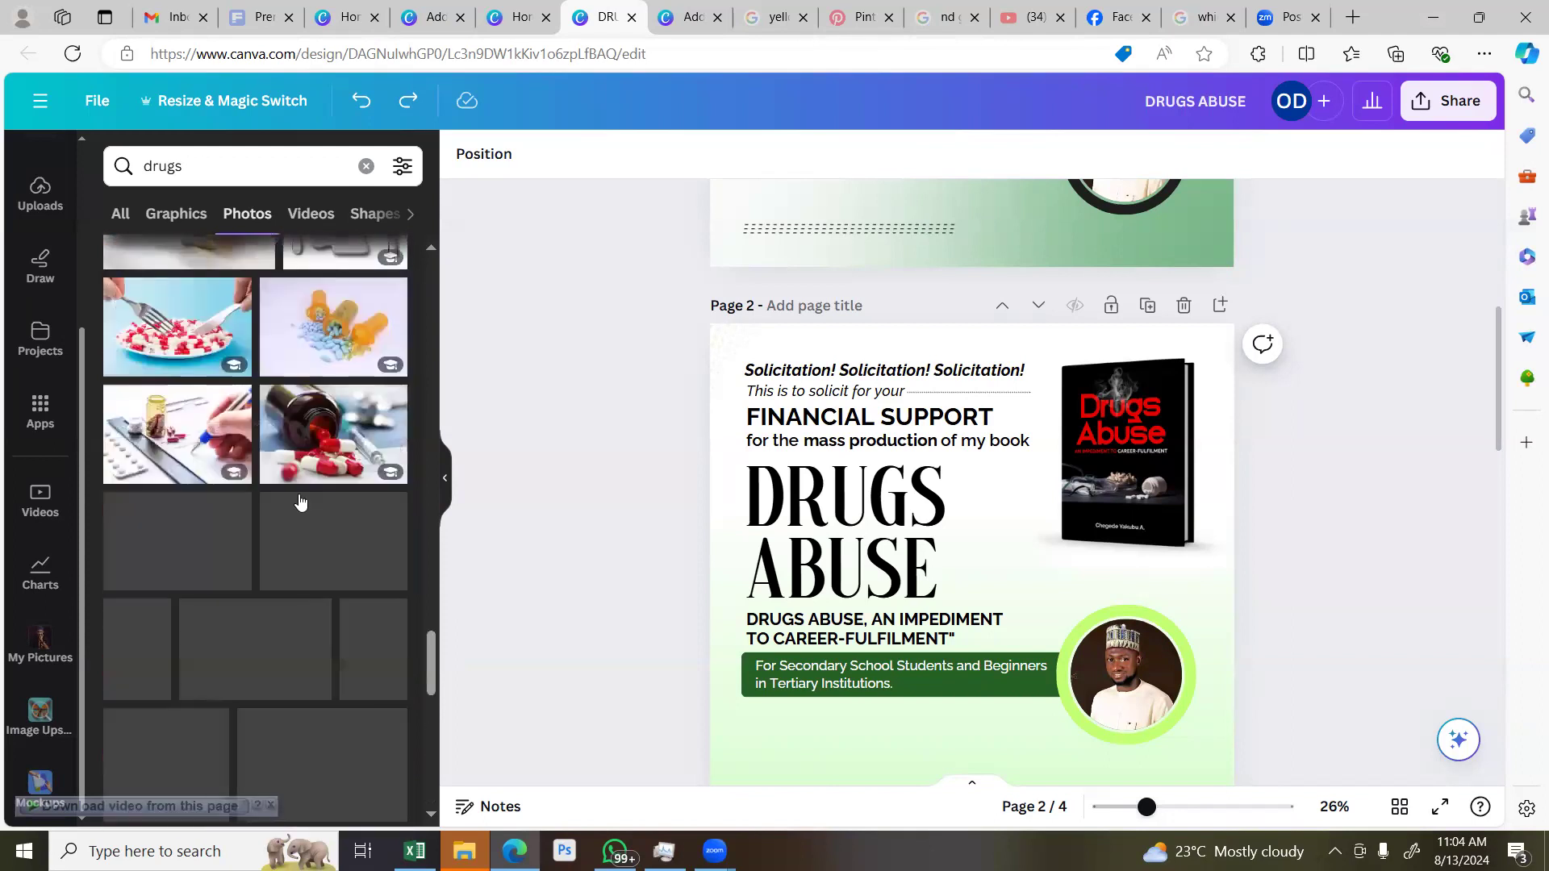
pyautogui.scroll(-4, 300, 500)
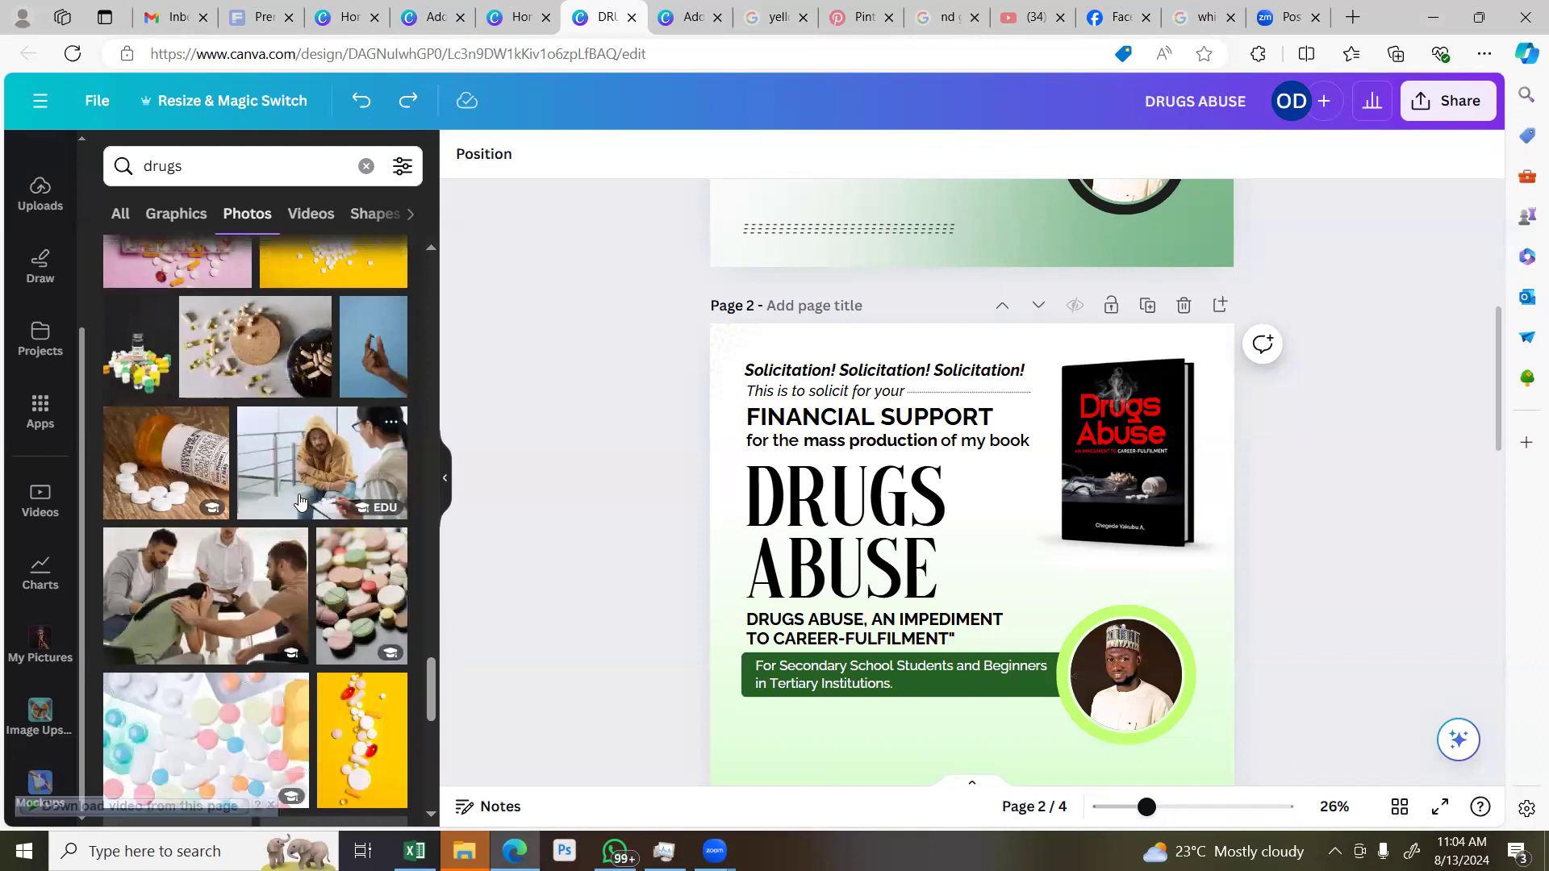
pyautogui.scroll(-3, 300, 500)
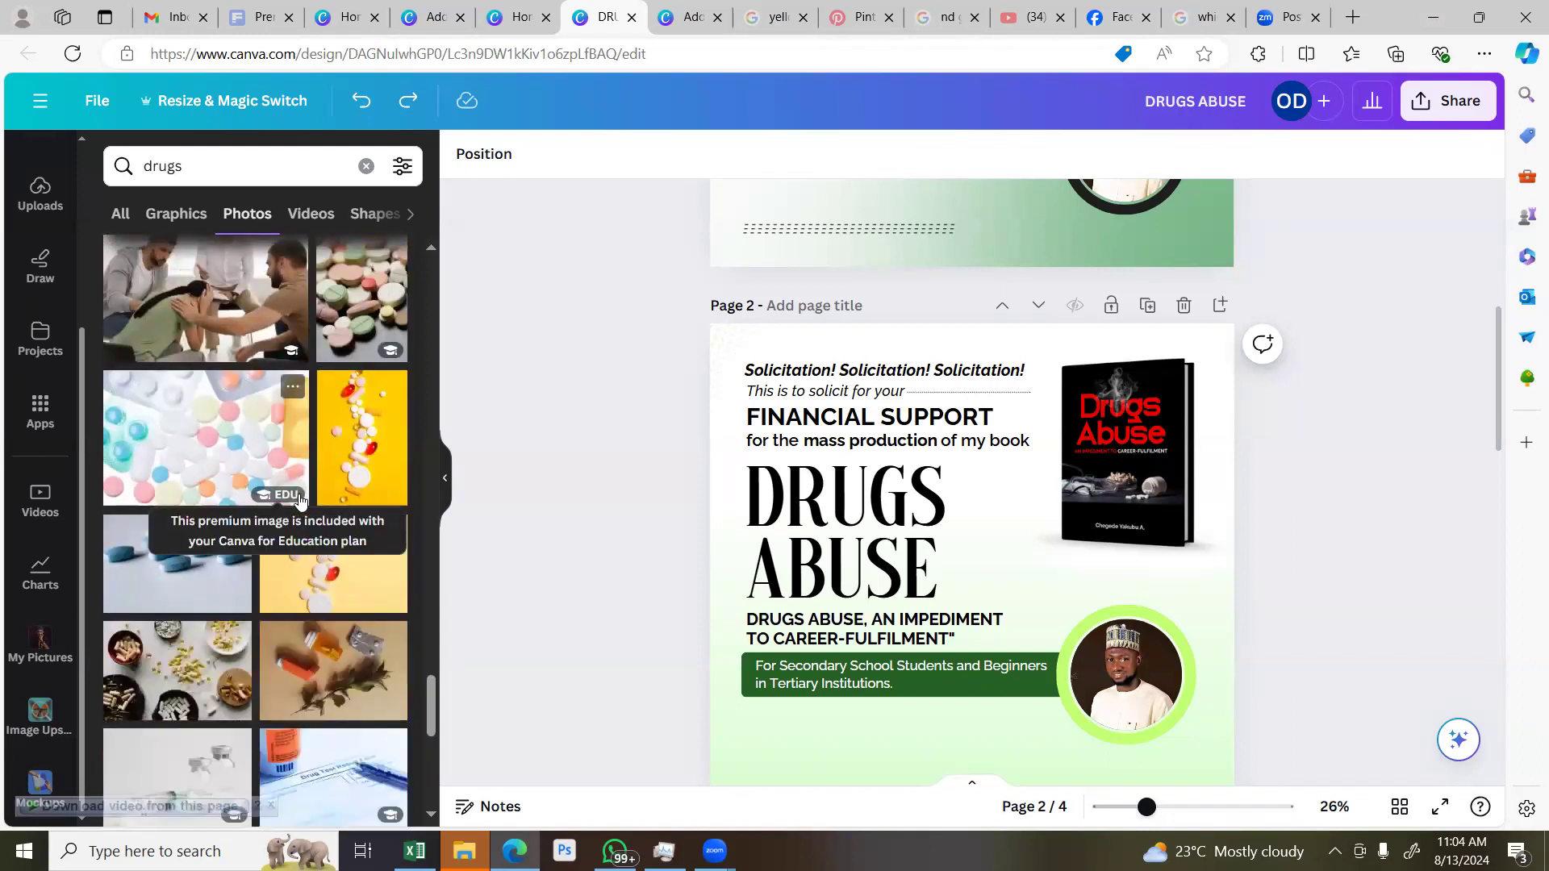
pyautogui.scroll(-4, 300, 501)
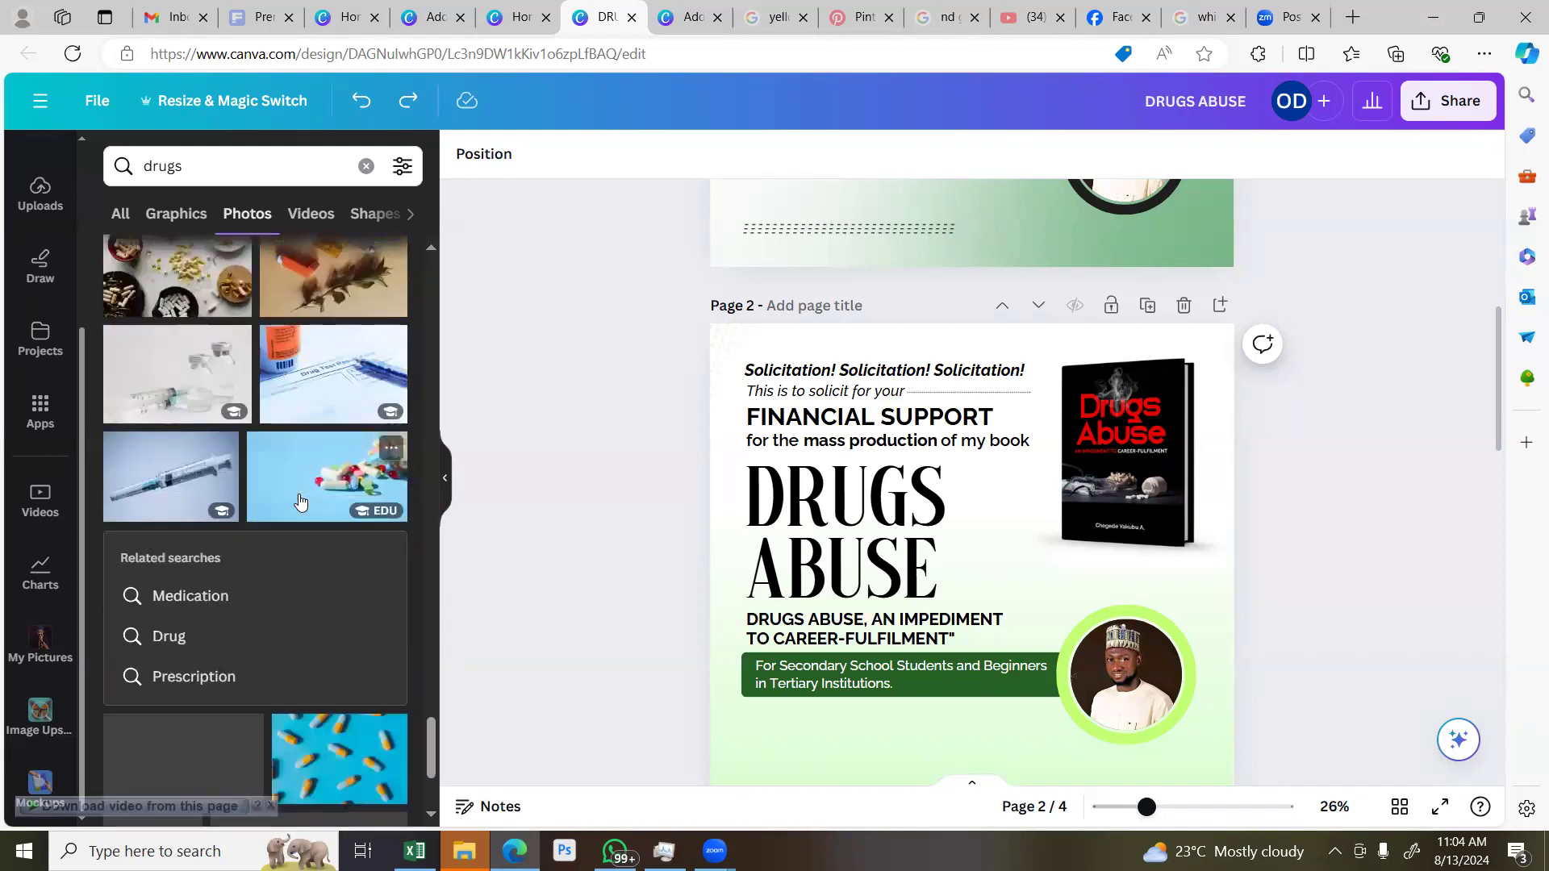
pyautogui.scroll(-2, 300, 501)
pyautogui.scroll(-3, 300, 502)
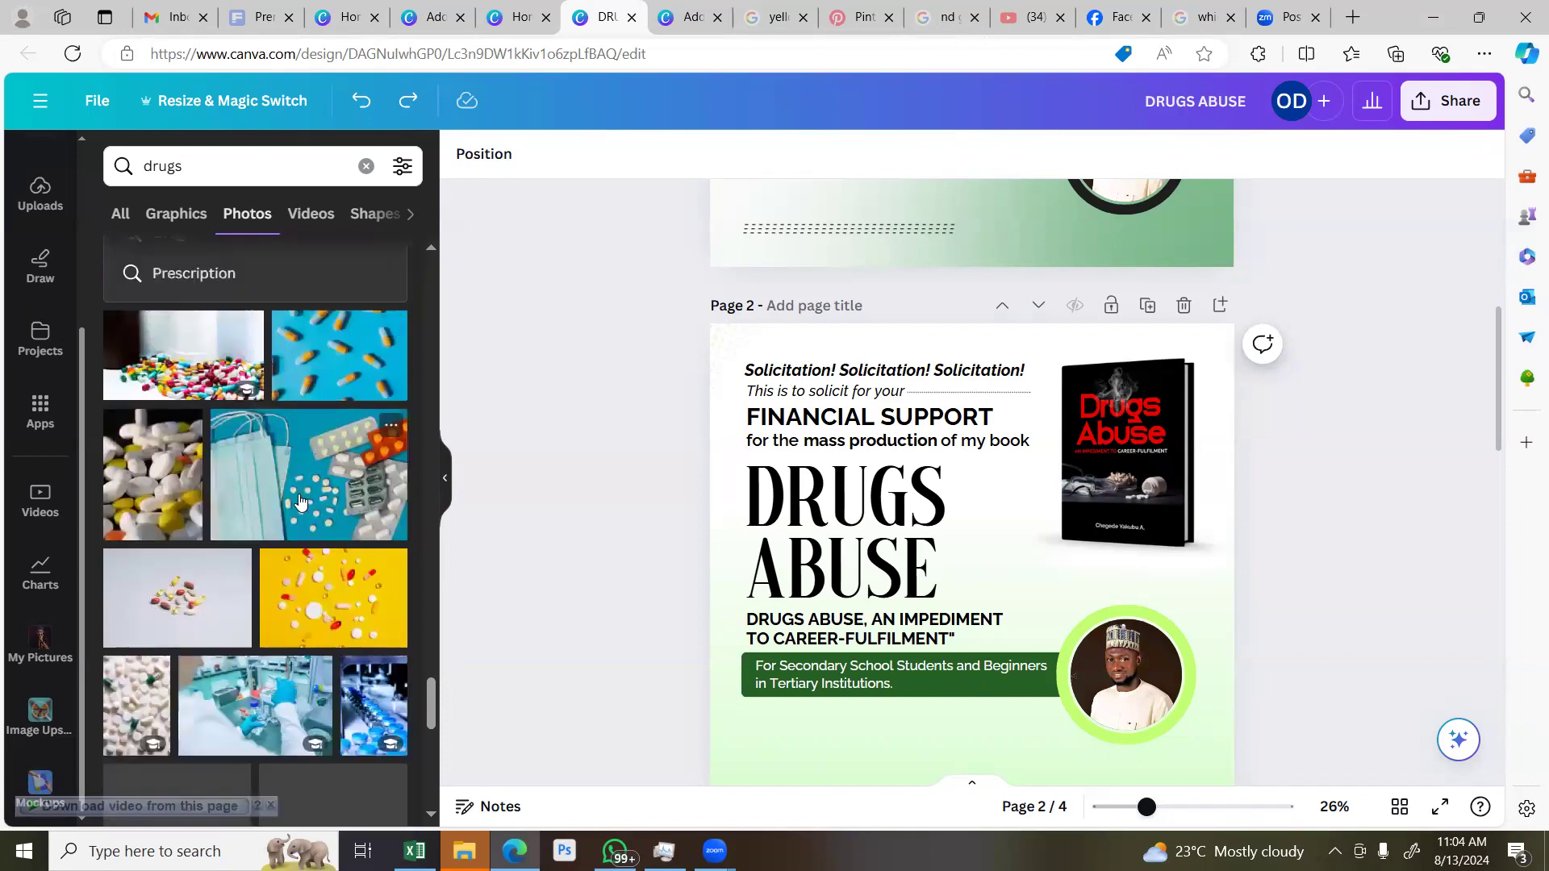
pyautogui.scroll(-4, 288, 514)
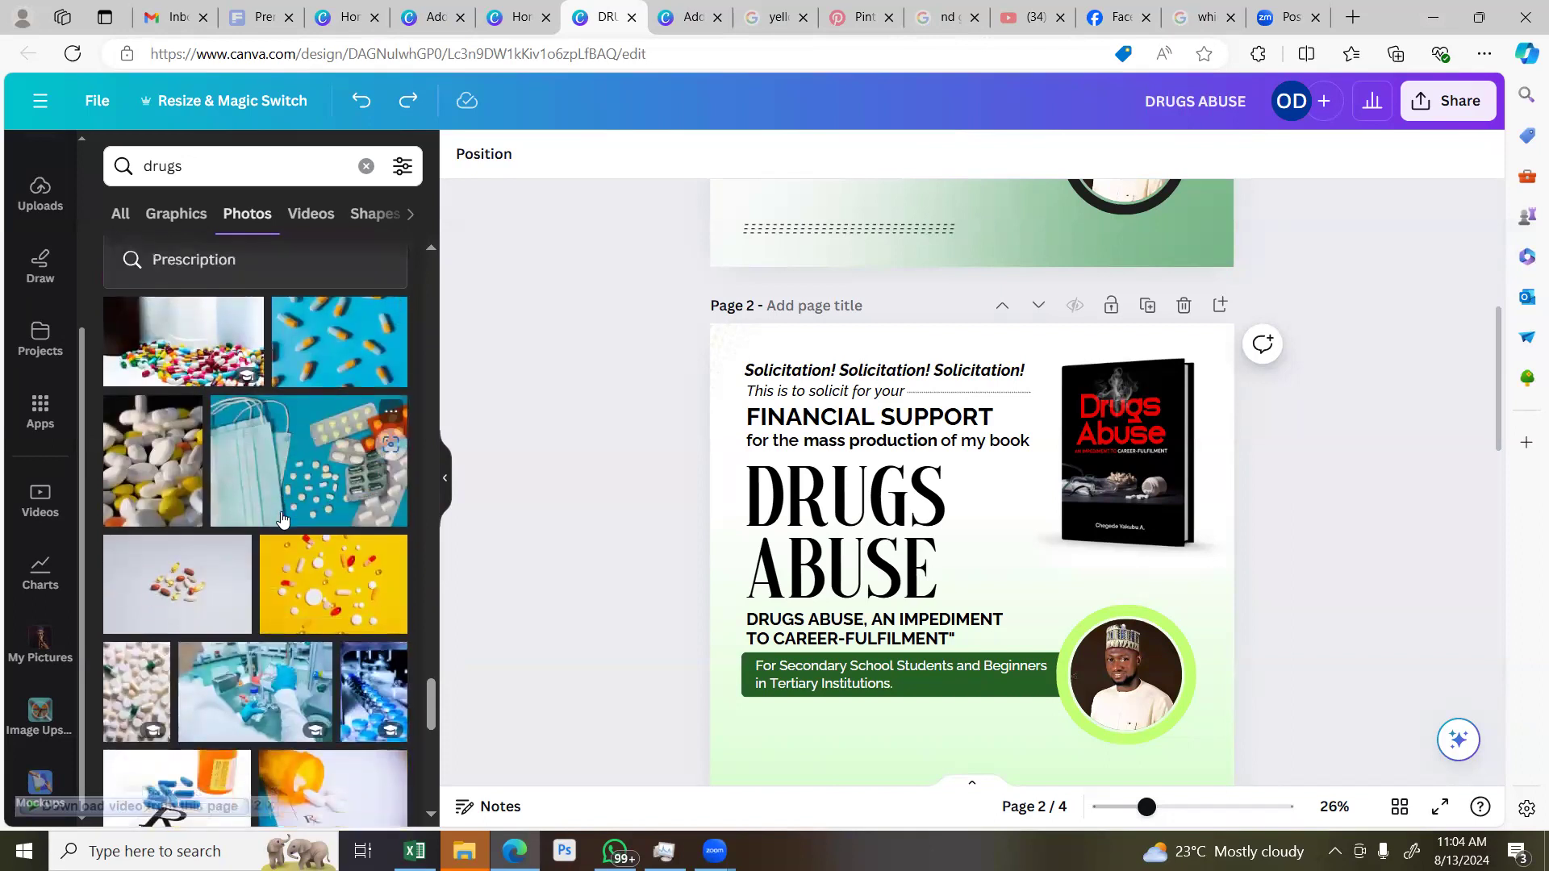
pyautogui.scroll(-4, 282, 518)
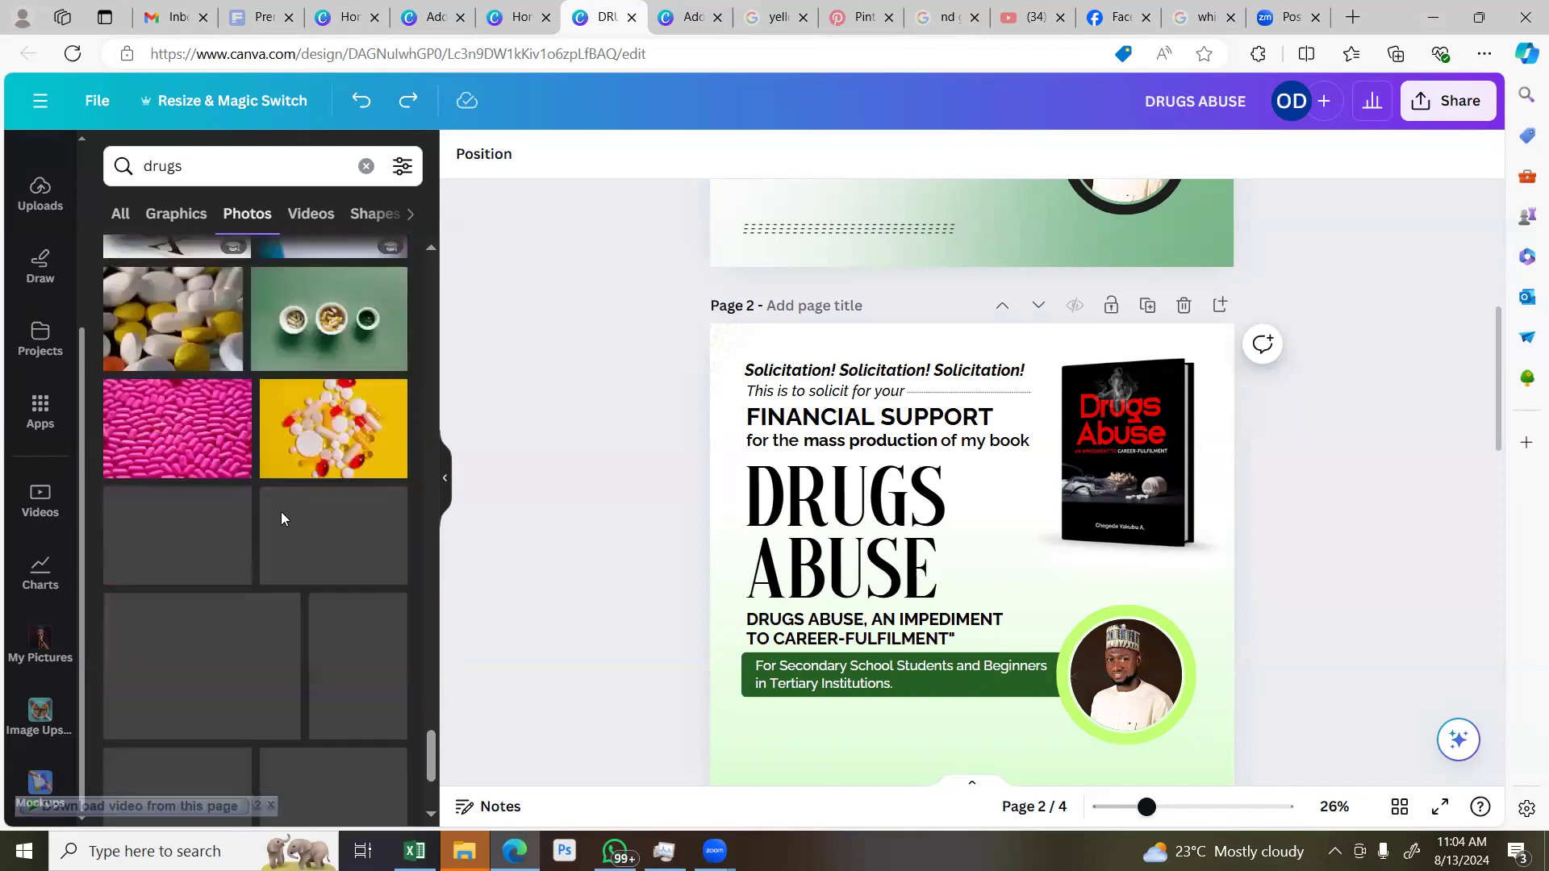
pyautogui.scroll(-1, 379, 577)
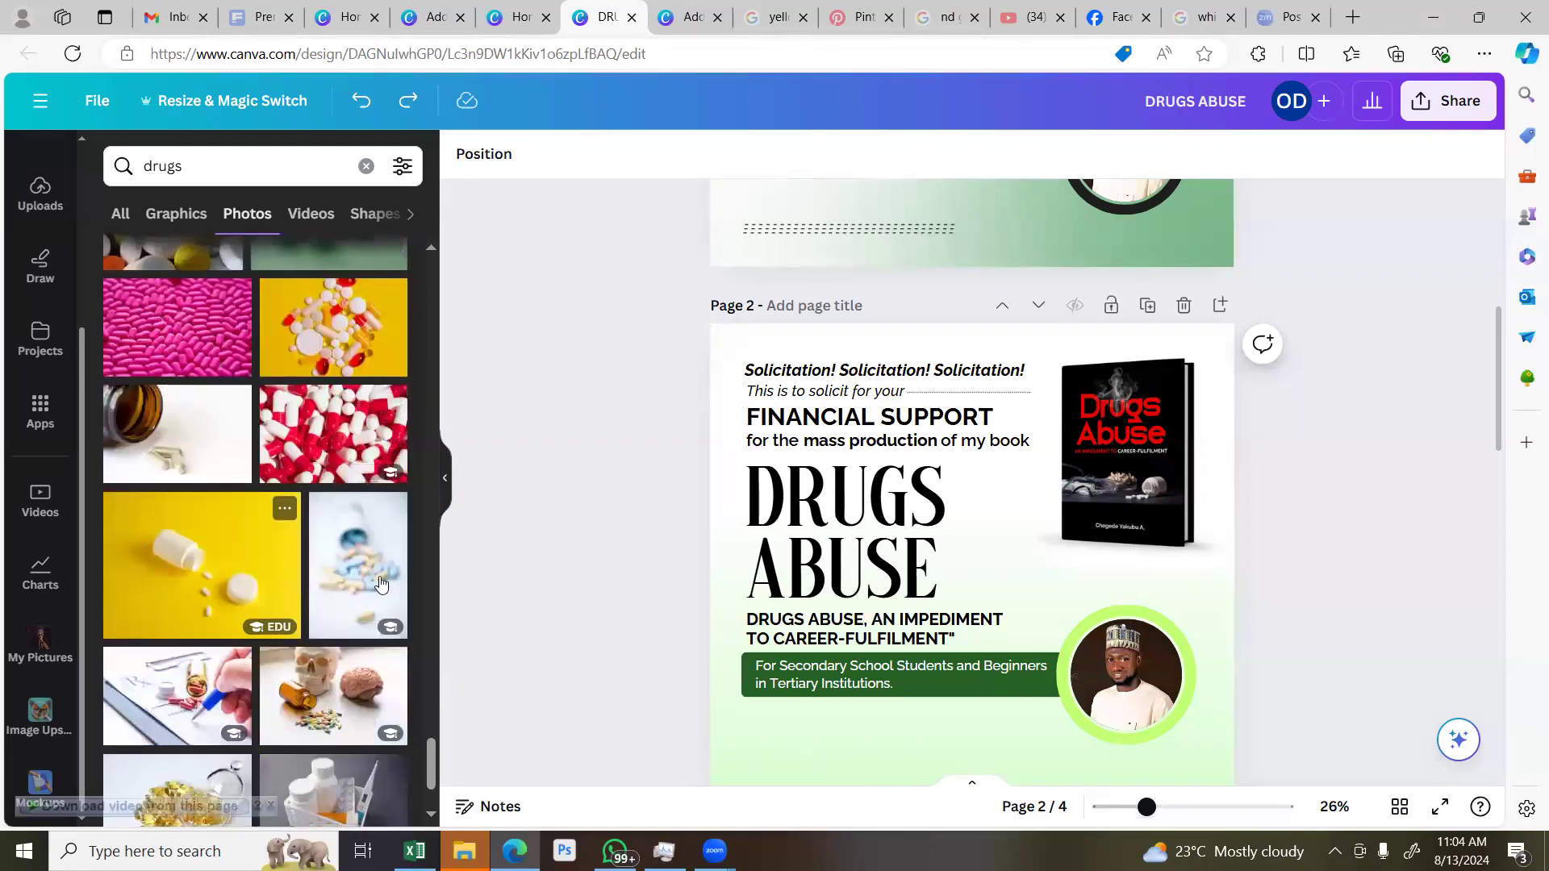
# Add the photo of spilled blue and beige pills to page 2, place it over the flyer's upper-left corner, and send it to the back
pyautogui.click(381, 583)
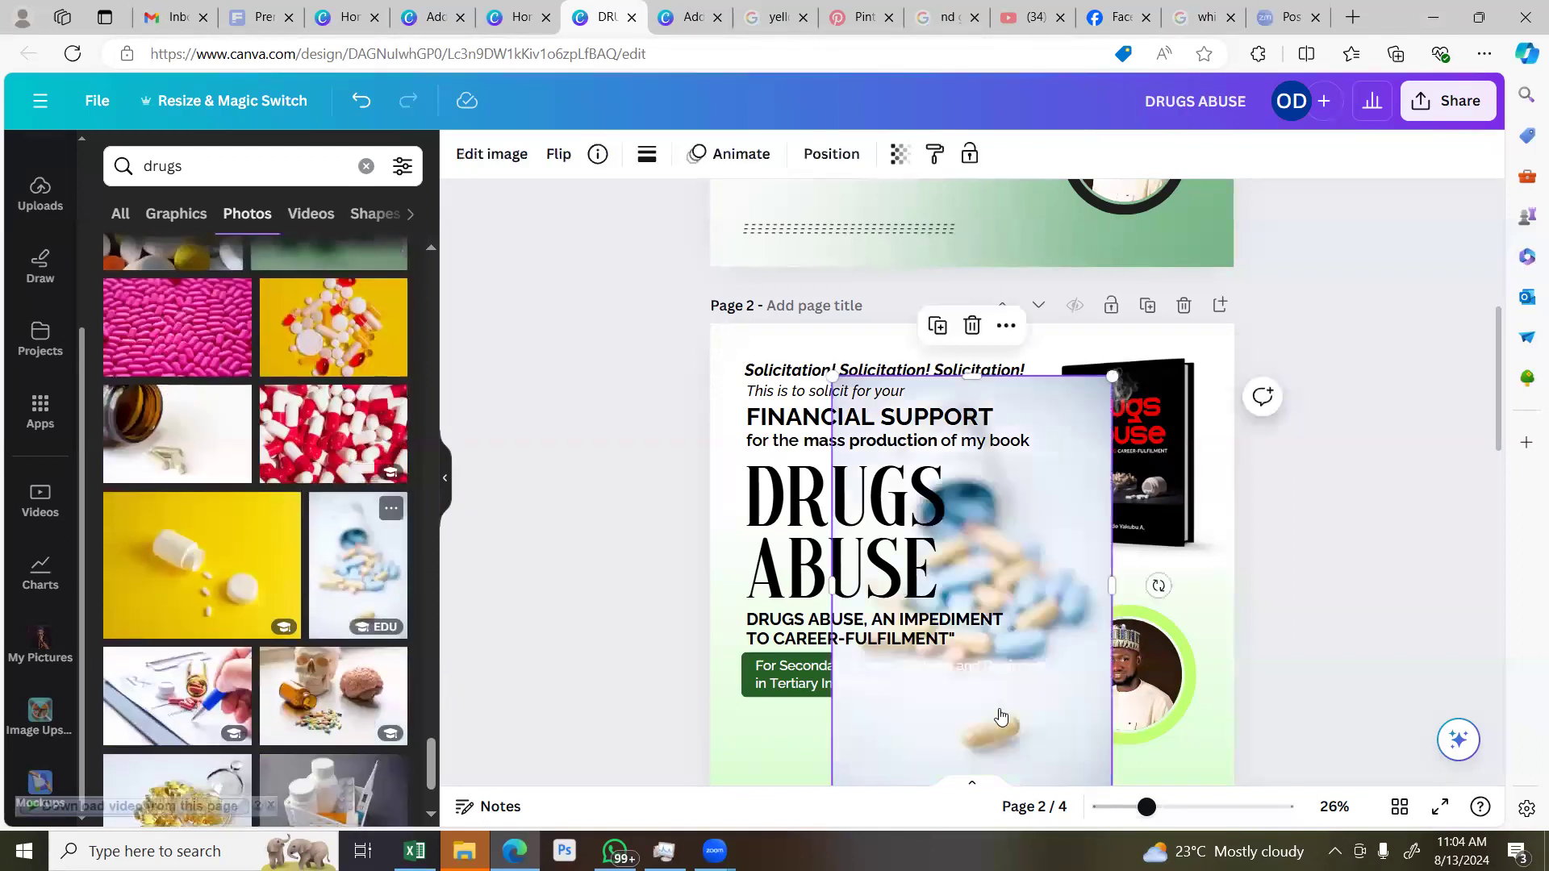
pyautogui.moveTo(933, 540); pyautogui.dragTo(846, 444)
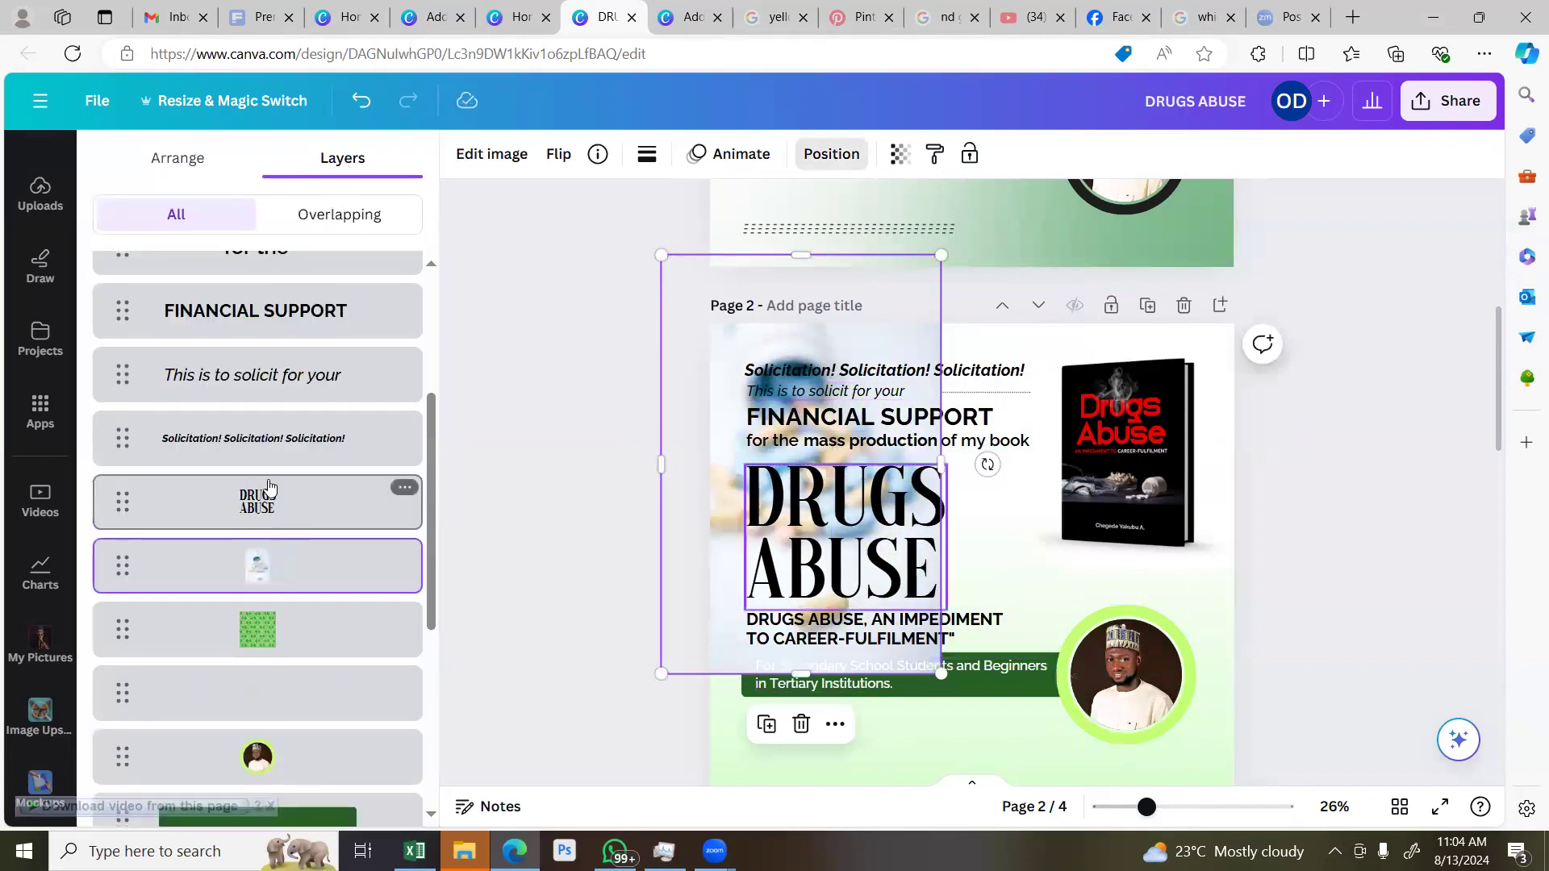
pyautogui.scroll(4, 269, 482)
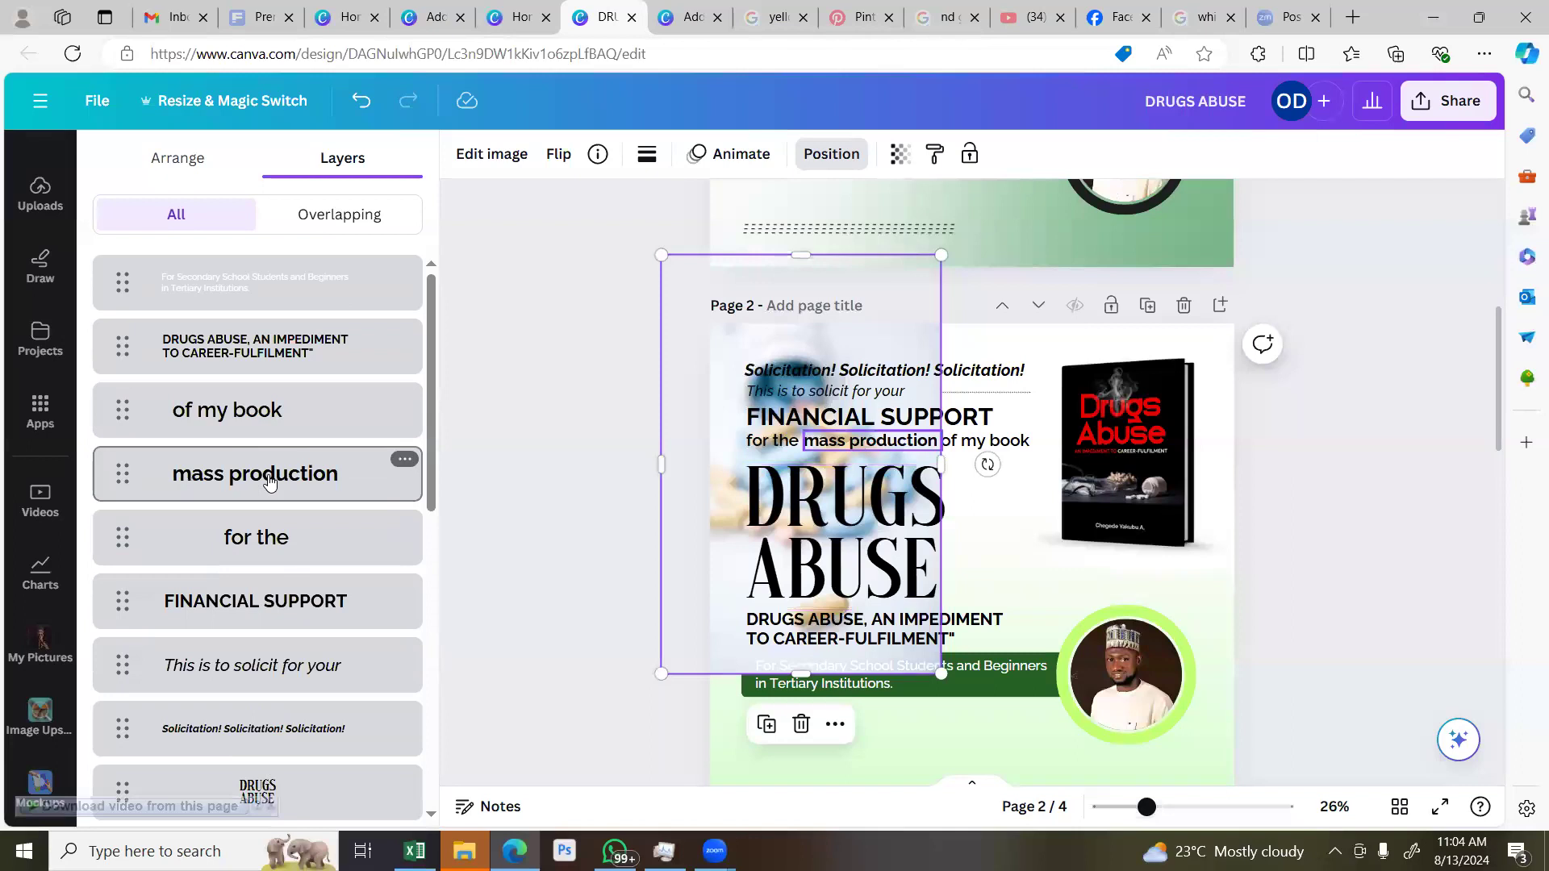
pyautogui.scroll(-10, 270, 483)
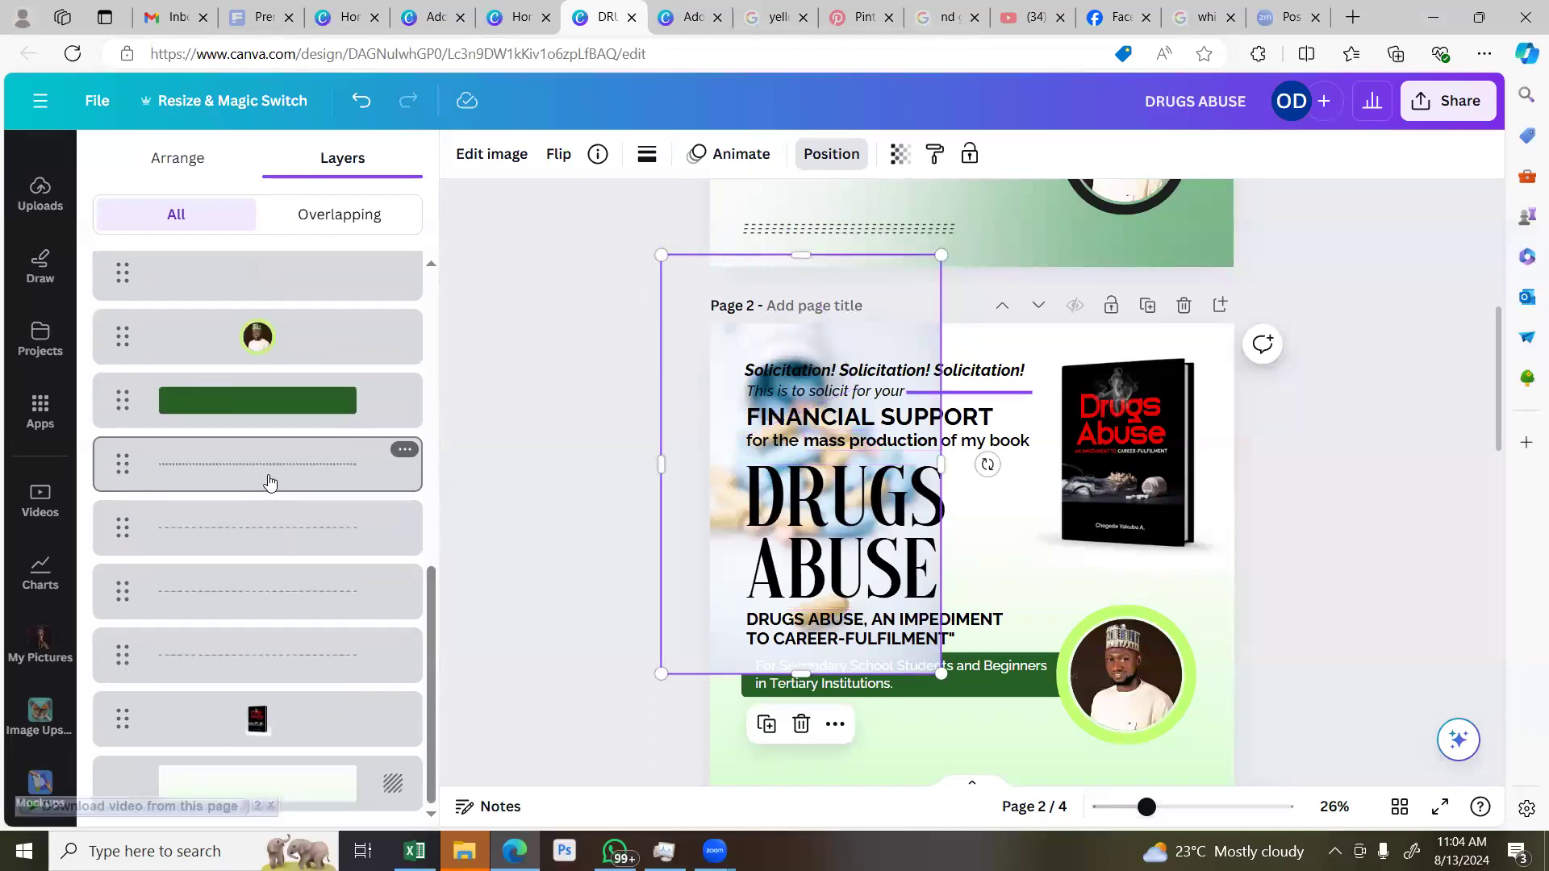
pyautogui.click(173, 166)
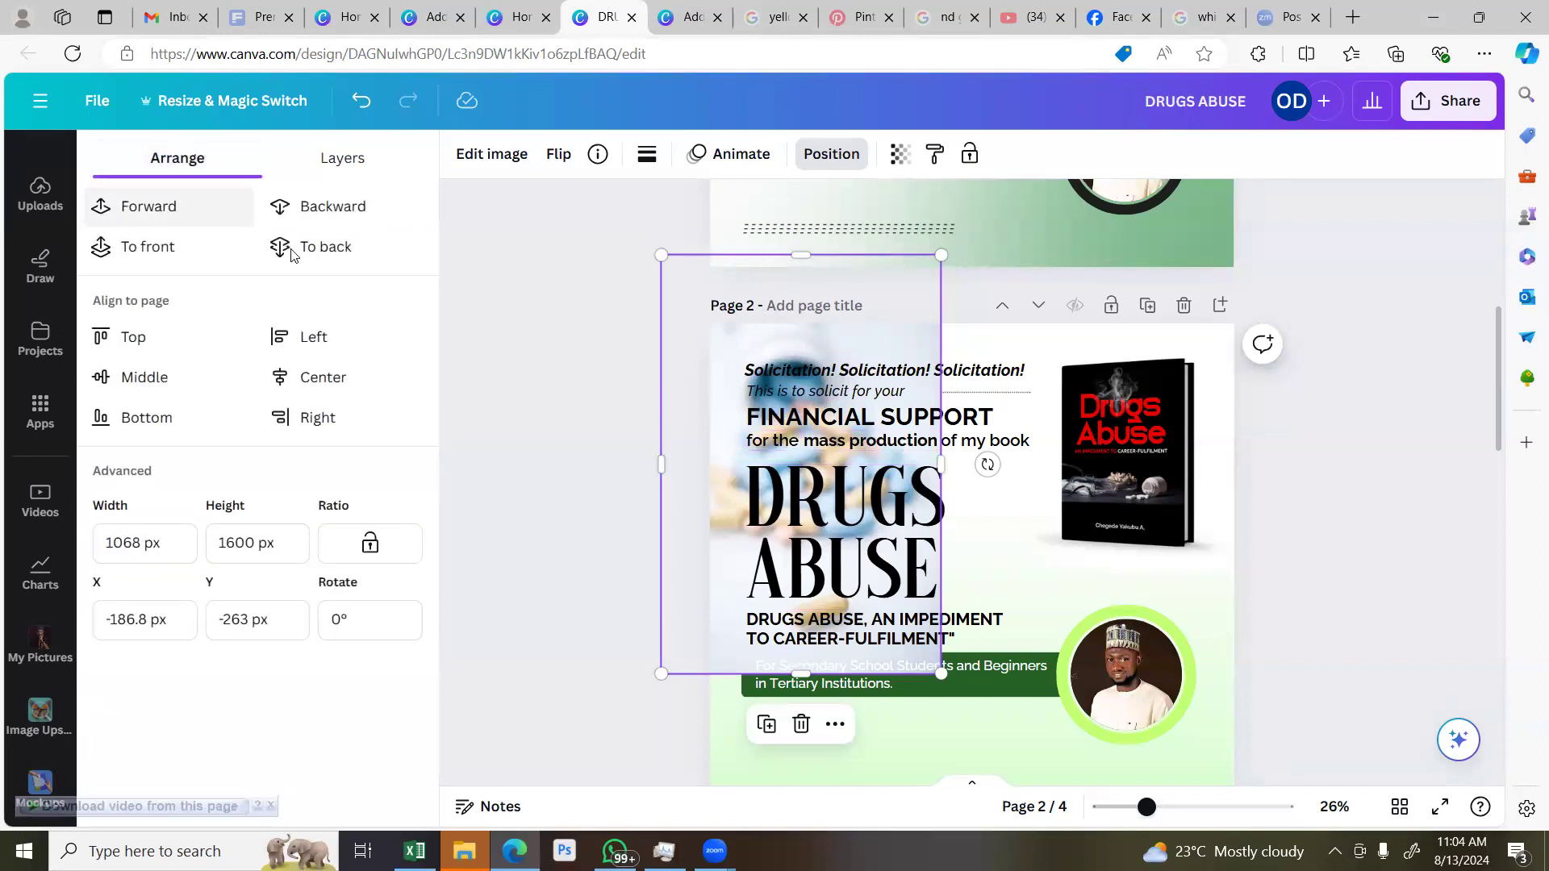
pyautogui.click(291, 254)
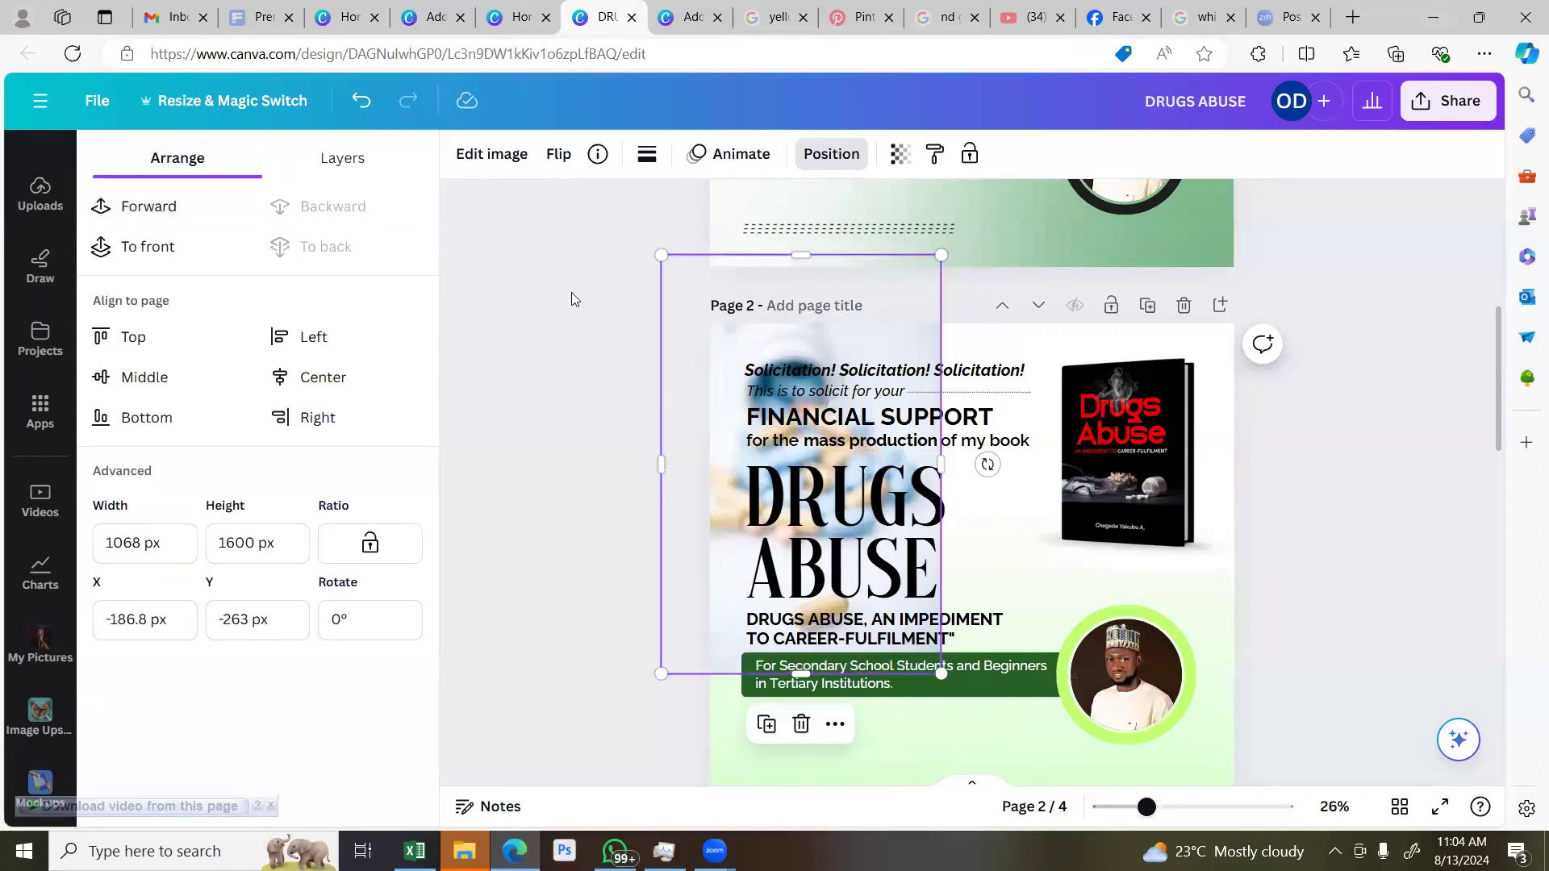
# Set the pill photo's transparency to 29 and deselect it
pyautogui.click(900, 154)
pyautogui.moveTo(834, 237); pyautogui.dragTo(751, 278)
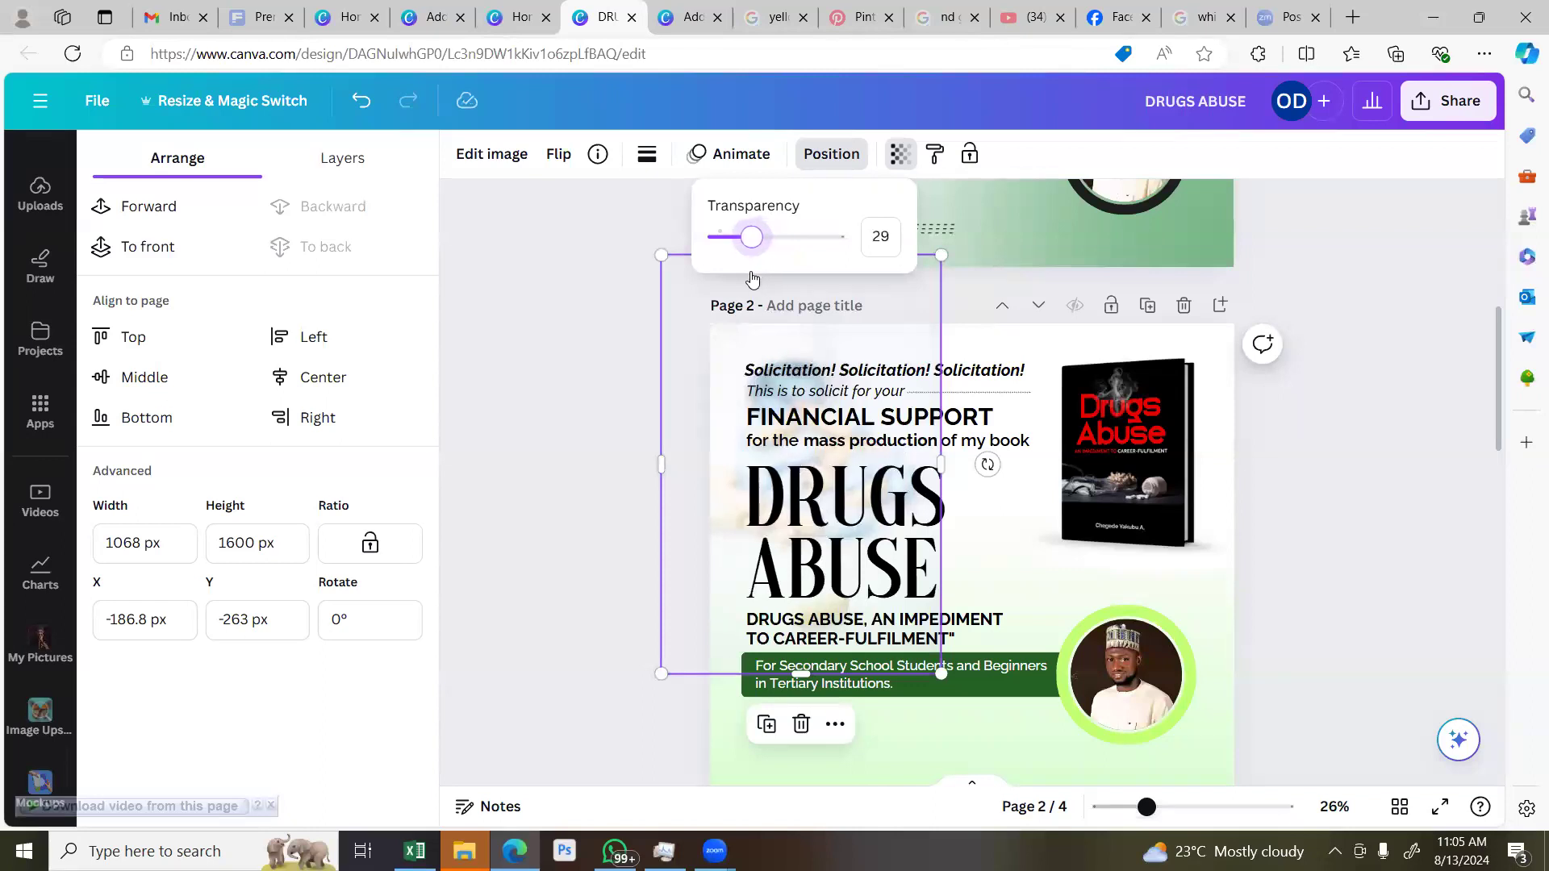
pyautogui.click(545, 446)
pyautogui.click(546, 448)
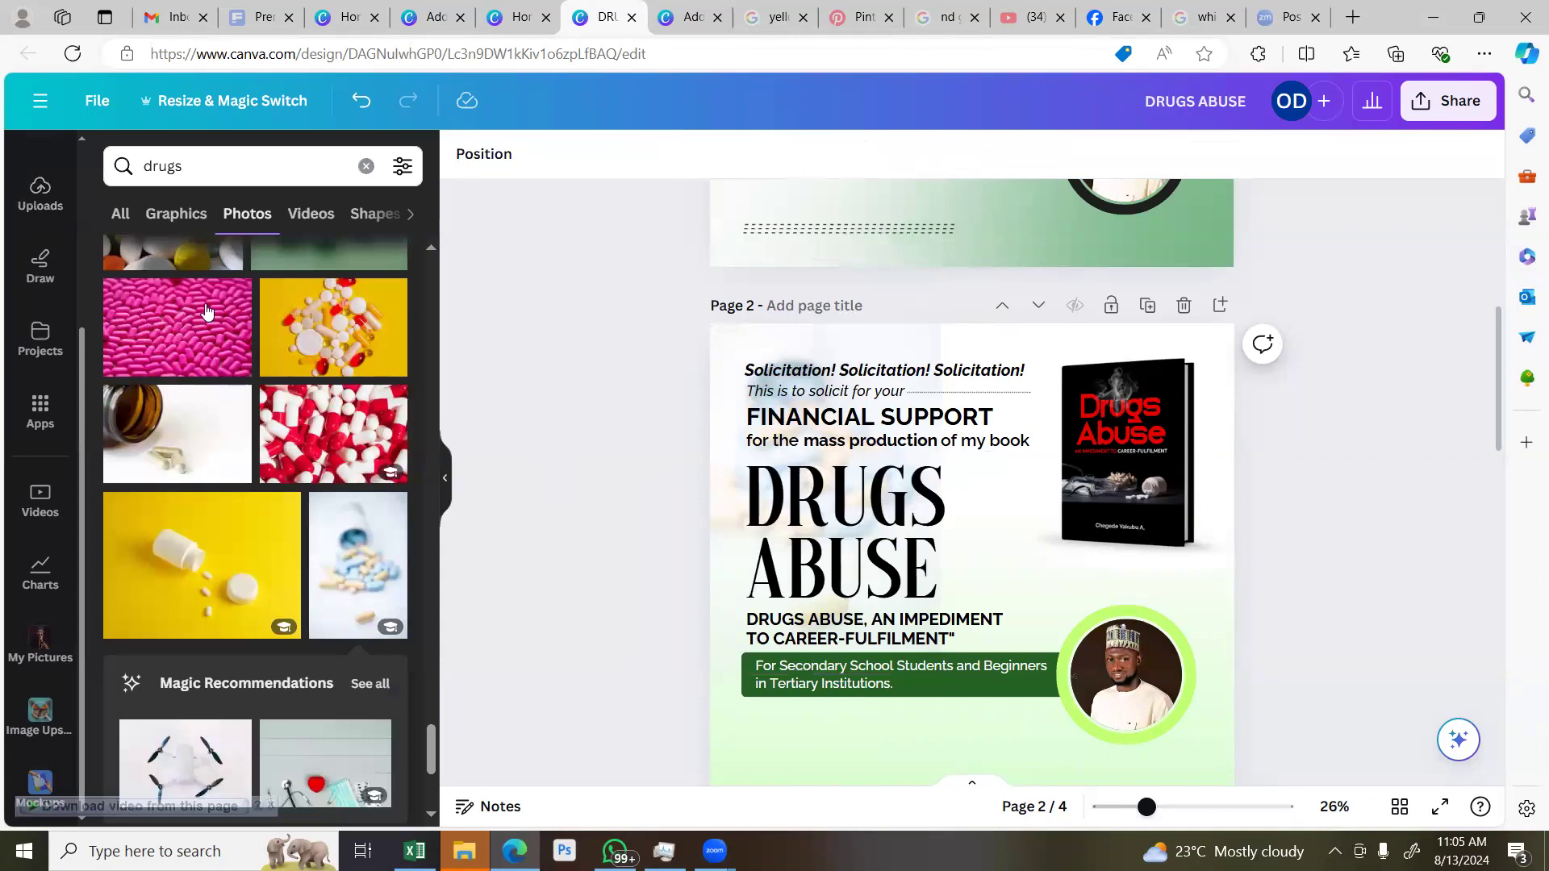
# Add the recently used solid round white glow graphic to page 2 and place it over the faded pill photo
pyautogui.click(169, 216)
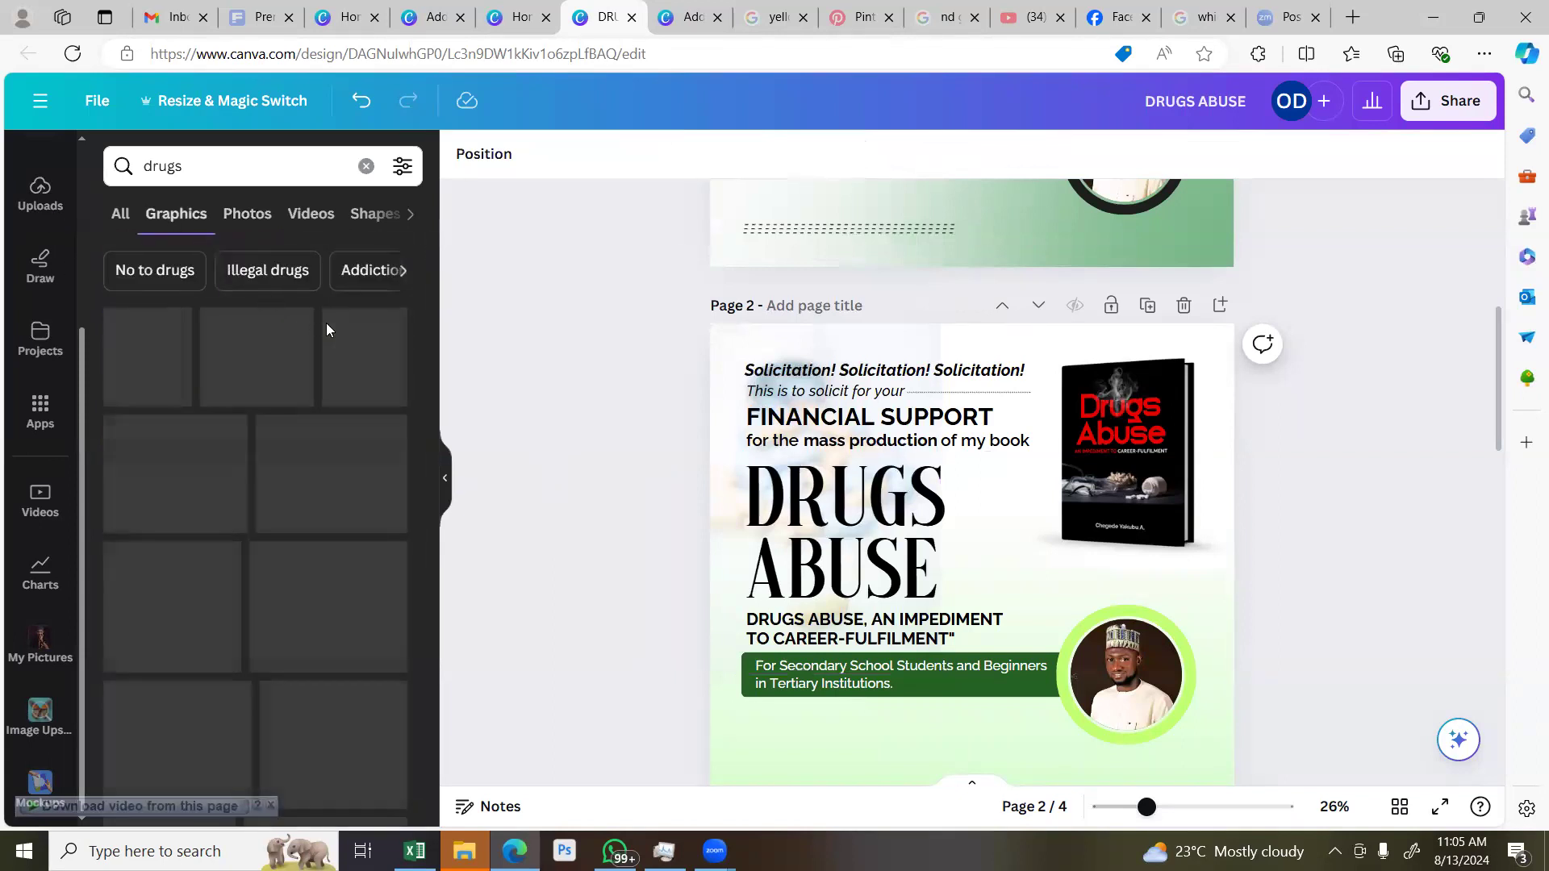
pyautogui.click(364, 167)
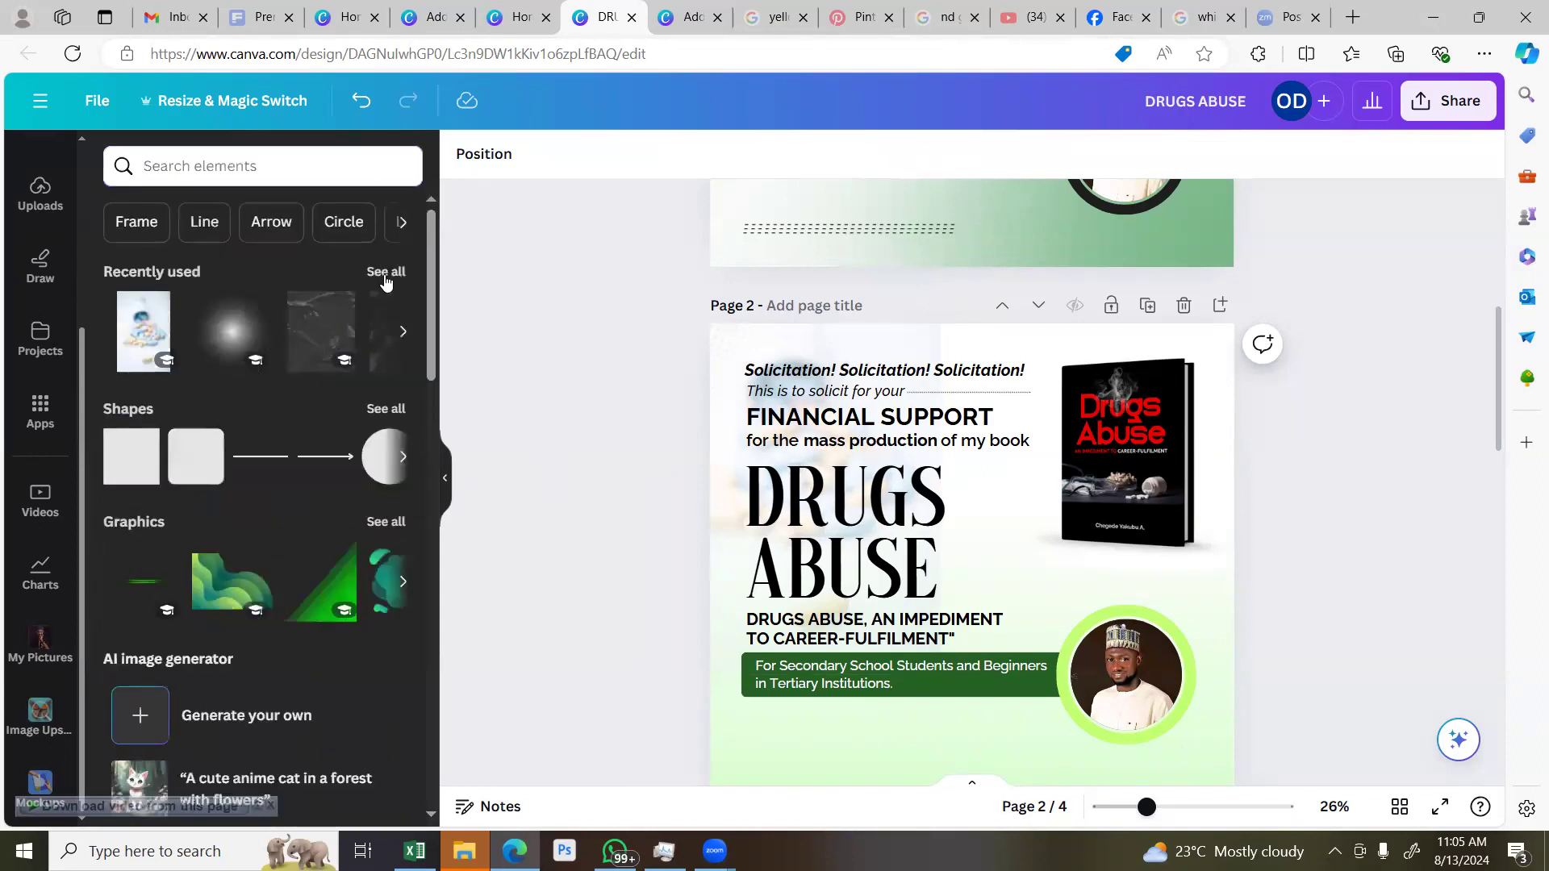
pyautogui.click(384, 278)
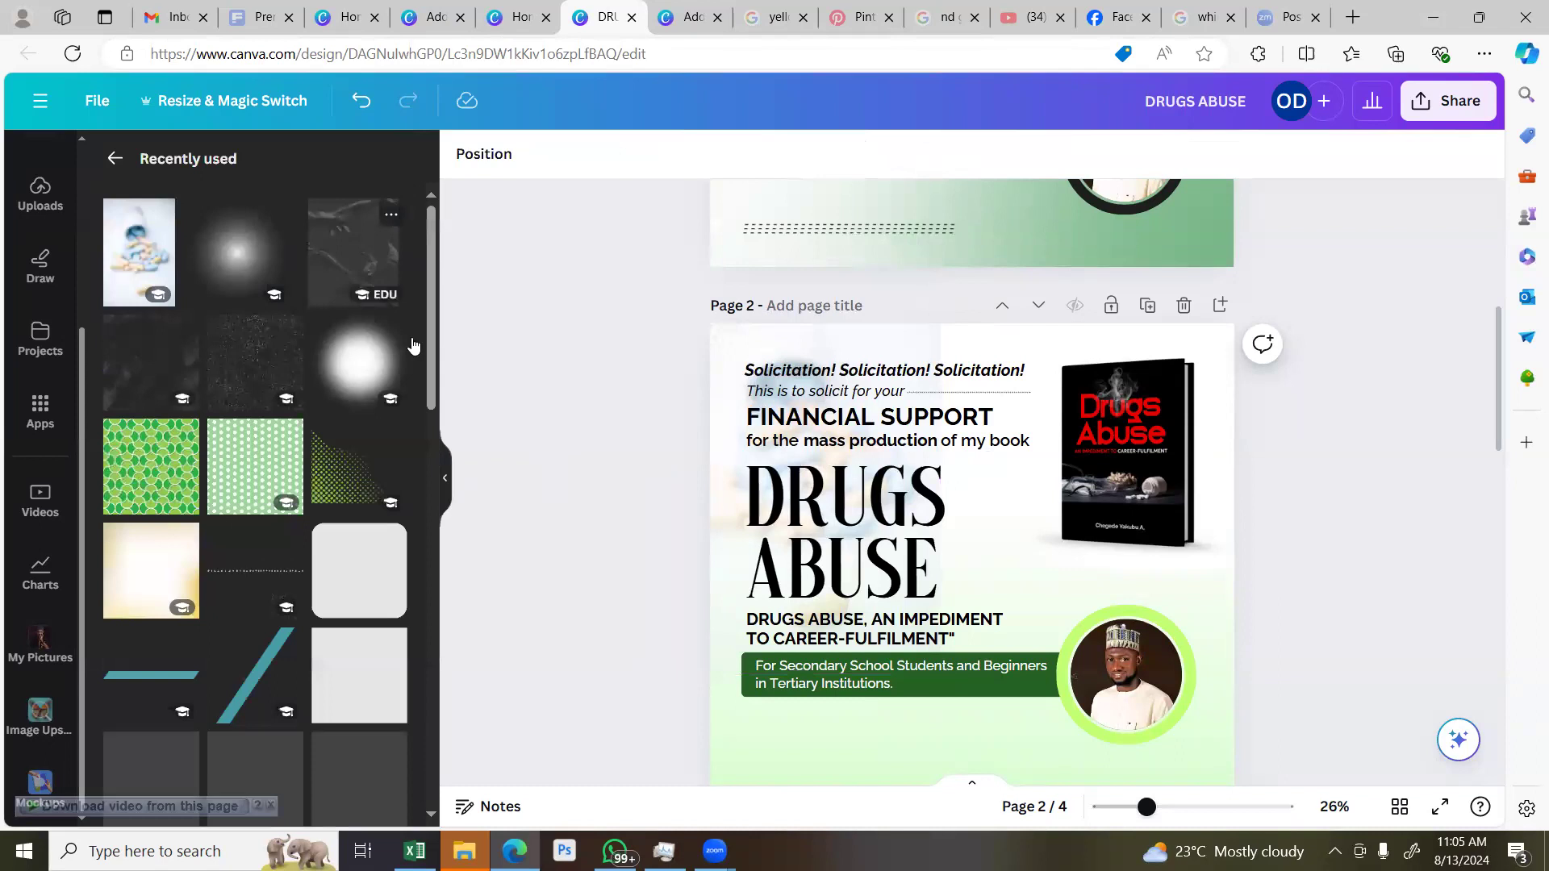
pyautogui.click(1005, 567)
pyautogui.moveTo(992, 414); pyautogui.dragTo(1018, 370)
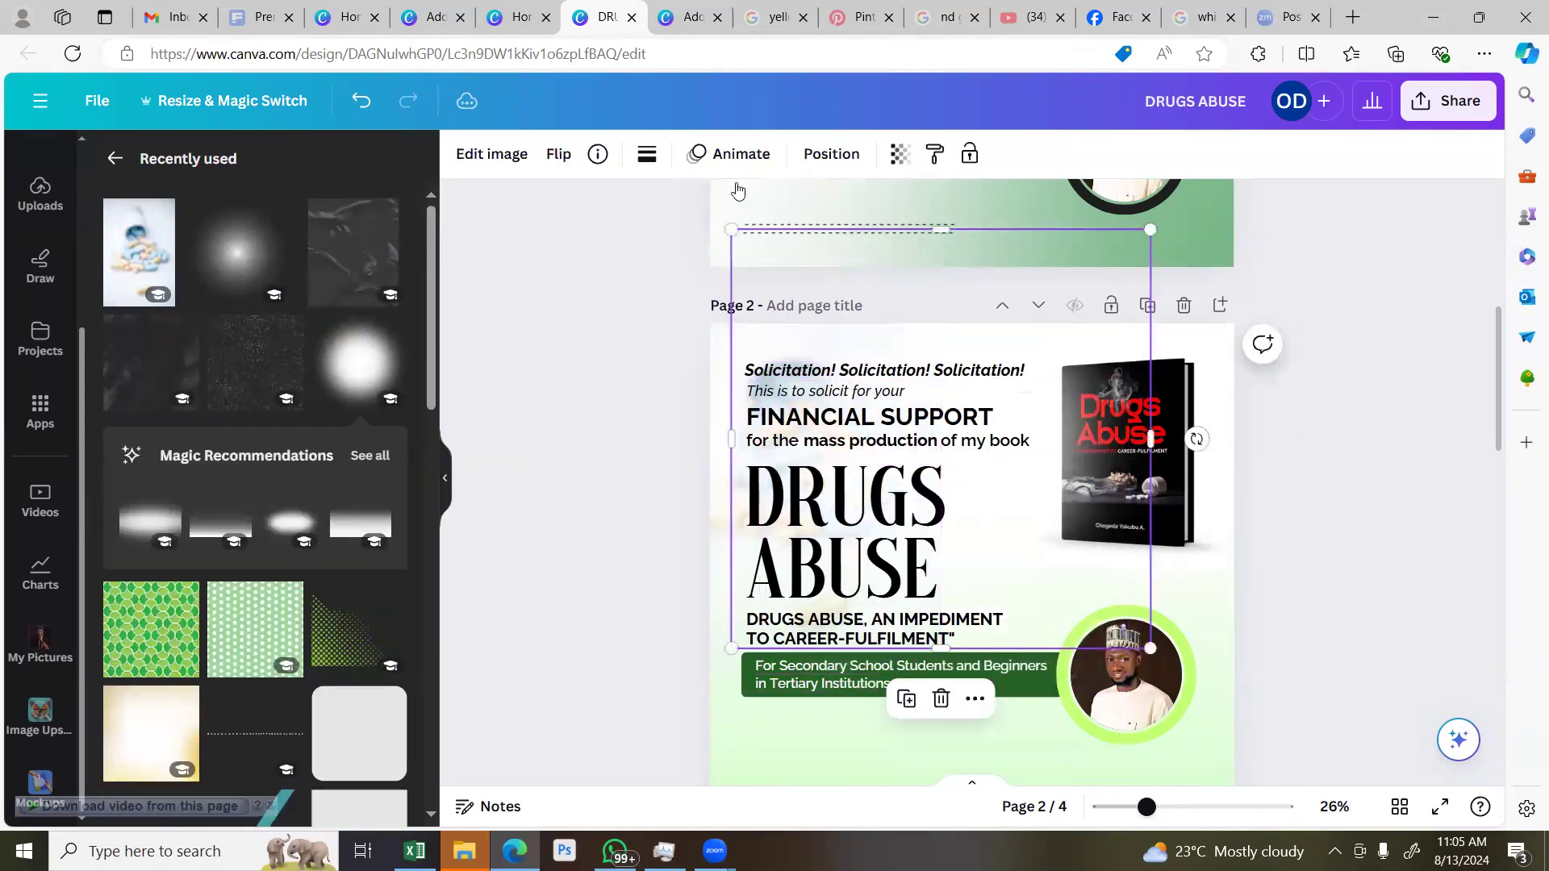
# Layer the white glow directly above the pill photo behind the flyer text, and move it to about X -48 px, Y -747 px
pyautogui.click(831, 154)
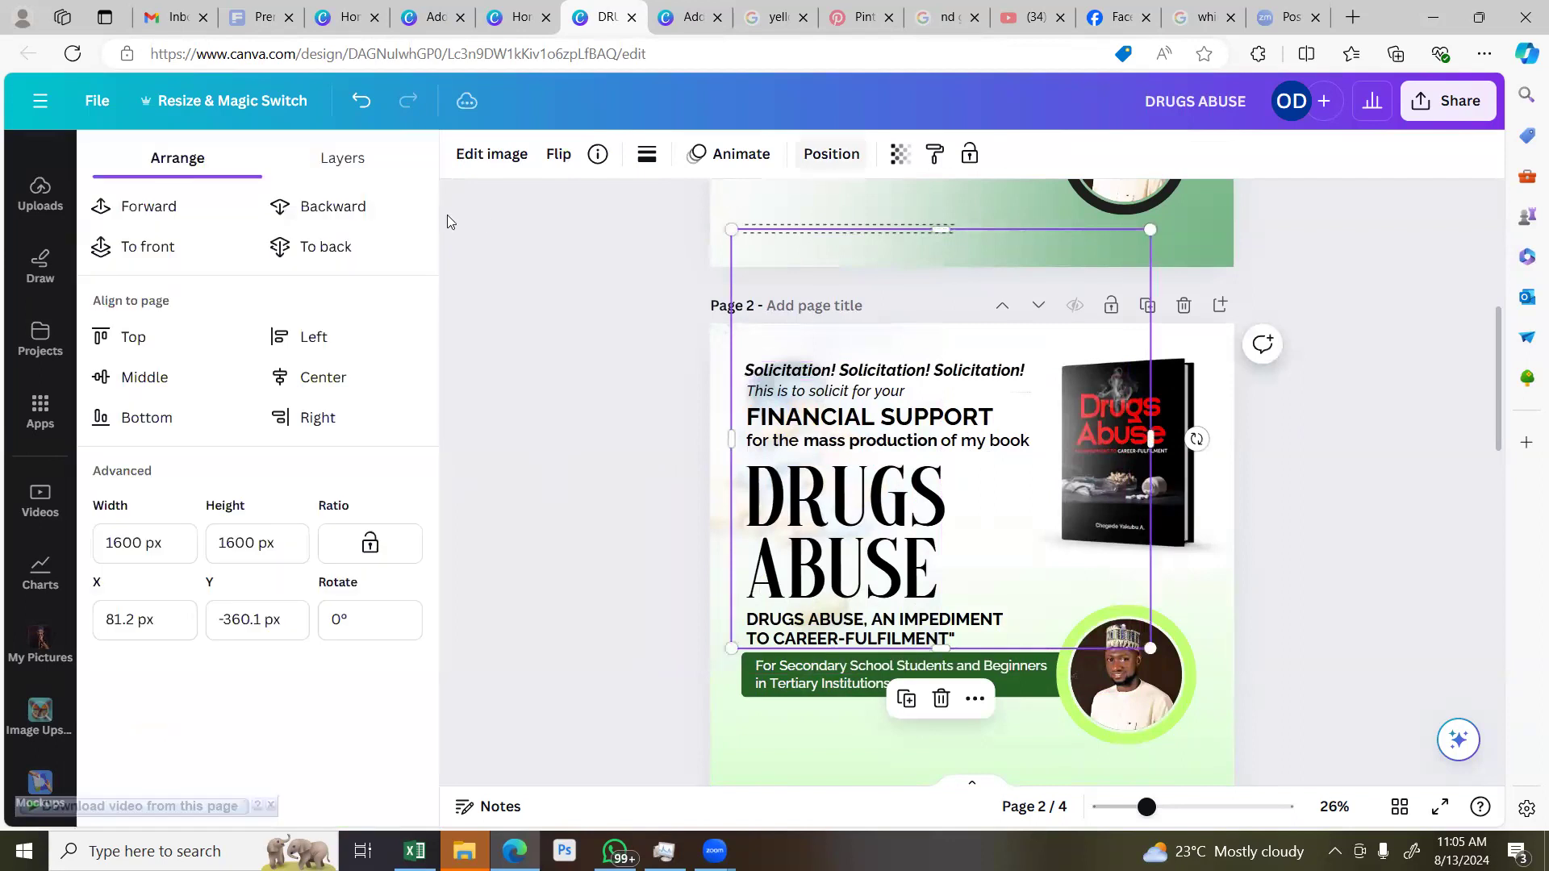
pyautogui.click(344, 246)
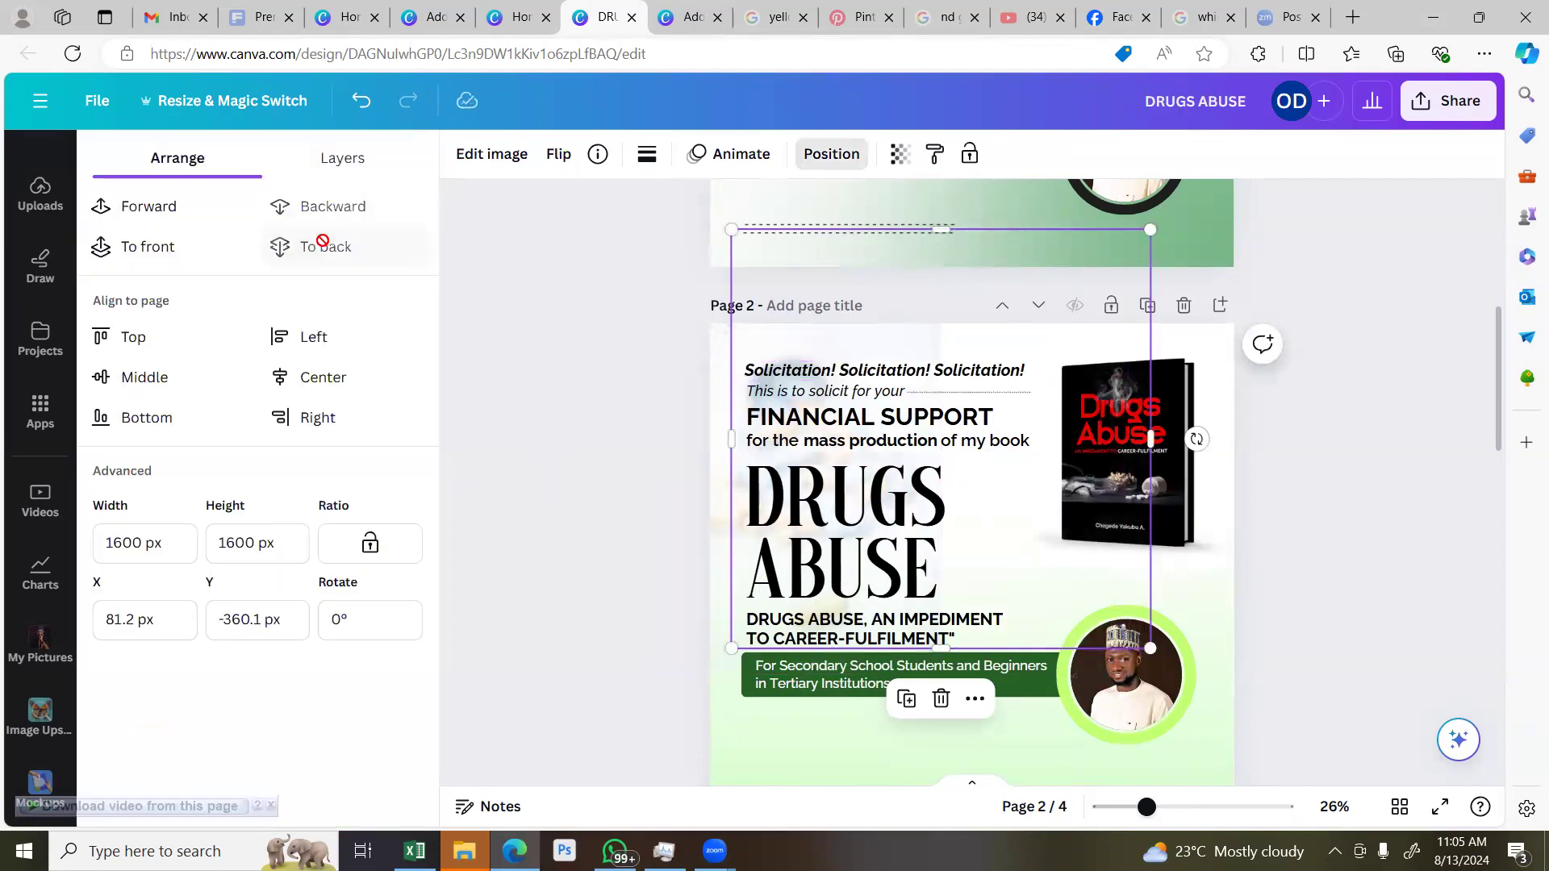
pyautogui.click(177, 208)
pyautogui.moveTo(1007, 533); pyautogui.dragTo(874, 435)
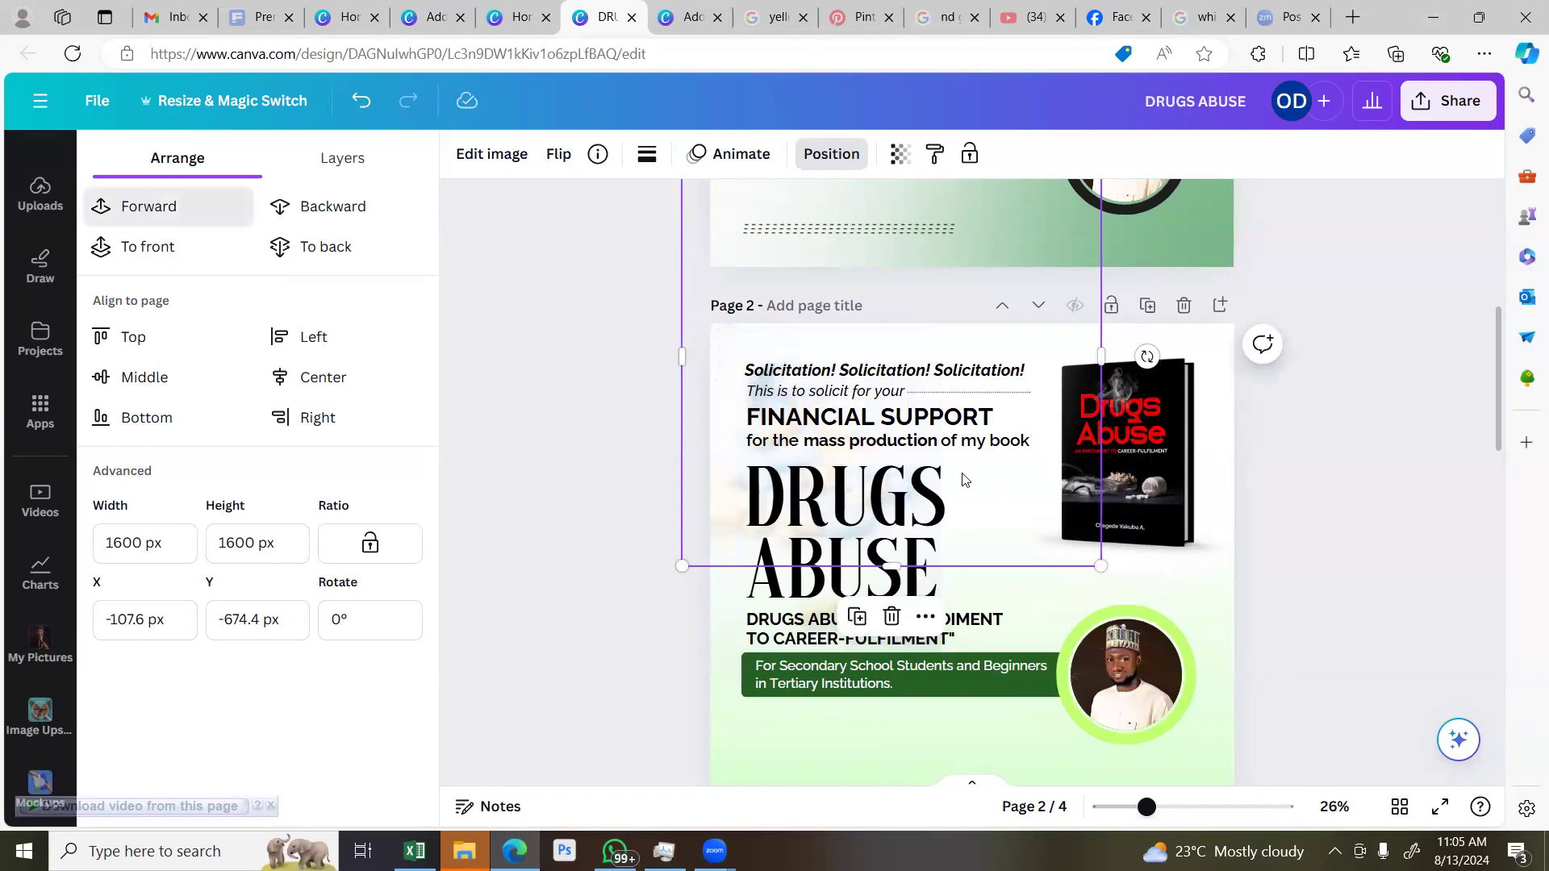
pyautogui.moveTo(1003, 494); pyautogui.dragTo(980, 460)
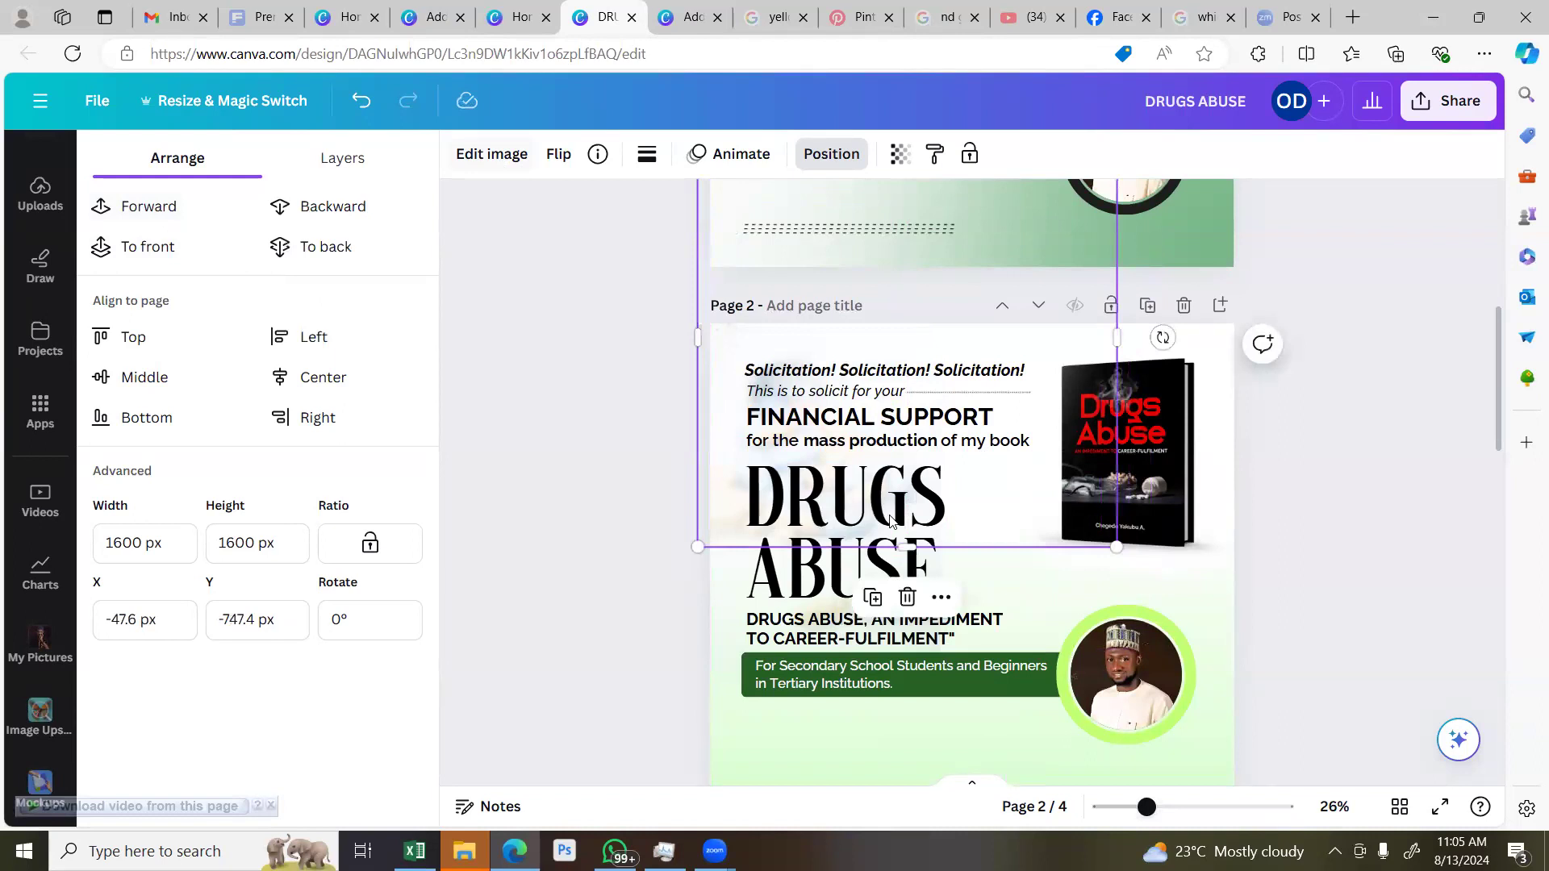
# Duplicate the white glow, layer the copy behind the text but above the pill photo, and move it to about X -20 px, Y -553 px
pyautogui.click(871, 596)
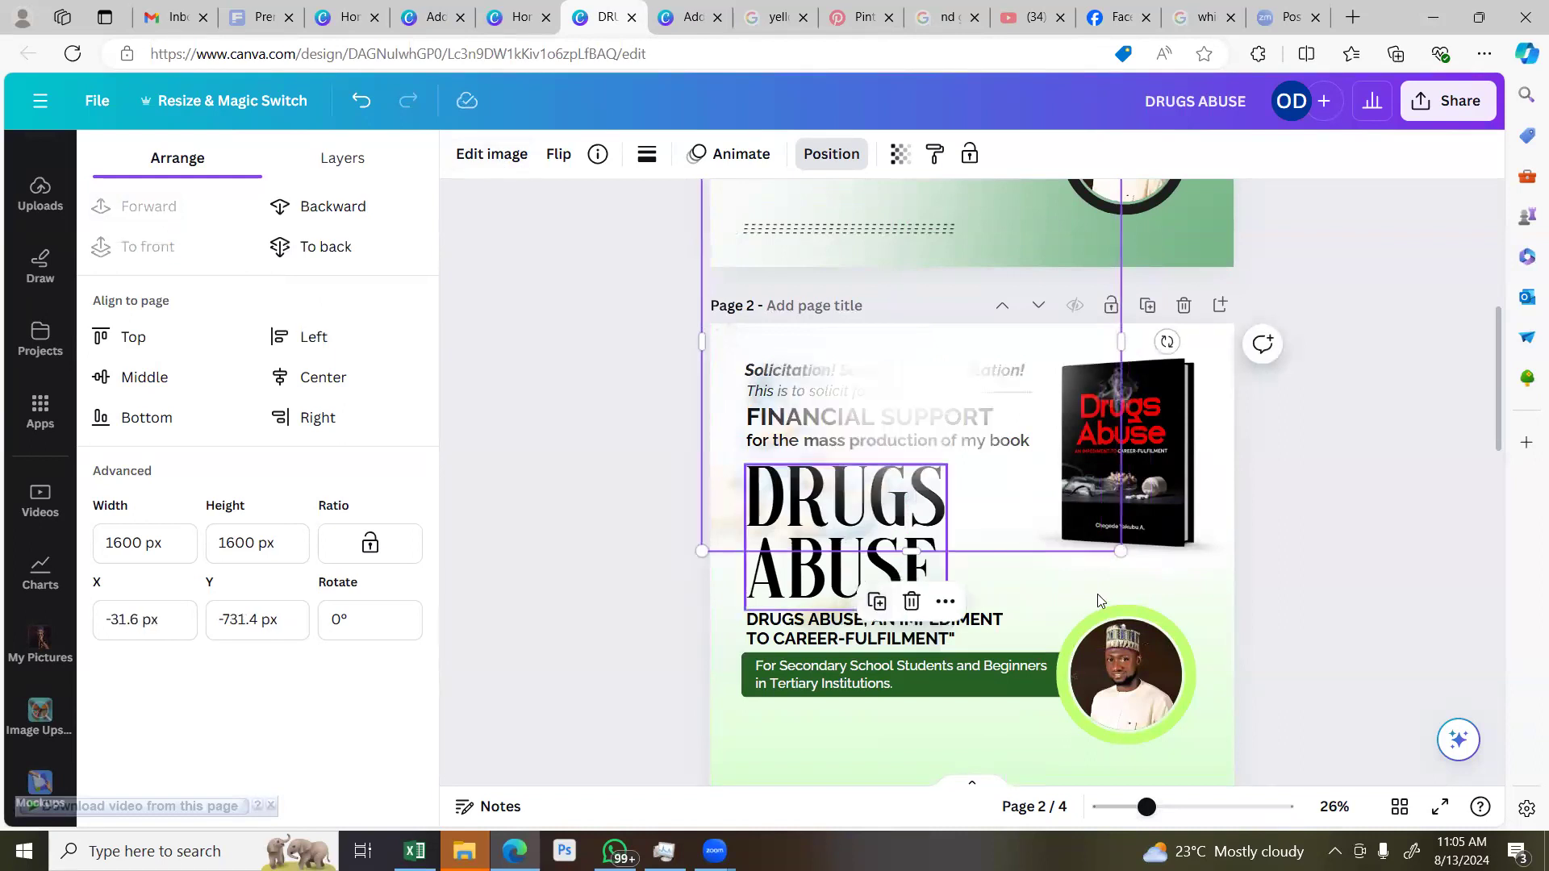
pyautogui.click(361, 210)
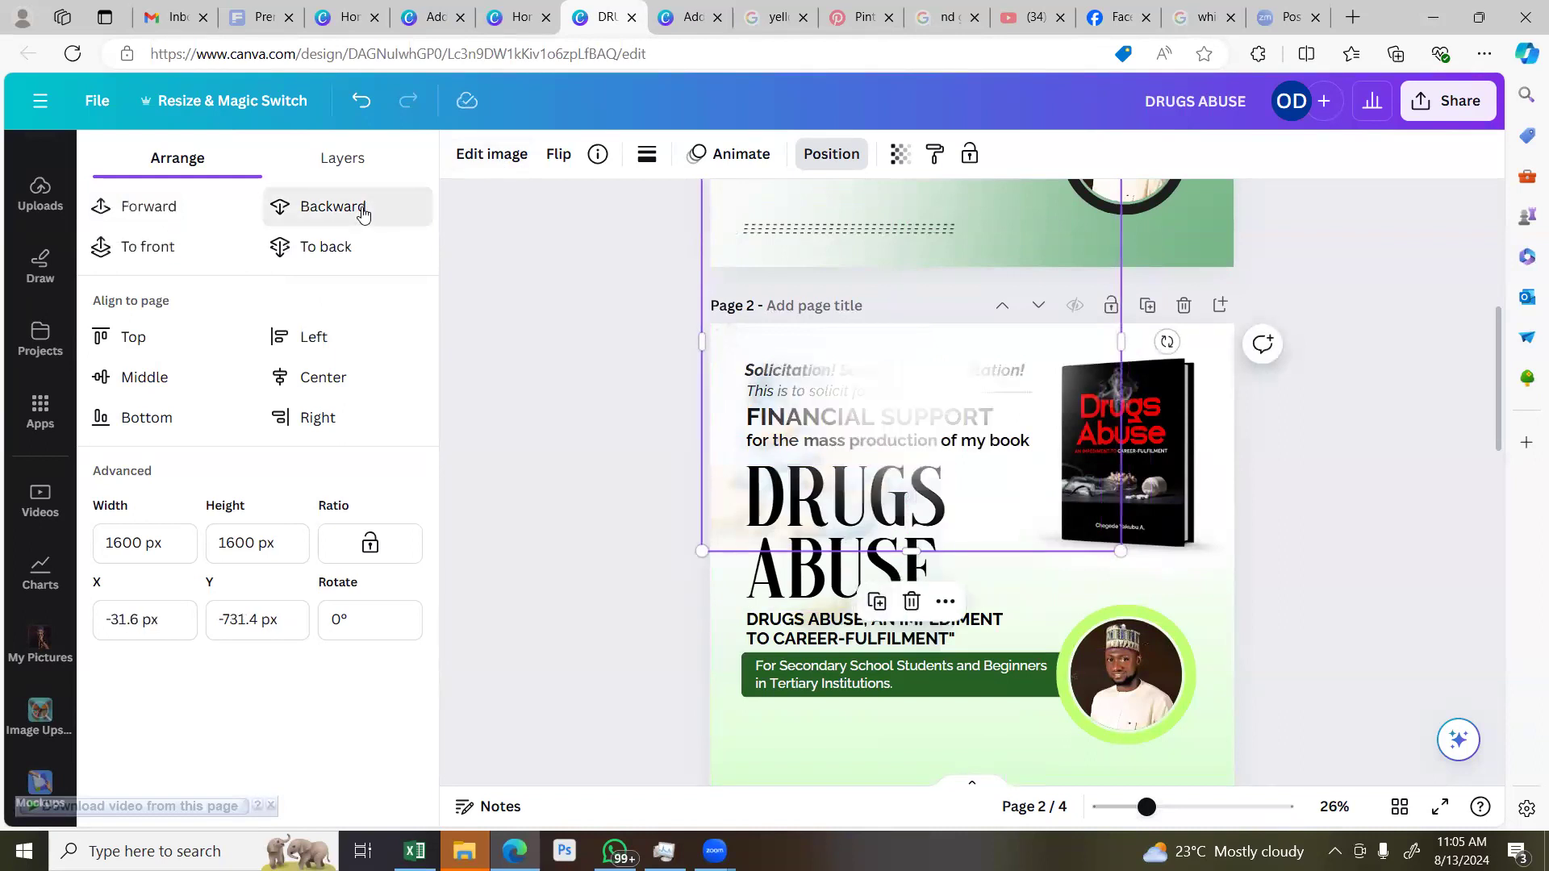
pyautogui.click(361, 210)
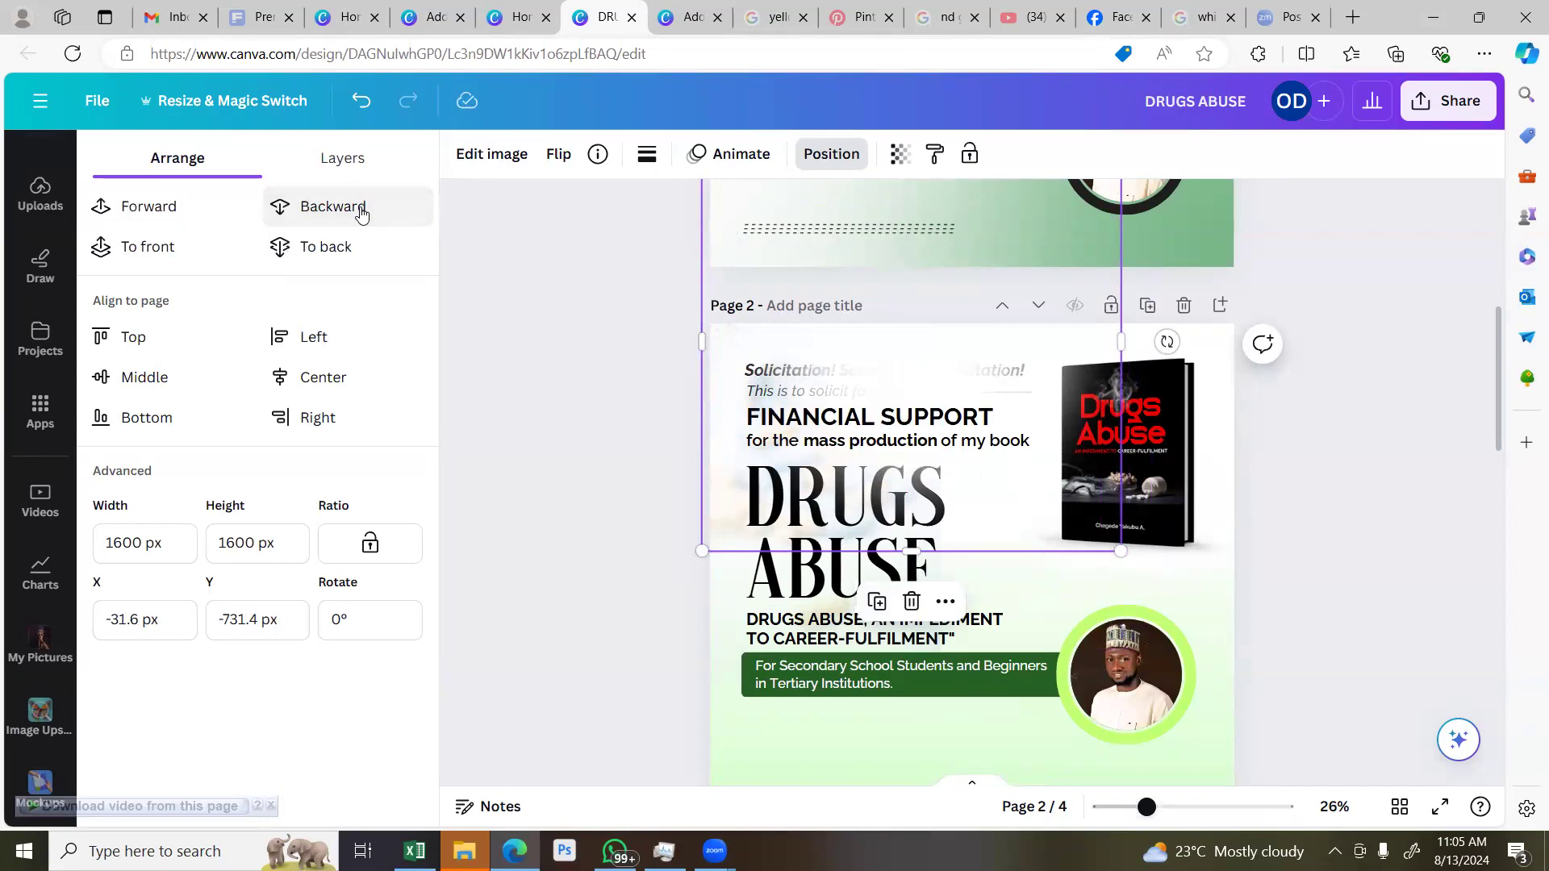
pyautogui.click(360, 210)
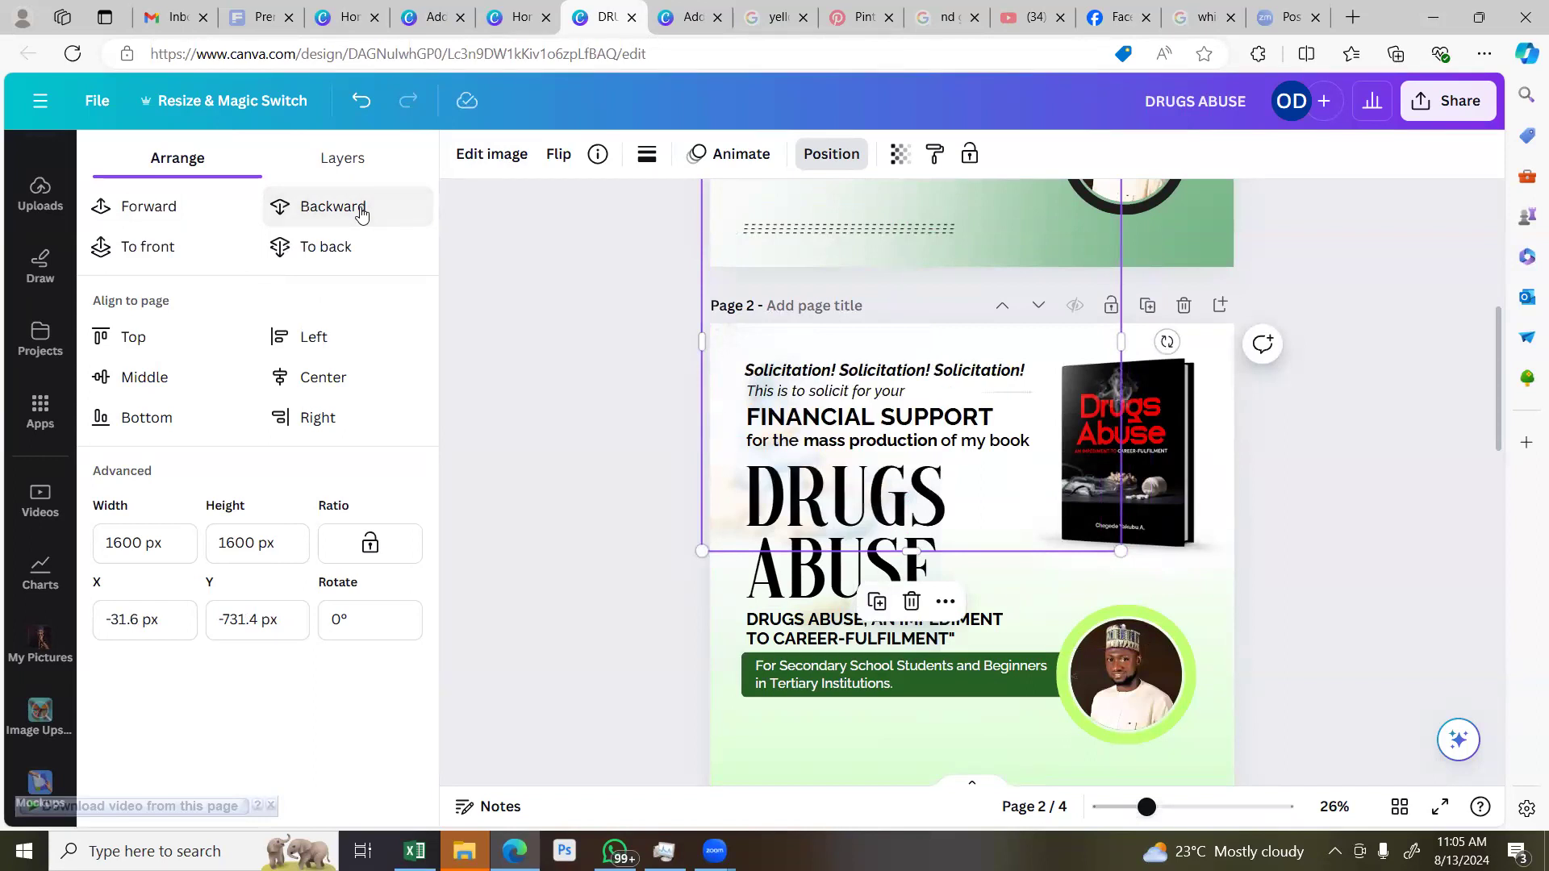
pyautogui.click(360, 211)
pyautogui.click(360, 210)
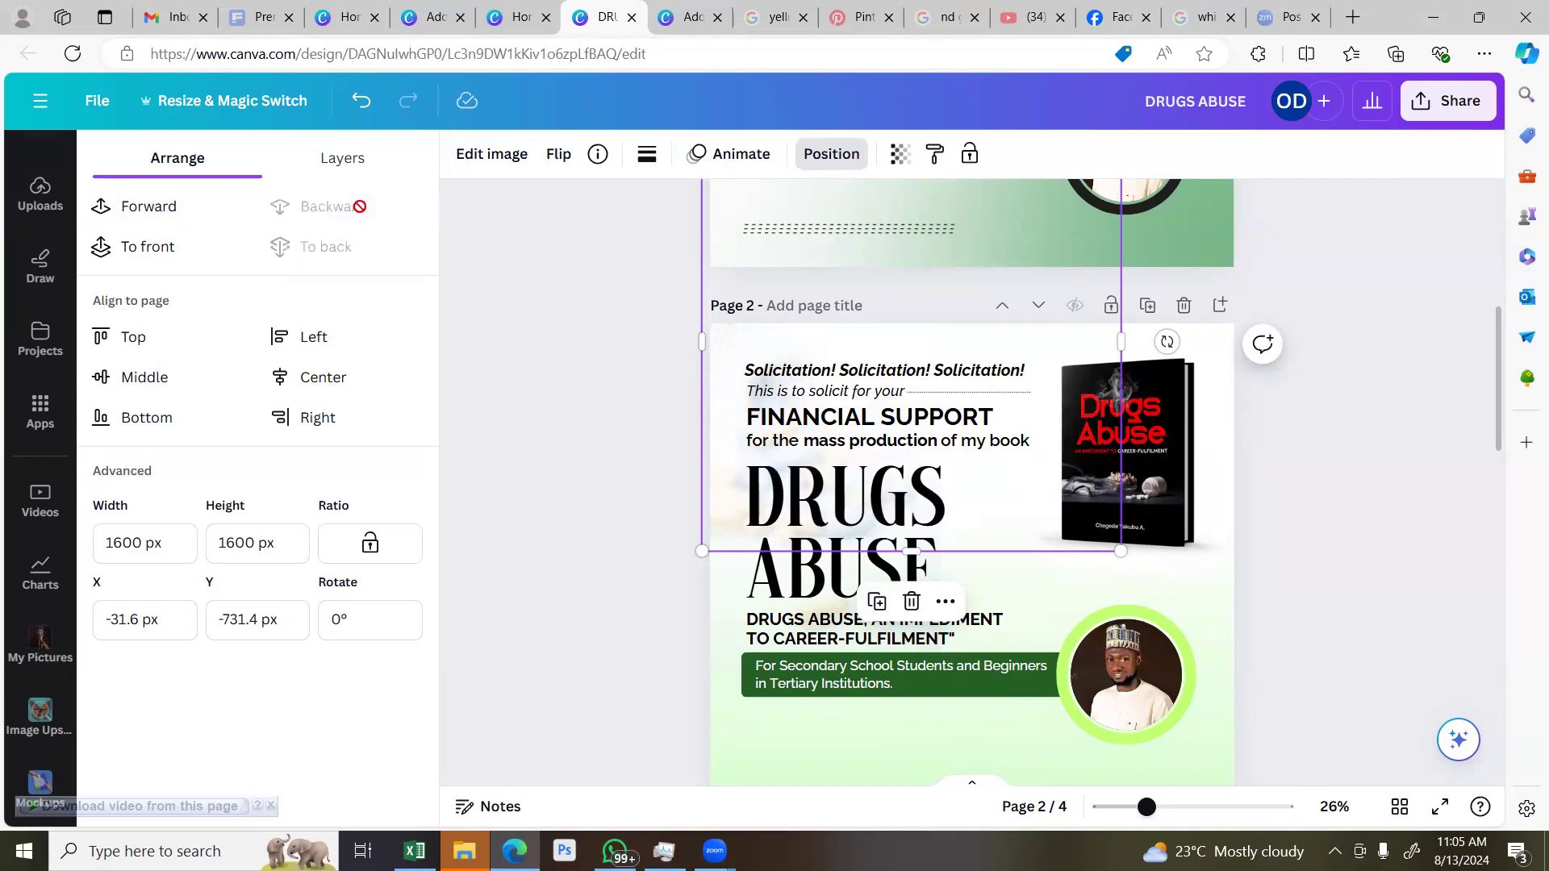
pyautogui.click(170, 210)
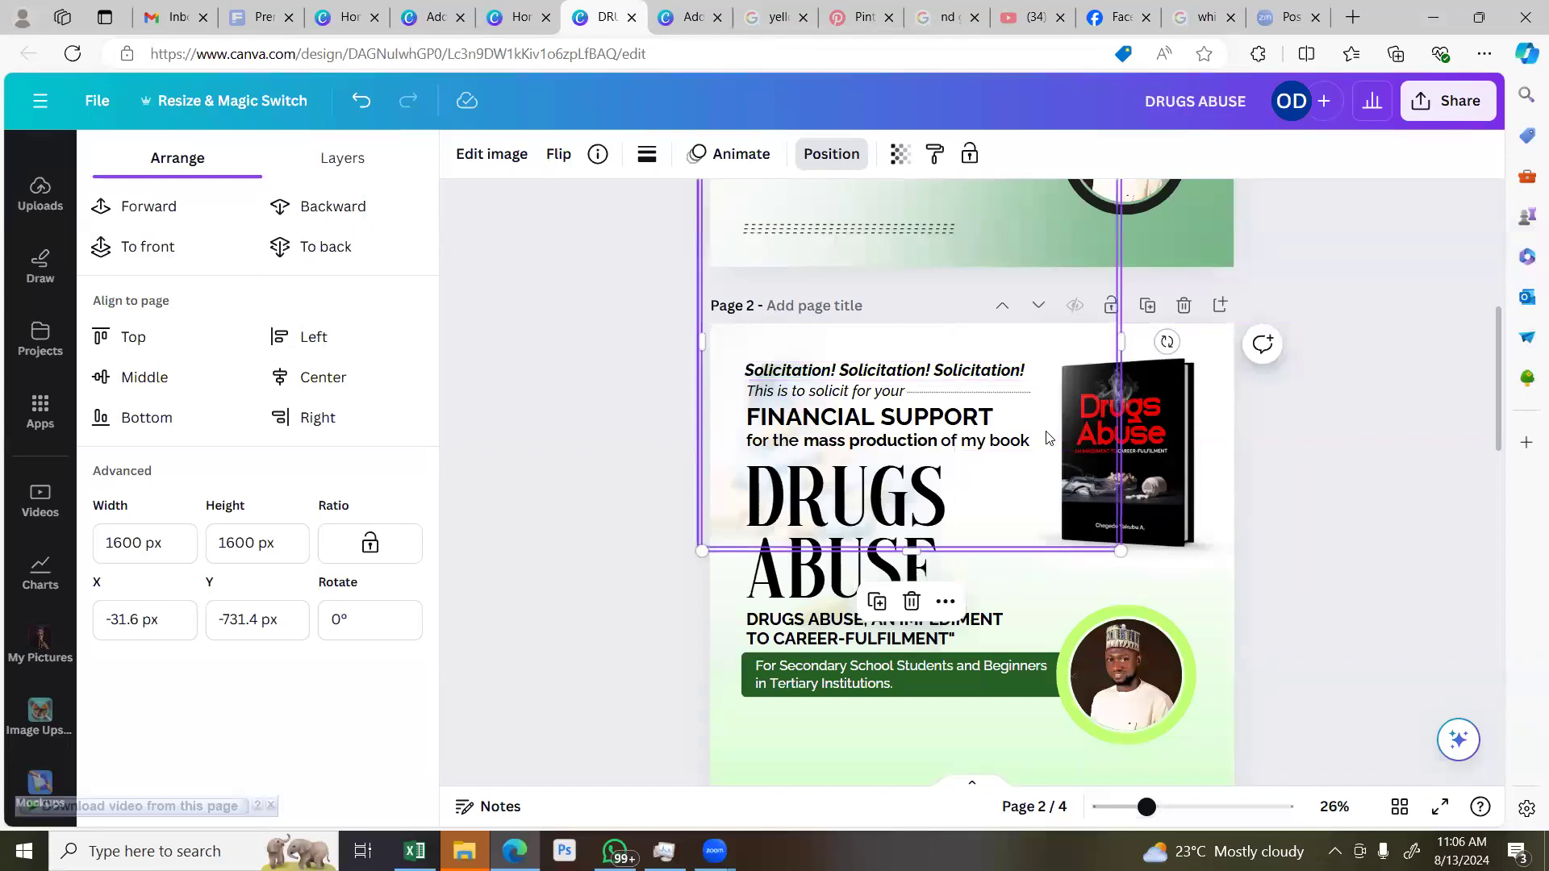
pyautogui.moveTo(1037, 504); pyautogui.dragTo(1034, 547)
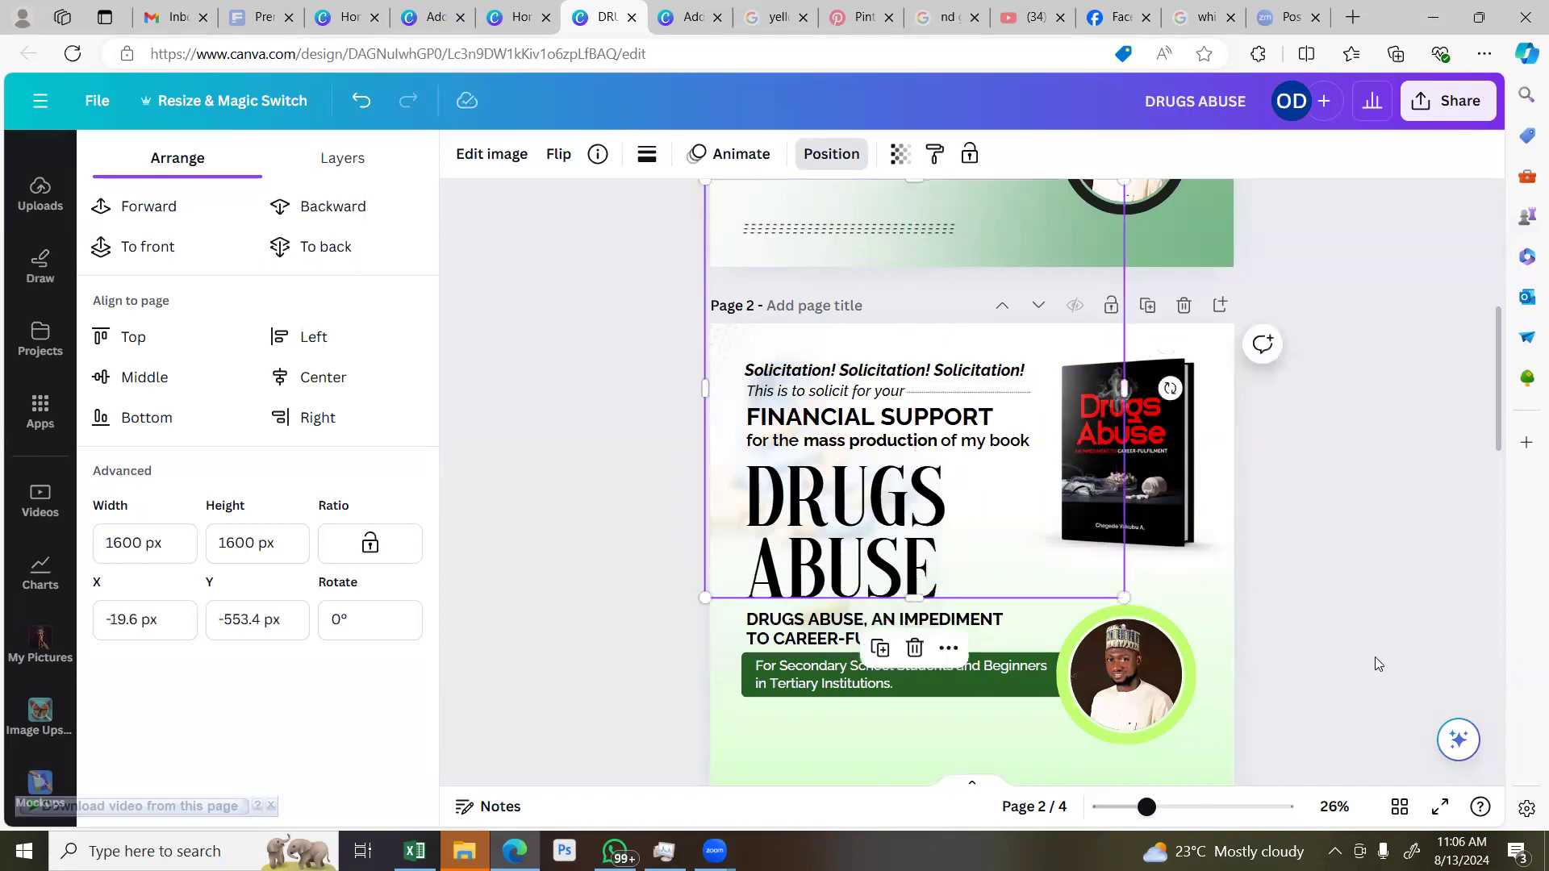
# Add another copy of the white glow at about X -348 px, Y 410 px and layer it behind the flyer text and green banner
pyautogui.click(1354, 686)
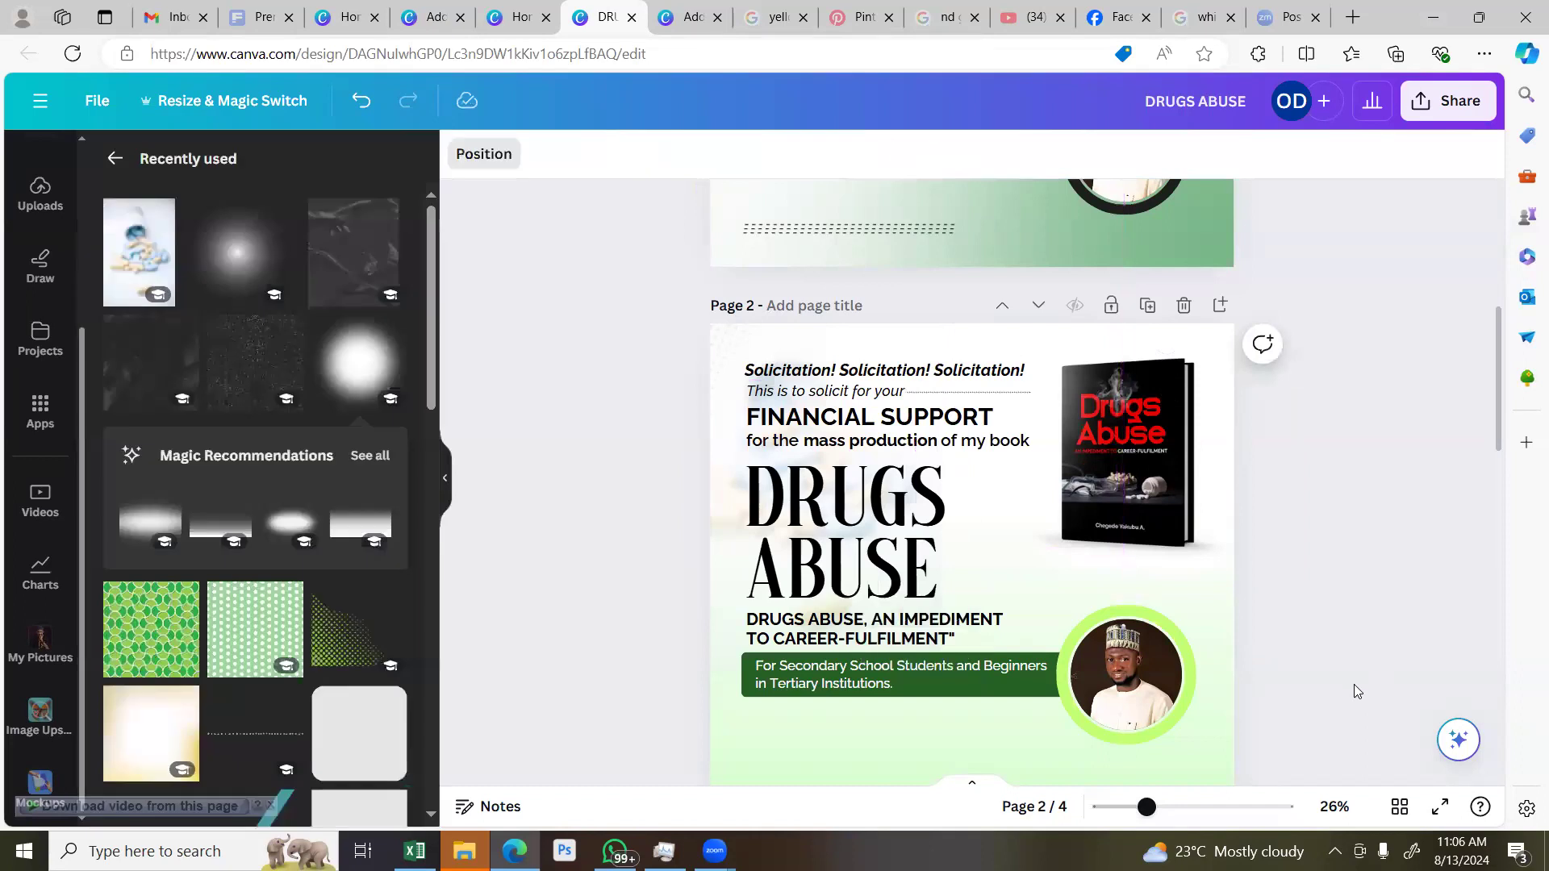
pyautogui.click(1010, 546)
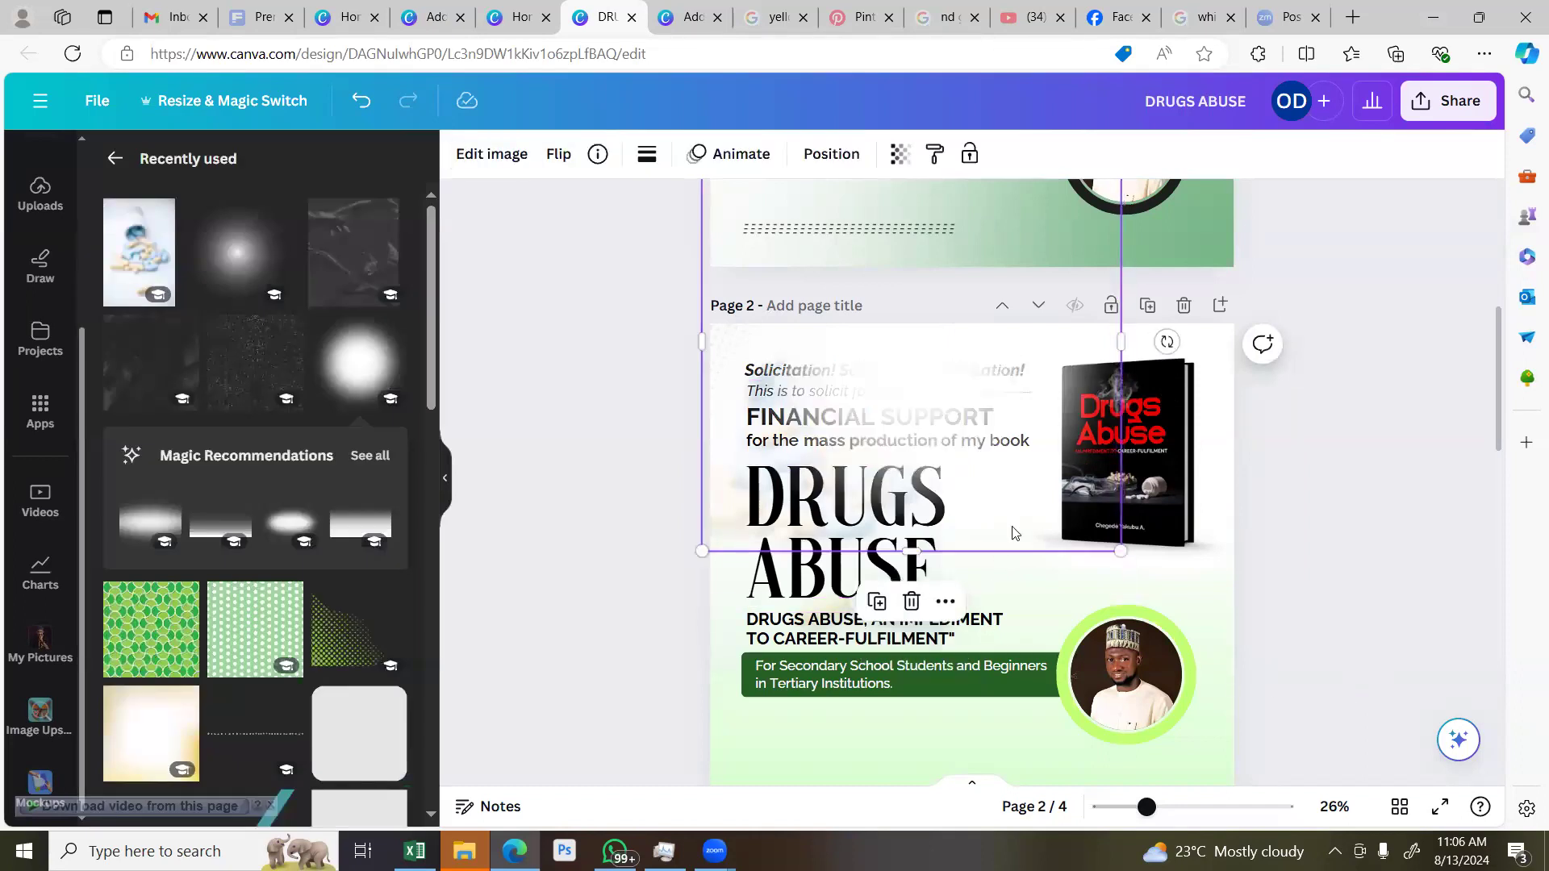
pyautogui.moveTo(960, 730); pyautogui.dragTo(935, 805)
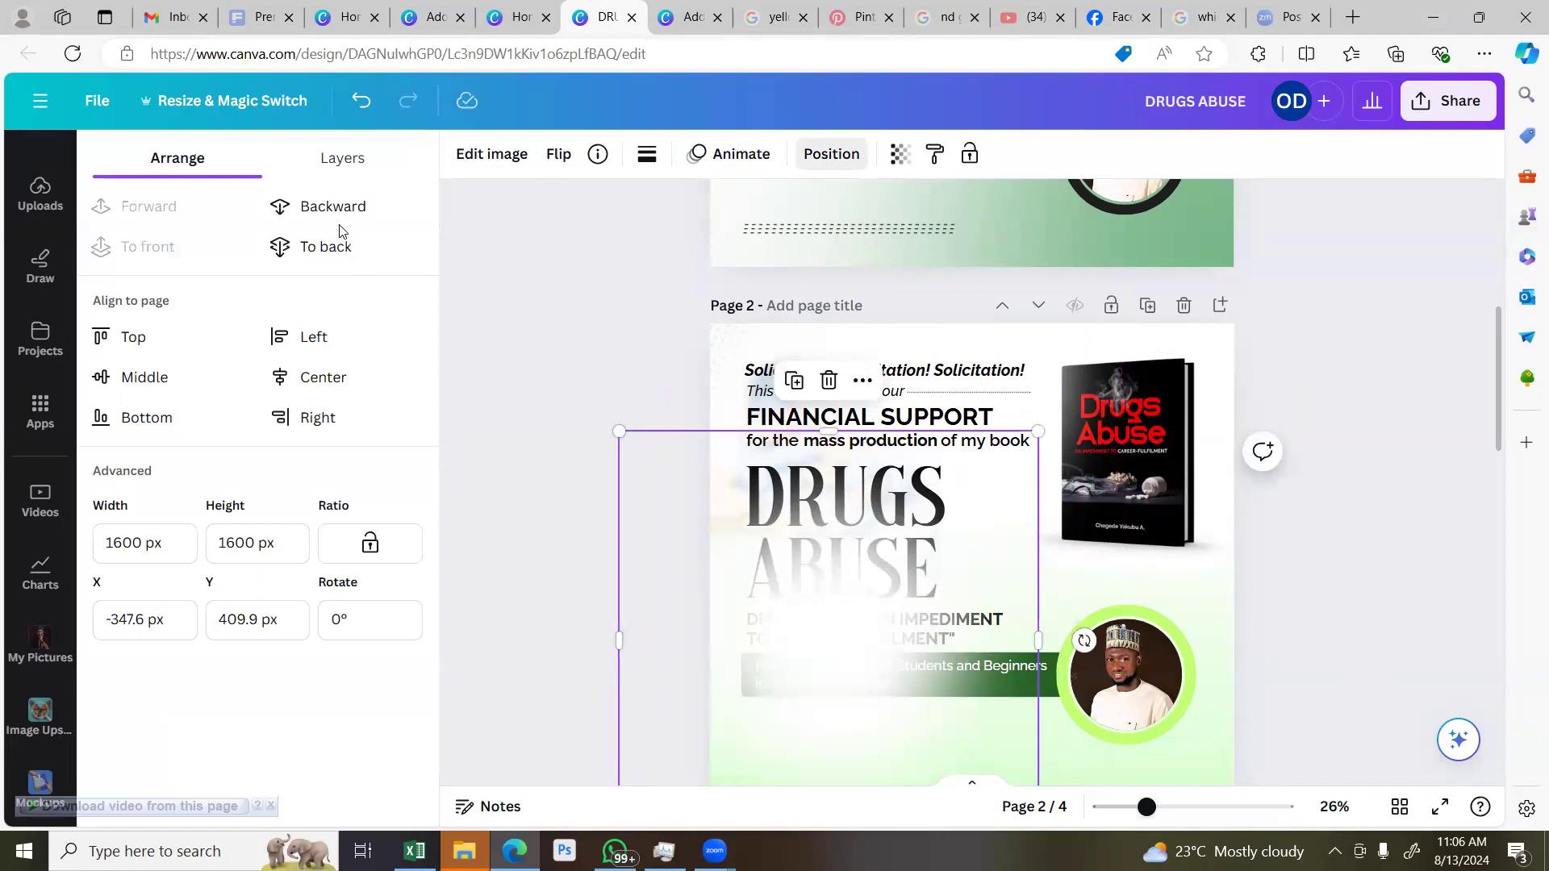
pyautogui.click(339, 224)
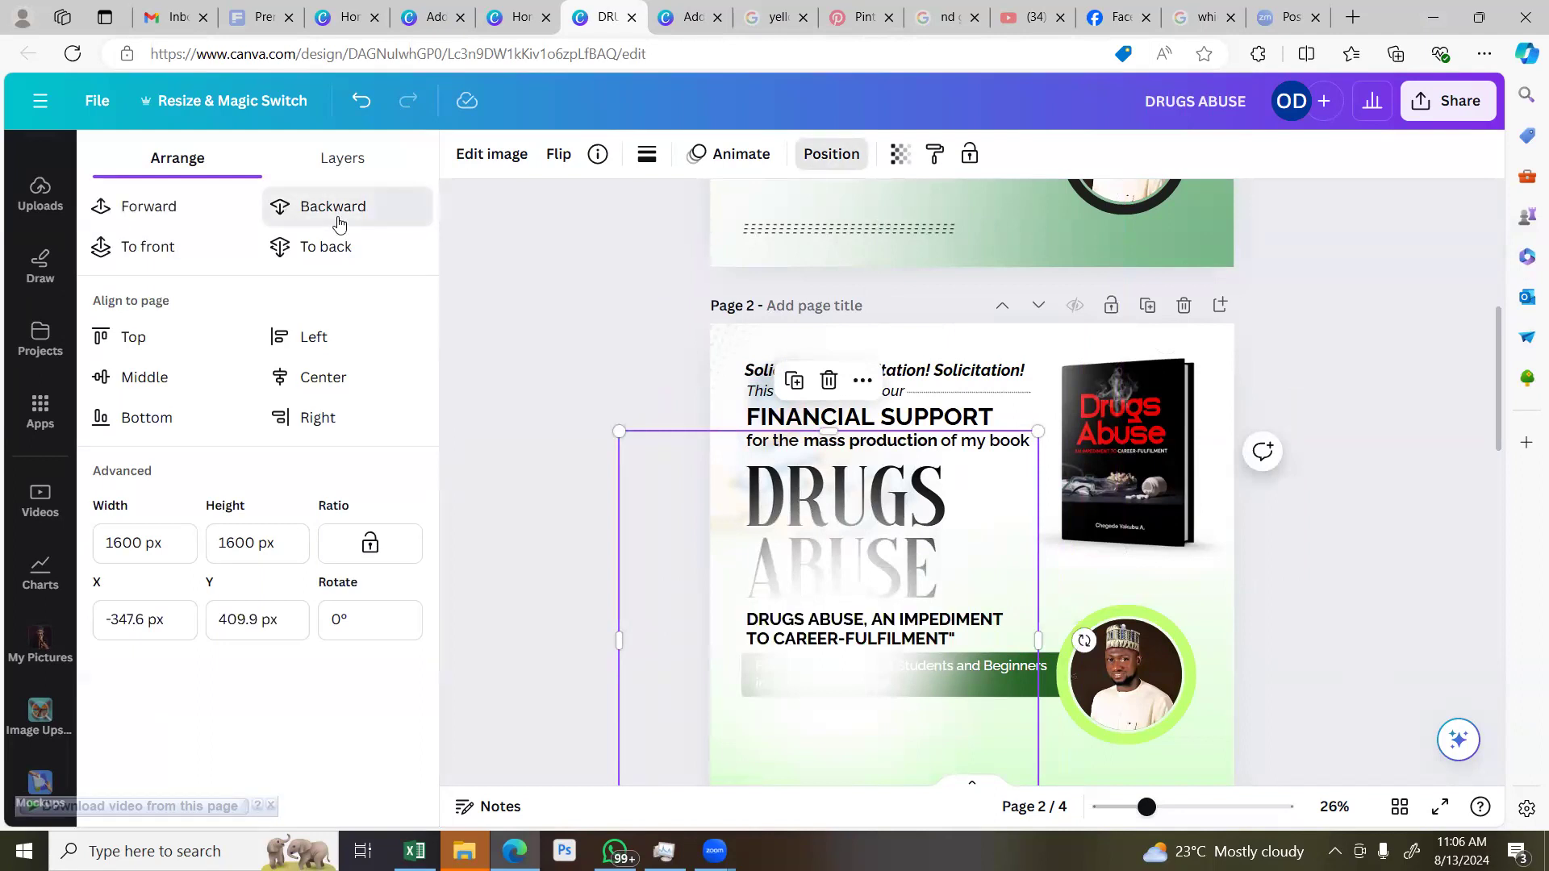
pyautogui.click(339, 223)
pyautogui.click(339, 223)
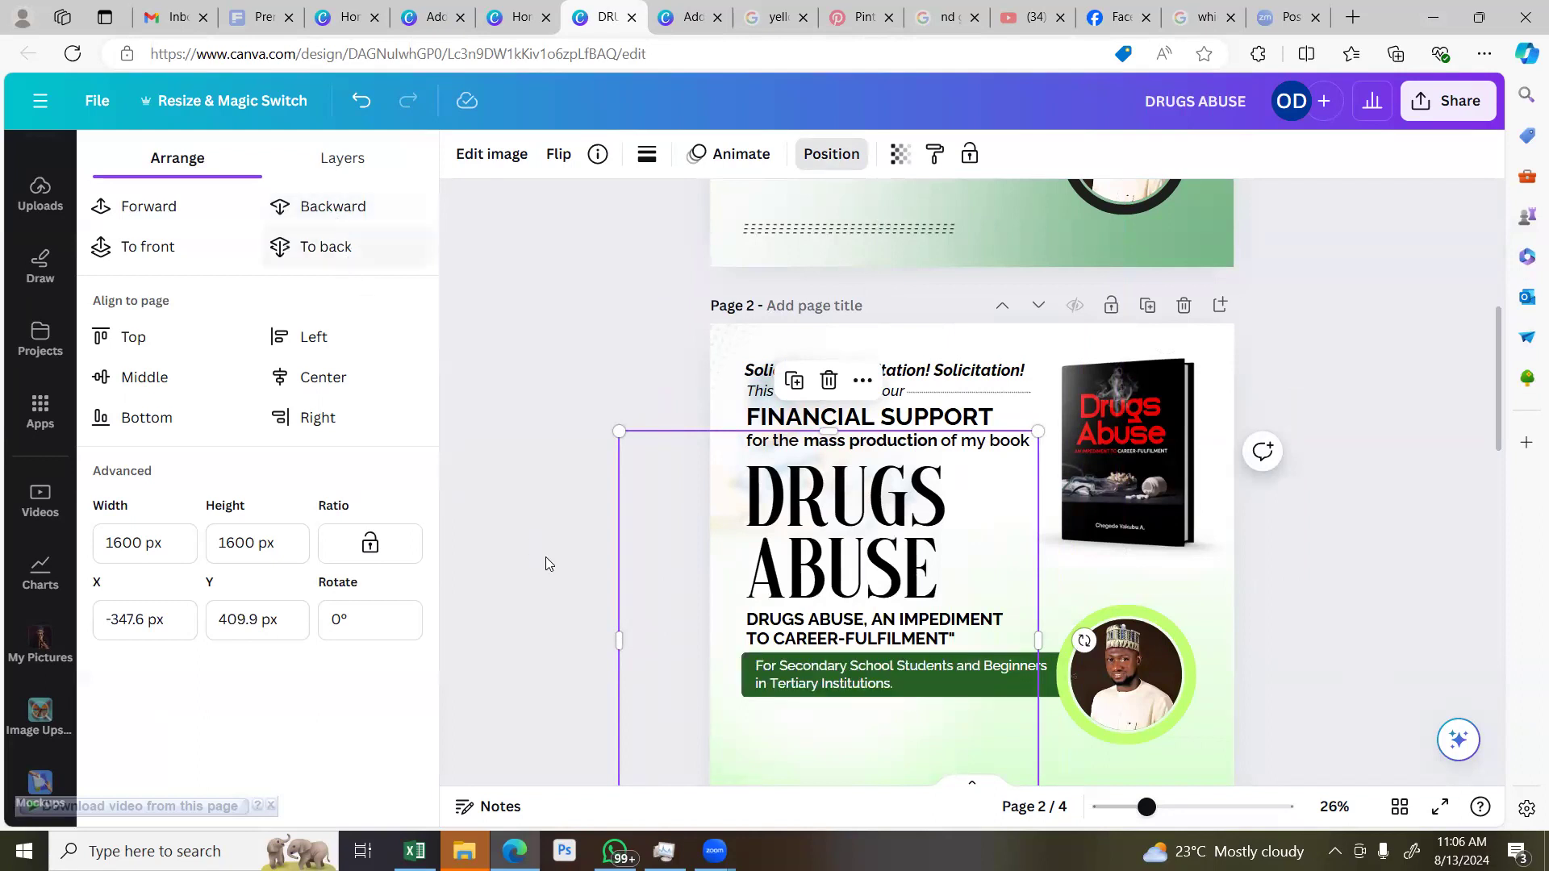
pyautogui.click(528, 419)
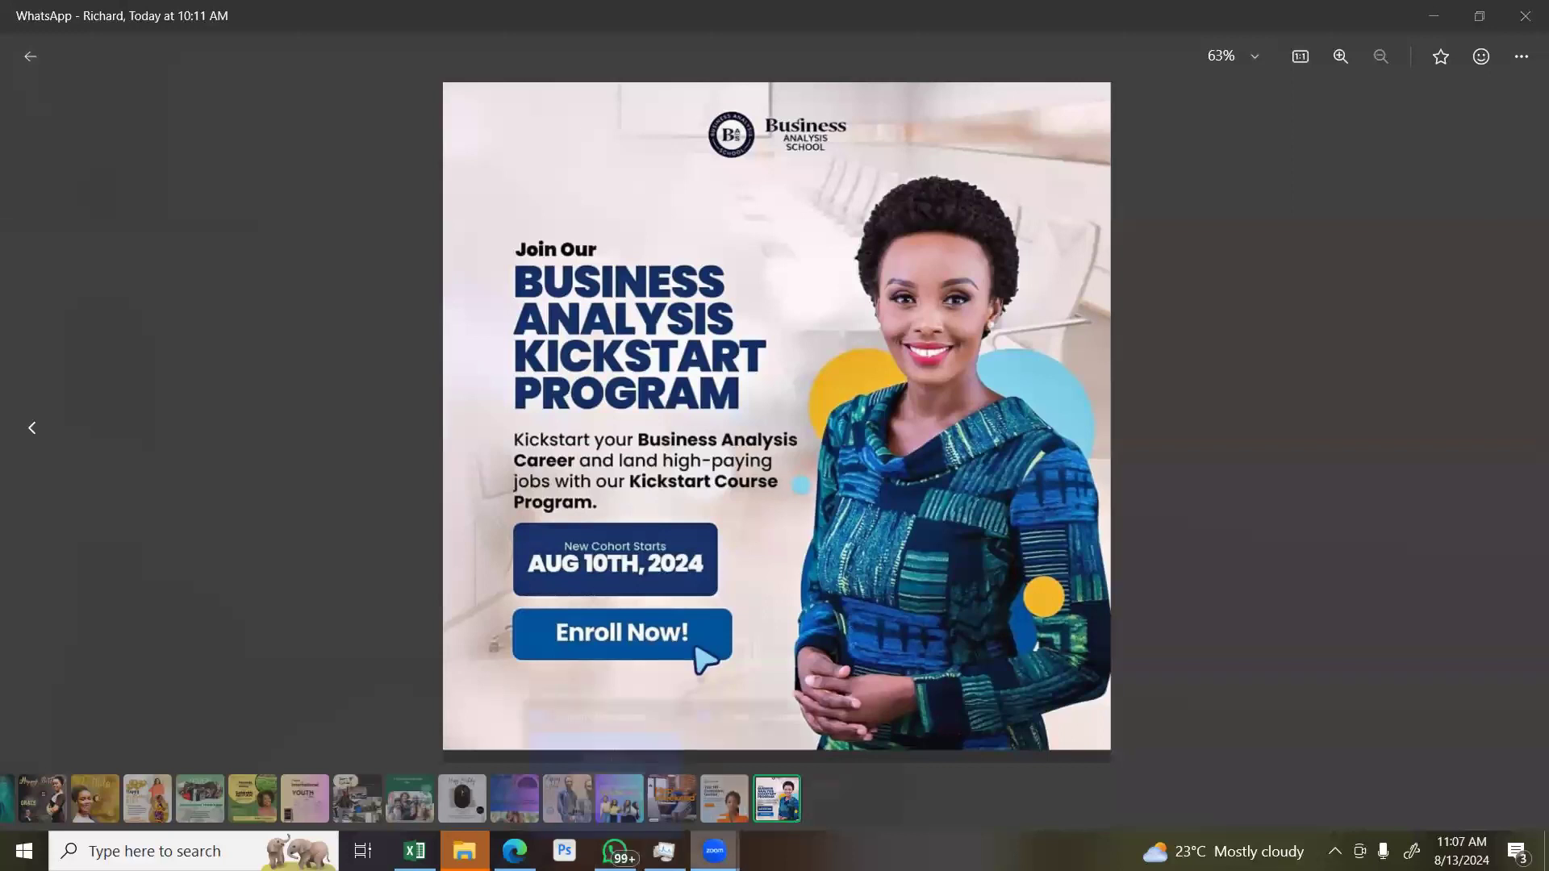
# Switch to WhatsApp and view the Happy Weekend in Advance sample flyer in the Design classes group
pyautogui.click(616, 851)
pyautogui.click(616, 851)
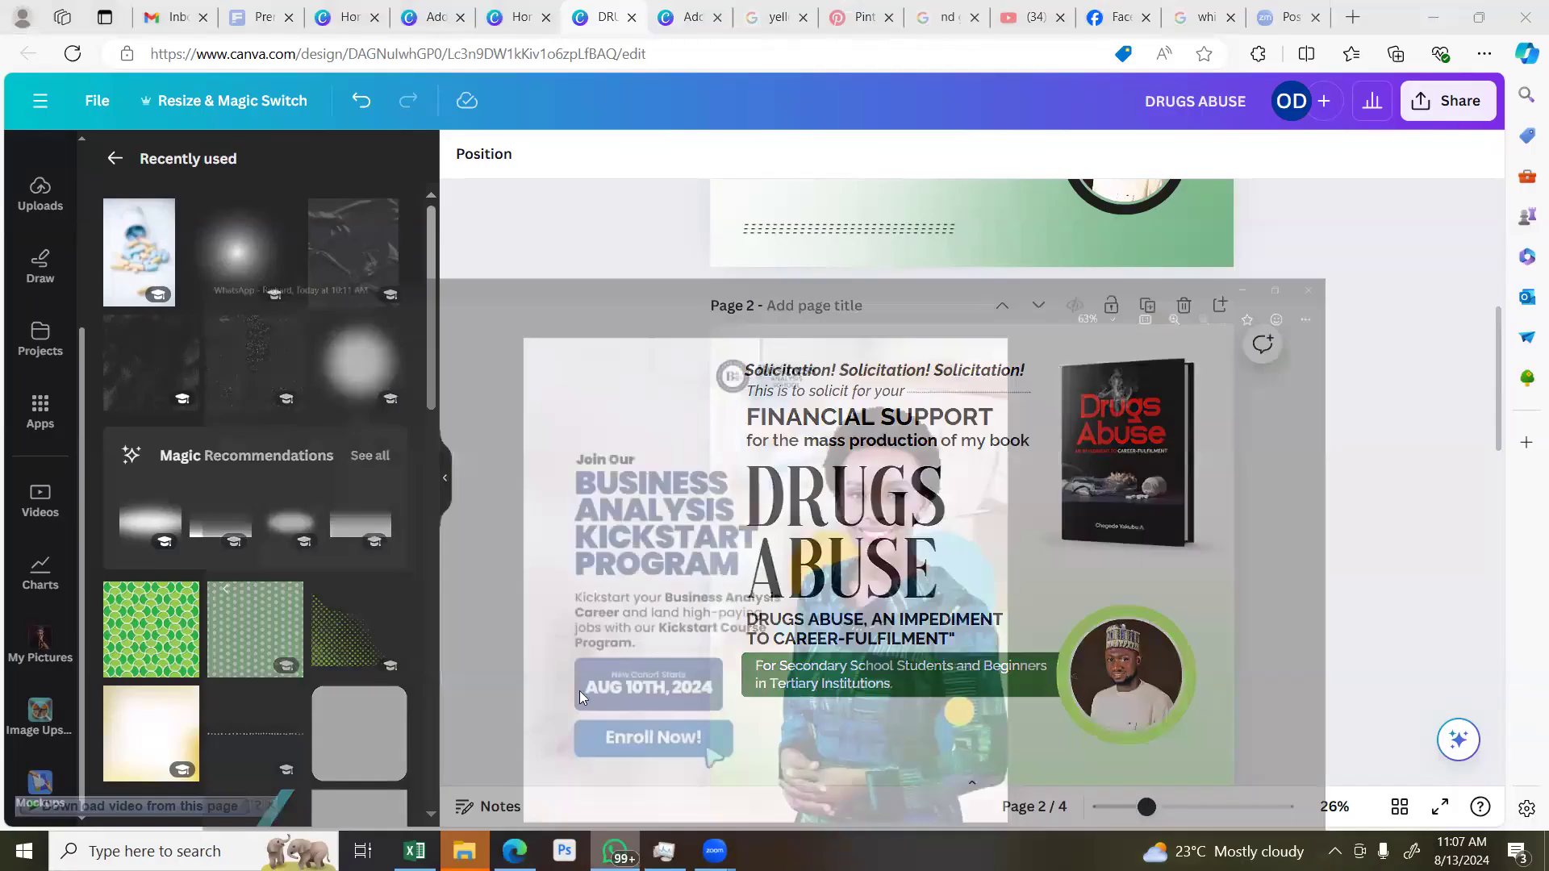
pyautogui.hotkey('alt', 'Tab')
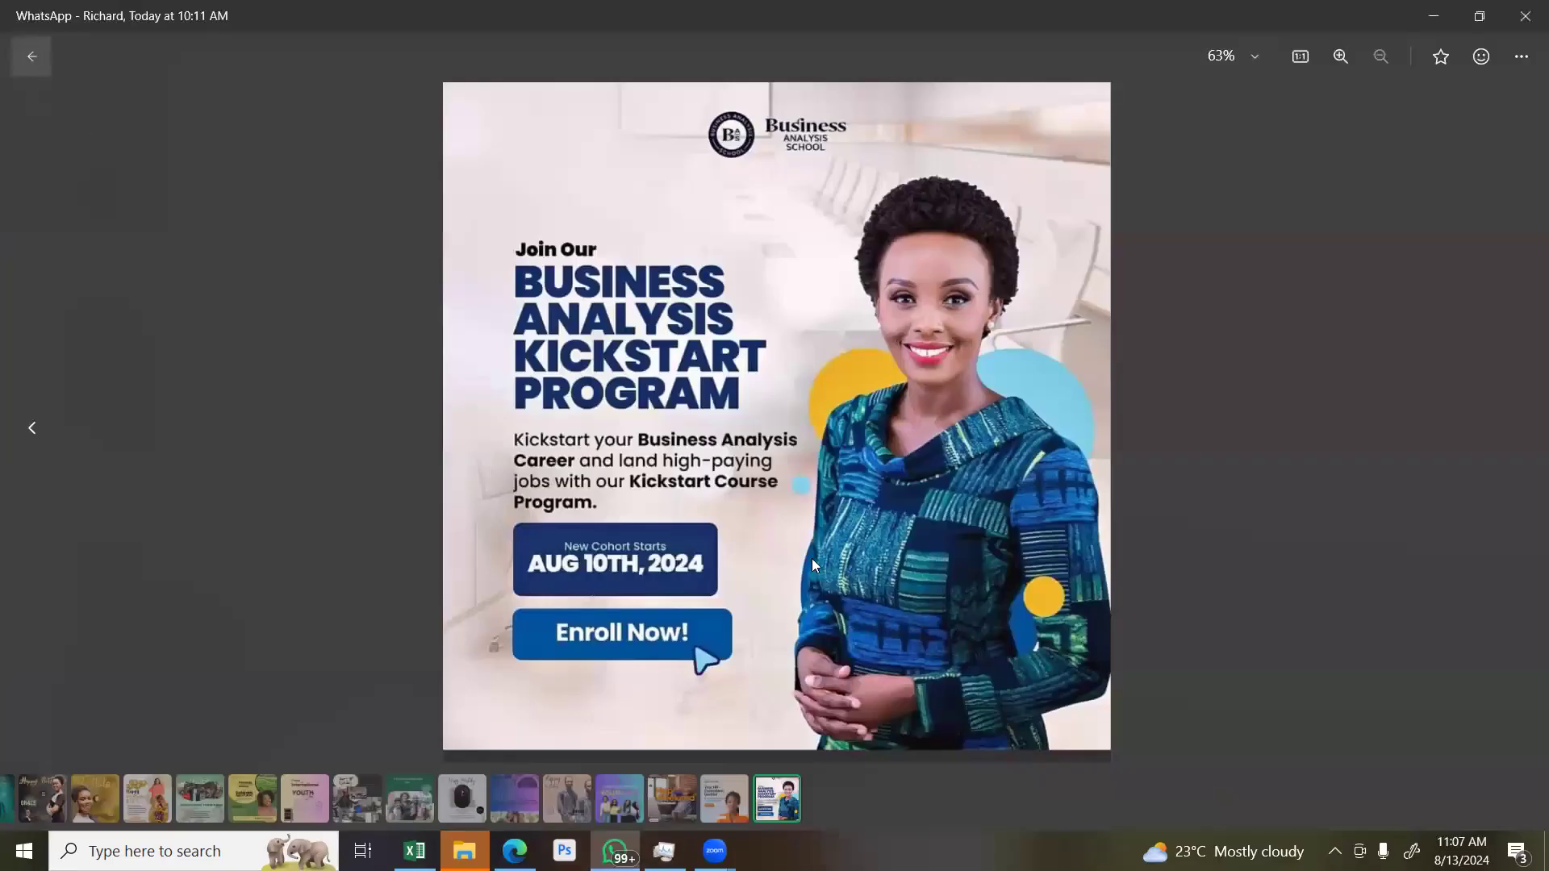
pyautogui.press('Escape')
pyautogui.moveTo(739, 620)
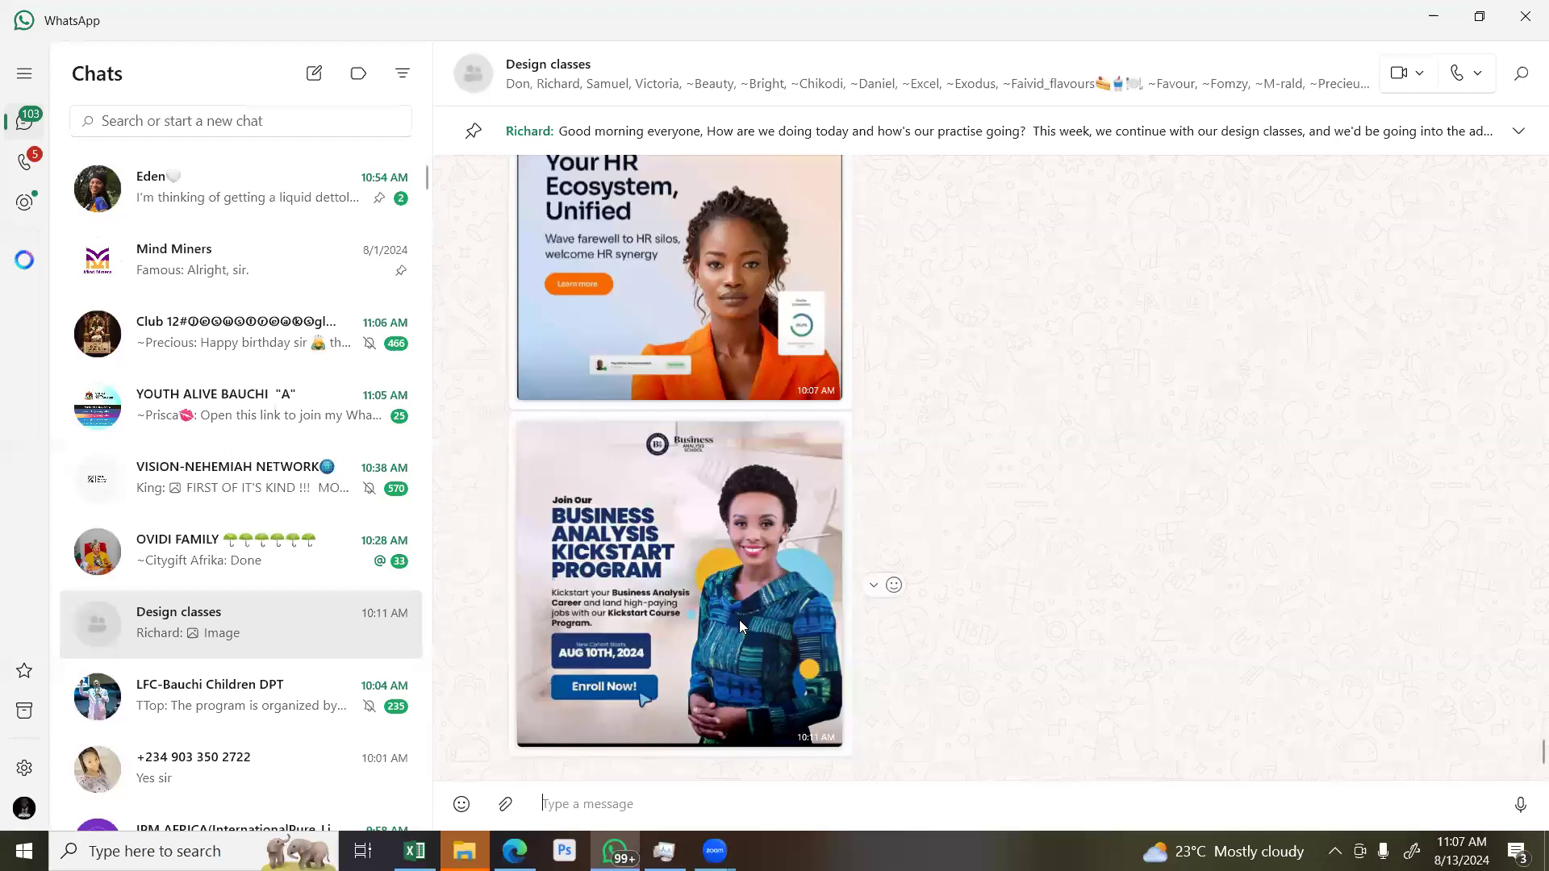
pyautogui.scroll(5, 741, 626)
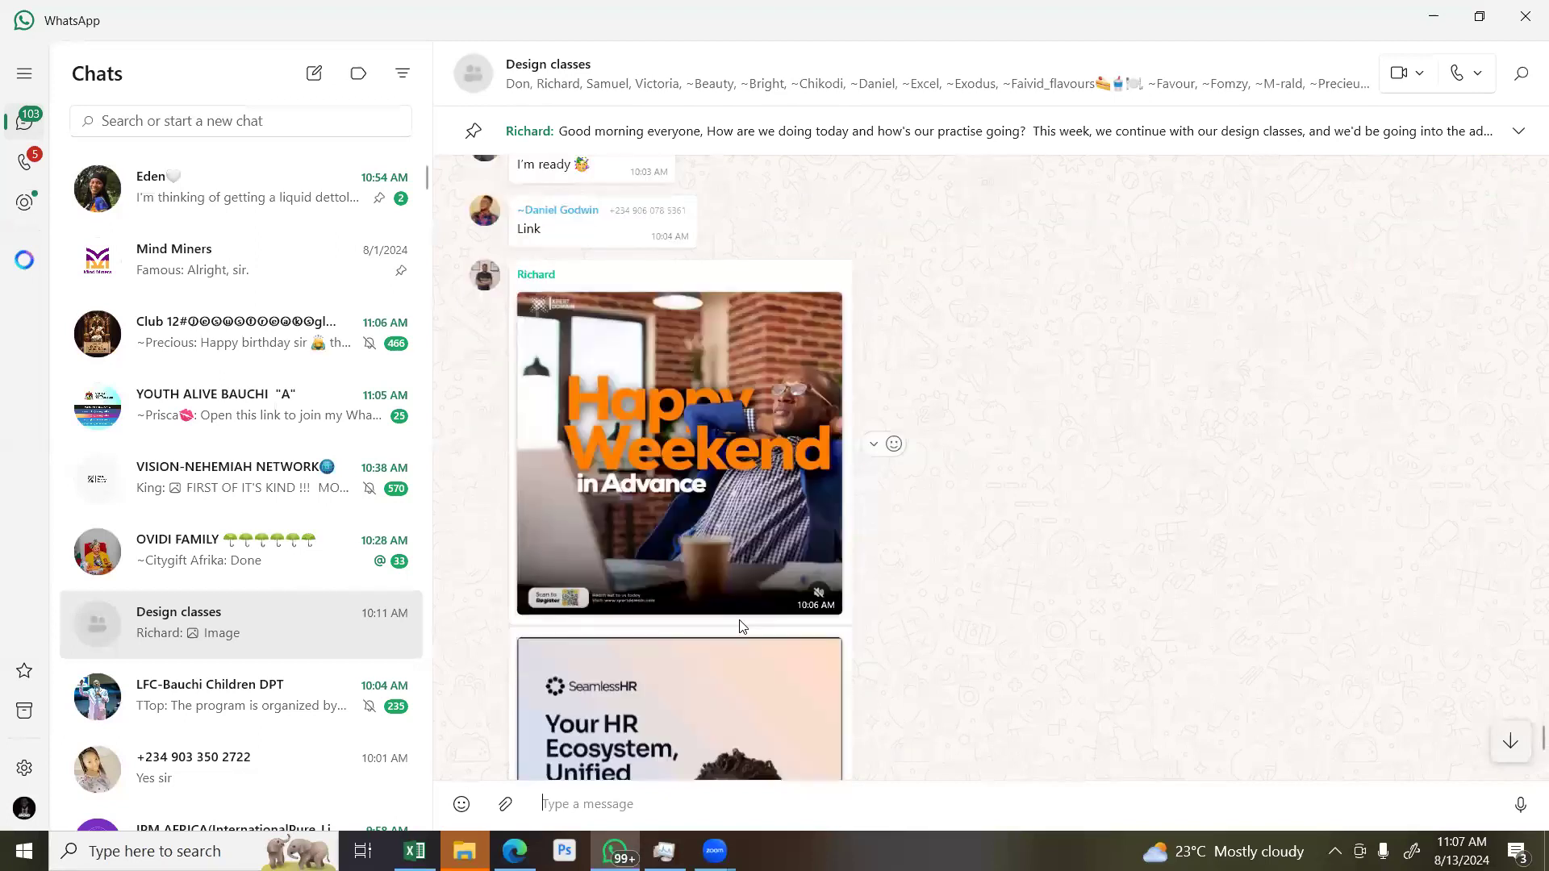
pyautogui.scroll(1, 741, 626)
pyautogui.click(742, 608)
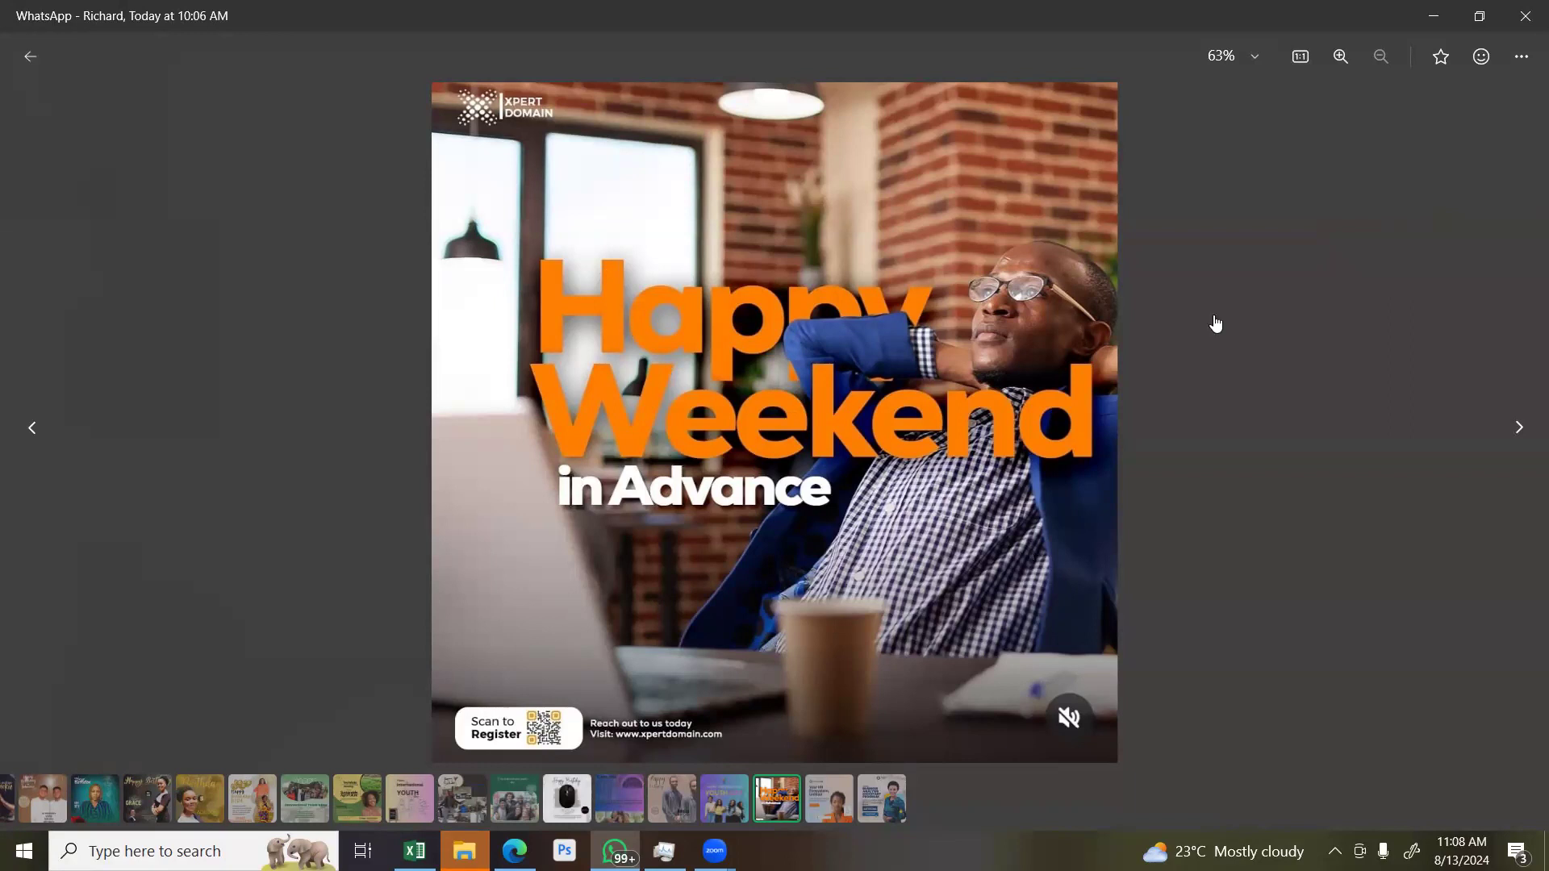
# Return to the Canva design and add a blank page after the Drugs Abuse flyer
pyautogui.hotkey('alt', 'Tab')
pyautogui.click(619, 495)
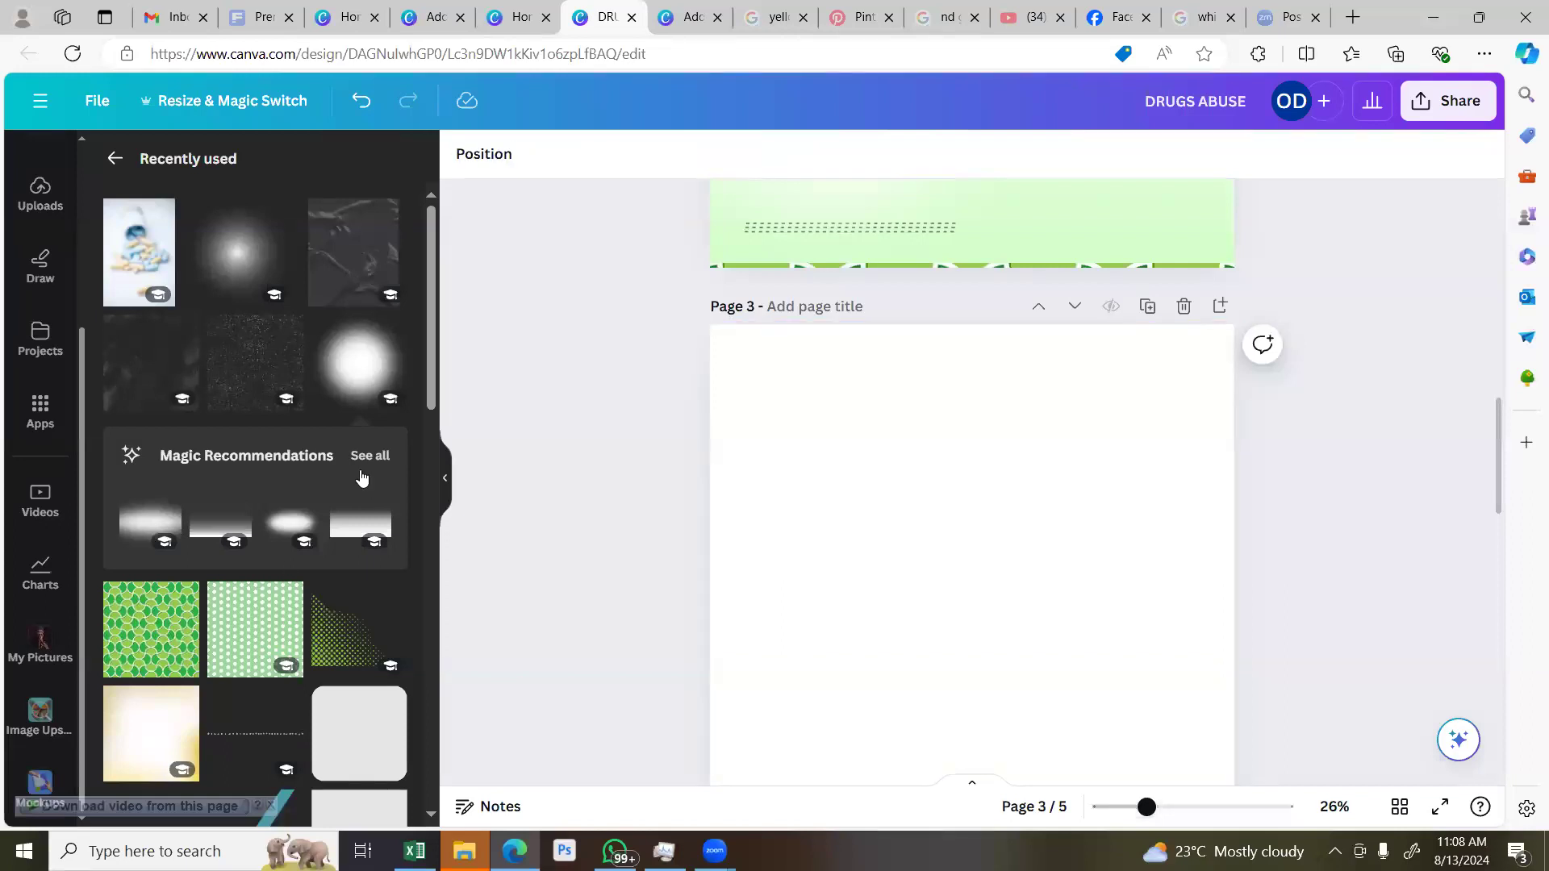
# Add the text "Happy" to the blank page 3 and set its font to Raleway Bold
pyautogui.scroll(3, 48, 338)
pyautogui.click(45, 340)
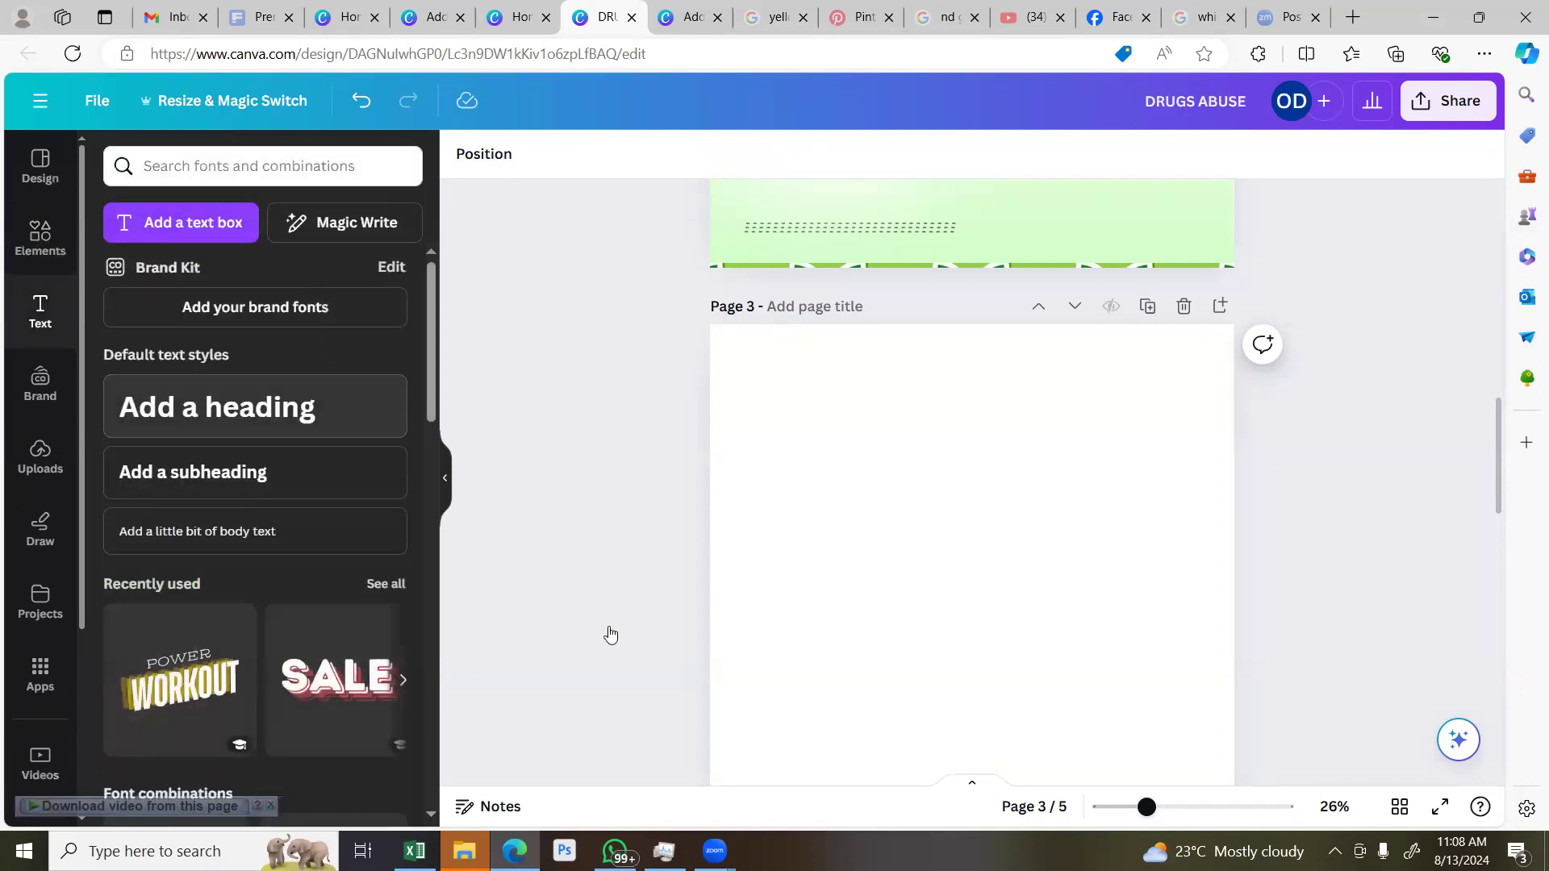
pyautogui.write('thappy')
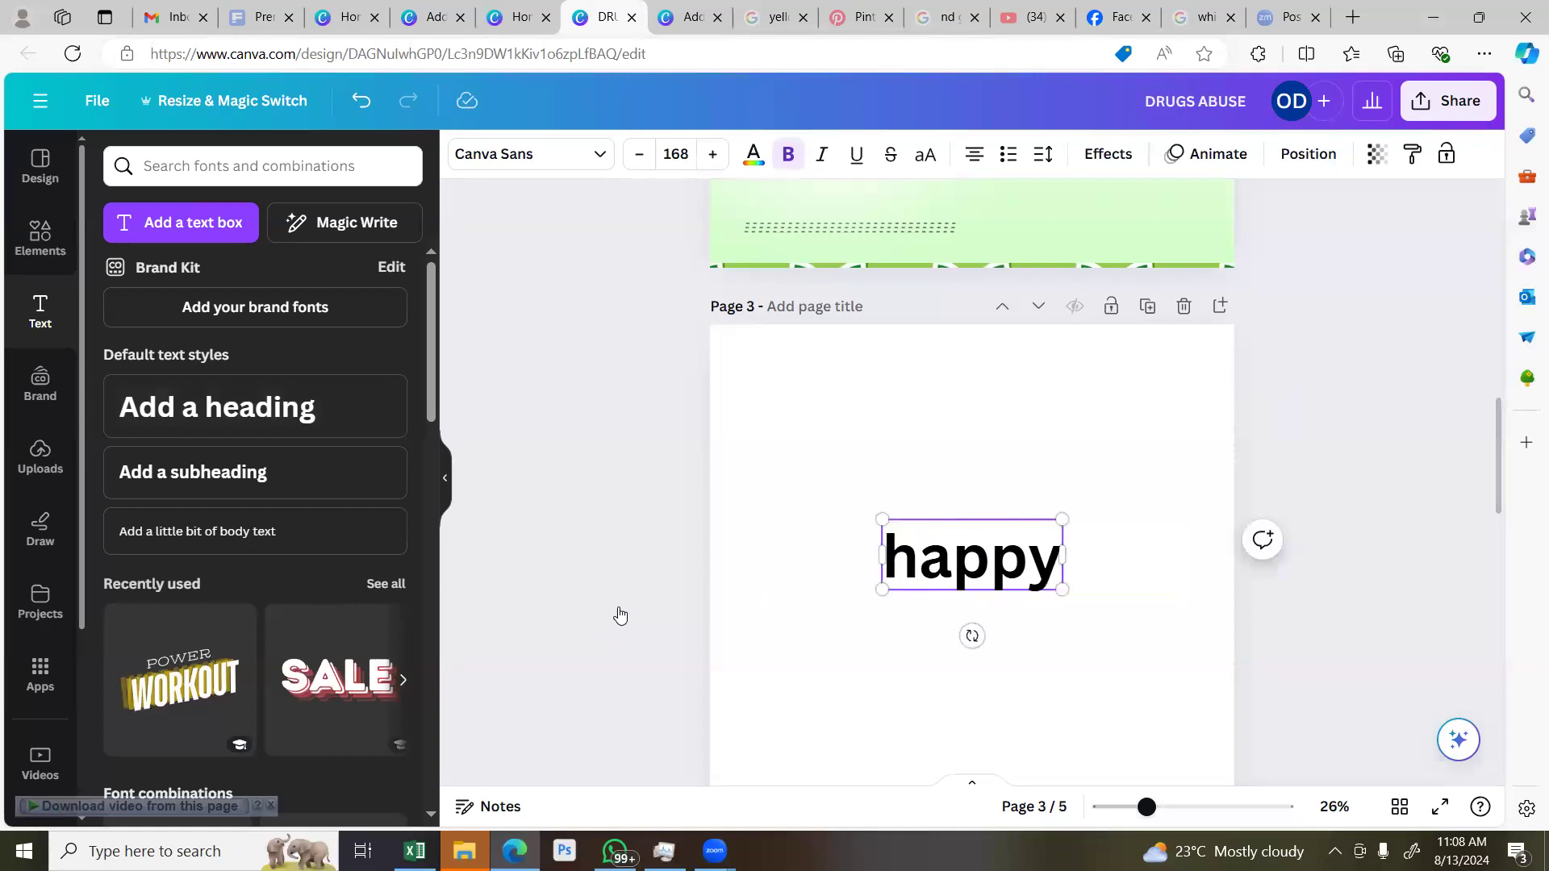
pyautogui.click(934, 567)
pyautogui.press('BackSpace')
pyautogui.write('H')
pyautogui.click(531, 157)
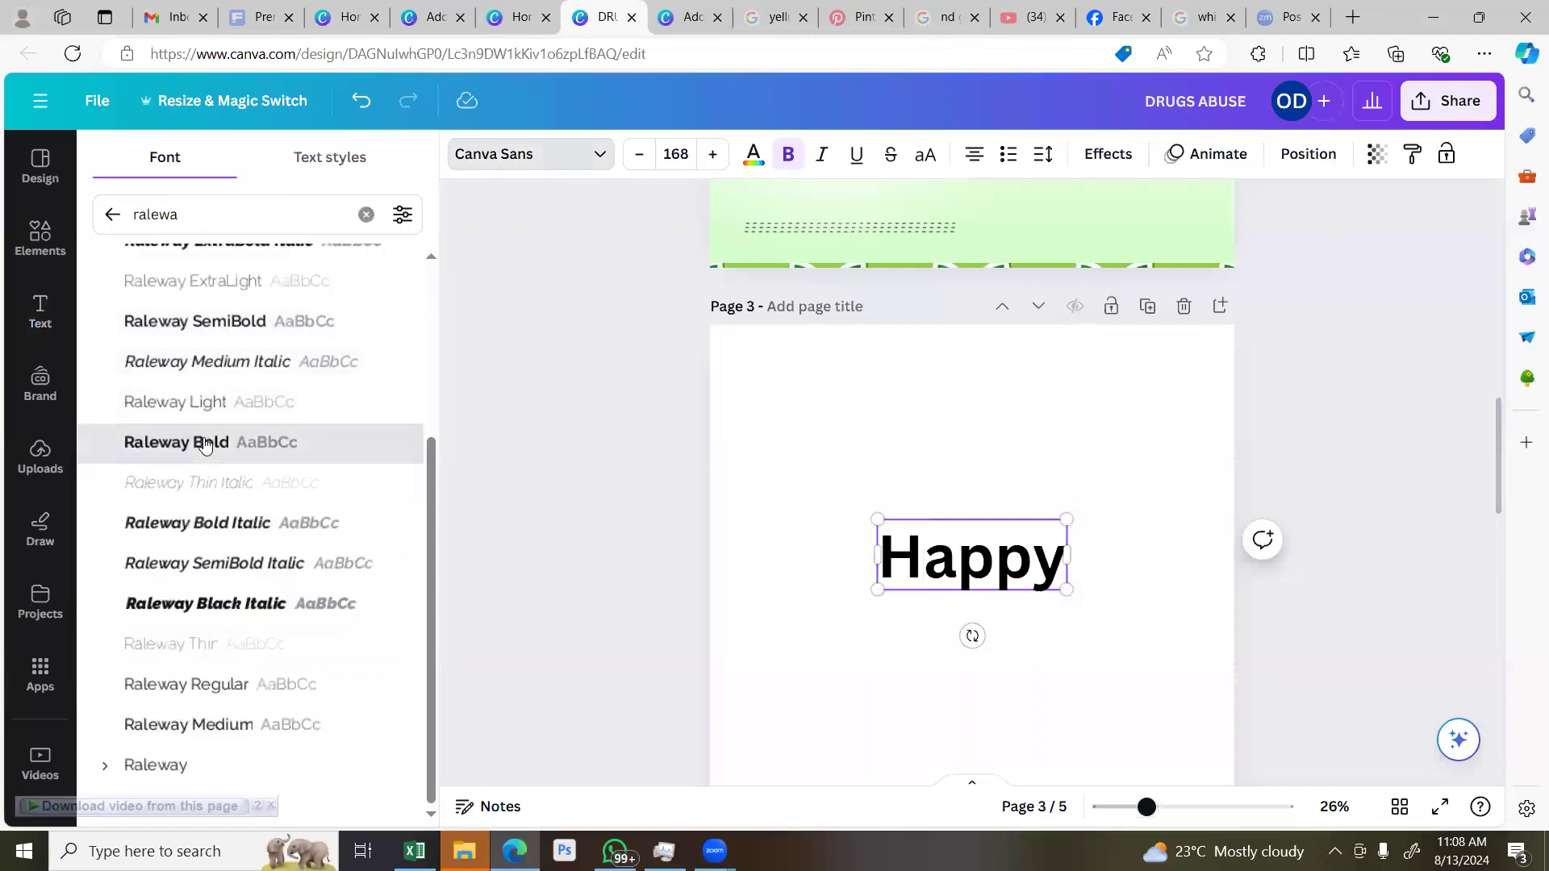
pyautogui.click(204, 444)
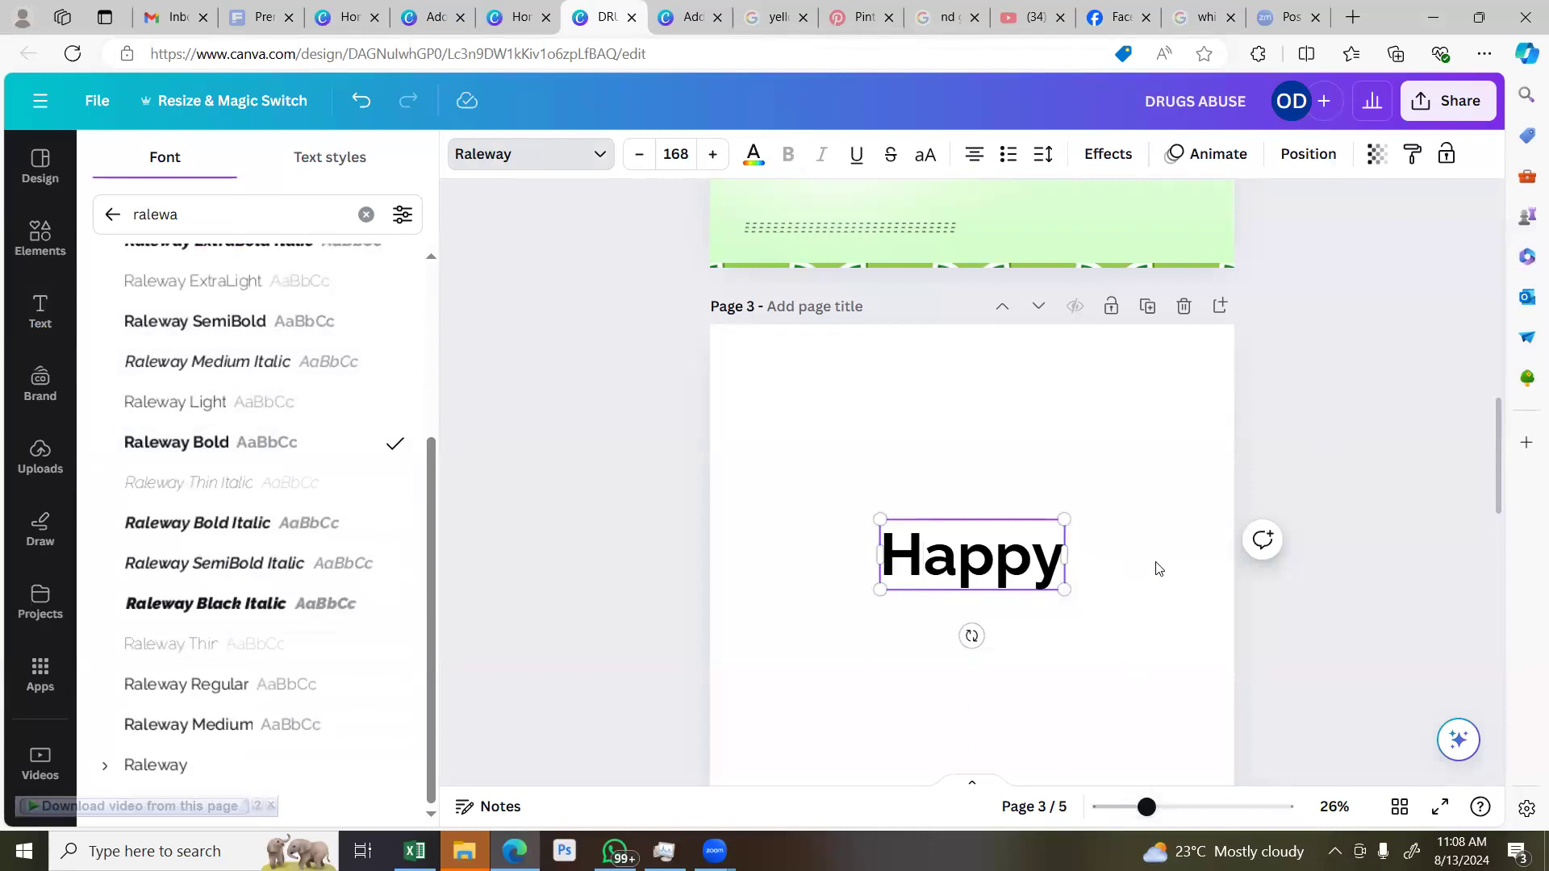
# Duplicate the "Happy" text and change the copy, just below it, to read "Weekend"
pyautogui.click(1031, 566)
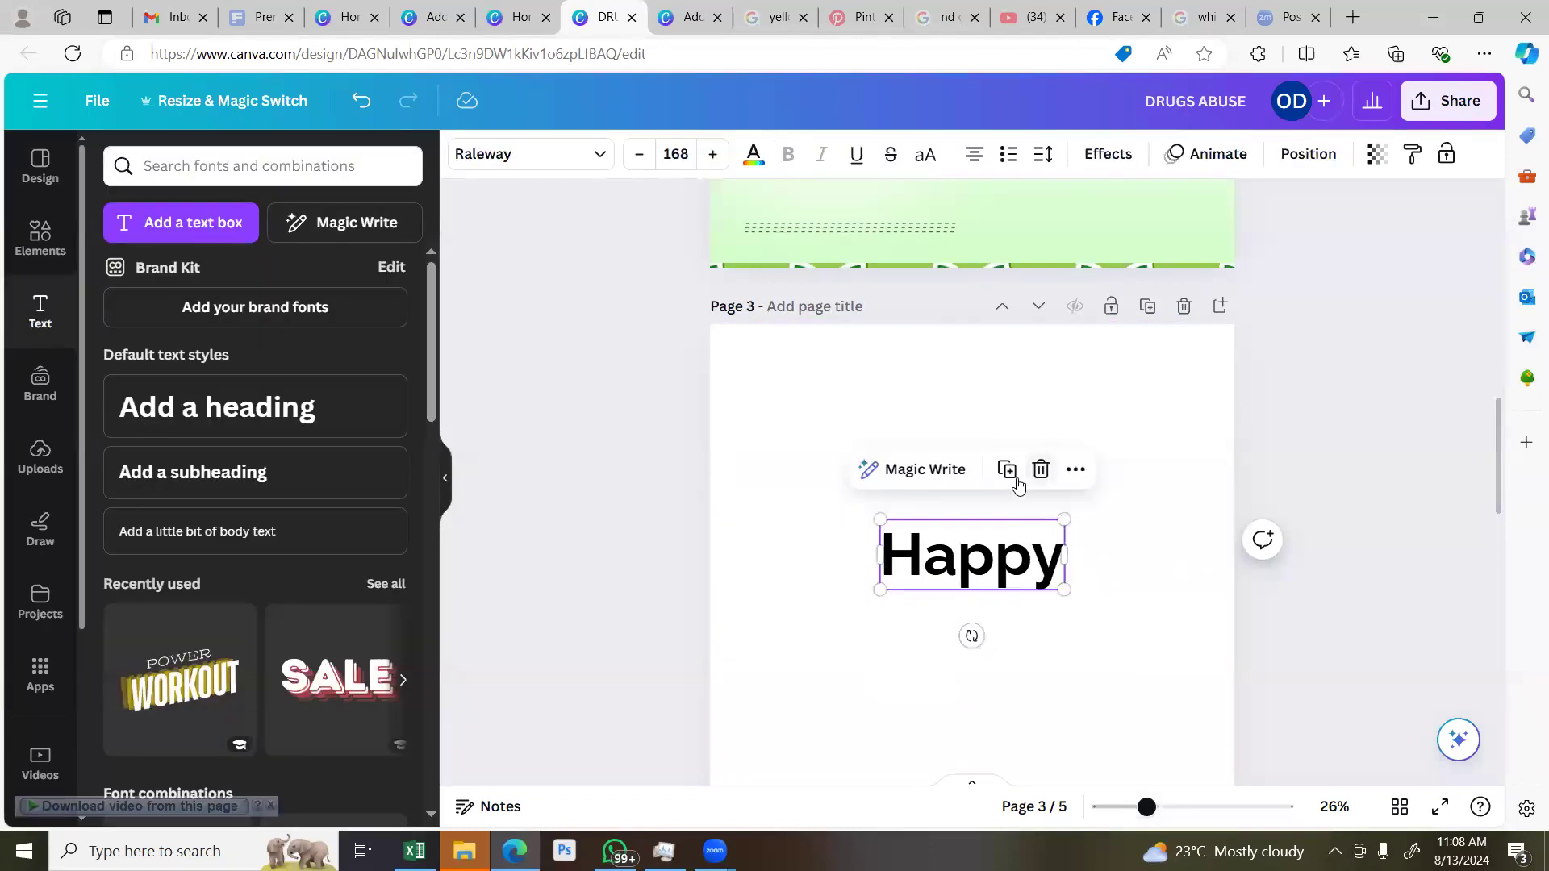
pyautogui.click(1007, 469)
pyautogui.doubleClick(992, 613)
pyautogui.write('Weeke')
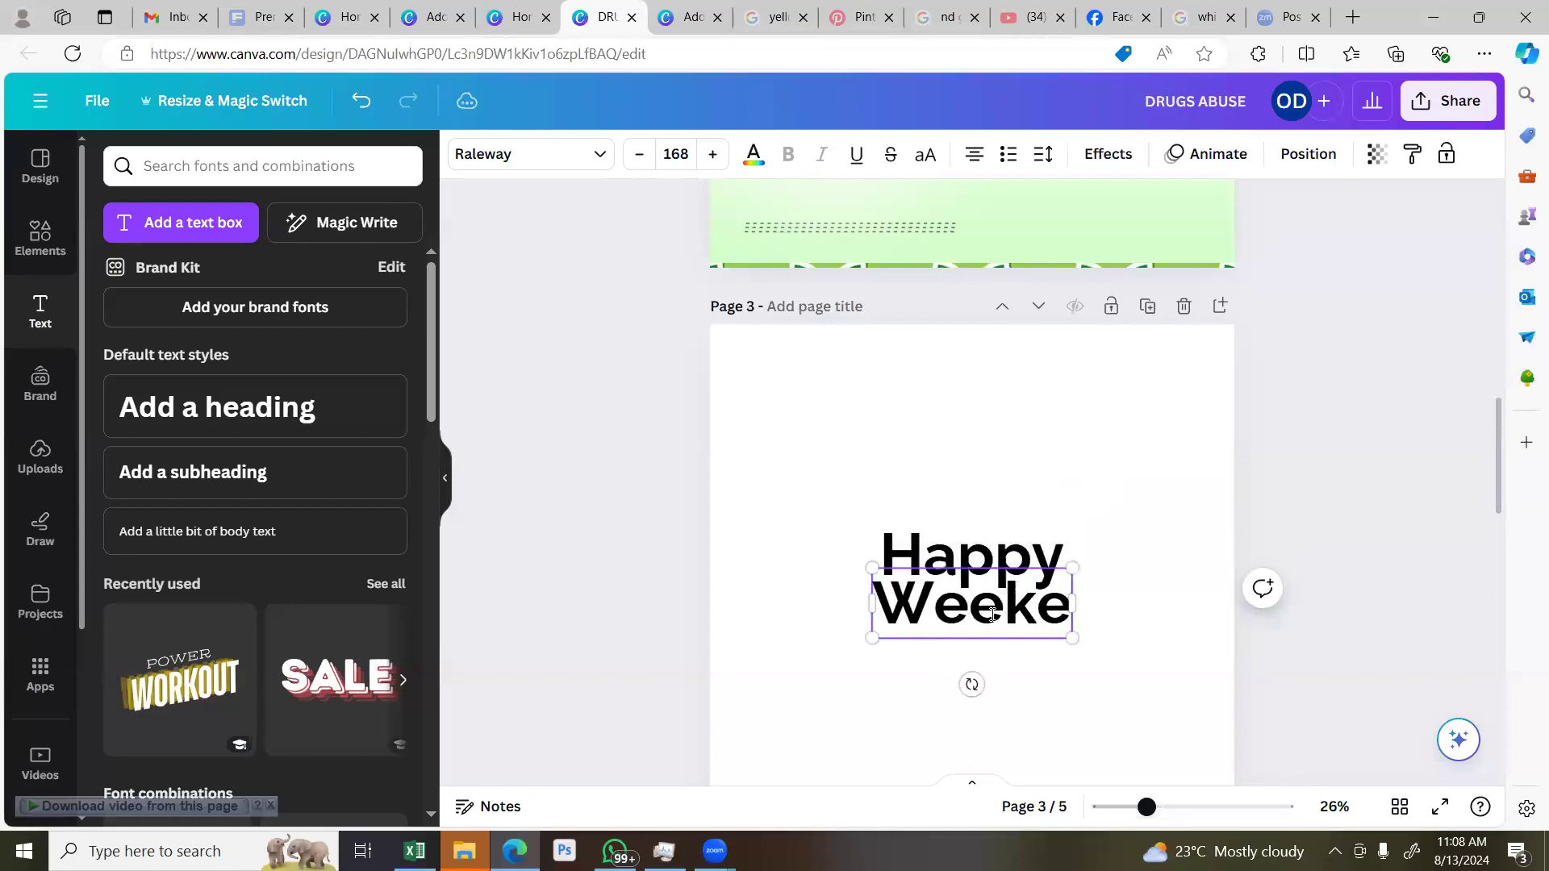
pyautogui.write('nd')
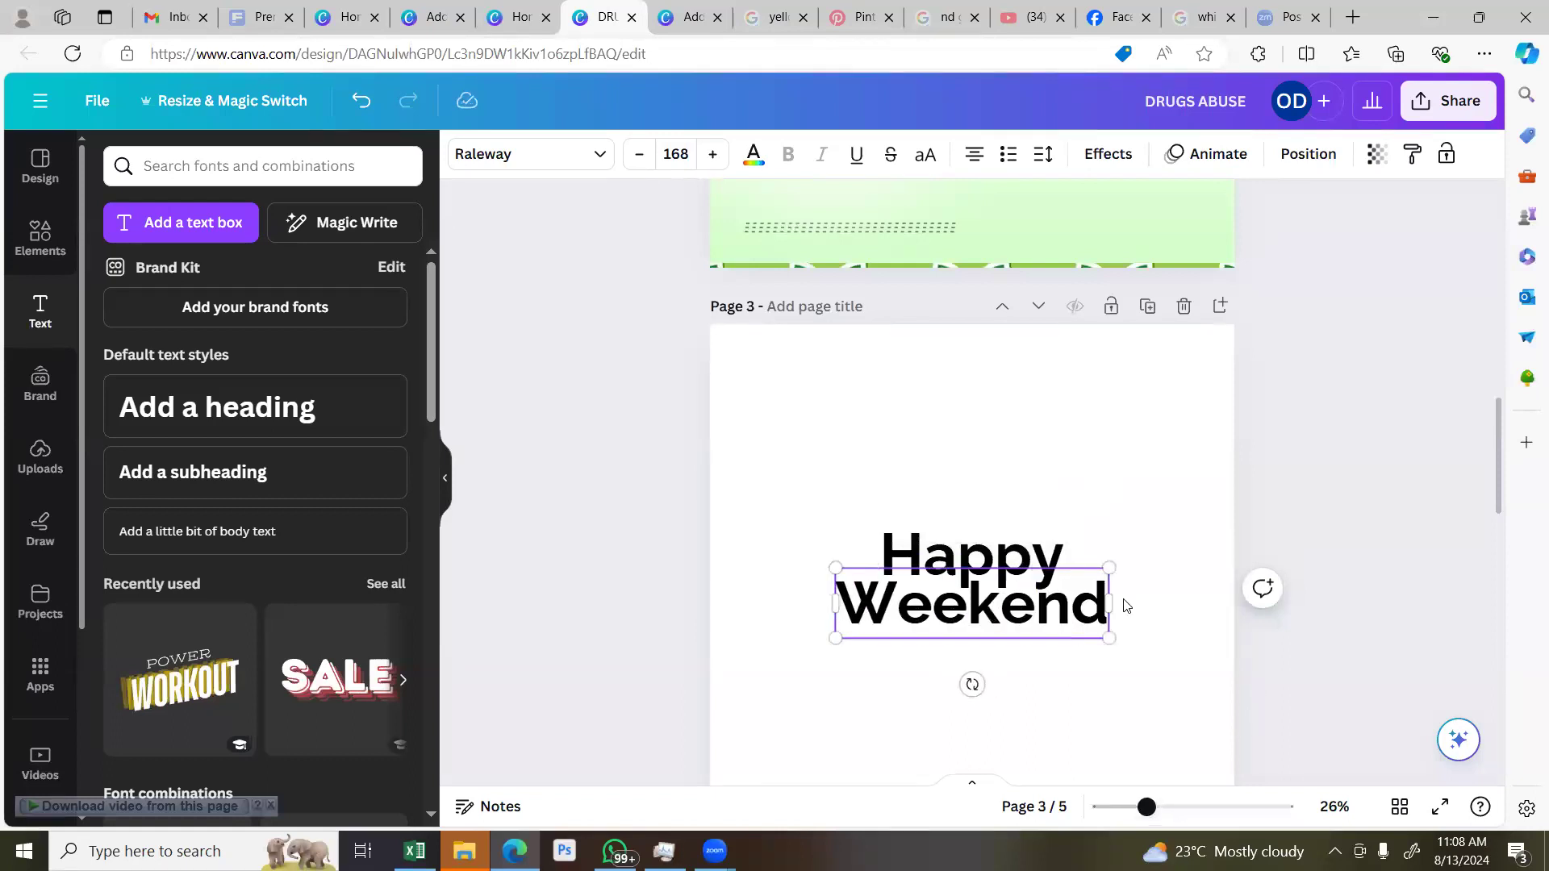
pyautogui.click(1290, 452)
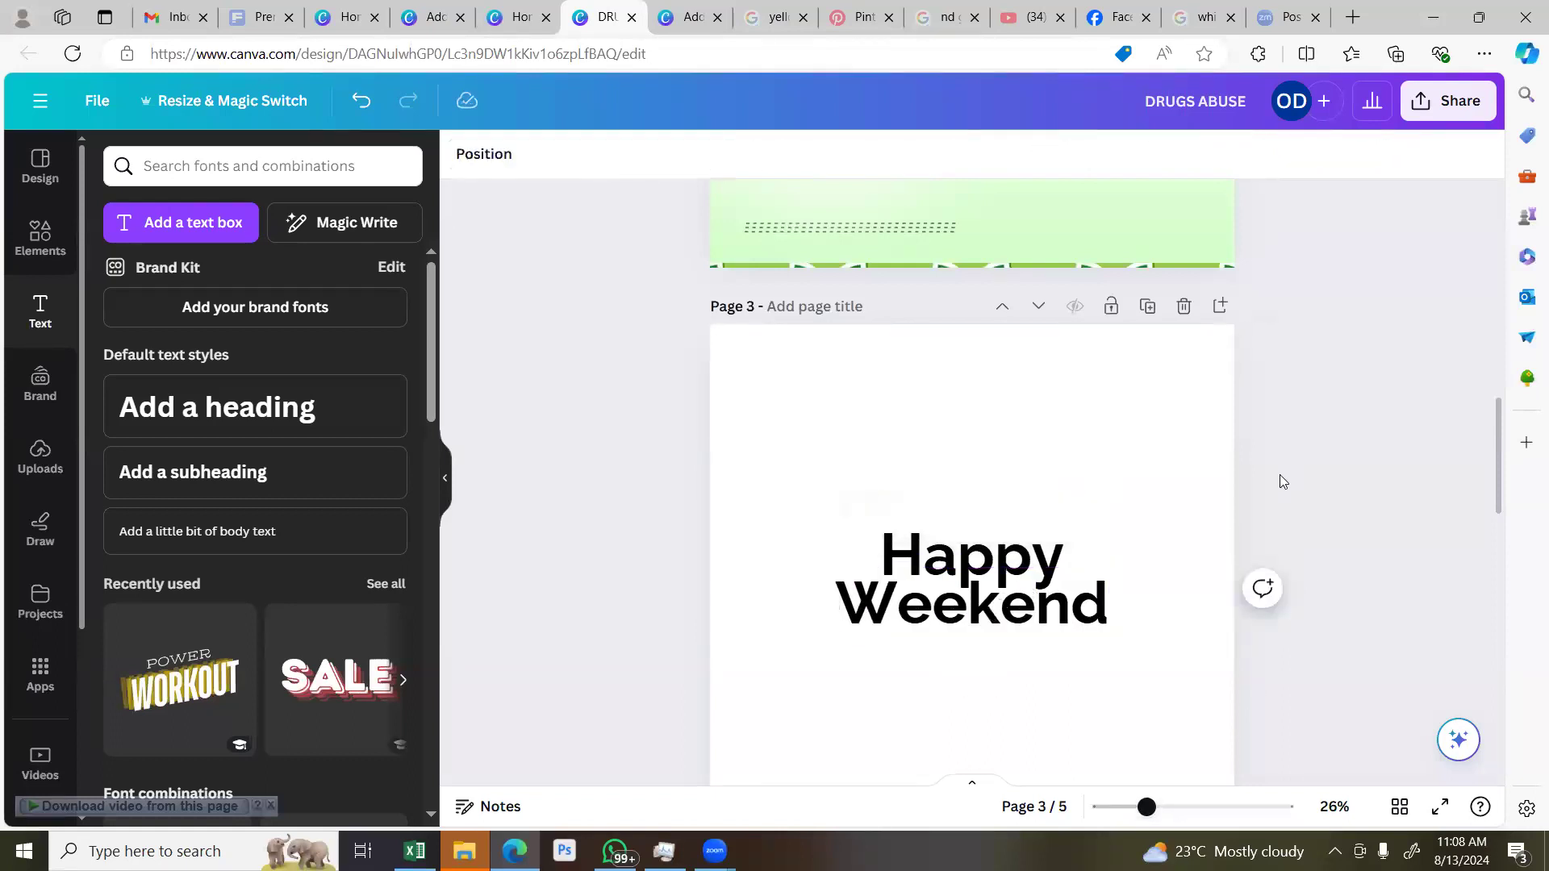
# Search the element photos for "home background"
pyautogui.scroll(-2, 902, 504)
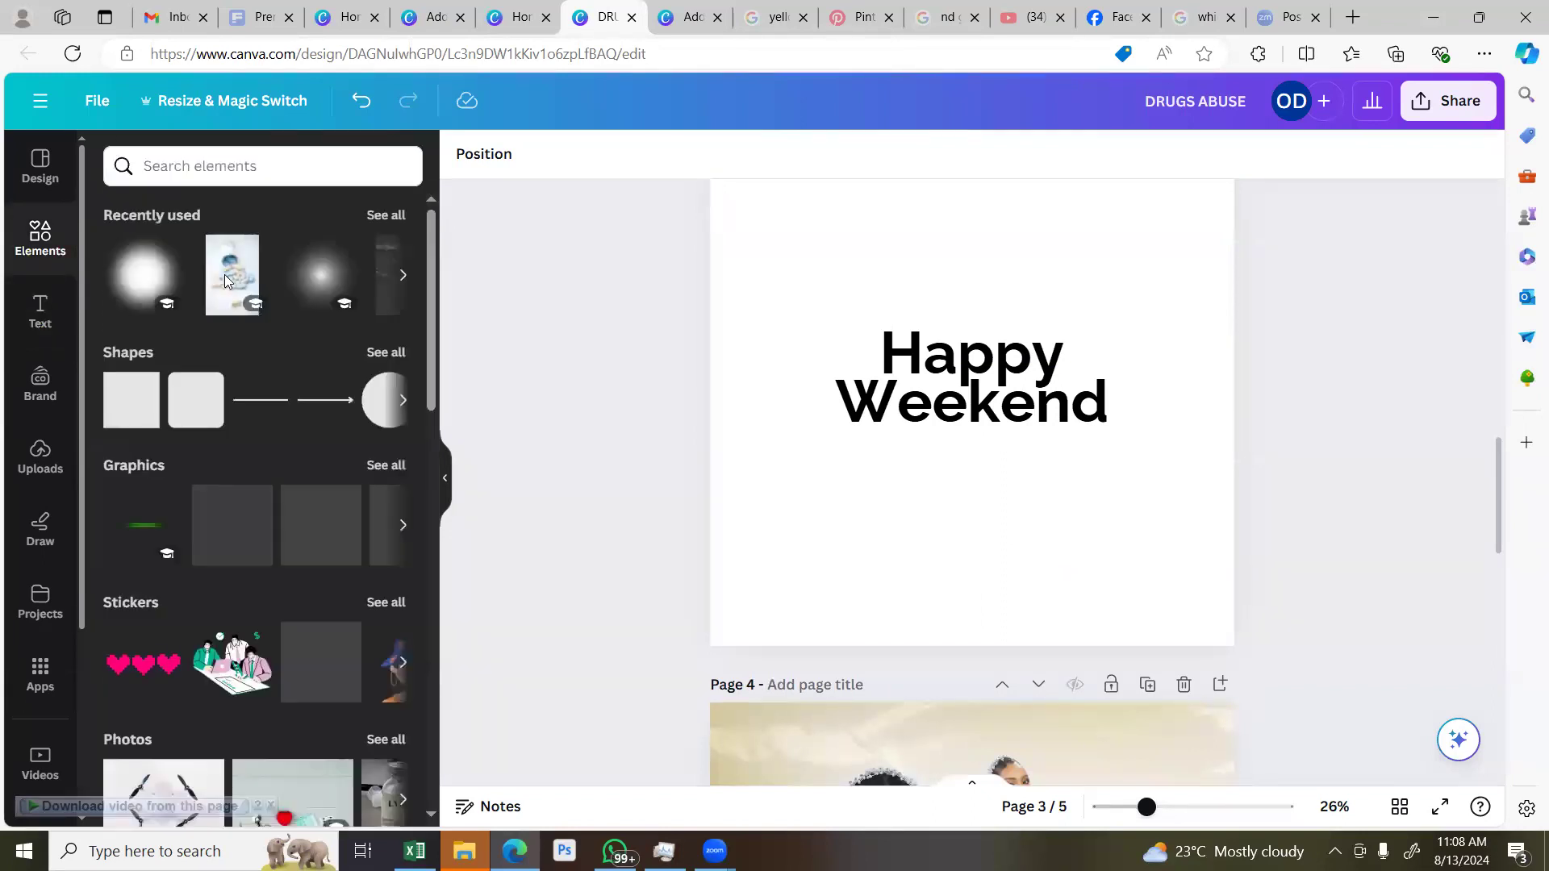
pyautogui.click(236, 163)
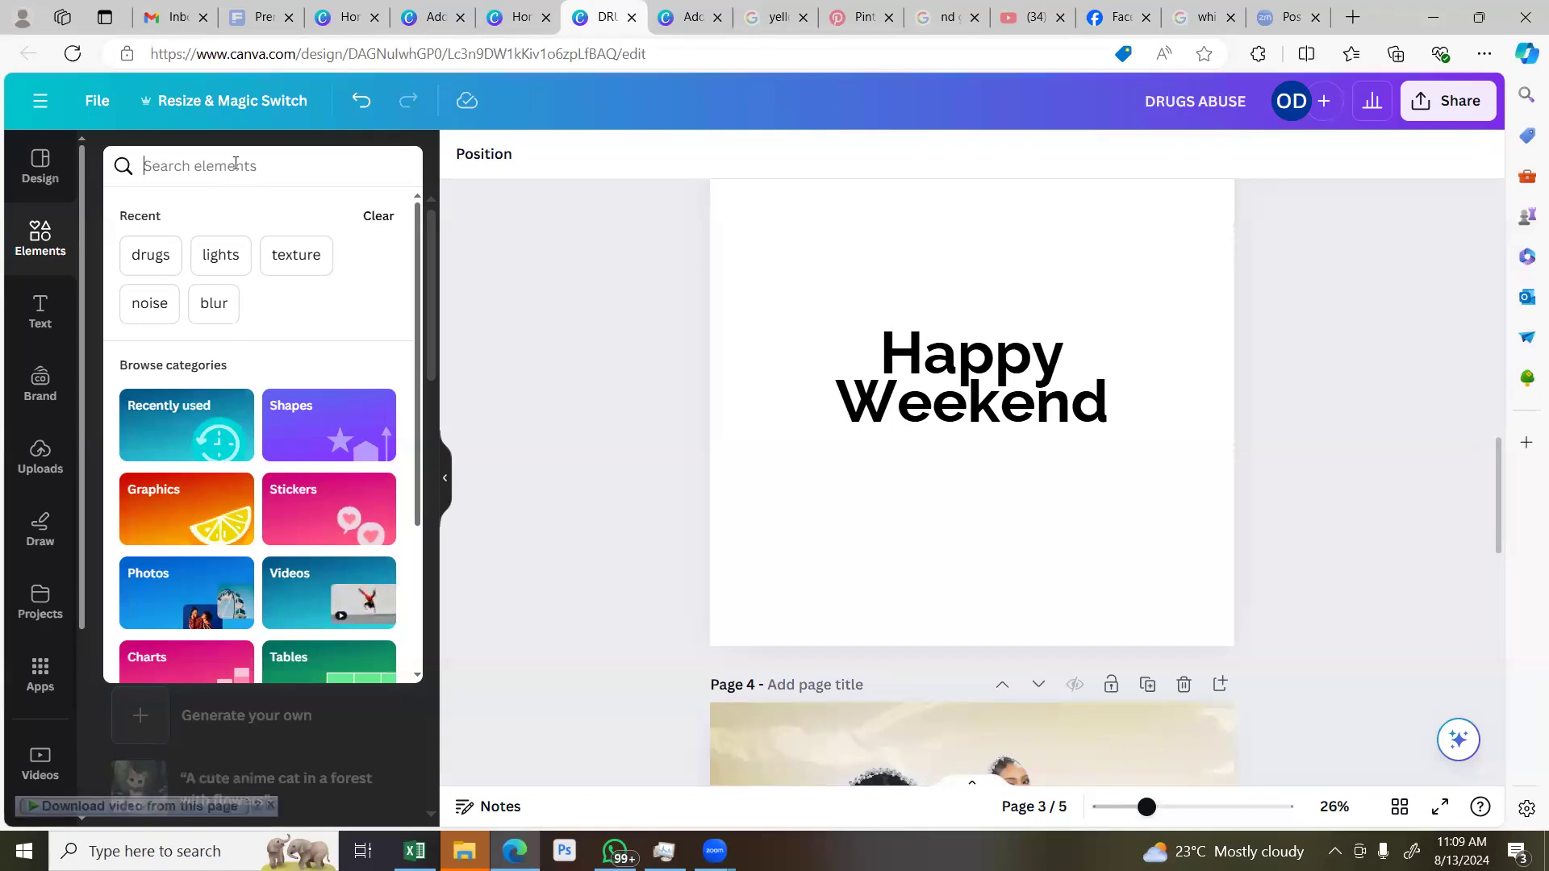
pyautogui.write('home')
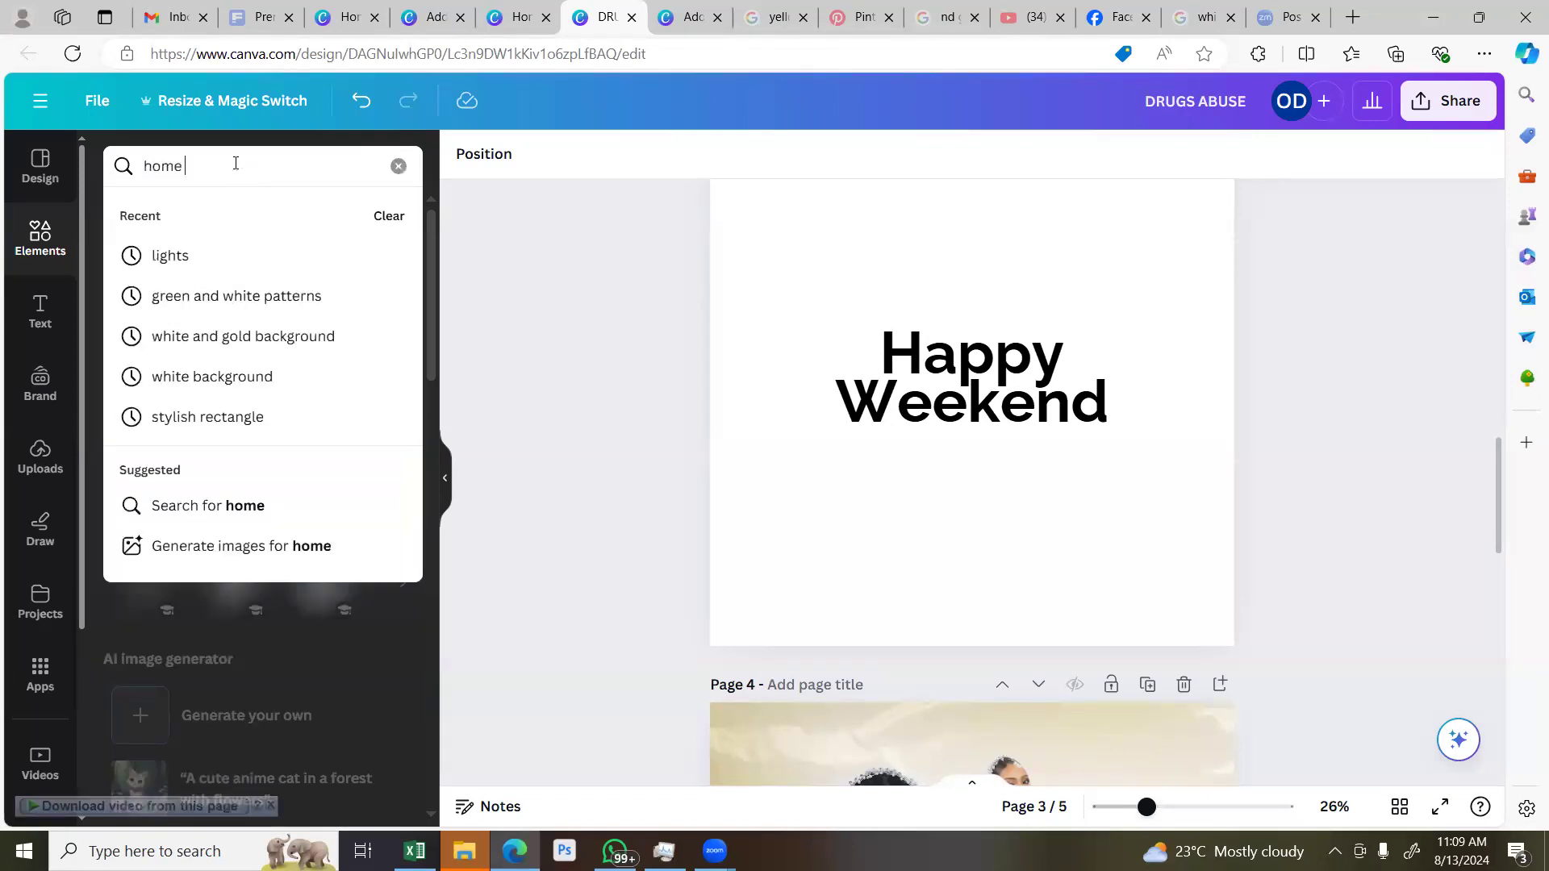
pyautogui.write(' background')
pyautogui.press('Return')
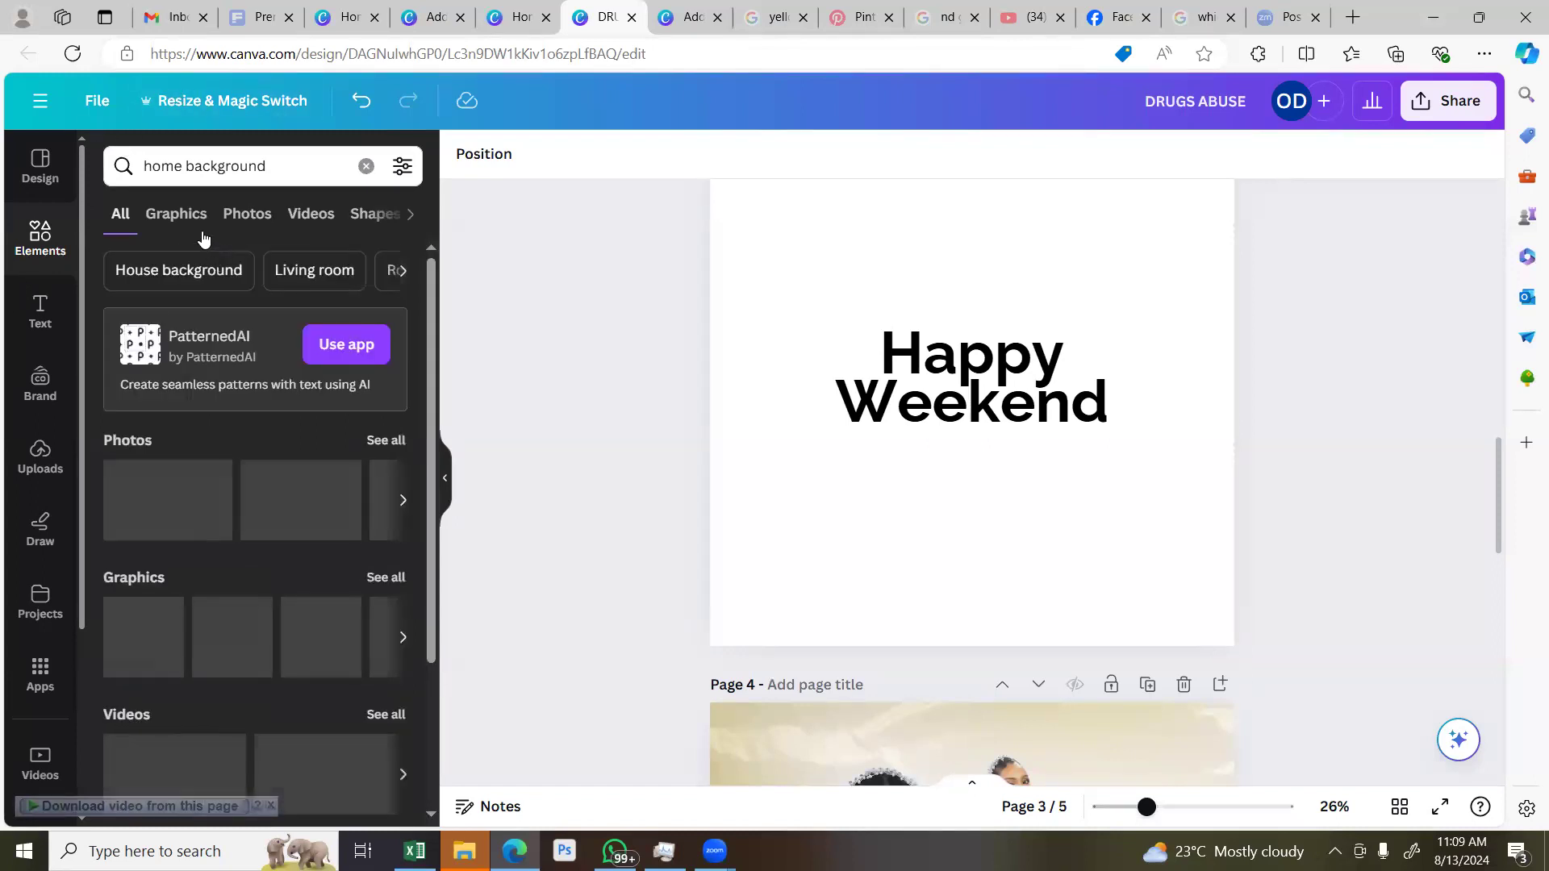
pyautogui.click(236, 214)
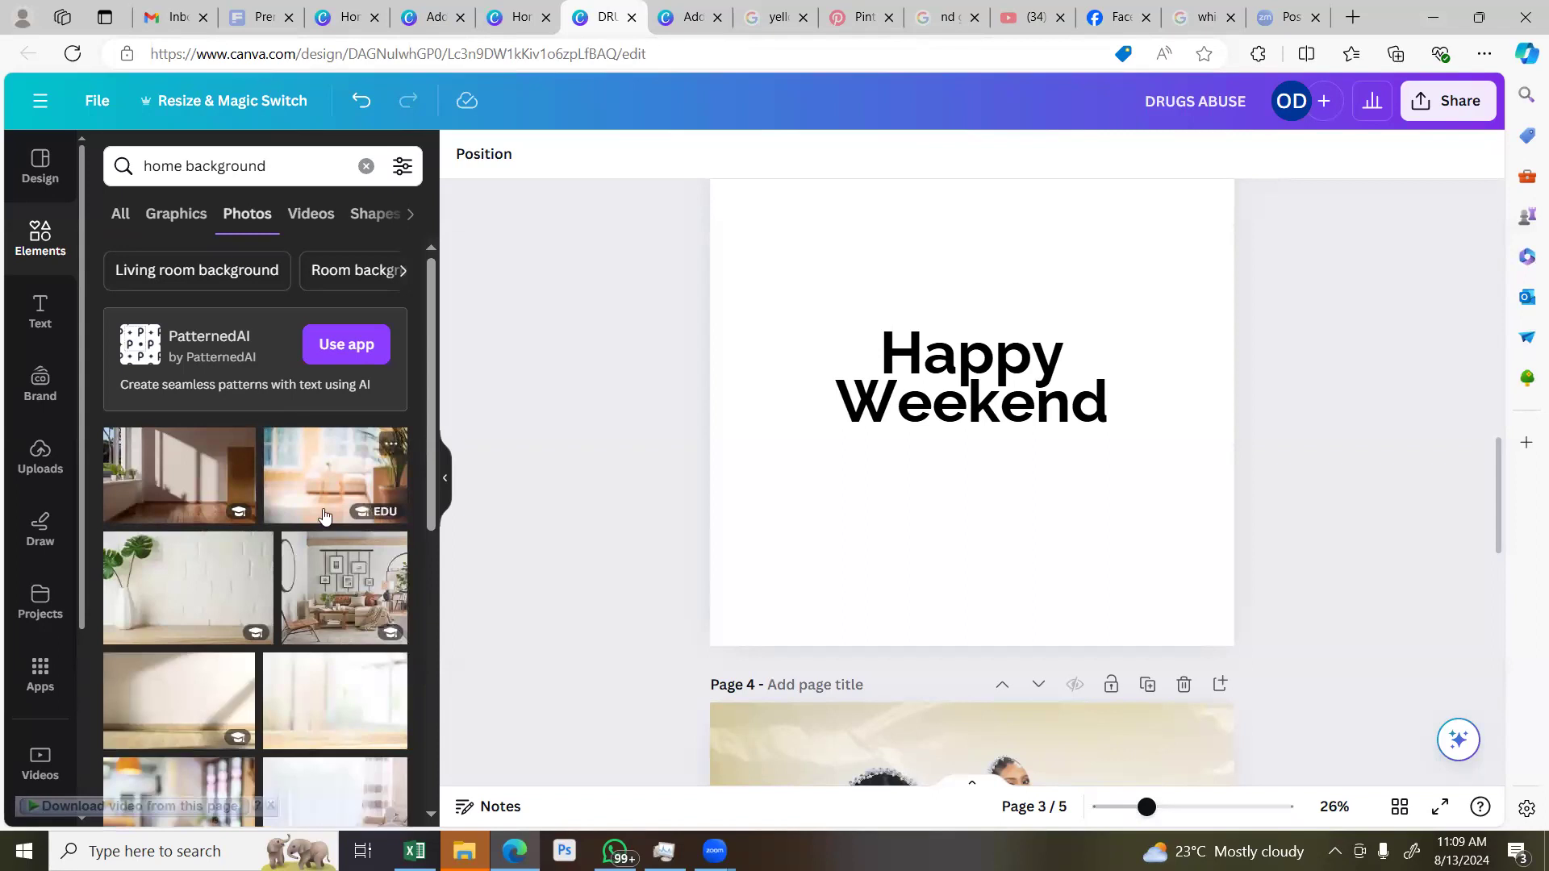
# Set the photo of a white-curtained room with a beige armchair as the background of page 3
pyautogui.scroll(-1, 324, 514)
pyautogui.scroll(-1, 326, 532)
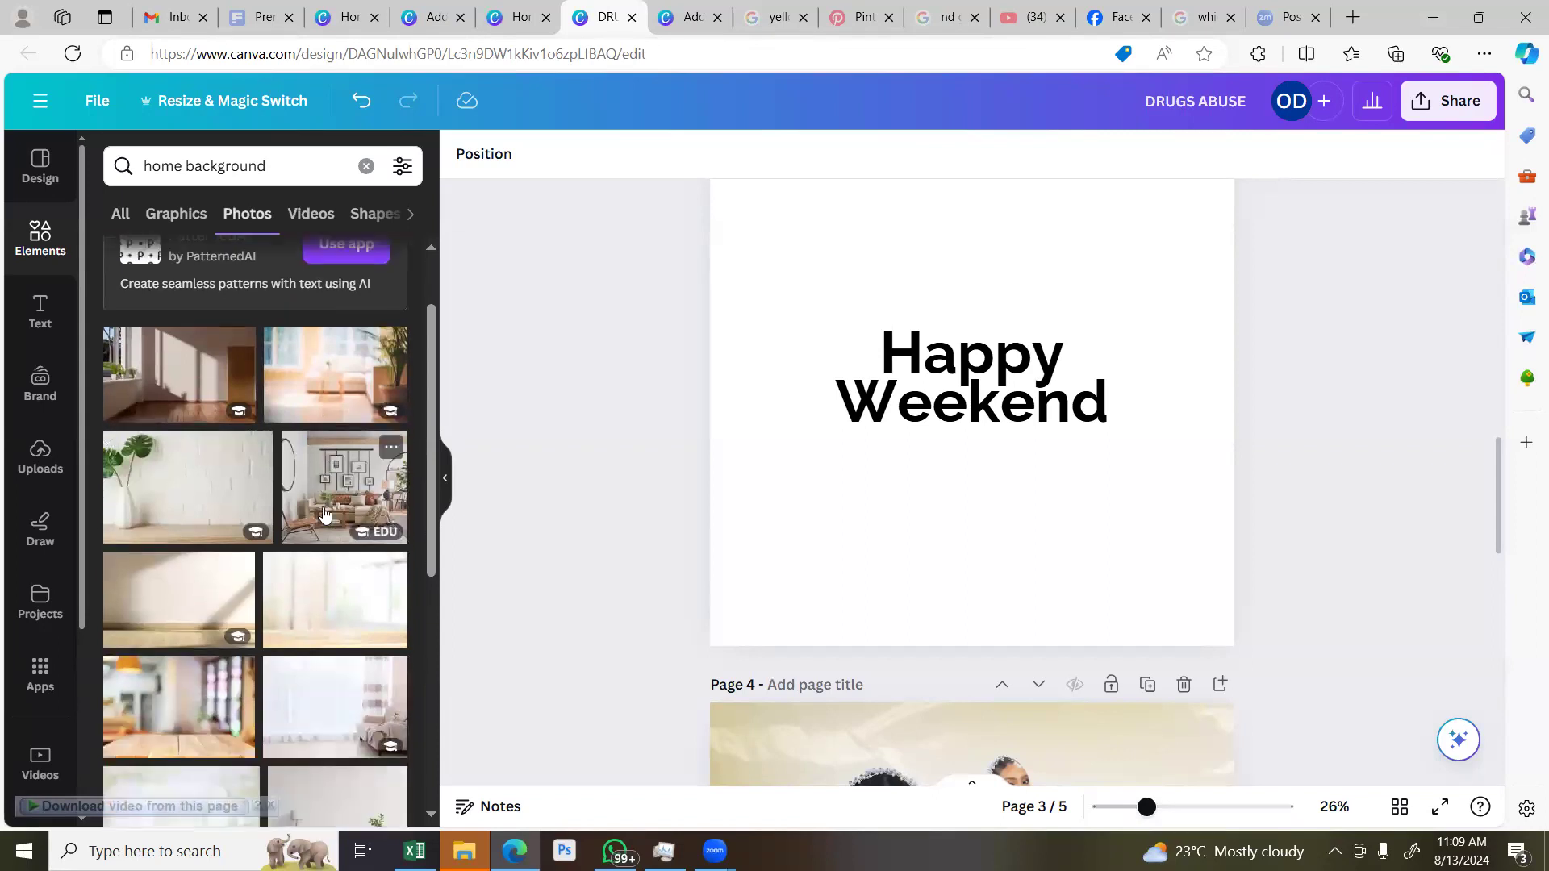
pyautogui.scroll(-2, 329, 556)
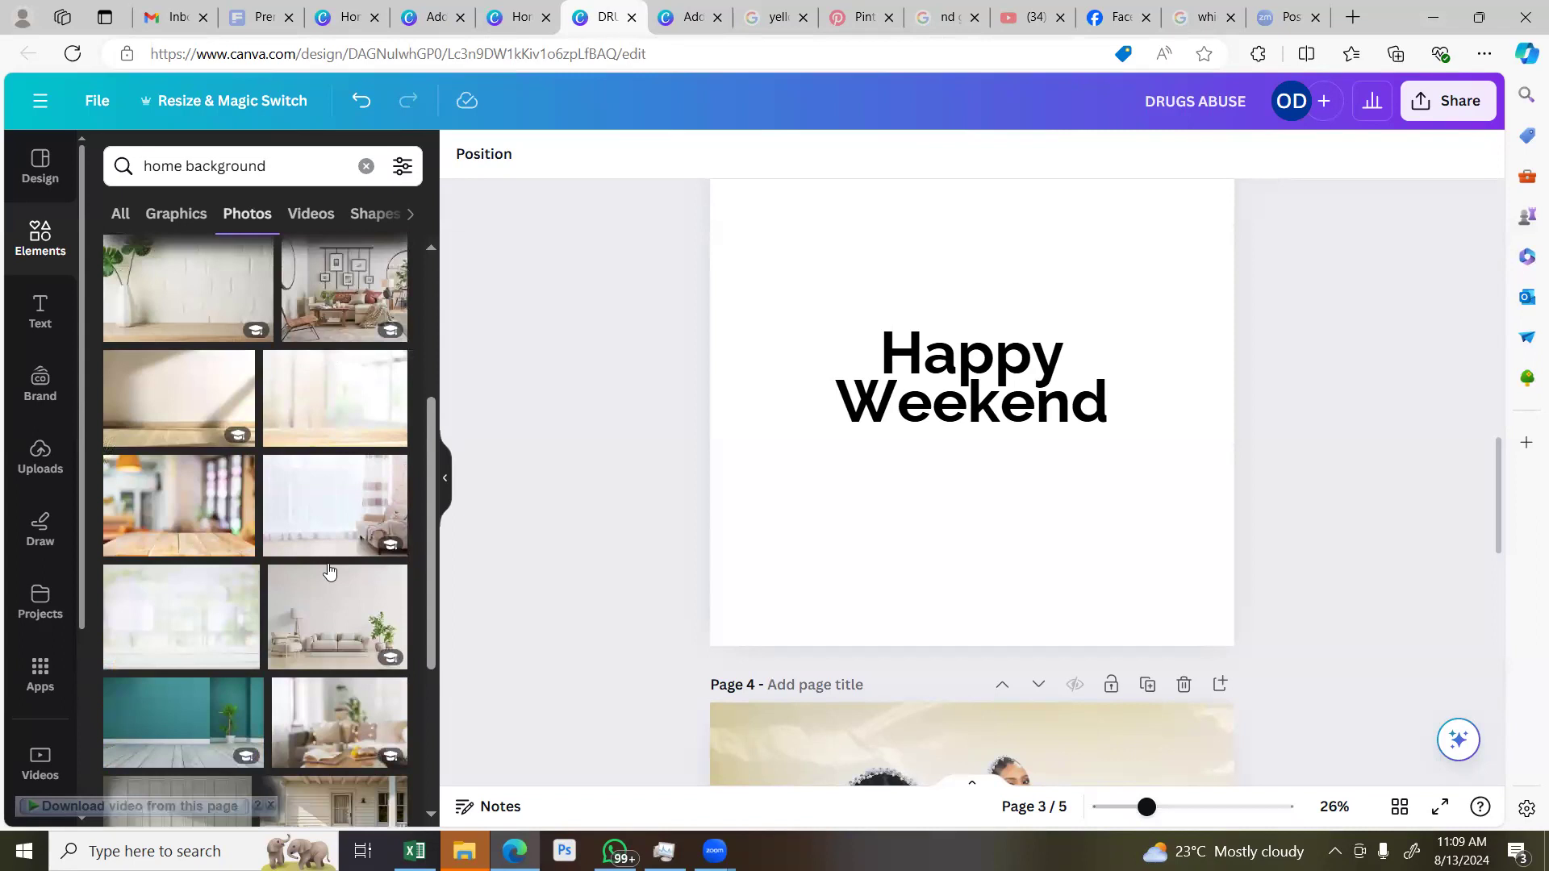
pyautogui.click(347, 545)
pyautogui.rightClick(1108, 500)
pyautogui.click(1174, 746)
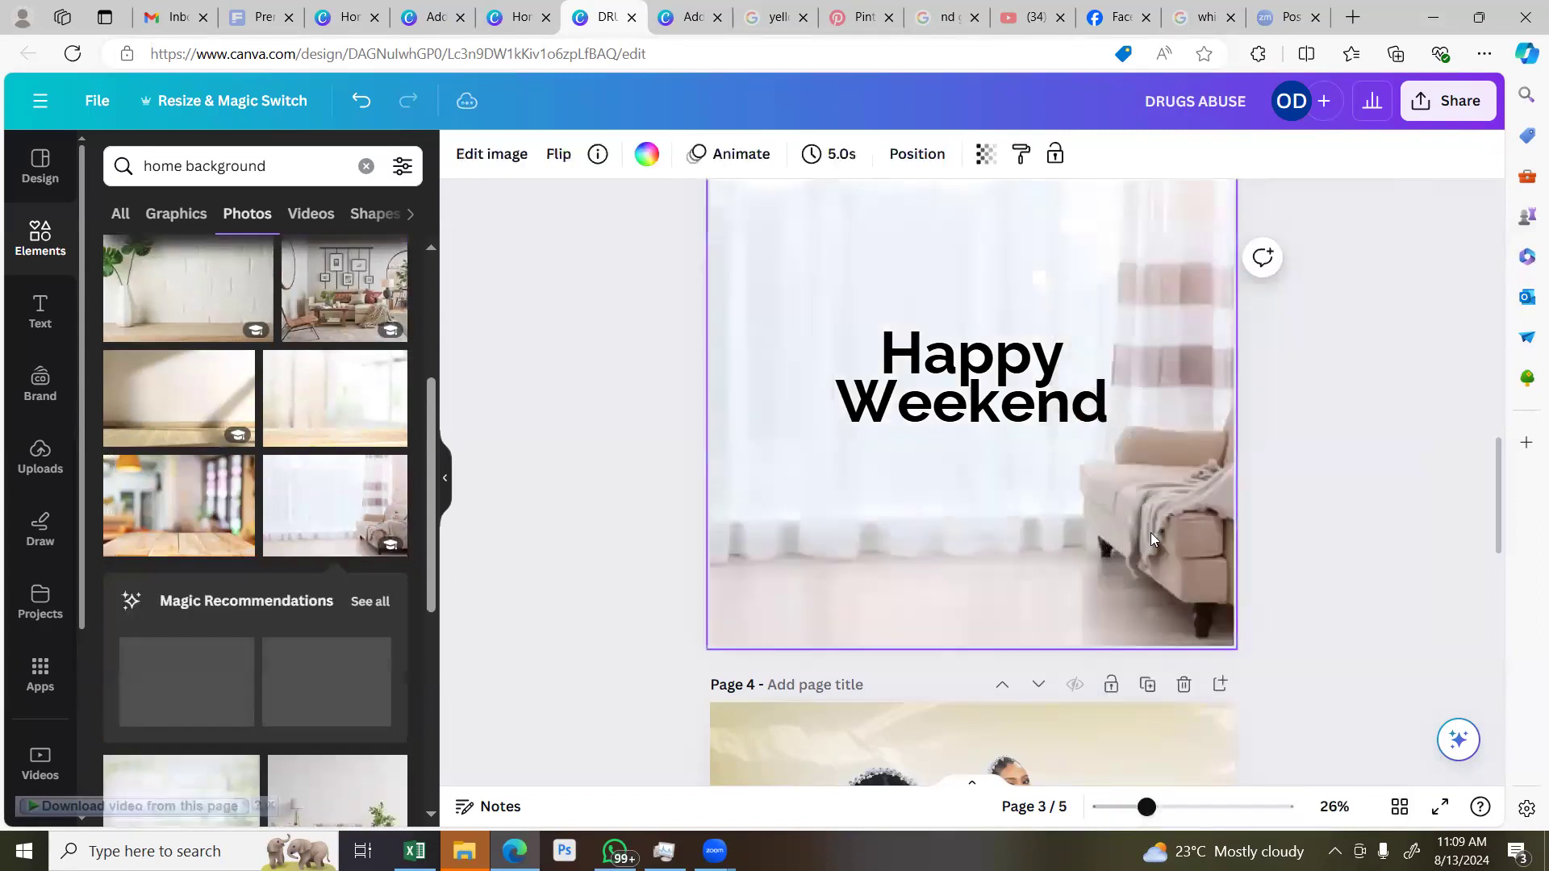
pyautogui.doubleClick(1104, 524)
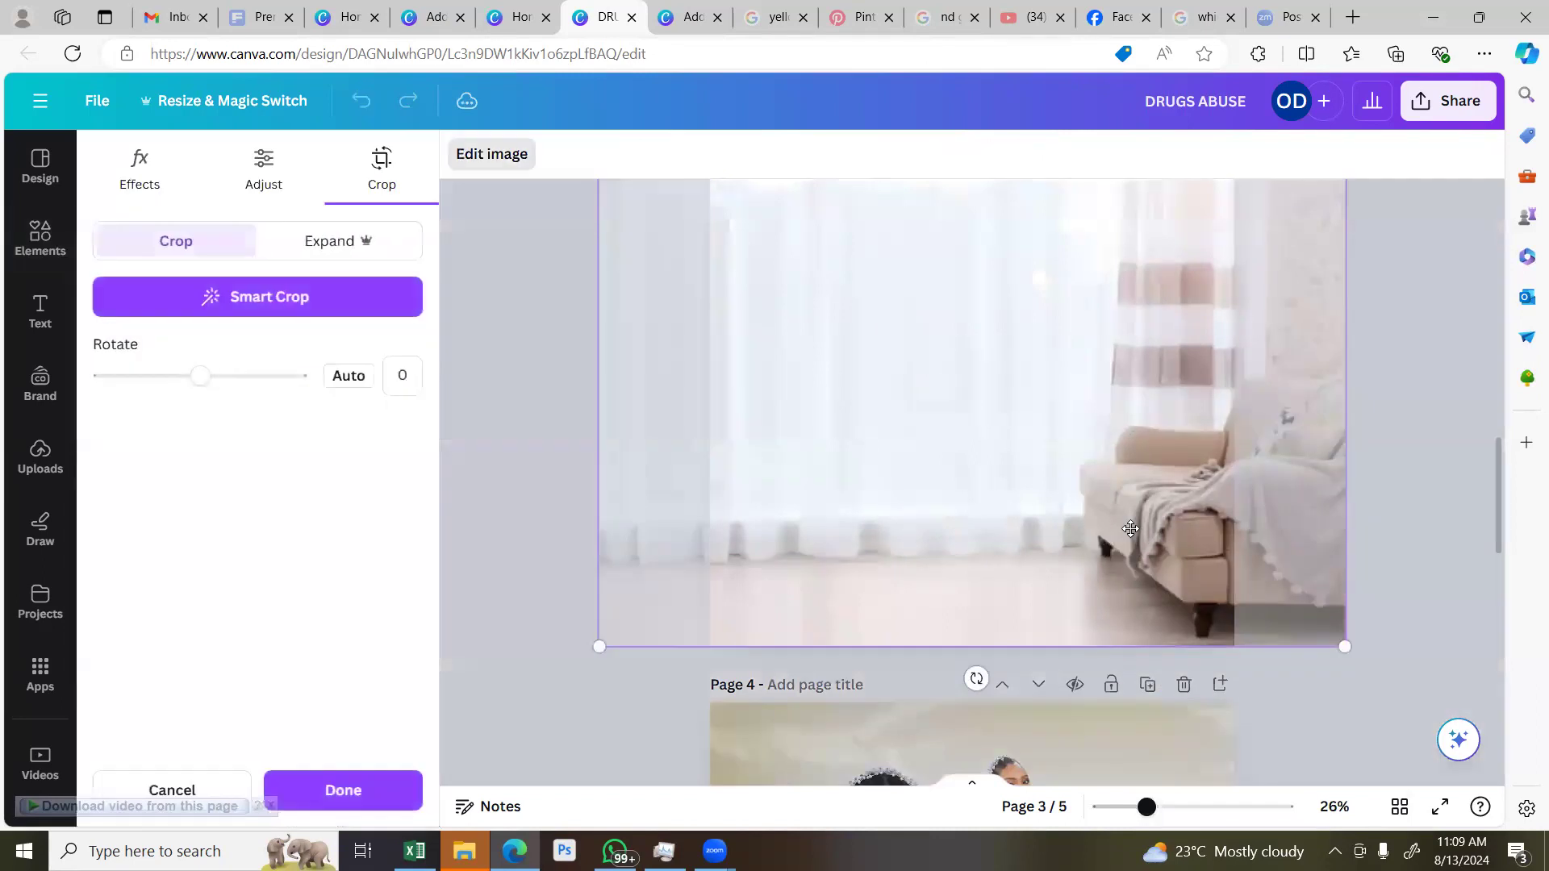
pyautogui.click(1313, 697)
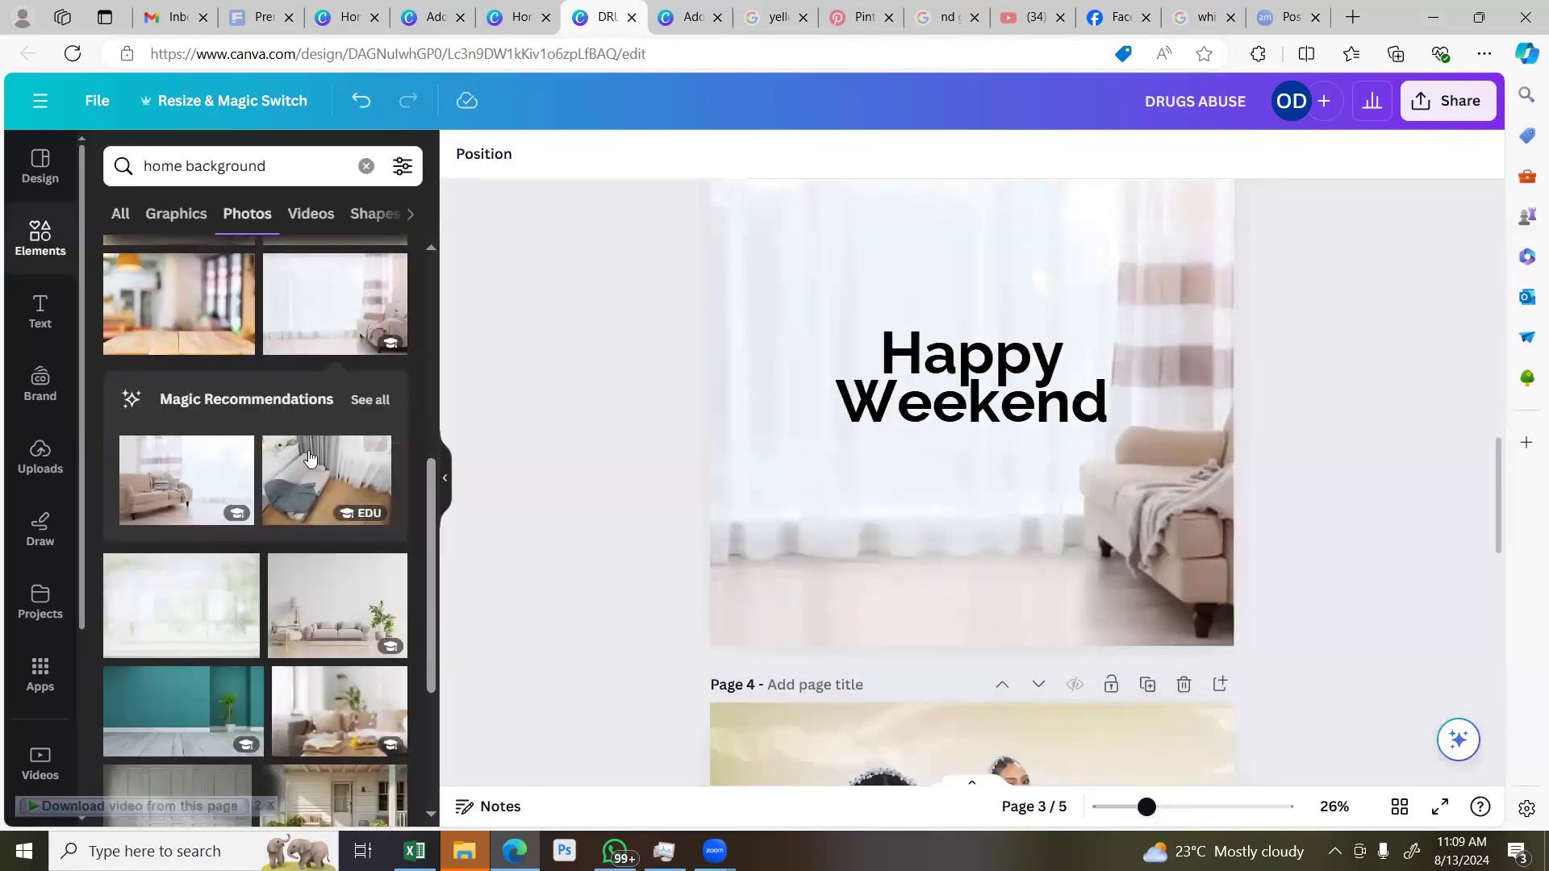
# Search the photos for "man with laptop in an office"
pyautogui.scroll(-3, 309, 457)
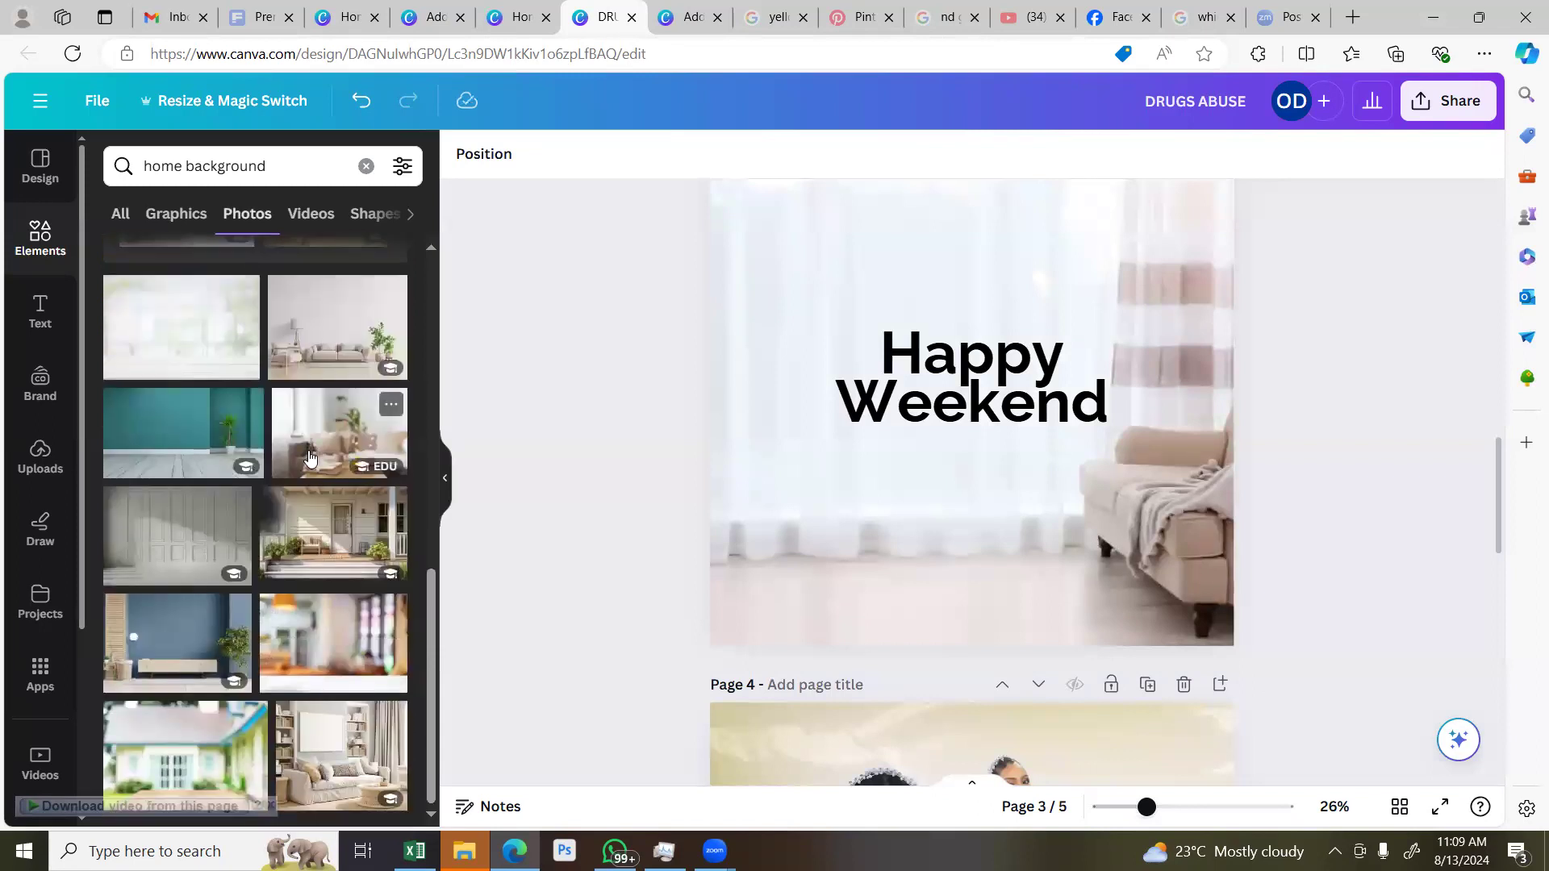
pyautogui.click(194, 164)
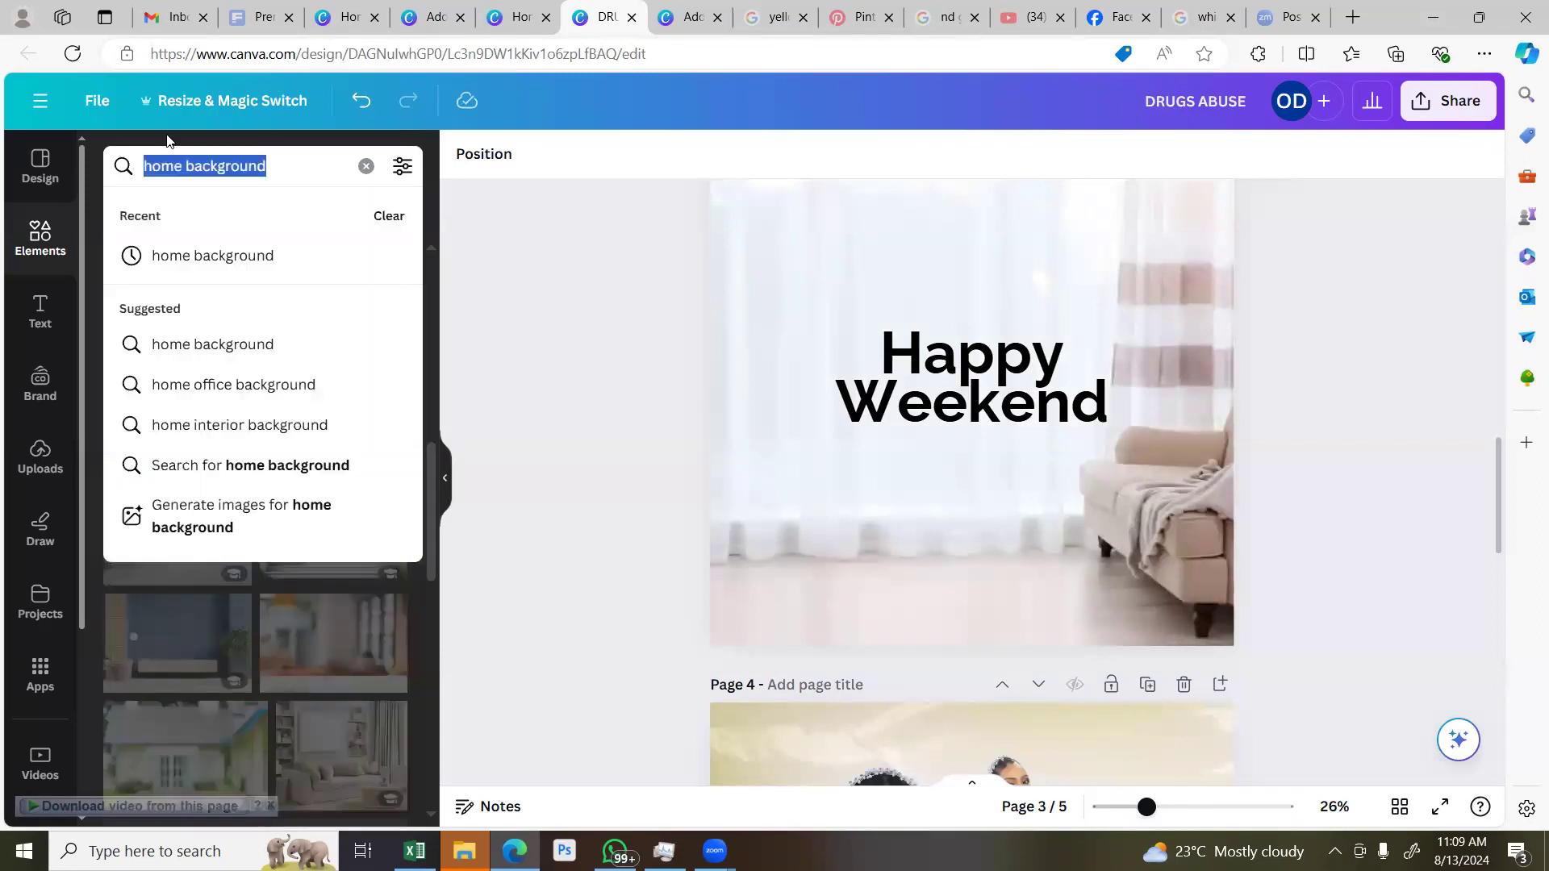
pyautogui.write('man wi')
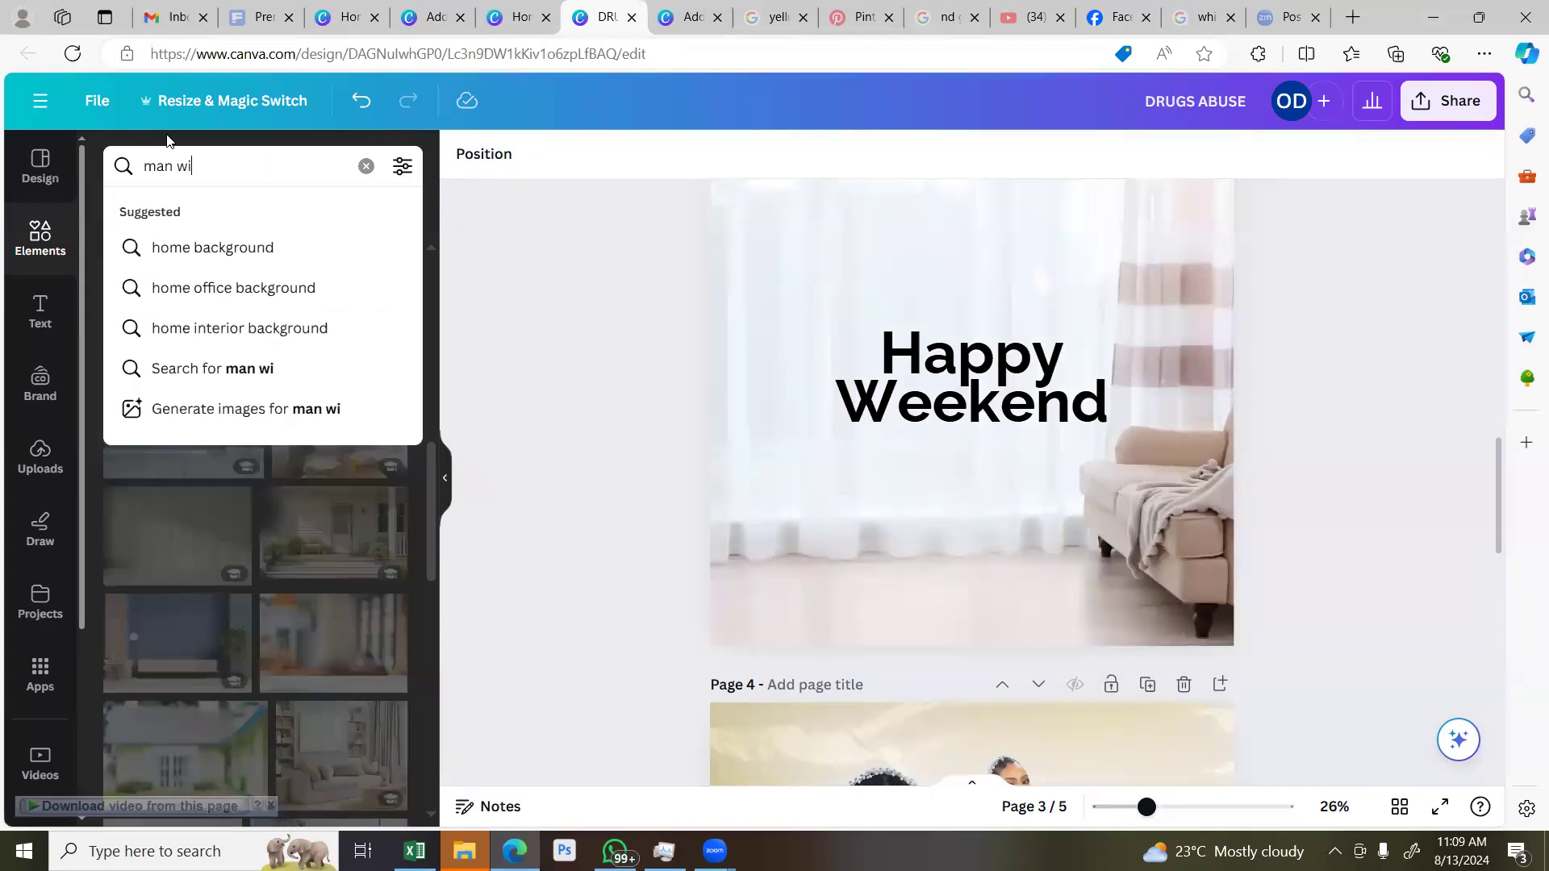
pyautogui.write('th laptop ')
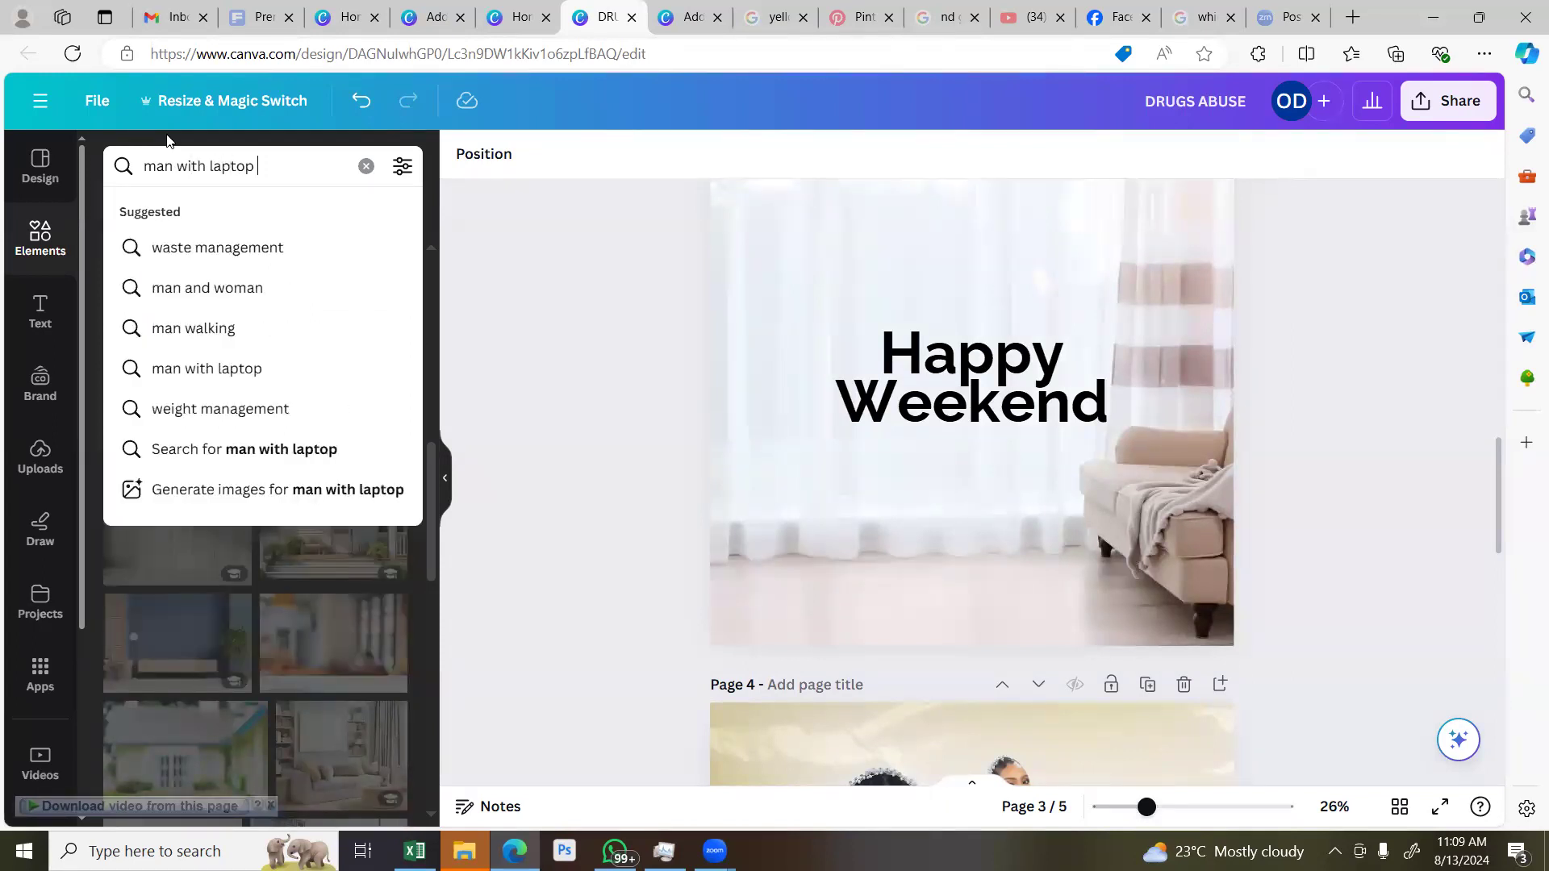
pyautogui.write('in an office')
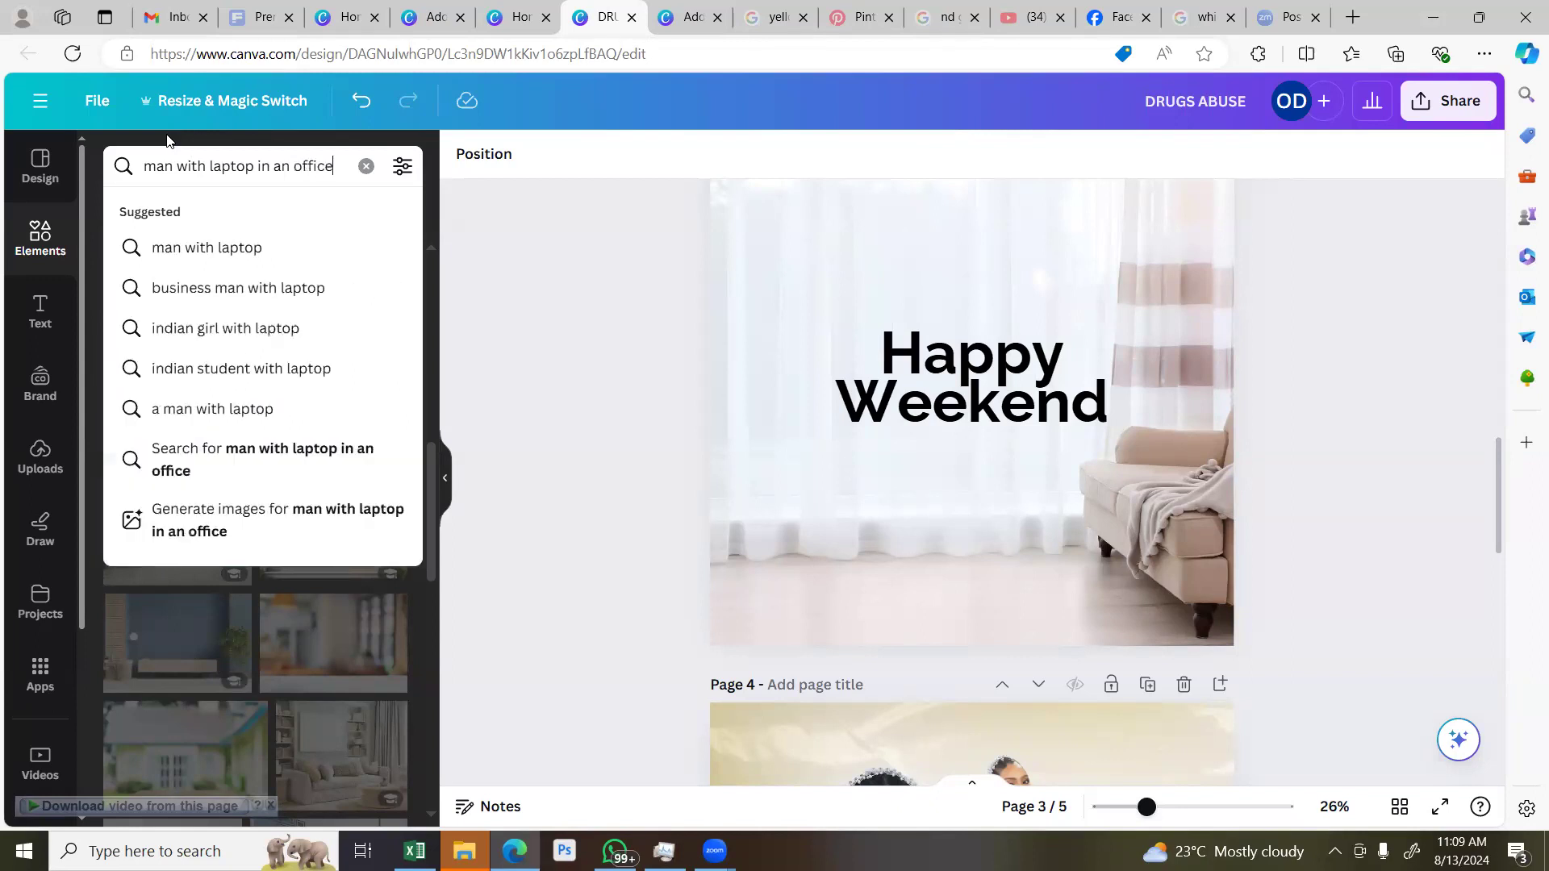
pyautogui.press('Return')
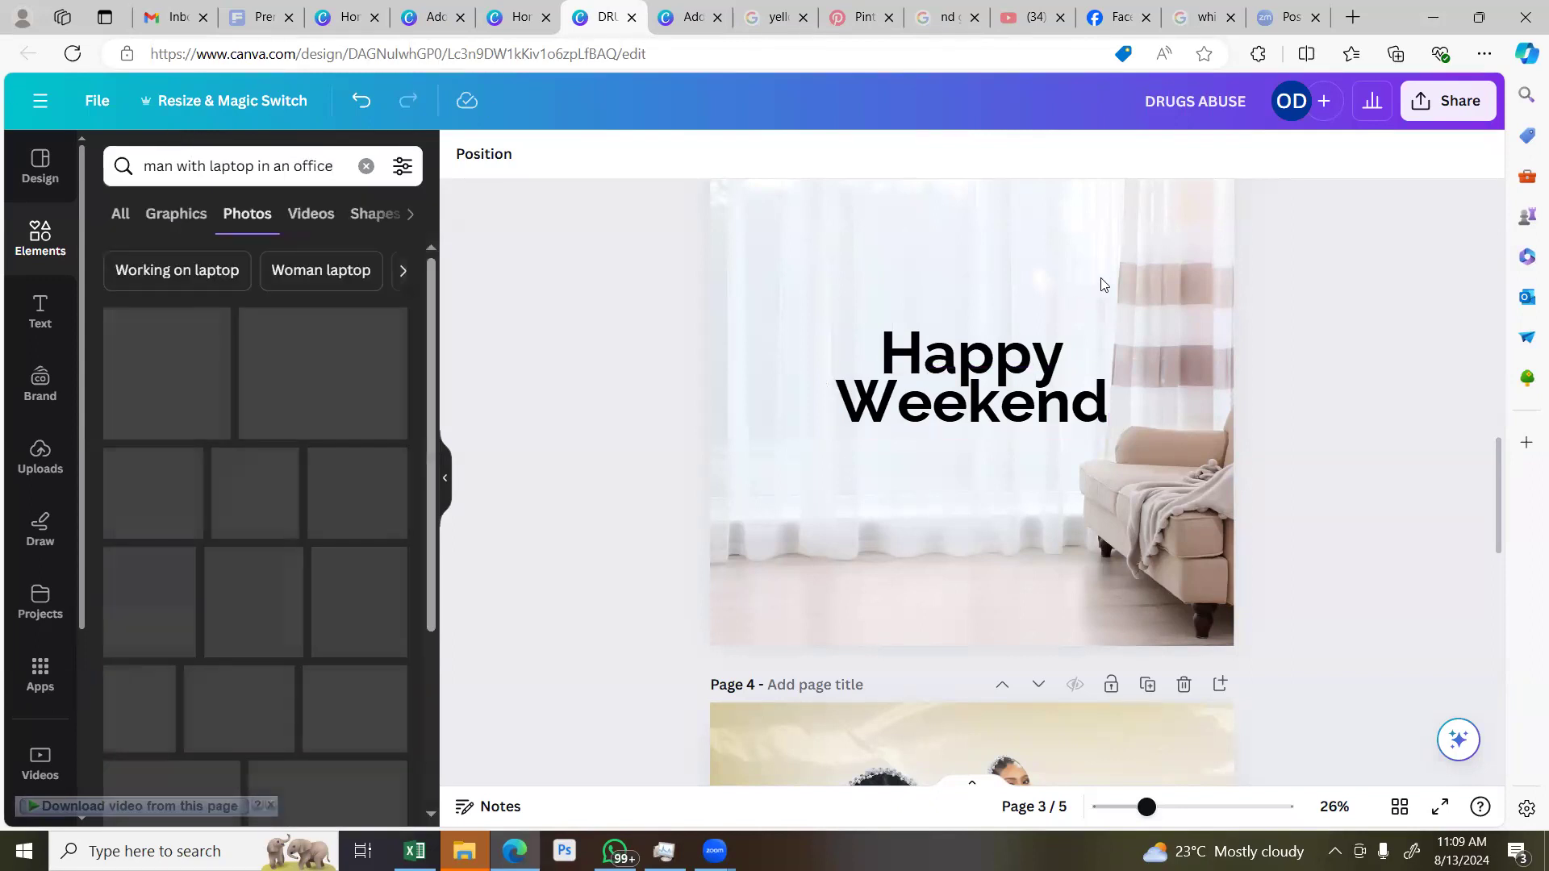
# Delete the room background and place the photo of the smiling man with laptop and tablet low on the page, behind "Happy Weekend"
pyautogui.rightClick(1115, 317)
pyautogui.press('Delete')
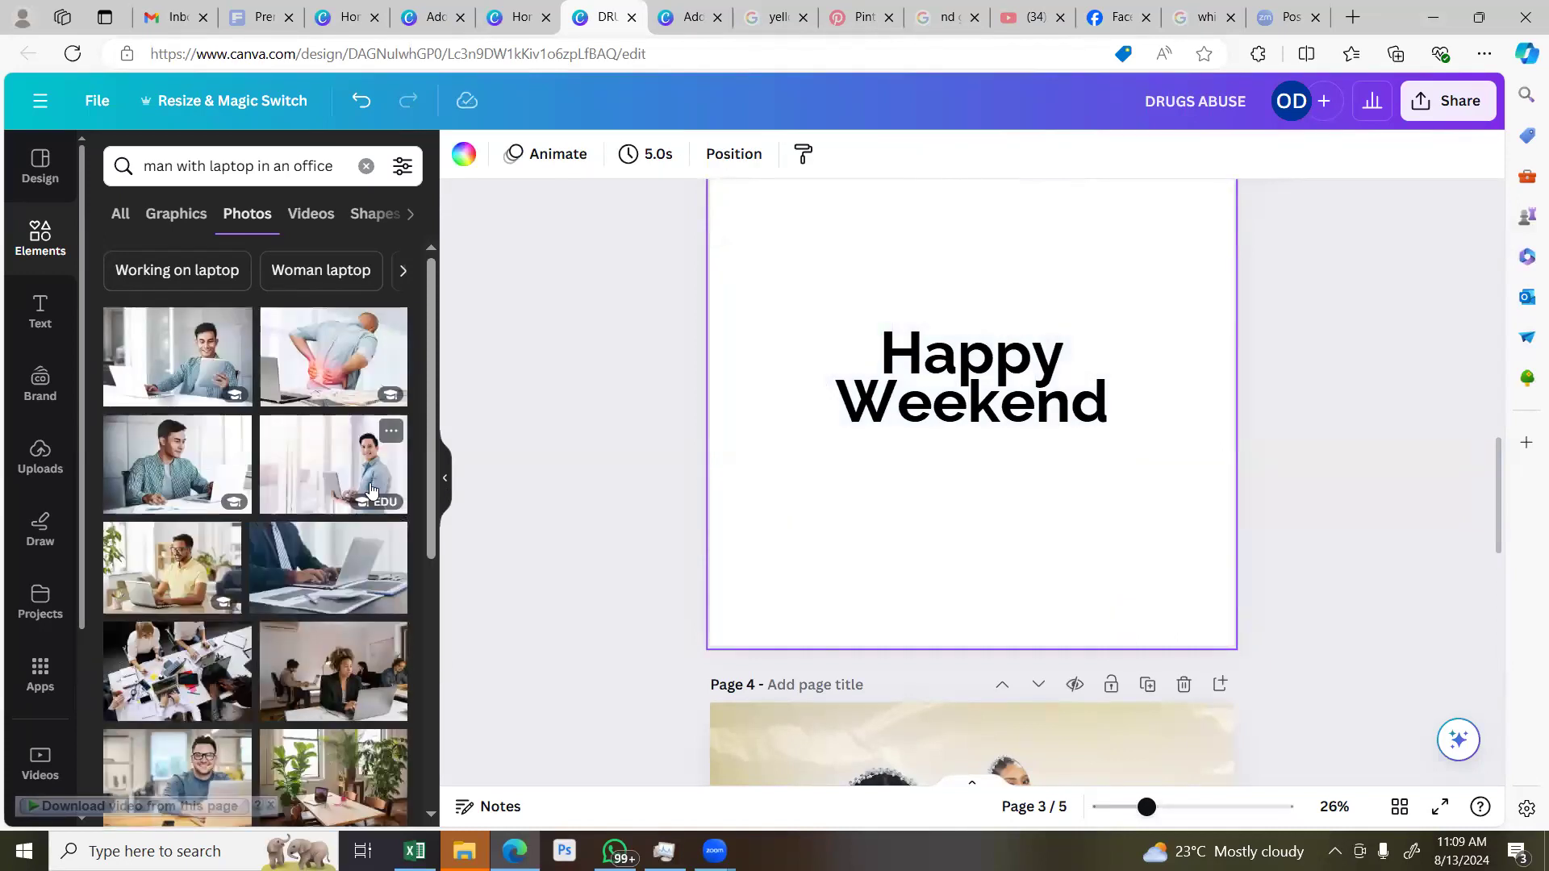
pyautogui.click(167, 399)
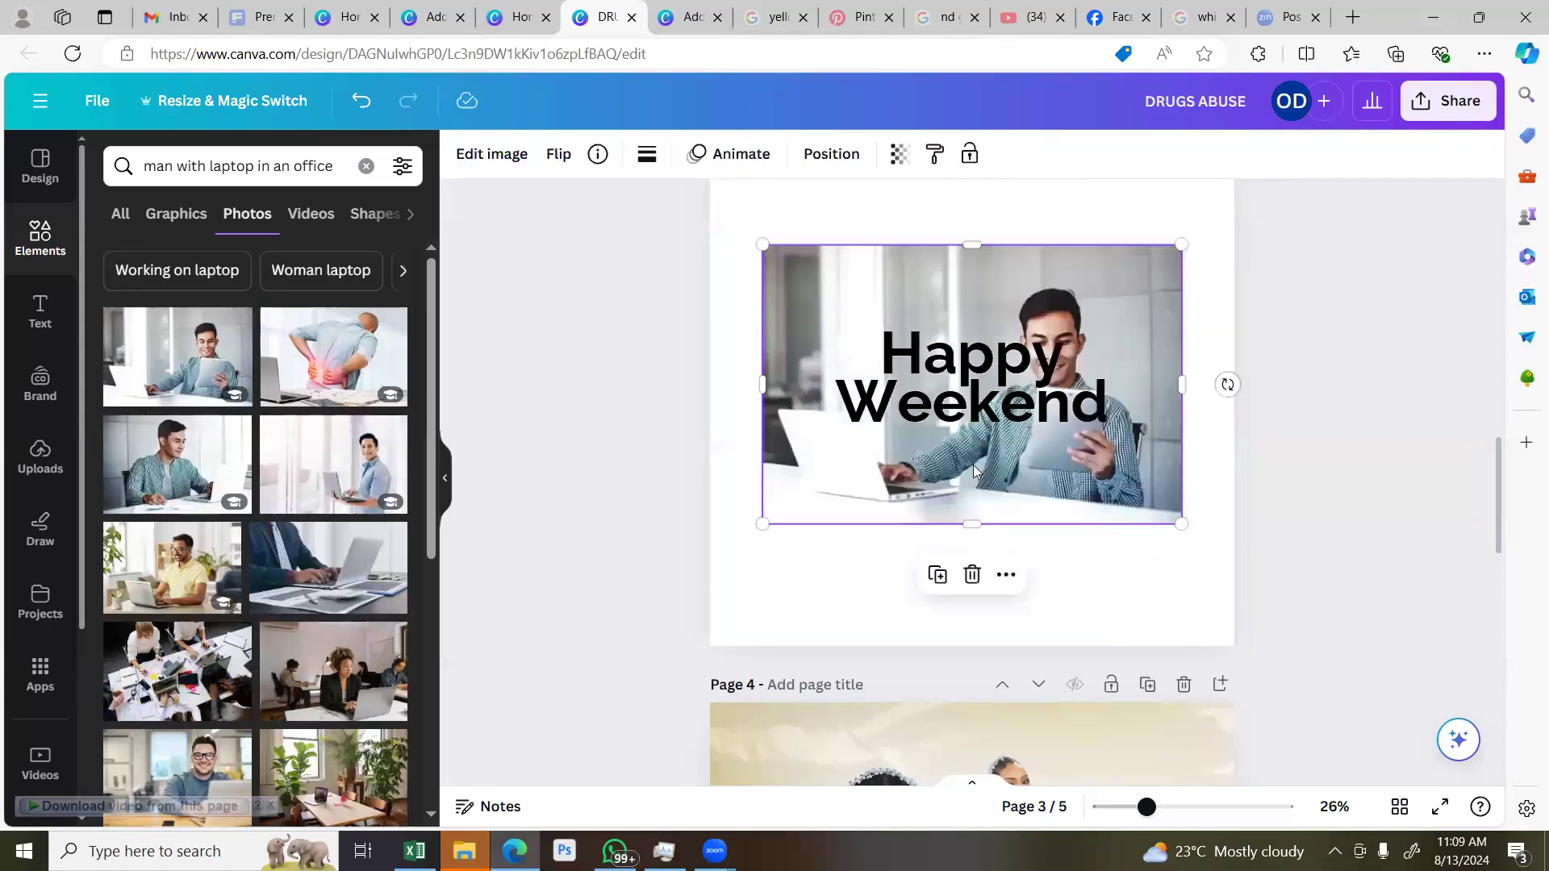
pyautogui.moveTo(987, 500); pyautogui.dragTo(977, 550)
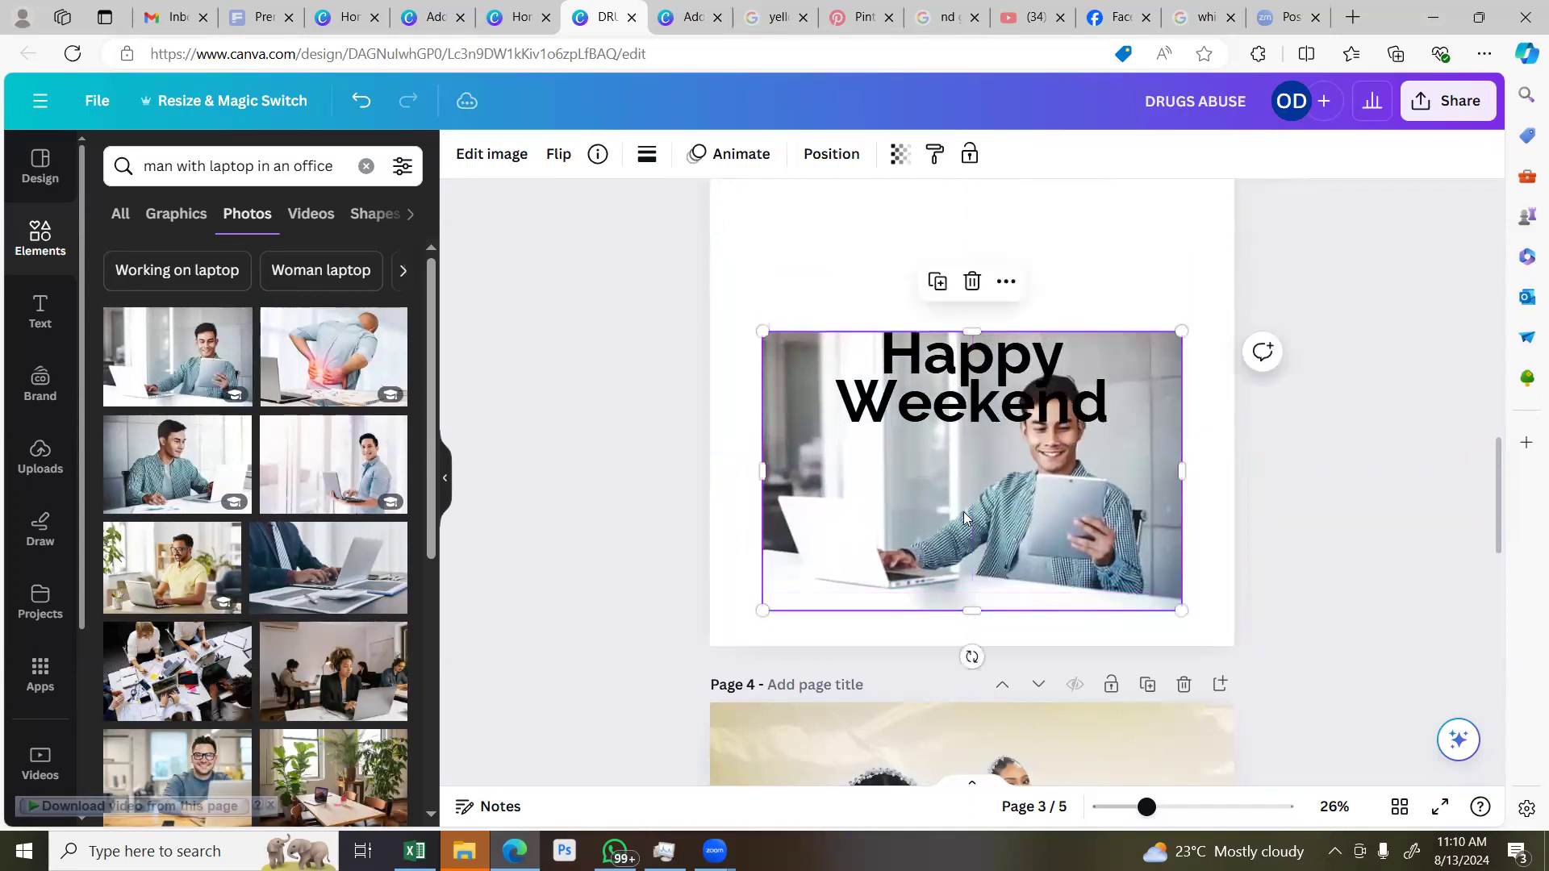
# Duplicate the photo of the man and align both copies by center and middle so they overlap exactly
pyautogui.click(937, 283)
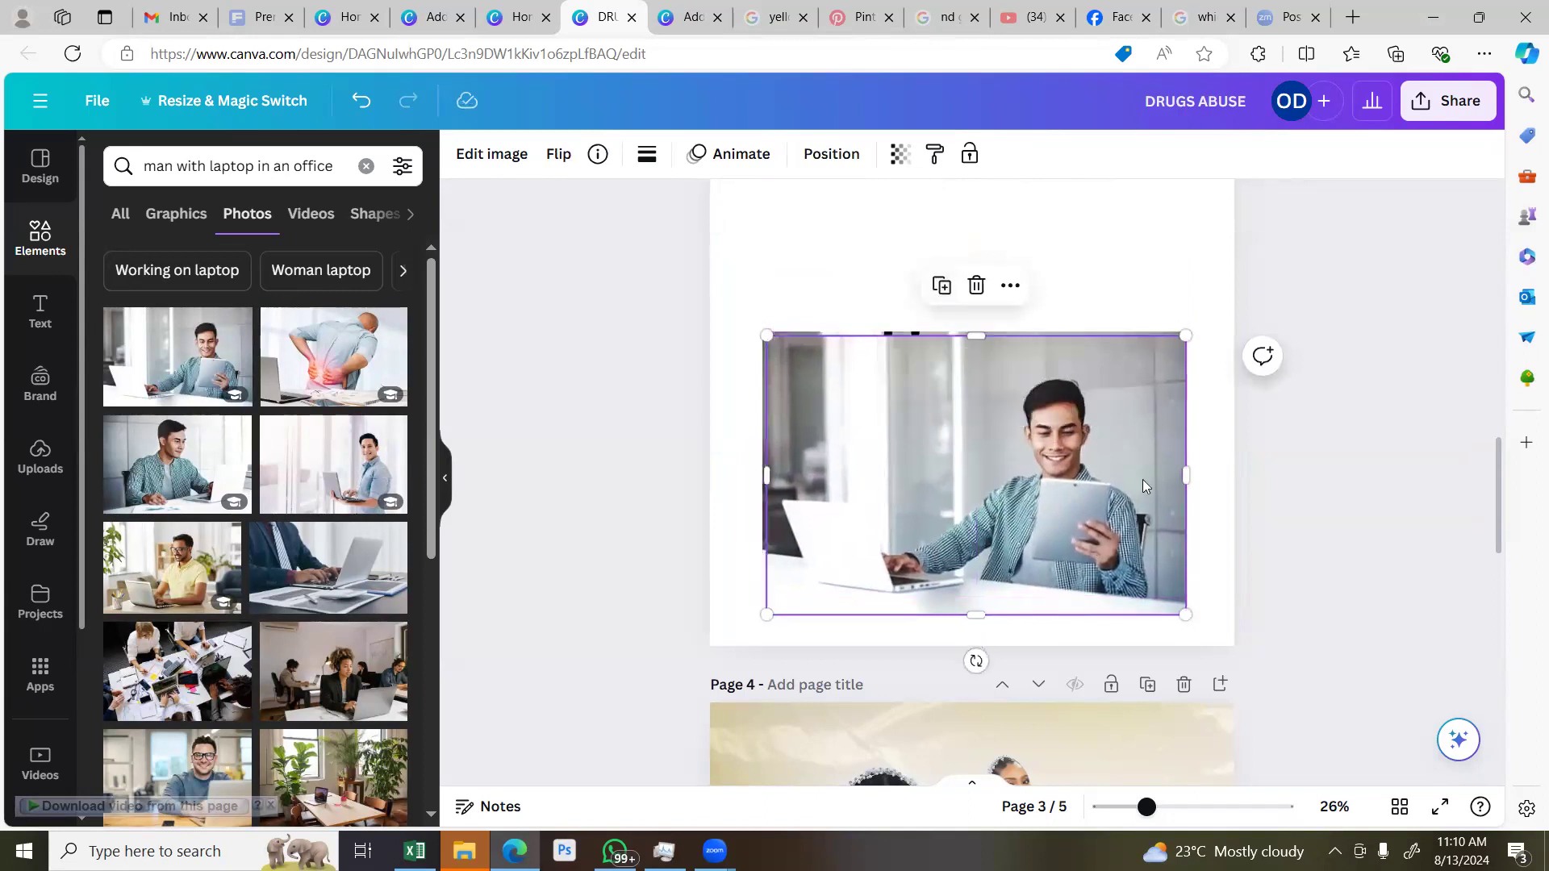
pyautogui.click(740, 574)
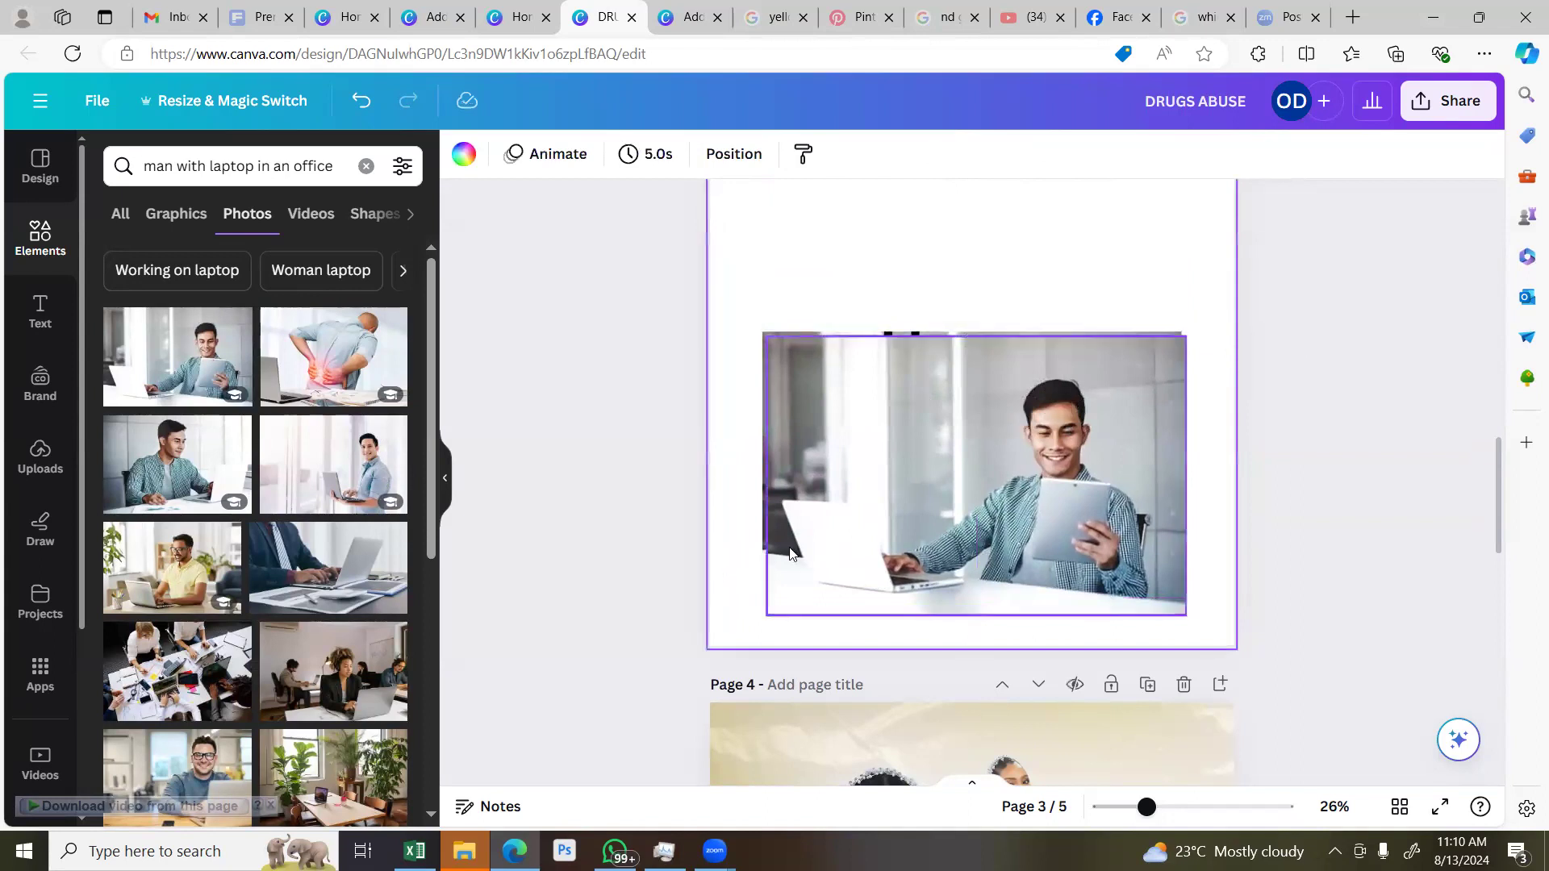
pyautogui.click(786, 355)
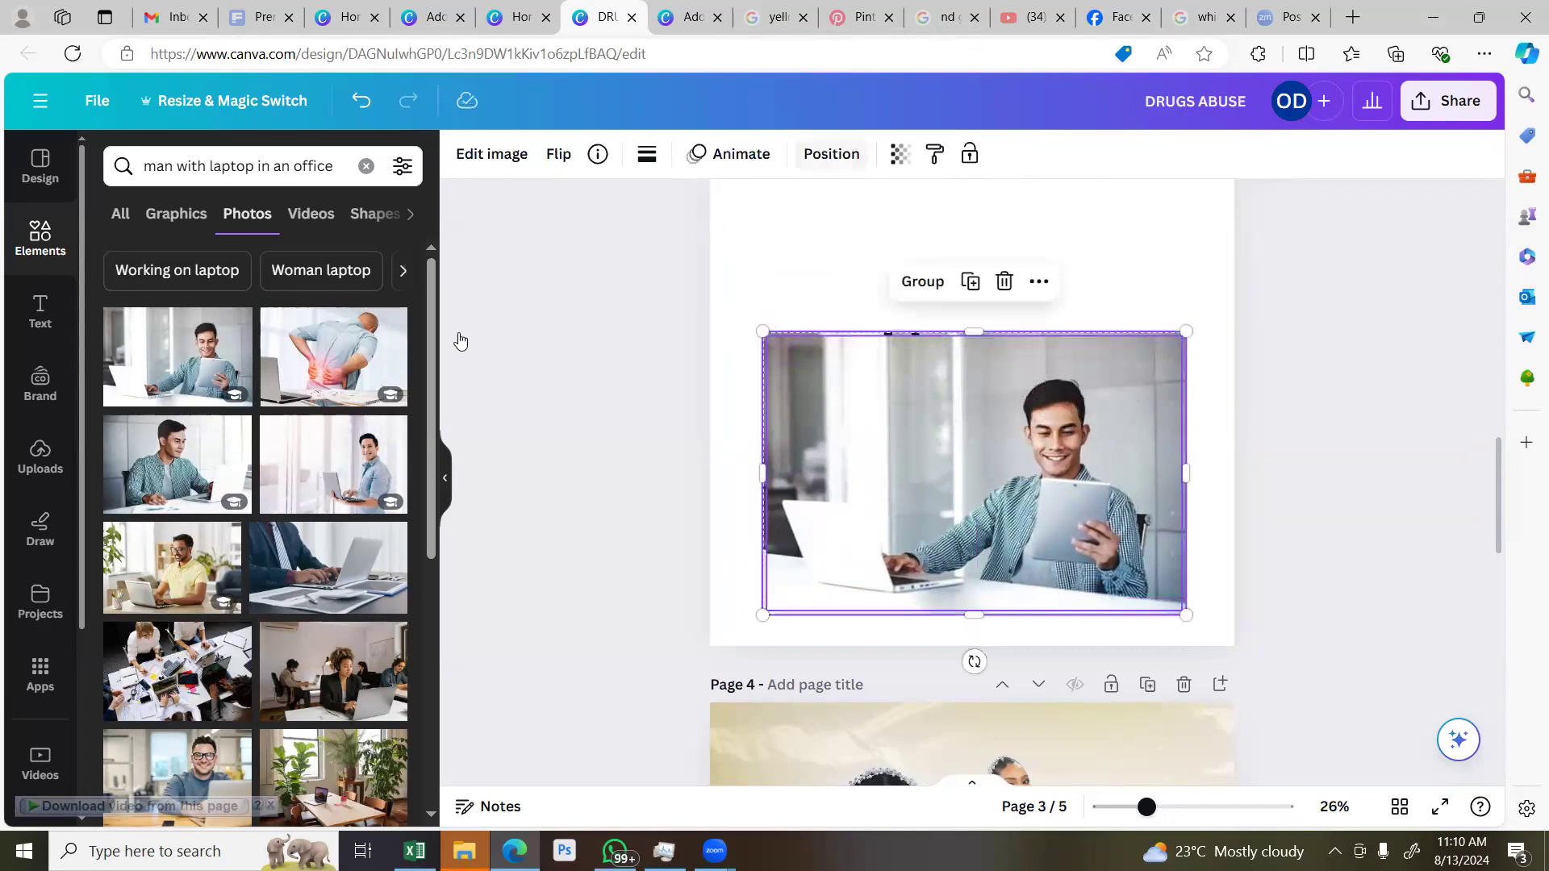
pyautogui.click(306, 372)
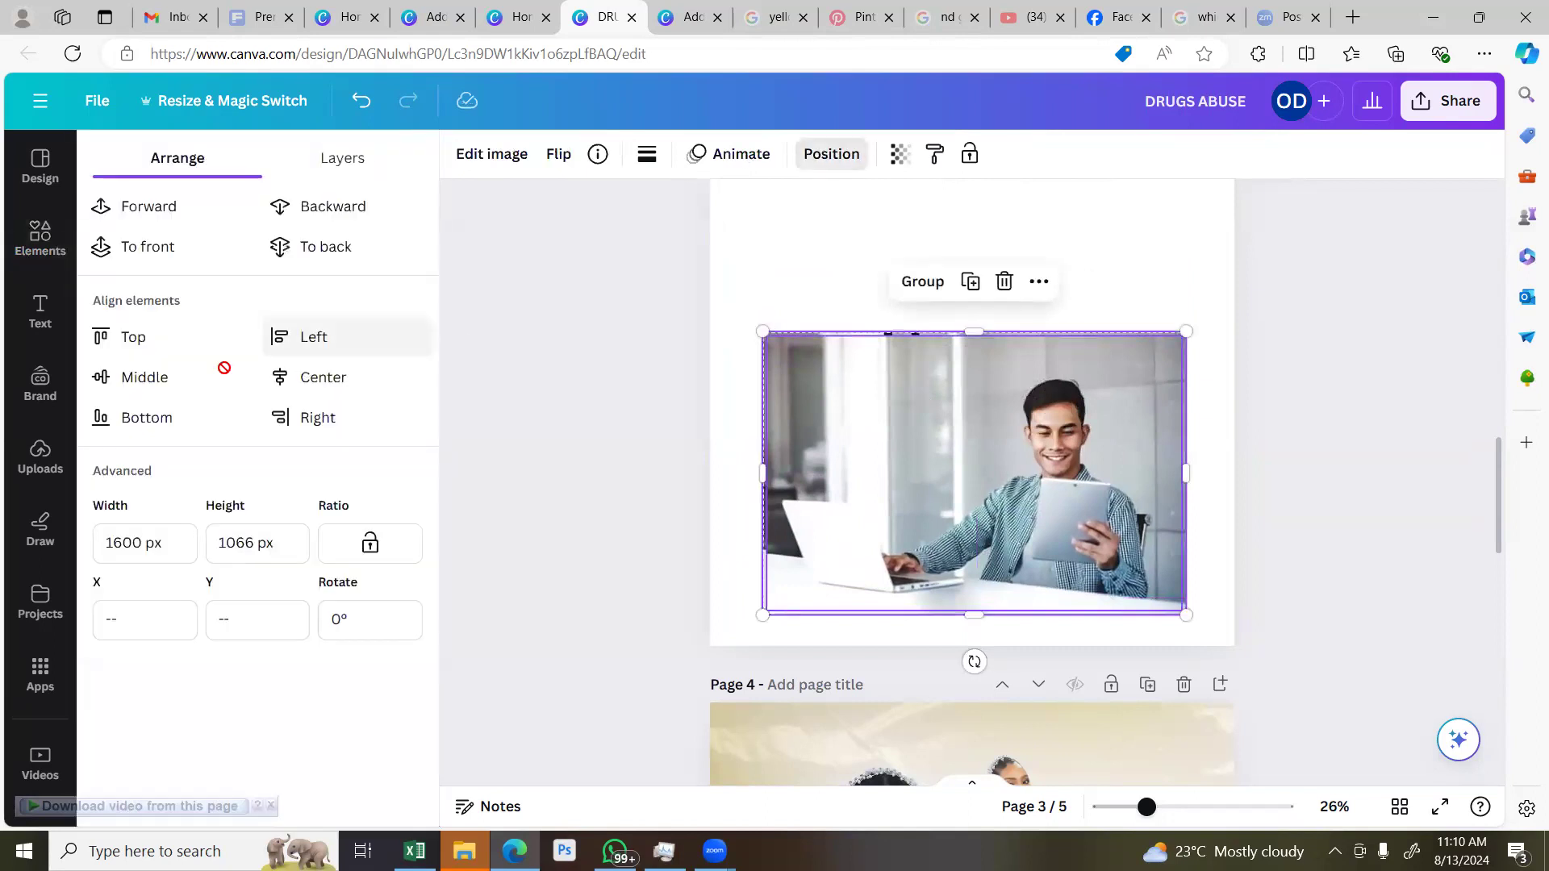
pyautogui.click(179, 380)
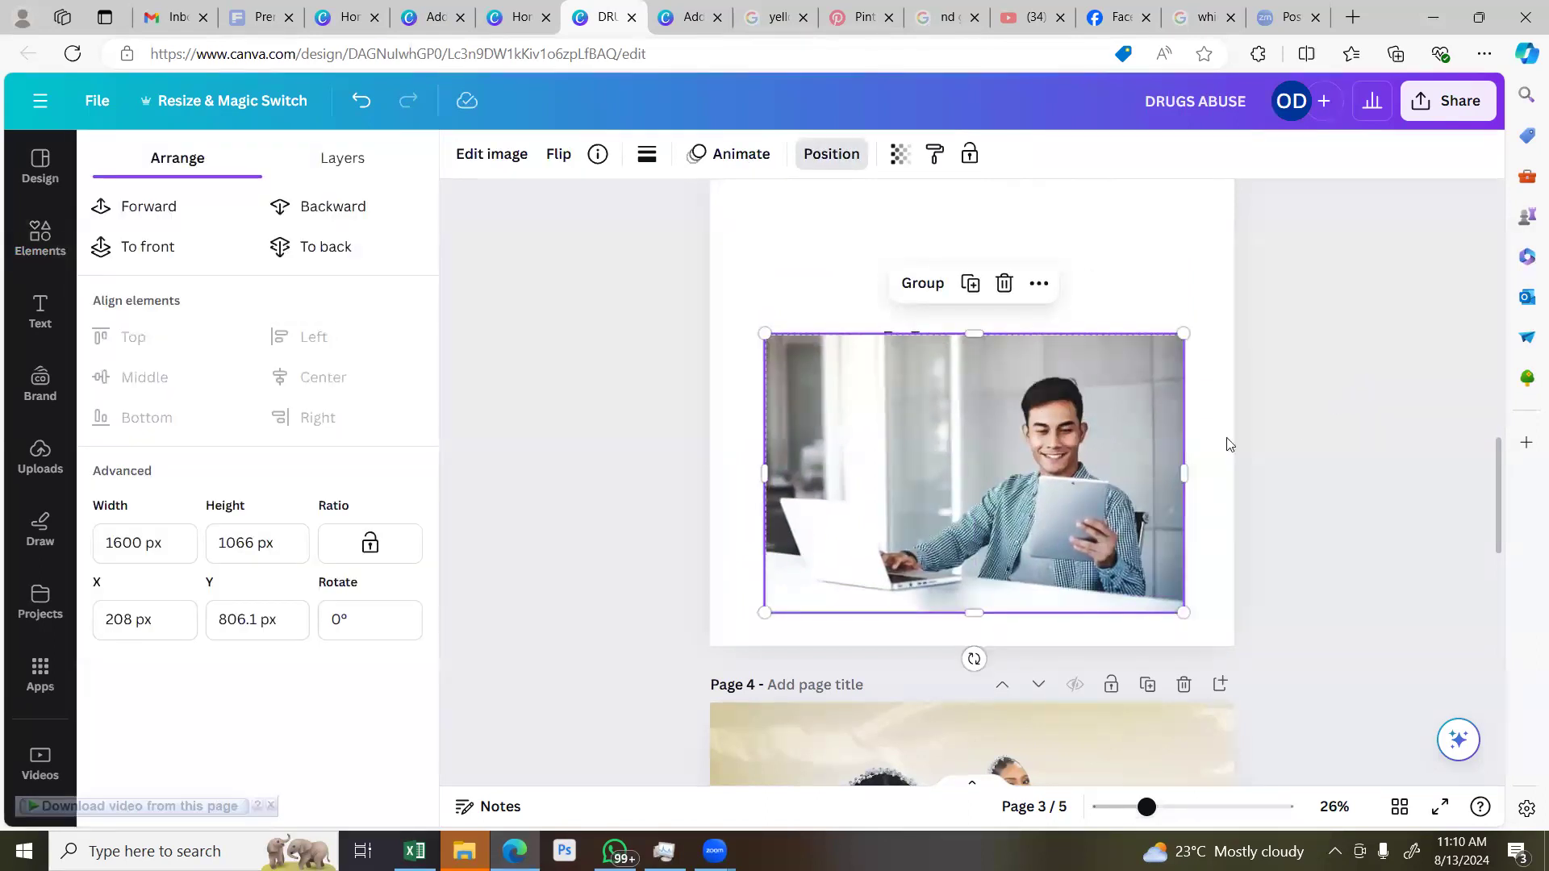
# Crop a strip off the upper edge of the front photo copy and remove its background, placing the man in front of "Weekend"
pyautogui.click(1020, 389)
pyautogui.moveTo(977, 329); pyautogui.dragTo(982, 359)
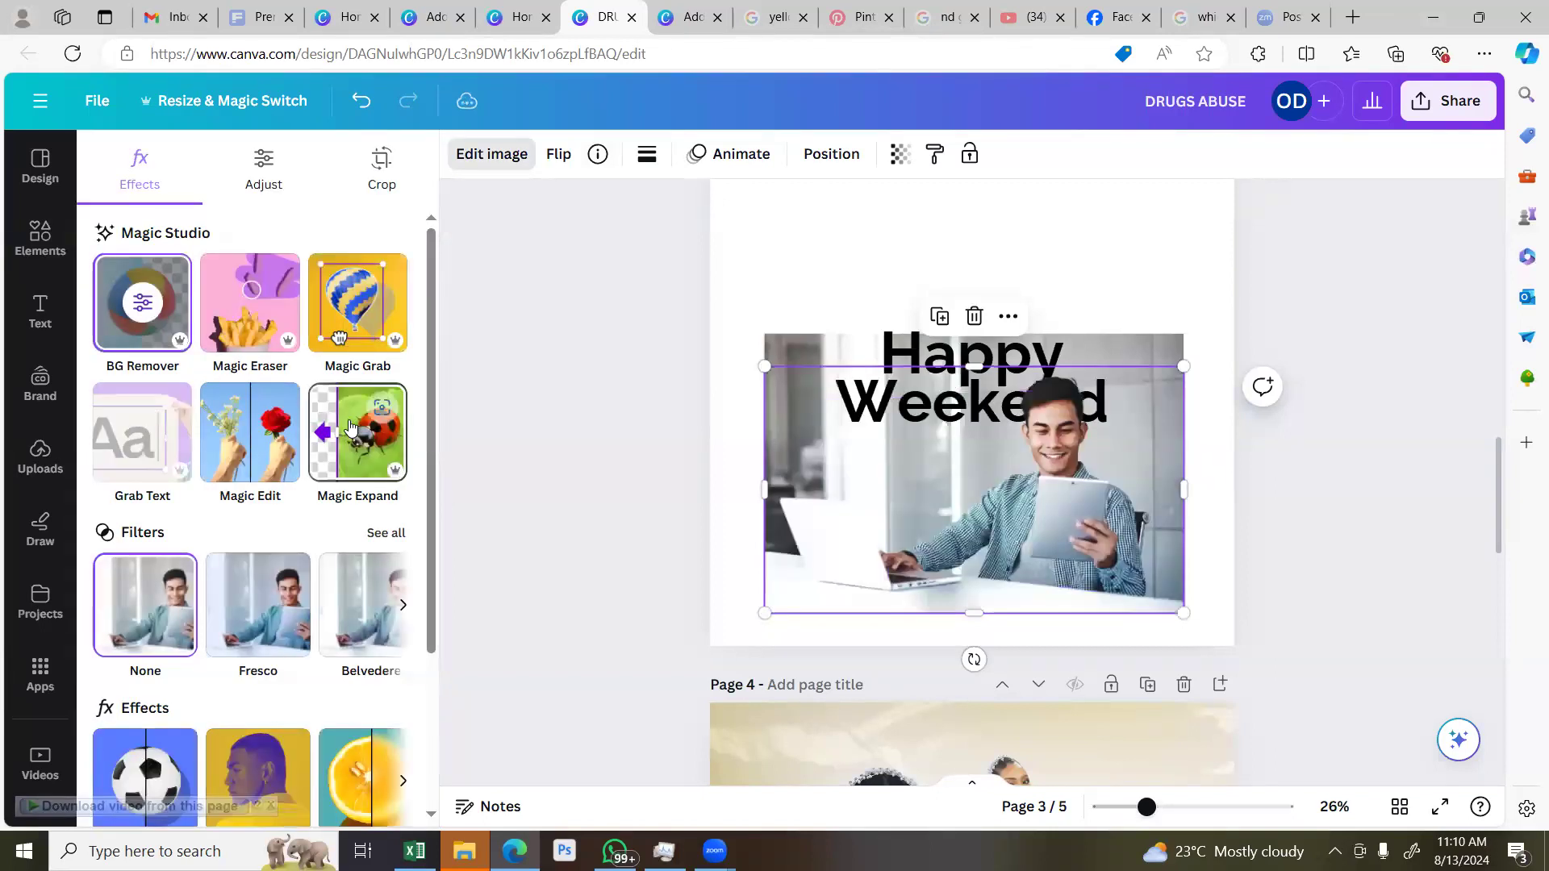
pyautogui.click(1305, 292)
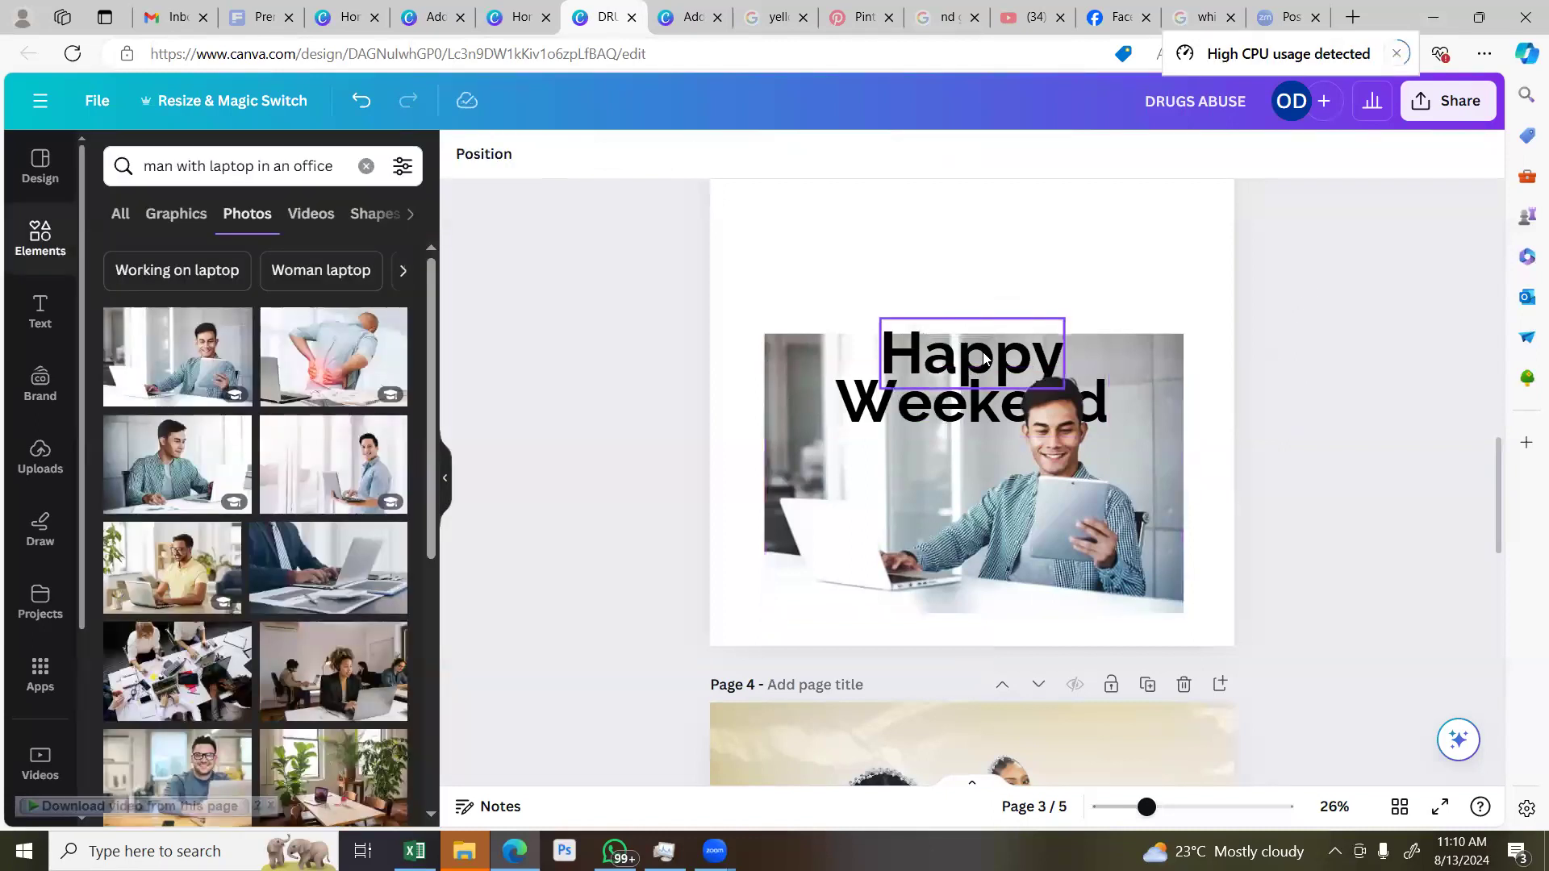
pyautogui.click(853, 406)
pyautogui.click(855, 408)
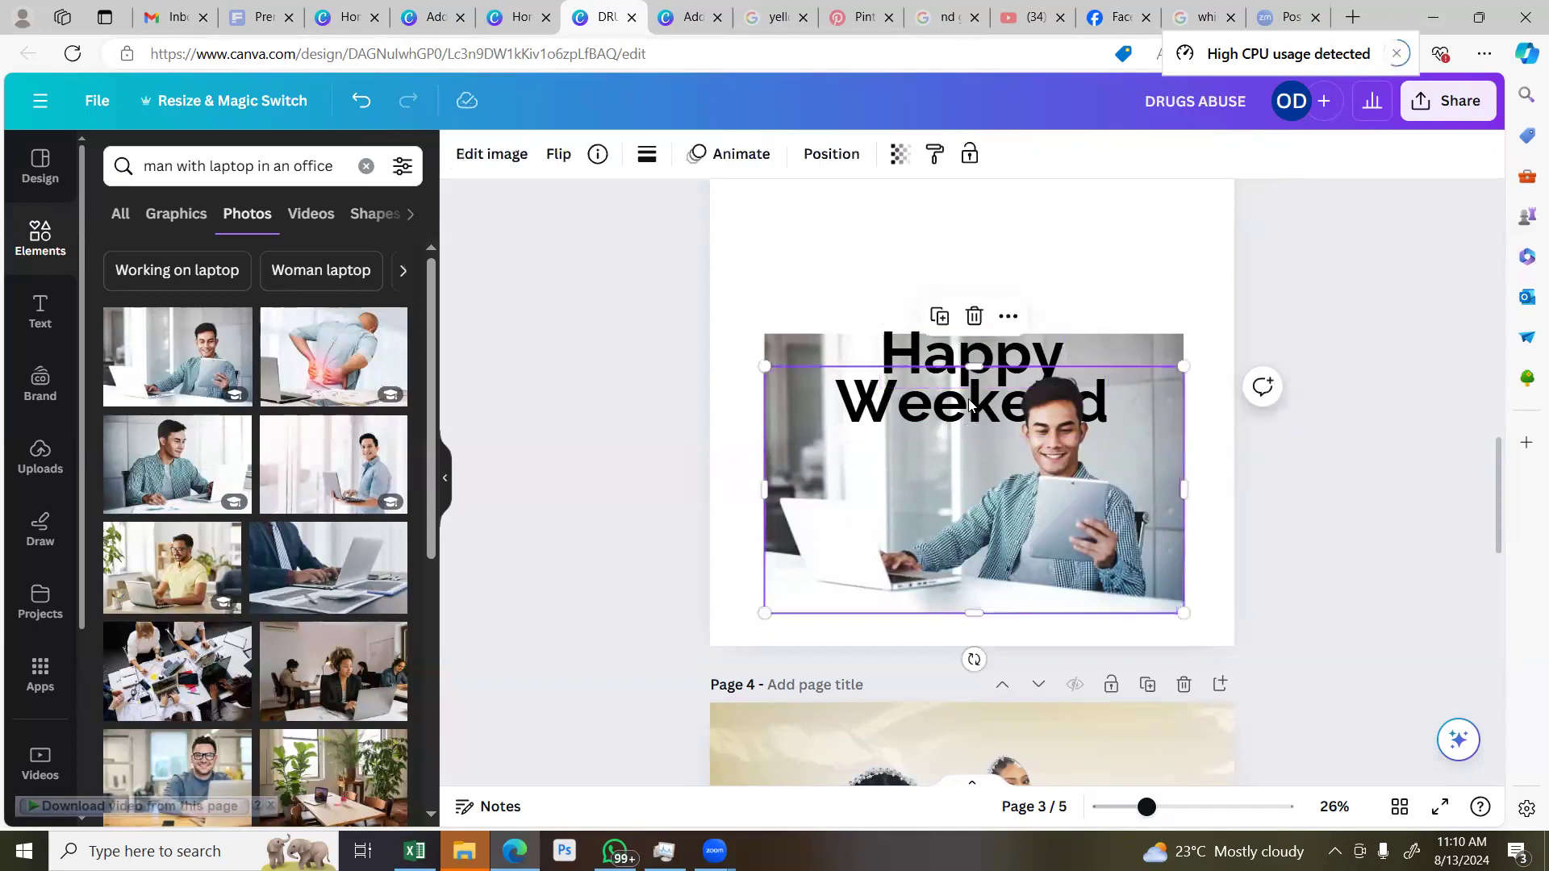
# Move the "Weekend" text layer to the front, above the cut-out of the man
pyautogui.click(820, 160)
pyautogui.click(342, 157)
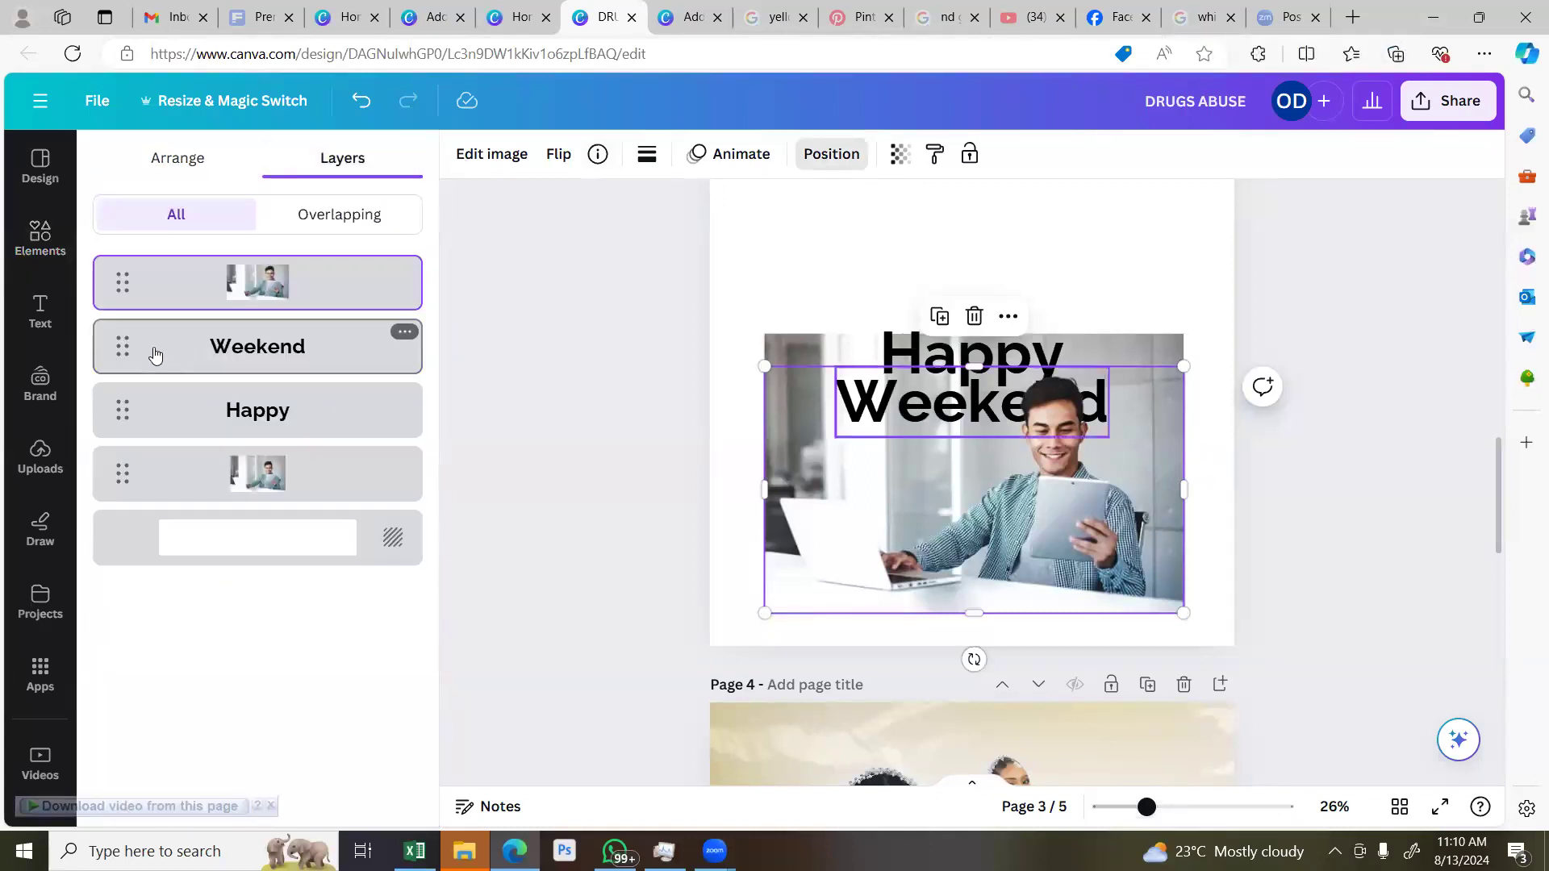
pyautogui.click(176, 351)
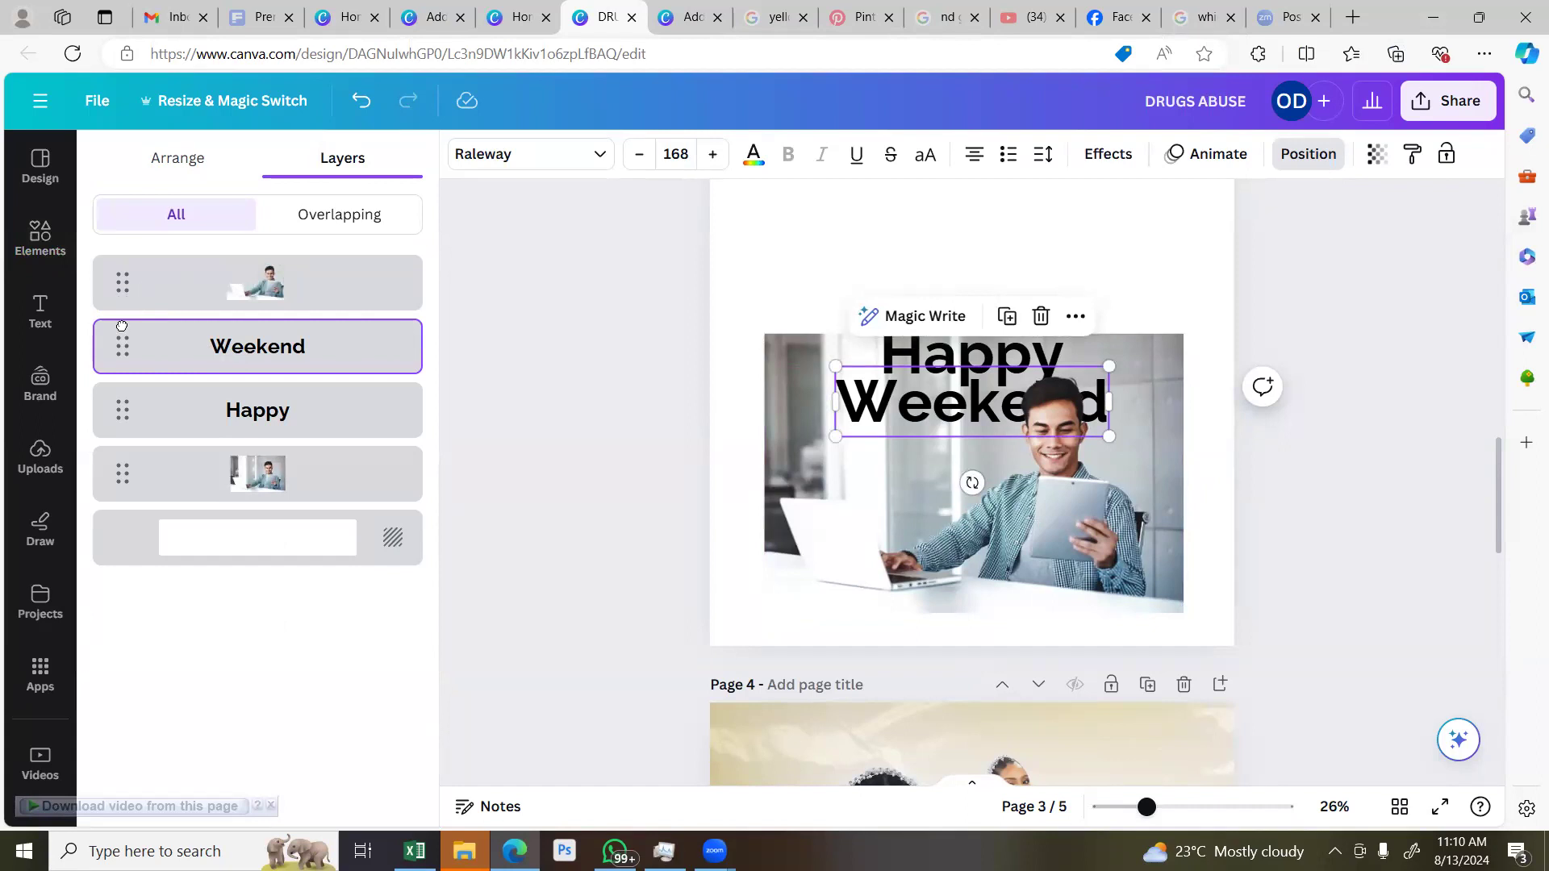
pyautogui.moveTo(121, 326); pyautogui.dragTo(121, 279)
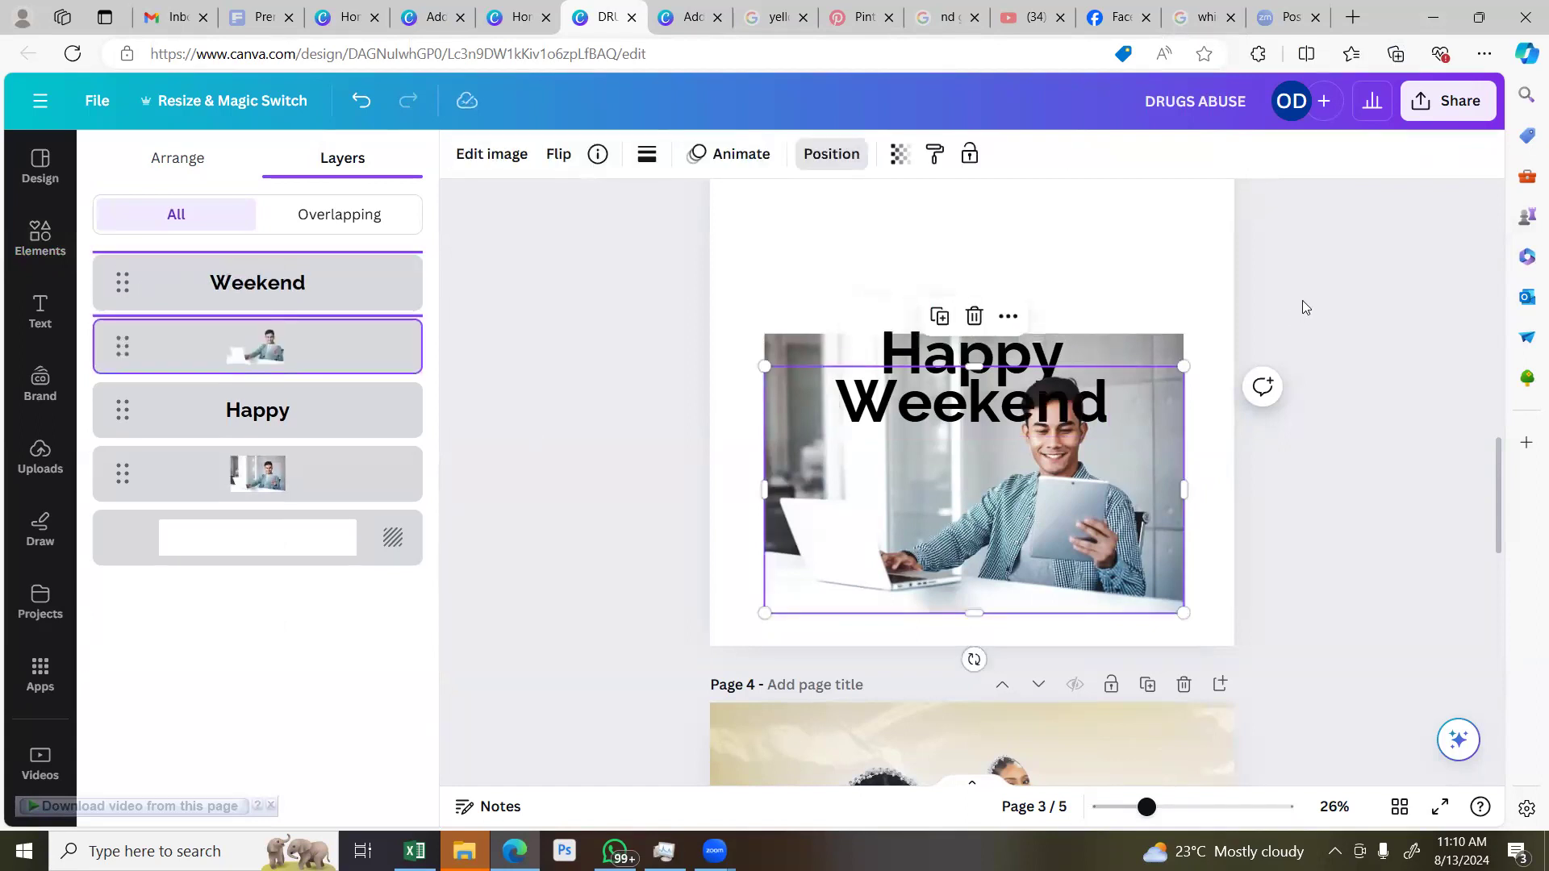
pyautogui.click(750, 315)
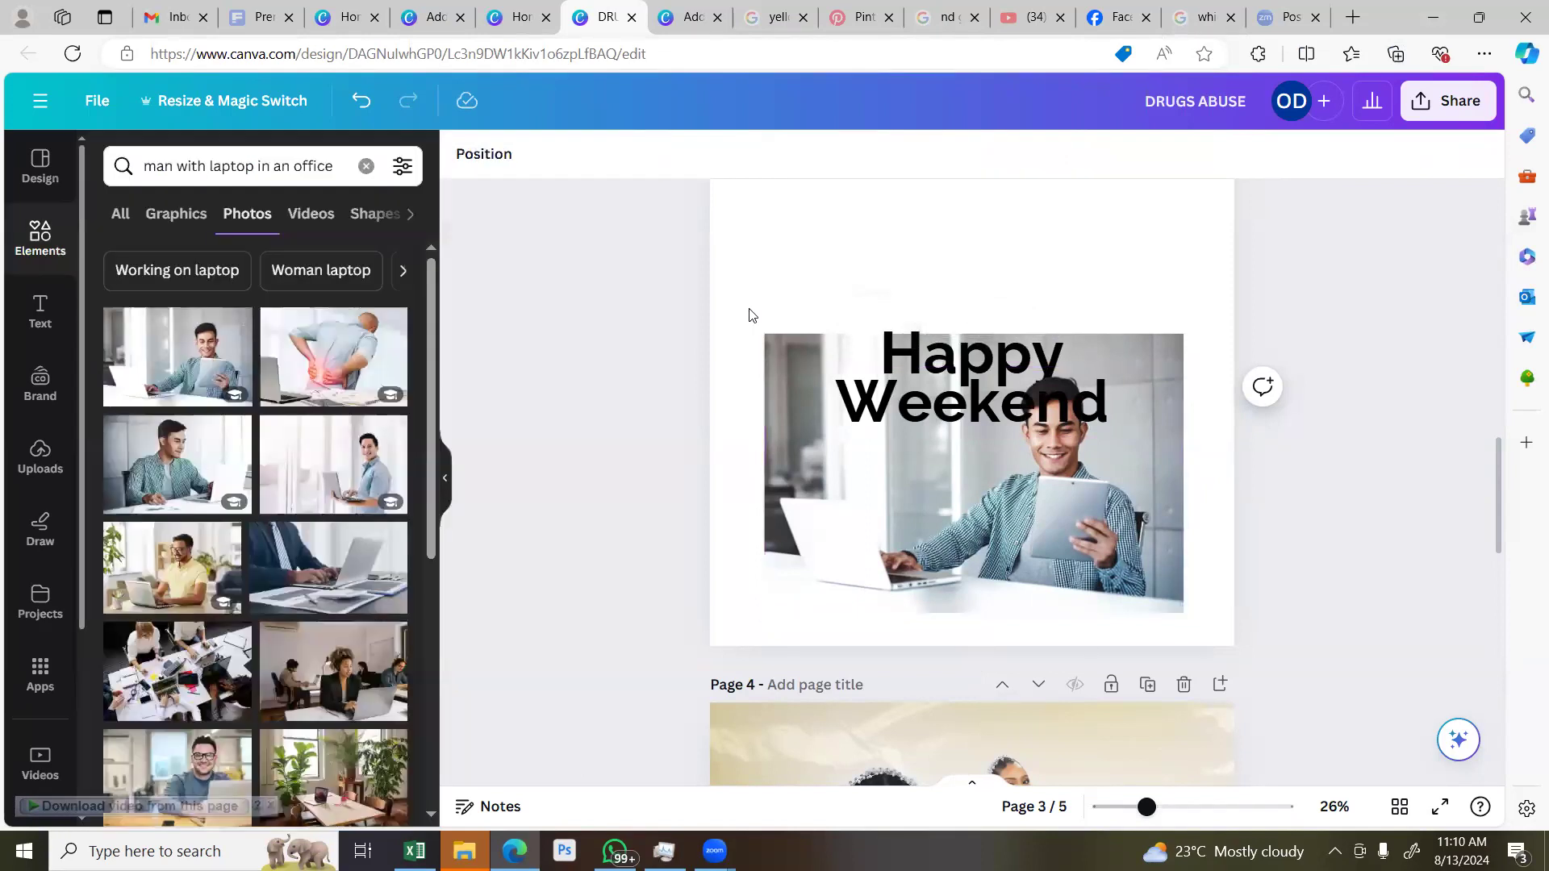
# Select both photo copies together, enlarge them to fill the whole page, and shift them so the man sits beside the heading
pyautogui.moveTo(731, 313); pyautogui.dragTo(750, 233)
pyautogui.moveTo(1183, 301); pyautogui.dragTo(1225, 243)
pyautogui.moveTo(1197, 296); pyautogui.dragTo(1343, 160)
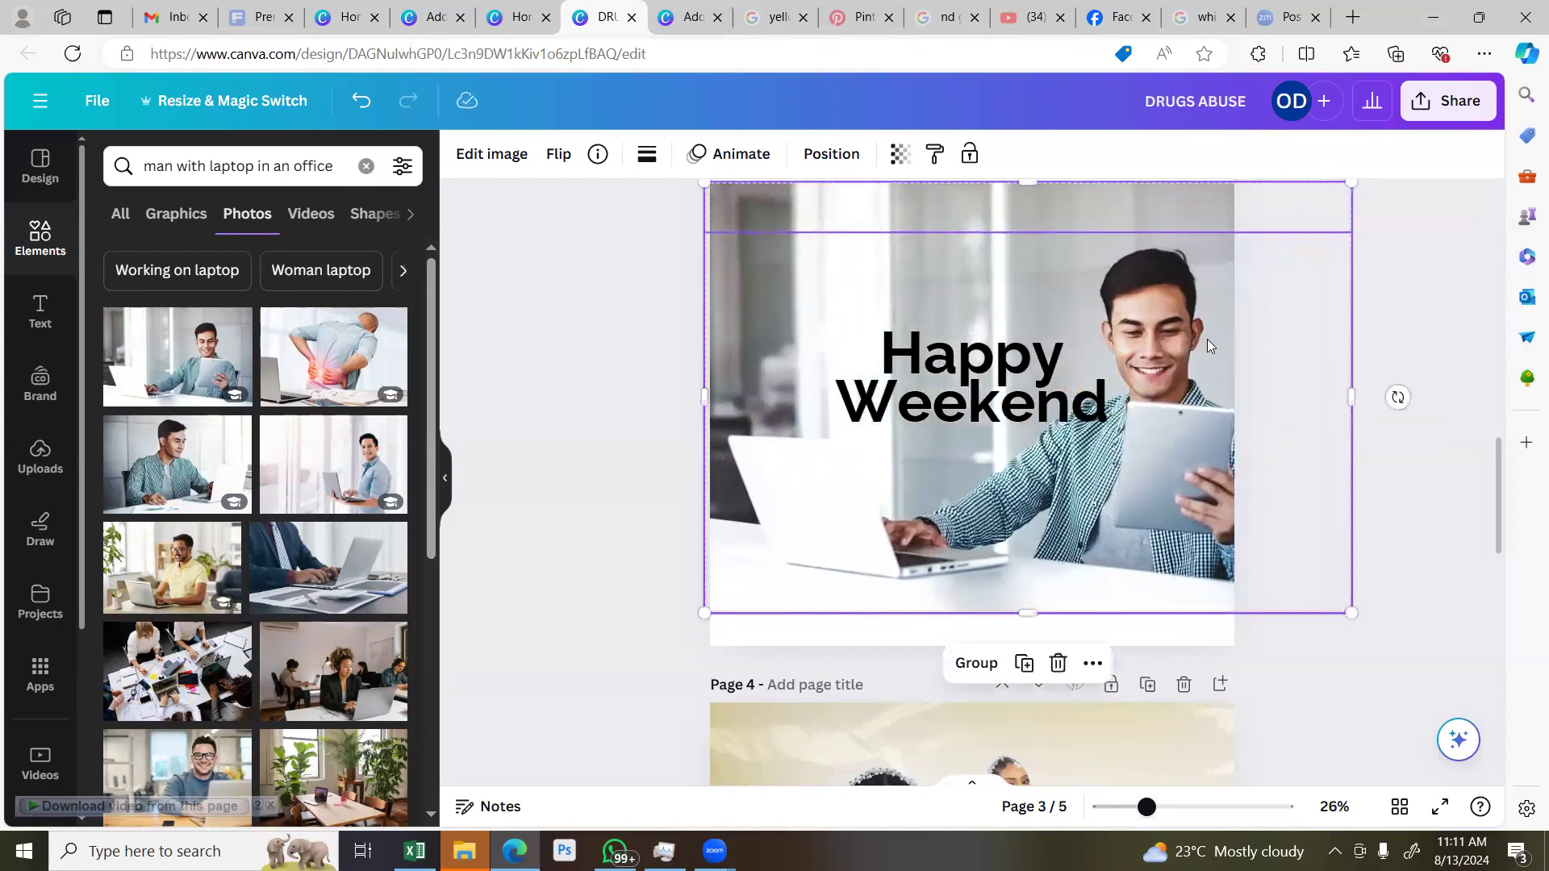
pyautogui.scroll(3, 1123, 348)
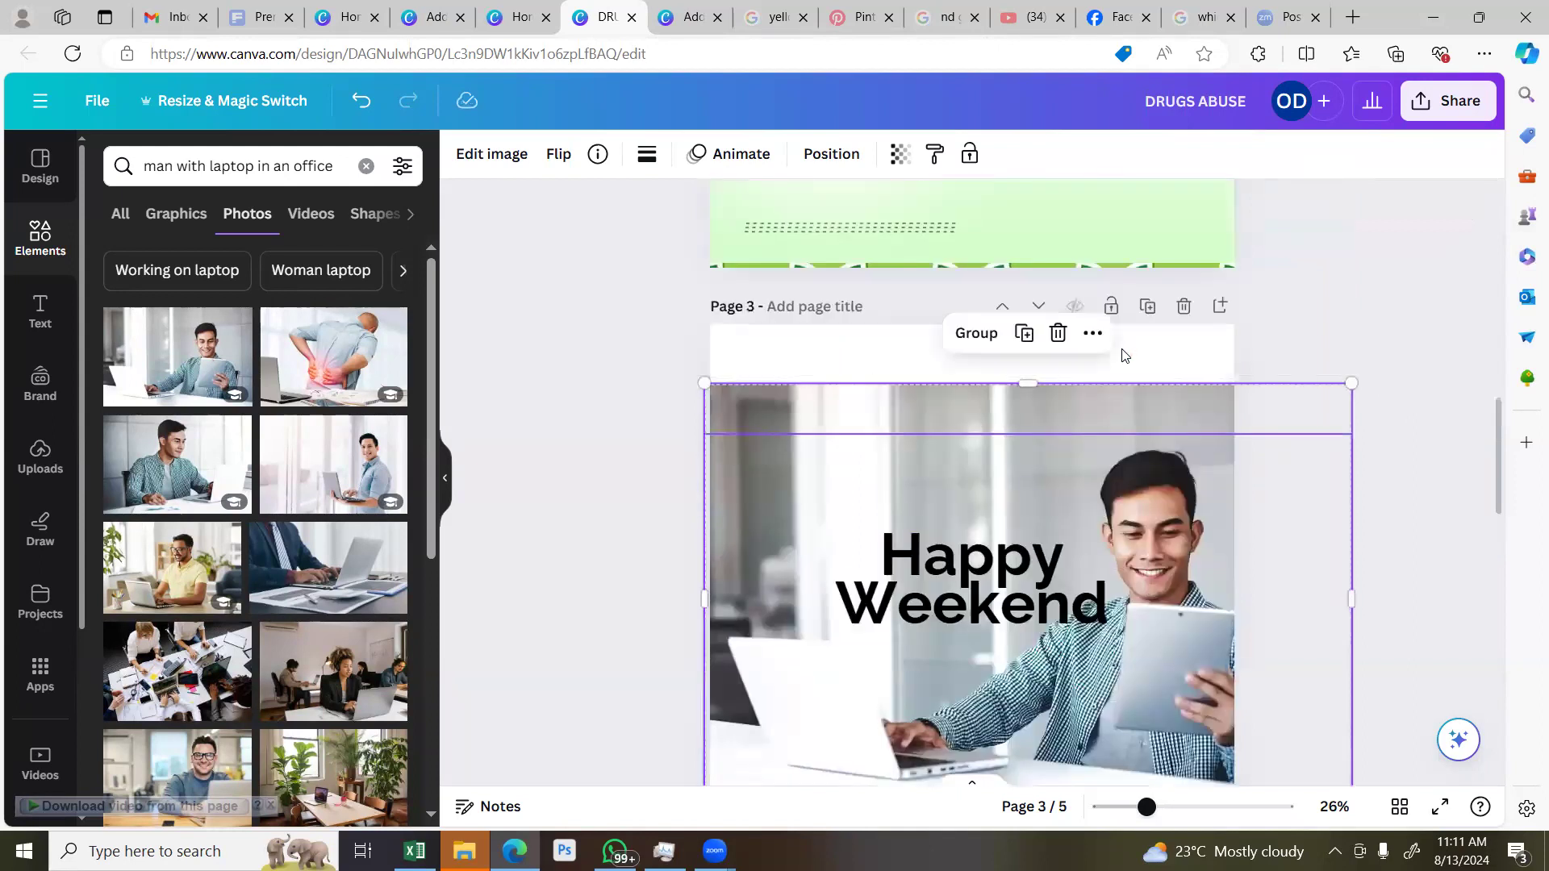
pyautogui.scroll(-2, 1137, 403)
pyautogui.moveTo(1148, 415); pyautogui.dragTo(1106, 359)
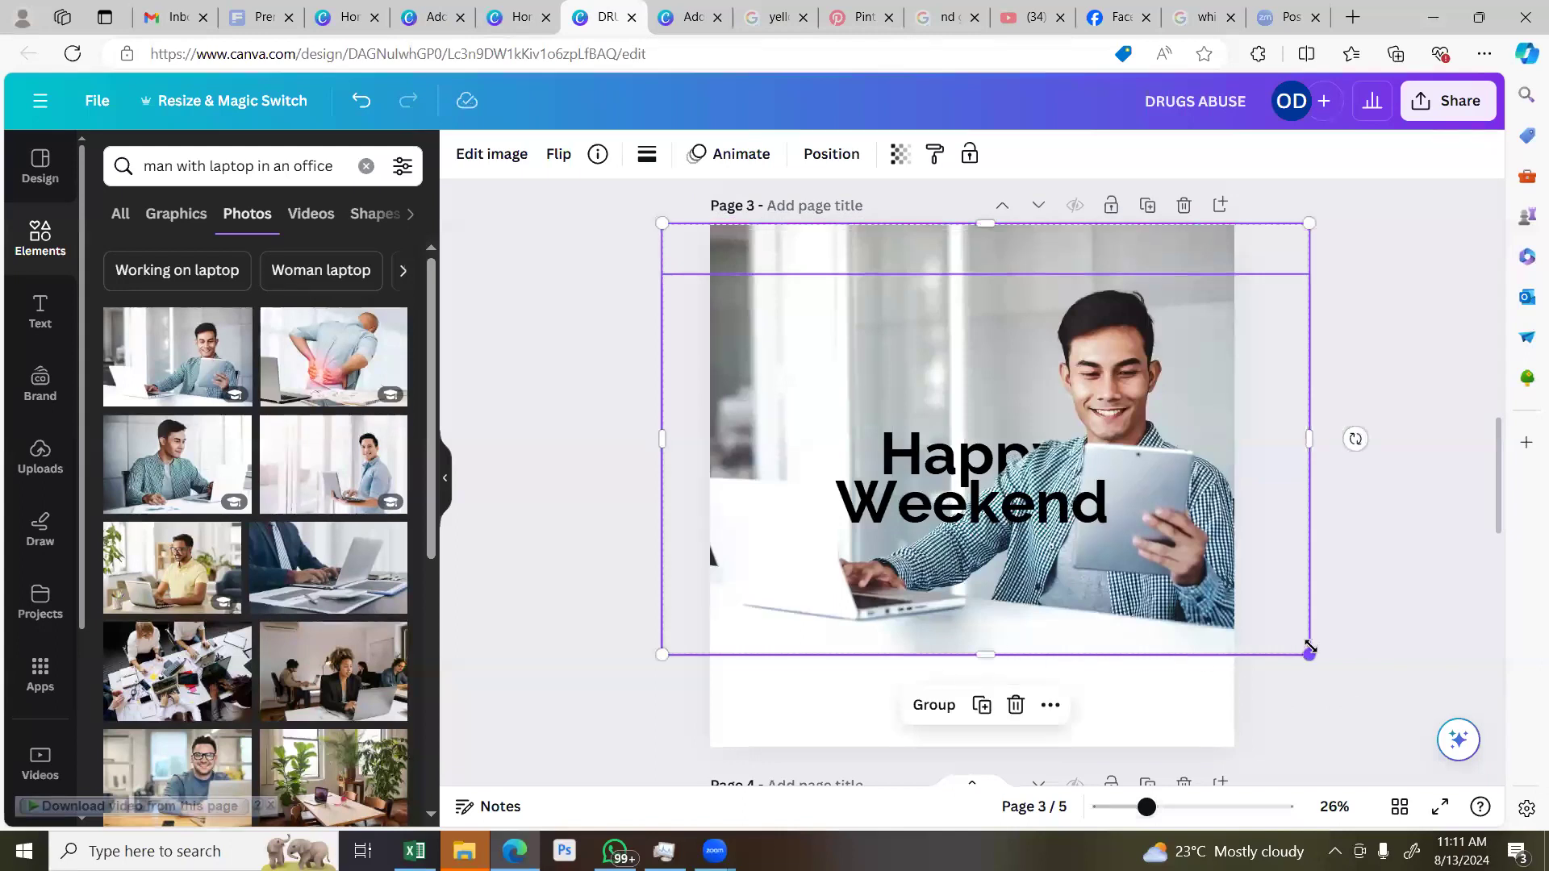
pyautogui.moveTo(1326, 659); pyautogui.dragTo(1411, 784)
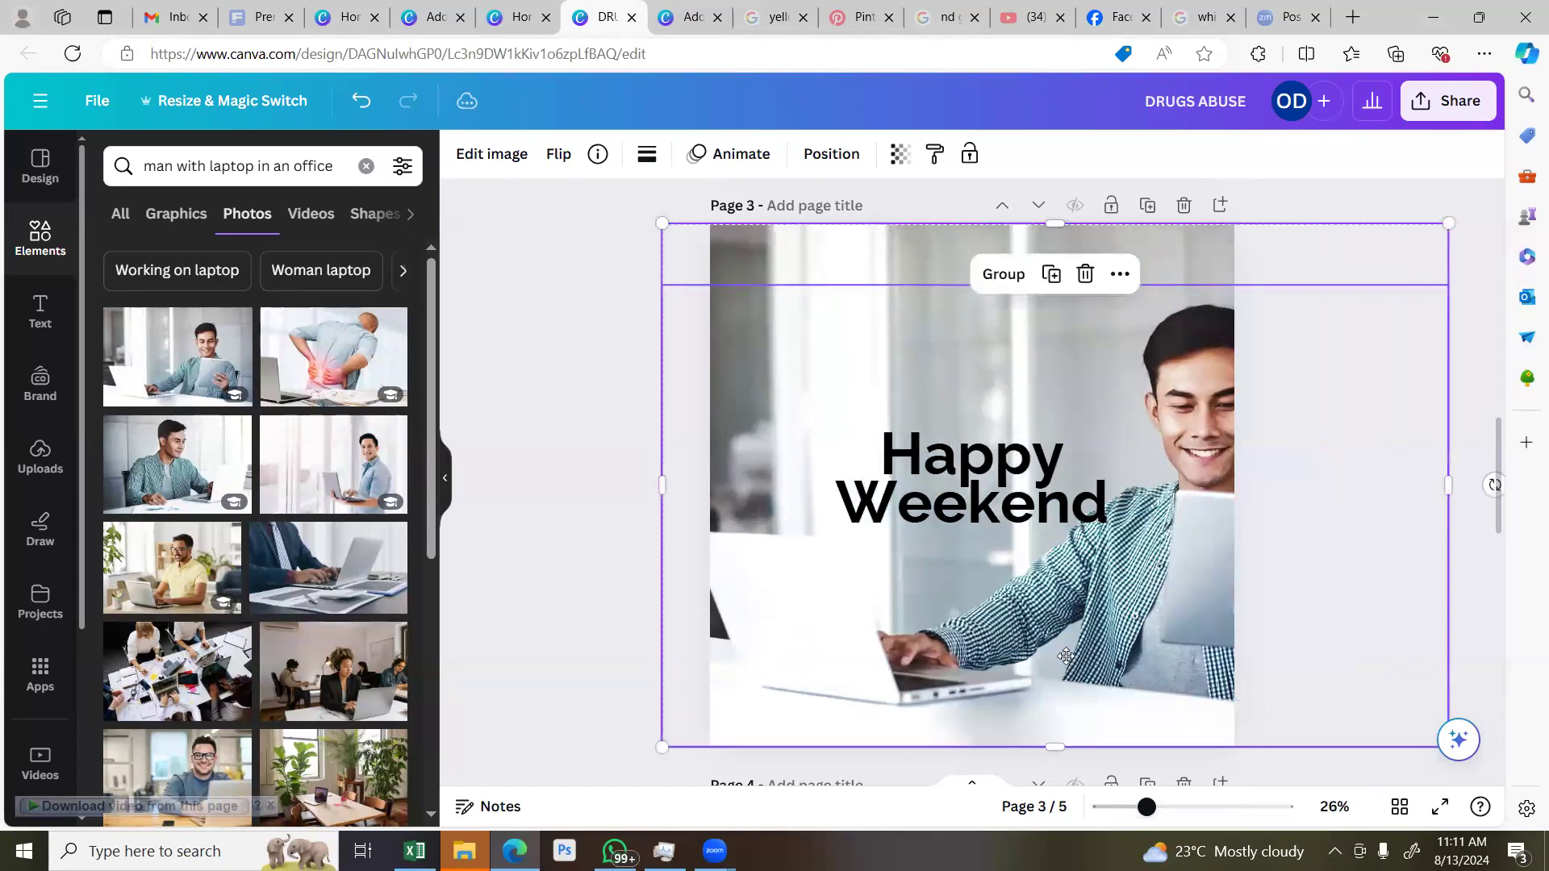
pyautogui.moveTo(1065, 656); pyautogui.dragTo(1008, 666)
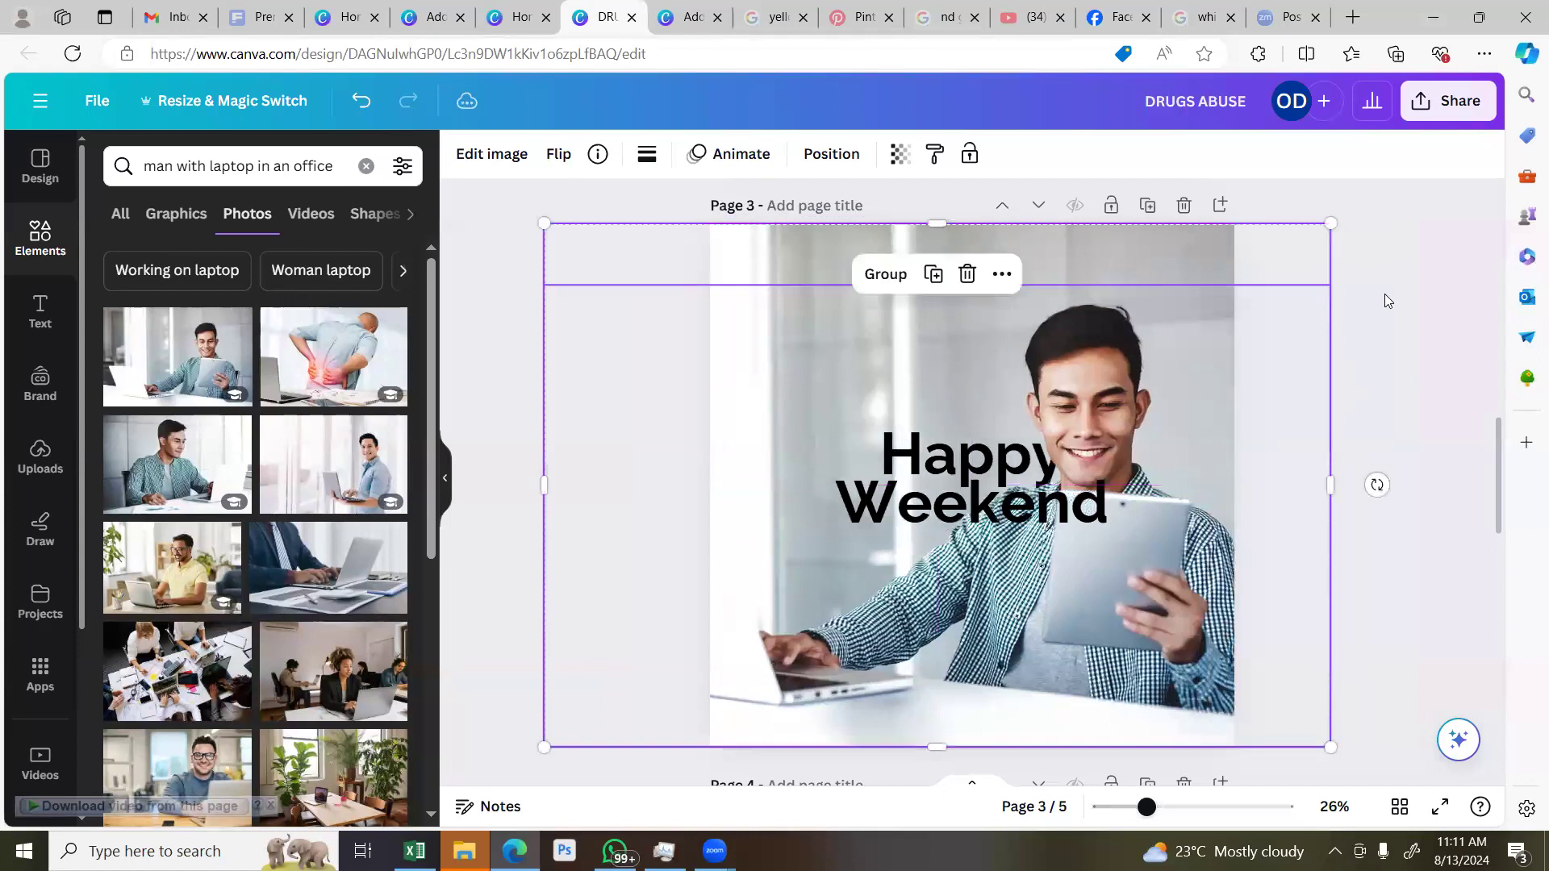
pyautogui.click(1388, 287)
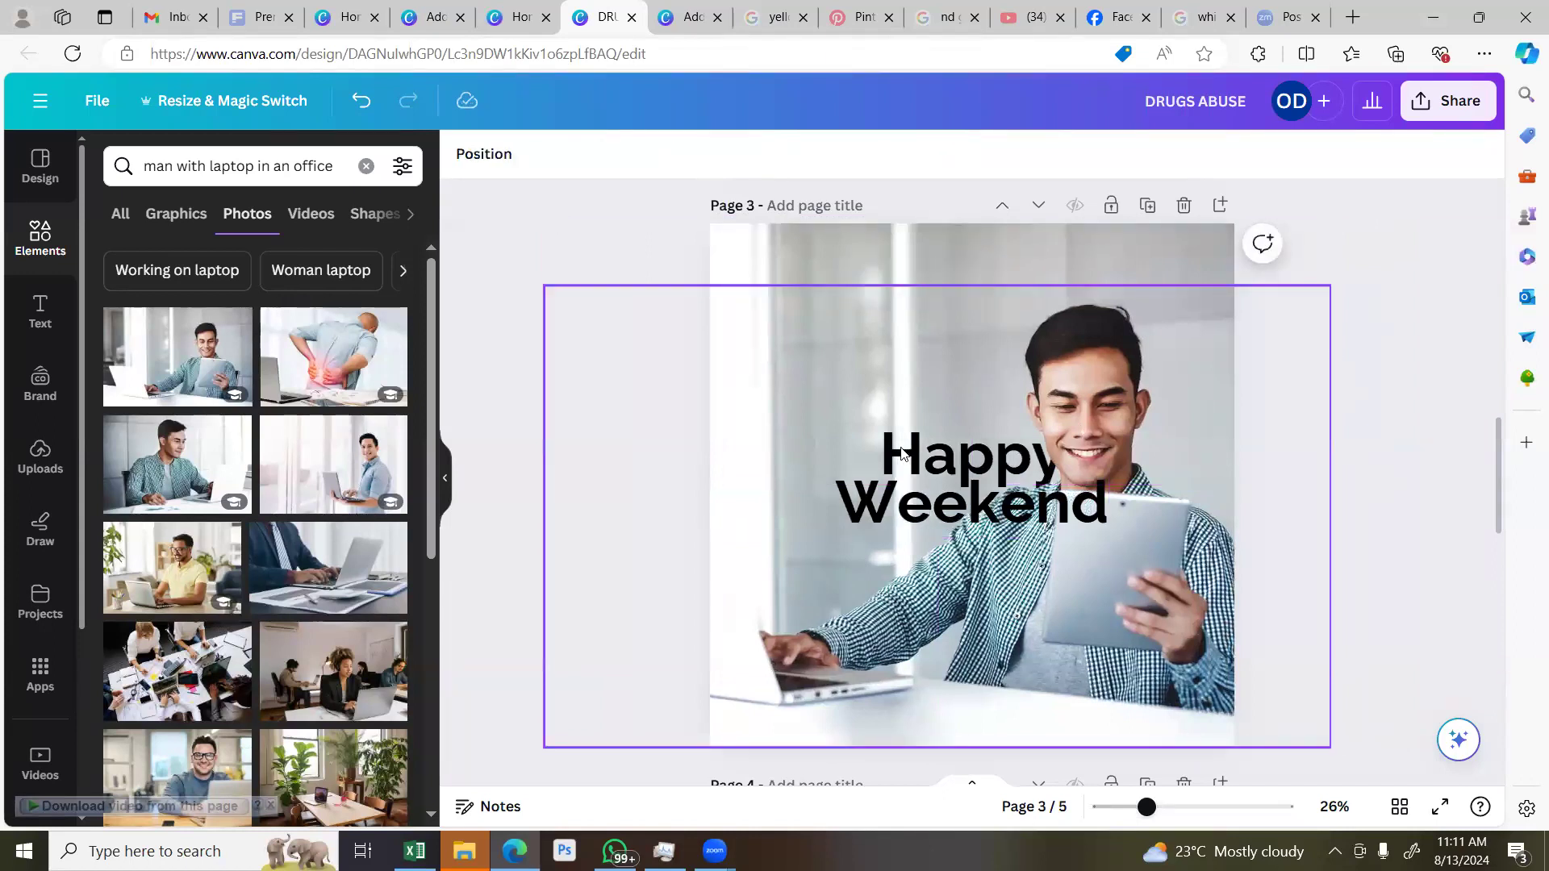
# Recolor the "Weekend" text to orange #FF4500
pyautogui.click(919, 474)
pyautogui.click(1381, 359)
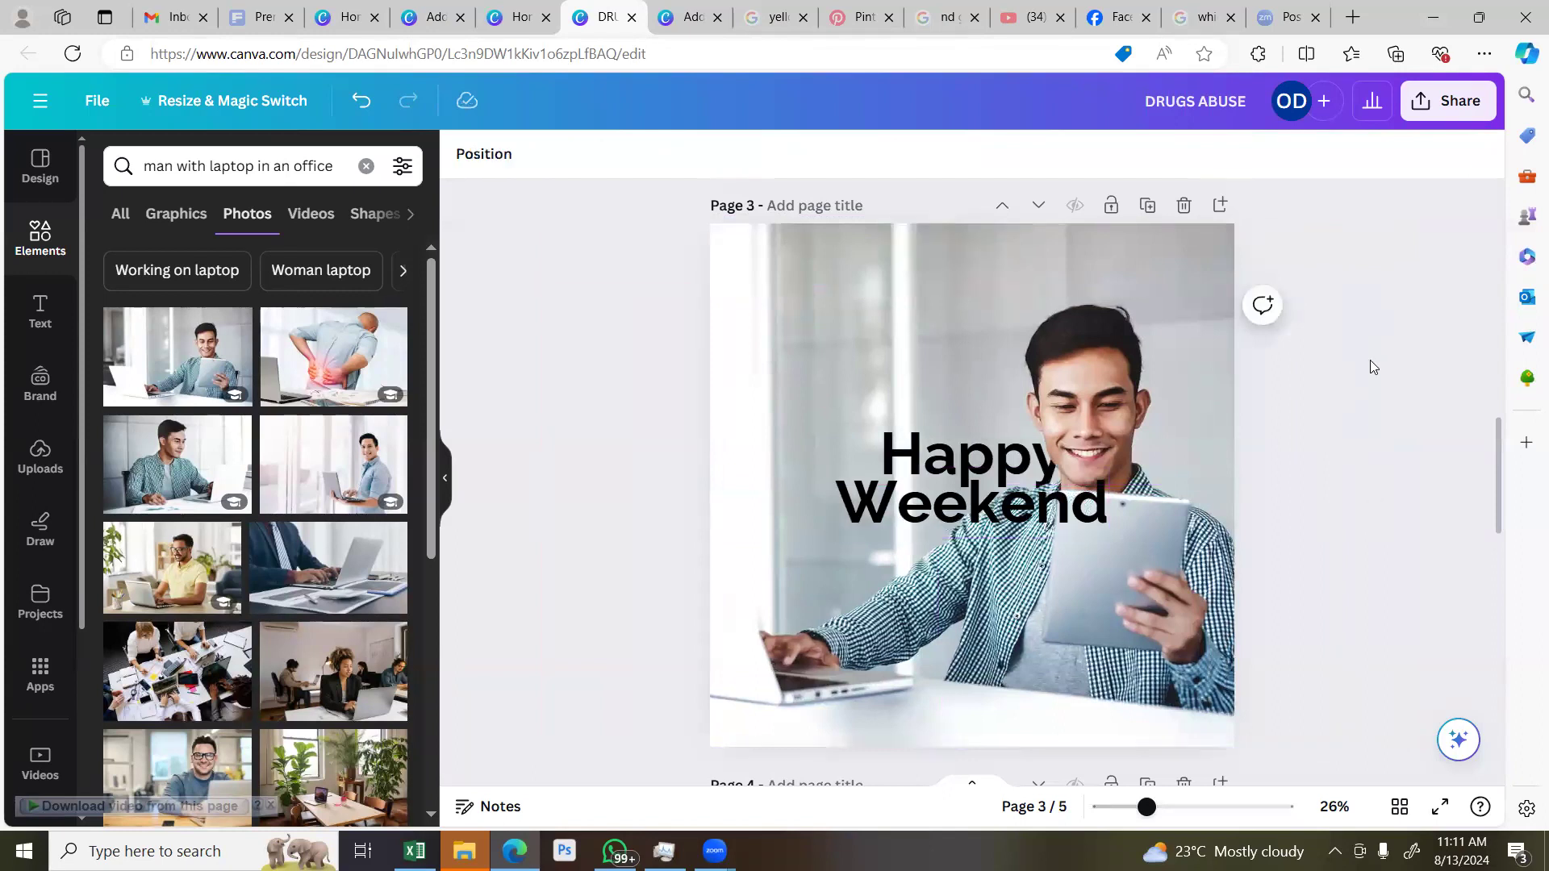
pyautogui.click(879, 517)
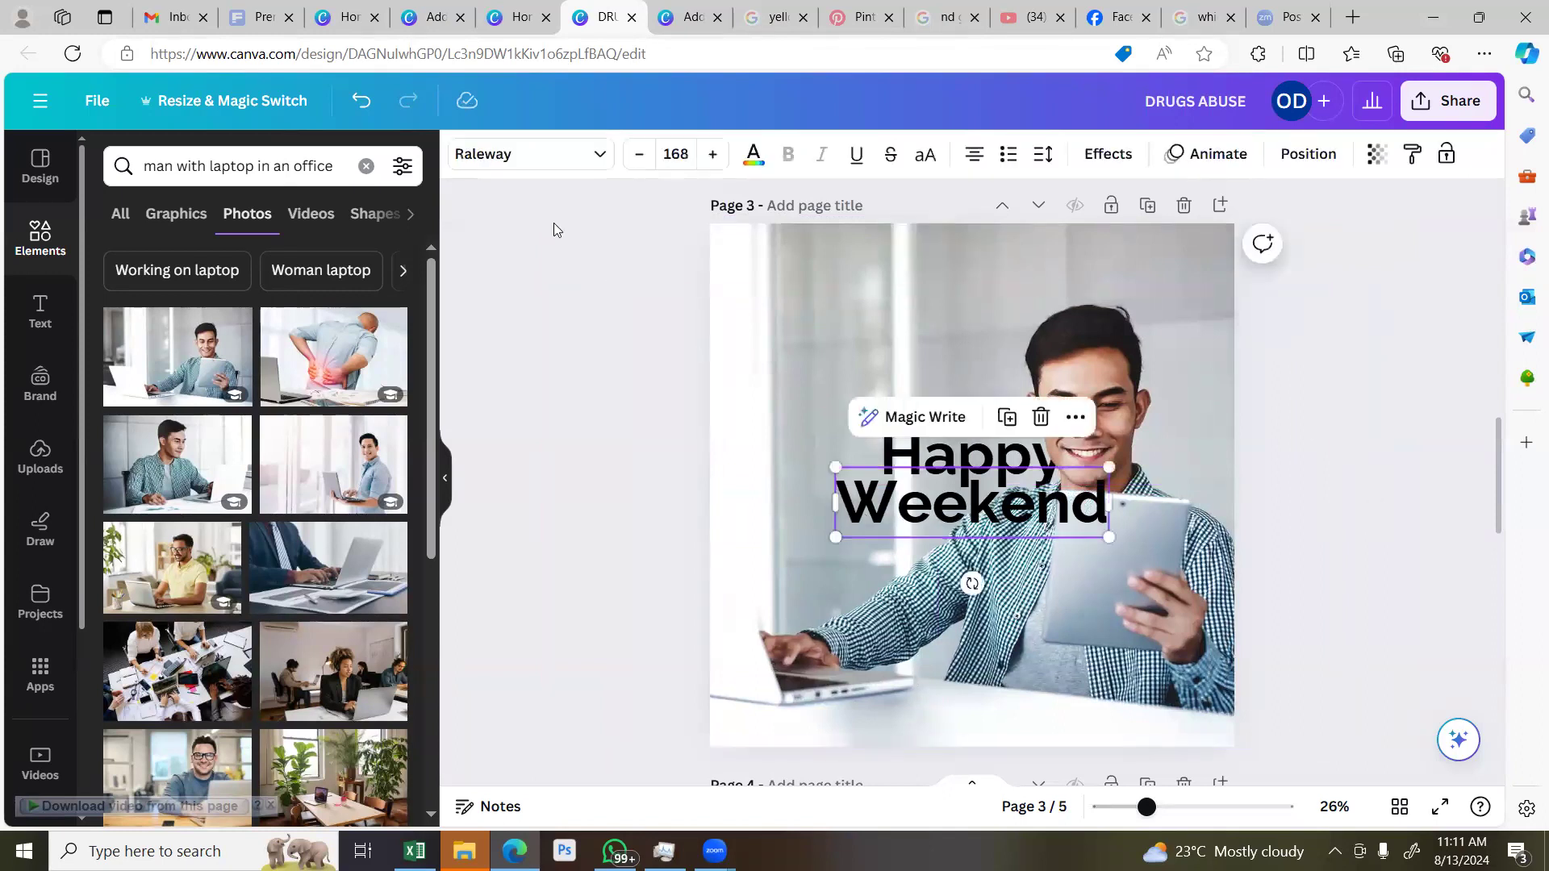
pyautogui.click(754, 153)
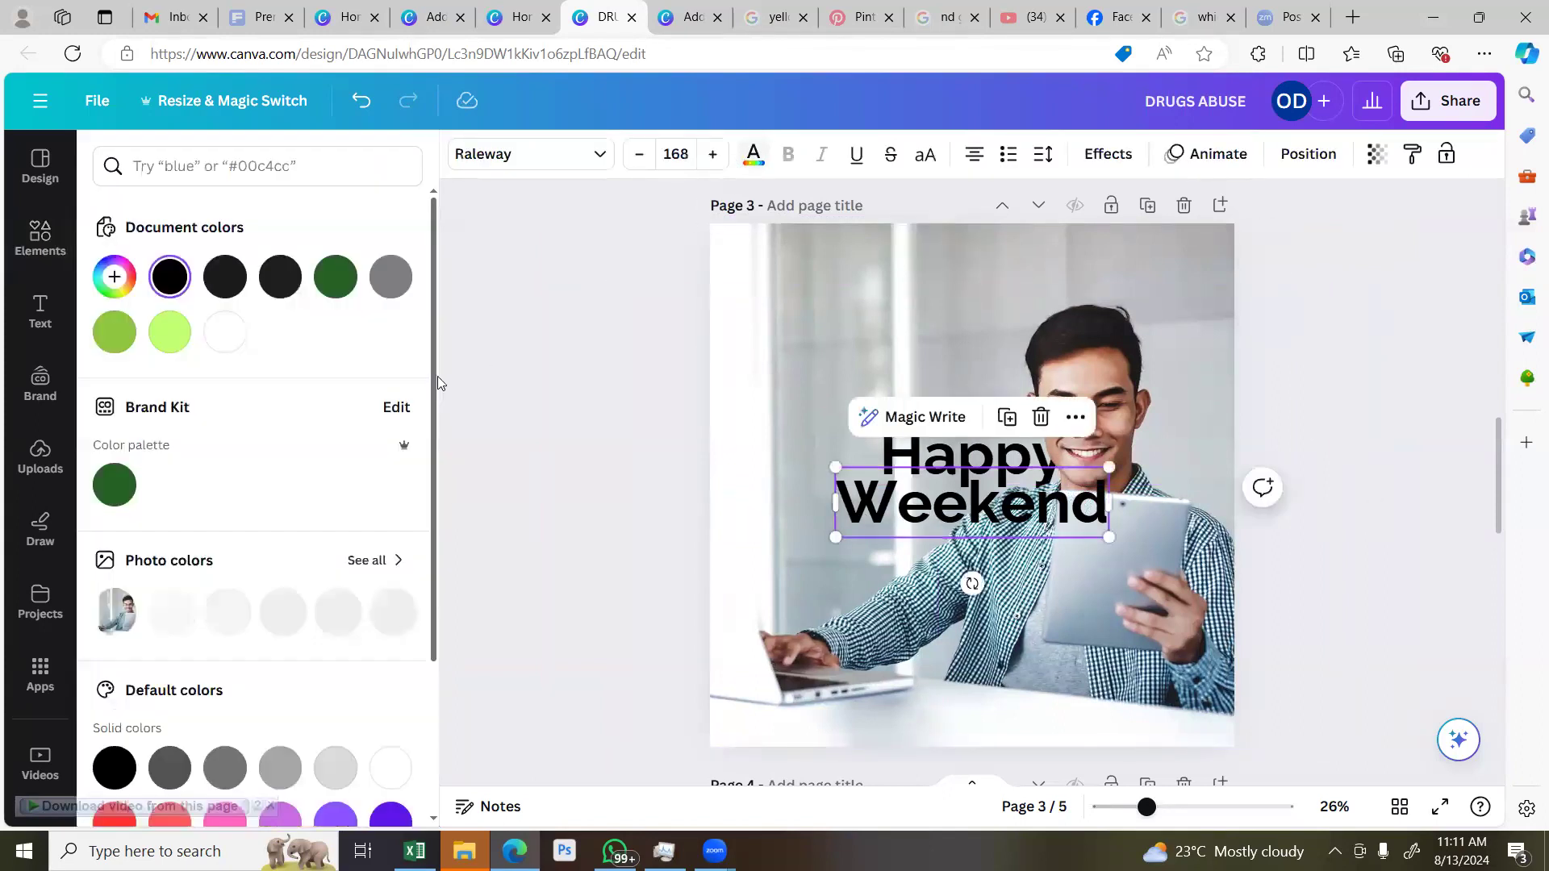
pyautogui.scroll(-3, 237, 535)
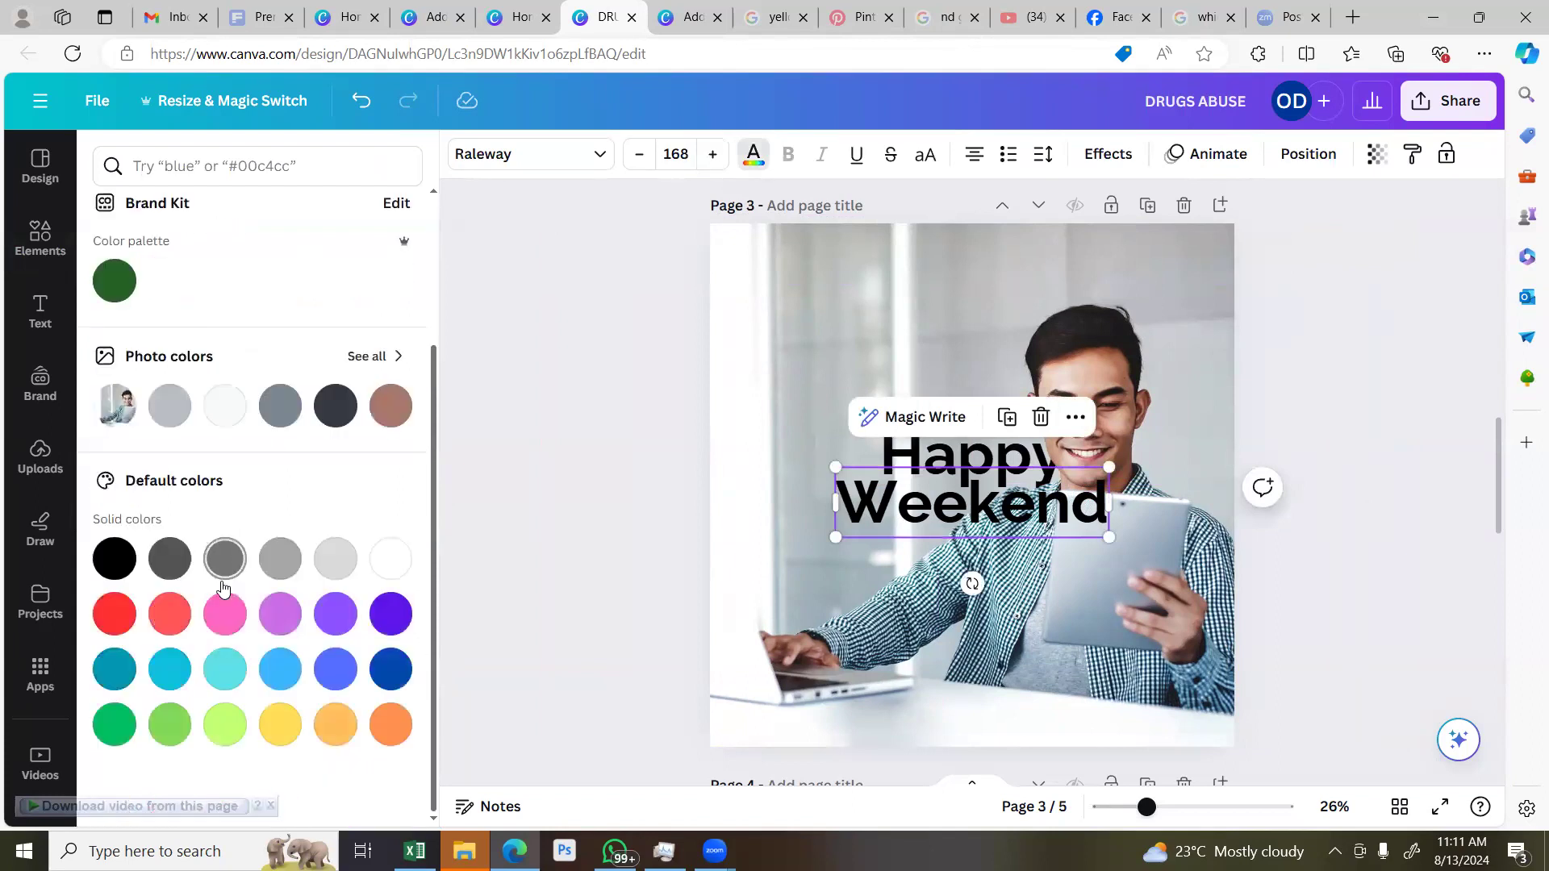
pyautogui.scroll(3, 148, 315)
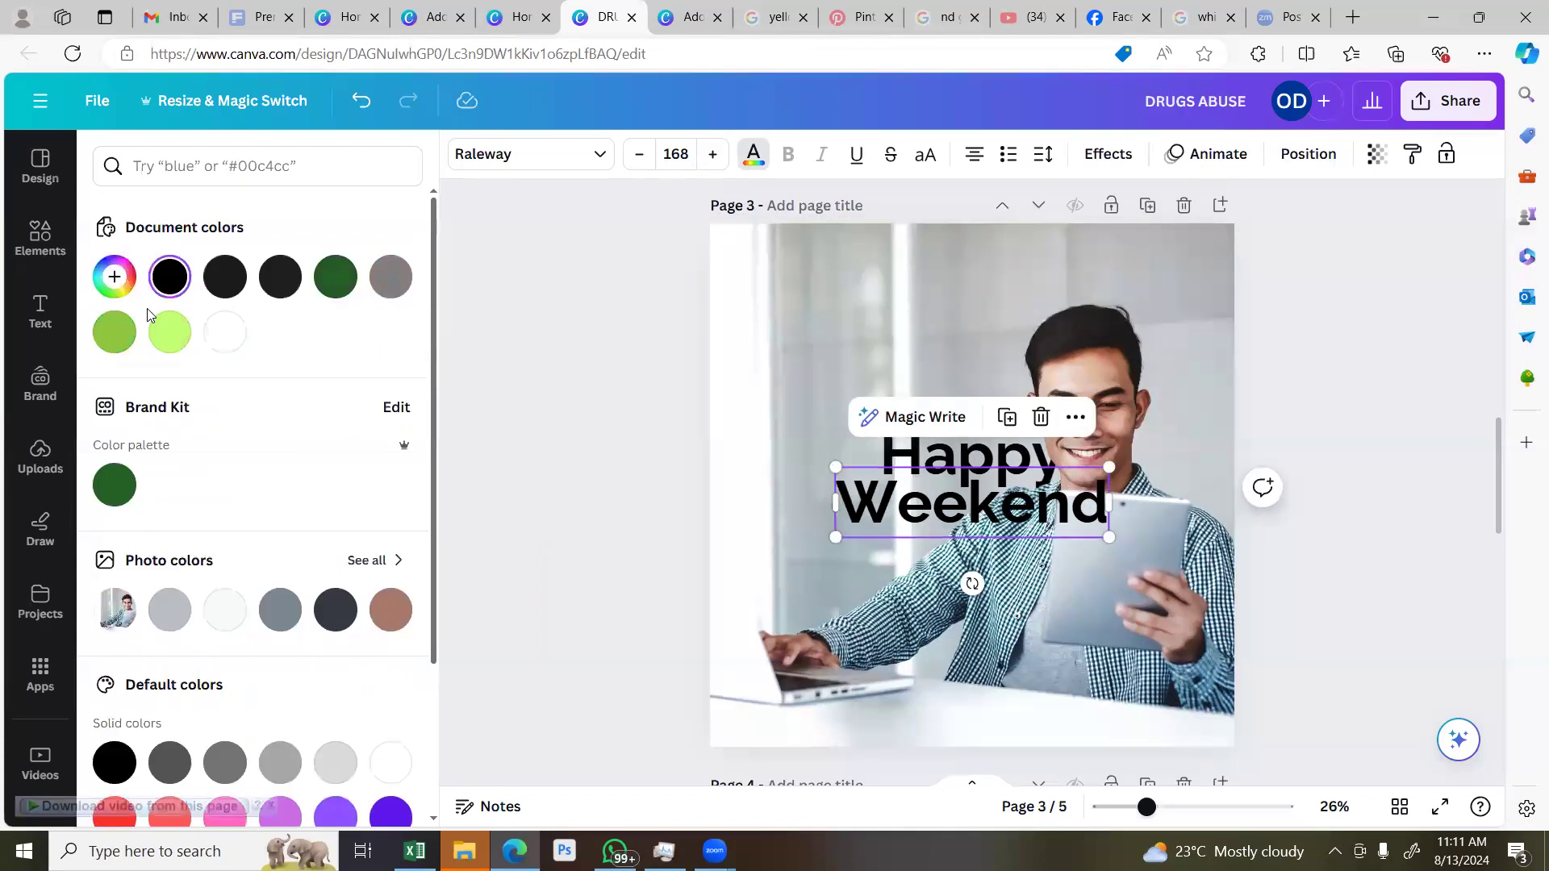
pyautogui.click(113, 277)
pyautogui.click(127, 457)
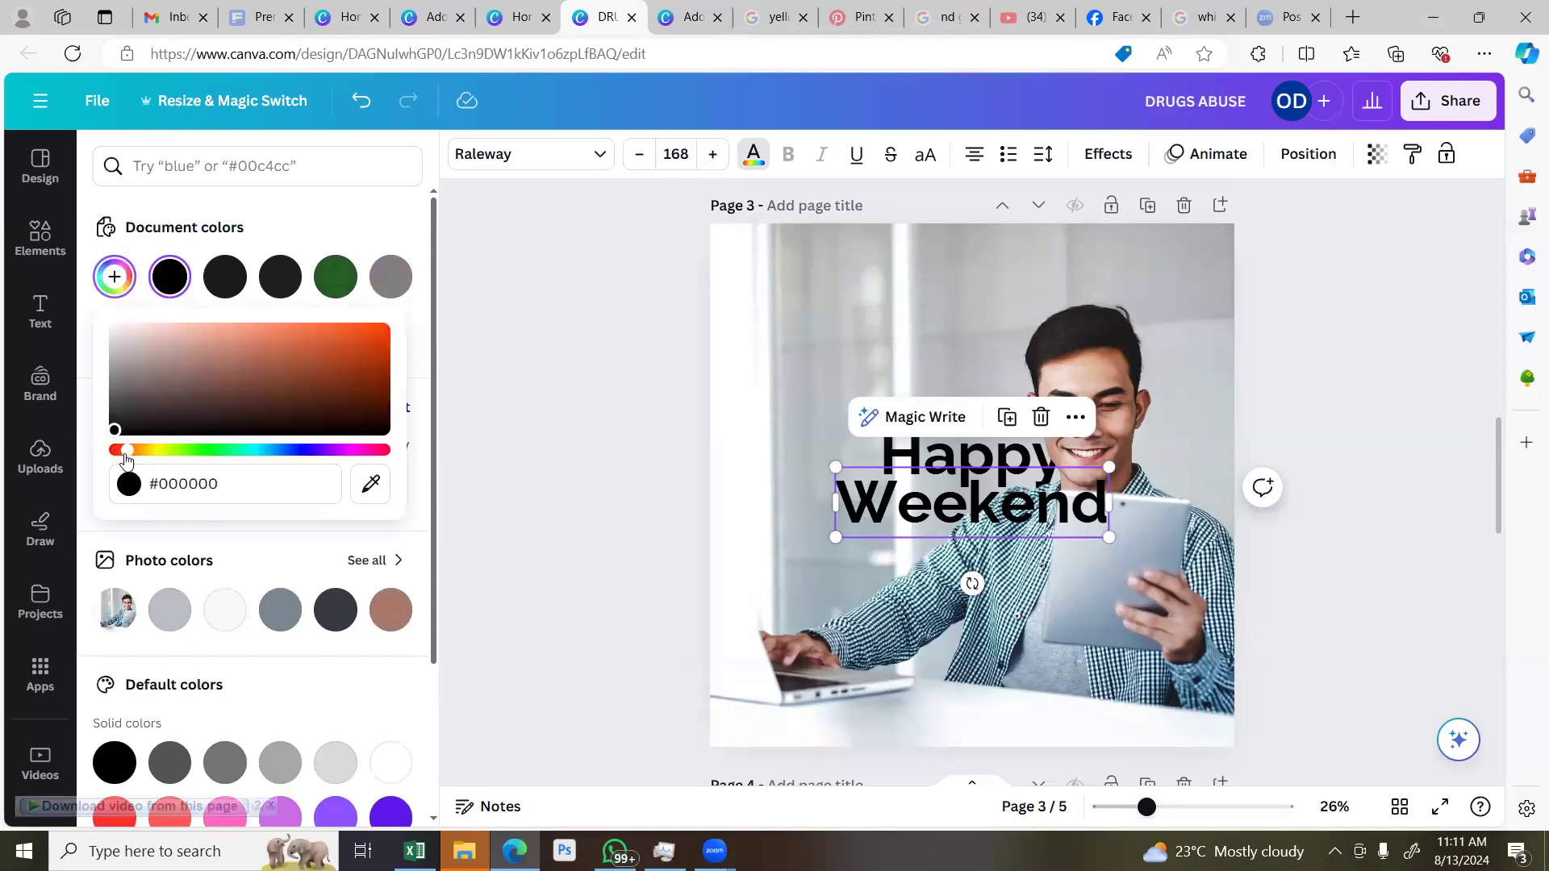
pyautogui.click(384, 329)
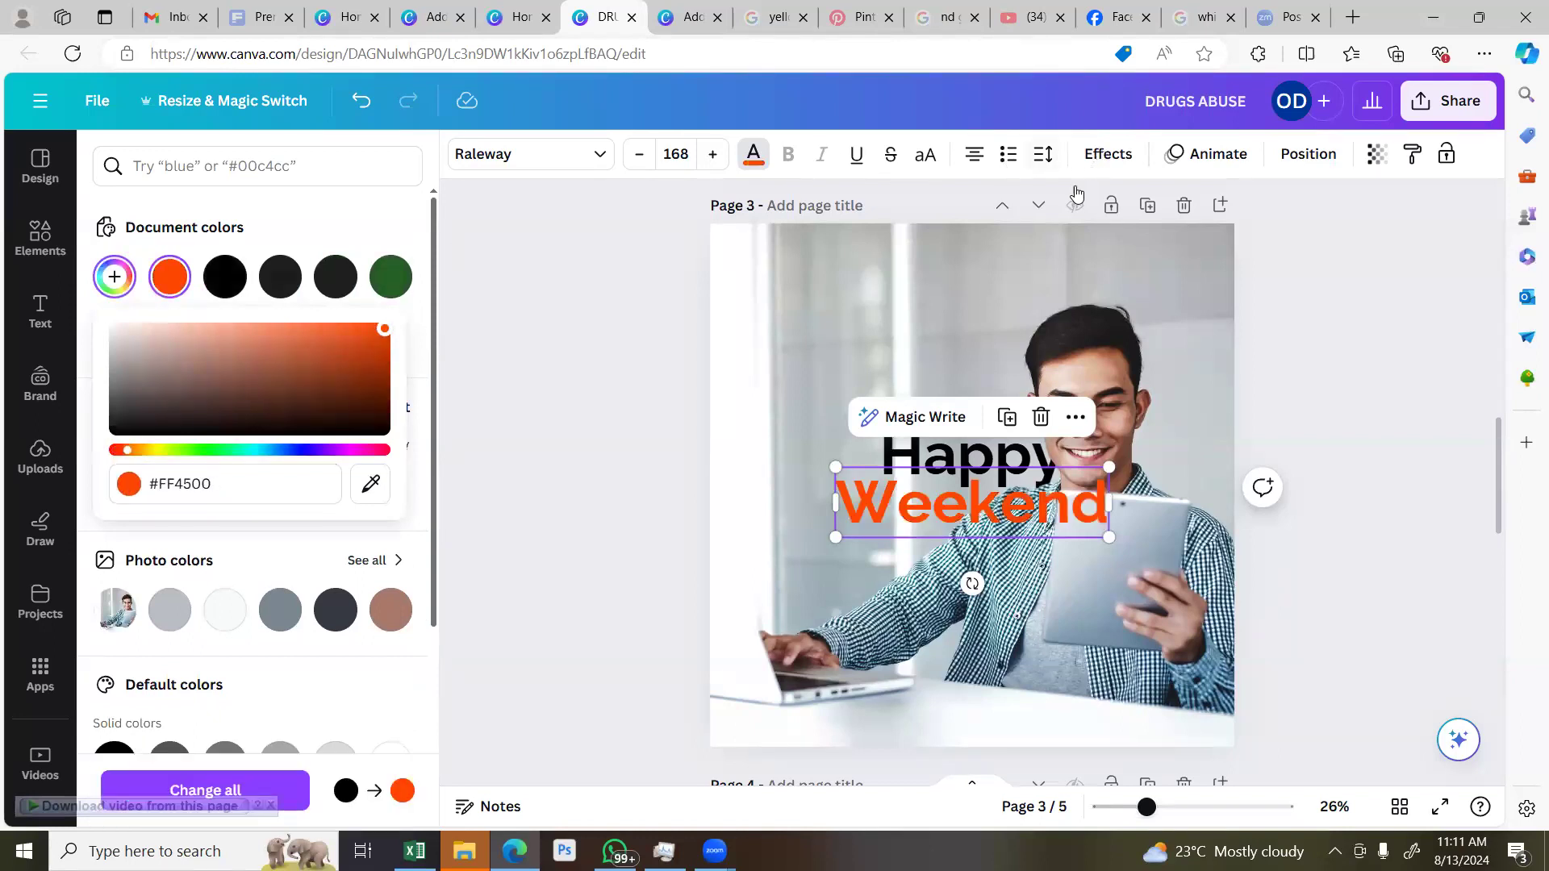
# Apply the Outline effect to "Weekend" in white and increase its thickness above 50
pyautogui.click(1105, 154)
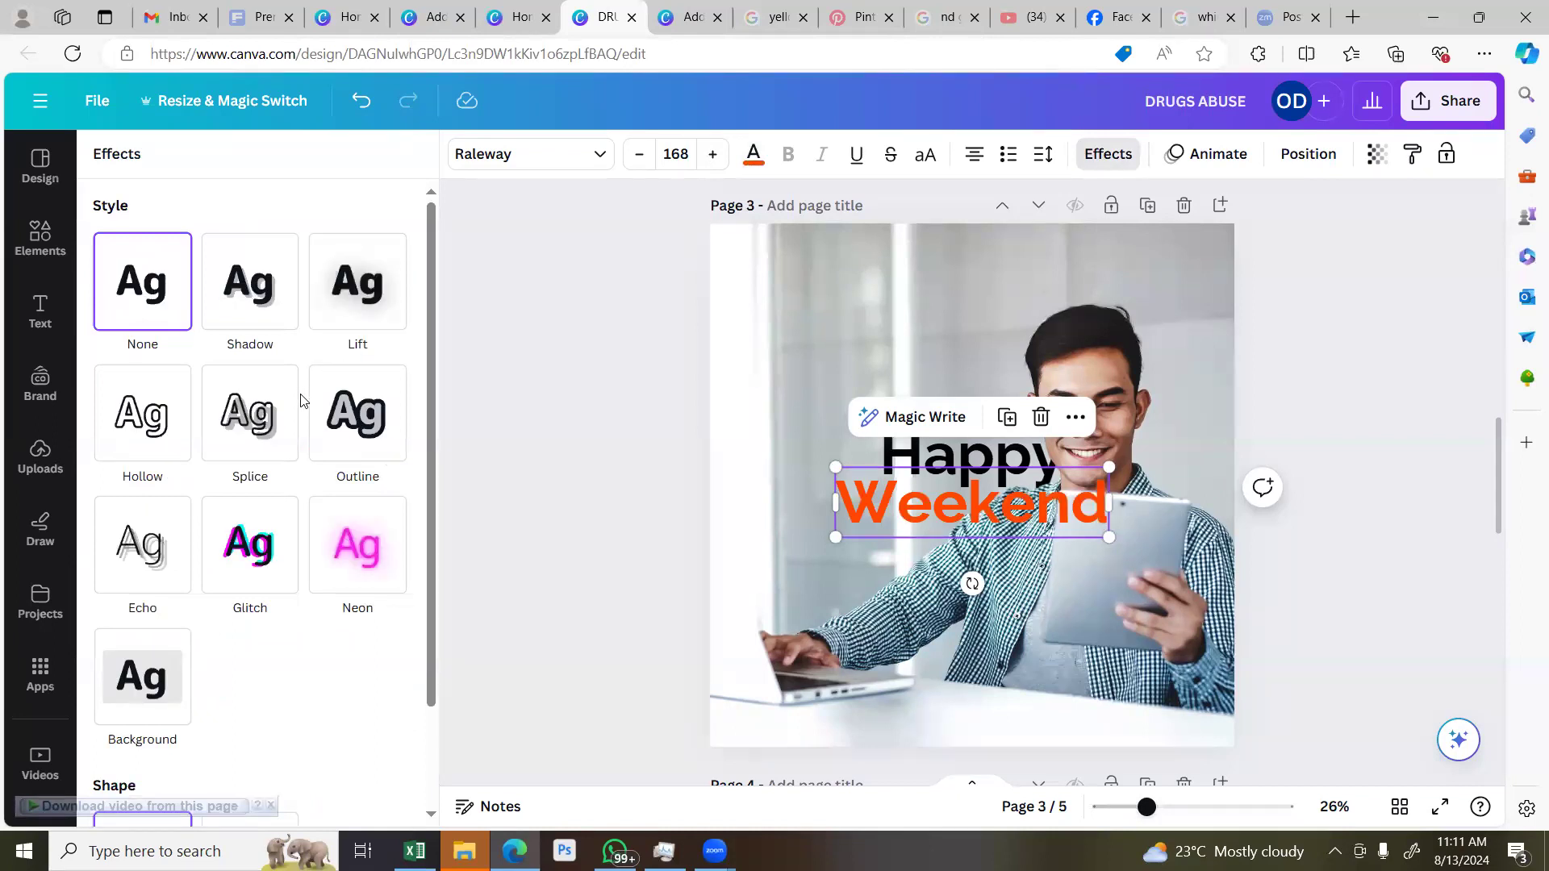
pyautogui.click(355, 415)
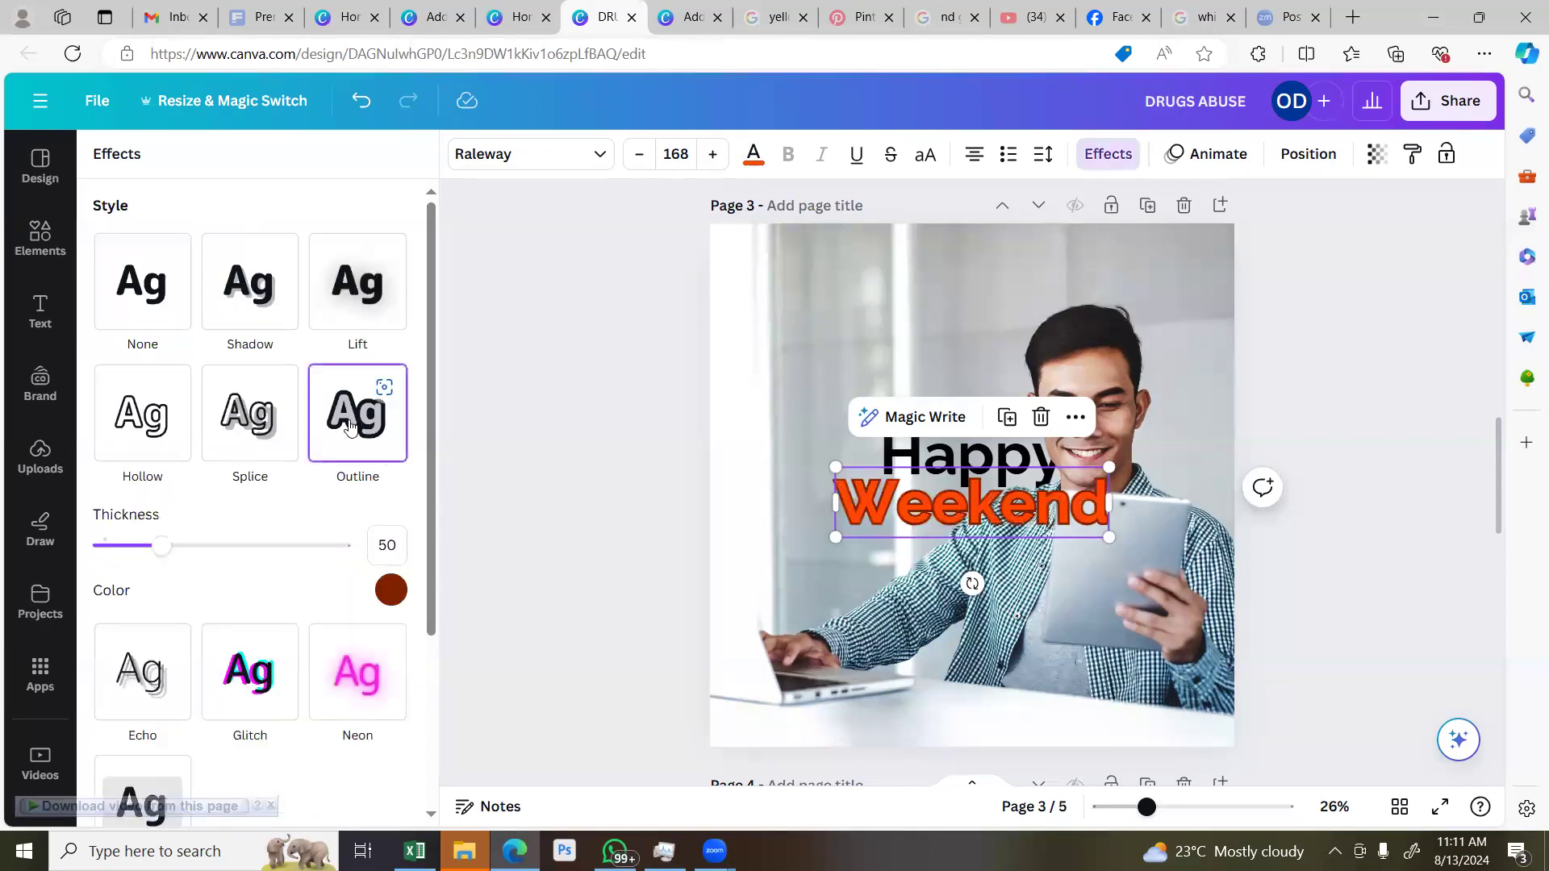
pyautogui.click(392, 590)
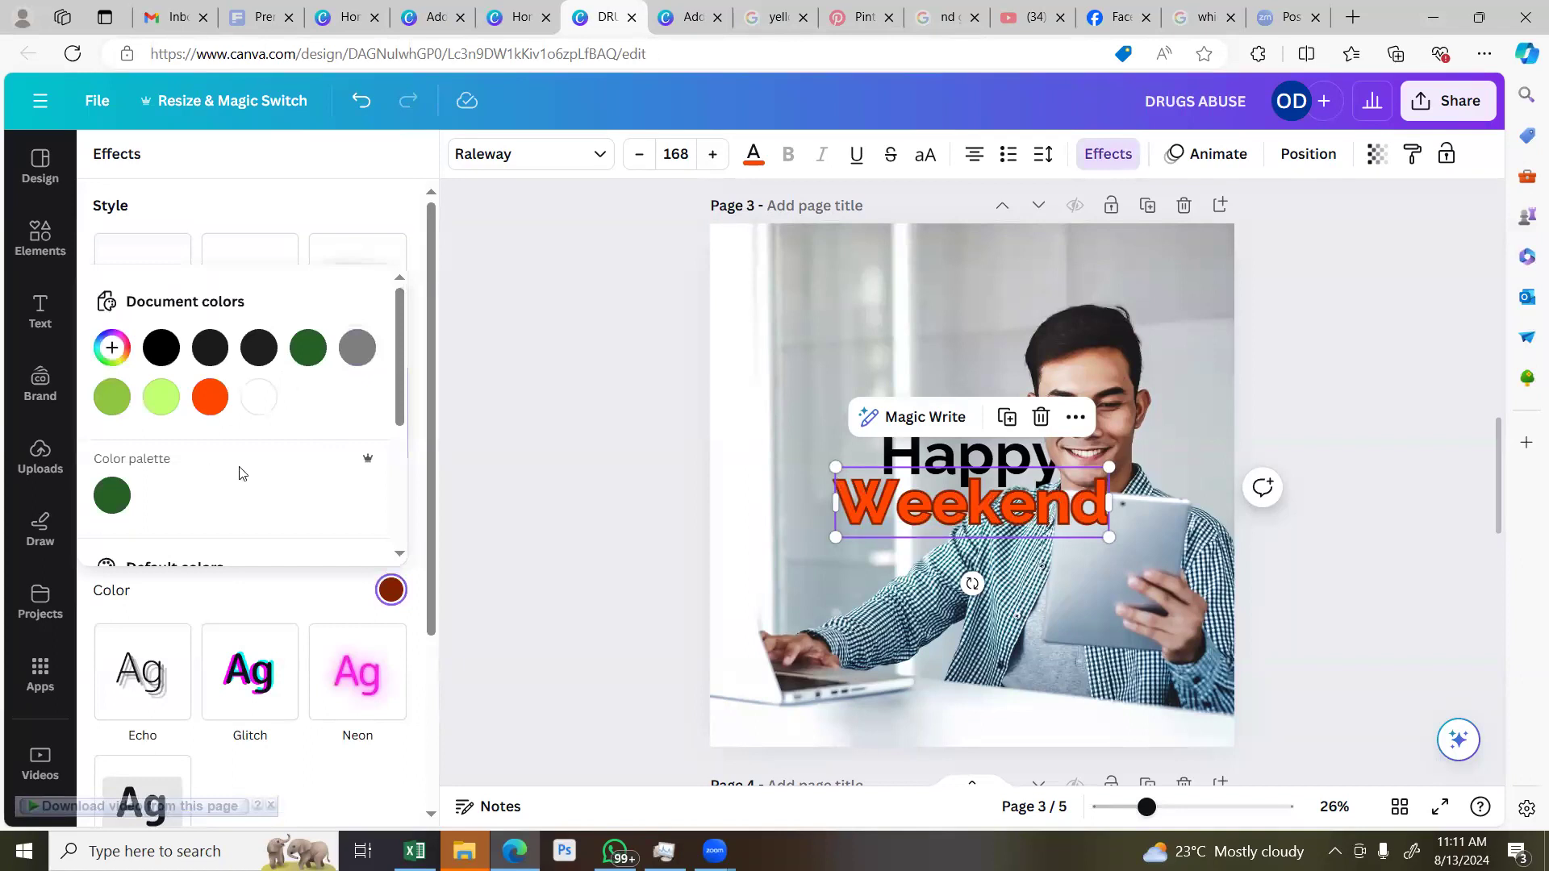
pyautogui.click(268, 407)
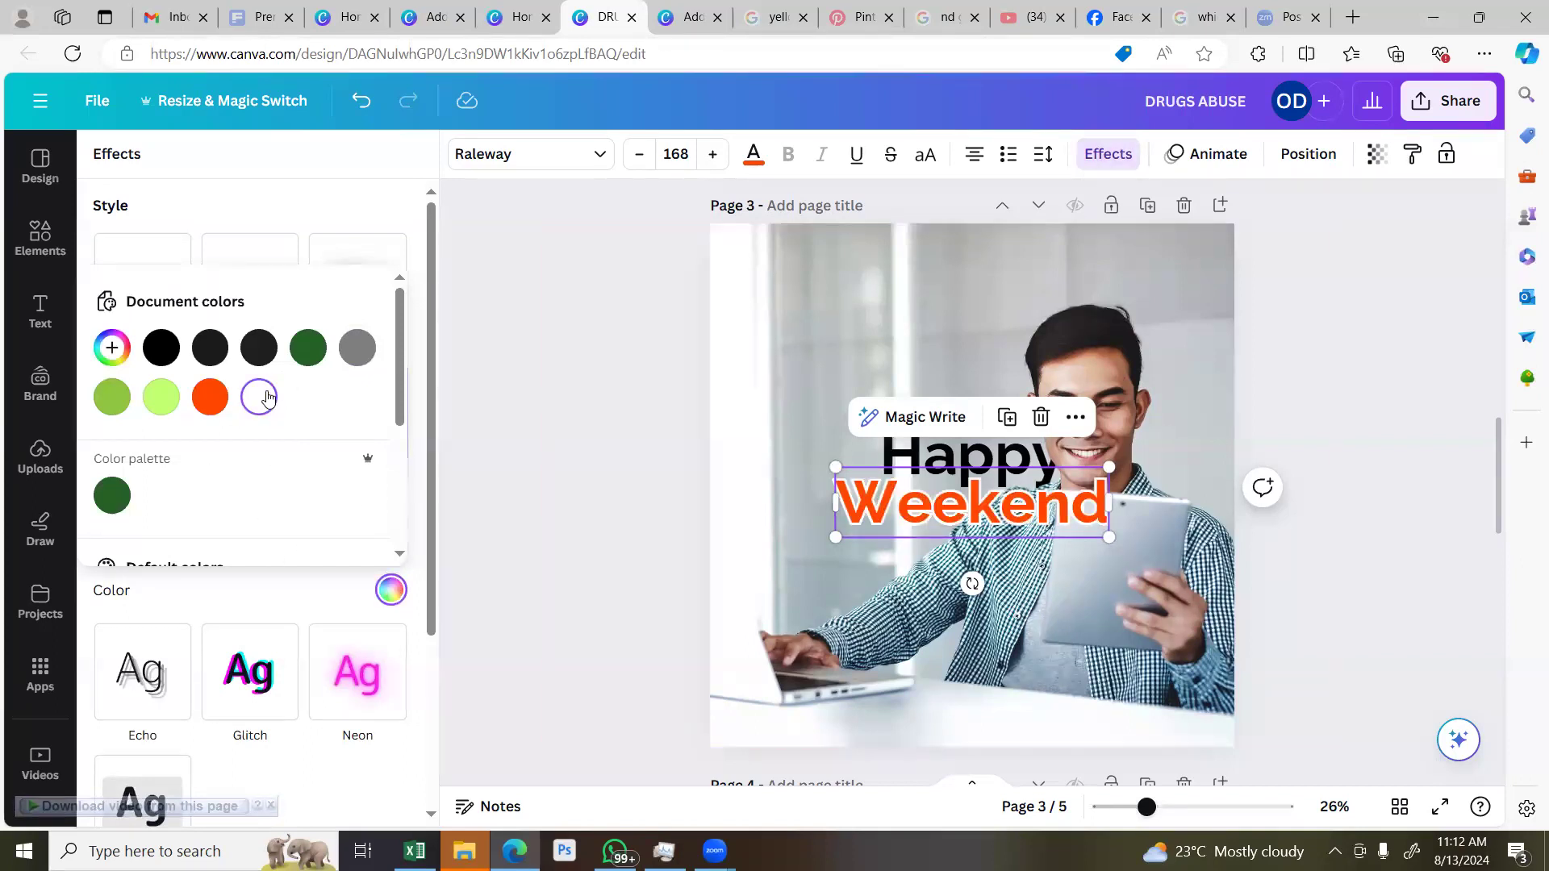
pyautogui.scroll(-2, 259, 398)
pyautogui.scroll(2, 262, 401)
pyautogui.scroll(-3, 328, 262)
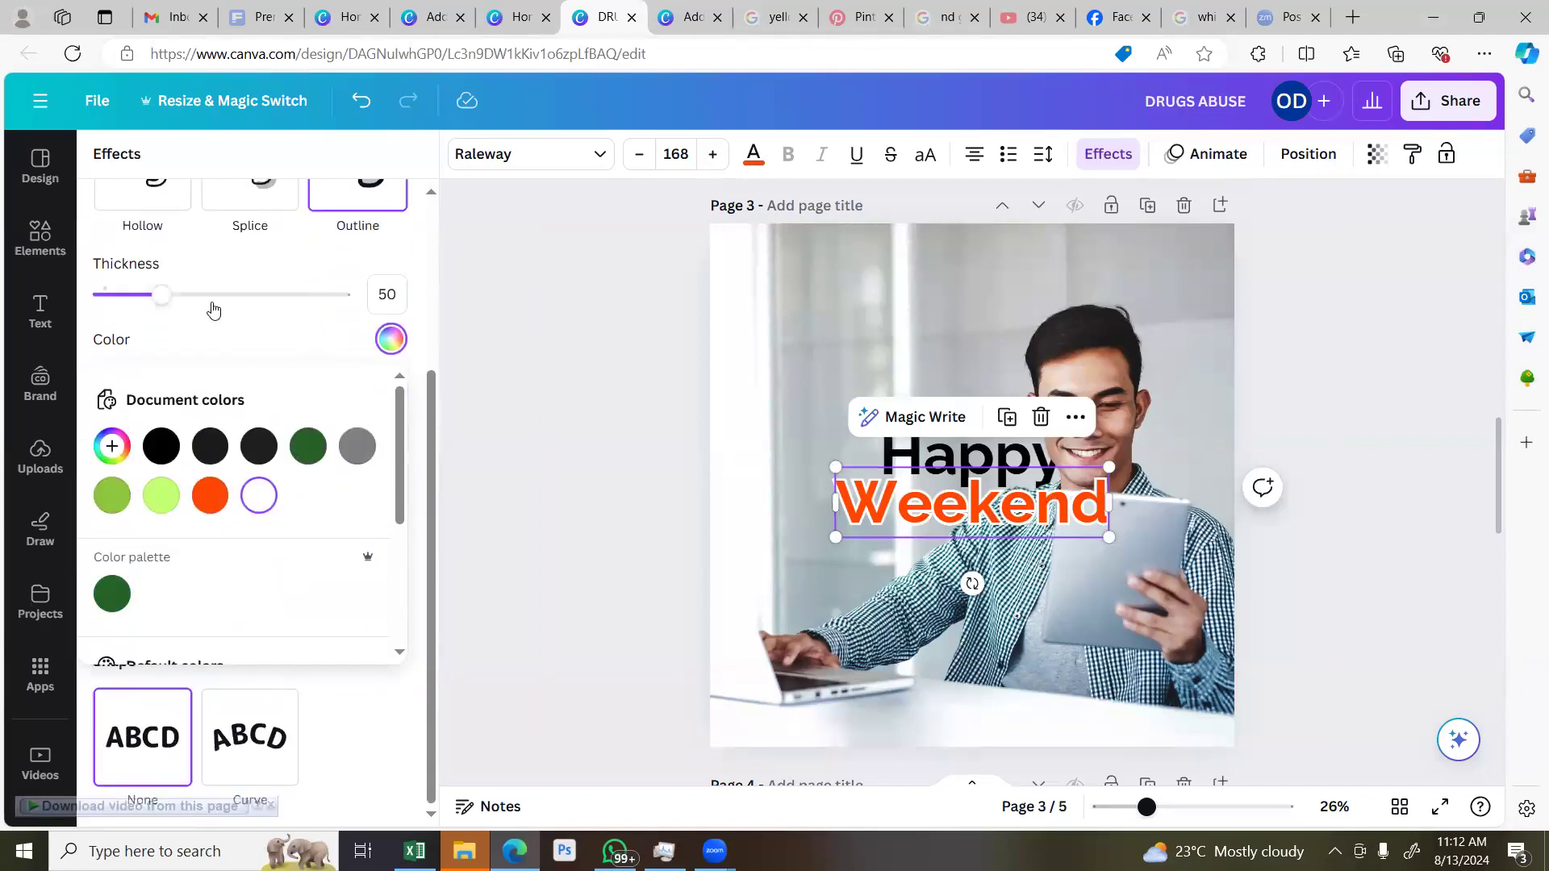
pyautogui.click(205, 297)
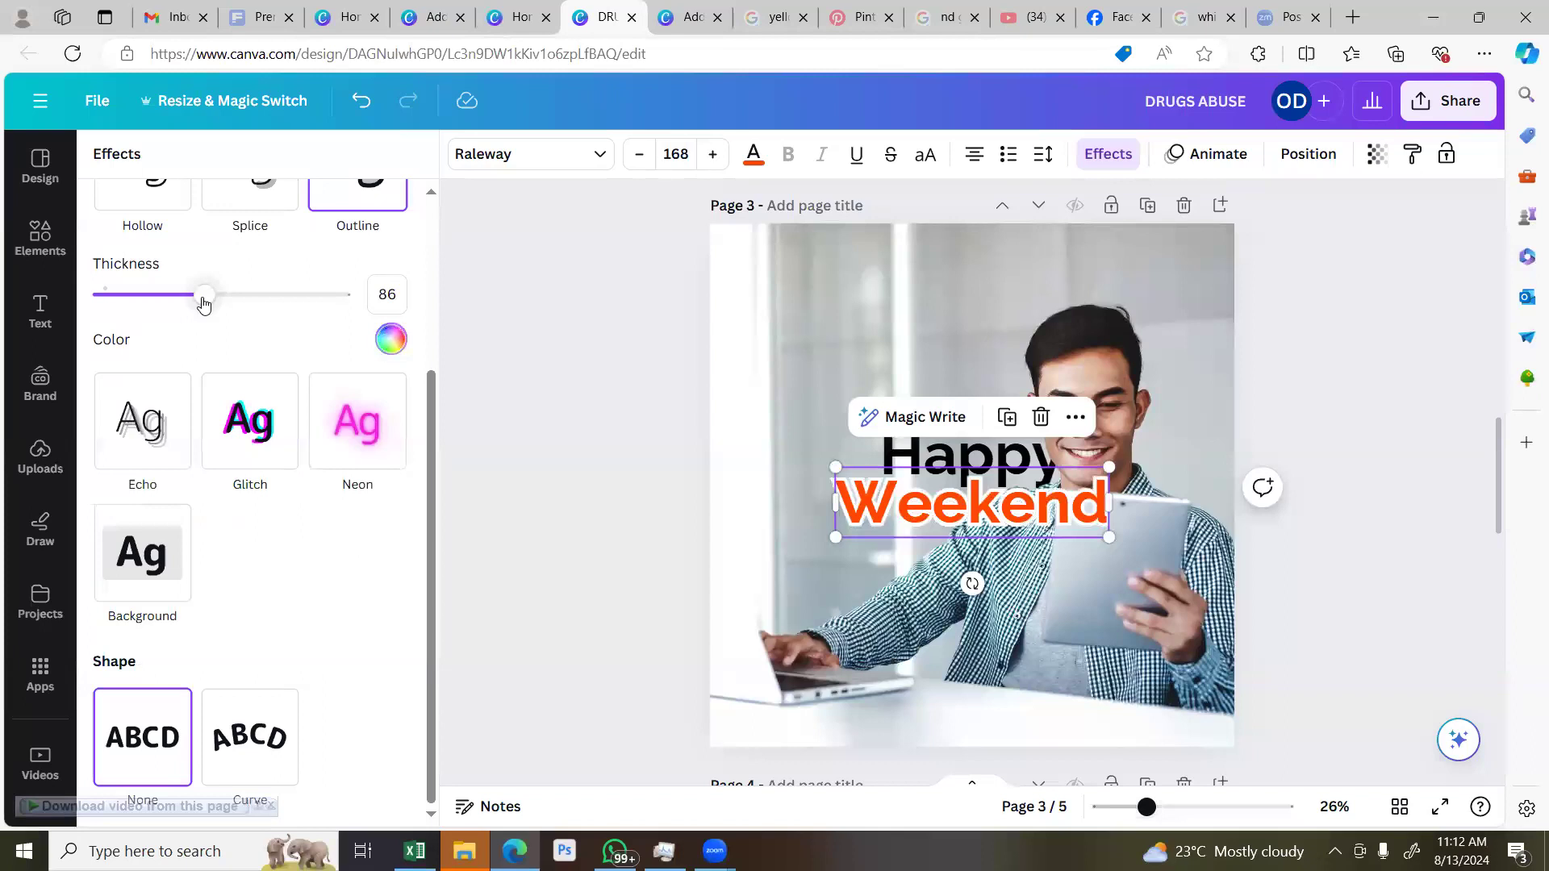
pyautogui.moveTo(203, 303); pyautogui.dragTo(223, 316)
# Select the "Happy" text layer and change its font to Raleway Bold Italic
pyautogui.click(1307, 160)
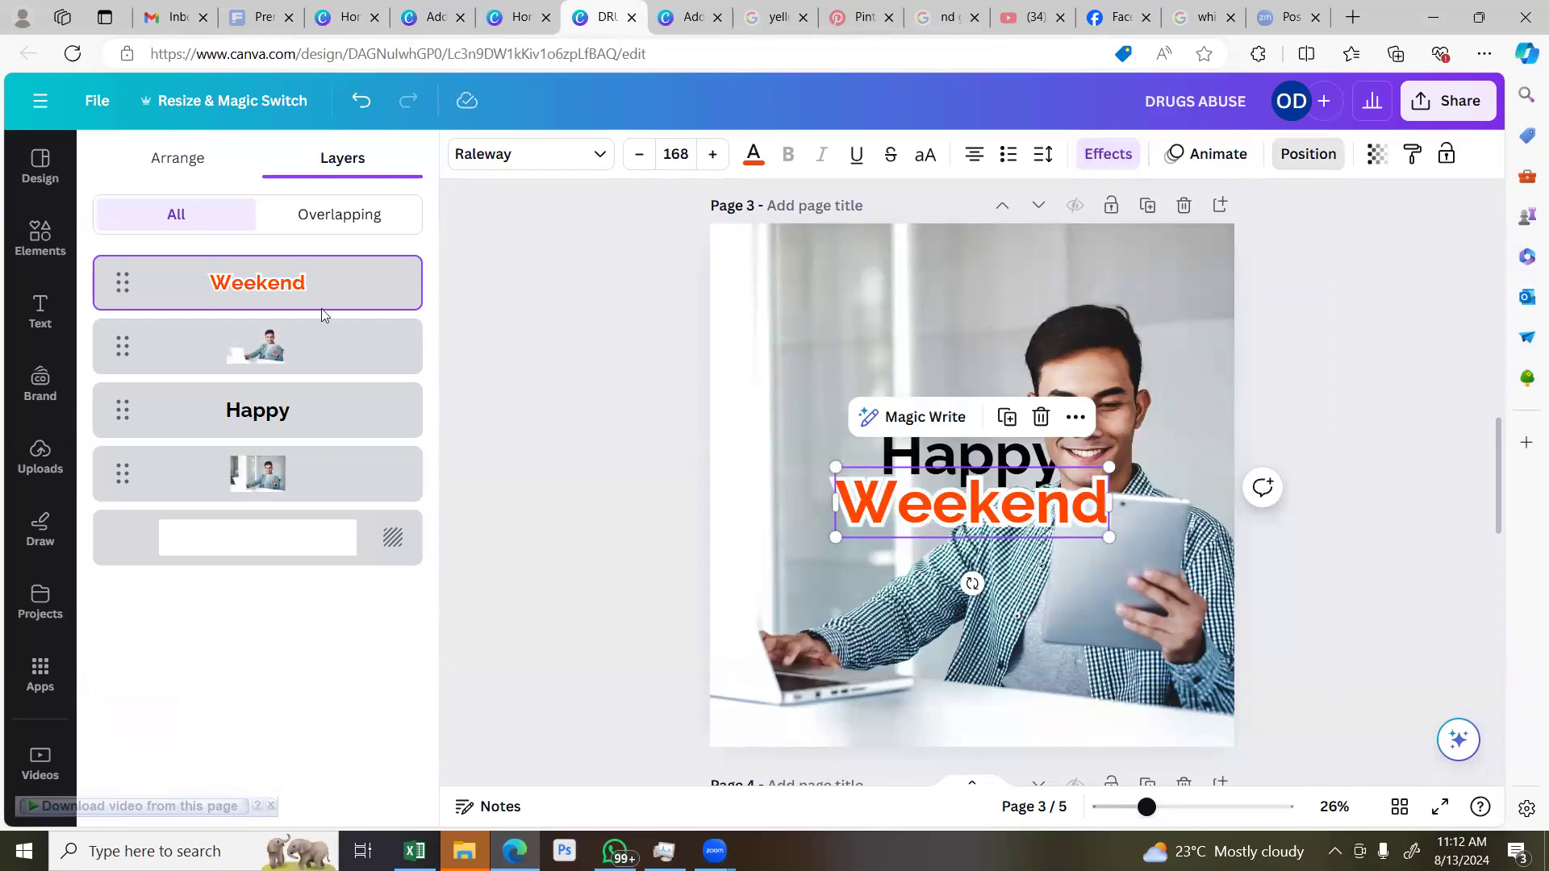
pyautogui.click(244, 412)
pyautogui.click(597, 156)
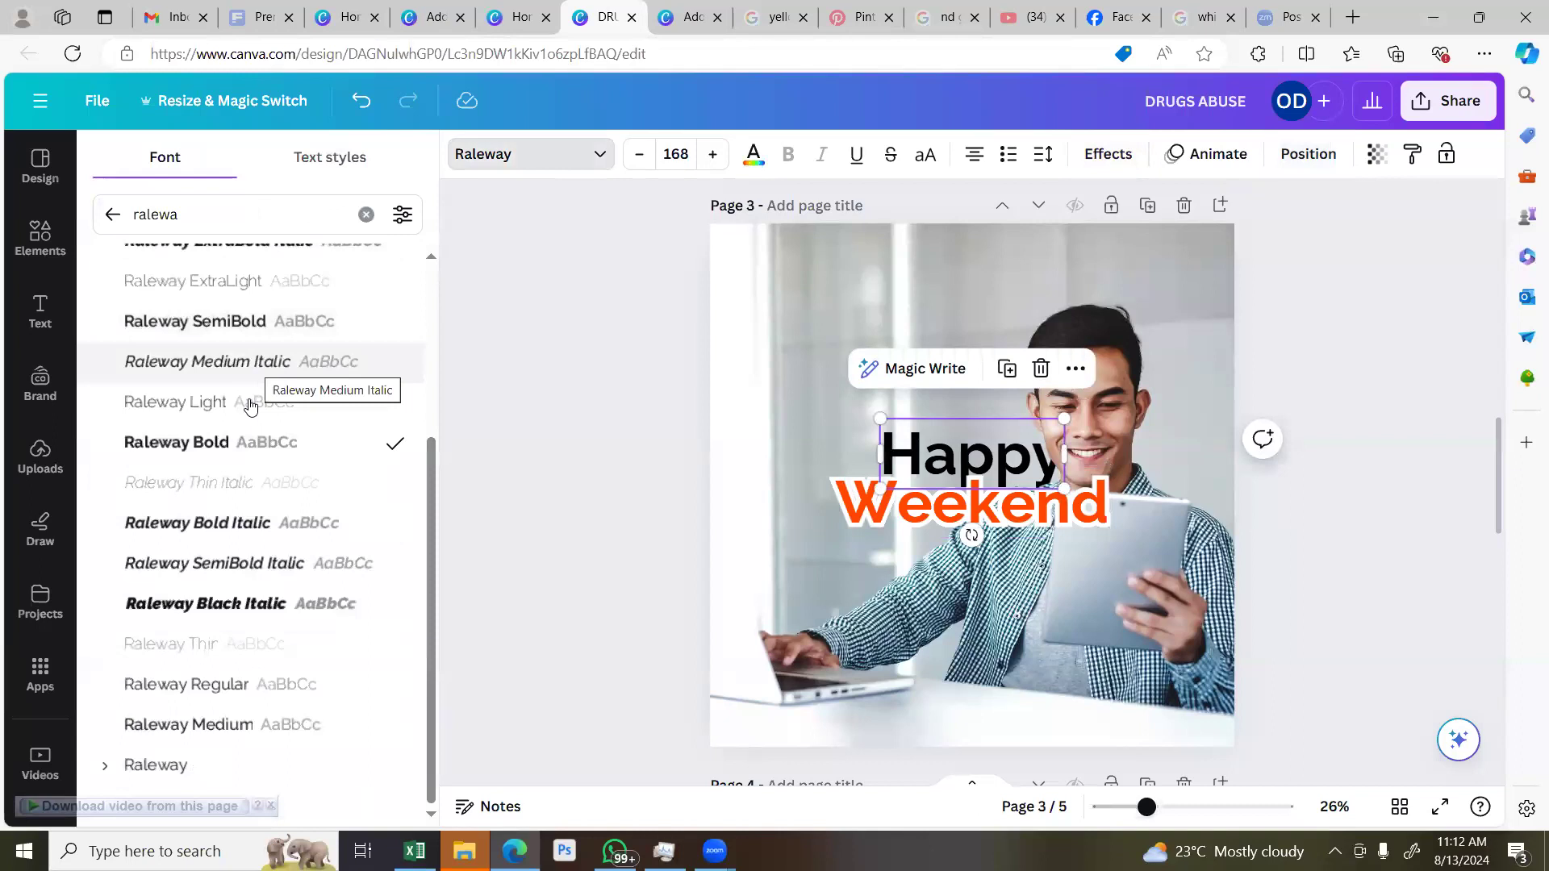
pyautogui.click(253, 524)
# Recolor the "Happy" text to dark teal #054E5B
pyautogui.click(754, 155)
pyautogui.scroll(-3, 304, 476)
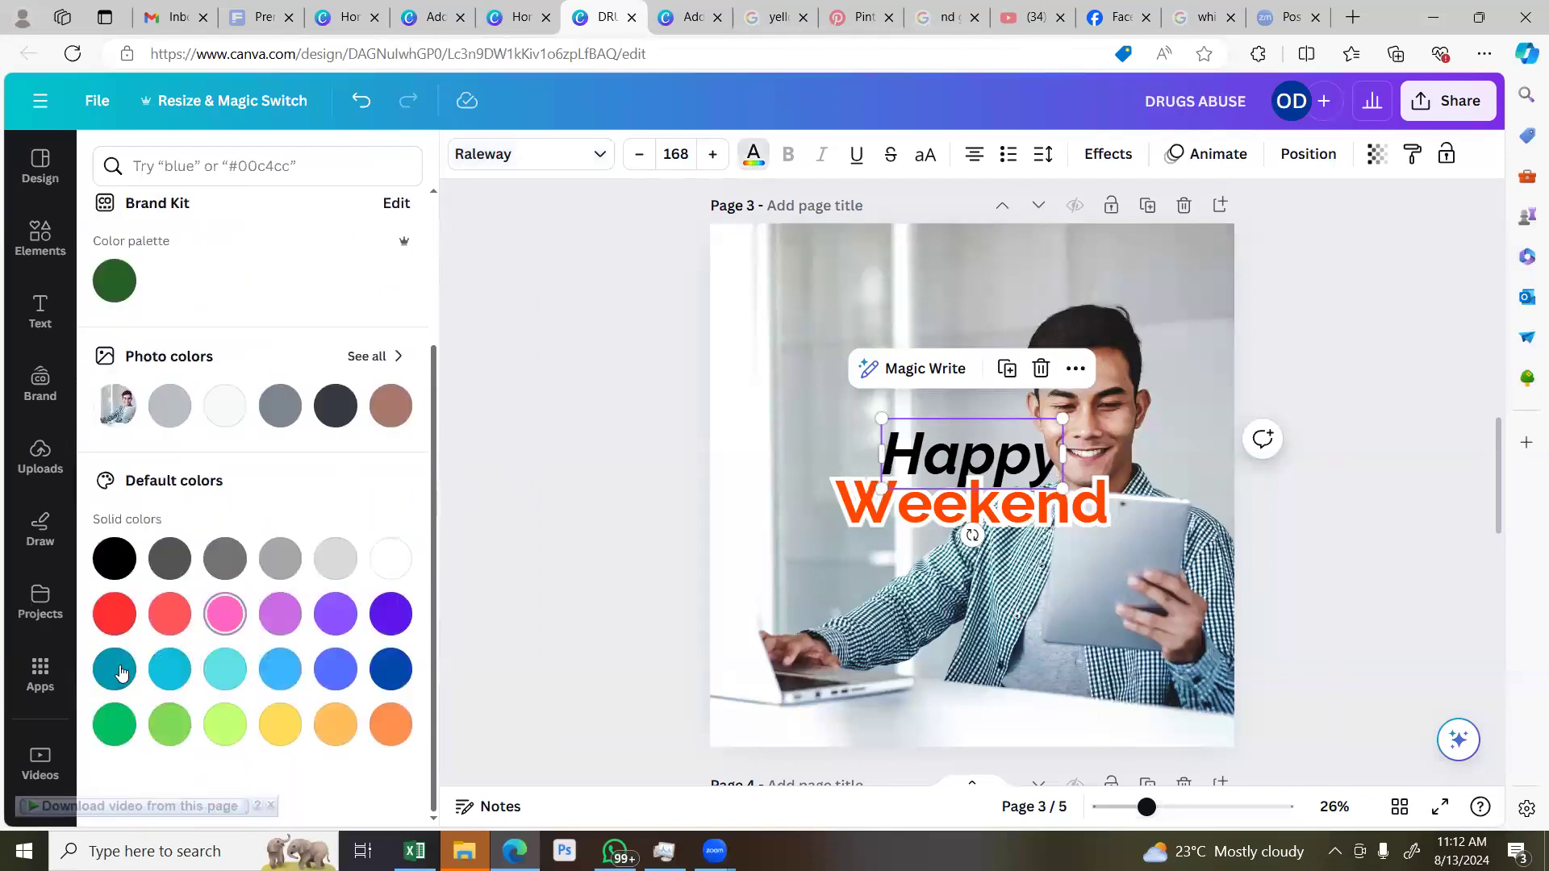
pyautogui.click(115, 668)
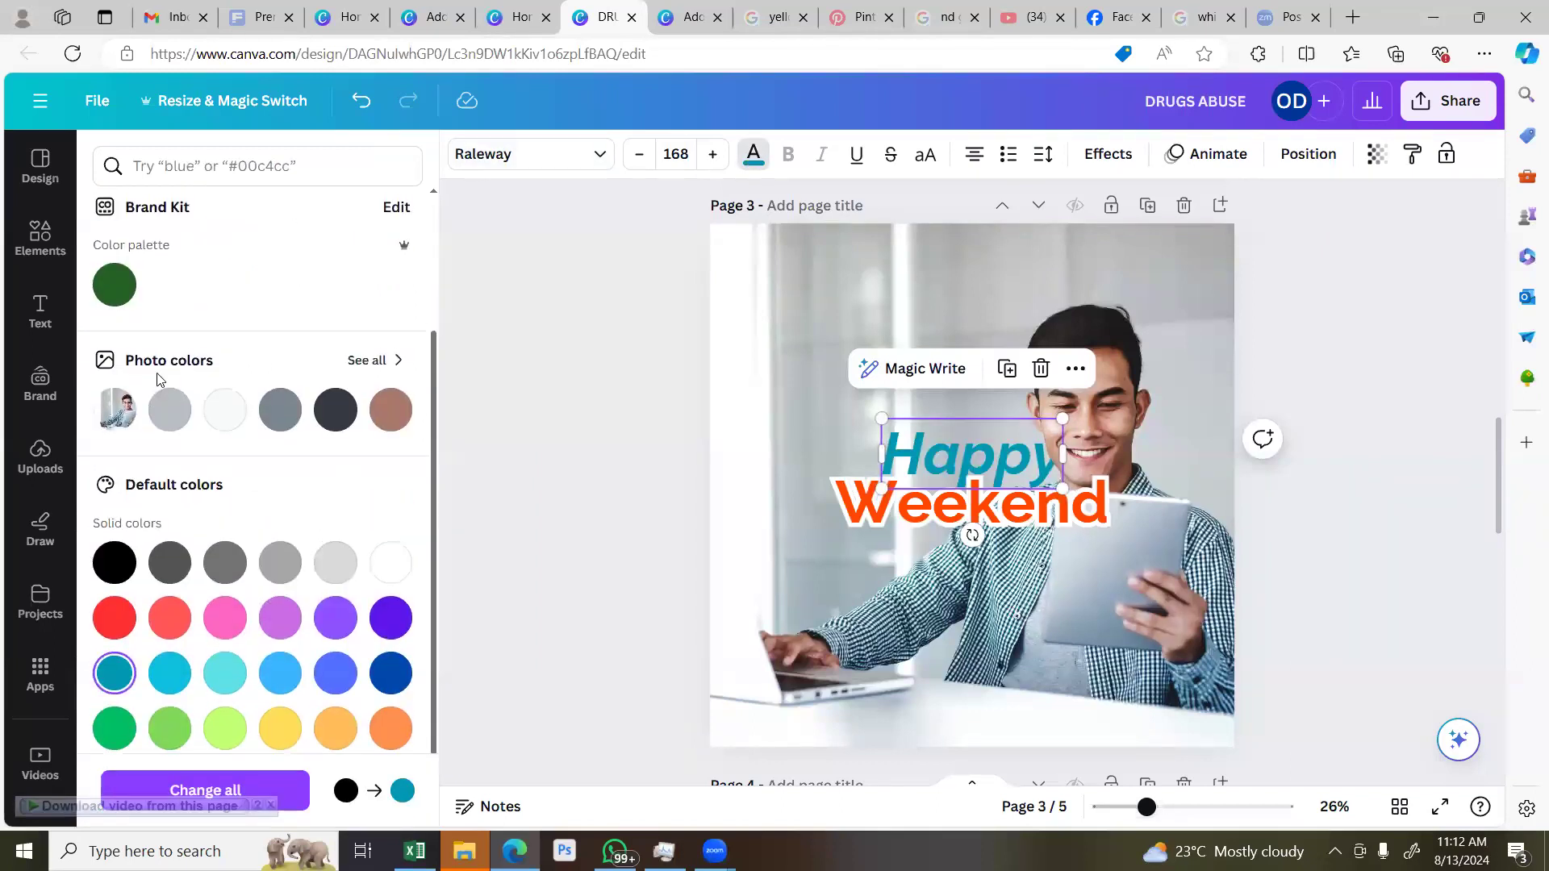
pyautogui.scroll(3, 139, 339)
pyautogui.click(115, 276)
pyautogui.moveTo(373, 379); pyautogui.dragTo(375, 395)
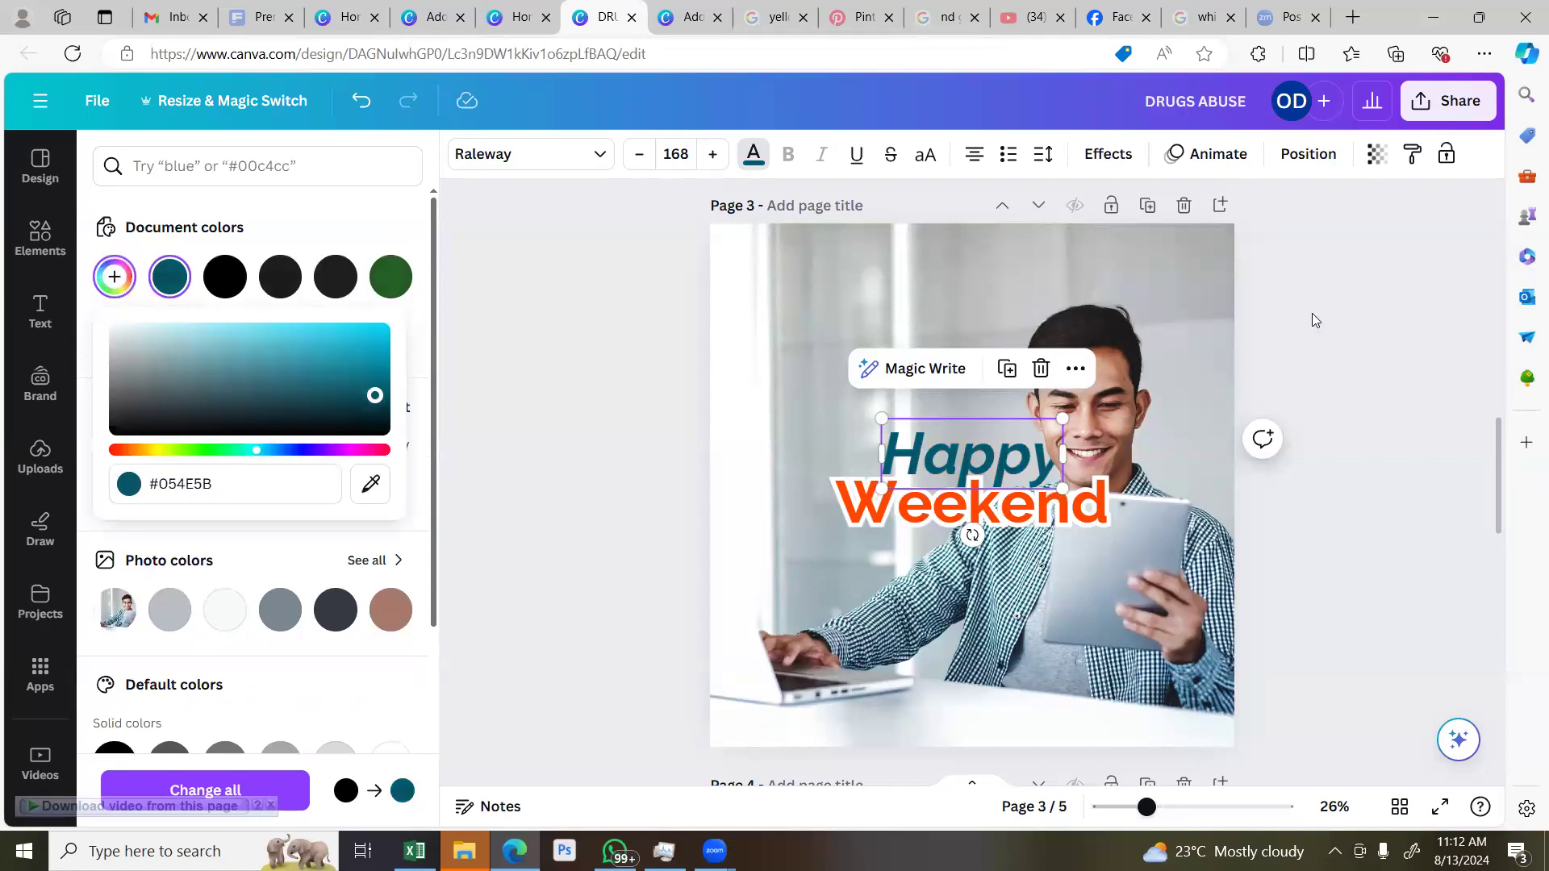
pyautogui.click(1312, 321)
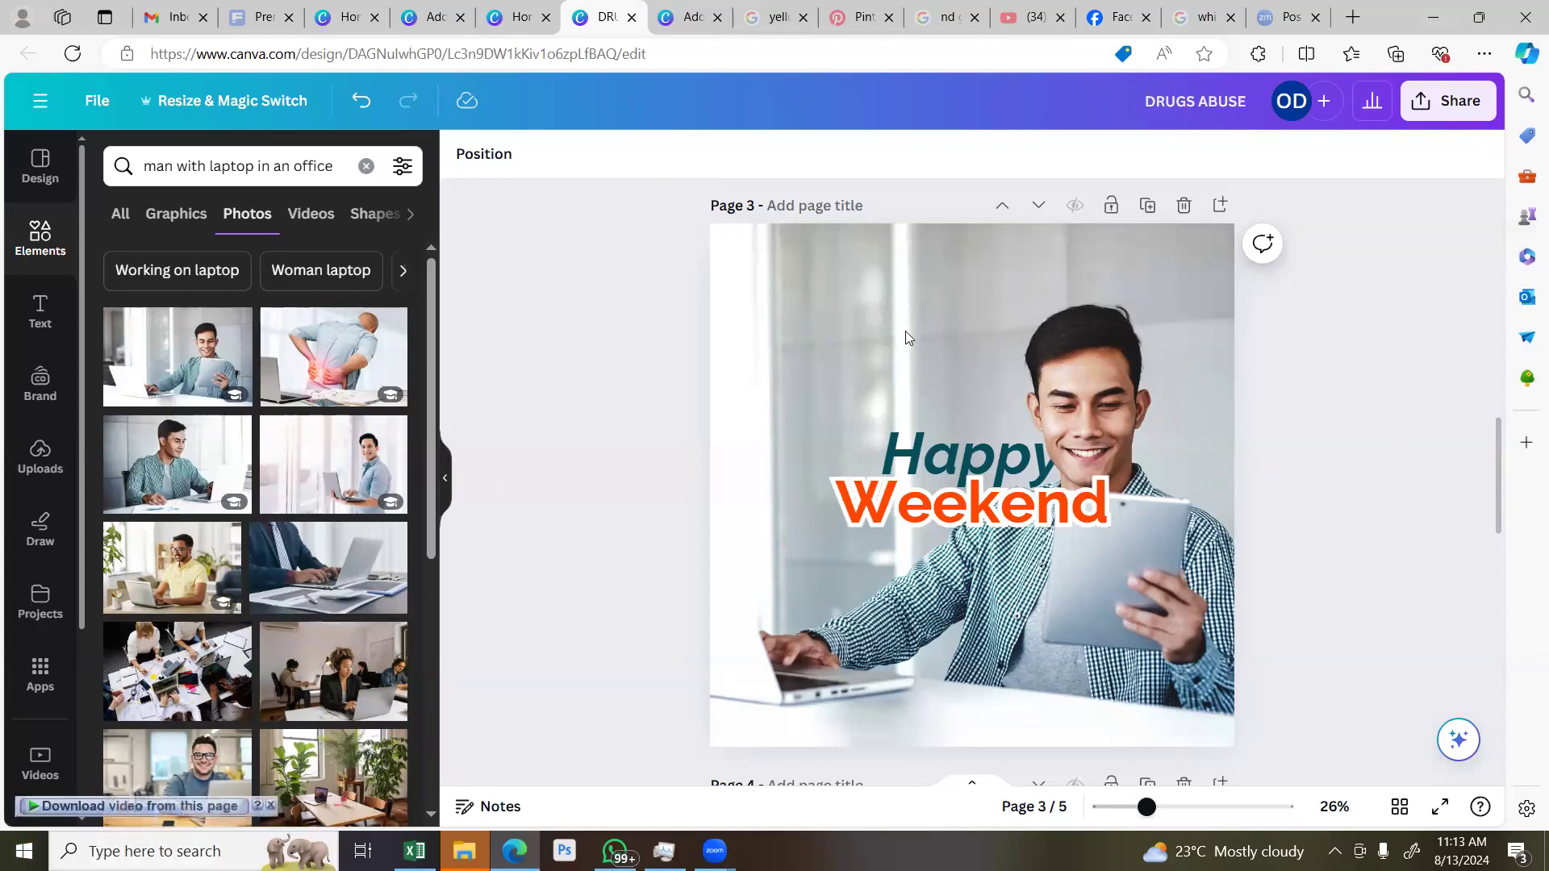
# Try a whole-image blur at intensity 63 on the background office photo, and undo it
pyautogui.click(928, 347)
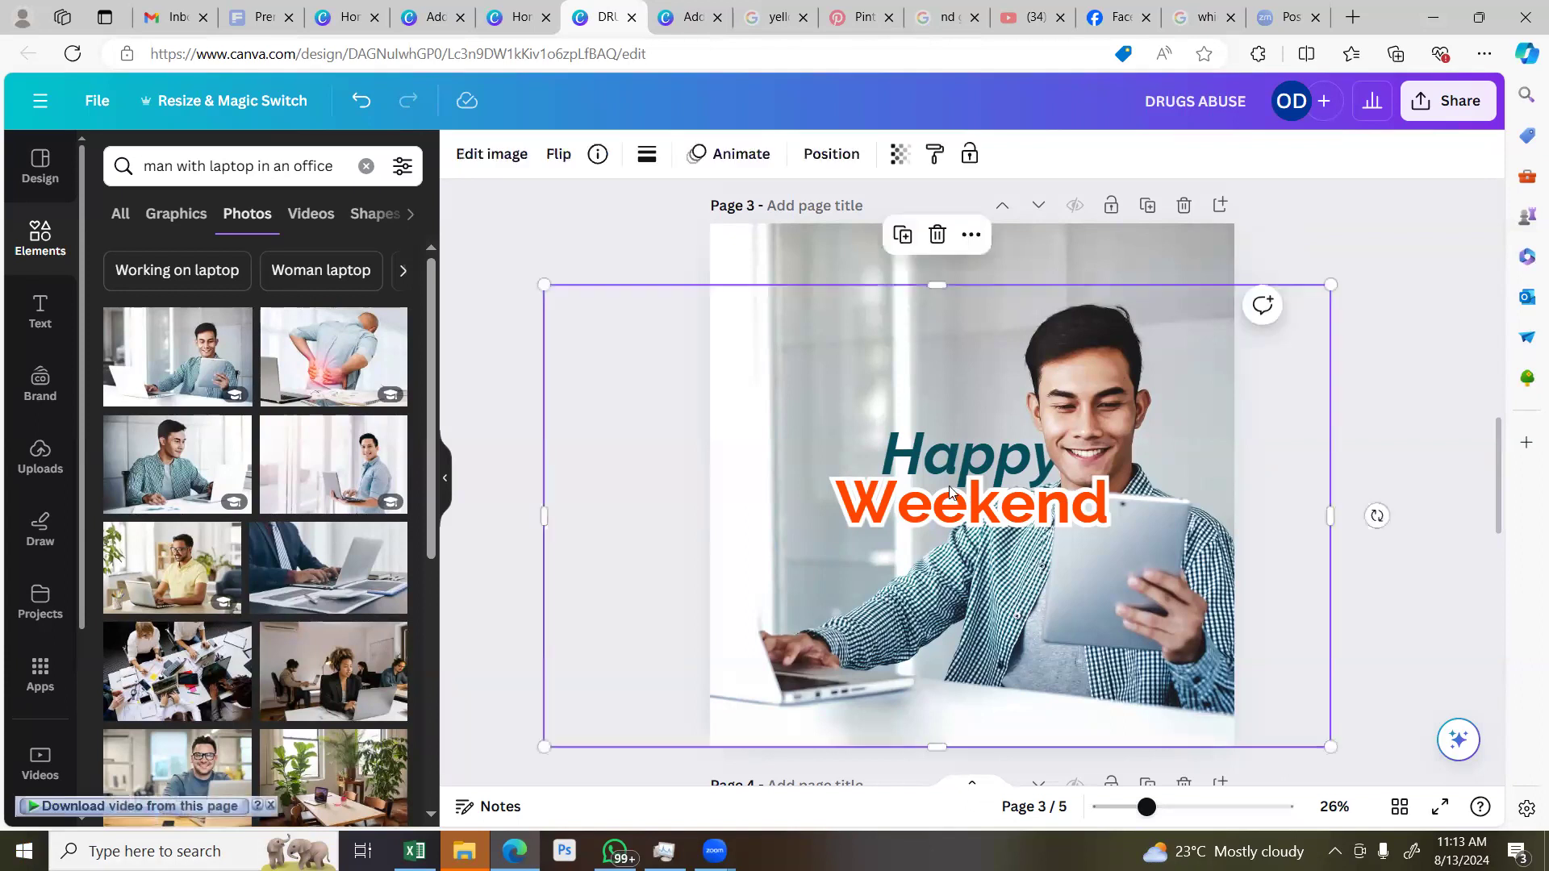
pyautogui.click(1085, 240)
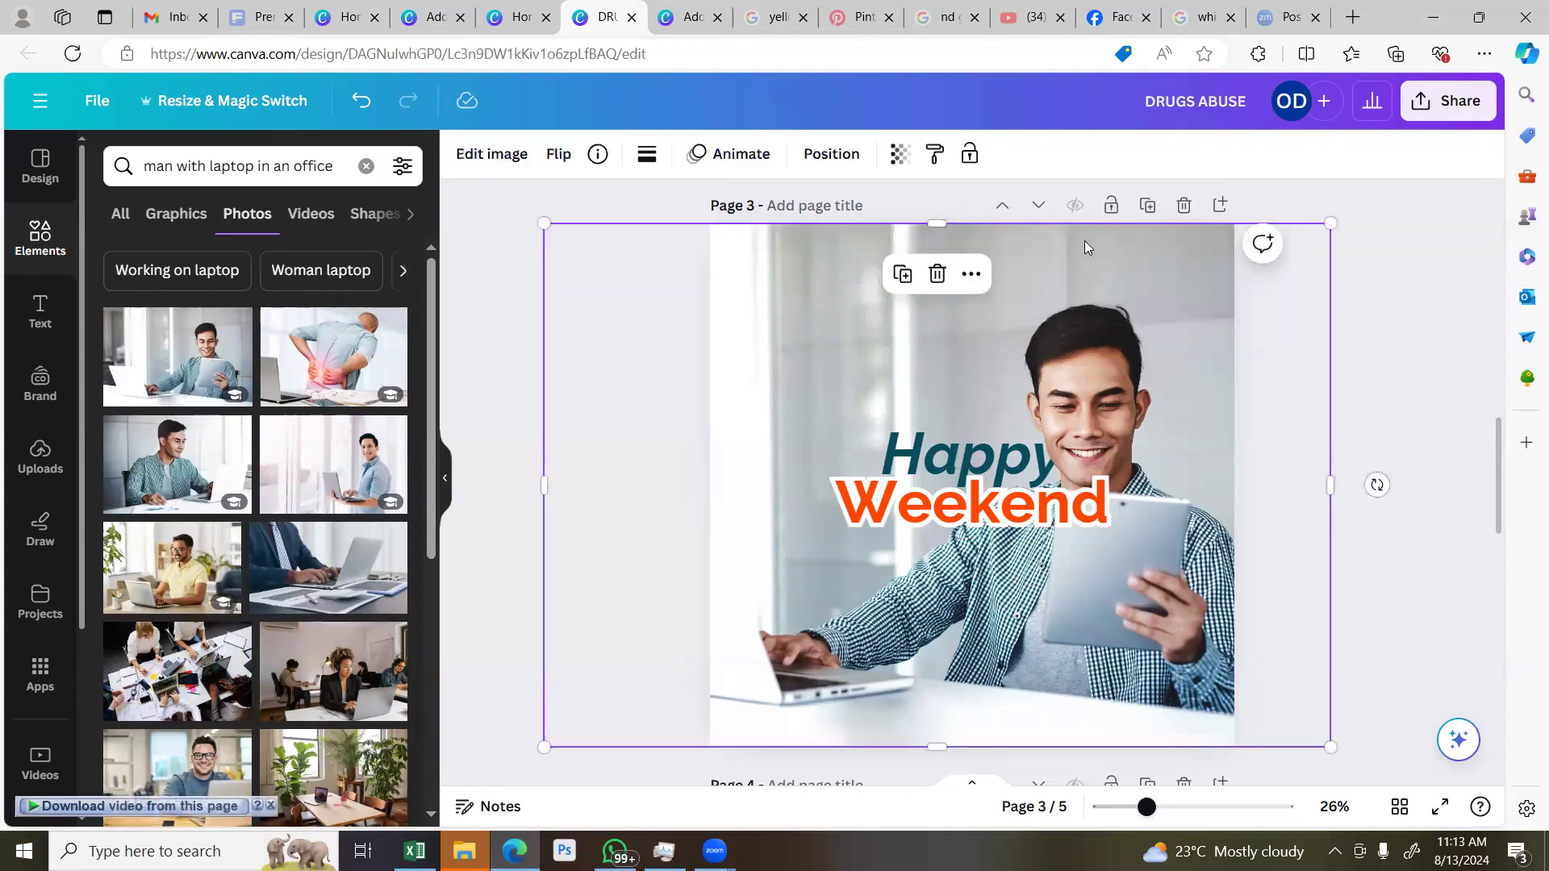
pyautogui.click(477, 158)
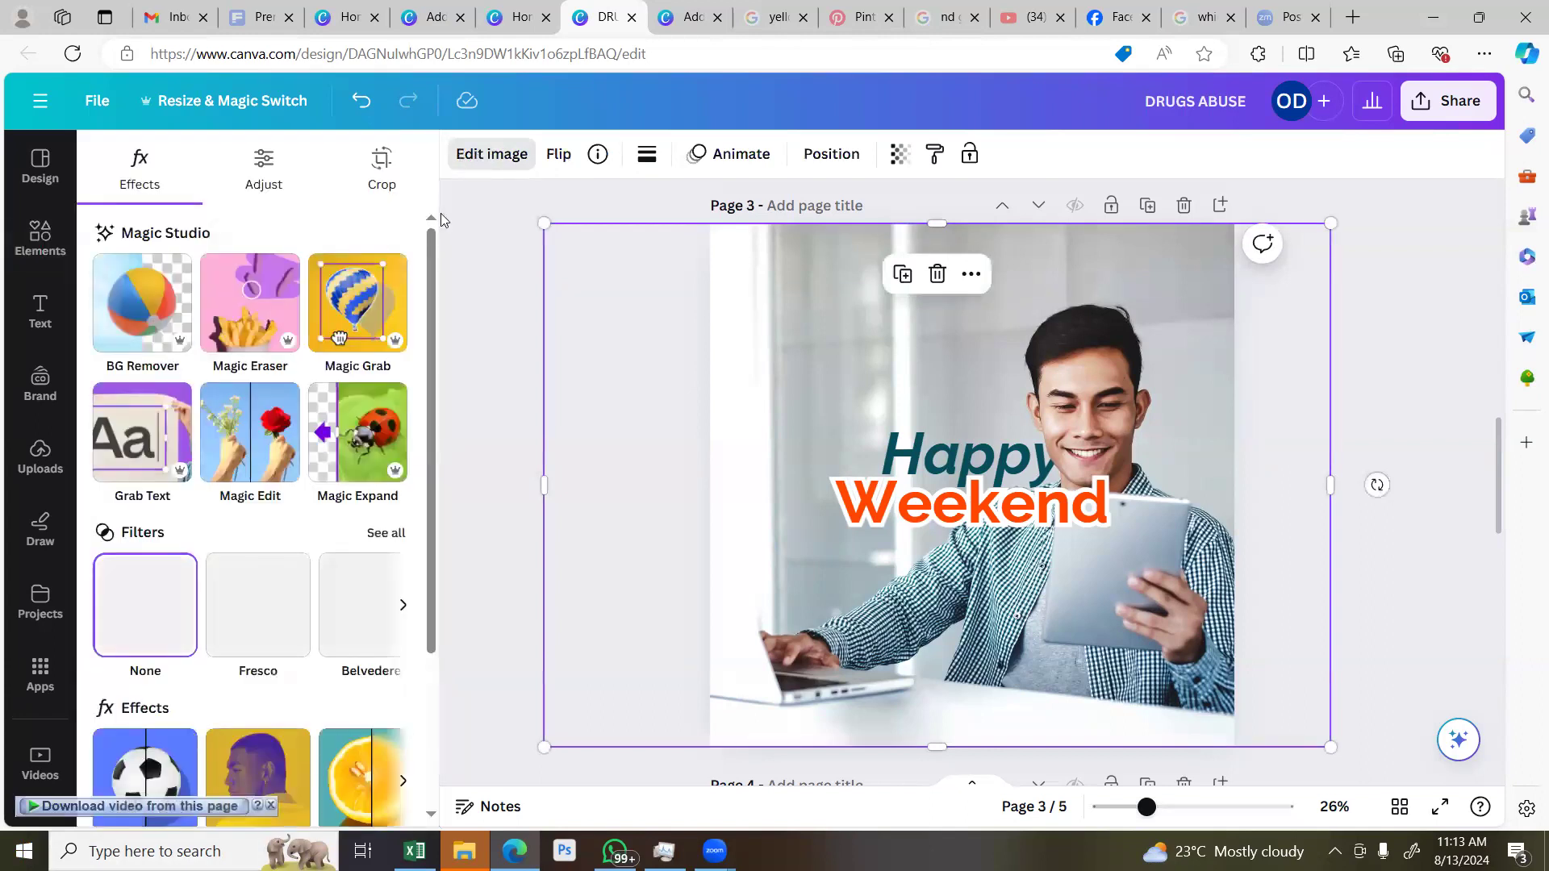
pyautogui.scroll(-3, 371, 613)
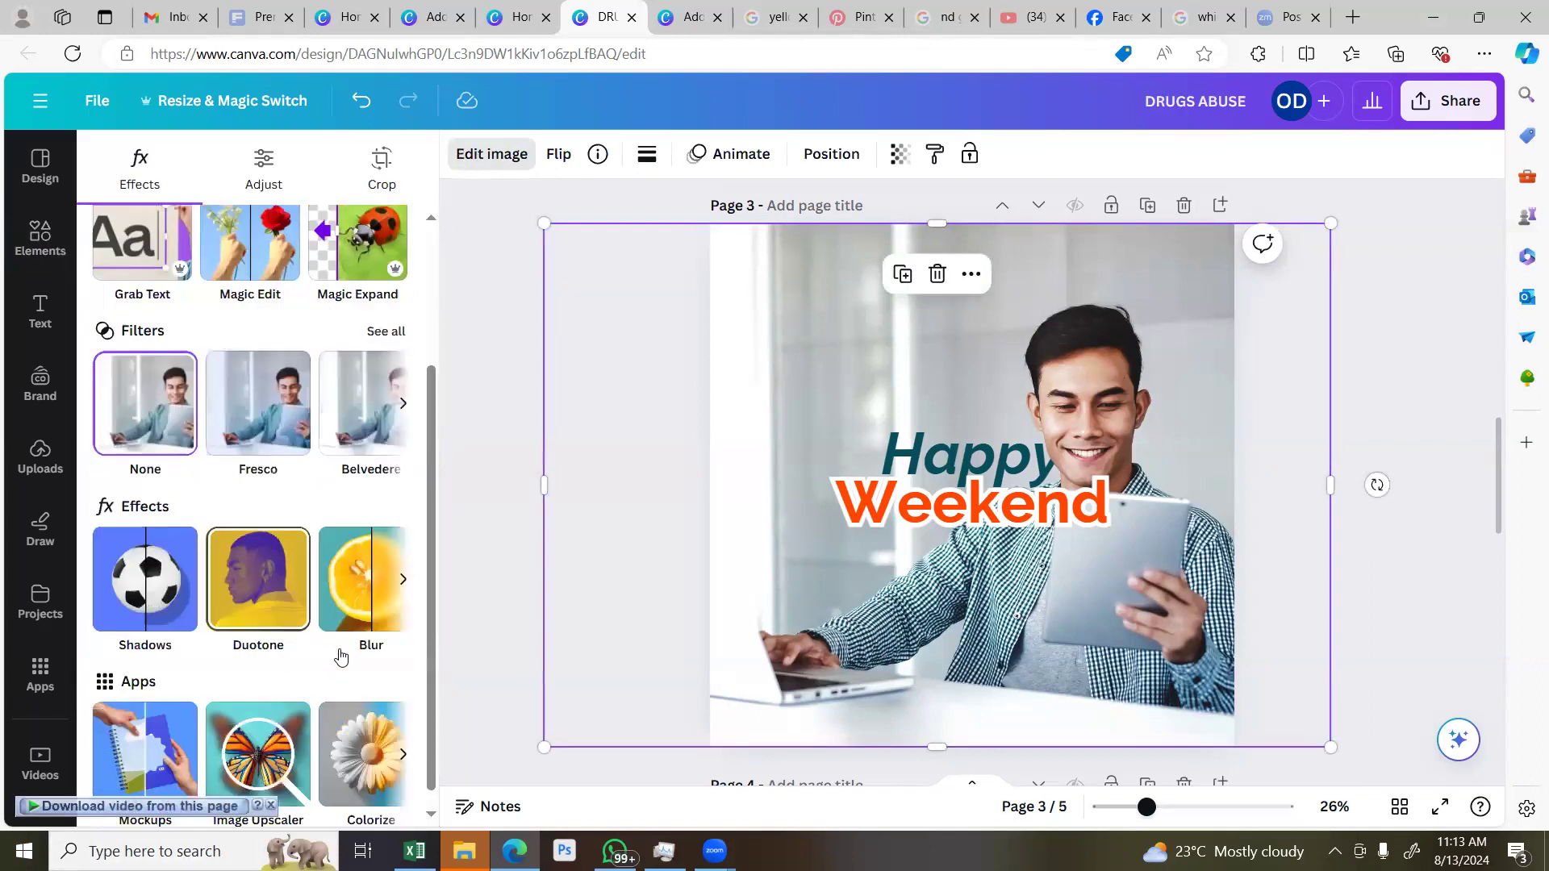
pyautogui.click(369, 595)
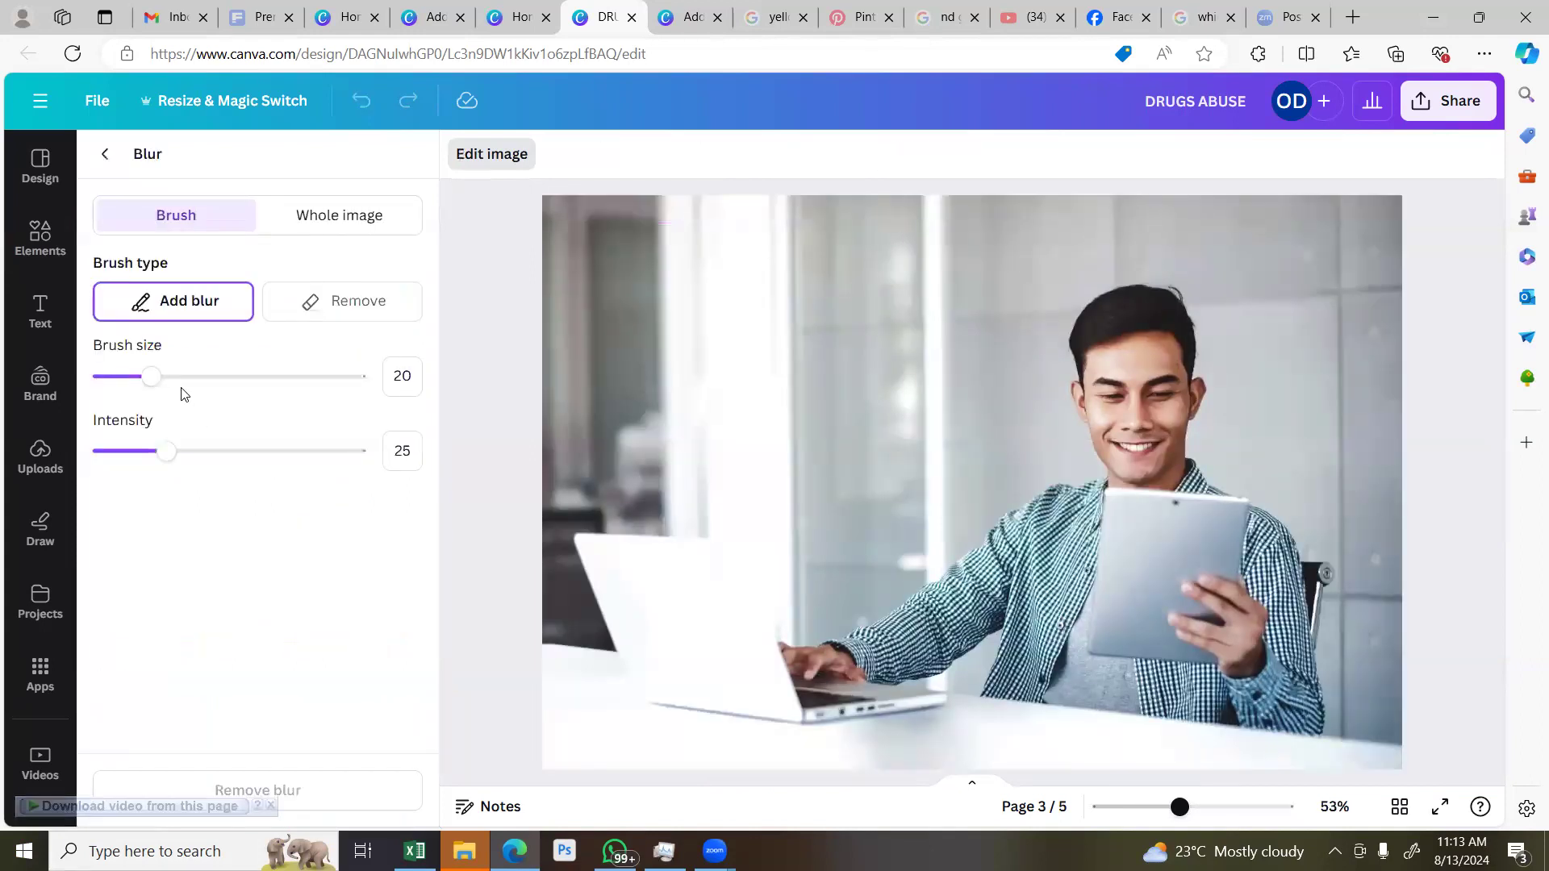
pyautogui.click(352, 226)
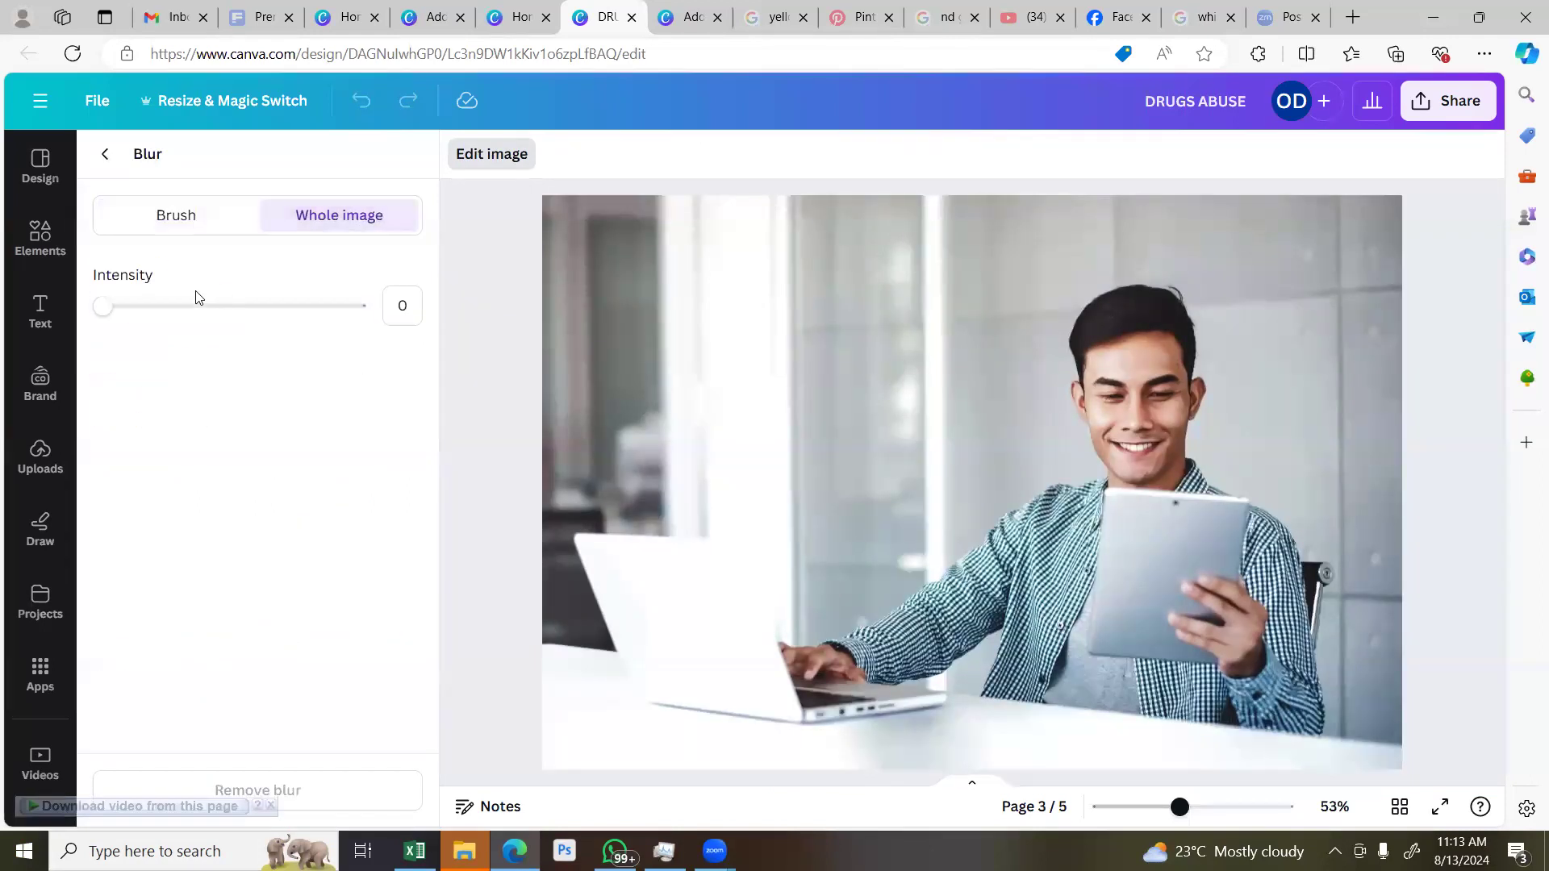
pyautogui.click(242, 314)
pyautogui.click(263, 318)
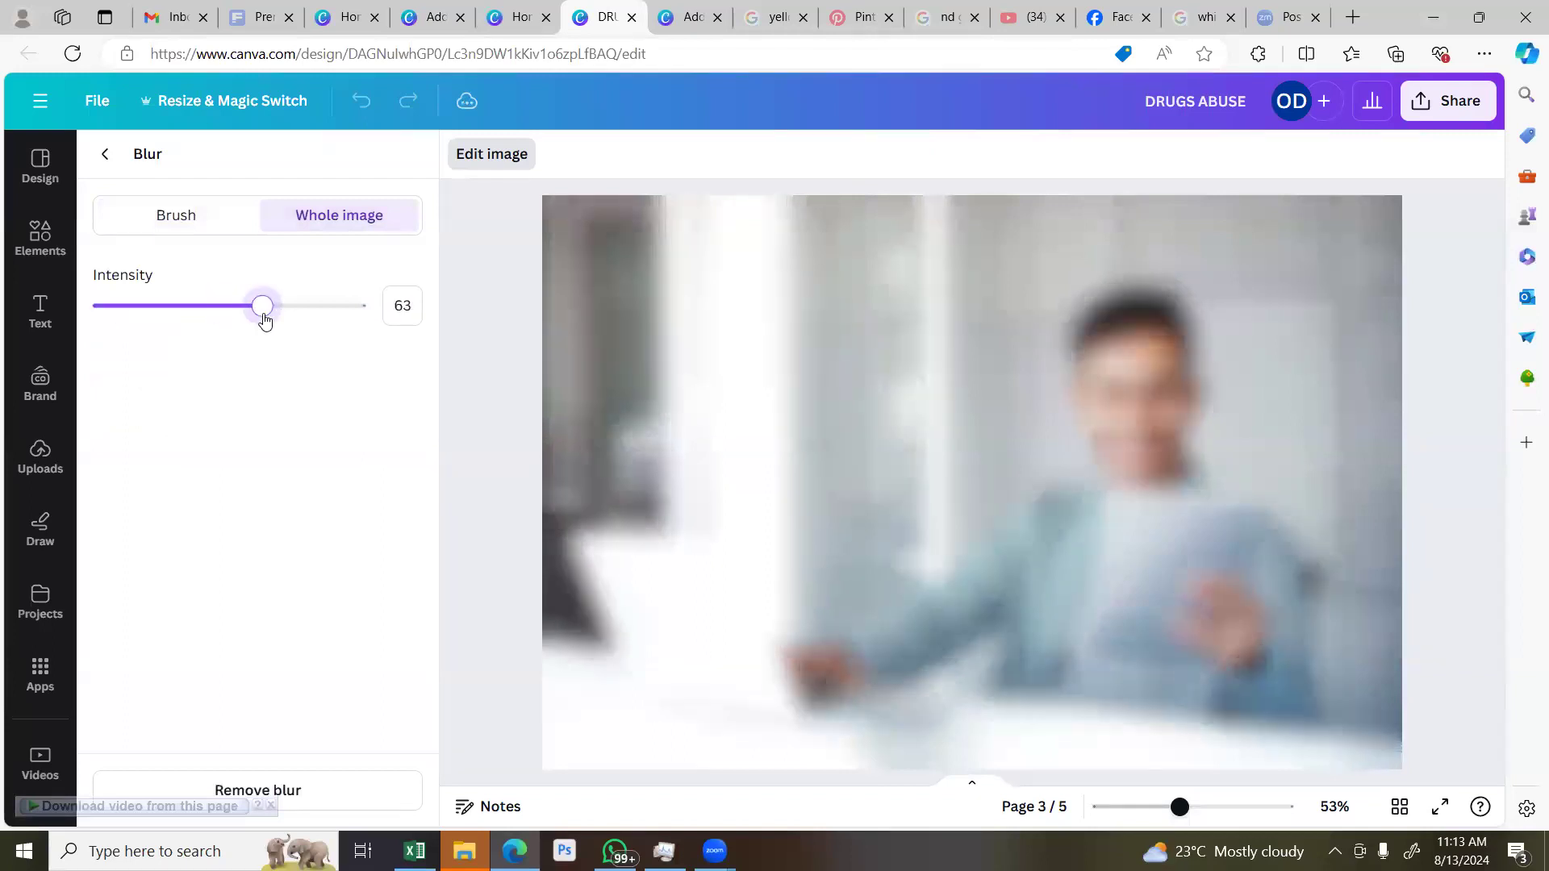
pyautogui.click(108, 156)
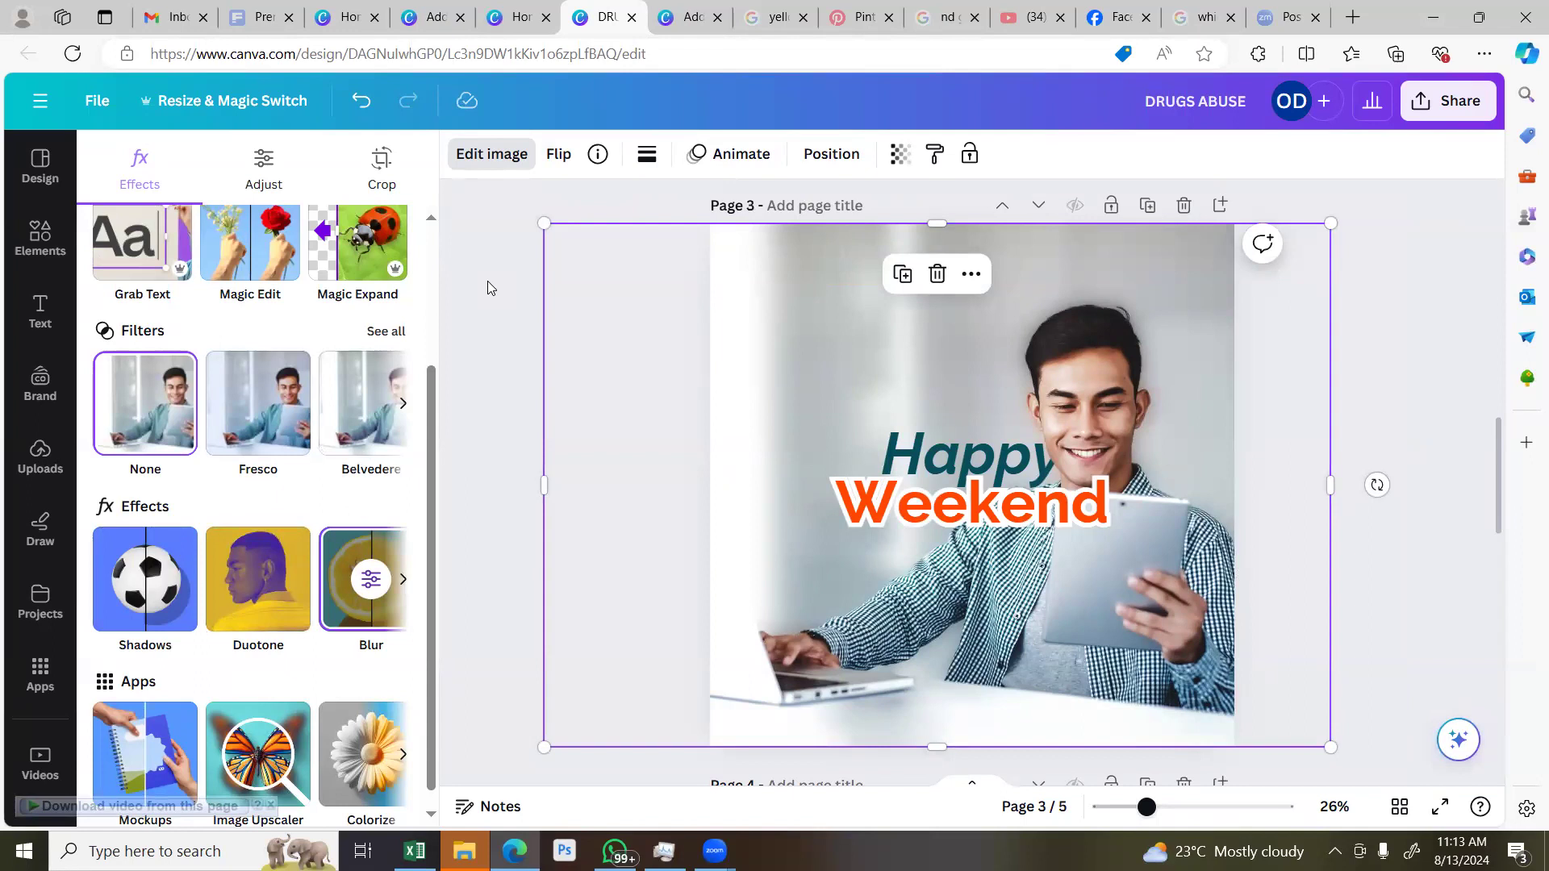
pyautogui.hotkey('ctrl', 'z')
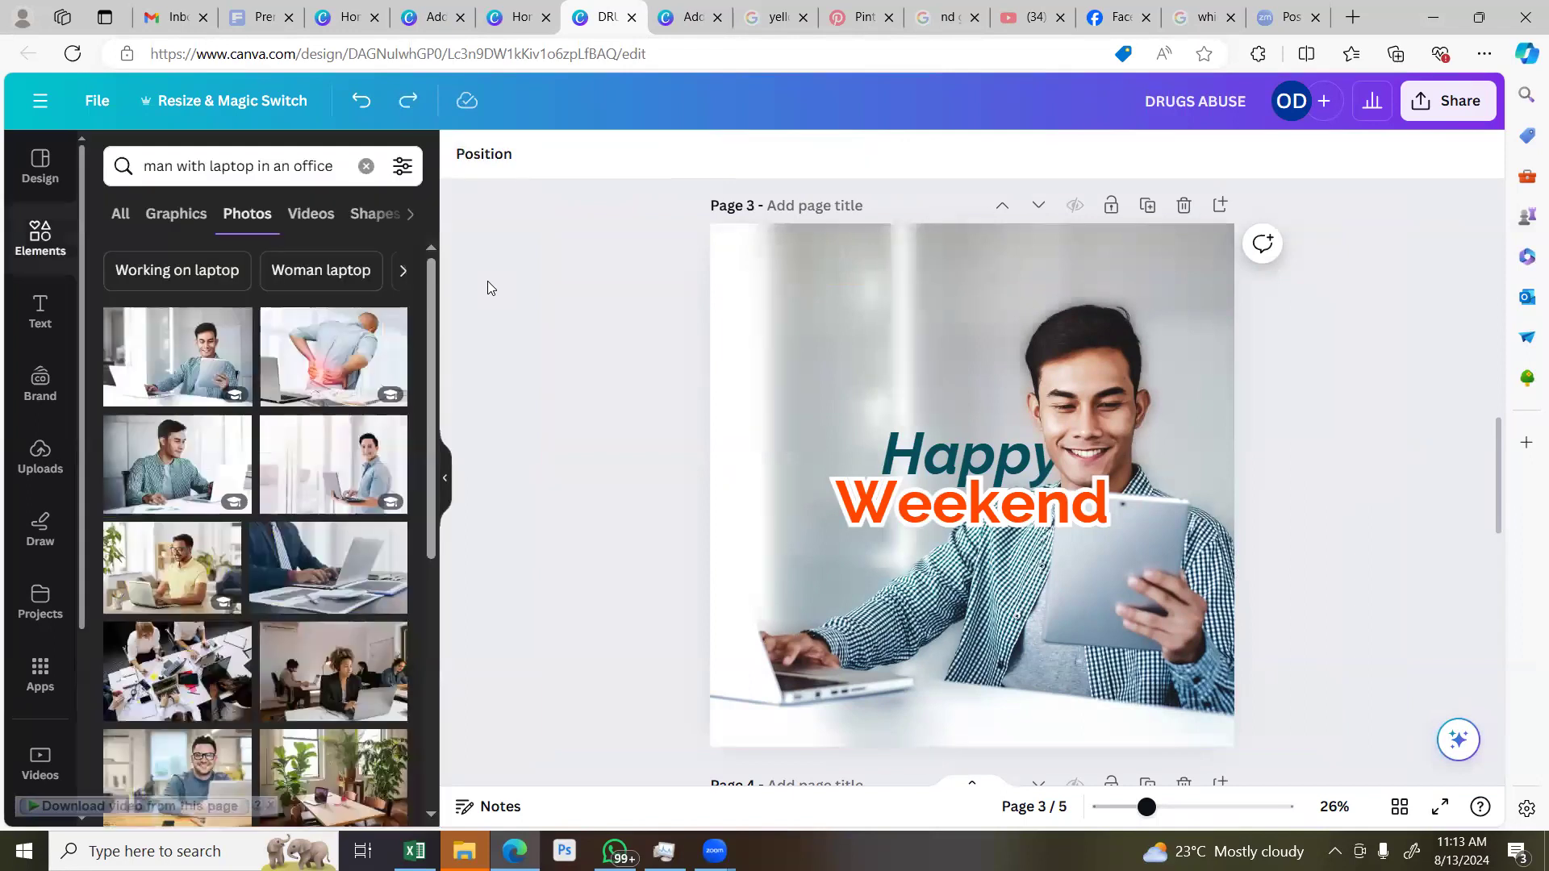
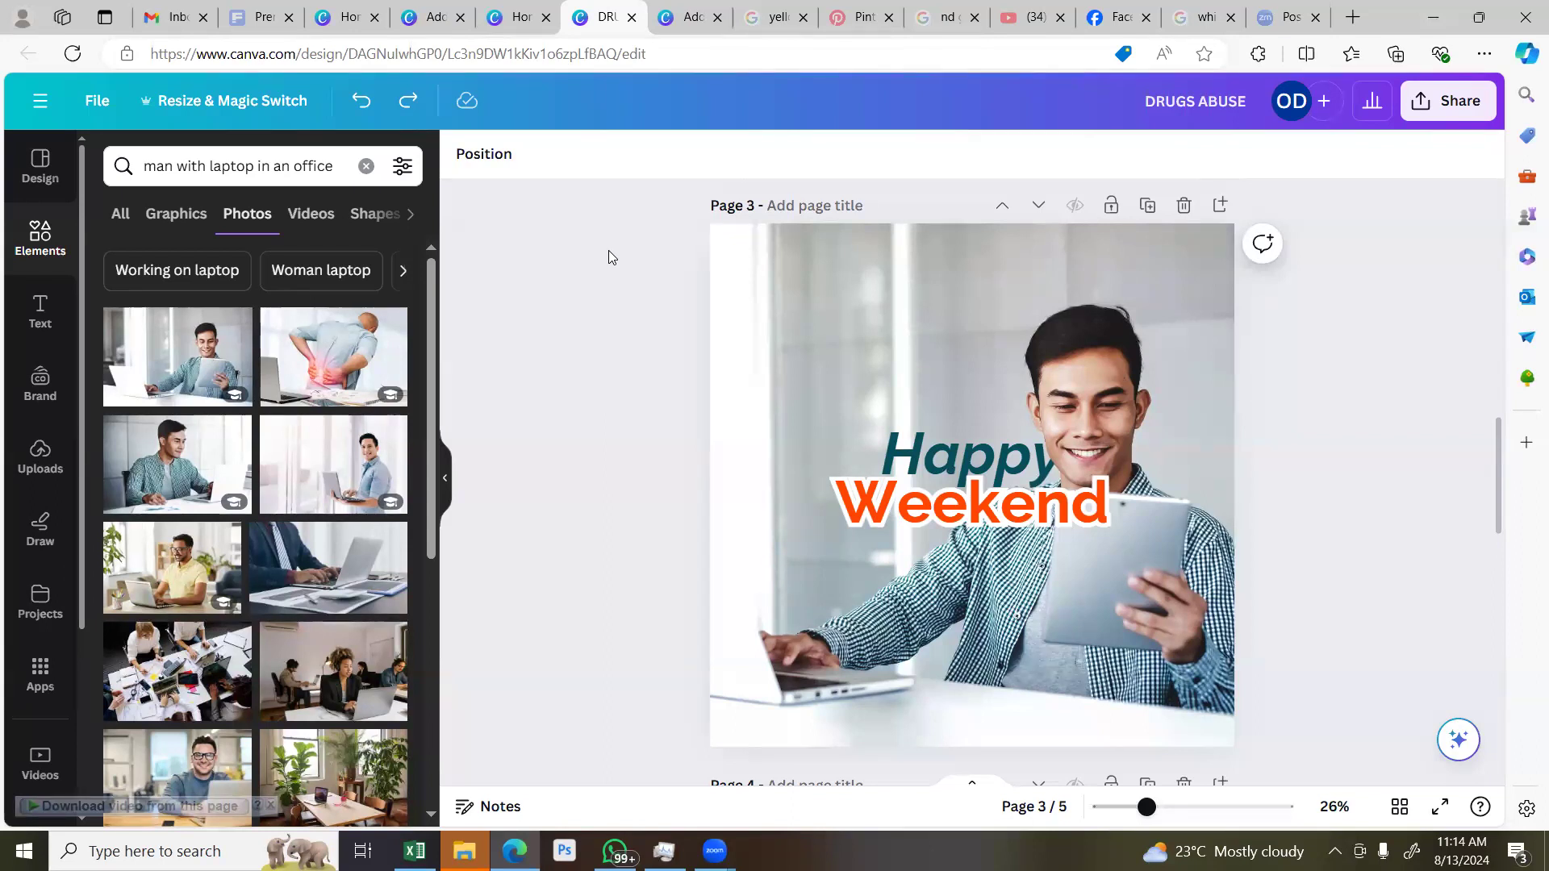
# Go to the blank page 5 and search the elements for "solana"
pyautogui.scroll(-8, 968, 642)
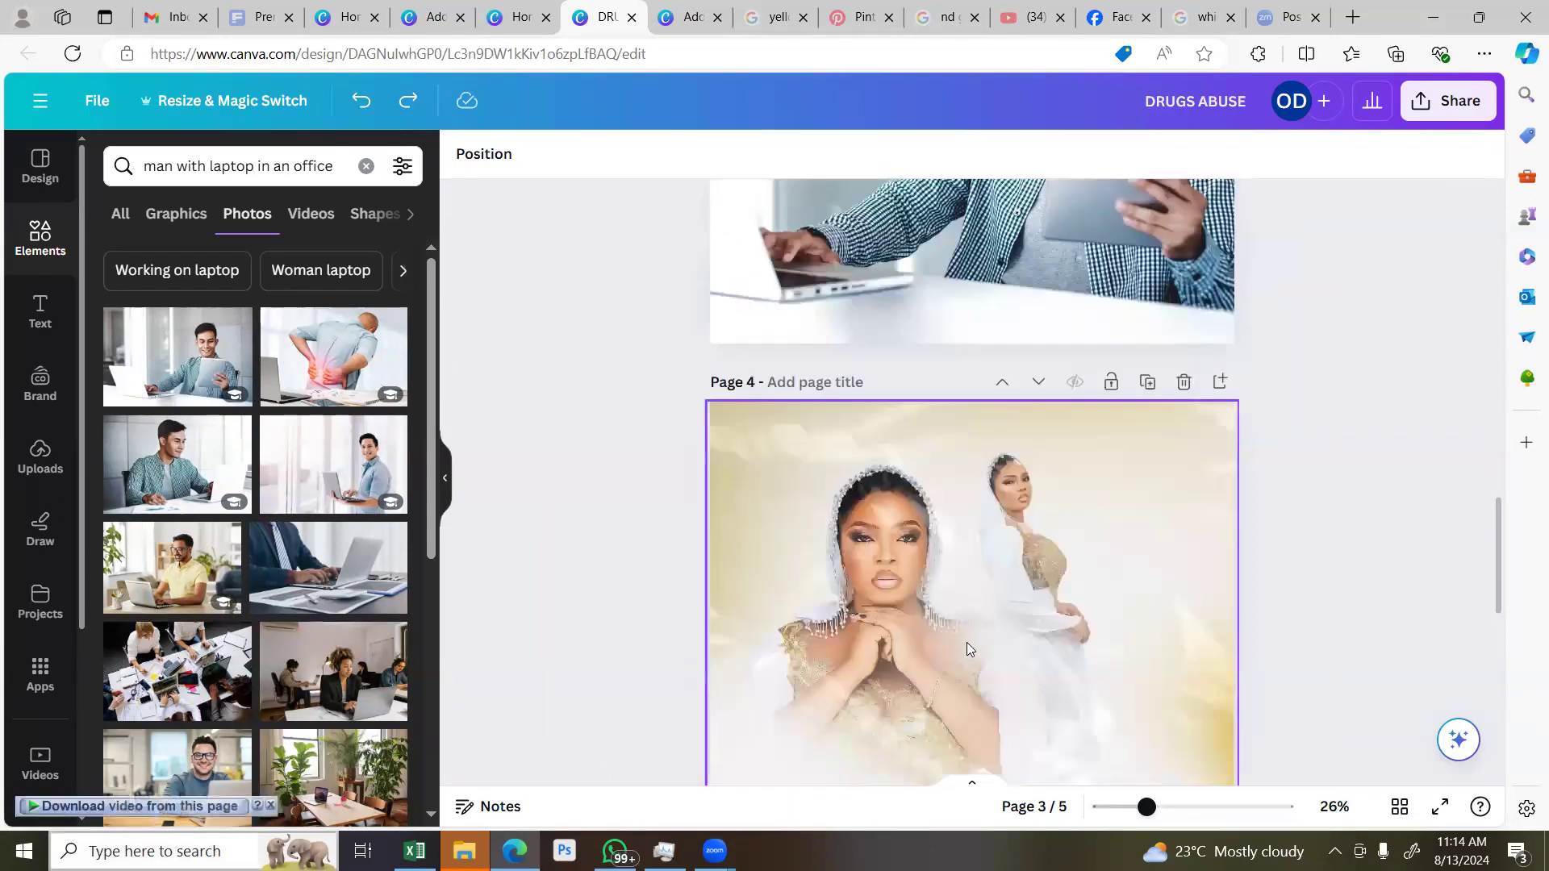
pyautogui.scroll(5, 966, 605)
pyautogui.scroll(-12, 967, 605)
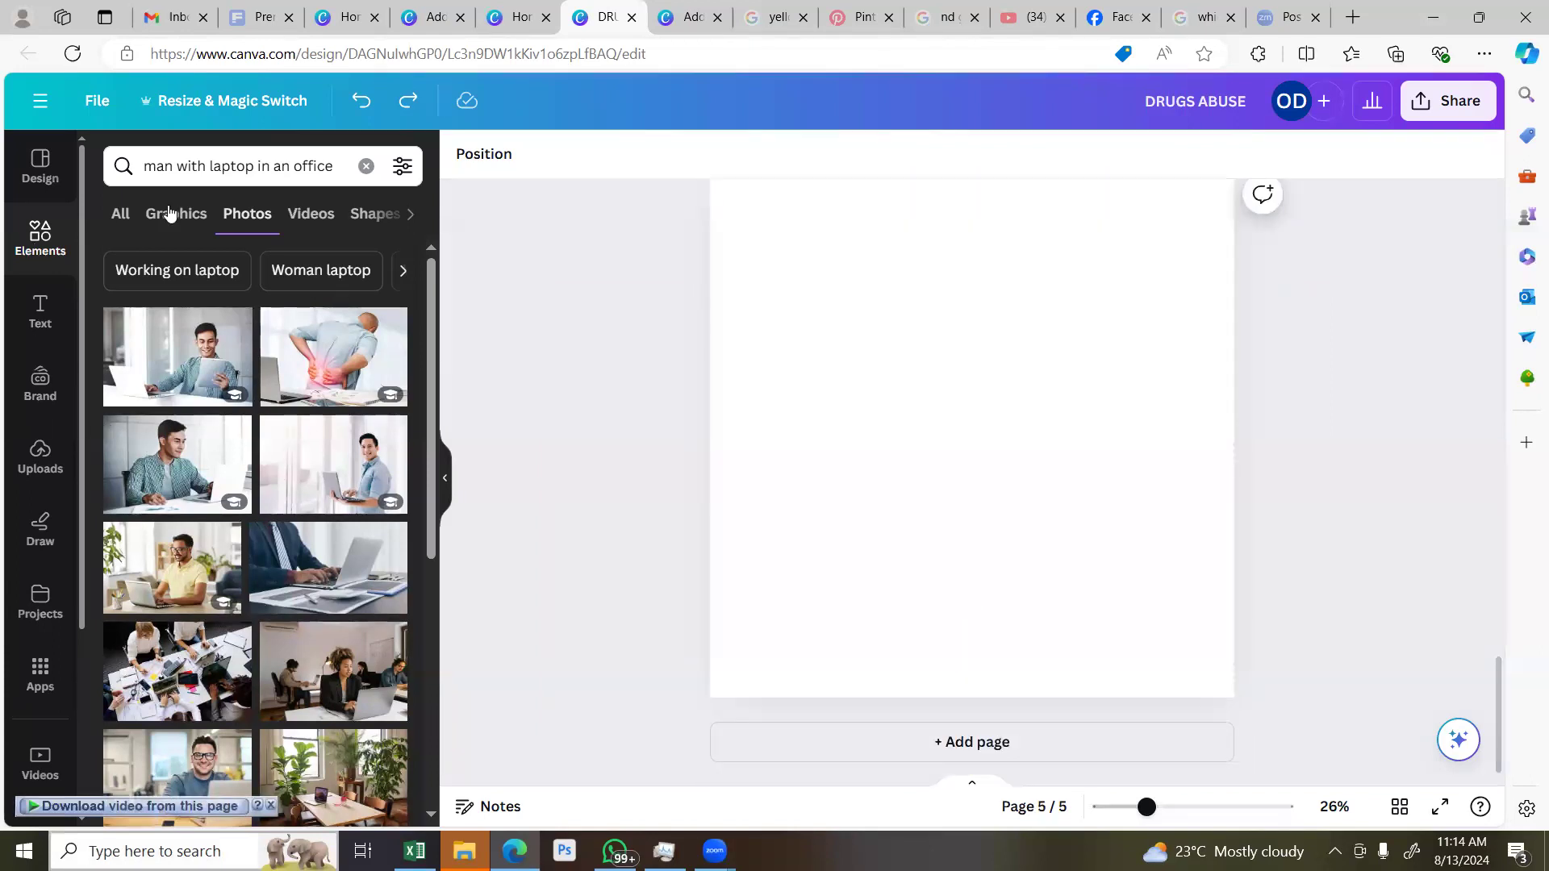
pyautogui.click(366, 165)
pyautogui.click(222, 164)
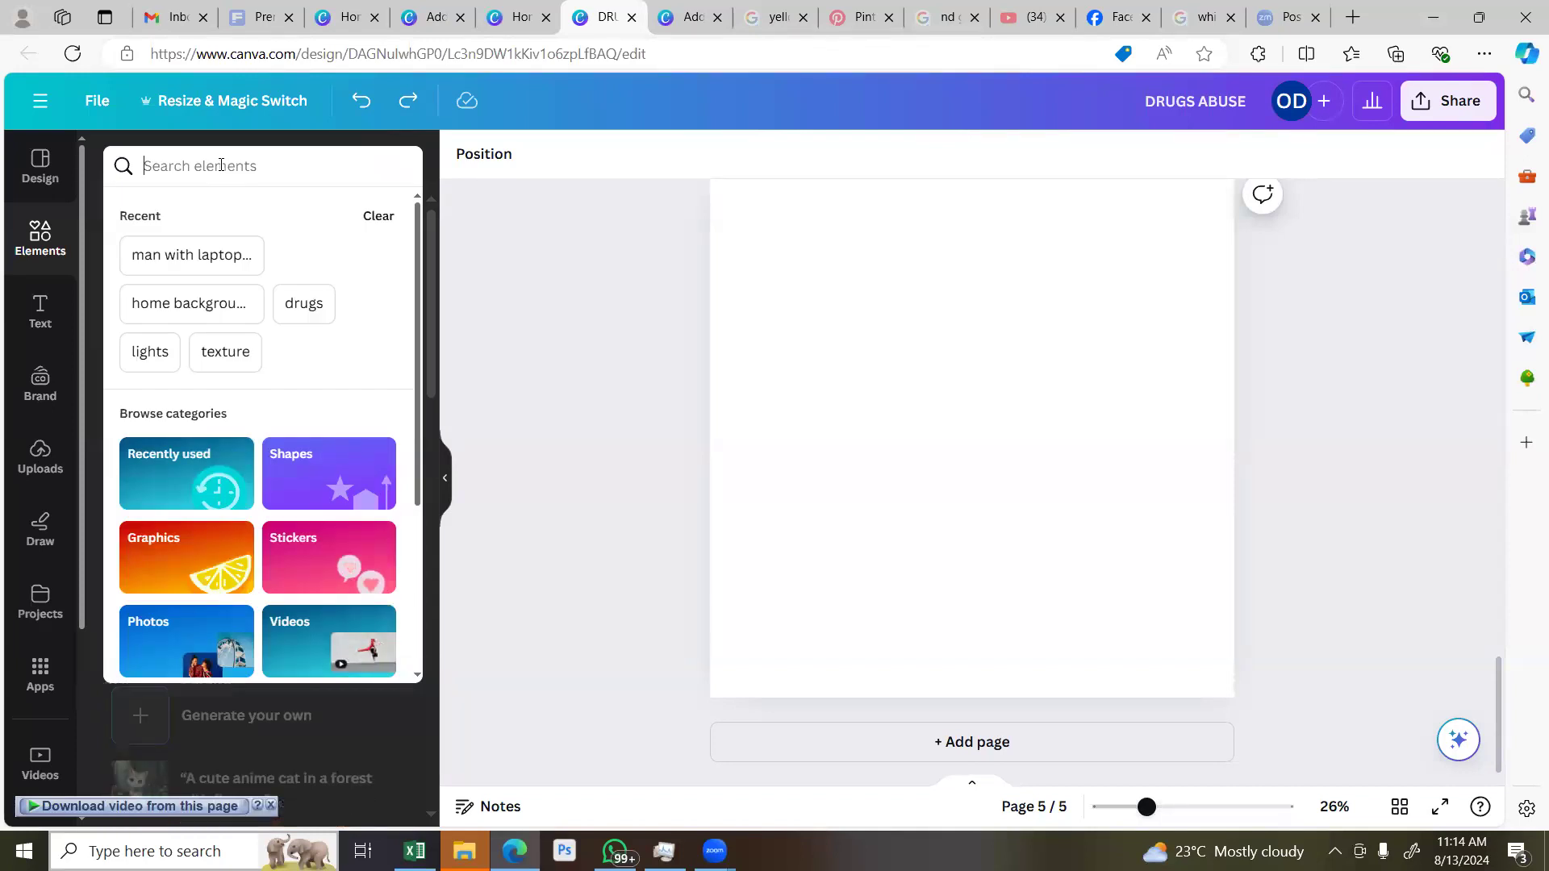
pyautogui.write('solana')
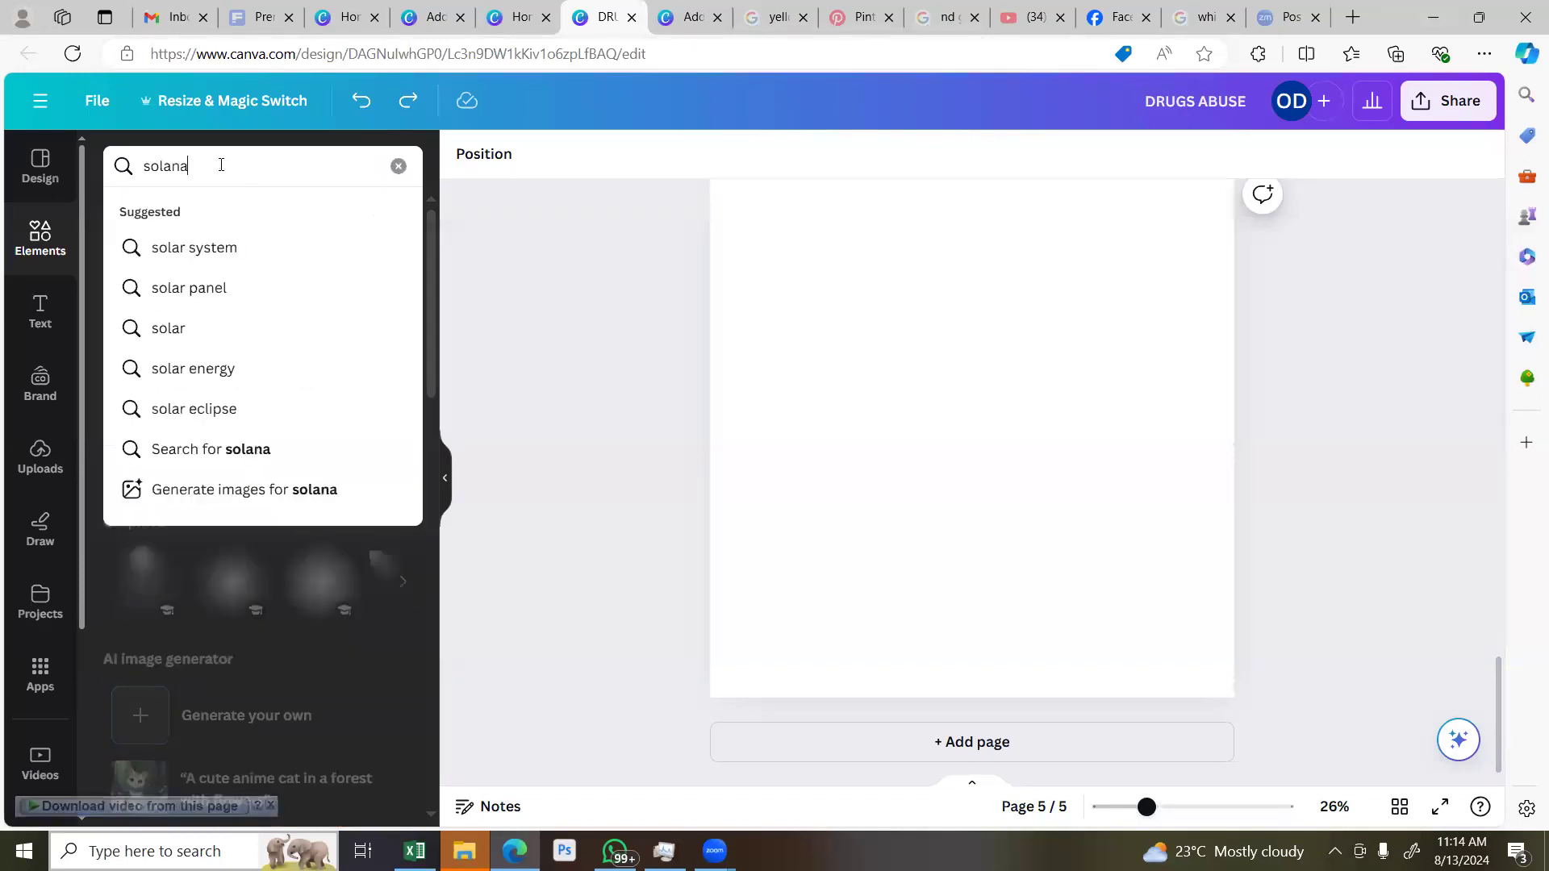
pyautogui.press('Return')
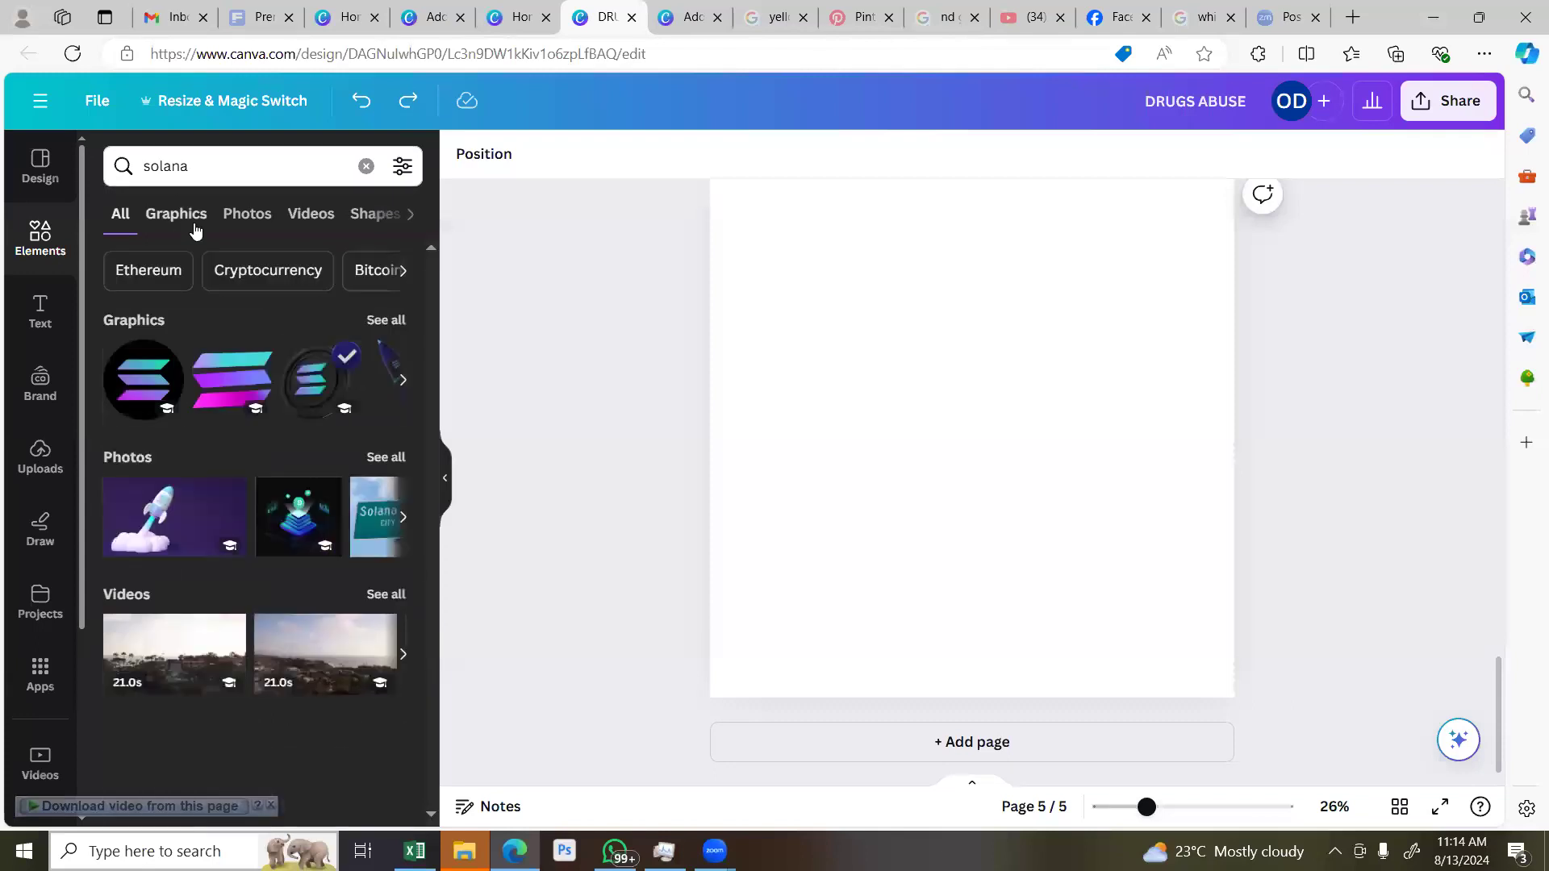
# Add the round black Solana logo to page 5, shrink it slightly and move it toward the page's right side
pyautogui.click(164, 390)
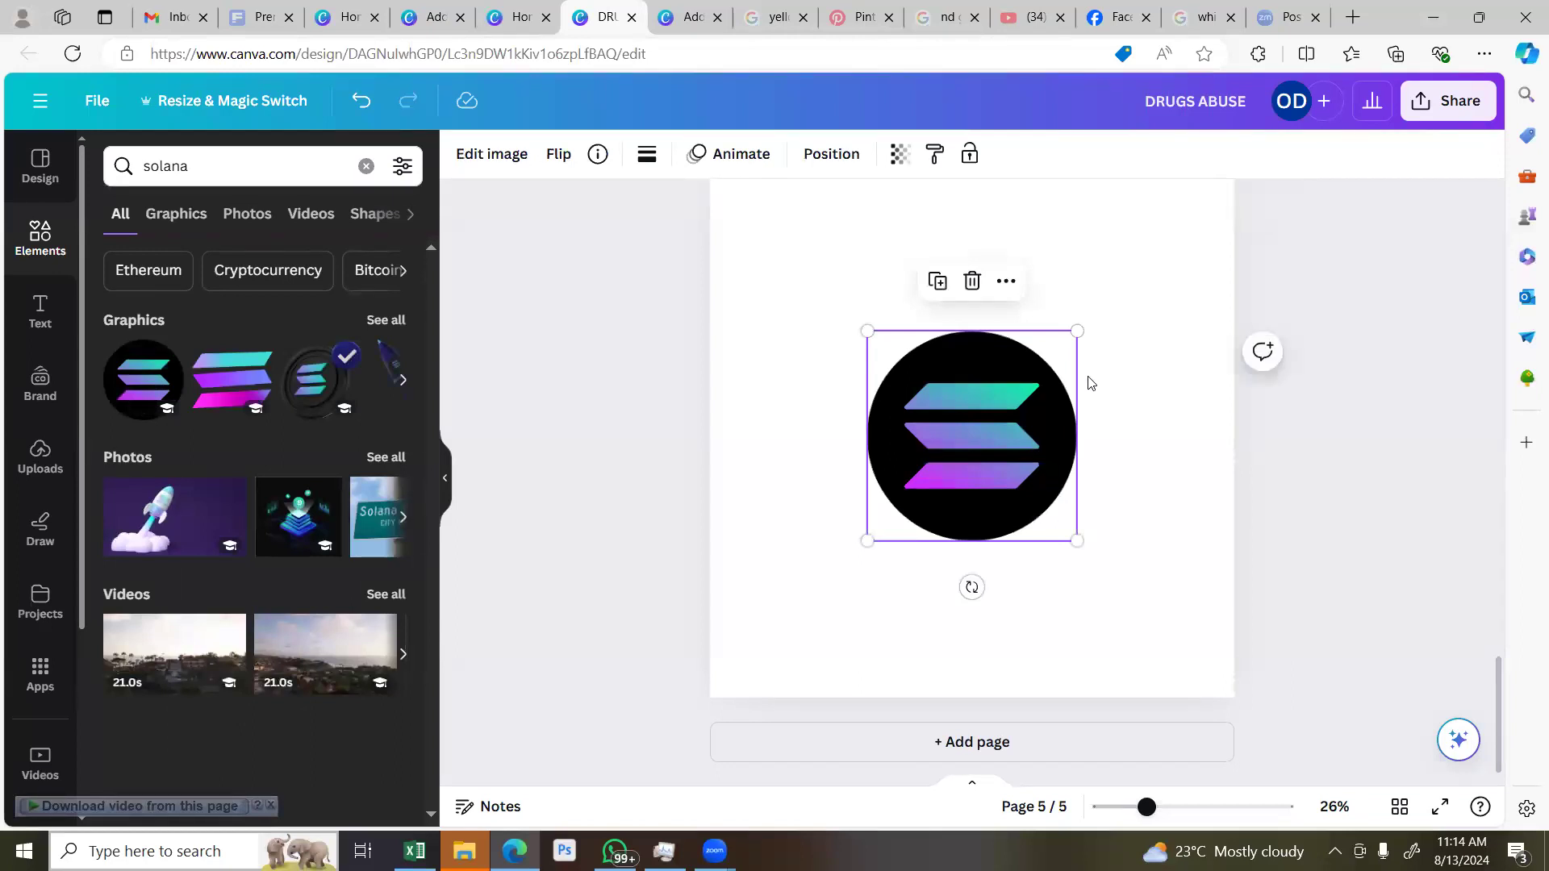
pyautogui.moveTo(1077, 331); pyautogui.dragTo(1026, 382)
pyautogui.moveTo(960, 494); pyautogui.dragTo(1110, 482)
# Search the elements for "shadow"
pyautogui.click(48, 242)
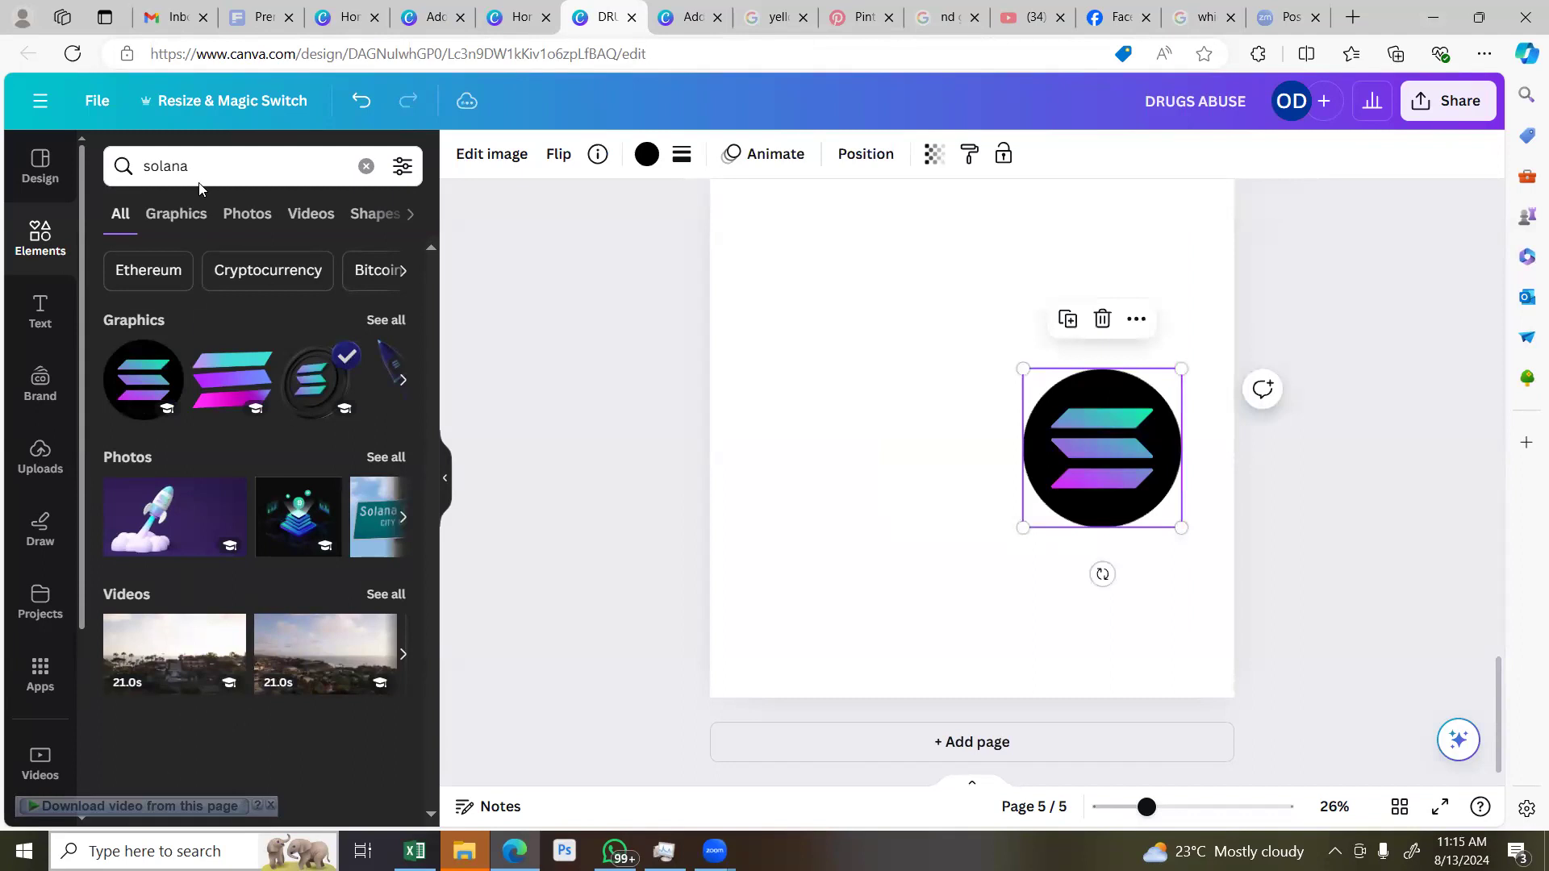
pyautogui.click(203, 170)
pyautogui.write('shadow')
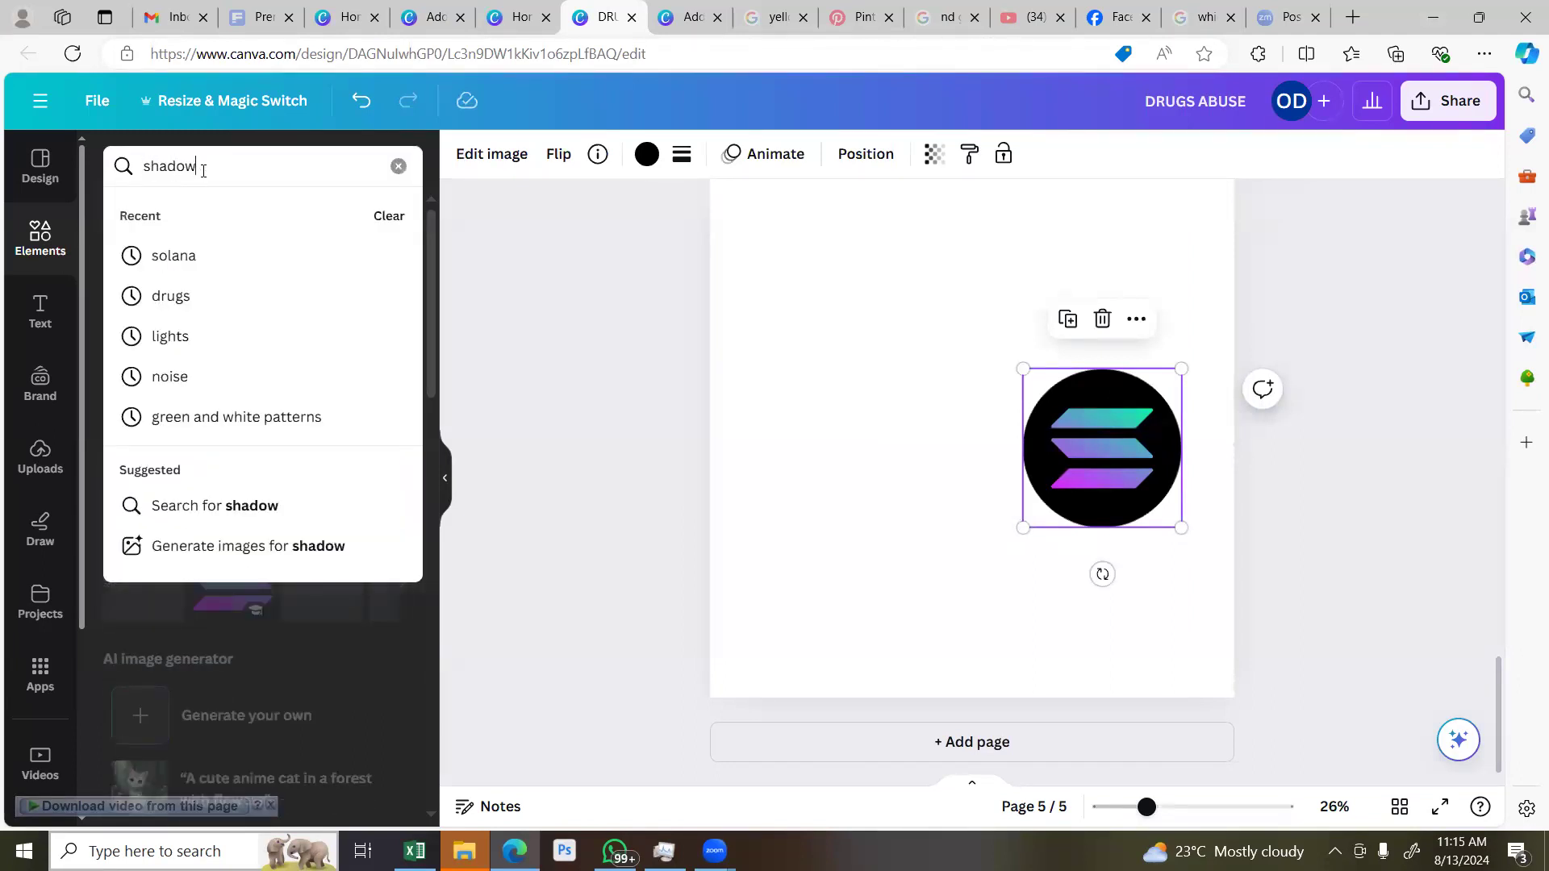
pyautogui.press('Return')
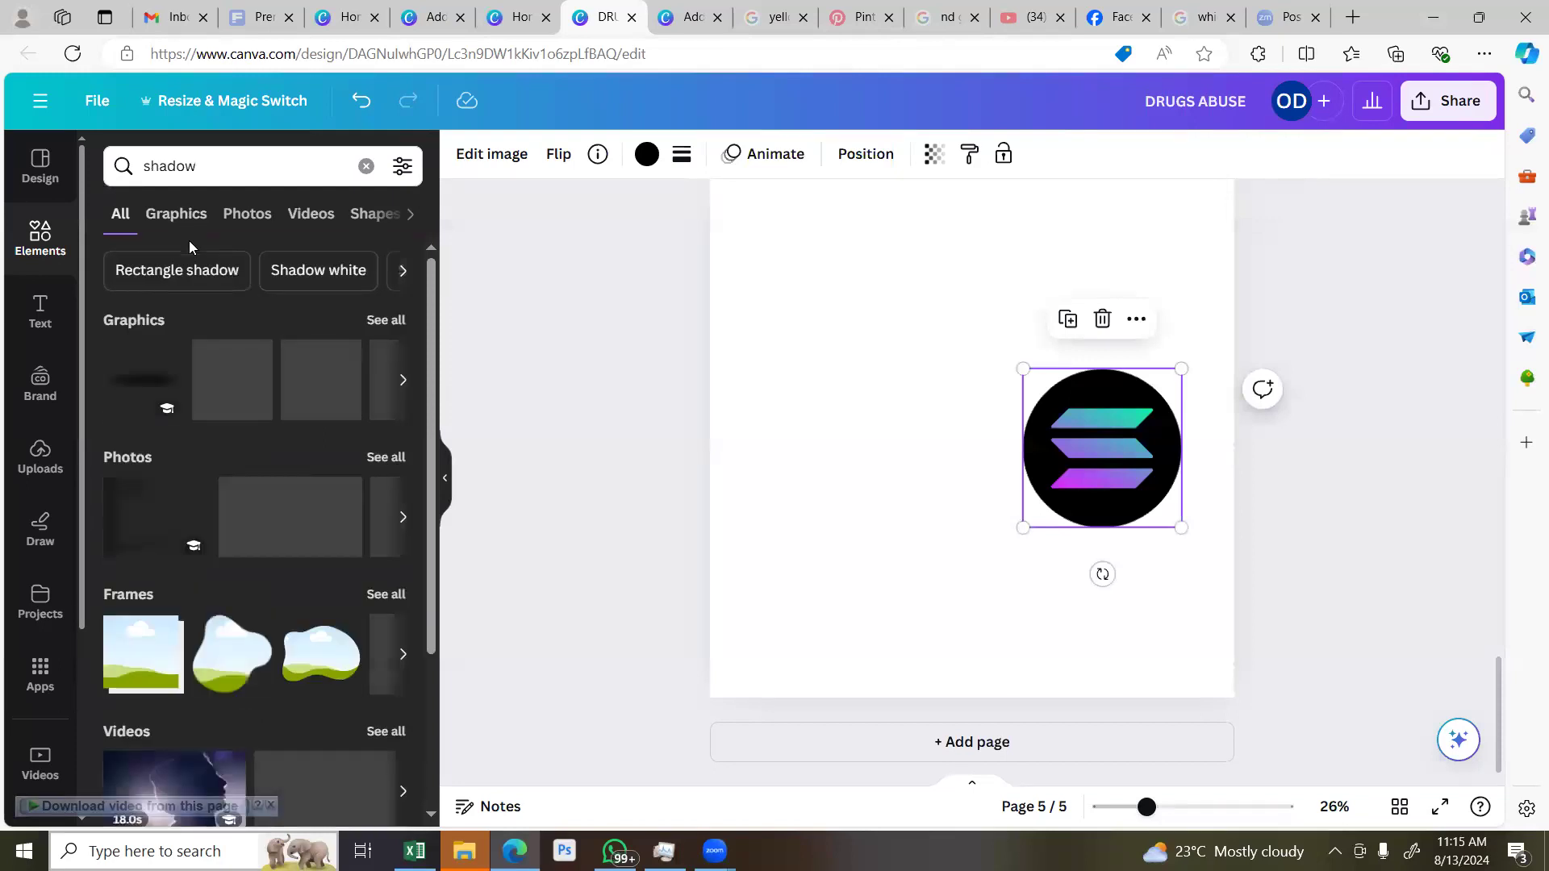
# Add the soft oval shadow graphic, shrink it and centre it under the lower edge of the Solana logo
pyautogui.click(155, 387)
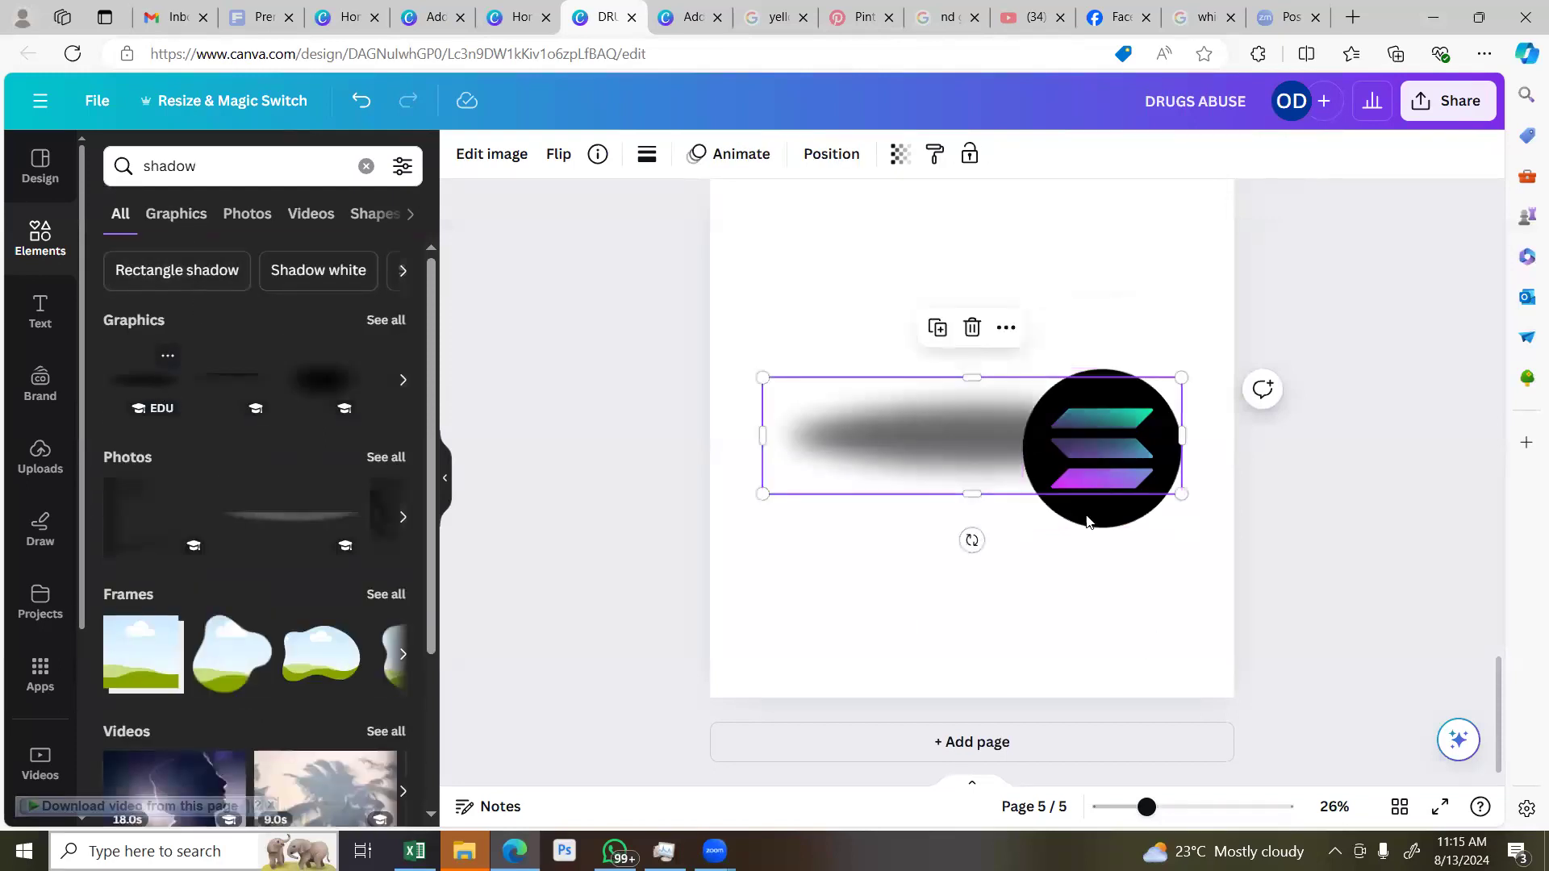
pyautogui.moveTo(1181, 377); pyautogui.dragTo(878, 549)
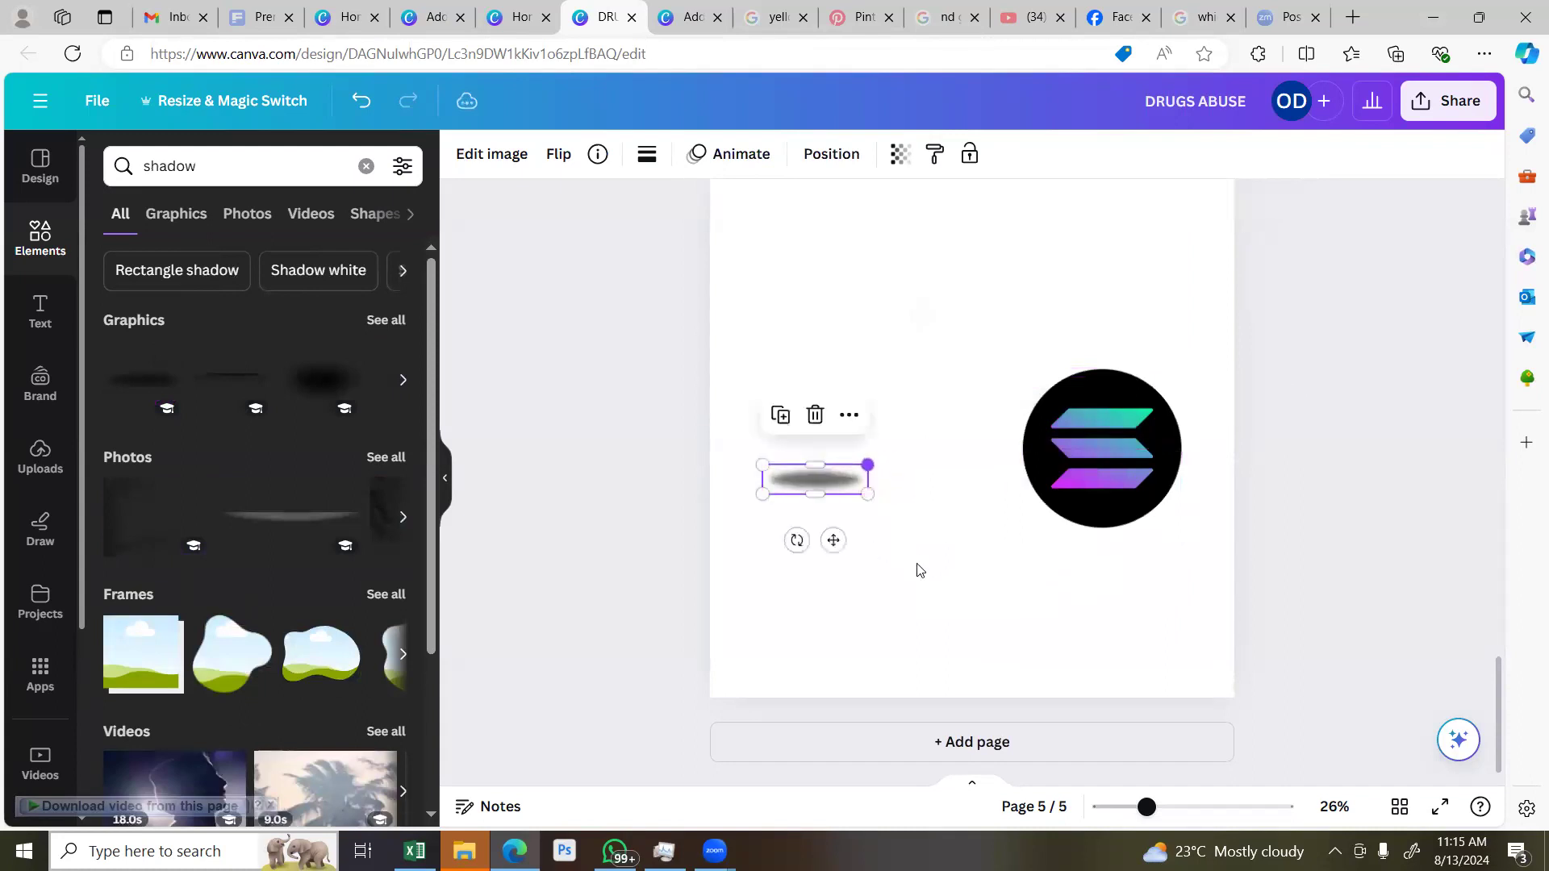
pyautogui.moveTo(815, 481); pyautogui.dragTo(1121, 588)
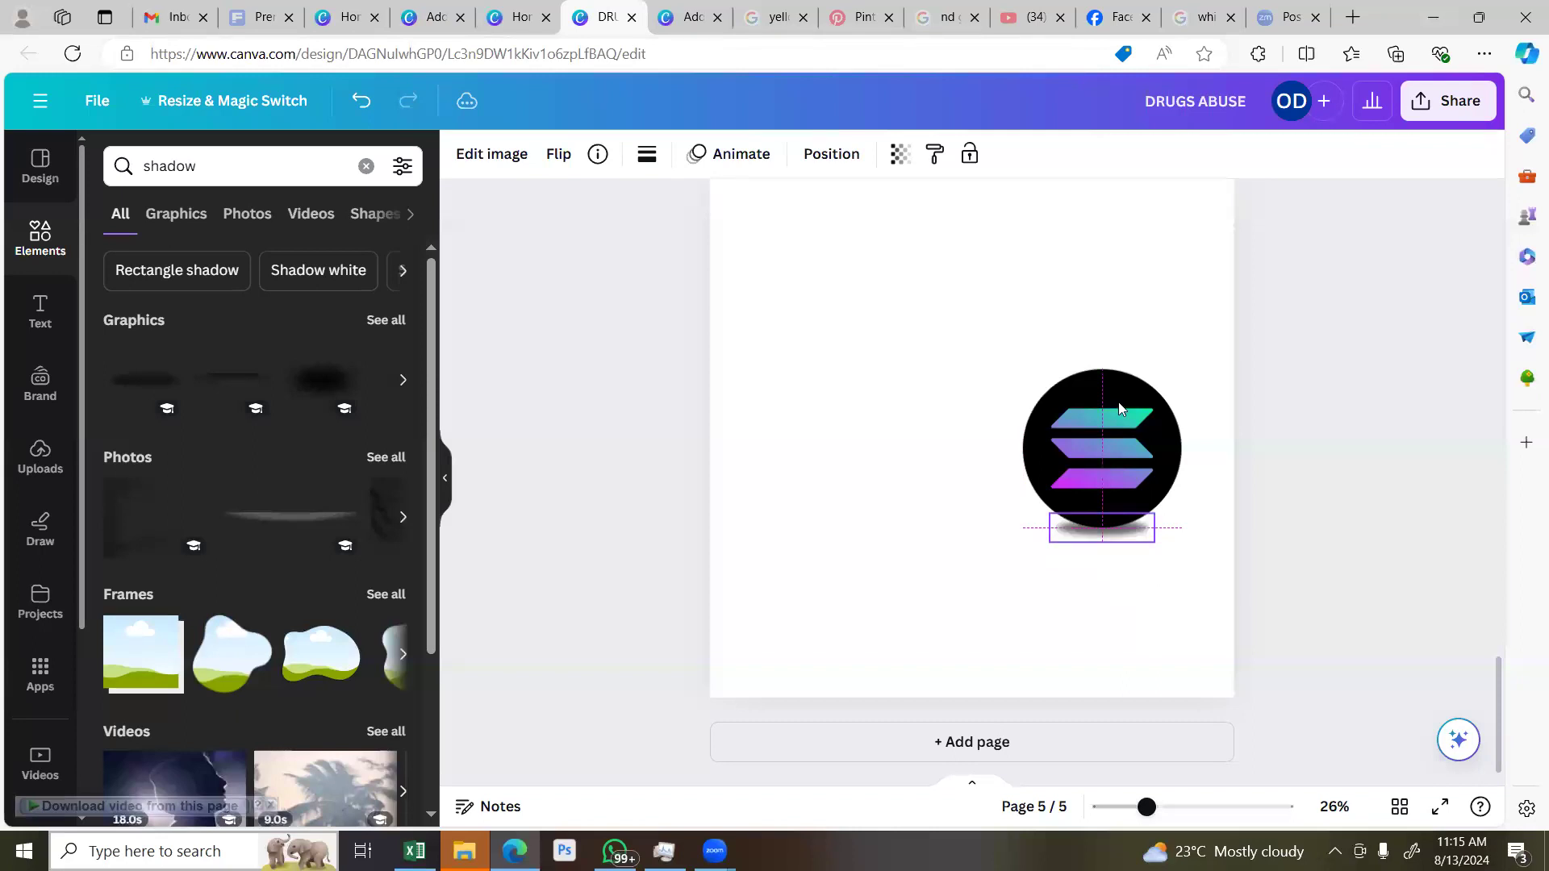
# Adjust the transparency of the oval shadow beneath the Solana logo to soften it, and deselect it
pyautogui.click(901, 154)
pyautogui.moveTo(845, 236); pyautogui.dragTo(799, 247)
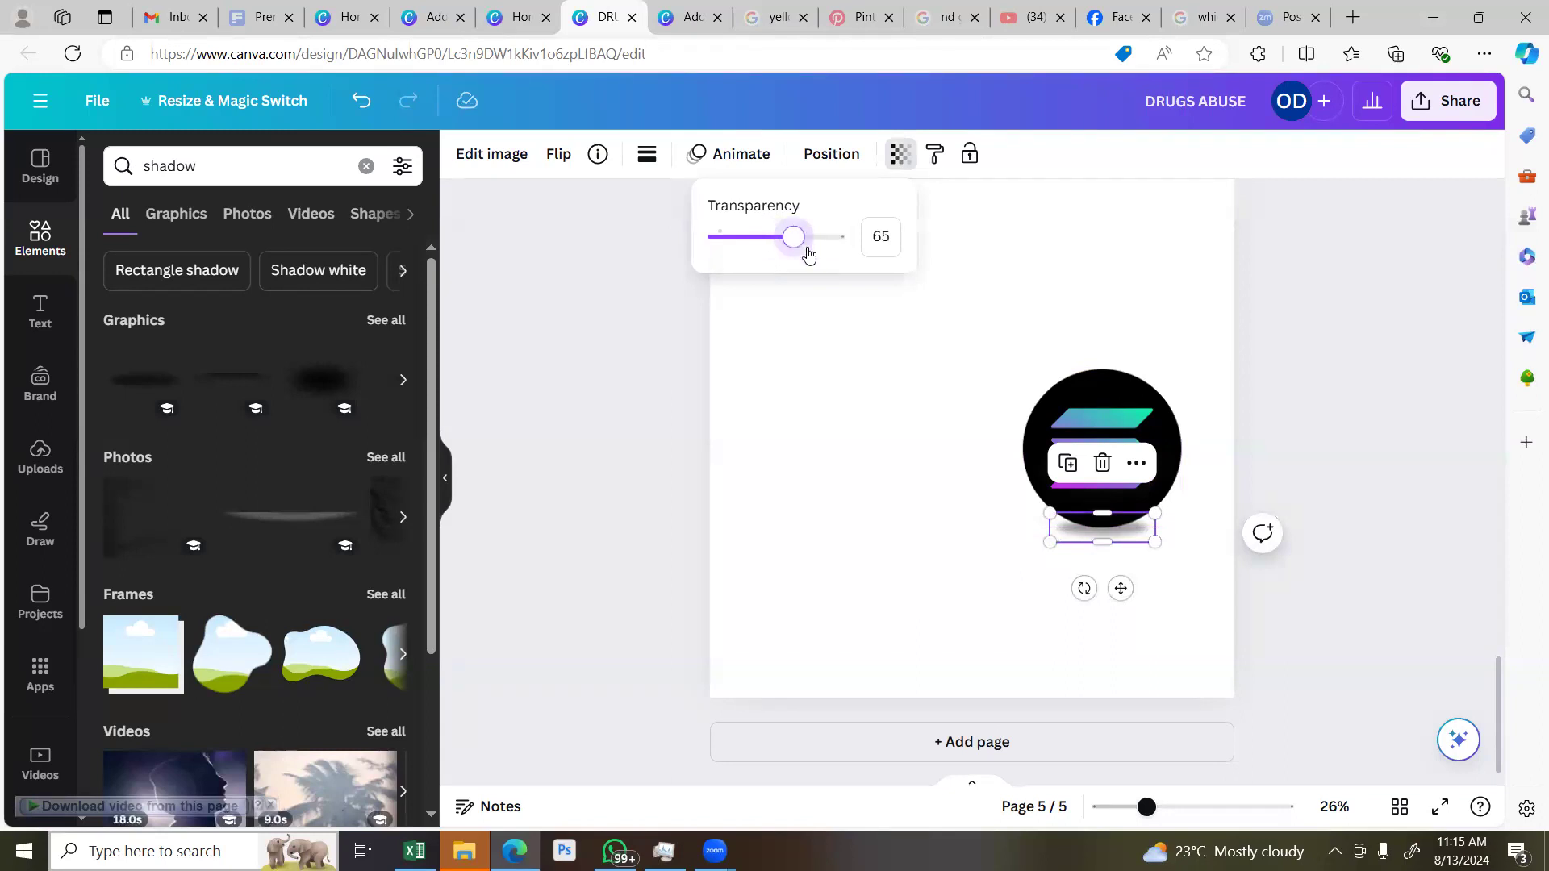
pyautogui.press('Right')
pyautogui.press('Right')
pyautogui.press('Right')
pyautogui.press('Right')
pyautogui.press('Right')
pyautogui.press('Right')
pyautogui.press('Right')
pyautogui.press('Right')
pyautogui.press('Right')
pyautogui.press('Right')
pyautogui.press('Right')
pyautogui.press('Right')
pyautogui.press('Right')
pyautogui.press('Right')
pyautogui.press('Right')
pyautogui.press('Right')
pyautogui.press('Right')
pyautogui.press('Right')
pyautogui.press('Right')
pyautogui.press('Right')
pyautogui.press('Right')
pyautogui.press('Right')
pyautogui.press('Right')
pyautogui.press('Right')
pyautogui.press('Left')
pyautogui.press('Left')
pyautogui.press('Left')
pyautogui.press('Left')
pyautogui.press('Left')
pyautogui.press('Left')
pyautogui.press('Left')
pyautogui.press('Left')
pyautogui.press('Left')
pyautogui.press('Left')
pyautogui.press('Left')
pyautogui.press('Escape')
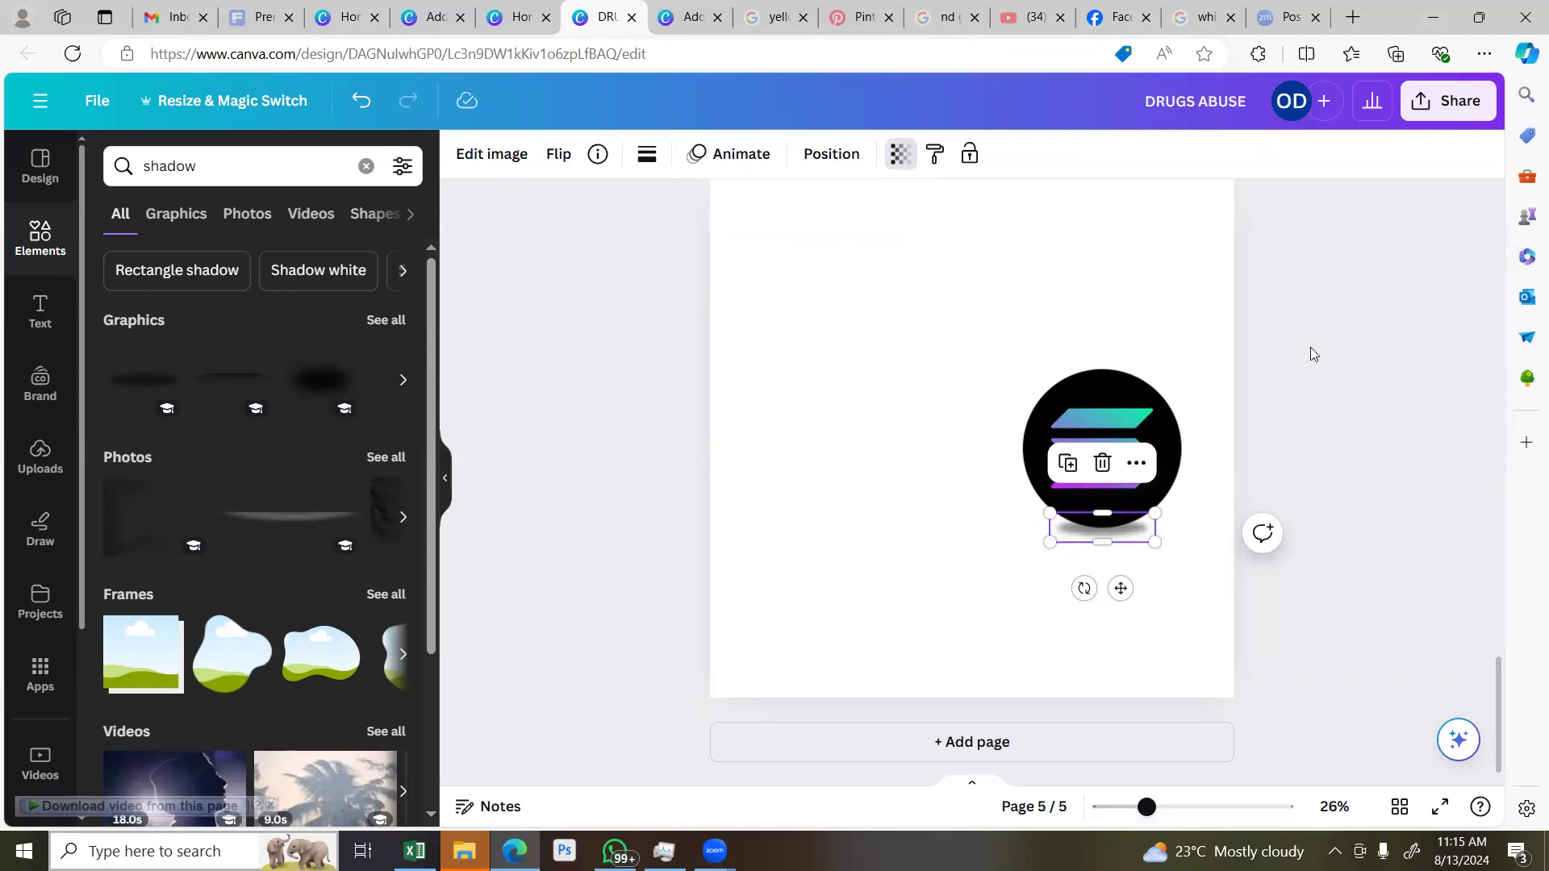
pyautogui.scroll(1, 1310, 353)
pyautogui.scroll(1, 1310, 349)
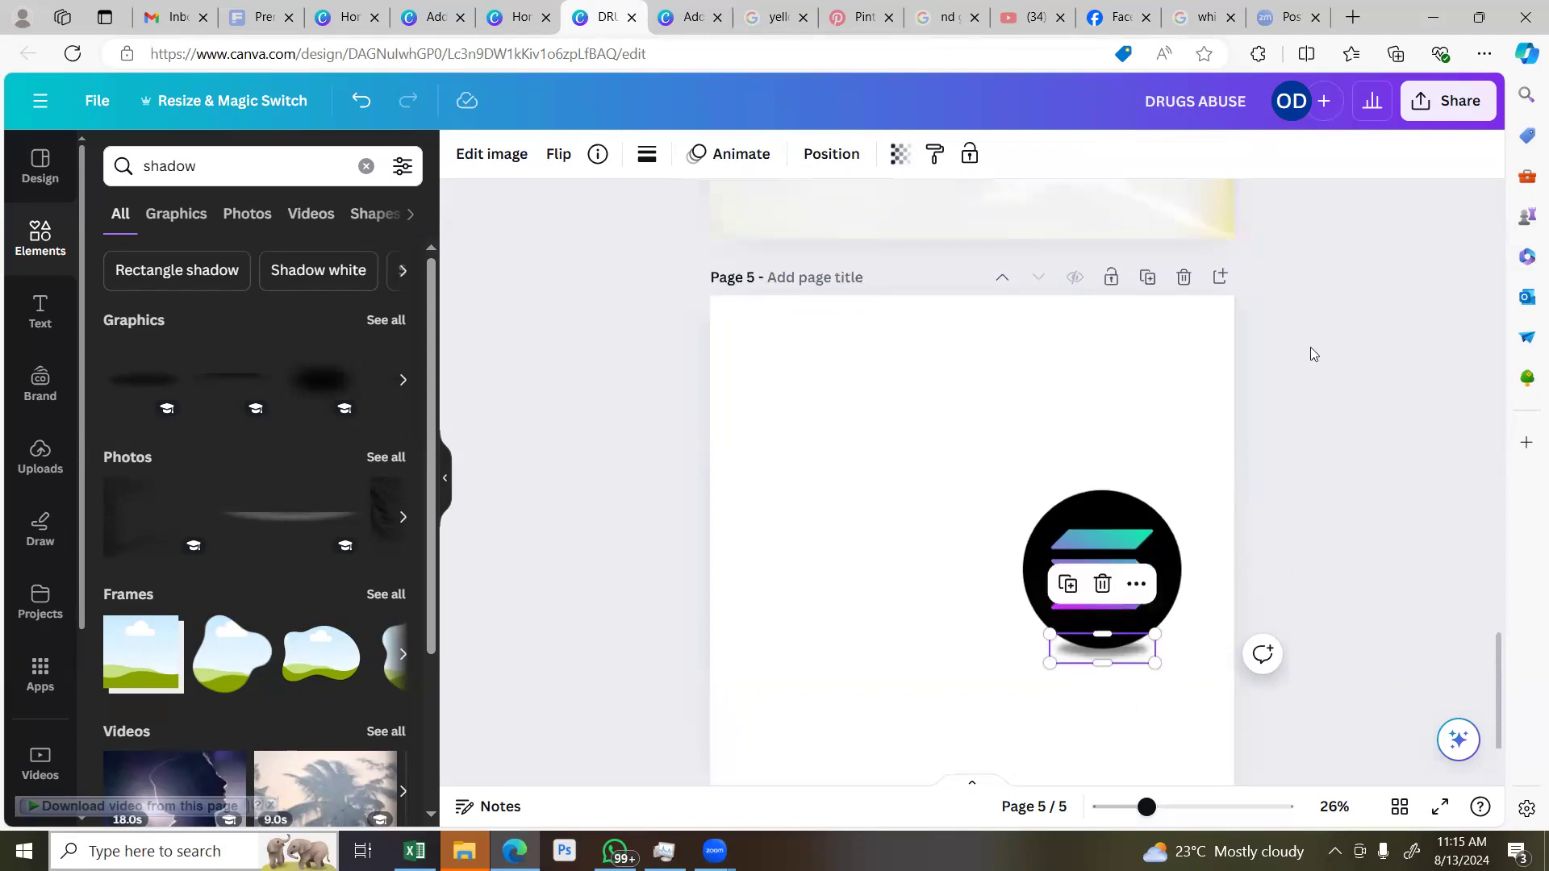
pyautogui.click(1321, 538)
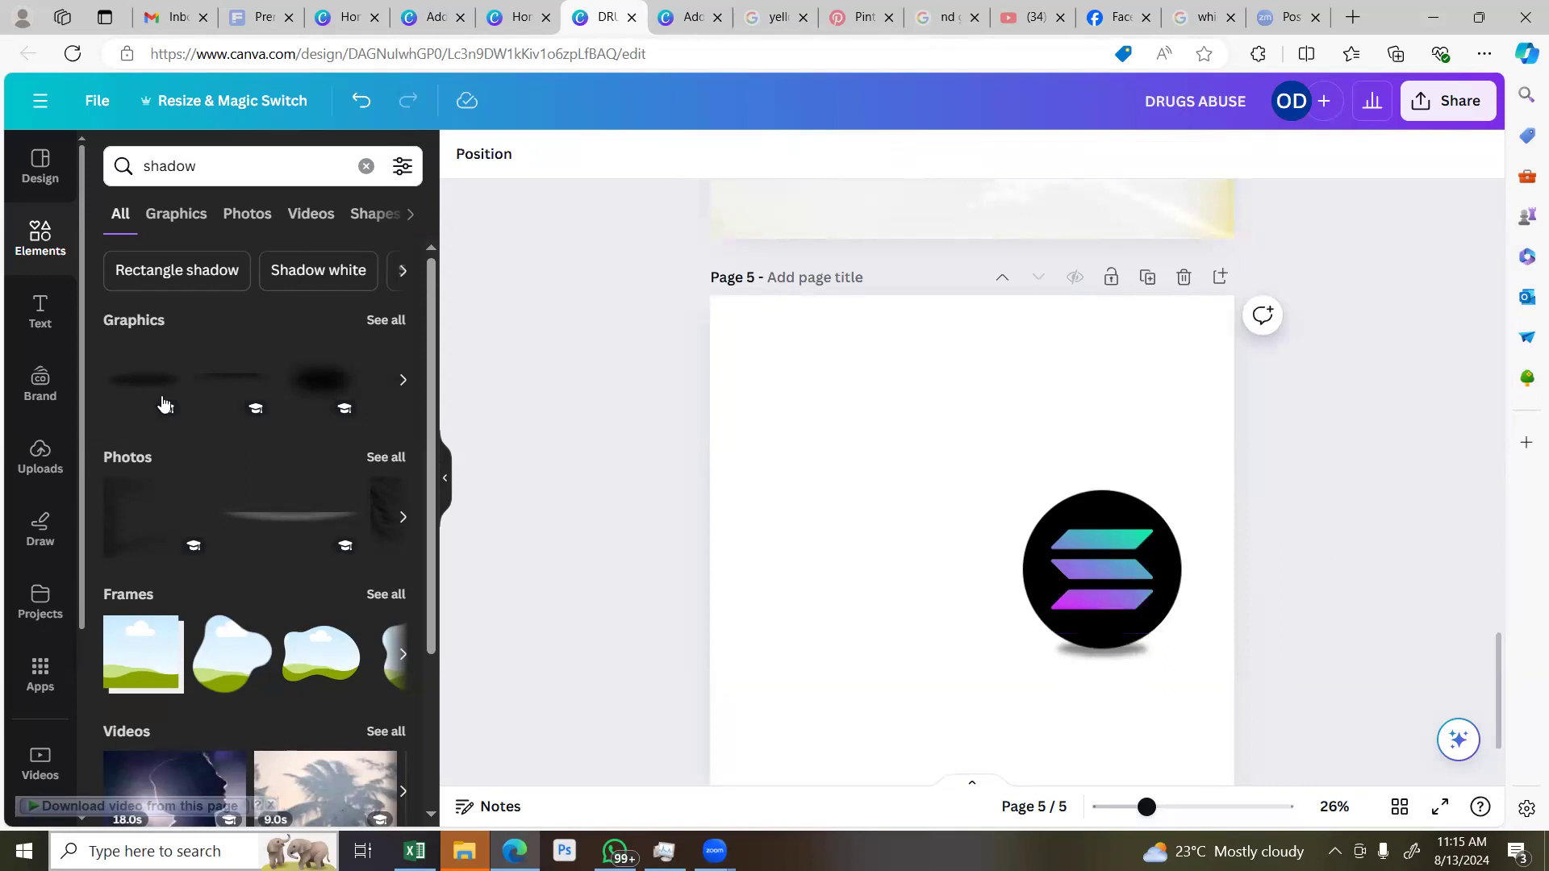
# Replace the elements search with "stand"
pyautogui.click(220, 168)
pyautogui.hotkey('ctrl', 'a')
pyautogui.press('BackSpace')
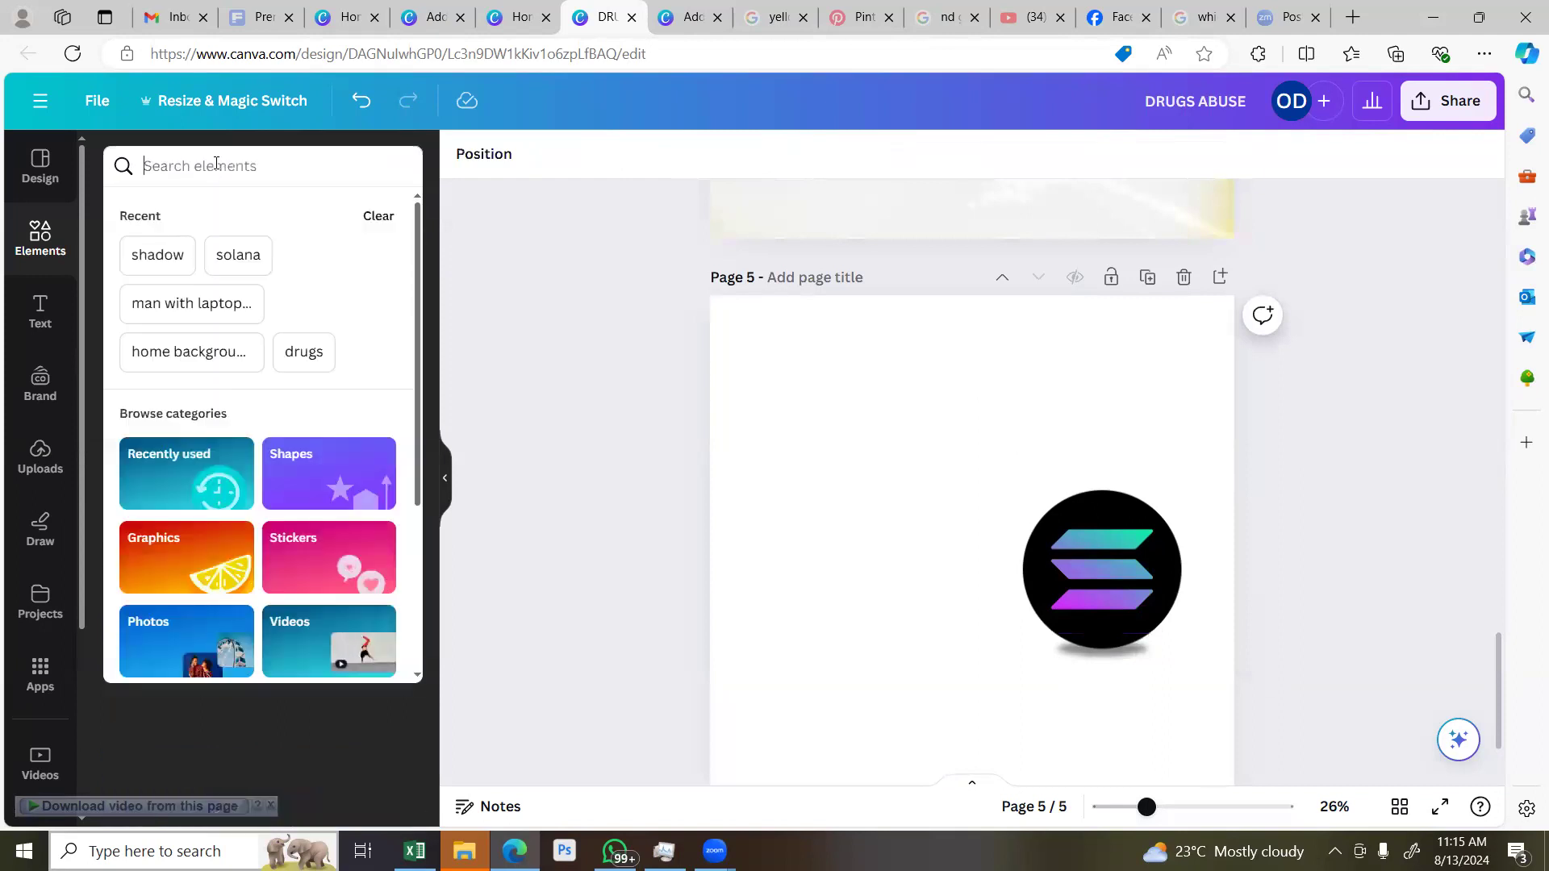
pyautogui.write('sta')
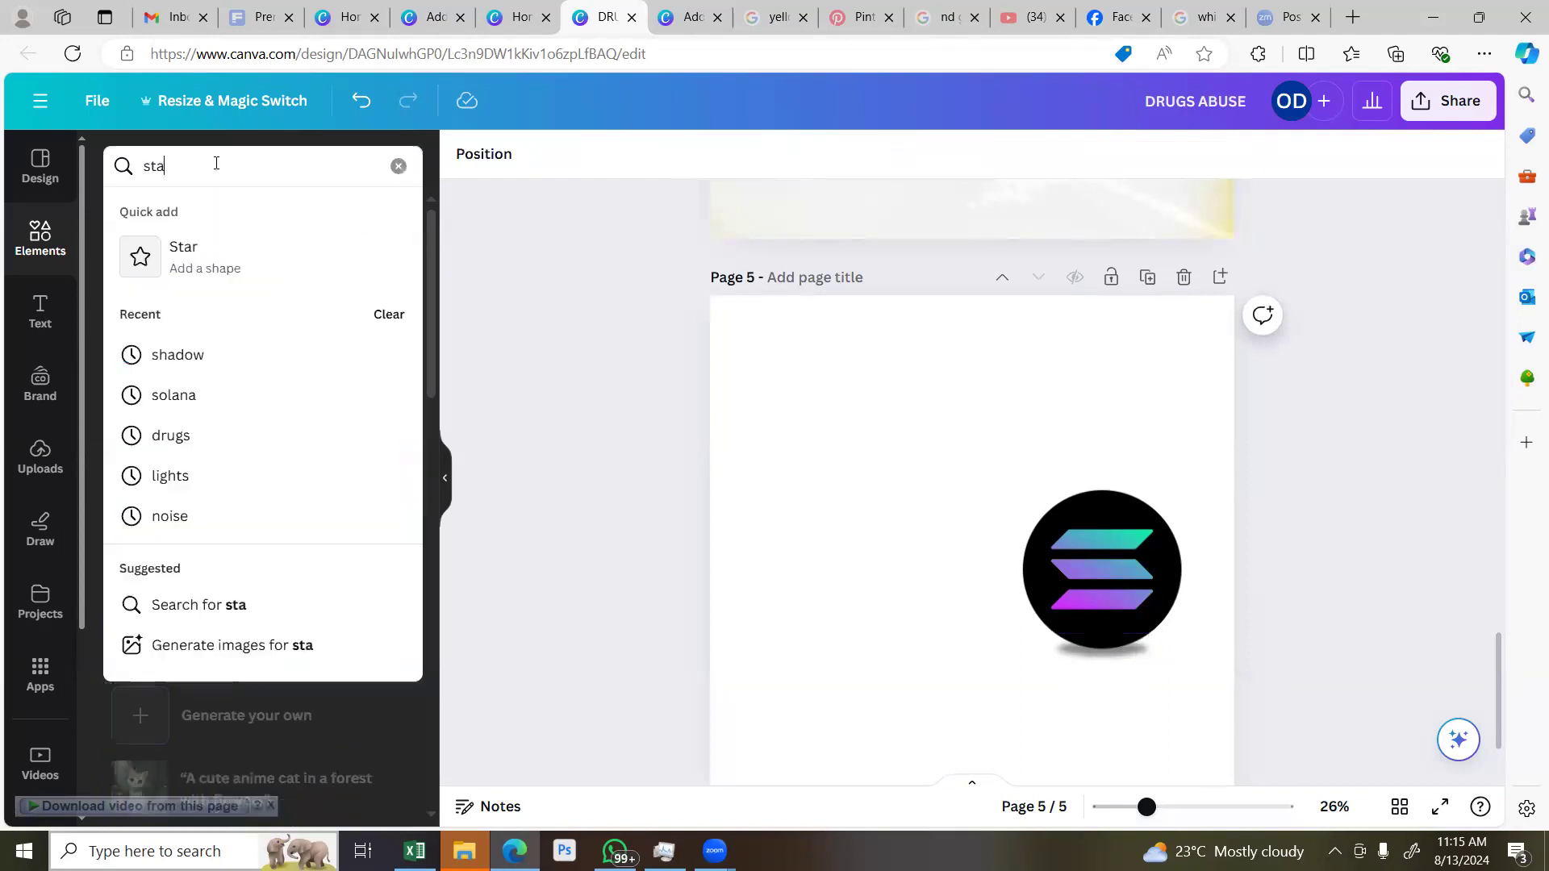
pyautogui.write('nd')
pyautogui.press('Return')
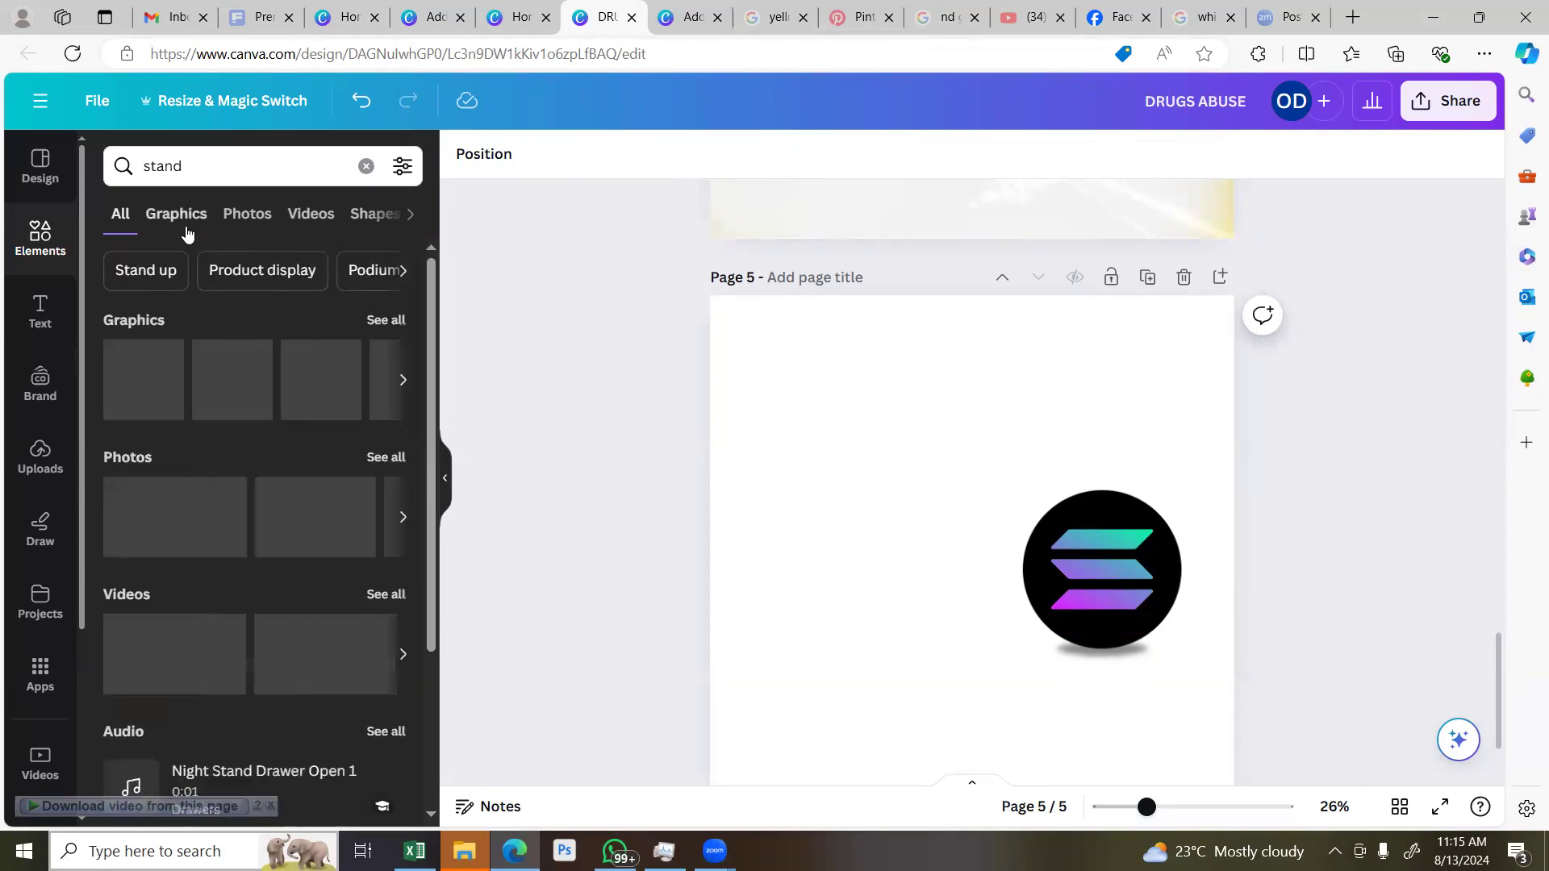
# Add the white round podium graphic, shrink it and place it directly beneath the Solana logo
pyautogui.click(139, 379)
pyautogui.moveTo(1182, 483); pyautogui.dragTo(874, 590)
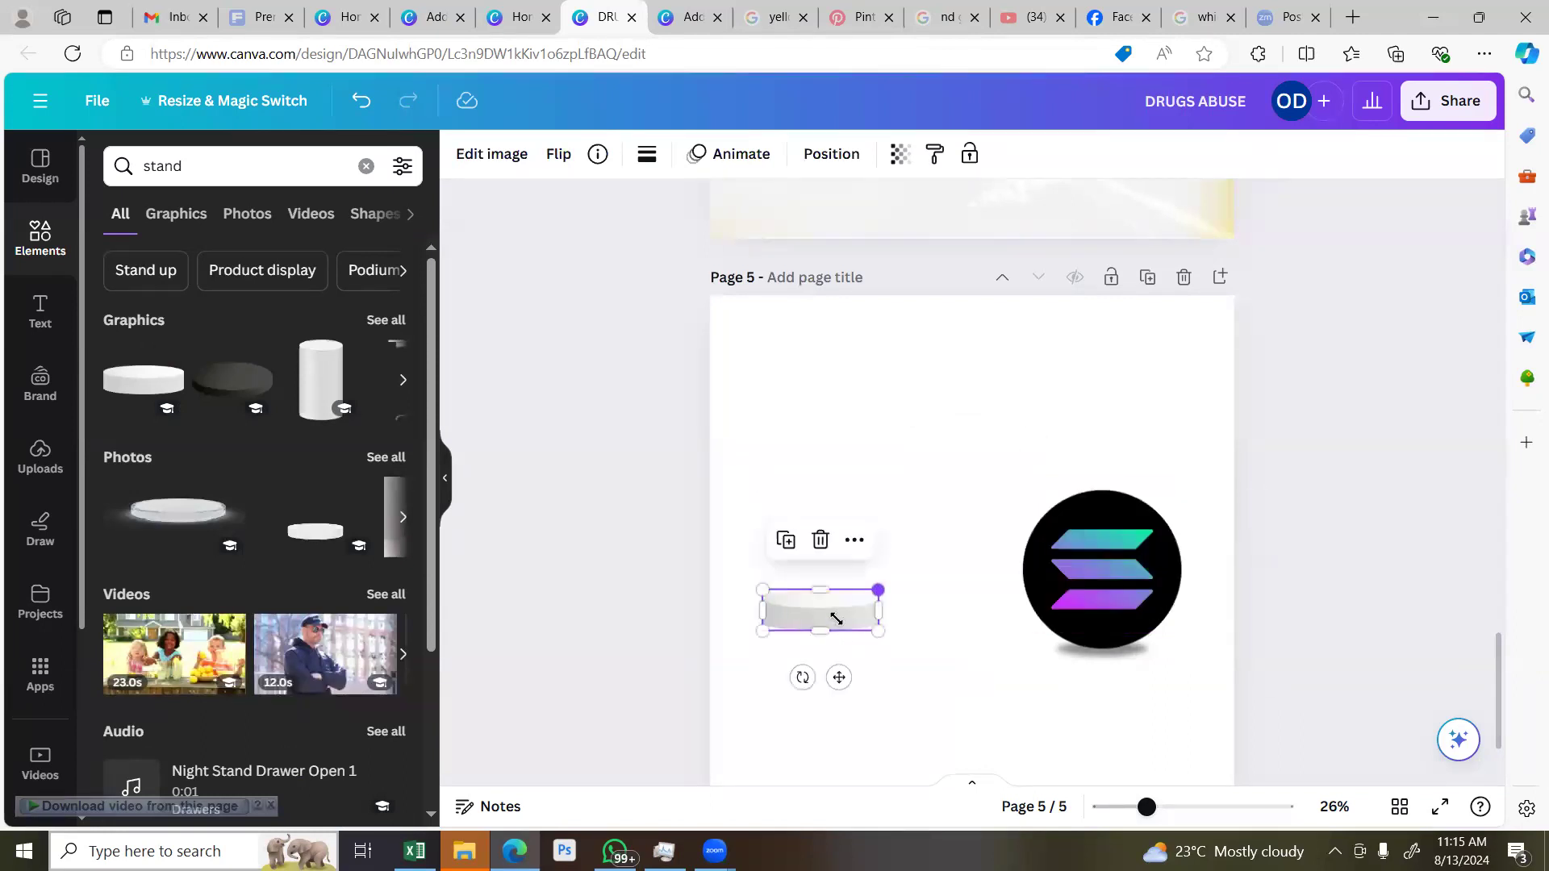
pyautogui.moveTo(864, 681); pyautogui.dragTo(1122, 731)
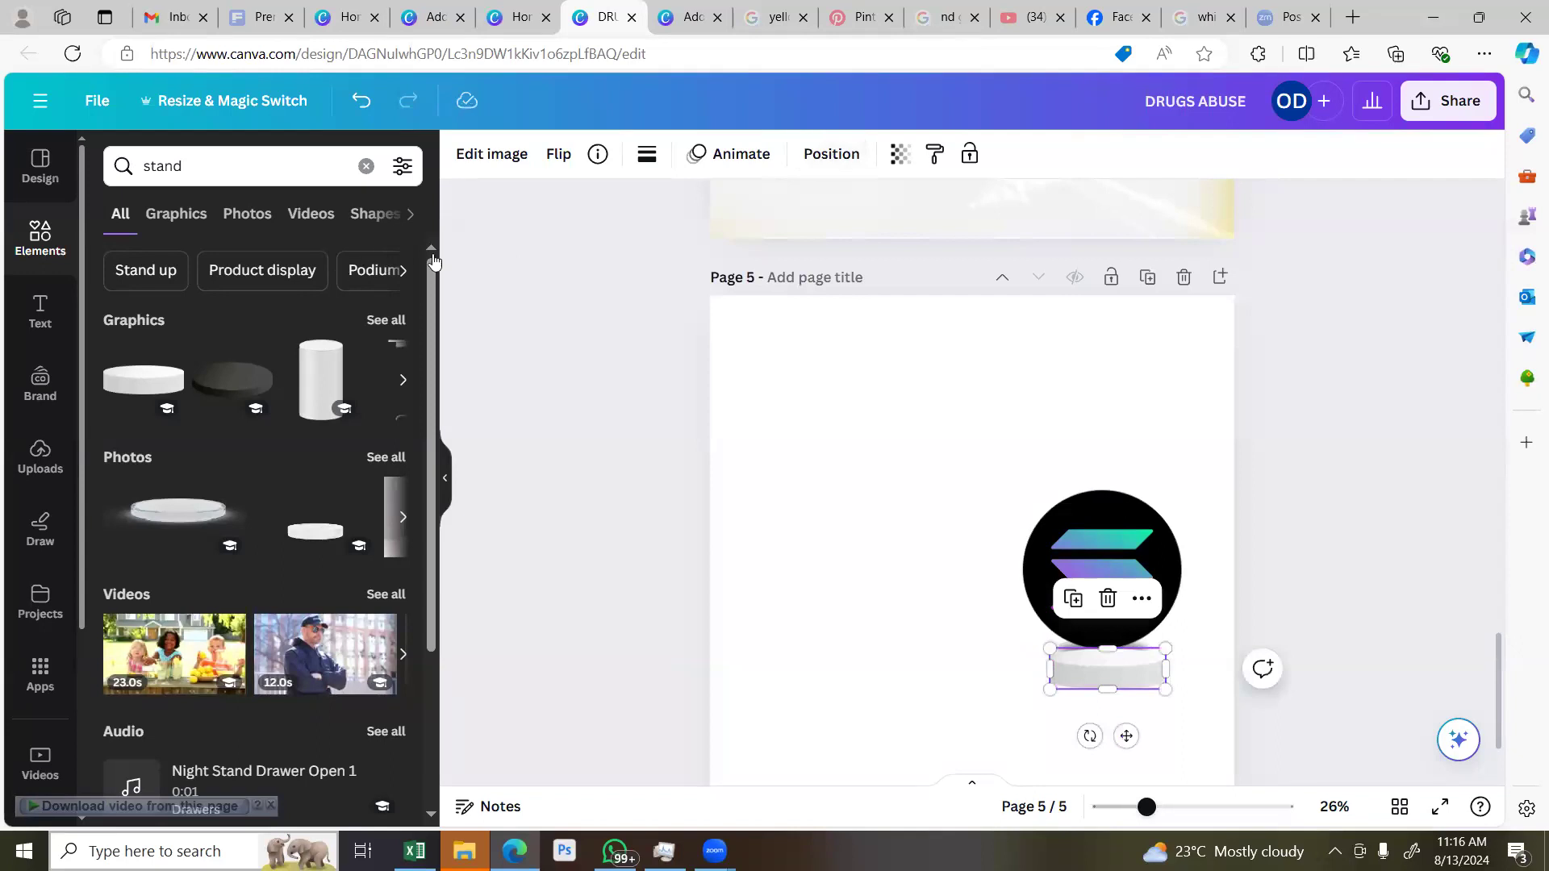
# Send the white podium to the back, behind the shadow and the Solana logo
pyautogui.click(816, 161)
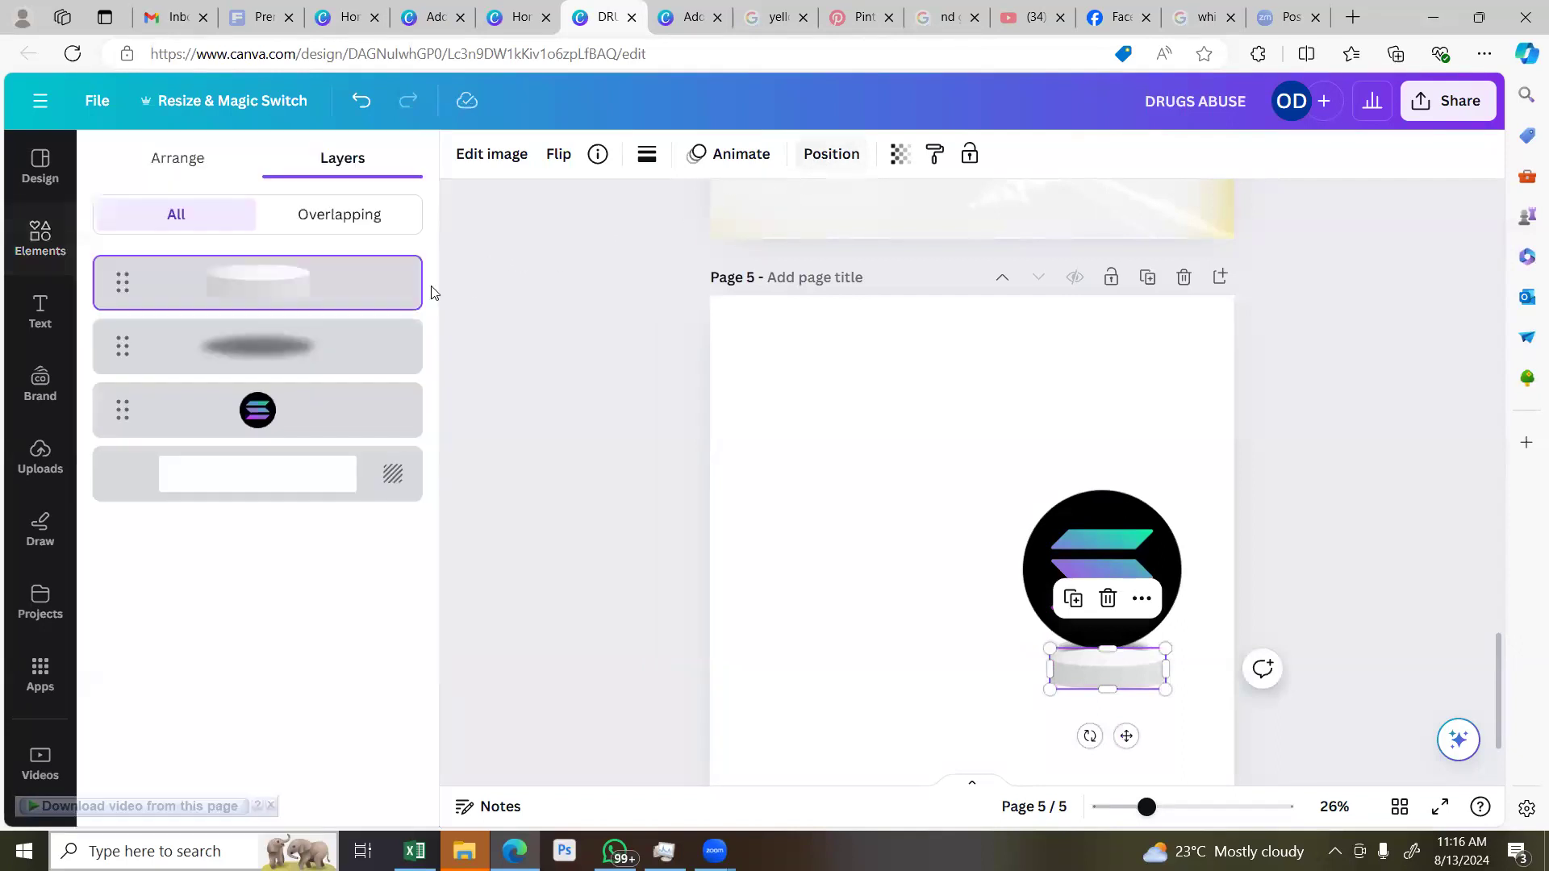
pyautogui.click(214, 171)
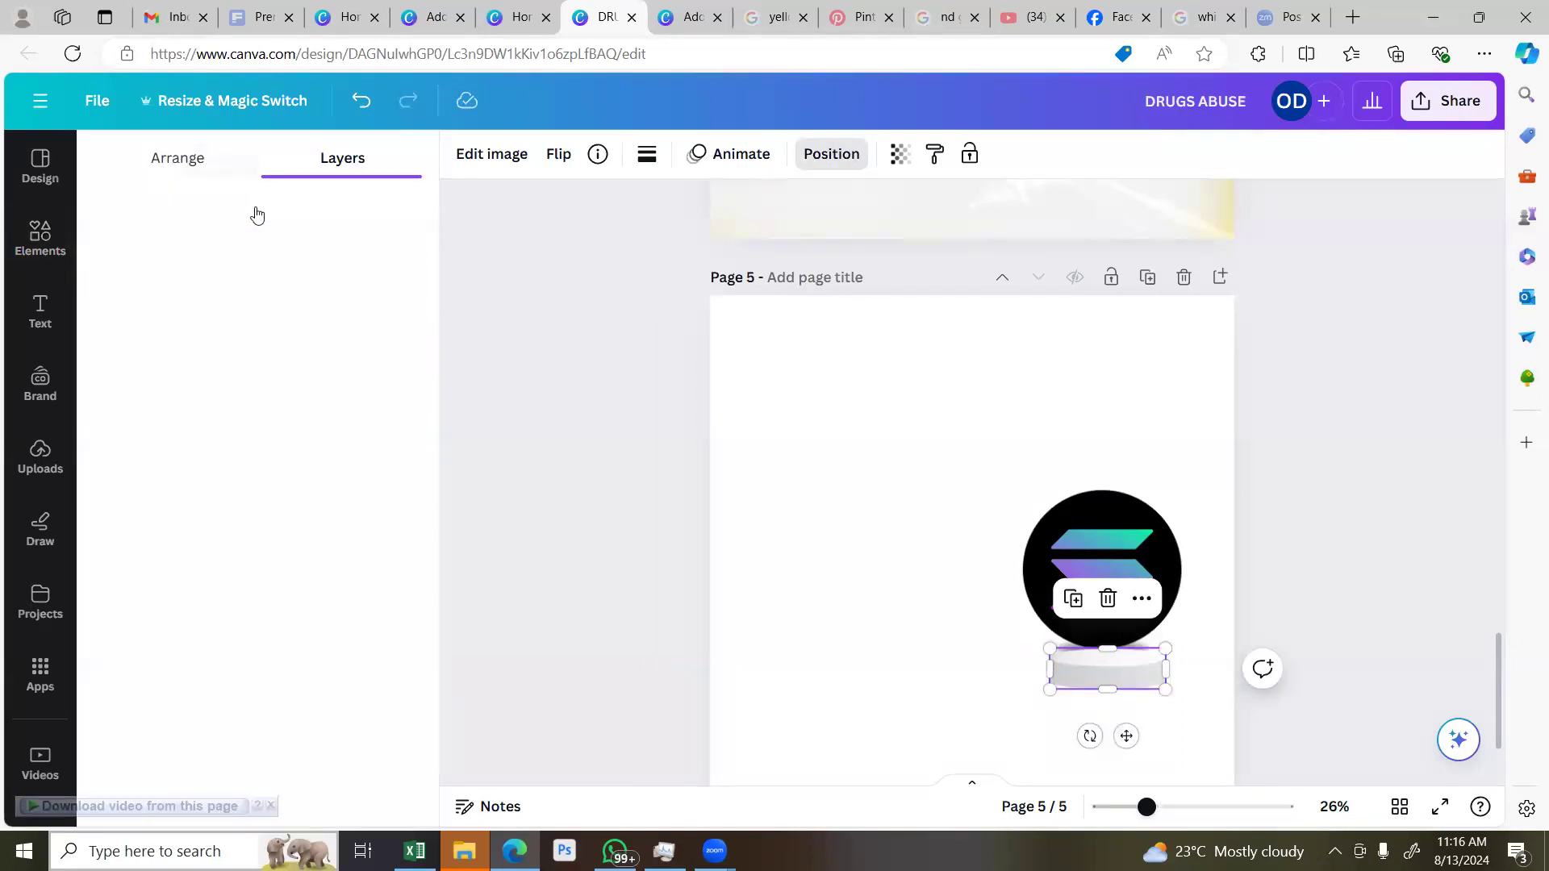
pyautogui.click(304, 248)
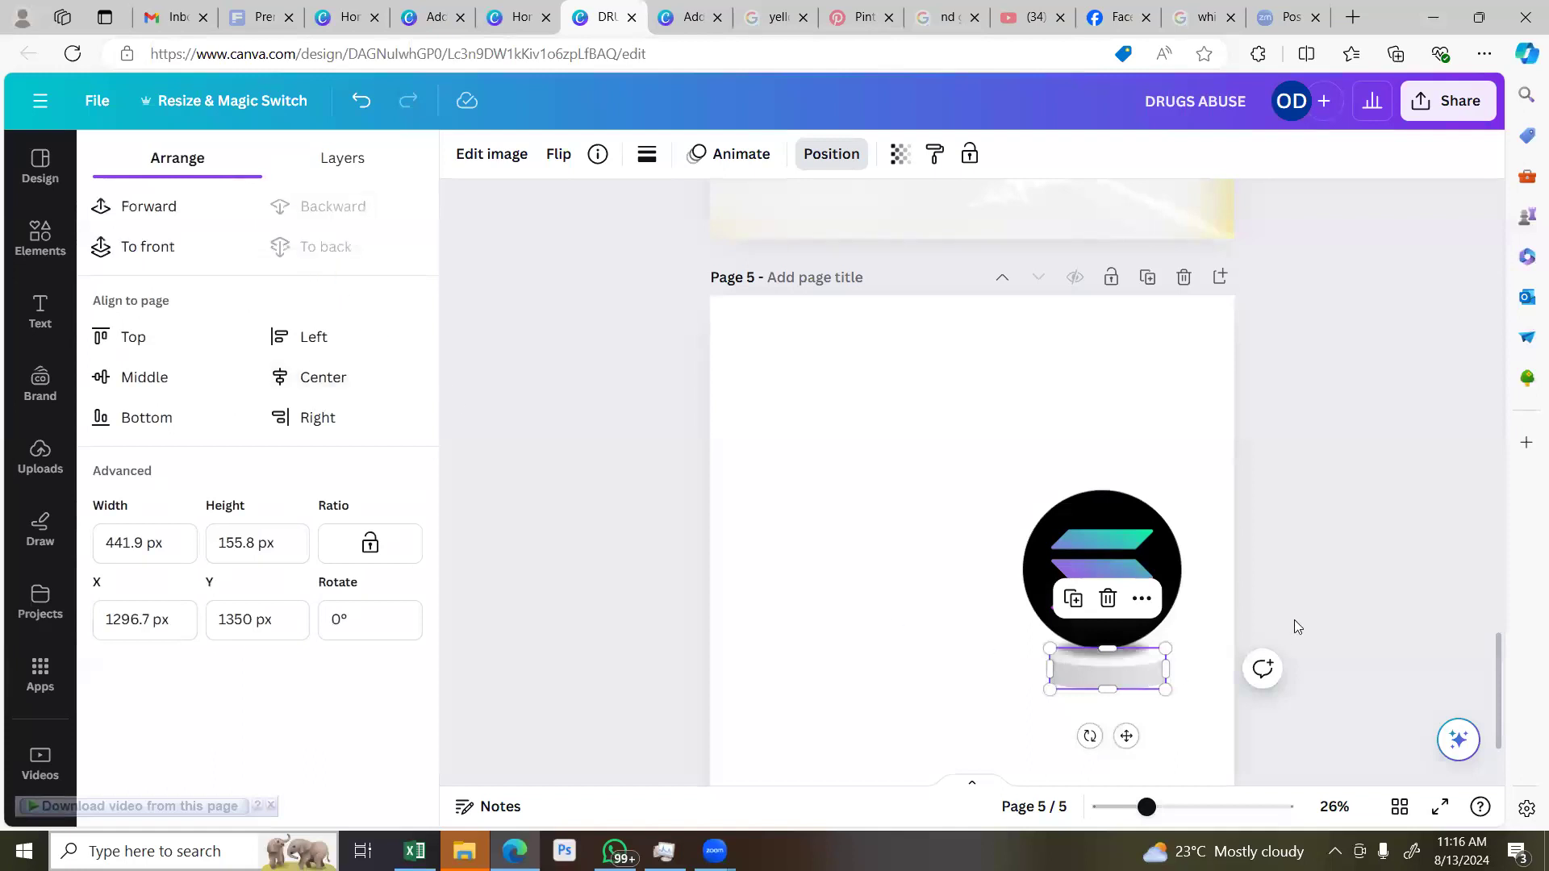
# Select the Solana logo, its shadow and the podium, align their centers with one another, and deselect them
pyautogui.click(1263, 693)
pyautogui.hotkey('ctrl', 'a')
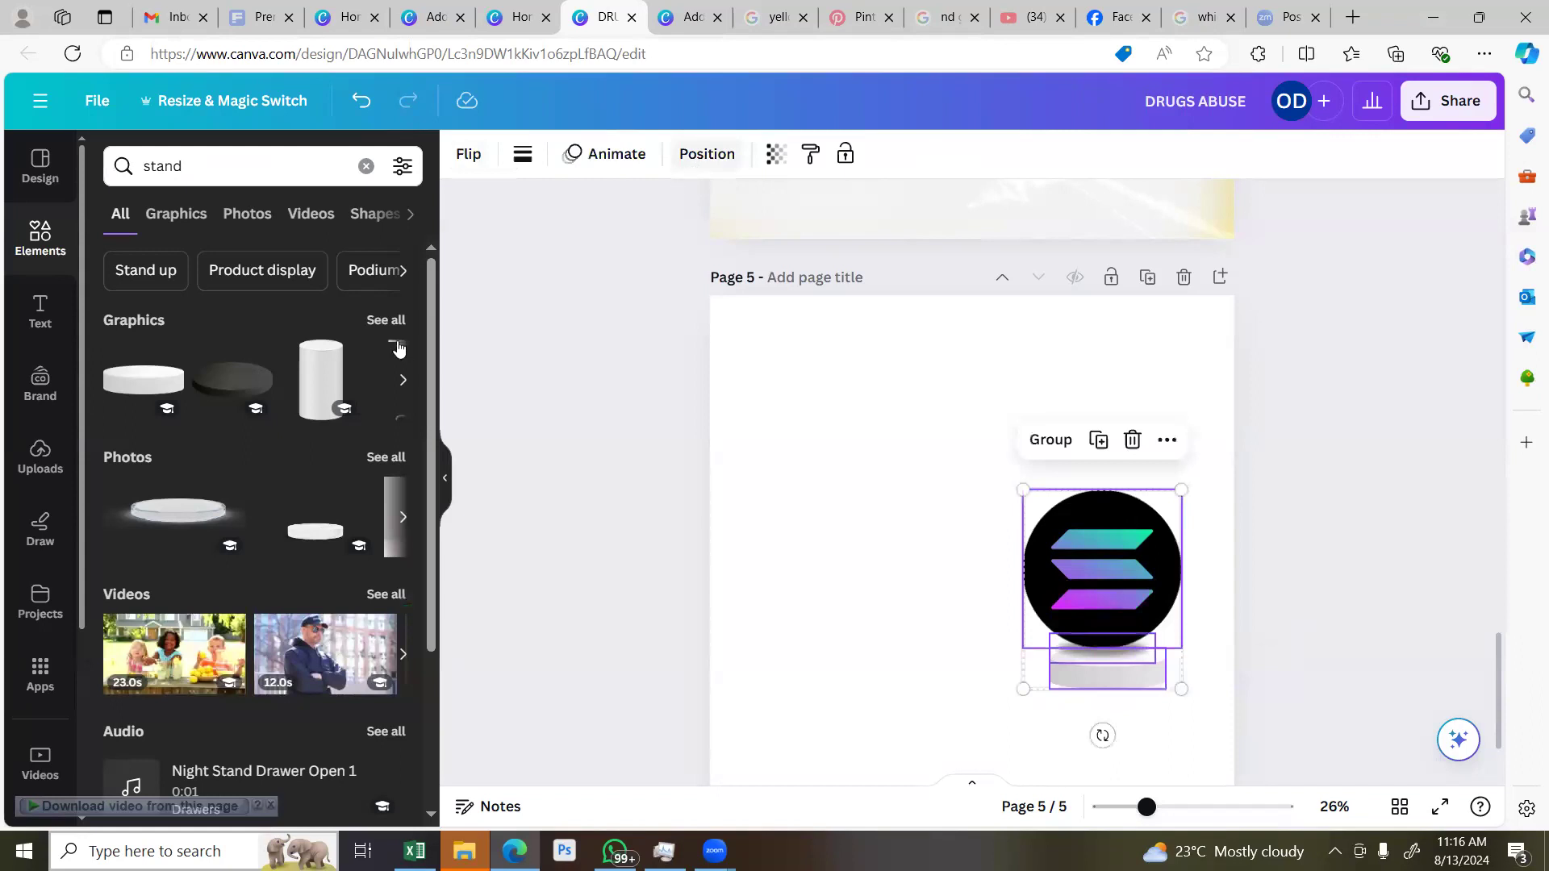
pyautogui.click(707, 154)
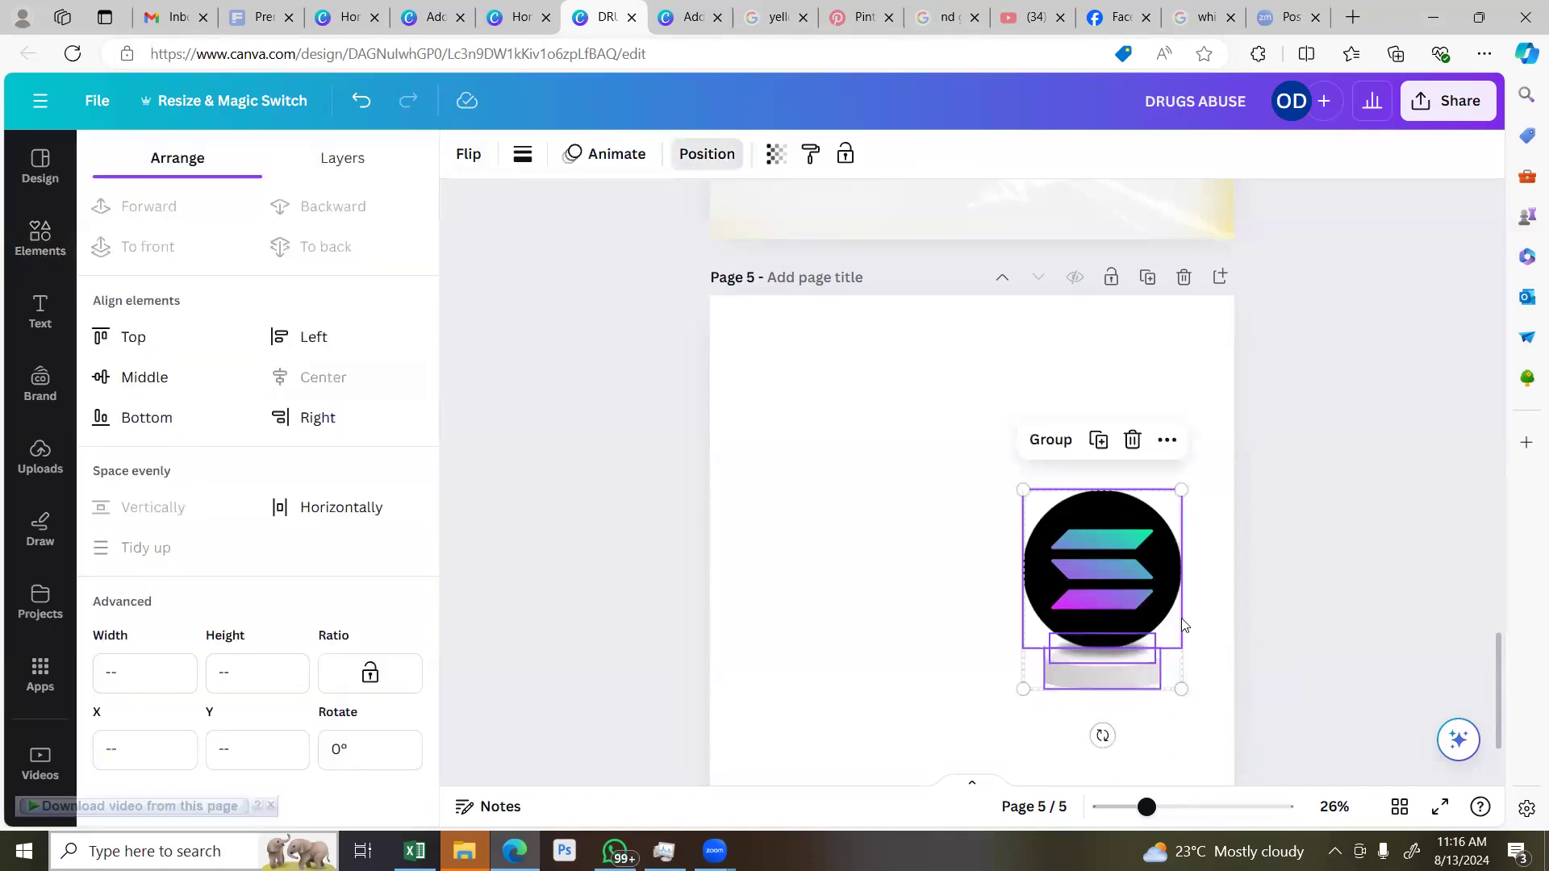
pyautogui.click(1286, 583)
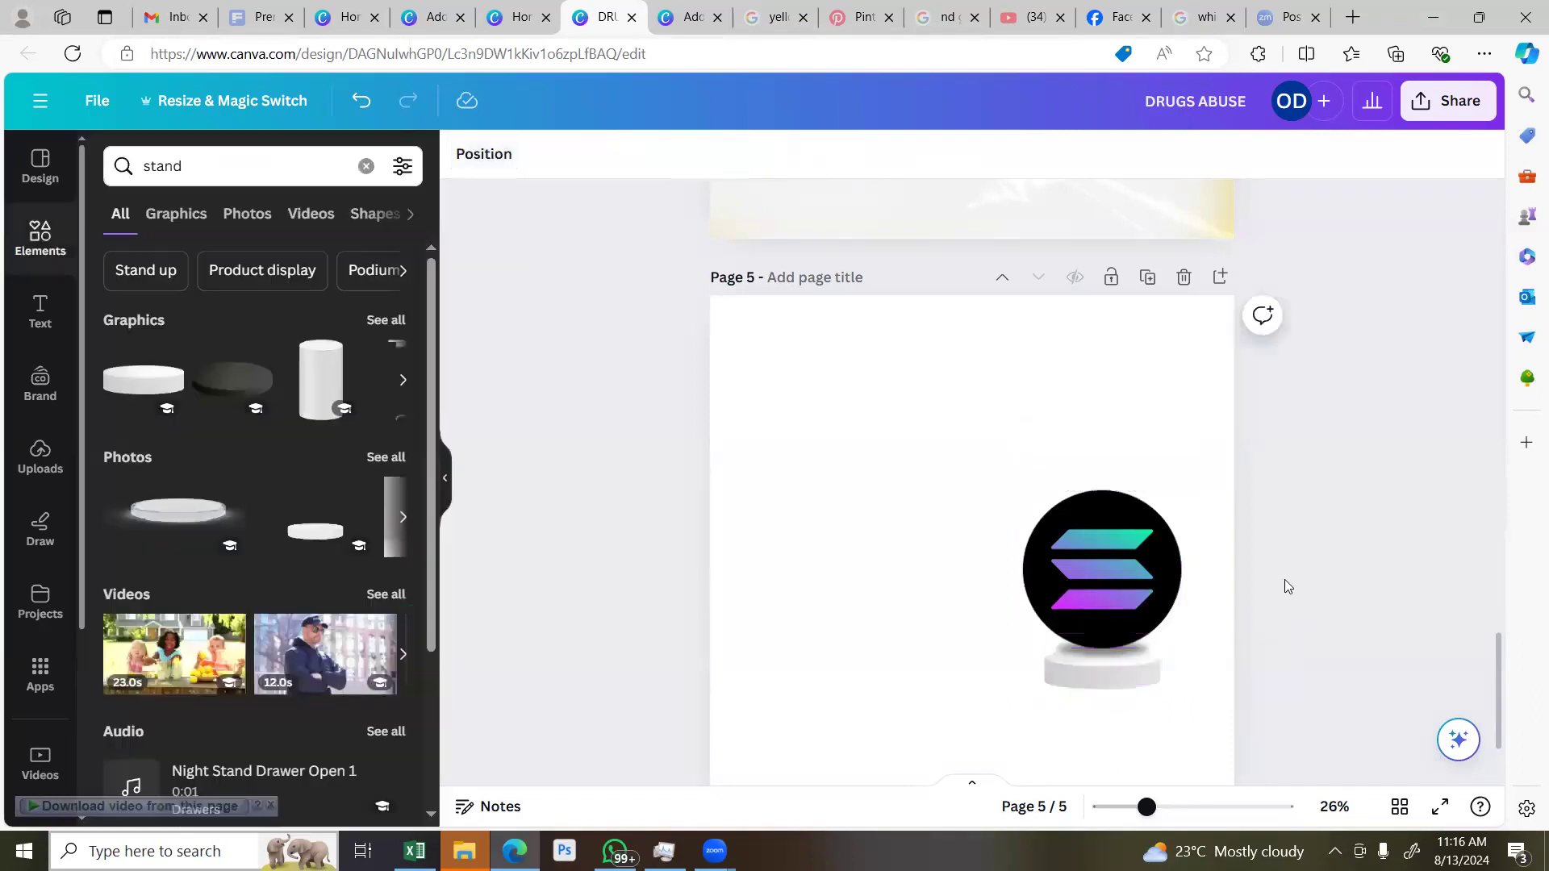
pyautogui.scroll(-2, 1283, 582)
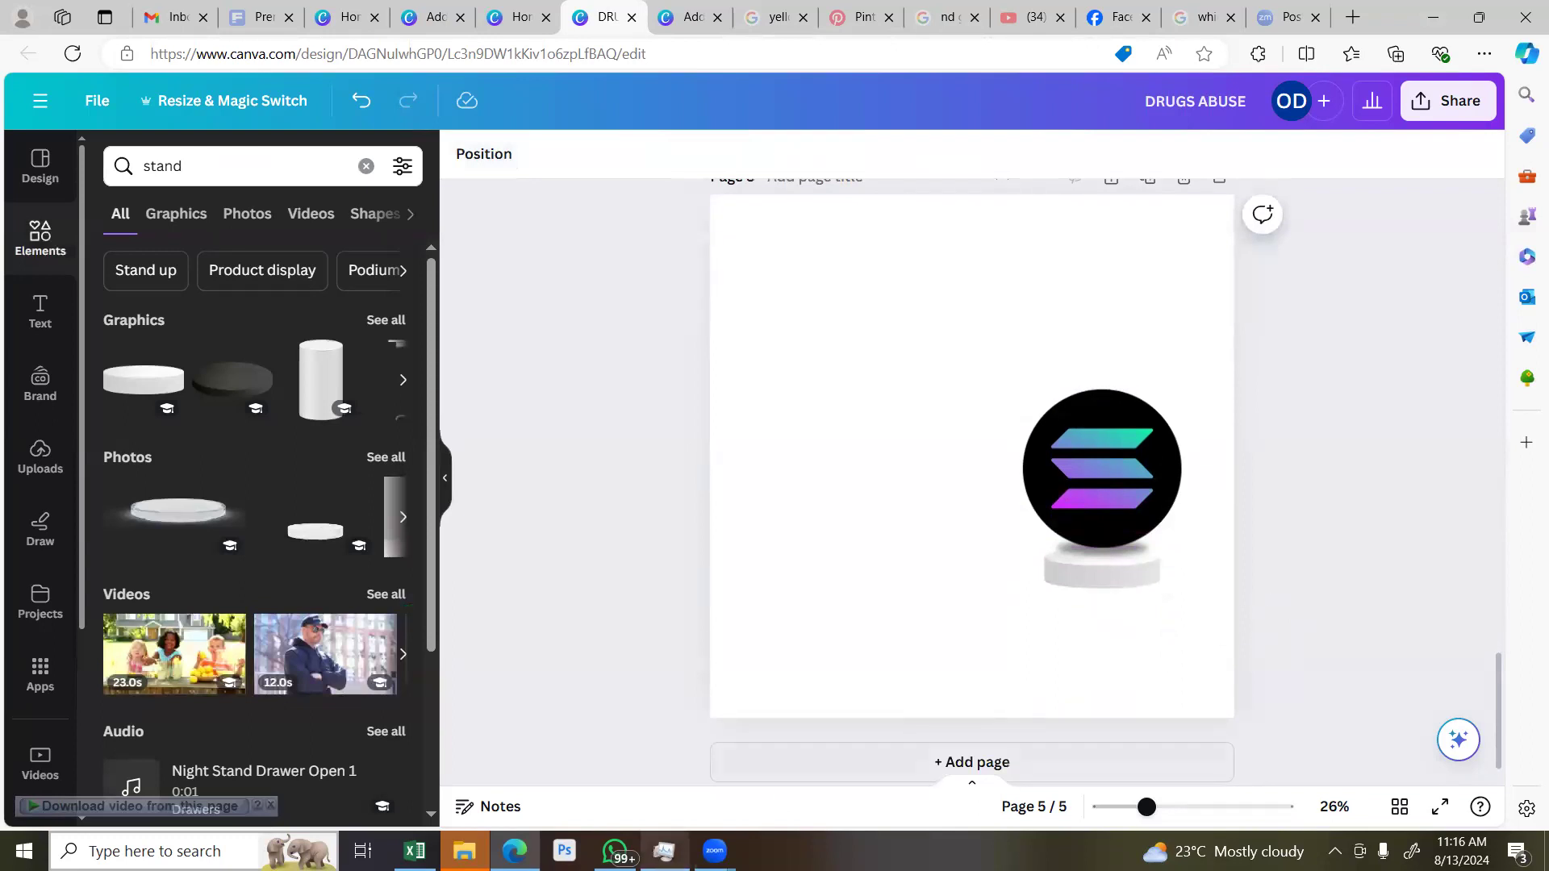
# Switch to WhatsApp, examine the "Utility Projects On Solana" flyer in the Design classes chat full size, and return to Canva
pyautogui.click(619, 851)
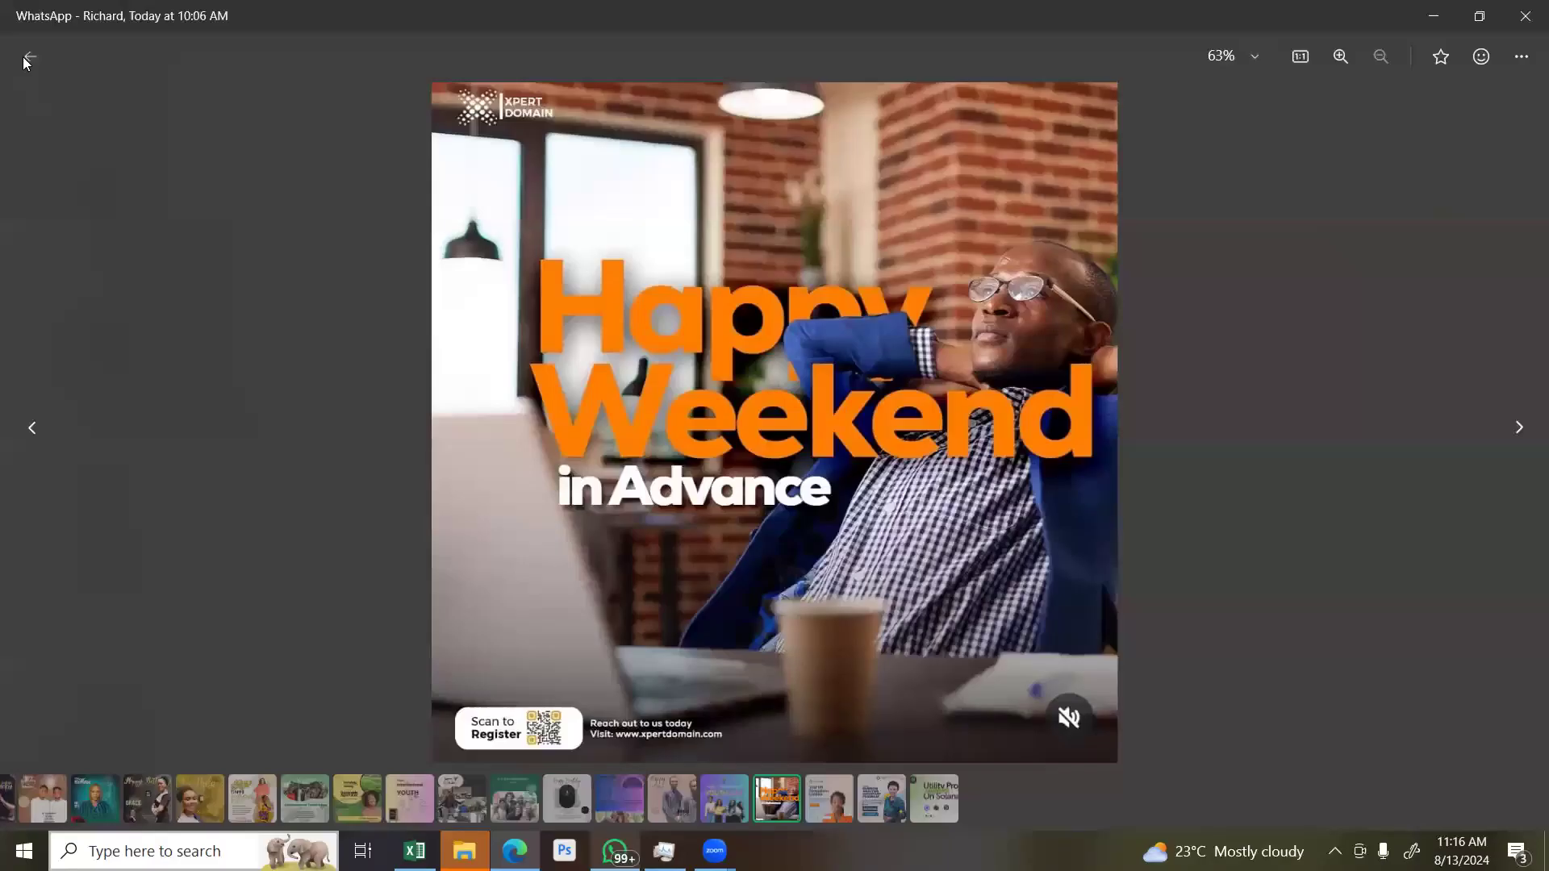
pyautogui.press('Escape')
pyautogui.scroll(-5, 711, 570)
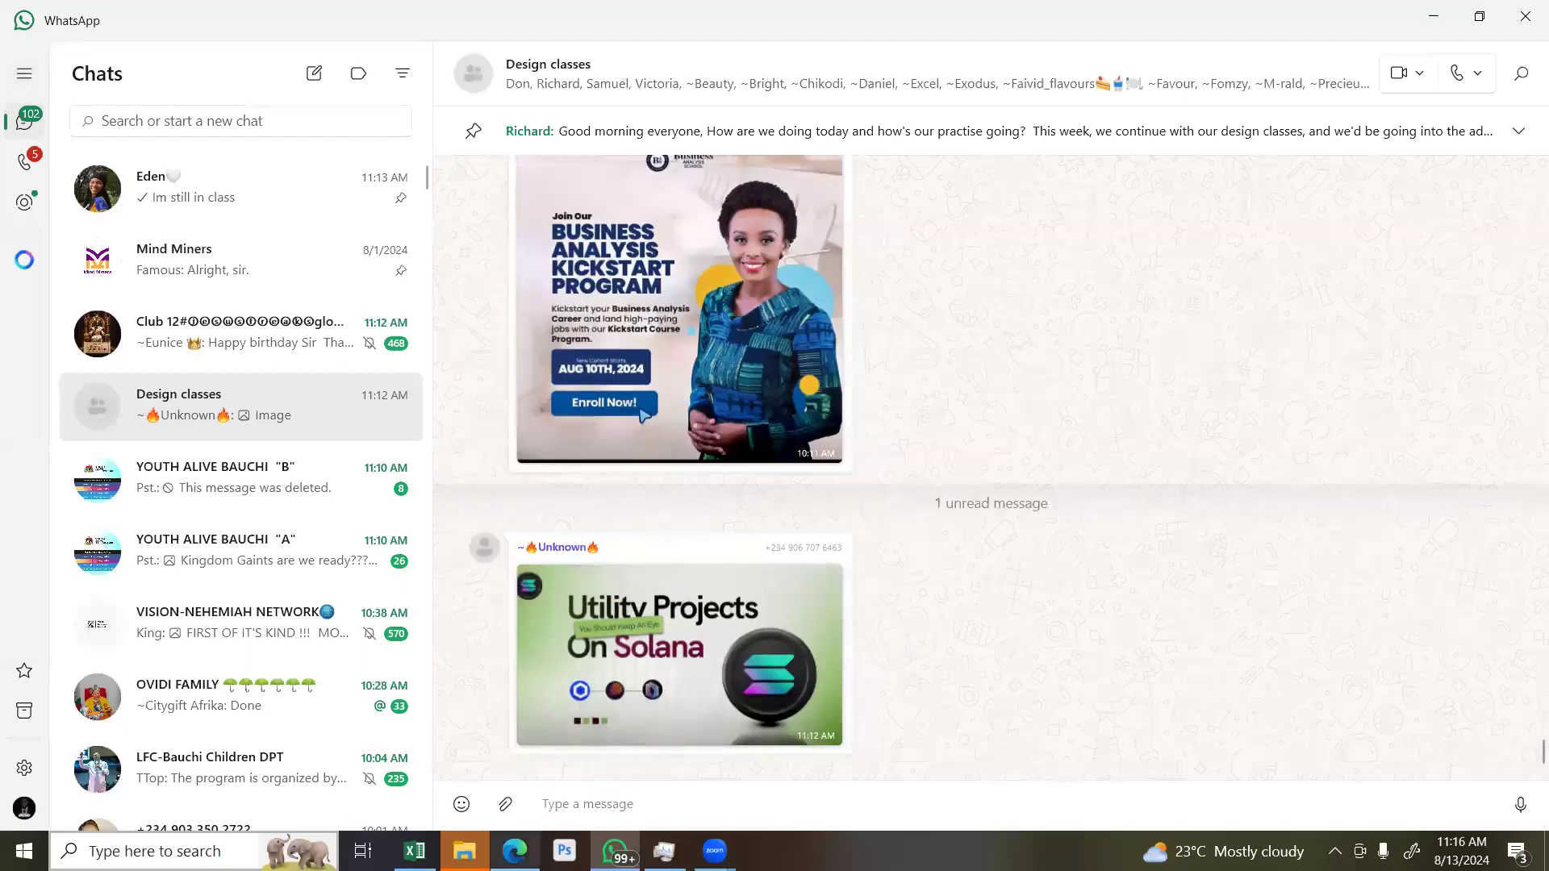
pyautogui.click(514, 850)
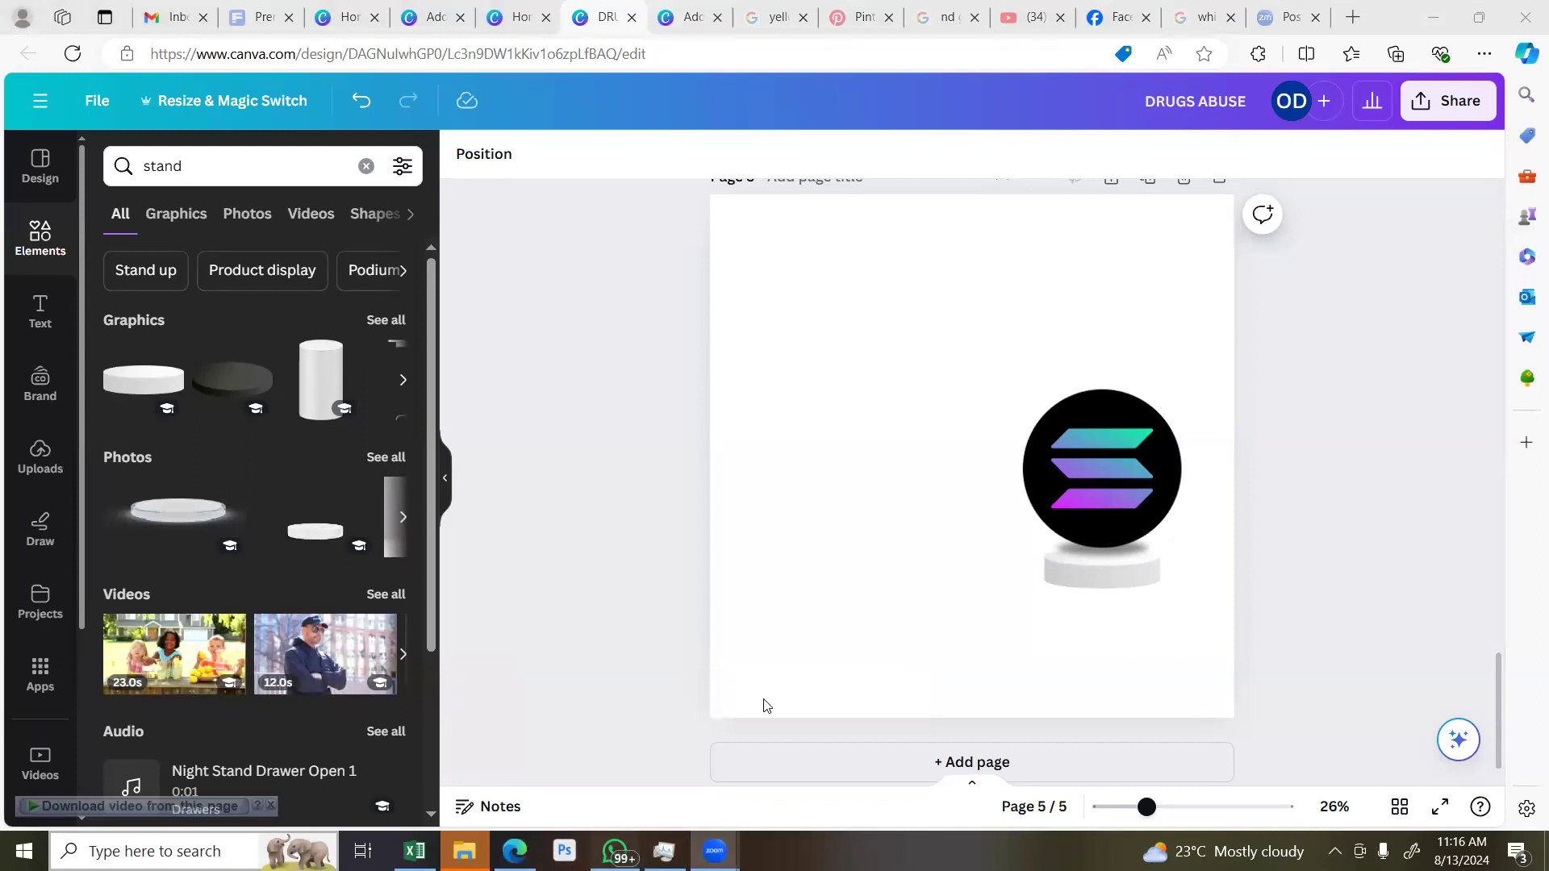
pyautogui.hotkey('alt', 'Tab')
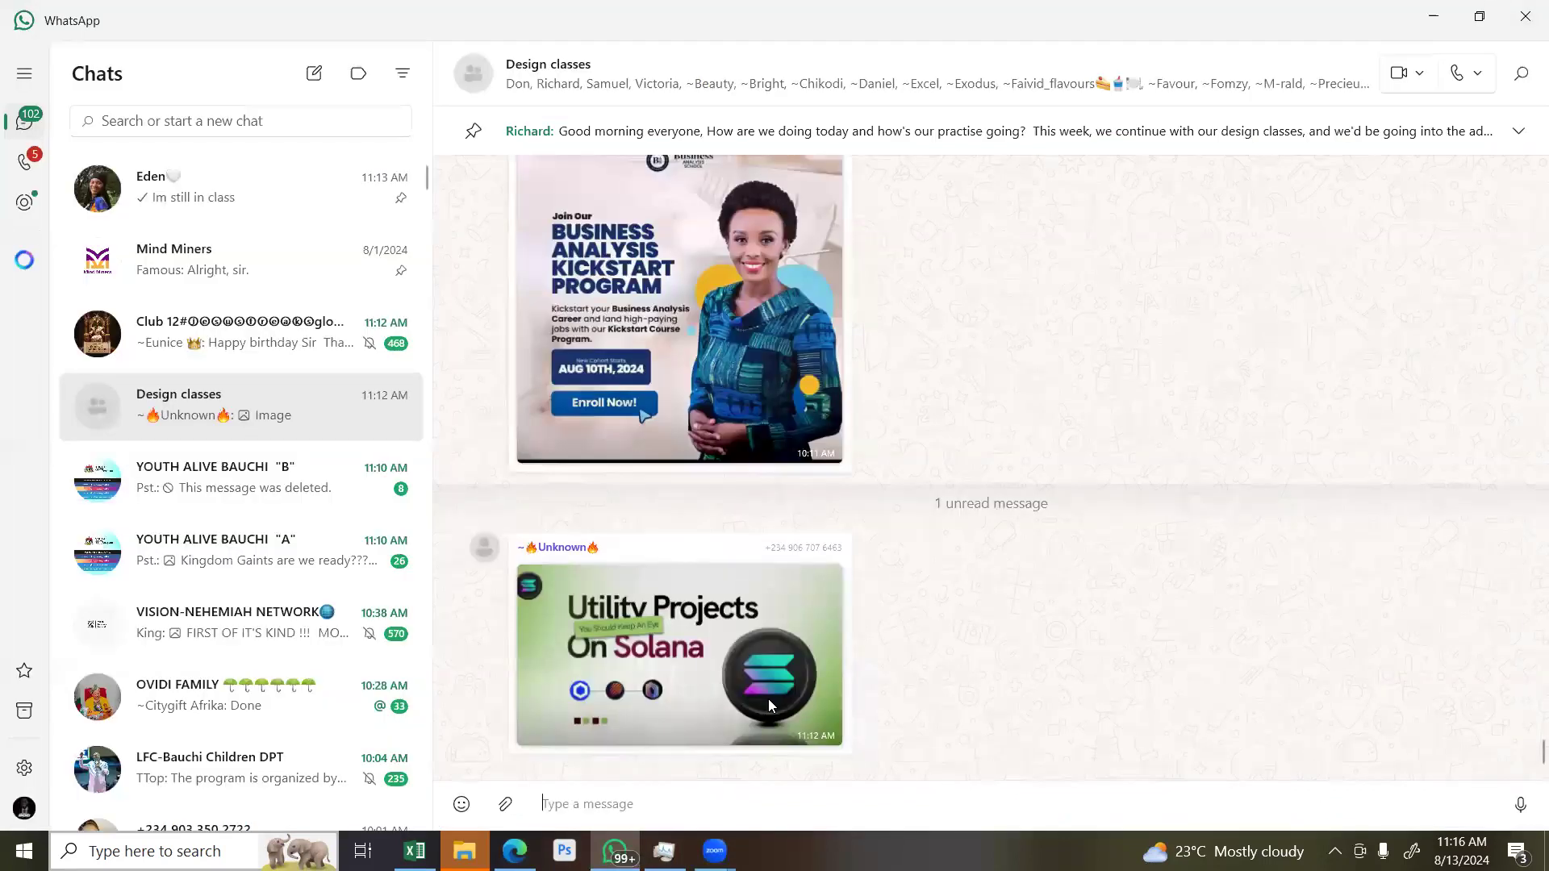
pyautogui.click(770, 705)
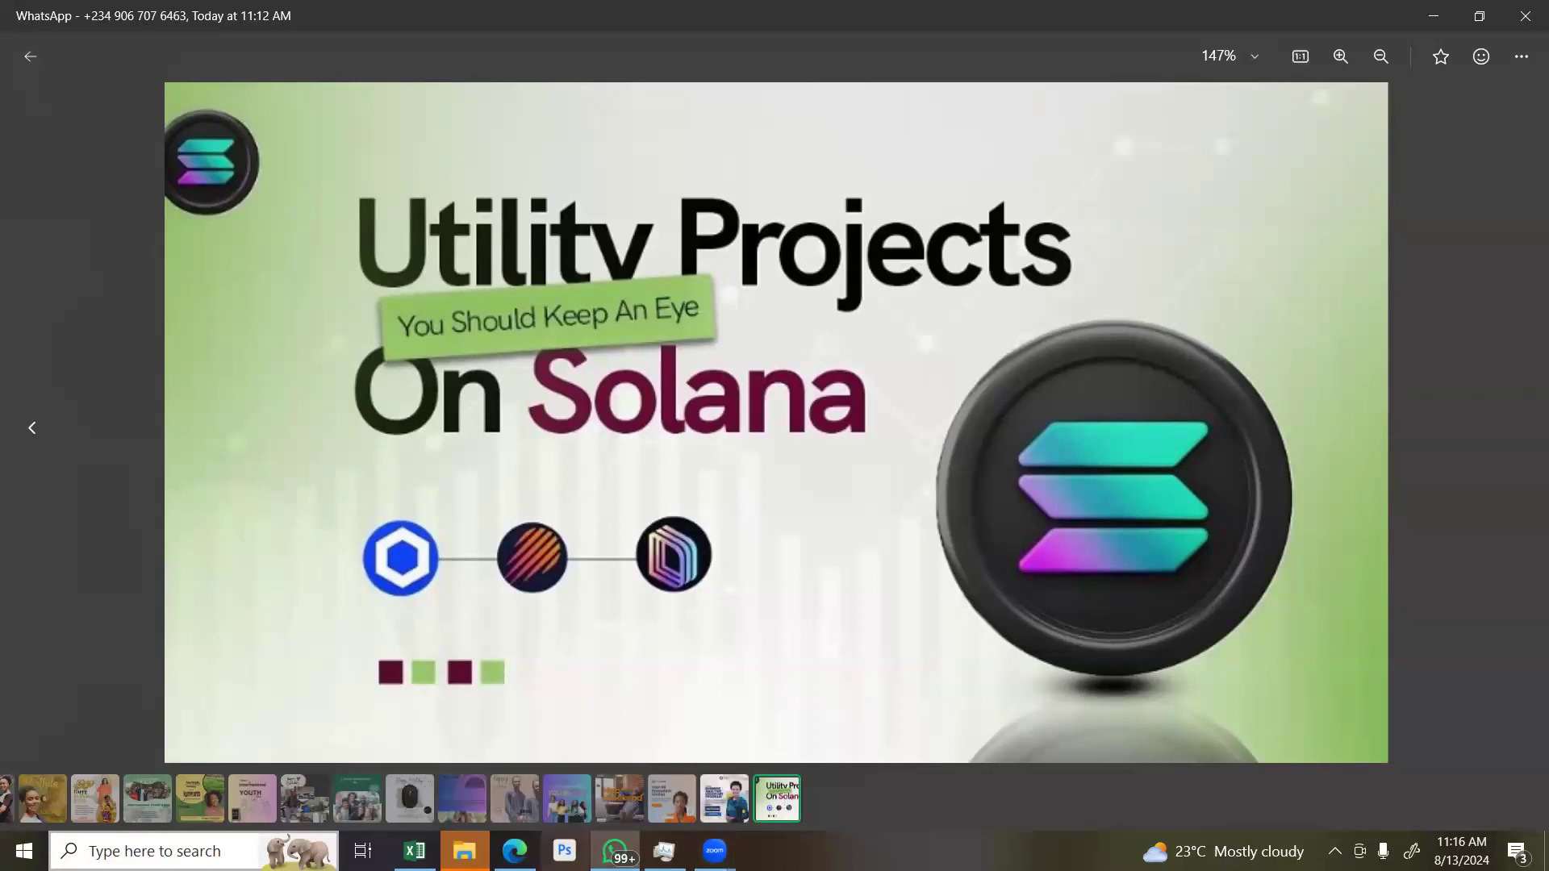
pyautogui.hotkey('alt', 'Tab')
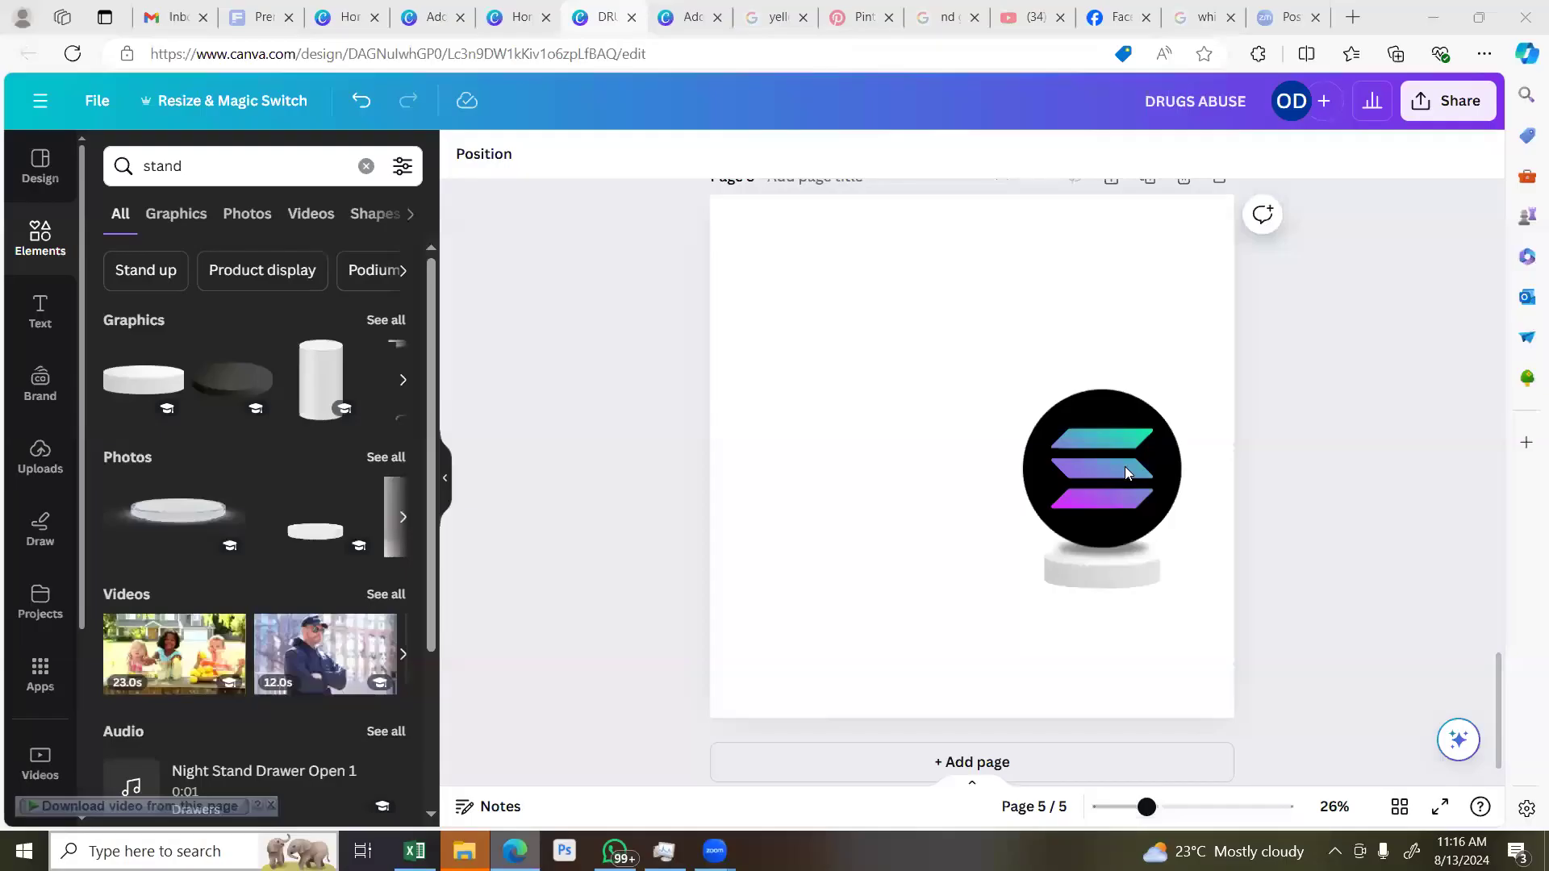
# Delete the white podium and move the Solana logo together with its shadow lower on page 5
pyautogui.click(1128, 573)
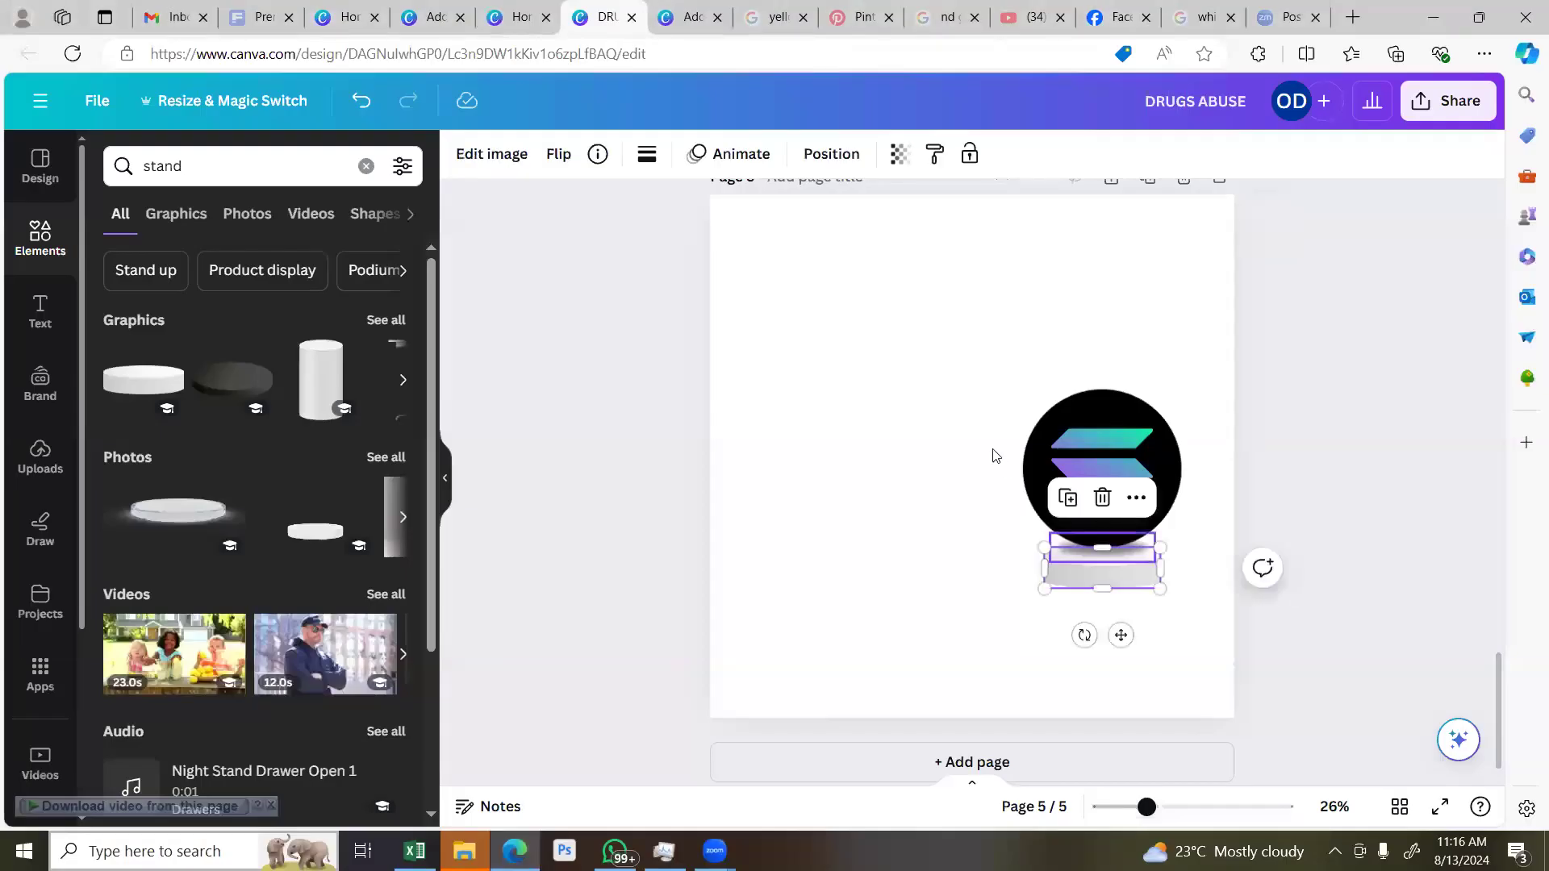
pyautogui.press('Delete')
pyautogui.moveTo(1133, 567); pyautogui.dragTo(1136, 656)
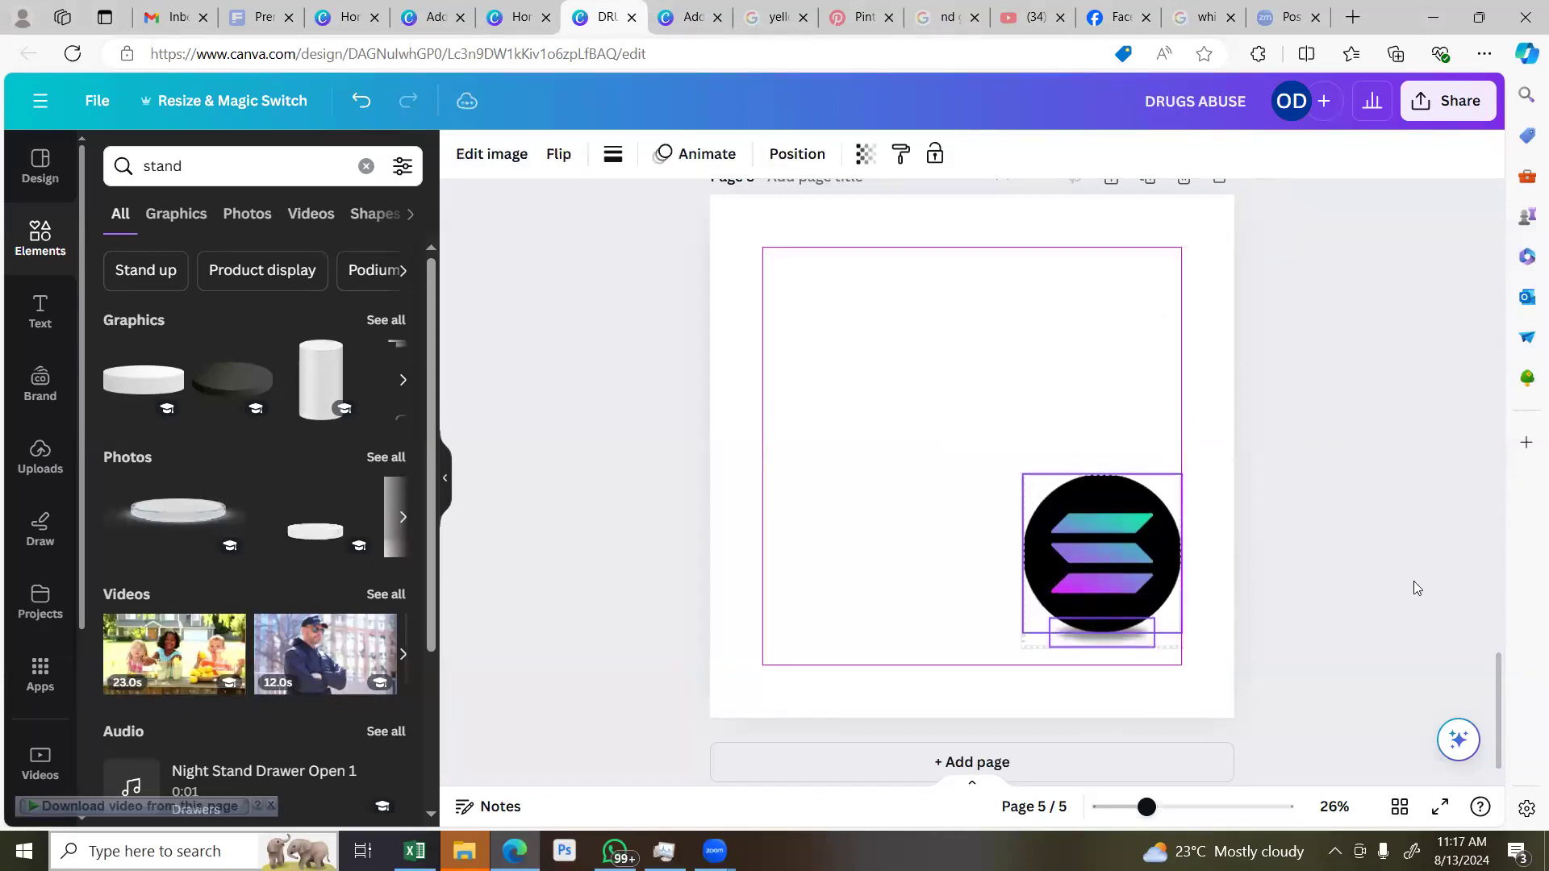
# Place a copy of the Solana logo below the original, running off the page's bottom edge, and lower the original and its shadow towards it
pyautogui.click(1142, 557)
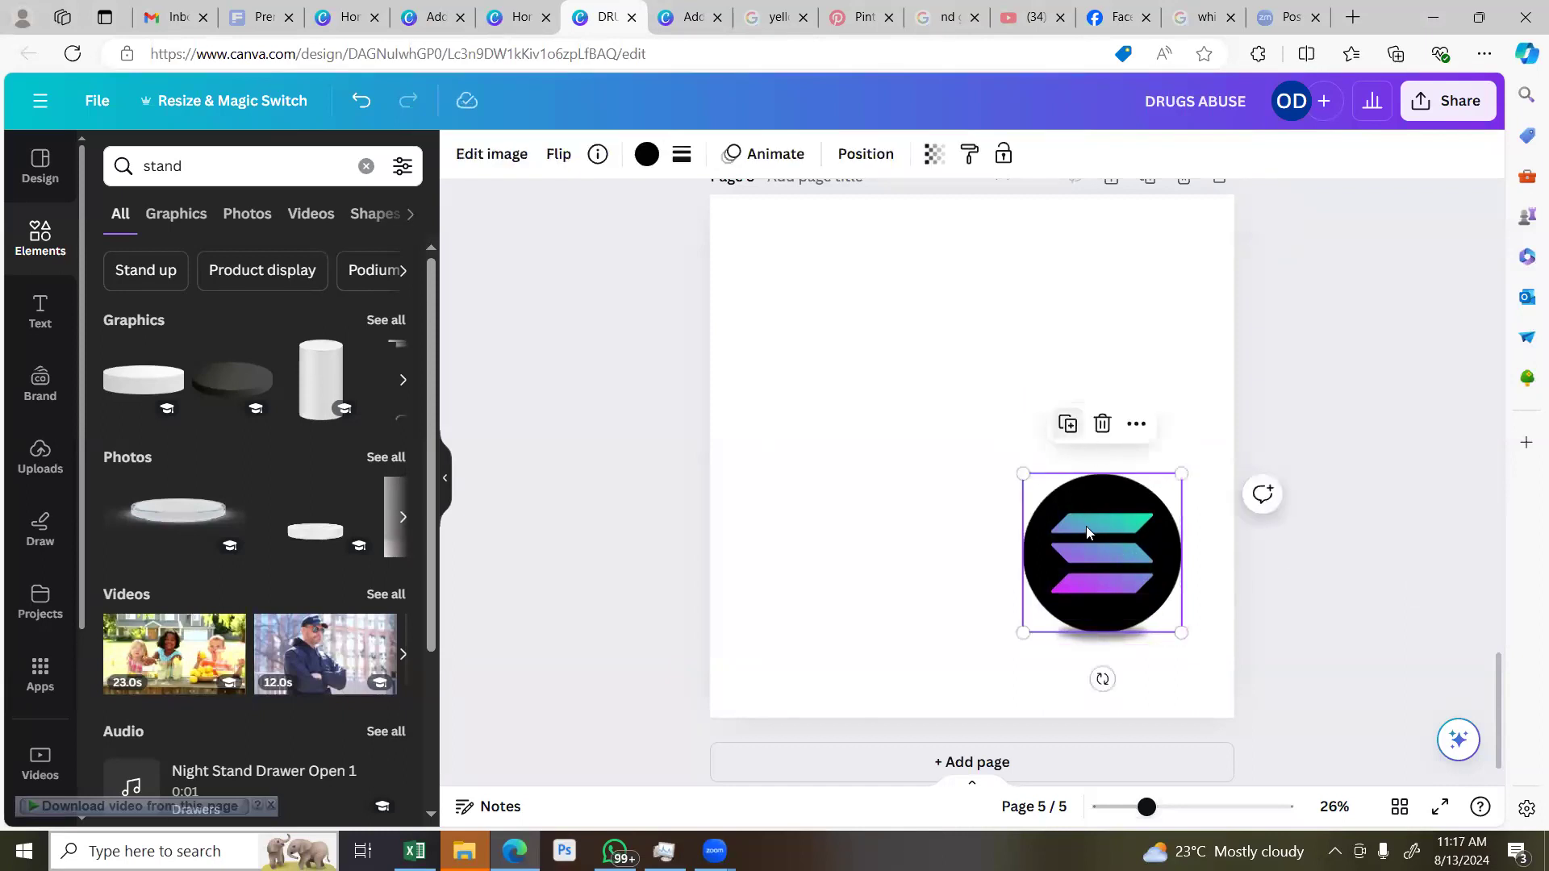
pyautogui.moveTo(1086, 532); pyautogui.dragTo(1086, 732)
pyautogui.moveTo(988, 508); pyautogui.dragTo(1133, 645)
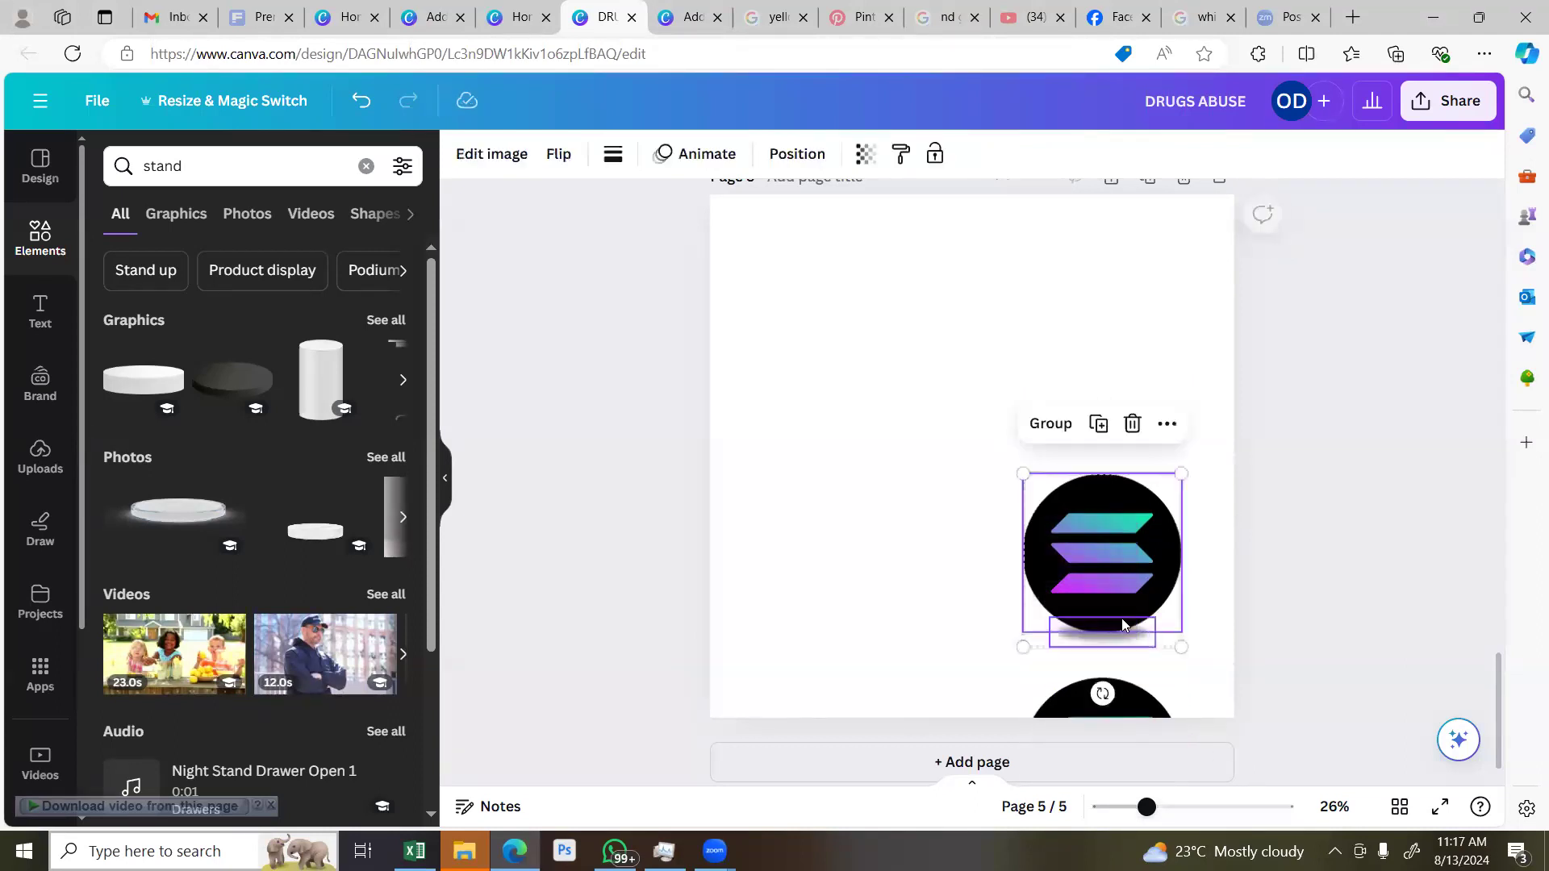
pyautogui.moveTo(1112, 584); pyautogui.dragTo(1127, 604)
pyautogui.click(1323, 615)
# Check the reference flyer in WhatsApp once more and replace the elements search in Canva with "solana"
pyautogui.click(1109, 567)
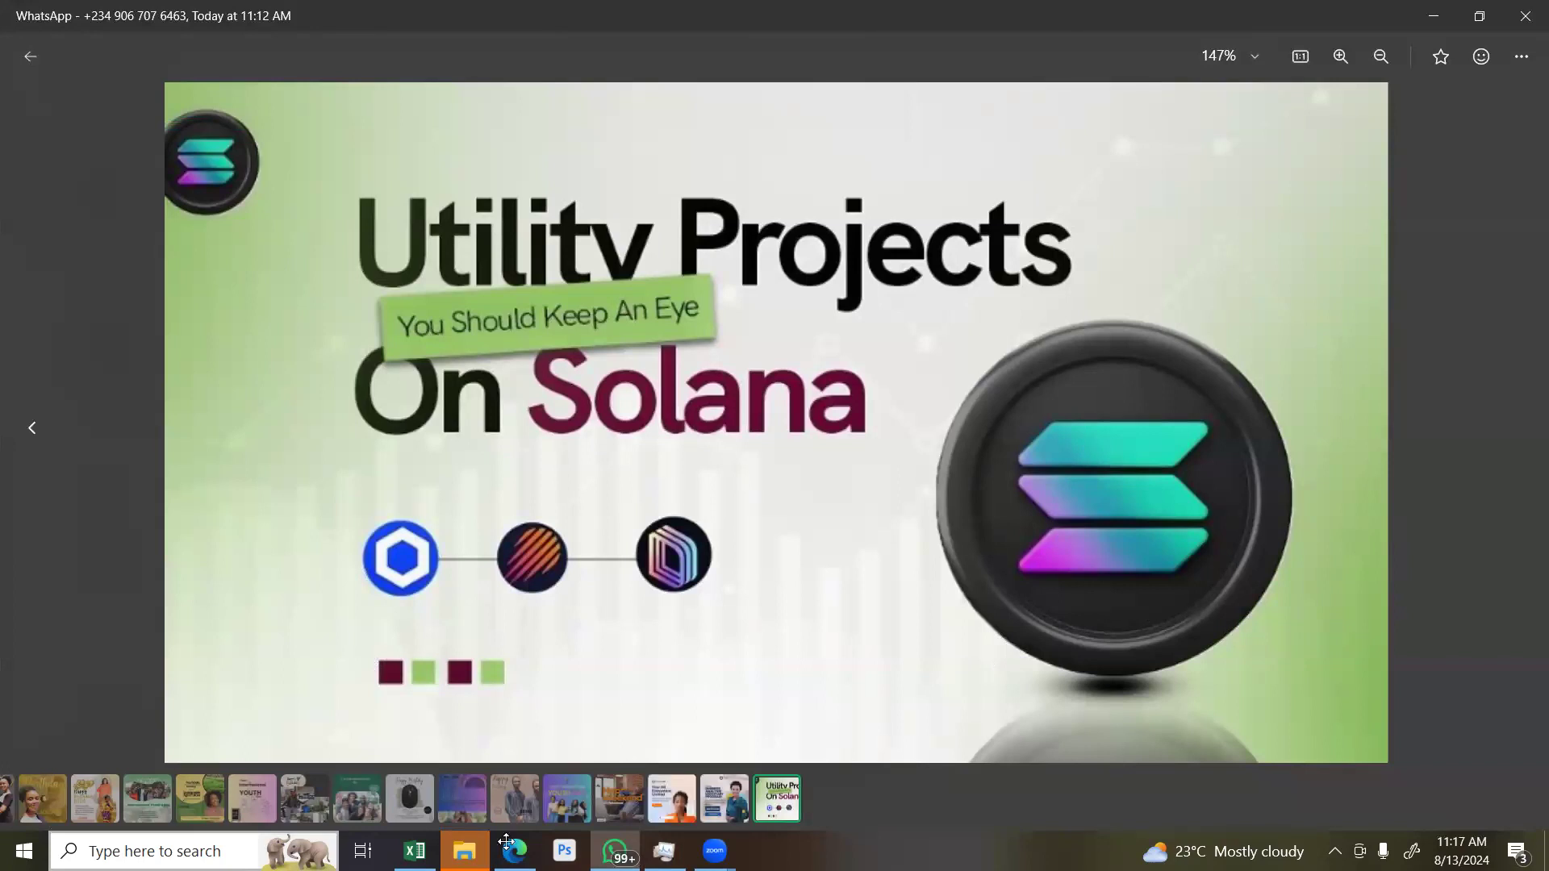
pyautogui.hotkey('alt', 'Tab')
pyautogui.click(188, 167)
pyautogui.write('solana')
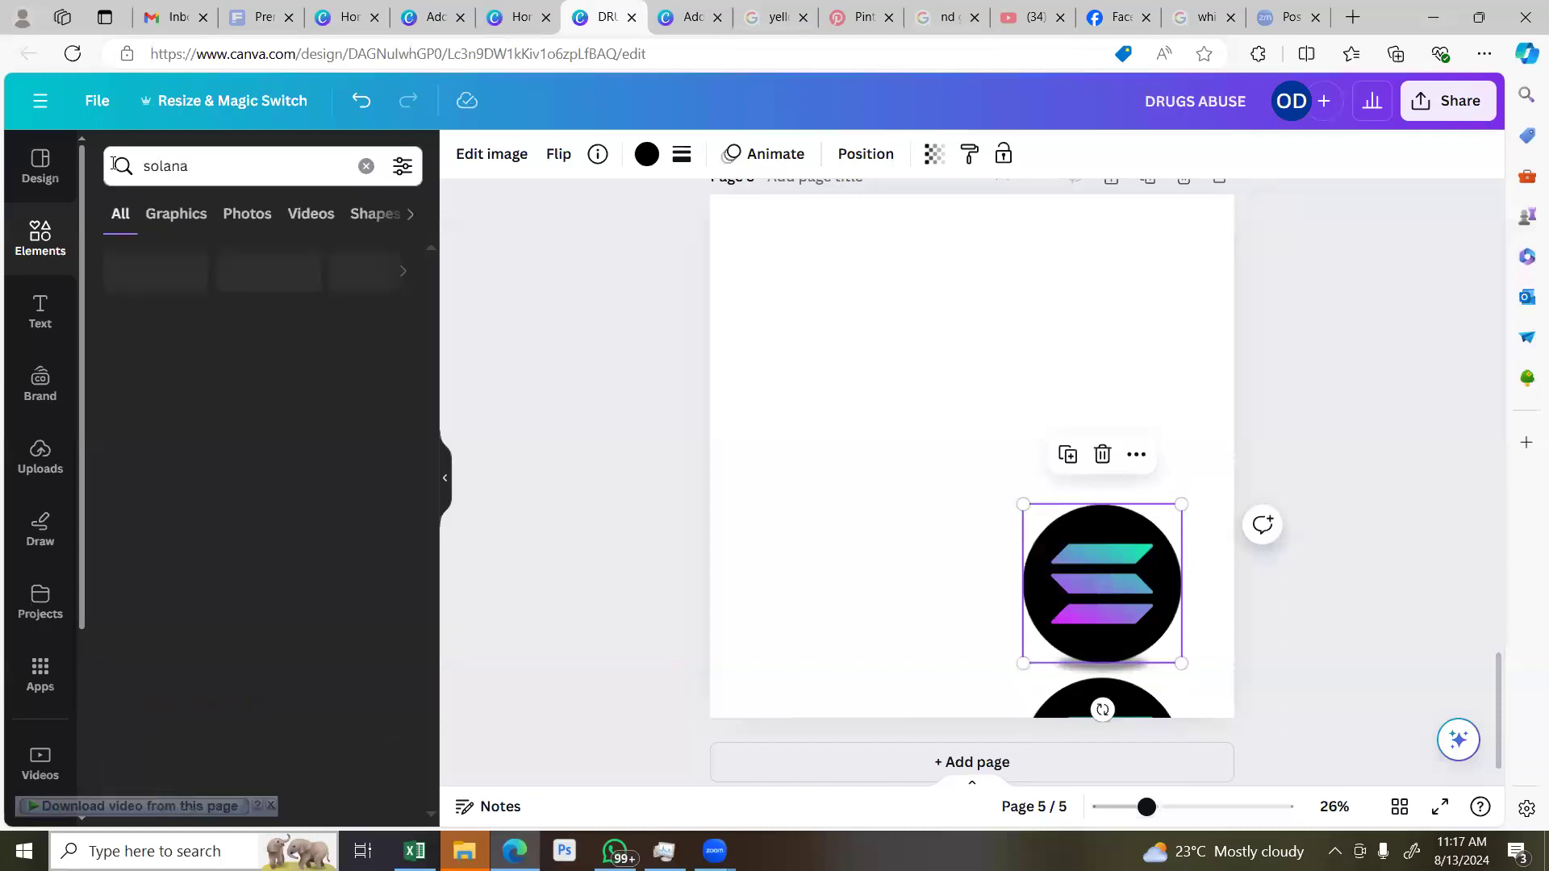
# Browse the graphics-only results for solana for a suitable coin graphic
pyautogui.click(201, 216)
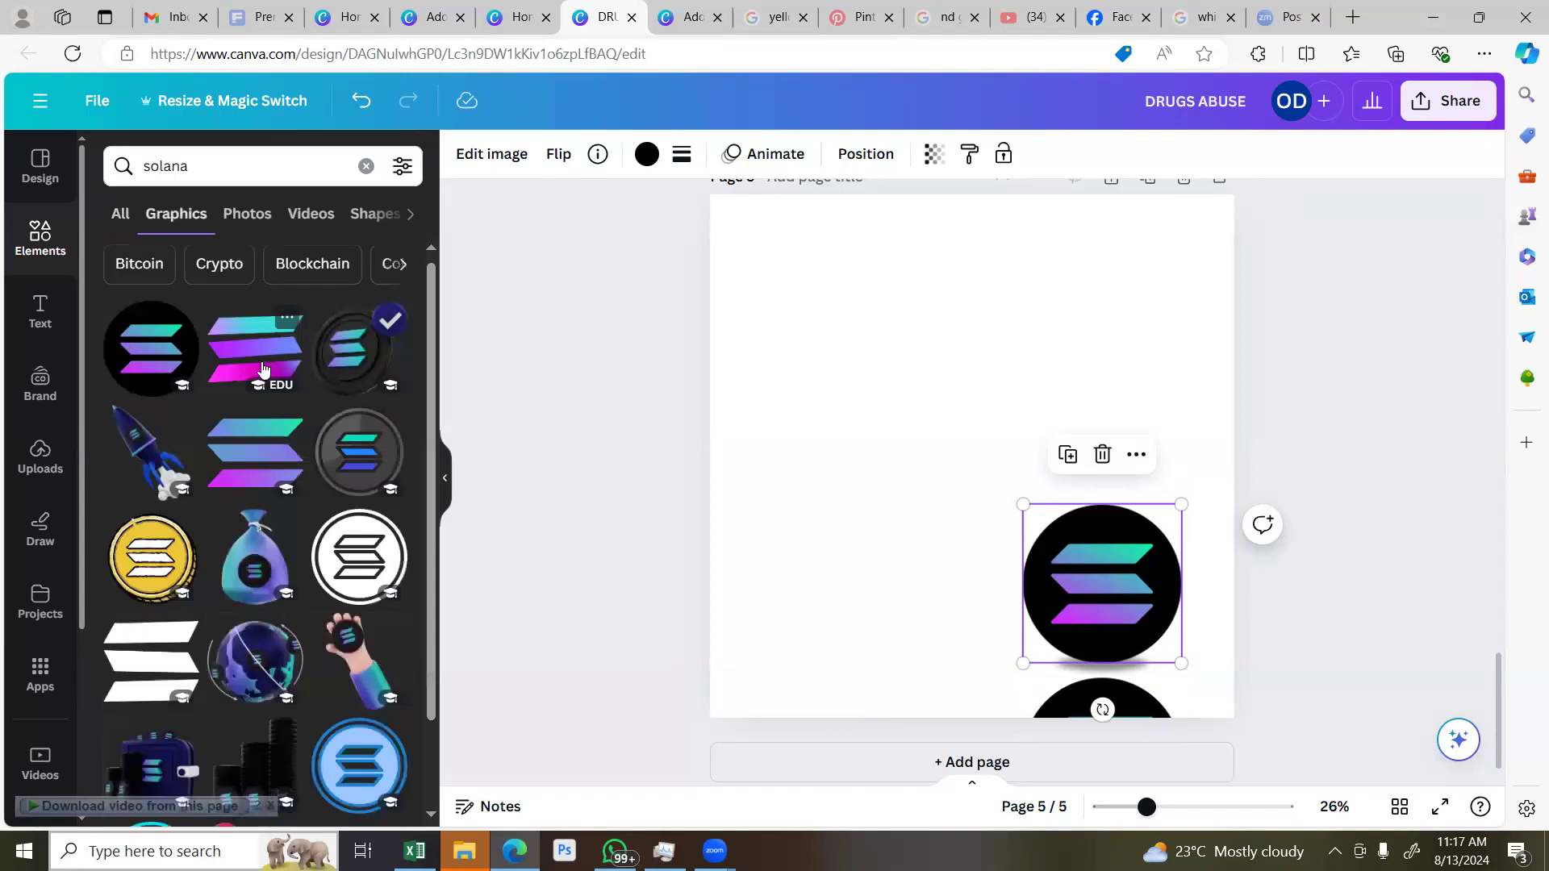
pyautogui.scroll(-2, 263, 368)
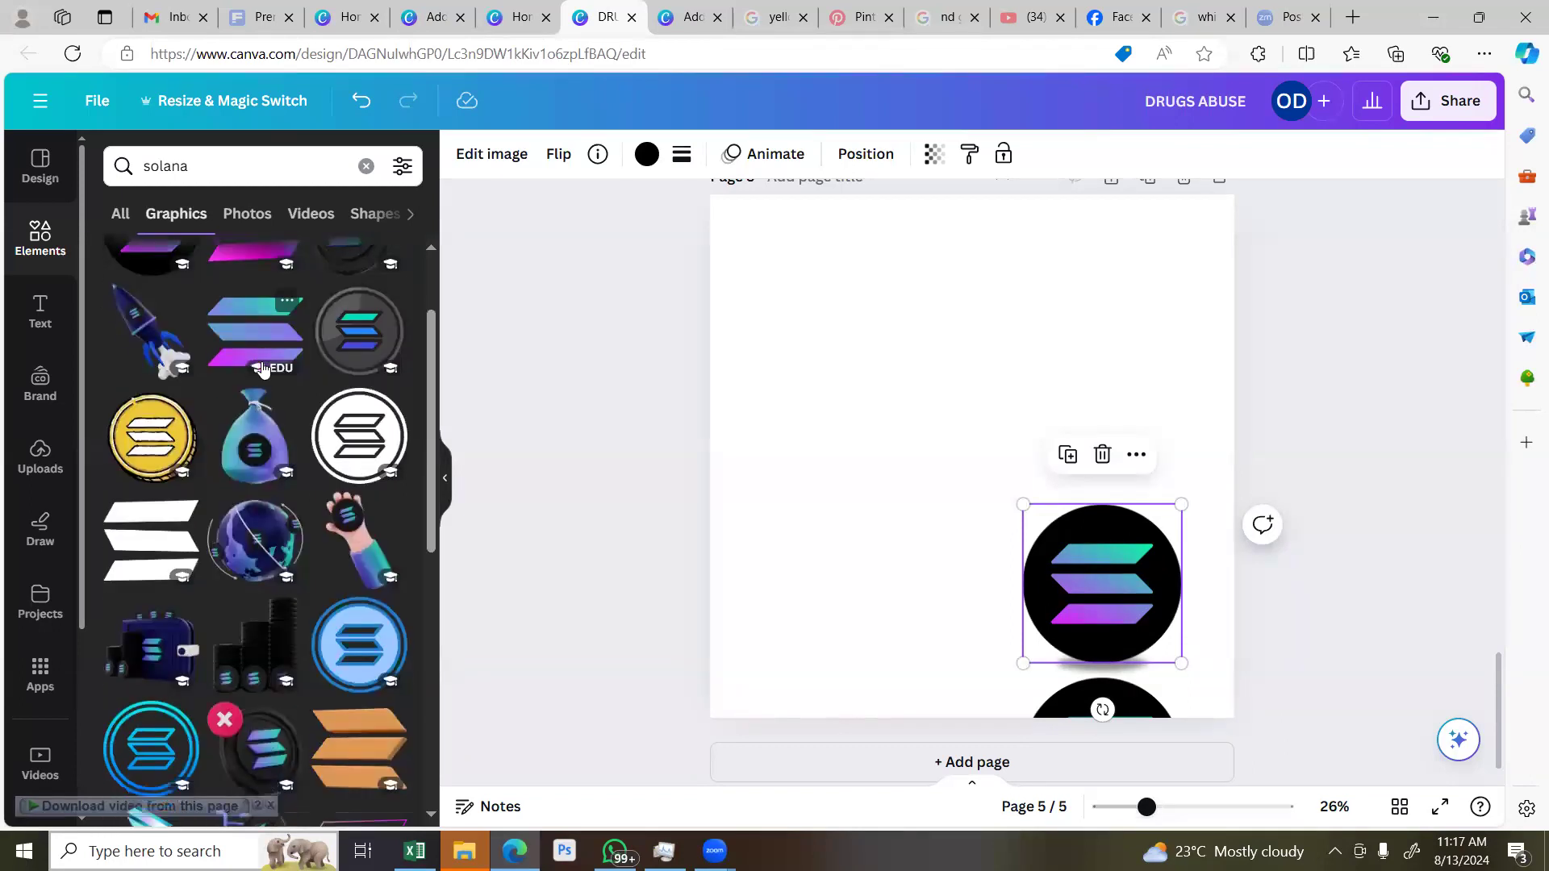
pyautogui.scroll(-1, 262, 369)
pyautogui.scroll(-3, 262, 369)
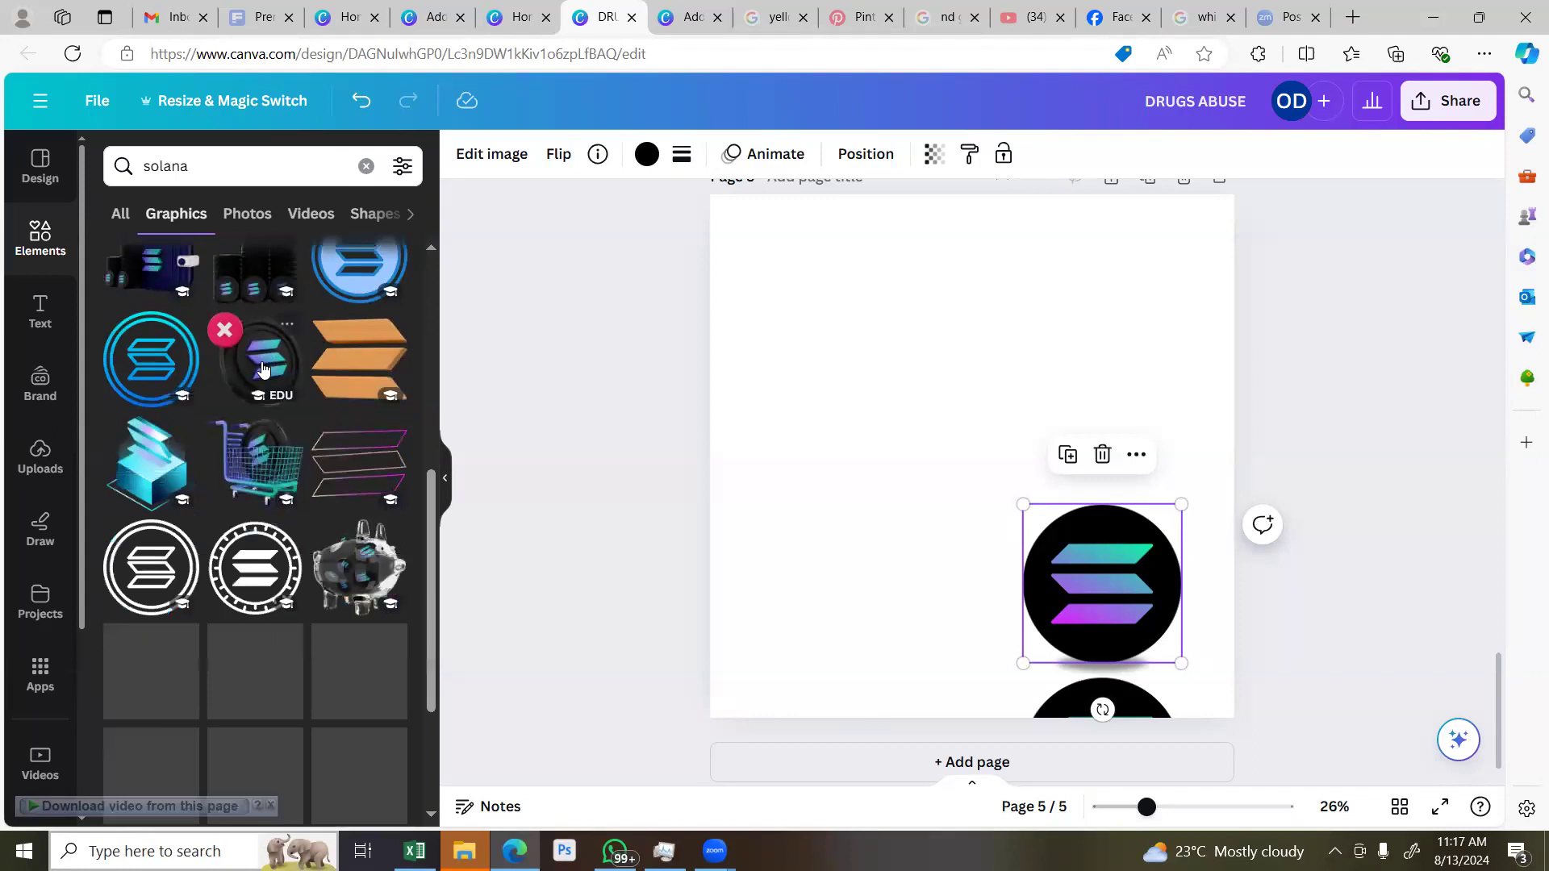
pyautogui.scroll(-1, 262, 369)
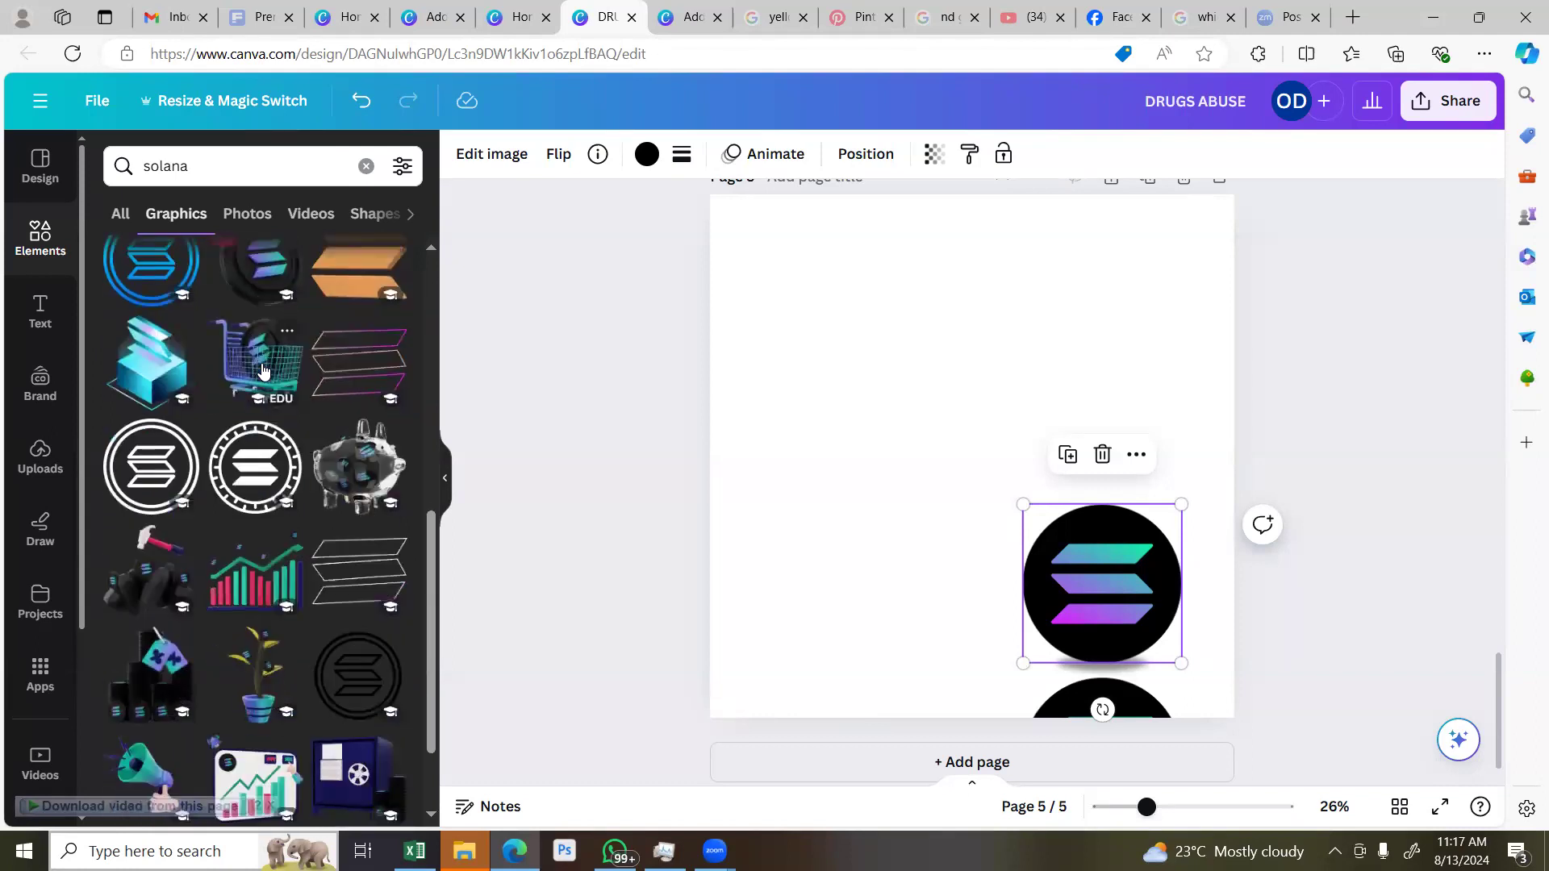
pyautogui.scroll(-1, 262, 369)
pyautogui.scroll(-3, 262, 373)
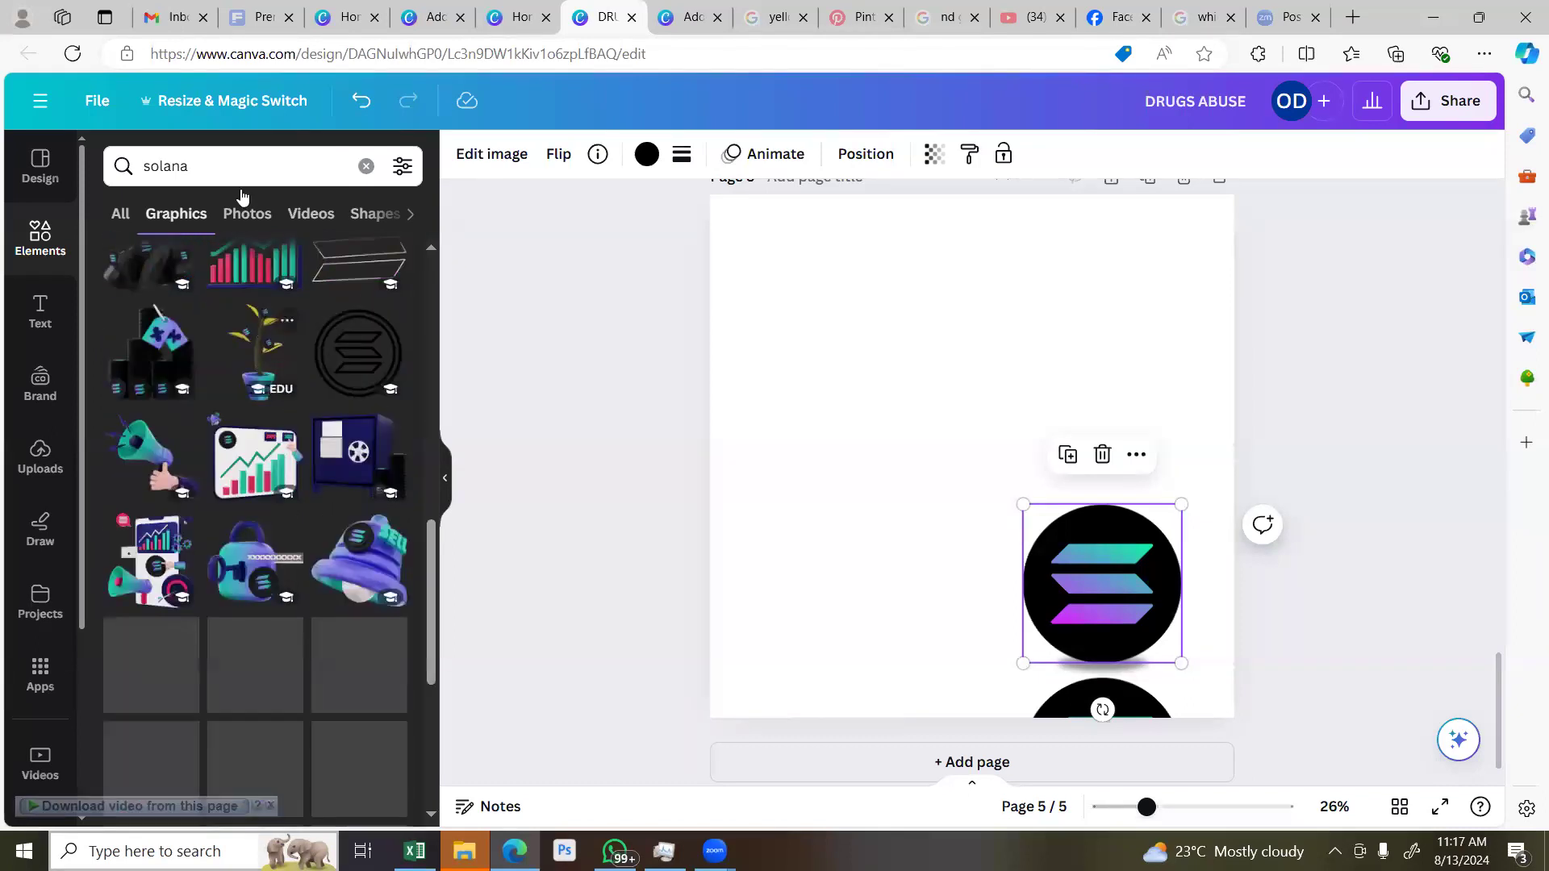
# Search the graphics for "solana ed" and look through the results
pyautogui.click(246, 167)
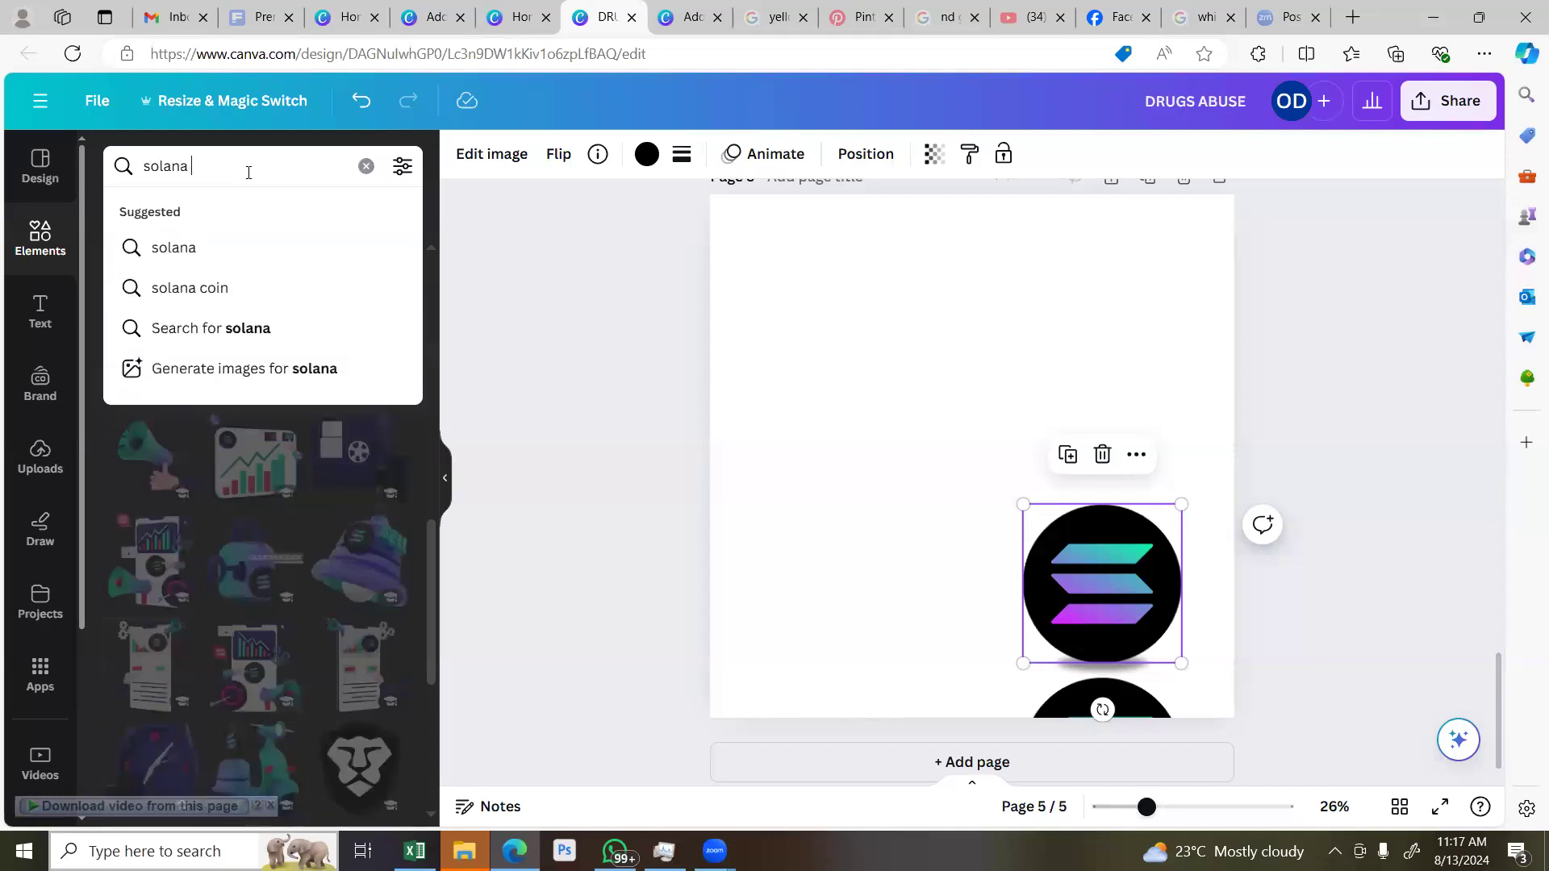
pyautogui.write('ed')
pyautogui.press('Return')
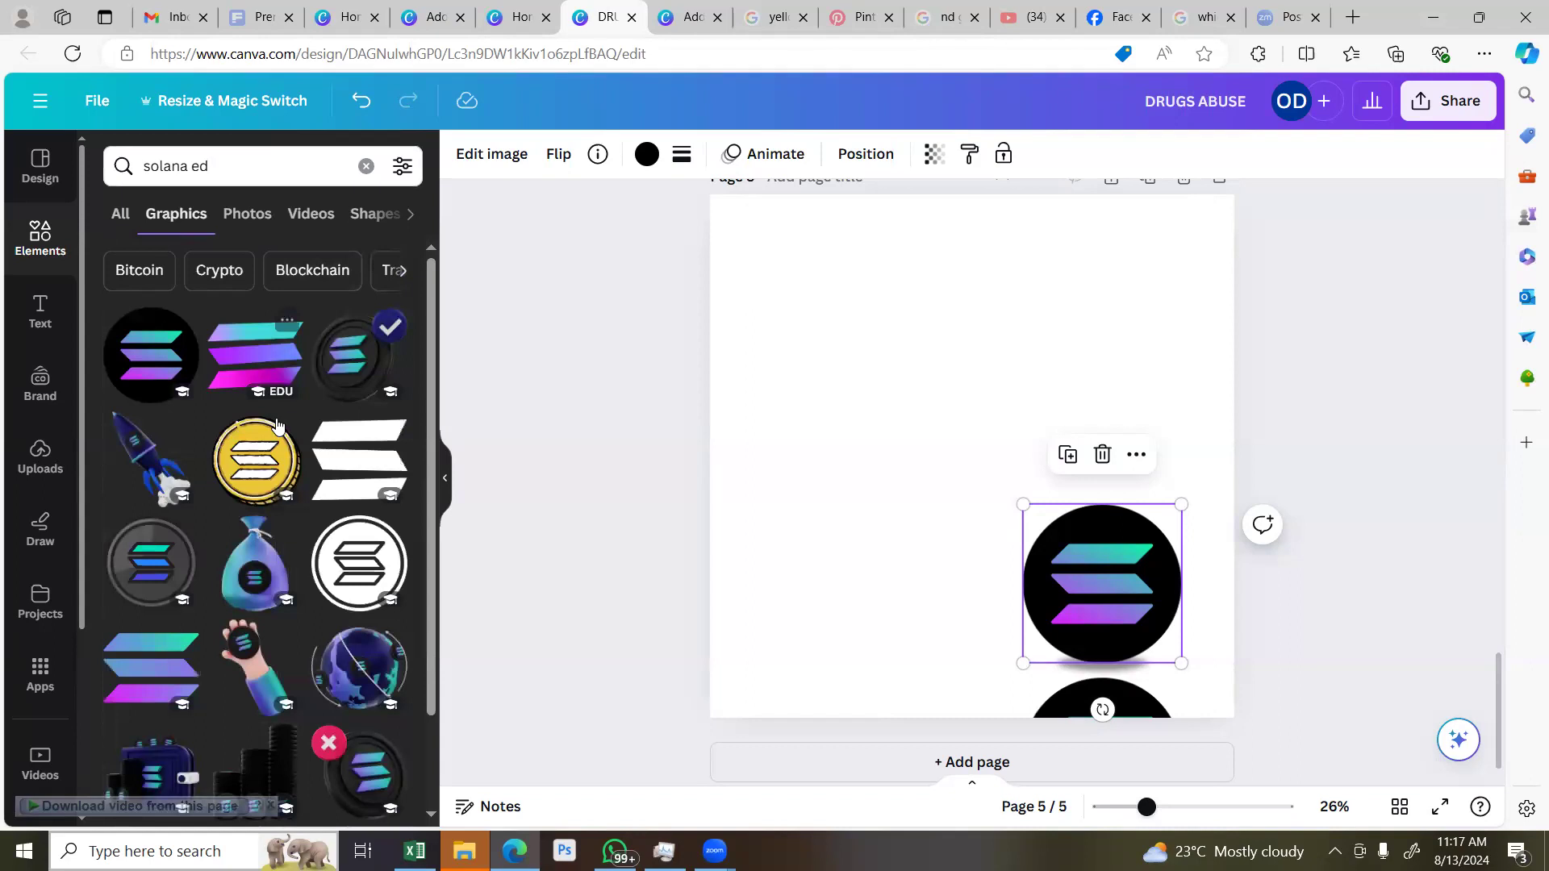
pyautogui.scroll(-5, 277, 424)
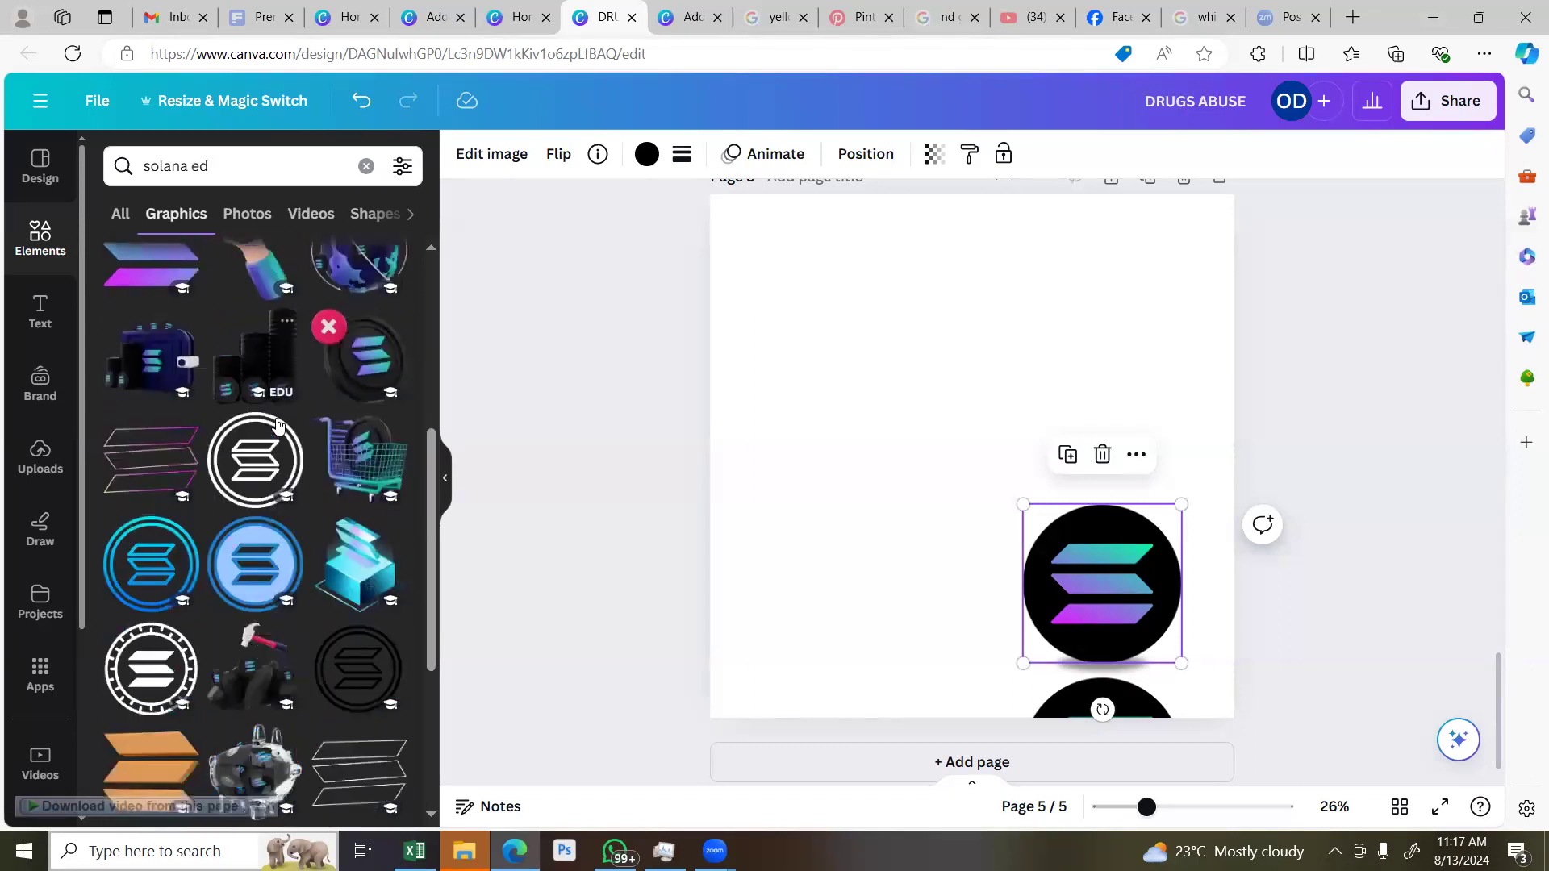
pyautogui.scroll(-2, 277, 424)
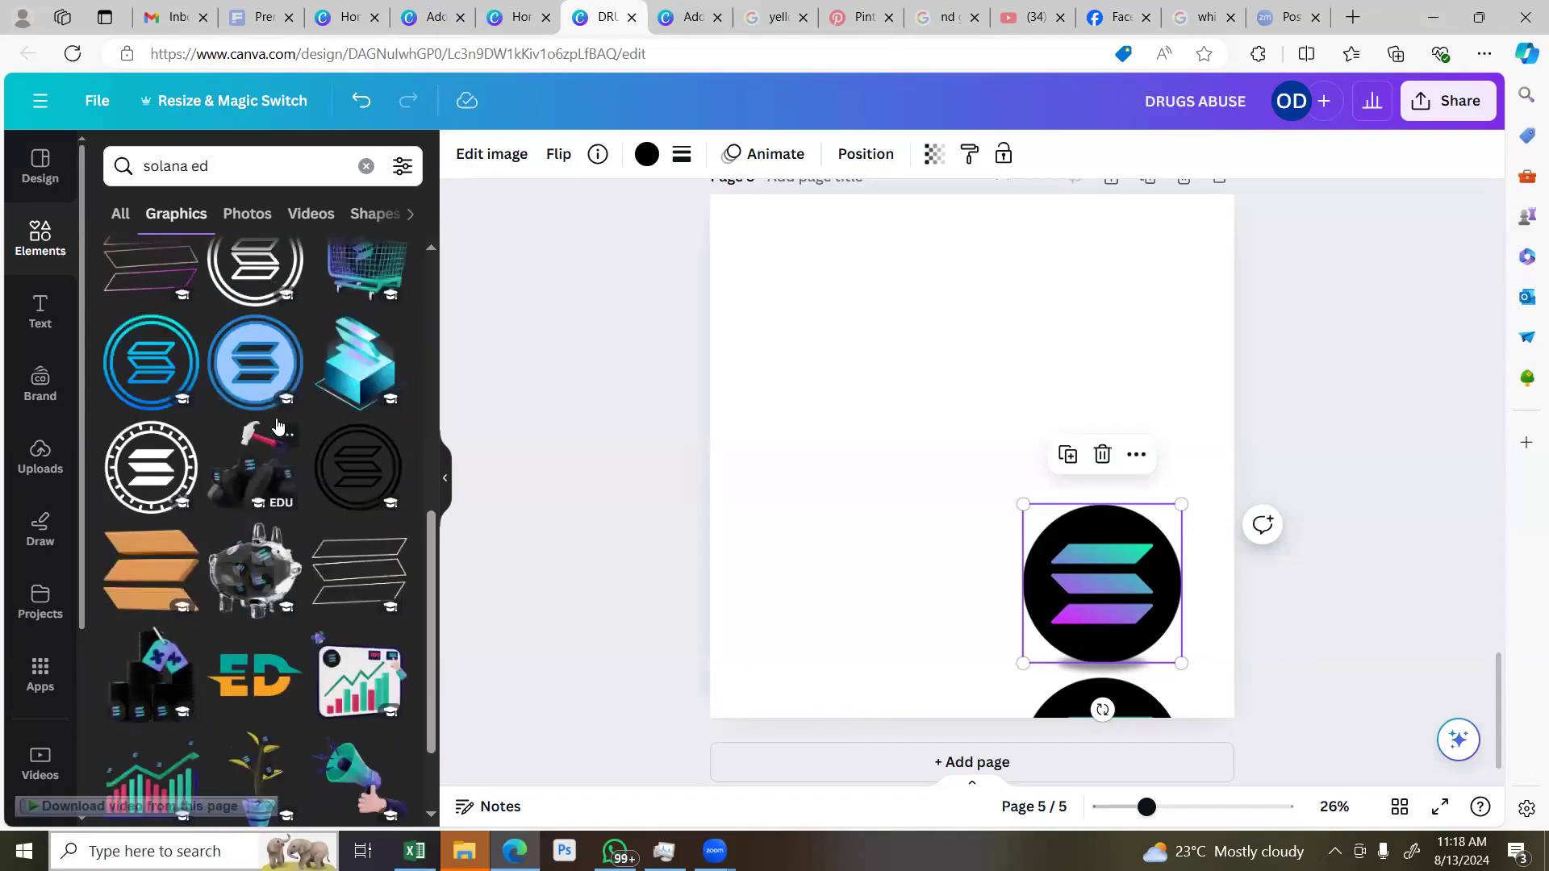
pyautogui.scroll(-1, 276, 423)
pyautogui.scroll(-2, 277, 424)
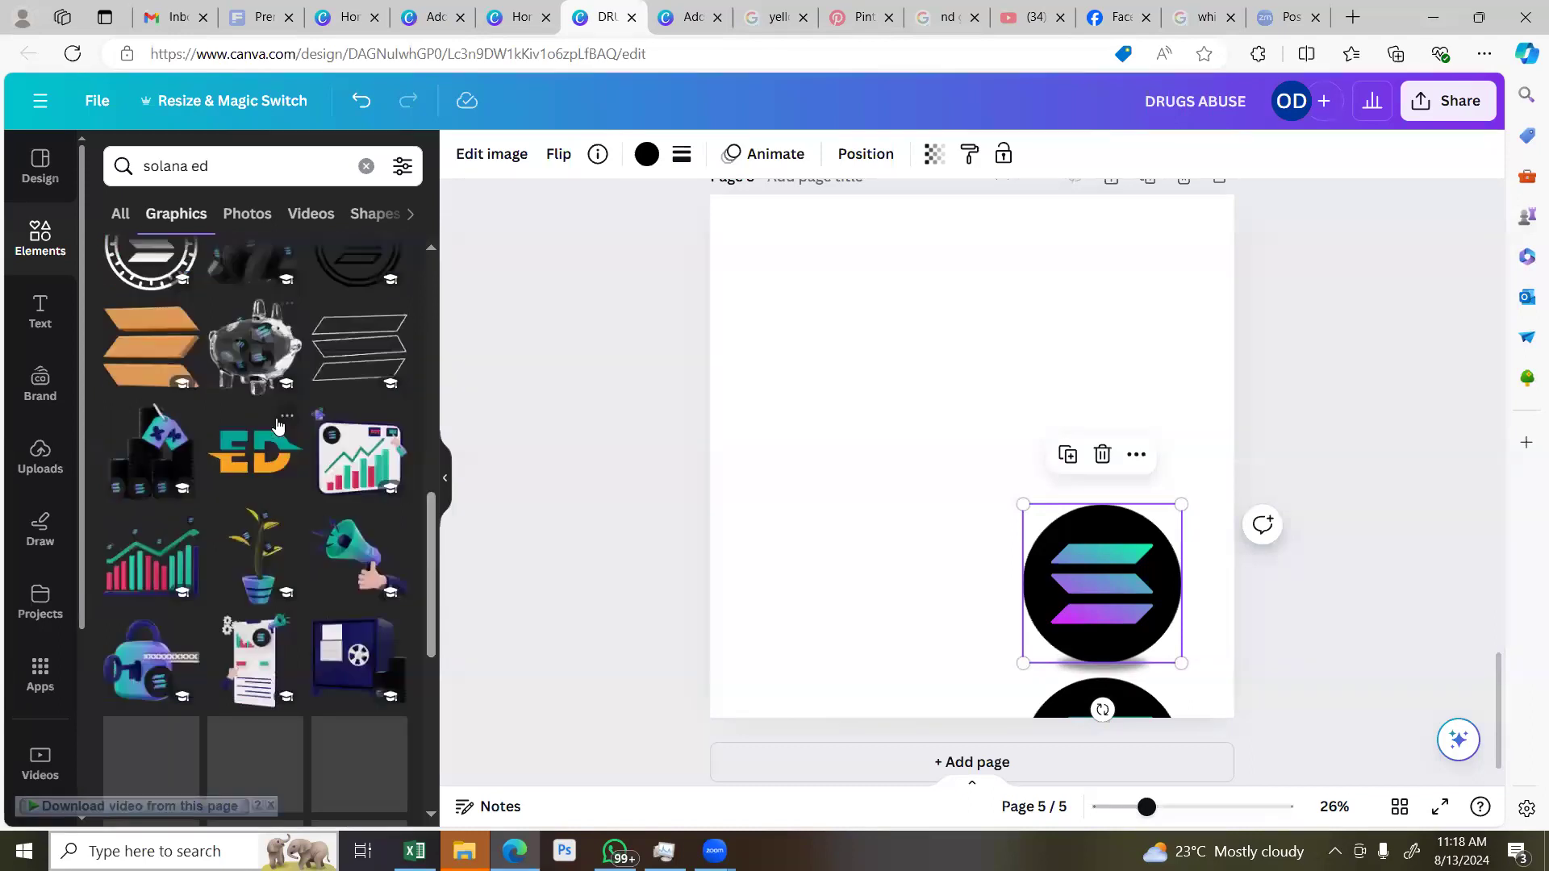
pyautogui.scroll(-4, 277, 423)
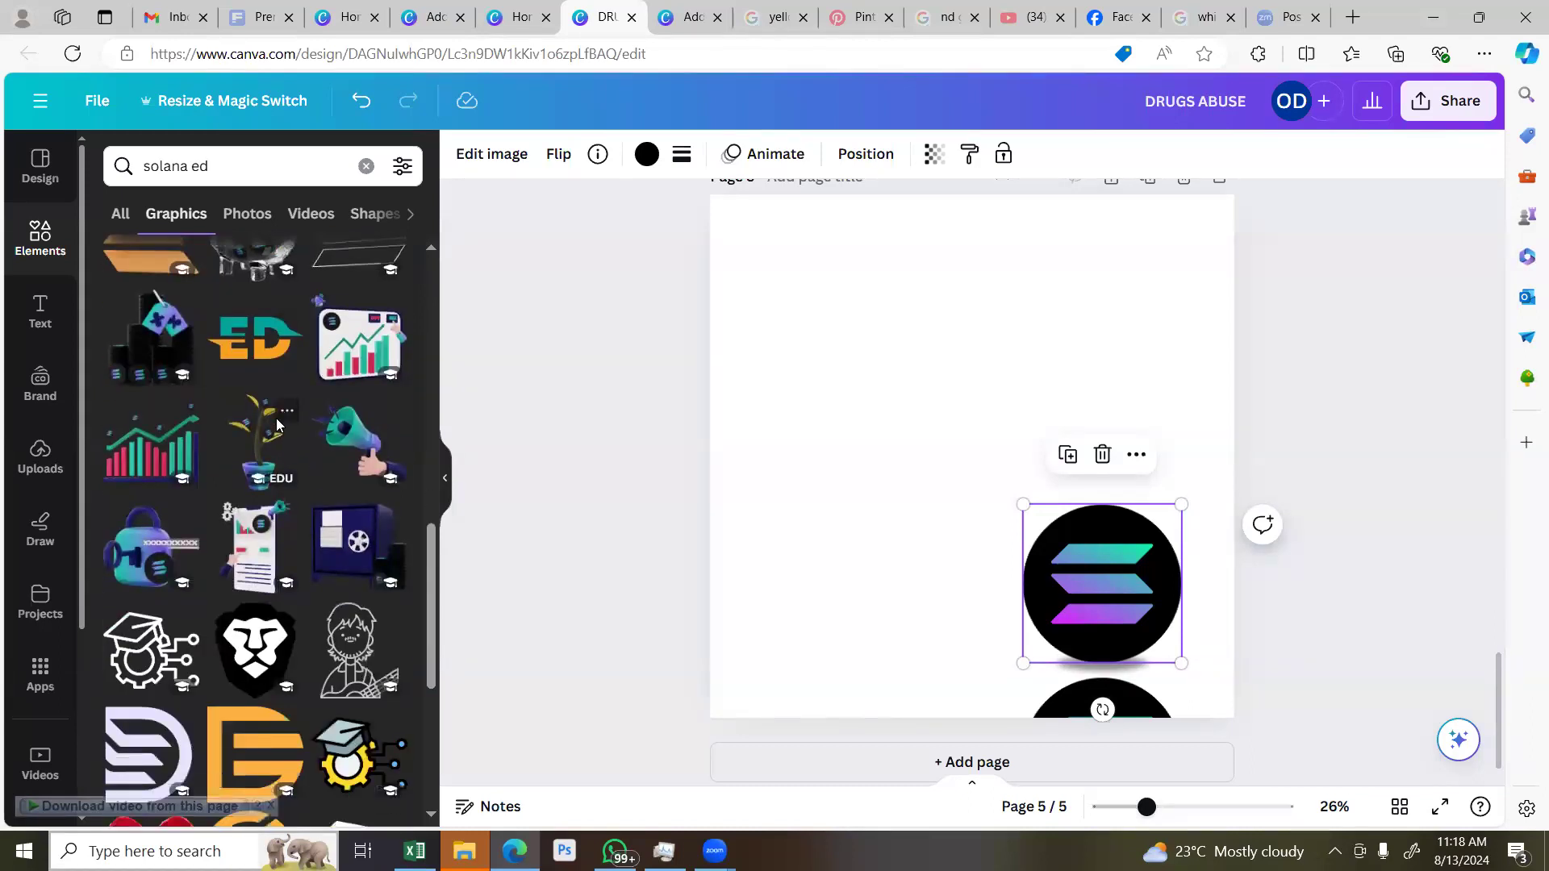
pyautogui.scroll(6, 277, 424)
pyautogui.scroll(5, 277, 424)
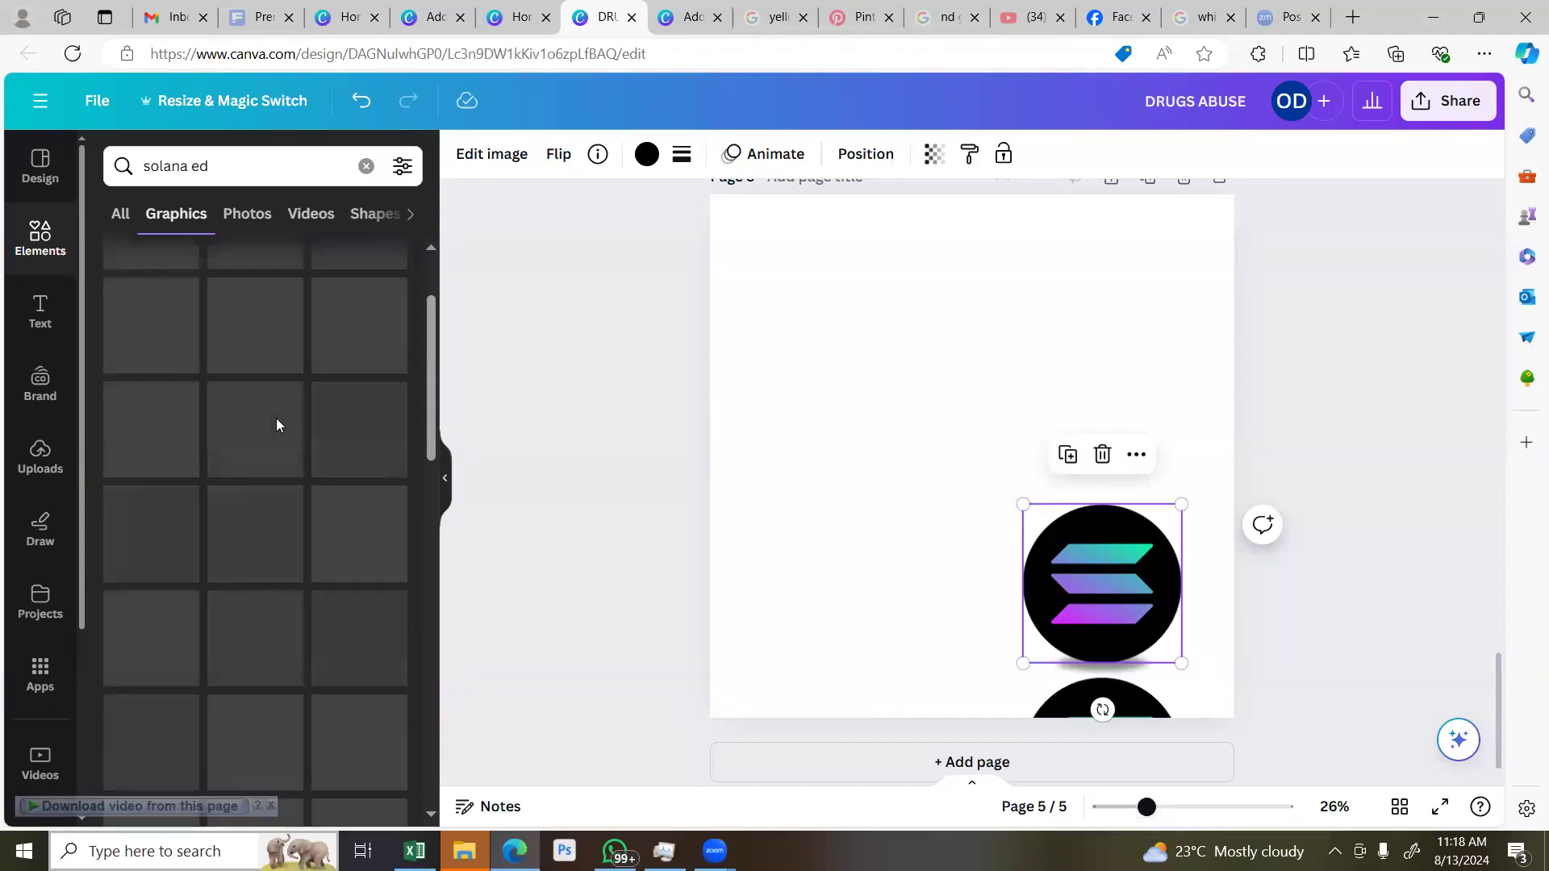
pyautogui.scroll(2, 277, 425)
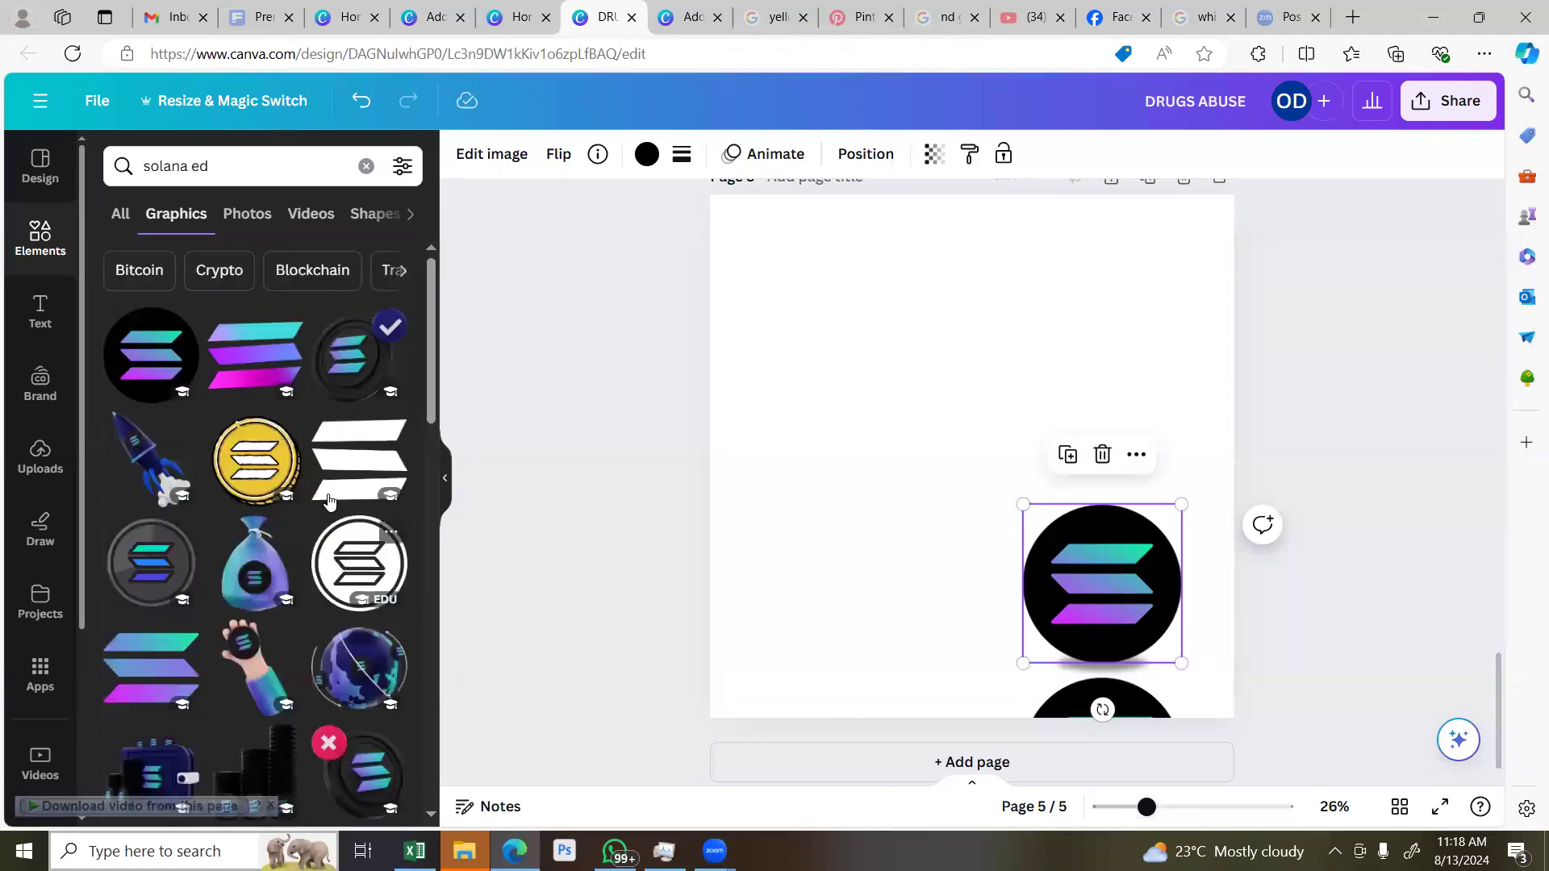
# Add the black Solana coin with the red cross badge to page 5 and scale it down to about three-quarters size
pyautogui.scroll(-3, 339, 532)
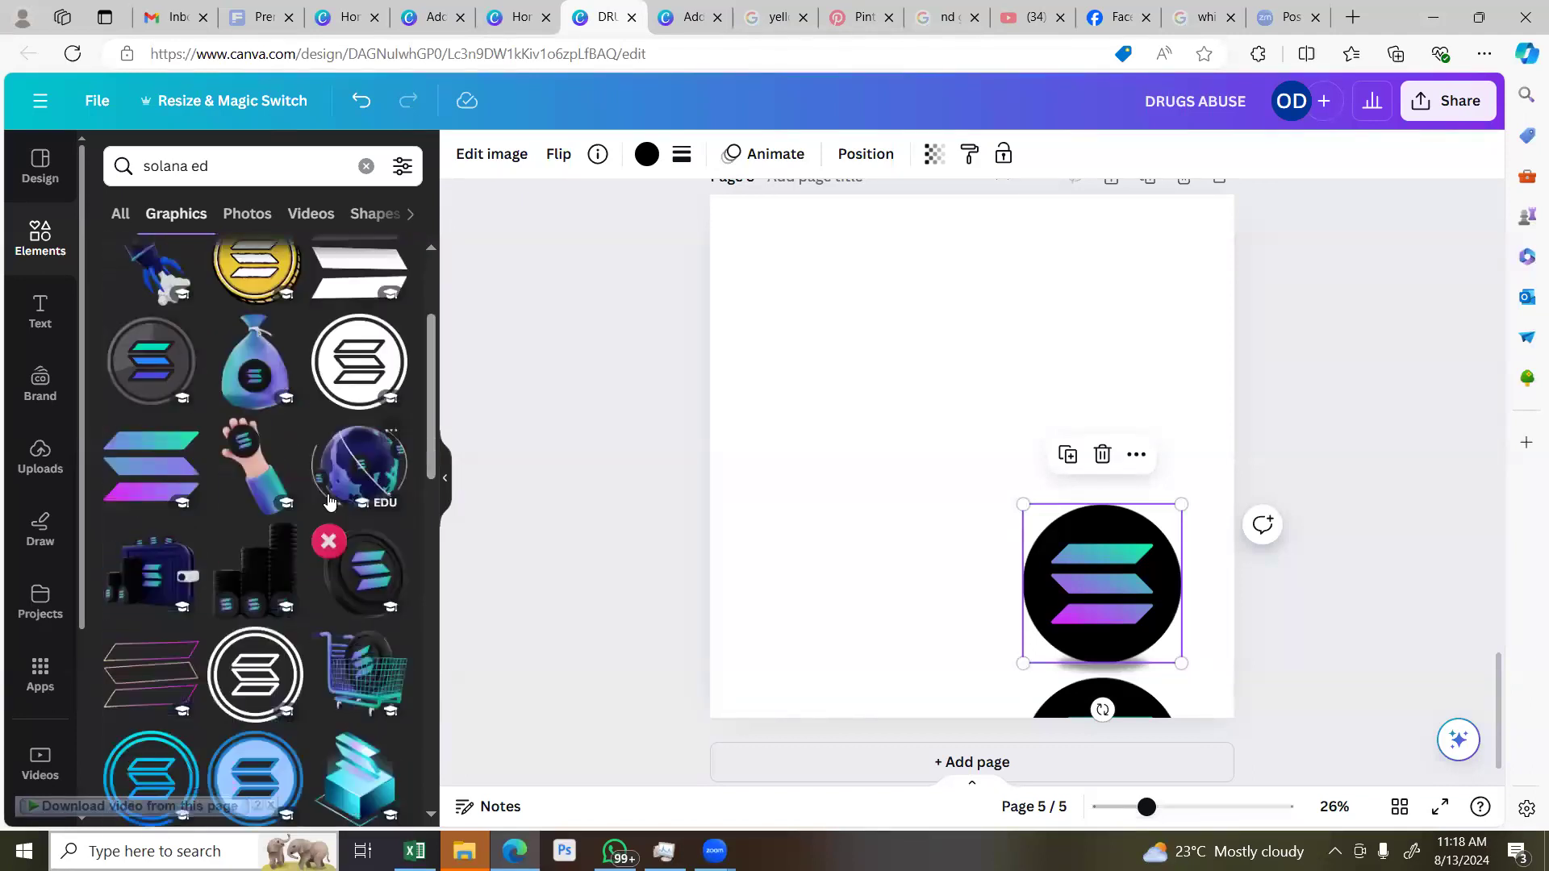
pyautogui.click(362, 579)
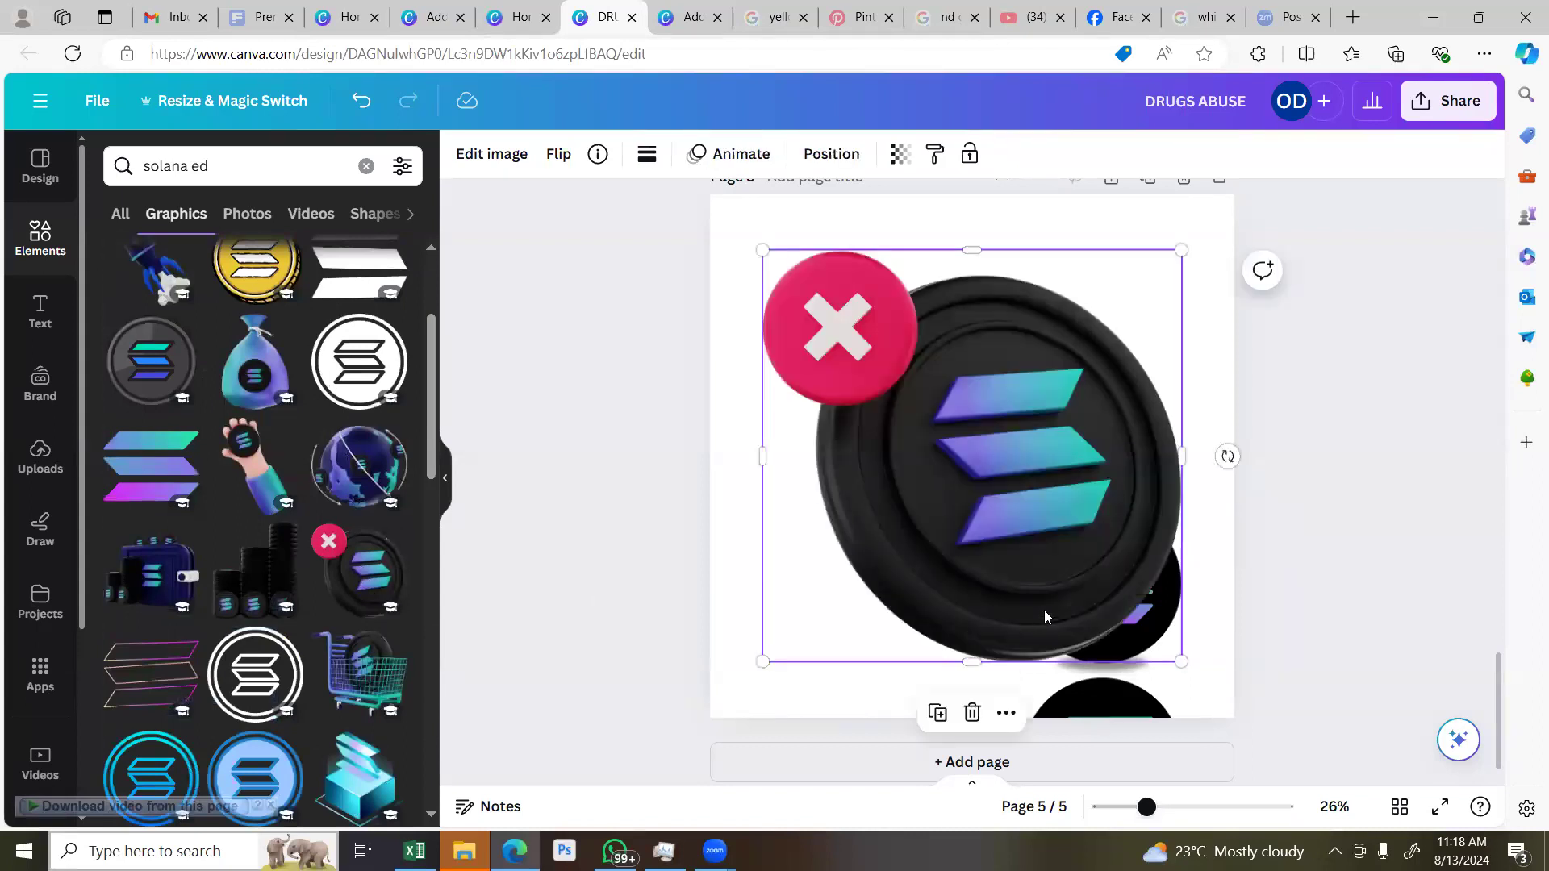
pyautogui.moveTo(950, 587); pyautogui.dragTo(854, 565)
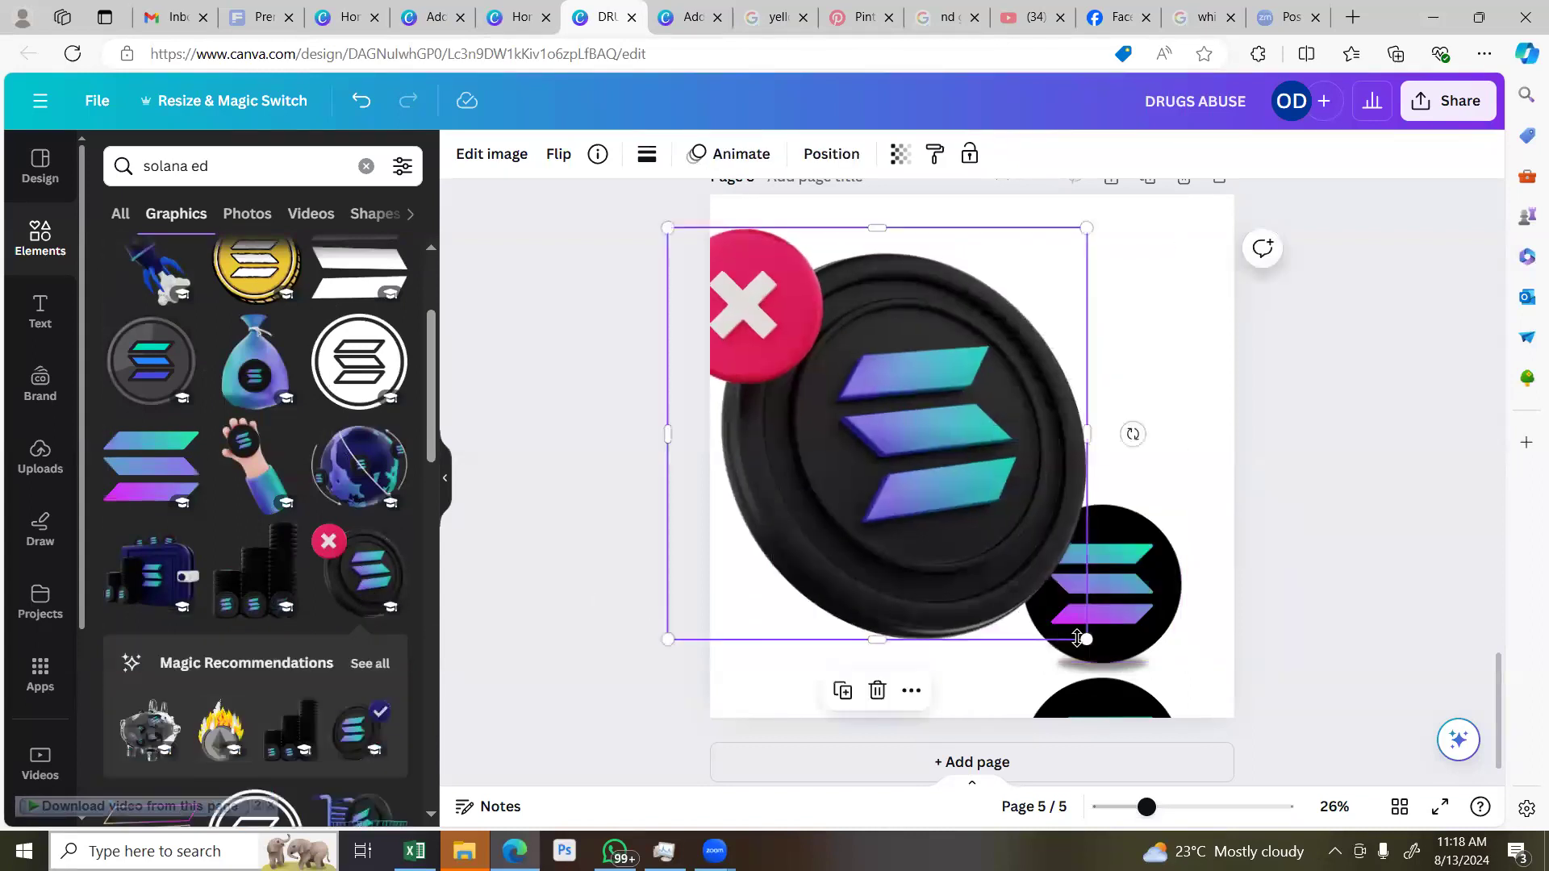
pyautogui.moveTo(1079, 634); pyautogui.dragTo(979, 532)
pyautogui.moveTo(904, 412); pyautogui.dragTo(965, 421)
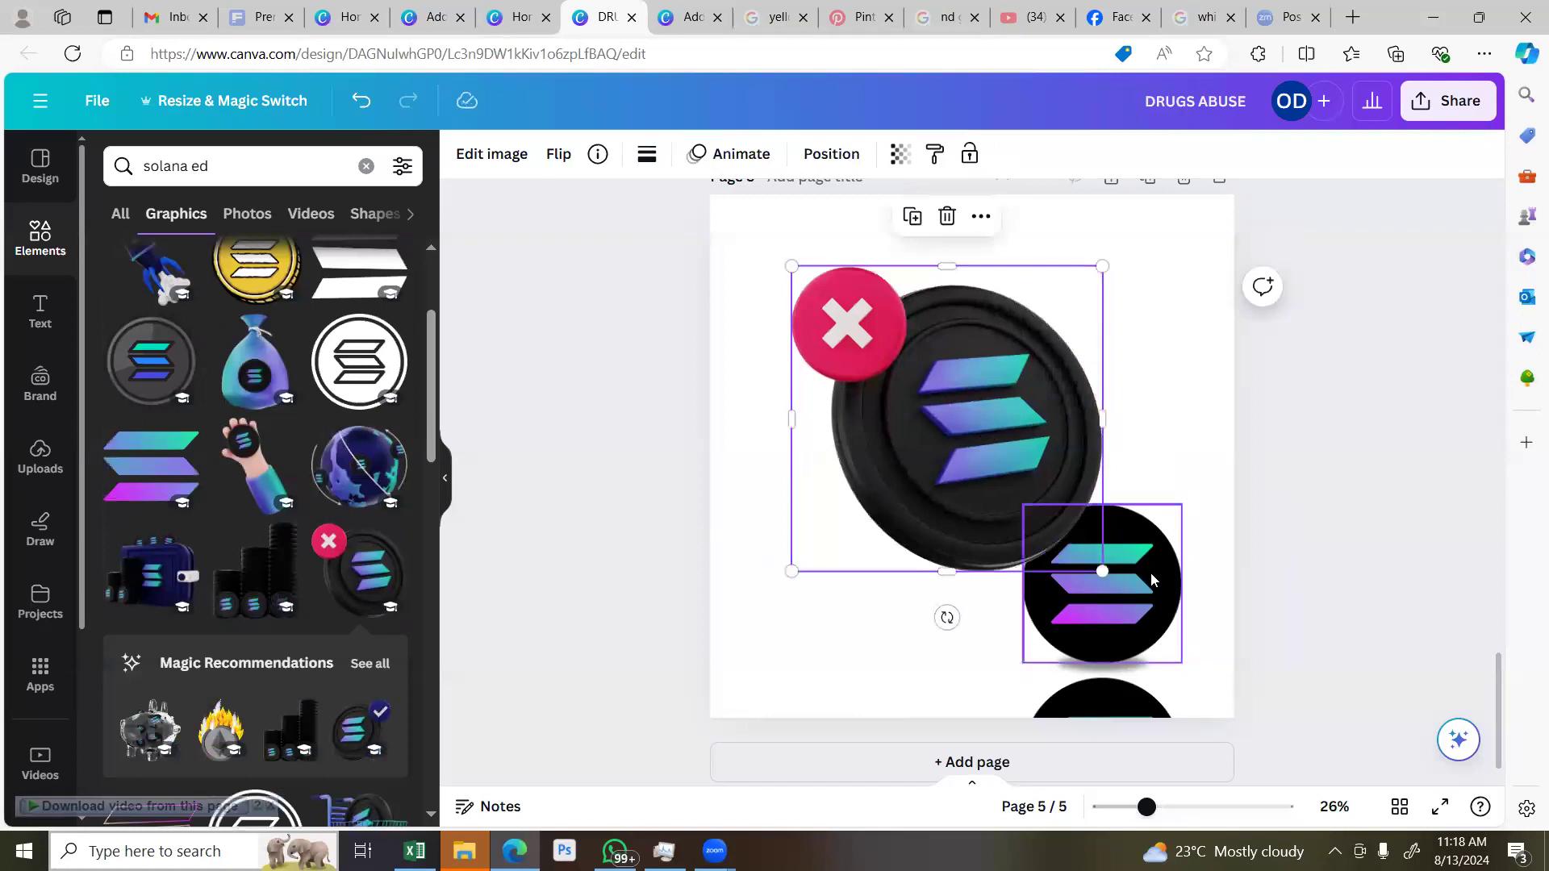
# Delete the flat round Solana logo and move the coin with the red cross into its place above the shadow
pyautogui.click(1150, 572)
pyautogui.click(1102, 454)
pyautogui.click(1089, 516)
pyautogui.moveTo(1081, 528); pyautogui.dragTo(1122, 551)
pyautogui.click(1371, 622)
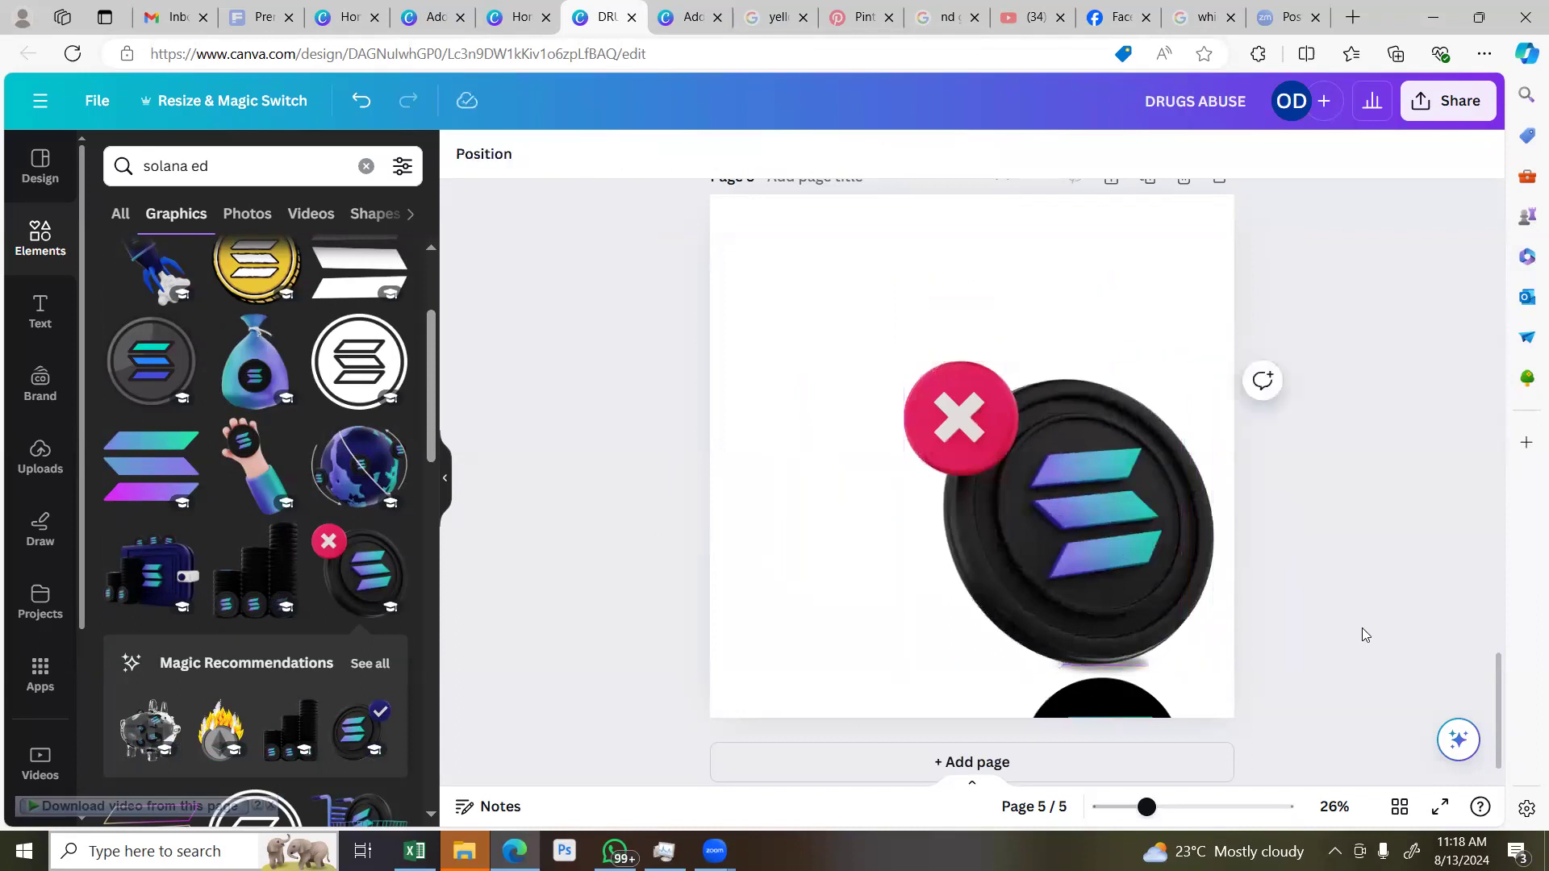
# Remove the old logo's black reflection circle from the bottom edge of the page
pyautogui.click(1137, 675)
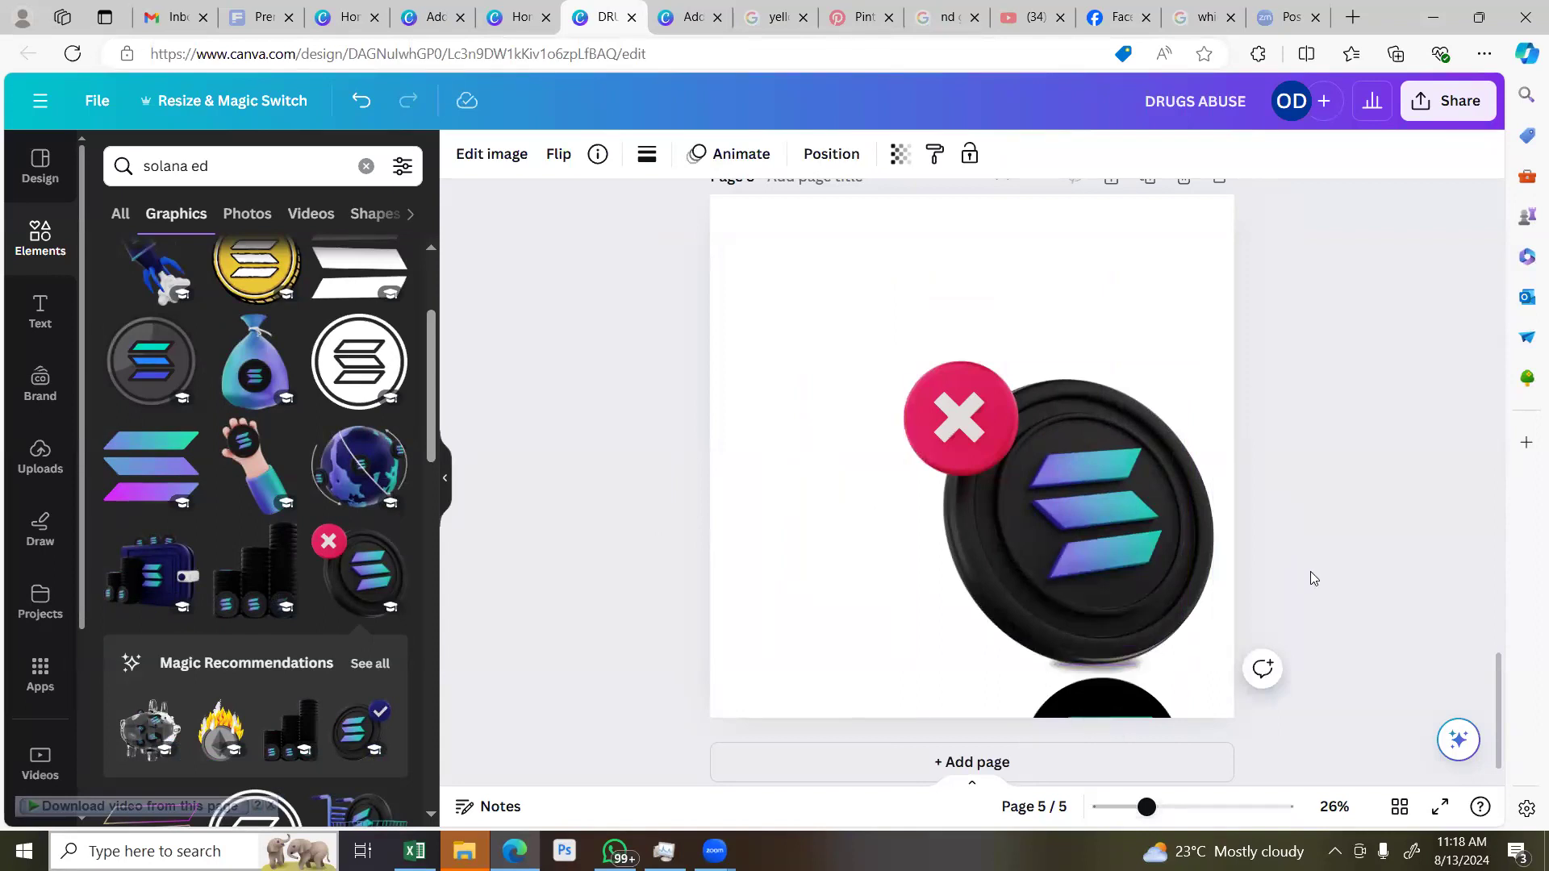
pyautogui.click(1117, 711)
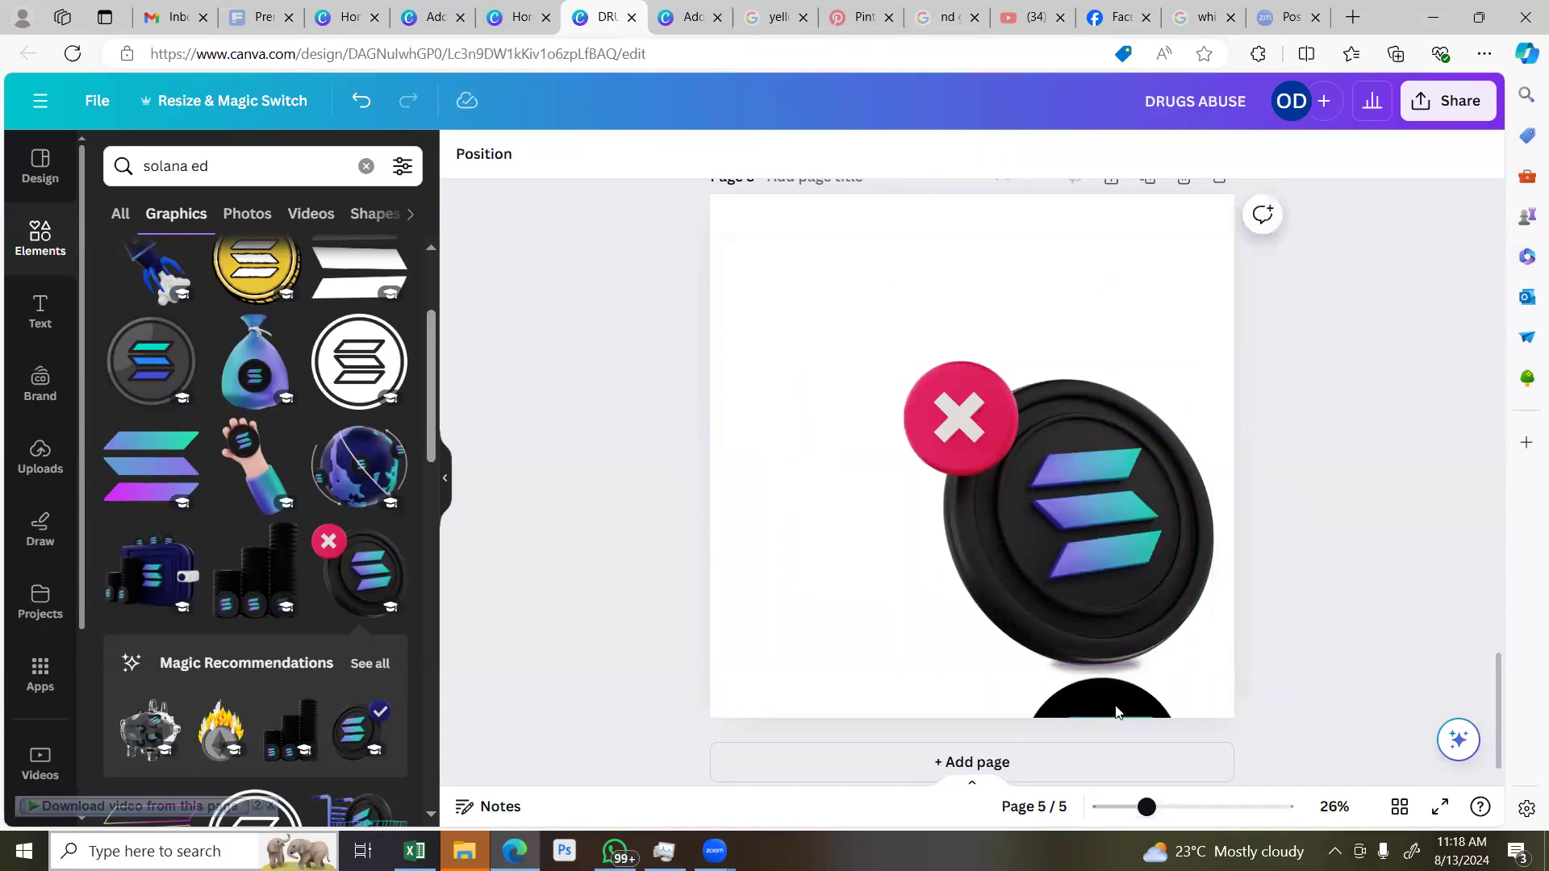
# Duplicate the coin with the red cross and rotate the copy upside down
pyautogui.click(1099, 560)
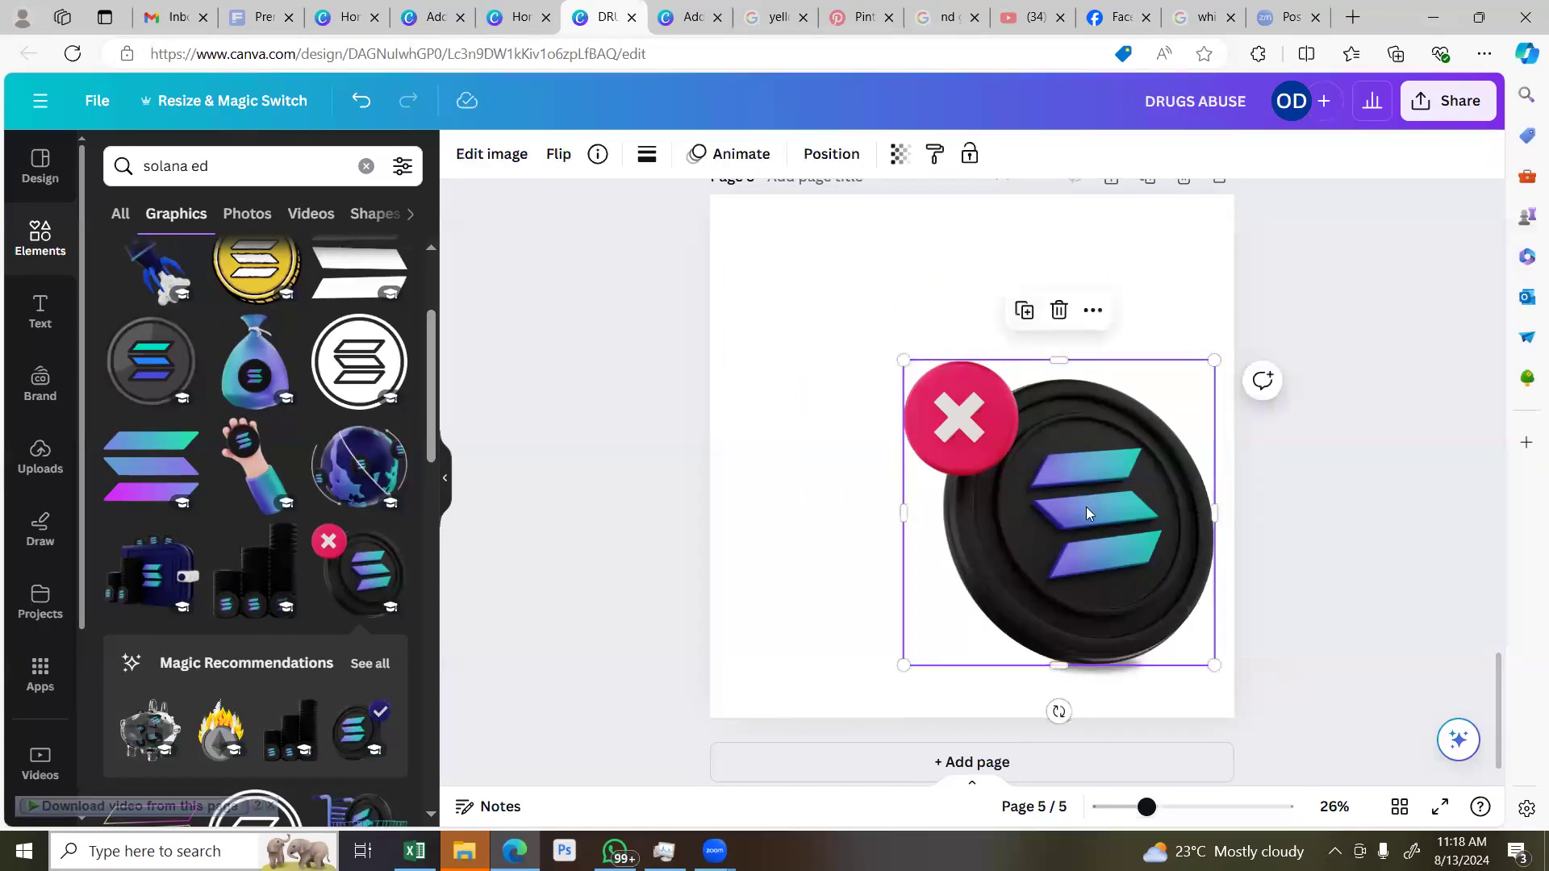
pyautogui.moveTo(1086, 605); pyautogui.dragTo(1085, 618)
pyautogui.hotkey('ctrl', 'd')
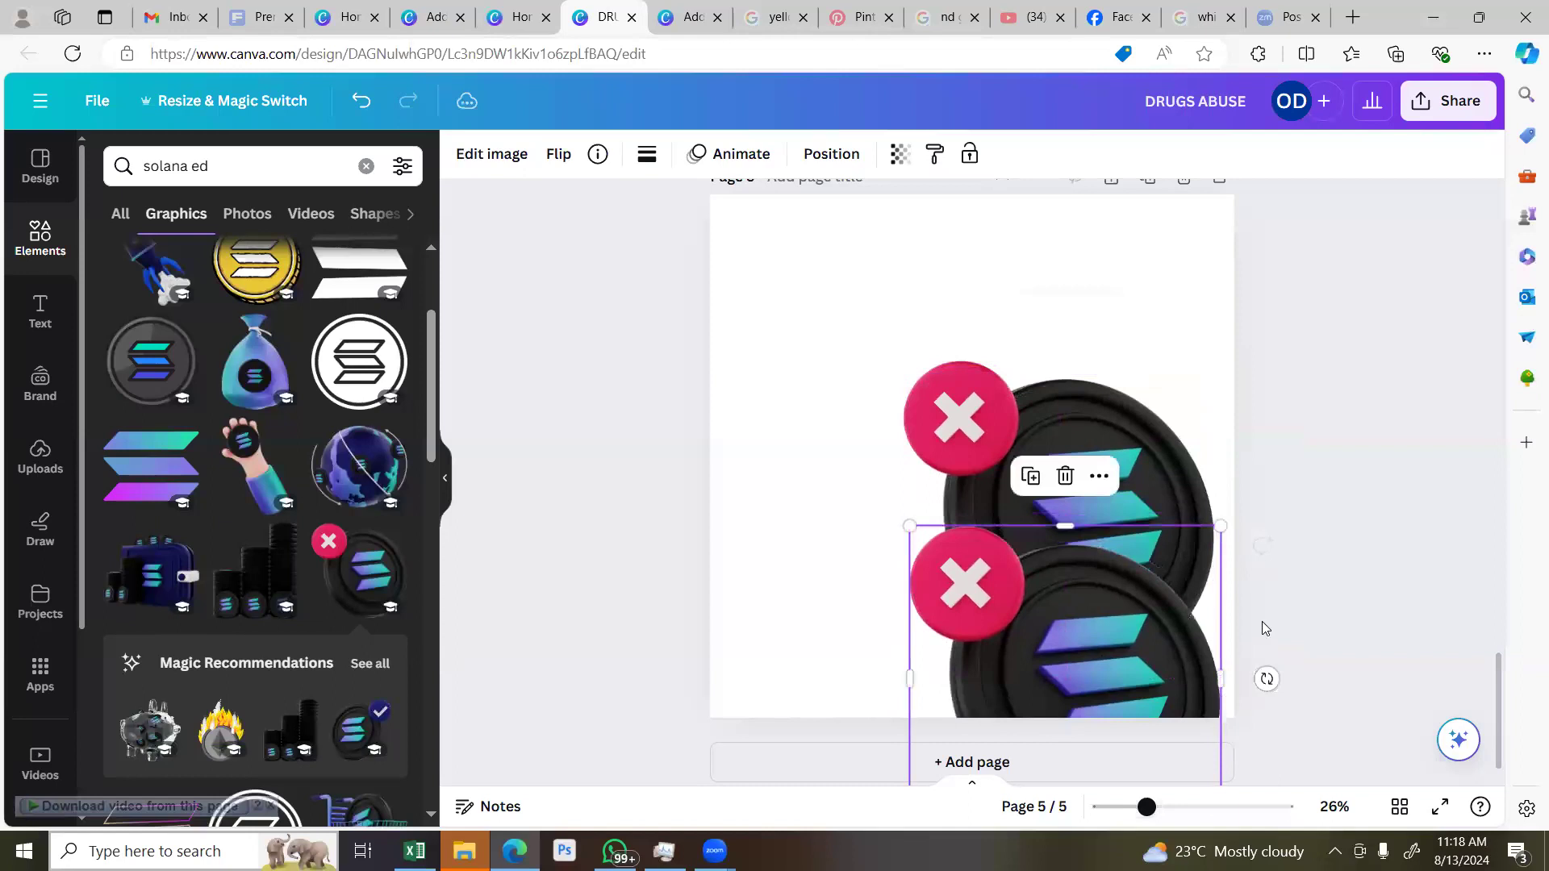
pyautogui.moveTo(1267, 678); pyautogui.dragTo(1025, 490)
# Move the upside-down copy below the coin's shadow, leaving only its rim on the page, and fine-tune its tilt
pyautogui.moveTo(1154, 716); pyautogui.dragTo(1166, 818)
pyautogui.moveTo(1246, 615); pyautogui.dragTo(1259, 678)
pyautogui.moveTo(1141, 697); pyautogui.dragTo(1120, 692)
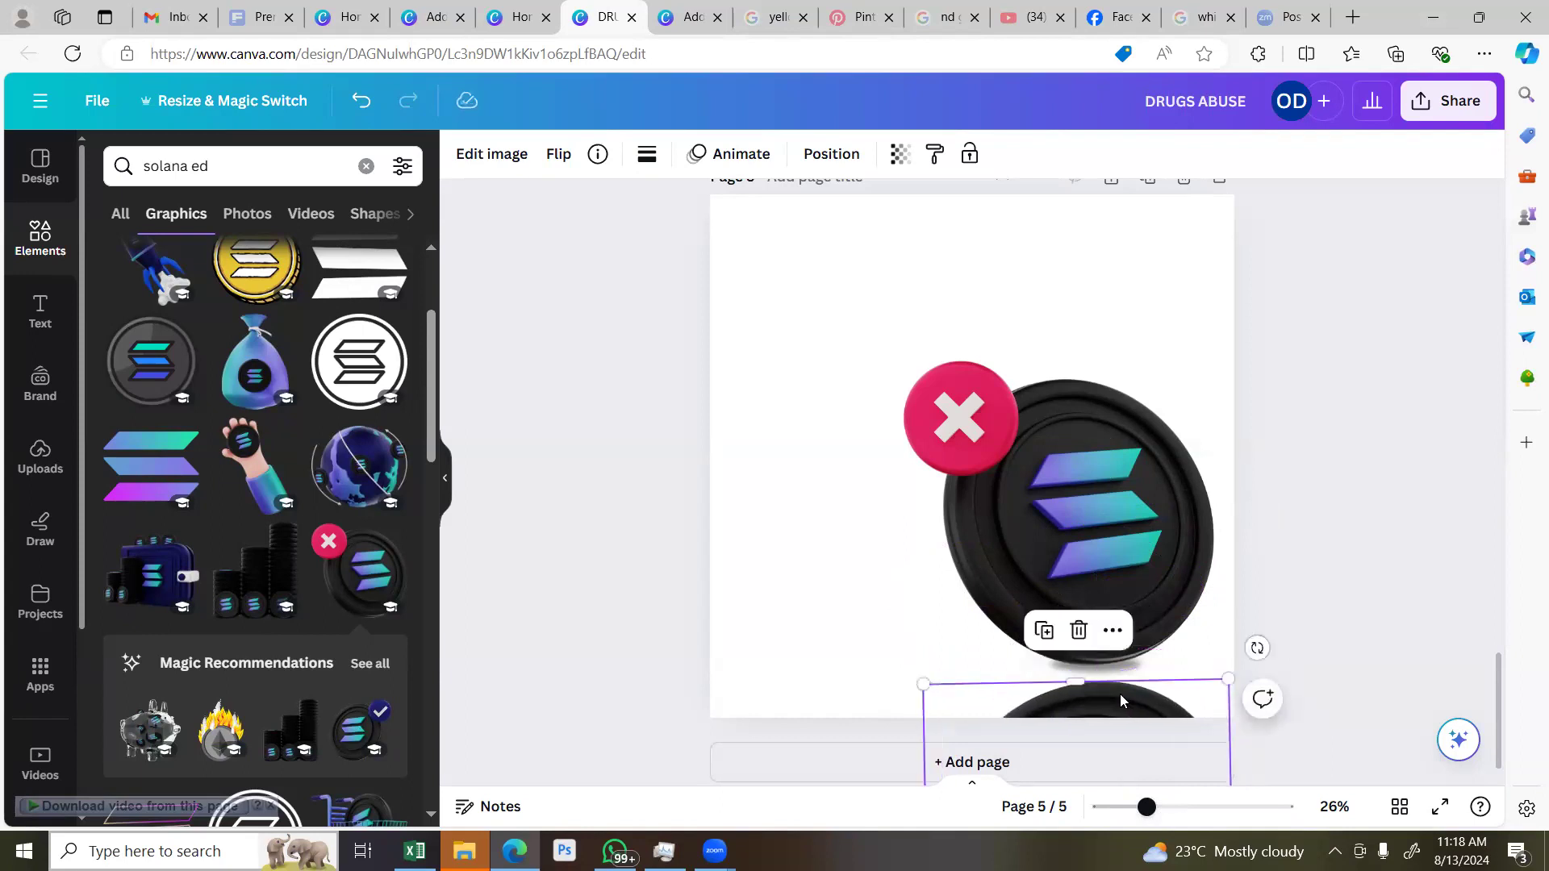
pyautogui.click(1235, 678)
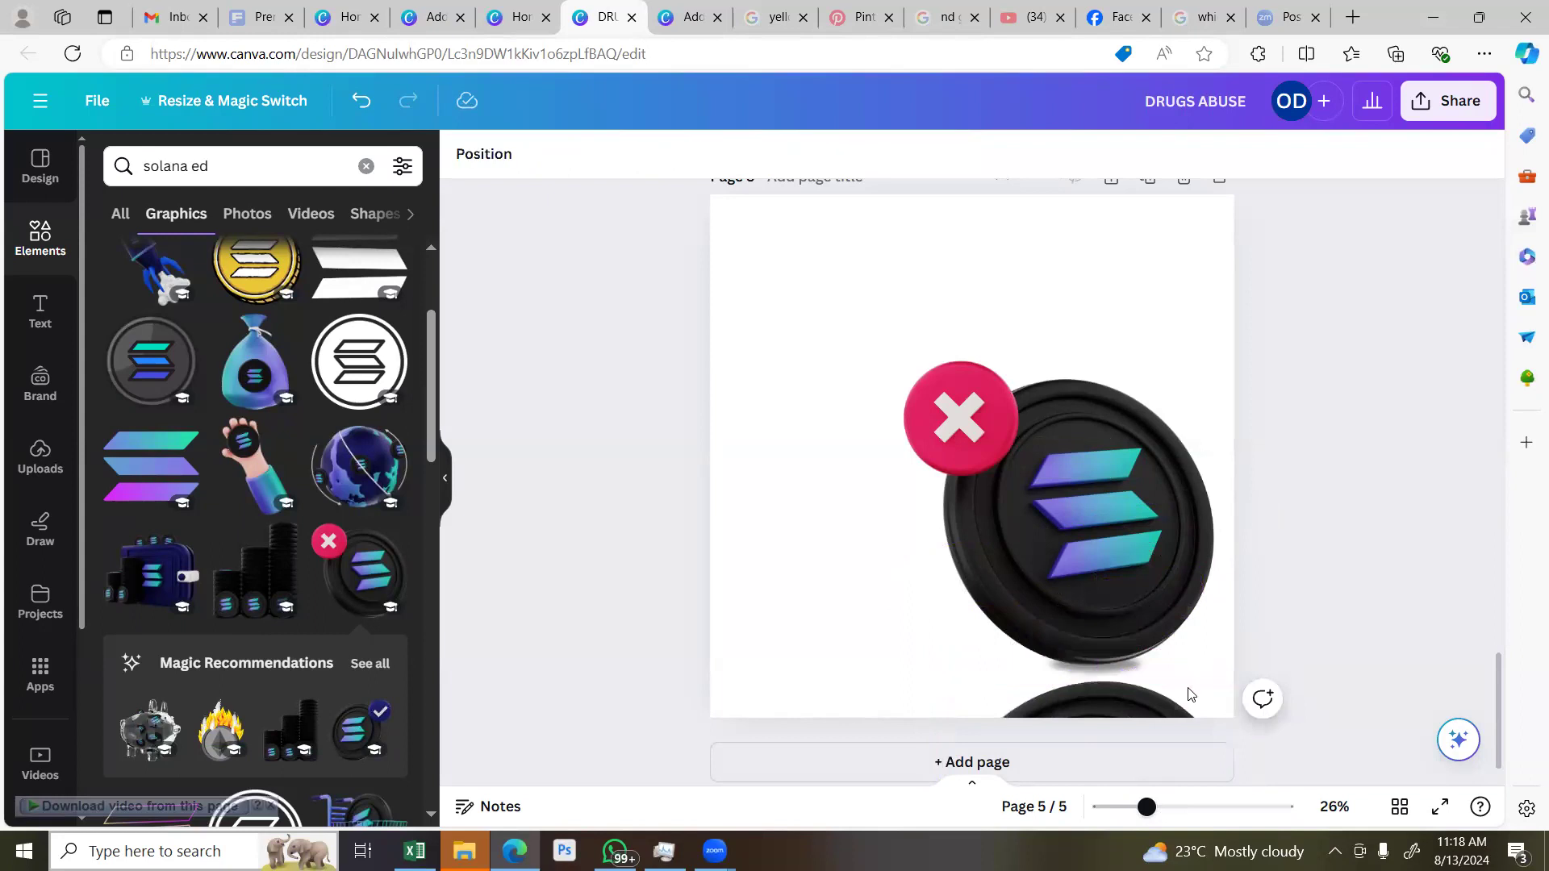
# Set the upside-down copy's contrast, saturation and vibrance to -100 each
pyautogui.click(1148, 695)
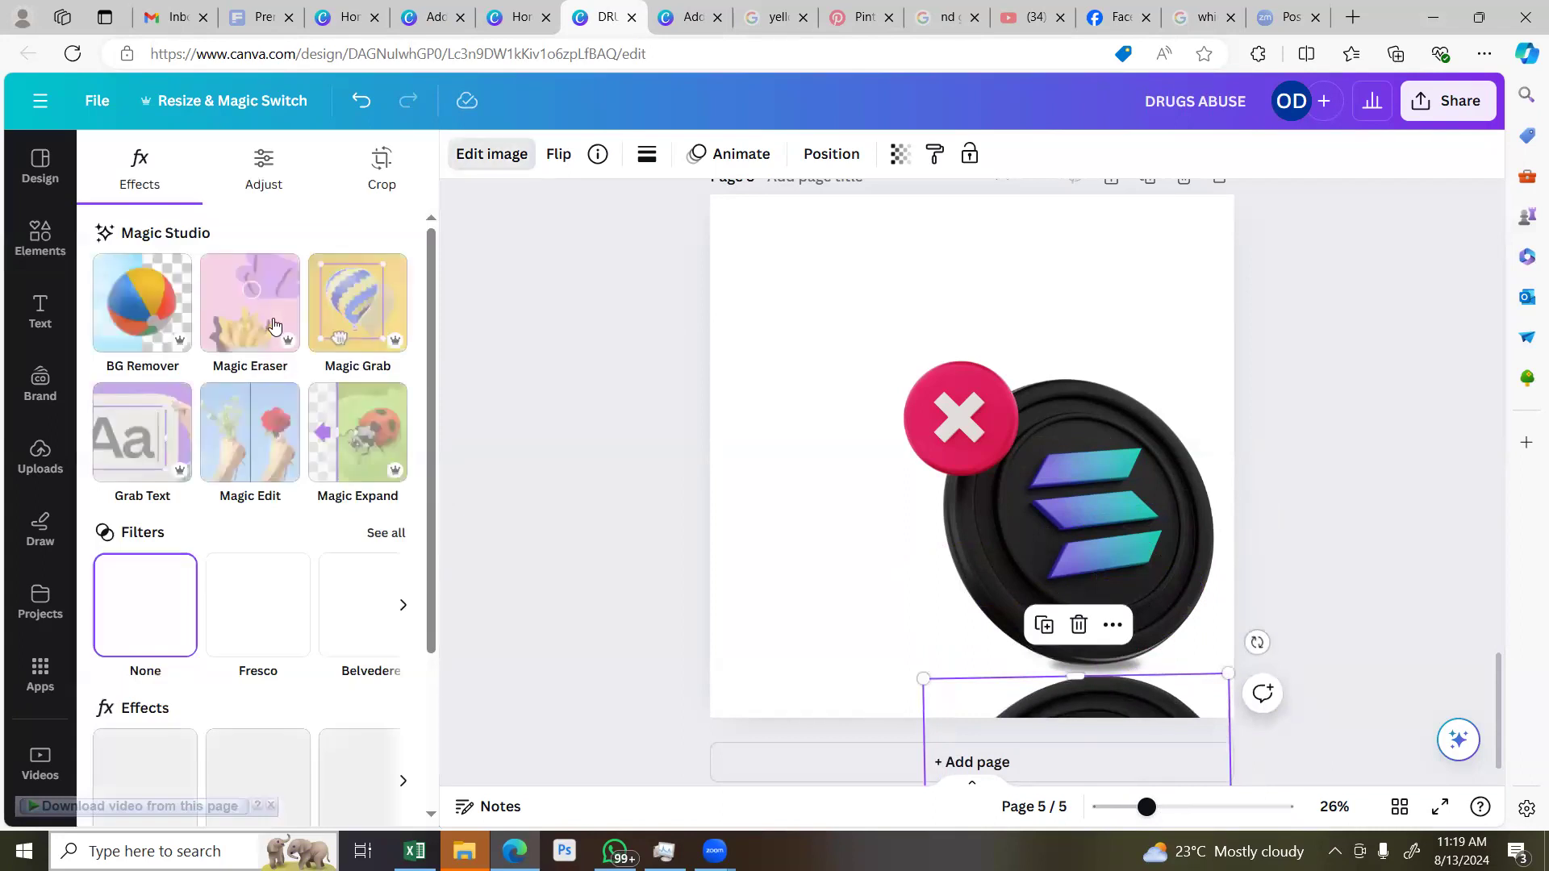
pyautogui.click(258, 181)
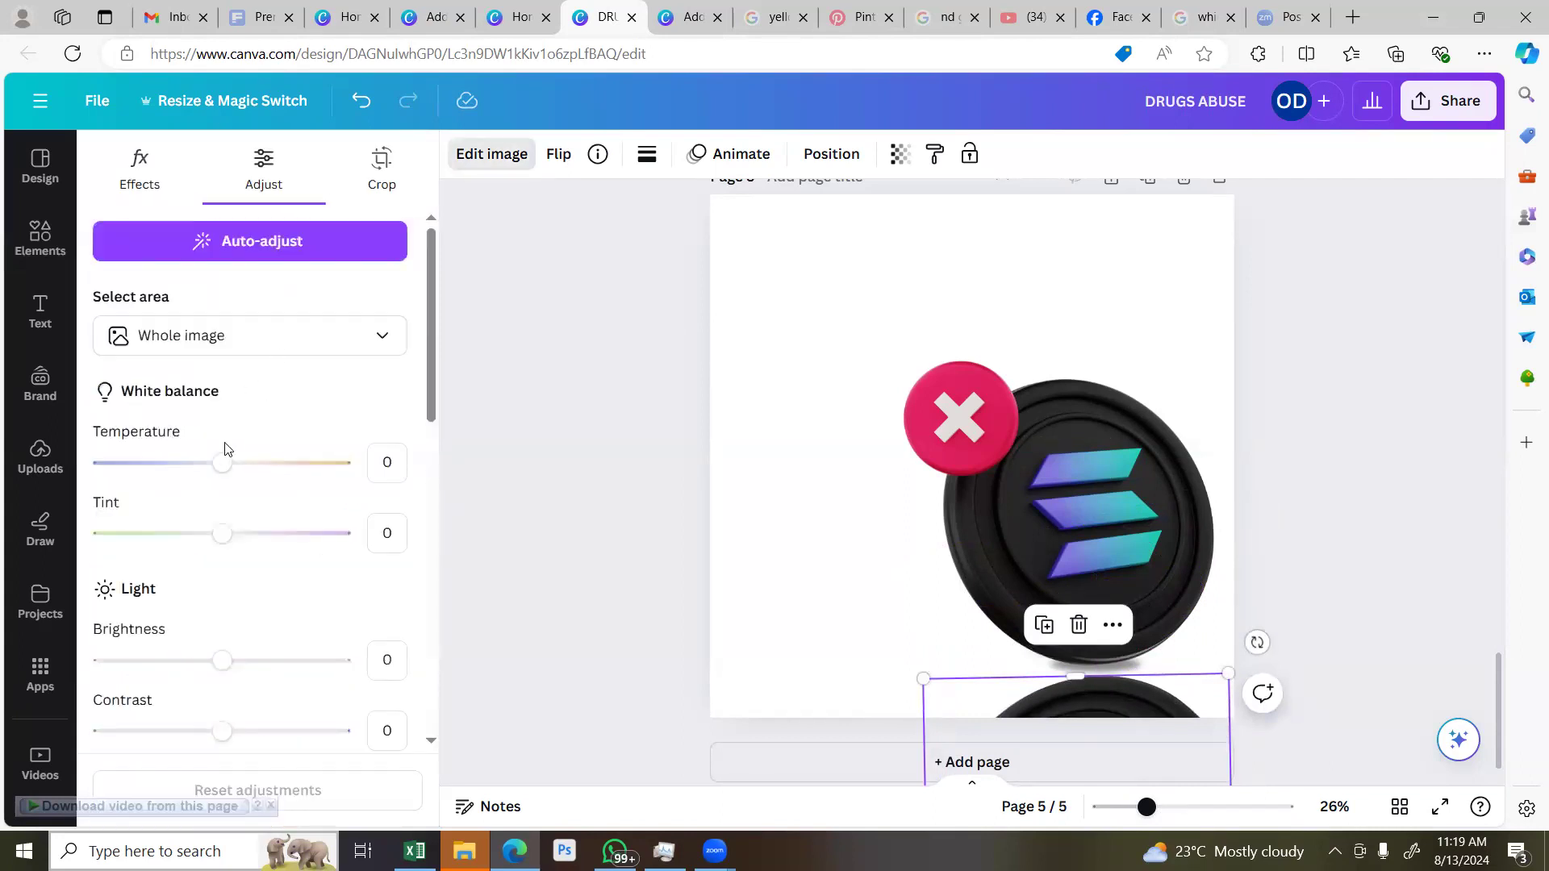
pyautogui.scroll(-6, 250, 472)
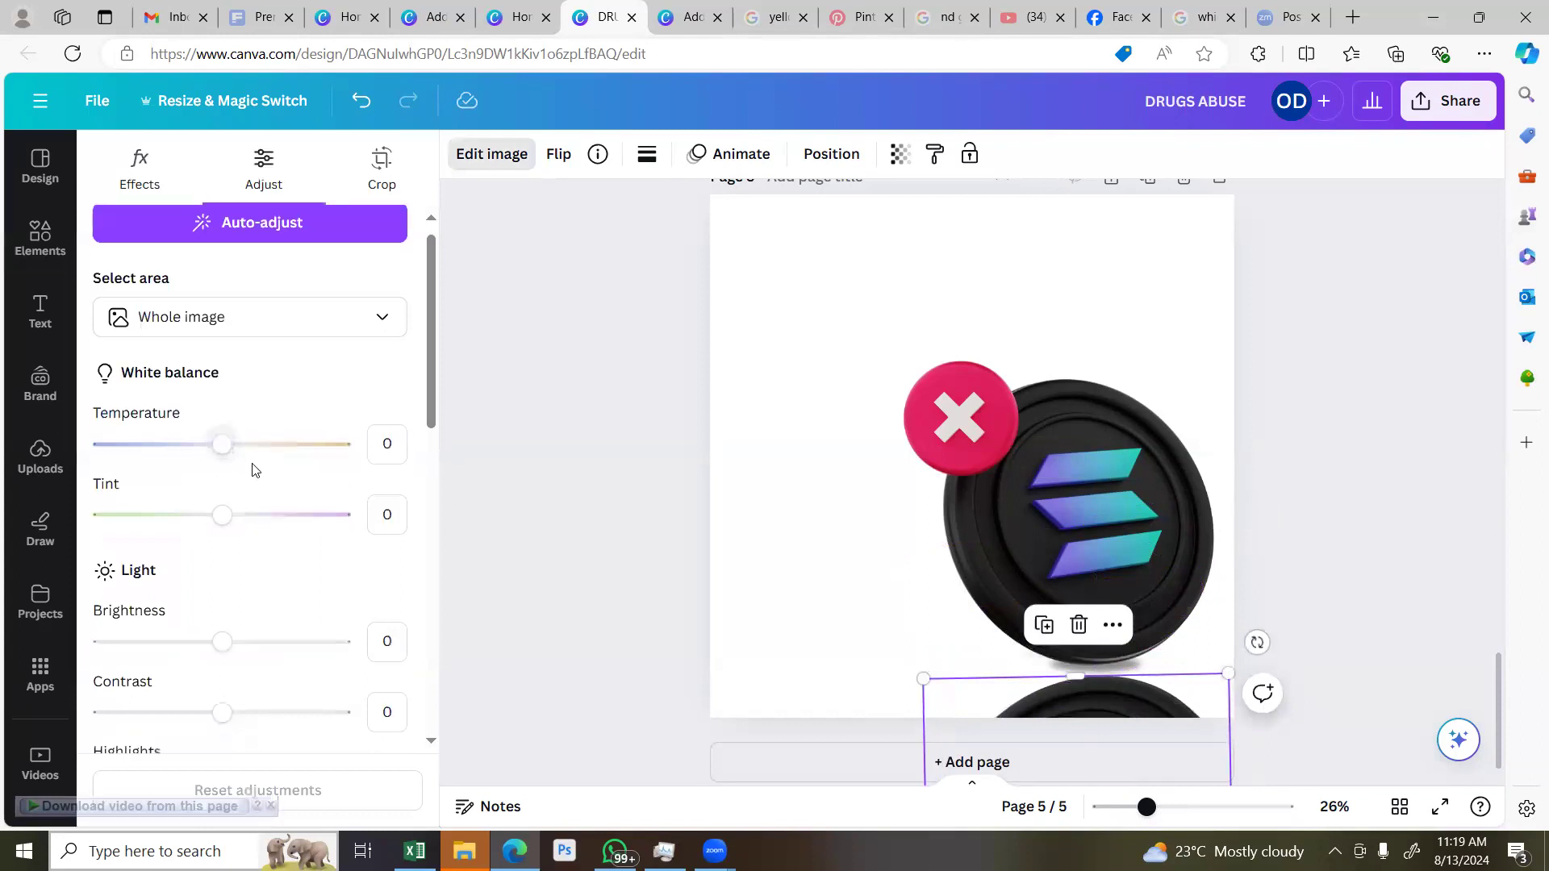
pyautogui.scroll(-3, 252, 473)
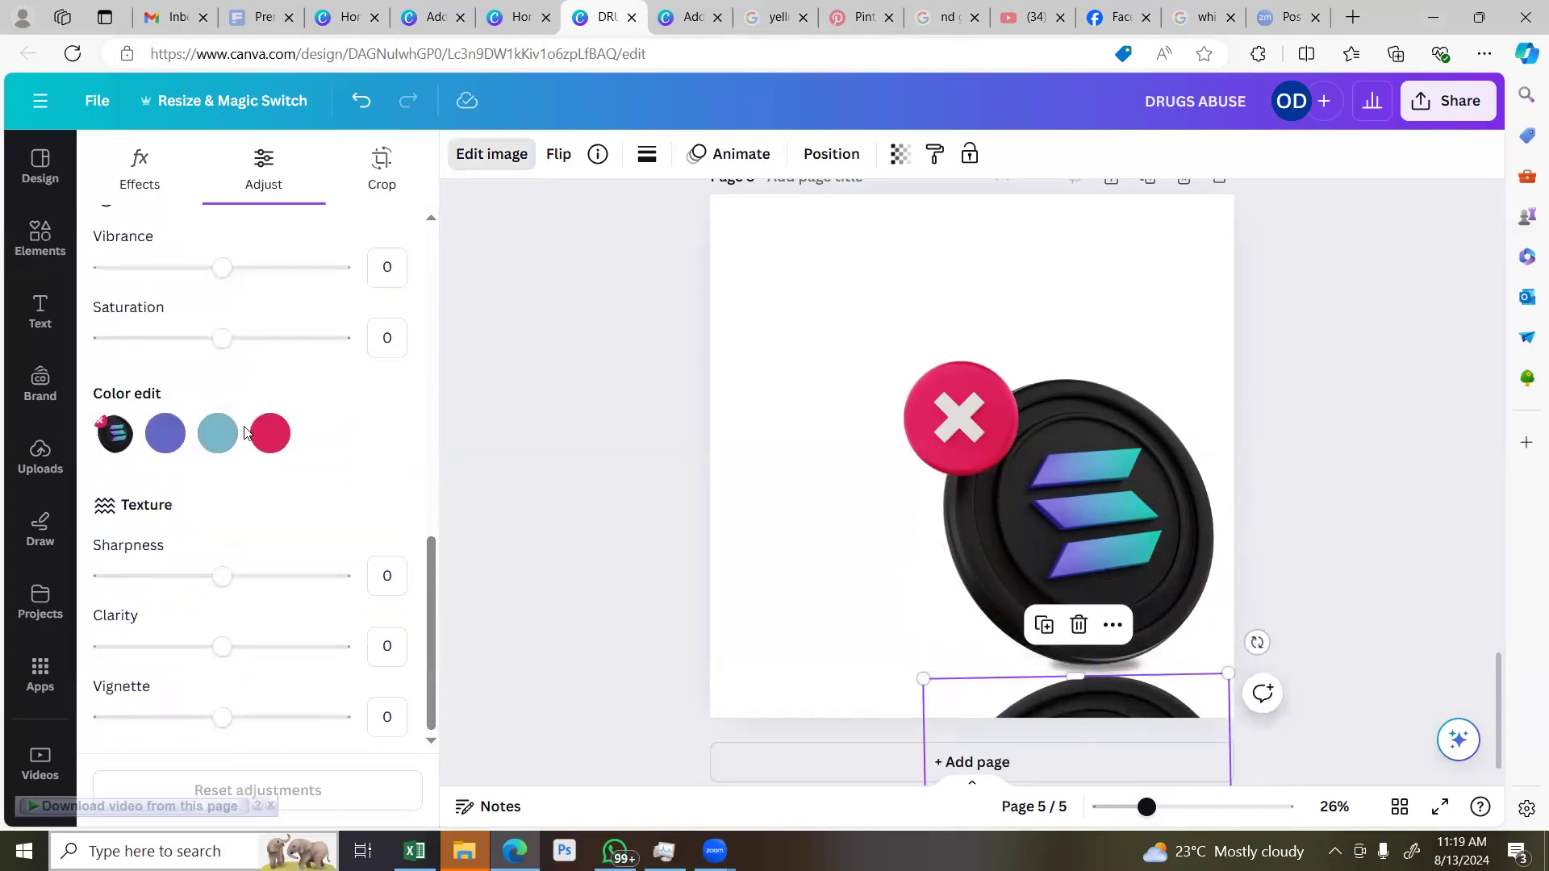
pyautogui.scroll(5, 238, 436)
pyautogui.moveTo(219, 363); pyautogui.dragTo(85, 377)
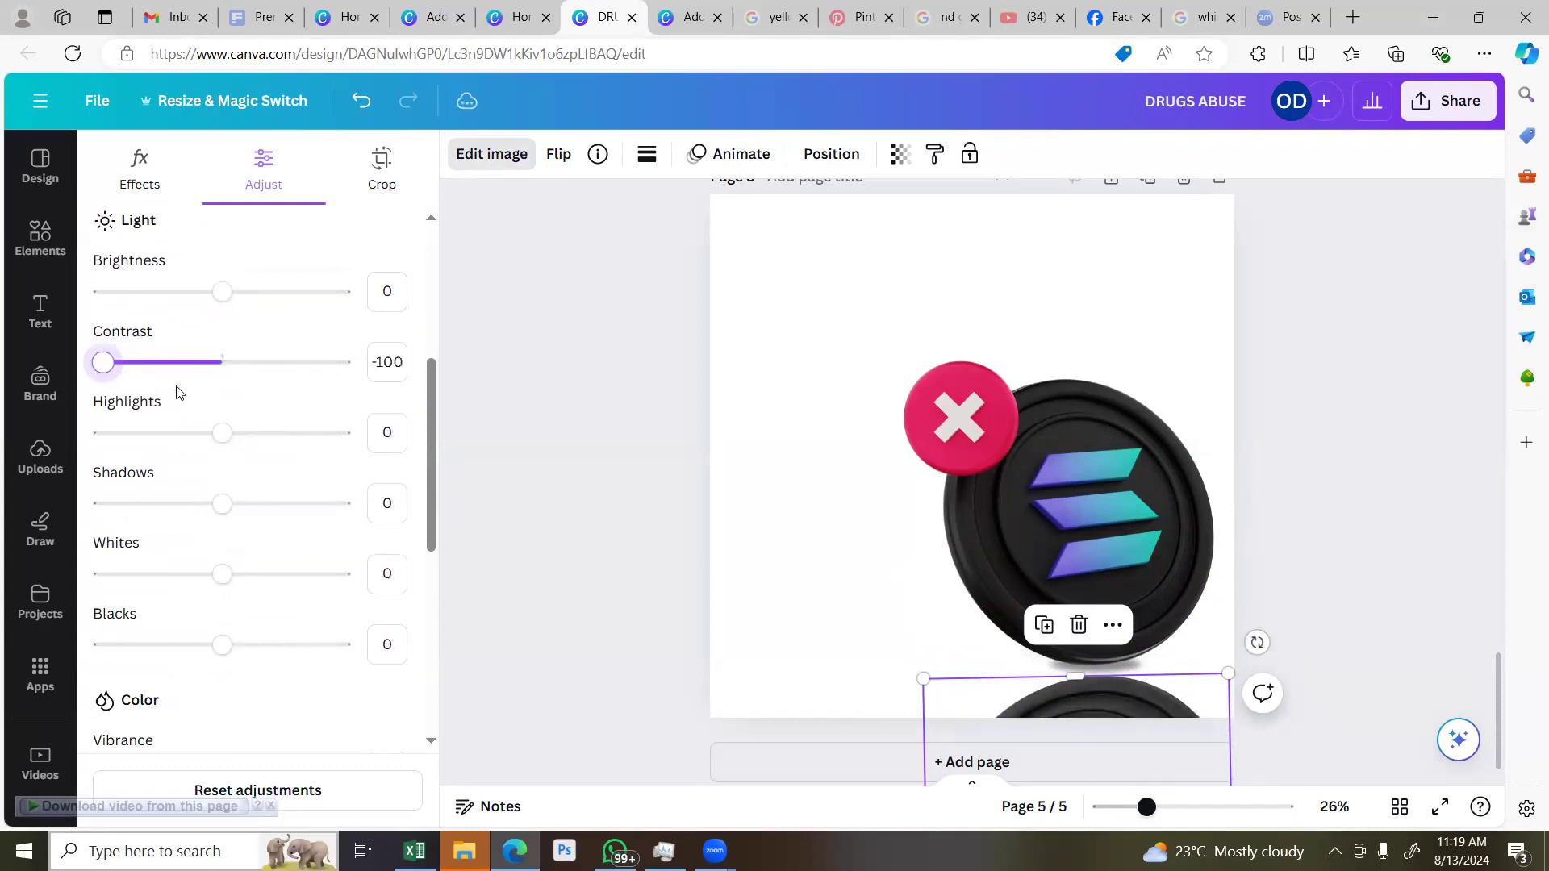
pyautogui.scroll(-5, 254, 414)
pyautogui.moveTo(225, 352); pyautogui.dragTo(88, 368)
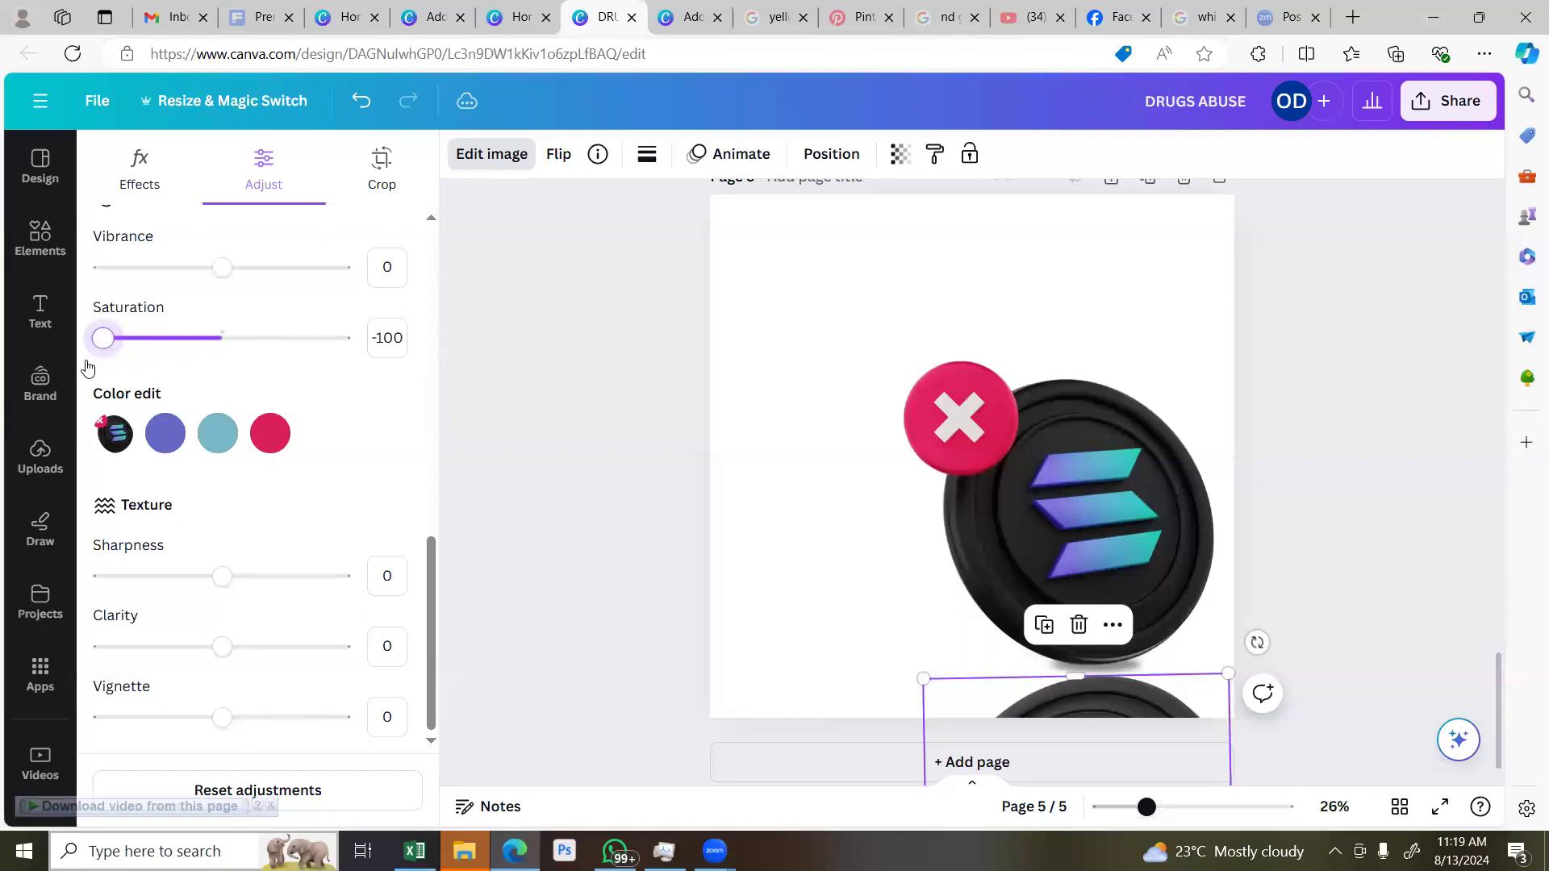
pyautogui.moveTo(221, 267); pyautogui.dragTo(83, 304)
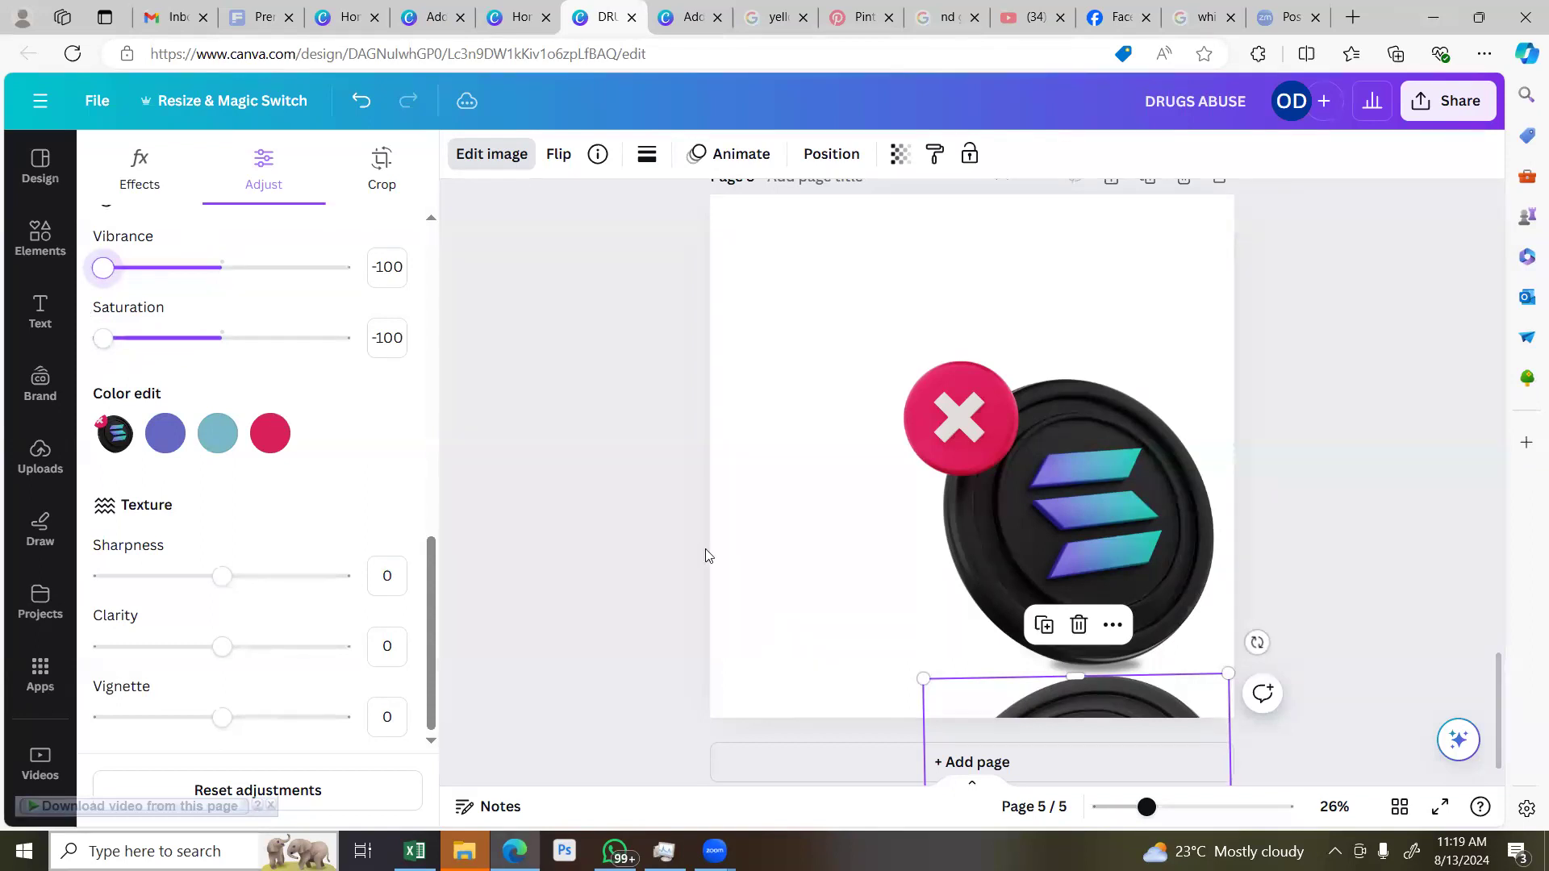
# Lower the upside-down copy's opacity so it looks like a faint reflection of the coin
pyautogui.click(898, 155)
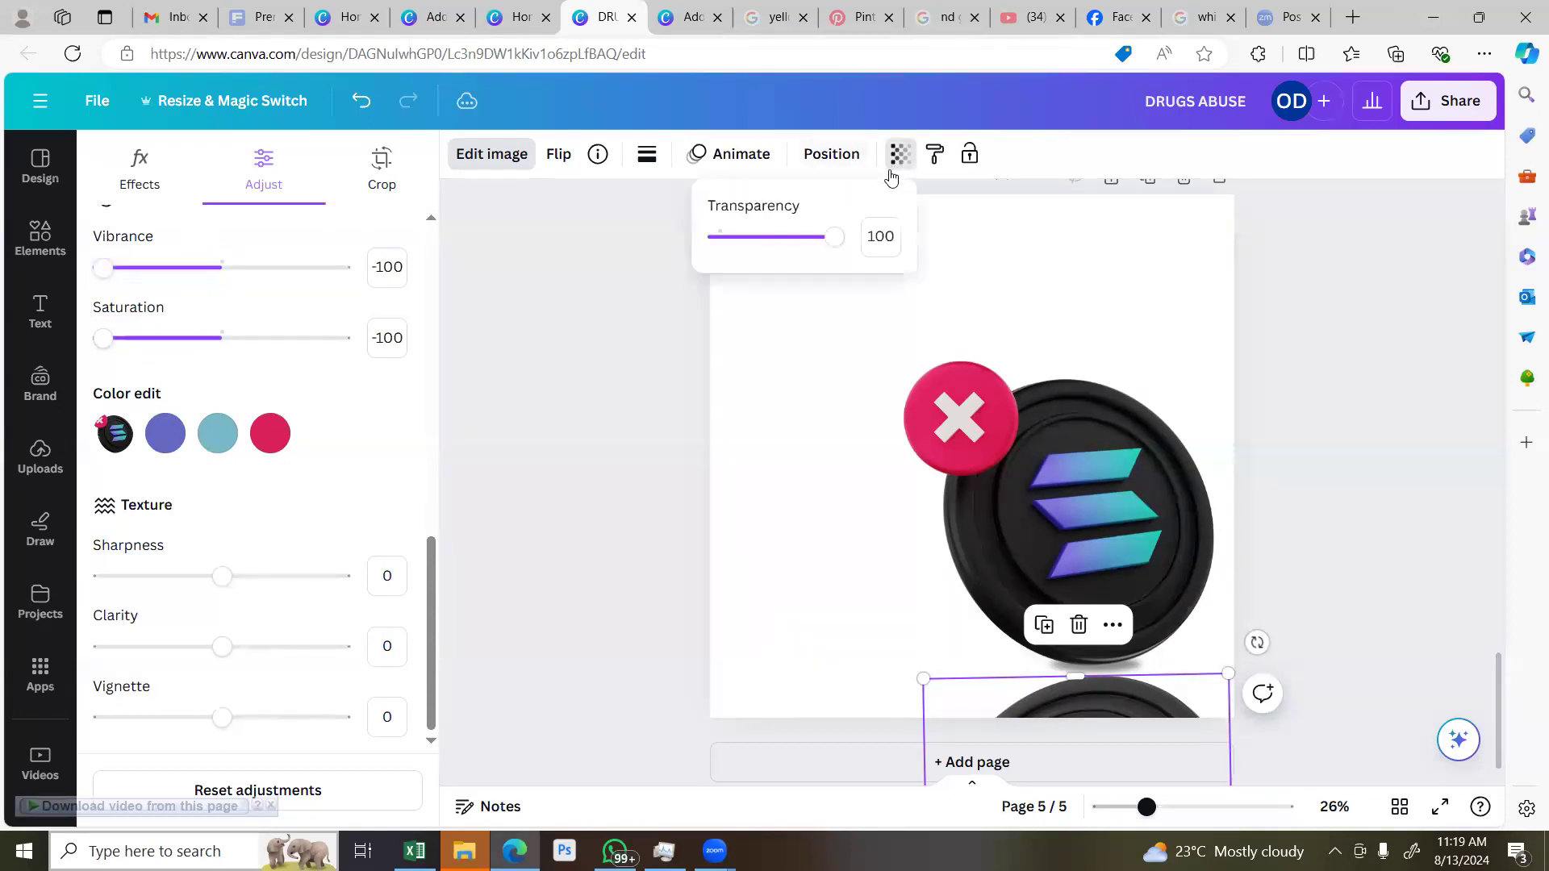
pyautogui.click(782, 239)
pyautogui.moveTo(782, 246); pyautogui.dragTo(747, 288)
pyautogui.press('Escape')
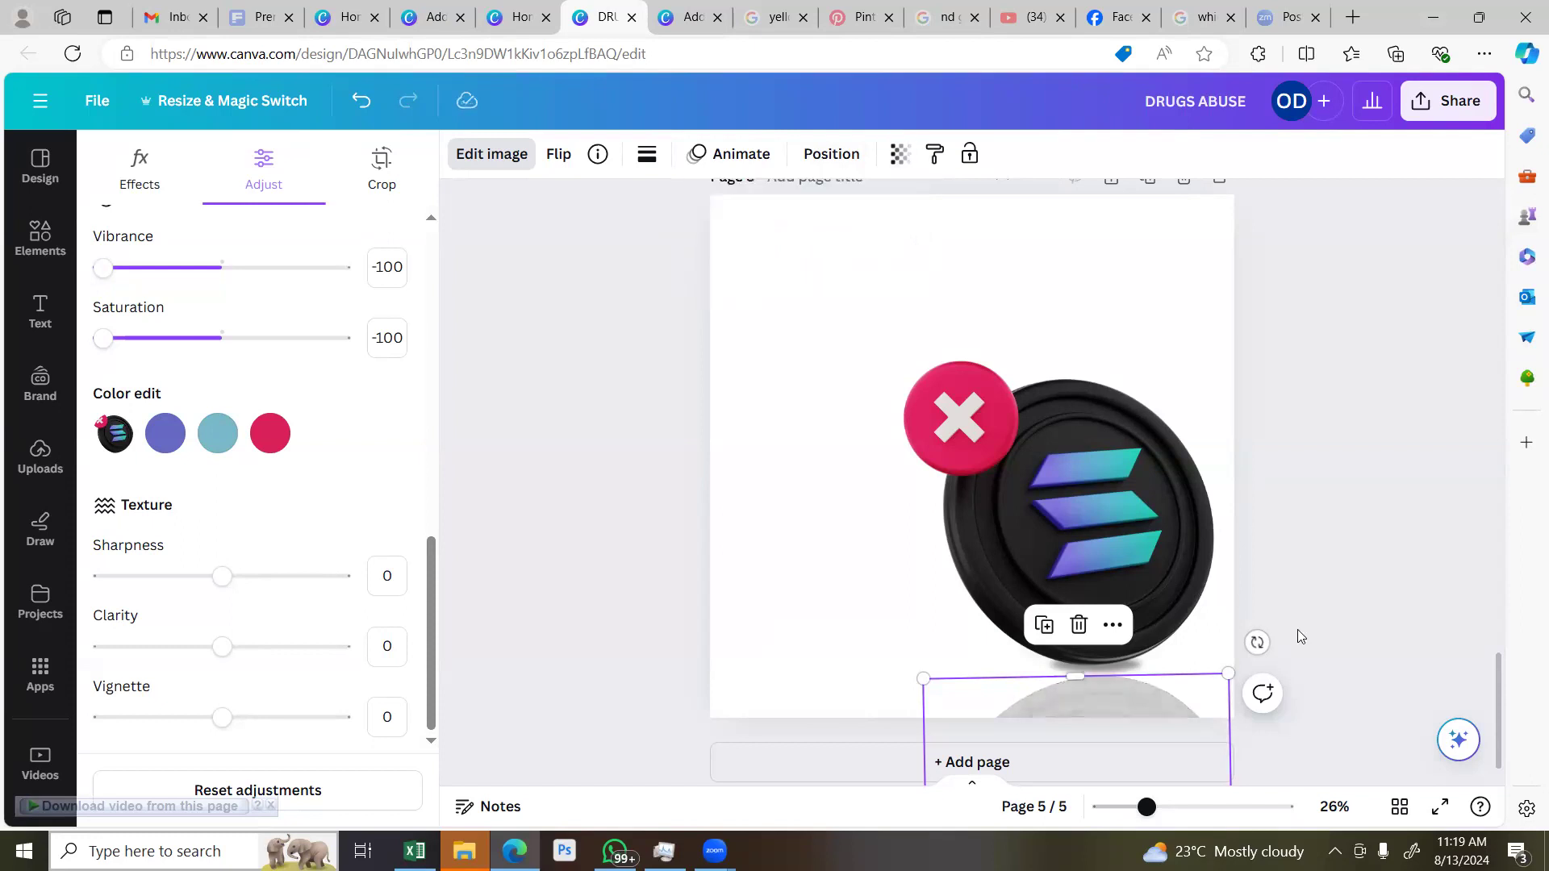
pyautogui.click(1313, 587)
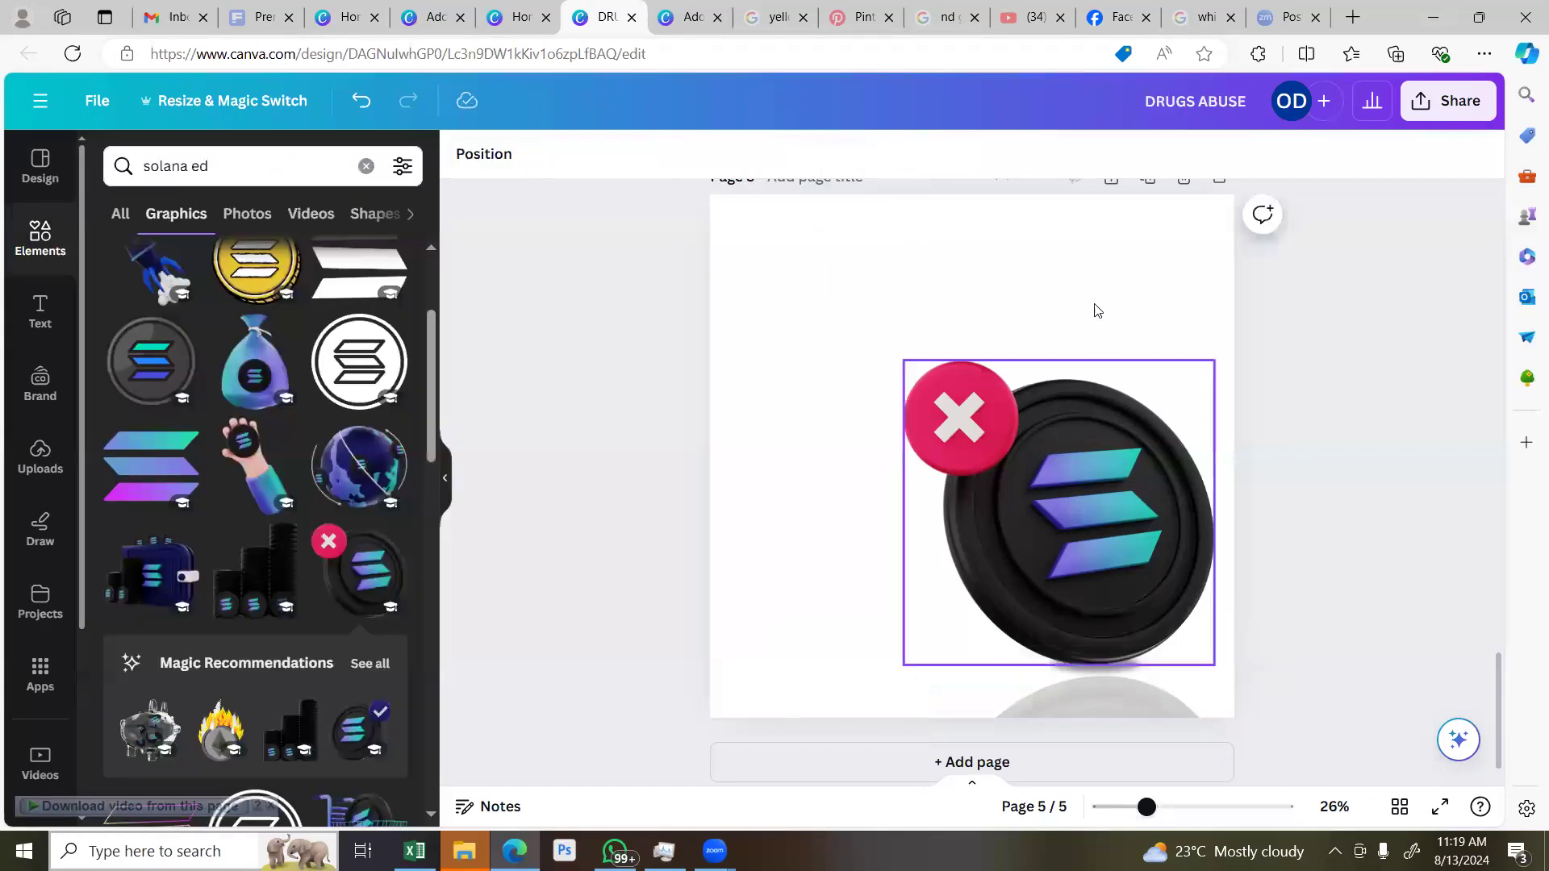
# Nudge the coin and its shadow slightly down so they sit closer to the faint reflection
pyautogui.click(1105, 668)
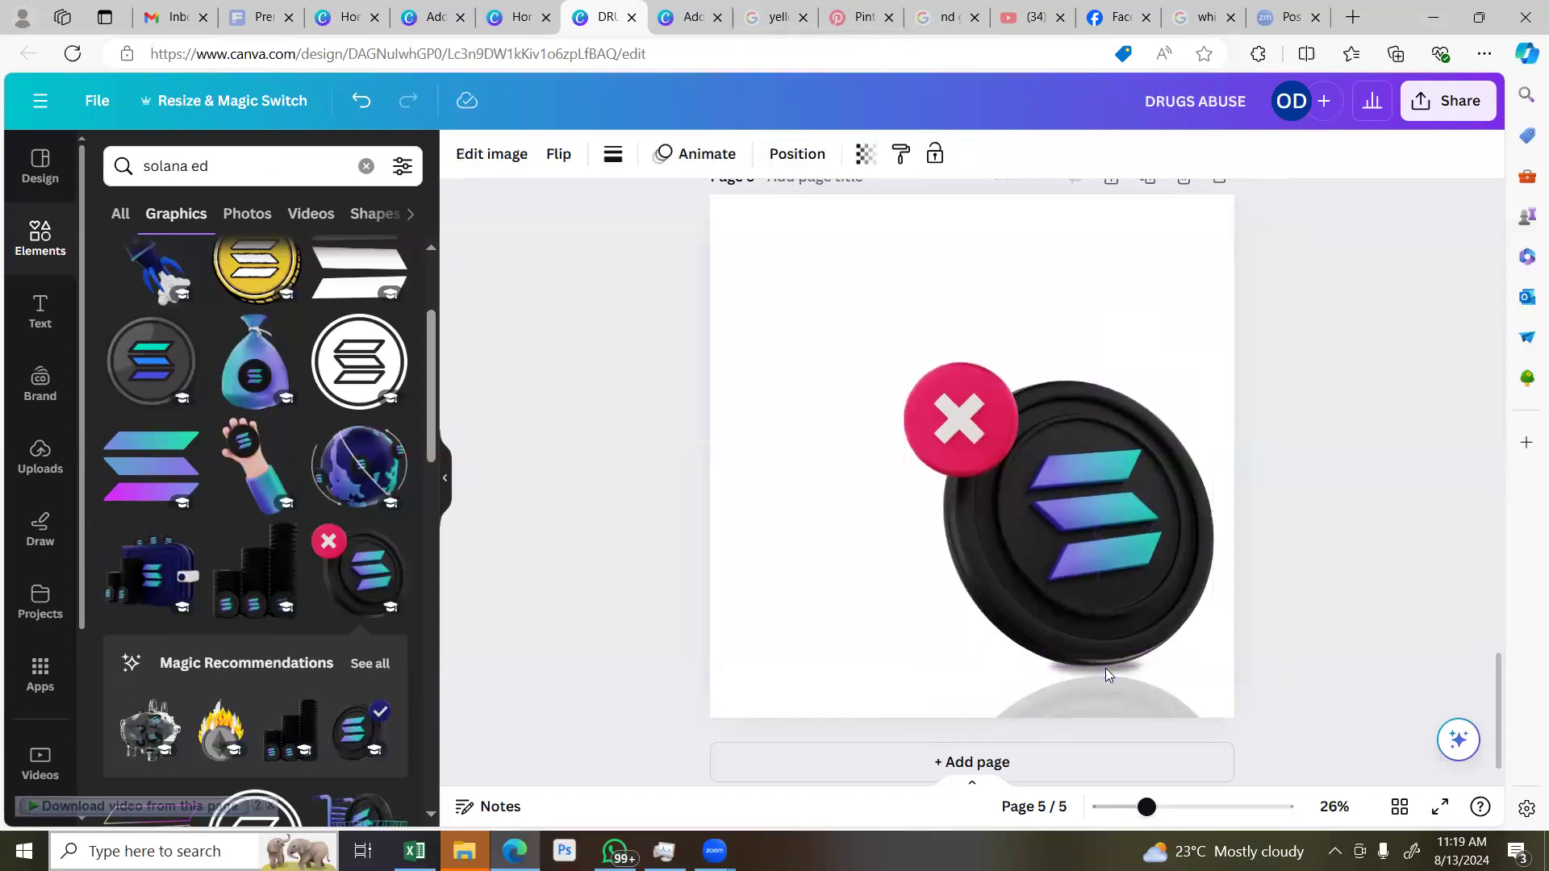
pyautogui.press('Down')
pyautogui.press('Down')
pyautogui.press('Down')
pyautogui.click(1170, 706)
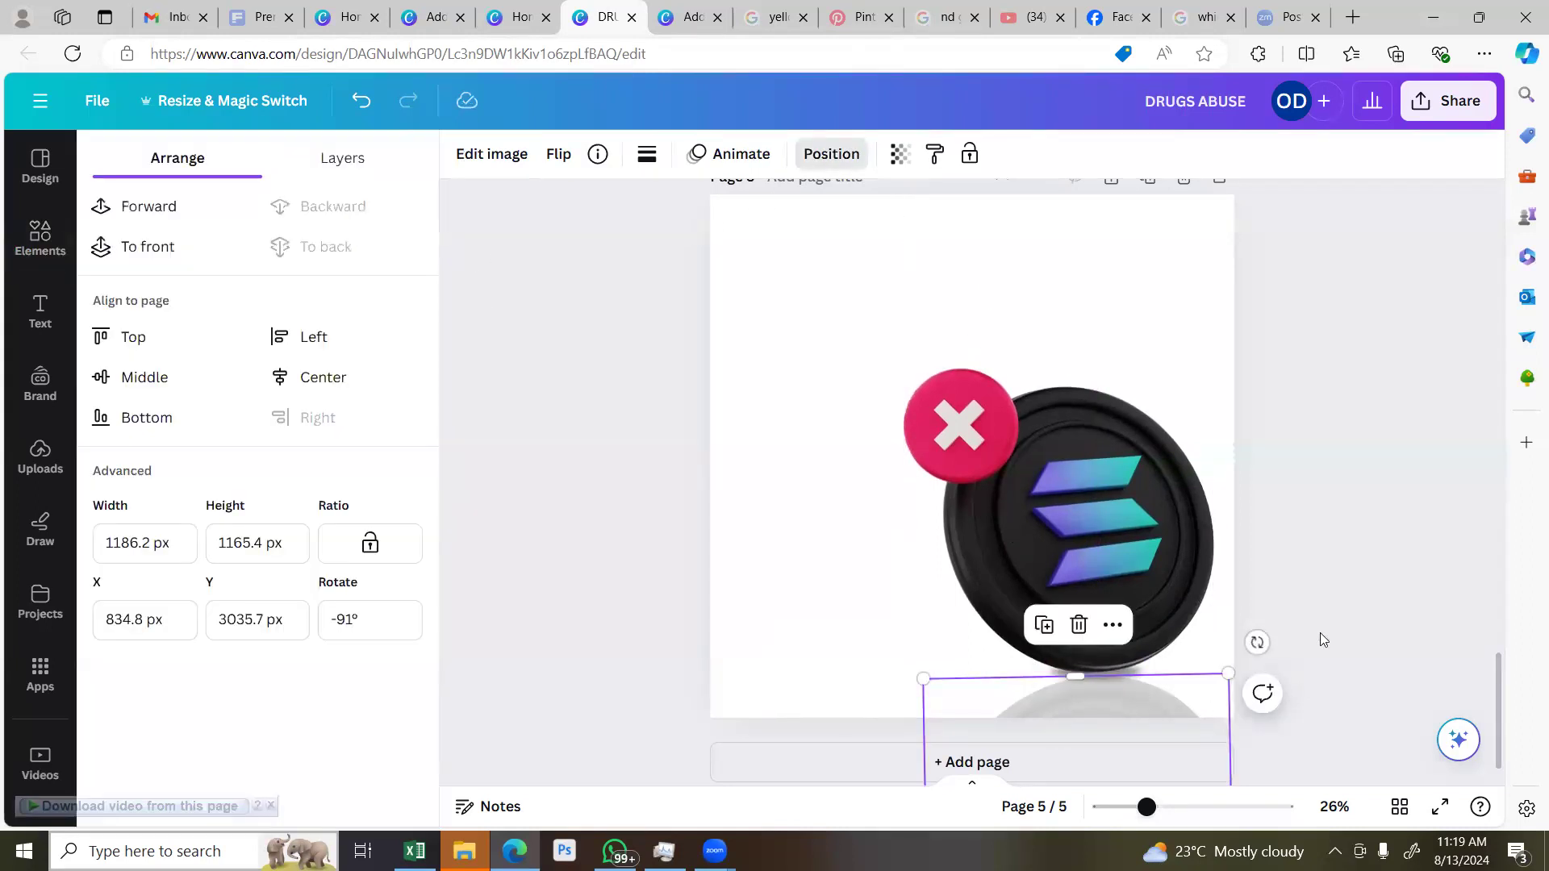
pyautogui.click(1332, 394)
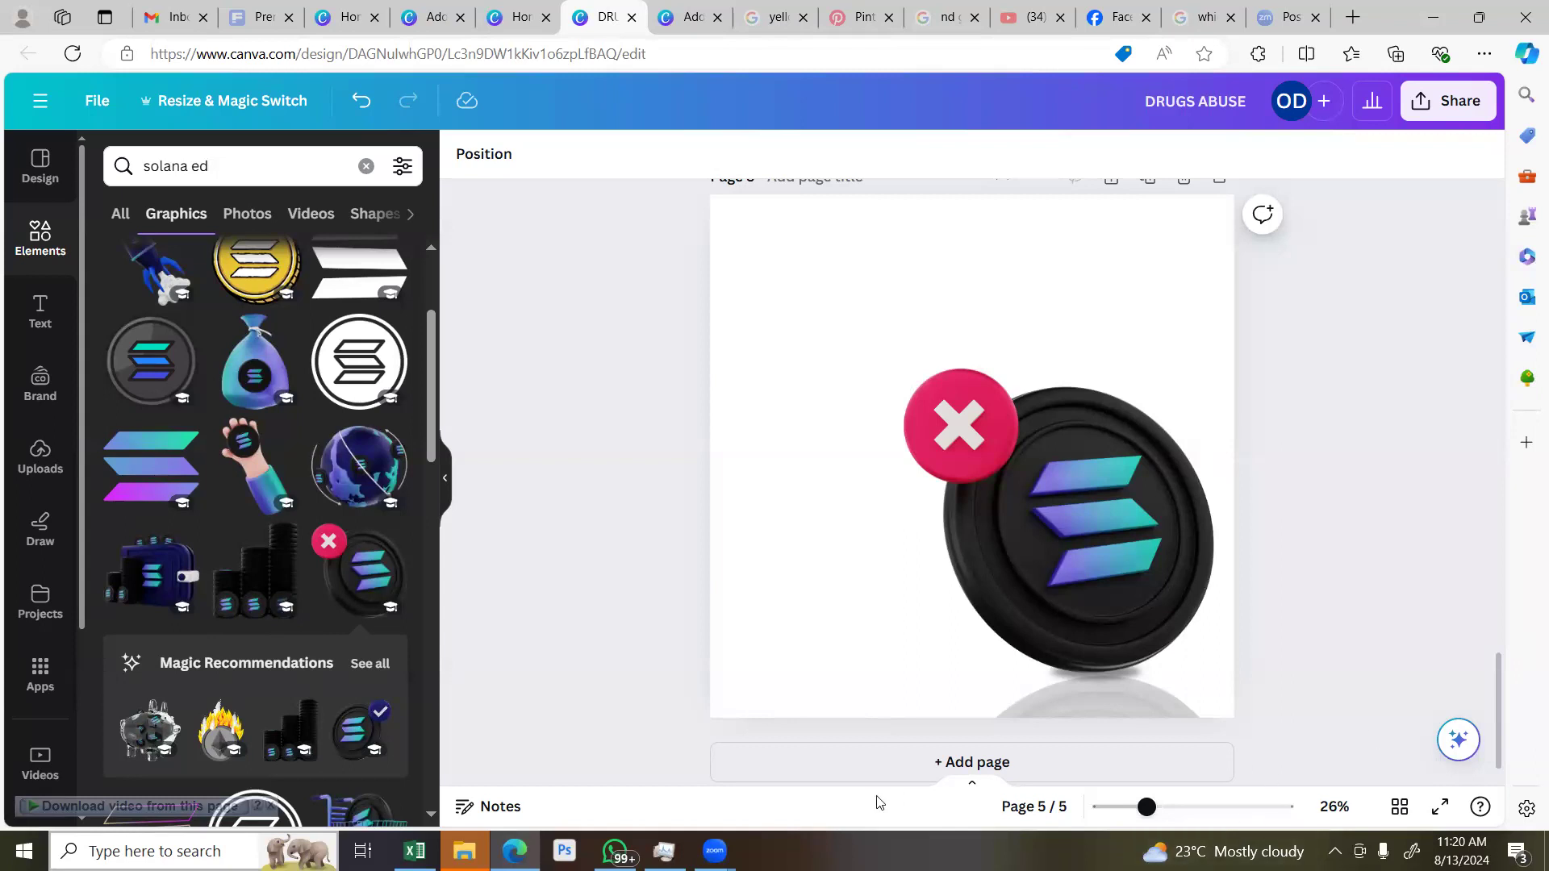
pyautogui.click(715, 851)
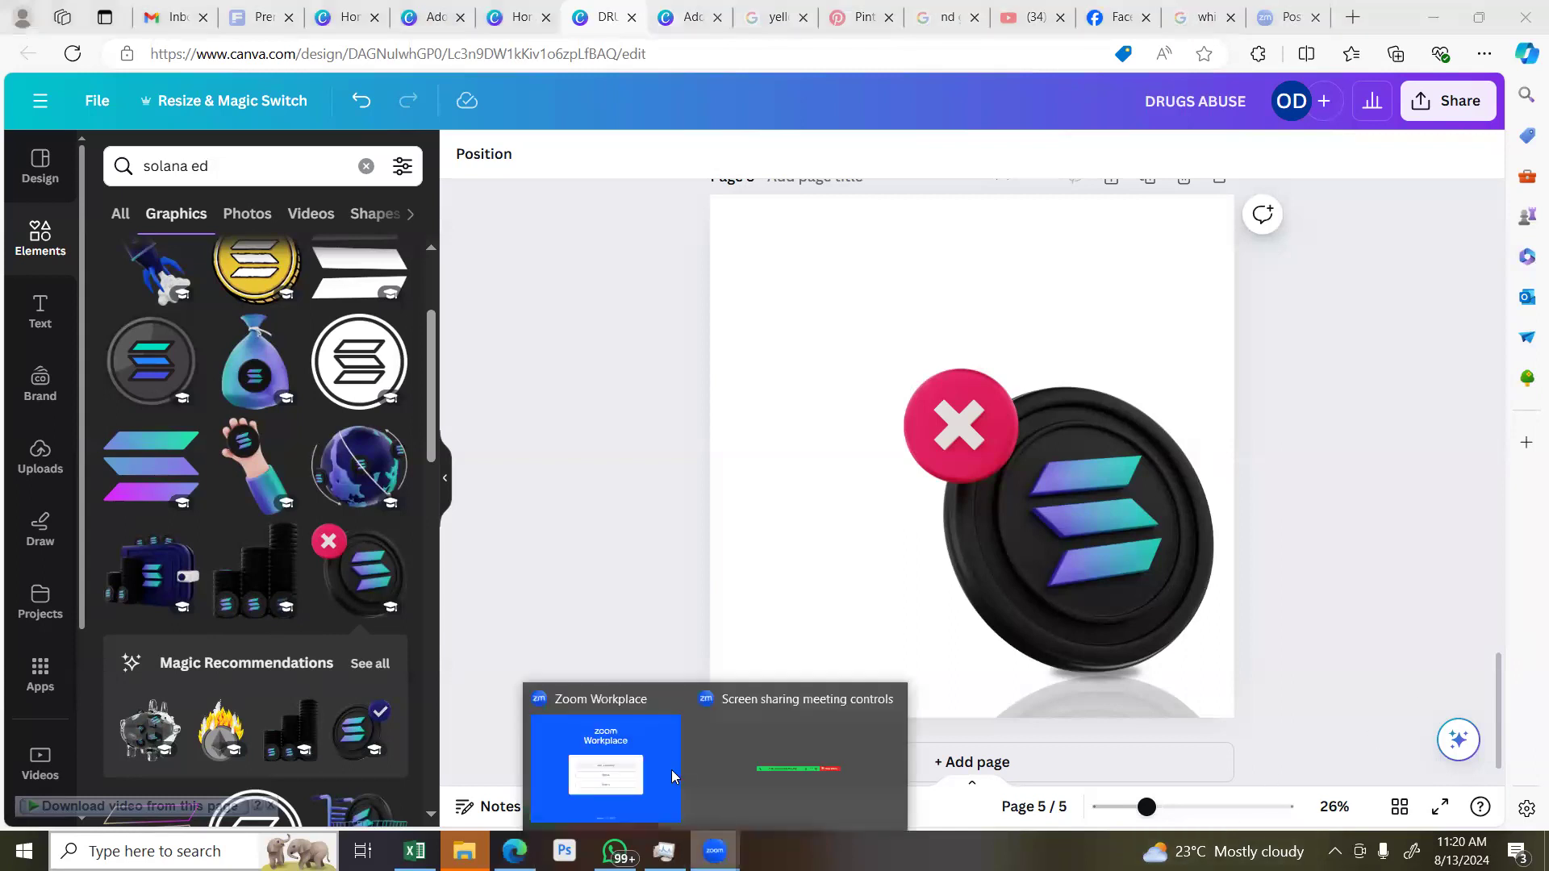
pyautogui.click(671, 770)
pyautogui.click(650, 766)
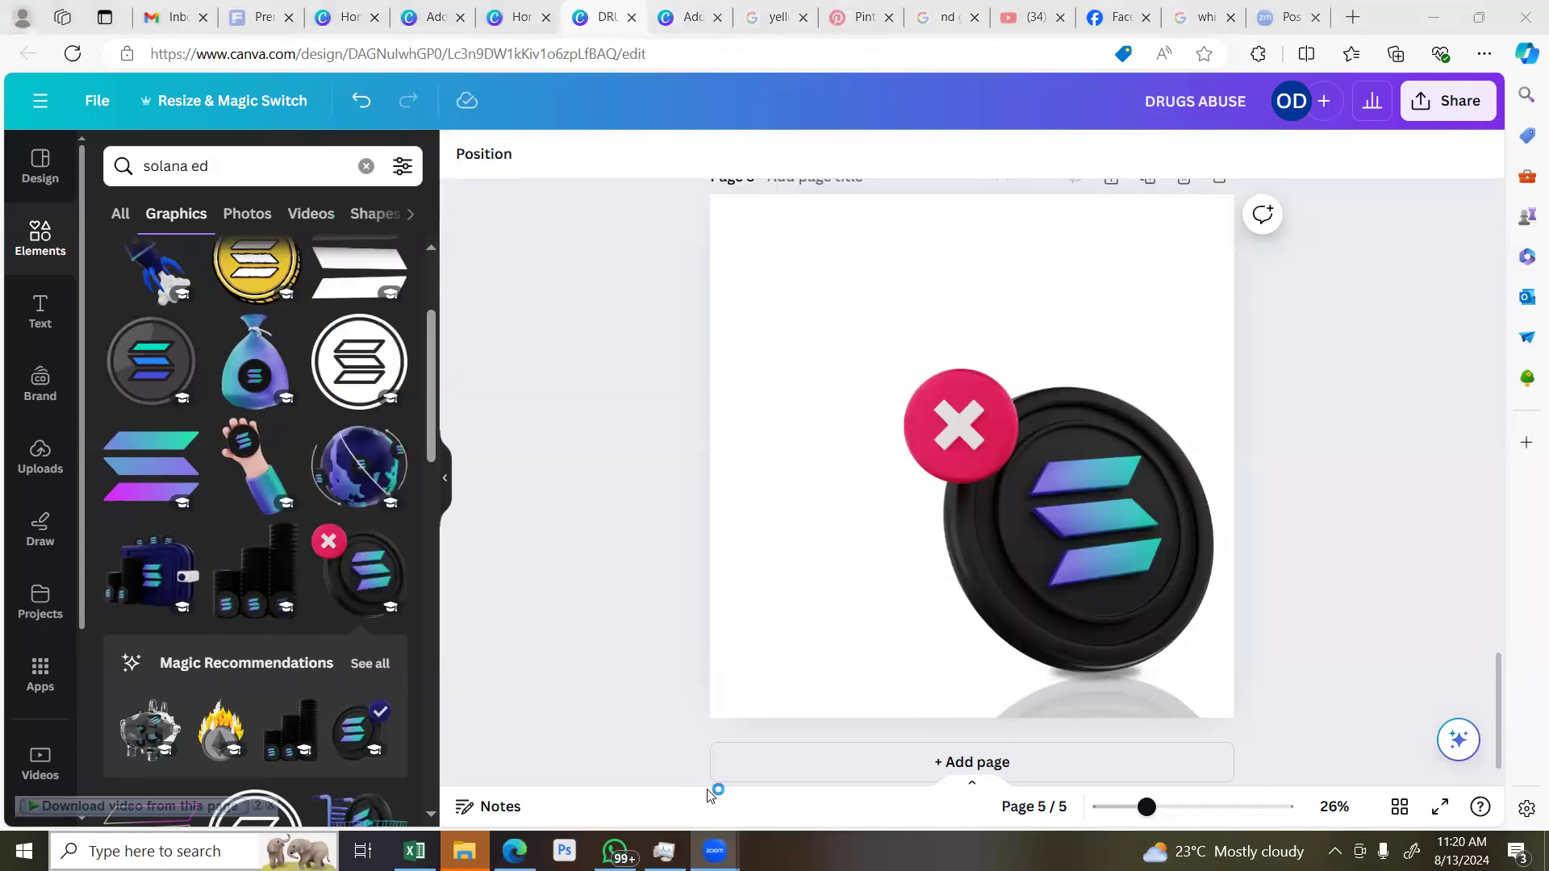
pyautogui.moveTo(715, 848)
pyautogui.click(790, 807)
pyautogui.moveTo(715, 851)
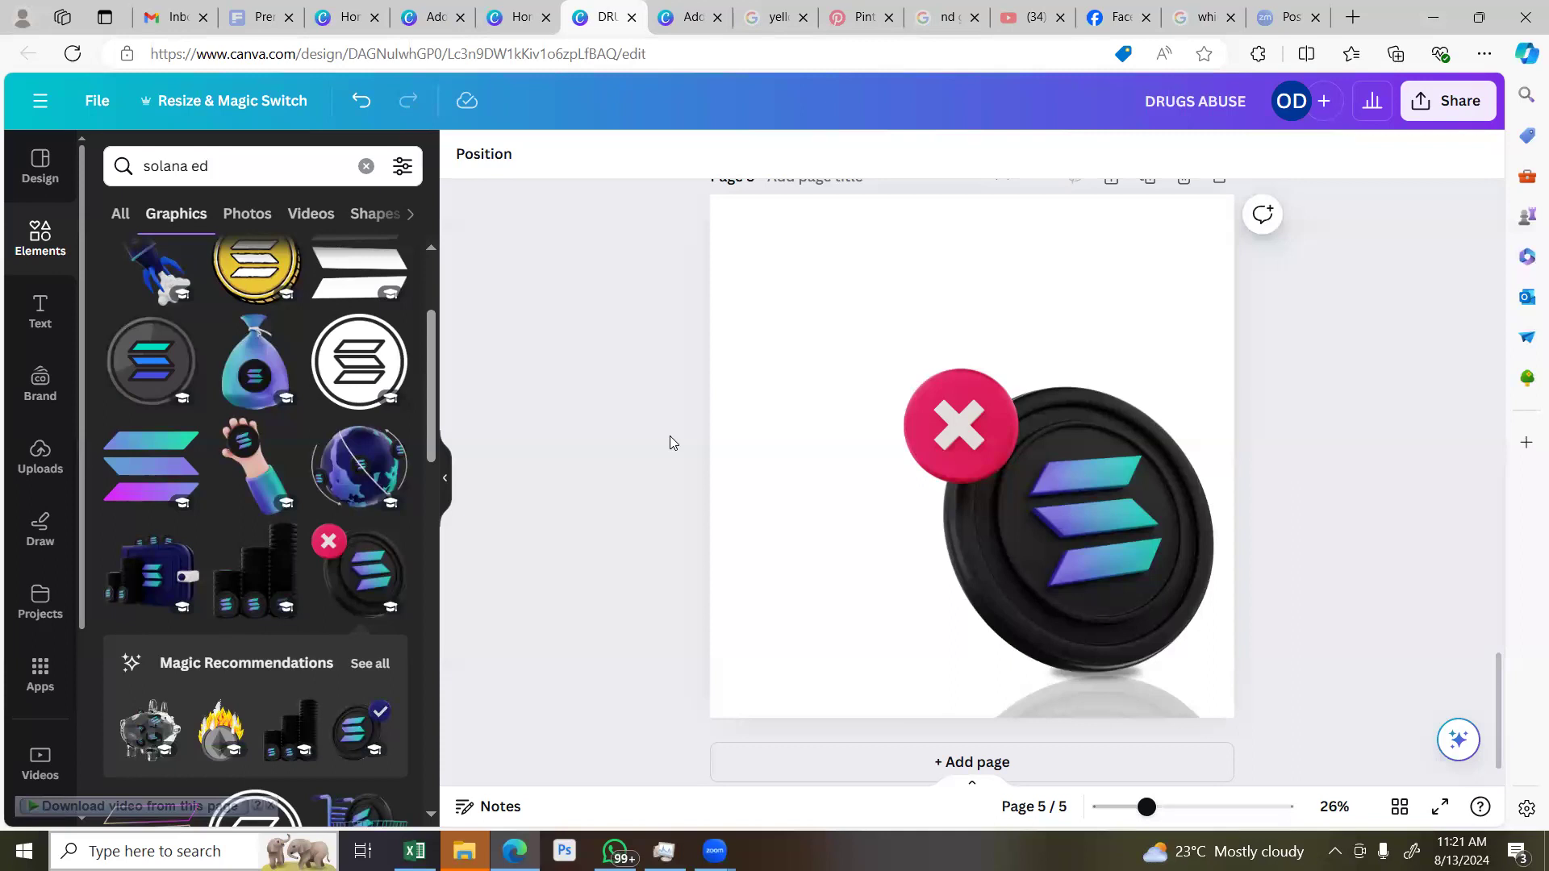
pyautogui.scroll(1, 954, 738)
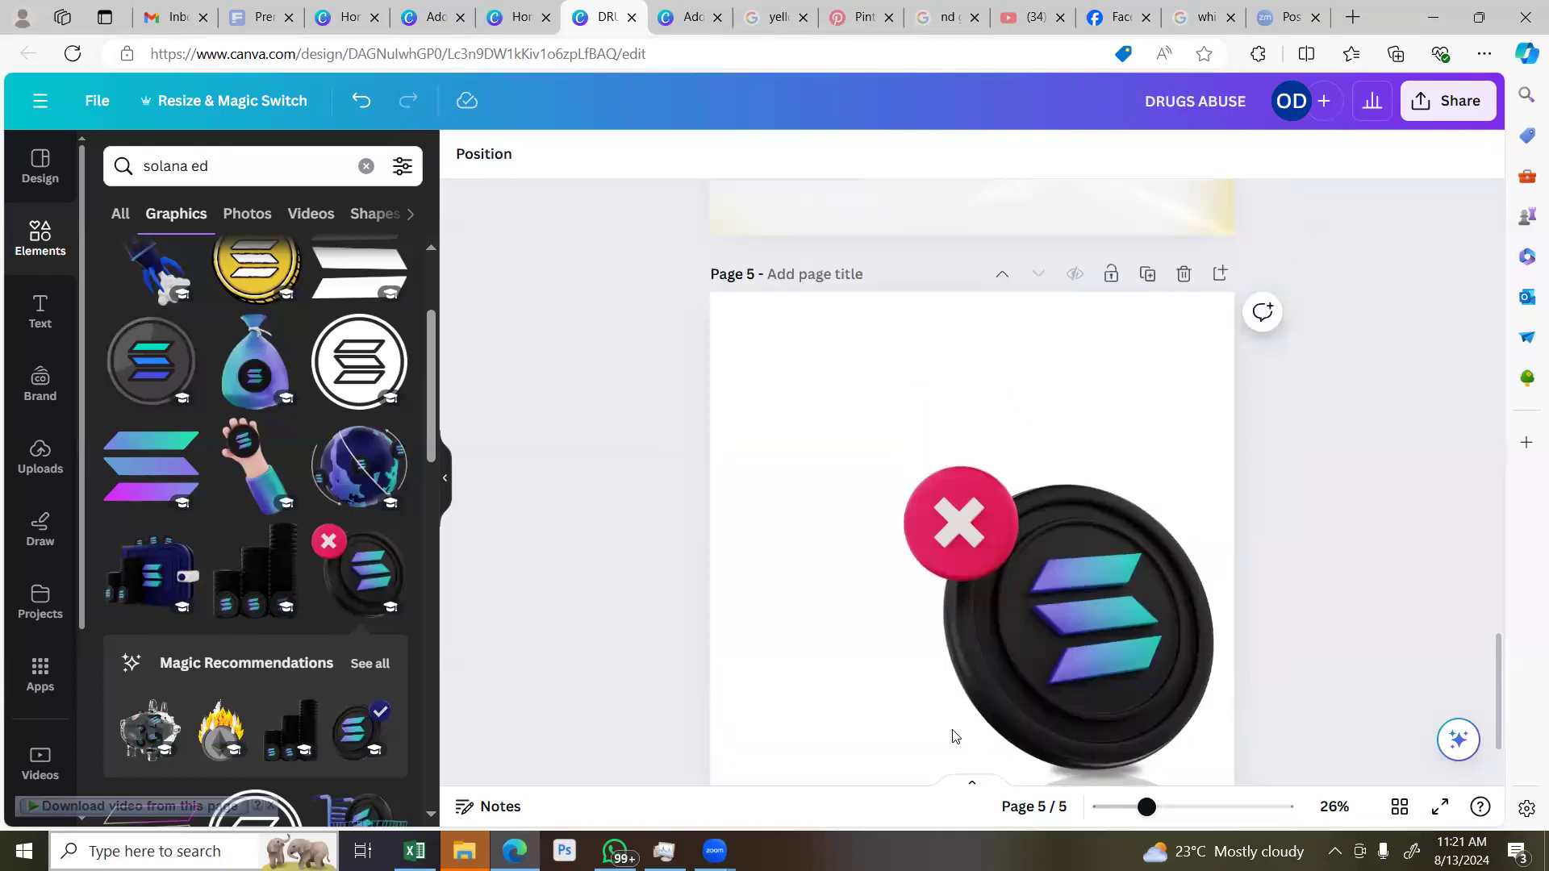
pyautogui.scroll(1, 952, 731)
pyautogui.rightClick(952, 731)
pyautogui.press('Escape')
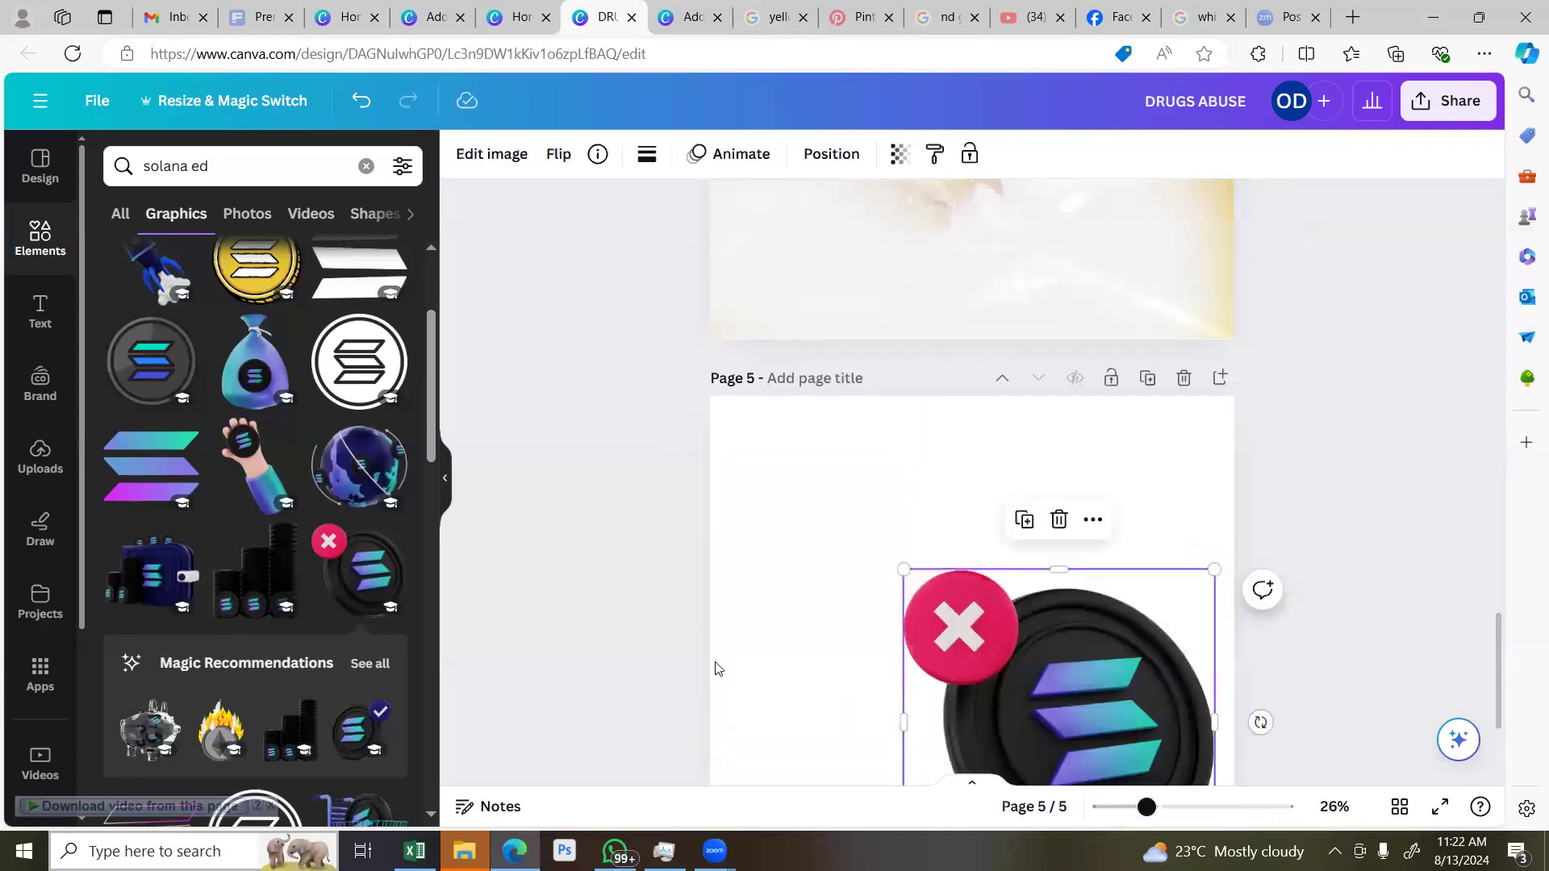
pyautogui.click(675, 644)
pyautogui.scroll(4, 676, 644)
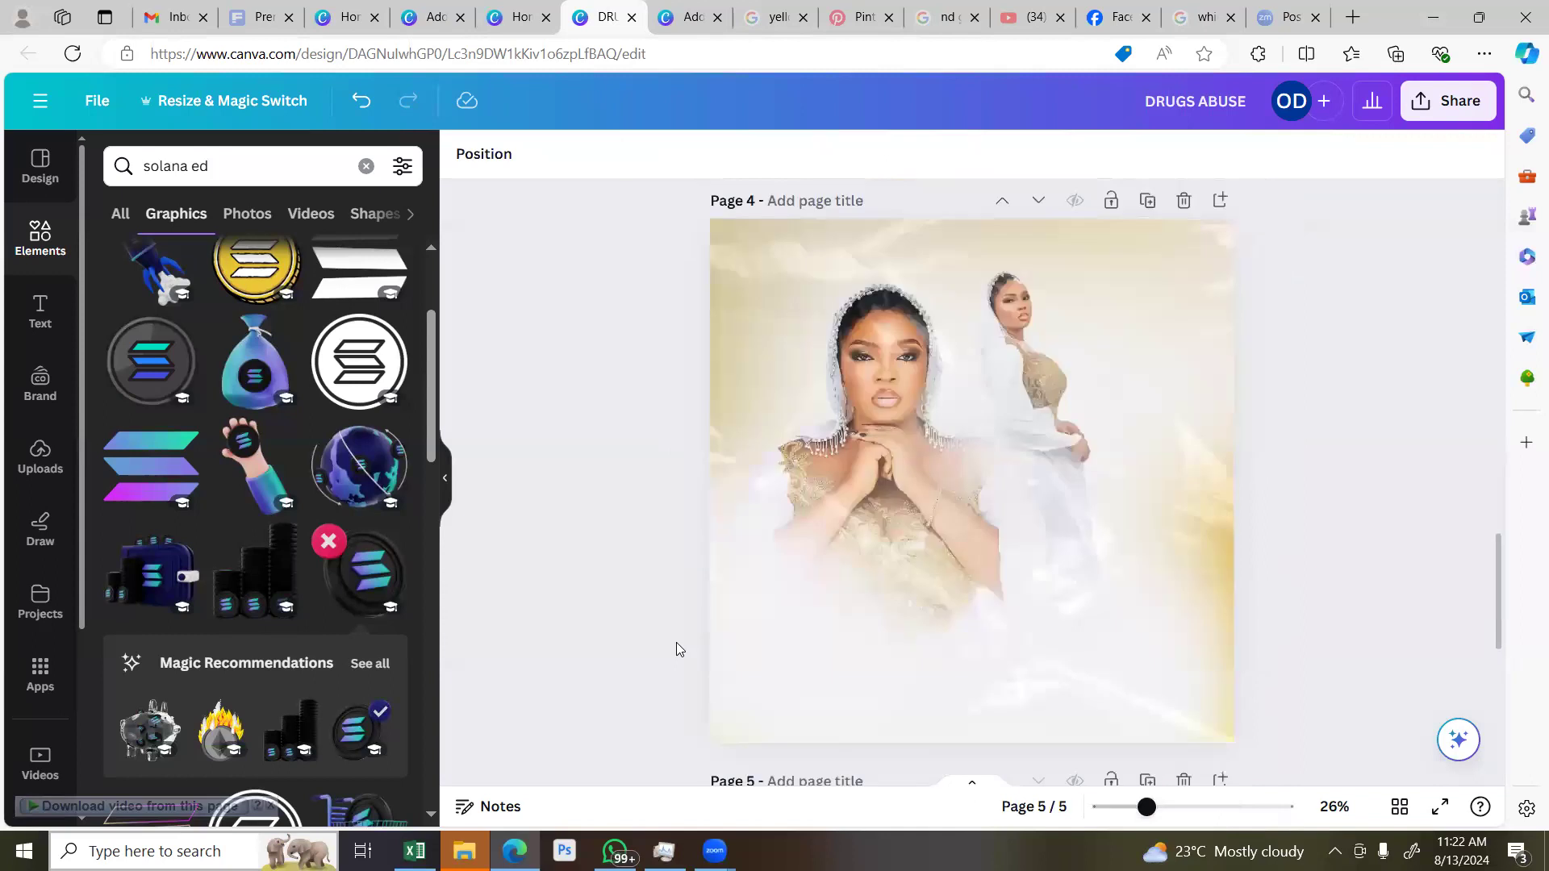
pyautogui.scroll(6, 676, 642)
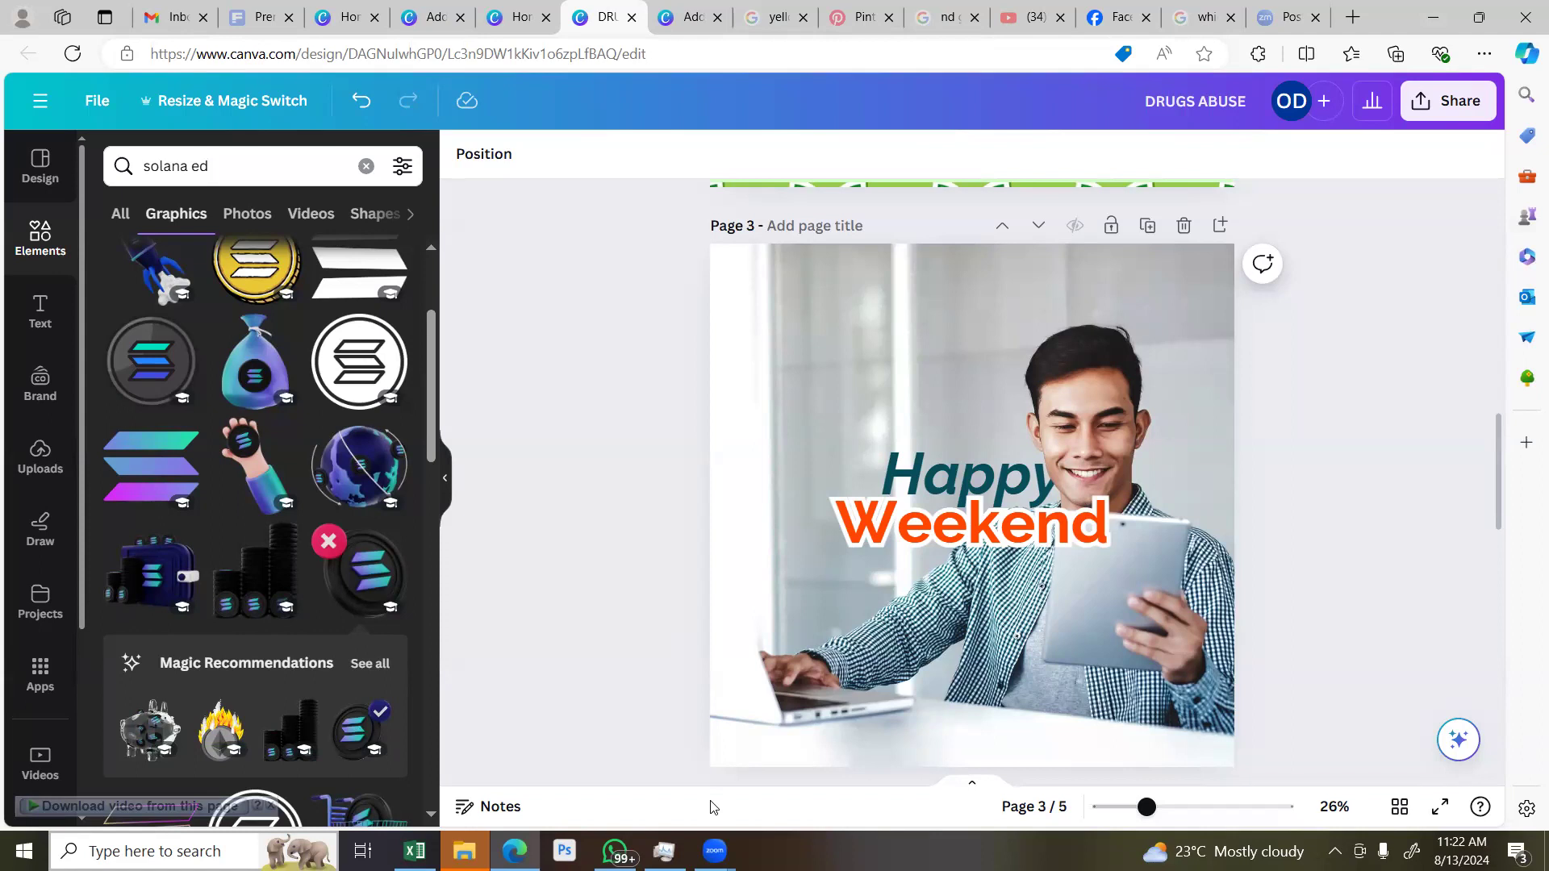
# Delete the coin, its shadow and its reflection together from page 5
pyautogui.moveTo(715, 850)
pyautogui.scroll(-9, 848, 615)
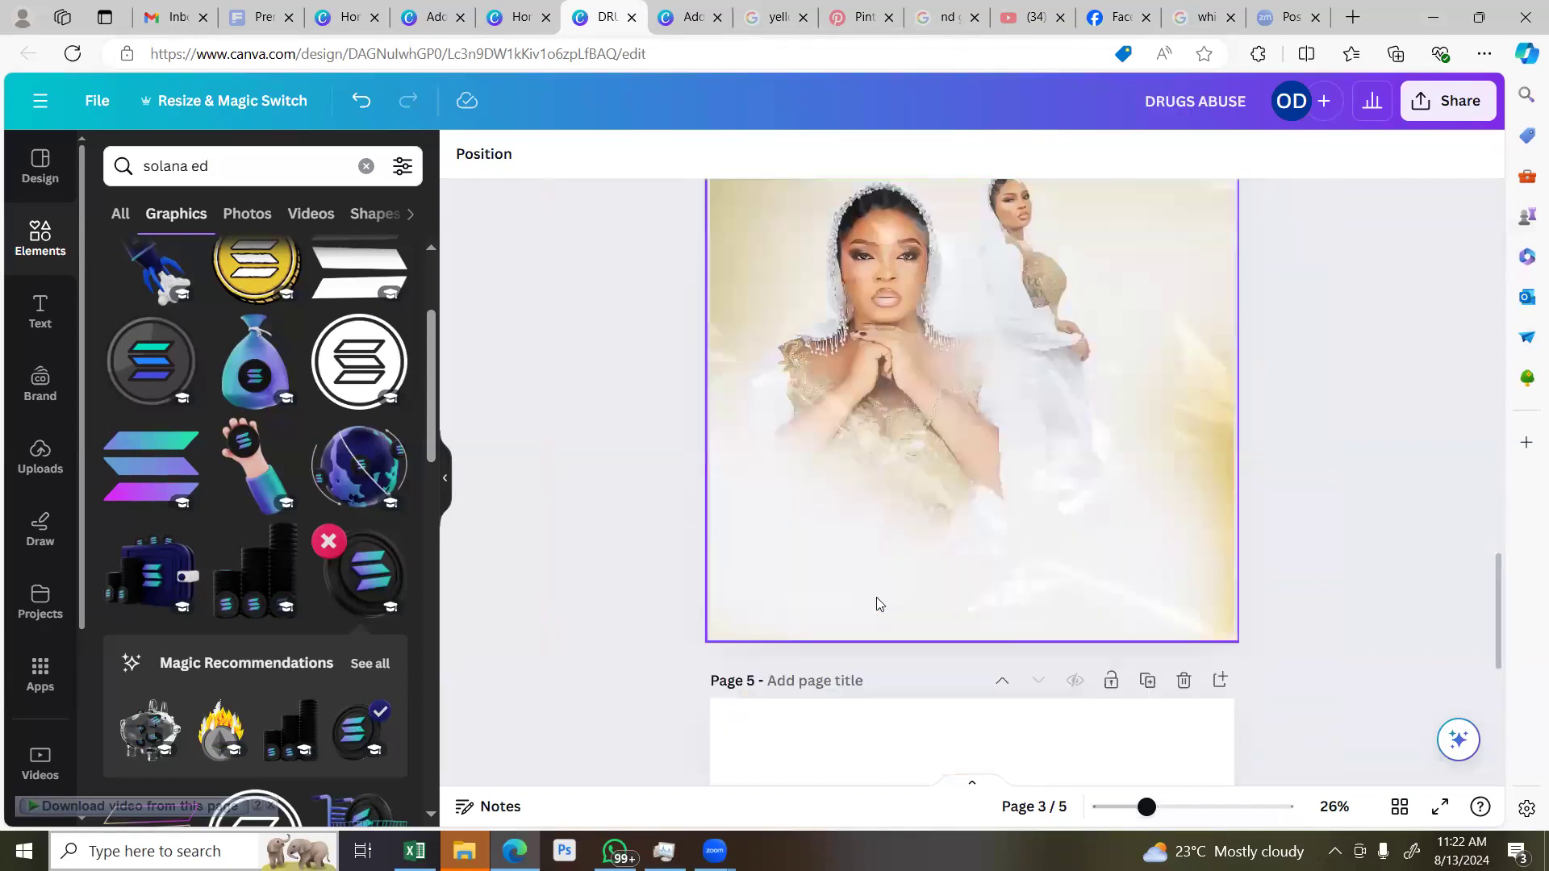
pyautogui.scroll(-6, 927, 605)
pyautogui.moveTo(1153, 572); pyautogui.dragTo(1168, 690)
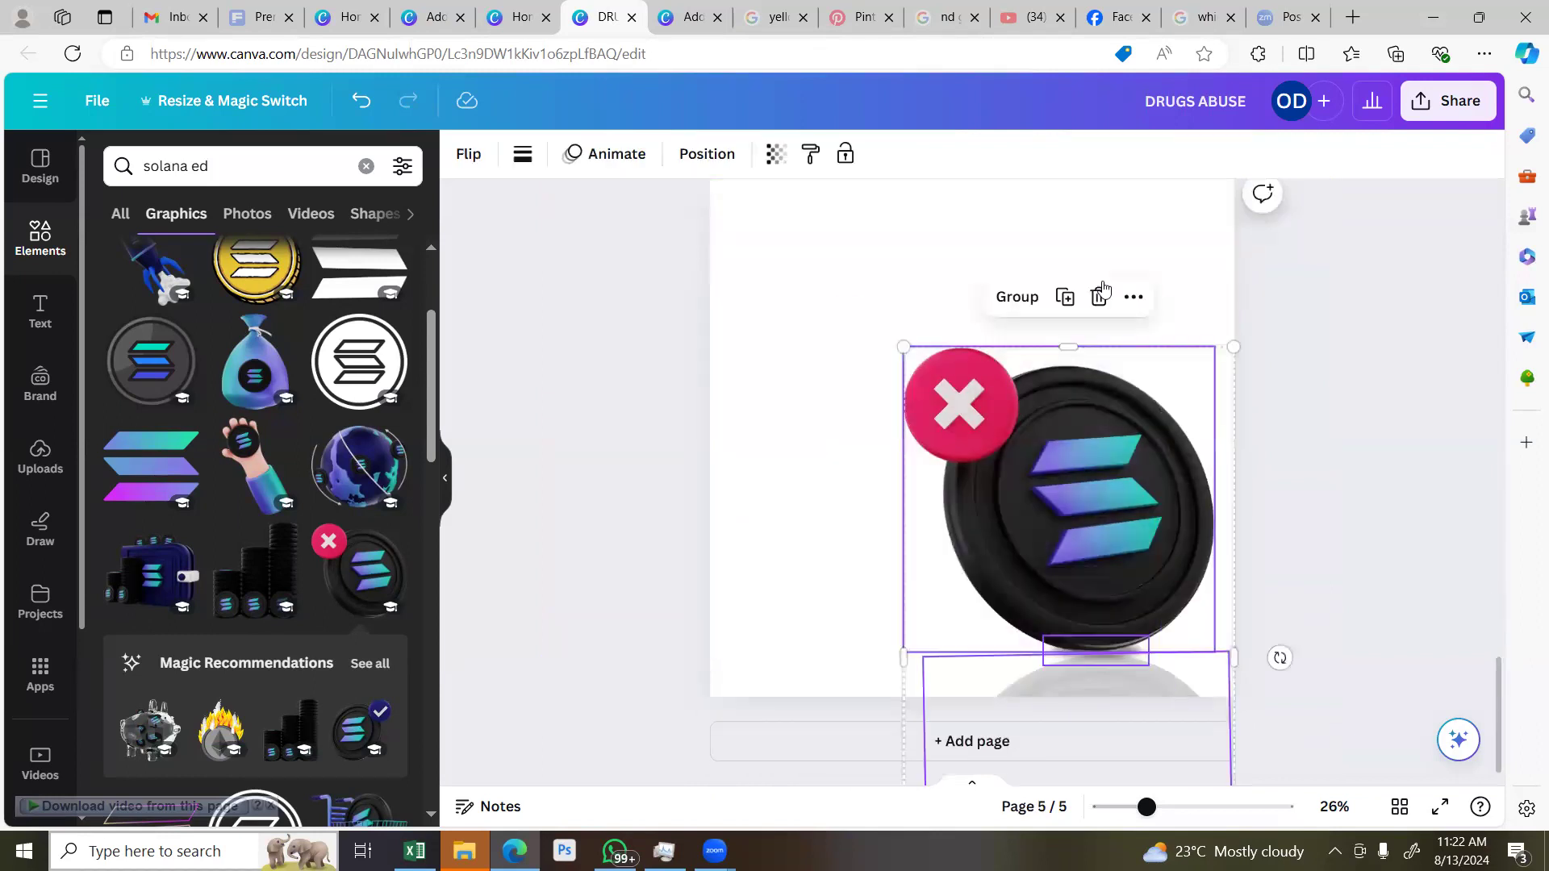
pyautogui.press('Delete')
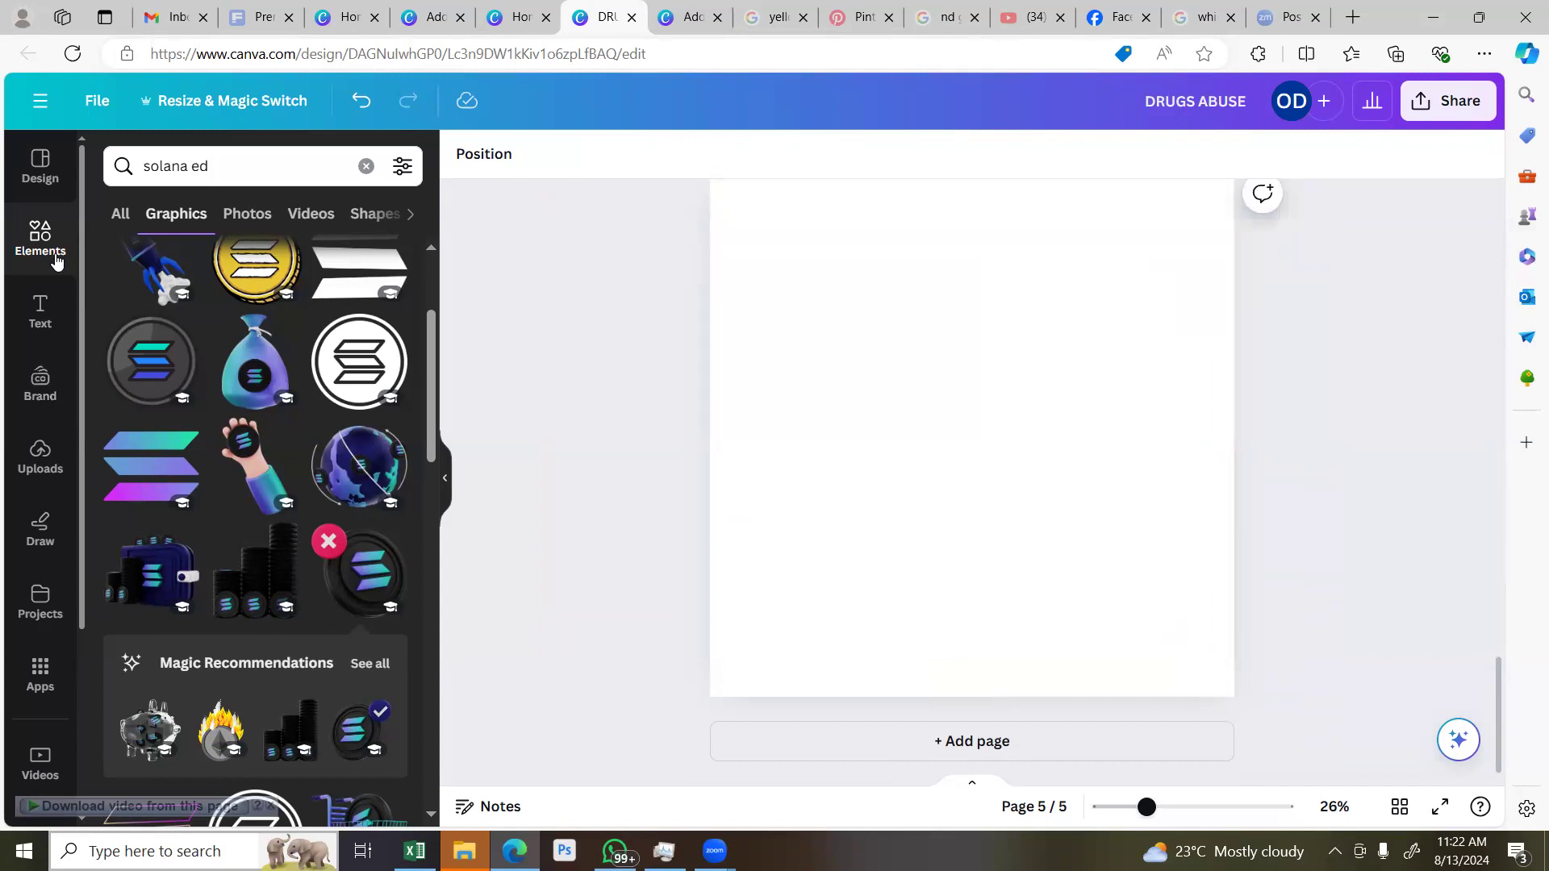
# Search the elements library for "happy black lady" and limit the results to photos
pyautogui.click(131, 228)
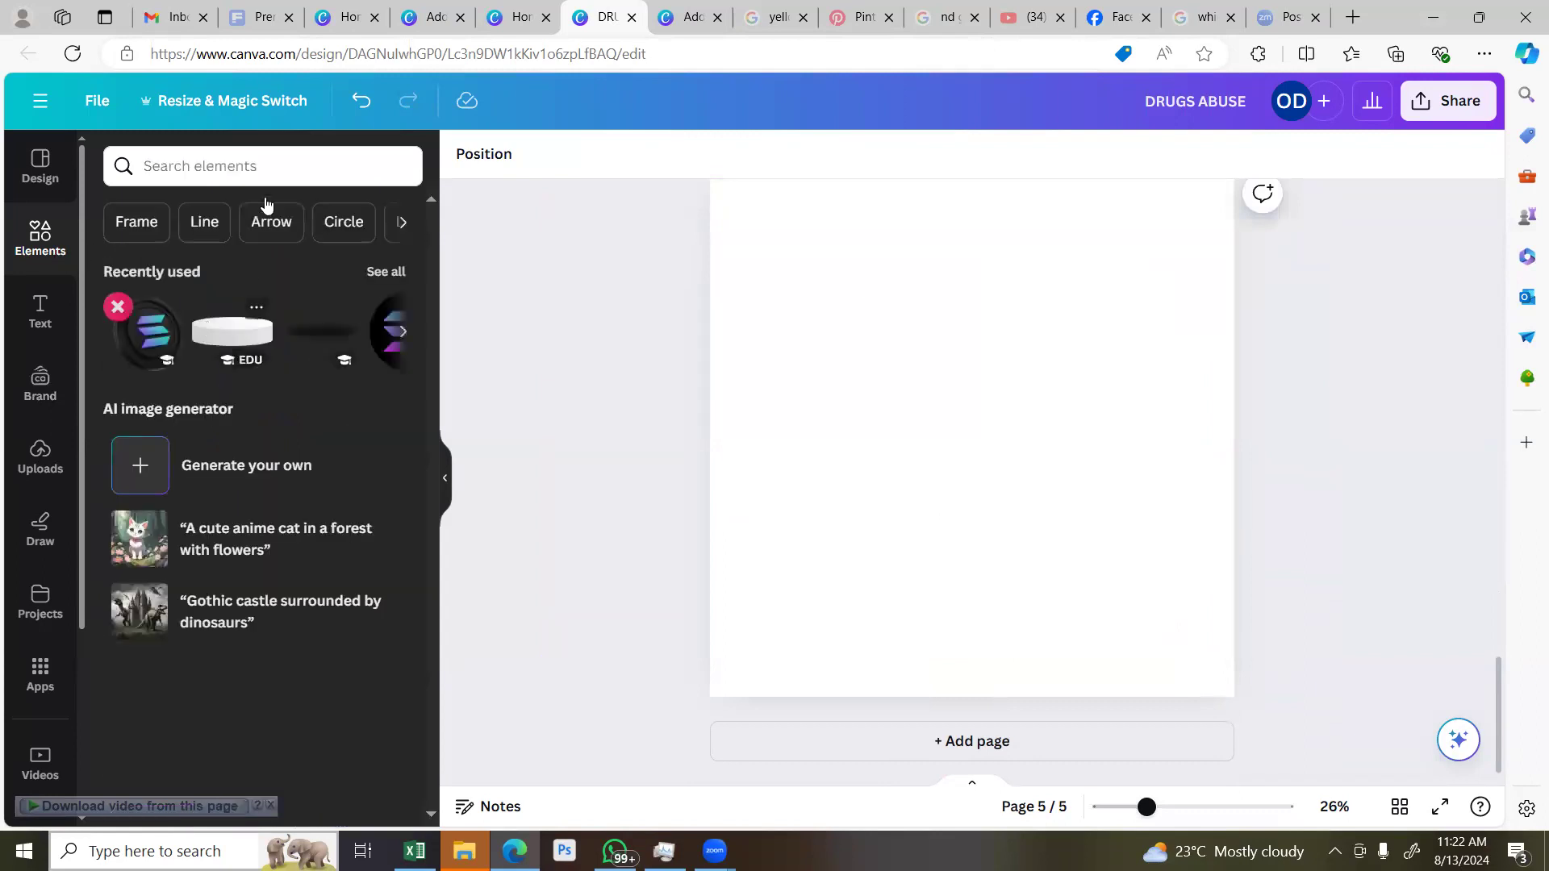
pyautogui.click(242, 169)
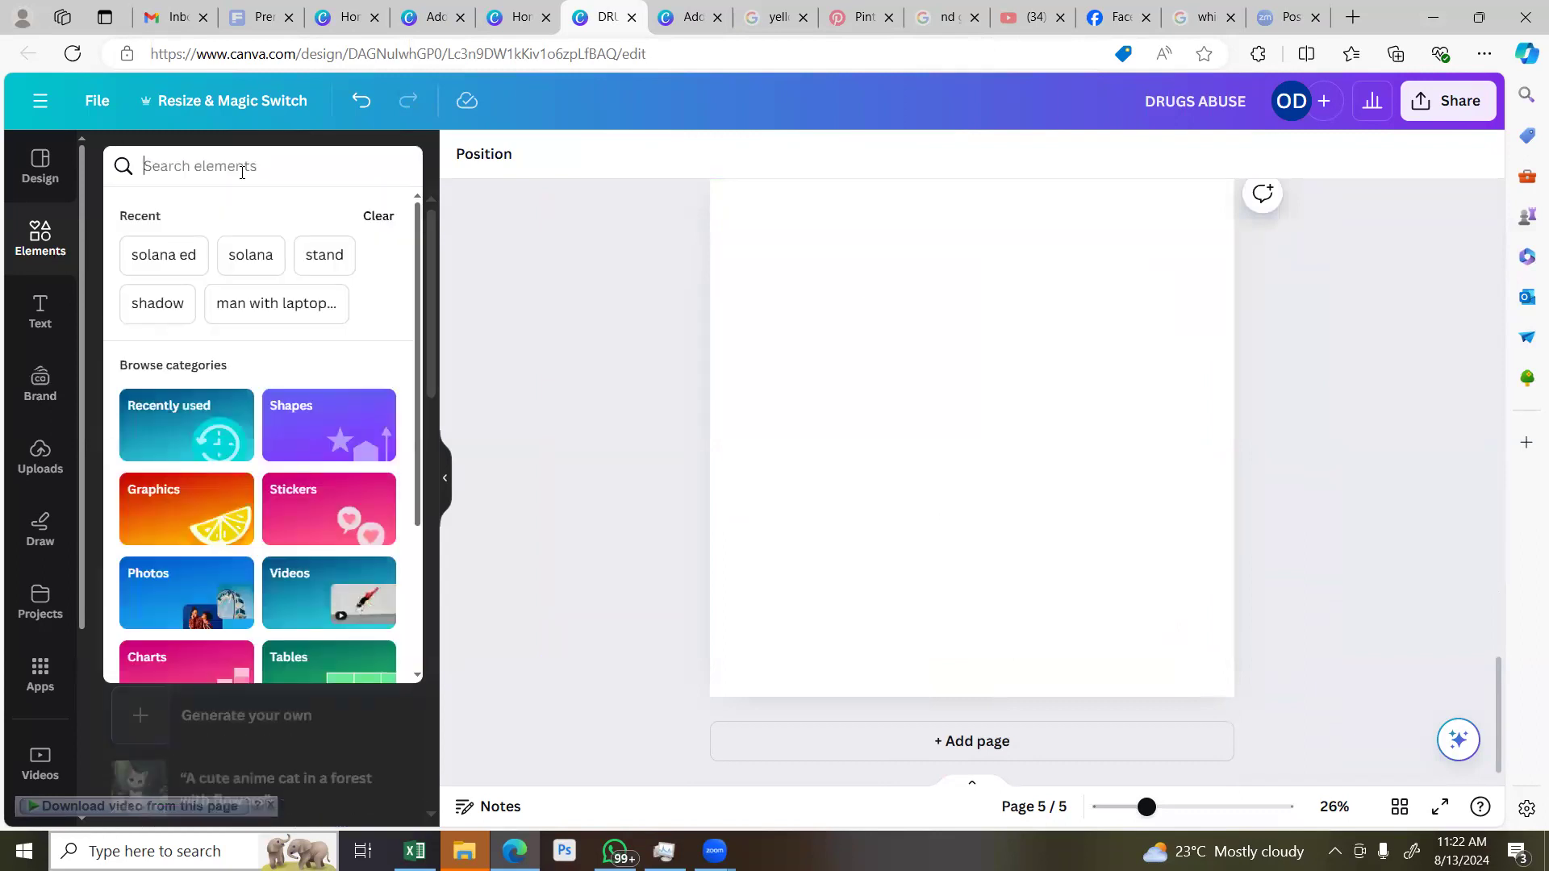
pyautogui.write('happy b')
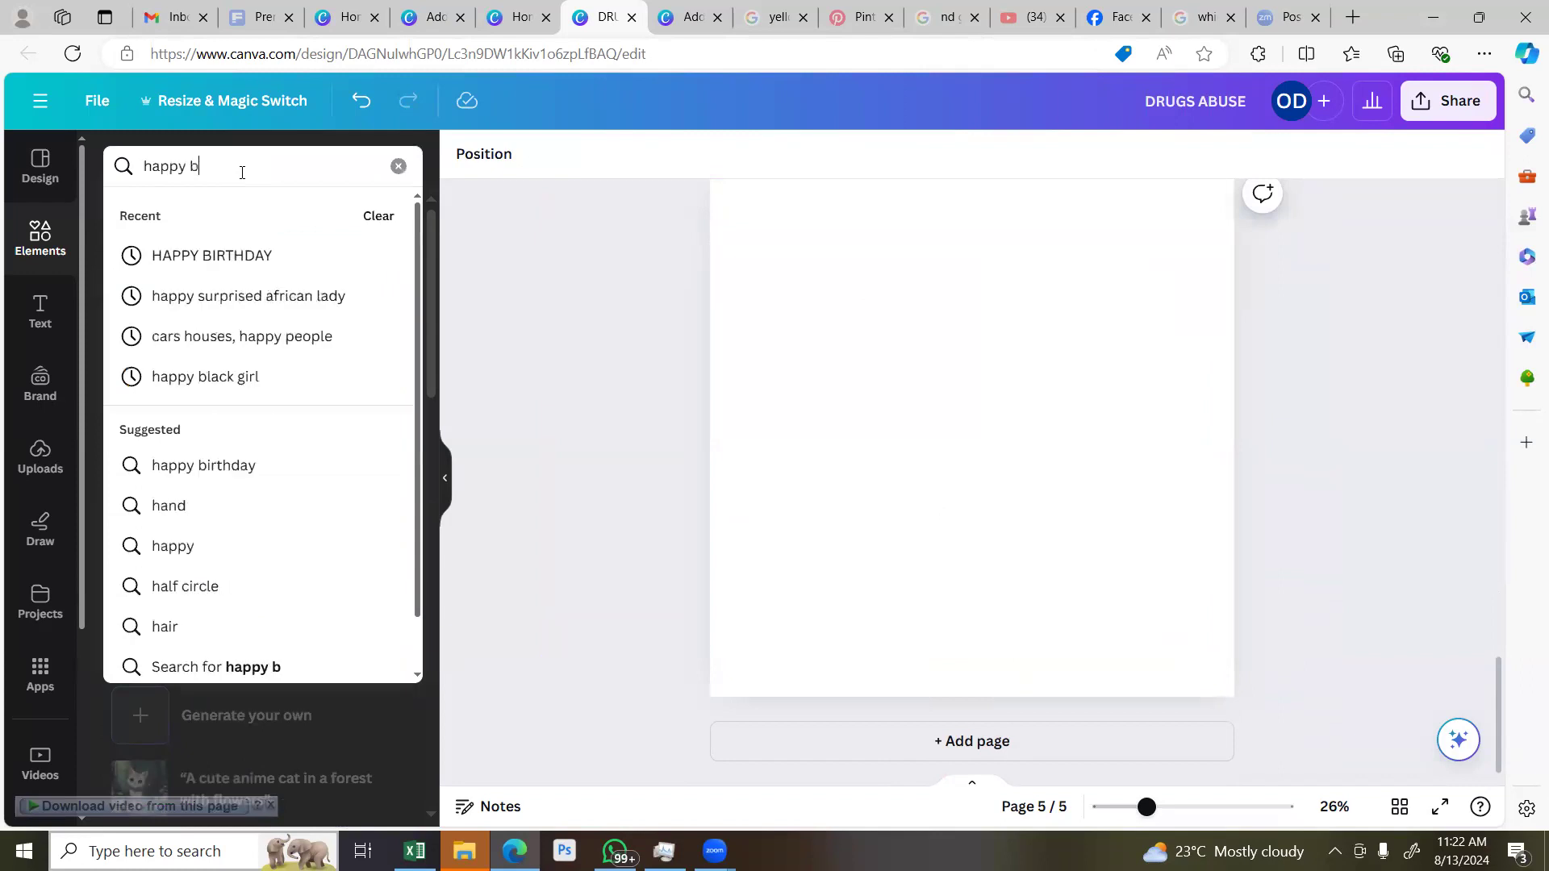
pyautogui.write('lack')
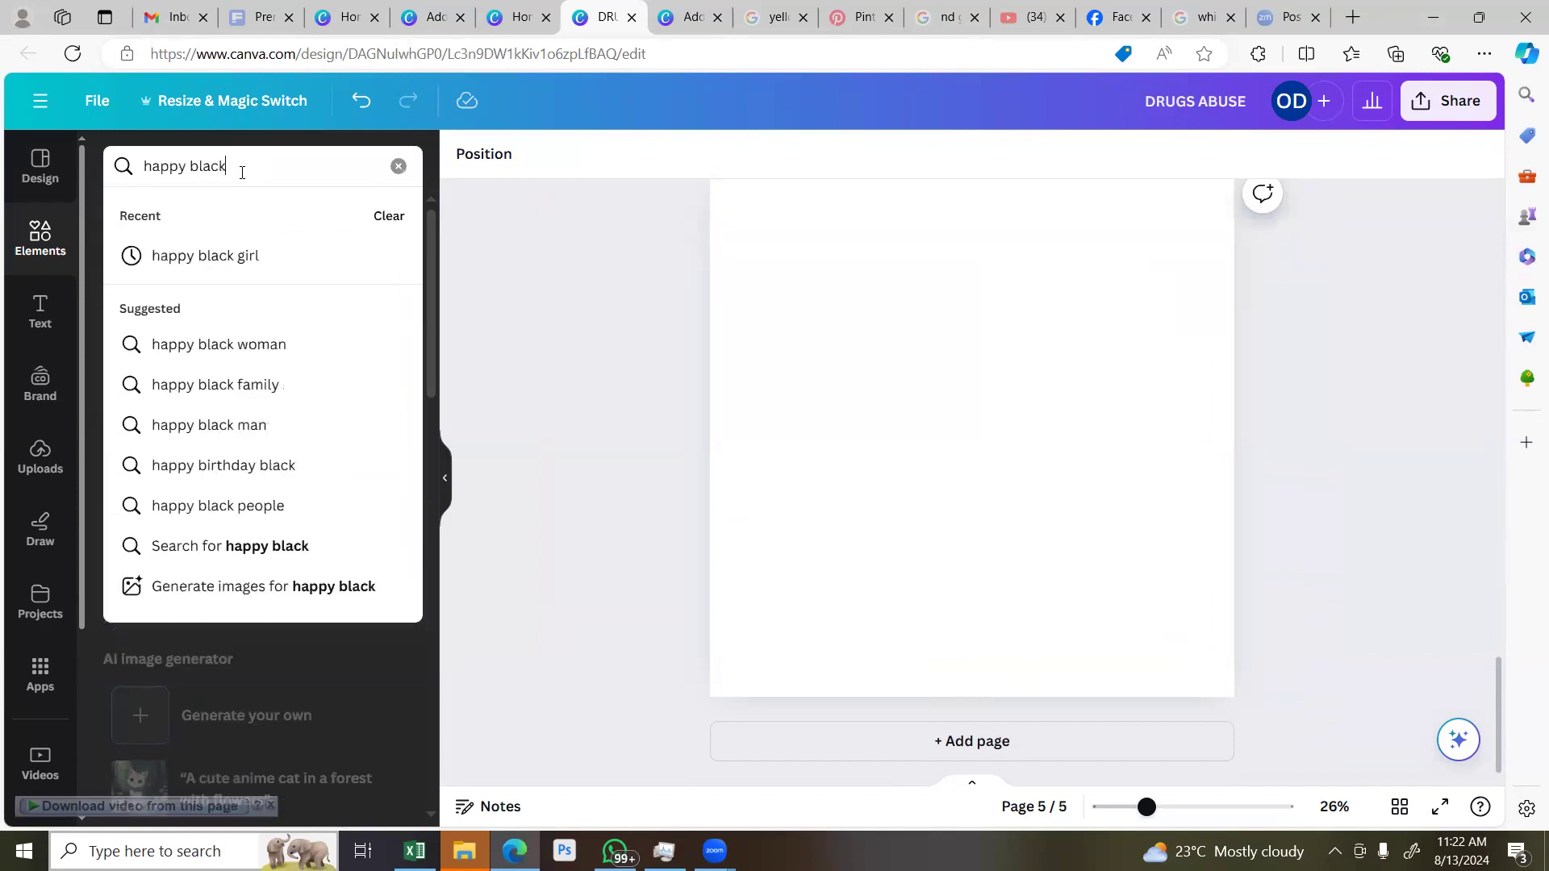
pyautogui.write(' lady')
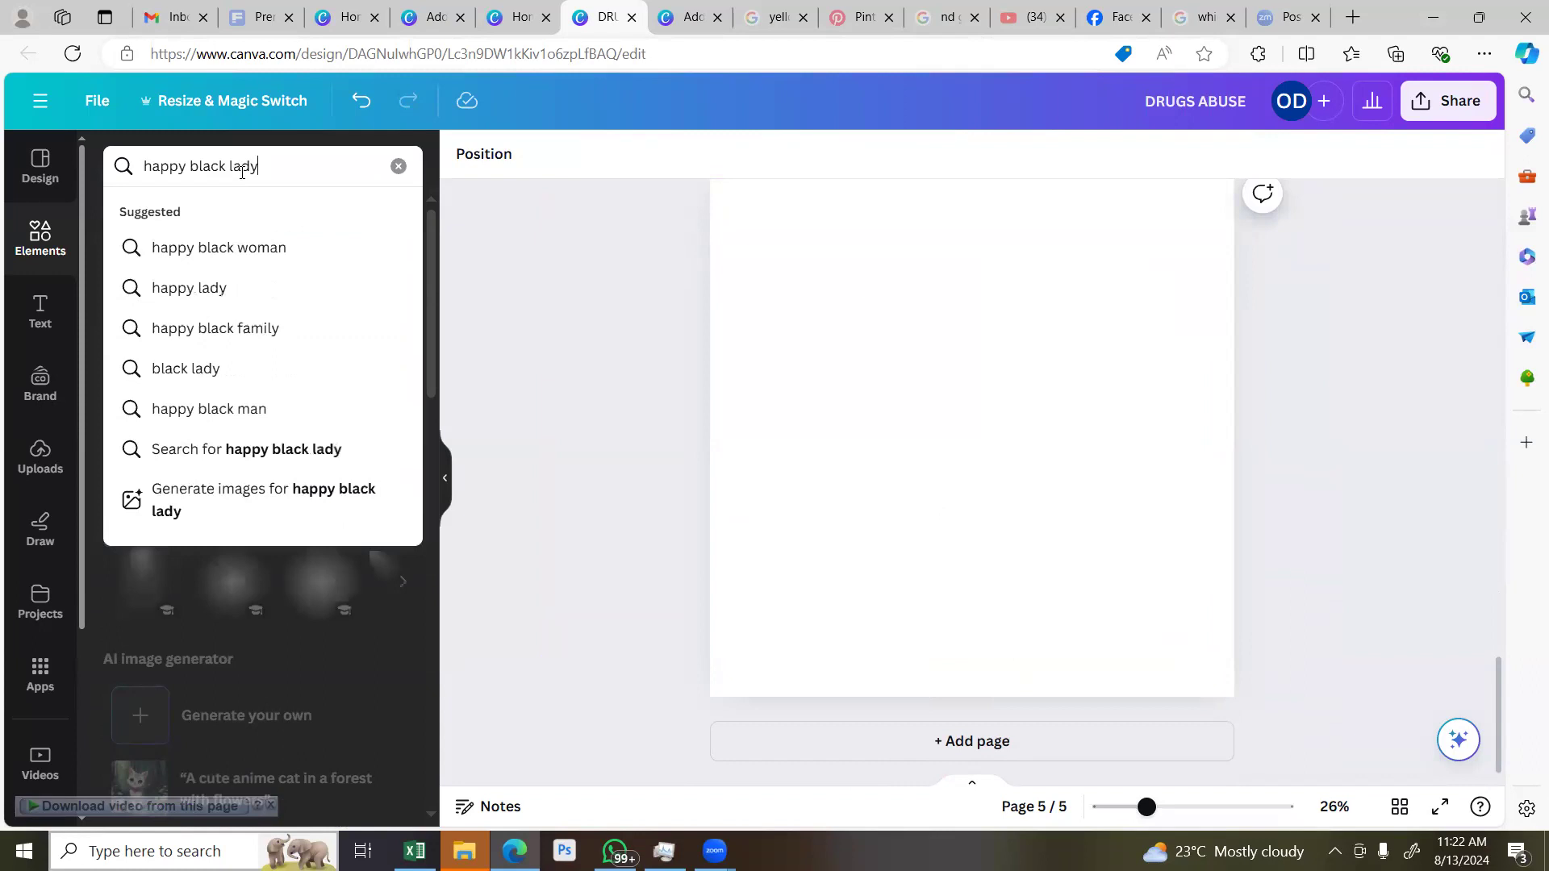
pyautogui.press('Return')
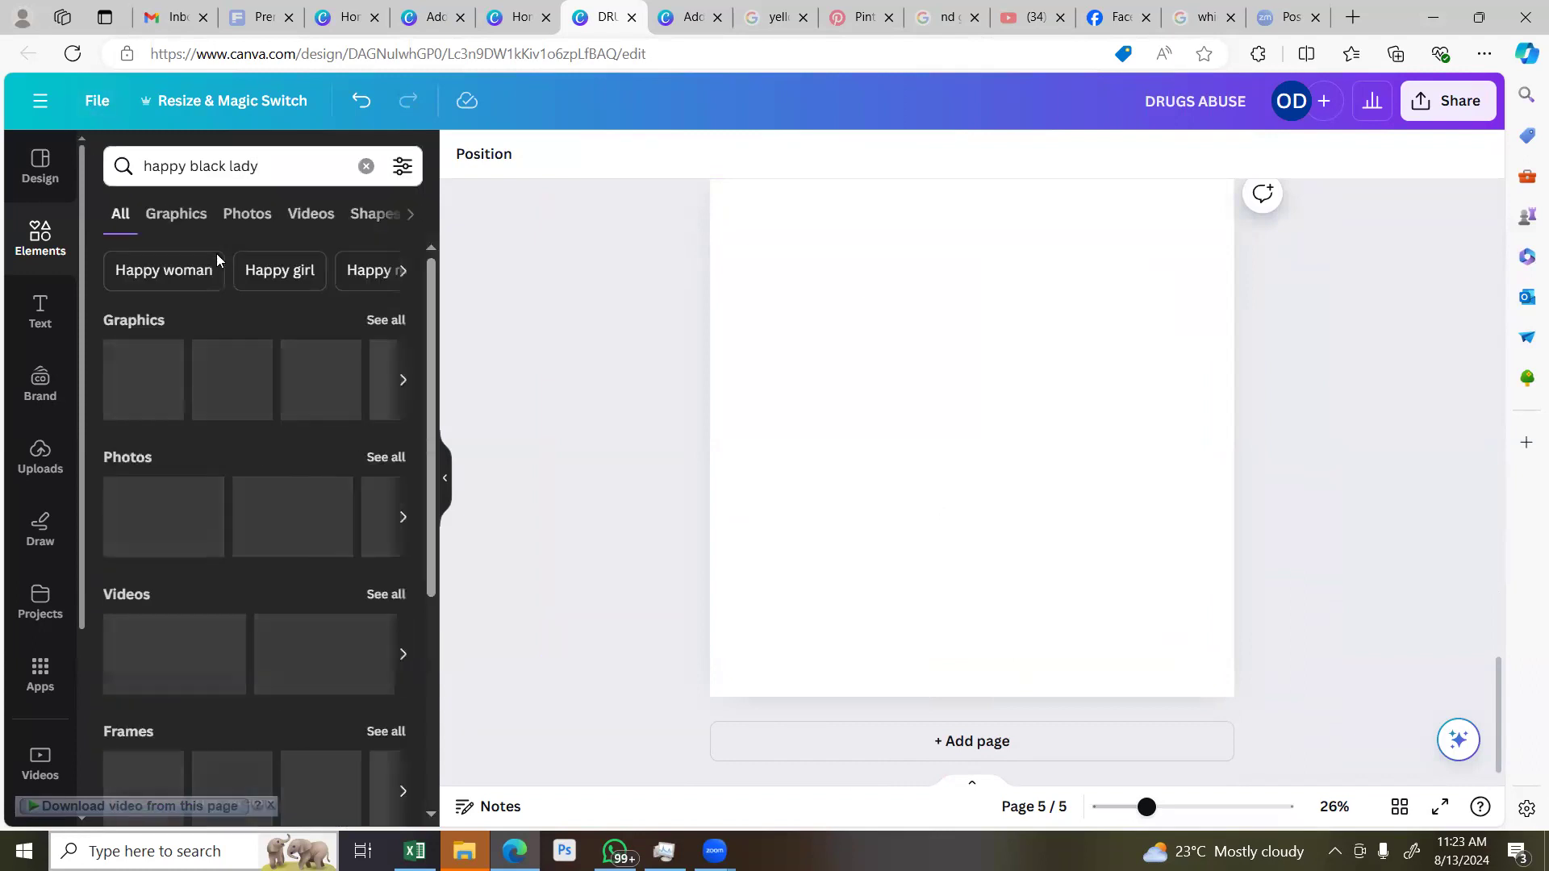
pyautogui.click(254, 226)
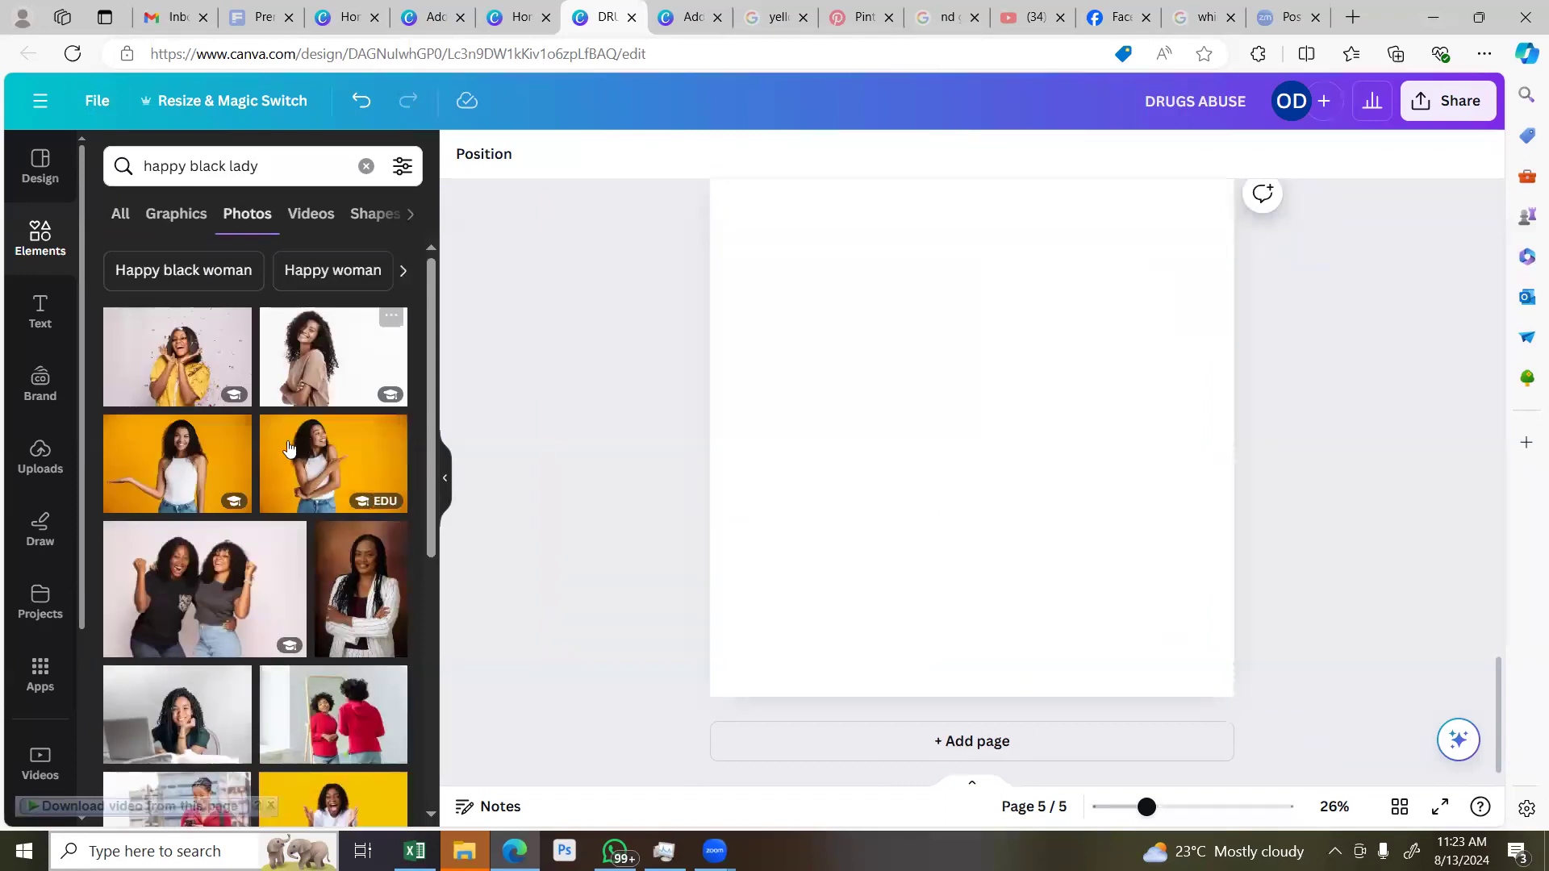
# Add the photo of the smiling woman with glasses beside a laptop and set it as the page background
pyautogui.scroll(-3, 284, 447)
pyautogui.scroll(-3, 284, 452)
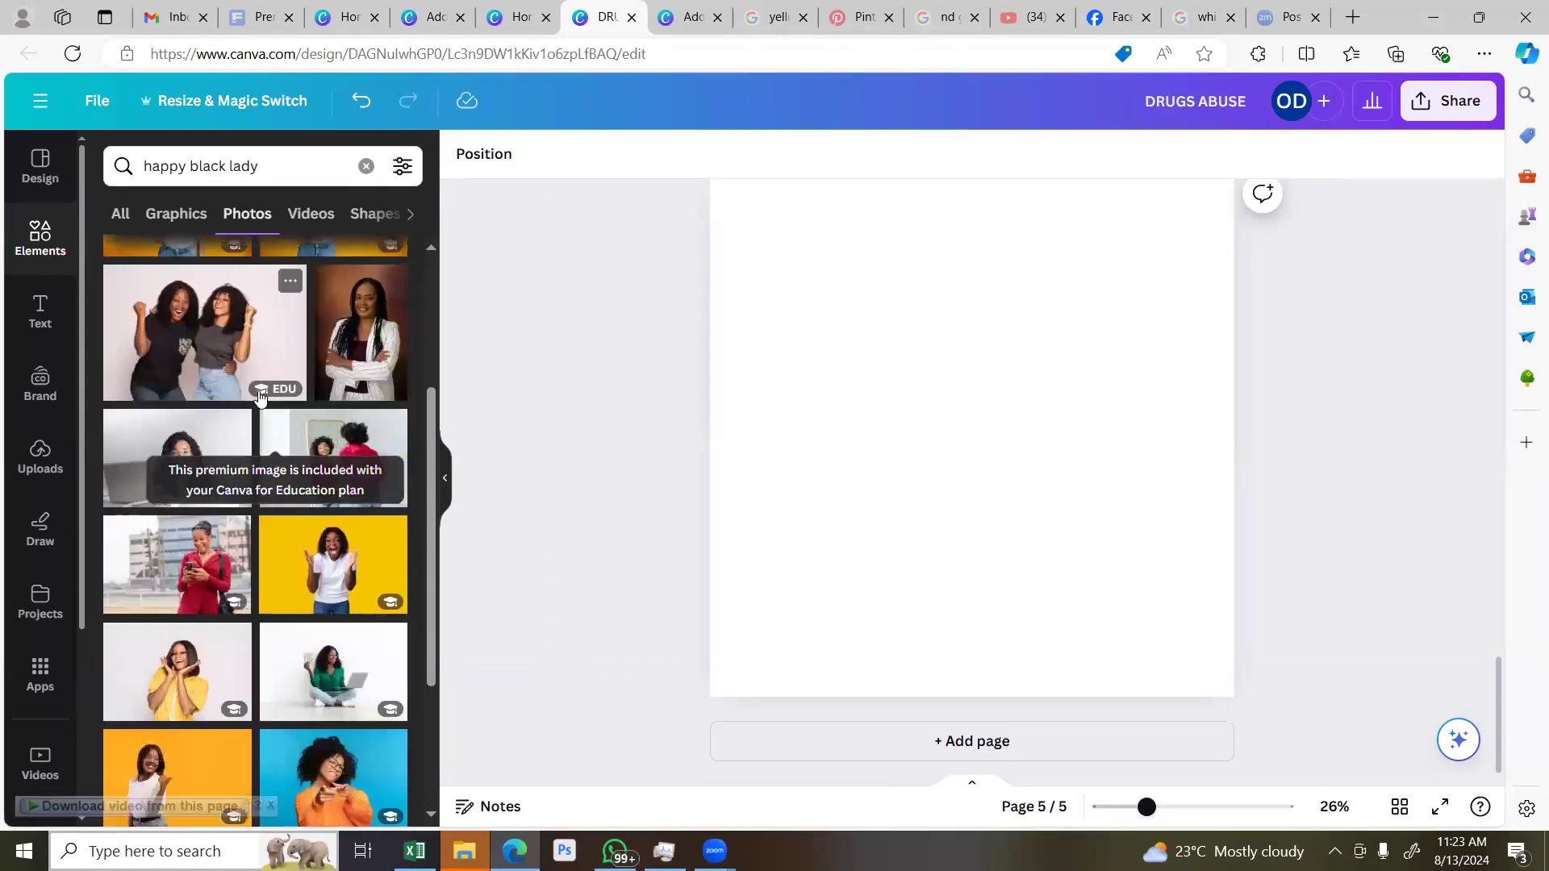
pyautogui.click(174, 311)
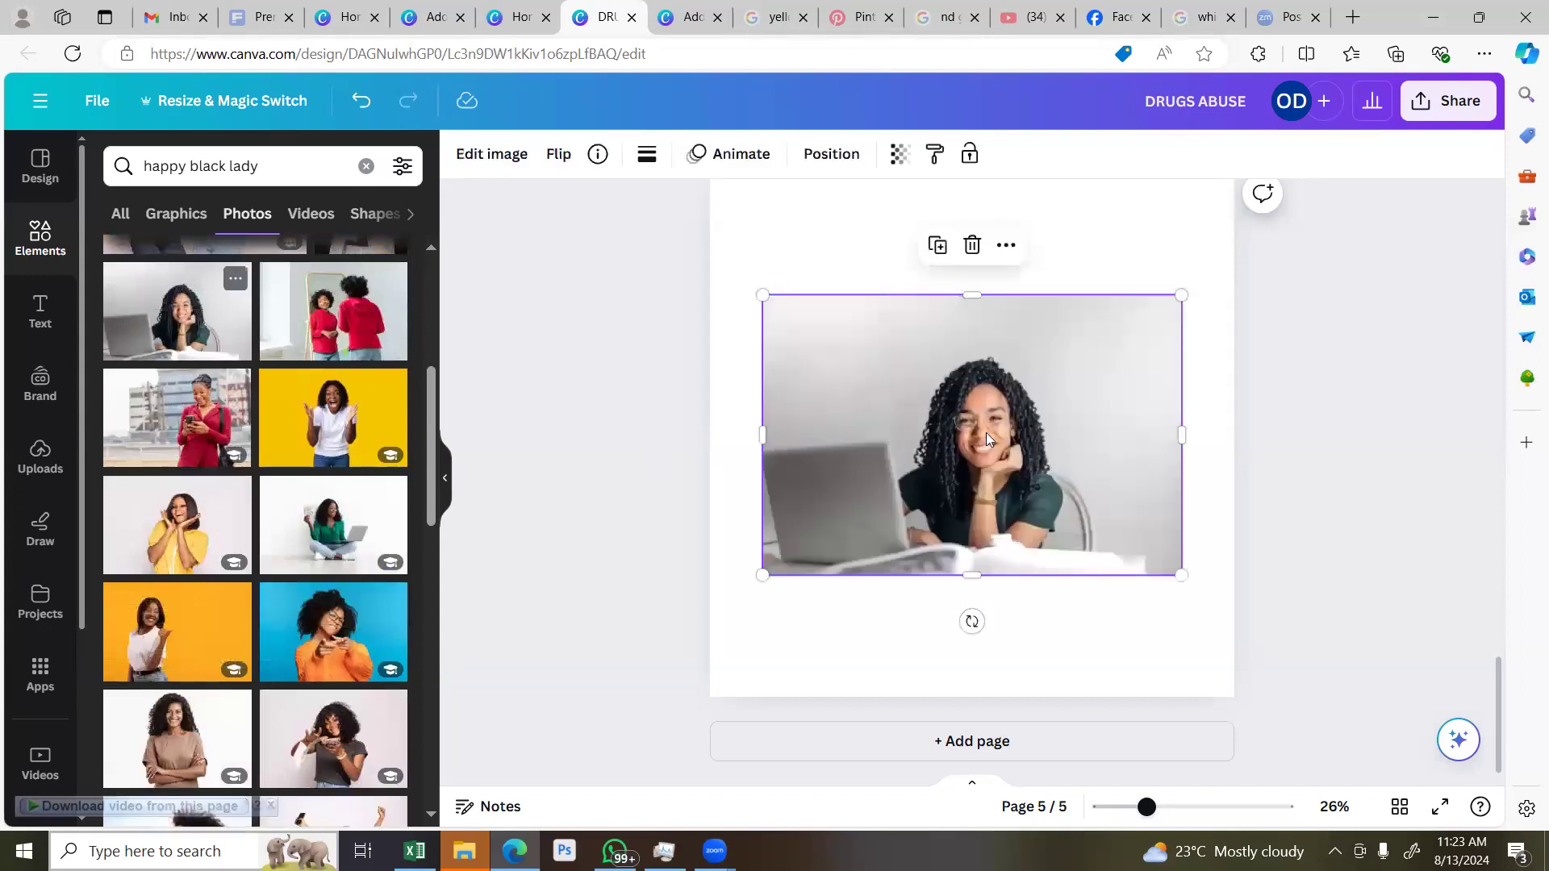
pyautogui.rightClick(1012, 536)
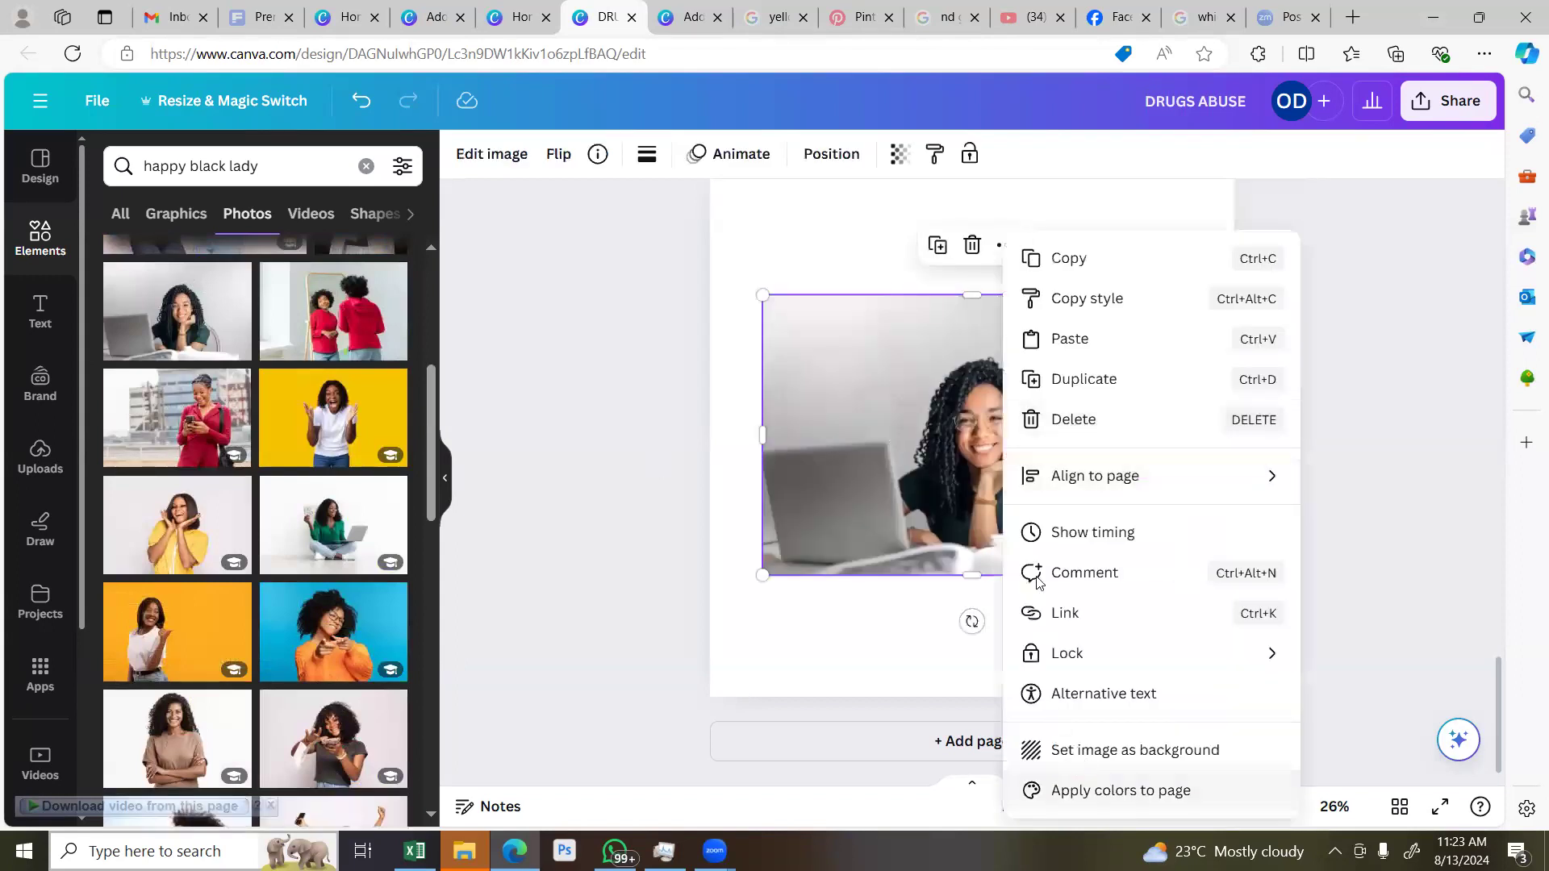
pyautogui.click(1079, 750)
pyautogui.doubleClick(1003, 450)
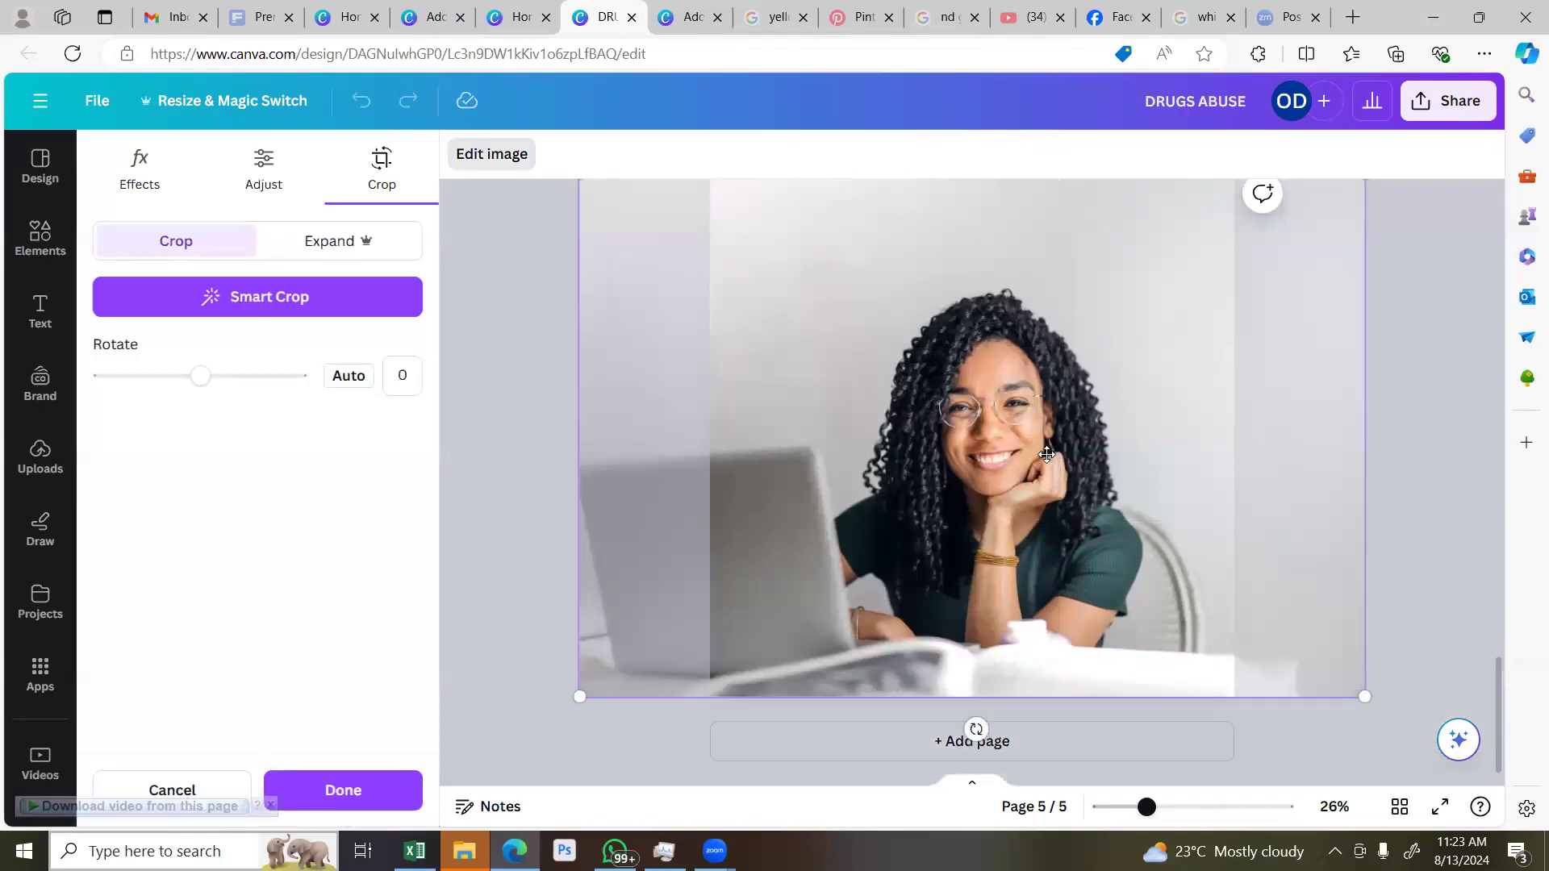
pyautogui.click(544, 321)
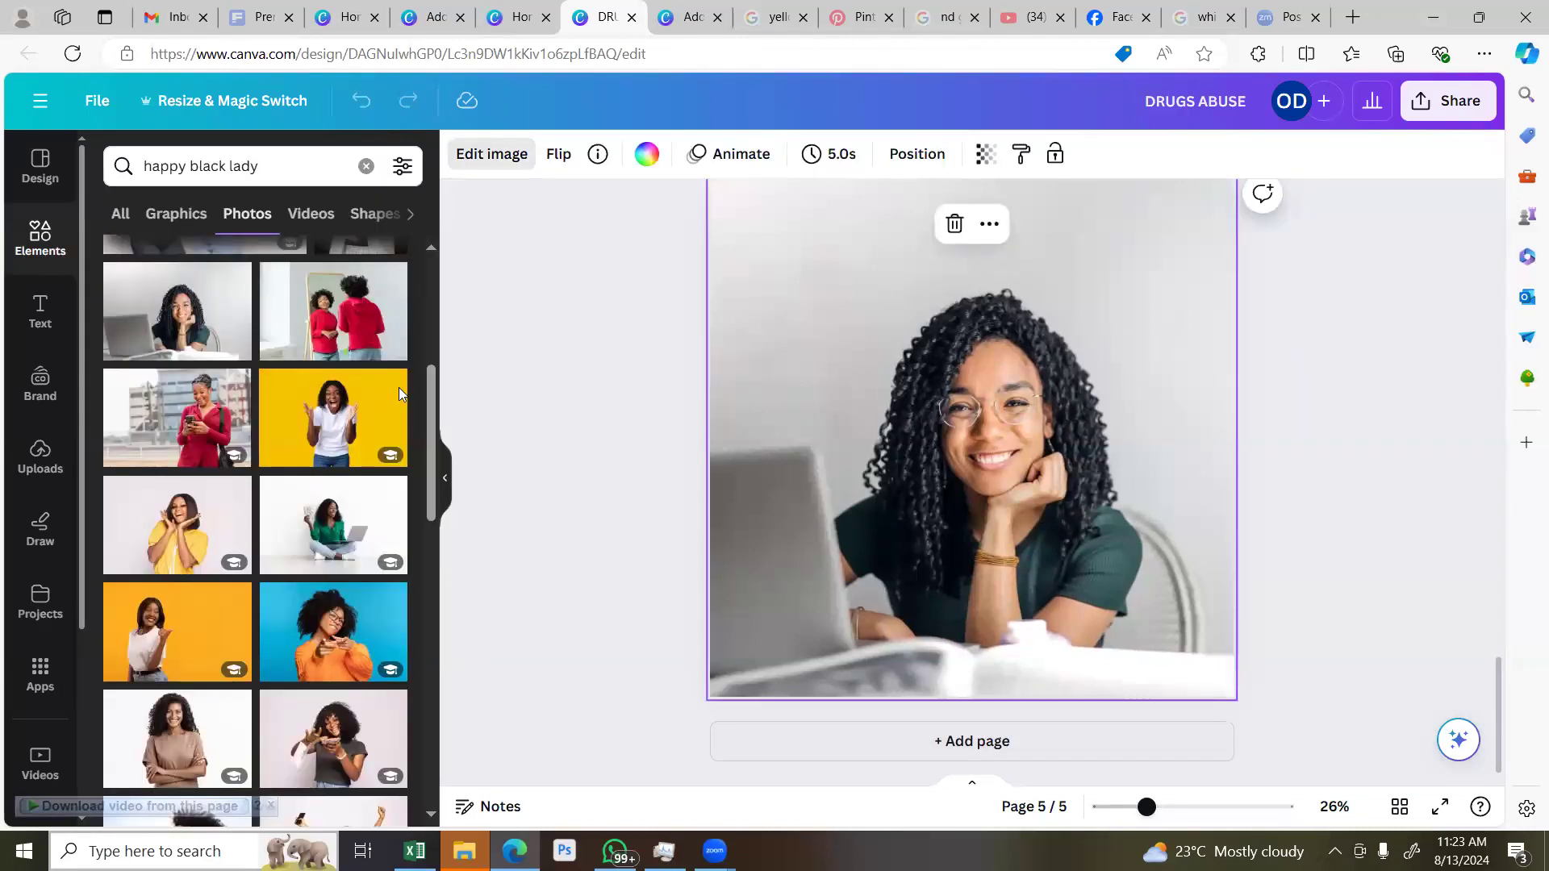
# Replace the background with the photo of the braided woman in a striped white blazer, then reposition it so her whole head shows
pyautogui.scroll(3, 276, 434)
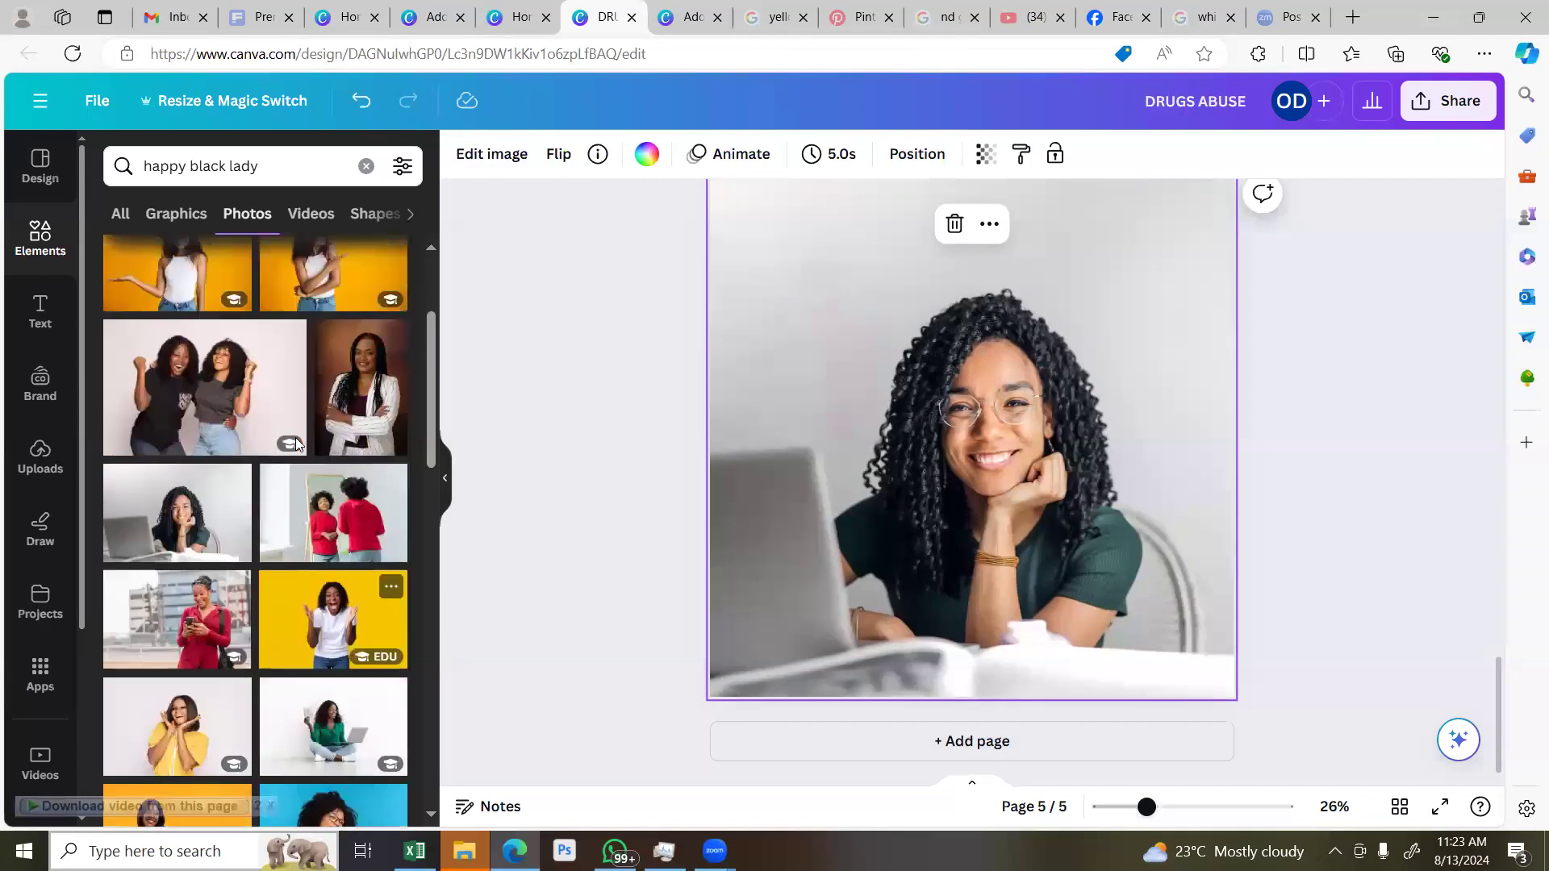
pyautogui.click(368, 389)
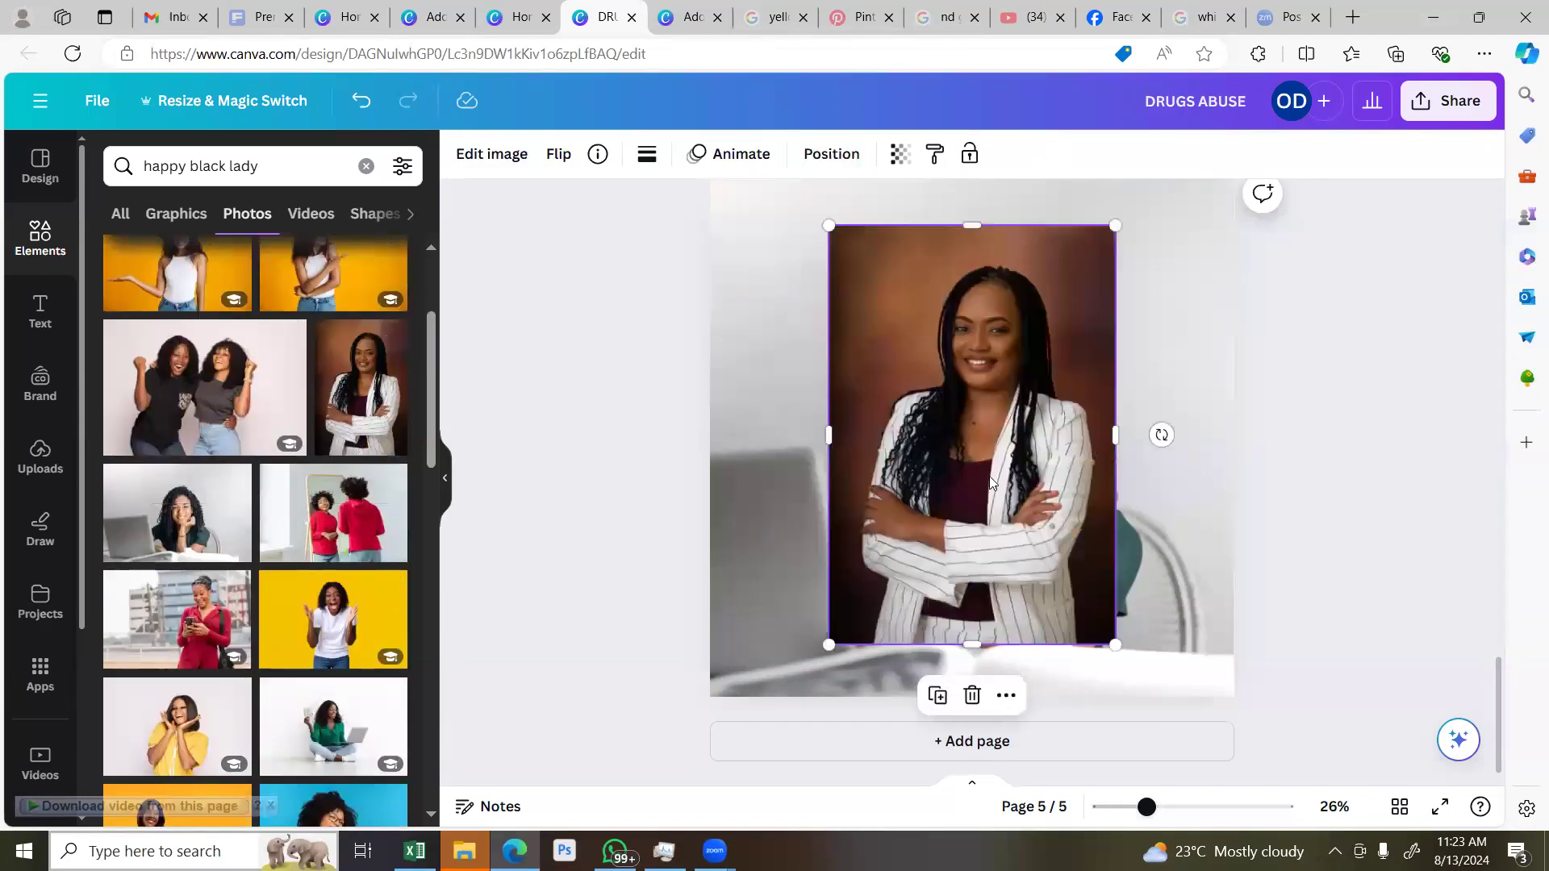
pyautogui.rightClick(992, 482)
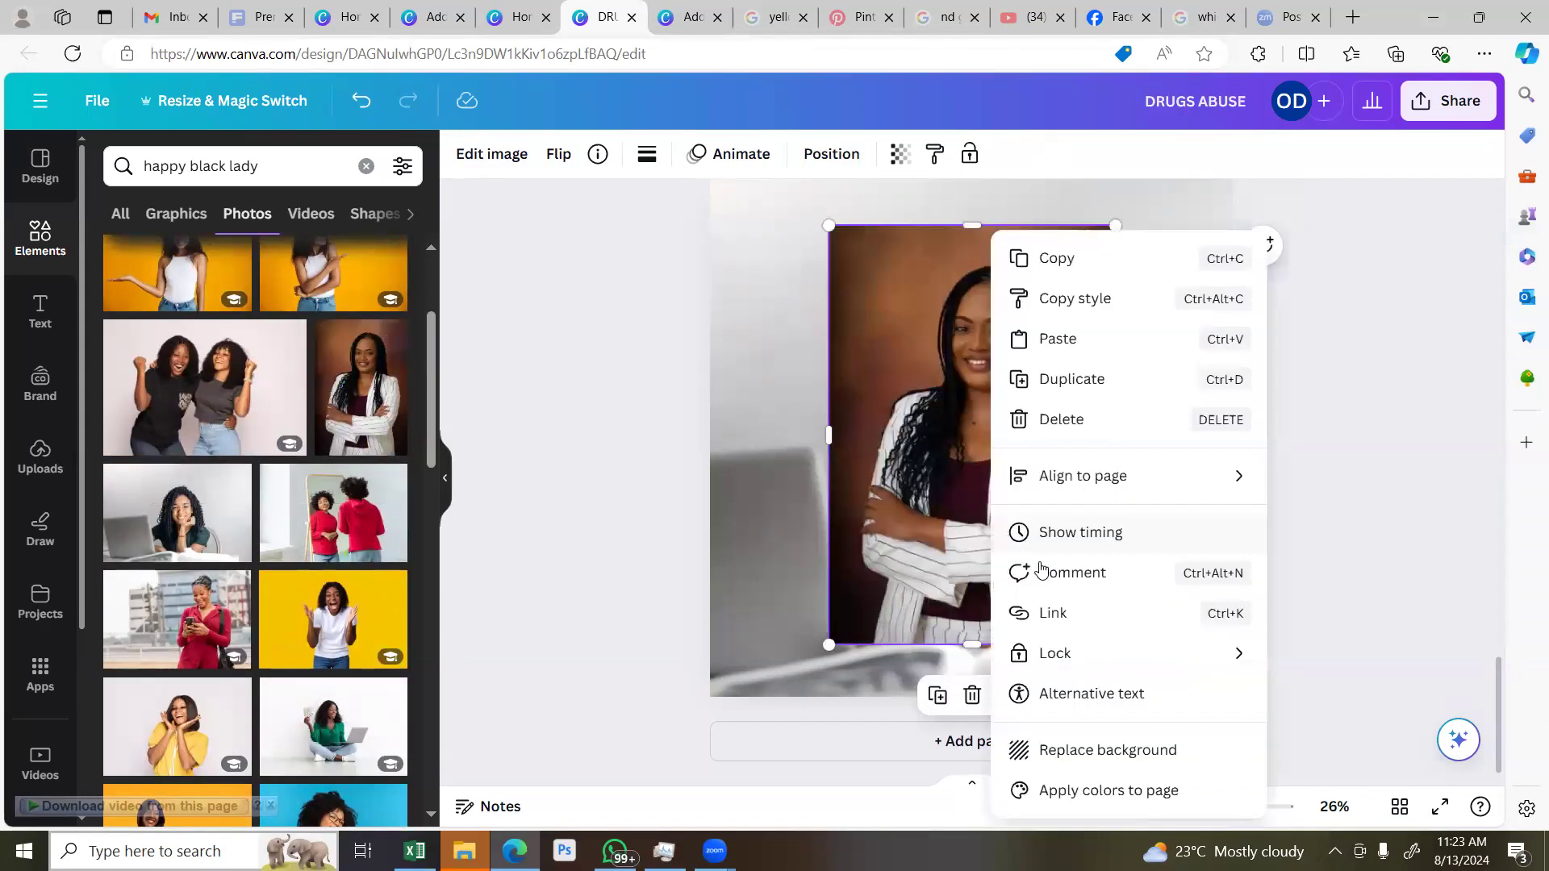
pyautogui.click(1074, 748)
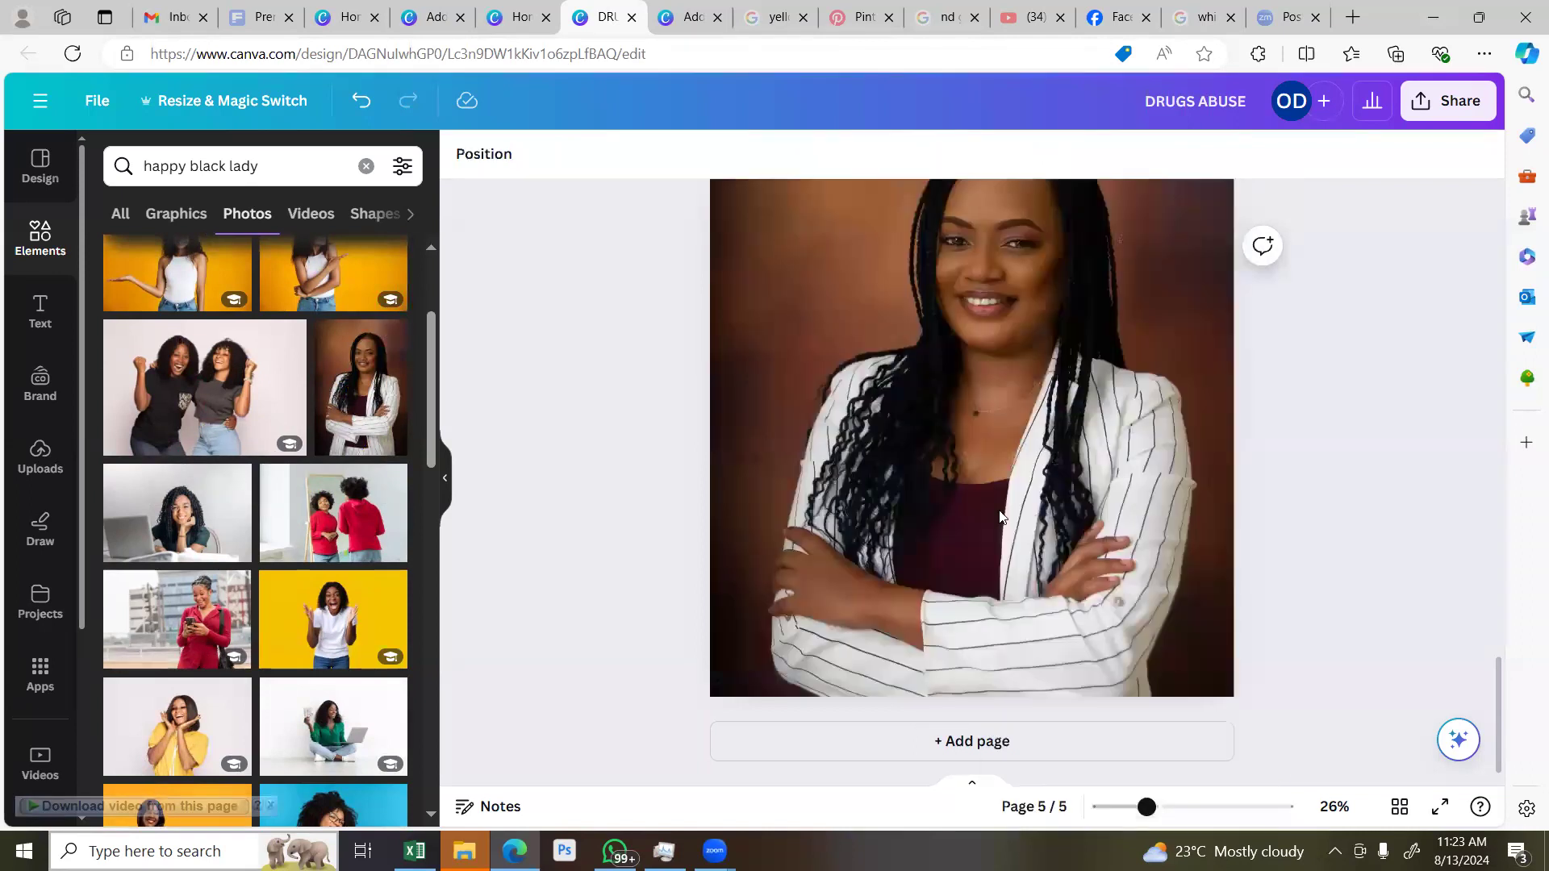
pyautogui.doubleClick(921, 357)
pyautogui.moveTo(930, 425); pyautogui.dragTo(954, 514)
pyautogui.press('Escape')
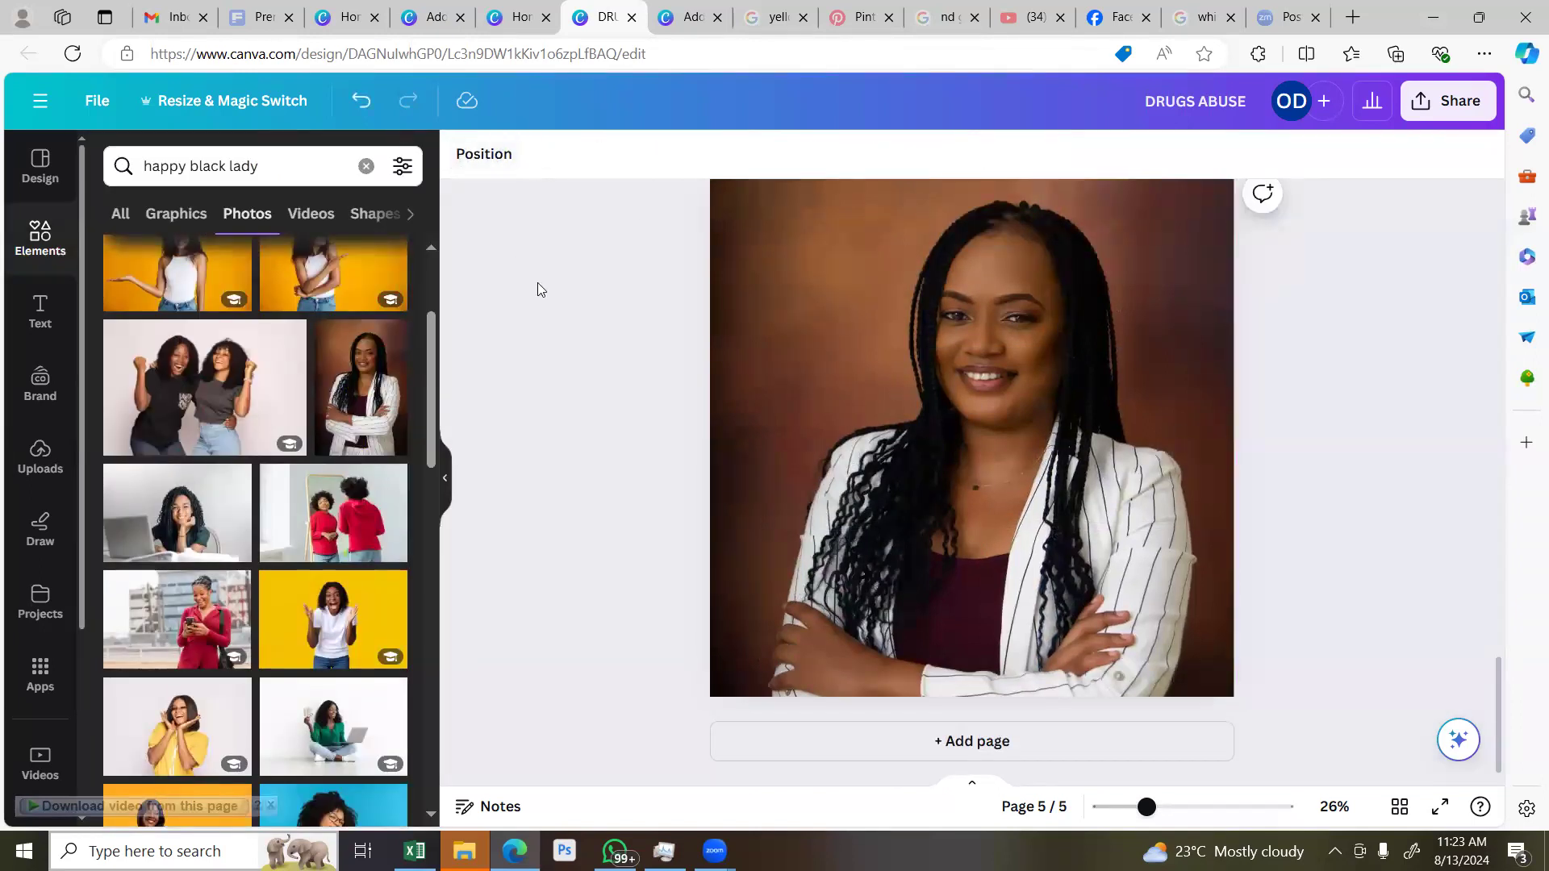
# Set the background photo's saturation to -100
pyautogui.click(1055, 499)
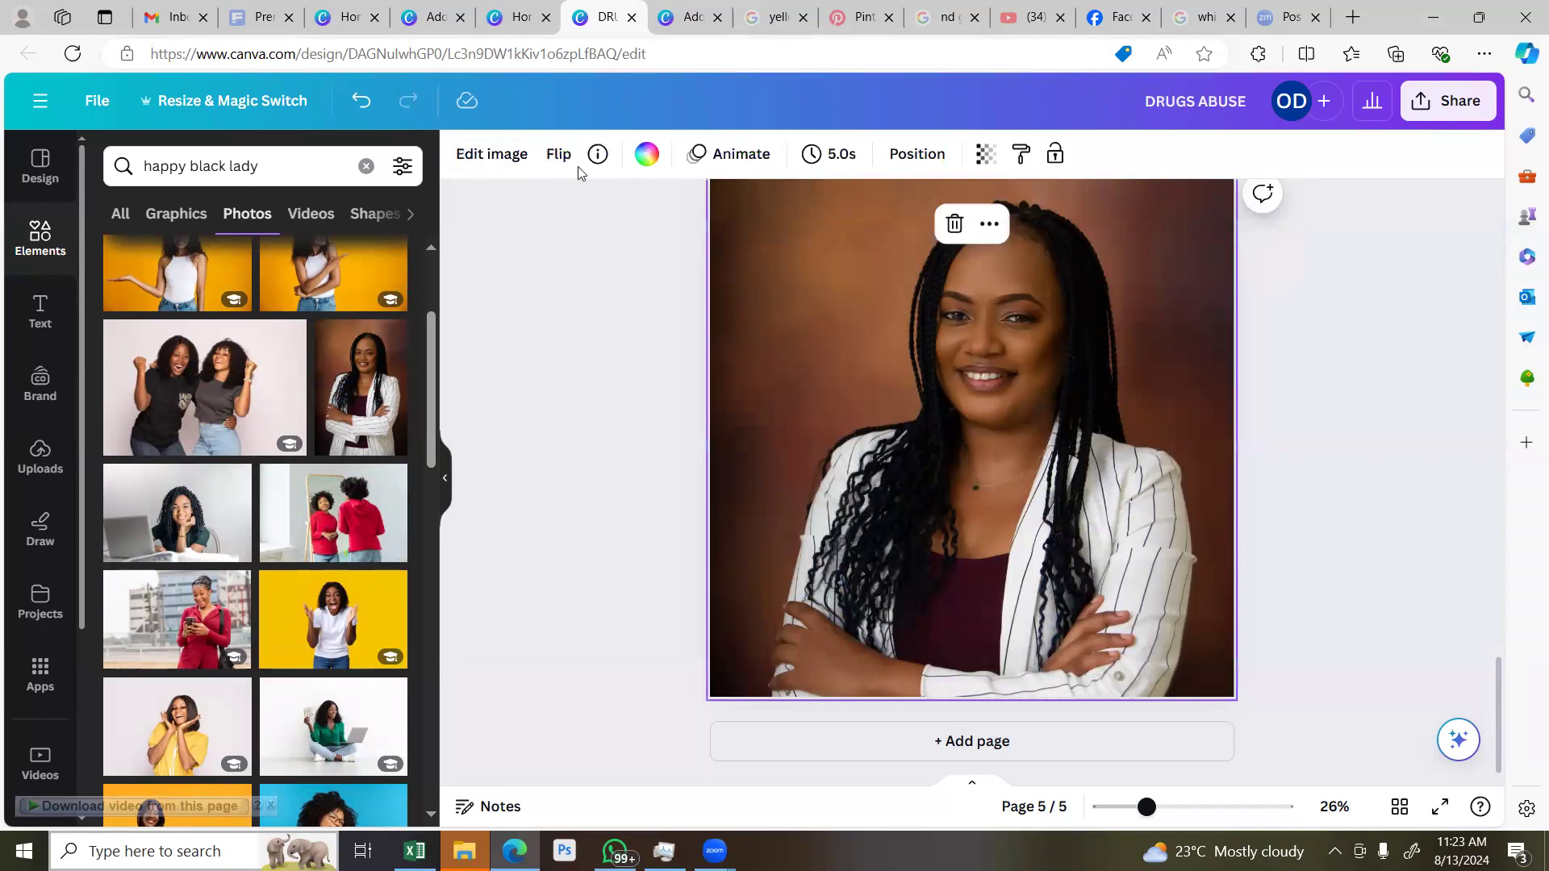
pyautogui.click(486, 157)
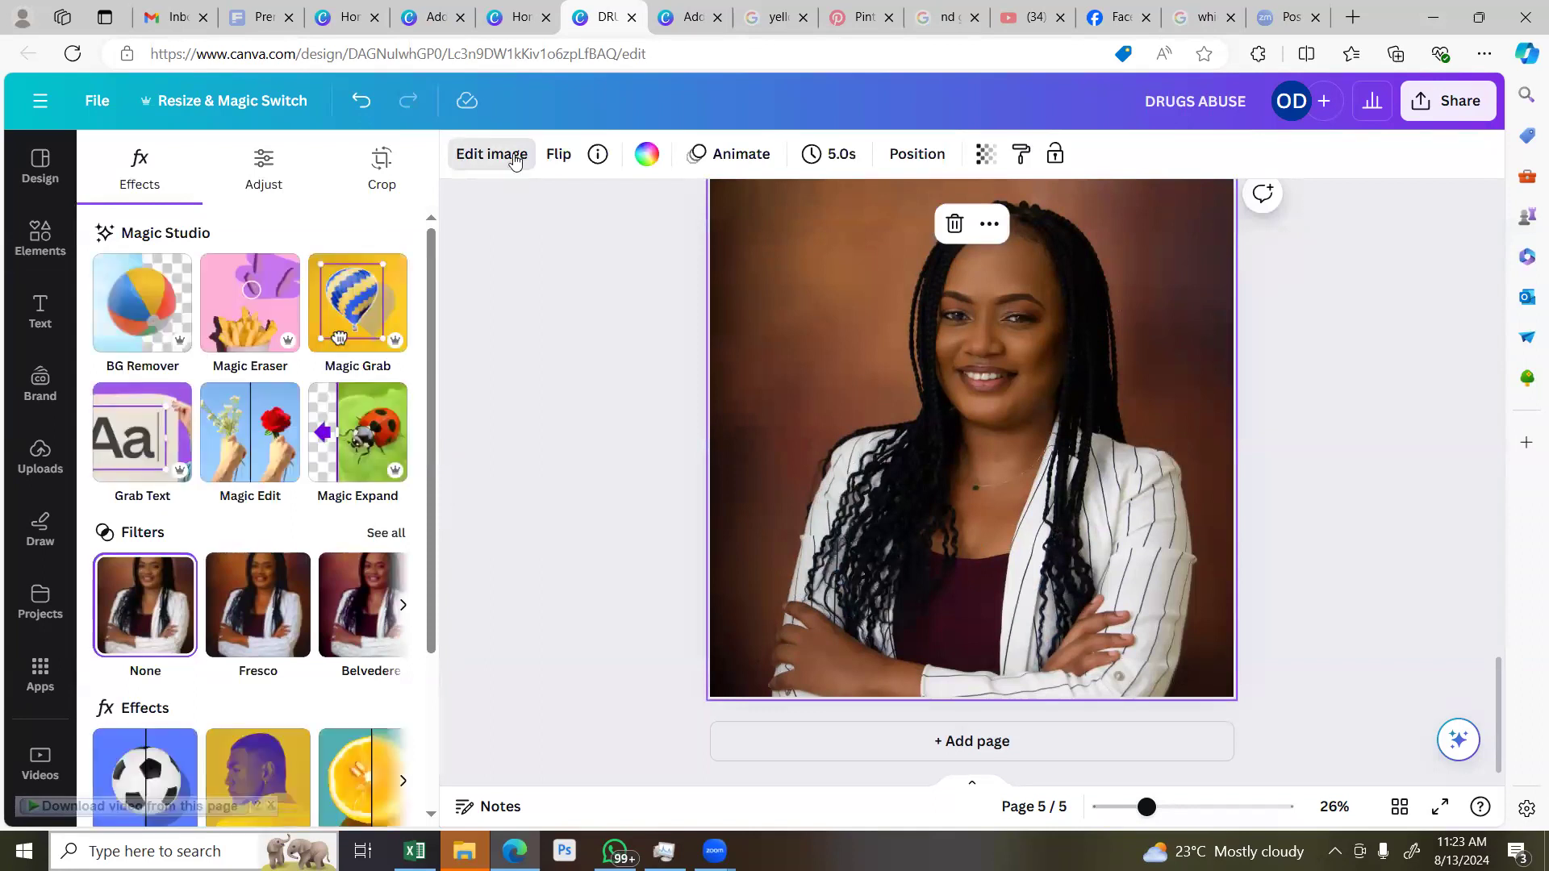
pyautogui.click(262, 161)
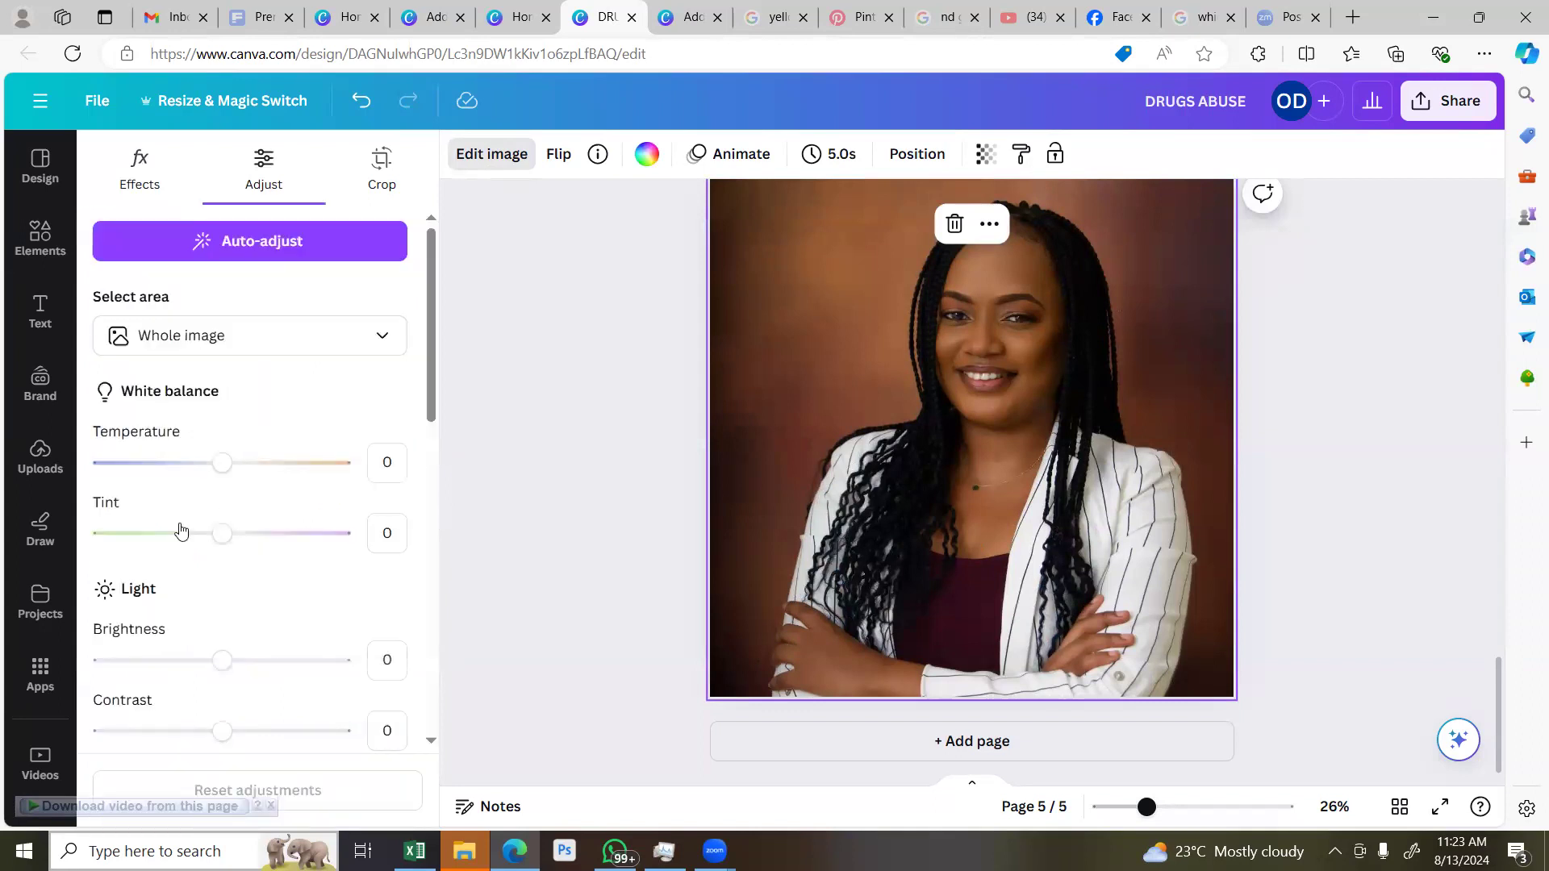
pyautogui.scroll(-5, 217, 532)
pyautogui.scroll(-5, 222, 434)
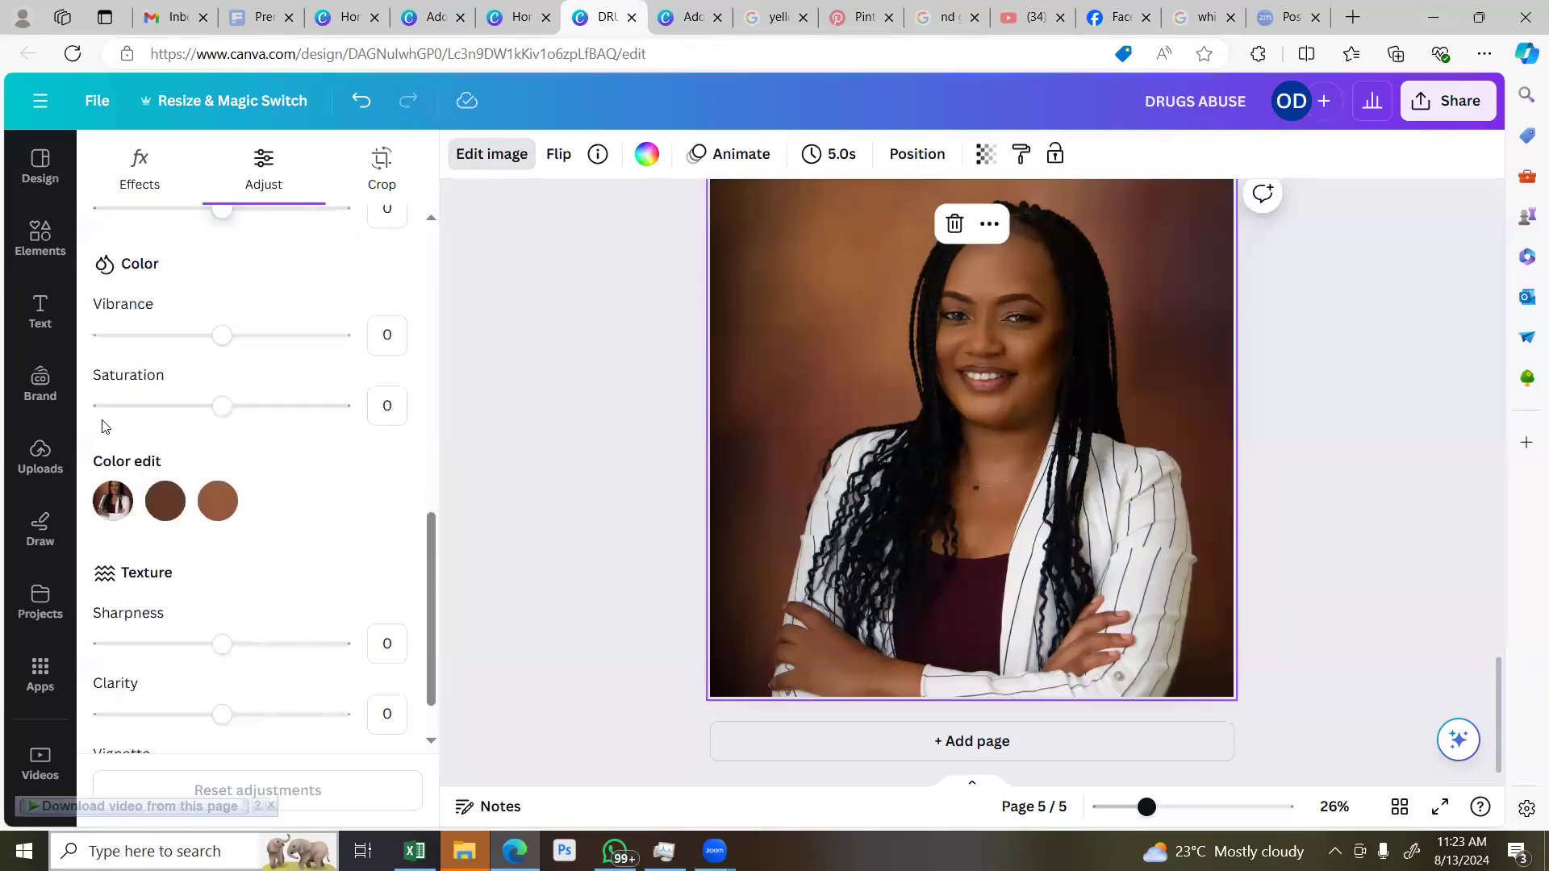
pyautogui.click(102, 406)
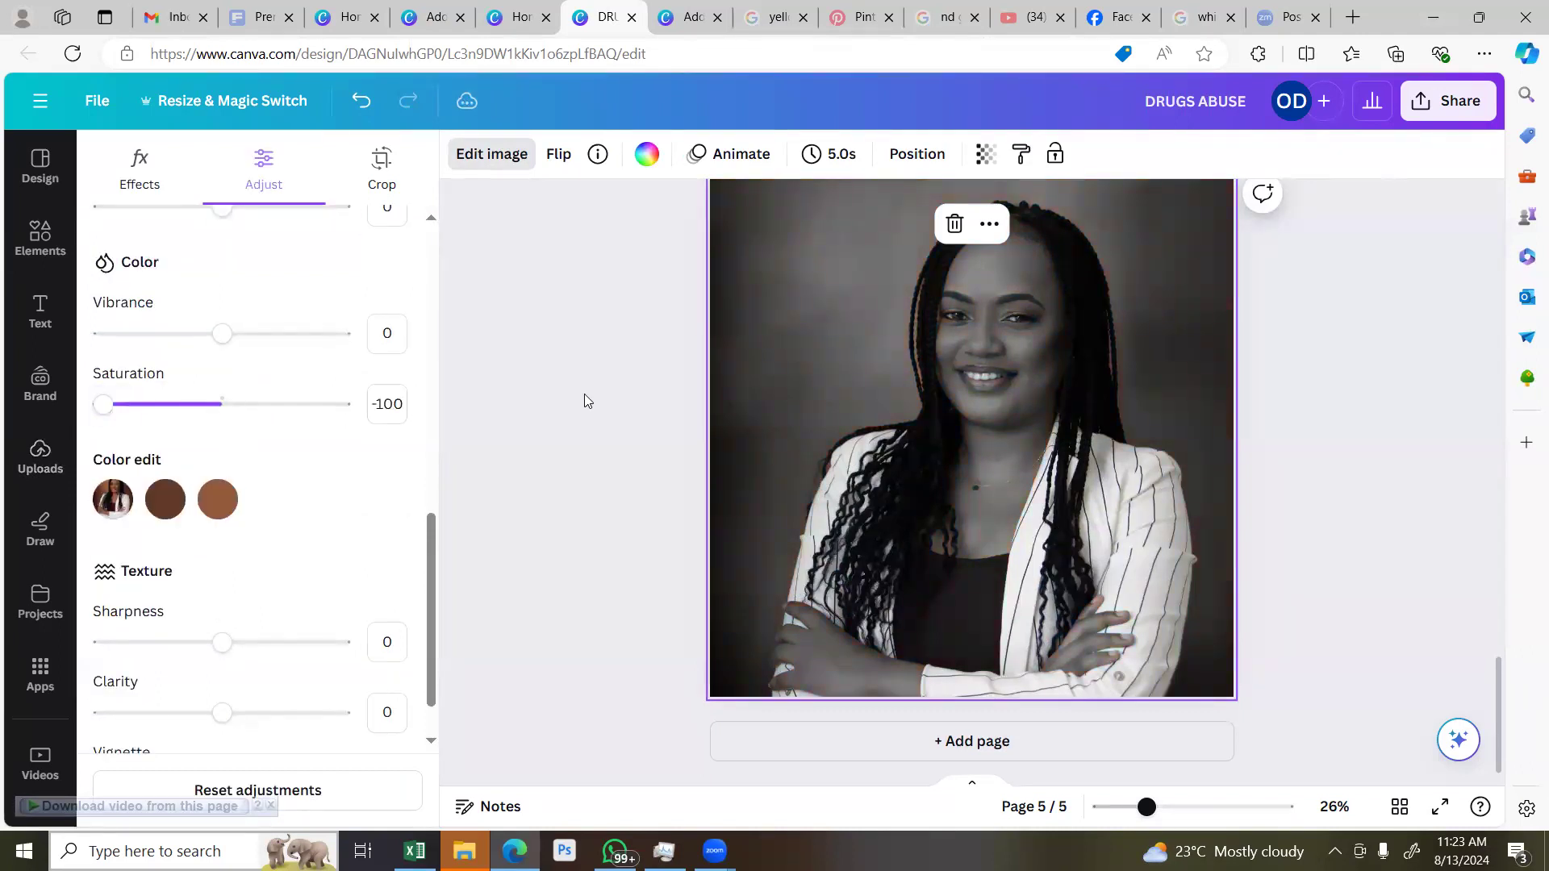
# Apply a whole-image blur with an intensity of 73 to the background photo
pyautogui.click(594, 420)
pyautogui.click(761, 356)
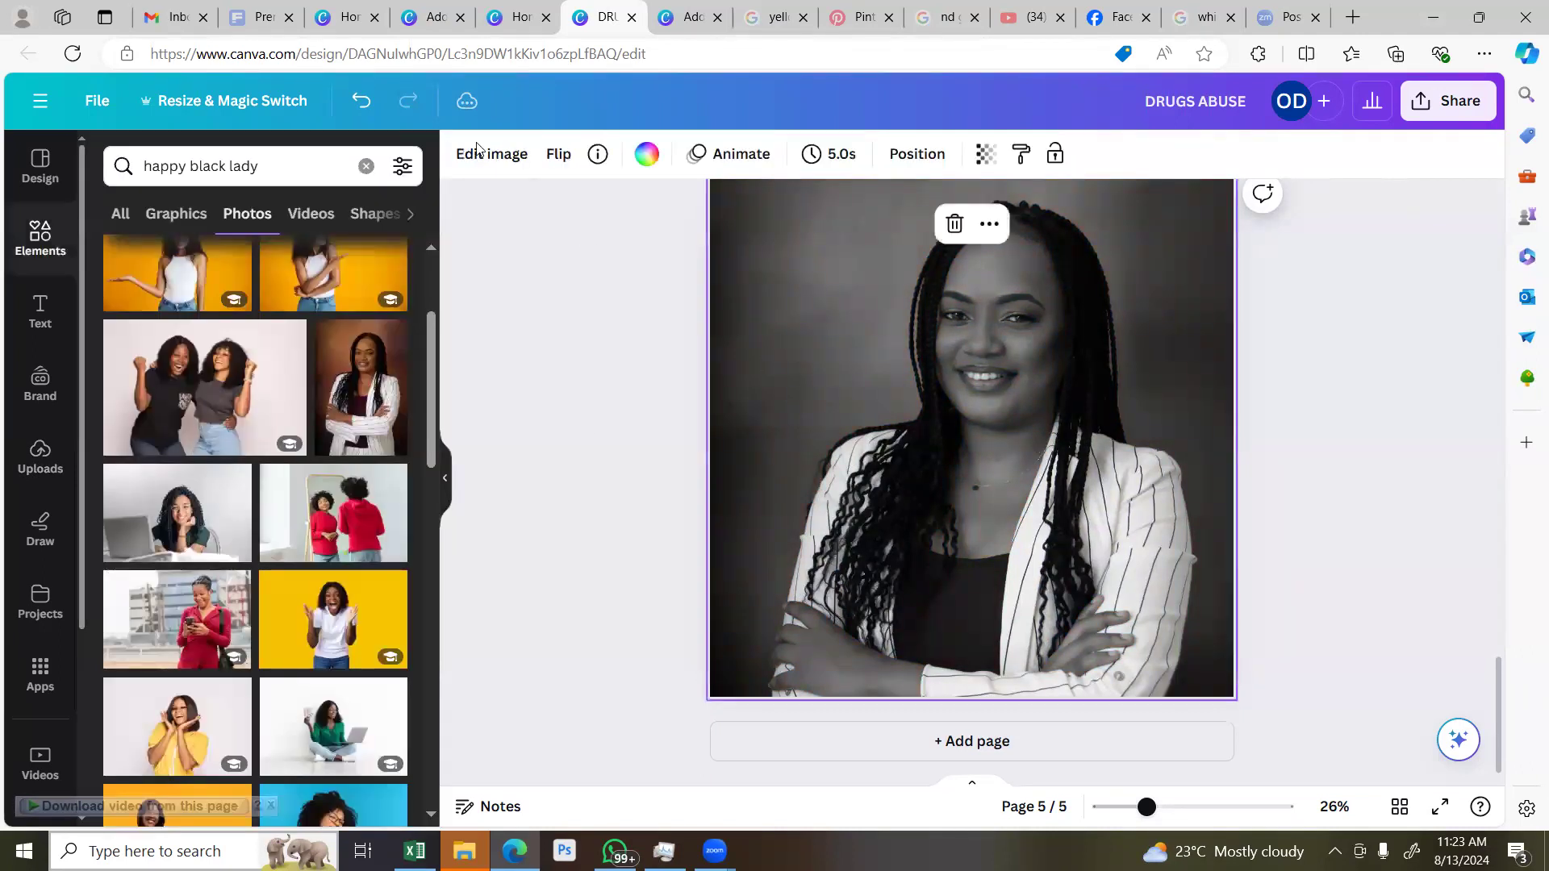
pyautogui.click(474, 160)
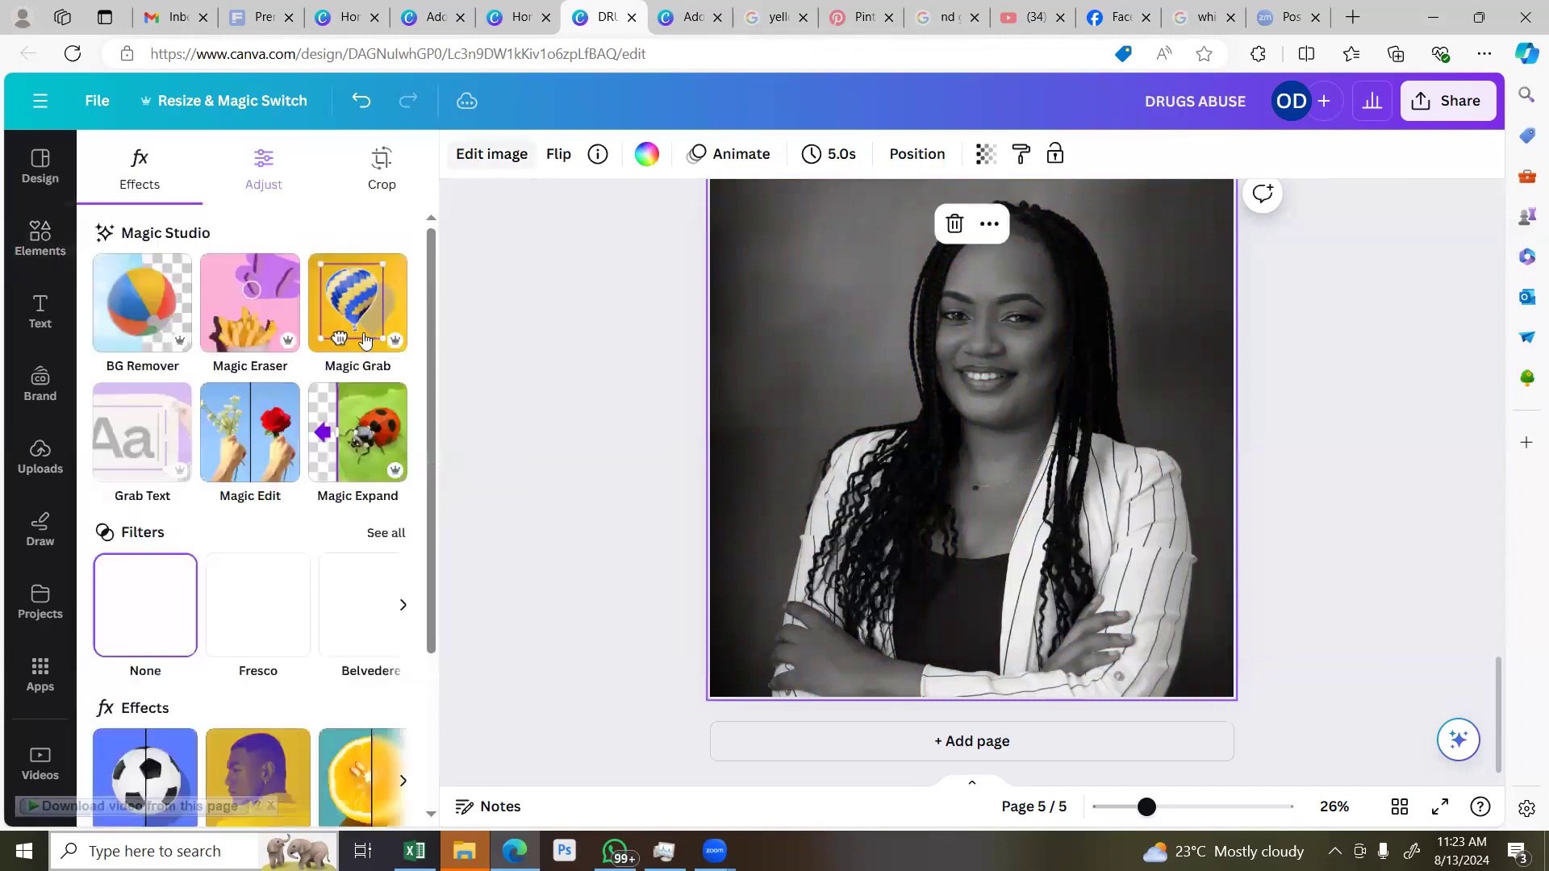
pyautogui.click(363, 775)
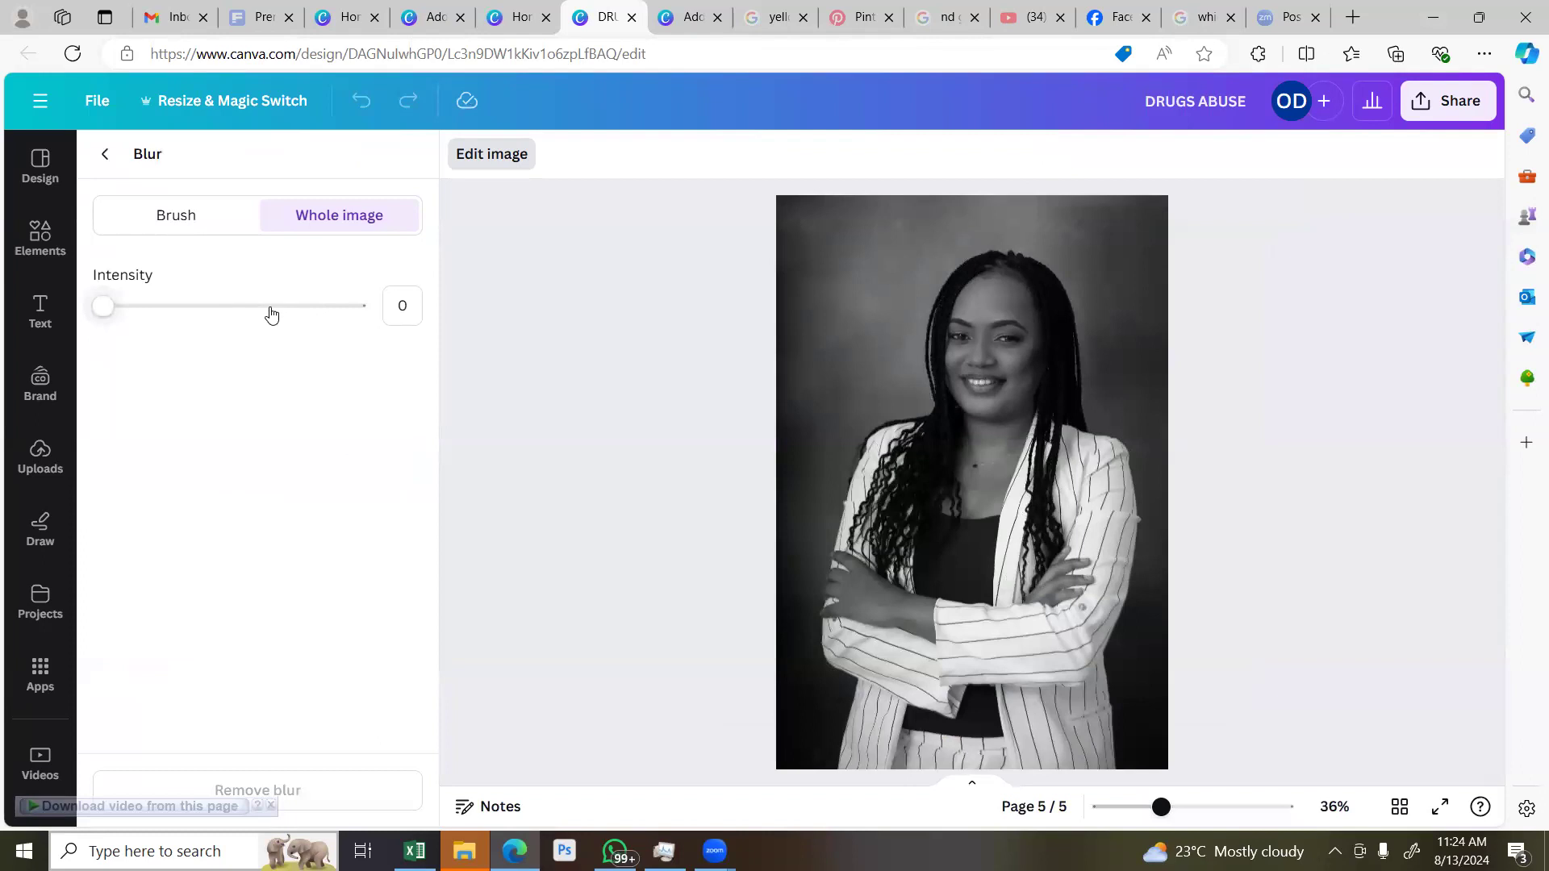
pyautogui.moveTo(228, 311); pyautogui.dragTo(287, 306)
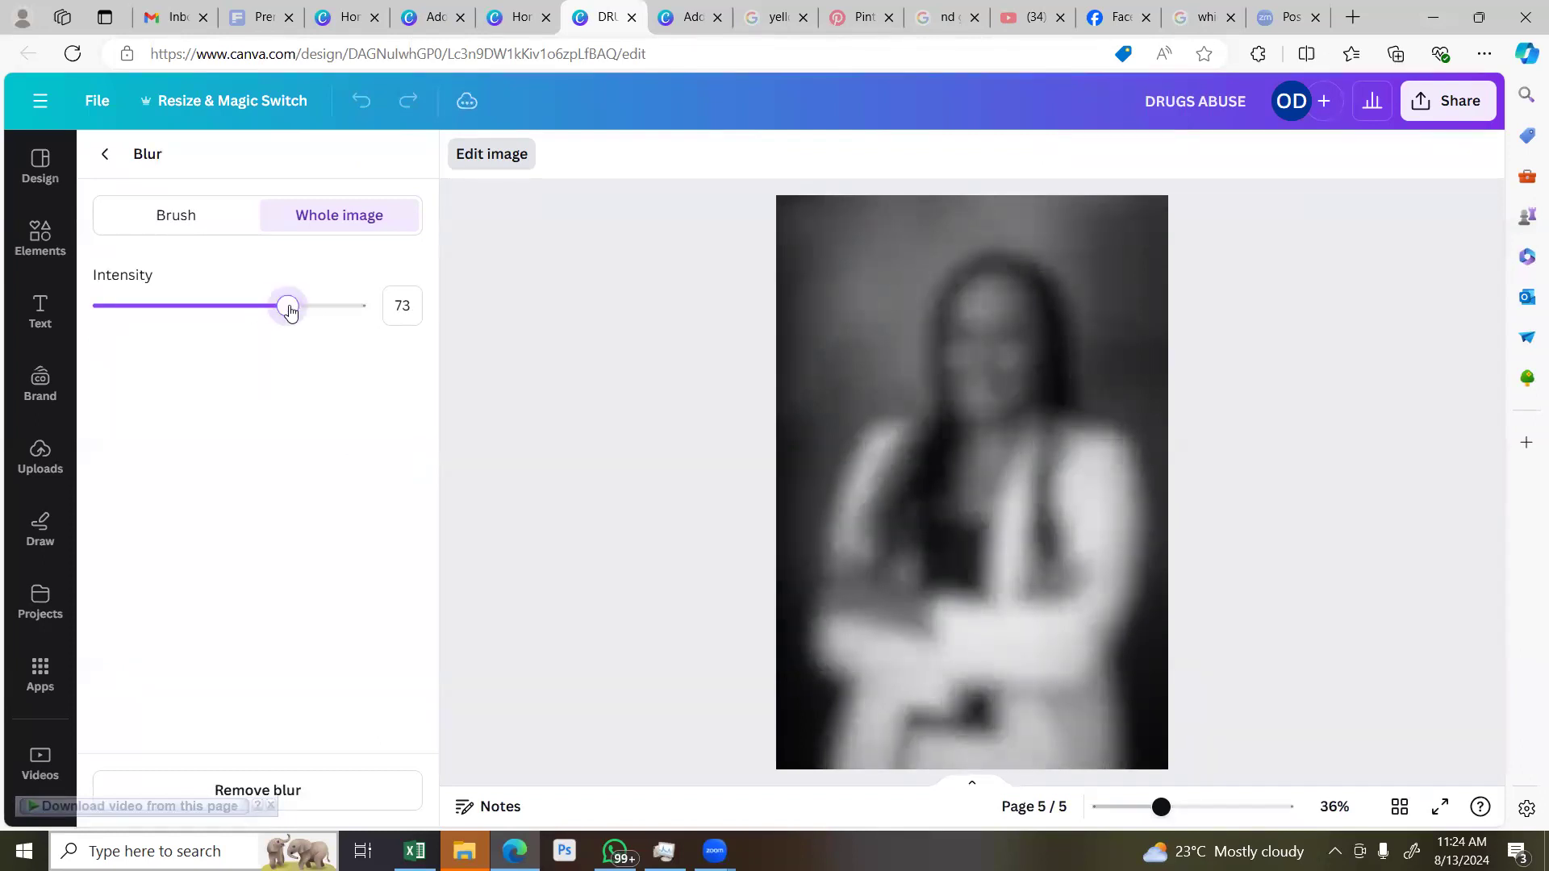
pyautogui.click(113, 163)
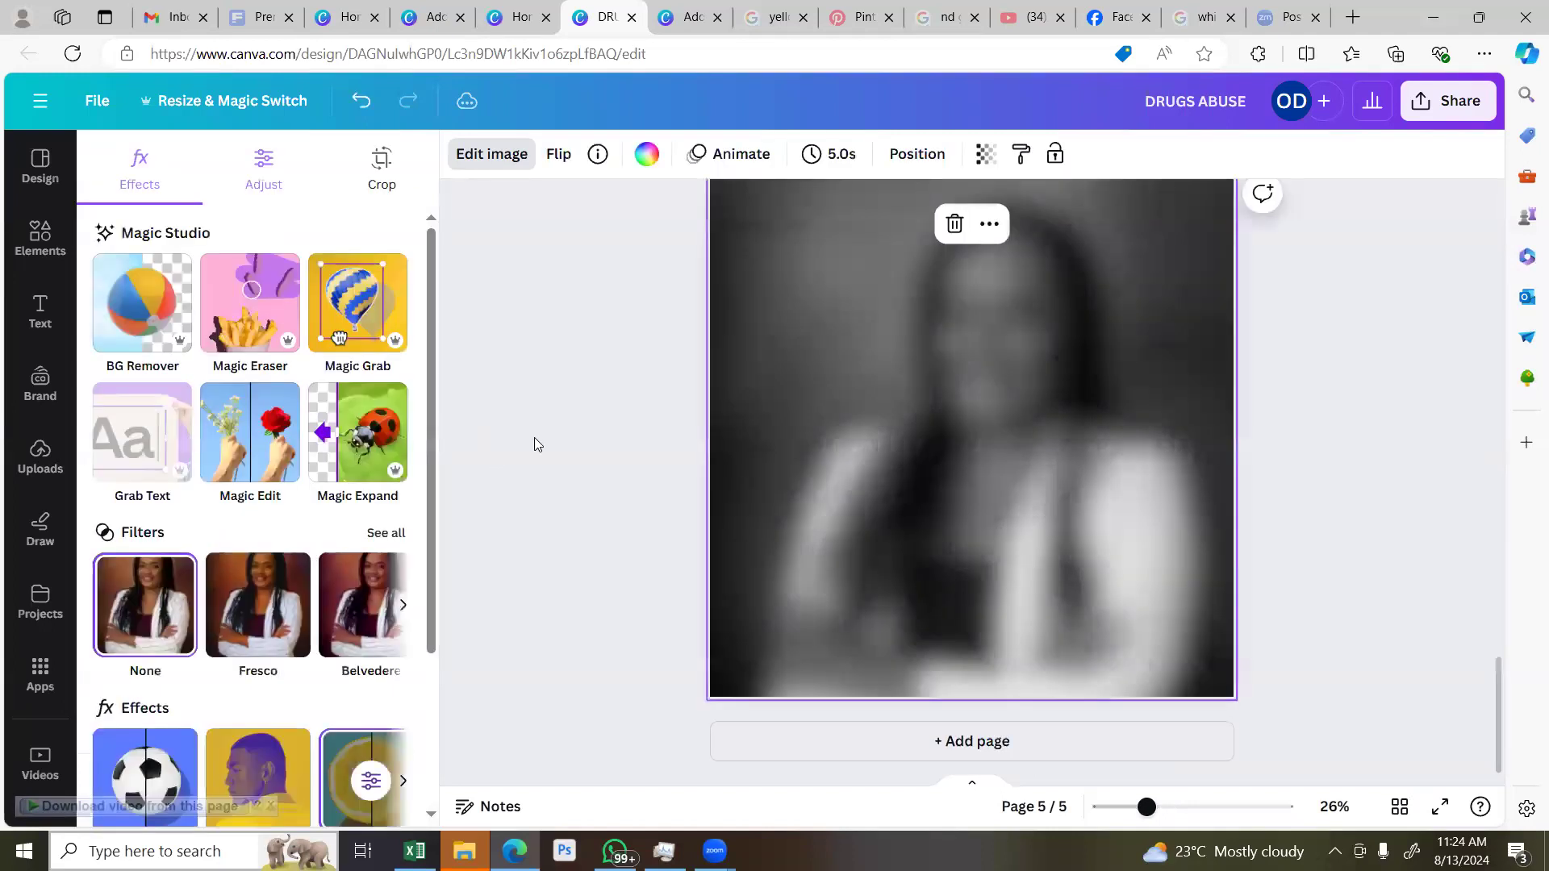
pyautogui.click(530, 437)
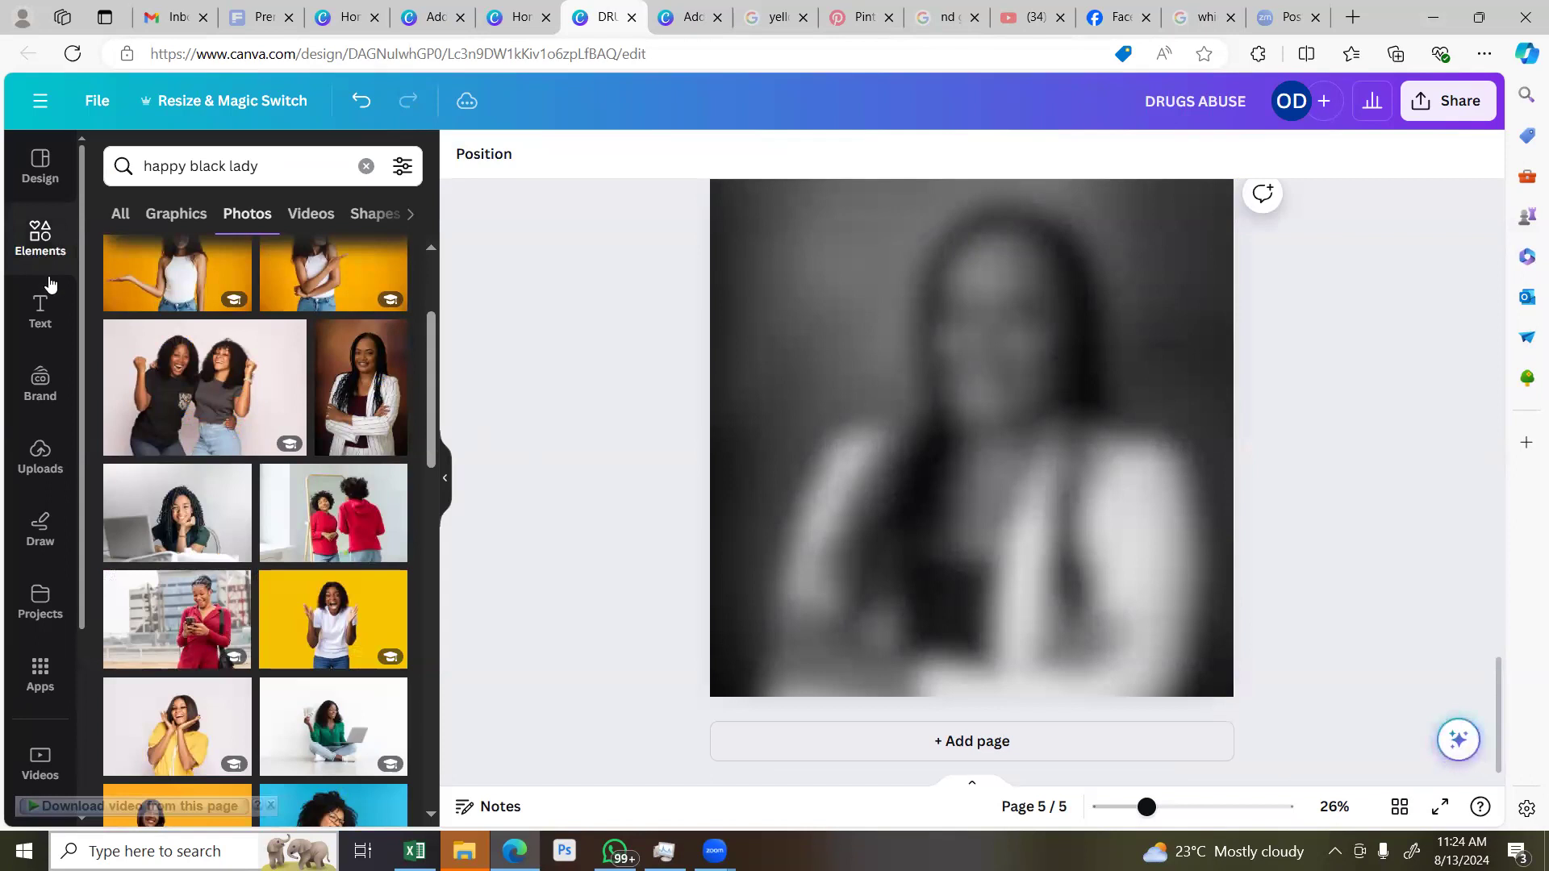
# Add a rounded square shape to the page and fill it with the default dark blue
pyautogui.click(61, 218)
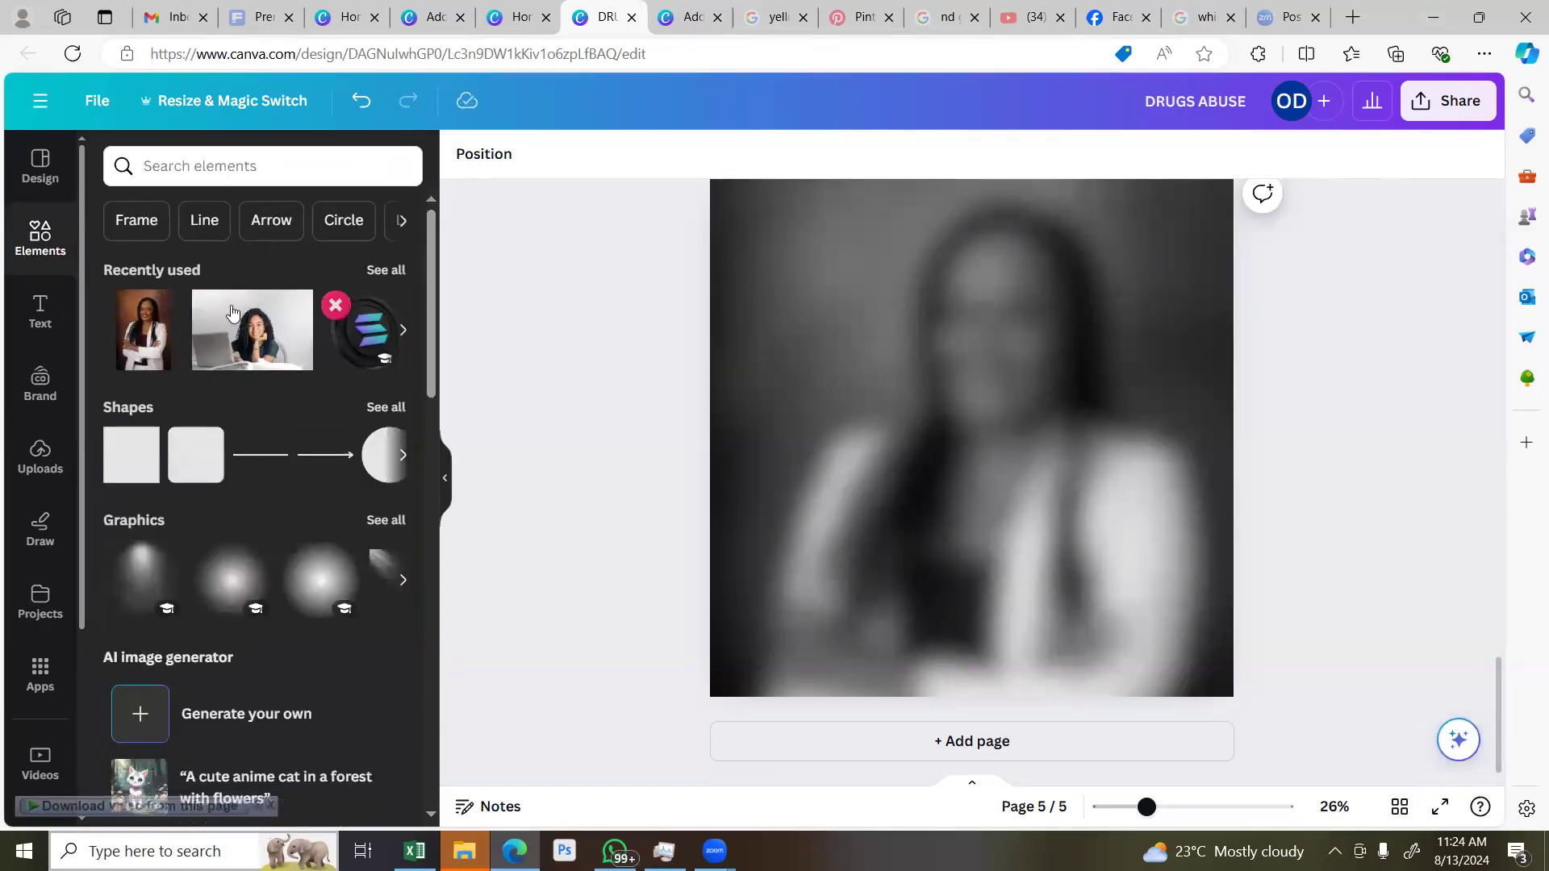
pyautogui.scroll(-2, 213, 319)
pyautogui.scroll(1, 213, 319)
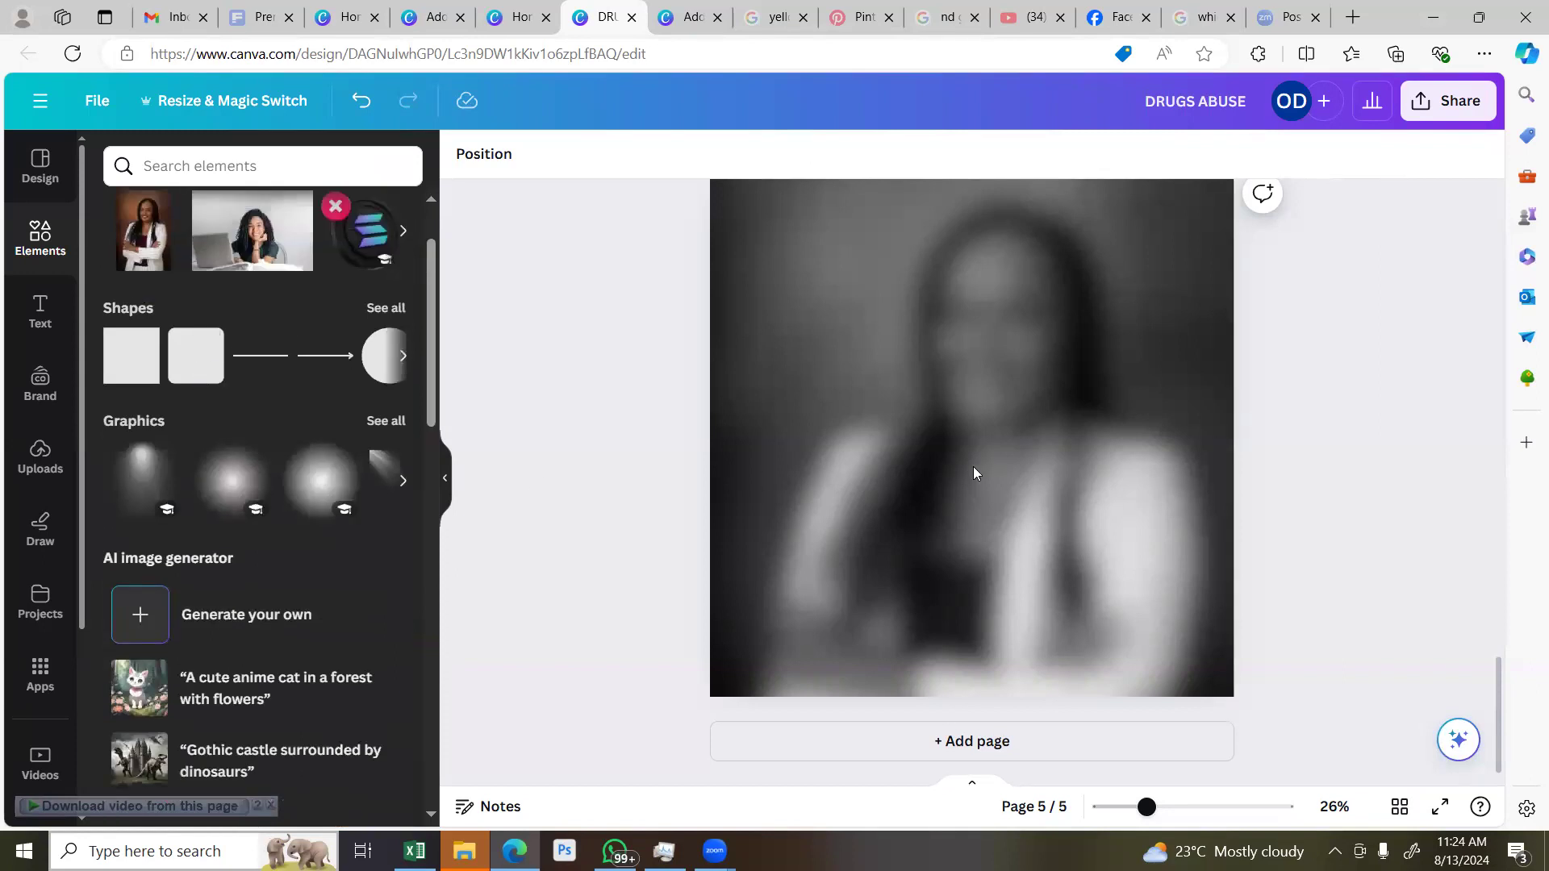
pyautogui.click(212, 382)
pyautogui.click(563, 154)
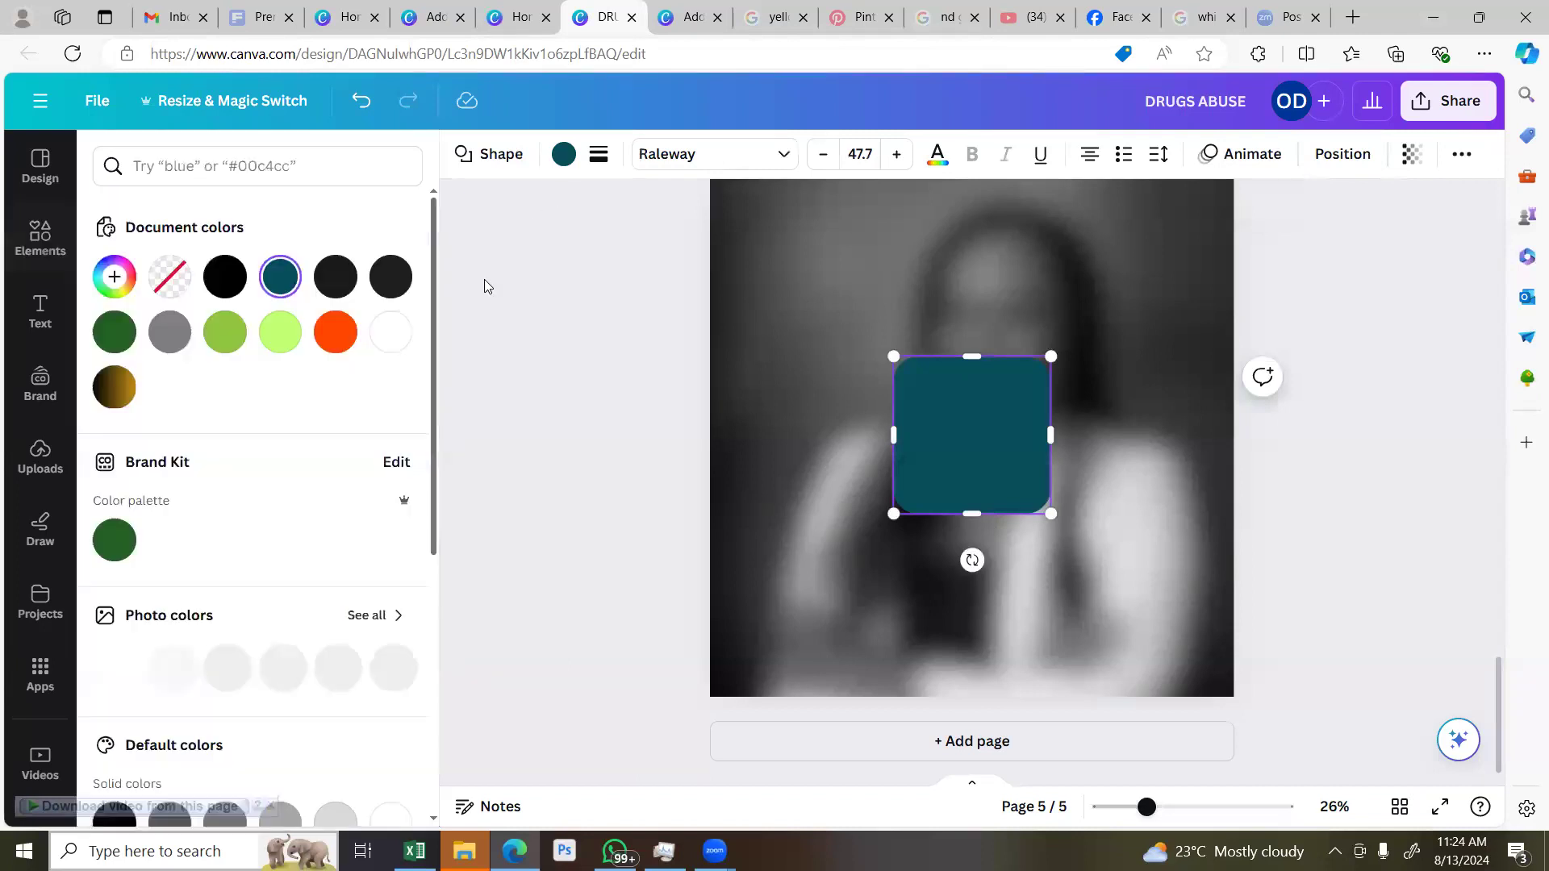
pyautogui.scroll(-4, 289, 391)
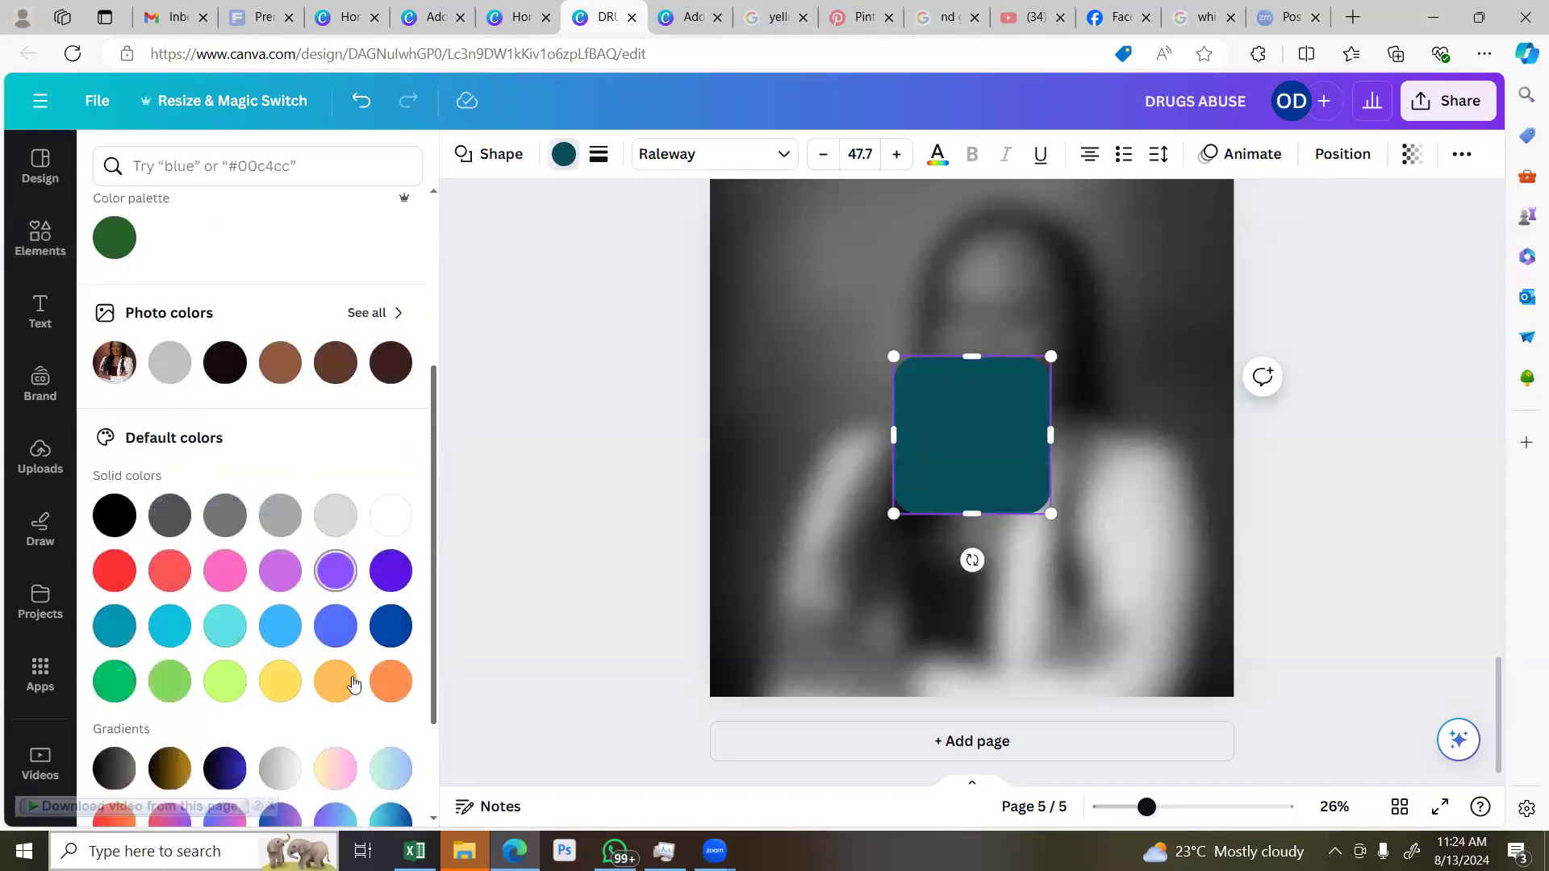
pyautogui.click(392, 628)
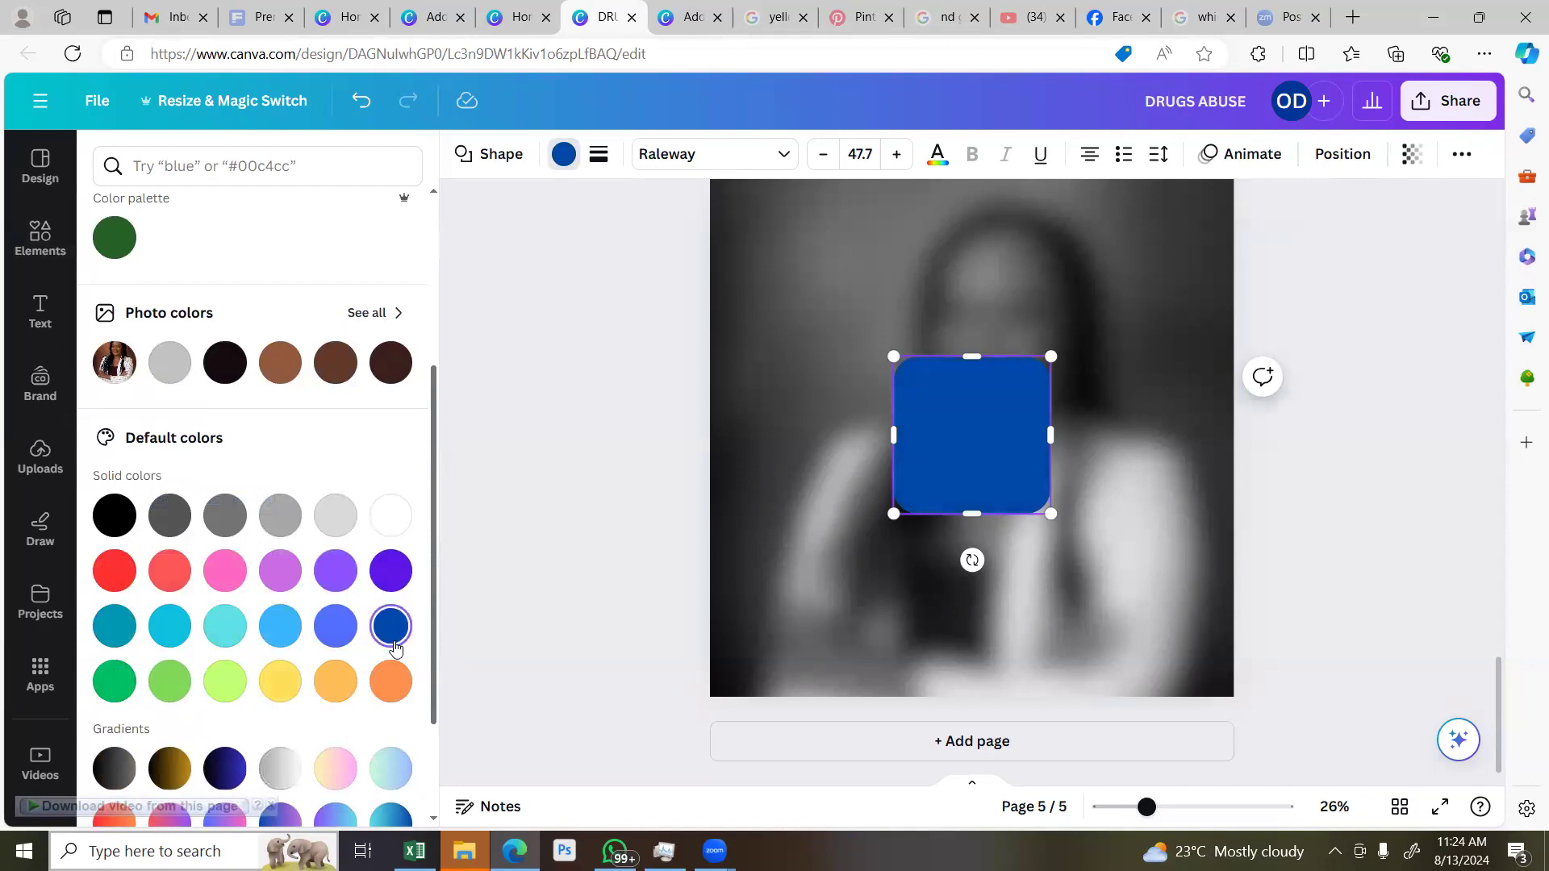
# Change the rounded square's fill to the custom dark purple #260650
pyautogui.scroll(4, 160, 298)
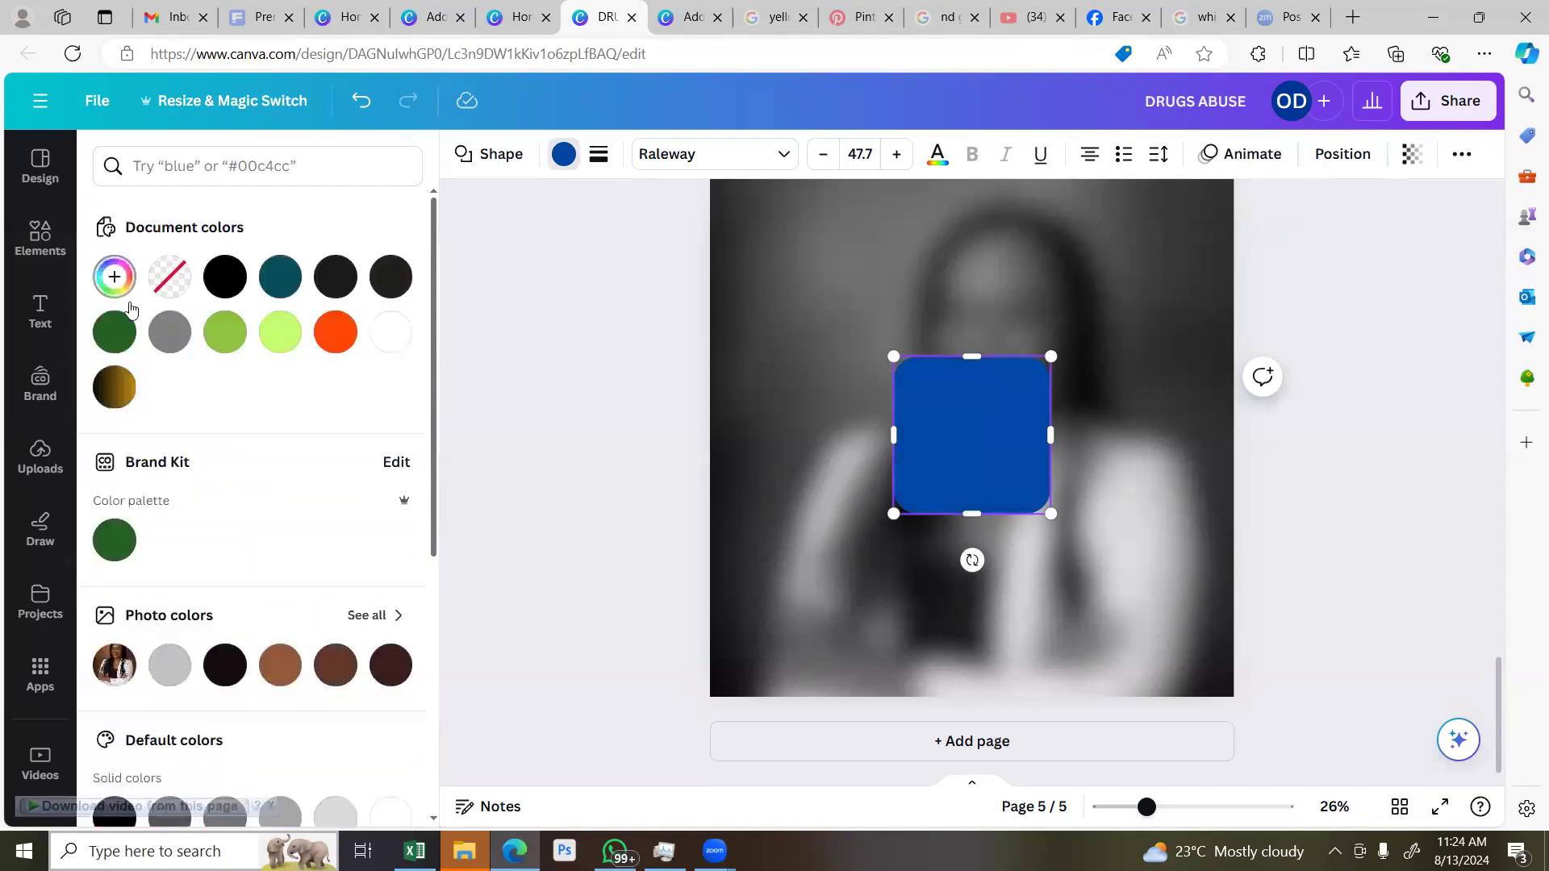
pyautogui.click(114, 278)
pyautogui.click(372, 437)
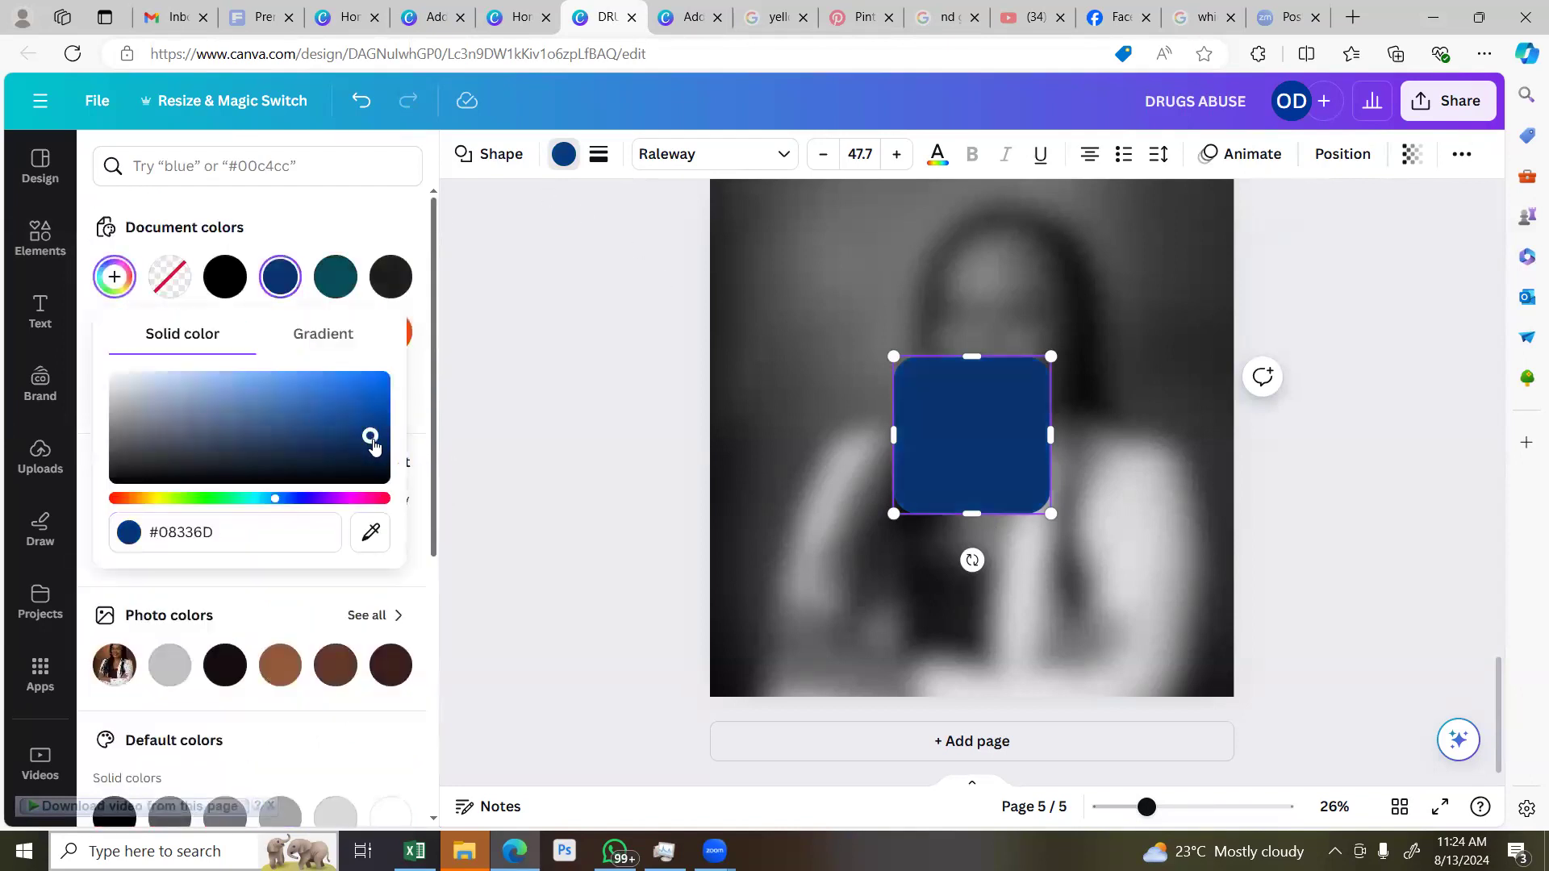
pyautogui.click(381, 443)
pyautogui.click(357, 444)
pyautogui.click(339, 435)
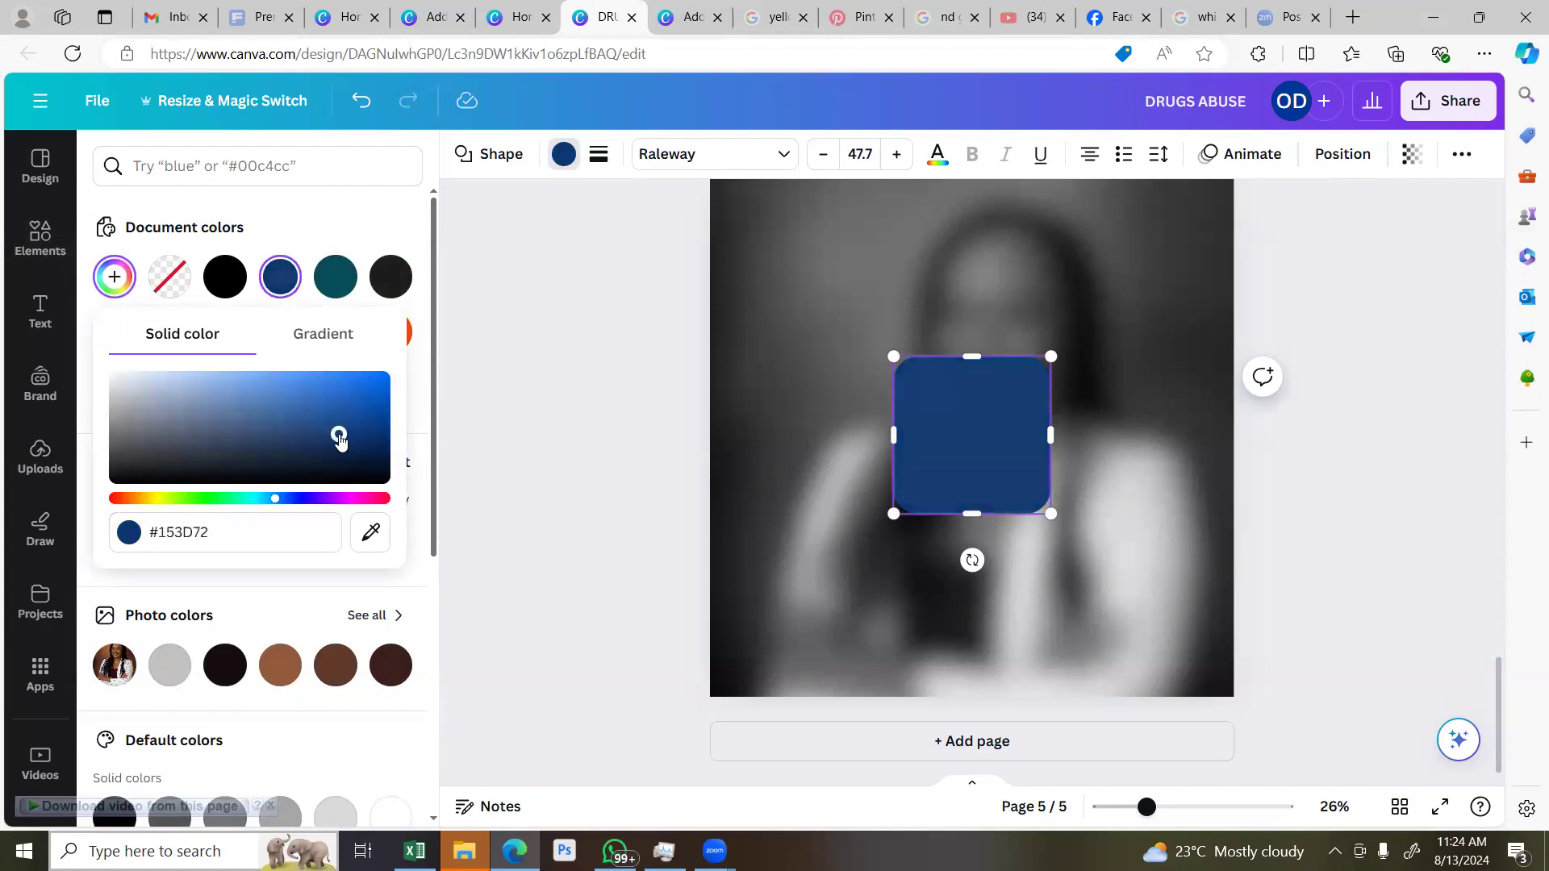
pyautogui.click(373, 434)
pyautogui.click(382, 436)
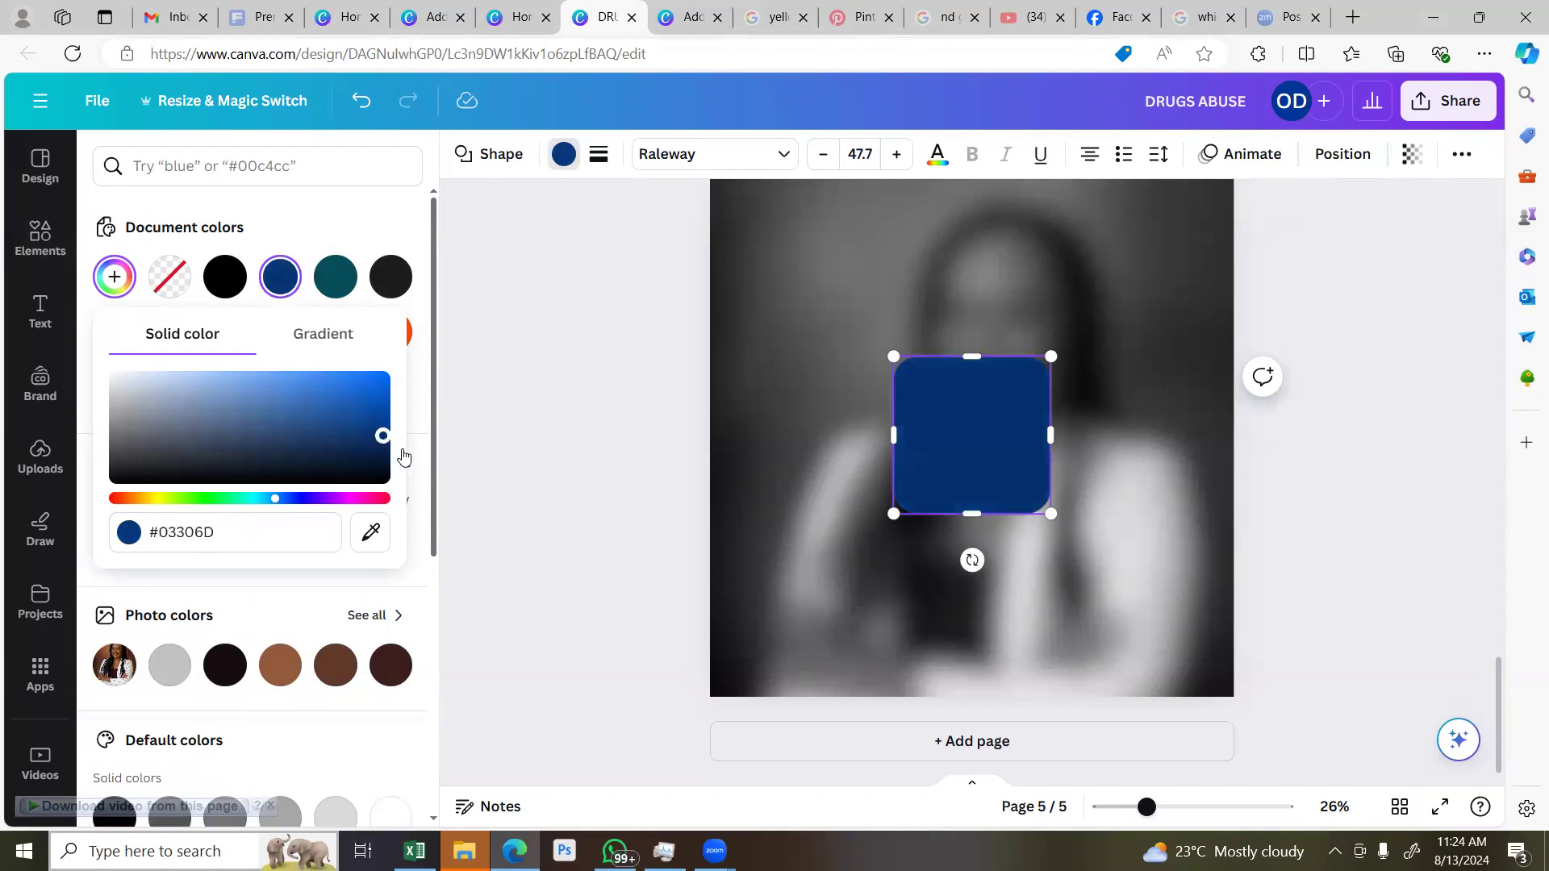
pyautogui.click(314, 498)
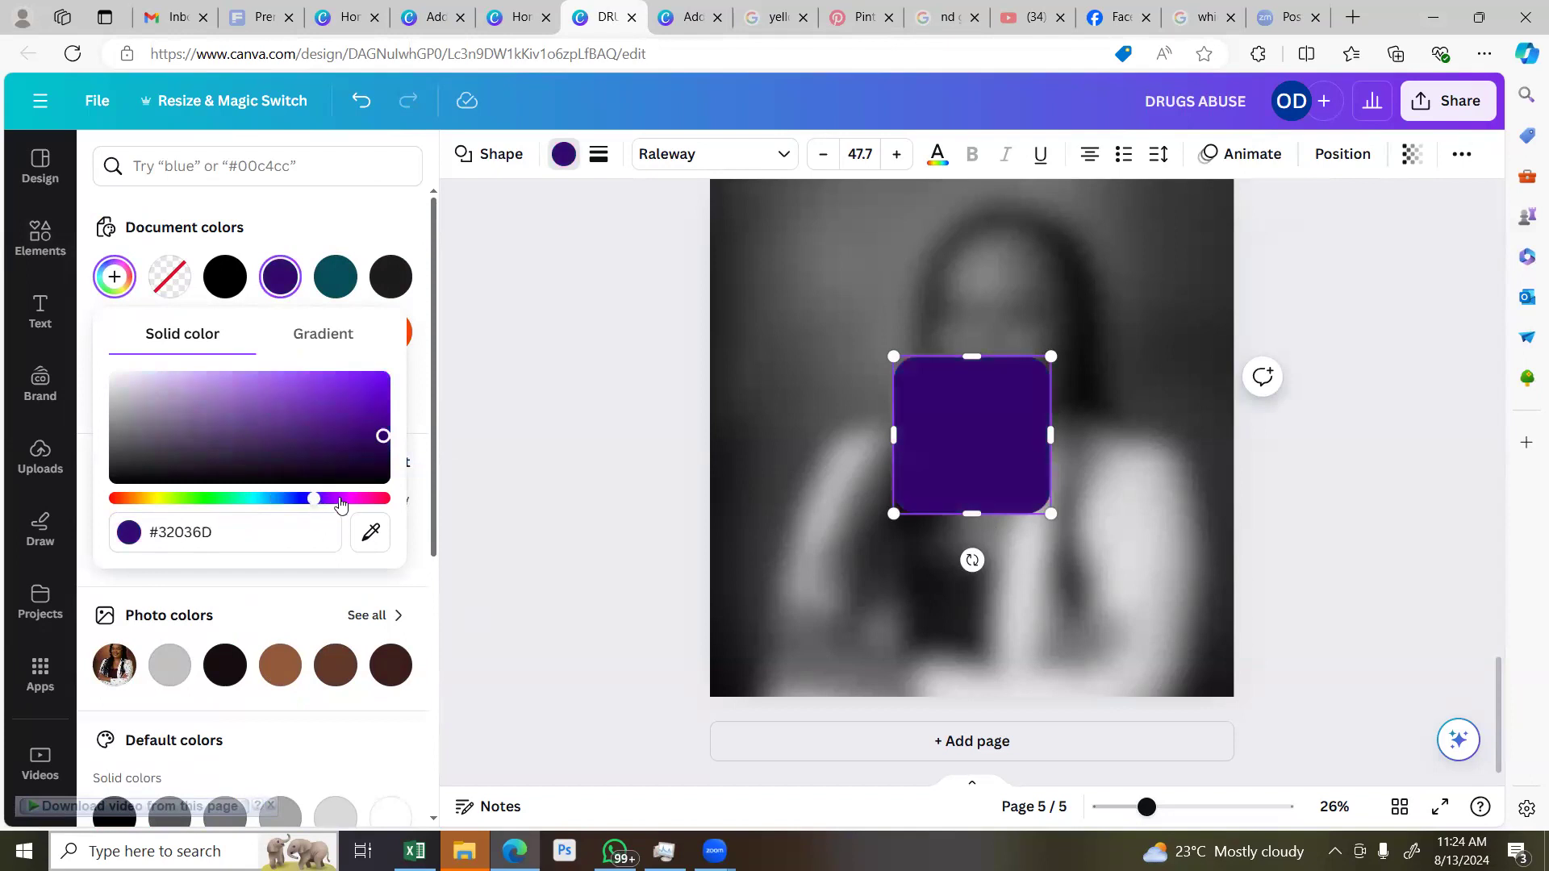
pyautogui.click(371, 449)
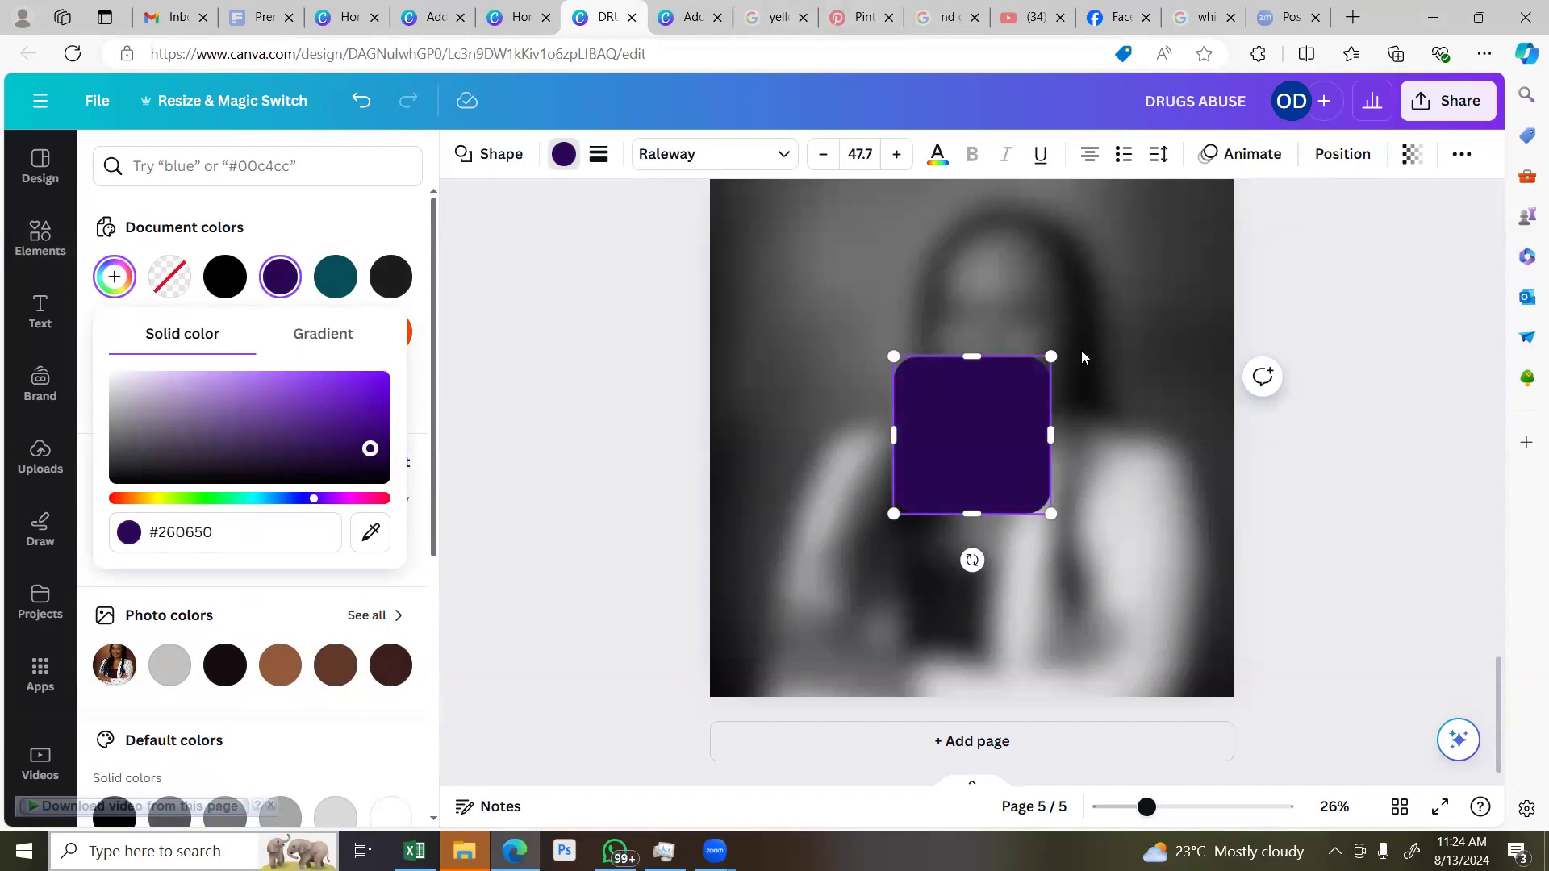
# Enlarge the purple square to about 1208 by 1324 px and center it horizontally and vertically on the page
pyautogui.moveTo(1051, 356); pyautogui.dragTo(1146, 257)
pyautogui.moveTo(894, 514); pyautogui.dragTo(830, 603)
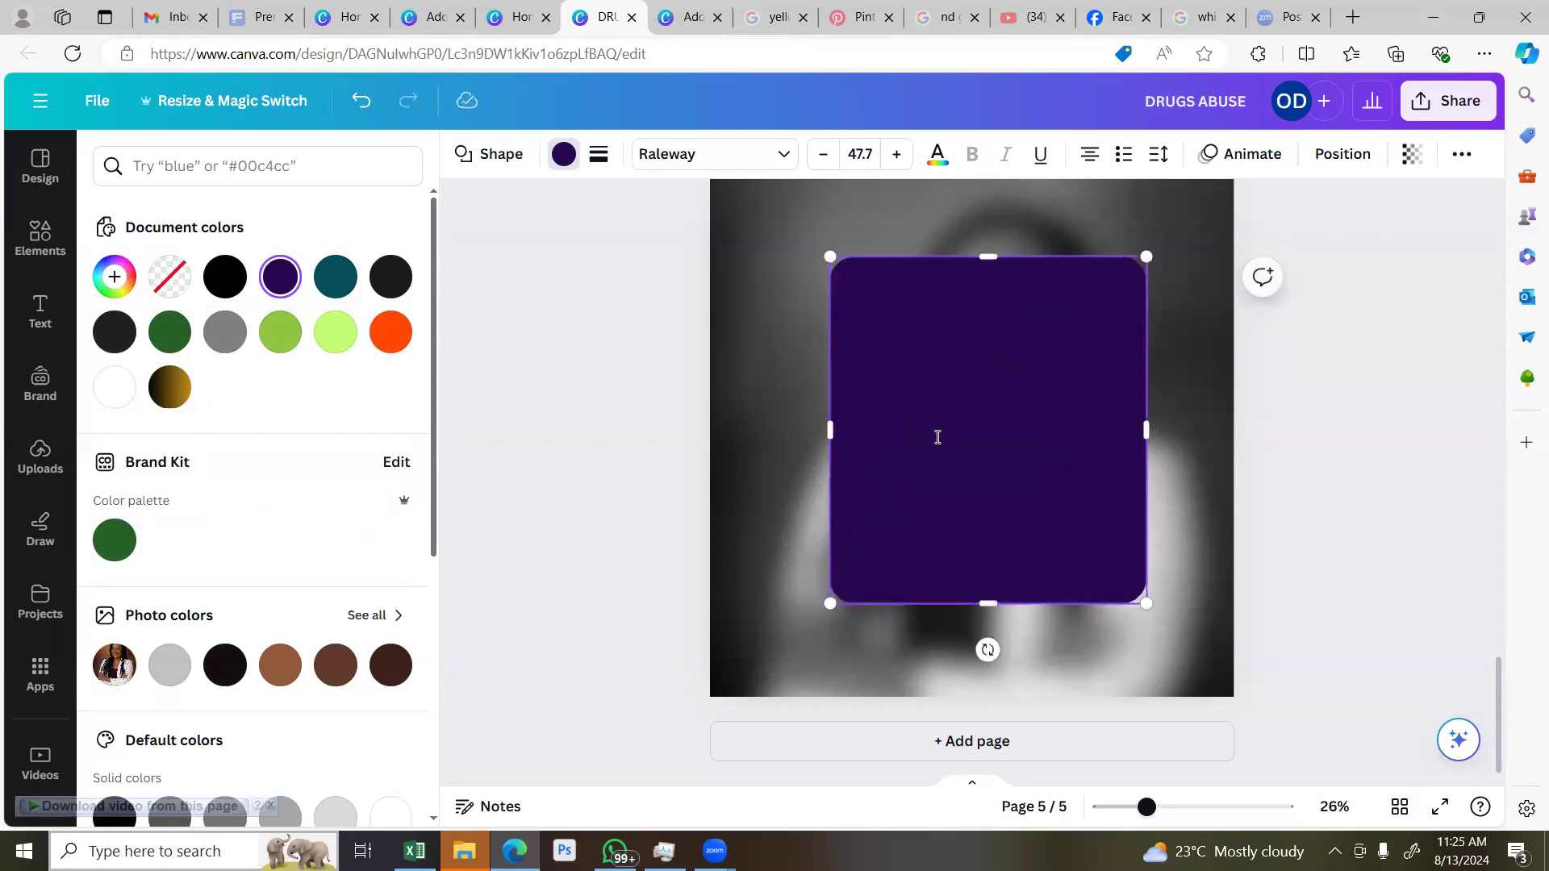
pyautogui.click(318, 382)
pyautogui.click(167, 381)
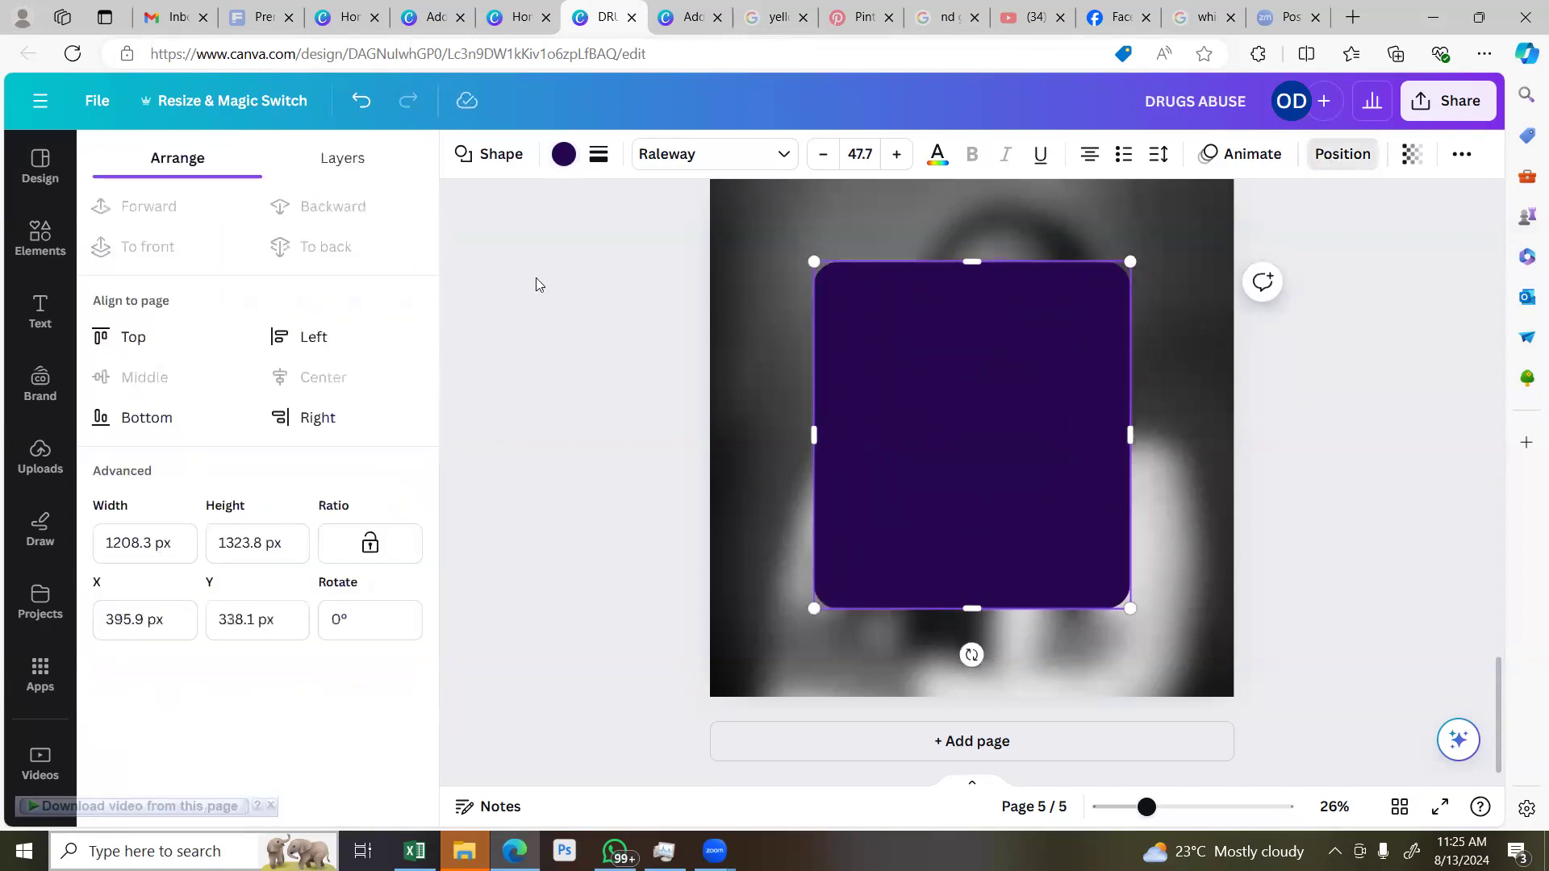
# Set the purple shape's corner rounding to 200
pyautogui.click(598, 154)
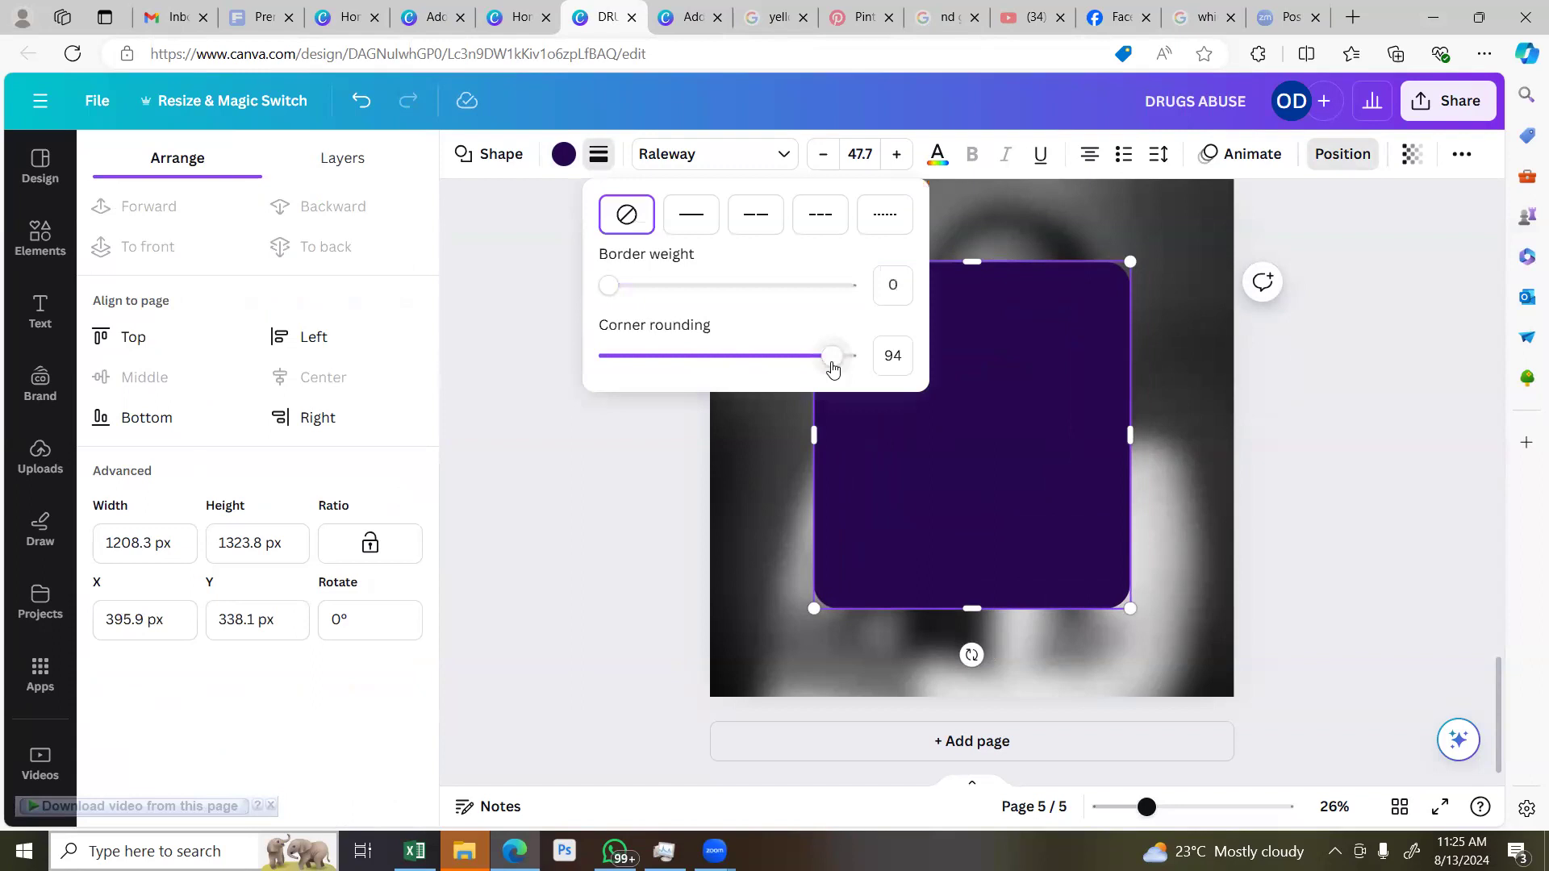
pyautogui.moveTo(834, 364); pyautogui.dragTo(878, 358)
pyautogui.write('150')
pyautogui.press('Return')
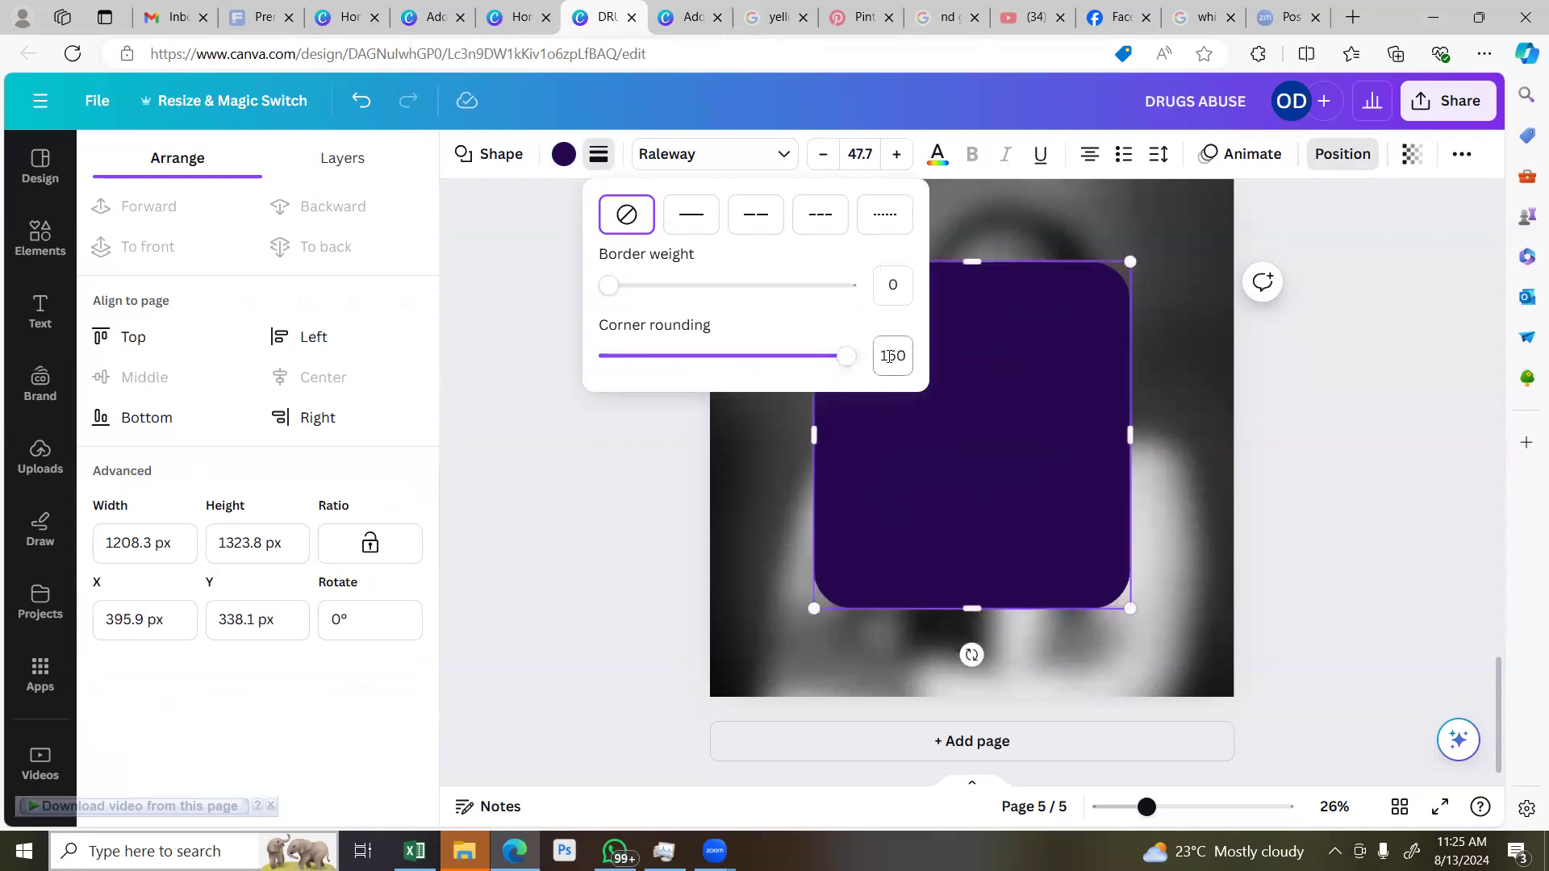
pyautogui.doubleClick(884, 355)
pyautogui.write('200')
pyautogui.press('Return')
pyautogui.click(1053, 435)
pyautogui.click(1332, 514)
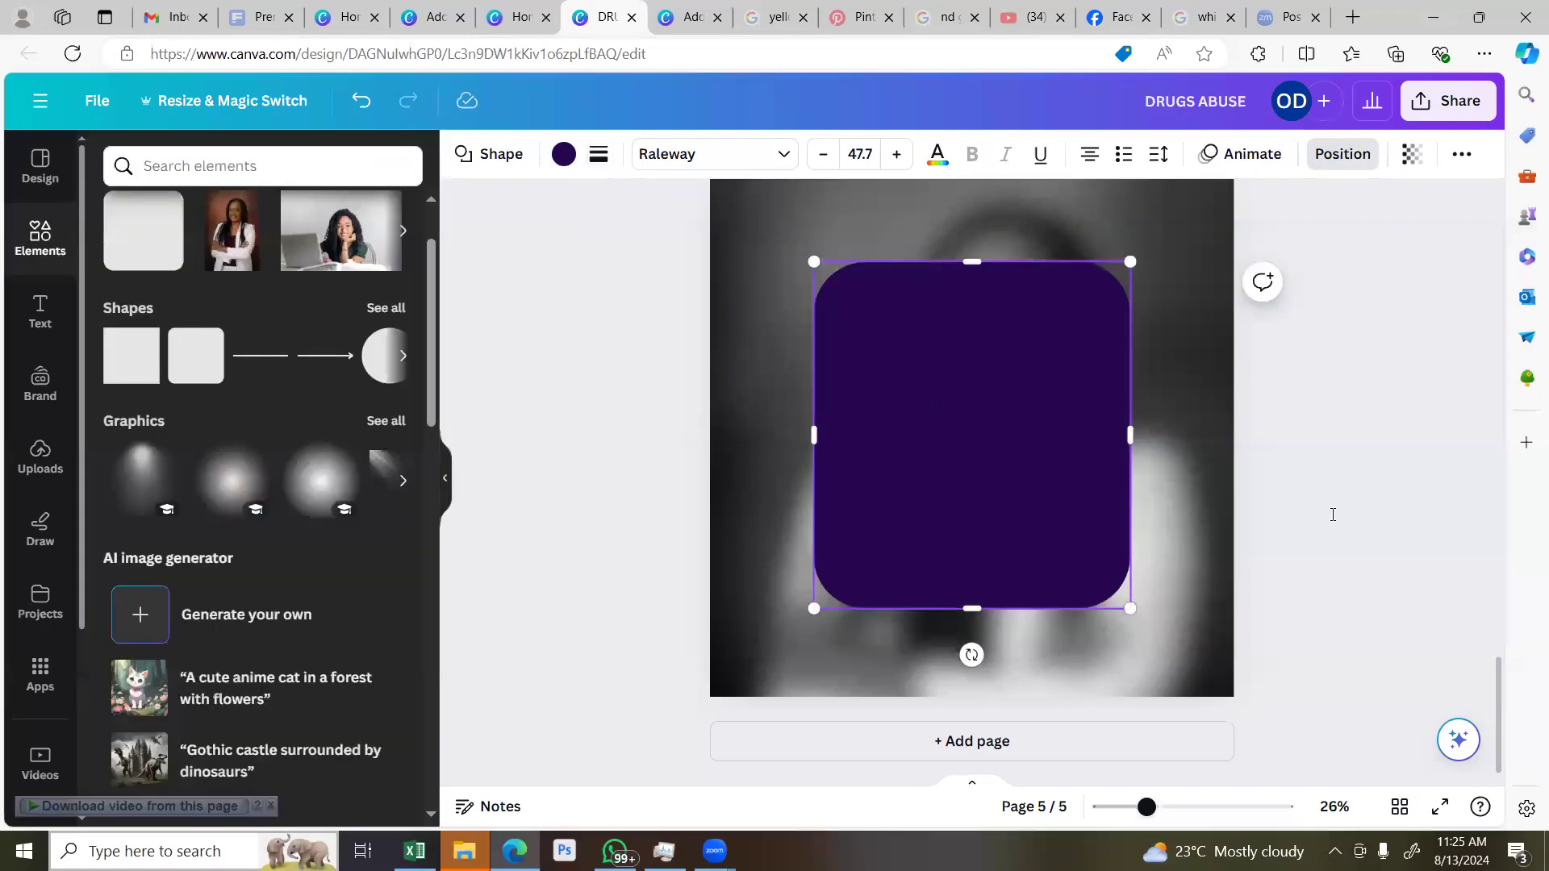
pyautogui.click(1362, 401)
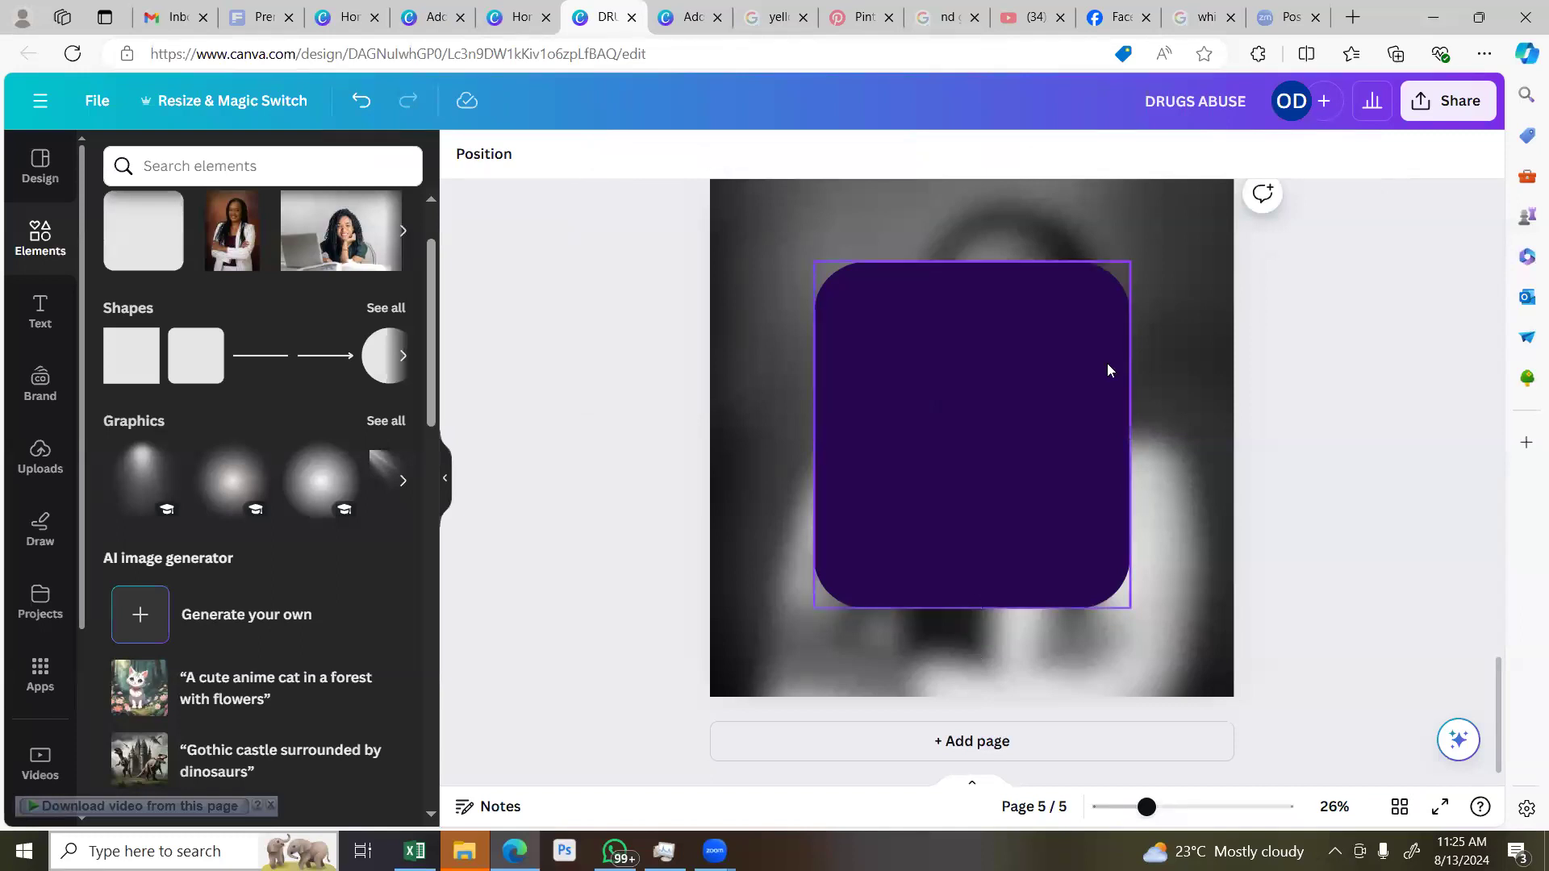
# Shrink the purple shape to about 1181 by 1278 px and place a duplicate of it slightly offset on top
pyautogui.click(956, 405)
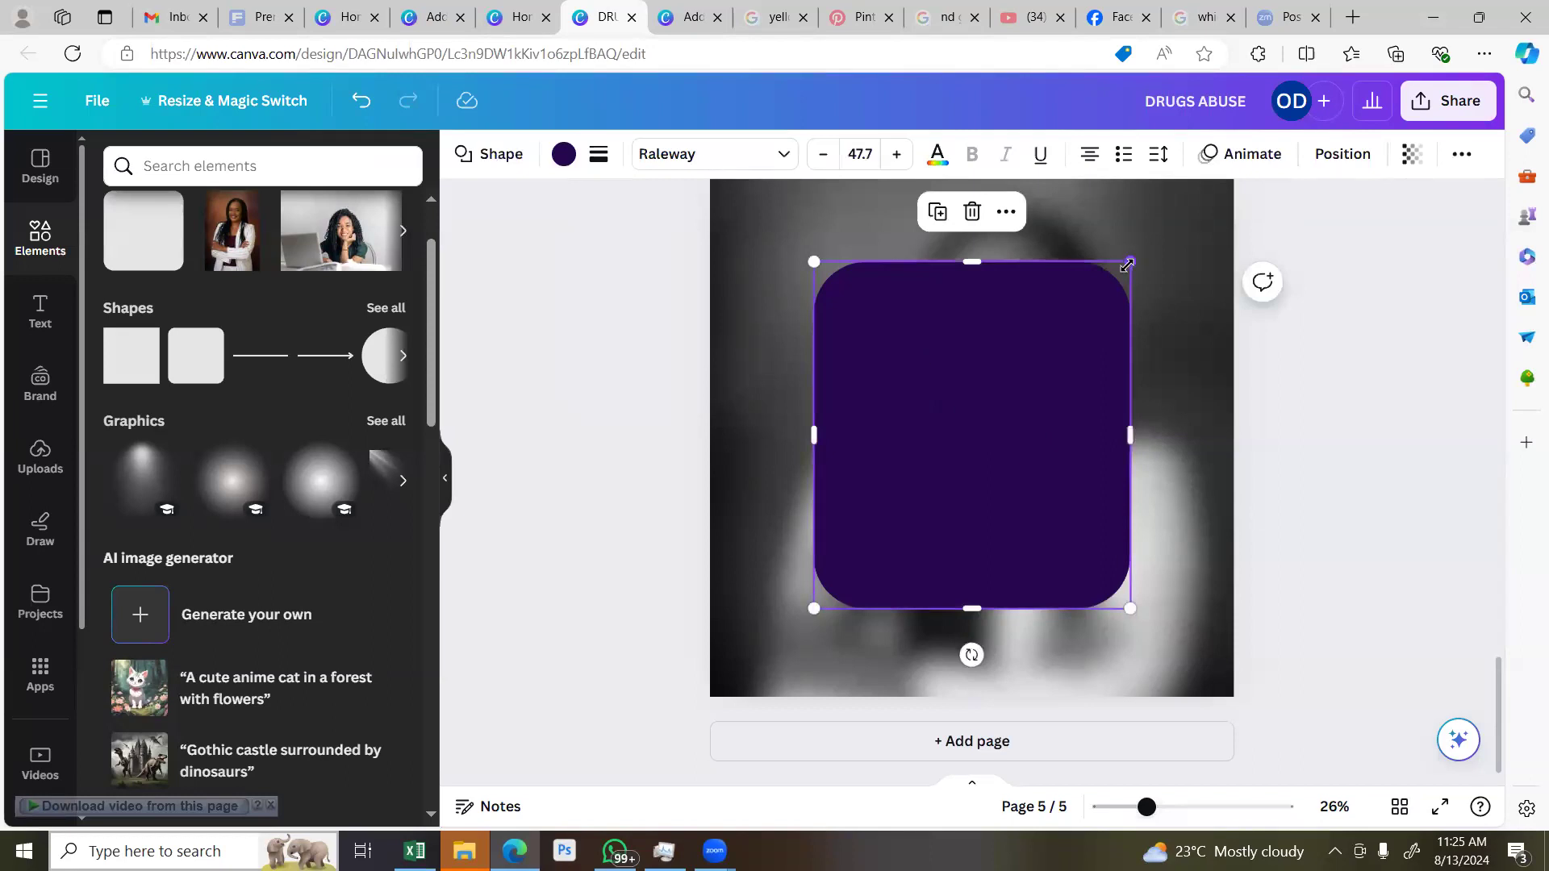
pyautogui.moveTo(1126, 272); pyautogui.dragTo(1119, 284)
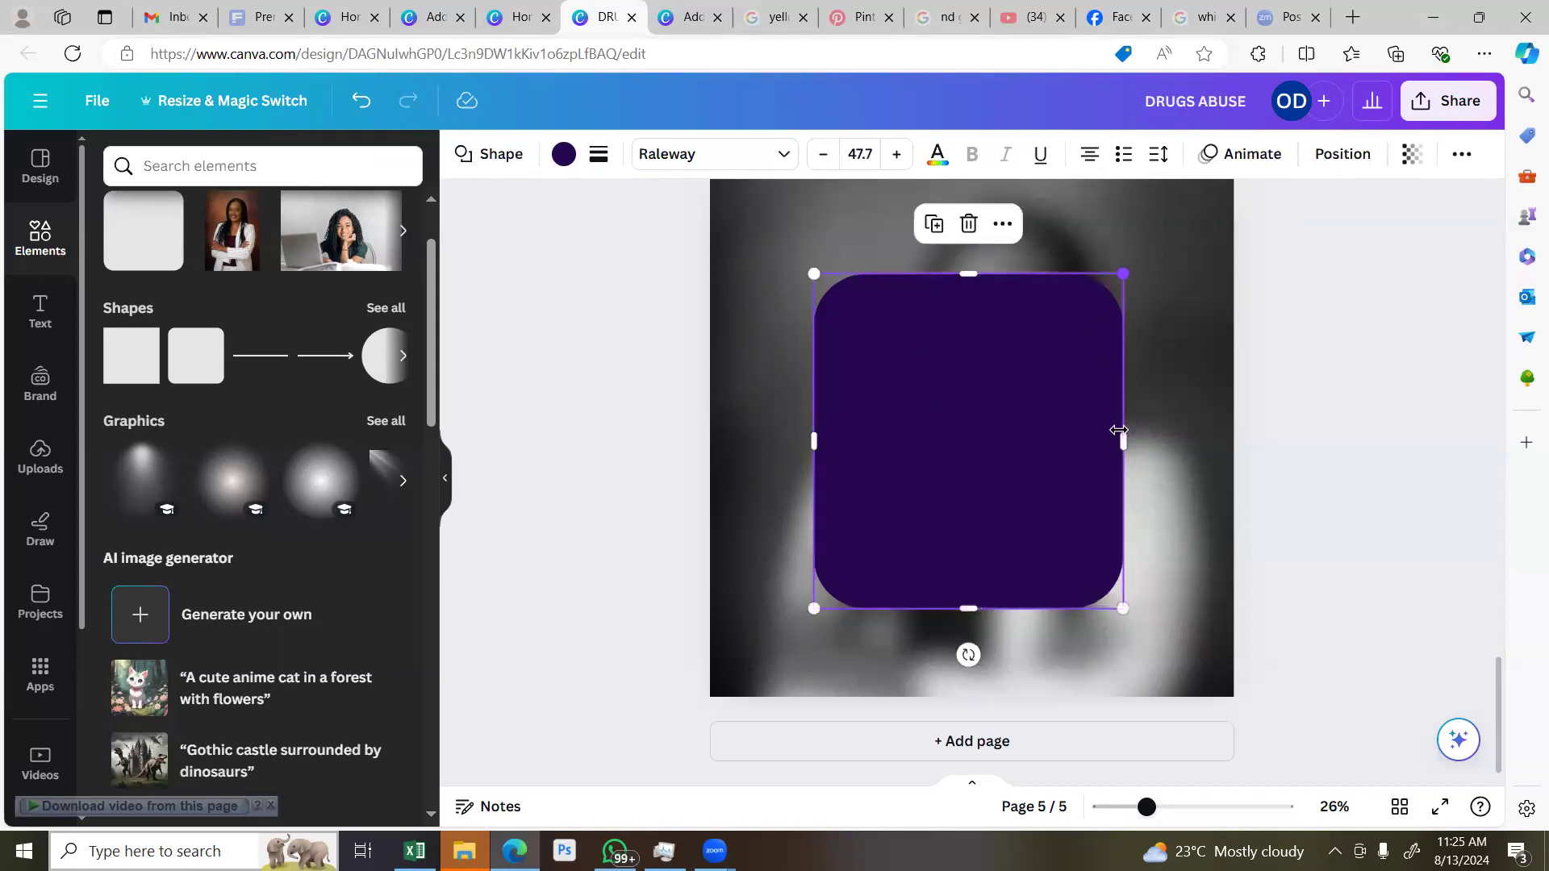
pyautogui.click(1297, 425)
pyautogui.click(1020, 484)
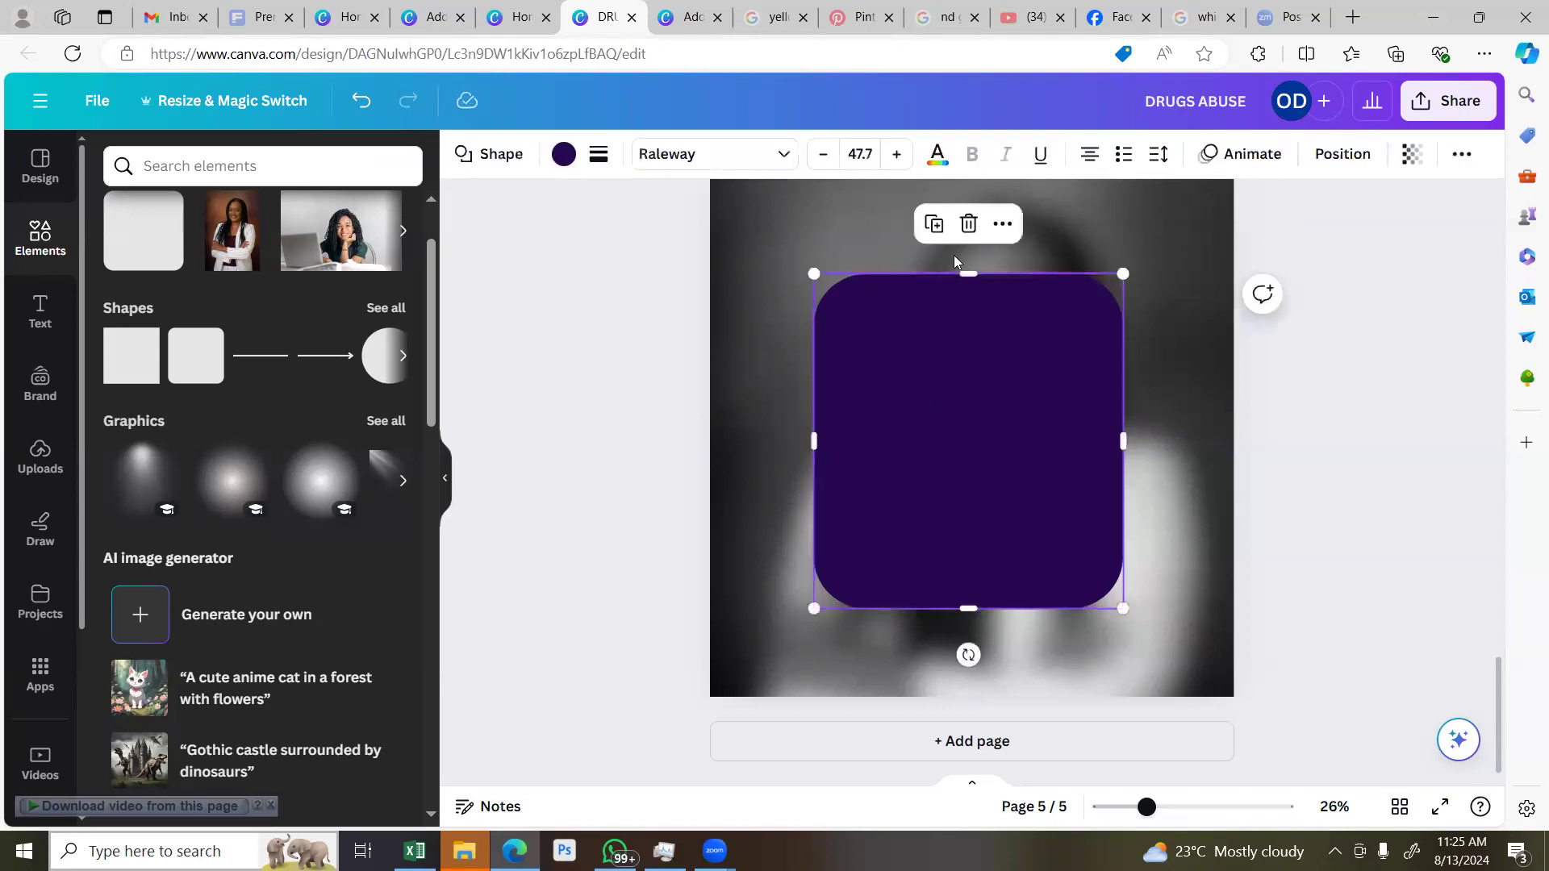
pyautogui.moveTo(947, 286); pyautogui.dragTo(951, 290)
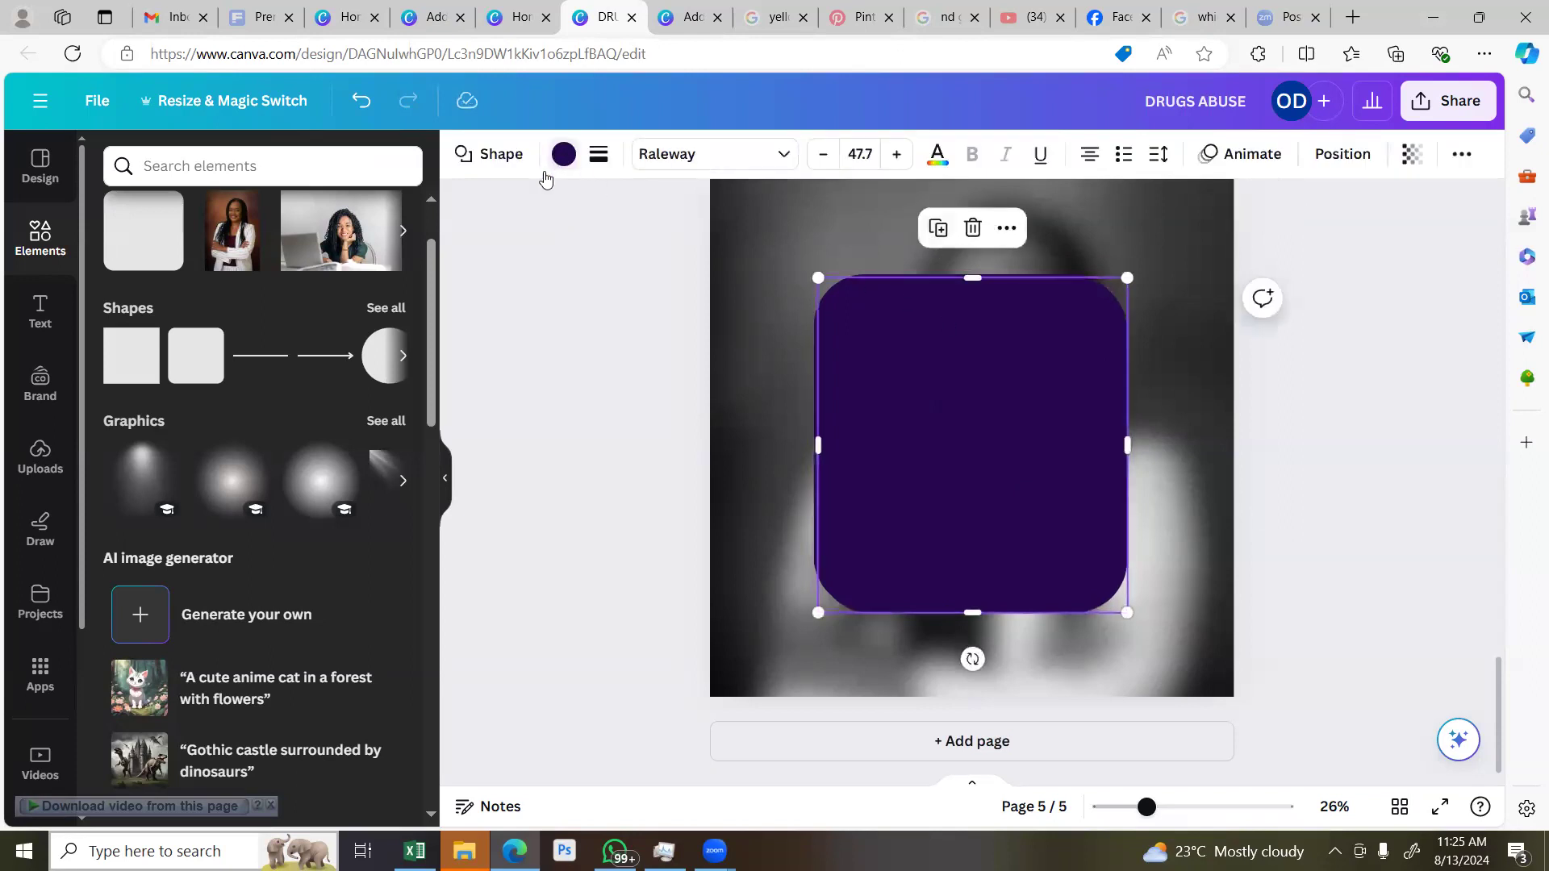
# Remove the duplicate shape's fill and give it a thin solid white border
pyautogui.click(564, 153)
pyautogui.click(169, 277)
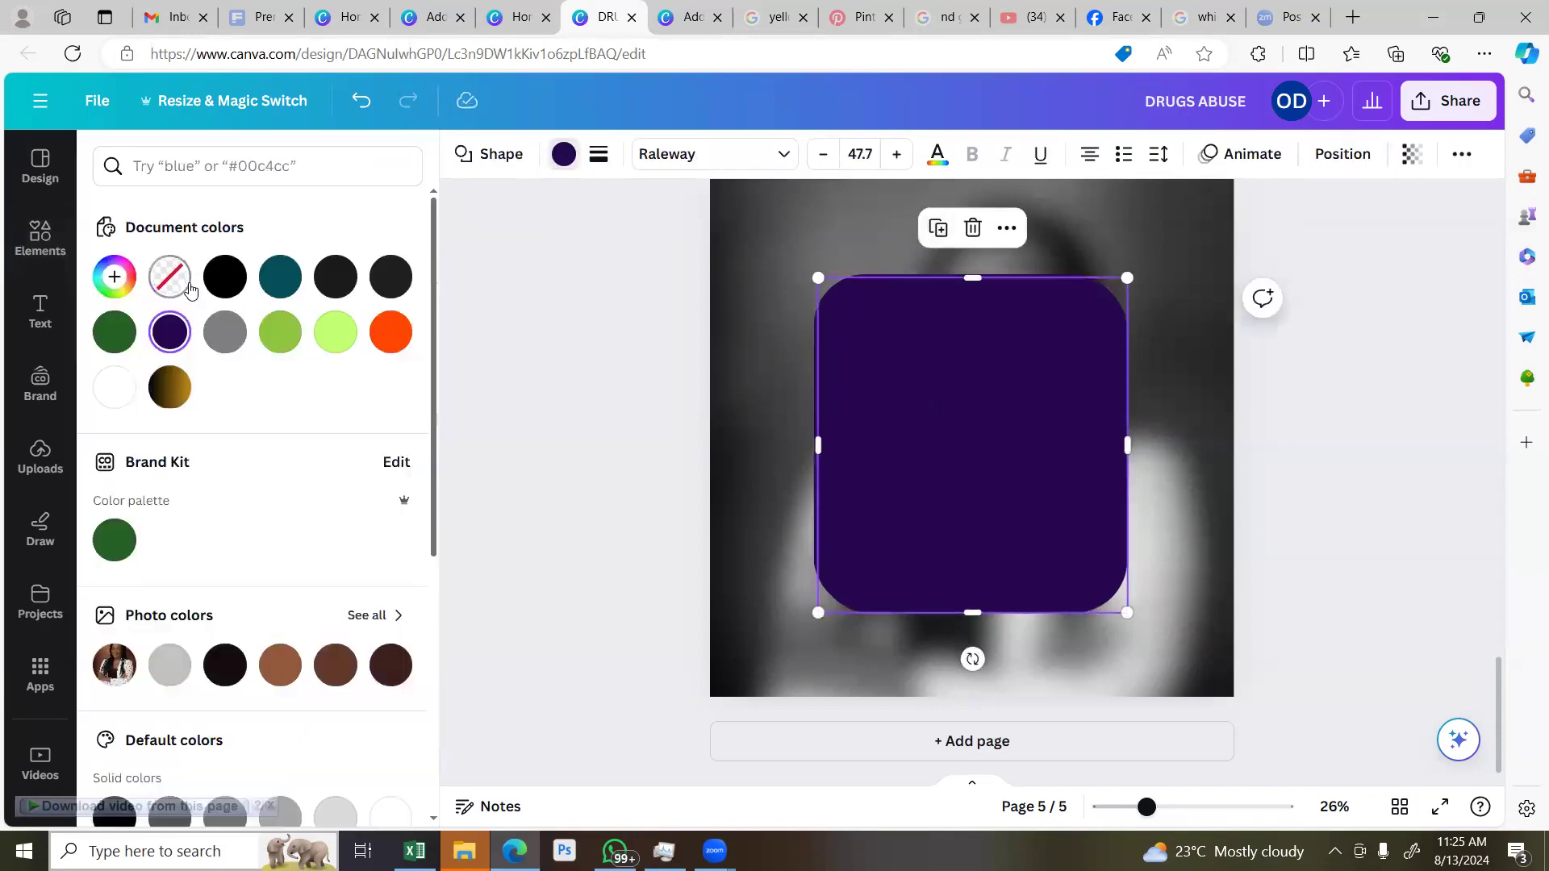
pyautogui.click(597, 171)
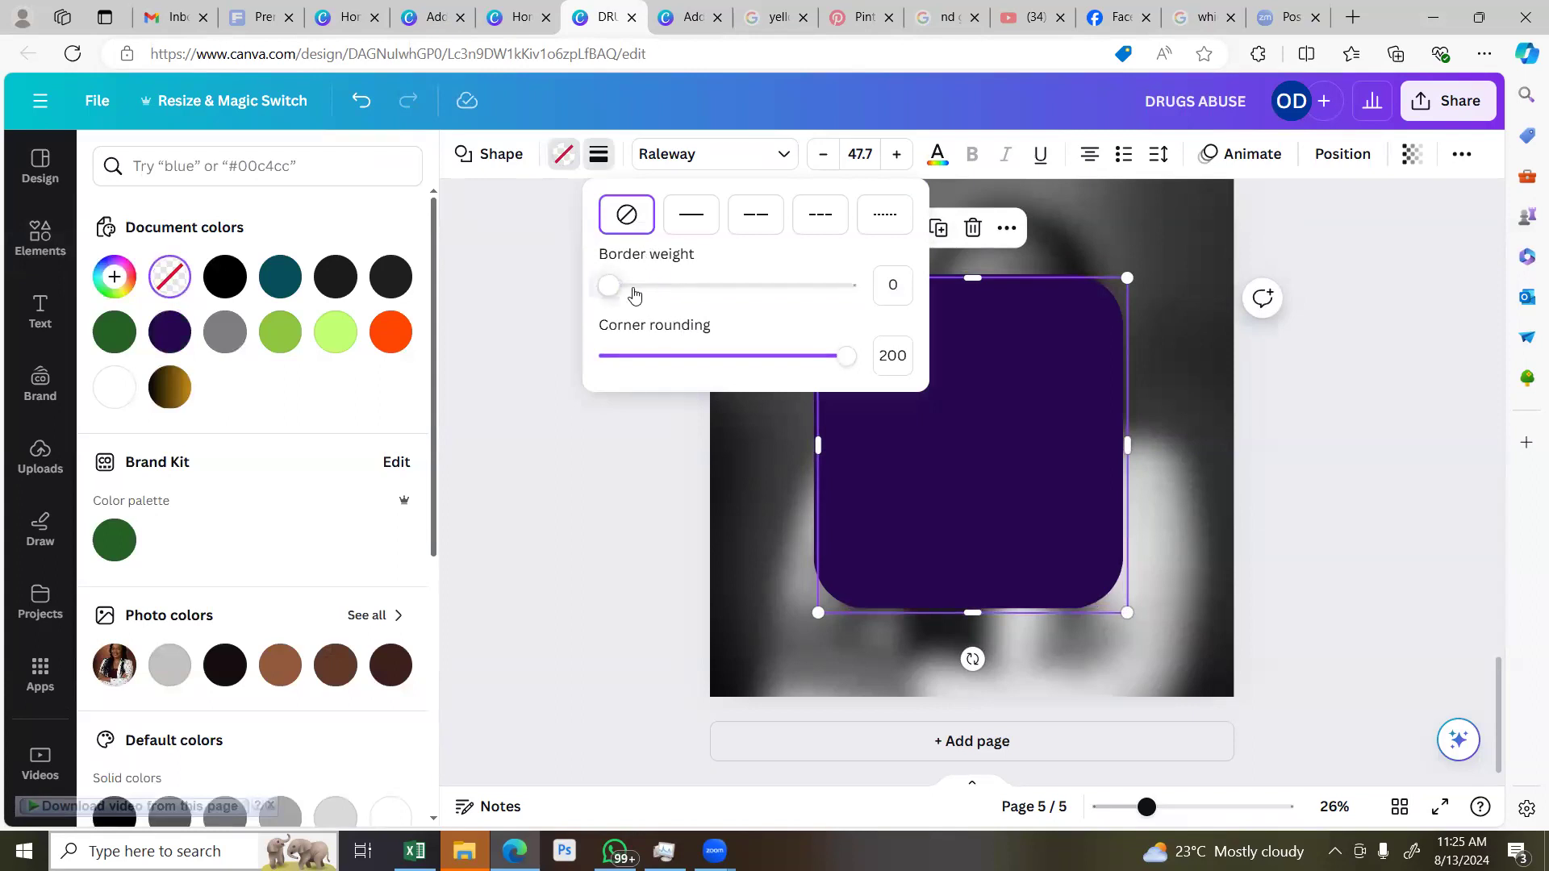
pyautogui.moveTo(634, 296)
pyautogui.mouseDown()
pyautogui.moveTo(667, 287)
pyautogui.moveTo(643, 287)
pyautogui.mouseUp()
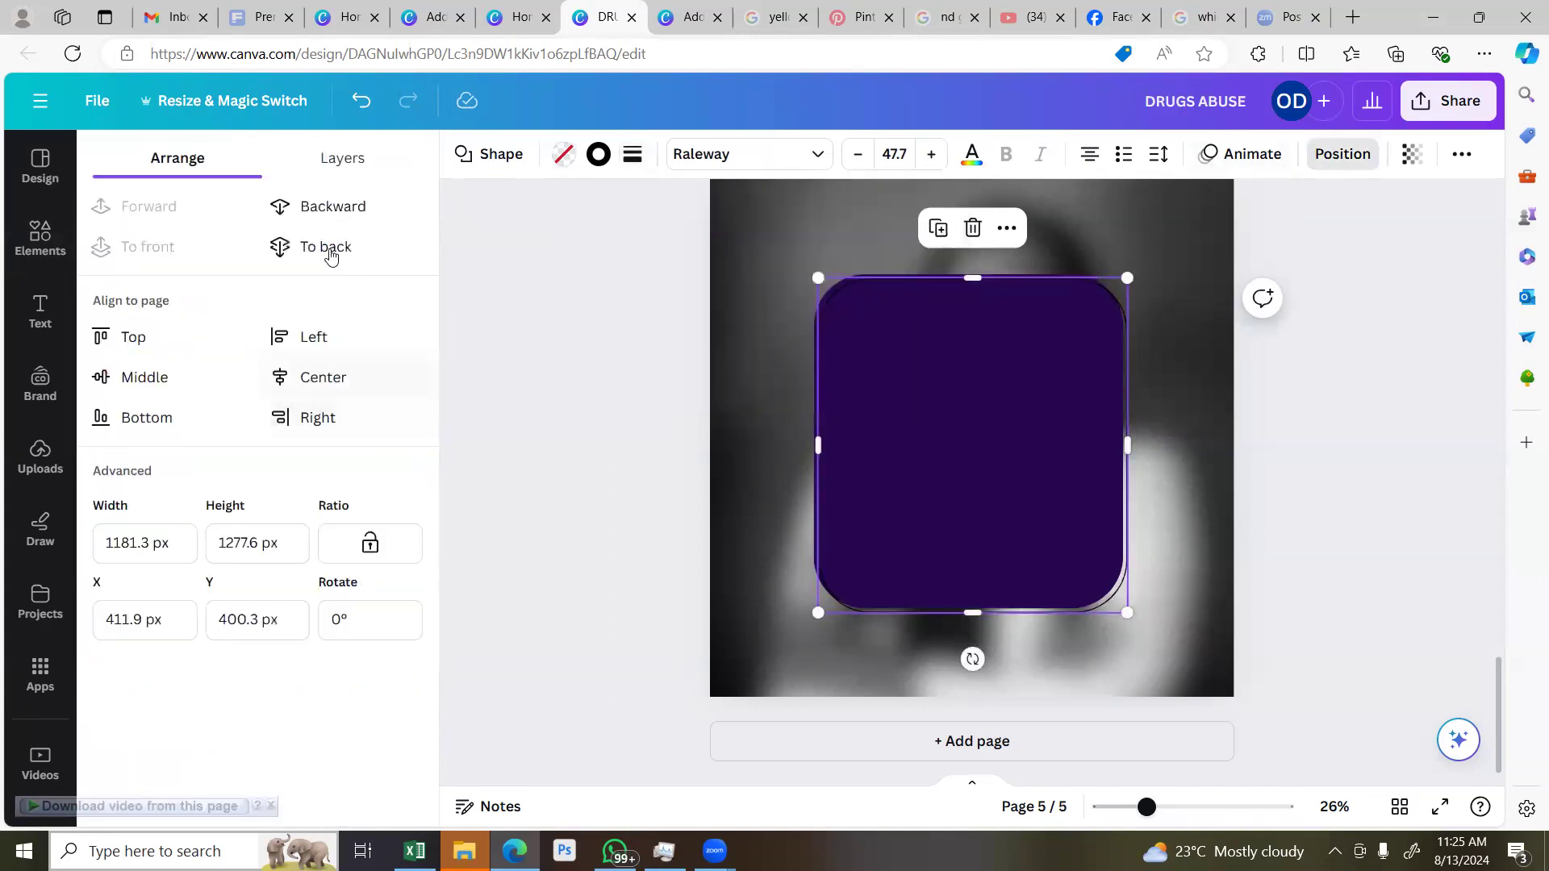
pyautogui.click(598, 154)
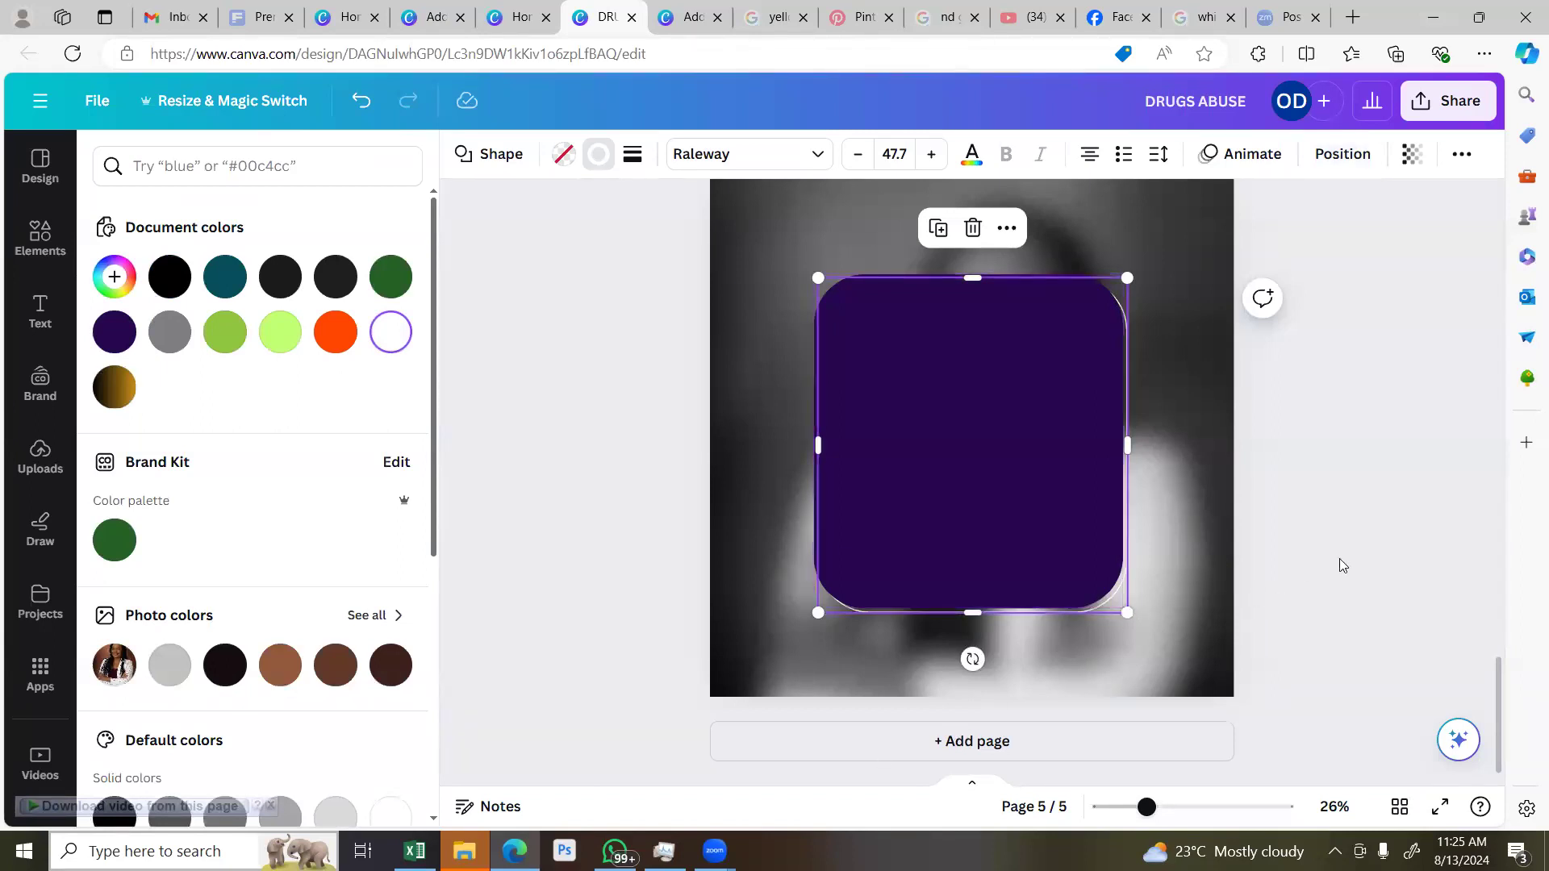
# Lock the purple rounded shape and shift the white outline diagonally down and to the right of it
pyautogui.click(1057, 460)
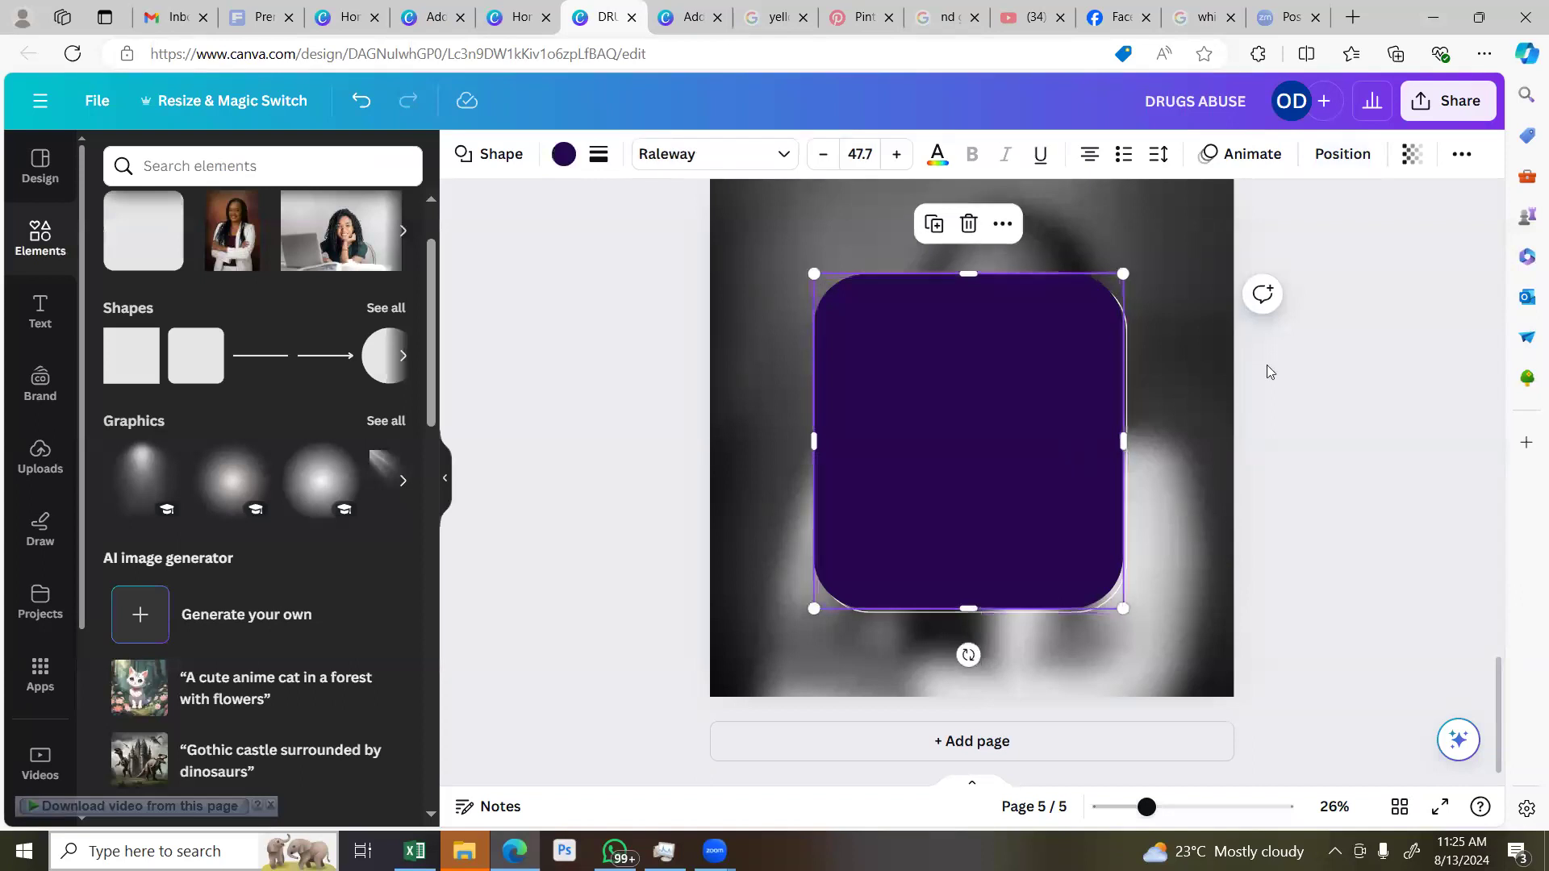
pyautogui.click(1462, 154)
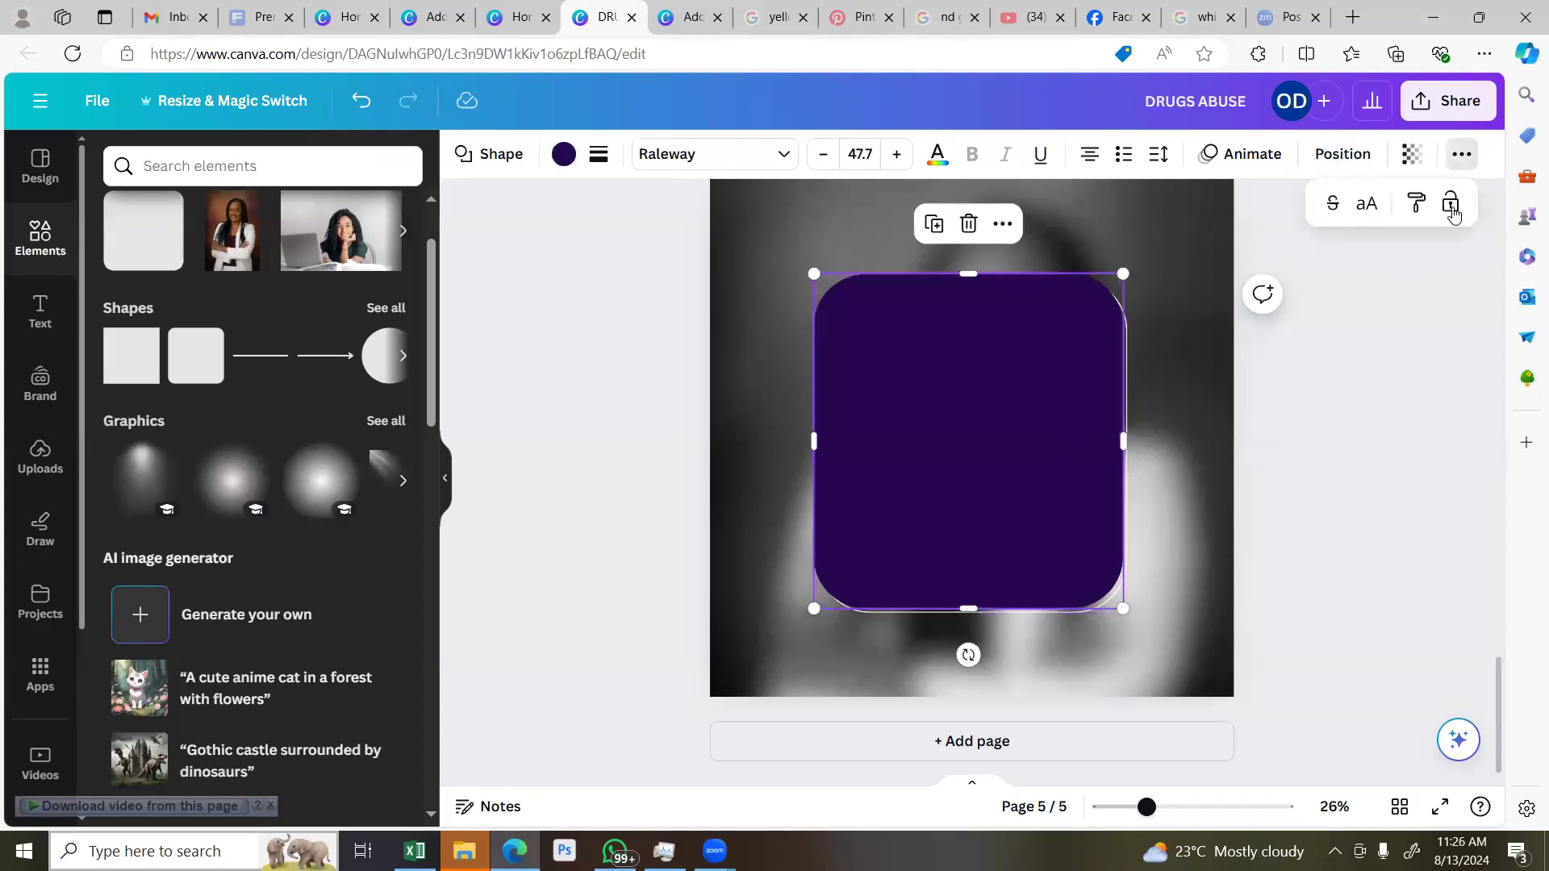
pyautogui.hotkey('alt', 'shift', 'l')
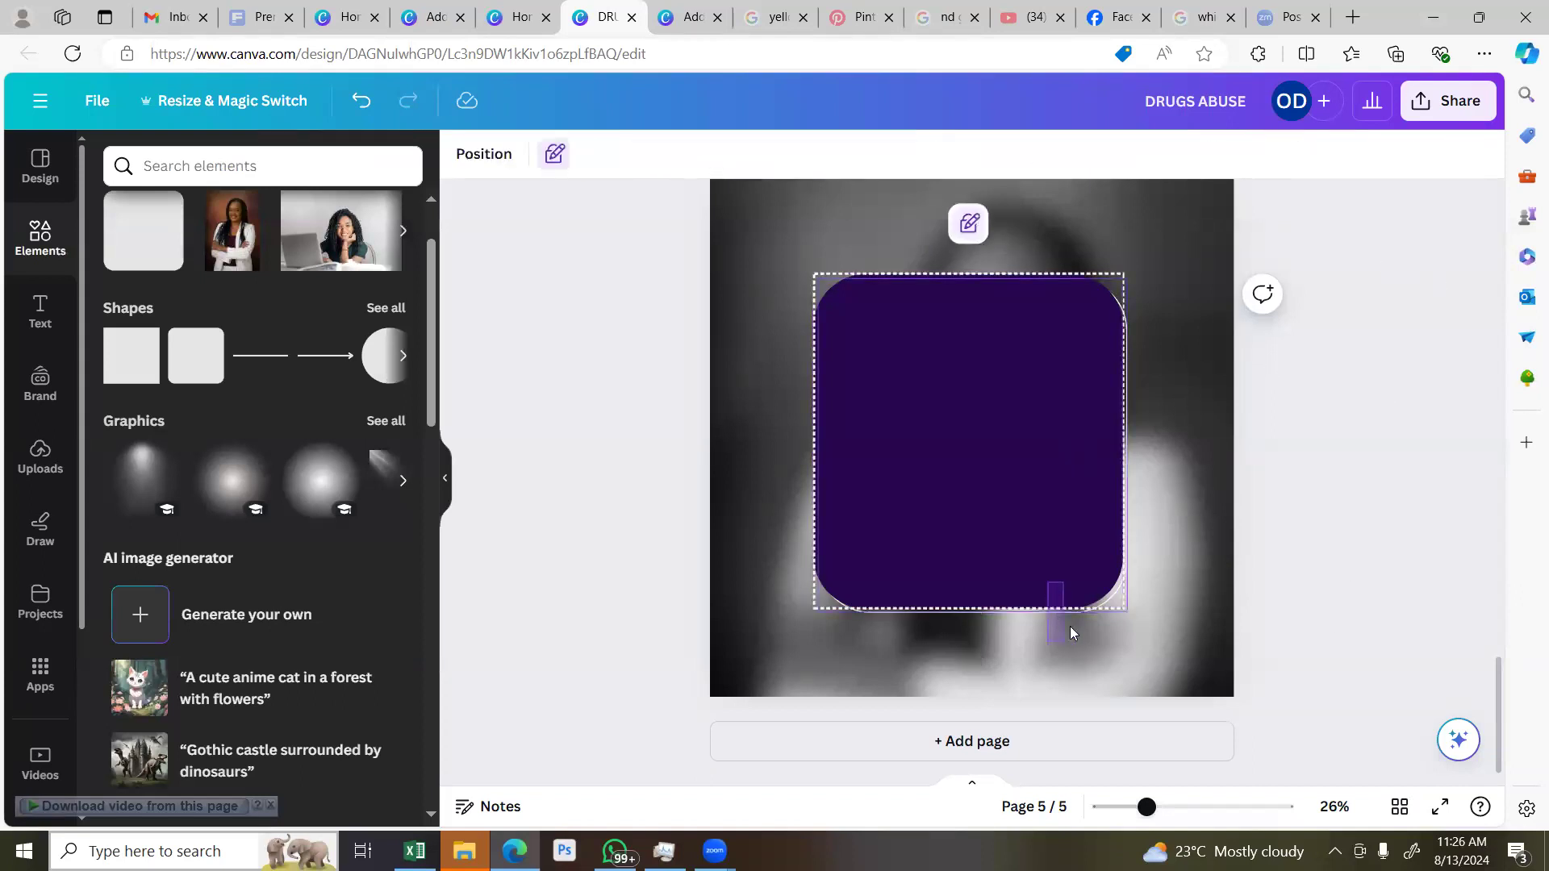
pyautogui.hotkey('alt', 'shift', 'l')
pyautogui.moveTo(1090, 581)
pyautogui.mouseDown()
pyautogui.moveTo(1120, 579)
pyautogui.moveTo(1104, 597)
pyautogui.mouseUp()
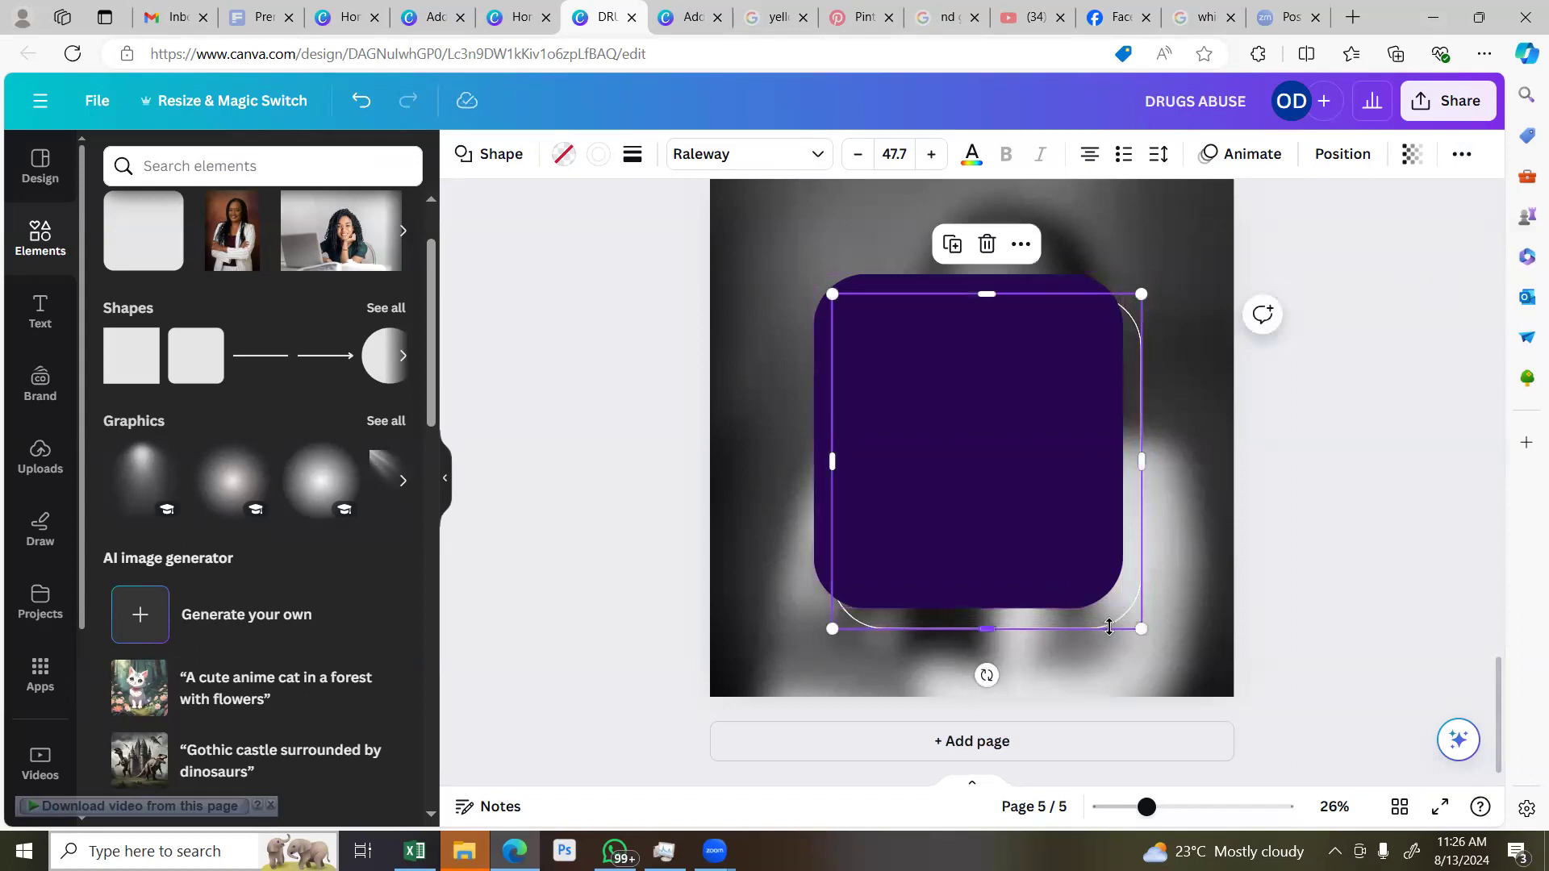
# Set the white outline's transparency to 53
pyautogui.click(1355, 381)
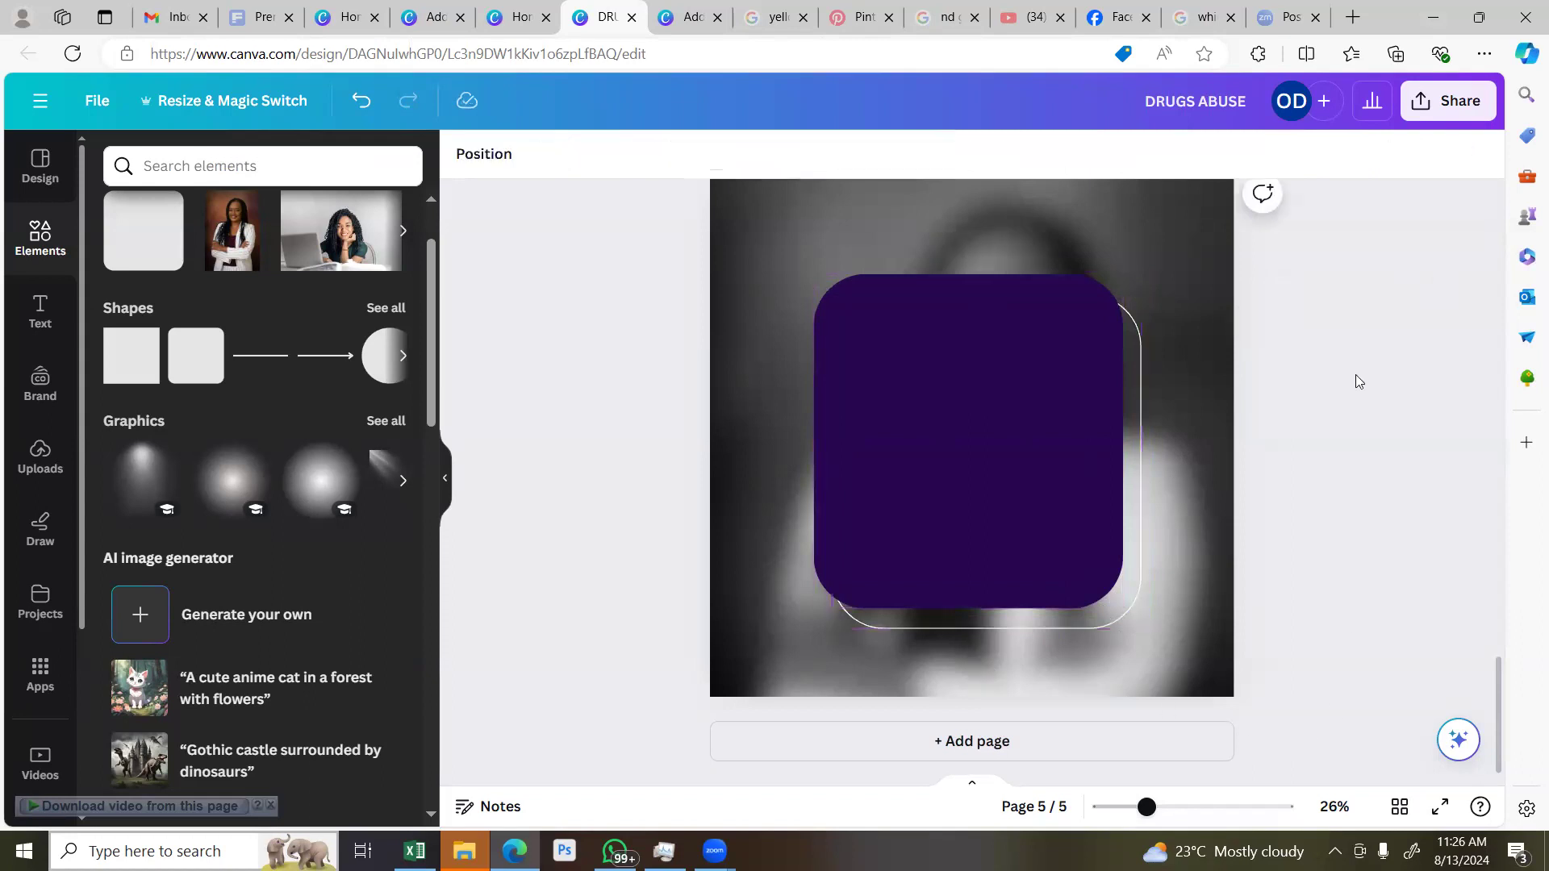
pyautogui.click(1113, 618)
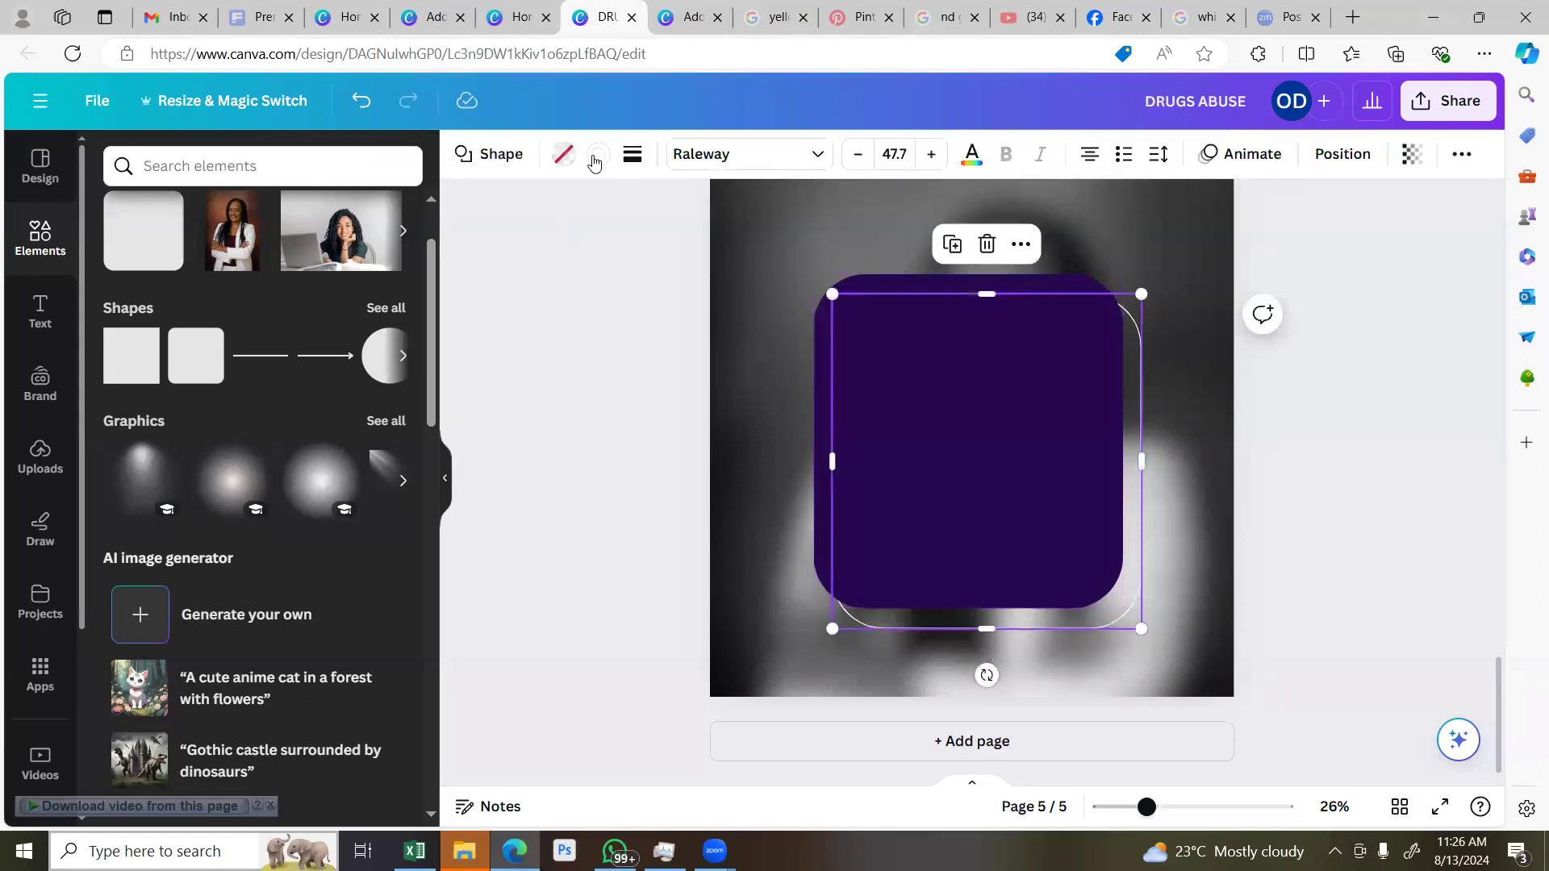
pyautogui.click(599, 154)
pyautogui.click(1412, 153)
pyautogui.click(1321, 239)
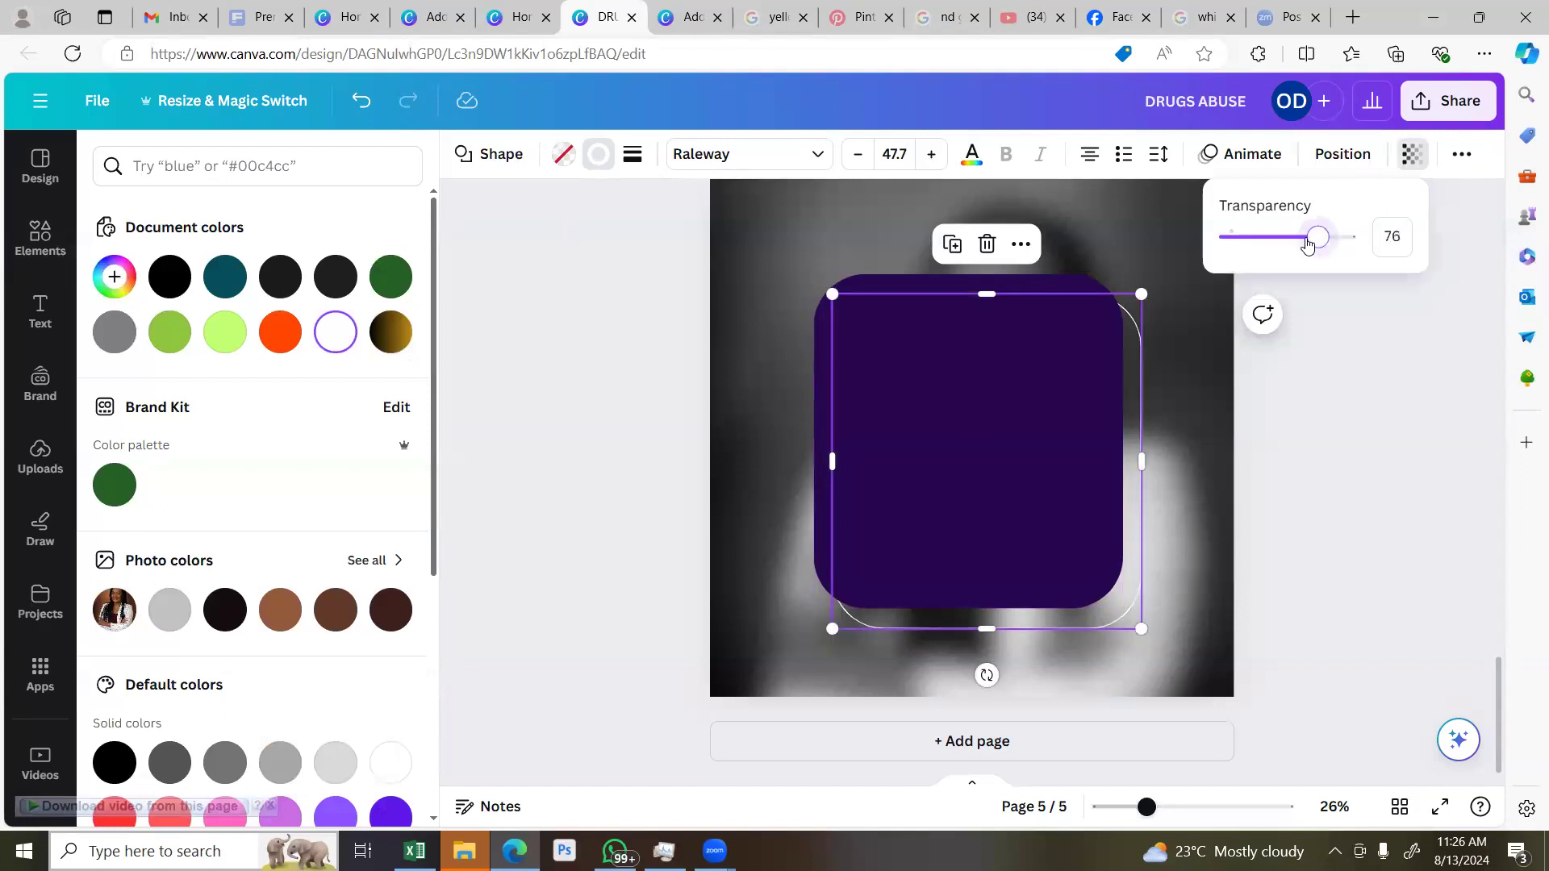
pyautogui.moveTo(1293, 243); pyautogui.dragTo(1272, 241)
pyautogui.click(1290, 237)
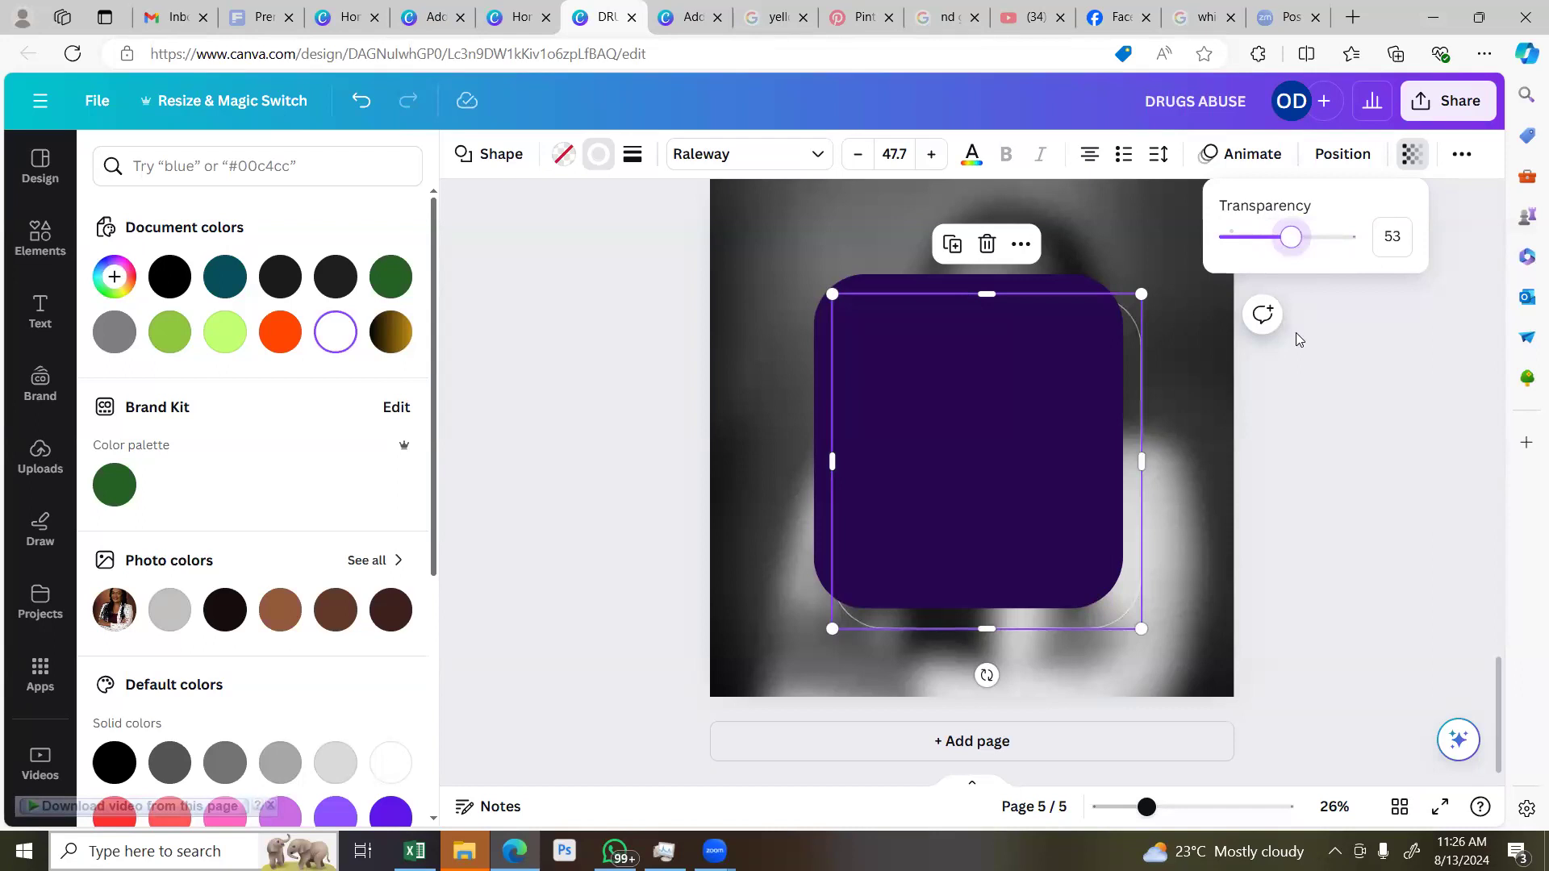
pyautogui.click(1297, 337)
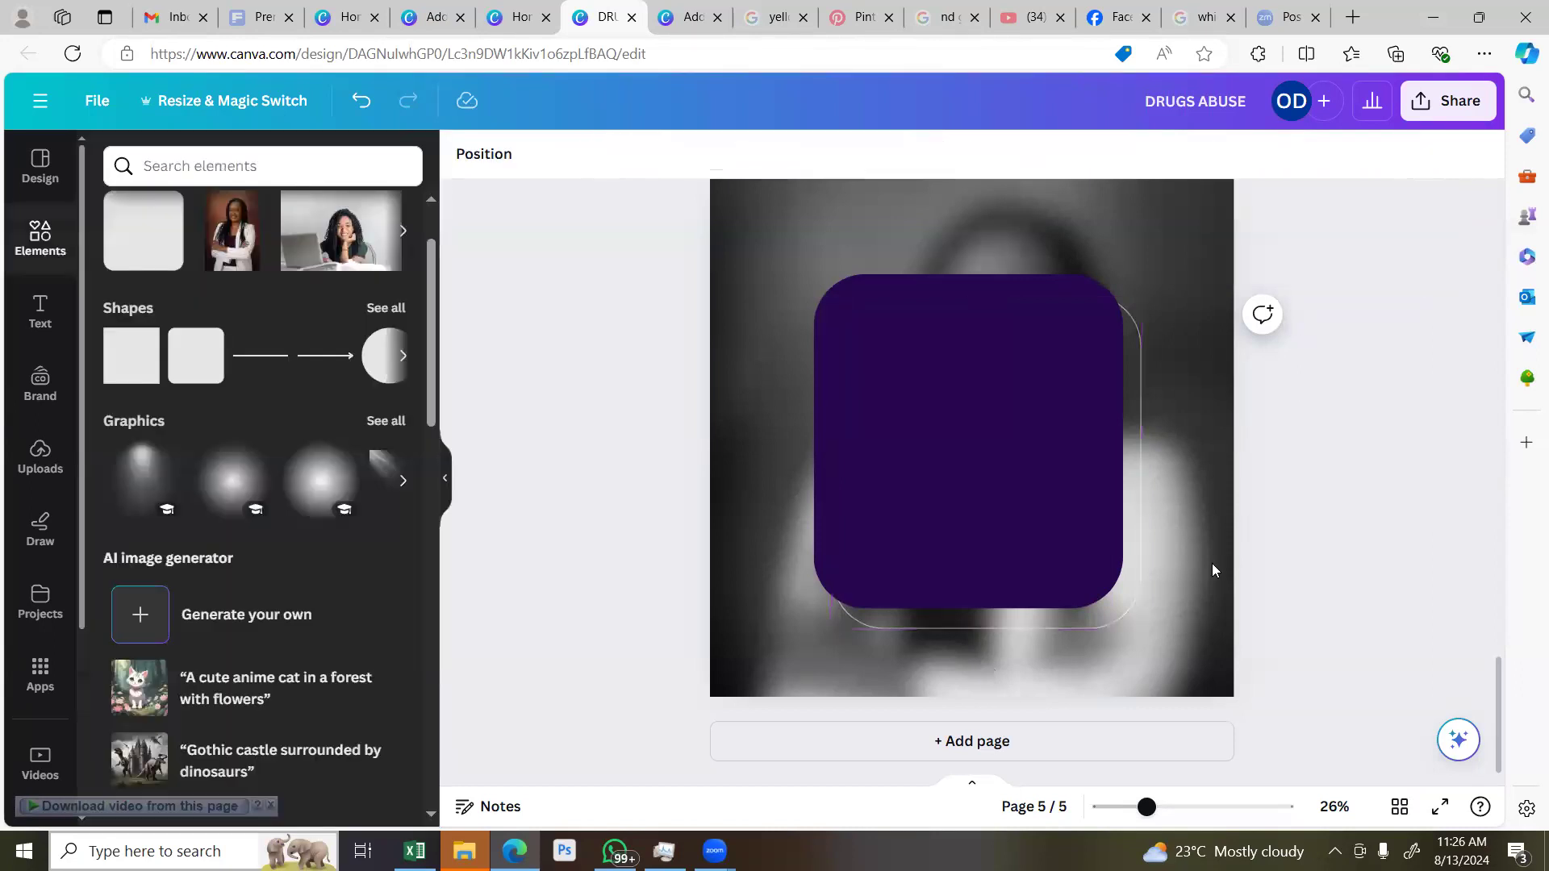
# Set the white outline's border weight to 3
pyautogui.click(1133, 596)
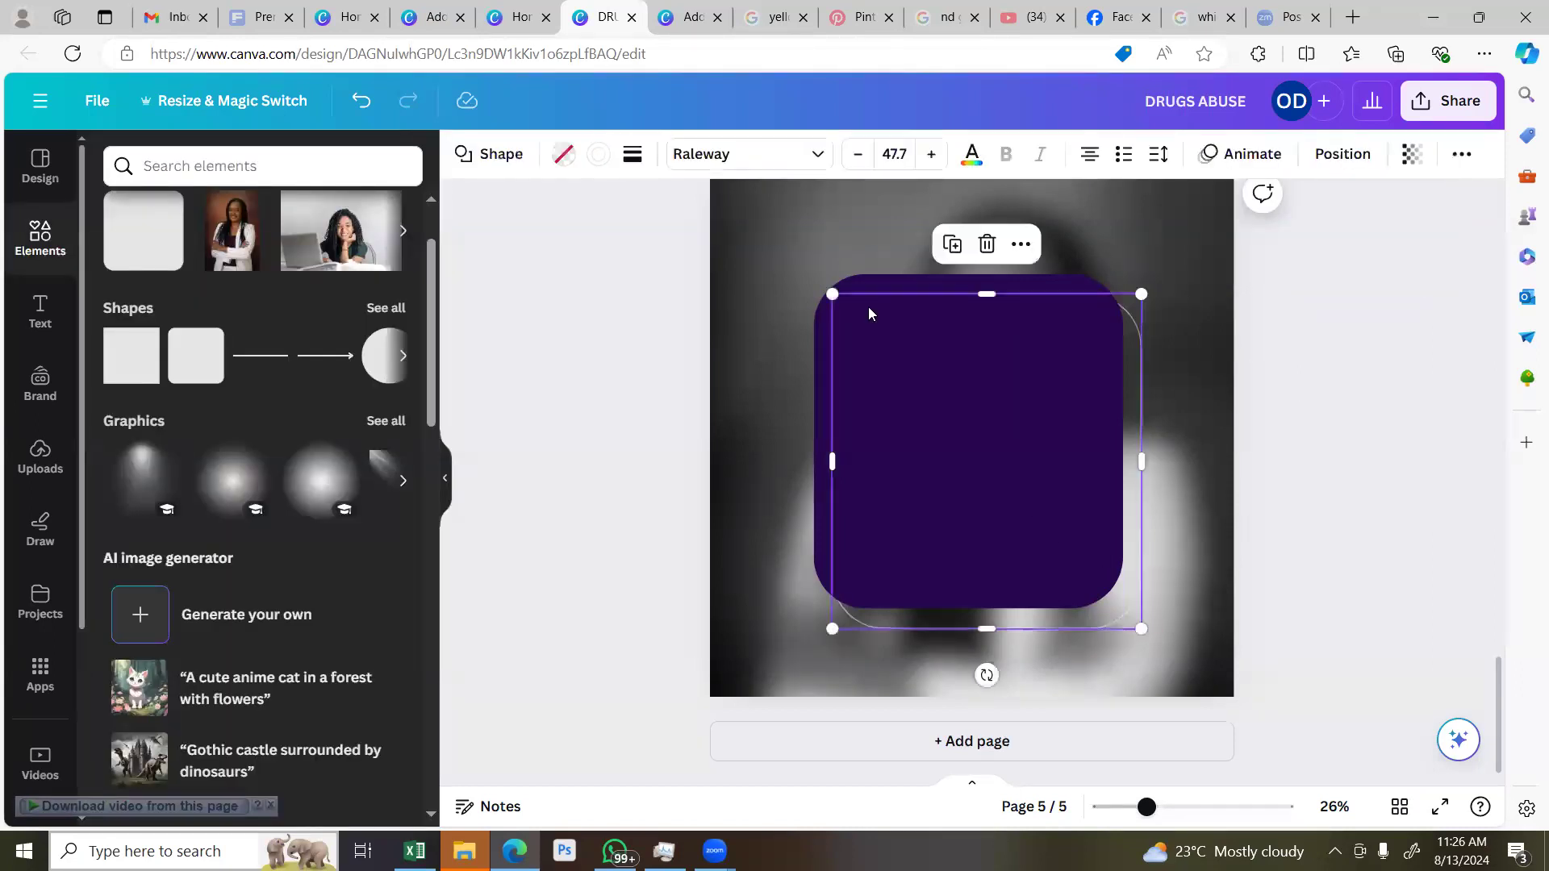
pyautogui.click(633, 153)
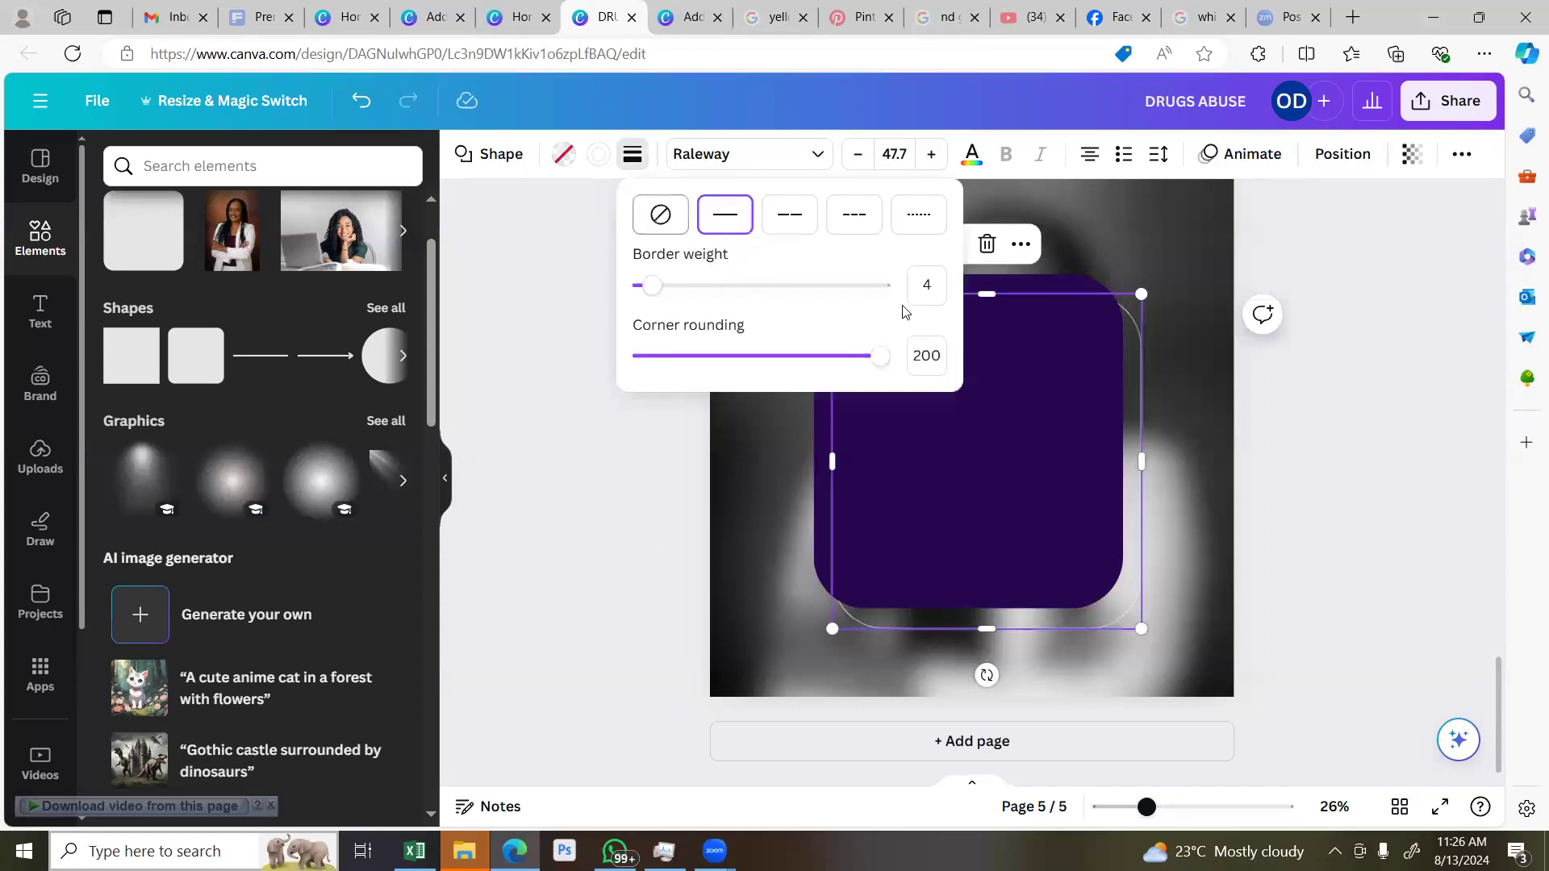
pyautogui.click(946, 285)
pyautogui.write('3')
pyautogui.press('Return')
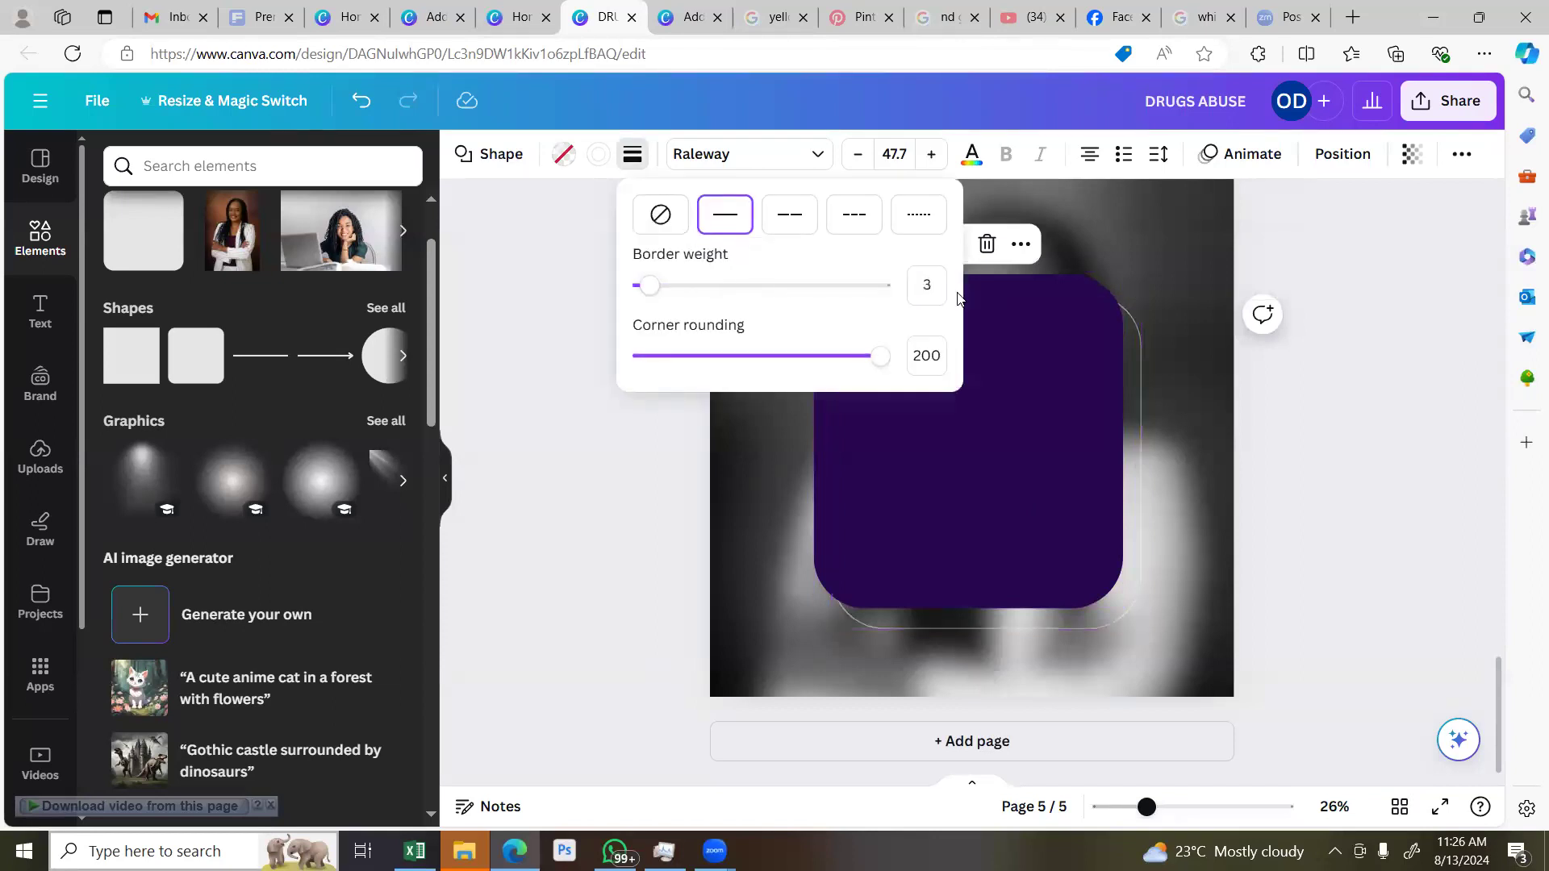
pyautogui.click(1404, 361)
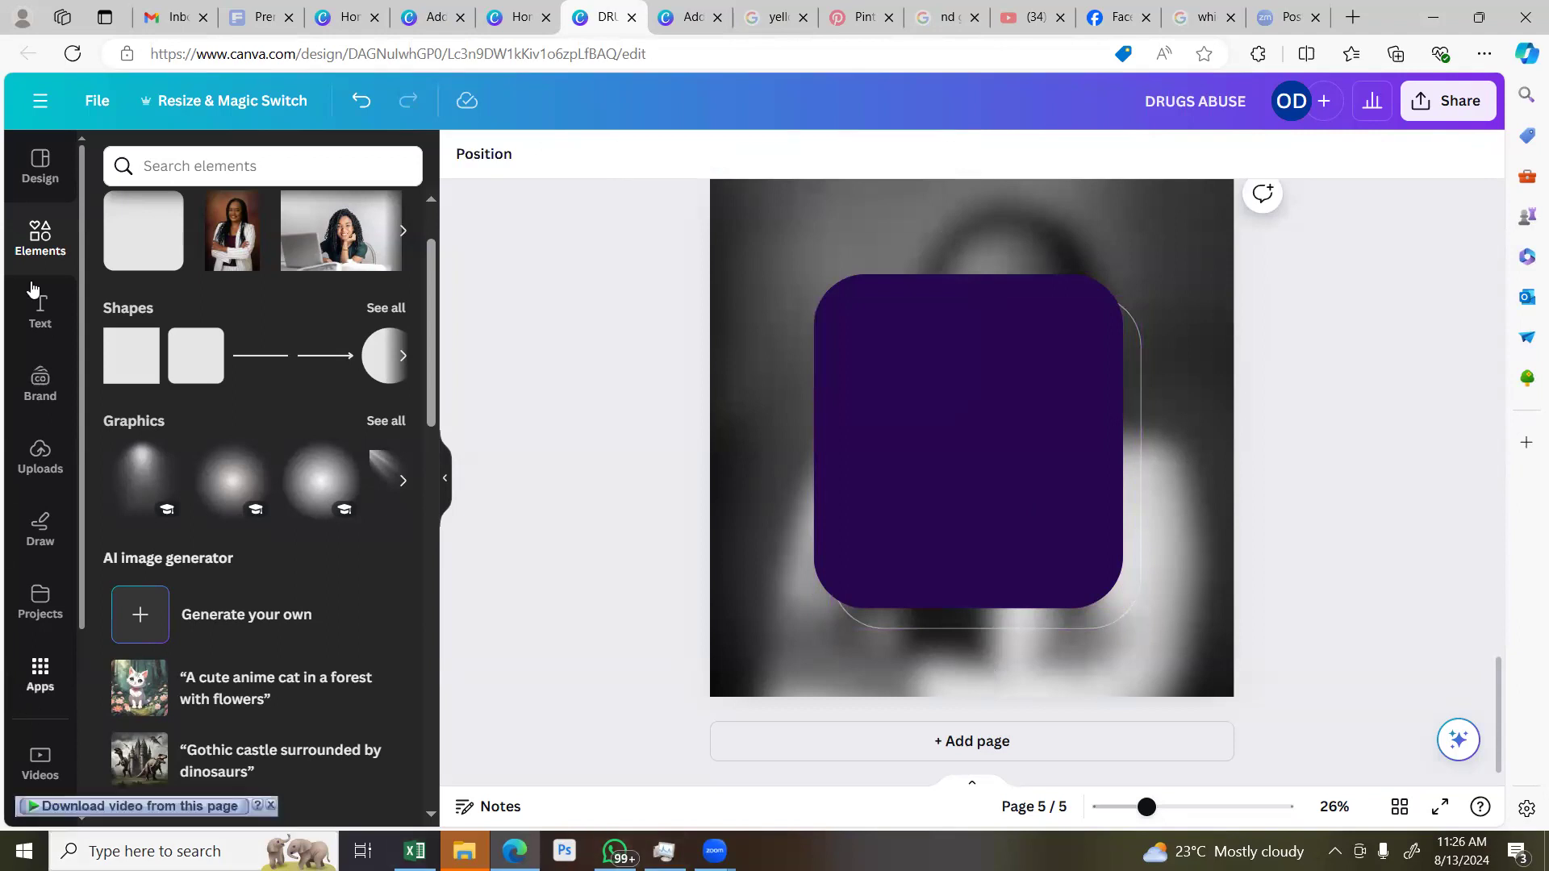
# Search the elements library for "arrow left" and limit the results to graphics
pyautogui.click(203, 176)
pyautogui.write('a')
pyautogui.press('BackSpace')
pyautogui.write('arrow ;eft')
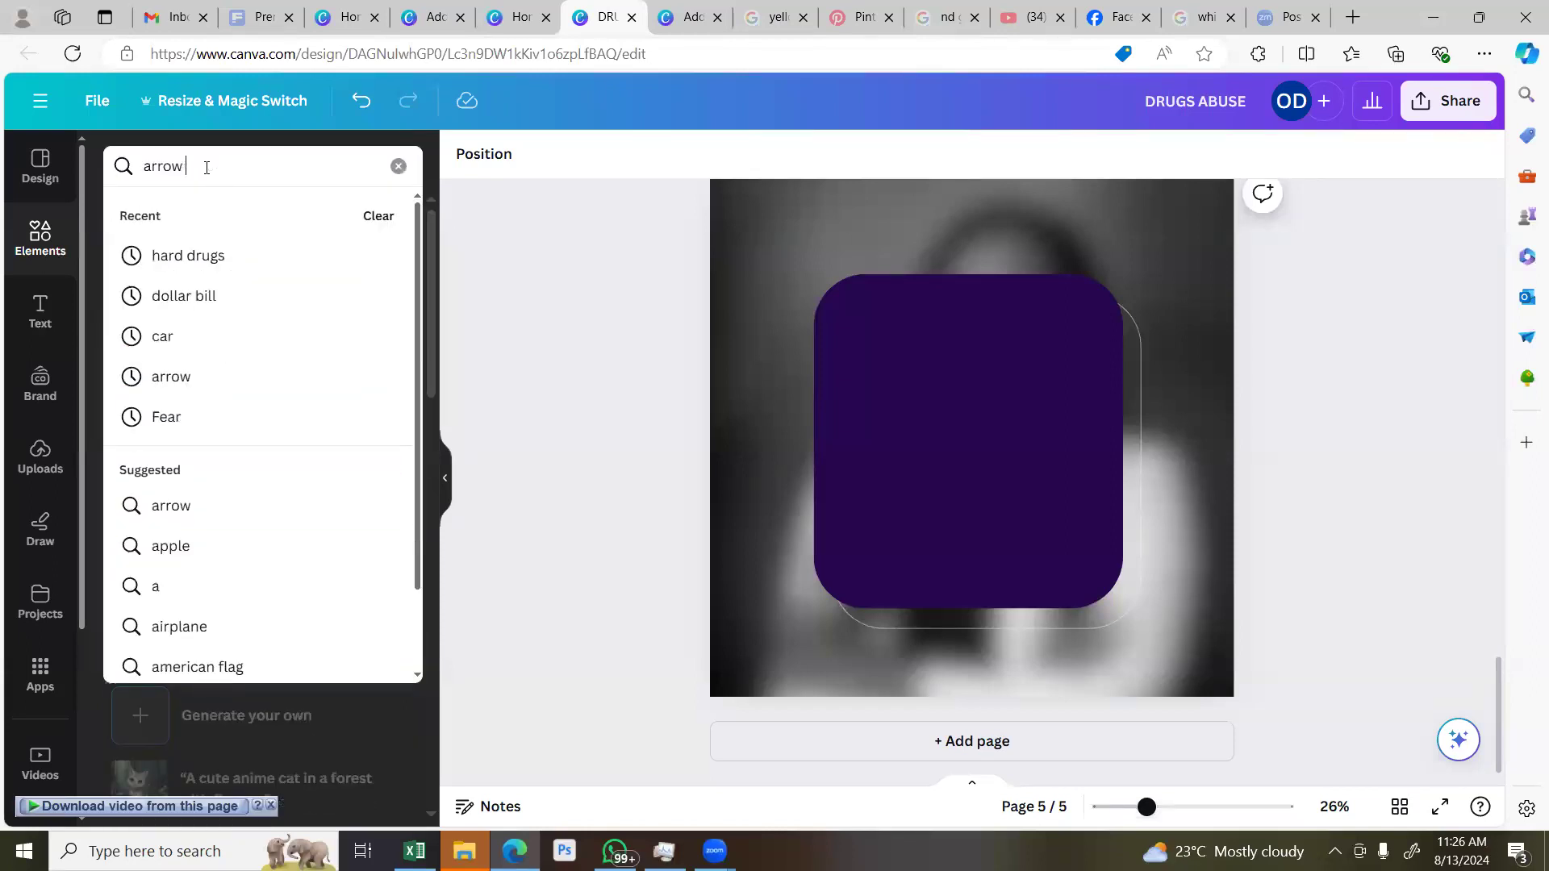
pyautogui.press('BackSpace')
pyautogui.press('BackSpace')
pyautogui.press('BackSpace')
pyautogui.press('BackSpace')
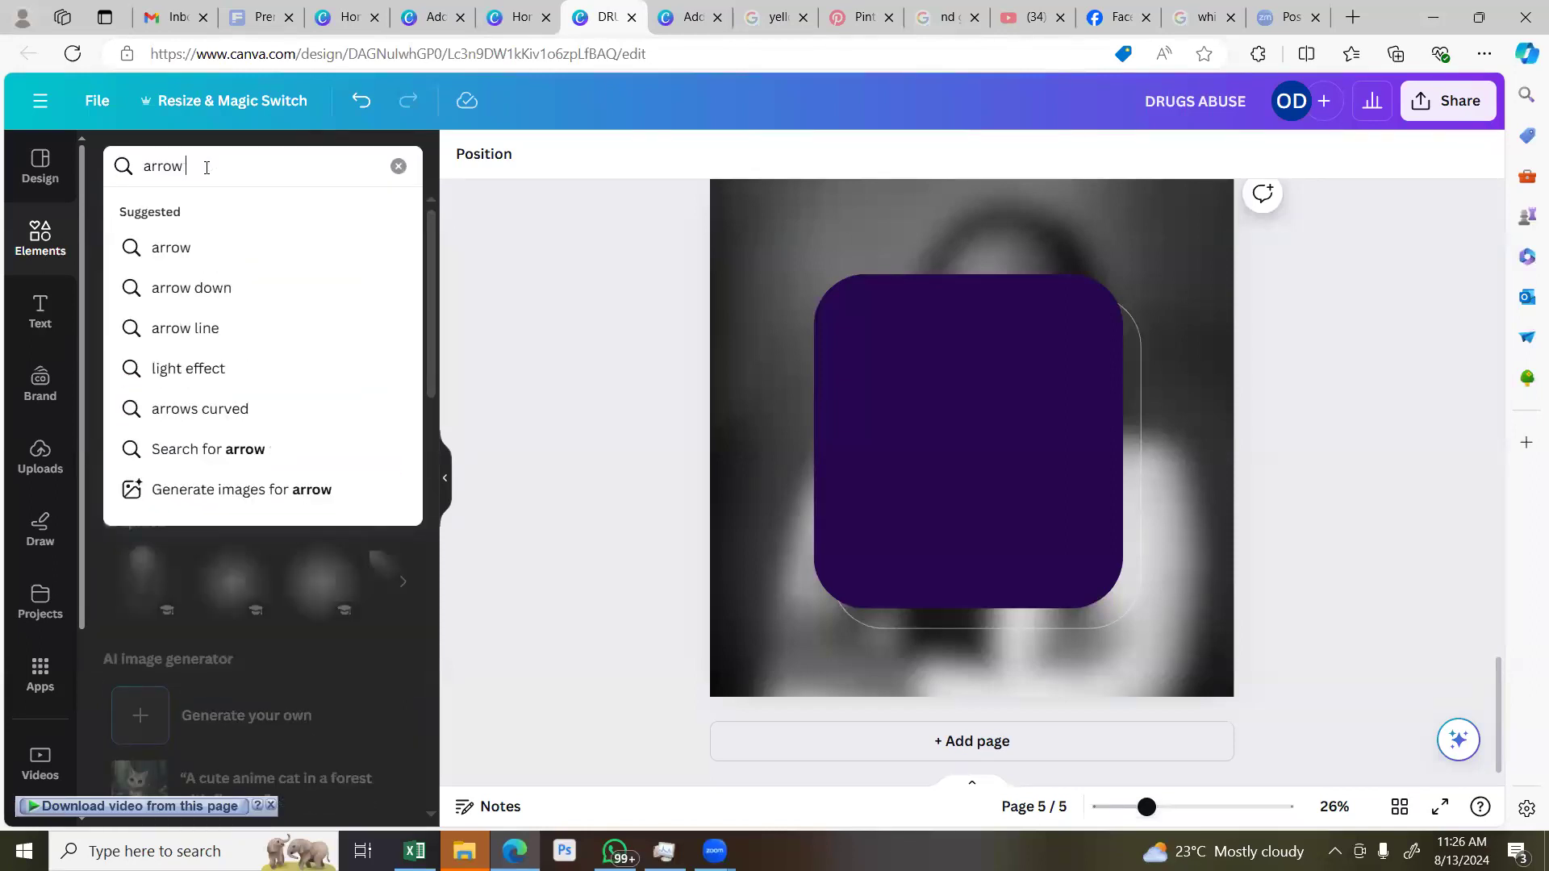
pyautogui.write('left')
pyautogui.press('Return')
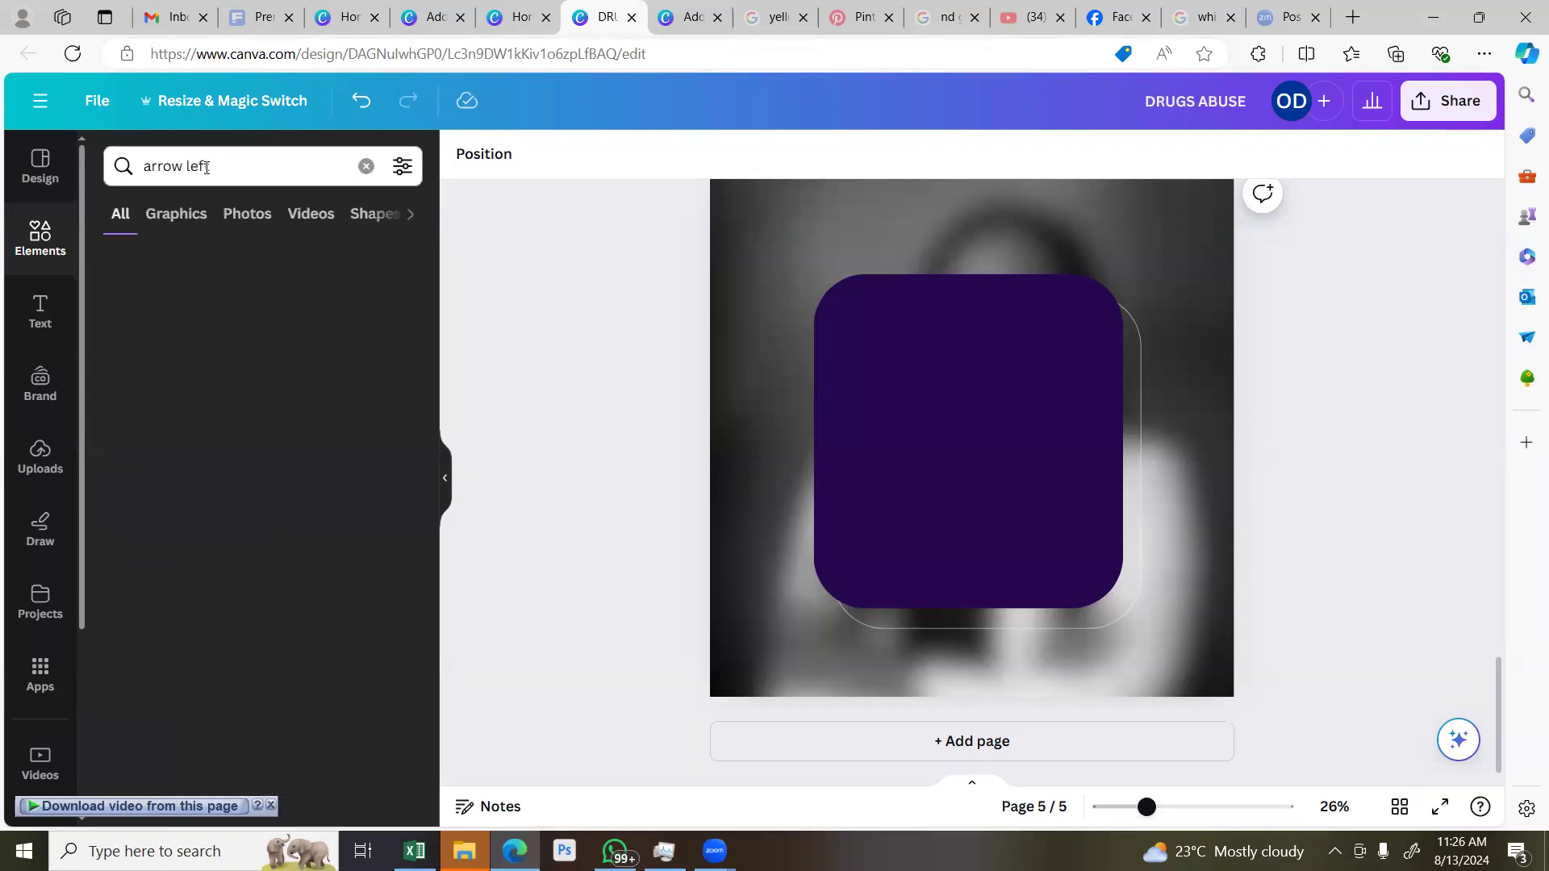
pyautogui.click(198, 223)
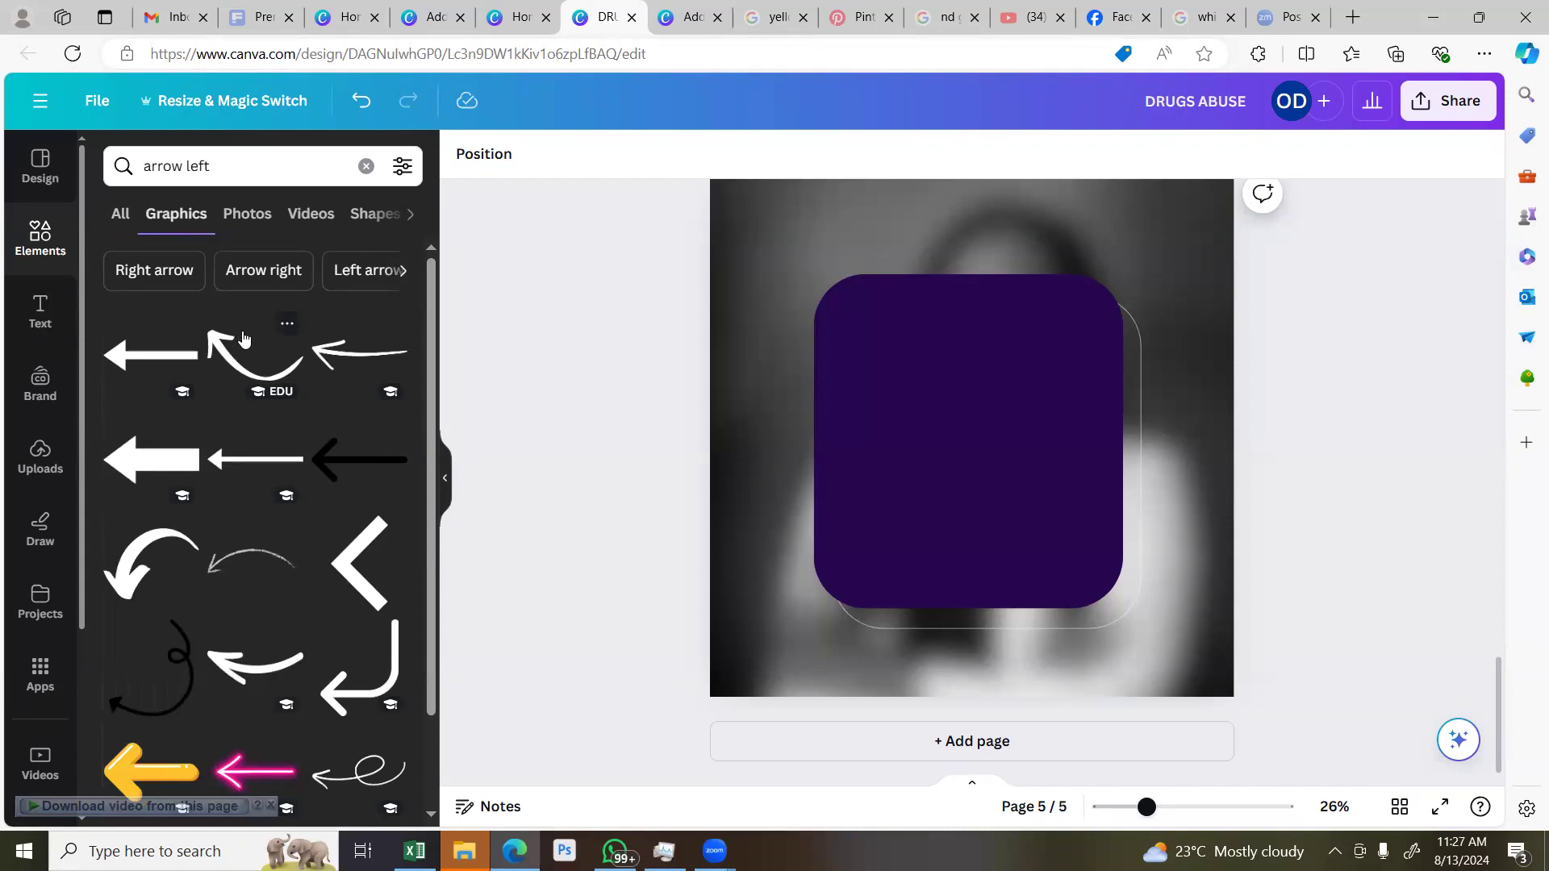
# Add the circled thin left-arrow graphic onto the purple card and recolor it white
pyautogui.scroll(-2, 180, 502)
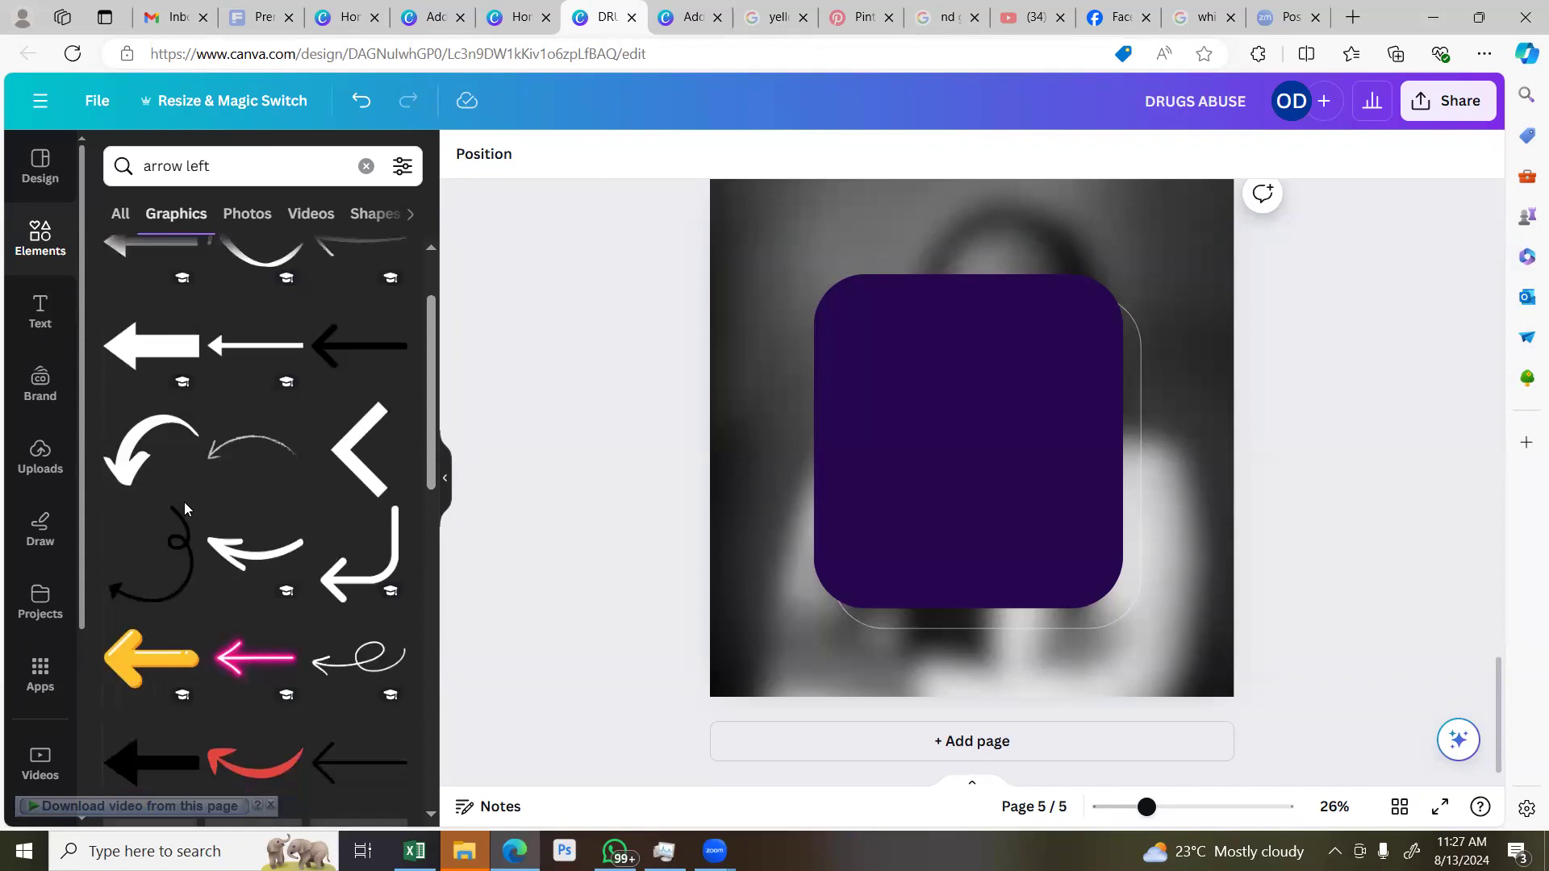
pyautogui.scroll(2, 182, 505)
pyautogui.scroll(-9, 182, 506)
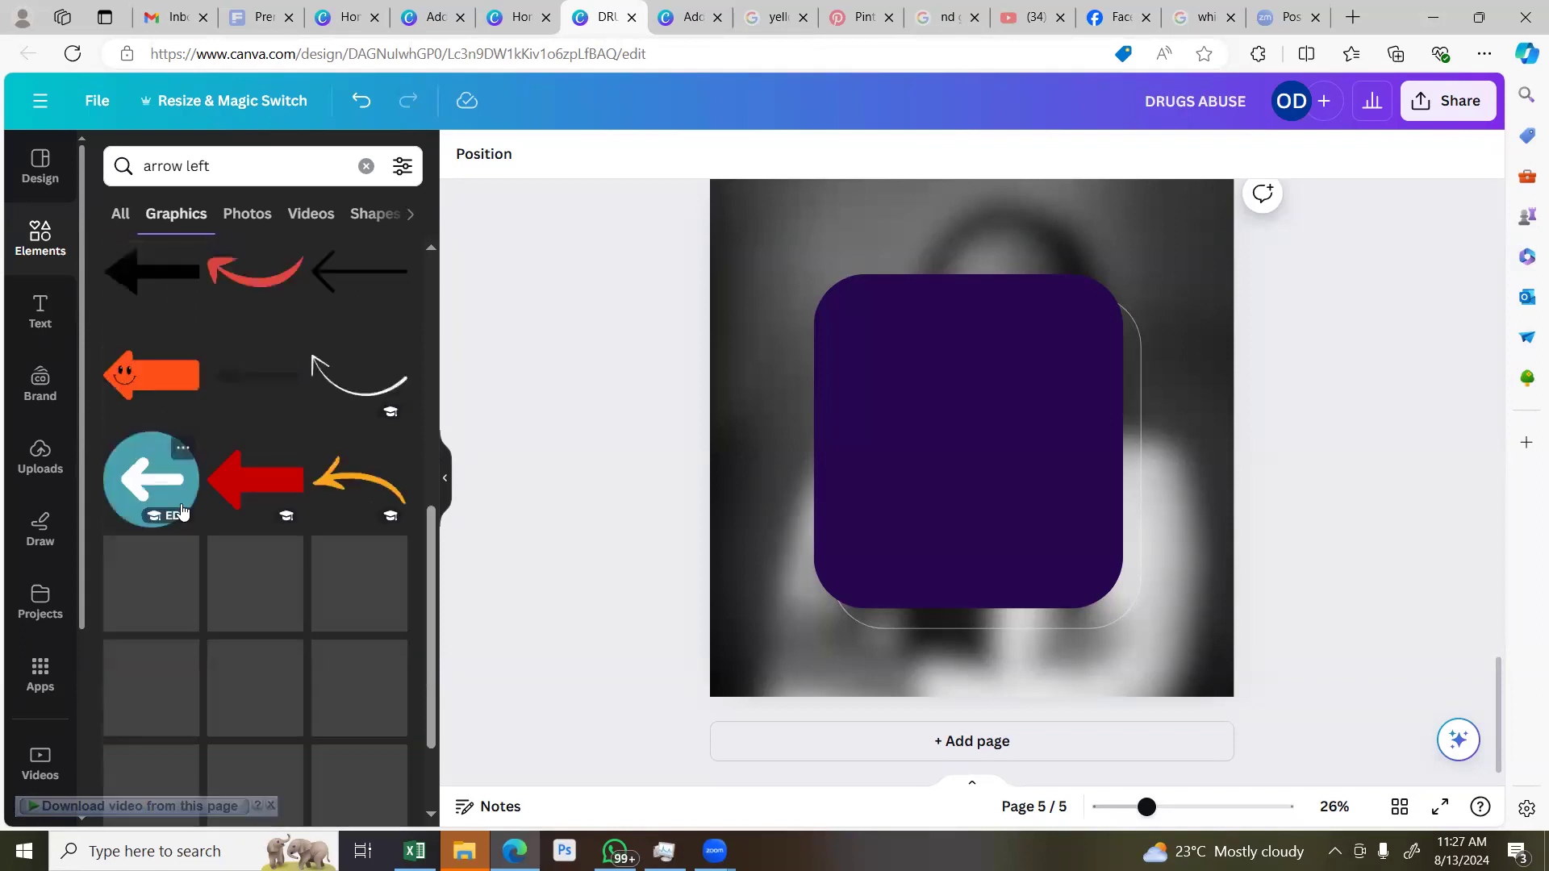
pyautogui.scroll(-4, 182, 512)
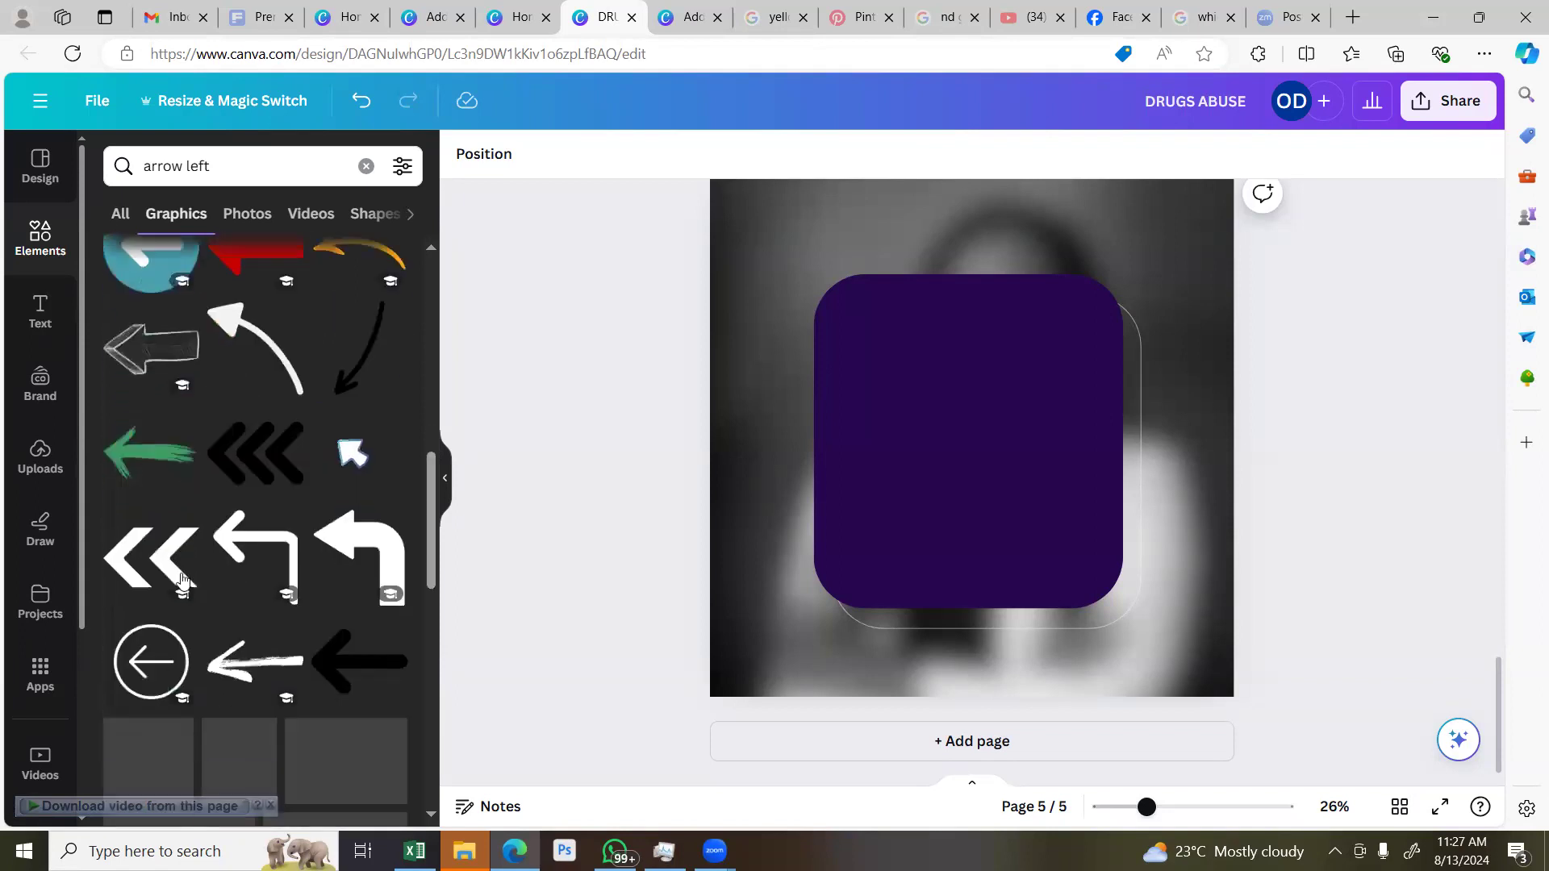
pyautogui.moveTo(149, 674); pyautogui.dragTo(974, 468)
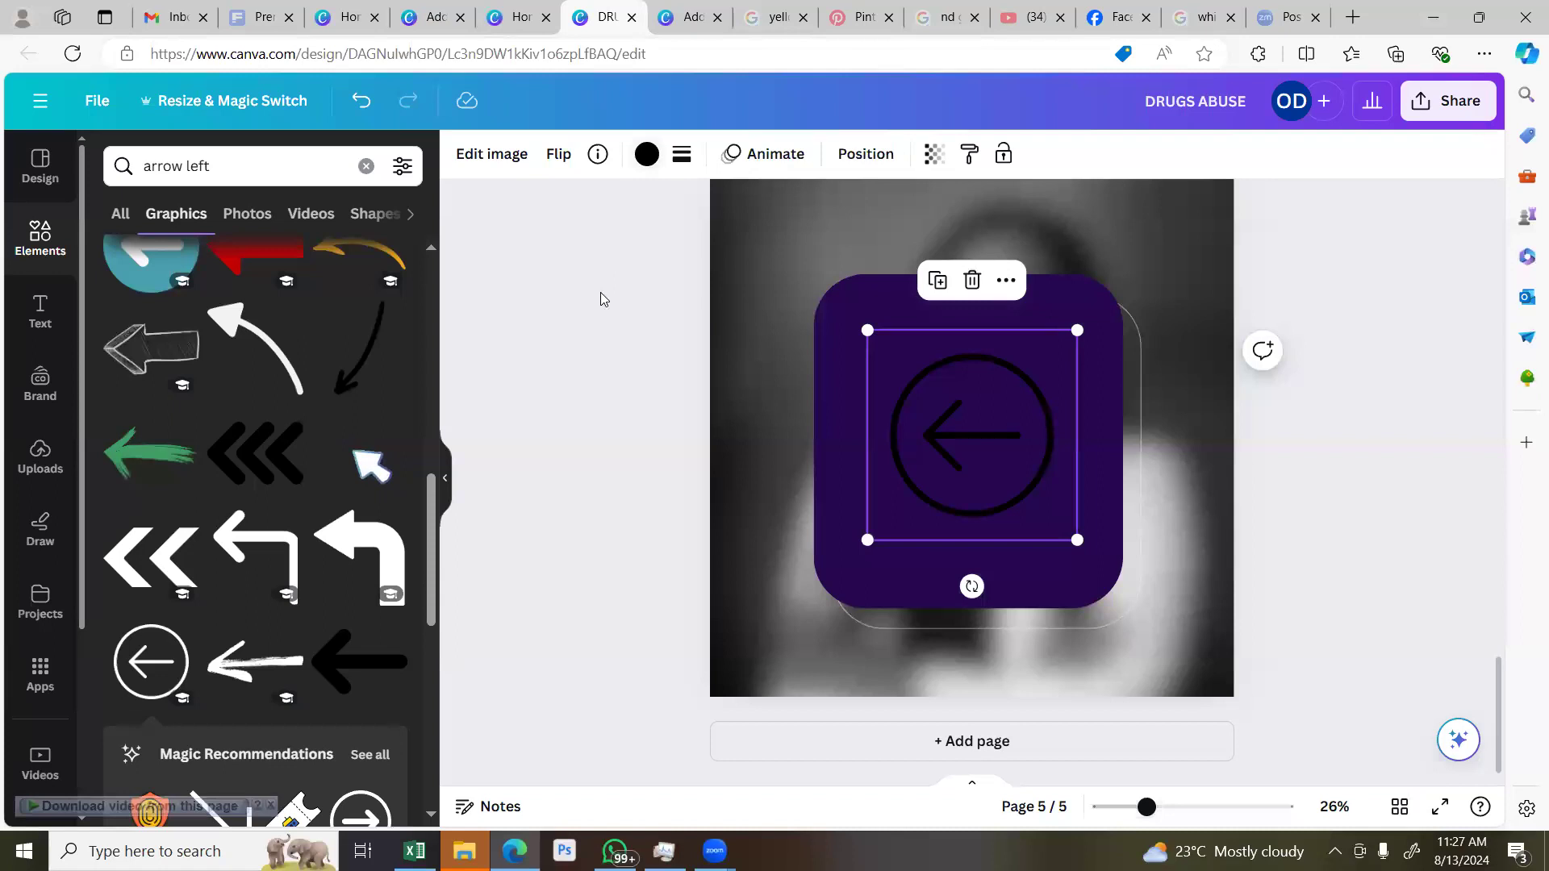
pyautogui.click(646, 154)
pyautogui.click(335, 331)
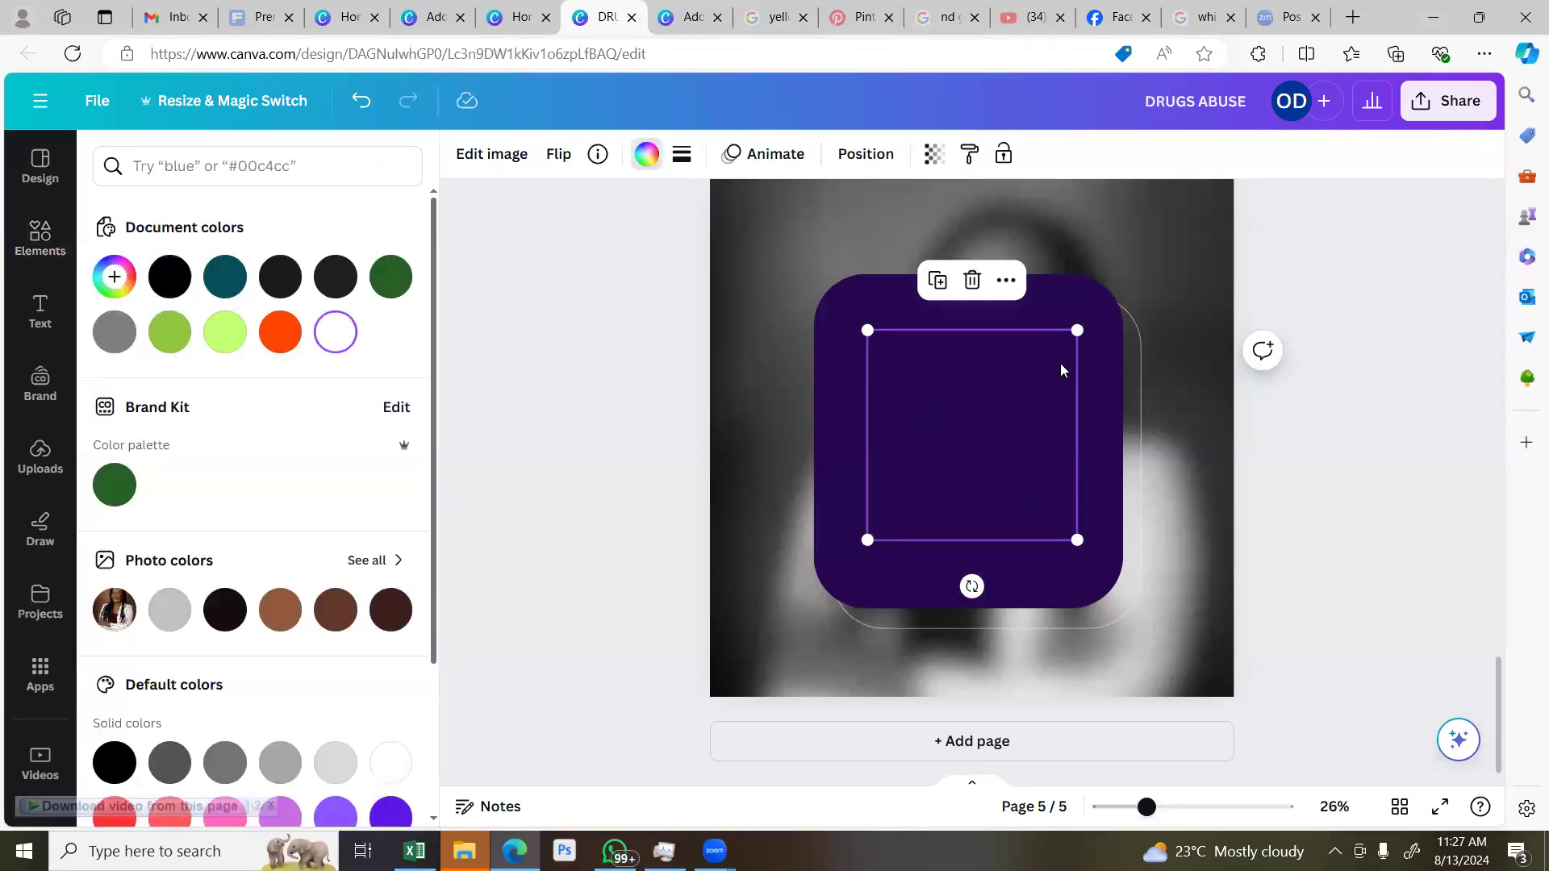
# Shrink the circled arrow into the purple card's lower-right corner and flip it horizontally so it points right
pyautogui.moveTo(1078, 329); pyautogui.dragTo(947, 564)
pyautogui.moveTo(865, 535); pyautogui.dragTo(1057, 578)
pyautogui.click(558, 154)
pyautogui.click(593, 207)
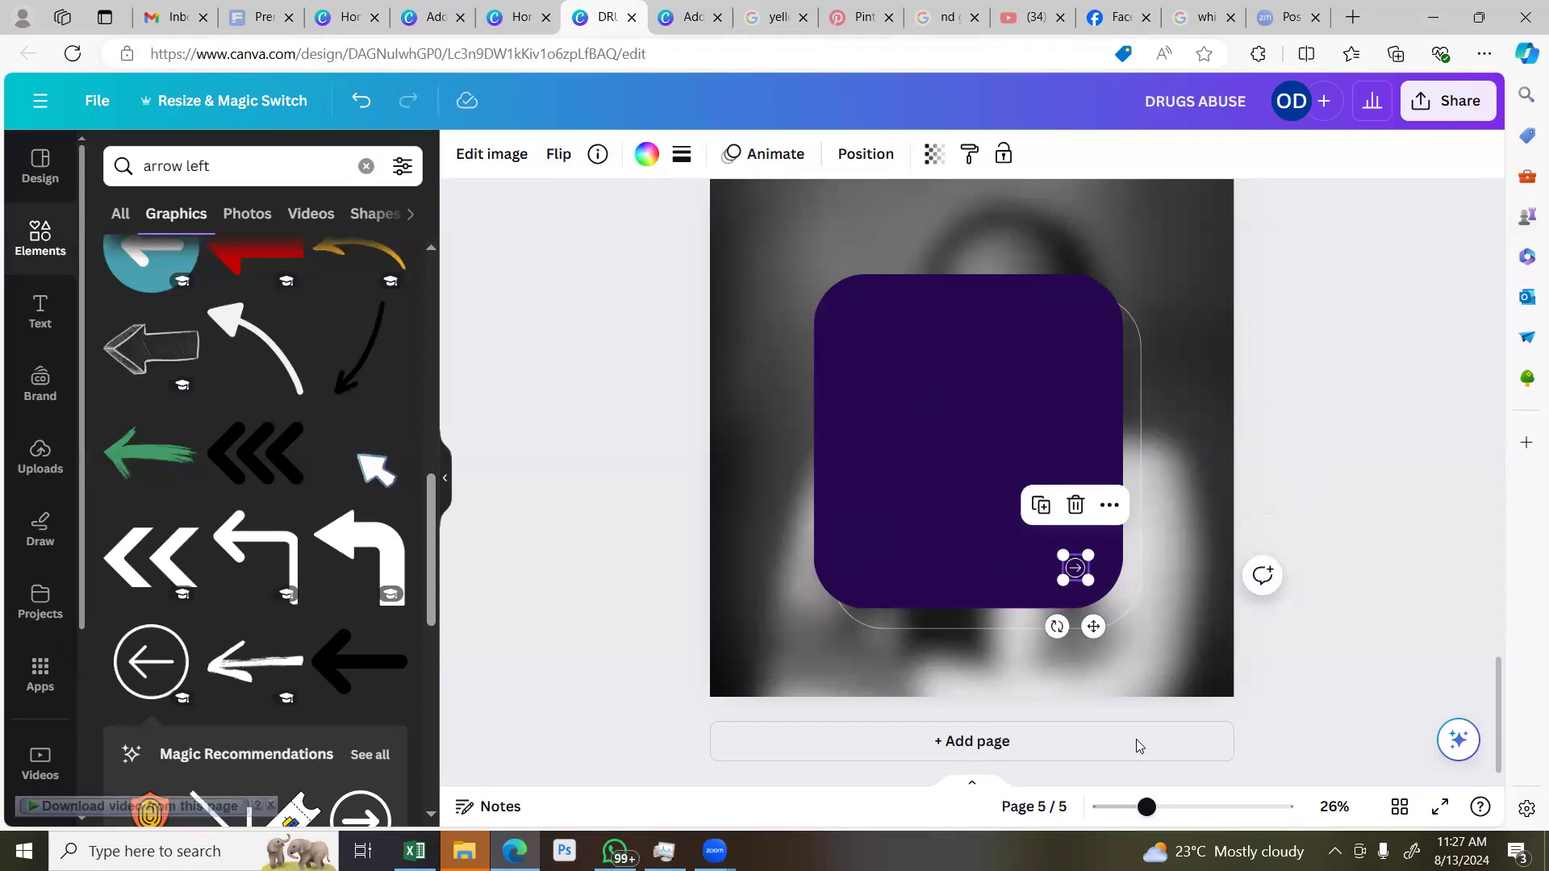
pyautogui.click(626, 384)
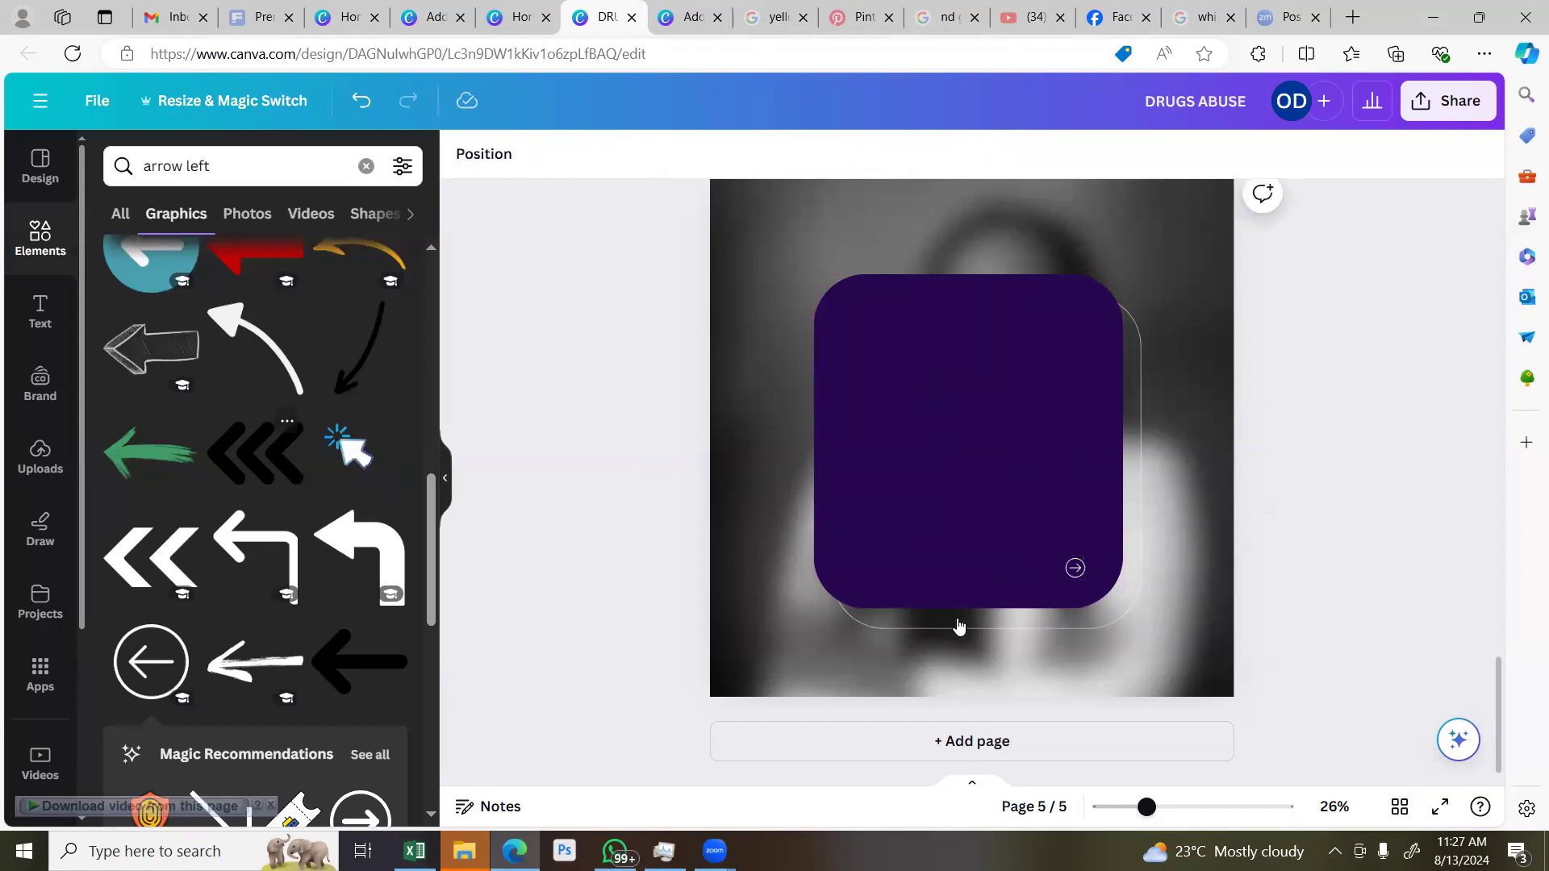
# Place a small white triple-chevron arrow graphic near the upper-left corner of page 5, above the purple card
pyautogui.moveTo(995, 449); pyautogui.dragTo(811, 223)
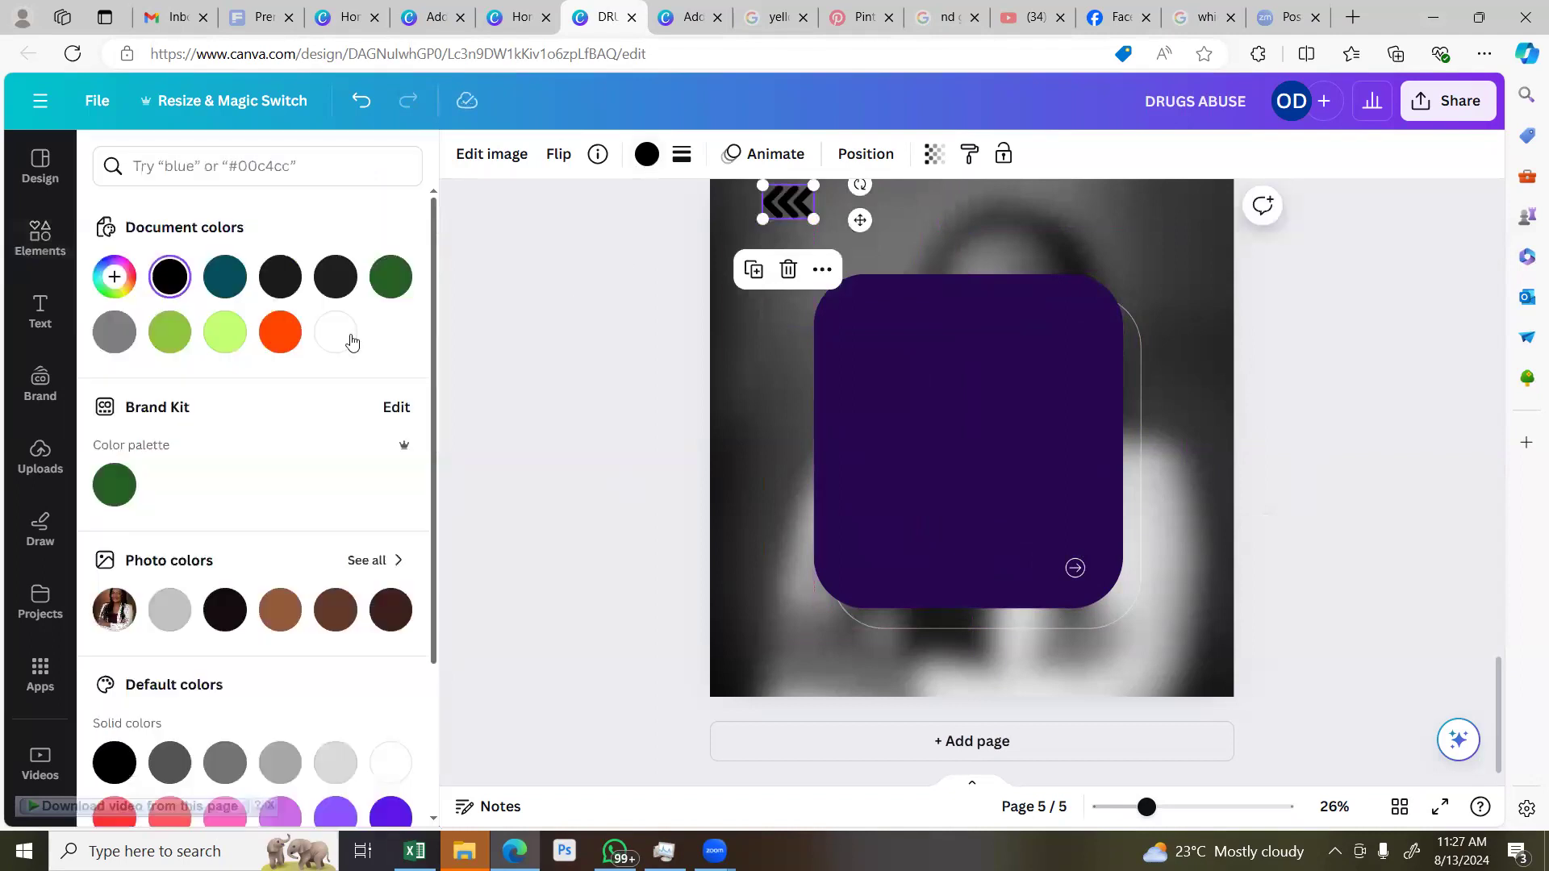
pyautogui.click(335, 332)
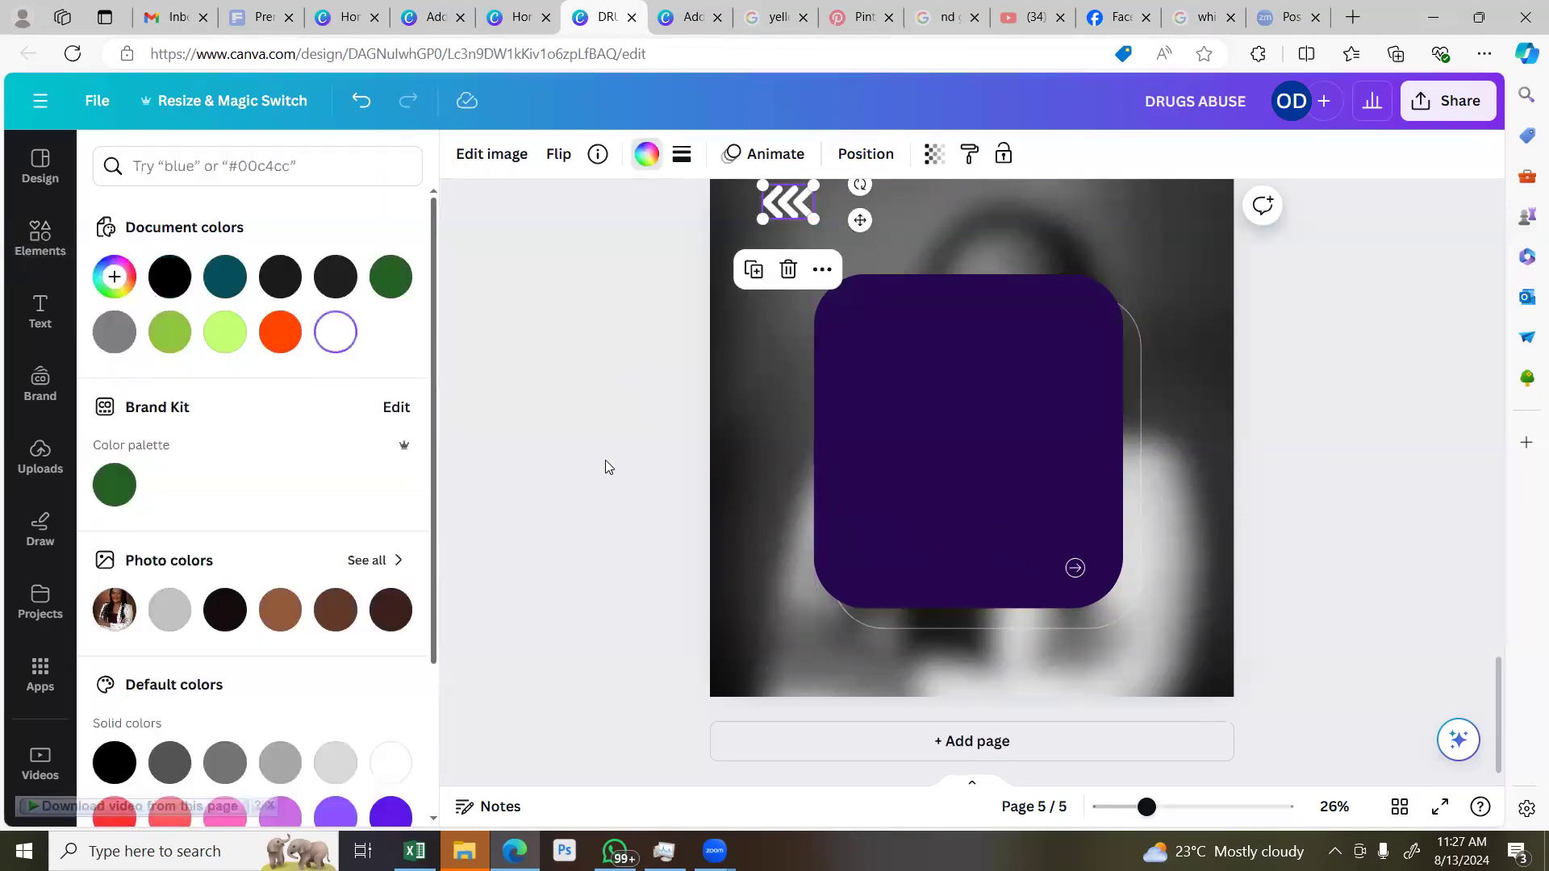
pyautogui.scroll(3, 609, 484)
pyautogui.scroll(3, 786, 556)
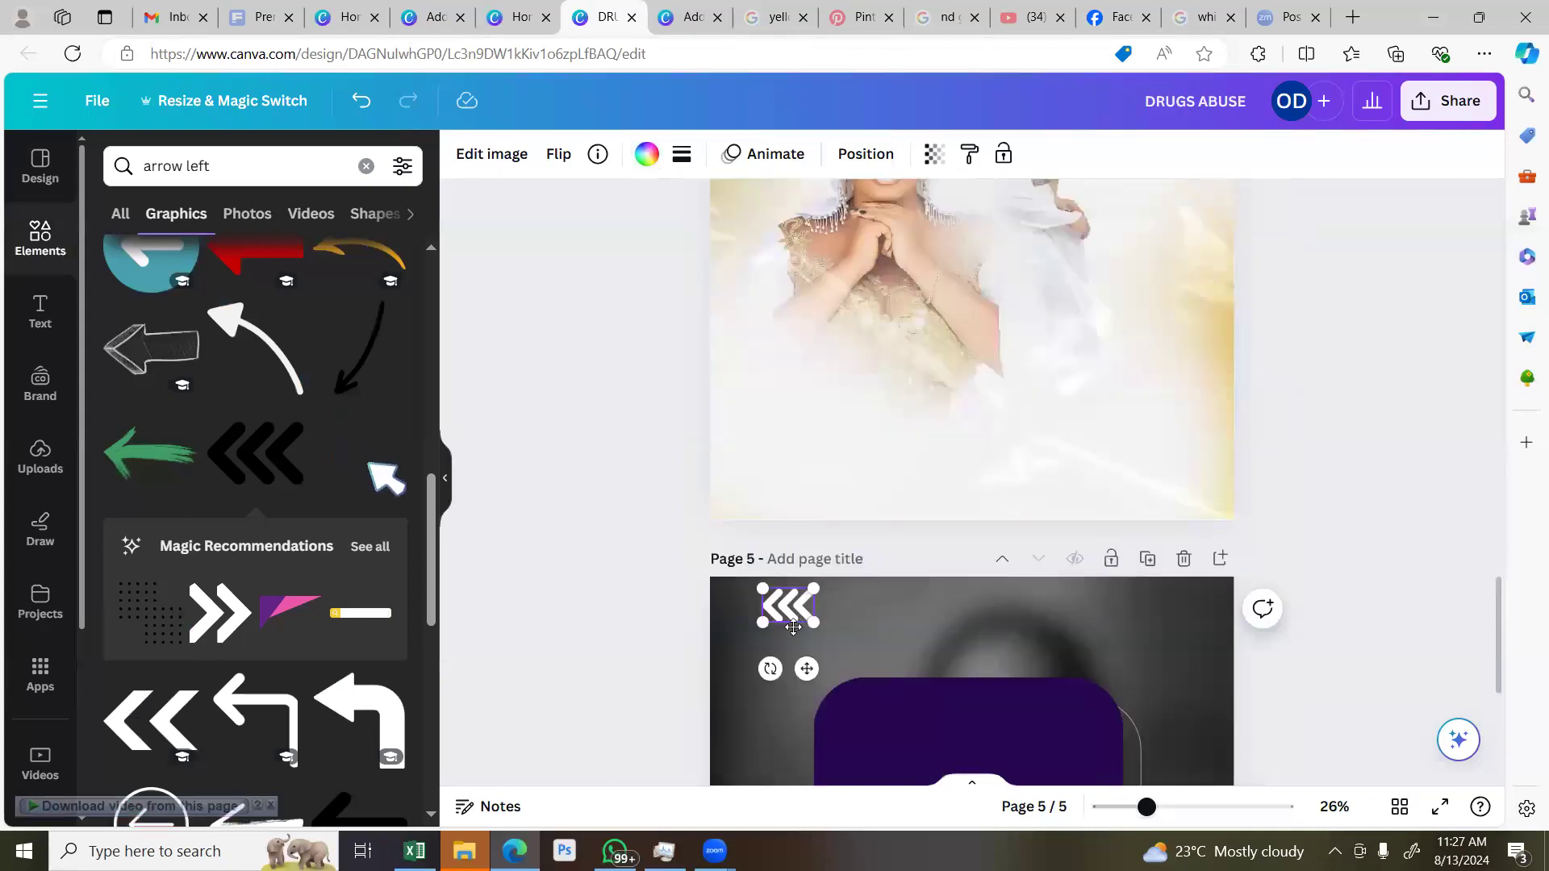
pyautogui.moveTo(795, 618); pyautogui.dragTo(794, 642)
pyautogui.click(614, 562)
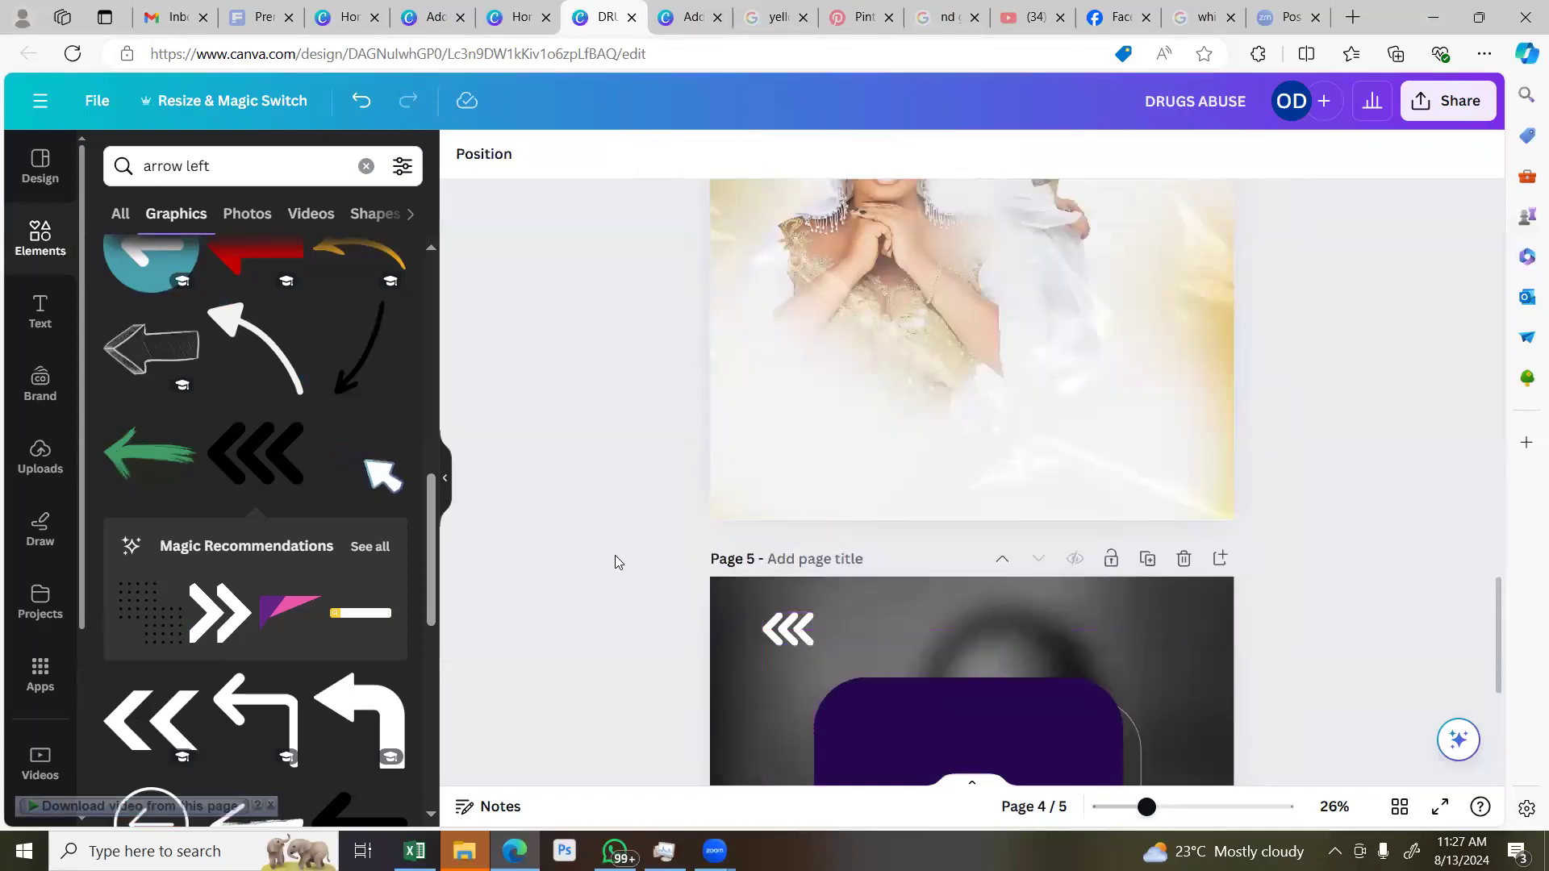
pyautogui.scroll(-5, 654, 577)
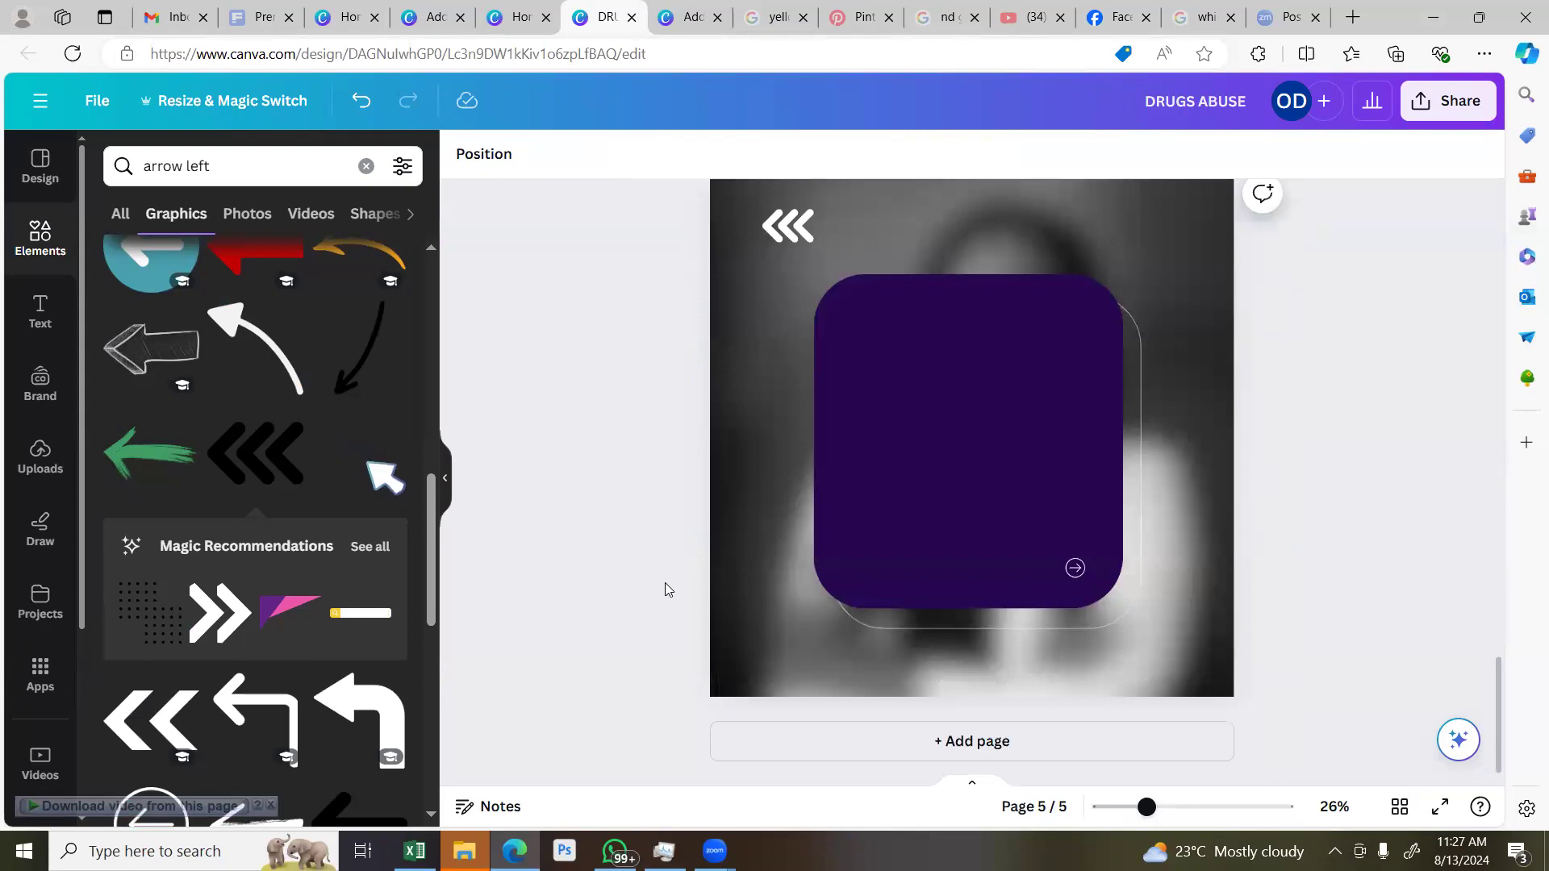
# Add a body text box to page 5 and fill it with a long run of random placeholder letters
pyautogui.click(40, 311)
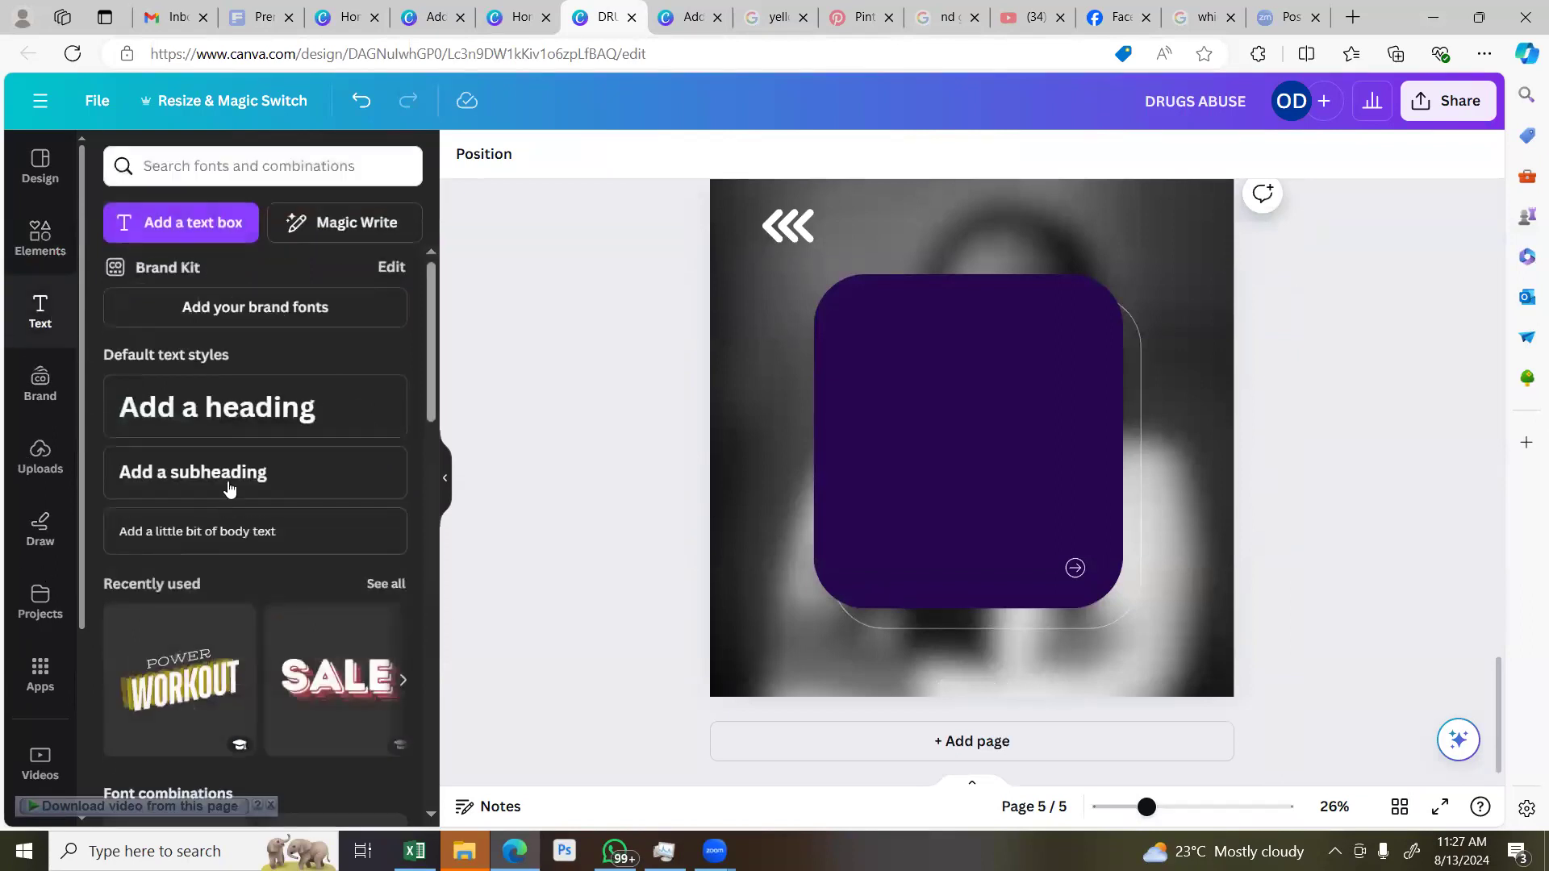
pyautogui.click(230, 531)
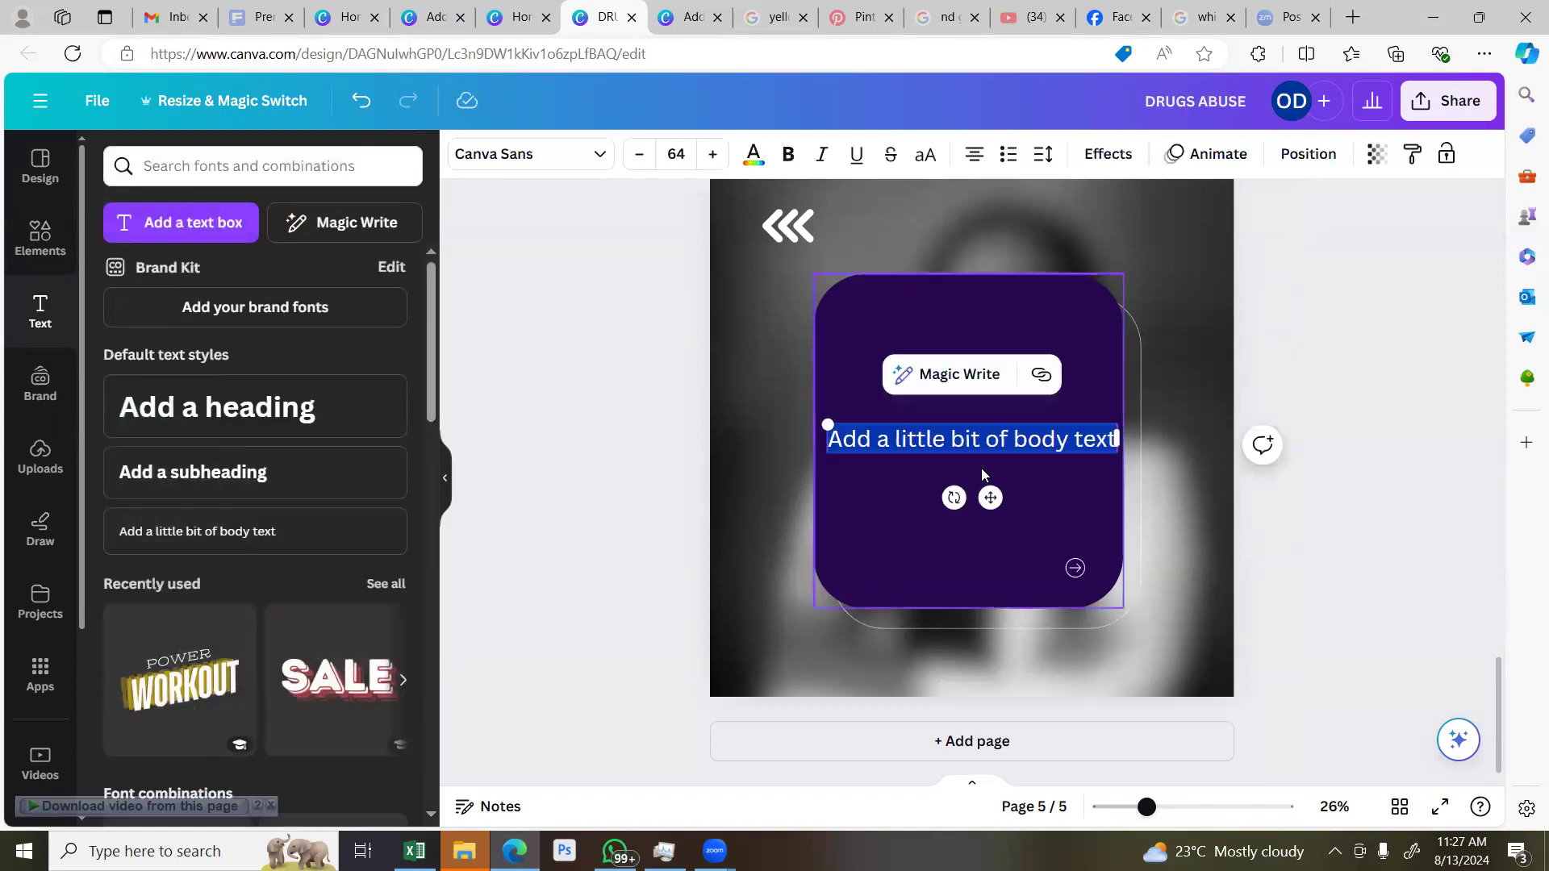
pyautogui.write('?.anahfawhsfkdsjgkafkdf')
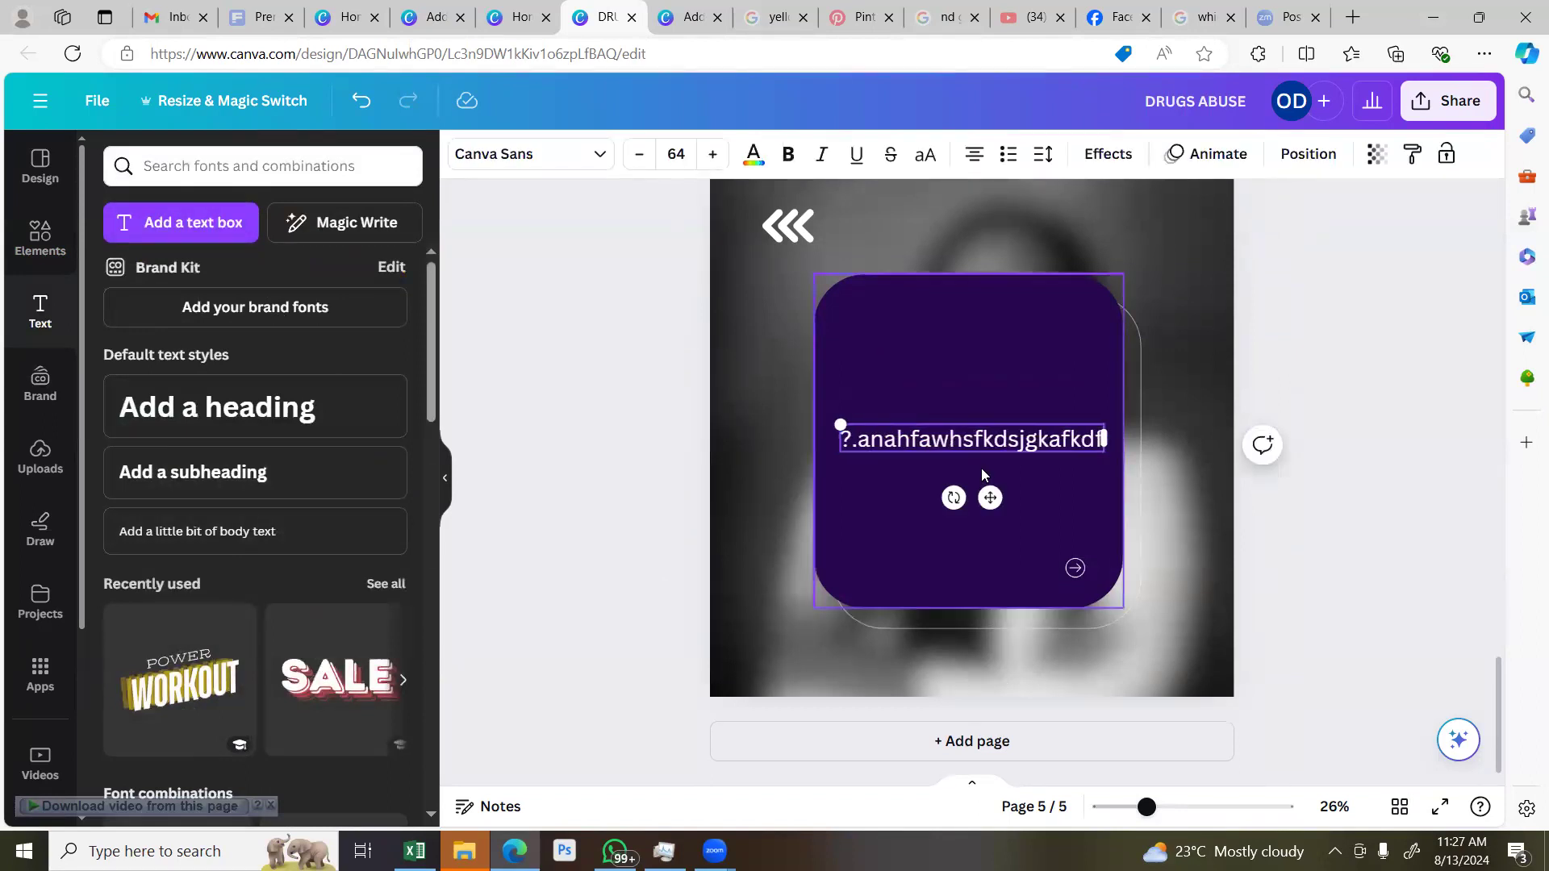
pyautogui.write('kdfjdfkljglhdskngv')
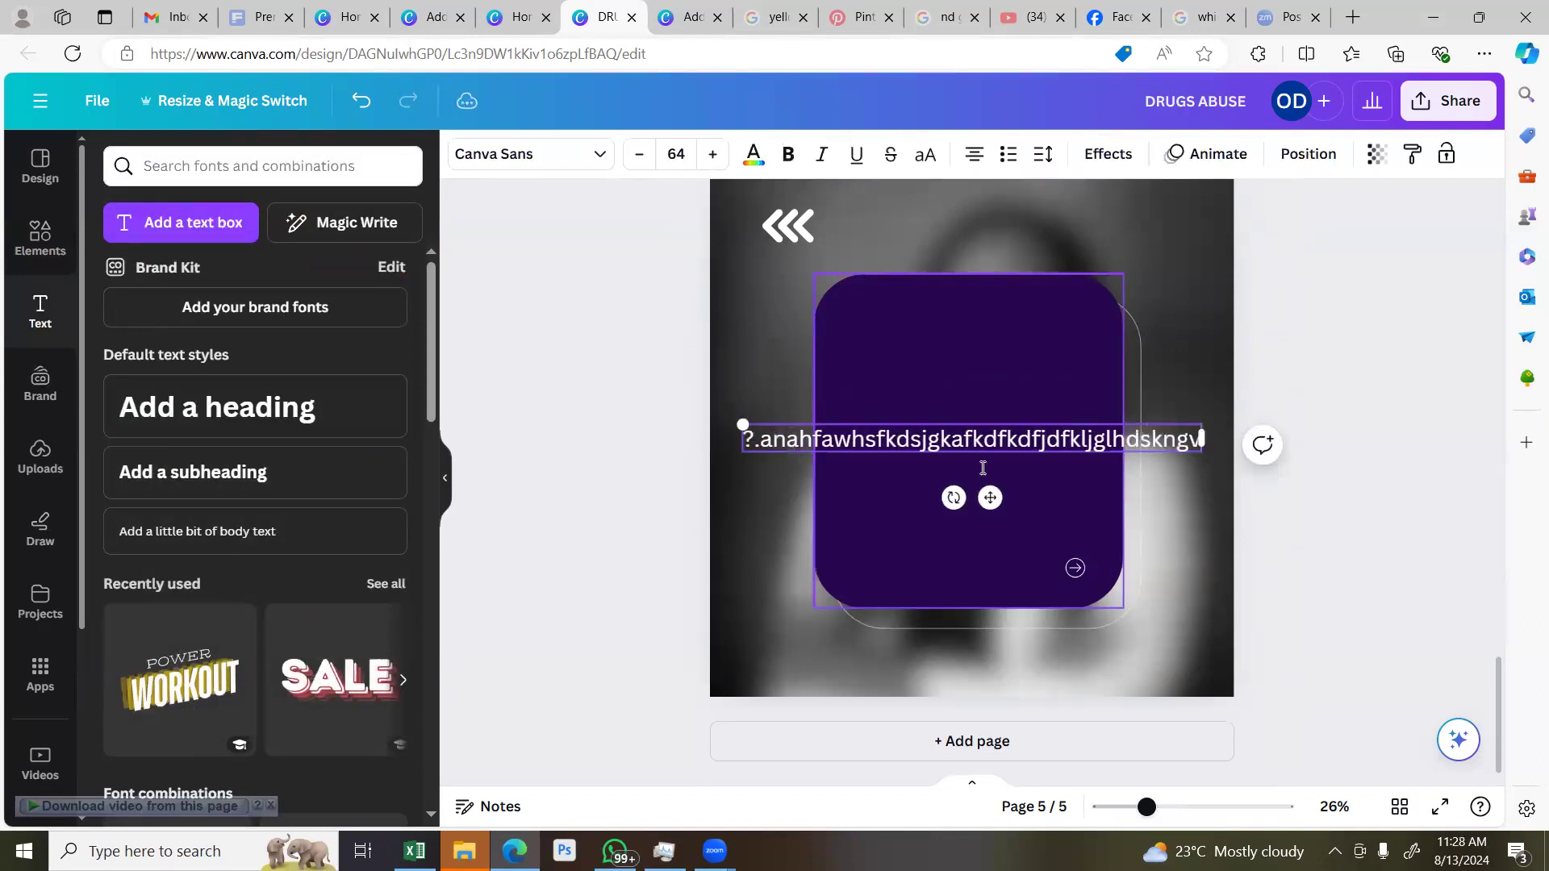
pyautogui.write('dsmkngkdsngdnggkdngkdngddghdsdgkhdskgnksddnngfksdhd')
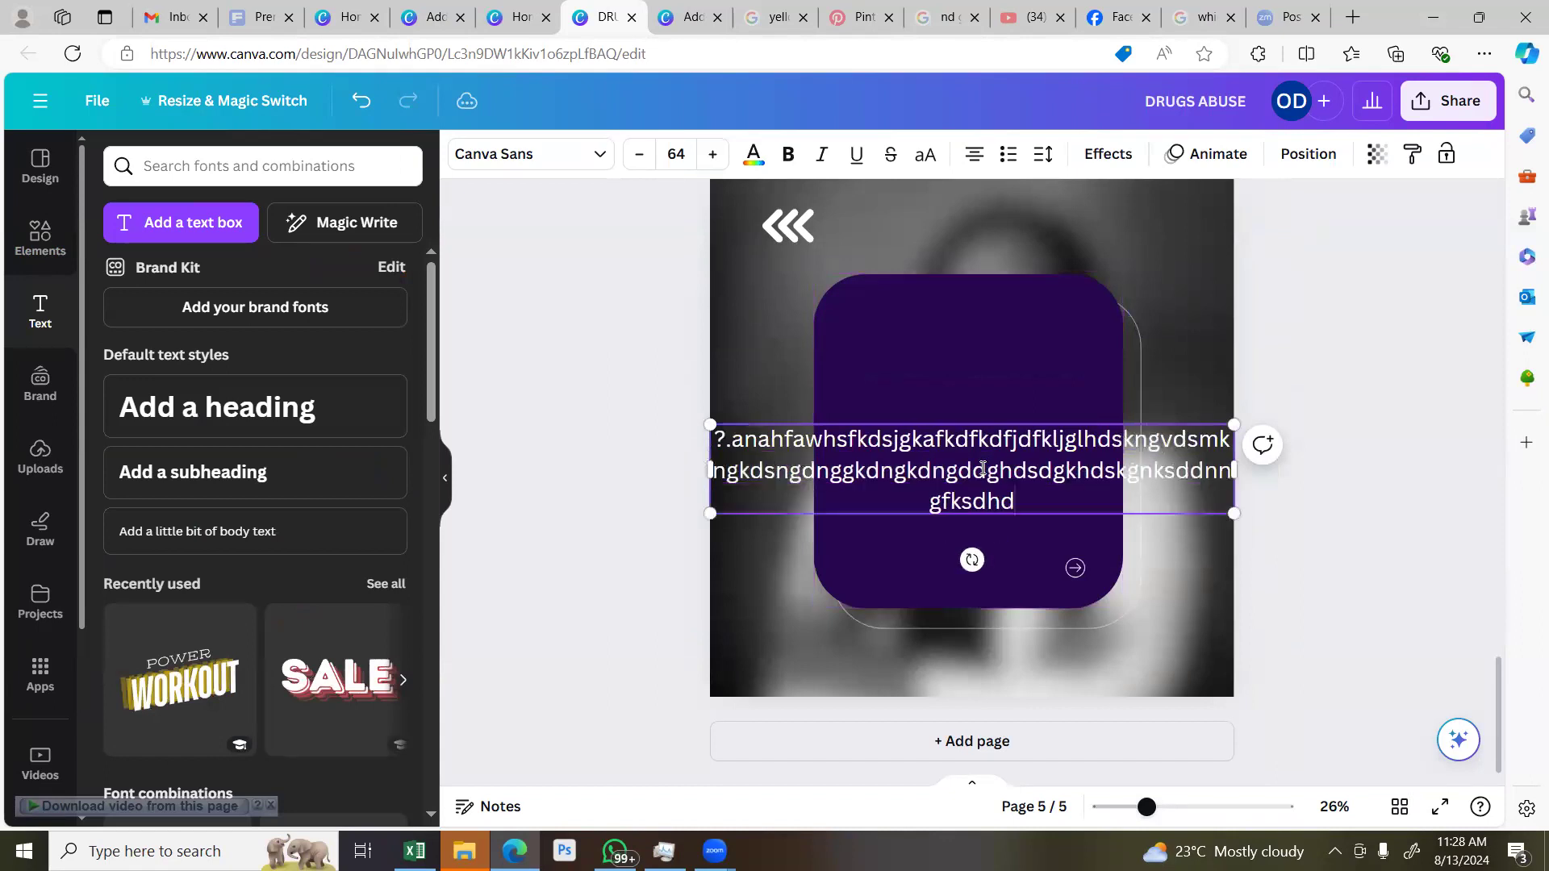
pyautogui.write('goihhfJFKJFEEJHGFIEOSHGW')
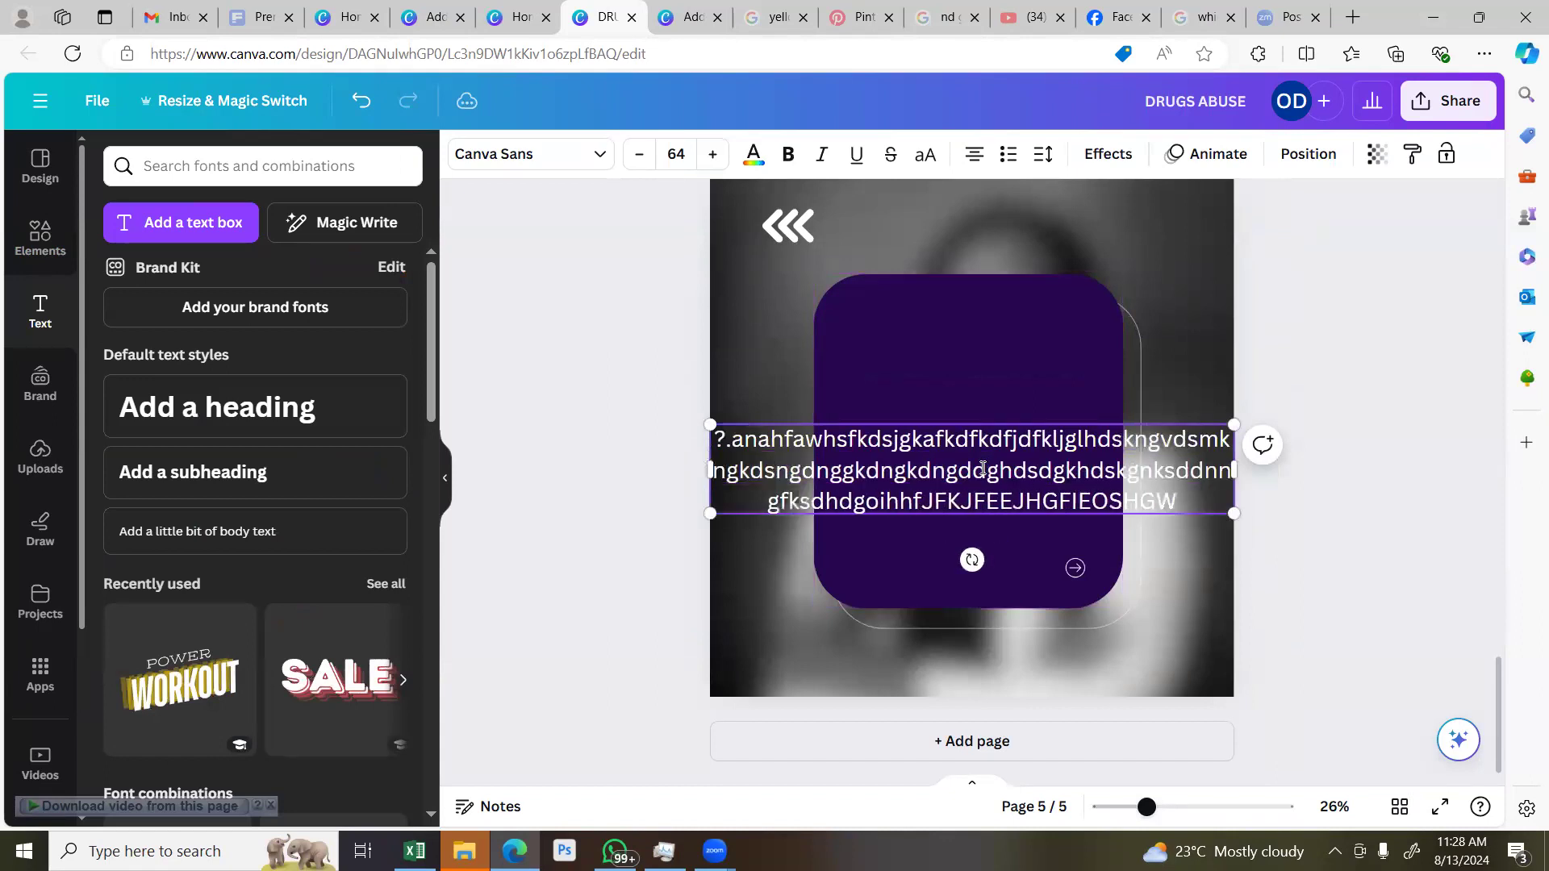
# Narrow the placeholder text box to fit within the purple card and center it on the card
pyautogui.moveTo(1234, 470); pyautogui.dragTo(1006, 501)
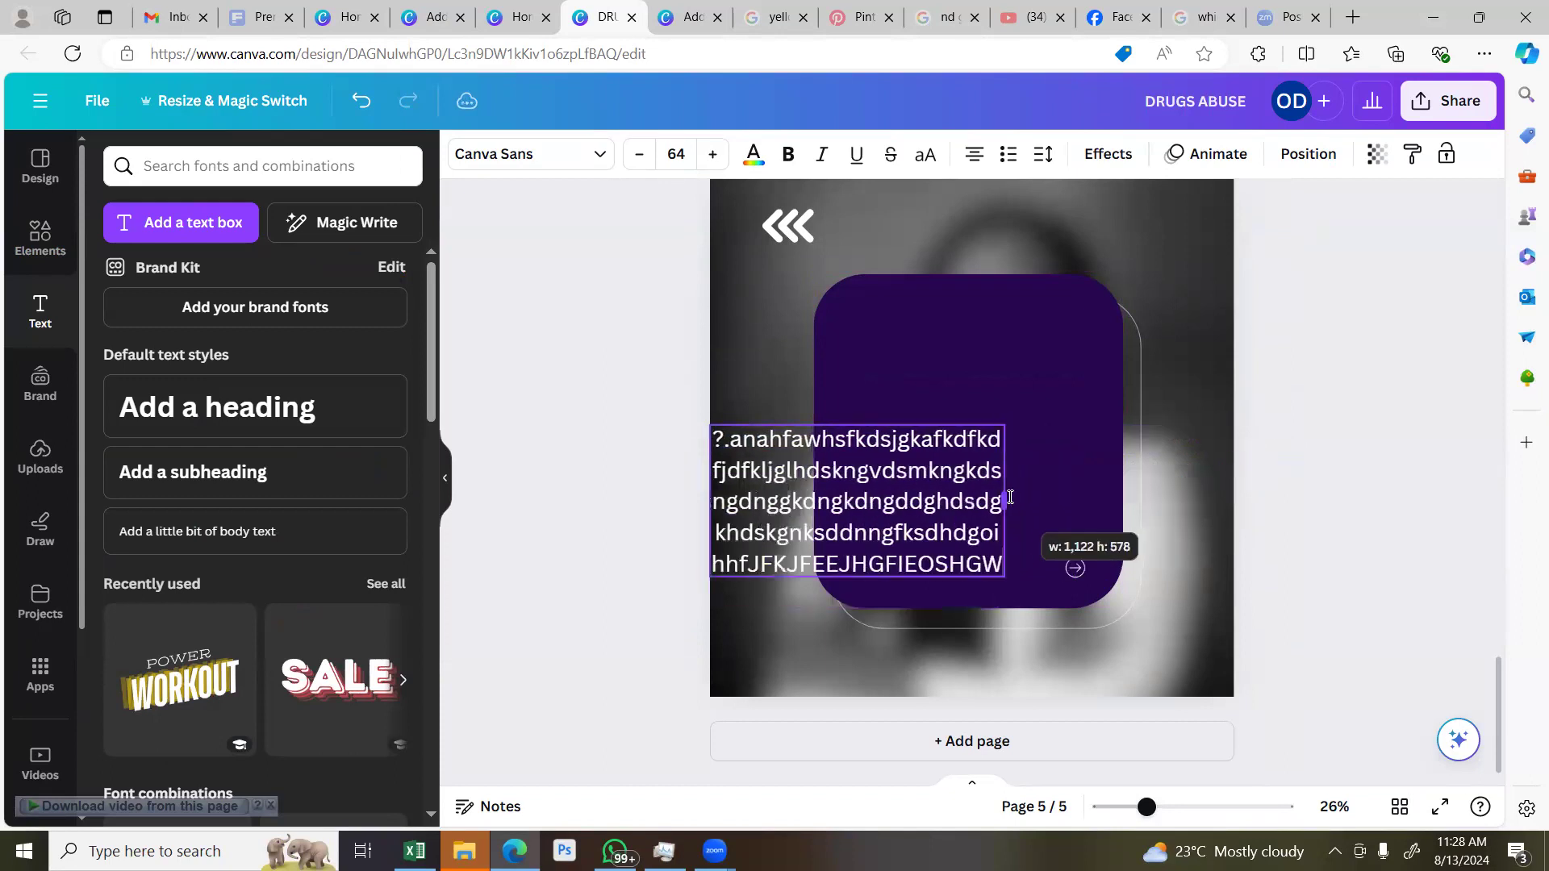
pyautogui.moveTo(915, 511); pyautogui.dragTo(1341, 576)
pyautogui.click(1195, 581)
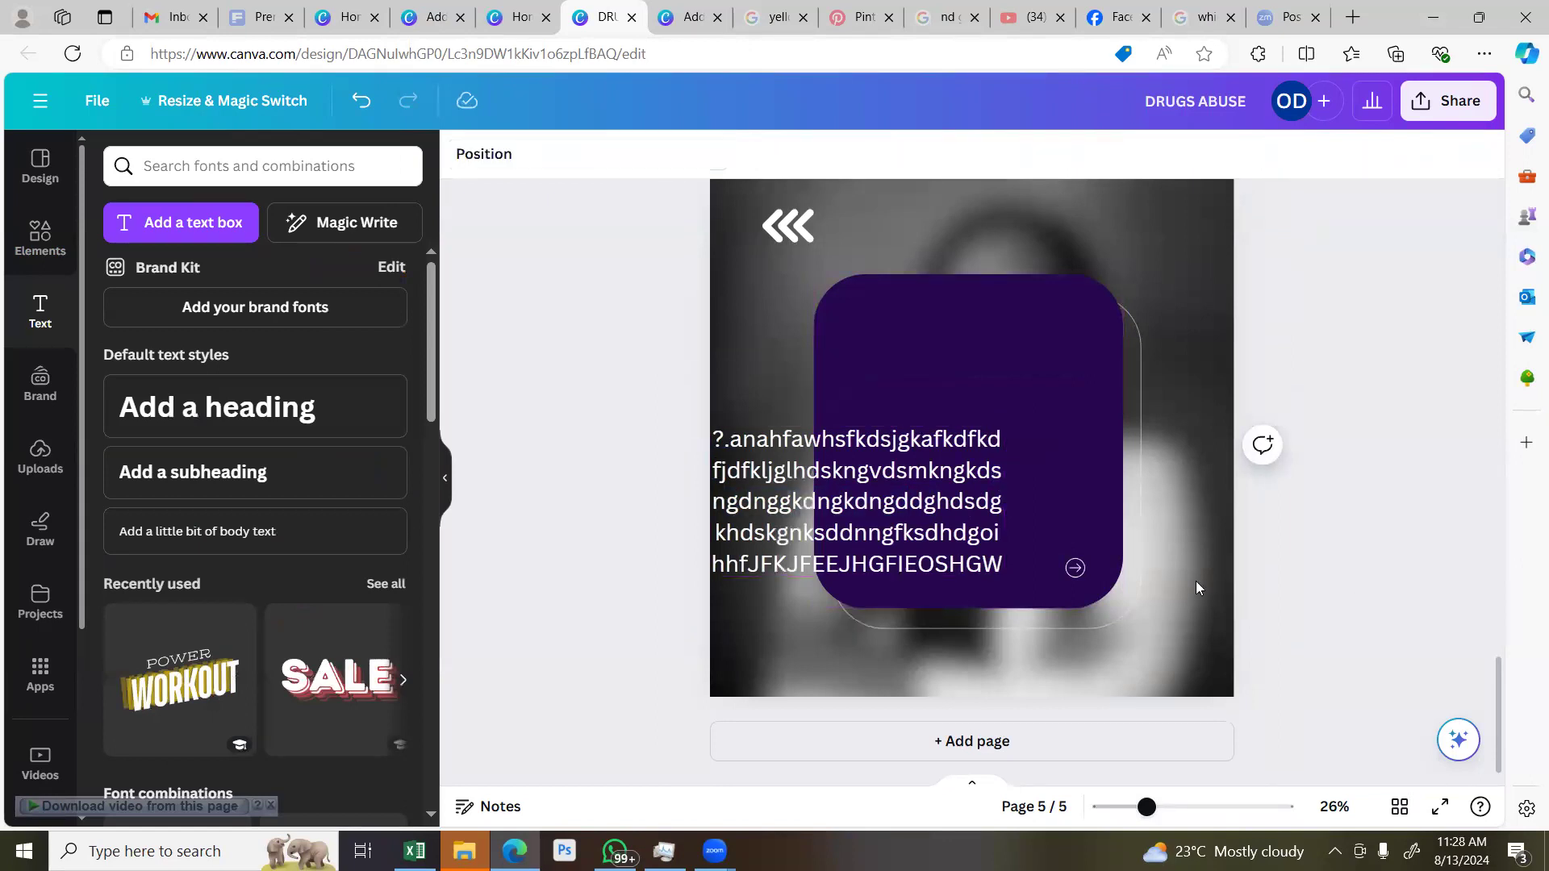
pyautogui.moveTo(994, 484)
pyautogui.mouseDown()
pyautogui.moveTo(1027, 449)
pyautogui.moveTo(1121, 454)
pyautogui.moveTo(992, 455)
pyautogui.mouseUp()
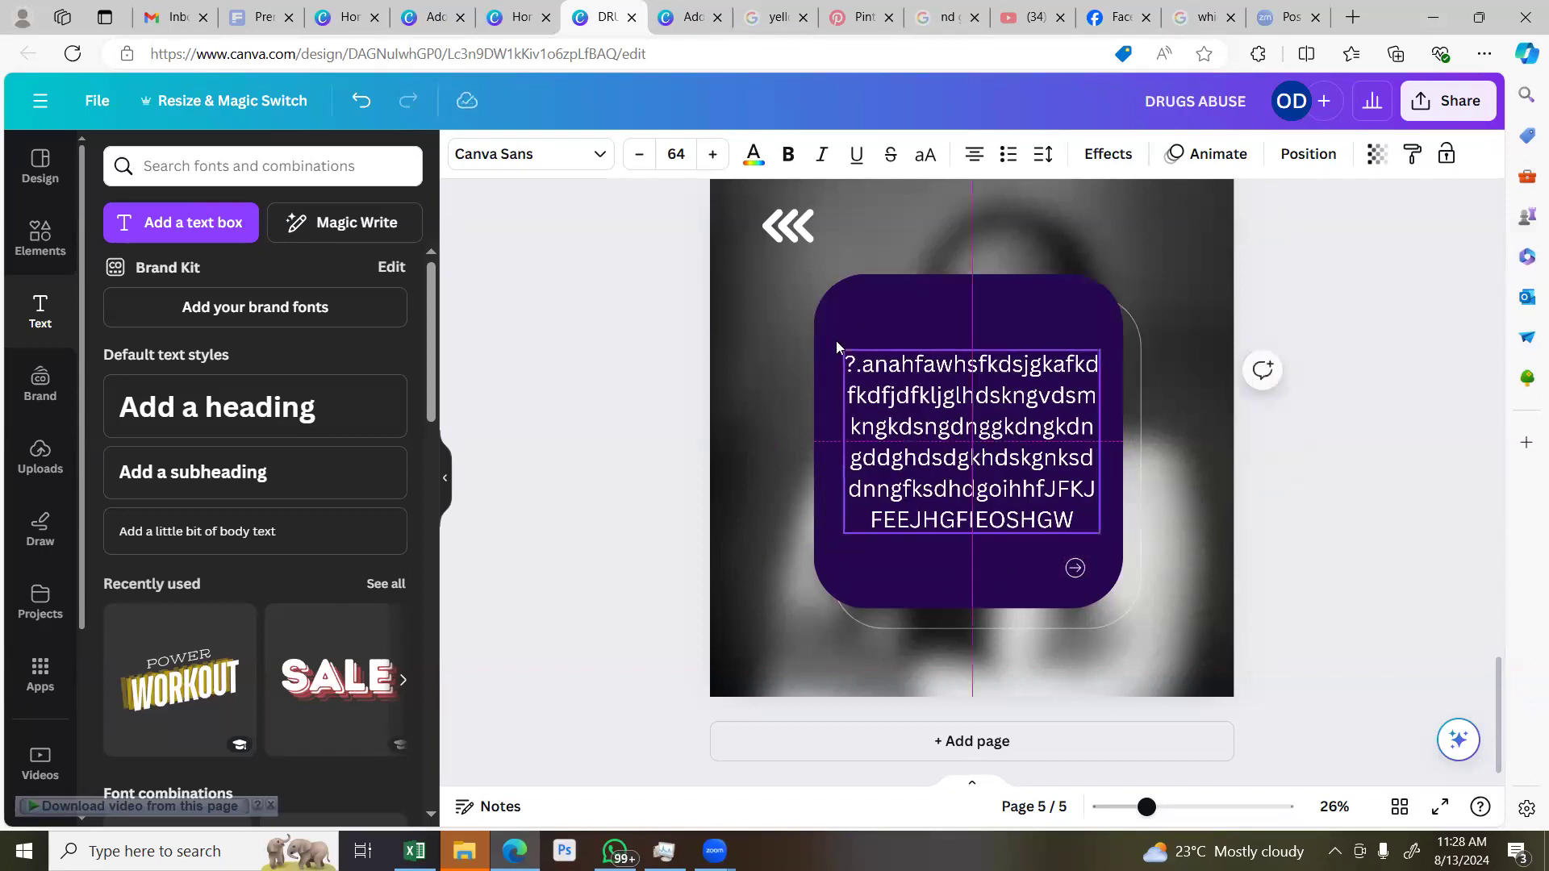
# Set the placeholder text on the purple card to size 40, narrow its box further and center it on the card
pyautogui.click(676, 154)
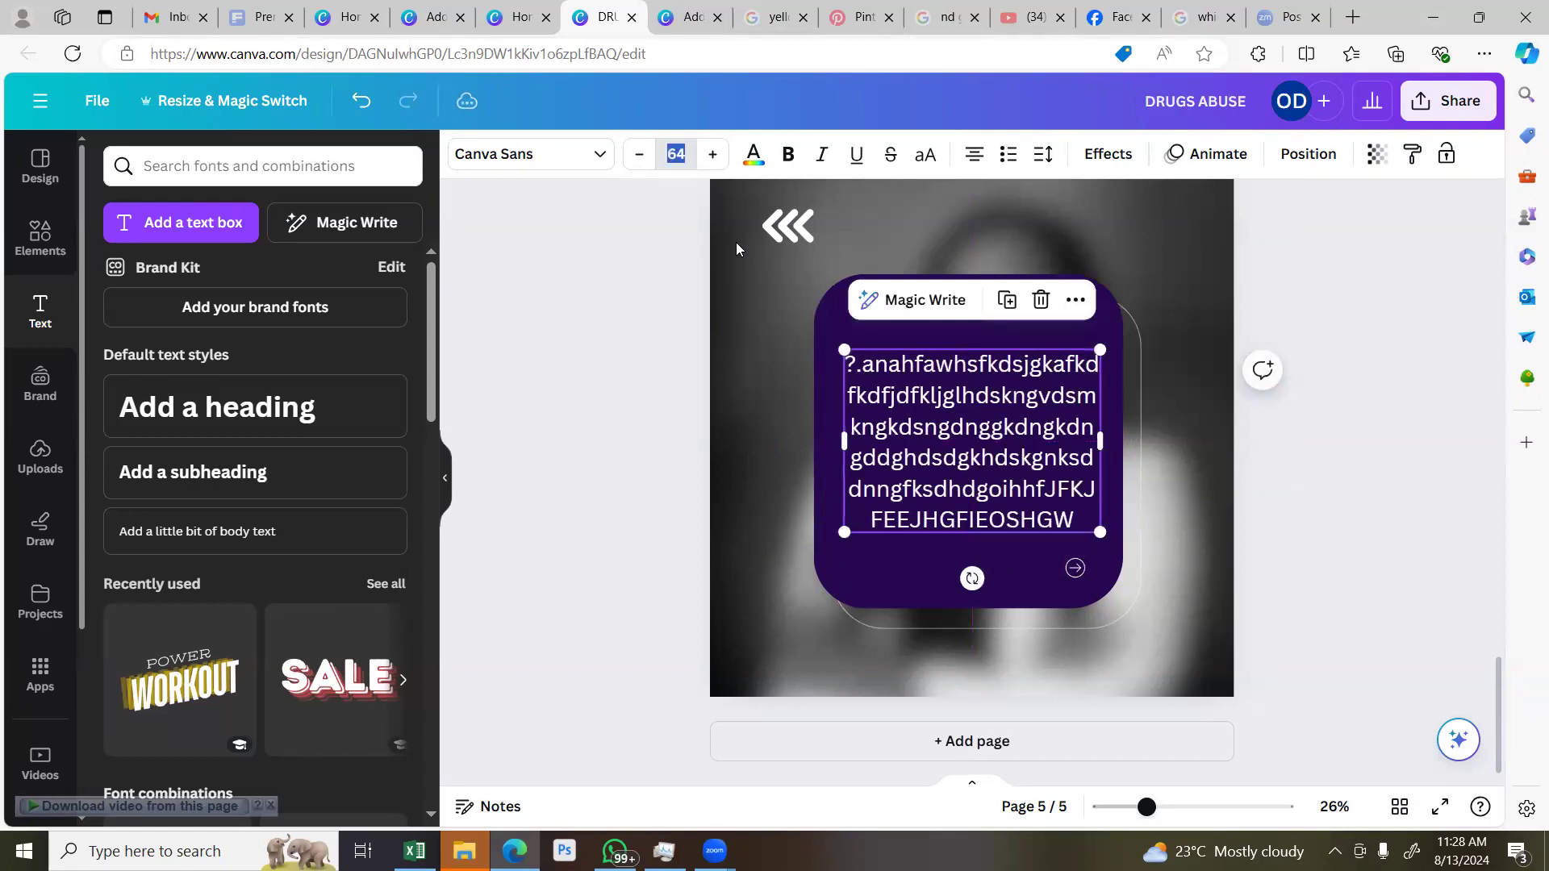
pyautogui.write('40')
pyautogui.press('Return')
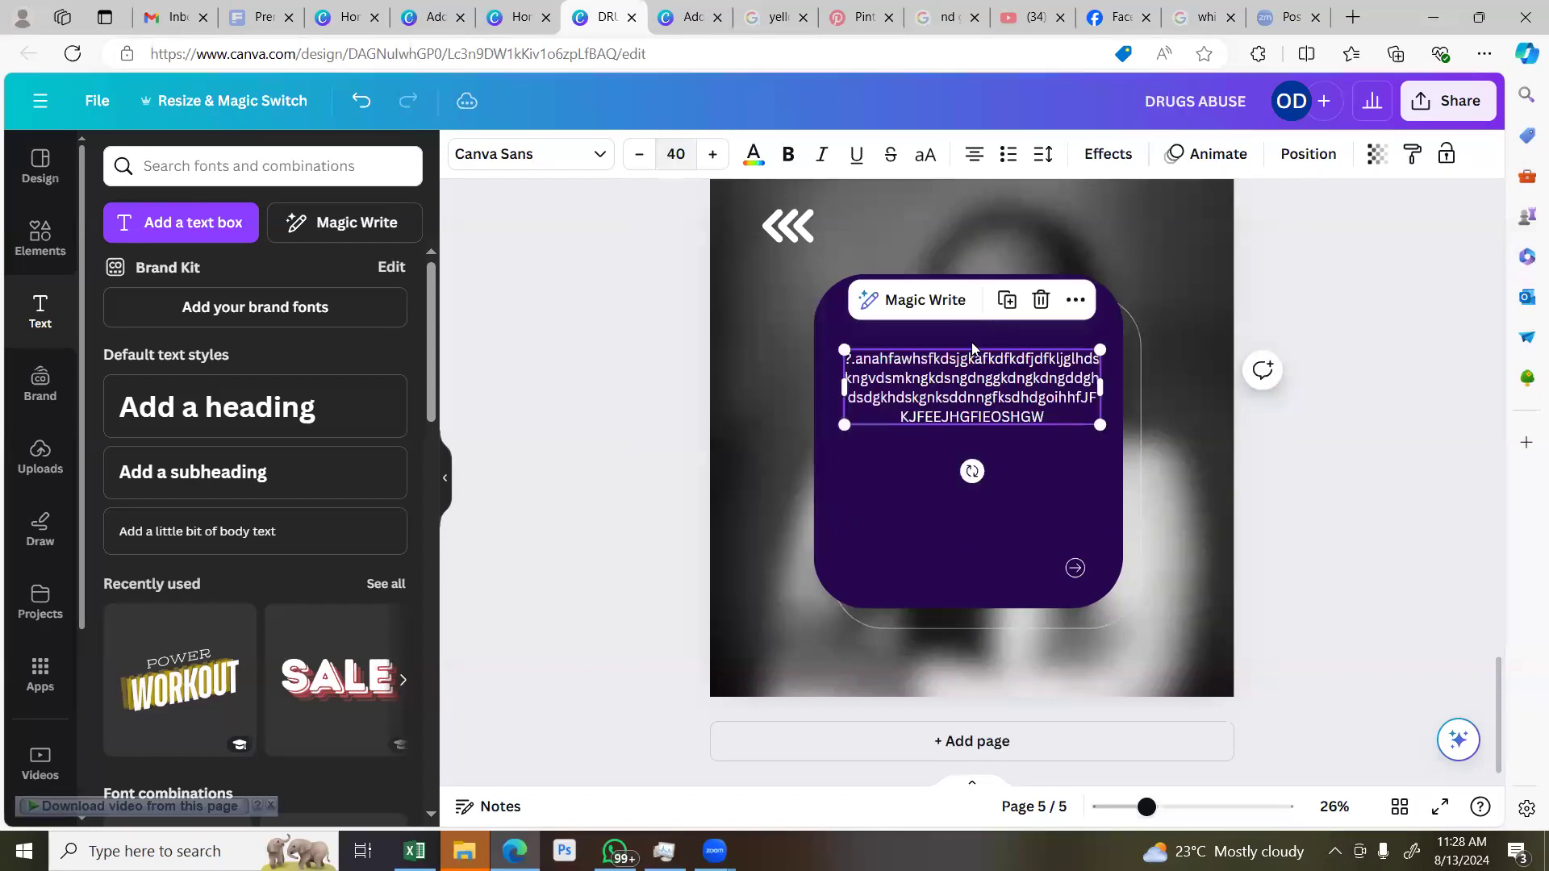
pyautogui.moveTo(1099, 389); pyautogui.dragTo(1026, 436)
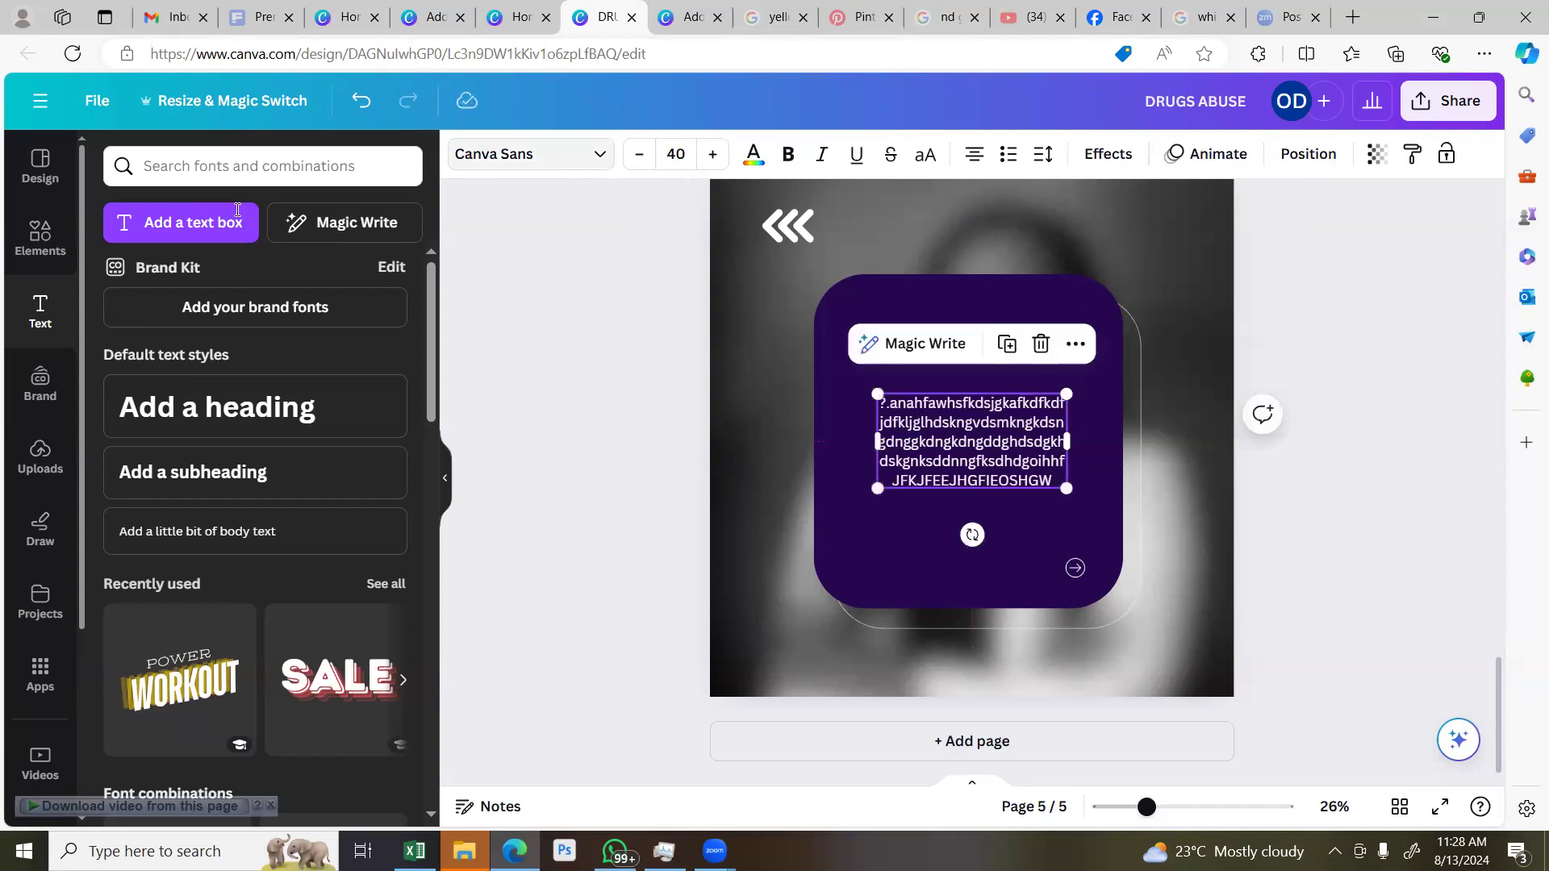
# Change the font of the placeholder text on the purple card to Raleway Regular
pyautogui.click(581, 162)
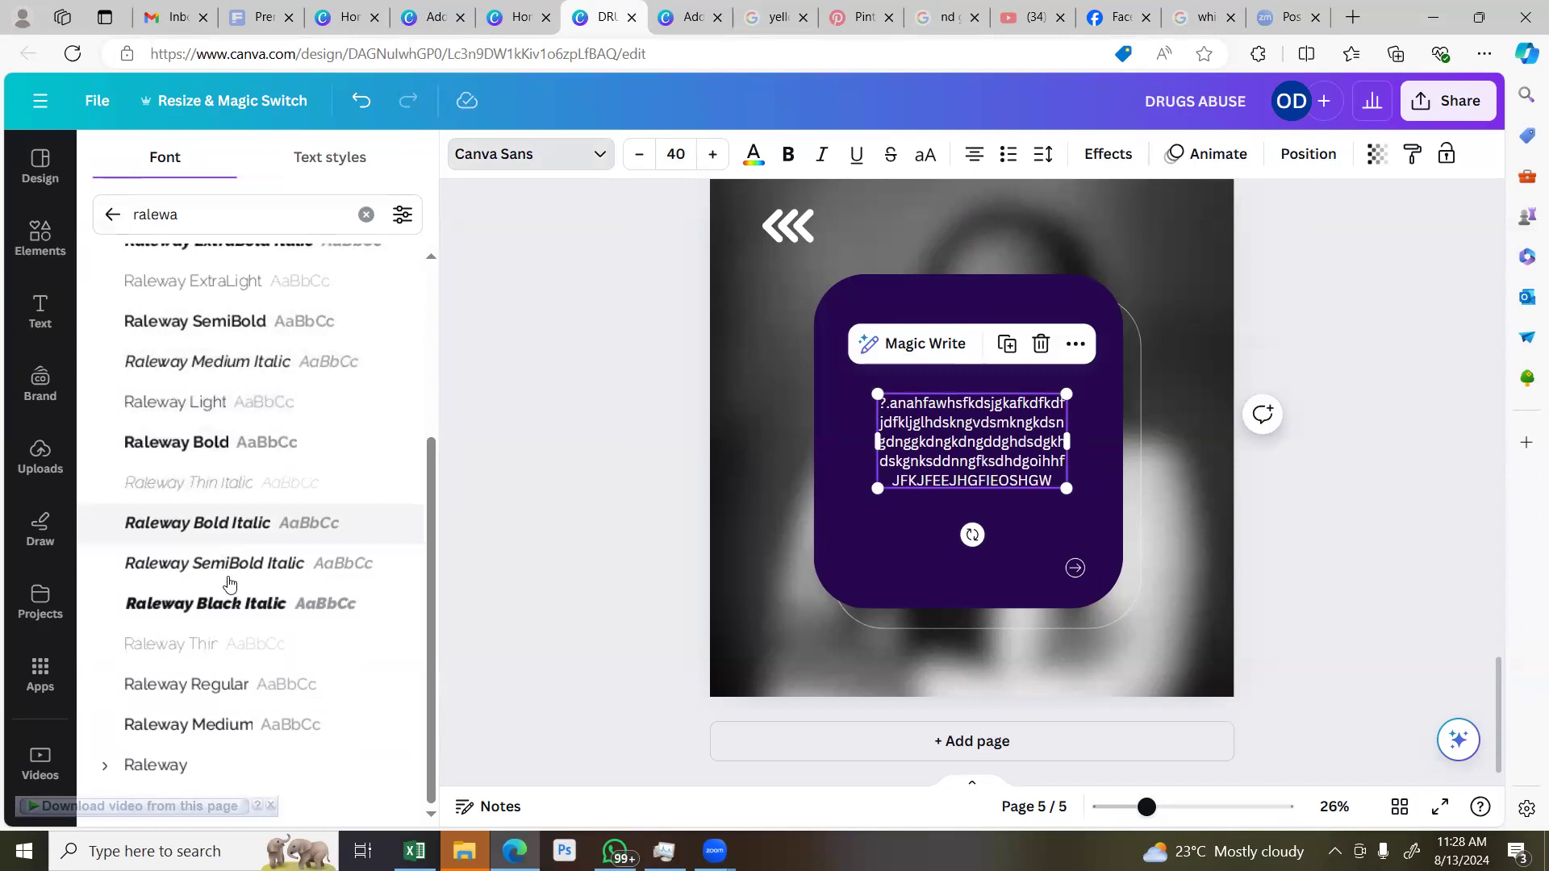
pyautogui.click(234, 692)
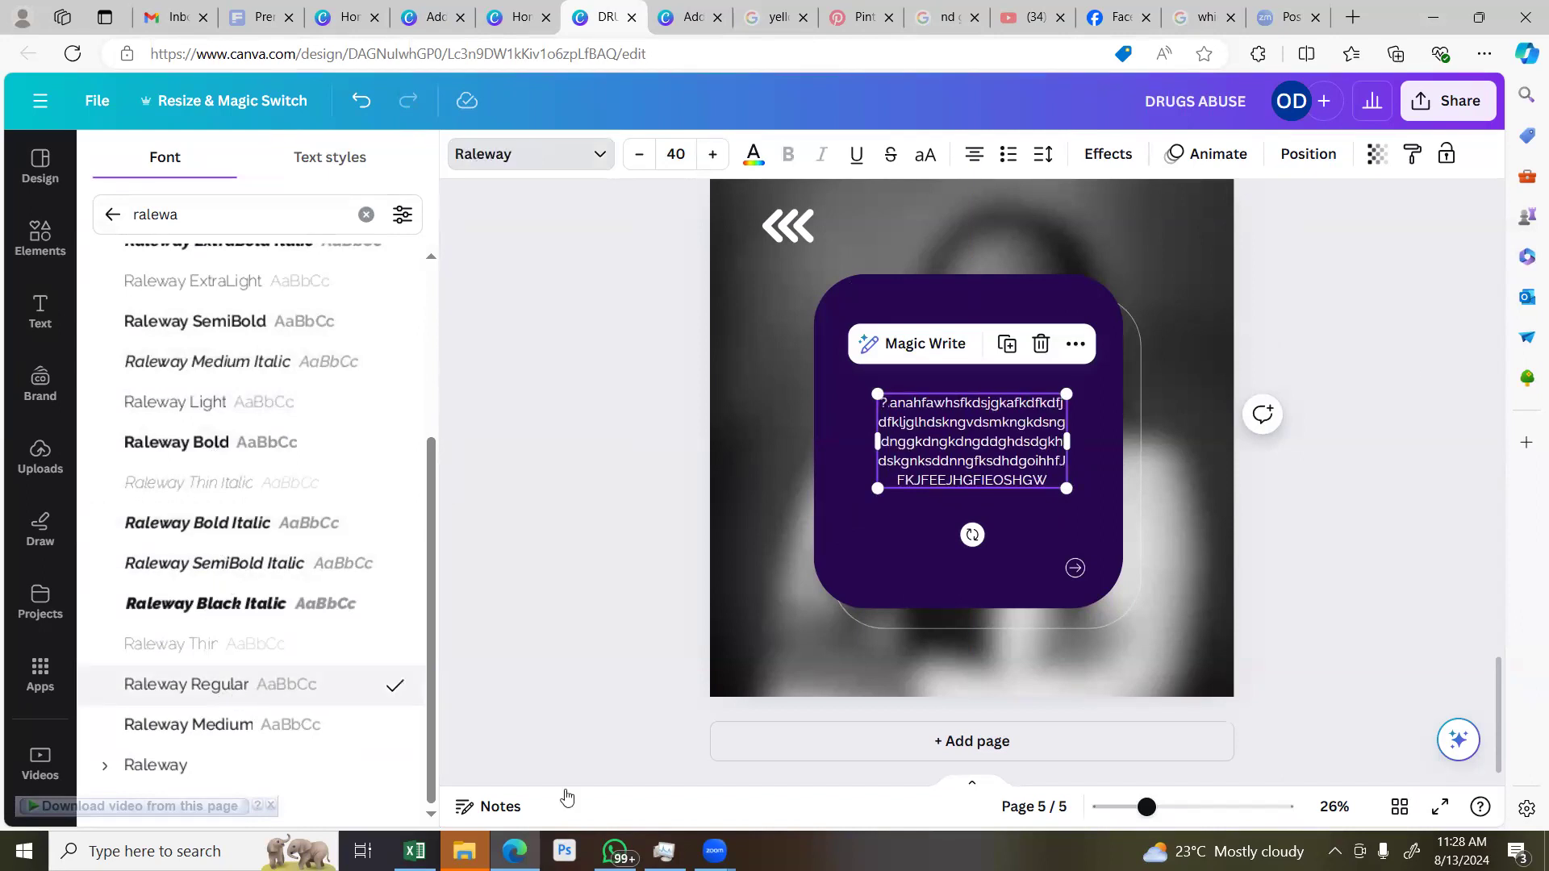
pyautogui.click(1410, 360)
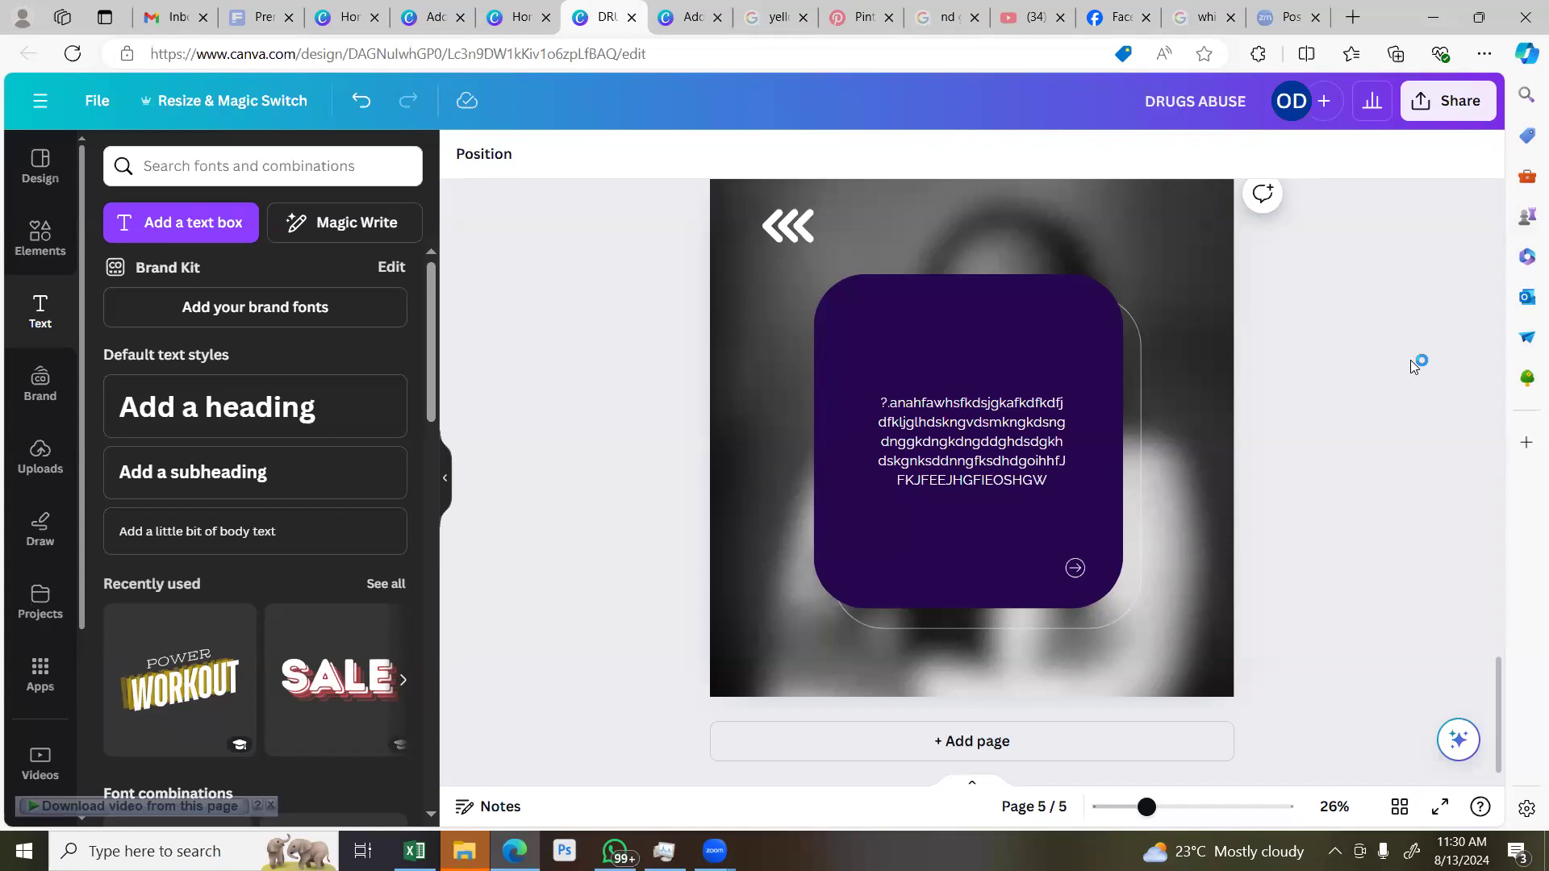
# Delete the white triple-chevron arrow graphic above the purple card on page 5
pyautogui.click(799, 226)
pyautogui.click(787, 293)
pyautogui.scroll(3, 762, 426)
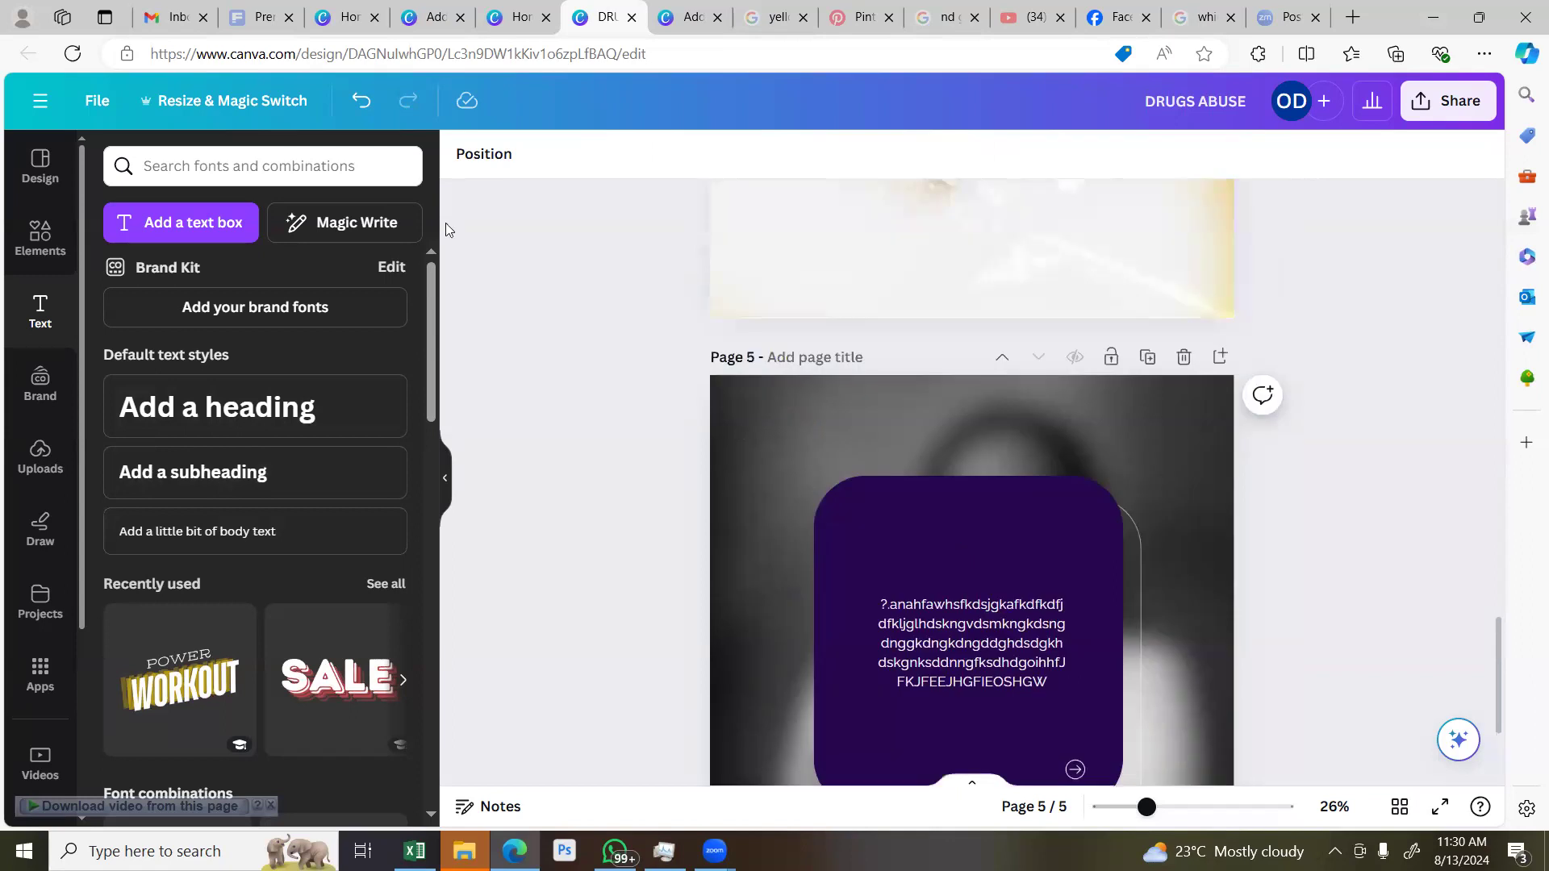
# Look through the other open Canva tabs and return to the DRUGS ABUSE design
pyautogui.click(436, 27)
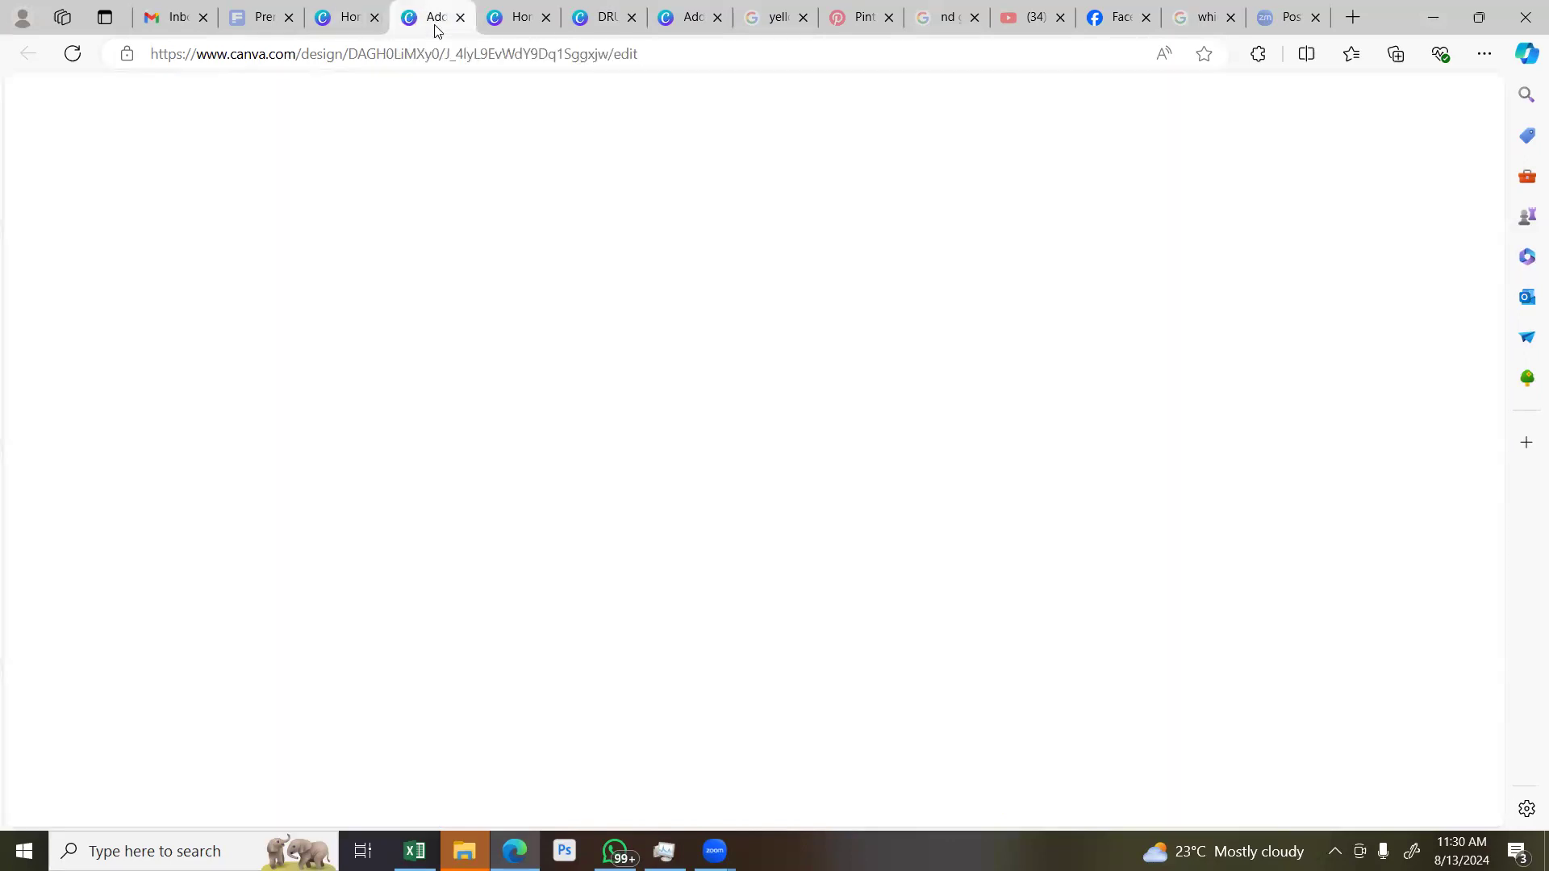
pyautogui.click(506, 19)
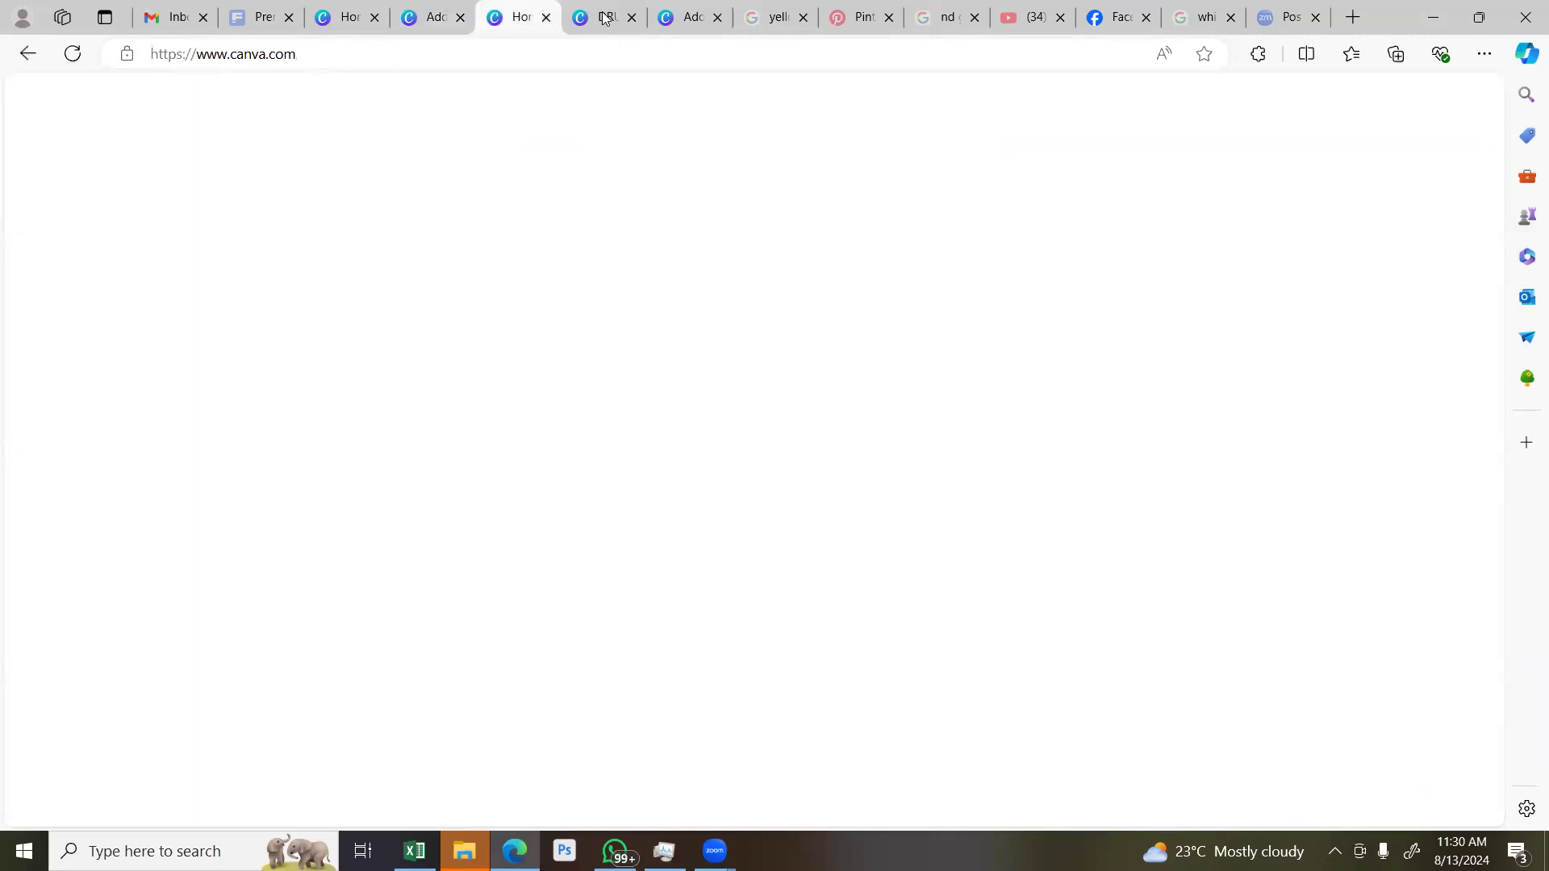
pyautogui.hotkey('ctrl', 'Tab')
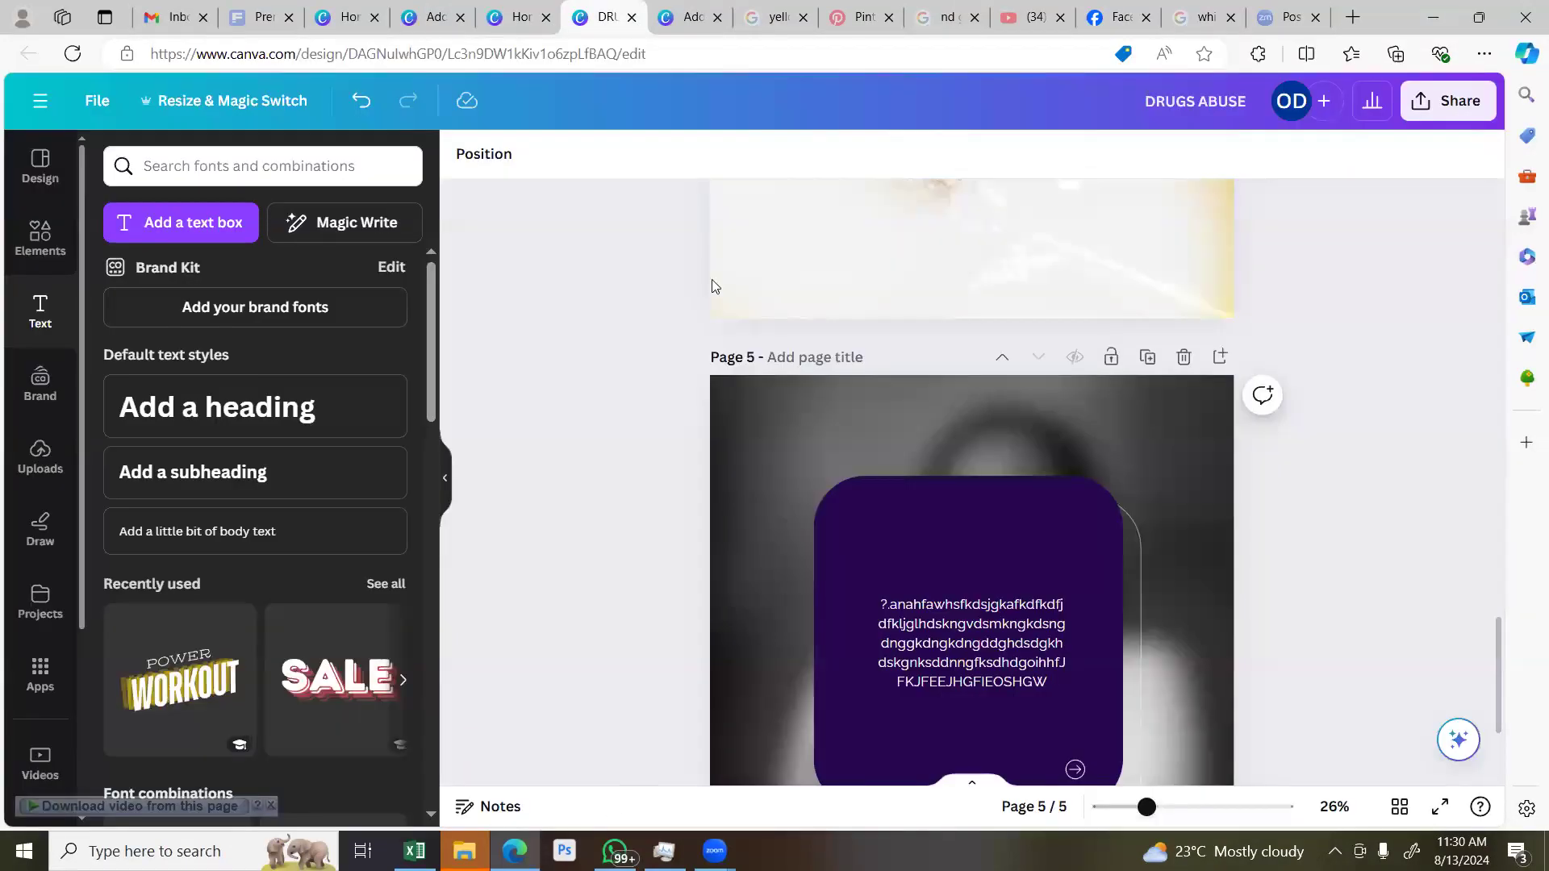
pyautogui.click(687, 16)
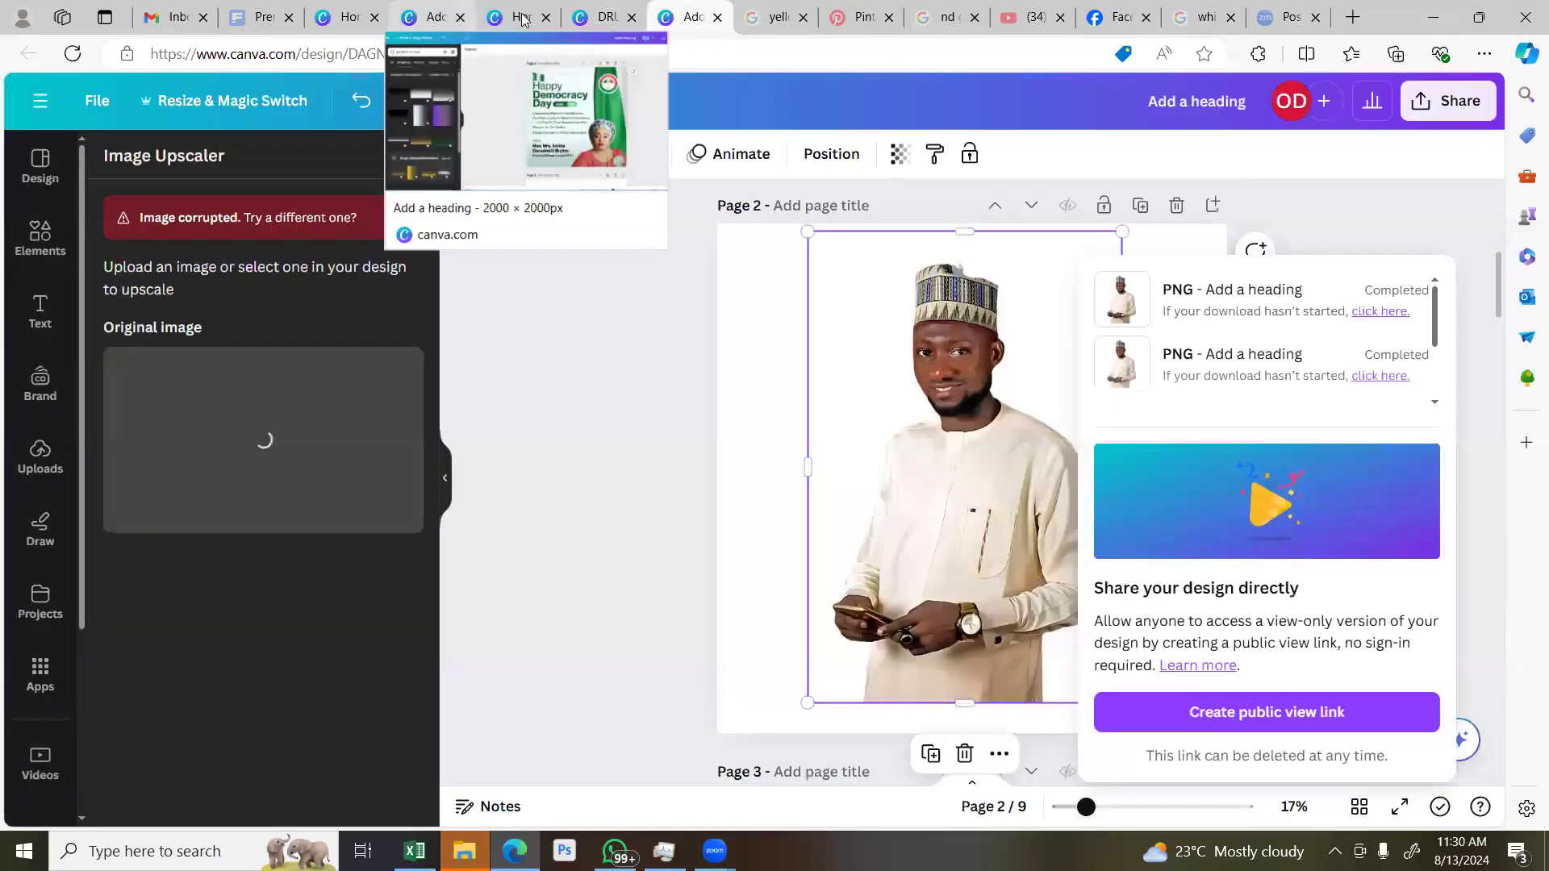
pyautogui.click(643, 132)
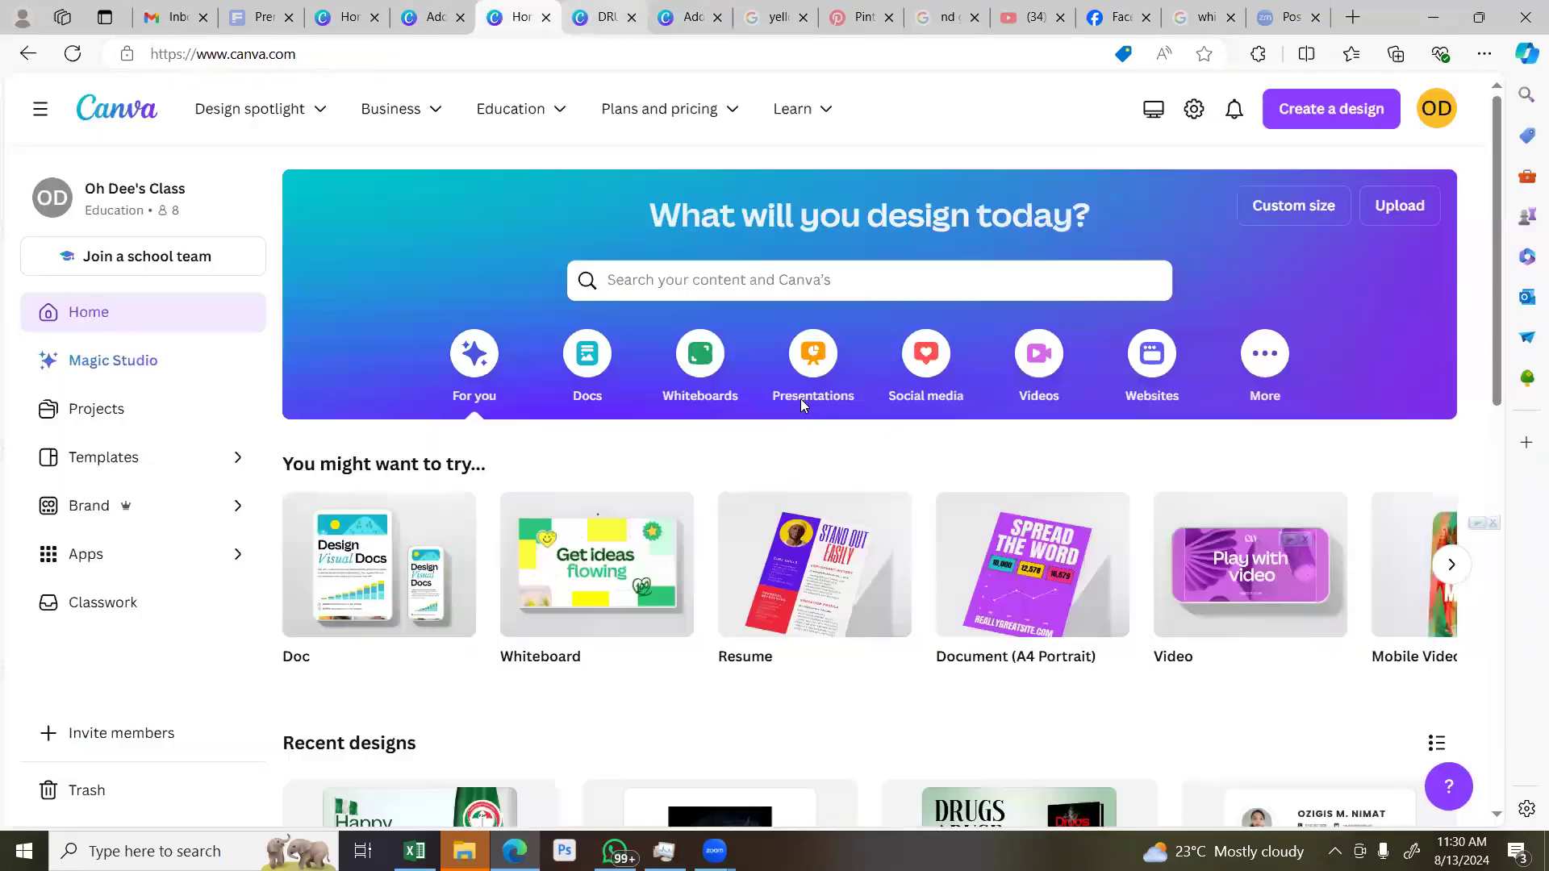
pyautogui.hotkey('ctrl', 'Tab')
# Recolor the large DRUGS ABUSE heading on page 2 to the dark green document color #246124
pyautogui.scroll(10, 807, 399)
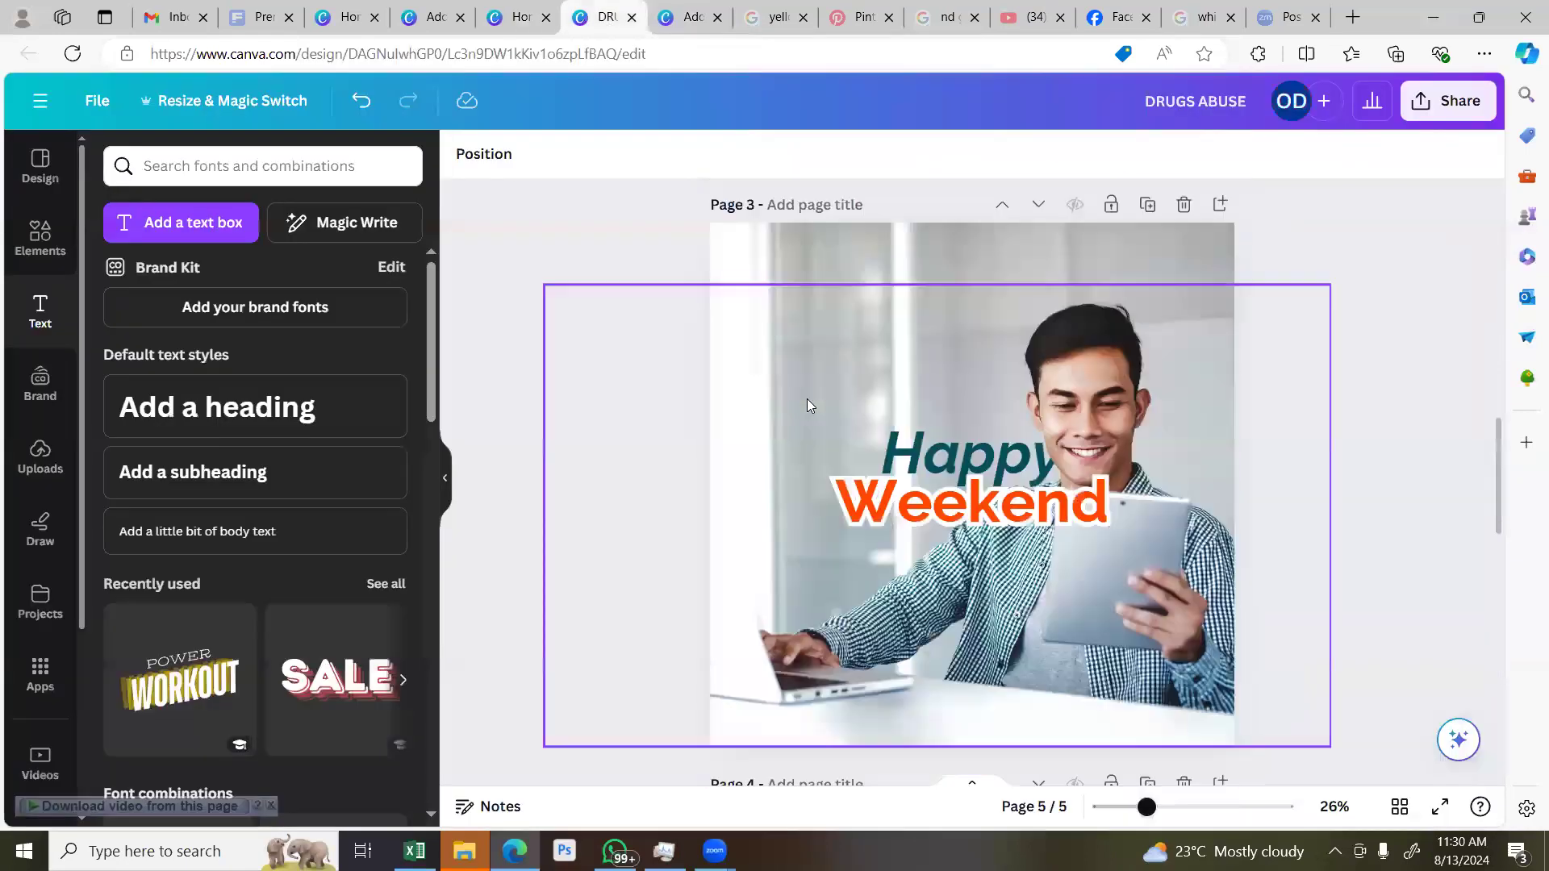
pyautogui.scroll(-6, 806, 395)
pyautogui.scroll(2, 809, 395)
pyautogui.scroll(2, 810, 395)
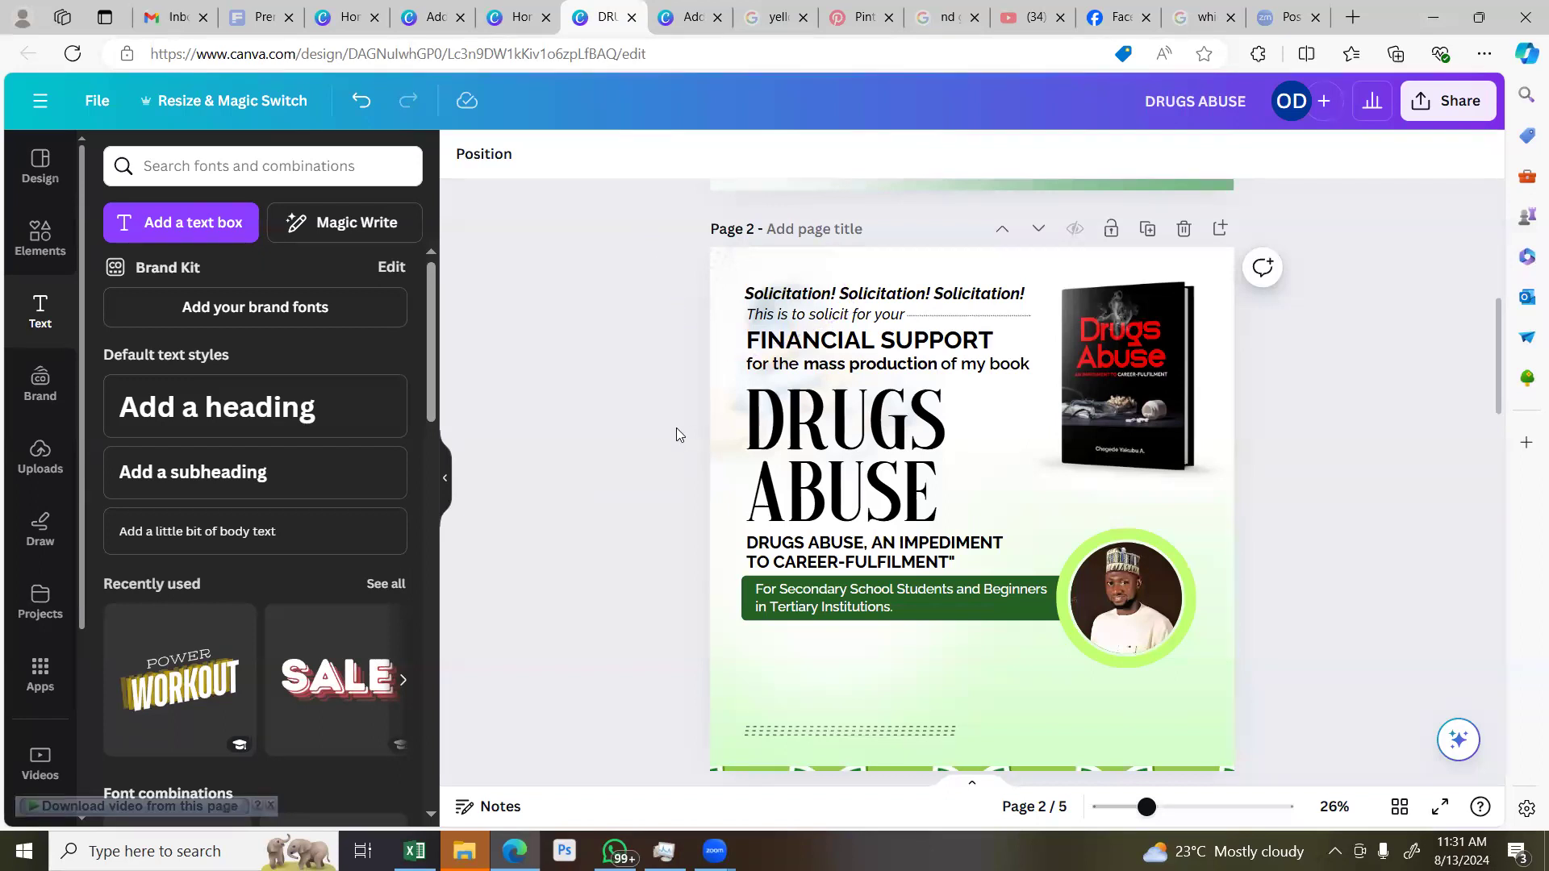
pyautogui.click(857, 468)
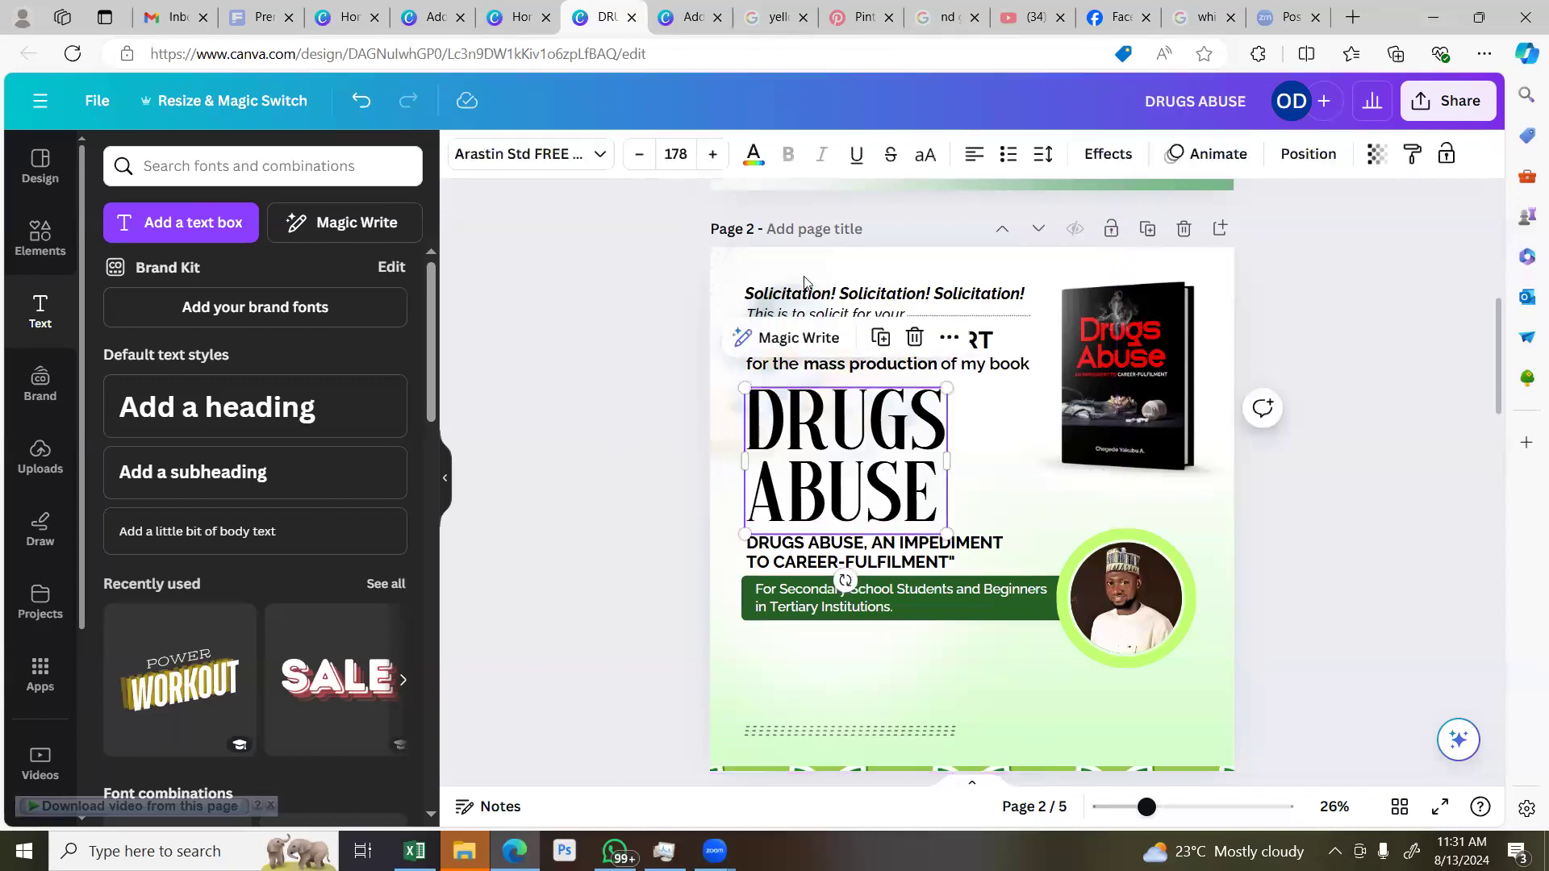
pyautogui.click(754, 168)
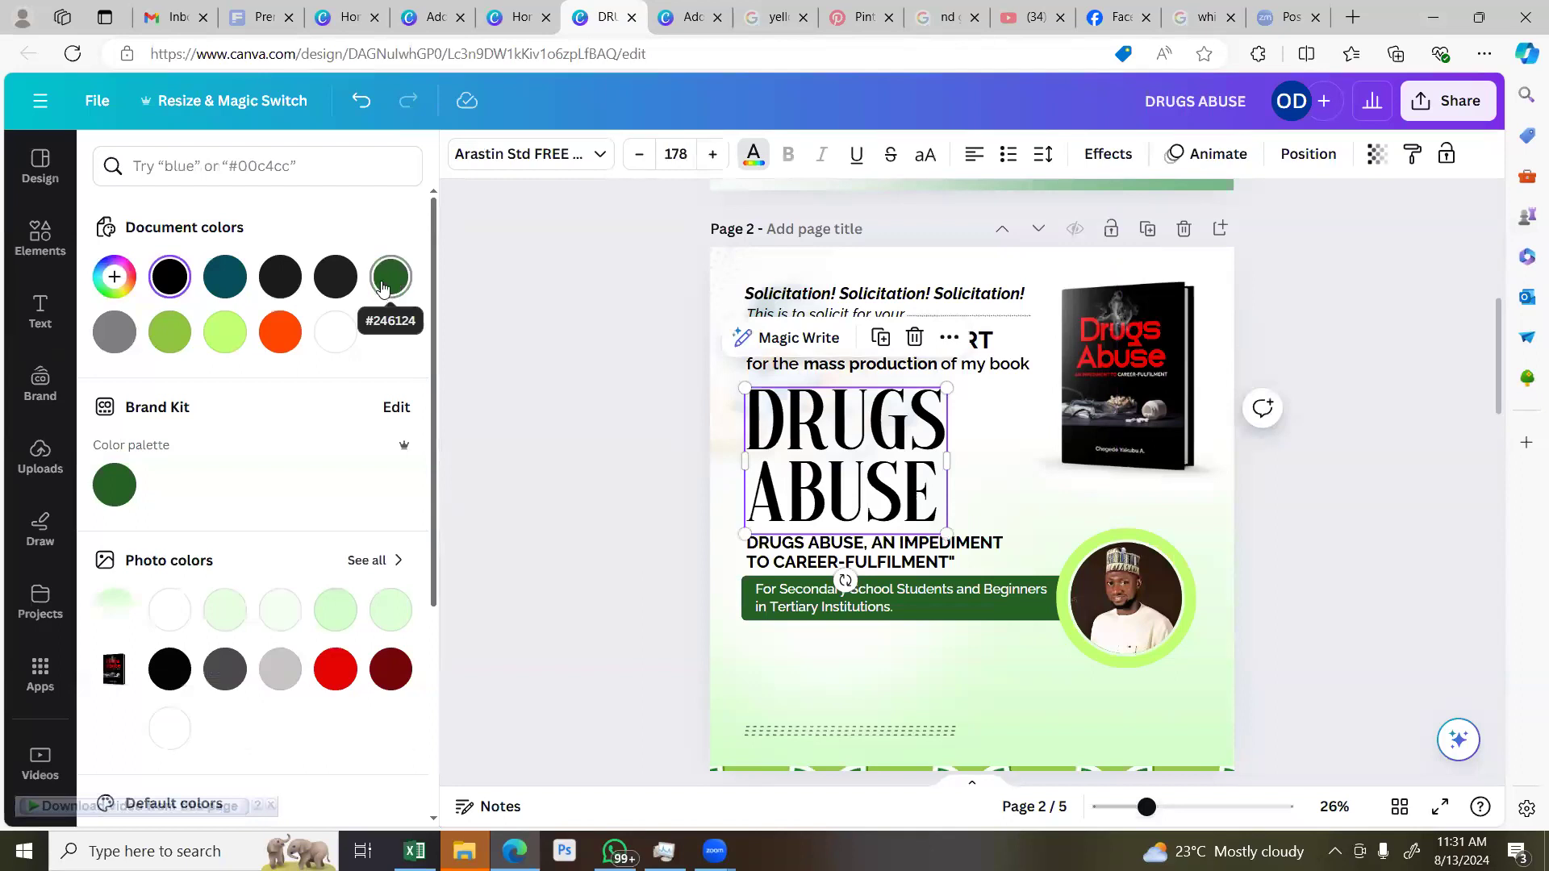
pyautogui.click(385, 286)
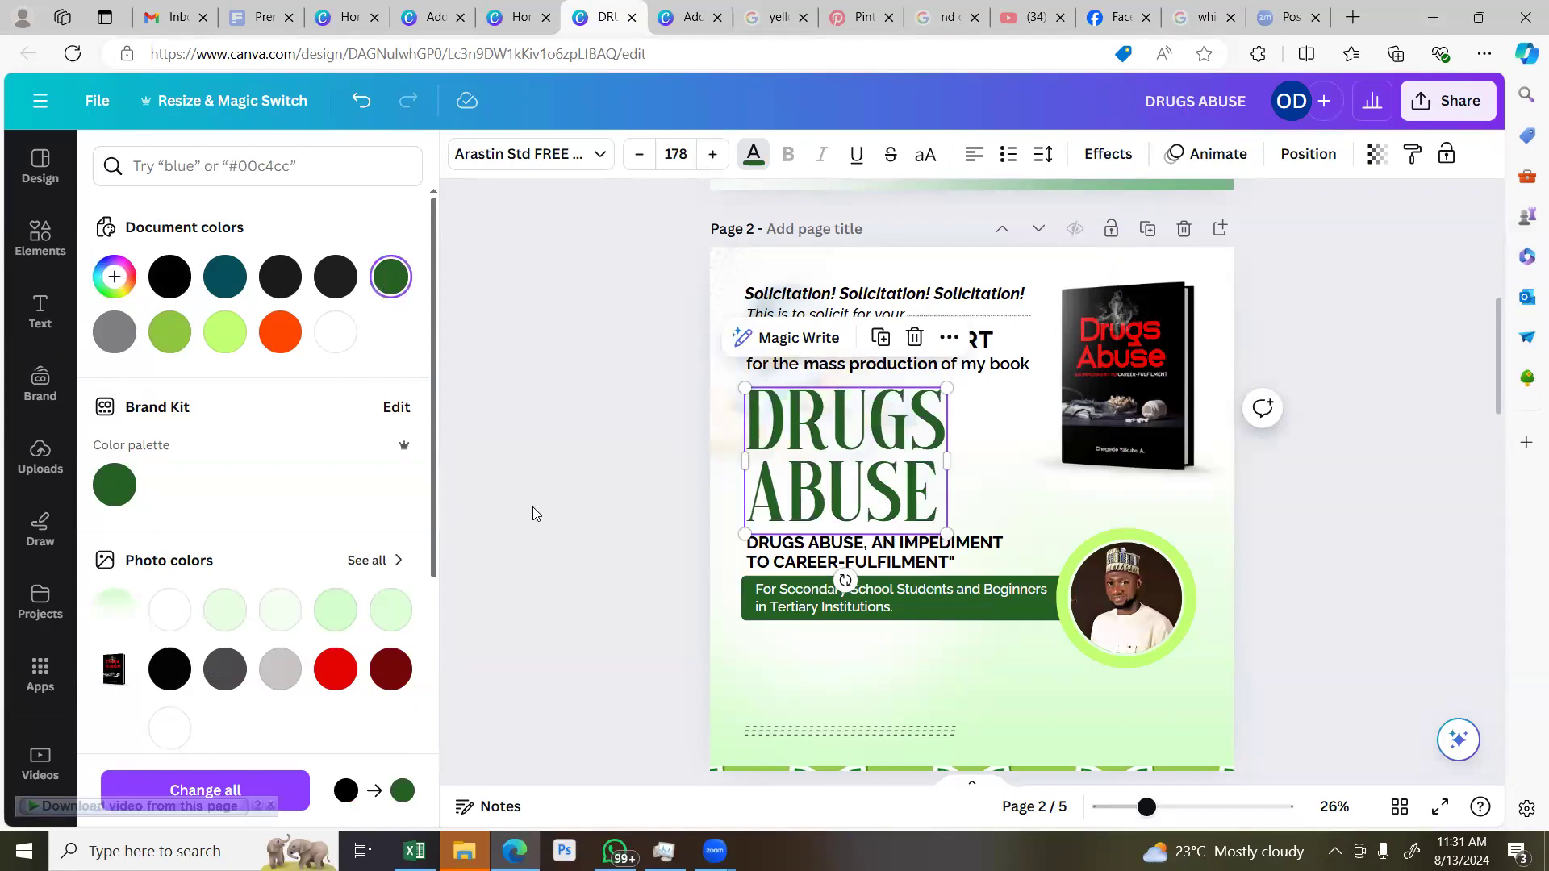
pyautogui.click(676, 616)
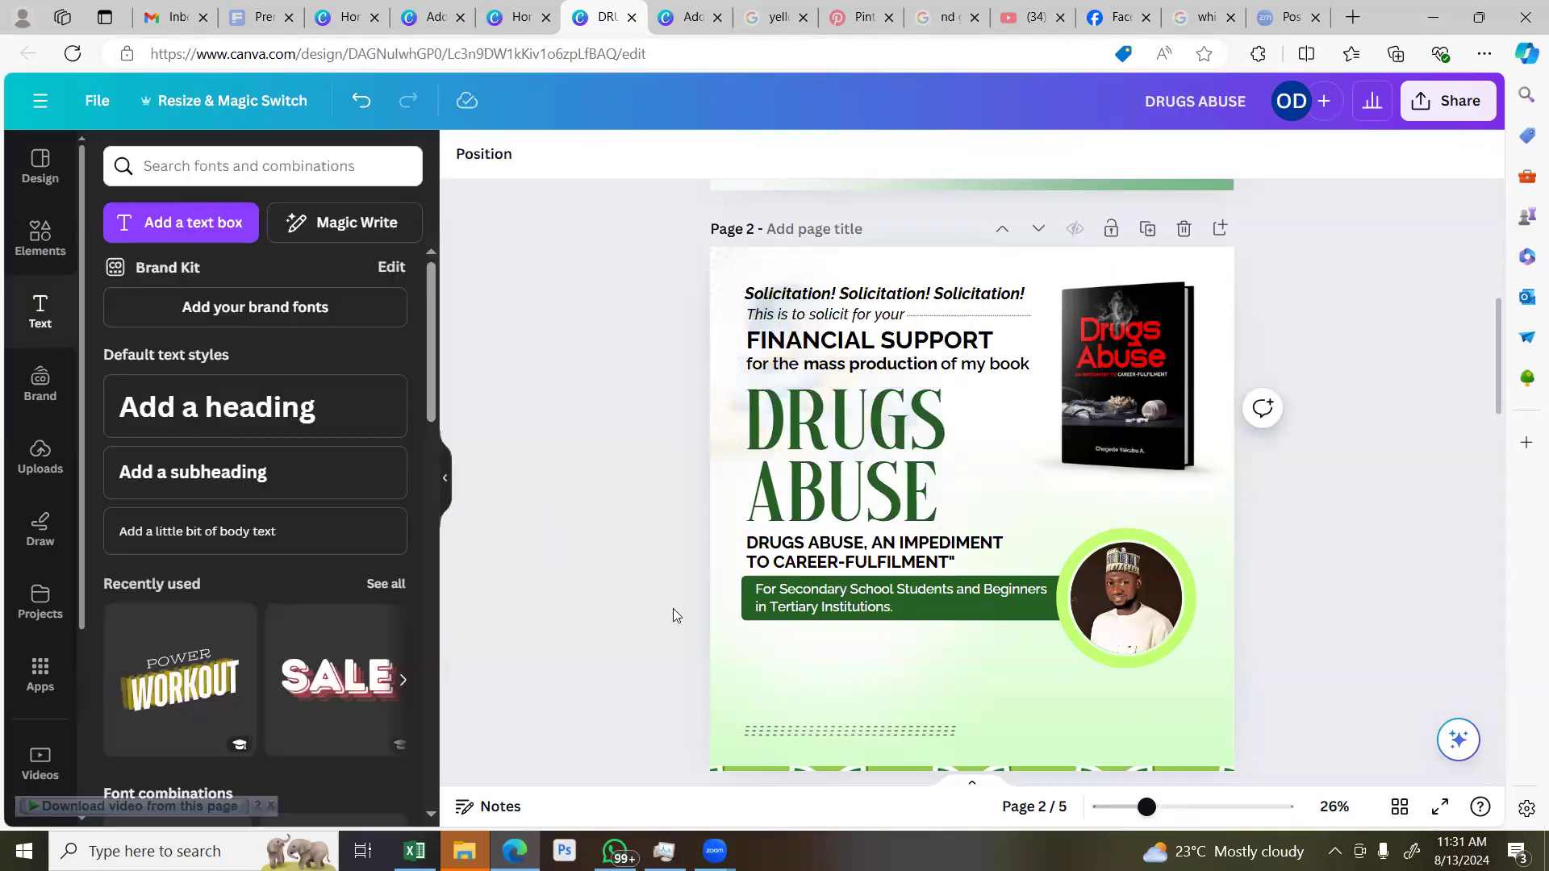
# Nudge the subtitle "DRUGS ABUSE, AN IMPEDIMENT TO CAREER-FULFILMENT" on page 2 slightly upward
pyautogui.click(725, 609)
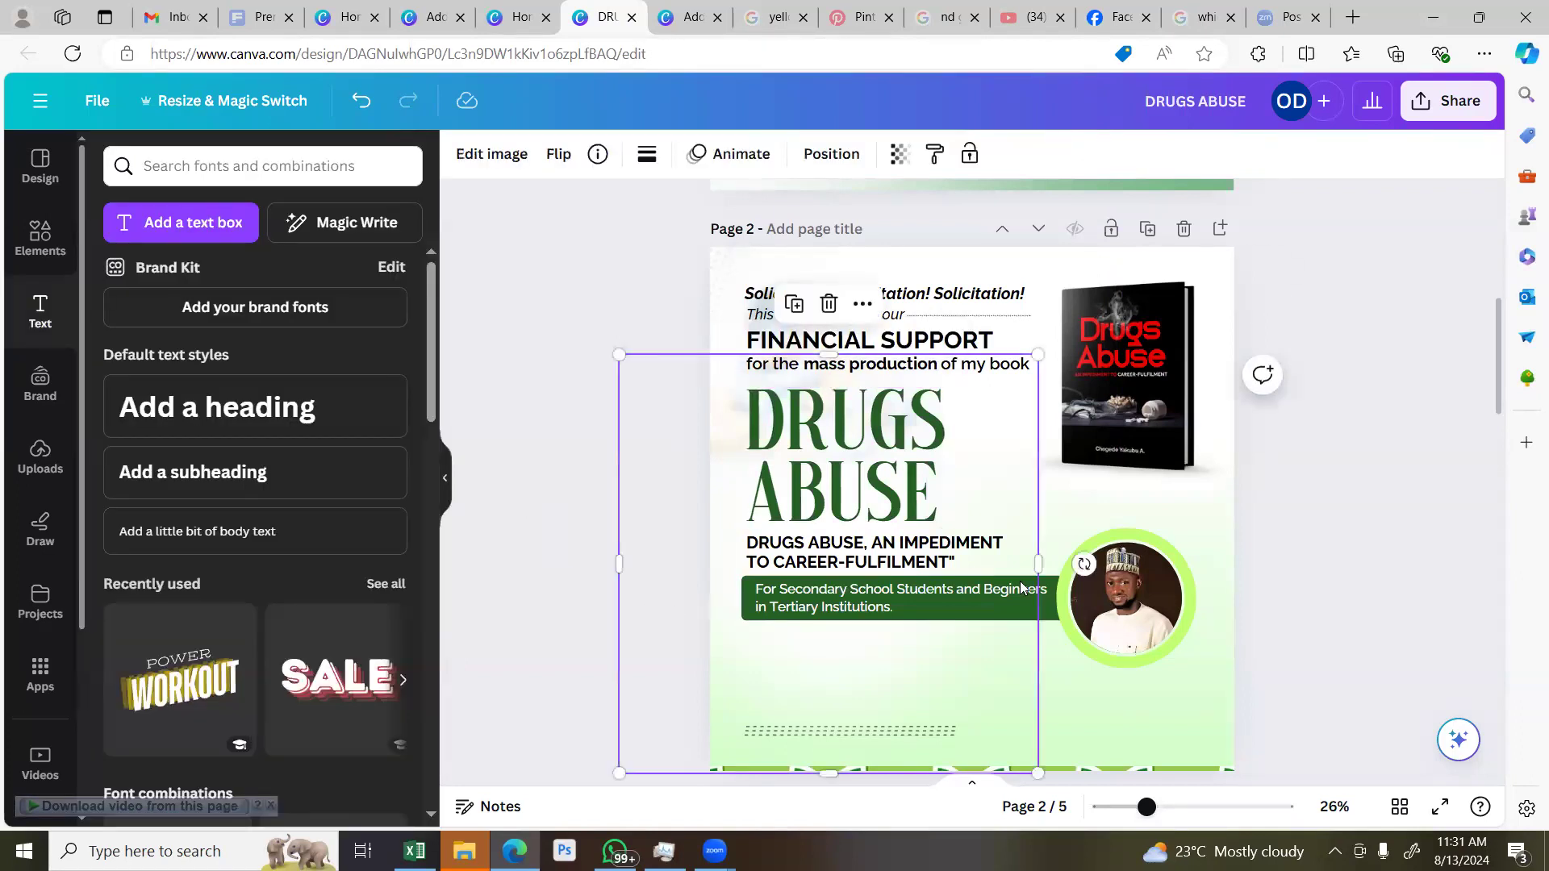
pyautogui.click(1285, 564)
pyautogui.click(930, 555)
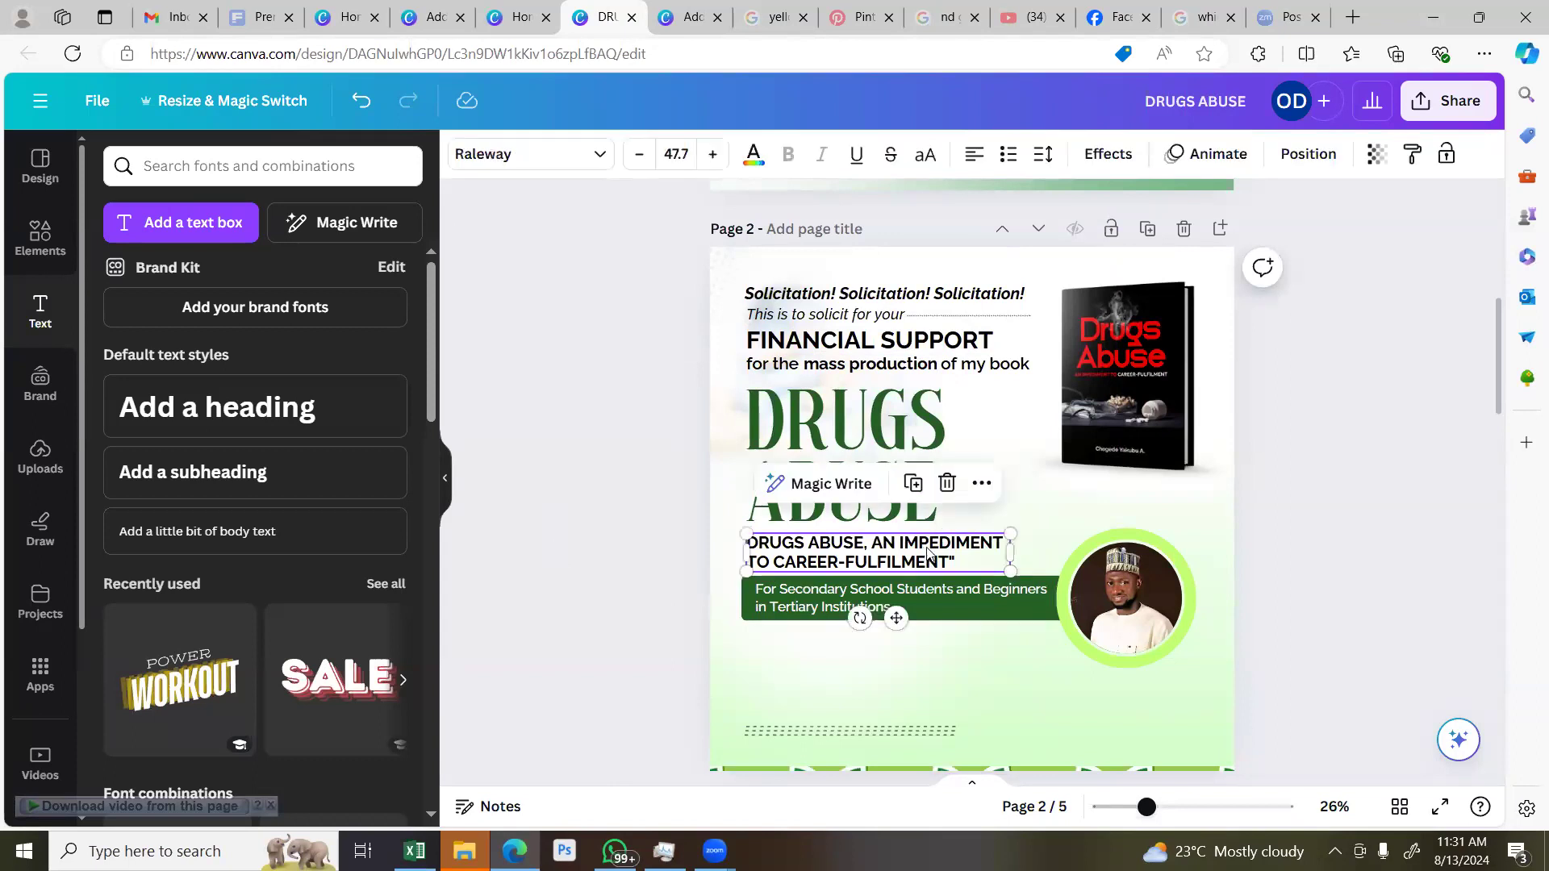
pyautogui.press('Escape')
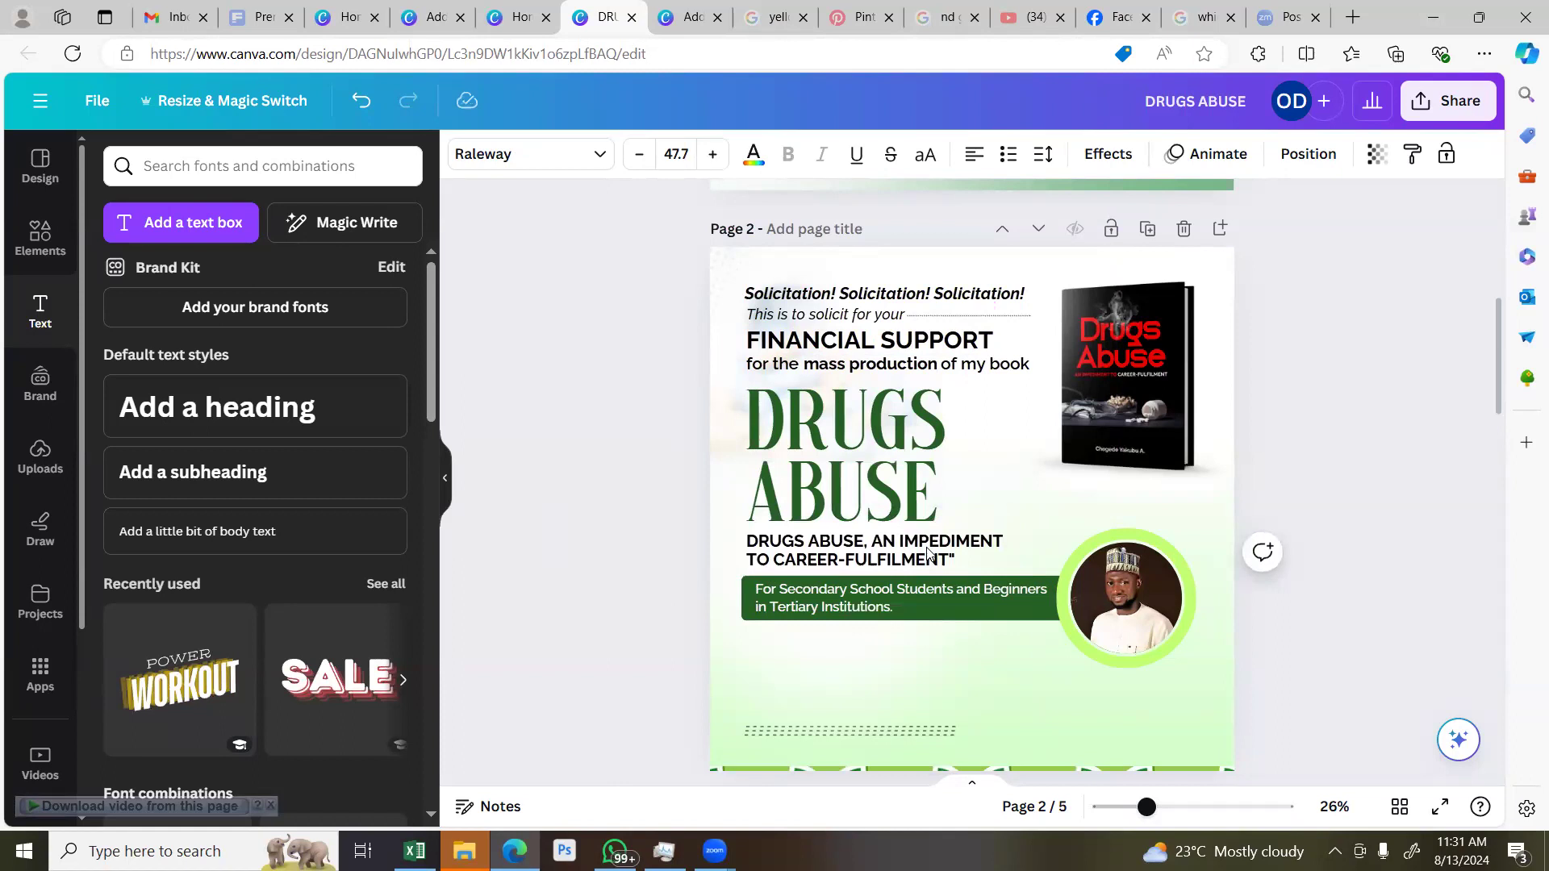
pyautogui.click(929, 555)
pyautogui.click(1302, 366)
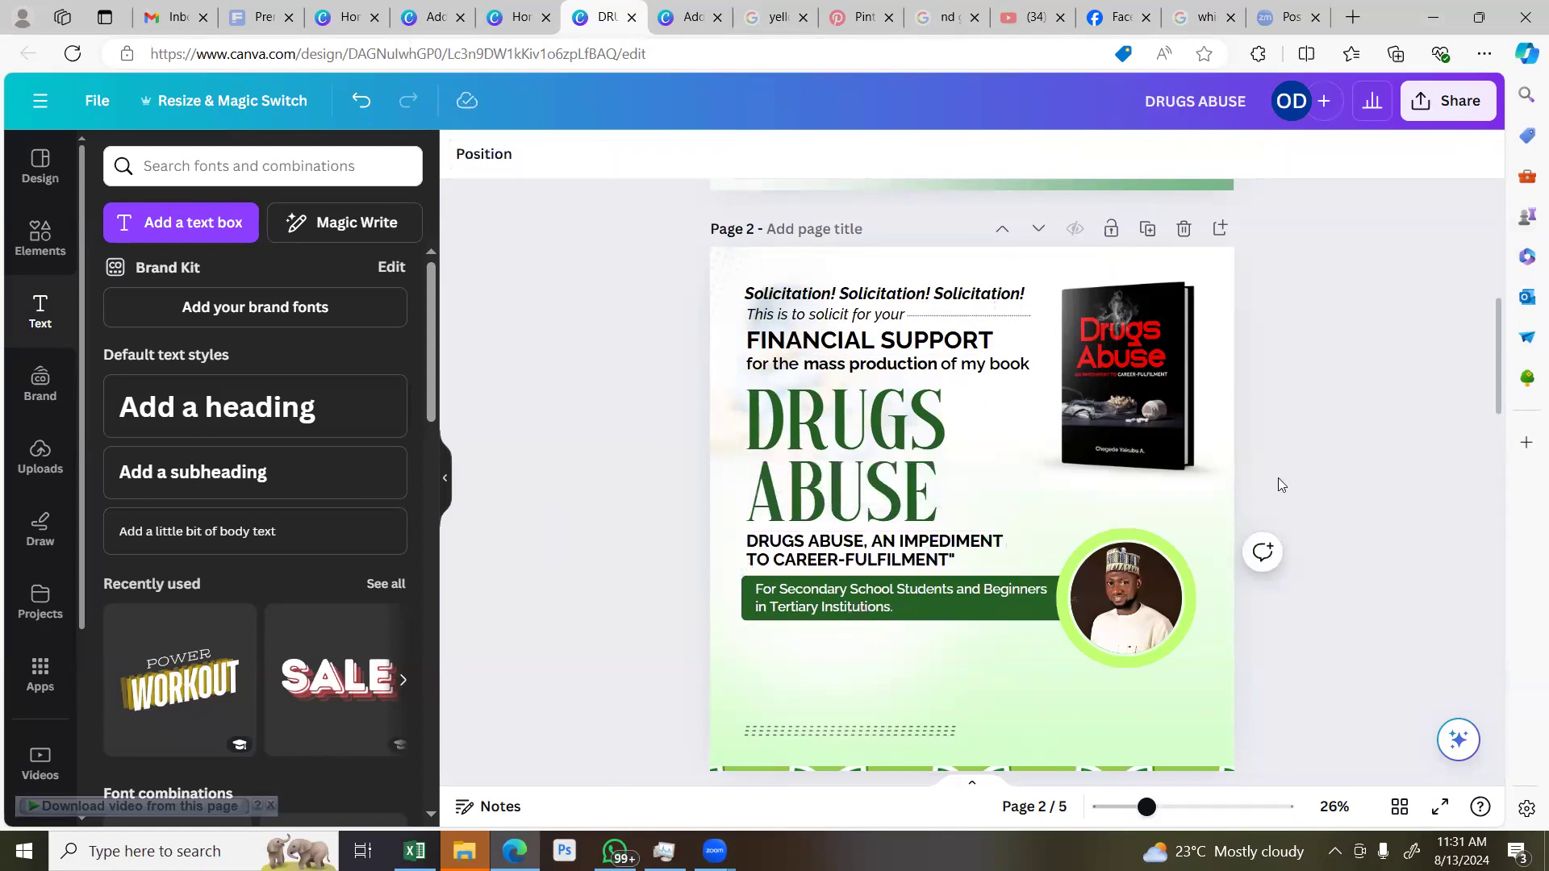
# Try orange #ff4500 on the FINANCIAL SUPPORT line, and settle on the dark red from the book cover's photo colors
pyautogui.click(841, 347)
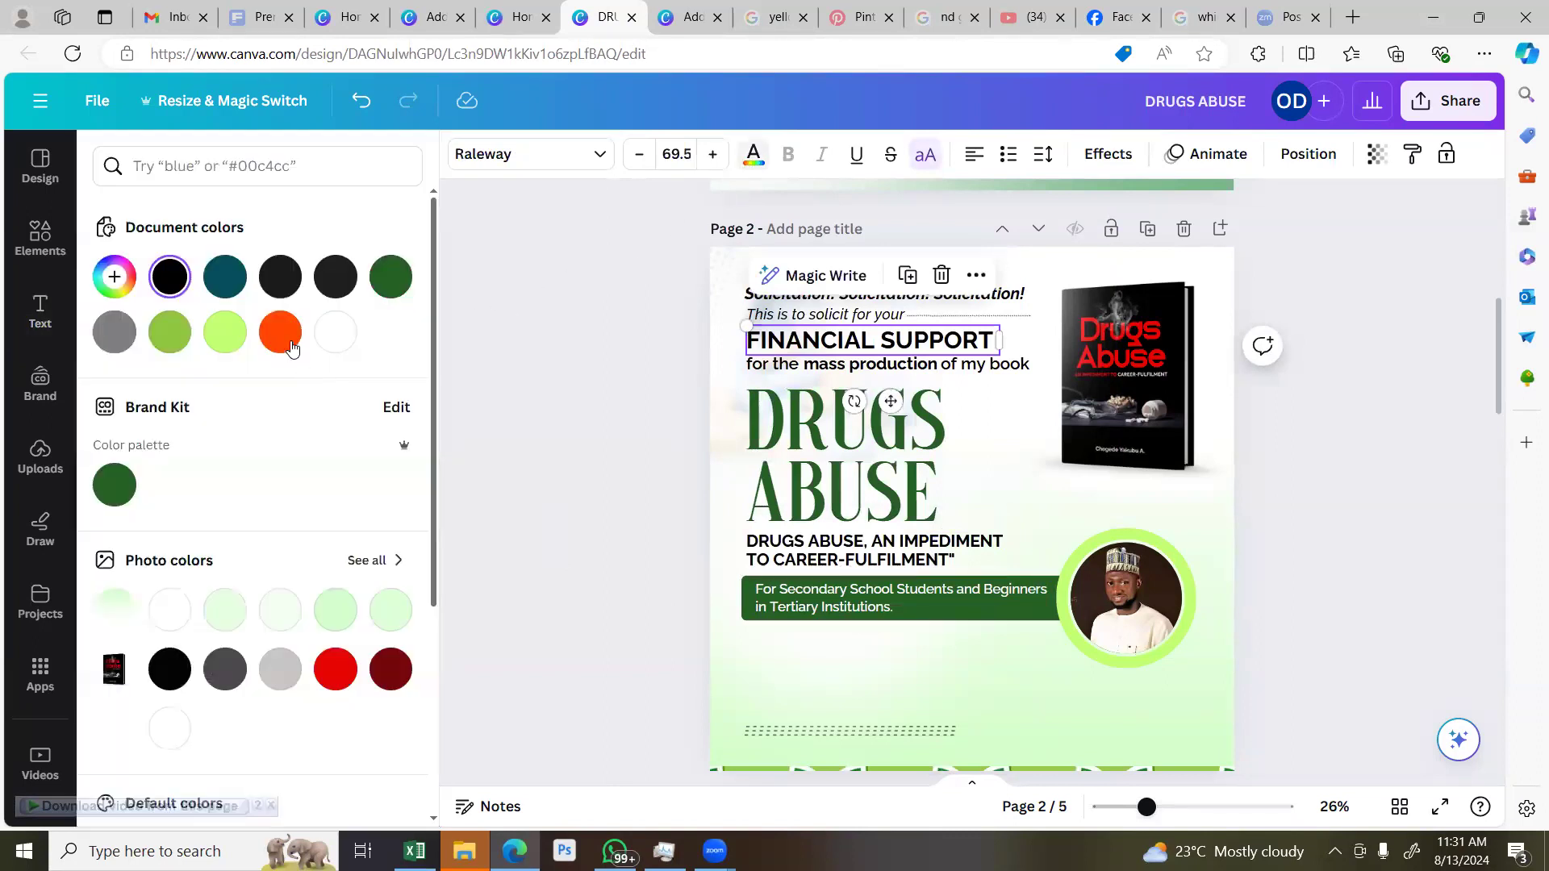
pyautogui.click(292, 349)
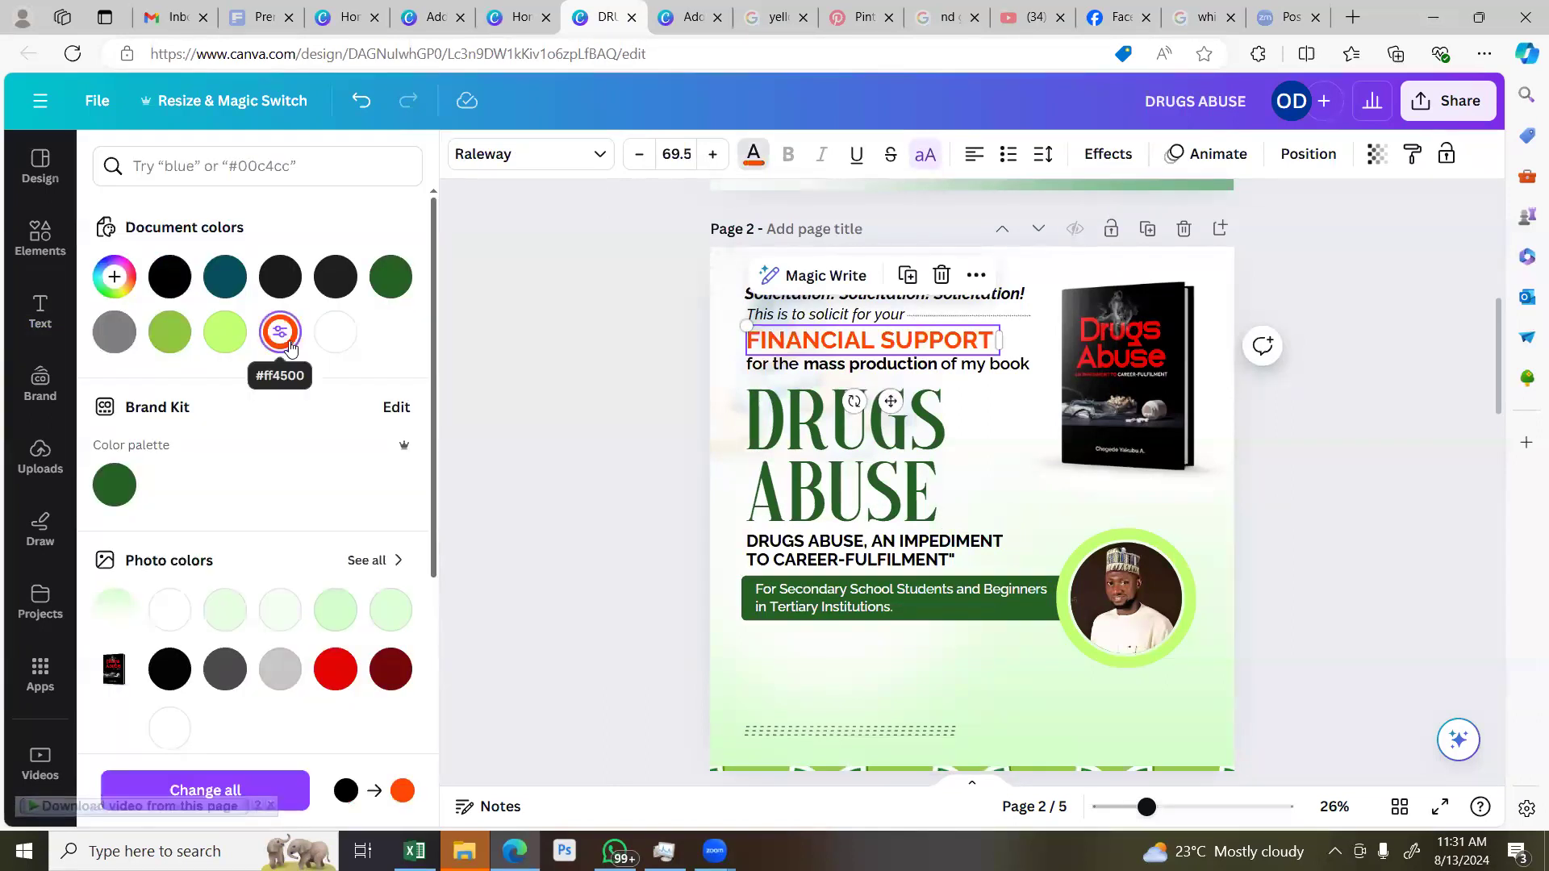
pyautogui.scroll(-3, 307, 560)
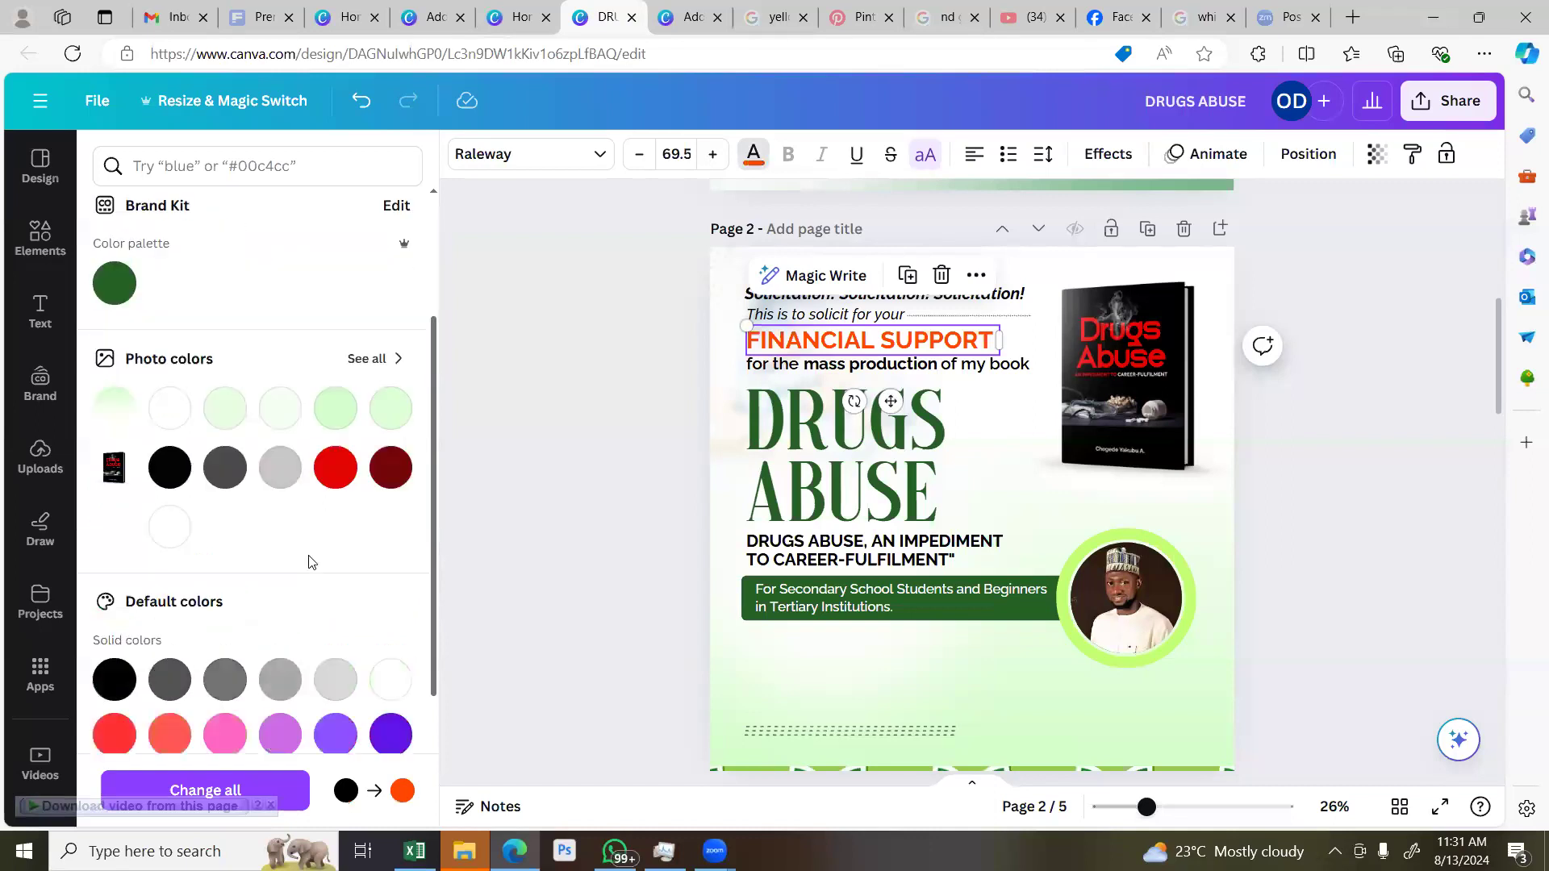
pyautogui.click(384, 479)
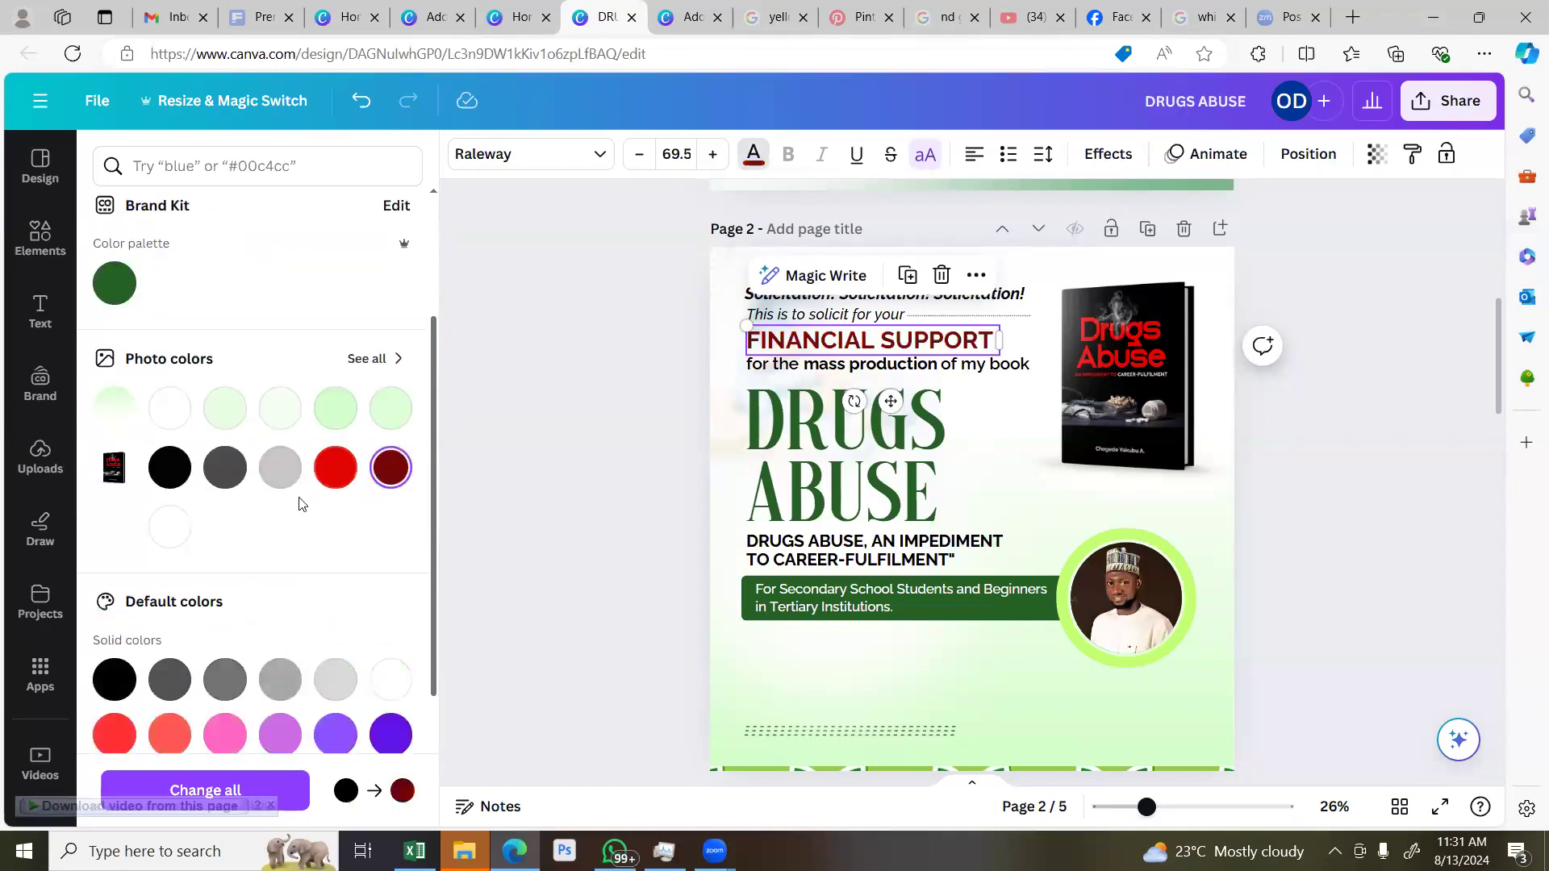
pyautogui.scroll(-3, 300, 501)
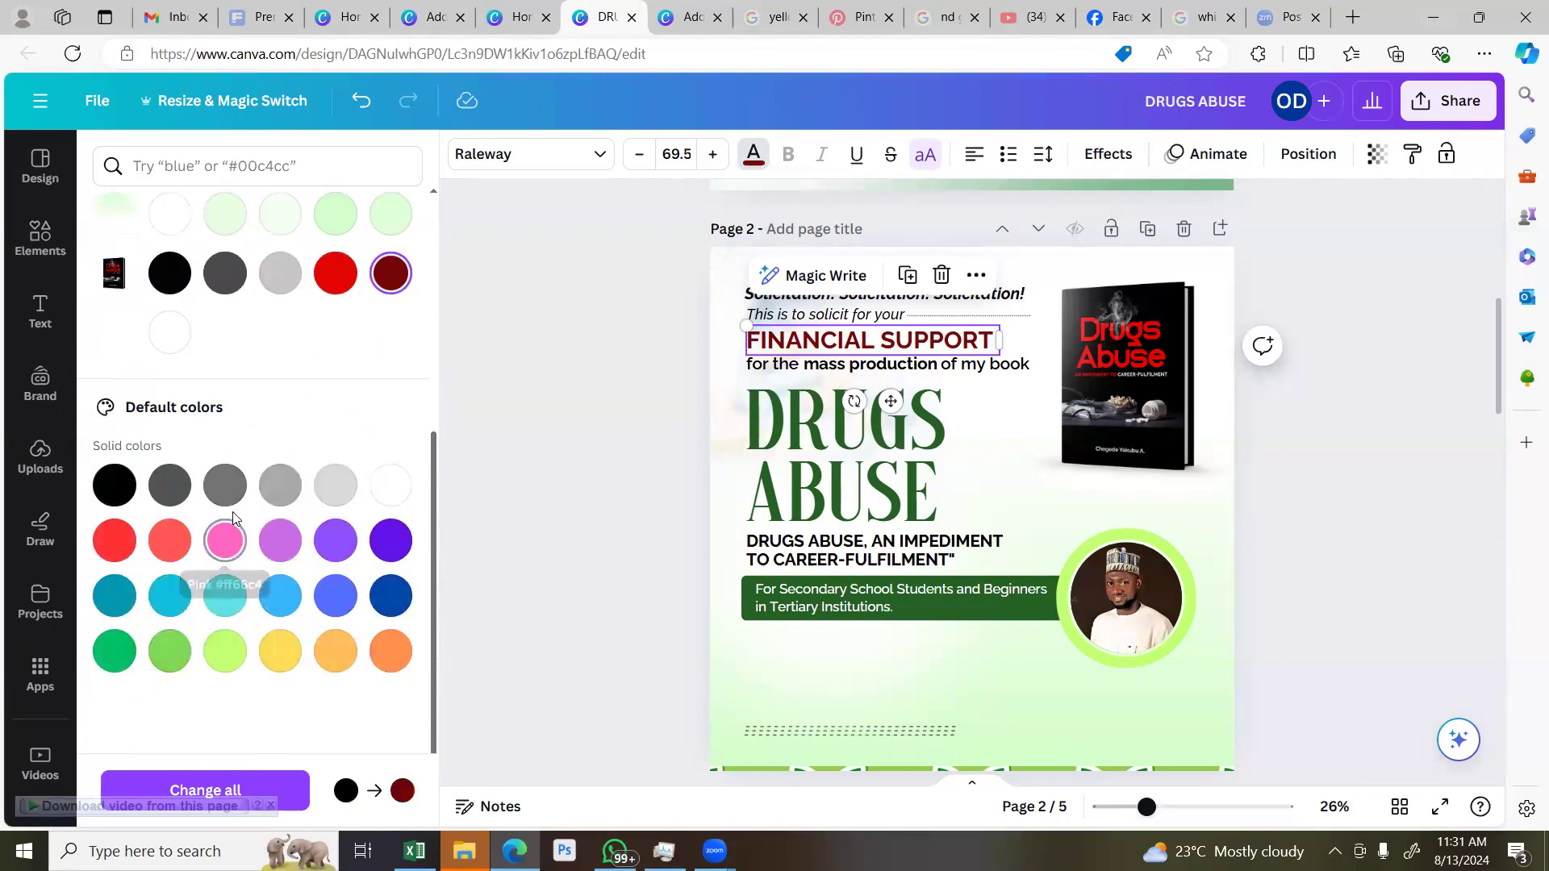
pyautogui.scroll(4, 232, 518)
pyautogui.scroll(2, 231, 518)
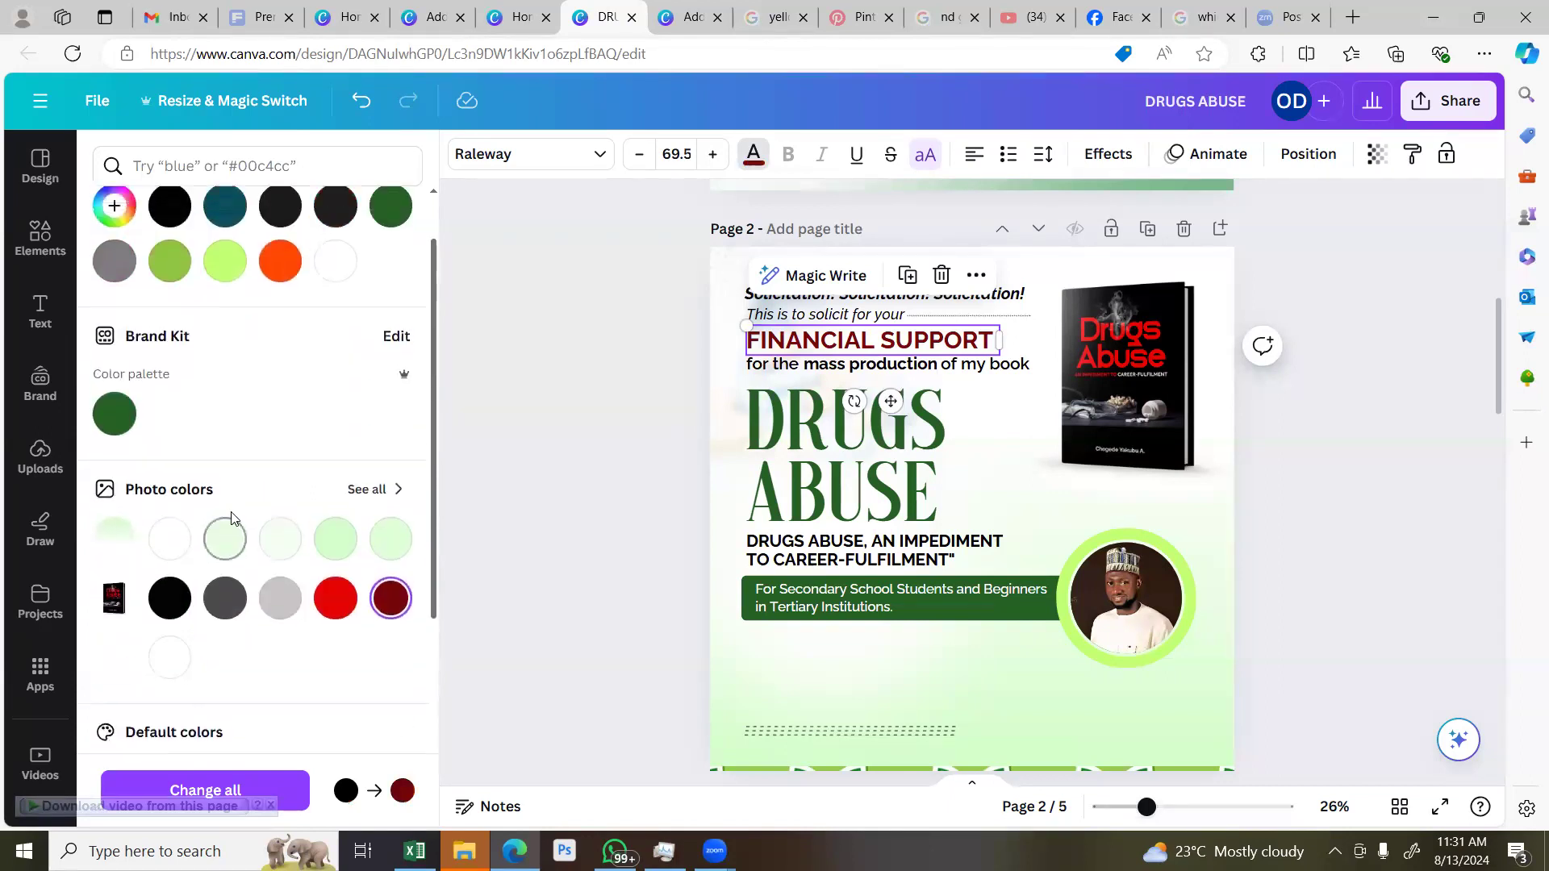
pyautogui.scroll(-1, 231, 518)
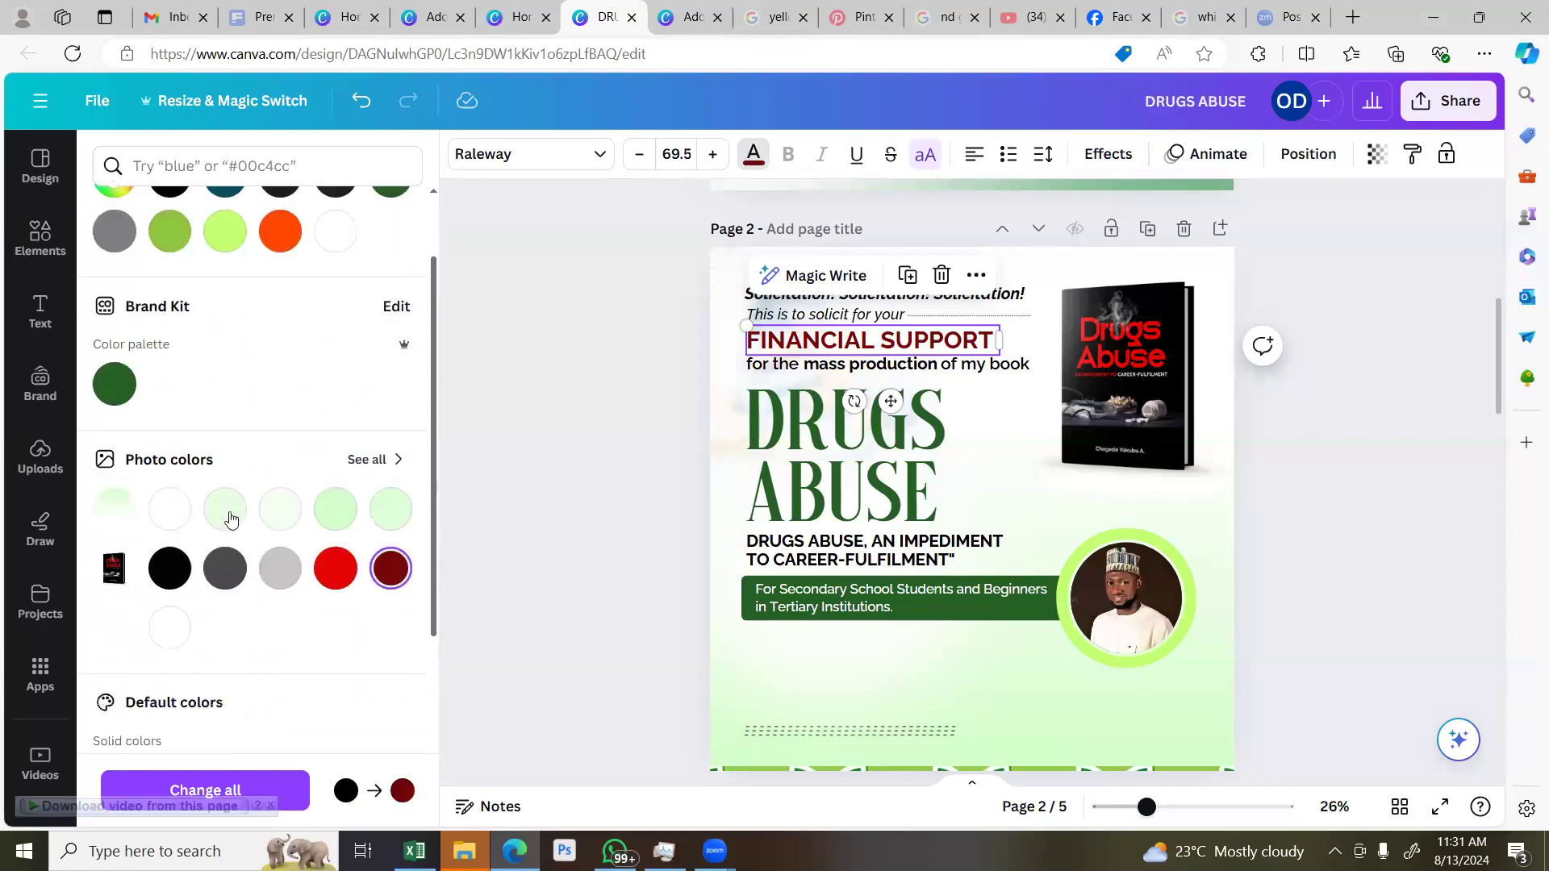
pyautogui.scroll(2, 230, 518)
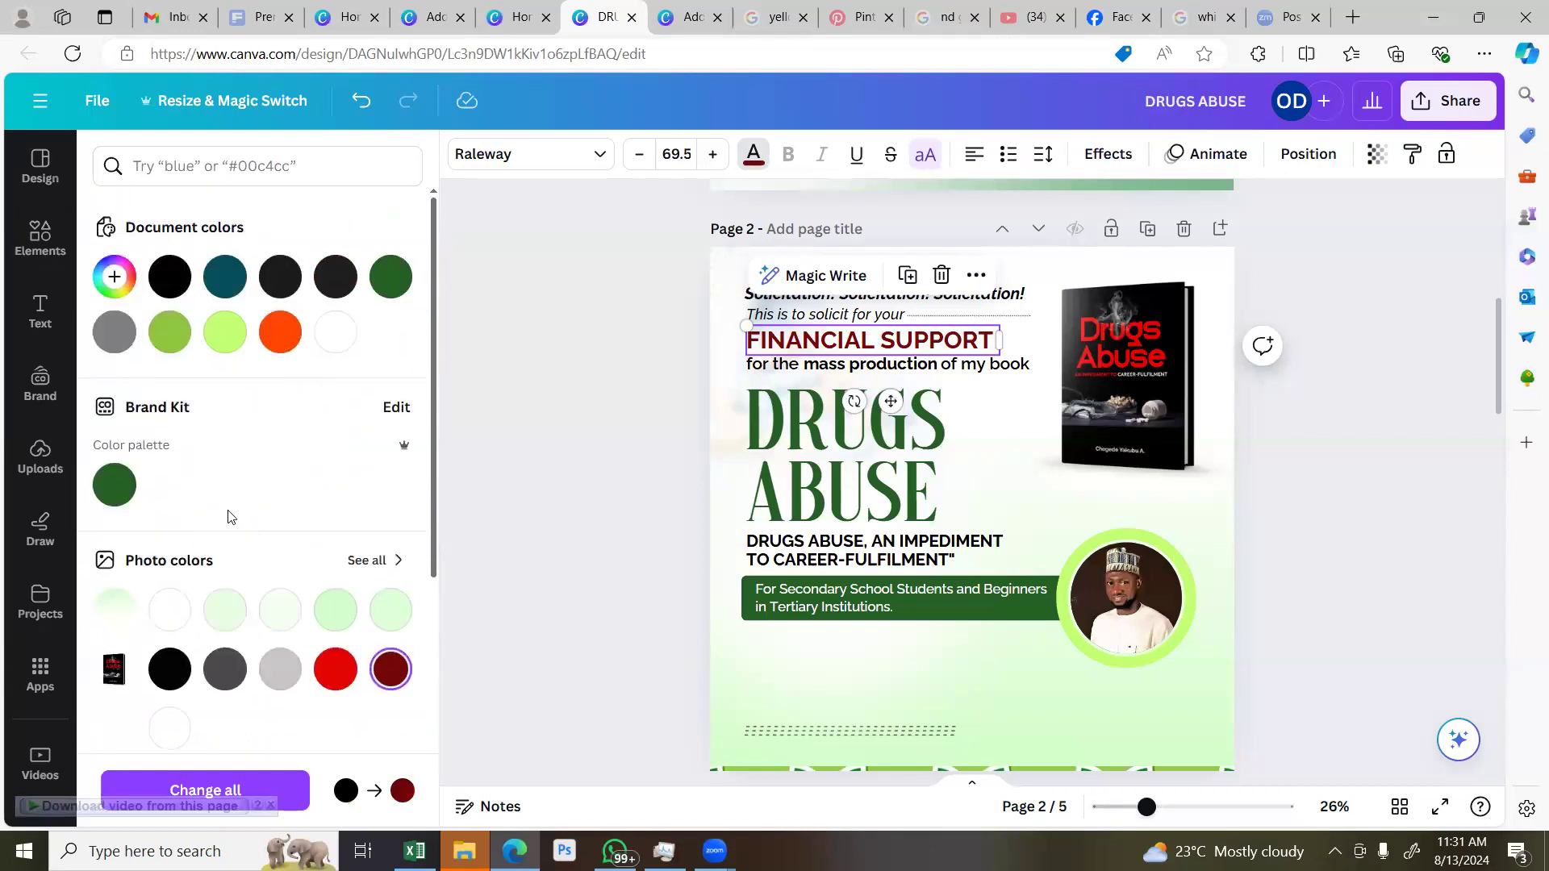
# Try the book cover's dark red and bright red on the DRUGS ABUSE heading, and undo these color changes
pyautogui.click(765, 489)
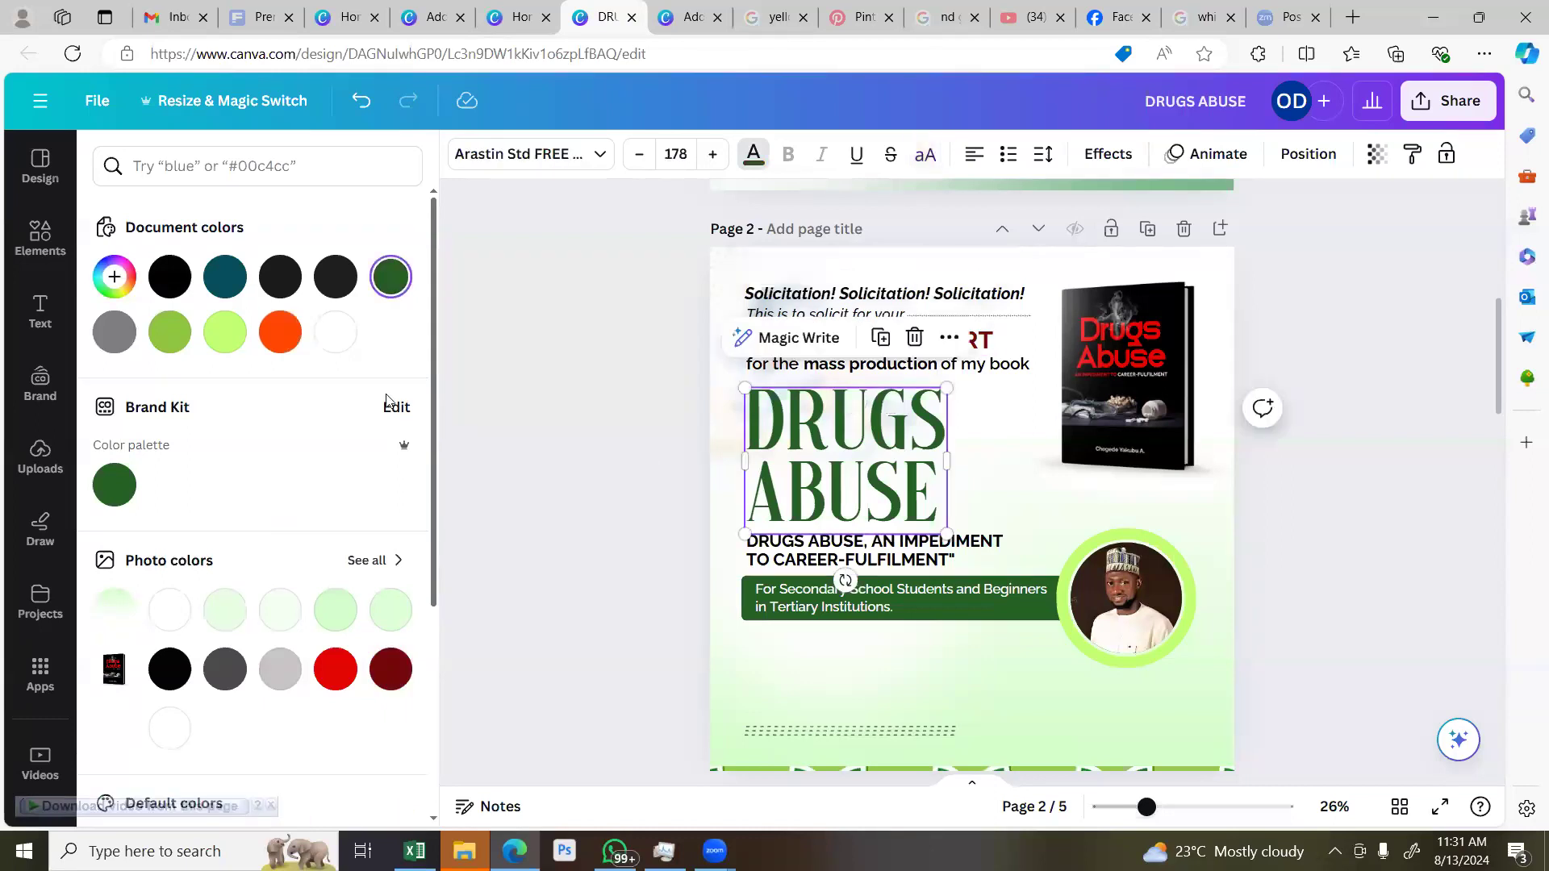
pyautogui.click(382, 670)
pyautogui.click(334, 664)
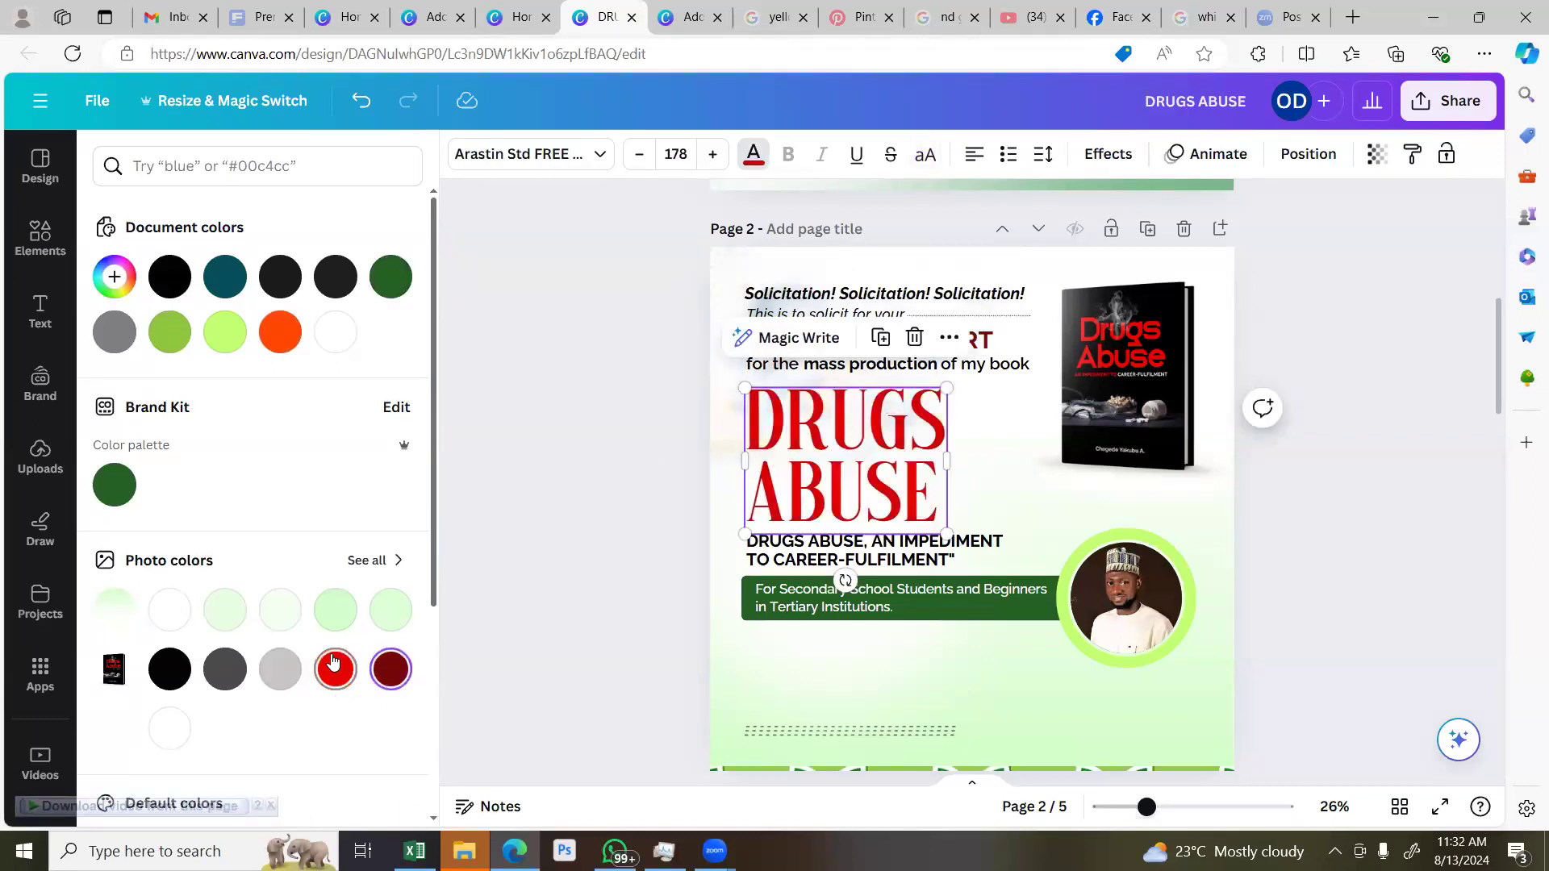
pyautogui.click(605, 417)
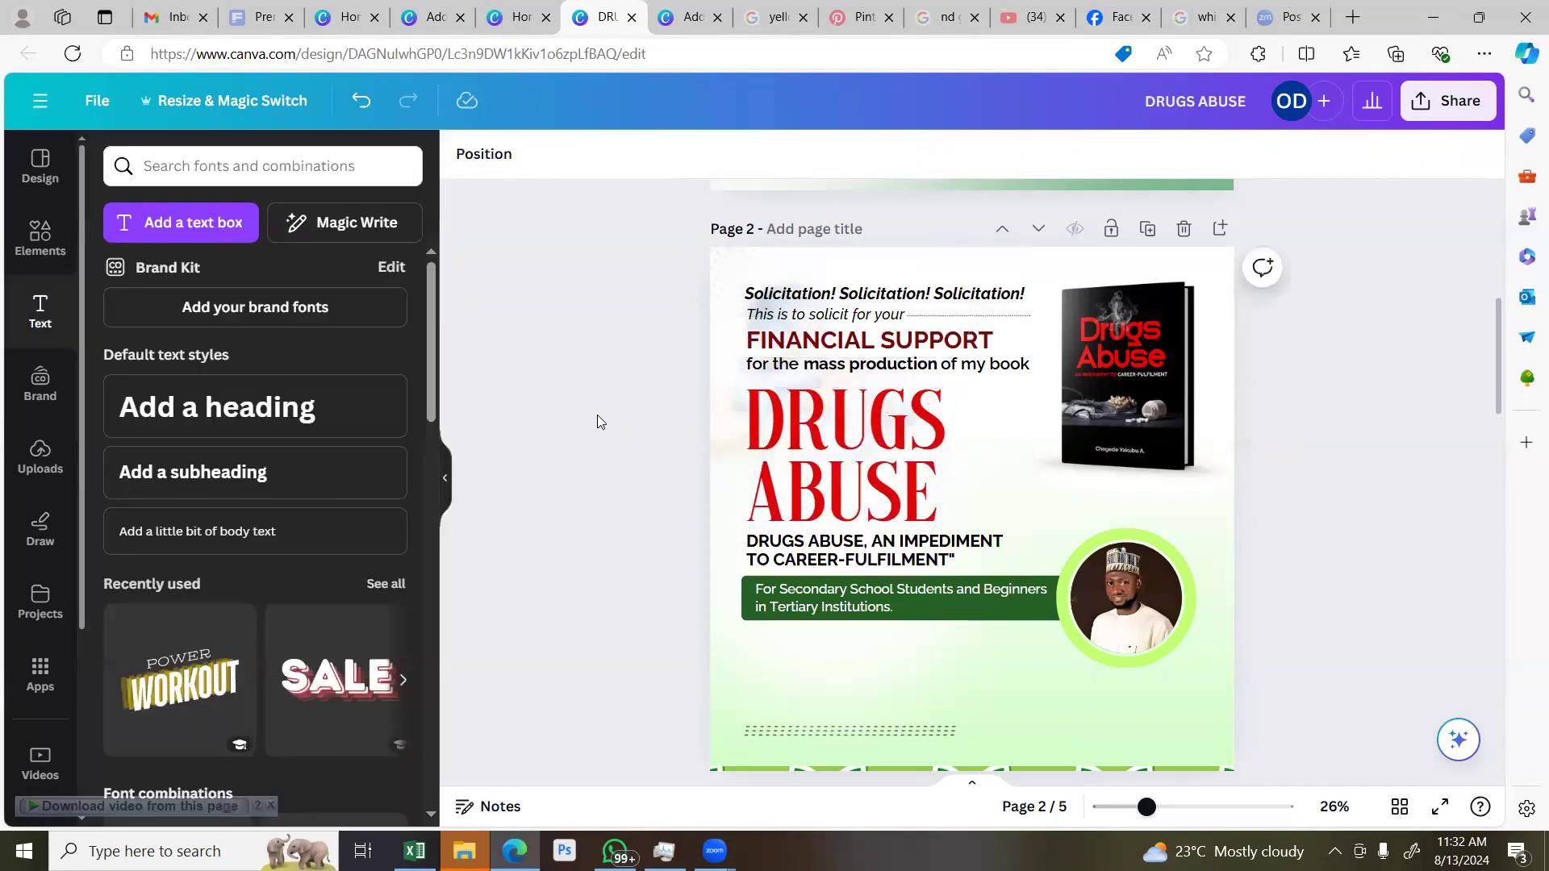
pyautogui.hotkey('ctrl', 'z')
pyautogui.hotkey('ctrl', 'z')
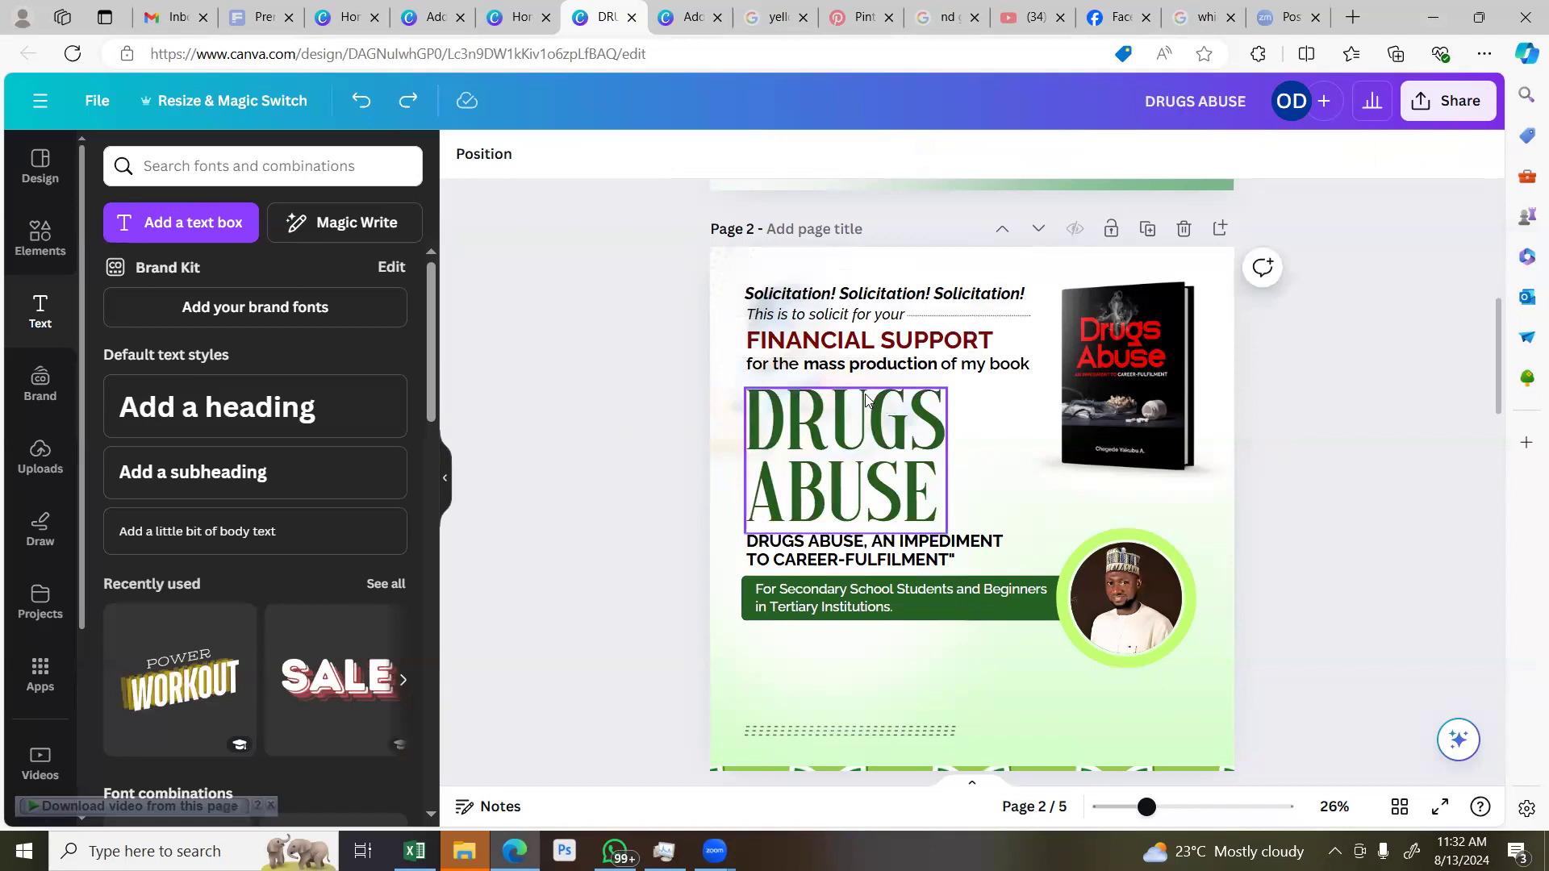
pyautogui.click(891, 348)
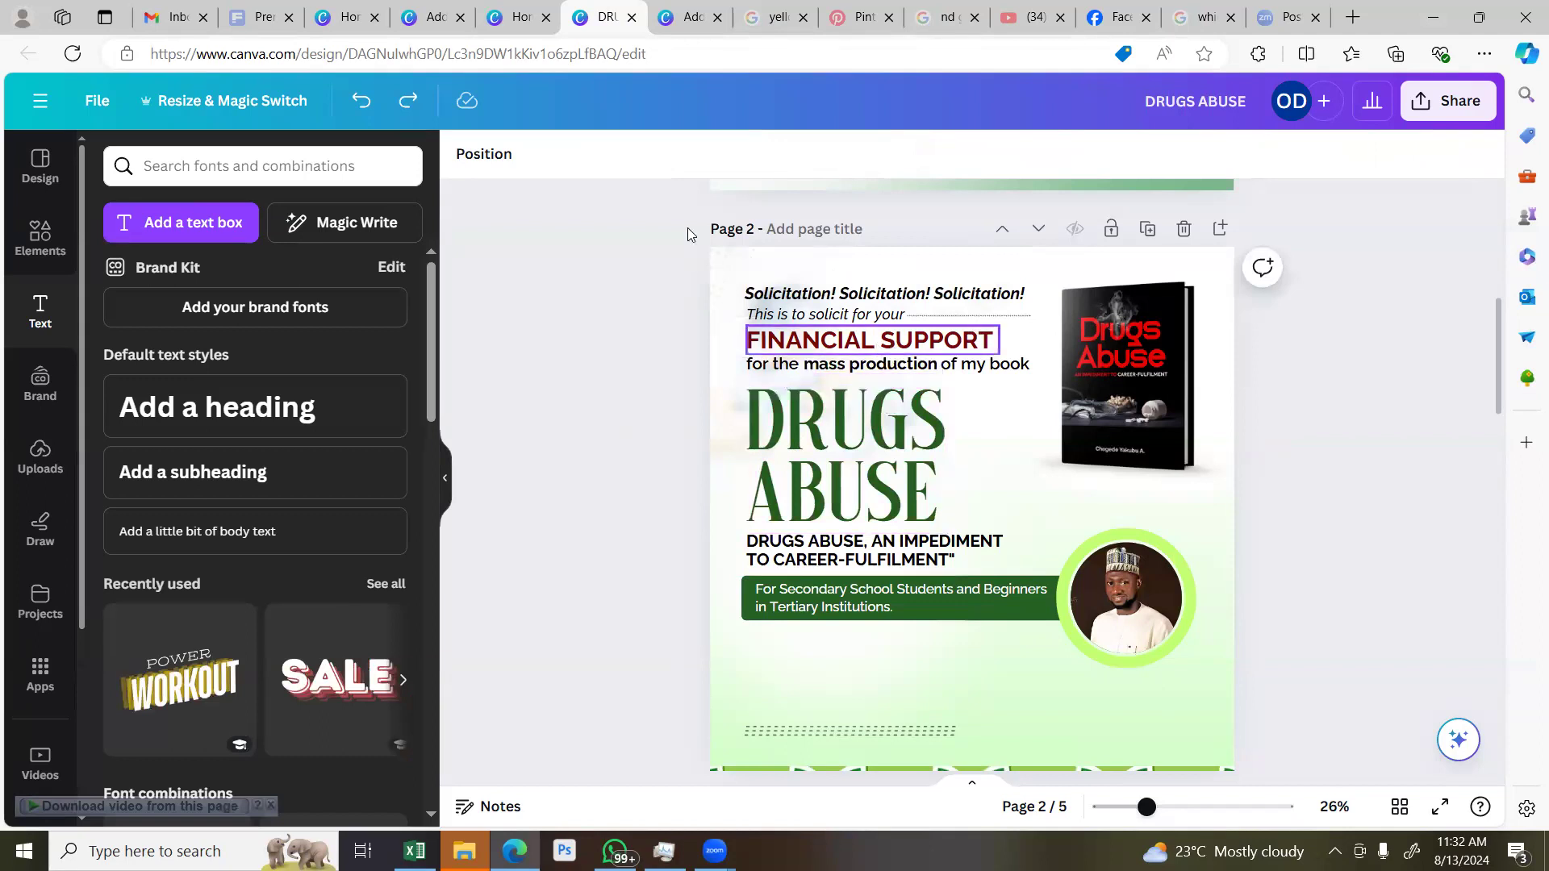
# Recolor the FINANCIAL SUPPORT line on page 2 to the dark green document color
pyautogui.click(753, 153)
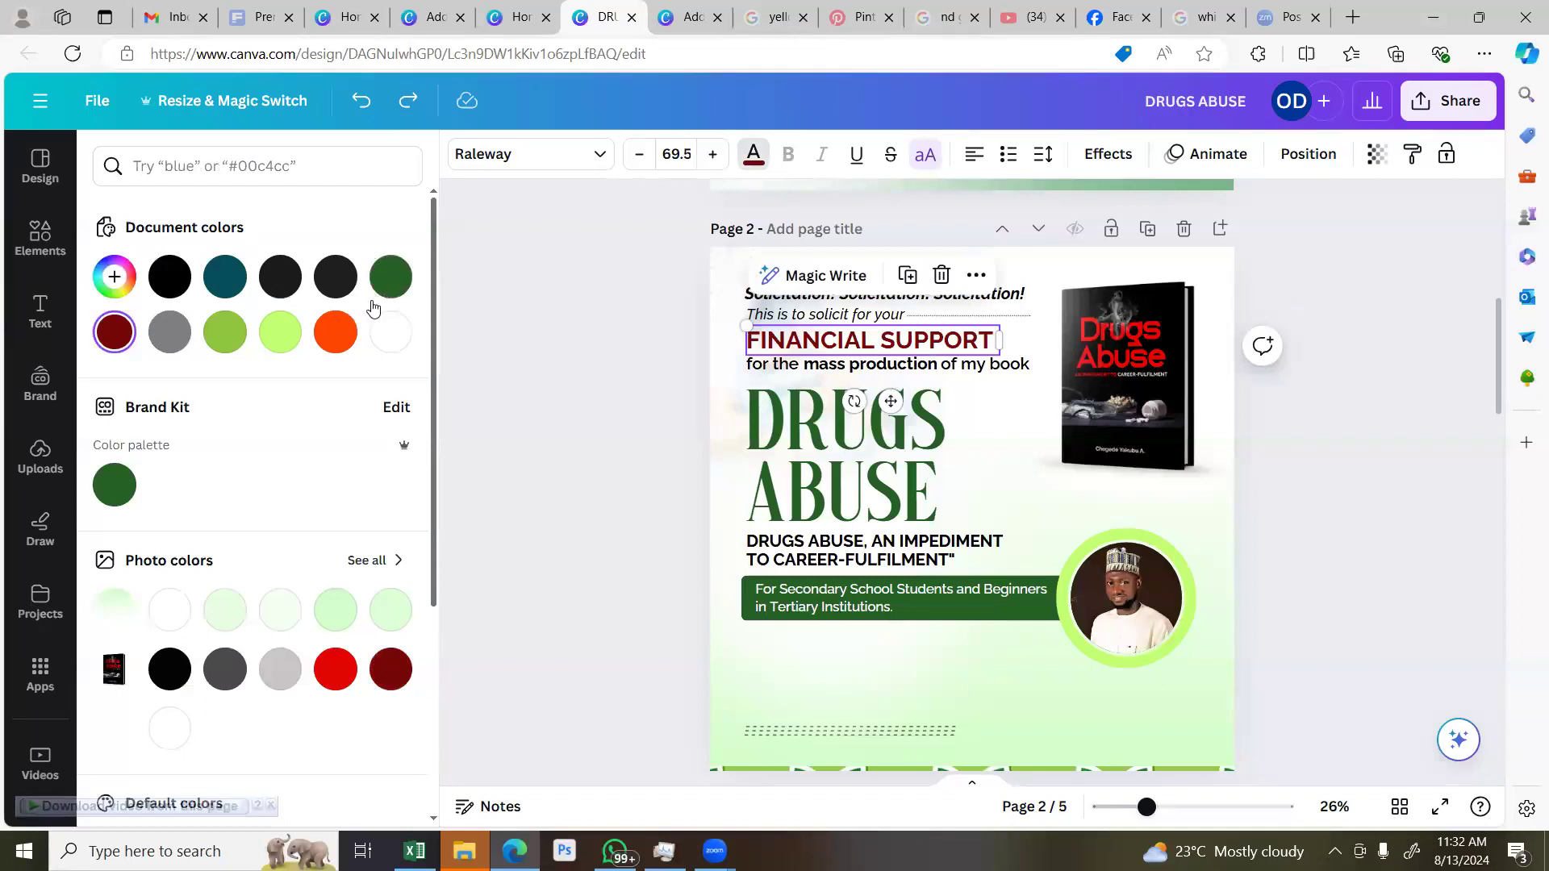
pyautogui.click(387, 280)
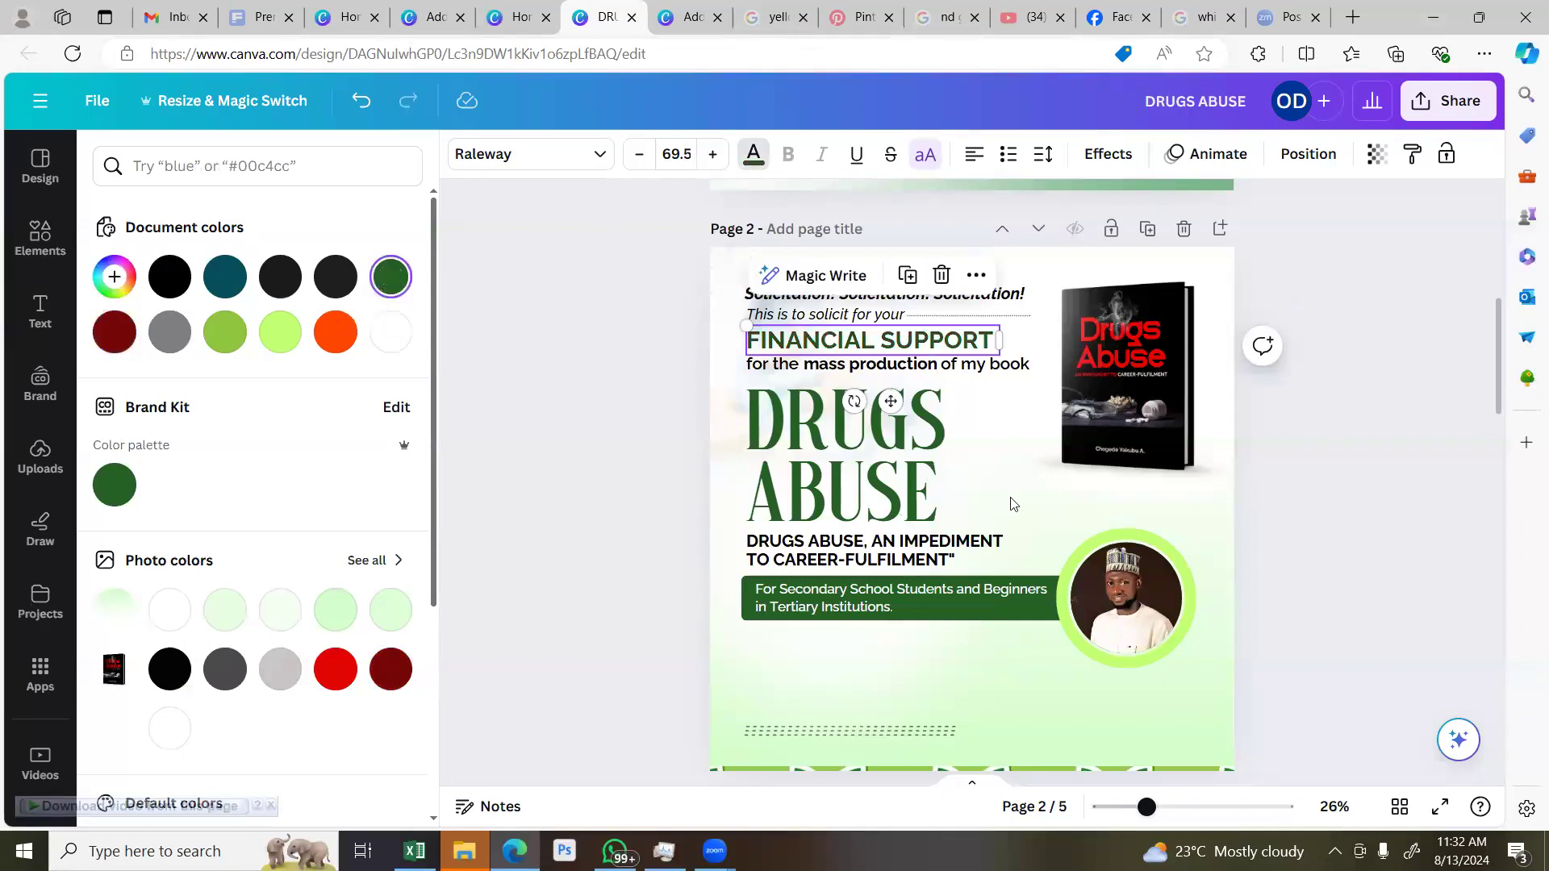
pyautogui.click(1284, 417)
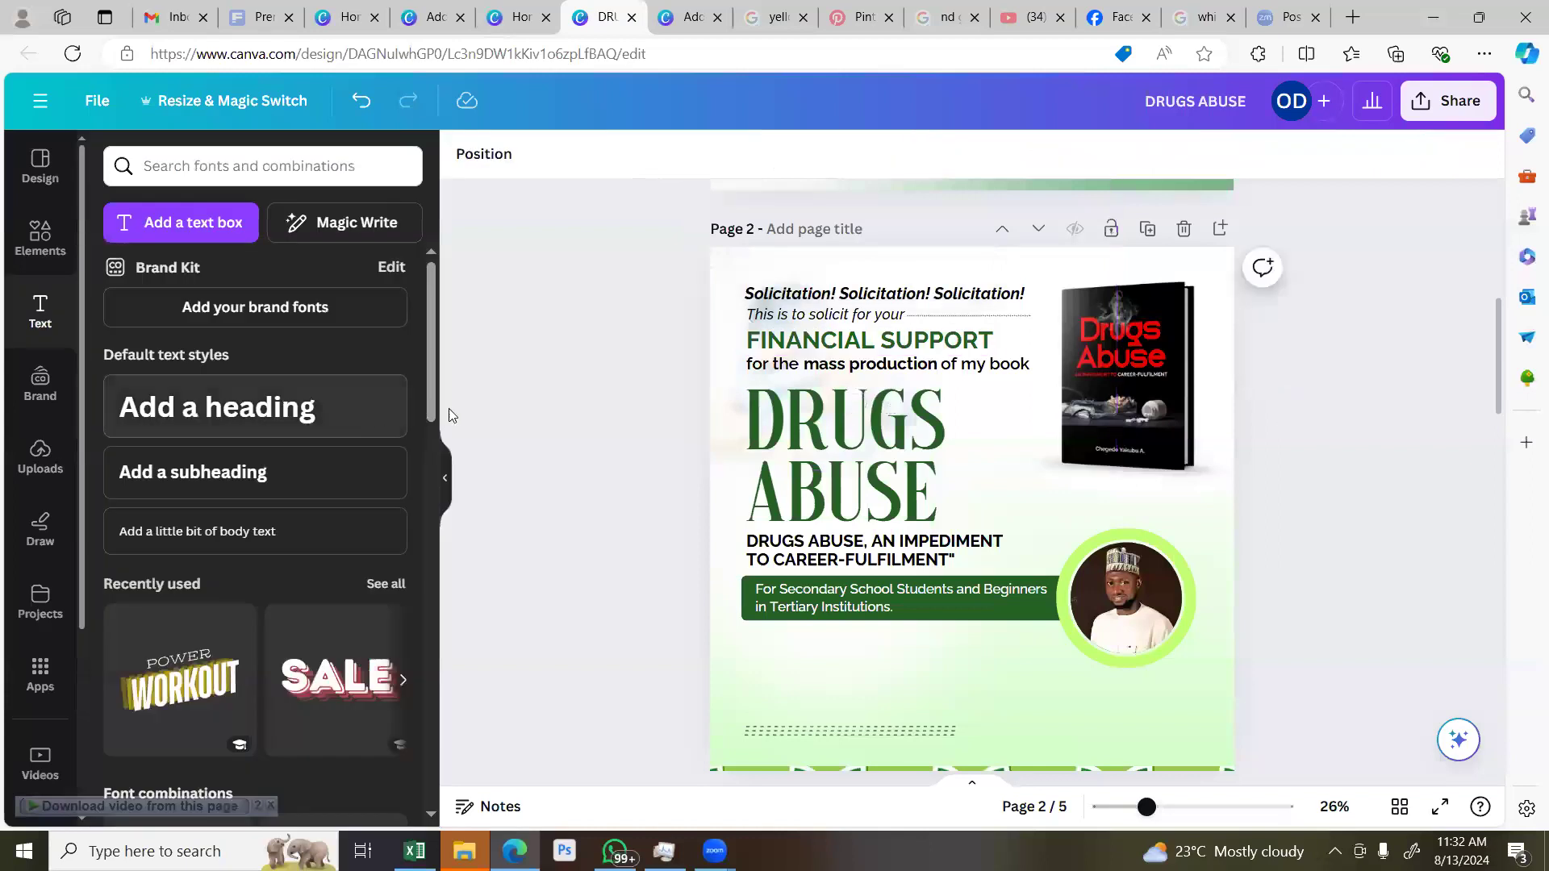
# Recolor the words "mass production" on page 2 to the bright red from the book cover's photo colors
pyautogui.click(887, 367)
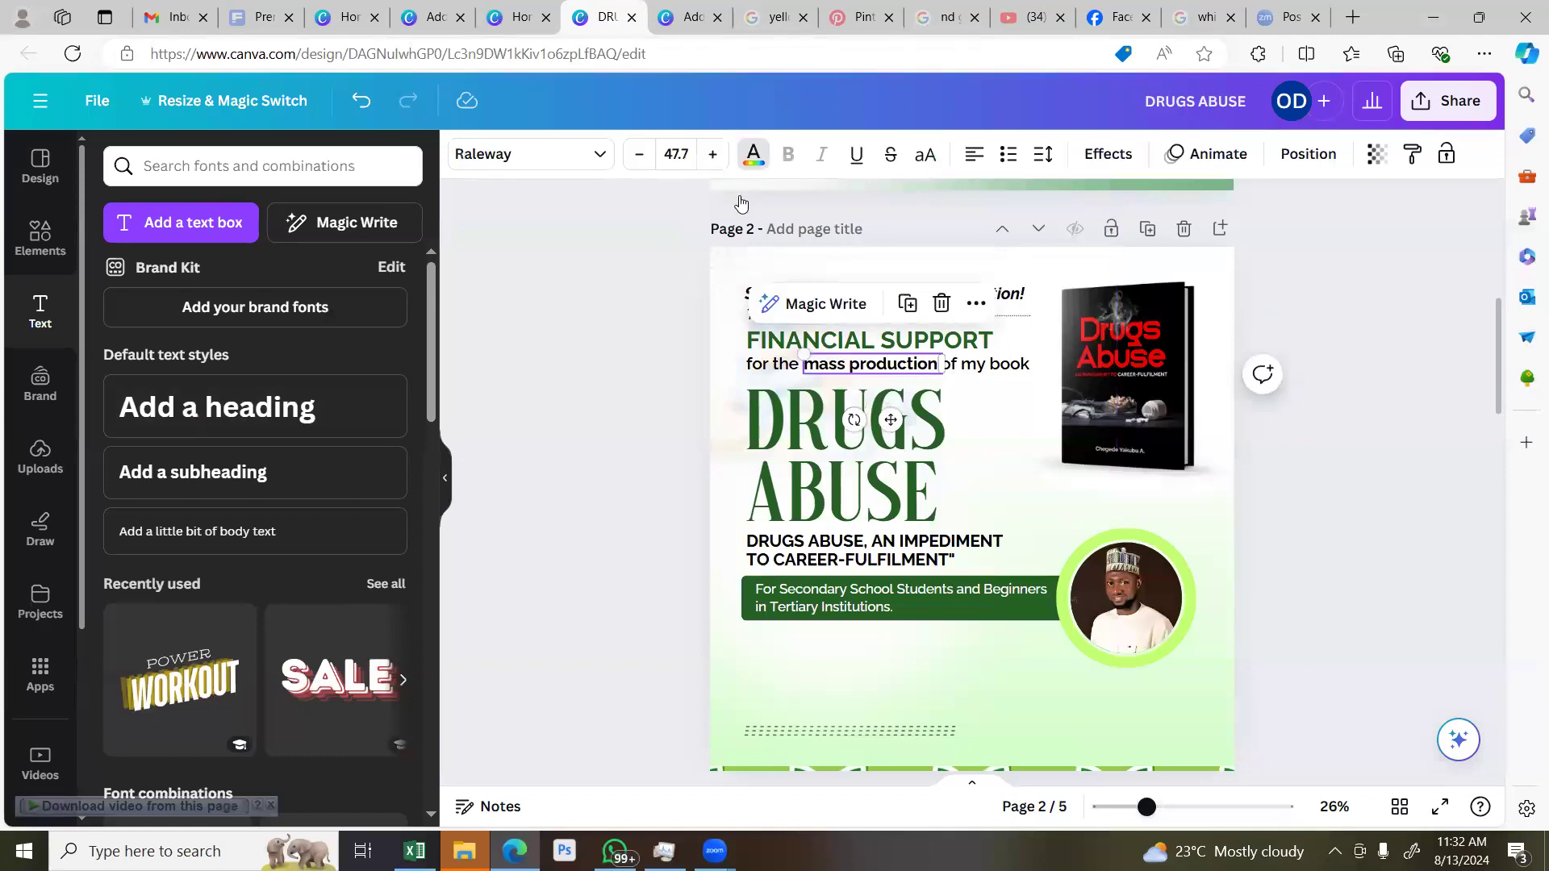
pyautogui.click(335, 669)
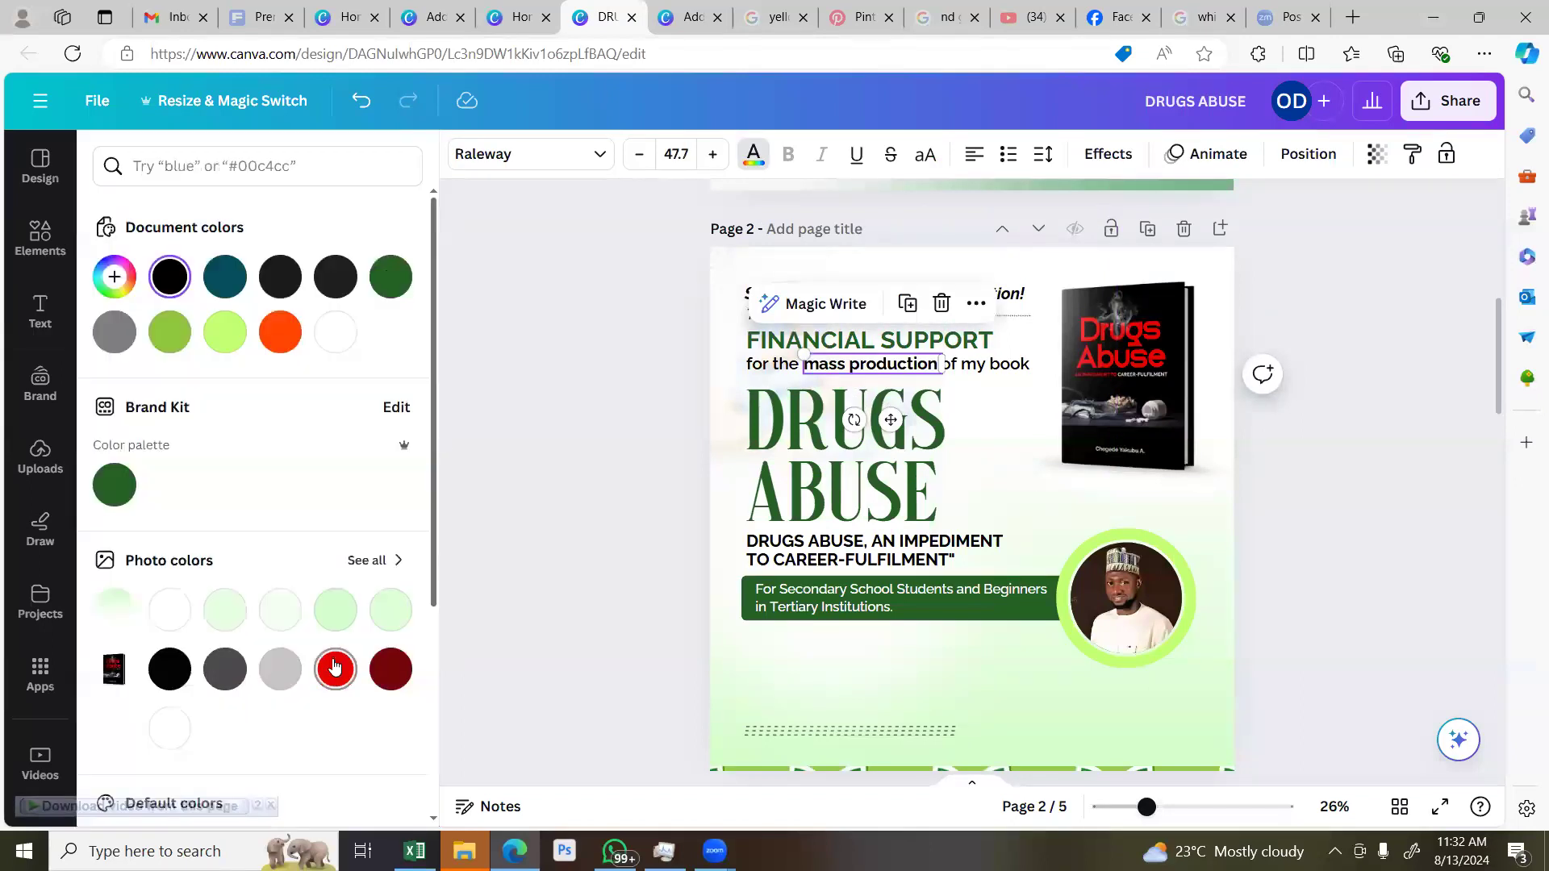
pyautogui.click(534, 438)
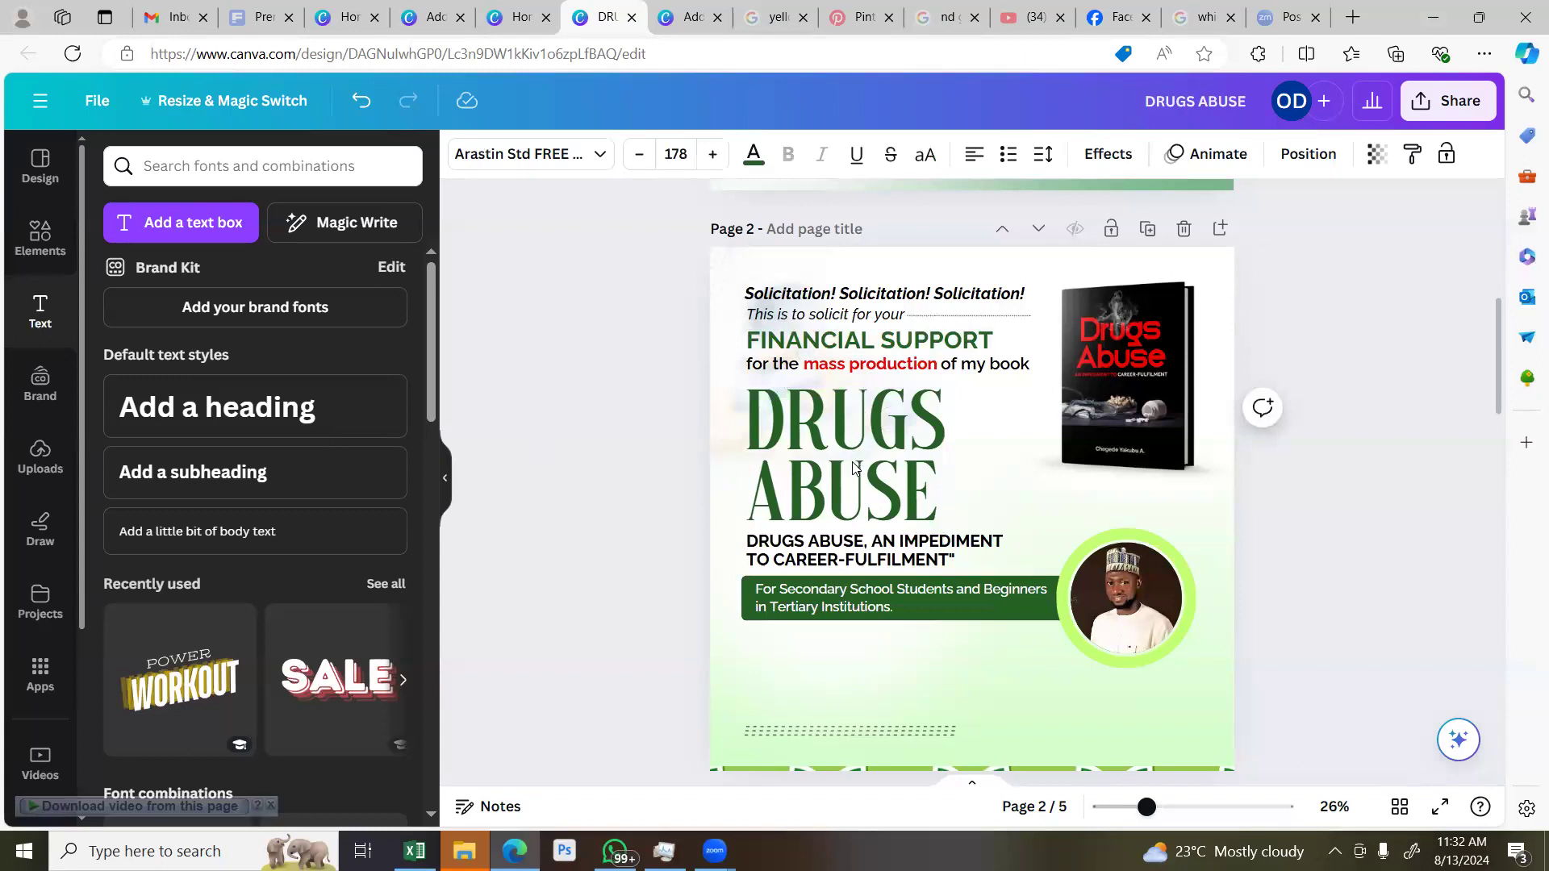
pyautogui.scroll(2, 854, 468)
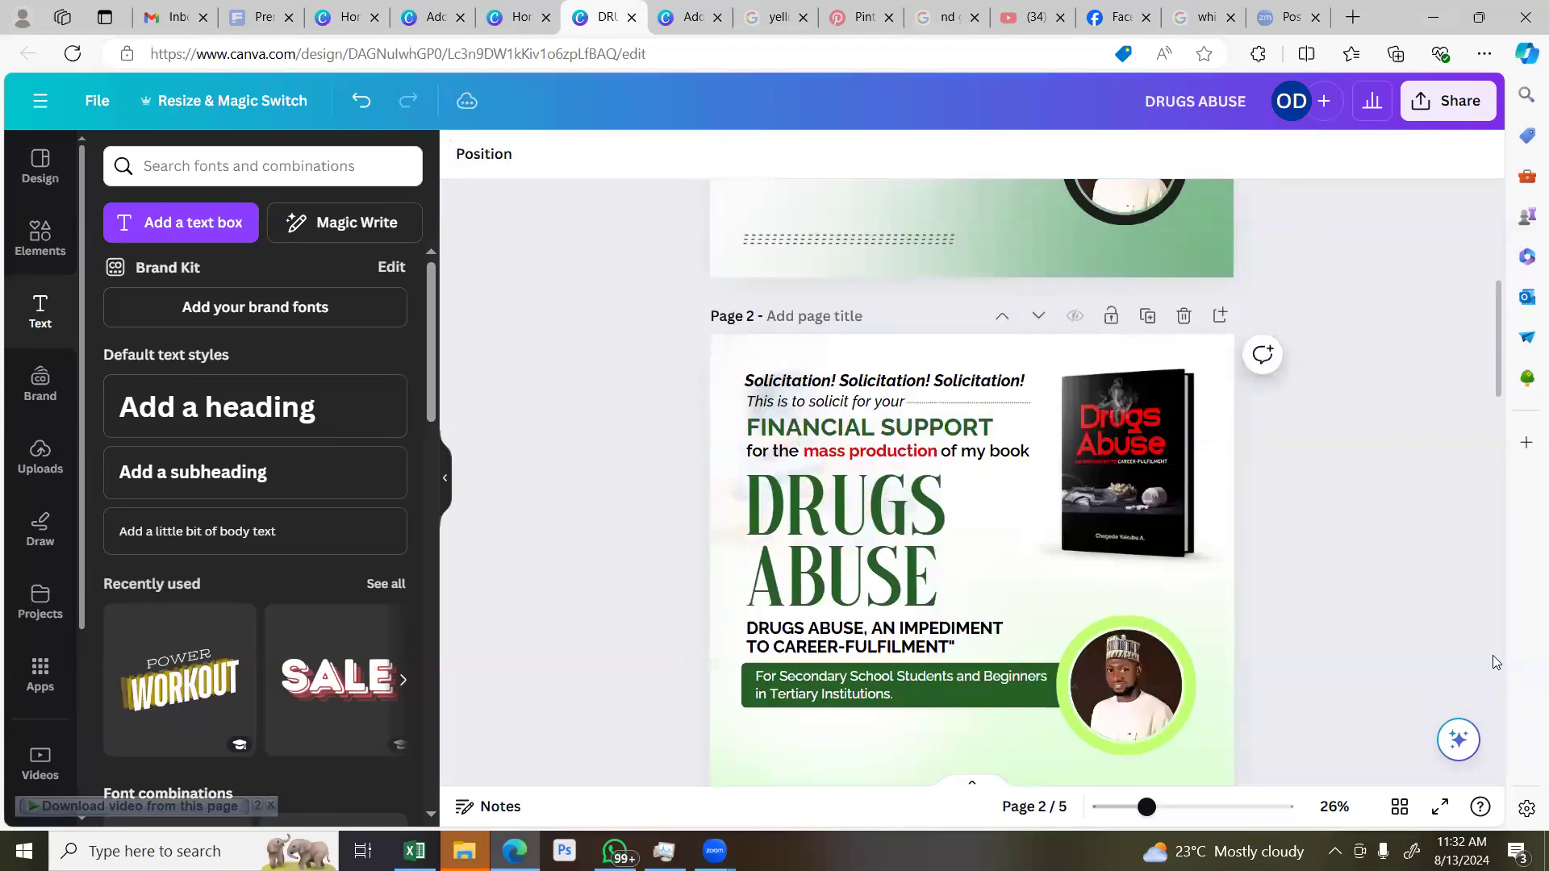
pyautogui.scroll(-2, 1492, 655)
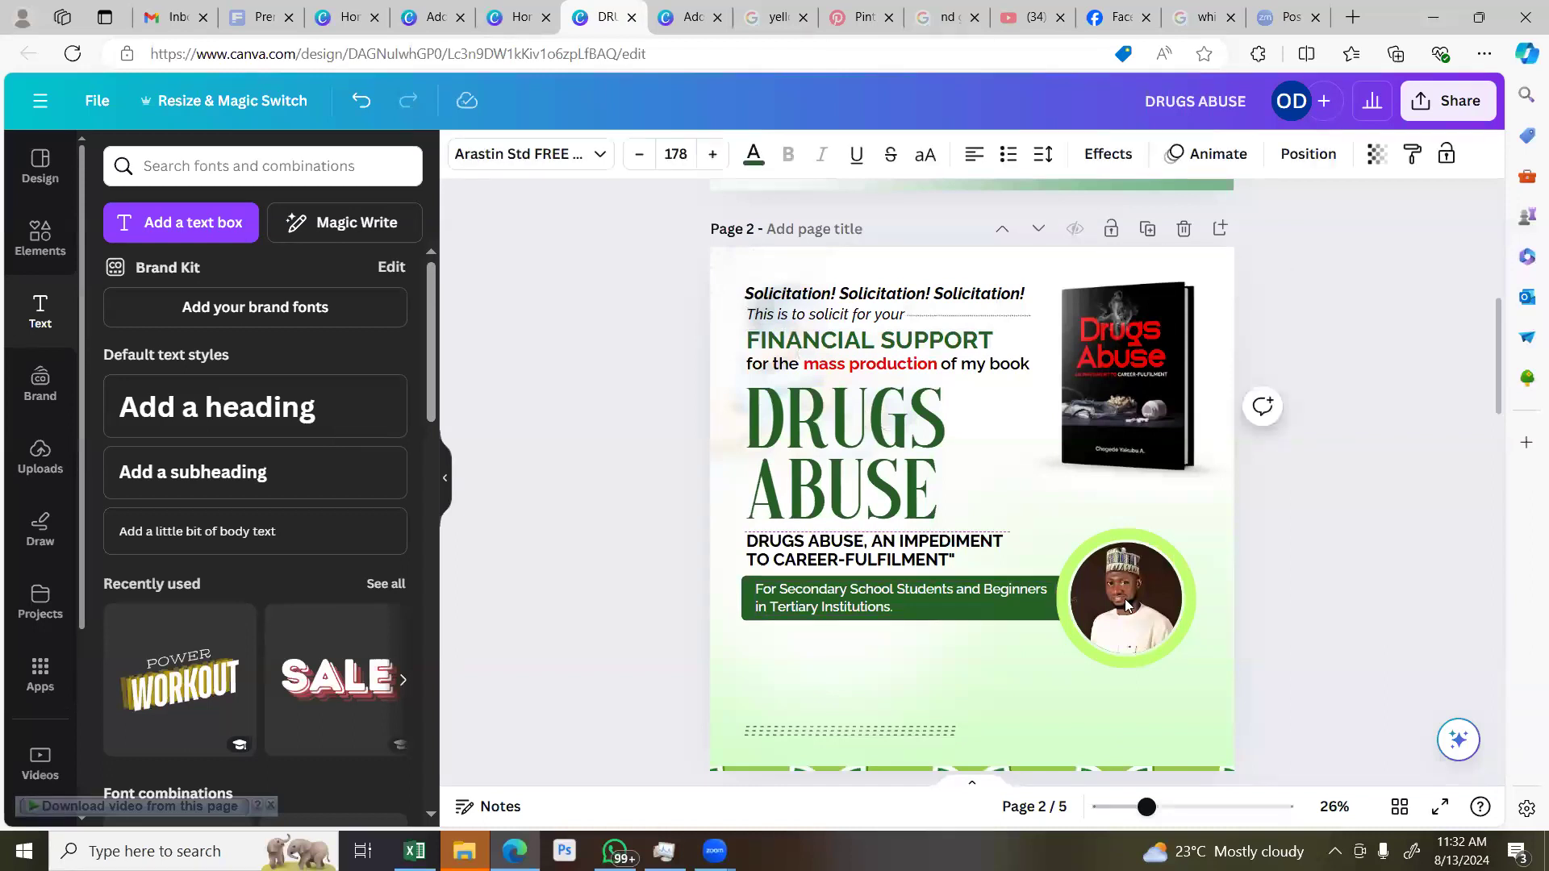
# Remove the stray closing quotation mark after "CAREER-FULFILMENT" in the page 2 subtitle
pyautogui.click(960, 556)
pyautogui.press('BackSpace')
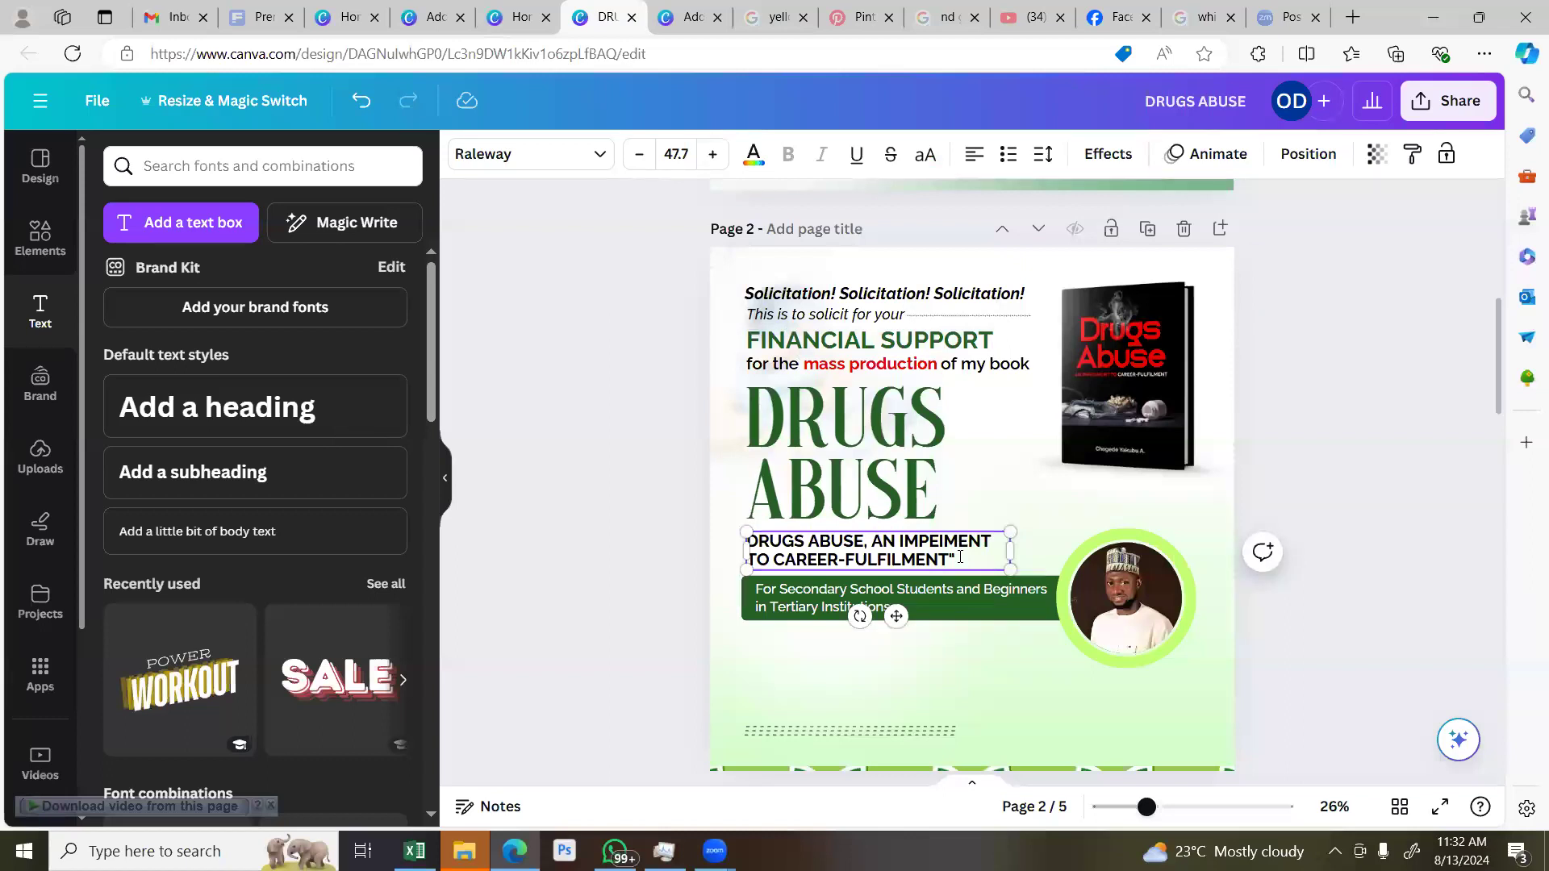
pyautogui.hotkey('ctrl', 'z')
pyautogui.click(1300, 374)
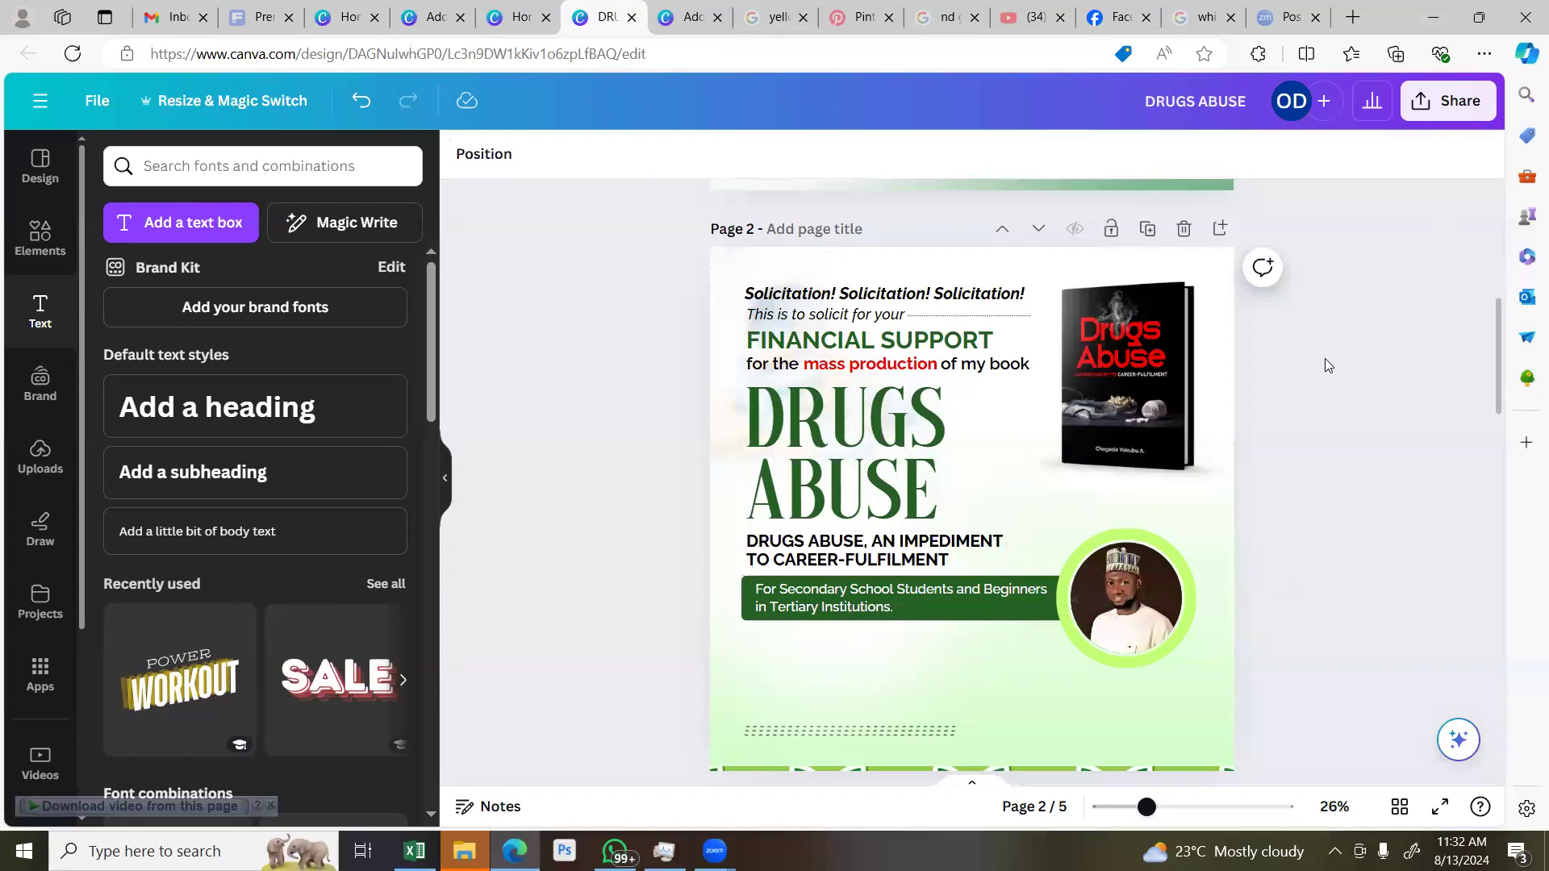
# Delete the words "DRUGS ABUSE," from the subtitle so it reads "AN IMPEDIMENT TO CAREER-FULFILMENT"
pyautogui.click(872, 540)
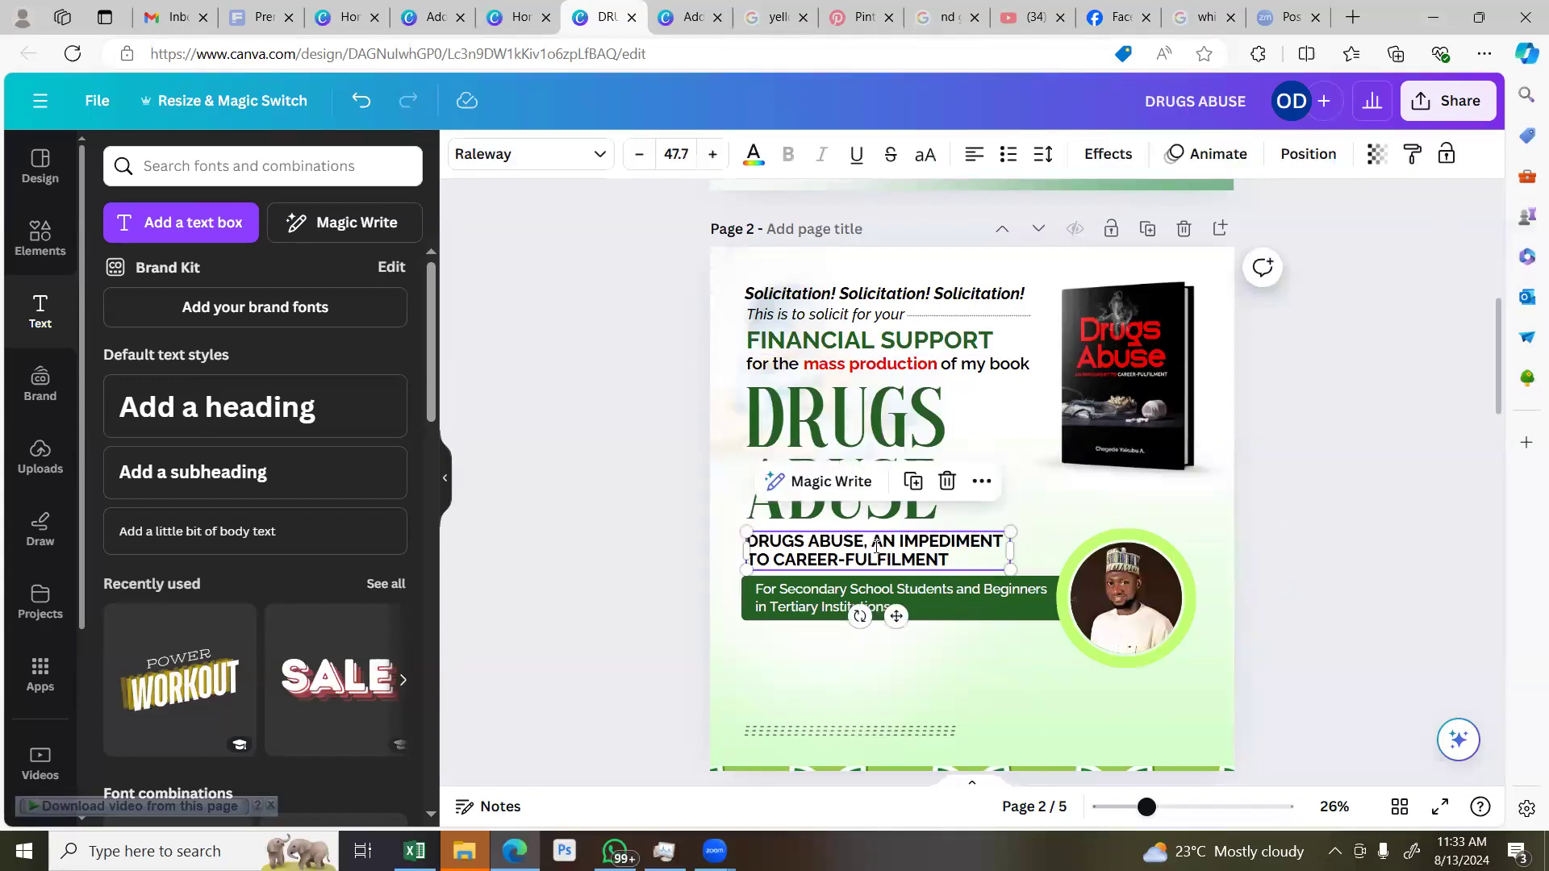
pyautogui.click(876, 546)
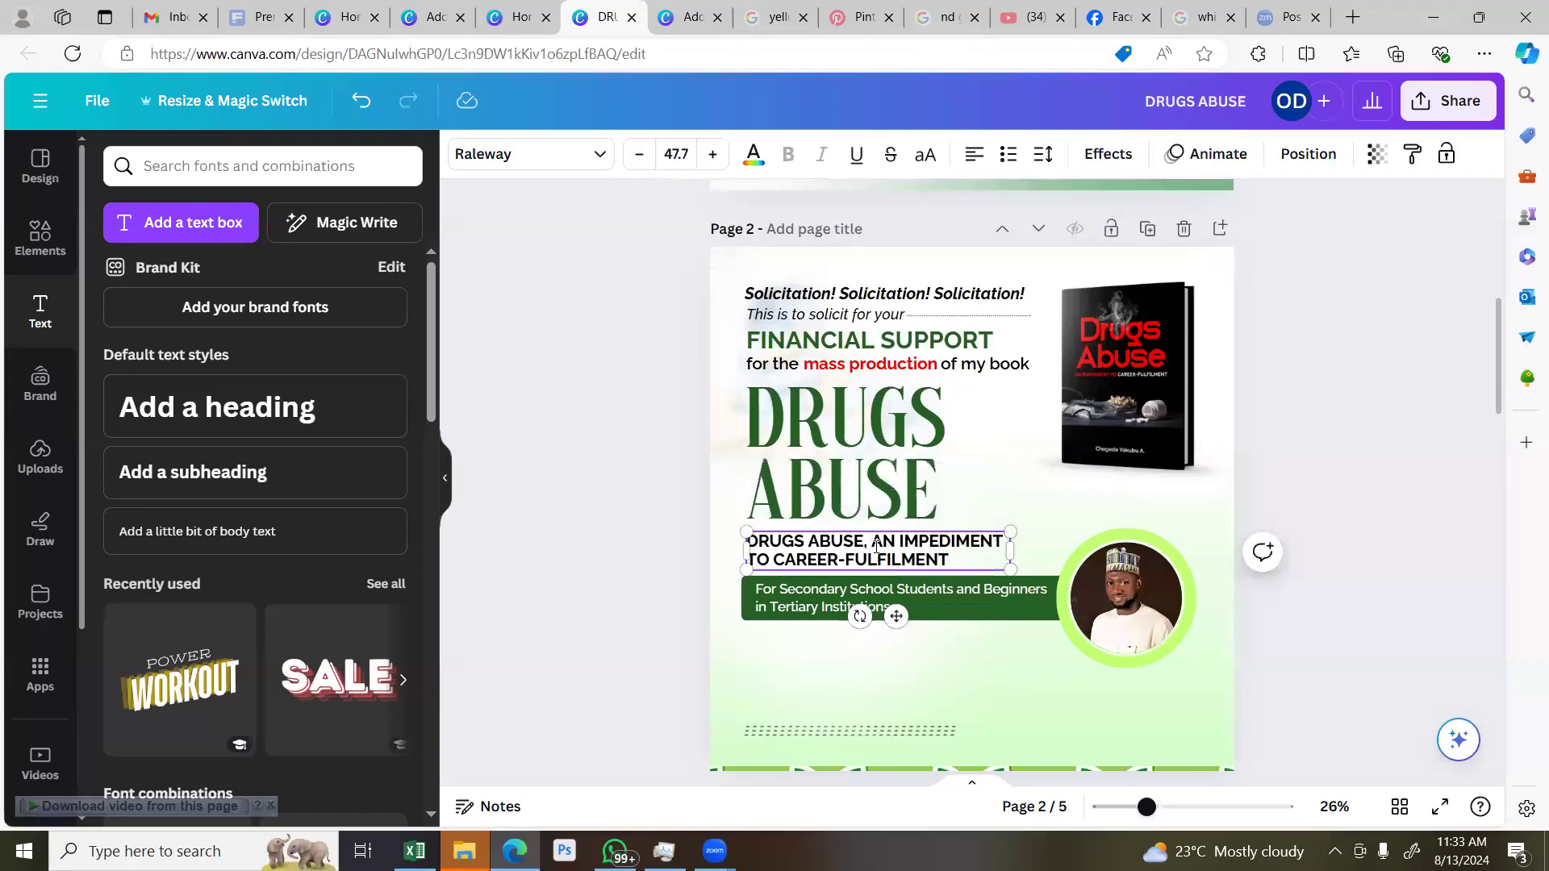
pyautogui.press('BackSpace')
pyautogui.press('BackSpace')
pyautogui.press('BackSpace')
pyautogui.press('BackSpace')
pyautogui.press('BackSpace')
pyautogui.press('BackSpace')
pyautogui.press('BackSpace')
pyautogui.press('BackSpace')
pyautogui.press('BackSpace')
pyautogui.press('BackSpace')
pyautogui.press('BackSpace')
pyautogui.press('BackSpace')
pyautogui.press('BackSpace')
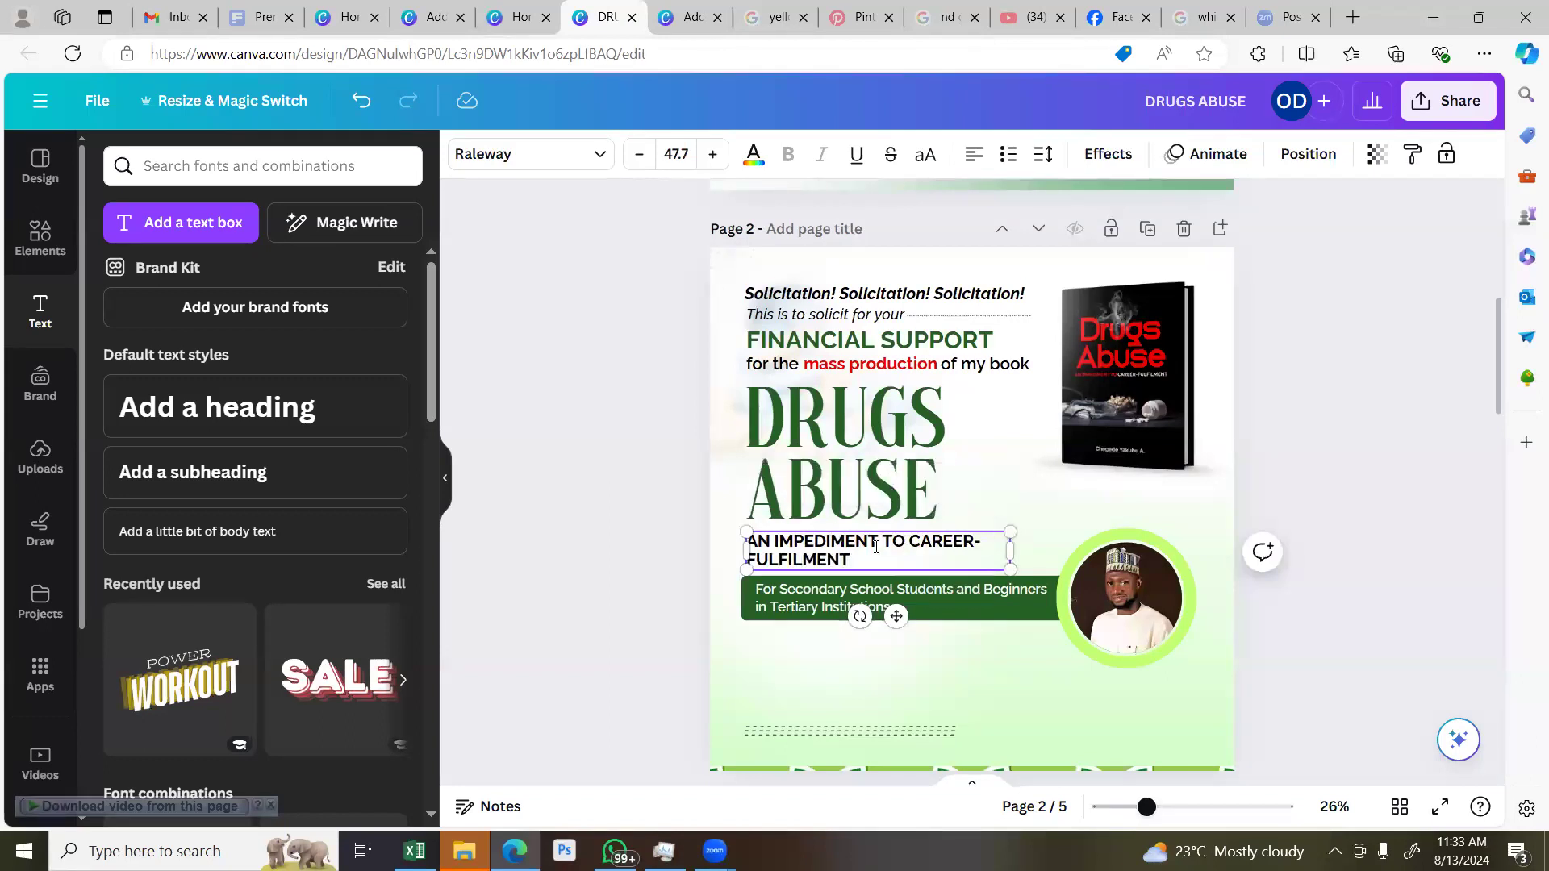
# Widen the subtitle's text box and reduce its font size to 44.1 so the text fits on one line
pyautogui.moveTo(1011, 549); pyautogui.dragTo(1070, 553)
pyautogui.moveTo(924, 596); pyautogui.dragTo(922, 596)
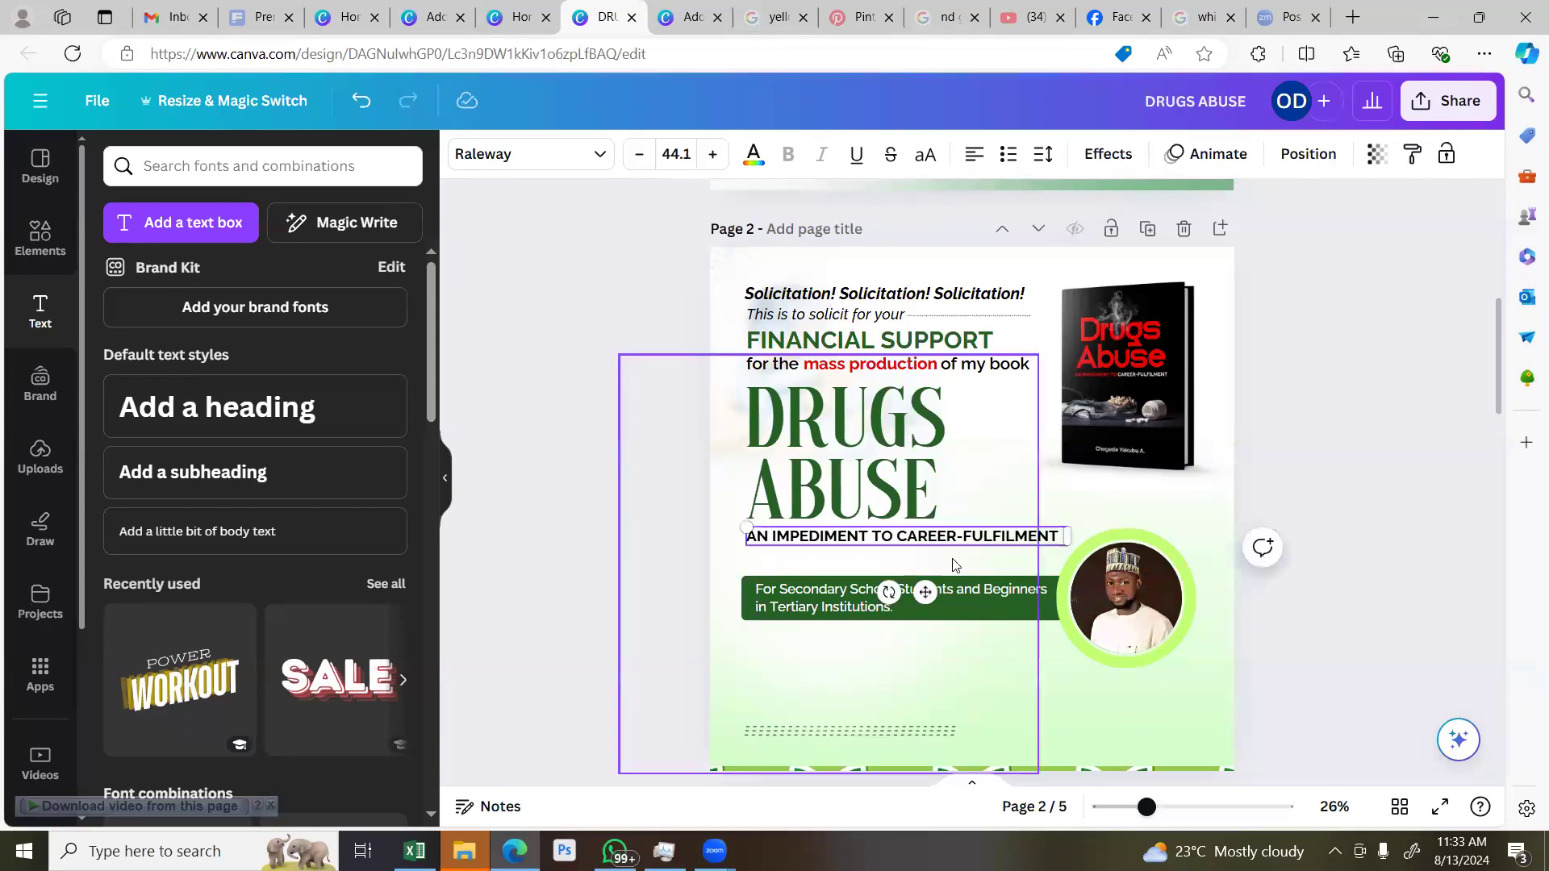
pyautogui.click(1300, 432)
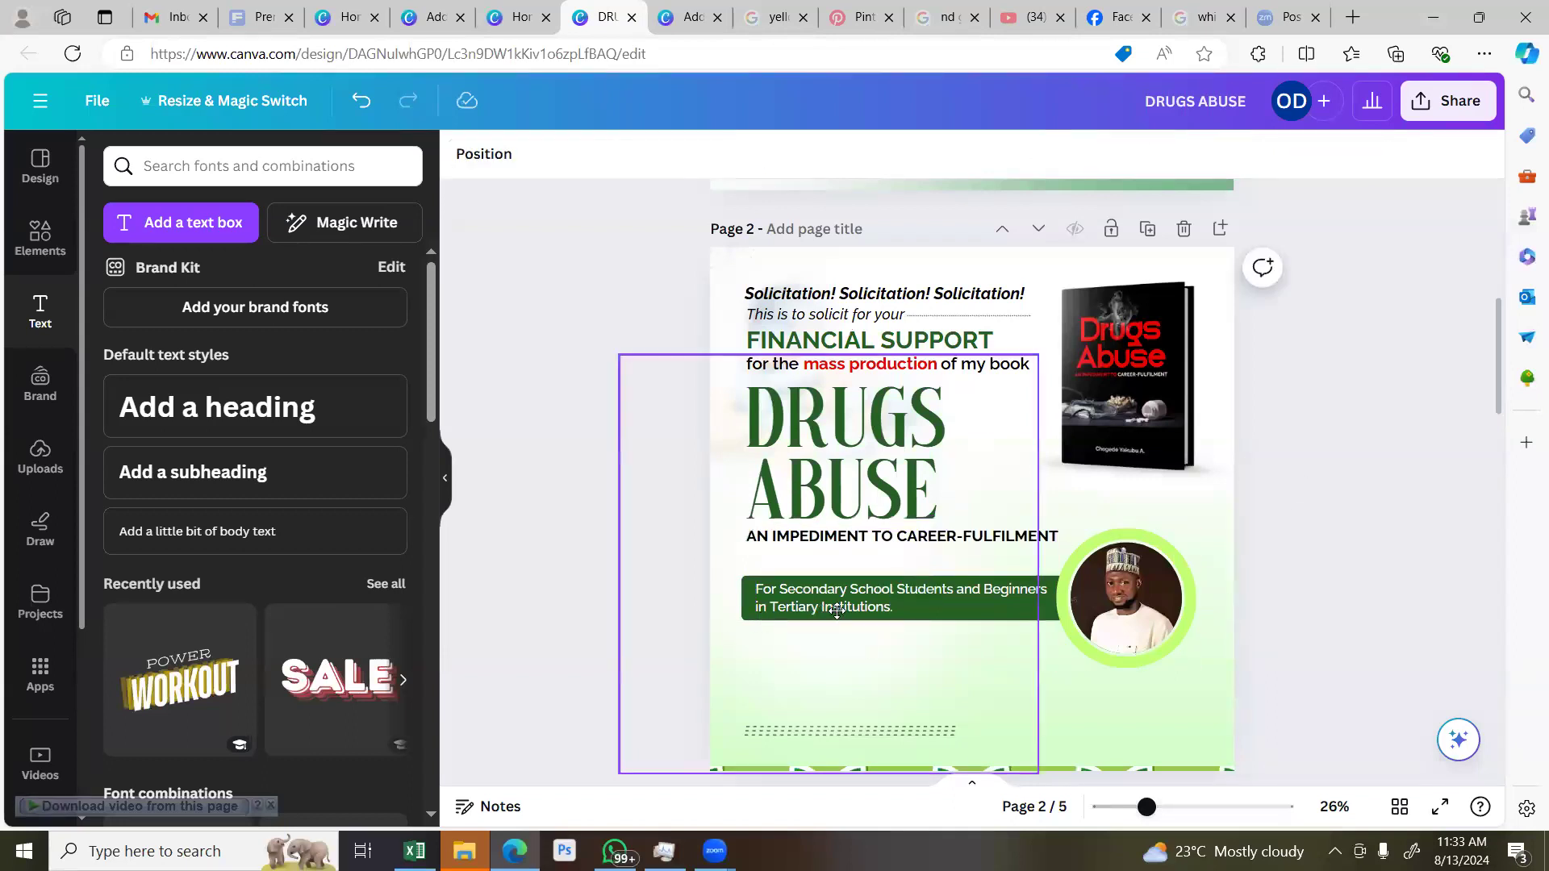
# Move the dark green banner, its text and the circular portrait up together, closer to the subtitle on page 2
pyautogui.click(865, 617)
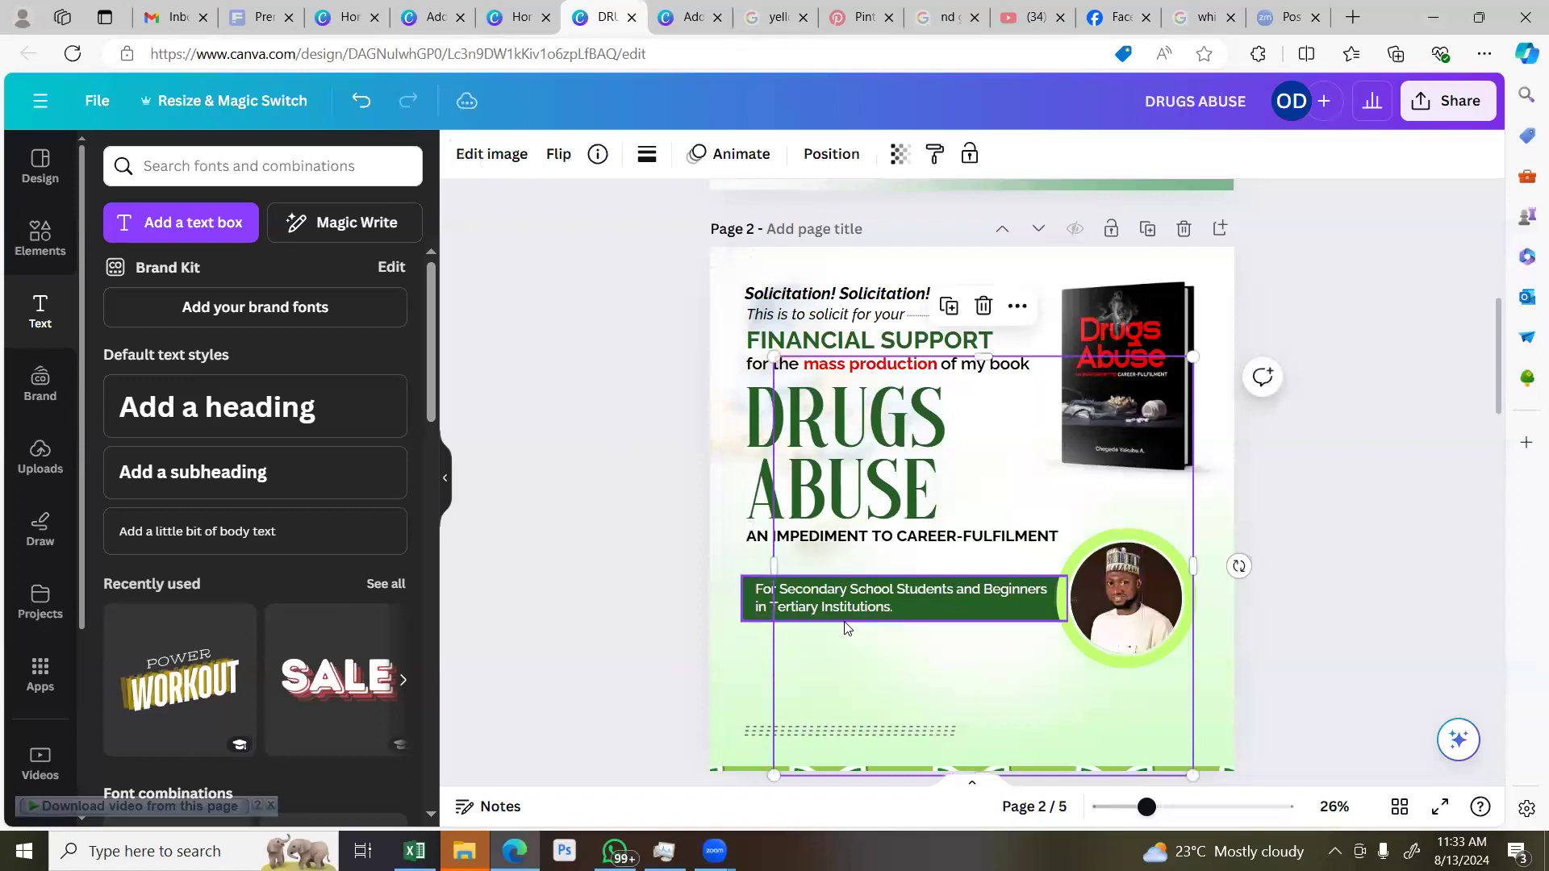
pyautogui.hotkey('ctrl', 'z')
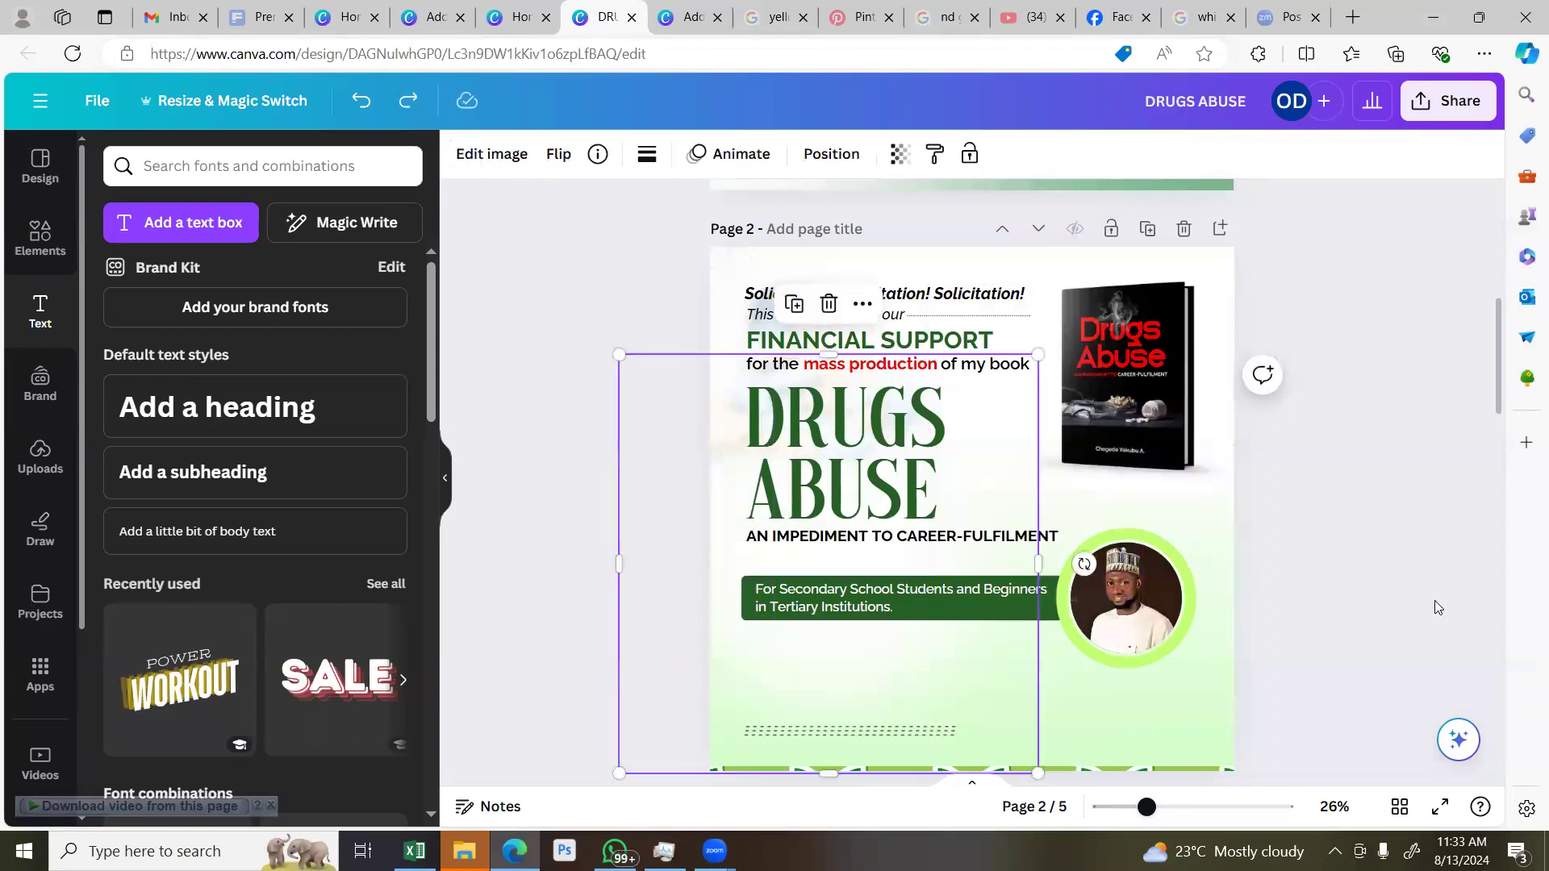
pyautogui.click(950, 615)
pyautogui.keyDown('shift'); pyautogui.click(1099, 626); pyautogui.keyUp('shift')
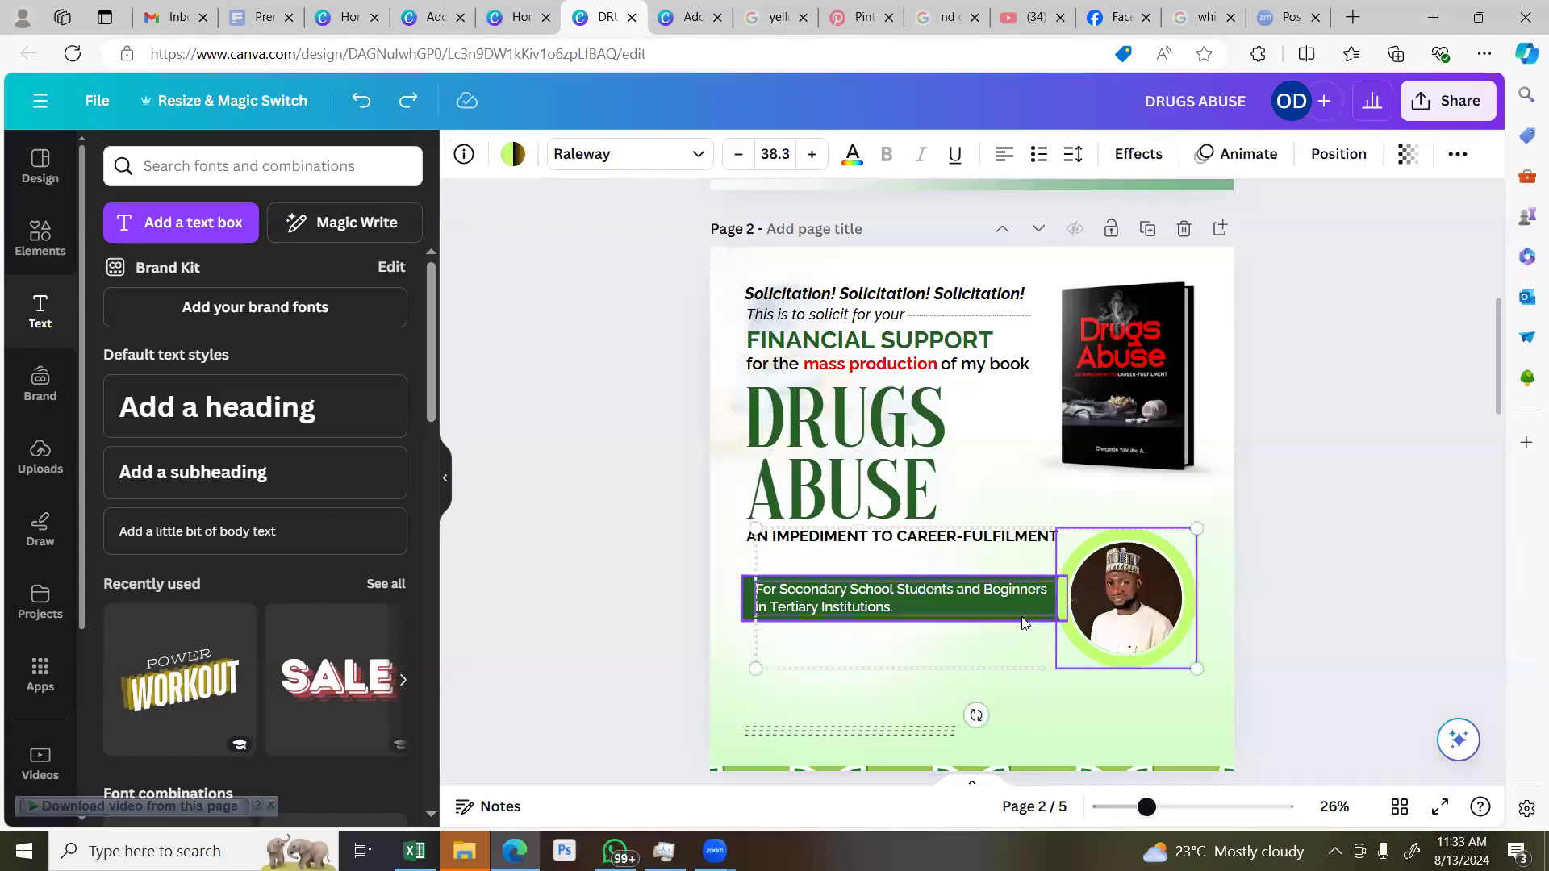
pyautogui.click(1412, 618)
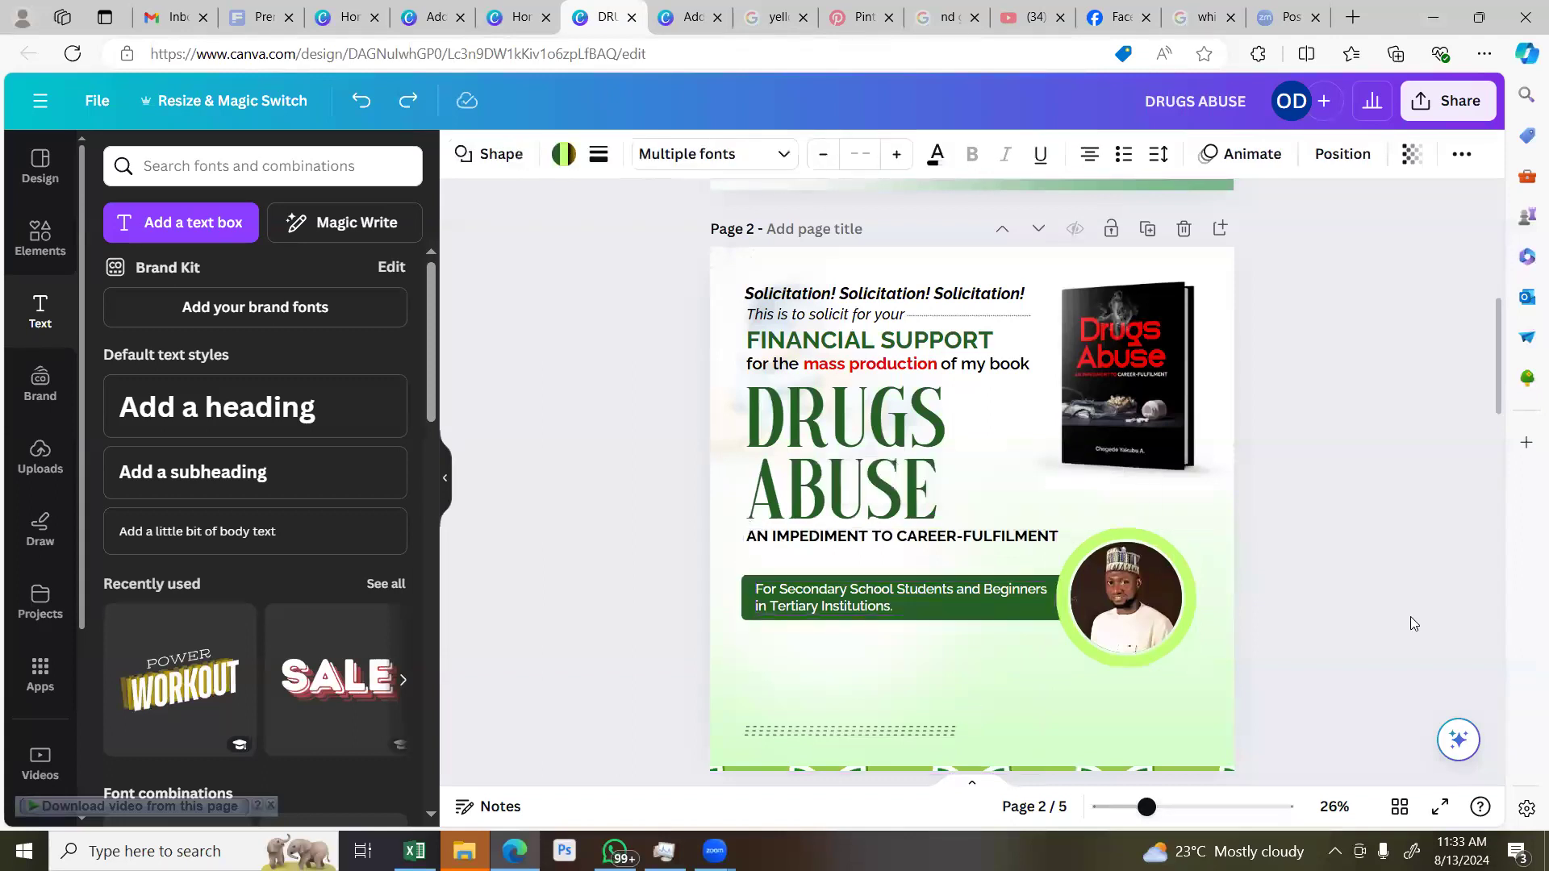
pyautogui.press('Up')
pyautogui.press('Up')
pyautogui.press('Up')
pyautogui.press('Up')
pyautogui.press('Up')
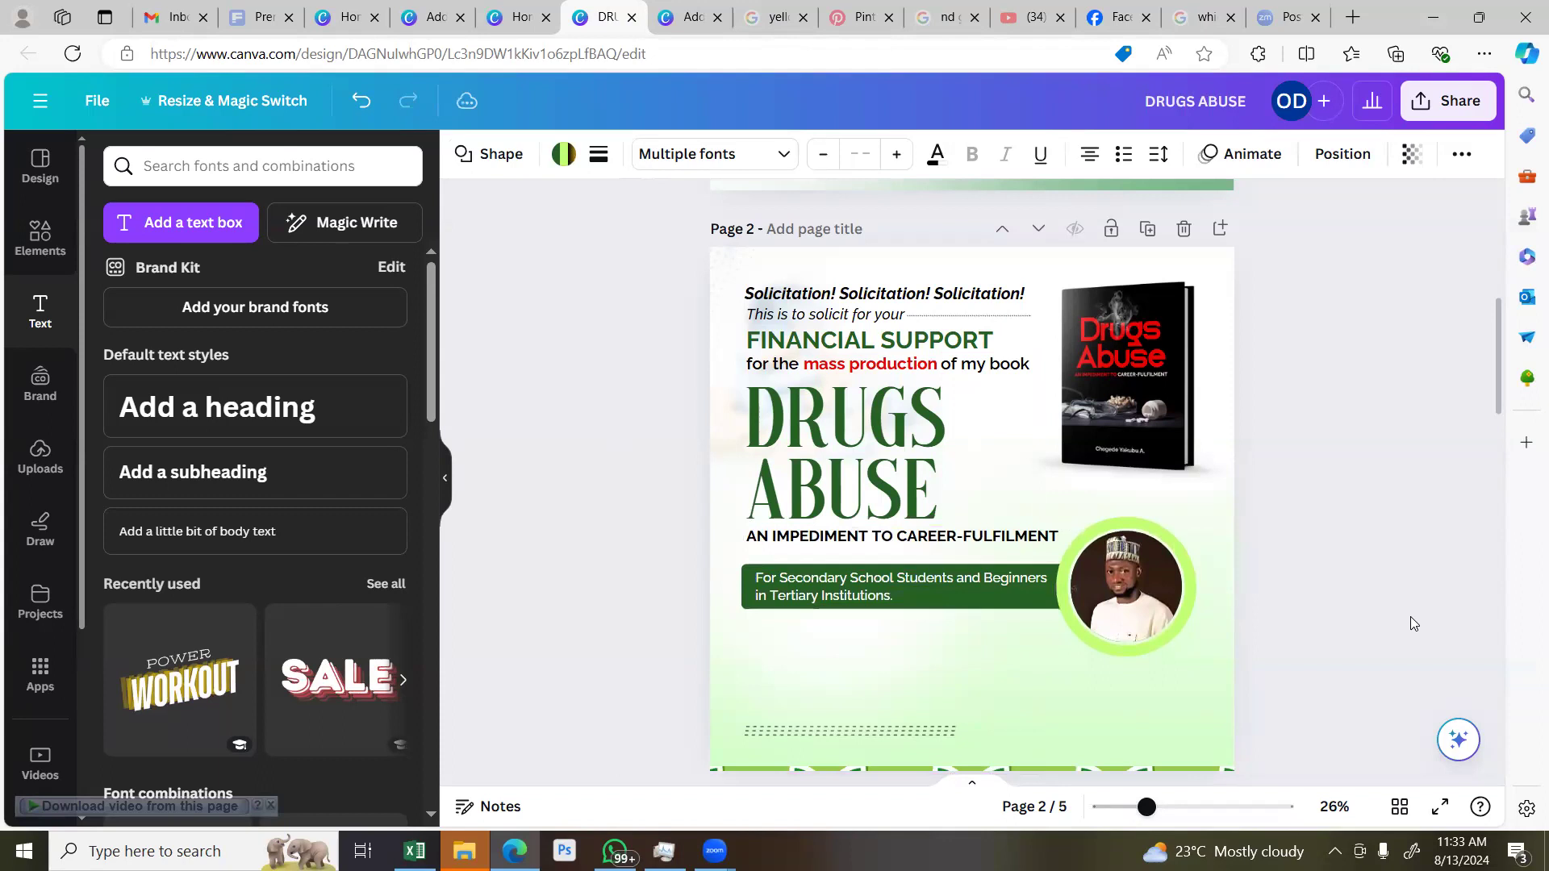
pyautogui.click(1331, 621)
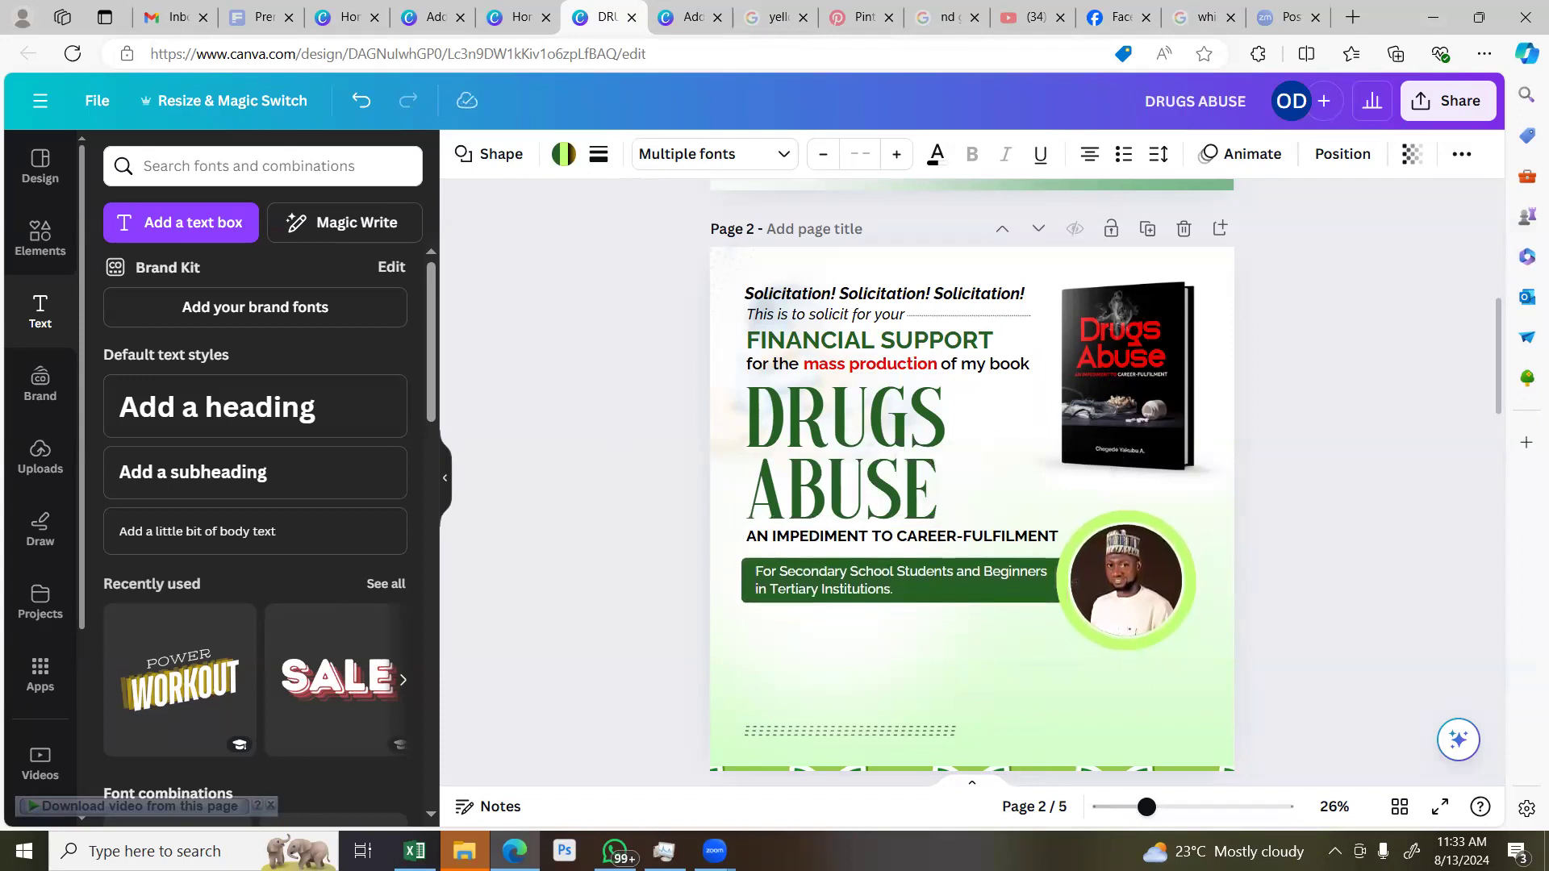
# Switch to WhatsApp and examine the "BE STRONG NEVER GIVE UP" banner template shared in the Design classes chat
pyautogui.hotkey('alt', 'Tab')
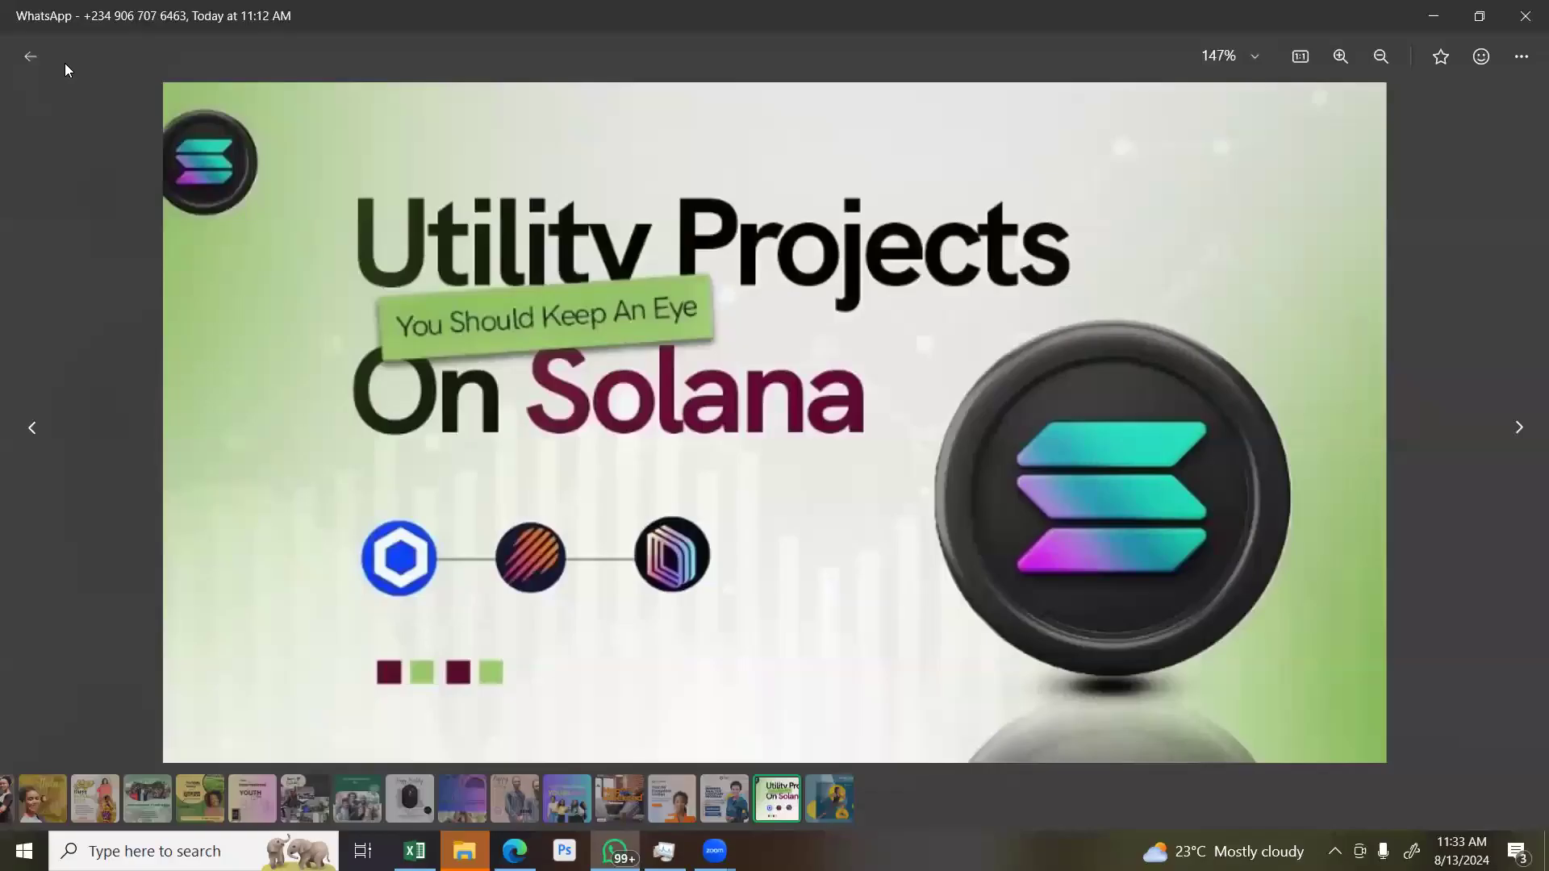
pyautogui.press('Escape')
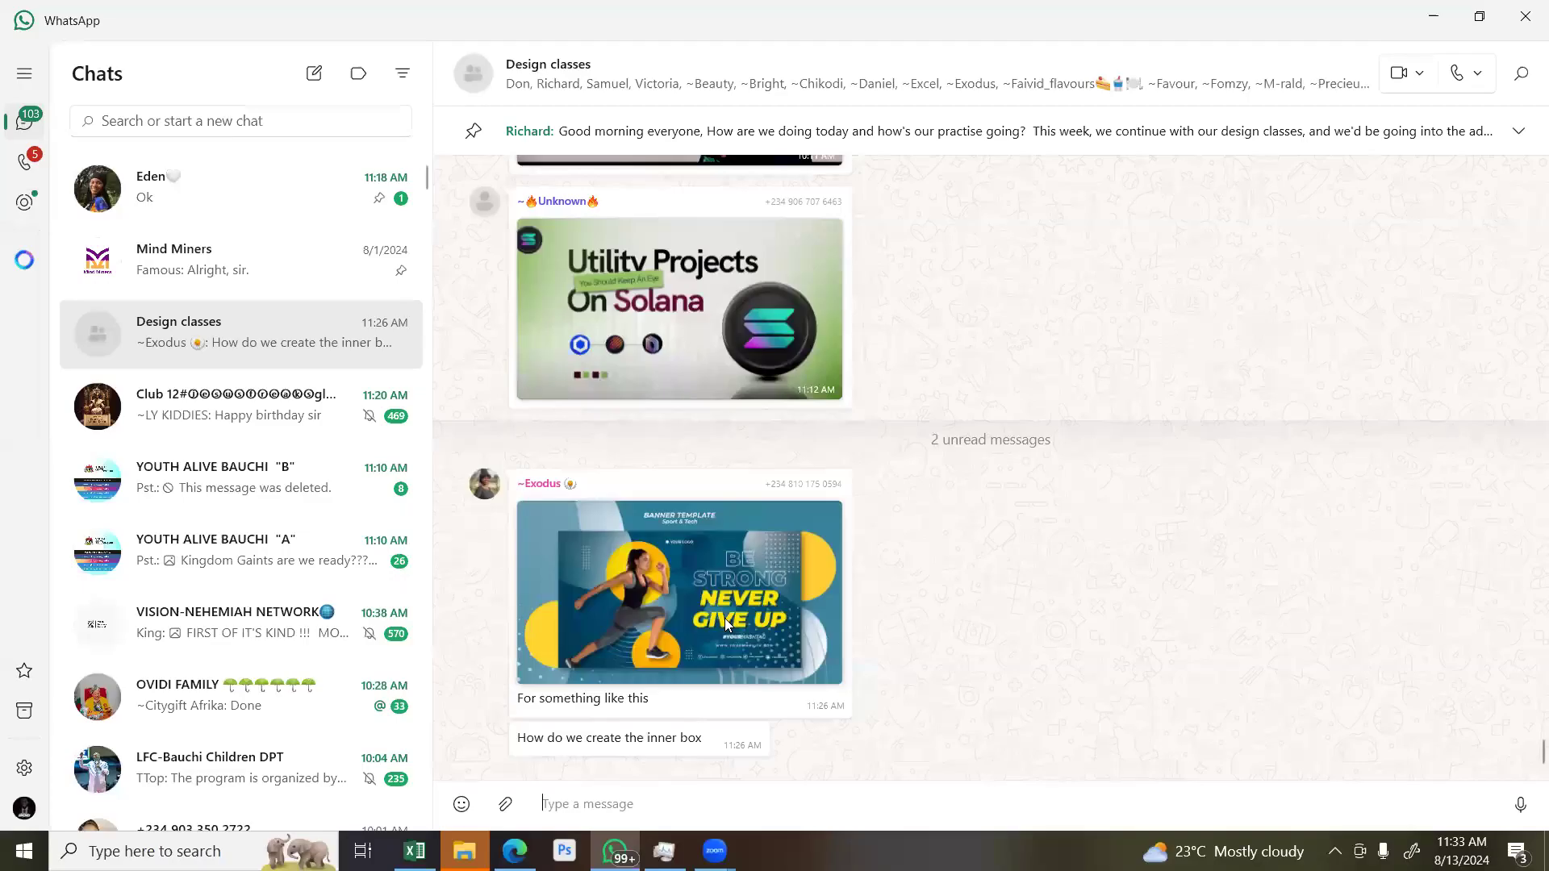
pyautogui.click(724, 618)
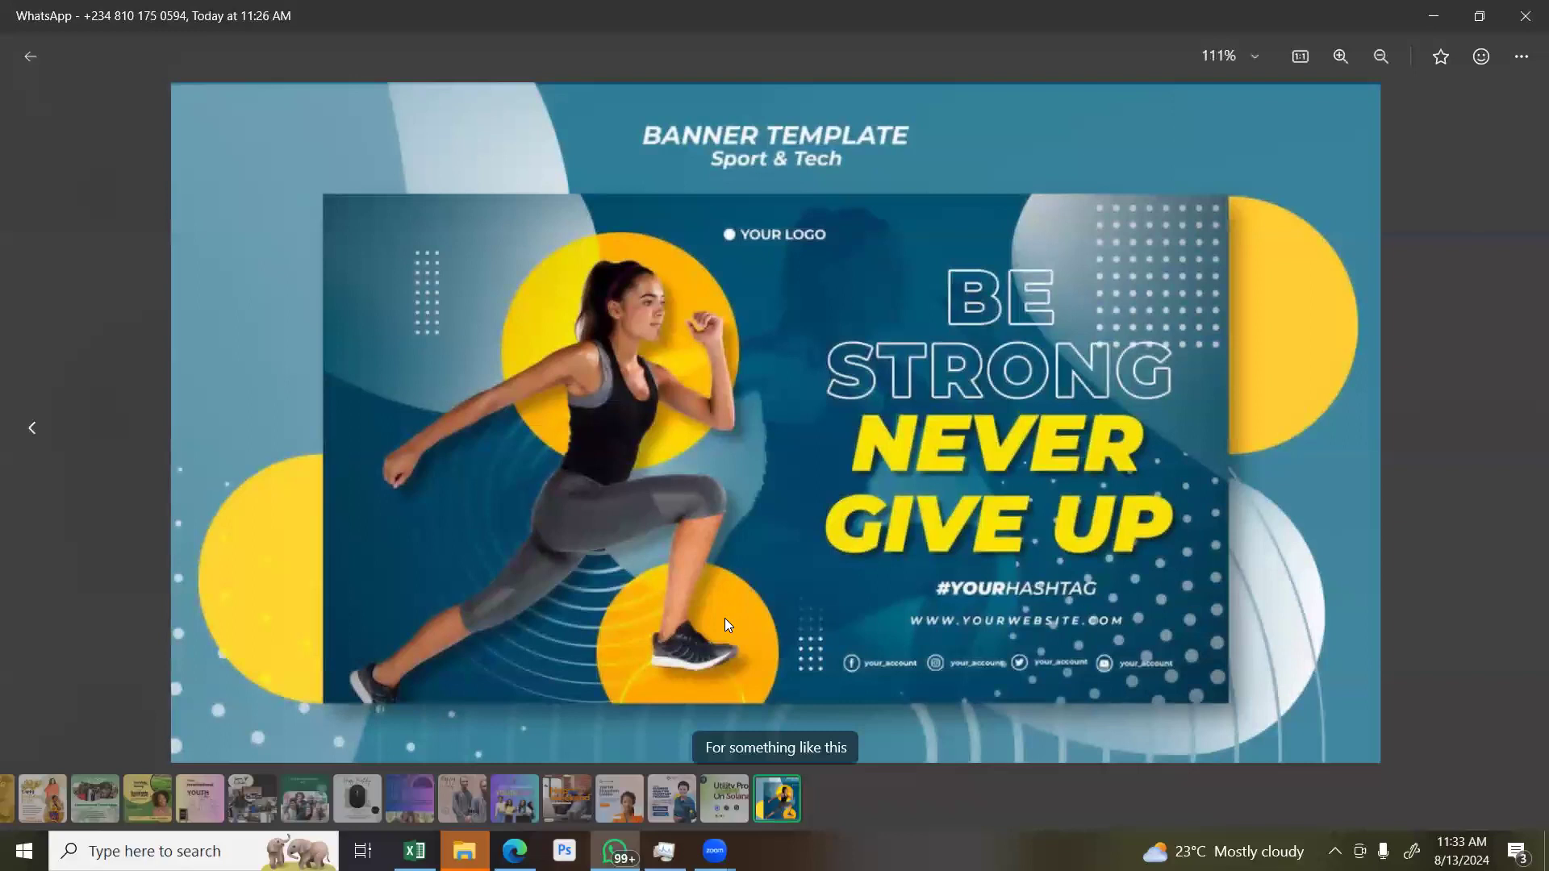
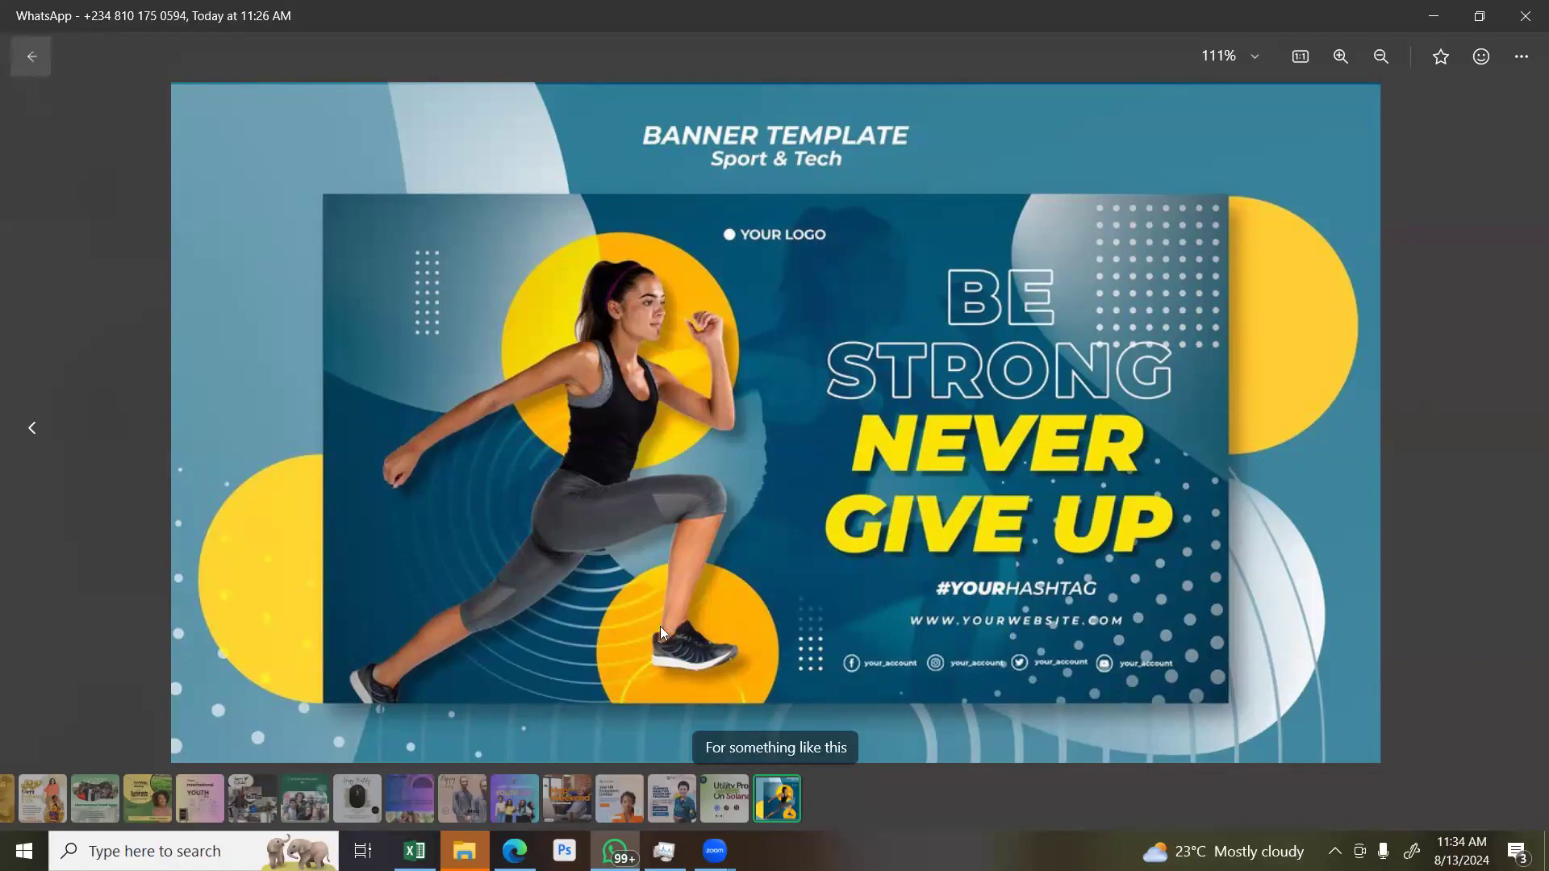
pyautogui.press('Escape')
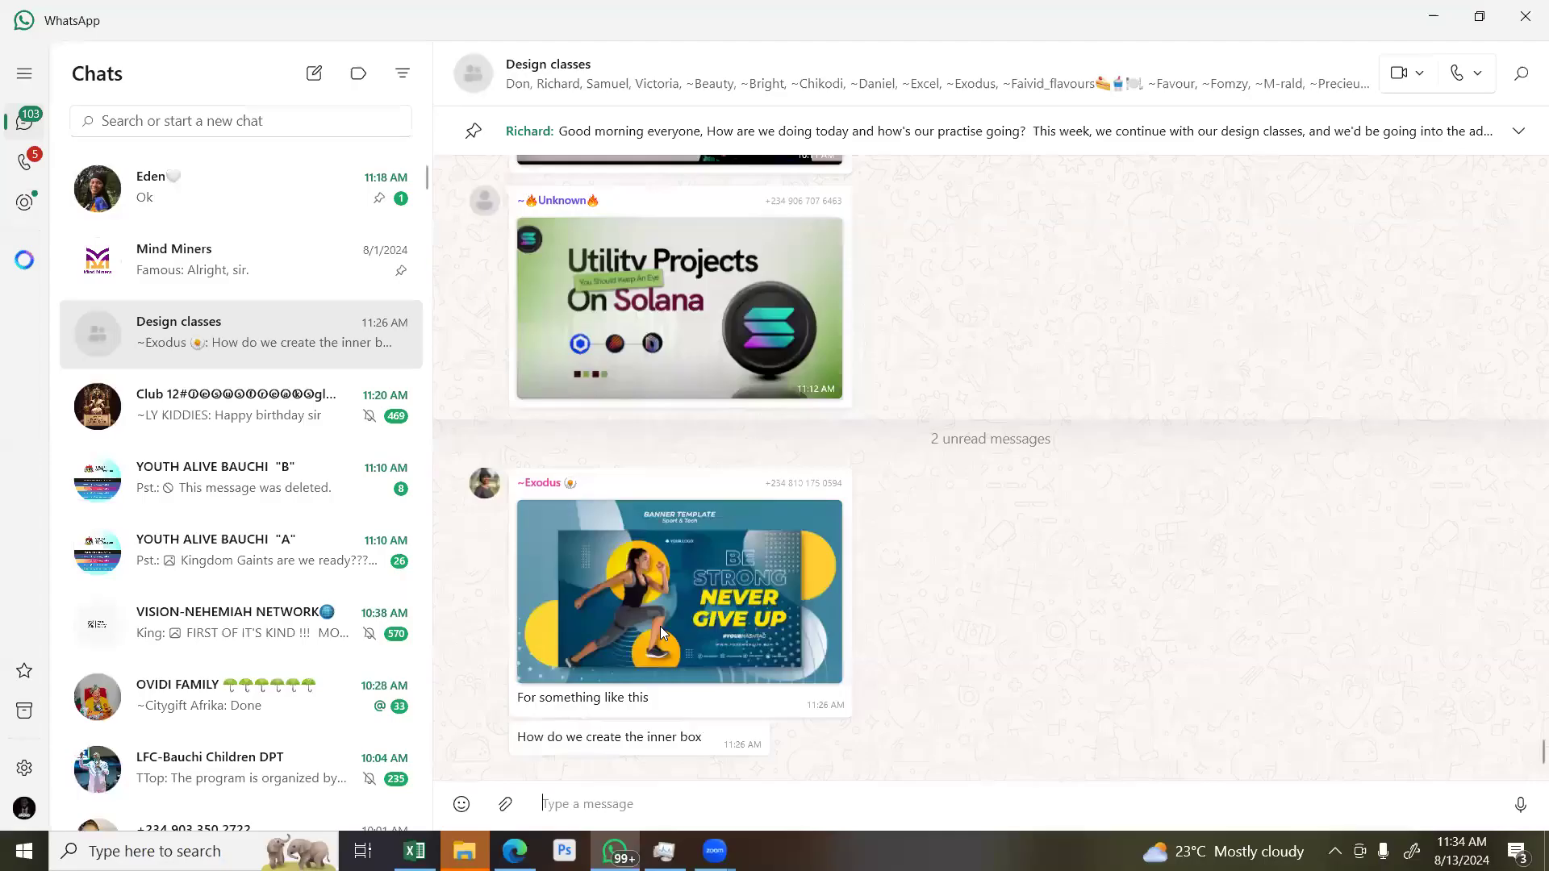
pyautogui.click(759, 640)
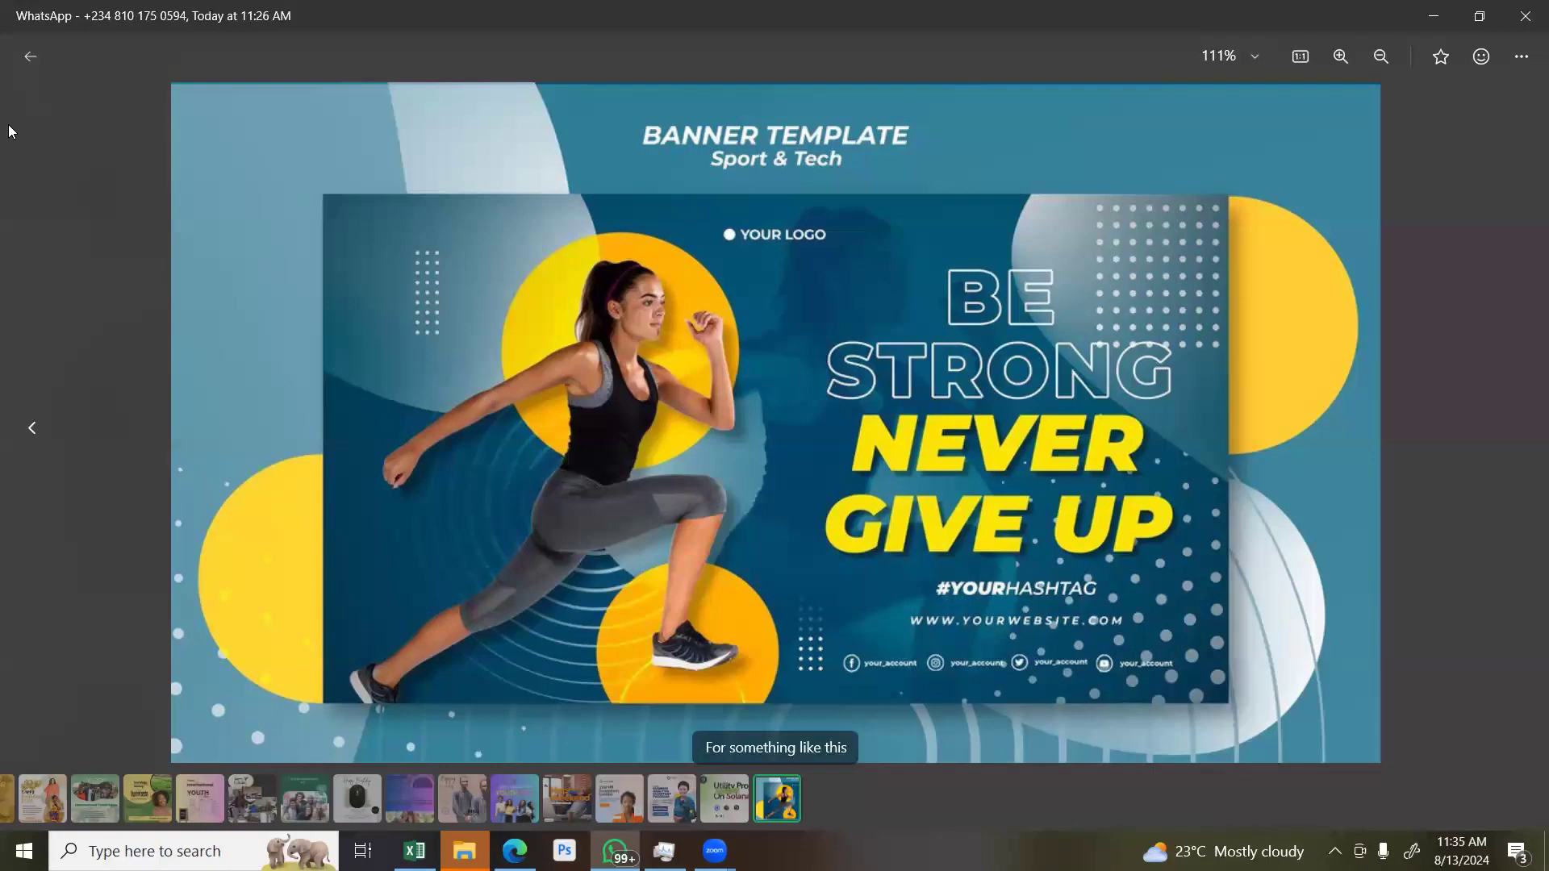
pyautogui.press('Escape')
pyautogui.click(644, 584)
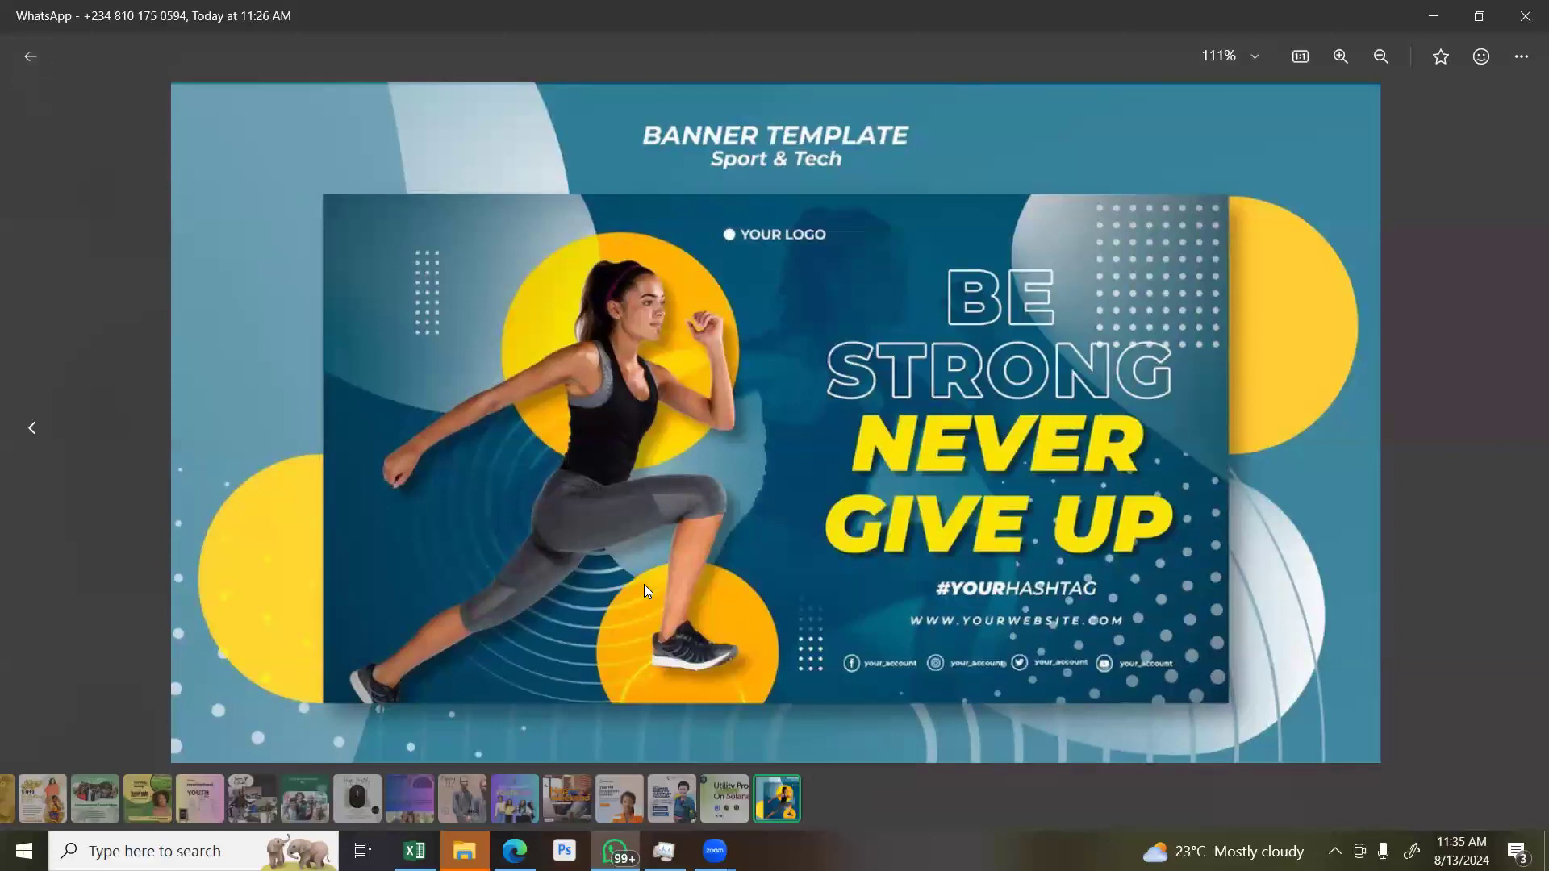
pyautogui.scroll(1, 643, 584)
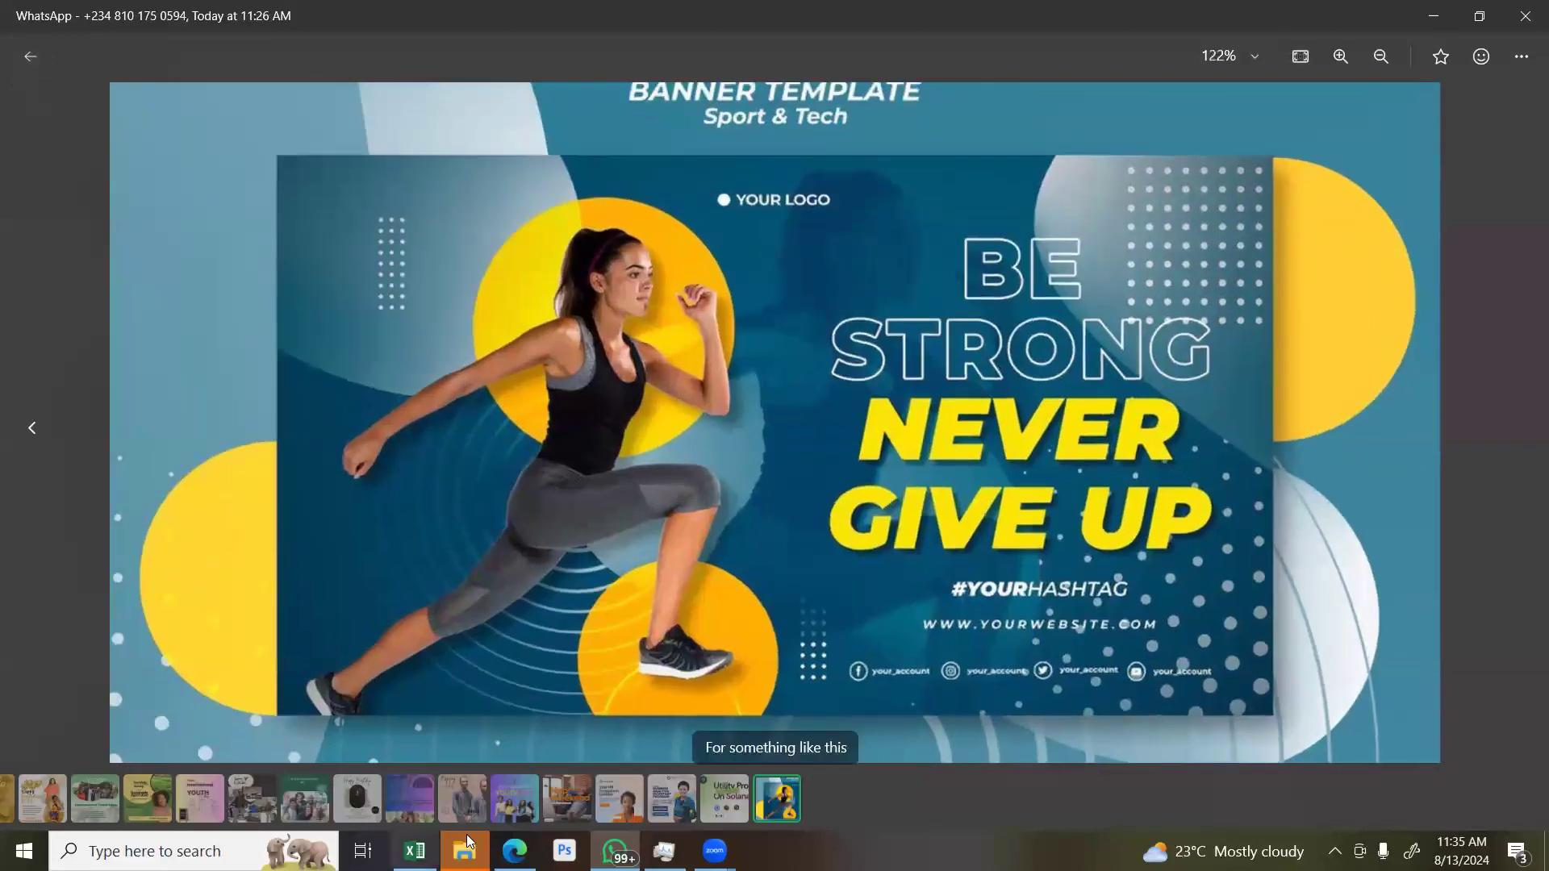
pyautogui.scroll(-2, 625, 503)
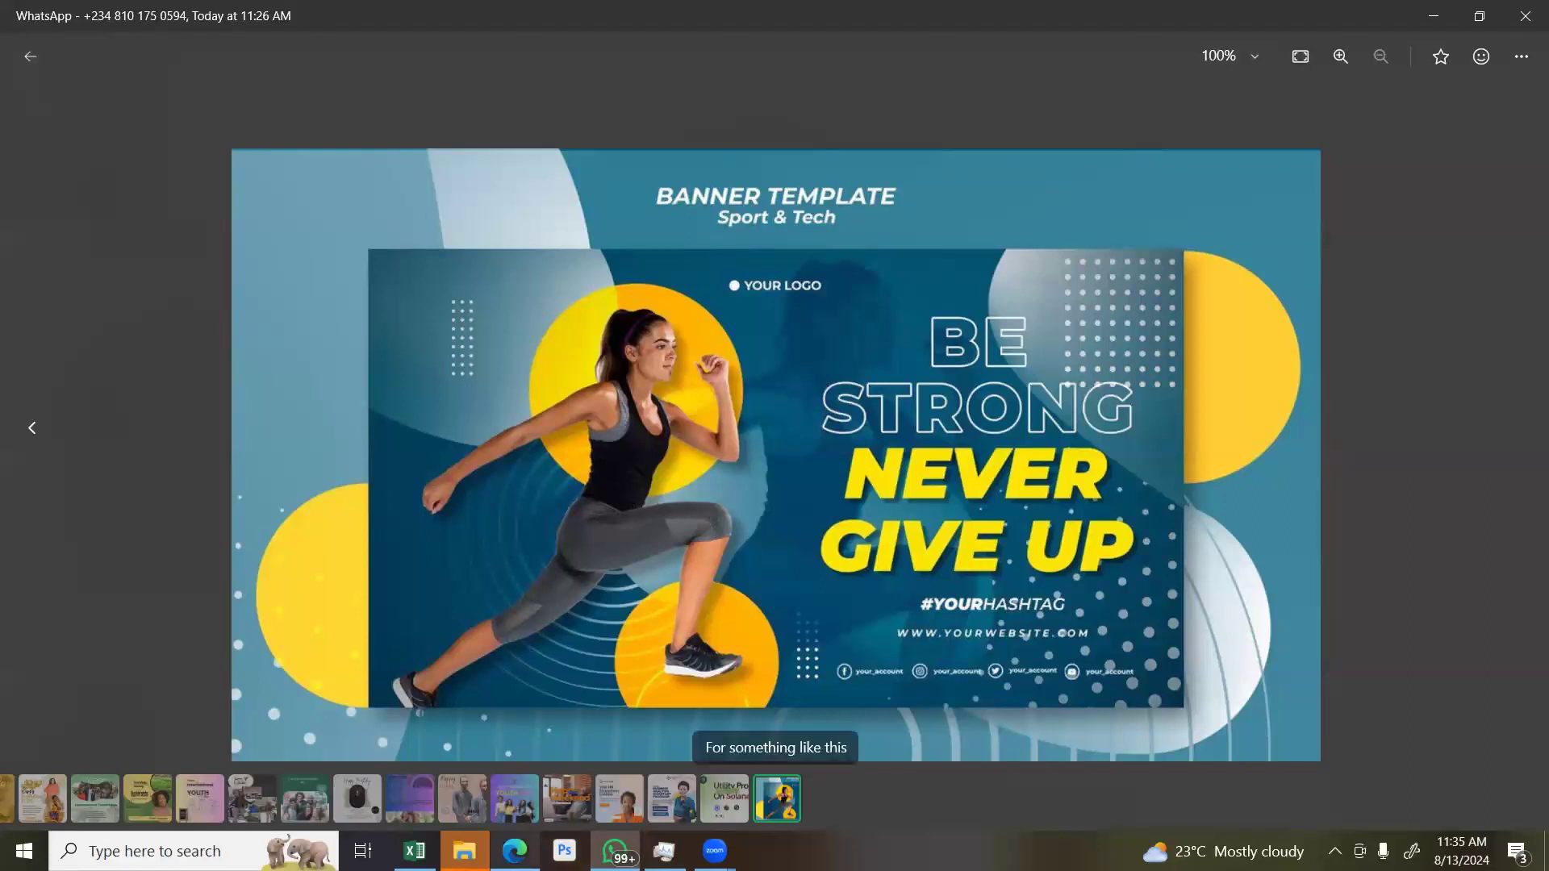
# Return to the Canva flyer and put the large DRUGS ABUSE heading on page 2 on a single line
pyautogui.hotkey('alt', 'Tab')
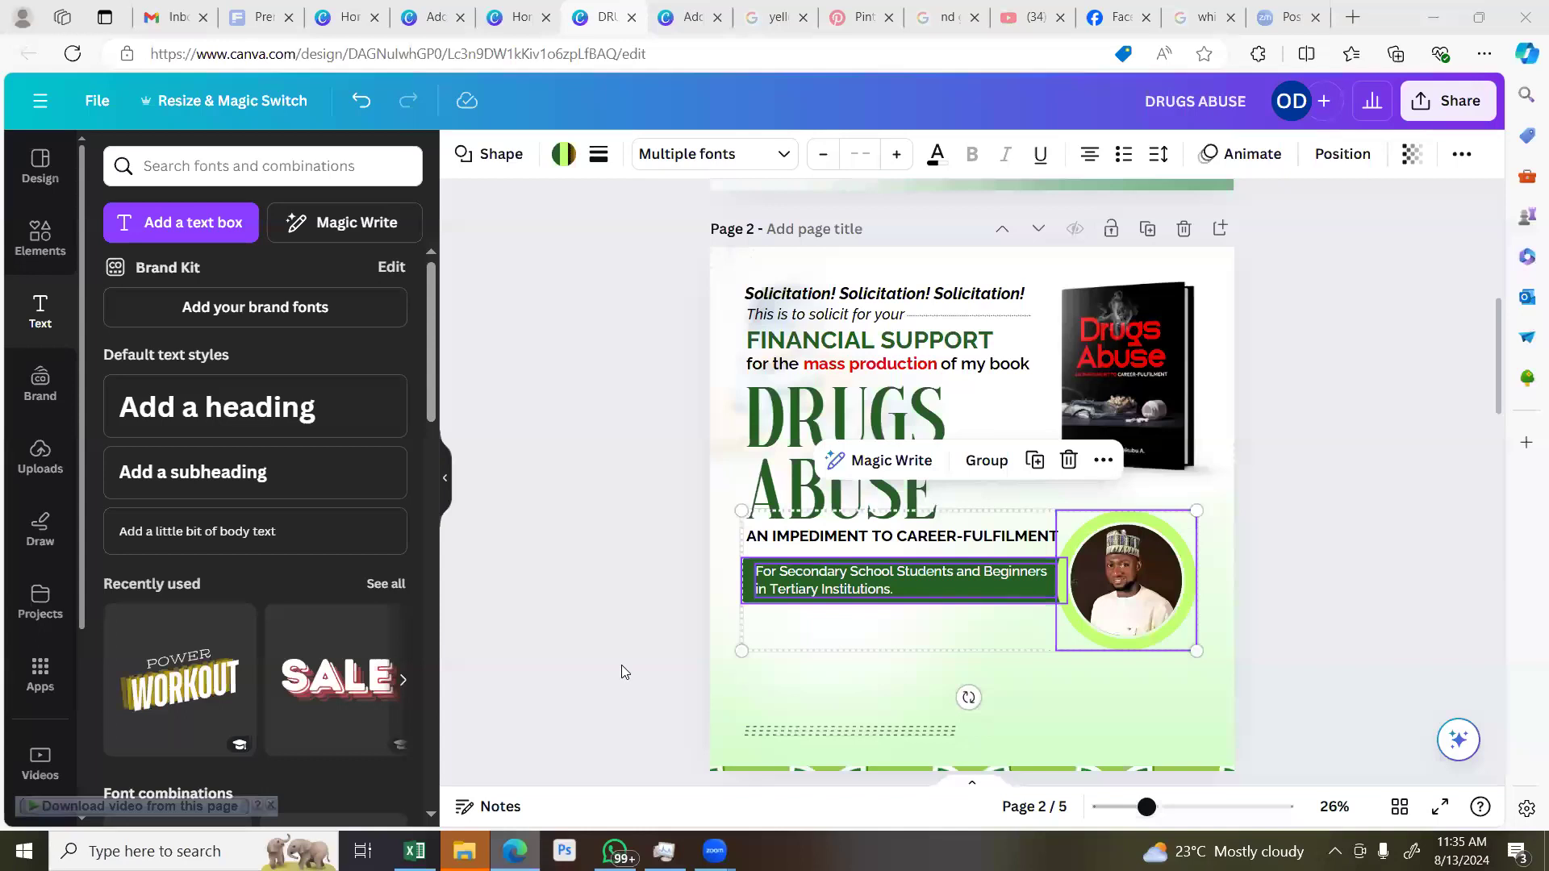
pyautogui.click(613, 473)
pyautogui.scroll(2, 620, 458)
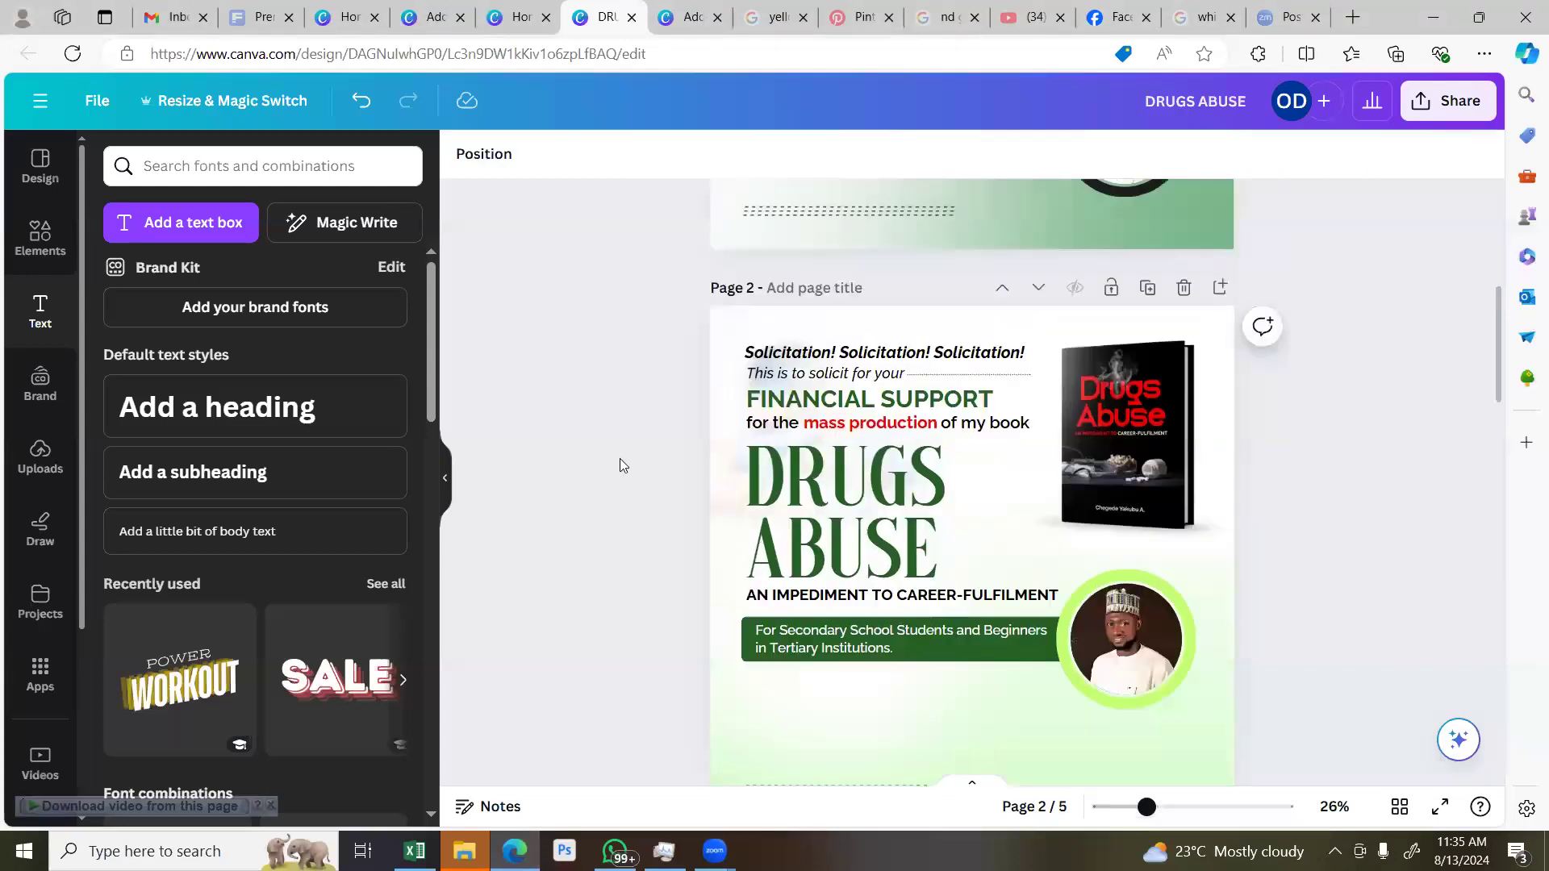
pyautogui.scroll(-5, 620, 460)
pyautogui.scroll(-2, 620, 468)
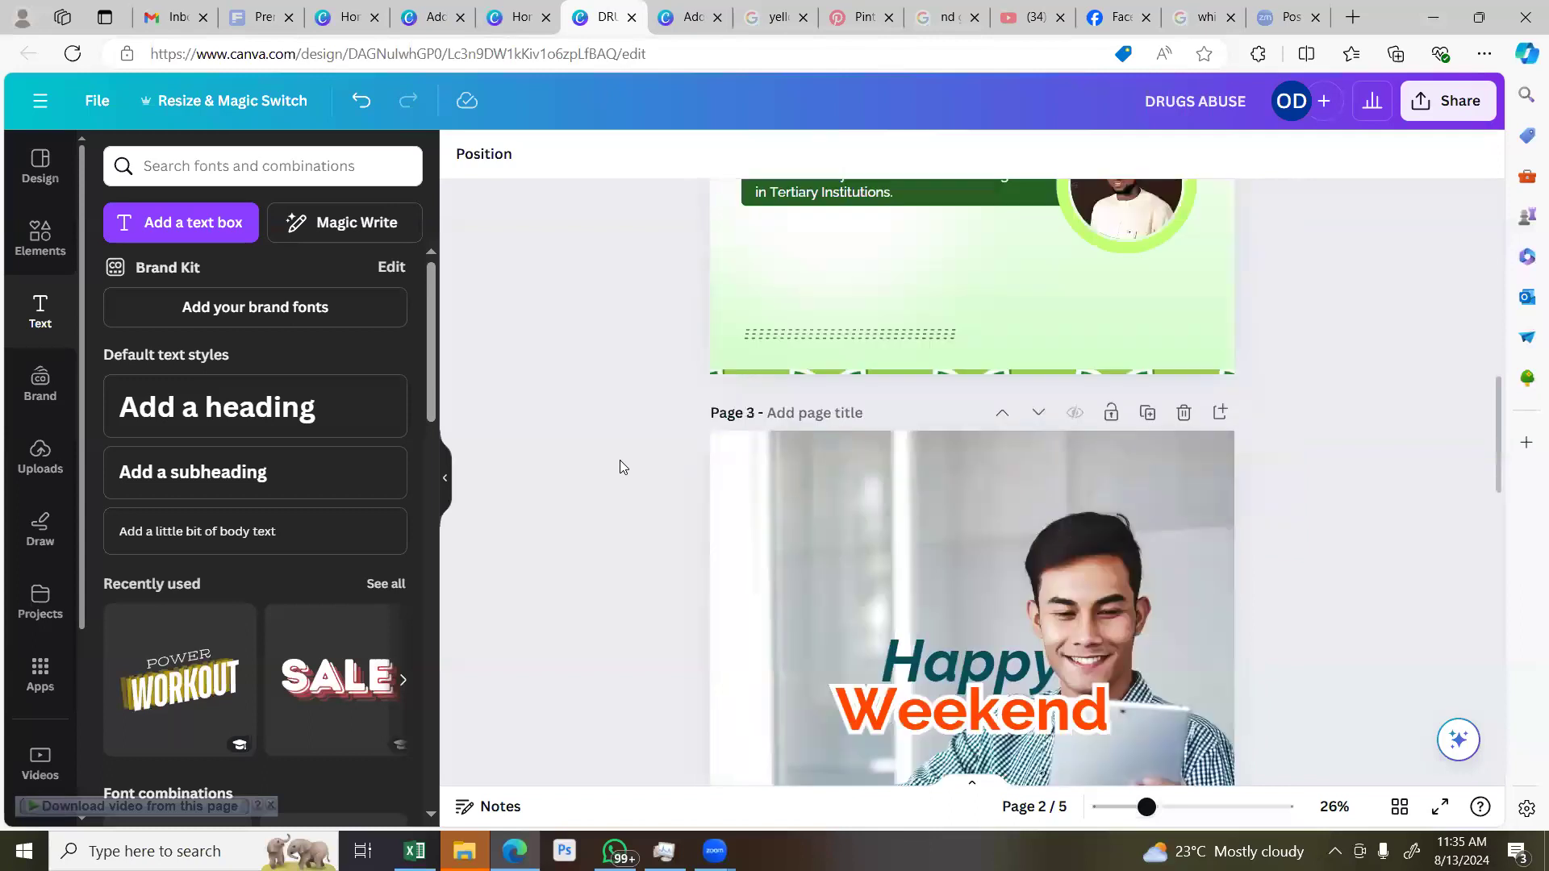
pyautogui.scroll(5, 619, 468)
pyautogui.scroll(-1, 620, 460)
pyautogui.moveTo(619, 253); pyautogui.dragTo(1038, 668)
pyautogui.click(848, 401)
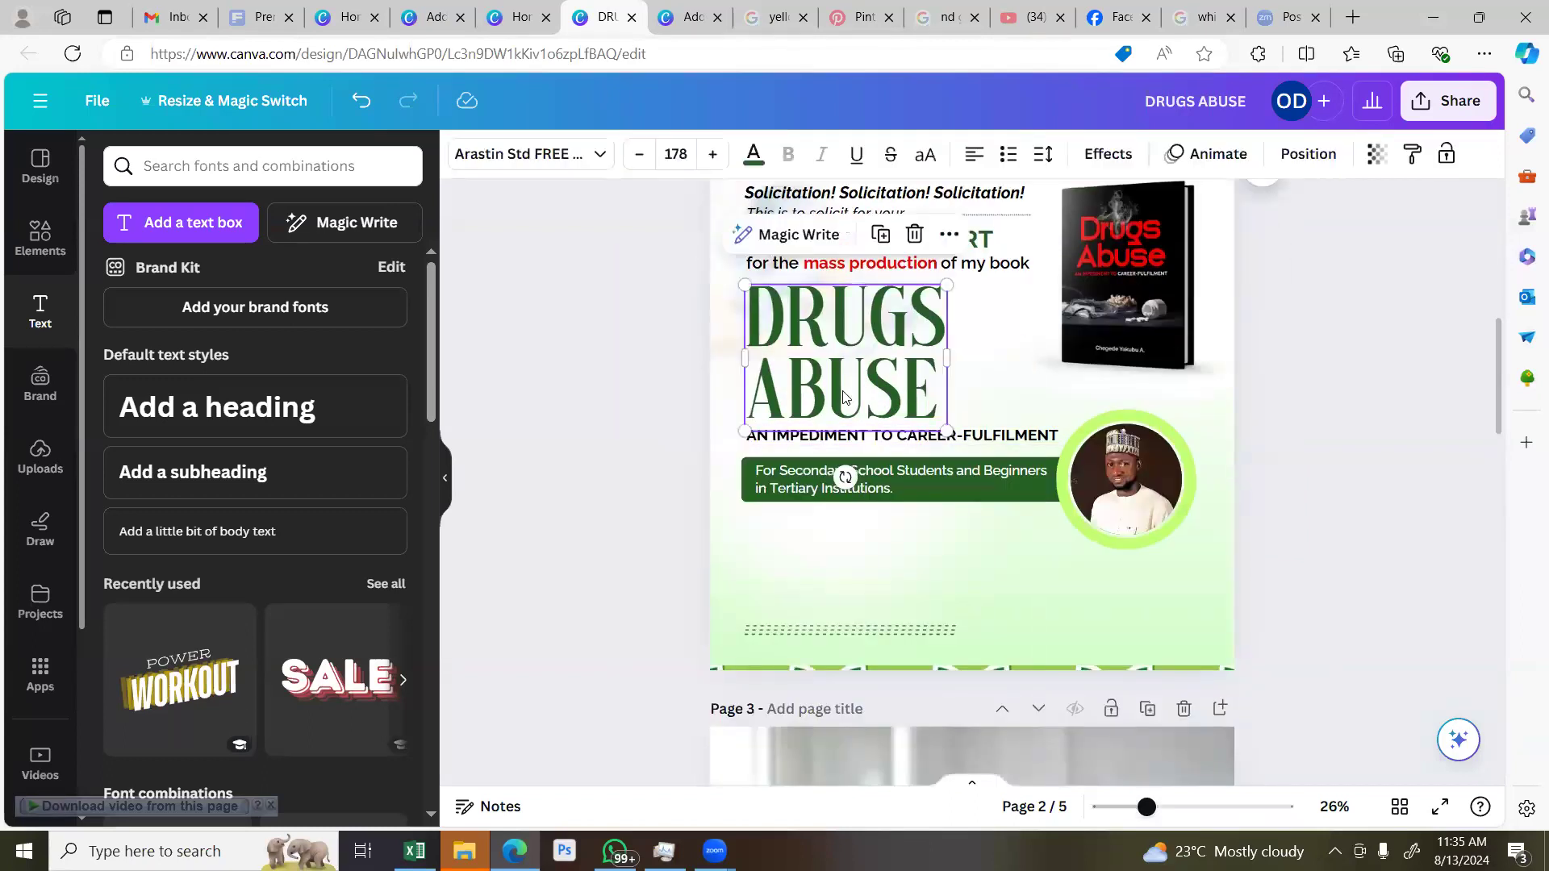
pyautogui.click(759, 398)
pyautogui.press('BackSpace')
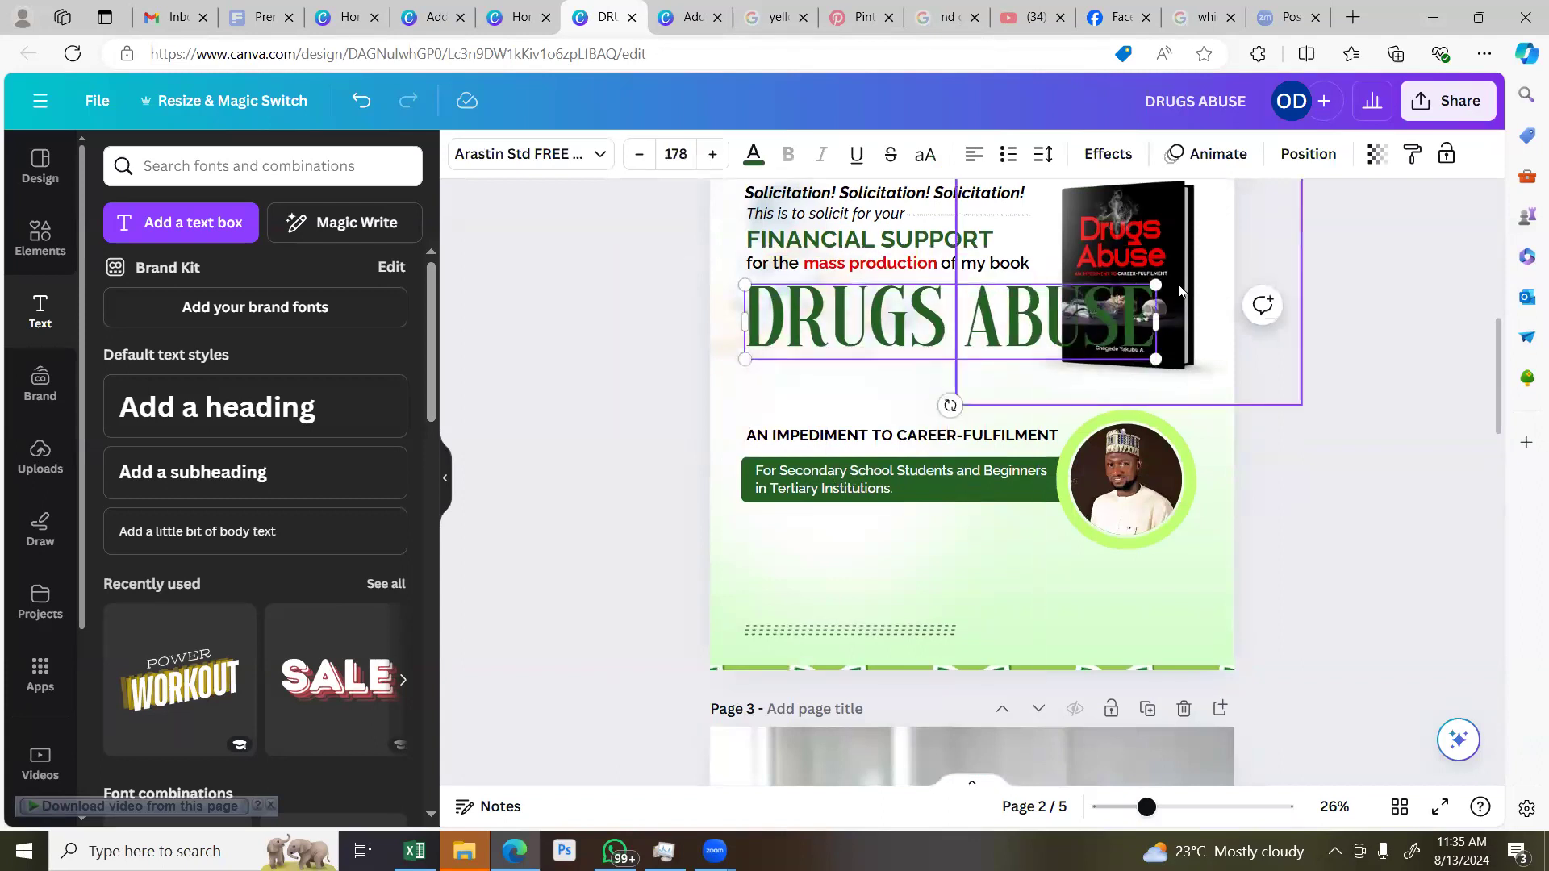
# Try scaling the single-line DRUGS ABUSE heading to size 127 and moving it up beneath the "mass production" line on page 2
pyautogui.moveTo(1107, 309); pyautogui.dragTo(1044, 342)
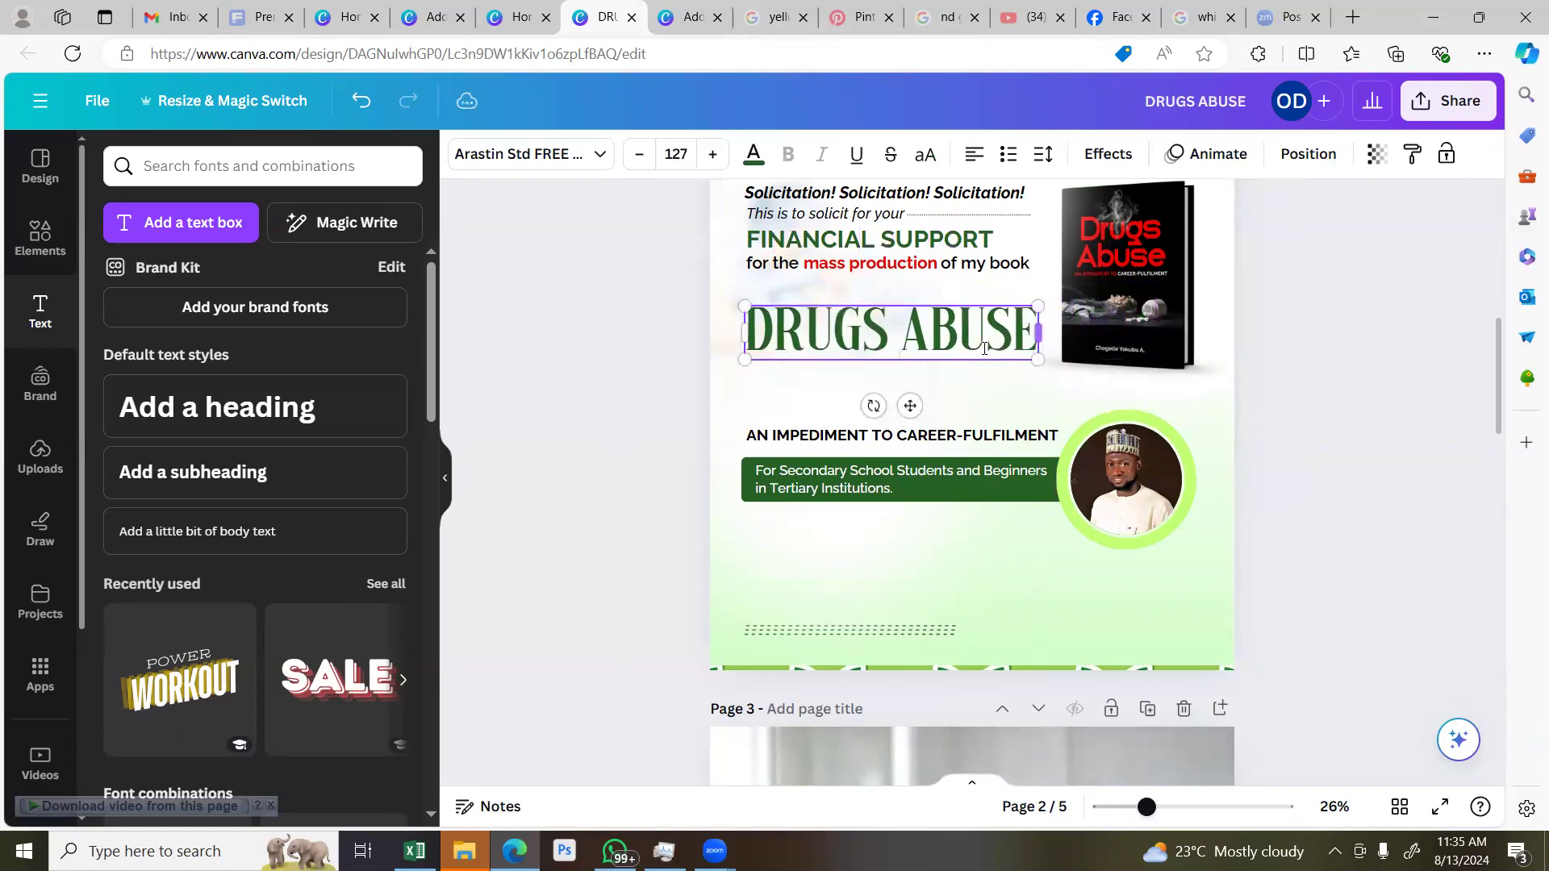
pyautogui.click(1260, 418)
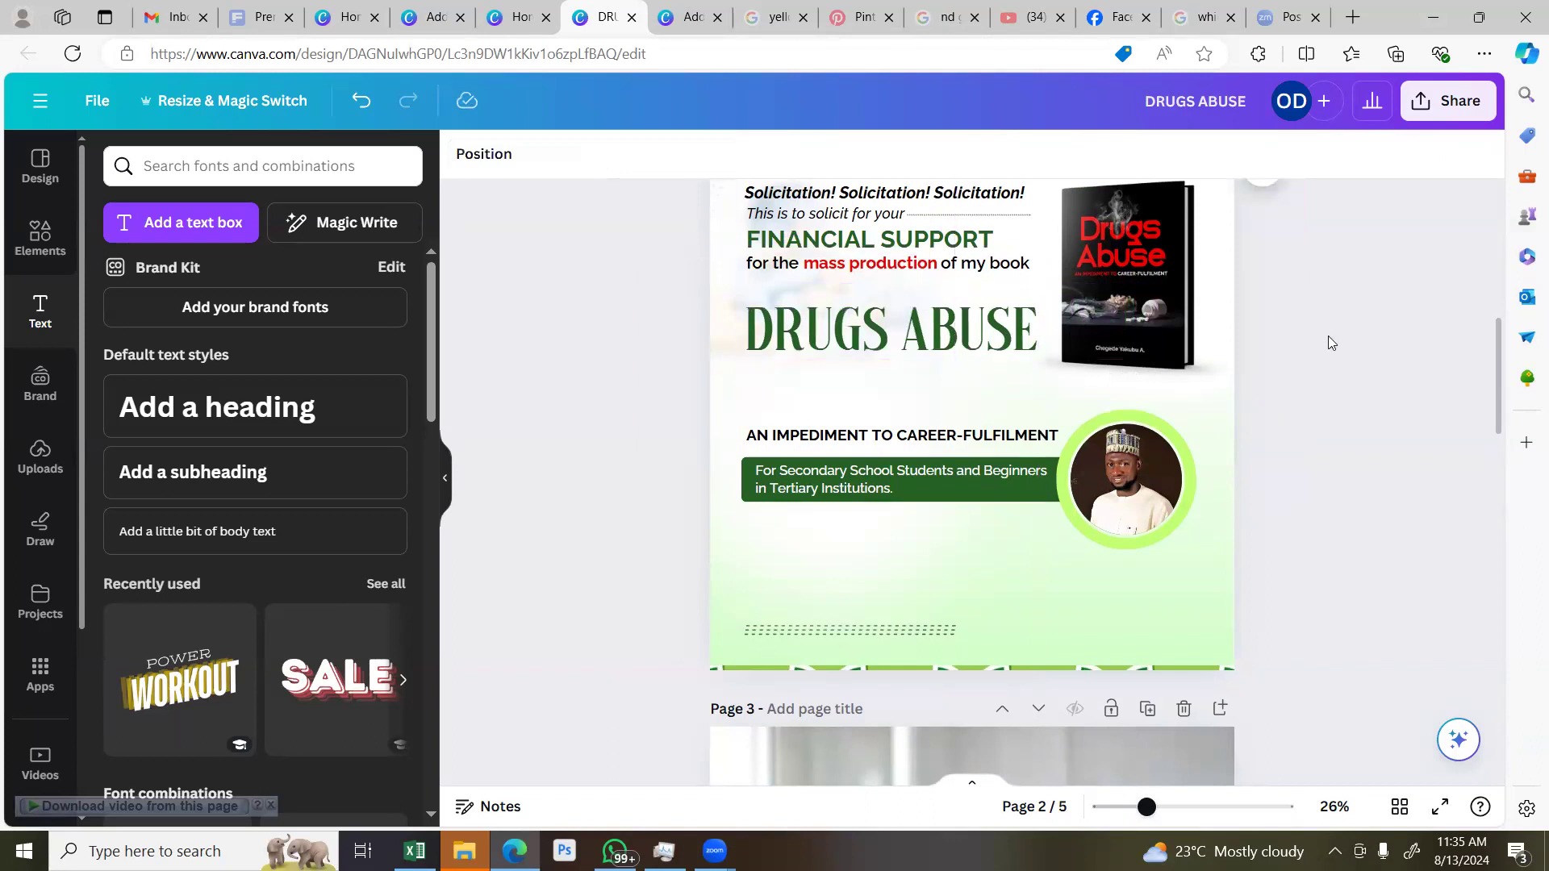
pyautogui.scroll(1, 1328, 347)
pyautogui.moveTo(922, 443); pyautogui.dragTo(926, 418)
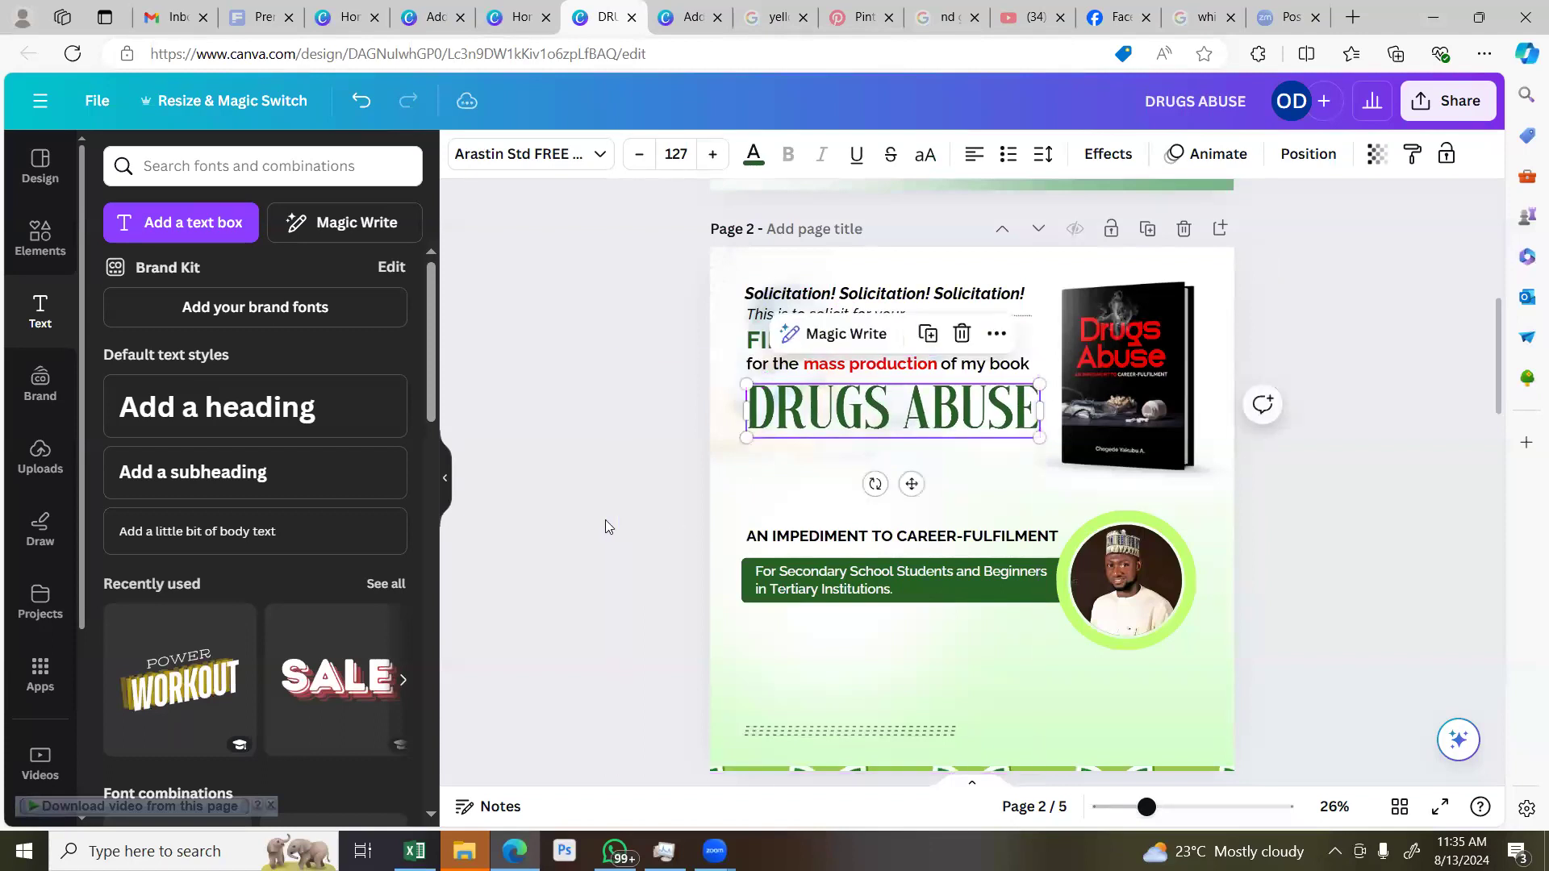
pyautogui.click(605, 525)
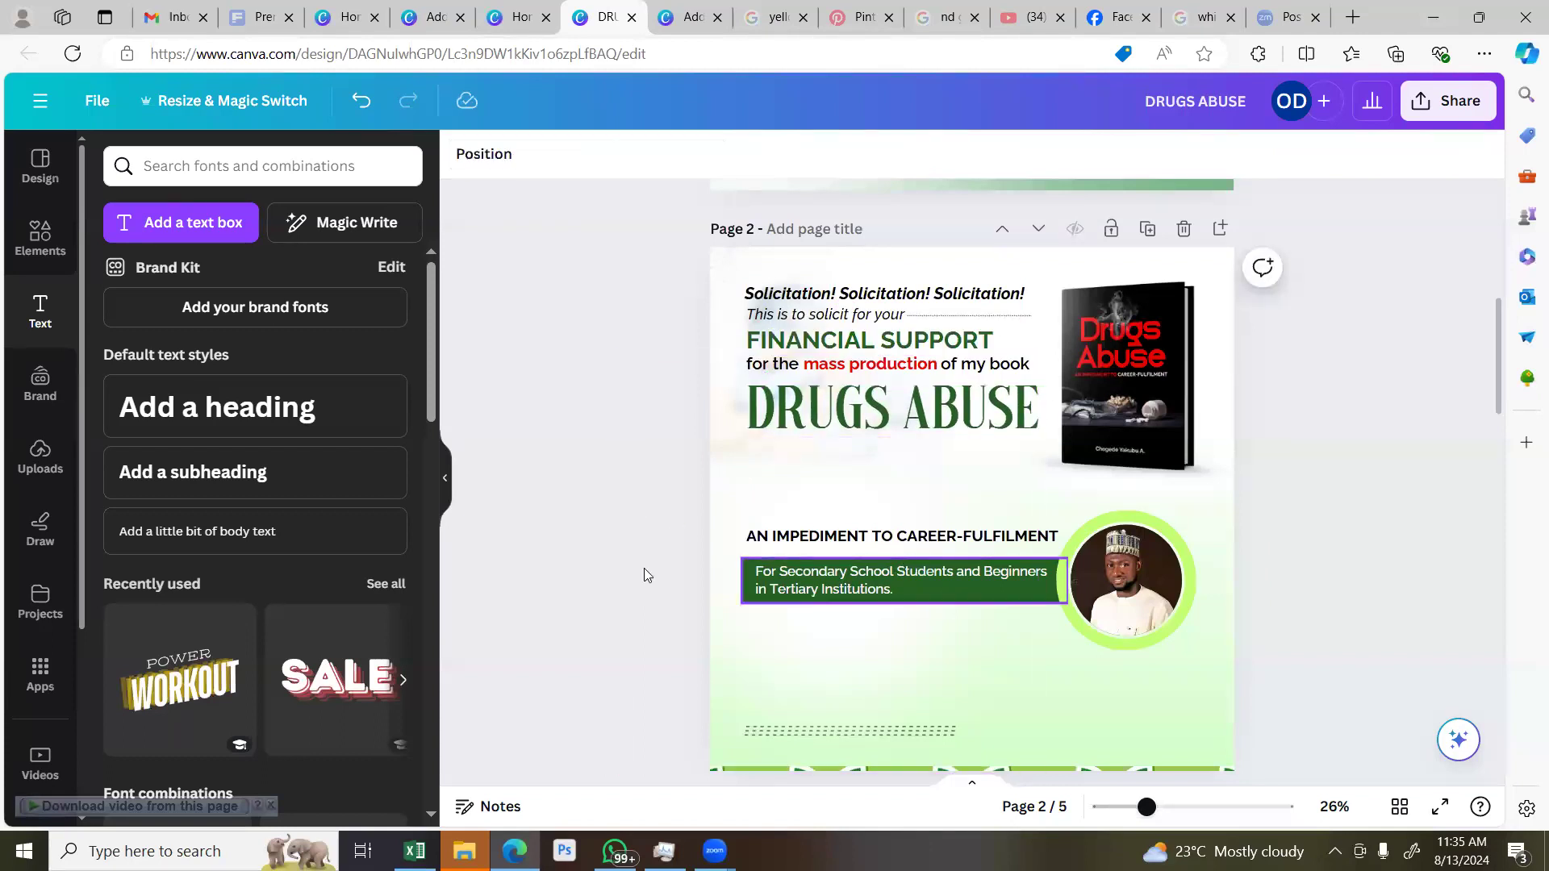
# Undo the heading's move, resize and single-line change to restore its two-line layout
pyautogui.hotkey('ctrl', 'z')
pyautogui.hotkey('ctrl', 'z')
pyautogui.hotkey('ctrl', 'z')
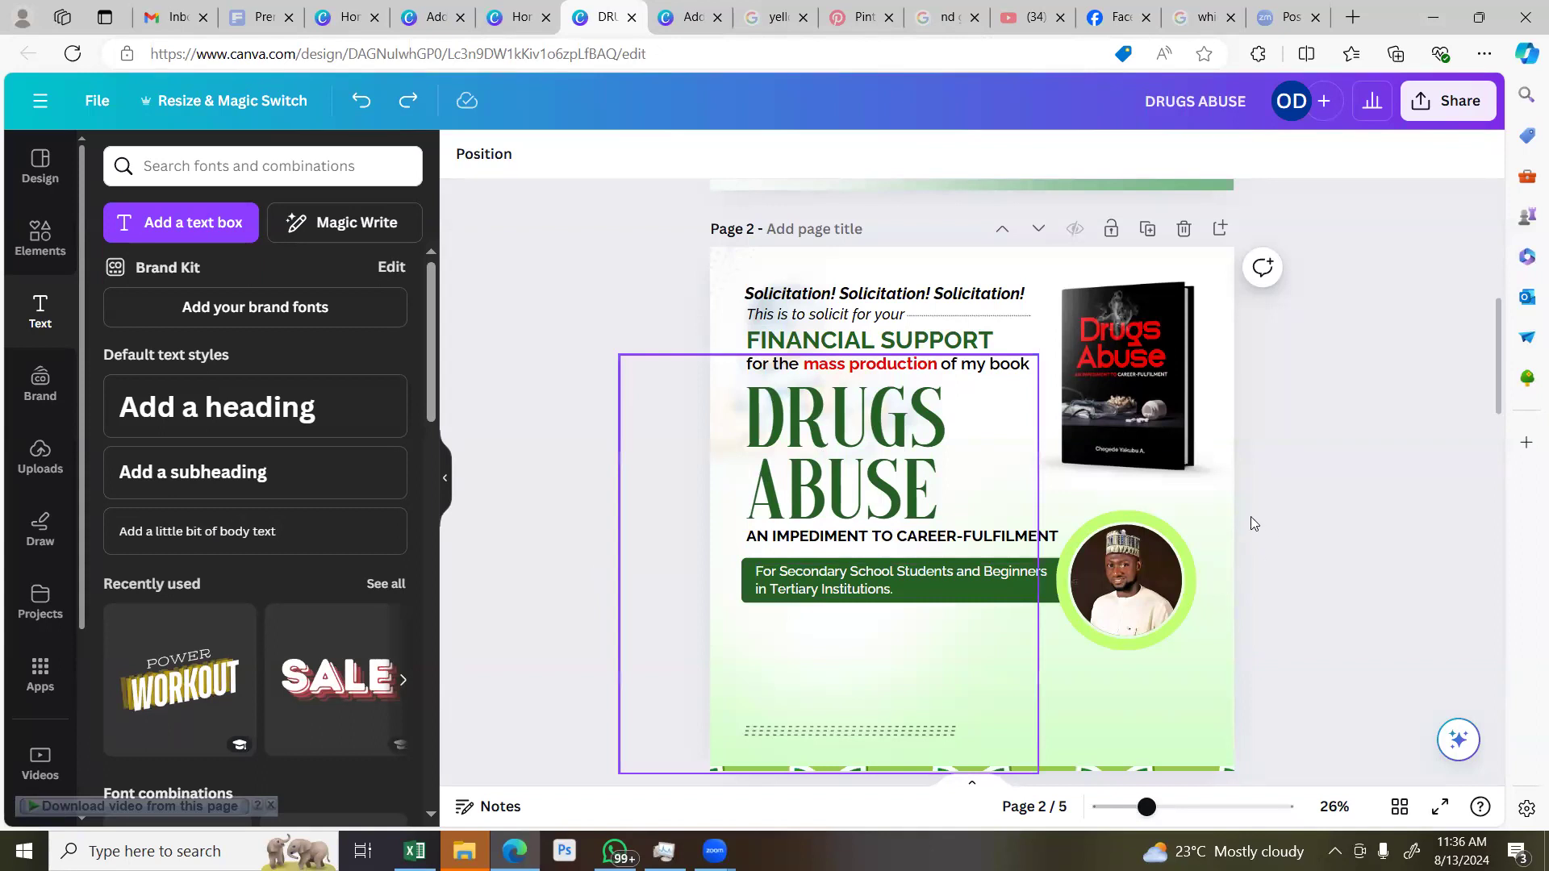
# Nudge the two-line DRUGS ABUSE heading on page 2 slightly upward
pyautogui.scroll(-1, 1247, 517)
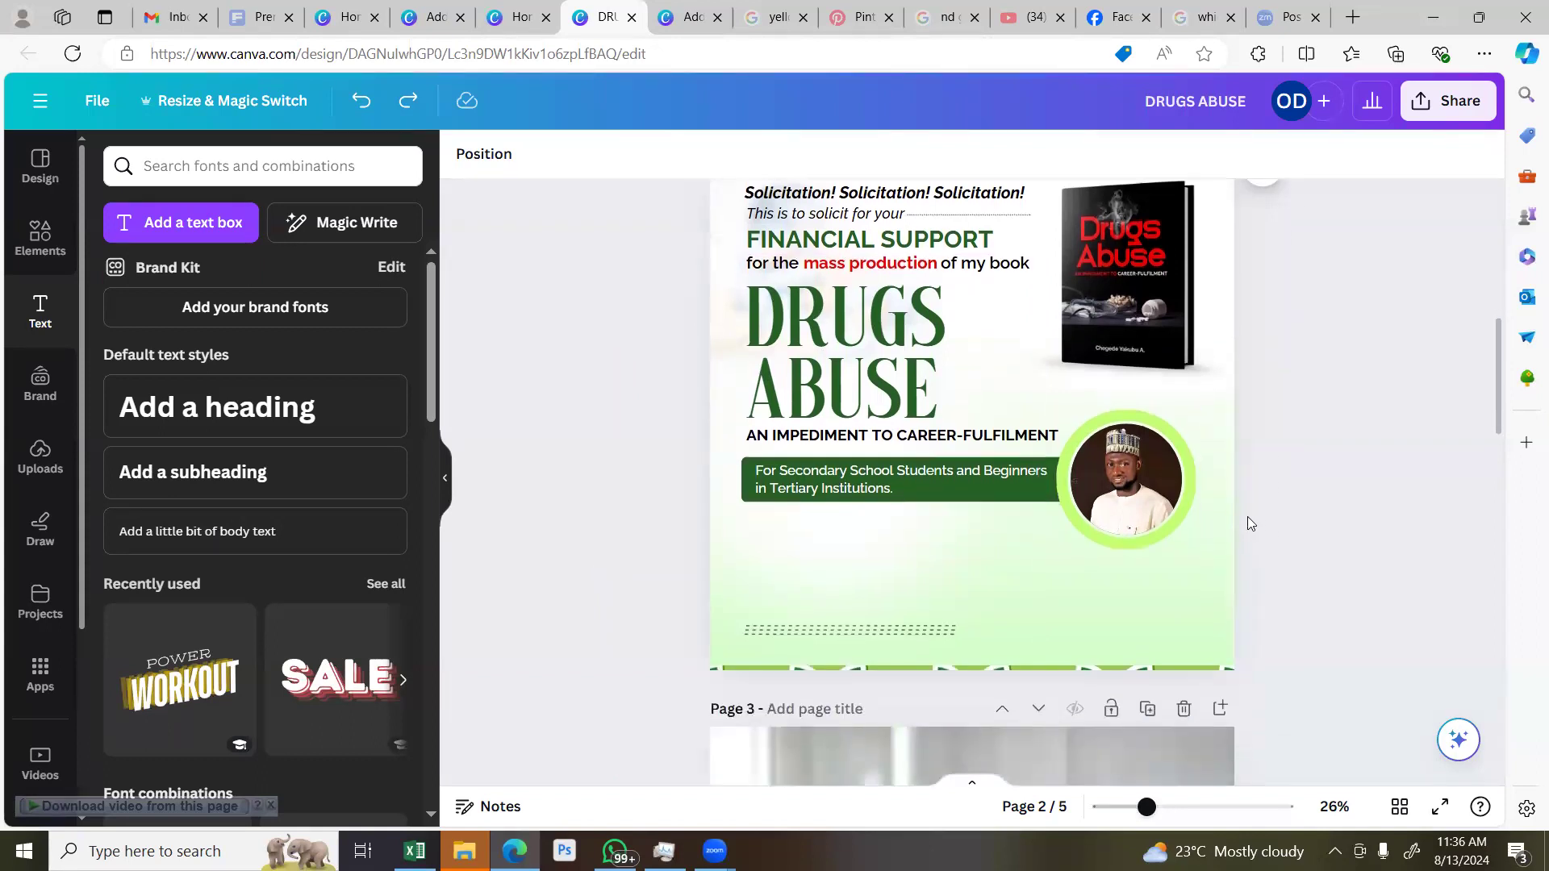
pyautogui.scroll(2, 1244, 515)
pyautogui.scroll(1, 1241, 513)
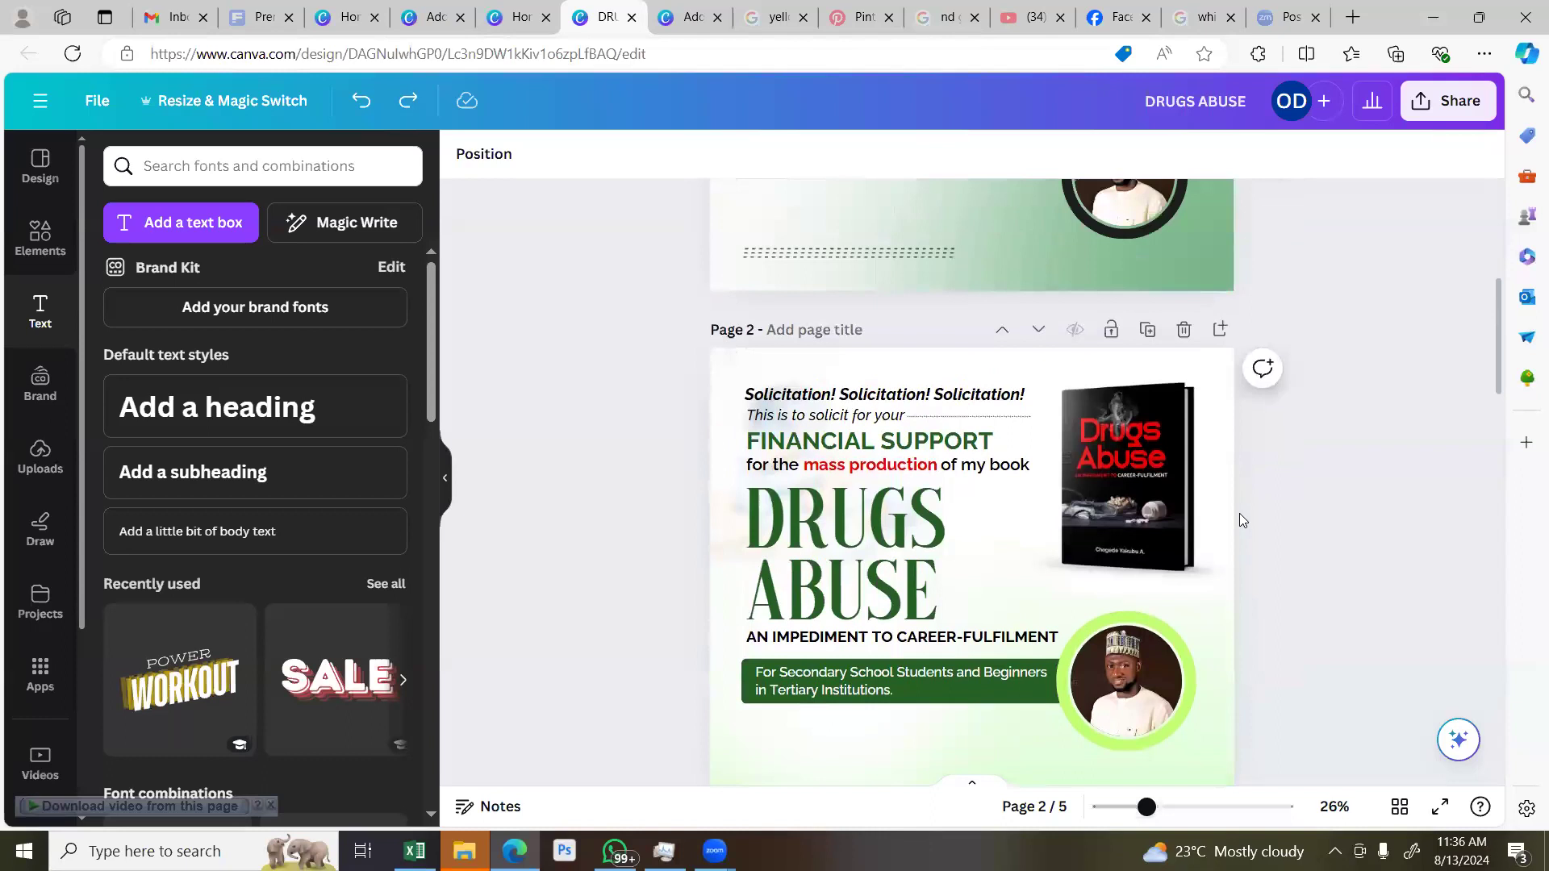
pyautogui.scroll(-2, 1240, 513)
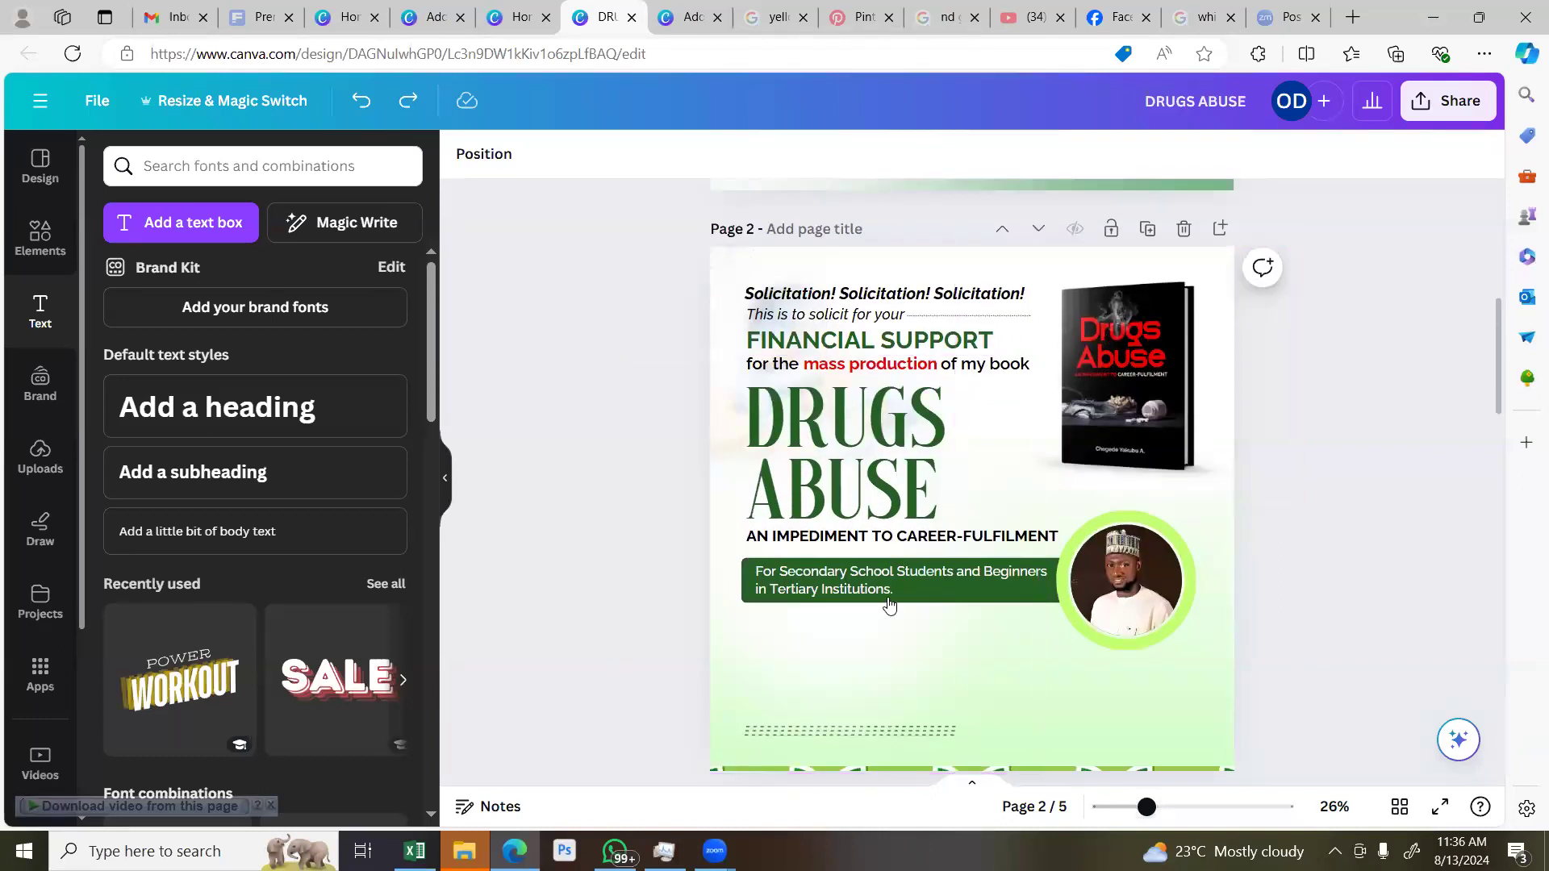
pyautogui.scroll(-2, 888, 605)
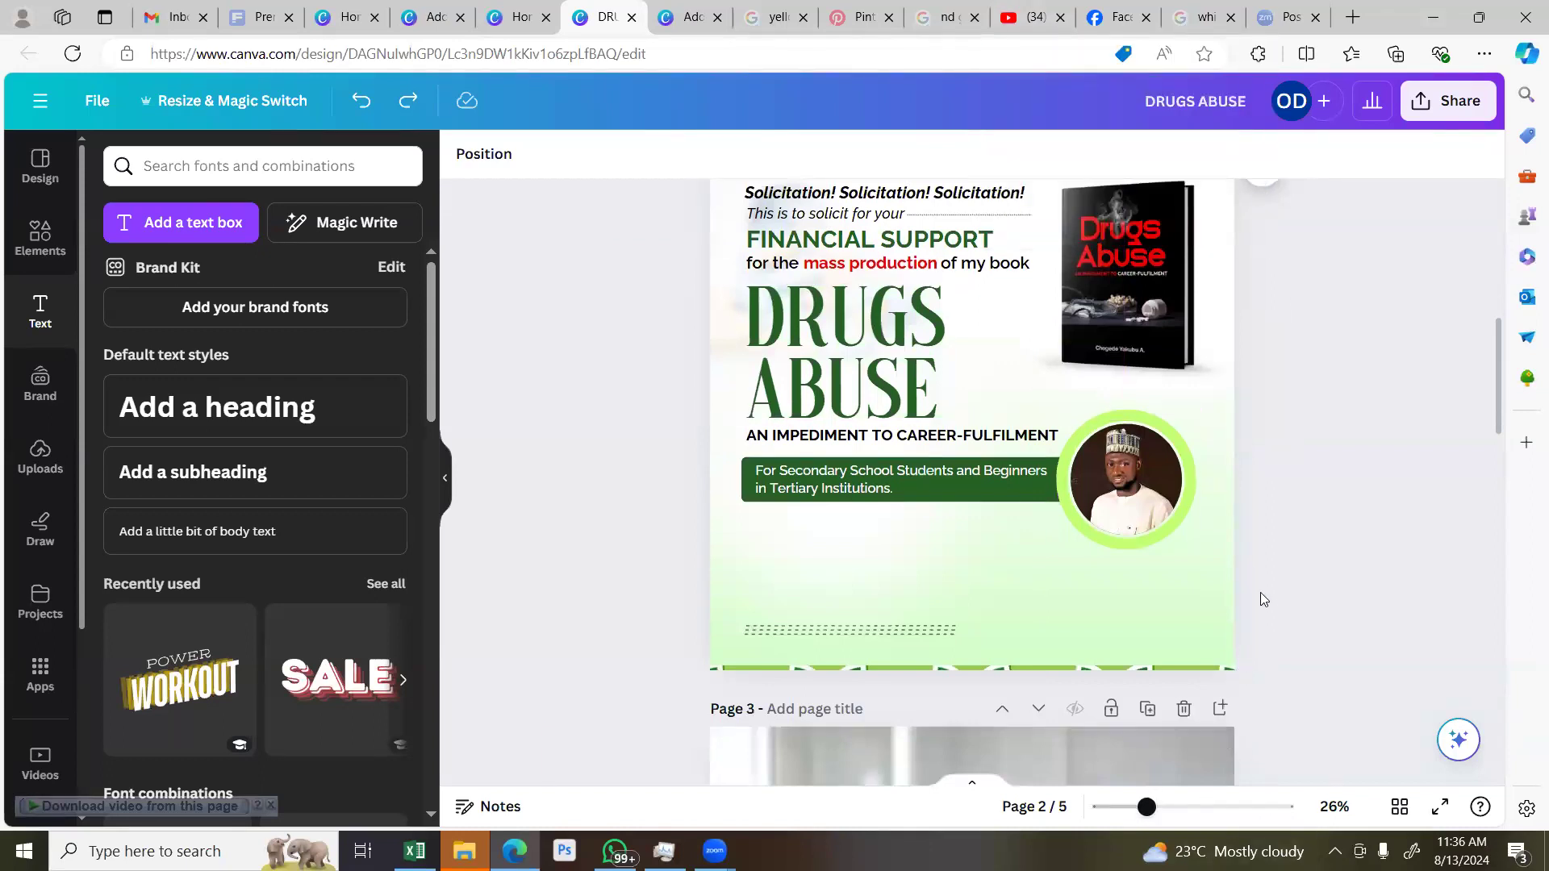
pyautogui.scroll(2, 965, 584)
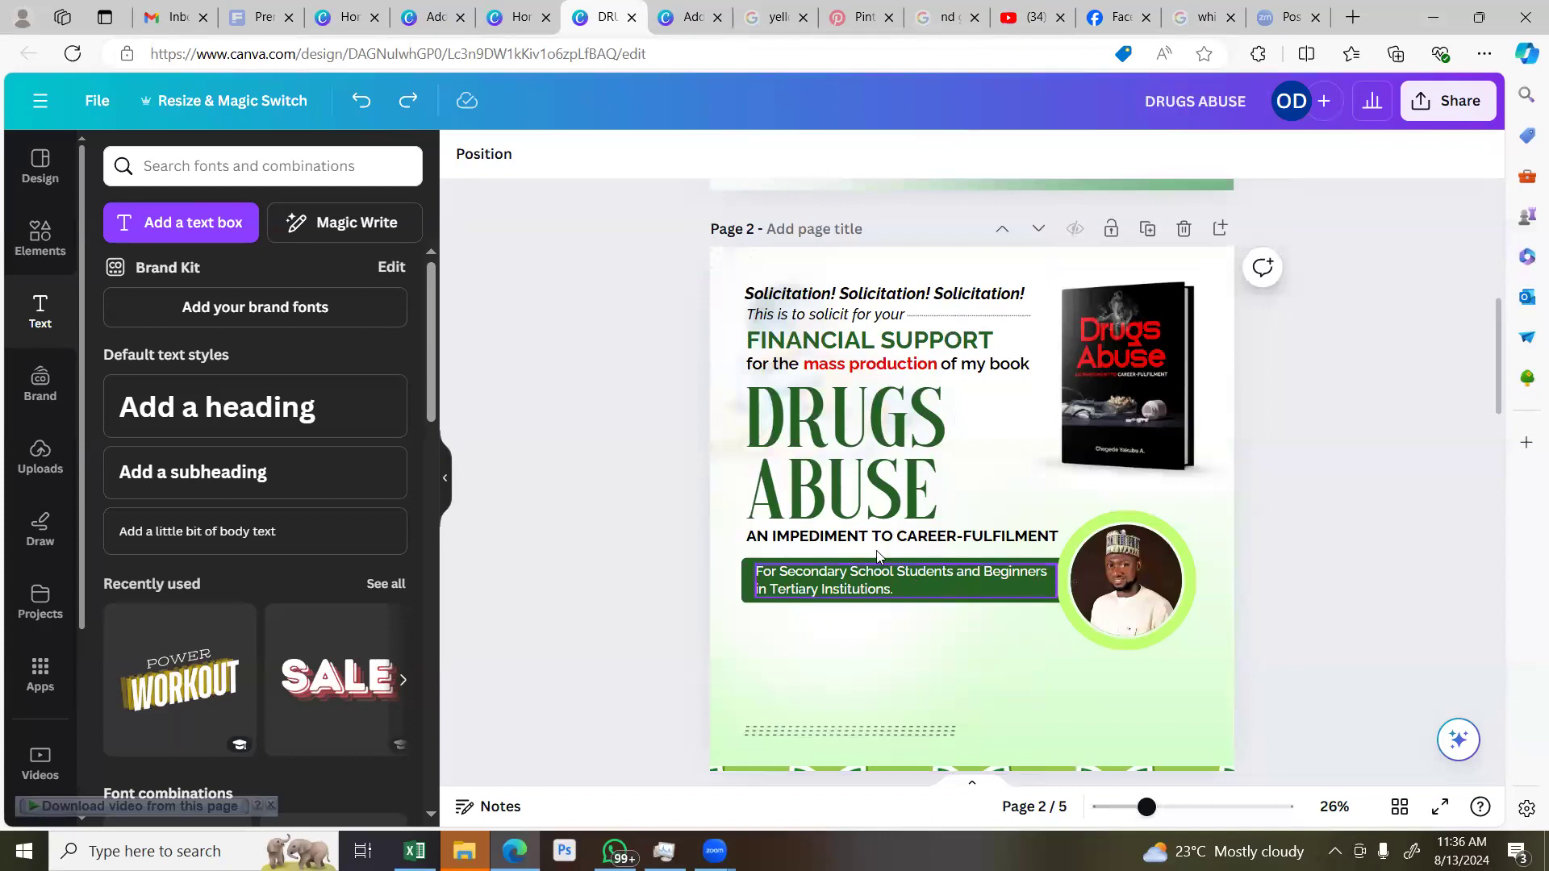
pyautogui.click(872, 484)
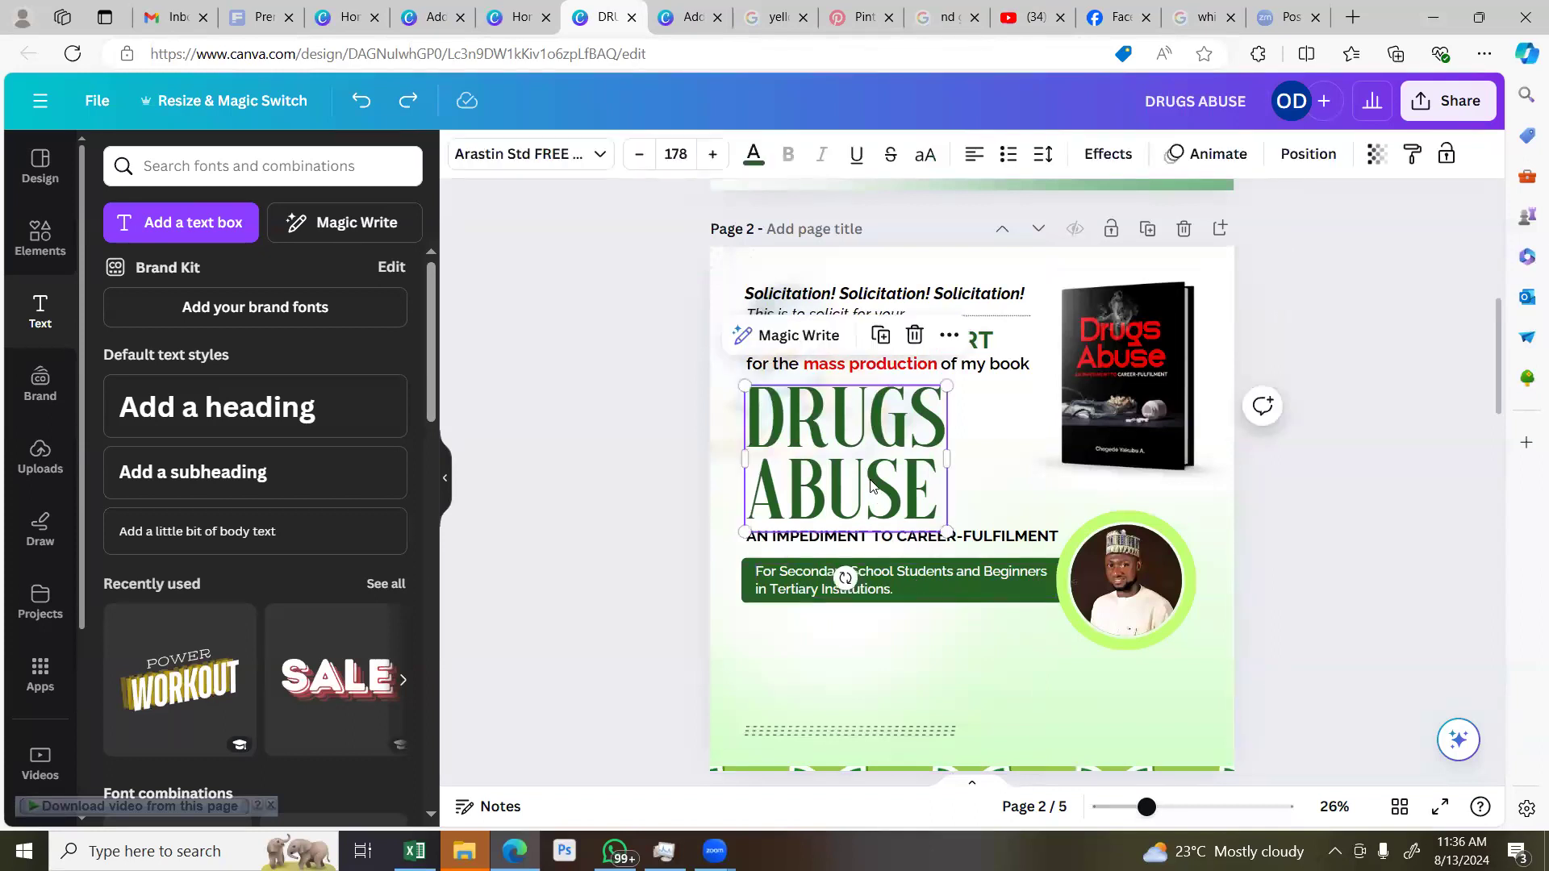
pyautogui.press('Up')
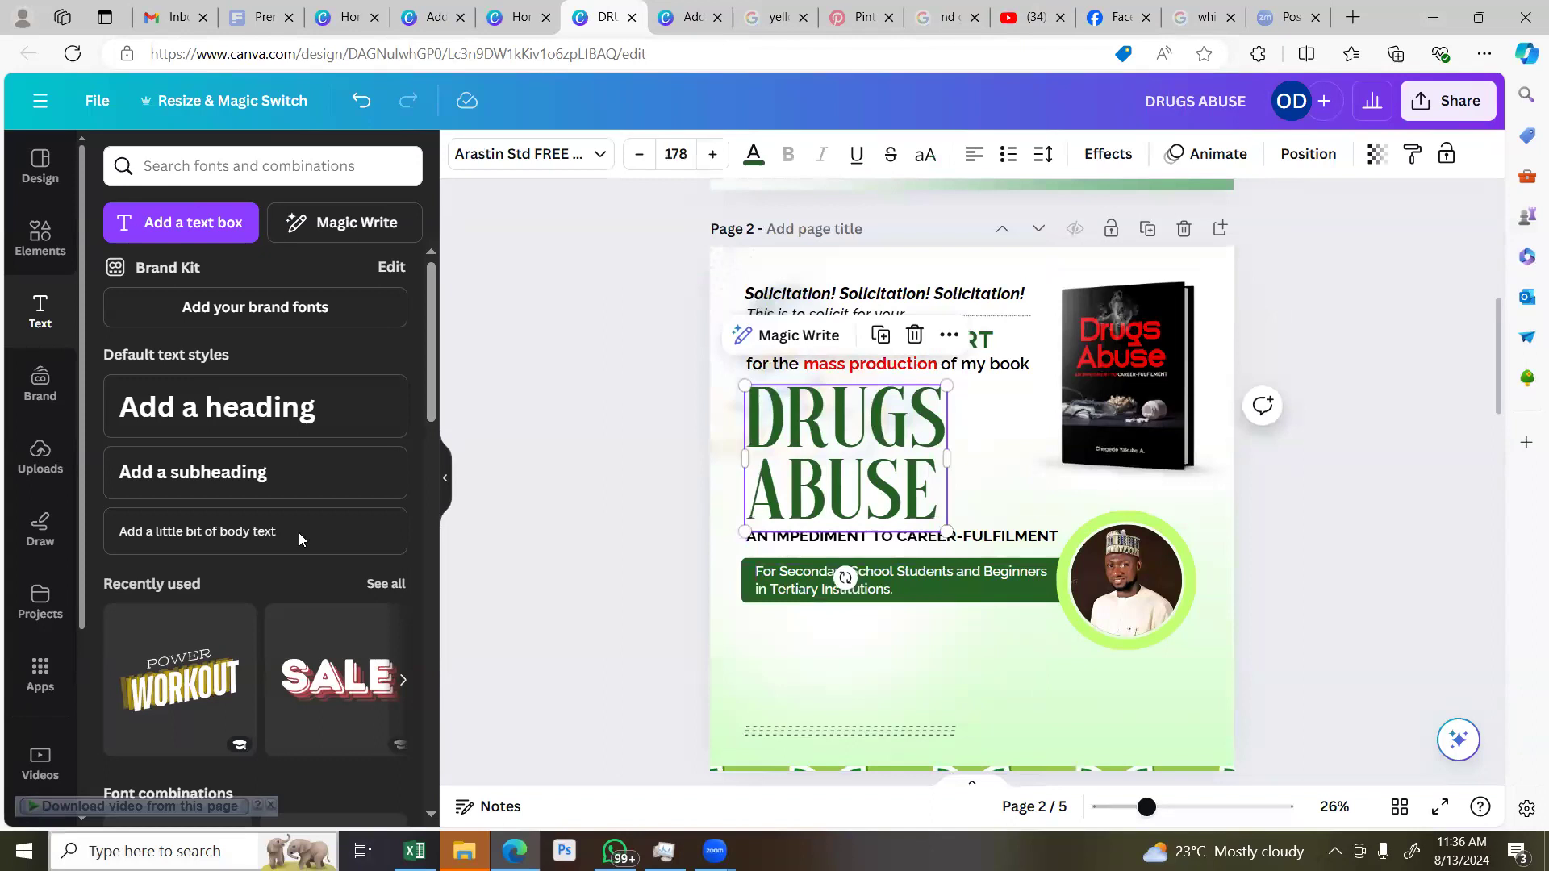
pyautogui.click(536, 520)
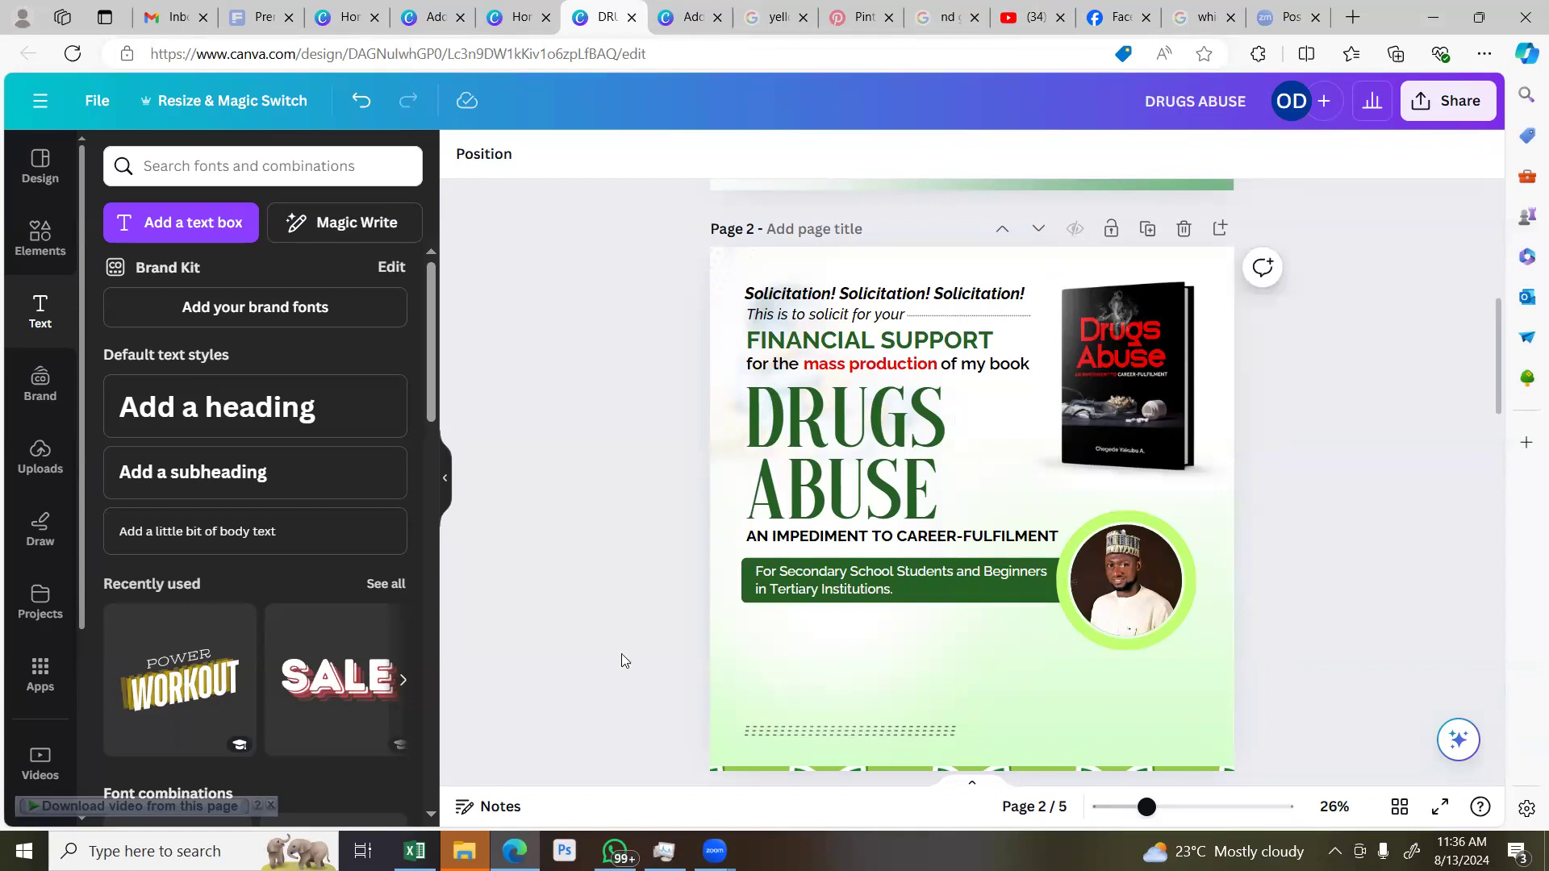
# Compare the page 2 flyer layout with the "BE STRONG NEVER GIVE UP" banner template in WhatsApp, ending back on the flyer
pyautogui.click(615, 851)
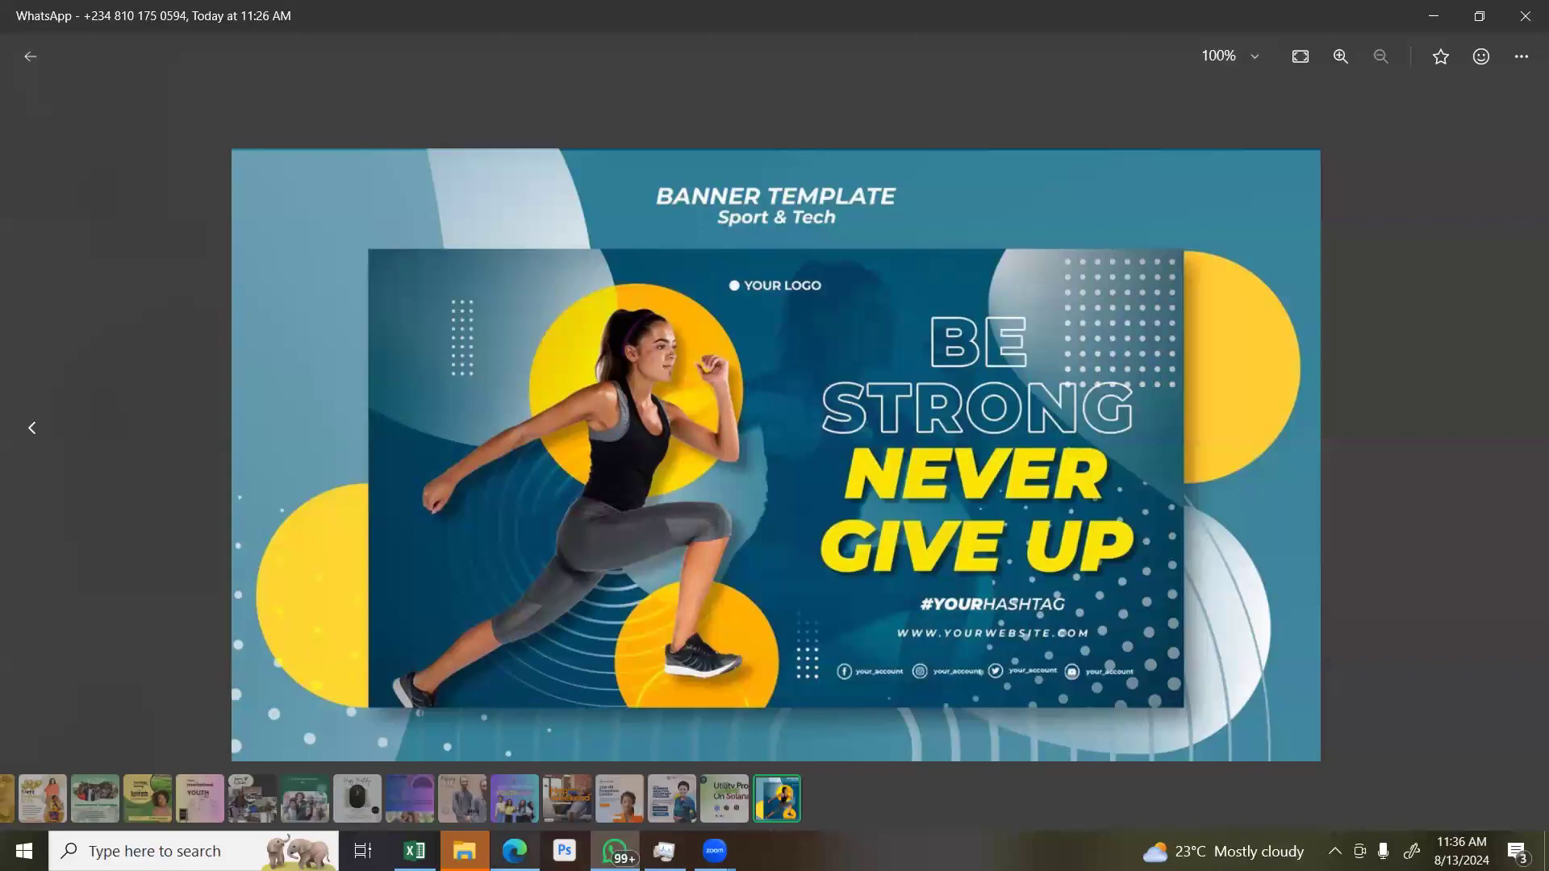
pyautogui.click(615, 851)
pyautogui.click(615, 851)
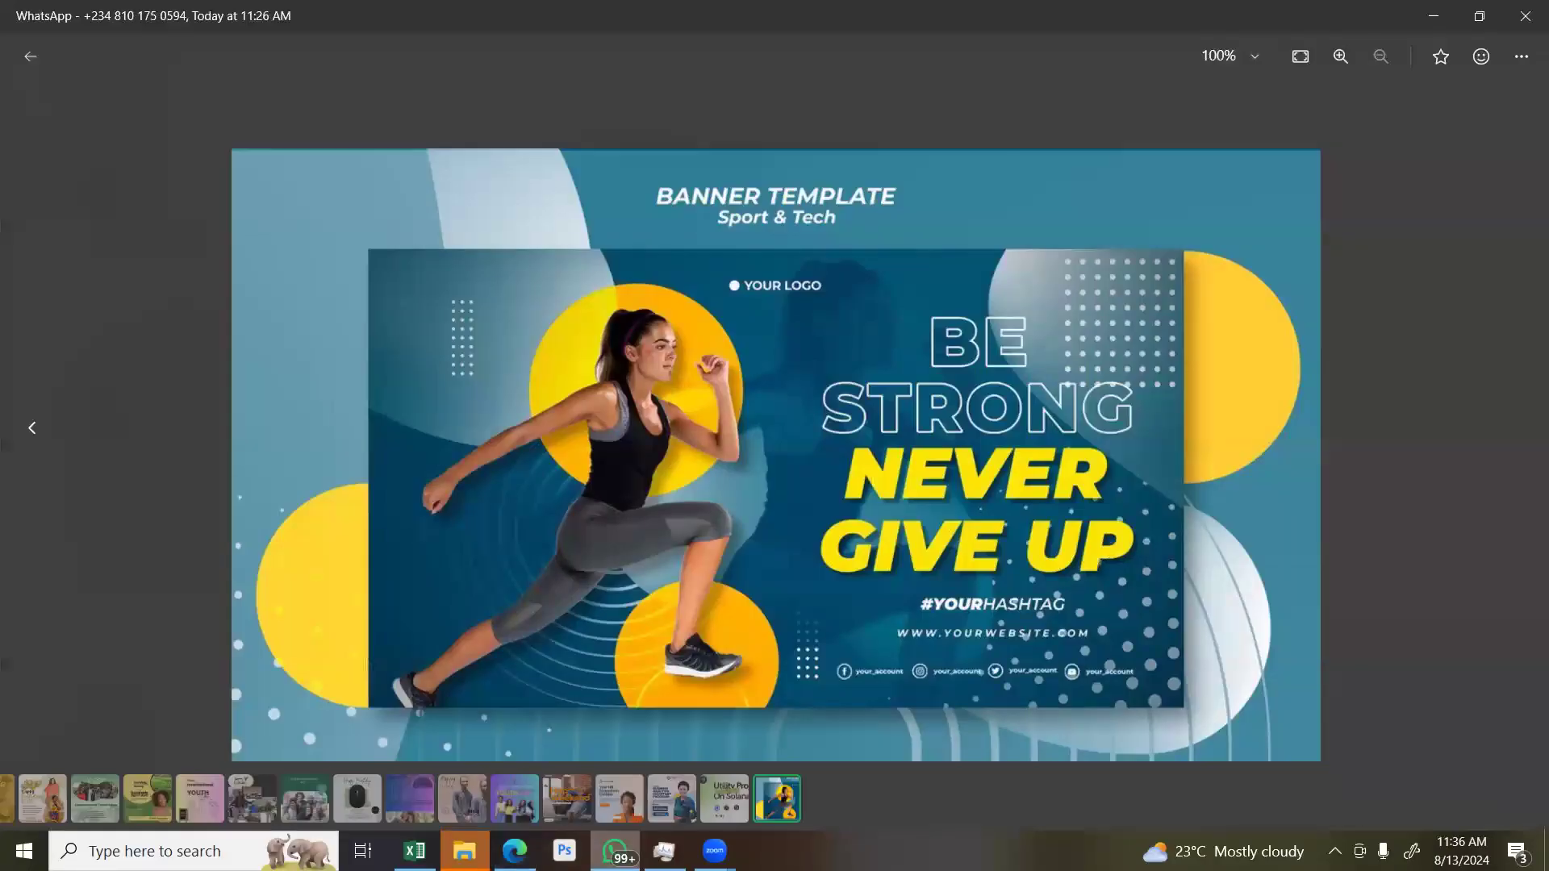
pyautogui.click(528, 845)
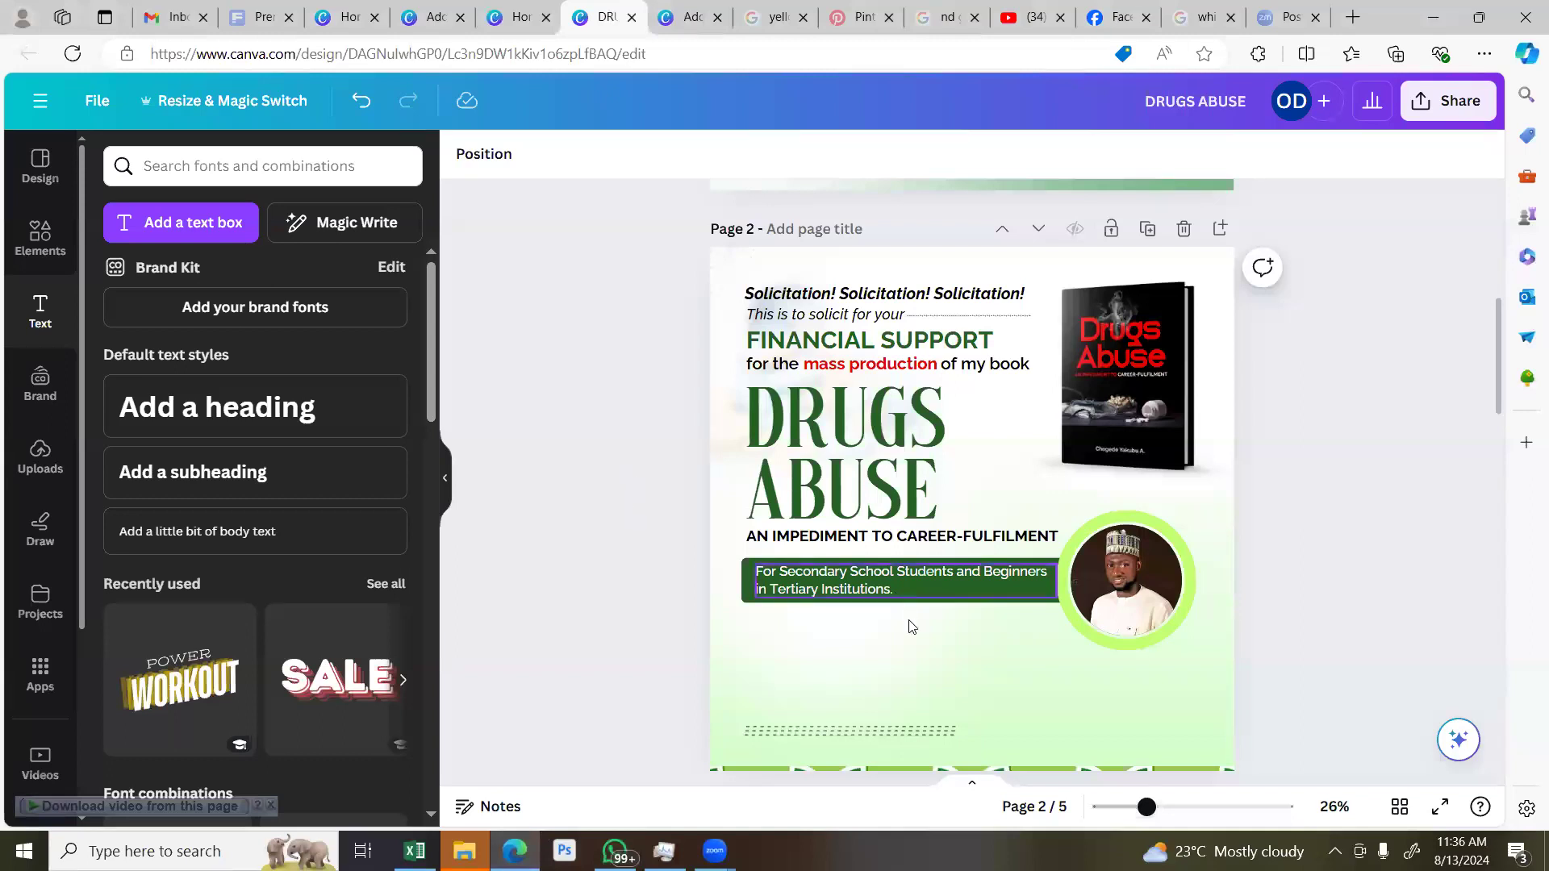
pyautogui.click(912, 645)
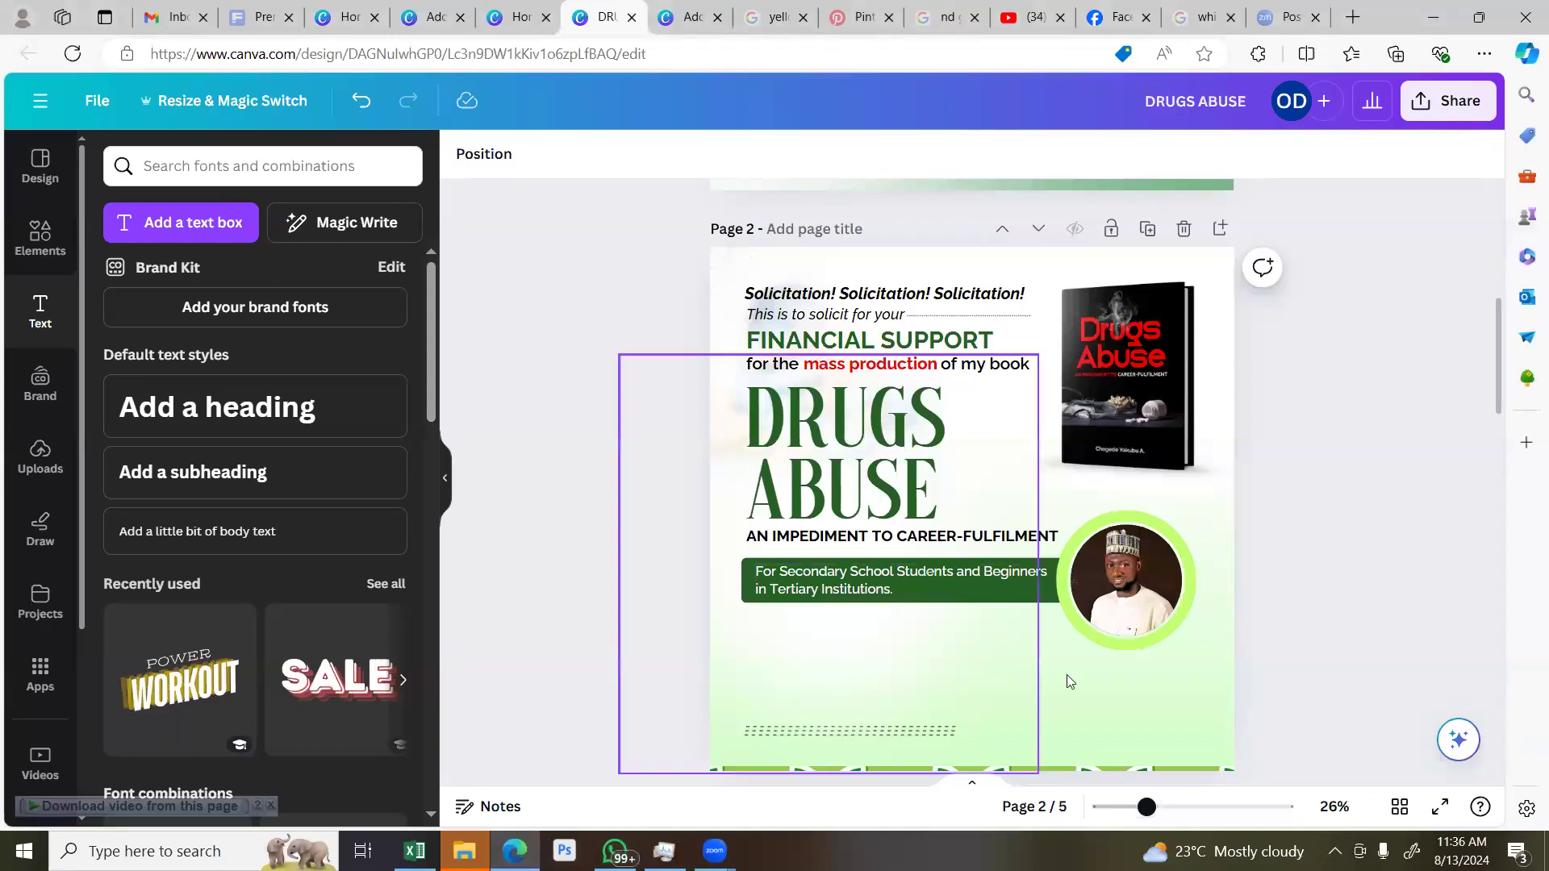
pyautogui.click(1321, 620)
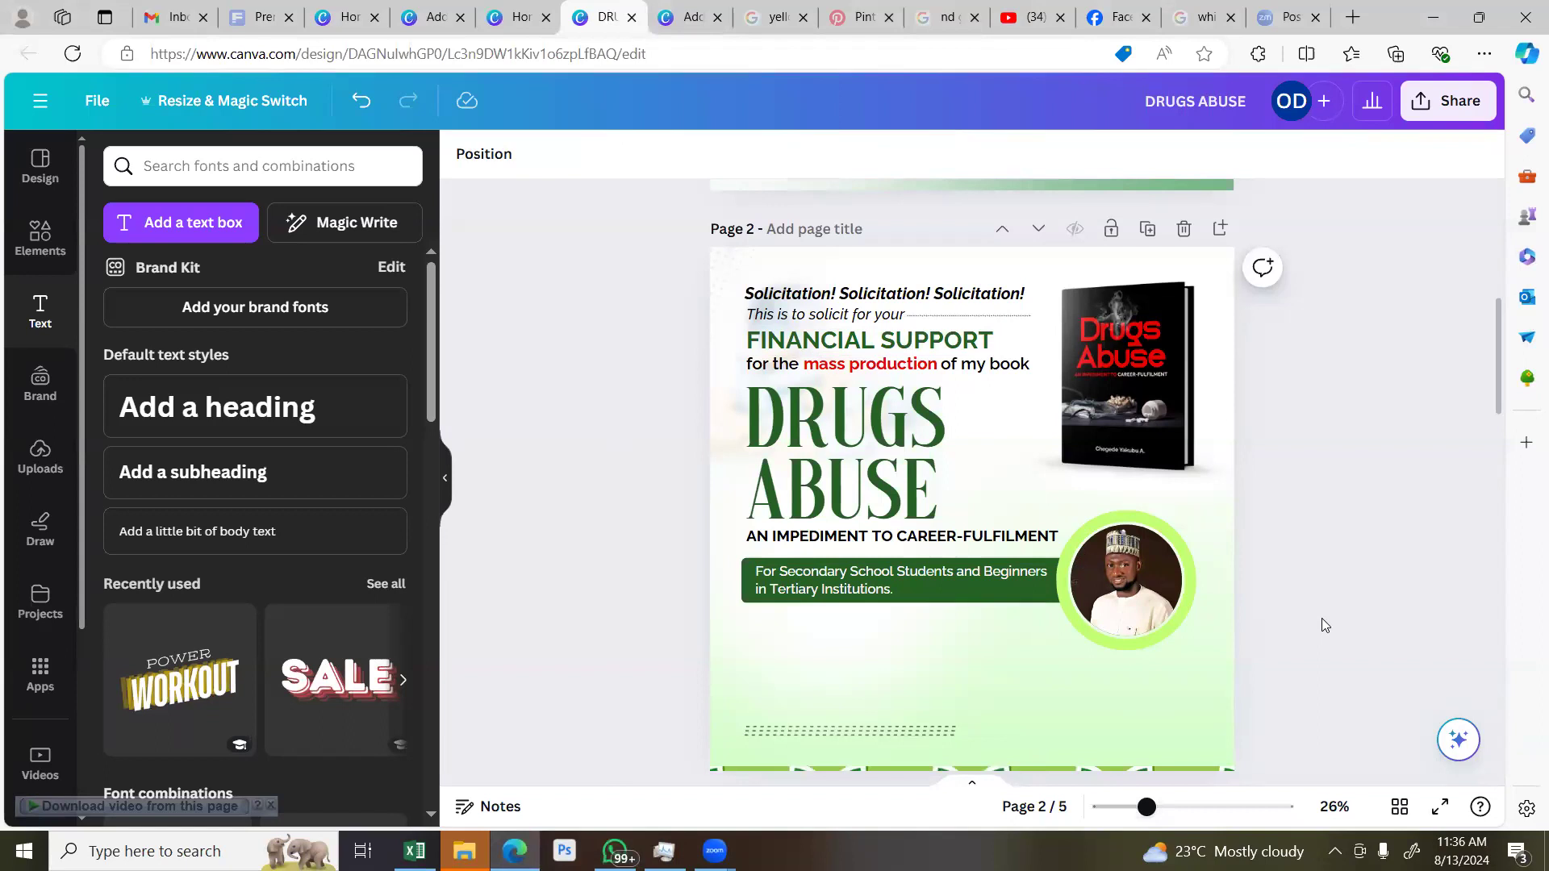
pyautogui.scroll(-1, 1318, 605)
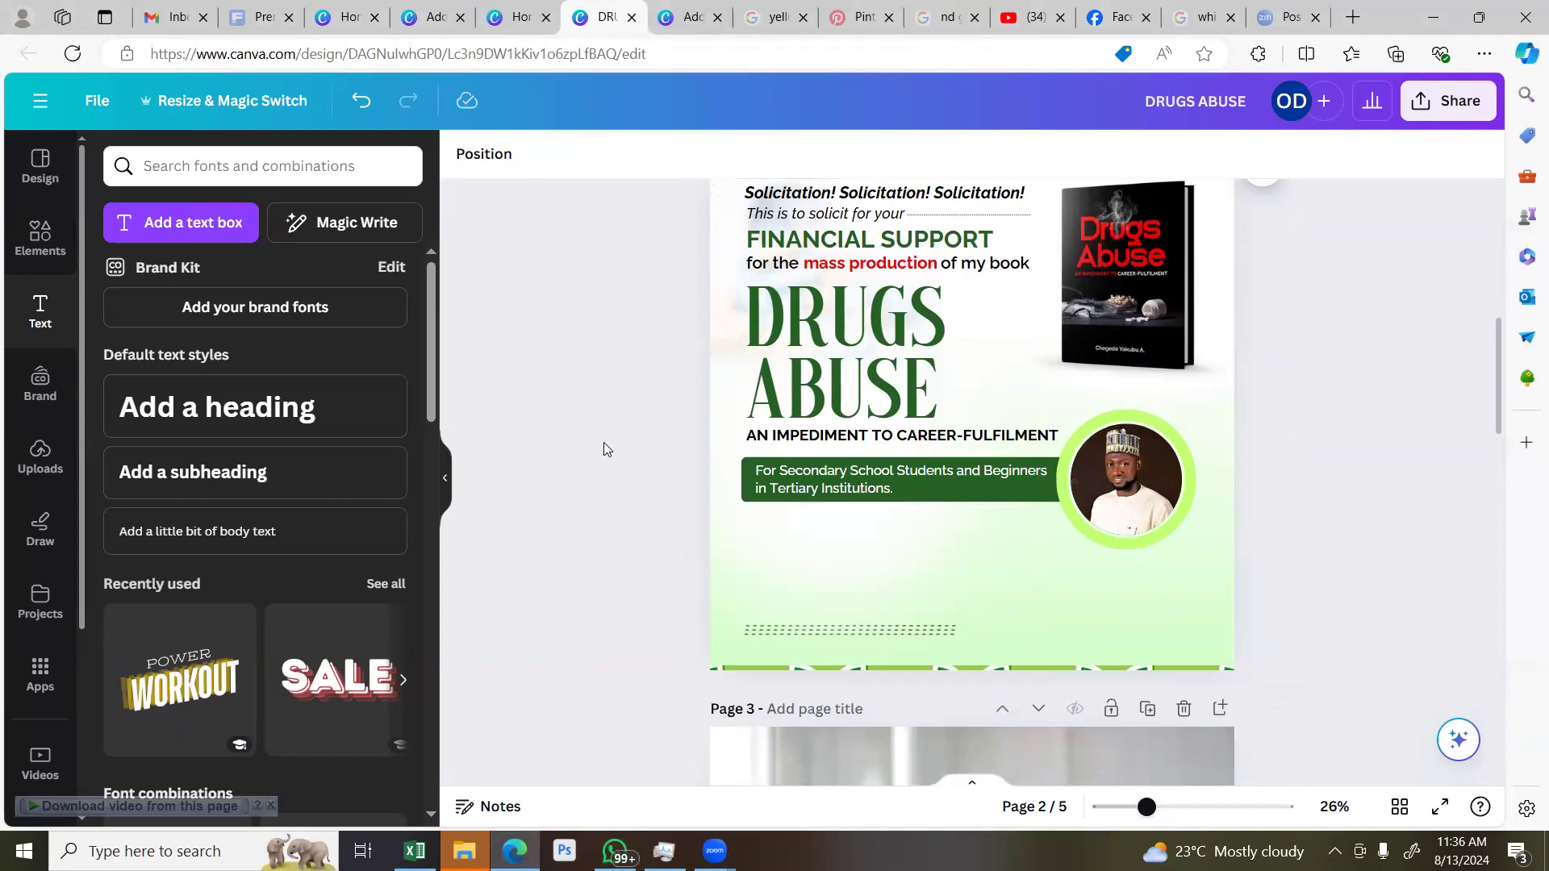
pyautogui.click(615, 851)
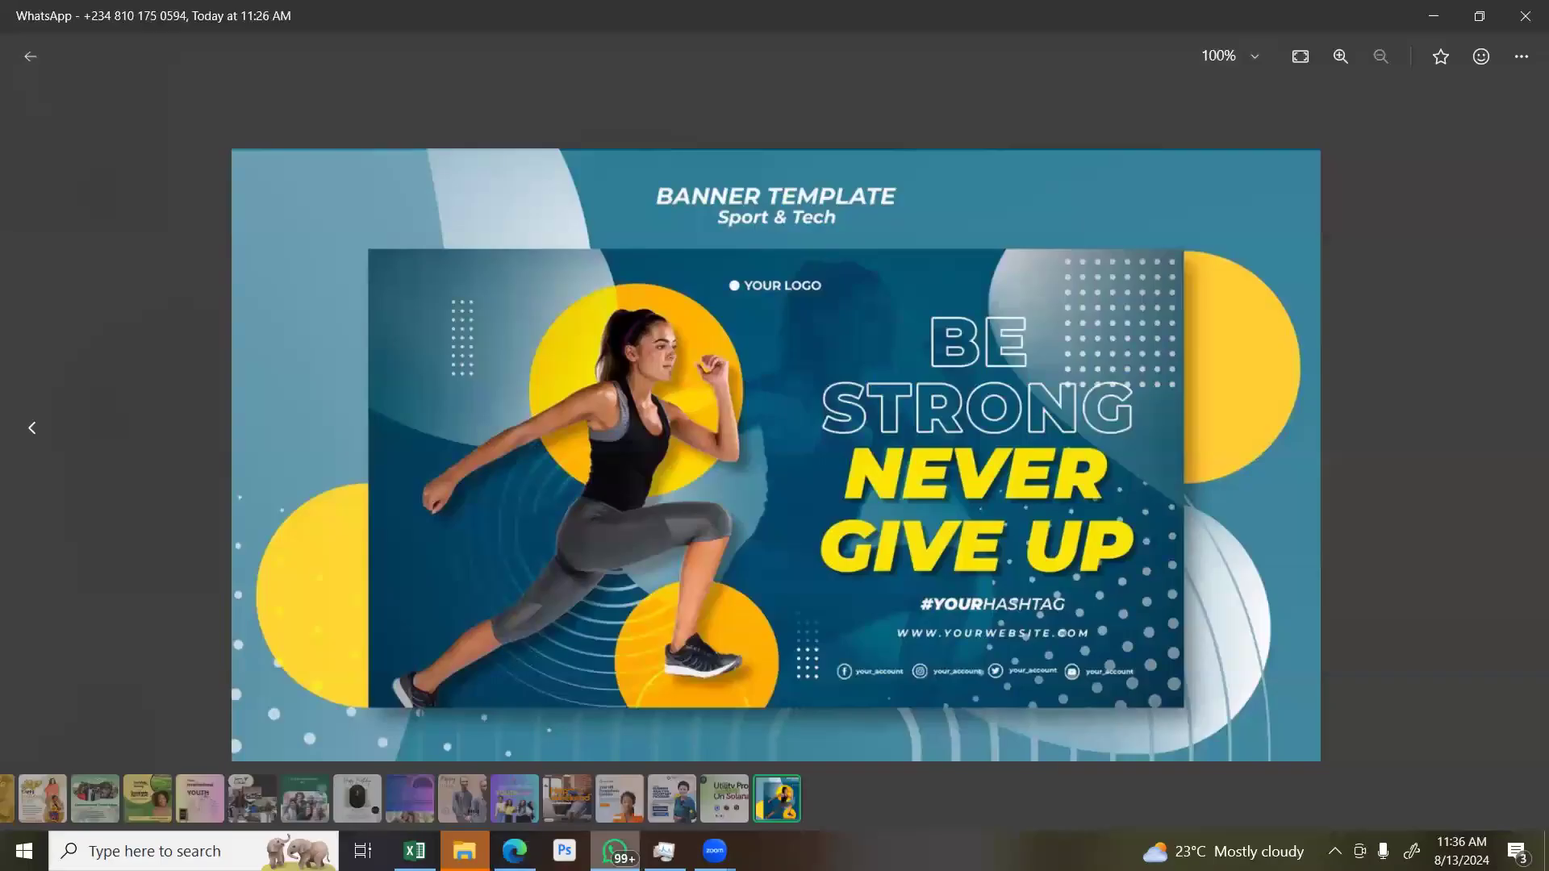
pyautogui.click(515, 851)
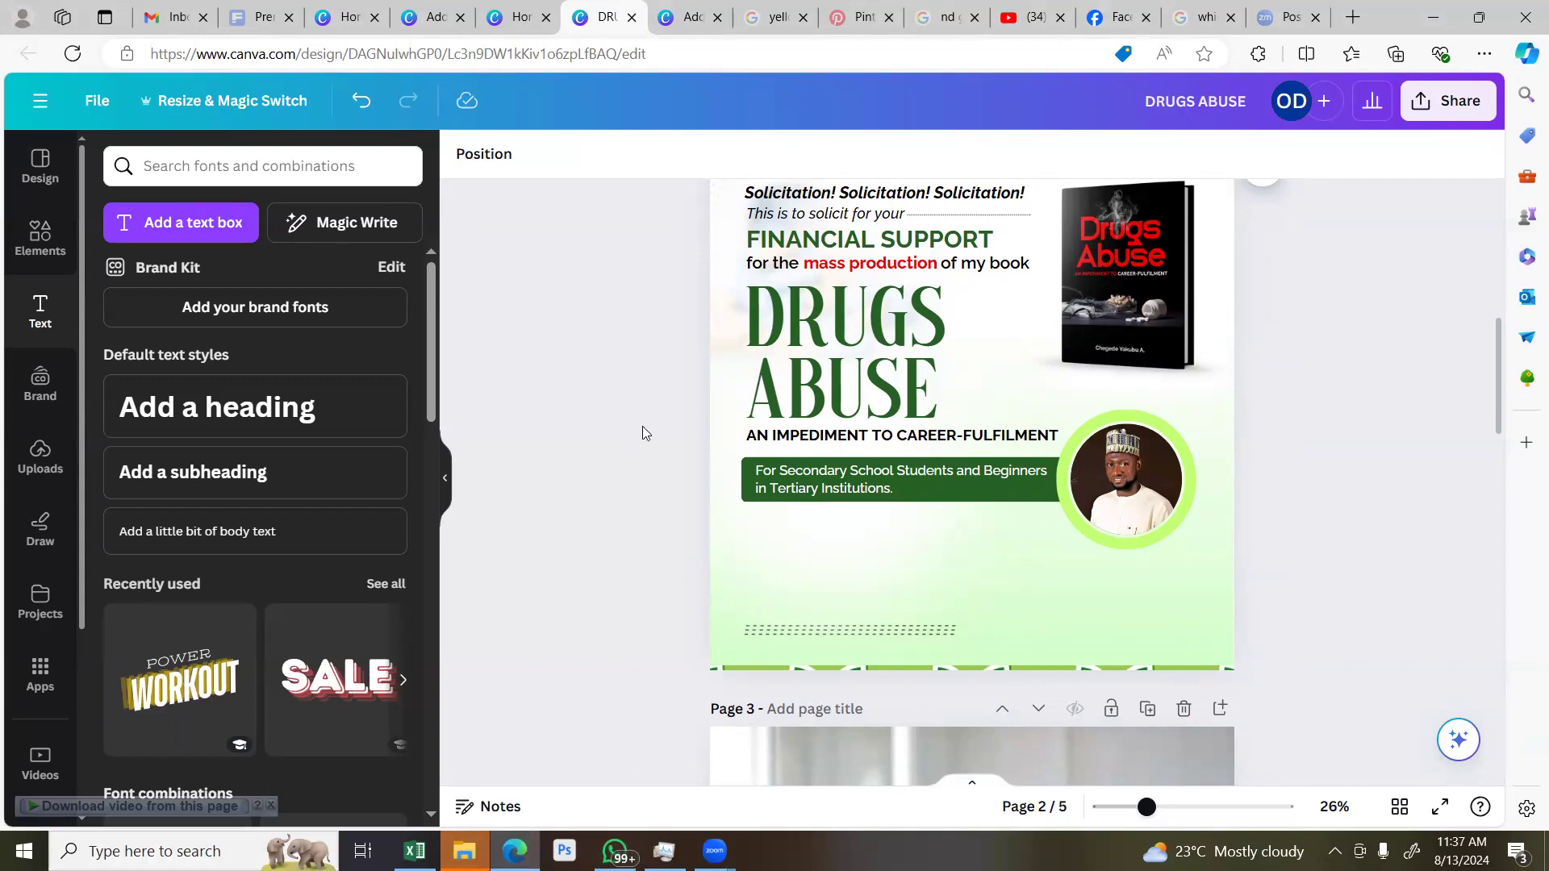
# Look over pages 2 and 3 of the design with the Elements library open
pyautogui.scroll(1, 643, 428)
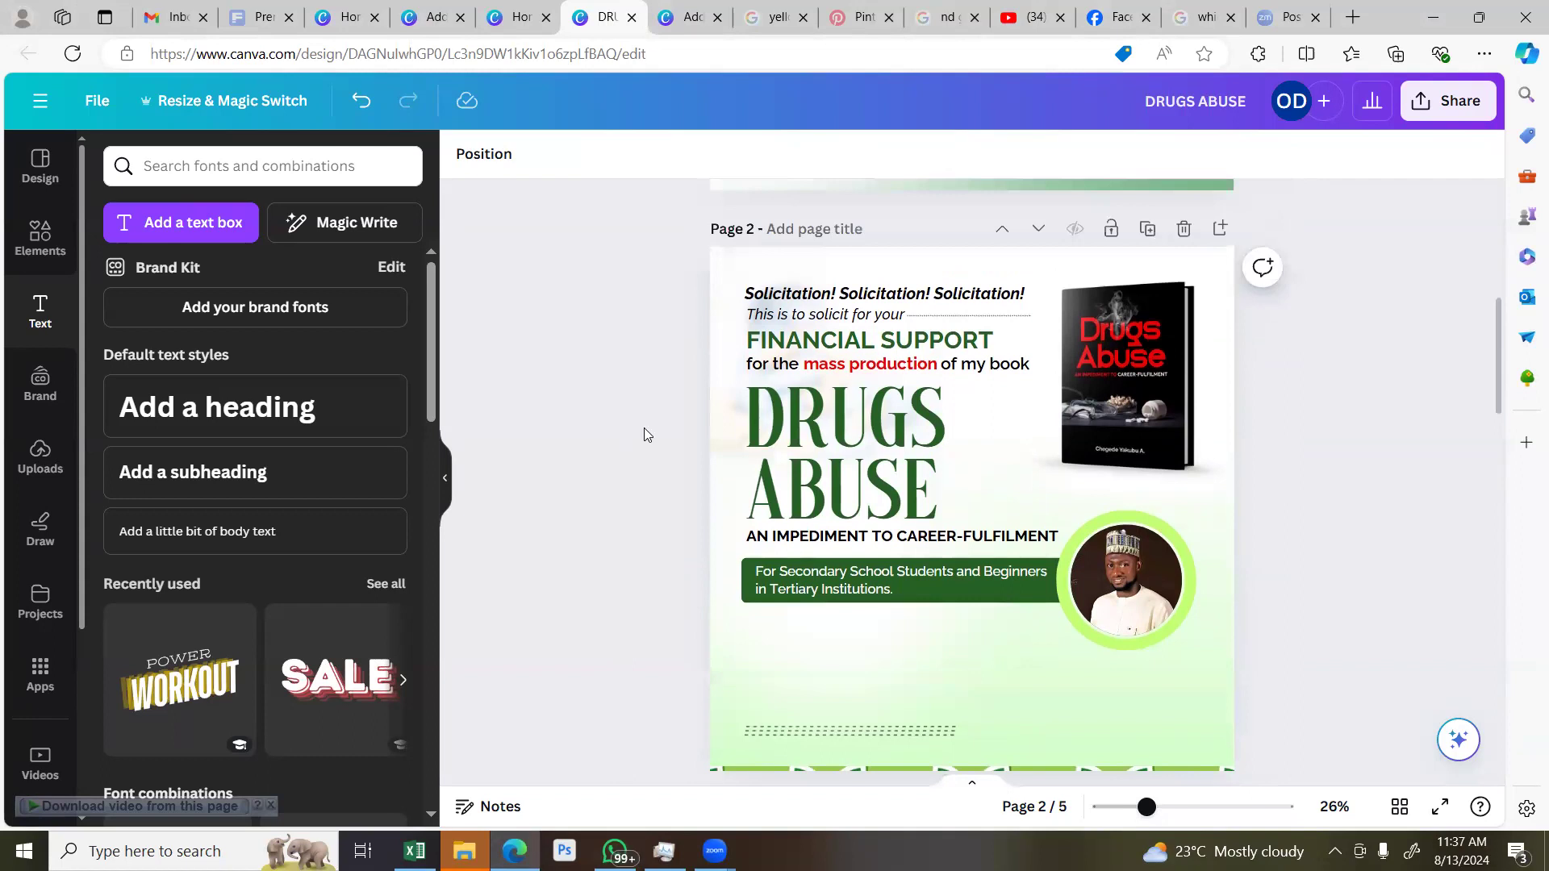
pyautogui.scroll(1, 644, 428)
pyautogui.scroll(-1, 644, 428)
pyautogui.scroll(-1, 644, 428)
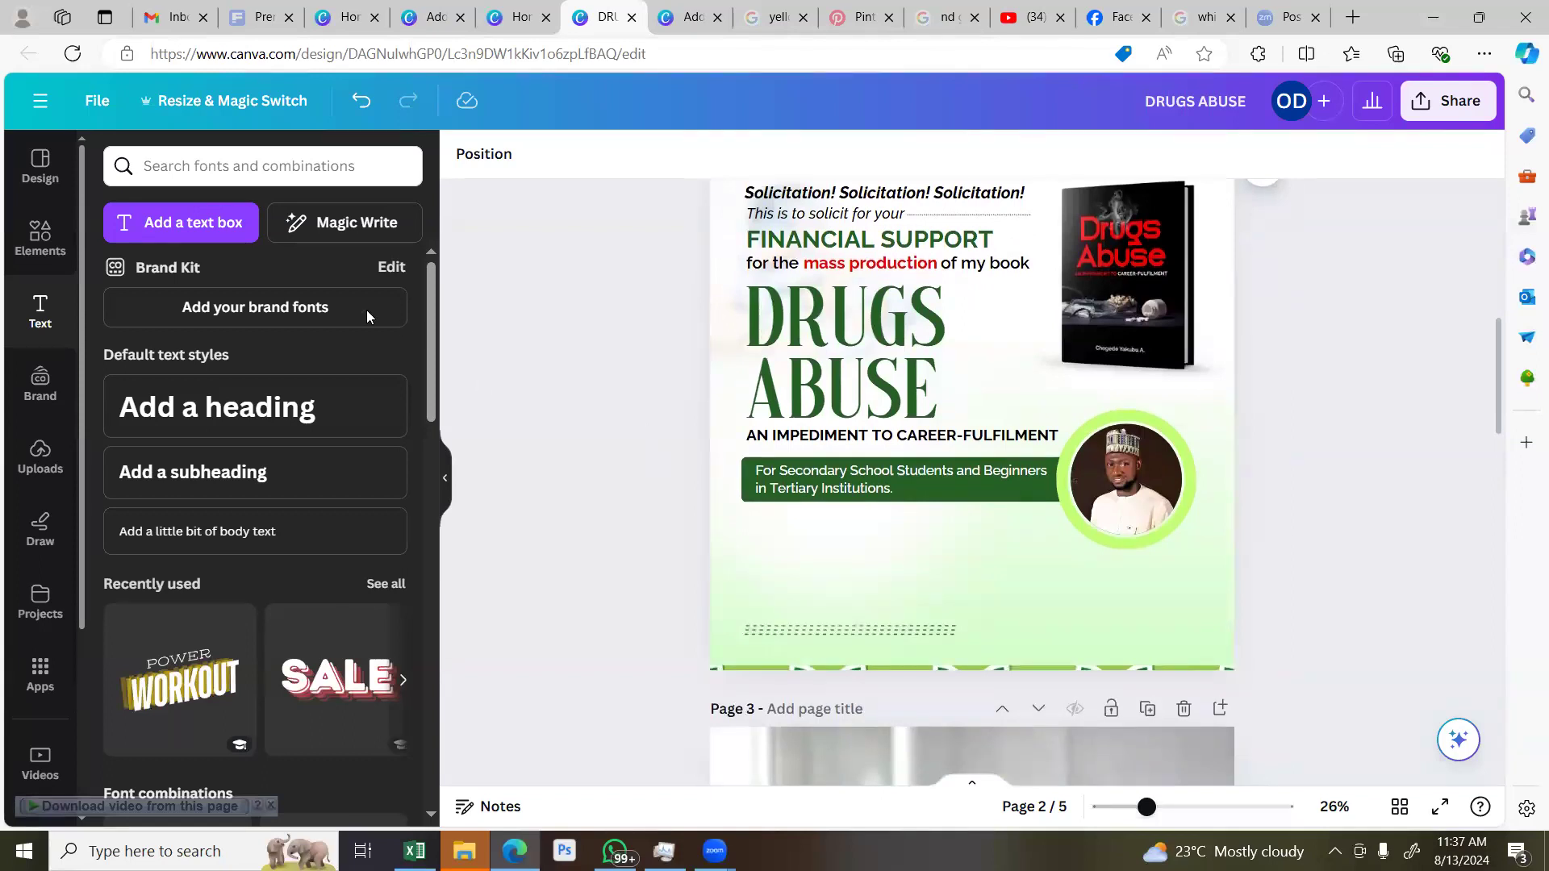
pyautogui.click(55, 260)
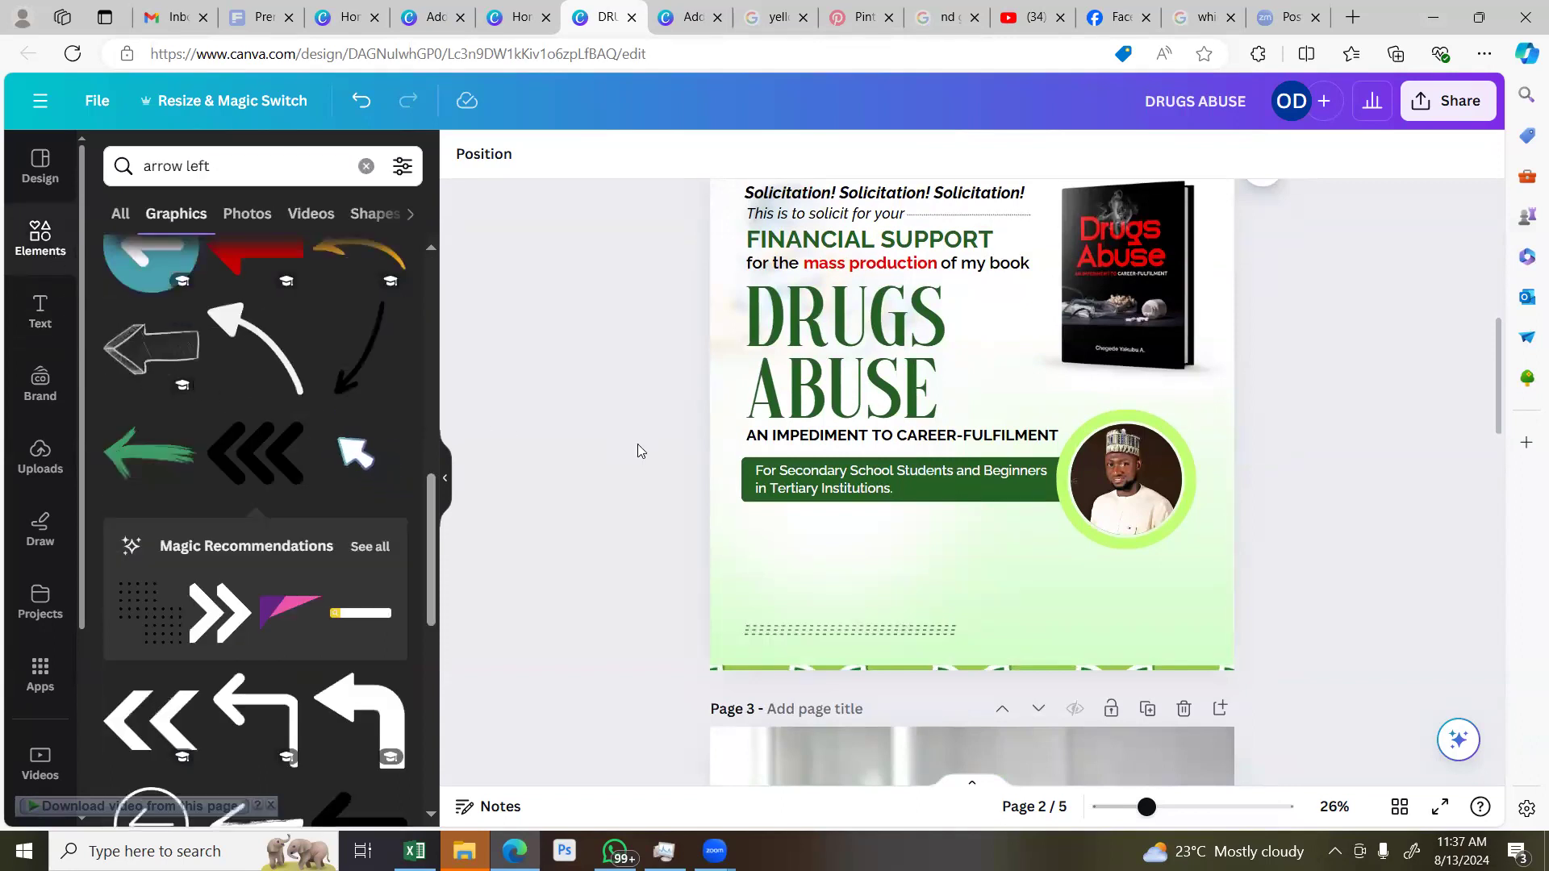
pyautogui.scroll(1, 640, 450)
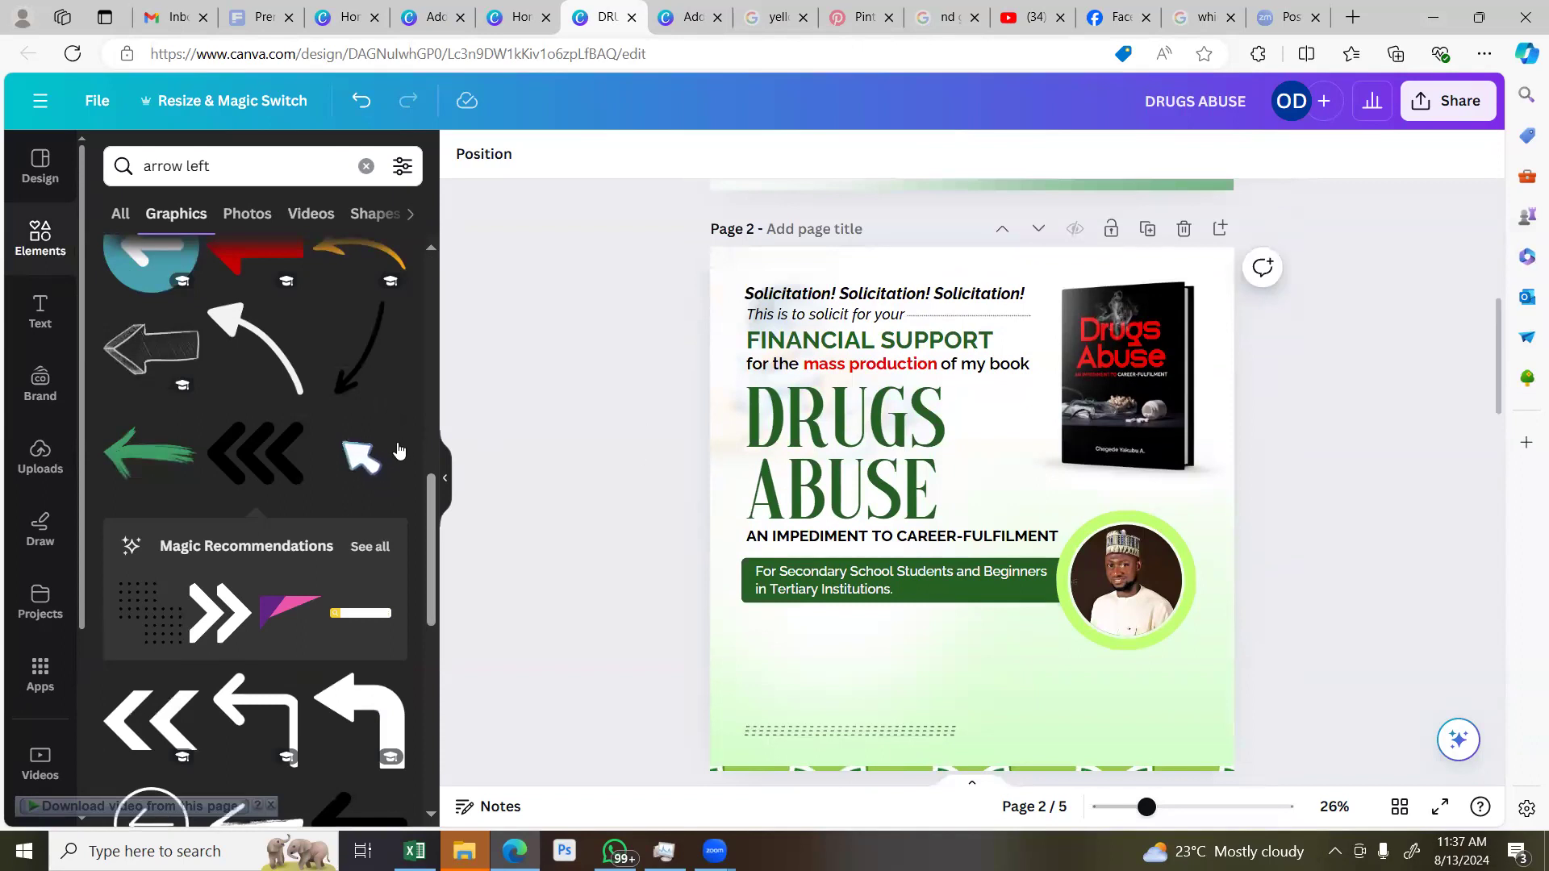
pyautogui.scroll(-3, 642, 450)
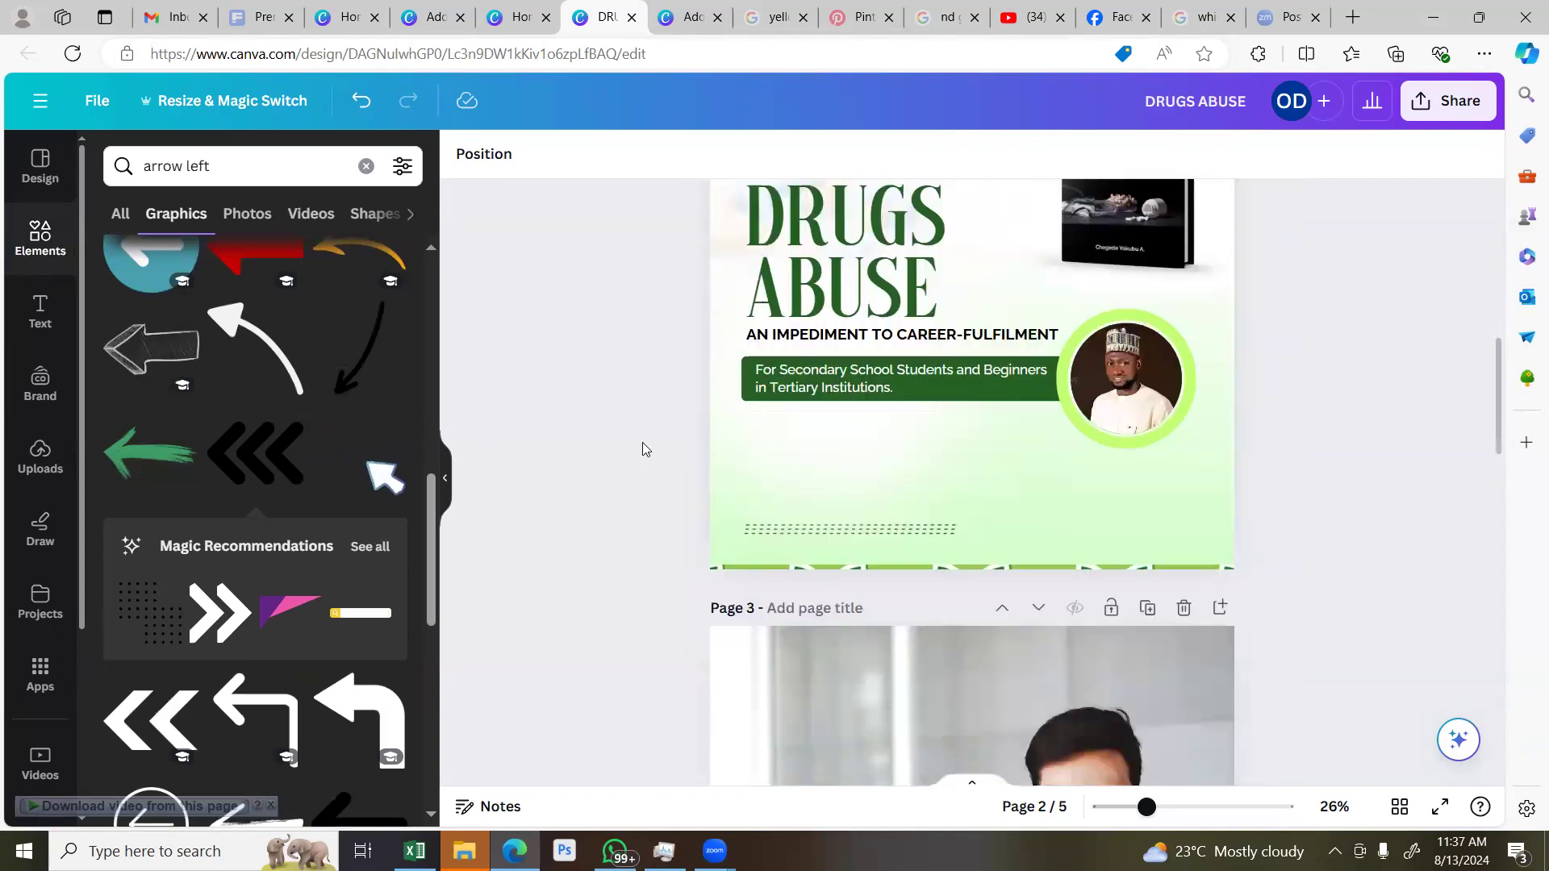
pyautogui.scroll(-2, 651, 469)
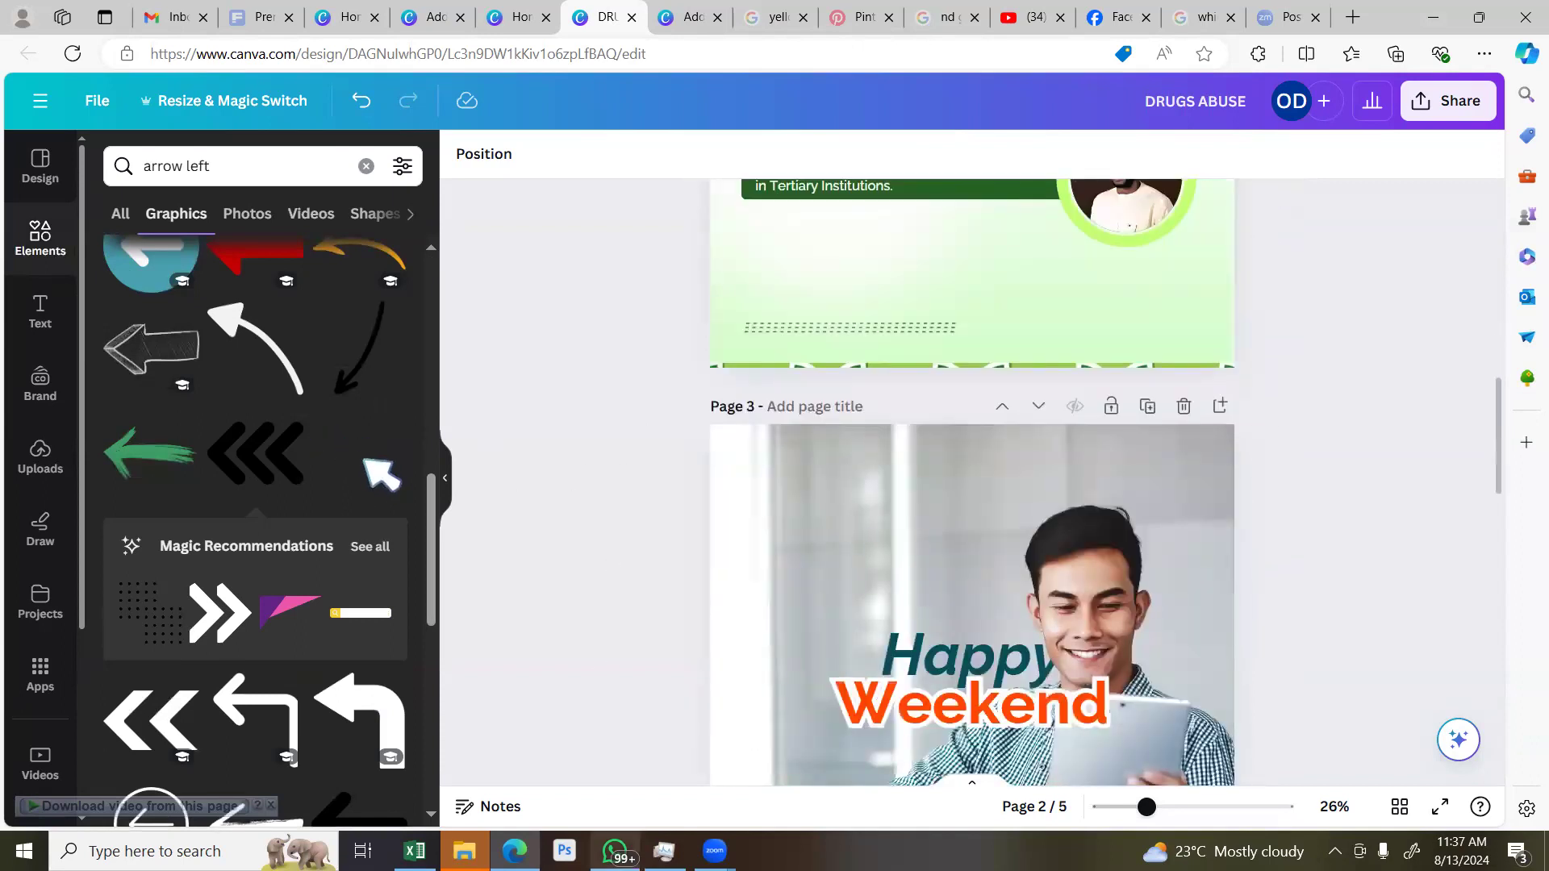
# Switch to WhatsApp, close the banner image and browse the earlier sample designs in the Design classes chat
pyautogui.click(615, 851)
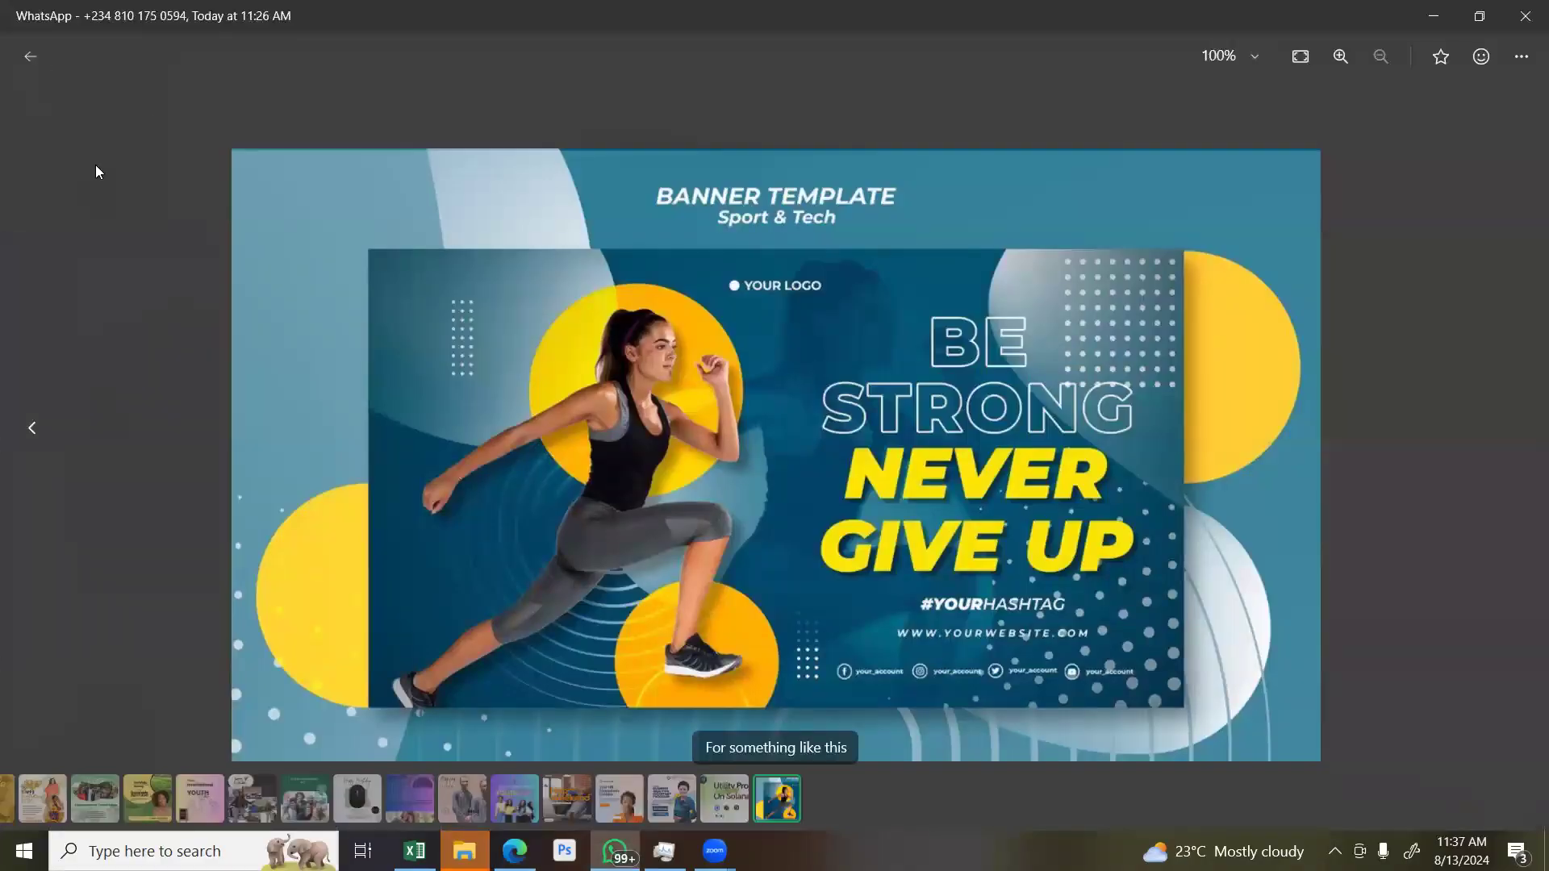
pyautogui.press('Escape')
pyautogui.scroll(3, 681, 532)
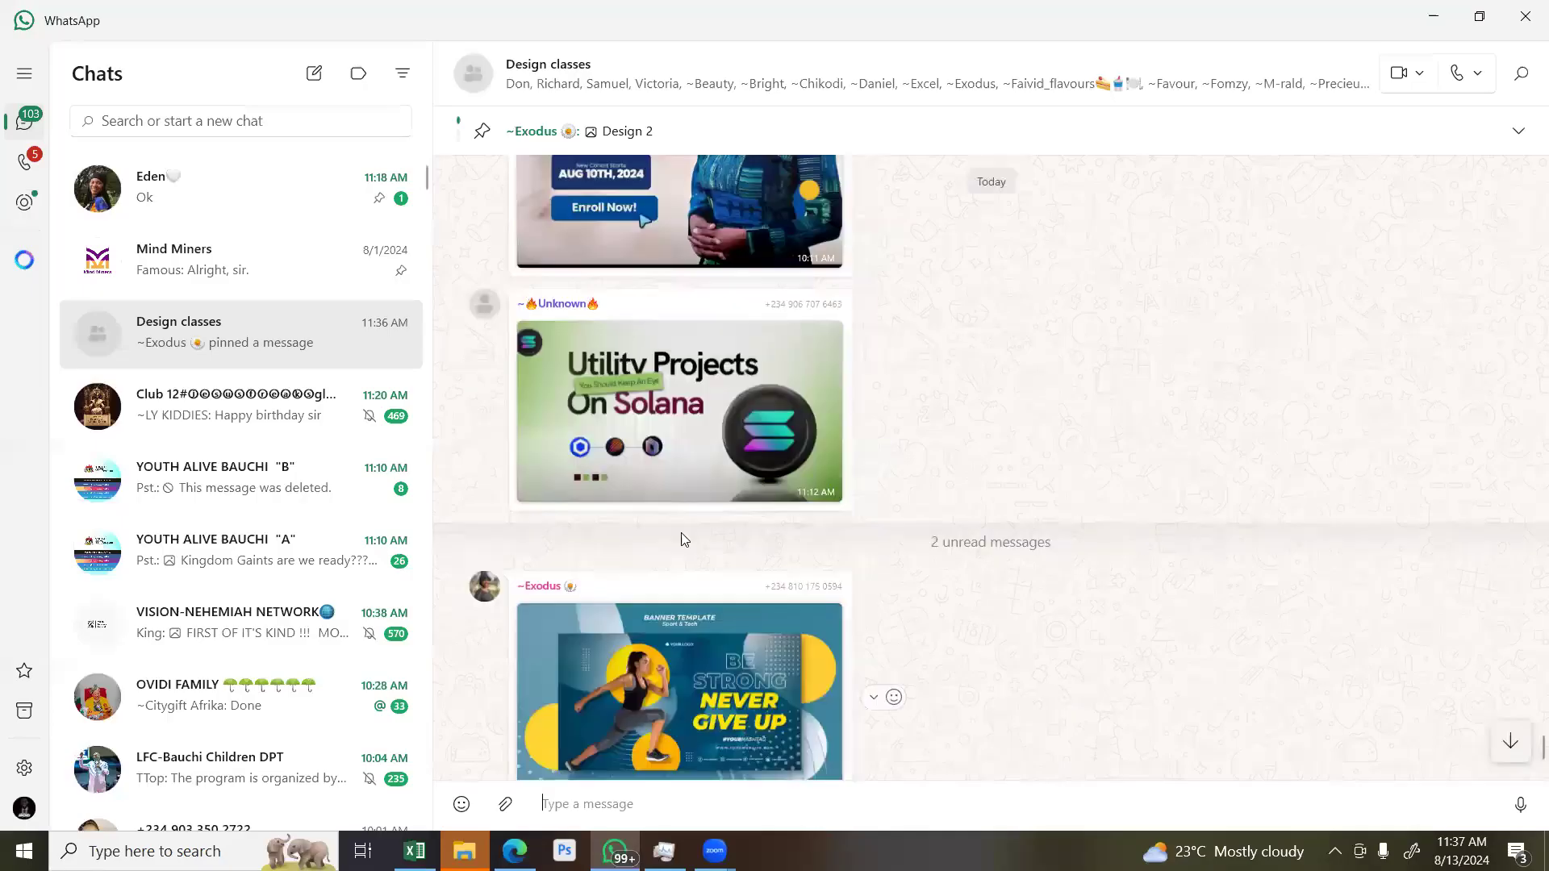
pyautogui.scroll(6, 446, 634)
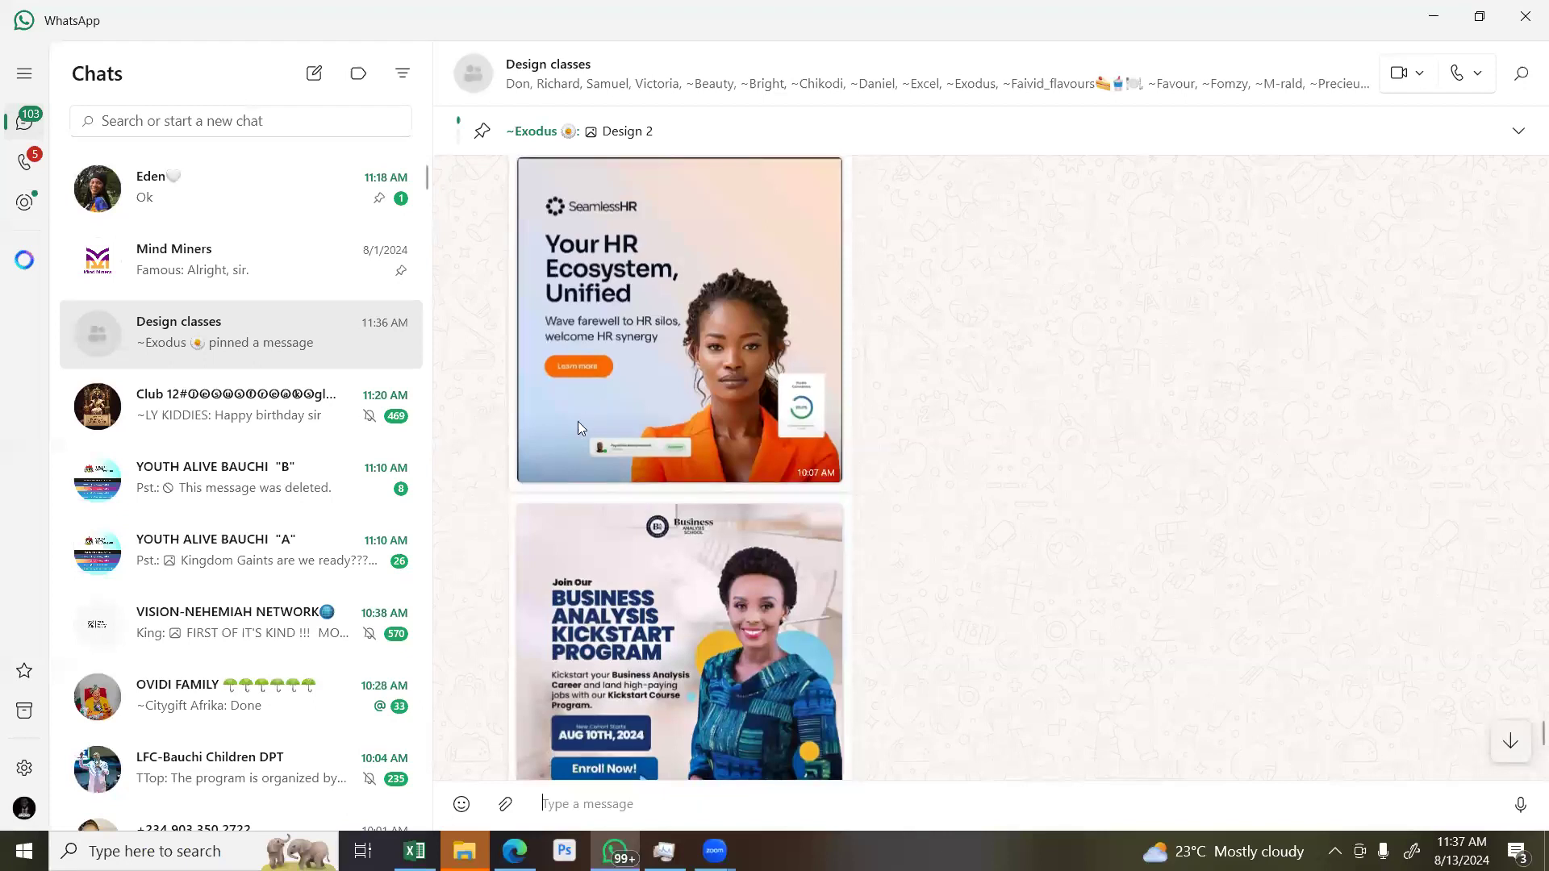
# Return to the Canva flyer and examine the two-line DRUGS ABUSE heading on page 2
pyautogui.hotkey('alt', 'Tab')
pyautogui.scroll(2, 579, 465)
pyautogui.scroll(1, 579, 464)
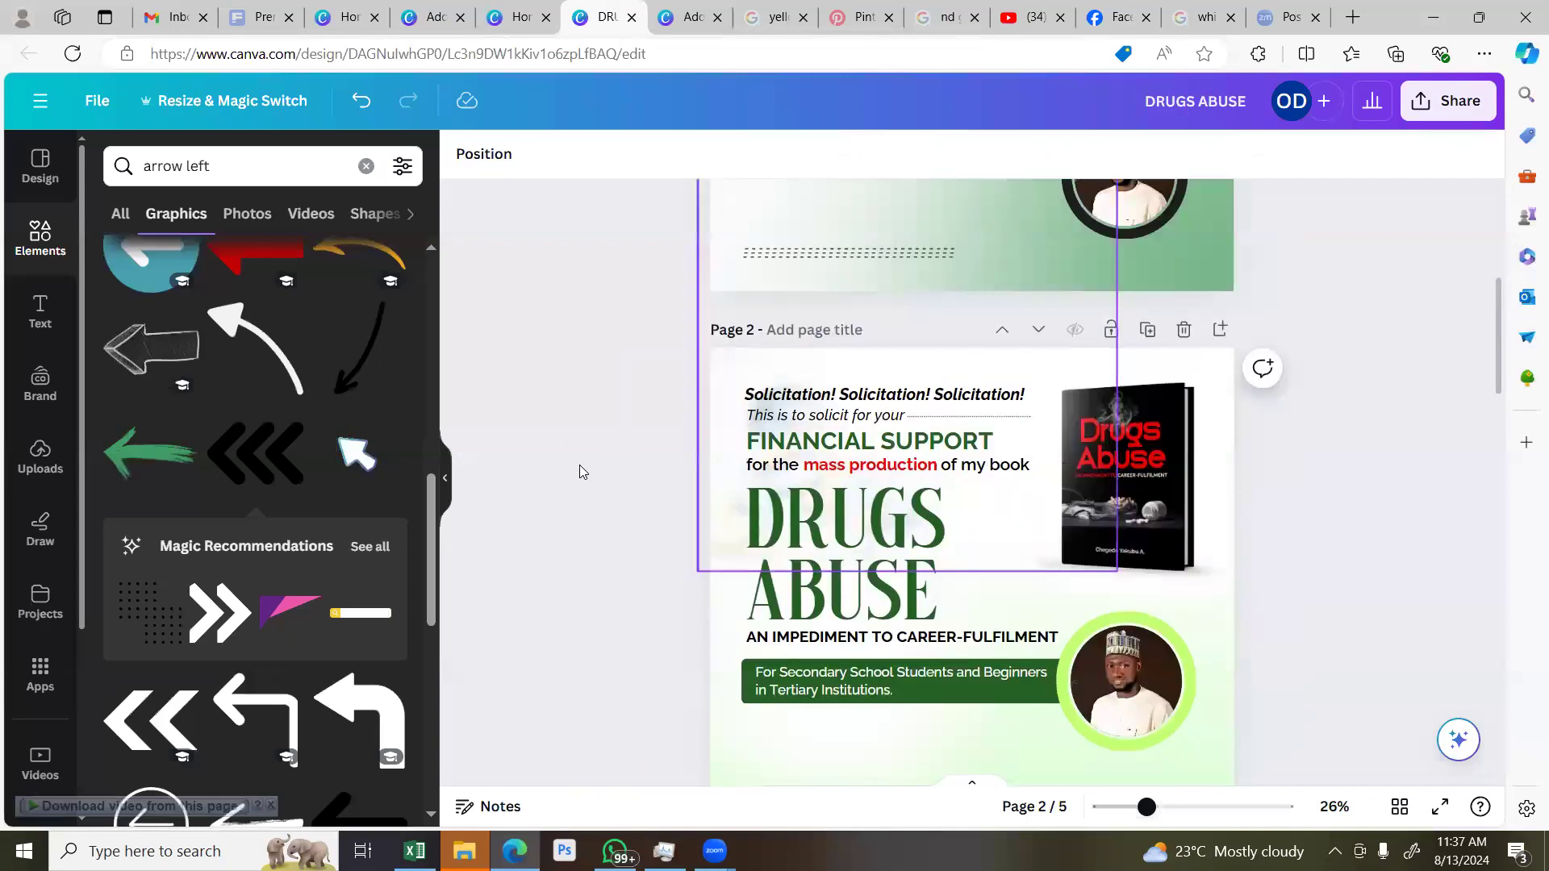
pyautogui.scroll(-1, 579, 464)
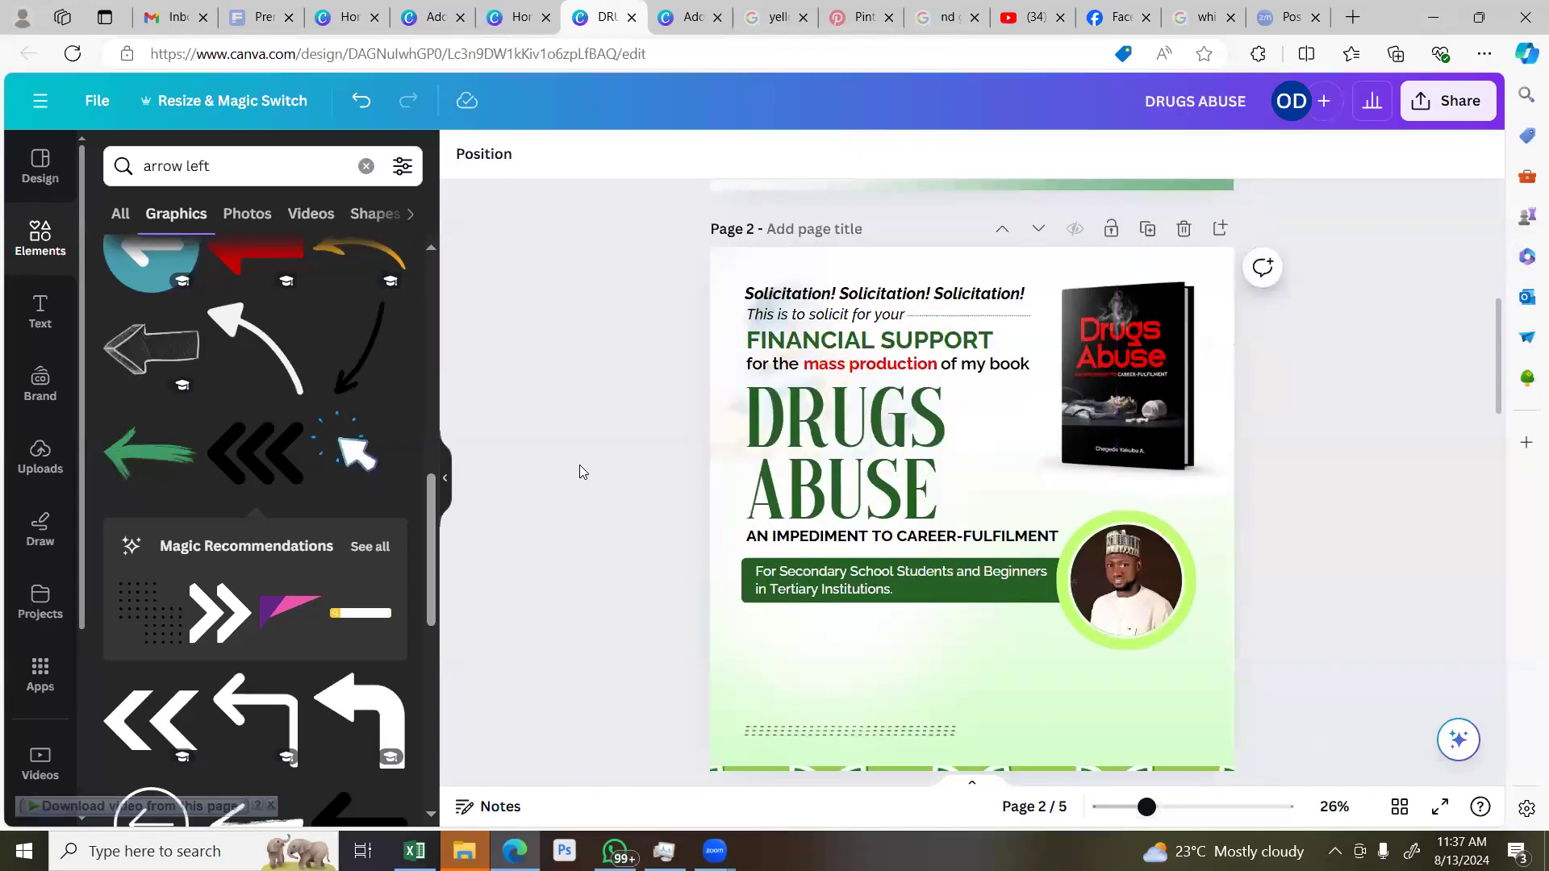
pyautogui.scroll(-1, 579, 465)
pyautogui.scroll(1, 579, 465)
pyautogui.click(889, 467)
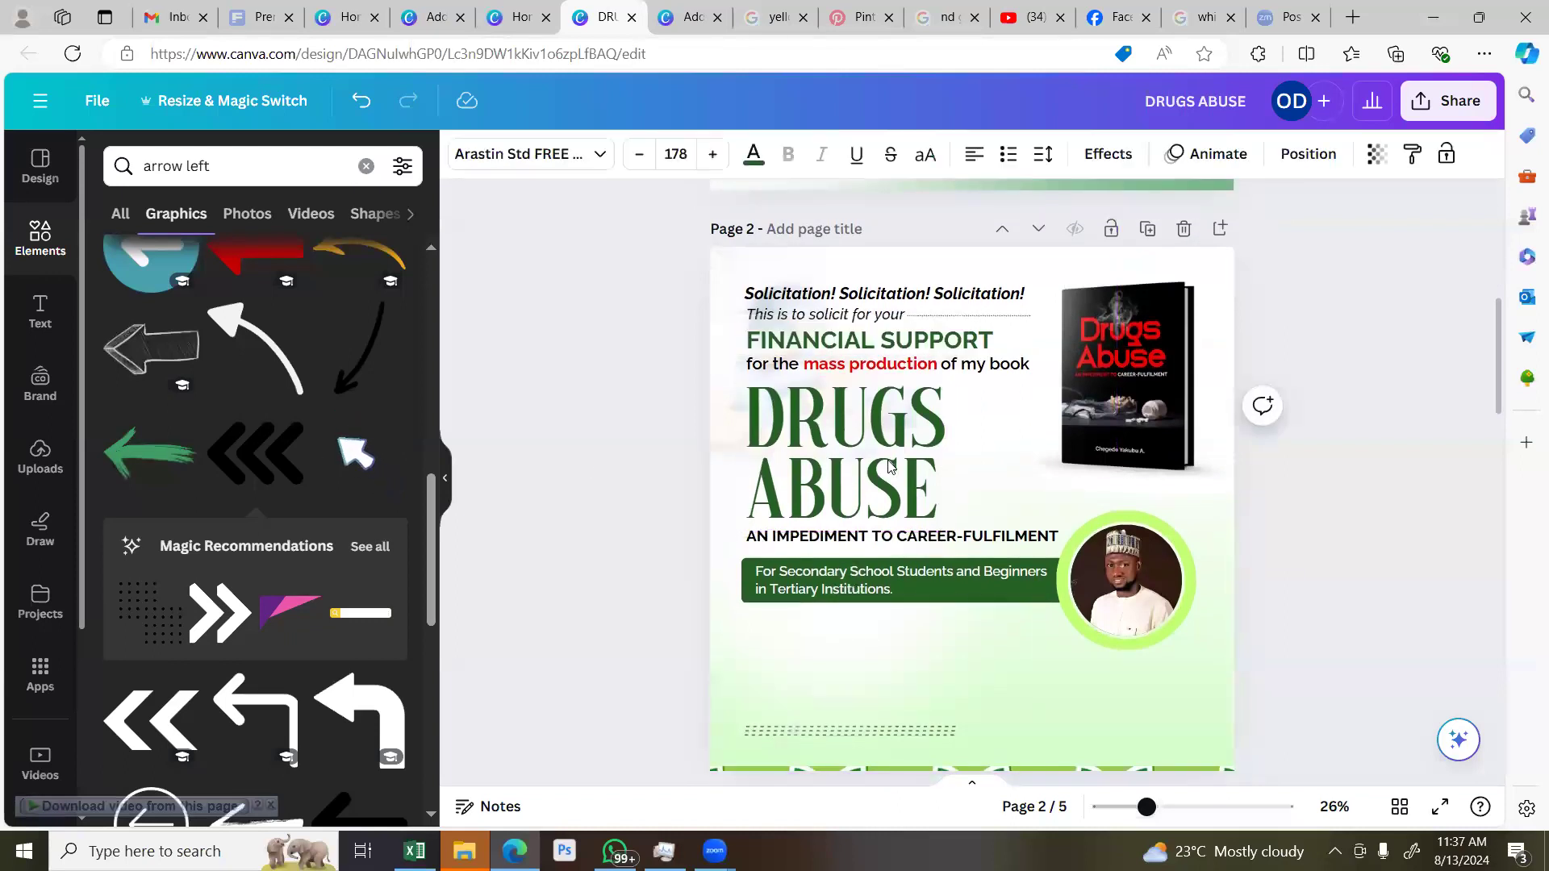
pyautogui.click(654, 485)
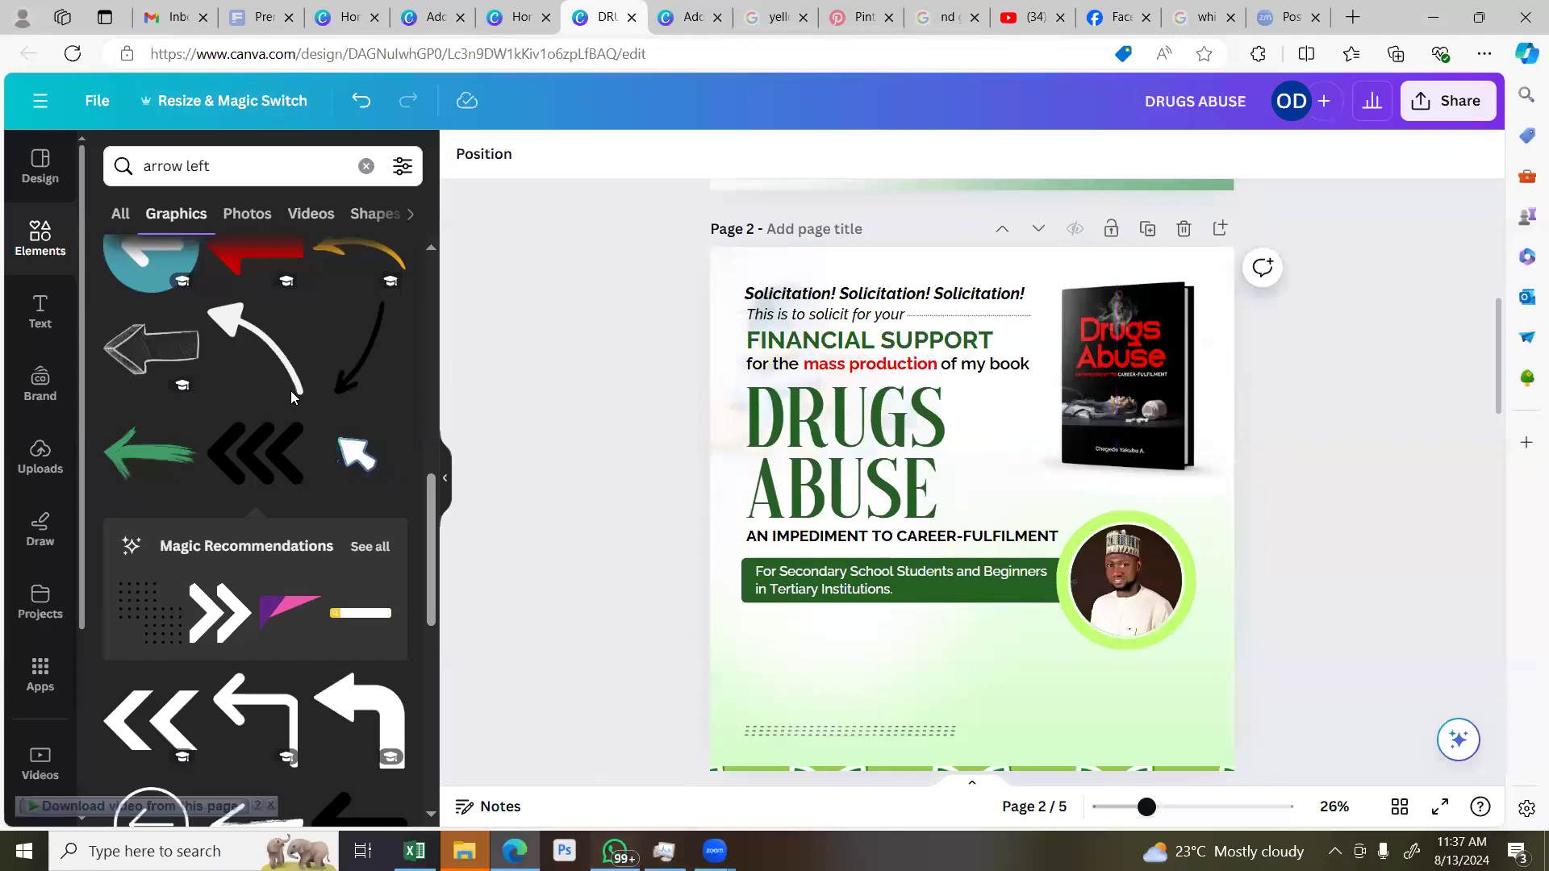
# Switch to WhatsApp, open the flyer client's chat and find the message containing the solicitation flyer text
pyautogui.hotkey('alt', 'Tab')
pyautogui.scroll(-9, 231, 498)
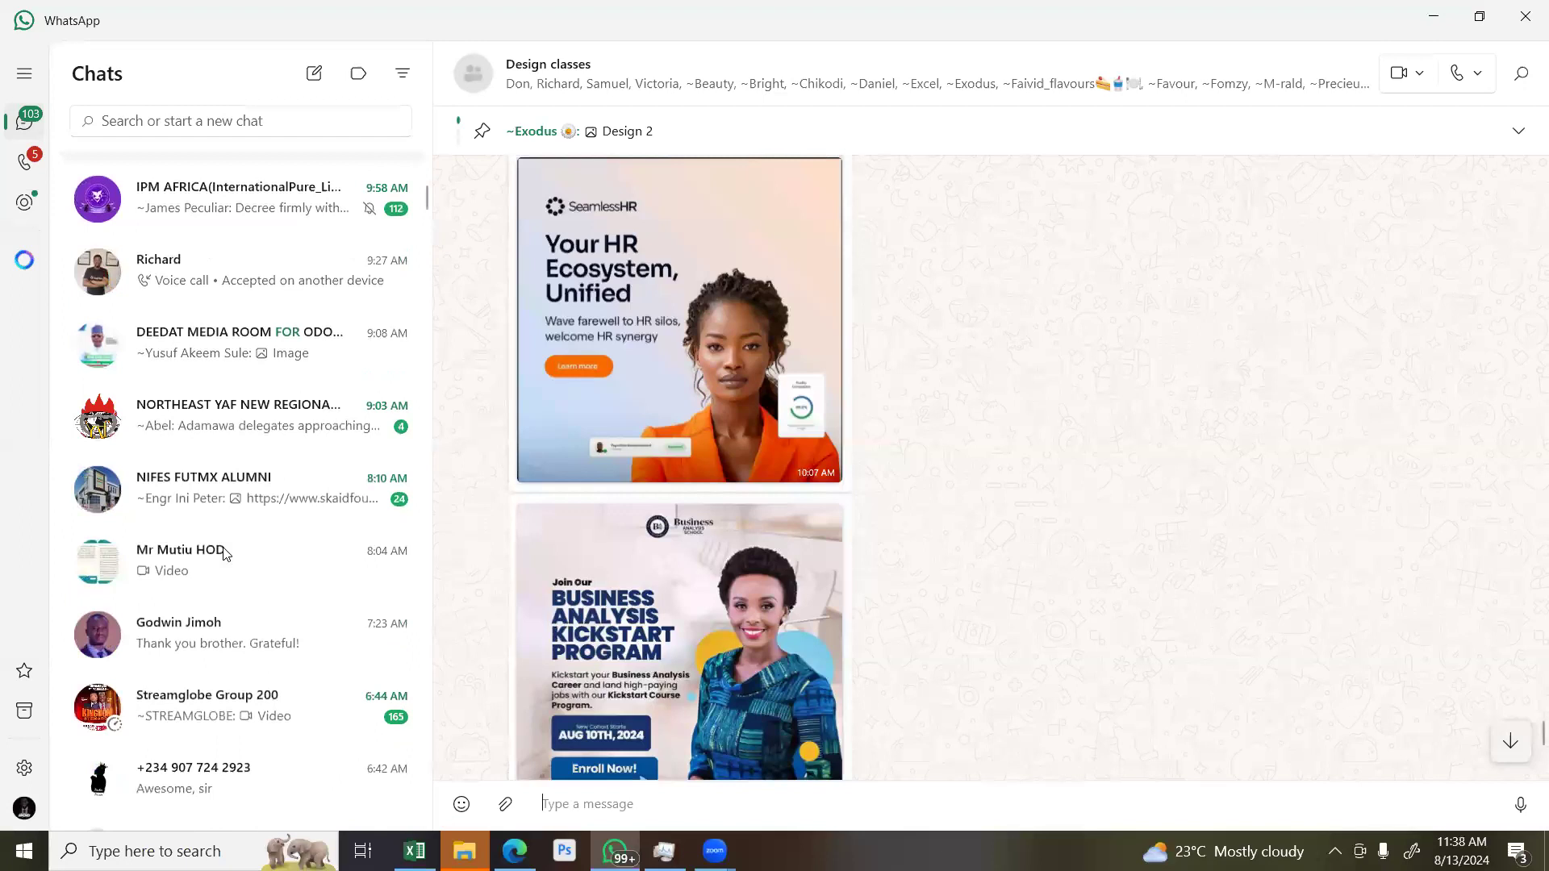
pyautogui.scroll(-6, 225, 553)
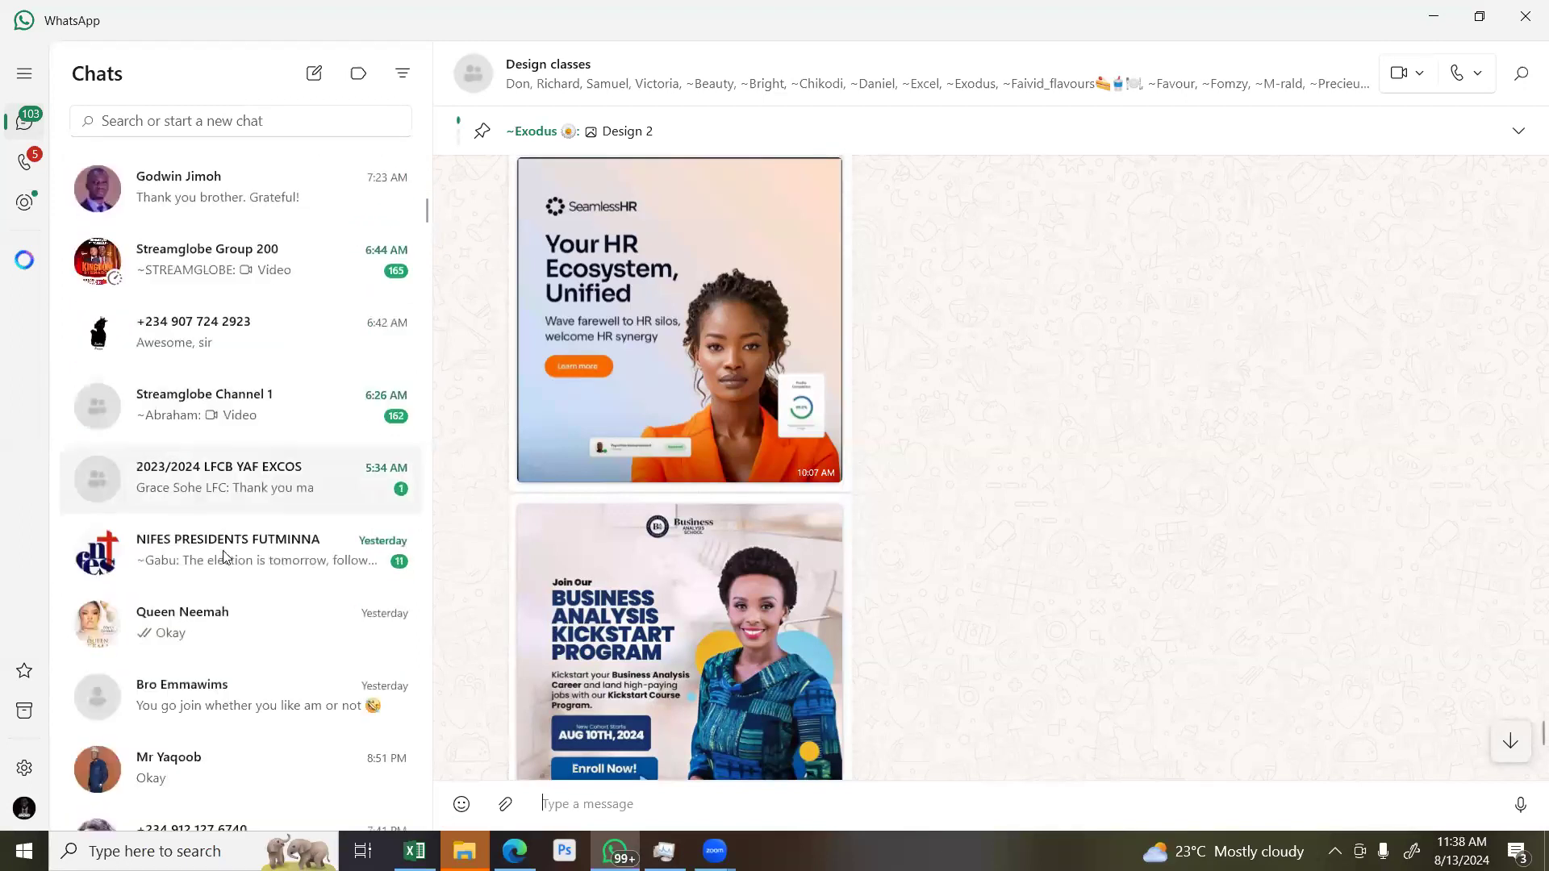
pyautogui.scroll(-1, 224, 556)
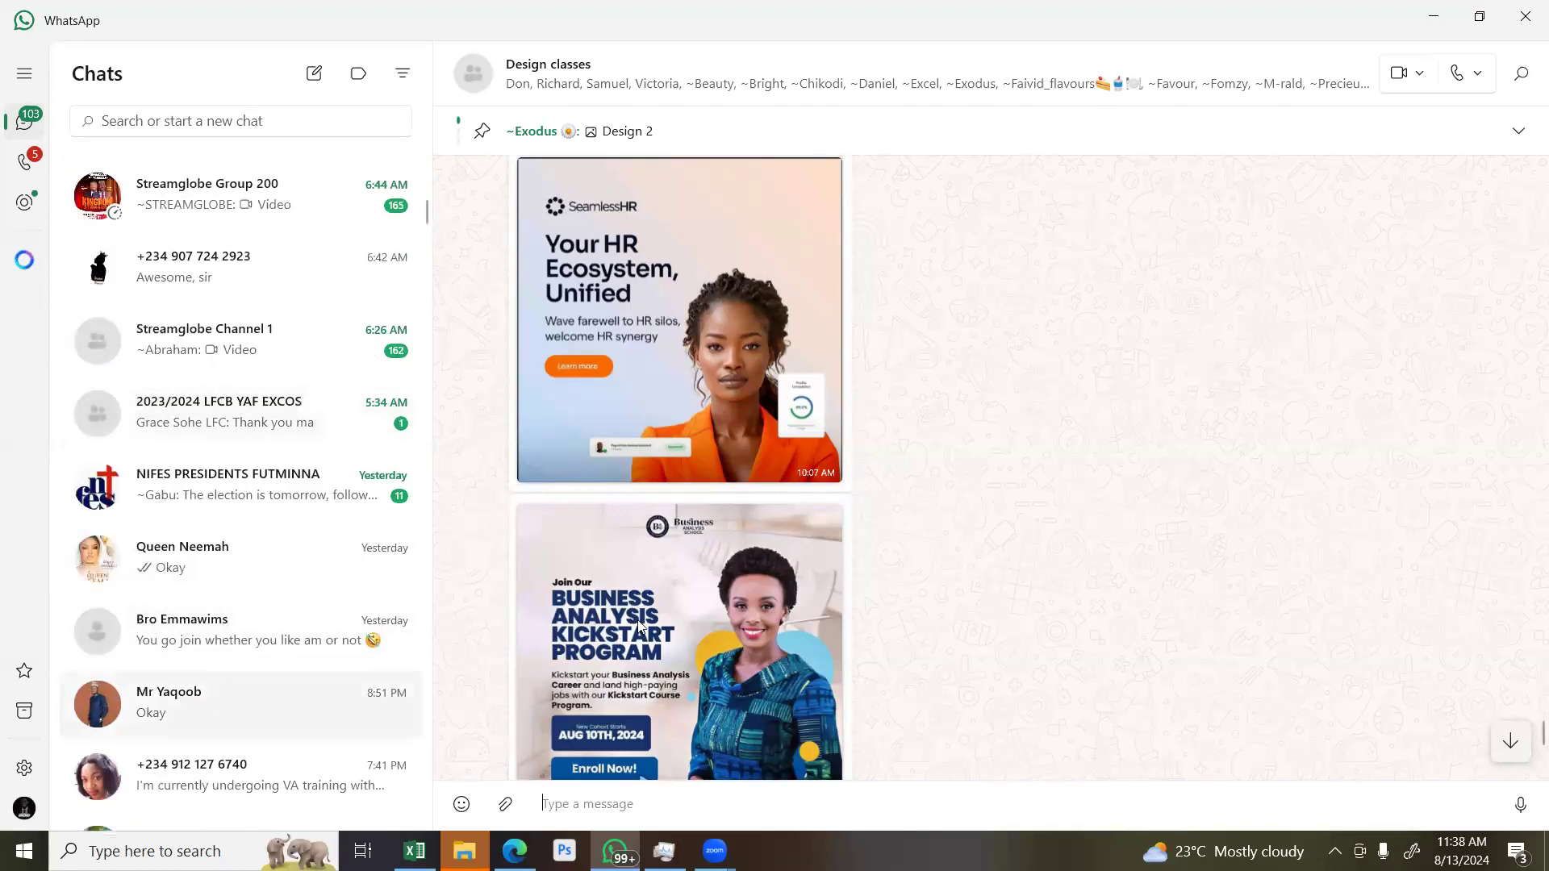
pyautogui.scroll(2, 632, 535)
pyautogui.scroll(5, 629, 518)
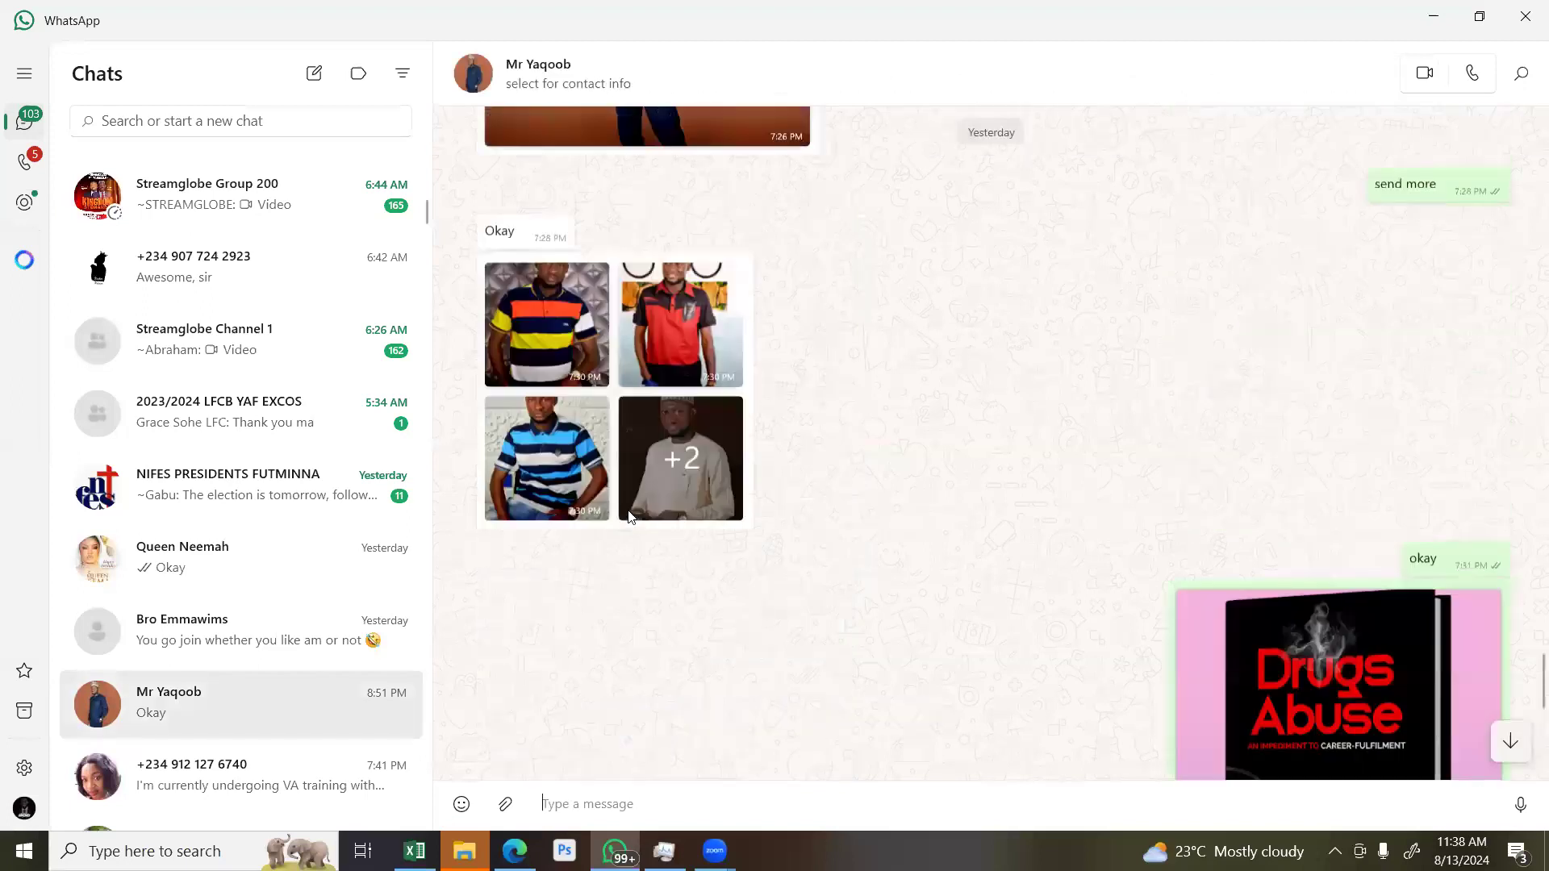
pyautogui.scroll(10, 630, 516)
pyautogui.scroll(15, 630, 516)
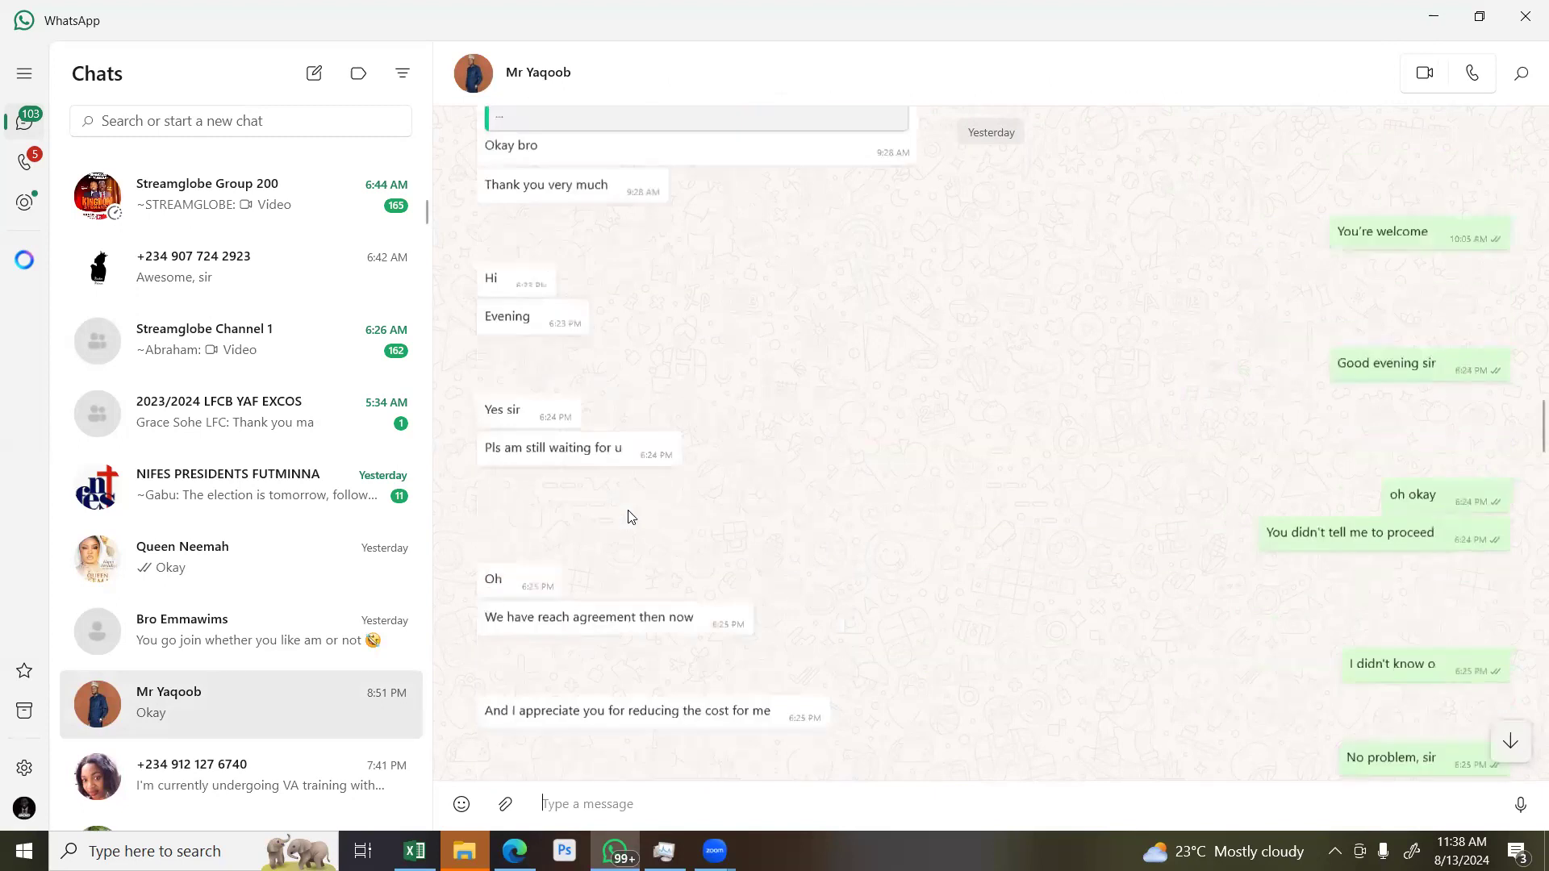
pyautogui.scroll(15, 630, 517)
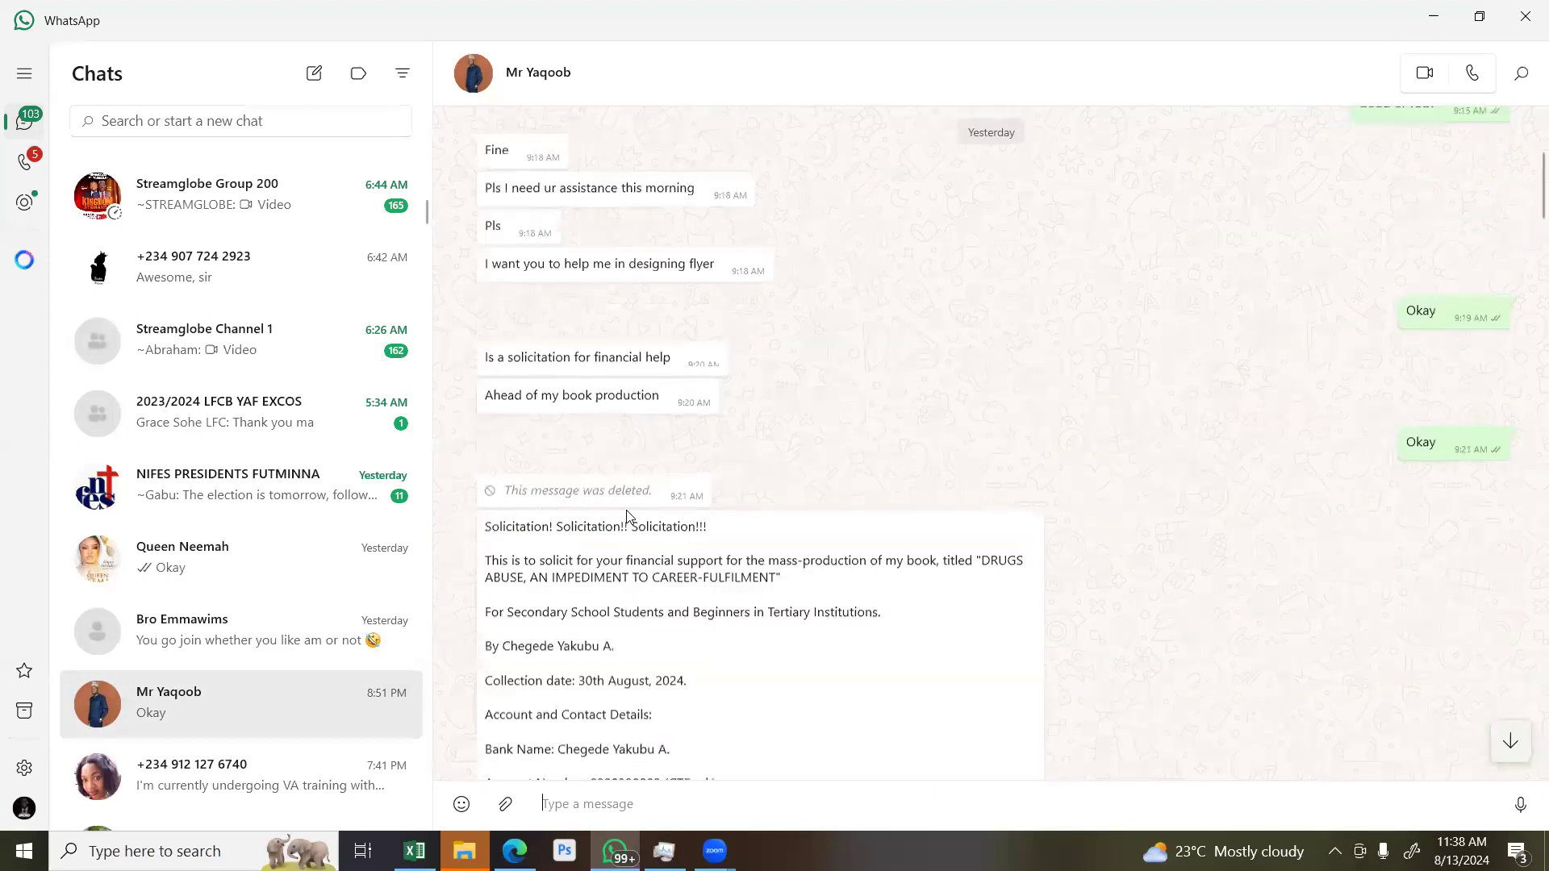
pyautogui.scroll(-2, 500, 474)
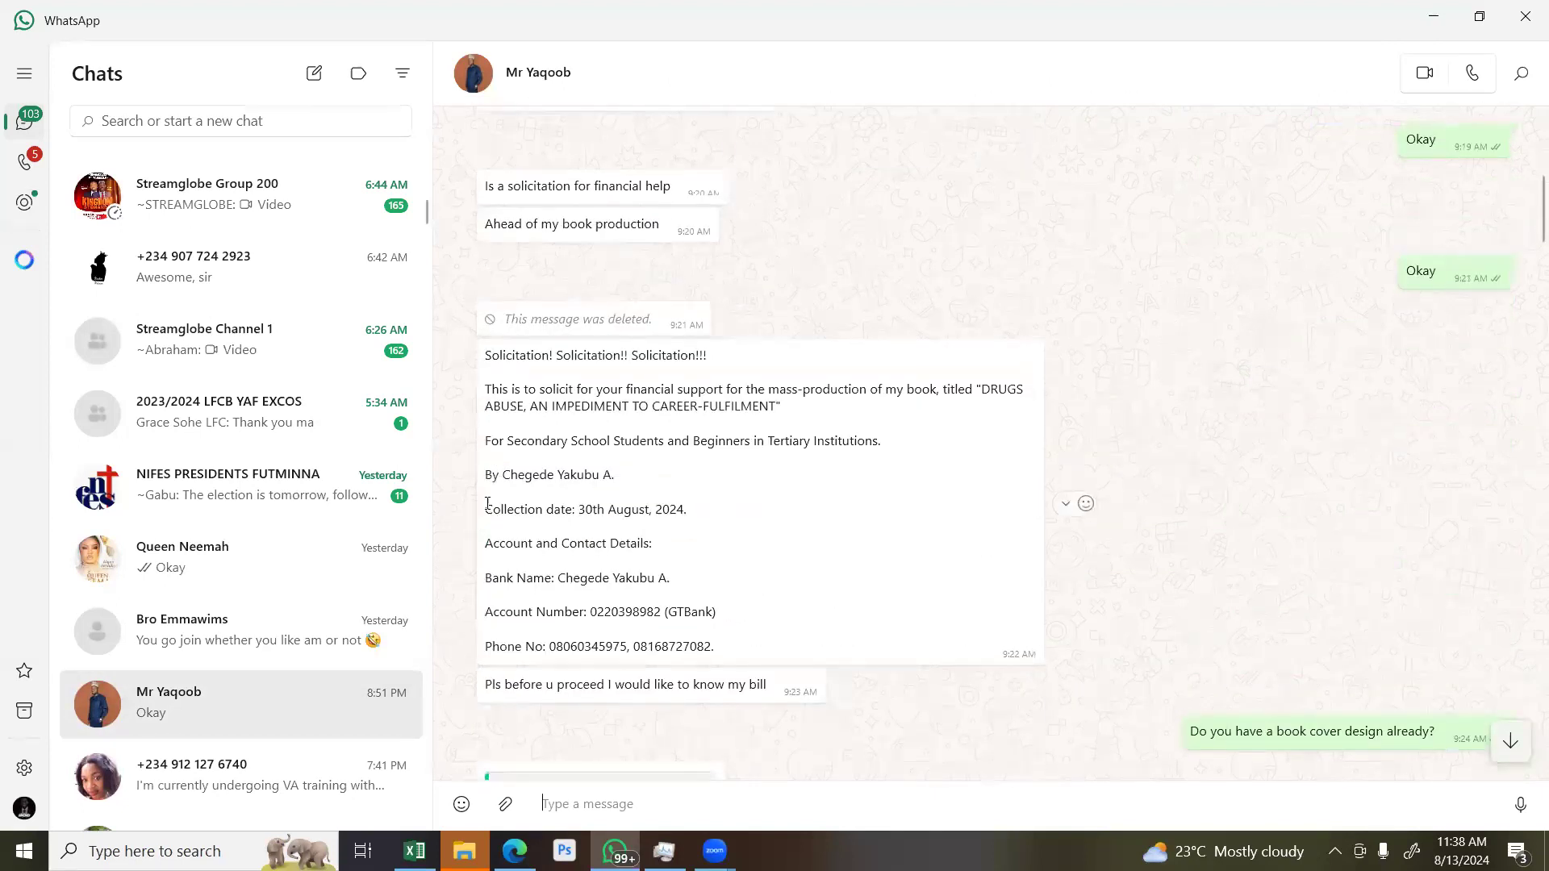
# Copy only the line "Collection date: 30th August, 2024." from the client's solicitation message
pyautogui.moveTo(485, 509); pyautogui.dragTo(679, 549)
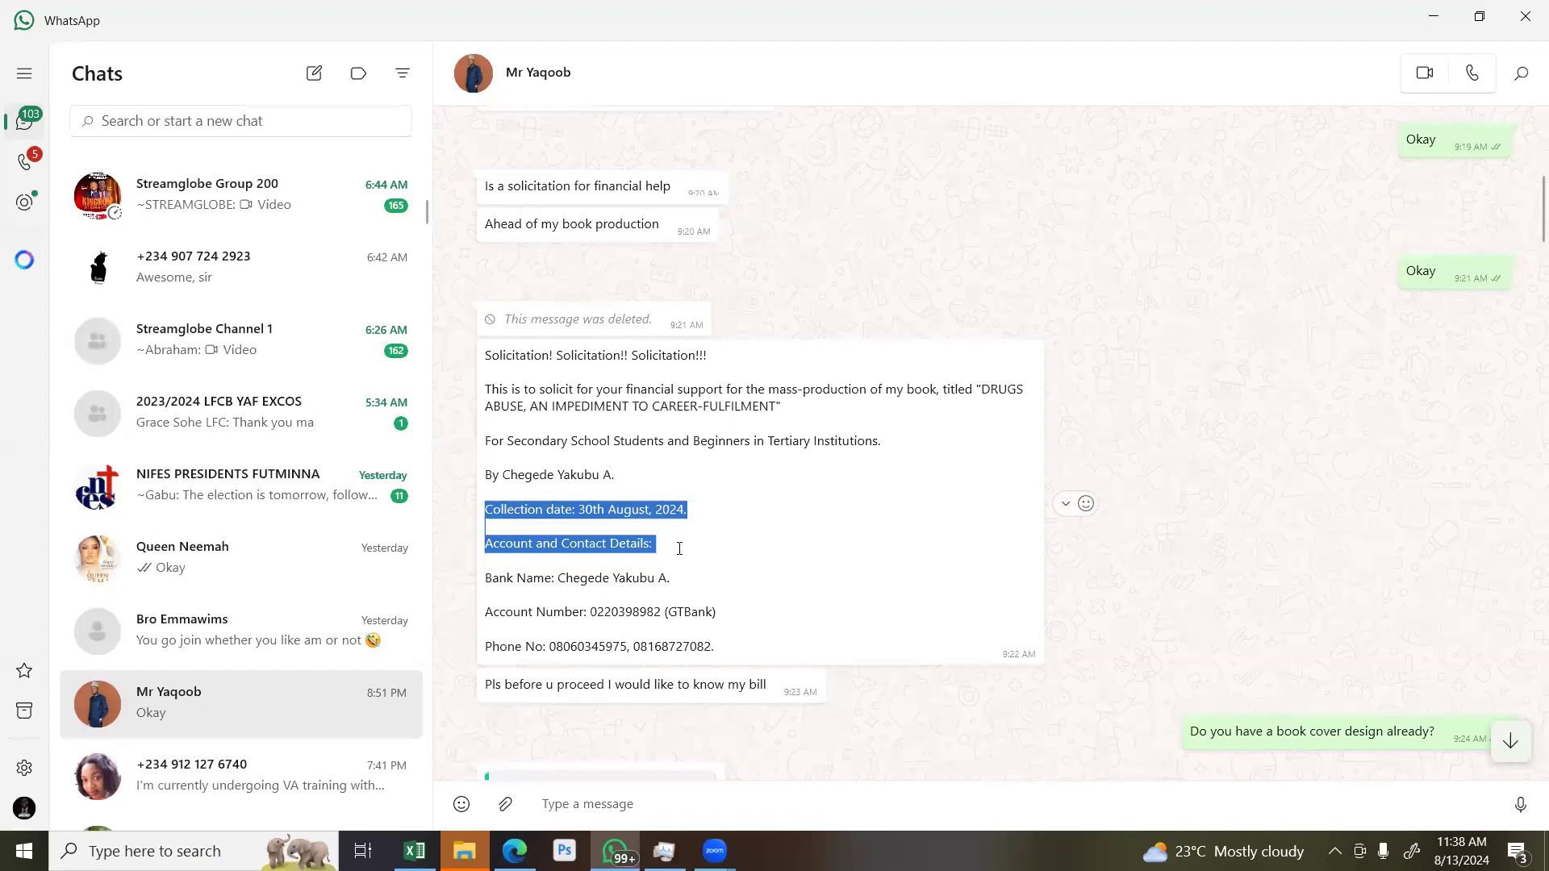
pyautogui.moveTo(688, 538); pyautogui.dragTo(695, 511)
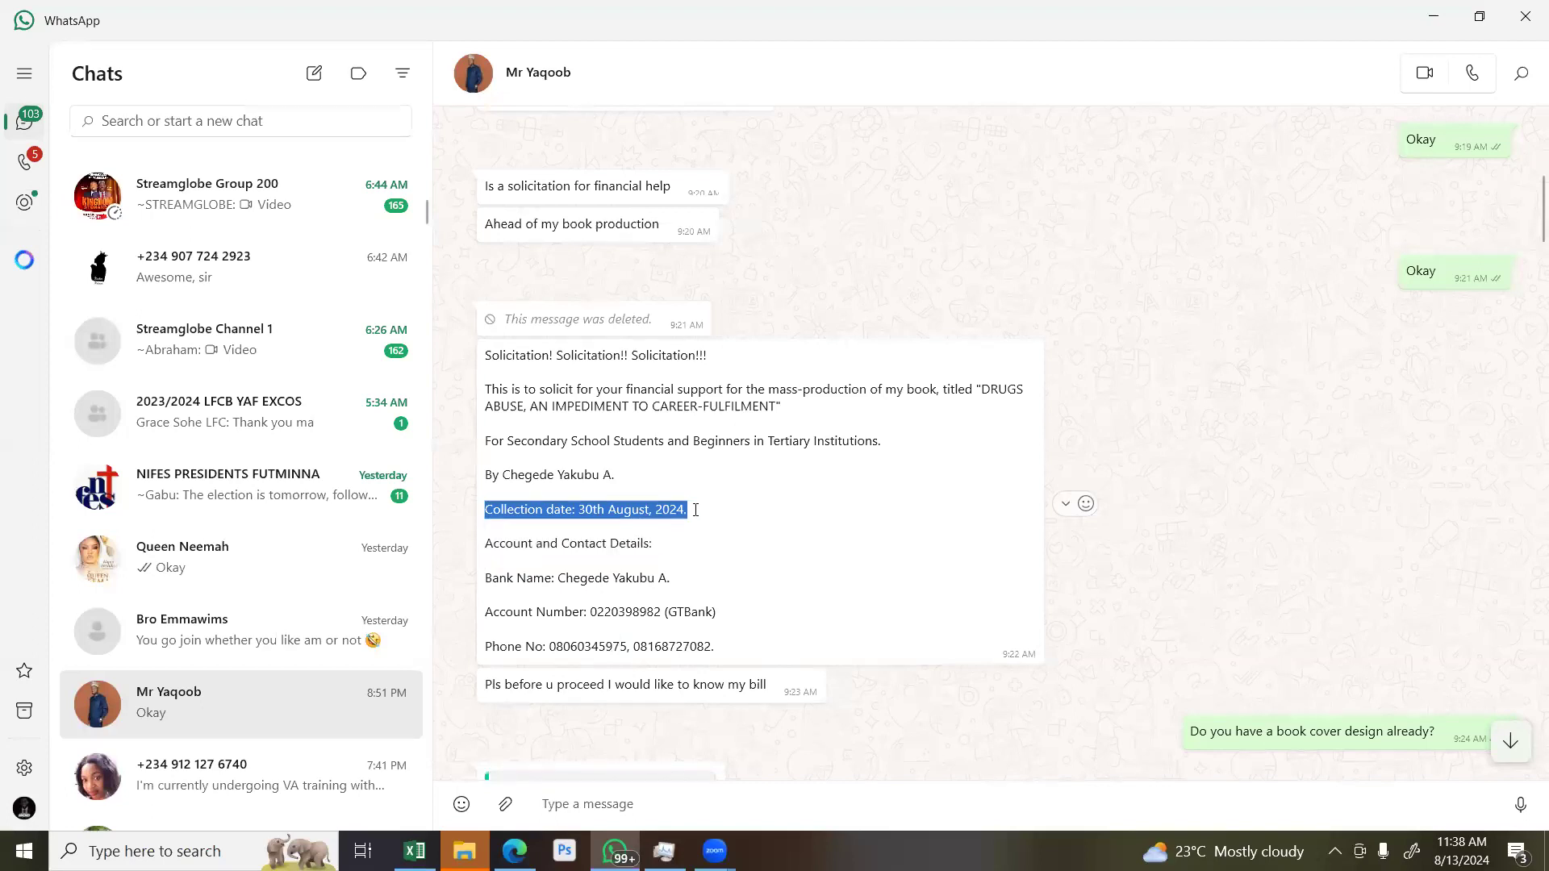
pyautogui.rightClick(690, 504)
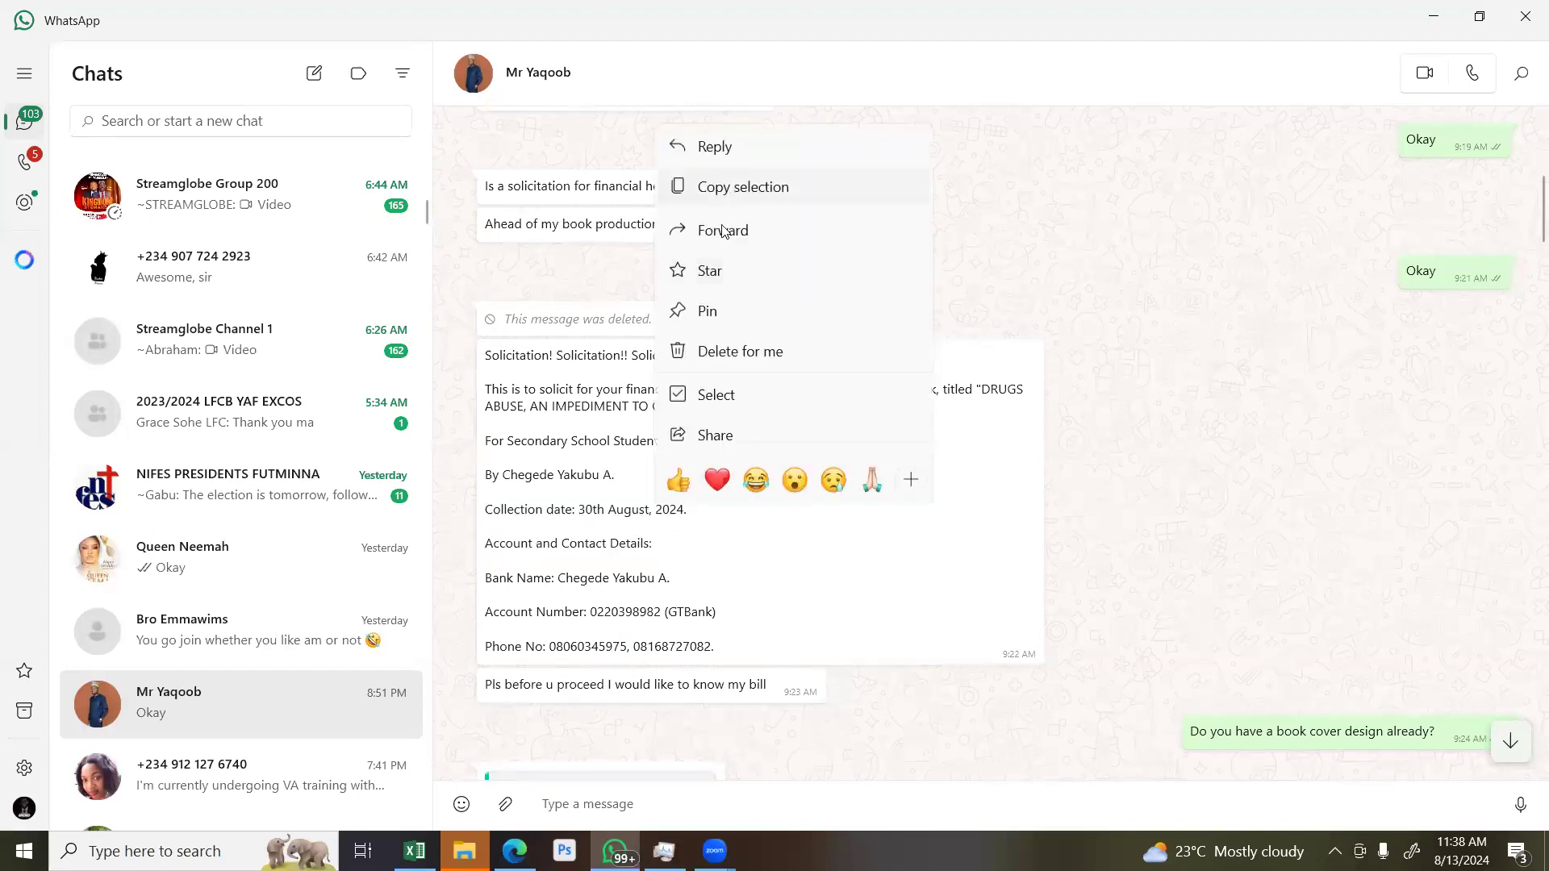
pyautogui.click(705, 187)
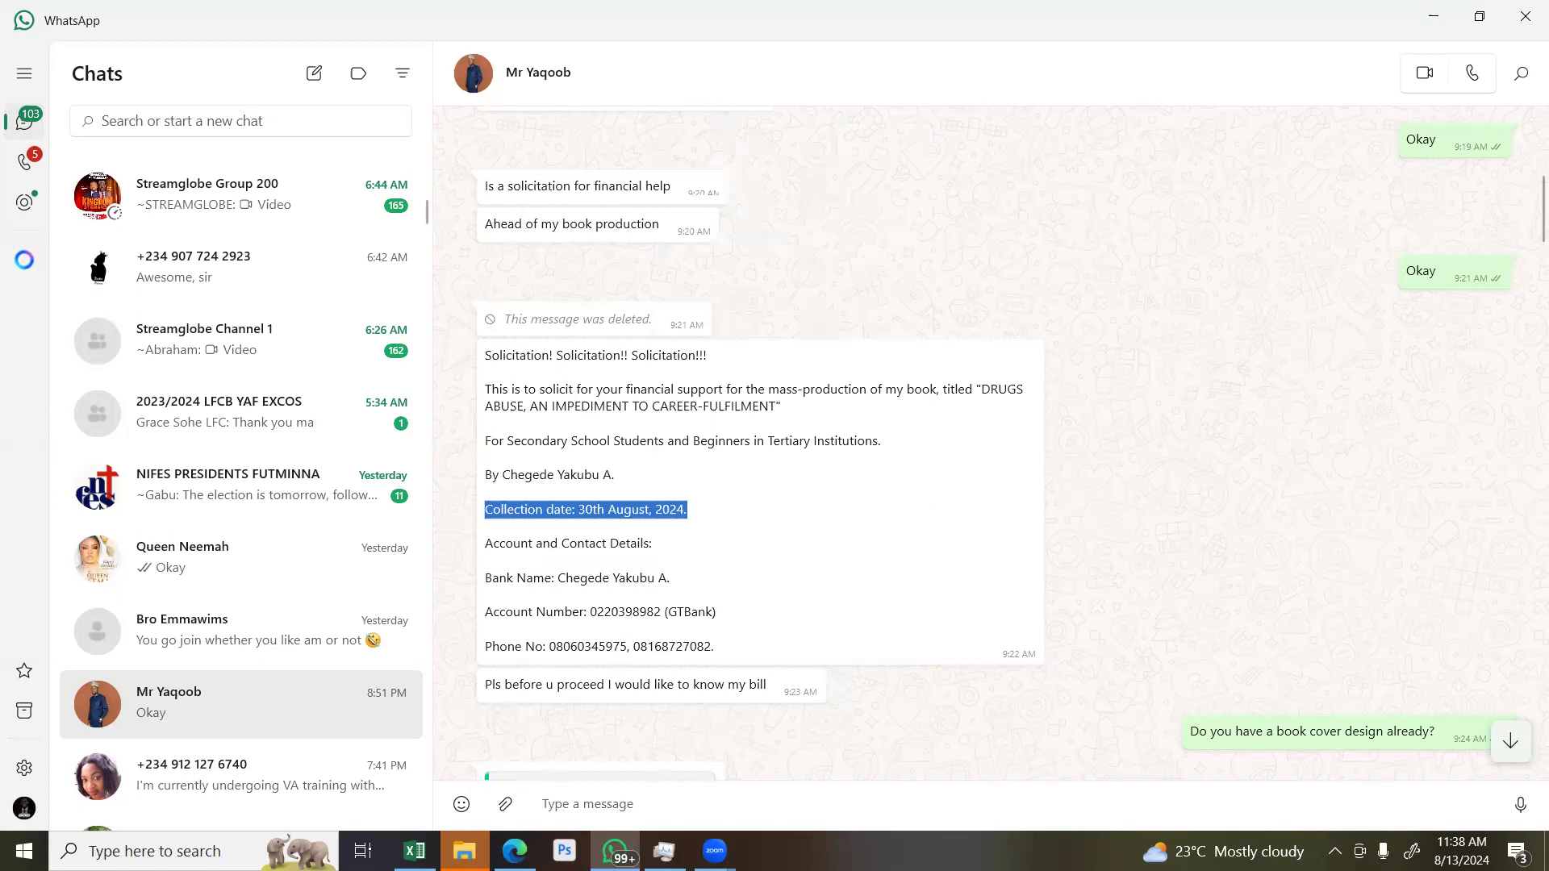
# Back in Canva, duplicate the page 2 subtitle below the green banner and replace its text with the copied collection date line
pyautogui.hotkey('alt', 'Tab')
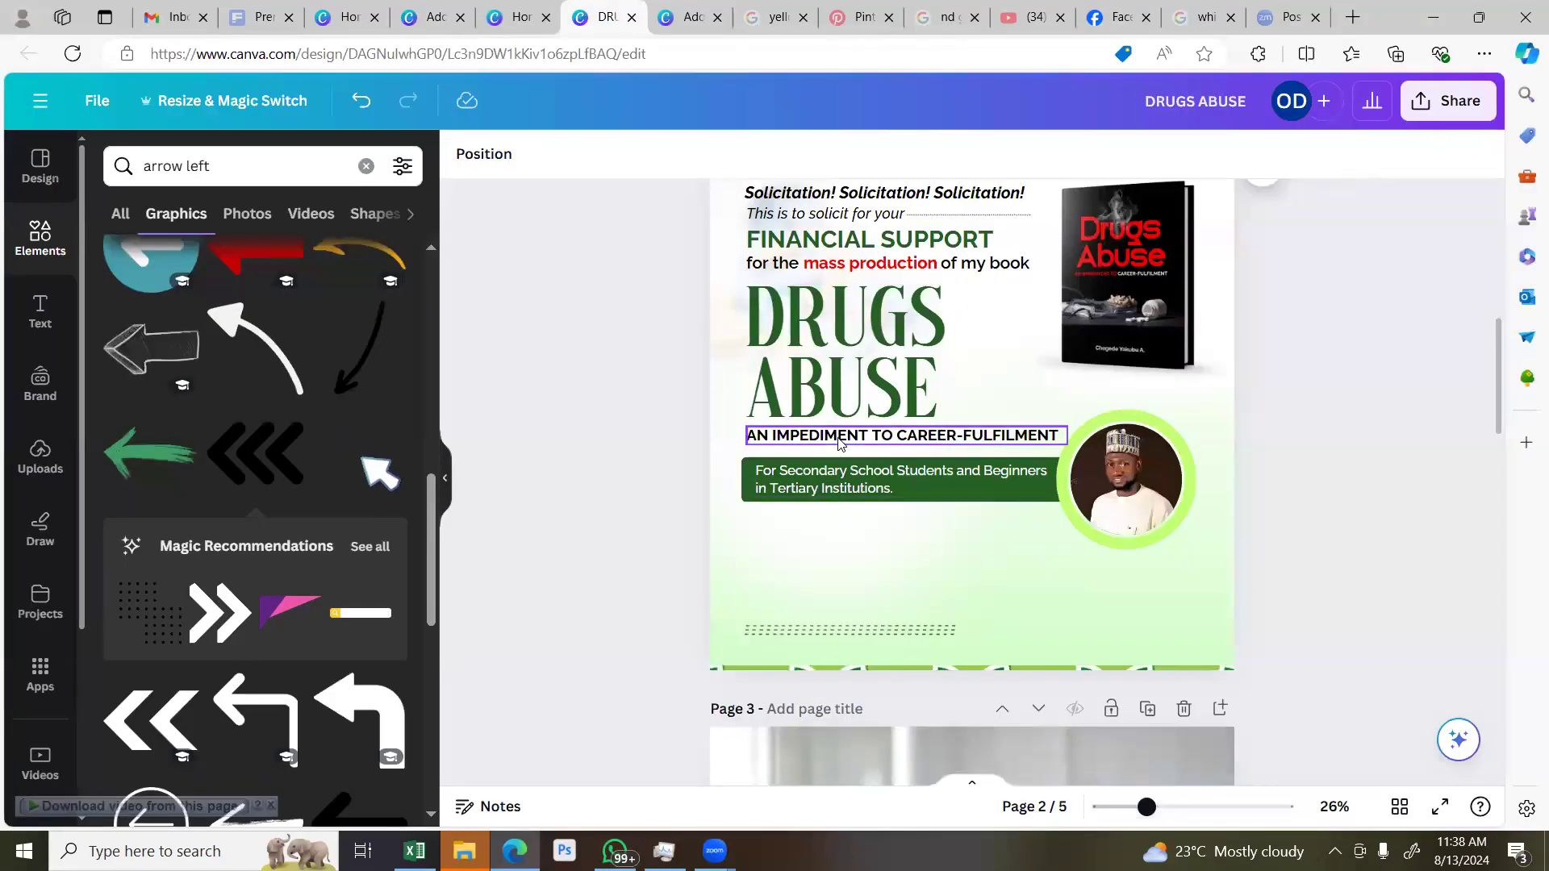
pyautogui.click(920, 425)
pyautogui.hotkey('ctrl', 'v')
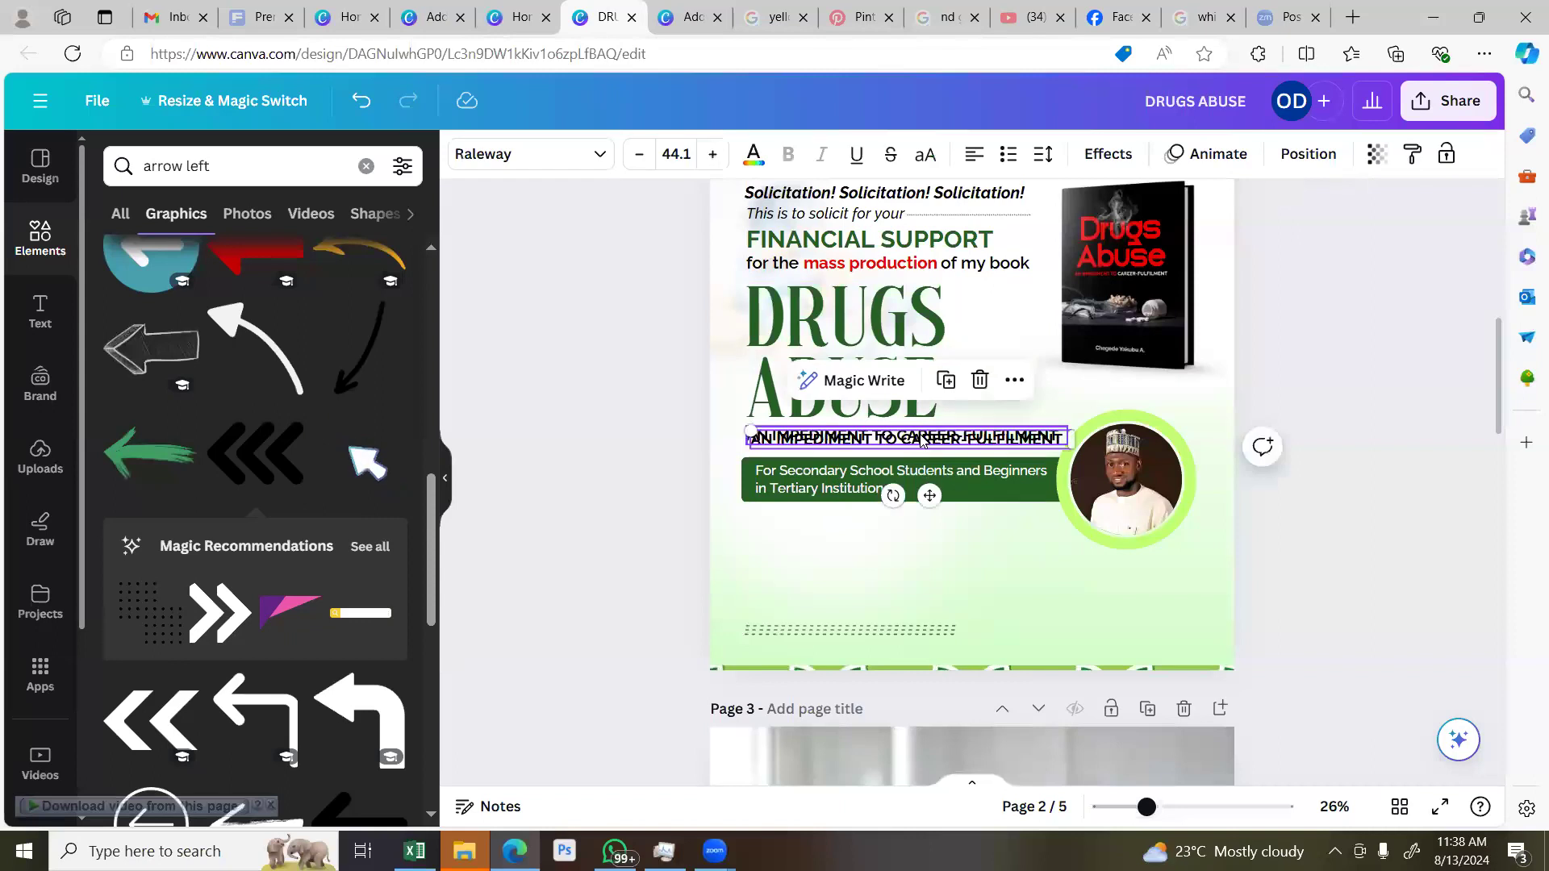
pyautogui.moveTo(911, 520); pyautogui.dragTo(911, 522)
pyautogui.doubleClick(911, 523)
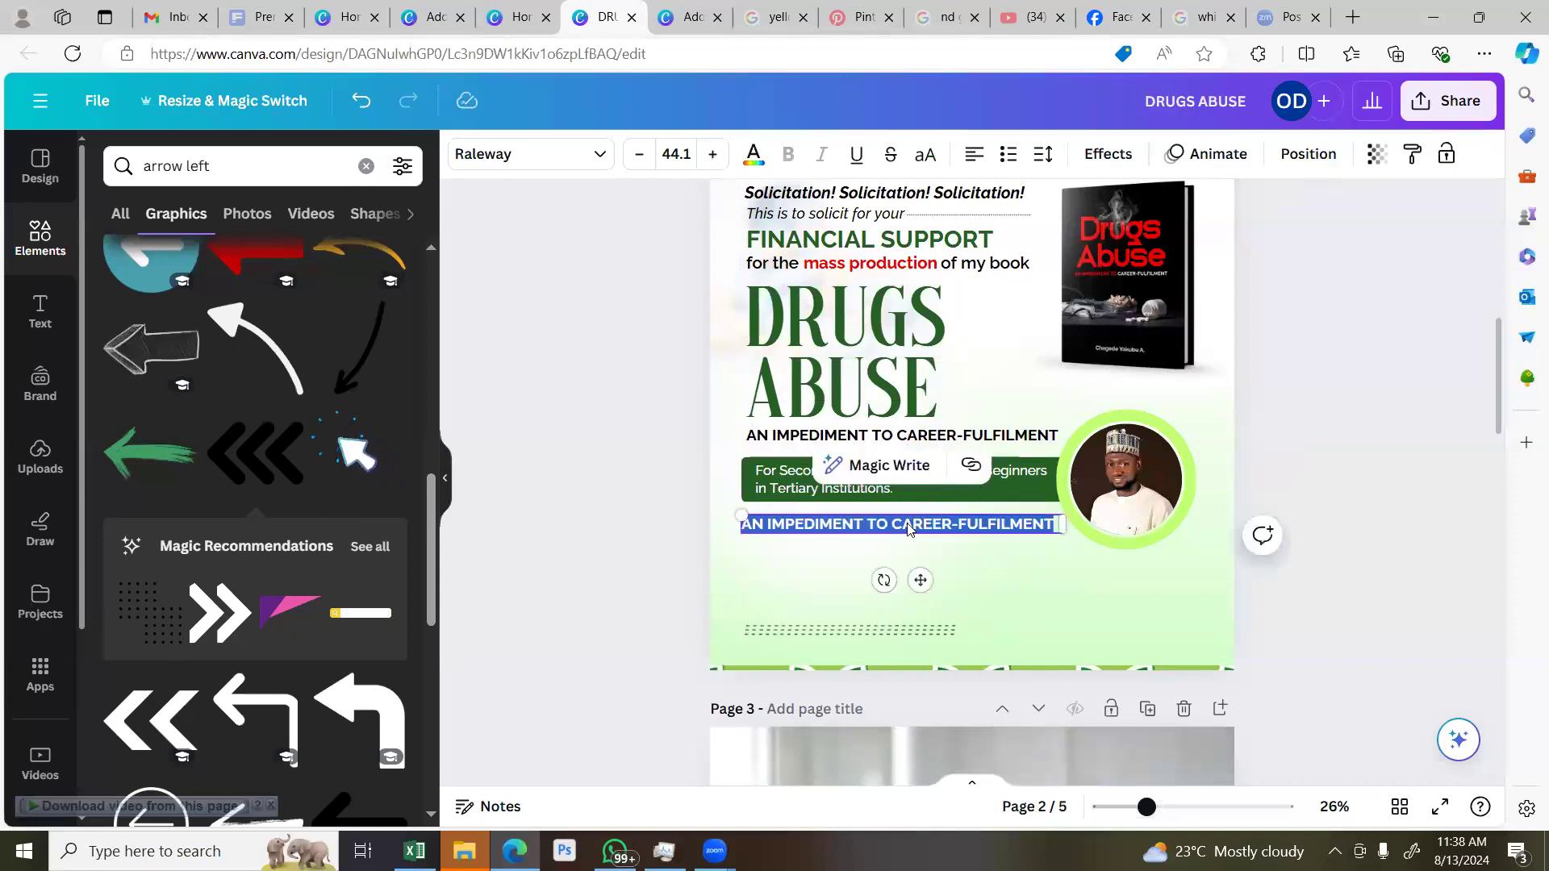
pyautogui.rightClick(911, 523)
pyautogui.click(968, 221)
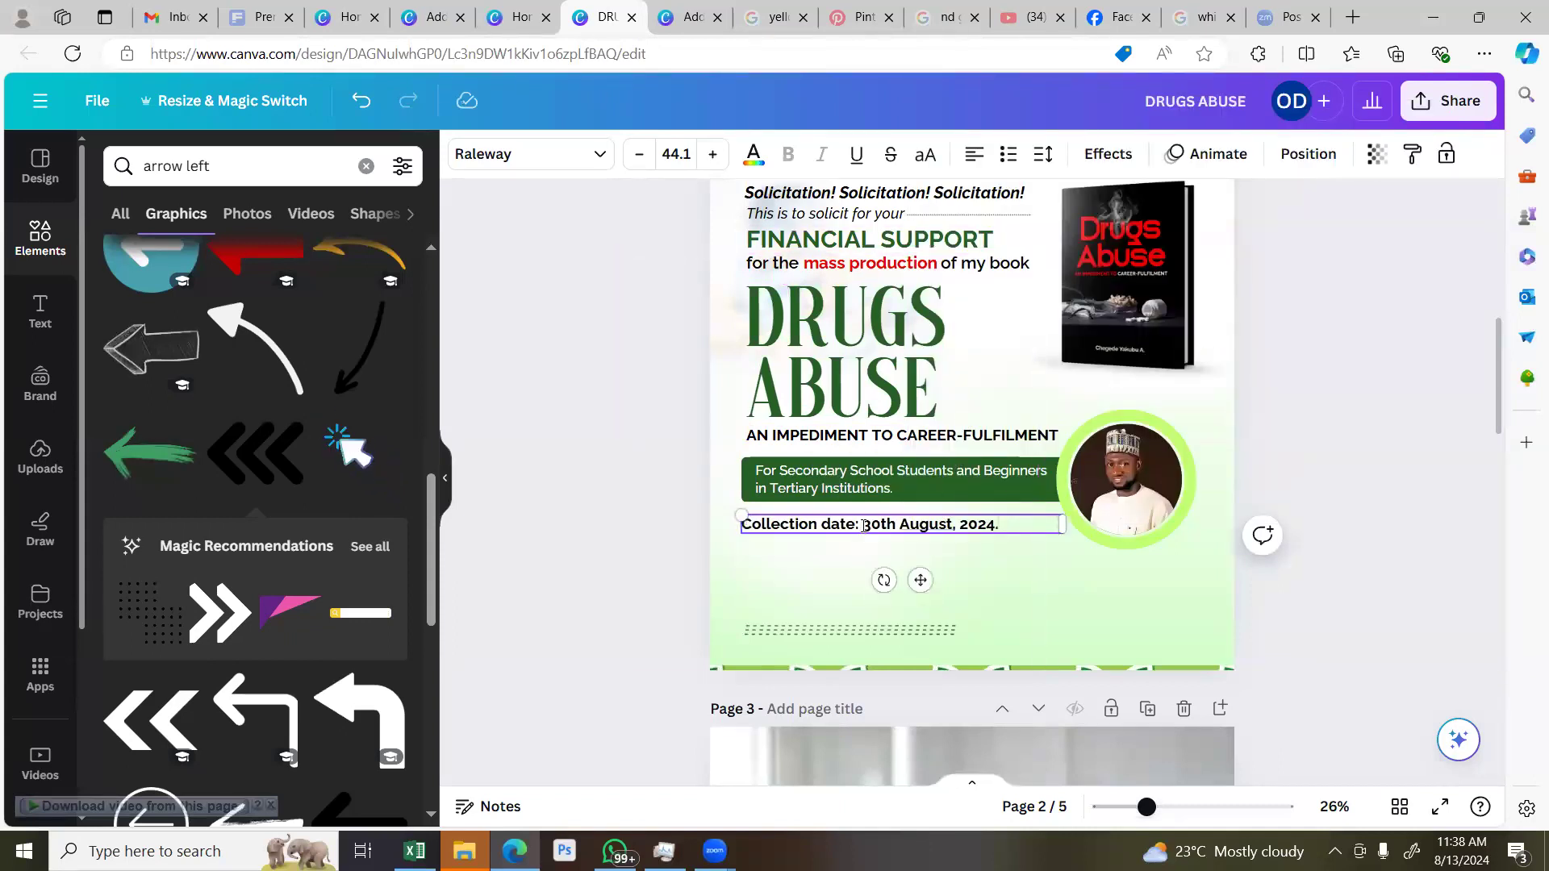
pyautogui.moveTo(834, 526); pyautogui.dragTo(622, 208)
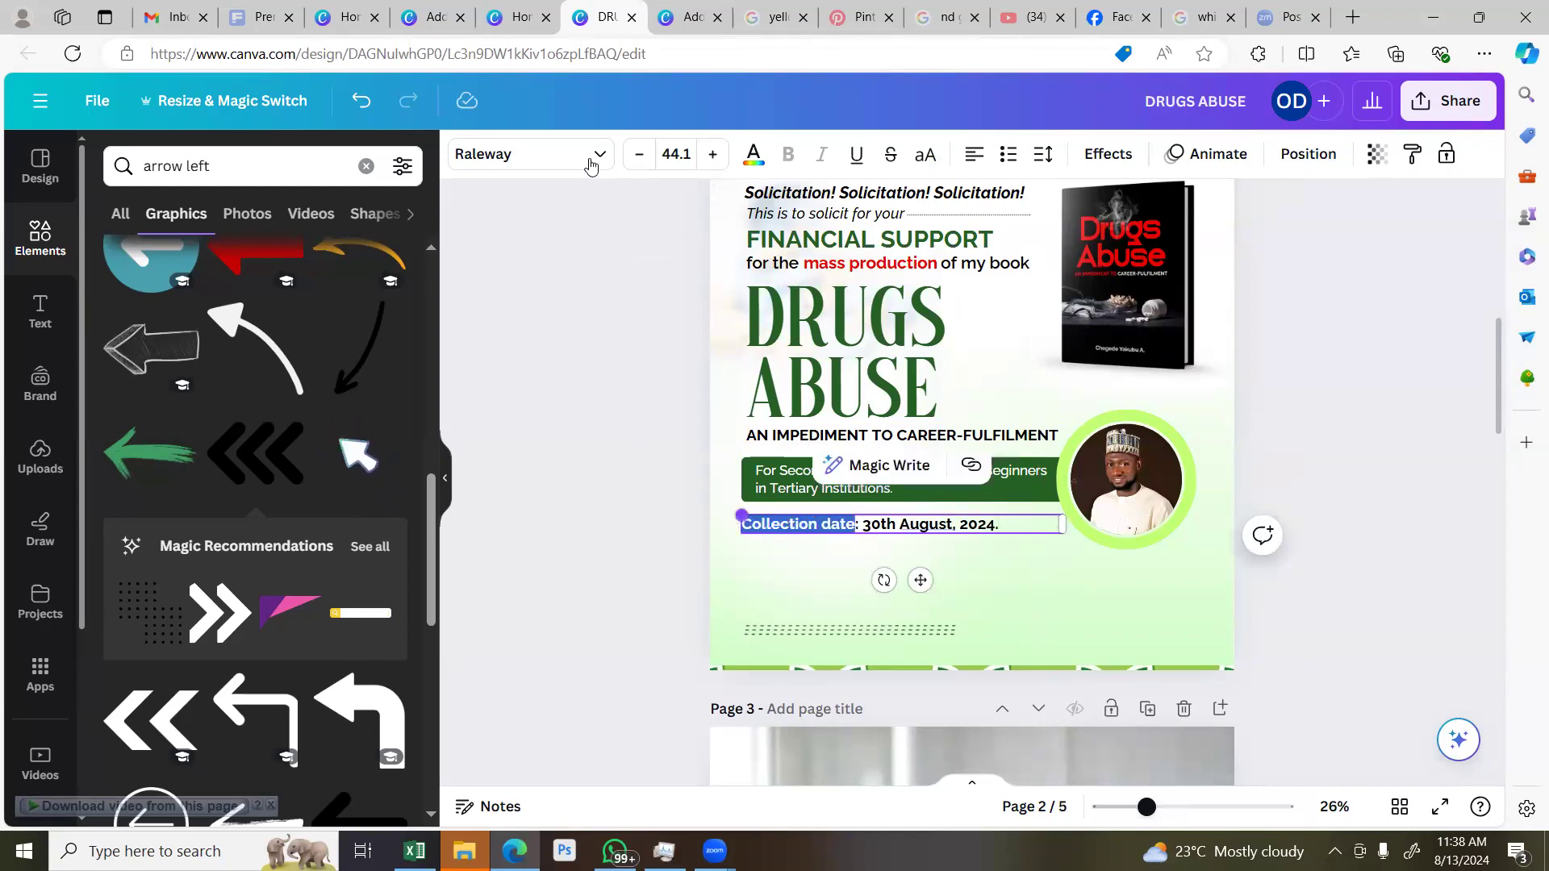
pyautogui.click(565, 161)
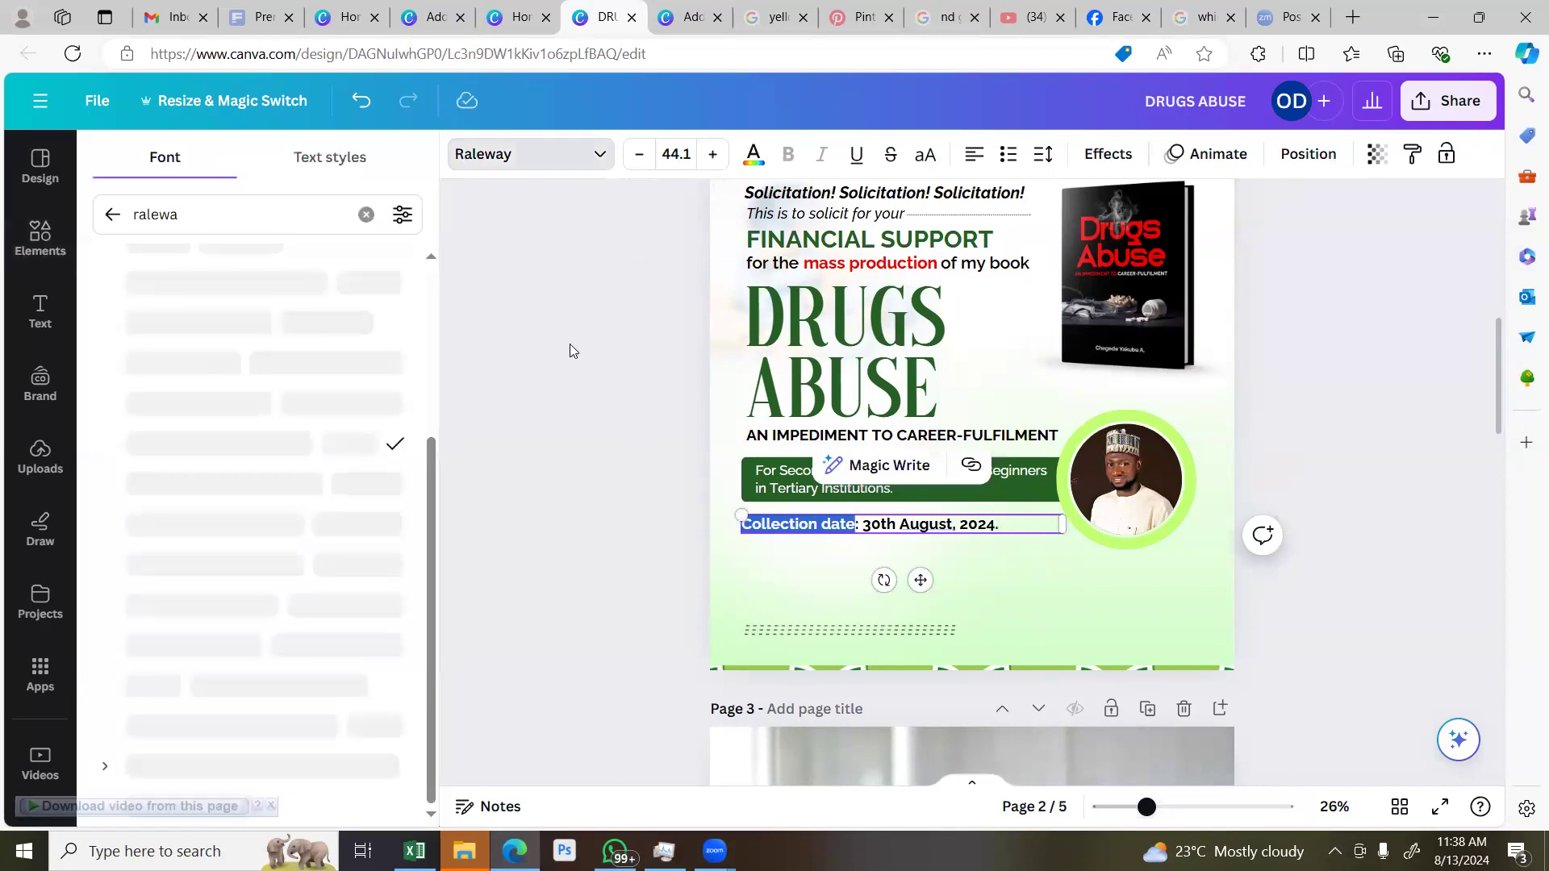
pyautogui.click(863, 538)
pyautogui.click(861, 526)
pyautogui.click(860, 525)
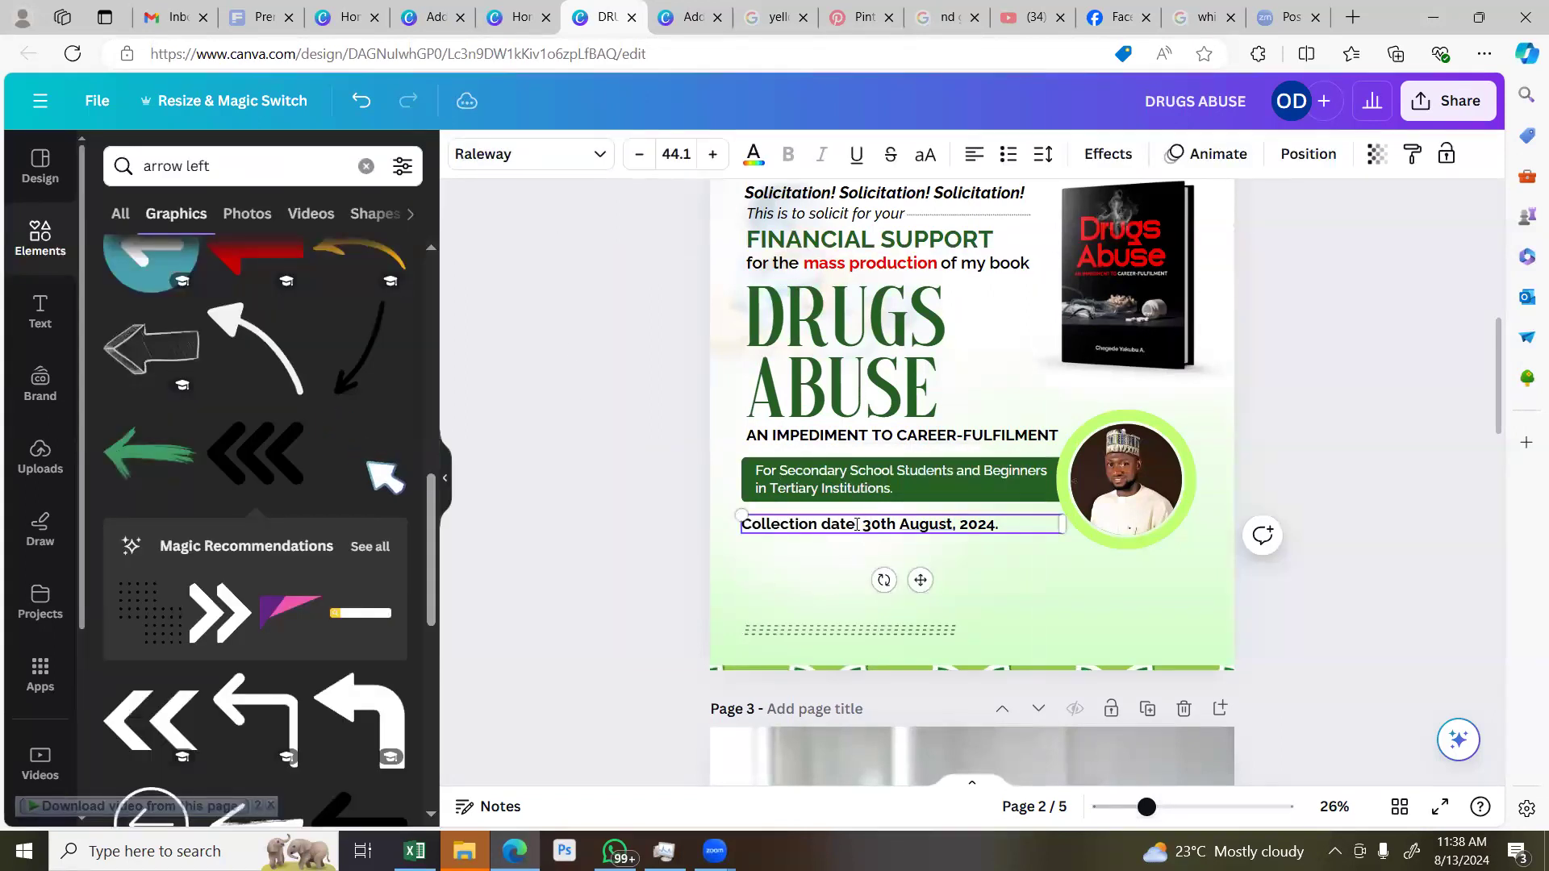
# Copy "30th August, 2024." from the collection date line and delete it there, leaving only "Collection date:"
pyautogui.moveTo(864, 525); pyautogui.dragTo(1015, 524)
pyautogui.press('super+c')
pyautogui.click(861, 526)
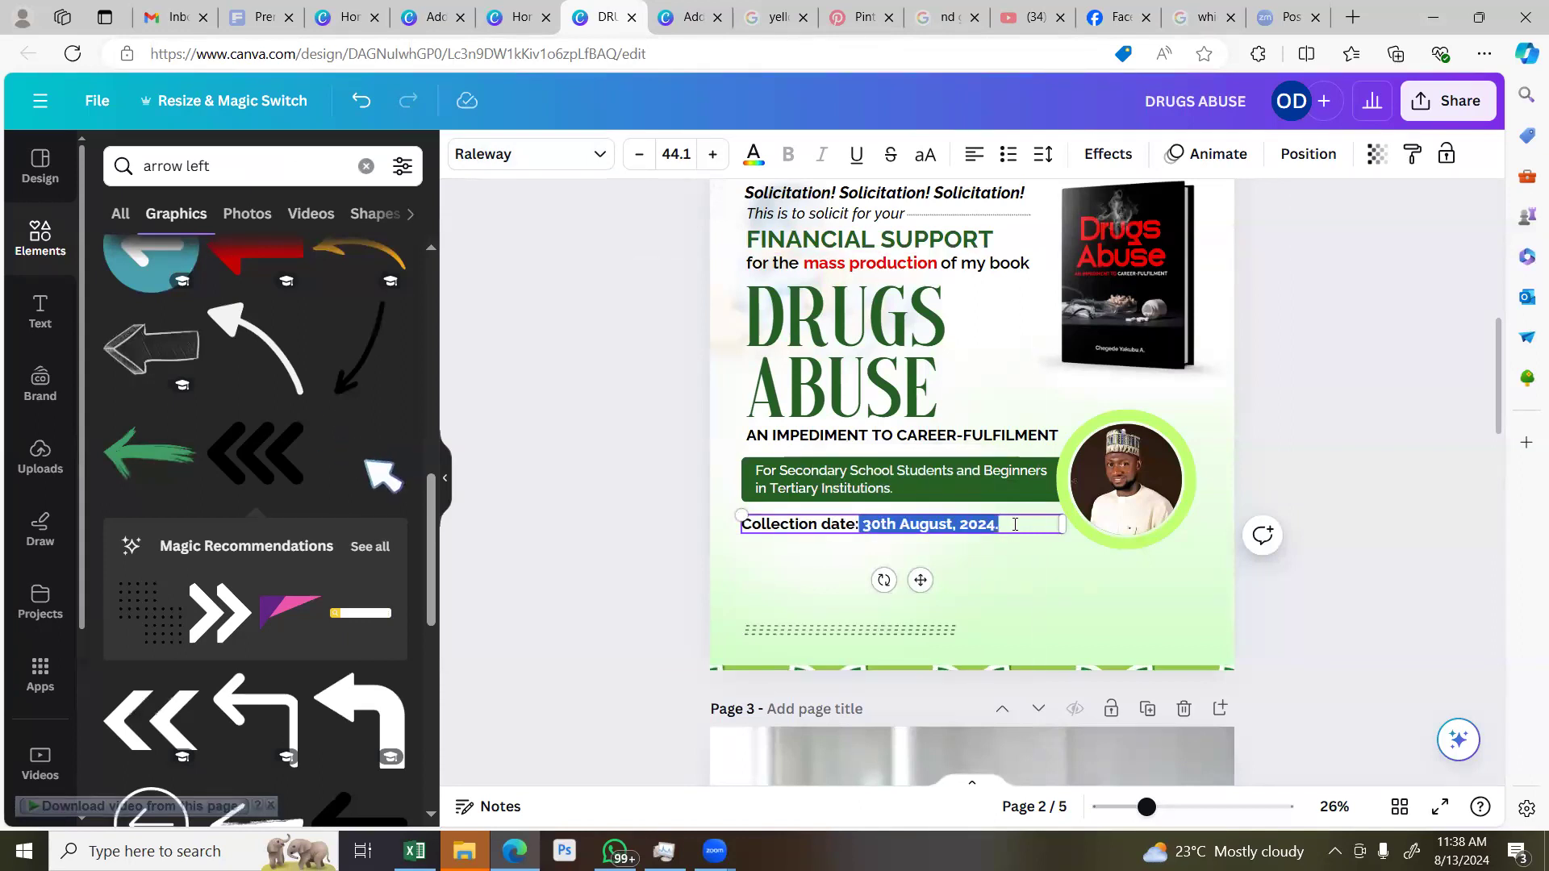
pyautogui.rightClick(903, 525)
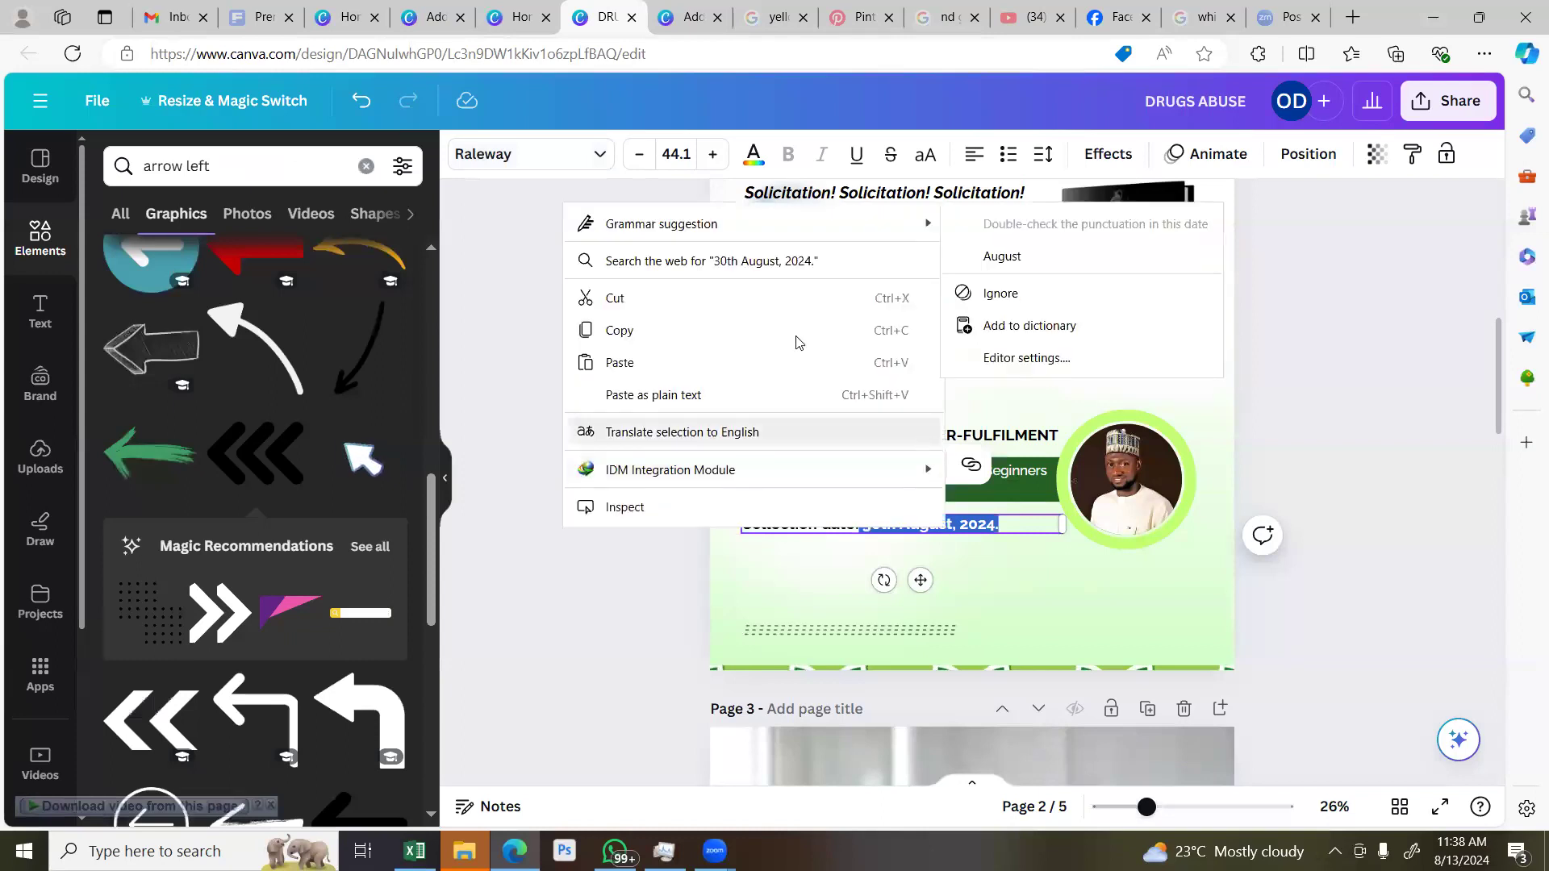
pyautogui.click(801, 328)
pyautogui.press('BackSpace')
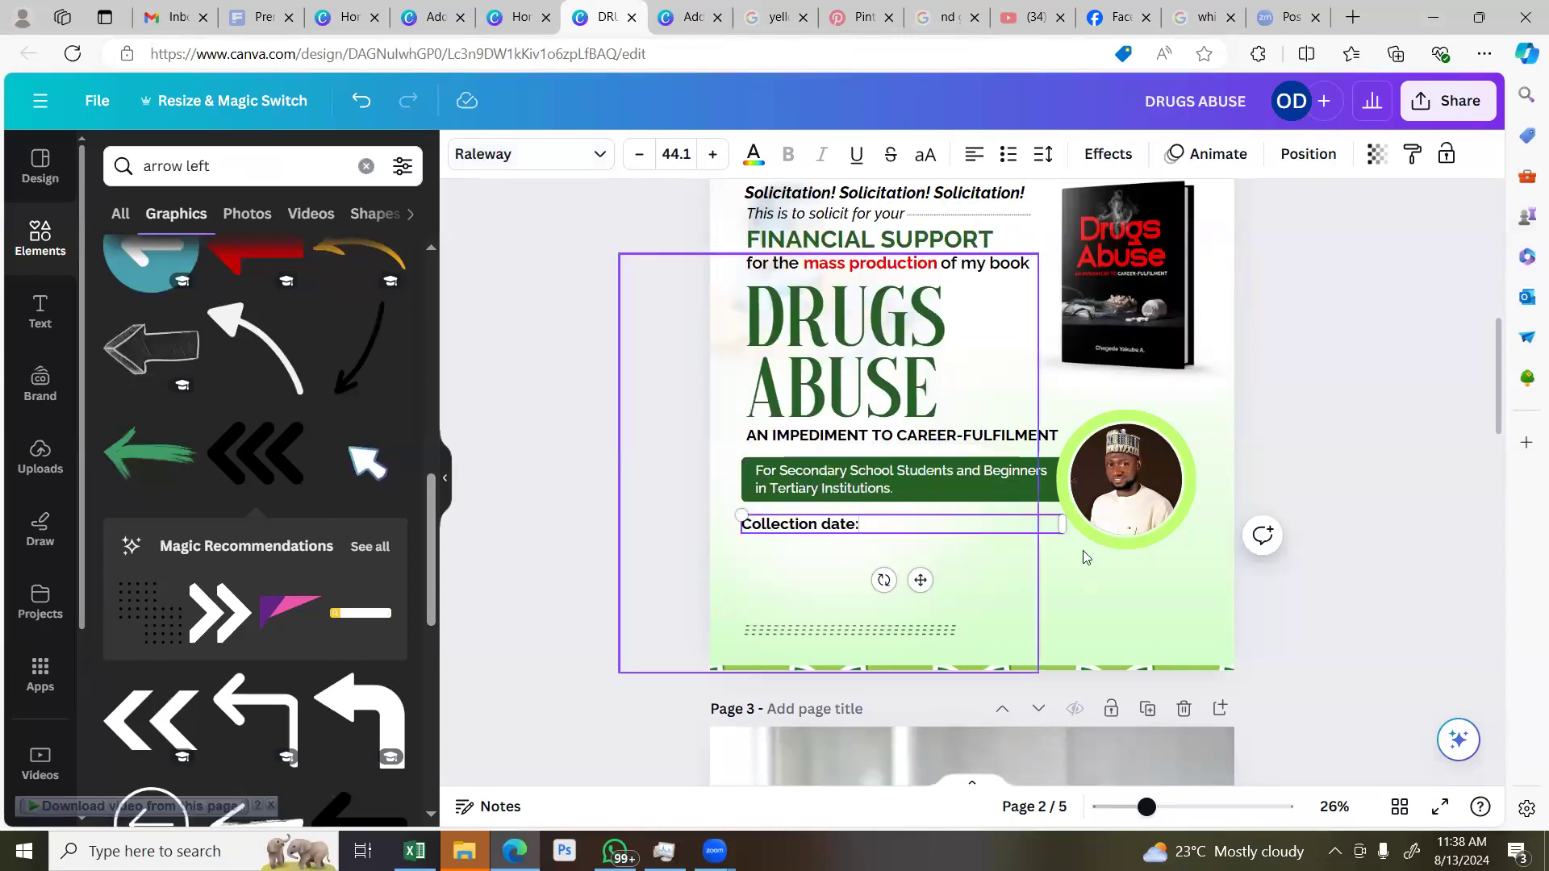
pyautogui.click(637, 534)
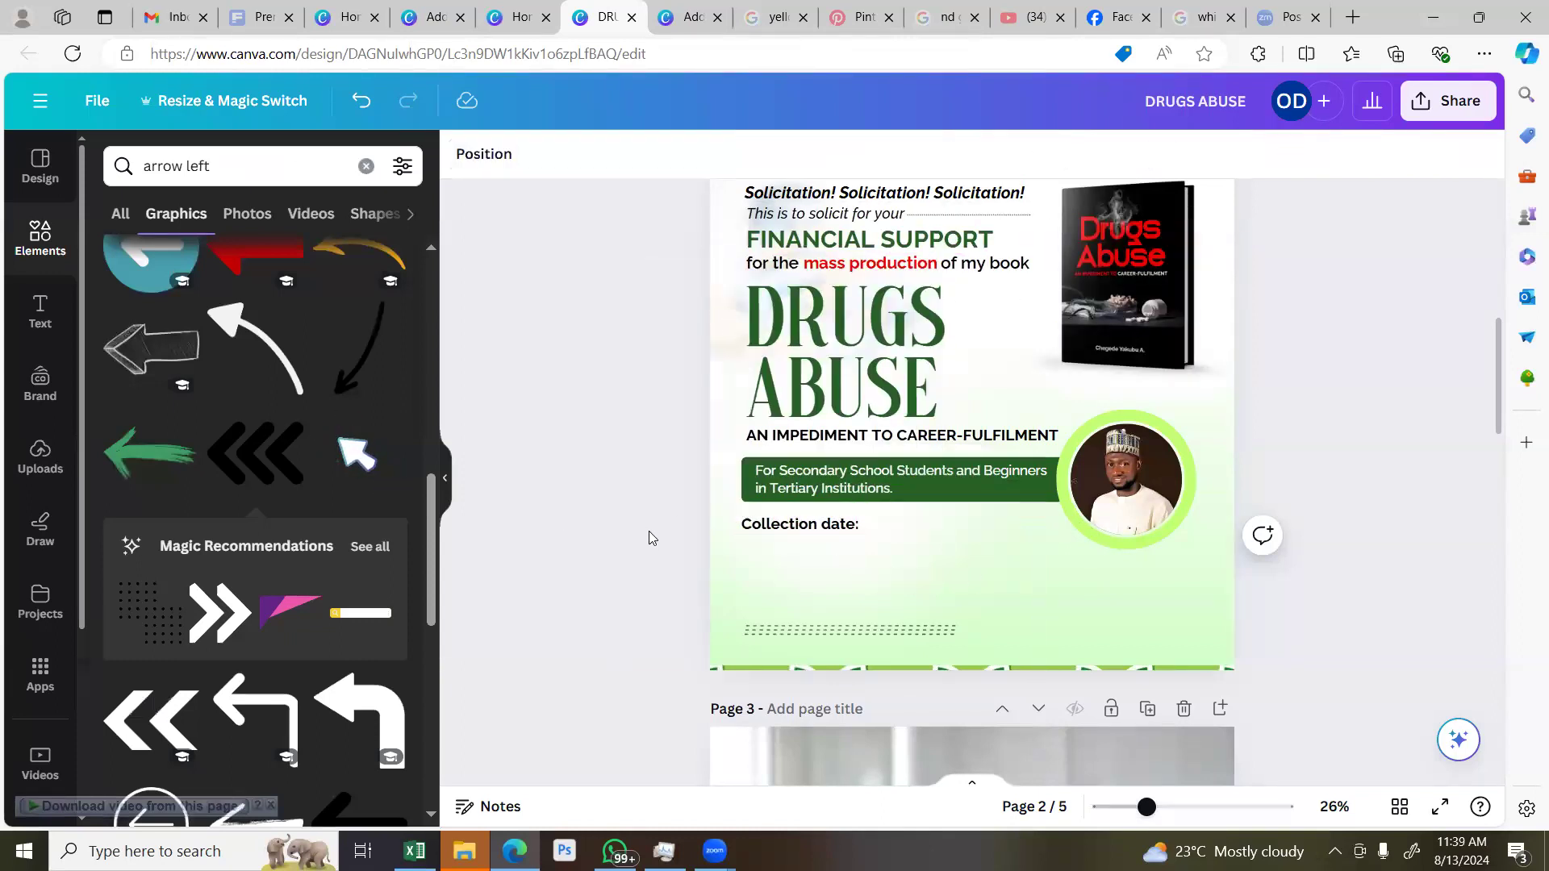
# Set the font of the "Collection date:" label to Raleway Medium
pyautogui.click(825, 532)
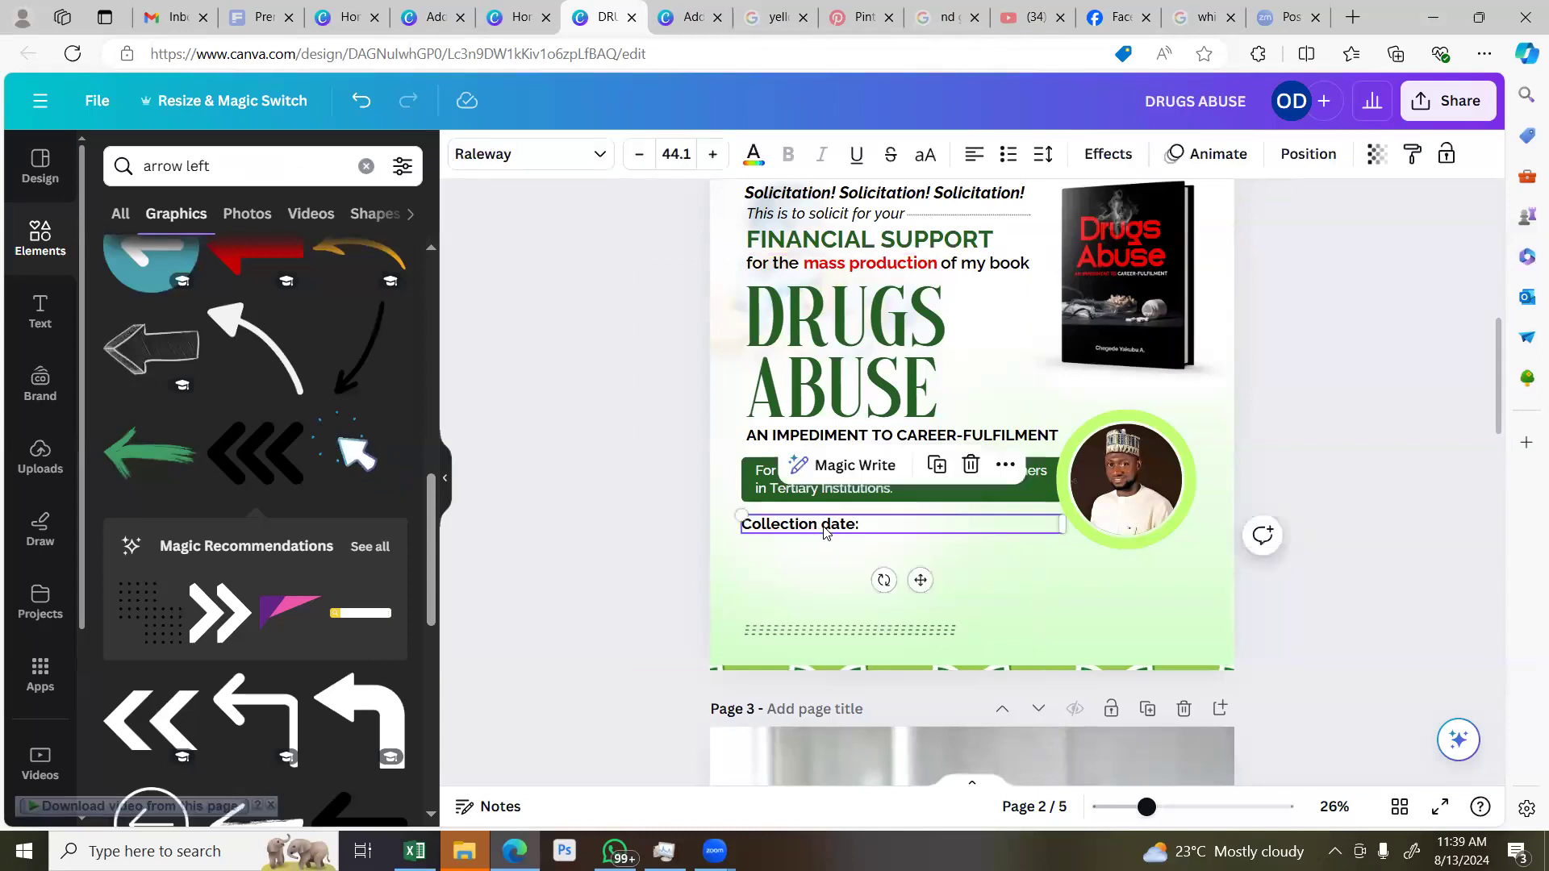
pyautogui.click(824, 532)
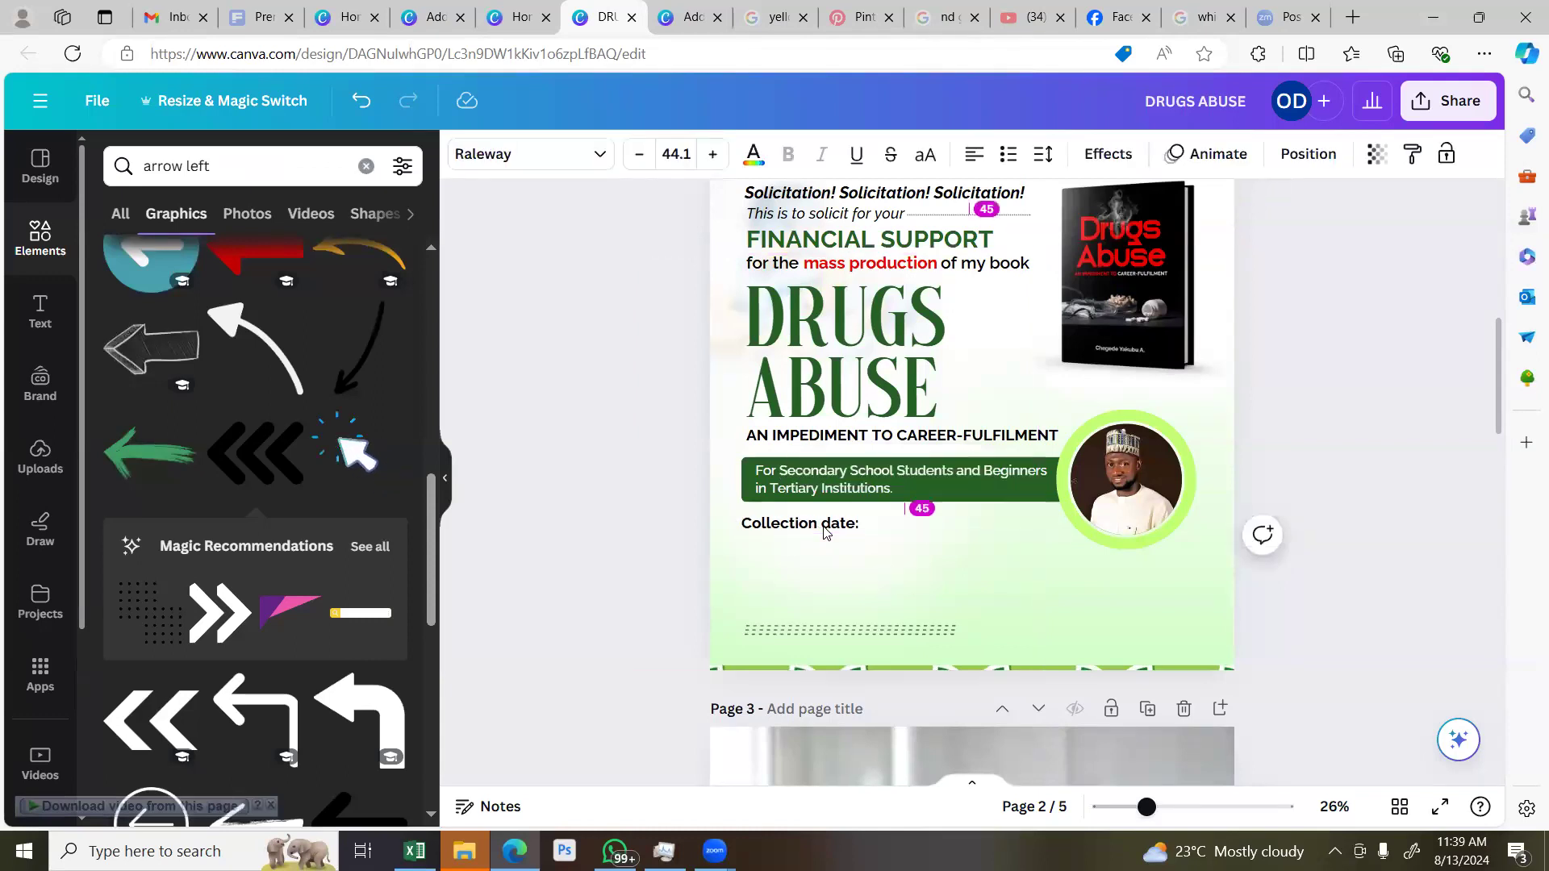
pyautogui.click(606, 159)
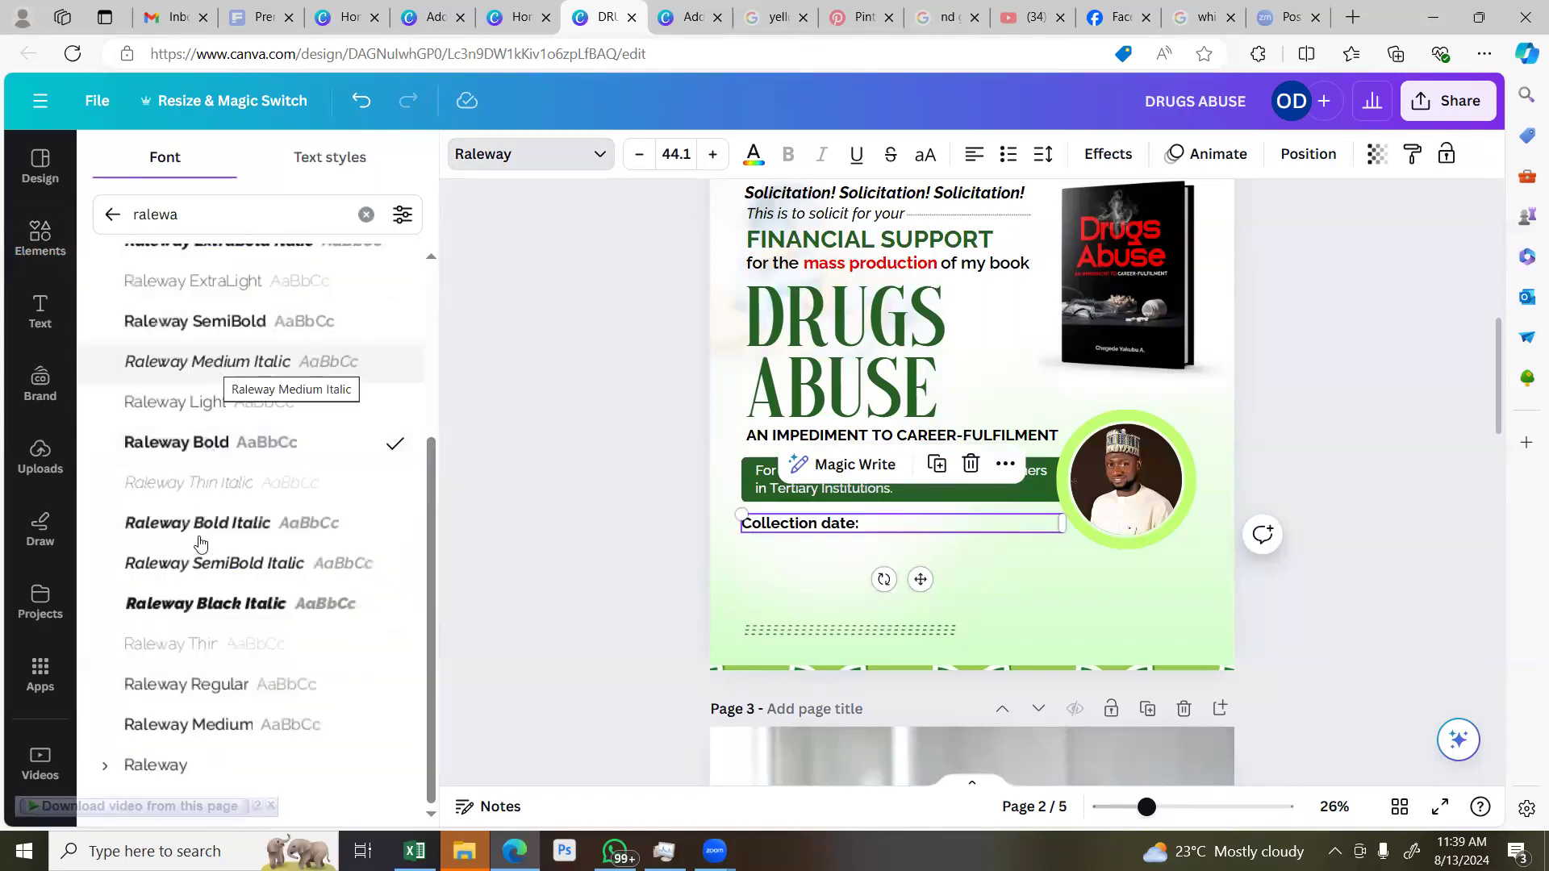
pyautogui.click(230, 723)
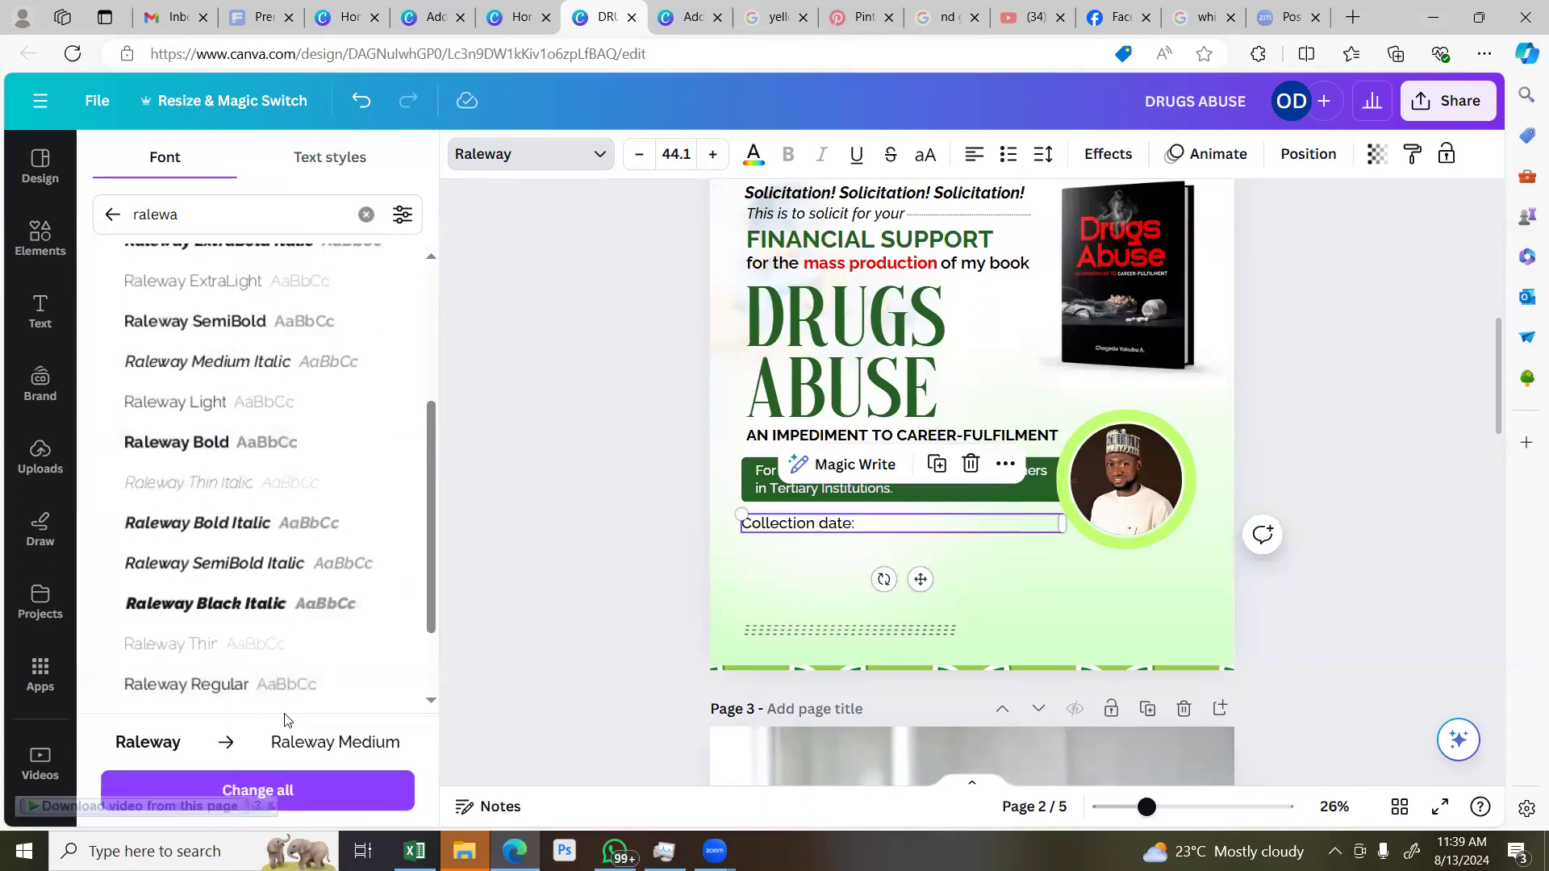
# Duplicate the "Collection date:" label, replace the copy's text with "30th August, 2024" and place it close beside the label
pyautogui.click(936, 465)
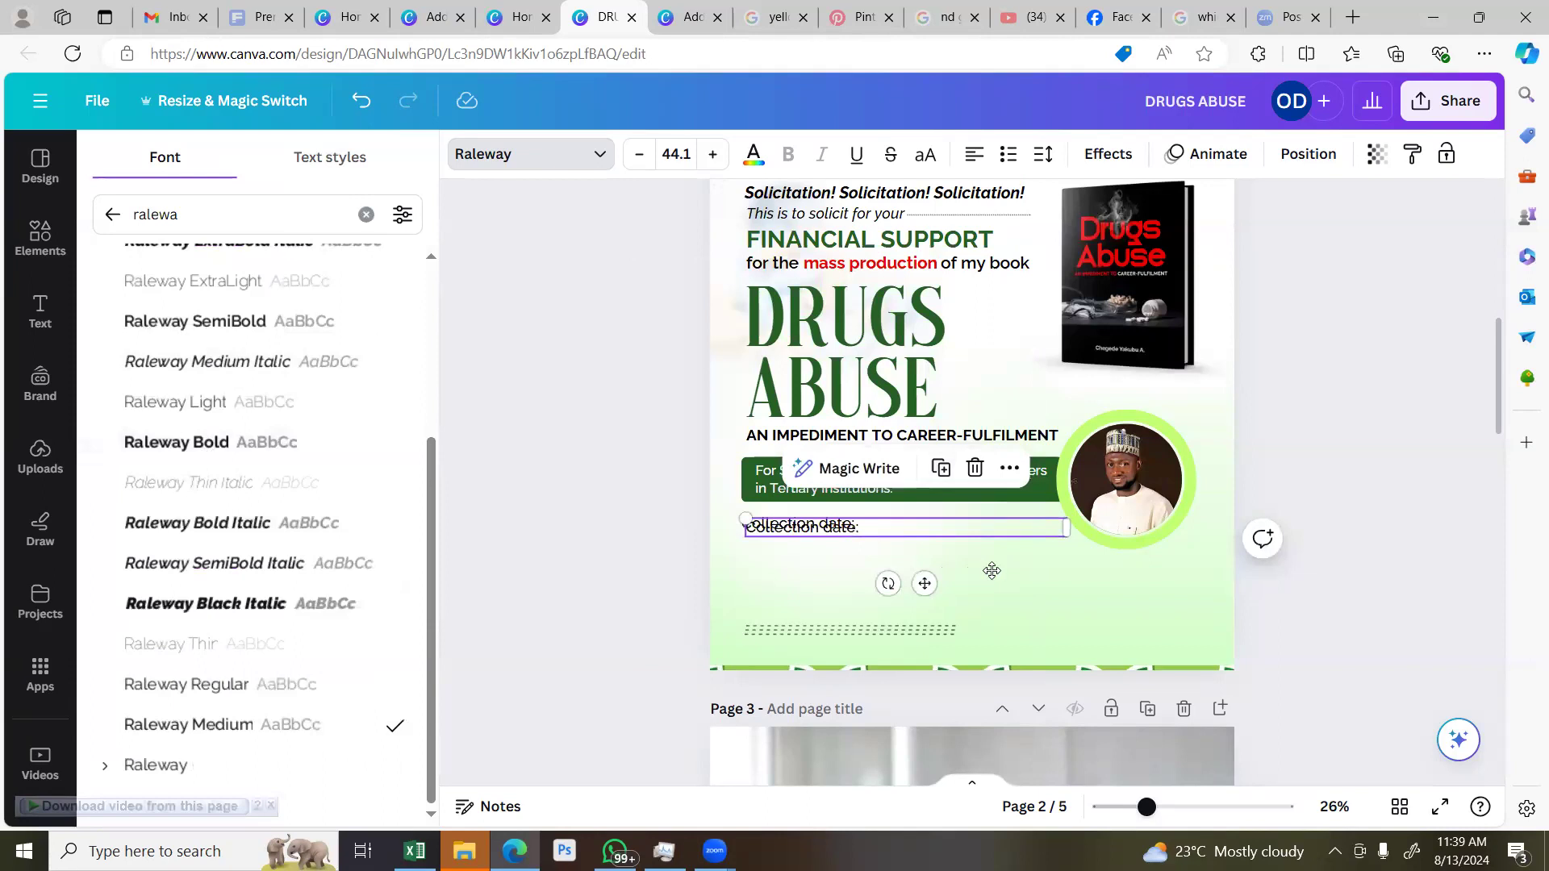
pyautogui.moveTo(1018, 572); pyautogui.dragTo(1040, 571)
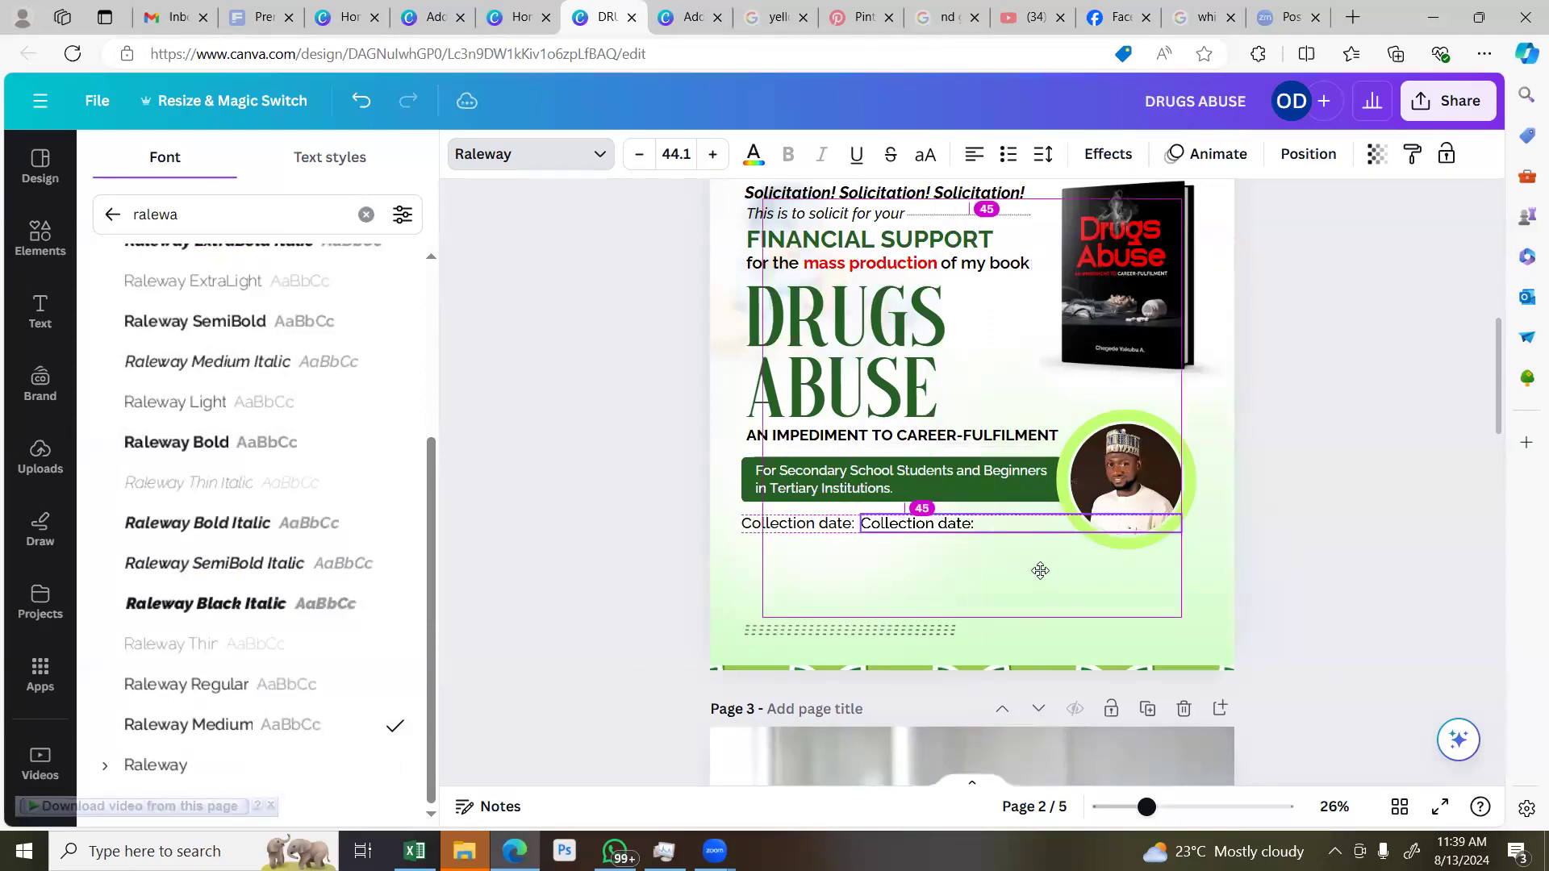
pyautogui.doubleClick(919, 524)
pyautogui.rightClick(916, 522)
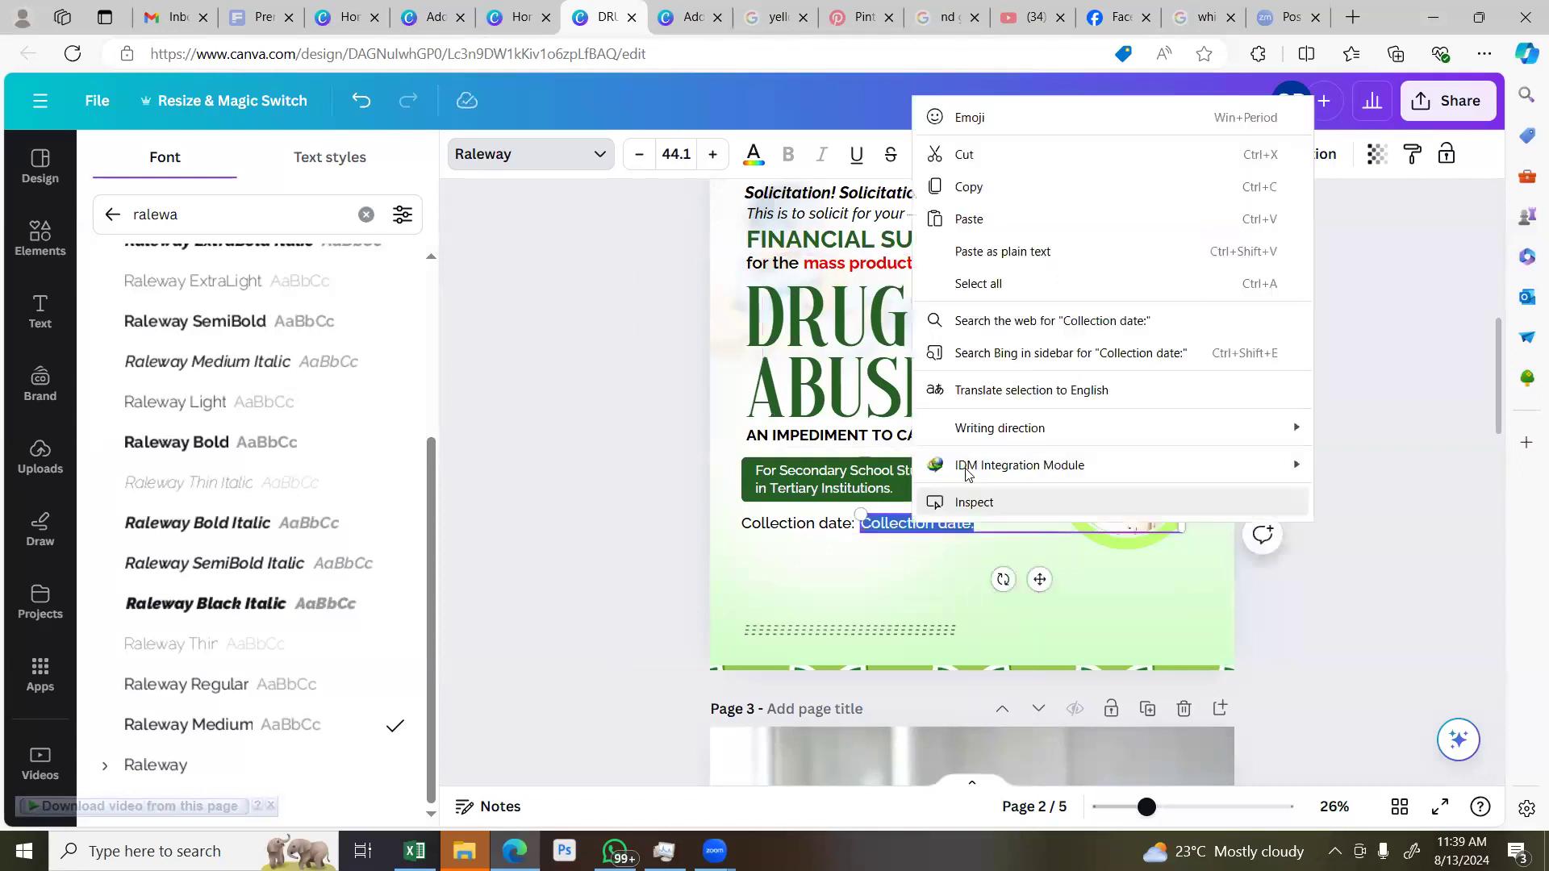
pyautogui.click(981, 220)
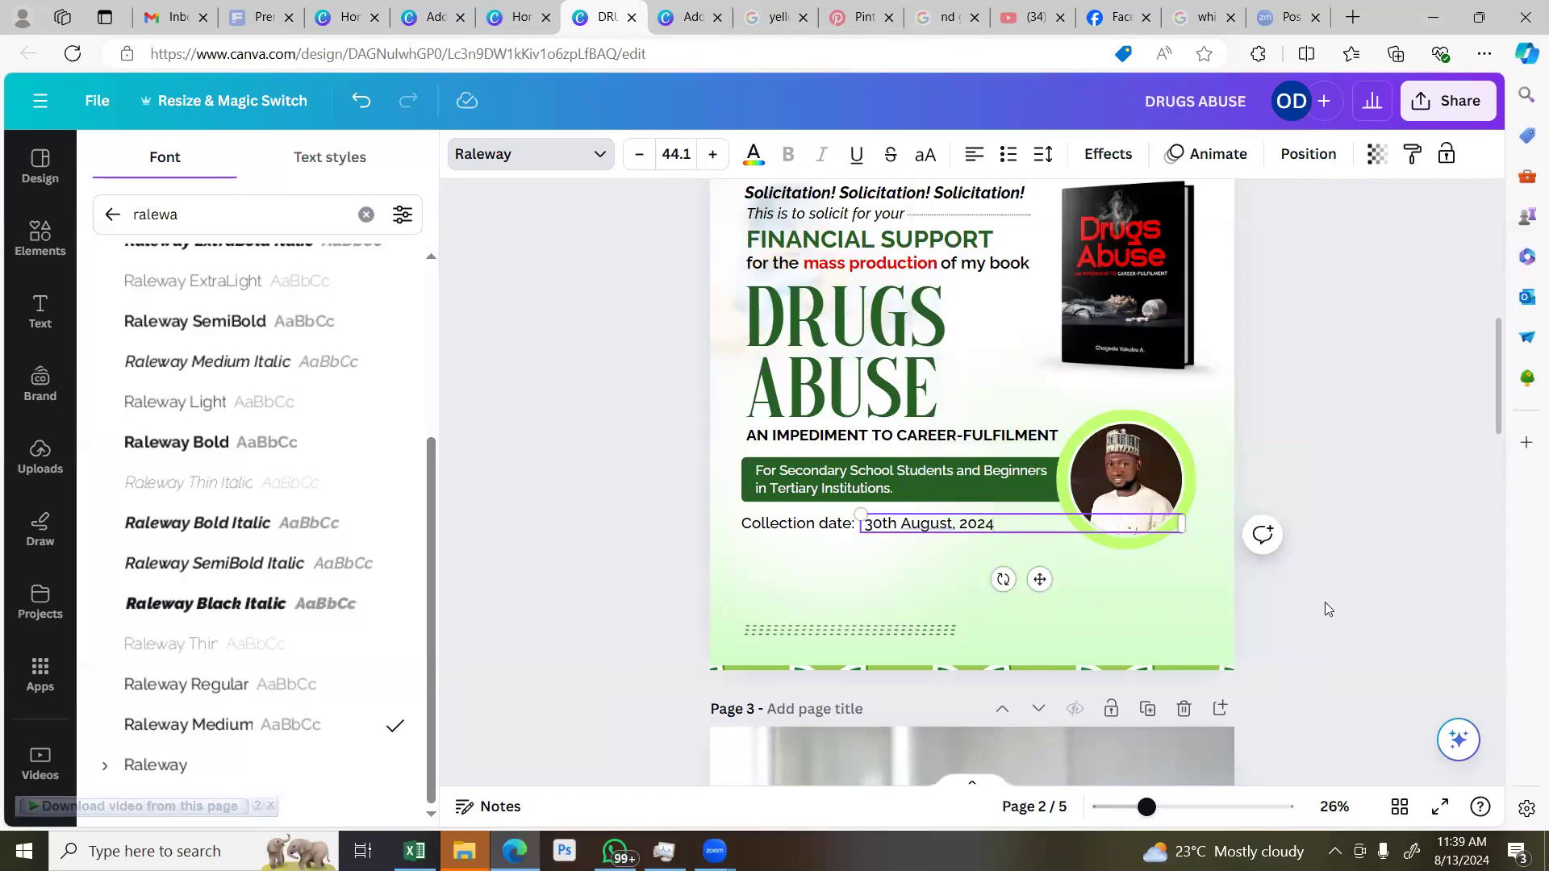
pyautogui.click(1125, 574)
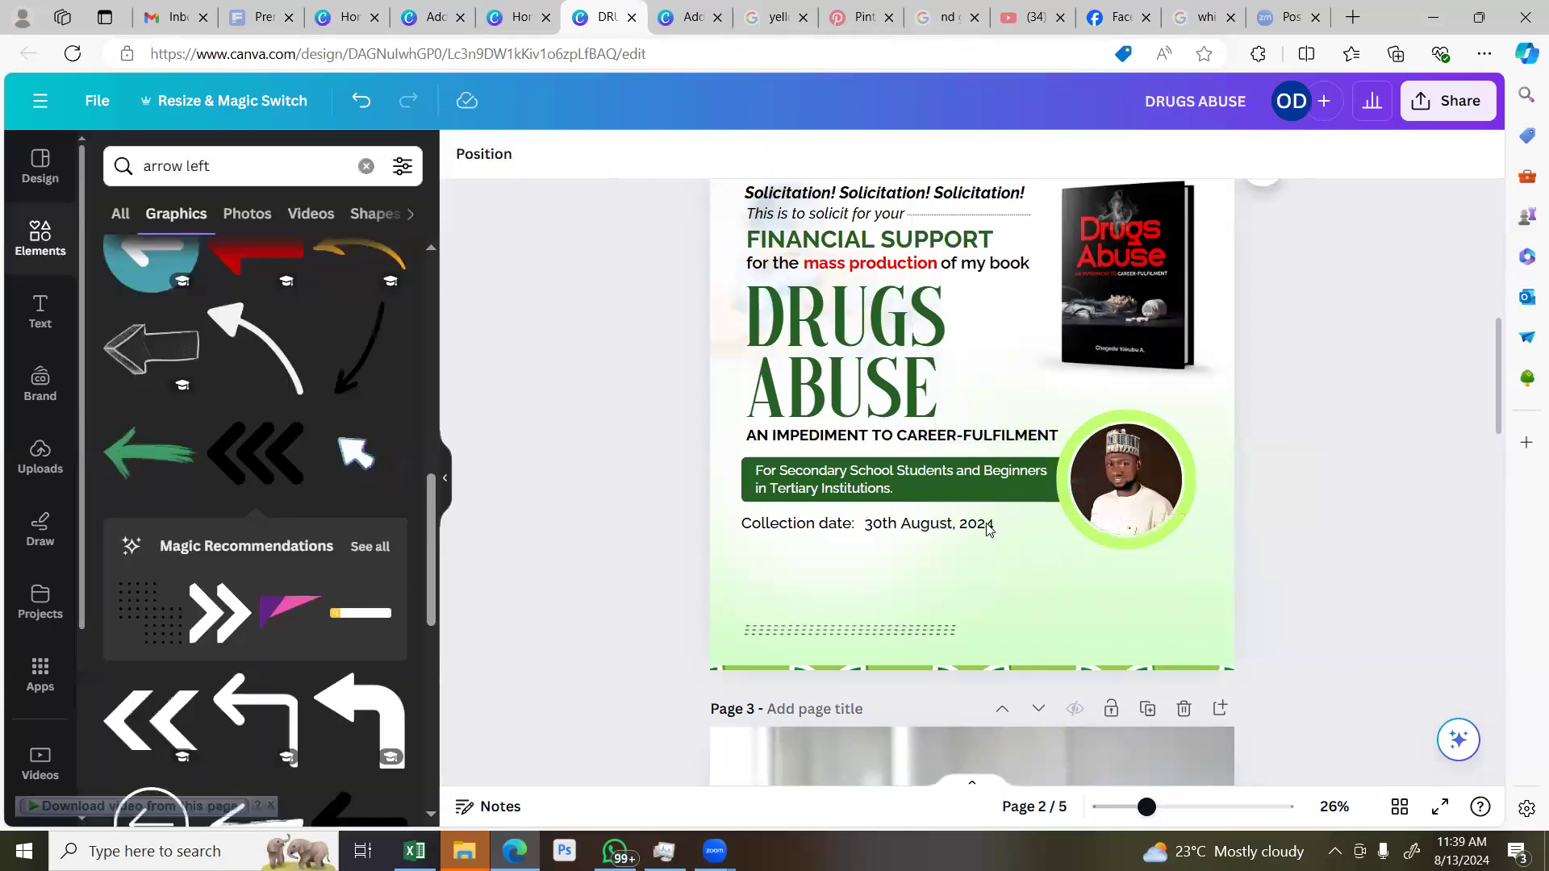
pyautogui.click(988, 526)
pyautogui.press('BackSpace')
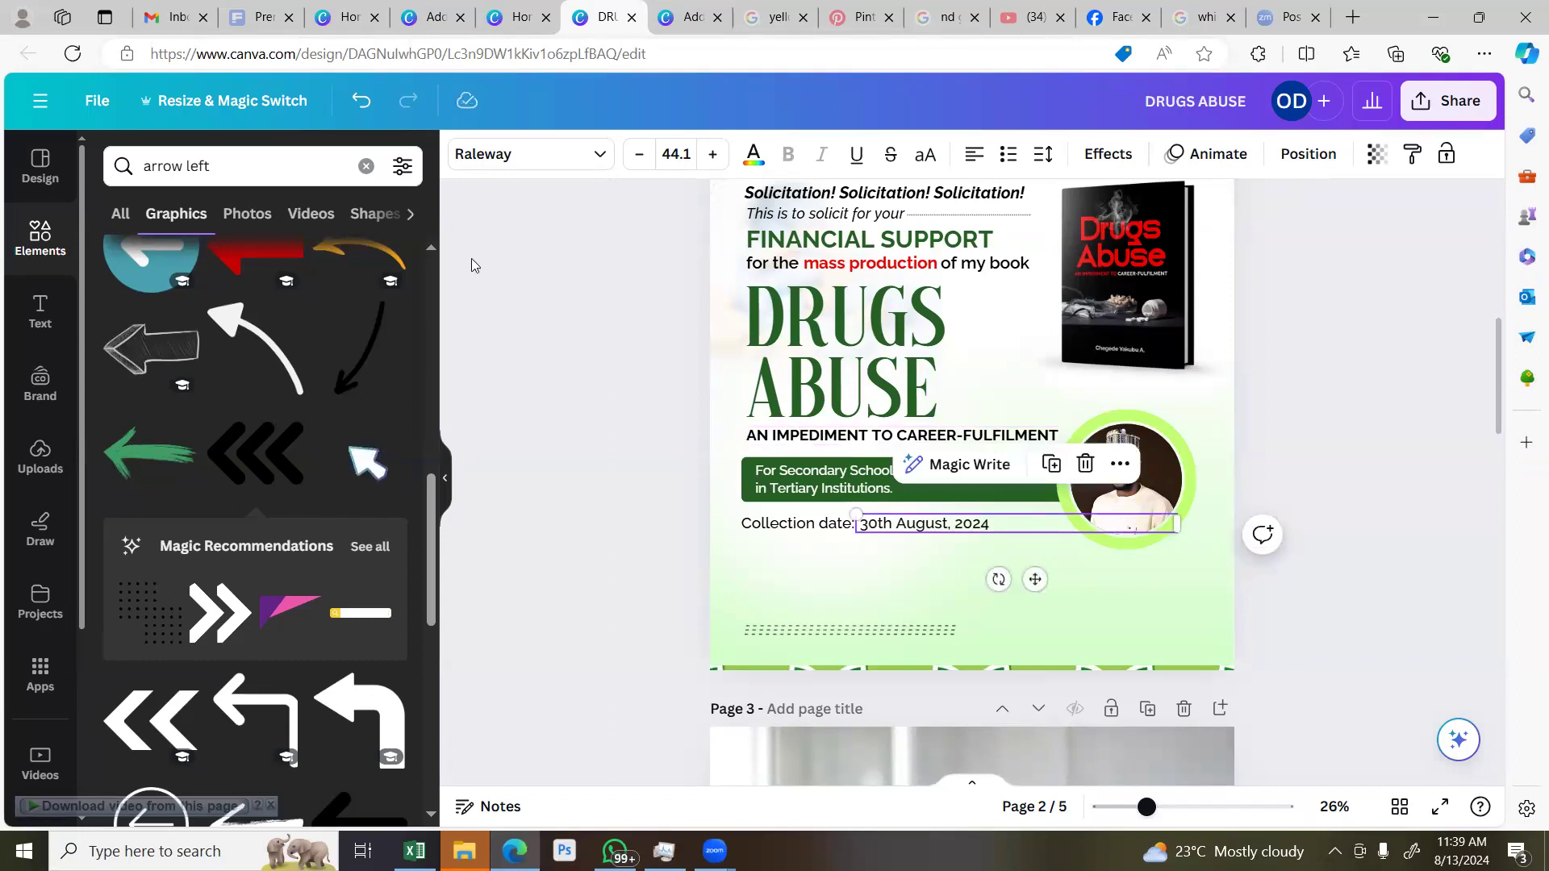
# Set the "30th August, 2024" text to Raleway SemiBold and narrow its text box to a width of about 545
pyautogui.click(517, 153)
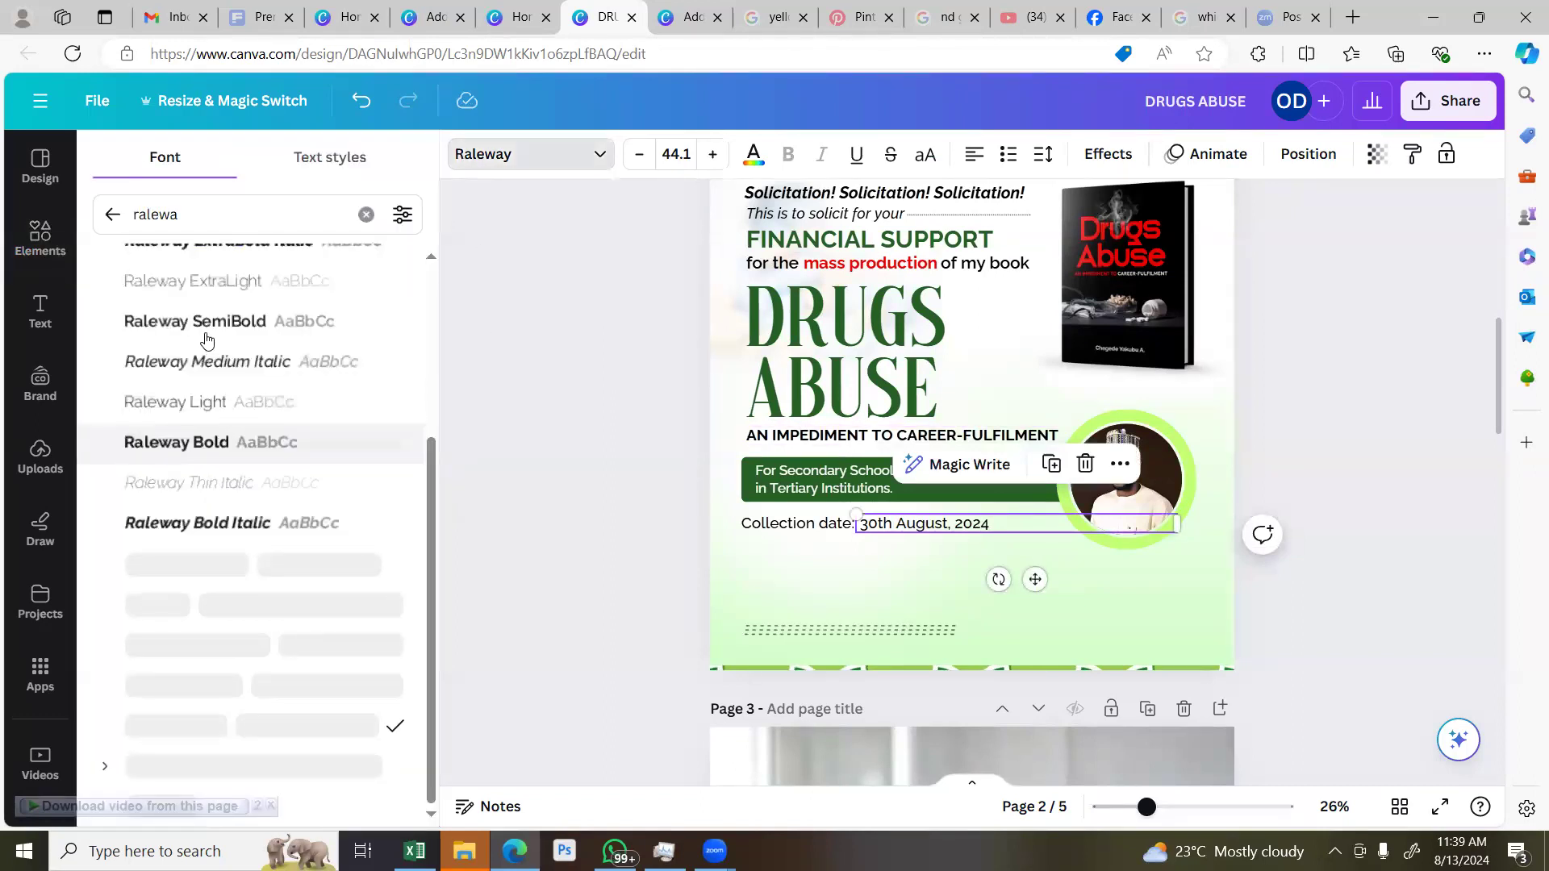
pyautogui.click(211, 326)
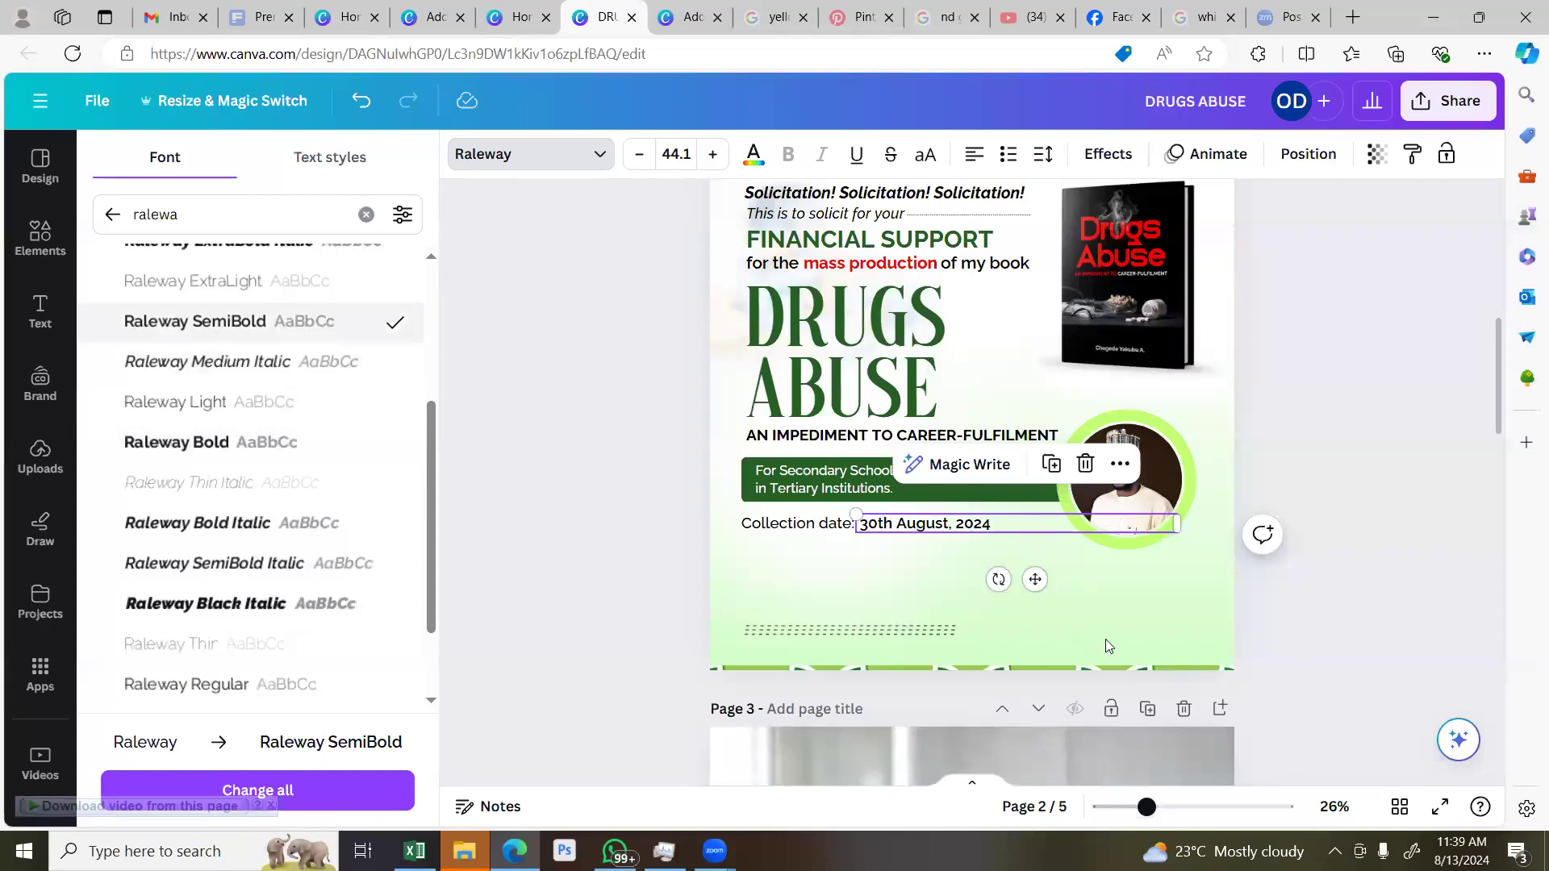
pyautogui.moveTo(1171, 519); pyautogui.dragTo(1008, 545)
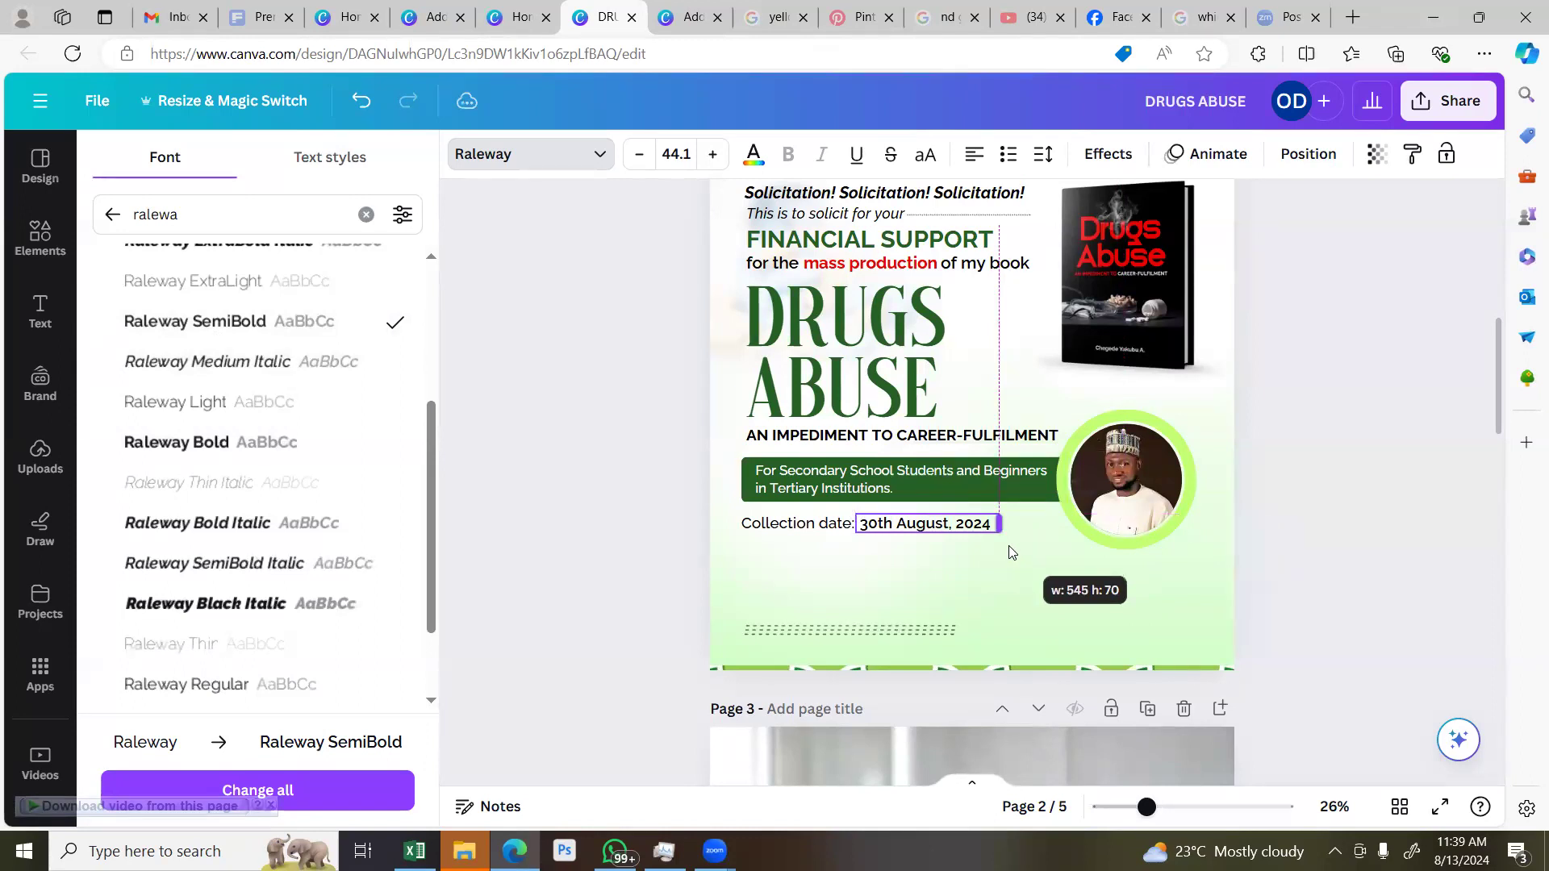
# Deselect the date text, select the "Account and Contact Details:" line in the client's WhatsApp brief and return to the Canva flyer
pyautogui.click(1264, 564)
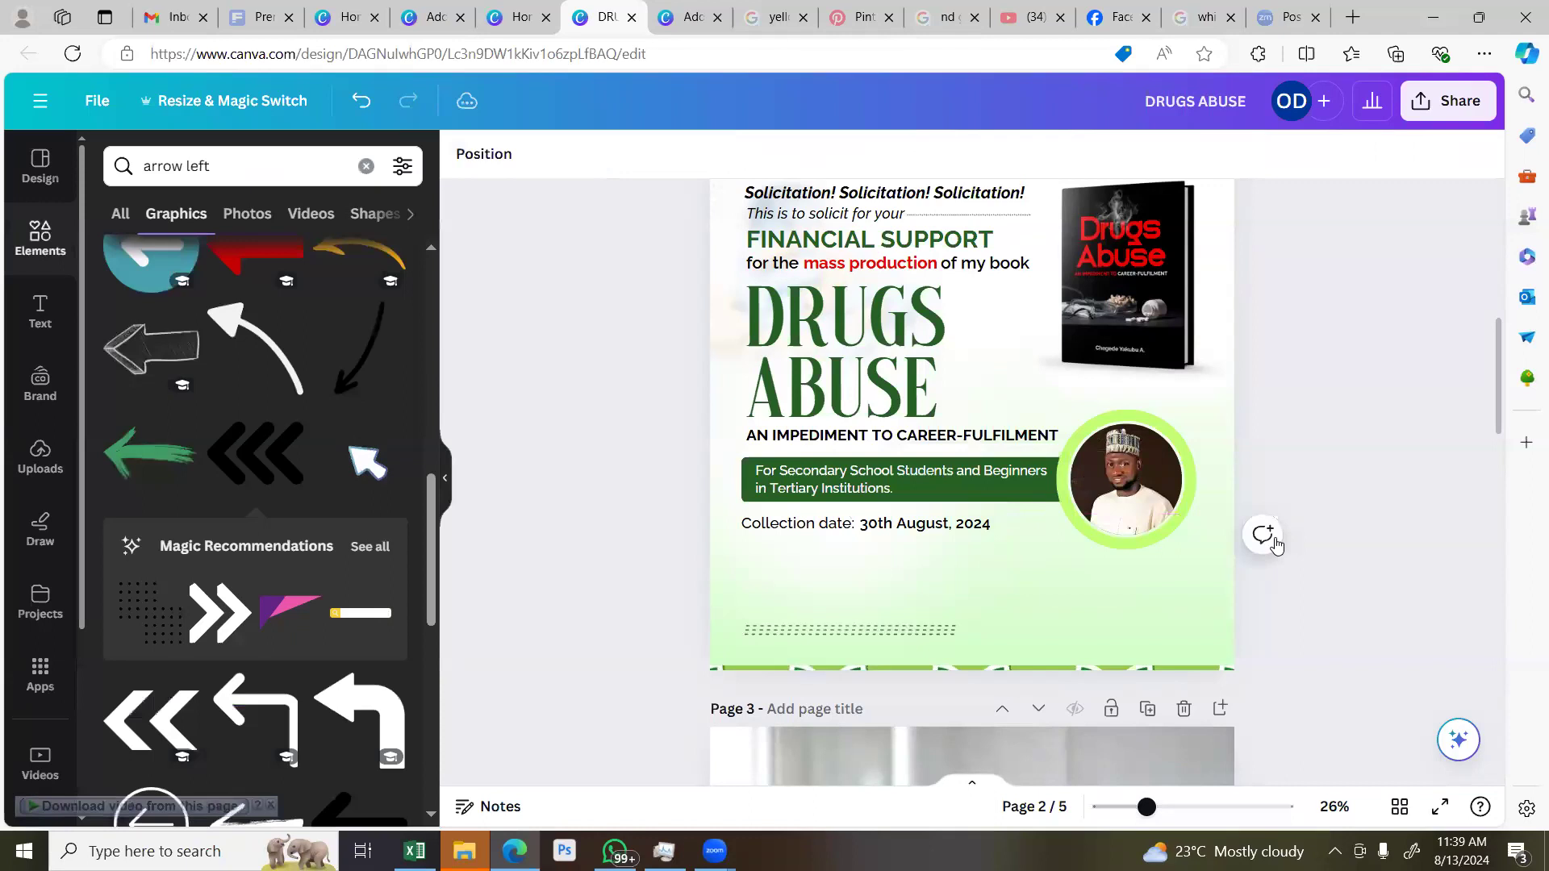
pyautogui.scroll(1, 1275, 546)
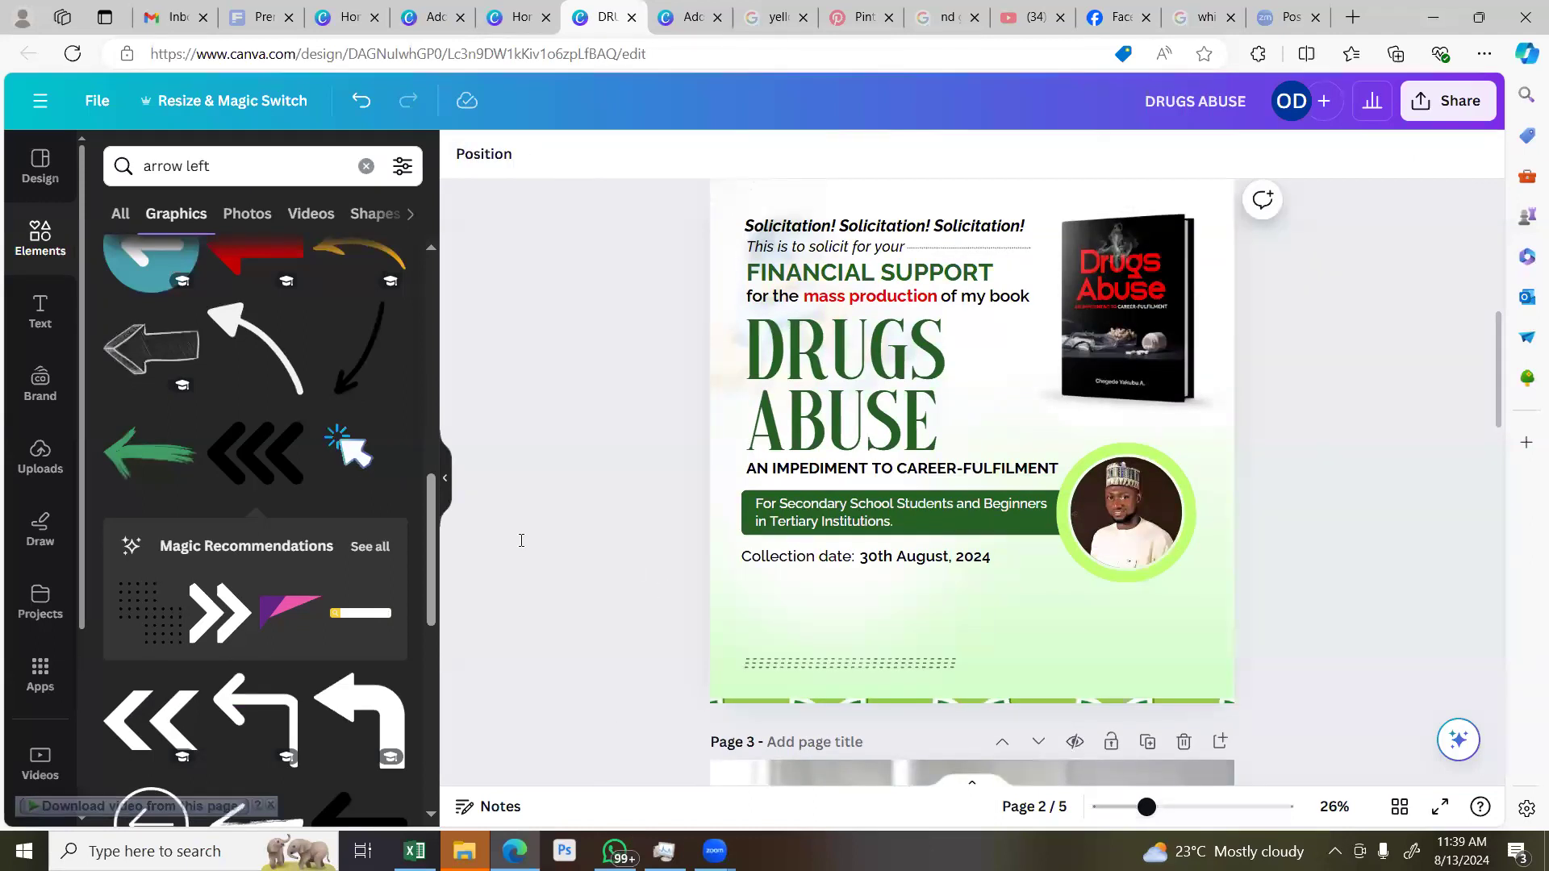
pyautogui.hotkey('alt', 'Tab')
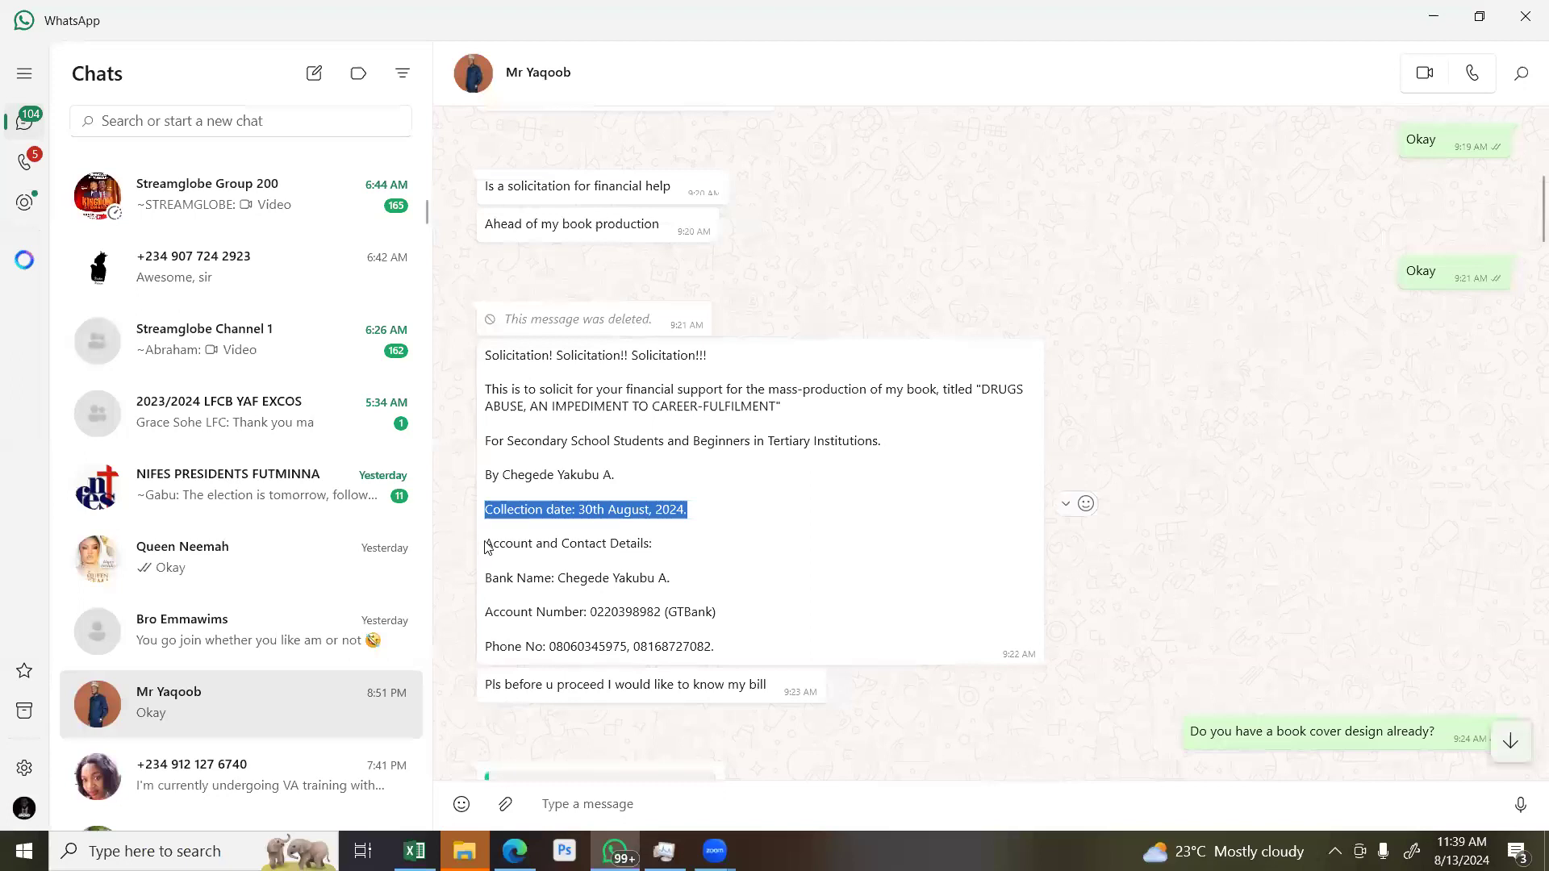
pyautogui.moveTo(485, 546); pyautogui.dragTo(579, 556)
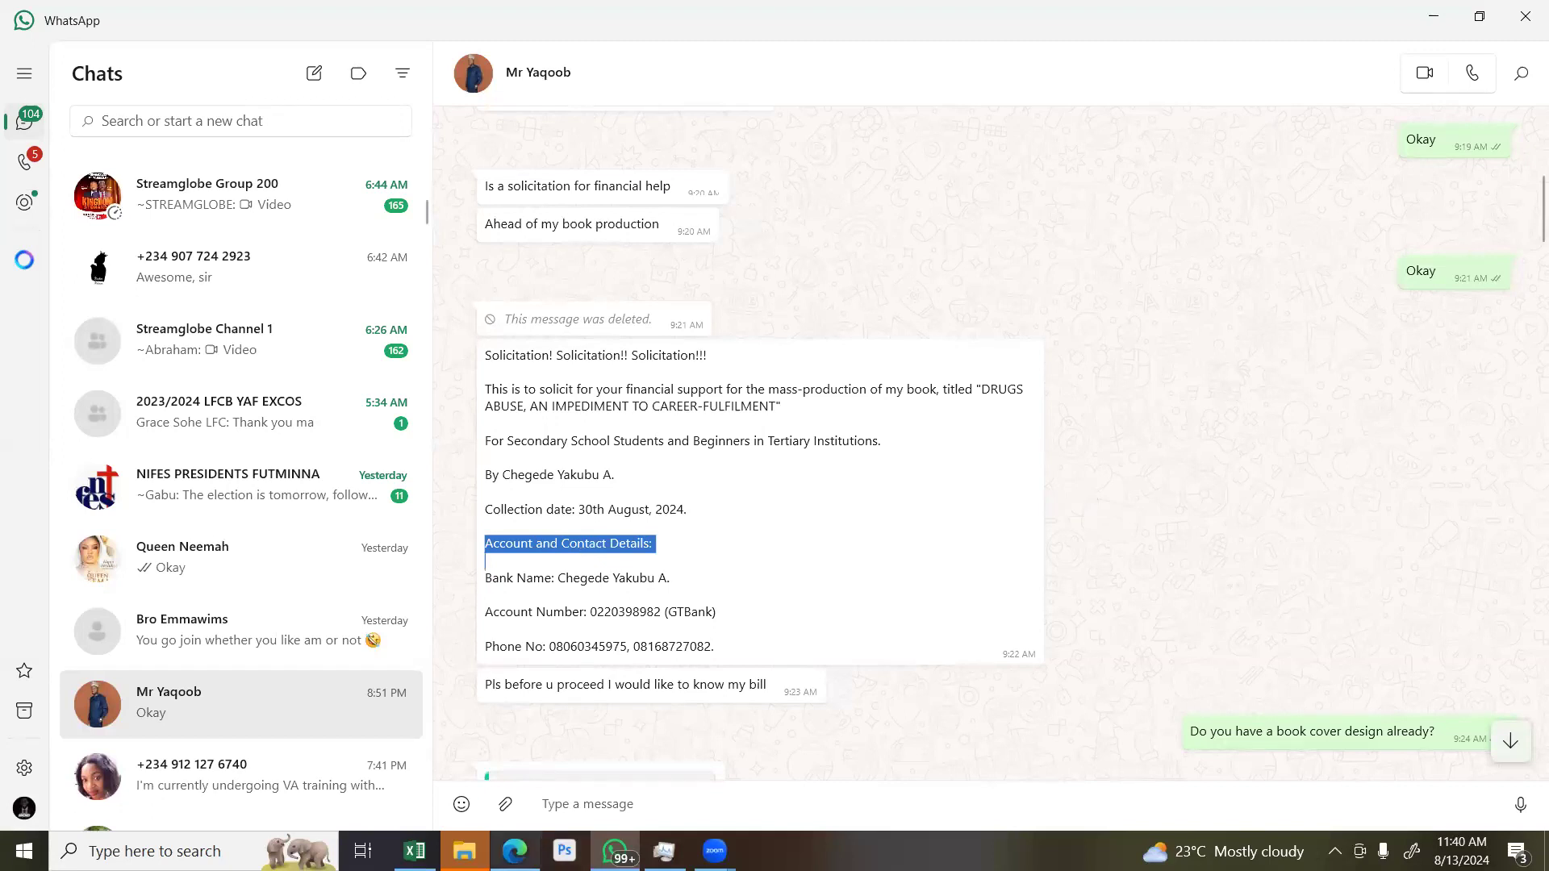
pyautogui.hotkey('alt', 'Tab')
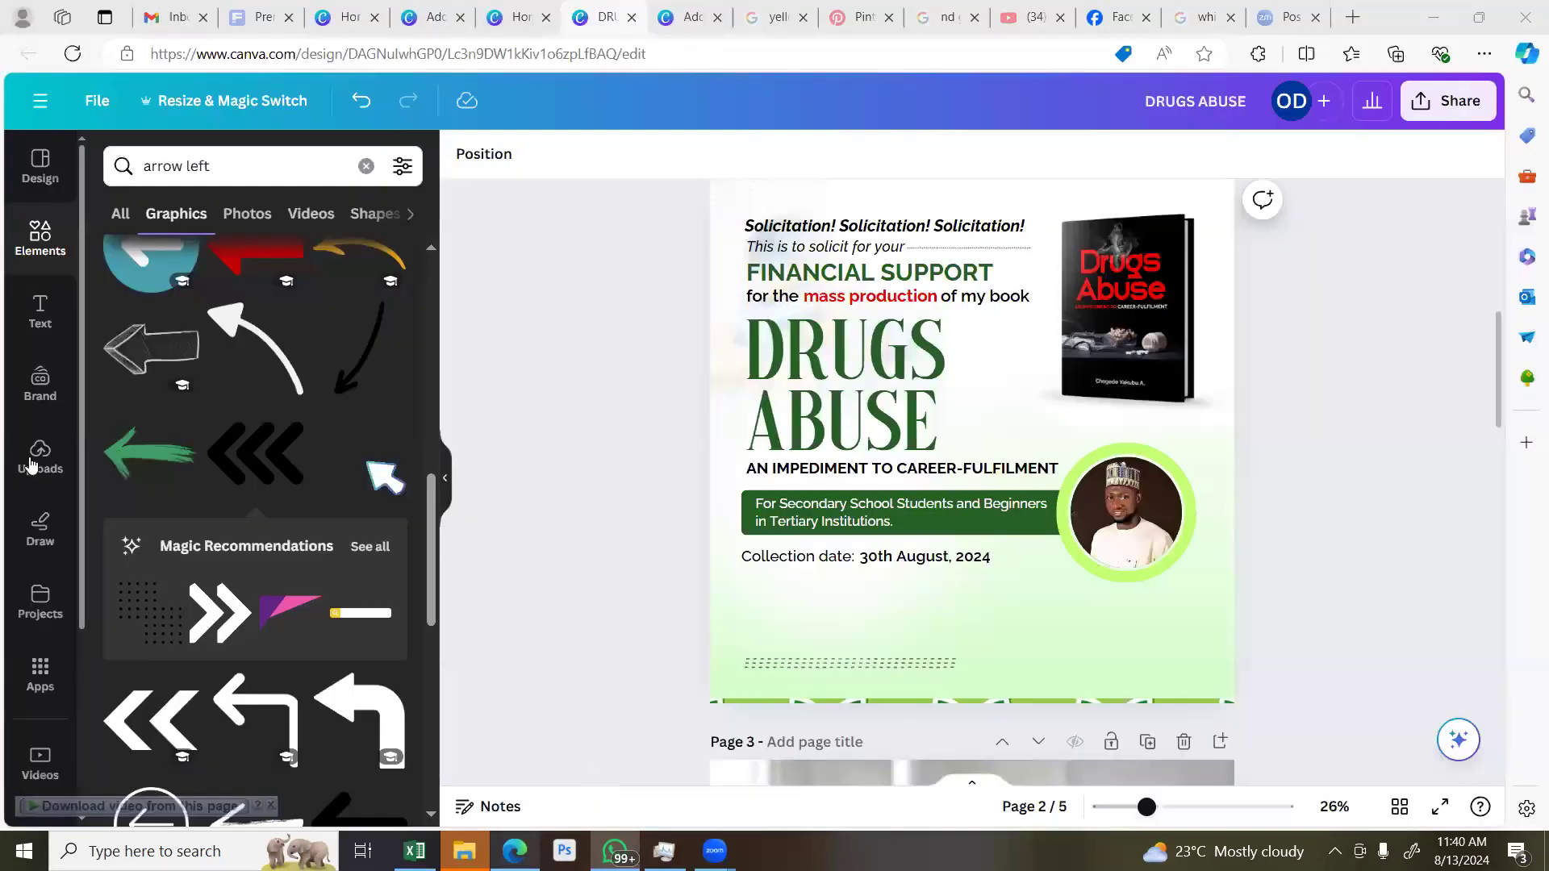
# Browse far back through the uploaded images in search of a graphic for the flyer
pyautogui.scroll(-10, 338, 550)
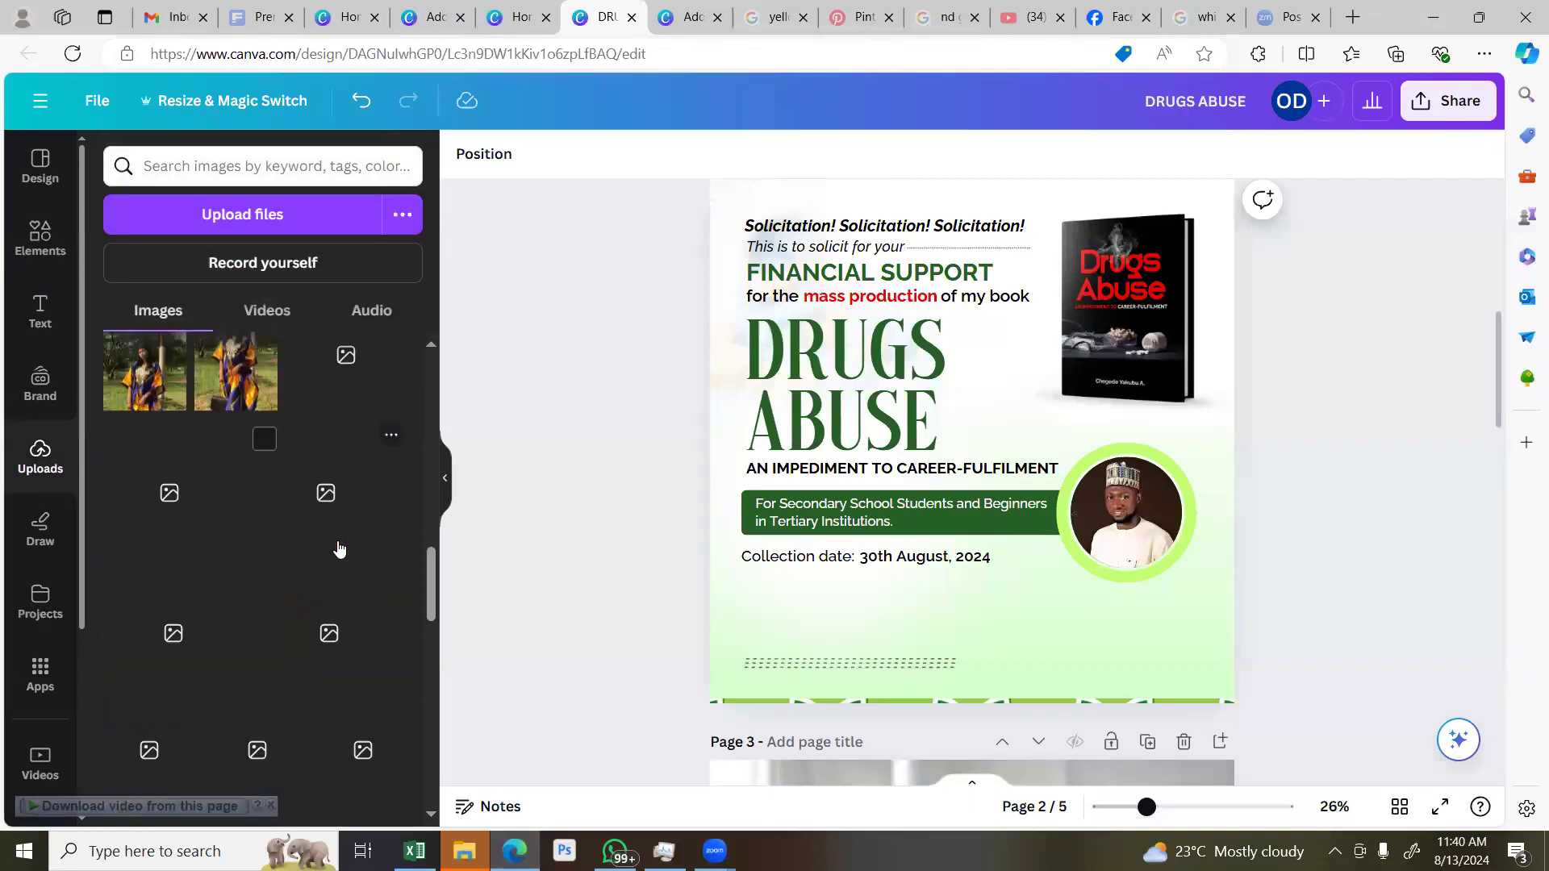
pyautogui.scroll(-5, 339, 549)
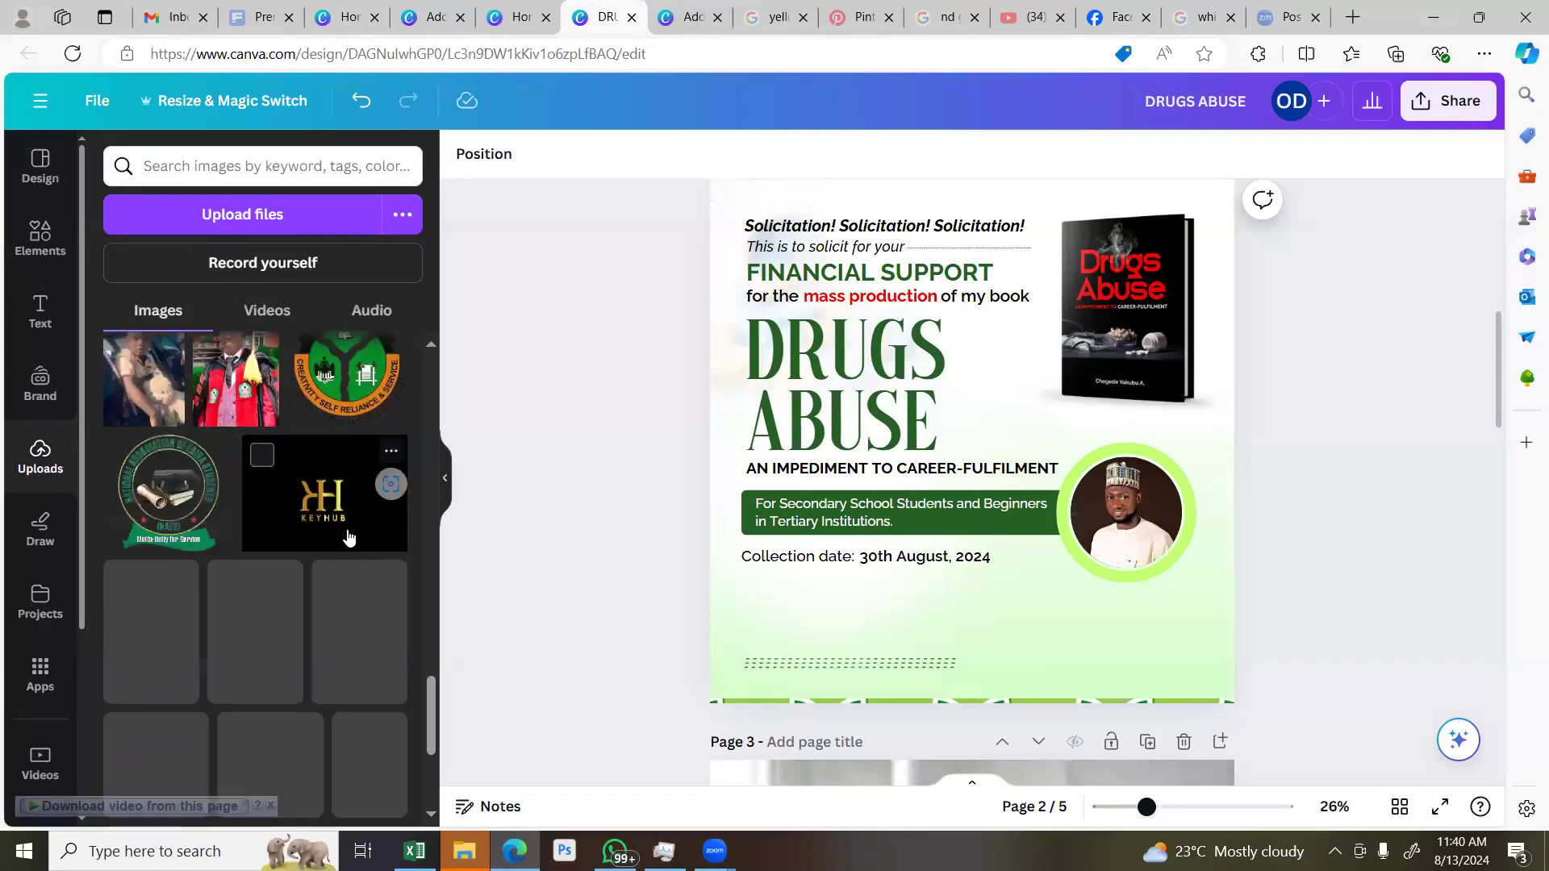
pyautogui.scroll(-3, 349, 538)
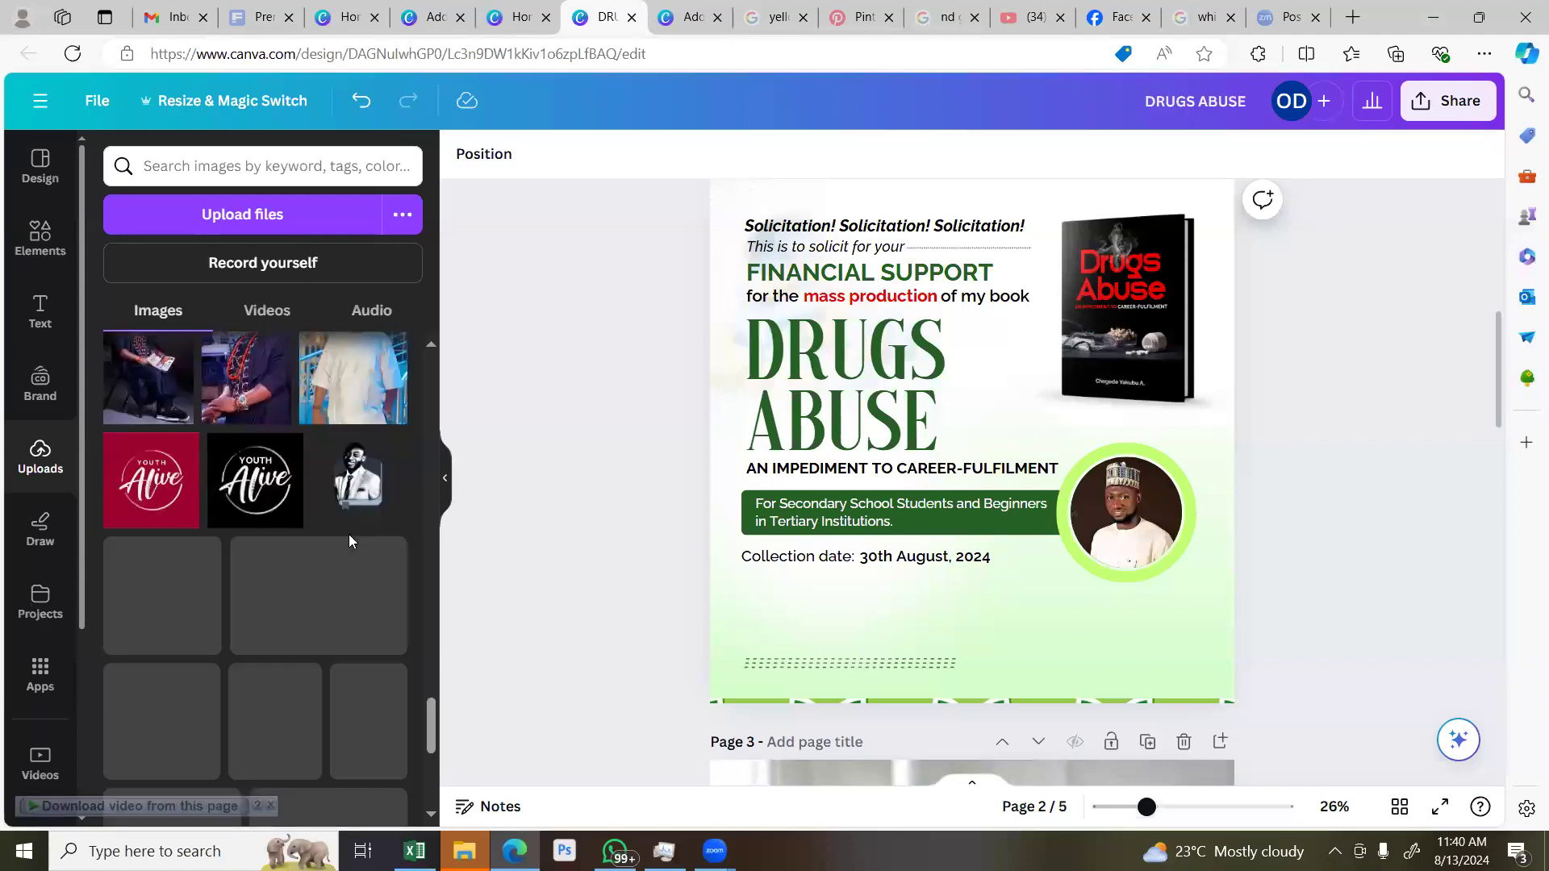
pyautogui.scroll(-1, 348, 541)
pyautogui.scroll(-3, 350, 542)
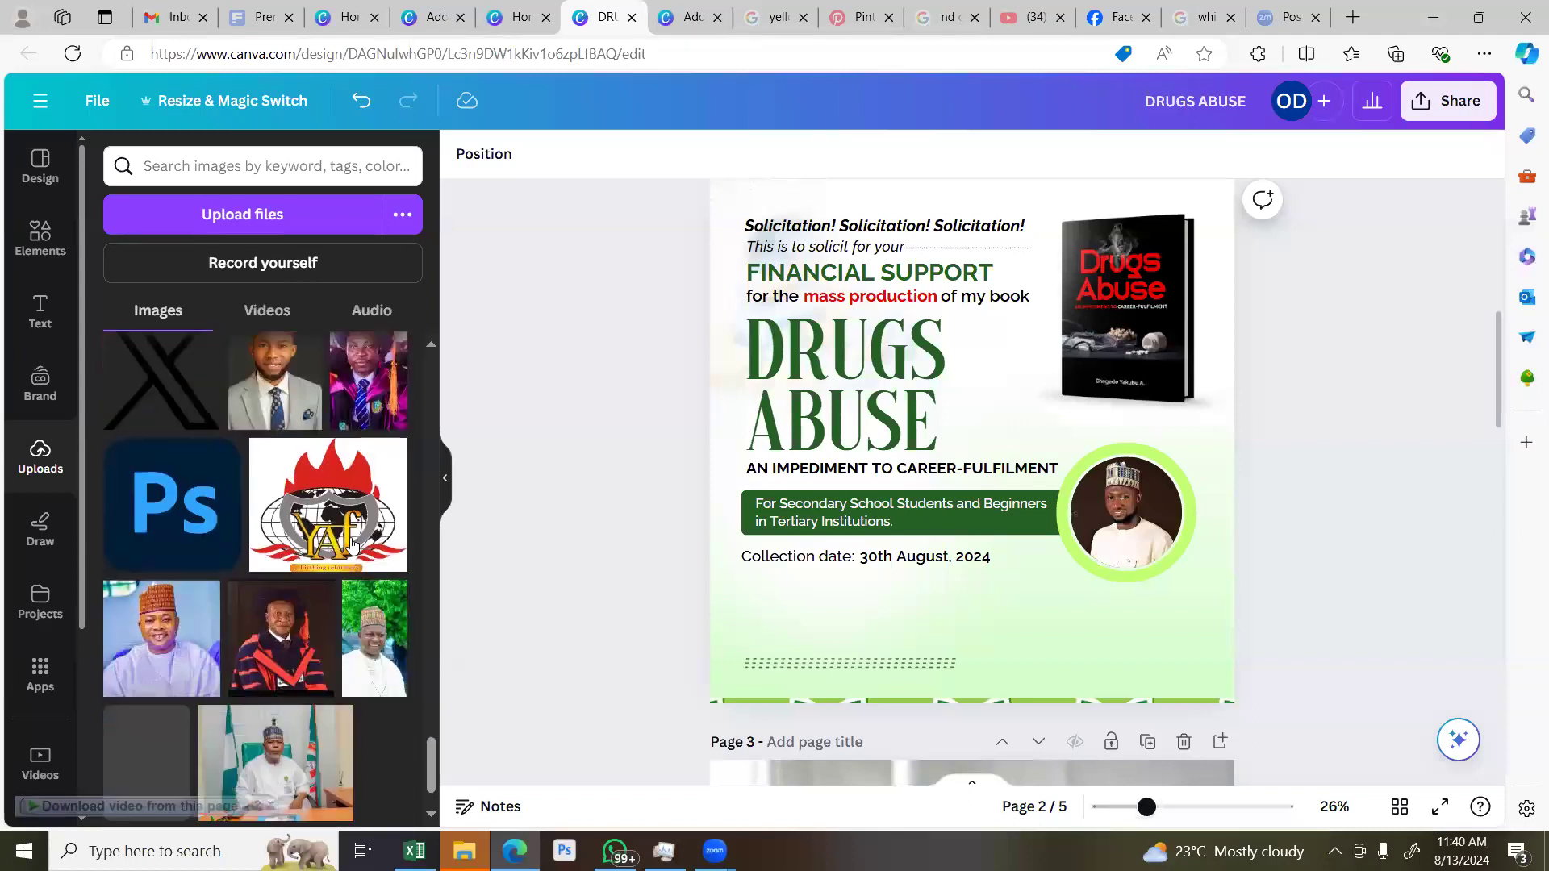
pyautogui.scroll(-3, 339, 593)
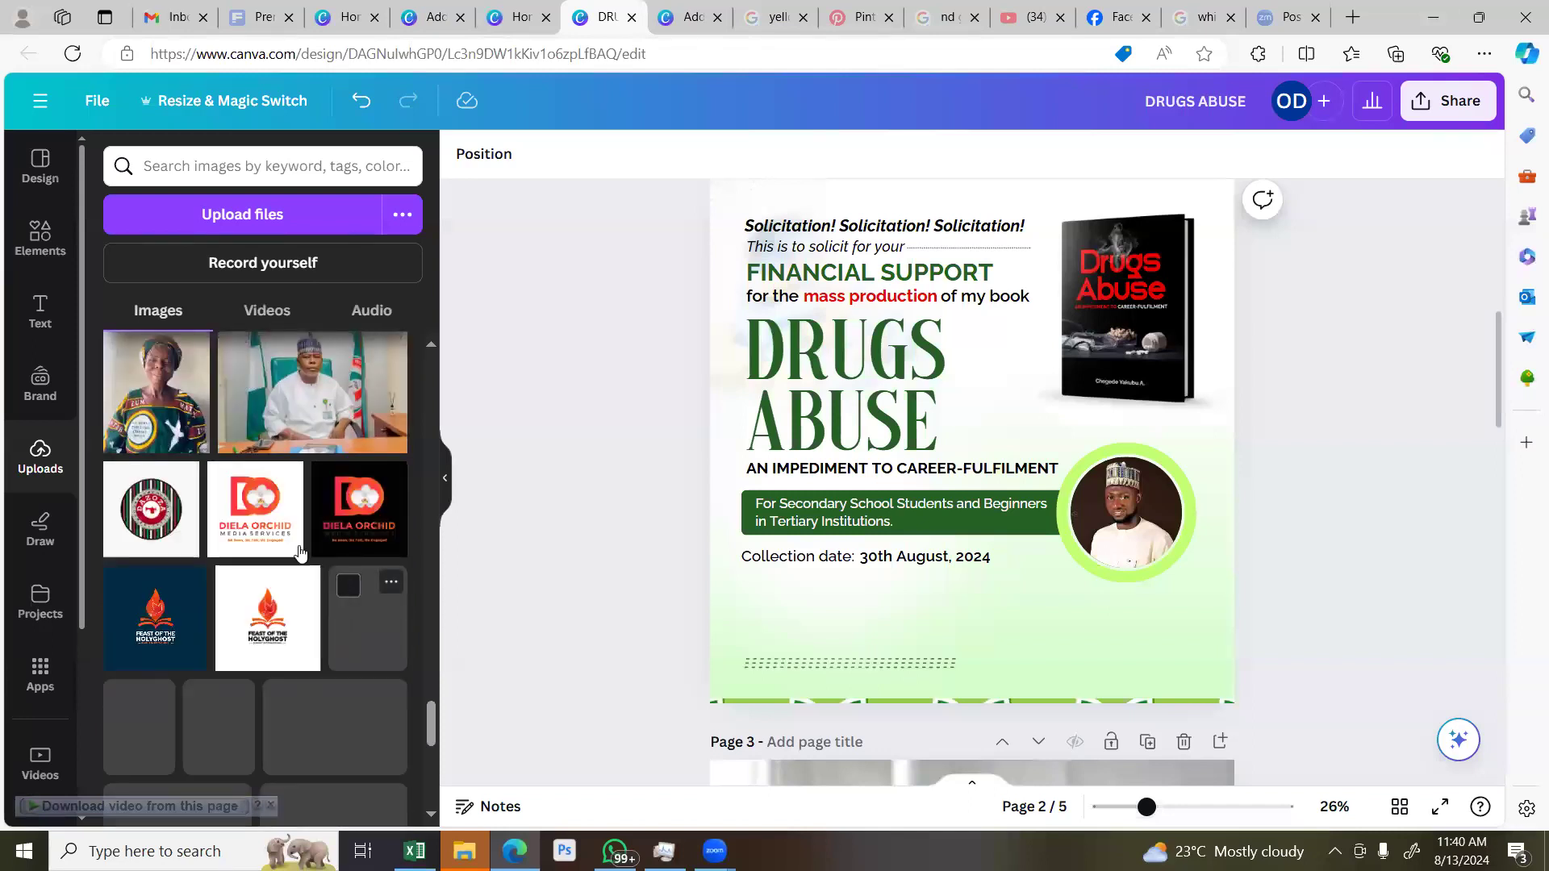
pyautogui.scroll(-5, 304, 549)
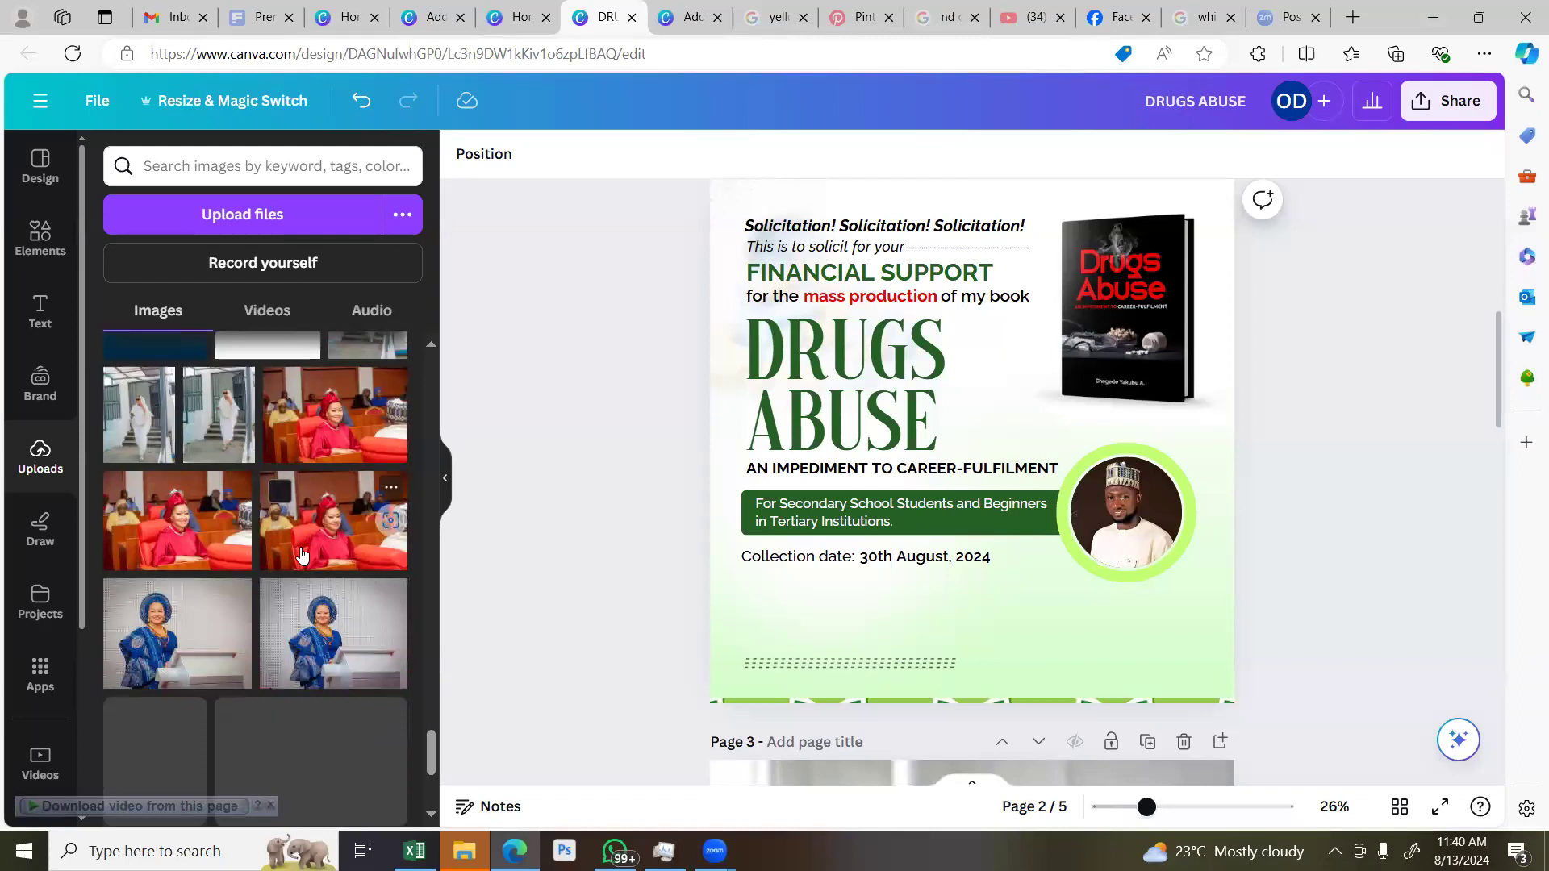
pyautogui.scroll(-2, 302, 554)
pyautogui.scroll(-5, 304, 554)
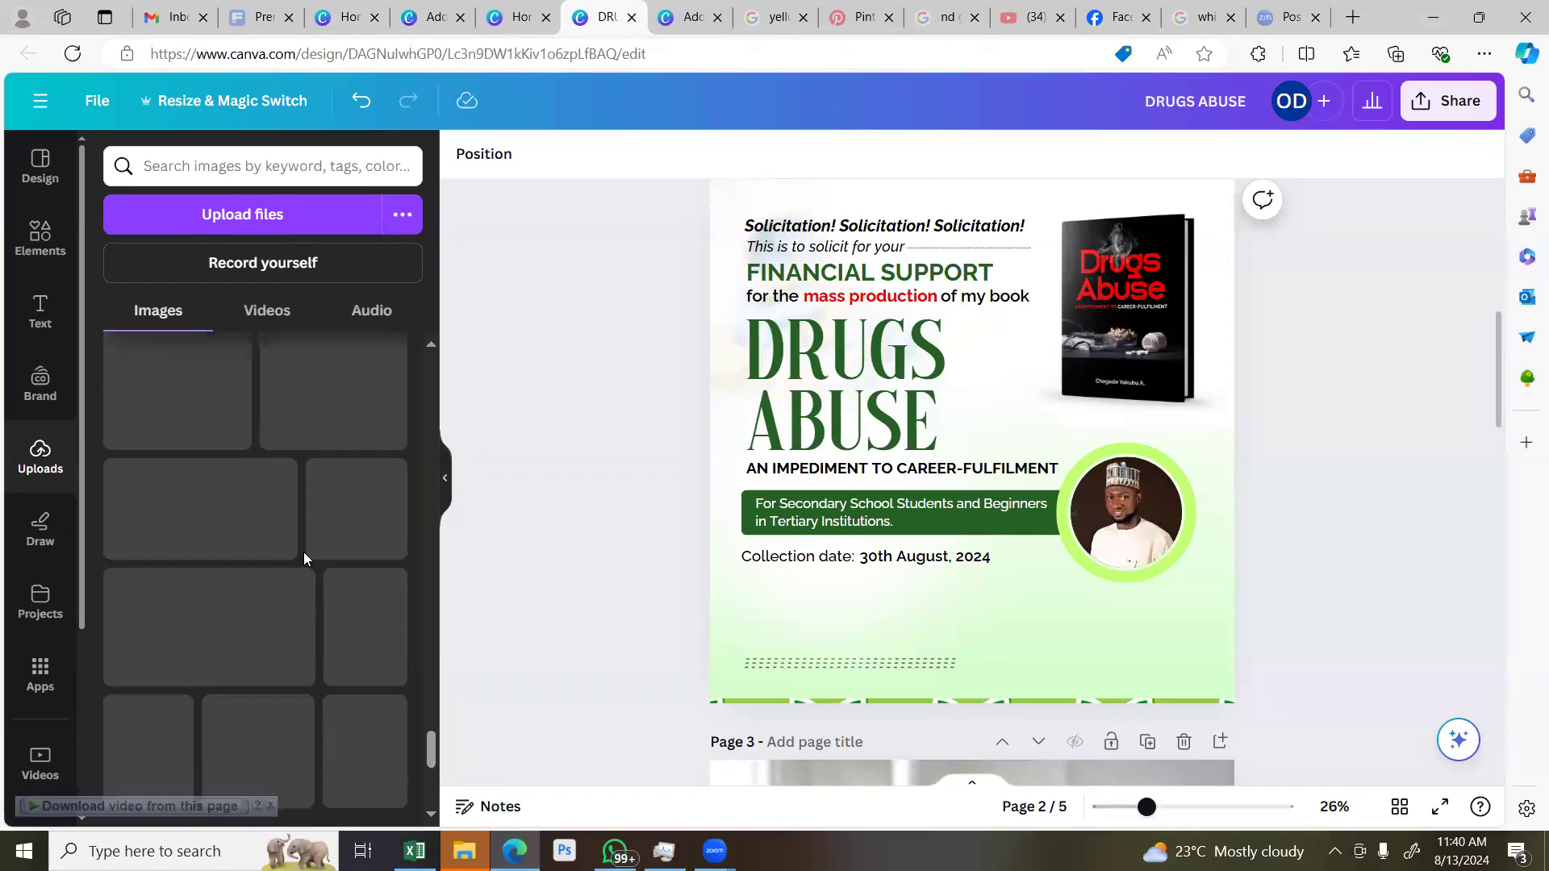
pyautogui.scroll(-5, 303, 552)
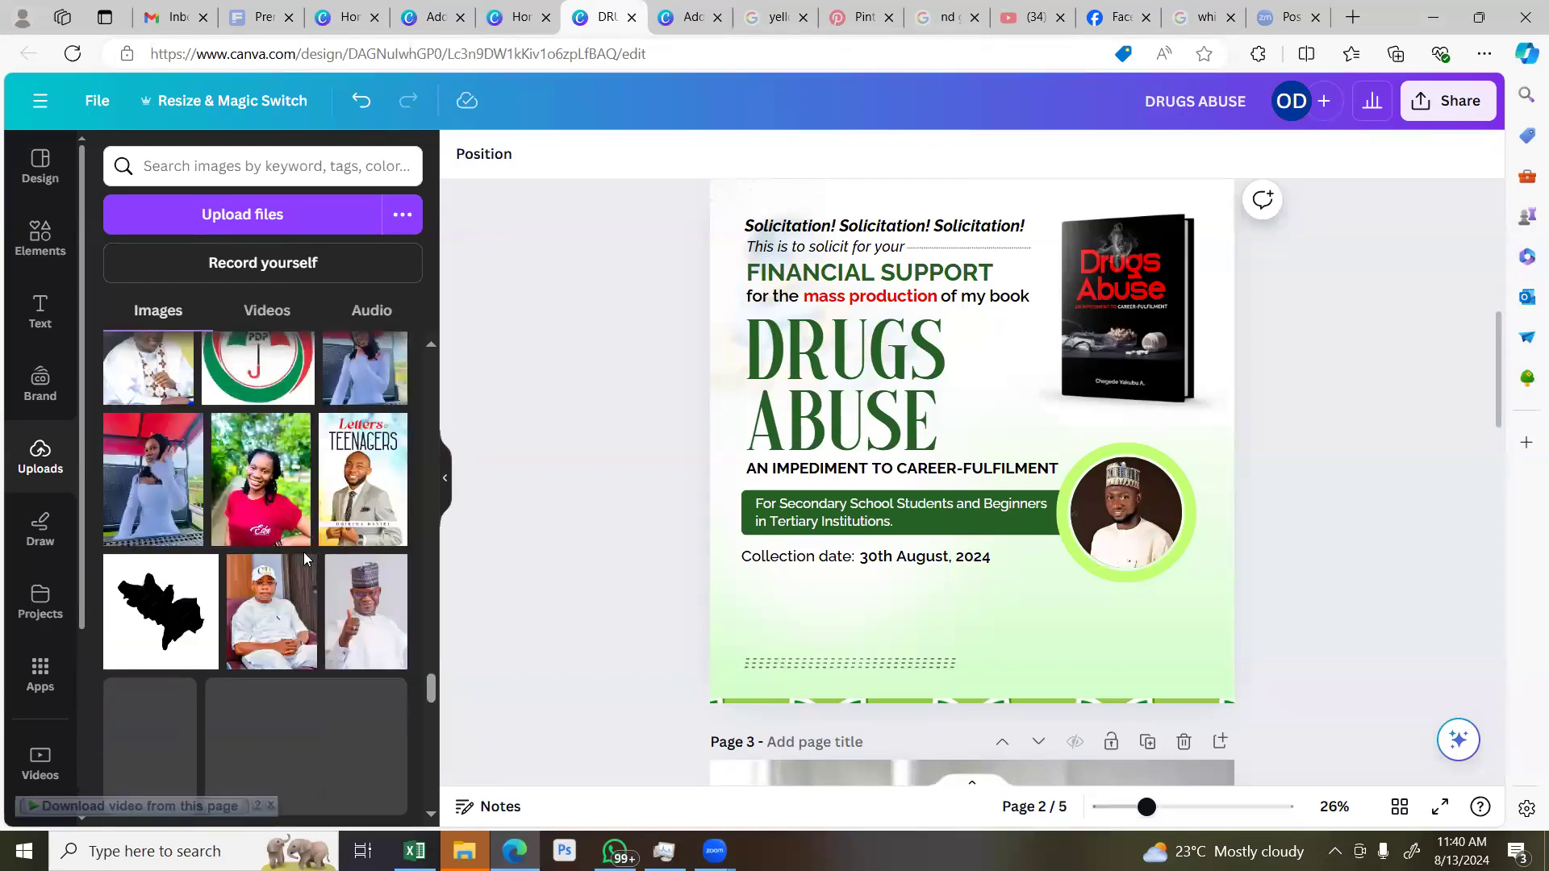
pyautogui.scroll(-5, 303, 552)
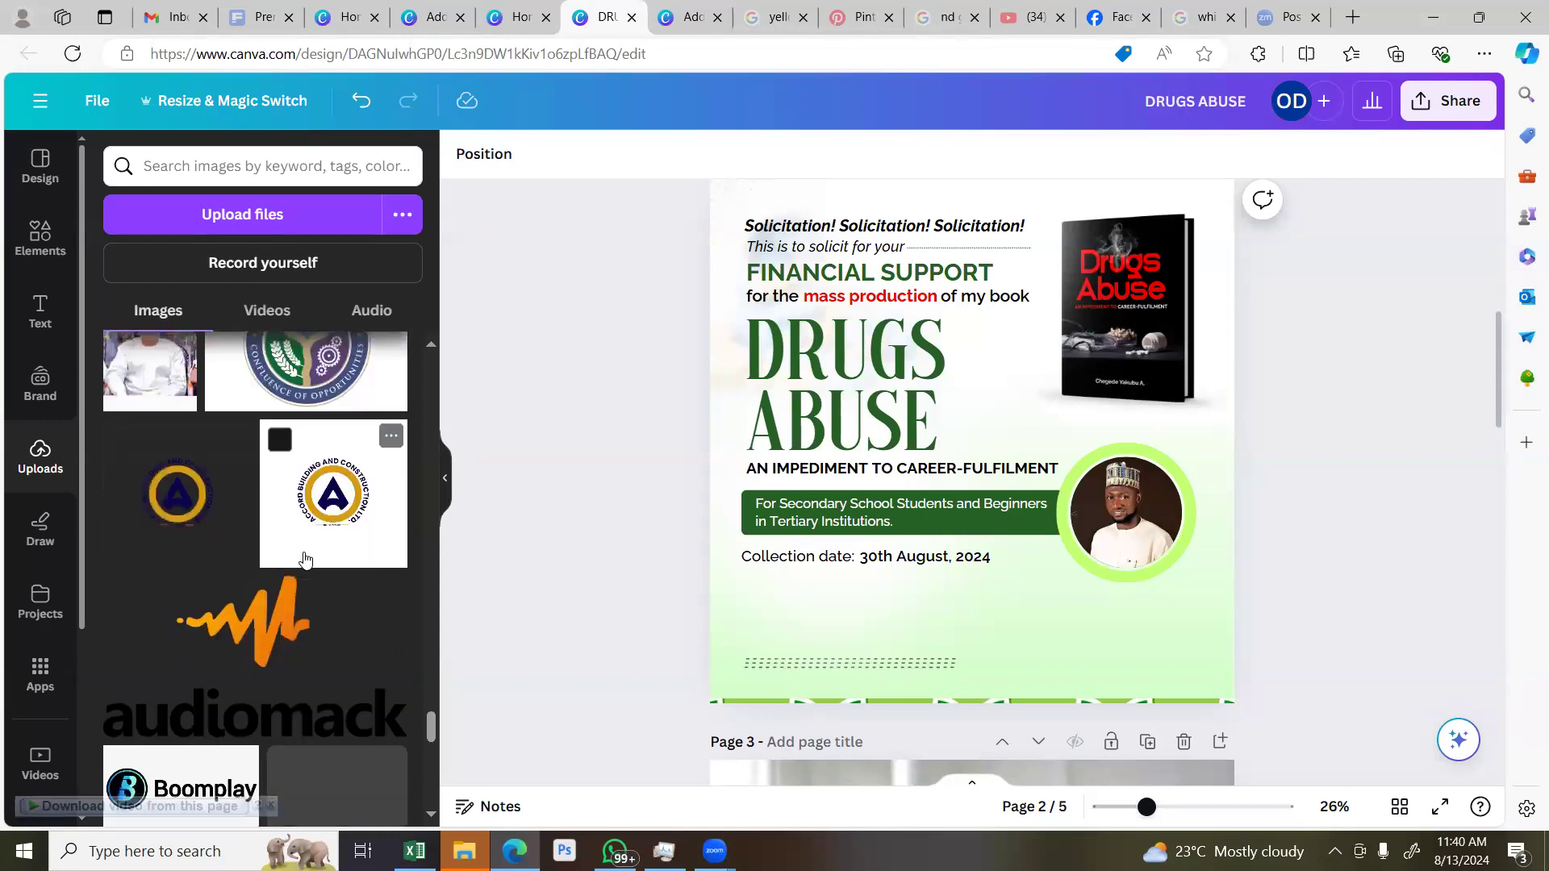
pyautogui.scroll(-6, 305, 560)
pyautogui.scroll(-5, 306, 563)
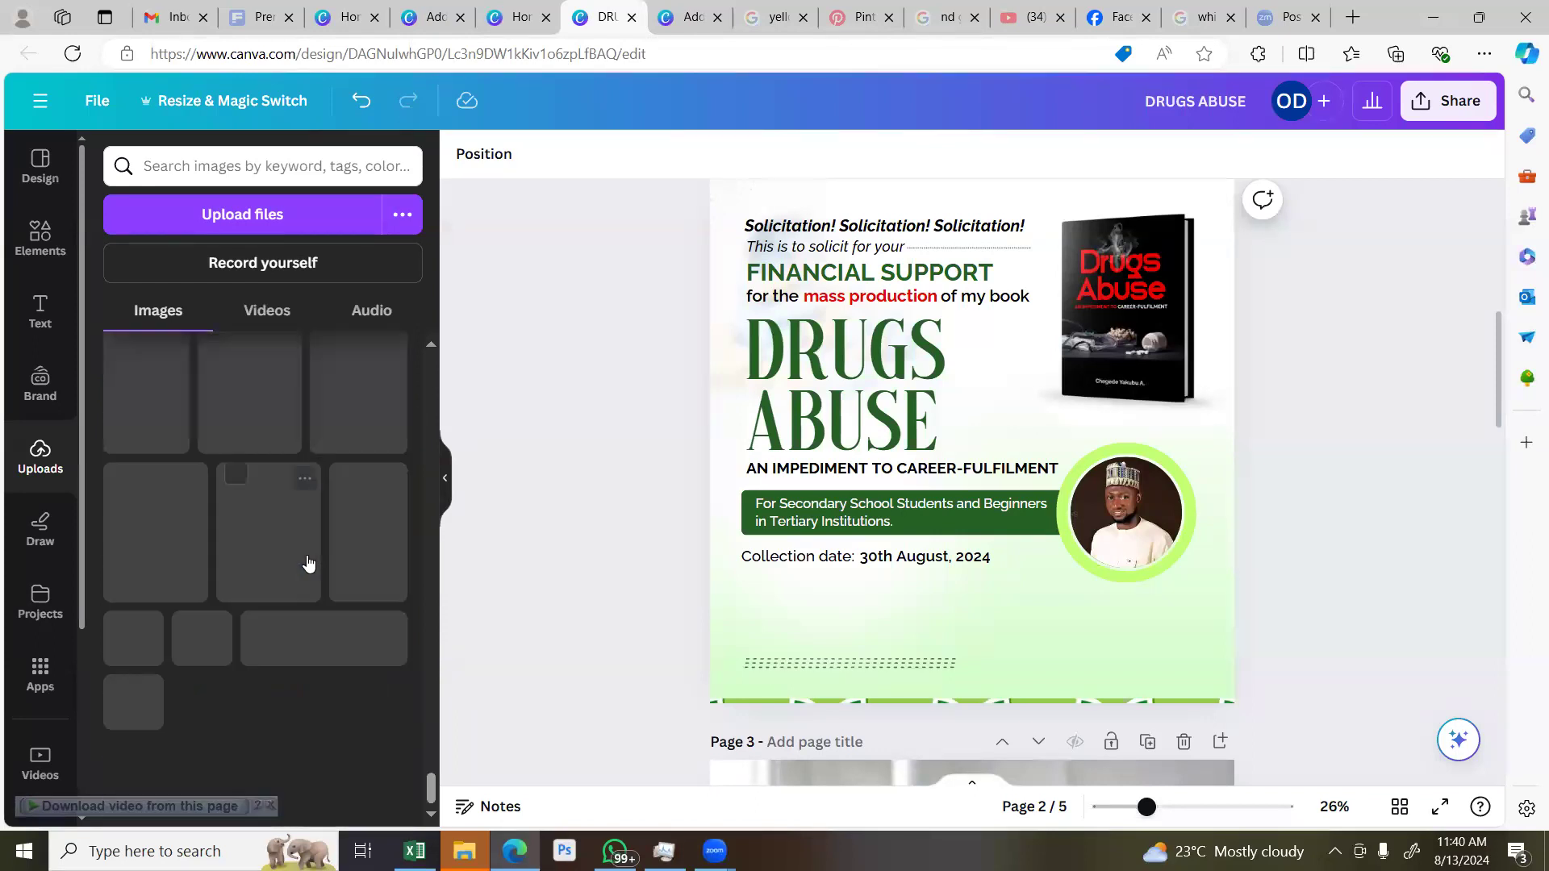
pyautogui.scroll(-5, 308, 562)
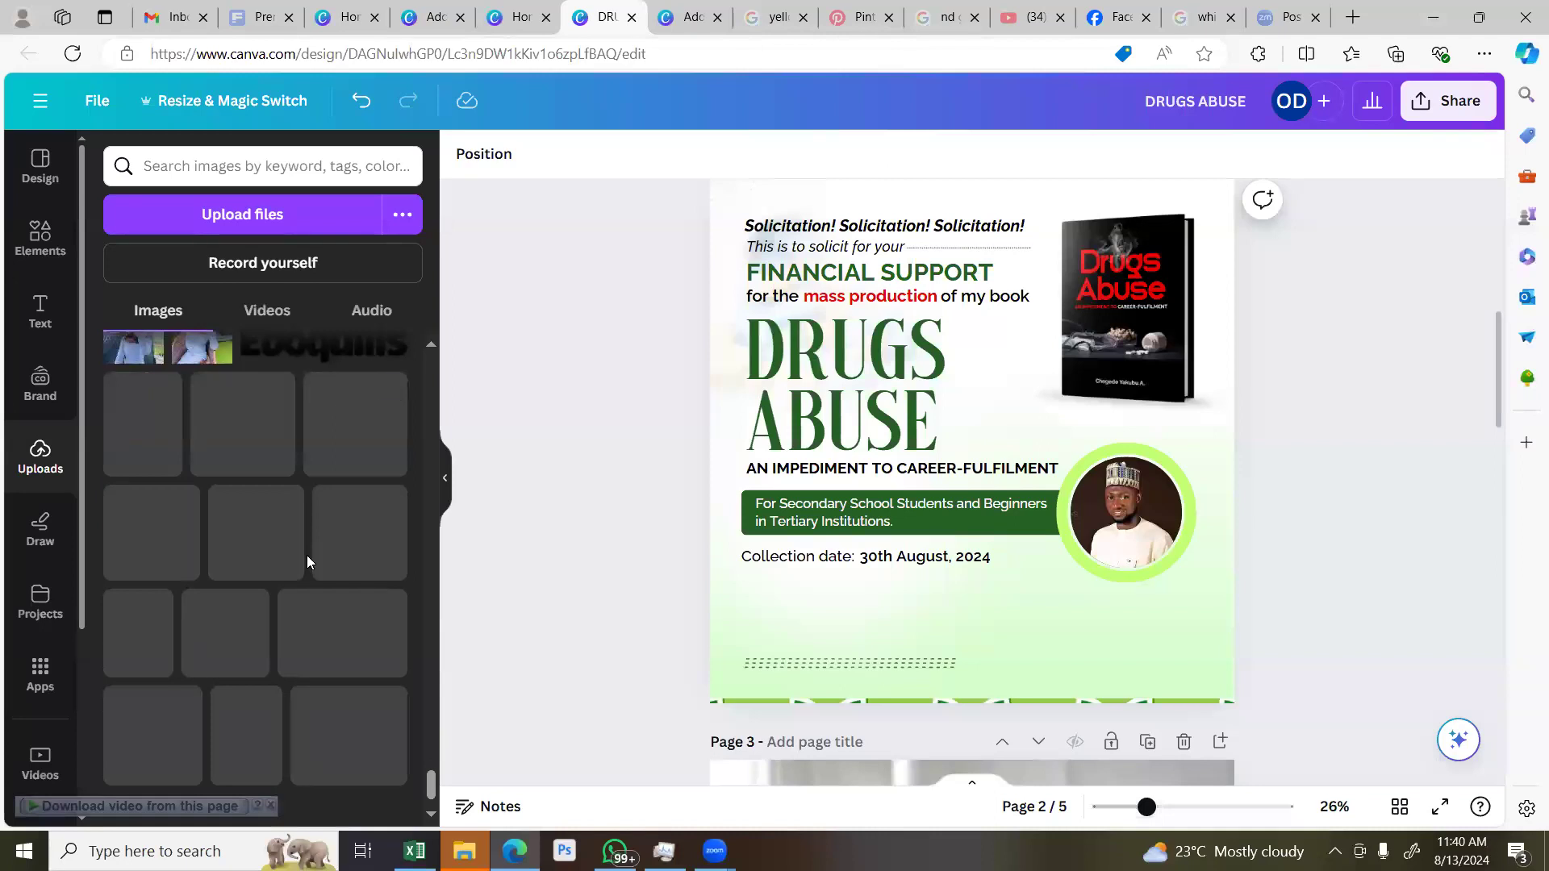
pyautogui.scroll(-5, 307, 563)
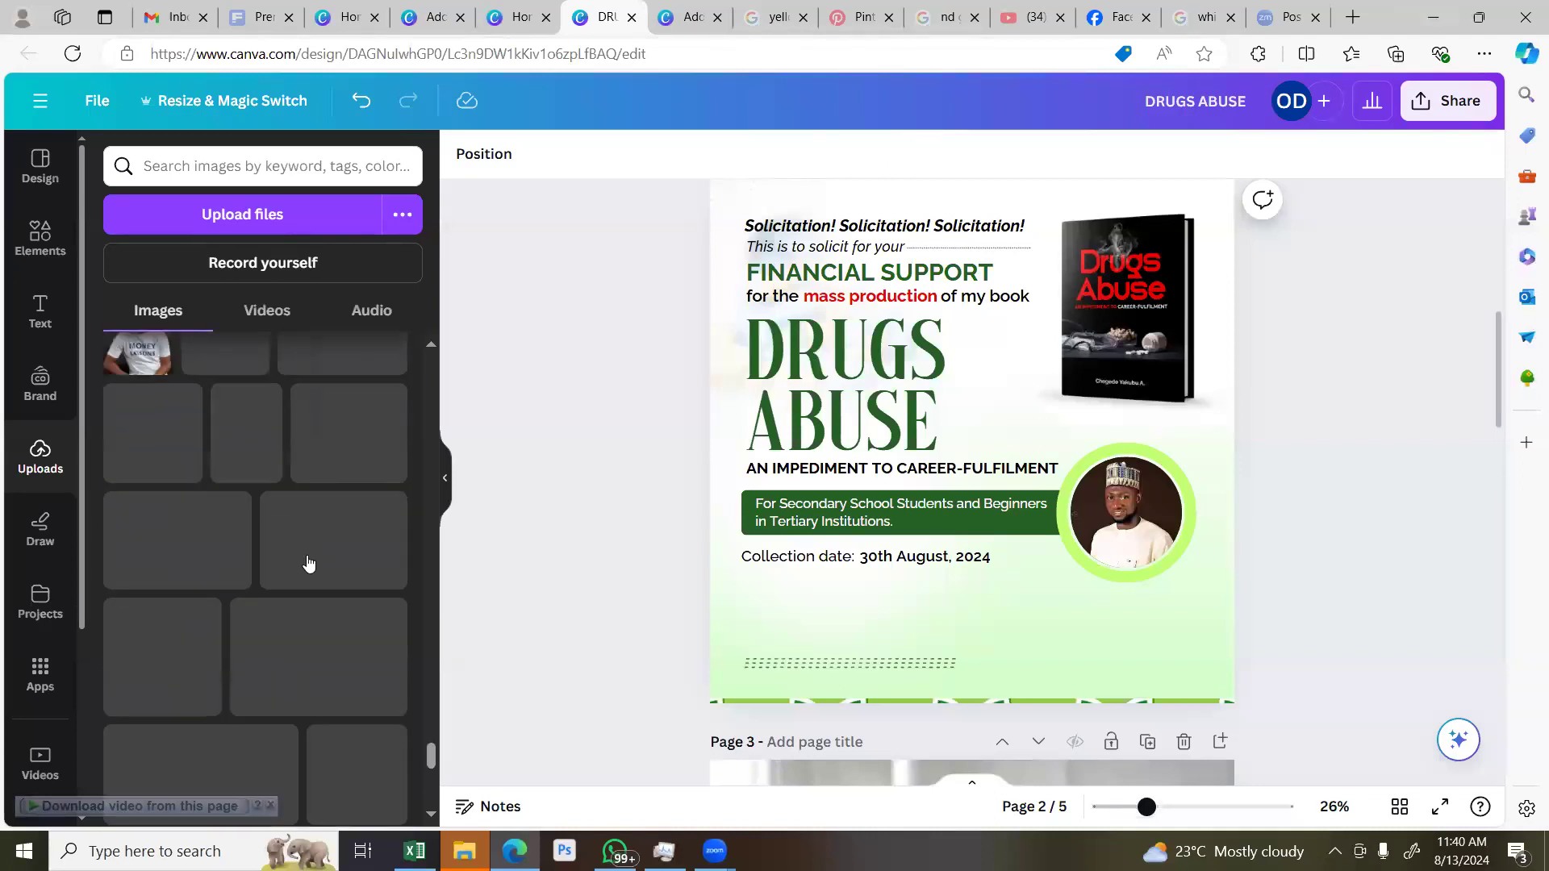
pyautogui.scroll(-5, 307, 563)
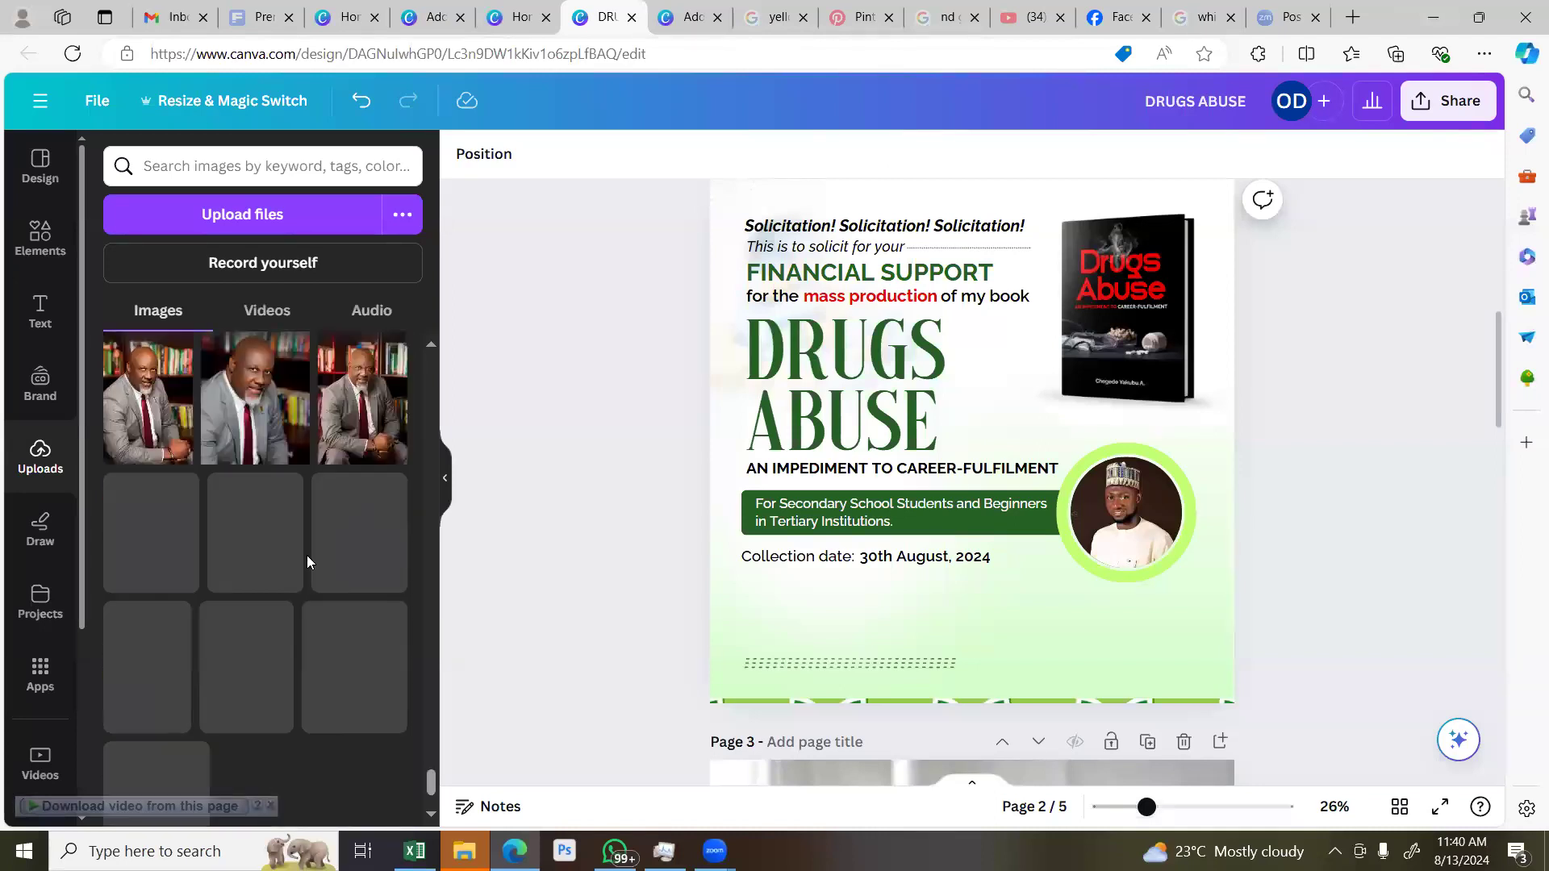
pyautogui.scroll(-3, 306, 555)
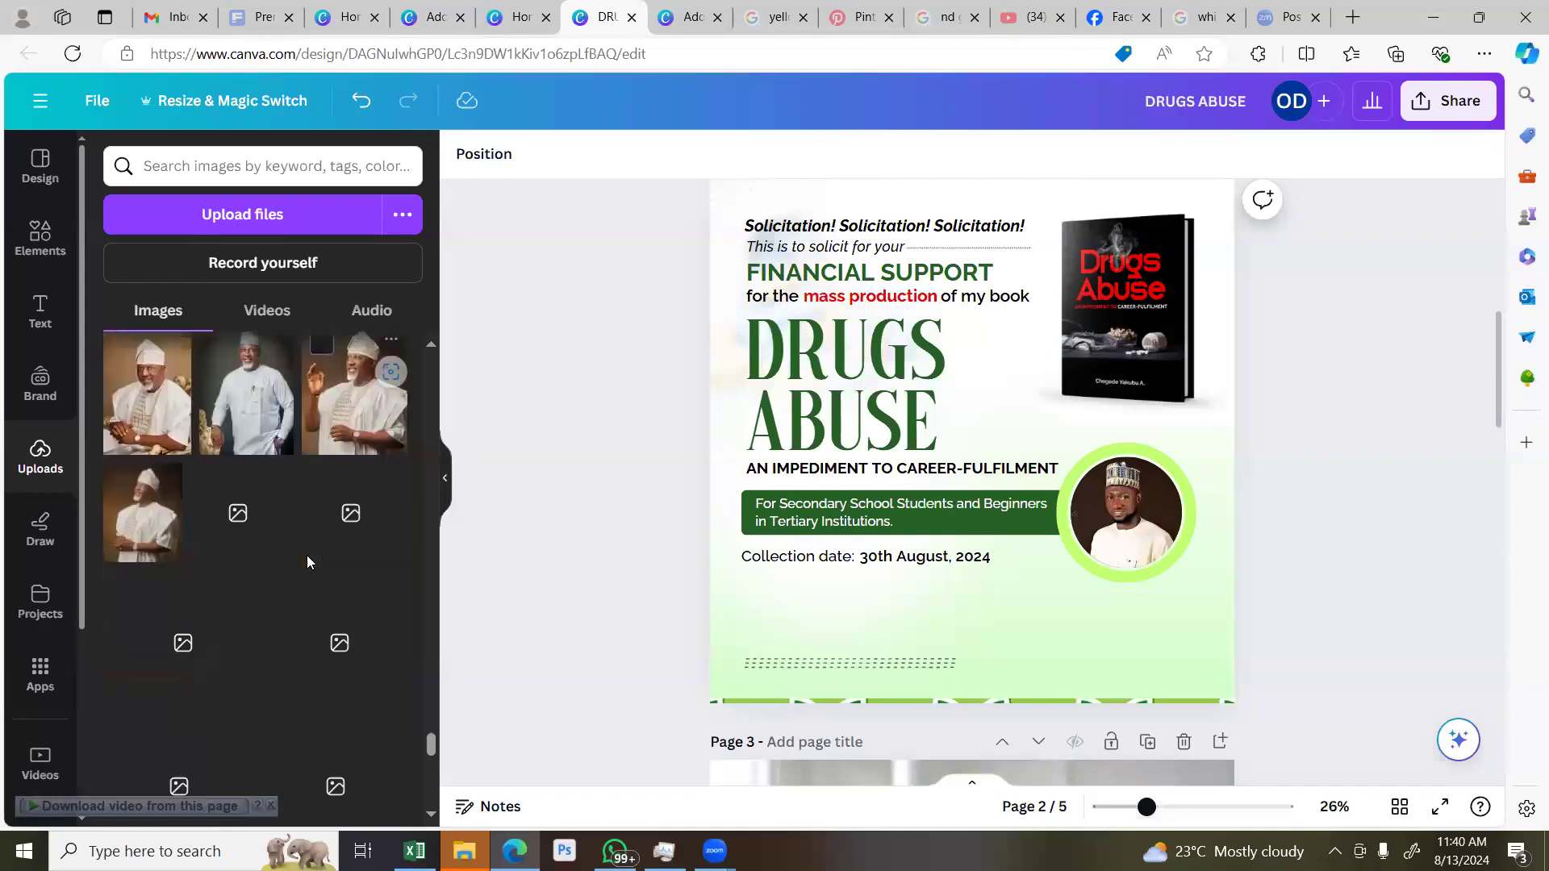
pyautogui.scroll(-3, 307, 562)
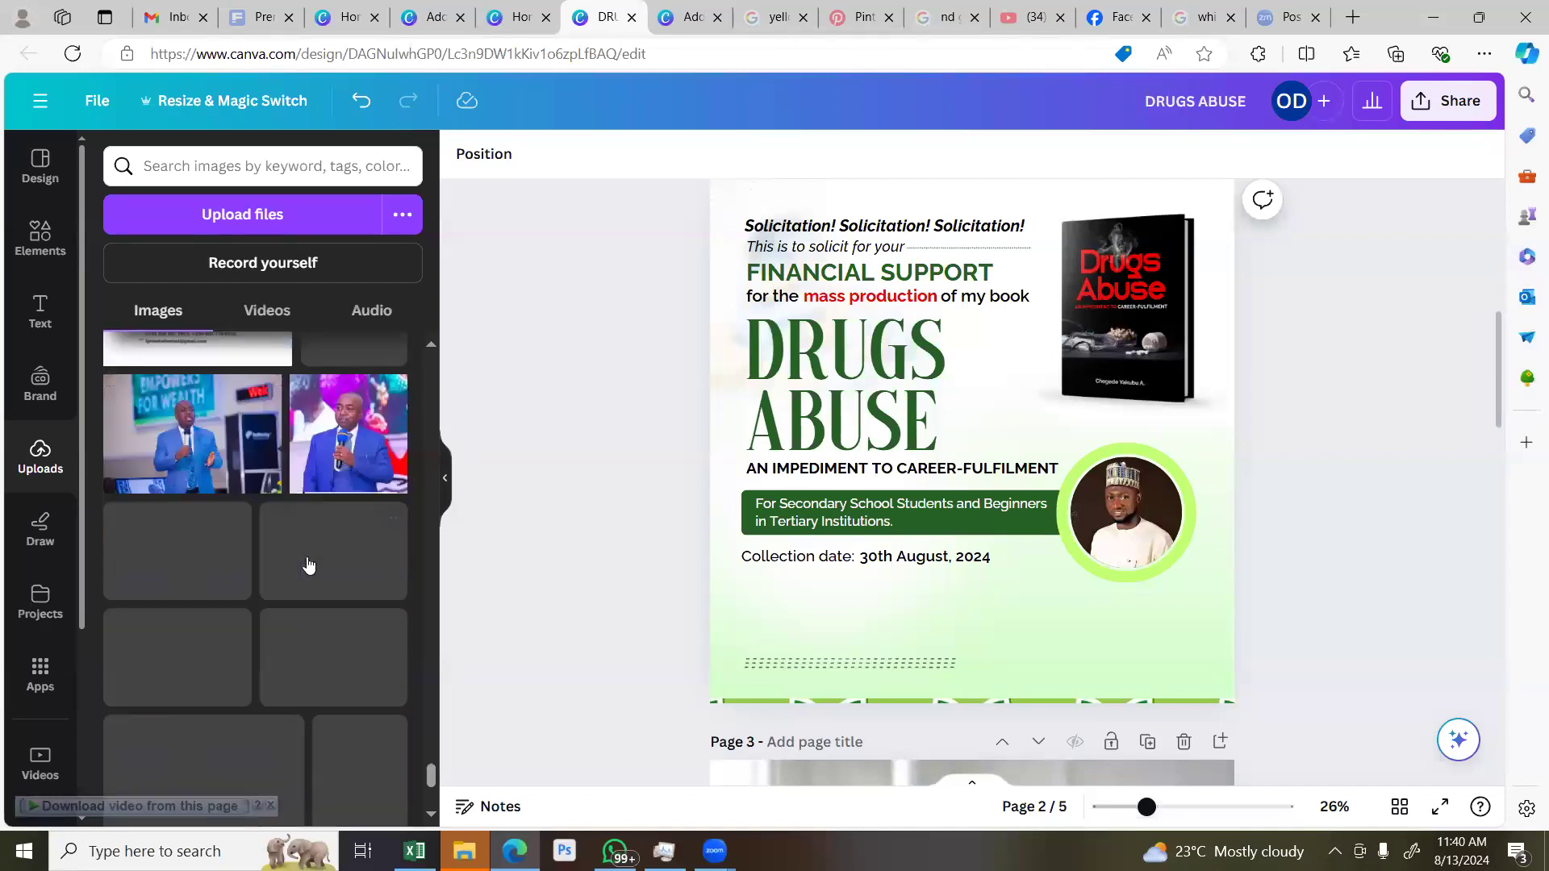
pyautogui.scroll(-3, 309, 562)
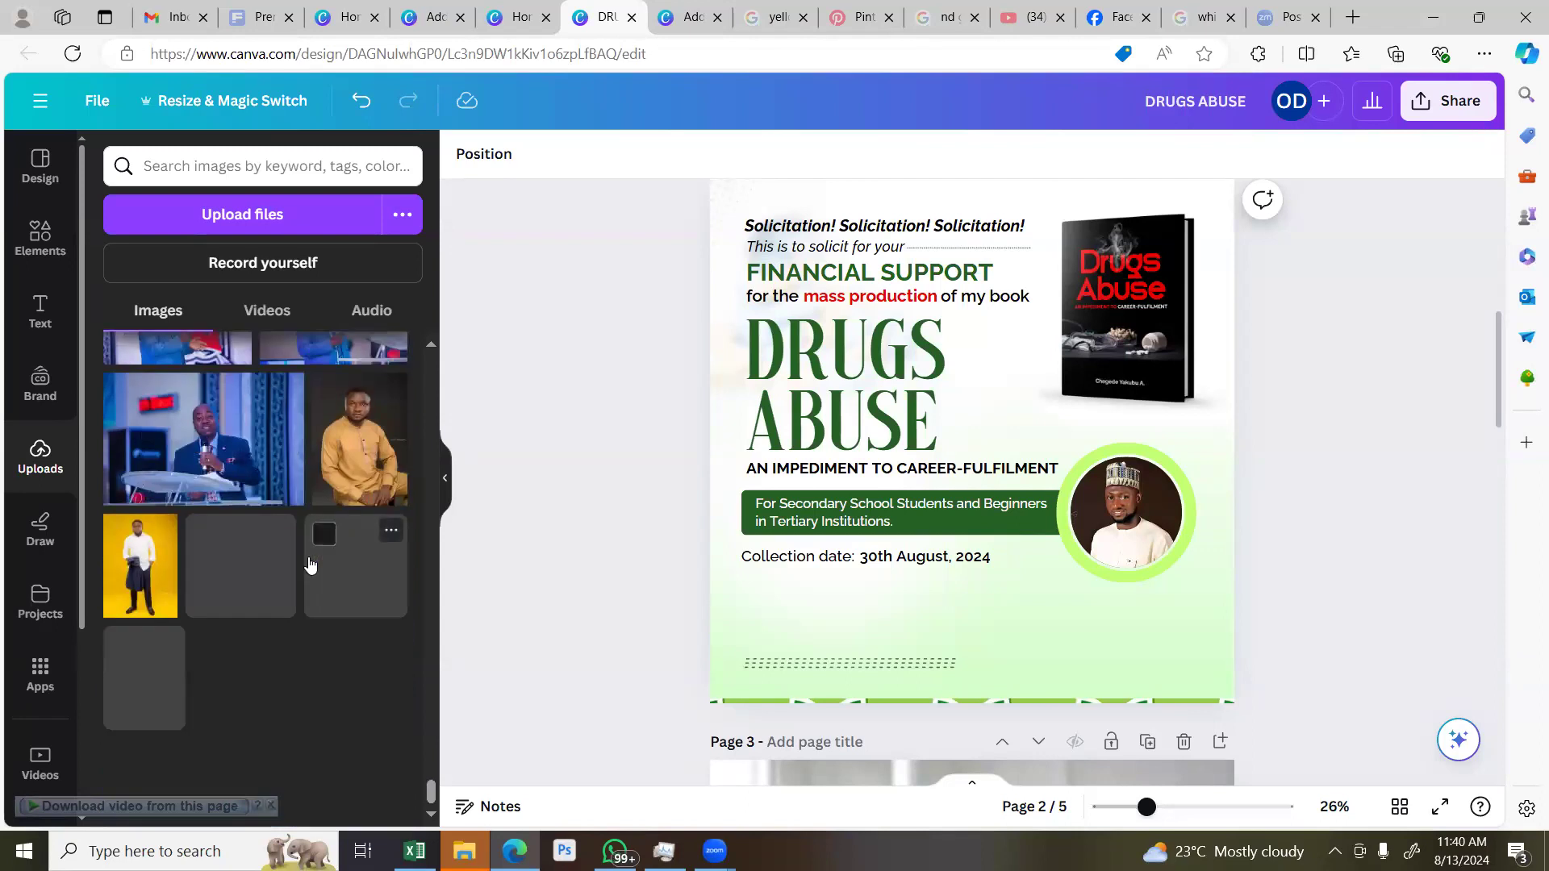
pyautogui.scroll(-3, 309, 562)
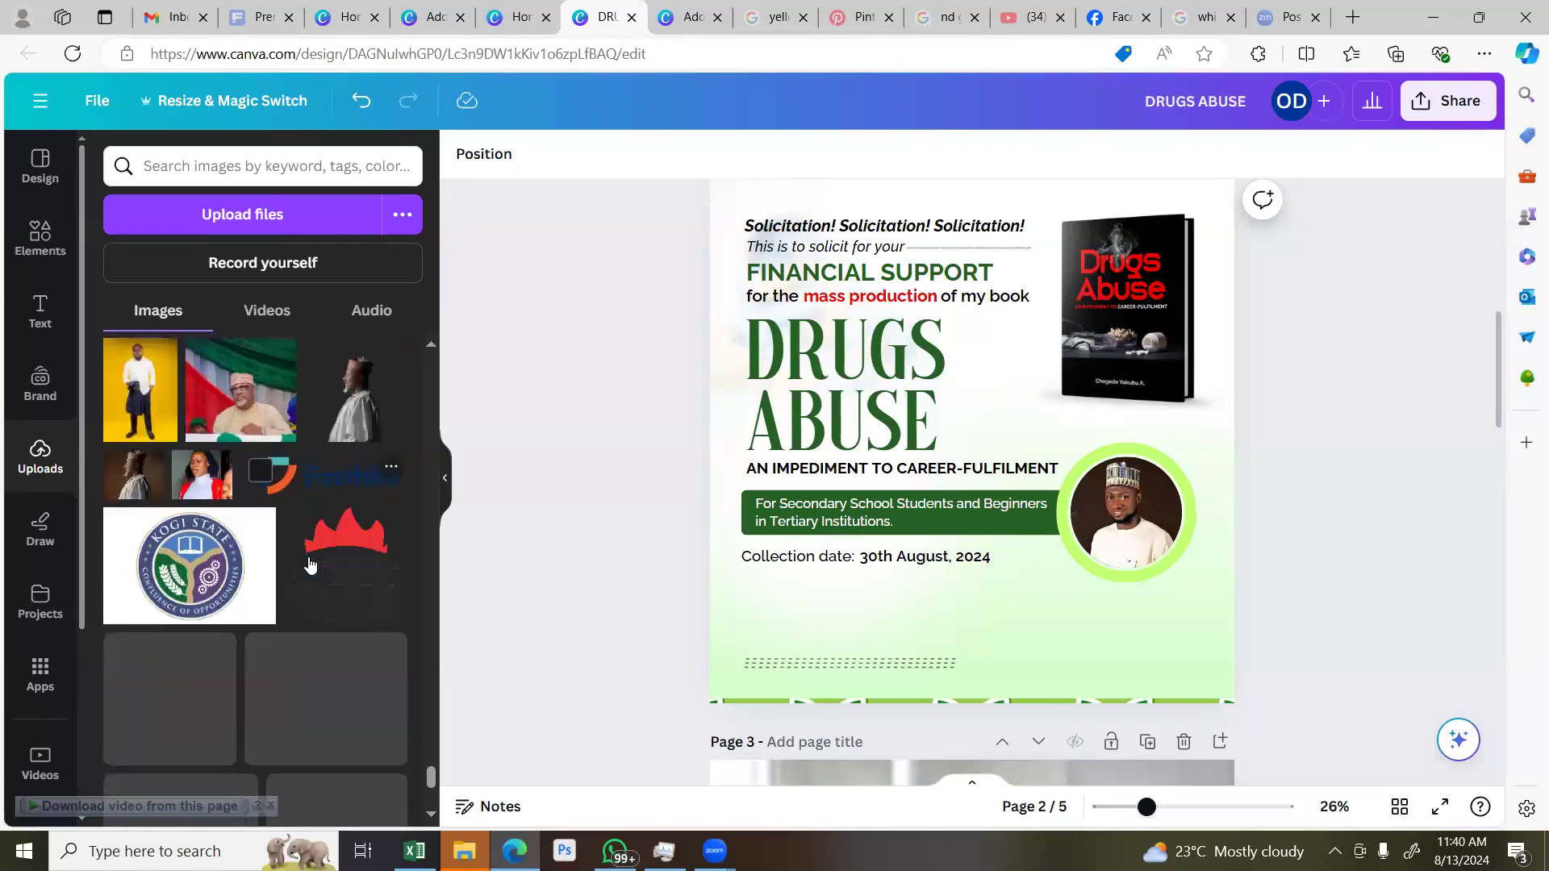
pyautogui.scroll(-3, 309, 563)
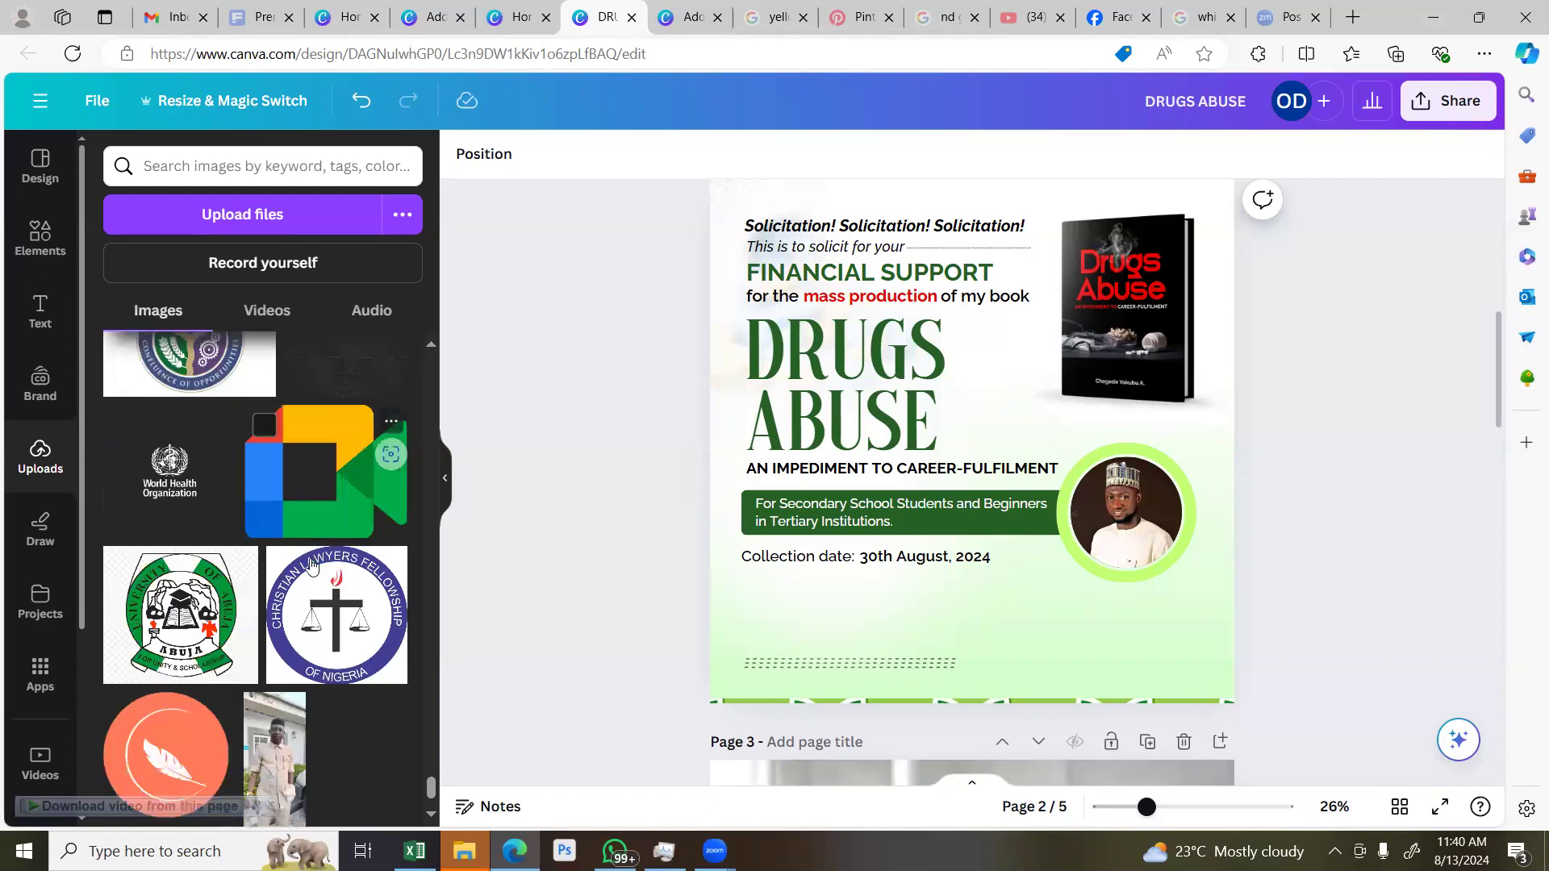
pyautogui.scroll(-3, 312, 563)
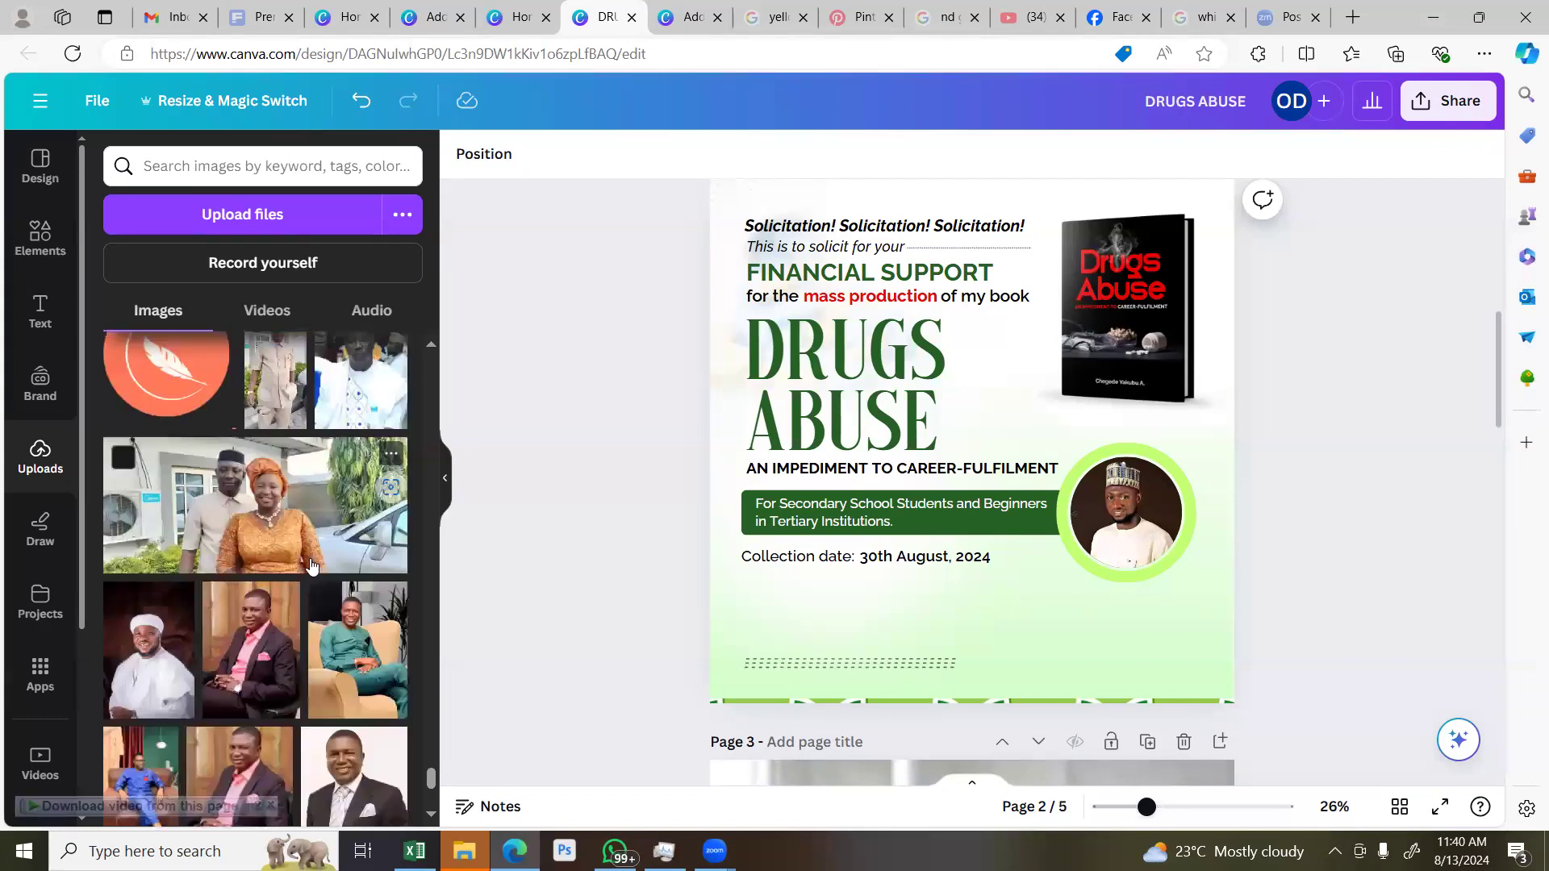
pyautogui.scroll(-3, 312, 565)
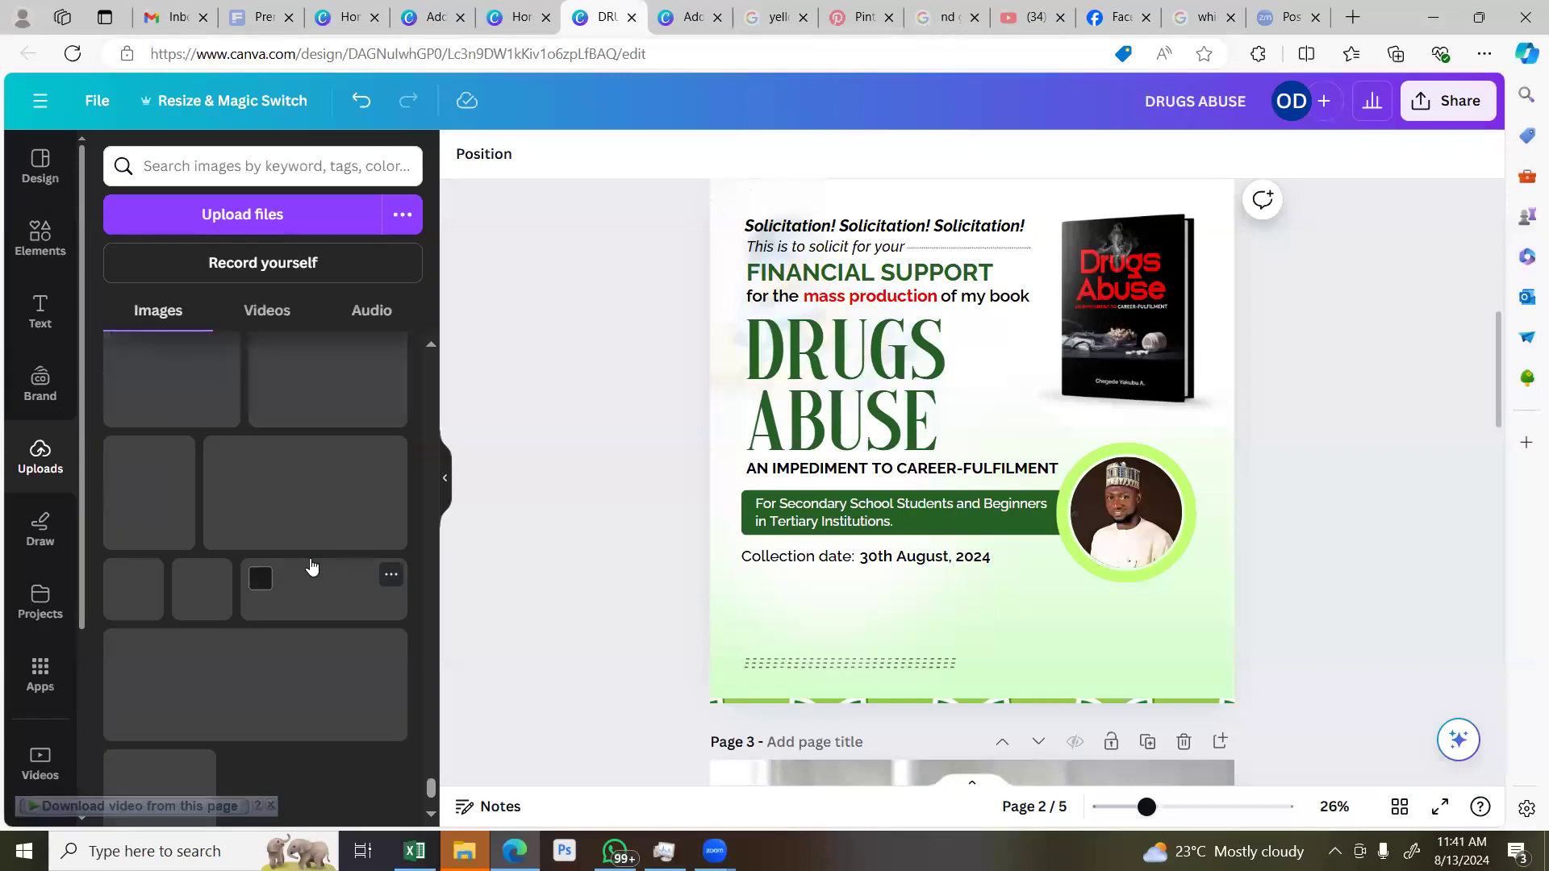
pyautogui.scroll(-5, 312, 565)
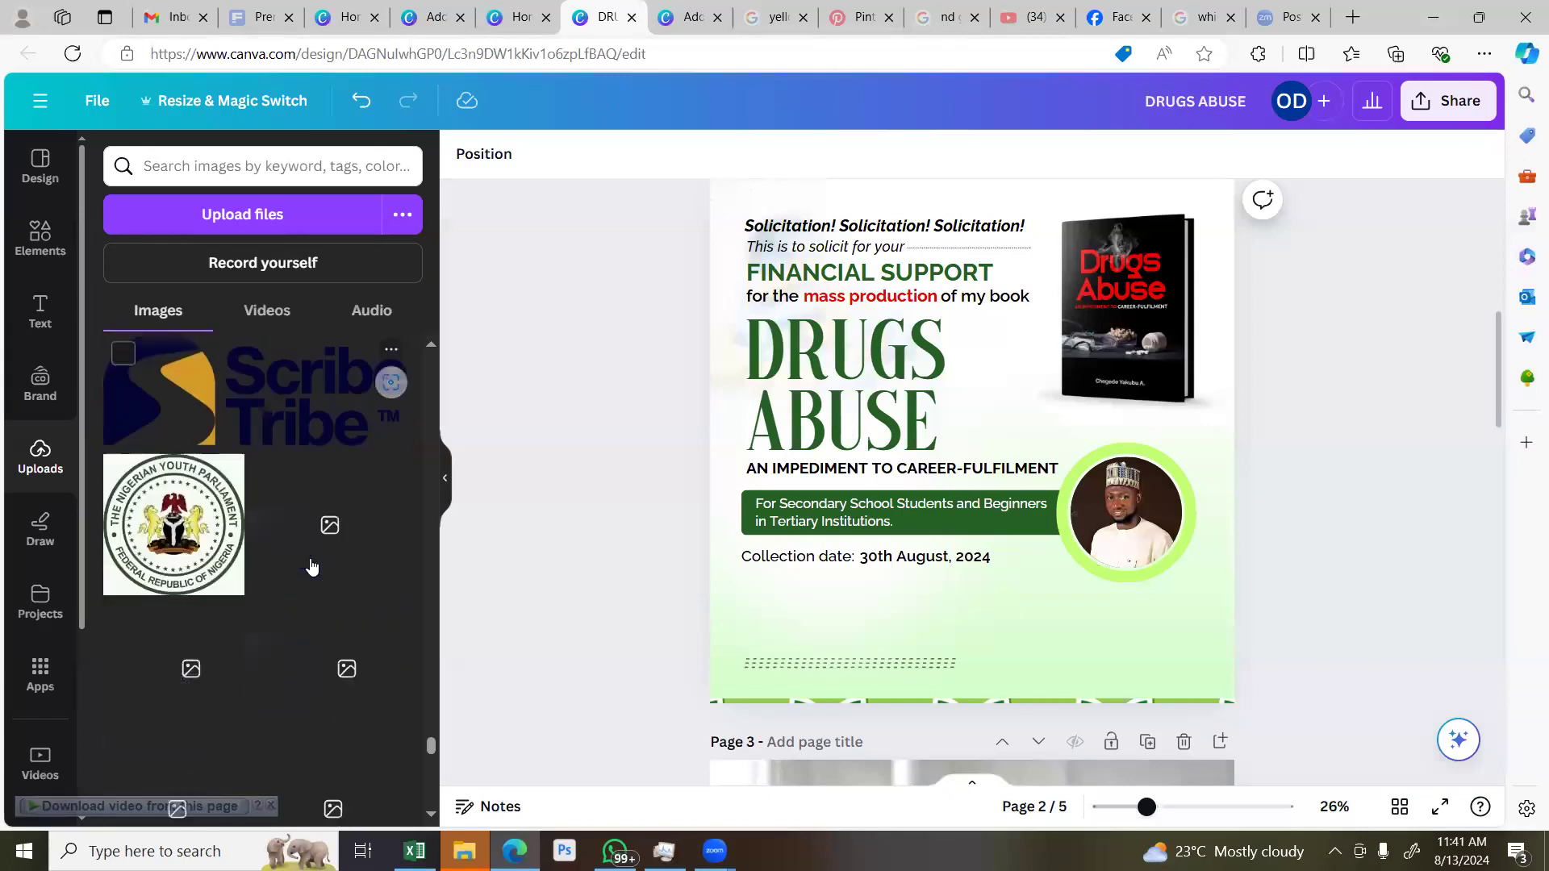
pyautogui.scroll(-3, 312, 565)
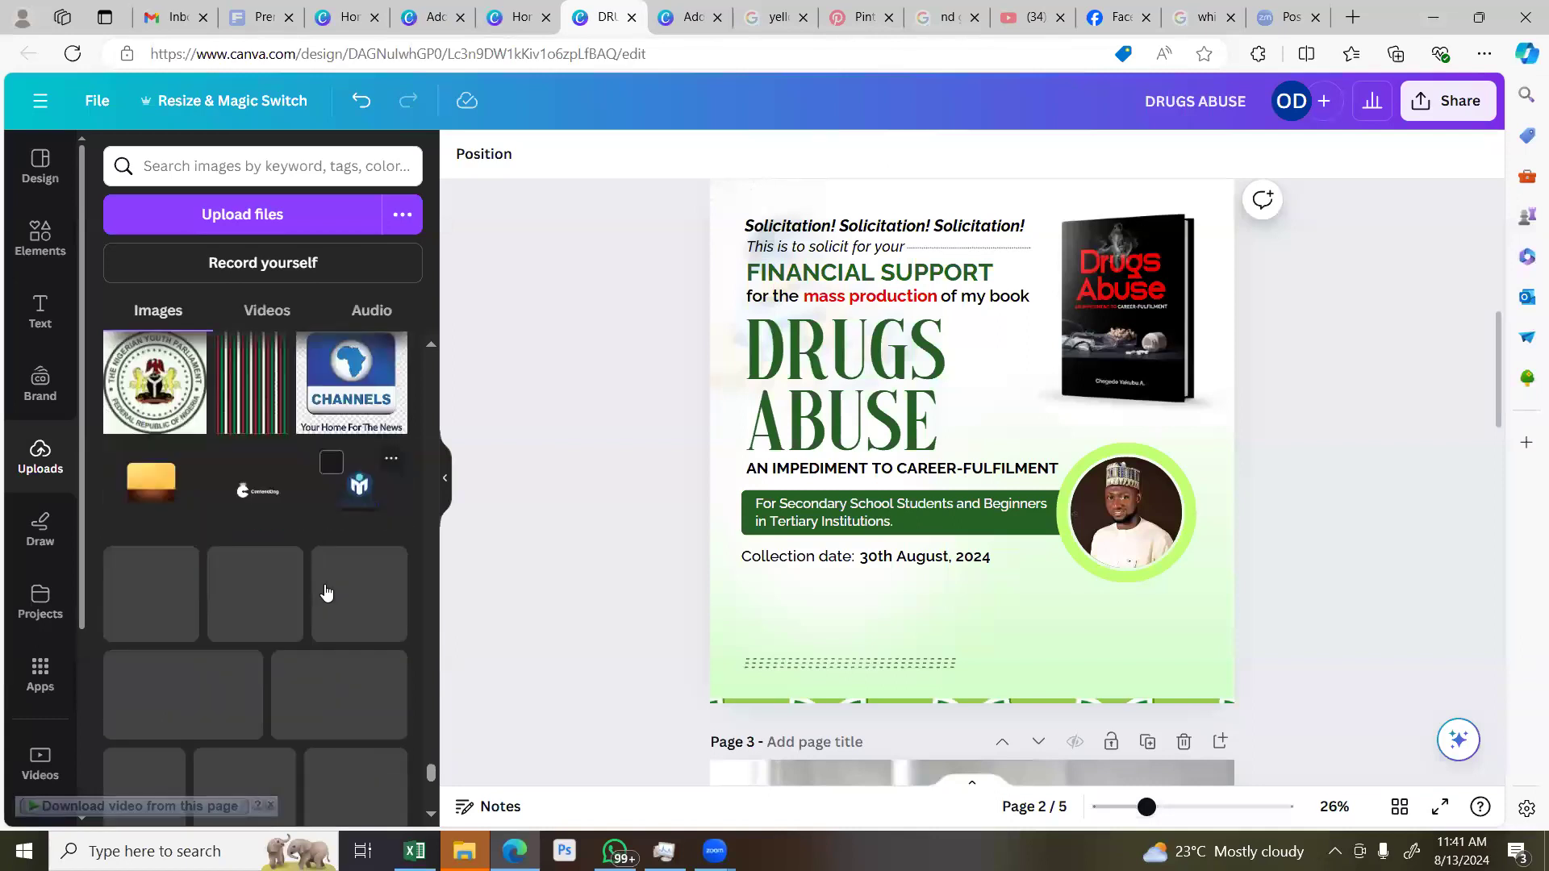
pyautogui.scroll(-3, 326, 593)
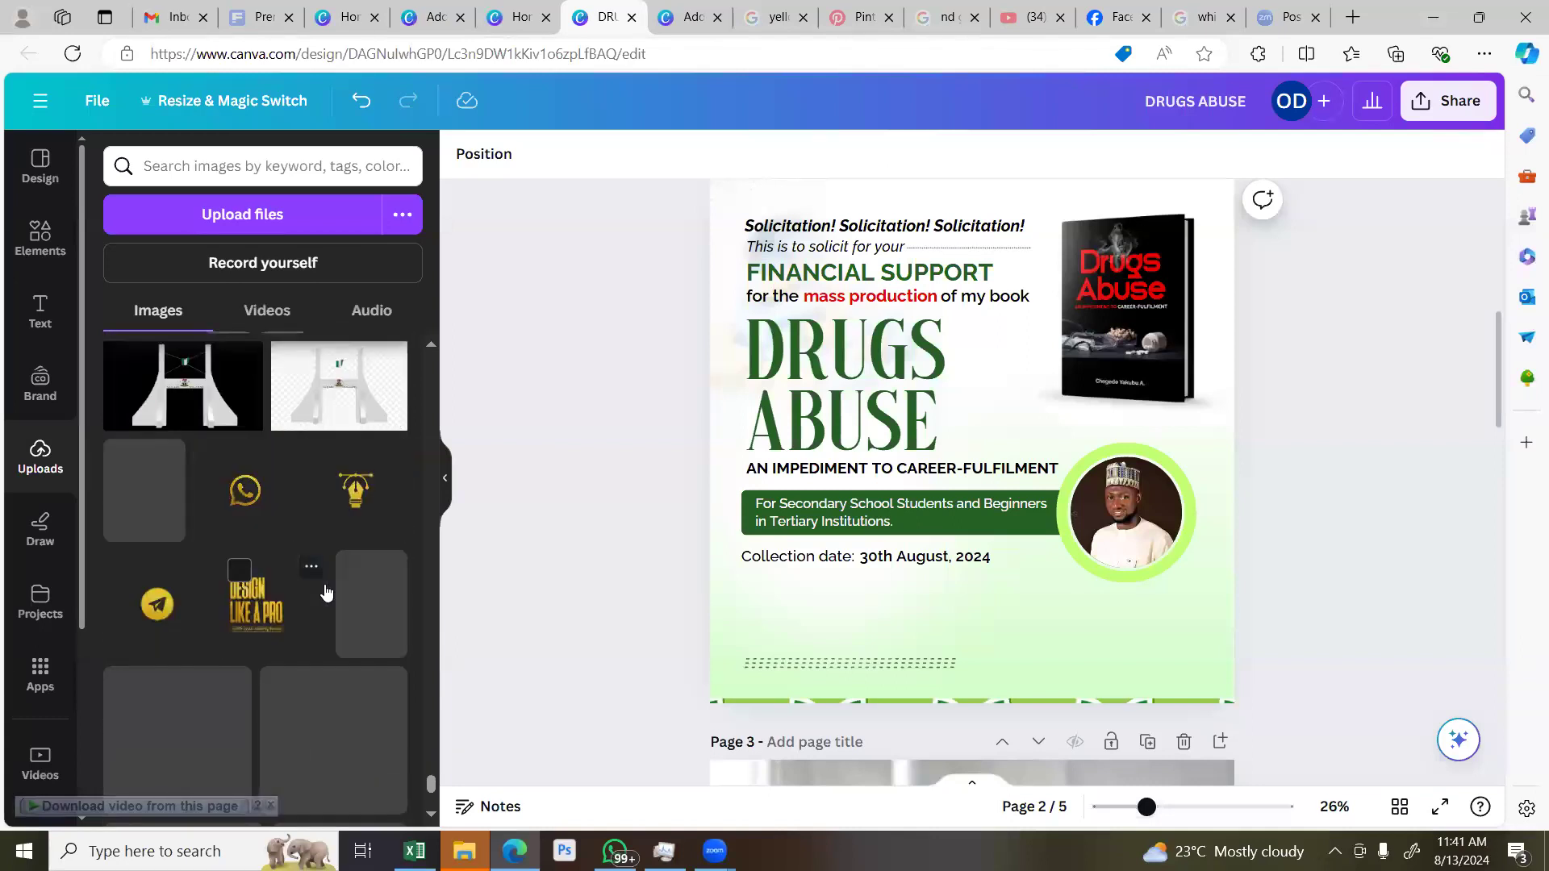
pyautogui.scroll(-2, 325, 593)
pyautogui.scroll(-3, 327, 593)
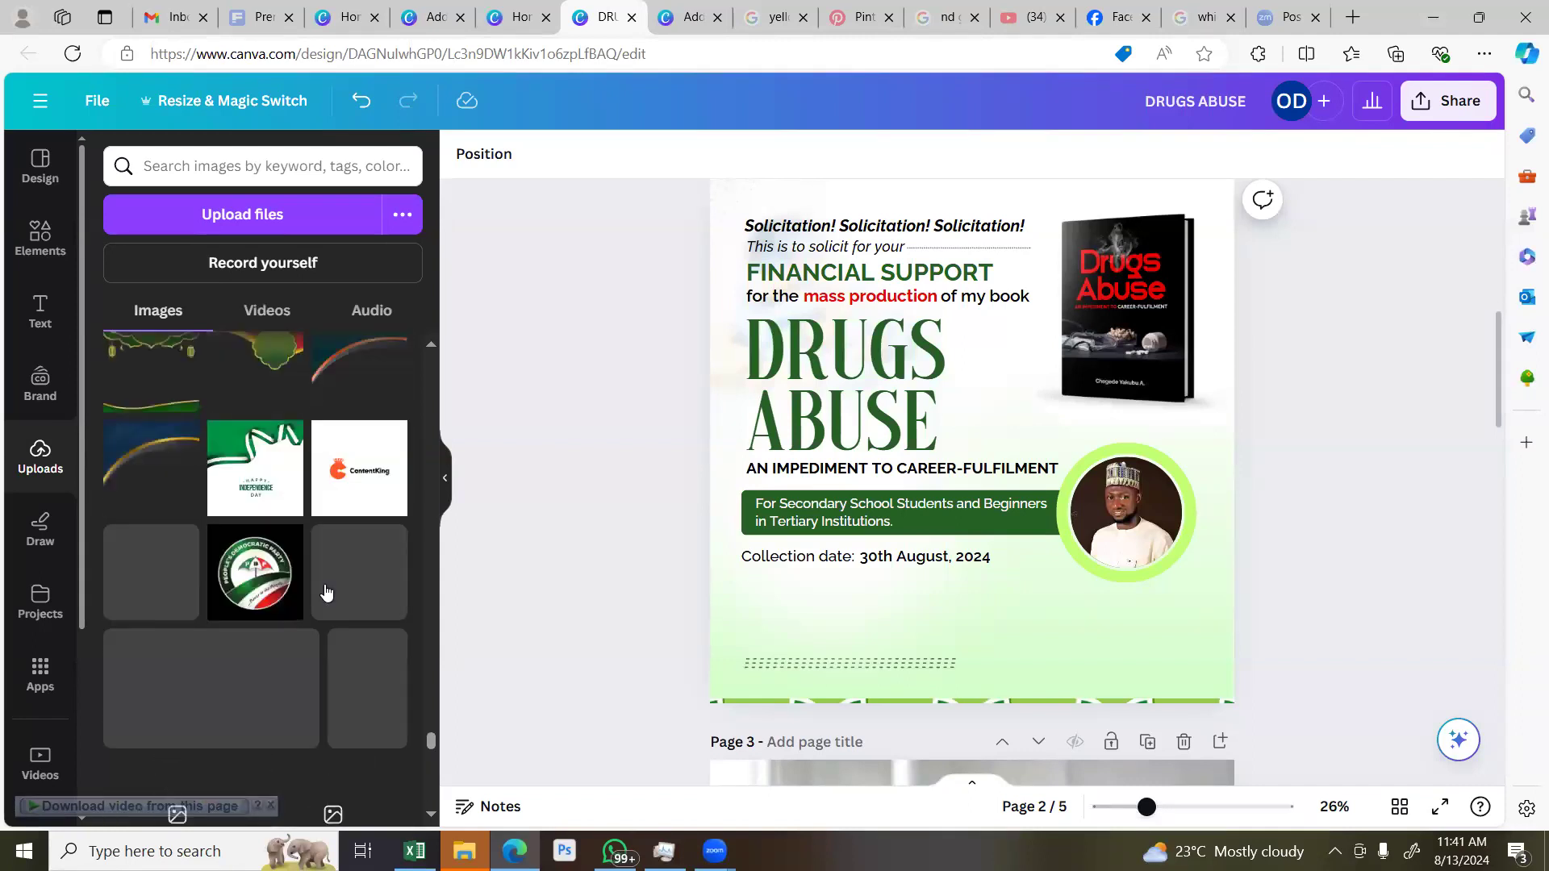
pyautogui.scroll(-5, 327, 593)
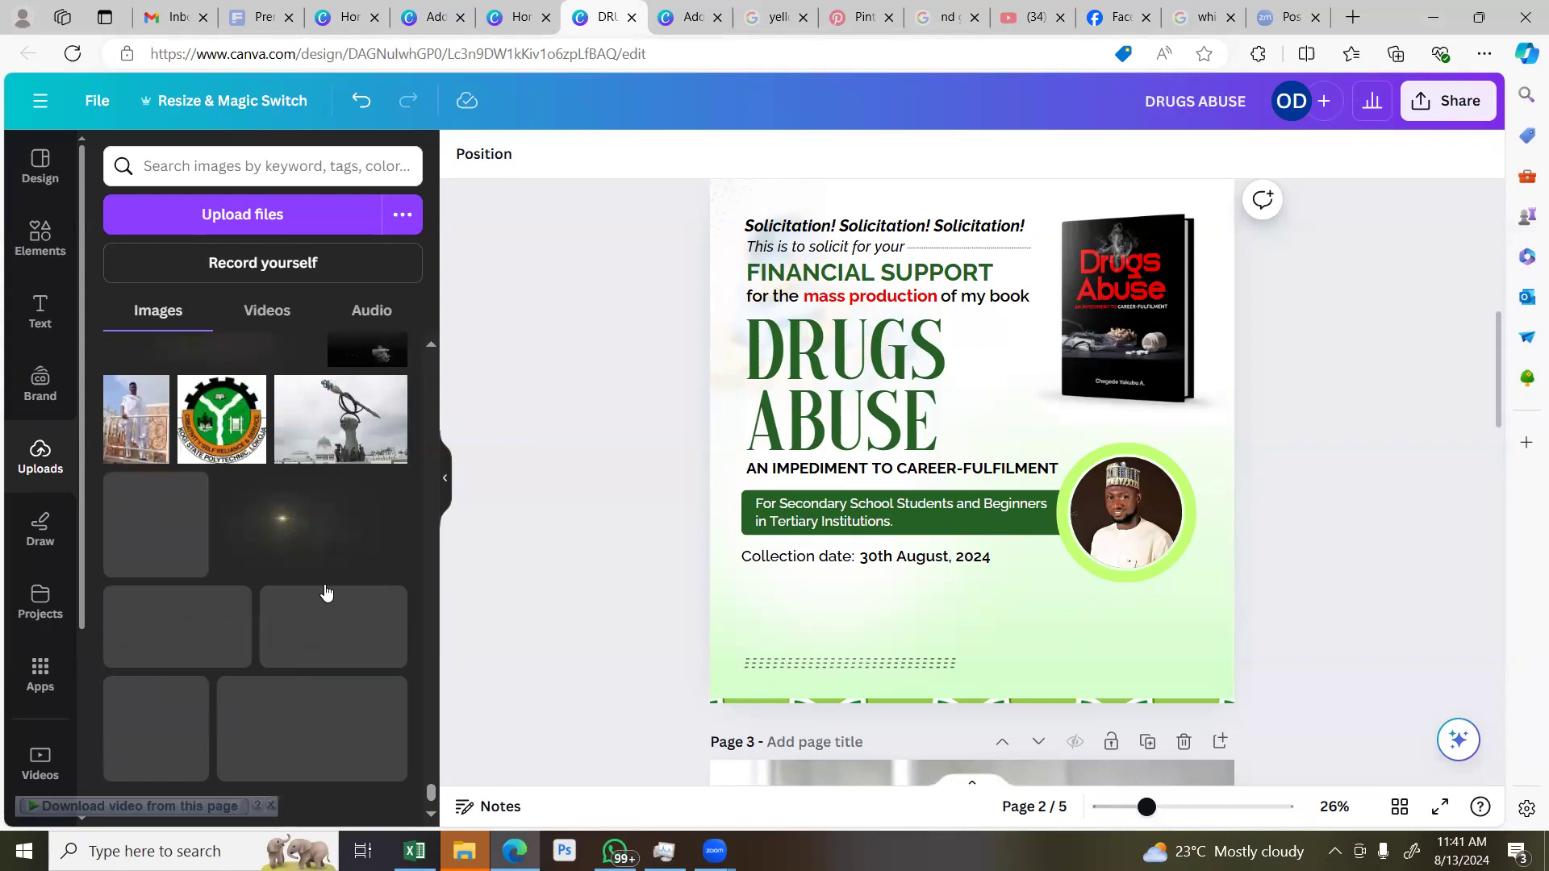
pyautogui.scroll(-2, 327, 593)
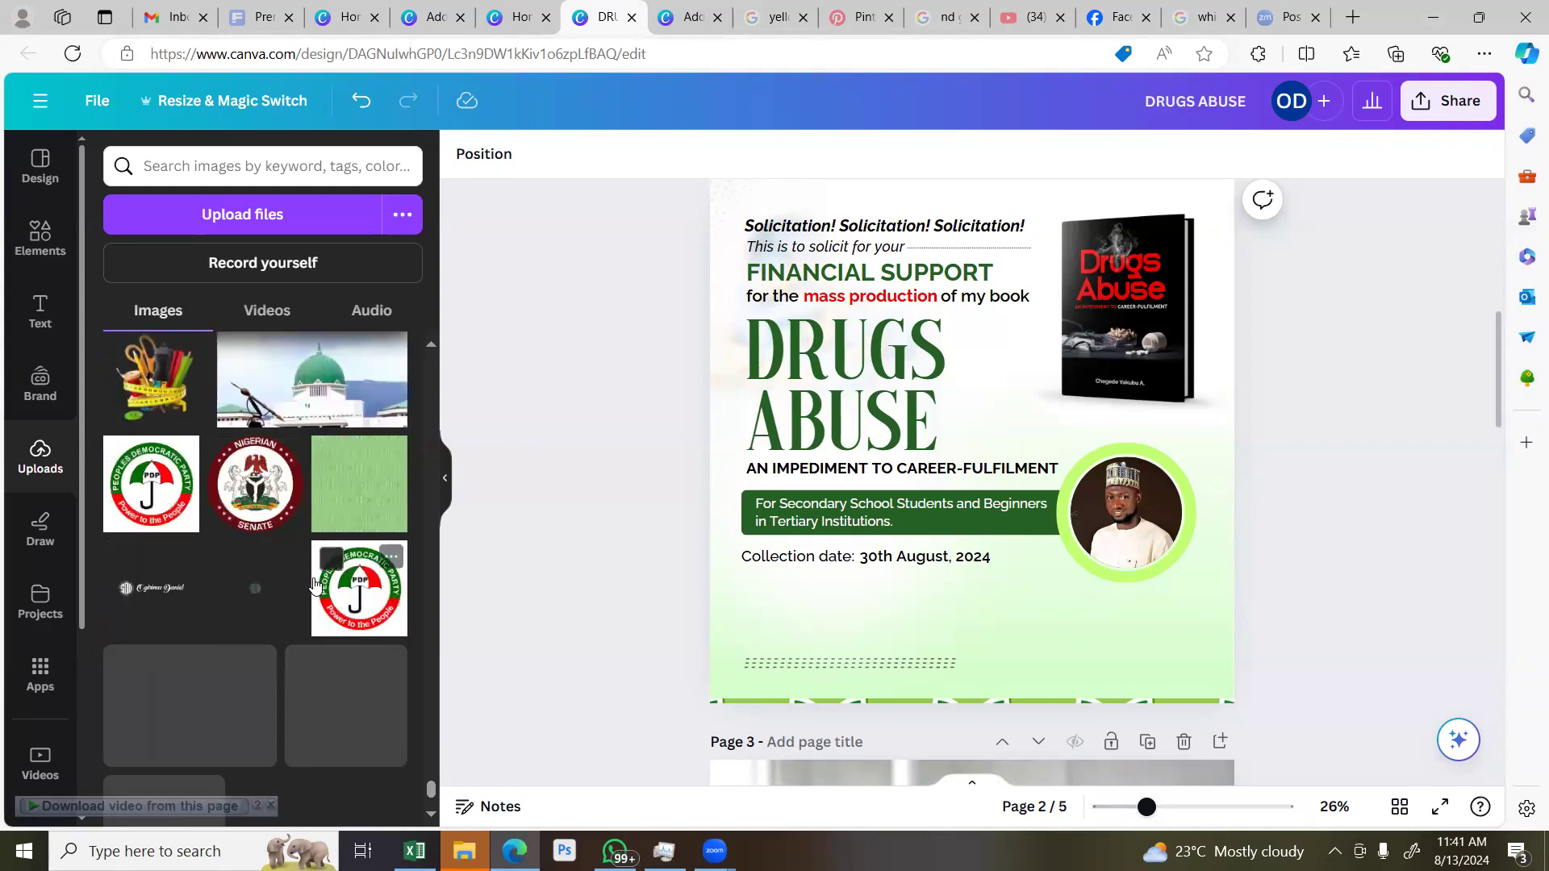
pyautogui.scroll(-8, 311, 605)
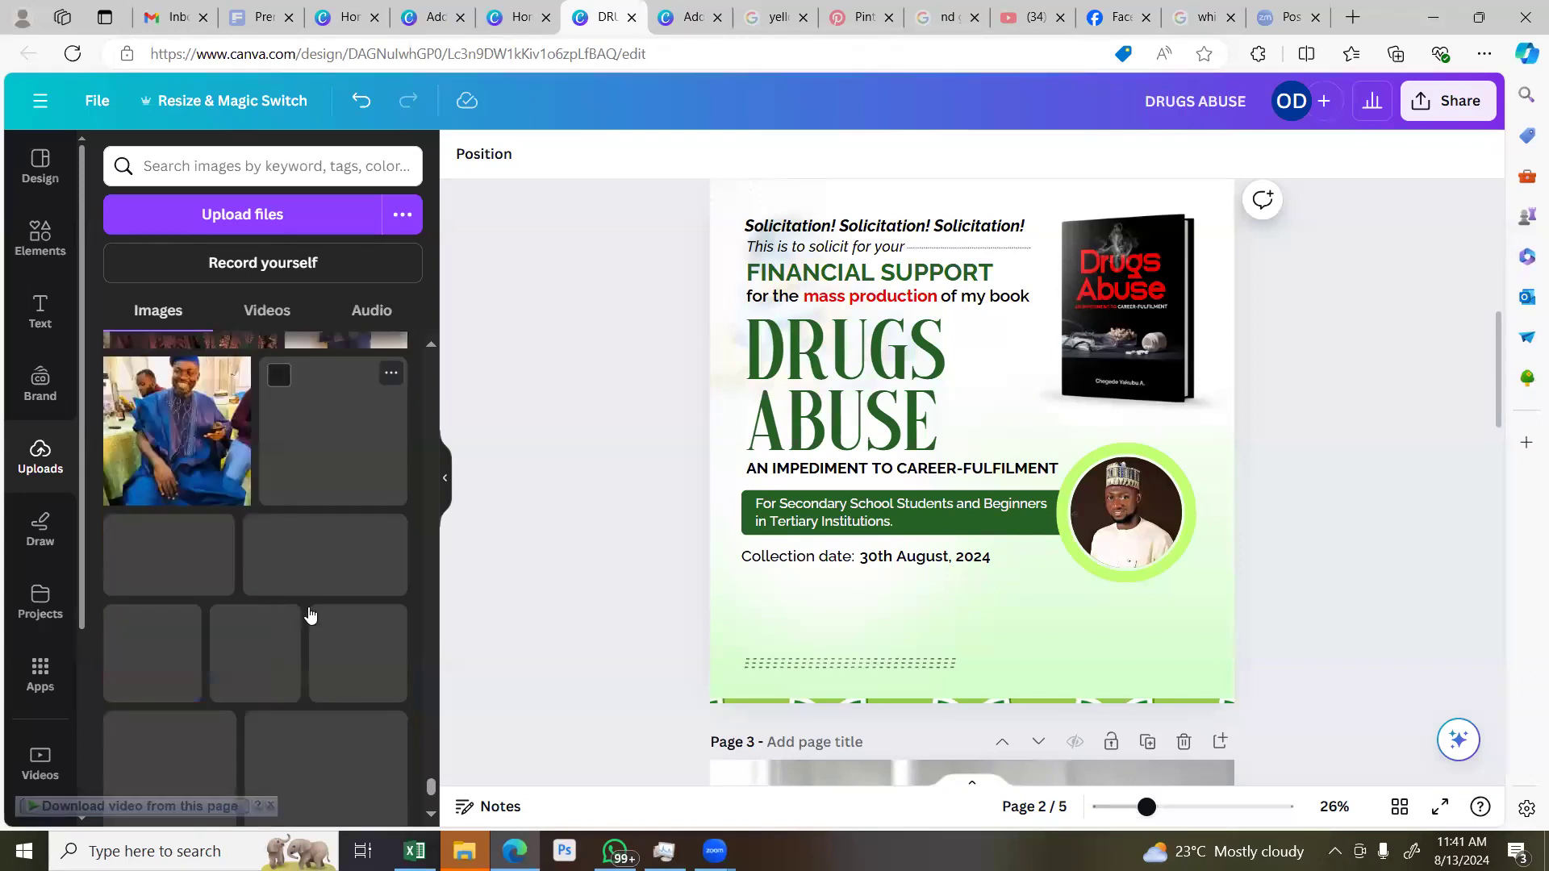
pyautogui.scroll(-3, 310, 615)
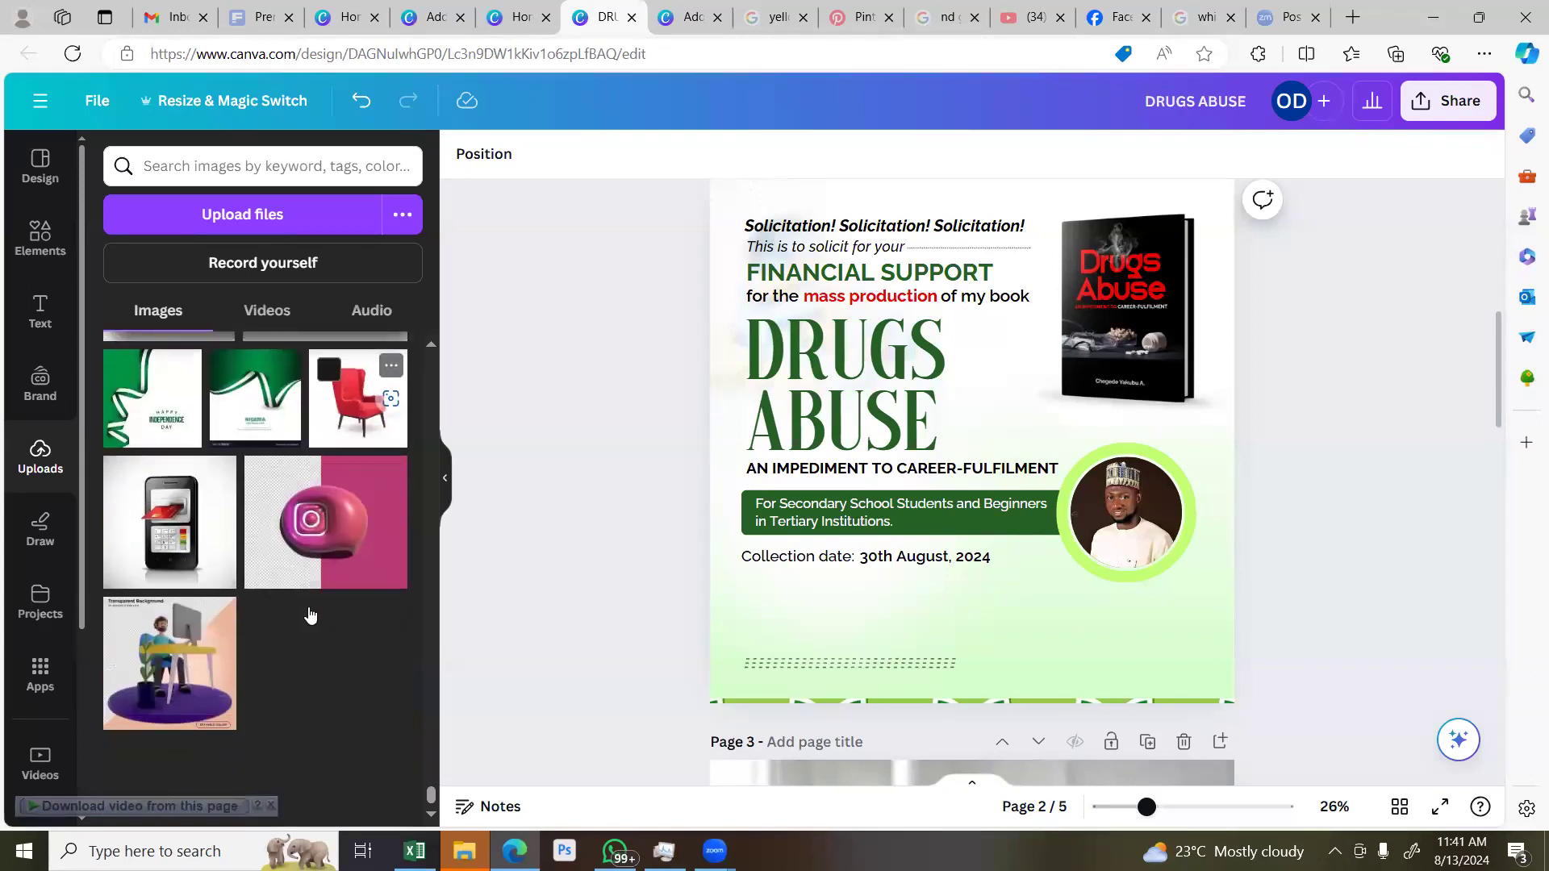
pyautogui.scroll(-10, 310, 615)
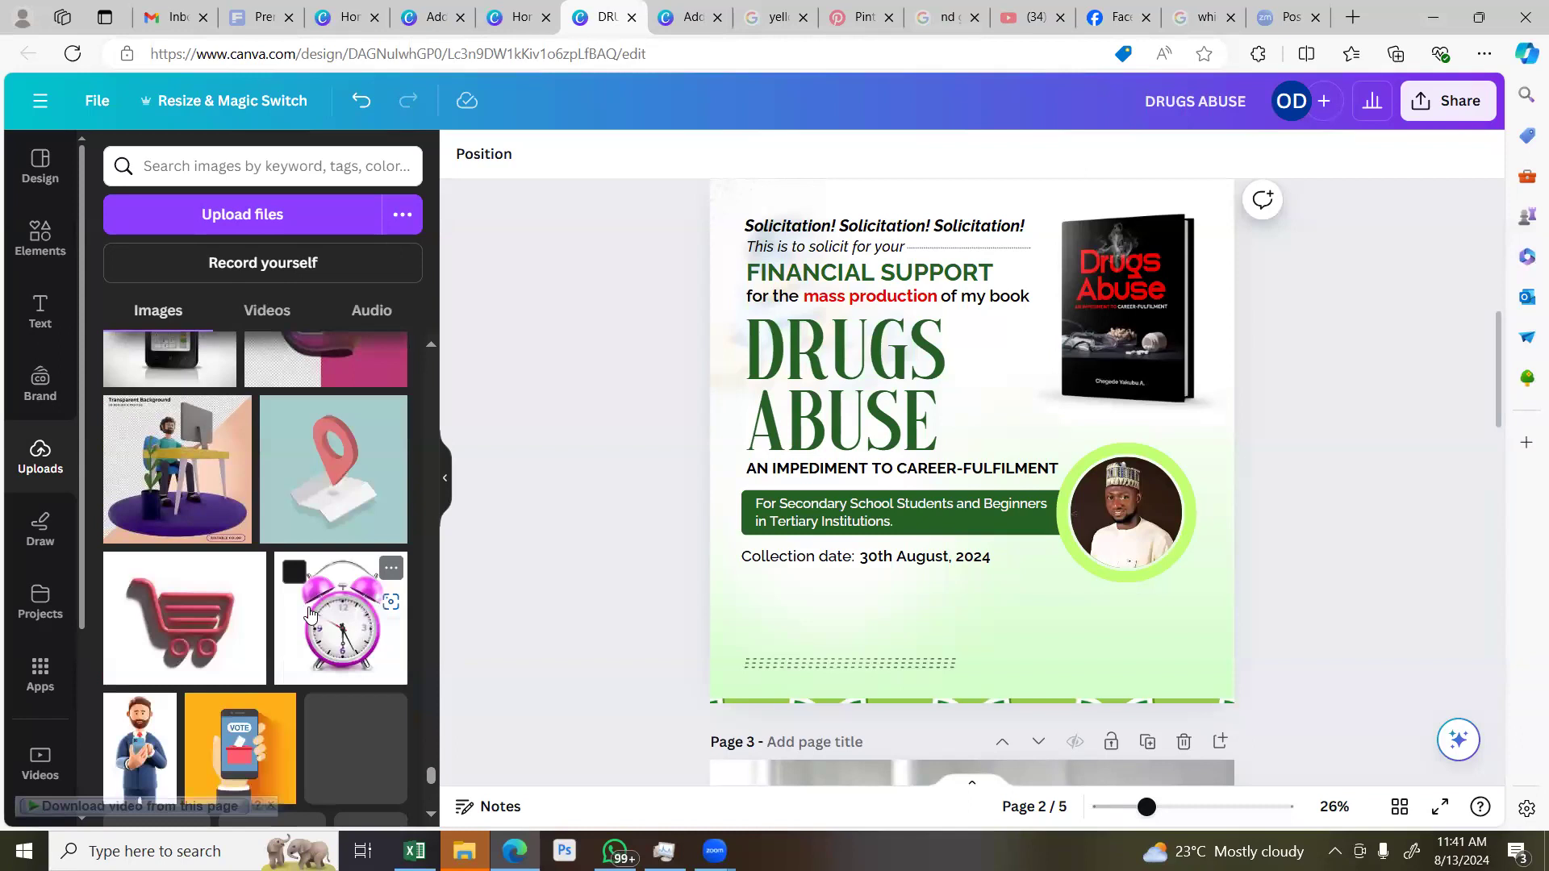
pyautogui.scroll(-5, 310, 615)
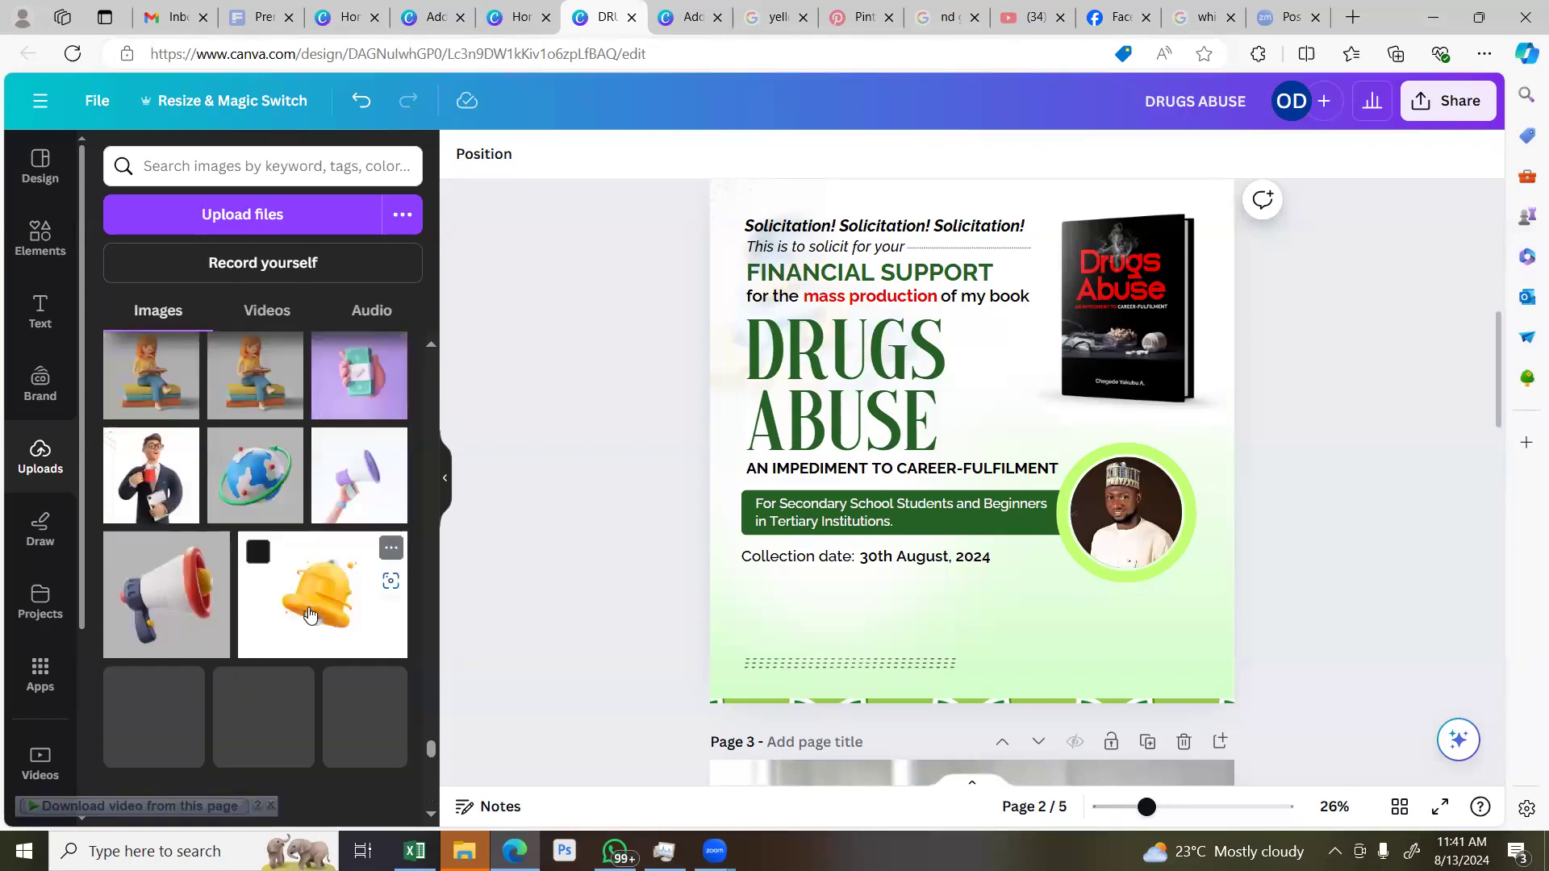
# Find the GTBank logo among the uploaded images and add it to the DRUGS ABUSE flyer on page 2
pyautogui.scroll(-5, 311, 615)
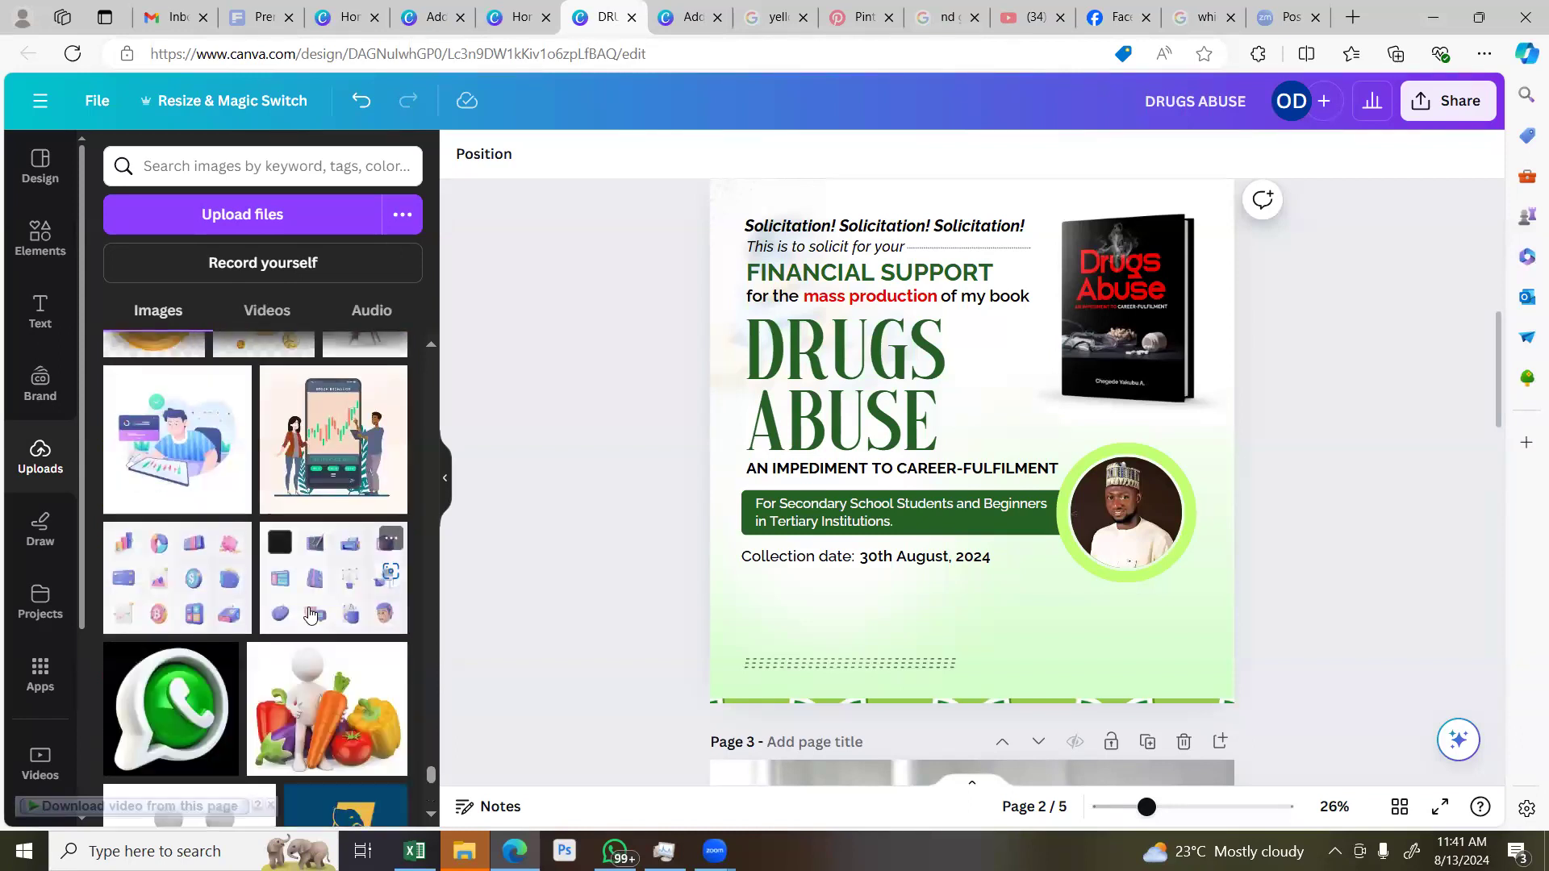
pyautogui.scroll(-5, 311, 615)
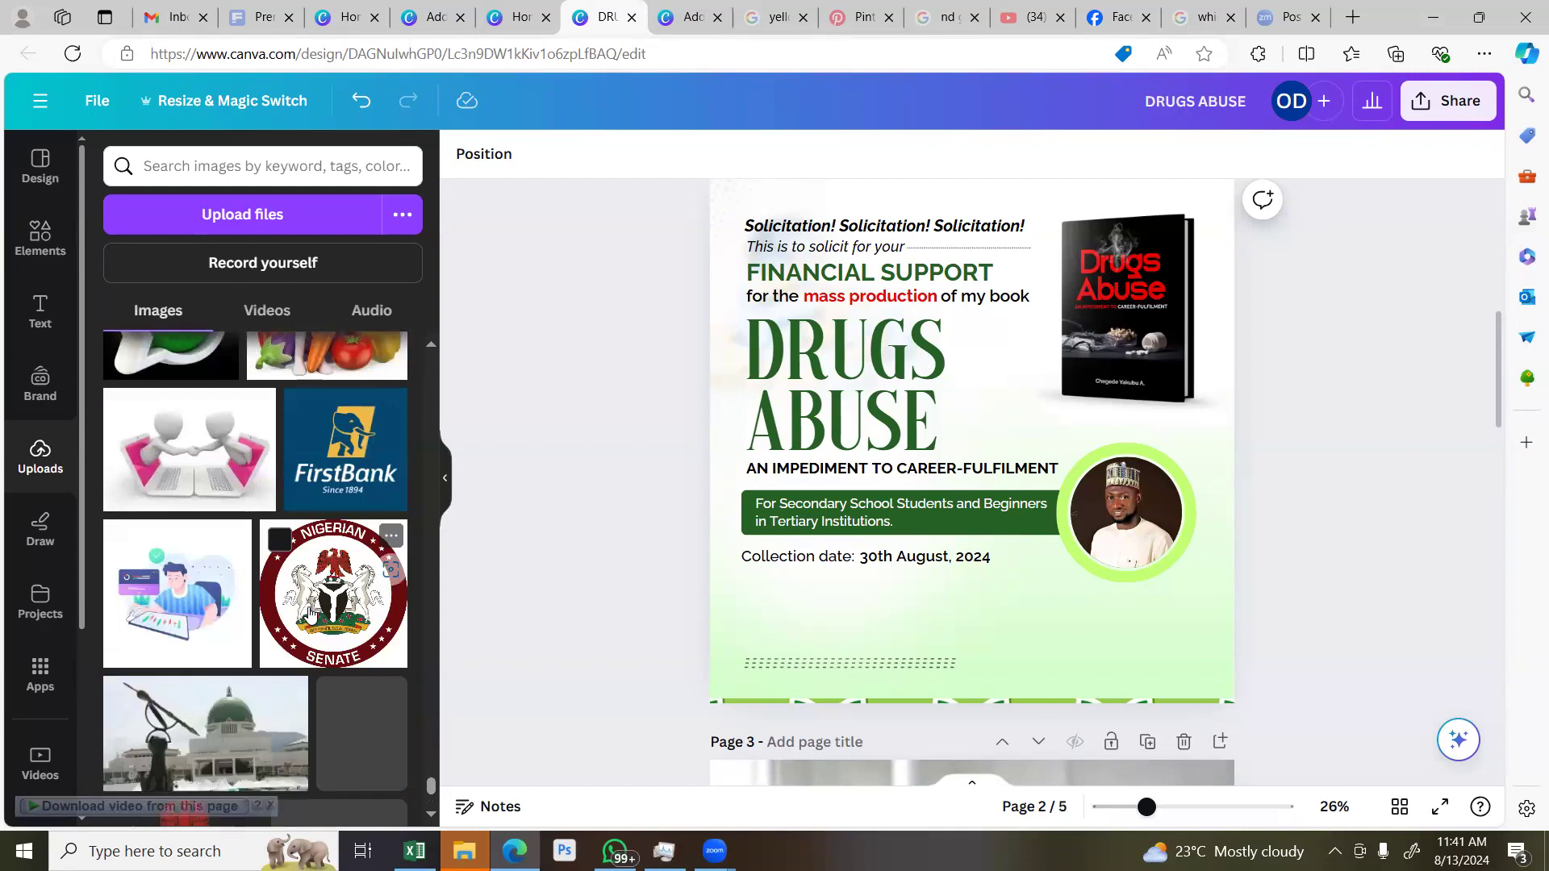
pyautogui.scroll(-5, 311, 615)
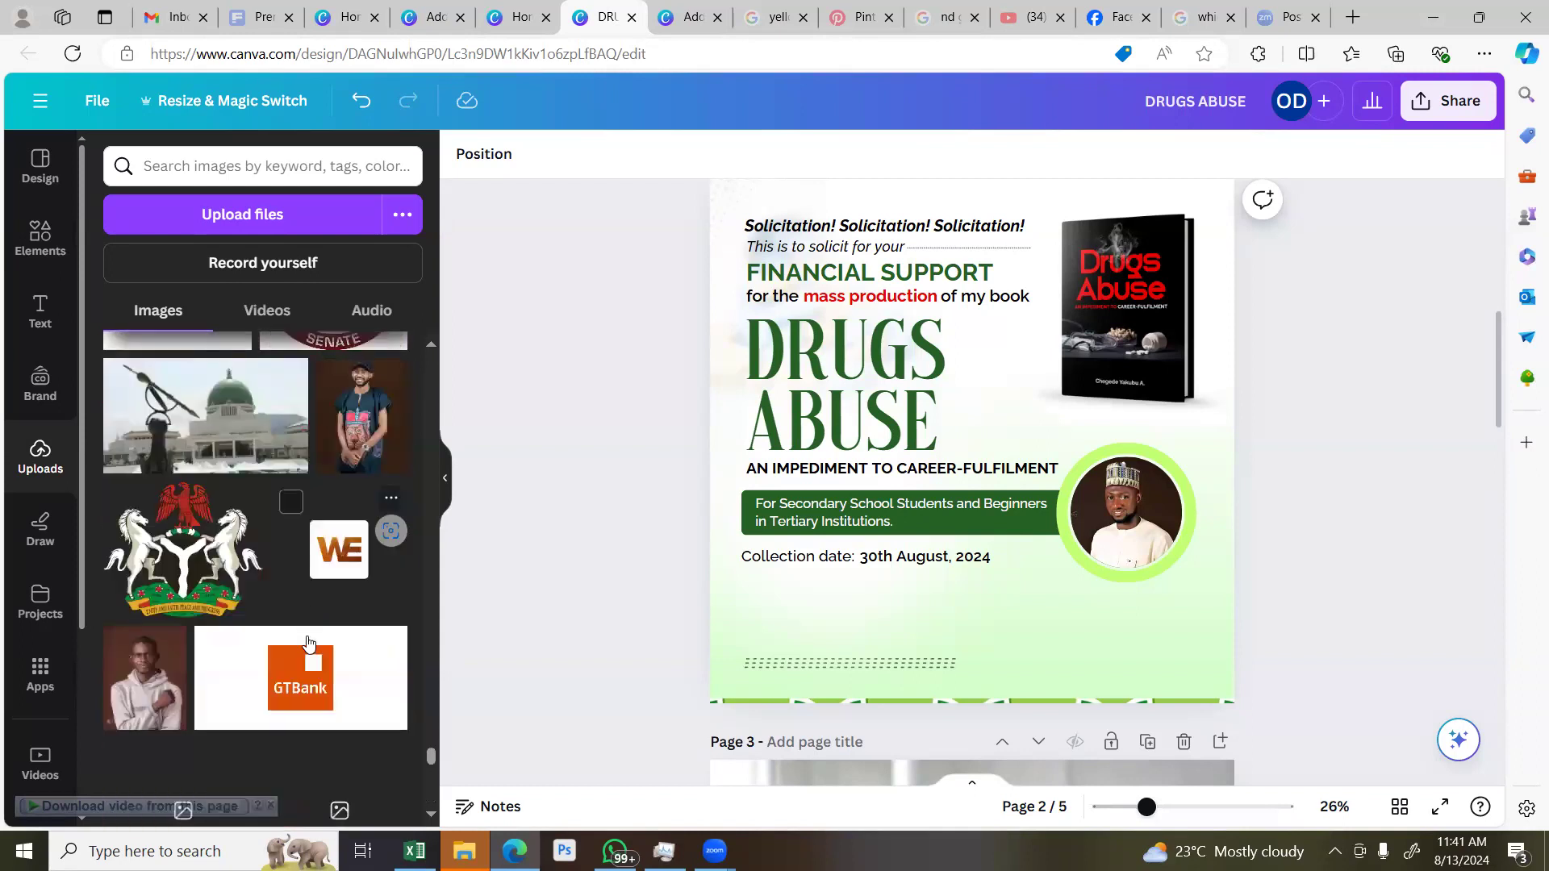
pyautogui.click(308, 643)
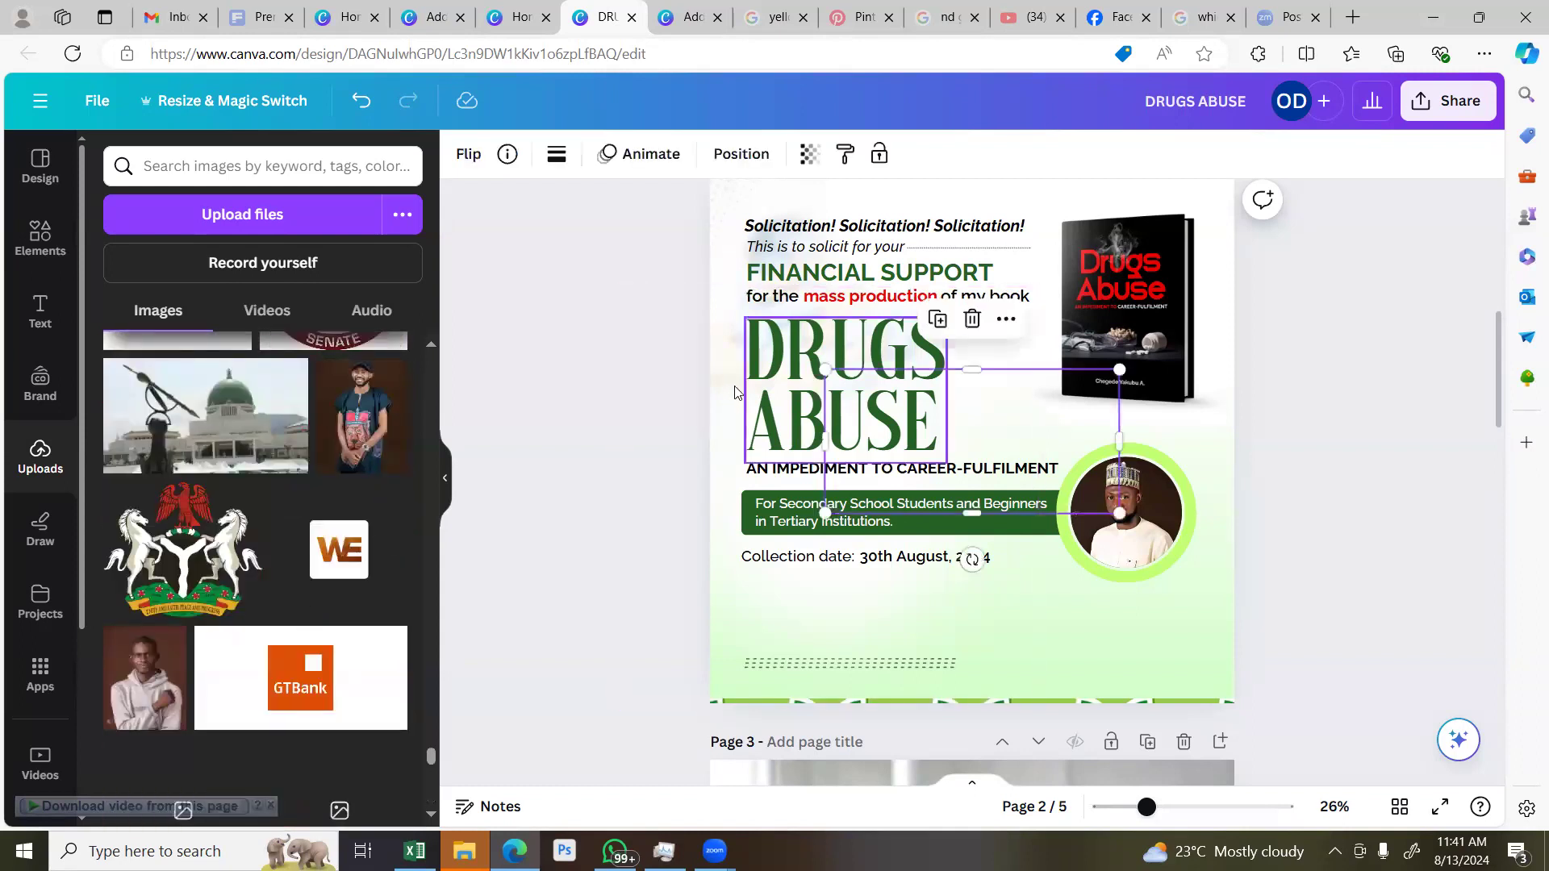
# Apply BG Remover to the GTBank logo and move it to the flyer's lower left, under the collection date
pyautogui.click(491, 153)
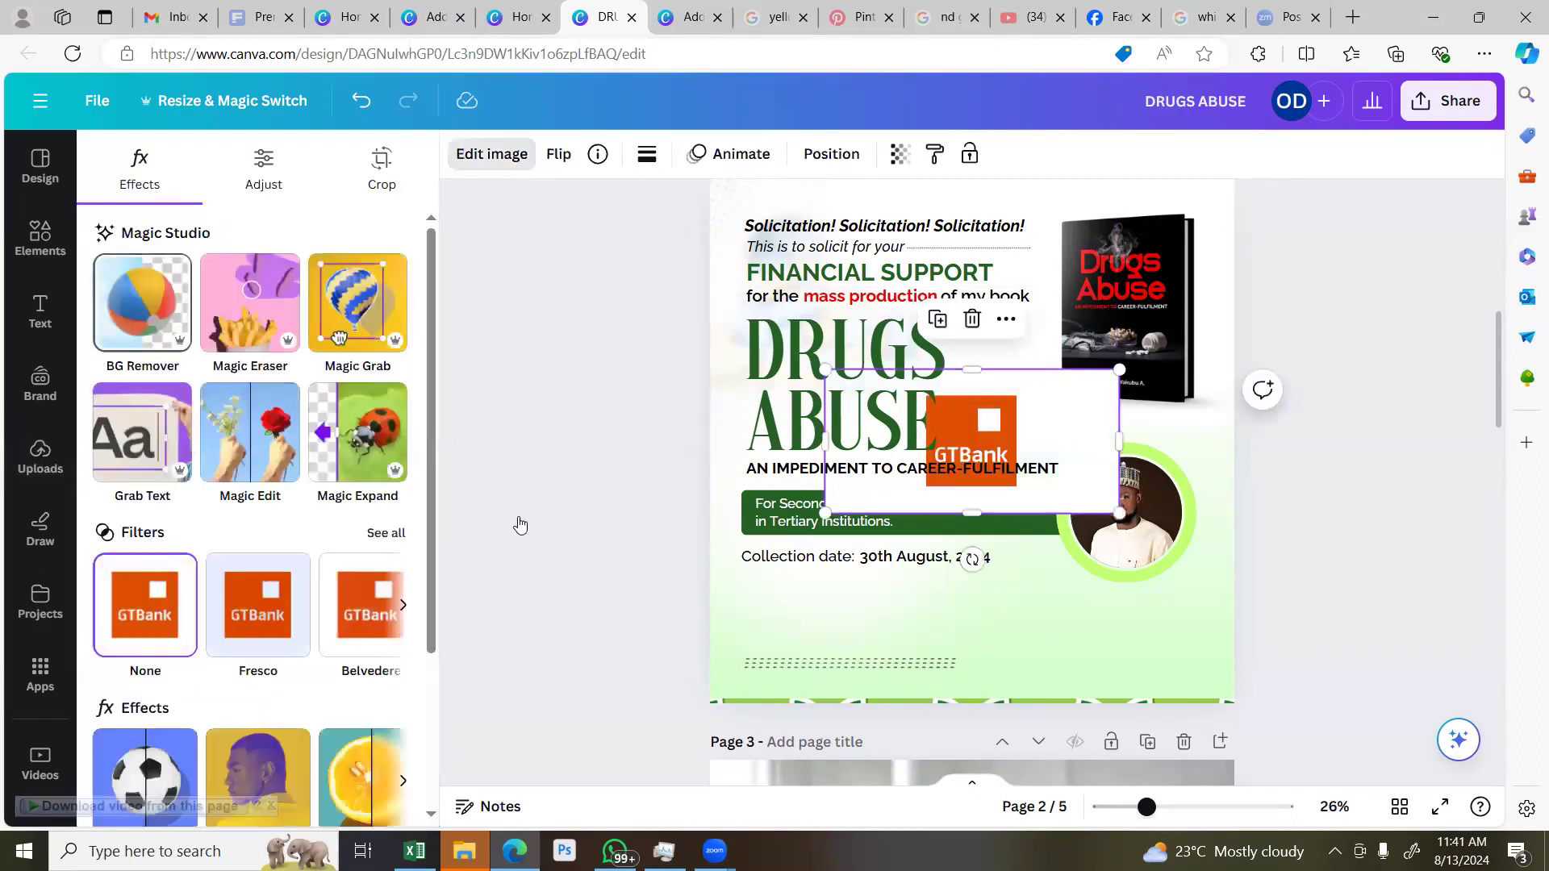
pyautogui.moveTo(971, 485); pyautogui.dragTo(878, 603)
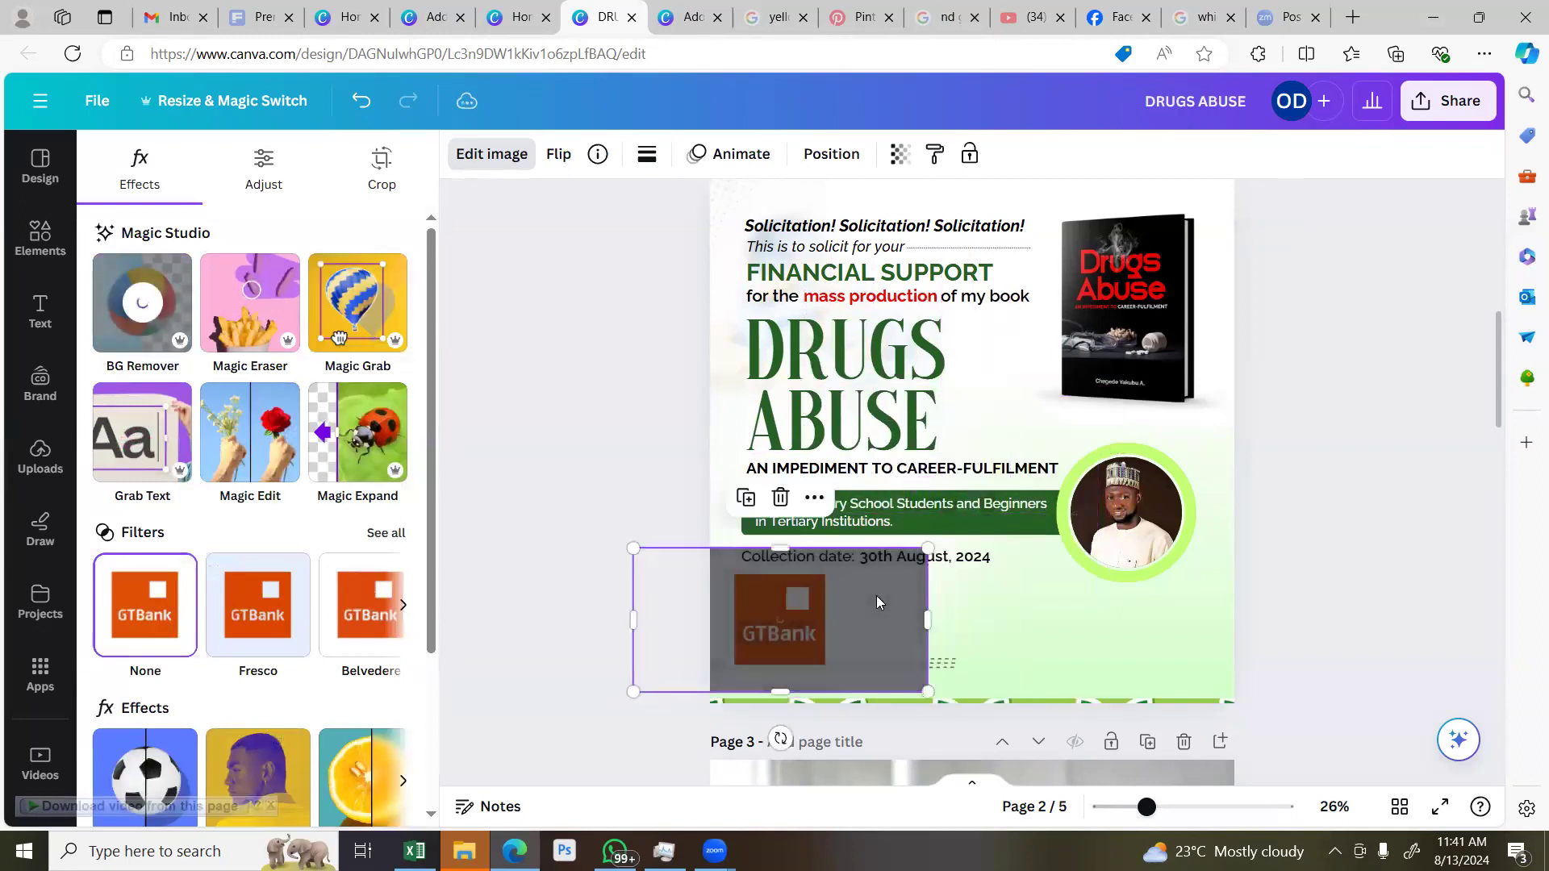